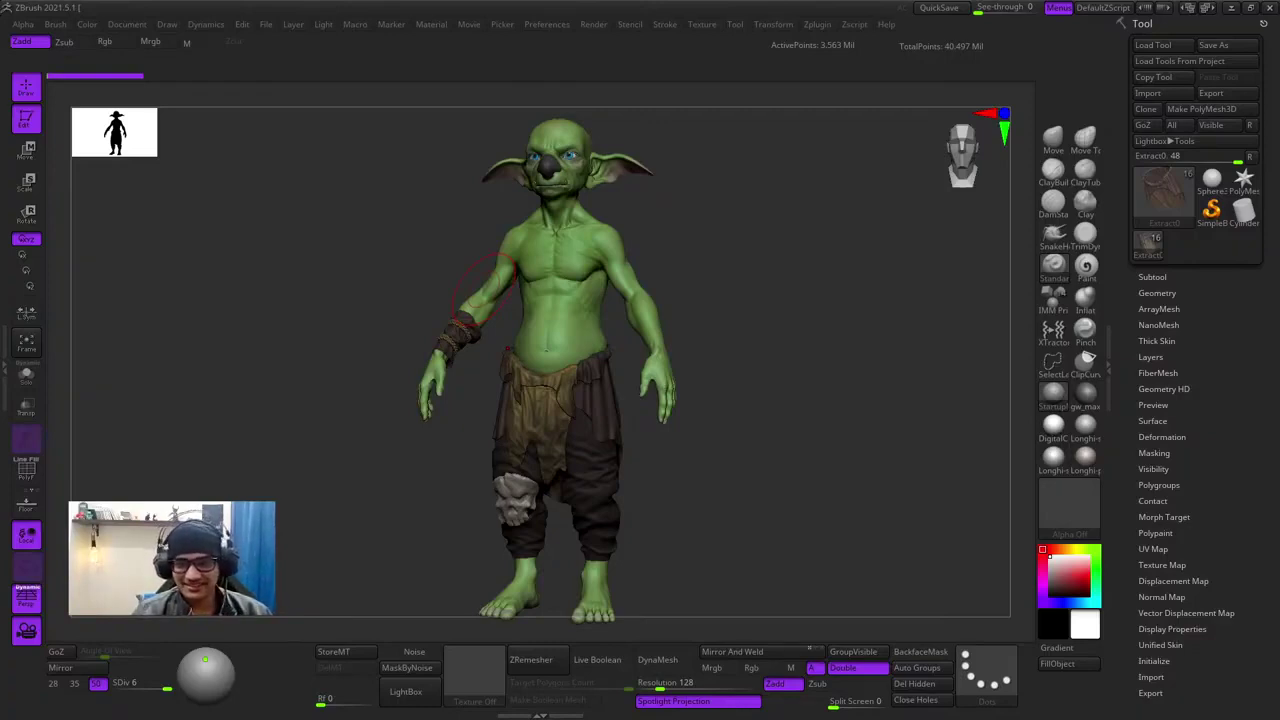
# - Examine the goblin's full figure and waist cloth, comparing the plain shaded display with the PolyFrame polygroup display
pyautogui.moveTo(746, 352); pyautogui.dragTo(789, 360)
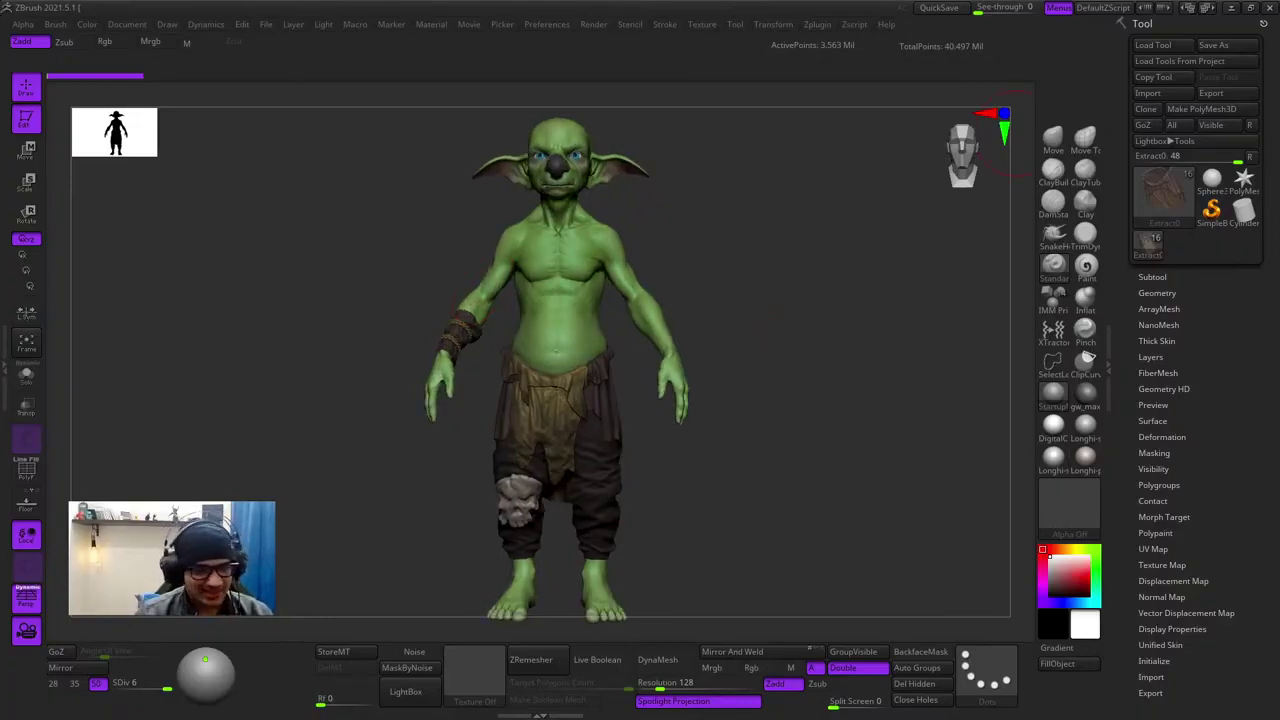
pyautogui.moveTo(428, 404); pyautogui.dragTo(402, 408)
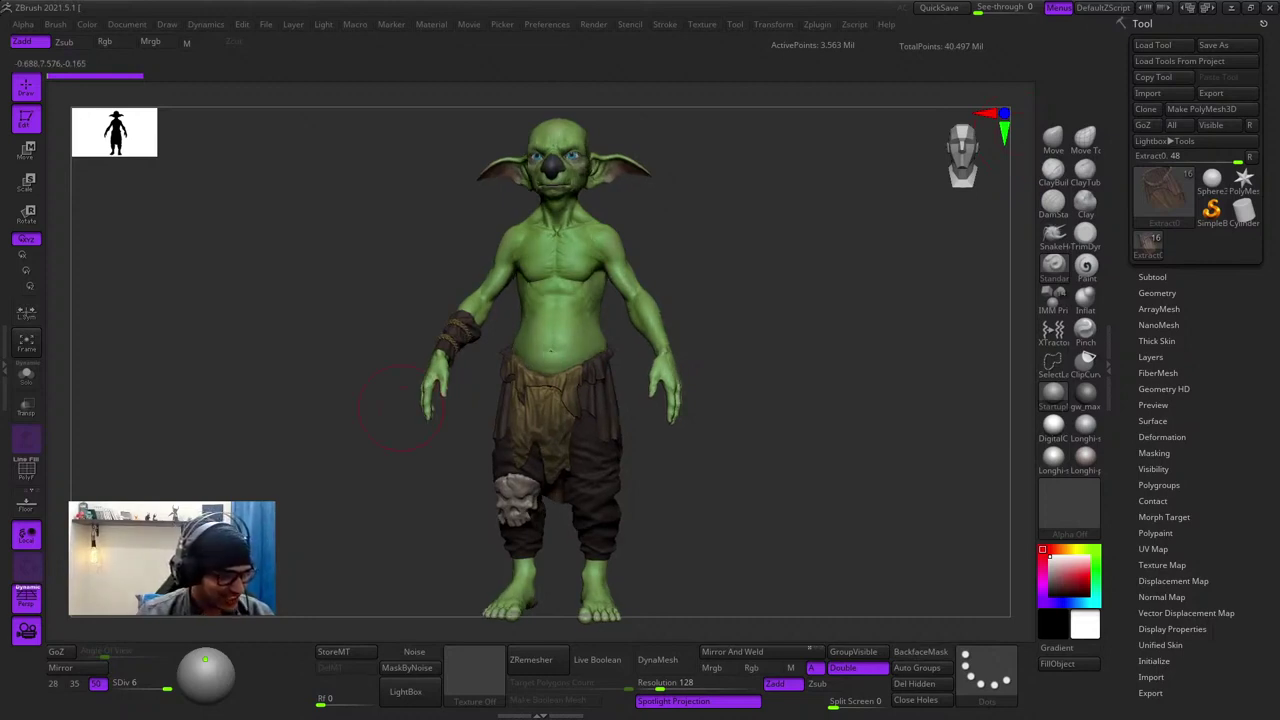
pyautogui.hotkey('shift', 'f')
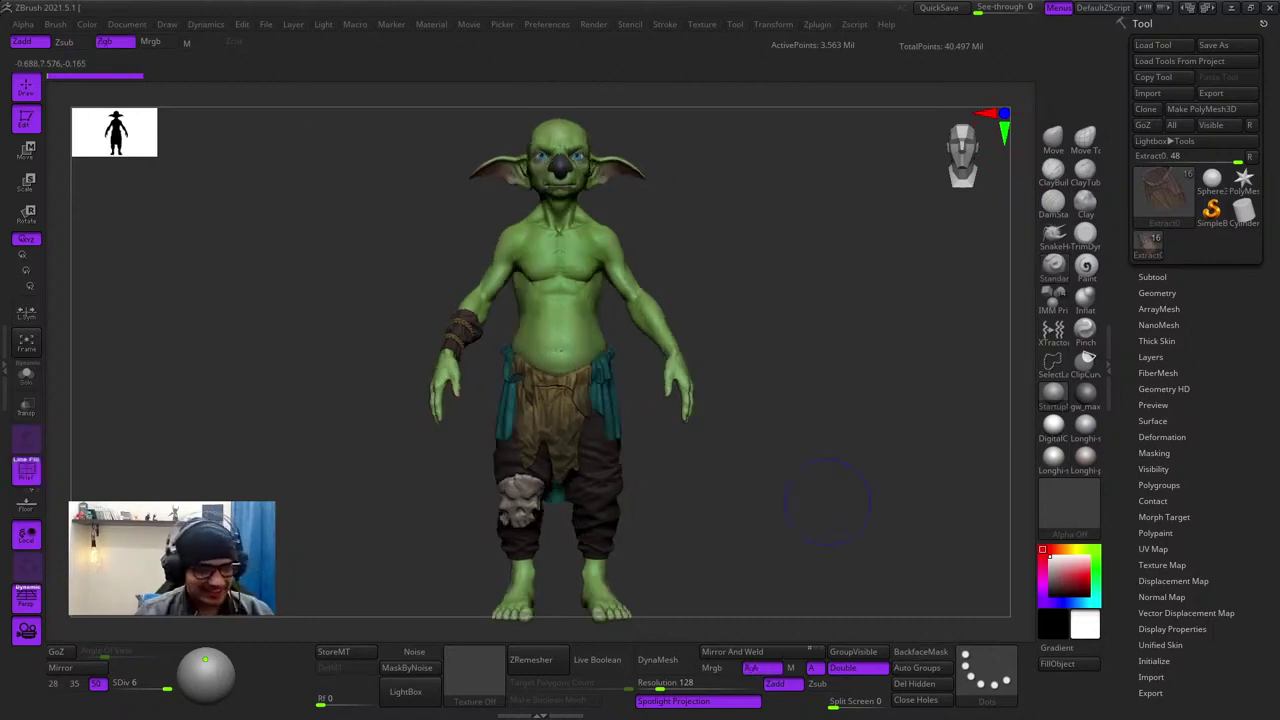
pyautogui.hotkey('shift', 'f')
pyautogui.moveTo(720, 230); pyautogui.dragTo(706, 334)
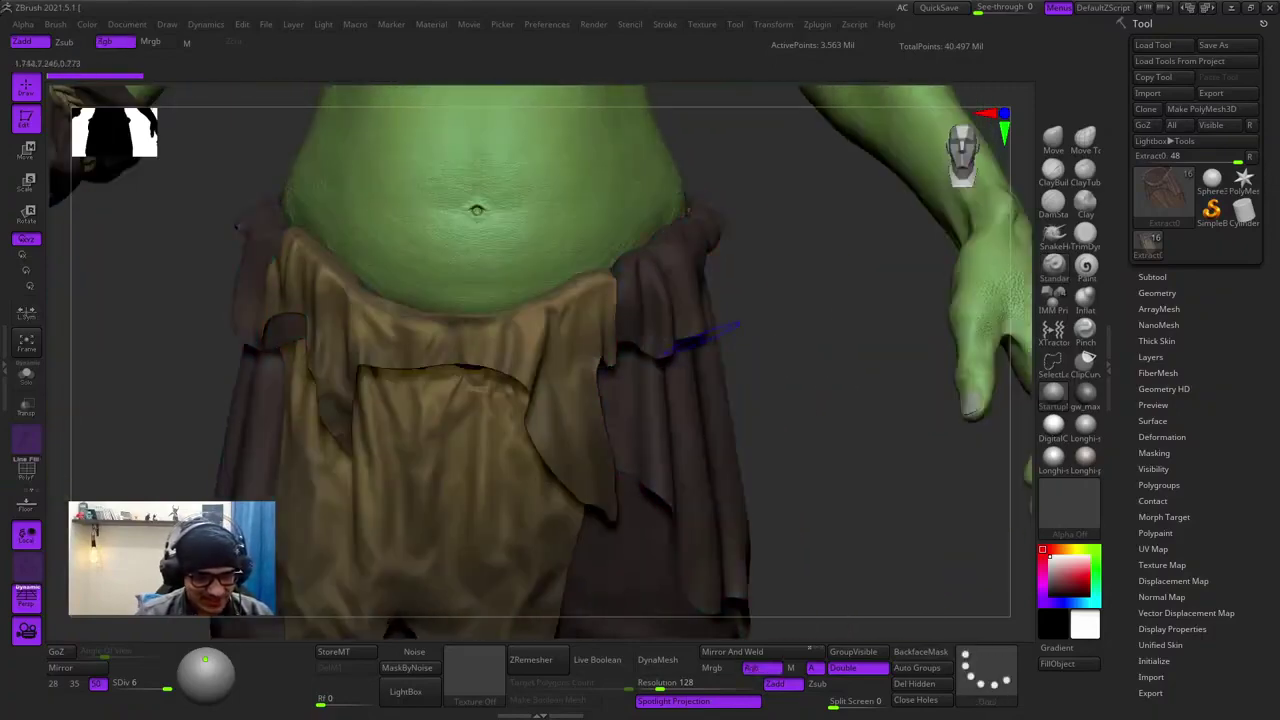
pyautogui.hotkey('shift', 'f')
pyautogui.hotkey('shift', 'f')
pyautogui.press('f')
pyautogui.hotkey('shift', 'f')
pyautogui.hotkey('shift', 'f')
pyautogui.press('f')
pyautogui.keyDown('alt'); pyautogui.moveTo(704, 317); pyautogui.dragTo(670, 356, button='right'); pyautogui.keyUp('alt')
pyautogui.rightClick(670, 356)
pyautogui.keyDown('ctrl'); pyautogui.moveTo(723, 223); pyautogui.dragTo(735, 330, button='right'); pyautogui.keyUp('ctrl')
pyautogui.moveTo(735, 330); pyautogui.dragTo(800, 340, button='right')
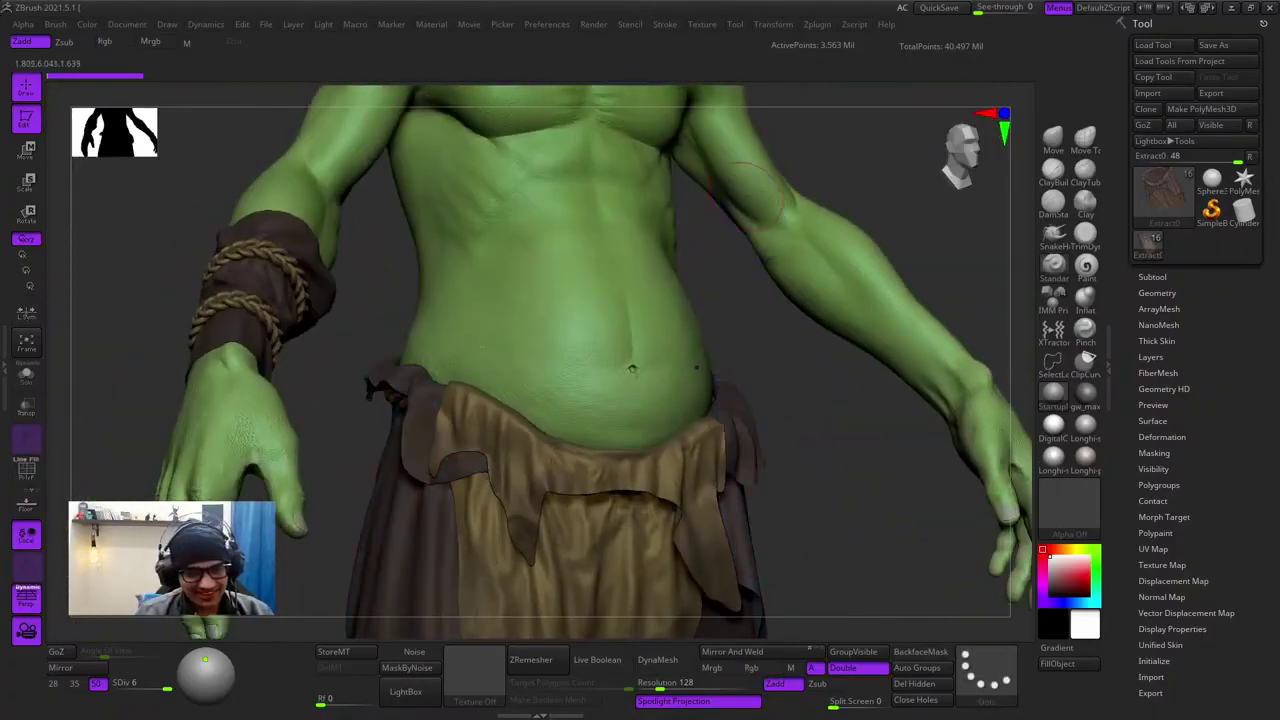
# - Make the Goblin_v18 body the active subtool and inspect its topology and polygroups with PolyFrame
pyautogui.keyDown('alt'); pyautogui.moveTo(632, 374); pyautogui.dragTo(631, 542, button='right'); pyautogui.keyUp('alt')
pyautogui.keyDown('alt'); pyautogui.click(631, 544); pyautogui.keyUp('alt')
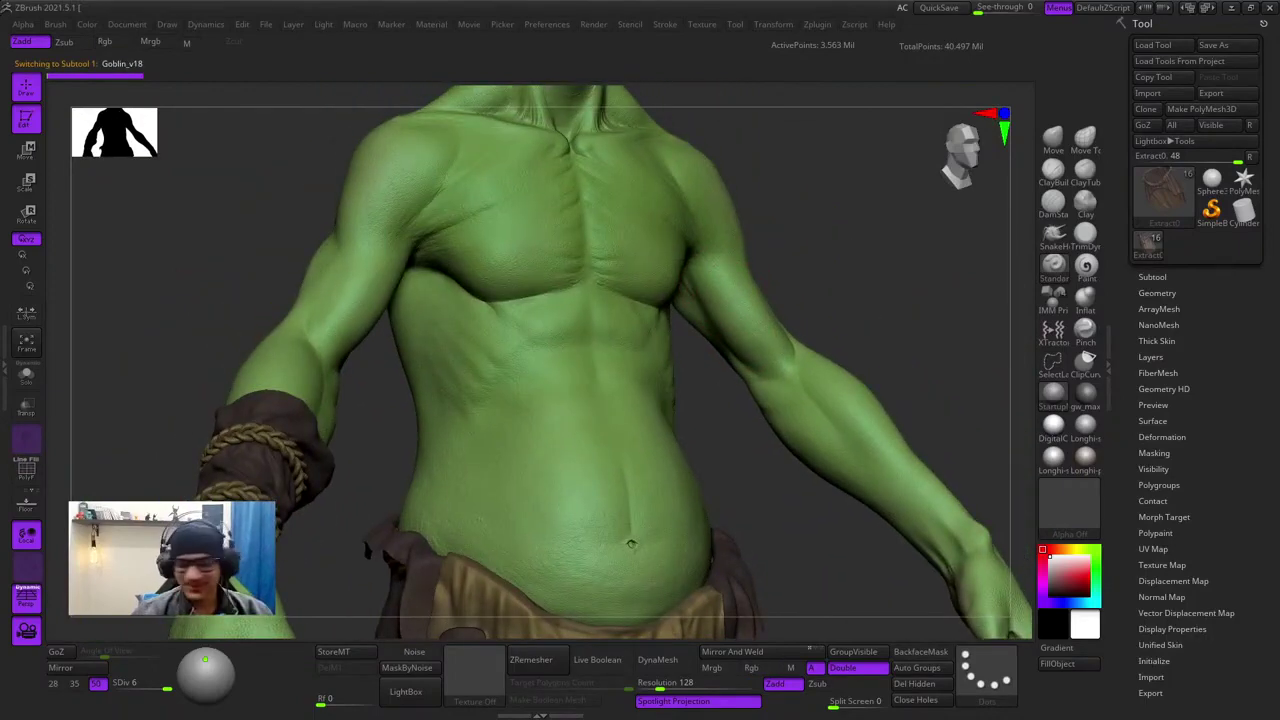
pyautogui.hotkey('shift', 'f')
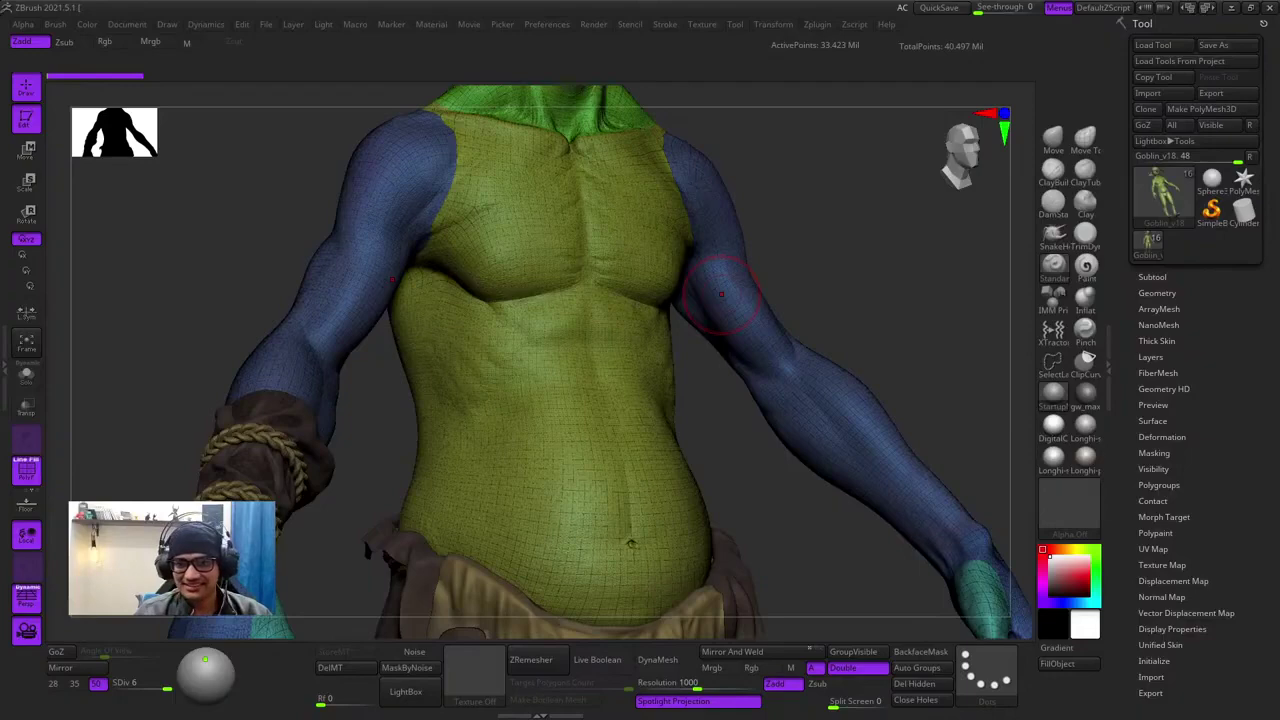
pyautogui.keyDown('shift'); pyautogui.moveTo(721, 294); pyautogui.dragTo(736, 292, button='right'); pyautogui.keyUp('shift')
pyautogui.hotkey('shift', 'f')
pyautogui.keyDown('ctrl'); pyautogui.moveTo(904, 286); pyautogui.dragTo(882, 265, button='right'); pyautogui.keyUp('ctrl')
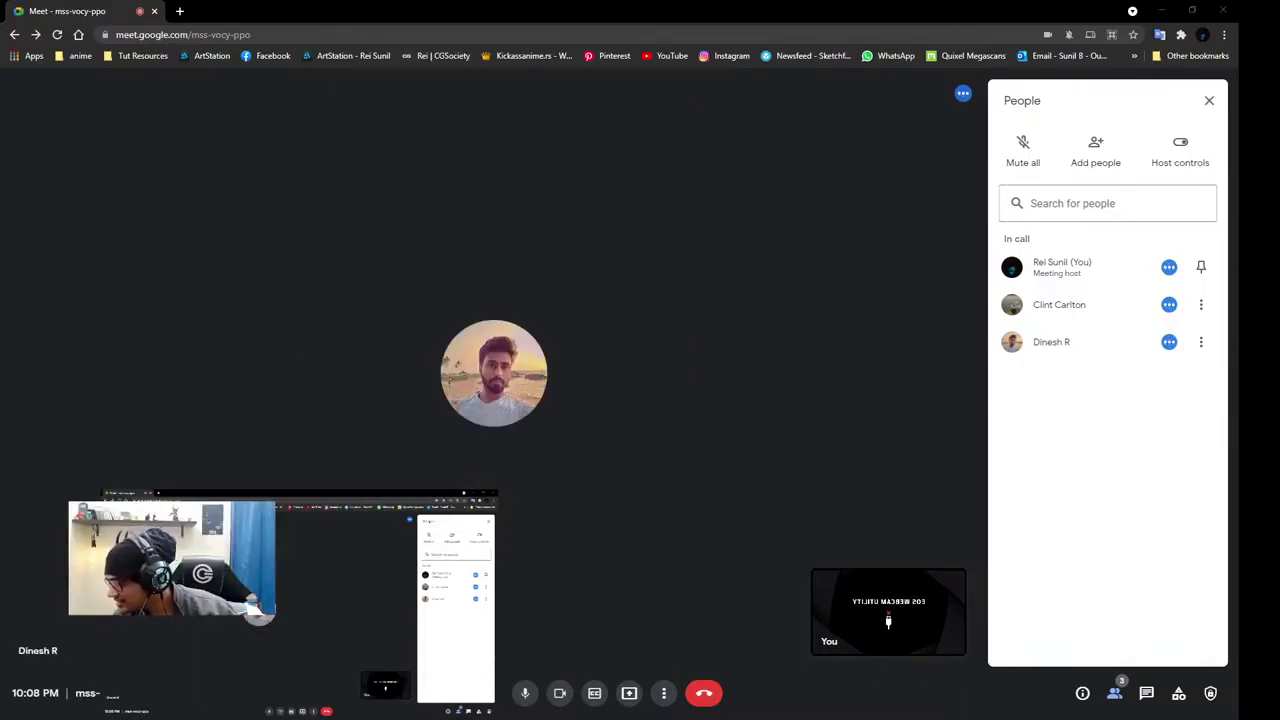
# - Switch between the Google Meet call and ZBrush, ending on the goblin model
pyautogui.hotkey('alt', 'Tab')
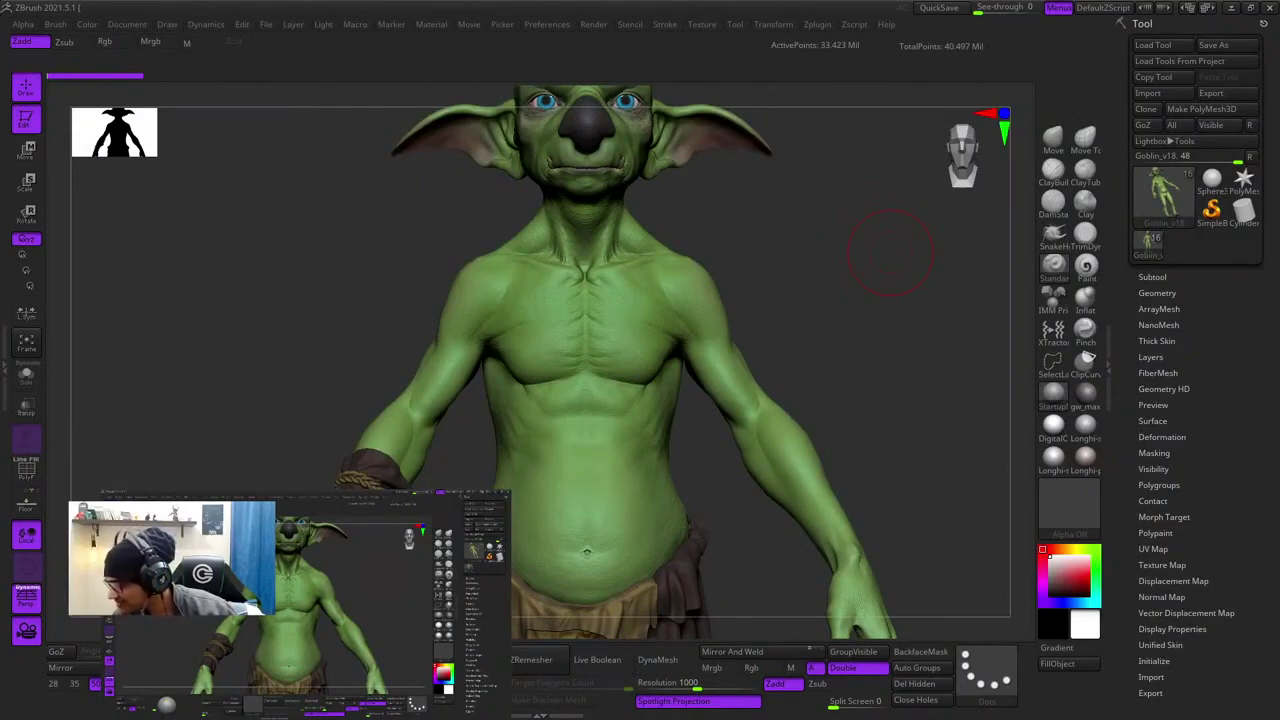
pyautogui.hotkey('alt', 'Tab')
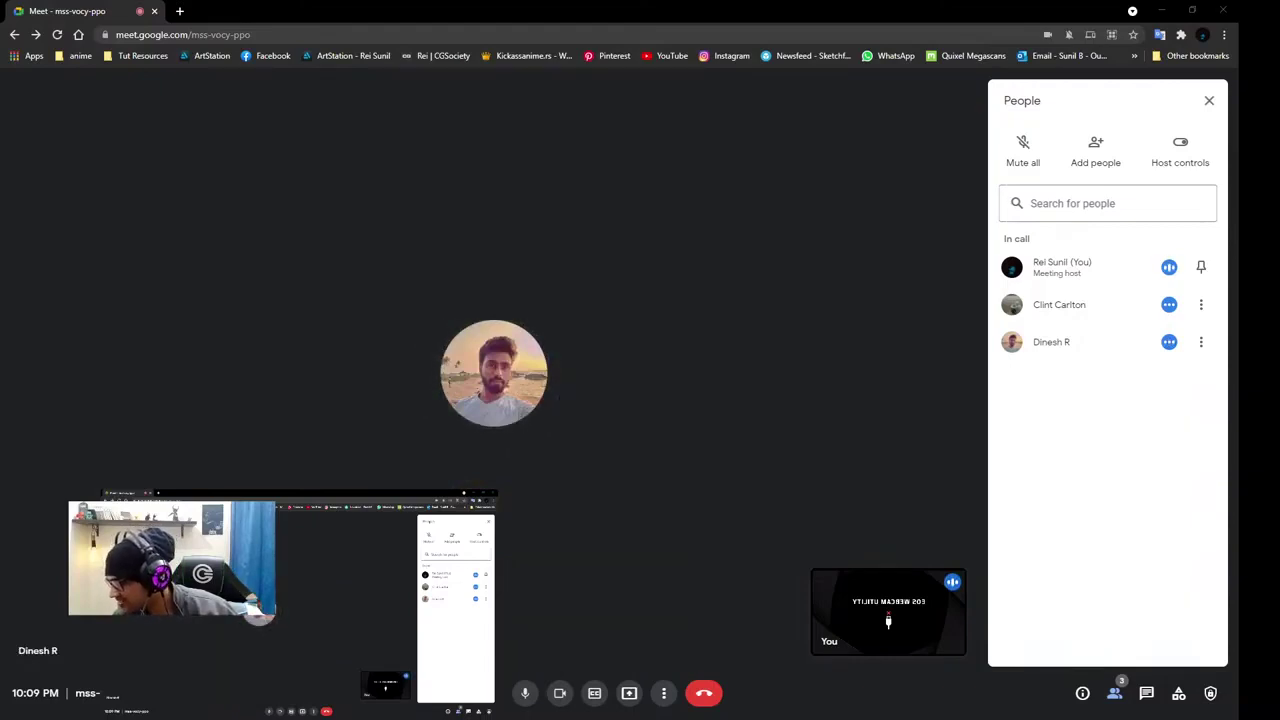
pyautogui.hotkey('alt', 'Tab')
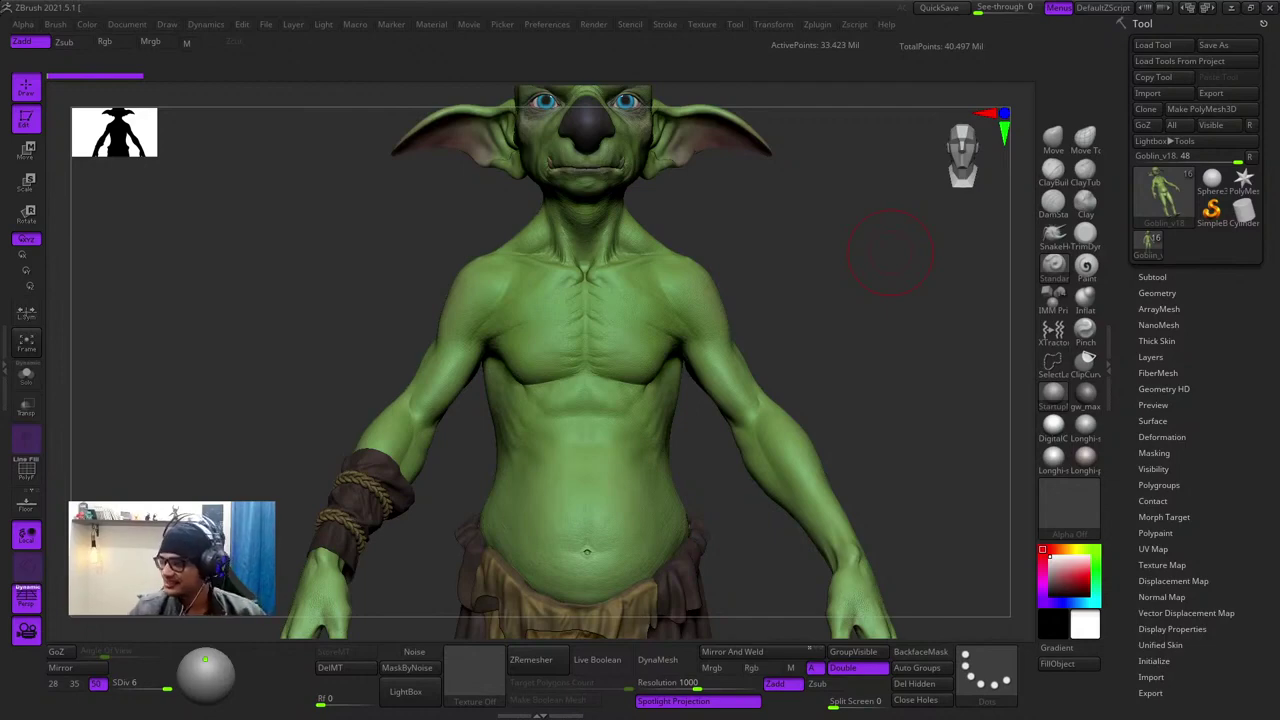
# - Examine the coloured goblin's upper body, full figure and chest from three-quarter and front views
pyautogui.moveTo(891, 252); pyautogui.dragTo(965, 268)
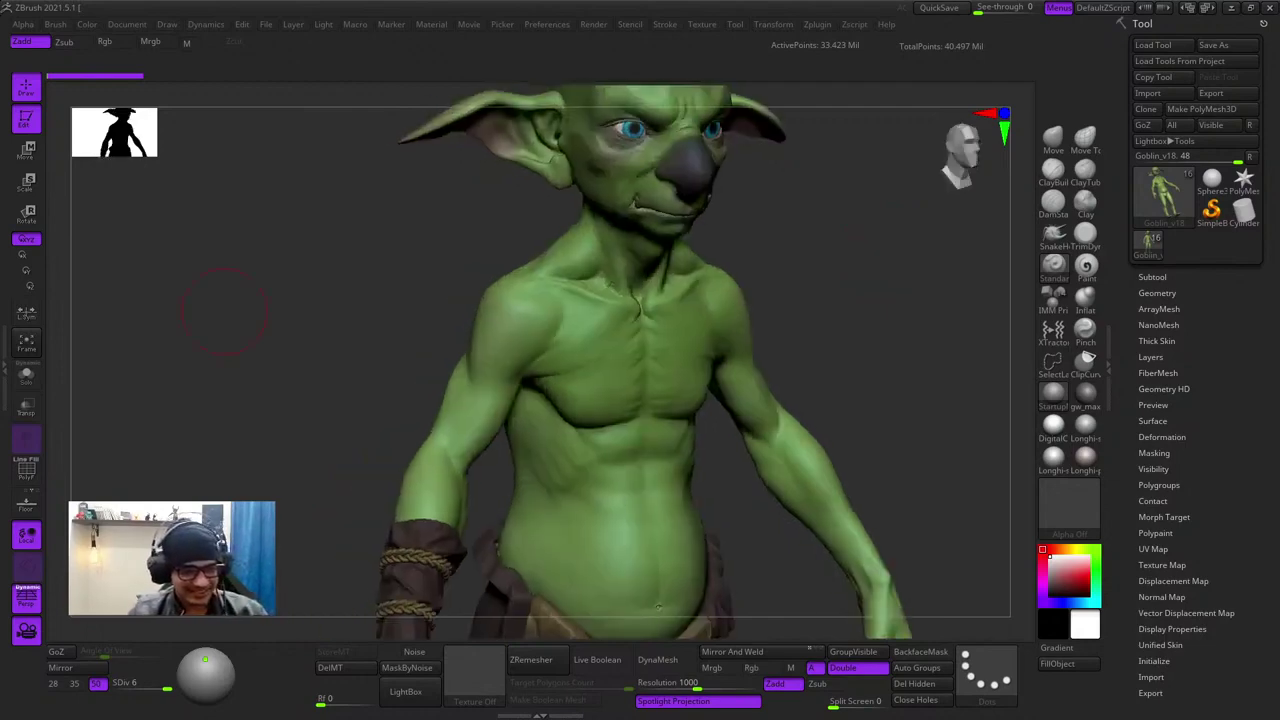
pyautogui.moveTo(424, 280); pyautogui.dragTo(285, 286)
pyautogui.hotkey('shift', 'f')
pyautogui.press('f')
pyautogui.hotkey('shift', 'f')
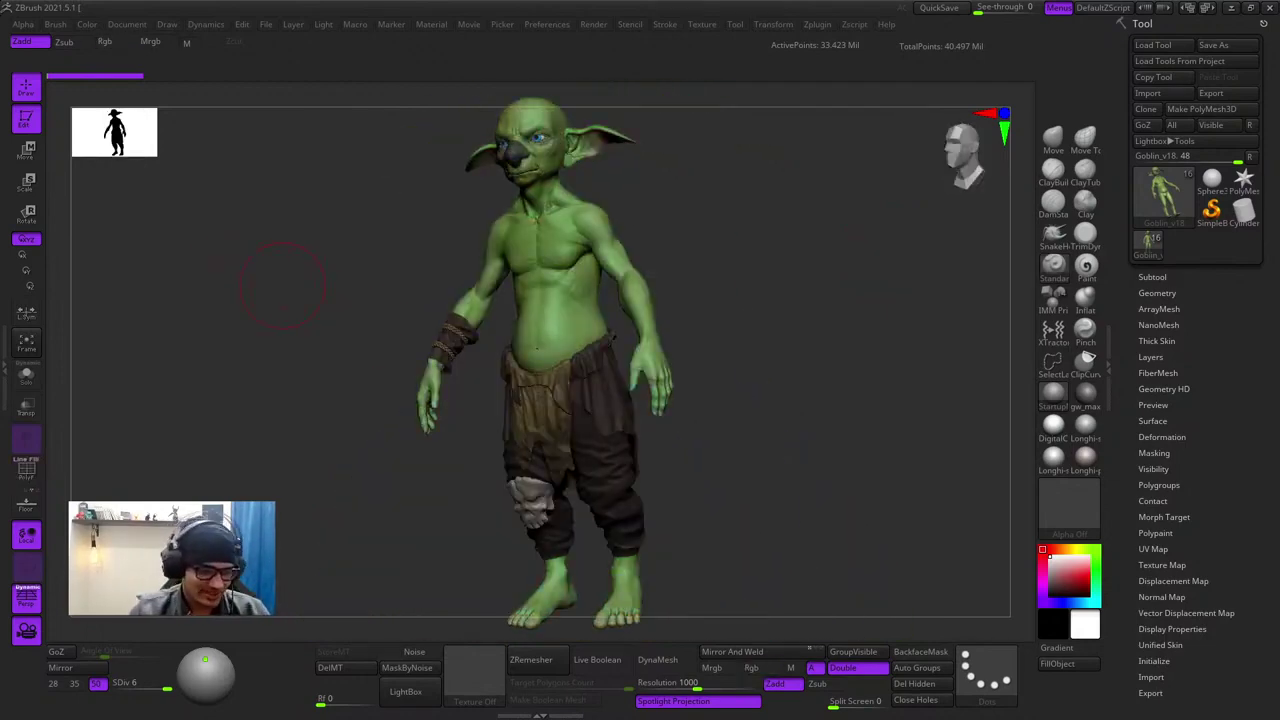
pyautogui.keyDown('shift'); pyautogui.moveTo(660, 208); pyautogui.dragTo(669, 398); pyautogui.keyUp('shift')
pyautogui.hotkey('shift', 'f')
pyautogui.hotkey('shift', 'f')
pyautogui.keyDown('alt'); pyautogui.moveTo(669, 398); pyautogui.dragTo(616, 343, button='right'); pyautogui.keyUp('alt')
pyautogui.hotkey('shift', 'f')
pyautogui.hotkey('shift', 'f')
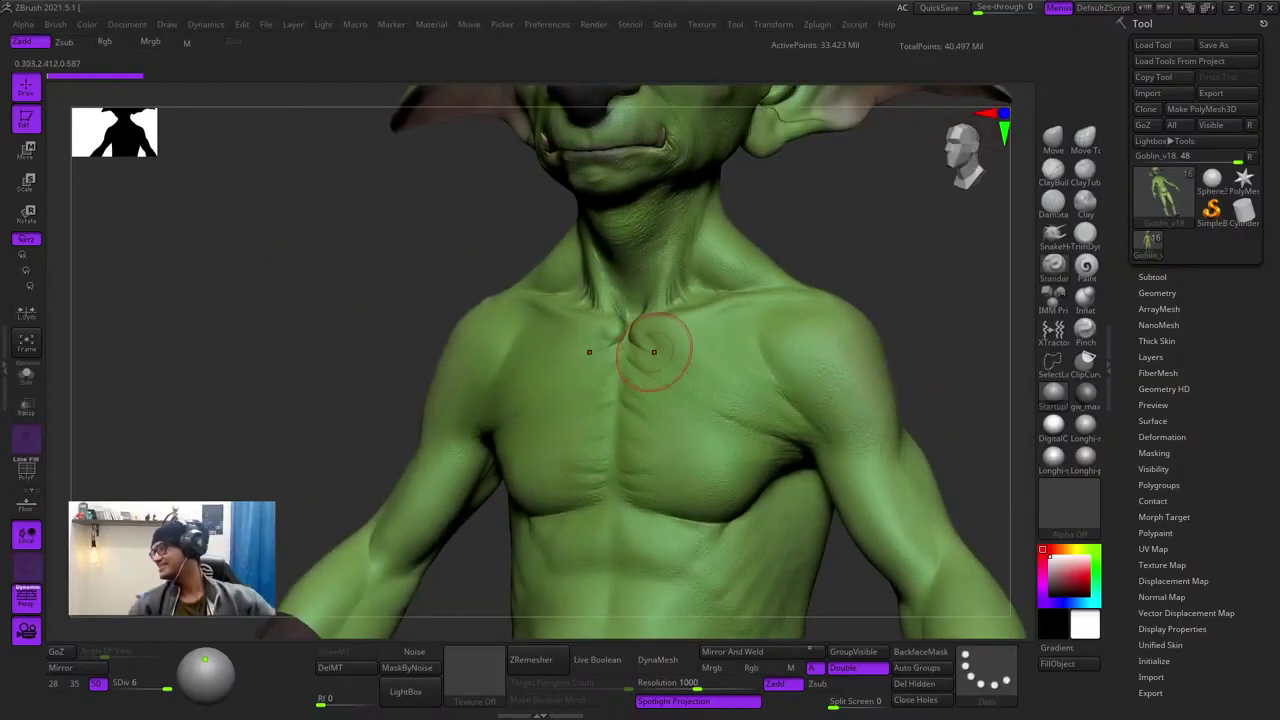
pyautogui.keyDown('shift'); pyautogui.moveTo(719, 284); pyautogui.dragTo(673, 270, button='right'); pyautogui.keyUp('shift')
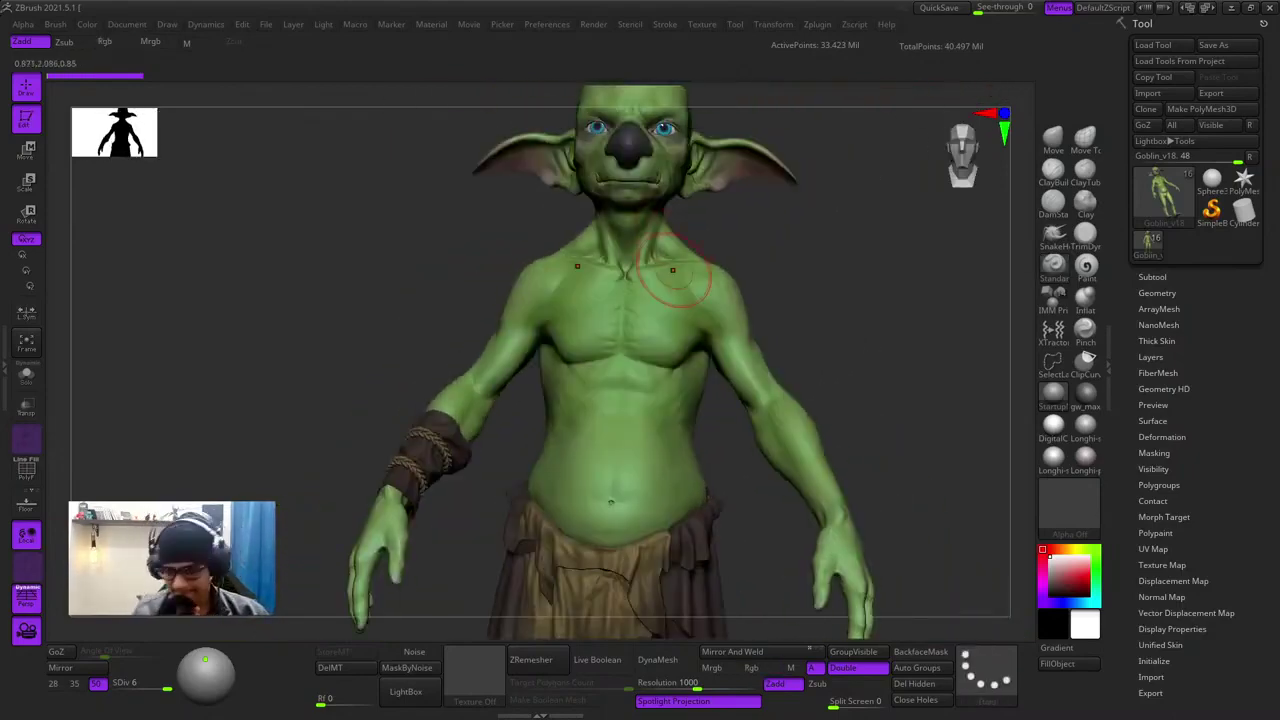
pyautogui.press('shift')
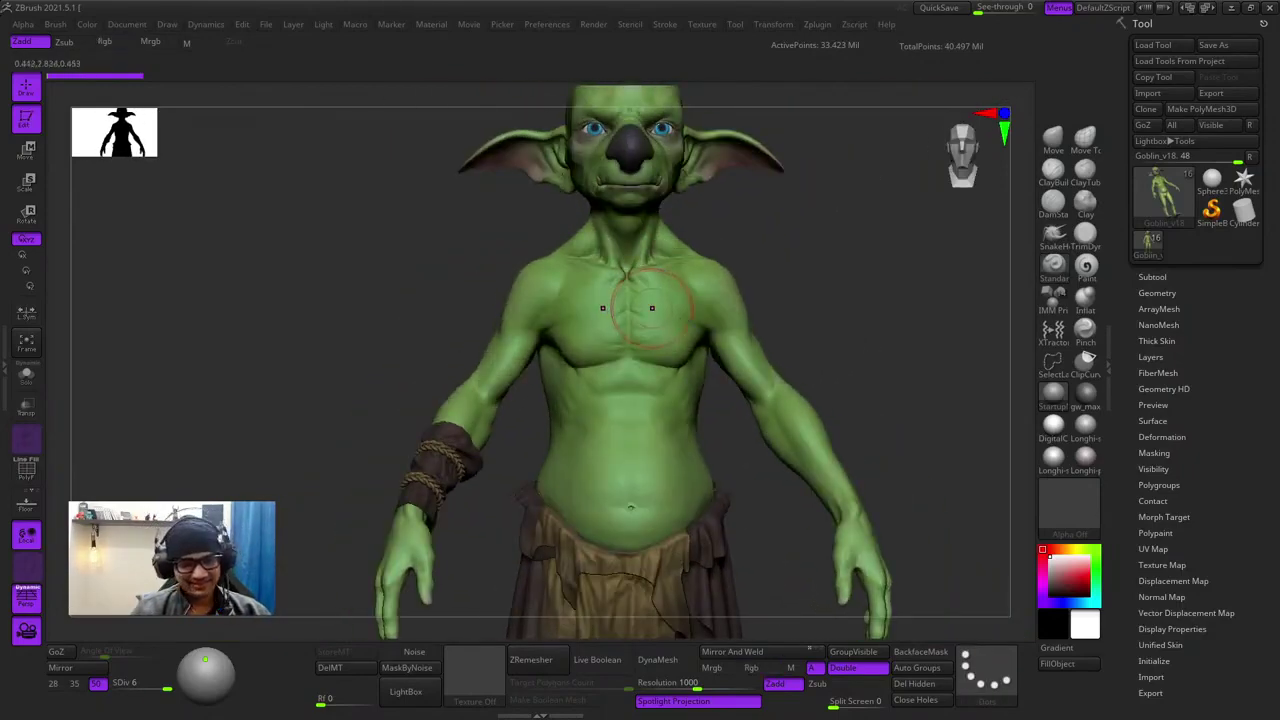
# - Choose the ClayBuildup brush, paint a trial mask band across the goblin's upper arm and clear it
pyautogui.keyDown('ctrl'); pyautogui.moveTo(651, 308); pyautogui.dragTo(880, 246, button='right'); pyautogui.keyUp('ctrl')
pyautogui.click(1054, 172)
pyautogui.press('shift')
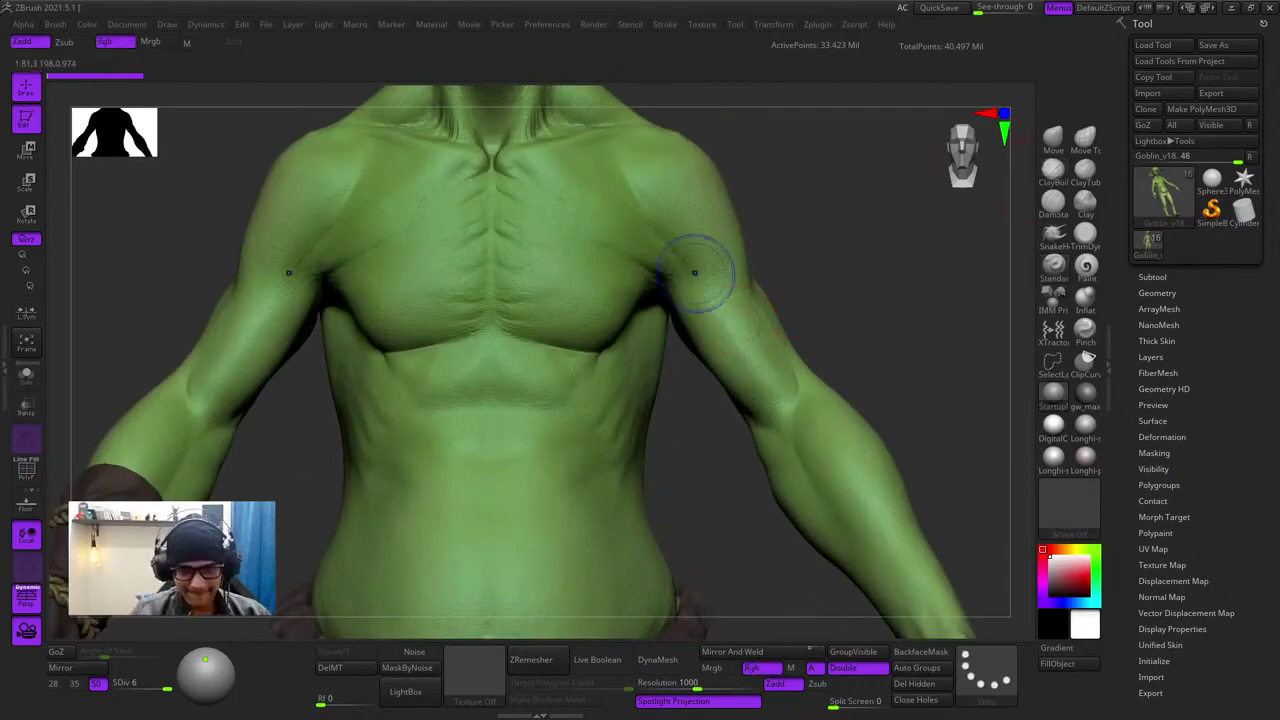
pyautogui.moveTo(694, 271)
pyautogui.keyDown('alt'); pyautogui.mouseDown(button='right')
pyautogui.moveTo(694, 200)
pyautogui.moveTo(600, 205)
pyautogui.mouseUp(button='right'); pyautogui.keyUp('alt')
pyautogui.keyDown('ctrl'); pyautogui.moveTo(600, 205); pyautogui.dragTo(700, 275, button='right'); pyautogui.keyUp('ctrl')
pyautogui.press('space')
pyautogui.moveTo(716, 256)
pyautogui.keyDown('ctrl'); pyautogui.mouseDown()
pyautogui.moveTo(703, 251)
pyautogui.moveTo(724, 219)
pyautogui.mouseUp(); pyautogui.keyUp('ctrl')
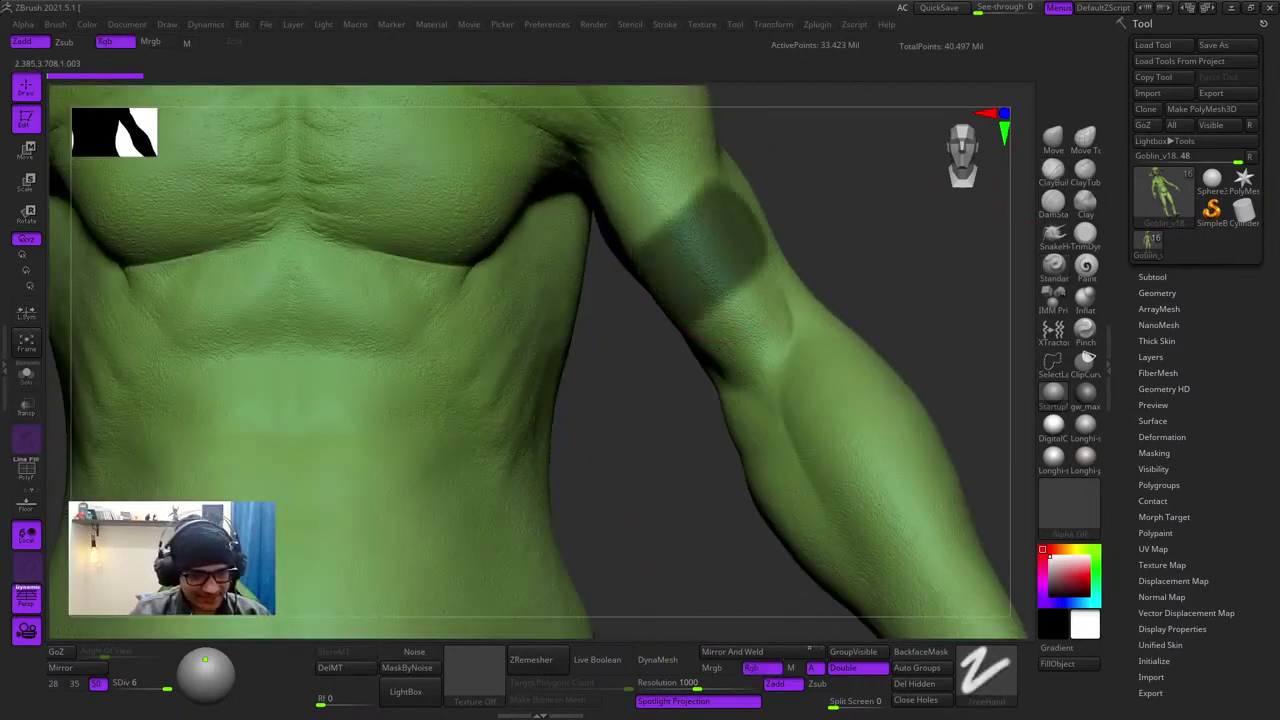
pyautogui.keyDown('ctrl'); pyautogui.moveTo(724, 219); pyautogui.dragTo(806, 257, button='right'); pyautogui.keyUp('ctrl')
pyautogui.keyDown('ctrl'); pyautogui.click(830, 222); pyautogui.keyUp('ctrl')
pyautogui.keyDown('ctrl'); pyautogui.moveTo(830, 222); pyautogui.dragTo(850, 245); pyautogui.keyUp('ctrl')
pyautogui.press('f')
pyautogui.keyDown('ctrl'); pyautogui.click(745, 282); pyautogui.keyUp('ctrl')
pyautogui.keyDown('ctrl'); pyautogui.click(745, 282); pyautogui.keyUp('ctrl')
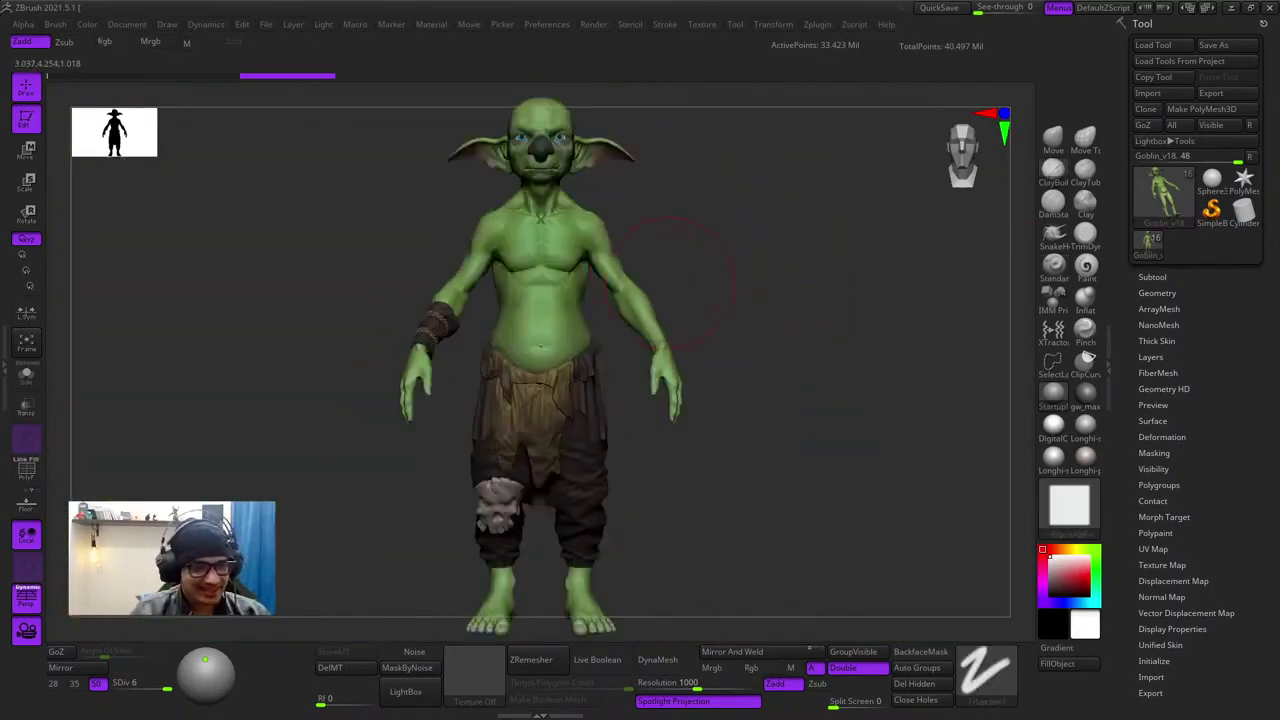
# - Examine the coloured goblin's chest, shoulders and face in a close three-quarter view
pyautogui.moveTo(745, 282)
pyautogui.mouseDown(button='right')
pyautogui.moveTo(815, 300)
pyautogui.moveTo(670, 235)
pyautogui.moveTo(650, 260)
pyautogui.moveTo(656, 386)
pyautogui.moveTo(672, 388)
pyautogui.moveTo(644, 320)
pyautogui.mouseUp(button='right')
pyautogui.press('space')
pyautogui.hotkey('shift', 'f')
pyautogui.hotkey('shift', 'f')
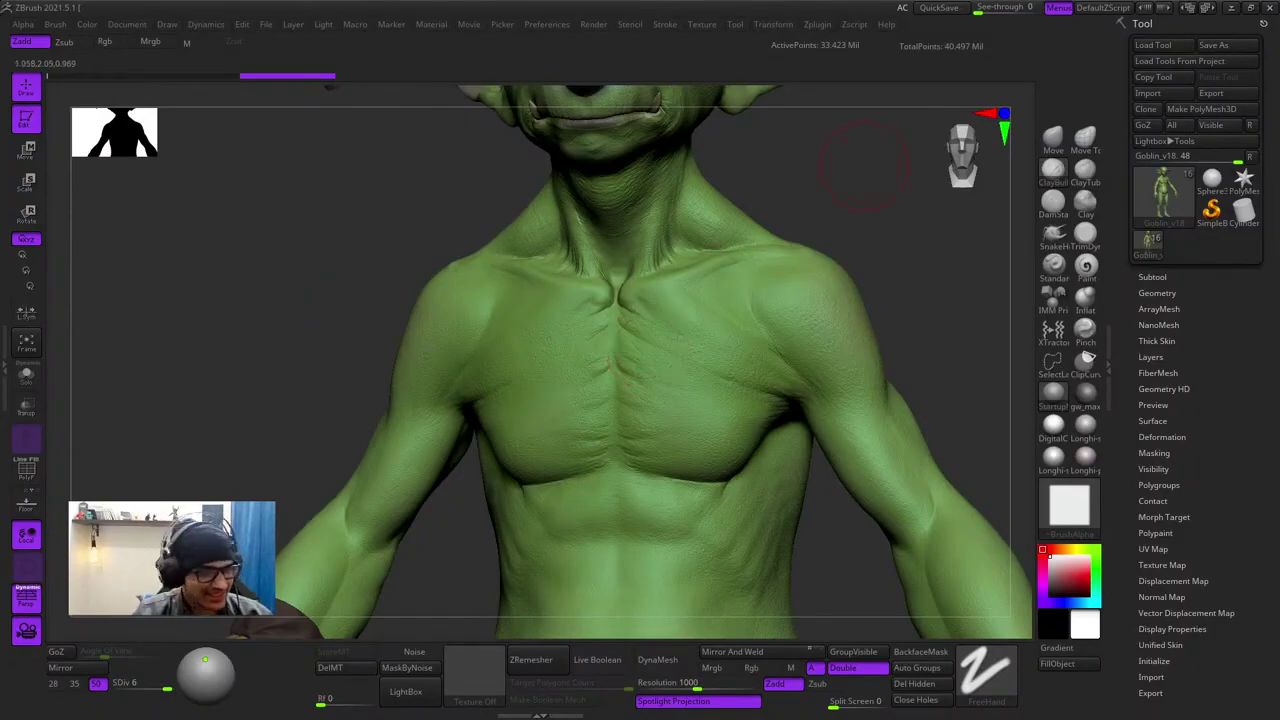
pyautogui.keyDown('alt'); pyautogui.click(823, 268); pyautogui.keyUp('alt')
pyautogui.moveTo(766, 246); pyautogui.dragTo(930, 252)
pyautogui.moveTo(500, 258); pyautogui.dragTo(740, 266, button='right')
pyautogui.keyDown('ctrl'); pyautogui.moveTo(740, 266); pyautogui.dragTo(745, 335, button='right'); pyautogui.keyUp('ctrl')
pyautogui.keyDown('ctrl'); pyautogui.moveTo(745, 335); pyautogui.dragTo(650, 300, button='right'); pyautogui.keyUp('ctrl')
pyautogui.moveTo(650, 300)
pyautogui.keyDown('alt'); pyautogui.mouseDown(button='right')
pyautogui.moveTo(700, 480)
pyautogui.moveTo(723, 334)
pyautogui.moveTo(747, 331)
pyautogui.moveTo(749, 358)
pyautogui.moveTo(727, 354)
pyautogui.mouseUp(button='right'); pyautogui.keyUp('alt')
# - Turn off the polypaint colour display on all subtools of the goblin
pyautogui.click(1053, 266)
pyautogui.click(1152, 277)
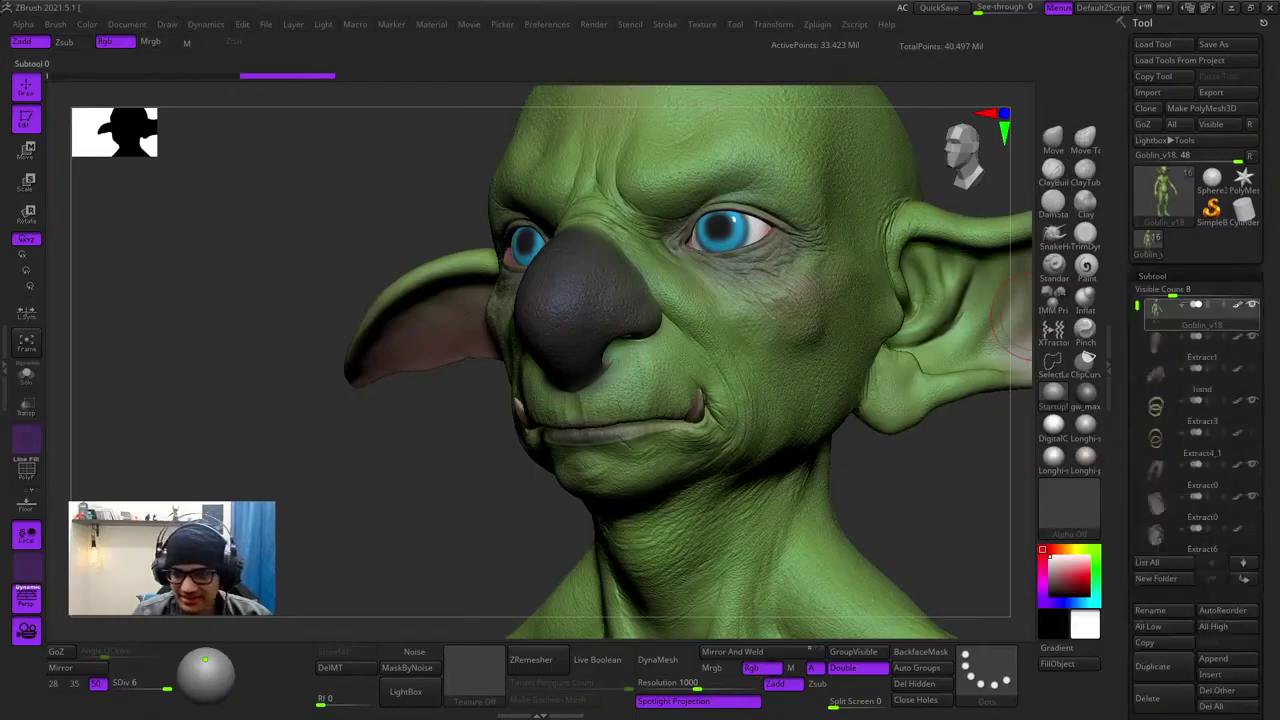
pyautogui.keyDown('shift'); pyautogui.click(1238, 305); pyautogui.keyUp('shift')
# - Choose the ClayBuildup brush and display the uncoloured goblin with the bluish-grey Longhi material
pyautogui.click(1053, 171)
pyautogui.click(1085, 394)
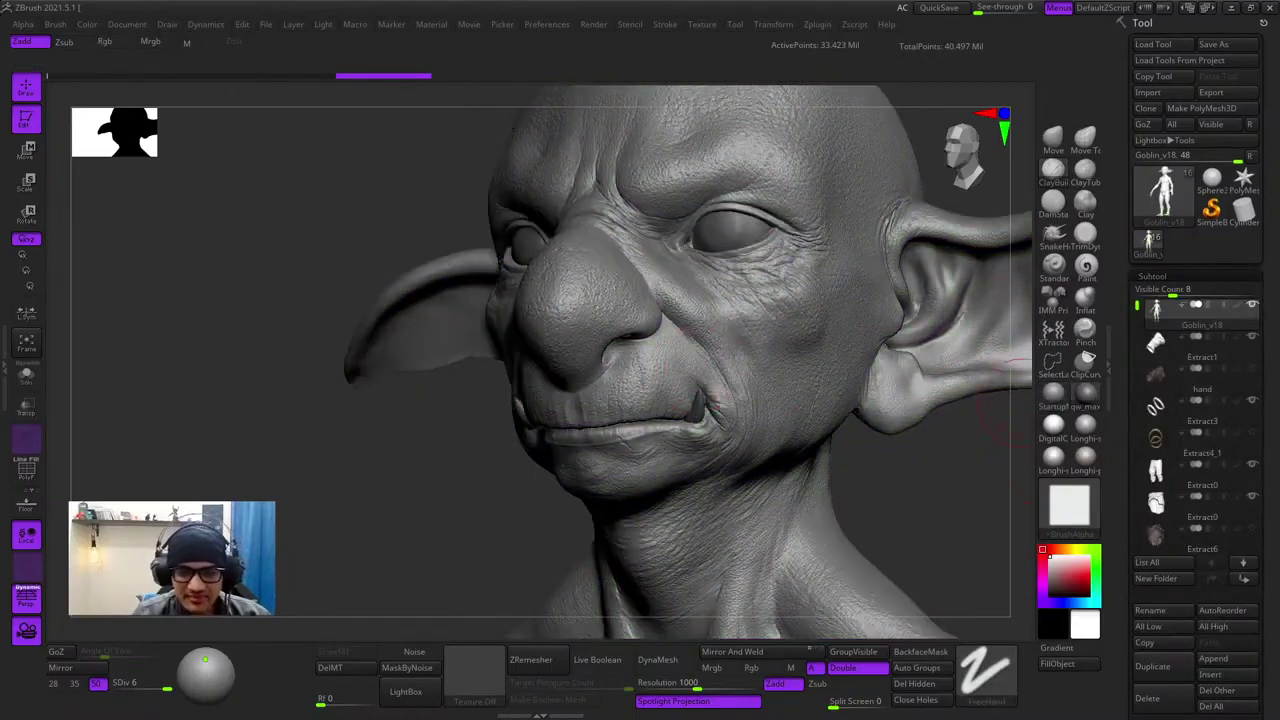
pyautogui.moveTo(945, 396); pyautogui.dragTo(1022, 401, button='right')
pyautogui.click(1085, 426)
# - Inspect the uncoloured sculpt from the face down over the chest, abdomen and waist cloth
pyautogui.moveTo(985, 330)
pyautogui.mouseDown(button='right')
pyautogui.moveTo(690, 290)
pyautogui.moveTo(820, 470)
pyautogui.moveTo(690, 310)
pyautogui.moveTo(737, 288)
pyautogui.moveTo(791, 429)
pyautogui.moveTo(770, 280)
pyautogui.mouseUp(button='right')
pyautogui.moveTo(745, 600)
pyautogui.keyDown('alt'); pyautogui.mouseDown(button='right')
pyautogui.moveTo(800, 480)
pyautogui.moveTo(752, 291)
pyautogui.mouseUp(button='right'); pyautogui.keyUp('alt')
pyautogui.moveTo(870, 440); pyautogui.dragTo(762, 469, button='right')
pyautogui.keyDown('alt'); pyautogui.moveTo(775, 600); pyautogui.dragTo(720, 340, button='right'); pyautogui.keyUp('alt')
pyautogui.keyDown('ctrl'); pyautogui.moveTo(771, 406); pyautogui.dragTo(740, 270, button='right'); pyautogui.keyUp('ctrl')
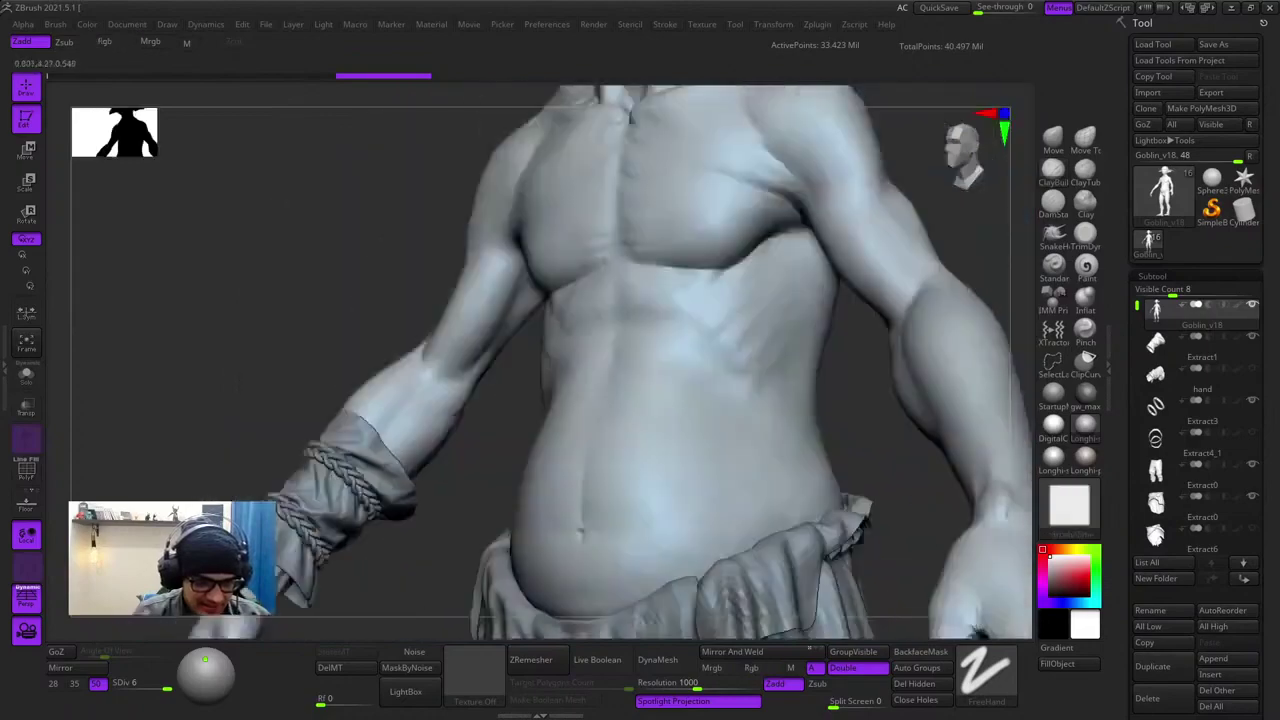
pyautogui.keyDown('alt'); pyautogui.moveTo(700, 500); pyautogui.dragTo(700, 430, button='right'); pyautogui.keyUp('alt')
pyautogui.keyDown('ctrl'); pyautogui.moveTo(677, 480); pyautogui.dragTo(640, 310, button='right'); pyautogui.keyUp('ctrl')
pyautogui.moveTo(640, 310); pyautogui.dragTo(640, 345, button='right')
pyautogui.press('f')
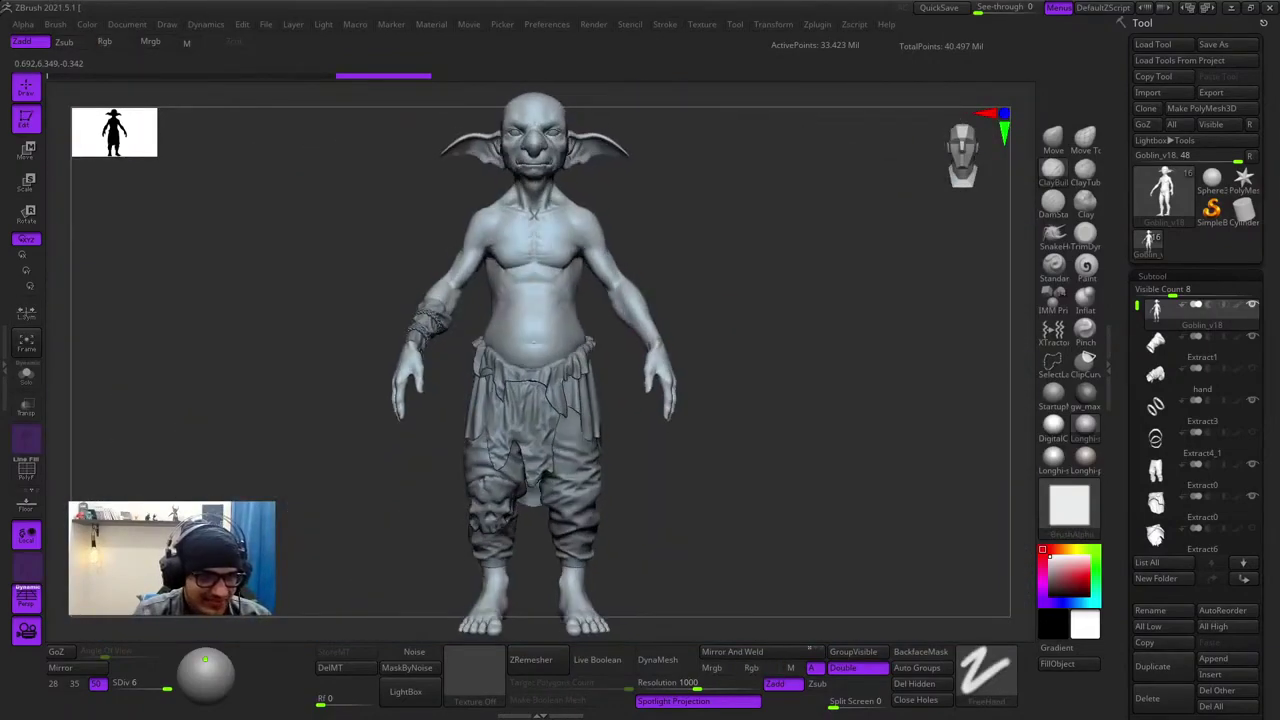
# - Examine the forms of the head, ears, neck and chest from several three-quarter and front angles
pyautogui.keyDown('alt'); pyautogui.moveTo(590, 260); pyautogui.dragTo(690, 325, button='right'); pyautogui.keyUp('alt')
pyautogui.keyDown('ctrl'); pyautogui.moveTo(690, 220); pyautogui.dragTo(735, 375, button='right'); pyautogui.keyUp('ctrl')
pyautogui.keyDown('ctrl'); pyautogui.moveTo(735, 290); pyautogui.dragTo(640, 325, button='right'); pyautogui.keyUp('ctrl')
pyautogui.moveTo(770, 290)
pyautogui.keyDown('ctrl'); pyautogui.mouseDown(button='right')
pyautogui.moveTo(775, 335)
pyautogui.moveTo(814, 314)
pyautogui.moveTo(755, 293)
pyautogui.moveTo(774, 290)
pyautogui.mouseUp(button='right'); pyautogui.keyUp('ctrl')
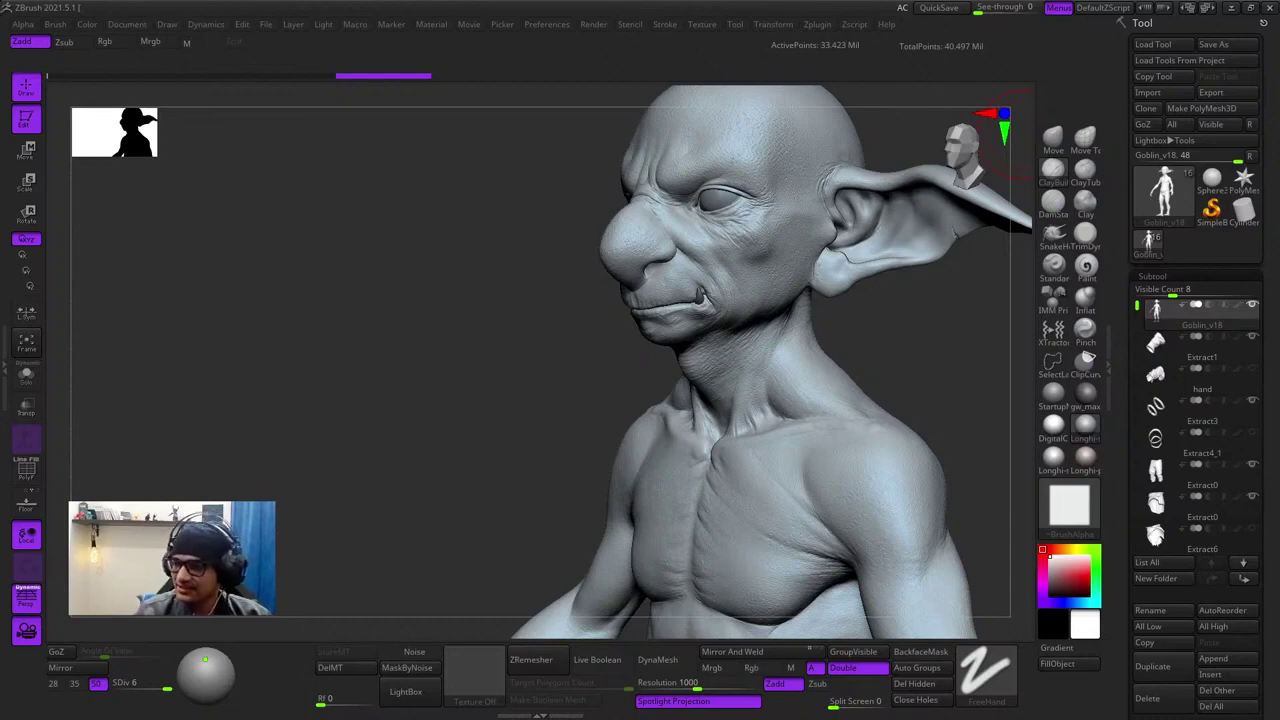
pyautogui.press('f')
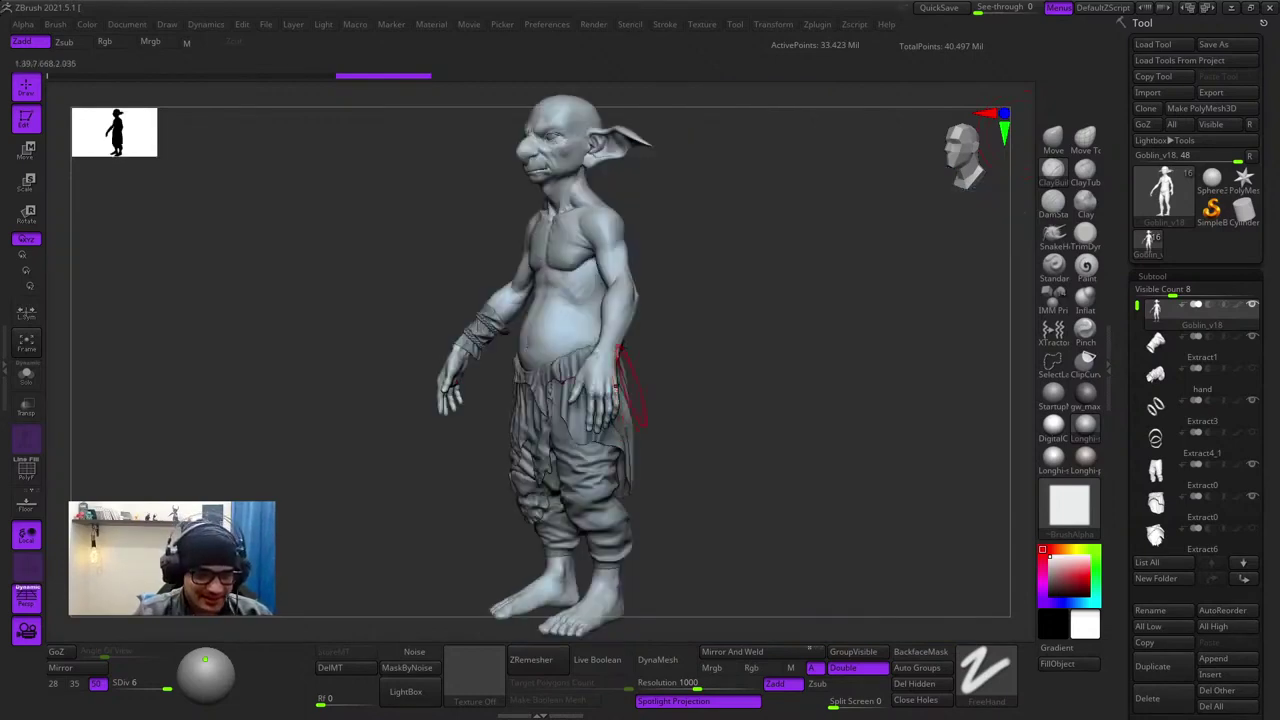
pyautogui.moveTo(607, 335); pyautogui.dragTo(690, 320, button='right')
pyautogui.keyDown('alt'); pyautogui.moveTo(577, 286); pyautogui.dragTo(655, 374, button='right'); pyautogui.keyUp('alt')
pyautogui.keyDown('ctrl'); pyautogui.moveTo(655, 374); pyautogui.dragTo(665, 500, button='right'); pyautogui.keyUp('ctrl')
pyautogui.keyDown('shift'); pyautogui.moveTo(620, 345); pyautogui.dragTo(695, 362, button='right'); pyautogui.keyUp('shift')
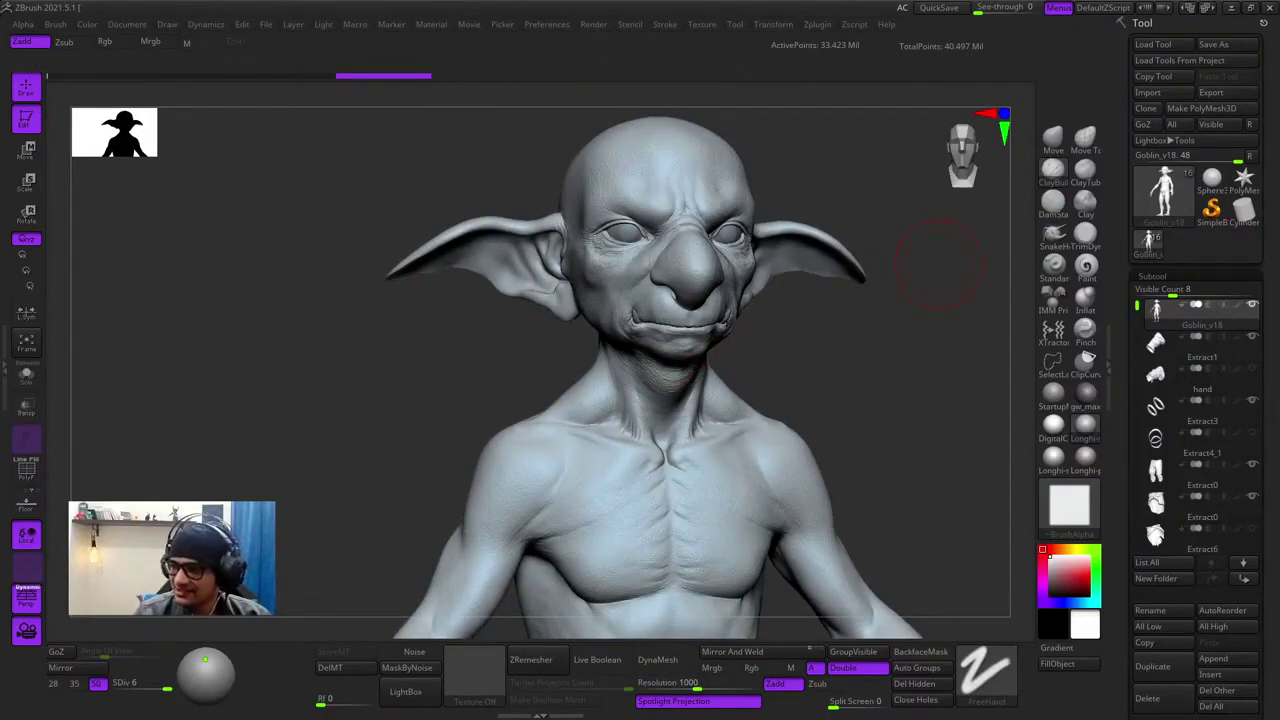
# - Inspect the fine skin detail around the nose, eye, cheek, mouth and neck at close range
pyautogui.press('f')
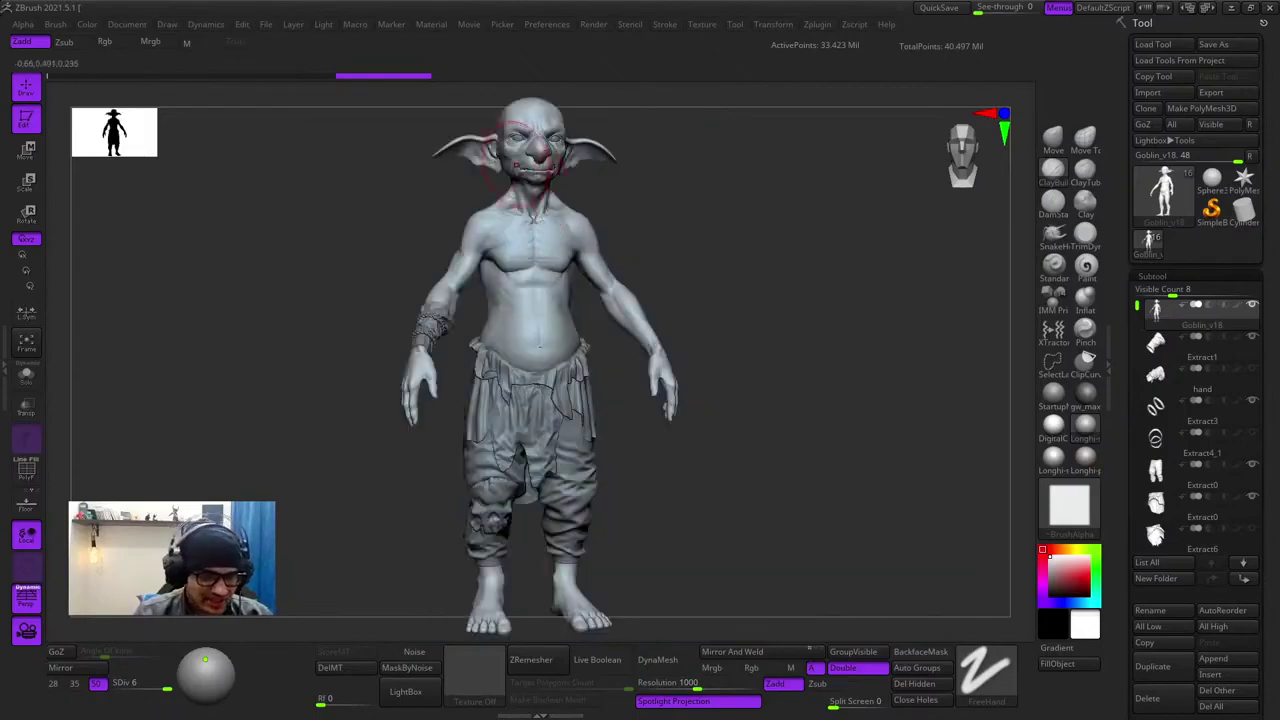
pyautogui.moveTo(530, 300)
pyautogui.mouseDown(button='right')
pyautogui.moveTo(610, 310)
pyautogui.moveTo(737, 473)
pyautogui.moveTo(650, 465)
pyautogui.mouseUp(button='right')
pyautogui.keyDown('ctrl'); pyautogui.moveTo(645, 195); pyautogui.dragTo(700, 585, button='right'); pyautogui.keyUp('ctrl')
pyautogui.keyDown('alt'); pyautogui.moveTo(648, 242); pyautogui.dragTo(696, 327, button='right'); pyautogui.keyUp('alt')
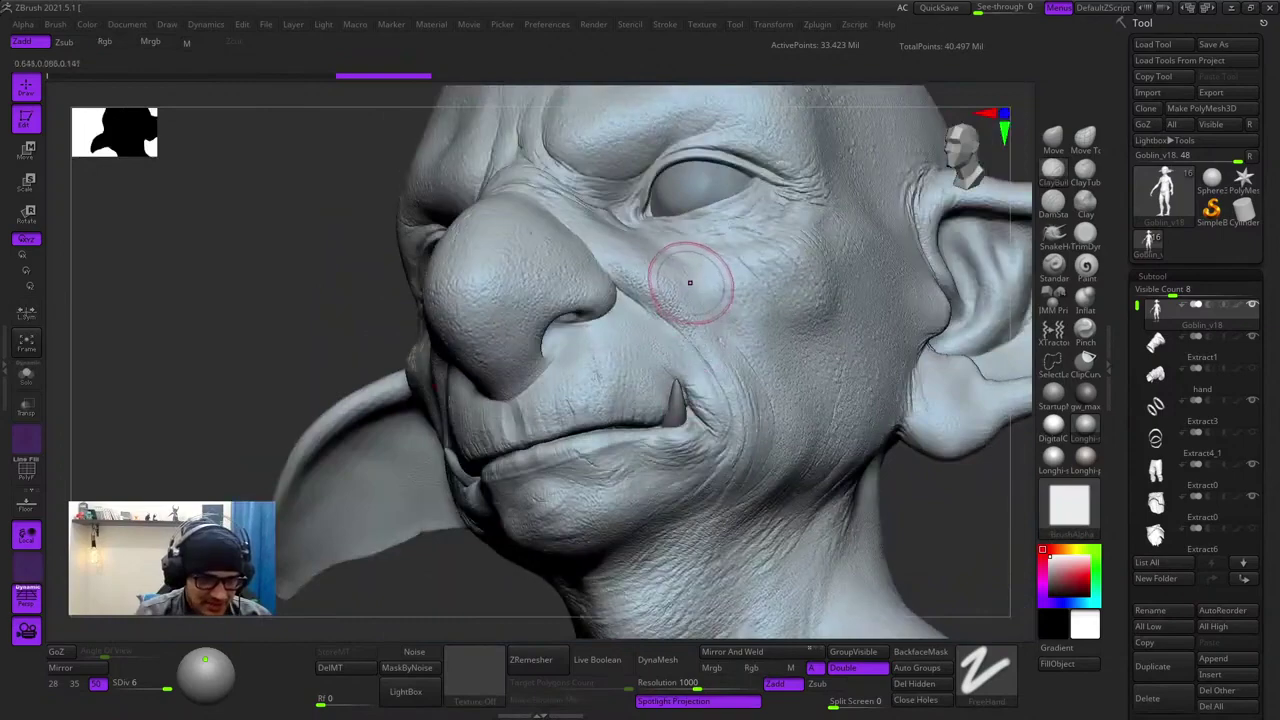
pyautogui.moveTo(690, 283); pyautogui.dragTo(661, 304)
pyautogui.moveTo(637, 221)
pyautogui.mouseDown(button='right')
pyautogui.moveTo(679, 326)
pyautogui.moveTo(658, 270)
pyautogui.moveTo(723, 346)
pyautogui.moveTo(680, 250)
pyautogui.mouseUp(button='right')
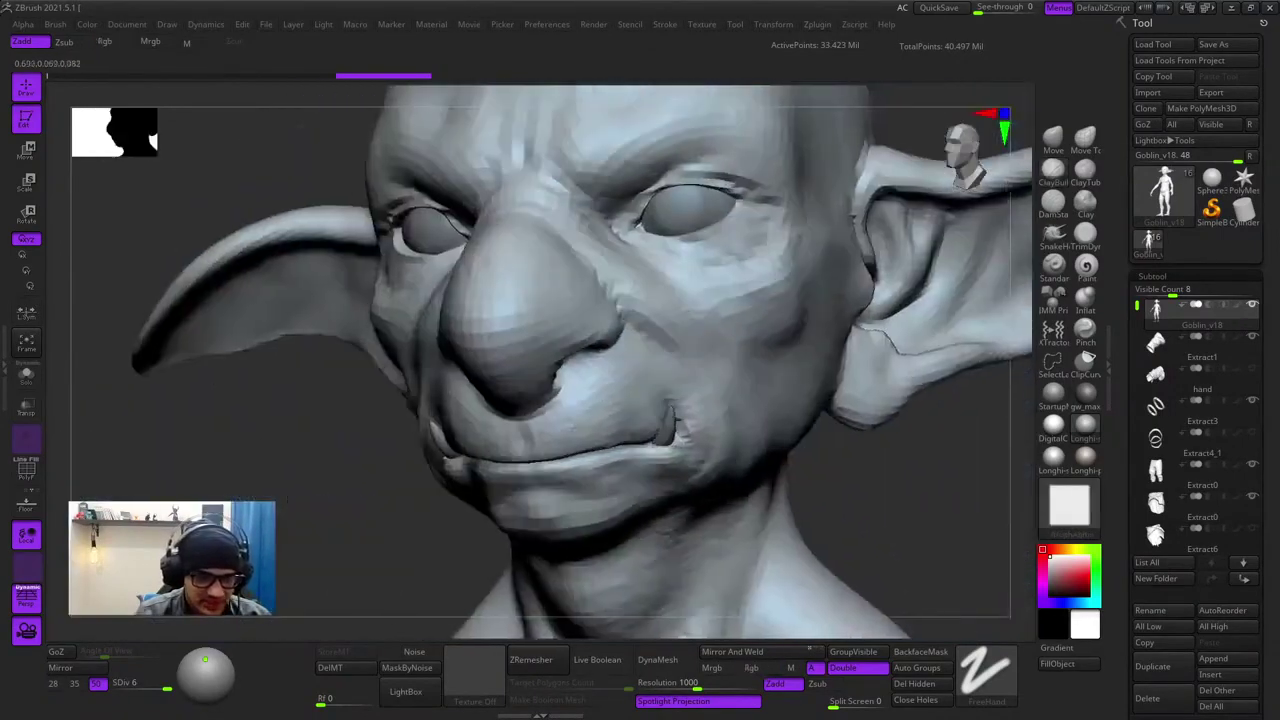
pyautogui.keyDown('alt'); pyautogui.moveTo(660, 350); pyautogui.dragTo(640, 200, button='right'); pyautogui.keyUp('alt')
pyautogui.keyDown('alt'); pyautogui.moveTo(655, 560); pyautogui.dragTo(688, 303, button='right'); pyautogui.keyUp('alt')
pyautogui.moveTo(780, 335); pyautogui.dragTo(705, 440, button='right')
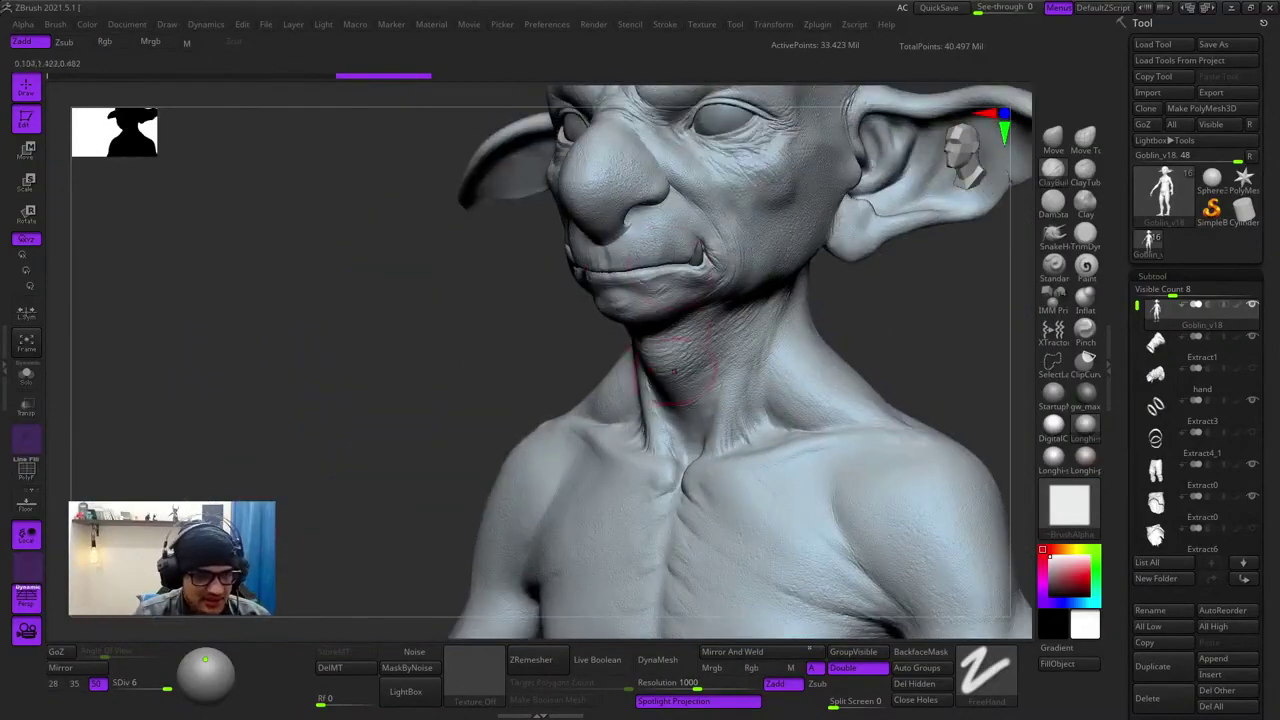
pyautogui.moveTo(560, 300); pyautogui.dragTo(690, 364)
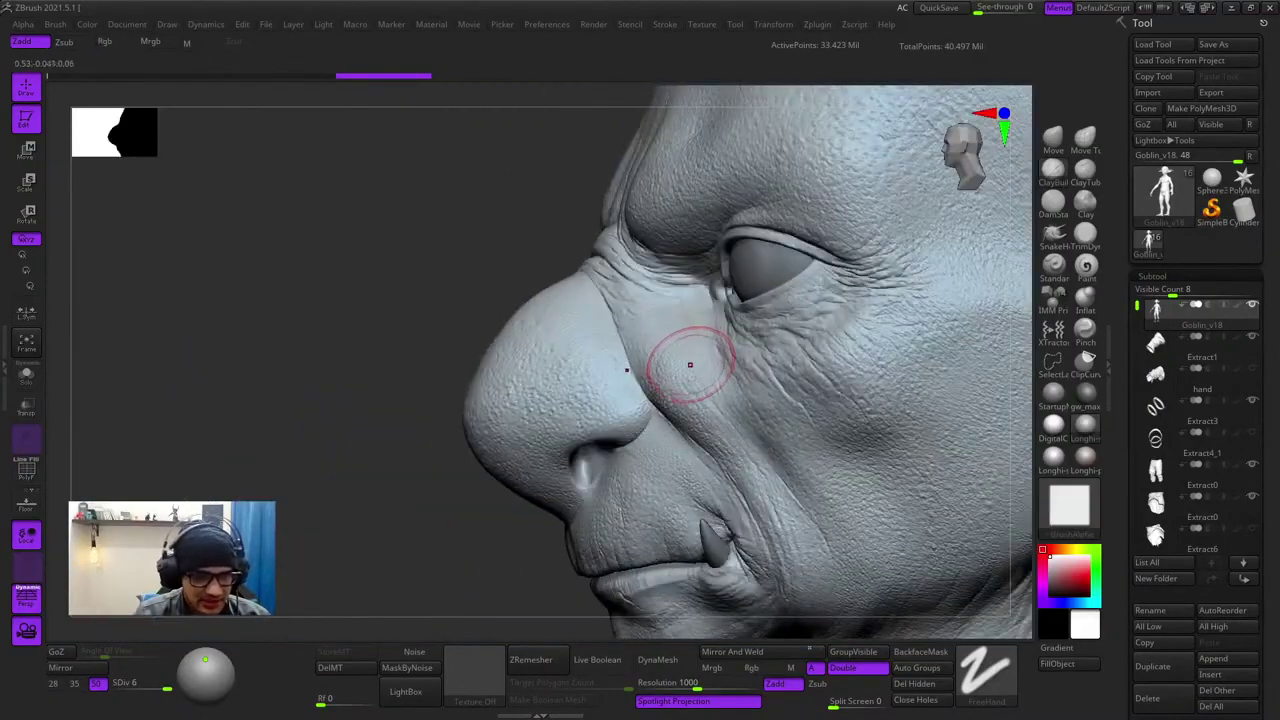
# - Examine the back cloth drape and trousers, keeping Goblin_v18 as the active subtool
pyautogui.moveTo(690, 365); pyautogui.dragTo(737, 424, button='right')
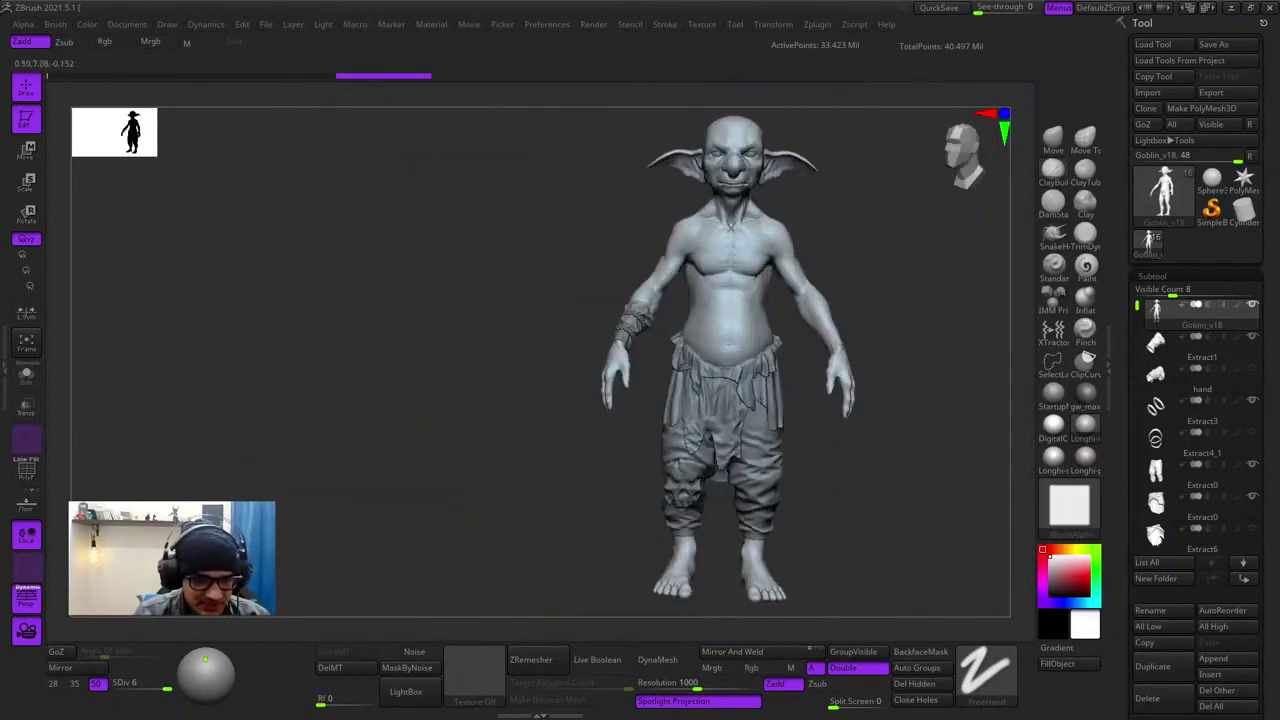
pyautogui.moveTo(660, 410); pyautogui.dragTo(805, 410)
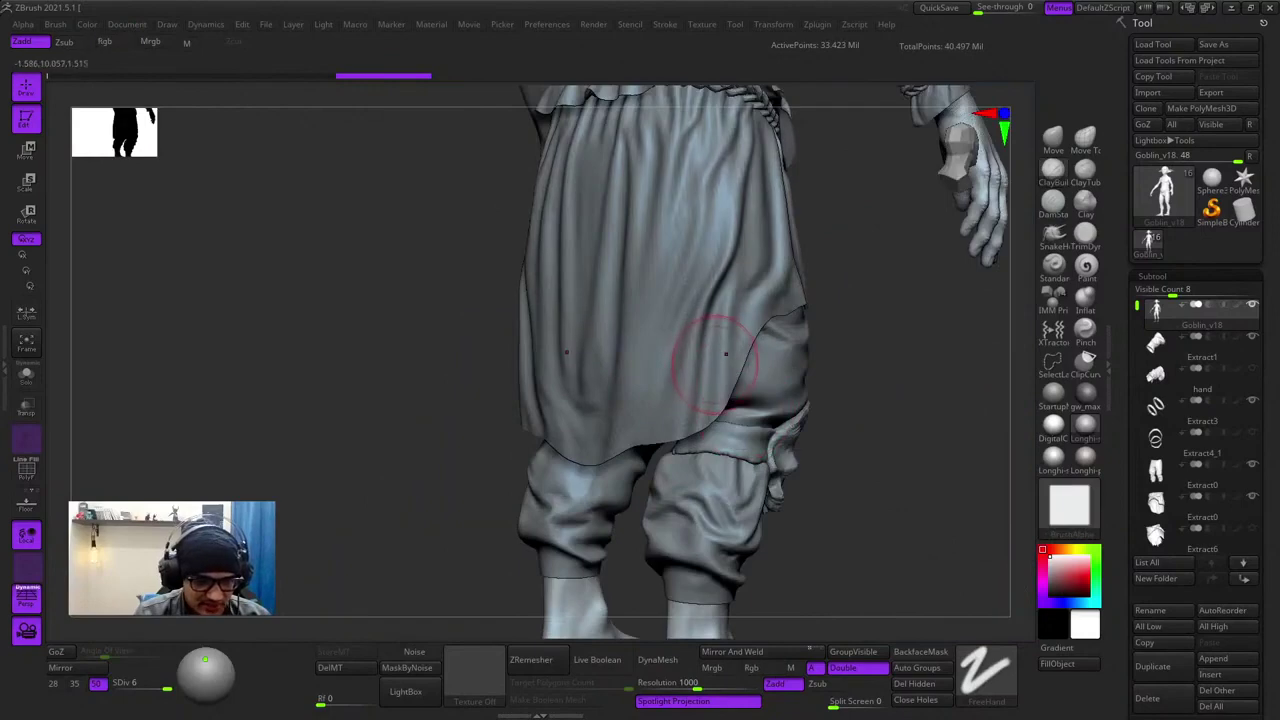
pyautogui.keyDown('alt'); pyautogui.click(691, 360); pyautogui.keyUp('alt')
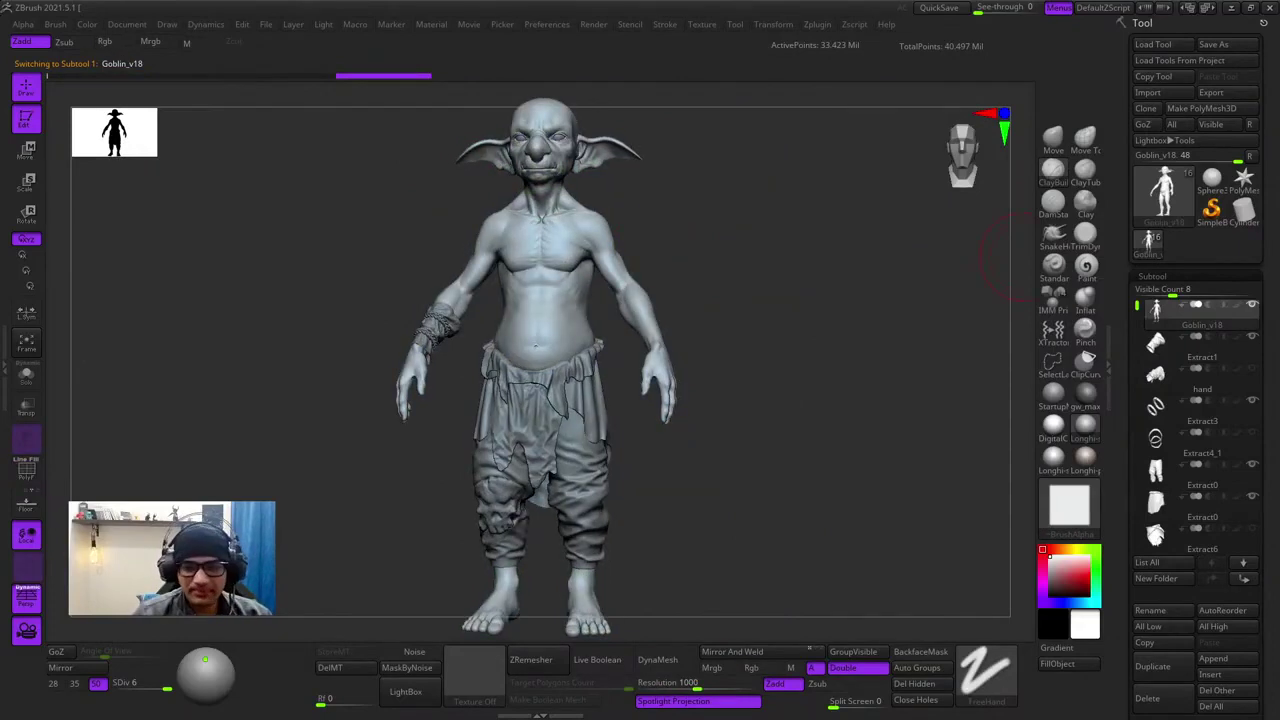
# - Turn on the painted colour display for all subtools and frame the goblin's upper body
pyautogui.keyDown('shift'); pyautogui.click(1238, 304); pyautogui.keyUp('shift')
pyautogui.moveTo(757, 290)
pyautogui.keyDown('alt'); pyautogui.mouseDown()
pyautogui.moveTo(740, 400)
pyautogui.moveTo(754, 410)
pyautogui.mouseUp(); pyautogui.keyUp('alt')
# - Try masking a patch across the upper chest below the collarbones, then undo it
pyautogui.press('space')
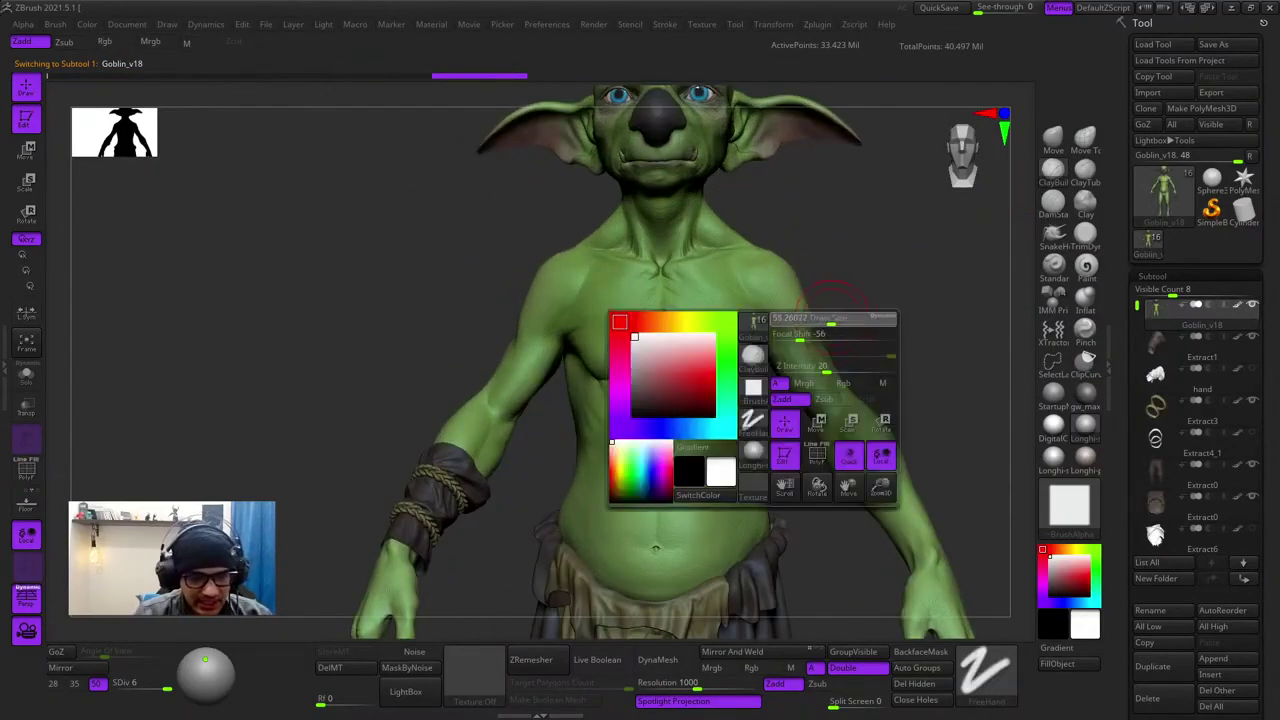
pyautogui.press('ctrl')
pyautogui.keyDown('shift'); pyautogui.moveTo(737, 255); pyautogui.dragTo(749, 310); pyautogui.keyUp('shift')
pyautogui.press('space')
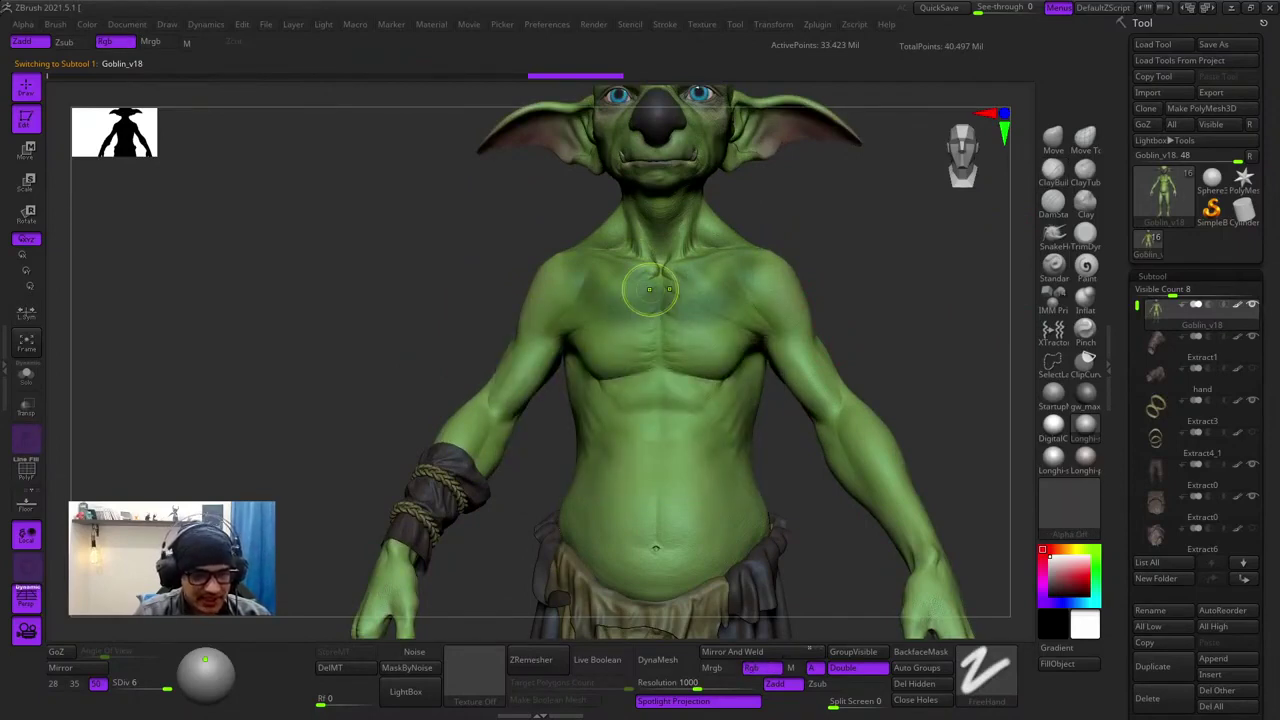
pyautogui.hotkey('ctrl', 'z')
# - Mask a collar-like strip around the base of the neck and a band around each upper arm
pyautogui.moveTo(560, 255); pyautogui.dragTo(609, 228, button='right')
pyautogui.press('space')
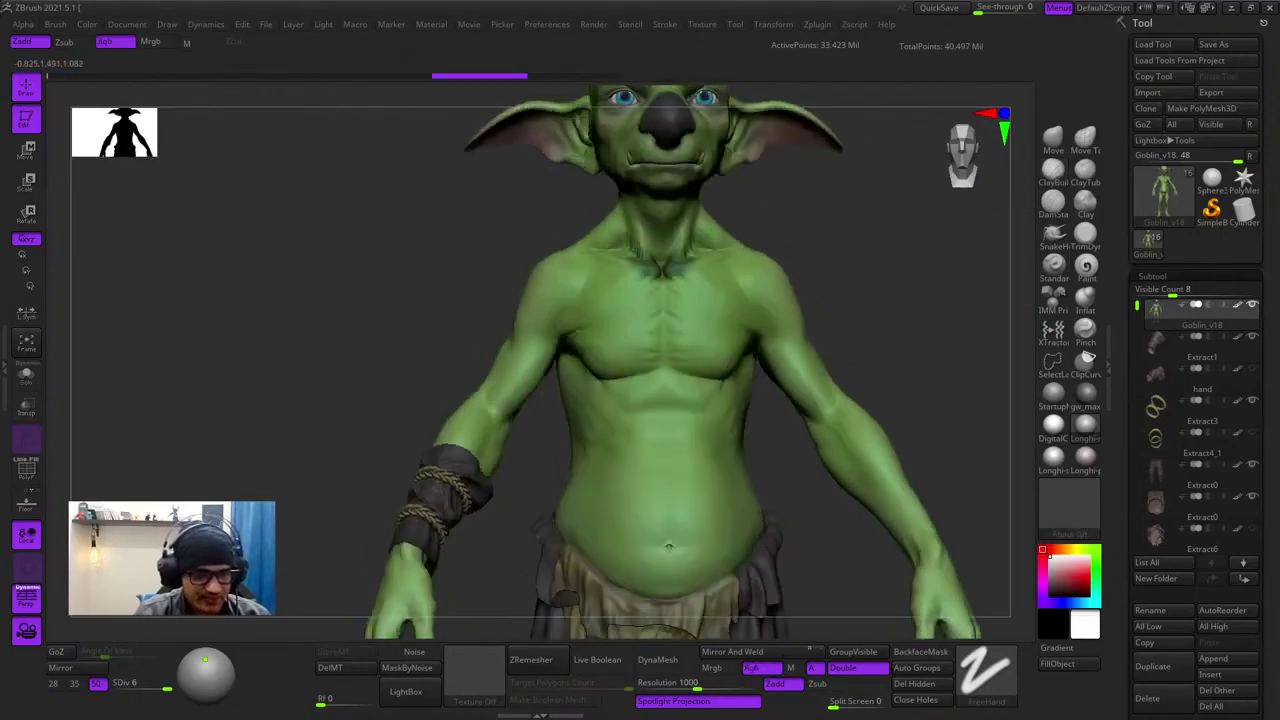
pyautogui.moveTo(613, 231); pyautogui.dragTo(618, 240)
pyautogui.keyDown('alt'); pyautogui.moveTo(805, 394); pyautogui.dragTo(715, 338, button='right'); pyautogui.keyUp('alt')
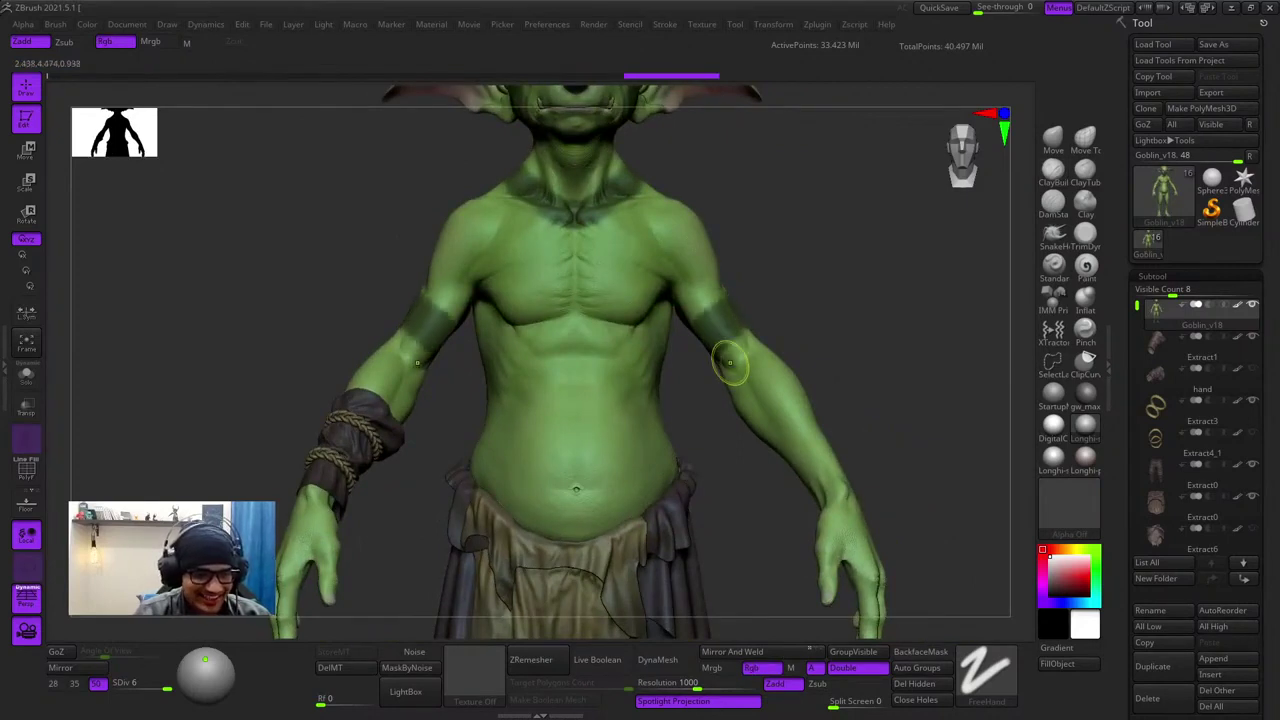
pyautogui.hotkey('ctrl', 'z')
pyautogui.moveTo(704, 322); pyautogui.dragTo(698, 330)
pyautogui.moveTo(700, 400)
pyautogui.keyDown('ctrl'); pyautogui.mouseDown(button='right')
pyautogui.moveTo(690, 300)
pyautogui.moveTo(632, 322)
pyautogui.moveTo(686, 322)
pyautogui.moveTo(650, 400)
pyautogui.mouseUp(button='right'); pyautogui.keyUp('ctrl')
# - Examine the coloured goblin's head, torso and back cloth from several angles
pyautogui.press('space')
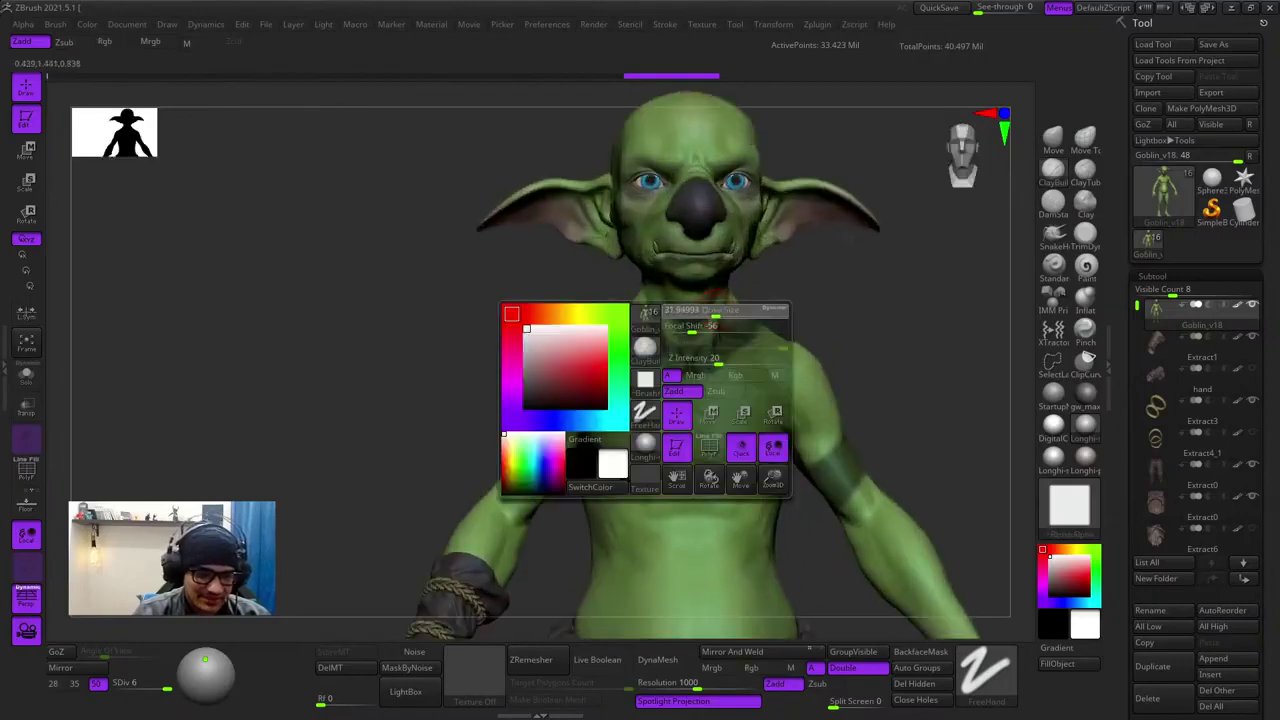
pyautogui.moveTo(760, 360); pyautogui.dragTo(640, 360, button='right')
pyautogui.keyDown('shift'); pyautogui.moveTo(745, 325); pyautogui.dragTo(745, 328); pyautogui.keyUp('shift')
pyautogui.moveTo(745, 330); pyautogui.dragTo(810, 330, button='right')
pyautogui.keyDown('ctrl'); pyautogui.moveTo(700, 400); pyautogui.dragTo(690, 320, button='right'); pyautogui.keyUp('ctrl')
pyautogui.moveTo(690, 320); pyautogui.dragTo(750, 320, button='right')
pyautogui.keyDown('alt'); pyautogui.moveTo(750, 400); pyautogui.dragTo(740, 320, button='right'); pyautogui.keyUp('alt')
pyautogui.moveTo(740, 320); pyautogui.dragTo(725, 320, button='right')
pyautogui.moveTo(825, 245)
pyautogui.mouseDown(button='right')
pyautogui.moveTo(795, 245)
pyautogui.moveTo(840, 242)
pyautogui.moveTo(791, 240)
pyautogui.moveTo(786, 325)
pyautogui.moveTo(830, 322)
pyautogui.moveTo(837, 203)
pyautogui.moveTo(815, 228)
pyautogui.moveTo(840, 228)
pyautogui.moveTo(718, 520)
pyautogui.moveTo(742, 374)
pyautogui.moveTo(560, 390)
pyautogui.mouseUp(button='right')
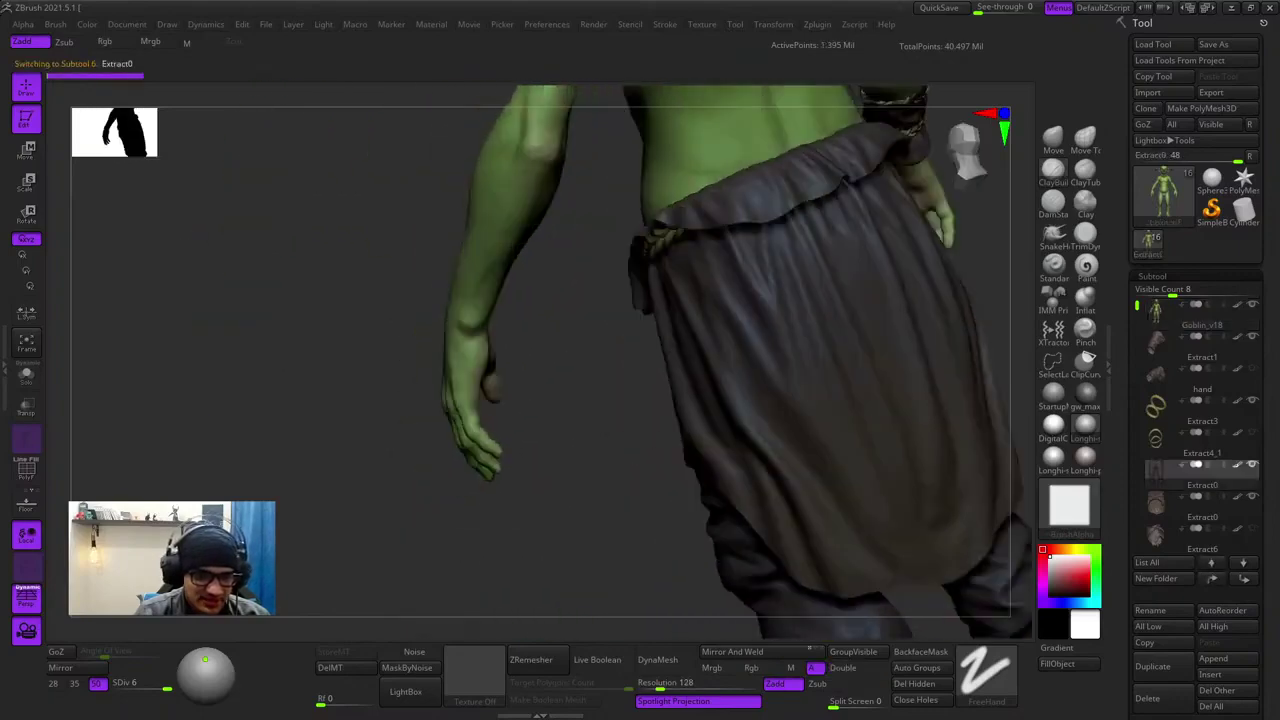
# - Make the back cloth the active subtool, check its polyframe and frame the full character from the front
pyautogui.keyDown('ctrl'); pyautogui.moveTo(650, 310); pyautogui.dragTo(690, 345, button='right'); pyautogui.keyUp('ctrl')
pyautogui.rightClick(722, 386)
pyautogui.keyDown('alt'); pyautogui.click(714, 400); pyautogui.keyUp('alt')
pyautogui.hotkey('shift', 'f')
pyautogui.hotkey('shift', 'f')
pyautogui.moveTo(690, 345); pyautogui.dragTo(777, 378, button='right')
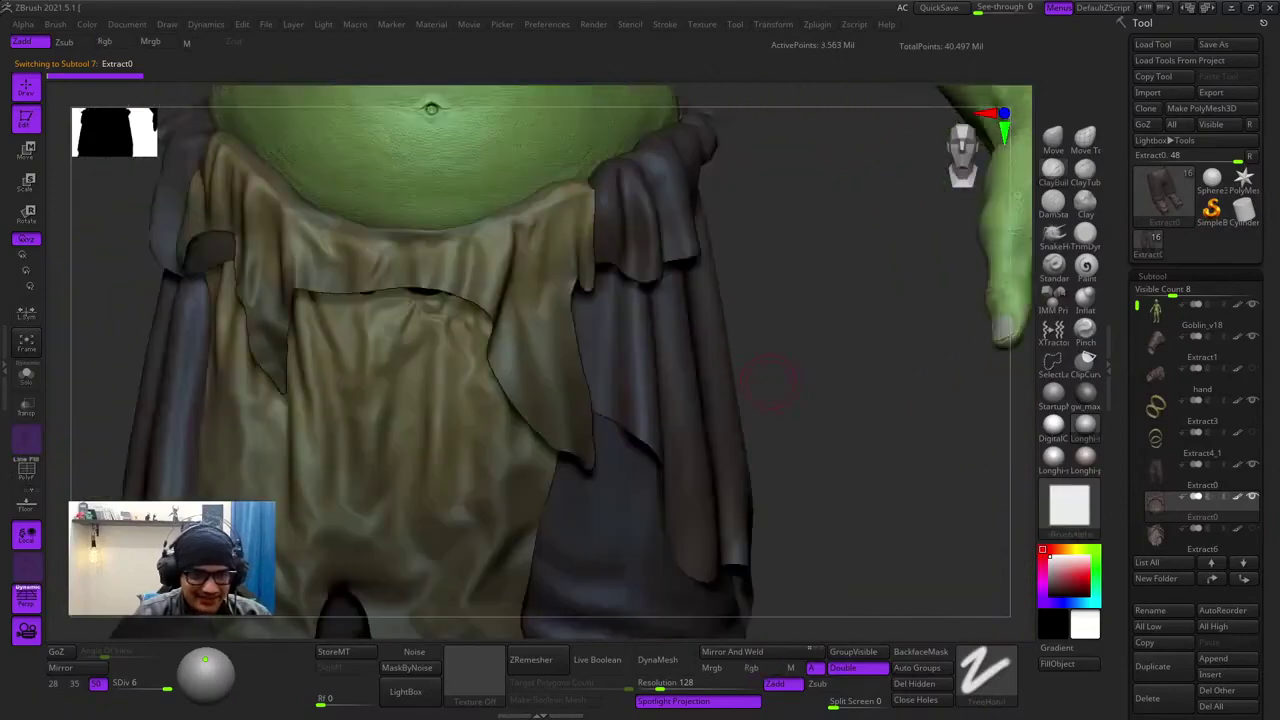
pyautogui.hotkey('shift', 'f')
pyautogui.hotkey('shift', 'f')
pyautogui.press('f')
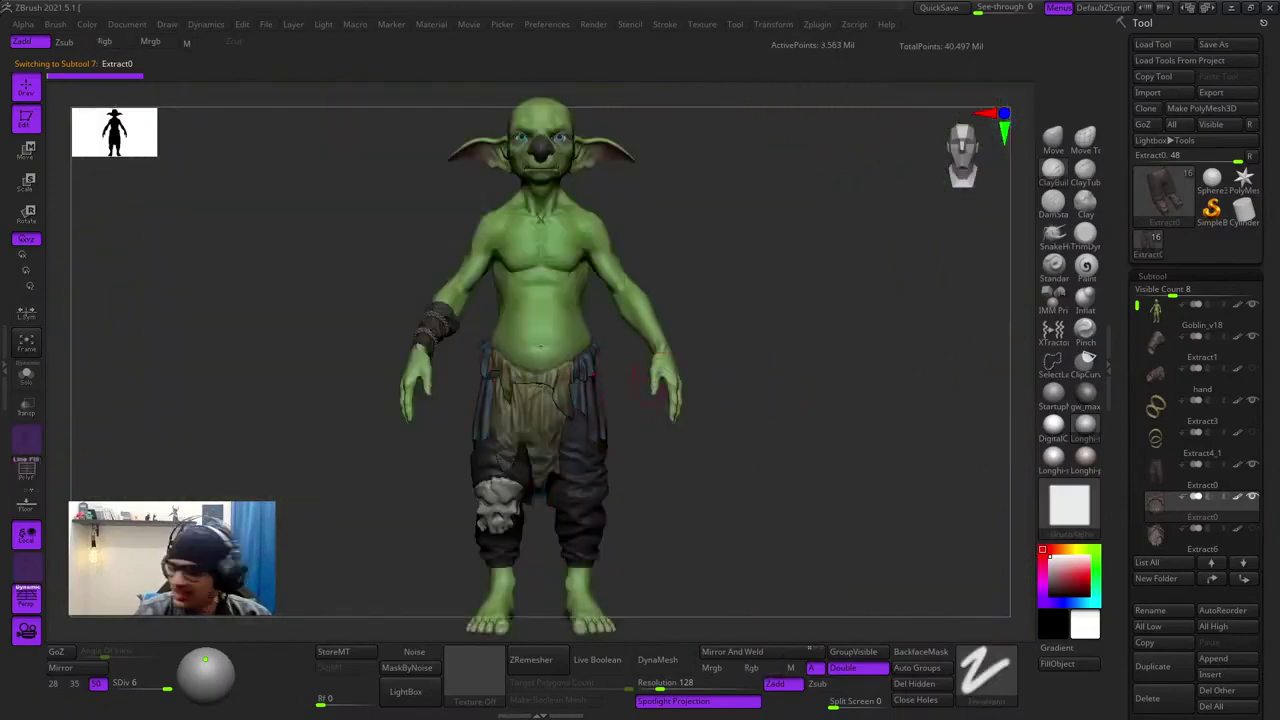
# - Make the forearm wrap the active subtool and inspect the wrap, hand and waist cloth
pyautogui.keyDown('alt'); pyautogui.moveTo(588, 283); pyautogui.dragTo(686, 244, button='right'); pyautogui.keyUp('alt')
pyautogui.keyDown('ctrl'); pyautogui.moveTo(582, 328); pyautogui.dragTo(668, 347, button='right'); pyautogui.keyUp('ctrl')
pyautogui.keyDown('alt'); pyautogui.click(690, 355); pyautogui.keyUp('alt')
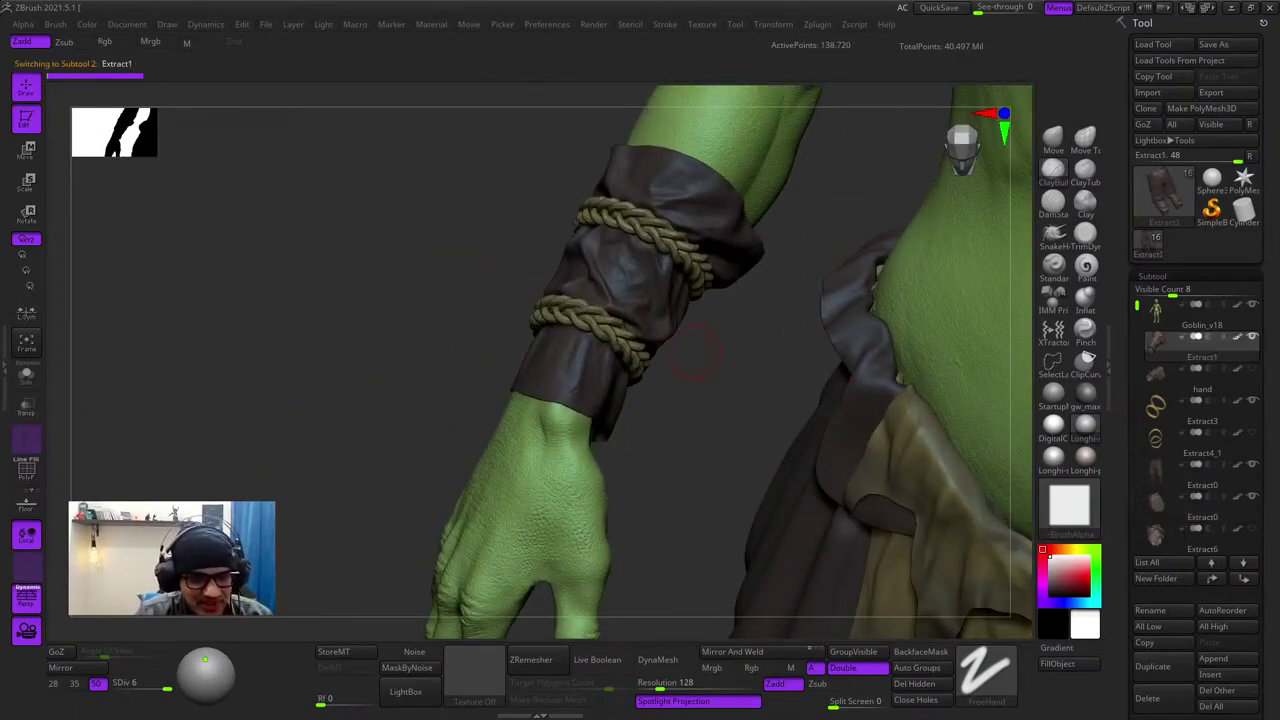
pyautogui.keyDown('ctrl'); pyautogui.moveTo(783, 477); pyautogui.dragTo(775, 422, button='right'); pyautogui.keyUp('ctrl')
pyautogui.keyDown('alt'); pyautogui.moveTo(775, 422); pyautogui.dragTo(674, 284, button='right'); pyautogui.keyUp('alt')
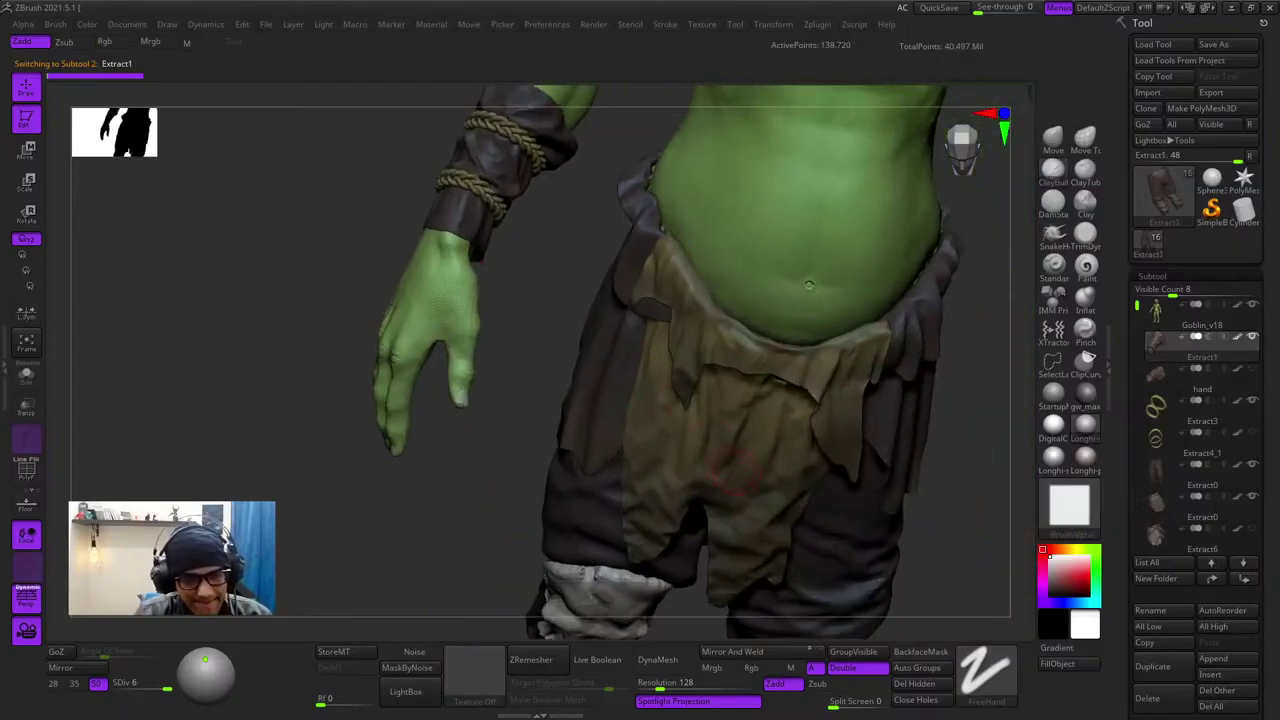
pyautogui.moveTo(815, 197); pyautogui.dragTo(857, 157, button='right')
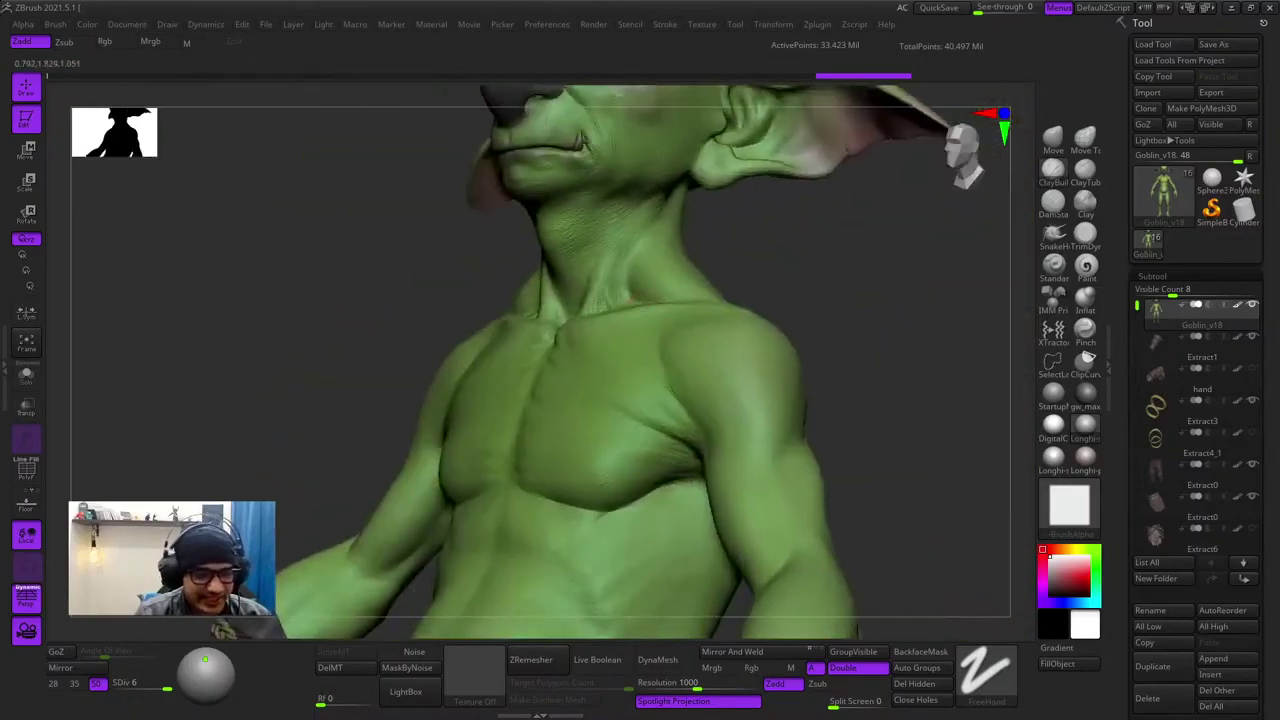
# - Mask a collar-like strip around the base of the neck, then clear the mask
pyautogui.press('space')
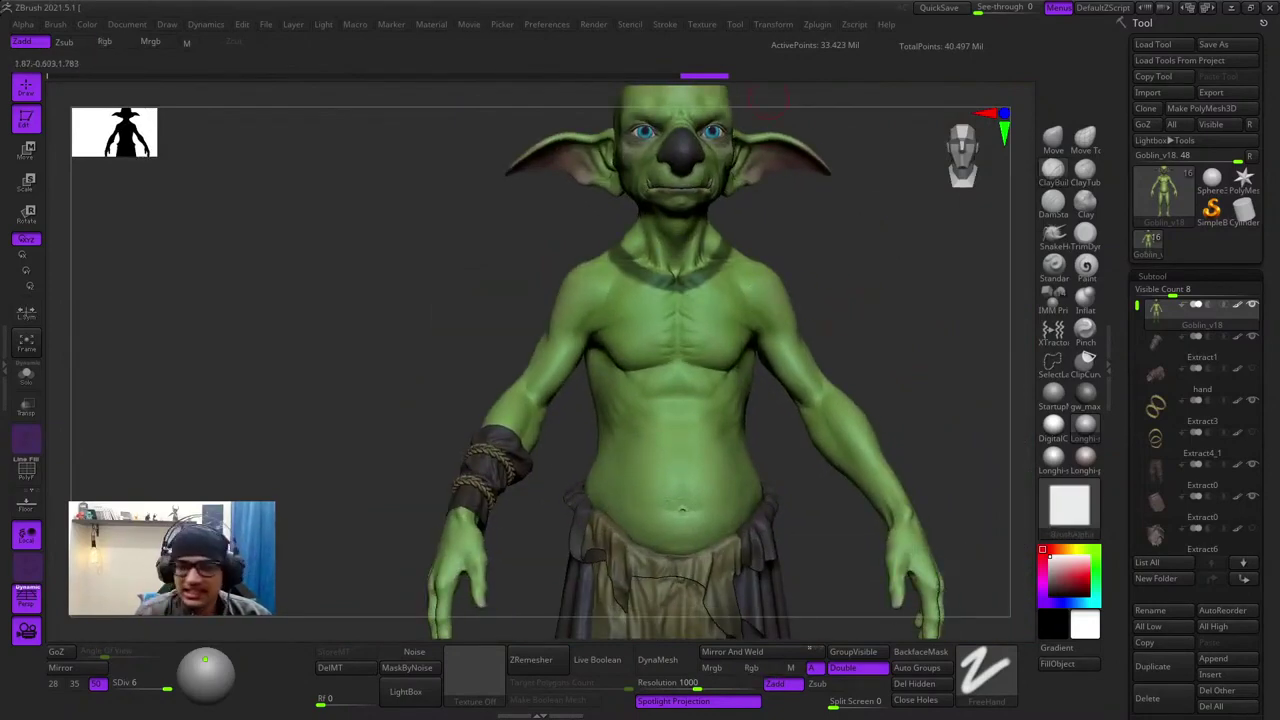
pyautogui.keyDown('ctrl'); pyautogui.moveTo(866, 271); pyautogui.dragTo(891, 303); pyautogui.keyUp('ctrl')
pyautogui.moveTo(818, 368)
pyautogui.keyDown('alt'); pyautogui.mouseDown(button='right')
pyautogui.moveTo(791, 260)
pyautogui.moveTo(814, 329)
pyautogui.moveTo(770, 310)
pyautogui.mouseUp(button='right'); pyautogui.keyUp('alt')
# - Mask a freehand shape over the outer shoulder and upper arm, view it on the body, then clear it
pyautogui.press('space')
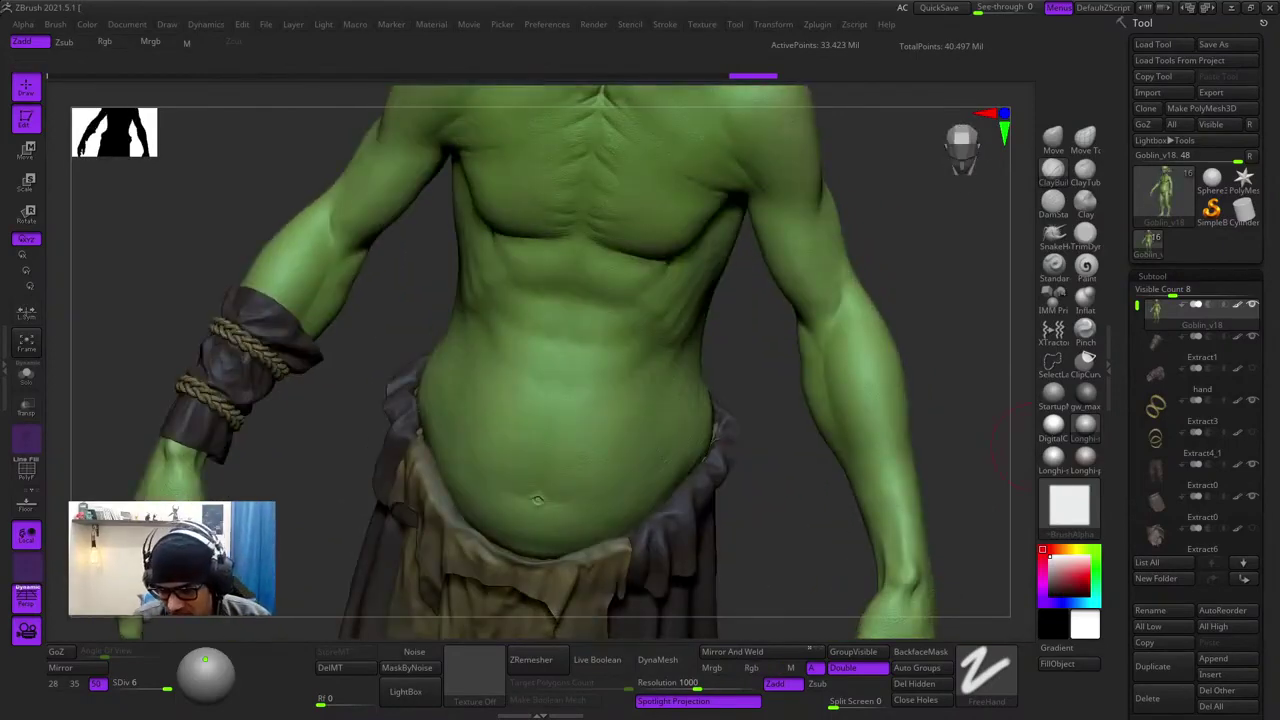
pyautogui.moveTo(1266, 592); pyautogui.dragTo(1266, 248)
pyautogui.rightClick(787, 269)
pyautogui.moveTo(840, 262); pyautogui.dragTo(680, 262, button='right')
pyautogui.keyDown('alt'); pyautogui.moveTo(790, 170); pyautogui.dragTo(768, 250, button='right'); pyautogui.keyUp('alt')
pyautogui.moveTo(768, 218)
pyautogui.keyDown('ctrl'); pyautogui.mouseDown()
pyautogui.moveTo(770, 291)
pyautogui.moveTo(779, 254)
pyautogui.mouseUp(); pyautogui.keyUp('ctrl')
pyautogui.rightClick(713, 375)
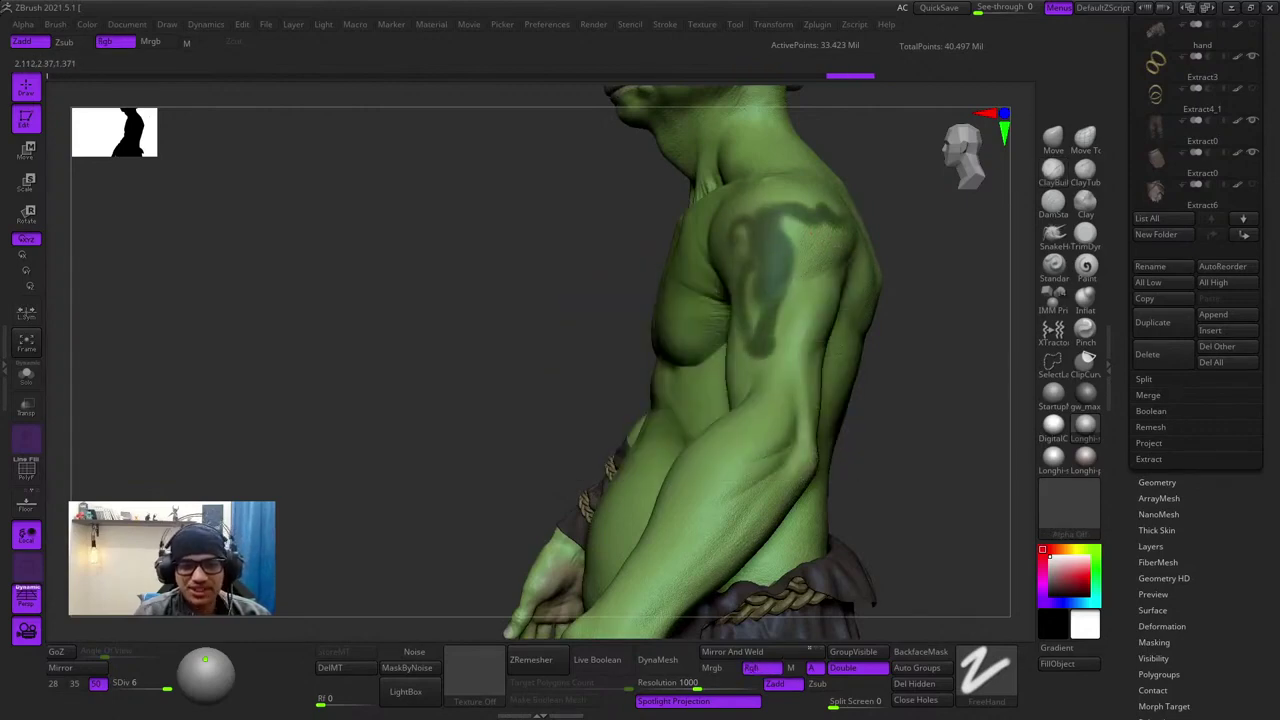
pyautogui.press('f')
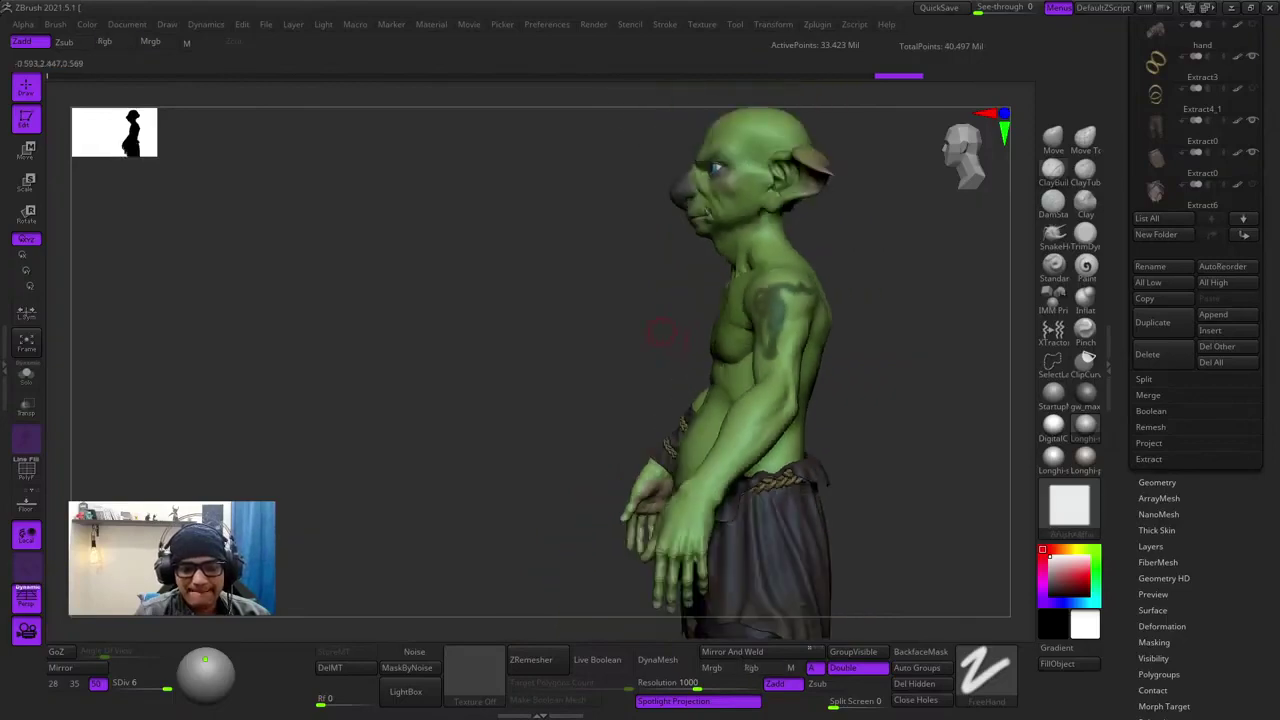
pyautogui.moveTo(660, 333); pyautogui.dragTo(781, 278, button='right')
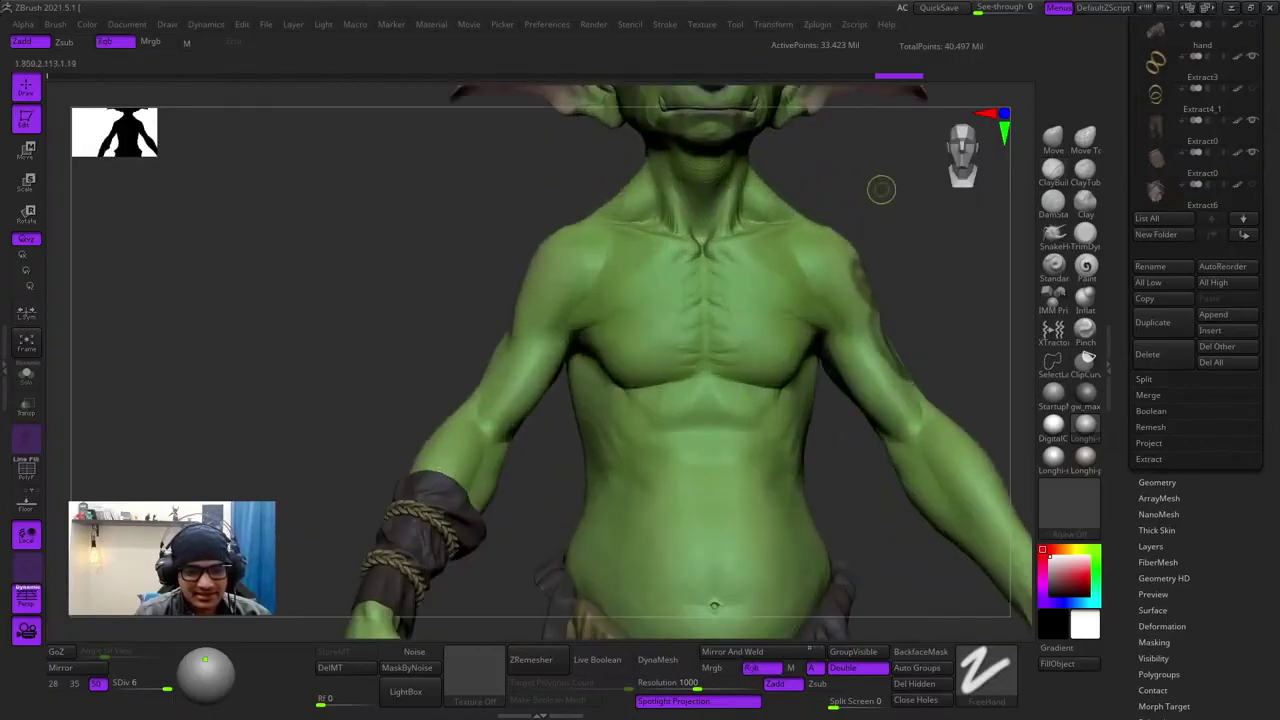
pyautogui.keyDown('ctrl'); pyautogui.moveTo(867, 189); pyautogui.dragTo(880, 178); pyautogui.keyUp('ctrl')
# - Choose the ClayBuildup brush and adjust its draw size for the chest area
pyautogui.moveTo(699, 267)
pyautogui.keyDown('ctrl'); pyautogui.mouseDown(button='right')
pyautogui.moveTo(726, 314)
pyautogui.moveTo(768, 266)
pyautogui.moveTo(725, 272)
pyautogui.moveTo(786, 325)
pyautogui.moveTo(752, 245)
pyautogui.moveTo(702, 248)
pyautogui.mouseUp(button='right'); pyautogui.keyUp('ctrl')
pyautogui.press('b')
pyautogui.press('c')
pyautogui.press('b')
pyautogui.rightClick(727, 309)
pyautogui.keyDown('ctrl'); pyautogui.moveTo(702, 248); pyautogui.dragTo(769, 265, button='right'); pyautogui.keyUp('ctrl')
pyautogui.rightClick(676, 293)
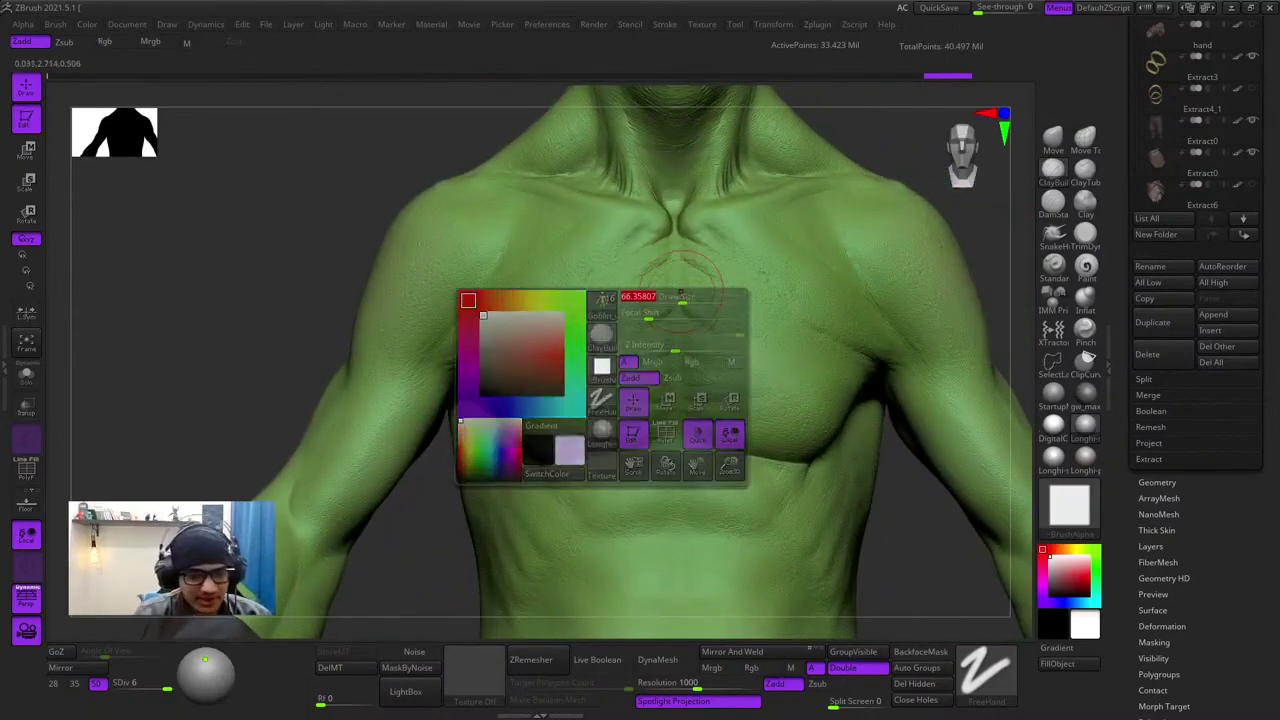
# - Try a mask stroke at the centre of the upper chest, then clear it
pyautogui.moveTo(692, 312)
pyautogui.keyDown('ctrl'); pyautogui.mouseDown()
pyautogui.moveTo(662, 317)
pyautogui.moveTo(688, 278)
pyautogui.mouseUp(); pyautogui.keyUp('ctrl')
pyautogui.moveTo(688, 278)
pyautogui.mouseDown(button='right')
pyautogui.moveTo(775, 275)
pyautogui.moveTo(715, 300)
pyautogui.moveTo(1002, 252)
pyautogui.mouseUp(button='right')
pyautogui.keyDown('ctrl'); pyautogui.moveTo(966, 277); pyautogui.dragTo(966, 277); pyautogui.keyUp('ctrl')
pyautogui.moveTo(730, 268); pyautogui.dragTo(657, 325, button='right')
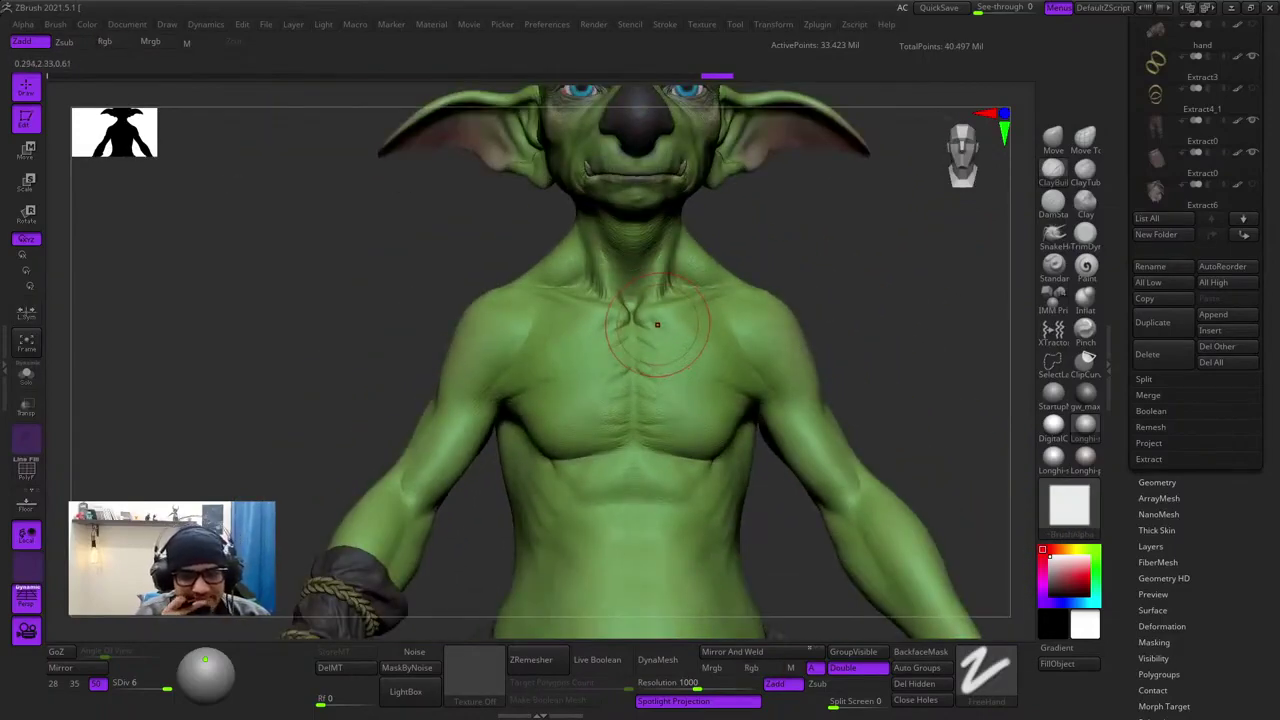
# - Frame the goblin's body, check its polyframe and view it from a three-quarter angle
pyautogui.press('f')
pyautogui.hotkey('shift', 'f')
pyautogui.hotkey('shift', 'f')
pyautogui.moveTo(751, 237); pyautogui.dragTo(700, 300, button='right')
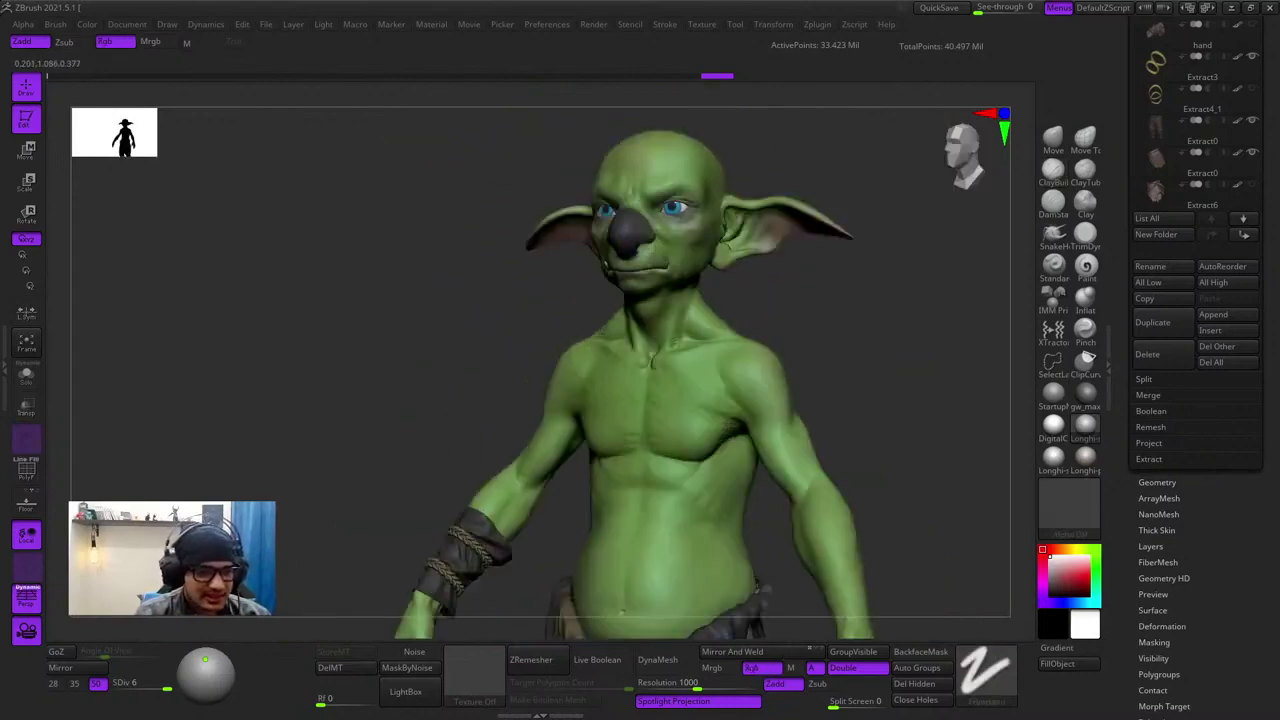
# - Reduce the brush and mask a symmetrical V-shaped strip from the sides of the neck down to the sternum
pyautogui.rightClick(649, 414)
pyautogui.keyDown('ctrl'); pyautogui.moveTo(653, 362); pyautogui.dragTo(680, 432, button='right'); pyautogui.keyUp('ctrl')
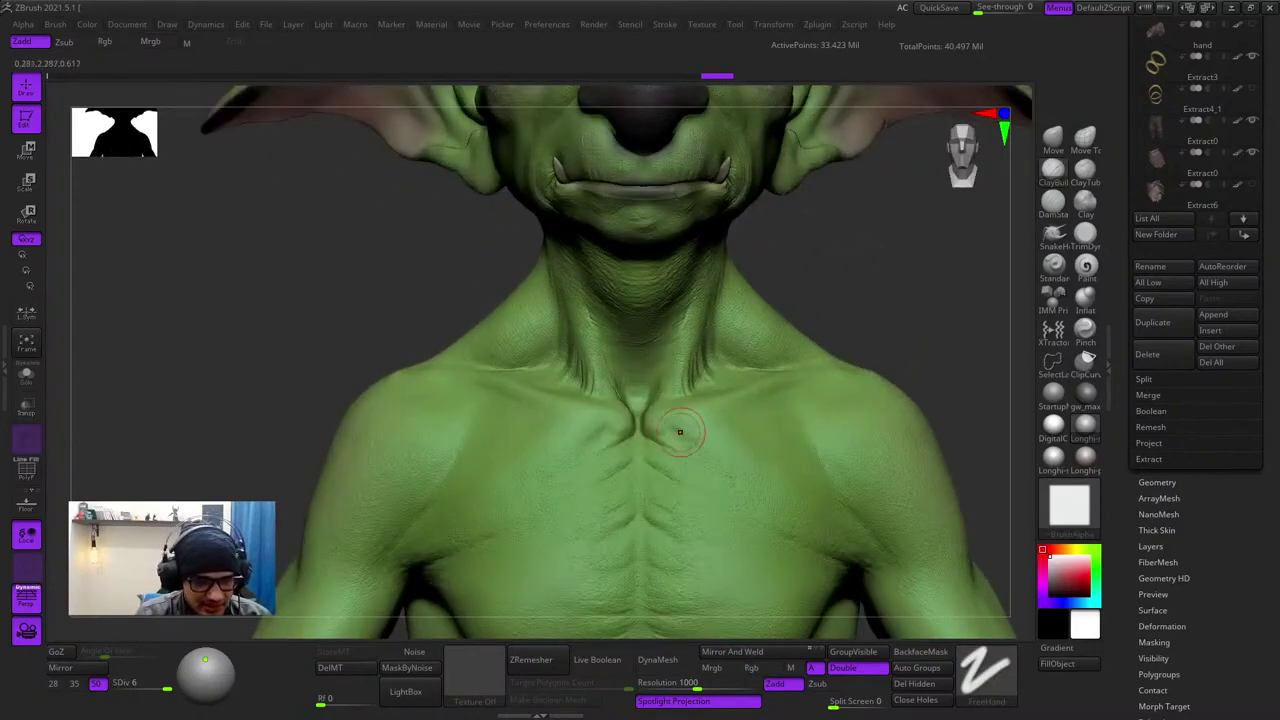
pyautogui.rightClick(664, 462)
pyautogui.keyDown('shift'); pyautogui.moveTo(659, 463); pyautogui.dragTo(650, 434); pyautogui.keyUp('shift')
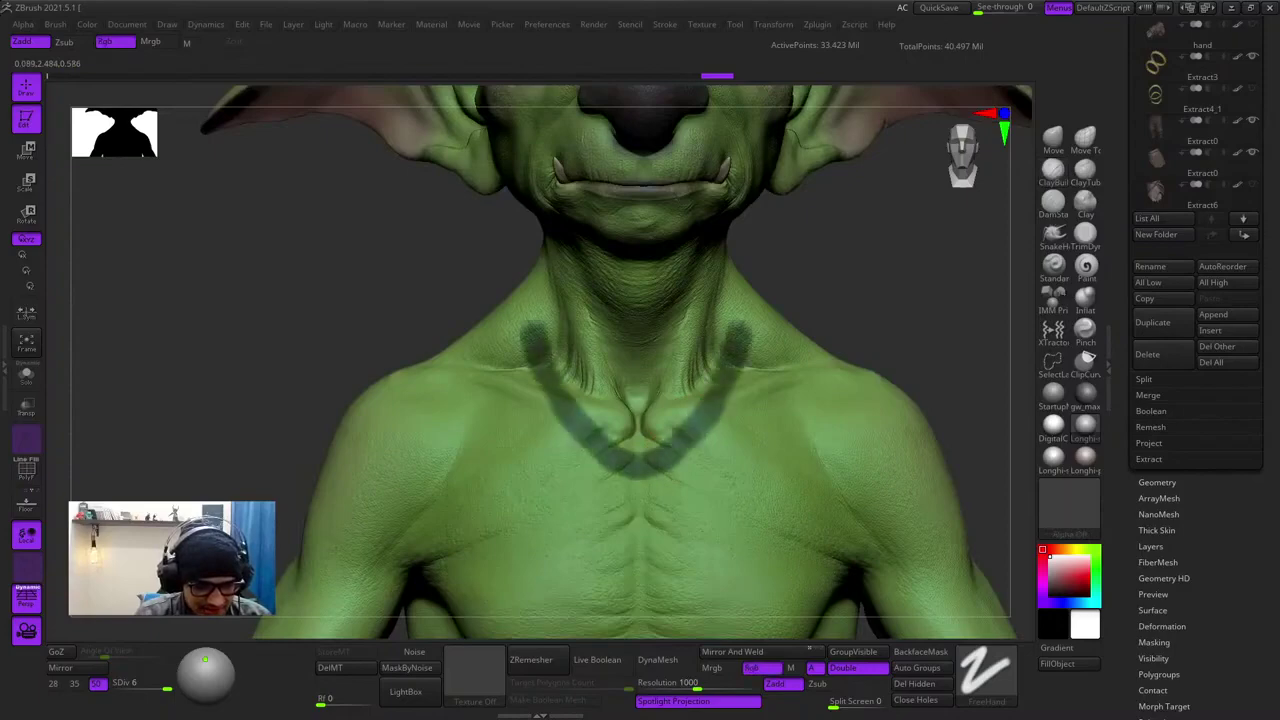
# - Extend the mask strip from the collar over the side of the neck and around the nape
pyautogui.moveTo(800, 320); pyautogui.dragTo(682, 424, button='right')
pyautogui.rightClick(682, 424)
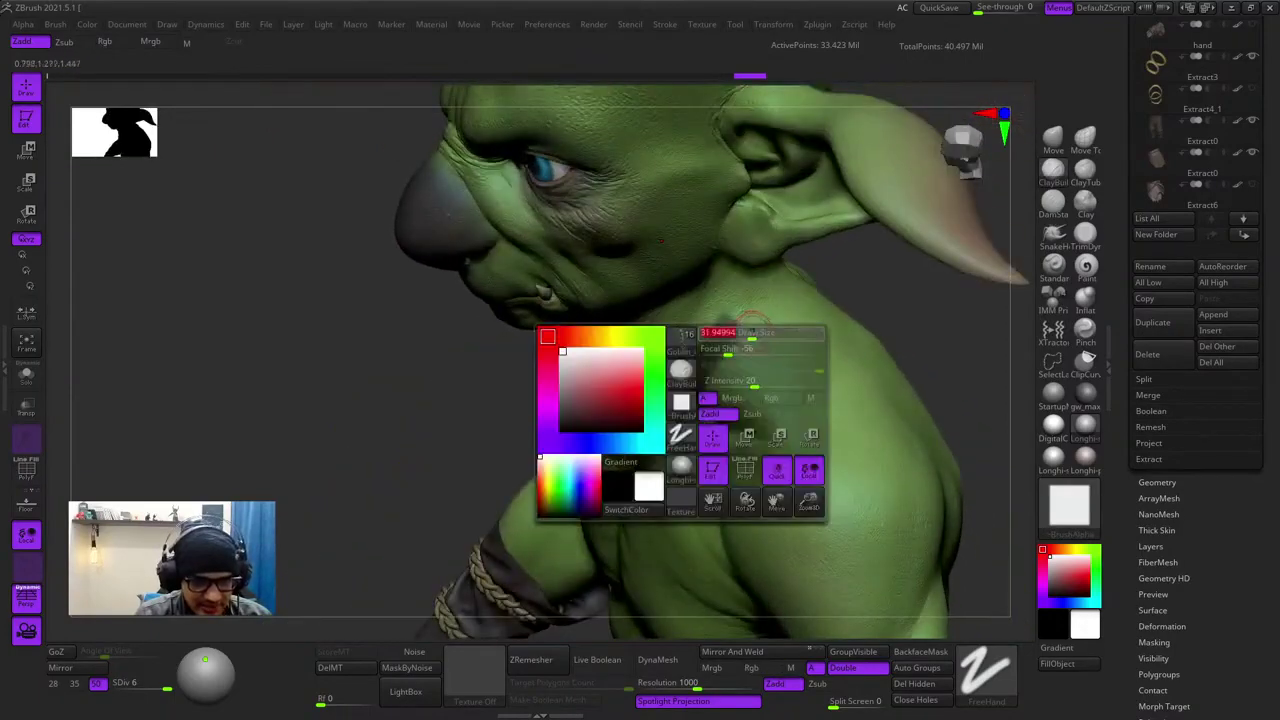
pyautogui.keyDown('shift'); pyautogui.moveTo(736, 330); pyautogui.dragTo(722, 352); pyautogui.keyUp('shift')
pyautogui.keyDown('ctrl'); pyautogui.moveTo(766, 284); pyautogui.dragTo(775, 269); pyautogui.keyUp('ctrl')
pyautogui.moveTo(775, 269)
pyautogui.mouseDown(button='right')
pyautogui.moveTo(690, 350)
pyautogui.moveTo(656, 422)
pyautogui.mouseUp(button='right')
pyautogui.rightClick(656, 422)
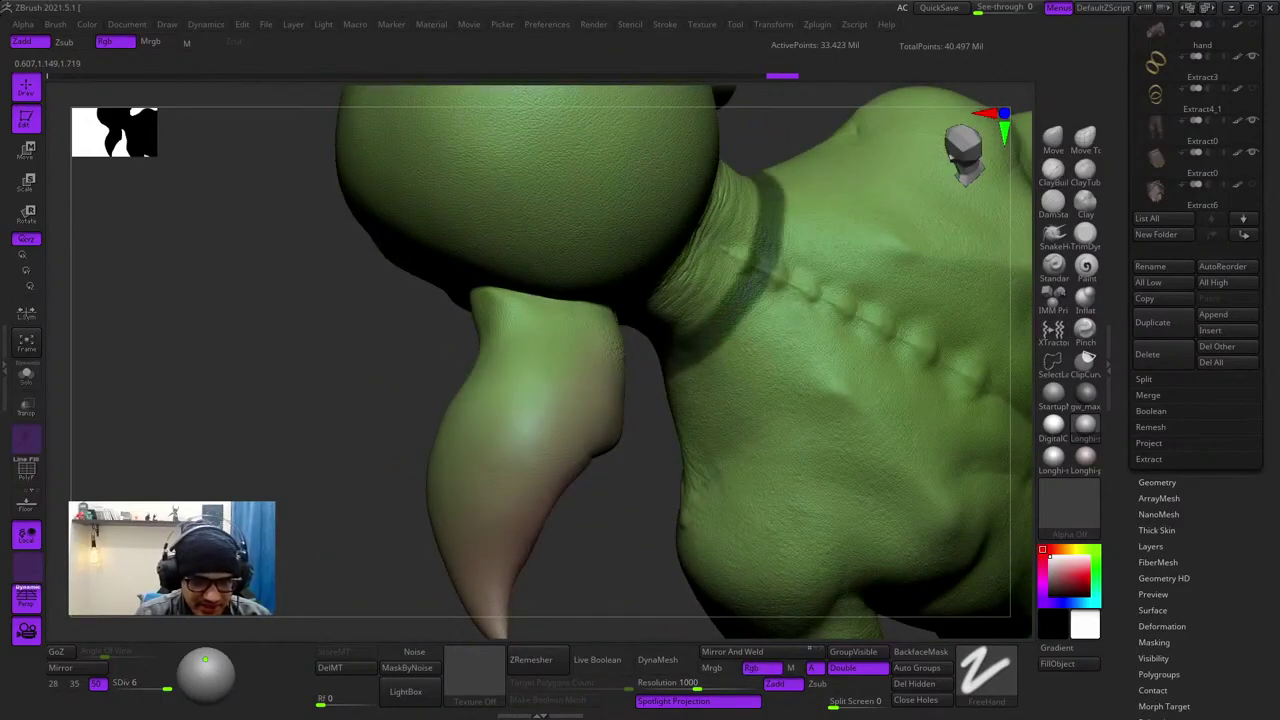
pyautogui.keyDown('shift'); pyautogui.moveTo(744, 284); pyautogui.dragTo(752, 292); pyautogui.keyUp('shift')
pyautogui.moveTo(763, 337); pyautogui.dragTo(880, 290, button='right')
pyautogui.moveTo(680, 363)
pyautogui.mouseDown(button='right')
pyautogui.moveTo(733, 300)
pyautogui.moveTo(753, 224)
pyautogui.moveTo(690, 310)
pyautogui.mouseUp(button='right')
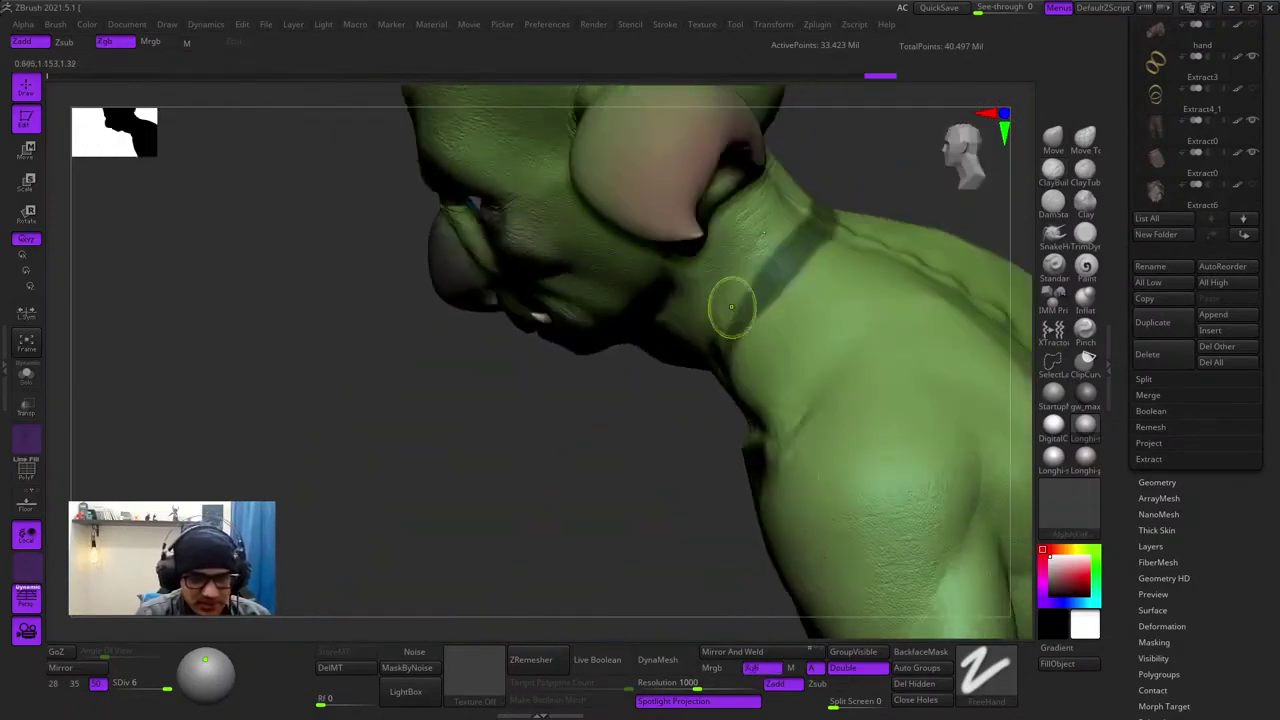
# - Fill out the mask strip along the side of the neck between the nape and the collarbone
pyautogui.moveTo(754, 284); pyautogui.dragTo(846, 272, button='right')
pyautogui.keyDown('ctrl'); pyautogui.rightClick(714, 358); pyautogui.keyUp('ctrl')
pyautogui.keyDown('ctrl'); pyautogui.moveTo(836, 206); pyautogui.dragTo(812, 262); pyautogui.keyUp('ctrl')
pyautogui.keyDown('ctrl'); pyautogui.moveTo(776, 304); pyautogui.dragTo(764, 330); pyautogui.keyUp('ctrl')
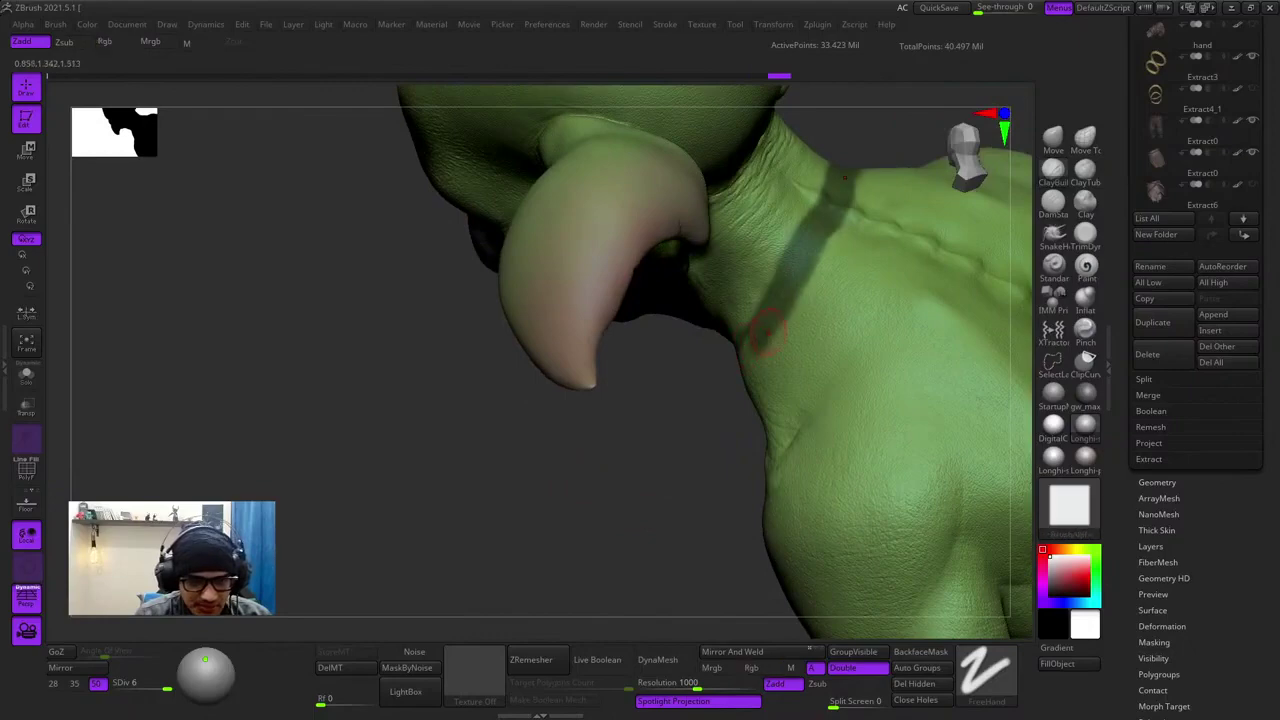
pyautogui.moveTo(766, 330); pyautogui.dragTo(818, 384, button='right')
pyautogui.keyDown('ctrl'); pyautogui.moveTo(790, 288); pyautogui.dragTo(774, 340); pyautogui.keyUp('ctrl')
pyautogui.keyDown('ctrl'); pyautogui.moveTo(774, 290); pyautogui.dragTo(745, 335); pyautogui.keyUp('ctrl')
# - Fill in the point of the V-shaped mask at the sternum and check it from a three-quarter view
pyautogui.moveTo(620, 400); pyautogui.dragTo(696, 430, button='right')
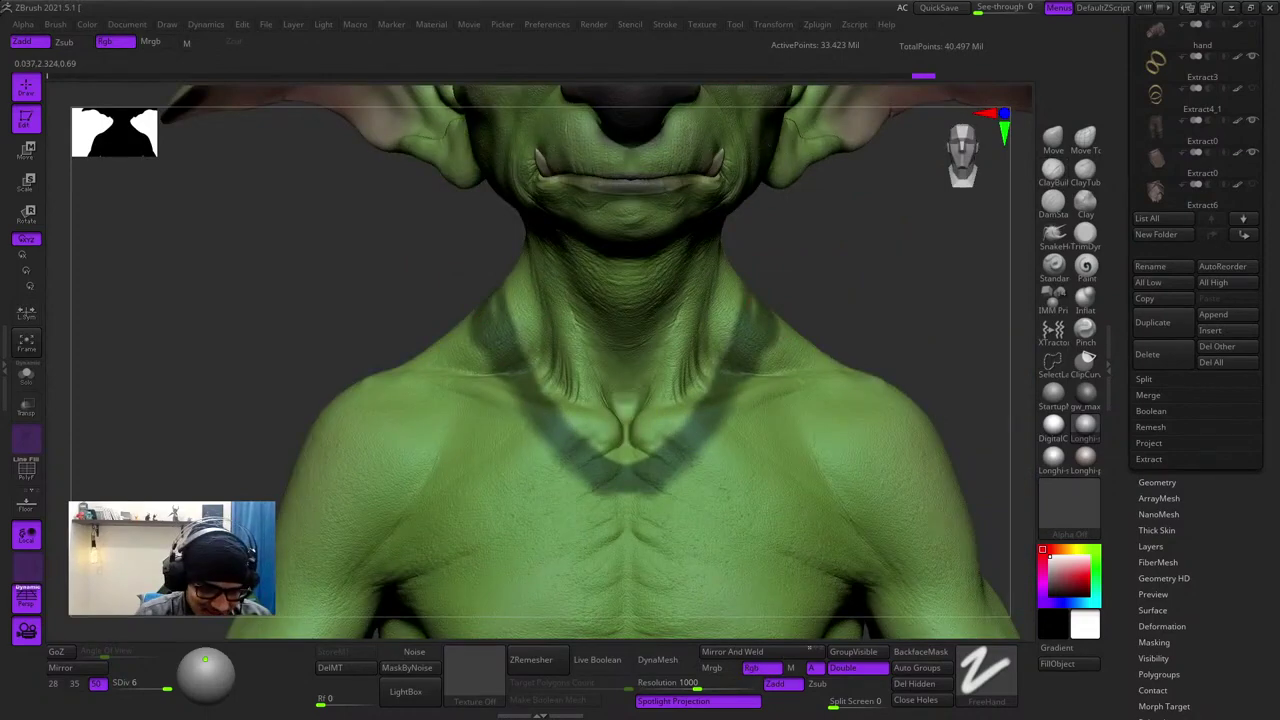
pyautogui.keyDown('ctrl'); pyautogui.moveTo(640, 460); pyautogui.dragTo(627, 468); pyautogui.keyUp('ctrl')
pyautogui.moveTo(720, 390)
pyautogui.mouseDown(button='right')
pyautogui.moveTo(708, 412)
pyautogui.moveTo(604, 456)
pyautogui.mouseUp(button='right')
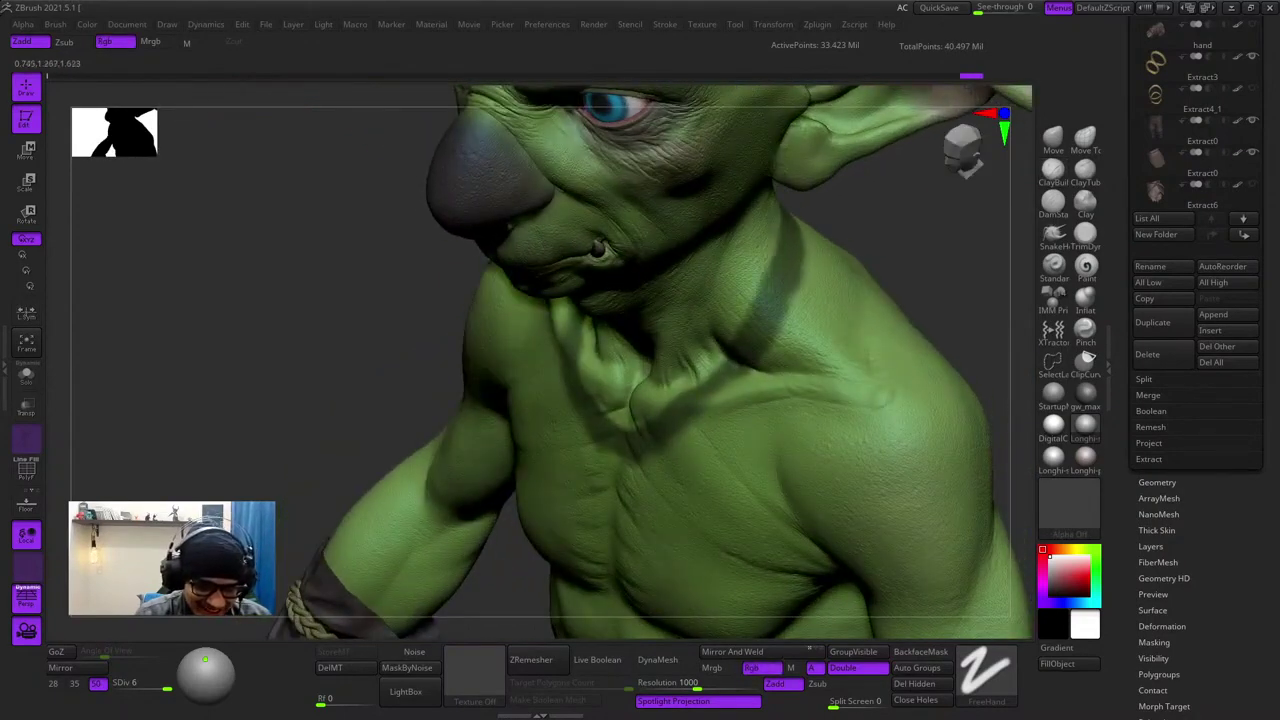
pyautogui.keyDown('shift'); pyautogui.moveTo(550, 525); pyautogui.dragTo(622, 496, button='right'); pyautogui.keyUp('shift')
pyautogui.rightClick(622, 496)
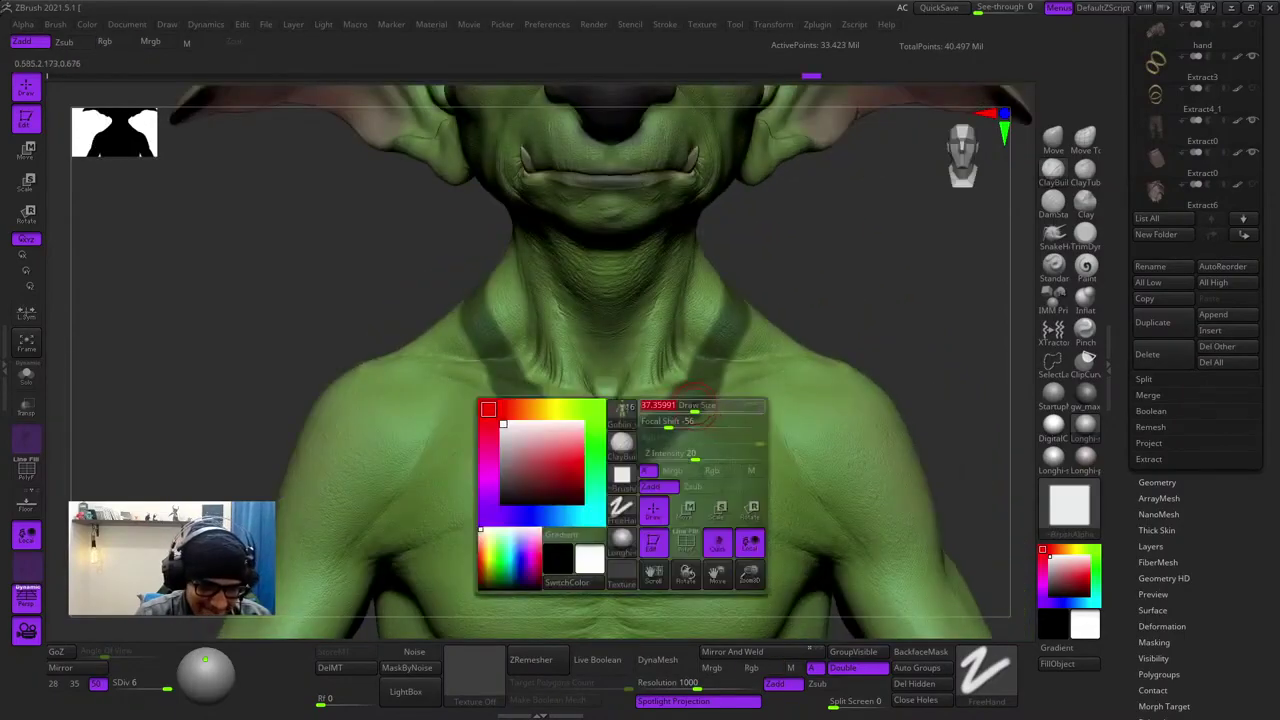
# - Thicken the mask strip where it crosses the side of the neck and the spine at the nape
pyautogui.keyDown('ctrl'); pyautogui.moveTo(712, 340); pyautogui.dragTo(698, 358); pyautogui.keyUp('ctrl')
pyautogui.keyDown('ctrl'); pyautogui.moveTo(750, 345); pyautogui.dragTo(738, 260, button='right'); pyautogui.keyUp('ctrl')
pyautogui.moveTo(560, 400); pyautogui.dragTo(850, 398, button='right')
pyautogui.keyDown('ctrl'); pyautogui.moveTo(745, 290); pyautogui.dragTo(750, 365, button='right'); pyautogui.keyUp('ctrl')
pyautogui.moveTo(700, 350); pyautogui.dragTo(748, 284, button='right')
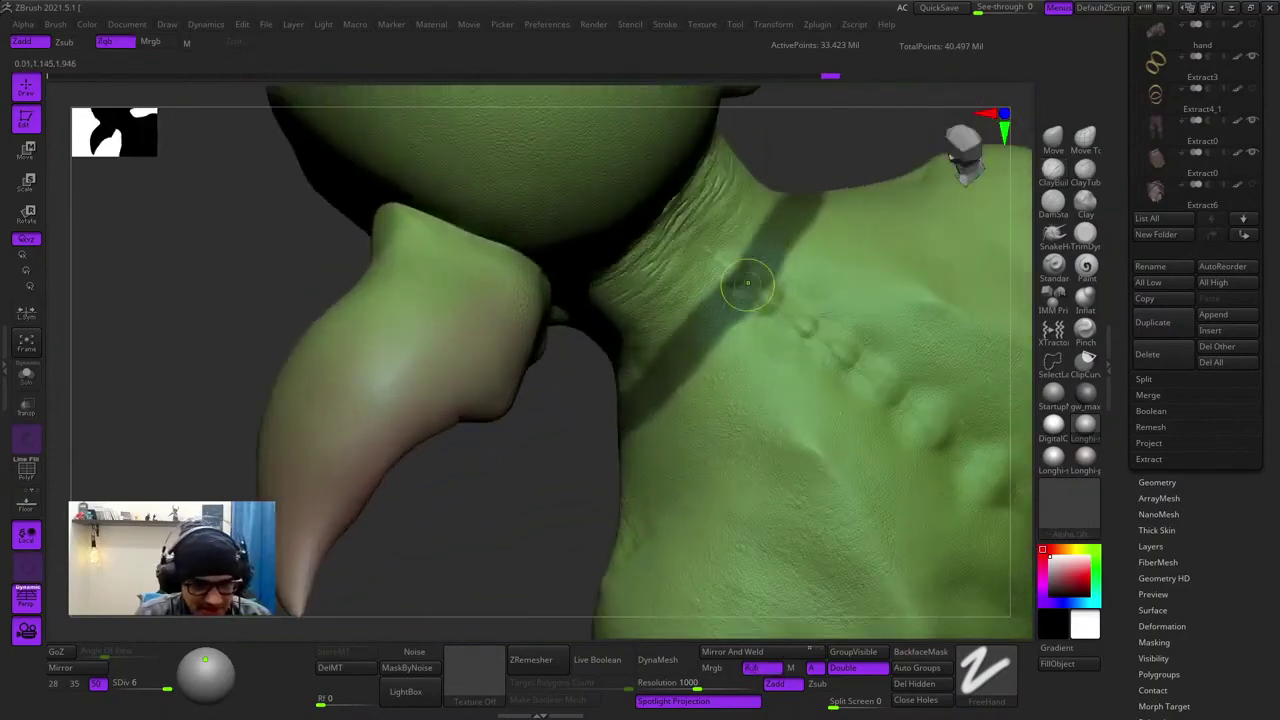
pyautogui.keyDown('ctrl'); pyautogui.moveTo(705, 330); pyautogui.dragTo(640, 400); pyautogui.keyUp('ctrl')
# - Adjust the draw size and even out the mask strip over the collarbones and sternum
pyautogui.moveTo(660, 390)
pyautogui.mouseDown(button='right')
pyautogui.moveTo(800, 375)
pyautogui.moveTo(800, 350)
pyautogui.mouseUp(button='right')
pyautogui.moveTo(800, 350)
pyautogui.keyDown('ctrl'); pyautogui.mouseDown(button='right')
pyautogui.moveTo(794, 240)
pyautogui.moveTo(725, 245)
pyautogui.moveTo(765, 248)
pyautogui.moveTo(703, 337)
pyautogui.moveTo(700, 402)
pyautogui.mouseUp(button='right'); pyautogui.keyUp('ctrl')
pyautogui.press('s')
pyautogui.moveTo(680, 277)
pyautogui.keyDown('ctrl'); pyautogui.mouseDown(button='right')
pyautogui.moveTo(700, 325)
pyautogui.moveTo(722, 230)
pyautogui.moveTo(780, 275)
pyautogui.moveTo(710, 290)
pyautogui.moveTo(749, 366)
pyautogui.mouseUp(button='right'); pyautogui.keyUp('ctrl')
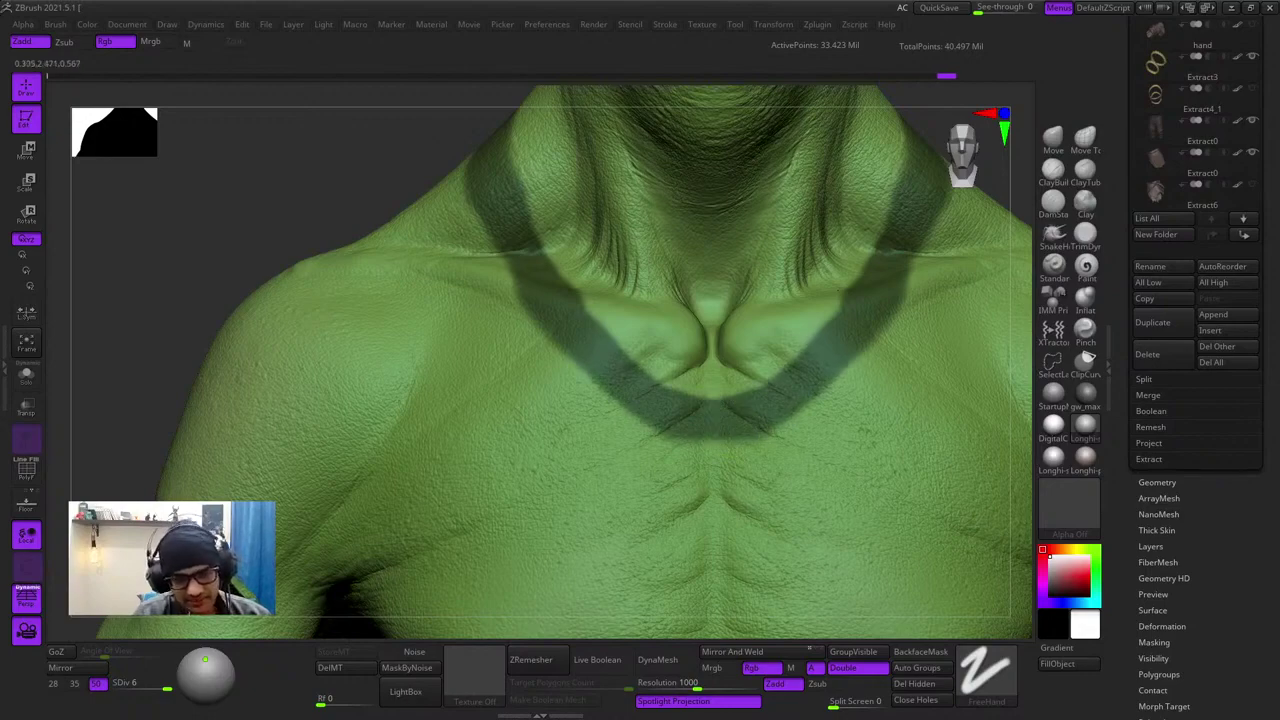
# - Try thinning the mask strip along the side of the neck, then undo that stroke
pyautogui.moveTo(838, 346)
pyautogui.keyDown('ctrl'); pyautogui.mouseDown(button='right')
pyautogui.moveTo(838, 292)
pyautogui.moveTo(766, 360)
pyautogui.mouseUp(button='right'); pyautogui.keyUp('ctrl')
pyautogui.moveTo(766, 361); pyautogui.dragTo(795, 272)
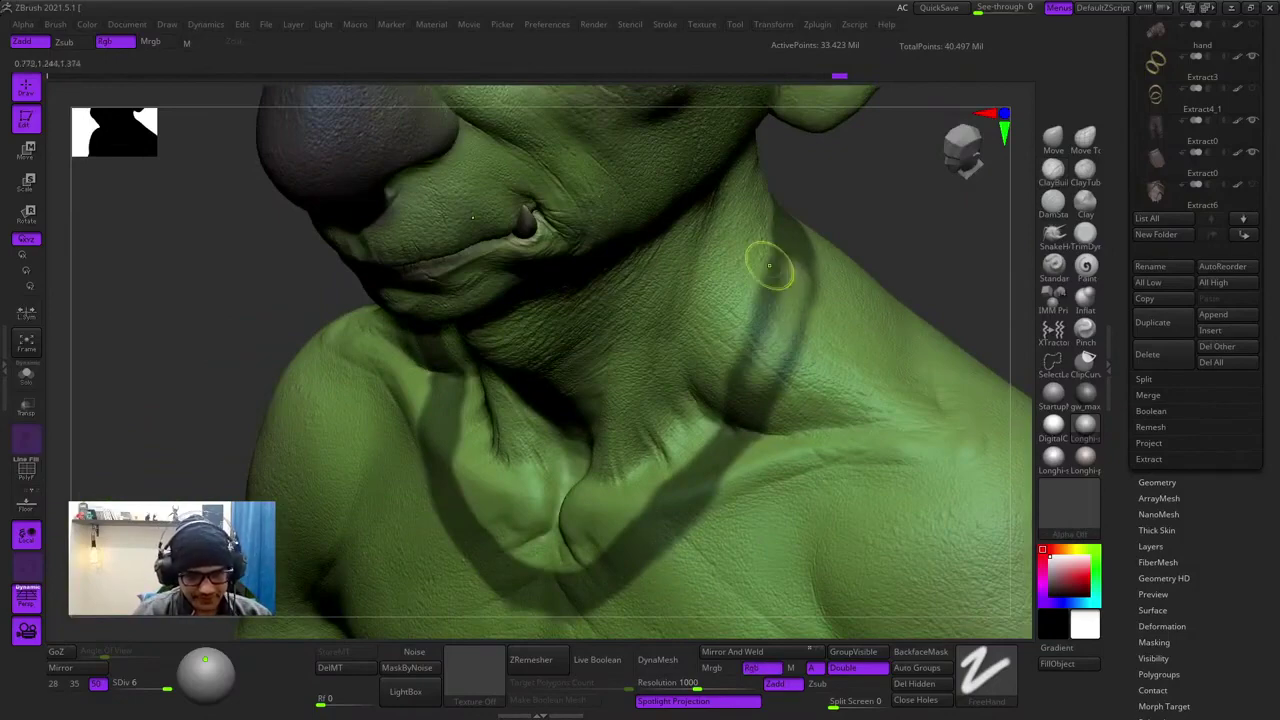
pyautogui.hotkey('ctrl', 'z')
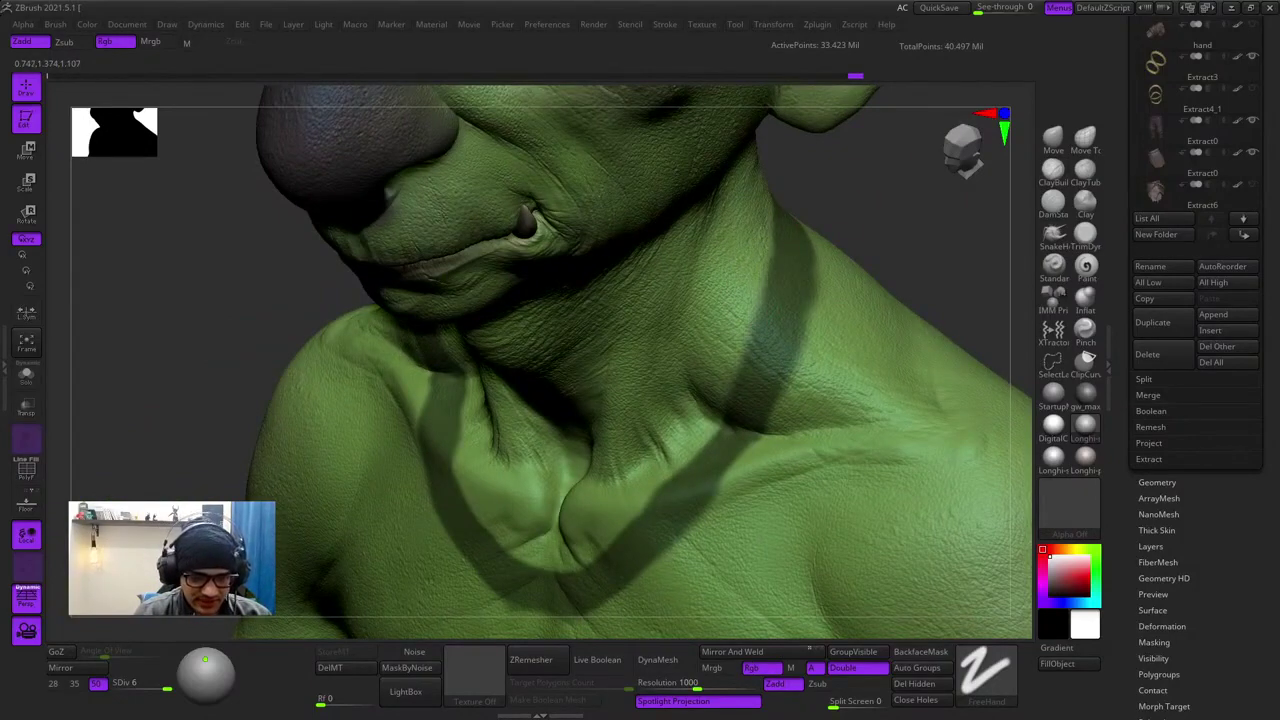
# - Inspect the mask strip's edges around the nape and side of the neck at close range
pyautogui.moveTo(711, 343); pyautogui.dragTo(480, 315, button='right')
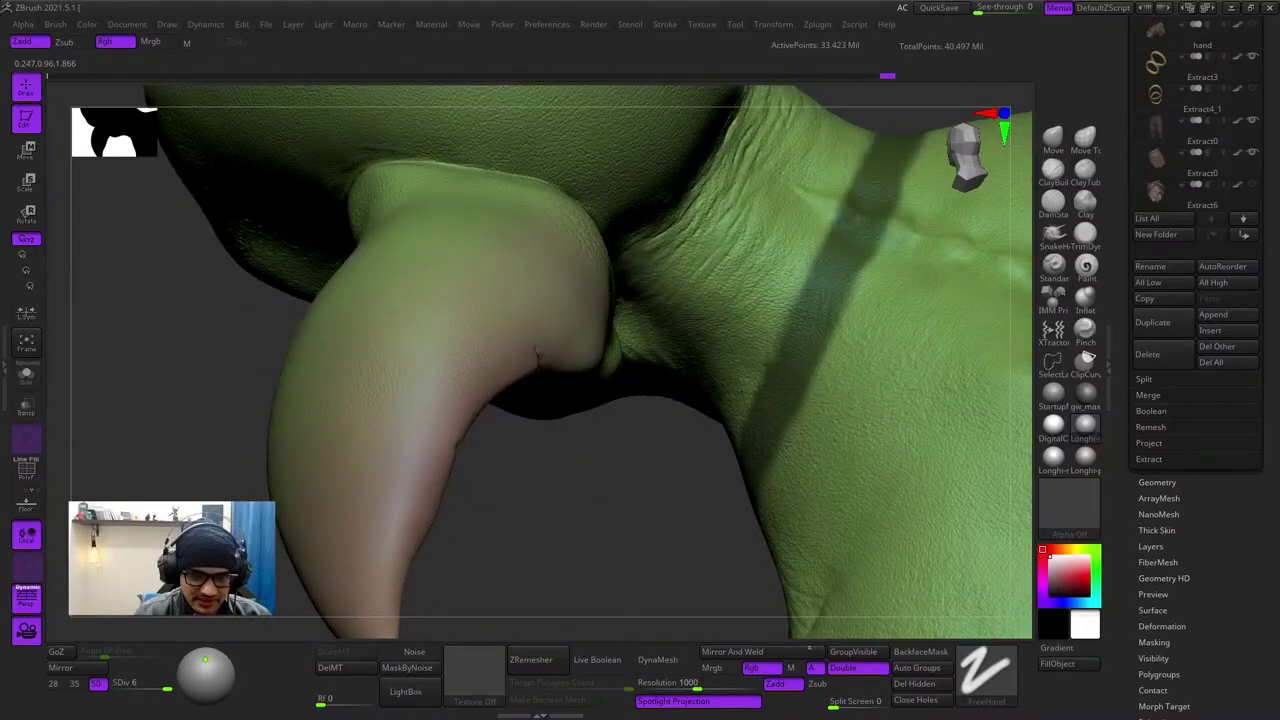
pyautogui.keyDown('ctrl'); pyautogui.moveTo(742, 358); pyautogui.dragTo(985, 379, button='right'); pyautogui.keyUp('ctrl')
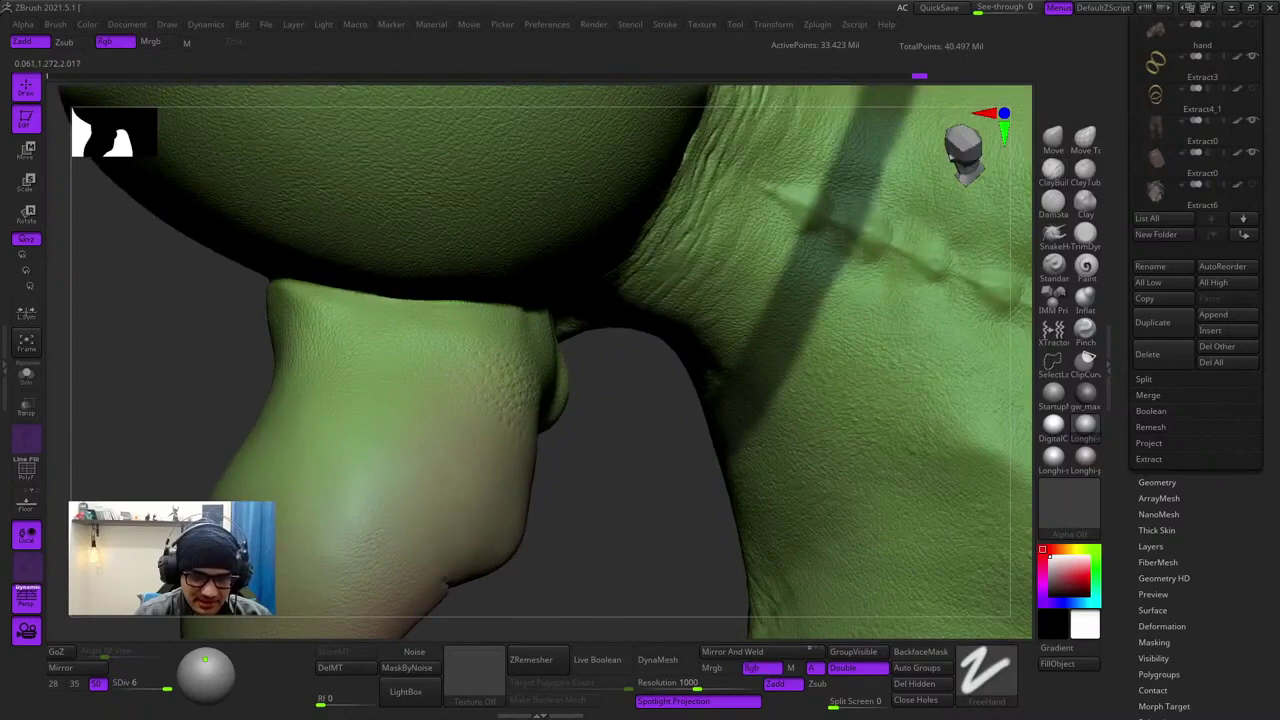
pyautogui.keyDown('ctrl'); pyautogui.moveTo(830, 560); pyautogui.dragTo(809, 278, button='right'); pyautogui.keyUp('ctrl')
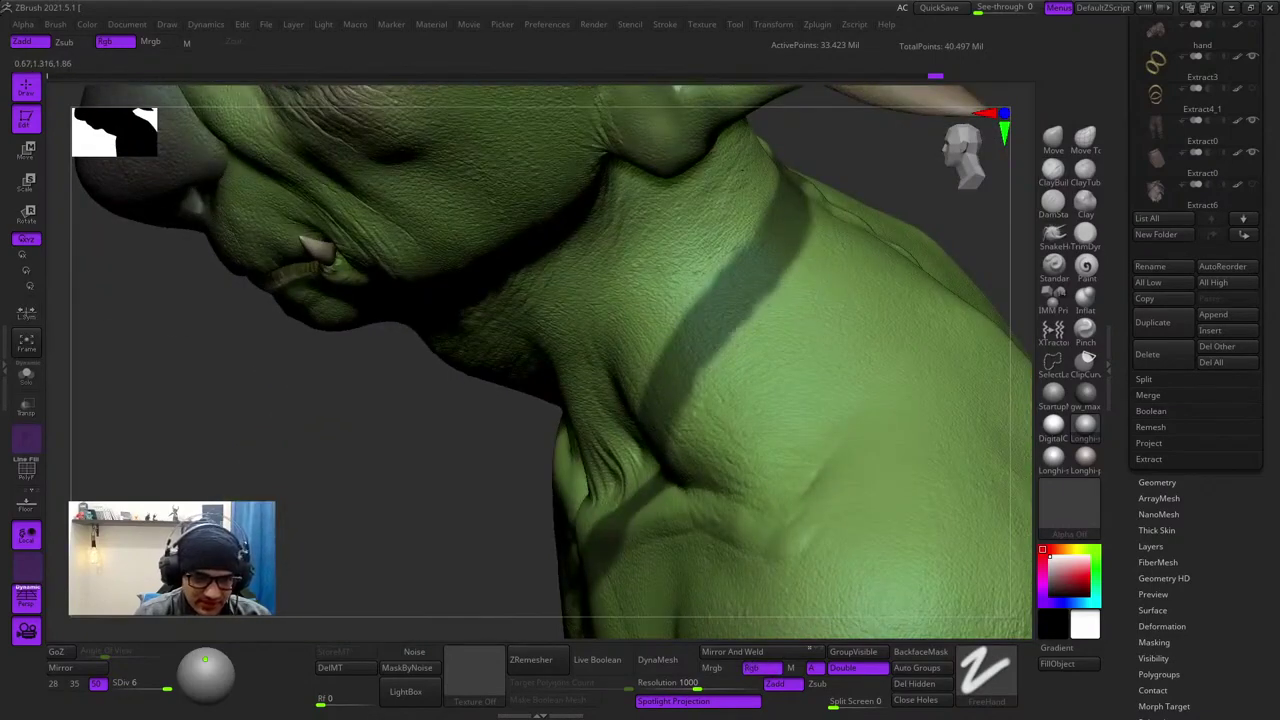
# - Try unmasking the strip along the side of the neck with a rectangular selection, then undo that change
pyautogui.moveTo(660, 300); pyautogui.dragTo(810, 290, button='right')
pyautogui.keyDown('ctrl'); pyautogui.moveTo(810, 290); pyautogui.dragTo(850, 240, button='right'); pyautogui.keyUp('ctrl')
pyautogui.moveTo(850, 240); pyautogui.dragTo(817, 279, button='right')
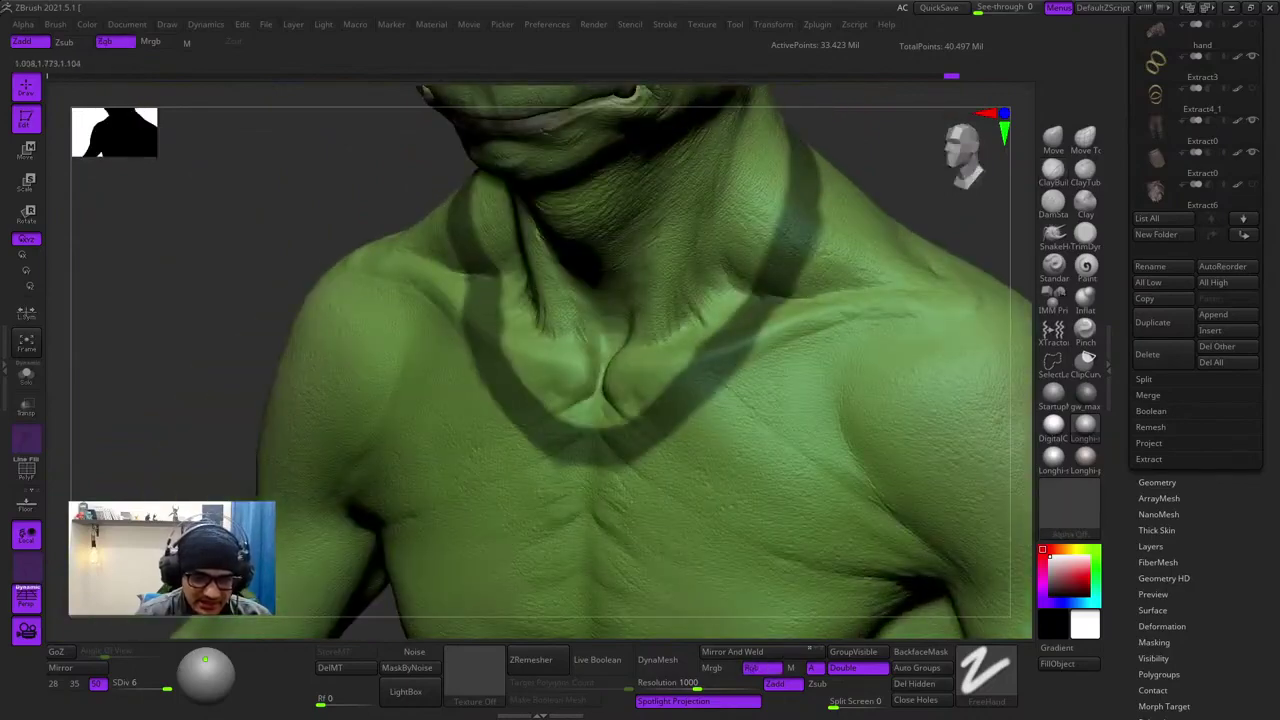
pyautogui.press('b')
pyautogui.press('c')
pyautogui.press('b')
pyautogui.moveTo(725, 365)
pyautogui.mouseDown(button='right')
pyautogui.moveTo(731, 243)
pyautogui.moveTo(671, 391)
pyautogui.moveTo(709, 371)
pyautogui.moveTo(728, 401)
pyautogui.mouseUp(button='right')
pyautogui.press('b')
pyautogui.press('p')
pyautogui.press('a')
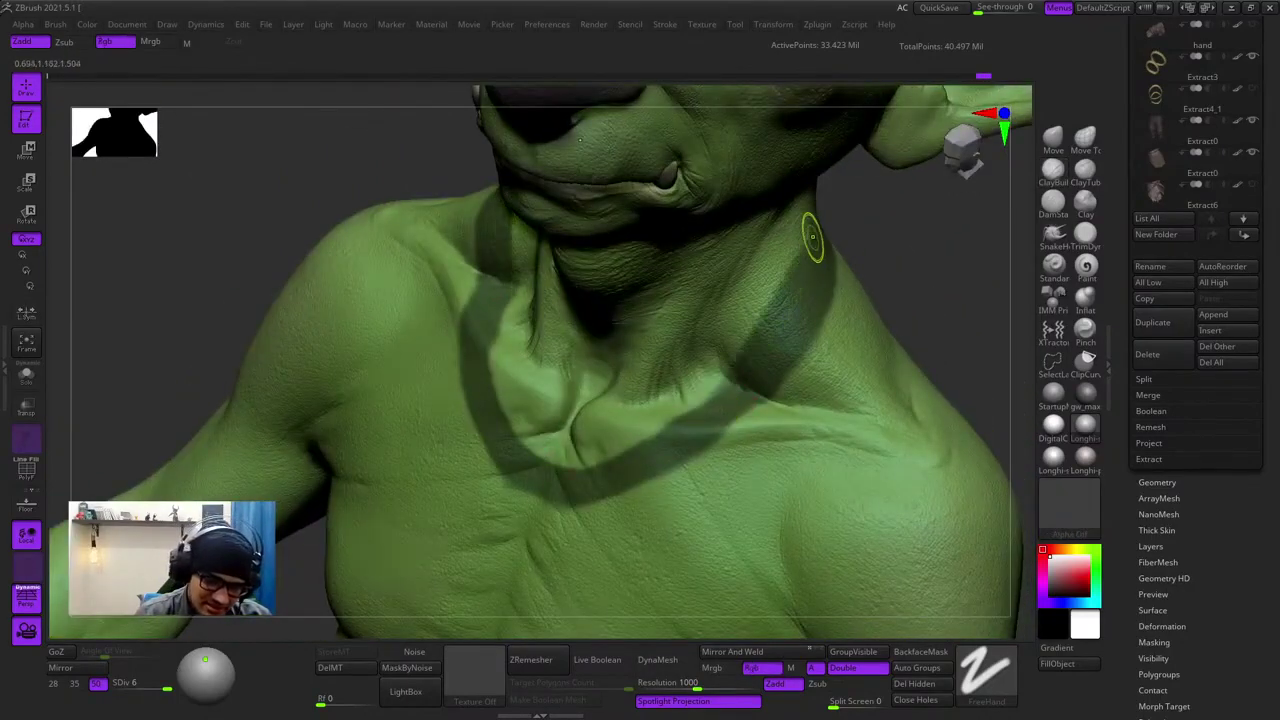
pyautogui.keyDown('ctrl'); pyautogui.keyDown('alt'); pyautogui.moveTo(848, 240); pyautogui.dragTo(792, 362); pyautogui.keyUp('alt'); pyautogui.keyUp('ctrl')
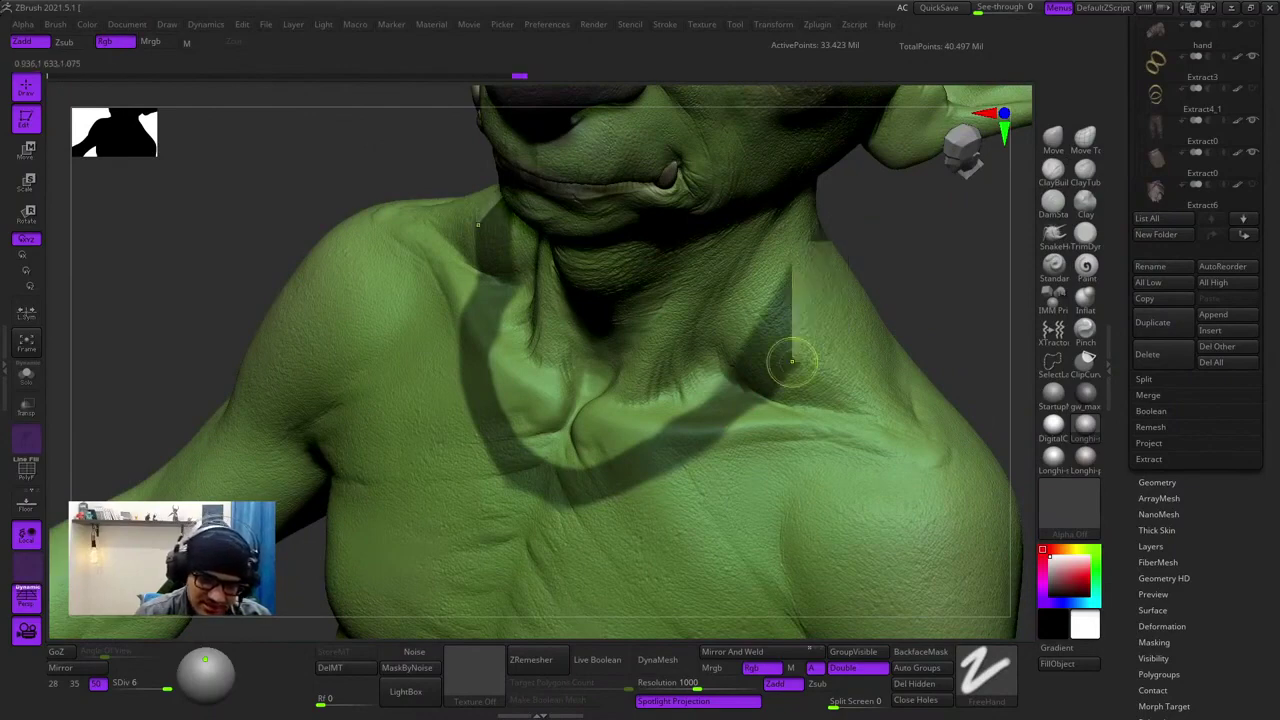
pyautogui.hotkey('ctrl', 'z')
# - Mask a vertical strip down the front of each shoulder to the armpit
pyautogui.moveTo(780, 358); pyautogui.dragTo(778, 322, button='right')
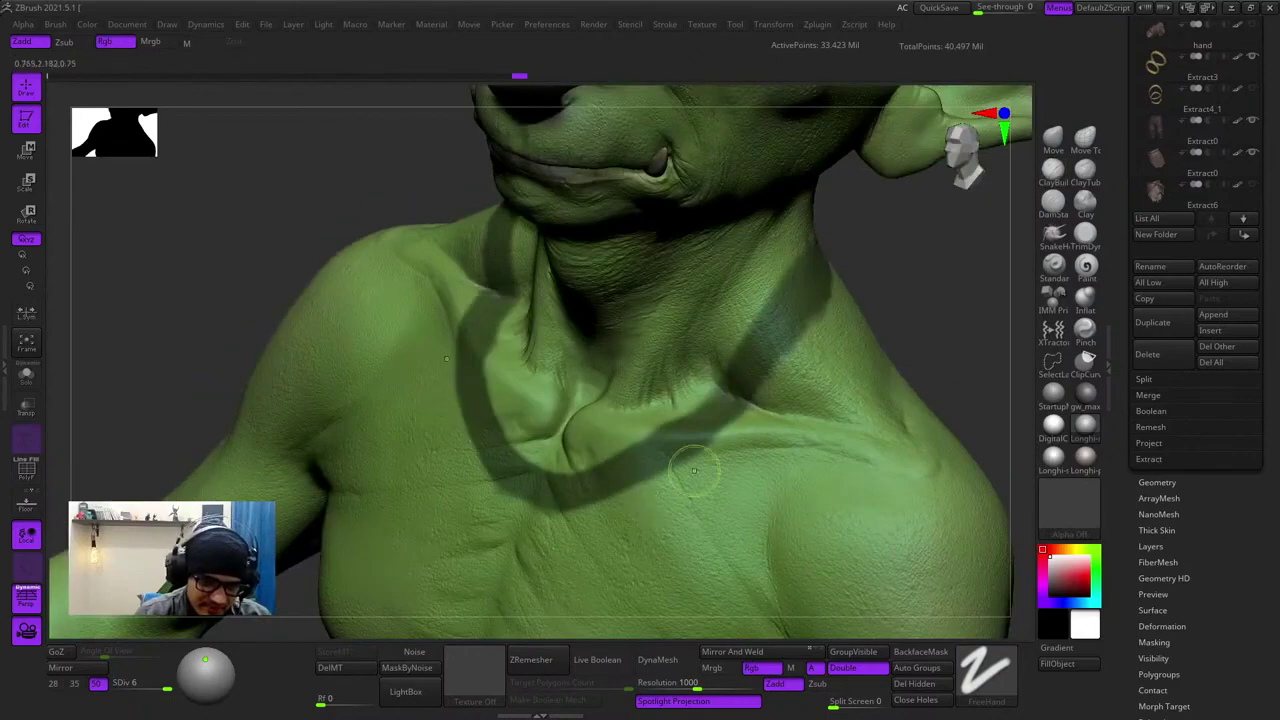
pyautogui.keyDown('ctrl'); pyautogui.moveTo(694, 471); pyautogui.dragTo(700, 380, button='right'); pyautogui.keyUp('ctrl')
pyautogui.keyDown('shift'); pyautogui.moveTo(700, 380); pyautogui.dragTo(790, 330, button='right'); pyautogui.keyUp('shift')
pyautogui.keyDown('ctrl'); pyautogui.moveTo(790, 330); pyautogui.dragTo(780, 430, button='right'); pyautogui.keyUp('ctrl')
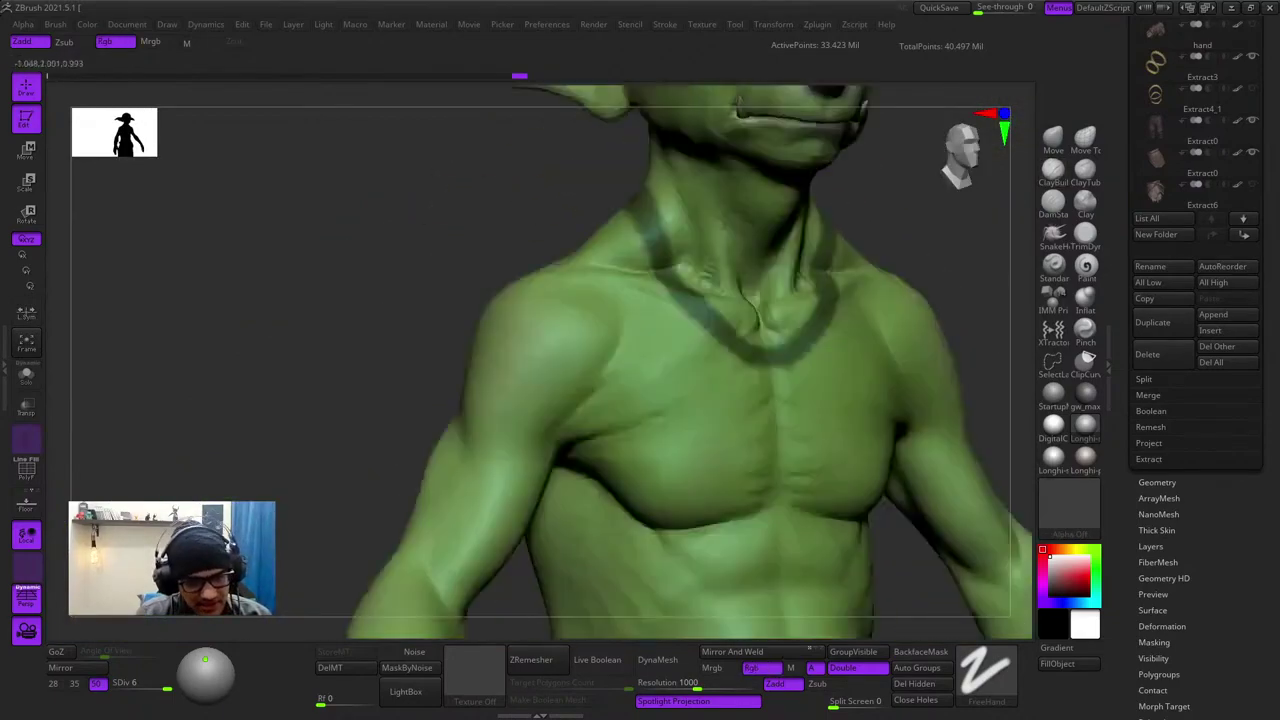
pyautogui.keyDown('ctrl'); pyautogui.moveTo(700, 290); pyautogui.dragTo(695, 330, button='right'); pyautogui.keyUp('ctrl')
pyautogui.moveTo(695, 330); pyautogui.dragTo(644, 190, button='right')
pyautogui.moveTo(644, 190); pyautogui.dragTo(740, 230, button='right')
pyautogui.rightClick(628, 440)
pyautogui.moveTo(790, 400); pyautogui.dragTo(735, 288, button='right')
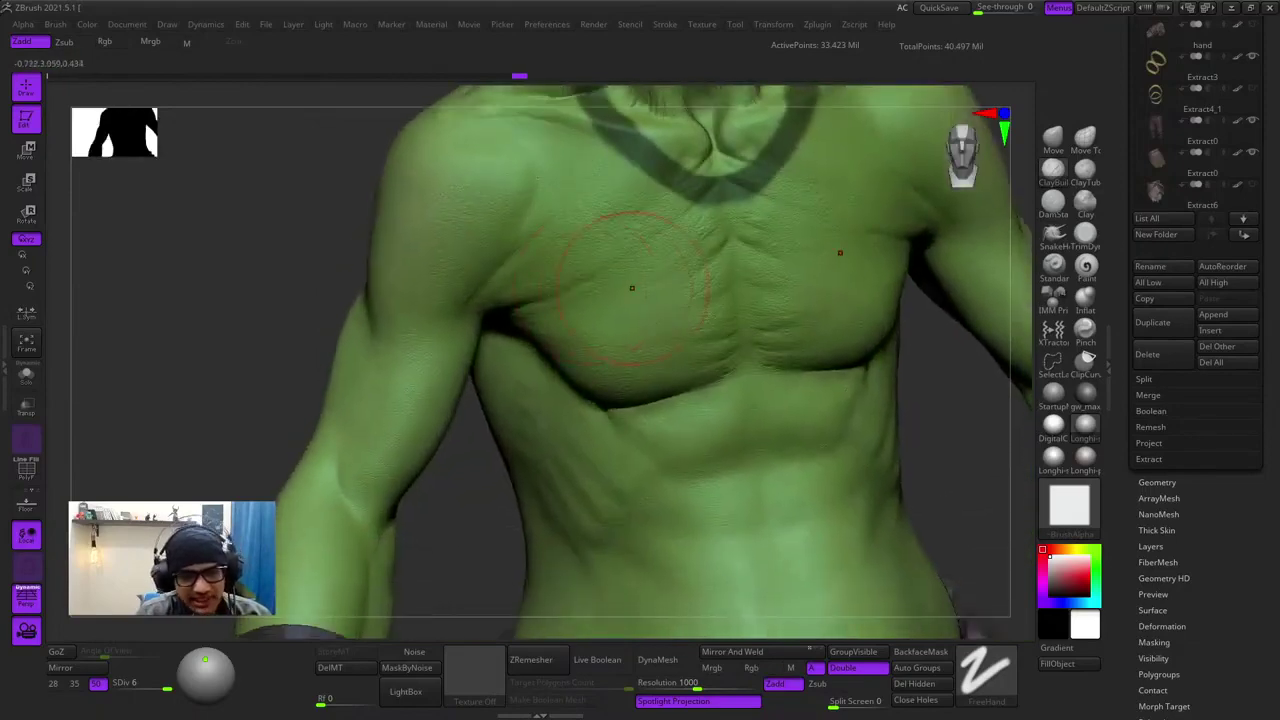
pyautogui.moveTo(558, 276)
pyautogui.mouseDown(button='right')
pyautogui.moveTo(585, 280)
pyautogui.moveTo(595, 328)
pyautogui.moveTo(571, 231)
pyautogui.mouseUp(button='right')
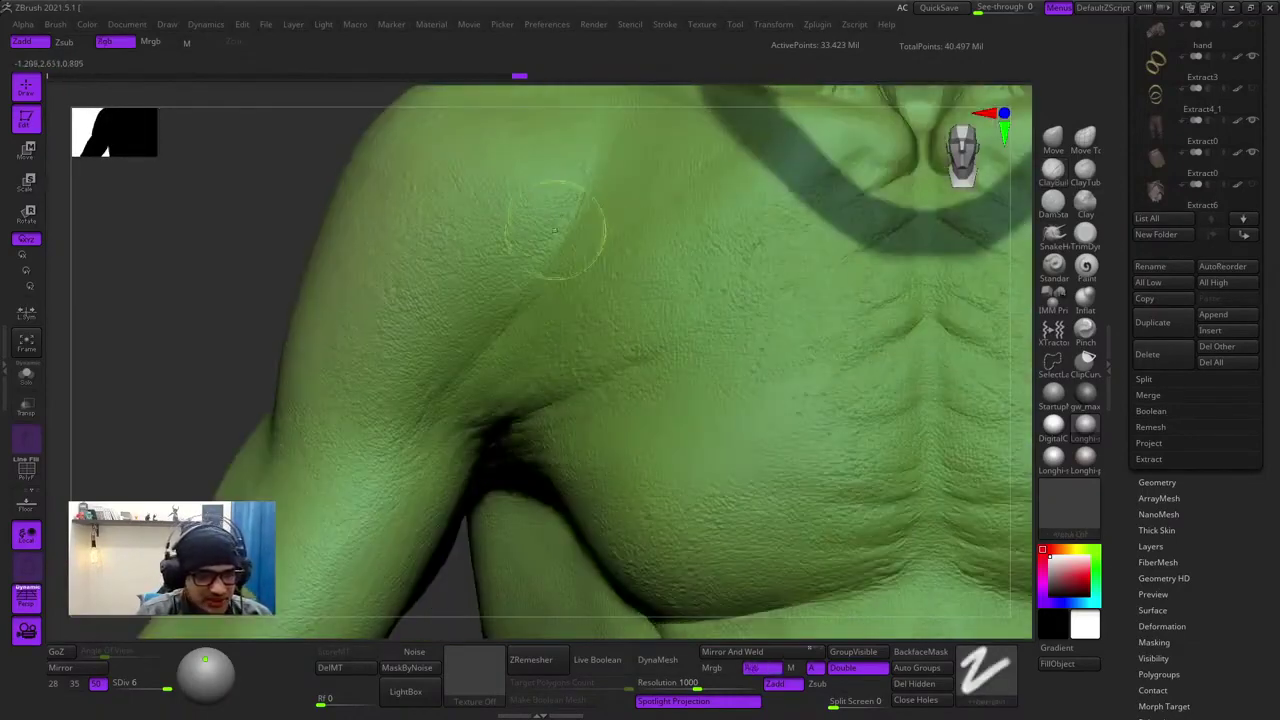
pyautogui.keyDown('ctrl'); pyautogui.moveTo(540, 138); pyautogui.dragTo(547, 346); pyautogui.keyUp('ctrl')
pyautogui.keyDown('ctrl'); pyautogui.moveTo(520, 402); pyautogui.dragTo(508, 292, button='right'); pyautogui.keyUp('ctrl')
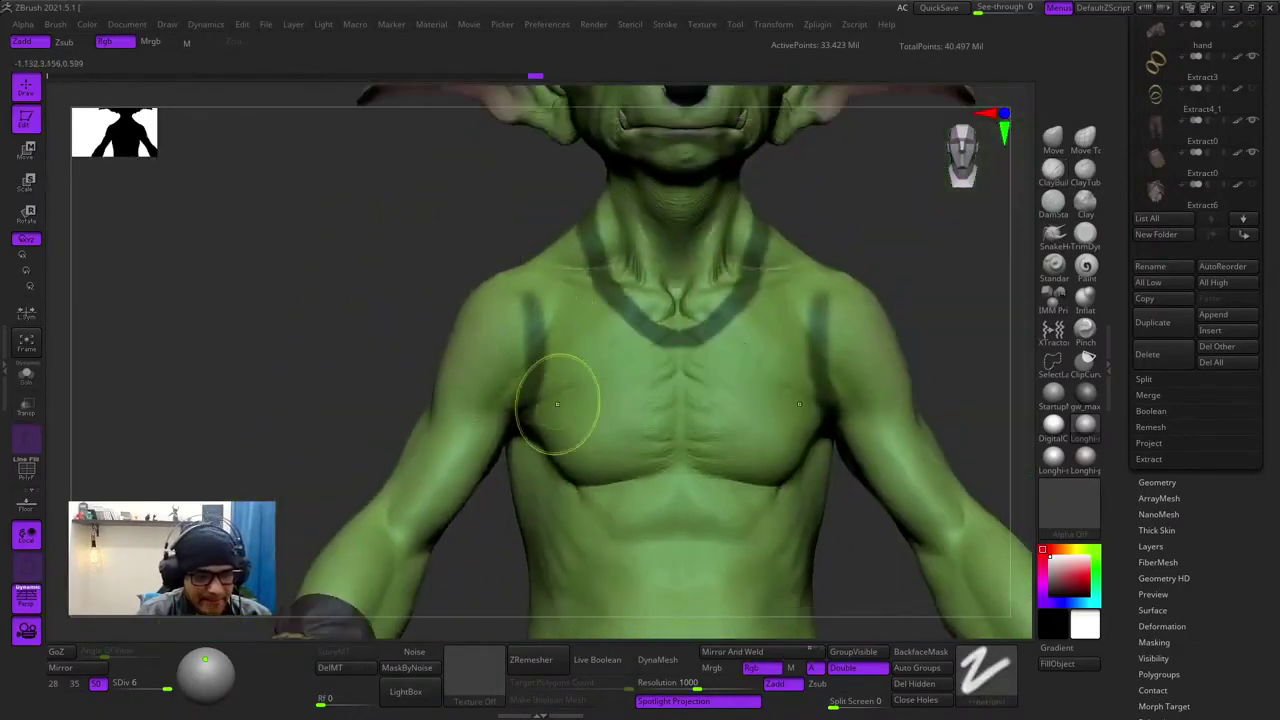
# - Fill the mask across the chest between the shoulder strips and extend it over the ribs just below the pectorals
pyautogui.moveTo(552, 420)
pyautogui.keyDown('ctrl'); pyautogui.mouseDown()
pyautogui.moveTo(608, 520)
pyautogui.moveTo(636, 424)
pyautogui.moveTo(522, 335)
pyautogui.moveTo(566, 385)
pyautogui.mouseUp(); pyautogui.keyUp('ctrl')
pyautogui.moveTo(430, 395); pyautogui.dragTo(498, 390, button='right')
pyautogui.moveTo(498, 390)
pyautogui.keyDown('alt'); pyautogui.mouseDown(button='right')
pyautogui.moveTo(490, 275)
pyautogui.moveTo(481, 325)
pyautogui.mouseUp(button='right'); pyautogui.keyUp('alt')
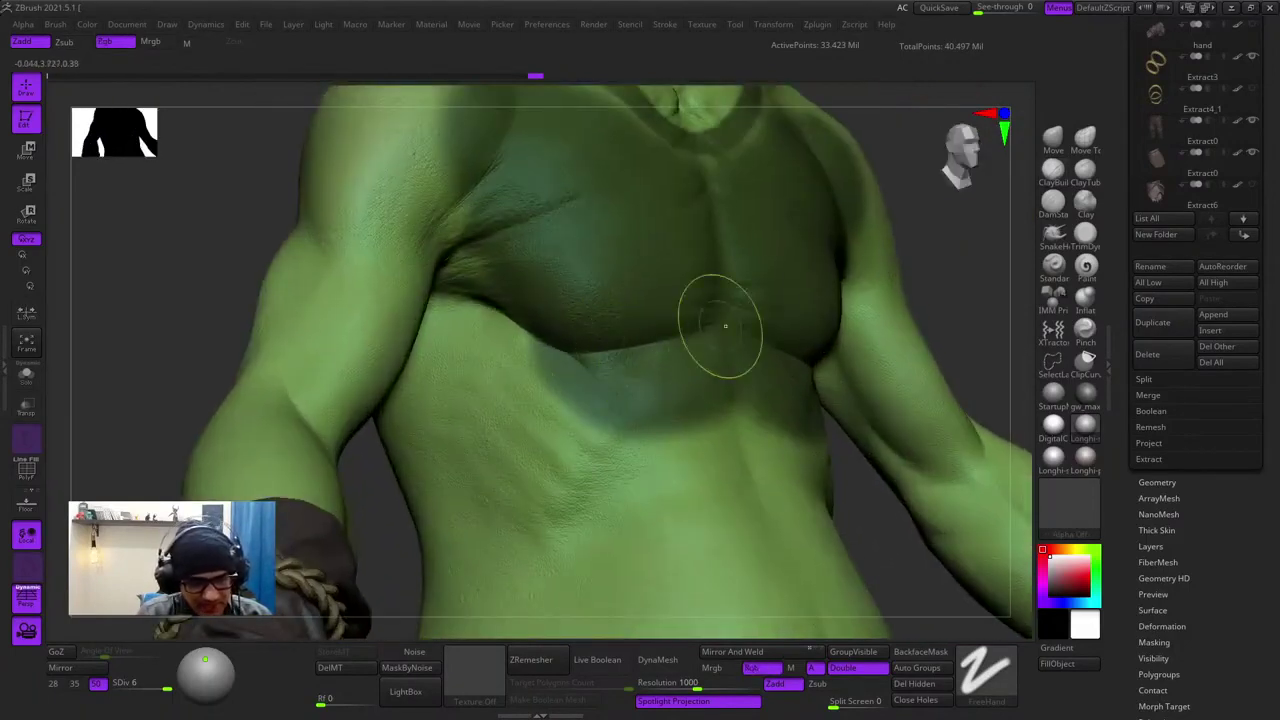
pyautogui.keyDown('ctrl'); pyautogui.moveTo(474, 240); pyautogui.dragTo(470, 165, button='right'); pyautogui.keyUp('ctrl')
pyautogui.keyDown('ctrl'); pyautogui.moveTo(531, 358); pyautogui.dragTo(516, 292); pyautogui.keyUp('ctrl')
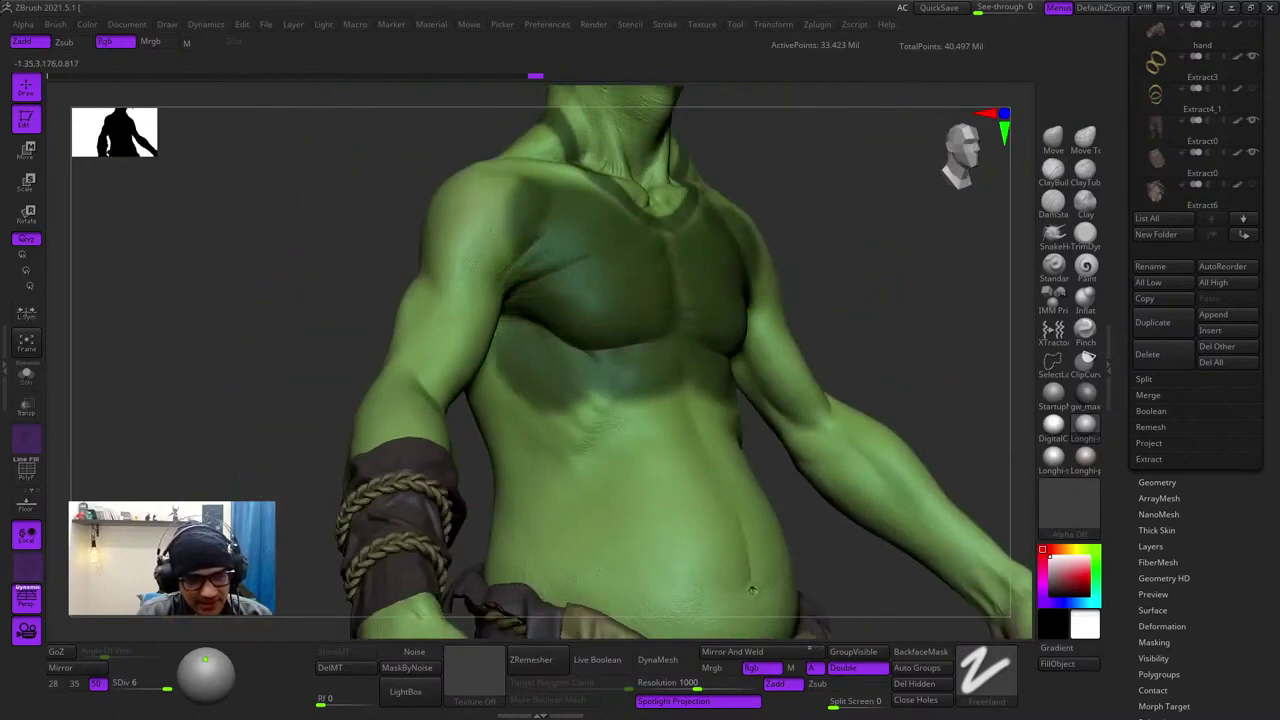
pyautogui.moveTo(598, 376); pyautogui.dragTo(560, 380, button='right')
pyautogui.keyDown('ctrl'); pyautogui.moveTo(560, 380); pyautogui.dragTo(672, 378); pyautogui.keyUp('ctrl')
pyautogui.keyDown('shift'); pyautogui.moveTo(592, 368); pyautogui.dragTo(575, 366, button='right'); pyautogui.keyUp('shift')
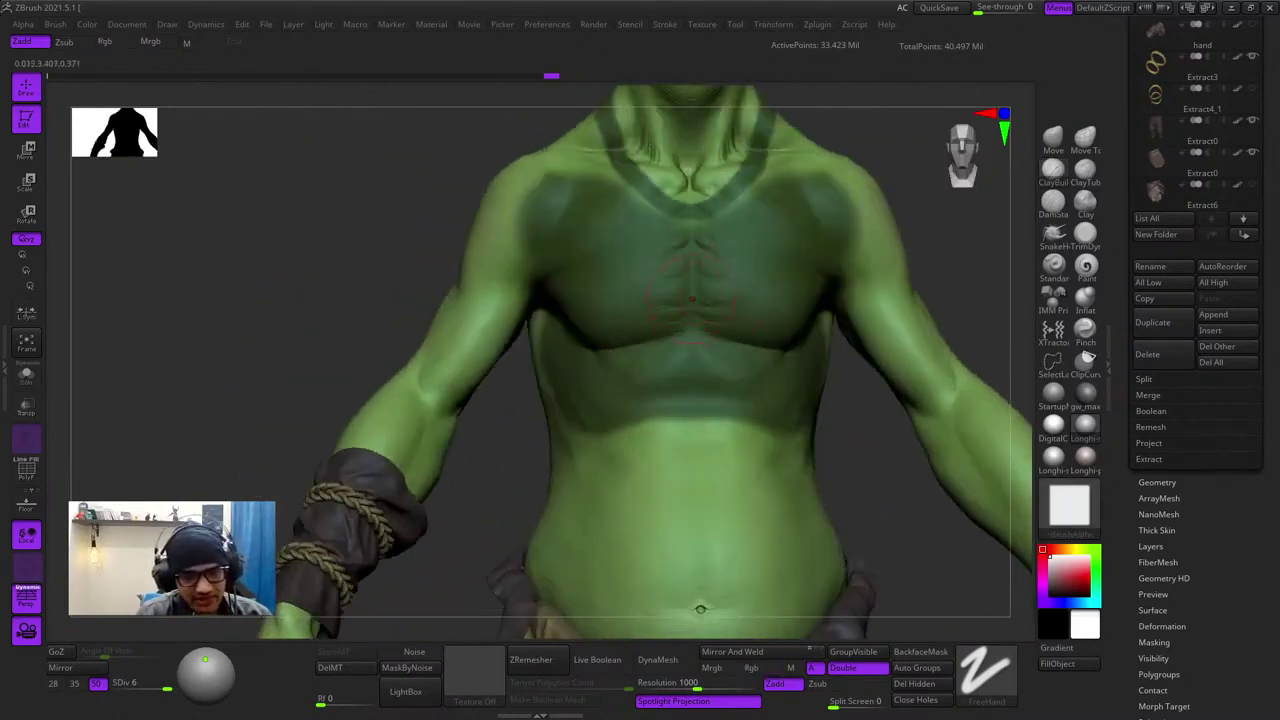
pyautogui.moveTo(692, 299)
pyautogui.mouseDown(button='right')
pyautogui.moveTo(800, 325)
pyautogui.moveTo(686, 286)
pyautogui.moveTo(656, 246)
pyautogui.moveTo(661, 136)
pyautogui.moveTo(775, 190)
pyautogui.mouseUp(button='right')
pyautogui.keyDown('ctrl'); pyautogui.moveTo(563, 371); pyautogui.dragTo(618, 394); pyautogui.keyUp('ctrl')
pyautogui.moveTo(705, 325); pyautogui.dragTo(707, 264, button='right')
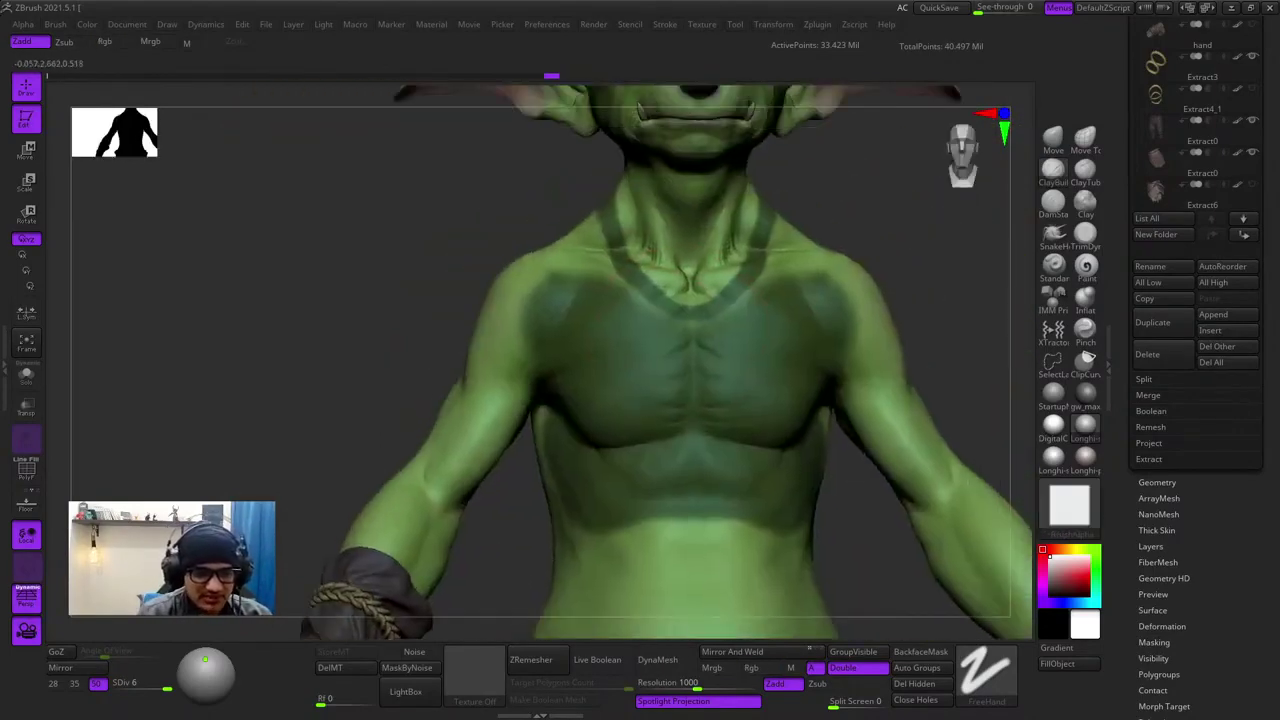
pyautogui.moveTo(848, 275)
pyautogui.mouseDown(button='right')
pyautogui.moveTo(726, 343)
pyautogui.moveTo(853, 272)
pyautogui.mouseUp(button='right')
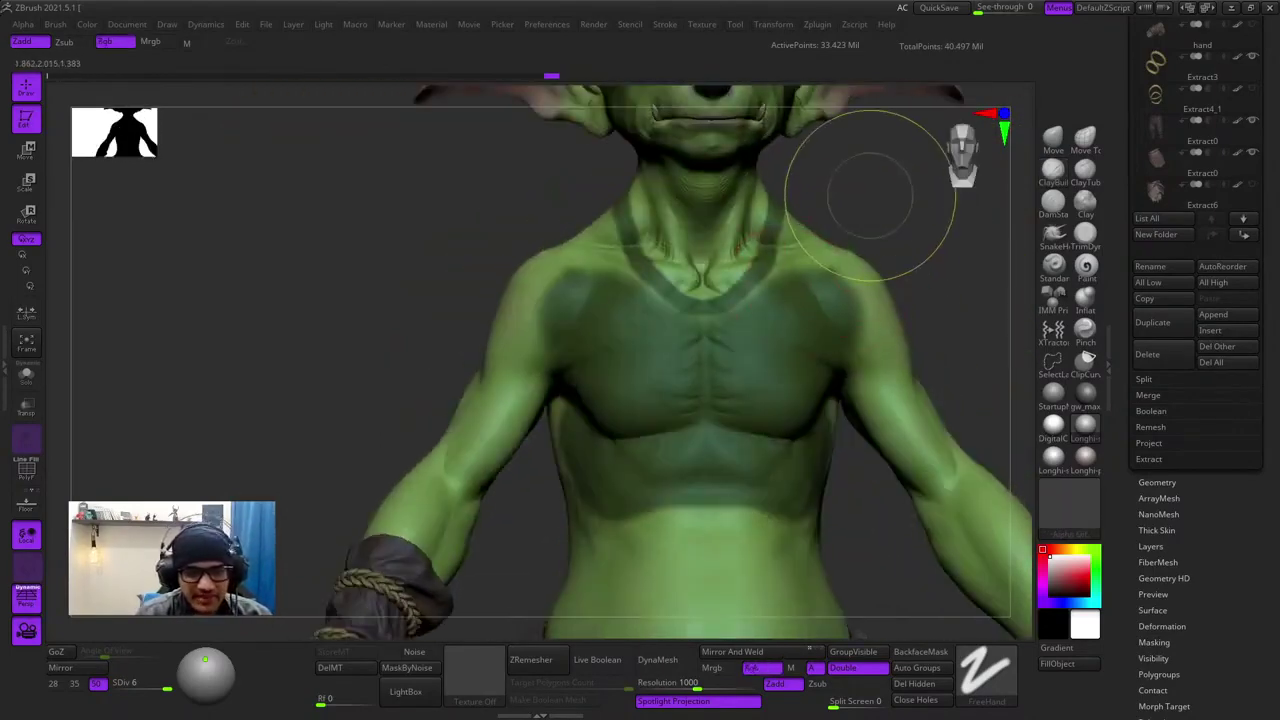
# - Clear the whole mask, then undo back through the chest and shoulder strokes to the collar strip alone
pyautogui.keyDown('ctrl'); pyautogui.moveTo(866, 192); pyautogui.dragTo(880, 206); pyautogui.keyUp('ctrl')
pyautogui.keyDown('ctrl'); pyautogui.moveTo(760, 250); pyautogui.dragTo(735, 342, button='right'); pyautogui.keyUp('ctrl')
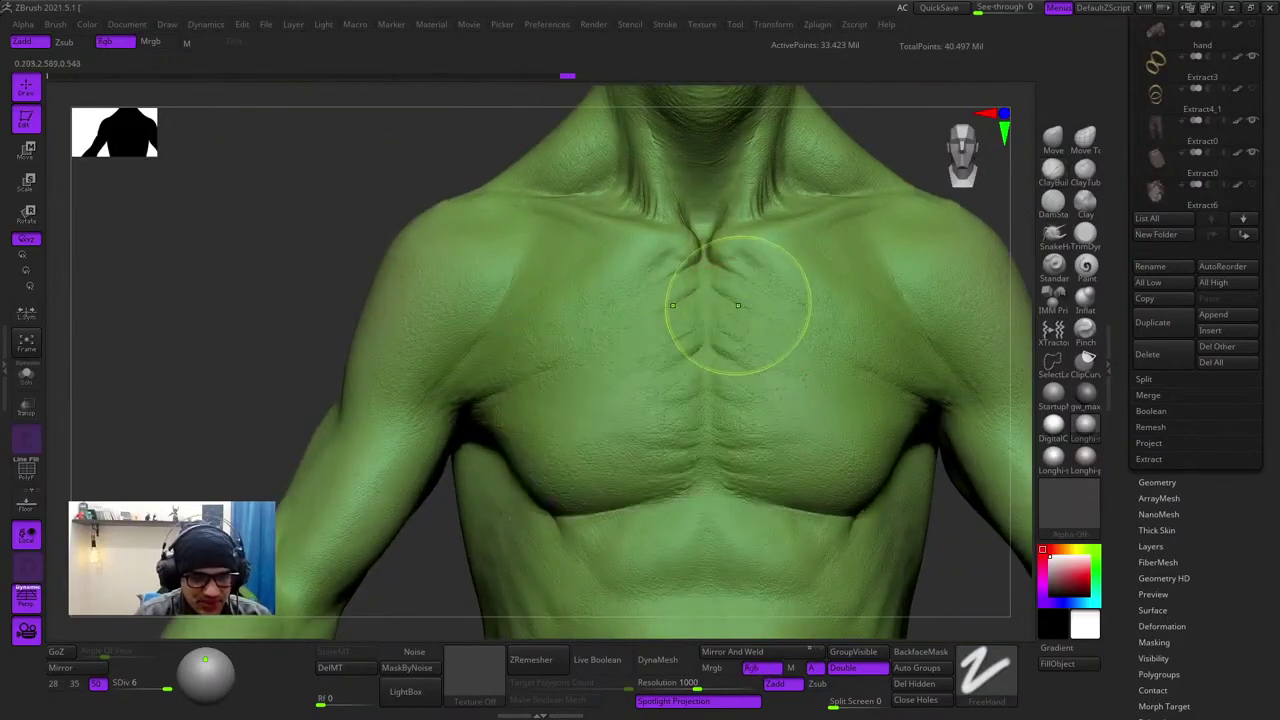
pyautogui.hotkey('ctrl', 'z')
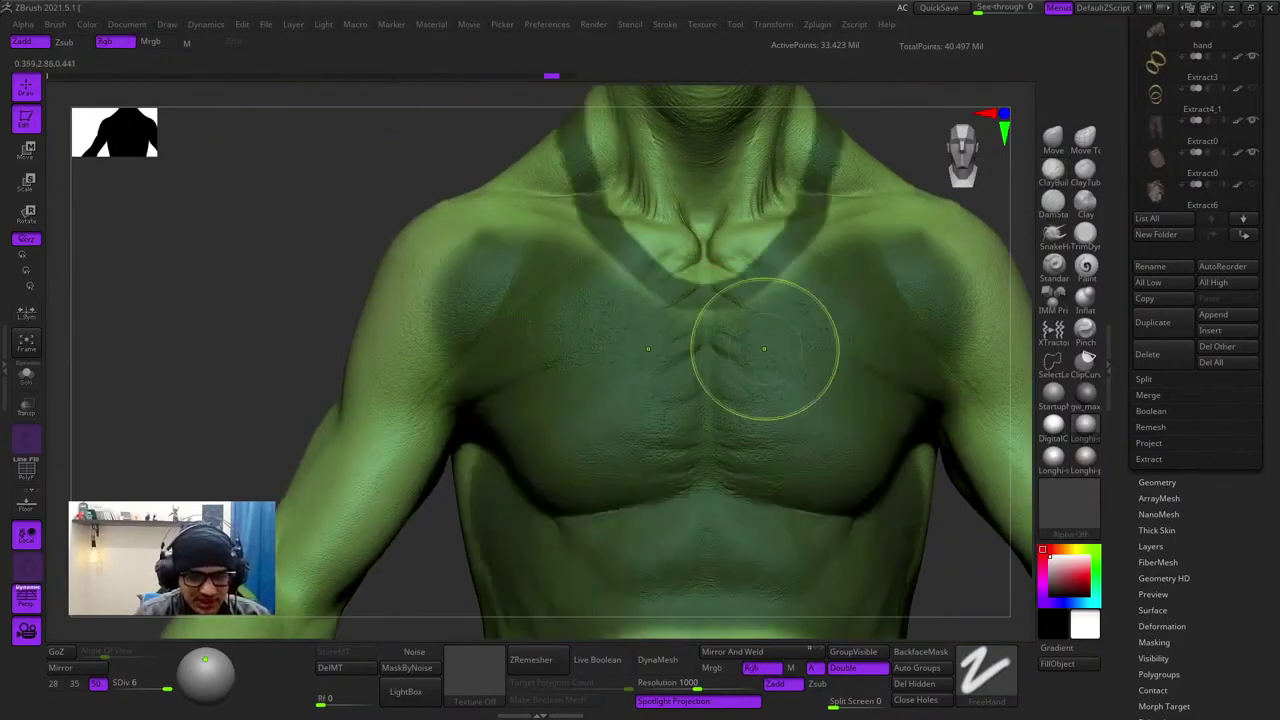
pyautogui.keyDown('ctrl'); pyautogui.moveTo(759, 385); pyautogui.dragTo(708, 329, button='right'); pyautogui.keyUp('ctrl')
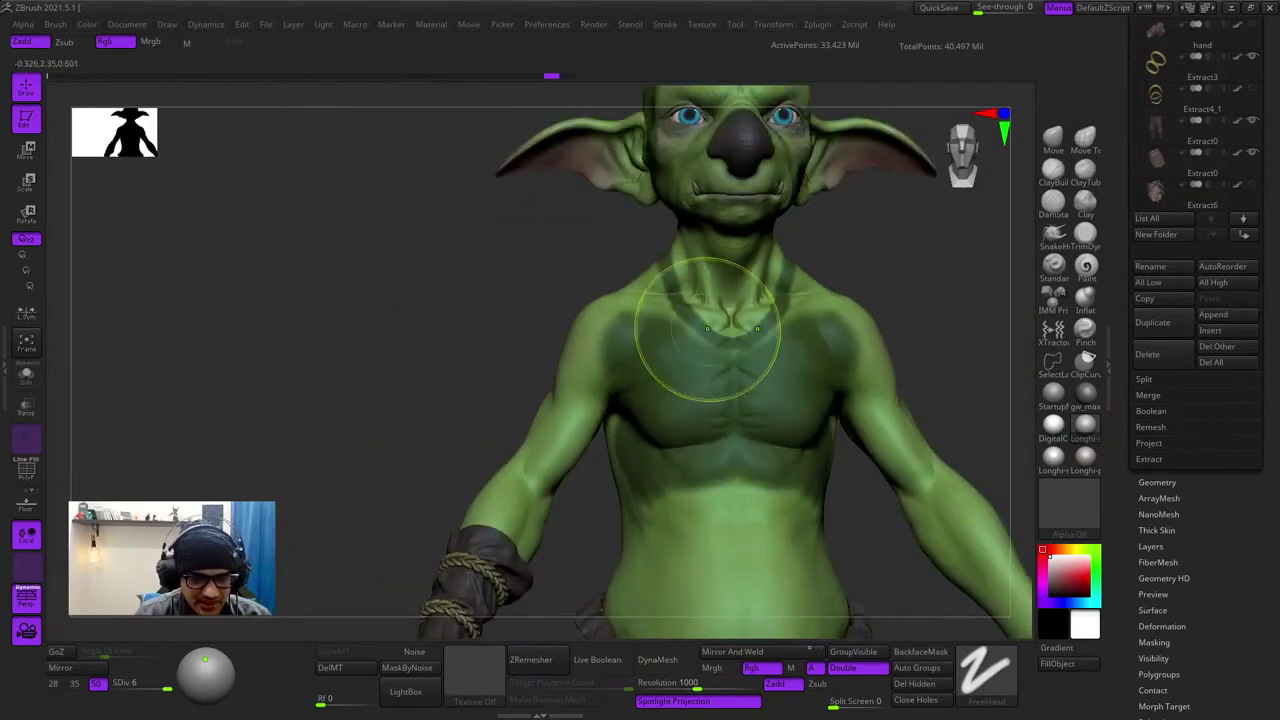
pyautogui.hotkey('ctrl', 'z')
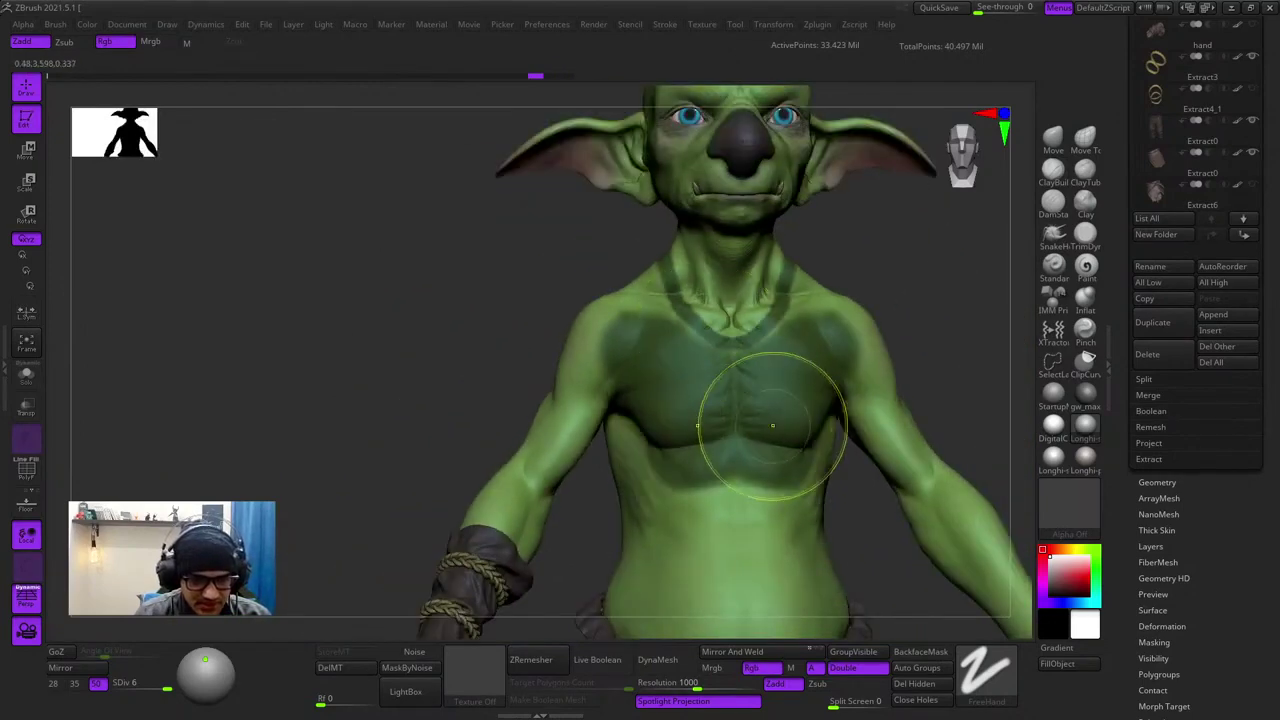
pyautogui.hotkey('ctrl', 'z')
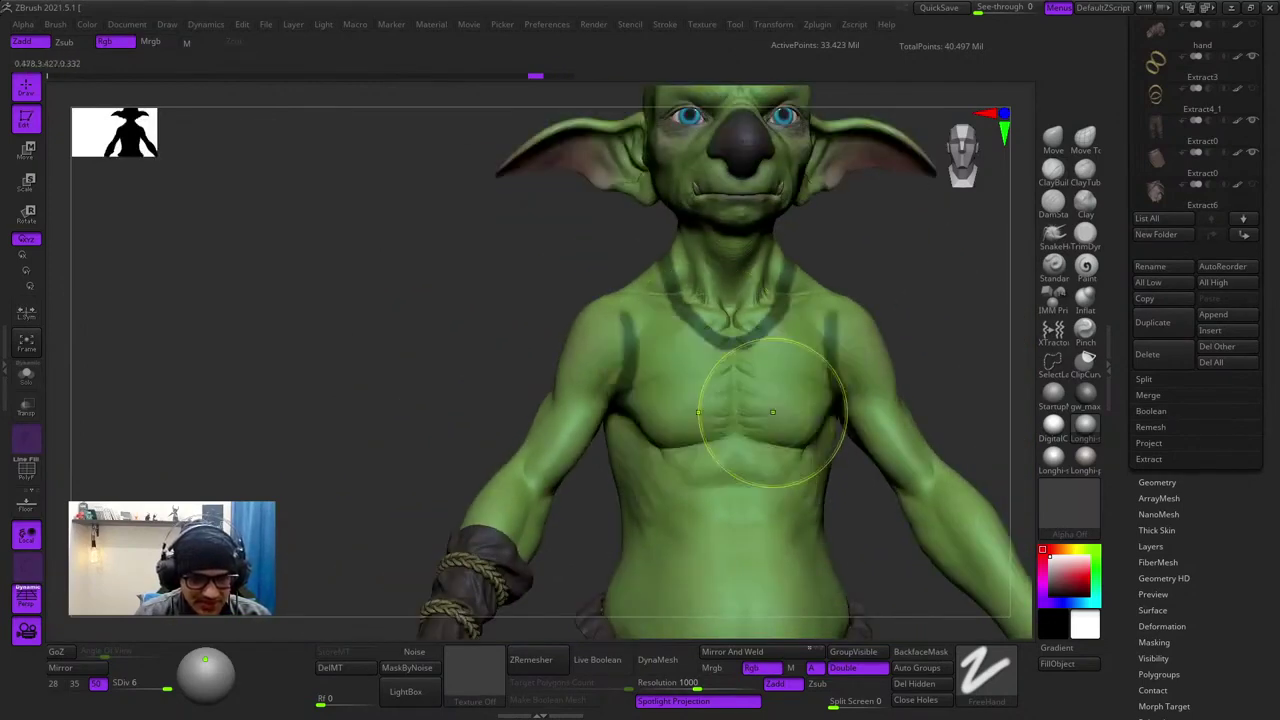
pyautogui.hotkey('ctrl', 'z')
# - Extract the masked collar strip, accept it as a new subtool and clear its mask
pyautogui.moveTo(768, 340); pyautogui.dragTo(790, 425, button='right')
pyautogui.rightClick(739, 396)
pyautogui.keyDown('ctrl'); pyautogui.moveTo(790, 425); pyautogui.dragTo(800, 455, button='right'); pyautogui.keyUp('ctrl')
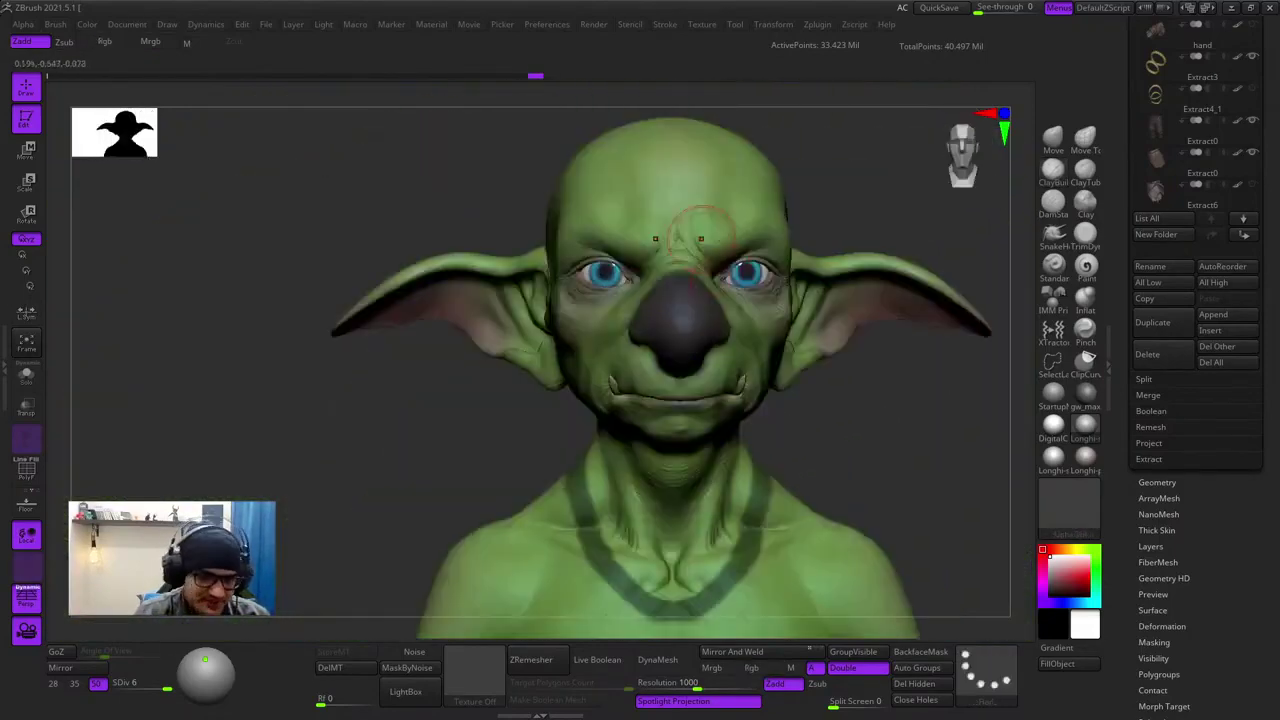
pyautogui.press('f')
pyautogui.moveTo(757, 271); pyautogui.dragTo(1200, 282)
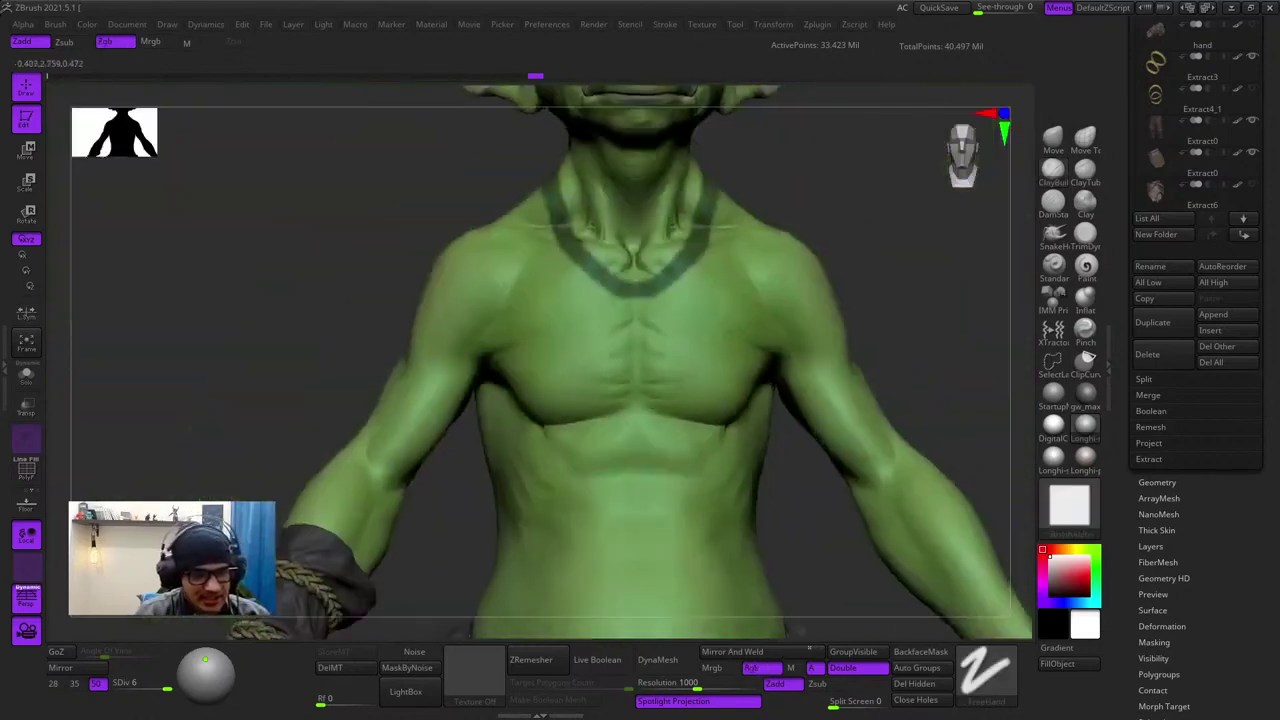
pyautogui.click(1085, 298)
pyautogui.moveTo(1268, 400); pyautogui.dragTo(1268, 343)
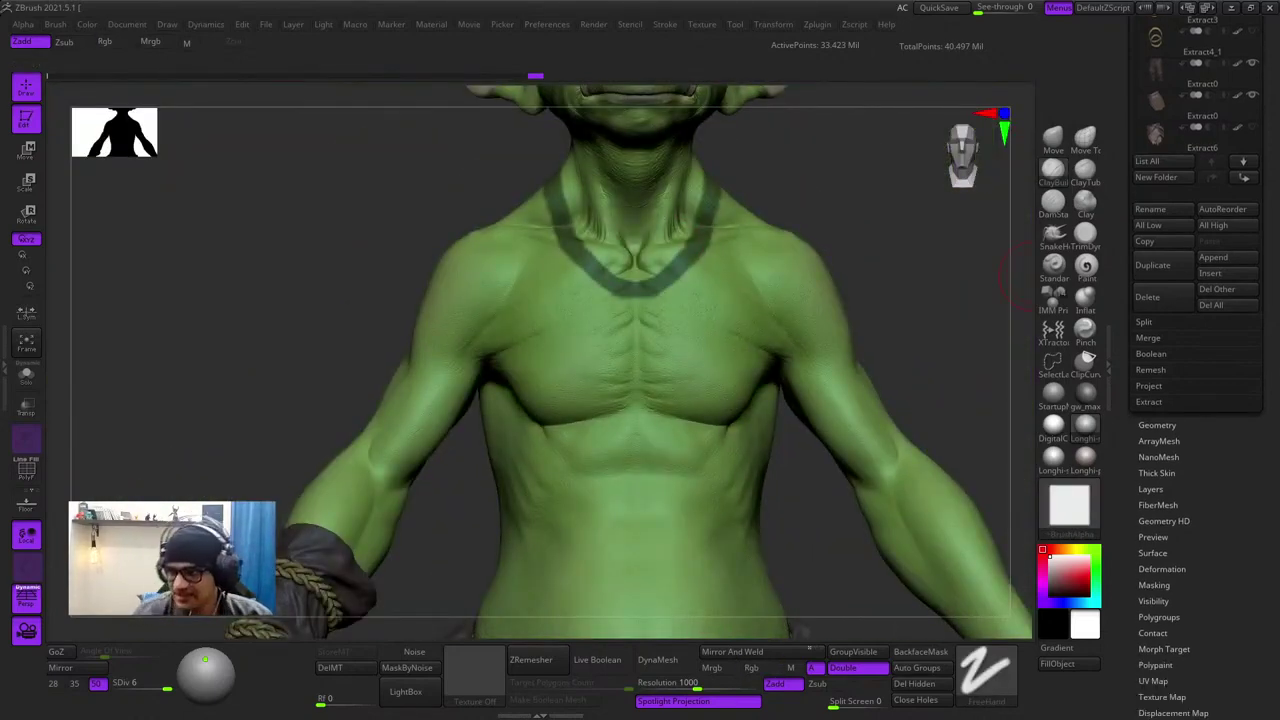
pyautogui.moveTo(1268, 400); pyautogui.dragTo(1268, 348)
pyautogui.moveTo(948, 313)
pyautogui.keyDown('alt'); pyautogui.mouseDown()
pyautogui.moveTo(948, 408)
pyautogui.moveTo(950, 385)
pyautogui.mouseUp(); pyautogui.keyUp('alt')
pyautogui.keyDown('shift'); pyautogui.click(1149, 334); pyautogui.keyUp('shift')
pyautogui.click(1149, 334)
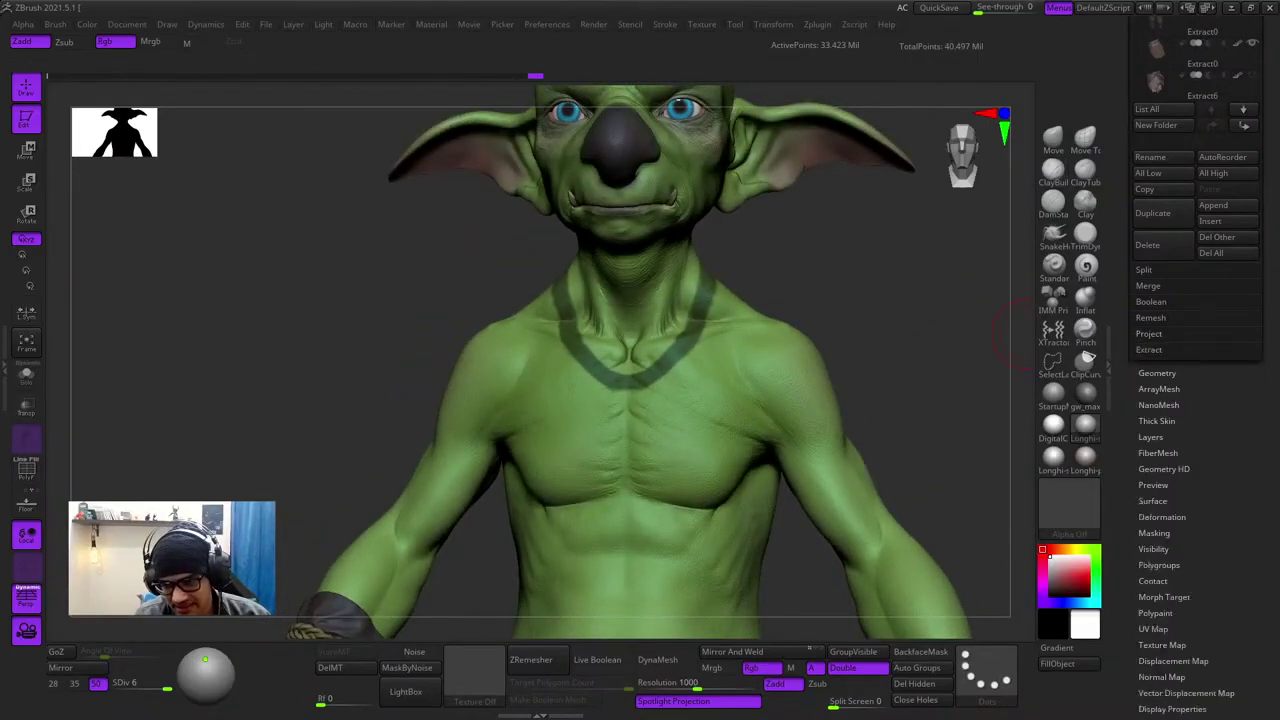
pyautogui.click(1148, 349)
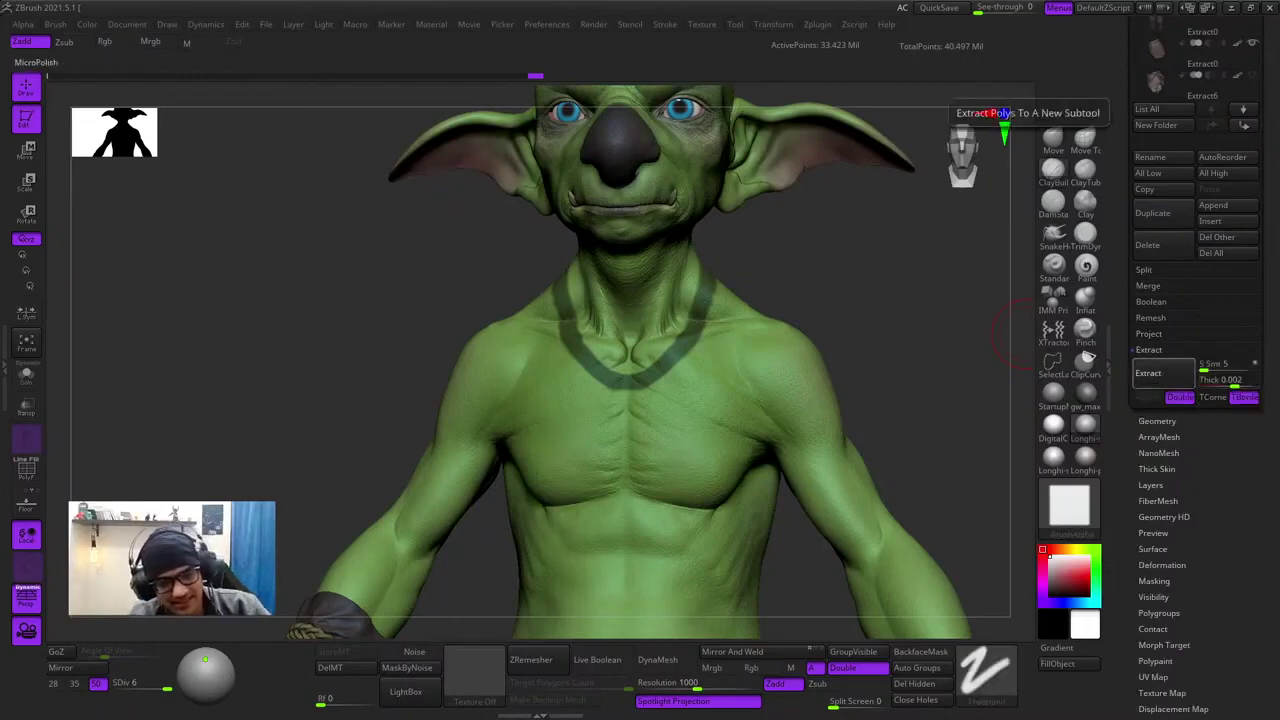
pyautogui.click(1148, 372)
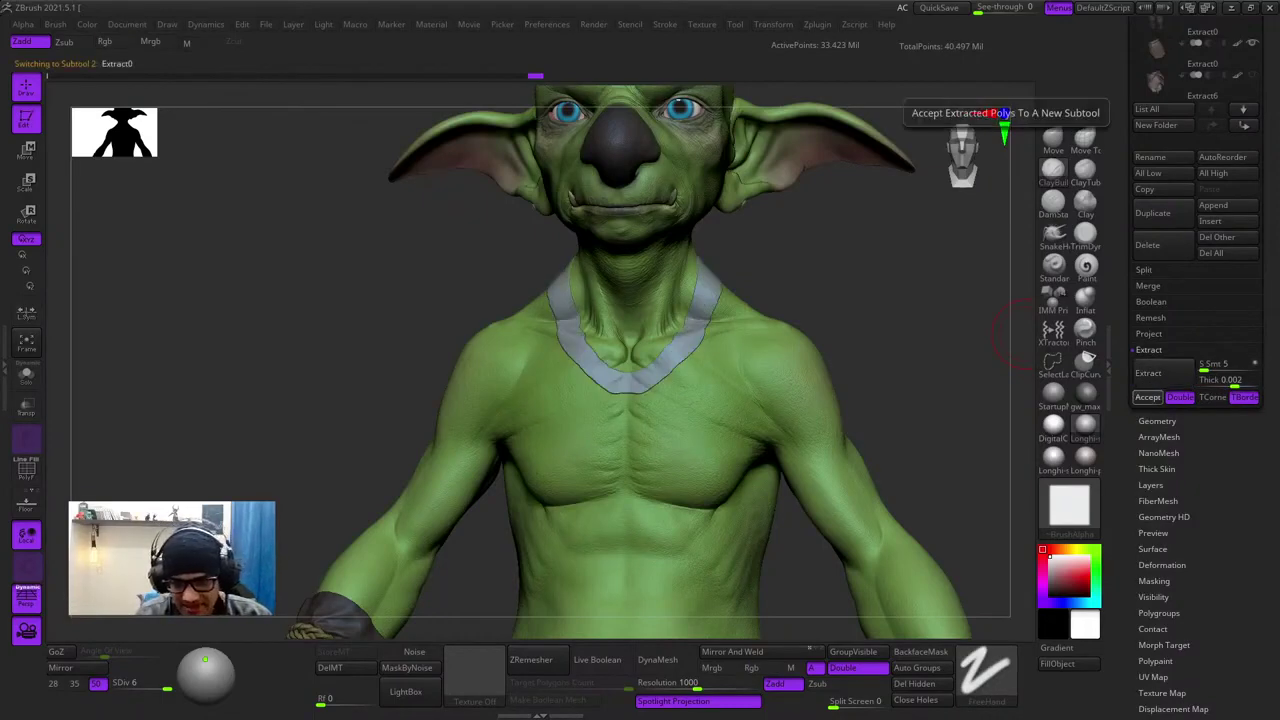
pyautogui.keyDown('ctrl'); pyautogui.moveTo(955, 356); pyautogui.dragTo(975, 375); pyautogui.keyUp('ctrl')
# - Examine the extracted collar on the neck from a three-quarter view with the polyframe display toggled on and off
pyautogui.moveTo(930, 335); pyautogui.dragTo(785, 315)
pyautogui.hotkey('shift', 'f')
pyautogui.hotkey('shift', 'f')
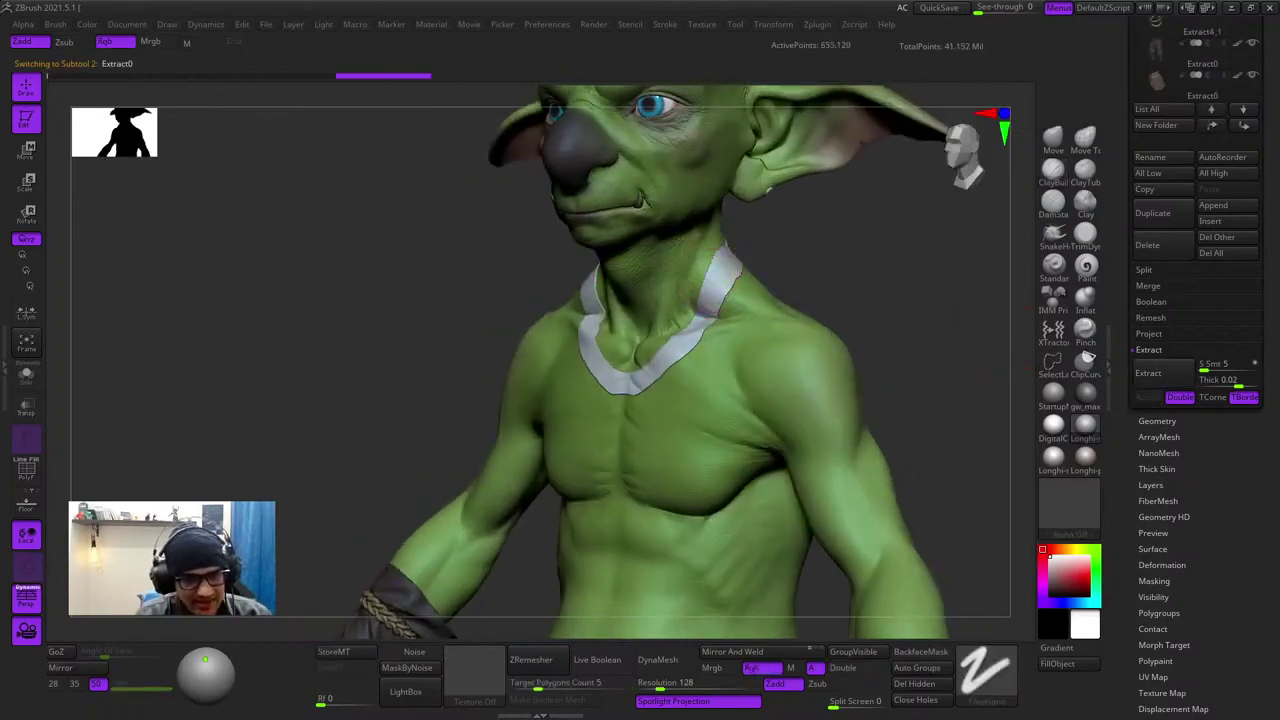
pyautogui.keyDown('ctrl'); pyautogui.moveTo(715, 296); pyautogui.dragTo(788, 338, button='right'); pyautogui.keyUp('ctrl')
pyautogui.hotkey('shift', 'f')
pyautogui.keyDown('alt'); pyautogui.moveTo(894, 186); pyautogui.dragTo(890, 370, button='right'); pyautogui.keyUp('alt')
pyautogui.keyDown('ctrl'); pyautogui.moveTo(890, 370); pyautogui.dragTo(880, 345, button='right'); pyautogui.keyUp('ctrl')
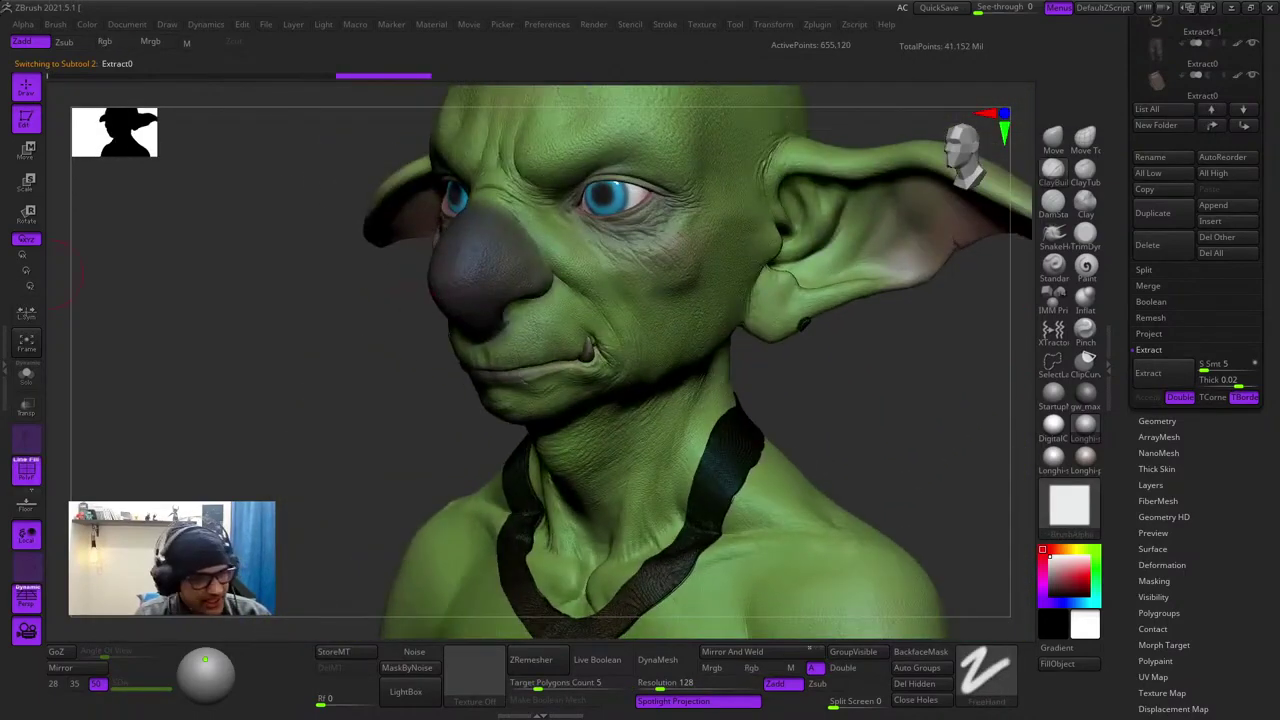
# - Isolate the collar subtool in Solo mode and view it from the front without the polyframe
pyautogui.click(27, 374)
pyautogui.press('f')
pyautogui.hotkey('shift', 'f')
pyautogui.hotkey('shift', 'f')
pyautogui.press('f')
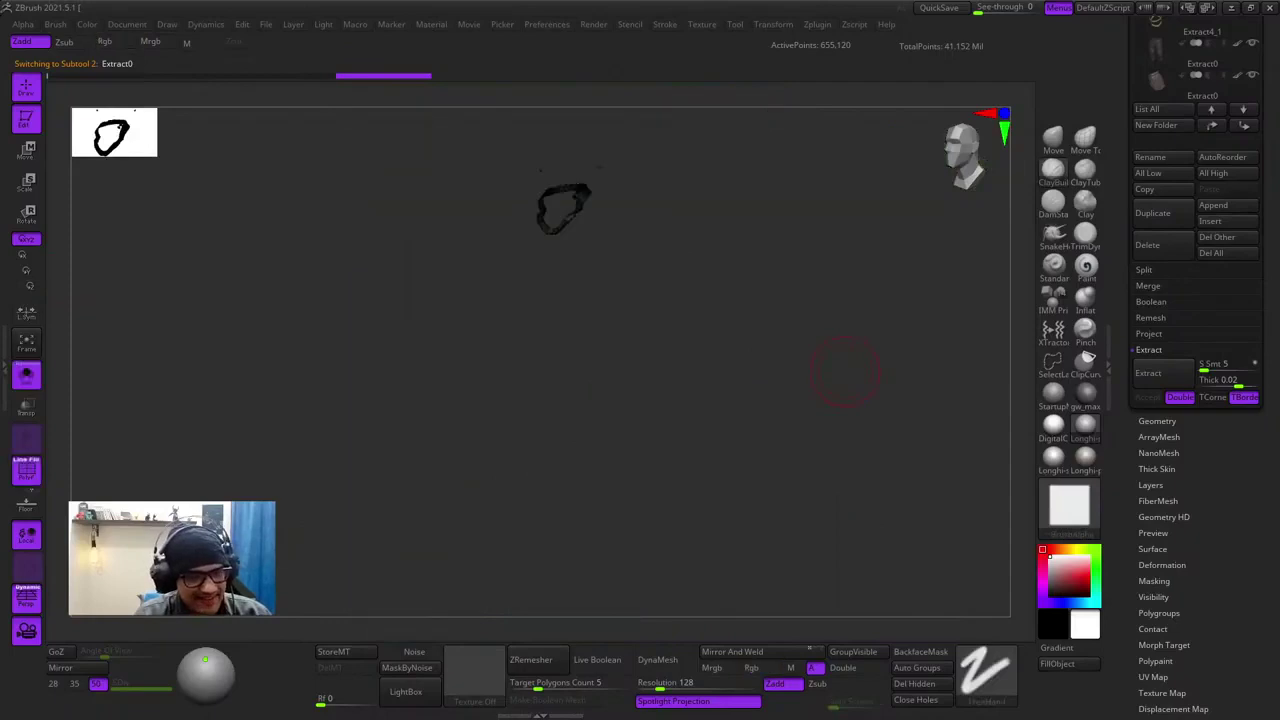
pyautogui.keyDown('shift'); pyautogui.moveTo(531, 239); pyautogui.dragTo(600, 245, button='right'); pyautogui.keyUp('shift')
pyautogui.moveTo(600, 245)
pyautogui.keyDown('alt'); pyautogui.mouseDown(button='right')
pyautogui.moveTo(693, 340)
pyautogui.moveTo(786, 386)
pyautogui.mouseUp(button='right'); pyautogui.keyUp('alt')
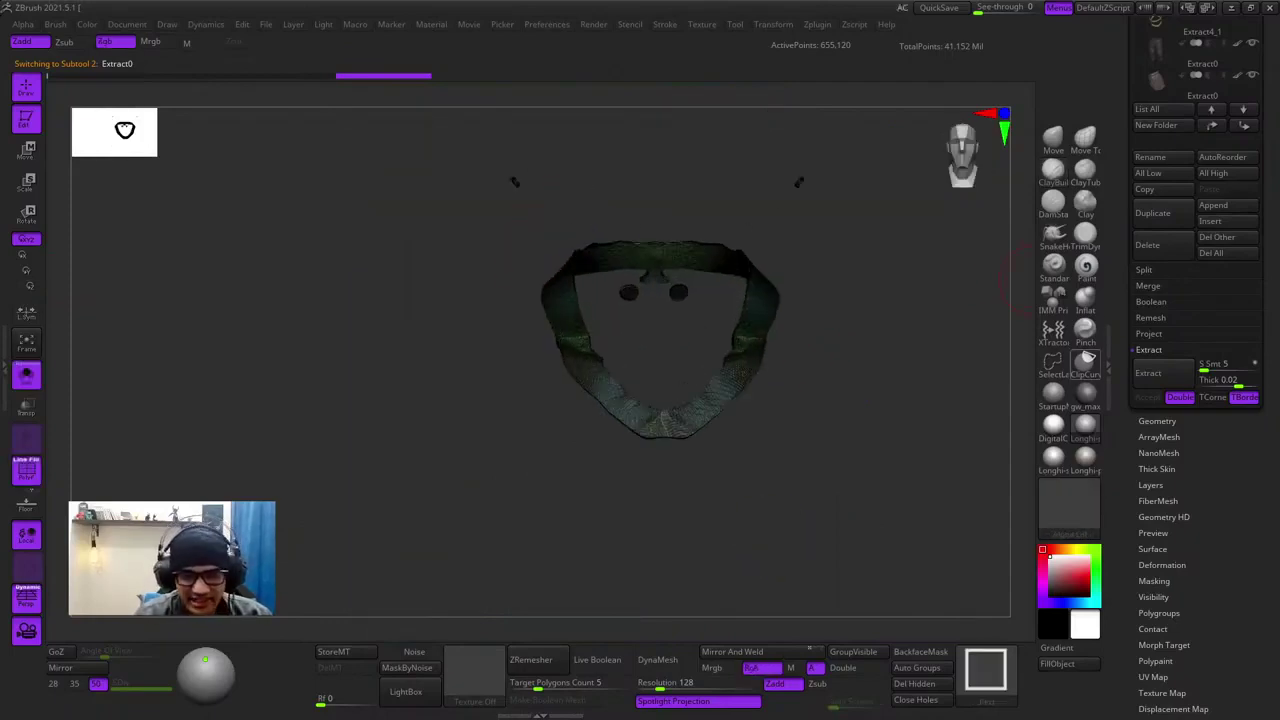
pyautogui.keyDown('ctrl'); pyautogui.moveTo(818, 436); pyautogui.dragTo(828, 515, button='right'); pyautogui.keyUp('ctrl')
pyautogui.hotkey('shift', 'f')
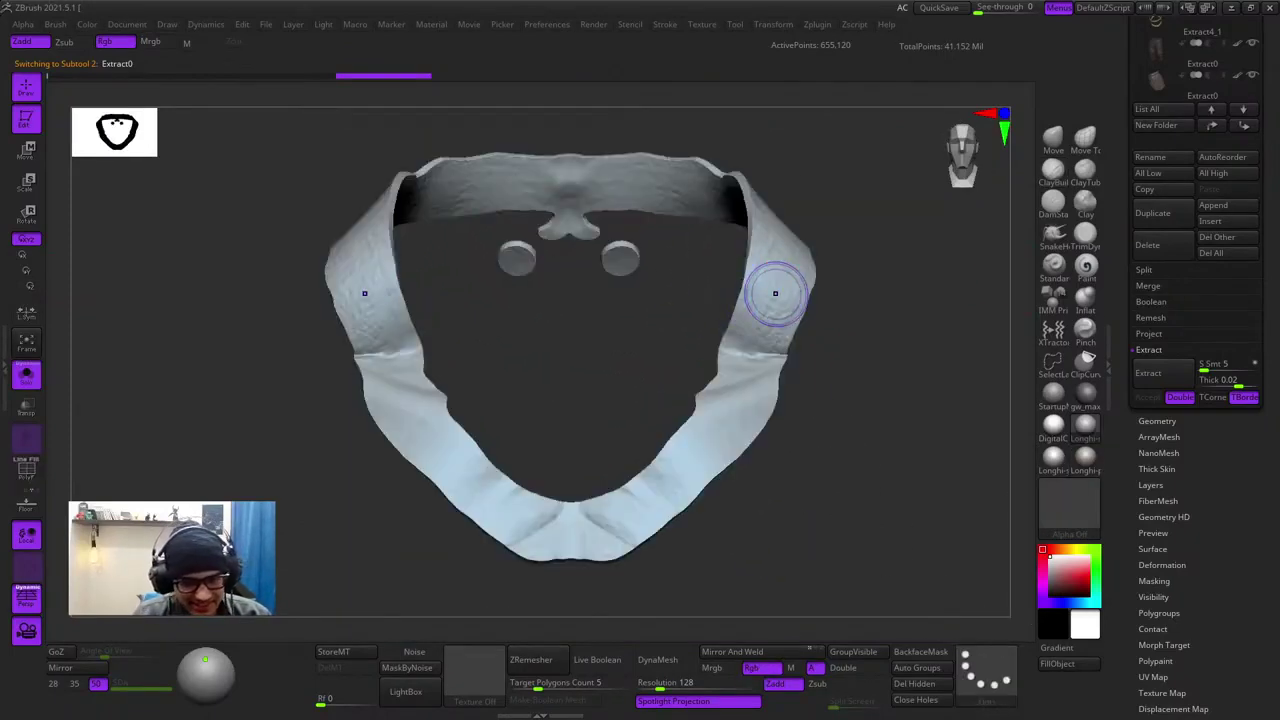
pyautogui.moveTo(774, 291); pyautogui.dragTo(755, 317, button='right')
# - Keep only the collar's outer surface polygroup, delete the hidden geometry, and show the whole goblin again
pyautogui.keyDown('ctrl'); pyautogui.keyDown('shift'); pyautogui.click(781, 306); pyautogui.keyUp('shift'); pyautogui.keyUp('ctrl')
pyautogui.keyDown('ctrl'); pyautogui.keyDown('shift'); pyautogui.moveTo(874, 371); pyautogui.dragTo(890, 395); pyautogui.keyUp('shift'); pyautogui.keyUp('ctrl')
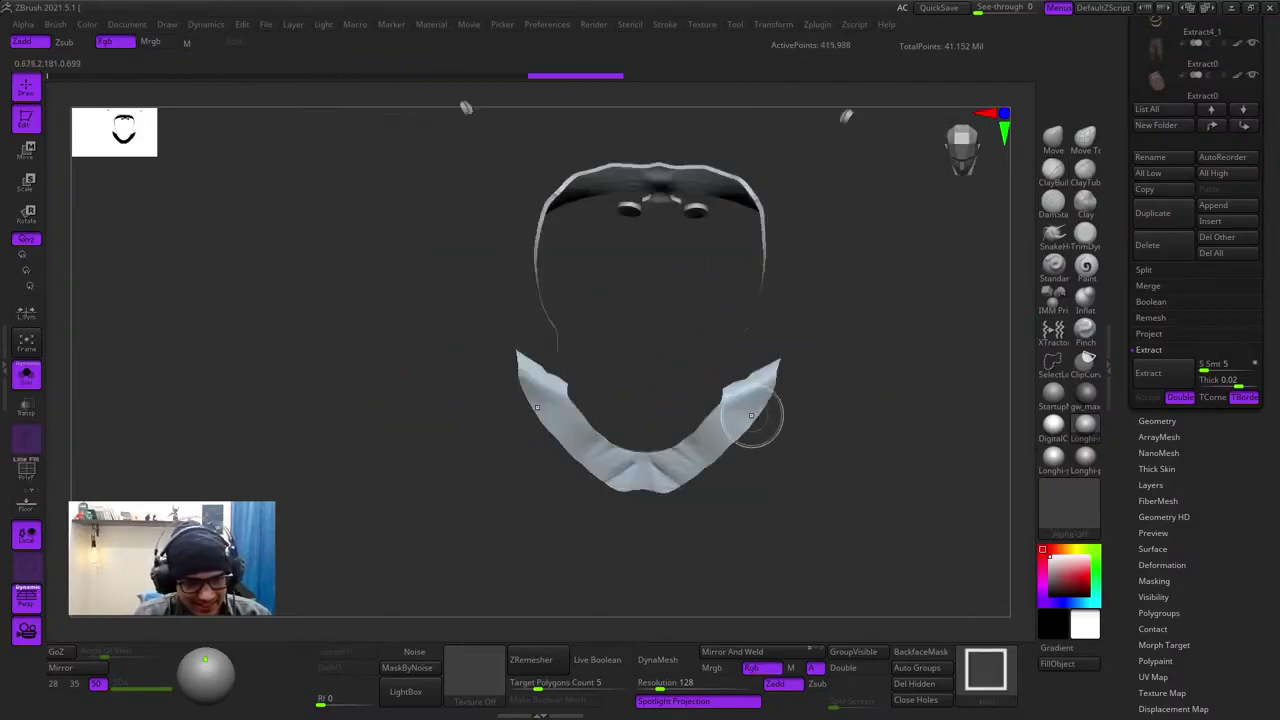
pyautogui.keyDown('ctrl'); pyautogui.keyDown('shift'); pyautogui.click(753, 402); pyautogui.keyUp('shift'); pyautogui.keyUp('ctrl')
pyautogui.moveTo(754, 400)
pyautogui.mouseDown(button='right')
pyautogui.moveTo(748, 245)
pyautogui.moveTo(735, 405)
pyautogui.moveTo(776, 424)
pyautogui.moveTo(880, 430)
pyautogui.moveTo(883, 362)
pyautogui.moveTo(914, 400)
pyautogui.moveTo(888, 394)
pyautogui.moveTo(885, 345)
pyautogui.moveTo(882, 395)
pyautogui.mouseUp(button='right')
pyautogui.keyDown('ctrl'); pyautogui.keyDown('shift'); pyautogui.click(883, 361); pyautogui.keyUp('shift'); pyautogui.keyUp('ctrl')
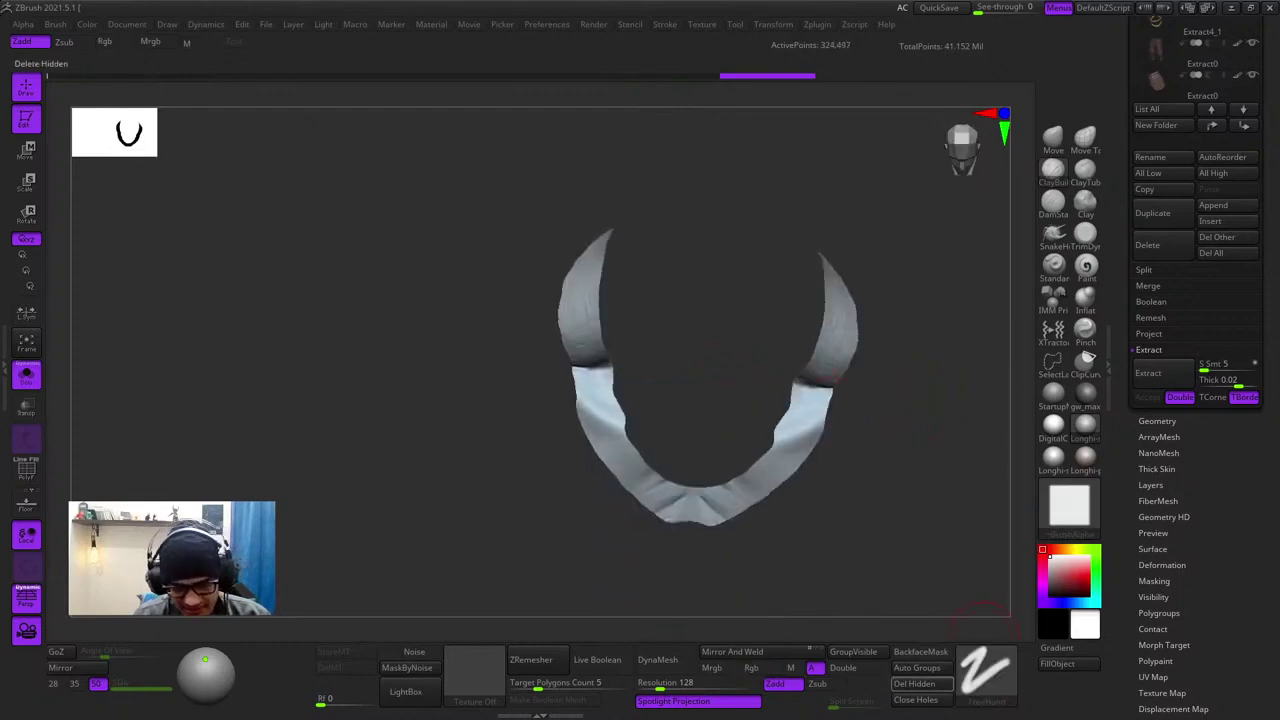
pyautogui.keyDown('shift'); pyautogui.moveTo(592, 368); pyautogui.dragTo(560, 374); pyautogui.keyUp('shift')
pyautogui.click(26, 343)
pyautogui.click(26, 375)
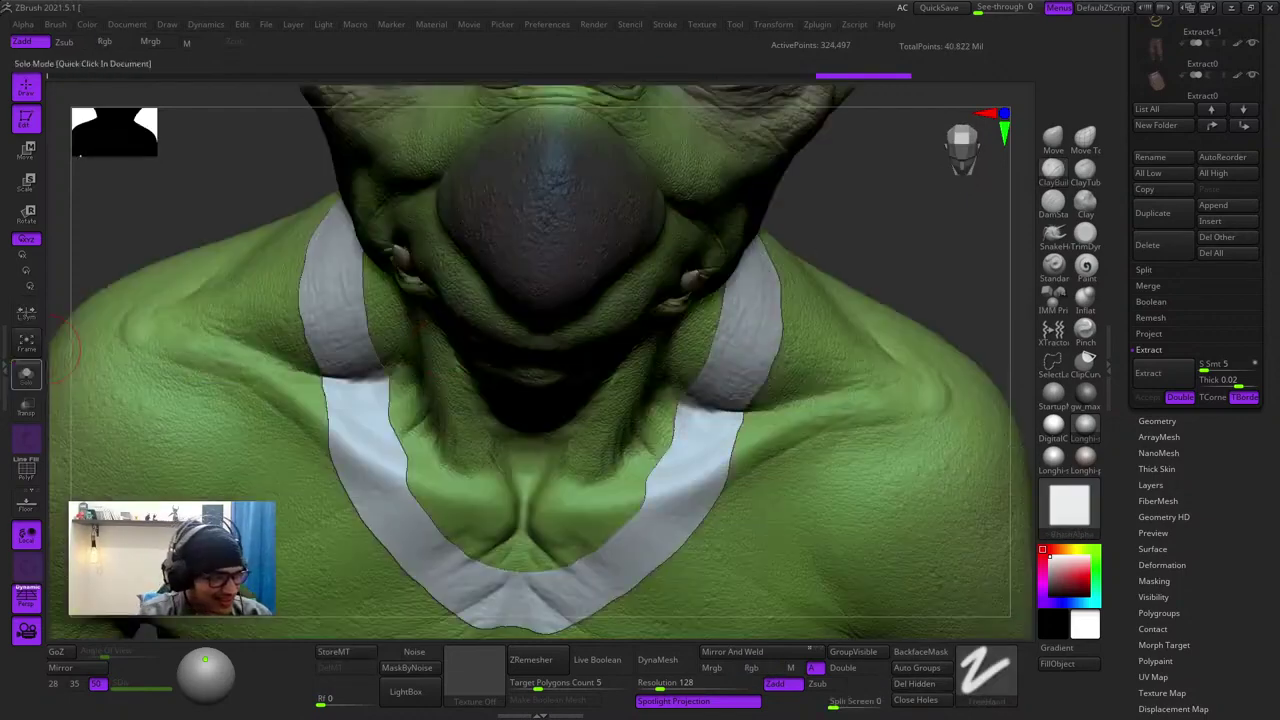
# - Reshape the collar's inner edges where the strip bends at the collarbones using the Move Topological brush
pyautogui.moveTo(260, 400); pyautogui.dragTo(260, 315, button='right')
pyautogui.moveTo(700, 400); pyautogui.dragTo(800, 360)
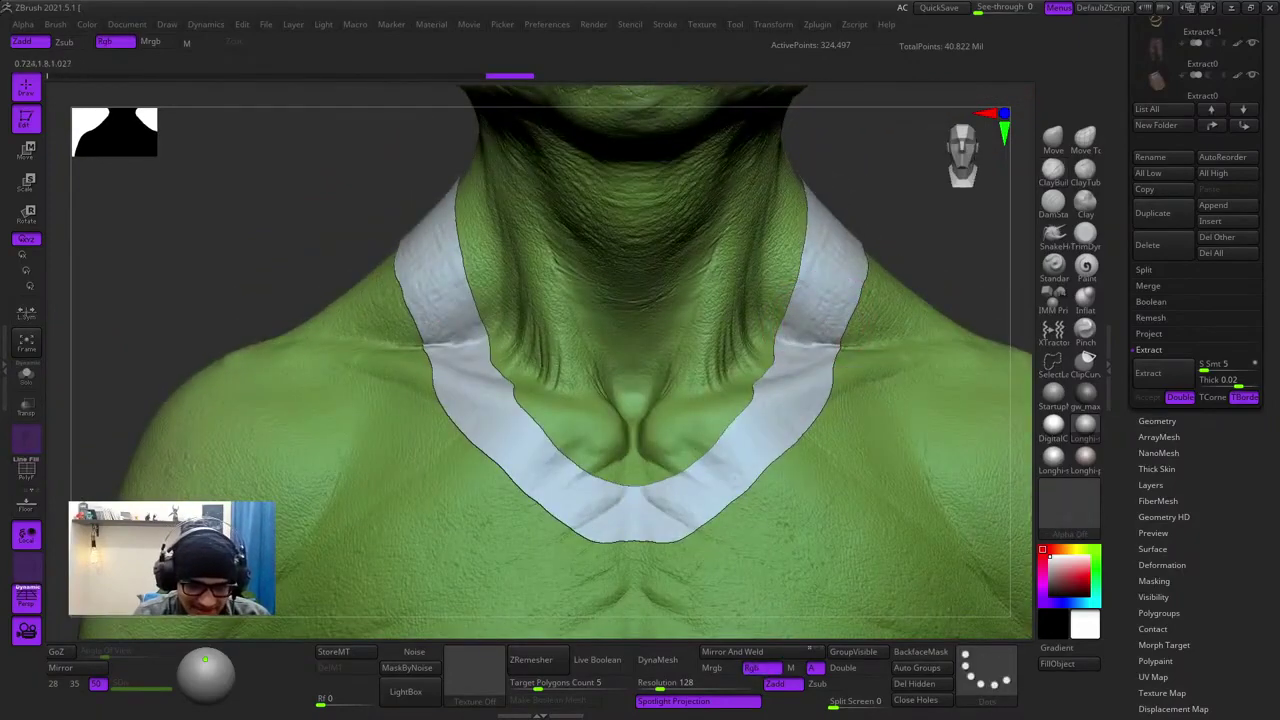
pyautogui.click(1085, 138)
pyautogui.moveTo(822, 270)
pyautogui.mouseDown(button='right')
pyautogui.moveTo(815, 350)
pyautogui.moveTo(762, 430)
pyautogui.moveTo(757, 404)
pyautogui.mouseUp(button='right')
pyautogui.press('space')
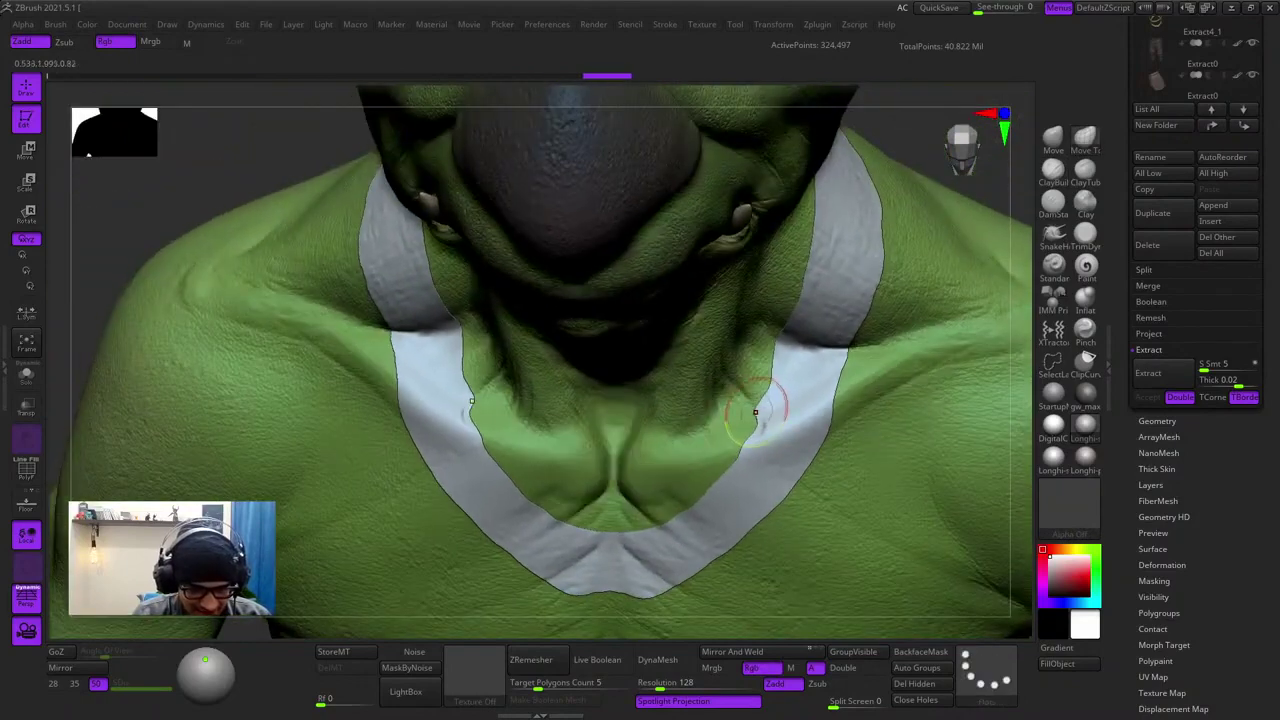
pyautogui.press('space')
pyautogui.moveTo(784, 348); pyautogui.dragTo(774, 336)
pyautogui.keyDown('ctrl'); pyautogui.moveTo(774, 340); pyautogui.dragTo(758, 290, button='right'); pyautogui.keyUp('ctrl')
pyautogui.moveTo(768, 330); pyautogui.dragTo(757, 328)
pyautogui.moveTo(757, 335); pyautogui.dragTo(755, 425, button='right')
pyautogui.keyDown('ctrl'); pyautogui.moveTo(755, 425); pyautogui.dragTo(753, 485, button='right'); pyautogui.keyUp('ctrl')
pyautogui.press('space')
pyautogui.moveTo(836, 402); pyautogui.dragTo(820, 342, button='right')
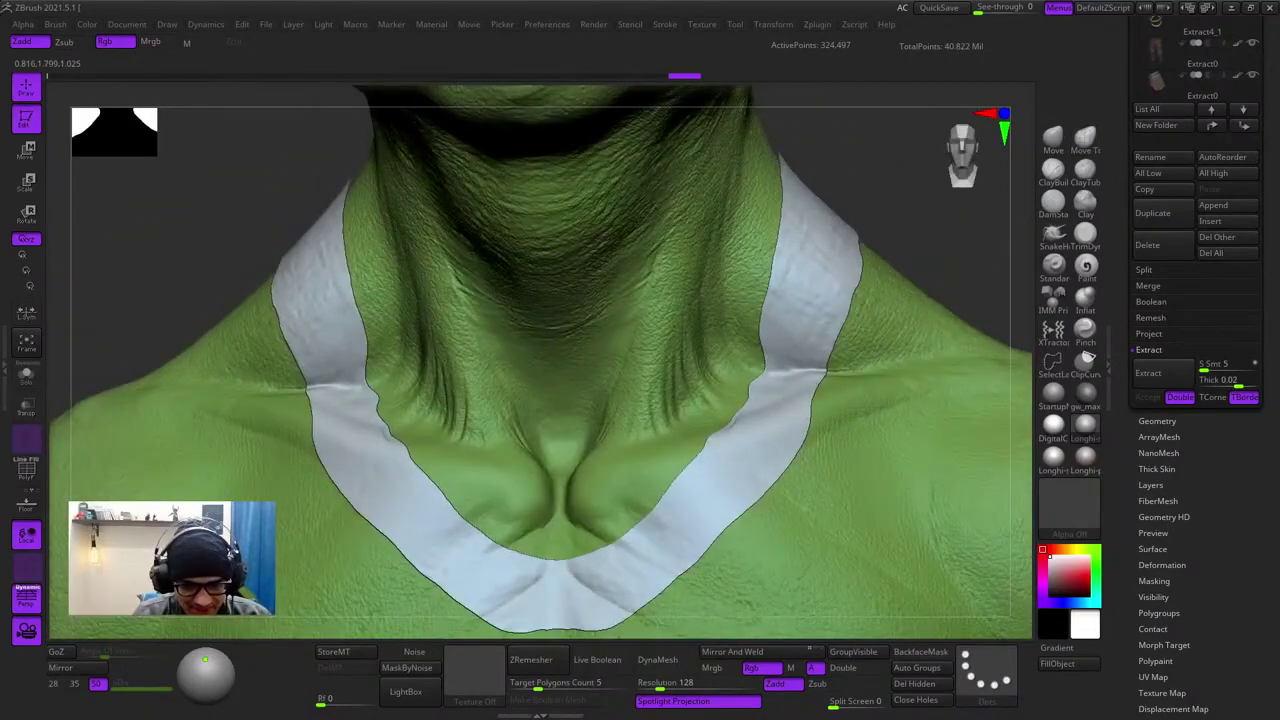
# - Smooth the collar's bends at the collarbones and nudge their inner edges slightly towards the neck
pyautogui.keyDown('shift'); pyautogui.moveTo(764, 386); pyautogui.dragTo(745, 410); pyautogui.keyUp('shift')
pyautogui.keyDown('ctrl'); pyautogui.moveTo(745, 408); pyautogui.dragTo(748, 345, button='right'); pyautogui.keyUp('ctrl')
pyautogui.moveTo(748, 345); pyautogui.dragTo(772, 415, button='right')
pyautogui.press('space')
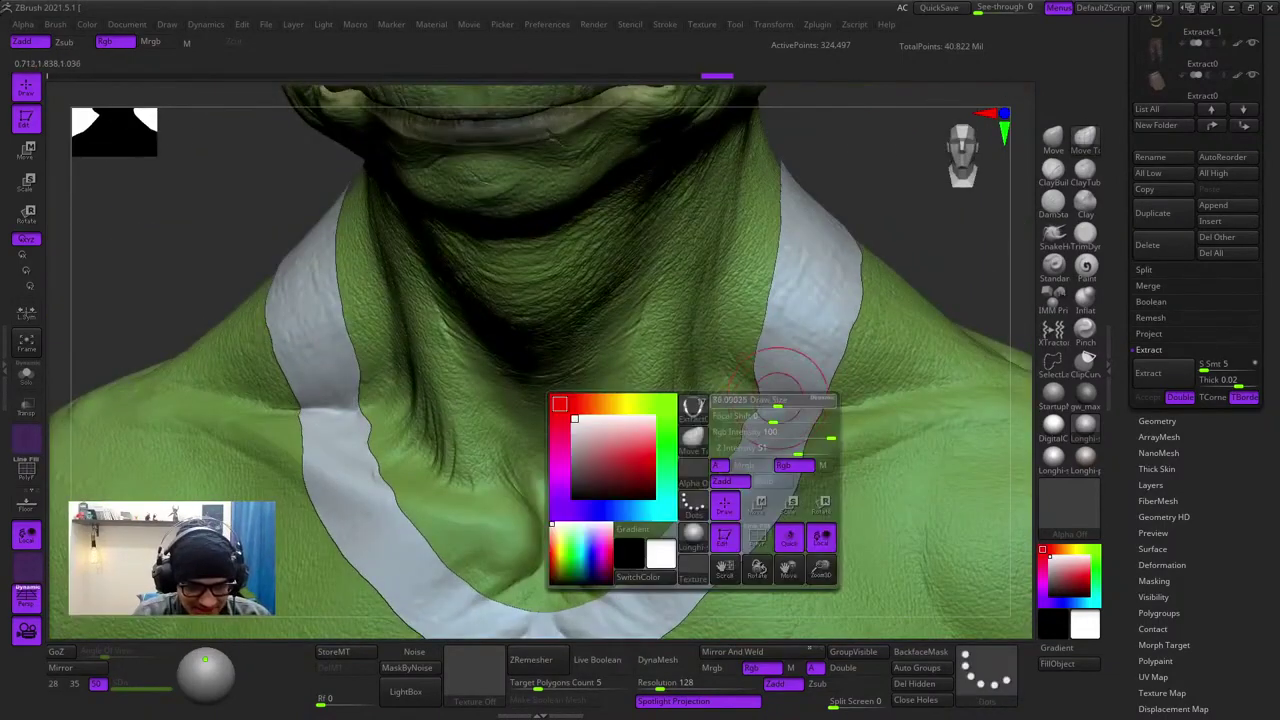
pyautogui.press('space')
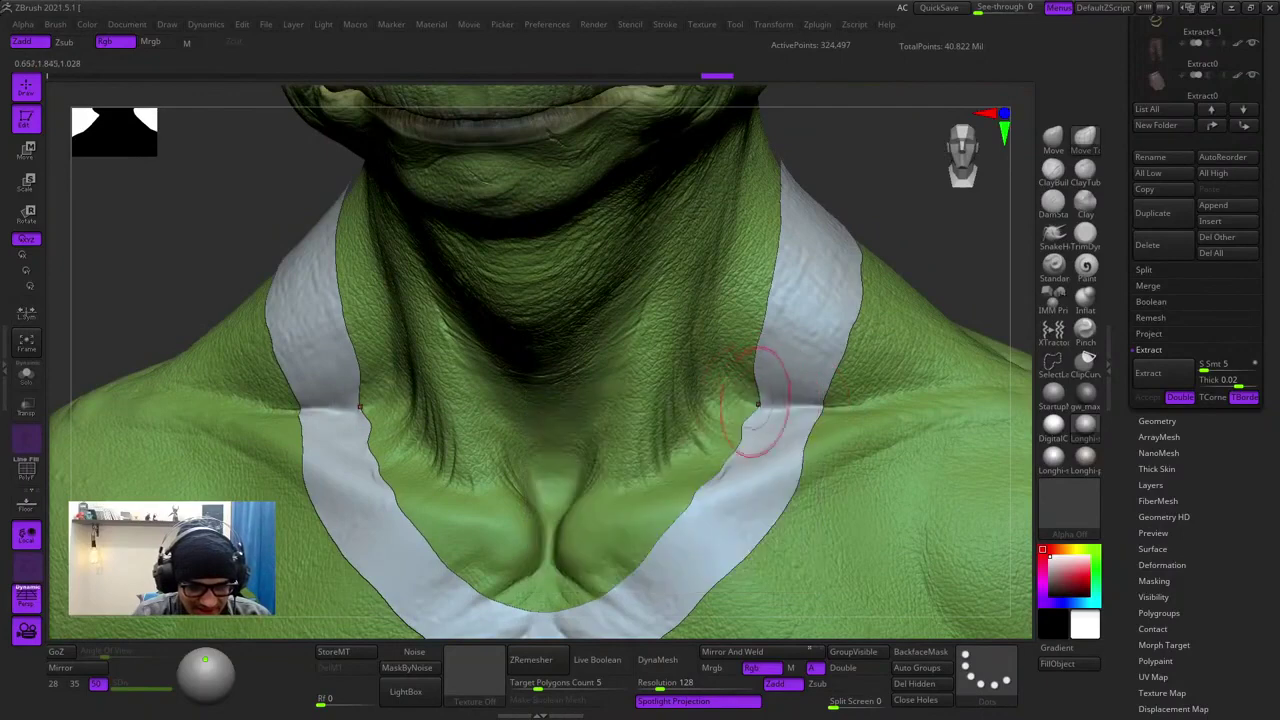
pyautogui.moveTo(746, 440); pyautogui.dragTo(735, 444)
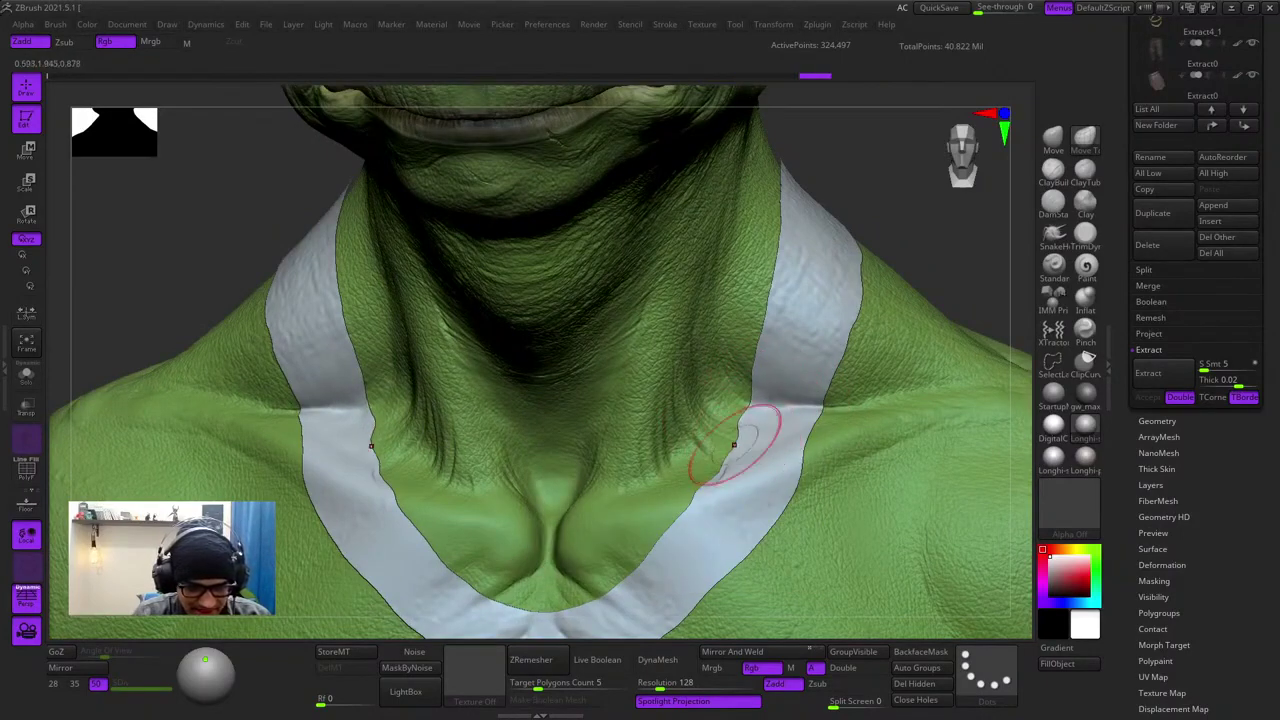
# - Smooth the inner edges just below the bends and pull the bend corners slightly inward with a smaller brush
pyautogui.keyDown('ctrl'); pyautogui.moveTo(730, 430); pyautogui.dragTo(753, 436, button='right'); pyautogui.keyUp('ctrl')
pyautogui.keyDown('shift'); pyautogui.moveTo(753, 436); pyautogui.dragTo(739, 468); pyautogui.keyUp('shift')
pyautogui.press('space')
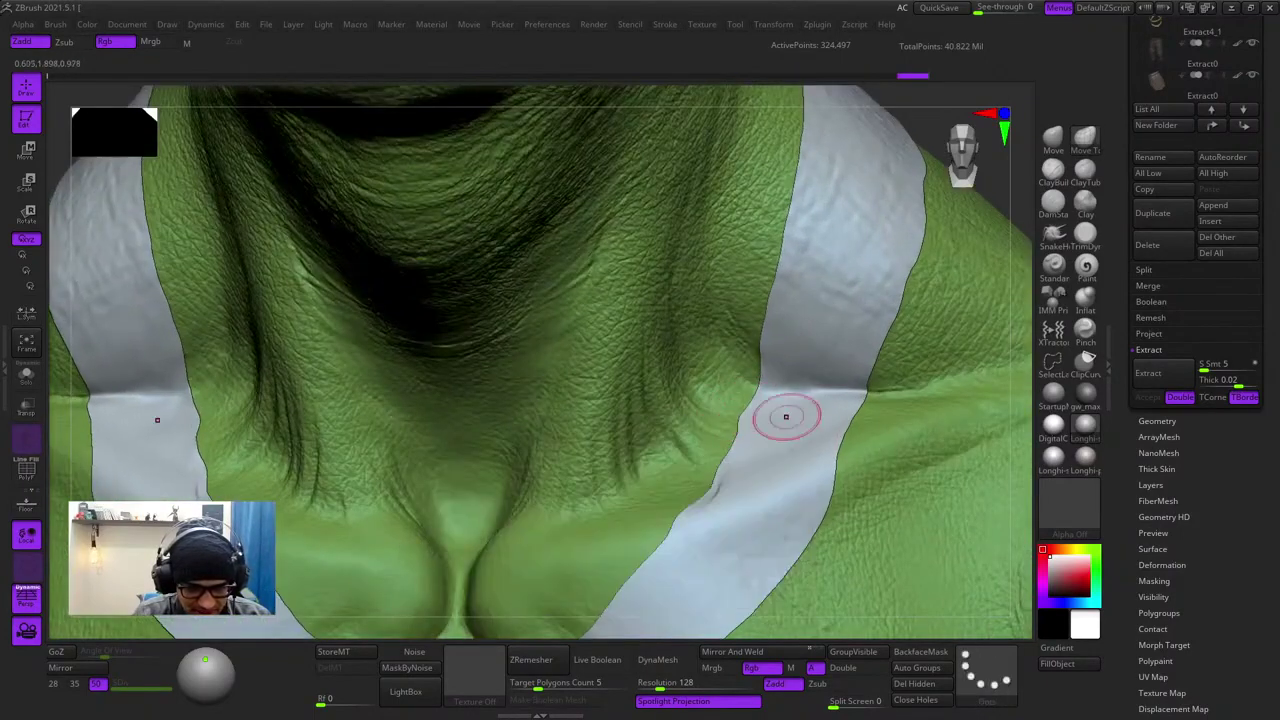
pyautogui.press('space')
pyautogui.moveTo(757, 383); pyautogui.dragTo(749, 386)
pyautogui.keyDown('ctrl'); pyautogui.moveTo(755, 440); pyautogui.dragTo(779, 356, button='right'); pyautogui.keyUp('ctrl')
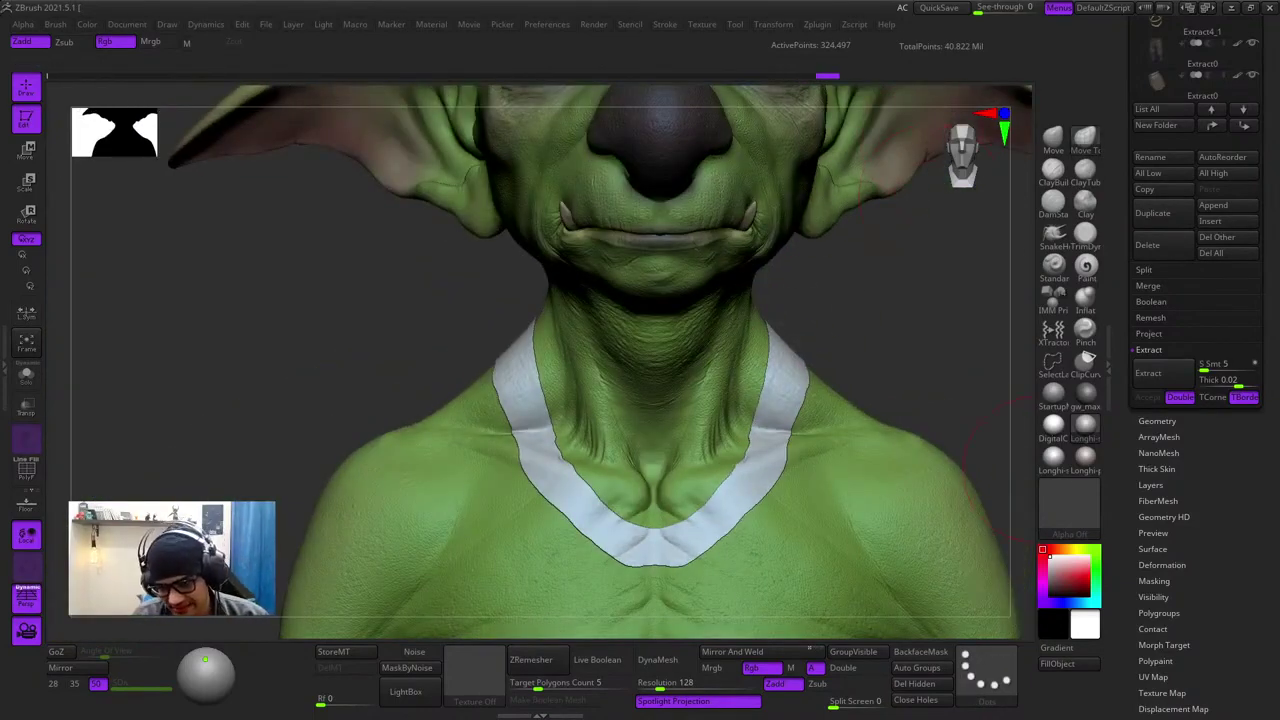
# - Remesh the collar with ZRemesher at Target Polygons Count 2, Adapt off and AdaptiveSize 0
pyautogui.moveTo(1240, 485); pyautogui.dragTo(1240, 262)
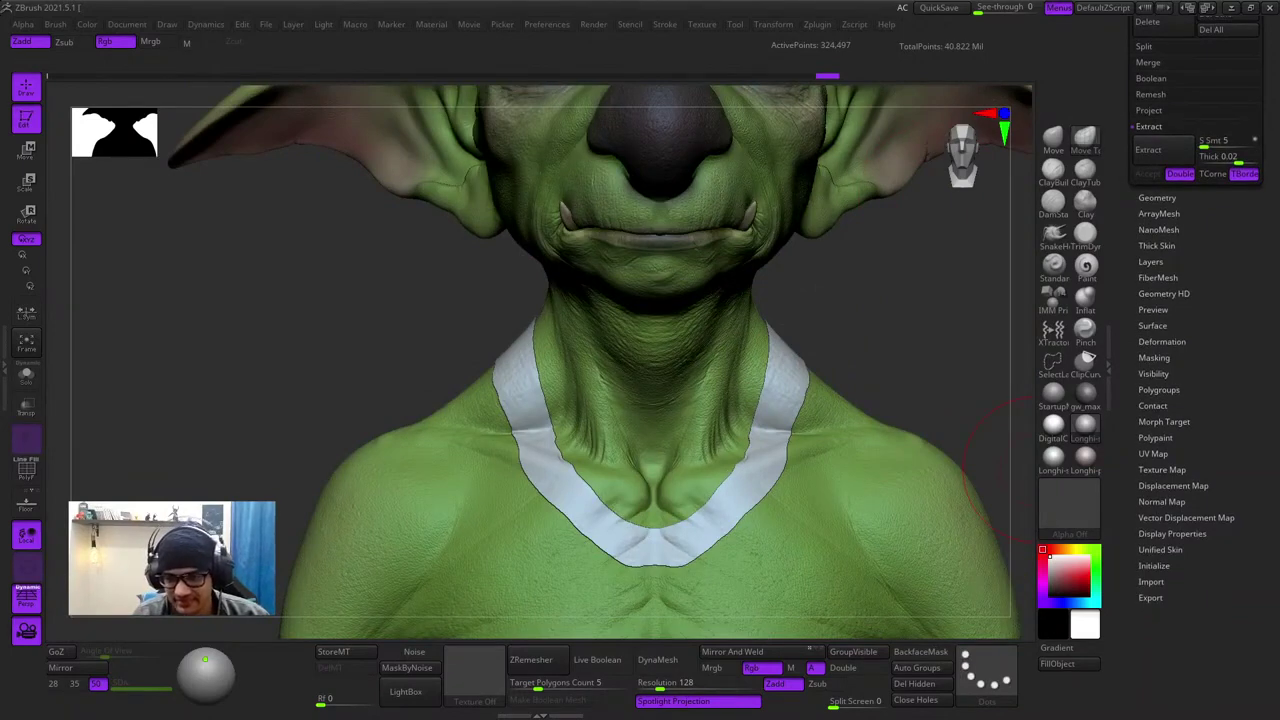
pyautogui.moveTo(1240, 400); pyautogui.dragTo(1240, 336)
pyautogui.moveTo(1120, 145); pyautogui.dragTo(1120, 234)
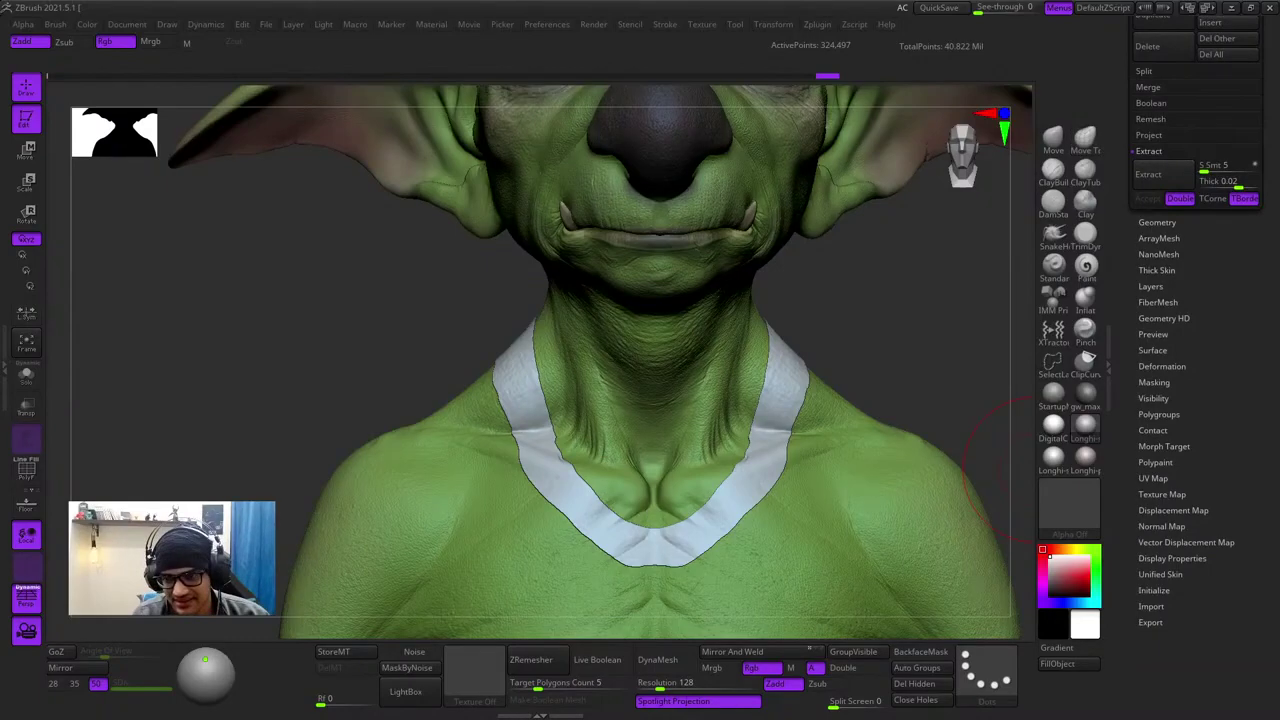
pyautogui.click(1157, 223)
pyautogui.click(1157, 477)
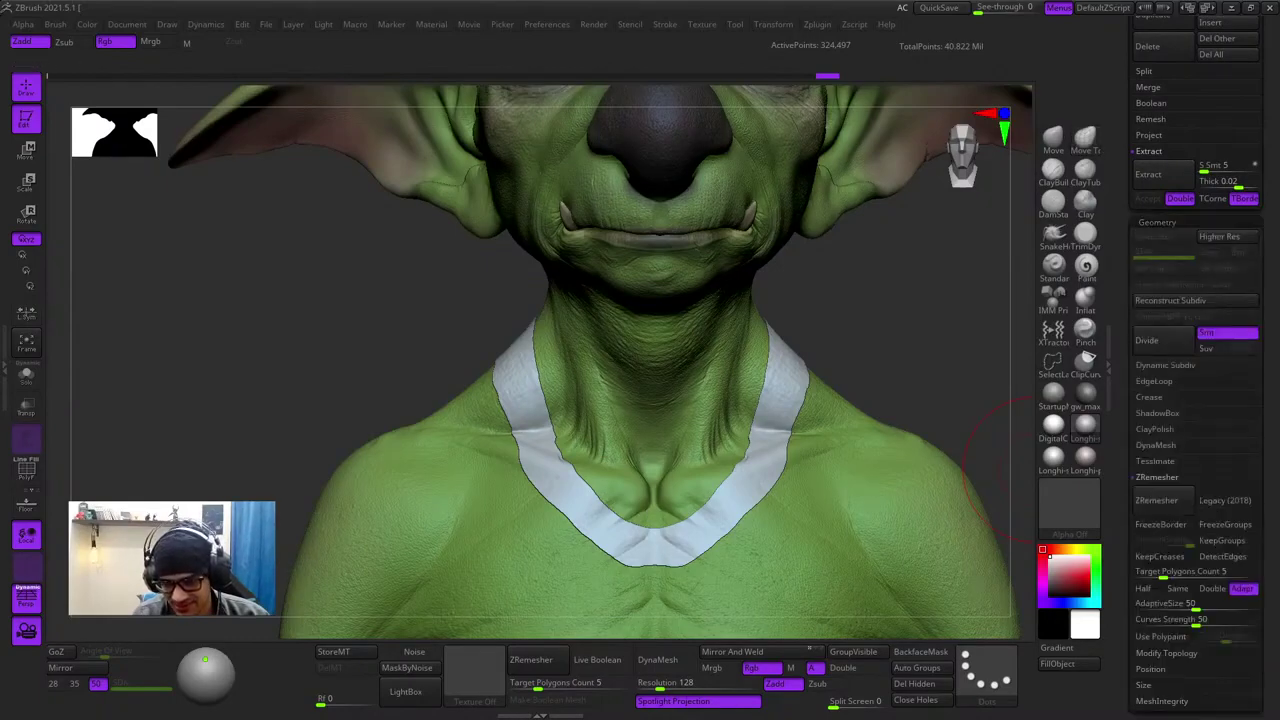
pyautogui.moveTo(1266, 500); pyautogui.dragTo(1266, 354)
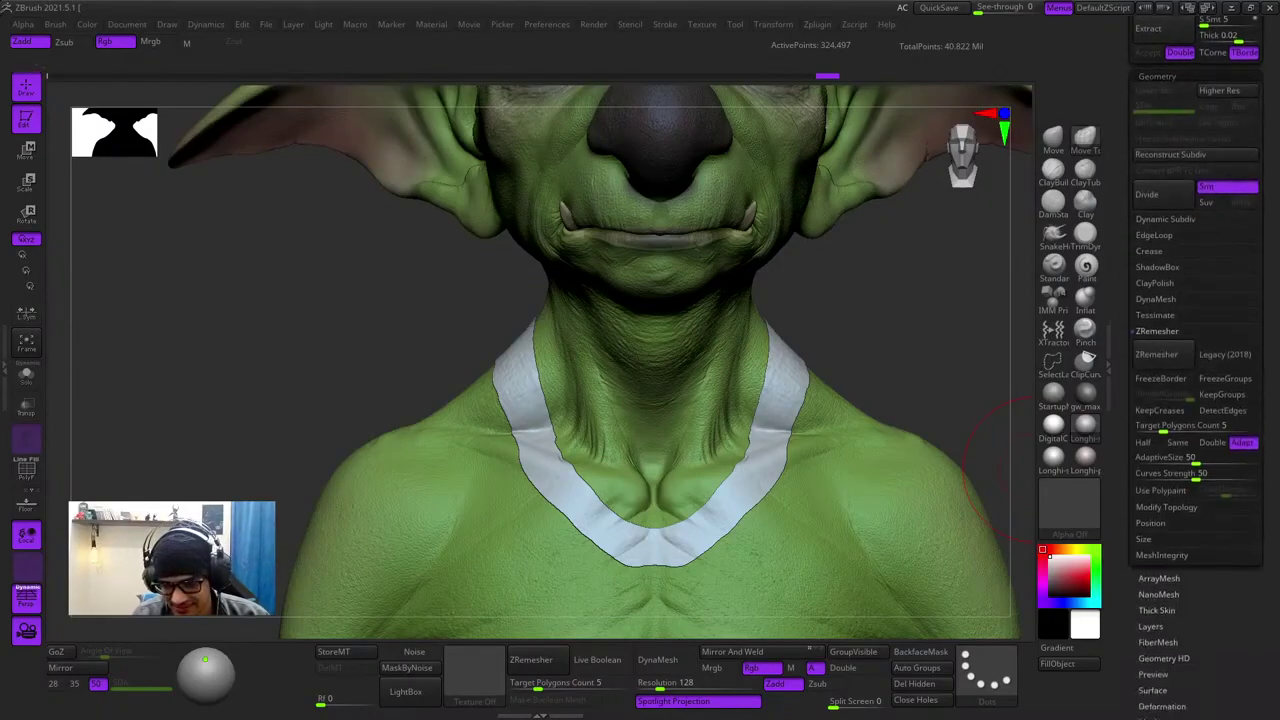
pyautogui.click(1163, 355)
pyautogui.press('Escape')
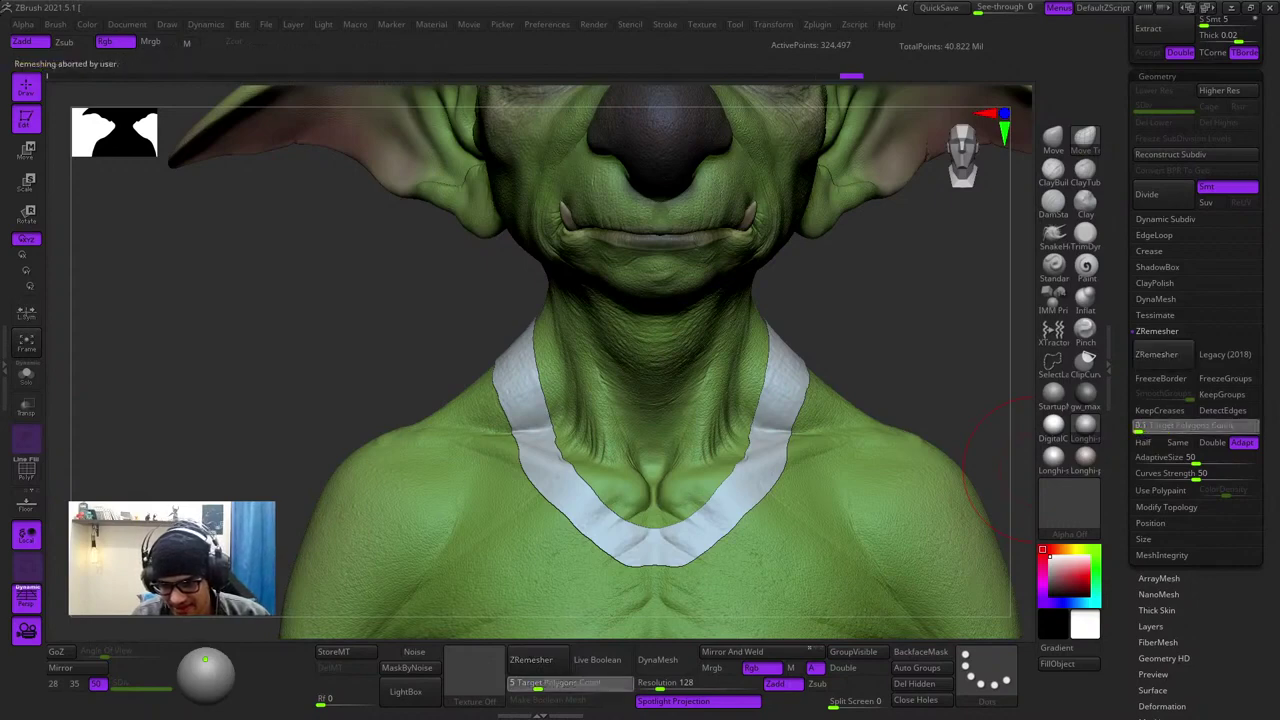
pyautogui.click(1146, 426)
pyautogui.write('2')
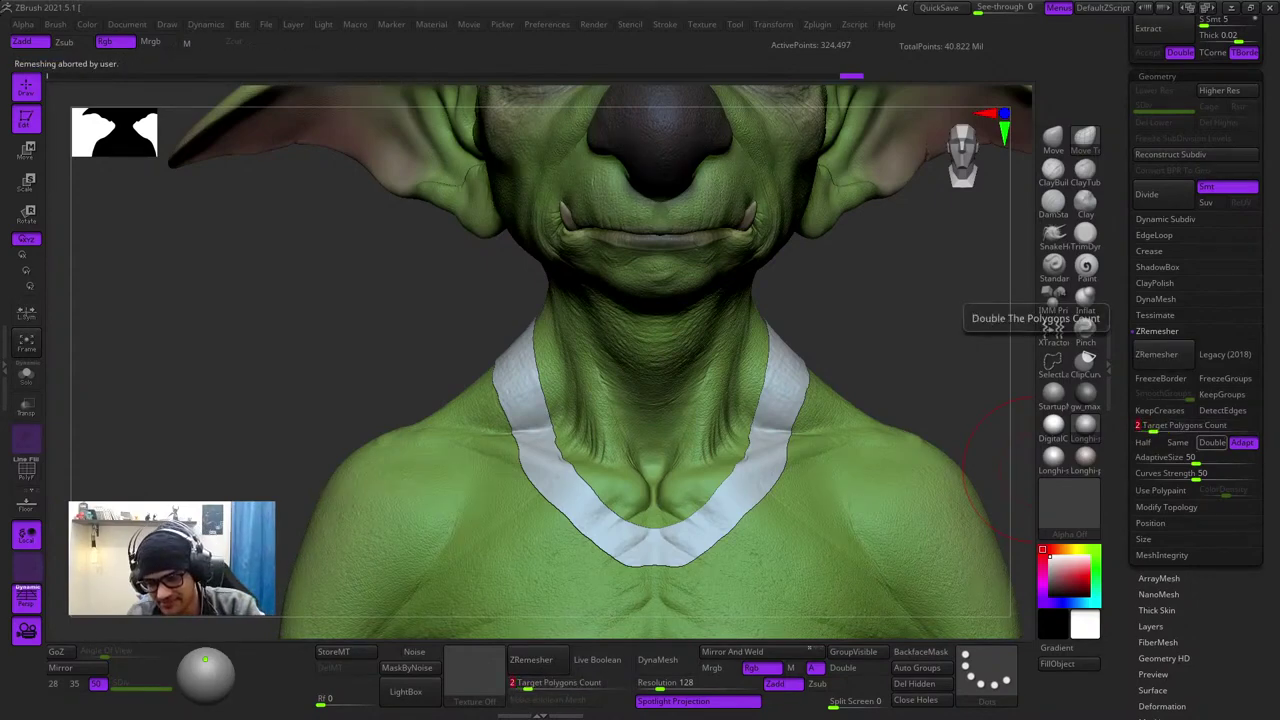
pyautogui.click(1138, 459)
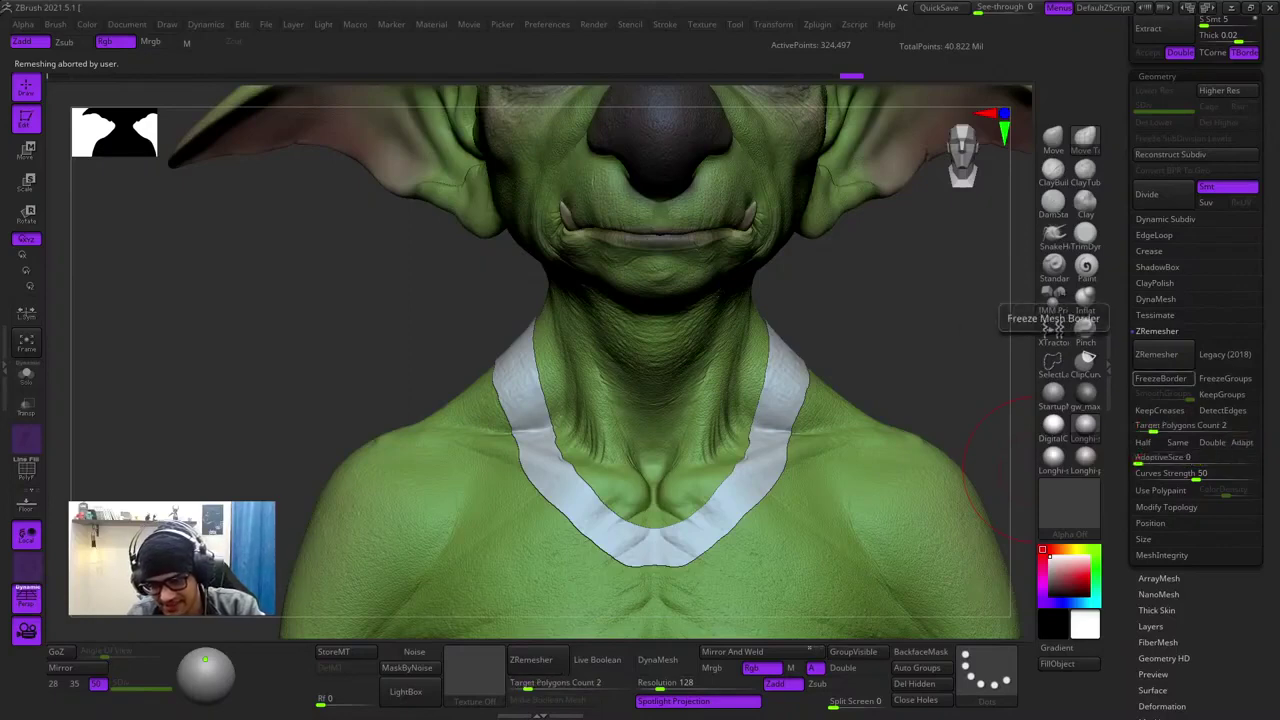
pyautogui.click(1157, 354)
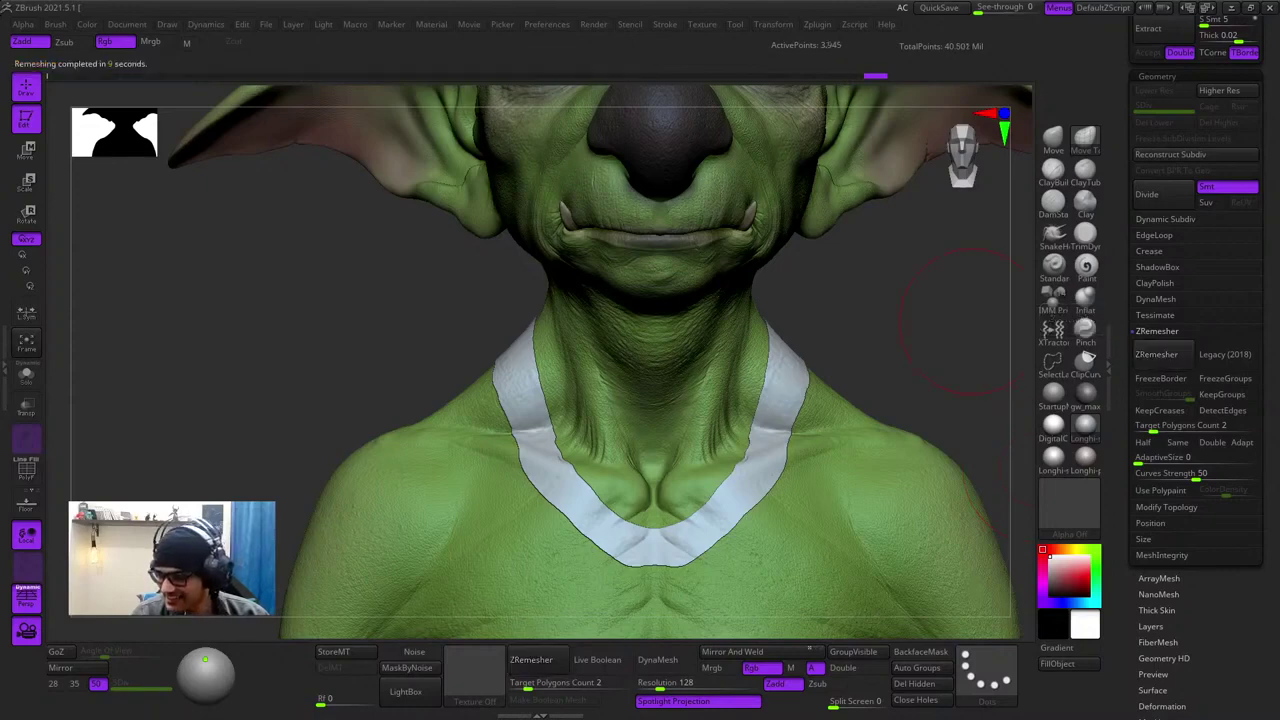
# - Reduce the collar's mesh further with repeated ZRemesher passes using the Half option, then examine its polyframe
pyautogui.moveTo(969, 322); pyautogui.dragTo(1030, 340)
pyautogui.hotkey('shift', 'f')
pyautogui.hotkey('shift', 'f')
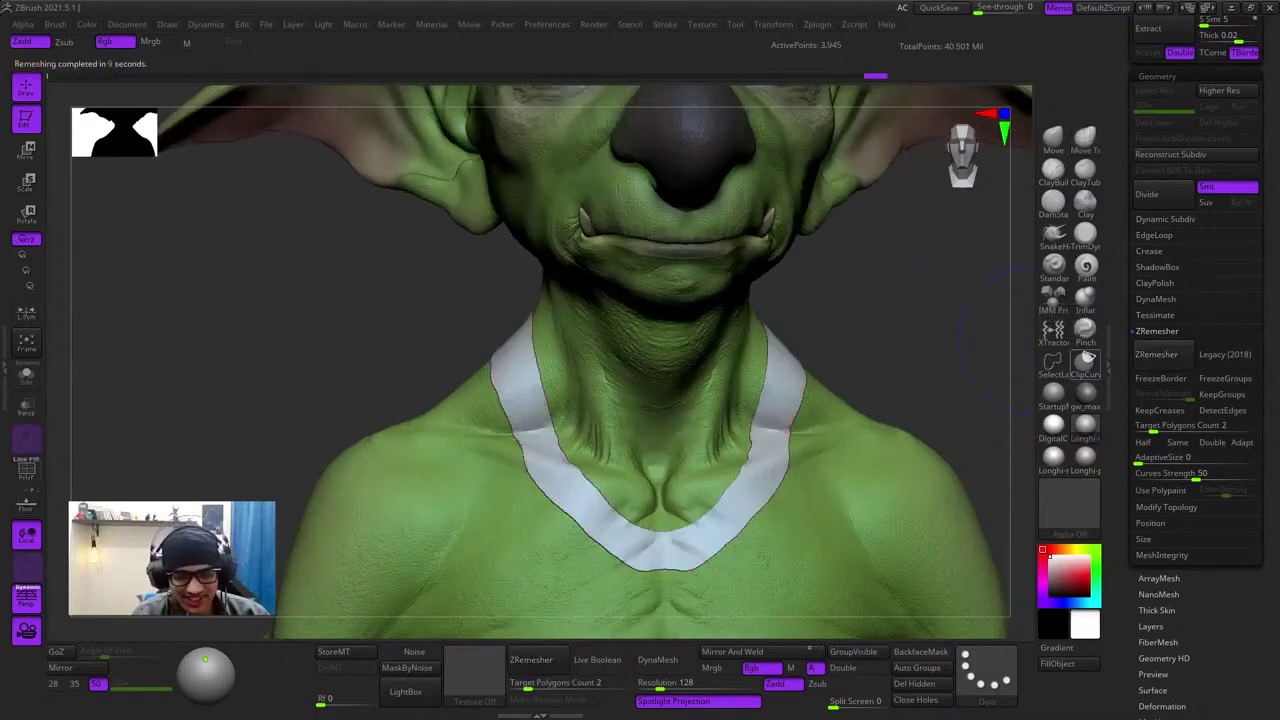
pyautogui.click(1160, 355)
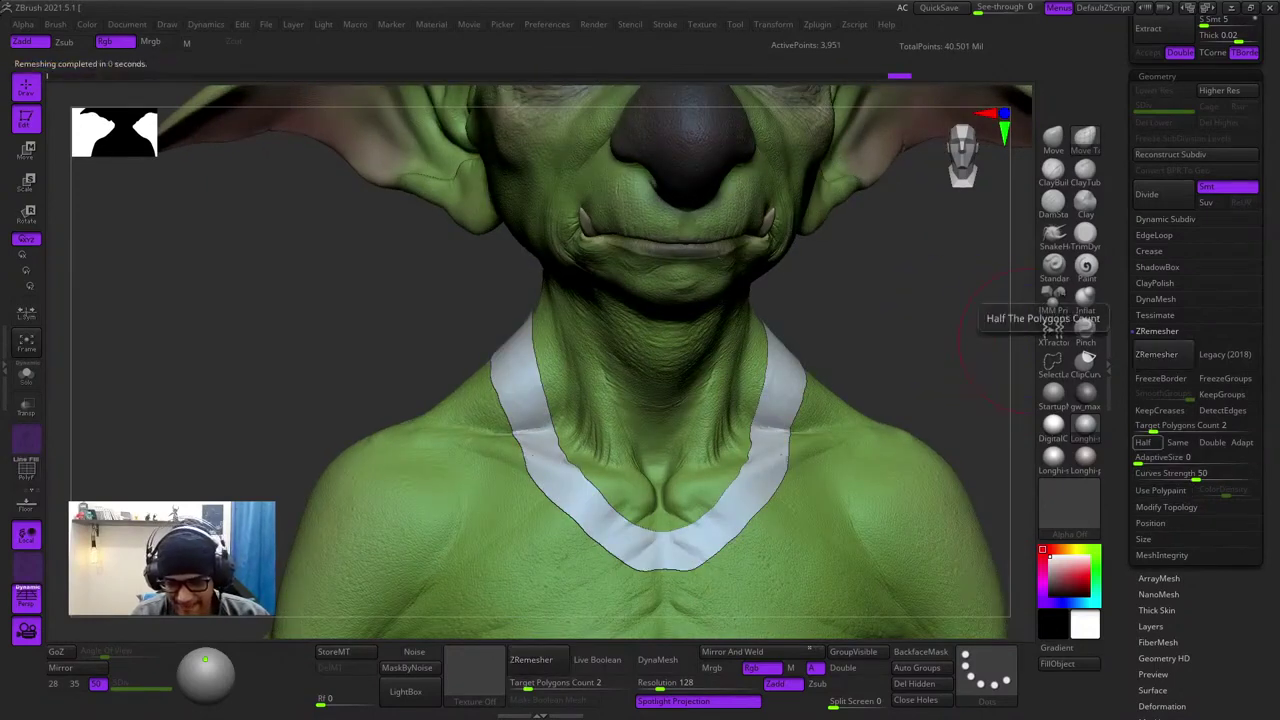
pyautogui.click(1144, 443)
pyautogui.click(1160, 355)
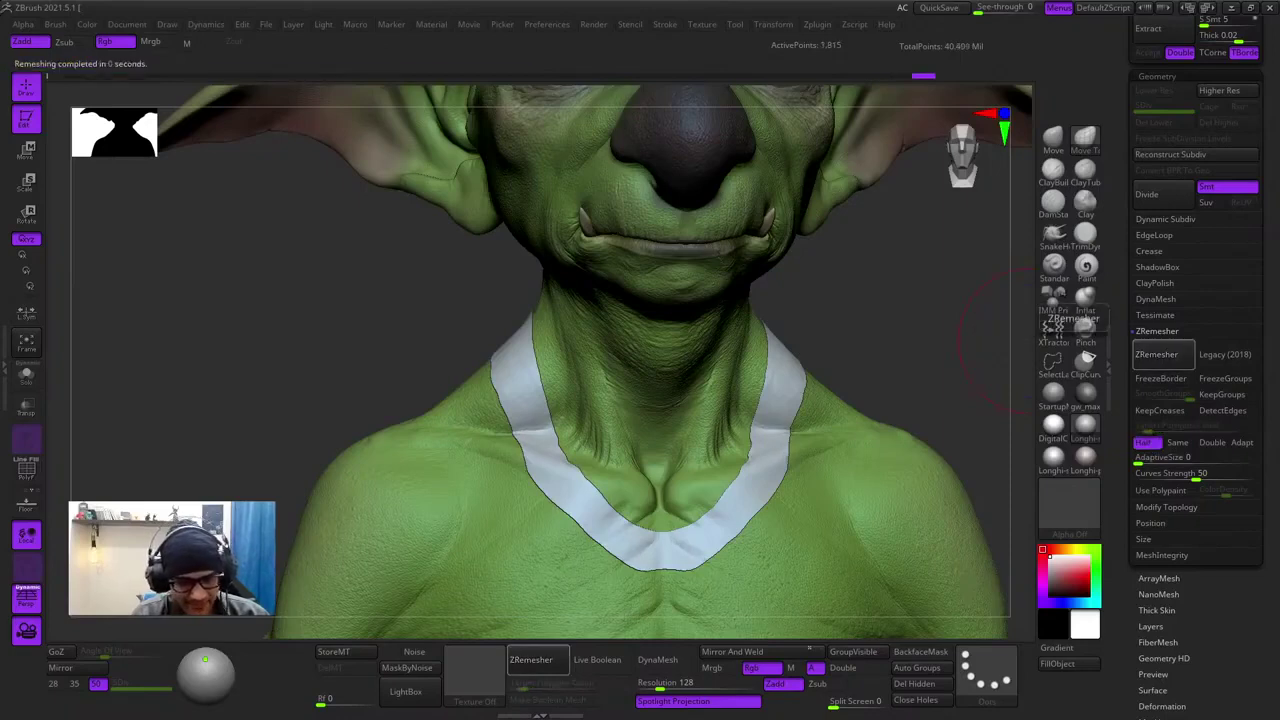
pyautogui.click(1160, 355)
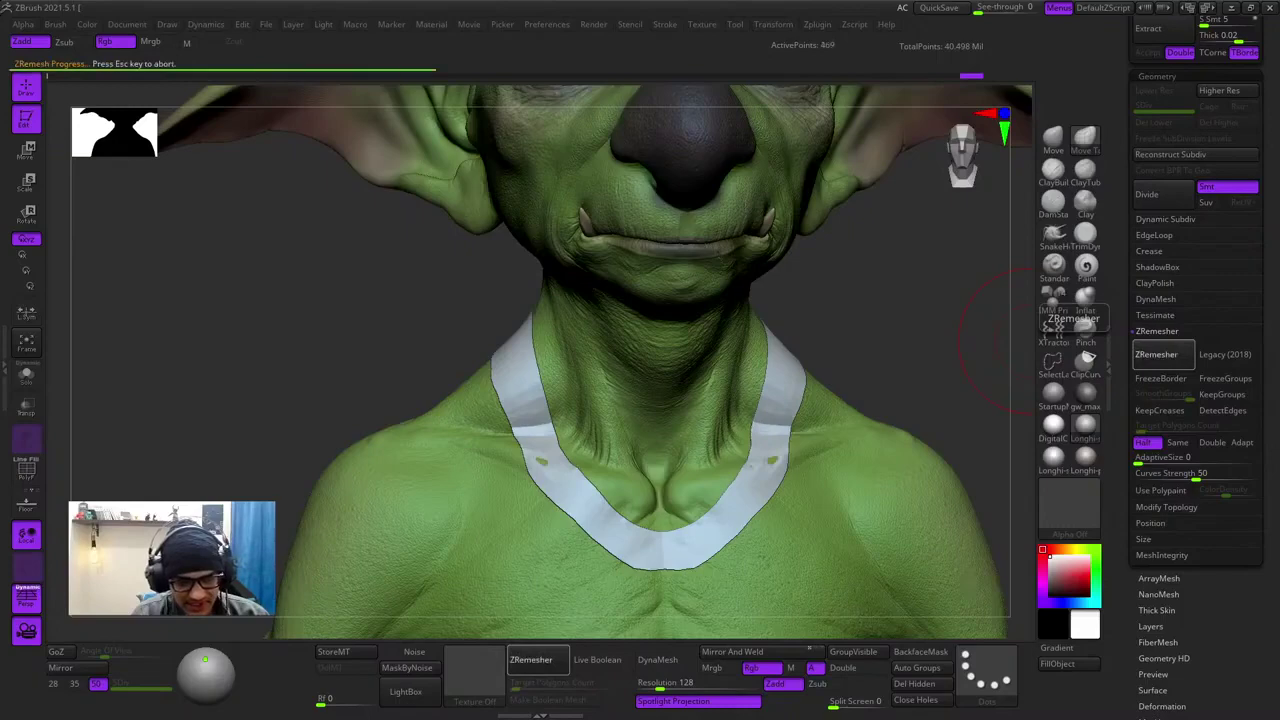
pyautogui.hotkey('shift', 'f')
pyautogui.moveTo(938, 347); pyautogui.dragTo(835, 395)
pyautogui.press('space')
pyautogui.moveTo(842, 388); pyautogui.dragTo(896, 370, button='right')
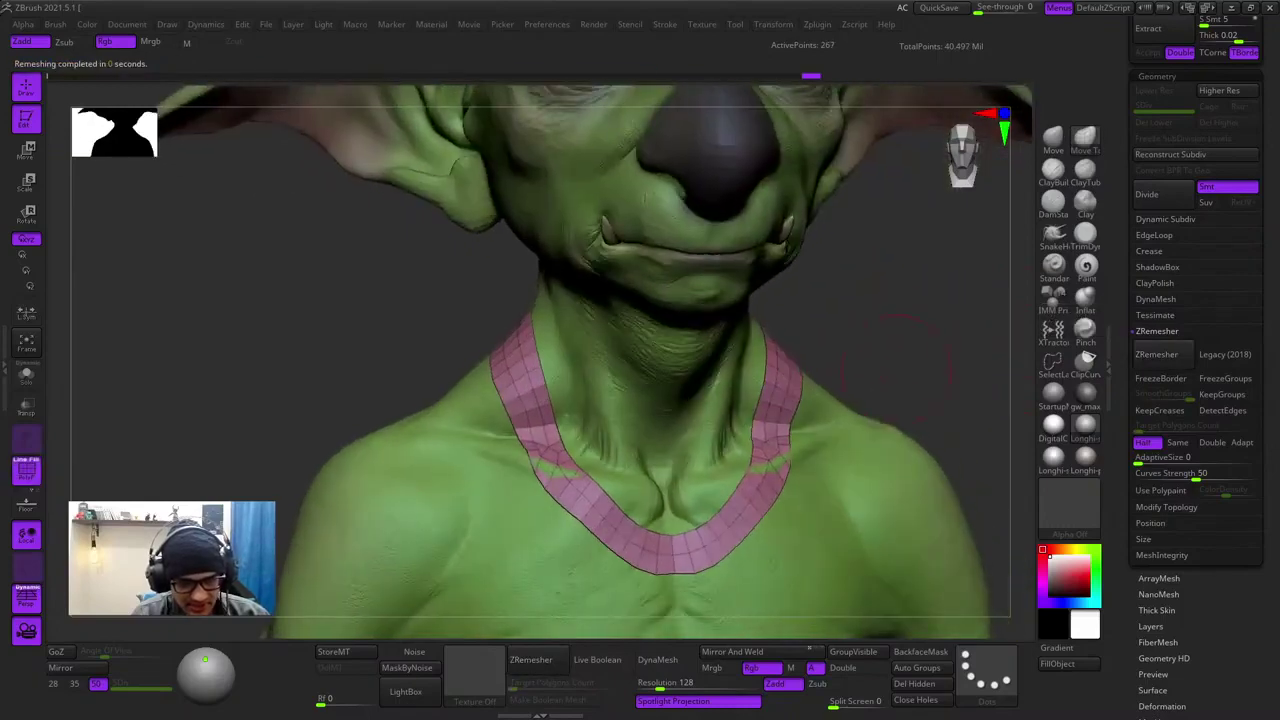
# - Undo a further halving pass on the collar and remesh it instead with Curves Strength 0
pyautogui.click(1156, 354)
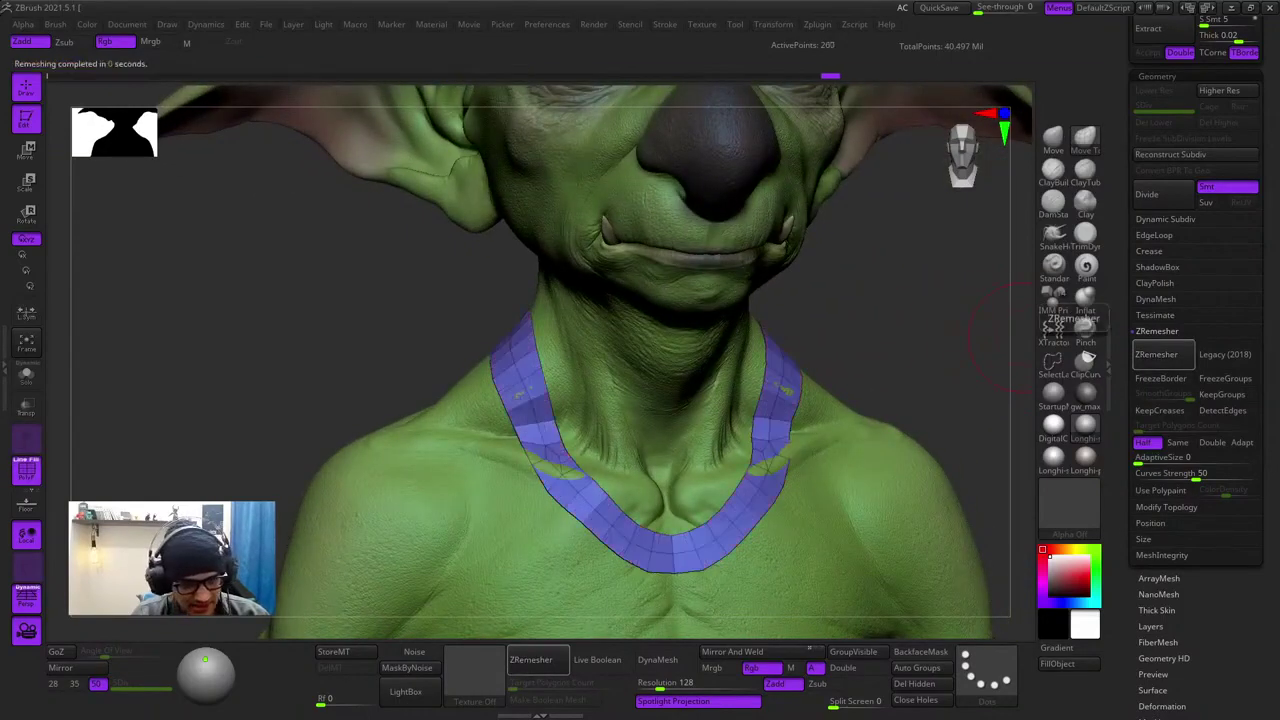
pyautogui.hotkey('ctrl', 'z')
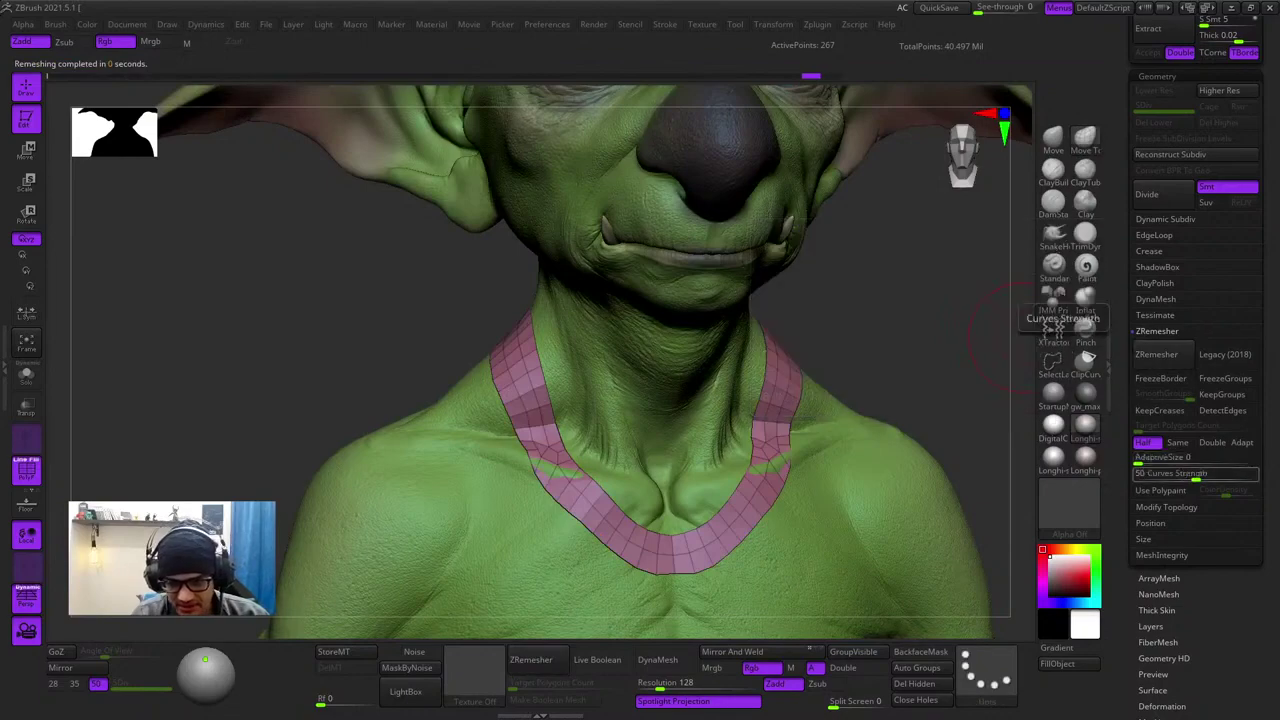
pyautogui.click(1157, 354)
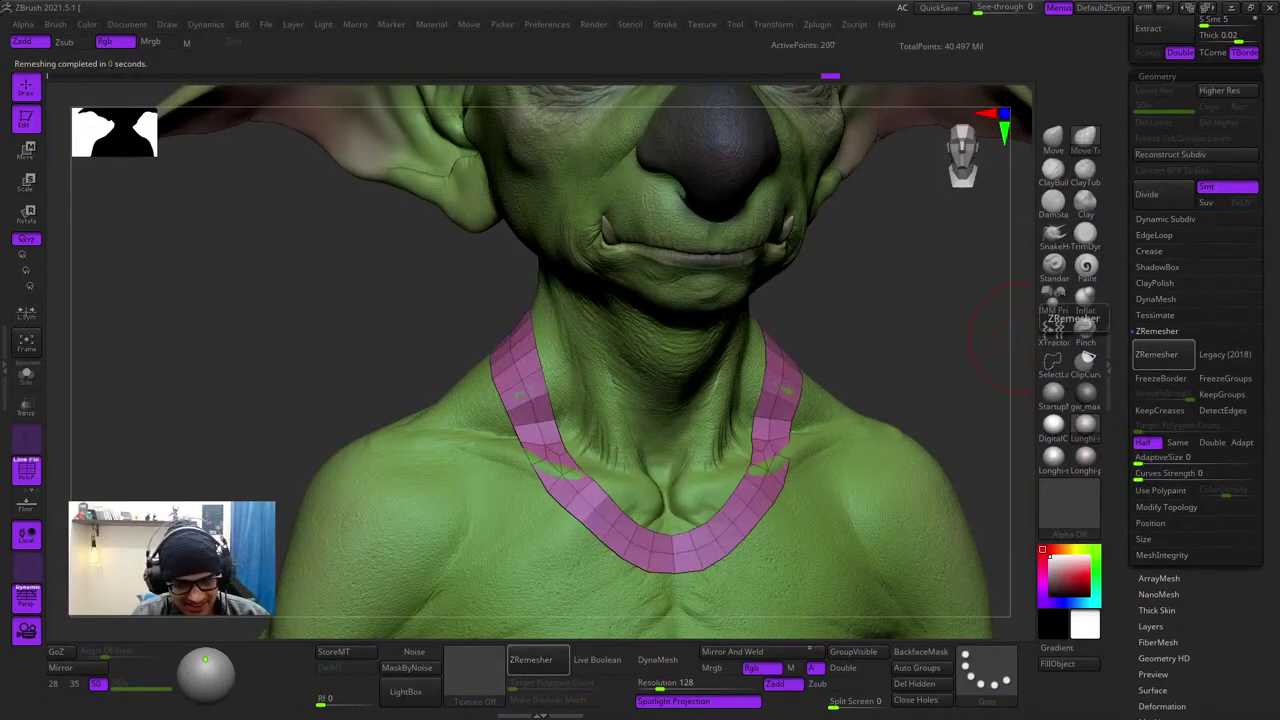
# - Inspect the remeshed collar from behind and isolate it in Solo mode
pyautogui.moveTo(792, 390); pyautogui.dragTo(776, 430, button='right')
pyautogui.moveTo(740, 350)
pyautogui.mouseDown(button='right')
pyautogui.moveTo(846, 335)
pyautogui.moveTo(842, 285)
pyautogui.mouseUp(button='right')
pyautogui.moveTo(640, 380); pyautogui.dragTo(560, 420, button='right')
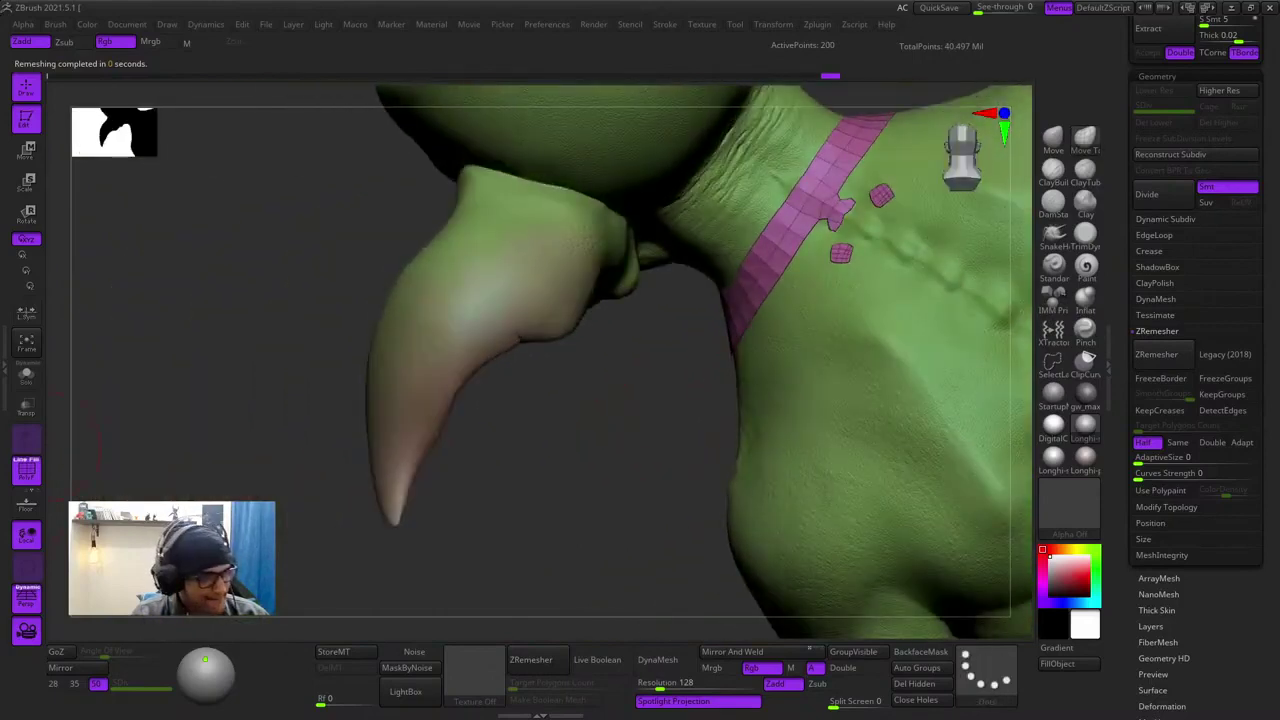
pyautogui.click(27, 375)
pyautogui.moveTo(640, 440); pyautogui.dragTo(868, 453, button='right')
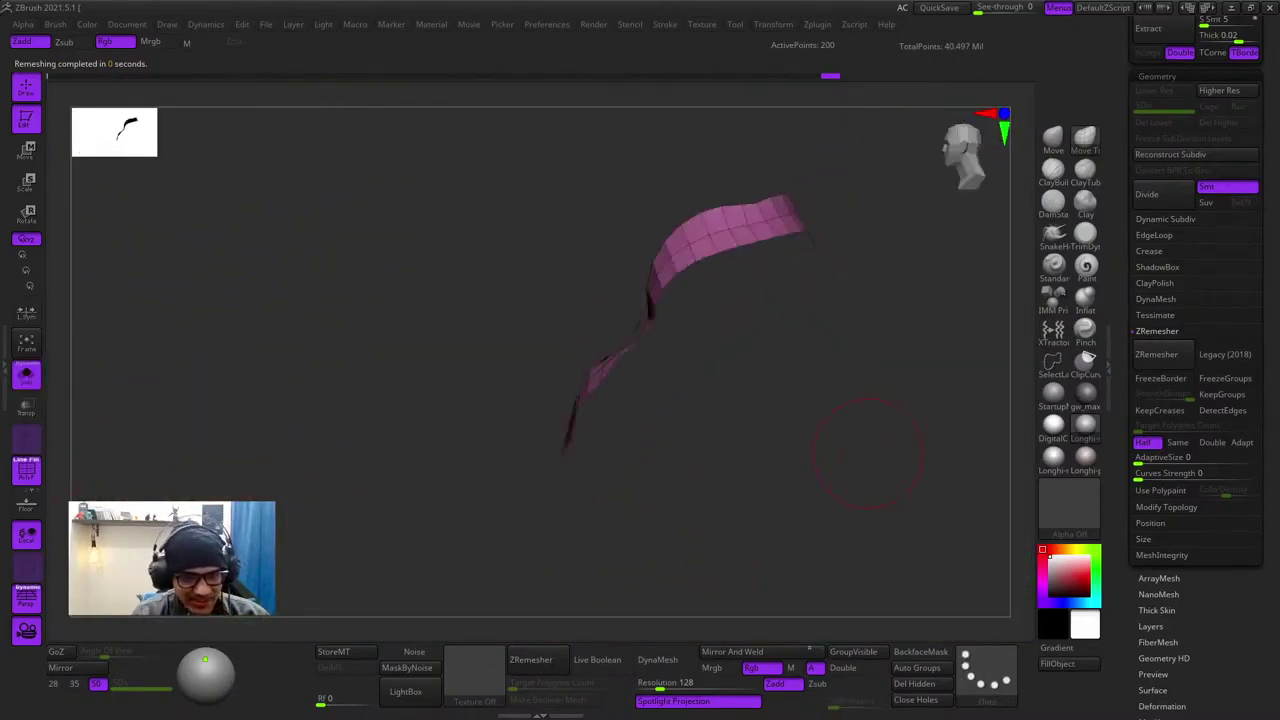
# - Hide the loose pieces and protruding polygons on the collar's back edge, delete the hidden geometry, and frame the strip from the front
pyautogui.moveTo(700, 245)
pyautogui.mouseDown(button='right')
pyautogui.moveTo(814, 202)
pyautogui.moveTo(807, 488)
pyautogui.mouseUp(button='right')
pyautogui.keyDown('ctrl'); pyautogui.keyDown('alt'); pyautogui.keyDown('shift'); pyautogui.moveTo(800, 494); pyautogui.dragTo(980, 322); pyautogui.keyUp('shift'); pyautogui.keyUp('alt'); pyautogui.keyUp('ctrl')
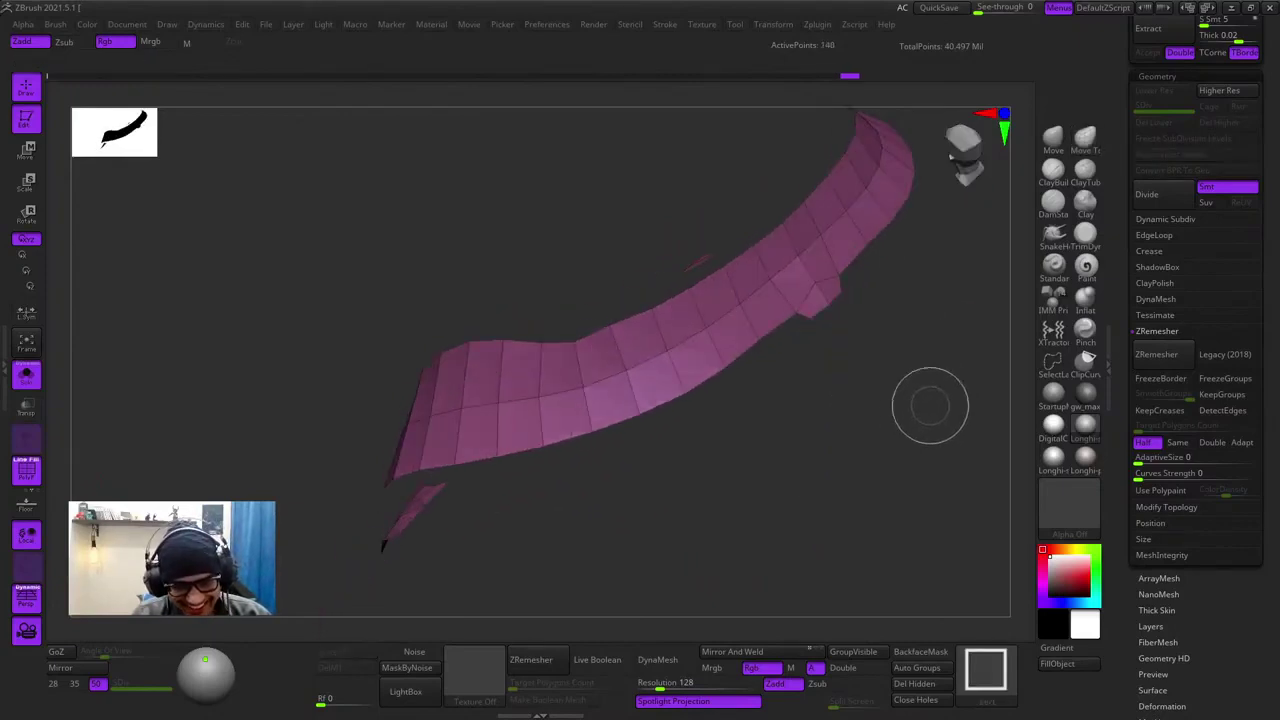
pyautogui.keyDown('ctrl'); pyautogui.keyDown('alt'); pyautogui.keyDown('shift'); pyautogui.moveTo(825, 309); pyautogui.dragTo(820, 302); pyautogui.keyUp('shift'); pyautogui.keyUp('alt'); pyautogui.keyUp('ctrl')
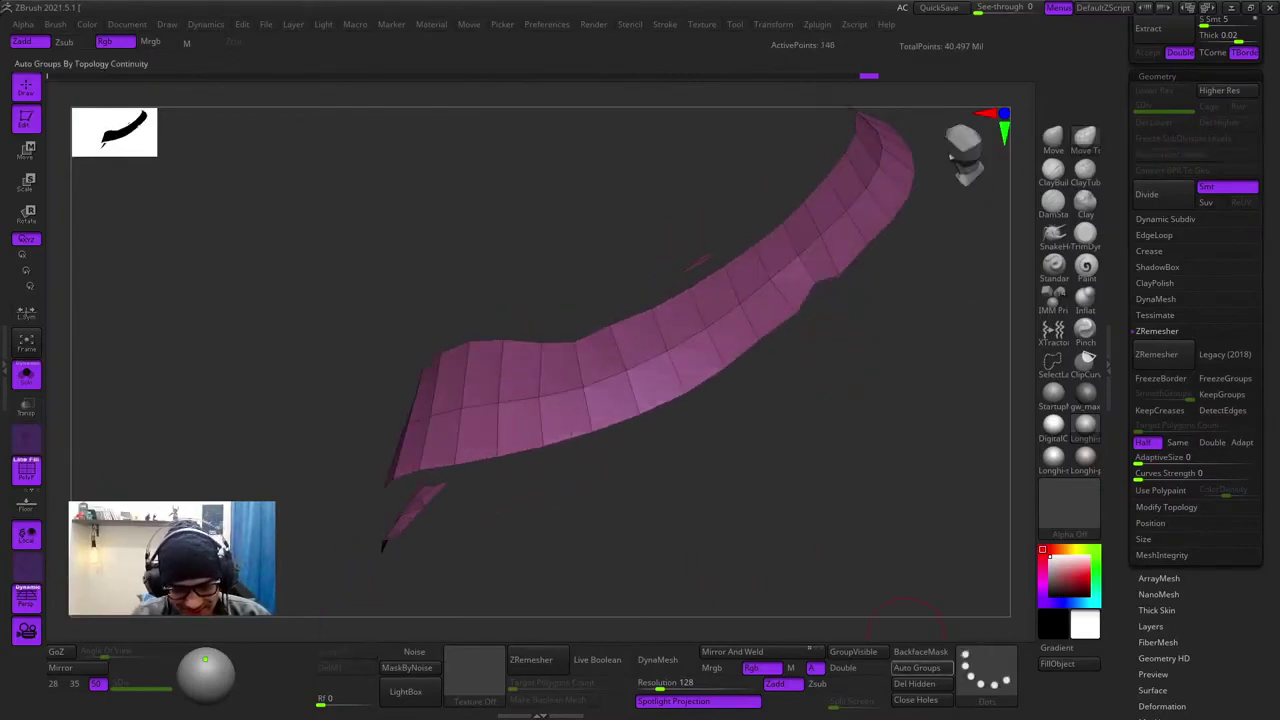
pyautogui.click(917, 684)
pyautogui.keyDown('shift'); pyautogui.moveTo(848, 560); pyautogui.dragTo(777, 412, button='right'); pyautogui.keyUp('shift')
pyautogui.hotkey('shift', 'f')
pyautogui.press('f')
pyautogui.hotkey('shift', 'f')
pyautogui.press('f')
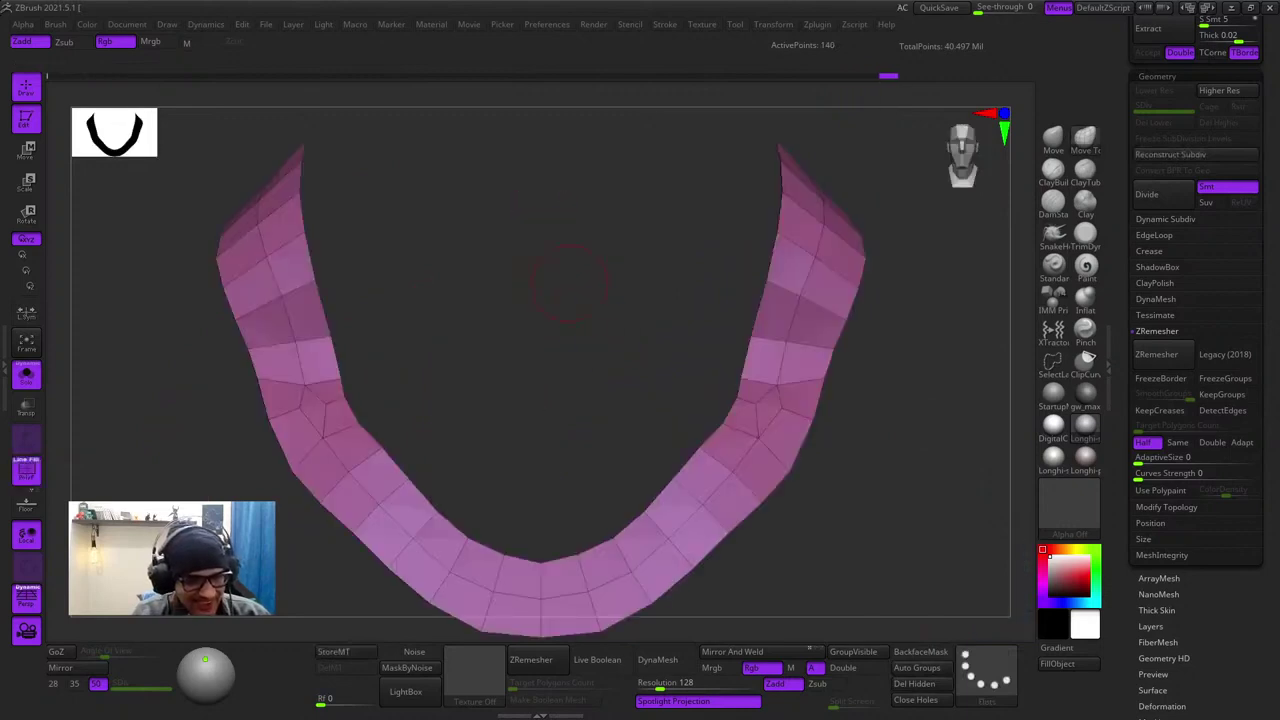
# - Stitch the surplus points at the collar's side bends symmetrically with ZModeler's Stitch point action
pyautogui.keyDown('alt'); pyautogui.moveTo(591, 522); pyautogui.dragTo(681, 438, button='right'); pyautogui.keyUp('alt')
pyautogui.moveTo(681, 438); pyautogui.dragTo(640, 448, button='right')
pyautogui.moveTo(775, 352); pyautogui.dragTo(860, 430, button='right')
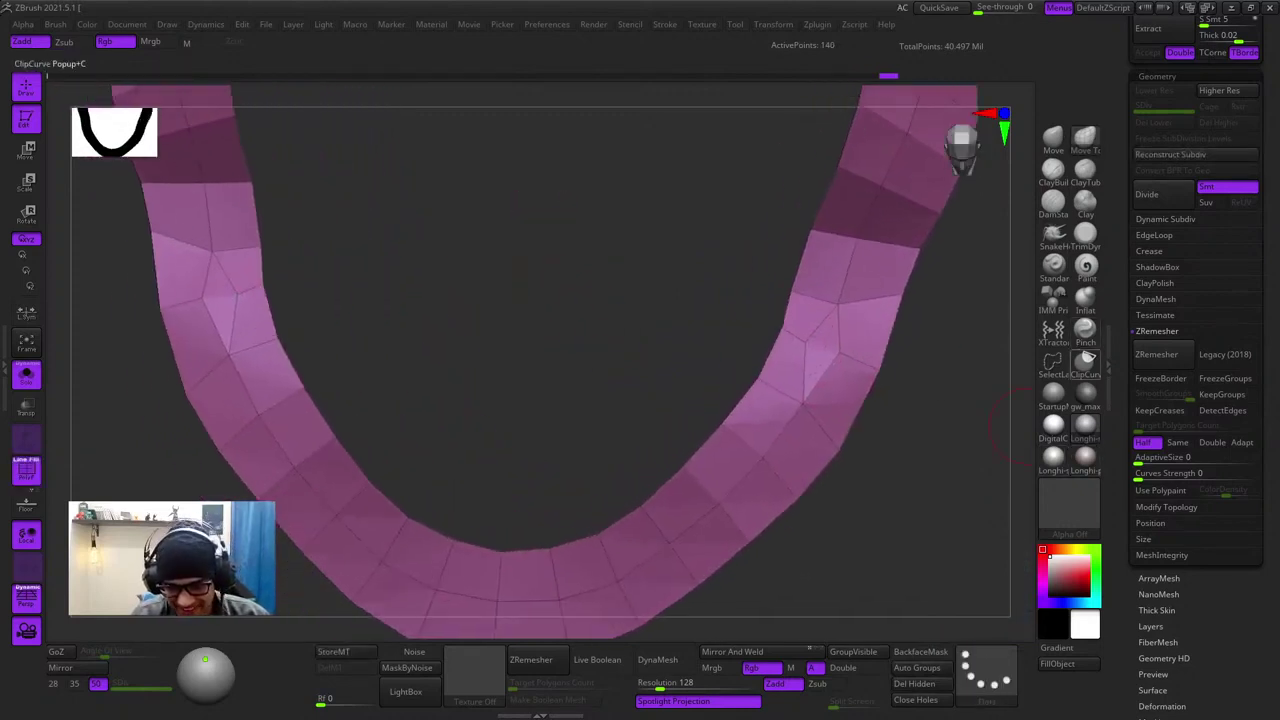
pyautogui.press('b')
pyautogui.press('z')
pyautogui.press('m')
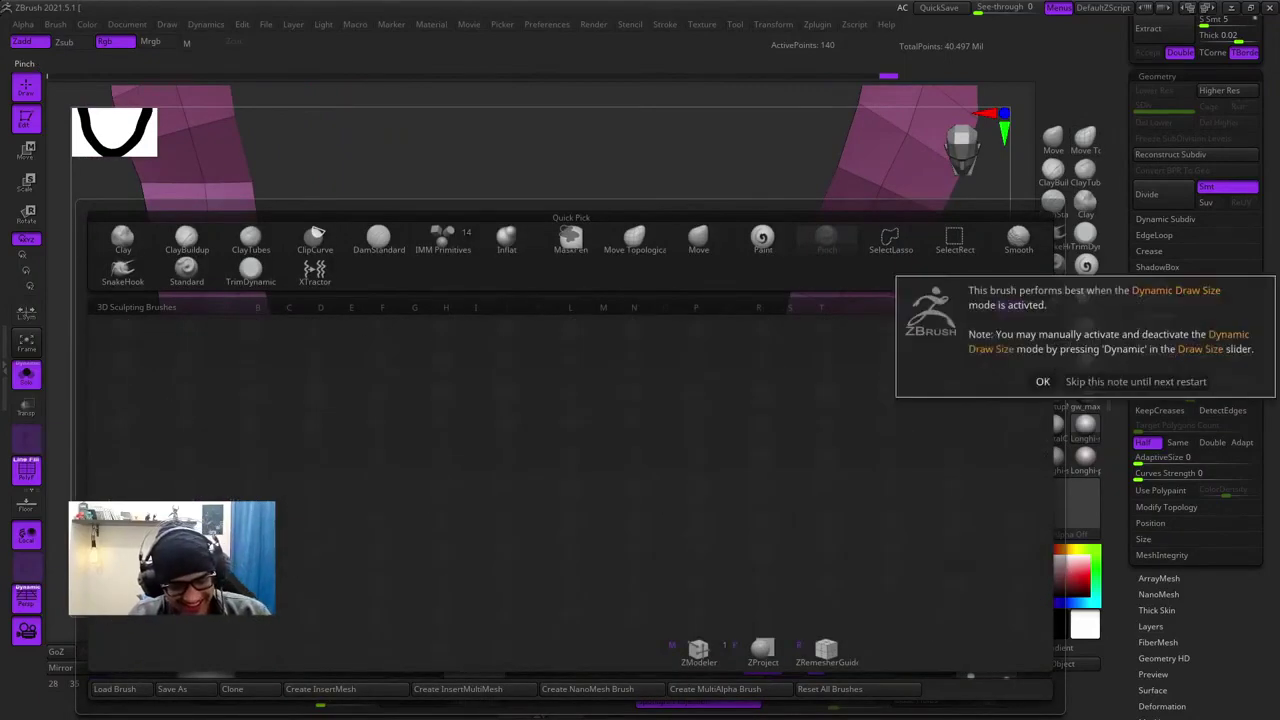
pyautogui.click(1043, 382)
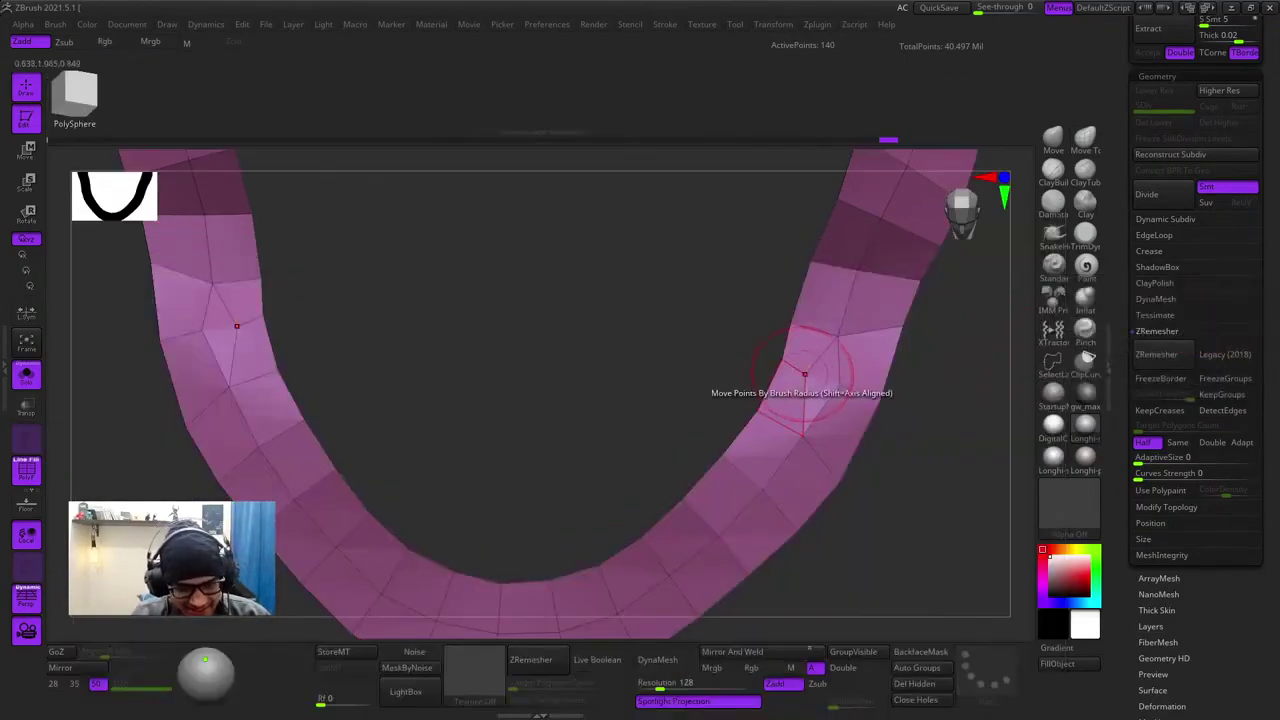
pyautogui.press('space')
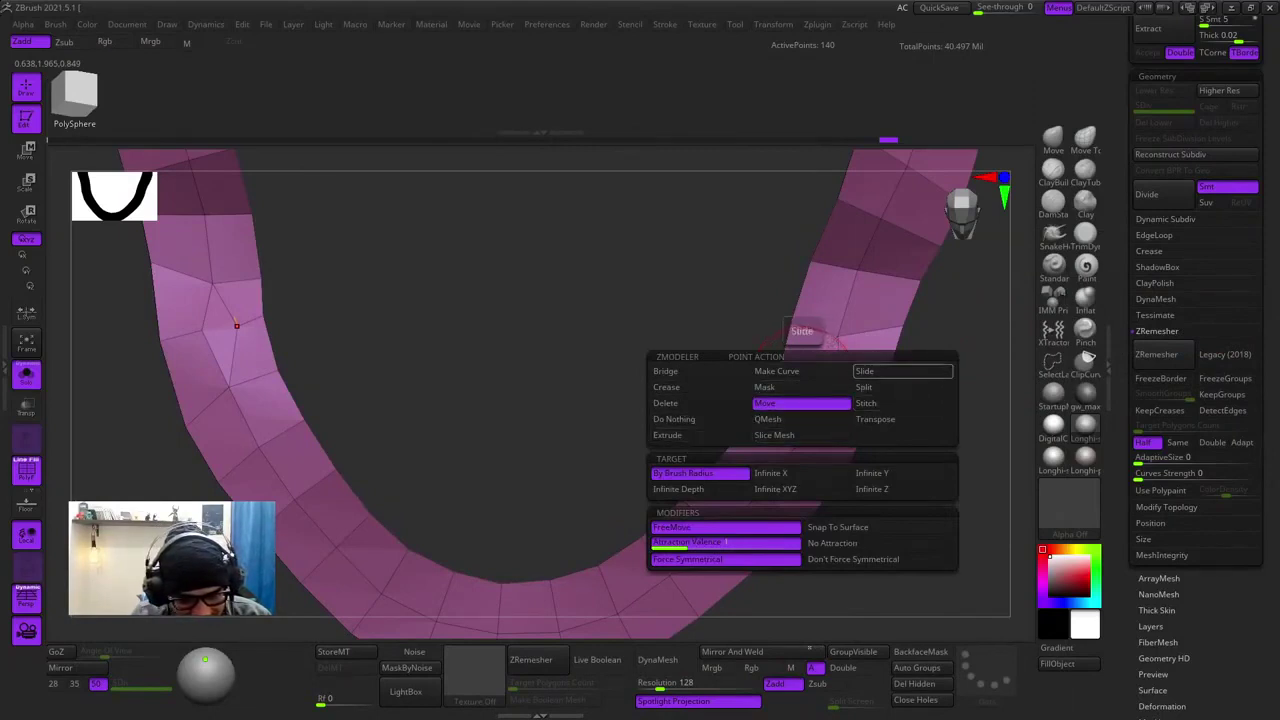
pyautogui.click(900, 403)
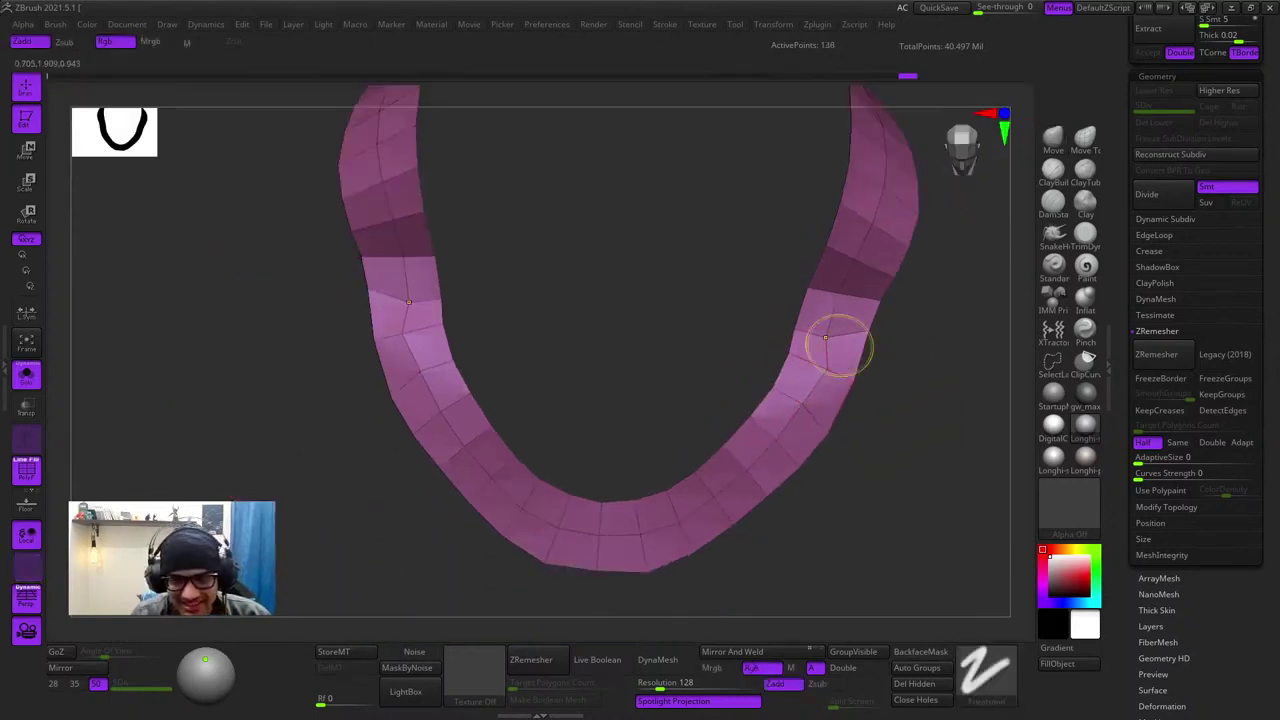
# - Even out the polygon flow around the collar's side bends by shifting the nearby points with the Move Topological brush
pyautogui.keyDown('ctrl'); pyautogui.moveTo(840, 345); pyautogui.dragTo(857, 377, button='right'); pyautogui.keyUp('ctrl')
pyautogui.moveTo(857, 377); pyautogui.dragTo(826, 307)
pyautogui.keyDown('ctrl'); pyautogui.moveTo(863, 311); pyautogui.dragTo(852, 240, button='right'); pyautogui.keyUp('ctrl')
pyautogui.moveTo(852, 240); pyautogui.dragTo(840, 205, button='right')
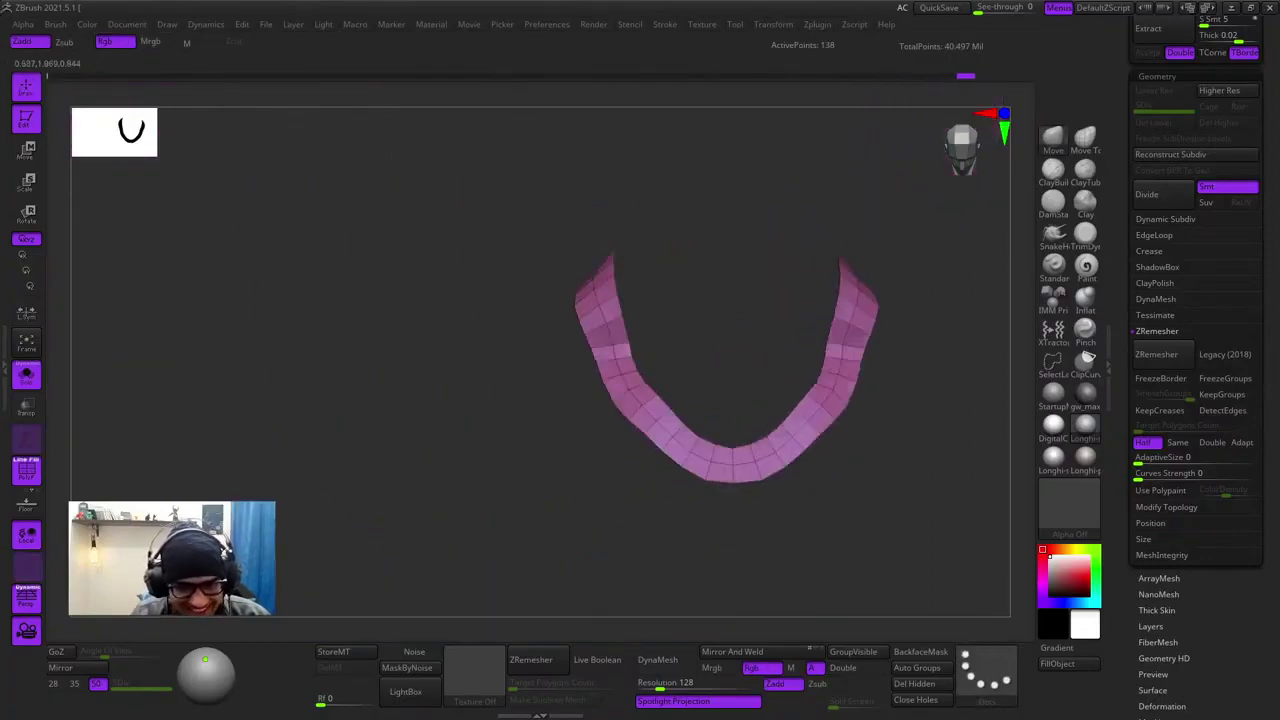
# - Leave Solo mode and shift the points at the collar's side bends to follow the side of the goblin's neck
pyautogui.click(26, 376)
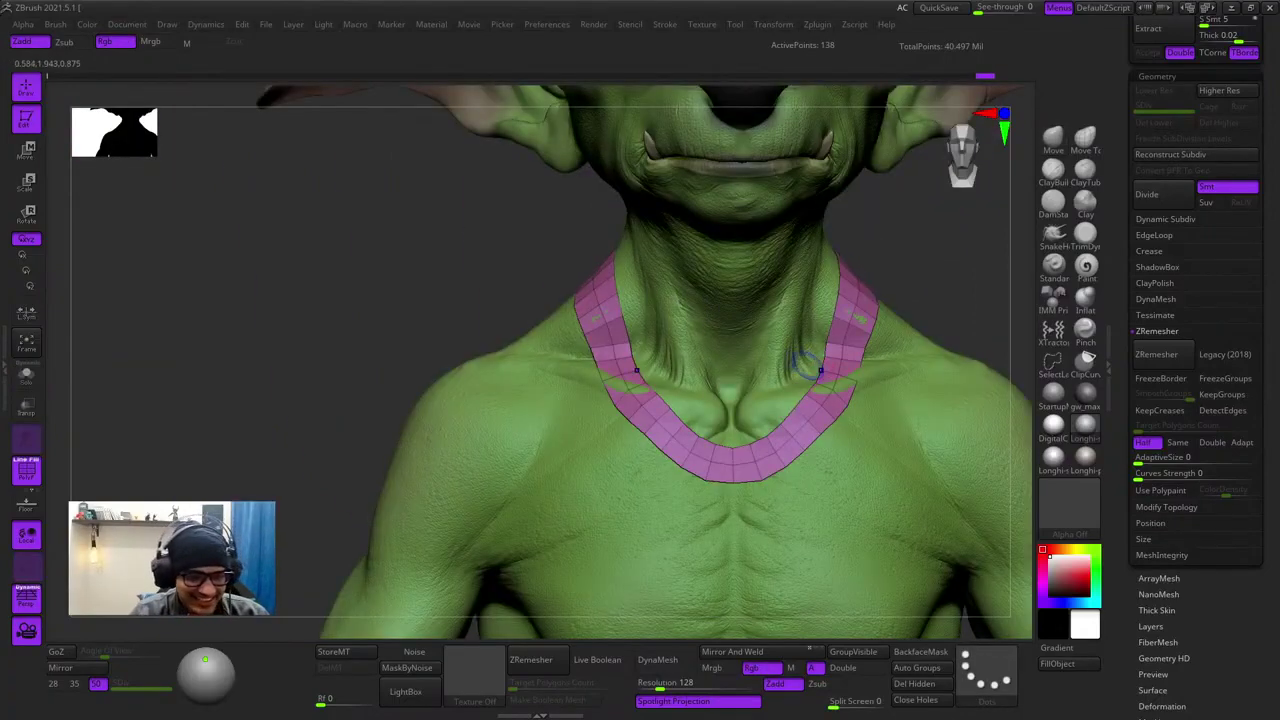
pyautogui.keyDown('ctrl'); pyautogui.moveTo(826, 391); pyautogui.dragTo(758, 376, button='right'); pyautogui.keyUp('ctrl')
pyautogui.keyDown('ctrl'); pyautogui.moveTo(758, 376); pyautogui.dragTo(705, 360, button='right'); pyautogui.keyUp('ctrl')
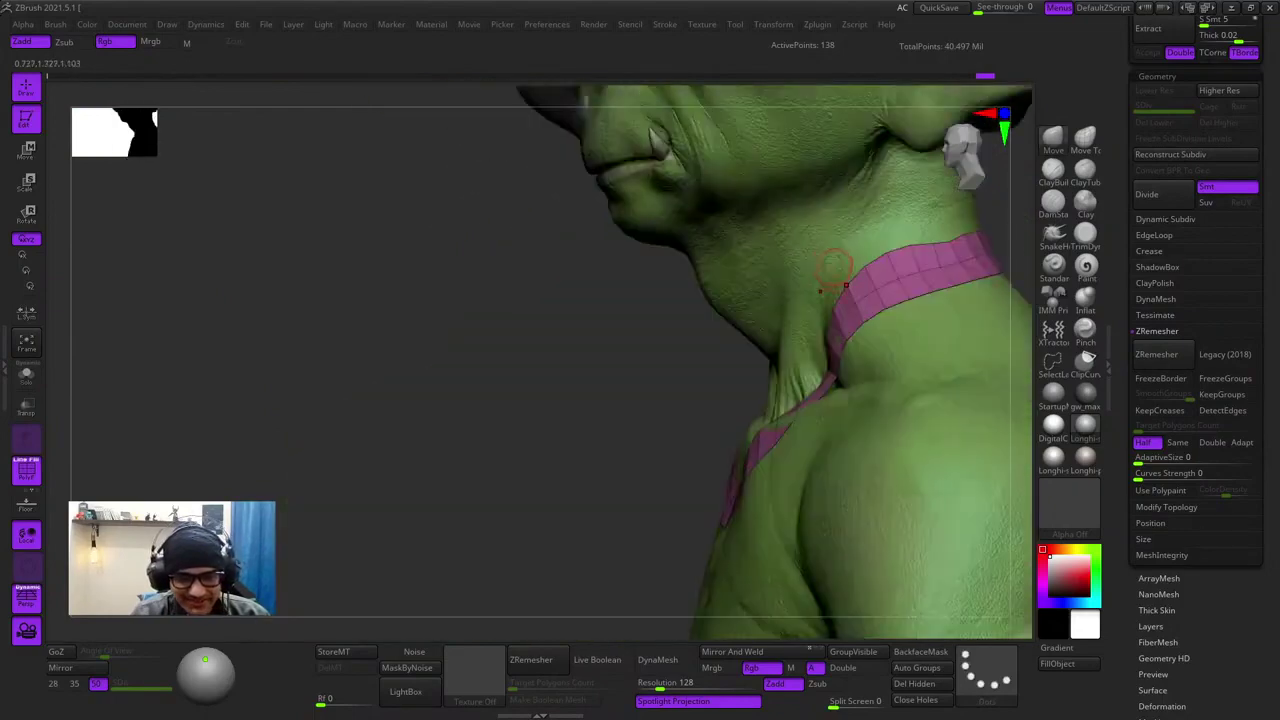
pyautogui.moveTo(838, 276); pyautogui.dragTo(857, 270)
pyautogui.moveTo(732, 360); pyautogui.dragTo(788, 361, button='right')
pyautogui.moveTo(862, 280)
pyautogui.mouseDown()
pyautogui.moveTo(873, 268)
pyautogui.moveTo(854, 286)
pyautogui.mouseUp()
pyautogui.moveTo(772, 335); pyautogui.dragTo(808, 338, button='right')
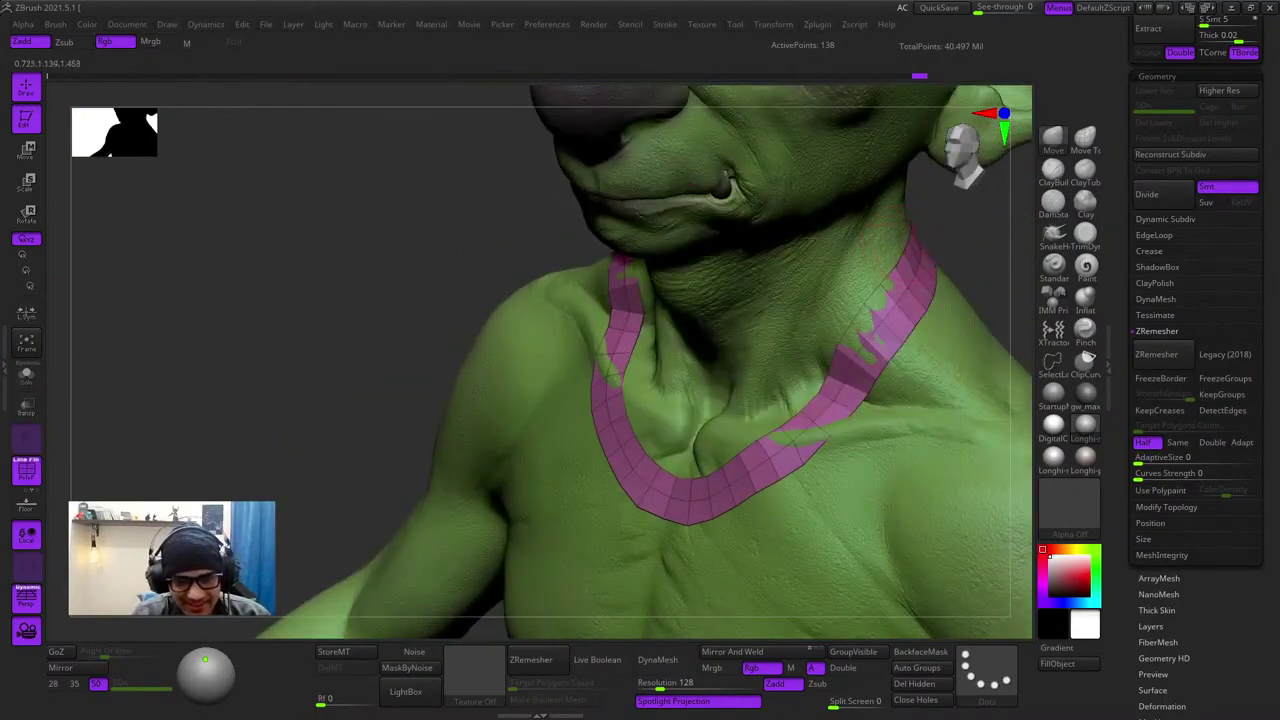
# - Nudge the collar's shoulder sections outward where the skin pokes through, and refine the points around the side bends
pyautogui.moveTo(898, 292); pyautogui.dragTo(902, 284)
pyautogui.moveTo(812, 322); pyautogui.dragTo(855, 322, button='right')
pyautogui.moveTo(899, 344); pyautogui.dragTo(904, 370)
pyautogui.keyDown('alt'); pyautogui.moveTo(906, 374); pyautogui.dragTo(867, 319, button='right'); pyautogui.keyUp('alt')
pyautogui.moveTo(882, 331); pyautogui.dragTo(887, 333)
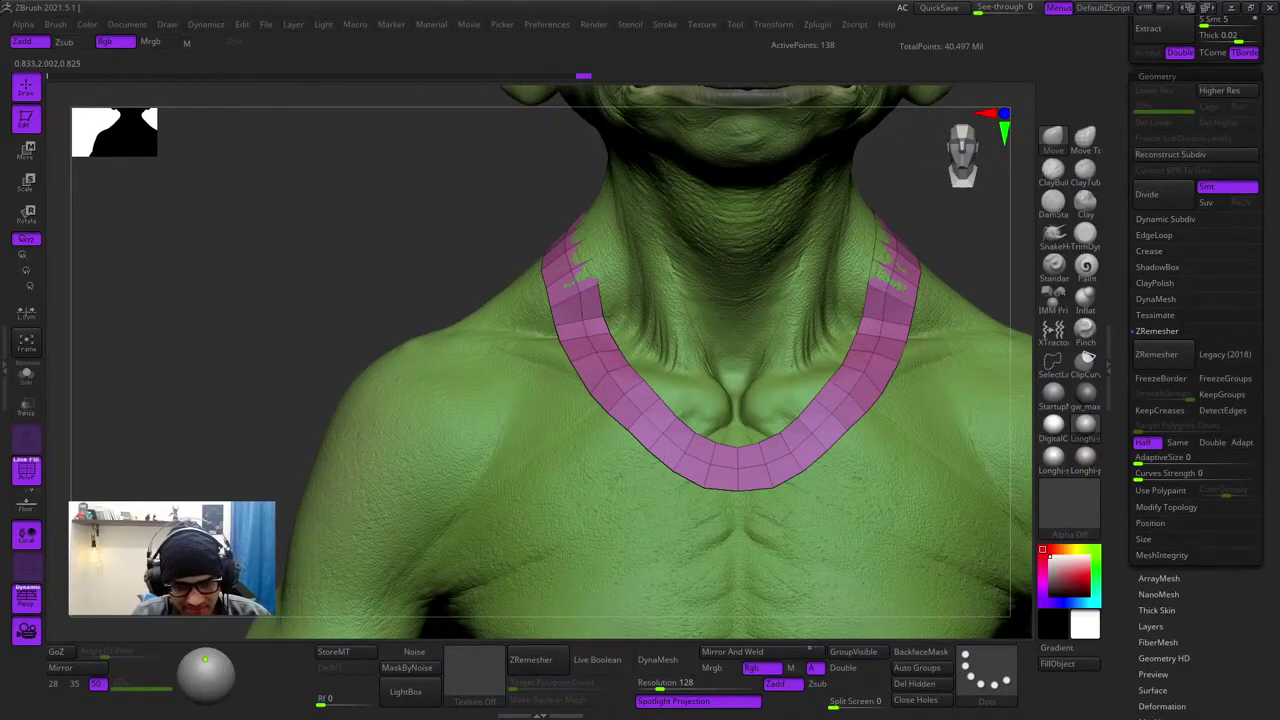
# - Reshape the collar's upper side sections with a larger Move brush, reselecting the collar subtool and hiding the wireframe
pyautogui.press('space')
pyautogui.moveTo(886, 266); pyautogui.dragTo(874, 260)
pyautogui.keyDown('alt'); pyautogui.click(864, 250); pyautogui.keyUp('alt')
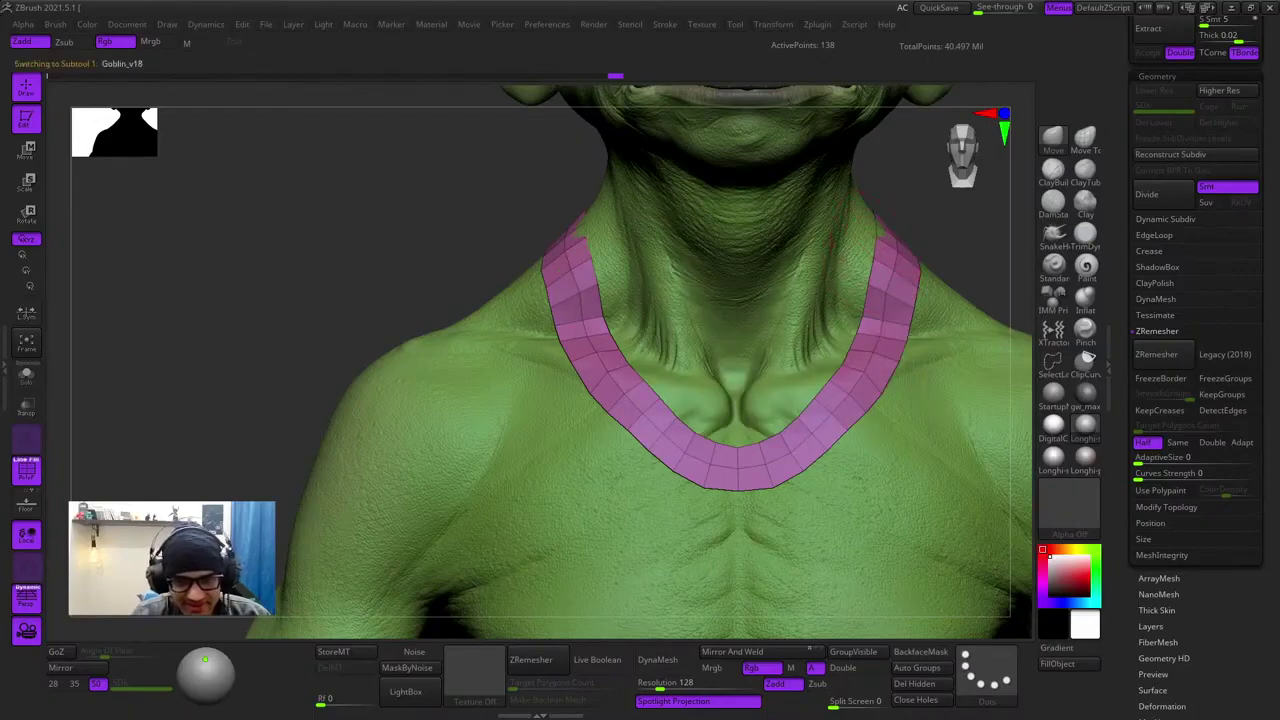
pyautogui.keyDown('alt'); pyautogui.click(897, 280); pyautogui.keyUp('alt')
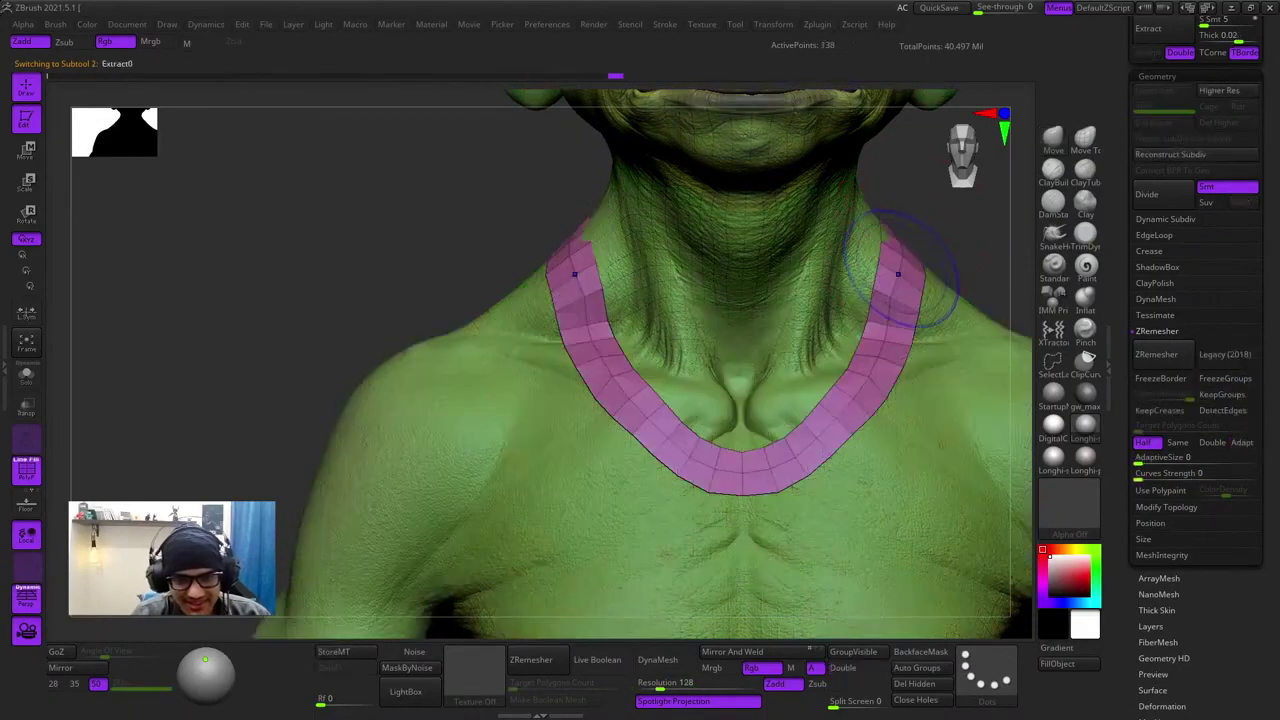
pyautogui.hotkey('shift', 'f')
pyautogui.press('space')
pyautogui.moveTo(902, 254); pyautogui.dragTo(880, 268, button='right')
pyautogui.moveTo(893, 260)
pyautogui.mouseDown()
pyautogui.moveTo(882, 254)
pyautogui.moveTo(888, 280)
pyautogui.mouseUp()
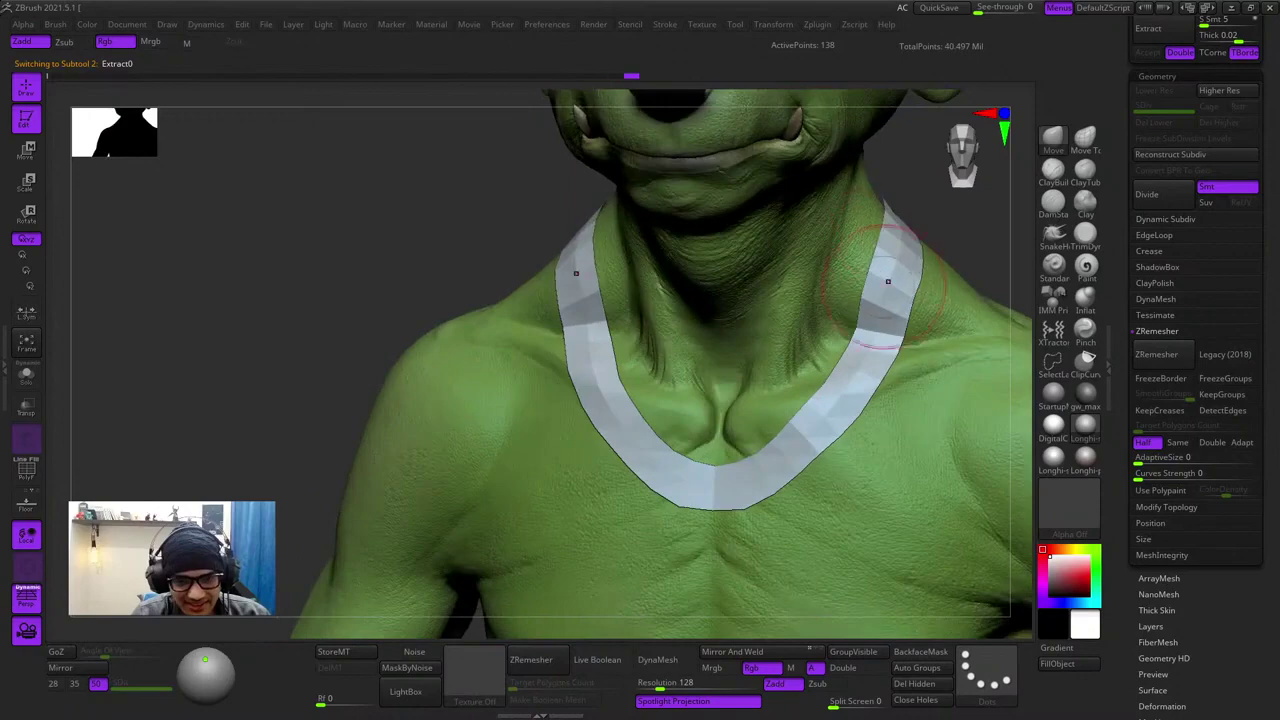
# - Lower the Move brush's Z Intensity to 5, readjust its draw size and ease the collar's side section into place
pyautogui.moveTo(800, 400)
pyautogui.keyDown('ctrl'); pyautogui.mouseDown(button='right')
pyautogui.moveTo(715, 375)
pyautogui.moveTo(708, 452)
pyautogui.moveTo(714, 404)
pyautogui.mouseUp(button='right'); pyautogui.keyUp('ctrl')
pyautogui.press('space')
pyautogui.moveTo(714, 403); pyautogui.dragTo(729, 403)
pyautogui.press('space')
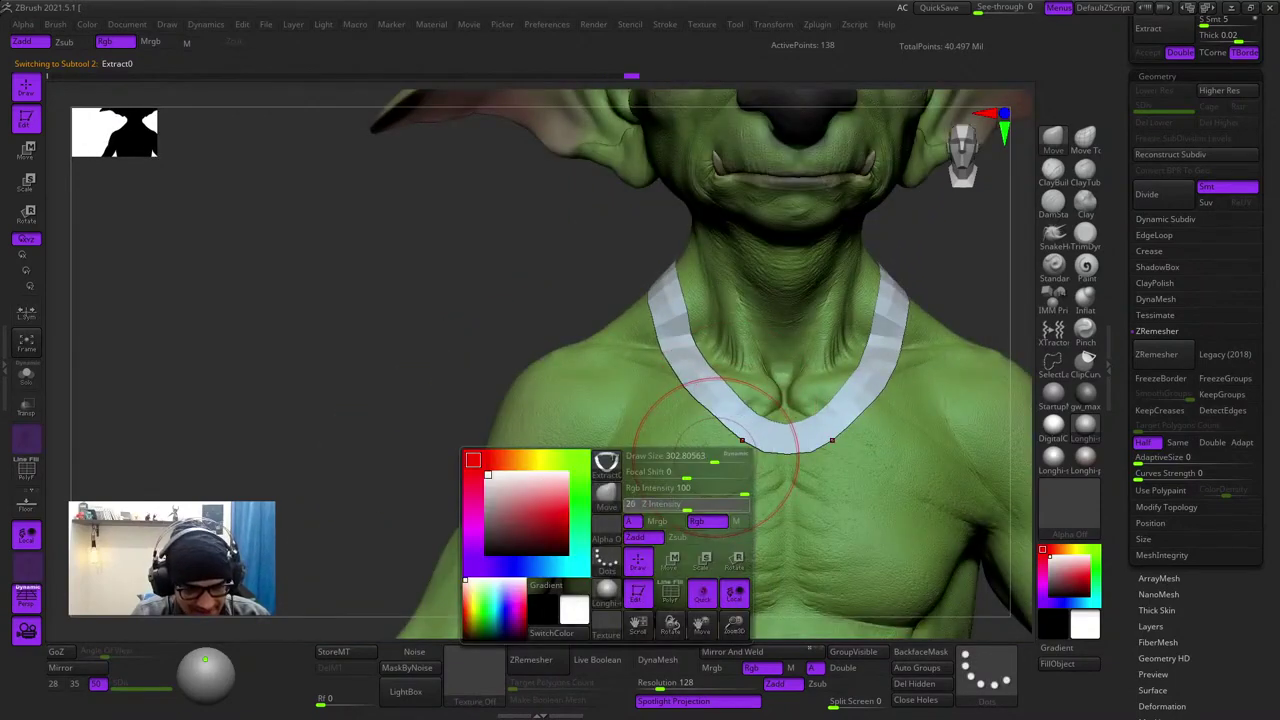
pyautogui.keyDown('alt'); pyautogui.moveTo(717, 457); pyautogui.dragTo(712, 335, button='right'); pyautogui.keyUp('alt')
pyautogui.keyDown('ctrl'); pyautogui.moveTo(712, 335); pyautogui.dragTo(671, 352, button='right'); pyautogui.keyUp('ctrl')
pyautogui.press('space')
pyautogui.moveTo(671, 352)
pyautogui.mouseDown()
pyautogui.moveTo(657, 367)
pyautogui.moveTo(636, 362)
pyautogui.mouseUp()
pyautogui.moveTo(622, 304); pyautogui.dragTo(610, 316)
# - Adjust the collar's side and rear sections with the Move brush to follow the neck's contour
pyautogui.keyDown('alt'); pyautogui.moveTo(574, 257); pyautogui.dragTo(628, 333, button='right'); pyautogui.keyUp('alt')
pyautogui.moveTo(637, 328); pyautogui.dragTo(624, 335)
pyautogui.moveTo(590, 333); pyautogui.dragTo(720, 325, button='right')
pyautogui.keyDown('alt'); pyautogui.moveTo(540, 265); pyautogui.dragTo(694, 303, button='right'); pyautogui.keyUp('alt')
pyautogui.moveTo(702, 294); pyautogui.dragTo(676, 305)
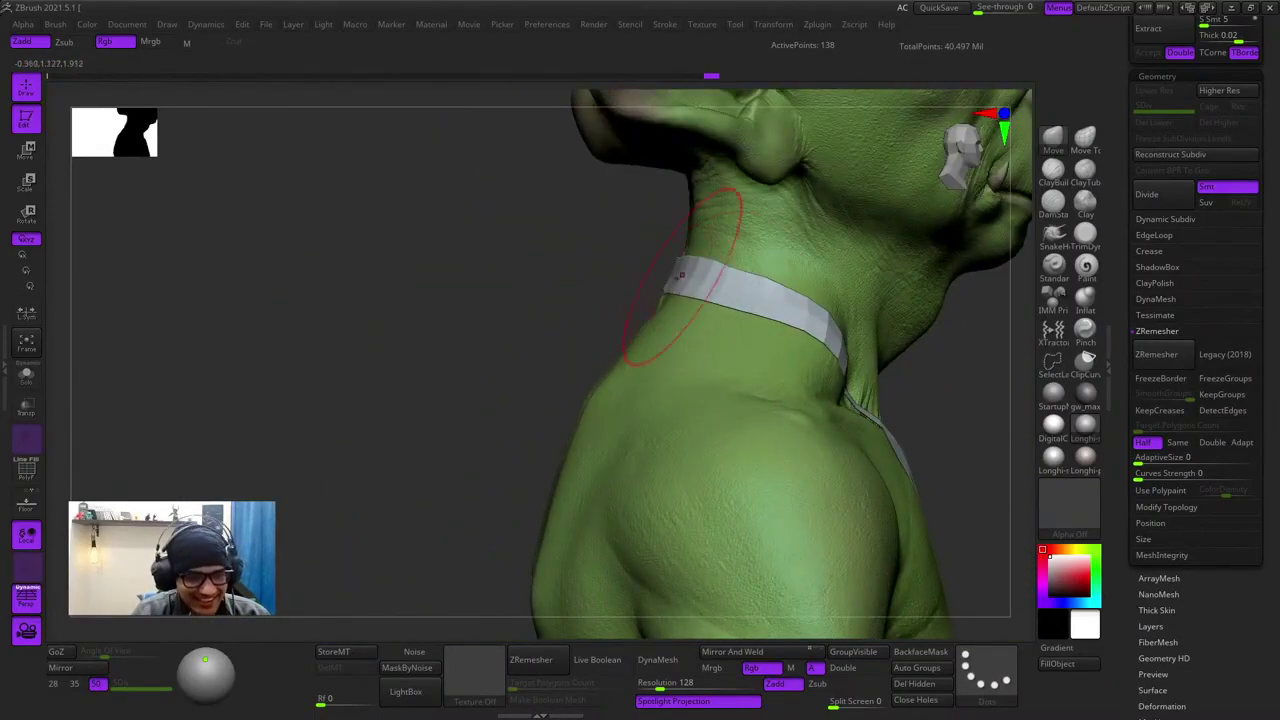
# - Reduce the brush's draw size and refine the collar's back band across the nape
pyautogui.moveTo(625, 305)
pyautogui.mouseDown(button='right')
pyautogui.moveTo(735, 270)
pyautogui.moveTo(731, 300)
pyautogui.mouseUp(button='right')
pyautogui.moveTo(645, 355)
pyautogui.mouseDown(button='right')
pyautogui.moveTo(645, 330)
pyautogui.moveTo(663, 388)
pyautogui.mouseUp(button='right')
pyautogui.rightClick(665, 391)
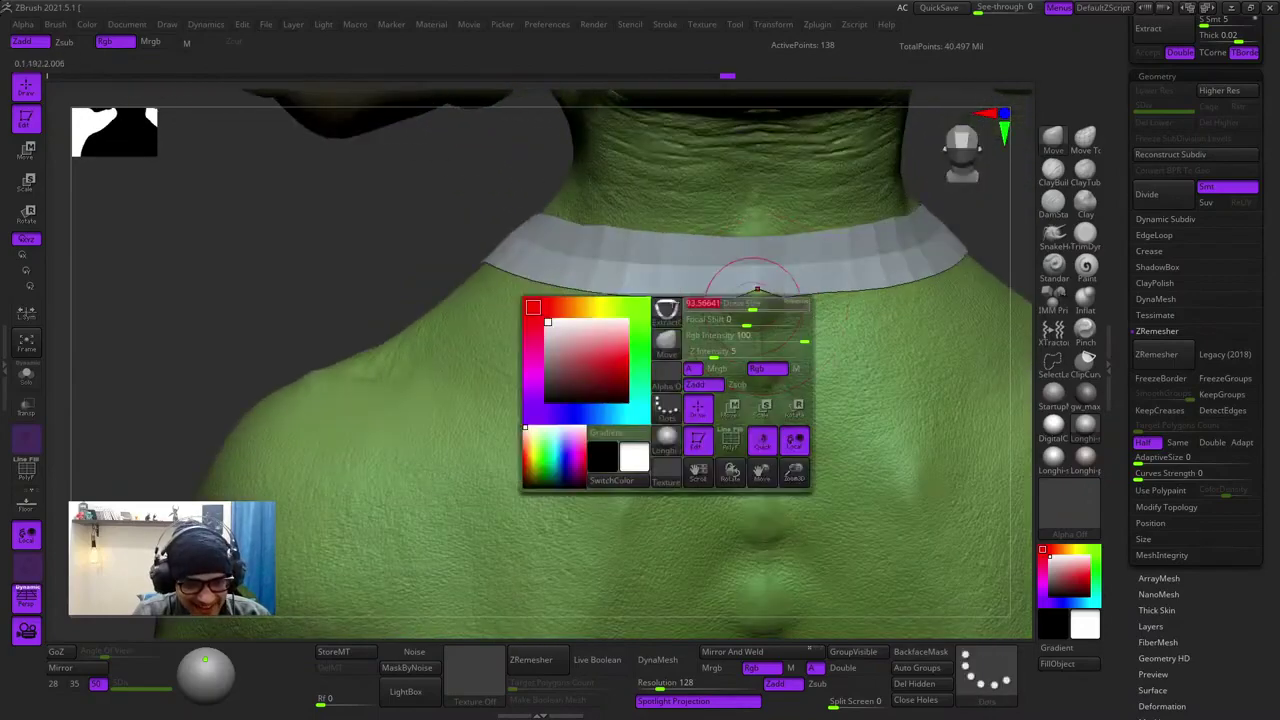
pyautogui.moveTo(757, 292); pyautogui.dragTo(697, 278)
pyautogui.keyDown('ctrl'); pyautogui.moveTo(598, 400); pyautogui.dragTo(582, 354, button='right'); pyautogui.keyUp('ctrl')
pyautogui.rightClick(580, 352)
pyautogui.moveTo(668, 252); pyautogui.dragTo(684, 249)
pyautogui.rightClick(590, 332)
pyautogui.moveTo(608, 240); pyautogui.dragTo(606, 243)
# - Refine the collar's side sections above the collarbones with small Move strokes from the front and above
pyautogui.moveTo(540, 330); pyautogui.dragTo(745, 305, button='right')
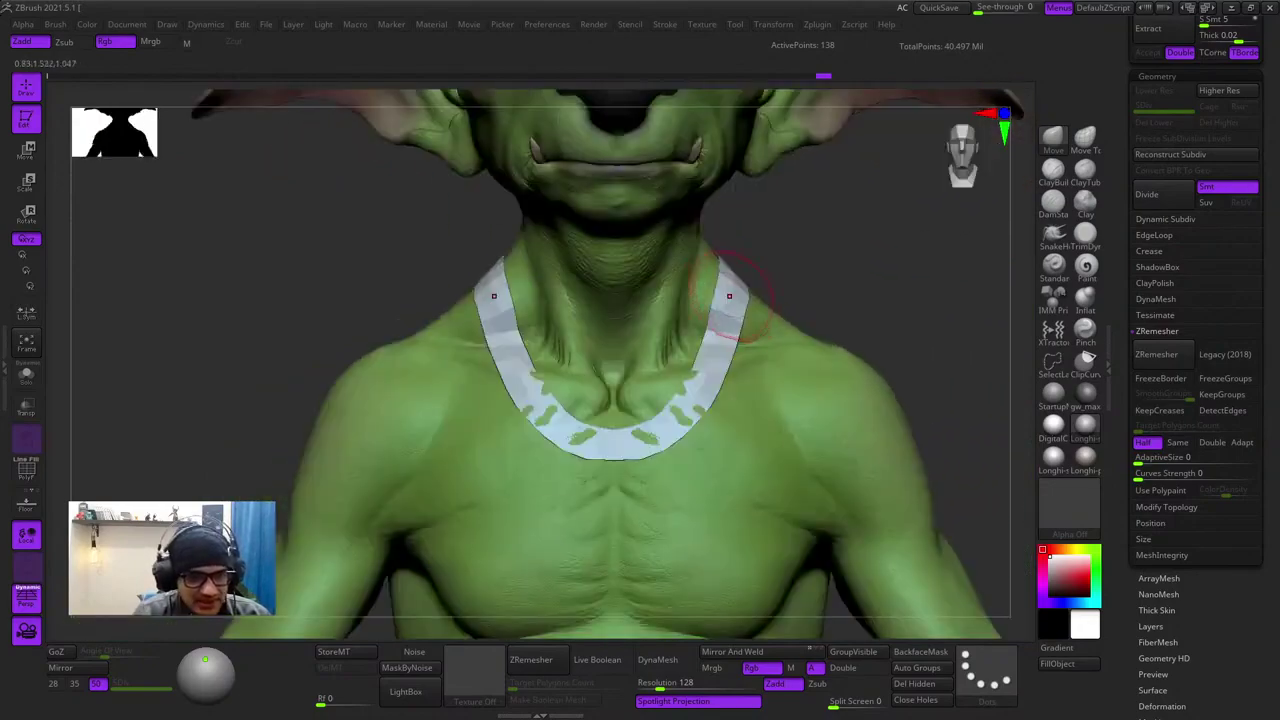
pyautogui.moveTo(720, 278); pyautogui.dragTo(719, 272)
pyautogui.moveTo(720, 275)
pyautogui.keyDown('ctrl'); pyautogui.mouseDown(button='right')
pyautogui.moveTo(737, 349)
pyautogui.moveTo(742, 250)
pyautogui.moveTo(712, 302)
pyautogui.mouseUp(button='right'); pyautogui.keyUp('ctrl')
pyautogui.rightClick(712, 302)
pyautogui.hotkey('ctrl', 'shift', 'z')
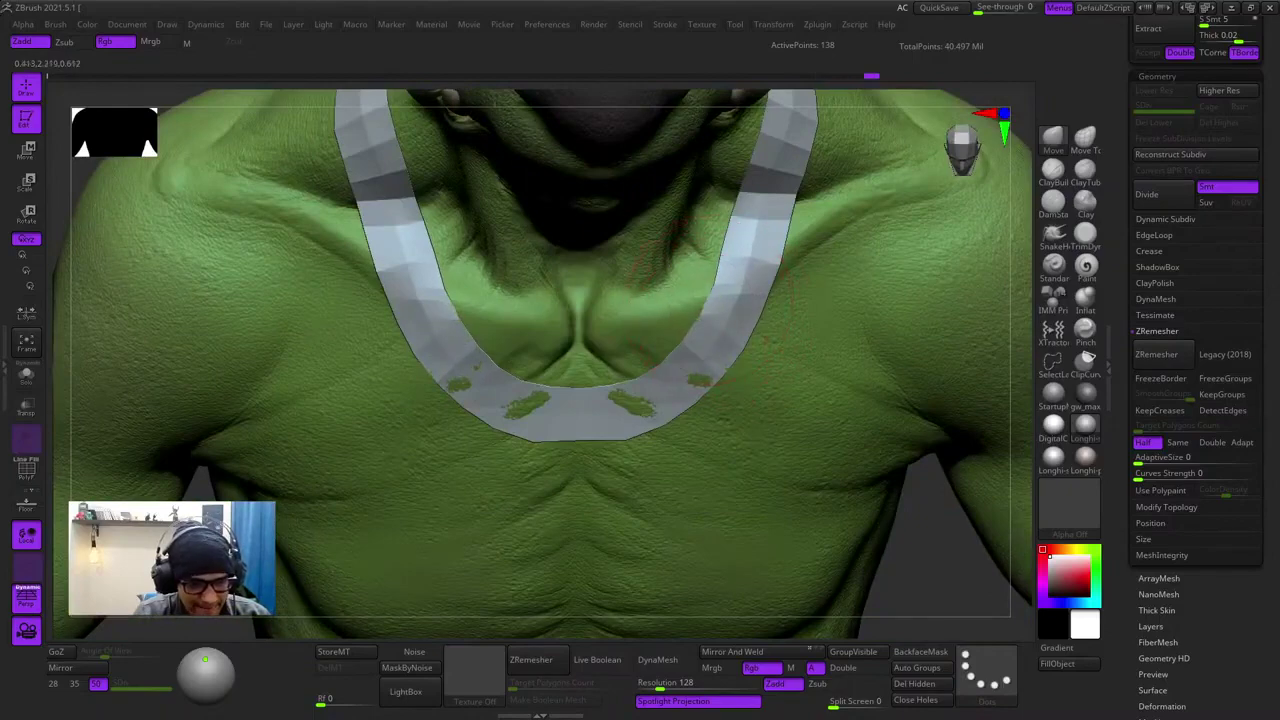
pyautogui.moveTo(711, 301); pyautogui.dragTo(706, 306)
# - Pull the collar's front centre off the chest and restore the rounded curve of its lower edge
pyautogui.keyDown('shift'); pyautogui.moveTo(700, 330); pyautogui.dragTo(680, 270, button='right'); pyautogui.keyUp('shift')
pyautogui.moveTo(598, 436); pyautogui.dragTo(599, 442)
pyautogui.keyDown('ctrl'); pyautogui.moveTo(600, 490); pyautogui.dragTo(599, 434, button='right'); pyautogui.keyUp('ctrl')
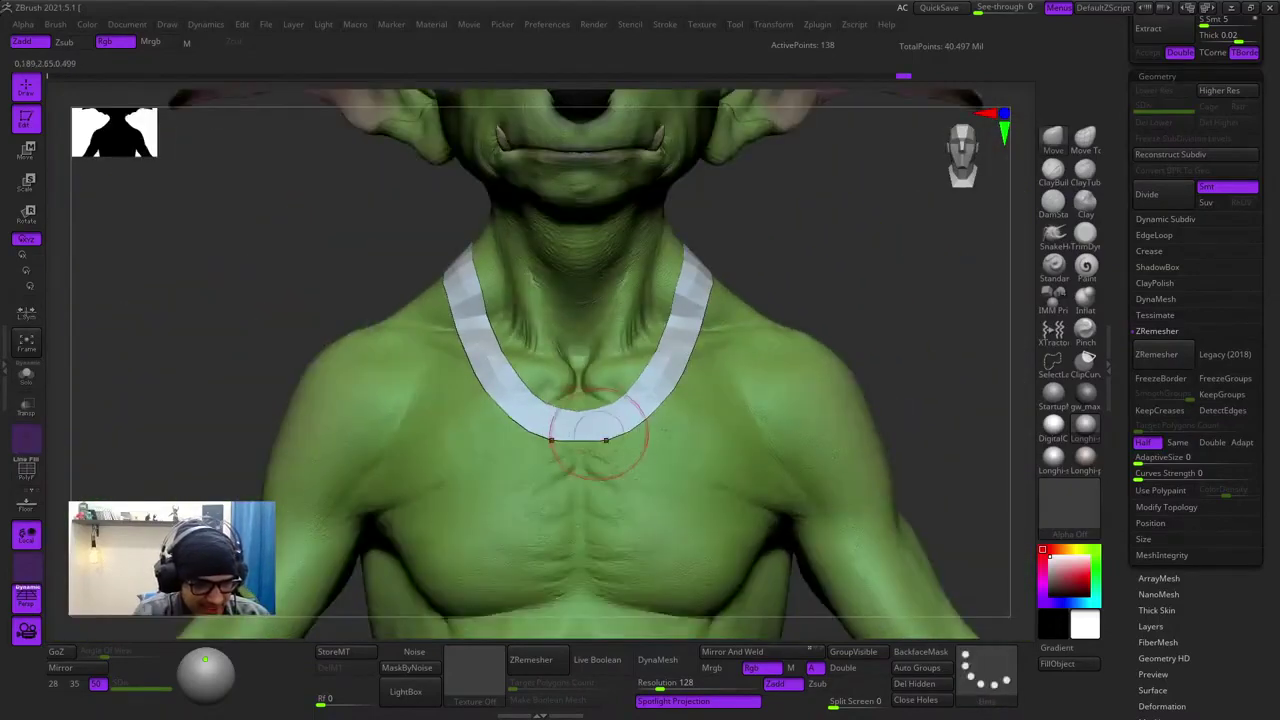
pyautogui.hotkey('ctrl', 'shift', 'z')
pyautogui.hotkey('ctrl', 'shift', 'z')
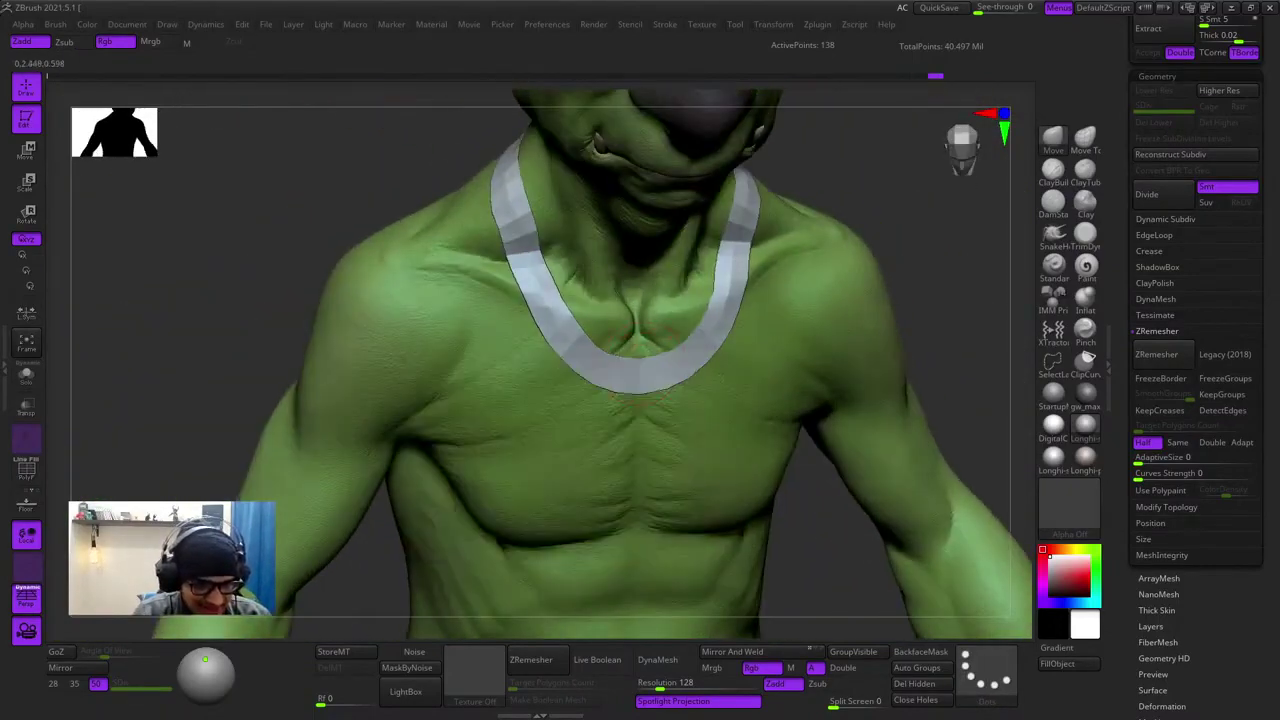
pyautogui.hotkey('ctrl', 'shift', 'z')
pyautogui.hotkey('shift', 'f')
pyautogui.hotkey('shift', 'f')
pyautogui.hotkey('shift', 'f')
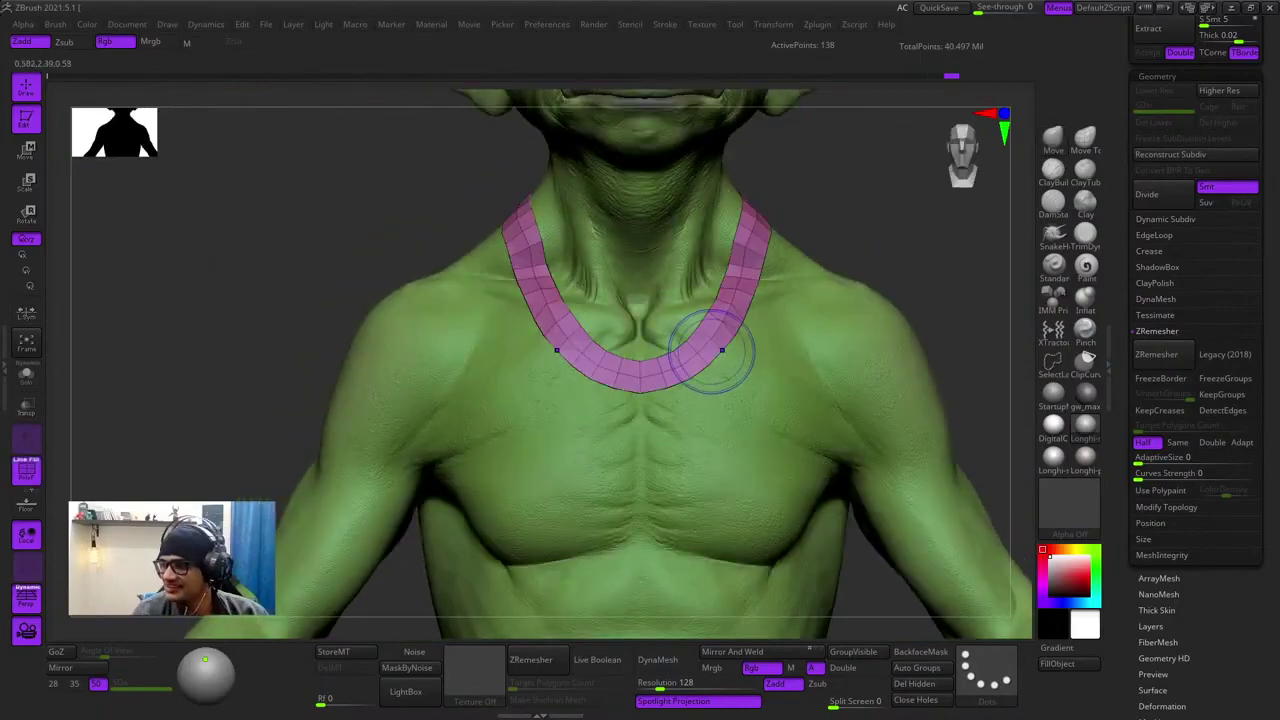
pyautogui.moveTo(755, 345)
pyautogui.mouseDown(button='right')
pyautogui.moveTo(718, 336)
pyautogui.moveTo(763, 314)
pyautogui.mouseUp(button='right')
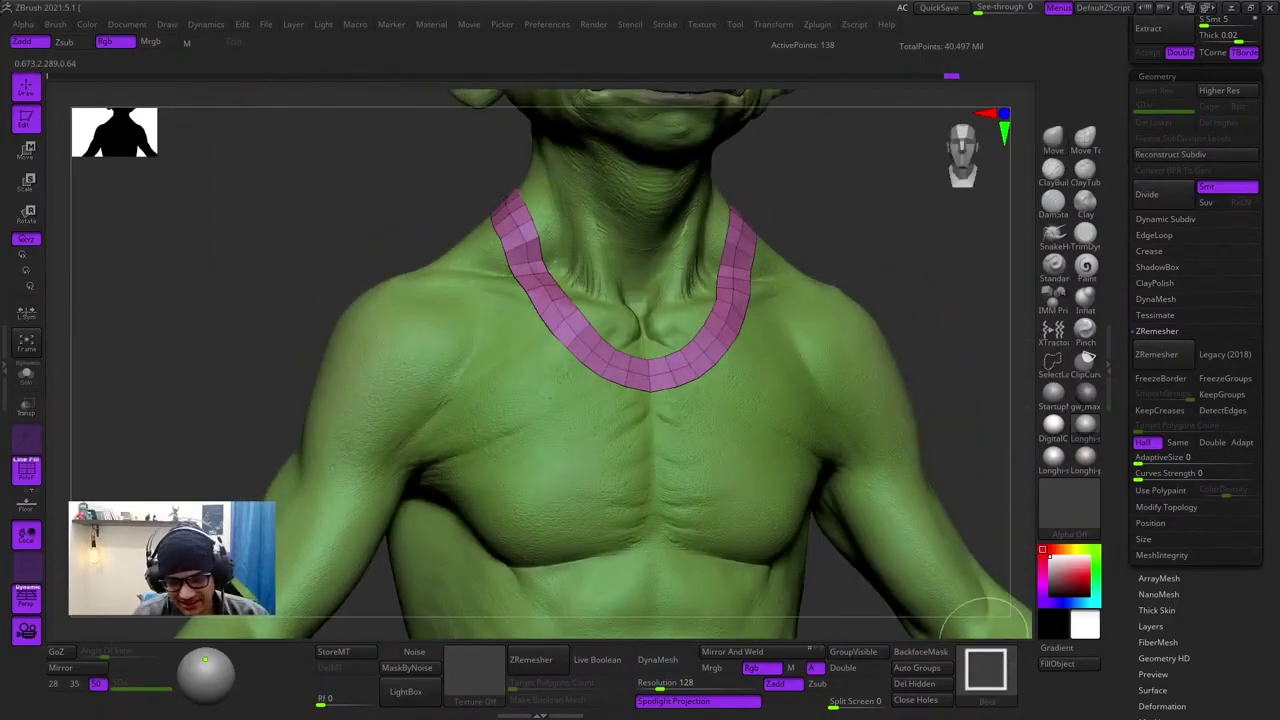
pyautogui.keyDown('ctrl'); pyautogui.keyDown('shift'); pyautogui.click(986, 674); pyautogui.keyUp('shift'); pyautogui.keyUp('ctrl')
pyautogui.keyDown('ctrl'); pyautogui.keyDown('shift'); pyautogui.click(986, 560); pyautogui.keyUp('shift'); pyautogui.keyUp('ctrl')
pyautogui.keyDown('ctrl'); pyautogui.moveTo(744, 268); pyautogui.dragTo(727, 347, button='right'); pyautogui.keyUp('ctrl')
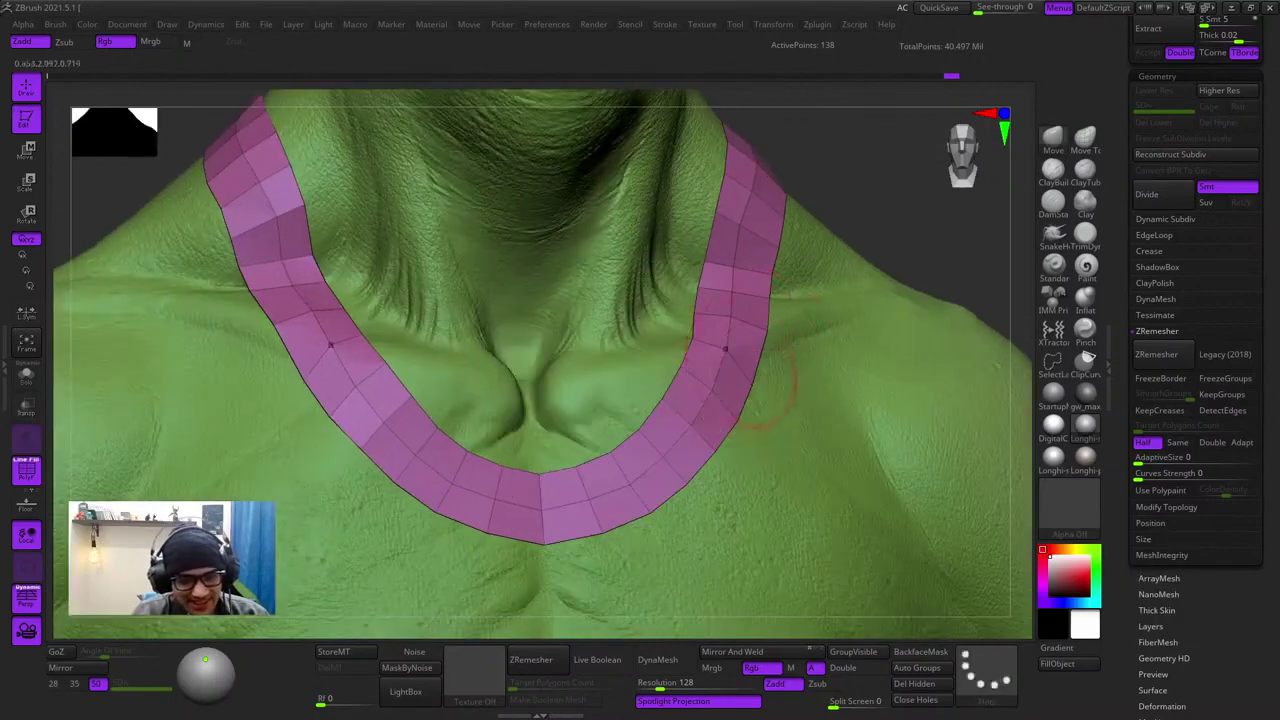
pyautogui.keyDown('ctrl'); pyautogui.keyDown('shift'); pyautogui.click(318, 343); pyautogui.keyUp('shift'); pyautogui.keyUp('ctrl')
pyautogui.rightClick(680, 421)
pyautogui.keyDown('ctrl'); pyautogui.moveTo(690, 410); pyautogui.dragTo(720, 300, button='right'); pyautogui.keyUp('ctrl')
pyautogui.moveTo(770, 265)
pyautogui.mouseDown(button='right')
pyautogui.moveTo(810, 238)
pyautogui.moveTo(811, 310)
pyautogui.mouseUp(button='right')
pyautogui.keyDown('ctrl'); pyautogui.keyDown('shift'); pyautogui.click(819, 231); pyautogui.keyUp('shift'); pyautogui.keyUp('ctrl')
pyautogui.hotkey('shift', 'f')
# - Shift the wireframe points at the collar's side bends outward with the Move brush to space the polygons evenly
pyautogui.click(1054, 138)
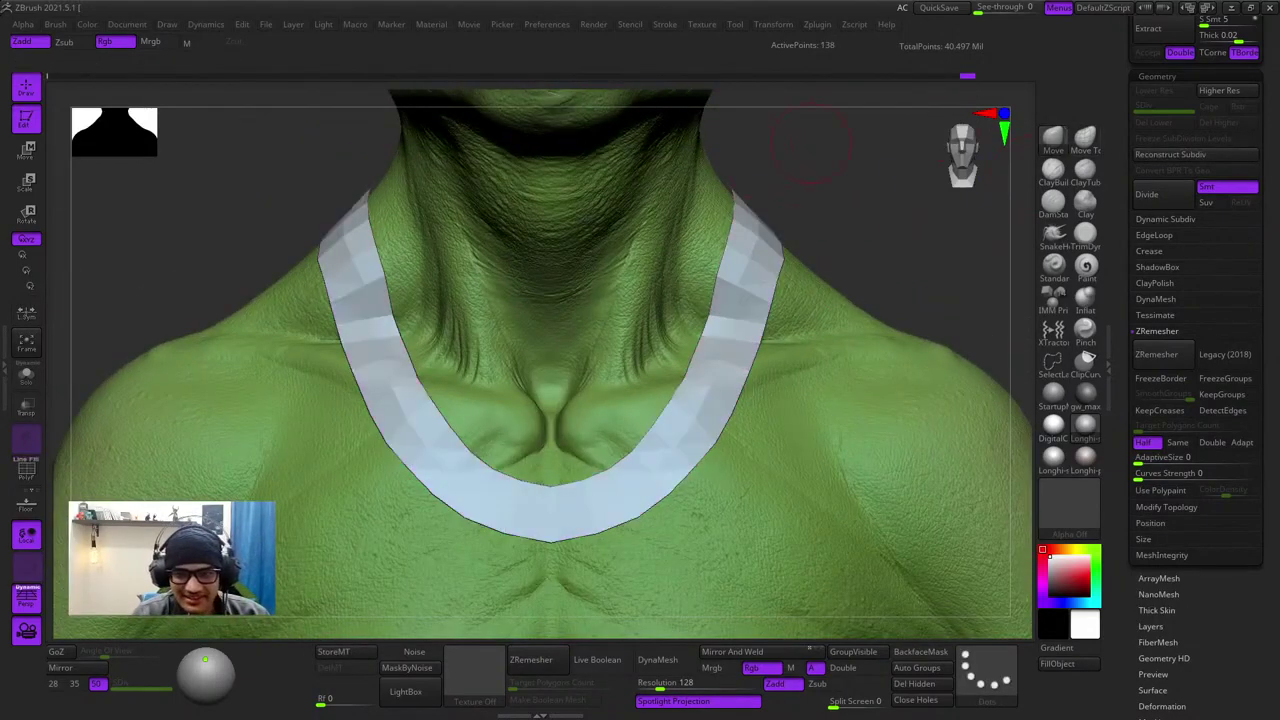
pyautogui.moveTo(845, 268)
pyautogui.mouseDown(button='right')
pyautogui.moveTo(843, 288)
pyautogui.moveTo(727, 294)
pyautogui.moveTo(765, 306)
pyautogui.mouseUp(button='right')
pyautogui.hotkey('shift', 'f')
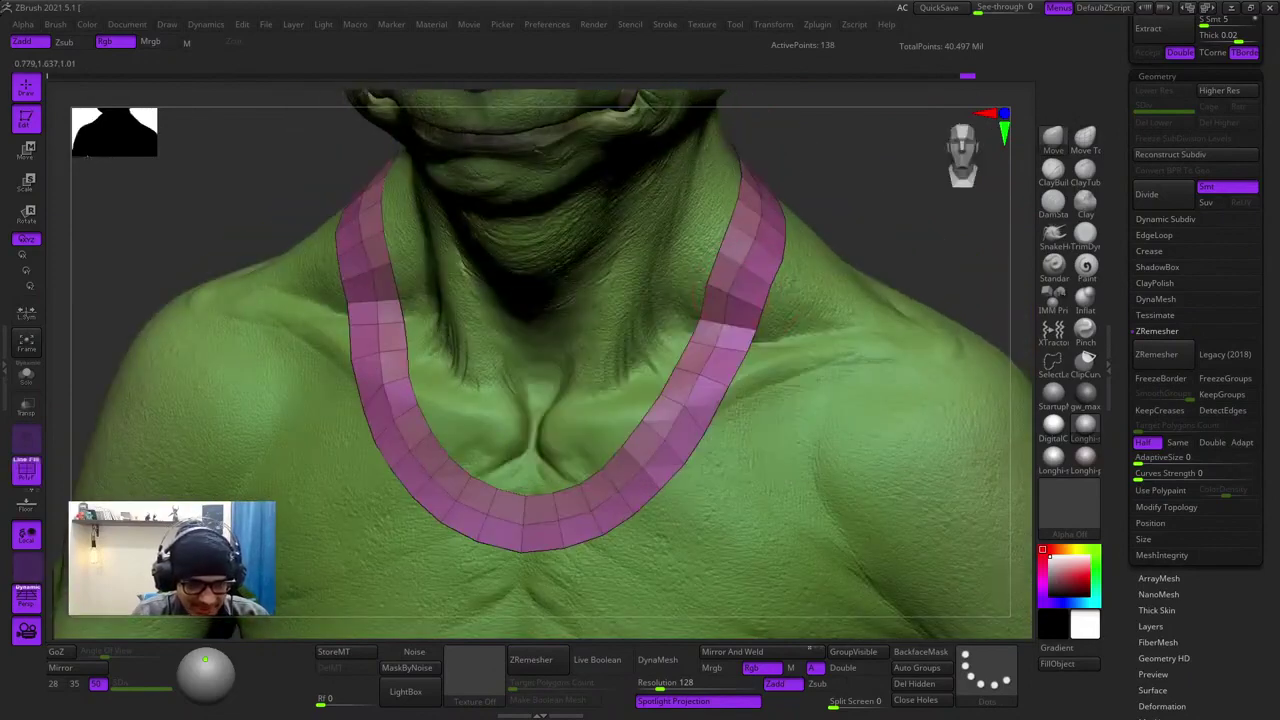
pyautogui.moveTo(730, 293); pyautogui.dragTo(738, 291)
pyautogui.moveTo(738, 291); pyautogui.dragTo(714, 346, button='right')
pyautogui.moveTo(714, 346); pyautogui.dragTo(722, 343)
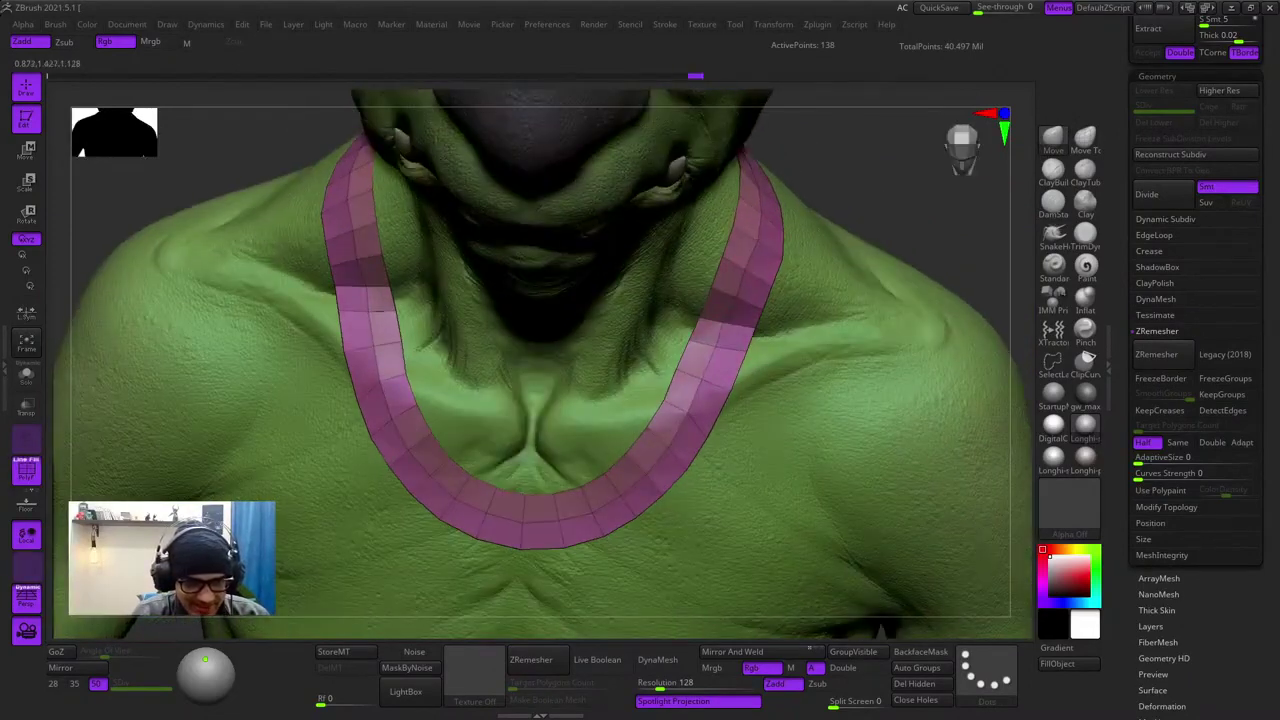
# - Align the collar's edge points along the side and back of the neck with the Move brush
pyautogui.moveTo(722, 343)
pyautogui.mouseDown(button='right')
pyautogui.moveTo(600, 345)
pyautogui.moveTo(640, 400)
pyautogui.moveTo(690, 409)
pyautogui.mouseUp(button='right')
pyautogui.rightClick(690, 409)
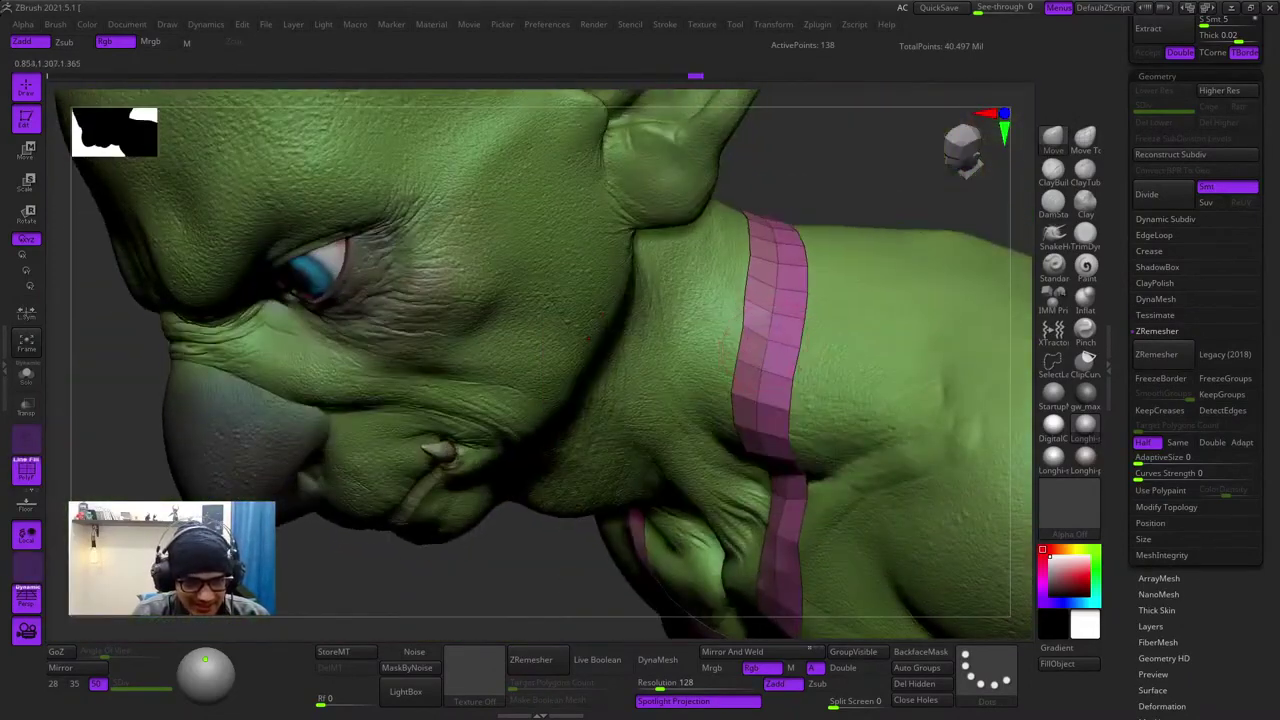
pyautogui.moveTo(765, 412); pyautogui.dragTo(772, 408)
pyautogui.moveTo(772, 408)
pyautogui.mouseDown(button='right')
pyautogui.moveTo(775, 168)
pyautogui.moveTo(752, 290)
pyautogui.mouseUp(button='right')
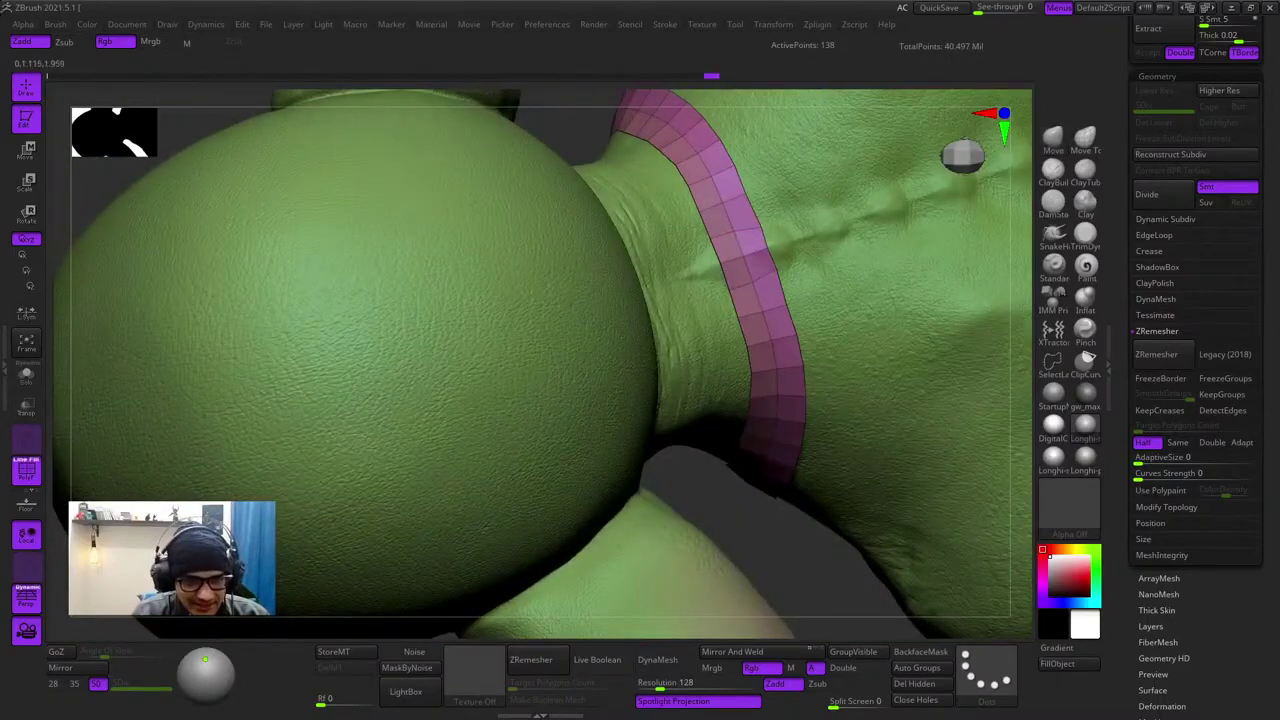
pyautogui.moveTo(755, 297); pyautogui.dragTo(763, 309)
pyautogui.moveTo(763, 309)
pyautogui.mouseDown(button='right')
pyautogui.moveTo(770, 400)
pyautogui.moveTo(777, 296)
pyautogui.mouseUp(button='right')
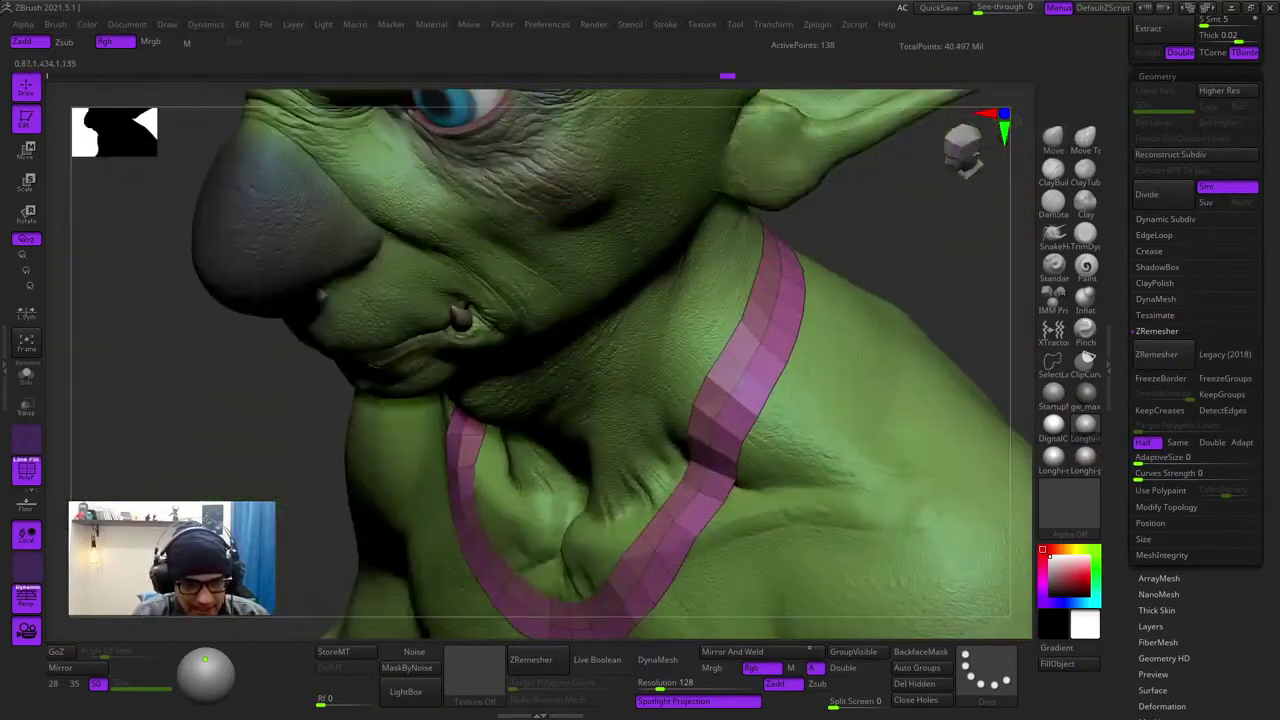
# - Adjust the points above the side bend and smooth the collar from there down to its front centre
pyautogui.moveTo(740, 418); pyautogui.dragTo(743, 314, button='right')
pyautogui.moveTo(743, 314); pyautogui.dragTo(735, 345)
pyautogui.keyDown('alt'); pyautogui.moveTo(703, 423); pyautogui.dragTo(760, 300, button='right'); pyautogui.keyUp('alt')
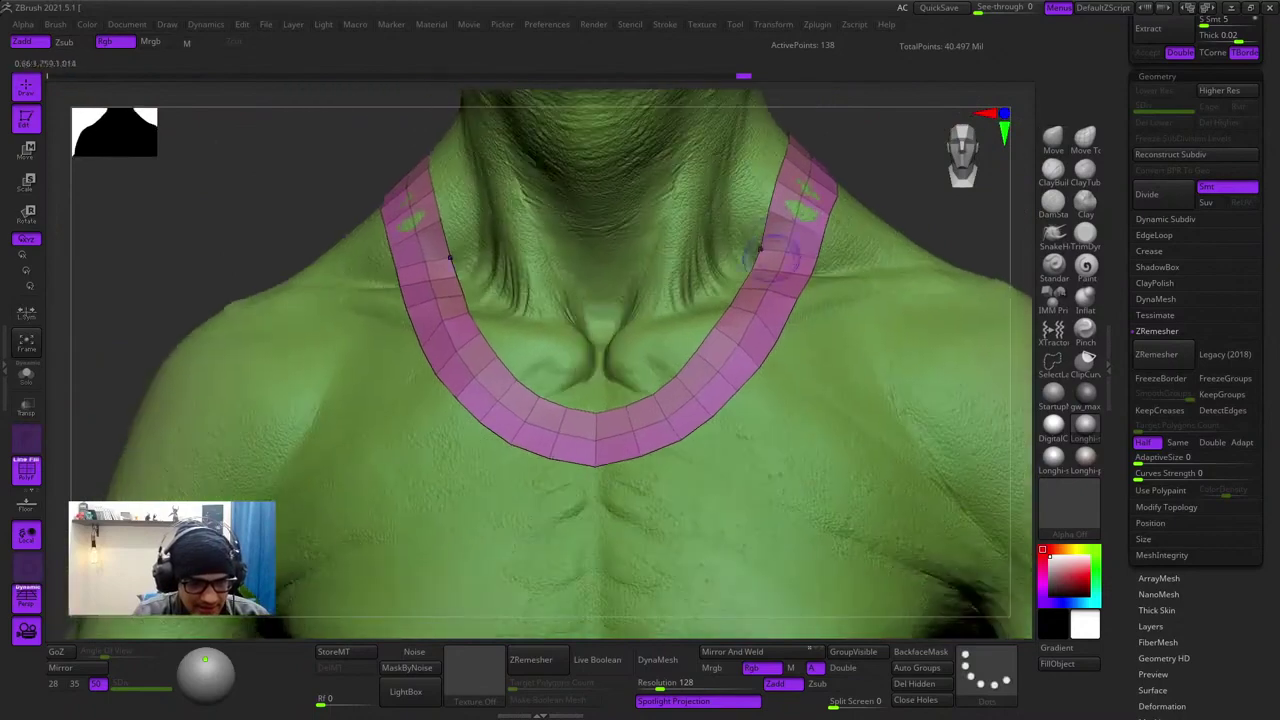
pyautogui.moveTo(760, 248)
pyautogui.keyDown('shift'); pyautogui.mouseDown()
pyautogui.moveTo(738, 338)
pyautogui.moveTo(665, 417)
pyautogui.moveTo(600, 437)
pyautogui.mouseUp(); pyautogui.keyUp('shift')
# - Review the smoothed collar on the whole goblin with and without the wireframe
pyautogui.moveTo(640, 430)
pyautogui.keyDown('ctrl'); pyautogui.mouseDown(button='right')
pyautogui.moveTo(715, 295)
pyautogui.moveTo(790, 288)
pyautogui.moveTo(735, 290)
pyautogui.mouseUp(button='right'); pyautogui.keyUp('ctrl')
pyautogui.hotkey('shift', 'f')
pyautogui.hotkey('shift', 'f')
pyautogui.moveTo(735, 290)
pyautogui.keyDown('ctrl'); pyautogui.mouseDown(button='right')
pyautogui.moveTo(790, 400)
pyautogui.moveTo(878, 307)
pyautogui.moveTo(765, 300)
pyautogui.moveTo(800, 285)
pyautogui.moveTo(789, 345)
pyautogui.mouseUp(button='right'); pyautogui.keyUp('ctrl')
pyautogui.hotkey('shift', 'f')
pyautogui.press('f')
pyautogui.hotkey('shift', 'f')
pyautogui.hotkey('shift', 'f')
# - Vary the Move brush's draw size
pyautogui.press('s')
pyautogui.moveTo(789, 334); pyautogui.dragTo(802, 334)
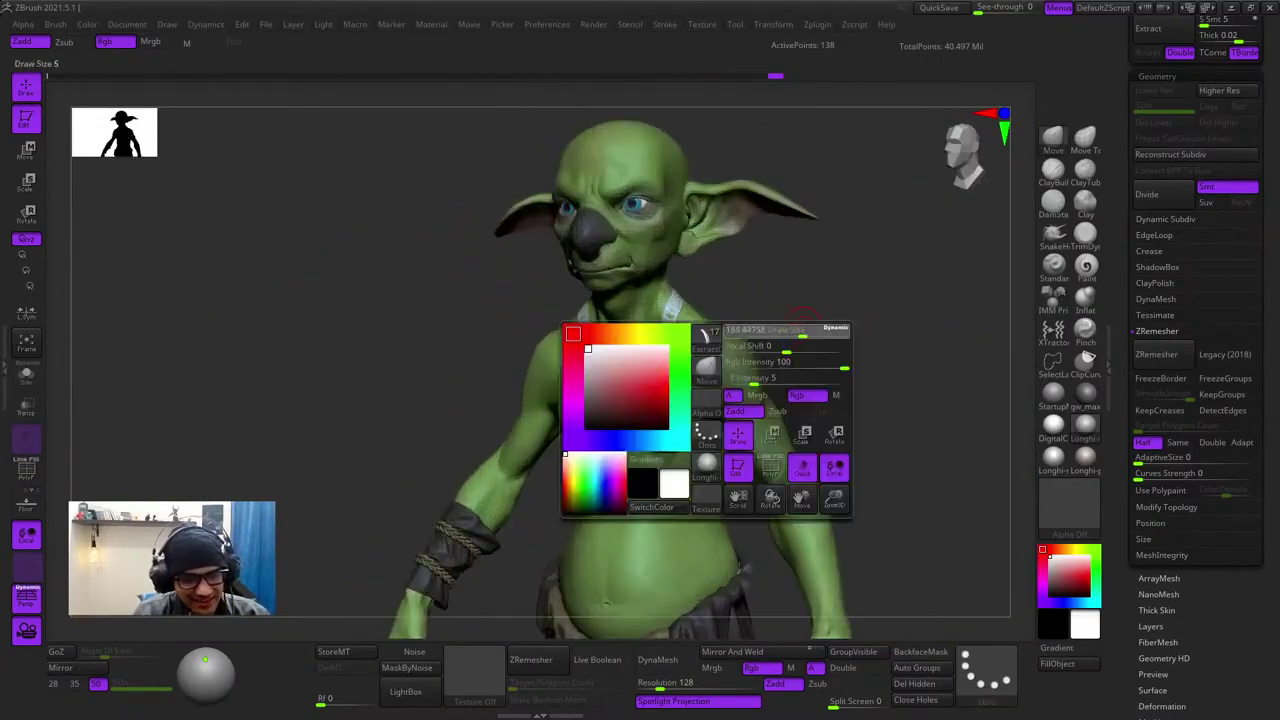
pyautogui.hotkey('shift', 'f')
pyautogui.hotkey('shift', 'f')
pyautogui.press('s')
pyautogui.click(834, 286)
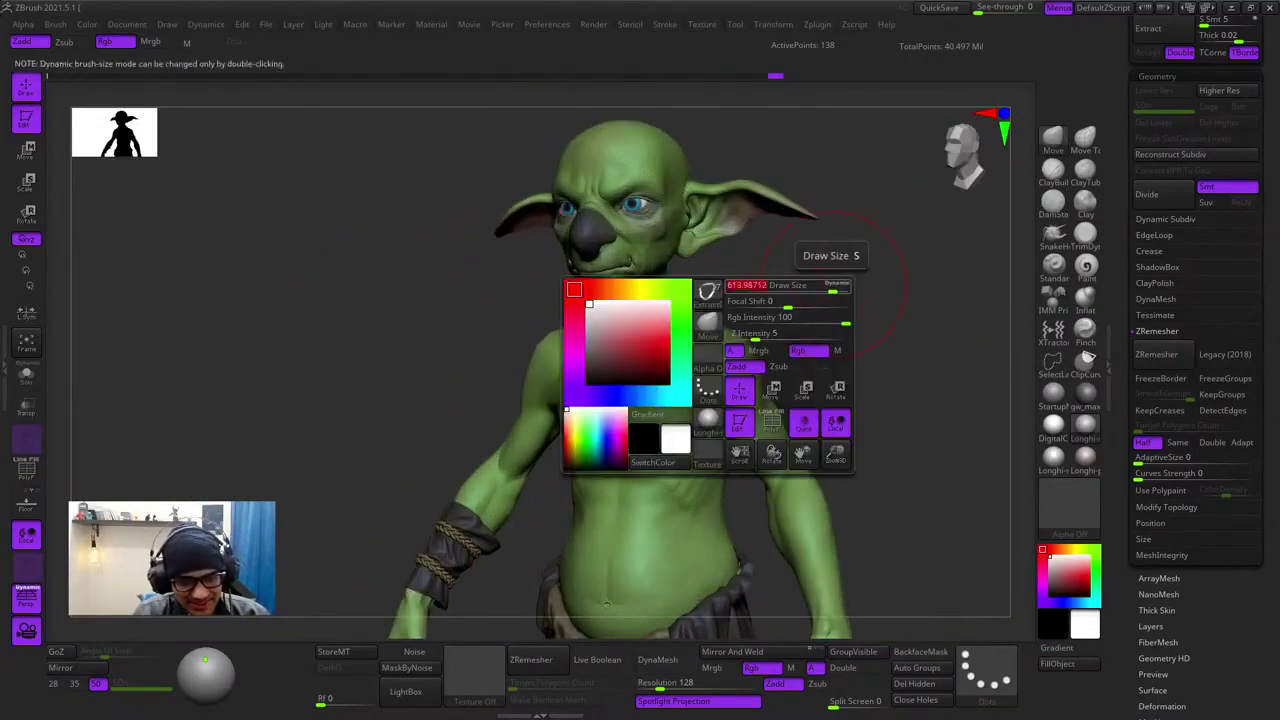
pyautogui.click(760, 287)
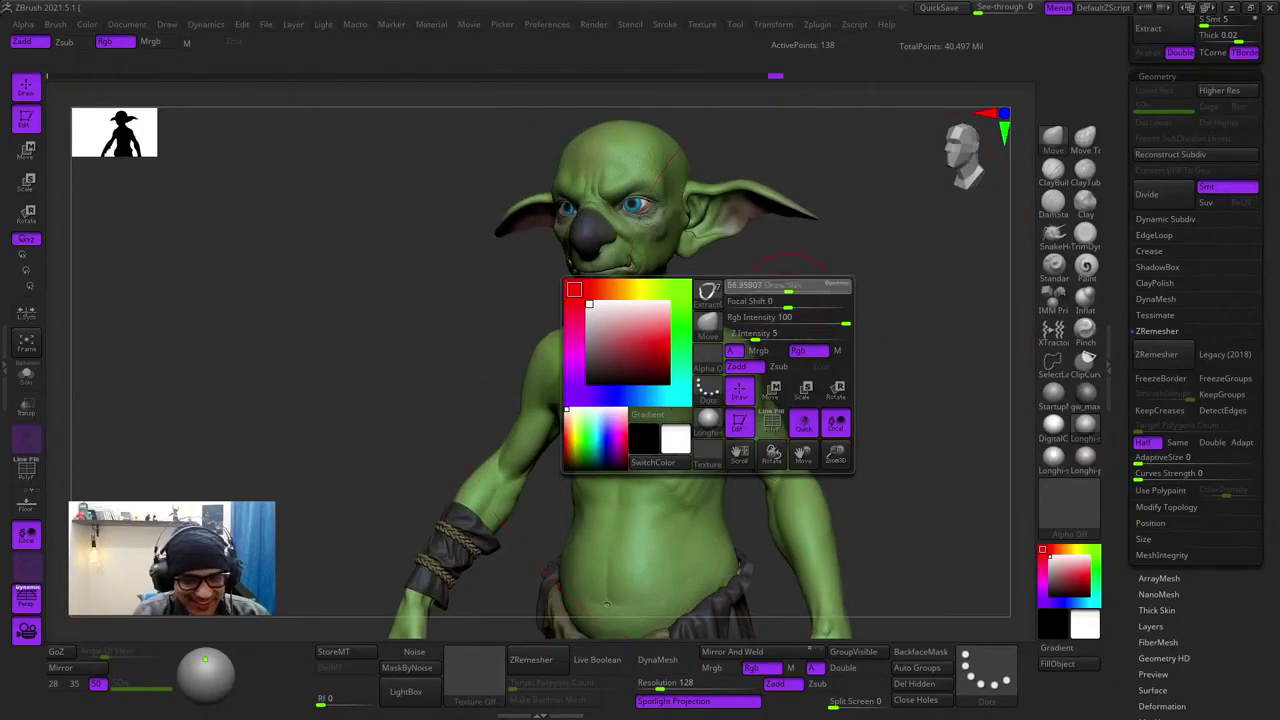
# - Examine the collar's fit around the neck and chest from several distances and angles
pyautogui.moveTo(803, 288); pyautogui.dragTo(850, 290, button='right')
pyautogui.keyDown('ctrl'); pyautogui.moveTo(850, 290); pyautogui.dragTo(848, 250, button='right'); pyautogui.keyUp('ctrl')
pyautogui.moveTo(848, 330)
pyautogui.mouseDown(button='right')
pyautogui.moveTo(815, 332)
pyautogui.moveTo(842, 335)
pyautogui.mouseUp(button='right')
pyautogui.keyDown('ctrl'); pyautogui.moveTo(842, 335); pyautogui.dragTo(833, 254, button='right'); pyautogui.keyUp('ctrl')
pyautogui.keyDown('ctrl'); pyautogui.moveTo(833, 254); pyautogui.dragTo(774, 362, button='right'); pyautogui.keyUp('ctrl')
pyautogui.hotkey('shift', 'f')
pyautogui.hotkey('shift', 'f')
pyautogui.keyDown('ctrl'); pyautogui.moveTo(774, 362); pyautogui.dragTo(774, 415, button='right'); pyautogui.keyUp('ctrl')
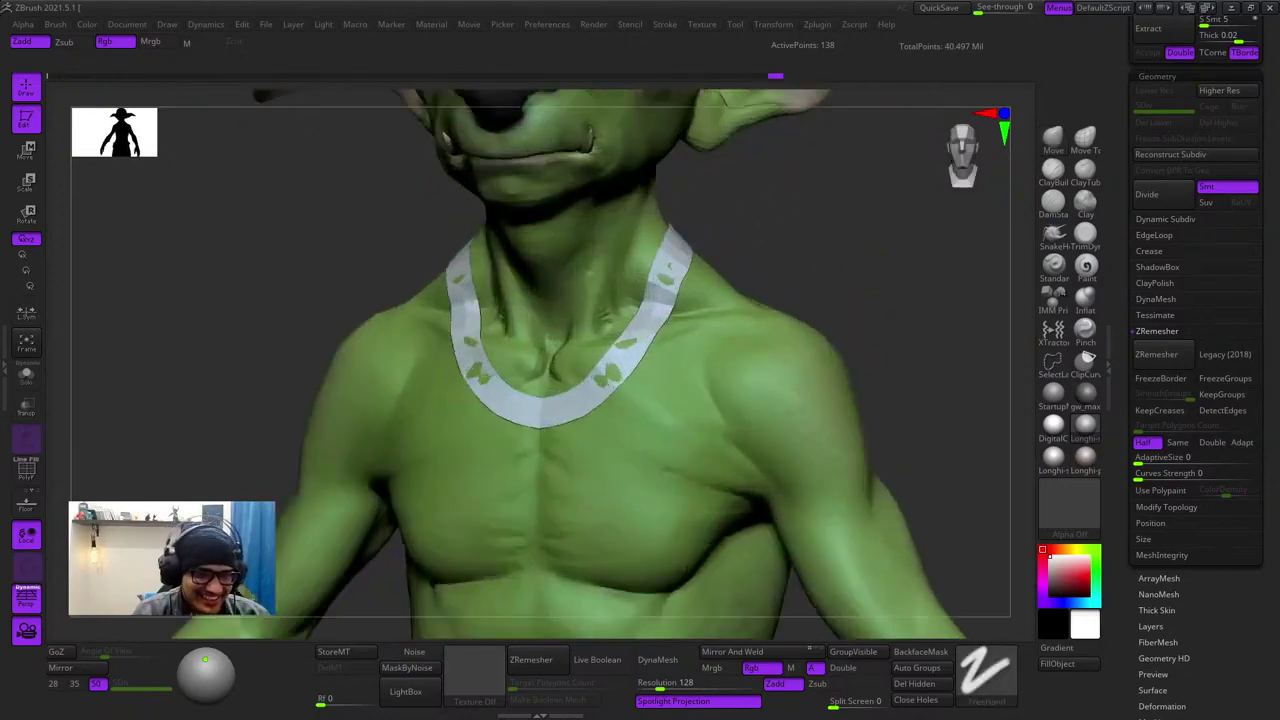
pyautogui.moveTo(774, 290); pyautogui.dragTo(875, 252, button='right')
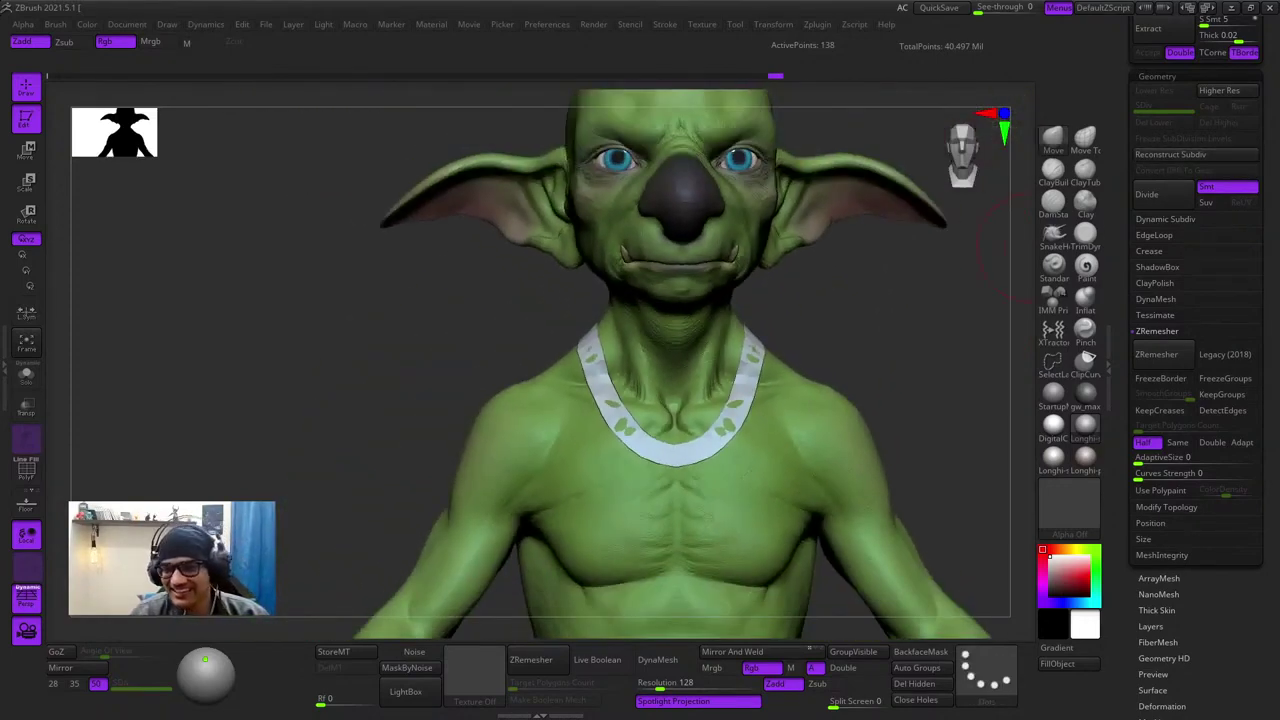
# - Bring the subtool list into view and check the collar for skin poking through, close up and on the full figure
pyautogui.moveTo(1268, 170); pyautogui.dragTo(1268, 552)
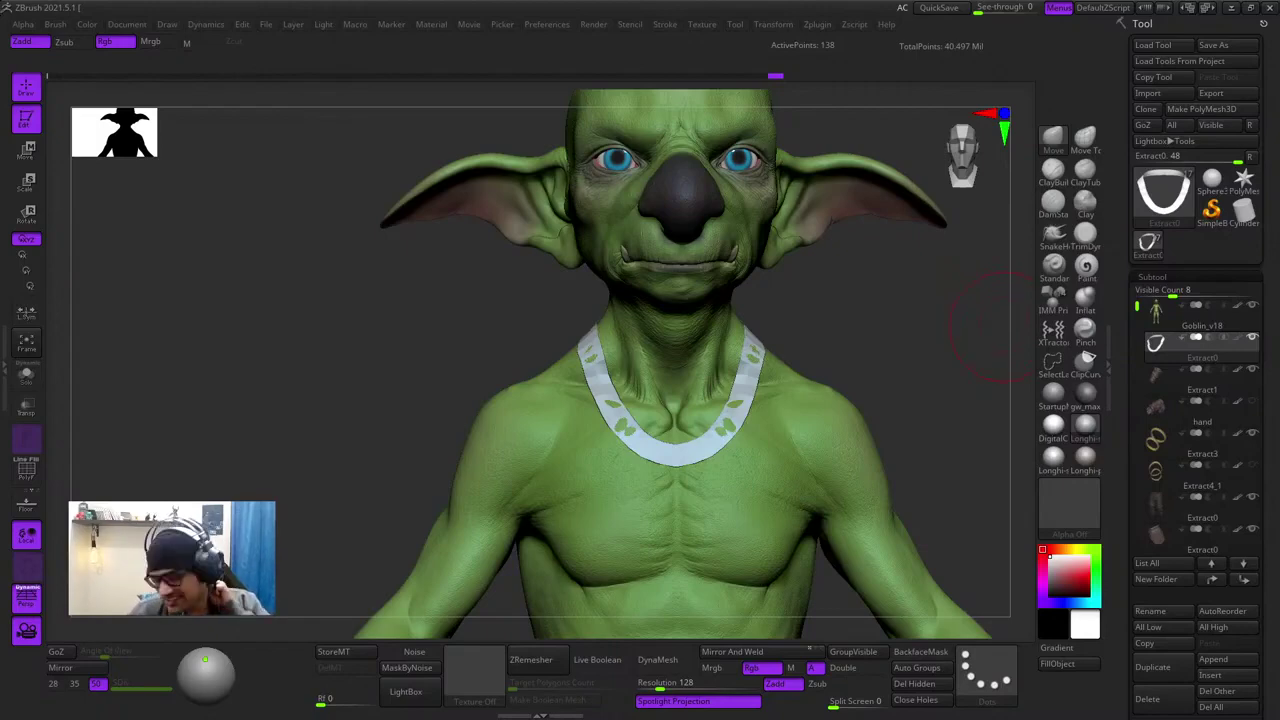
pyautogui.moveTo(915, 330); pyautogui.dragTo(852, 340, button='right')
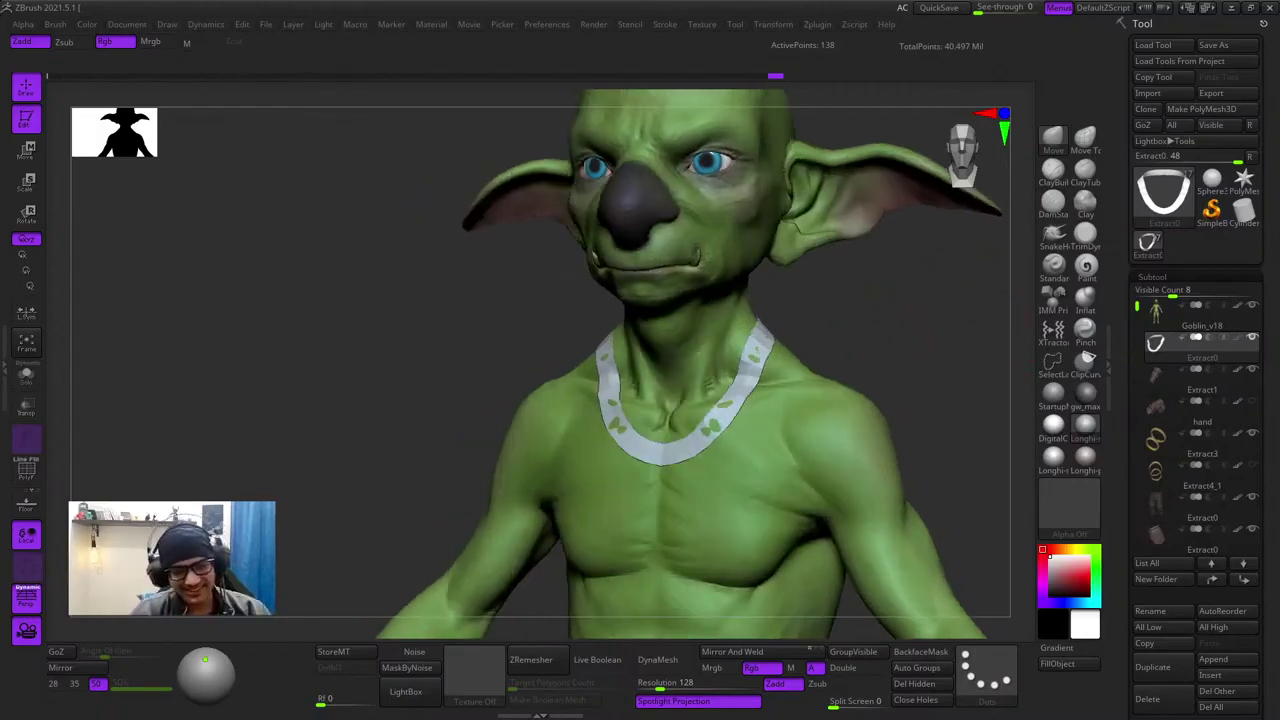
pyautogui.keyDown('ctrl'); pyautogui.moveTo(782, 370); pyautogui.dragTo(791, 448, button='right'); pyautogui.keyUp('ctrl')
pyautogui.moveTo(845, 272); pyautogui.dragTo(800, 337, button='right')
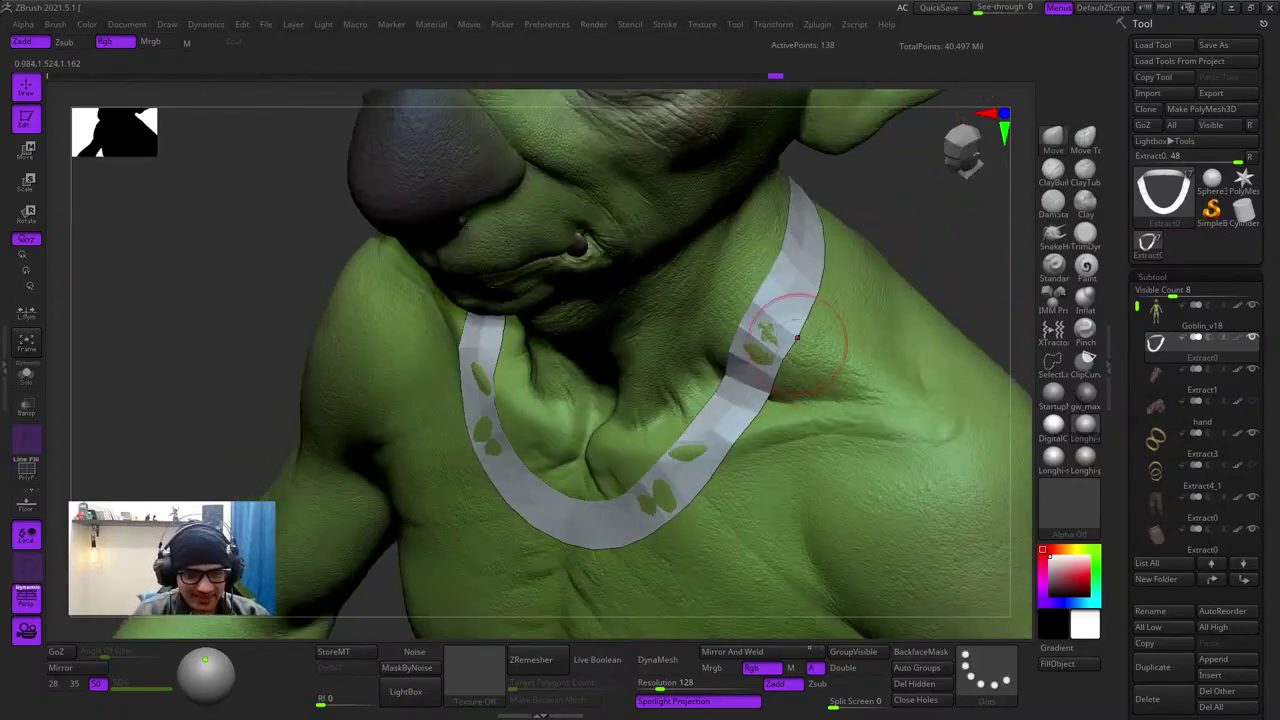
pyautogui.moveTo(690, 400); pyautogui.dragTo(810, 304, button='right')
pyautogui.hotkey('shift', 'f')
pyautogui.hotkey('shift', 'f')
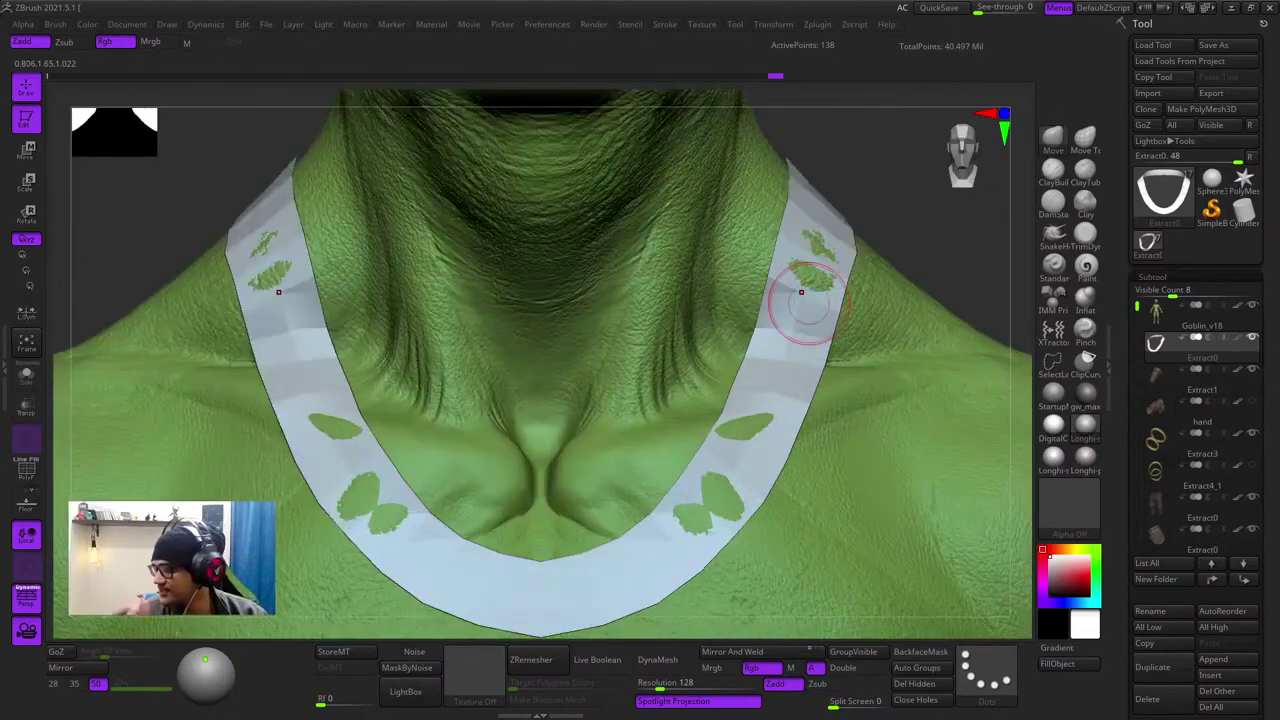
pyautogui.moveTo(750, 318); pyautogui.dragTo(787, 338, button='right')
pyautogui.press('f')
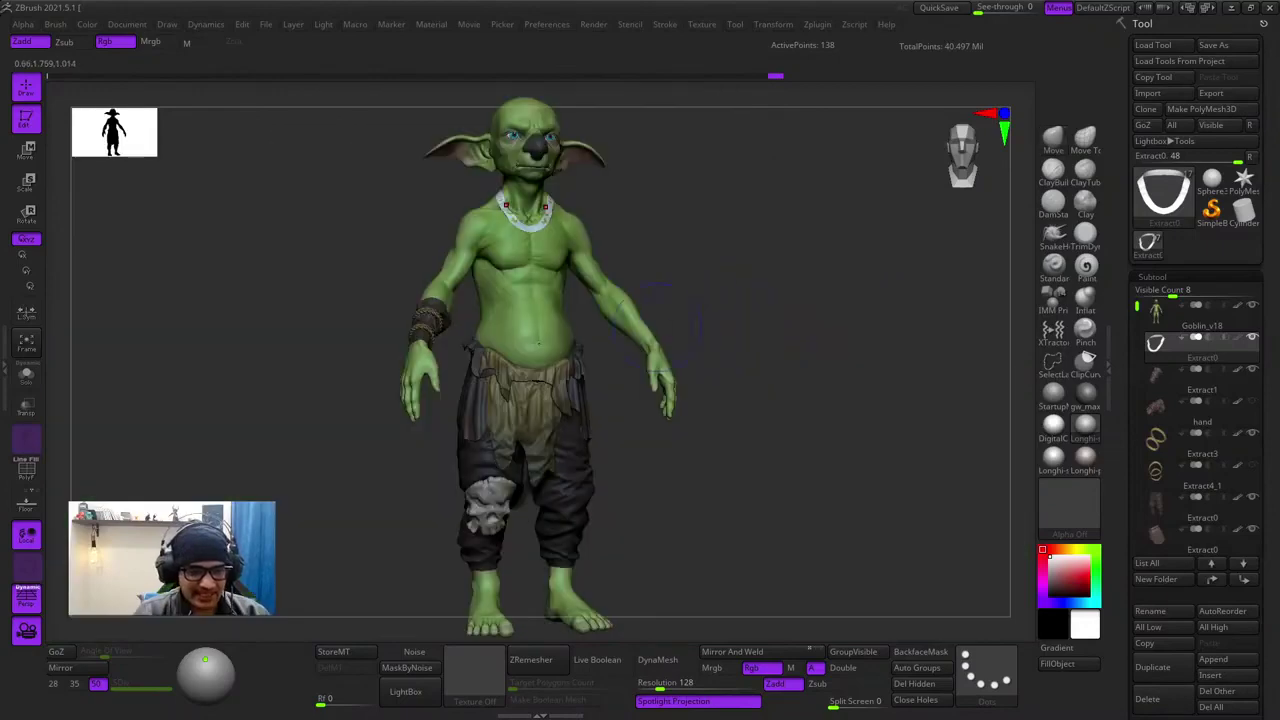
pyautogui.hotkey('shift', 'f')
pyautogui.hotkey('shift', 'f')
pyautogui.press('f')
pyautogui.moveTo(800, 290); pyautogui.dragTo(900, 312, button='right')
pyautogui.keyDown('ctrl'); pyautogui.moveTo(900, 312); pyautogui.dragTo(950, 255, button='right'); pyautogui.keyUp('ctrl')
pyautogui.moveTo(950, 255); pyautogui.dragTo(1022, 248, button='right')
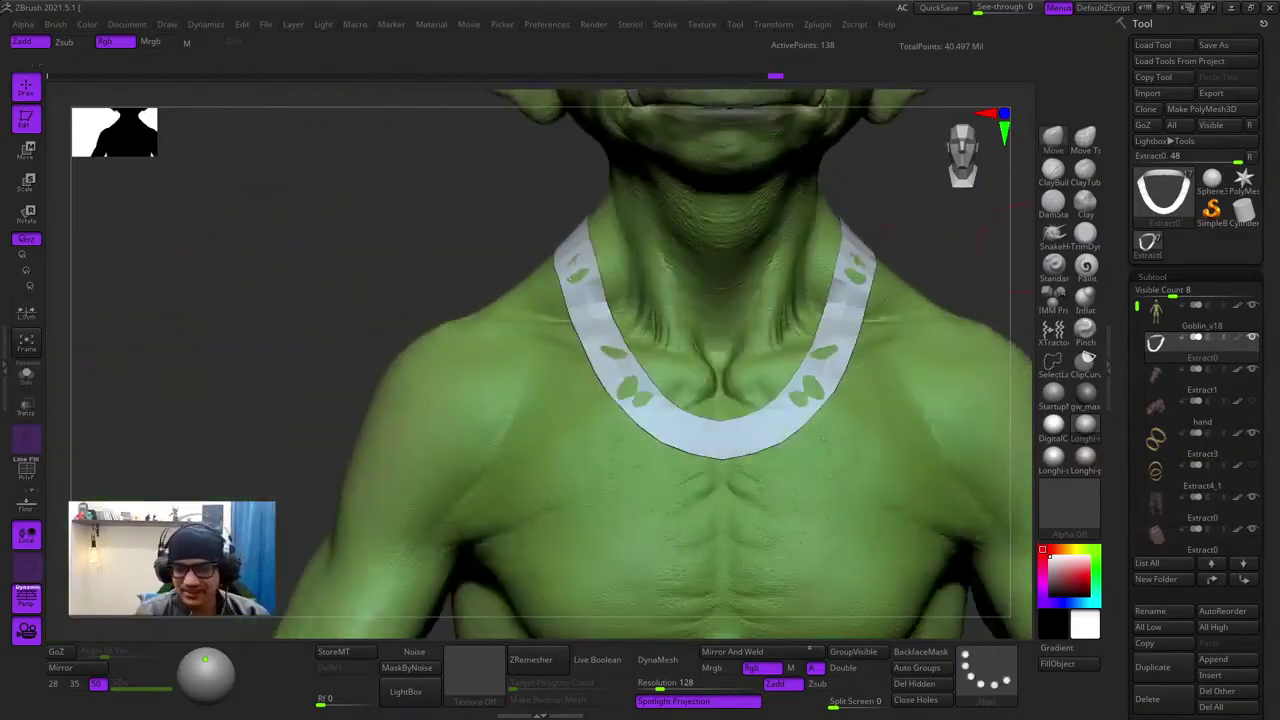
# - Load the Cylinder3D primitive as the active tool, check its wireframe and convert it to a PolyMesh3D
pyautogui.press('f')
pyautogui.click(1243, 211)
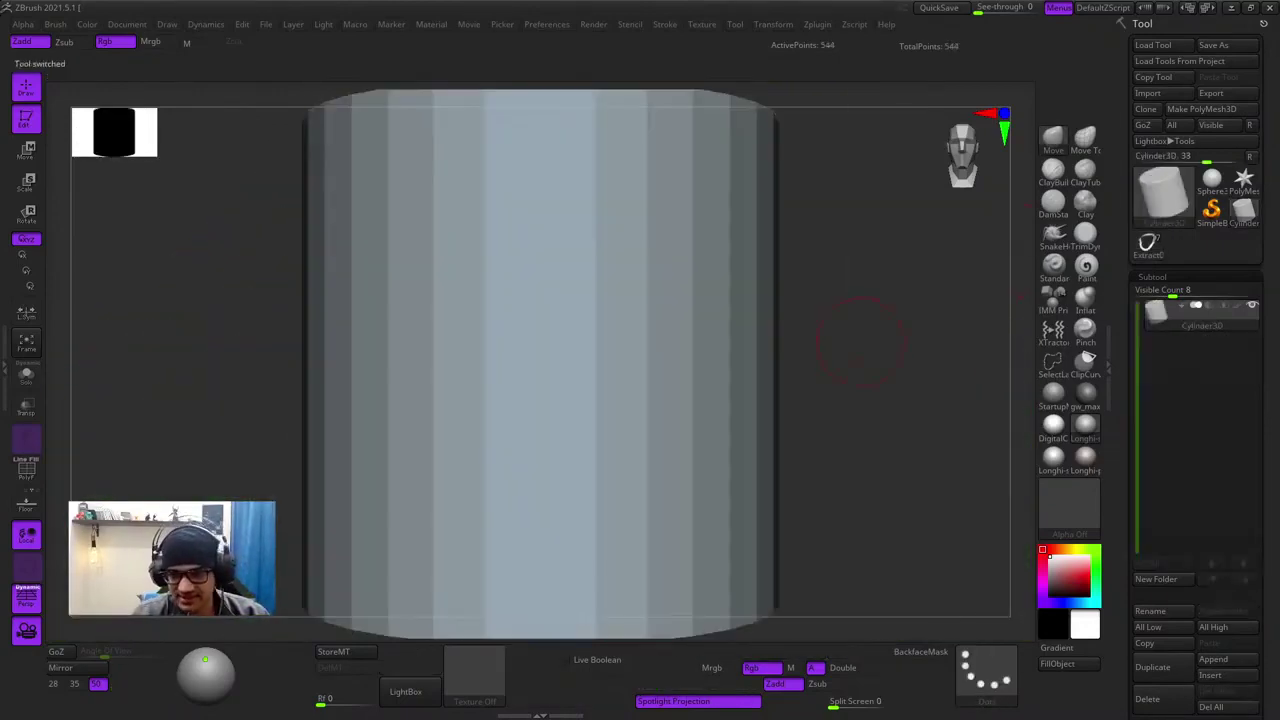
pyautogui.hotkey('shift', 'f')
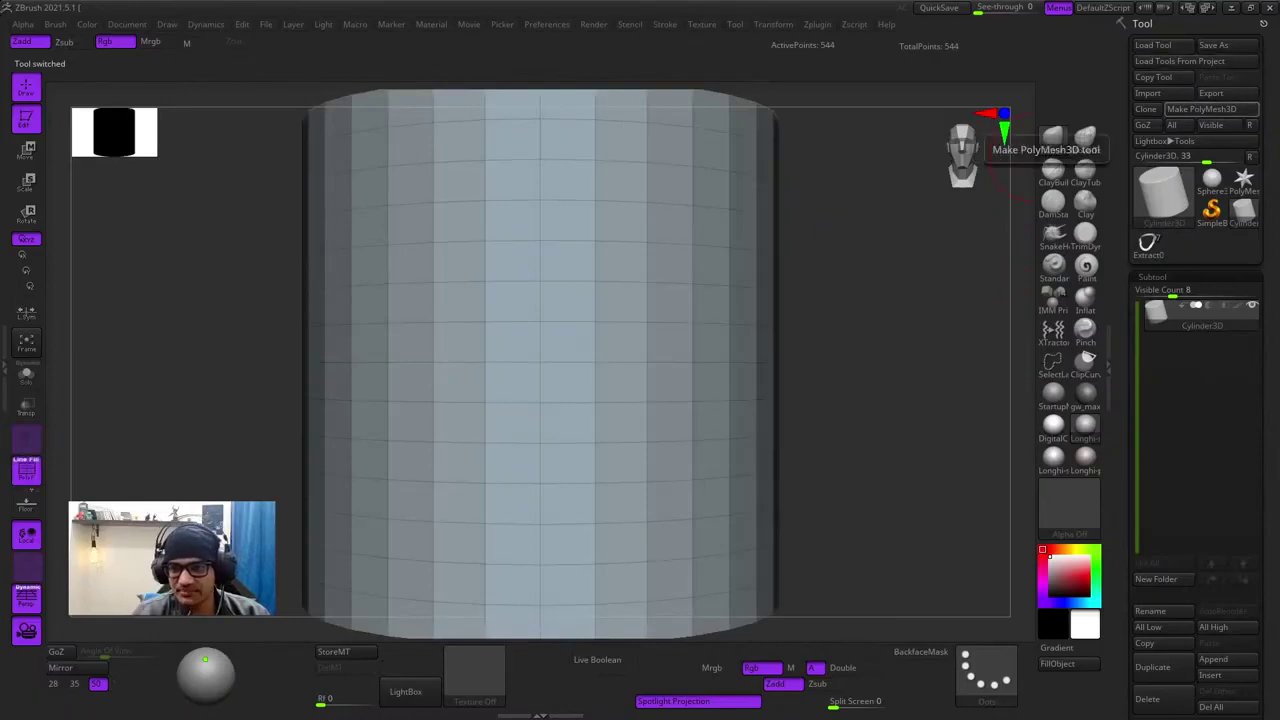
pyautogui.click(1202, 109)
pyautogui.hotkey('shift', 'f')
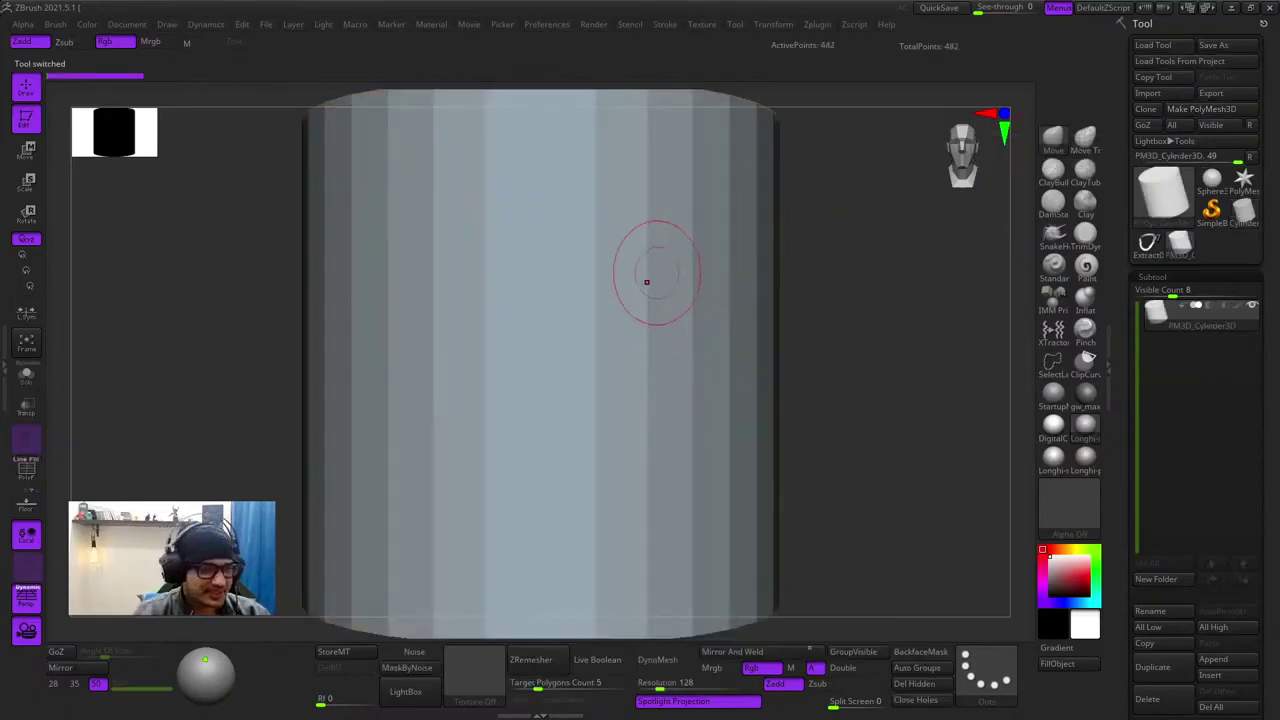
# - Stretch the cylinder vertically so that it is taller than it is wide
pyautogui.moveTo(646, 280); pyautogui.dragTo(620, 325, button='right')
pyautogui.keyDown('ctrl'); pyautogui.moveTo(620, 325); pyautogui.dragTo(658, 325, button='right'); pyautogui.keyUp('ctrl')
pyautogui.rightClick(629, 403)
pyautogui.hotkey('shift', 'f')
pyautogui.hotkey('shift', 'f')
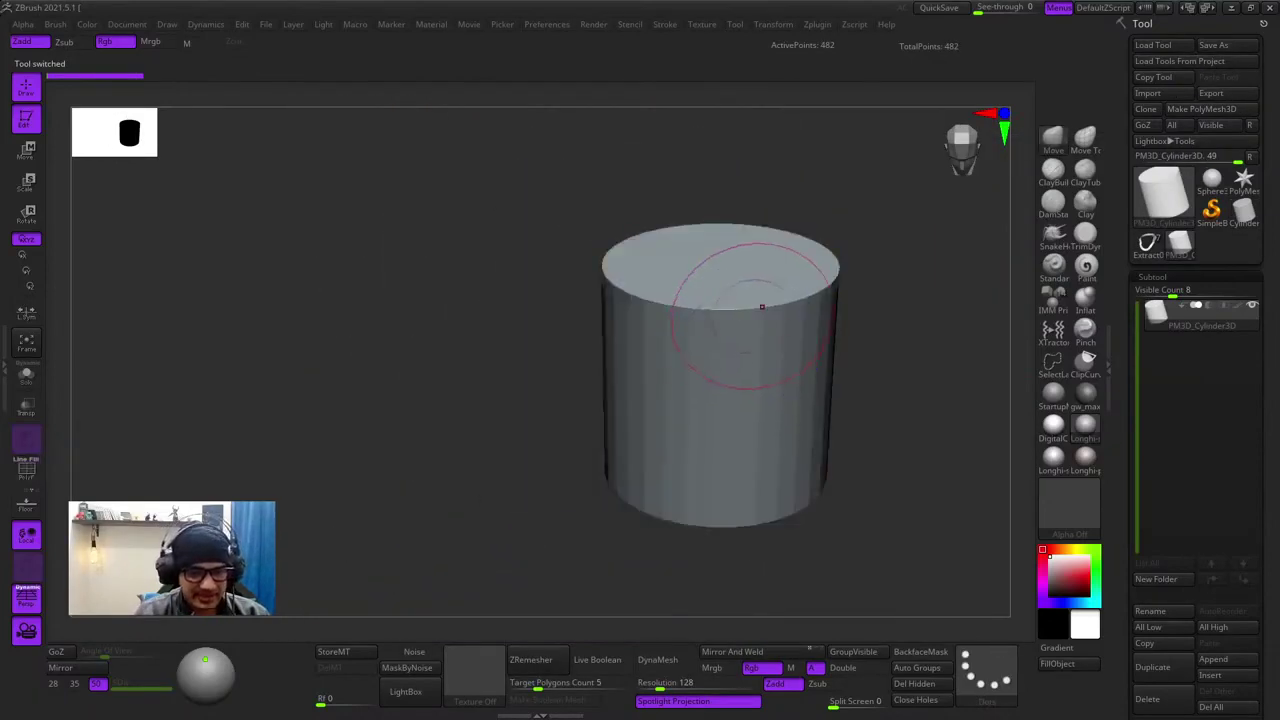
pyautogui.keyDown('shift'); pyautogui.moveTo(763, 306); pyautogui.dragTo(689, 435, button='right'); pyautogui.keyUp('shift')
pyautogui.press('r')
pyautogui.moveTo(701, 387); pyautogui.dragTo(713, 337)
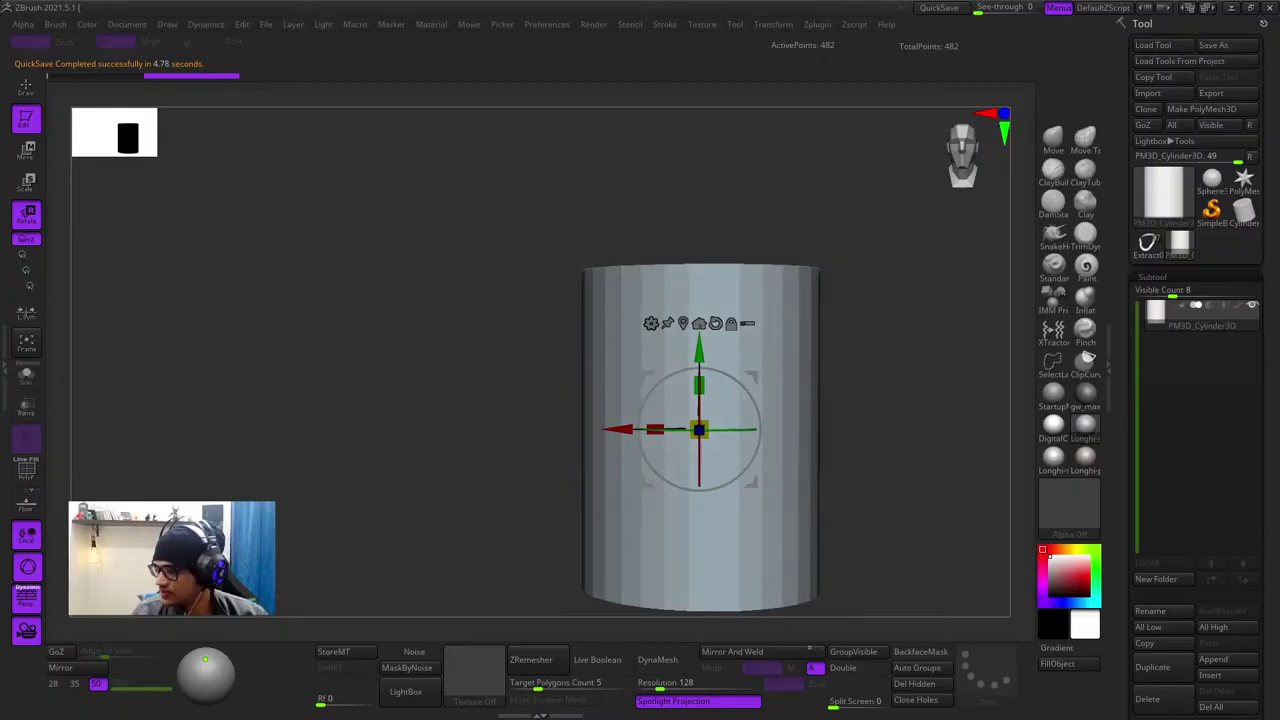
pyautogui.press('f')
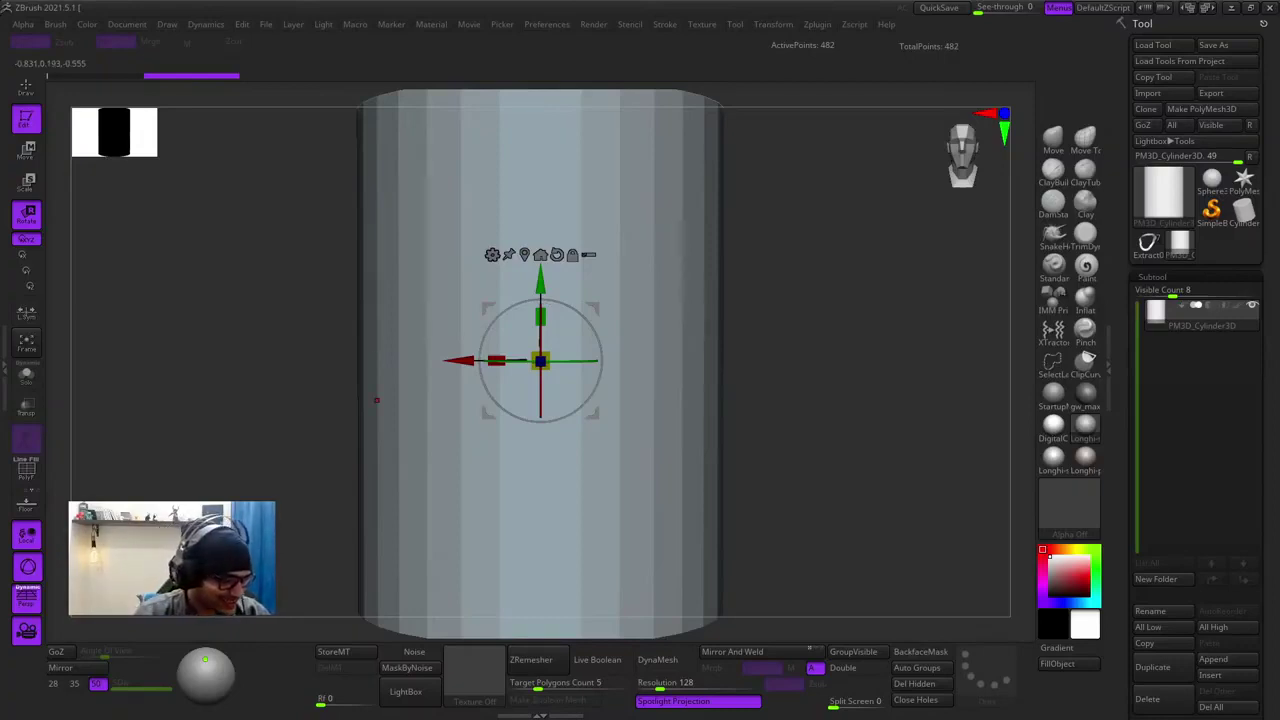
# - Check the cylinder's topology and remesh it with DynaMesh at resolution 128
pyautogui.moveTo(376, 400); pyautogui.dragTo(380, 400, button='right')
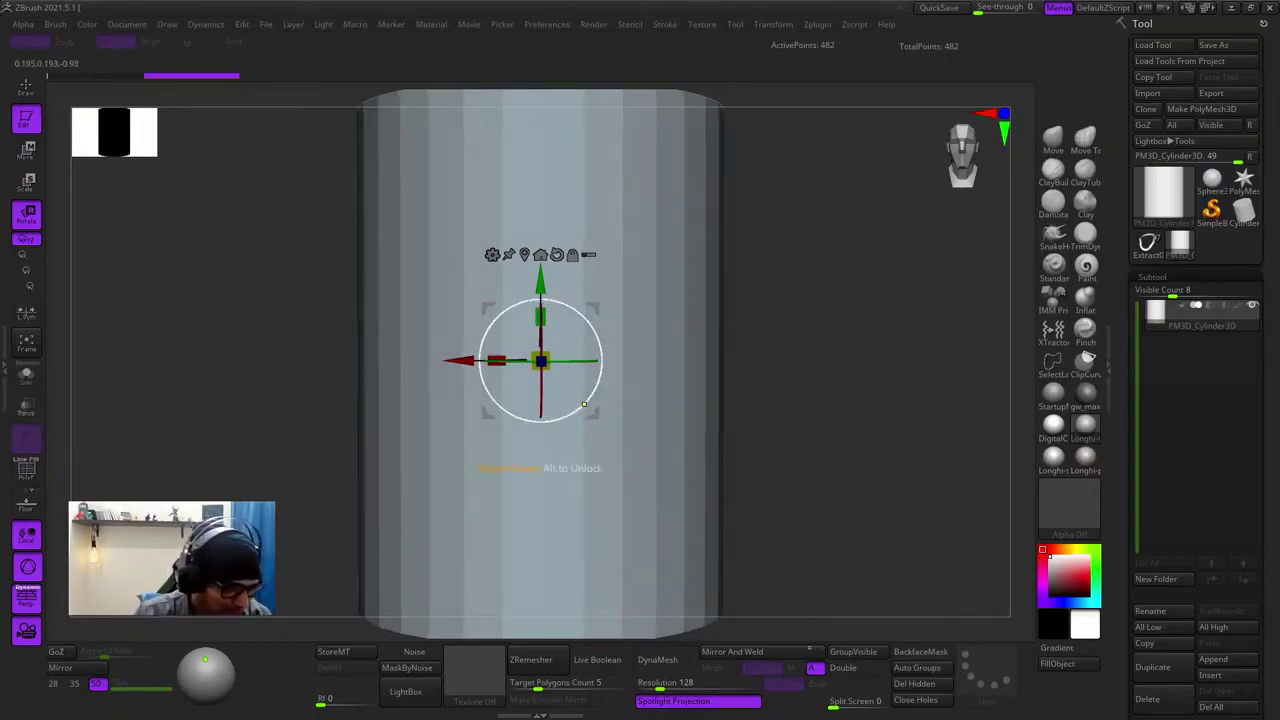
pyautogui.press('q')
pyautogui.keyDown('ctrl'); pyautogui.moveTo(683, 440); pyautogui.dragTo(622, 398, button='right'); pyautogui.keyUp('ctrl')
pyautogui.keyDown('alt'); pyautogui.moveTo(622, 398); pyautogui.dragTo(672, 375, button='right'); pyautogui.keyUp('alt')
pyautogui.hotkey('shift', 'f')
pyautogui.hotkey('shift', 'f')
pyautogui.click(657, 659)
# - Adjust the brush size and smooth the cylinder's hard edges and surface from several sides
pyautogui.press('space')
pyautogui.moveTo(640, 283); pyautogui.dragTo(684, 275)
pyautogui.moveTo(684, 275); pyautogui.dragTo(655, 350, button='right')
pyautogui.moveTo(640, 512)
pyautogui.keyDown('shift'); pyautogui.mouseDown()
pyautogui.moveTo(730, 514)
pyautogui.moveTo(690, 512)
pyautogui.mouseUp(); pyautogui.keyUp('shift')
pyautogui.moveTo(690, 512)
pyautogui.mouseDown(button='right')
pyautogui.moveTo(680, 500)
pyautogui.moveTo(708, 357)
pyautogui.moveTo(694, 360)
pyautogui.mouseUp(button='right')
pyautogui.keyDown('shift'); pyautogui.moveTo(694, 360); pyautogui.dragTo(651, 369); pyautogui.keyUp('shift')
pyautogui.moveTo(651, 369)
pyautogui.mouseDown(button='right')
pyautogui.moveTo(675, 395)
pyautogui.moveTo(689, 371)
pyautogui.mouseUp(button='right')
pyautogui.moveTo(672, 385)
pyautogui.keyDown('shift'); pyautogui.mouseDown()
pyautogui.moveTo(656, 410)
pyautogui.moveTo(654, 290)
pyautogui.mouseUp(); pyautogui.keyUp('shift')
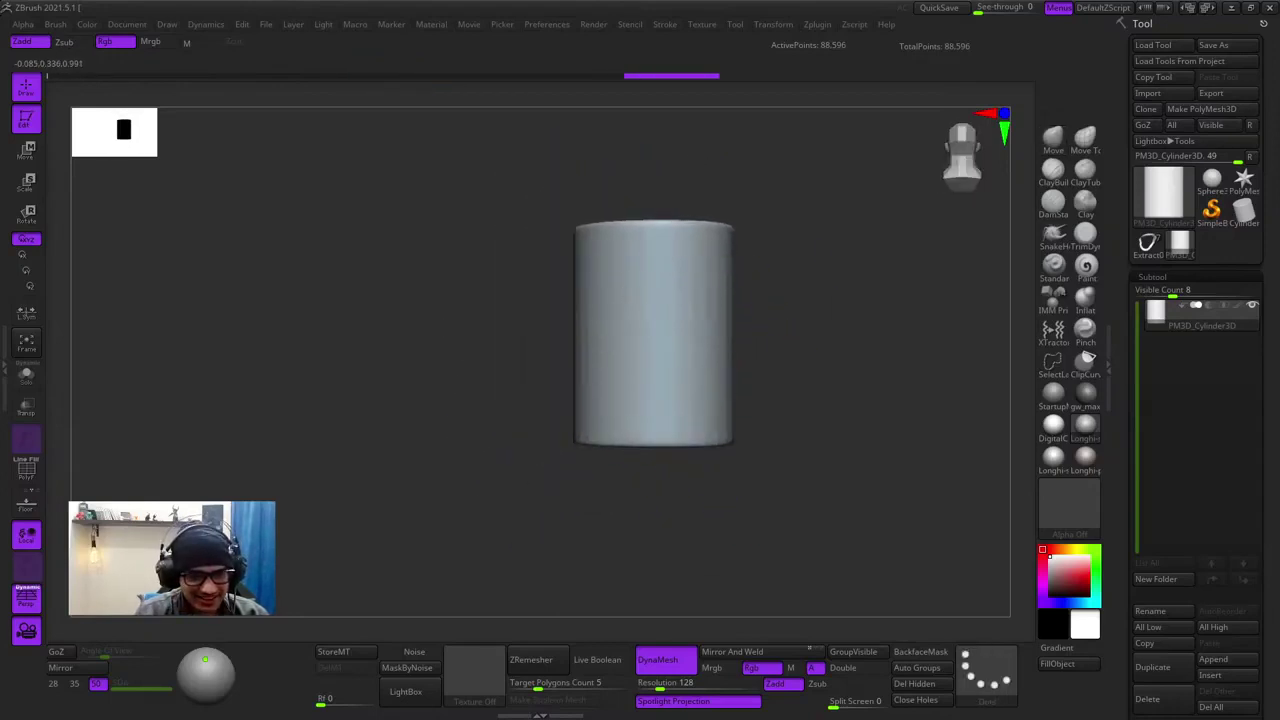
pyautogui.moveTo(600, 300); pyautogui.dragTo(642, 329, button='right')
pyautogui.moveTo(705, 350)
pyautogui.keyDown('shift'); pyautogui.mouseDown()
pyautogui.moveTo(725, 405)
pyautogui.moveTo(700, 420)
pyautogui.mouseUp(); pyautogui.keyUp('shift')
# - Stretch the smoothed cylinder along its vertical axis into a long, slender rod
pyautogui.keyDown('shift'); pyautogui.moveTo(640, 420); pyautogui.dragTo(629, 334, button='right'); pyautogui.keyUp('shift')
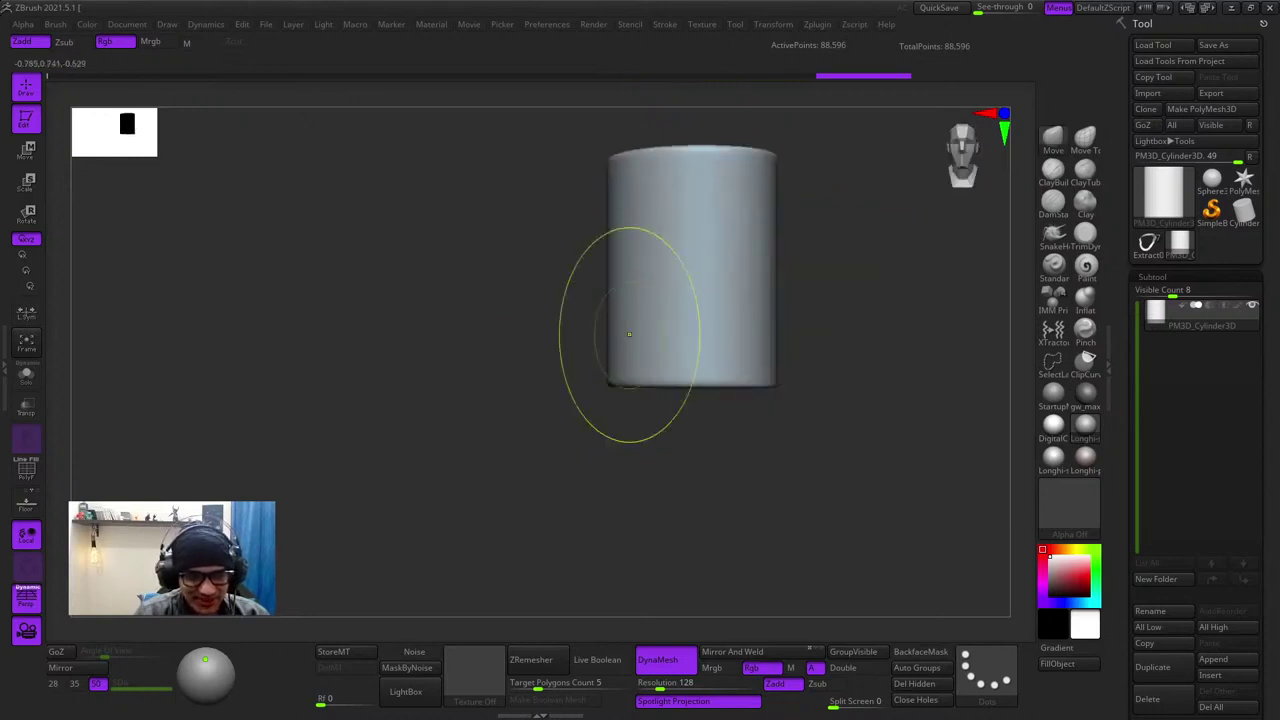
pyautogui.press('r')
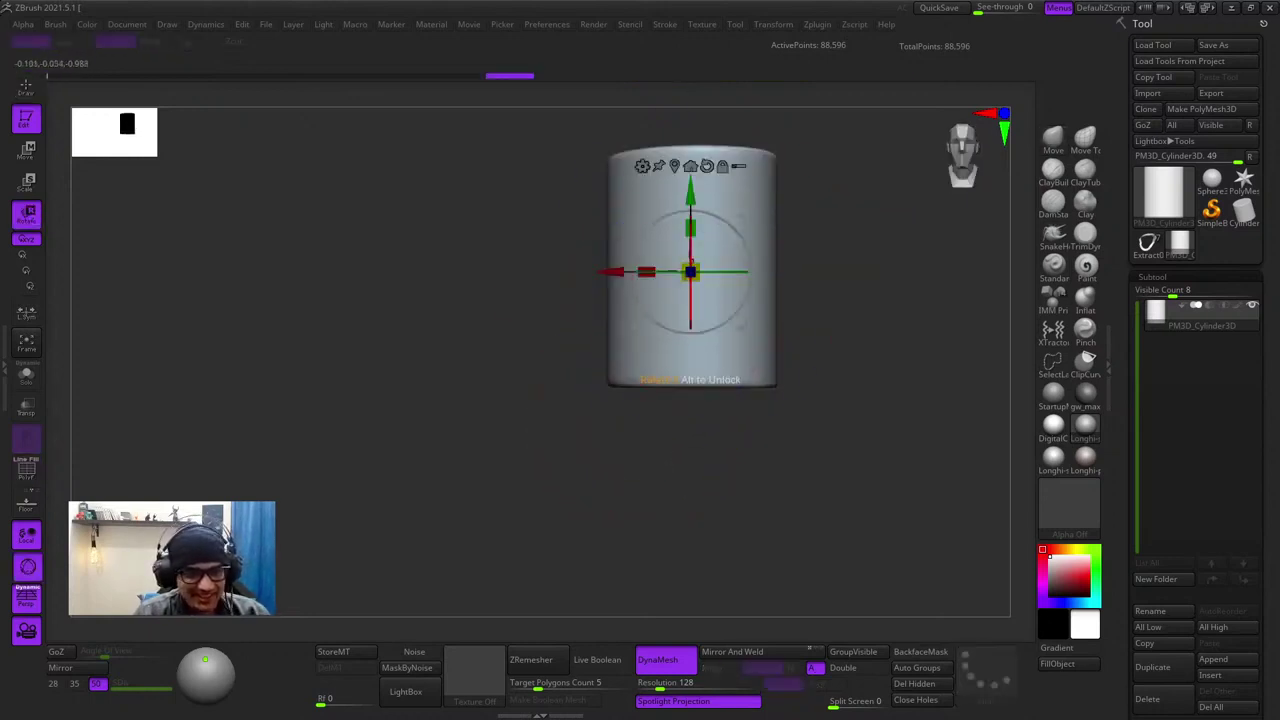
pyautogui.moveTo(692, 230); pyautogui.dragTo(691, 150)
pyautogui.press('q')
# - Mask the upper half of the rod by masking its lower half and inverting, and blur the mask's edge
pyautogui.keyDown('ctrl'); pyautogui.moveTo(670, 377); pyautogui.dragTo(640, 310, button='right'); pyautogui.keyUp('ctrl')
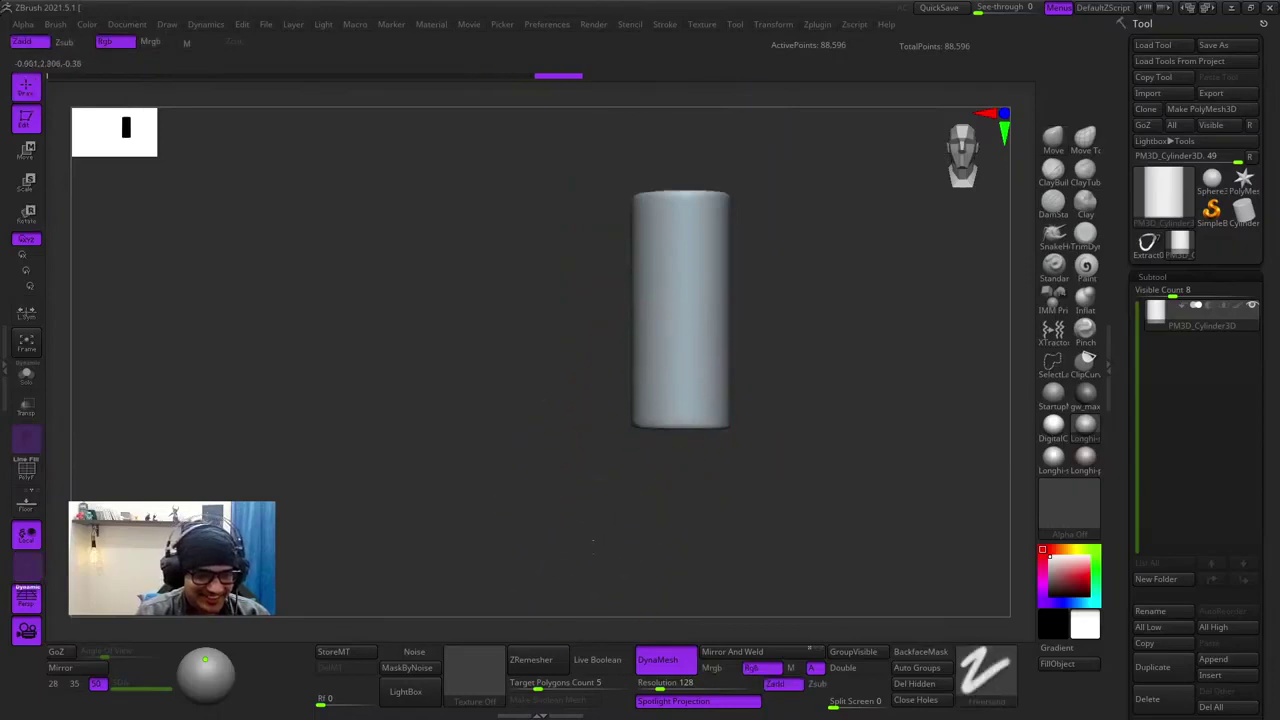
pyautogui.moveTo(593, 540)
pyautogui.keyDown('ctrl'); pyautogui.mouseDown()
pyautogui.moveTo(738, 370)
pyautogui.moveTo(756, 384)
pyautogui.moveTo(769, 451)
pyautogui.mouseUp(); pyautogui.keyUp('ctrl')
pyautogui.keyDown('ctrl'); pyautogui.moveTo(580, 515); pyautogui.dragTo(771, 295); pyautogui.keyUp('ctrl')
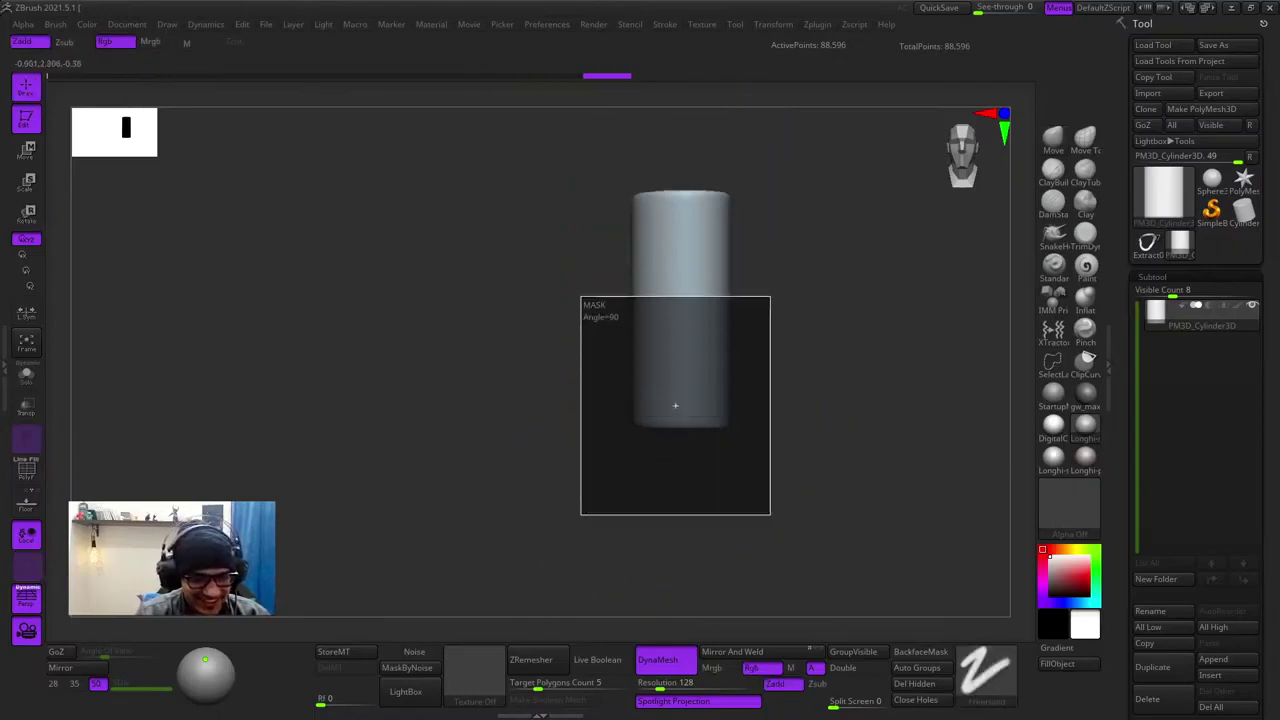
pyautogui.keyDown('ctrl'); pyautogui.click(769, 340); pyautogui.keyUp('ctrl')
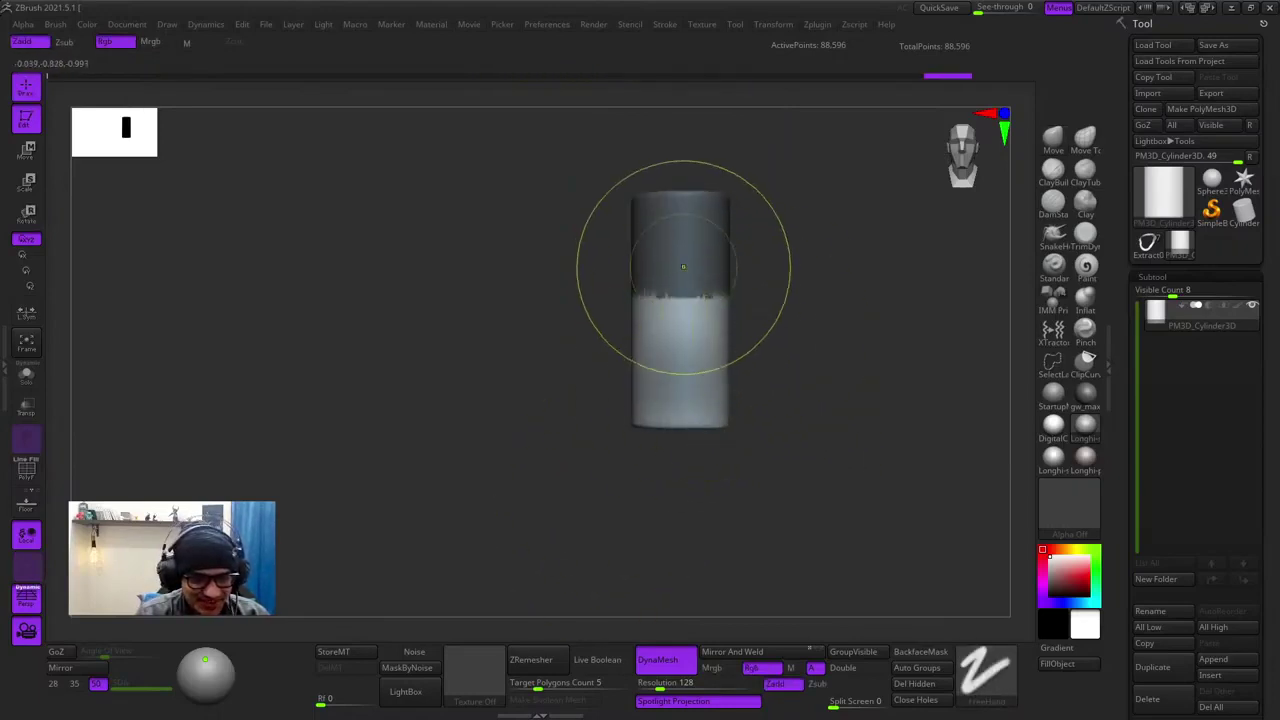
pyautogui.keyDown('ctrl'); pyautogui.moveTo(684, 267); pyautogui.dragTo(711, 276, button='right'); pyautogui.keyUp('ctrl')
pyautogui.press('space')
pyautogui.moveTo(711, 254); pyautogui.dragTo(702, 252)
pyautogui.keyDown('ctrl'); pyautogui.click(697, 226); pyautogui.keyUp('ctrl')
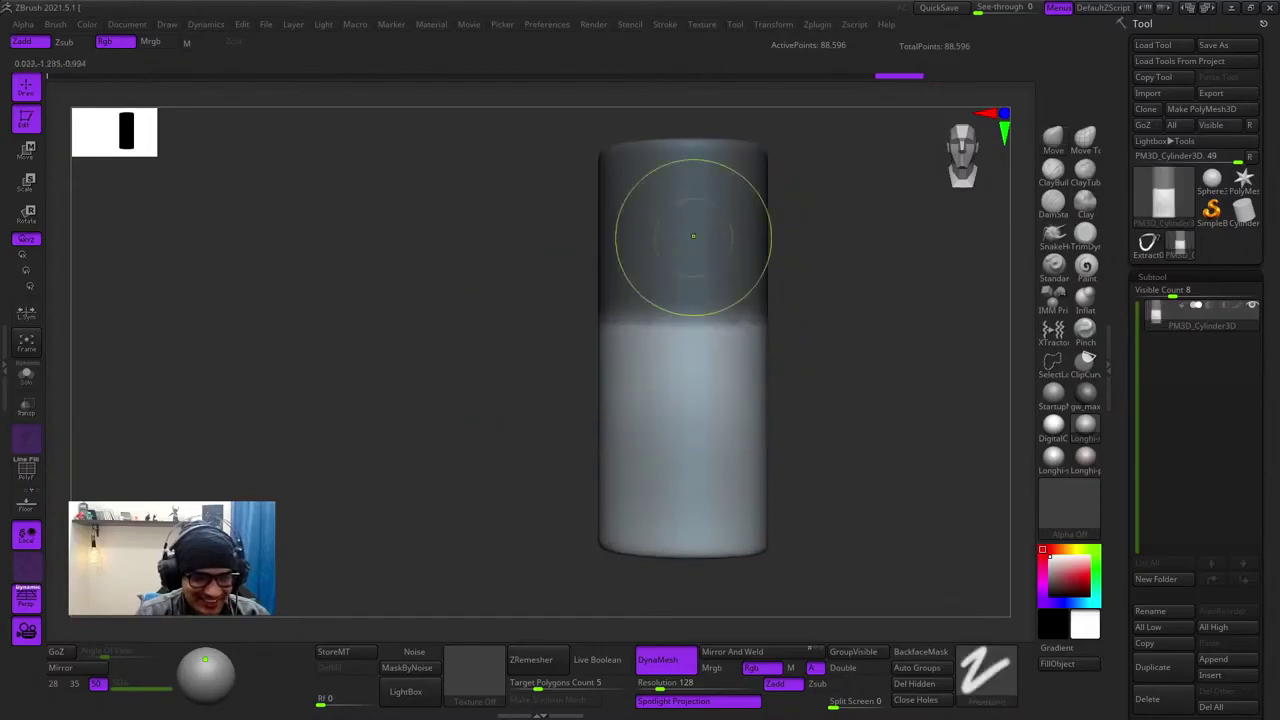
# - Clear the mask, mask the rod's upper half afresh and blur its boundary several times, leaving the lower half free
pyautogui.keyDown('ctrl'); pyautogui.moveTo(708, 262); pyautogui.dragTo(700, 215, button='right'); pyautogui.keyUp('ctrl')
pyautogui.keyDown('ctrl'); pyautogui.moveTo(763, 262); pyautogui.dragTo(765, 271); pyautogui.keyUp('ctrl')
pyautogui.keyDown('ctrl'); pyautogui.moveTo(706, 342); pyautogui.dragTo(720, 375, button='right'); pyautogui.keyUp('ctrl')
pyautogui.keyDown('ctrl'); pyautogui.moveTo(590, 95); pyautogui.dragTo(798, 265); pyautogui.keyUp('ctrl')
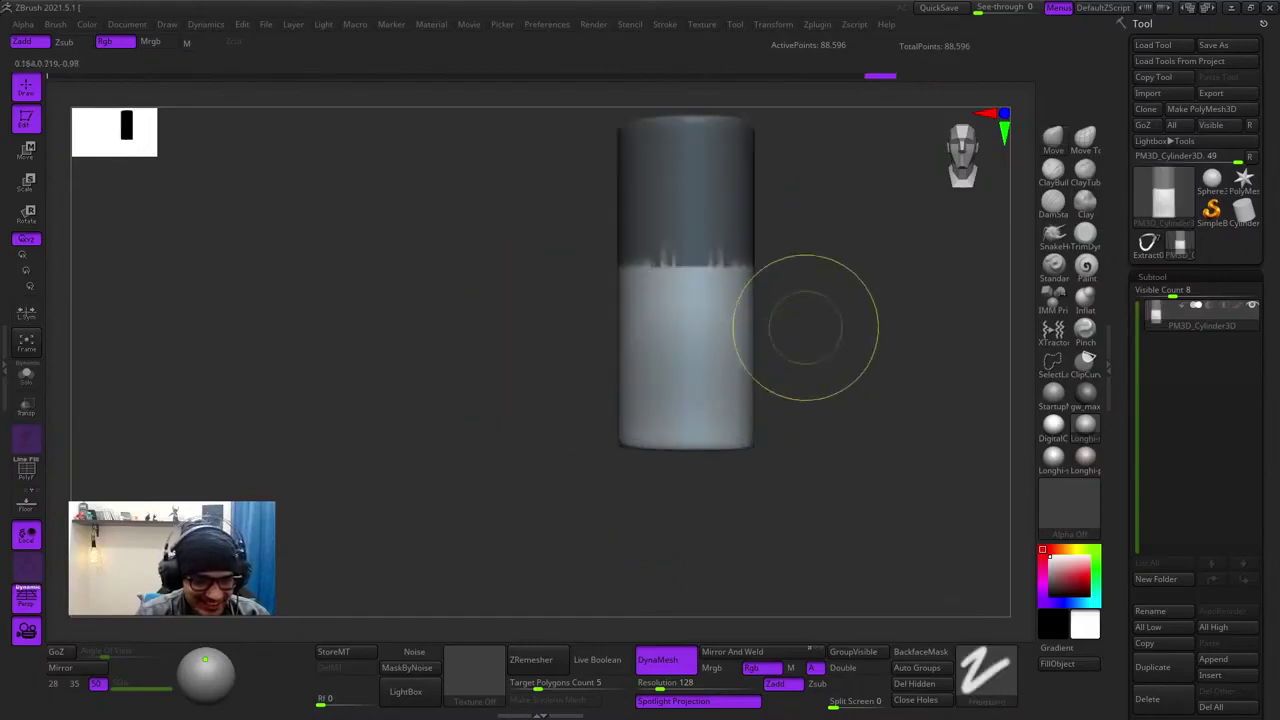
pyautogui.keyDown('ctrl'); pyautogui.click(804, 329); pyautogui.keyUp('ctrl')
pyautogui.keyDown('ctrl'); pyautogui.moveTo(691, 338); pyautogui.dragTo(712, 371, button='right'); pyautogui.keyUp('ctrl')
pyautogui.keyDown('ctrl'); pyautogui.click(709, 378); pyautogui.keyUp('ctrl')
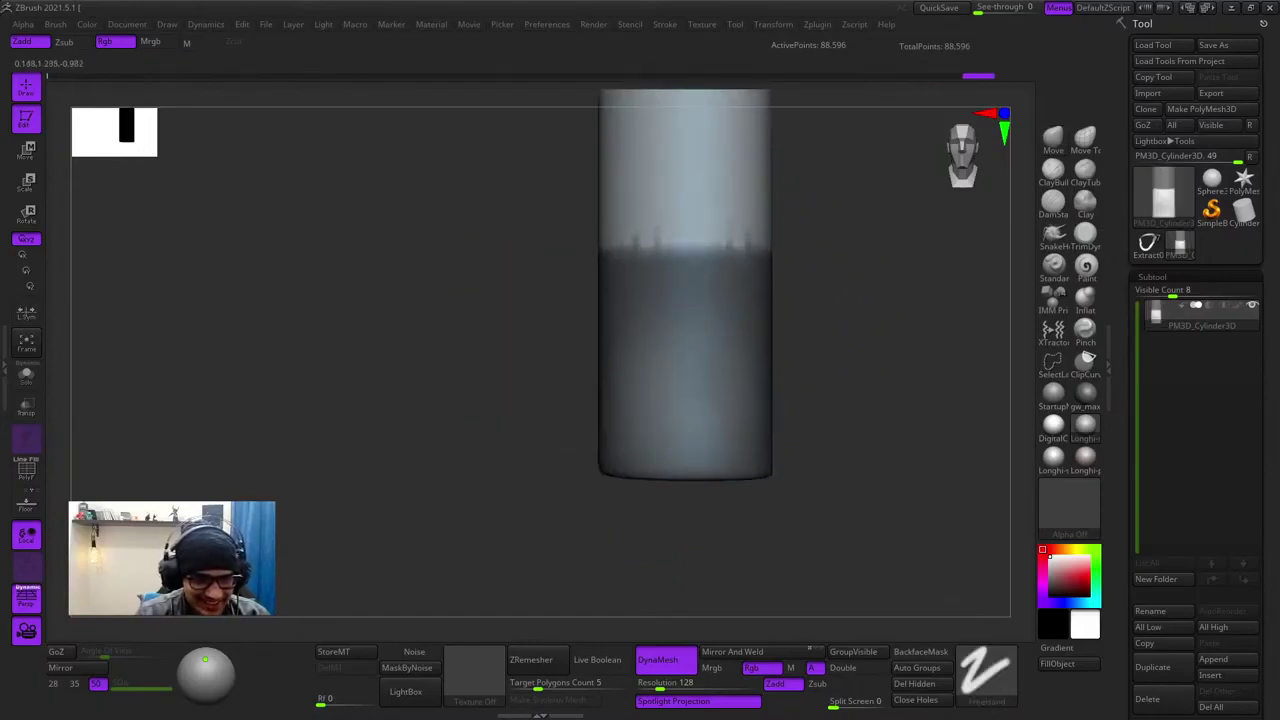
pyautogui.keyDown('ctrl'); pyautogui.click(702, 392); pyautogui.keyUp('ctrl')
pyautogui.keyDown('ctrl'); pyautogui.click(702, 393); pyautogui.keyUp('ctrl')
pyautogui.keyDown('ctrl'); pyautogui.click(823, 291); pyautogui.keyUp('ctrl')
pyautogui.keyDown('alt'); pyautogui.moveTo(704, 158); pyautogui.dragTo(665, 117, button='right'); pyautogui.keyUp('alt')
pyautogui.keyDown('ctrl'); pyautogui.click(689, 318); pyautogui.keyUp('ctrl')
# - Try to taper and bend the rod's unmasked lower half, and clear the mask to inspect the shape
pyautogui.press('r')
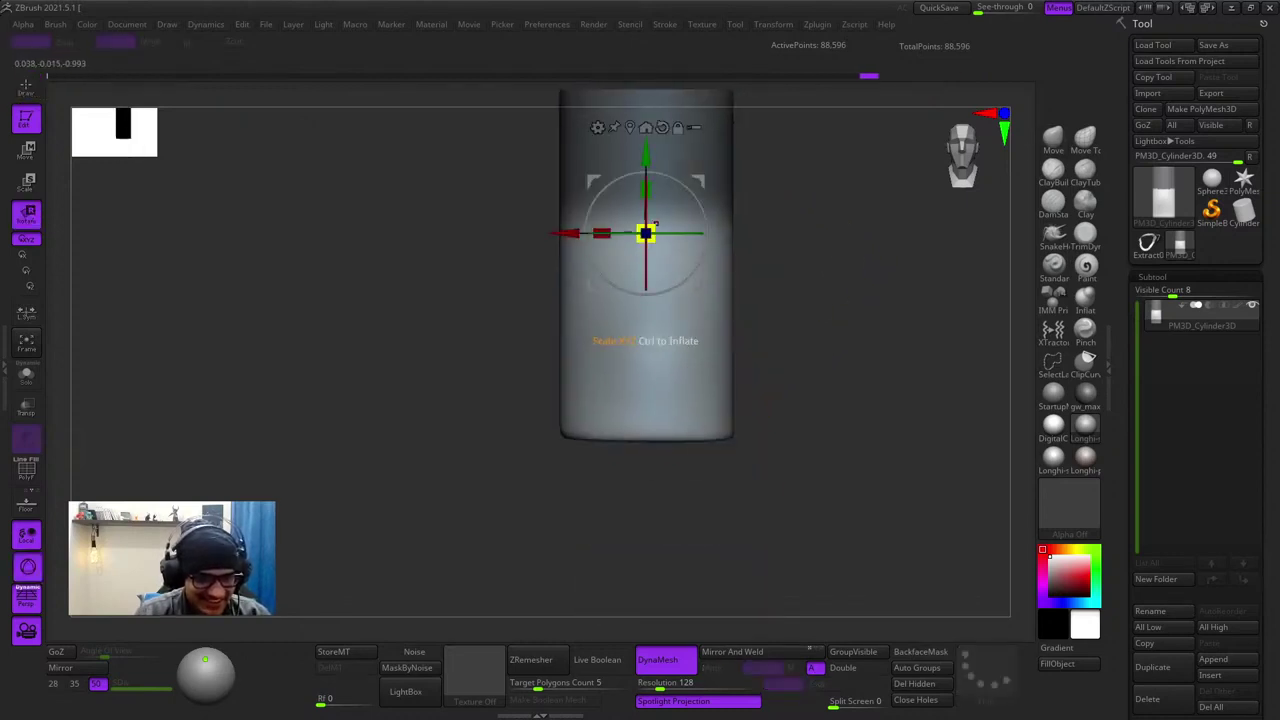
pyautogui.moveTo(646, 233); pyautogui.dragTo(602, 232)
pyautogui.moveTo(698, 181); pyautogui.dragTo(692, 298)
pyautogui.moveTo(676, 301); pyautogui.dragTo(690, 316)
pyautogui.moveTo(694, 298); pyautogui.dragTo(676, 344)
pyautogui.press('q')
pyautogui.keyDown('ctrl'); pyautogui.moveTo(757, 331); pyautogui.dragTo(771, 426, button='right'); pyautogui.keyUp('ctrl')
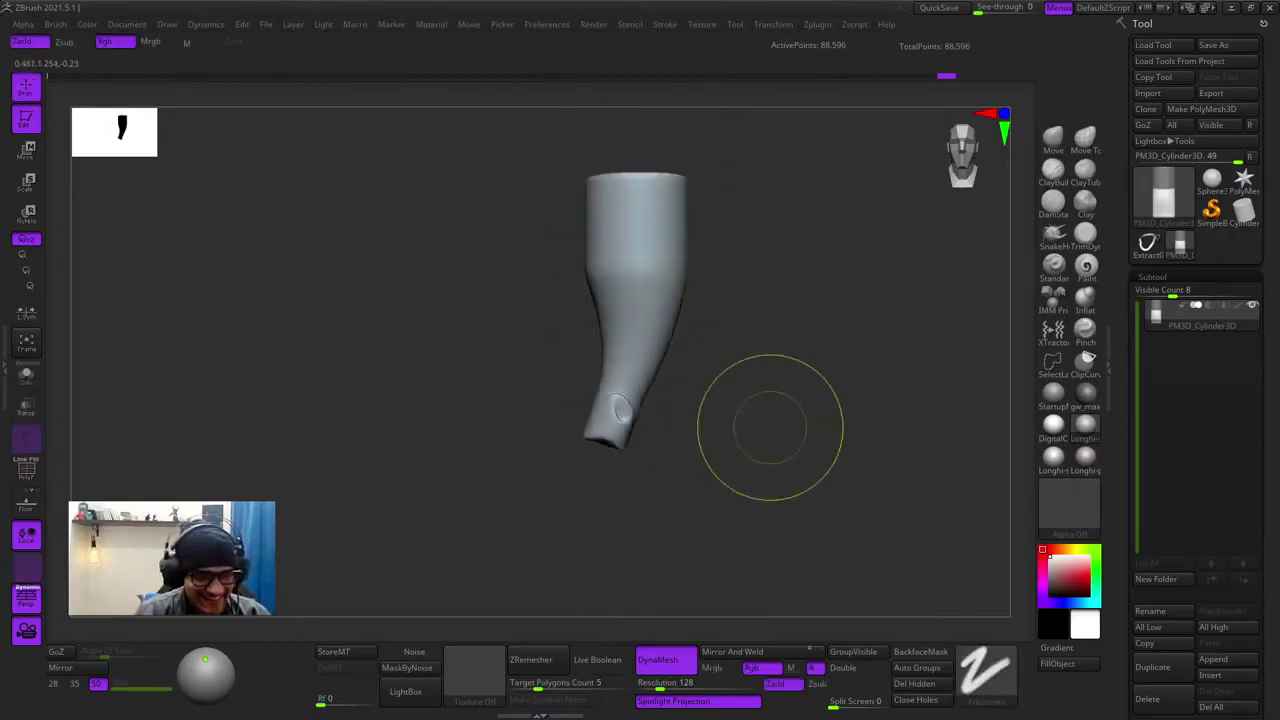
pyautogui.keyDown('ctrl'); pyautogui.moveTo(771, 426); pyautogui.dragTo(790, 445); pyautogui.keyUp('ctrl')
pyautogui.keyDown('shift'); pyautogui.moveTo(771, 426); pyautogui.dragTo(708, 330, button='right'); pyautogui.keyUp('shift')
pyautogui.hotkey('shift', 'f')
# - Undo the taper and bend of the rod's lower half
pyautogui.hotkey('shift', 'f')
pyautogui.hotkey('ctrl', 'z')
pyautogui.hotkey('ctrl', 'z')
pyautogui.hotkey('ctrl', 'z')
pyautogui.hotkey('ctrl', 'z')
# - Replace the mask with a rectangular one over only the rod's lower end, undoing the accidental polygroup command
pyautogui.press('w')
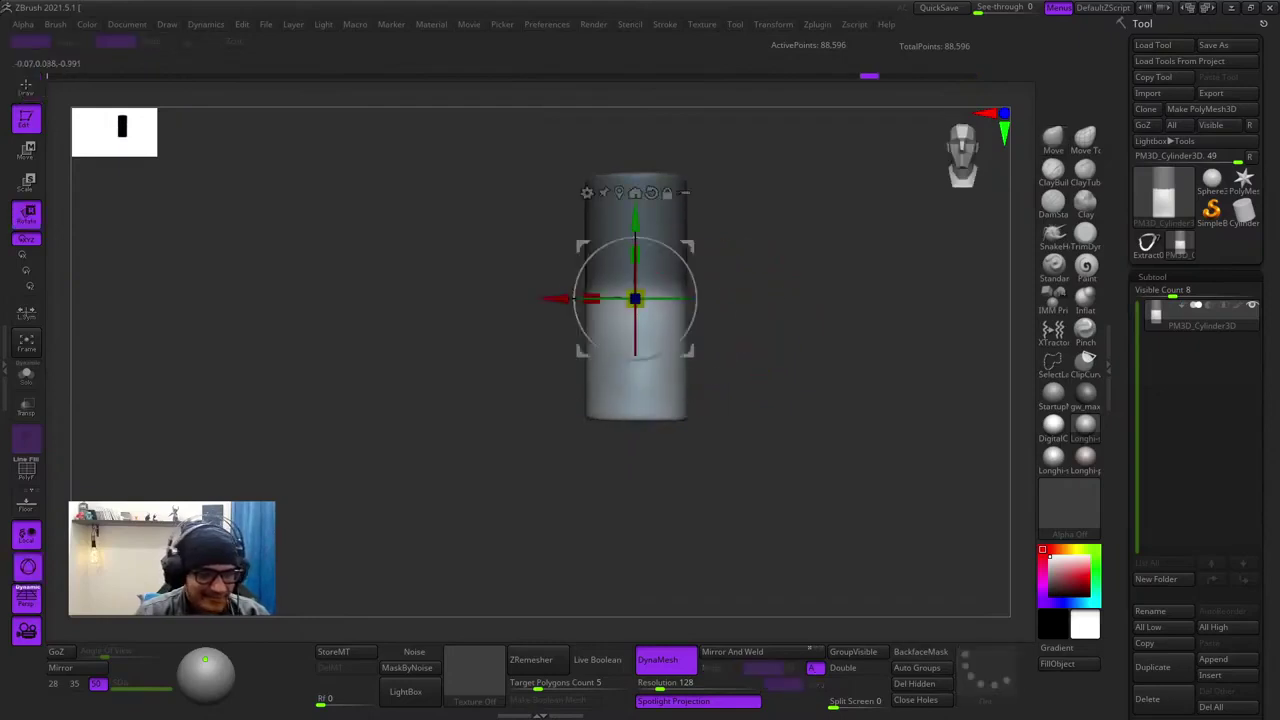
pyautogui.press('q')
pyautogui.keyDown('ctrl'); pyautogui.moveTo(696, 345); pyautogui.dragTo(704, 367); pyautogui.keyUp('ctrl')
pyautogui.keyDown('alt'); pyautogui.moveTo(704, 367); pyautogui.dragTo(622, 465, button='right'); pyautogui.keyUp('alt')
pyautogui.keyDown('ctrl'); pyautogui.moveTo(592, 509); pyautogui.dragTo(772, 333); pyautogui.keyUp('ctrl')
pyautogui.hotkey('ctrl', 'w')
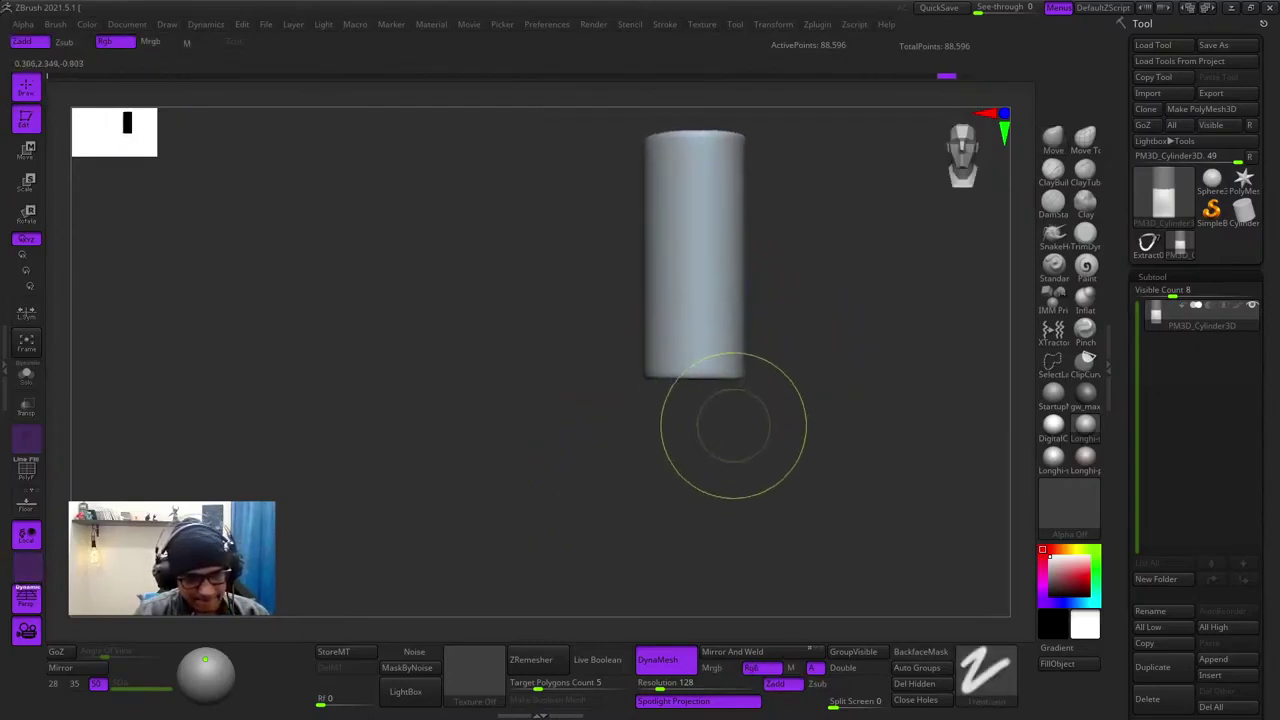
pyautogui.hotkey('ctrl', 'z')
# - Blur the mask's edge and invert it so that only the rod's lower end stays unmasked
pyautogui.keyDown('ctrl'); pyautogui.click(721, 373); pyautogui.keyUp('ctrl')
pyautogui.keyDown('ctrl'); pyautogui.click(766, 418); pyautogui.keyUp('ctrl')
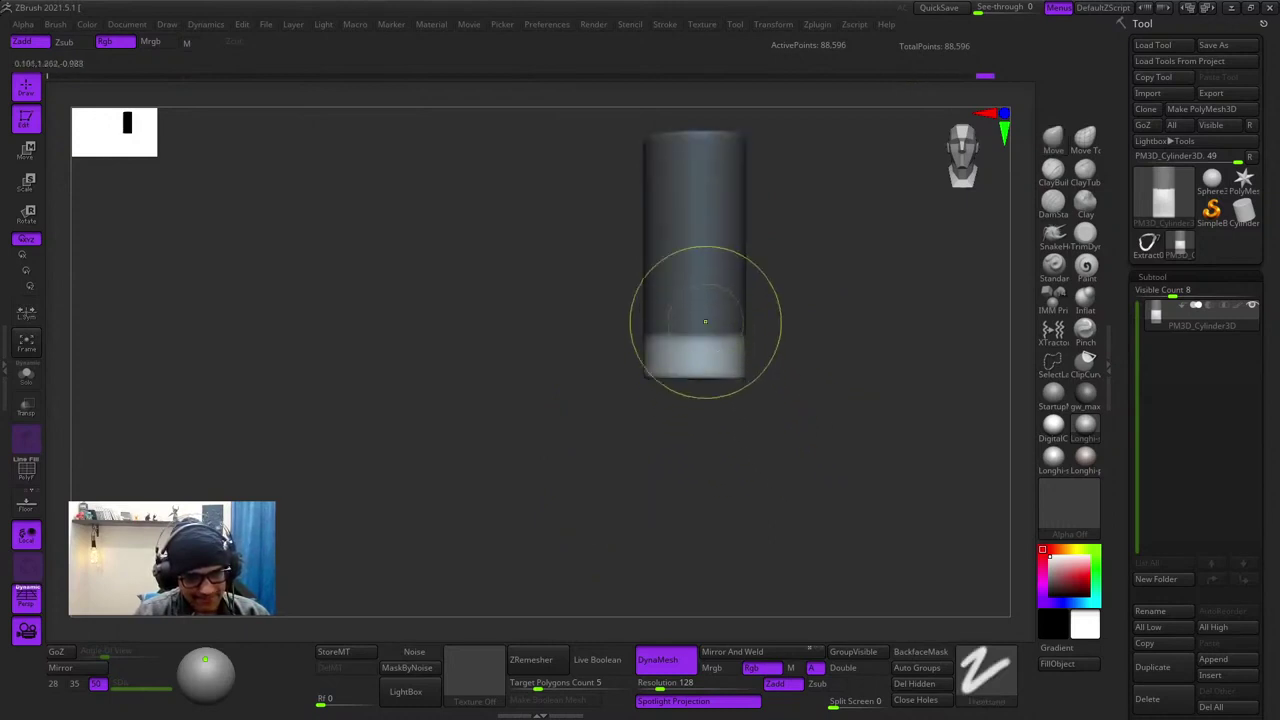
pyautogui.keyDown('ctrl'); pyautogui.click(705, 297); pyautogui.keyUp('ctrl')
pyautogui.keyDown('ctrl'); pyautogui.moveTo(705, 297); pyautogui.dragTo(722, 430, button='right'); pyautogui.keyUp('ctrl')
pyautogui.keyDown('ctrl'); pyautogui.click(714, 521); pyautogui.keyUp('ctrl')
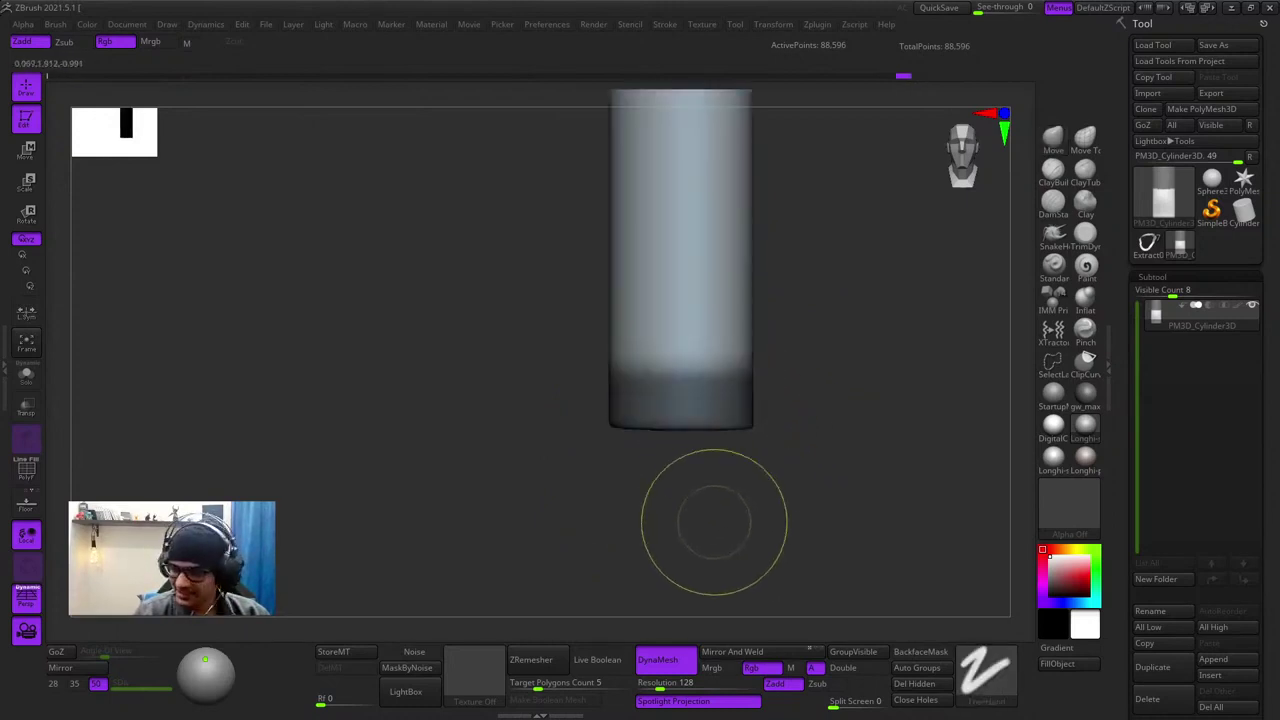
pyautogui.press('e')
pyautogui.keyDown('ctrl'); pyautogui.click(776, 215); pyautogui.keyUp('ctrl')
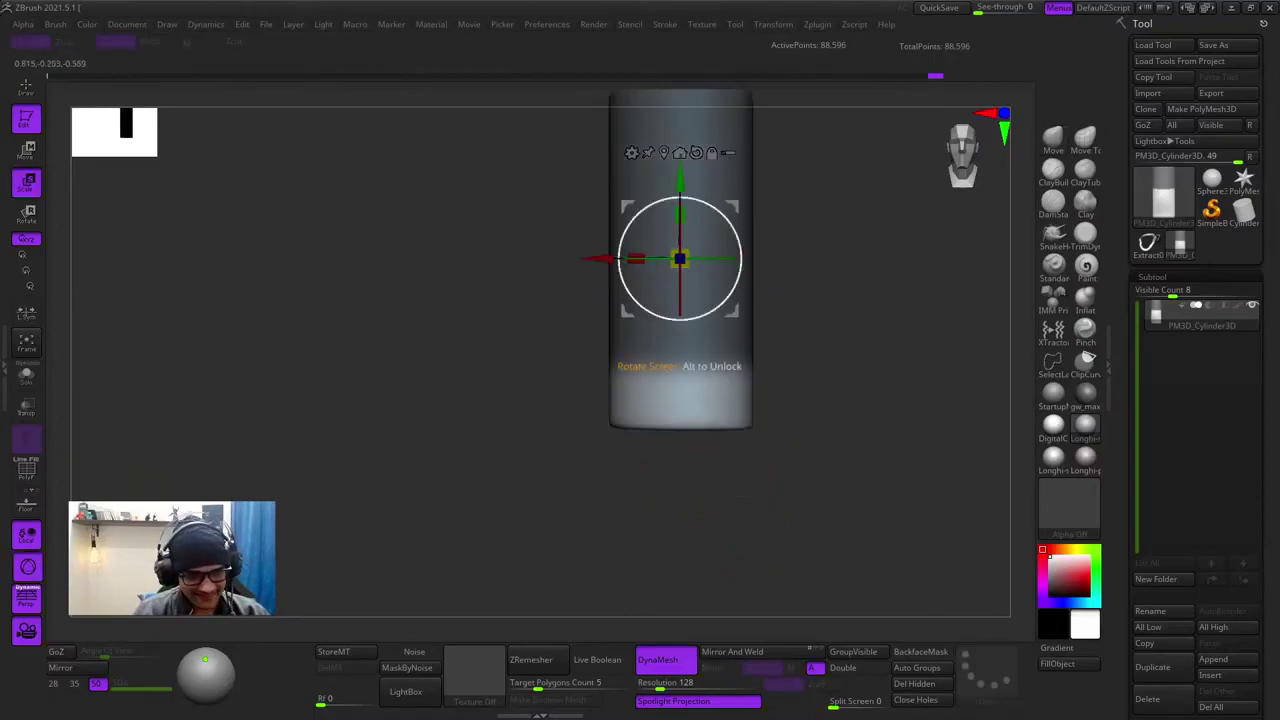
# - Rotate the unmasked lower end to bend the rod, and clear the mask
pyautogui.moveTo(725, 216); pyautogui.dragTo(738, 313)
pyautogui.moveTo(735, 279); pyautogui.dragTo(729, 360)
pyautogui.press('q')
pyautogui.keyDown('ctrl'); pyautogui.moveTo(748, 326); pyautogui.dragTo(750, 262, button='right'); pyautogui.keyUp('ctrl')
pyautogui.keyDown('ctrl'); pyautogui.moveTo(817, 274); pyautogui.dragTo(776, 272); pyautogui.keyUp('ctrl')
pyautogui.moveTo(744, 256)
pyautogui.keyDown('alt'); pyautogui.mouseDown(button='right')
pyautogui.moveTo(734, 334)
pyautogui.moveTo(696, 366)
pyautogui.mouseUp(button='right'); pyautogui.keyUp('alt')
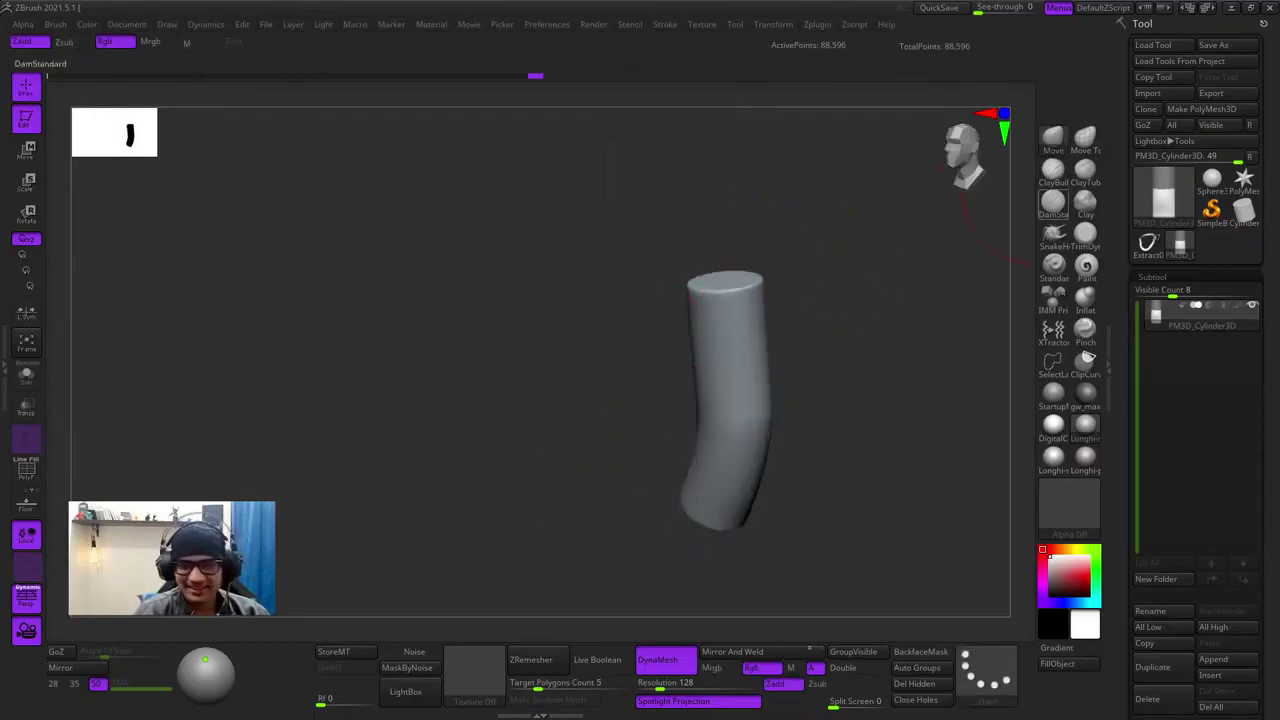
# - Carve the first flat facets around the rod's bent lower end with the TrimDynamic brush
pyautogui.click(1085, 233)
pyautogui.moveTo(768, 341)
pyautogui.keyDown('alt'); pyautogui.mouseDown(button='right')
pyautogui.moveTo(657, 323)
pyautogui.moveTo(726, 337)
pyautogui.moveTo(722, 385)
pyautogui.moveTo(712, 365)
pyautogui.mouseUp(button='right'); pyautogui.keyUp('alt')
pyautogui.keyDown('alt'); pyautogui.moveTo(664, 322); pyautogui.dragTo(646, 428); pyautogui.keyUp('alt')
pyautogui.moveTo(646, 428)
pyautogui.keyDown('ctrl'); pyautogui.mouseDown(button='right')
pyautogui.moveTo(610, 377)
pyautogui.moveTo(645, 398)
pyautogui.mouseUp(button='right'); pyautogui.keyUp('ctrl')
pyautogui.moveTo(636, 405)
pyautogui.keyDown('alt'); pyautogui.mouseDown()
pyautogui.moveTo(638, 426)
pyautogui.moveTo(638, 400)
pyautogui.mouseUp(); pyautogui.keyUp('alt')
pyautogui.moveTo(690, 420); pyautogui.dragTo(619, 430, button='right')
pyautogui.moveTo(656, 388)
pyautogui.keyDown('alt'); pyautogui.mouseDown()
pyautogui.moveTo(658, 436)
pyautogui.moveTo(652, 402)
pyautogui.mouseUp(); pyautogui.keyUp('alt')
pyautogui.moveTo(650, 410); pyautogui.dragTo(682, 412, button='right')
pyautogui.moveTo(680, 390)
pyautogui.keyDown('alt'); pyautogui.mouseDown()
pyautogui.moveTo(674, 434)
pyautogui.moveTo(676, 402)
pyautogui.mouseUp(); pyautogui.keyUp('alt')
pyautogui.moveTo(676, 410); pyautogui.dragTo(708, 412, button='right')
# - Trim further planes along the sides of the lower end to taper it toward a tip
pyautogui.moveTo(722, 384); pyautogui.dragTo(705, 449)
pyautogui.moveTo(720, 404); pyautogui.dragTo(730, 380)
pyautogui.moveTo(690, 482); pyautogui.dragTo(708, 423, button='right')
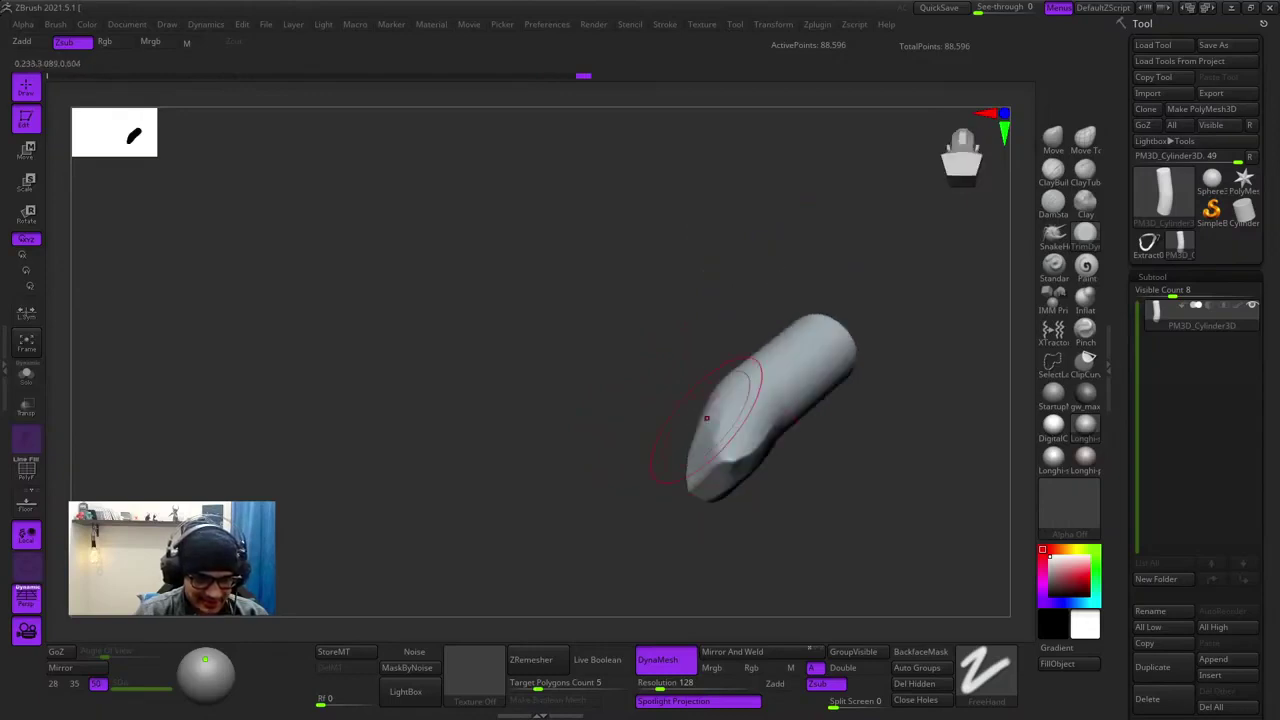
pyautogui.moveTo(738, 400)
pyautogui.mouseDown()
pyautogui.moveTo(732, 458)
pyautogui.moveTo(736, 428)
pyautogui.moveTo(722, 412)
pyautogui.mouseUp()
pyautogui.moveTo(716, 416)
pyautogui.mouseDown(button='right')
pyautogui.moveTo(756, 400)
pyautogui.moveTo(740, 430)
pyautogui.mouseUp(button='right')
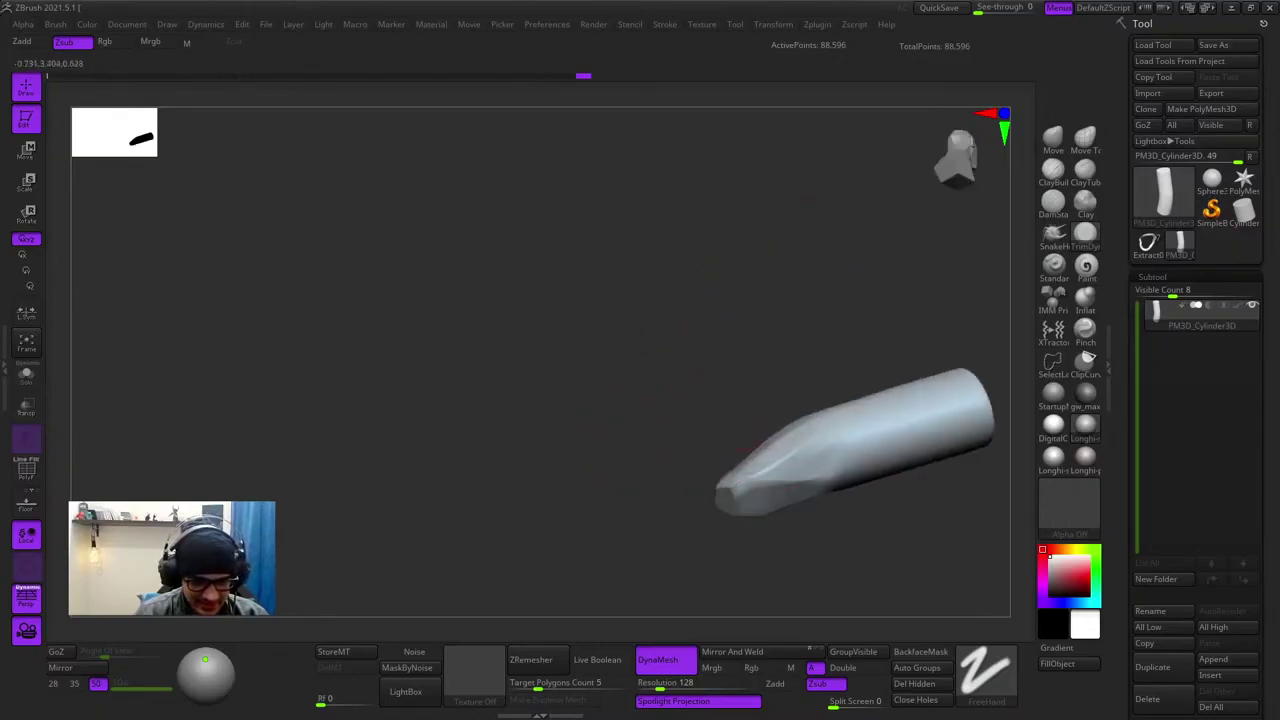
pyautogui.moveTo(745, 478)
pyautogui.mouseDown()
pyautogui.moveTo(790, 462)
pyautogui.moveTo(748, 462)
pyautogui.mouseUp()
# - Flatten the remaining flanks of the tapered lower end with long TrimDynamic strokes
pyautogui.moveTo(690, 400)
pyautogui.mouseDown(button='right')
pyautogui.moveTo(745, 395)
pyautogui.moveTo(690, 300)
pyautogui.mouseUp(button='right')
pyautogui.moveTo(722, 350)
pyautogui.mouseDown(button='right')
pyautogui.moveTo(684, 361)
pyautogui.moveTo(700, 409)
pyautogui.moveTo(677, 463)
pyautogui.moveTo(737, 466)
pyautogui.mouseUp(button='right')
pyautogui.moveTo(737, 466); pyautogui.dragTo(678, 494)
pyautogui.moveTo(668, 446); pyautogui.dragTo(651, 410, button='right')
pyautogui.moveTo(715, 480); pyautogui.dragTo(678, 487)
pyautogui.moveTo(690, 447); pyautogui.dragTo(726, 491, button='right')
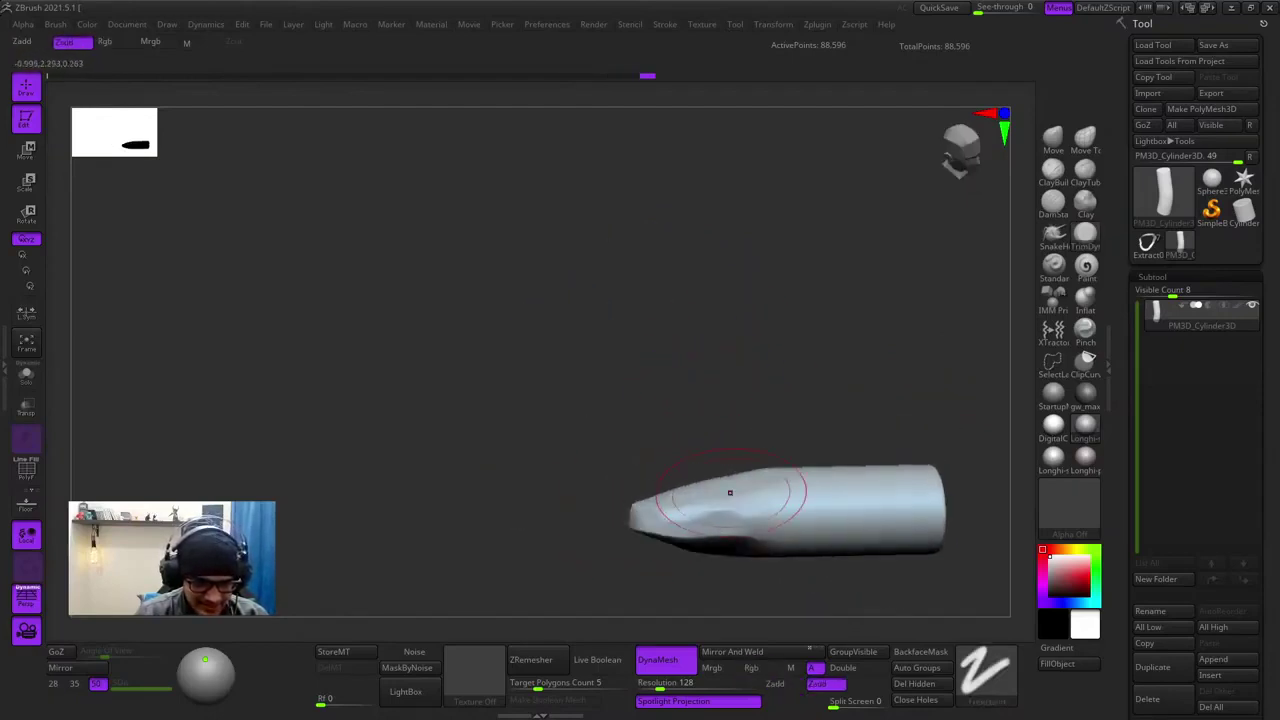
pyautogui.moveTo(740, 500); pyautogui.dragTo(650, 532)
pyautogui.moveTo(665, 500); pyautogui.dragTo(701, 548, button='right')
pyautogui.moveTo(718, 546); pyautogui.dragTo(642, 541)
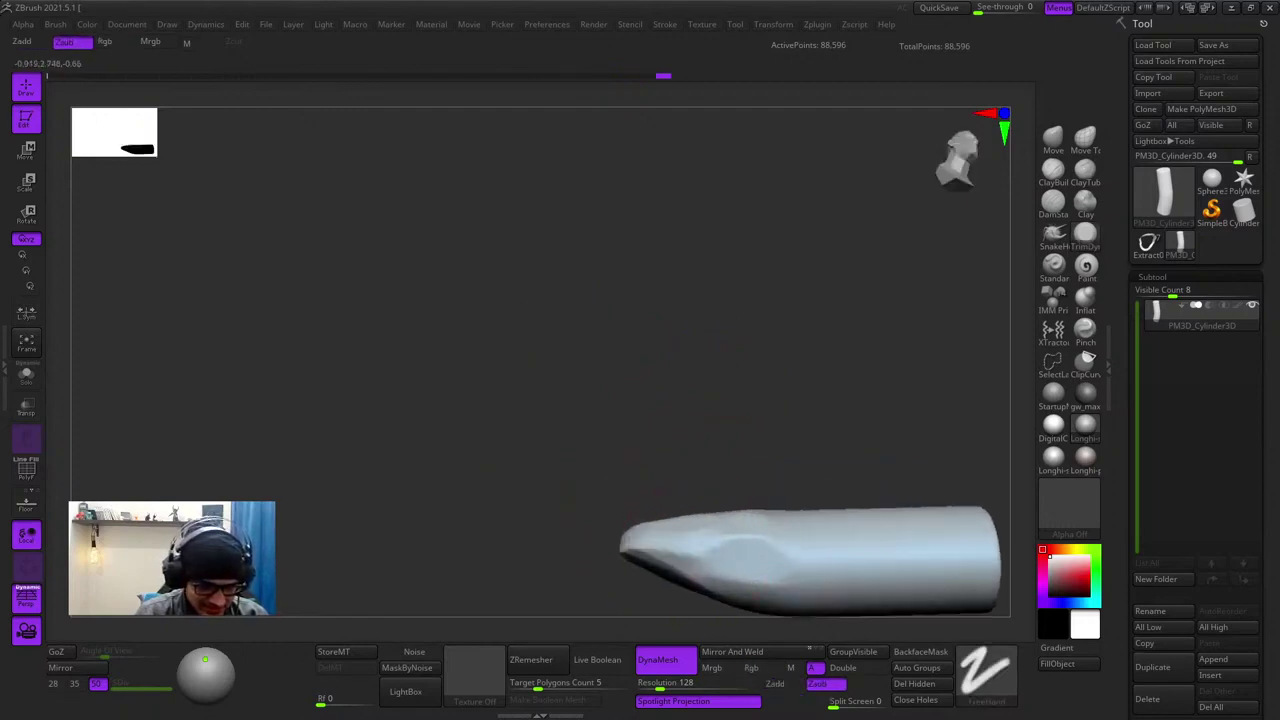
# - Cut slanted facets into the rod's blunt upper end with TrimDynamic
pyautogui.keyDown('alt'); pyautogui.moveTo(786, 525); pyautogui.dragTo(685, 425, button='right'); pyautogui.keyUp('alt')
pyautogui.keyDown('ctrl'); pyautogui.moveTo(685, 425); pyautogui.dragTo(666, 386, button='right'); pyautogui.keyUp('ctrl')
pyautogui.keyDown('alt'); pyautogui.moveTo(630, 331); pyautogui.dragTo(686, 425, button='right'); pyautogui.keyUp('alt')
pyautogui.moveTo(690, 370); pyautogui.dragTo(702, 408, button='right')
pyautogui.moveTo(724, 298)
pyautogui.mouseDown()
pyautogui.moveTo(716, 328)
pyautogui.moveTo(705, 316)
pyautogui.mouseUp()
pyautogui.moveTo(700, 322)
pyautogui.mouseDown(button='right')
pyautogui.moveTo(625, 430)
pyautogui.moveTo(664, 441)
pyautogui.mouseUp(button='right')
pyautogui.moveTo(736, 382); pyautogui.dragTo(728, 328)
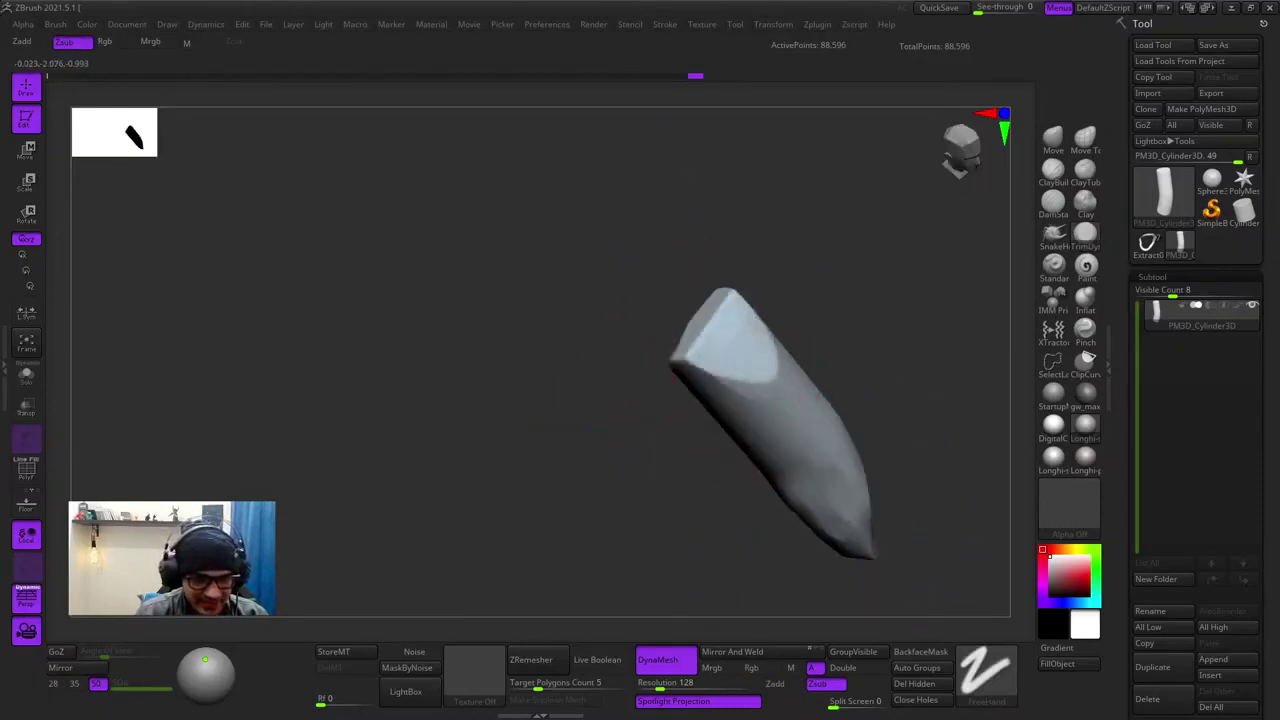
pyautogui.moveTo(728, 380)
pyautogui.mouseDown(button='right')
pyautogui.moveTo(680, 400)
pyautogui.moveTo(672, 390)
pyautogui.mouseUp(button='right')
pyautogui.moveTo(735, 318); pyautogui.dragTo(752, 342)
pyautogui.moveTo(700, 350)
pyautogui.mouseDown(button='right')
pyautogui.moveTo(657, 391)
pyautogui.moveTo(690, 440)
pyautogui.mouseUp(button='right')
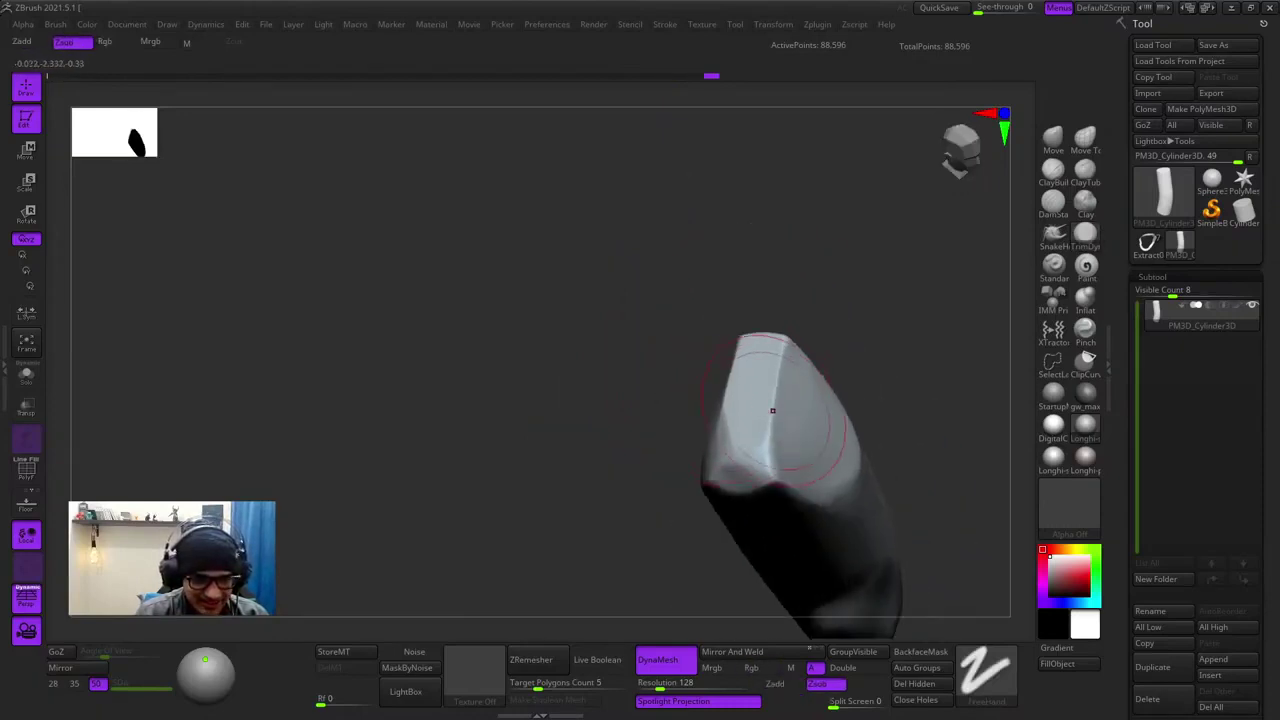
# - Trim the upper end's remaining sides and rim, and smooth the middle of the piece
pyautogui.moveTo(773, 411)
pyautogui.mouseDown()
pyautogui.moveTo(778, 370)
pyautogui.moveTo(785, 490)
pyautogui.mouseUp()
pyautogui.moveTo(734, 391)
pyautogui.mouseDown(button='right')
pyautogui.moveTo(775, 435)
pyautogui.moveTo(742, 412)
pyautogui.mouseUp(button='right')
pyautogui.moveTo(746, 336); pyautogui.dragTo(784, 338)
pyautogui.moveTo(770, 400); pyautogui.dragTo(712, 290, button='right')
pyautogui.moveTo(712, 290)
pyautogui.keyDown('ctrl'); pyautogui.mouseDown(button='right')
pyautogui.moveTo(709, 312)
pyautogui.moveTo(763, 420)
pyautogui.moveTo(737, 271)
pyautogui.moveTo(745, 300)
pyautogui.mouseUp(button='right'); pyautogui.keyUp('ctrl')
pyautogui.moveTo(715, 180)
pyautogui.mouseDown()
pyautogui.moveTo(790, 182)
pyautogui.moveTo(725, 188)
pyautogui.mouseUp()
pyautogui.moveTo(725, 188)
pyautogui.mouseDown(button='right')
pyautogui.moveTo(798, 224)
pyautogui.moveTo(748, 288)
pyautogui.moveTo(704, 204)
pyautogui.mouseUp(button='right')
pyautogui.moveTo(682, 435); pyautogui.dragTo(656, 400, button='right')
pyautogui.keyDown('shift'); pyautogui.moveTo(656, 400); pyautogui.dragTo(674, 357); pyautogui.keyUp('shift')
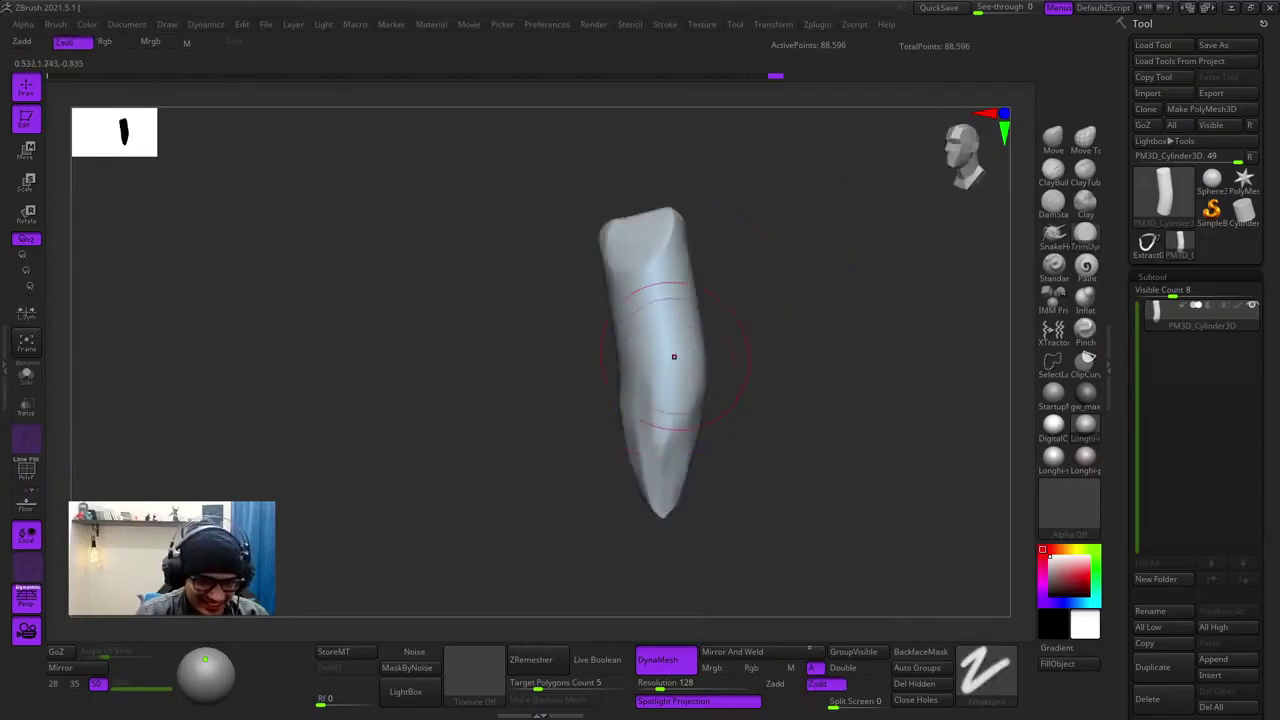
pyautogui.moveTo(674, 357); pyautogui.dragTo(710, 341, button='right')
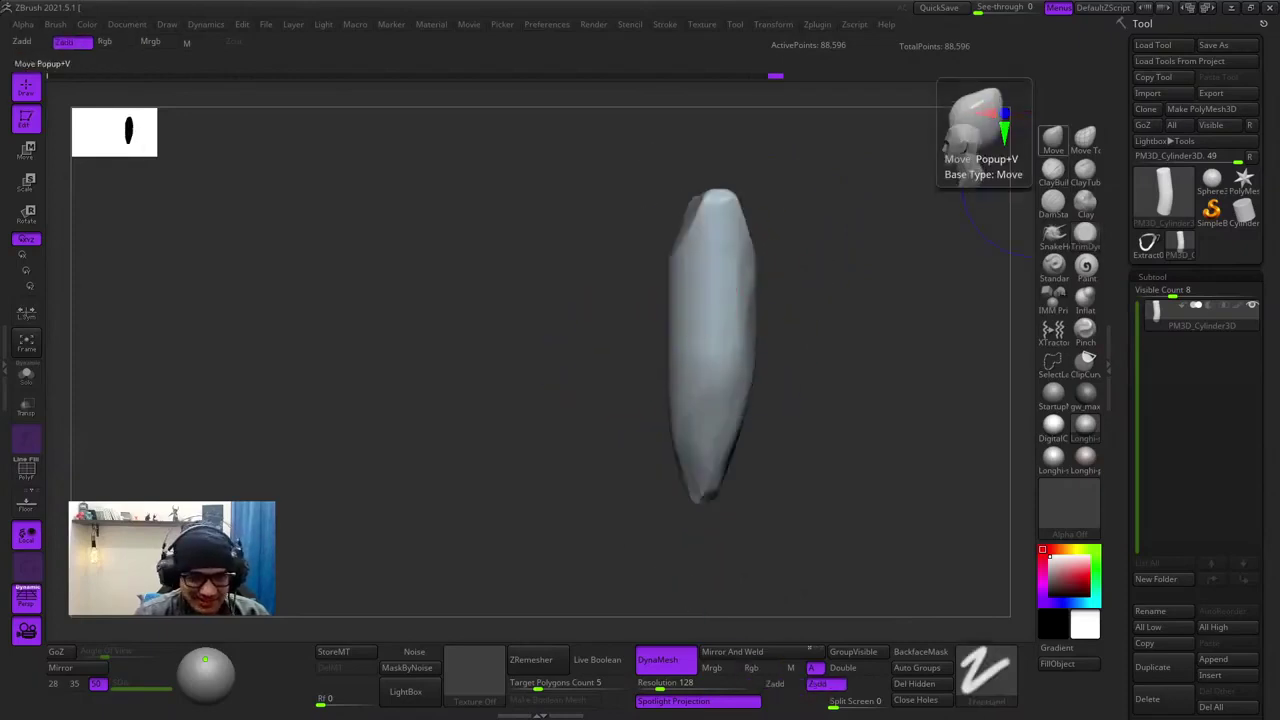
# - Resize the Move brush and push the sides of the piece into a curved tooth-like silhouette
pyautogui.click(1053, 140)
pyautogui.press('space')
pyautogui.click(677, 360)
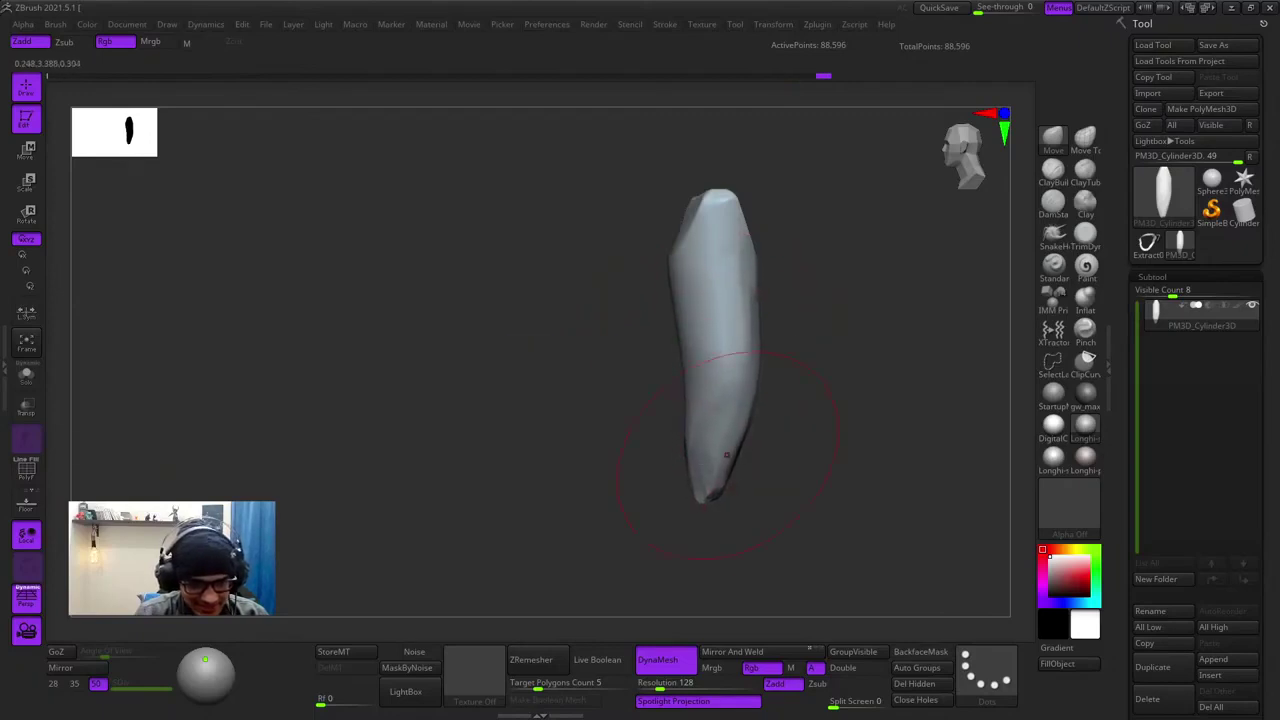
pyautogui.moveTo(689, 392); pyautogui.dragTo(696, 391)
pyautogui.moveTo(696, 391); pyautogui.dragTo(775, 388, button='right')
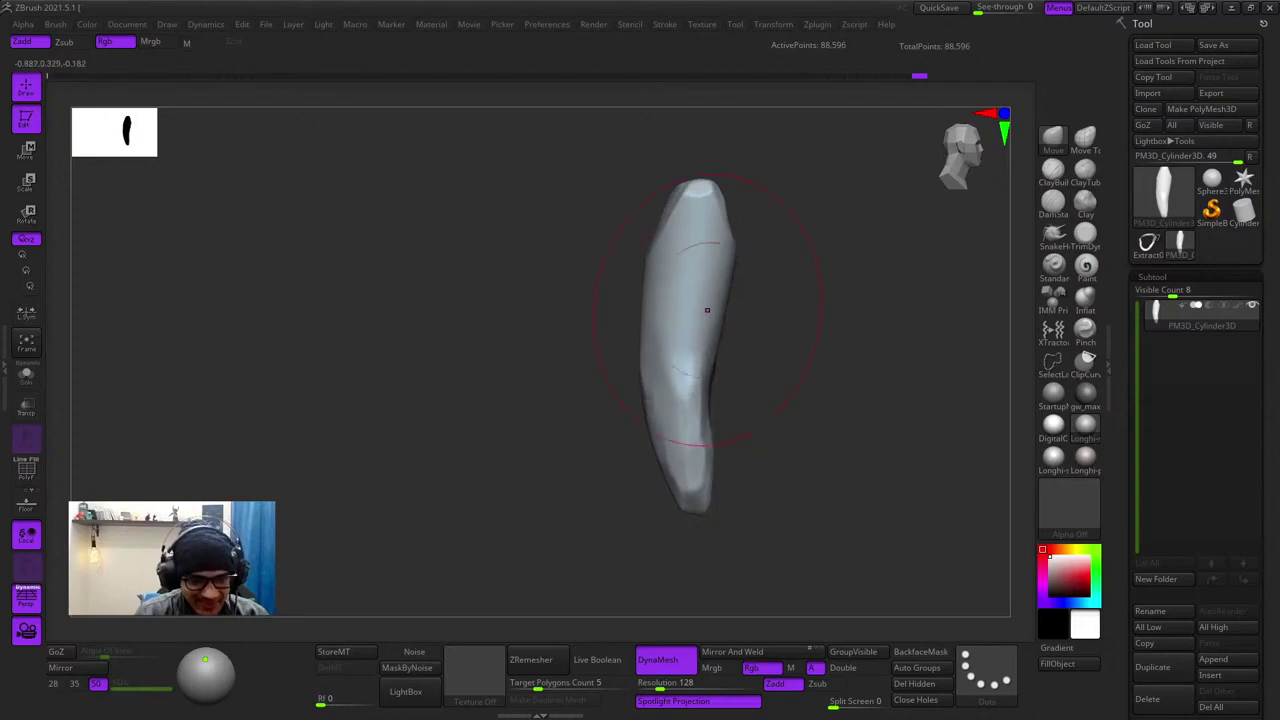
# - Flatten the flank of the piece's lower half with TrimDynamic
pyautogui.moveTo(707, 310)
pyautogui.mouseDown(button='right')
pyautogui.moveTo(656, 286)
pyautogui.moveTo(675, 262)
pyautogui.mouseUp(button='right')
pyautogui.click(1085, 236)
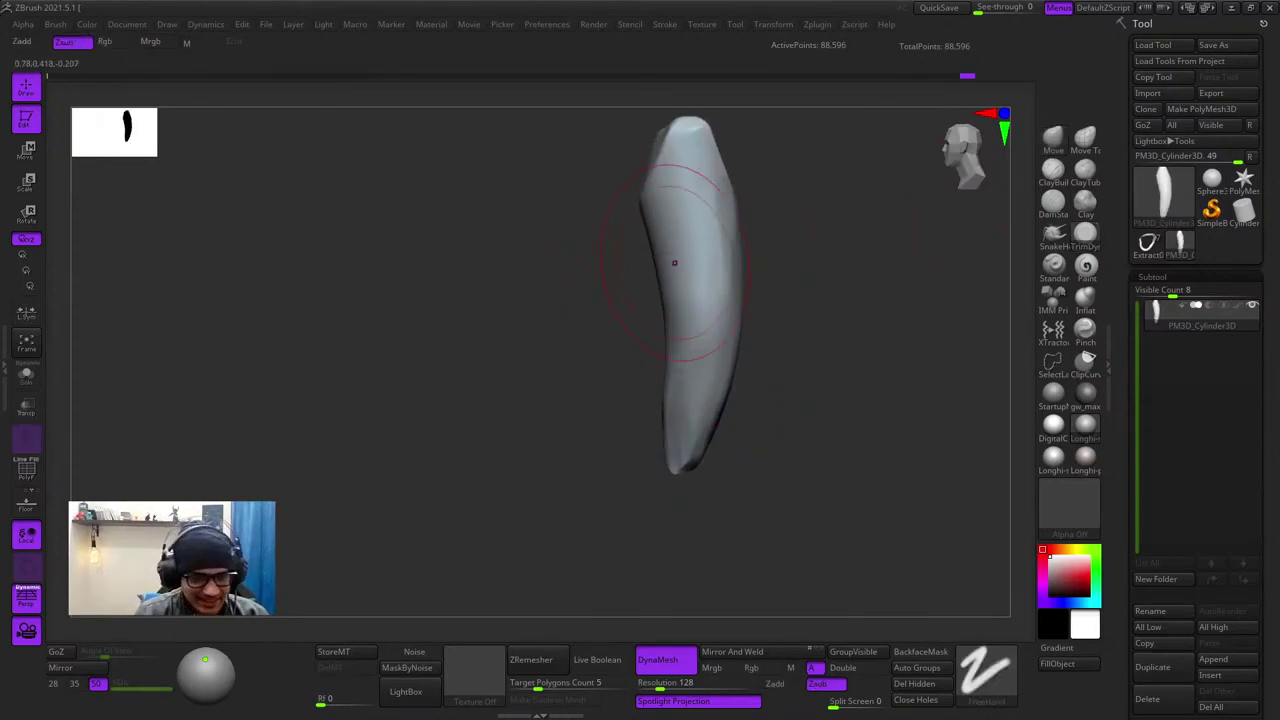
pyautogui.moveTo(590, 335); pyautogui.dragTo(640, 378, button='right')
pyautogui.moveTo(638, 380); pyautogui.dragTo(643, 366)
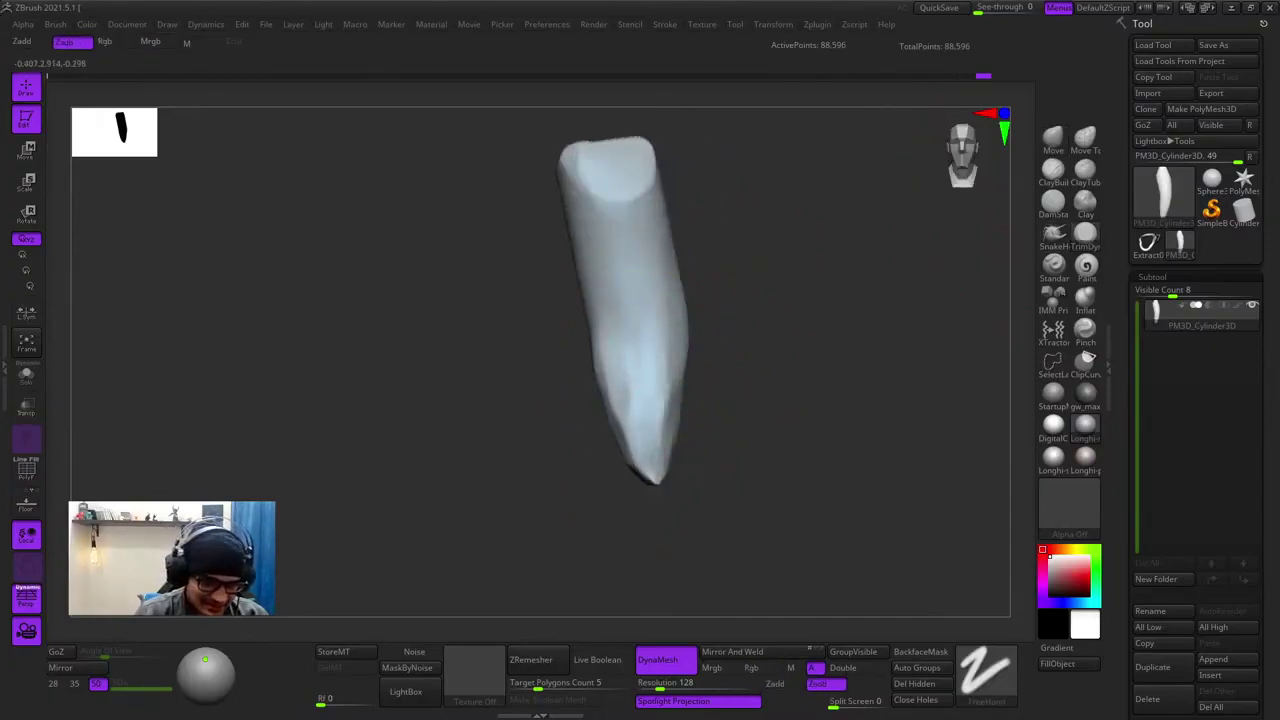
pyautogui.moveTo(636, 334); pyautogui.dragTo(562, 340, button='right')
pyautogui.moveTo(653, 437); pyautogui.dragTo(740, 404, button='right')
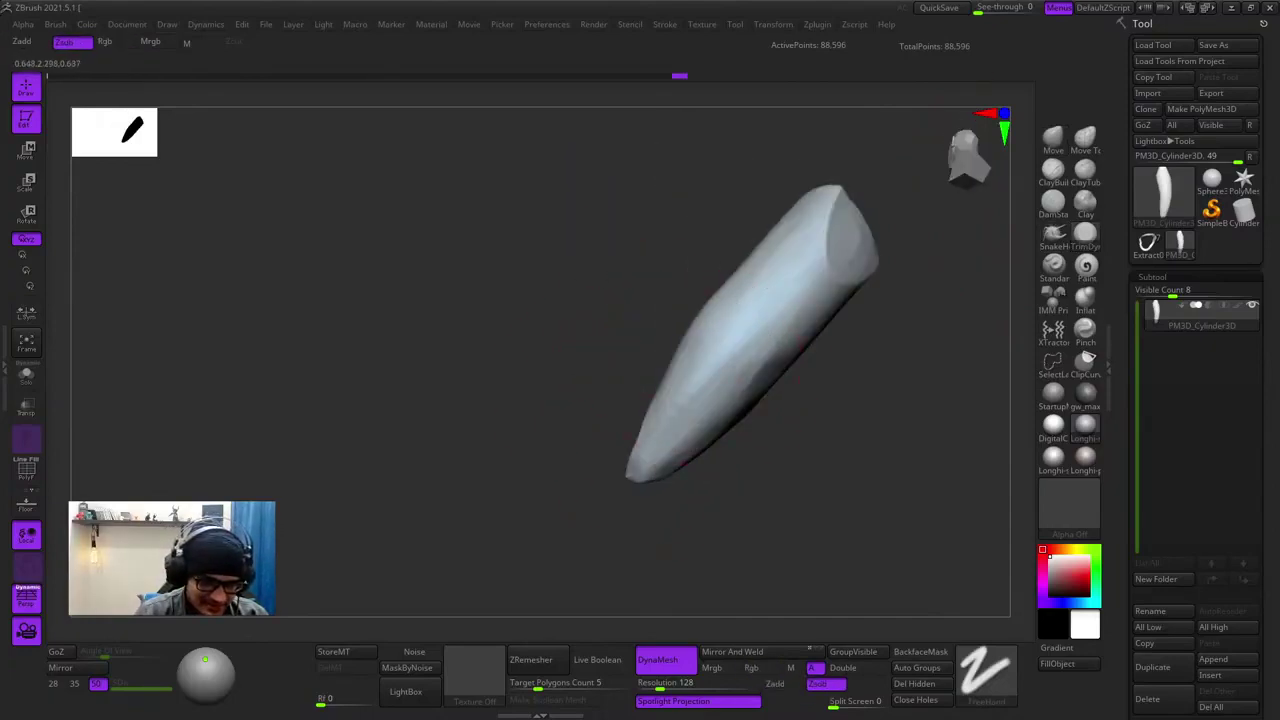
# - Trim the remaining sides of the pointed lower end into a narrower taper
pyautogui.moveTo(641, 487); pyautogui.dragTo(662, 452)
pyautogui.moveTo(600, 440)
pyautogui.mouseDown(button='right')
pyautogui.moveTo(618, 500)
pyautogui.moveTo(665, 530)
pyautogui.moveTo(732, 438)
pyautogui.mouseUp(button='right')
pyautogui.moveTo(618, 505); pyautogui.dragTo(540, 450, button='right')
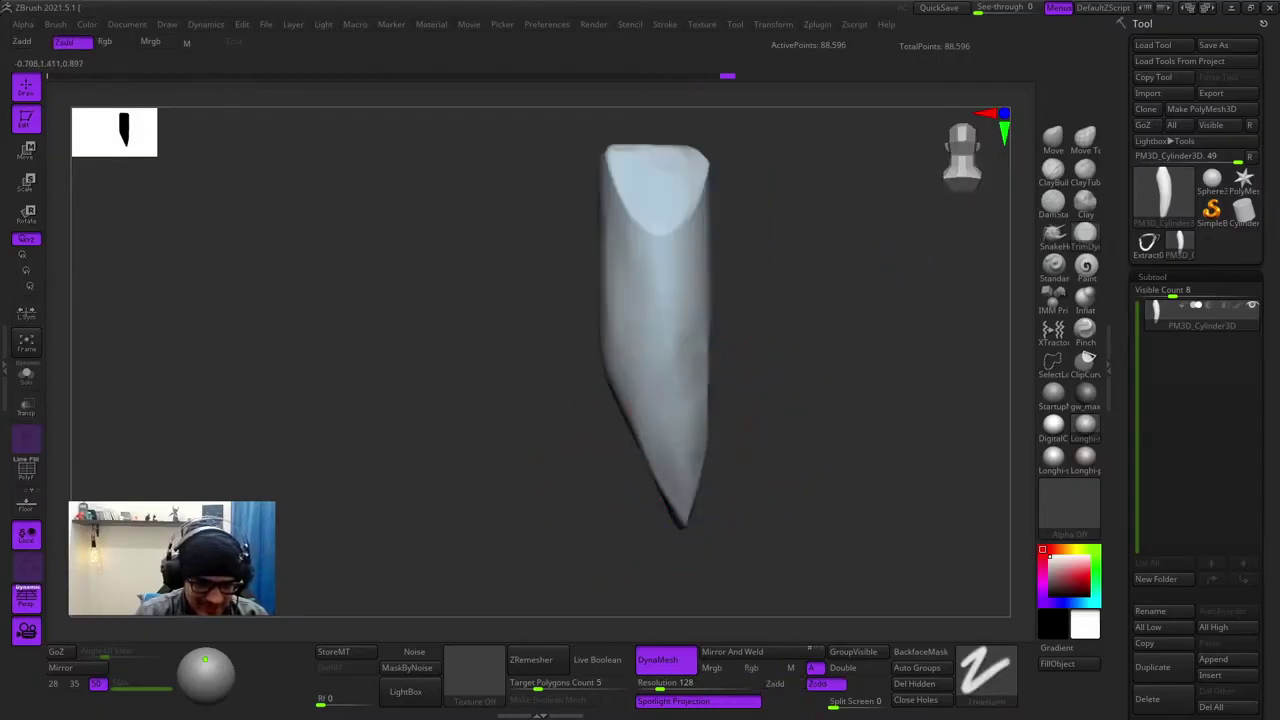
pyautogui.moveTo(620, 410); pyautogui.dragTo(670, 386, button='right')
pyautogui.keyDown('alt'); pyautogui.moveTo(680, 453); pyautogui.dragTo(690, 490); pyautogui.keyUp('alt')
pyautogui.moveTo(690, 490)
pyautogui.mouseDown(button='right')
pyautogui.moveTo(650, 480)
pyautogui.moveTo(723, 370)
pyautogui.mouseUp(button='right')
# - Build up clay along the flank of the tapered lower end with ClayBuildup and smooth the strokes
pyautogui.click(1053, 171)
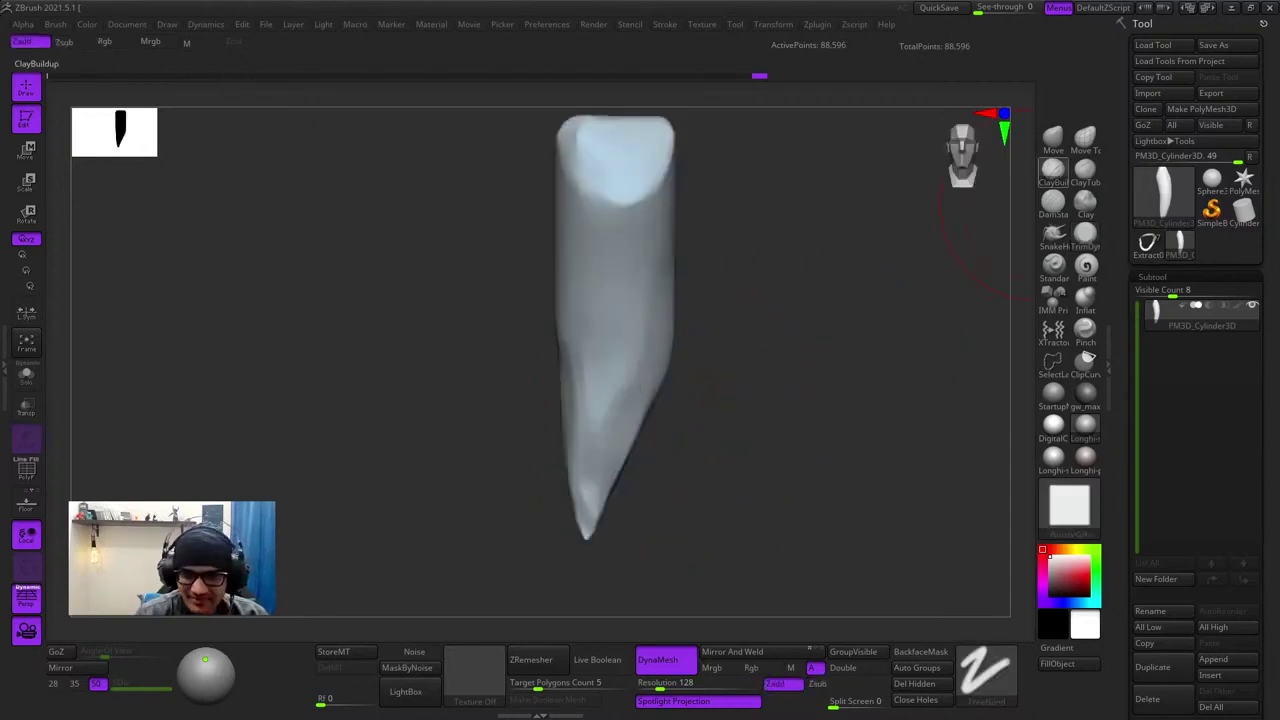
pyautogui.moveTo(600, 431)
pyautogui.keyDown('alt'); pyautogui.mouseDown(button='right')
pyautogui.moveTo(694, 326)
pyautogui.moveTo(704, 346)
pyautogui.mouseUp(button='right'); pyautogui.keyUp('alt')
pyautogui.rightClick(704, 346)
pyautogui.moveTo(732, 258); pyautogui.dragTo(699, 348)
pyautogui.moveTo(699, 348); pyautogui.dragTo(709, 343, button='right')
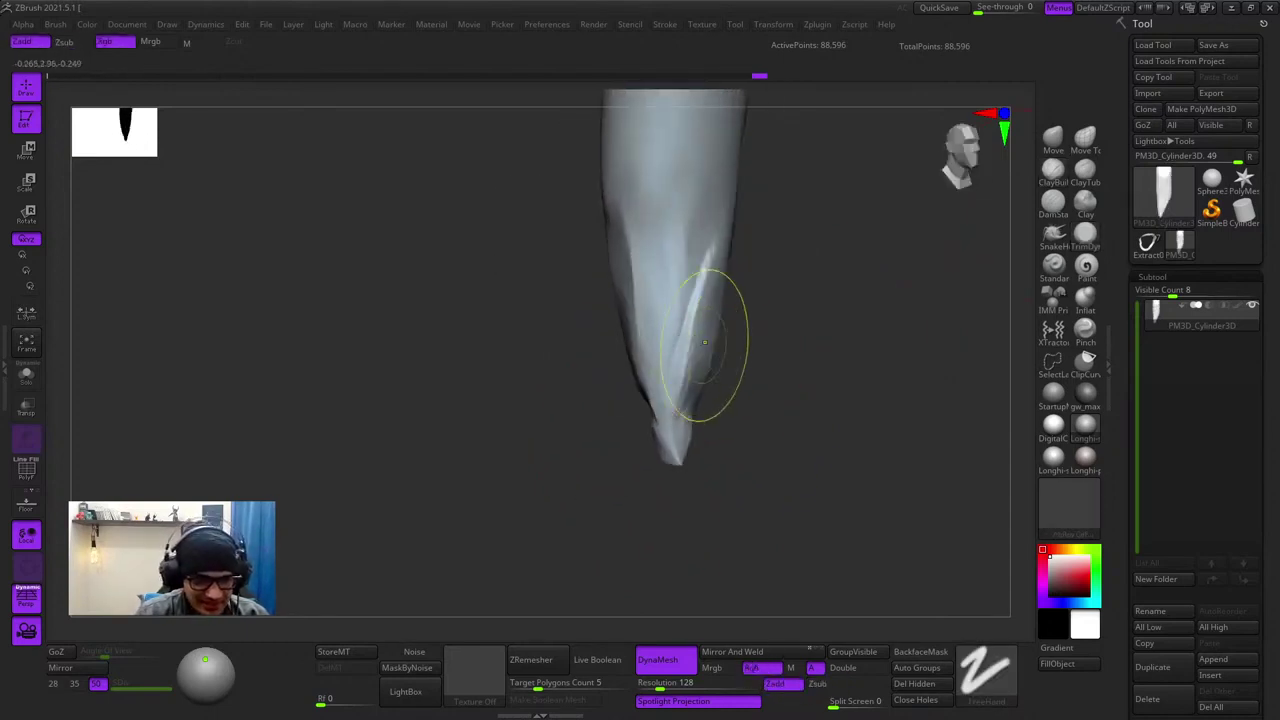
pyautogui.keyDown('shift'); pyautogui.moveTo(709, 343); pyautogui.dragTo(694, 363); pyautogui.keyUp('shift')
# - Smooth the ridges on the tooth's upper end and along its lower taper
pyautogui.rightClick(711, 387)
pyautogui.moveTo(694, 363)
pyautogui.mouseDown(button='right')
pyautogui.moveTo(711, 387)
pyautogui.moveTo(704, 434)
pyautogui.moveTo(700, 330)
pyautogui.mouseUp(button='right')
pyautogui.moveTo(700, 330); pyautogui.dragTo(704, 190, button='right')
pyautogui.keyDown('shift'); pyautogui.moveTo(704, 190); pyautogui.dragTo(700, 170); pyautogui.keyUp('shift')
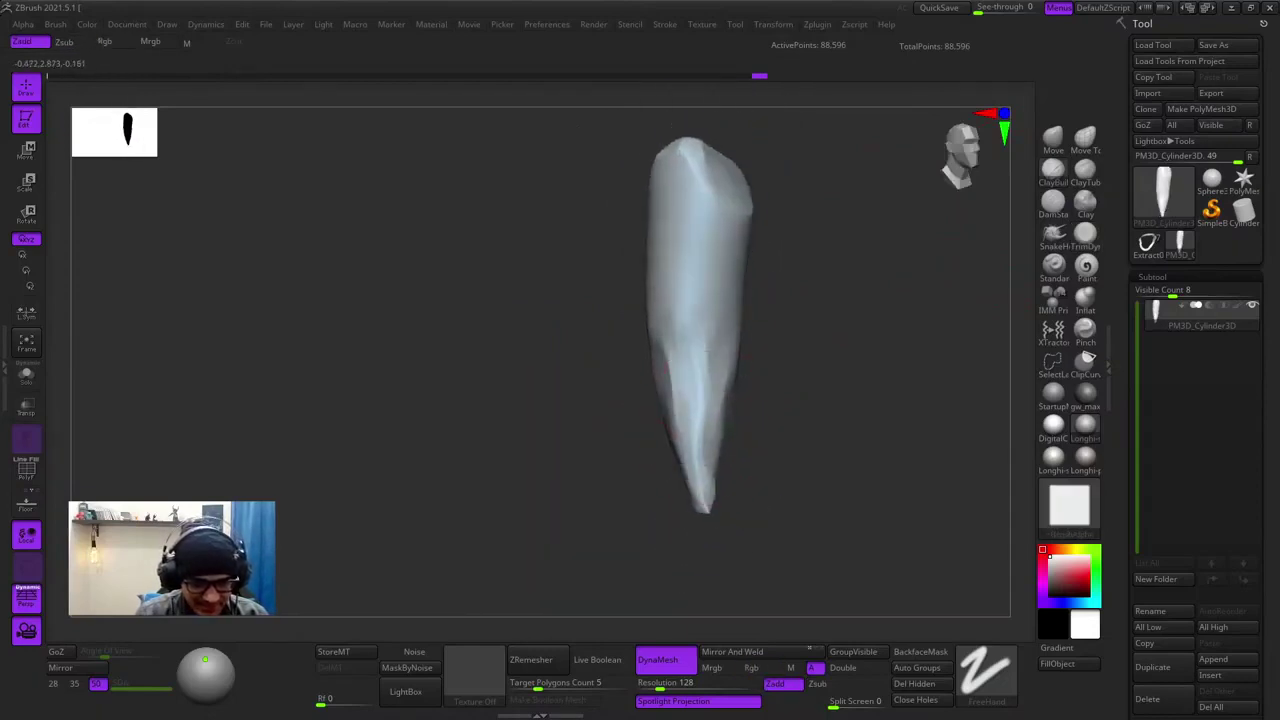
pyautogui.rightClick(726, 430)
pyautogui.moveTo(700, 170)
pyautogui.mouseDown(button='right')
pyautogui.moveTo(726, 430)
pyautogui.moveTo(700, 417)
pyautogui.mouseUp(button='right')
pyautogui.keyDown('shift'); pyautogui.moveTo(700, 417); pyautogui.dragTo(704, 445); pyautogui.keyUp('shift')
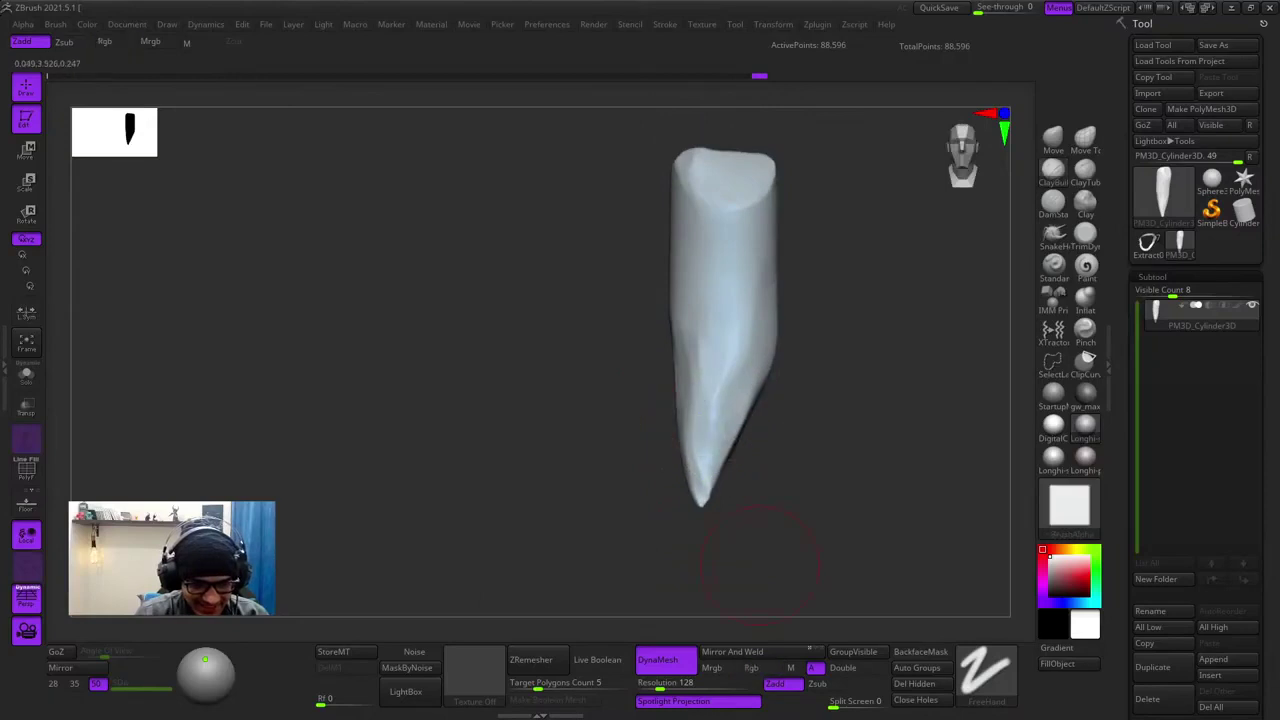
# - Turn on BackfaceMask and fill out the front of the tapered end with ClayBuildup, smoothing near the tip
pyautogui.click(920, 652)
pyautogui.keyDown('ctrl'); pyautogui.moveTo(735, 370); pyautogui.dragTo(731, 409, button='right'); pyautogui.keyUp('ctrl')
pyautogui.rightClick(731, 409)
pyautogui.moveTo(731, 409); pyautogui.dragTo(708, 490)
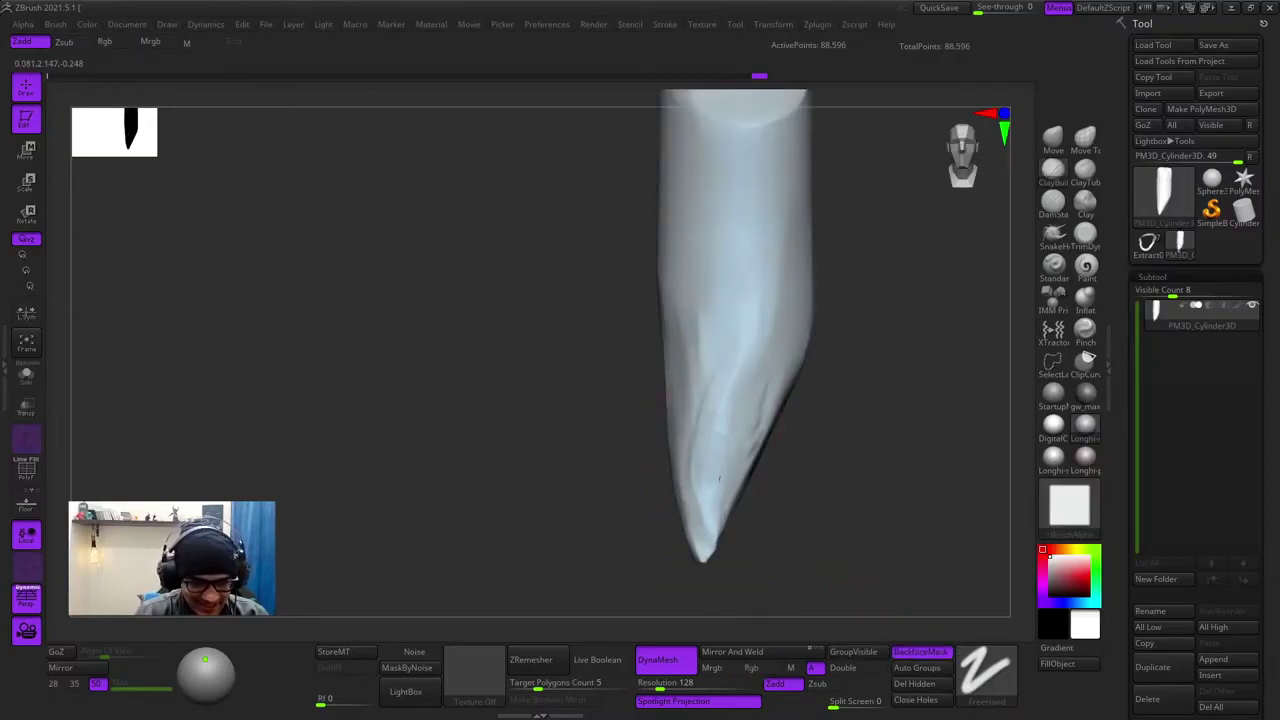
pyautogui.moveTo(708, 490); pyautogui.dragTo(750, 480, button='right')
pyautogui.keyDown('shift'); pyautogui.moveTo(690, 480); pyautogui.dragTo(697, 509); pyautogui.keyUp('shift')
pyautogui.keyDown('ctrl'); pyautogui.moveTo(697, 509); pyautogui.dragTo(698, 462, button='right'); pyautogui.keyUp('ctrl')
pyautogui.moveTo(690, 440); pyautogui.dragTo(706, 474)
pyautogui.moveTo(706, 440)
pyautogui.mouseDown(button='right')
pyautogui.moveTo(760, 438)
pyautogui.moveTo(731, 367)
pyautogui.mouseUp(button='right')
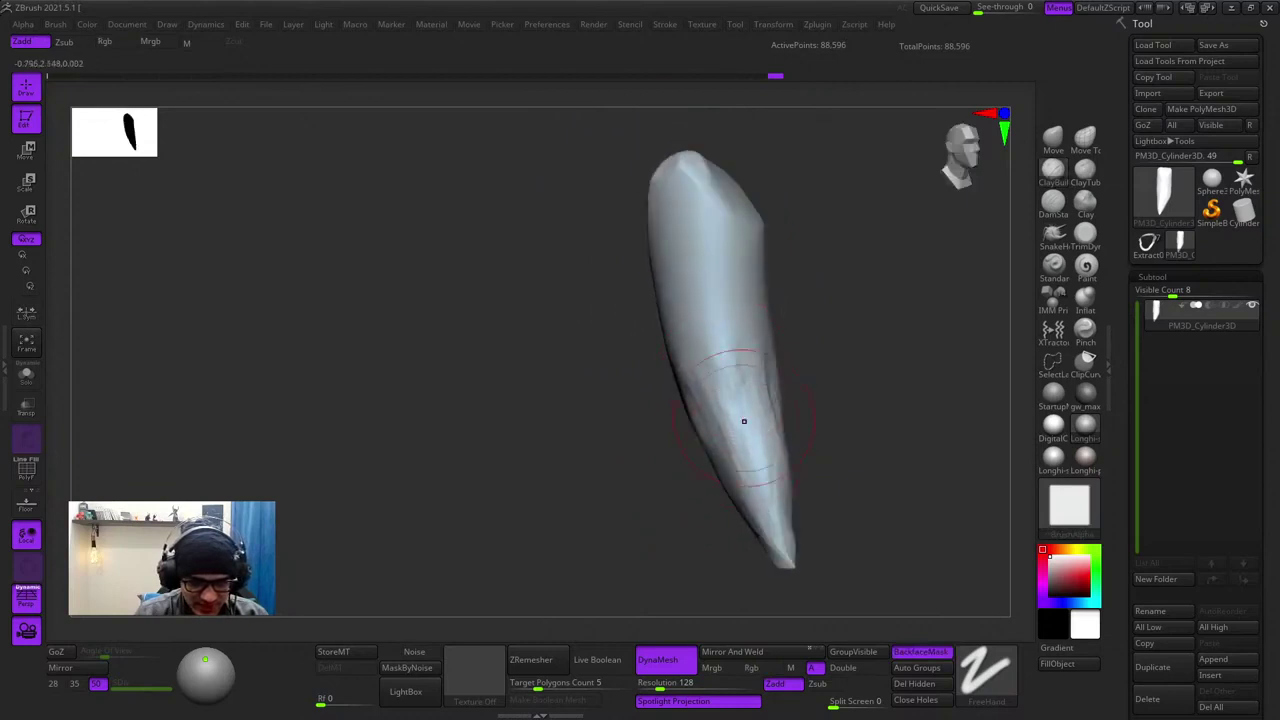
# - Add clay to the remaining sides of the lower end and smooth the surface near the tip
pyautogui.moveTo(744, 421); pyautogui.dragTo(781, 420, button='right')
pyautogui.moveTo(798, 515); pyautogui.dragTo(734, 367, button='right')
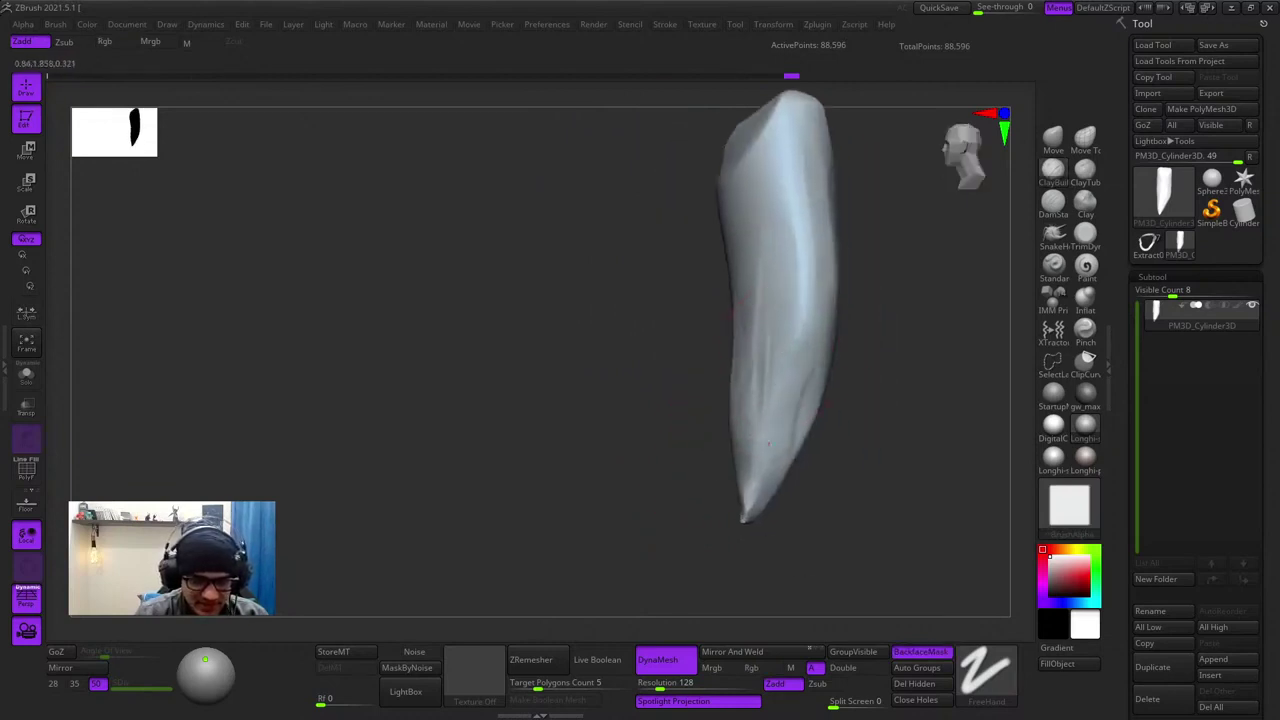
pyautogui.moveTo(781, 483); pyautogui.dragTo(812, 410, button='right')
pyautogui.moveTo(788, 486); pyautogui.dragTo(752, 460, button='right')
pyautogui.moveTo(757, 386); pyautogui.dragTo(732, 440)
pyautogui.moveTo(732, 440)
pyautogui.mouseDown(button='right')
pyautogui.moveTo(783, 457)
pyautogui.moveTo(783, 530)
pyautogui.mouseUp(button='right')
pyautogui.moveTo(783, 530); pyautogui.dragTo(722, 560, button='right')
pyautogui.moveTo(722, 500); pyautogui.dragTo(794, 383, button='right')
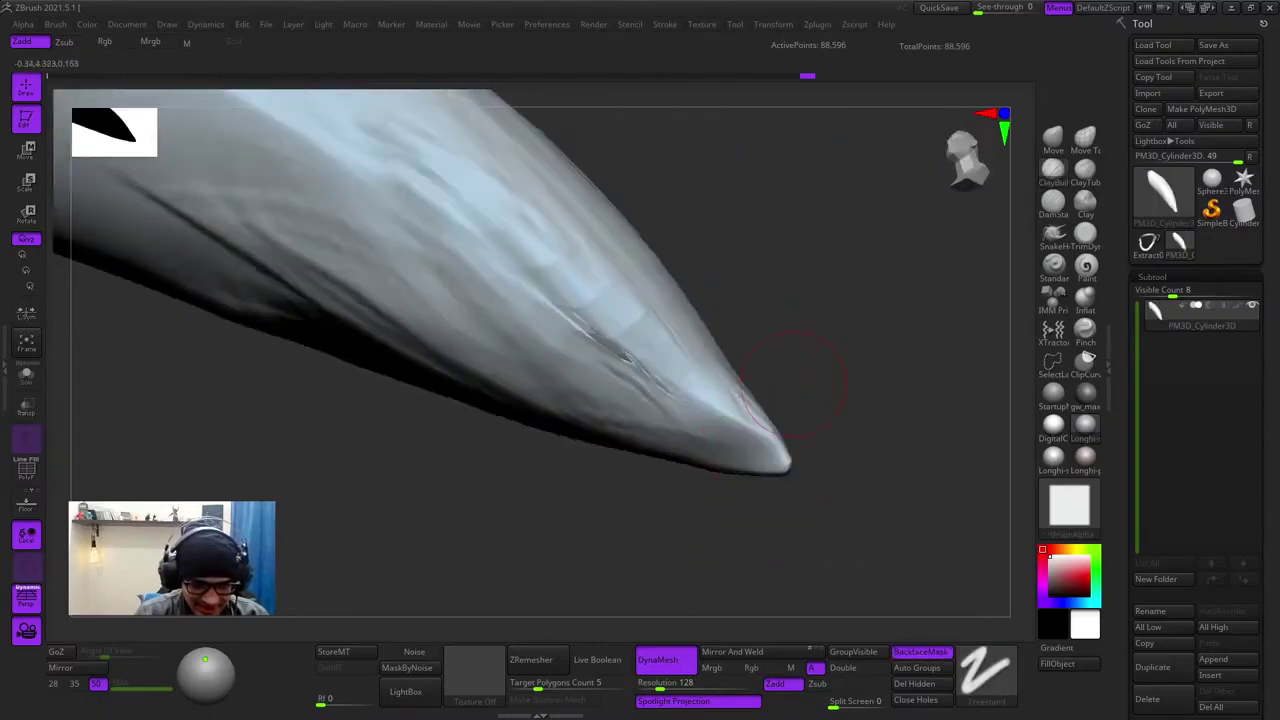
pyautogui.keyDown('shift'); pyautogui.moveTo(745, 430); pyautogui.dragTo(716, 450); pyautogui.keyUp('shift')
pyautogui.moveTo(716, 450)
pyautogui.mouseDown(button='right')
pyautogui.moveTo(685, 250)
pyautogui.moveTo(690, 300)
pyautogui.mouseUp(button='right')
pyautogui.moveTo(690, 300)
pyautogui.mouseDown(button='right')
pyautogui.moveTo(700, 322)
pyautogui.moveTo(680, 397)
pyautogui.moveTo(675, 360)
pyautogui.moveTo(707, 377)
pyautogui.moveTo(673, 386)
pyautogui.moveTo(667, 358)
pyautogui.moveTo(688, 490)
pyautogui.moveTo(694, 430)
pyautogui.moveTo(770, 400)
pyautogui.mouseUp(button='right')
# - Flatten the clay strokes along the middle of the tooth with TrimDynamic
pyautogui.click(1085, 236)
pyautogui.keyDown('alt'); pyautogui.moveTo(770, 400); pyautogui.dragTo(774, 280, button='right'); pyautogui.keyUp('alt')
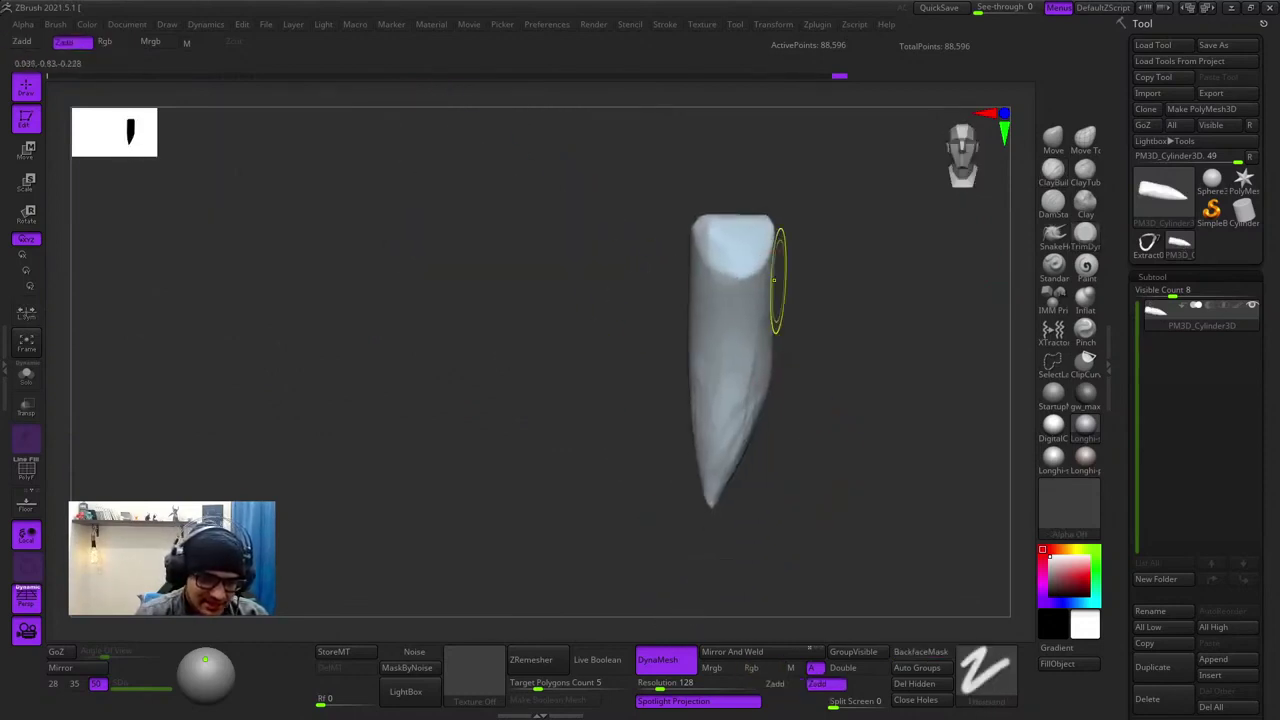
pyautogui.moveTo(732, 350); pyautogui.dragTo(742, 329)
pyautogui.moveTo(700, 442); pyautogui.dragTo(709, 471, button='right')
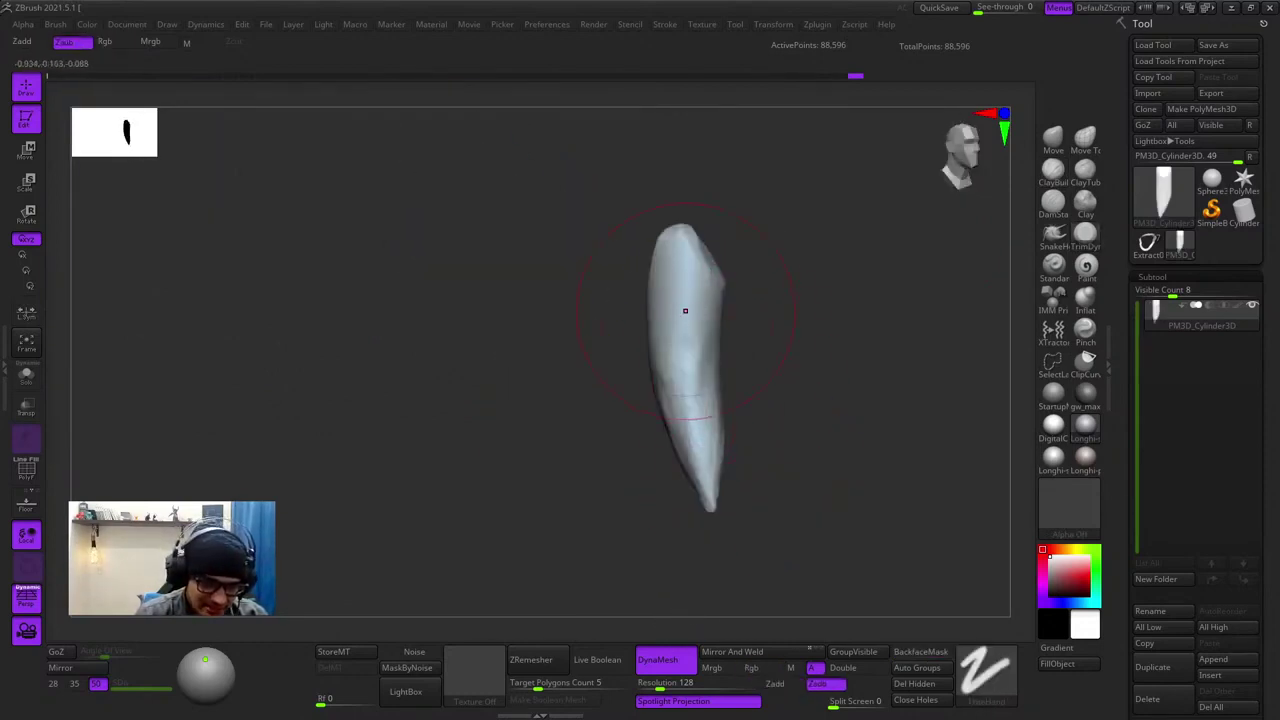
pyautogui.moveTo(685, 310); pyautogui.dragTo(714, 382, button='right')
pyautogui.moveTo(628, 363); pyautogui.dragTo(660, 390, button='right')
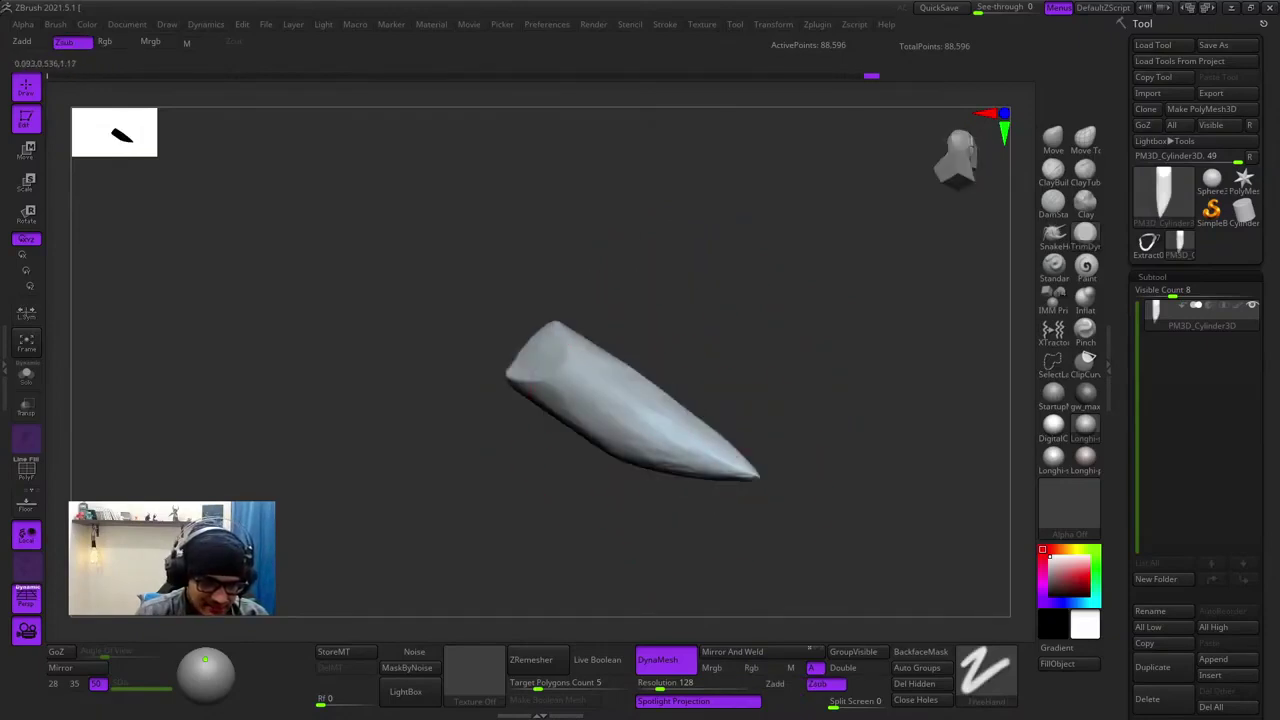
# - Trim the curved underside and flank in long strokes from the middle to the tip
pyautogui.moveTo(625, 345); pyautogui.dragTo(639, 385, button='right')
pyautogui.moveTo(625, 457); pyautogui.dragTo(692, 451)
pyautogui.moveTo(692, 451)
pyautogui.mouseDown(button='right')
pyautogui.moveTo(688, 466)
pyautogui.moveTo(614, 449)
pyautogui.moveTo(654, 240)
pyautogui.mouseUp(button='right')
pyautogui.moveTo(681, 389); pyautogui.dragTo(612, 500)
pyautogui.moveTo(614, 498); pyautogui.dragTo(658, 436, button='right')
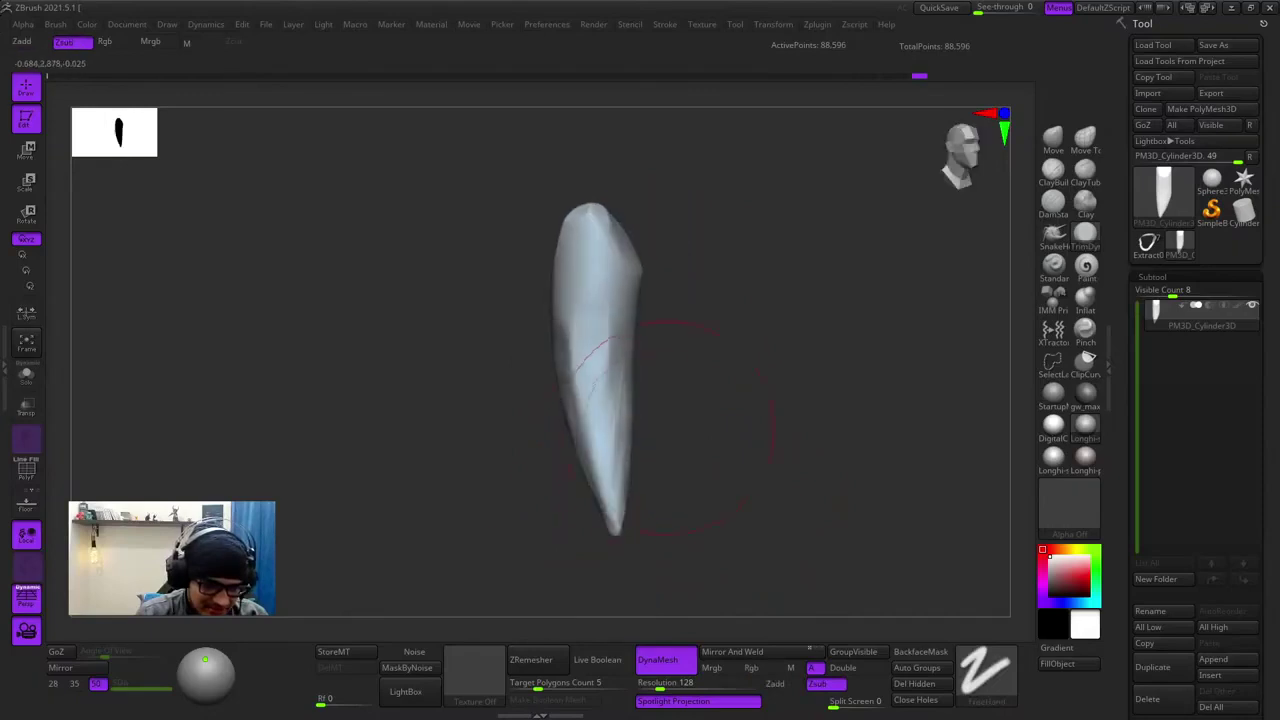
pyautogui.moveTo(600, 360); pyautogui.dragTo(609, 527)
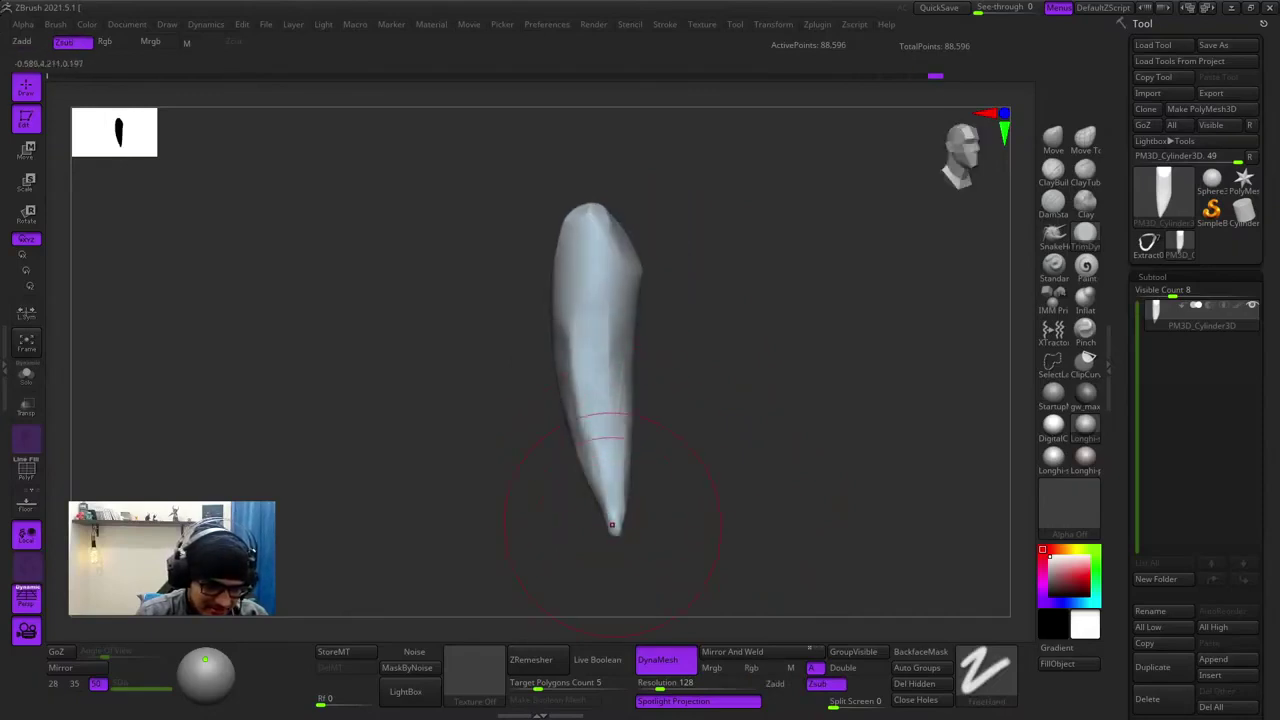
# - Zoom in on the pointed end and trim its sides smooth with TrimDynamic
pyautogui.keyDown('alt'); pyautogui.moveTo(609, 527); pyautogui.dragTo(645, 395, button='right'); pyautogui.keyUp('alt')
pyautogui.moveTo(645, 395)
pyautogui.keyDown('ctrl'); pyautogui.mouseDown(button='right')
pyautogui.moveTo(686, 343)
pyautogui.moveTo(664, 308)
pyautogui.mouseUp(button='right'); pyautogui.keyUp('ctrl')
pyautogui.moveTo(664, 308); pyautogui.dragTo(666, 394)
pyautogui.moveTo(666, 398); pyautogui.dragTo(692, 312, button='right')
pyautogui.moveTo(634, 308); pyautogui.dragTo(651, 388)
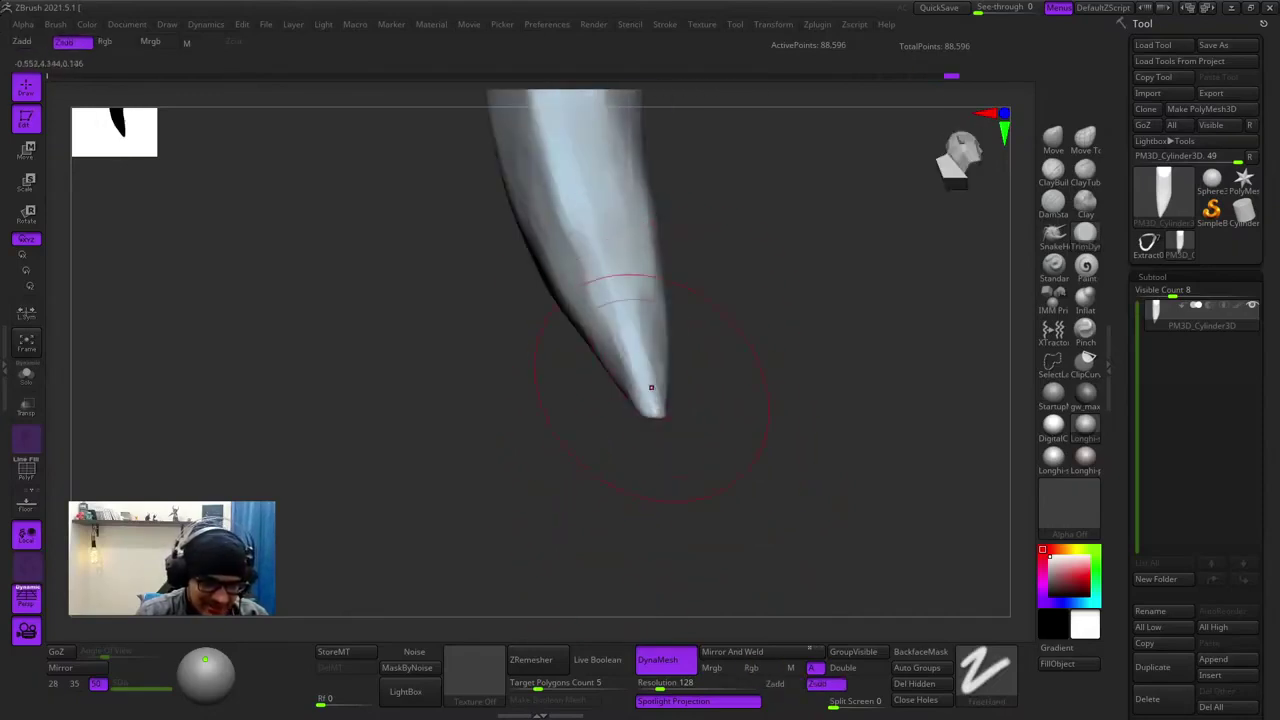
pyautogui.moveTo(651, 390)
pyautogui.mouseDown(button='right')
pyautogui.moveTo(646, 250)
pyautogui.moveTo(732, 313)
pyautogui.mouseUp(button='right')
pyautogui.moveTo(660, 385); pyautogui.dragTo(838, 425)
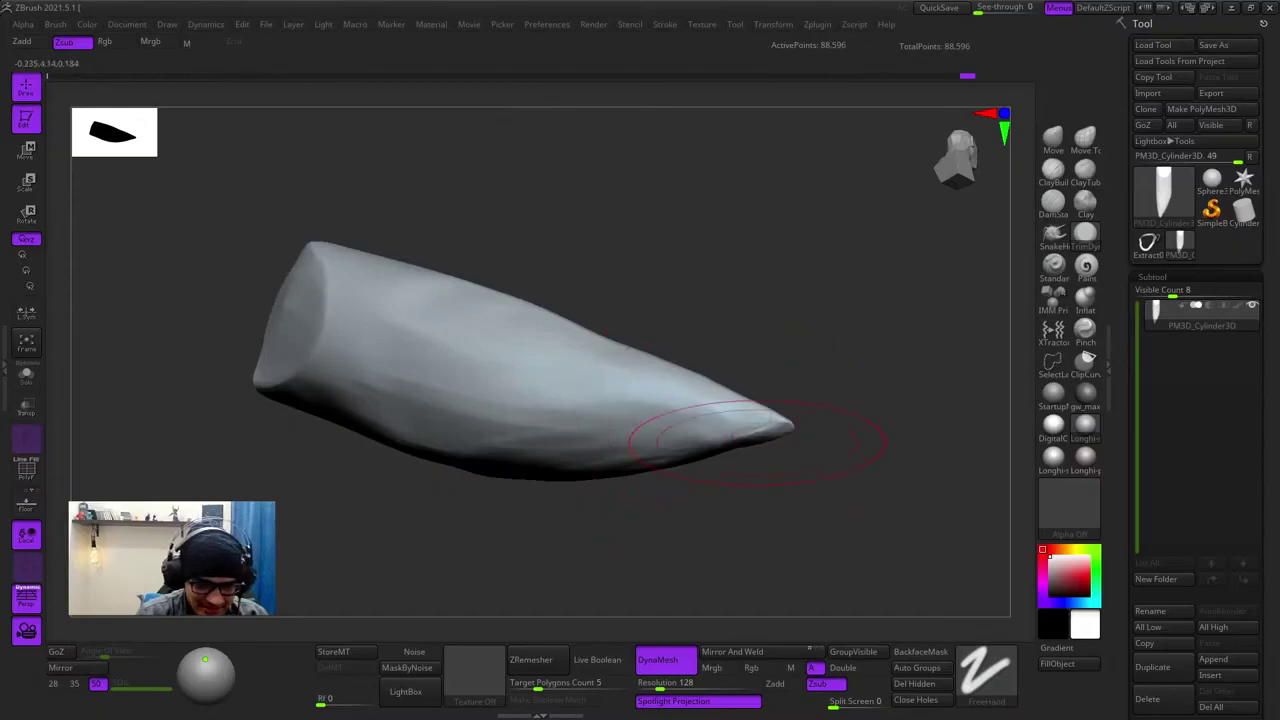
# - Trim the underside of the tip and smooth it into a sharp point
pyautogui.moveTo(757, 443); pyautogui.dragTo(740, 418, button='right')
pyautogui.keyDown('ctrl'); pyautogui.click(716, 399); pyautogui.keyUp('ctrl')
pyautogui.moveTo(716, 455); pyautogui.dragTo(742, 412)
pyautogui.moveTo(742, 412); pyautogui.dragTo(751, 418, button='right')
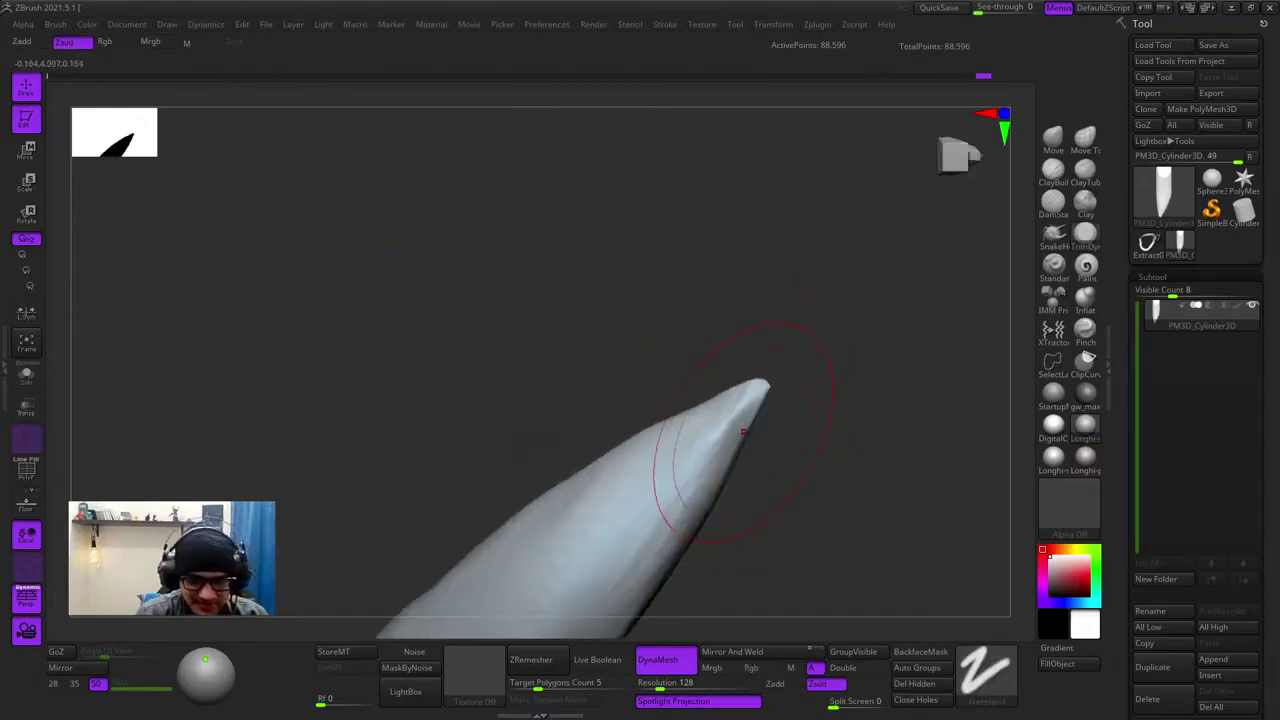
pyautogui.moveTo(740, 434)
pyautogui.mouseDown()
pyautogui.moveTo(724, 453)
pyautogui.moveTo(729, 409)
pyautogui.mouseUp()
pyautogui.moveTo(729, 409); pyautogui.dragTo(700, 414, button='right')
pyautogui.keyDown('shift'); pyautogui.moveTo(700, 414); pyautogui.dragTo(751, 460); pyautogui.keyUp('shift')
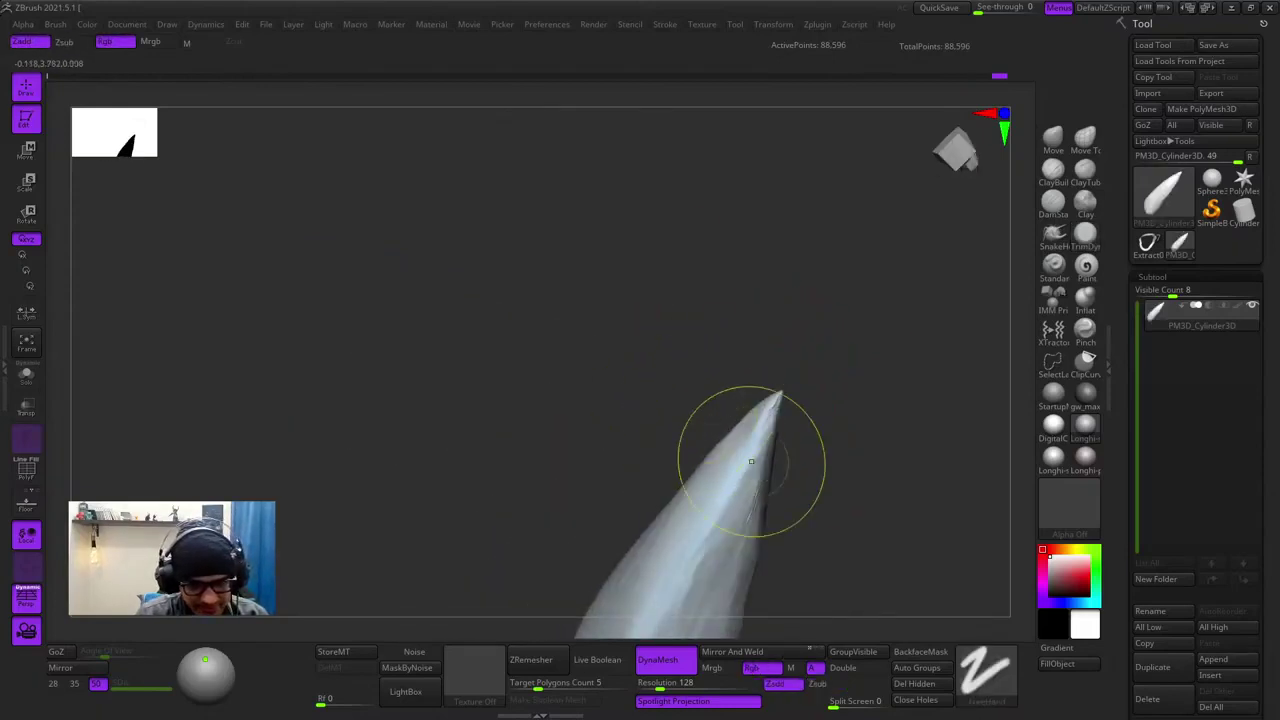
# - Thicken the pointed tip with ClayBuildup strokes, using BackfaceMask
pyautogui.click(1050, 170)
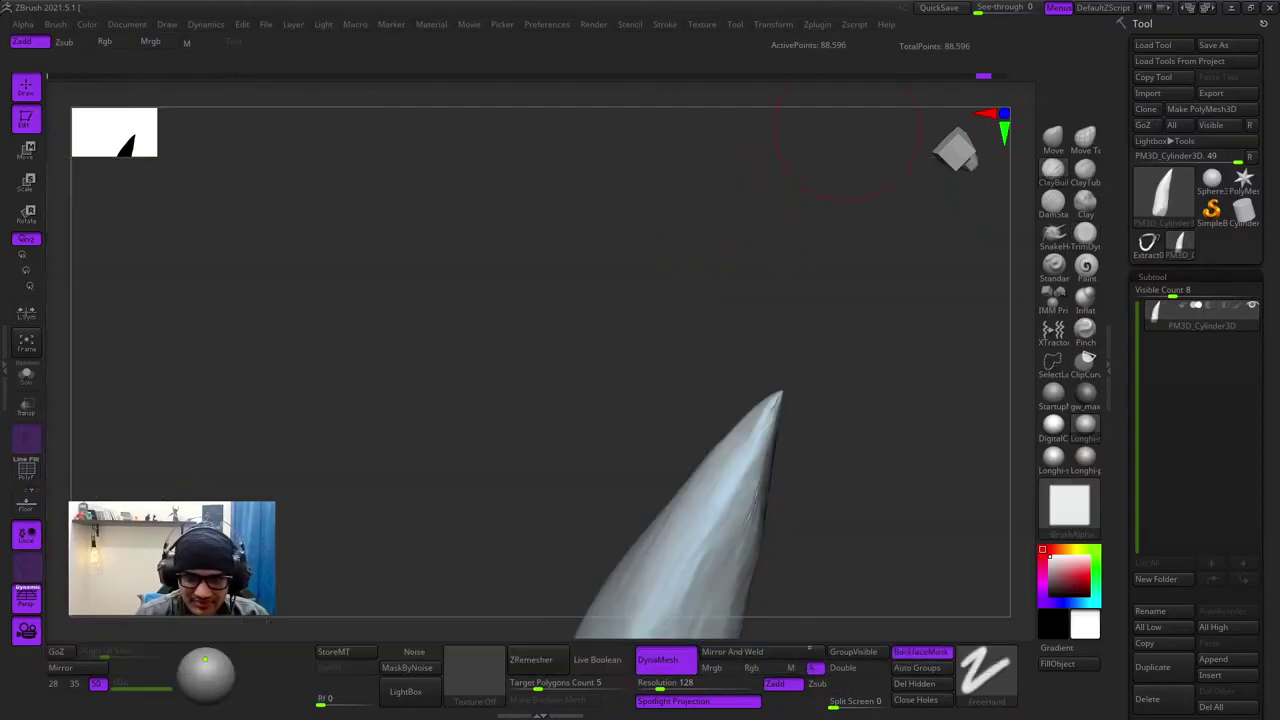
pyautogui.moveTo(785, 350); pyautogui.dragTo(749, 408, button='right')
pyautogui.moveTo(749, 408); pyautogui.dragTo(783, 405)
pyautogui.moveTo(783, 405)
pyautogui.mouseDown(button='right')
pyautogui.moveTo(749, 427)
pyautogui.moveTo(757, 402)
pyautogui.mouseUp(button='right')
pyautogui.moveTo(720, 428); pyautogui.dragTo(690, 432)
pyautogui.moveTo(690, 432)
pyautogui.keyDown('ctrl'); pyautogui.mouseDown(button='right')
pyautogui.moveTo(712, 456)
pyautogui.moveTo(677, 446)
pyautogui.moveTo(695, 455)
pyautogui.mouseUp(button='right'); pyautogui.keyUp('ctrl')
# - Remesh the tooth with DynaMesh at resolution 128
pyautogui.keyDown('ctrl'); pyautogui.moveTo(748, 360); pyautogui.dragTo(771, 276, button='right'); pyautogui.keyUp('ctrl')
pyautogui.keyDown('ctrl'); pyautogui.moveTo(771, 276); pyautogui.dragTo(801, 387); pyautogui.keyUp('ctrl')
pyautogui.keyDown('ctrl'); pyautogui.moveTo(801, 387); pyautogui.dragTo(770, 310, button='right'); pyautogui.keyUp('ctrl')
pyautogui.moveTo(686, 357)
pyautogui.mouseDown(button='right')
pyautogui.moveTo(650, 335)
pyautogui.moveTo(550, 352)
pyautogui.moveTo(650, 340)
pyautogui.moveTo(754, 457)
pyautogui.moveTo(771, 326)
pyautogui.moveTo(896, 368)
pyautogui.mouseUp(button='right')
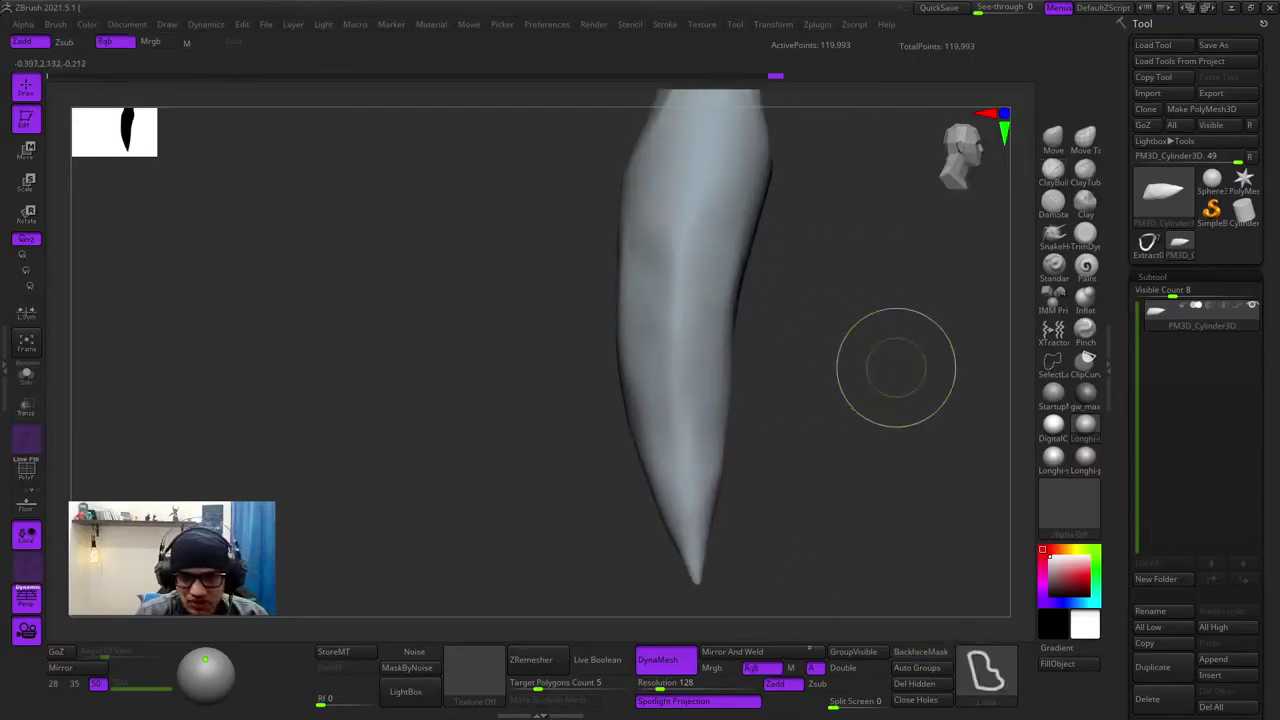
# - Clip the tooth's sharp point to a flat, blunt end with ClipCurve and check the cut from several sides
pyautogui.keyDown('ctrl'); pyautogui.keyDown('shift'); pyautogui.click(1085, 363); pyautogui.keyUp('shift'); pyautogui.keyUp('ctrl')
pyautogui.keyDown('ctrl'); pyautogui.keyDown('shift'); pyautogui.moveTo(643, 557); pyautogui.dragTo(791, 545); pyautogui.keyUp('shift'); pyautogui.keyUp('ctrl')
pyautogui.hotkey('ctrl', 'z')
pyautogui.keyDown('ctrl'); pyautogui.moveTo(791, 543); pyautogui.dragTo(717, 400, button='right'); pyautogui.keyUp('ctrl')
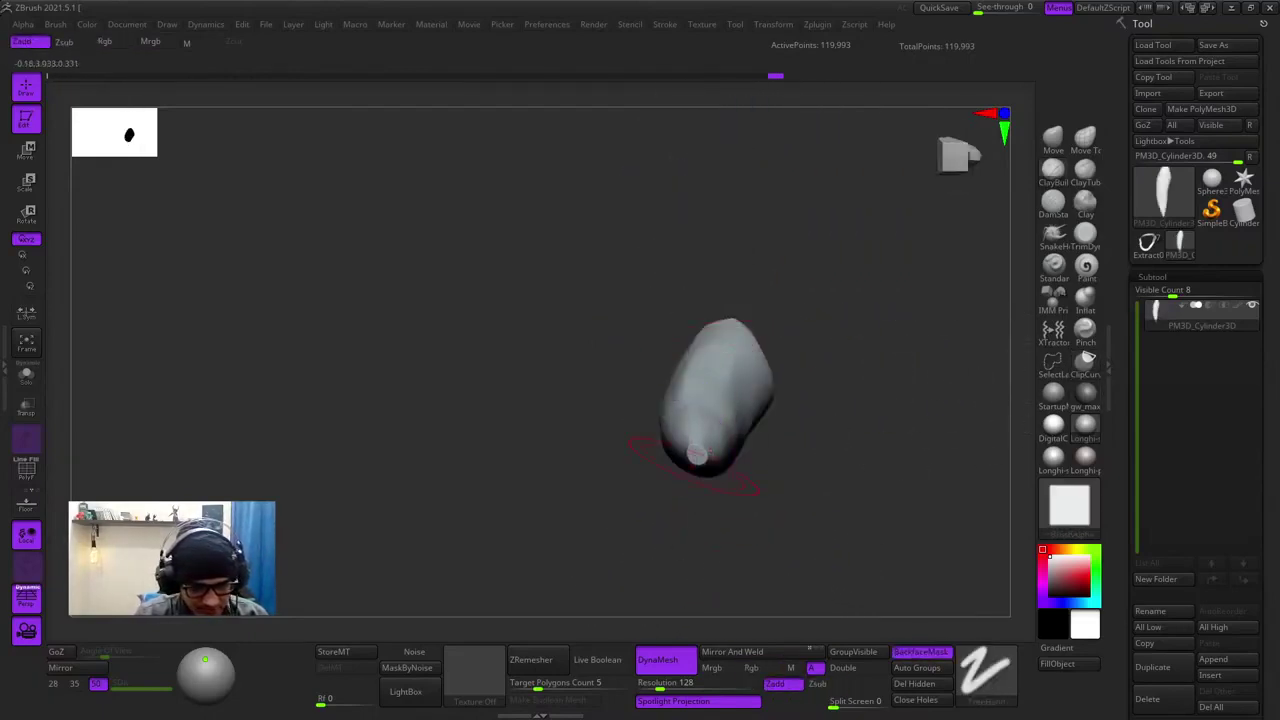
pyautogui.moveTo(694, 466); pyautogui.dragTo(700, 560, button='right')
pyautogui.moveTo(700, 560); pyautogui.dragTo(780, 370, button='right')
pyautogui.moveTo(780, 370); pyautogui.dragTo(680, 280, button='right')
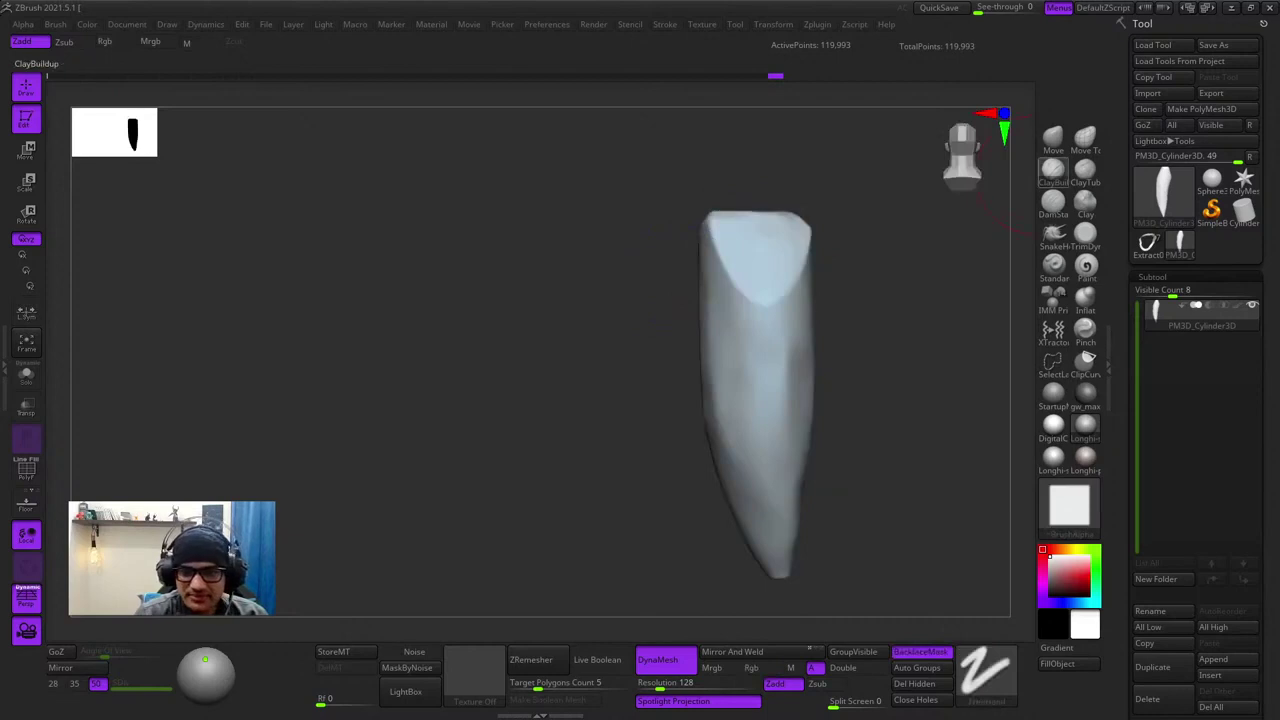
# - Bevel the rim of the flat clipped tip with TrimDynamic to round it off
pyautogui.click(1053, 332)
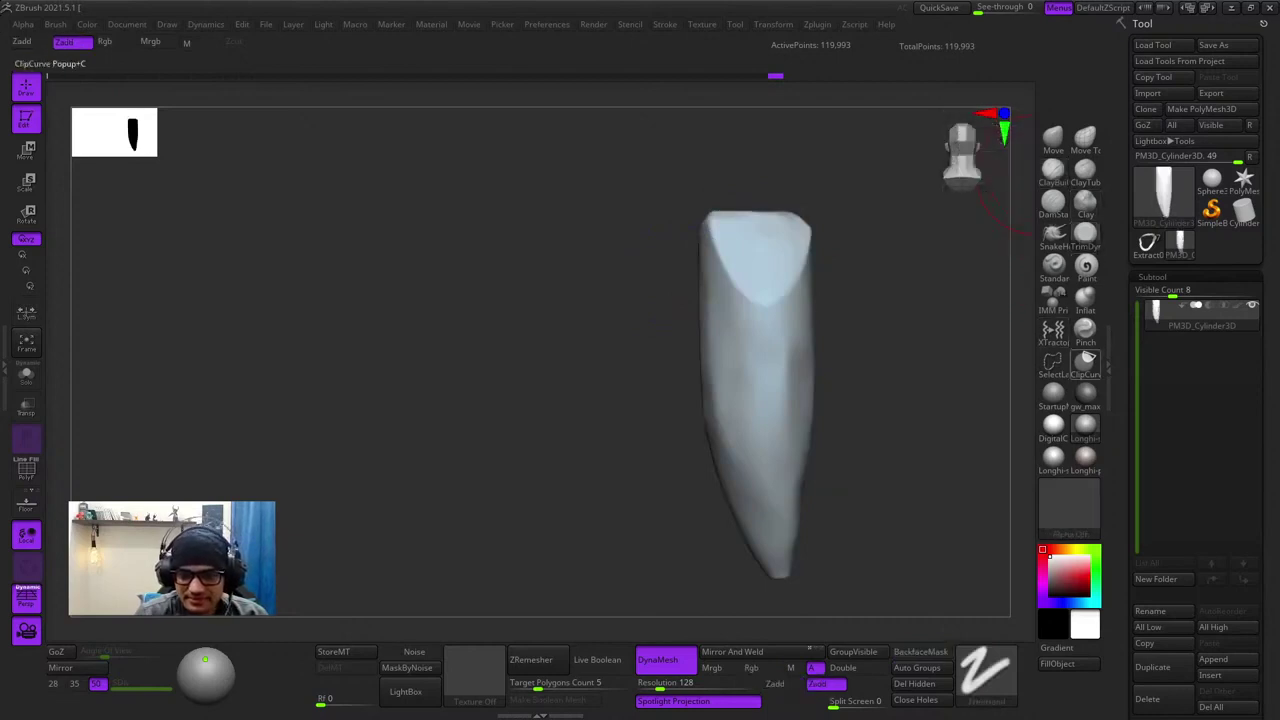
pyautogui.keyDown('alt'); pyautogui.moveTo(759, 427); pyautogui.dragTo(698, 552, button='right'); pyautogui.keyUp('alt')
pyautogui.keyDown('alt'); pyautogui.moveTo(771, 598); pyautogui.dragTo(757, 385, button='right'); pyautogui.keyUp('alt')
pyautogui.rightClick(757, 388)
pyautogui.moveTo(779, 440); pyautogui.dragTo(781, 329, button='right')
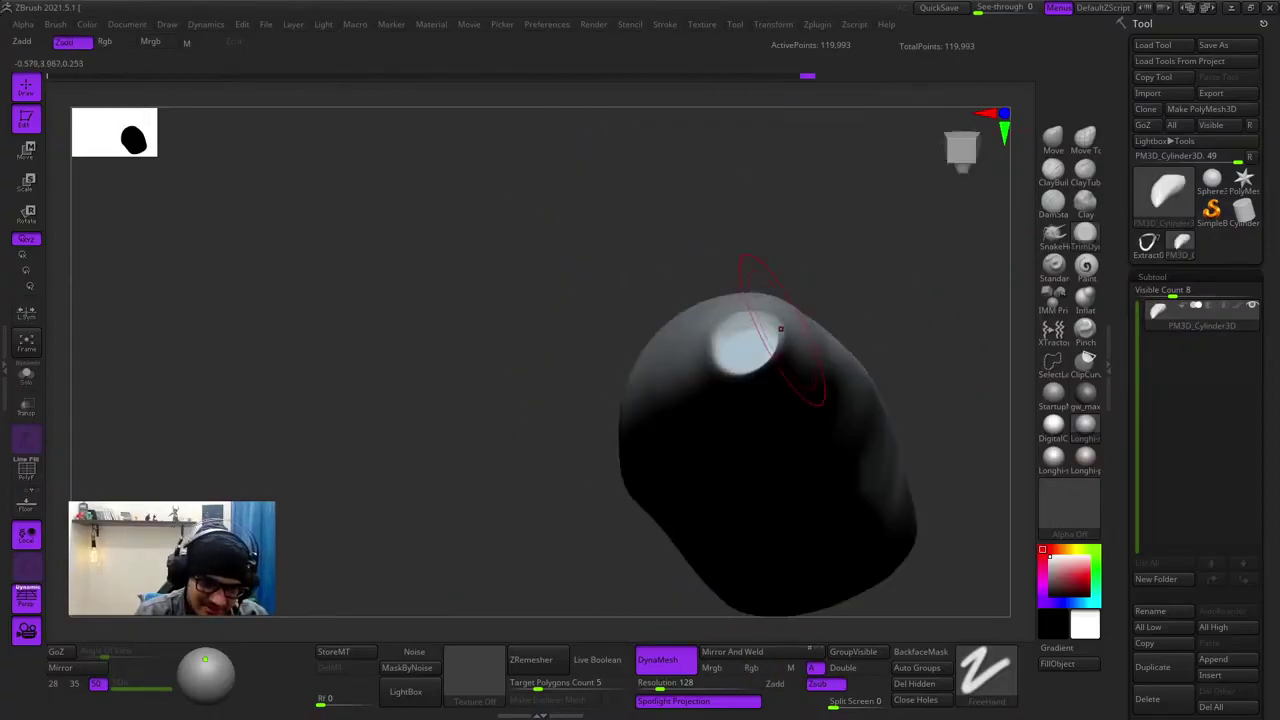
pyautogui.moveTo(758, 372); pyautogui.dragTo(748, 466, button='right')
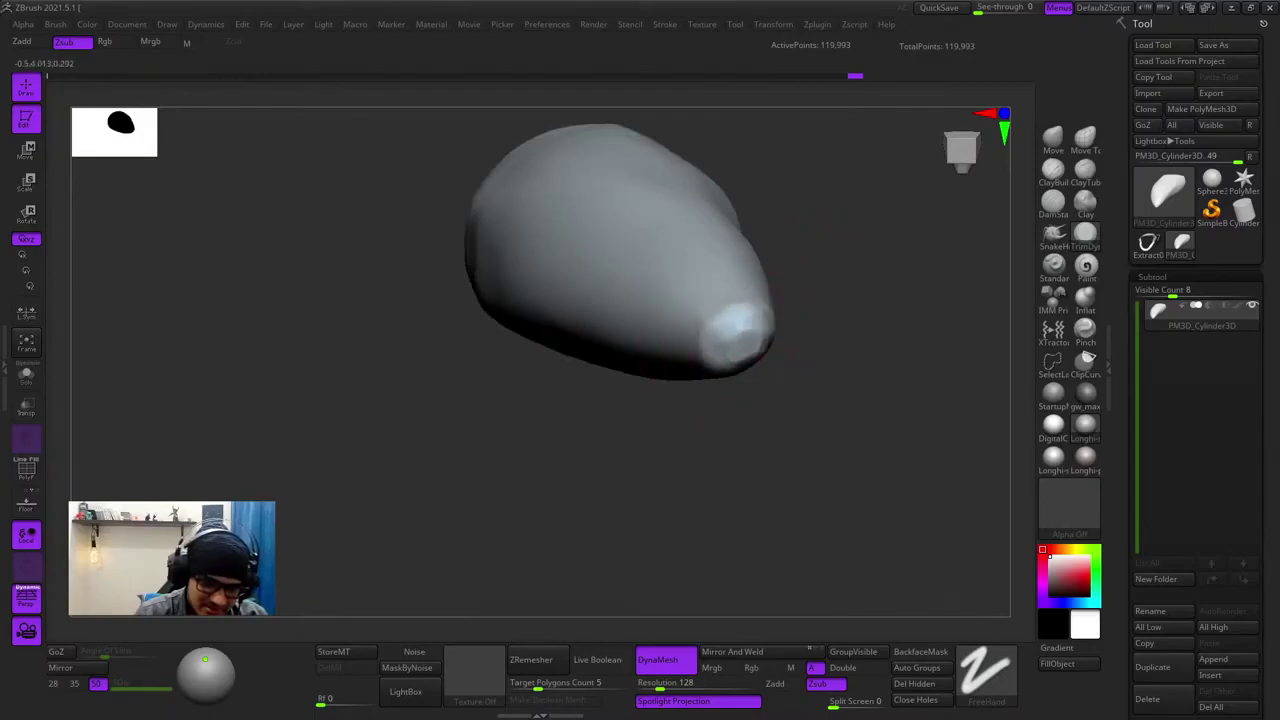
pyautogui.moveTo(760, 371)
pyautogui.mouseDown(button='right')
pyautogui.moveTo(754, 460)
pyautogui.moveTo(738, 397)
pyautogui.mouseUp(button='right')
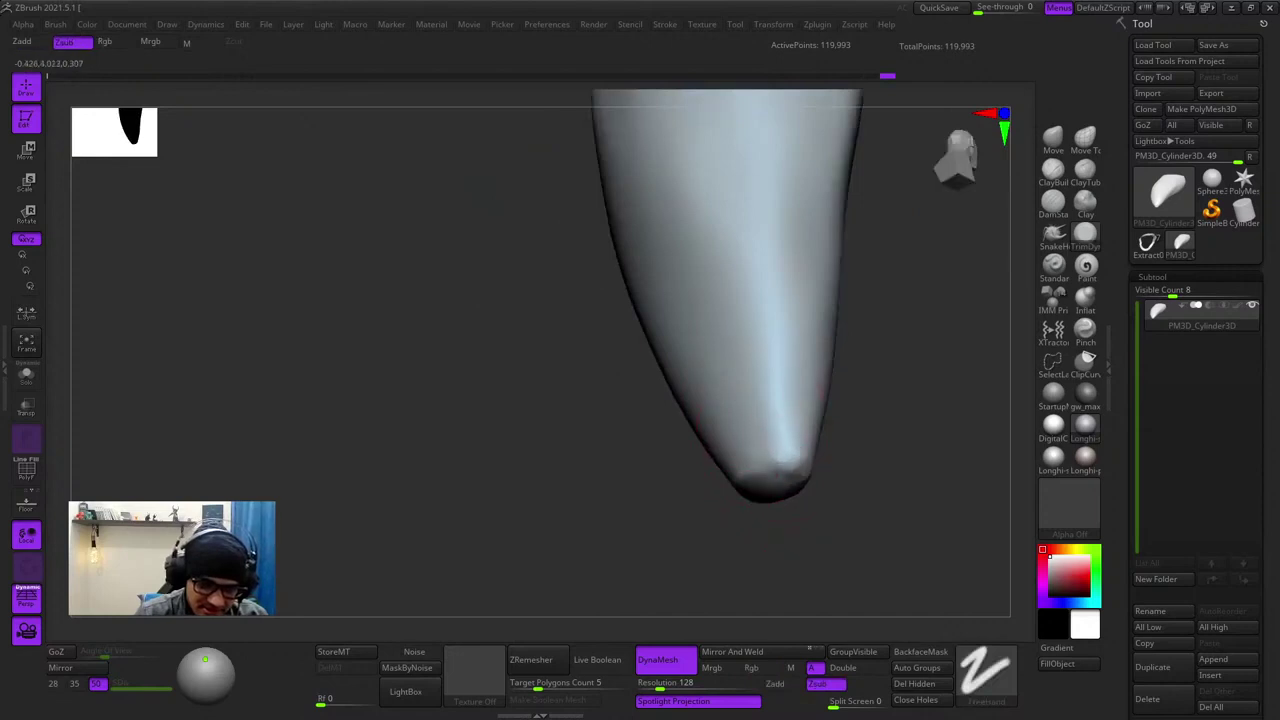
# - Trim the rest of the blunt tip and the tooth's long sides into even planes
pyautogui.moveTo(784, 436)
pyautogui.mouseDown(button='right')
pyautogui.moveTo(828, 410)
pyautogui.moveTo(760, 443)
pyautogui.moveTo(782, 398)
pyautogui.moveTo(760, 258)
pyautogui.mouseUp(button='right')
pyautogui.moveTo(752, 432); pyautogui.dragTo(680, 260, button='right')
pyautogui.rightClick(638, 464)
pyautogui.moveTo(680, 260); pyautogui.dragTo(630, 368, button='right')
pyautogui.keyDown('alt'); pyautogui.moveTo(630, 368); pyautogui.dragTo(685, 364, button='right'); pyautogui.keyUp('alt')
pyautogui.moveTo(664, 362); pyautogui.dragTo(678, 386)
pyautogui.moveTo(690, 410)
pyautogui.mouseDown(button='right')
pyautogui.moveTo(612, 470)
pyautogui.moveTo(625, 475)
pyautogui.mouseUp(button='right')
pyautogui.moveTo(580, 328); pyautogui.dragTo(552, 450)
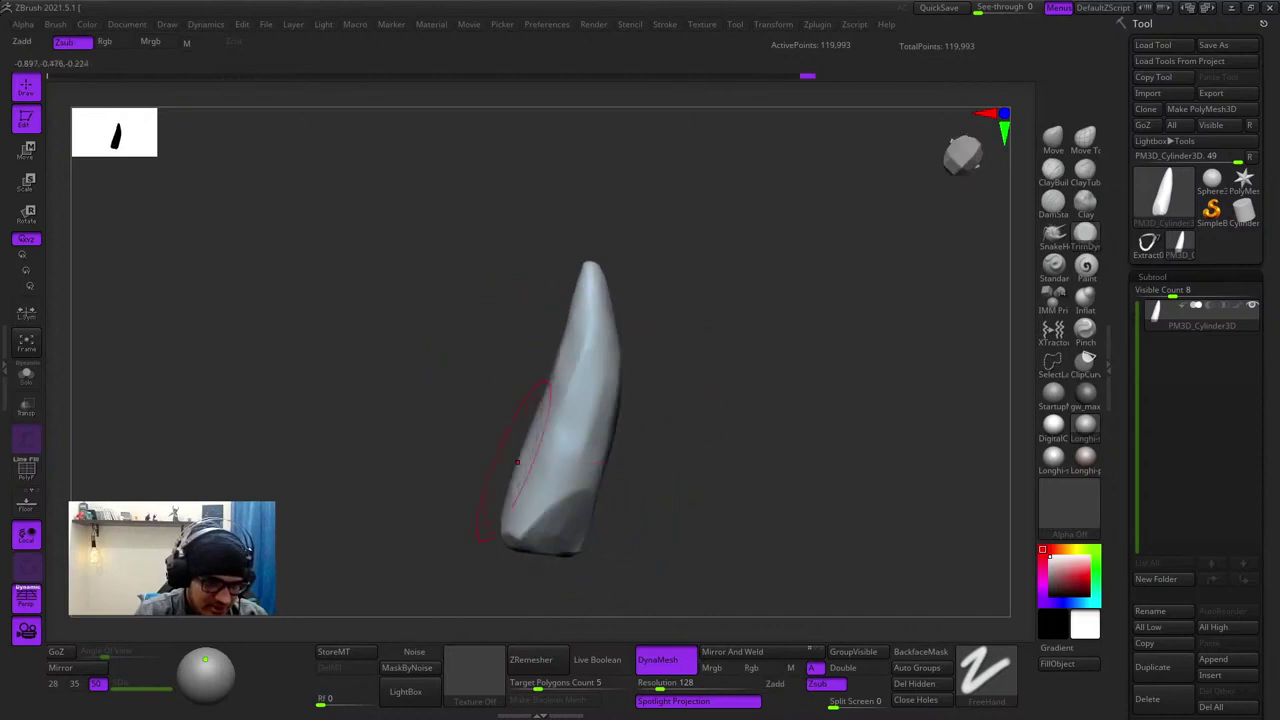
pyautogui.moveTo(517, 462); pyautogui.dragTo(616, 125, button='right')
# - Bend the lower end inward with the Move brush to strengthen the tooth's curve
pyautogui.click(1053, 171)
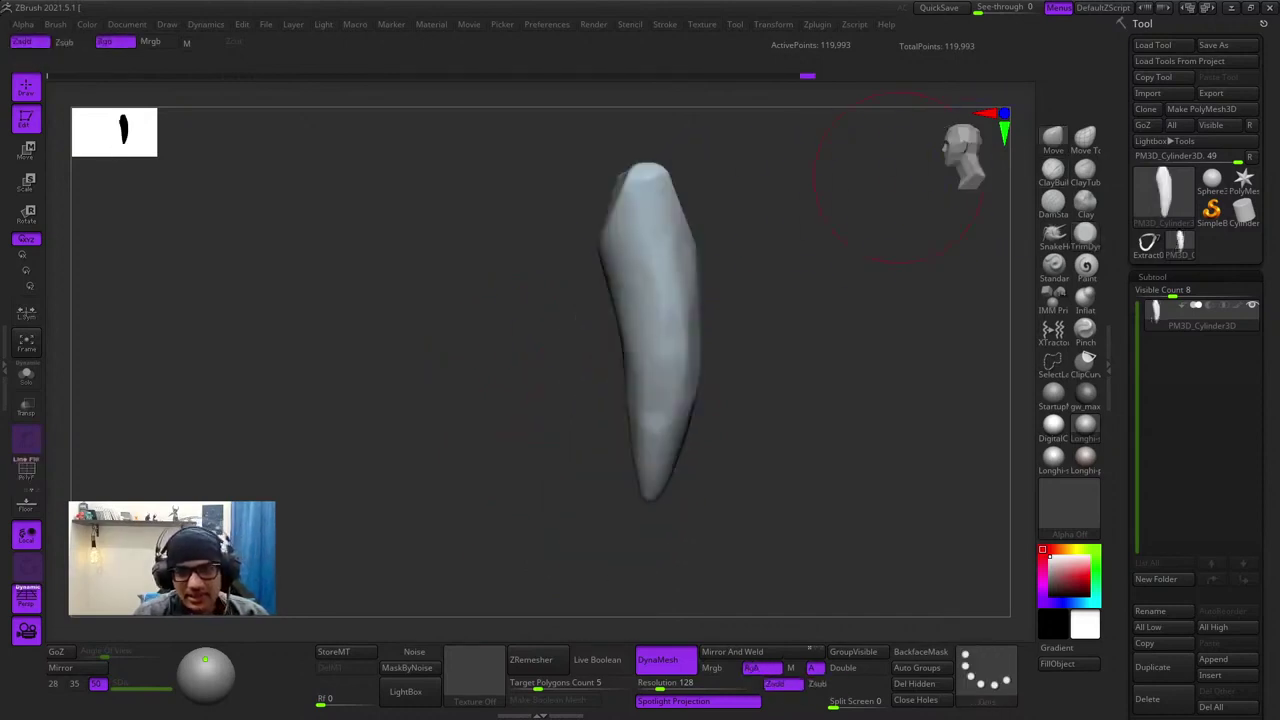
pyautogui.moveTo(520, 375)
pyautogui.mouseDown(button='right')
pyautogui.moveTo(592, 381)
pyautogui.moveTo(629, 291)
pyautogui.moveTo(693, 313)
pyautogui.moveTo(696, 365)
pyautogui.mouseUp(button='right')
pyautogui.moveTo(696, 365); pyautogui.dragTo(734, 343, button='right')
pyautogui.moveTo(736, 350)
pyautogui.mouseDown()
pyautogui.moveTo(718, 352)
pyautogui.moveTo(719, 388)
pyautogui.mouseUp()
pyautogui.rightClick(729, 387)
pyautogui.keyDown('ctrl'); pyautogui.moveTo(955, 215); pyautogui.dragTo(962, 280, button='right'); pyautogui.keyUp('ctrl')
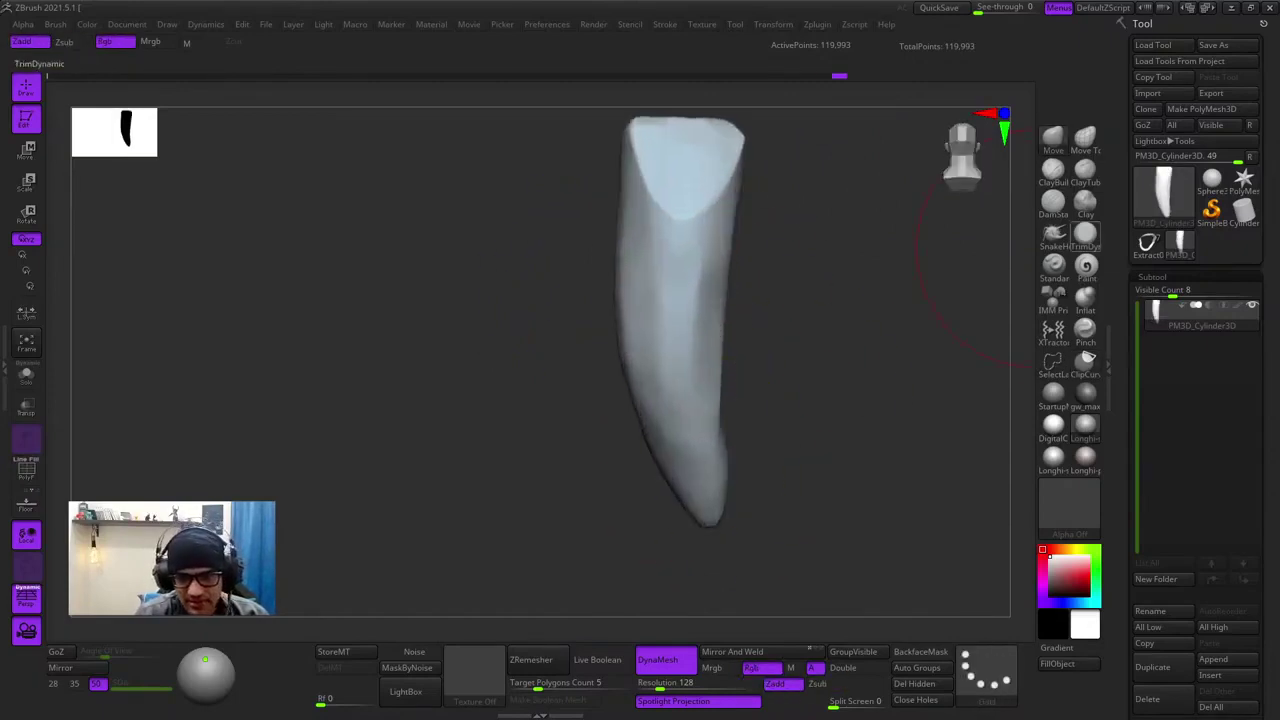
# - Flatten the inner curve and lower flanks of the bent tooth with TrimDynamic
pyautogui.click(1085, 234)
pyautogui.moveTo(712, 395); pyautogui.dragTo(632, 438, button='right')
pyautogui.moveTo(735, 362); pyautogui.dragTo(739, 431)
pyautogui.moveTo(751, 419); pyautogui.dragTo(685, 395, button='right')
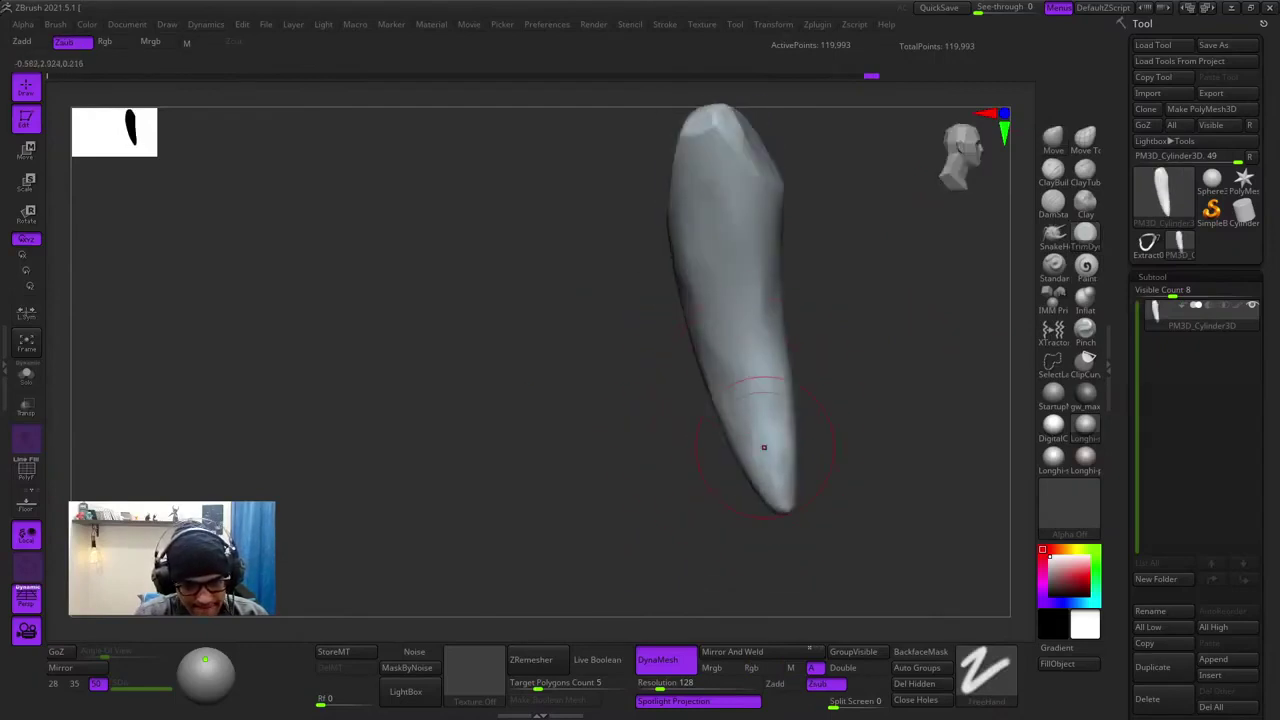
pyautogui.moveTo(764, 447); pyautogui.dragTo(737, 435, button='right')
pyautogui.moveTo(782, 400); pyautogui.dragTo(786, 412)
pyautogui.moveTo(786, 412); pyautogui.dragTo(762, 342, button='right')
pyautogui.moveTo(765, 402)
pyautogui.mouseDown(button='right')
pyautogui.moveTo(773, 411)
pyautogui.moveTo(702, 356)
pyautogui.mouseUp(button='right')
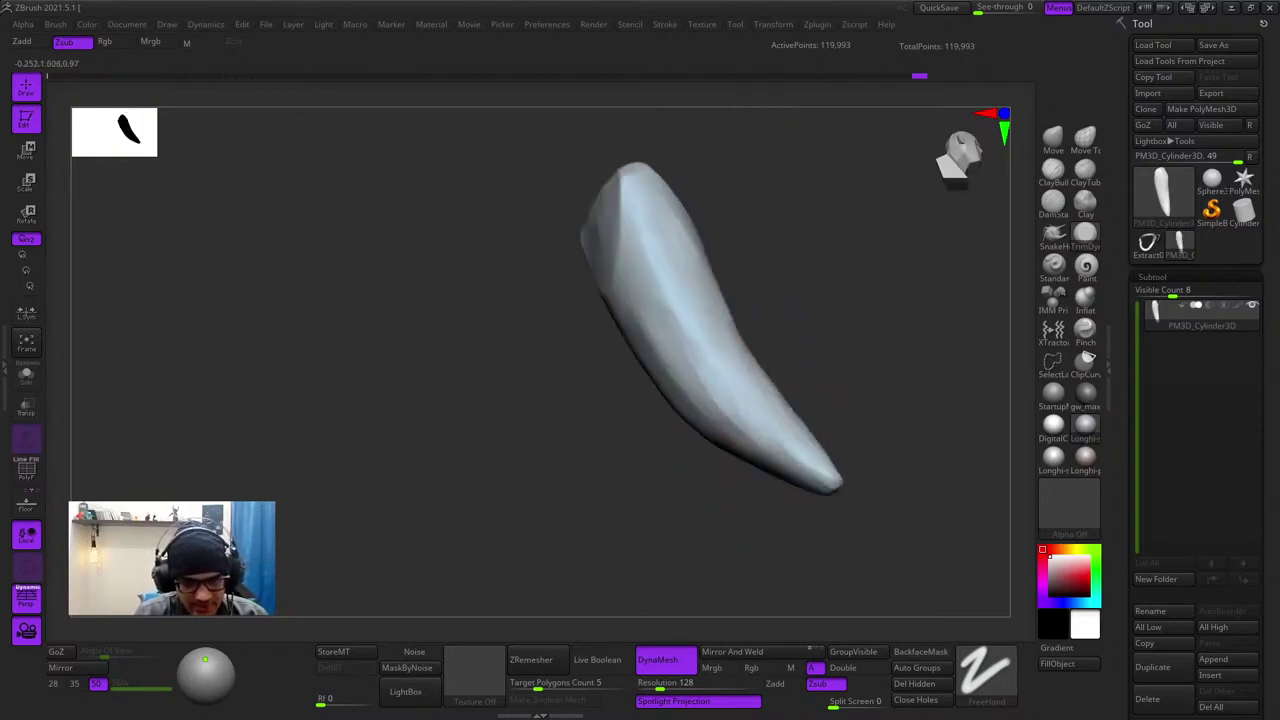
pyautogui.moveTo(648, 260)
pyautogui.mouseDown(button='right')
pyautogui.moveTo(764, 476)
pyautogui.moveTo(725, 358)
pyautogui.mouseUp(button='right')
pyautogui.rightClick(682, 325)
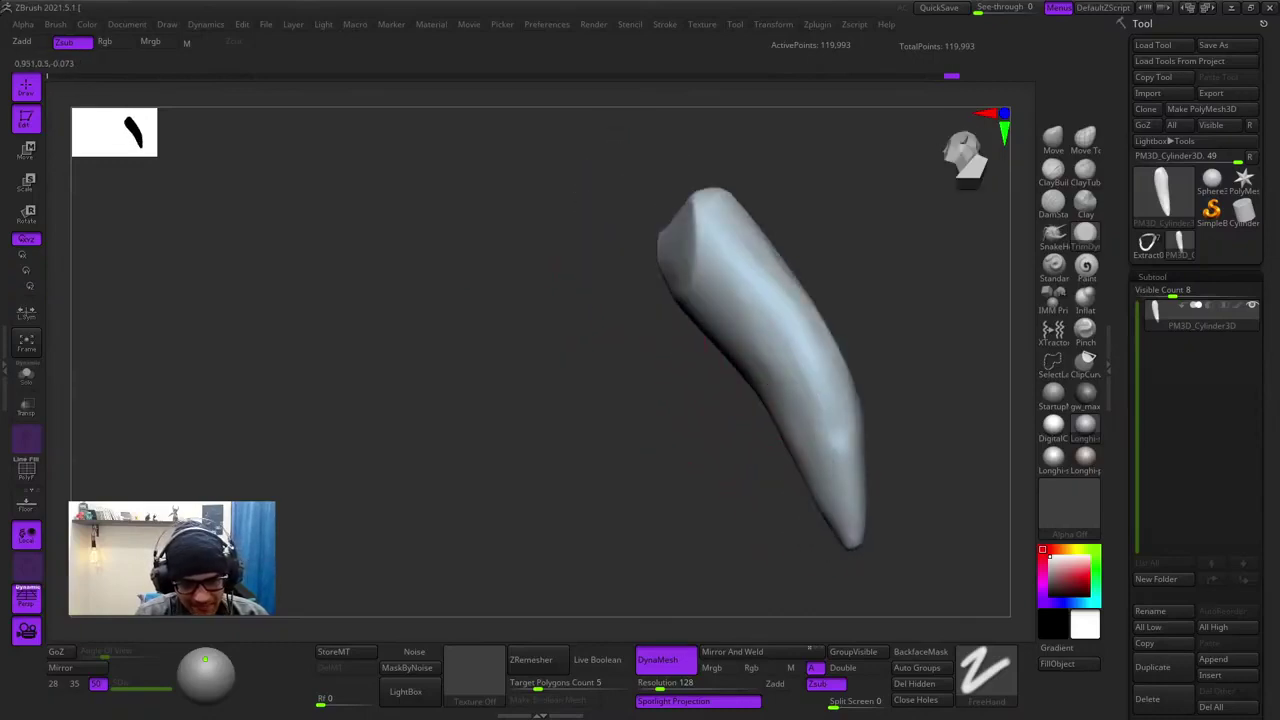
# - Set the Move brush's draw size to about 179 and push in the tooth's concave underside
pyautogui.moveTo(839, 481); pyautogui.dragTo(745, 280, button='right')
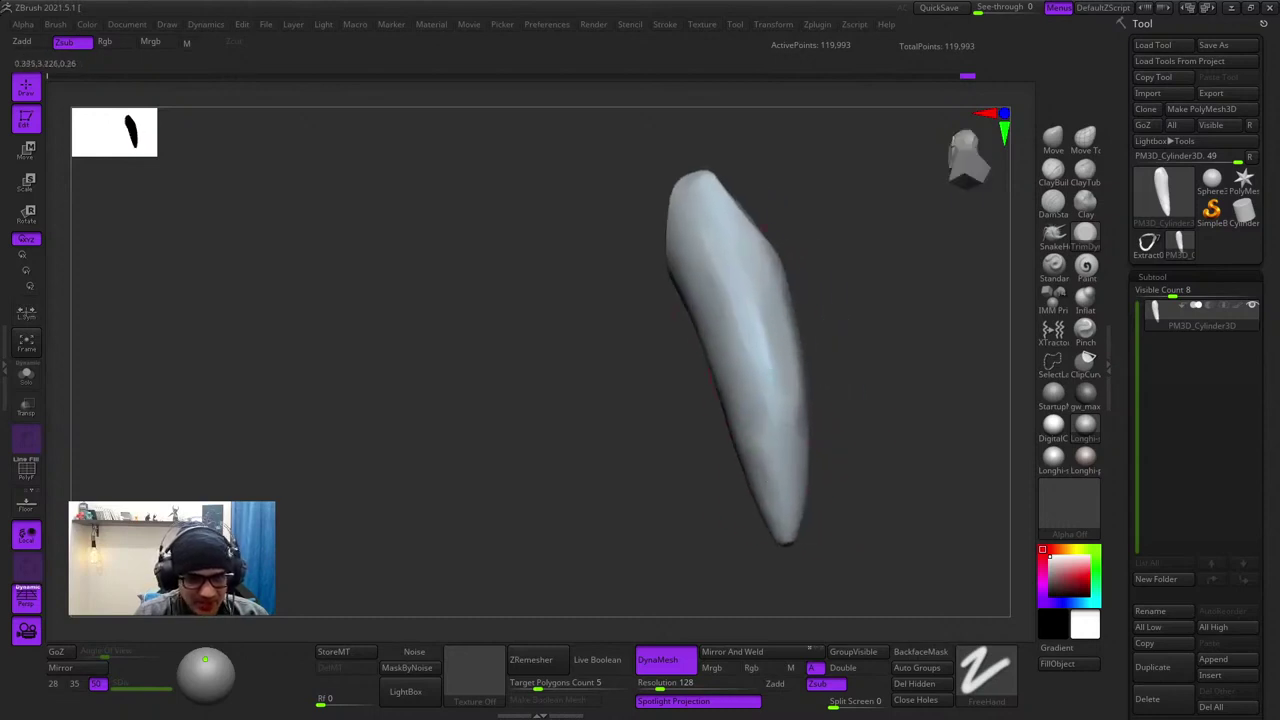
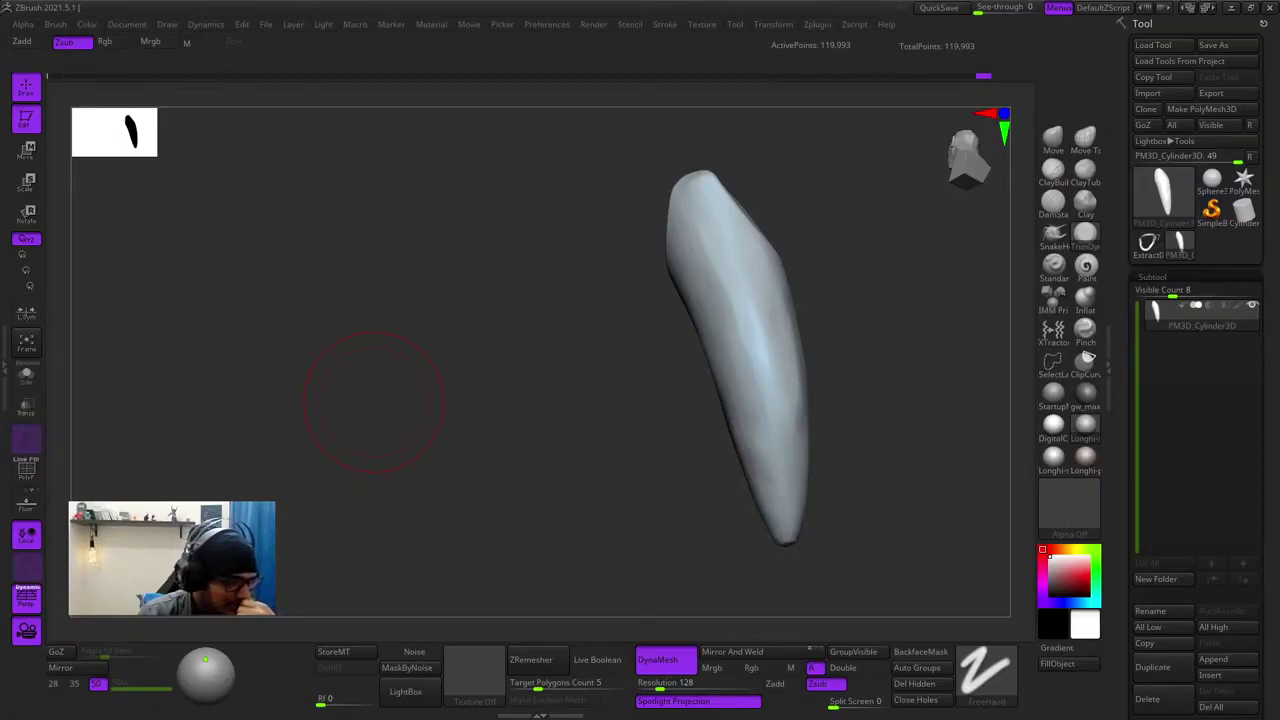
pyautogui.moveTo(745, 267)
pyautogui.mouseDown(button='right')
pyautogui.moveTo(820, 215)
pyautogui.moveTo(754, 204)
pyautogui.mouseUp(button='right')
pyautogui.click(1050, 142)
pyautogui.hotkey('shift', 'f')
pyautogui.hotkey('shift', 'f')
pyautogui.press('space')
pyautogui.moveTo(629, 268); pyautogui.dragTo(642, 268)
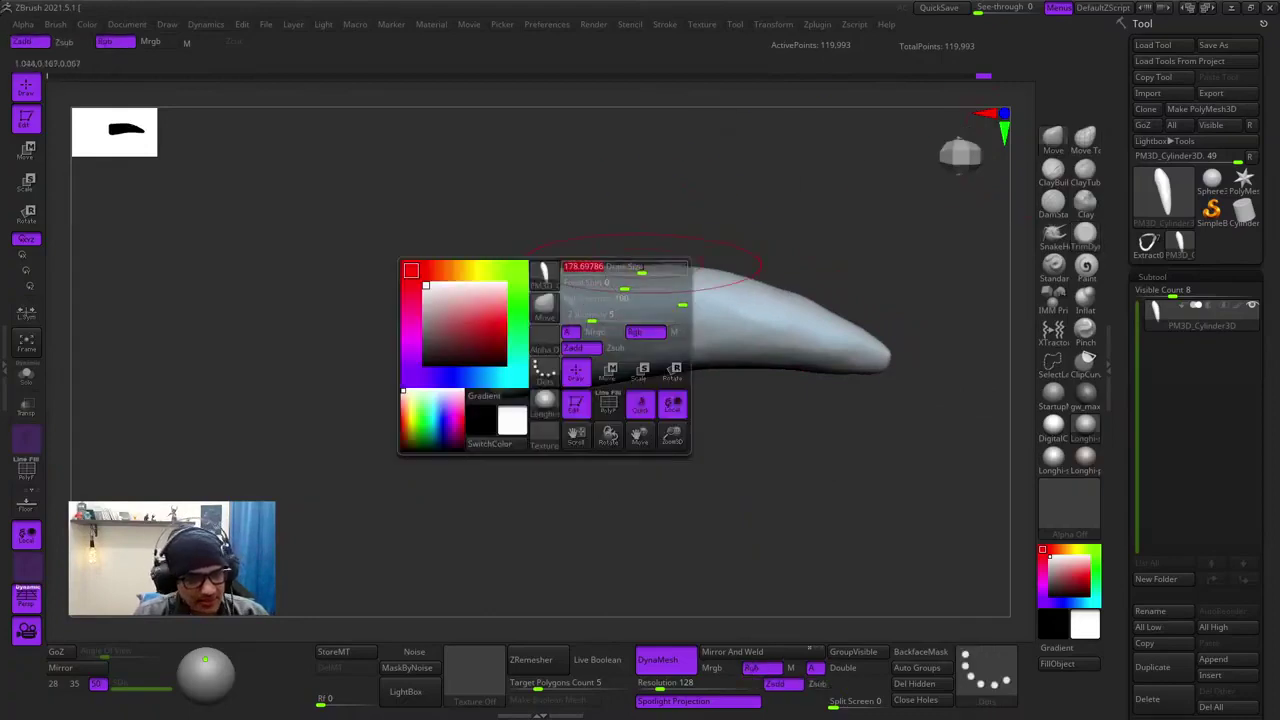
pyautogui.moveTo(634, 375); pyautogui.dragTo(634, 357)
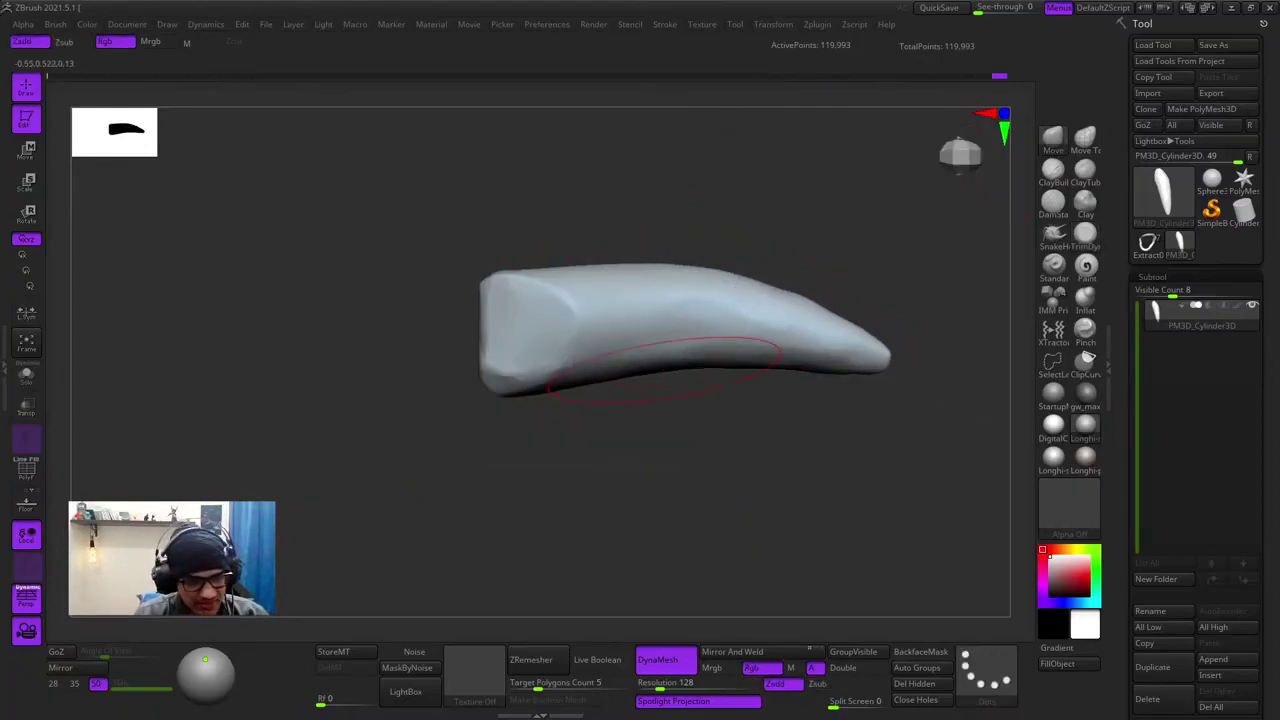
pyautogui.keyDown('alt'); pyautogui.moveTo(880, 334); pyautogui.dragTo(743, 321, button='right'); pyautogui.keyUp('alt')
pyautogui.moveTo(669, 353); pyautogui.dragTo(669, 349)
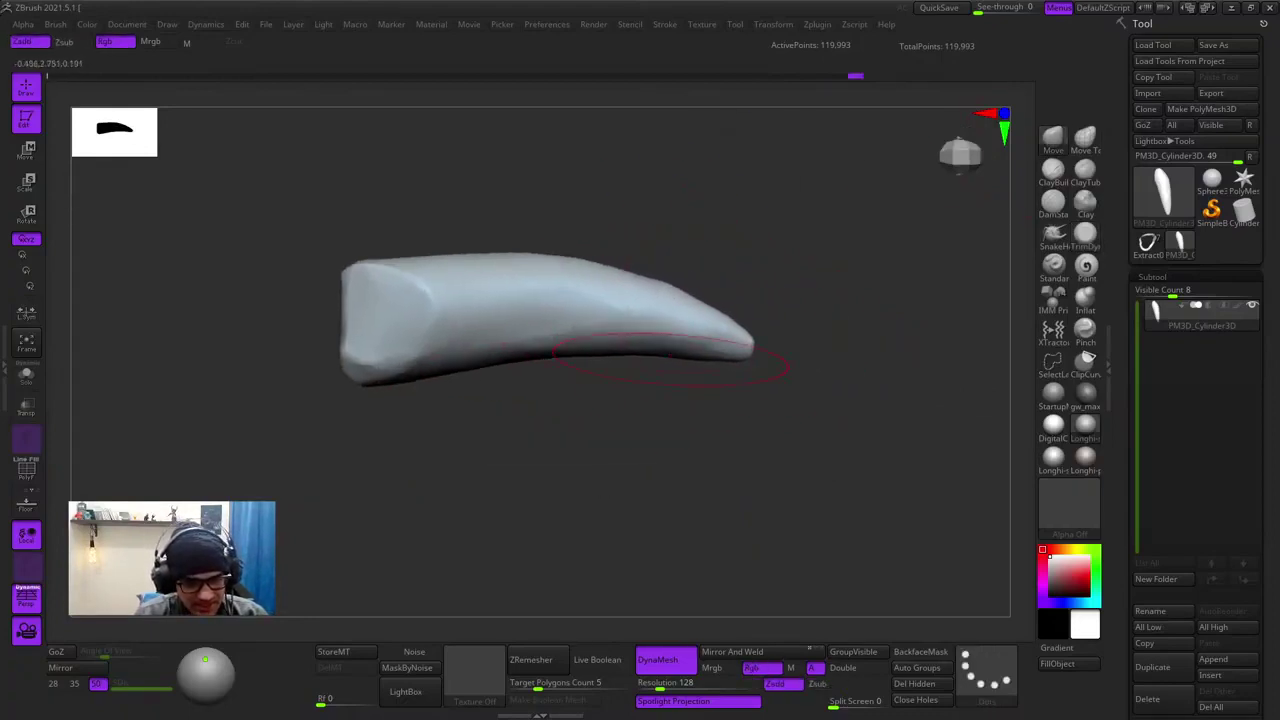
# - Bend the tooth's pointed end further toward the concave side with the Move brush and even out its curve
pyautogui.moveTo(745, 372)
pyautogui.keyDown('alt'); pyautogui.mouseDown(button='right')
pyautogui.moveTo(788, 354)
pyautogui.moveTo(813, 361)
pyautogui.mouseUp(button='right'); pyautogui.keyUp('alt')
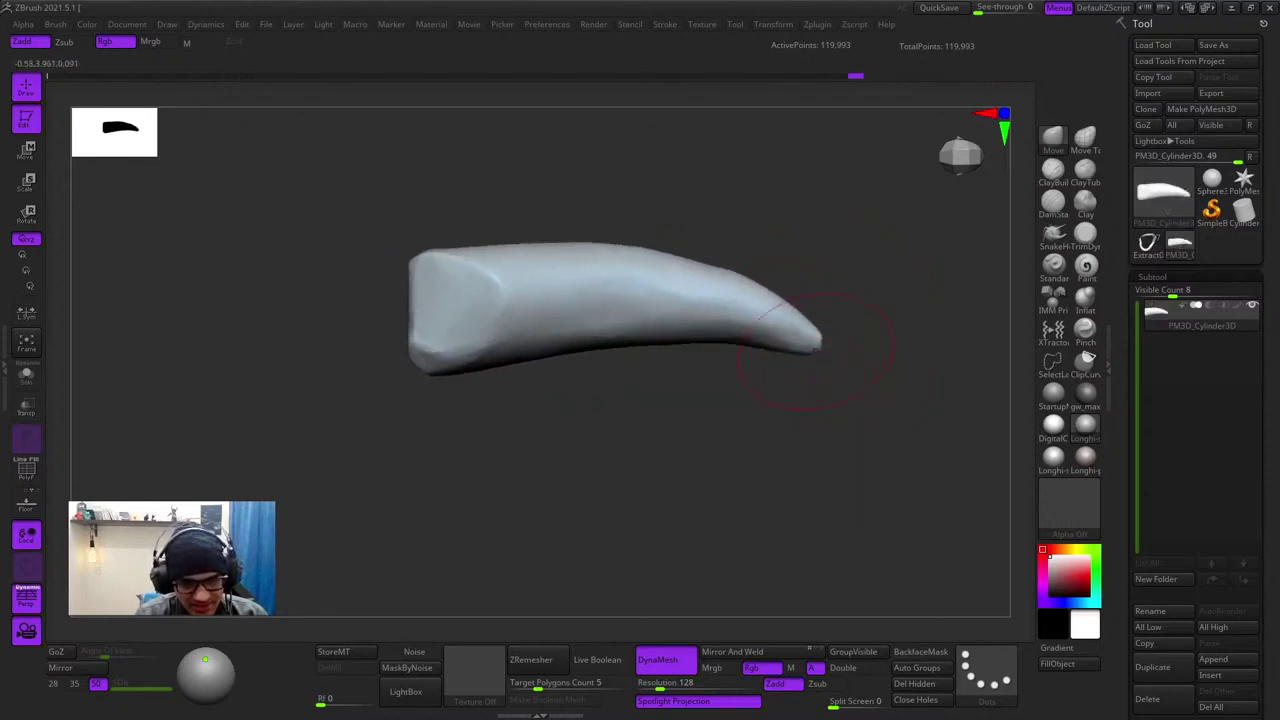
pyautogui.moveTo(816, 349); pyautogui.dragTo(812, 355)
pyautogui.press('space')
pyautogui.moveTo(796, 348); pyautogui.dragTo(808, 348)
pyautogui.moveTo(808, 348)
pyautogui.mouseDown(button='right')
pyautogui.moveTo(822, 346)
pyautogui.moveTo(838, 290)
pyautogui.moveTo(806, 330)
pyautogui.moveTo(808, 255)
pyautogui.moveTo(690, 350)
pyautogui.mouseUp(button='right')
pyautogui.keyDown('ctrl'); pyautogui.moveTo(690, 350); pyautogui.dragTo(746, 440, button='right'); pyautogui.keyUp('ctrl')
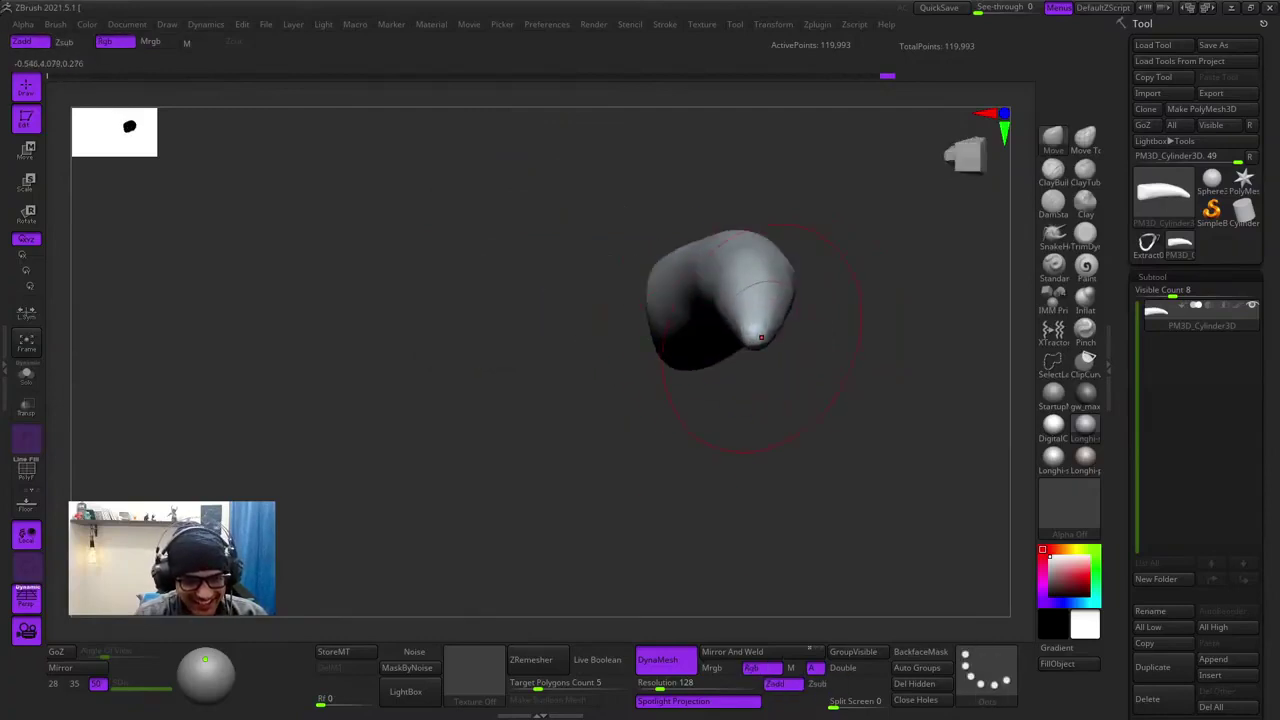
pyautogui.moveTo(748, 346); pyautogui.dragTo(825, 340, button='right')
pyautogui.press('space')
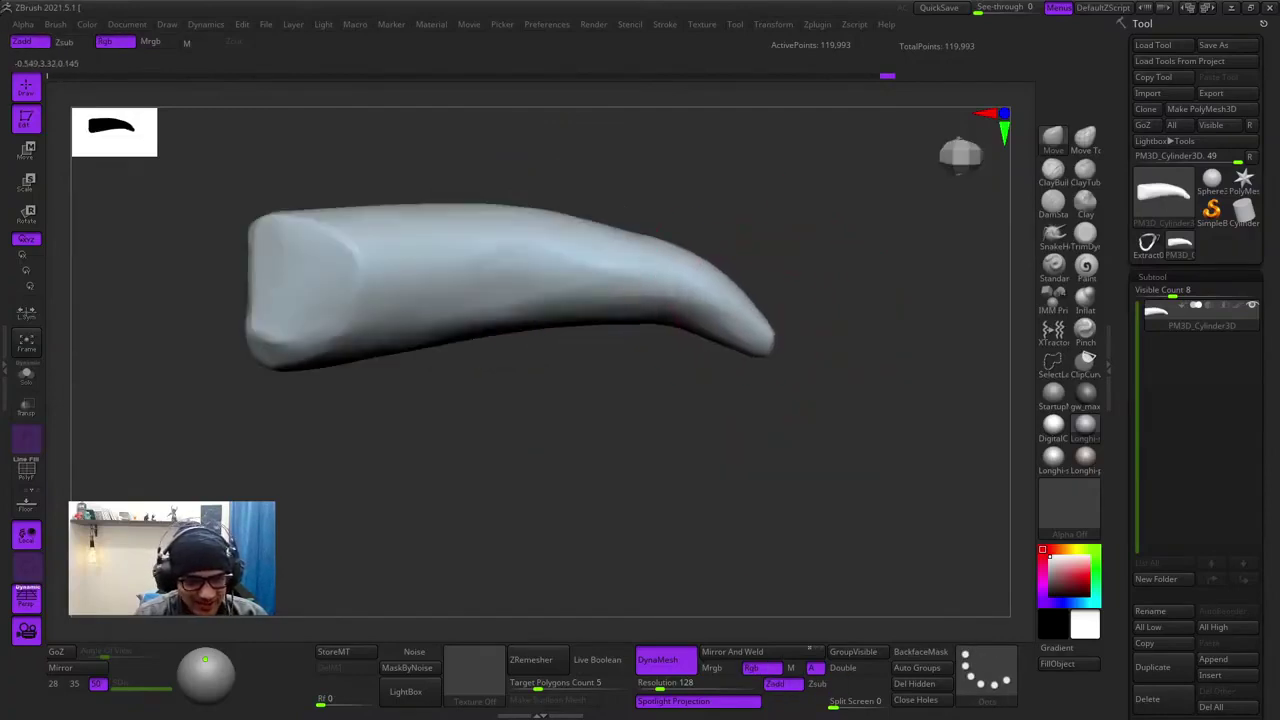
pyautogui.keyDown('alt'); pyautogui.moveTo(658, 322); pyautogui.dragTo(806, 343, button='right'); pyautogui.keyUp('alt')
pyautogui.keyDown('ctrl'); pyautogui.moveTo(806, 343); pyautogui.dragTo(771, 266, button='right'); pyautogui.keyUp('ctrl')
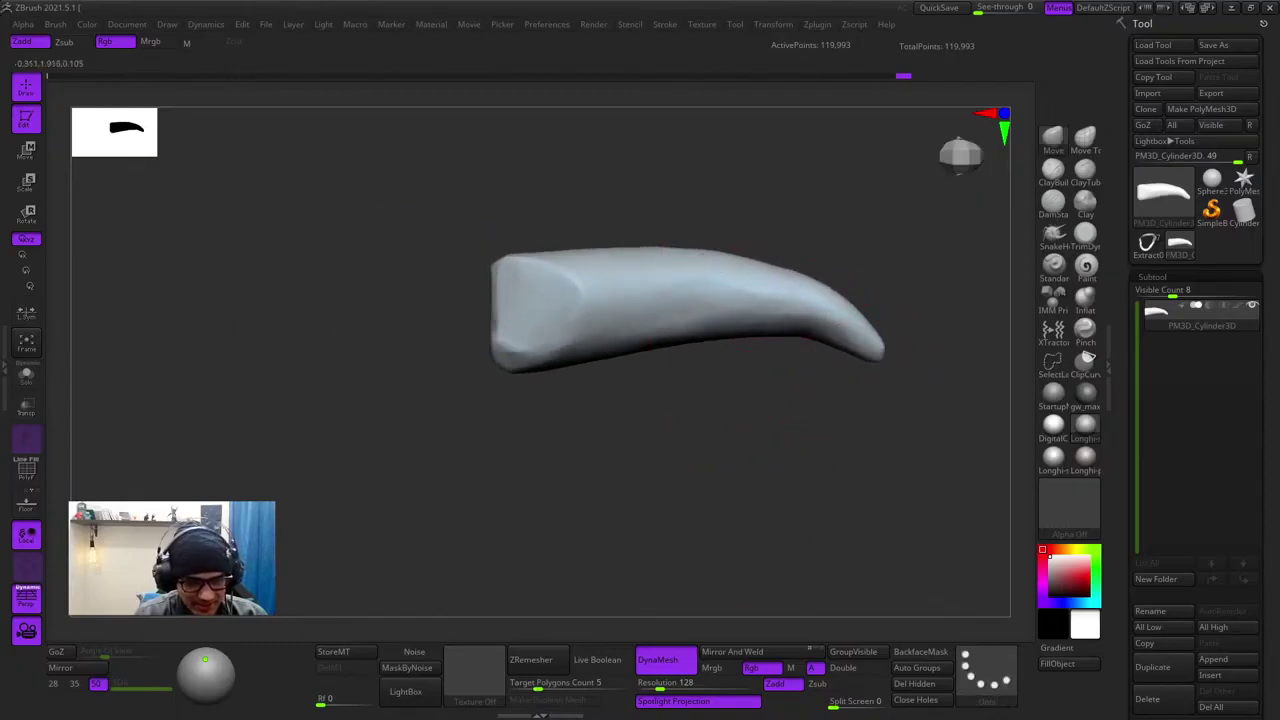
# - Try to clip a circular hole through the flat face at the tooth's blunt end with the circle stroke
pyautogui.keyDown('alt'); pyautogui.moveTo(697, 273); pyautogui.dragTo(733, 348, button='right'); pyautogui.keyUp('alt')
pyautogui.moveTo(733, 348)
pyautogui.keyDown('ctrl'); pyautogui.mouseDown(button='right')
pyautogui.moveTo(788, 309)
pyautogui.moveTo(783, 332)
pyautogui.mouseUp(button='right'); pyautogui.keyUp('ctrl')
pyautogui.rightClick(789, 310)
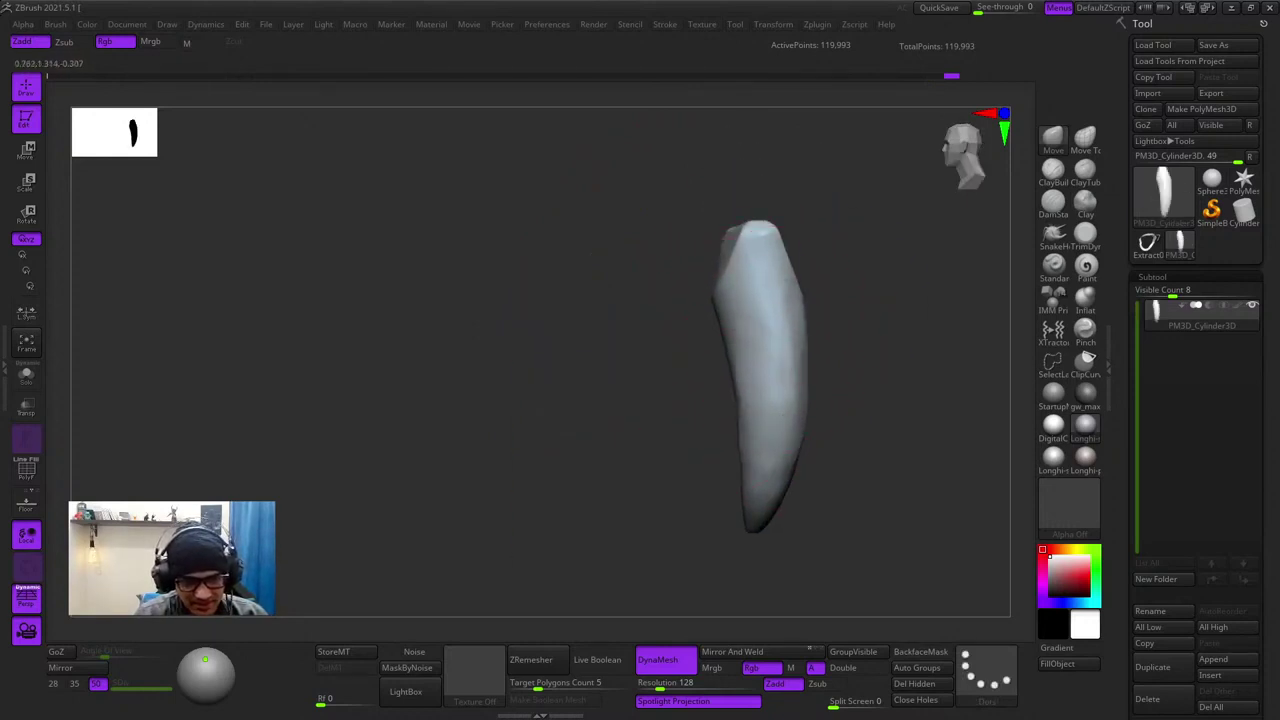
pyautogui.moveTo(692, 350); pyautogui.dragTo(790, 345, button='right')
pyautogui.moveTo(743, 340)
pyautogui.keyDown('ctrl'); pyautogui.mouseDown(button='right')
pyautogui.moveTo(750, 385)
pyautogui.moveTo(820, 275)
pyautogui.moveTo(835, 335)
pyautogui.moveTo(943, 322)
pyautogui.mouseUp(button='right'); pyautogui.keyUp('ctrl')
pyautogui.rightClick(650, 469)
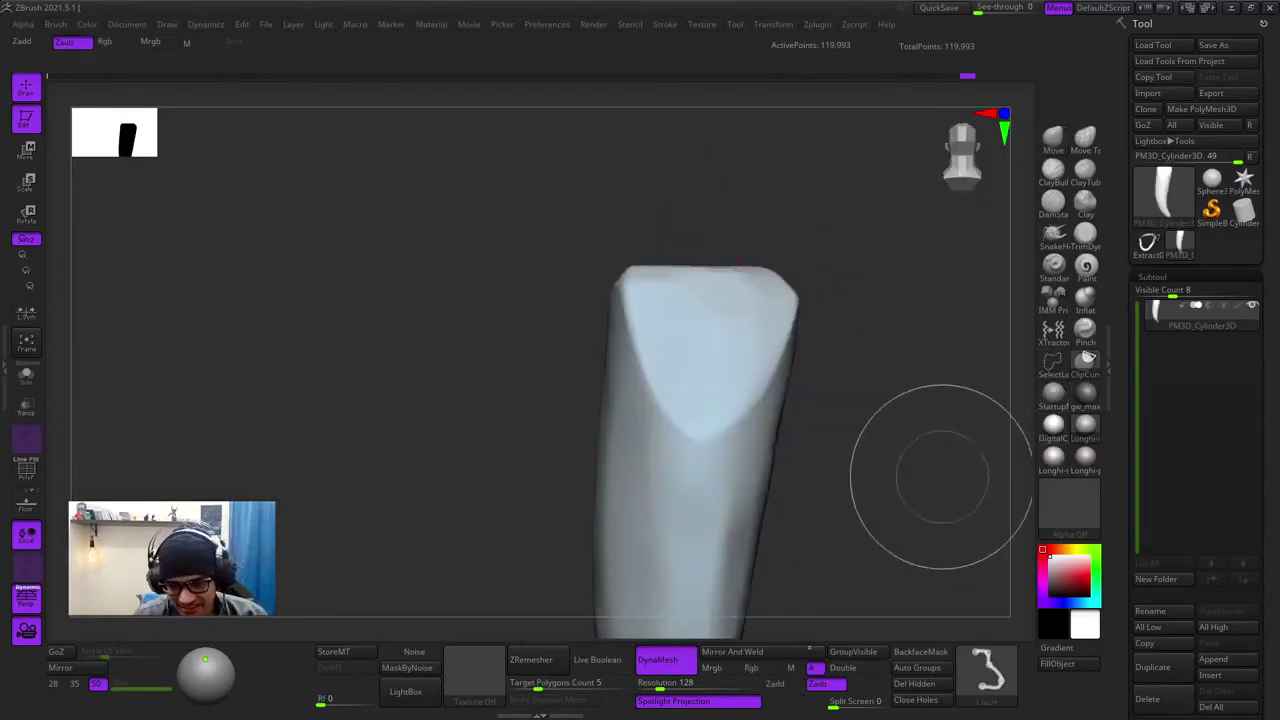
pyautogui.keyDown('ctrl'); pyautogui.keyDown('shift'); pyautogui.click(982, 668); pyautogui.keyUp('shift'); pyautogui.keyUp('ctrl')
pyautogui.keyDown('ctrl'); pyautogui.keyDown('shift'); pyautogui.click(858, 559); pyautogui.keyUp('shift'); pyautogui.keyUp('ctrl')
pyautogui.keyDown('ctrl'); pyautogui.moveTo(697, 315); pyautogui.dragTo(697, 343, button='right'); pyautogui.keyUp('ctrl')
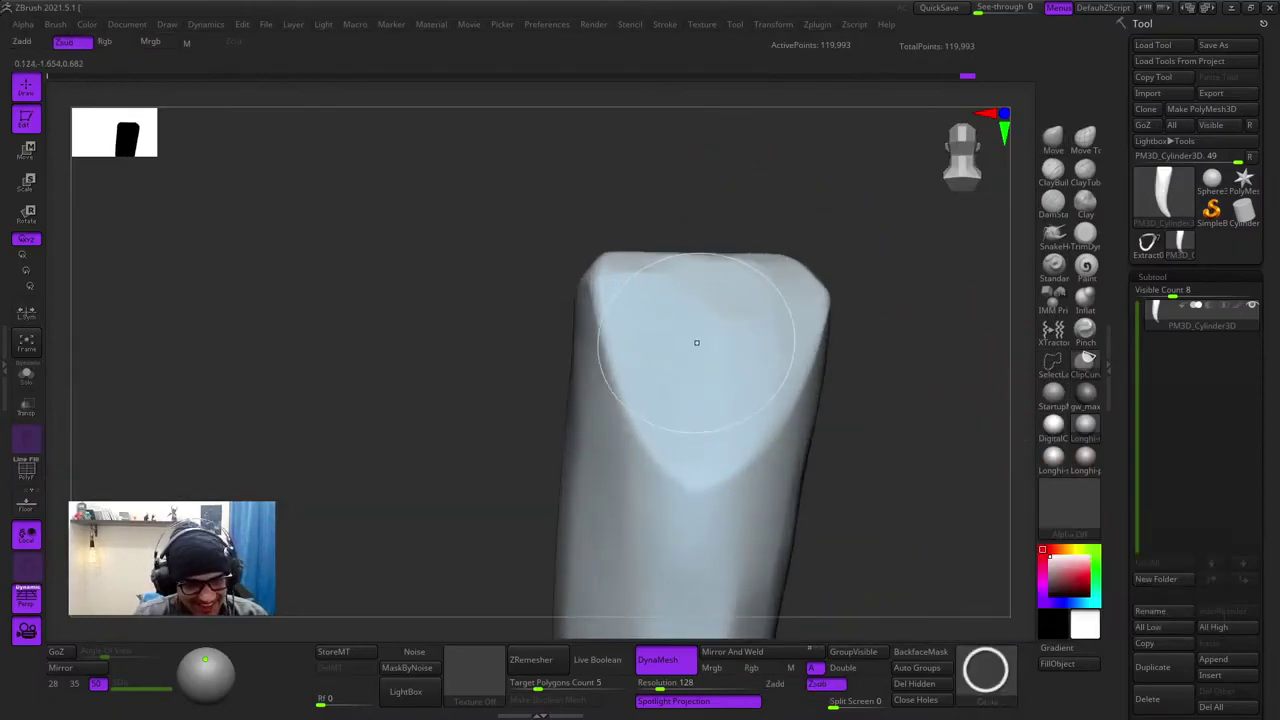
pyautogui.keyDown('ctrl'); pyautogui.keyDown('shift'); pyautogui.moveTo(680, 327); pyautogui.dragTo(731, 380); pyautogui.keyUp('shift'); pyautogui.keyUp('ctrl')
pyautogui.moveTo(743, 403)
pyautogui.mouseDown(button='right')
pyautogui.moveTo(715, 425)
pyautogui.moveTo(690, 400)
pyautogui.moveTo(634, 414)
pyautogui.moveTo(755, 352)
pyautogui.moveTo(570, 354)
pyautogui.moveTo(655, 311)
pyautogui.mouseUp(button='right')
pyautogui.hotkey('ctrl', 'z')
pyautogui.hotkey('ctrl', 'z')
pyautogui.hotkey('ctrl', 'shift')
pyautogui.hotkey('ctrl', 'z')
pyautogui.hotkey('ctrl', 'shift')
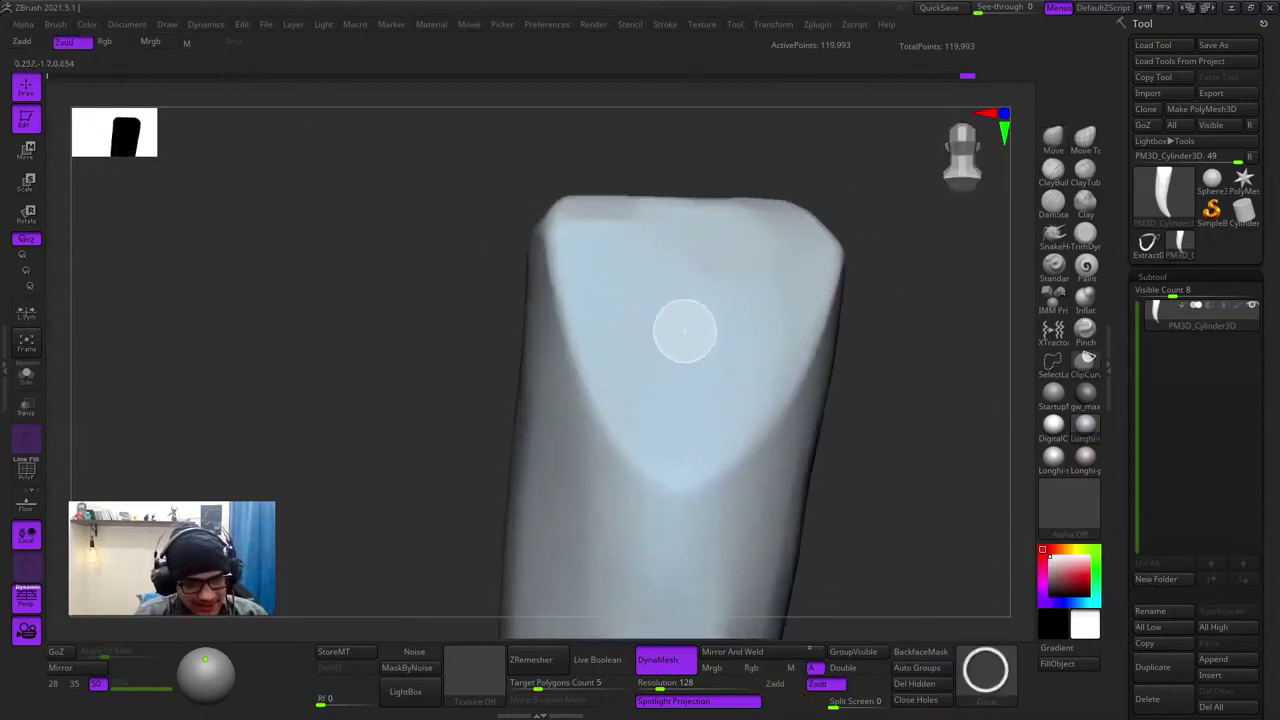
# - Retry the circular clip on the blunt end's flat face with different circle sizes and undo each attempt
pyautogui.keyDown('ctrl'); pyautogui.keyDown('shift'); pyautogui.moveTo(685, 331); pyautogui.dragTo(706, 356); pyautogui.keyUp('shift'); pyautogui.keyUp('ctrl')
pyautogui.moveTo(720, 386); pyautogui.dragTo(734, 329, button='right')
pyautogui.hotkey('ctrl', 'z')
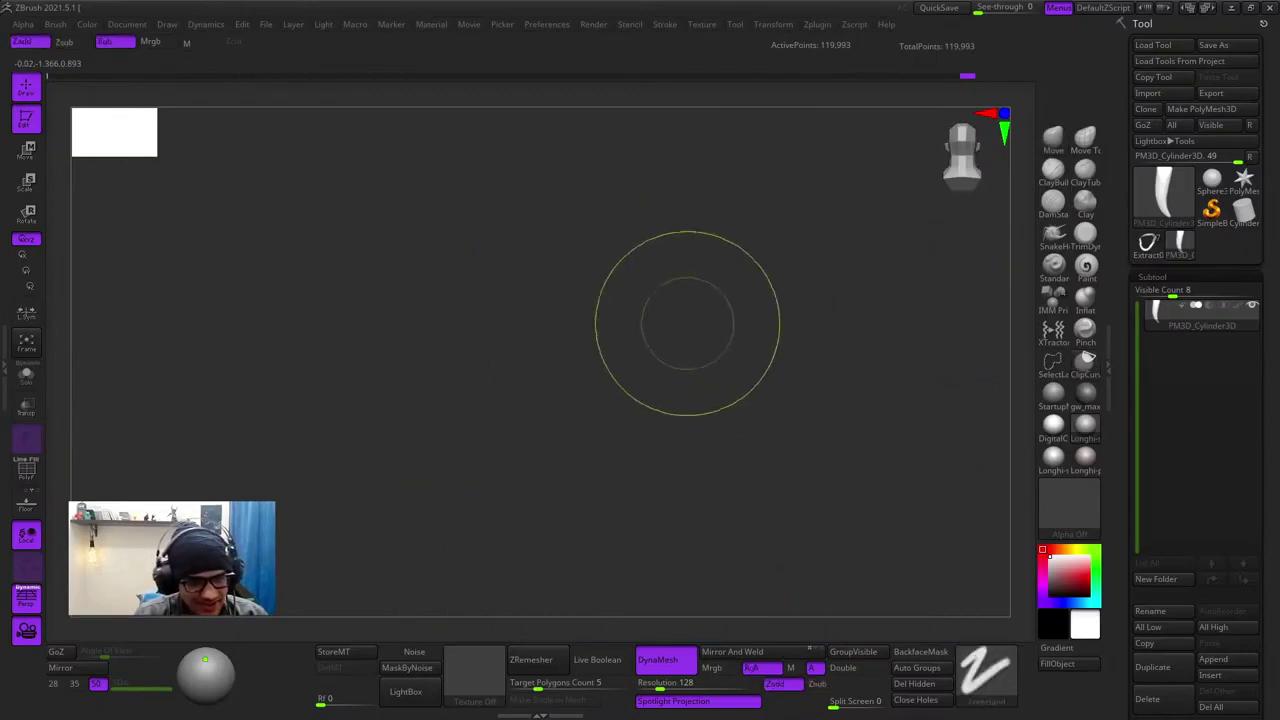
pyautogui.keyDown('ctrl'); pyautogui.keyDown('shift'); pyautogui.moveTo(660, 295); pyautogui.dragTo(749, 385); pyautogui.keyUp('shift'); pyautogui.keyUp('ctrl')
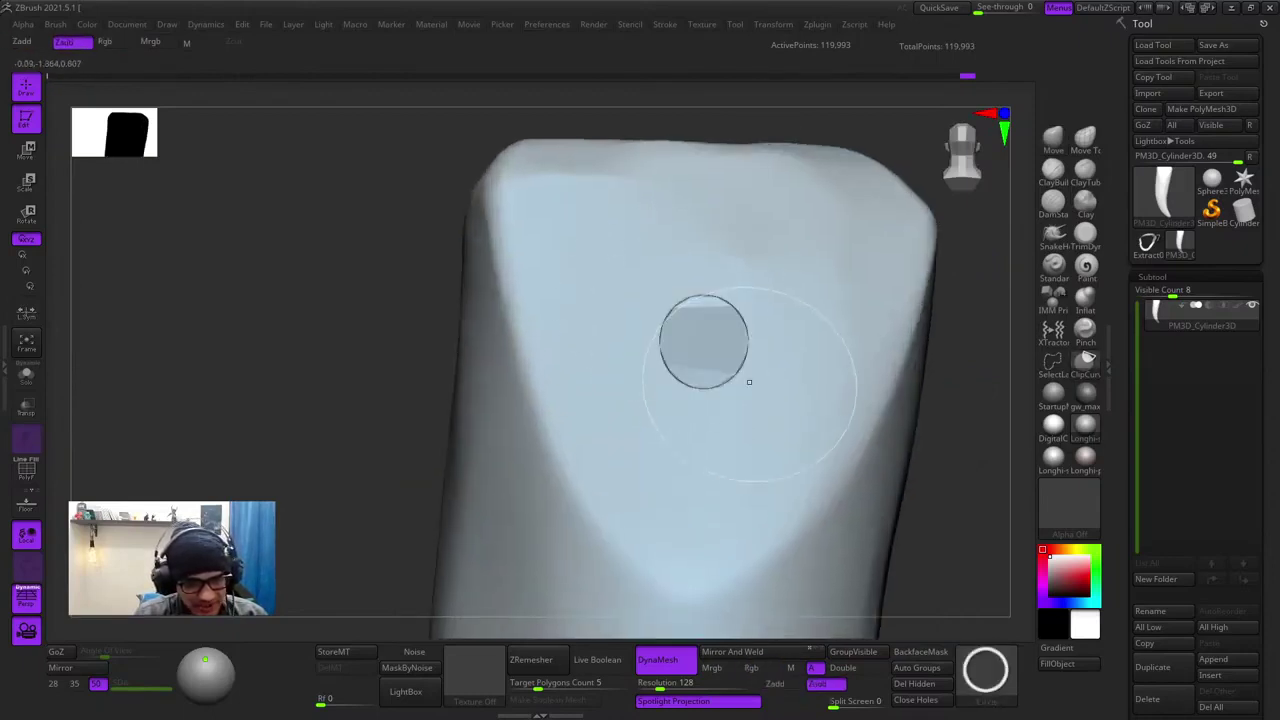
pyautogui.moveTo(749, 382)
pyautogui.keyDown('ctrl'); pyautogui.mouseDown(button='right')
pyautogui.moveTo(410, 385)
pyautogui.moveTo(723, 400)
pyautogui.mouseUp(button='right'); pyautogui.keyUp('ctrl')
pyautogui.hotkey('ctrl', 'z')
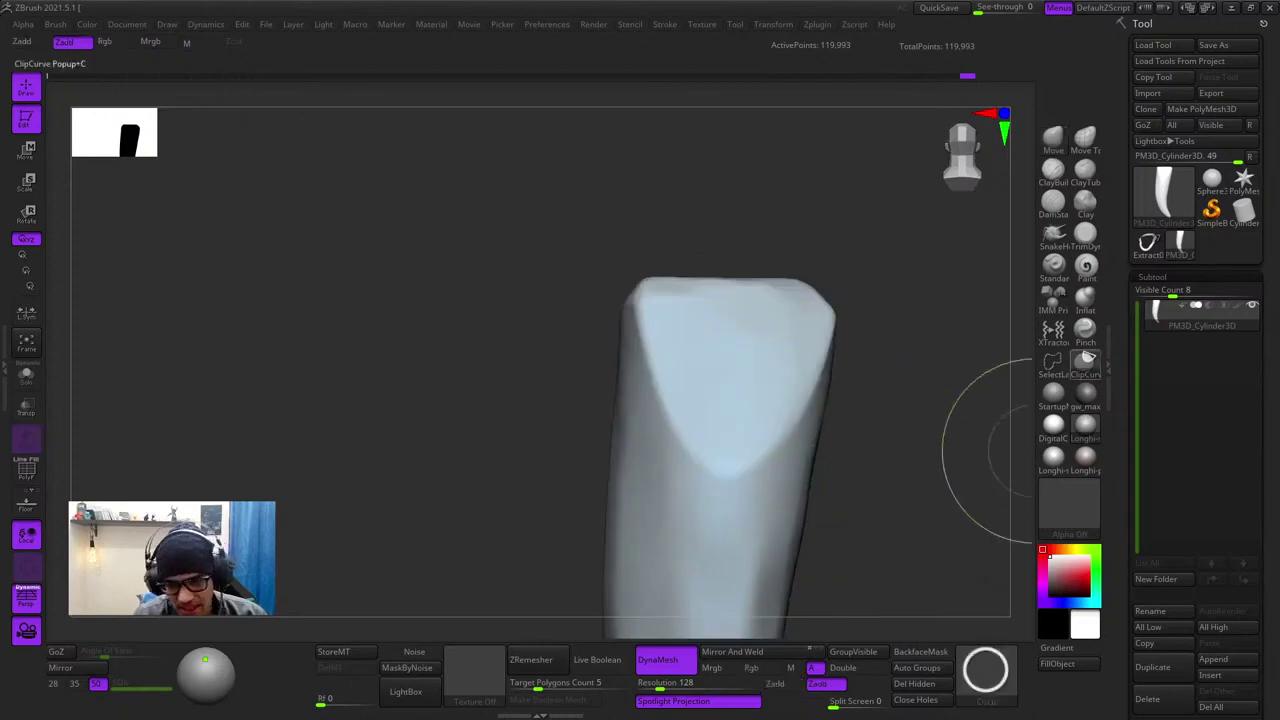
# - Try the TrimCircle and SliceCirc brushes for the round cut, draw test circles on the flat face and undo them
pyautogui.click(1087, 360)
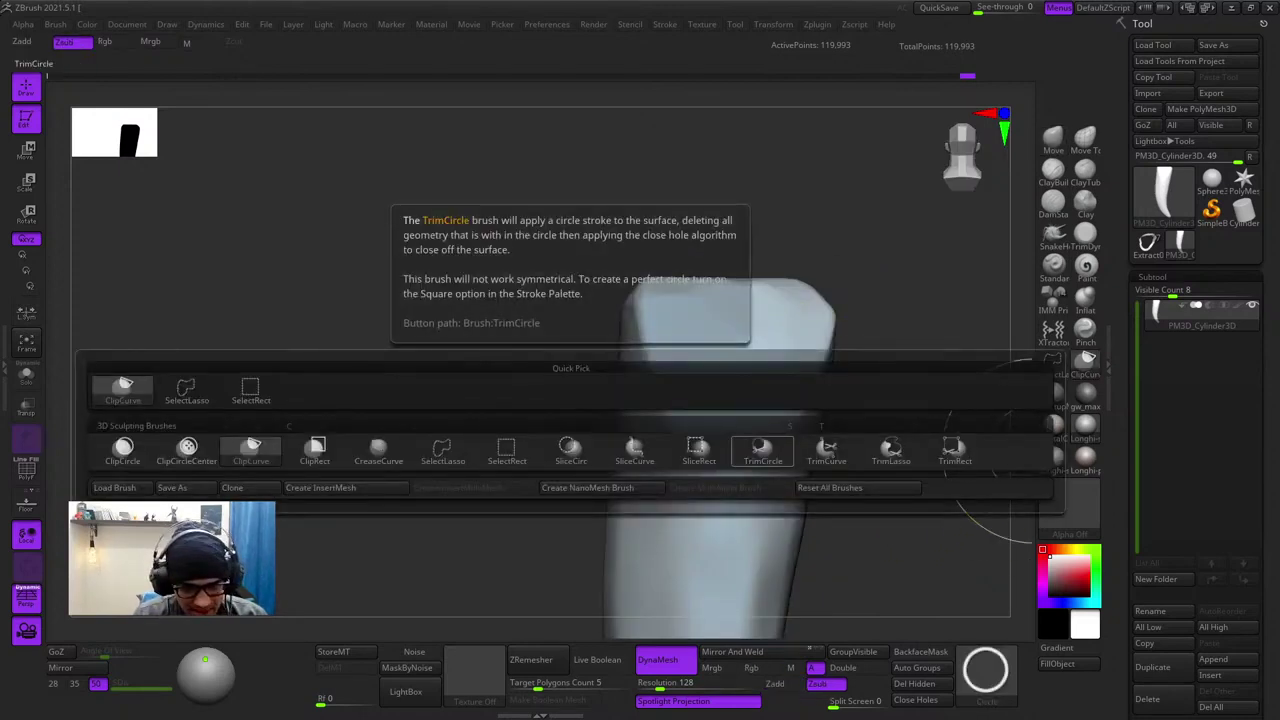
pyautogui.click(762, 450)
pyautogui.keyDown('alt'); pyautogui.moveTo(769, 321); pyautogui.dragTo(837, 314, button='right'); pyautogui.keyUp('alt')
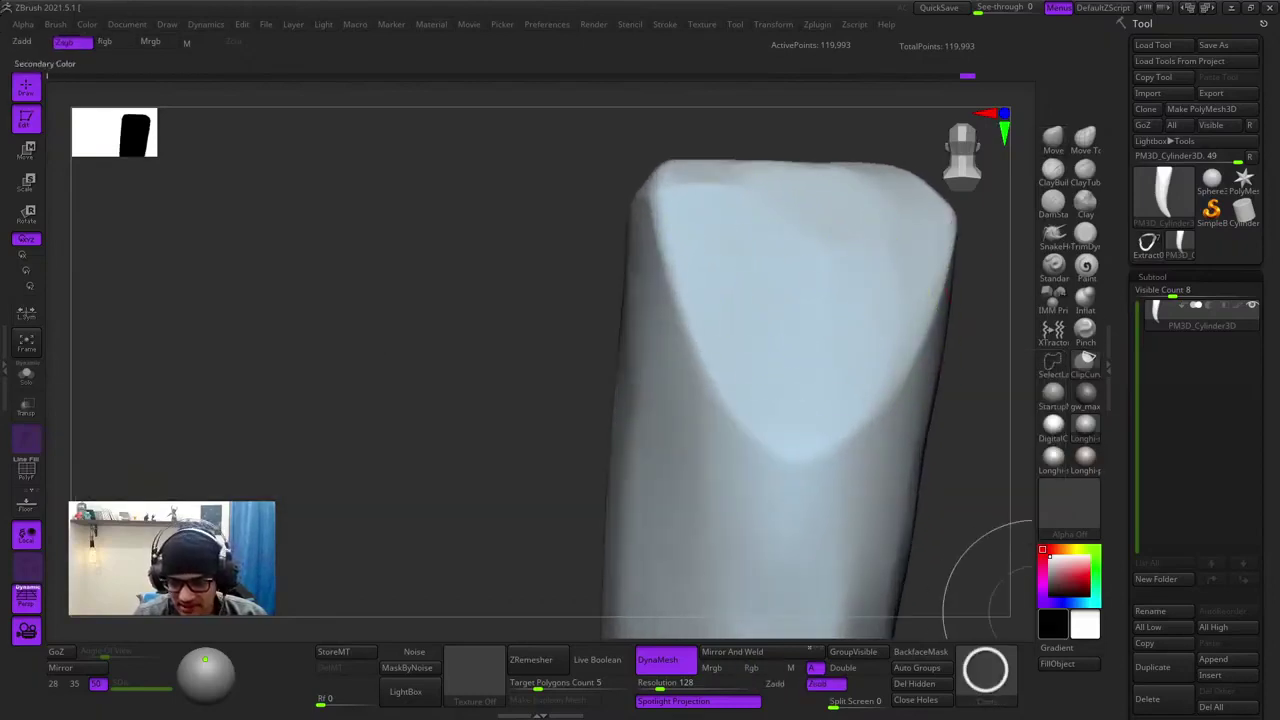
pyautogui.click(985, 670)
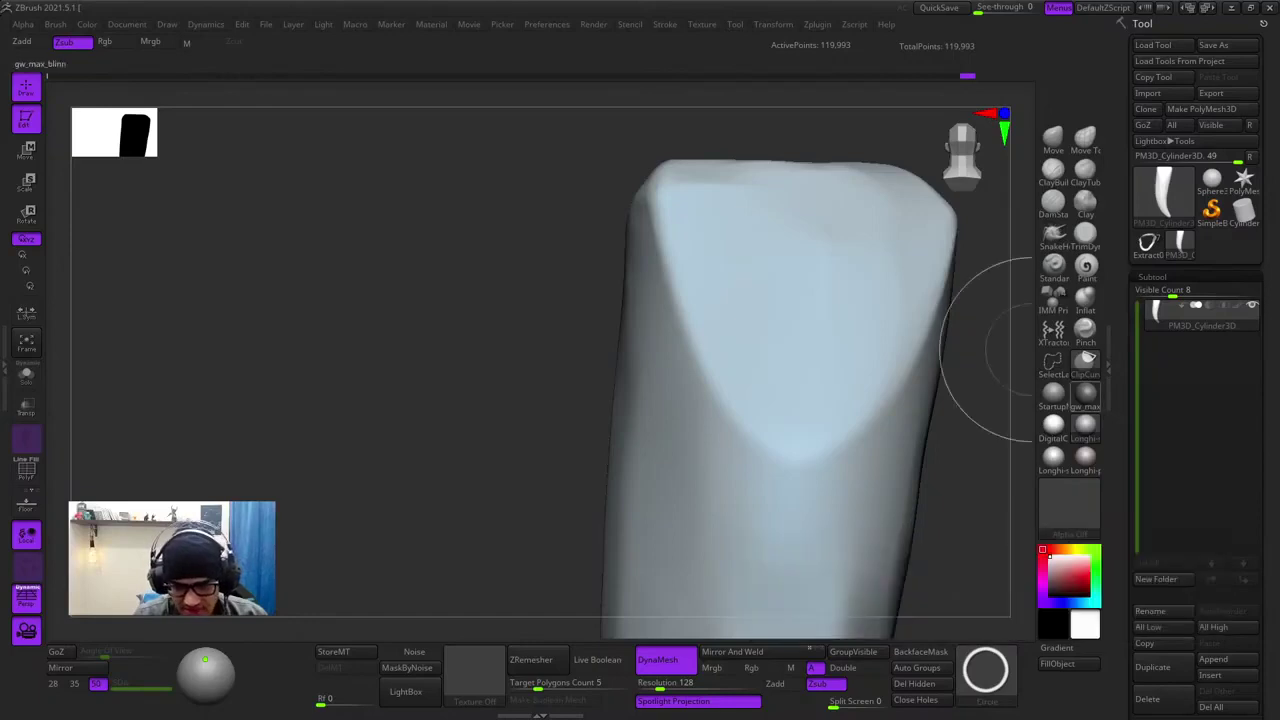
pyautogui.keyDown('ctrl'); pyautogui.keyDown('shift'); pyautogui.click(1085, 363); pyautogui.keyUp('shift'); pyautogui.keyUp('ctrl')
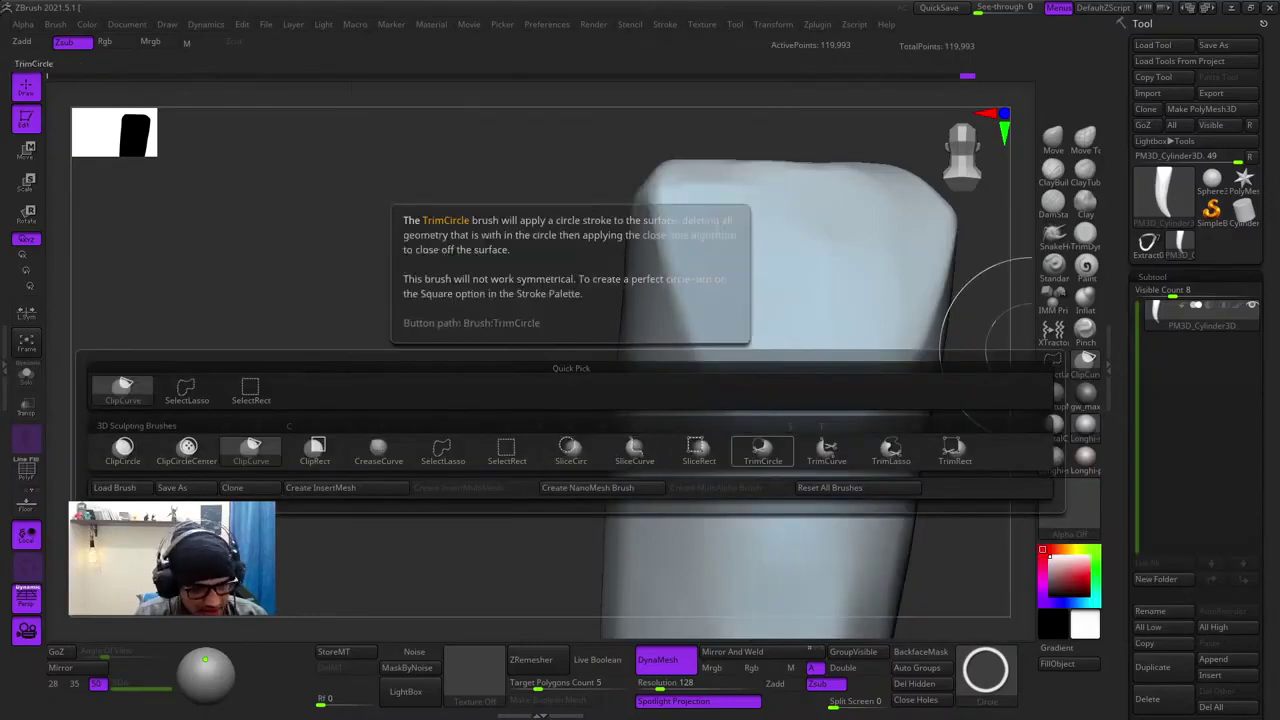
pyautogui.click(570, 450)
pyautogui.keyDown('ctrl'); pyautogui.moveTo(799, 296); pyautogui.dragTo(794, 288); pyautogui.keyUp('ctrl')
pyautogui.moveTo(785, 285)
pyautogui.keyDown('ctrl'); pyautogui.mouseDown(button='right')
pyautogui.moveTo(746, 314)
pyautogui.moveTo(758, 425)
pyautogui.moveTo(748, 322)
pyautogui.moveTo(824, 343)
pyautogui.mouseUp(button='right'); pyautogui.keyUp('ctrl')
pyautogui.hotkey('ctrl', 'z')
pyautogui.moveTo(693, 435); pyautogui.dragTo(785, 410, button='right')
pyautogui.keyDown('ctrl'); pyautogui.moveTo(852, 366); pyautogui.dragTo(840, 365); pyautogui.keyUp('ctrl')
pyautogui.hotkey('ctrl', 'z')
# - Mask a small round spot on the blunt end's flat face and invert the mask
pyautogui.moveTo(842, 366)
pyautogui.mouseDown(button='right')
pyautogui.moveTo(800, 410)
pyautogui.moveTo(774, 314)
pyautogui.mouseUp(button='right')
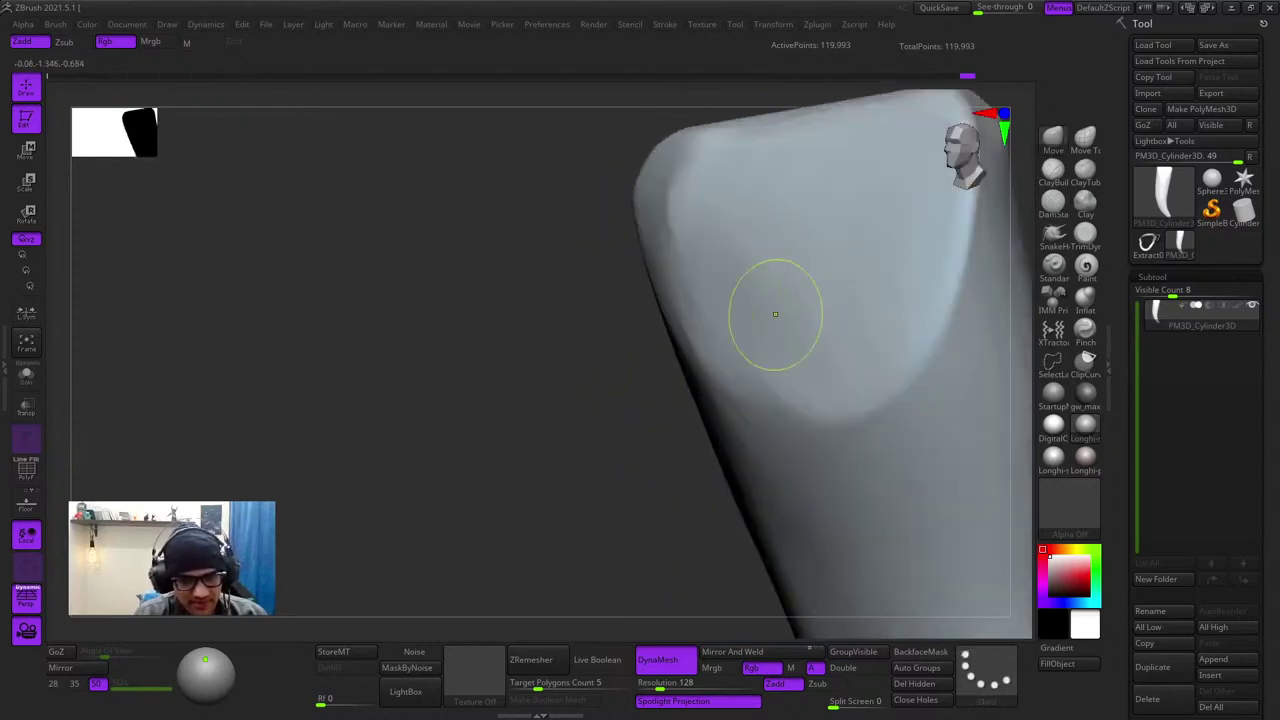
pyautogui.keyDown('ctrl'); pyautogui.moveTo(816, 246); pyautogui.dragTo(811, 244); pyautogui.keyUp('ctrl')
pyautogui.keyDown('ctrl'); pyautogui.moveTo(824, 246); pyautogui.dragTo(775, 225, button='right'); pyautogui.keyUp('ctrl')
pyautogui.moveTo(775, 225); pyautogui.dragTo(829, 237, button='right')
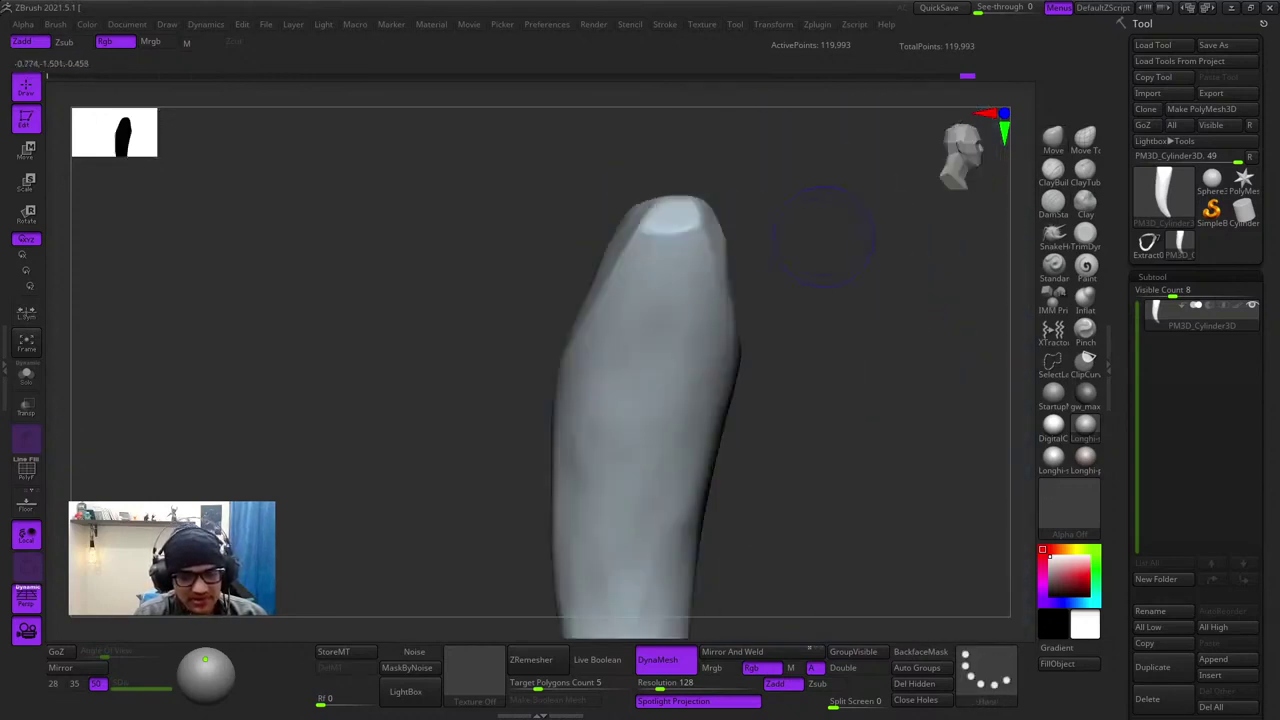
pyautogui.keyDown('ctrl'); pyautogui.click(899, 213); pyautogui.keyUp('ctrl')
# - Try to shift the unmasked round spot with the transform gizmo and clear the mask
pyautogui.press('r')
pyautogui.keyDown('alt'); pyautogui.moveTo(682, 453); pyautogui.dragTo(728, 265, button='right'); pyautogui.keyUp('alt')
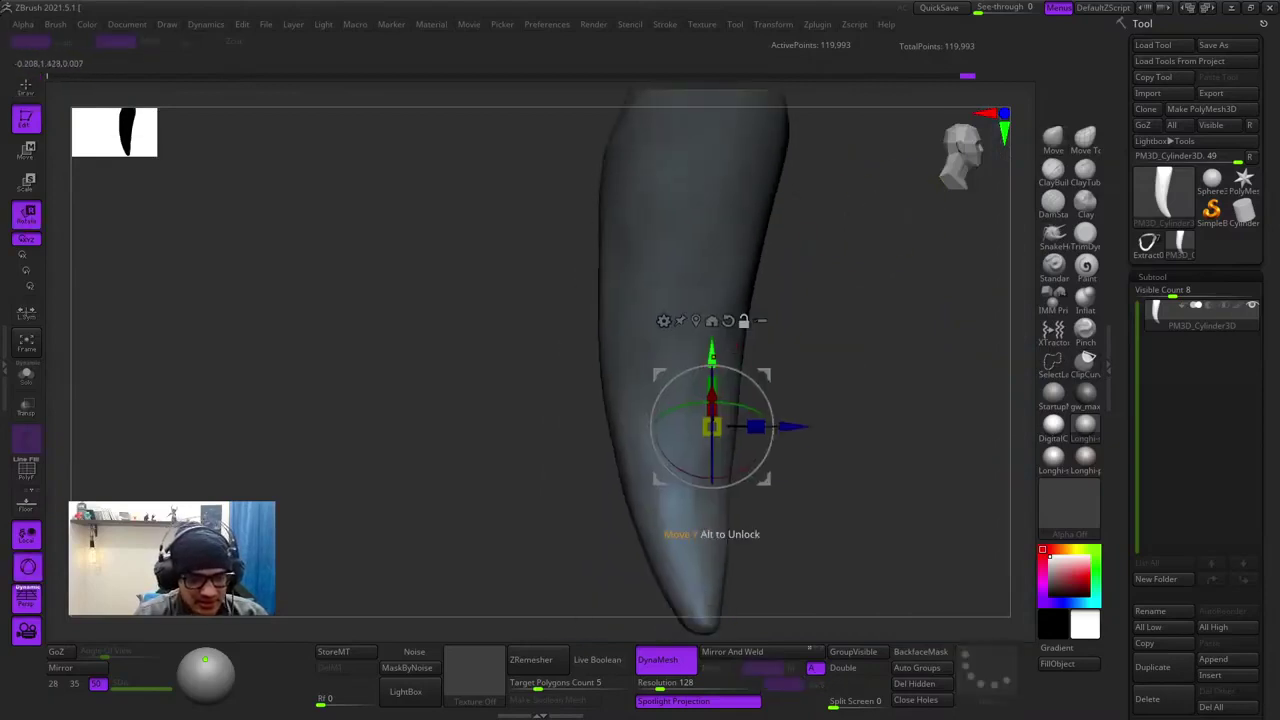
pyautogui.moveTo(712, 356); pyautogui.dragTo(697, 103)
pyautogui.keyDown('alt'); pyautogui.moveTo(697, 103); pyautogui.dragTo(666, 378, button='right'); pyautogui.keyUp('alt')
pyautogui.moveTo(666, 378); pyautogui.dragTo(661, 311)
pyautogui.press('q')
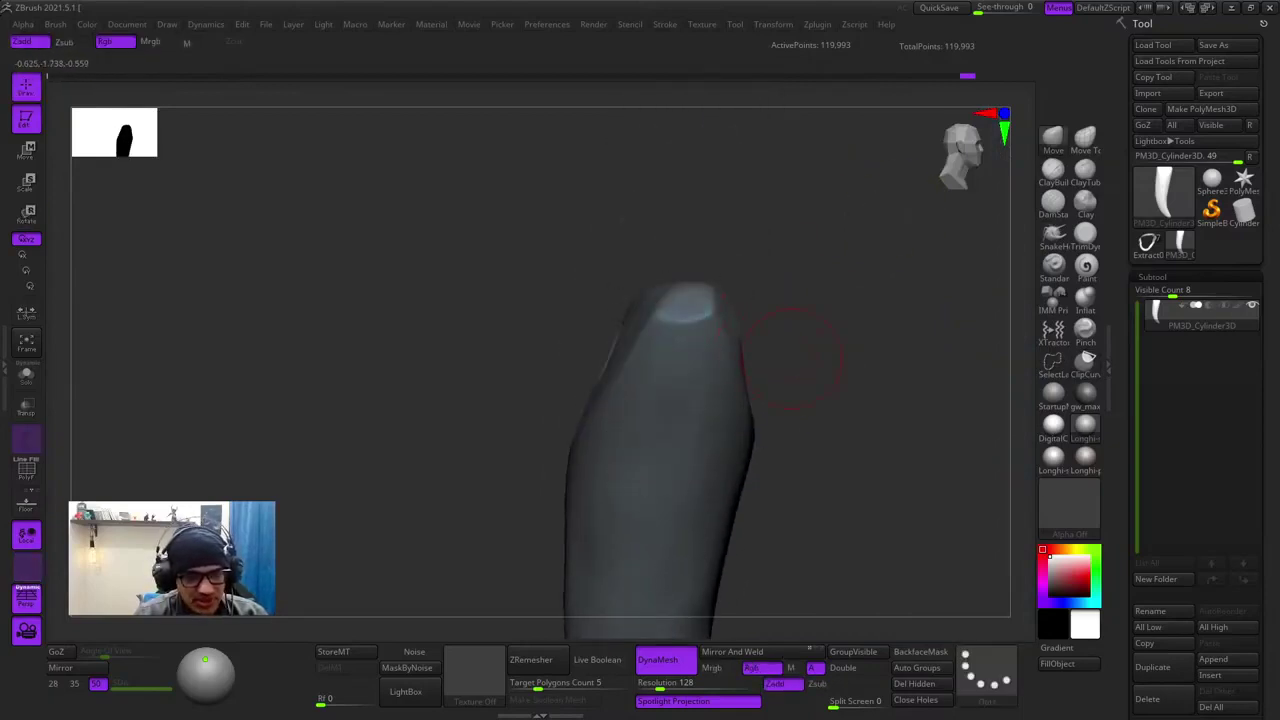
pyautogui.keyDown('ctrl'); pyautogui.moveTo(800, 356); pyautogui.dragTo(825, 378); pyautogui.keyUp('ctrl')
# - Flatten the tooth's side near the bend with the TrimDynamic brush
pyautogui.moveTo(790, 378); pyautogui.dragTo(849, 397, button='right')
pyautogui.press('f')
pyautogui.moveTo(749, 363); pyautogui.dragTo(843, 440, button='right')
pyautogui.hotkey('shift', 'f')
pyautogui.hotkey('shift', 'f')
pyautogui.moveTo(575, 373); pyautogui.dragTo(818, 341, button='right')
pyautogui.click(1085, 237)
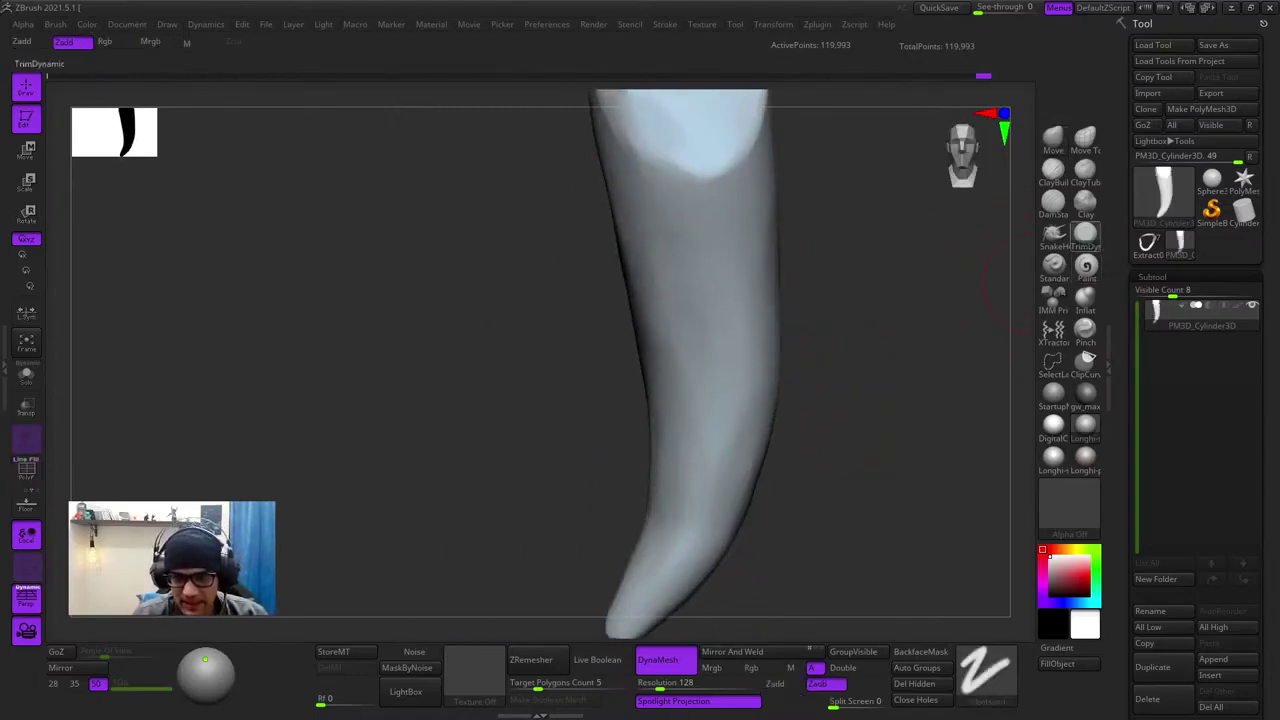
pyautogui.press('f')
pyautogui.press('space')
pyautogui.moveTo(640, 378); pyautogui.dragTo(627, 438, button='right')
pyautogui.moveTo(646, 311); pyautogui.dragTo(703, 395, button='right')
pyautogui.moveTo(597, 417); pyautogui.dragTo(612, 372, button='right')
pyautogui.moveTo(612, 372); pyautogui.dragTo(676, 391)
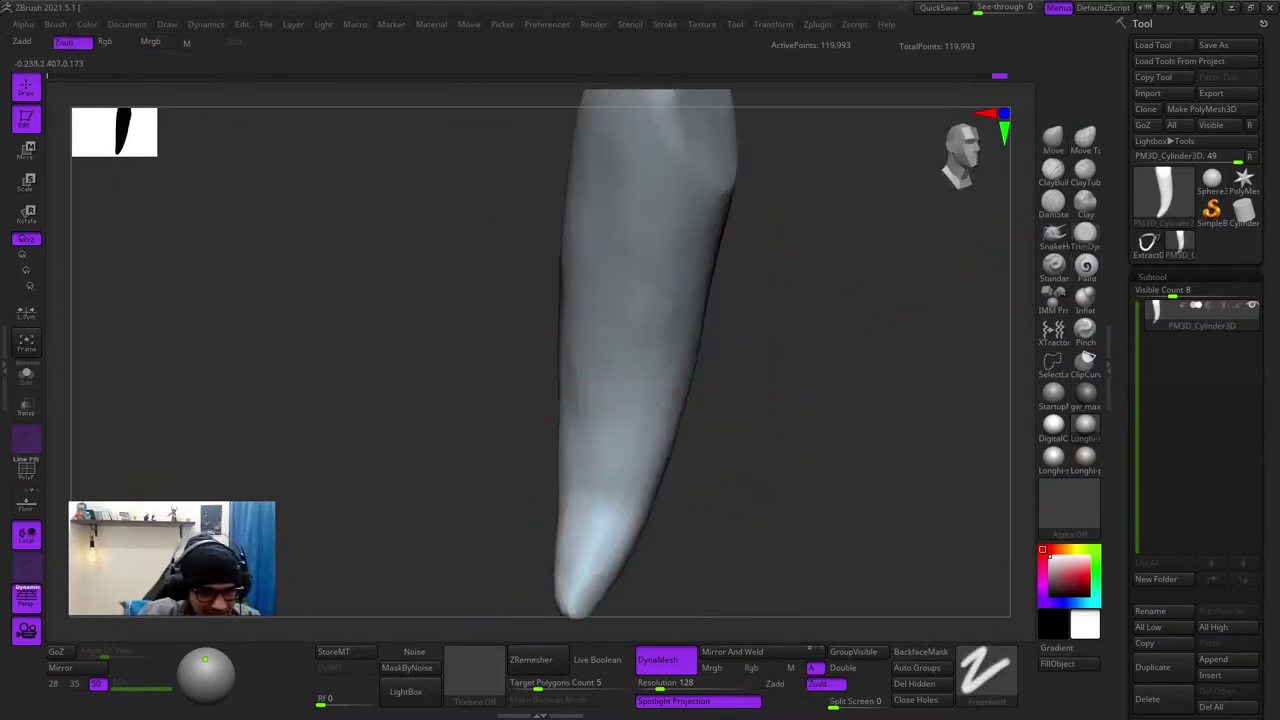
# - Trim the remaining long sides and outer curve toward the pointed tip into even planes with TrimDynamic
pyautogui.moveTo(602, 430); pyautogui.dragTo(655, 330, button='right')
pyautogui.rightClick(655, 330)
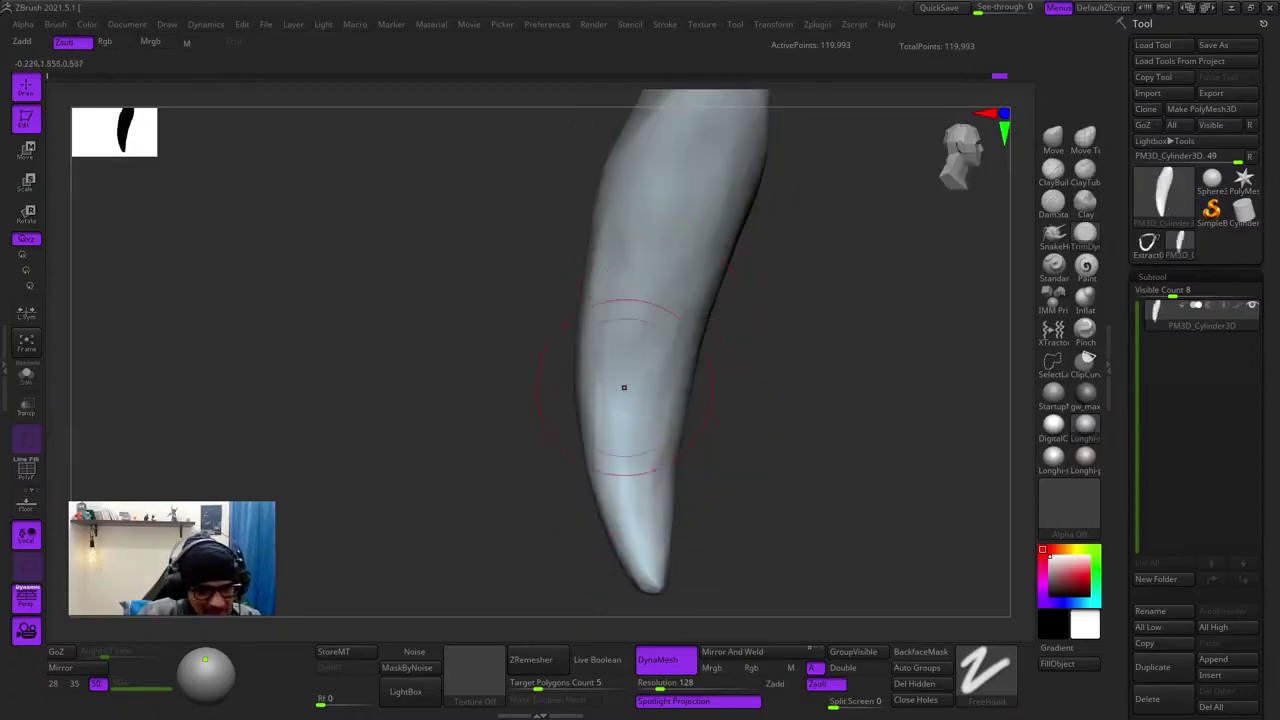
pyautogui.moveTo(623, 386); pyautogui.dragTo(613, 330, button='right')
pyautogui.moveTo(584, 217); pyautogui.dragTo(577, 331)
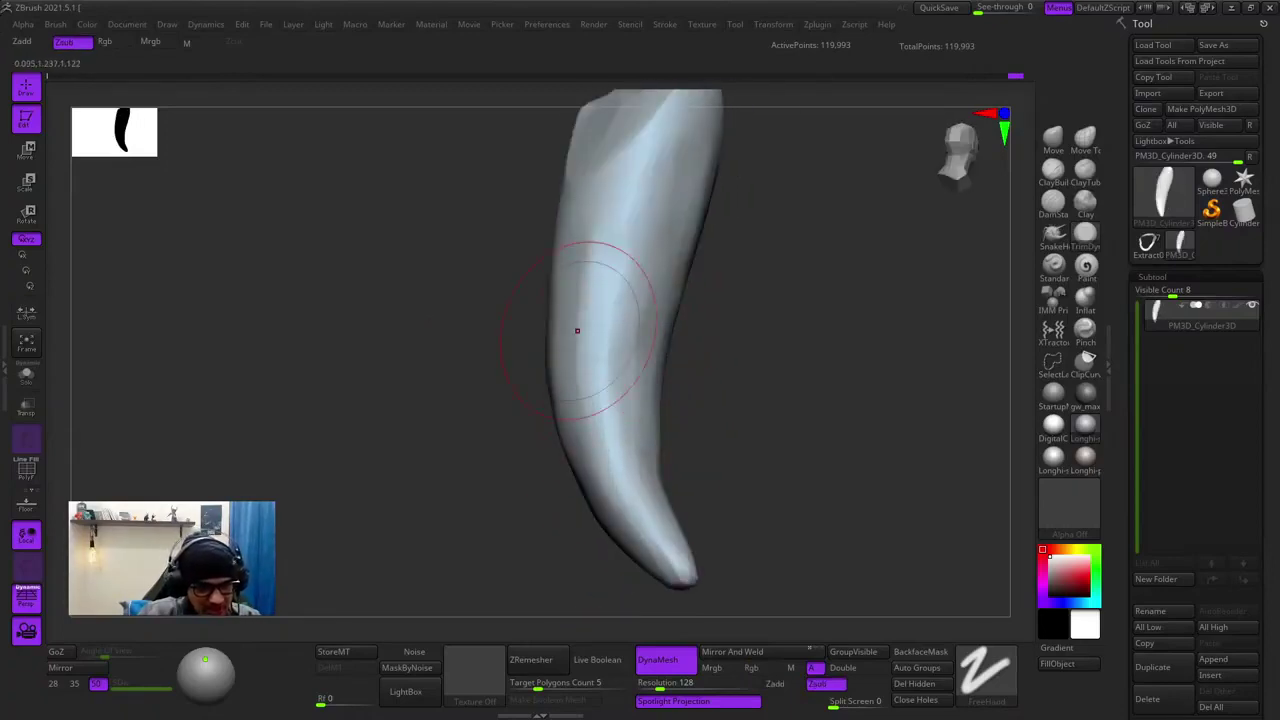
pyautogui.moveTo(597, 400); pyautogui.dragTo(530, 345, button='right')
pyautogui.moveTo(512, 270)
pyautogui.mouseDown()
pyautogui.moveTo(532, 368)
pyautogui.moveTo(545, 345)
pyautogui.moveTo(572, 392)
pyautogui.mouseUp()
pyautogui.moveTo(572, 440); pyautogui.dragTo(590, 414, button='right')
pyautogui.moveTo(597, 422); pyautogui.dragTo(650, 432)
pyautogui.moveTo(650, 432)
pyautogui.mouseDown(button='right')
pyautogui.moveTo(609, 380)
pyautogui.moveTo(653, 433)
pyautogui.moveTo(650, 385)
pyautogui.moveTo(600, 370)
pyautogui.moveTo(625, 372)
pyautogui.mouseUp(button='right')
# - Set the DynaMesh resolution to 48, remesh the tooth and check its wireframe
pyautogui.hotkey('shift', 'f')
pyautogui.hotkey('shift', 'f')
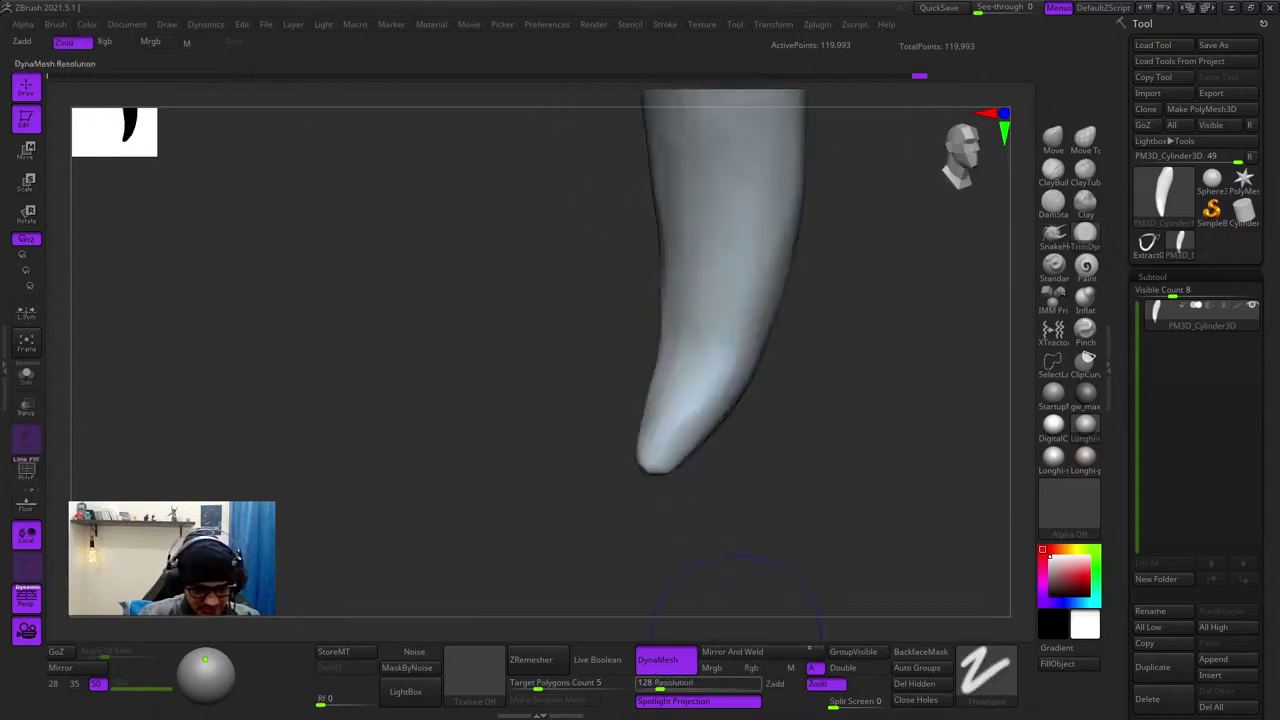
pyautogui.click(735, 683)
pyautogui.write('48')
pyautogui.press('Return')
pyautogui.keyDown('ctrl'); pyautogui.moveTo(777, 534); pyautogui.dragTo(795, 490); pyautogui.keyUp('ctrl')
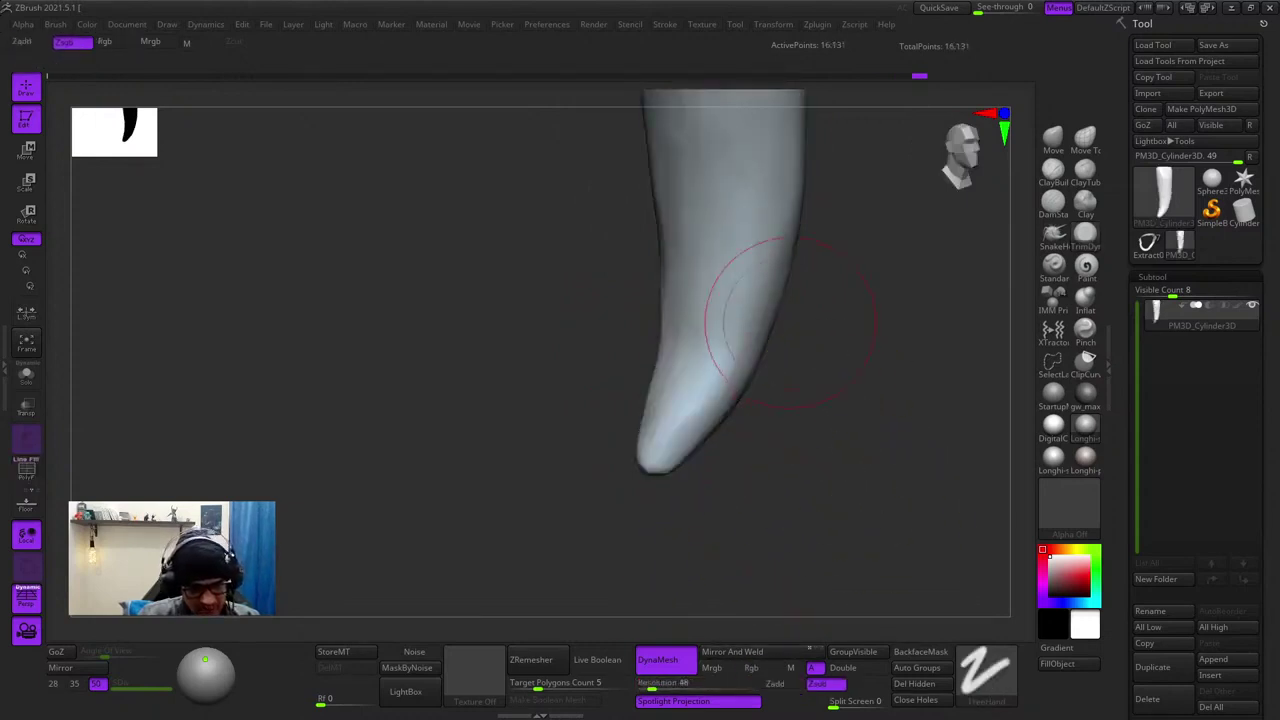
pyautogui.hotkey('shift', 'f')
pyautogui.moveTo(791, 316); pyautogui.dragTo(800, 370, button='right')
pyautogui.hotkey('shift', 'f')
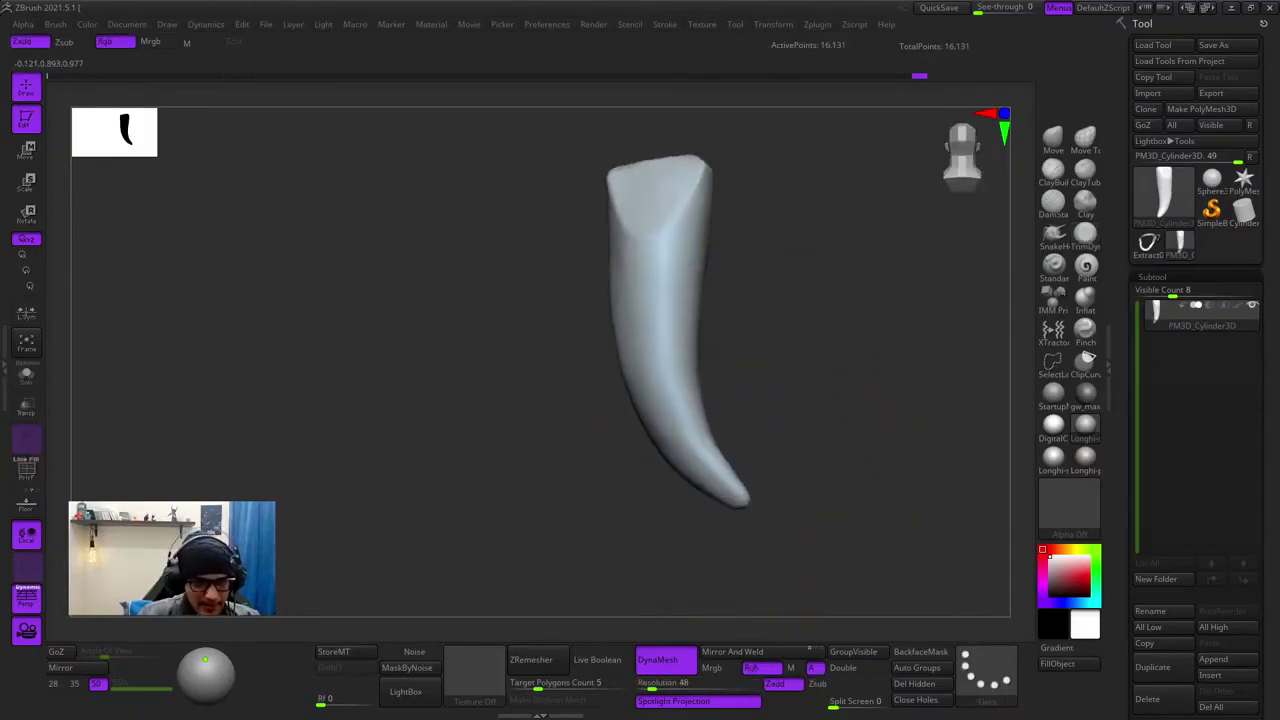
# - Set the DynaMesh resolution to 128, remesh the tooth and check its wireframe
pyautogui.moveTo(682, 421); pyautogui.dragTo(665, 370, button='right')
pyautogui.keyDown('alt'); pyautogui.moveTo(751, 286); pyautogui.dragTo(775, 400, button='right'); pyautogui.keyUp('alt')
pyautogui.keyDown('shift'); pyautogui.moveTo(775, 340); pyautogui.dragTo(786, 384, button='right'); pyautogui.keyUp('shift')
pyautogui.keyDown('shift'); pyautogui.moveTo(760, 455); pyautogui.dragTo(700, 307, button='right'); pyautogui.keyUp('shift')
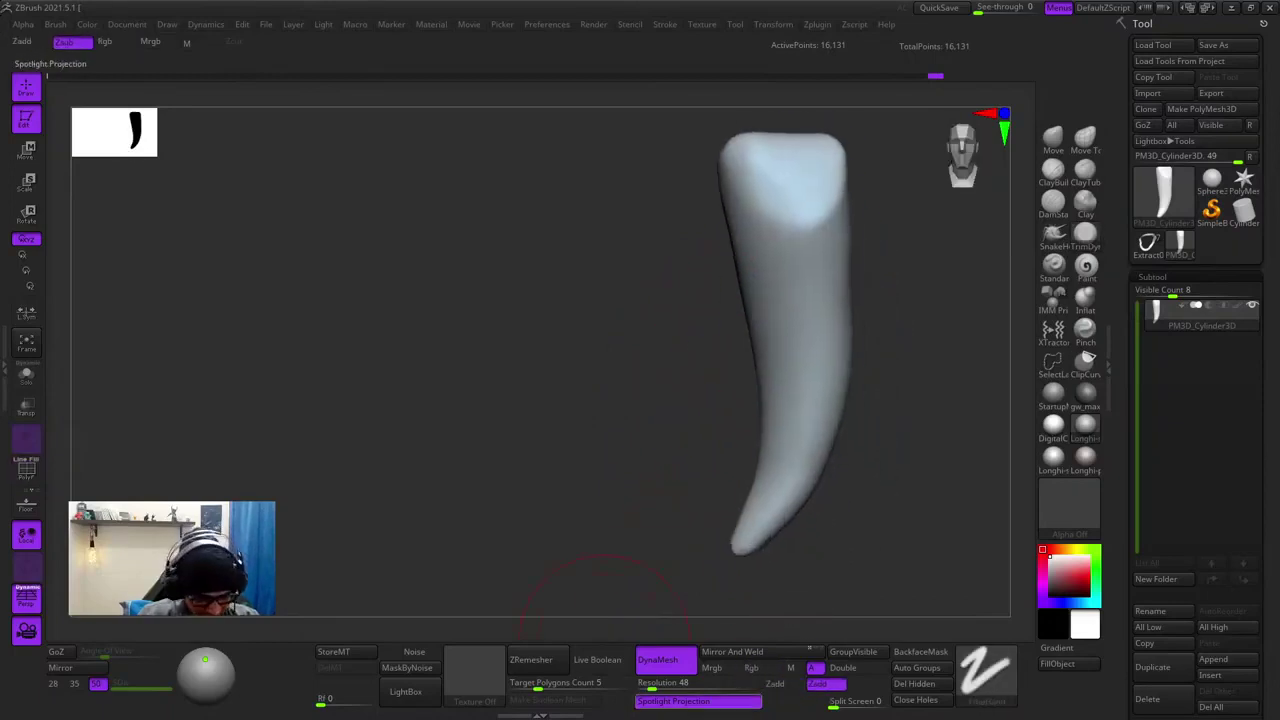
pyautogui.click(670, 684)
pyautogui.click(663, 685)
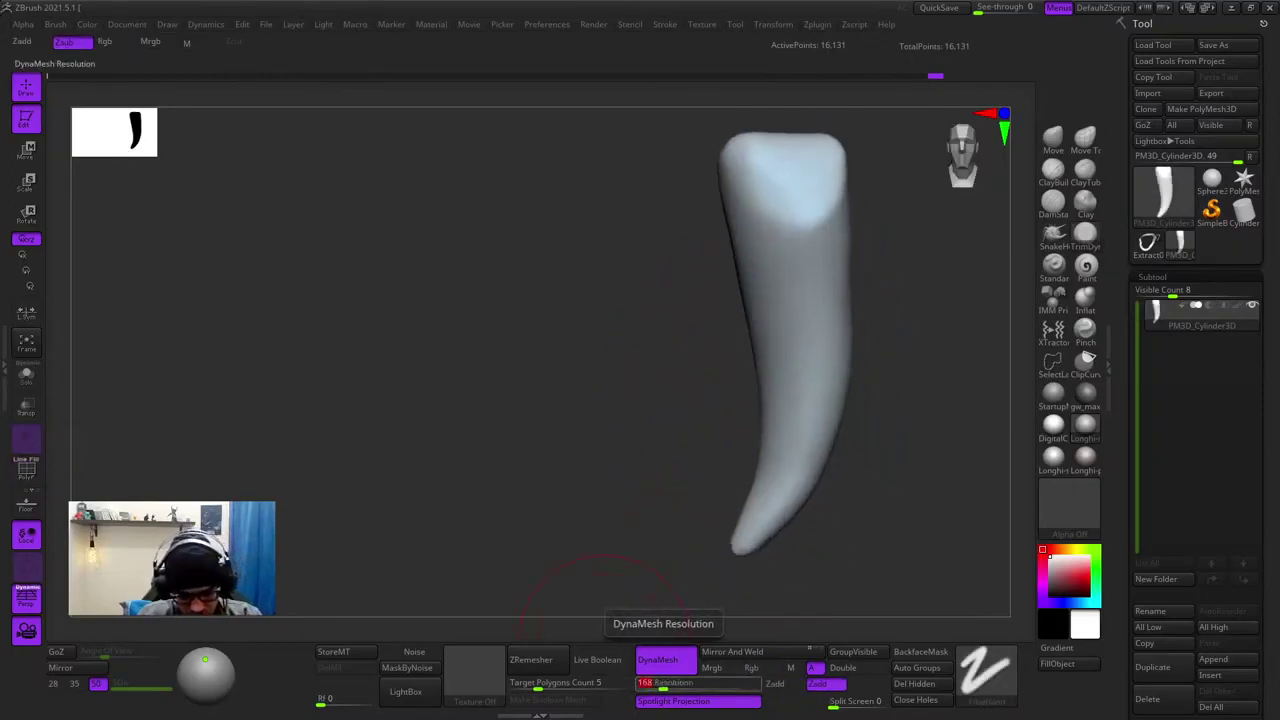
pyautogui.press('Return')
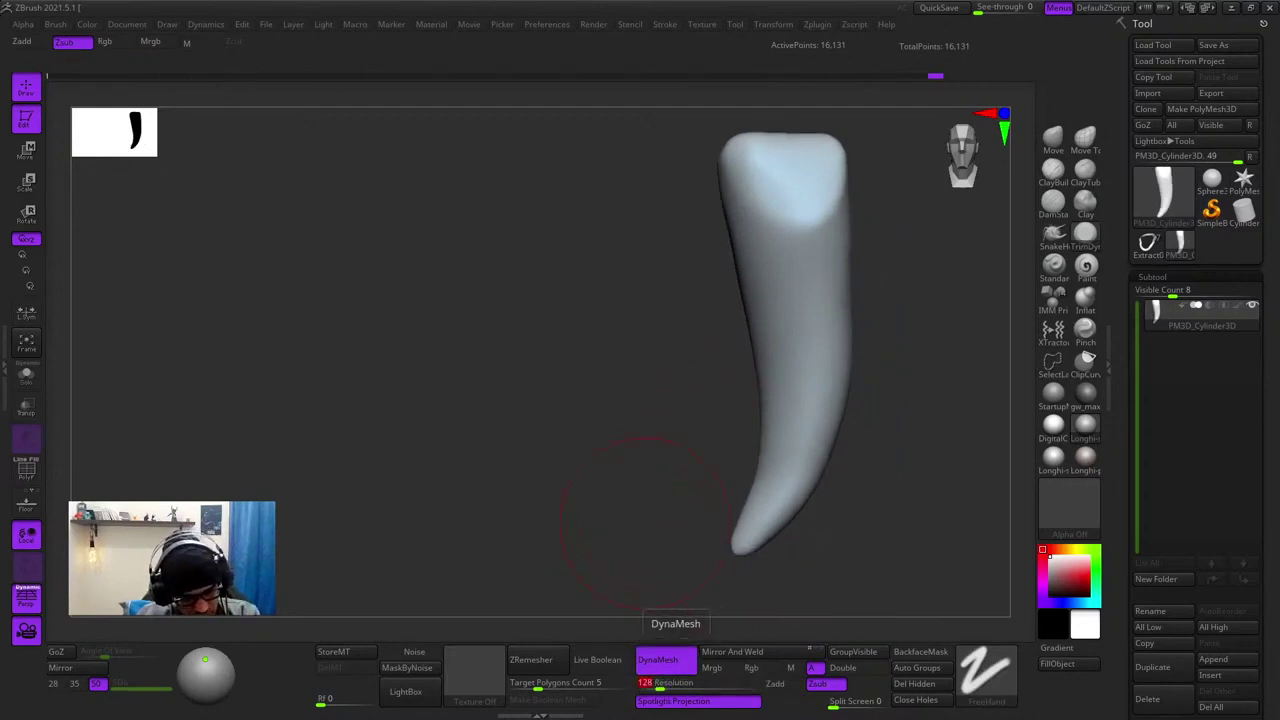
pyautogui.keyDown('ctrl'); pyautogui.moveTo(564, 306); pyautogui.dragTo(606, 328); pyautogui.keyUp('ctrl')
pyautogui.moveTo(643, 417); pyautogui.dragTo(860, 335, button='right')
pyautogui.hotkey('shift', 'f')
pyautogui.hotkey('shift', 'f')
pyautogui.press('f')
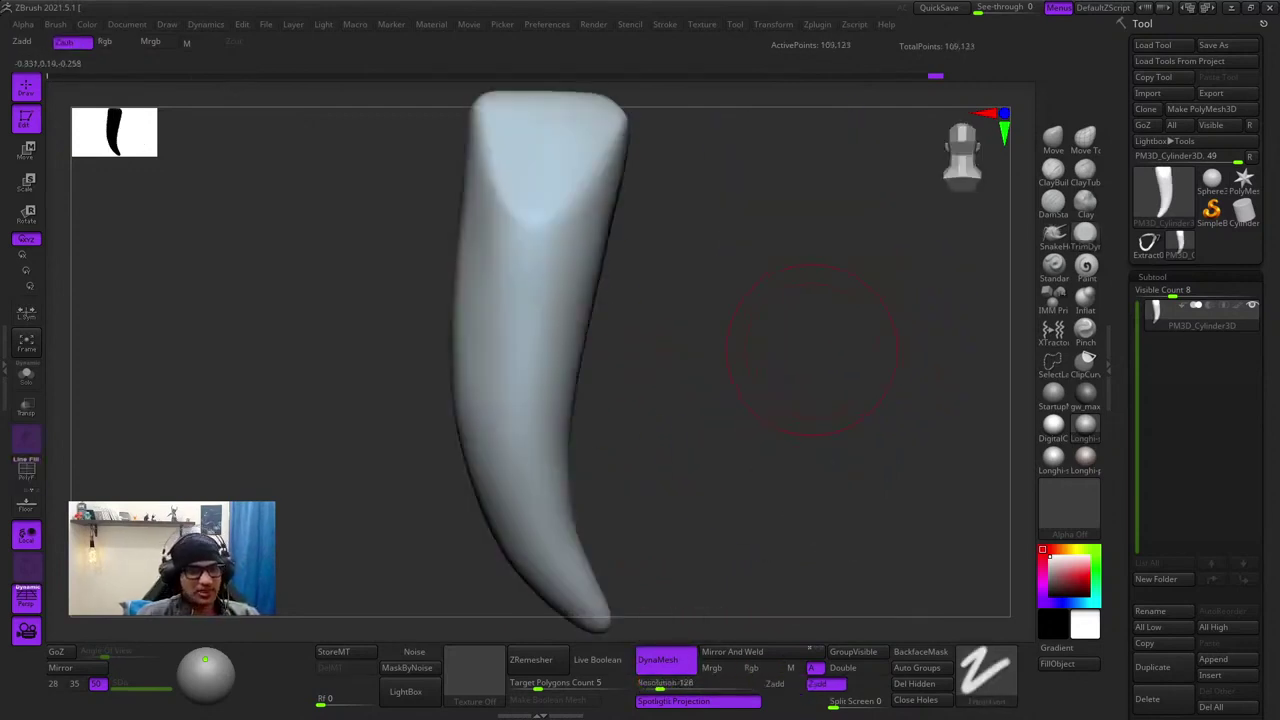
# - Append a Cylinder3D subtool to the tooth and make it the active subtool
pyautogui.click(1214, 660)
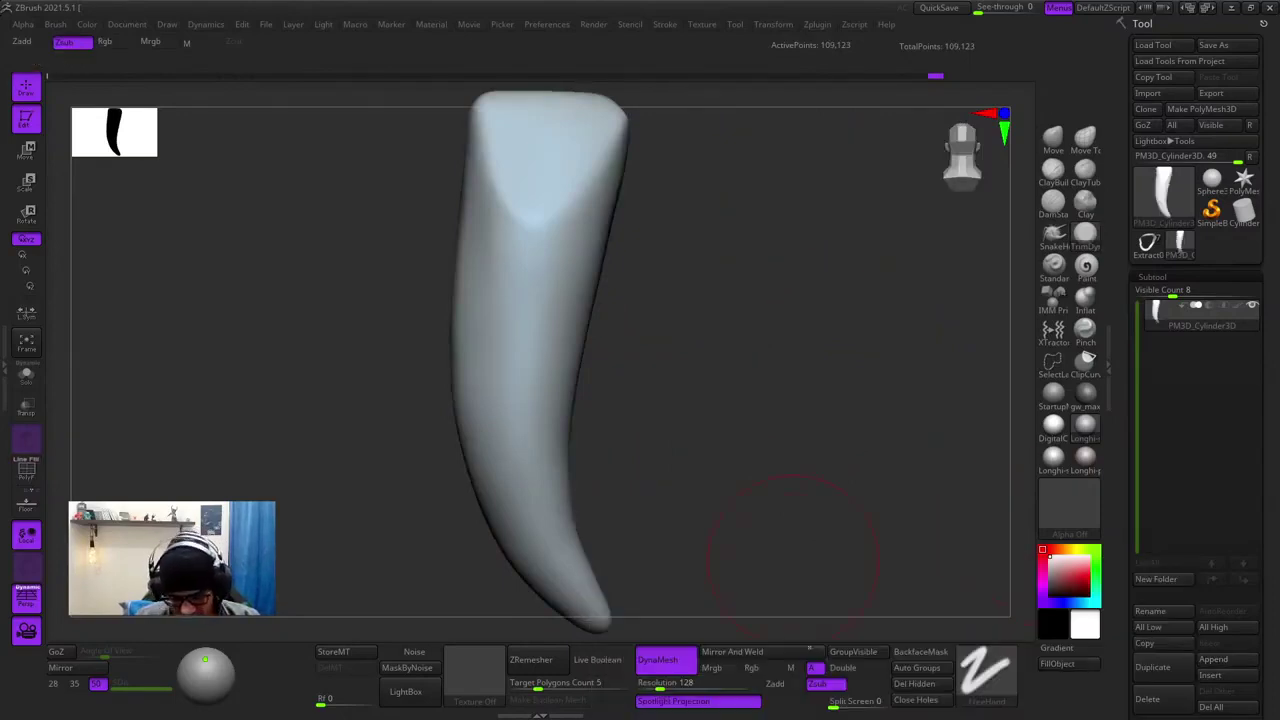
pyautogui.click(1214, 660)
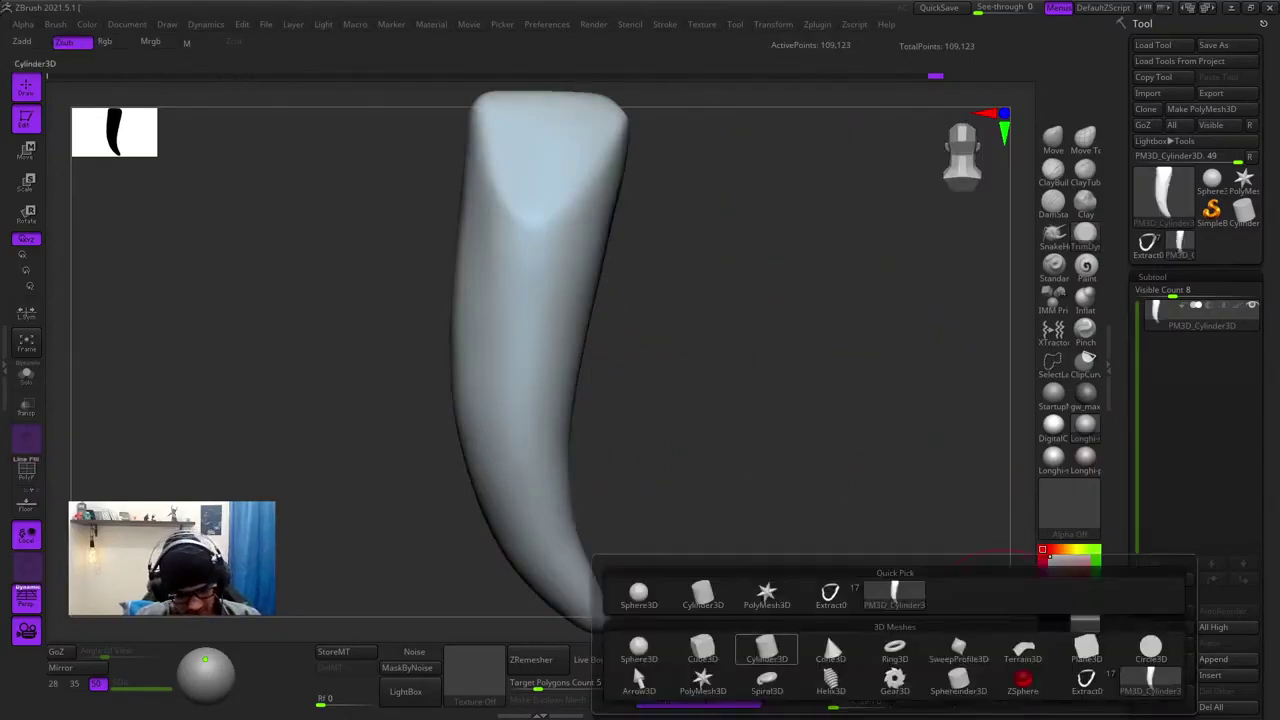
pyautogui.click(762, 650)
pyautogui.keyDown('alt'); pyautogui.click(610, 300); pyautogui.keyUp('alt')
pyautogui.press('f')
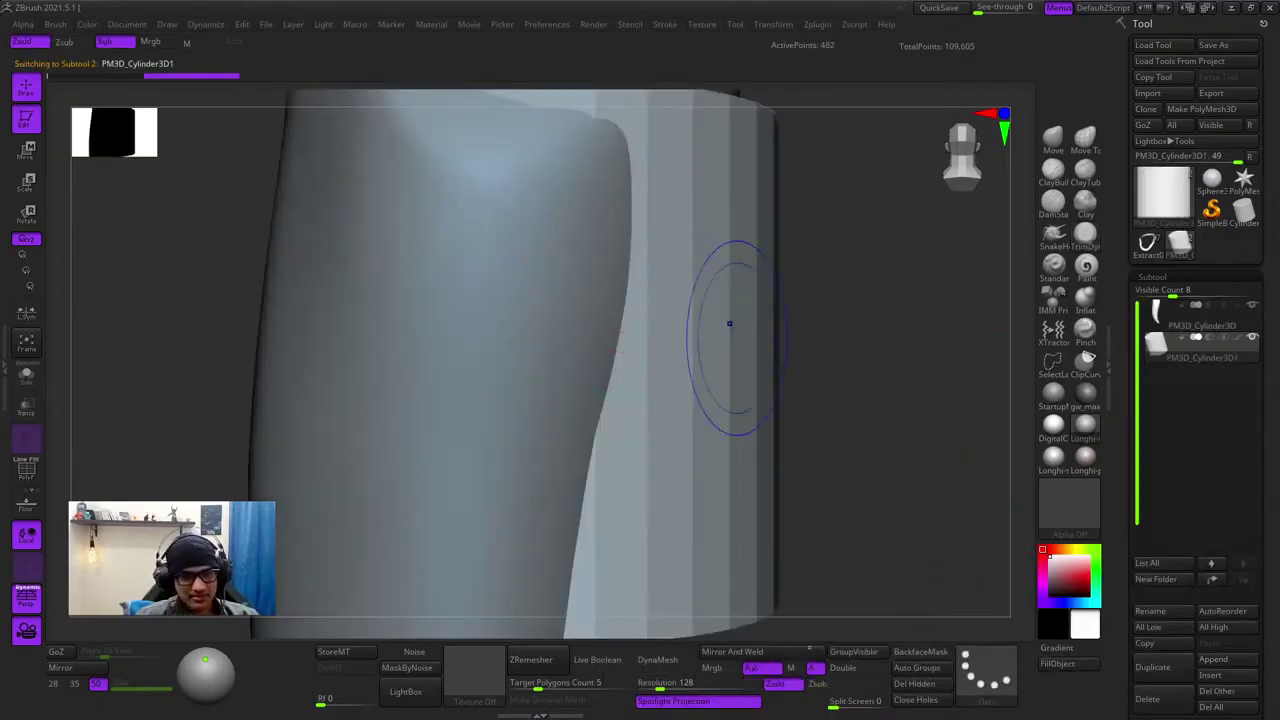
pyautogui.press('f')
# - Subdivide the appended cylinder up to subdivision level 5
pyautogui.keyDown('shift'); pyautogui.moveTo(777, 323); pyautogui.dragTo(927, 466); pyautogui.keyUp('shift')
pyautogui.hotkey('ctrl', 'd')
pyautogui.hotkey('ctrl', 'd')
pyautogui.hotkey('ctrl', 'd')
pyautogui.hotkey('ctrl', 'd')
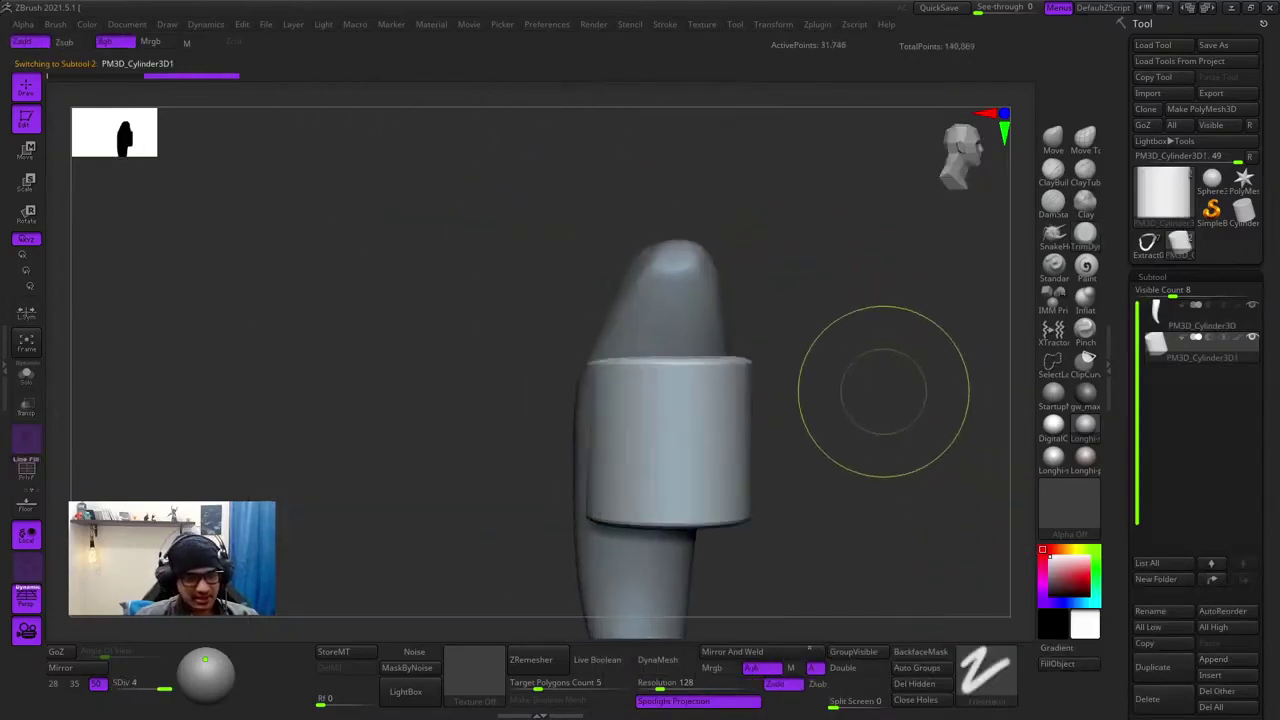
# - Stretch the cylinder lengthwise through the tooth's blunt end and scale it down into a thin peg
pyautogui.press('e')
pyautogui.moveTo(713, 396); pyautogui.dragTo(777, 449)
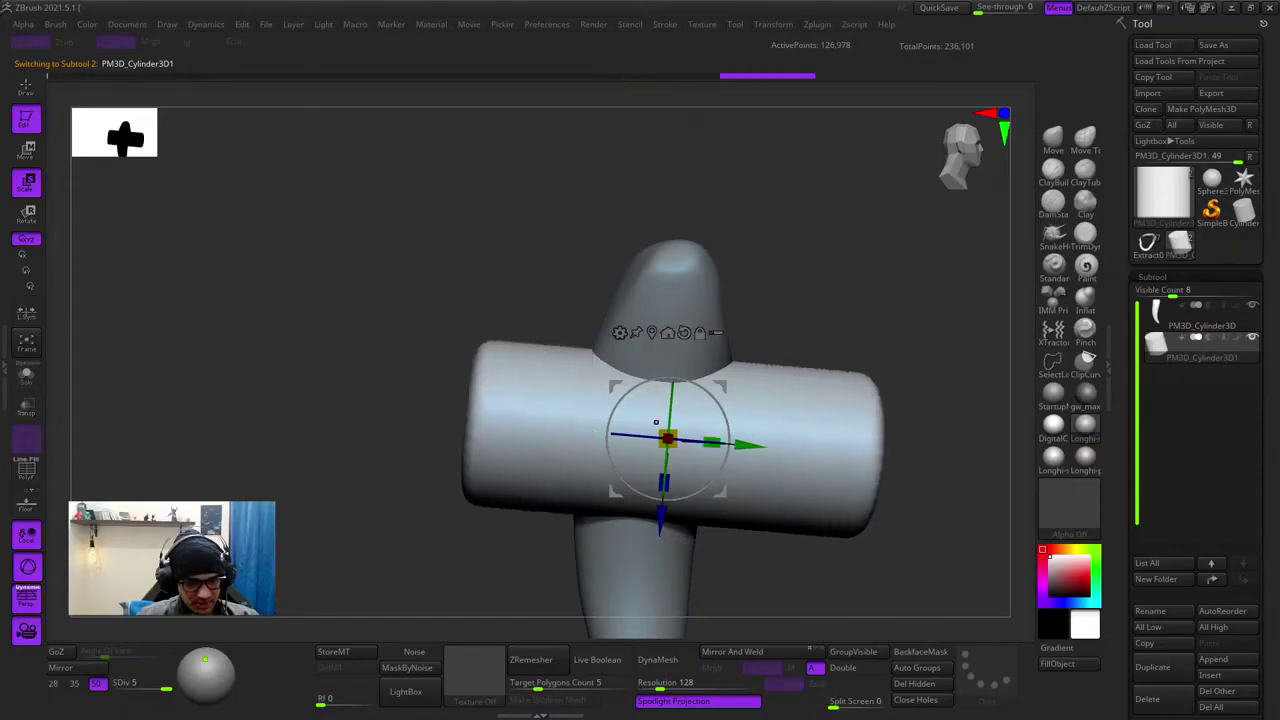
pyautogui.moveTo(662, 434); pyautogui.dragTo(622, 459)
pyautogui.moveTo(850, 345); pyautogui.dragTo(768, 383)
pyautogui.moveTo(787, 437); pyautogui.dragTo(776, 314)
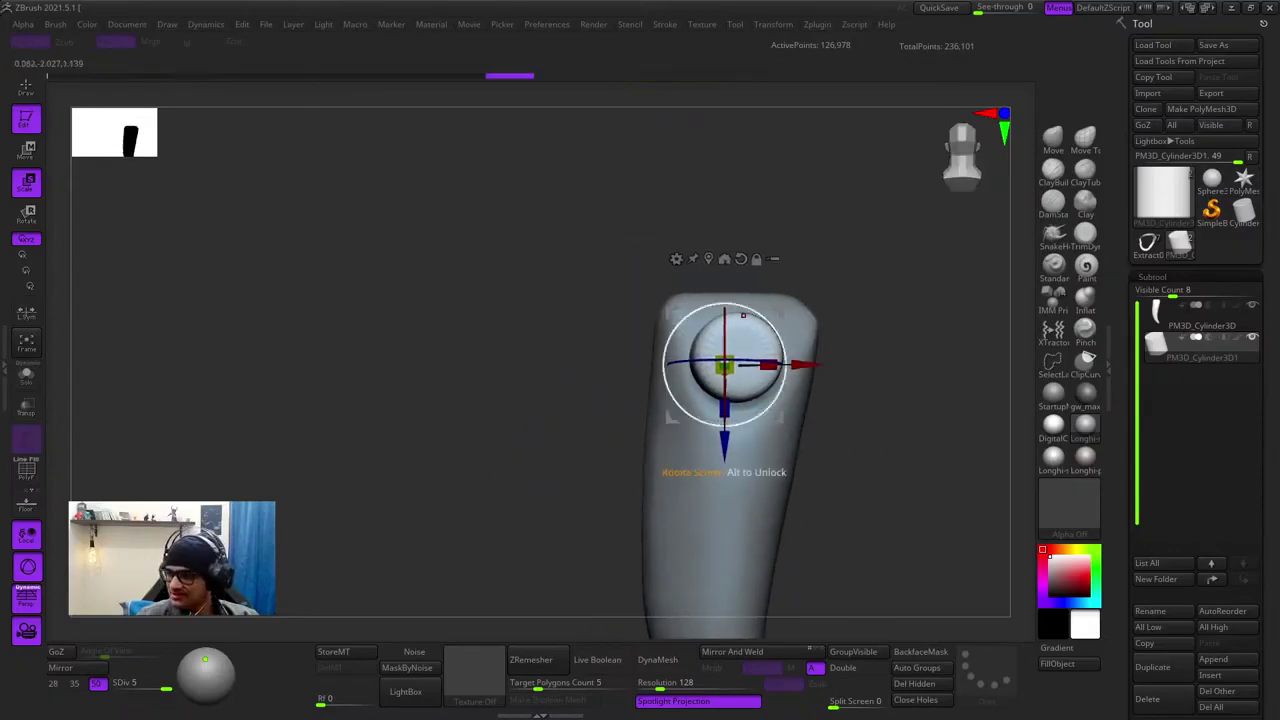
pyautogui.moveTo(725, 364); pyautogui.dragTo(704, 377)
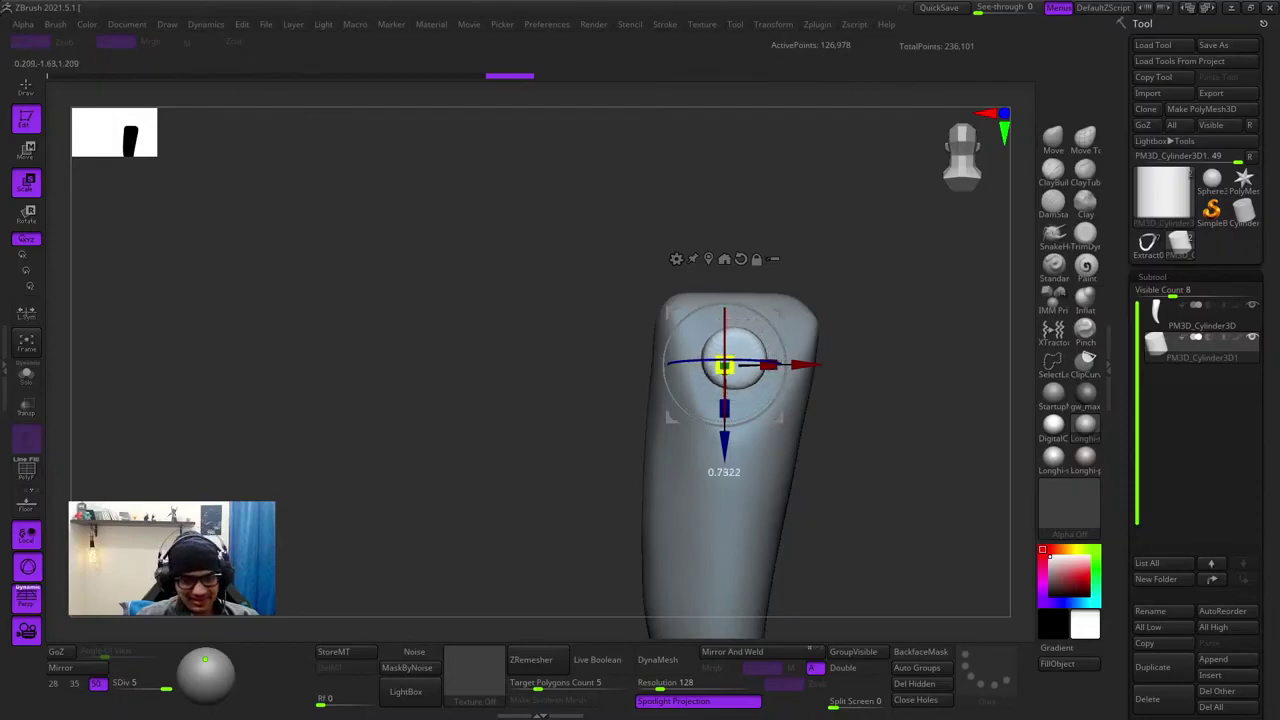
pyautogui.moveTo(620, 368); pyautogui.dragTo(735, 380)
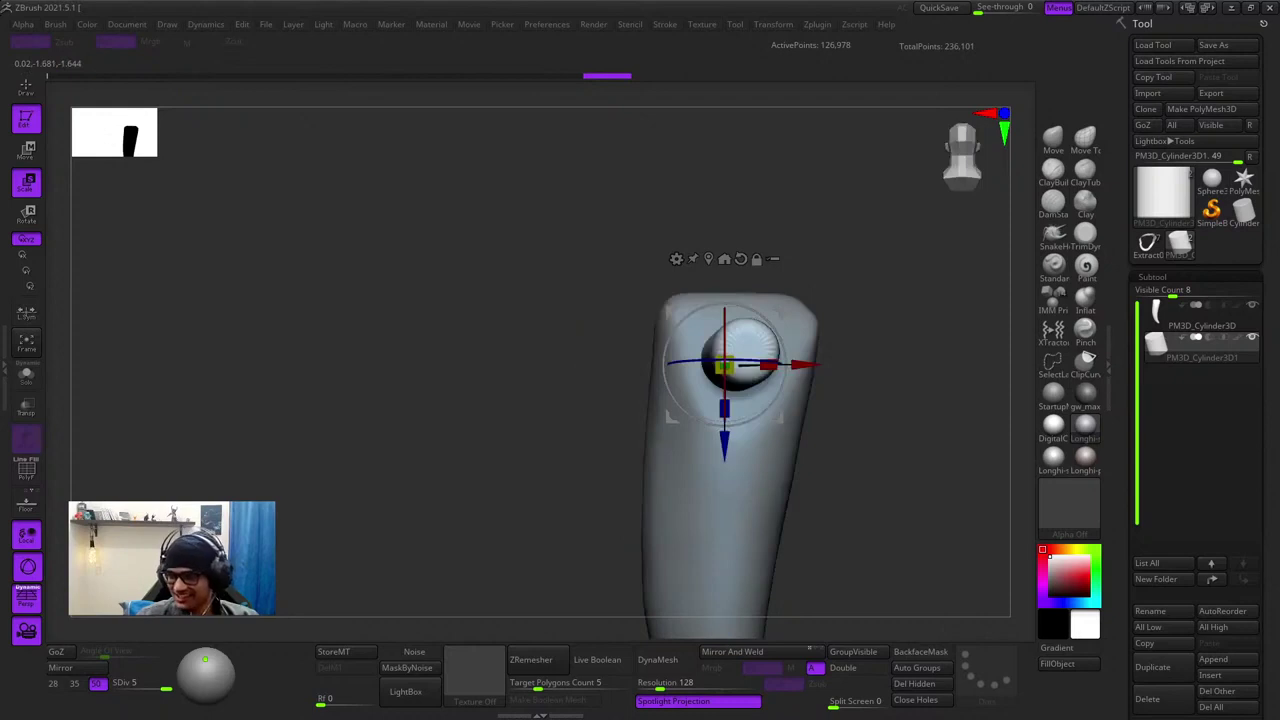
# - Position the thin cylinder so it passes through the middle of the blunt end on both faces
pyautogui.moveTo(900, 385); pyautogui.dragTo(784, 320)
pyautogui.keyDown('shift'); pyautogui.moveTo(850, 290); pyautogui.dragTo(950, 292); pyautogui.keyUp('shift')
pyautogui.moveTo(782, 321); pyautogui.dragTo(780, 307)
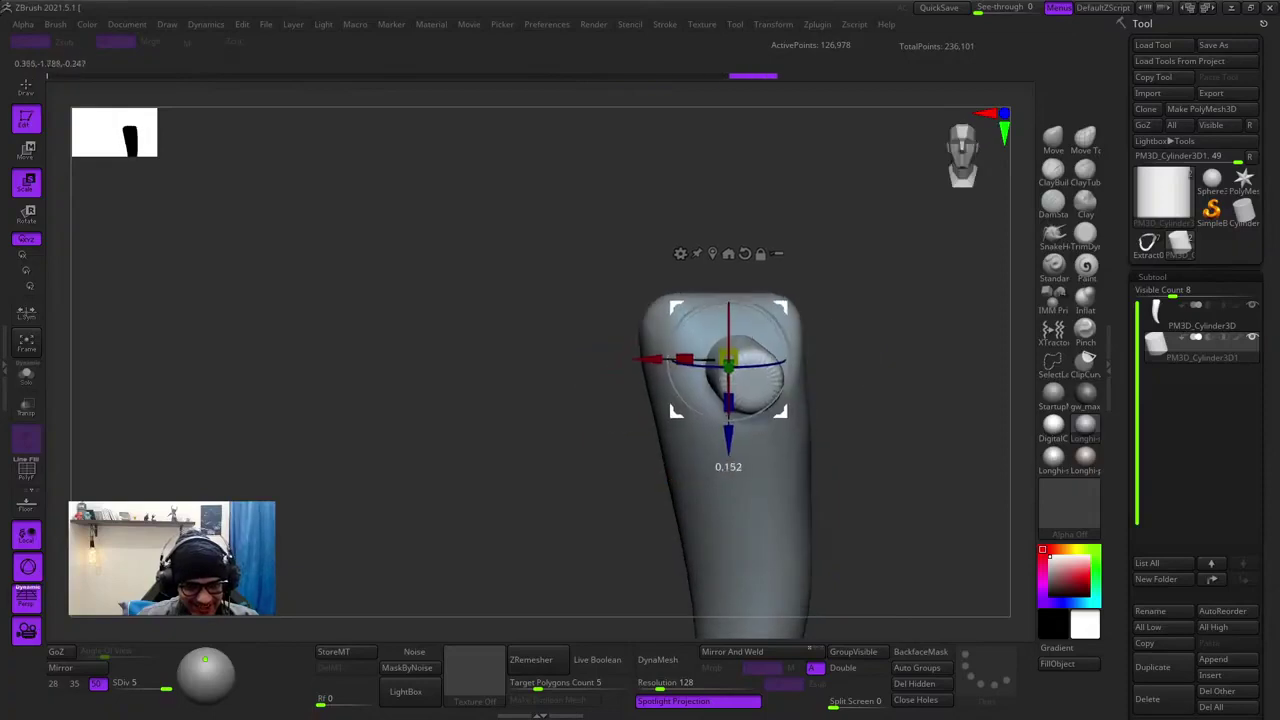
pyautogui.moveTo(784, 382); pyautogui.dragTo(787, 345)
pyautogui.moveTo(900, 345); pyautogui.dragTo(745, 345)
pyautogui.keyDown('alt'); pyautogui.moveTo(860, 470); pyautogui.dragTo(849, 435); pyautogui.keyUp('alt')
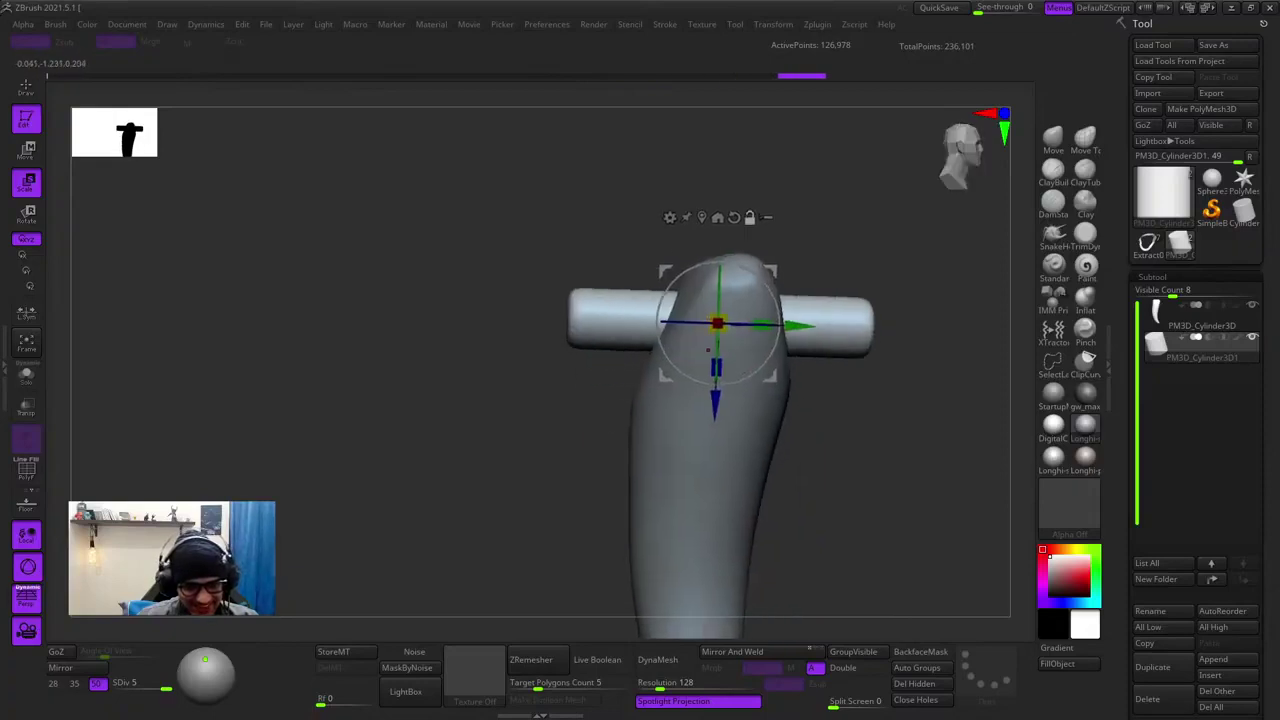
# - Isolate the tooth subtool, flatten both faces of its blunt end with TrimDynamic, and show all subtools again
pyautogui.keyDown('alt'); pyautogui.click(718, 460); pyautogui.keyUp('alt')
pyautogui.hotkey('shift', 'f')
pyautogui.hotkey('shift', 'f')
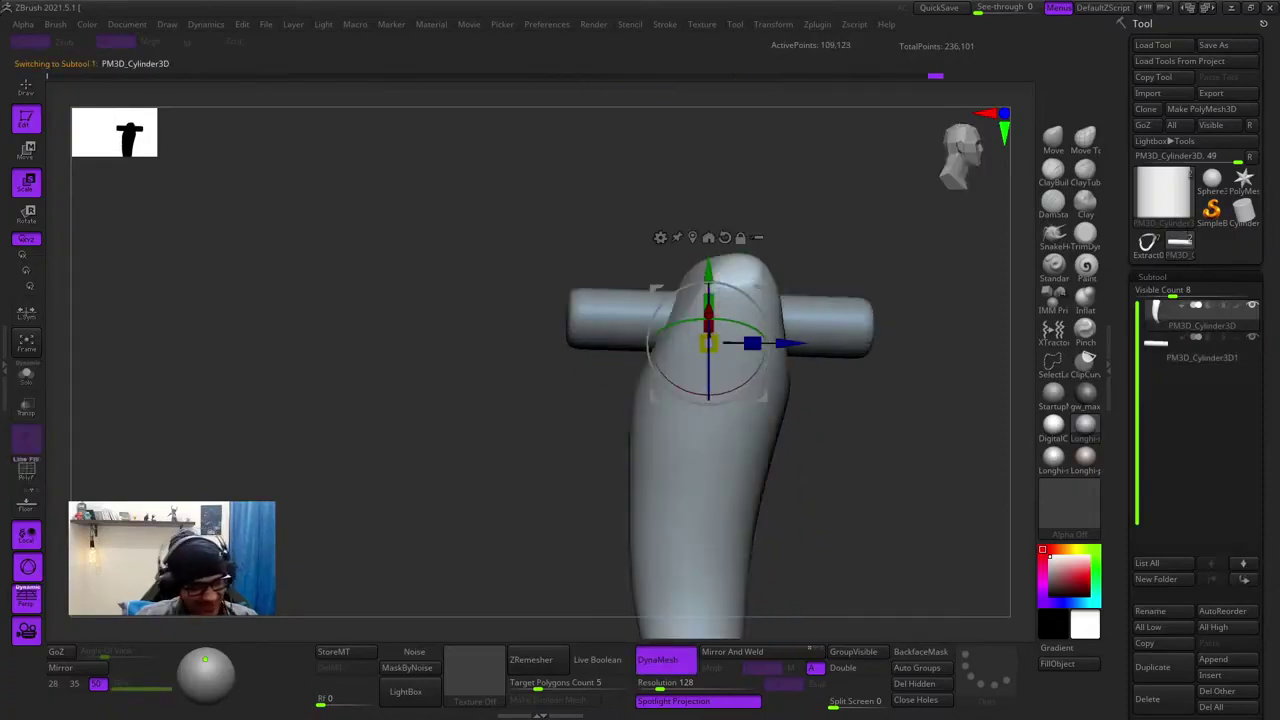
pyautogui.click(26, 375)
pyautogui.keyDown('shift'); pyautogui.moveTo(390, 400); pyautogui.dragTo(510, 400); pyautogui.keyUp('shift')
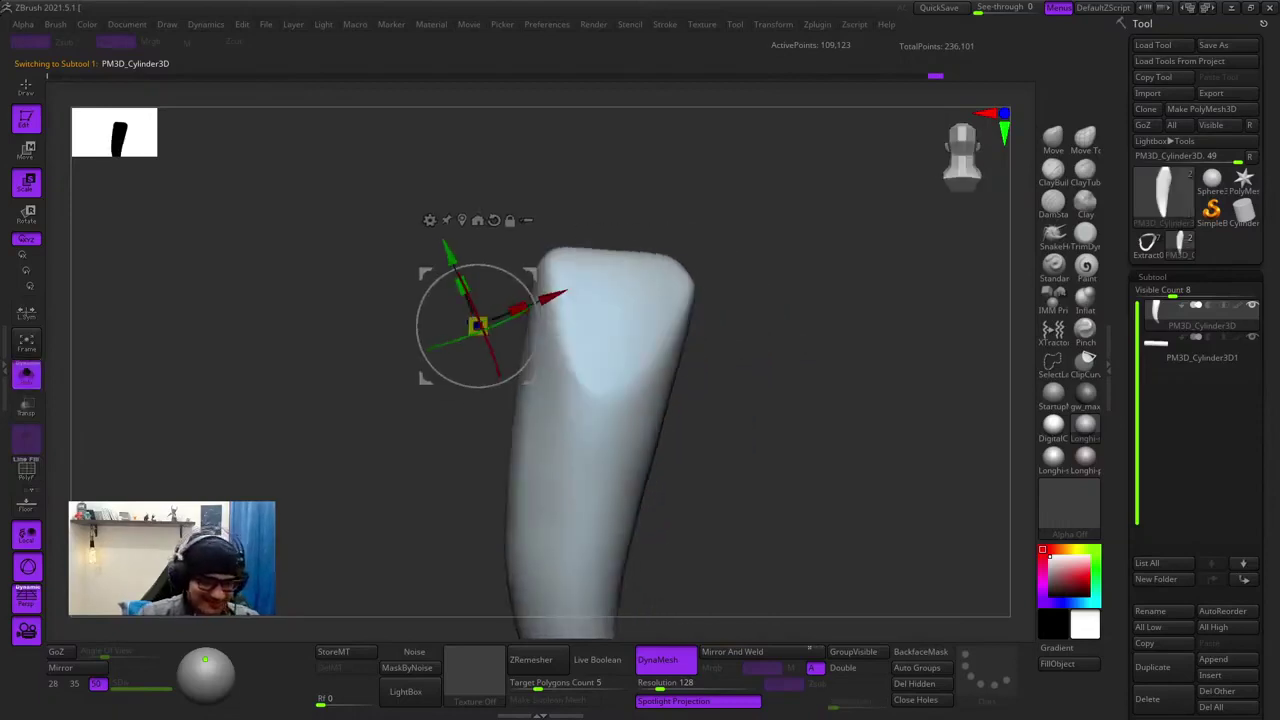
pyautogui.press('q')
pyautogui.keyDown('alt'); pyautogui.moveTo(430, 400); pyautogui.dragTo(538, 408); pyautogui.keyUp('alt')
pyautogui.press('space')
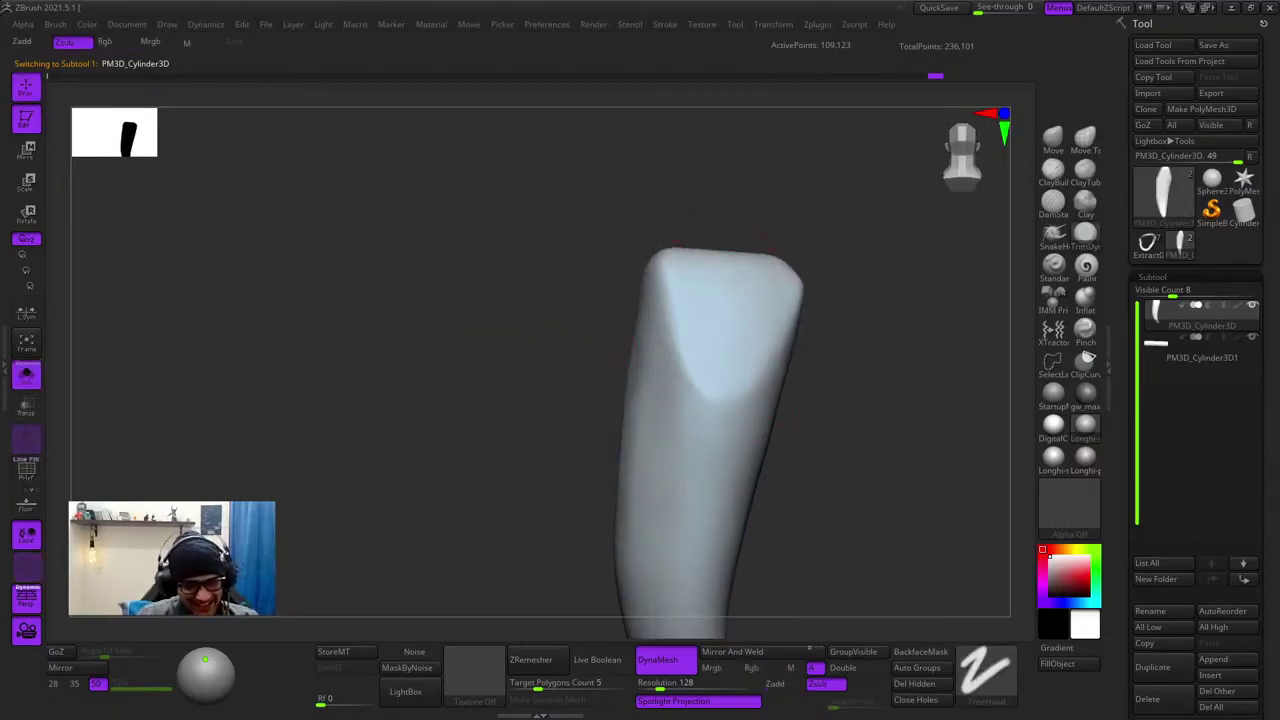
pyautogui.moveTo(718, 320)
pyautogui.mouseDown()
pyautogui.moveTo(716, 352)
pyautogui.moveTo(708, 335)
pyautogui.mouseUp()
pyautogui.moveTo(560, 400); pyautogui.dragTo(380, 400)
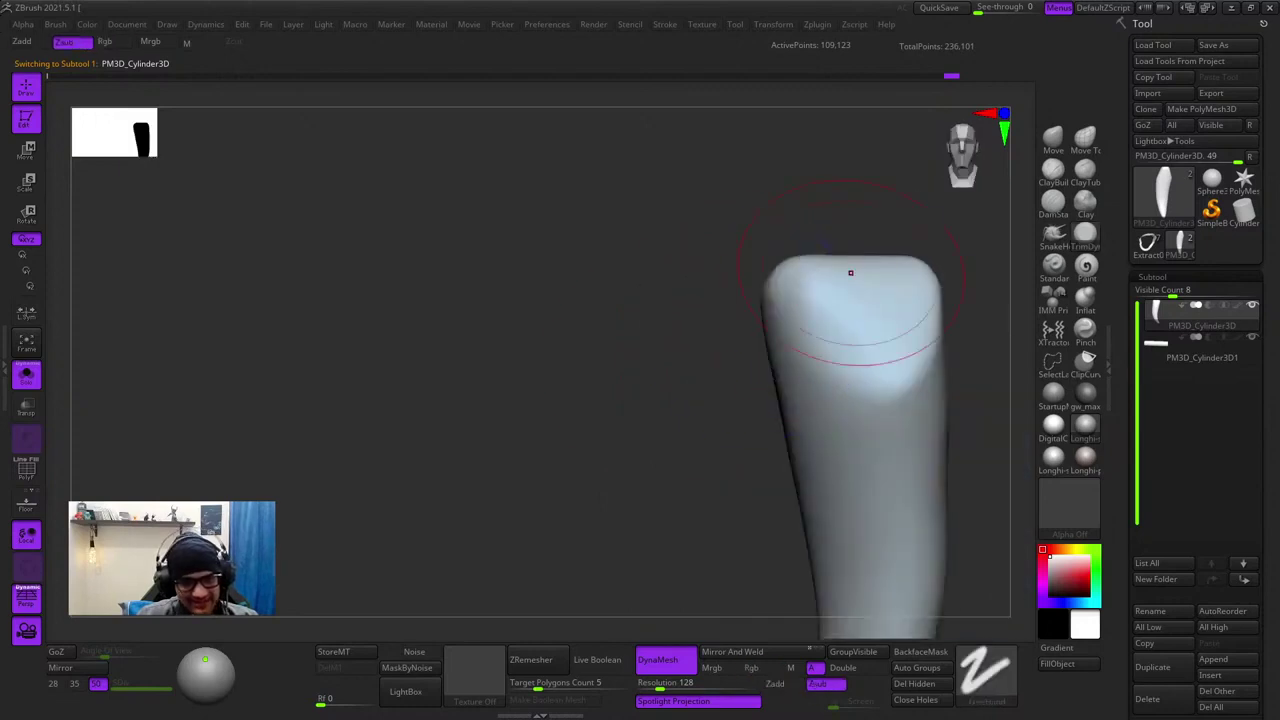
pyautogui.moveTo(851, 271)
pyautogui.mouseDown()
pyautogui.moveTo(868, 350)
pyautogui.moveTo(858, 335)
pyautogui.mouseUp()
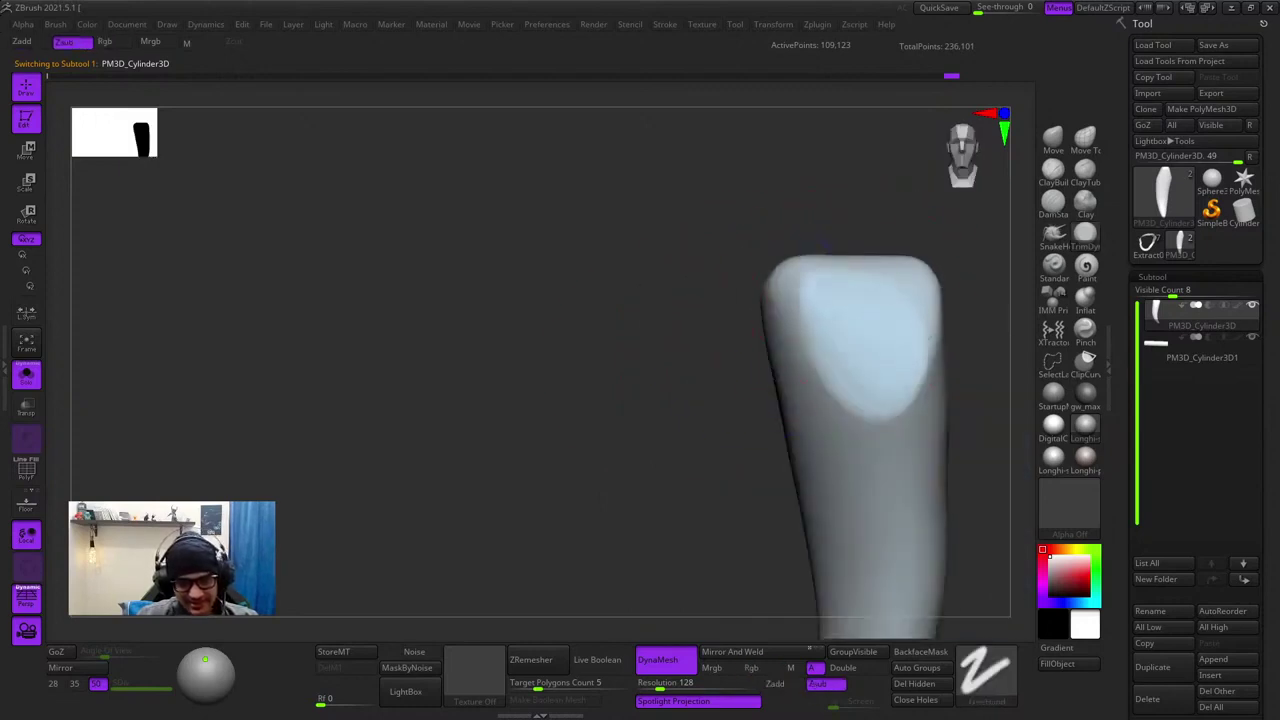
pyautogui.press('f')
pyautogui.click(26, 375)
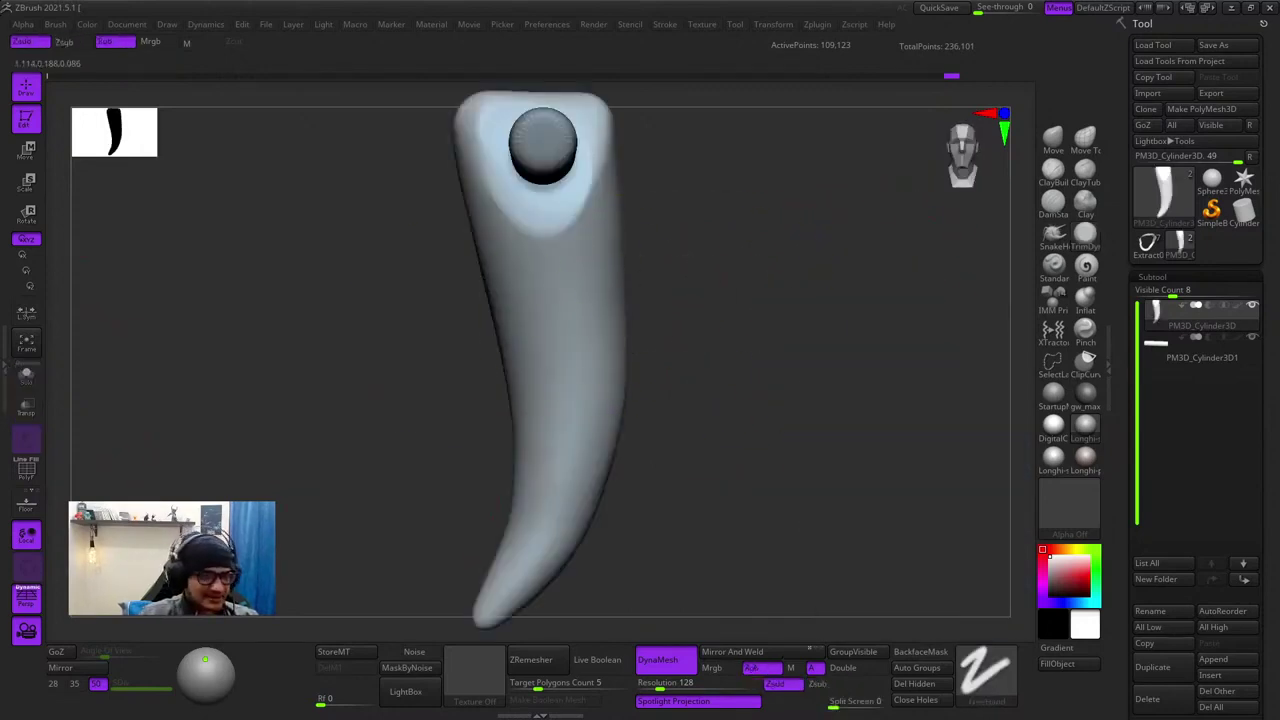
# - Select the cylinder subtool and nudge it into line with the flattened faces of the tooth's blunt end
pyautogui.press('f')
pyautogui.moveTo(450, 280)
pyautogui.mouseDown()
pyautogui.moveTo(745, 266)
pyautogui.moveTo(716, 278)
pyautogui.moveTo(720, 330)
pyautogui.moveTo(678, 303)
pyautogui.moveTo(677, 272)
pyautogui.mouseUp()
pyautogui.press('space')
pyautogui.keyDown('alt'); pyautogui.click(721, 303); pyautogui.keyUp('alt')
pyautogui.press('w')
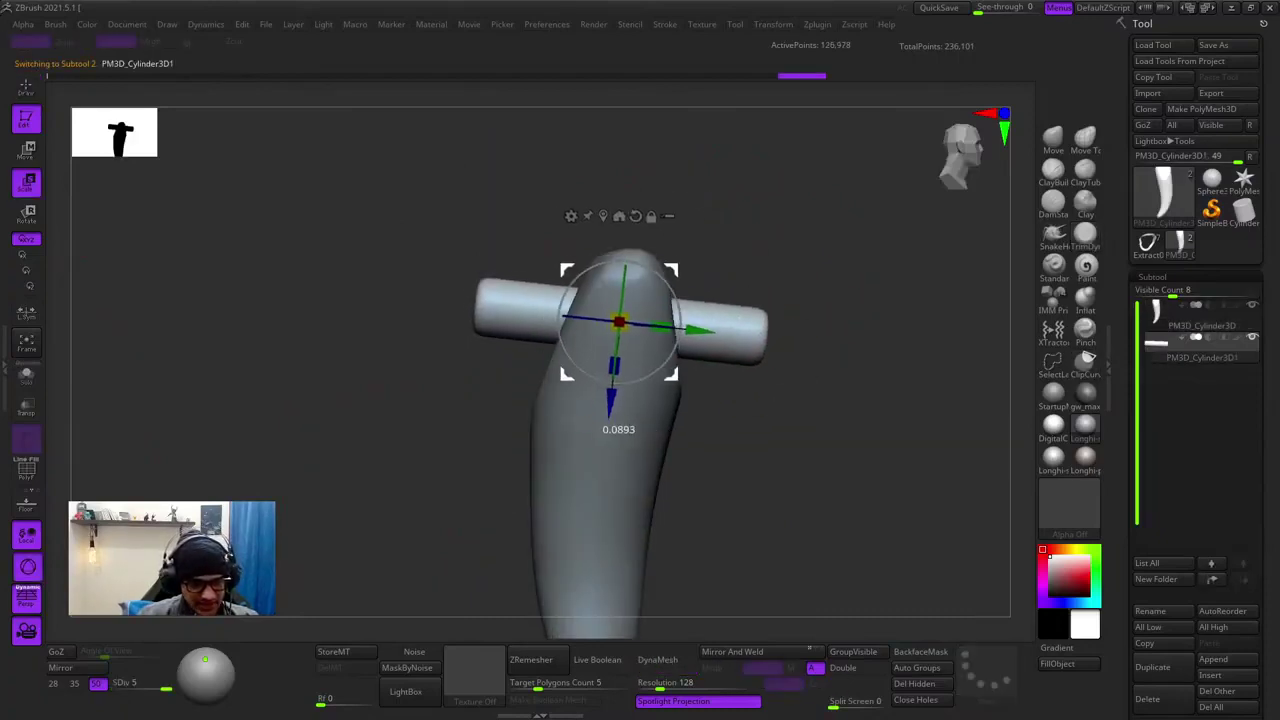
pyautogui.press('q')
pyautogui.keyDown('alt'); pyautogui.moveTo(960, 296); pyautogui.dragTo(1016, 323); pyautogui.keyUp('alt')
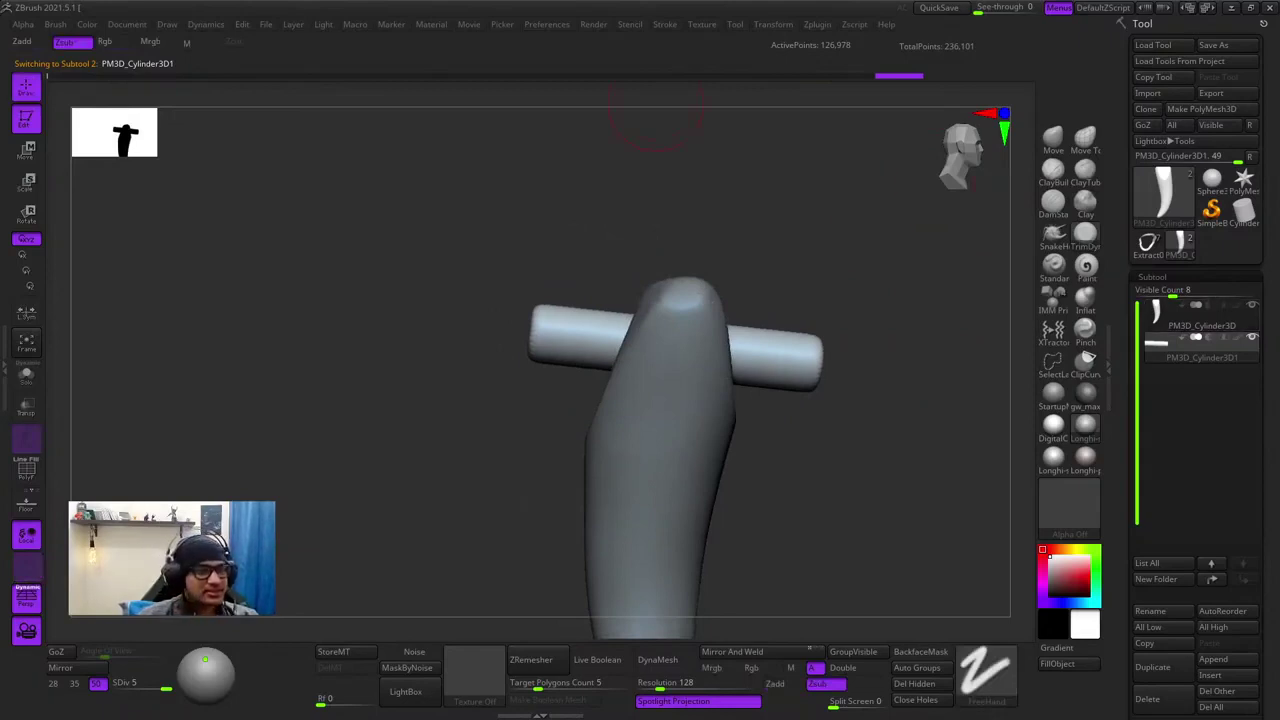
# - Enable Live Boolean in the Render Booleans settings
pyautogui.moveTo(594, 25)
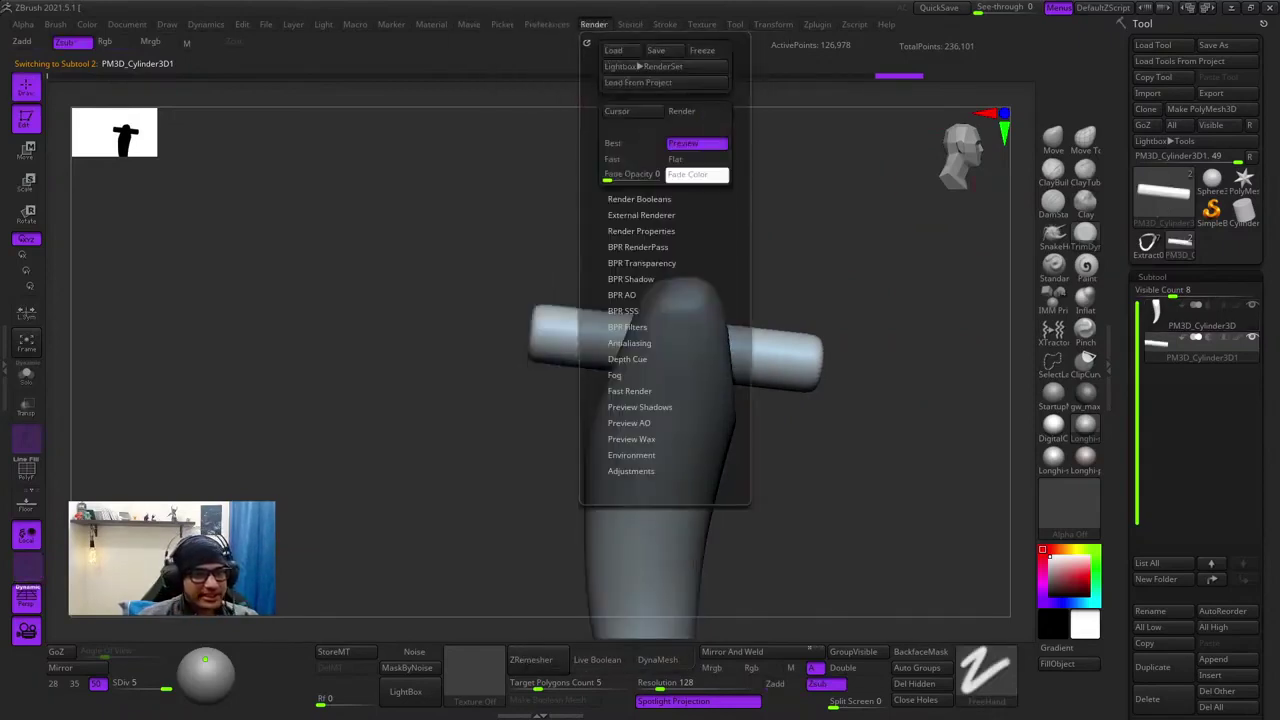
pyautogui.press('shift')
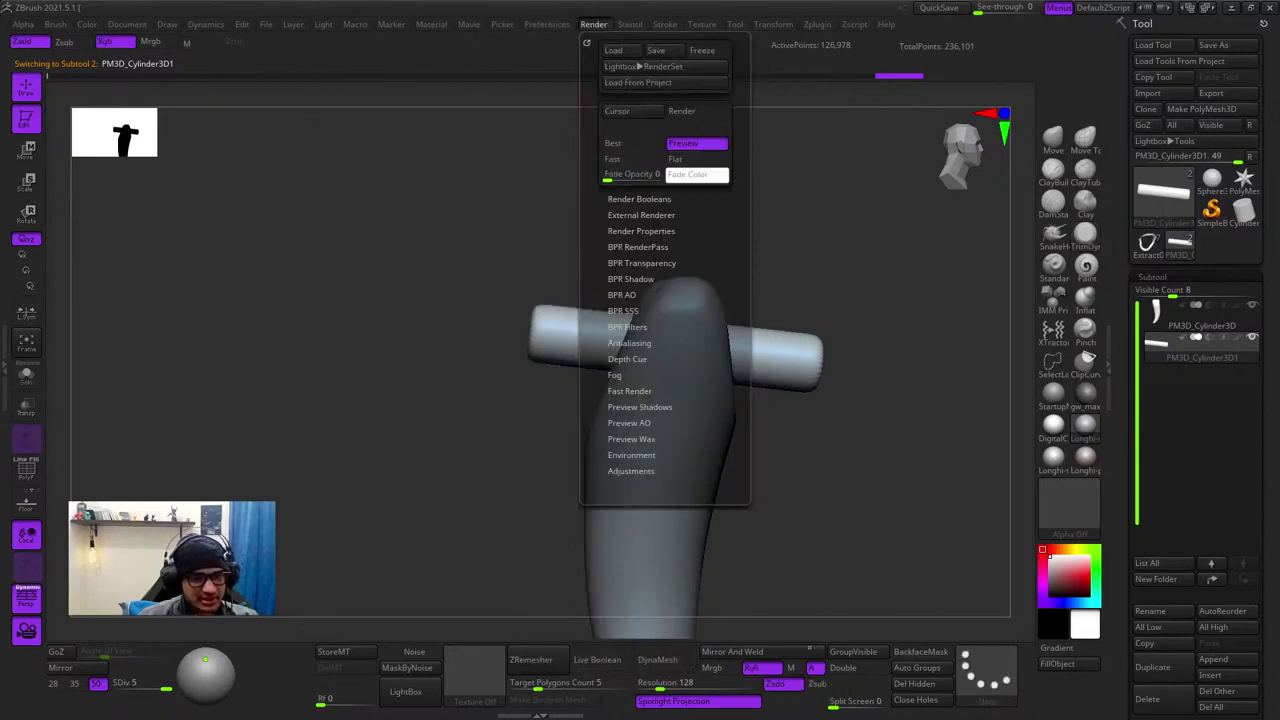
pyautogui.keyDown('shift'); pyautogui.click(639, 199); pyautogui.keyUp('shift')
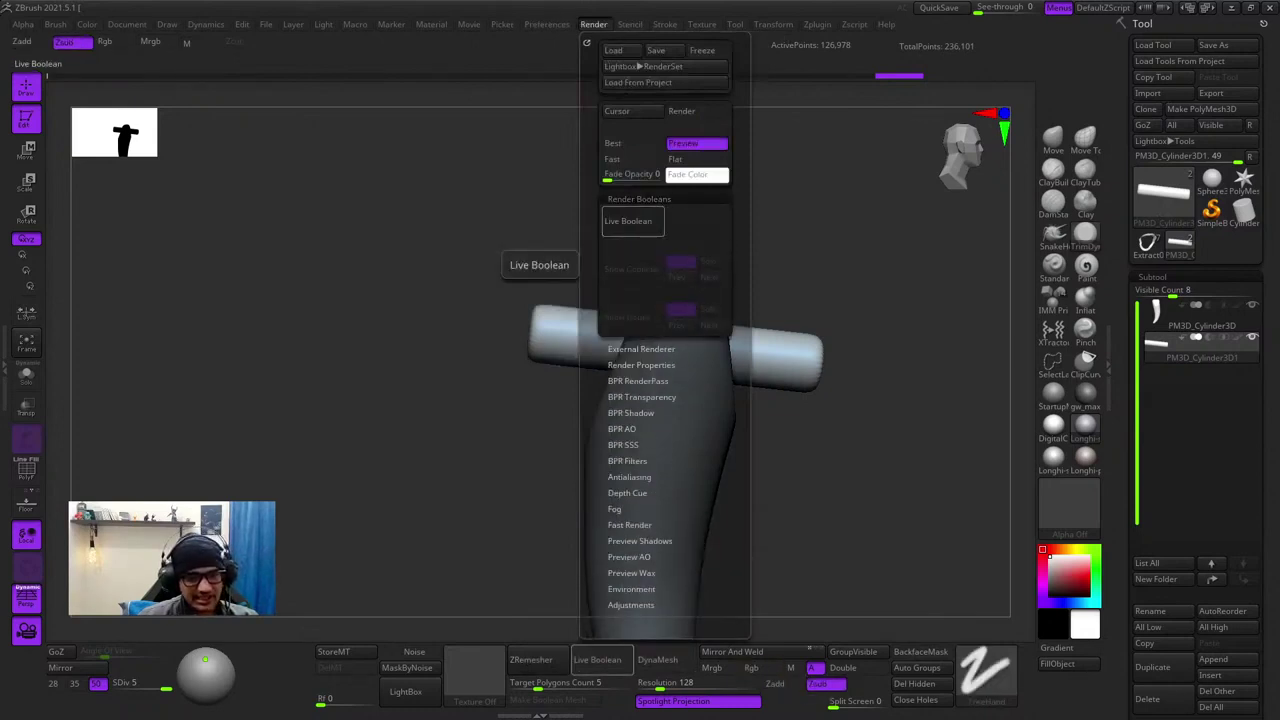
pyautogui.click(632, 221)
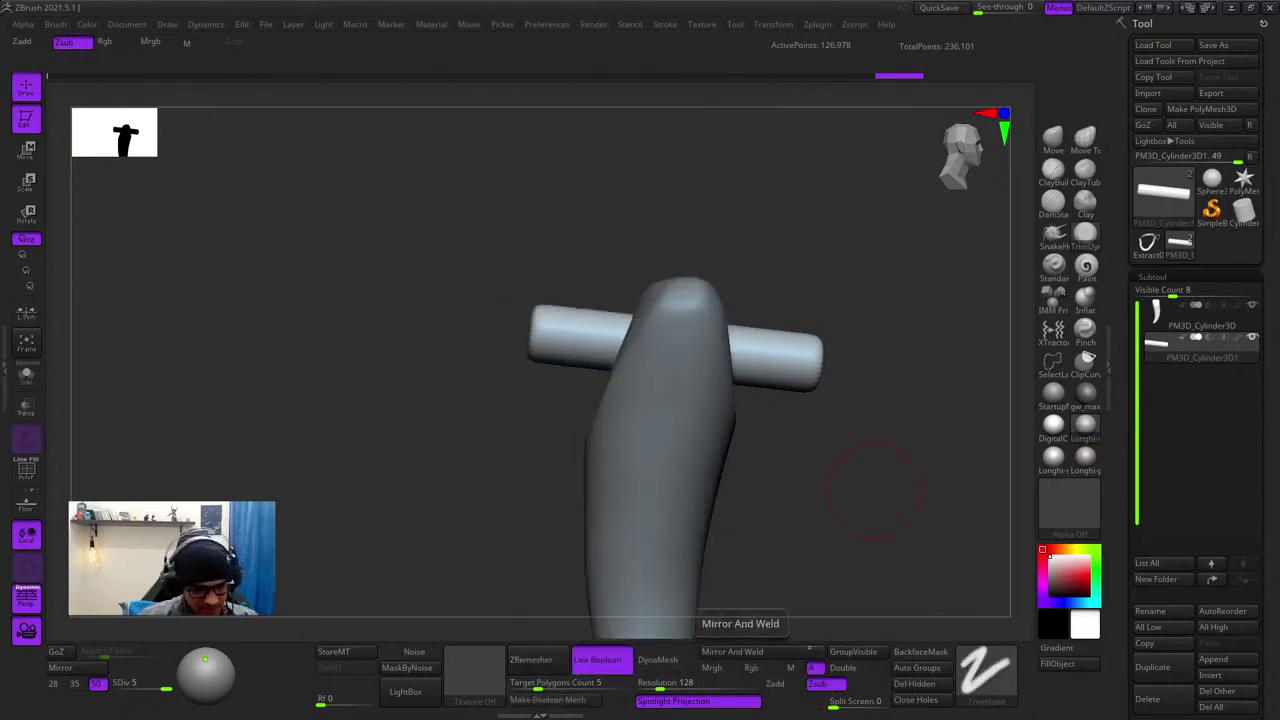
pyautogui.moveTo(890, 477)
pyautogui.mouseDown()
pyautogui.moveTo(965, 470)
pyautogui.moveTo(890, 480)
pyautogui.moveTo(893, 495)
pyautogui.mouseUp()
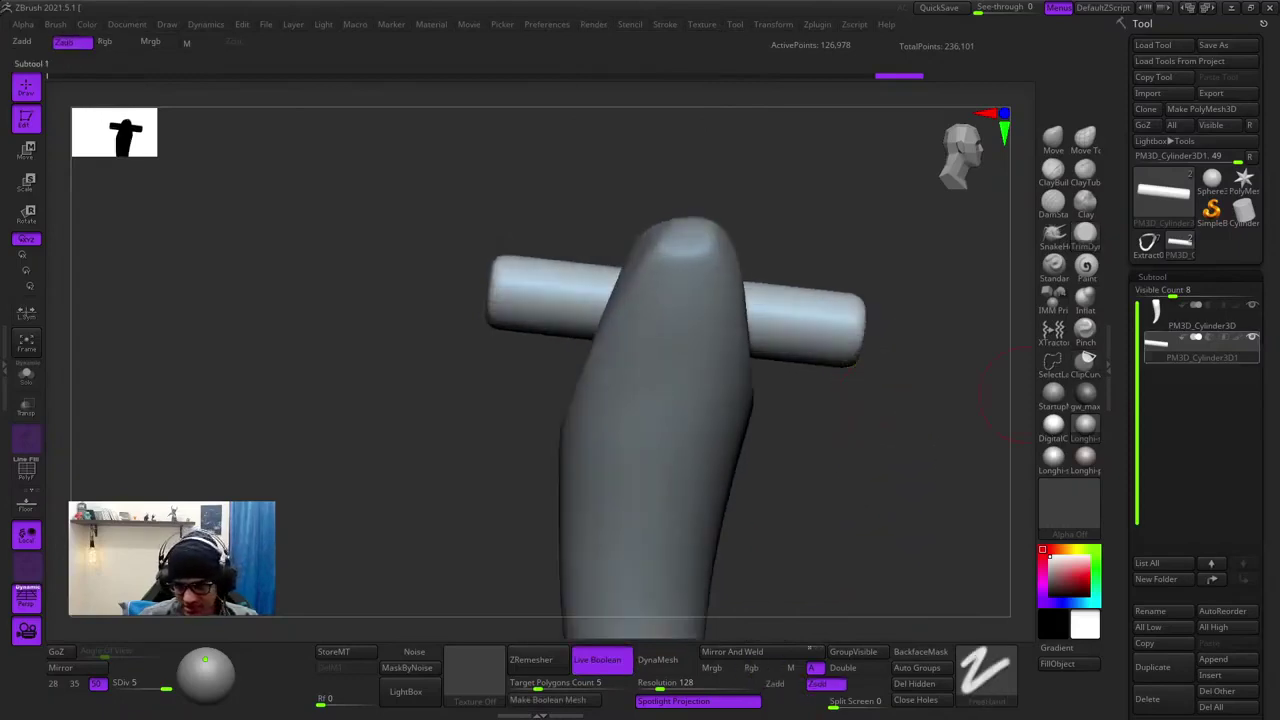
# - Set the cylinder subtool to Boolean subtraction and view the hole through the tooth's blunt end
pyautogui.moveTo(1200, 345)
pyautogui.moveTo(1020, 396); pyautogui.dragTo(1110, 380)
pyautogui.moveTo(800, 400); pyautogui.dragTo(860, 362)
pyautogui.moveTo(860, 362); pyautogui.dragTo(904, 420)
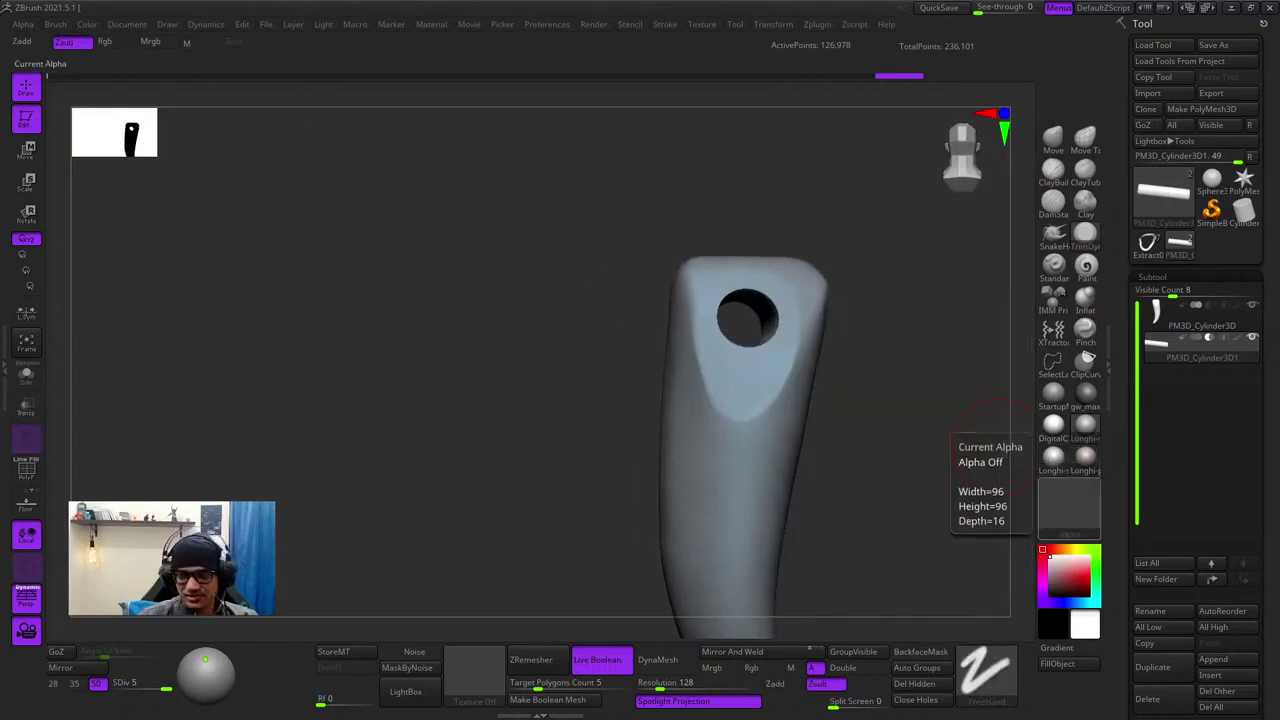
# - Move the subtracting cylinder slightly to centre the hole on the tooth's front and back faces
pyautogui.press('w')
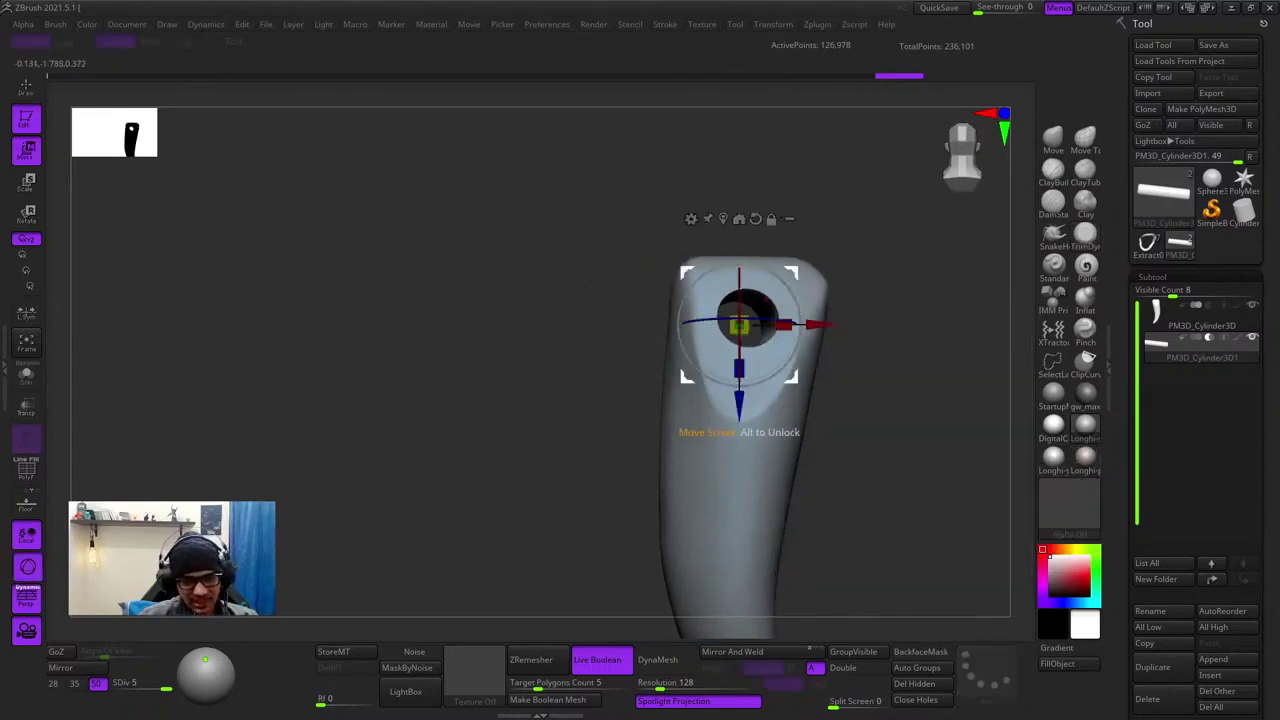
pyautogui.moveTo(687, 377)
pyautogui.mouseDown()
pyautogui.moveTo(691, 425)
pyautogui.moveTo(688, 382)
pyautogui.mouseUp()
pyautogui.moveTo(686, 384); pyautogui.dragTo(450, 380, button='right')
pyautogui.moveTo(688, 382); pyautogui.dragTo(690, 383)
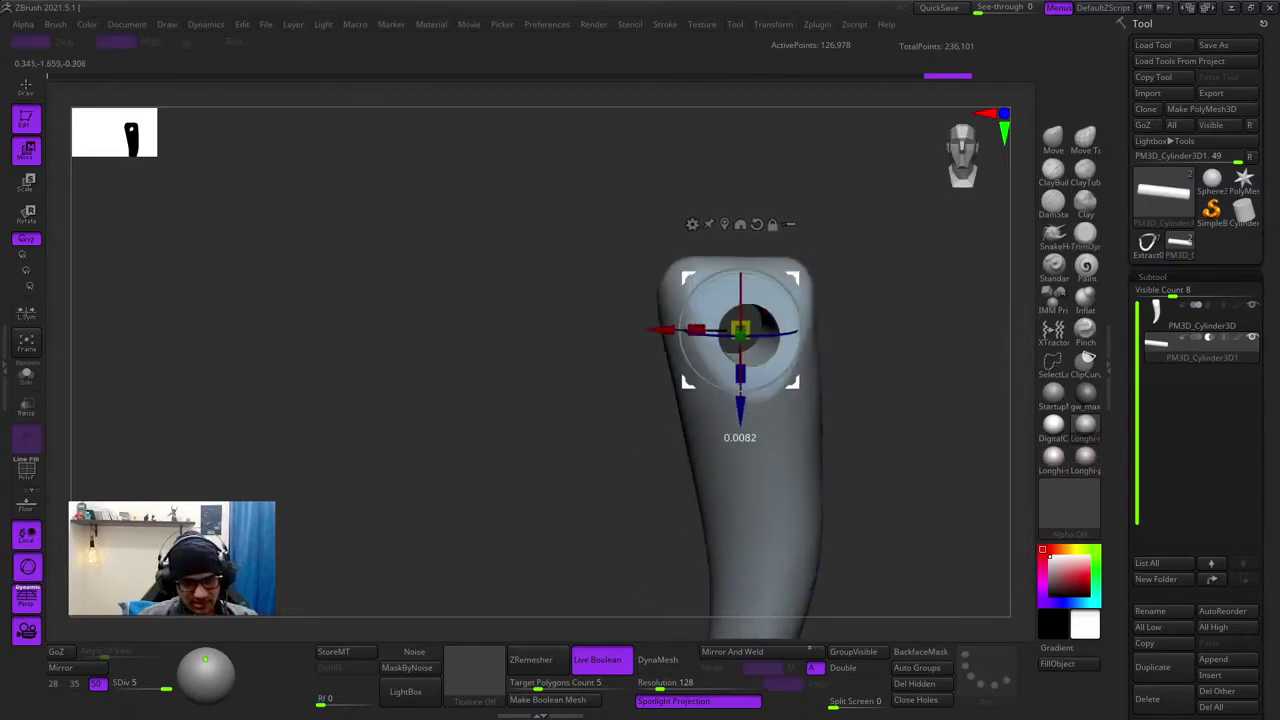
# - Fine-tune the subtracting cylinder's tilt and position from the side, front and back to even out the hole
pyautogui.moveTo(690, 383); pyautogui.dragTo(825, 383, button='right')
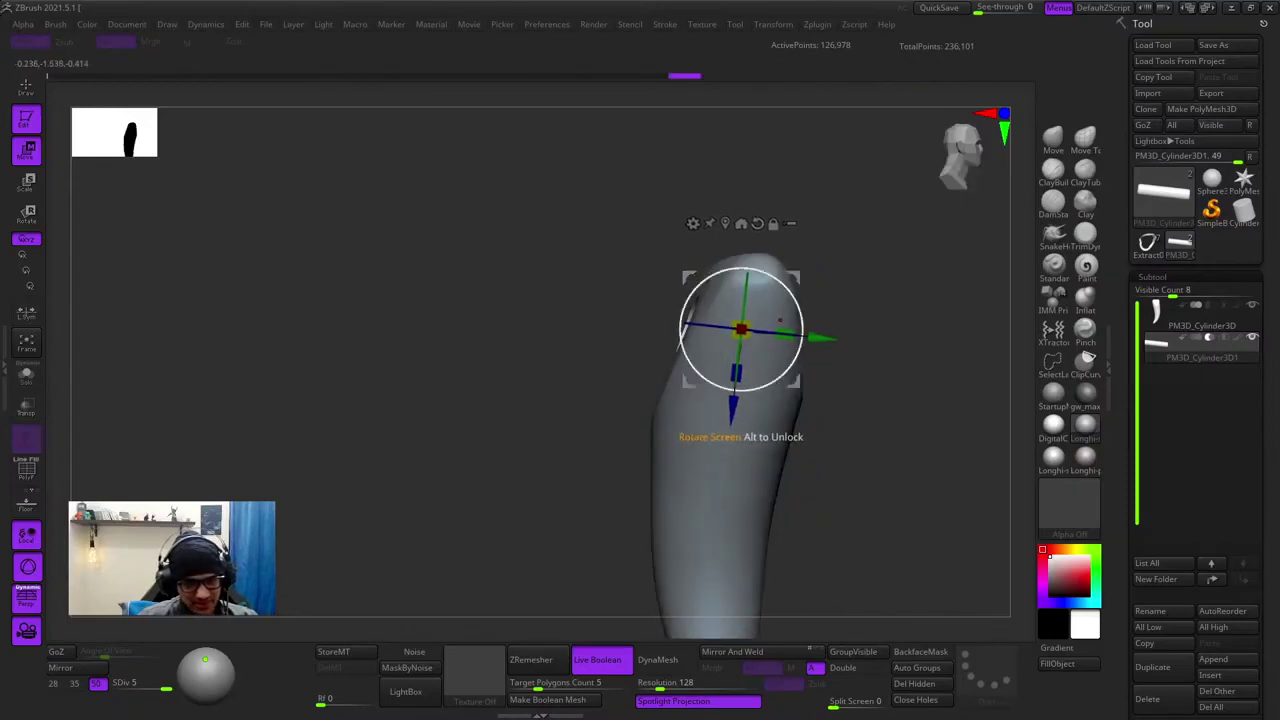
pyautogui.moveTo(795, 303); pyautogui.dragTo(793, 297)
pyautogui.moveTo(793, 297); pyautogui.dragTo(662, 299, button='right')
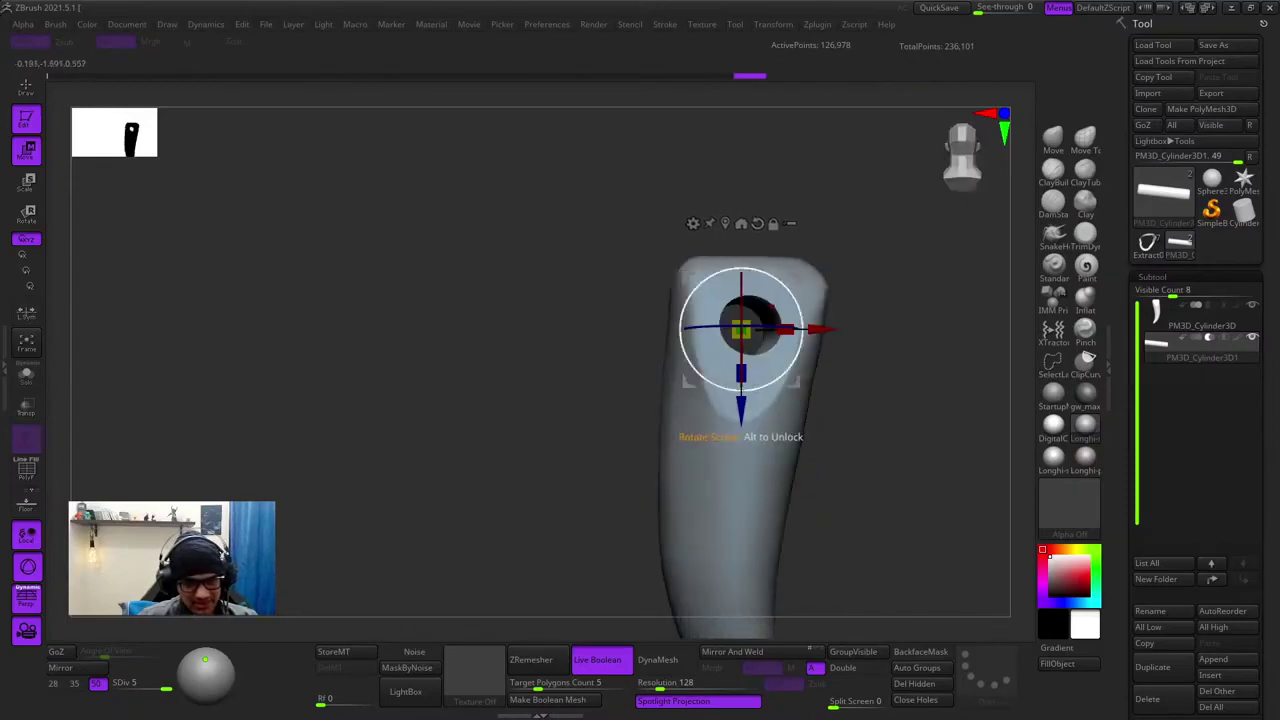
pyautogui.moveTo(688, 278); pyautogui.dragTo(686, 280)
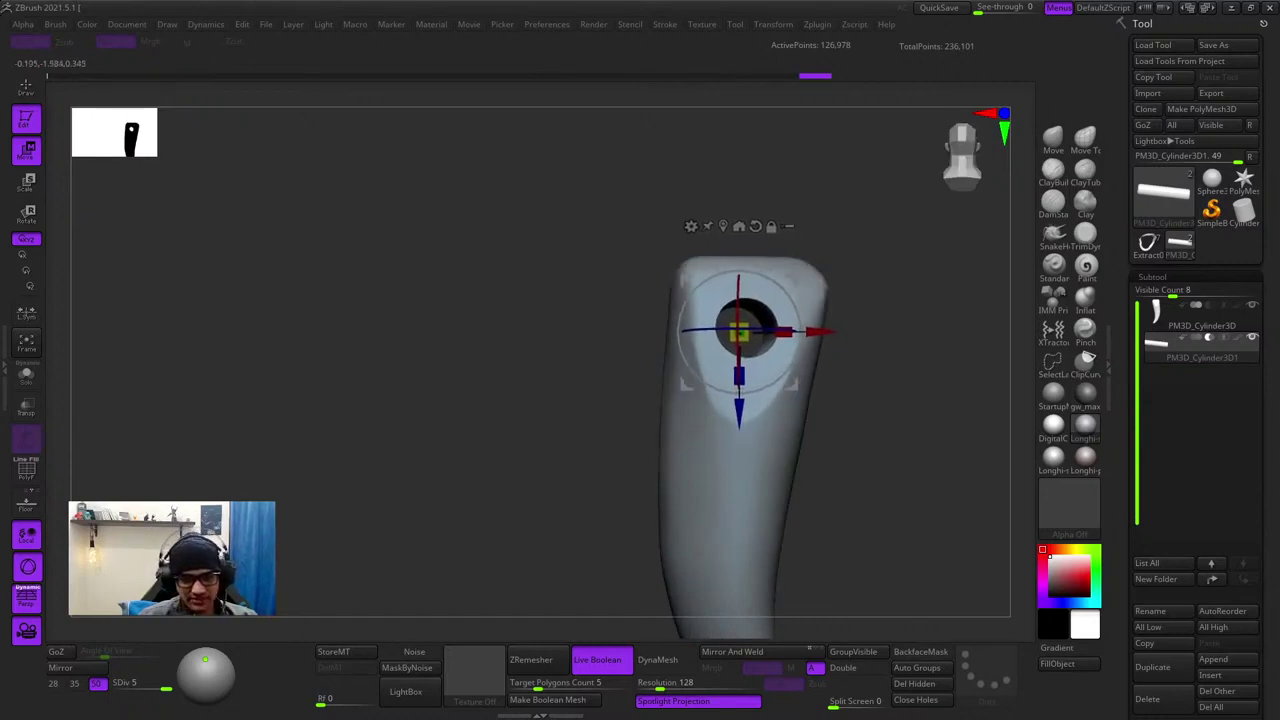
pyautogui.moveTo(786, 290); pyautogui.dragTo(688, 284, button='right')
pyautogui.moveTo(688, 282); pyautogui.dragTo(687, 278)
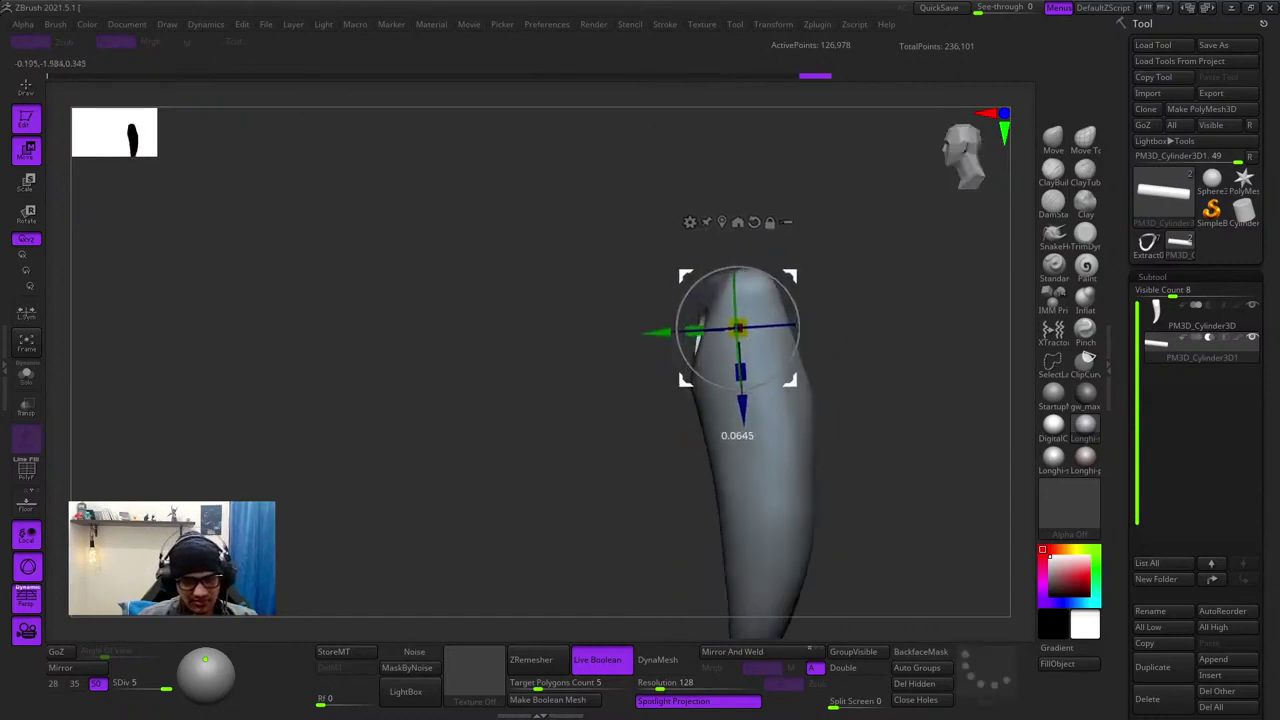
pyautogui.moveTo(687, 278); pyautogui.dragTo(778, 284, button='right')
pyautogui.moveTo(790, 276); pyautogui.dragTo(787, 274)
# - Browse the subtool and geometry options, and switch the cylinder subtool from subtraction back to additive mode
pyautogui.moveTo(1266, 594); pyautogui.dragTo(1266, 141)
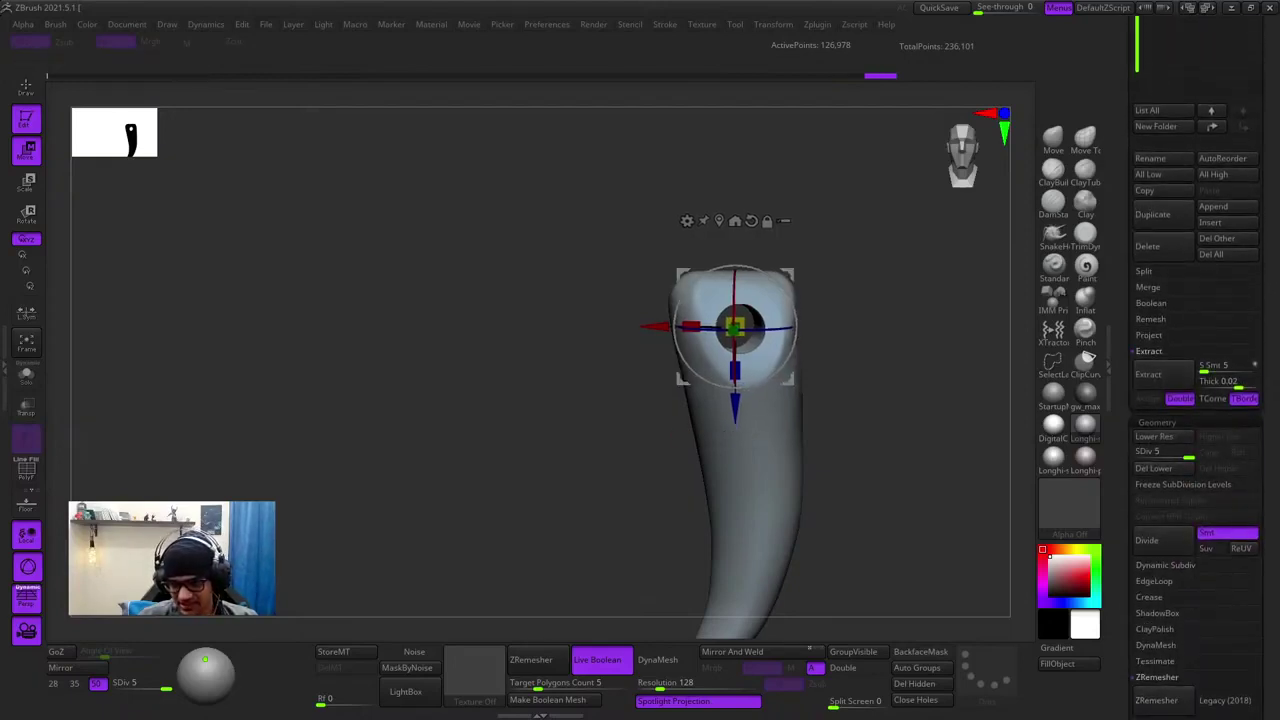
pyautogui.scroll(-5, 1197, 368)
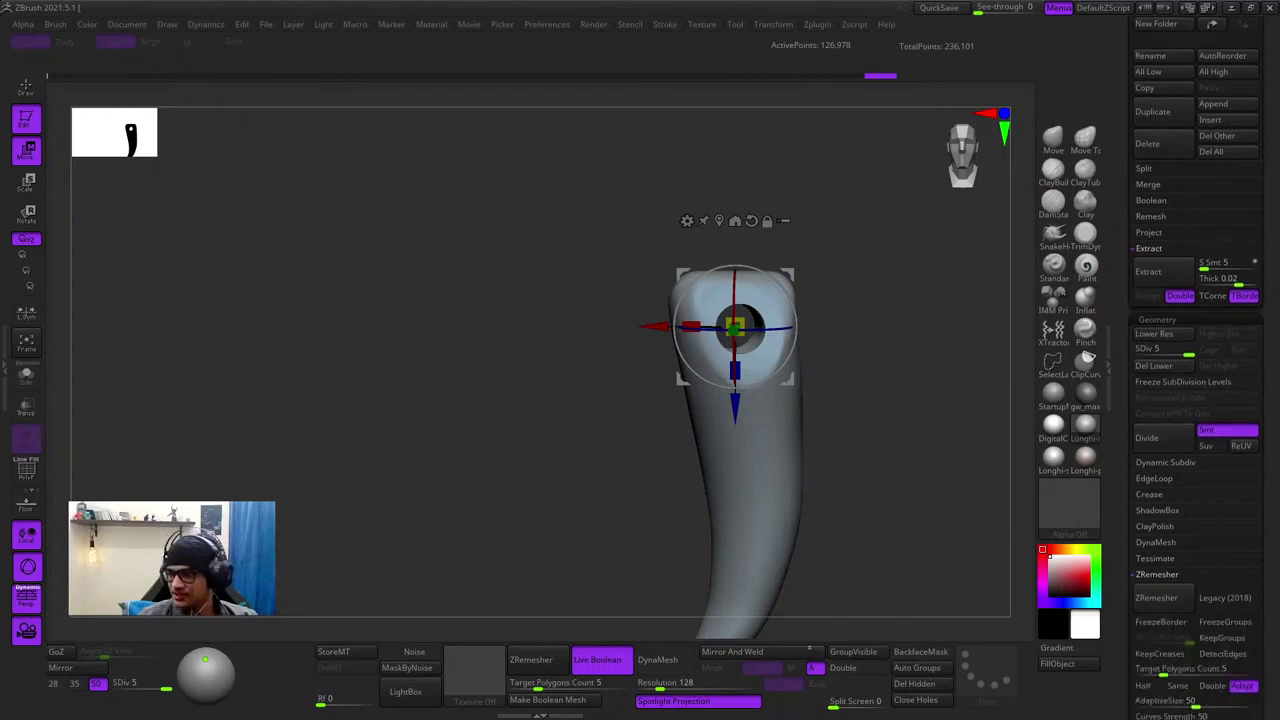
pyautogui.moveTo(1132, 30); pyautogui.dragTo(1132, 575)
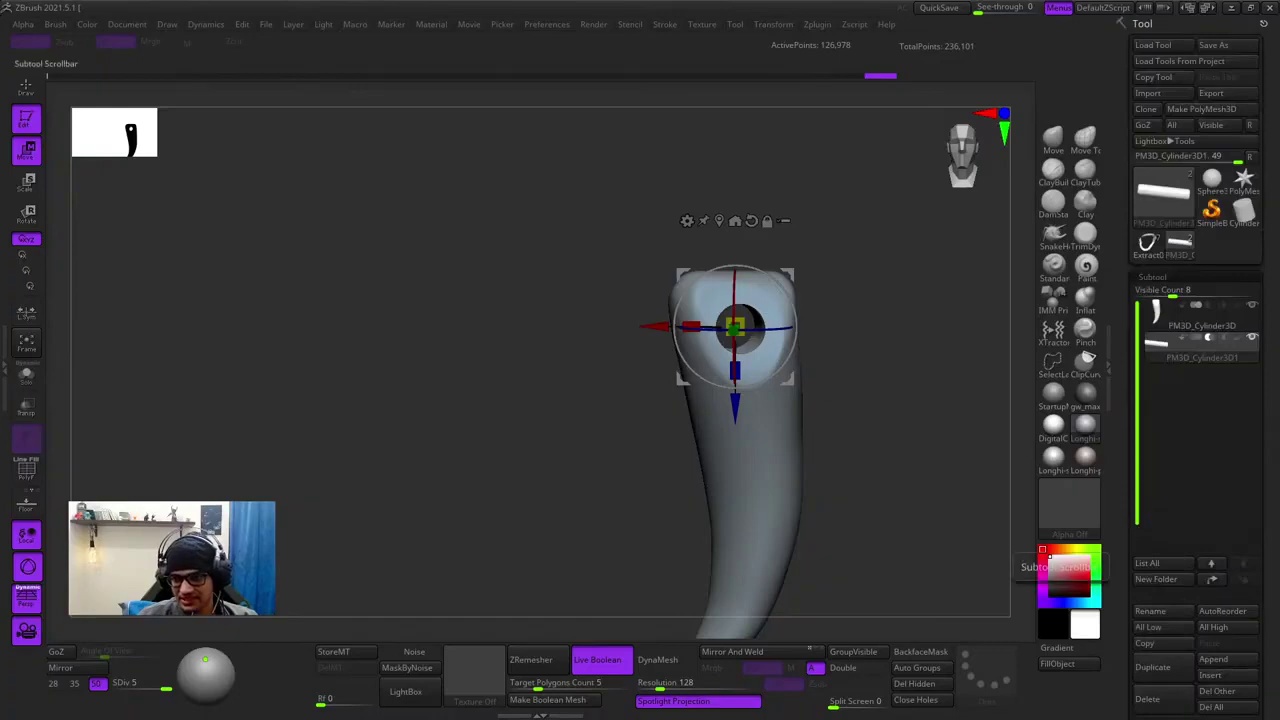
pyautogui.moveTo(975, 402); pyautogui.dragTo(1136, 404)
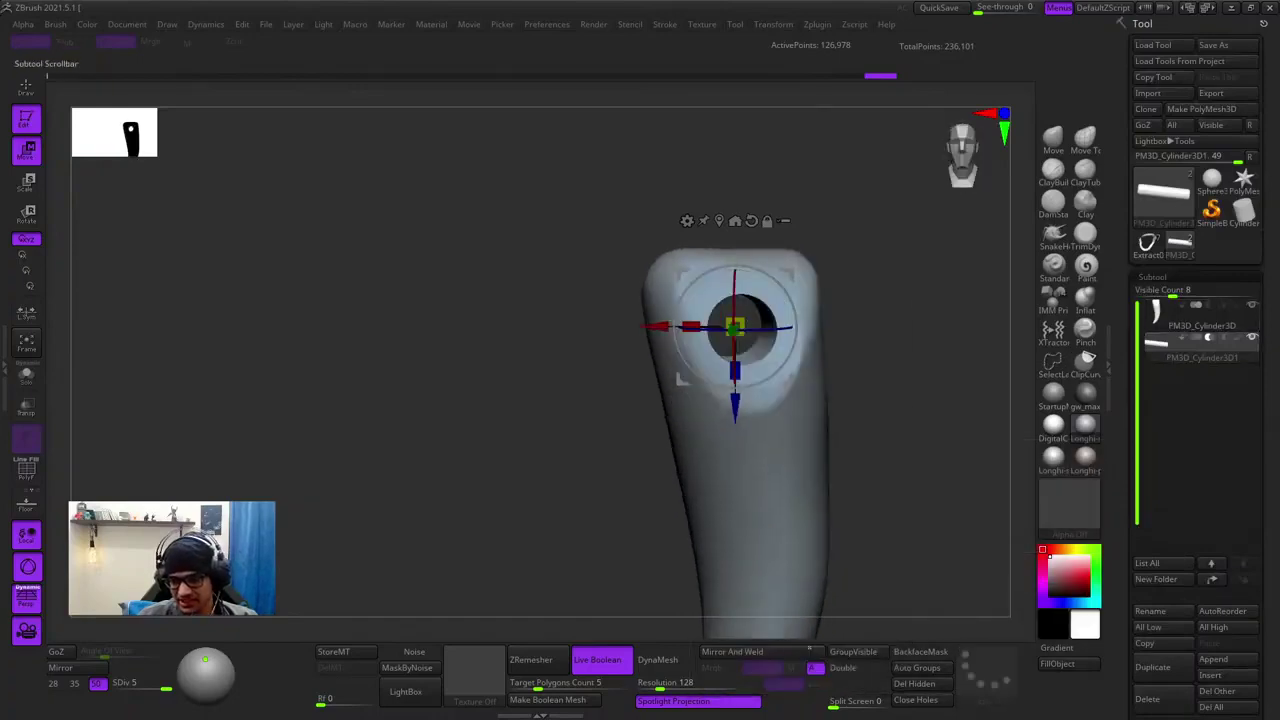
pyautogui.click(1196, 338)
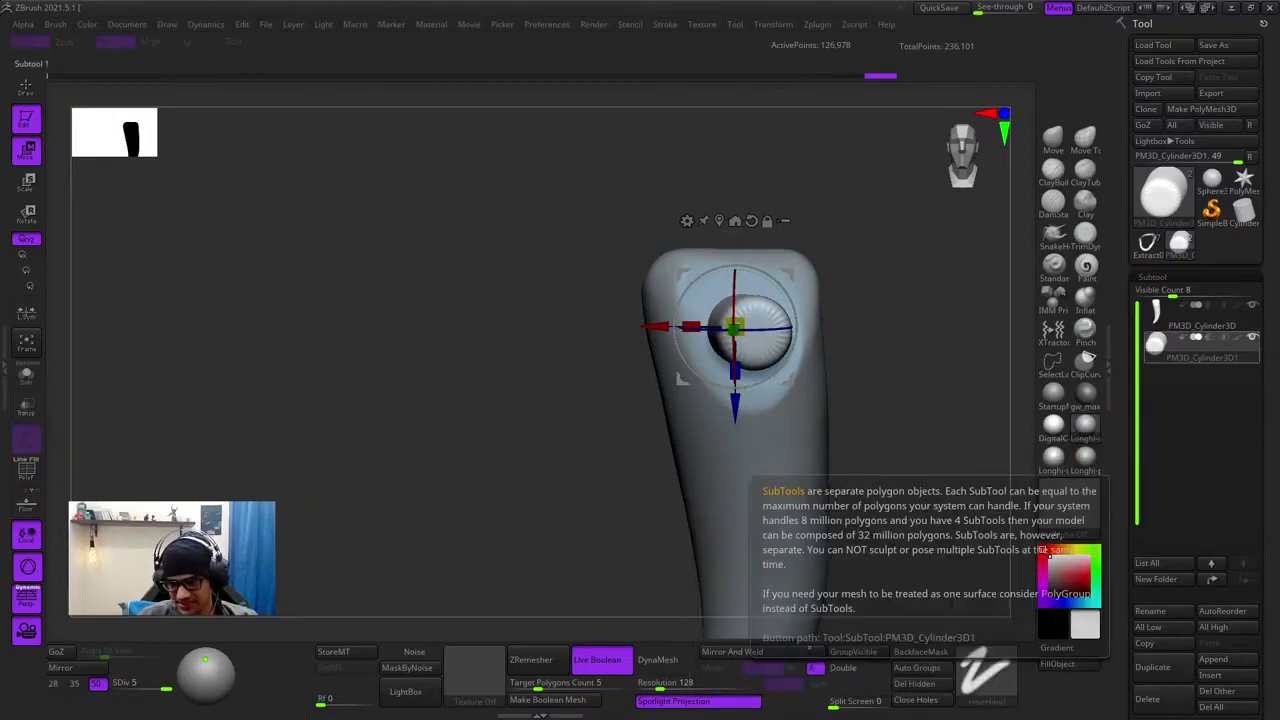
# - Set the cylinder subtool to Boolean subtraction, check it briefly in intersection mode, and return it to subtraction
pyautogui.click(1209, 338)
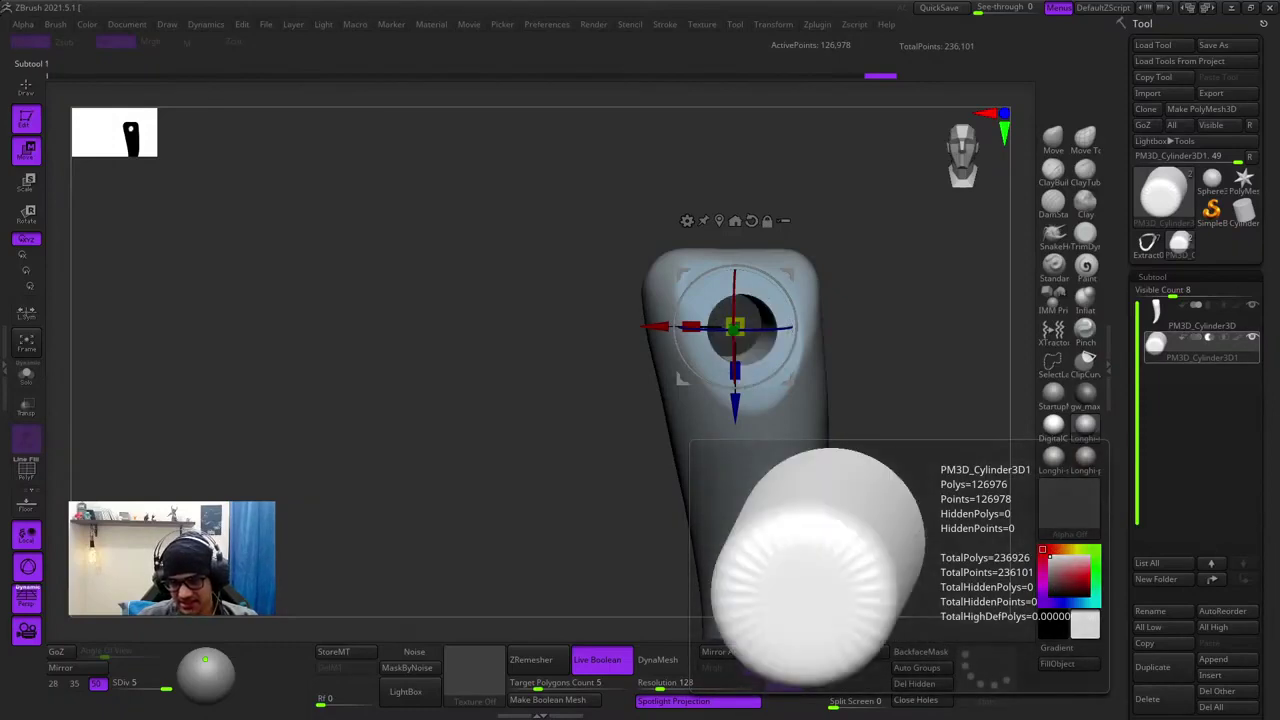
pyautogui.click(1223, 338)
pyautogui.moveTo(880, 450)
pyautogui.mouseDown()
pyautogui.moveTo(985, 455)
pyautogui.moveTo(790, 475)
pyautogui.moveTo(880, 465)
pyautogui.mouseUp()
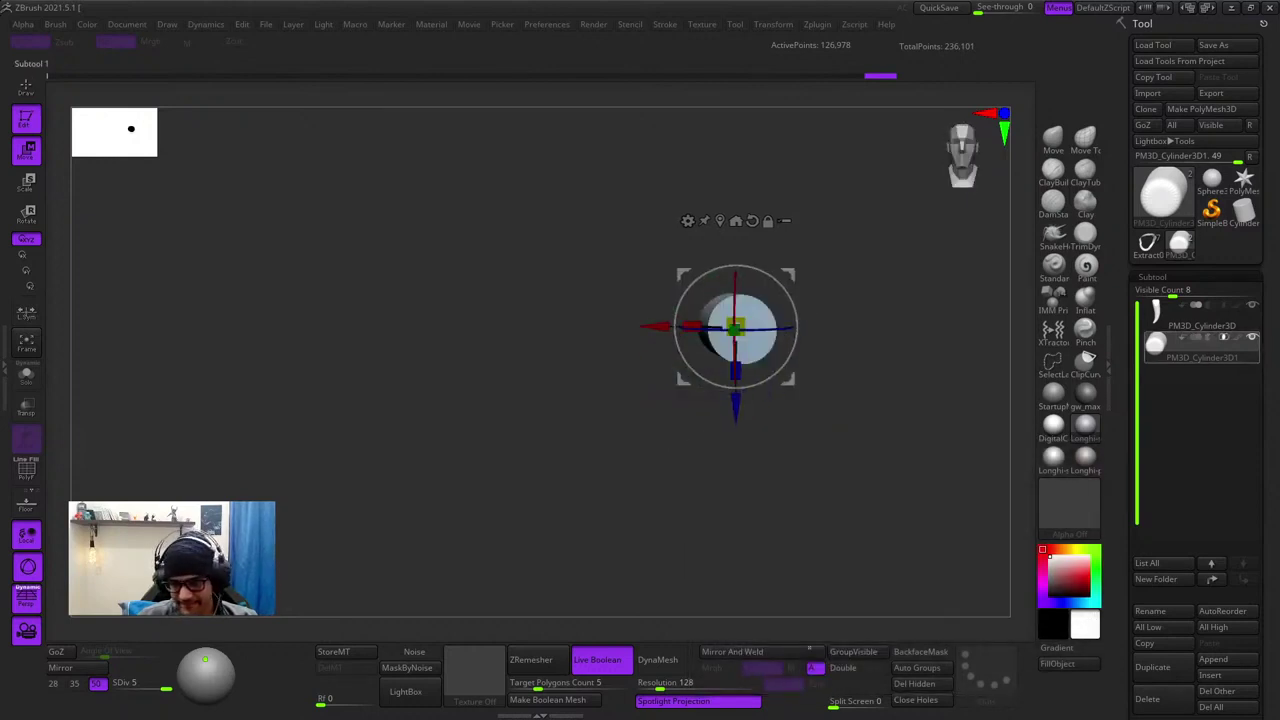
pyautogui.click(1209, 338)
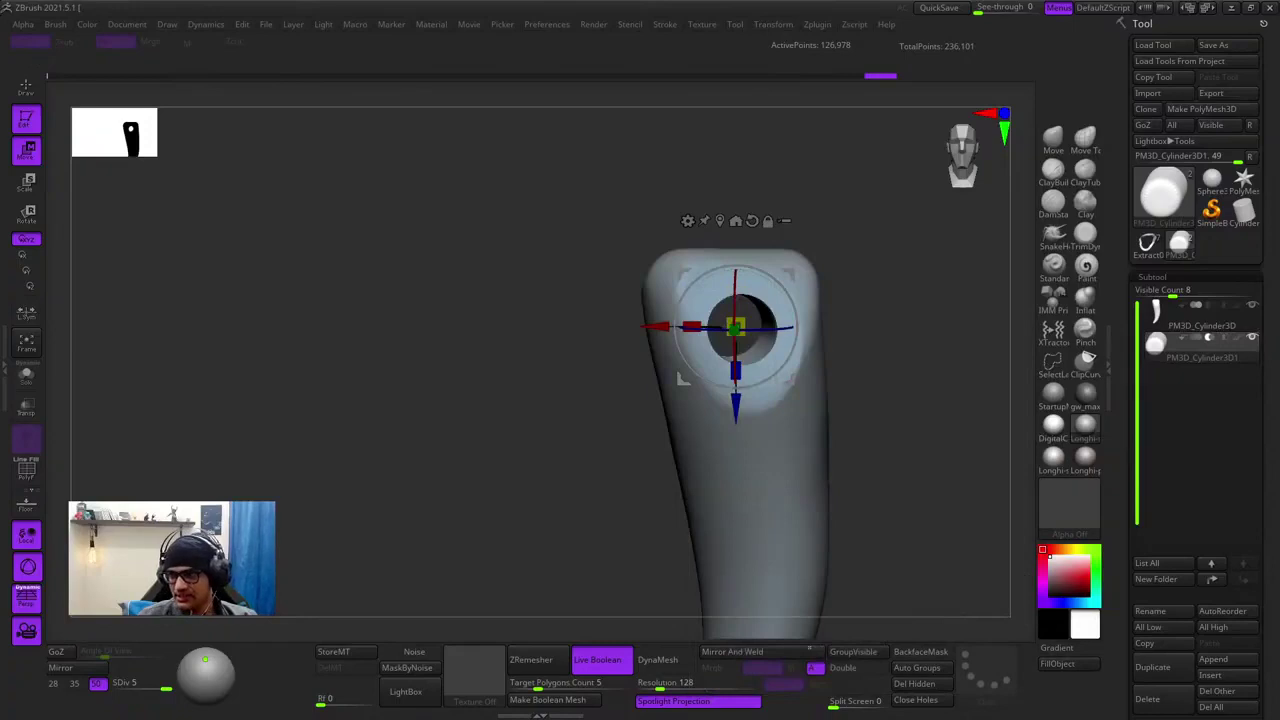
pyautogui.keyDown('alt'); pyautogui.moveTo(900, 440); pyautogui.dragTo(868, 440); pyautogui.keyUp('alt')
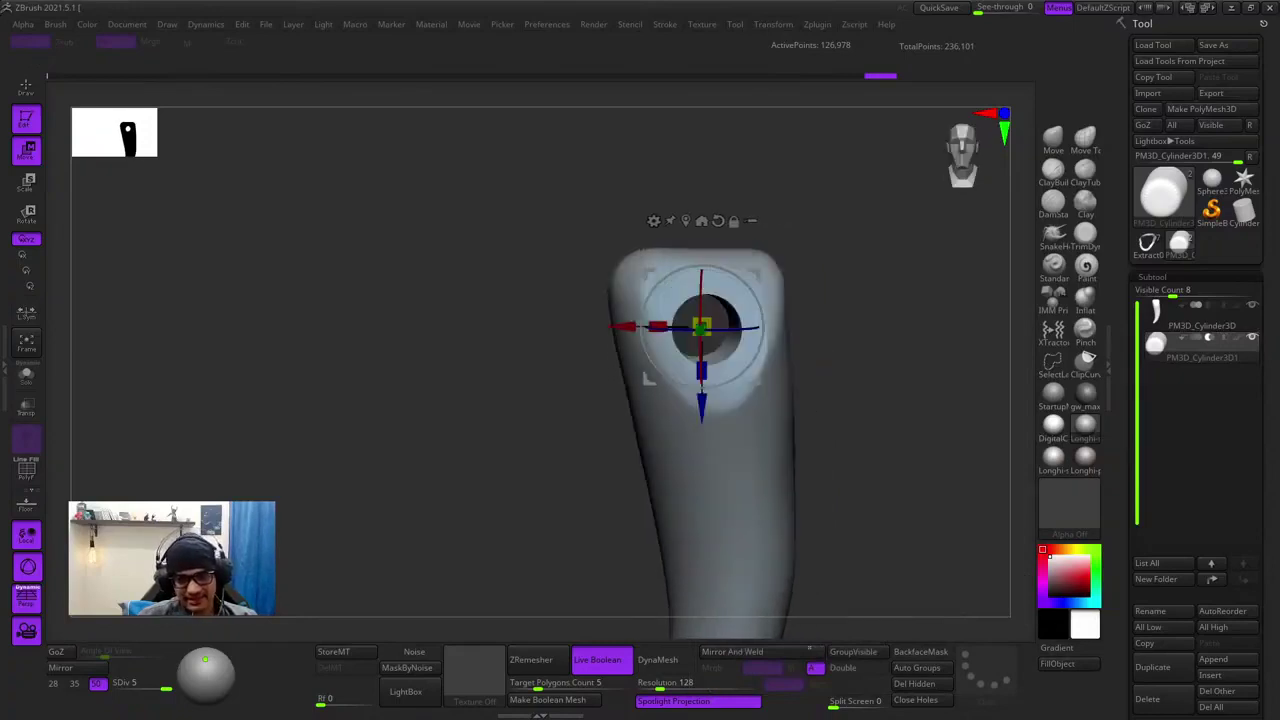
# - Cycle the cylinder subtool through additive, subtraction and intersection modes, view the intersected shape from the side, and restore subtraction
pyautogui.click(1196, 338)
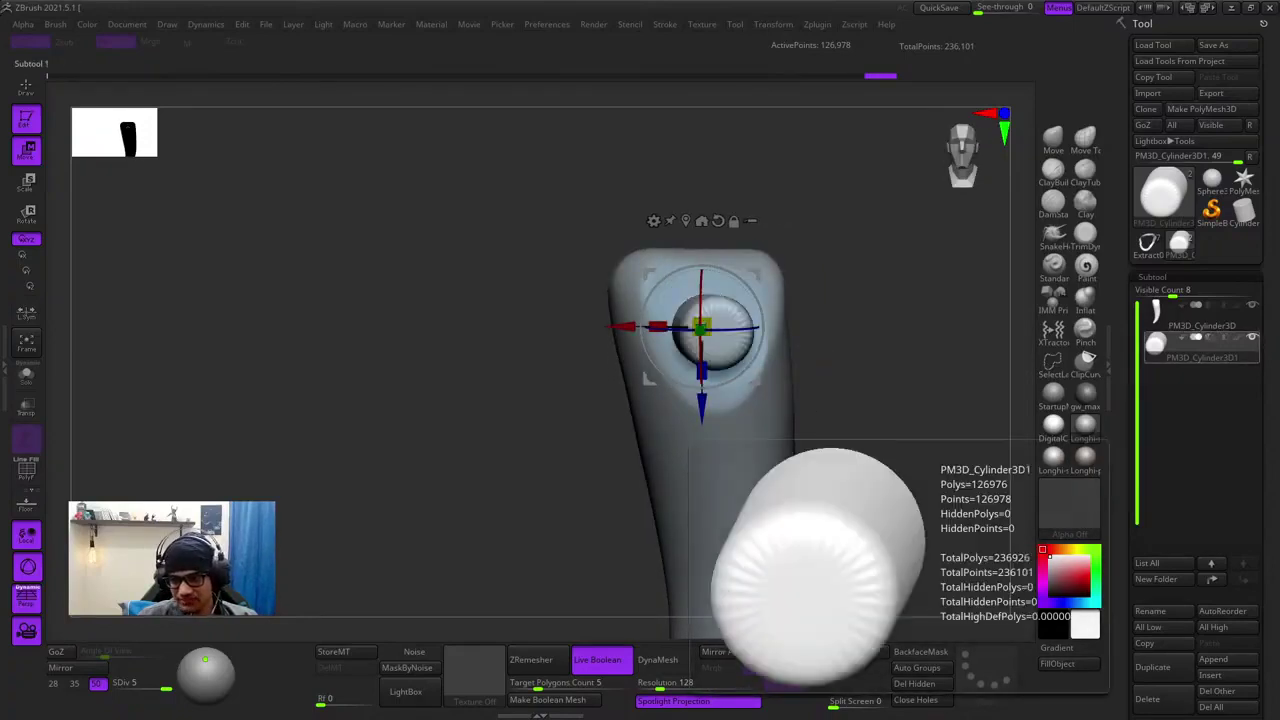
pyautogui.moveTo(865, 400)
pyautogui.mouseDown()
pyautogui.moveTo(965, 420)
pyautogui.moveTo(930, 395)
pyautogui.moveTo(866, 400)
pyautogui.mouseUp()
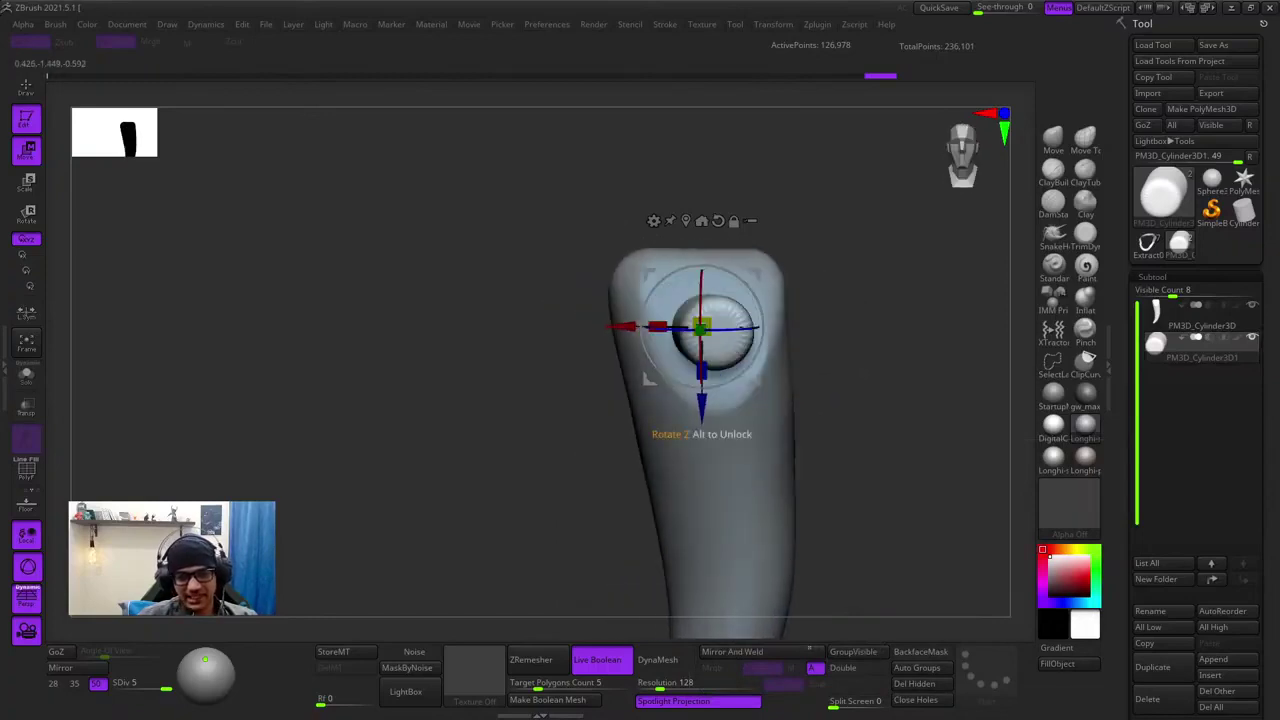
pyautogui.click(1209, 338)
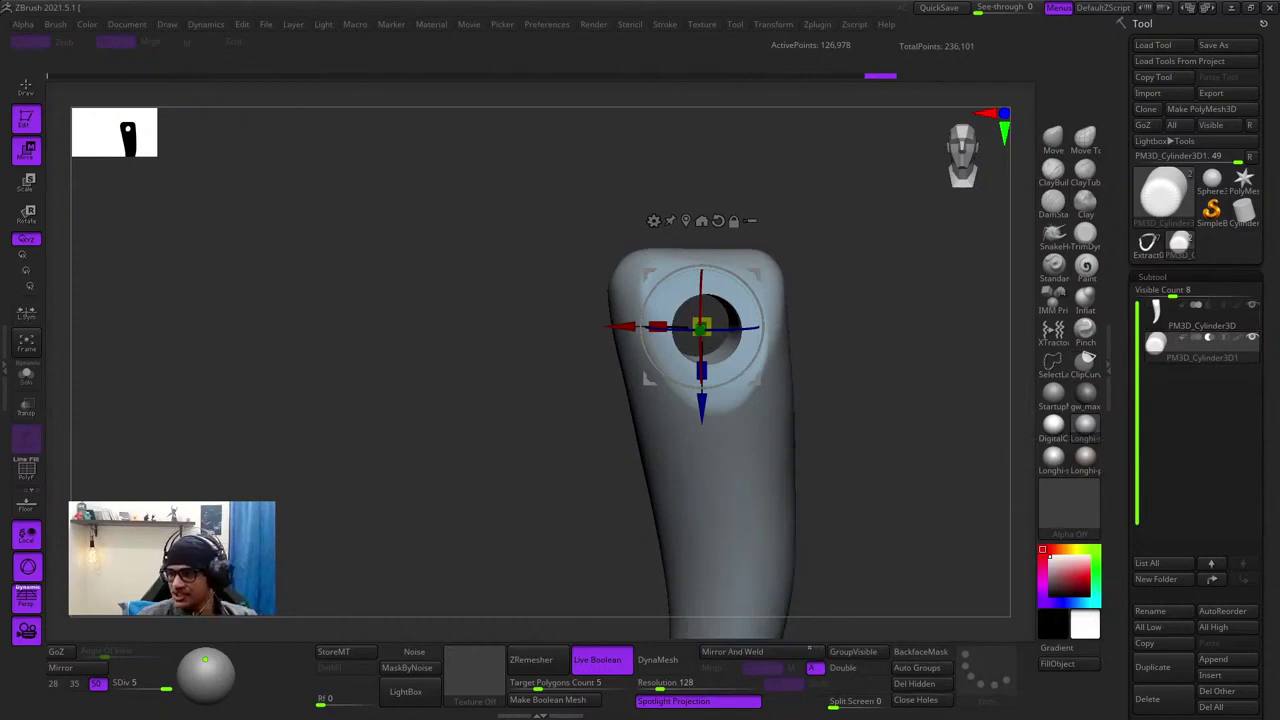
pyautogui.click(1224, 338)
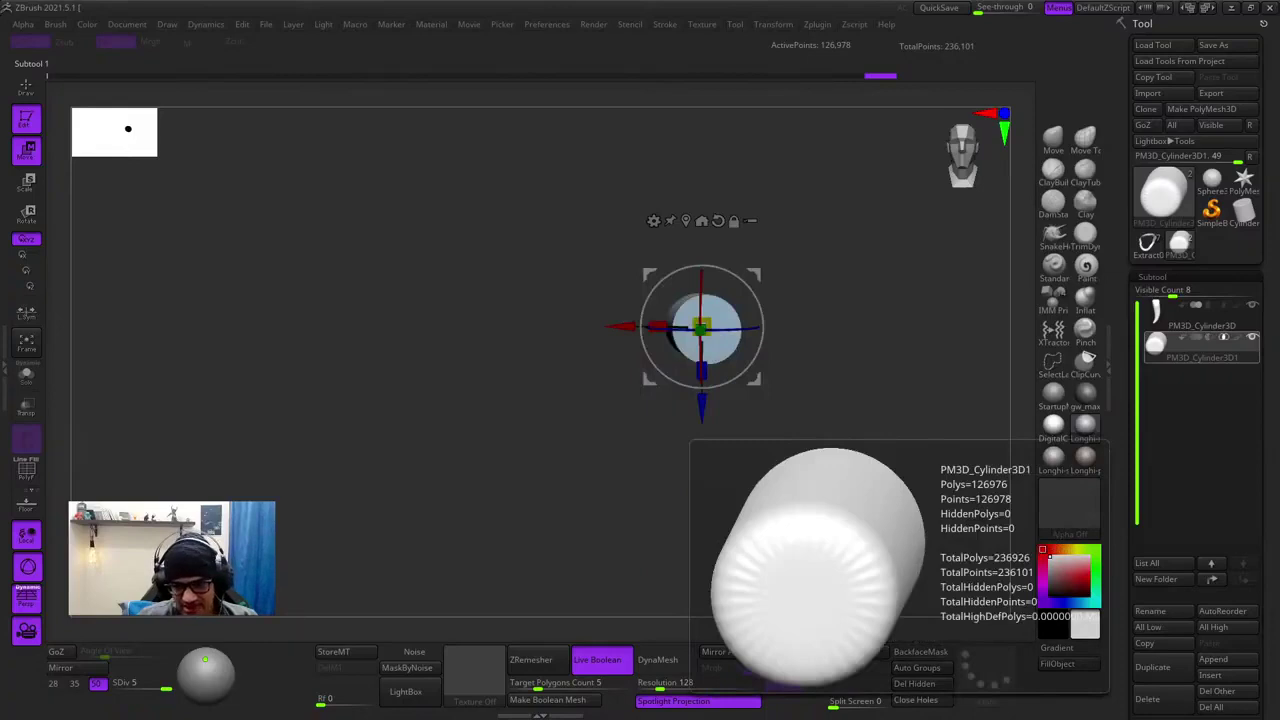
pyautogui.moveTo(655, 450)
pyautogui.mouseDown(button='right')
pyautogui.moveTo(760, 452)
pyautogui.moveTo(660, 452)
pyautogui.moveTo(772, 424)
pyautogui.mouseUp(button='right')
pyautogui.rightClick(760, 452)
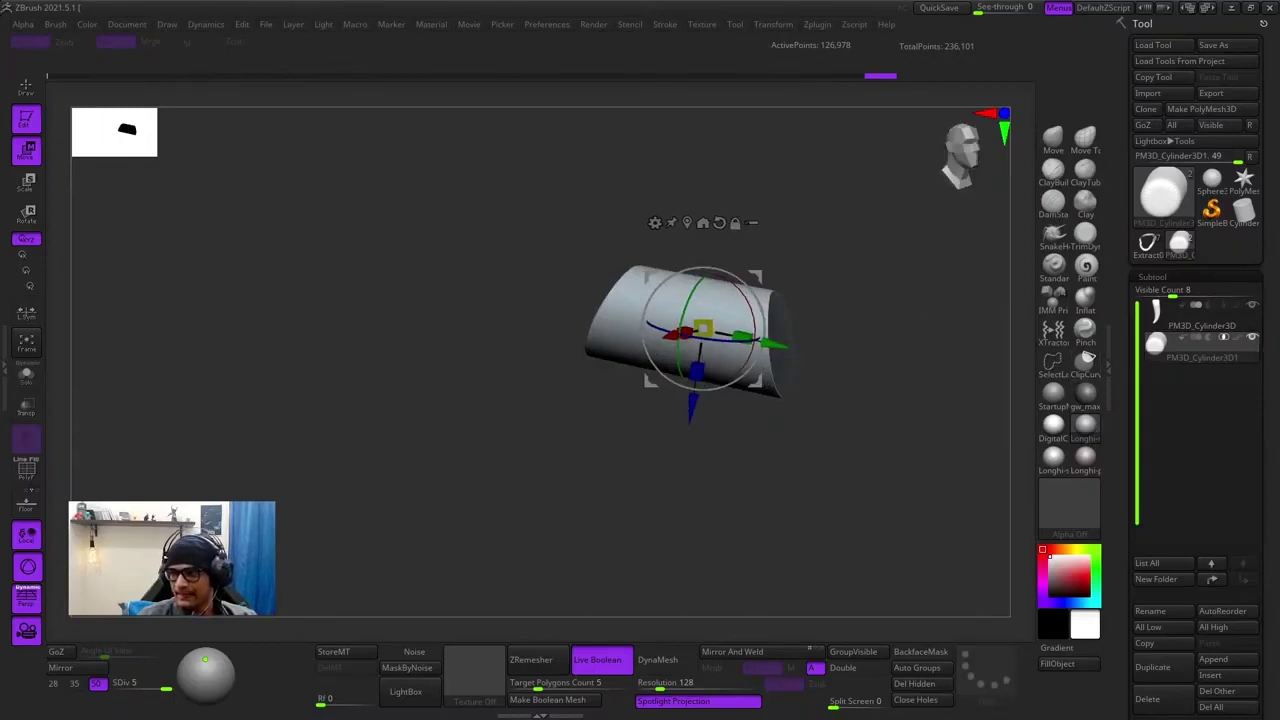
pyautogui.keyDown('shift'); pyautogui.moveTo(772, 436); pyautogui.dragTo(672, 446, button='right'); pyautogui.keyUp('shift')
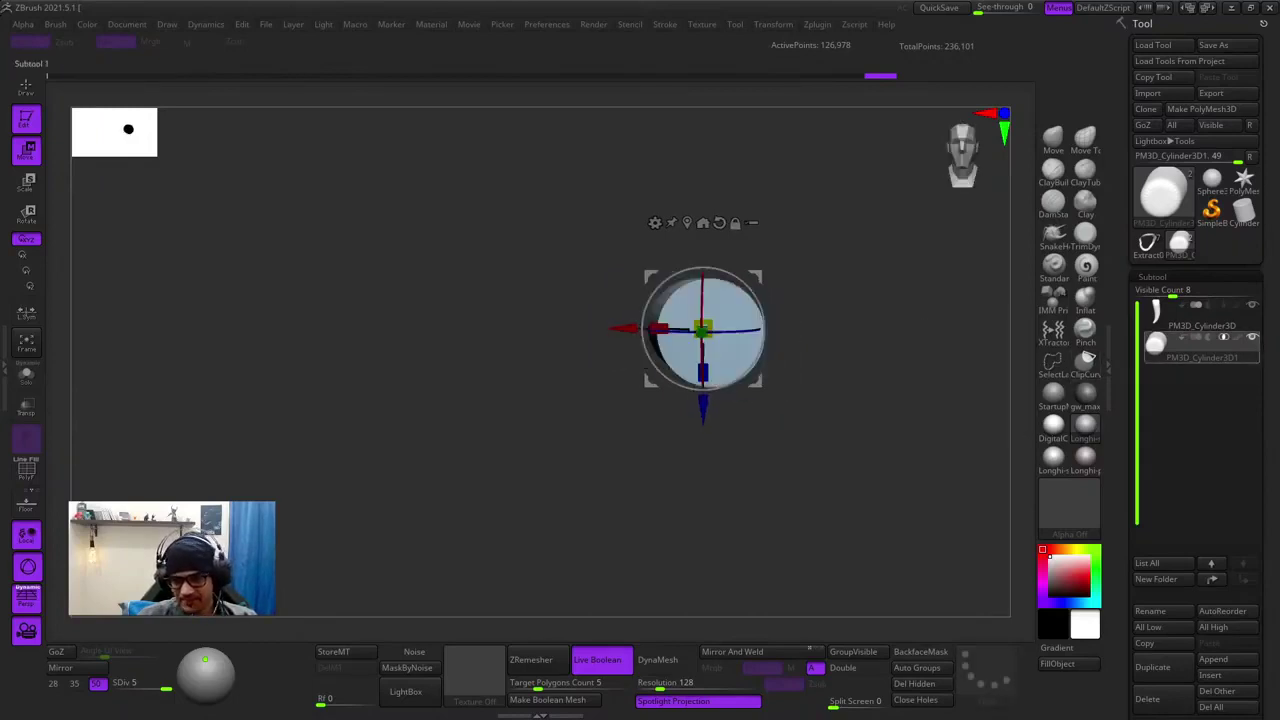
pyautogui.click(1209, 338)
# - Examine the subtracted hole through the tooth's blunt end from several angles, with and without PolyFrame
pyautogui.moveTo(880, 420); pyautogui.dragTo(905, 420, button='right')
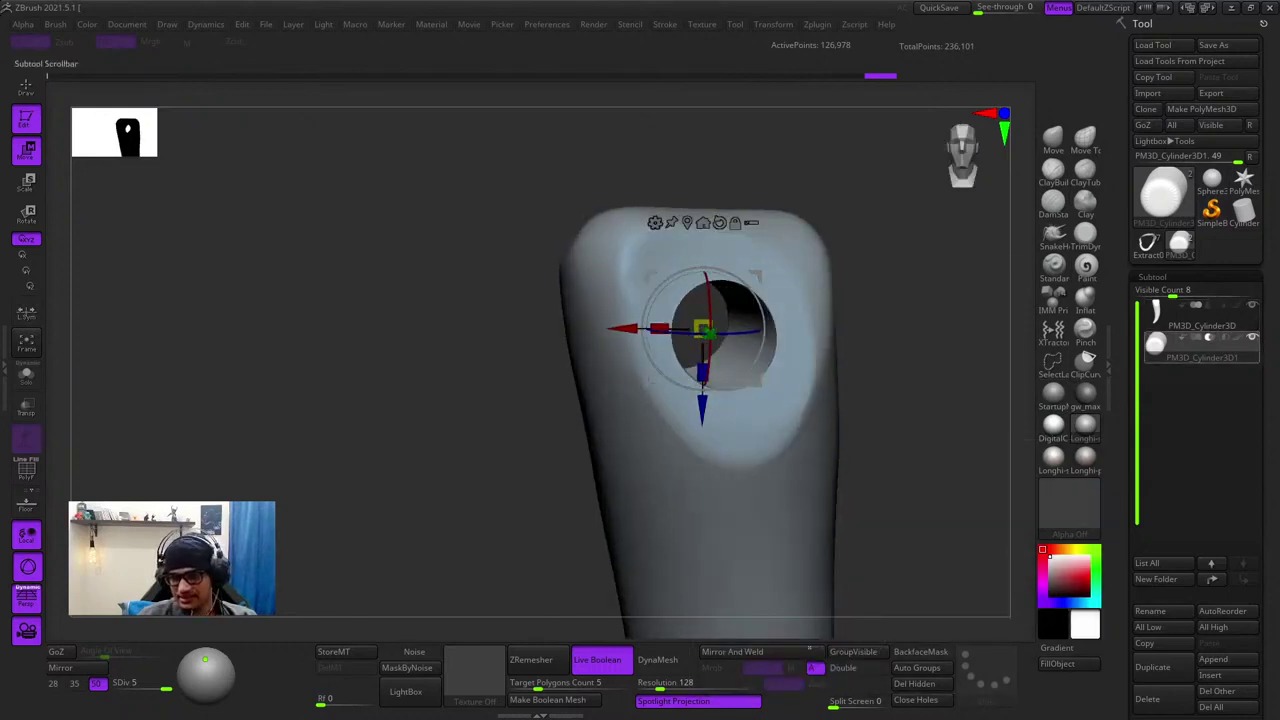
pyautogui.keyDown('ctrl'); pyautogui.moveTo(900, 420); pyautogui.dragTo(900, 370, button='right'); pyautogui.keyUp('ctrl')
pyautogui.hotkey('shift', 'f')
pyautogui.hotkey('shift', 'f')
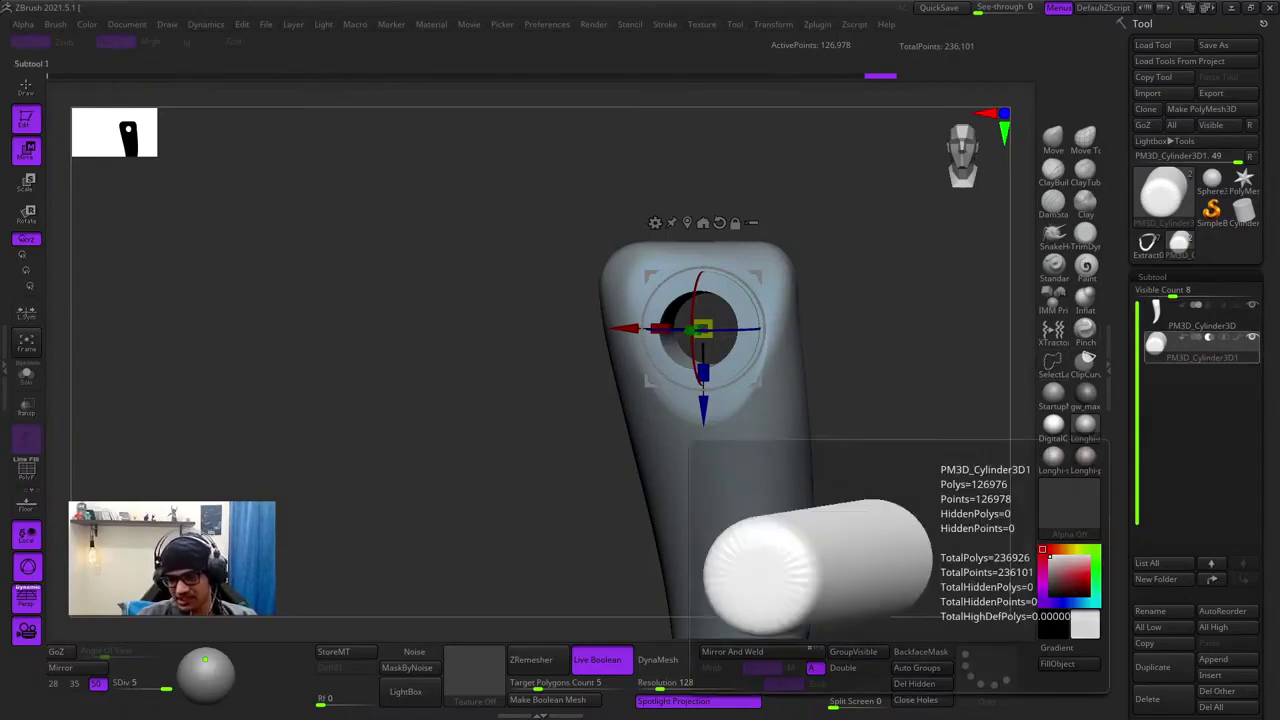
pyautogui.moveTo(900, 470); pyautogui.dragTo(965, 470)
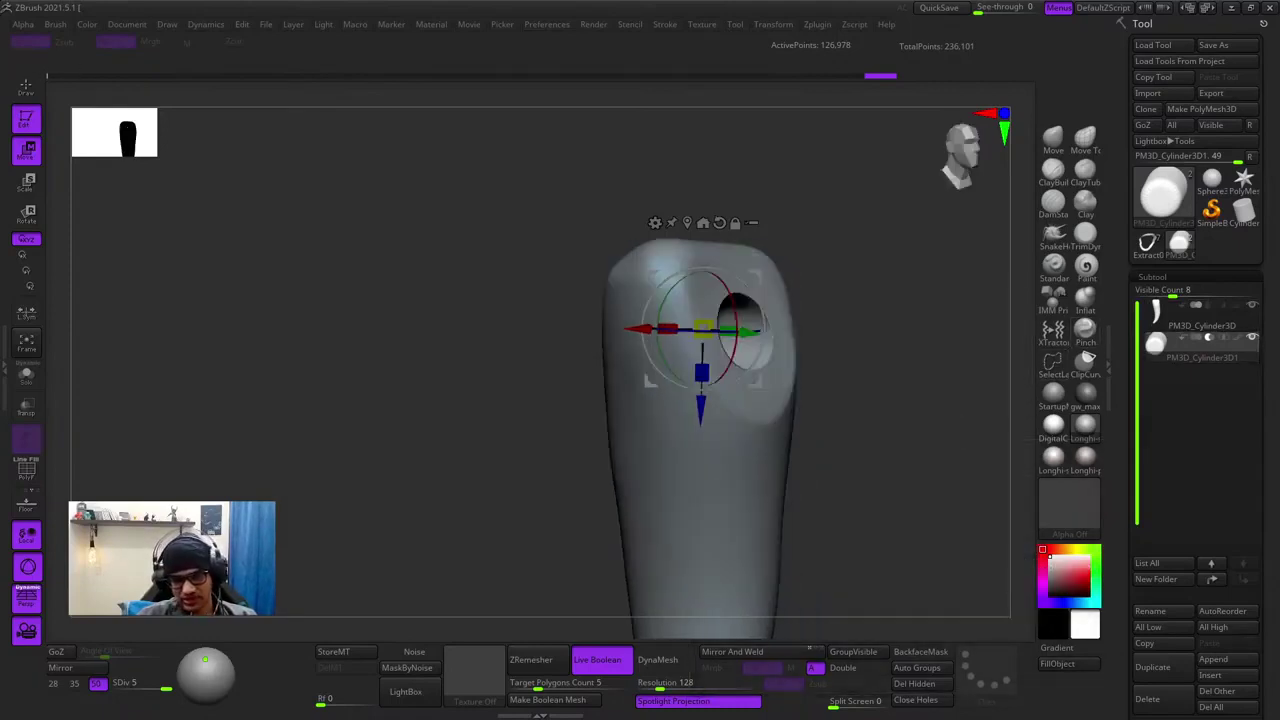
pyautogui.hotkey('shift', 'f')
pyautogui.hotkey('shift', 'f')
pyautogui.moveTo(880, 470); pyautogui.dragTo(945, 430, button='right')
pyautogui.moveTo(945, 430)
pyautogui.keyDown('alt'); pyautogui.mouseDown(button='right')
pyautogui.moveTo(953, 381)
pyautogui.moveTo(950, 430)
pyautogui.mouseUp(button='right'); pyautogui.keyUp('alt')
pyautogui.moveTo(880, 450); pyautogui.dragTo(980, 445, button='right')
# - Check the tooth subtool from the front with PolyFrame, then reselect the cylinder and set it to subtraction
pyautogui.click(1201, 317)
pyautogui.moveTo(900, 440); pyautogui.dragTo(850, 445, button='right')
pyautogui.hotkey('shift', 'f')
pyautogui.hotkey('shift', 'f')
pyautogui.keyDown('alt'); pyautogui.moveTo(850, 445); pyautogui.dragTo(892, 465, button='right'); pyautogui.keyUp('alt')
pyautogui.click(1201, 347)
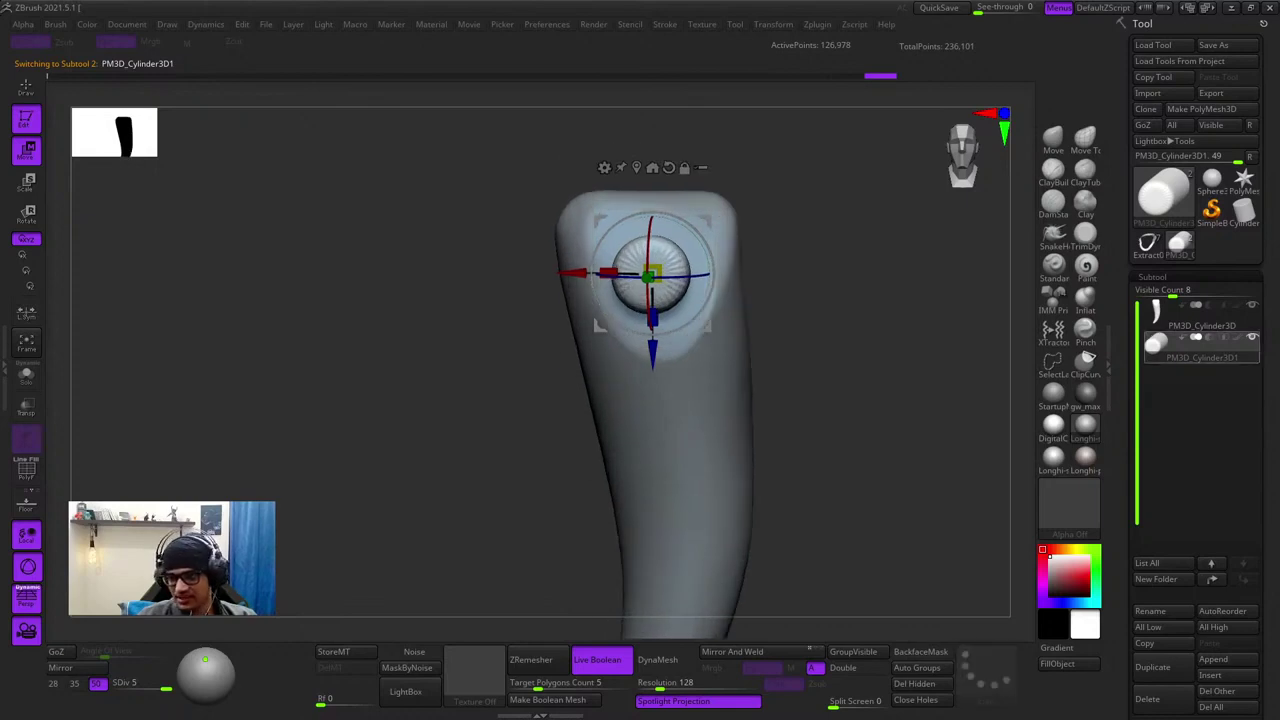
pyautogui.click(1208, 337)
# - Review the whole tooth with its hole and bake the subtraction into a new mesh with Make Boolean Mesh
pyautogui.press('f')
pyautogui.hotkey('shift', 'f')
pyautogui.press('f')
pyautogui.hotkey('shift', 'f')
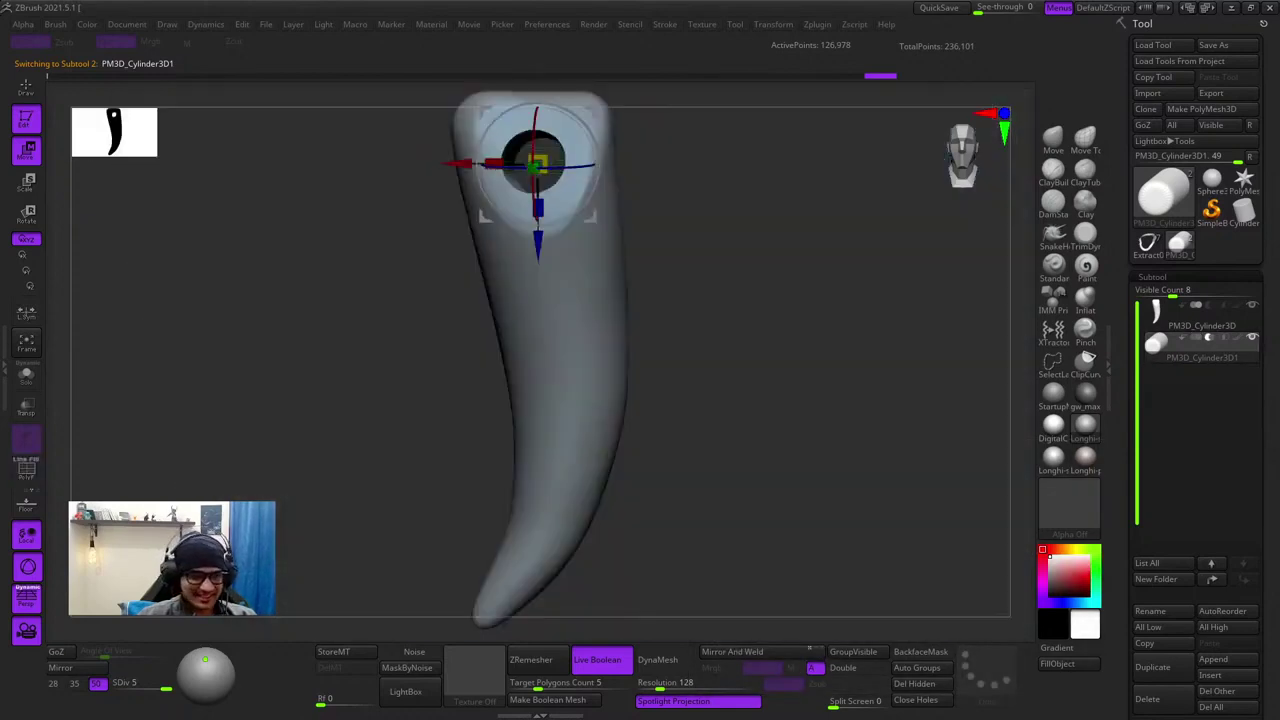
pyautogui.moveTo(700, 385); pyautogui.dragTo(820, 388, button='right')
pyautogui.keyDown('alt'); pyautogui.moveTo(820, 388); pyautogui.dragTo(923, 469, button='right'); pyautogui.keyUp('alt')
pyautogui.moveTo(1264, 590); pyautogui.dragTo(1264, 150)
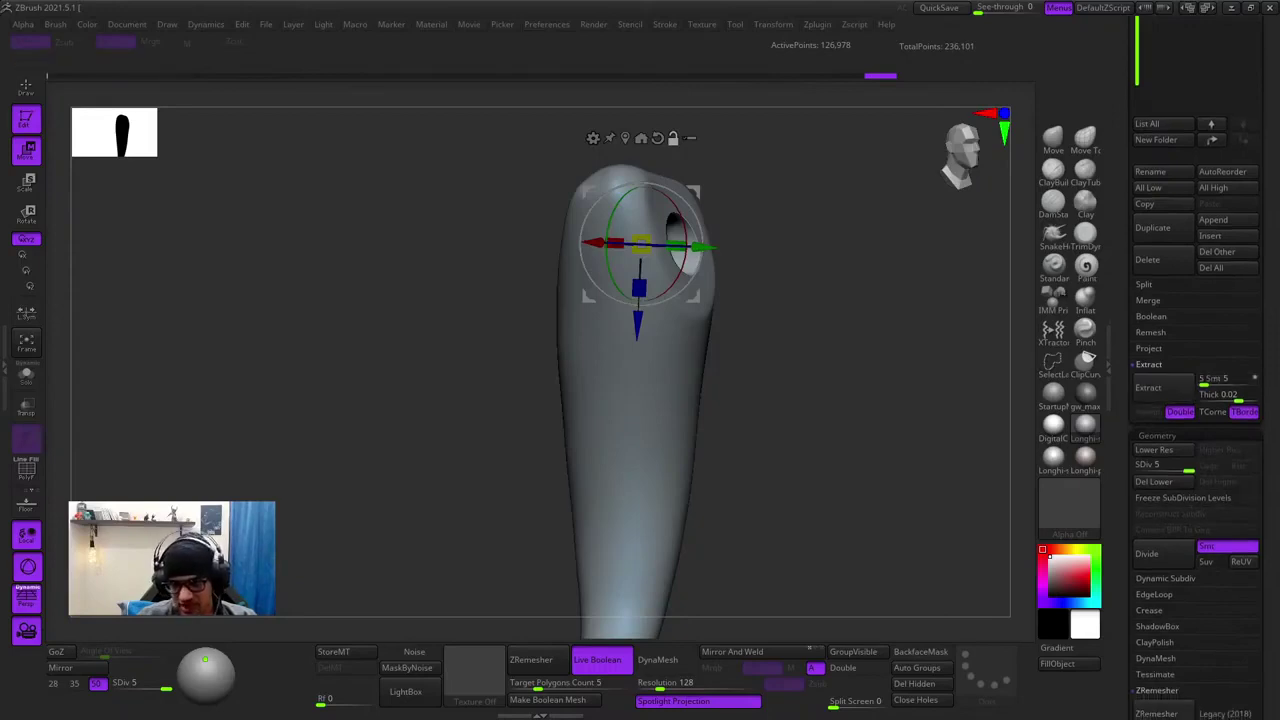
pyautogui.click(1151, 316)
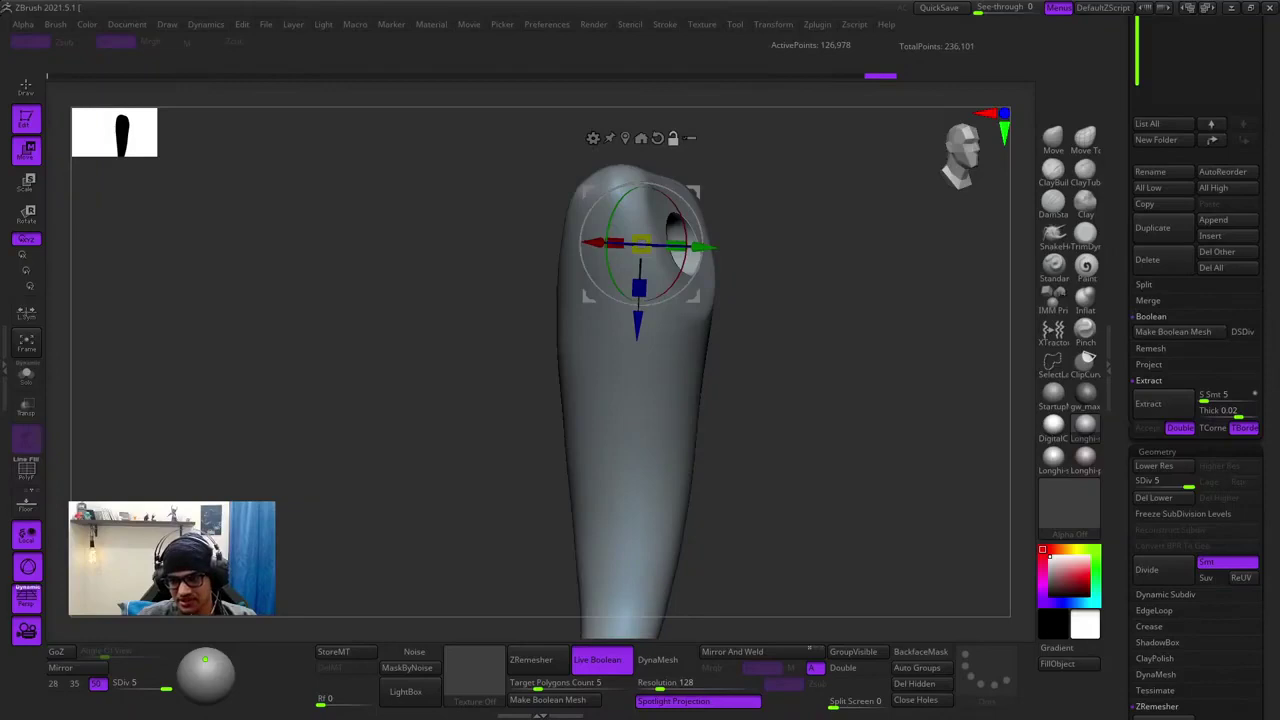
pyautogui.moveTo(1264, 330)
pyautogui.mouseDown()
pyautogui.moveTo(1264, 452)
pyautogui.moveTo(1264, 353)
pyautogui.mouseUp()
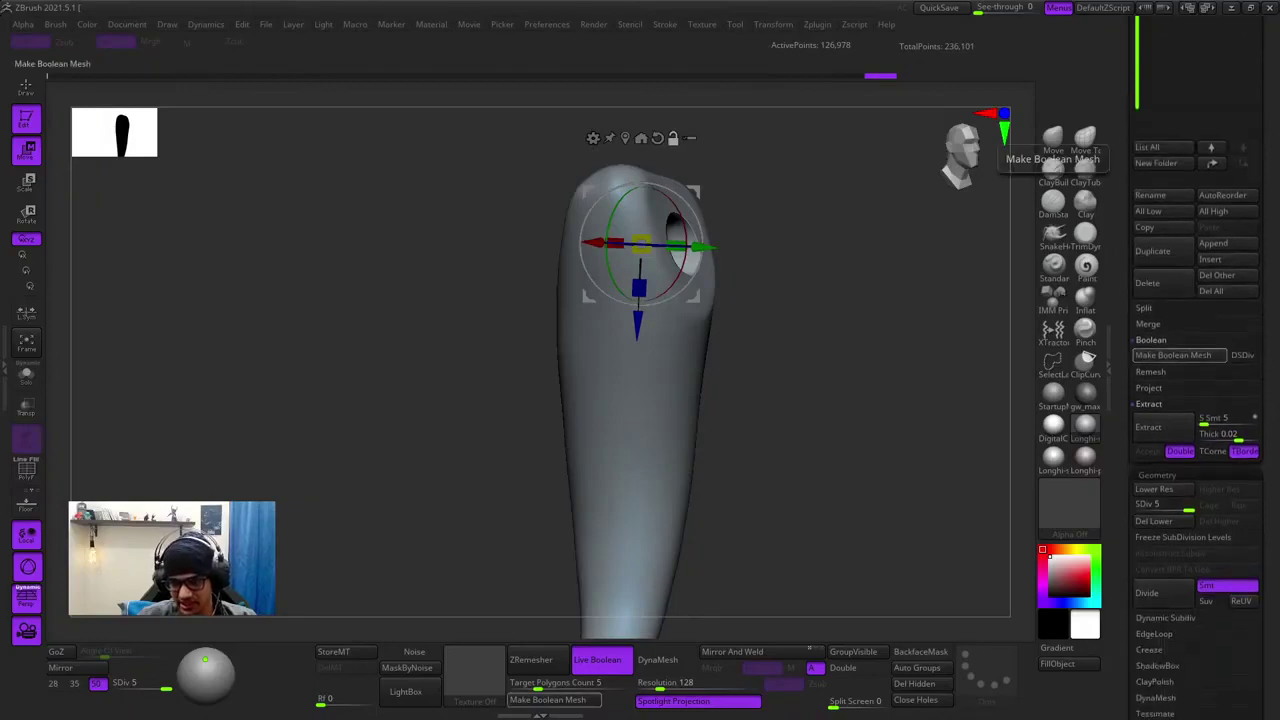
pyautogui.click(1172, 355)
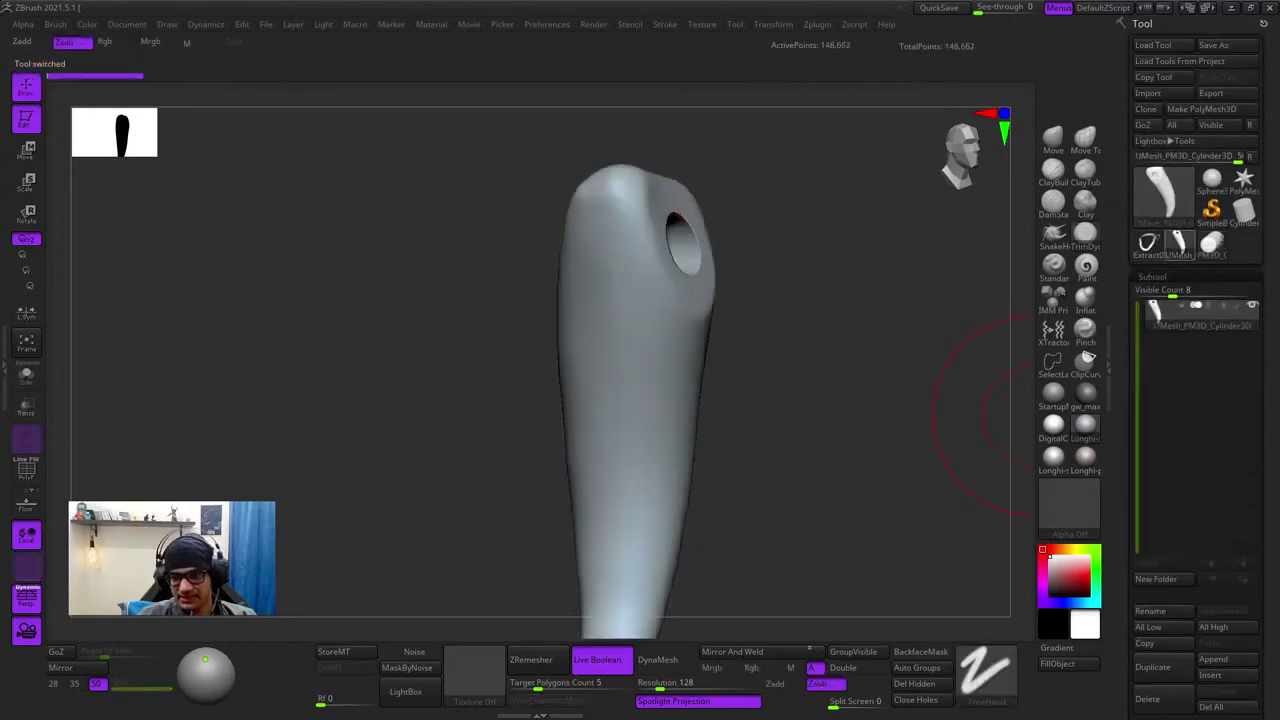
# - Inspect the baked tooth mesh, then return to the original two-part cylinder tool and delete all its subtools
pyautogui.moveTo(828, 310)
pyautogui.keyDown('alt'); pyautogui.mouseDown(button='right')
pyautogui.moveTo(912, 407)
pyautogui.moveTo(912, 520)
pyautogui.mouseUp(button='right'); pyautogui.keyUp('alt')
pyautogui.moveTo(745, 100)
pyautogui.keyDown('alt'); pyautogui.mouseDown(button='right')
pyautogui.moveTo(794, 121)
pyautogui.moveTo(794, 469)
pyautogui.mouseUp(button='right'); pyautogui.keyUp('alt')
pyautogui.press('space')
pyautogui.moveTo(890, 380); pyautogui.dragTo(882, 378)
pyautogui.moveTo(888, 374); pyautogui.dragTo(1008, 315, button='right')
pyautogui.click(1212, 243)
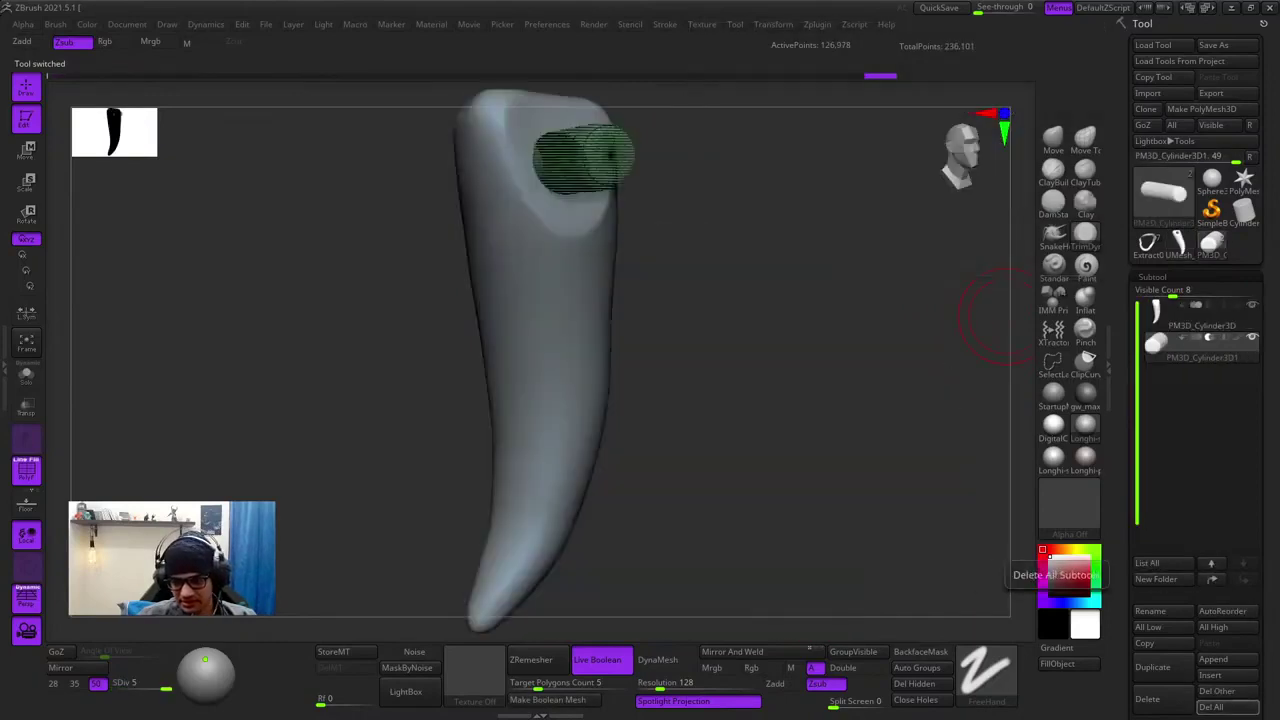
pyautogui.click(1213, 707)
pyautogui.click(1040, 703)
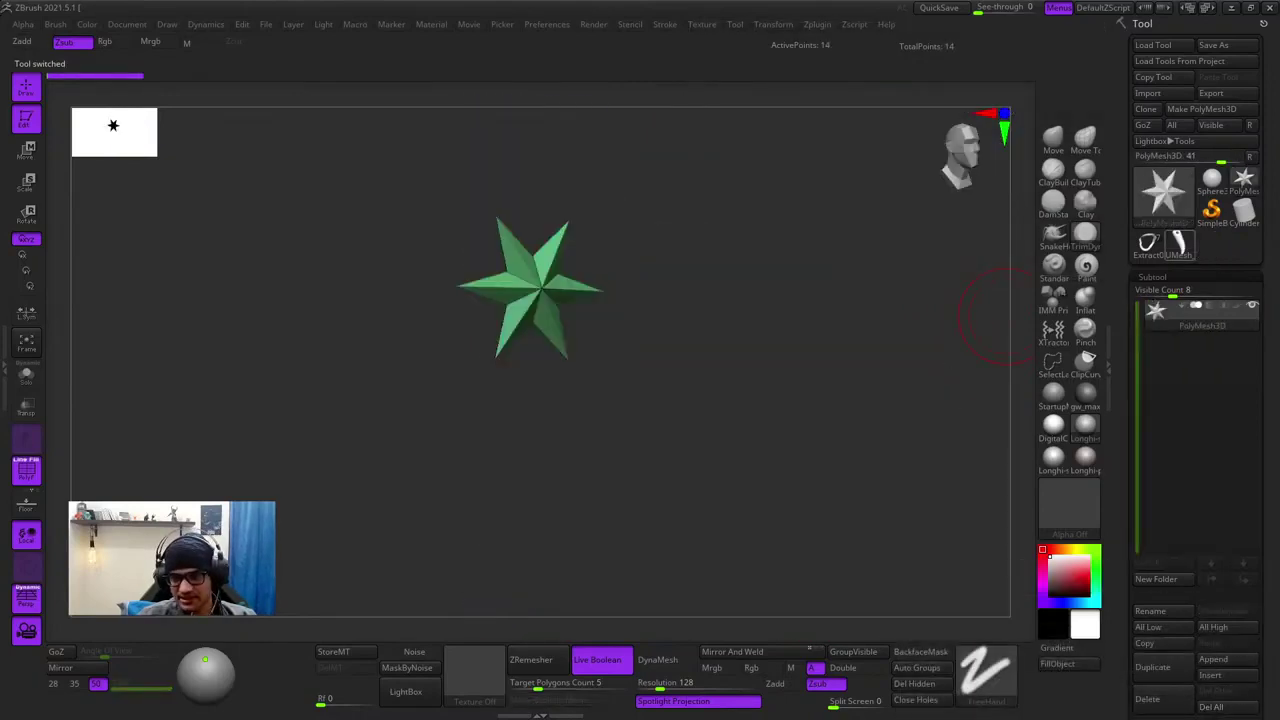
# - Load the baked Boolean tooth mesh as the active tool and check it from the front and side
pyautogui.moveTo(880, 326); pyautogui.dragTo(850, 270, button='right')
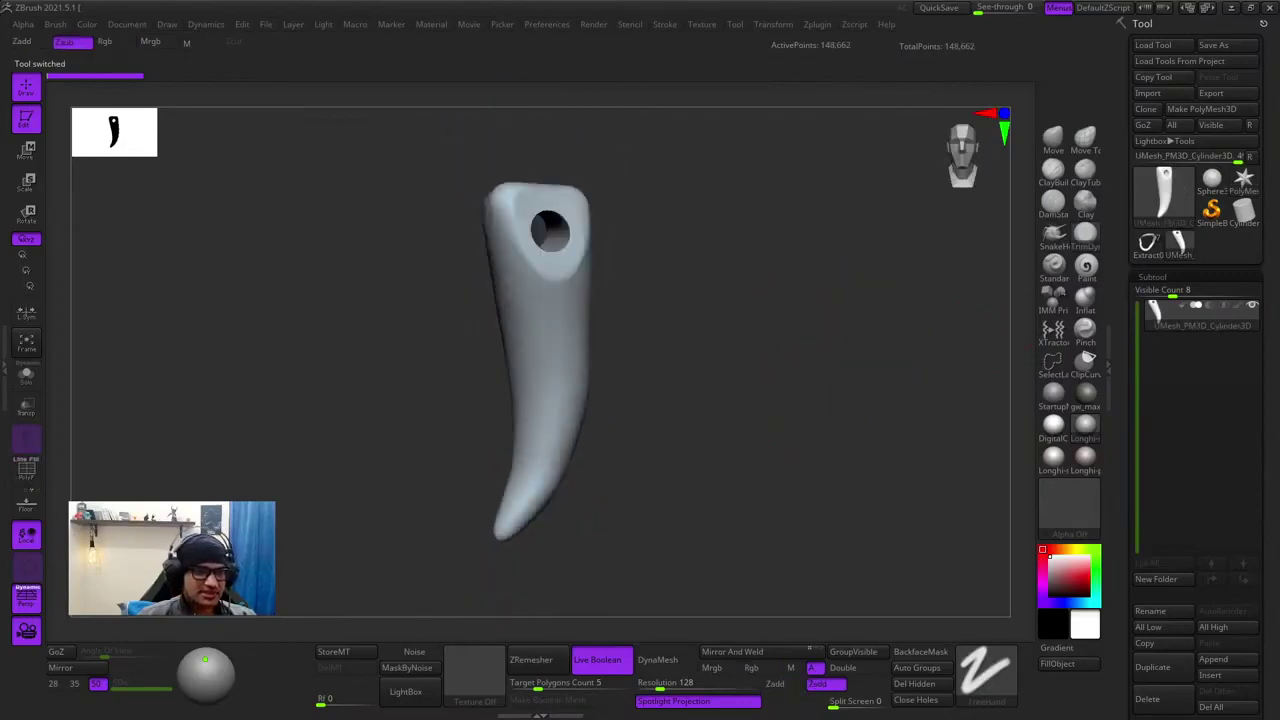
pyautogui.moveTo(820, 325); pyautogui.dragTo(741, 338, button='right')
pyautogui.moveTo(740, 338); pyautogui.dragTo(889, 371)
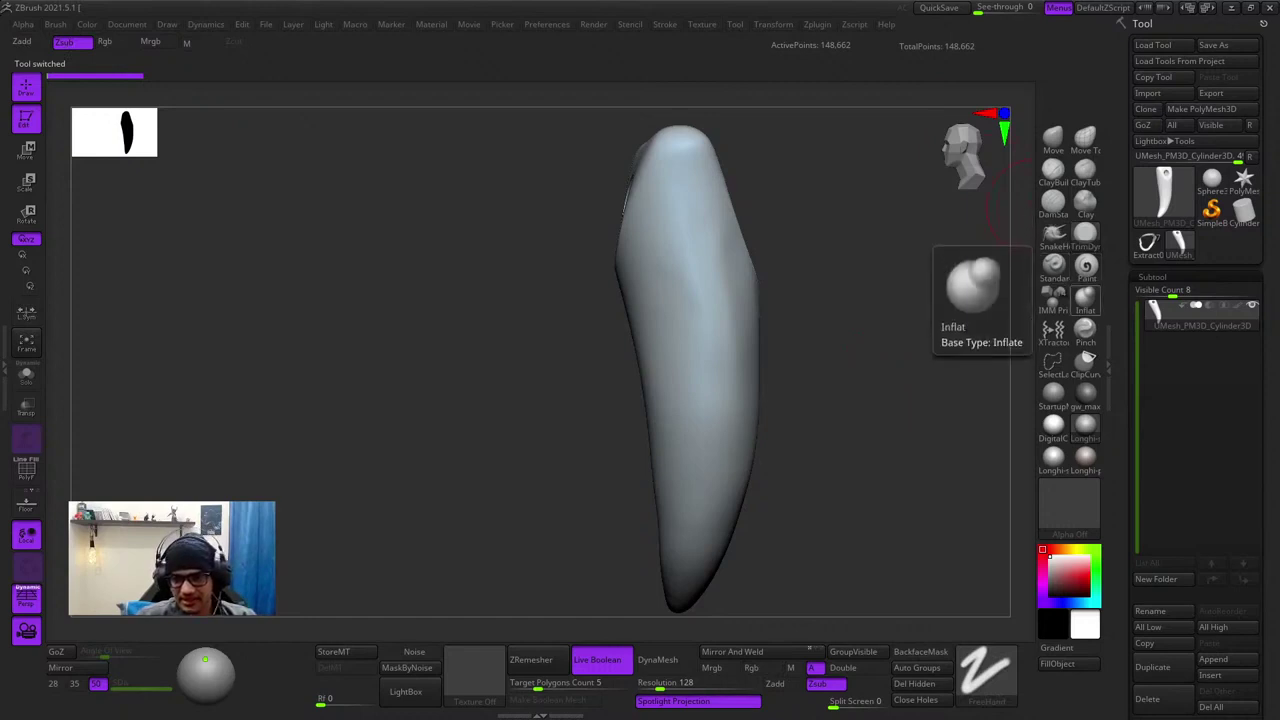
# - Smooth the sharp rim of the hole along both sides of the tooth's front face
pyautogui.click(1053, 264)
pyautogui.moveTo(646, 211)
pyautogui.keyDown('ctrl'); pyautogui.mouseDown(button='right')
pyautogui.moveTo(709, 286)
pyautogui.moveTo(820, 312)
pyautogui.mouseUp(button='right'); pyautogui.keyUp('ctrl')
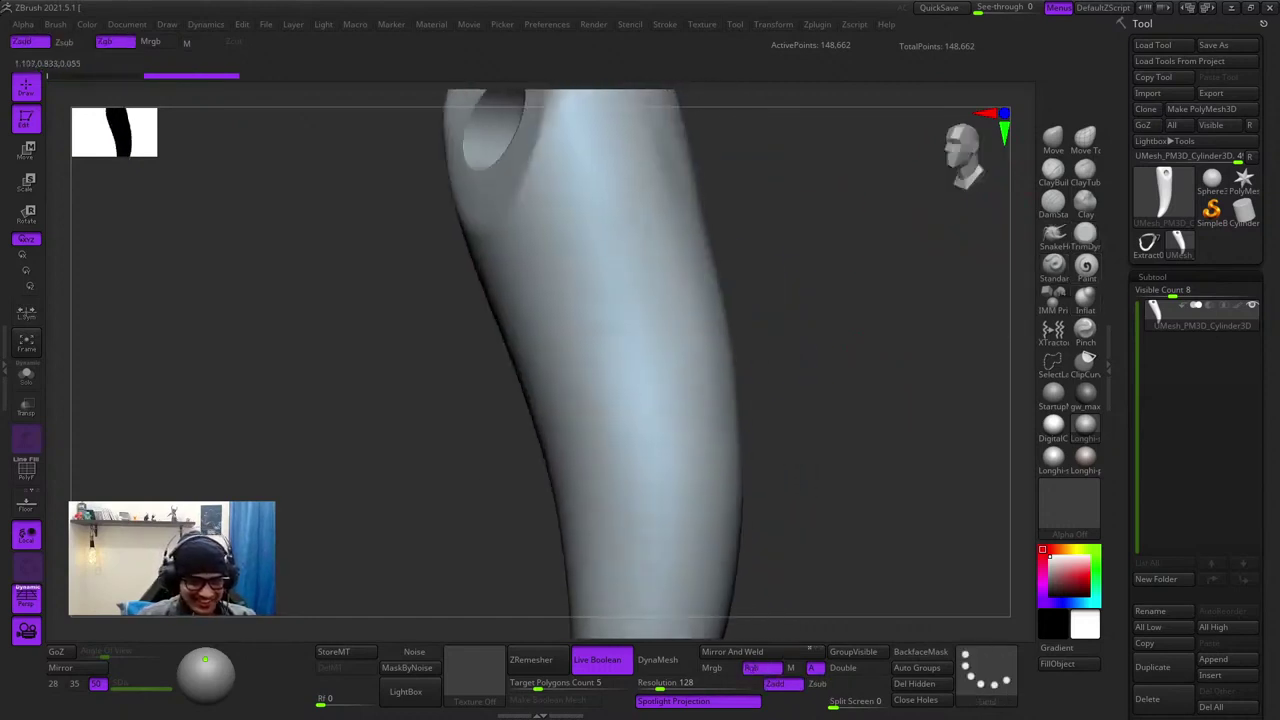
pyautogui.moveTo(700, 300); pyautogui.dragTo(660, 345, button='right')
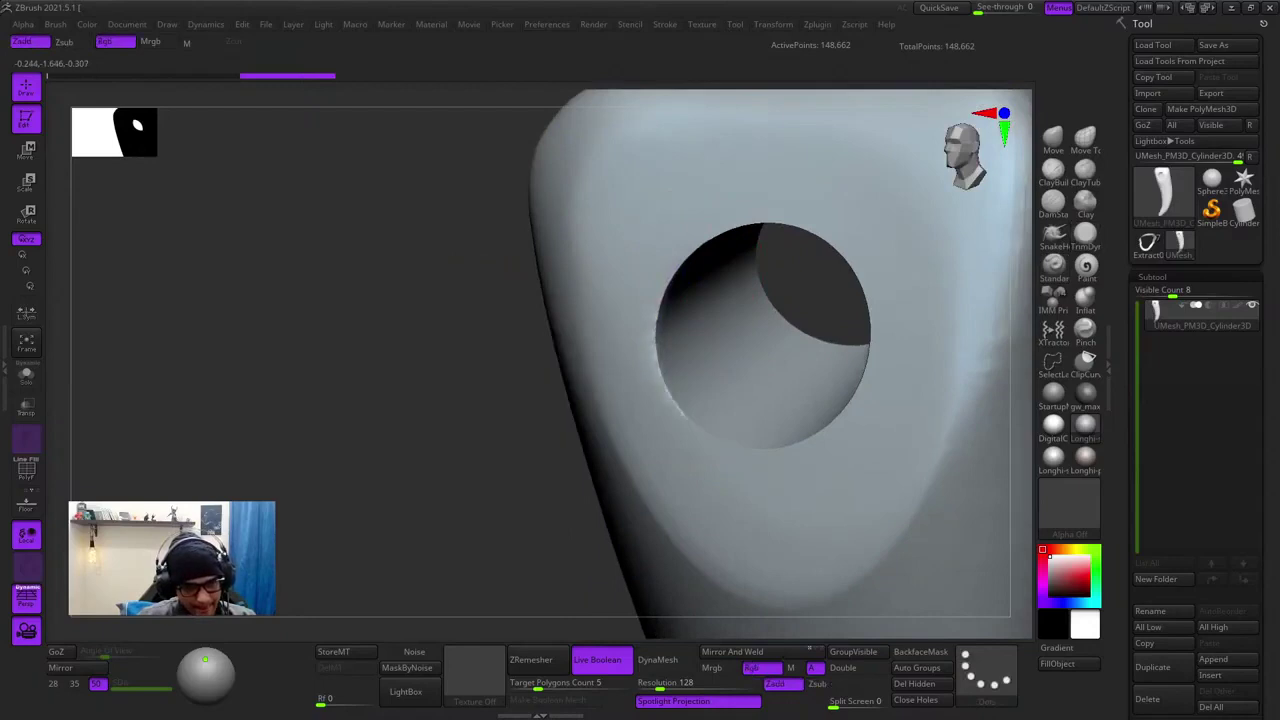
pyautogui.keyDown('shift'); pyautogui.moveTo(665, 375); pyautogui.dragTo(695, 425); pyautogui.keyUp('shift')
pyautogui.moveTo(695, 425)
pyautogui.mouseDown(button='right')
pyautogui.moveTo(880, 363)
pyautogui.moveTo(634, 437)
pyautogui.mouseUp(button='right')
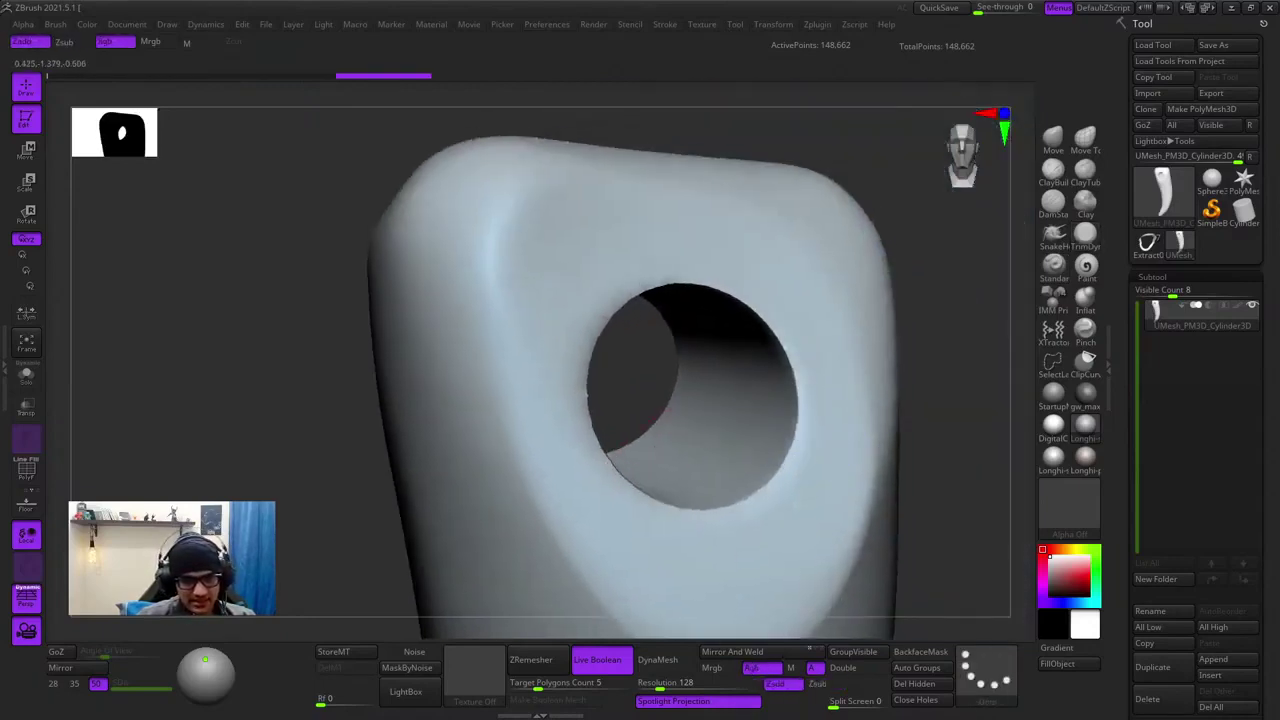
pyautogui.keyDown('shift'); pyautogui.moveTo(808, 425); pyautogui.dragTo(815, 350); pyautogui.keyUp('shift')
pyautogui.moveTo(815, 350); pyautogui.dragTo(635, 320, button='right')
pyautogui.keyDown('shift'); pyautogui.moveTo(780, 455); pyautogui.dragTo(802, 400); pyautogui.keyUp('shift')
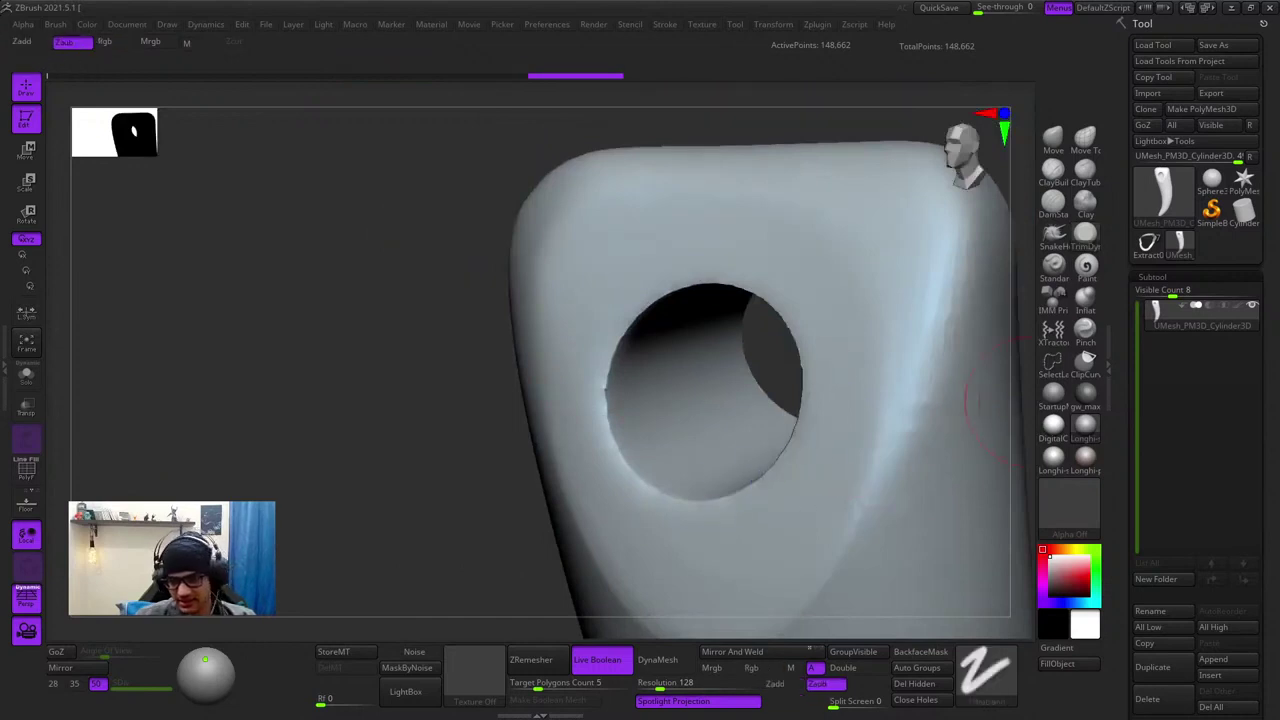
# - Smooth the sharp rim of the hole around the tooth's back face
pyautogui.moveTo(1263, 672); pyautogui.dragTo(1263, 452)
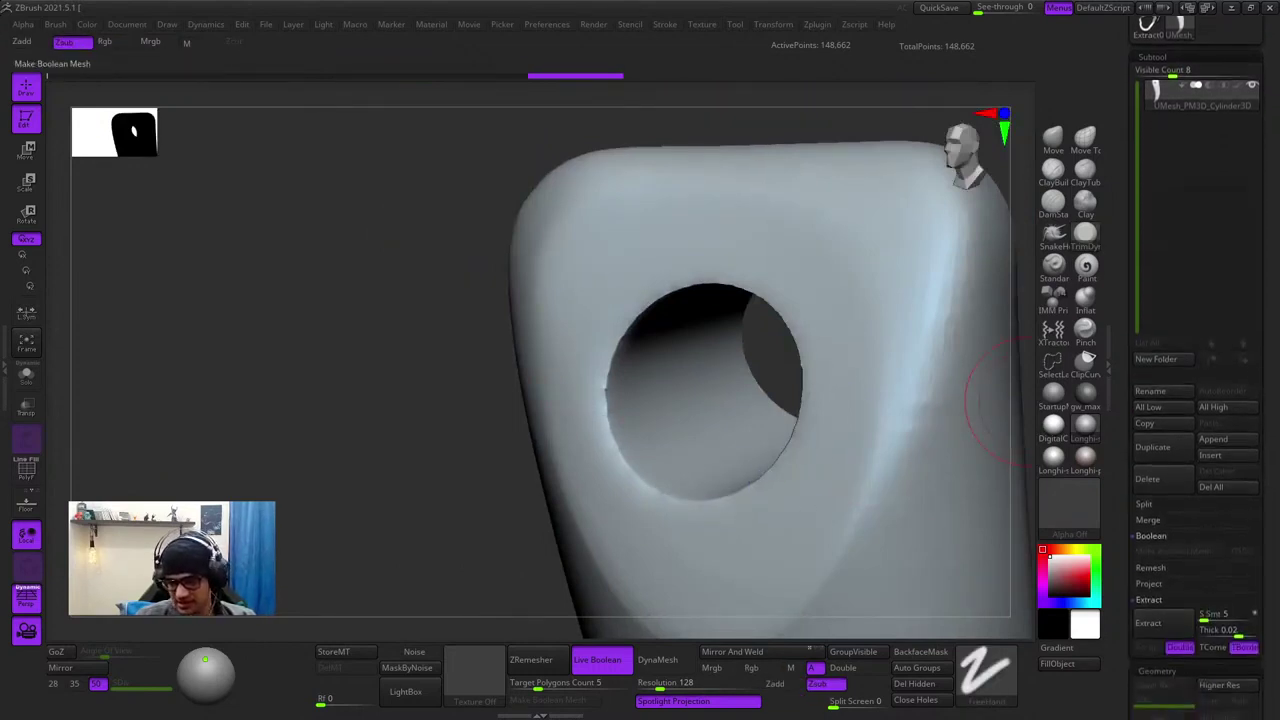
pyautogui.keyDown('alt'); pyautogui.moveTo(716, 381); pyautogui.dragTo(651, 332, button='right'); pyautogui.keyUp('alt')
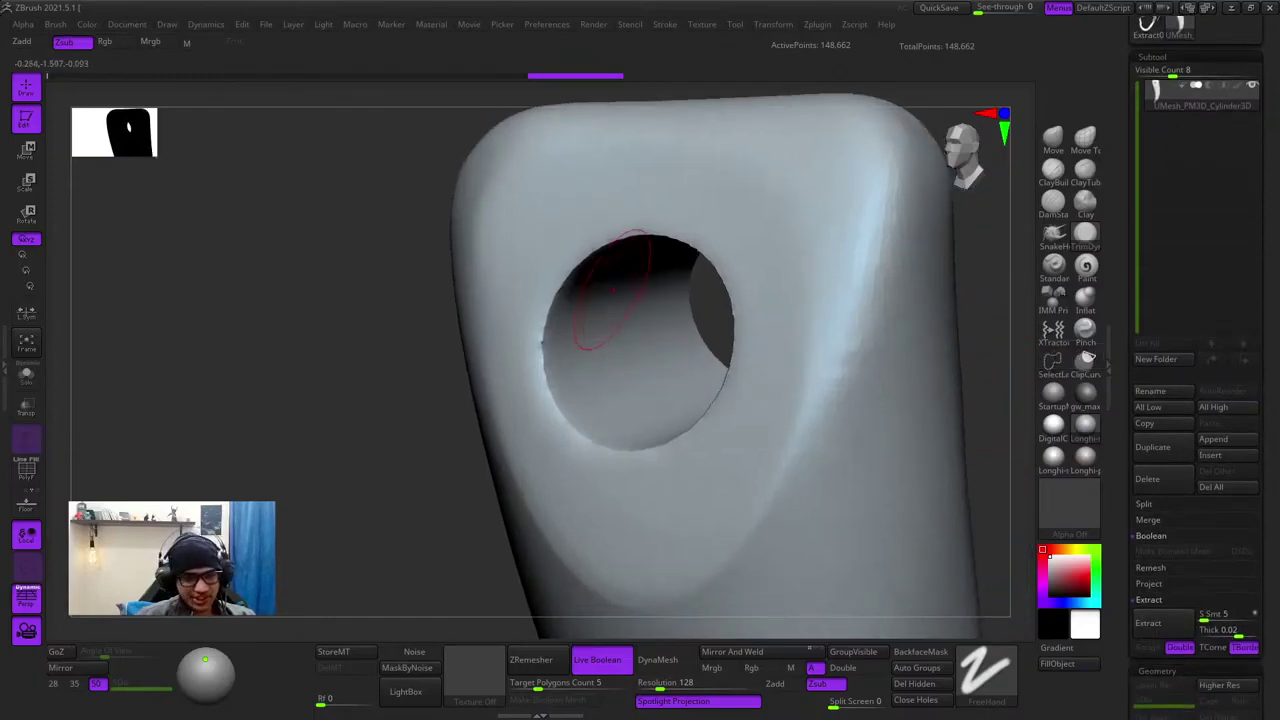
pyautogui.moveTo(613, 290)
pyautogui.mouseDown(button='right')
pyautogui.moveTo(803, 297)
pyautogui.moveTo(898, 223)
pyautogui.mouseUp(button='right')
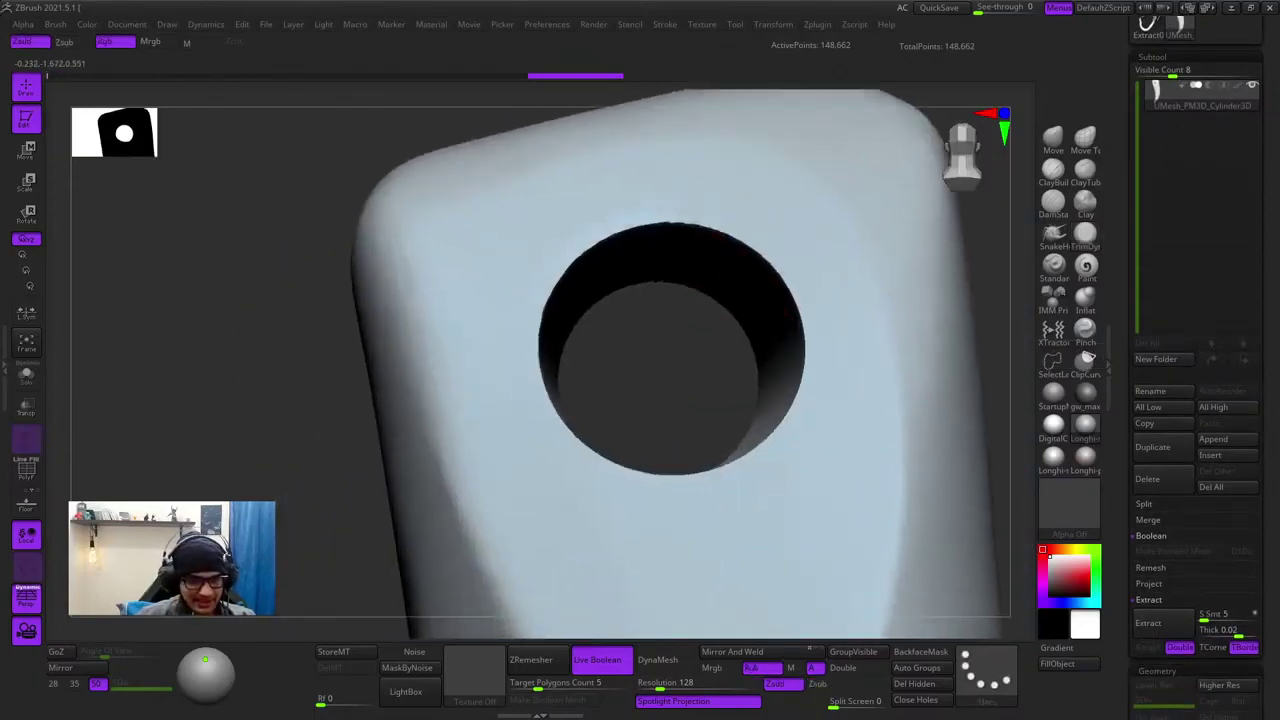
pyautogui.moveTo(542, 306); pyautogui.dragTo(573, 438)
pyautogui.moveTo(578, 450); pyautogui.dragTo(600, 545, button='right')
pyautogui.moveTo(582, 450); pyautogui.dragTo(806, 386)
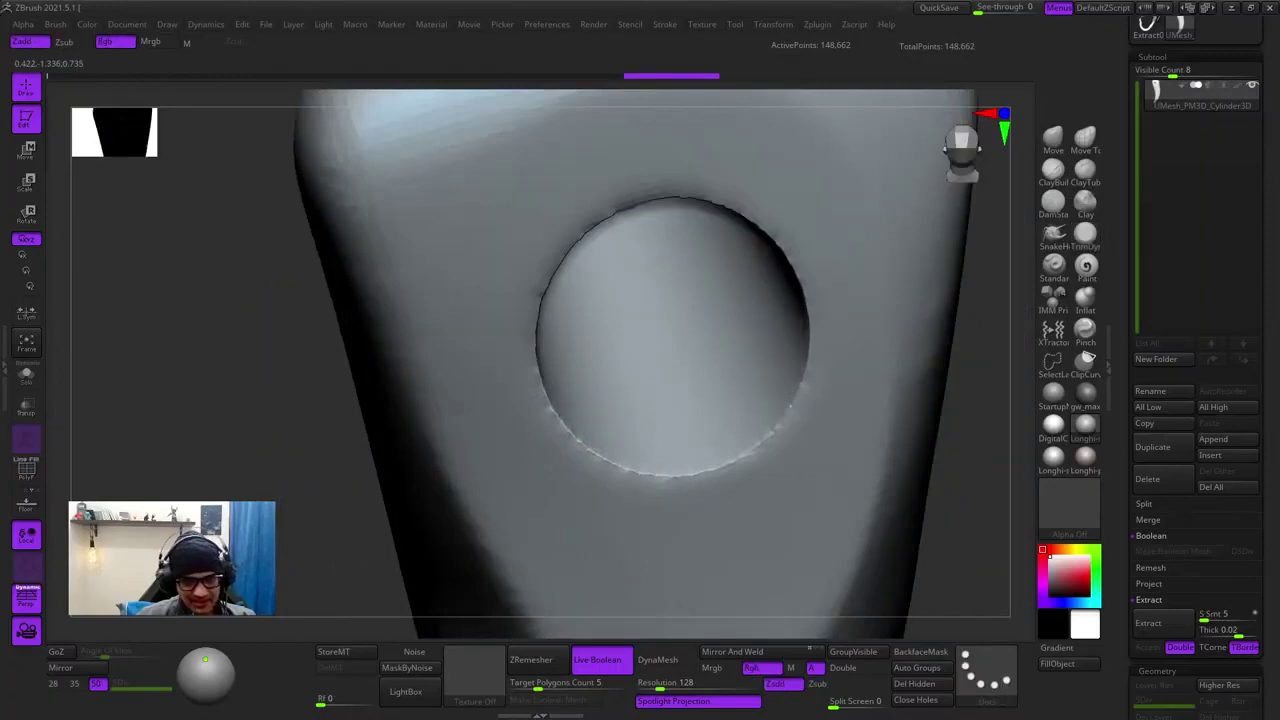
pyautogui.keyDown('shift'); pyautogui.moveTo(590, 222); pyautogui.dragTo(694, 197); pyautogui.keyUp('shift')
# - Bevel one side and the lower edge of the hole's rim on the facing side of the tooth with the TrimDynamic brush
pyautogui.moveTo(730, 330)
pyautogui.mouseDown(button='right')
pyautogui.moveTo(765, 230)
pyautogui.moveTo(880, 185)
pyautogui.mouseUp(button='right')
pyautogui.moveTo(1266, 380); pyautogui.dragTo(1266, 559)
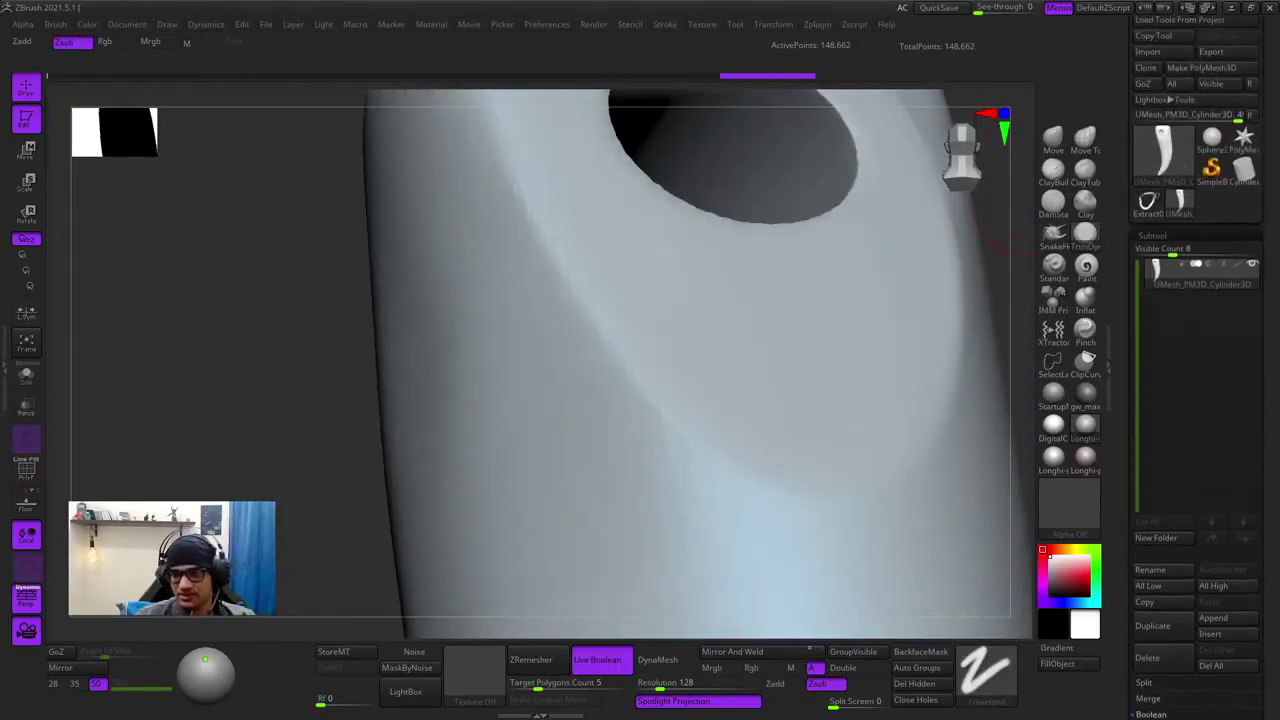
pyautogui.keyDown('alt'); pyautogui.moveTo(853, 145); pyautogui.dragTo(791, 371, button='right'); pyautogui.keyUp('alt')
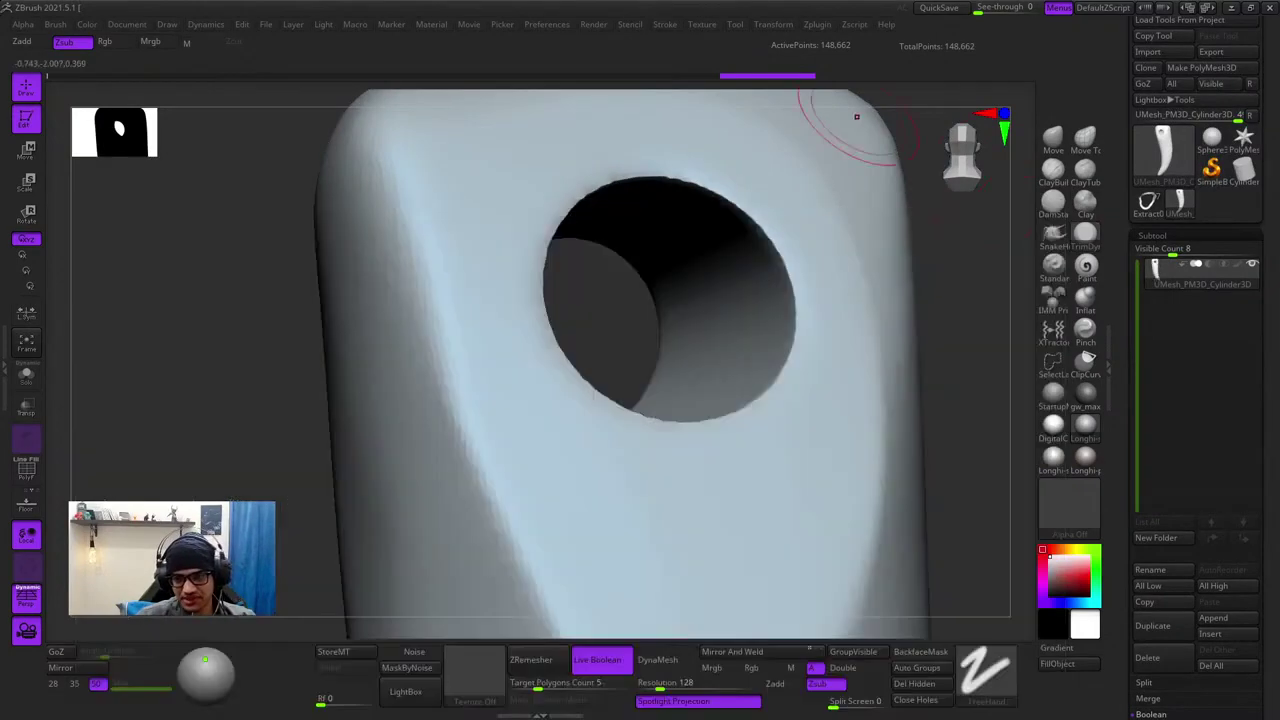
pyautogui.moveTo(700, 196)
pyautogui.mouseDown(button='right')
pyautogui.moveTo(731, 197)
pyautogui.moveTo(717, 329)
pyautogui.mouseUp(button='right')
pyautogui.rightClick(717, 329)
pyautogui.moveTo(757, 200); pyautogui.dragTo(870, 322)
pyautogui.moveTo(872, 324); pyautogui.dragTo(900, 290, button='right')
pyautogui.moveTo(866, 342); pyautogui.dragTo(863, 376)
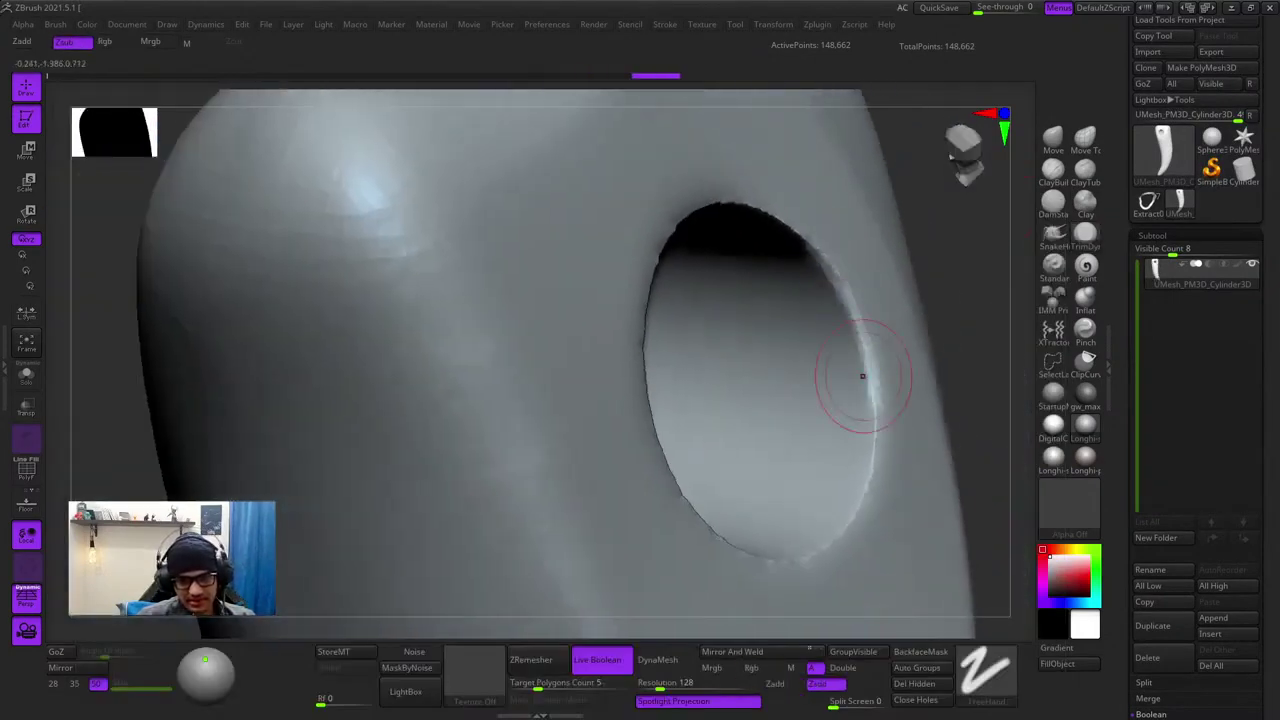
pyautogui.moveTo(853, 513); pyautogui.dragTo(812, 552)
pyautogui.moveTo(812, 552); pyautogui.dragTo(780, 400, button='right')
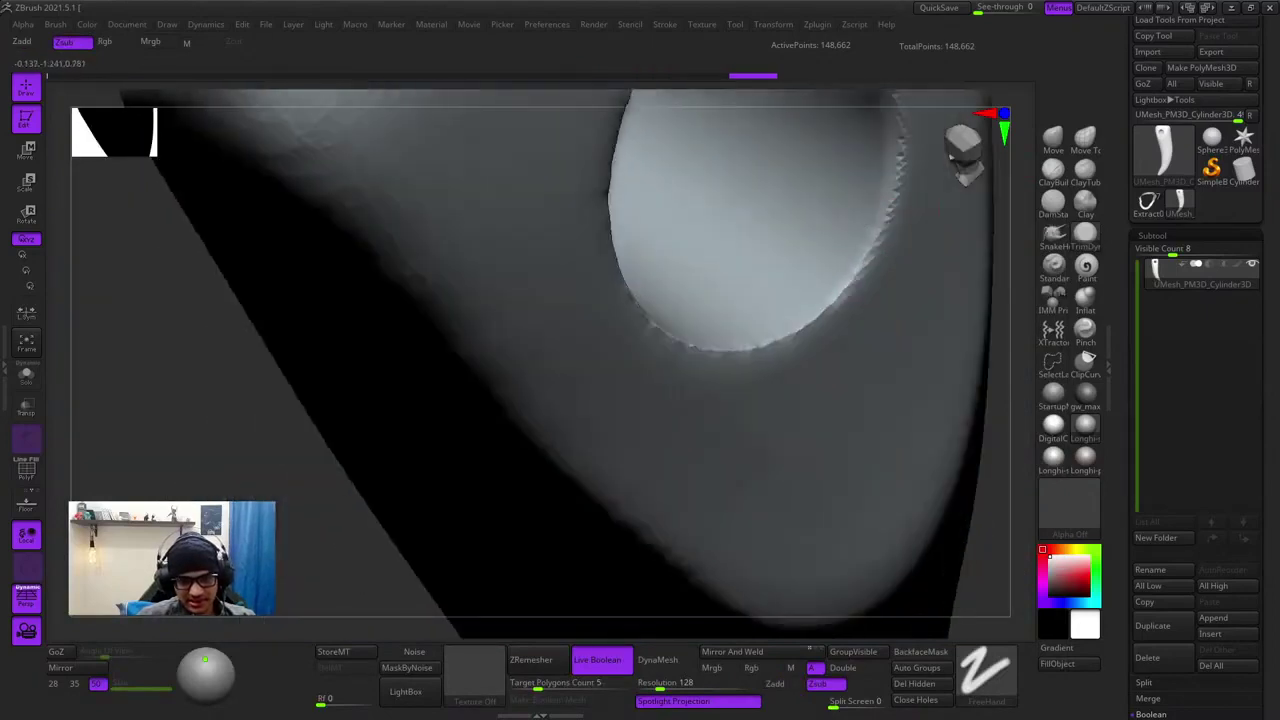
pyautogui.moveTo(815, 320); pyautogui.dragTo(736, 335)
# - Continue the TrimDynamic bevel along the remaining lower edge and up the other side of the same hole rim
pyautogui.moveTo(722, 320); pyautogui.dragTo(791, 411, button='right')
pyautogui.moveTo(791, 412); pyautogui.dragTo(861, 439)
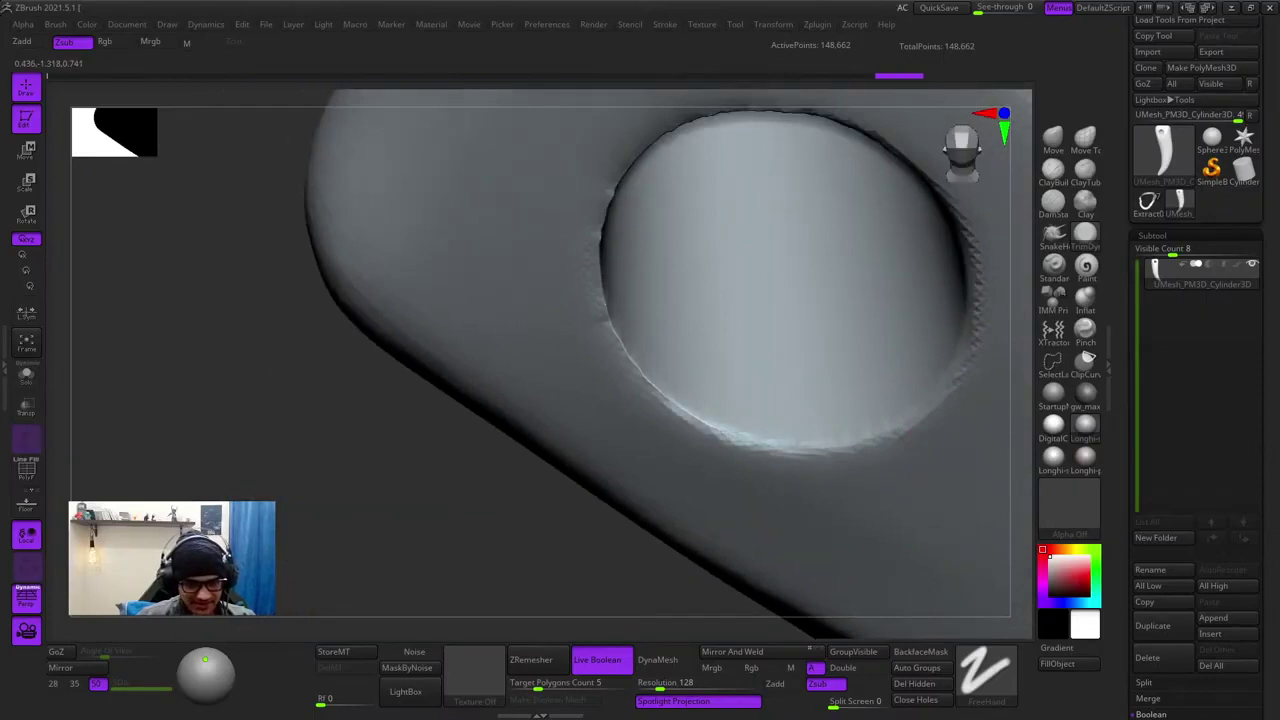
pyautogui.moveTo(622, 350); pyautogui.dragTo(604, 285)
pyautogui.moveTo(604, 285); pyautogui.dragTo(702, 228, button='right')
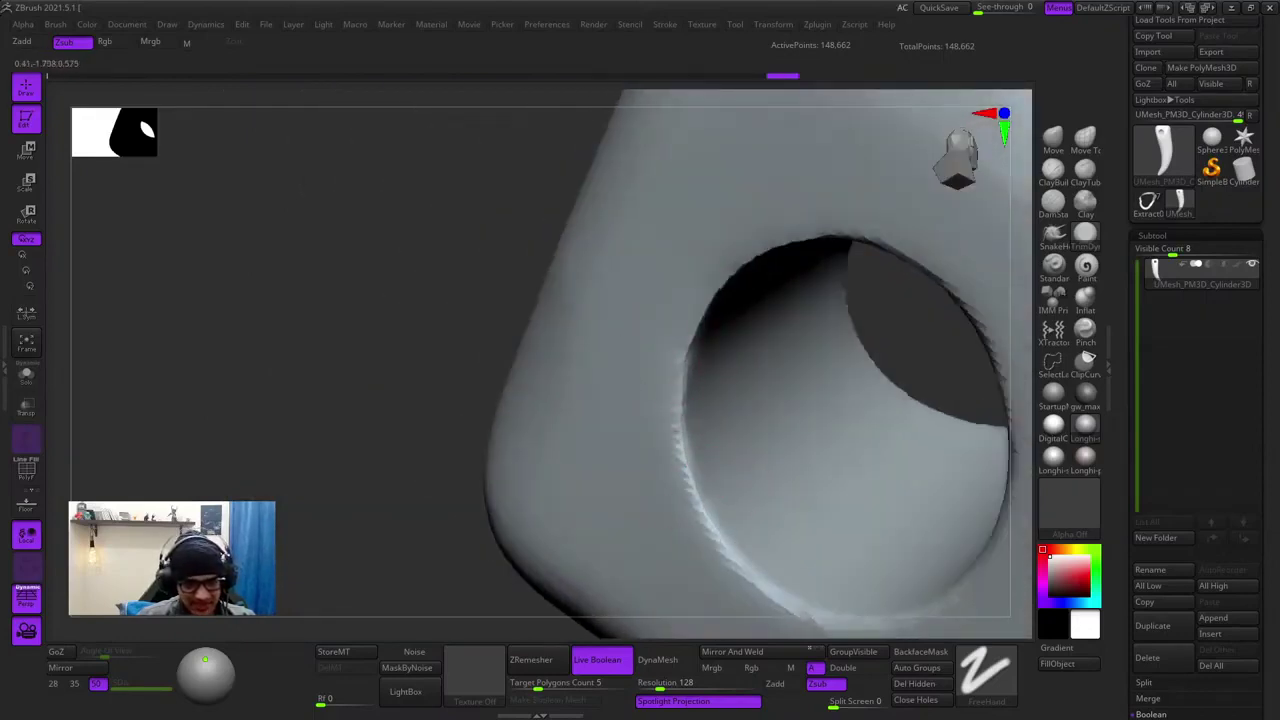
pyautogui.moveTo(690, 450); pyautogui.dragTo(682, 380)
pyautogui.moveTo(682, 380); pyautogui.dragTo(694, 262, button='right')
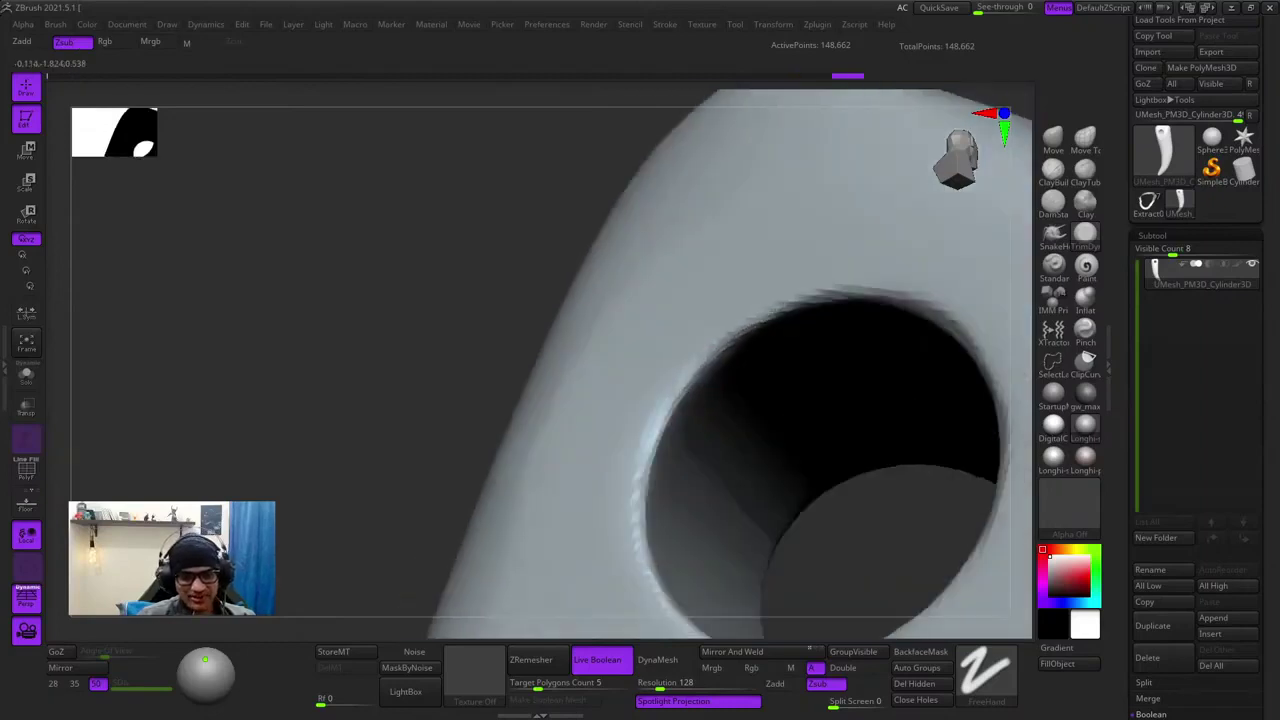
pyautogui.moveTo(650, 440); pyautogui.dragTo(674, 515)
# - Bevel the hole's rim on the opposite face of the tooth with TrimDynamic, working around from the upper edge
pyautogui.moveTo(674, 515)
pyautogui.keyDown('ctrl'); pyautogui.mouseDown(button='right')
pyautogui.moveTo(640, 392)
pyautogui.moveTo(700, 217)
pyautogui.moveTo(743, 245)
pyautogui.moveTo(732, 265)
pyautogui.mouseUp(button='right'); pyautogui.keyUp('ctrl')
pyautogui.moveTo(716, 213); pyautogui.dragTo(788, 244)
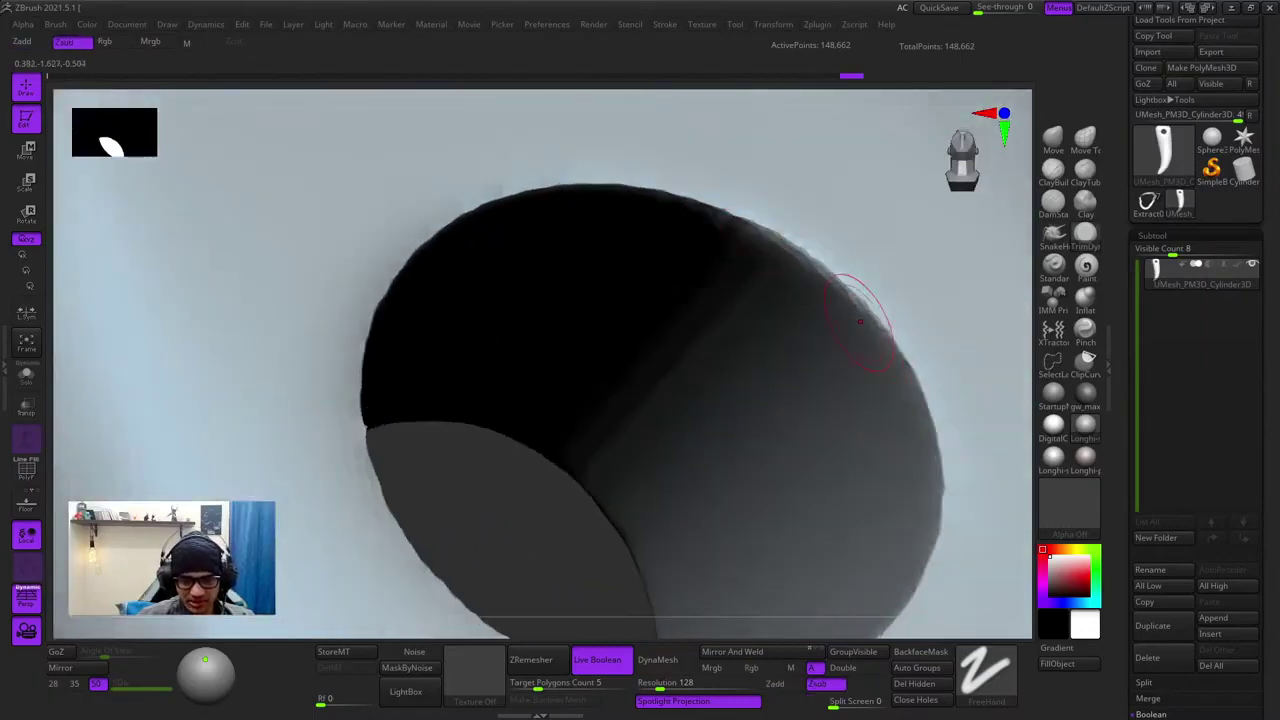
pyautogui.moveTo(937, 534)
pyautogui.keyDown('alt'); pyautogui.mouseDown(button='right')
pyautogui.moveTo(917, 334)
pyautogui.moveTo(950, 310)
pyautogui.mouseUp(button='right'); pyautogui.keyUp('alt')
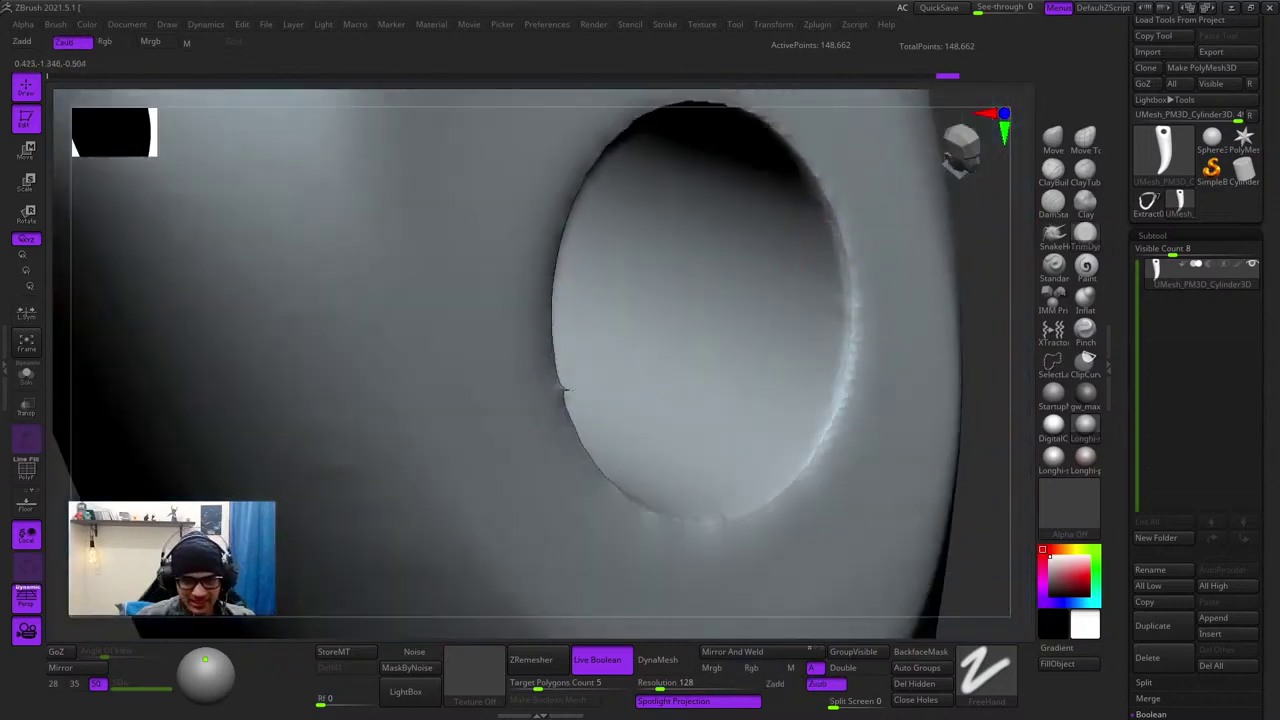
pyautogui.moveTo(775, 449)
pyautogui.mouseDown(button='right')
pyautogui.moveTo(720, 494)
pyautogui.moveTo(868, 368)
pyautogui.mouseUp(button='right')
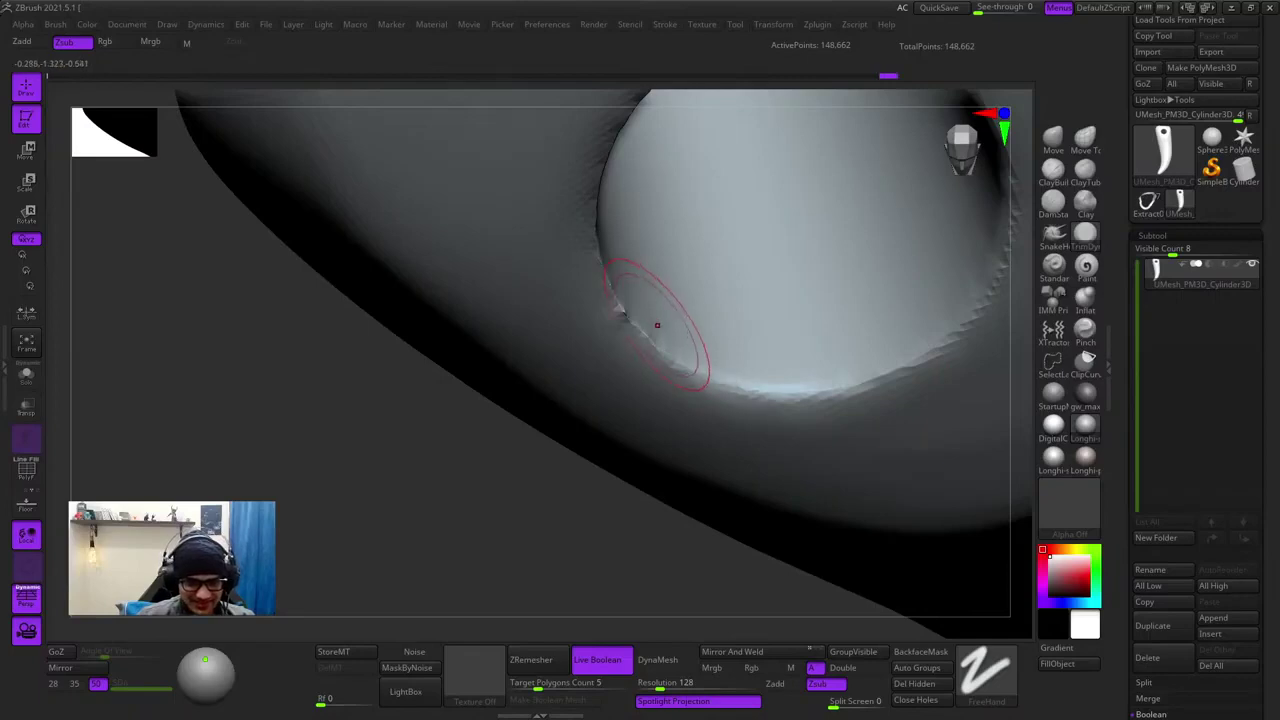
pyautogui.moveTo(657, 325); pyautogui.dragTo(668, 343, button='right')
pyautogui.moveTo(770, 405); pyautogui.dragTo(724, 365, button='right')
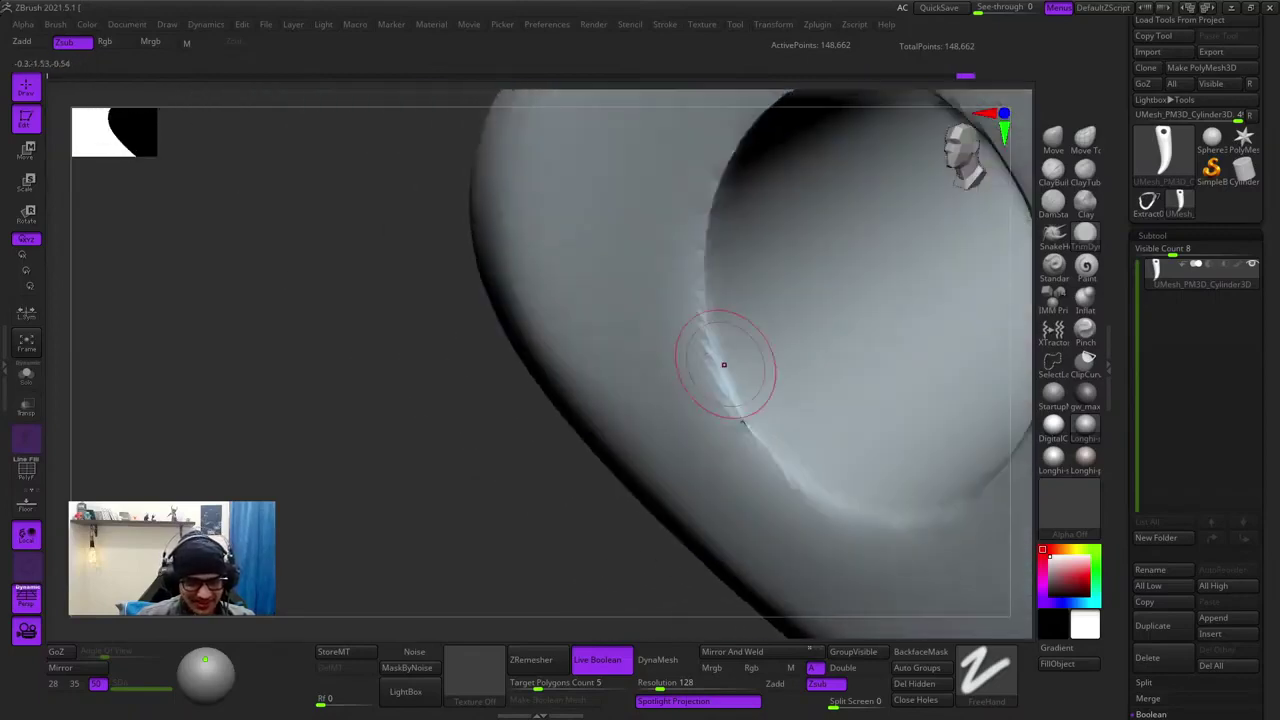
pyautogui.moveTo(742, 424); pyautogui.dragTo(712, 372, button='right')
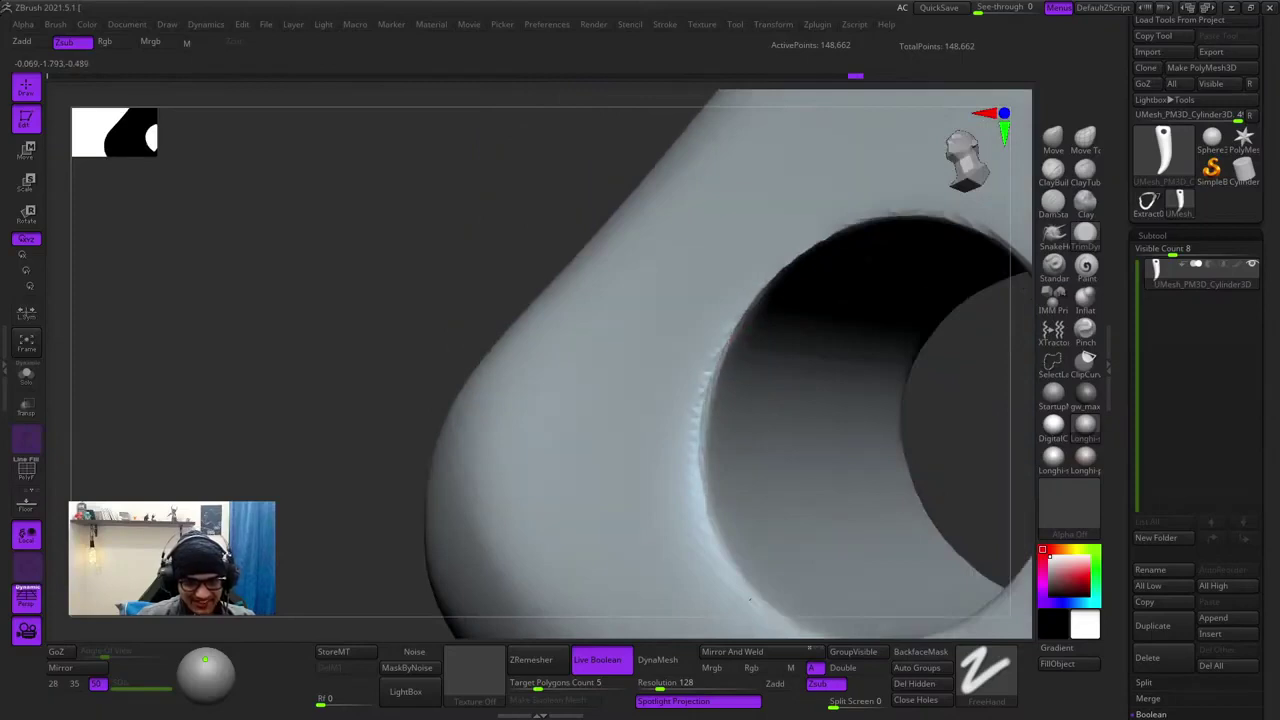
# - Examine the rounded top and the drilled hole of the tooth pendant from close up and from several sides
pyautogui.moveTo(739, 327)
pyautogui.keyDown('alt'); pyautogui.mouseDown(button='right')
pyautogui.moveTo(663, 434)
pyautogui.moveTo(706, 400)
pyautogui.mouseUp(button='right'); pyautogui.keyUp('alt')
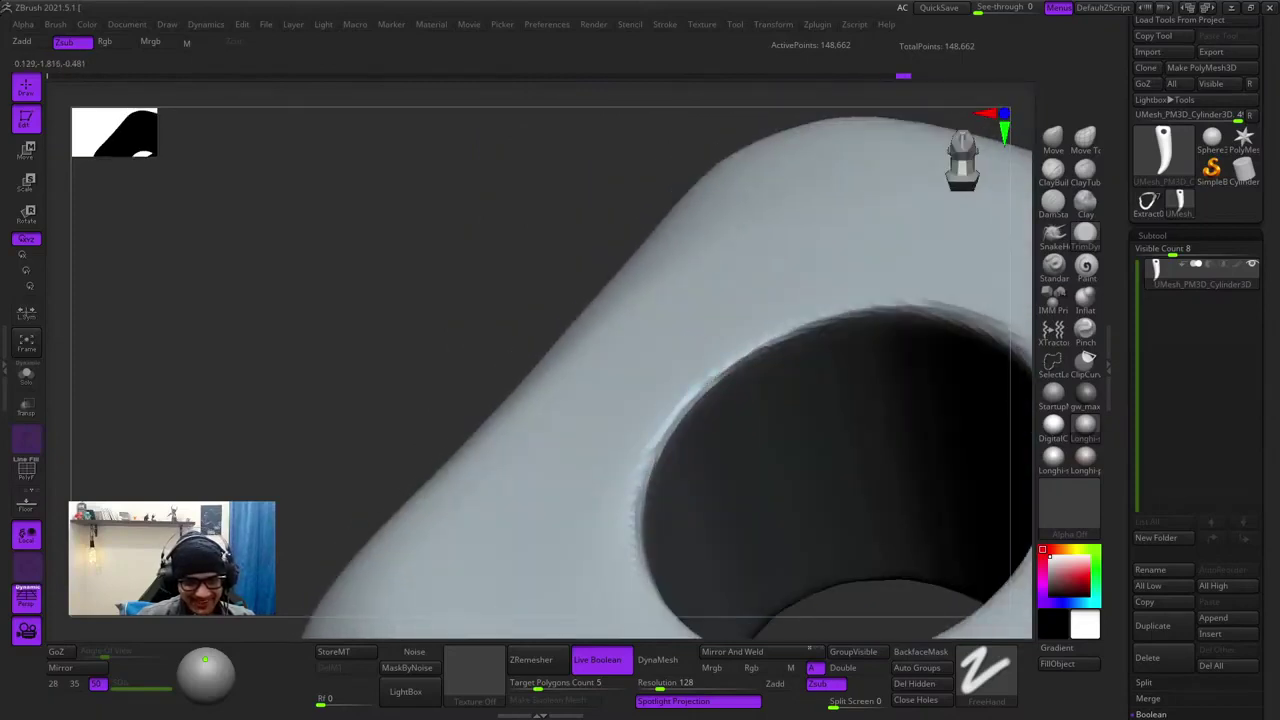
pyautogui.moveTo(560, 400); pyautogui.dragTo(488, 445, button='right')
pyautogui.moveTo(560, 345); pyautogui.dragTo(660, 314, button='right')
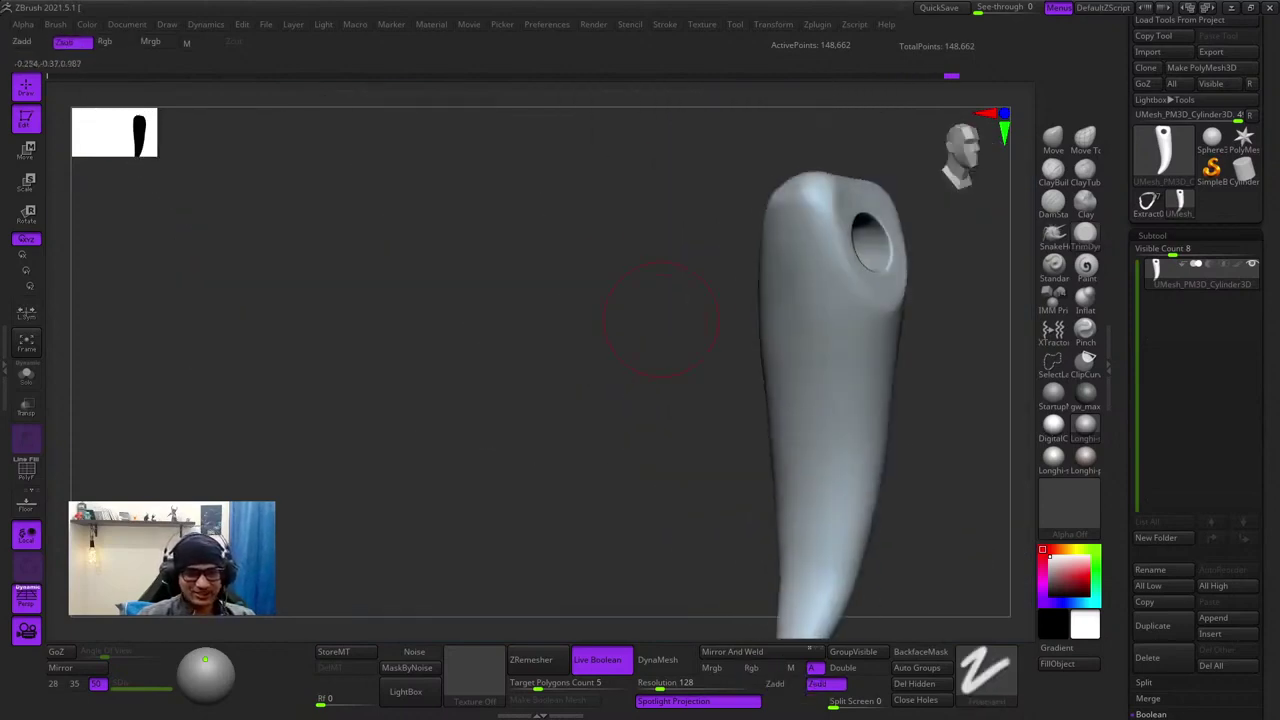
pyautogui.moveTo(920, 275); pyautogui.dragTo(940, 250, button='right')
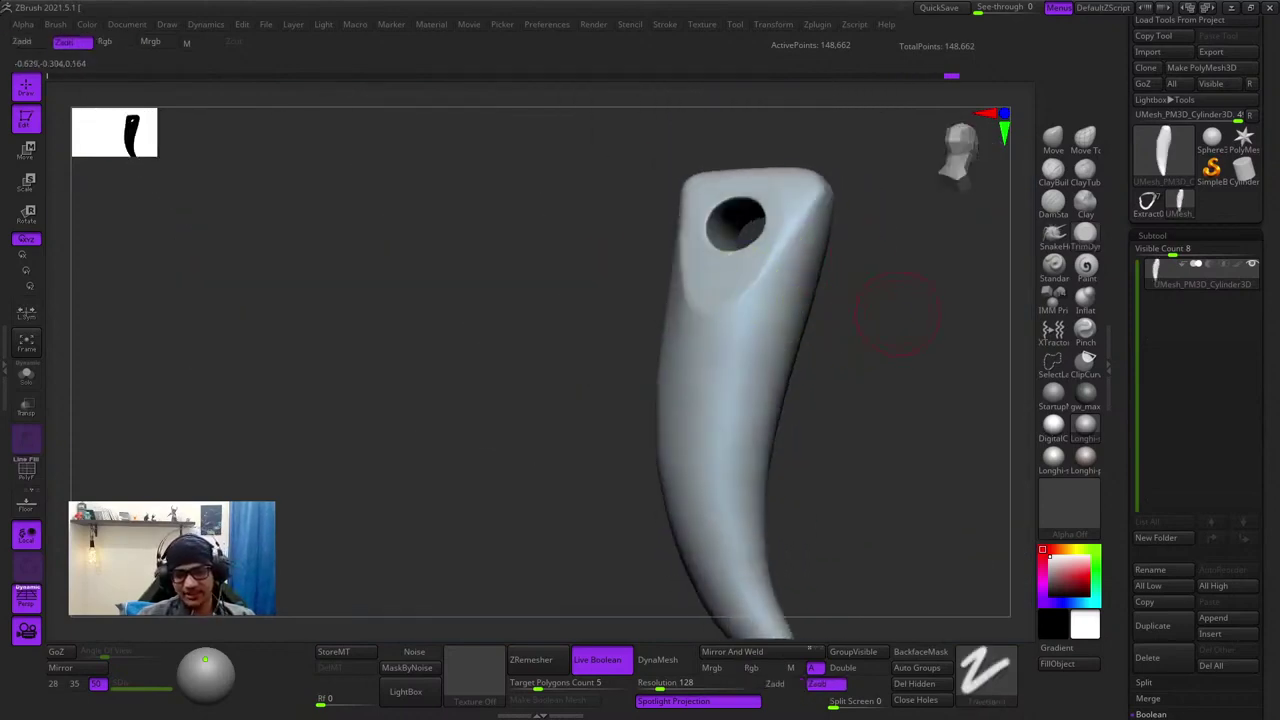
pyautogui.keyDown('alt'); pyautogui.moveTo(897, 321); pyautogui.dragTo(812, 317, button='right'); pyautogui.keyUp('alt')
pyautogui.moveTo(786, 254); pyautogui.dragTo(856, 324, button='right')
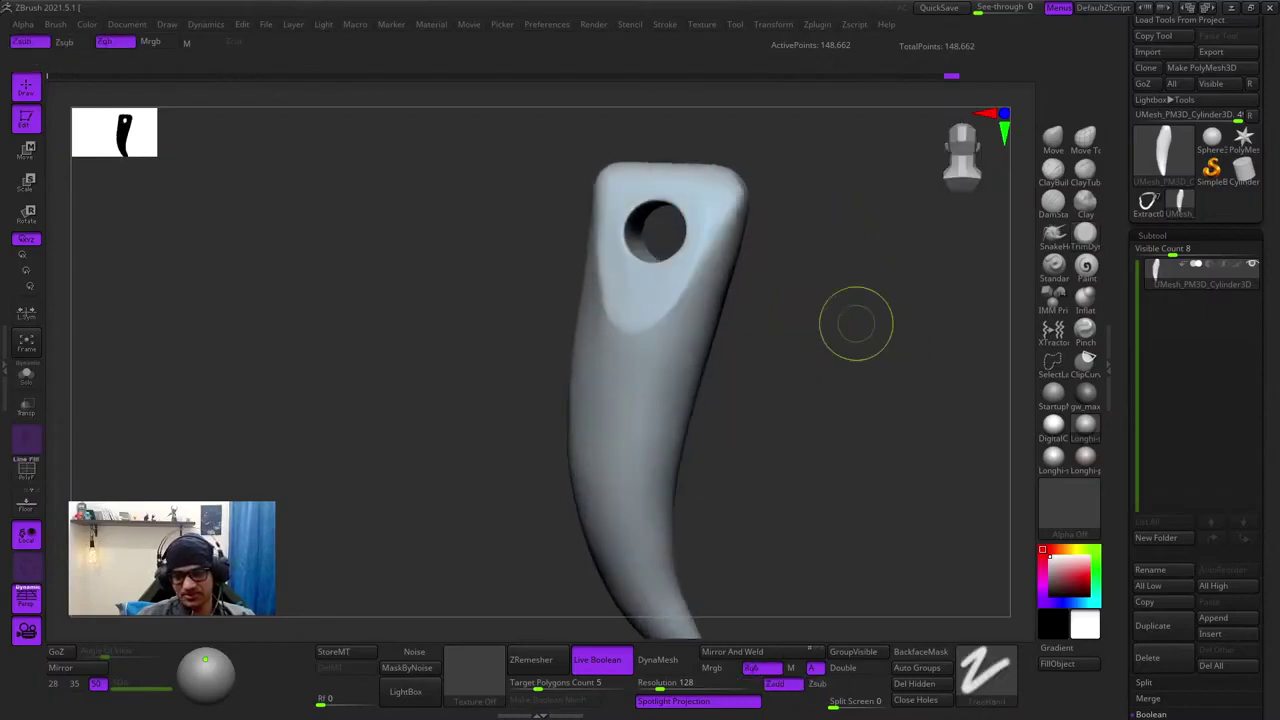
pyautogui.press('alt')
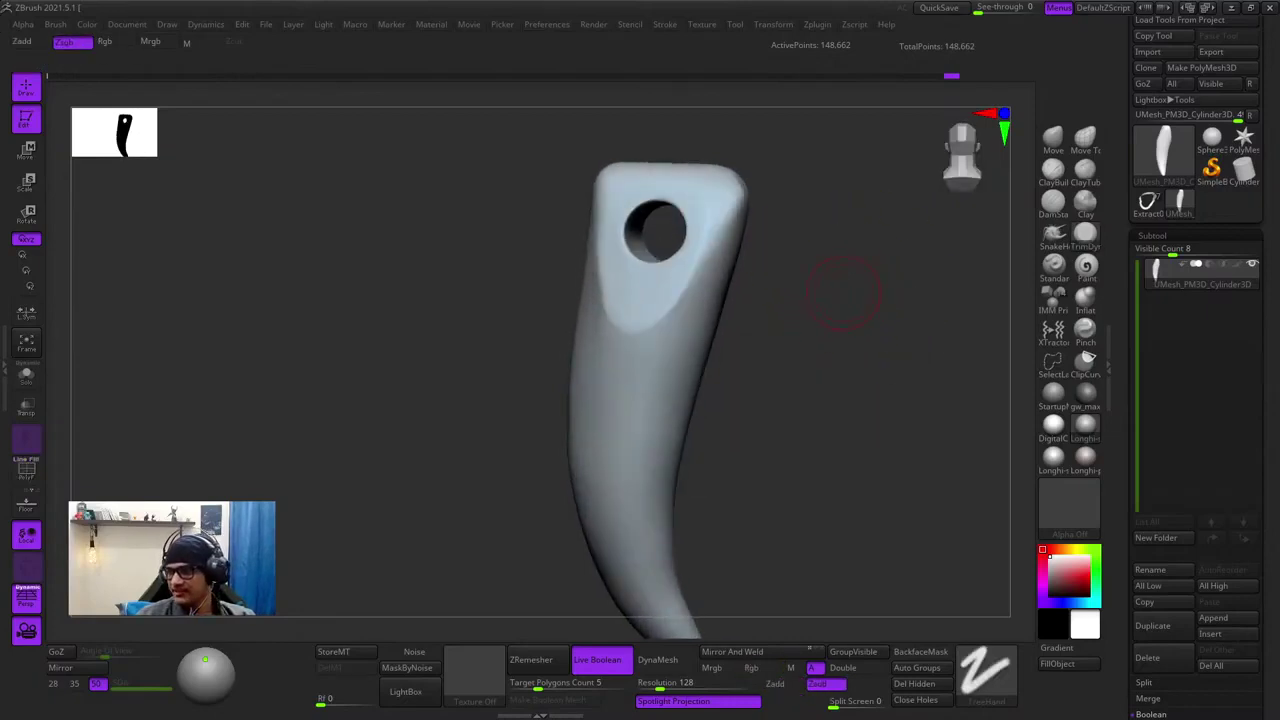
pyautogui.moveTo(831, 379); pyautogui.dragTo(796, 312, button='right')
pyautogui.hotkey('shift', 'f')
pyautogui.hotkey('shift', 'f')
# - Choose the Move brush and switch from the tooth to the goblin tool with its Extract0 neck band active
pyautogui.click(1055, 141)
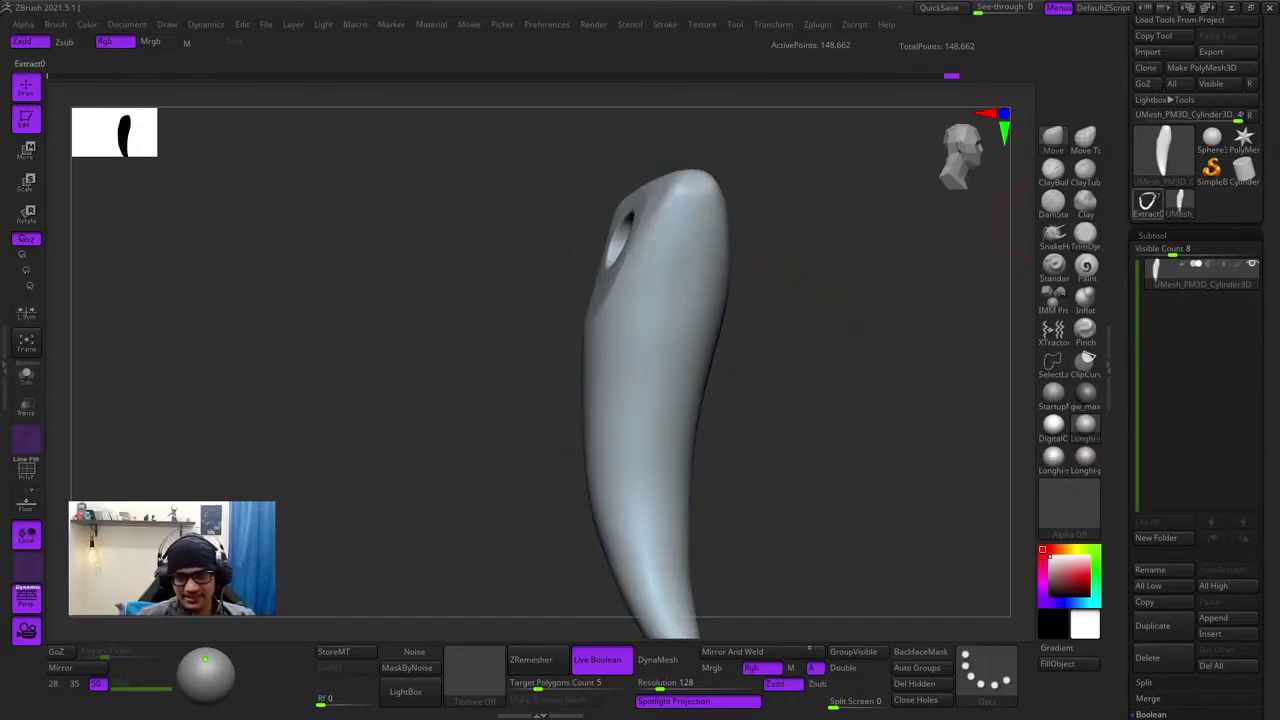
pyautogui.click(1147, 203)
pyautogui.hotkey('shift', 'f')
pyautogui.hotkey('shift', 'f')
pyautogui.keyDown('shift'); pyautogui.moveTo(871, 391); pyautogui.dragTo(755, 385); pyautogui.keyUp('shift')
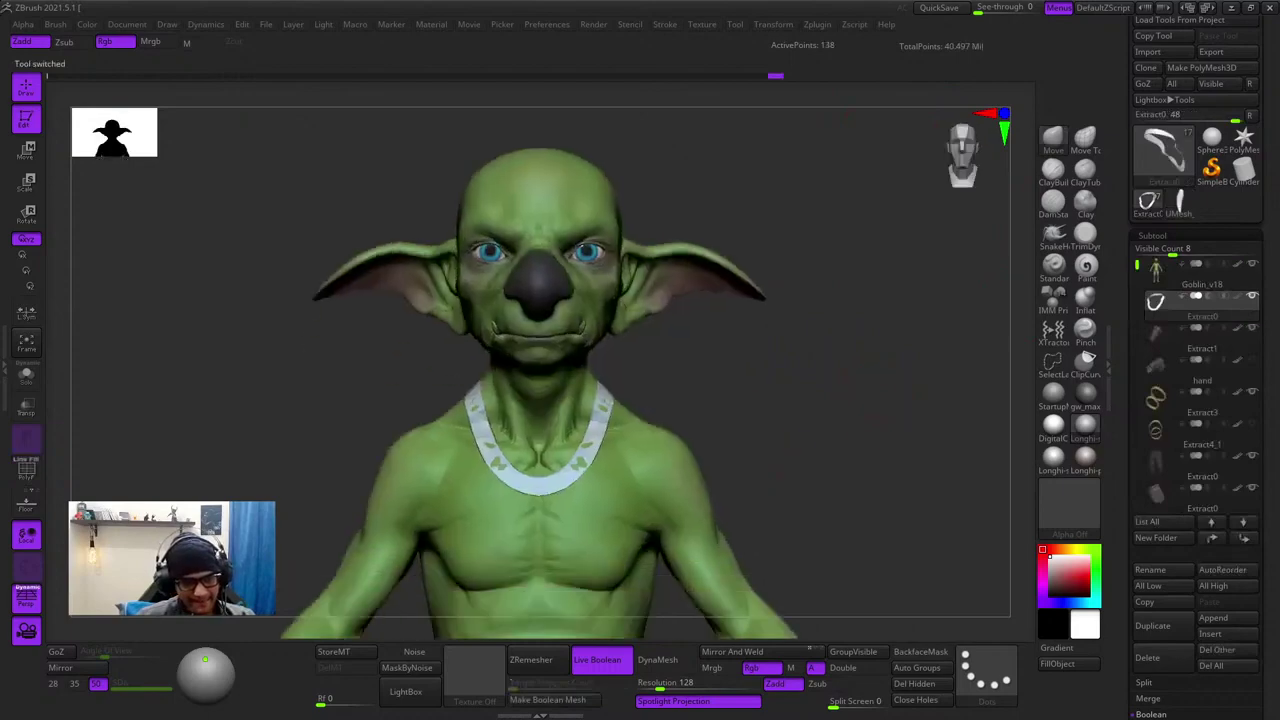
pyautogui.keyDown('ctrl'); pyautogui.moveTo(755, 385); pyautogui.dragTo(764, 333, button='right'); pyautogui.keyUp('ctrl')
# - Isolate the neck band in Solo mode with its polyframe displayed
pyautogui.hotkey('shift', 'f')
pyautogui.hotkey('shift', 'f')
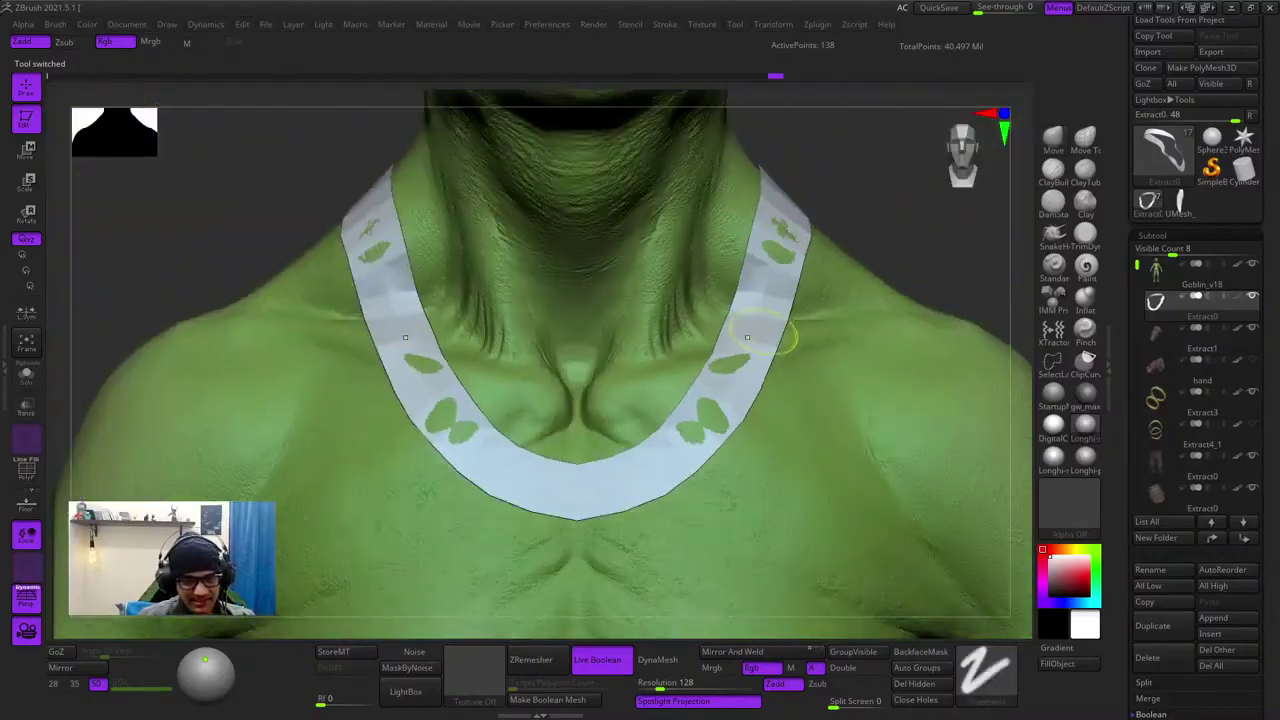
pyautogui.hotkey('shift', 'f')
pyautogui.click(28, 375)
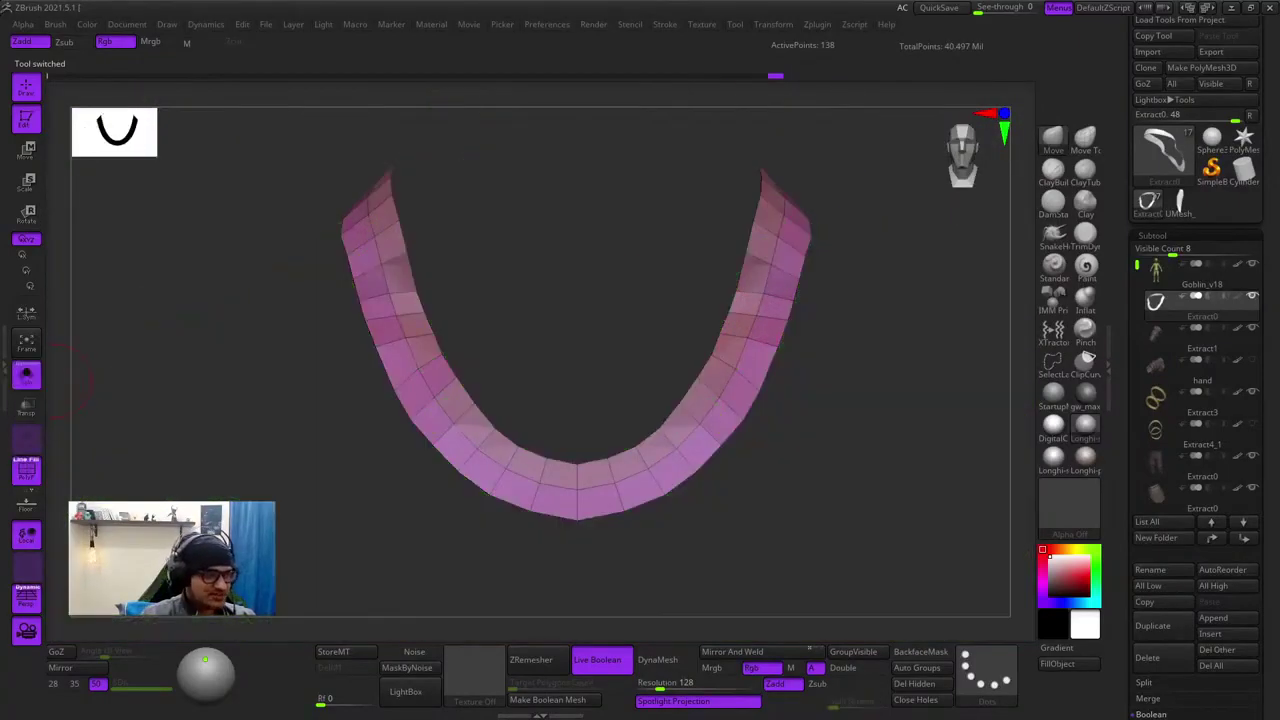
# - Hide the inner row of polygons on the isolated neck band
pyautogui.moveTo(560, 450); pyautogui.dragTo(780, 400, button='right')
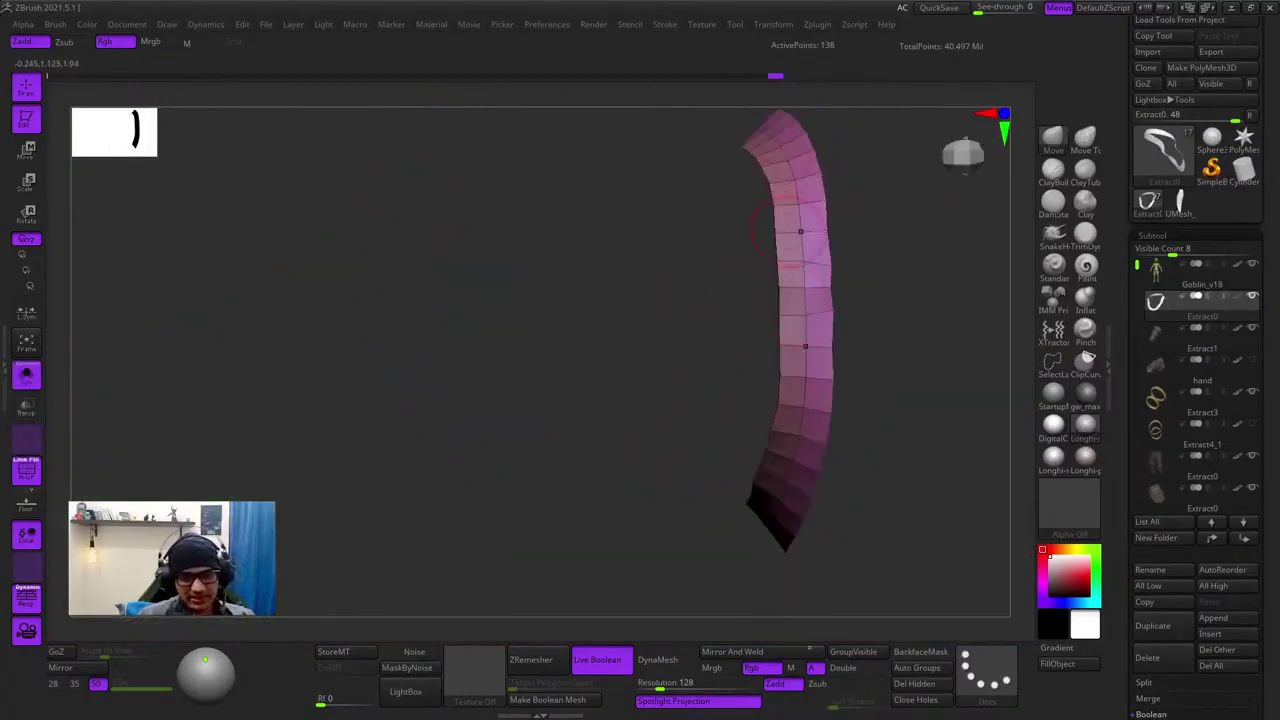
pyautogui.moveTo(800, 290); pyautogui.dragTo(790, 424, button='right')
pyautogui.keyDown('alt'); pyautogui.moveTo(790, 424); pyautogui.dragTo(740, 451, button='right'); pyautogui.keyUp('alt')
pyautogui.keyDown('ctrl'); pyautogui.moveTo(689, 363); pyautogui.dragTo(644, 330, button='right'); pyautogui.keyUp('ctrl')
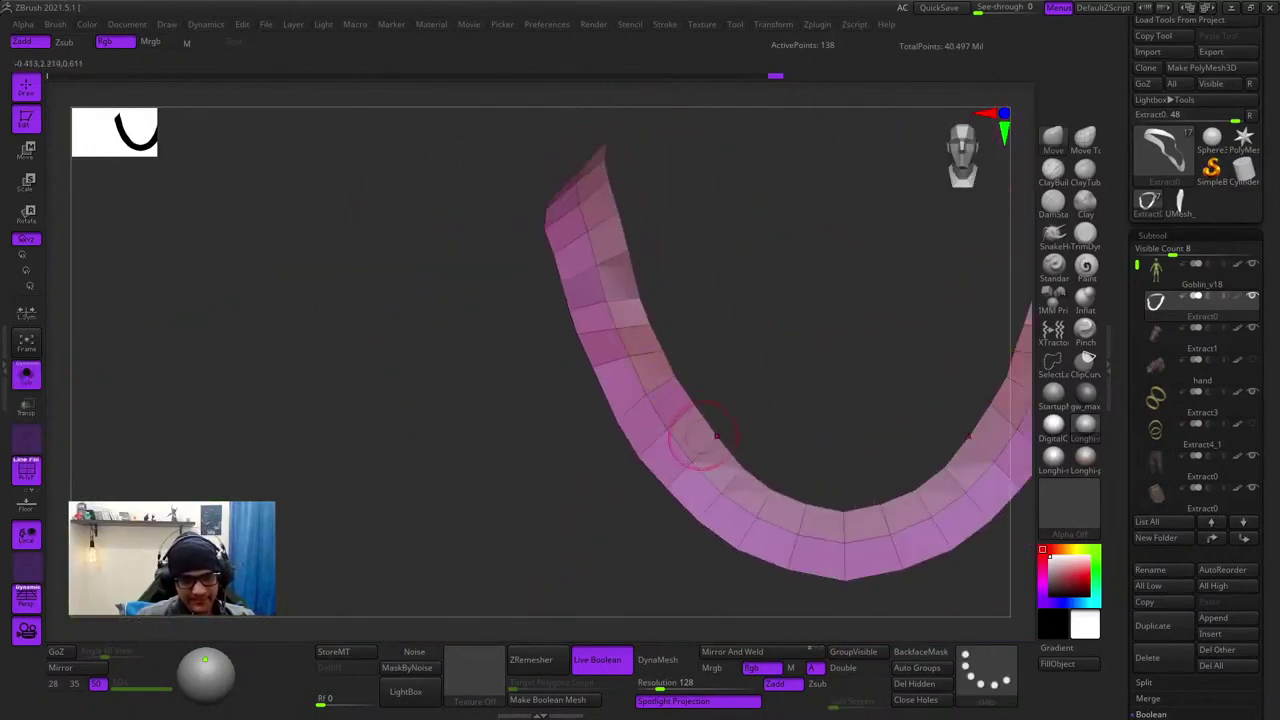
pyautogui.moveTo(693, 418); pyautogui.dragTo(677, 454, button='right')
pyautogui.keyDown('ctrl'); pyautogui.keyDown('shift'); pyautogui.click(676, 456); pyautogui.keyUp('shift'); pyautogui.keyUp('ctrl')
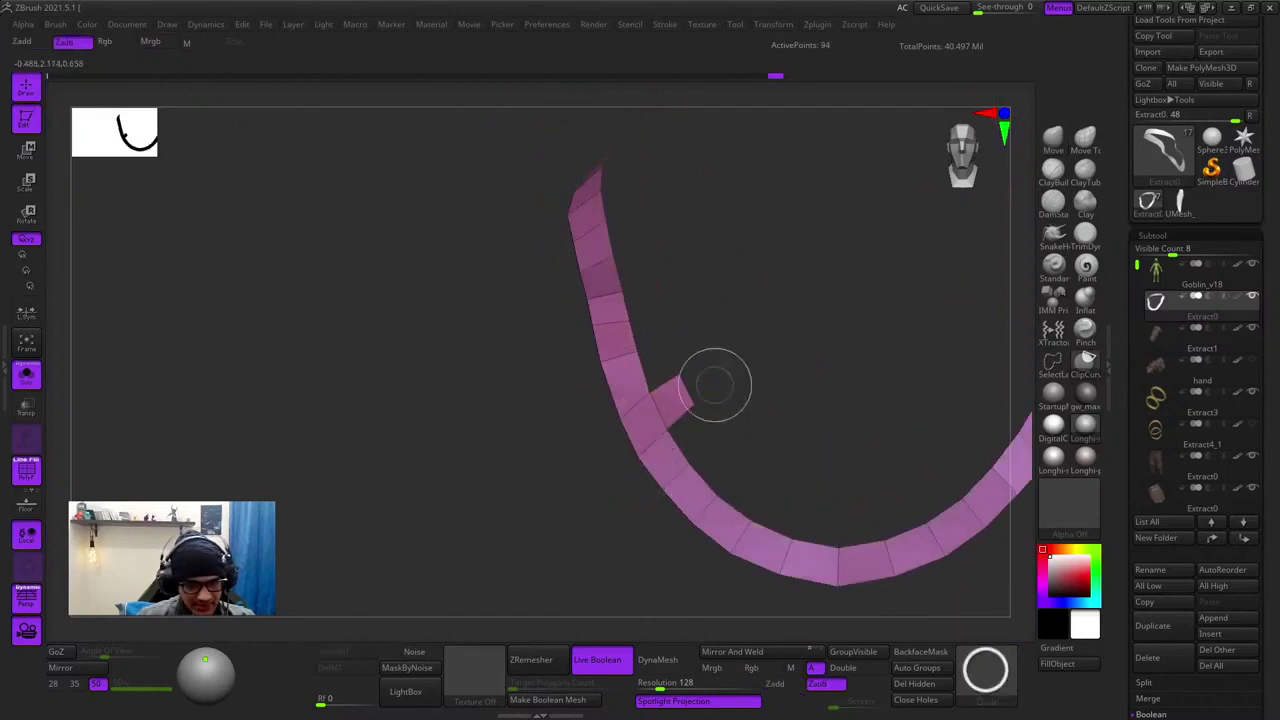
# - Set the SelectLasso brush to a Rect stroke and hide the stray polygon left on the band's inner edge
pyautogui.keyDown('ctrl'); pyautogui.moveTo(707, 406); pyautogui.dragTo(770, 478, button='right'); pyautogui.keyUp('ctrl')
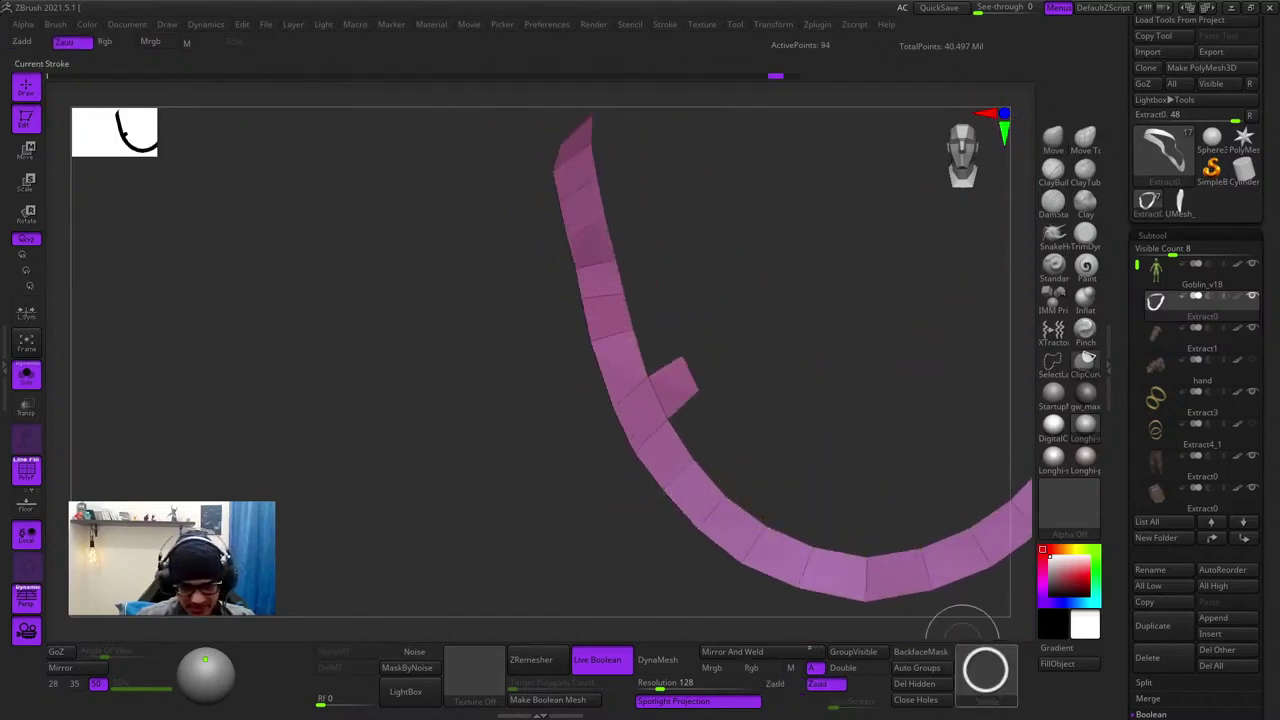
pyautogui.keyDown('ctrl'); pyautogui.keyDown('shift'); pyautogui.click(1085, 362); pyautogui.keyUp('shift'); pyautogui.keyUp('ctrl')
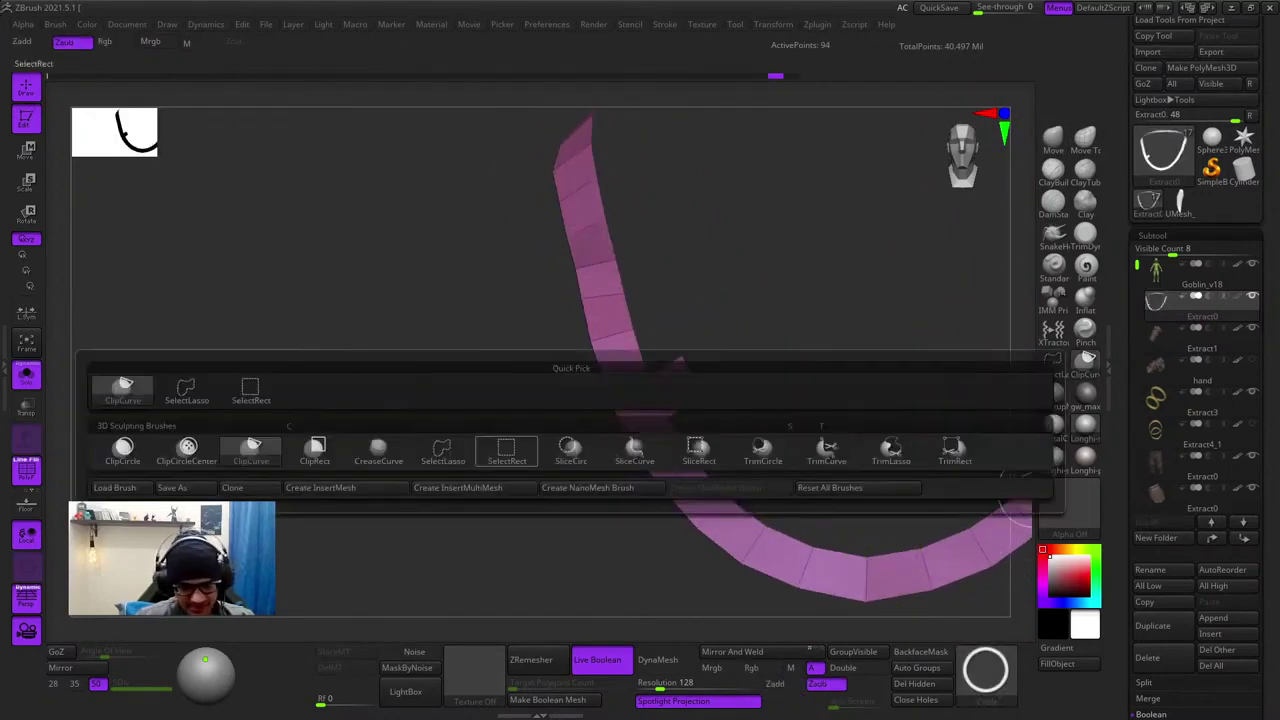
pyautogui.keyDown('ctrl'); pyautogui.keyDown('shift'); pyautogui.click(442, 452); pyautogui.keyUp('shift'); pyautogui.keyUp('ctrl')
pyautogui.keyDown('ctrl'); pyautogui.keyDown('shift'); pyautogui.click(986, 672); pyautogui.keyUp('shift'); pyautogui.keyUp('ctrl')
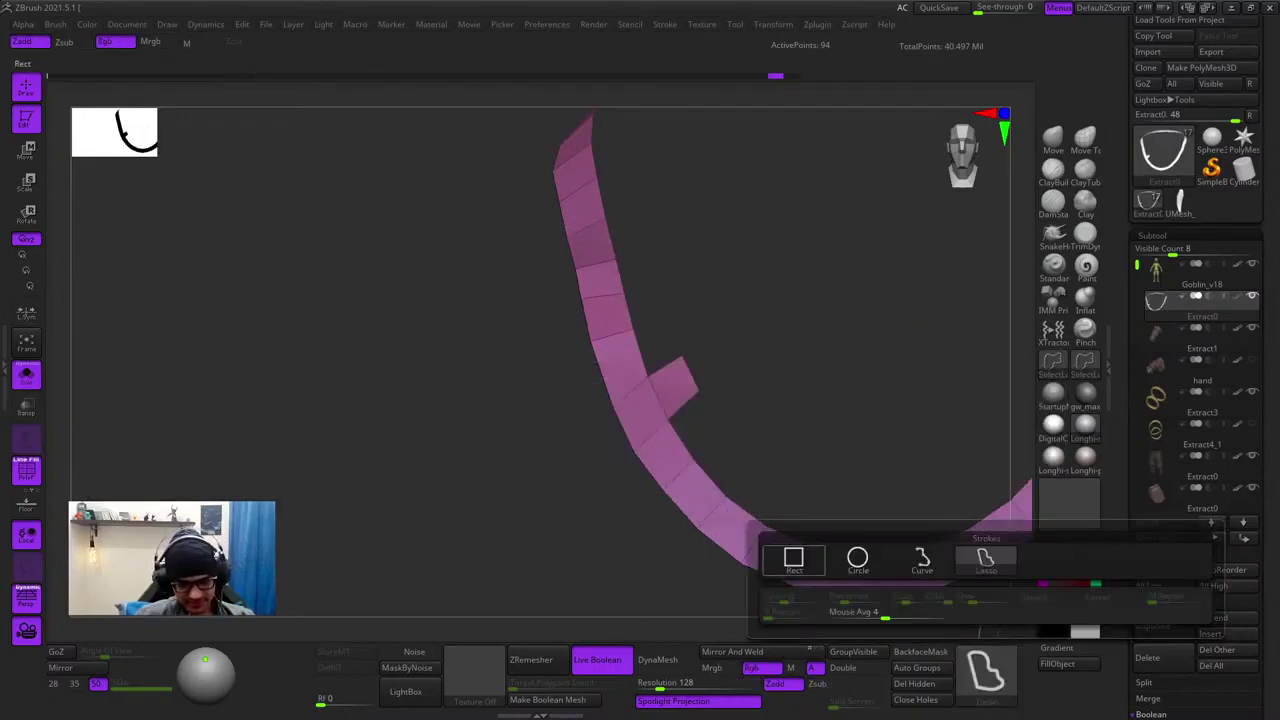
pyautogui.keyDown('ctrl'); pyautogui.keyDown('shift'); pyautogui.click(793, 560); pyautogui.keyUp('shift'); pyautogui.keyUp('ctrl')
pyautogui.keyDown('ctrl'); pyautogui.keyDown('alt'); pyautogui.keyDown('shift'); pyautogui.moveTo(674, 352); pyautogui.dragTo(706, 392); pyautogui.keyUp('shift'); pyautogui.keyUp('alt'); pyautogui.keyUp('ctrl')
pyautogui.moveTo(706, 392)
pyautogui.keyDown('ctrl'); pyautogui.mouseDown(button='right')
pyautogui.moveTo(750, 362)
pyautogui.moveTo(657, 400)
pyautogui.moveTo(725, 466)
pyautogui.mouseUp(button='right'); pyautogui.keyUp('ctrl')
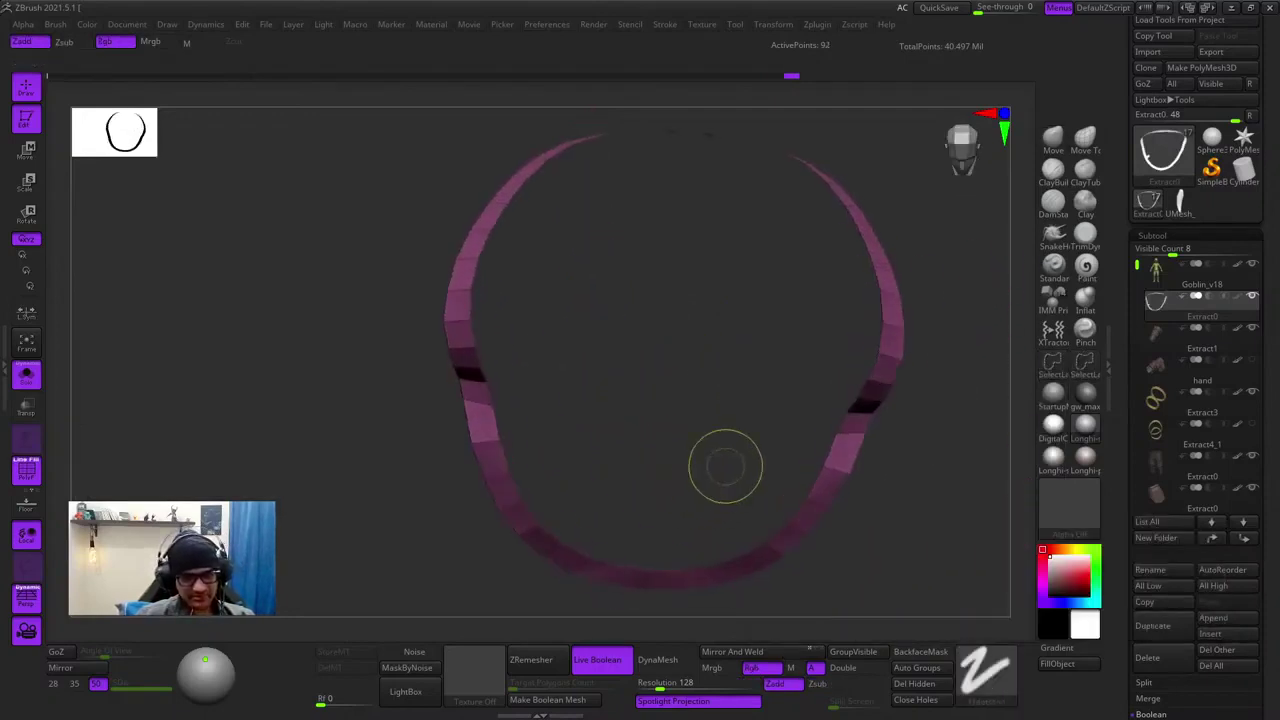
# - Unhide the whole neck band, turn off its polyframe and frame it from the front
pyautogui.keyDown('ctrl'); pyautogui.keyDown('shift'); pyautogui.moveTo(971, 391); pyautogui.dragTo(949, 460); pyautogui.keyUp('shift'); pyautogui.keyUp('ctrl')
pyautogui.moveTo(949, 491); pyautogui.dragTo(1036, 402, button='right')
pyautogui.keyDown('ctrl'); pyautogui.keyDown('shift'); pyautogui.click(960, 437); pyautogui.keyUp('shift'); pyautogui.keyUp('ctrl')
pyautogui.hotkey('shift', 'f')
pyautogui.hotkey('shift', 'f')
pyautogui.hotkey('shift', 'f')
pyautogui.press('f')
pyautogui.press('f')
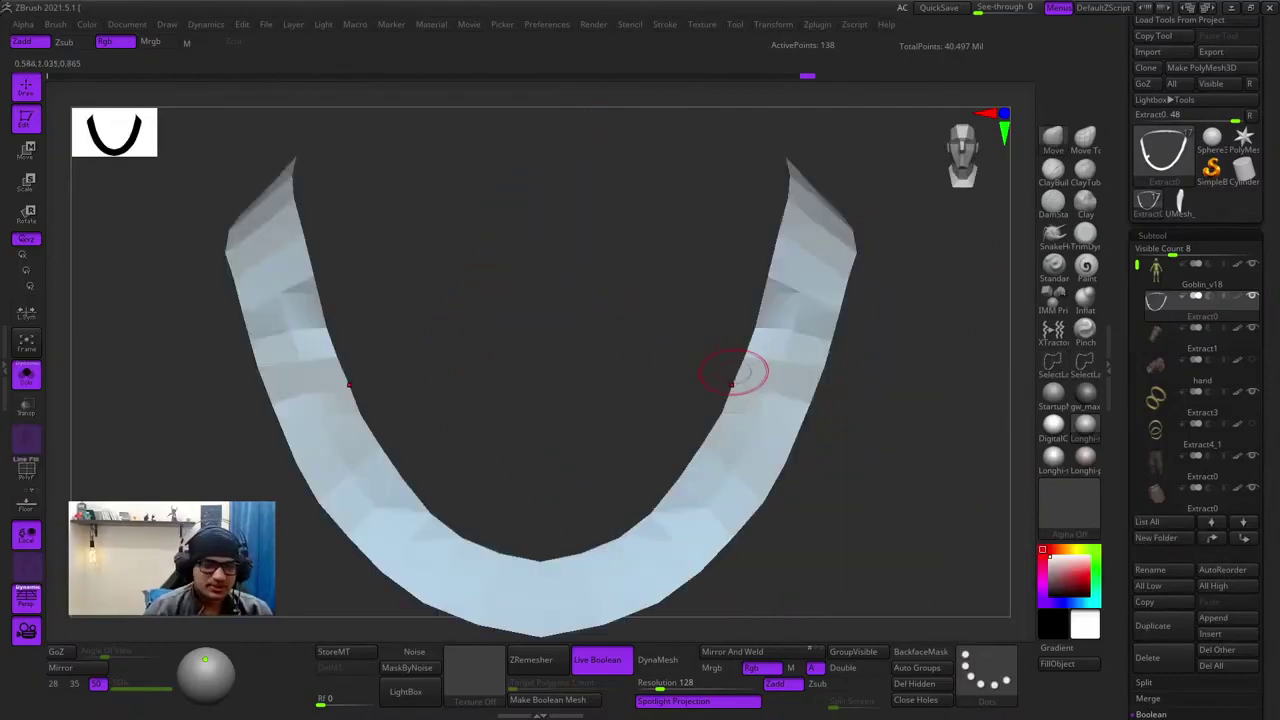
# - Try a short curve with the braided insert mesh on the side of the neck band, and undo it
pyautogui.moveTo(1243, 139)
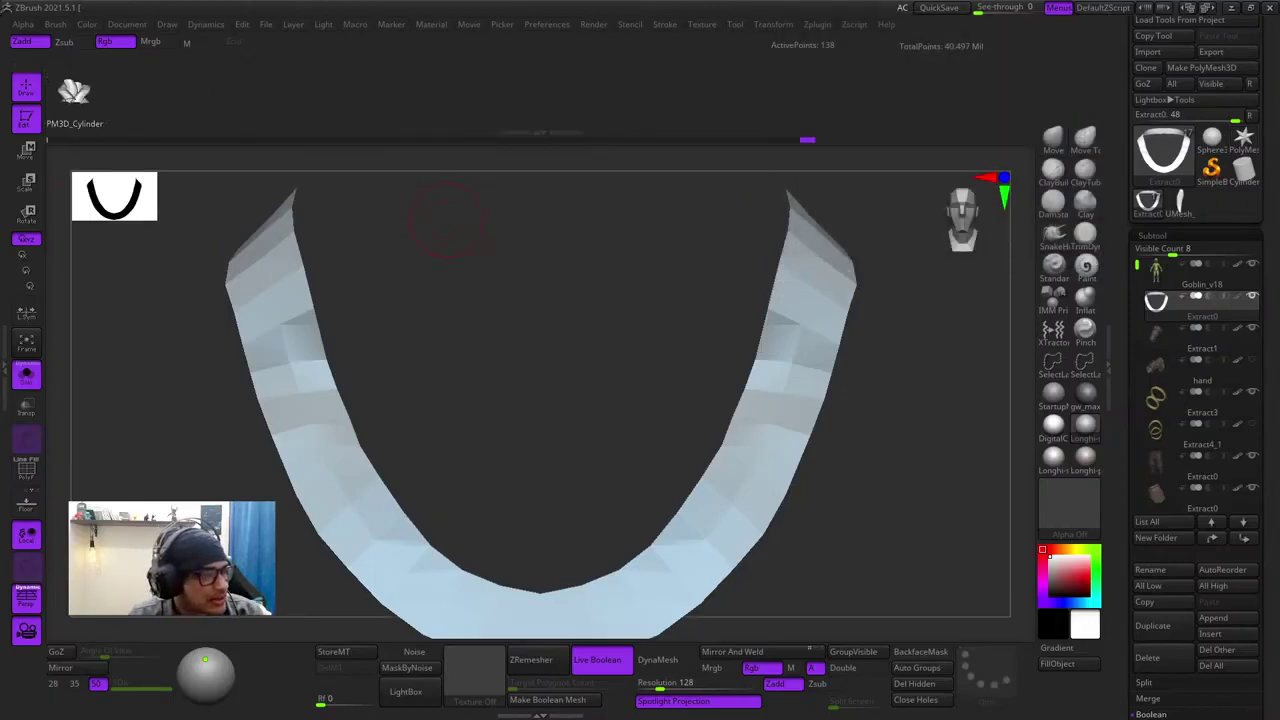
pyautogui.moveTo(857, 425); pyautogui.dragTo(868, 440)
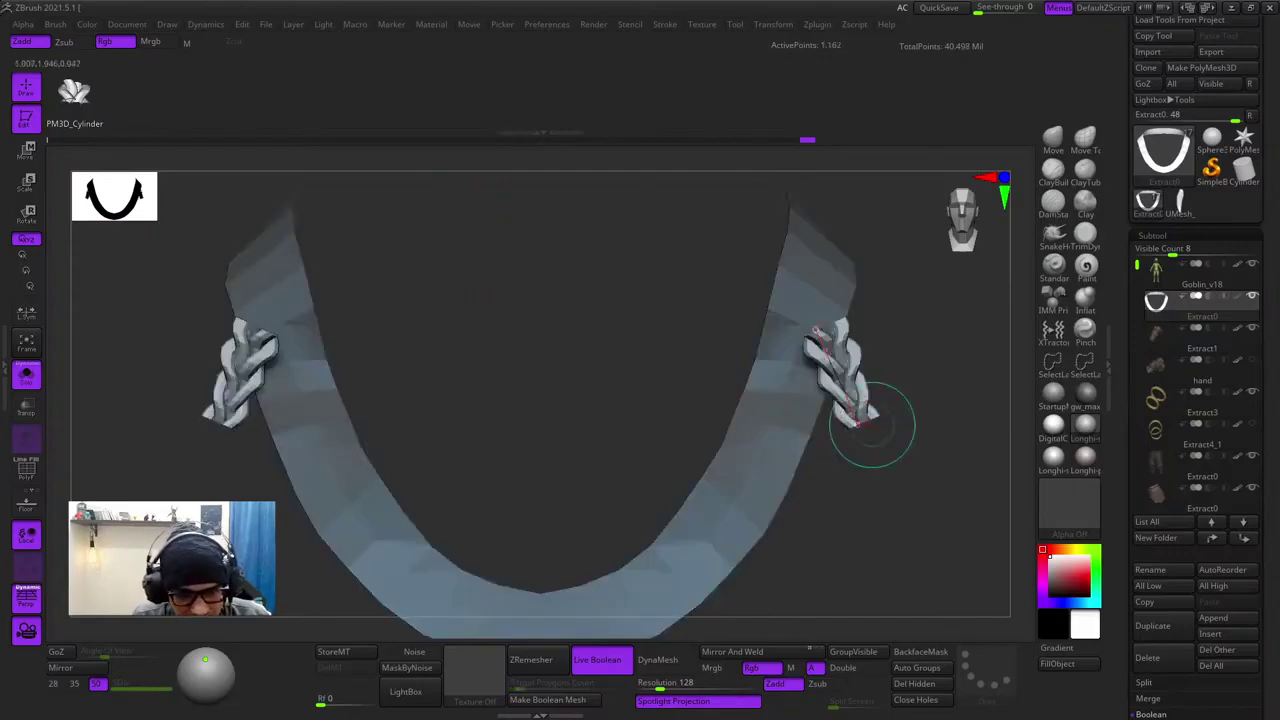
pyautogui.moveTo(874, 420)
pyautogui.keyDown('ctrl'); pyautogui.mouseDown(button='right')
pyautogui.moveTo(886, 546)
pyautogui.moveTo(886, 437)
pyautogui.mouseUp(button='right'); pyautogui.keyUp('ctrl')
pyautogui.hotkey('ctrl', 'z')
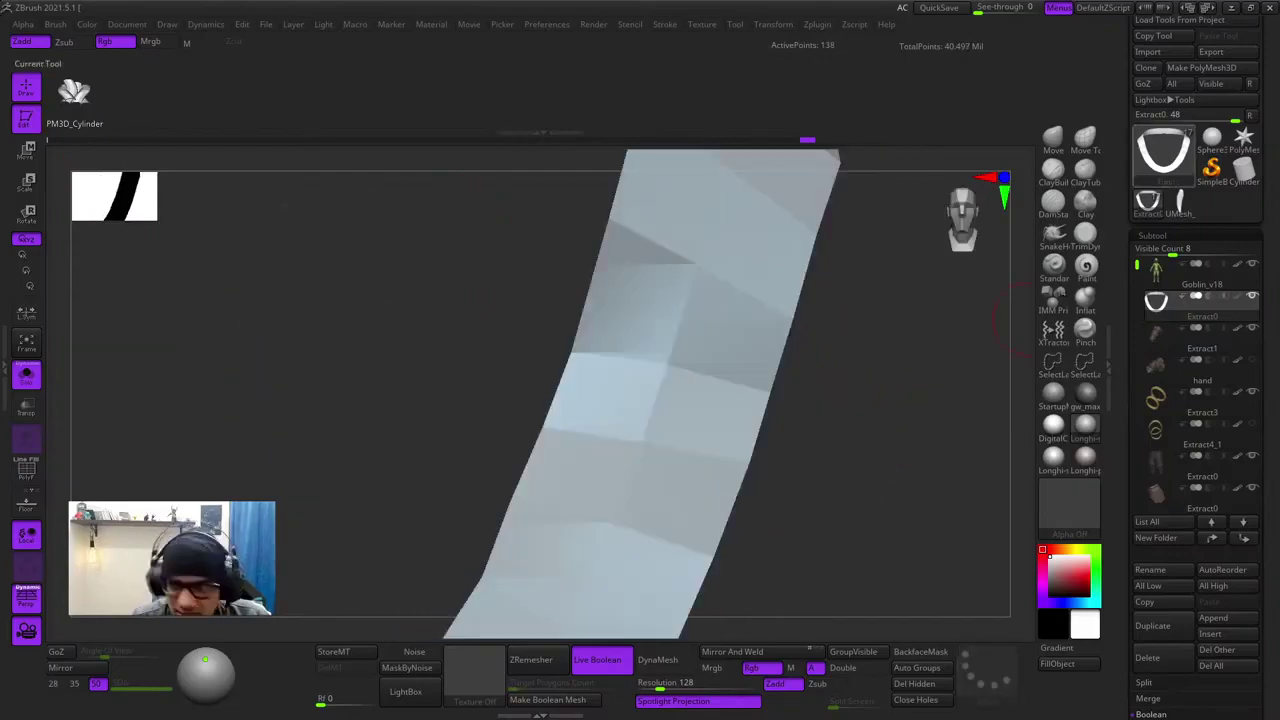
# - Select the ZBGs_RopeCurve brush with its third rope mesh, PM3D_Cylinder
pyautogui.press('b')
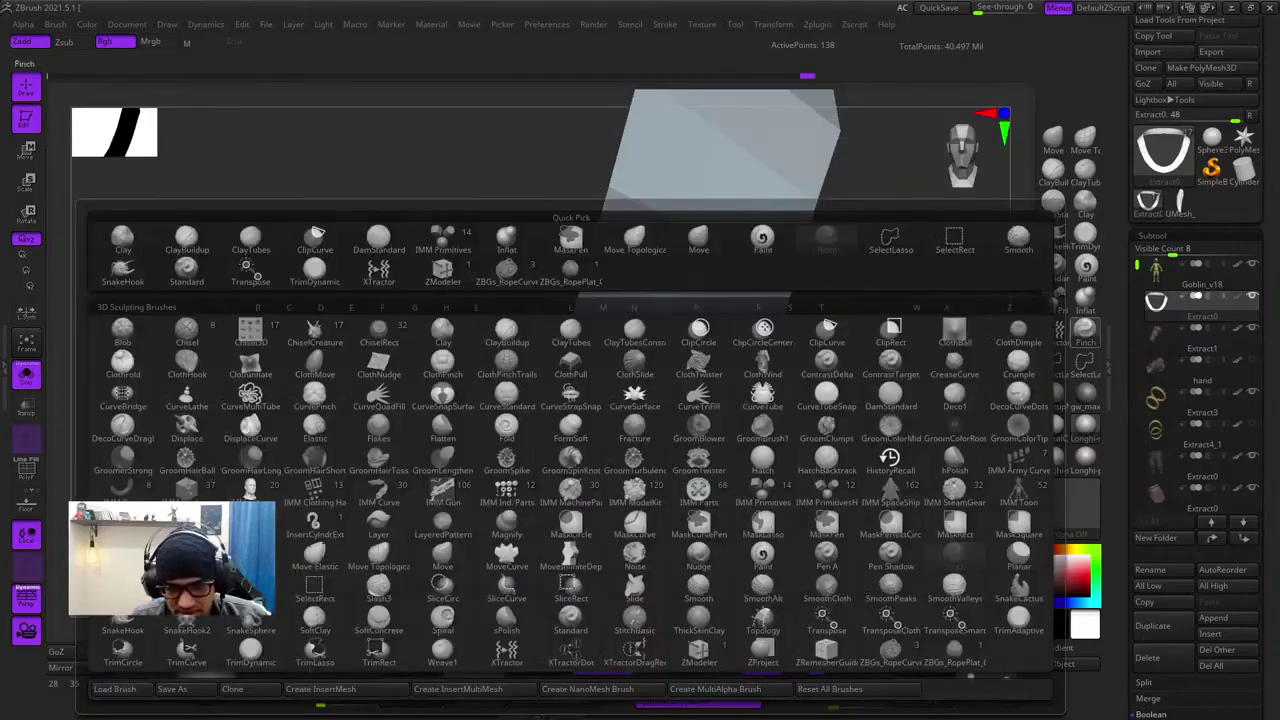
pyautogui.click(890, 652)
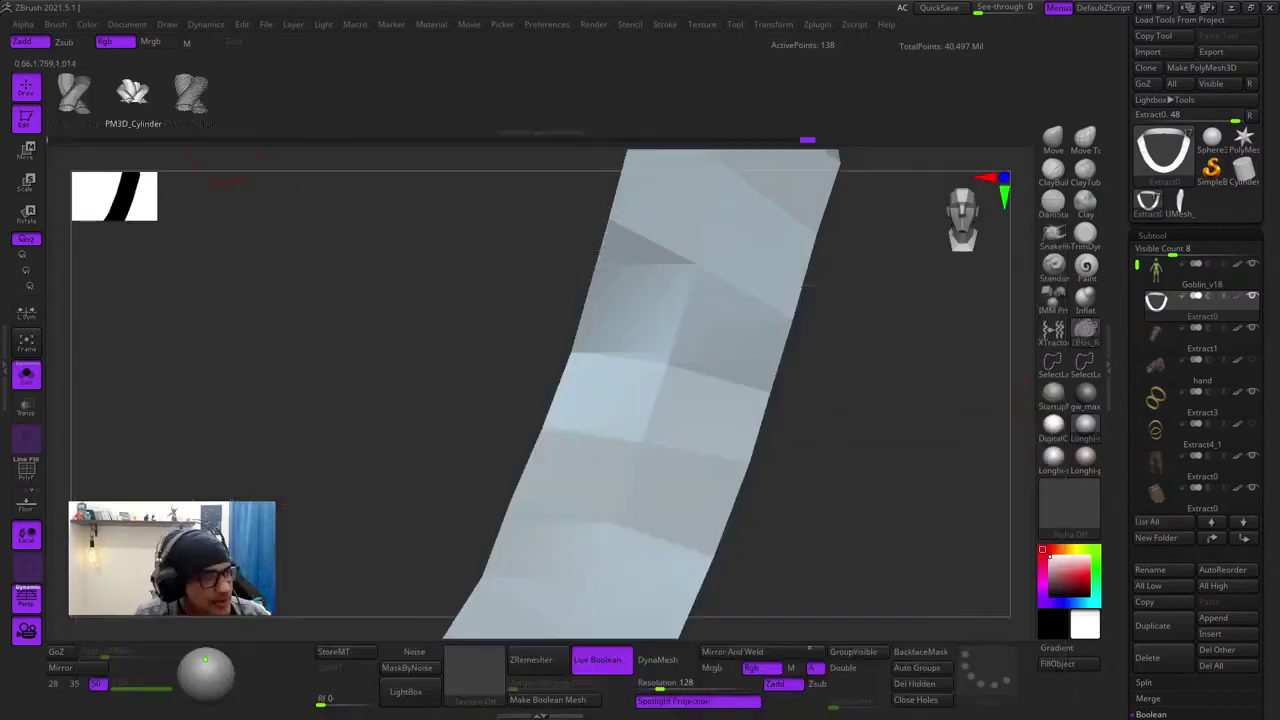
pyautogui.click(191, 96)
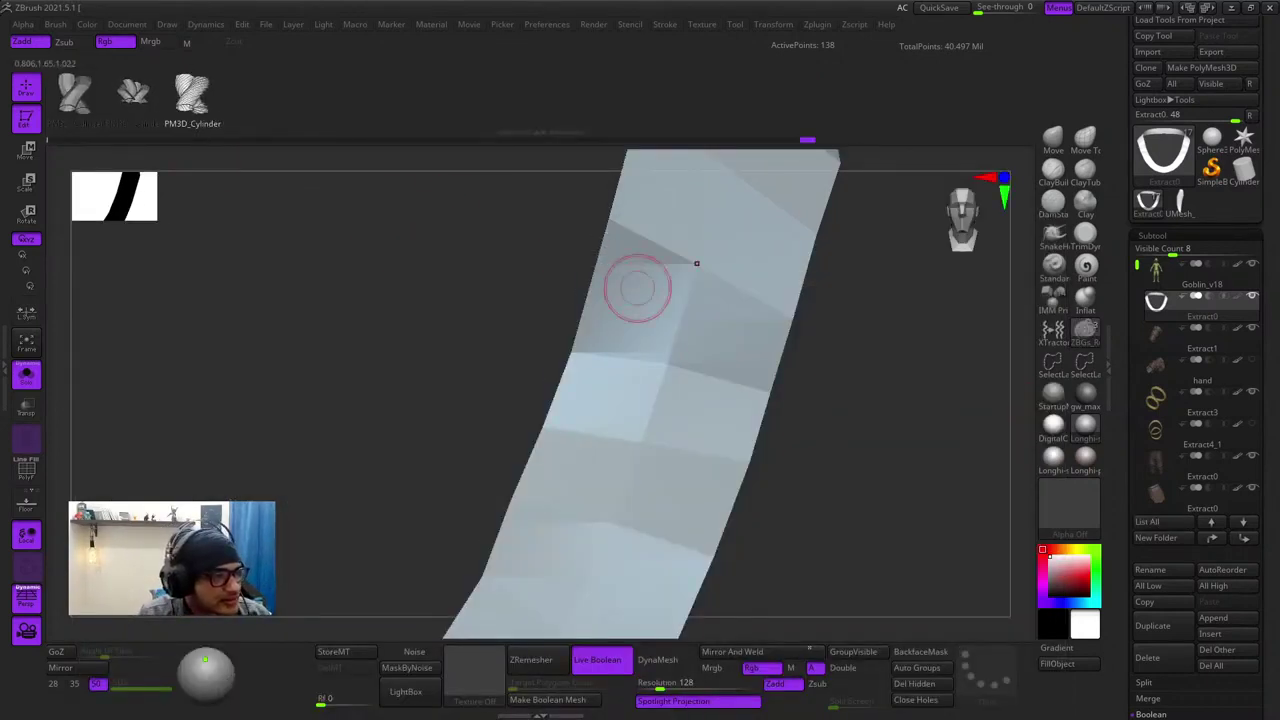
# - Try drawing short rope strokes over the side of the neck band, and undo them
pyautogui.moveTo(698, 285)
pyautogui.mouseDown()
pyautogui.moveTo(704, 495)
pyautogui.moveTo(606, 634)
pyautogui.mouseUp()
pyautogui.moveTo(629, 500)
pyautogui.keyDown('alt'); pyautogui.mouseDown(button='right')
pyautogui.moveTo(695, 372)
pyautogui.moveTo(690, 300)
pyautogui.moveTo(740, 320)
pyautogui.moveTo(734, 420)
pyautogui.moveTo(760, 517)
pyautogui.moveTo(715, 450)
pyautogui.moveTo(560, 290)
pyautogui.moveTo(567, 304)
pyautogui.mouseUp(button='right'); pyautogui.keyUp('alt')
pyautogui.keyDown('ctrl'); pyautogui.moveTo(660, 486); pyautogui.dragTo(630, 447, button='right'); pyautogui.keyUp('ctrl')
pyautogui.moveTo(608, 411); pyautogui.dragTo(818, 556)
pyautogui.keyDown('alt'); pyautogui.moveTo(818, 556); pyautogui.dragTo(700, 515, button='right'); pyautogui.keyUp('alt')
pyautogui.keyDown('ctrl'); pyautogui.moveTo(700, 515); pyautogui.dragTo(720, 410, button='right'); pyautogui.keyUp('ctrl')
pyautogui.hotkey('ctrl', 'z')
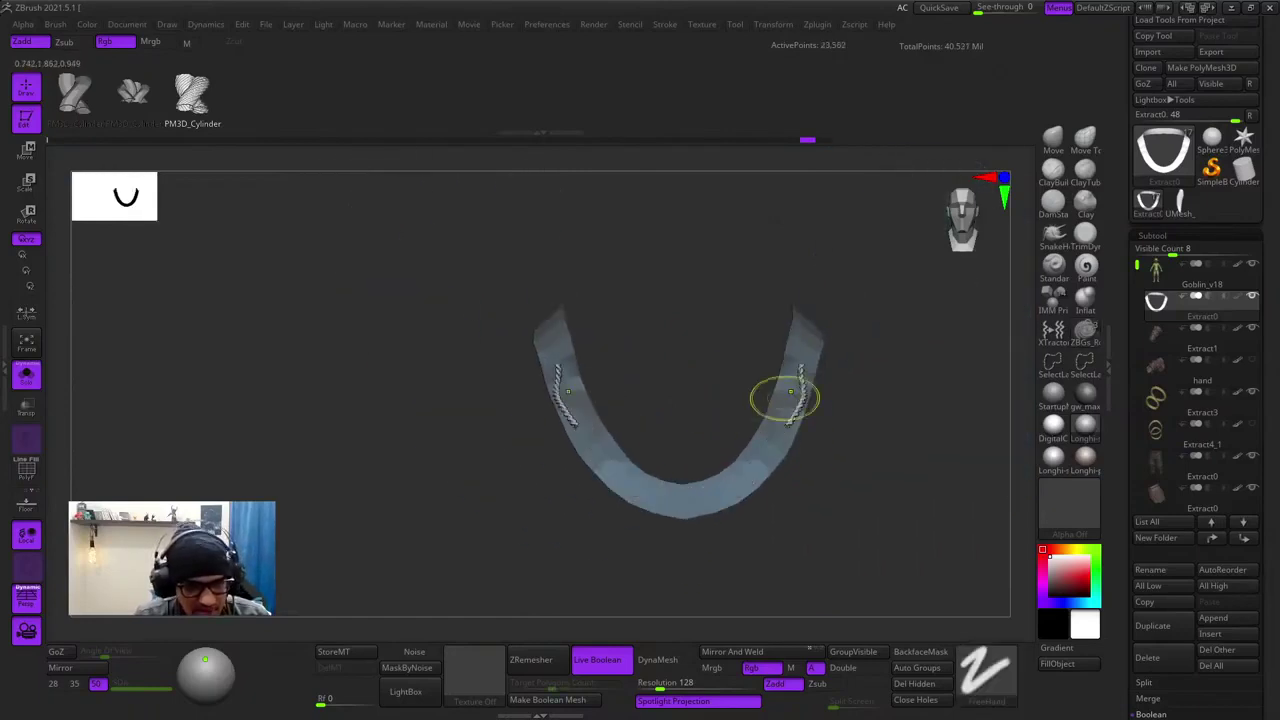
pyautogui.hotkey('ctrl', 'z')
# - Try drawing one mirrored rope along the neck band down to its front centre, check it, and undo it
pyautogui.keyDown('ctrl'); pyautogui.moveTo(803, 343); pyautogui.dragTo(803, 401, button='right'); pyautogui.keyUp('ctrl')
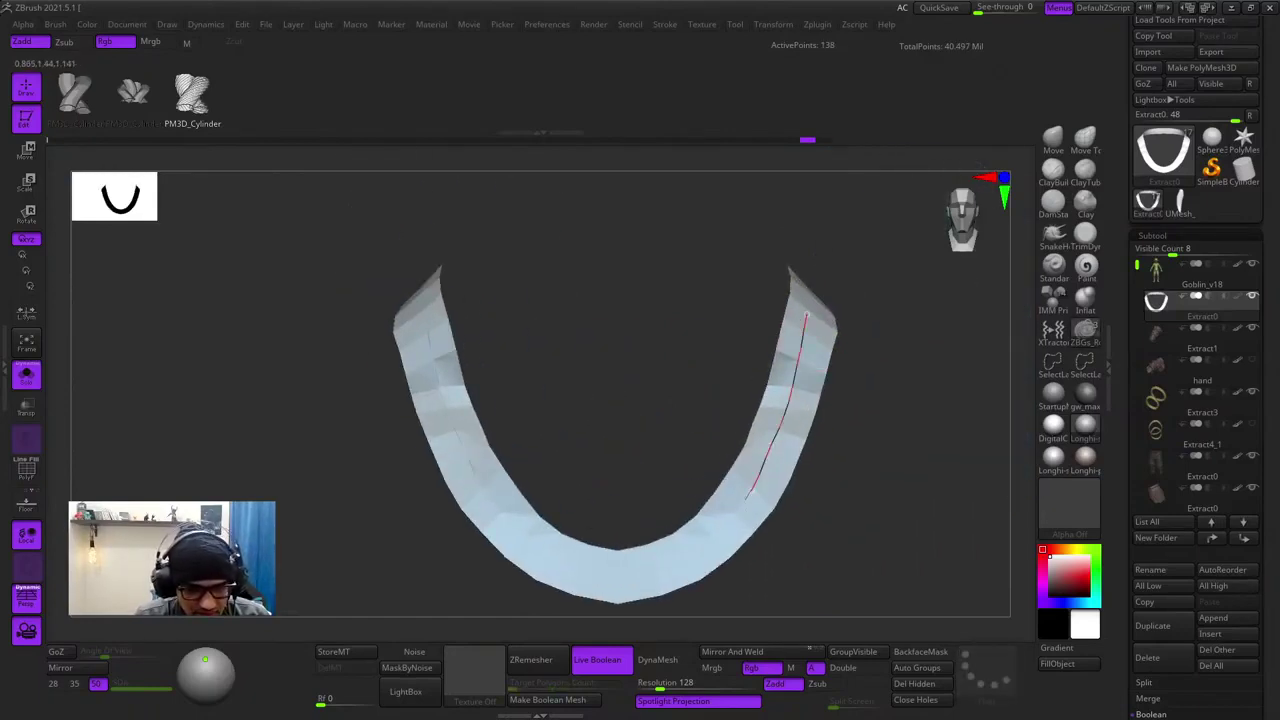
pyautogui.moveTo(618, 580); pyautogui.dragTo(616, 580)
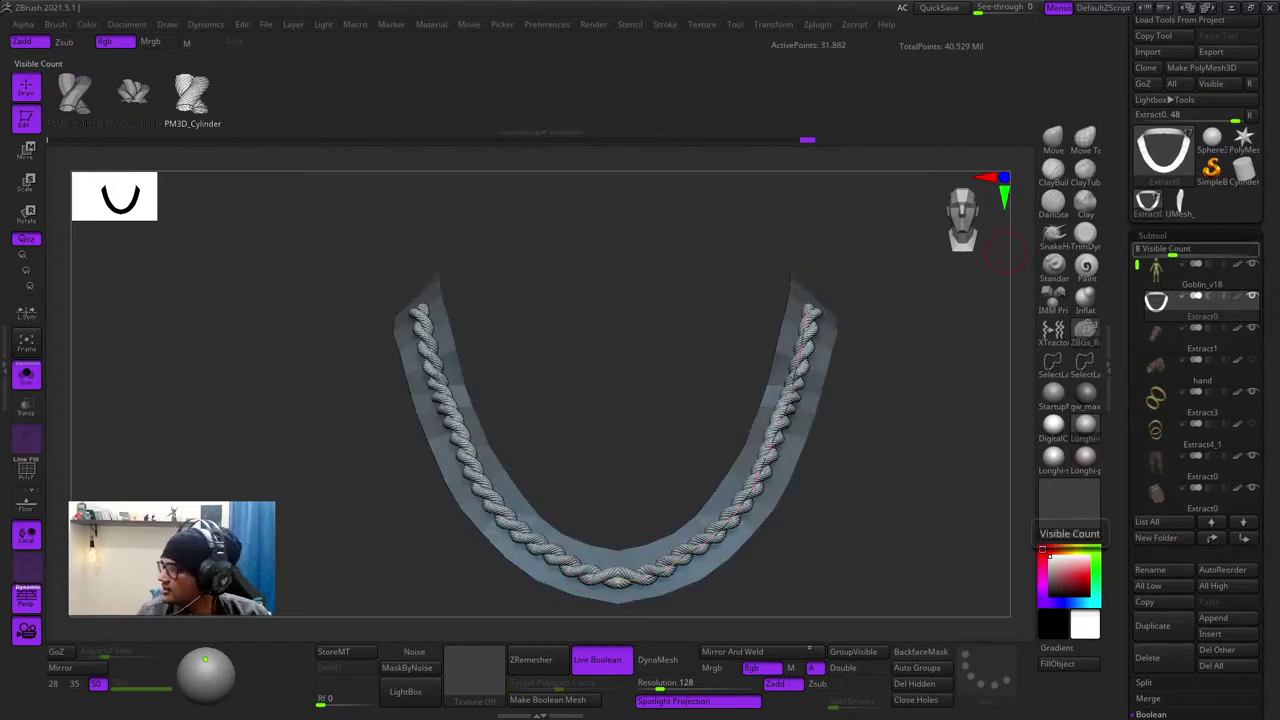
pyautogui.moveTo(900, 258); pyautogui.dragTo(757, 470, button='right')
pyautogui.moveTo(760, 467); pyautogui.dragTo(770, 450)
pyautogui.keyDown('ctrl'); pyautogui.moveTo(770, 450); pyautogui.dragTo(800, 349, button='right'); pyautogui.keyUp('ctrl')
pyautogui.hotkey('ctrl', 'z')
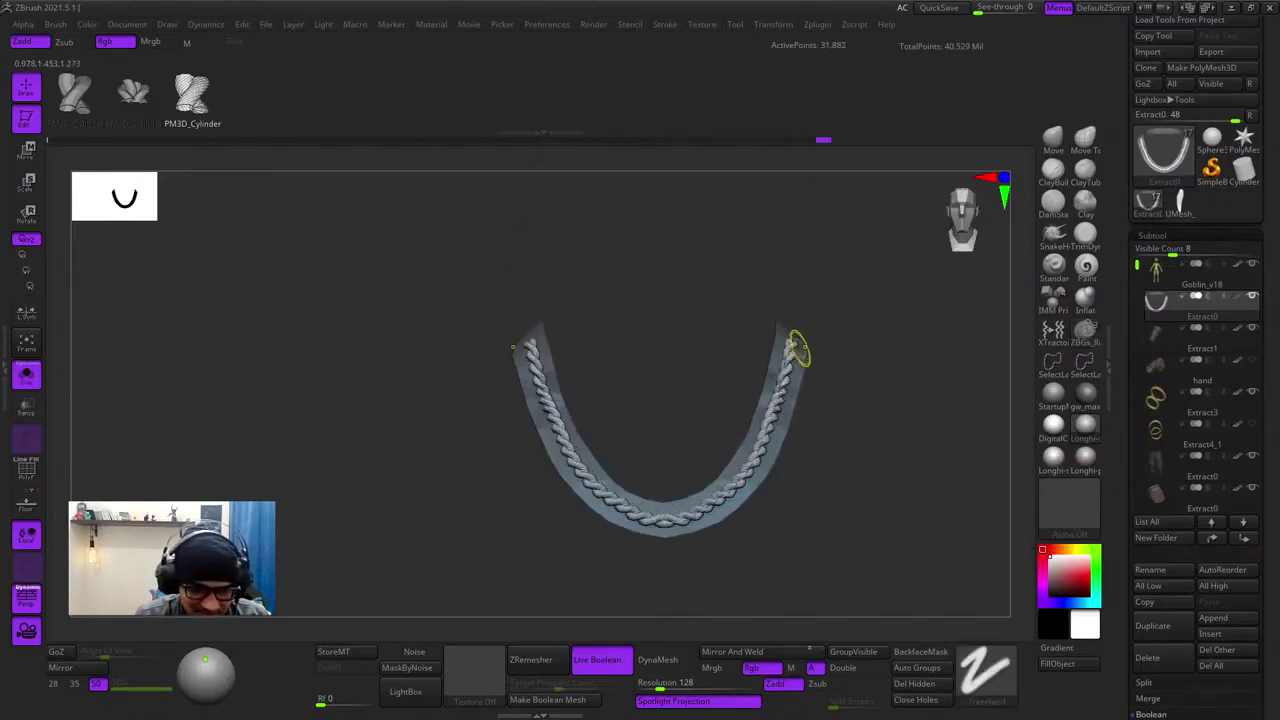
pyautogui.hotkey('ctrl', 'z')
# - Try drawing the rope along the side of the neck band from an angled view, and undo it
pyautogui.moveTo(830, 408)
pyautogui.mouseDown(button='right')
pyautogui.moveTo(765, 443)
pyautogui.moveTo(823, 389)
pyautogui.moveTo(820, 423)
pyautogui.moveTo(858, 345)
pyautogui.mouseUp(button='right')
pyautogui.keyDown('ctrl'); pyautogui.moveTo(858, 345); pyautogui.dragTo(885, 390, button='right'); pyautogui.keyUp('ctrl')
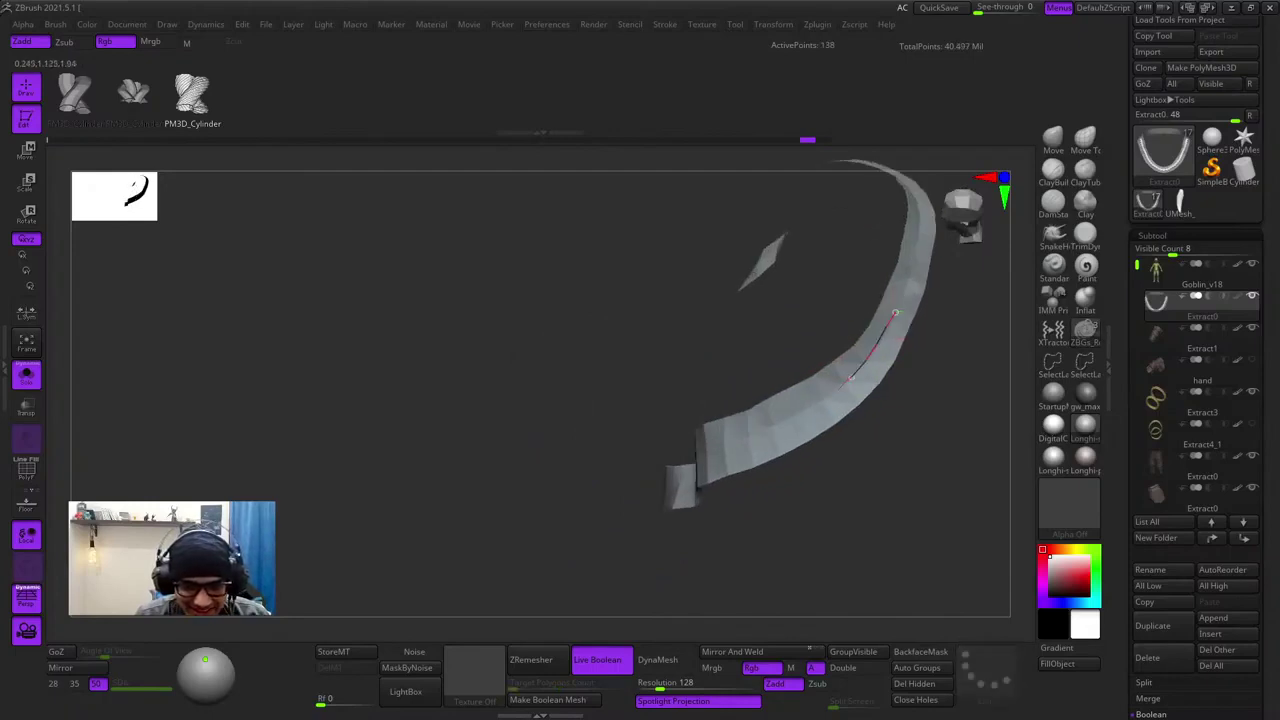
pyautogui.moveTo(728, 447); pyautogui.dragTo(692, 466)
pyautogui.moveTo(692, 466)
pyautogui.mouseDown(button='right')
pyautogui.moveTo(777, 377)
pyautogui.moveTo(788, 440)
pyautogui.moveTo(790, 414)
pyautogui.mouseUp(button='right')
pyautogui.hotkey('ctrl', 'z')
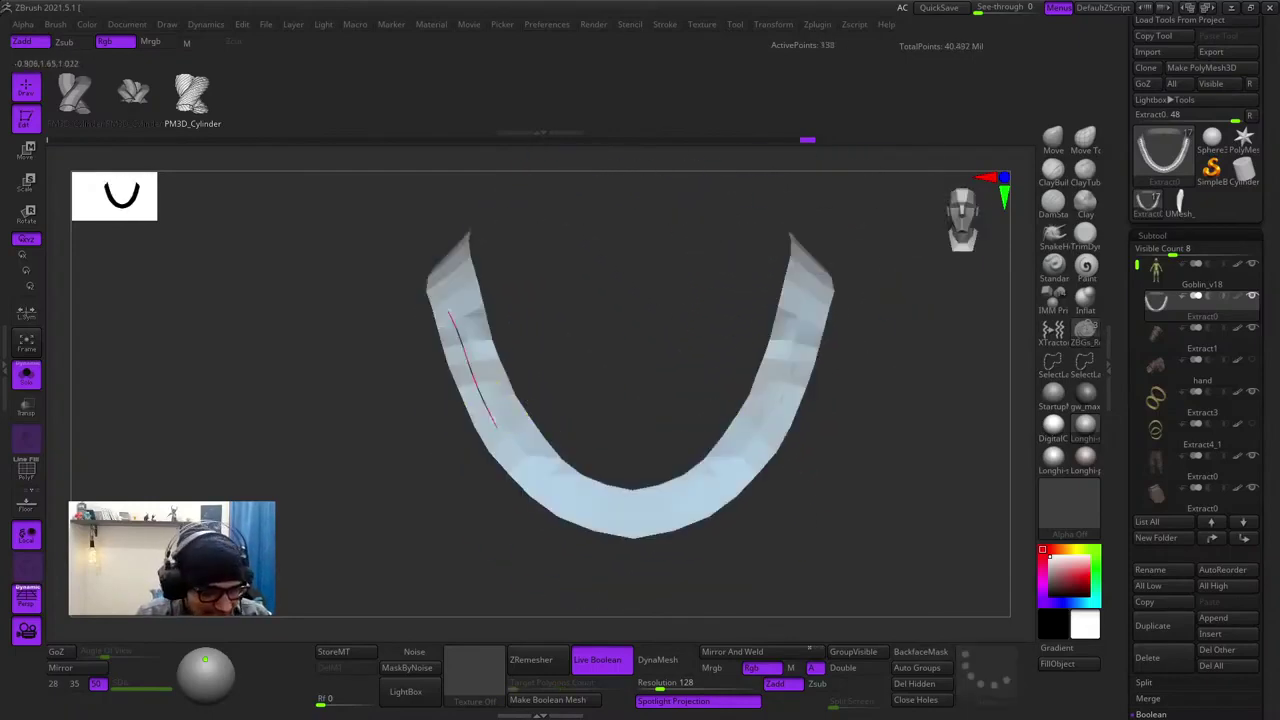
# - Try drawing the rope around the neck band in one sweep from the front, and undo it
pyautogui.moveTo(497, 427); pyautogui.dragTo(812, 312)
pyautogui.hotkey('ctrl', 'z')
pyautogui.hotkey('ctrl', 'shift', 'z')
pyautogui.hotkey('ctrl', 'z')
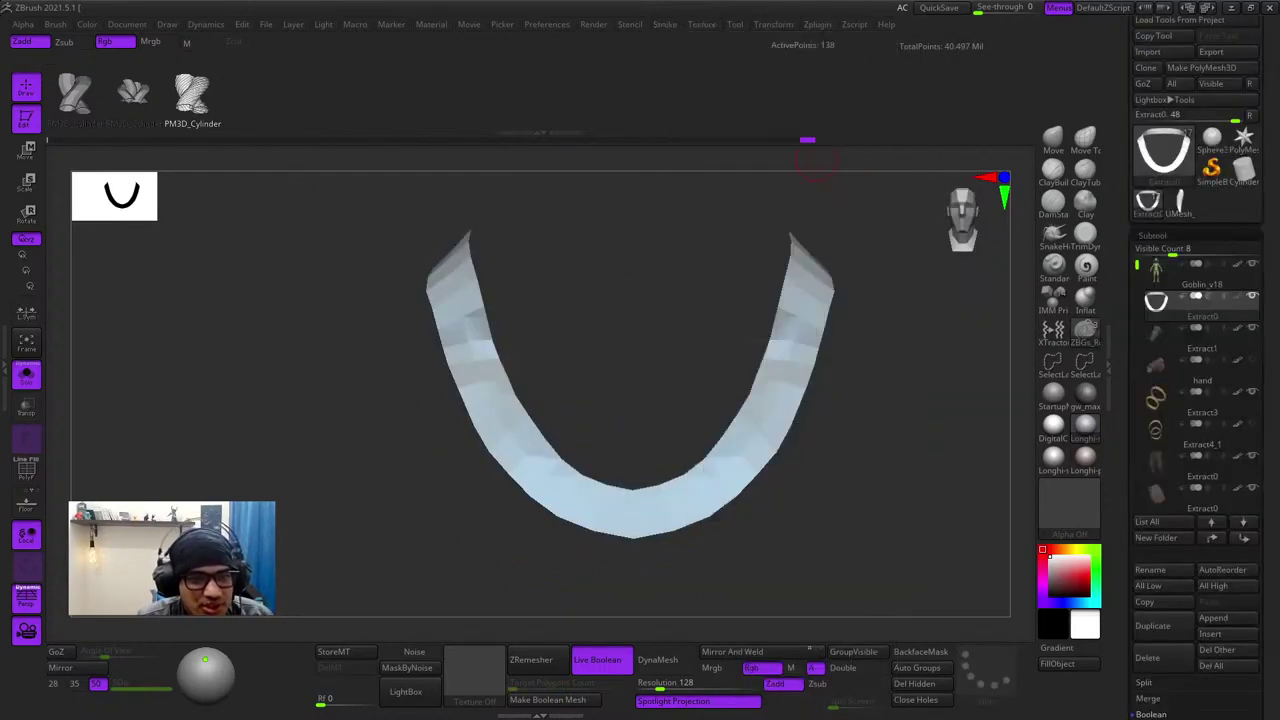
# - Run Frame Mesh on the neck band with Border and Creased edges off, generating curves from Polygroups only
pyautogui.click(665, 24)
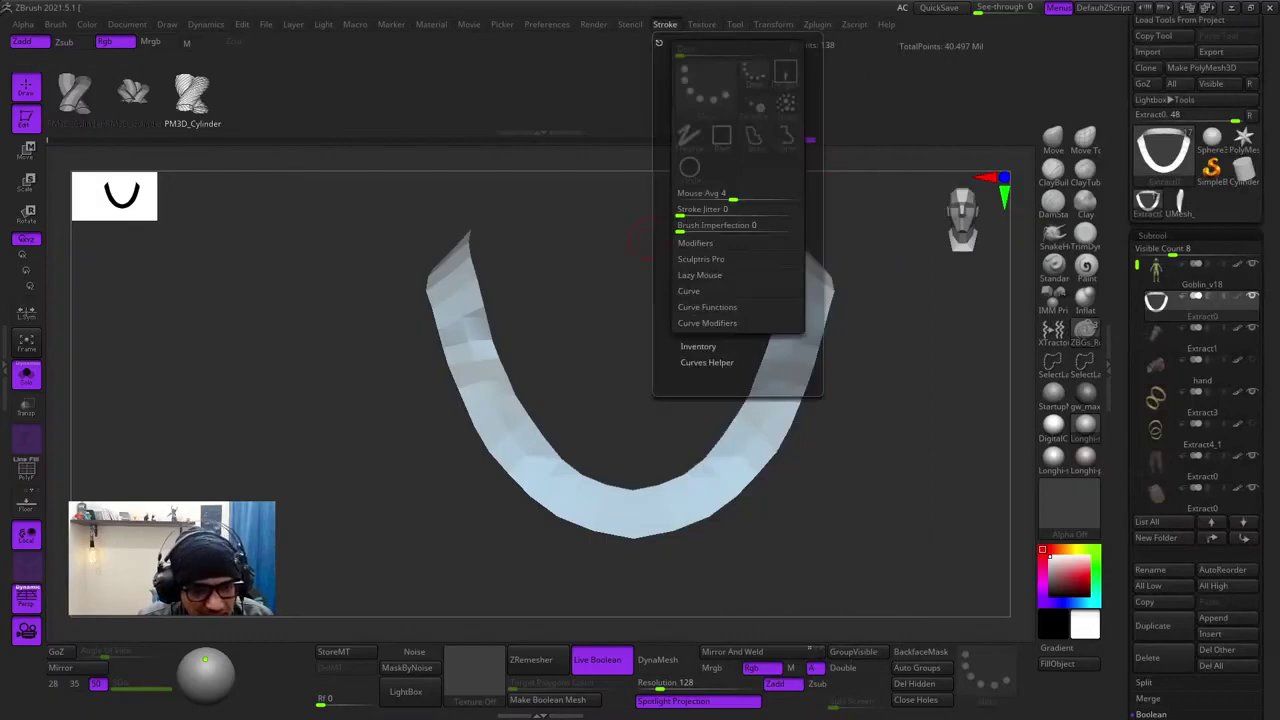
pyautogui.click(707, 307)
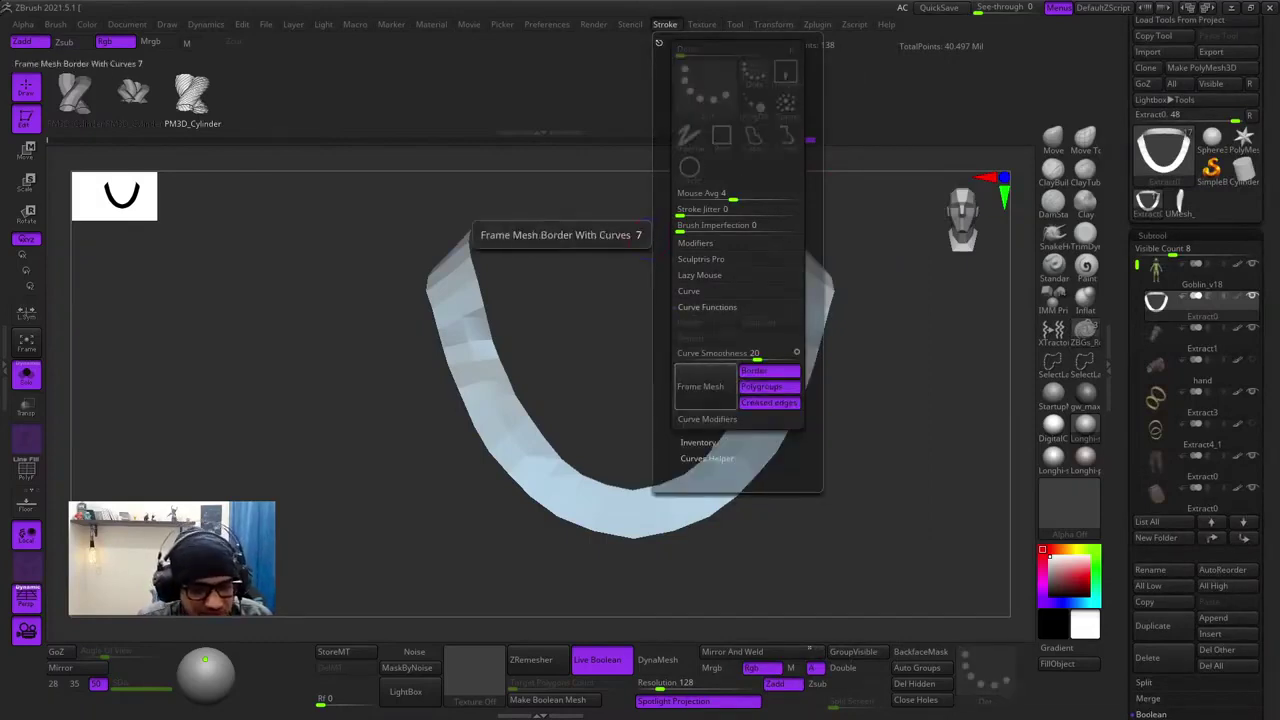
pyautogui.click(768, 371)
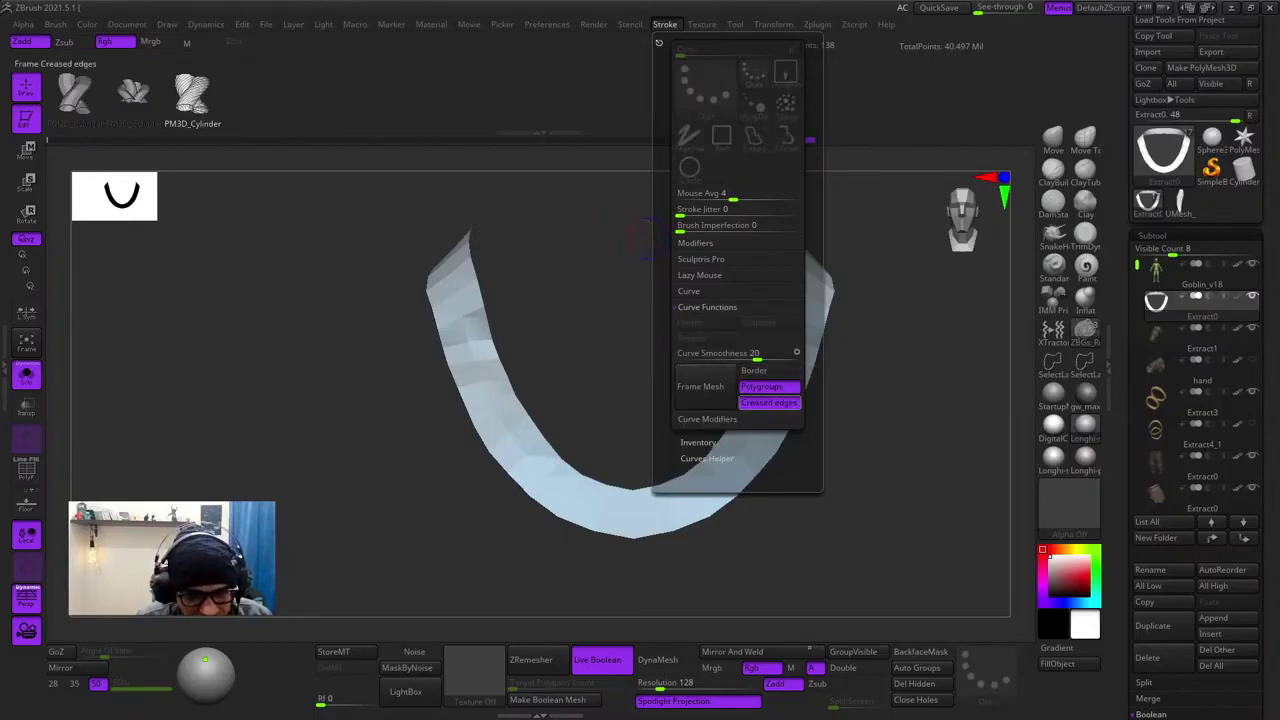
pyautogui.click(768, 403)
pyautogui.click(700, 386)
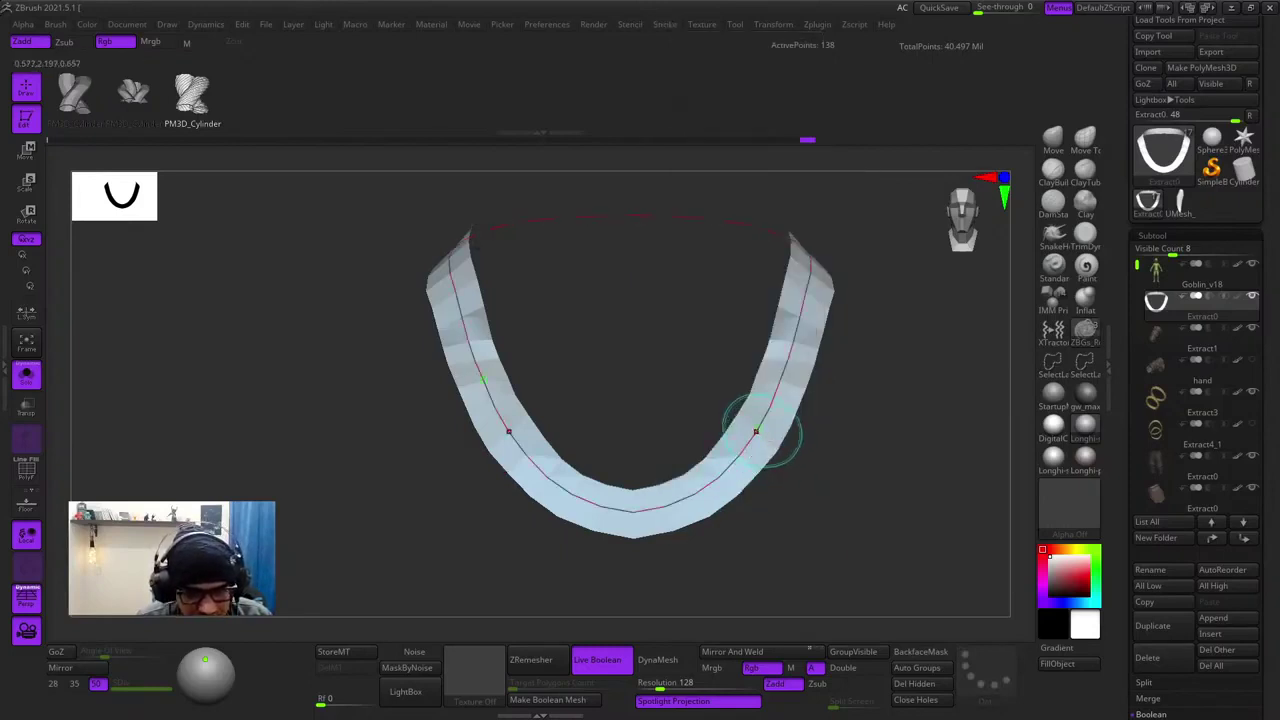
pyautogui.moveTo(866, 457); pyautogui.dragTo(907, 522)
pyautogui.keyDown('shift'); pyautogui.moveTo(907, 522); pyautogui.dragTo(831, 440, button='right'); pyautogui.keyUp('shift')
pyautogui.keyDown('alt'); pyautogui.moveTo(918, 457); pyautogui.dragTo(885, 378, button='right'); pyautogui.keyUp('alt')
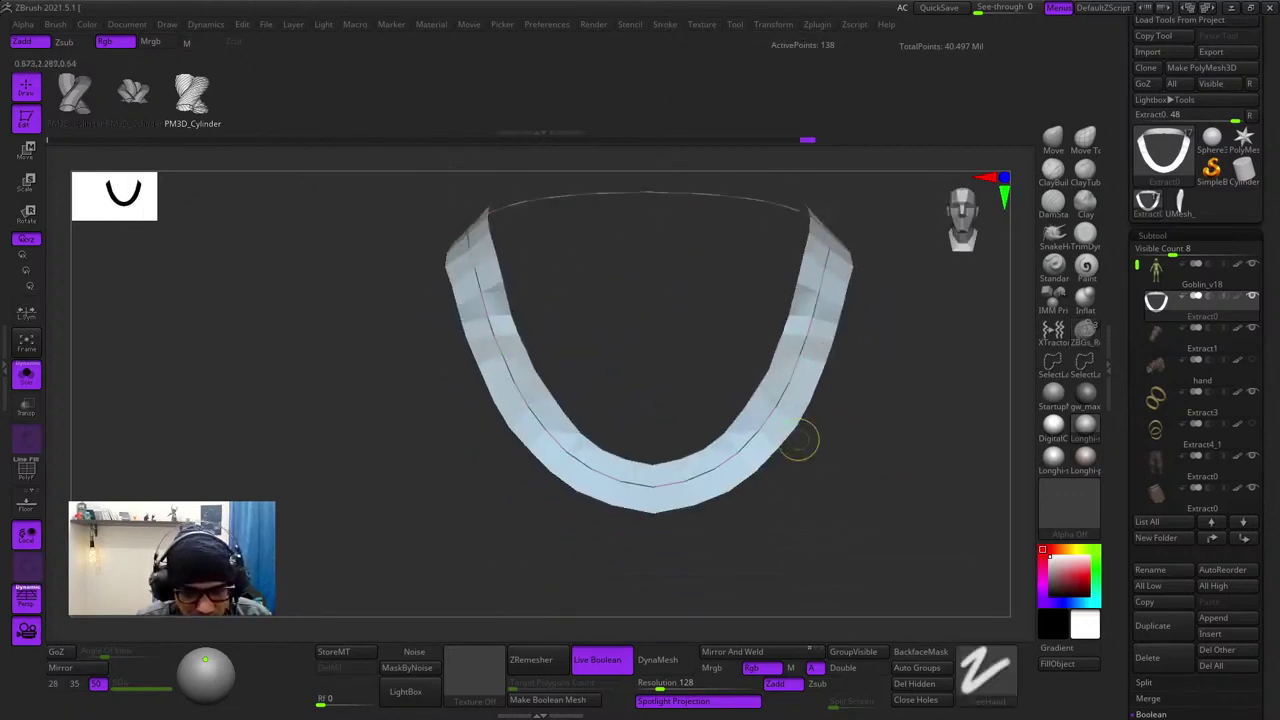
# - Apply the rope brush along the neck band's polygroup curve and check the rope from the side and front
pyautogui.keyDown('ctrl'); pyautogui.moveTo(800, 440); pyautogui.dragTo(820, 430, button='right'); pyautogui.keyUp('ctrl')
pyautogui.click(813, 418)
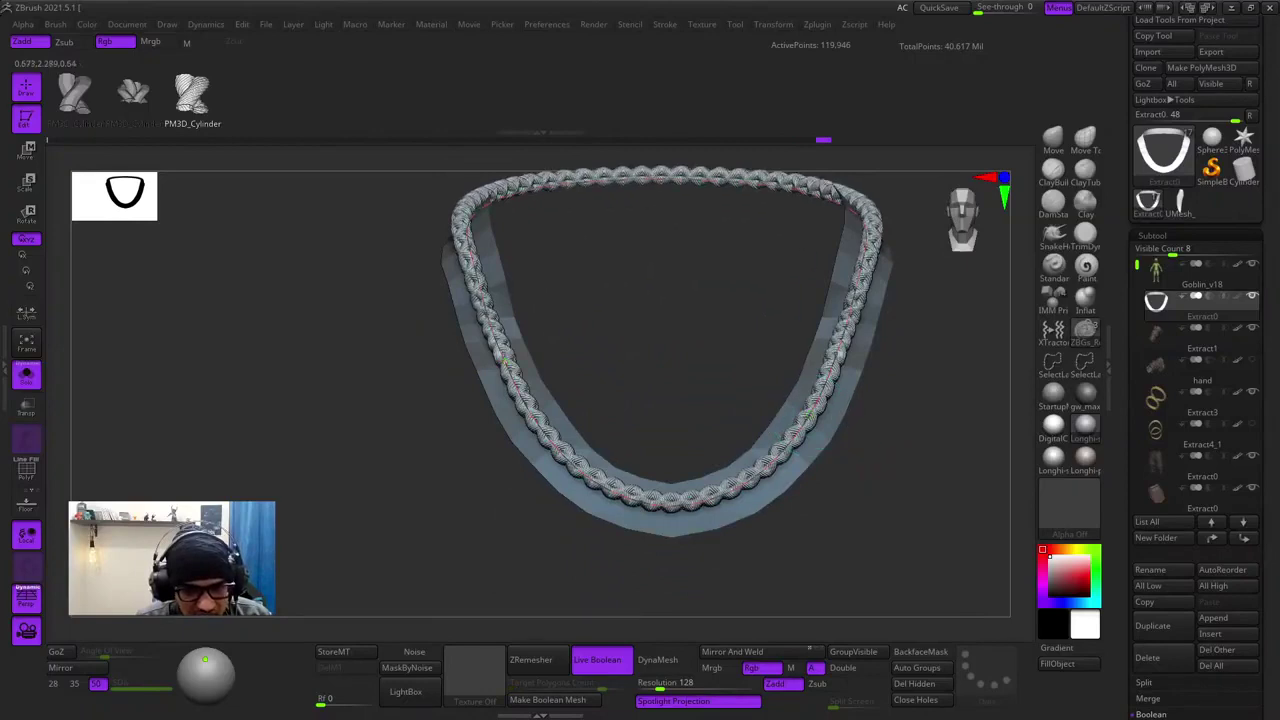
pyautogui.moveTo(908, 440)
pyautogui.mouseDown()
pyautogui.moveTo(925, 475)
pyautogui.moveTo(910, 462)
pyautogui.mouseUp()
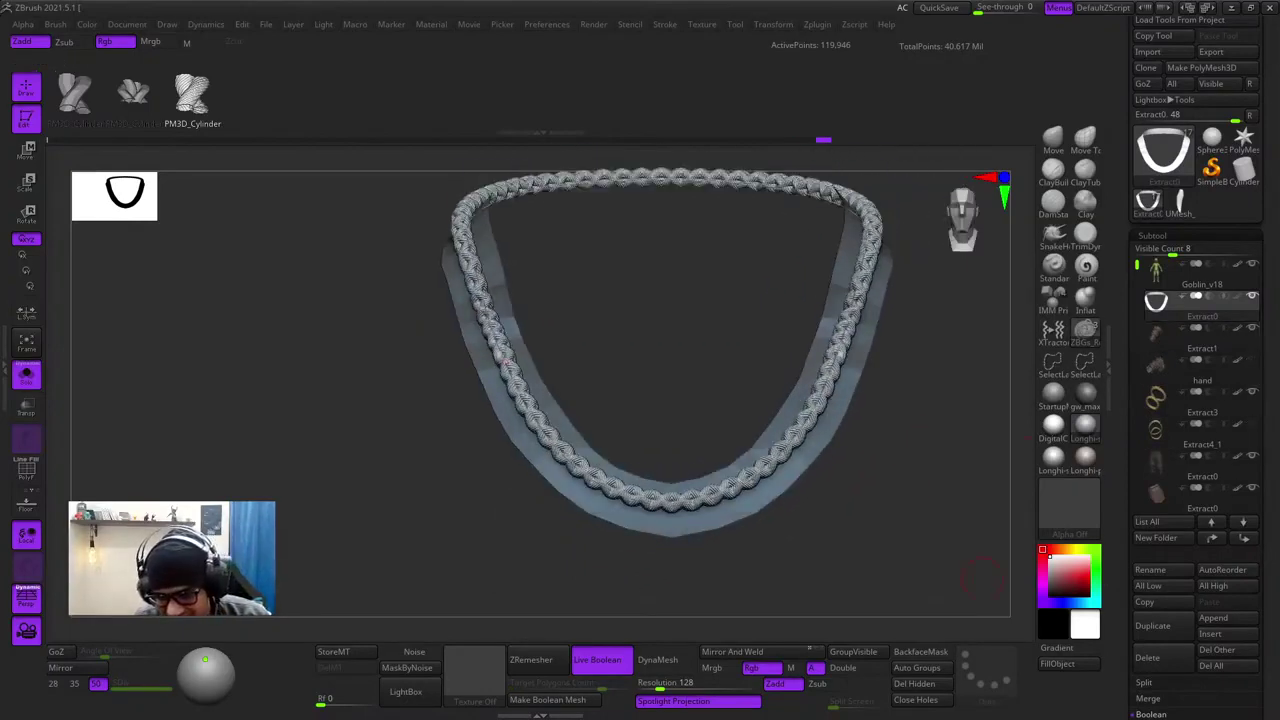
pyautogui.moveTo(325, 345); pyautogui.dragTo(391, 368)
pyautogui.press('f')
pyautogui.click(391, 368)
pyautogui.click(391, 368)
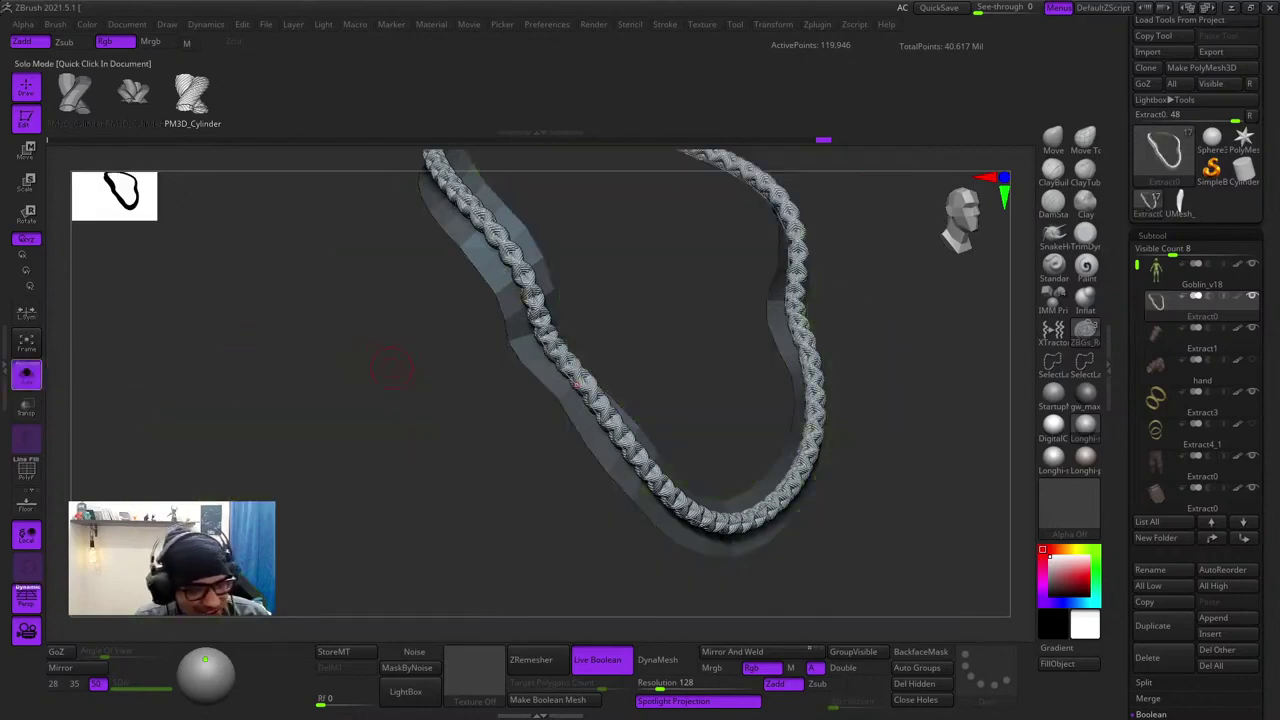
pyautogui.keyDown('shift'); pyautogui.moveTo(908, 440); pyautogui.dragTo(931, 426); pyautogui.keyUp('shift')
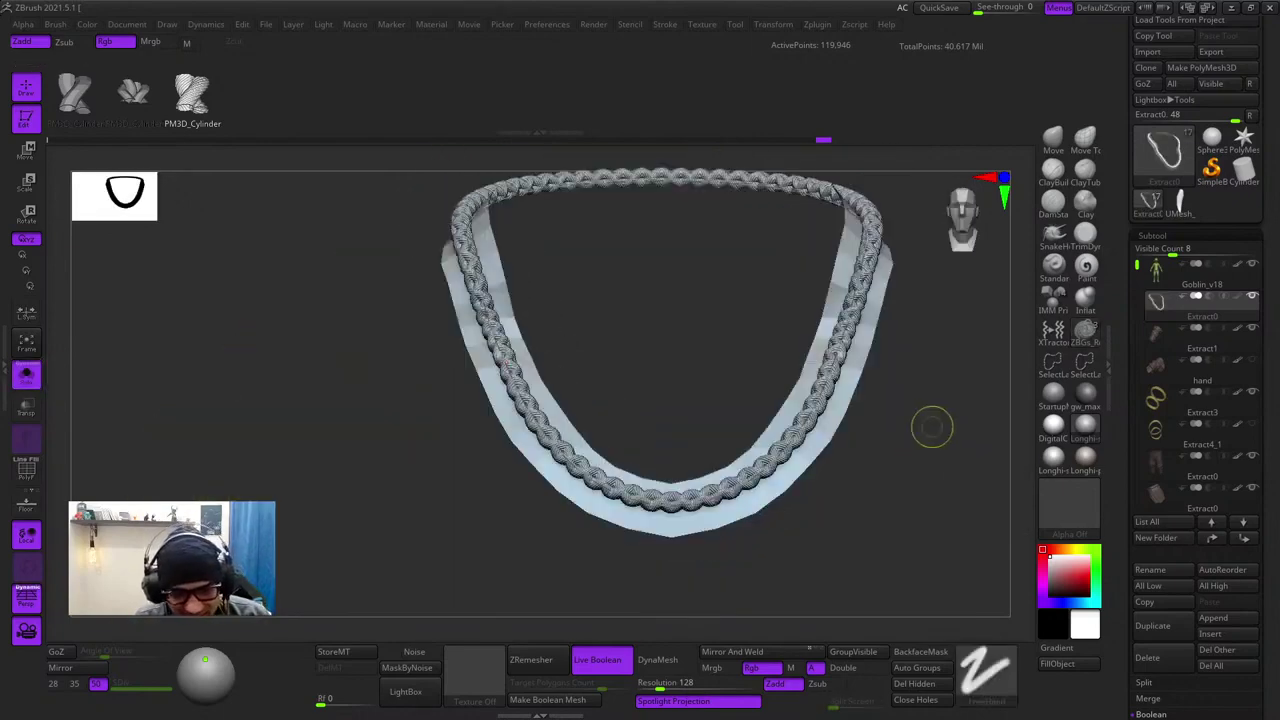
# - Display the polygroups and try reapplying the rope at another brush size, undo the tries, and change to the ClayBuildup brush
pyautogui.hotkey('shift', 'f')
pyautogui.press('space')
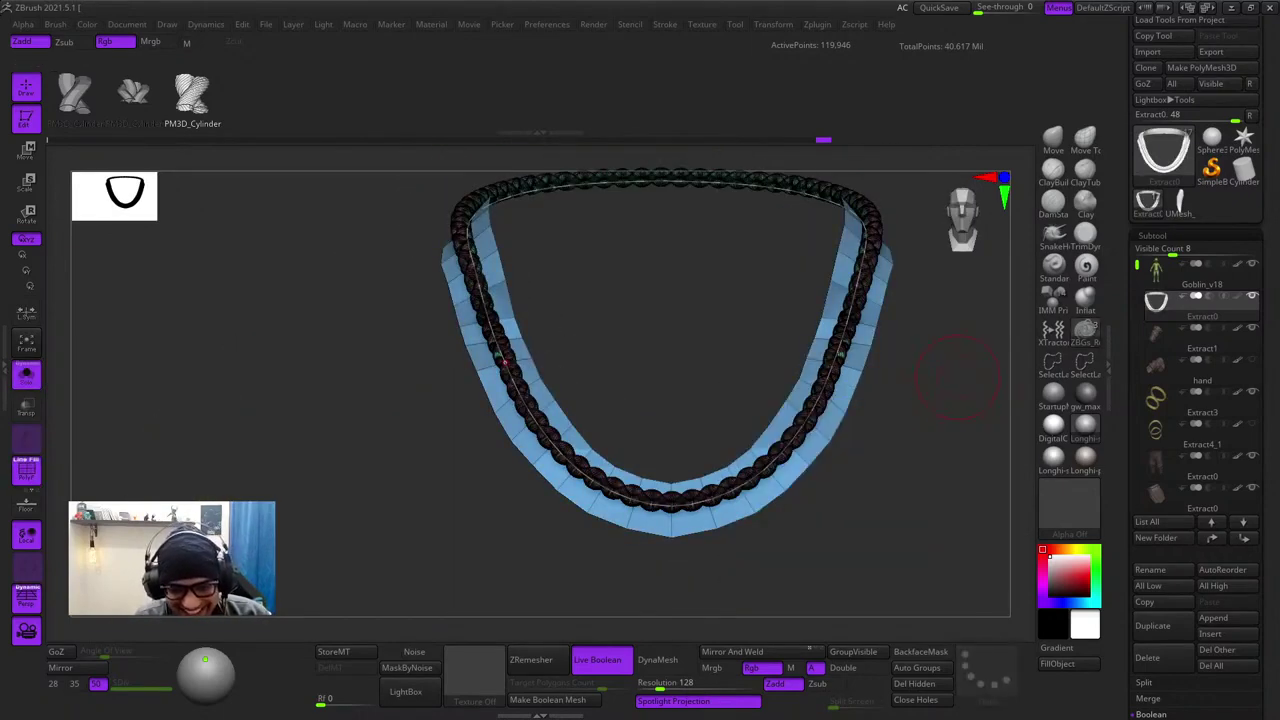
pyautogui.hotkey('shift', 'f')
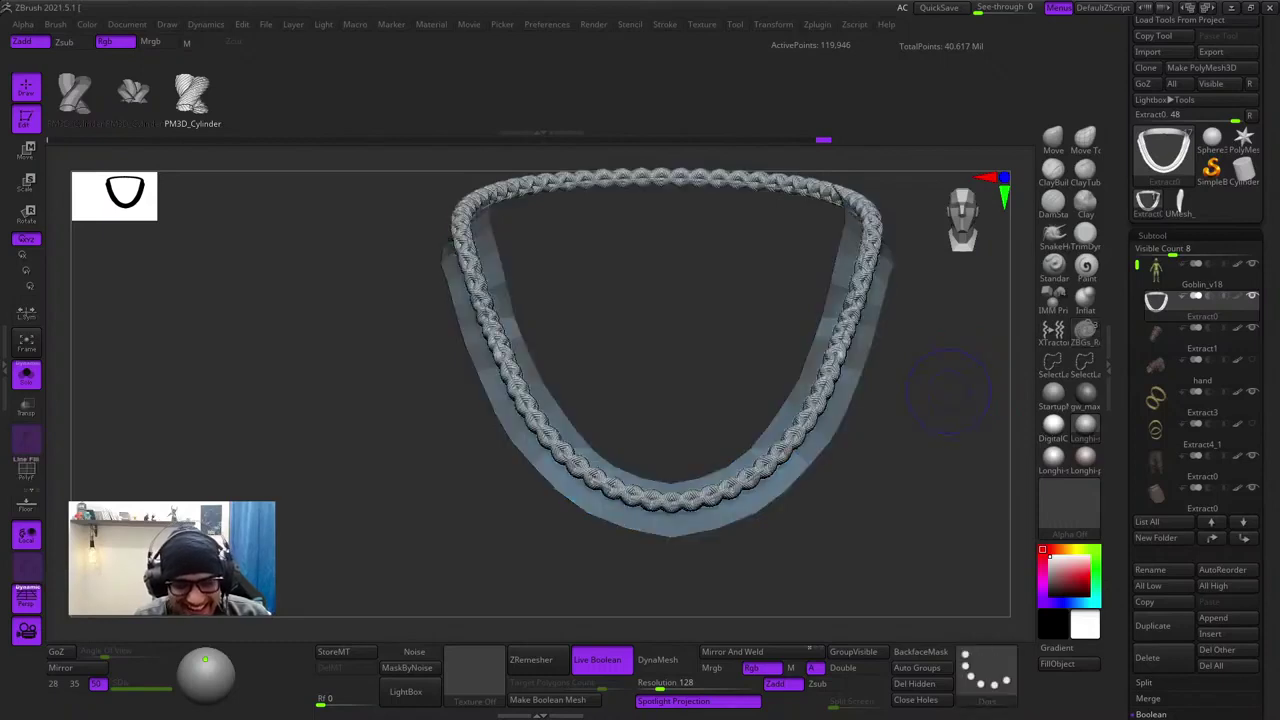
pyautogui.hotkey('shift', 'f')
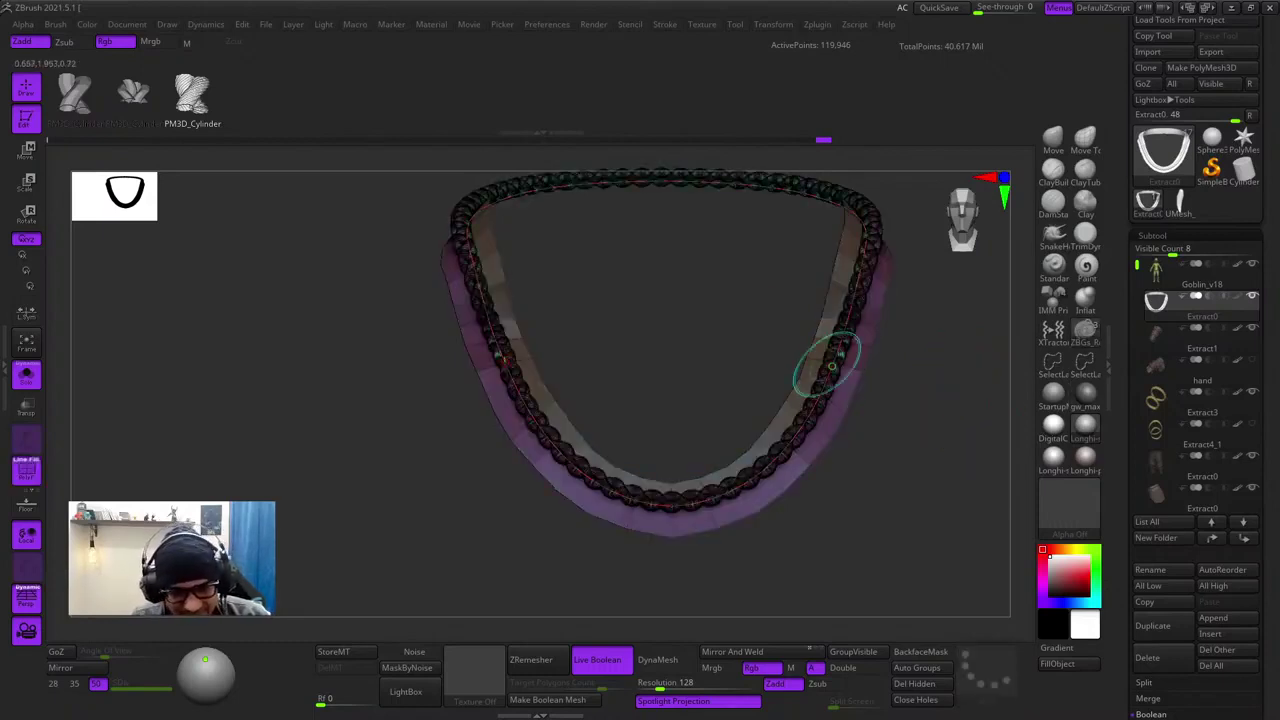
pyautogui.click(836, 372)
pyautogui.hotkey('ctrl', 'z')
pyautogui.moveTo(832, 377)
pyautogui.keyDown('ctrl'); pyautogui.mouseDown(button='right')
pyautogui.moveTo(834, 452)
pyautogui.moveTo(857, 372)
pyautogui.mouseUp(button='right'); pyautogui.keyUp('ctrl')
pyautogui.click(826, 367)
pyautogui.hotkey('ctrl', 'z')
pyautogui.click(1053, 171)
pyautogui.hotkey('shift', 'f')
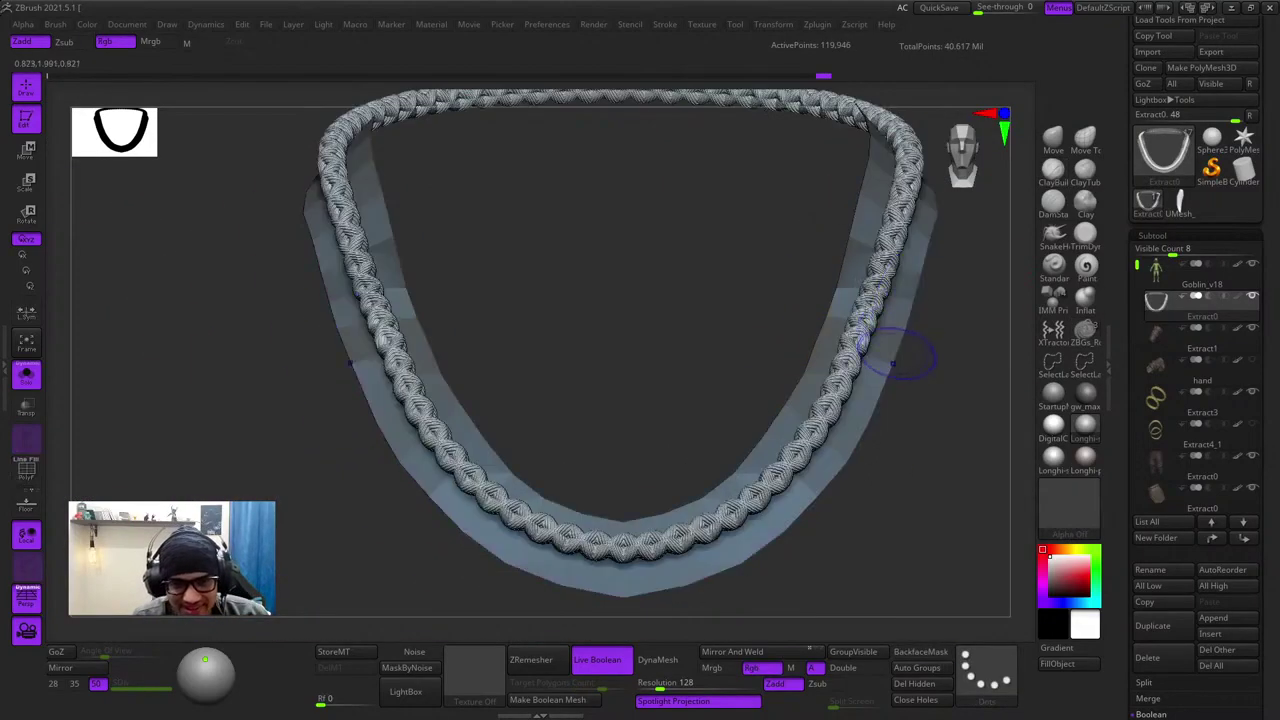
# - Isolate the neck band by its polygroups so that the rope is hidden
pyautogui.hotkey('shift', 'f')
pyautogui.keyDown('ctrl'); pyautogui.moveTo(903, 362); pyautogui.dragTo(961, 459); pyautogui.keyUp('ctrl')
pyautogui.keyDown('ctrl'); pyautogui.keyDown('shift'); pyautogui.click(886, 372); pyautogui.keyUp('shift'); pyautogui.keyUp('ctrl')
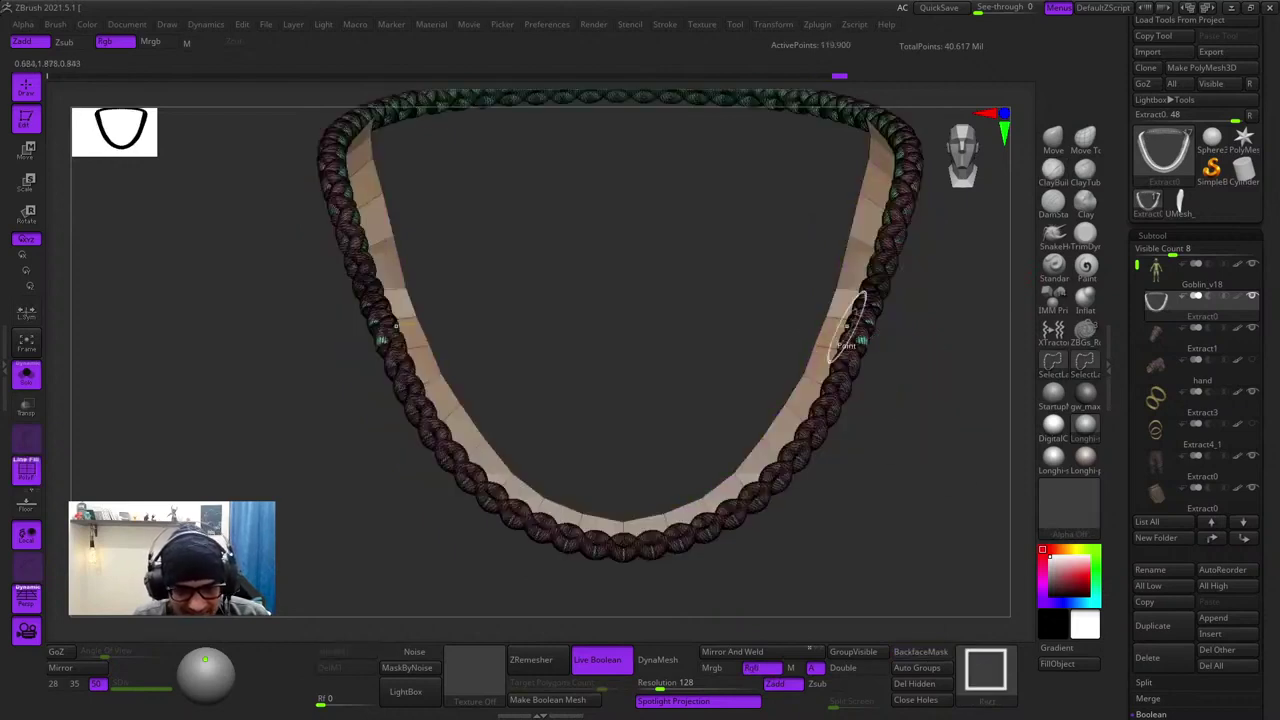
pyautogui.keyDown('ctrl'); pyautogui.keyDown('shift'); pyautogui.click(837, 326); pyautogui.keyUp('shift'); pyautogui.keyUp('ctrl')
pyautogui.keyDown('ctrl'); pyautogui.moveTo(845, 415); pyautogui.dragTo(857, 391, button='right'); pyautogui.keyUp('ctrl')
pyautogui.keyDown('ctrl'); pyautogui.keyDown('shift'); pyautogui.moveTo(917, 420); pyautogui.dragTo(931, 518); pyautogui.keyUp('shift'); pyautogui.keyUp('ctrl')
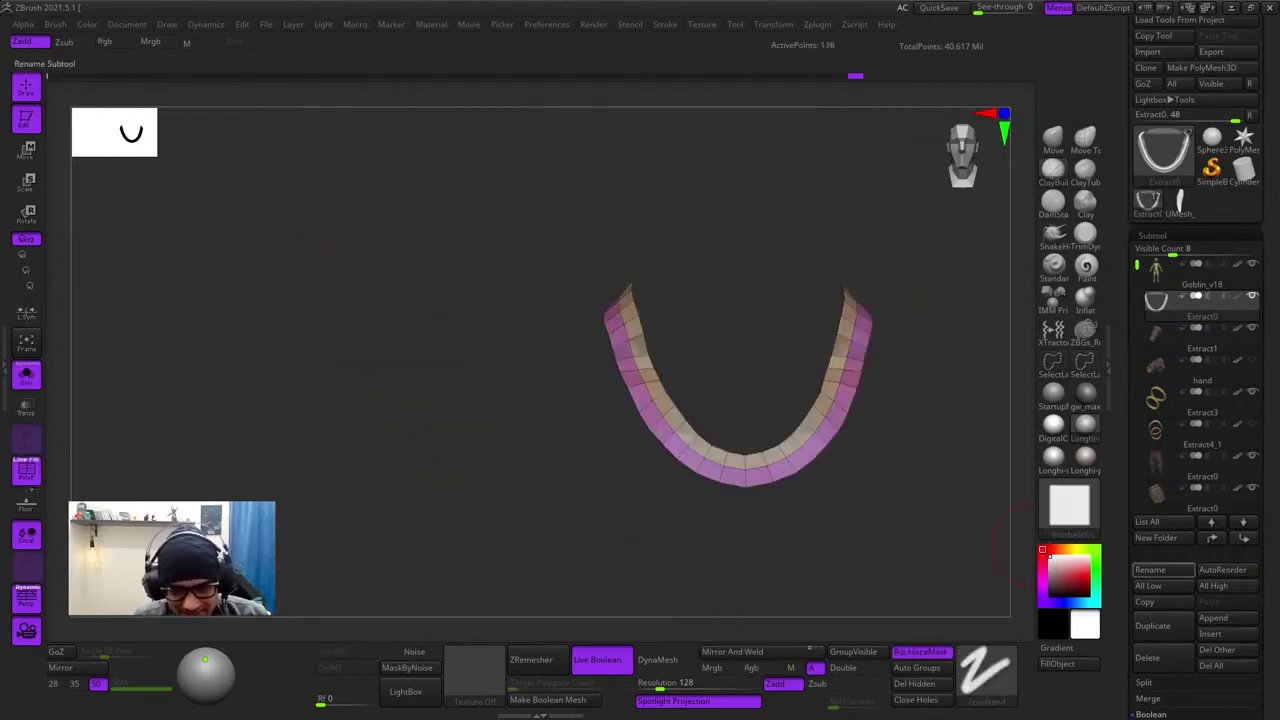
# - Split the hidden rope off the neck band into its own subtool, select it, and turn off the polygroup wireframe
pyautogui.moveTo(1270, 570); pyautogui.dragTo(1270, 380)
pyautogui.keyDown('shift'); pyautogui.click(1145, 493); pyautogui.keyUp('shift')
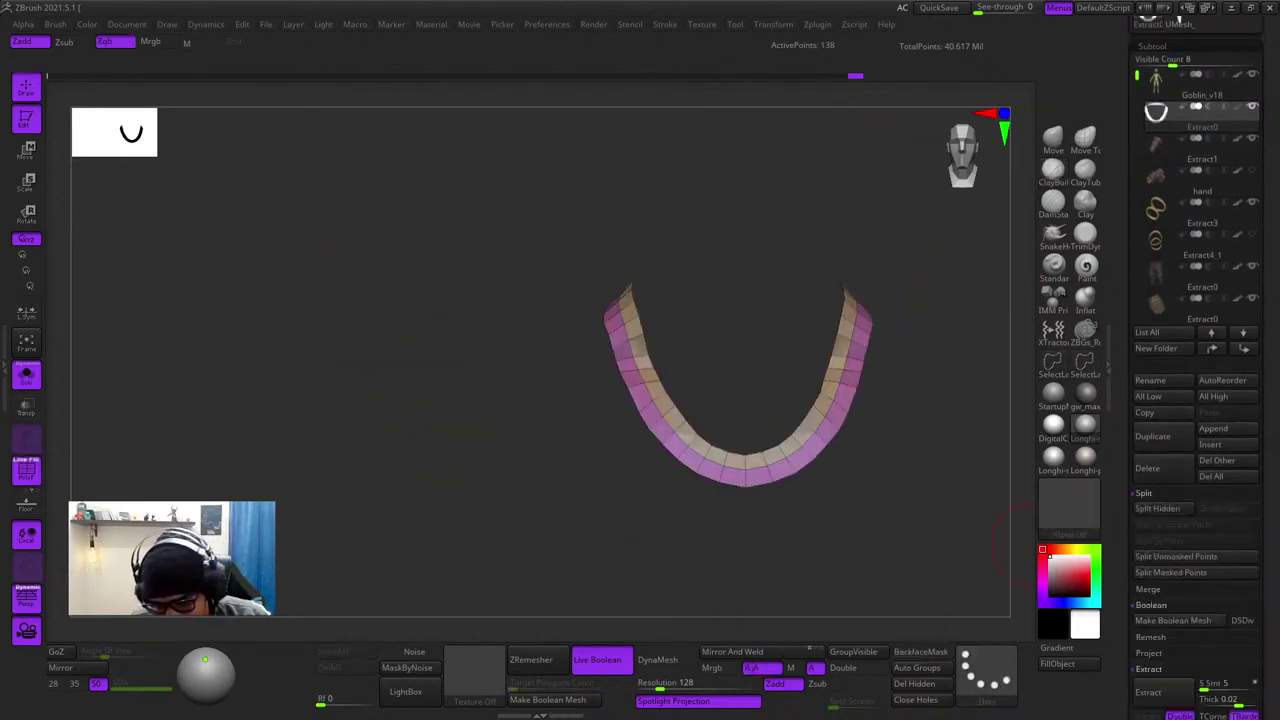
pyautogui.click(1158, 509)
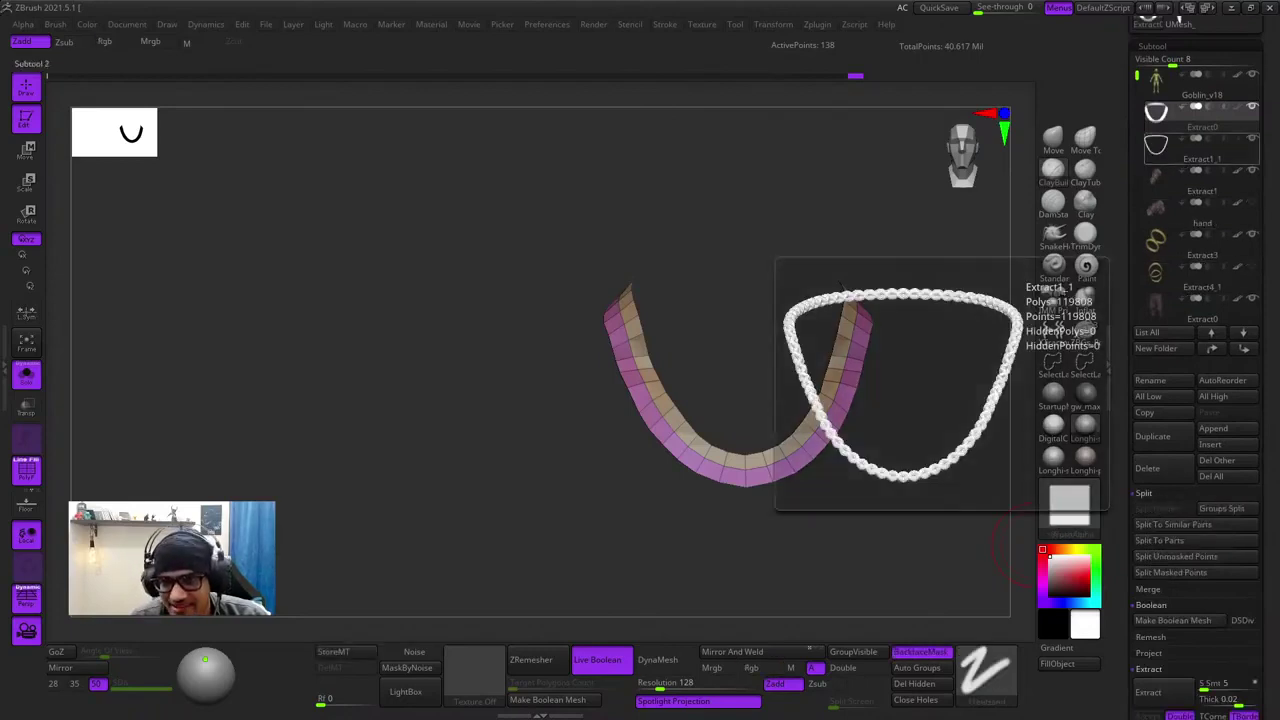
pyautogui.click(1178, 148)
pyautogui.hotkey('shift', 'f')
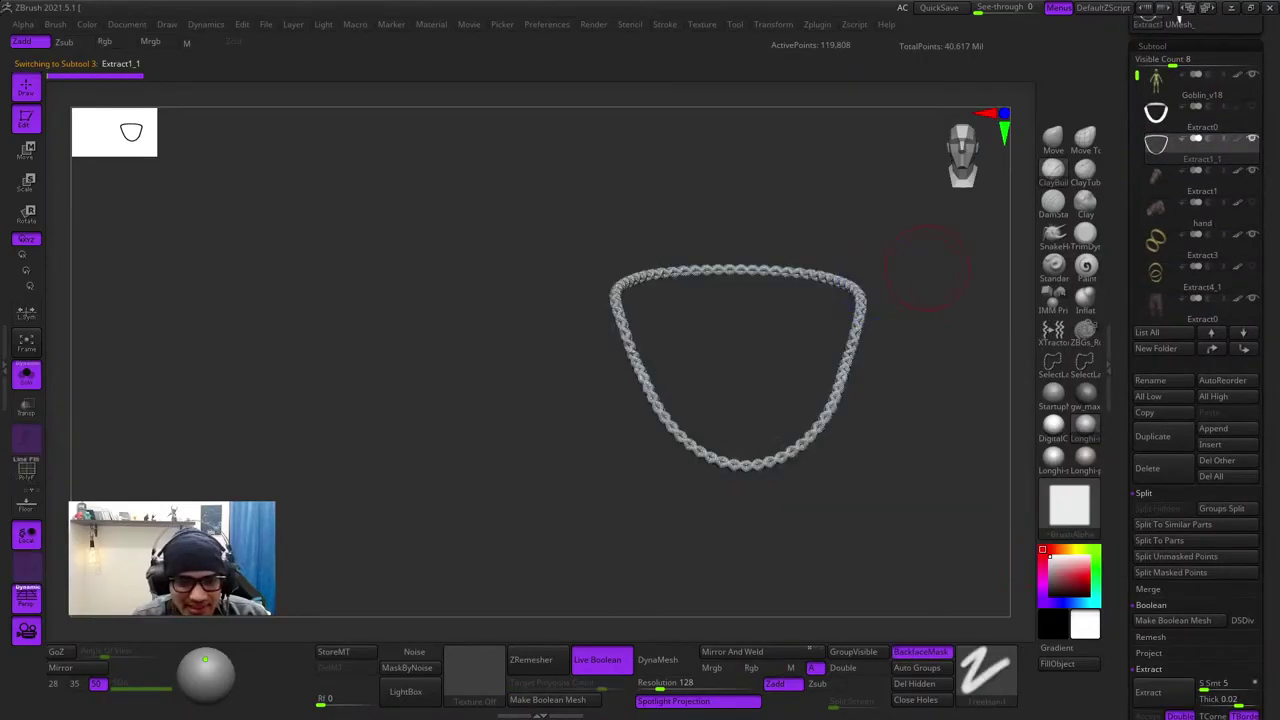
# - Show the whole goblin and examine how the rope sits around the neck and chest
pyautogui.press('f')
pyautogui.click(30, 373)
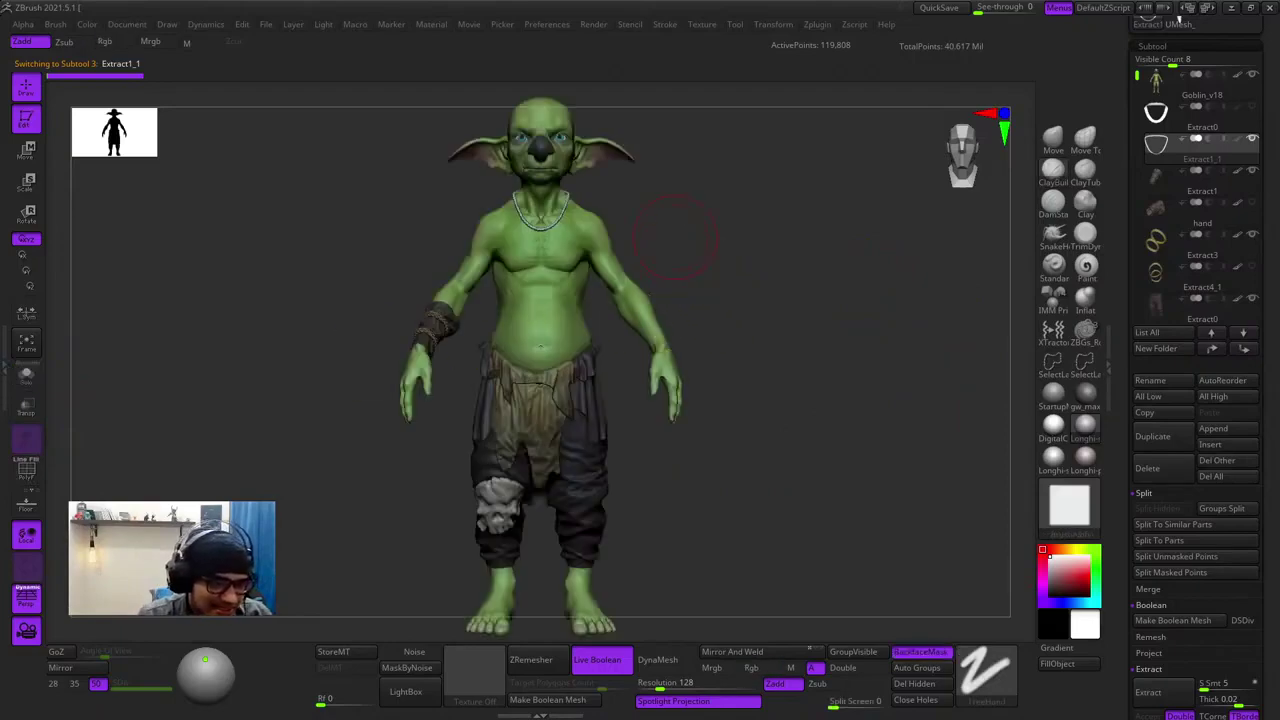
pyautogui.moveTo(677, 237)
pyautogui.keyDown('ctrl'); pyautogui.mouseDown(button='right')
pyautogui.moveTo(700, 340)
pyautogui.moveTo(480, 335)
pyautogui.moveTo(530, 325)
pyautogui.mouseUp(button='right'); pyautogui.keyUp('ctrl')
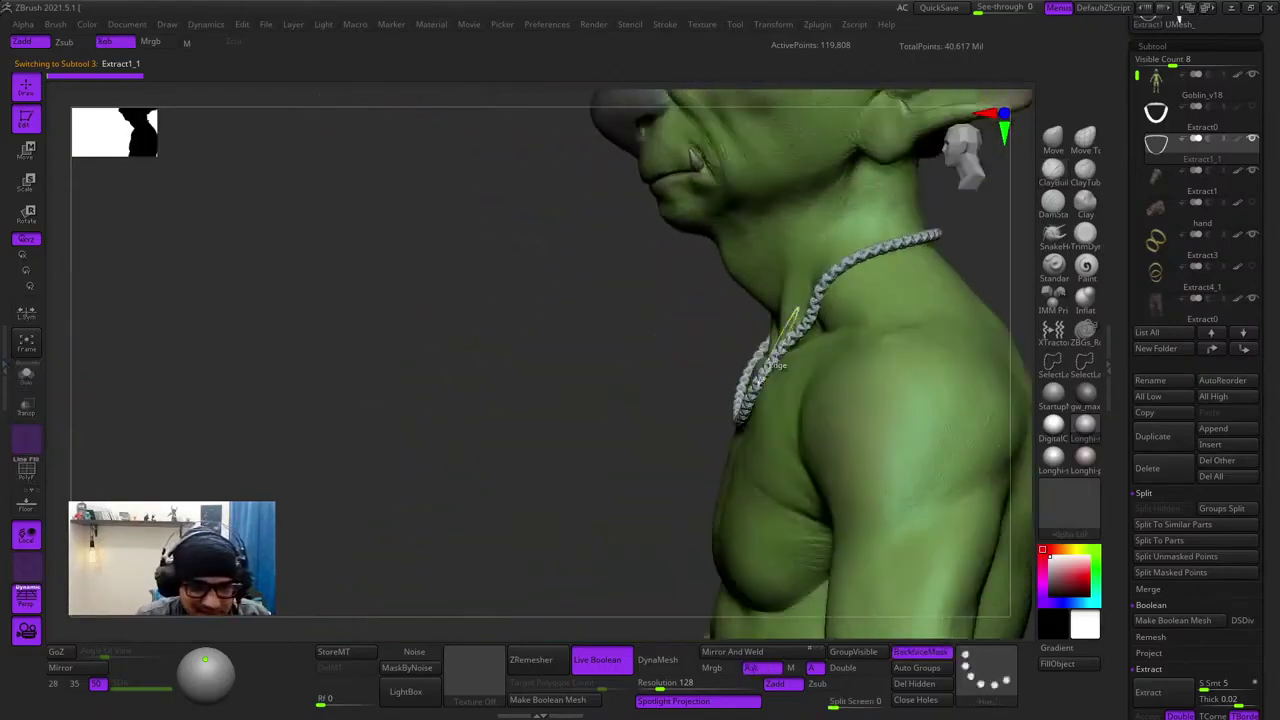
pyautogui.keyDown('ctrl'); pyautogui.moveTo(760, 330); pyautogui.dragTo(775, 430, button='right'); pyautogui.keyUp('ctrl')
pyautogui.moveTo(640, 380)
pyautogui.mouseDown(button='right')
pyautogui.moveTo(720, 400)
pyautogui.moveTo(760, 470)
pyautogui.mouseUp(button='right')
pyautogui.press('d')
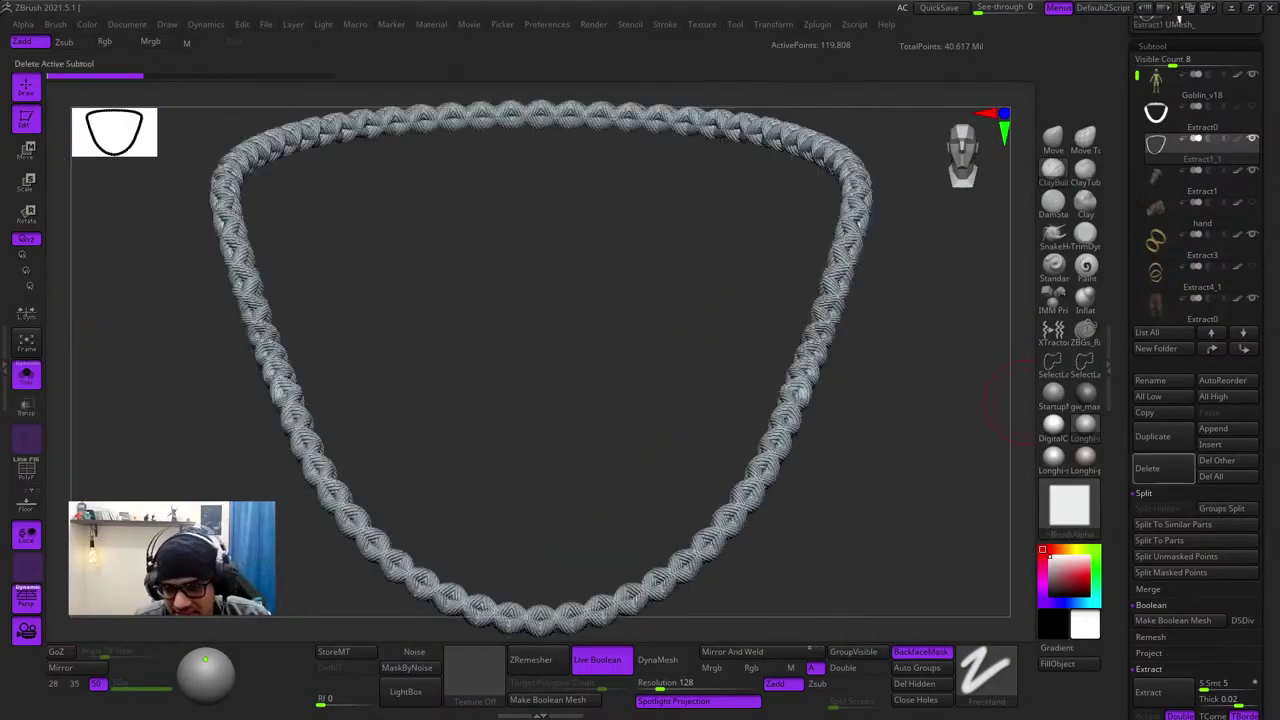
# - Delete the separated rope subtool and frame the neck band
pyautogui.click(1160, 468)
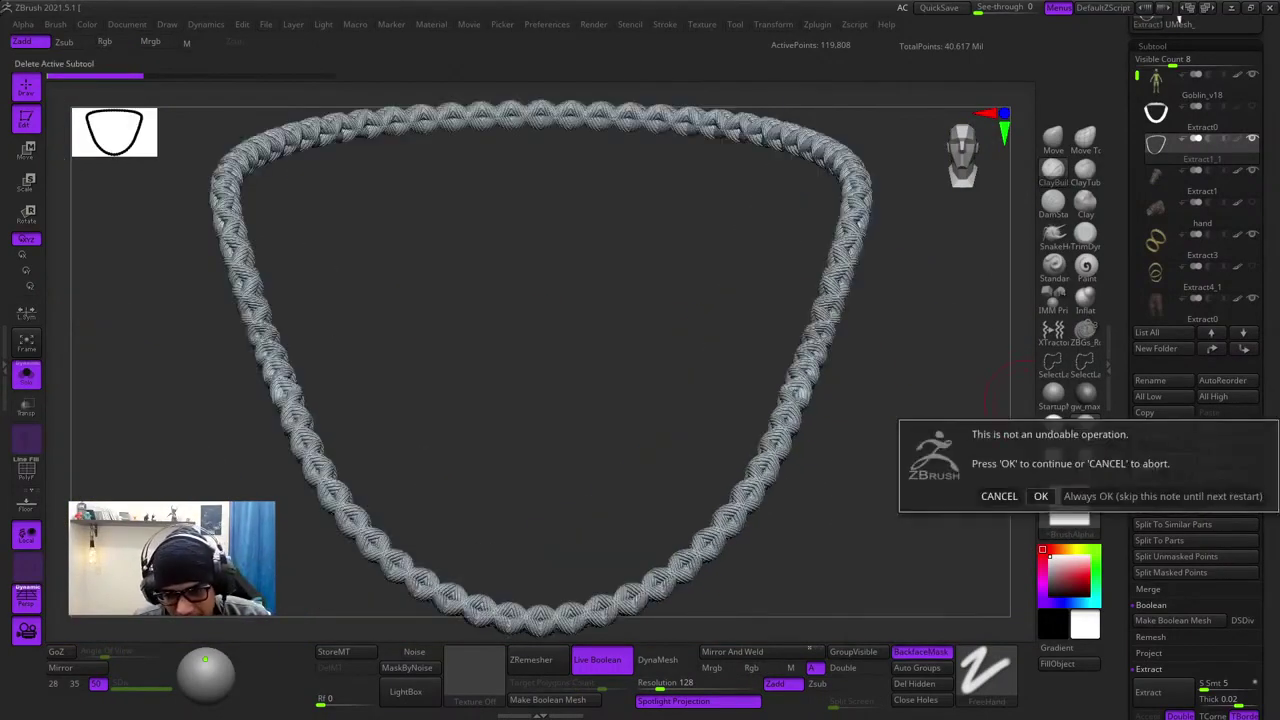
pyautogui.click(1041, 497)
pyautogui.press('f')
pyautogui.press('f')
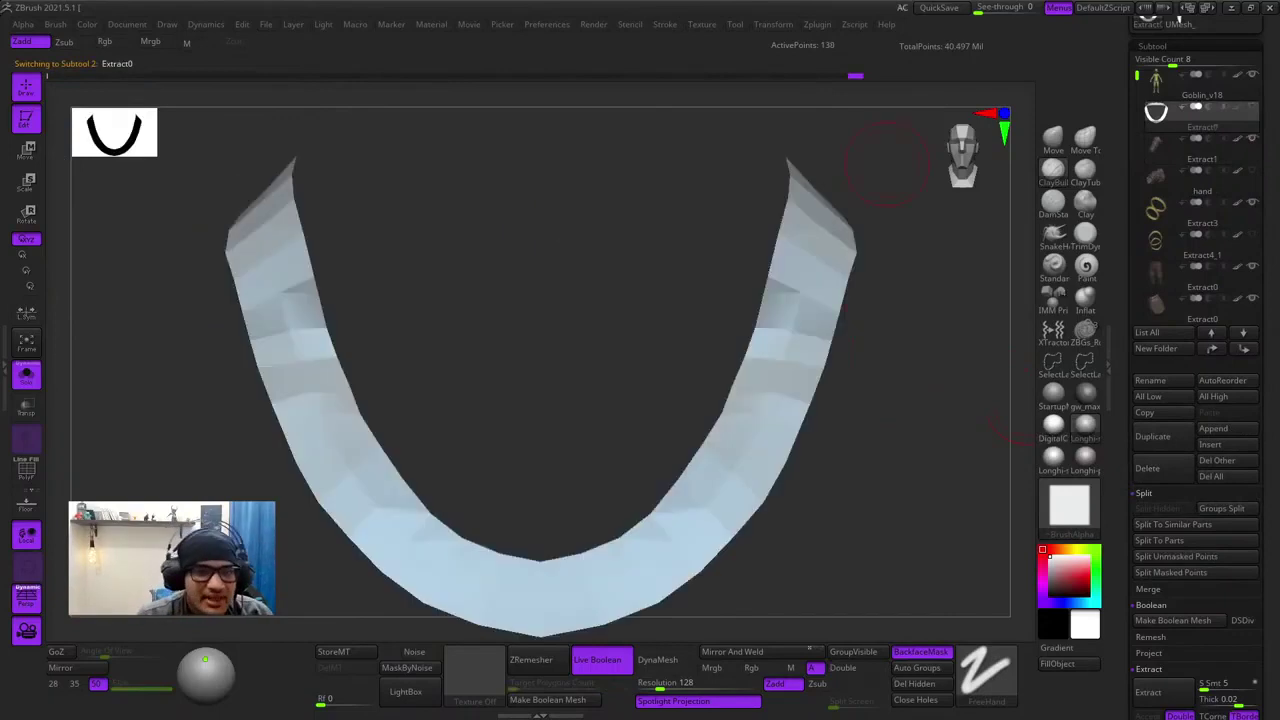
# - Regenerate the curve along the neck band with Frame Mesh, using only Polygroups
pyautogui.moveTo(665, 24)
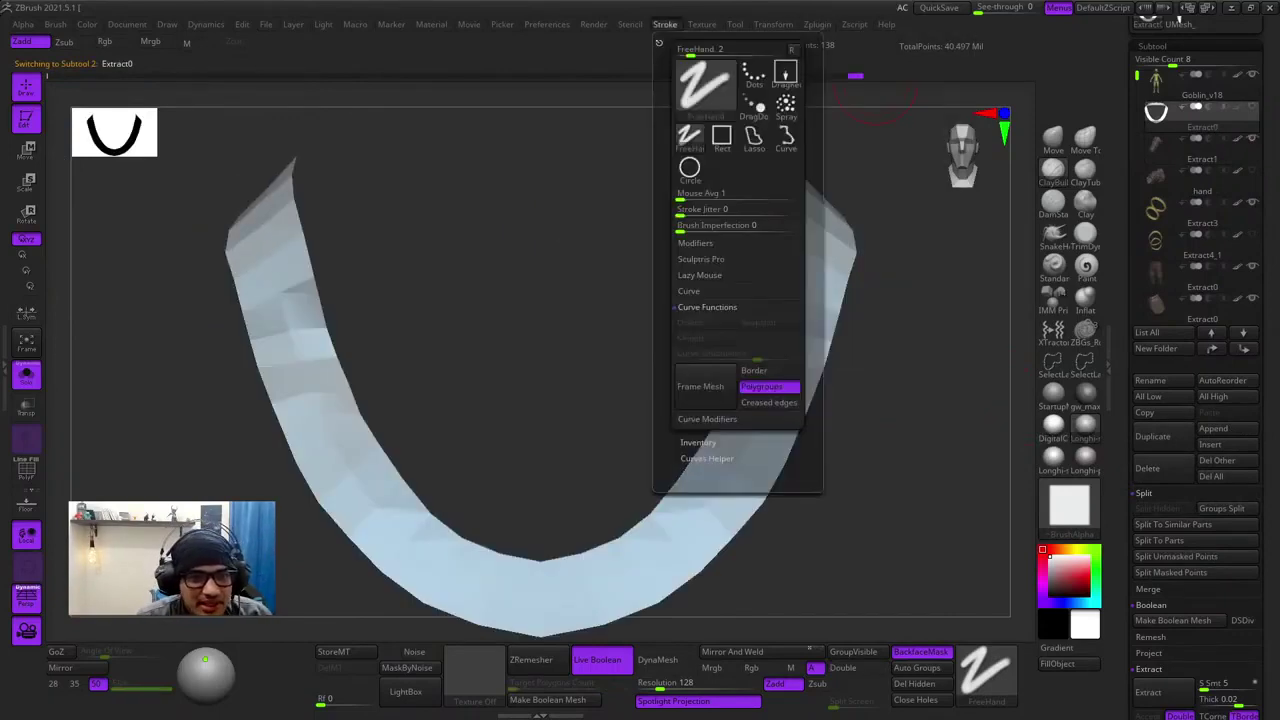
pyautogui.click(701, 386)
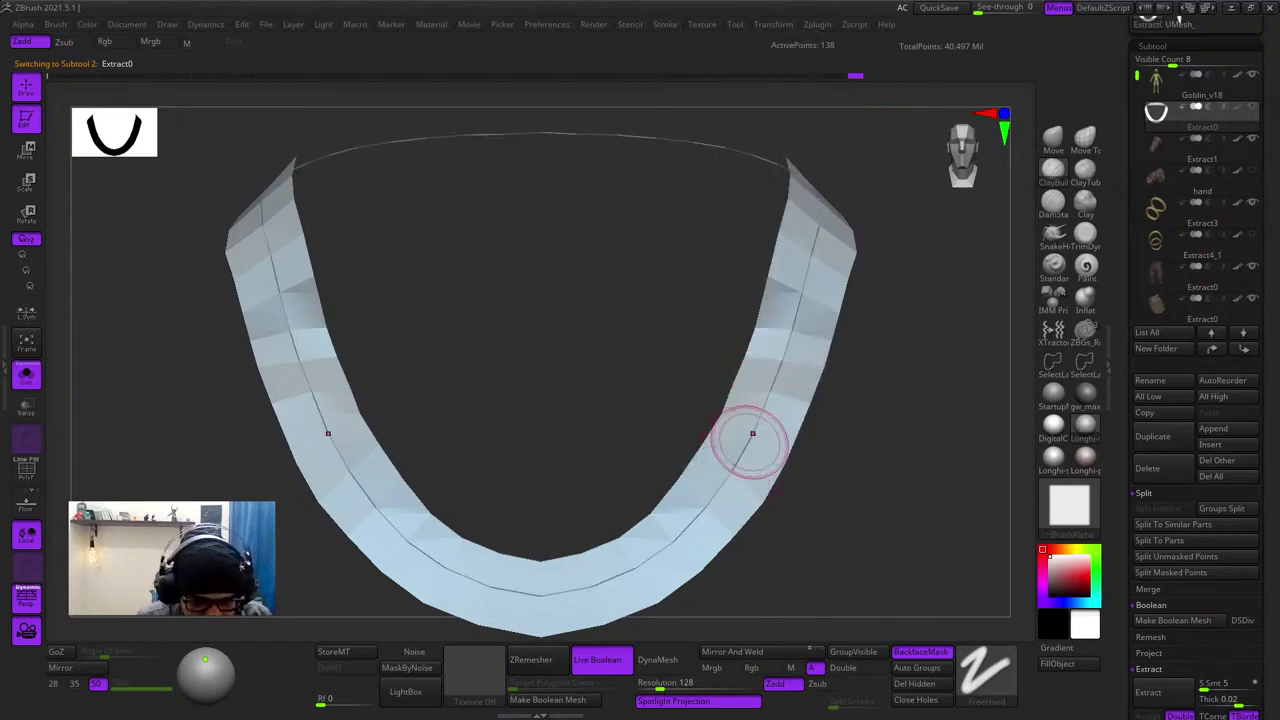
pyautogui.press('ctrl')
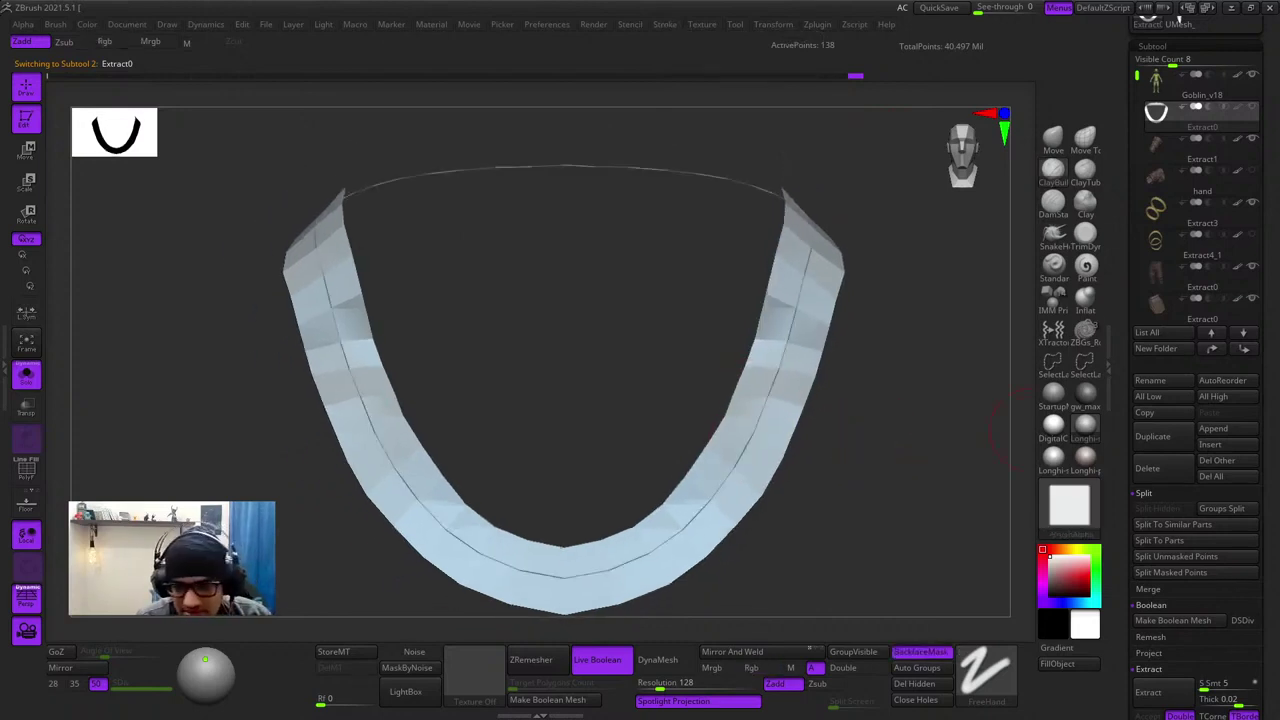
# - Try the rope curve brush's third variant on the band curve at two thicknesses, undoing each rope
pyautogui.click(1085, 331)
pyautogui.click(766, 428)
pyautogui.keyDown('alt'); pyautogui.moveTo(881, 449); pyautogui.dragTo(909, 402); pyautogui.keyUp('alt')
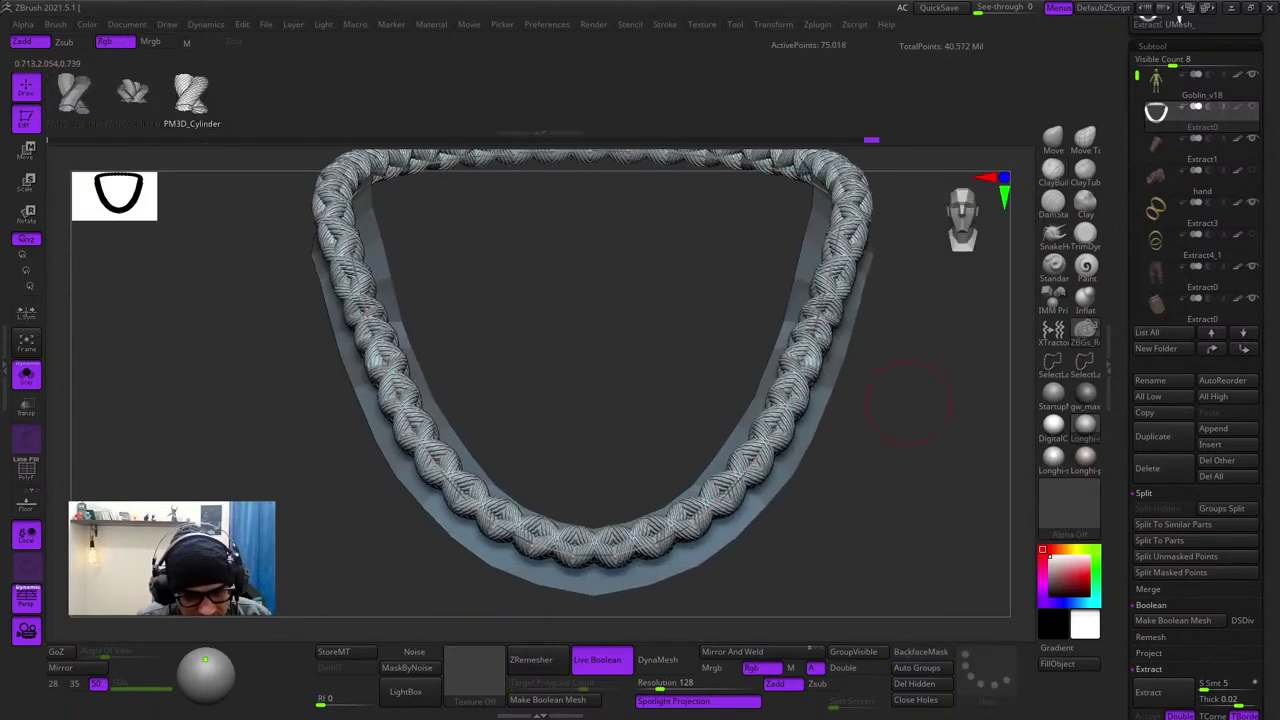
pyautogui.keyDown('ctrl'); pyautogui.moveTo(909, 402); pyautogui.dragTo(937, 506, button='right'); pyautogui.keyUp('ctrl')
pyautogui.hotkey('ctrl', 'z')
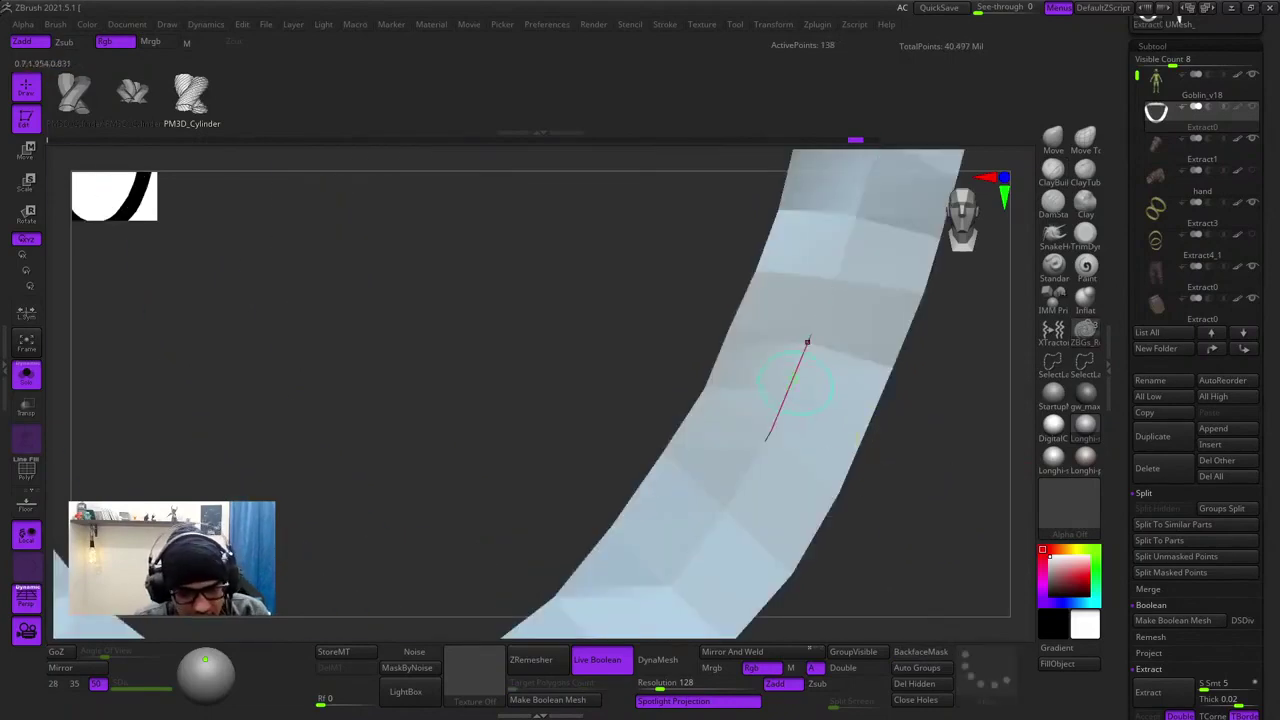
pyautogui.click(795, 378)
pyautogui.moveTo(798, 378); pyautogui.dragTo(806, 450, button='right')
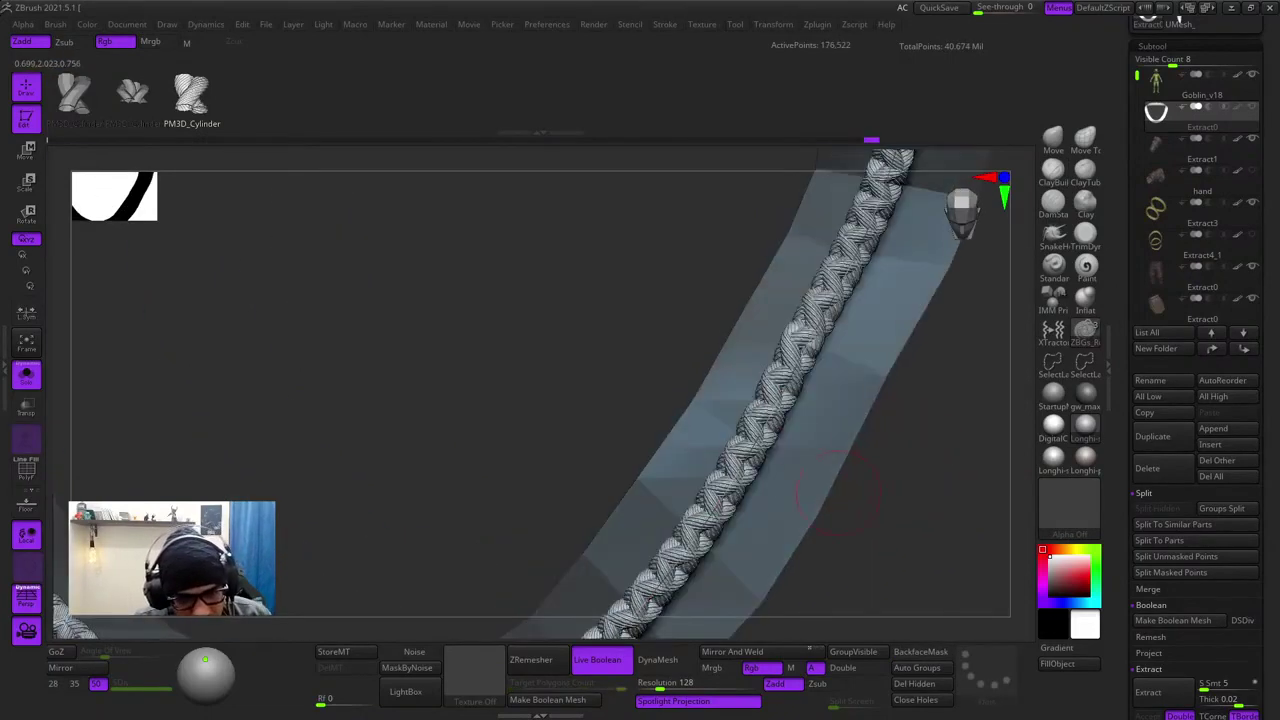
pyautogui.hotkey('ctrl', 'z')
# - Try the second and first rope variants along the band curve, undoing each rope
pyautogui.click(133, 93)
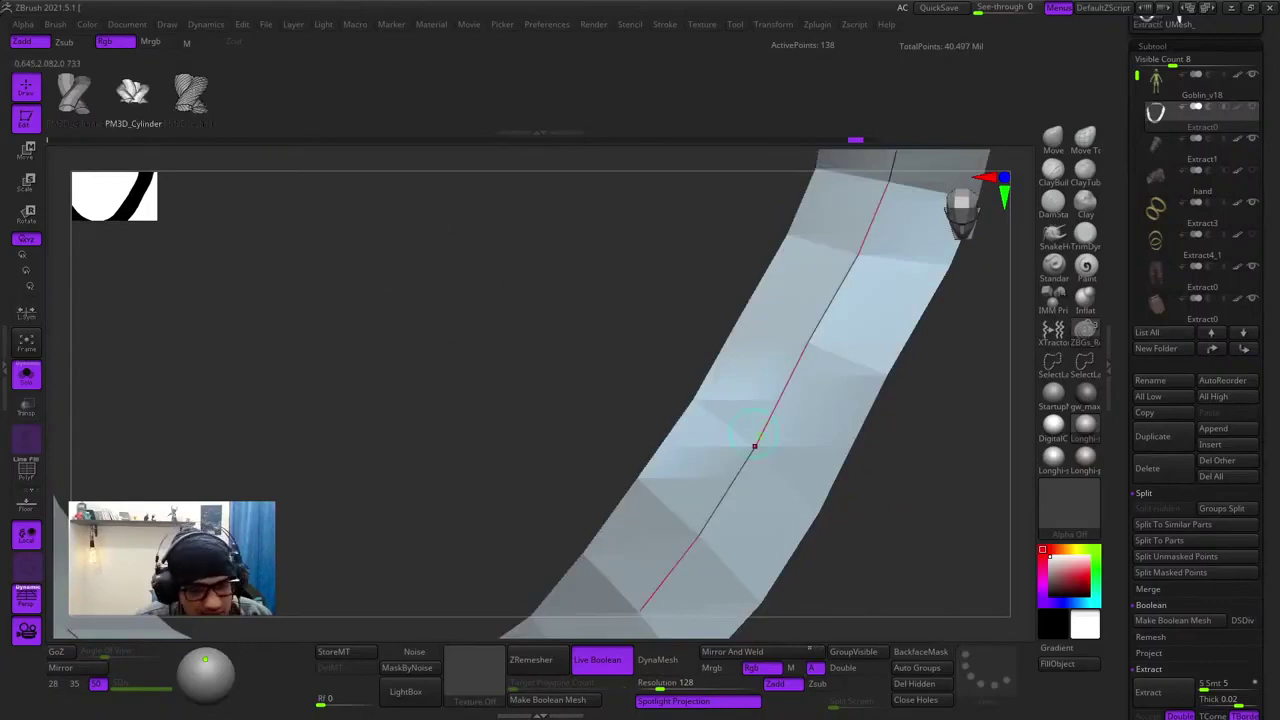
pyautogui.click(755, 445)
pyautogui.hotkey('ctrl', 'z')
pyautogui.keyDown('ctrl'); pyautogui.moveTo(921, 489); pyautogui.dragTo(880, 390, button='right'); pyautogui.keyUp('ctrl')
pyautogui.moveTo(675, 405); pyautogui.dragTo(620, 345, button='right')
pyautogui.click(75, 95)
pyautogui.click(752, 440)
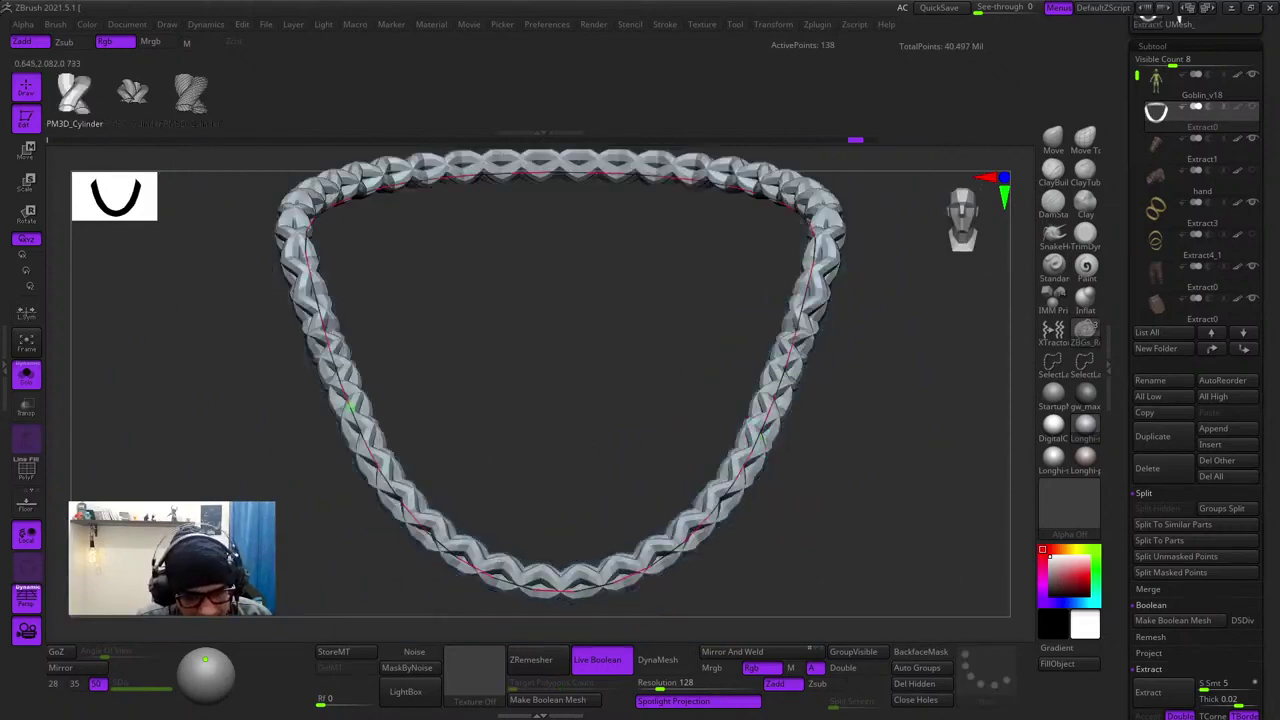
pyautogui.moveTo(752, 440)
pyautogui.keyDown('ctrl'); pyautogui.mouseDown(button='right')
pyautogui.moveTo(765, 520)
pyautogui.moveTo(620, 440)
pyautogui.moveTo(925, 483)
pyautogui.mouseUp(button='right'); pyautogui.keyUp('ctrl')
pyautogui.hotkey('ctrl', 'z')
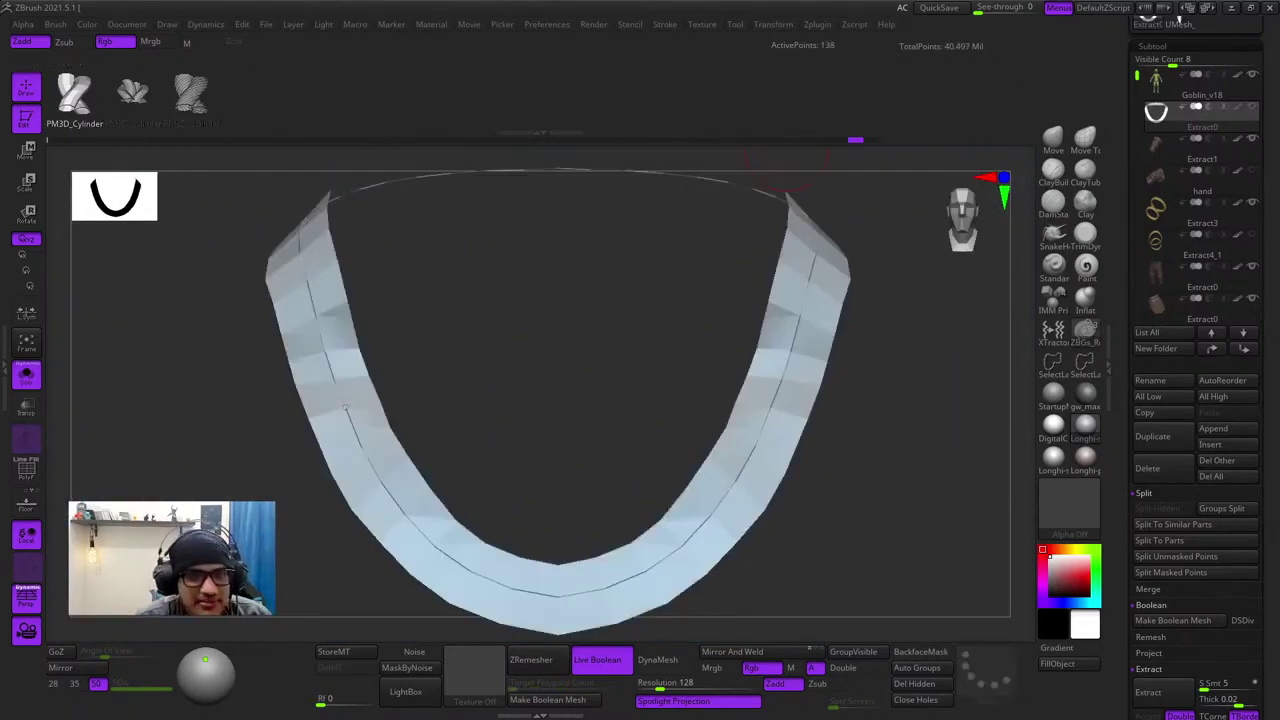
# - Turn off symmetry for the neck band
pyautogui.click(817, 24)
pyautogui.click(773, 24)
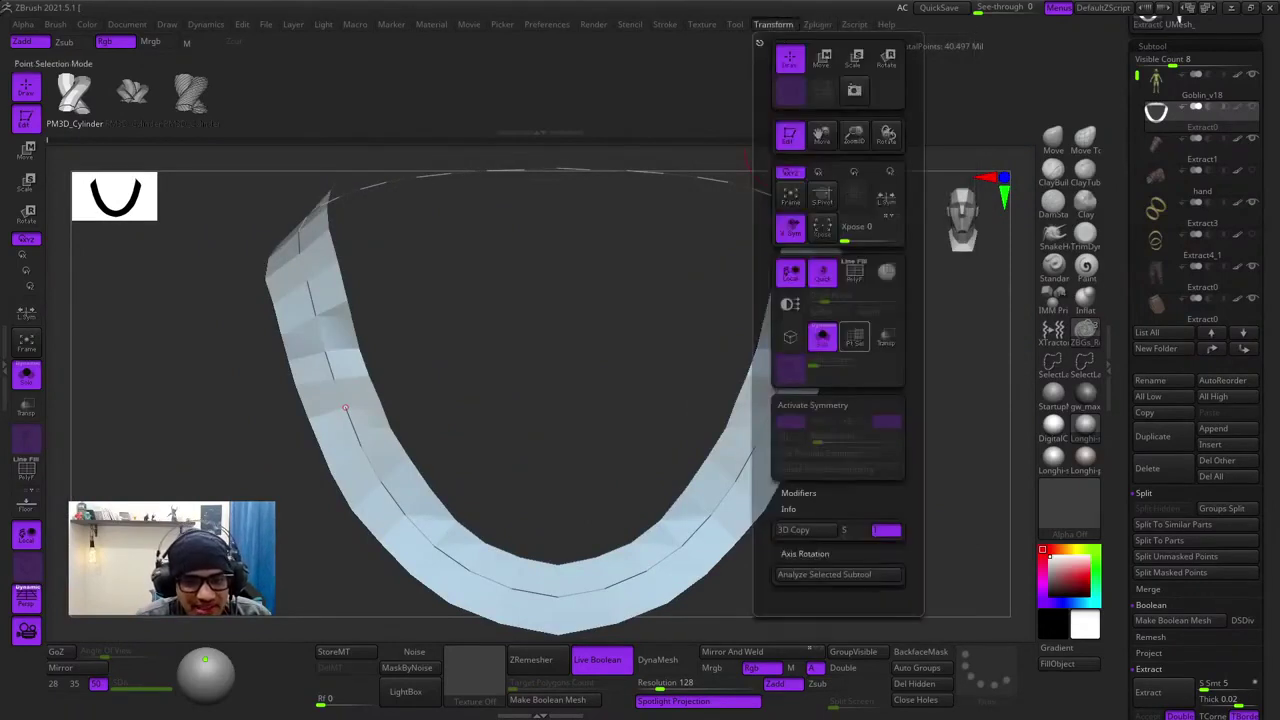
pyautogui.click(790, 406)
# - Try rope variants on the band curve without symmetry, check the third variant's continuous twist, and undo it
pyautogui.click(734, 480)
pyautogui.keyDown('alt'); pyautogui.moveTo(738, 478); pyautogui.dragTo(780, 500, button='right'); pyautogui.keyUp('alt')
pyautogui.keyDown('ctrl'); pyautogui.moveTo(780, 500); pyautogui.dragTo(794, 400, button='right'); pyautogui.keyUp('ctrl')
pyautogui.click(133, 92)
pyautogui.click(191, 92)
pyautogui.hotkey('ctrl', 'z')
pyautogui.click(791, 409)
pyautogui.moveTo(950, 484); pyautogui.dragTo(880, 360, button='right')
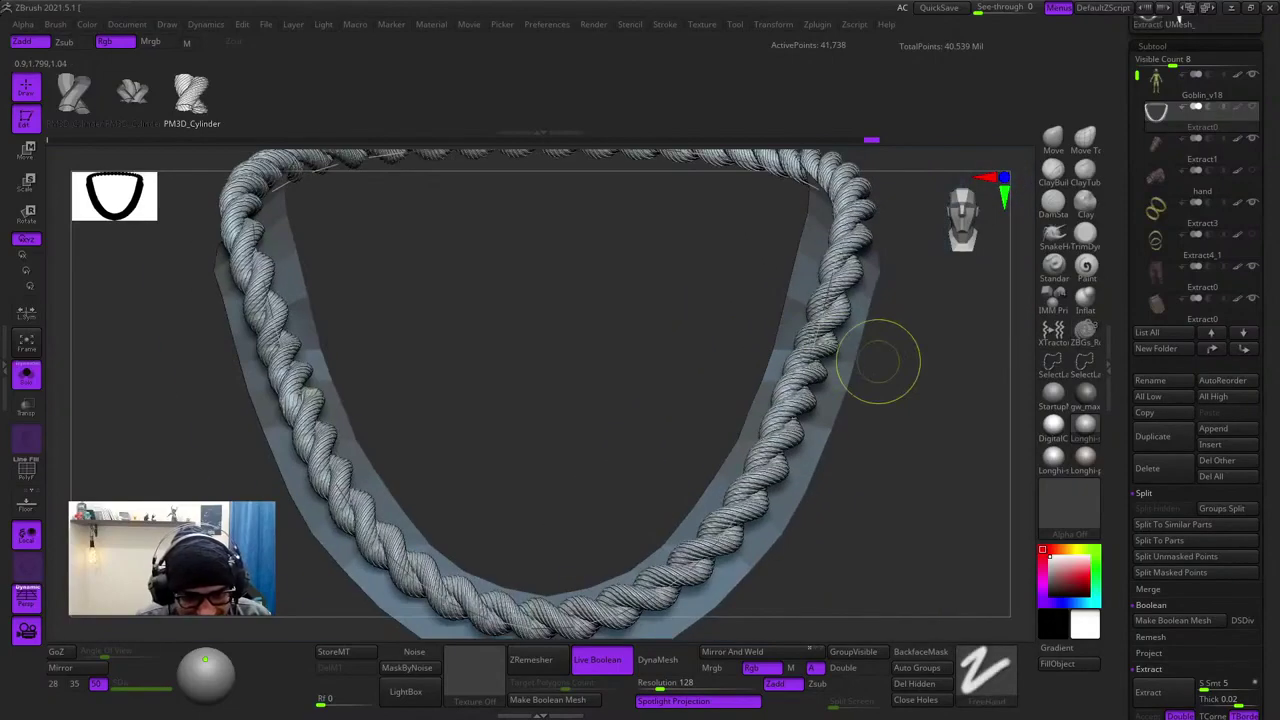
pyautogui.keyDown('ctrl'); pyautogui.moveTo(888, 414); pyautogui.dragTo(798, 392, button='right'); pyautogui.keyUp('ctrl')
pyautogui.hotkey('ctrl', 'z')
# - Try the first rope variant again on the unmirrored curve, compare it with another variant, and undo both
pyautogui.click(74, 92)
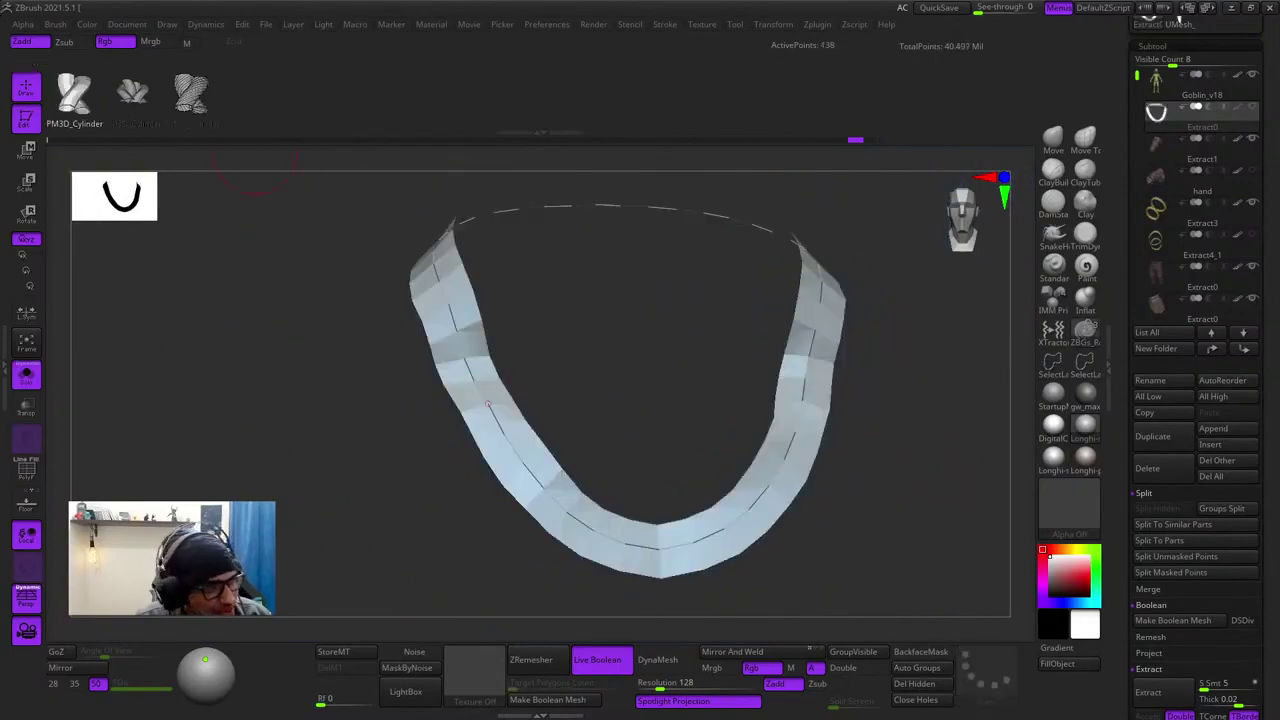
pyautogui.click(794, 430)
pyautogui.keyDown('ctrl'); pyautogui.moveTo(876, 400); pyautogui.dragTo(659, 660, button='right'); pyautogui.keyUp('ctrl')
pyautogui.hotkey('ctrl', 'z')
pyautogui.click(191, 93)
pyautogui.click(755, 441)
pyautogui.hotkey('ctrl', 'z')
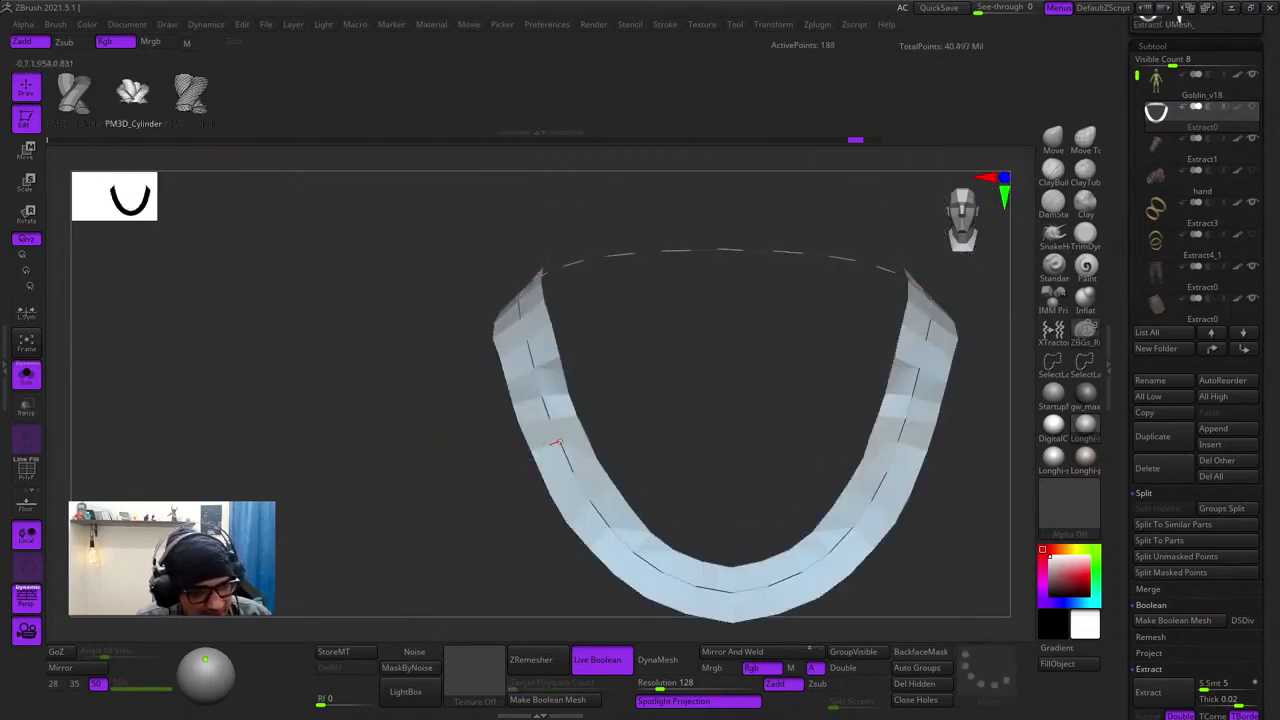
# - Try the second rope variant along the unmirrored band curve, check it, and undo it
pyautogui.keyDown('ctrl'); pyautogui.moveTo(584, 496); pyautogui.dragTo(576, 391, button='right'); pyautogui.keyUp('ctrl')
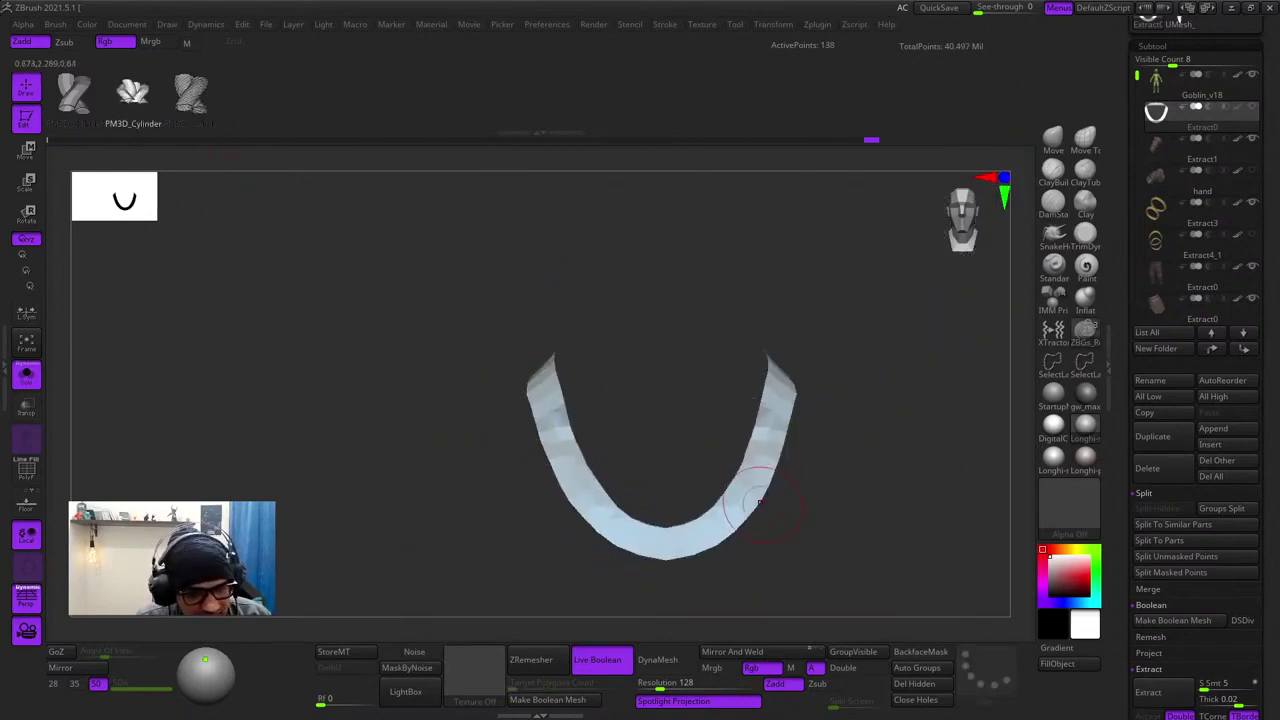
pyautogui.hotkey('ctrl', 'z')
pyautogui.click(779, 459)
pyautogui.keyDown('ctrl'); pyautogui.moveTo(800, 465); pyautogui.dragTo(911, 513, button='right'); pyautogui.keyUp('ctrl')
pyautogui.hotkey('ctrl', 'z')
# - Try the first rope variant as a thin twisted cord around the band curve, and undo it
pyautogui.click(75, 94)
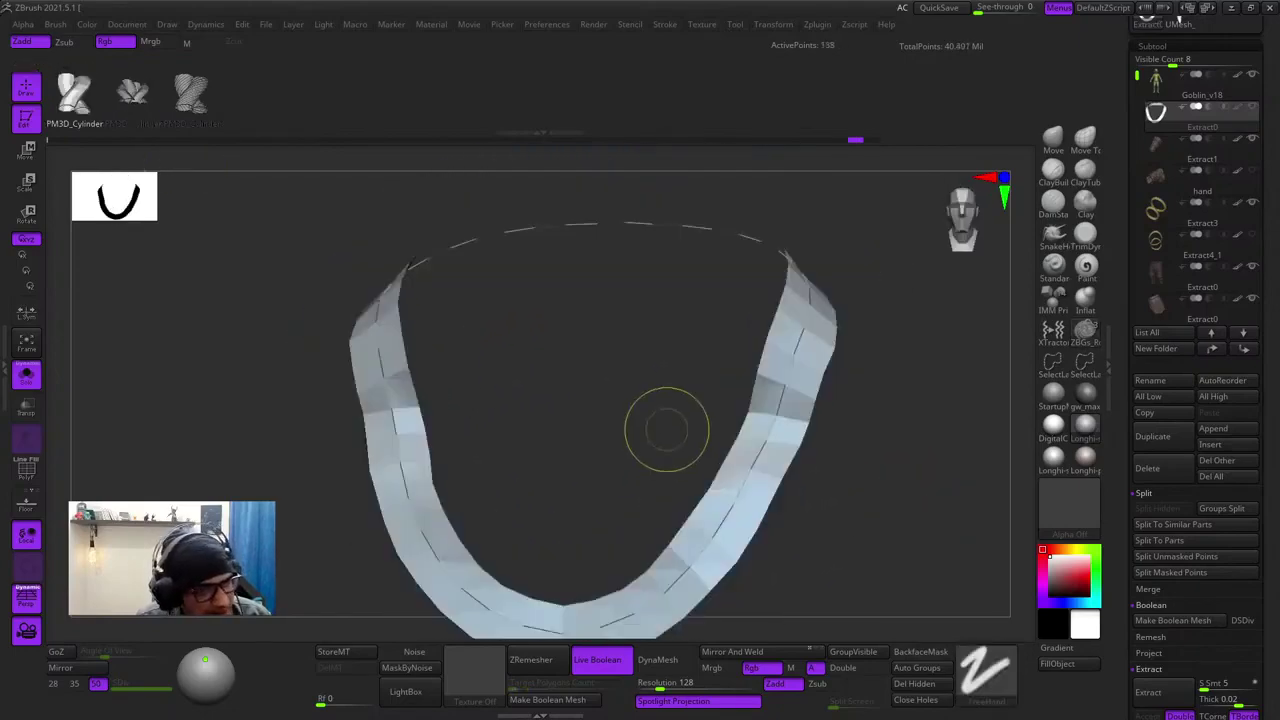
pyautogui.click(770, 447)
pyautogui.moveTo(785, 447); pyautogui.dragTo(820, 420, button='right')
pyautogui.press('f')
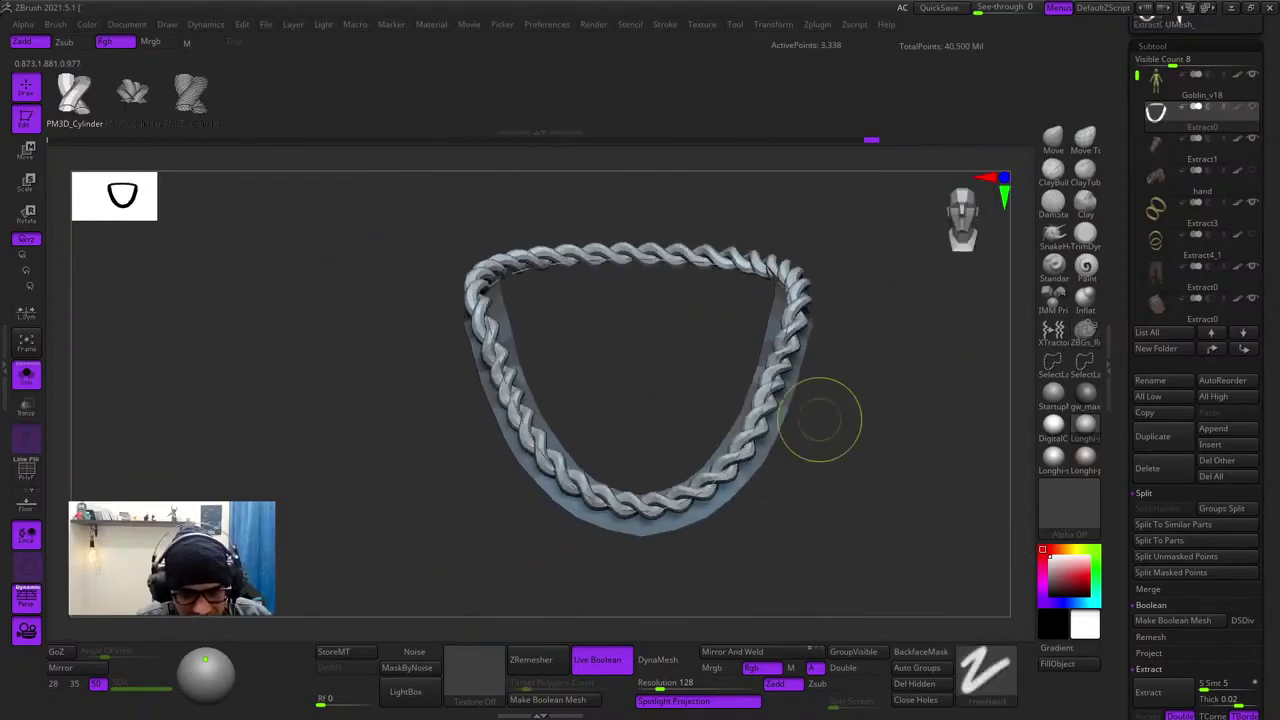
pyautogui.hotkey('ctrl', 'z')
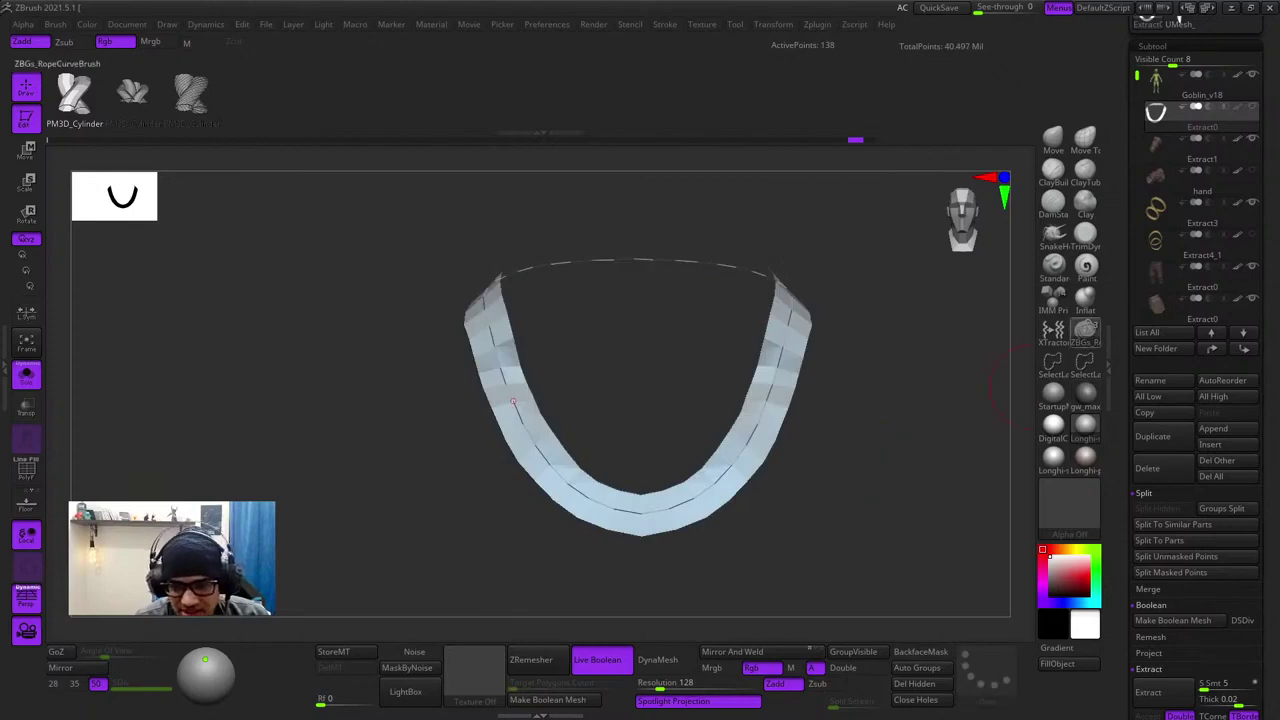
# - Try the CurveMultiTube brush along the band curve, check the generated tube's mesh, and undo it
pyautogui.press('b')
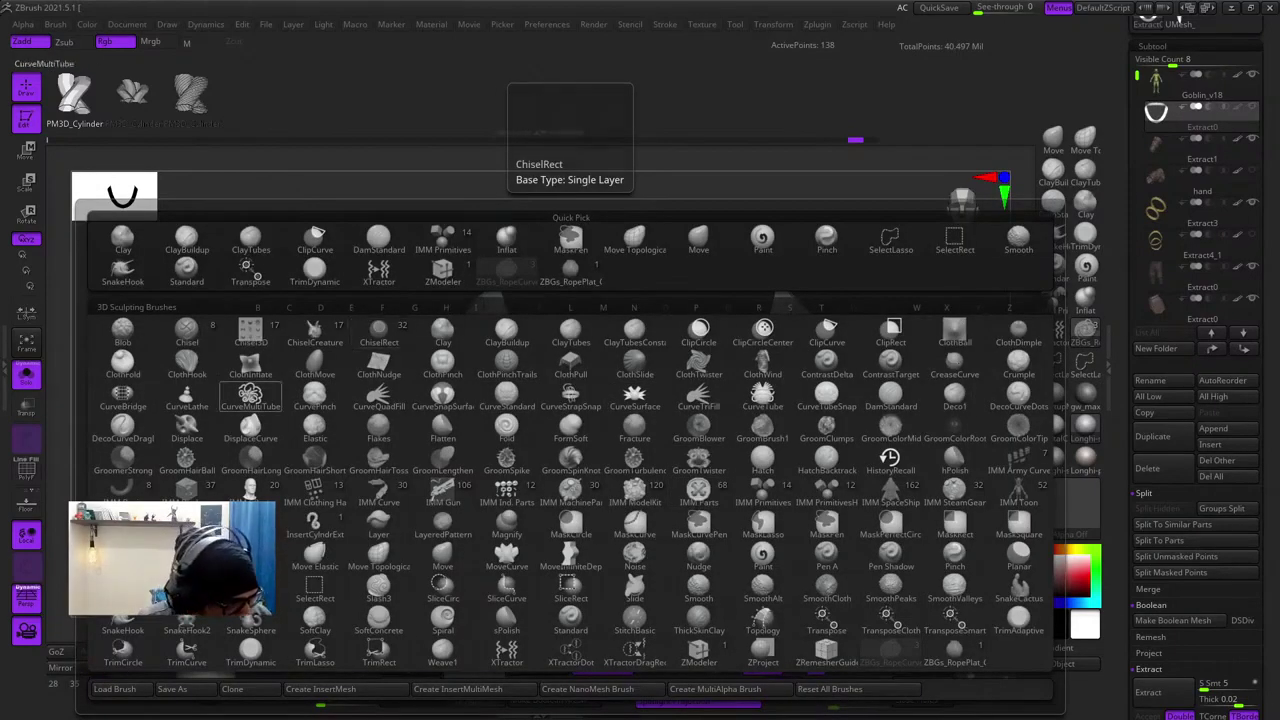
pyautogui.click(248, 397)
pyautogui.click(747, 455)
pyautogui.keyDown('ctrl'); pyautogui.moveTo(850, 440); pyautogui.dragTo(886, 501, button='right'); pyautogui.keyUp('ctrl')
pyautogui.hotkey('ctrl', 'z')
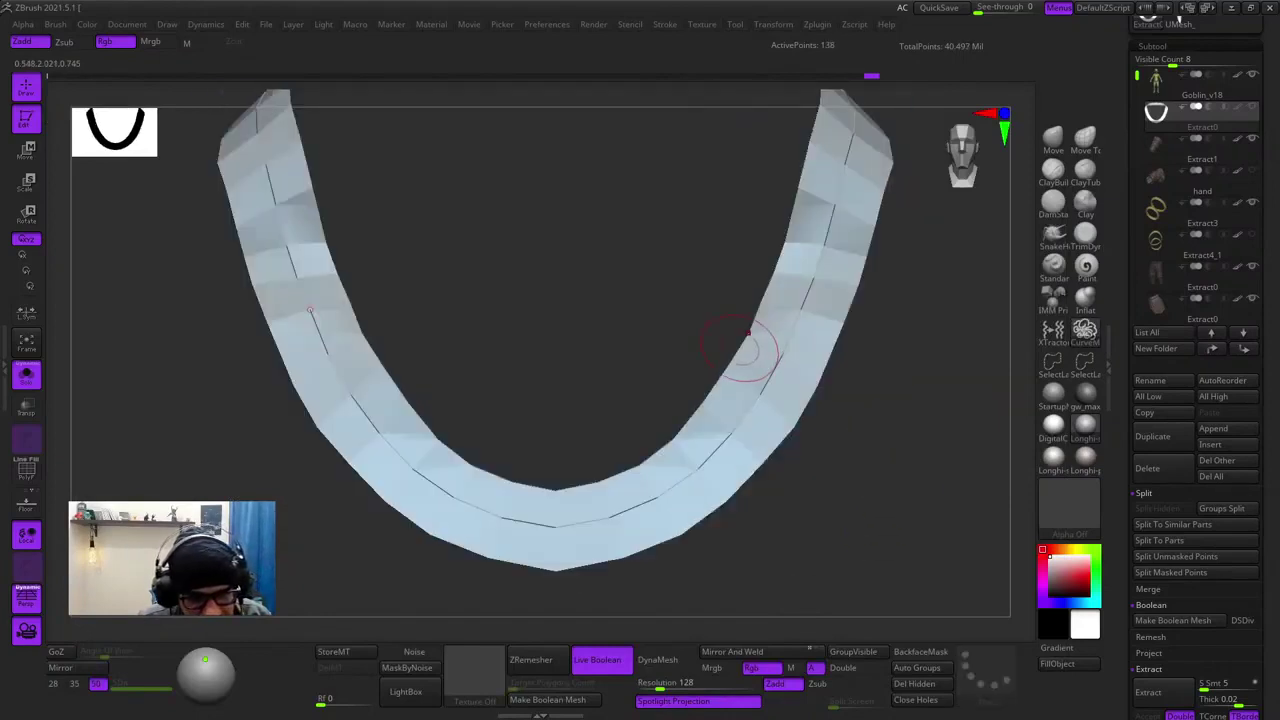
pyautogui.click(781, 348)
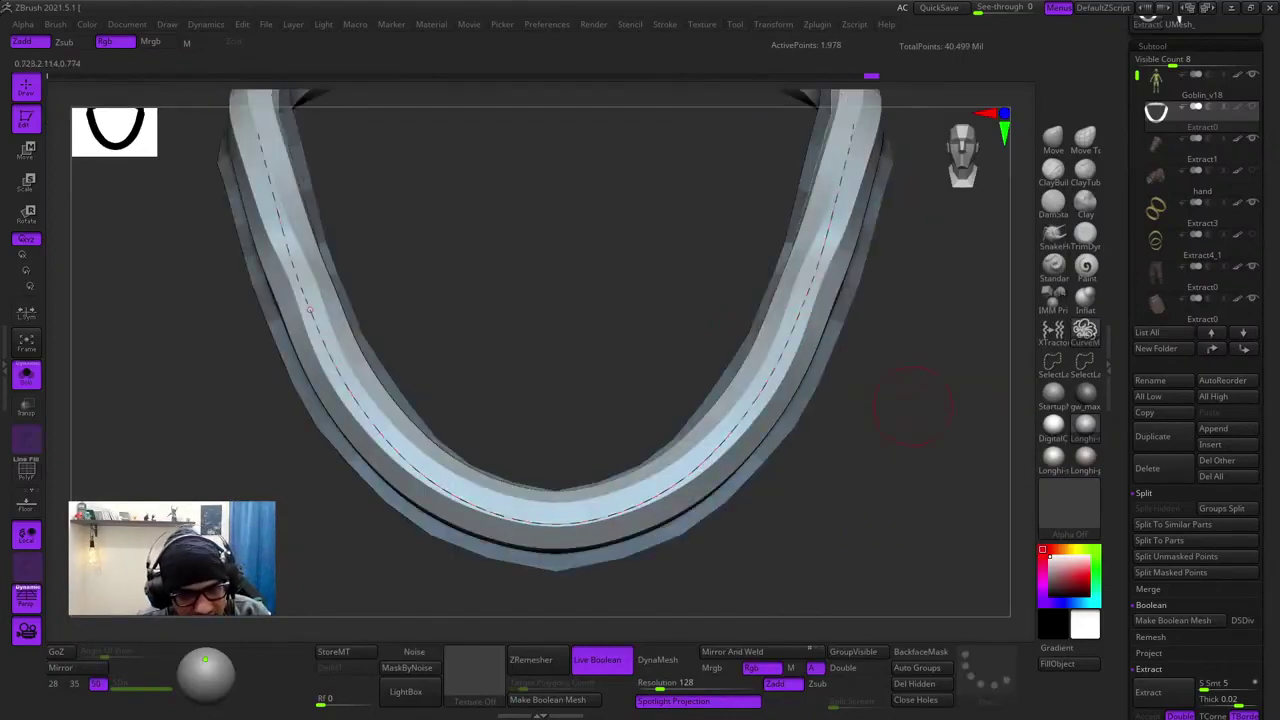
pyautogui.moveTo(920, 386)
pyautogui.keyDown('ctrl'); pyautogui.mouseDown(button='right')
pyautogui.moveTo(888, 318)
pyautogui.moveTo(832, 470)
pyautogui.moveTo(875, 489)
pyautogui.moveTo(760, 470)
pyautogui.moveTo(799, 345)
pyautogui.mouseUp(button='right'); pyautogui.keyUp('ctrl')
pyautogui.hotkey('shift', 'f')
pyautogui.hotkey('ctrl', 'z')
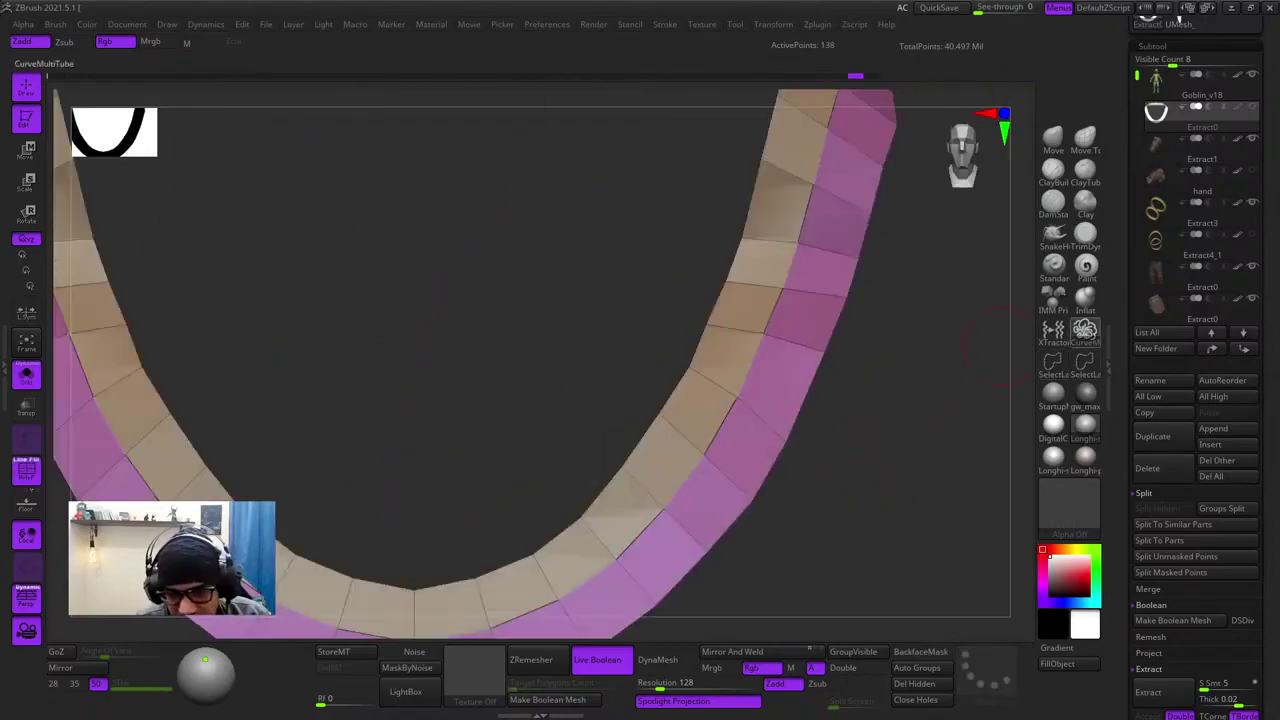
# - Try the CurveStrapSnap brush along the band curve, check the flat strap, and undo it
pyautogui.press('b')
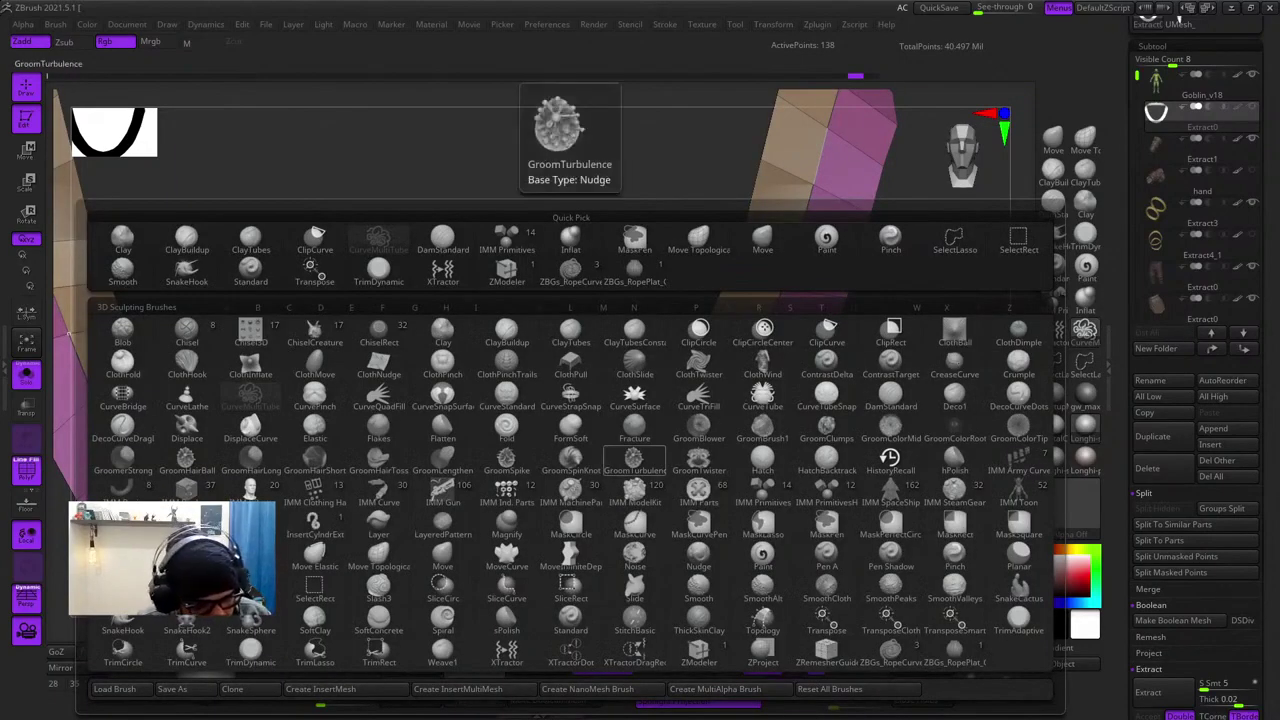
pyautogui.click(634, 468)
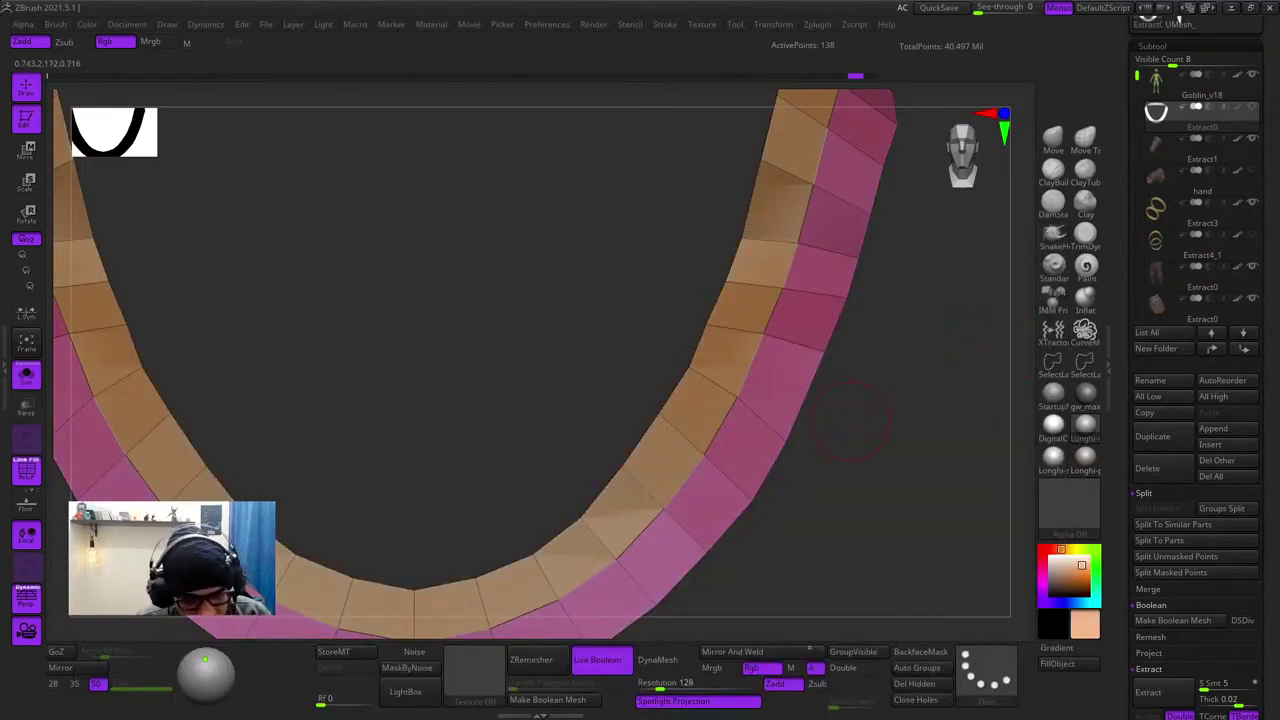
pyautogui.press('b')
pyautogui.press('c')
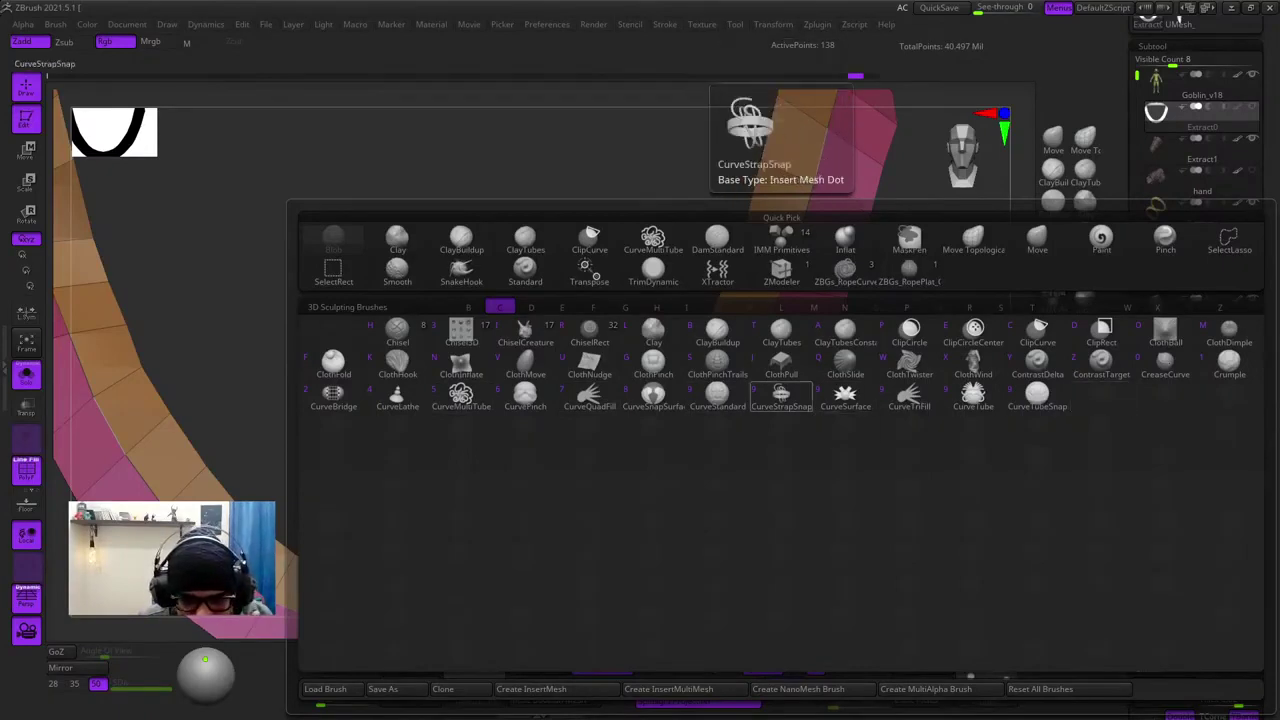
pyautogui.click(781, 396)
pyautogui.click(769, 326)
pyautogui.press('f')
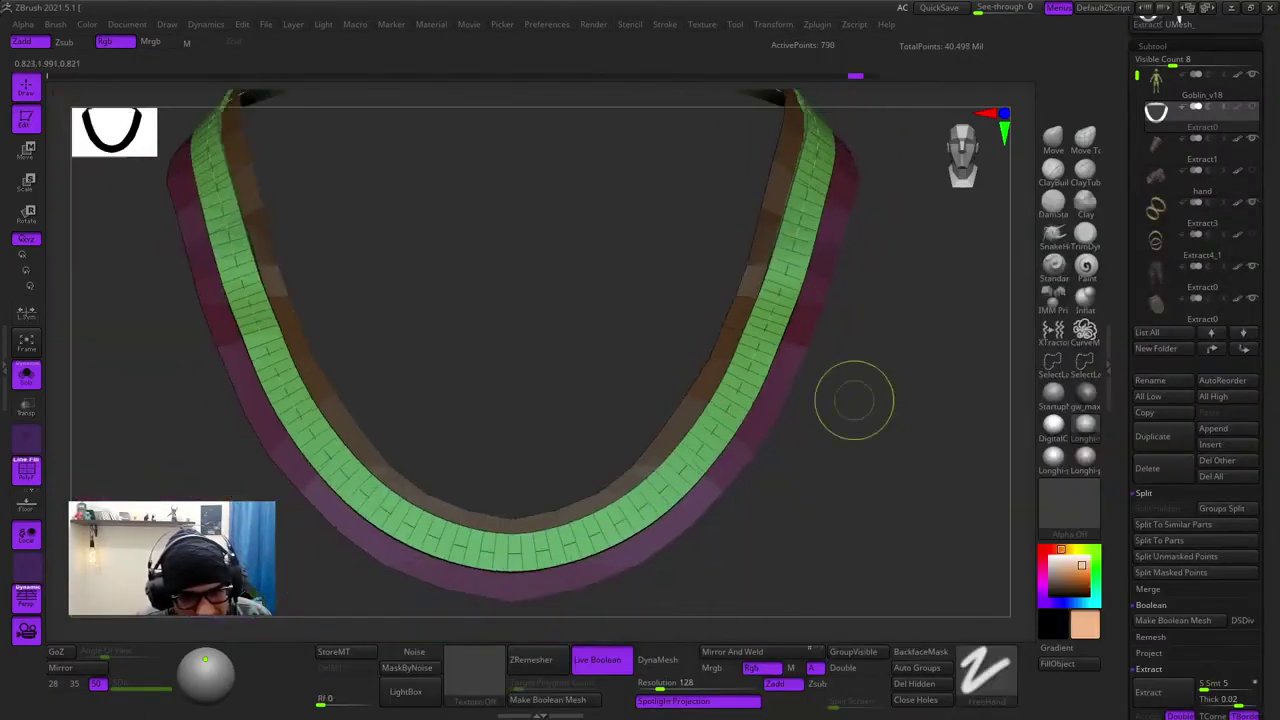
pyautogui.moveTo(854, 400)
pyautogui.mouseDown()
pyautogui.moveTo(640, 410)
pyautogui.moveTo(840, 440)
pyautogui.moveTo(1036, 394)
pyautogui.mouseUp()
pyautogui.hotkey('ctrl', 'z')
pyautogui.hotkey('ctrl', 'z')
# - Select the CurveTube brush for the band curve
pyautogui.click(1085, 331)
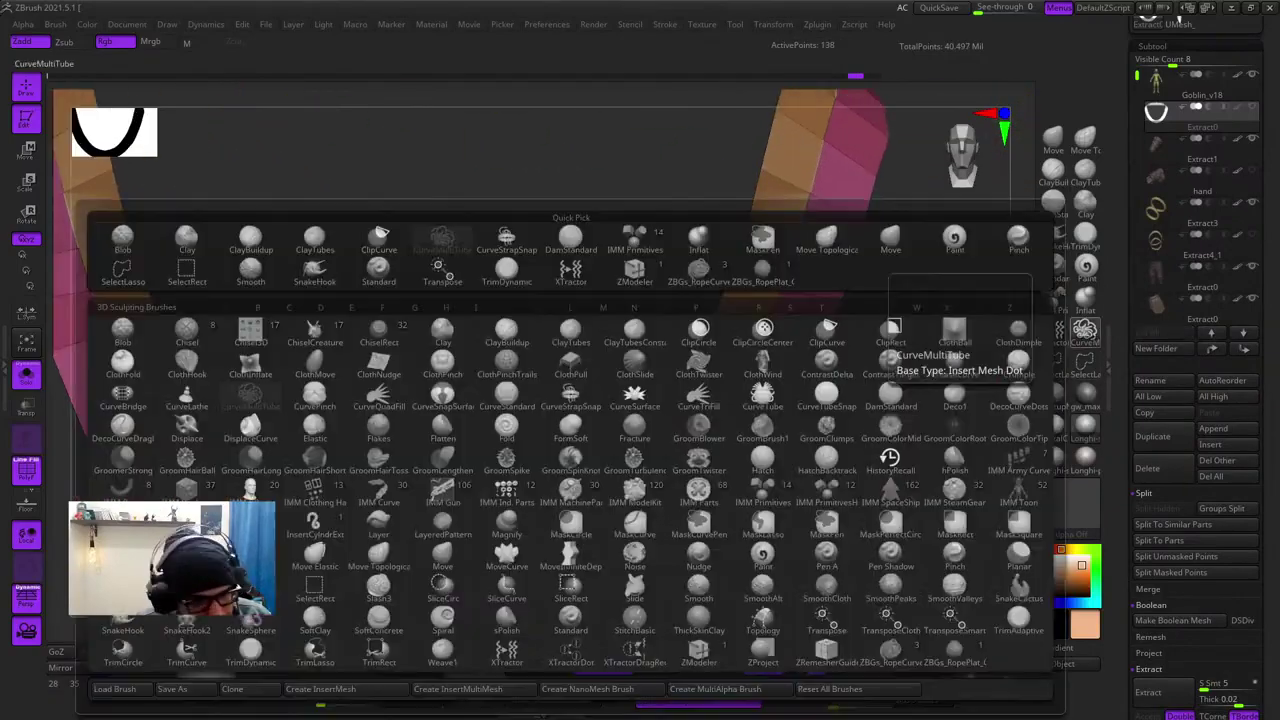
pyautogui.press('b')
pyautogui.press('c')
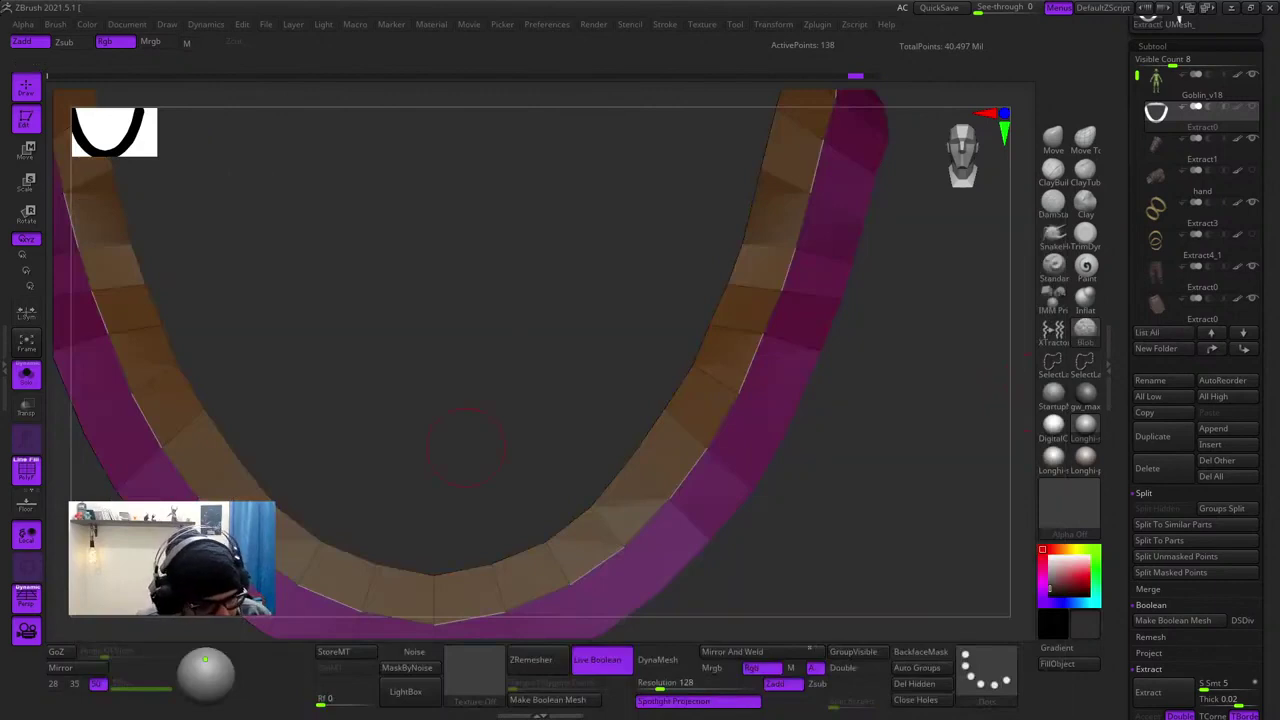
pyautogui.press('b')
pyautogui.press('c')
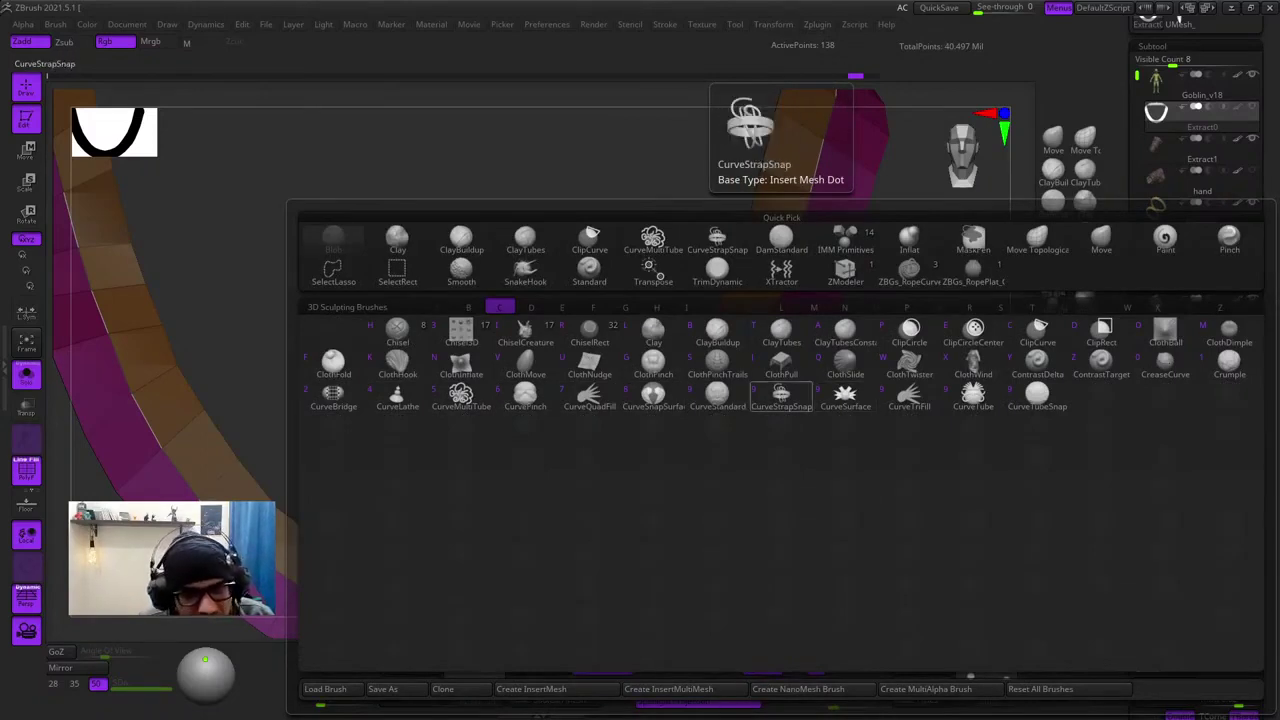
pyautogui.click(973, 396)
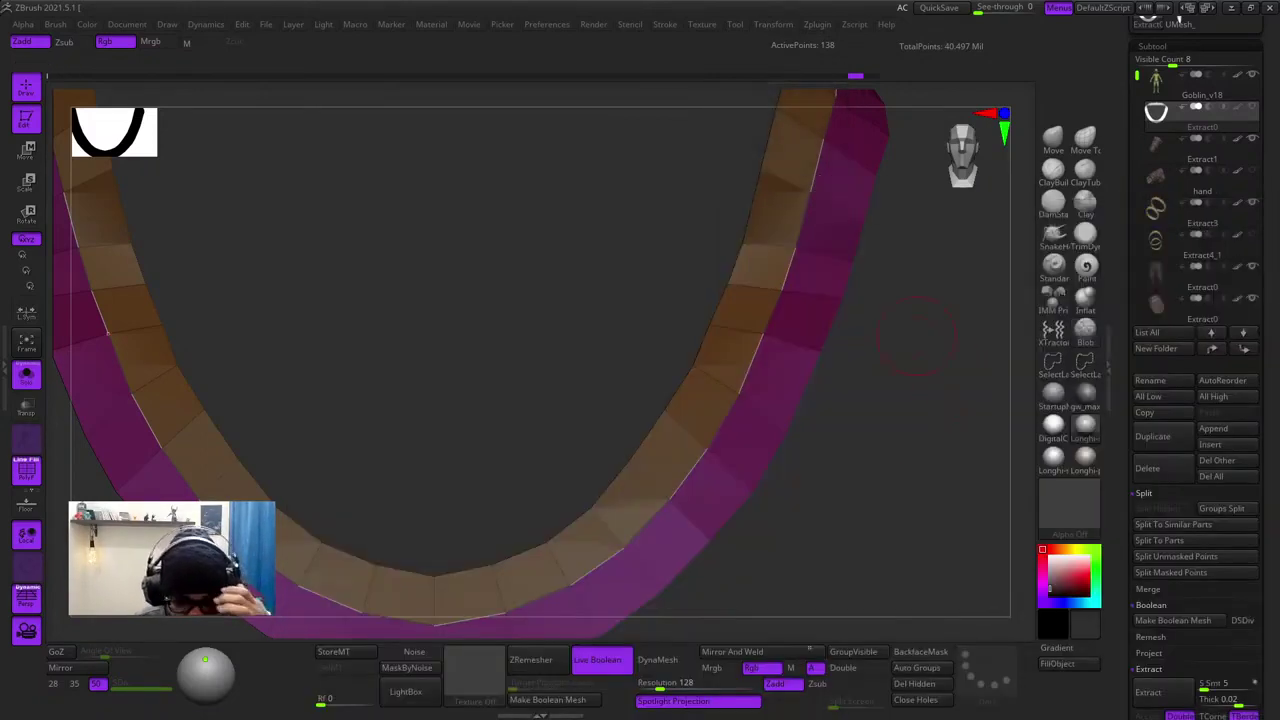
# - Try a thick tube along the band curve and undo it
pyautogui.click(781, 309)
pyautogui.moveTo(868, 400); pyautogui.dragTo(898, 436)
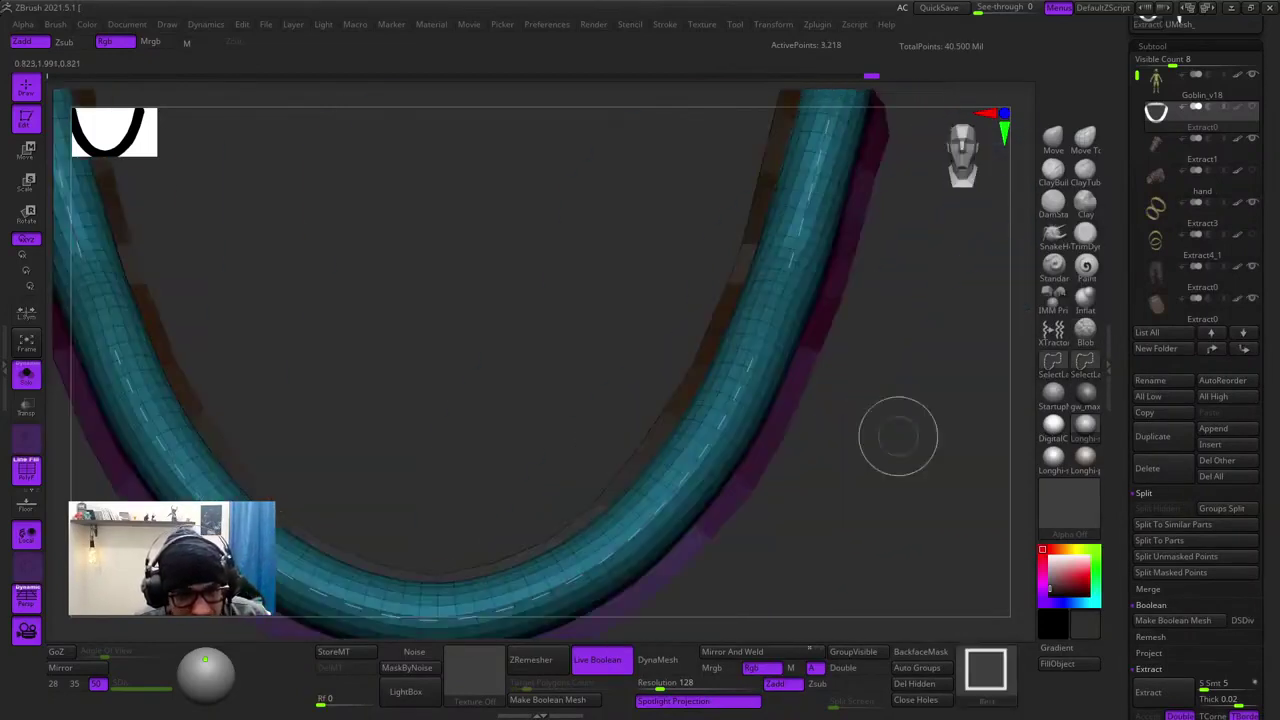
pyautogui.keyDown('ctrl'); pyautogui.moveTo(771, 326); pyautogui.dragTo(775, 318, button='right'); pyautogui.keyUp('ctrl')
pyautogui.hotkey('ctrl', 'z')
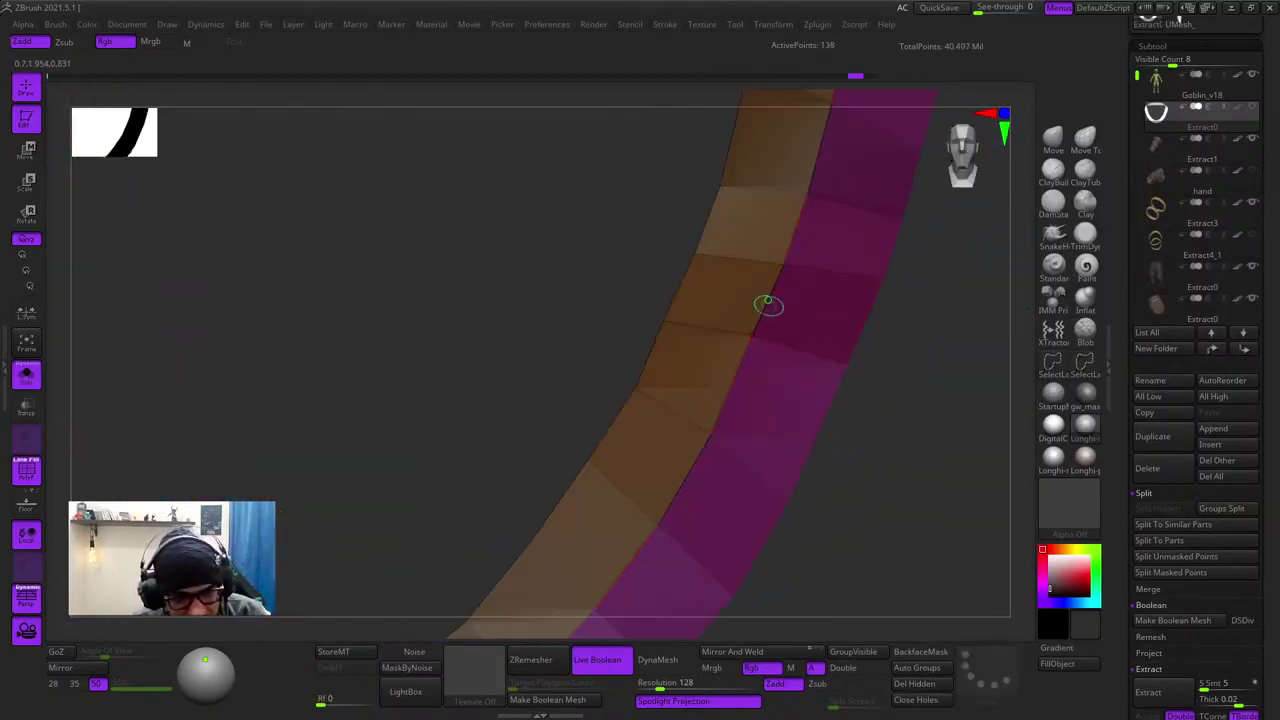
# - Generate a thinner tube along the band curve with a smaller brush size
pyautogui.click(769, 298)
pyautogui.moveTo(956, 472)
pyautogui.keyDown('ctrl'); pyautogui.mouseDown(button='right')
pyautogui.moveTo(854, 360)
pyautogui.moveTo(828, 383)
pyautogui.moveTo(890, 428)
pyautogui.moveTo(916, 347)
pyautogui.mouseUp(button='right'); pyautogui.keyUp('ctrl')
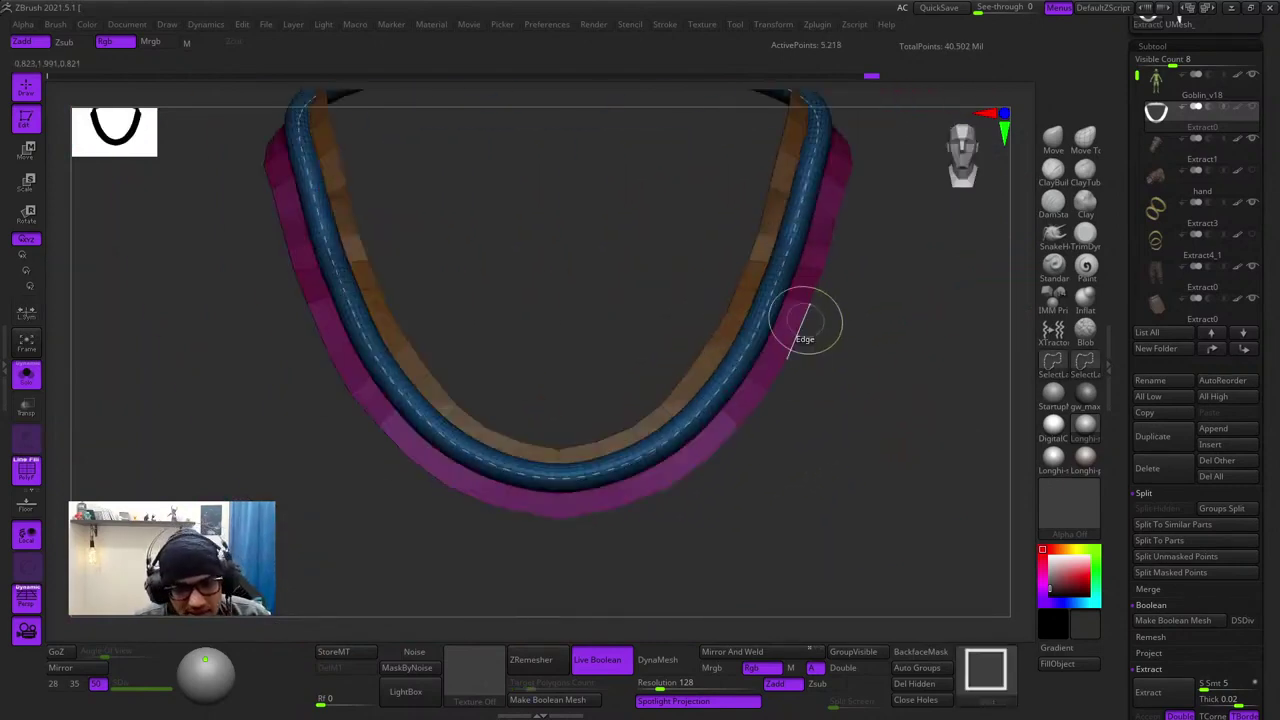
pyautogui.click(759, 324)
pyautogui.keyDown('ctrl'); pyautogui.moveTo(819, 385); pyautogui.dragTo(847, 405, button='right'); pyautogui.keyUp('ctrl')
pyautogui.hotkey('ctrl', 'z')
# - Hide the band's polygroups so only the new tube is visible
pyautogui.keyDown('ctrl'); pyautogui.keyDown('shift'); pyautogui.click(806, 380); pyautogui.keyUp('shift'); pyautogui.keyUp('ctrl')
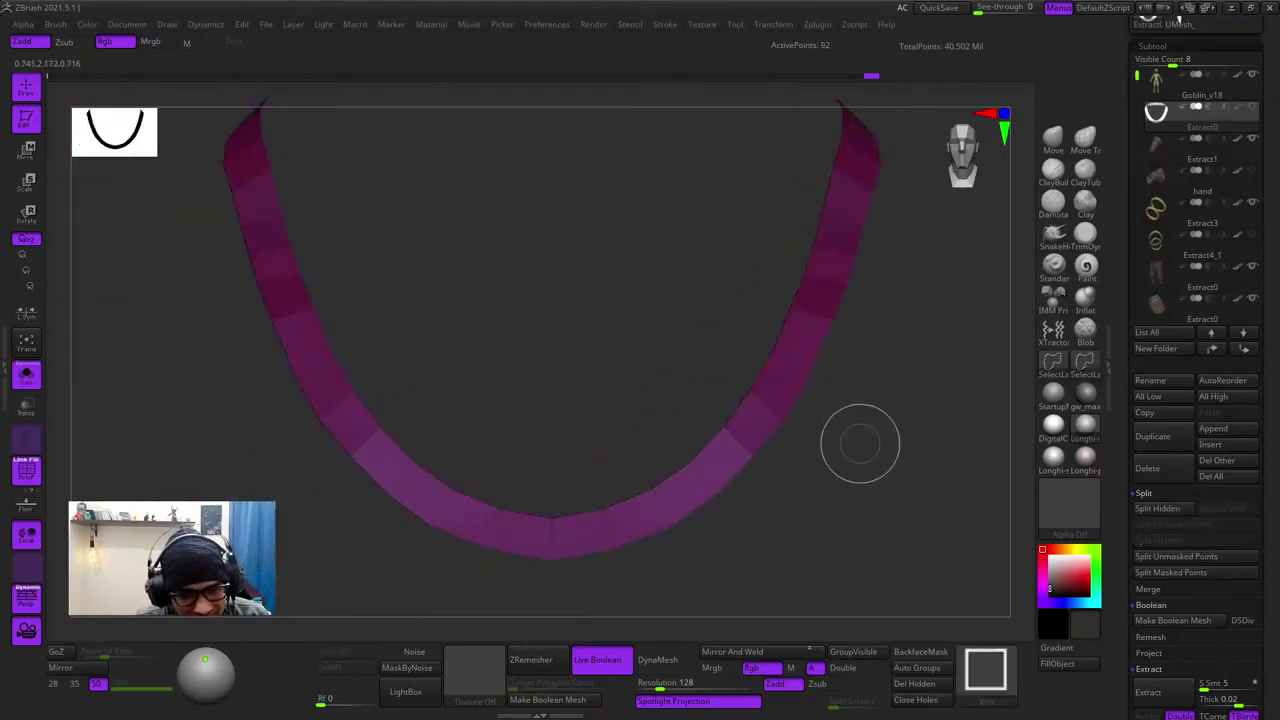
pyautogui.keyDown('ctrl'); pyautogui.keyDown('shift'); pyautogui.moveTo(860, 443); pyautogui.dragTo(848, 436); pyautogui.keyUp('shift'); pyautogui.keyUp('ctrl')
pyautogui.keyDown('ctrl'); pyautogui.keyDown('shift'); pyautogui.click(752, 341); pyautogui.keyUp('shift'); pyautogui.keyUp('ctrl')
pyautogui.keyDown('ctrl'); pyautogui.moveTo(868, 428); pyautogui.dragTo(872, 386, button='right'); pyautogui.keyUp('ctrl')
pyautogui.hotkey('shift', 'f')
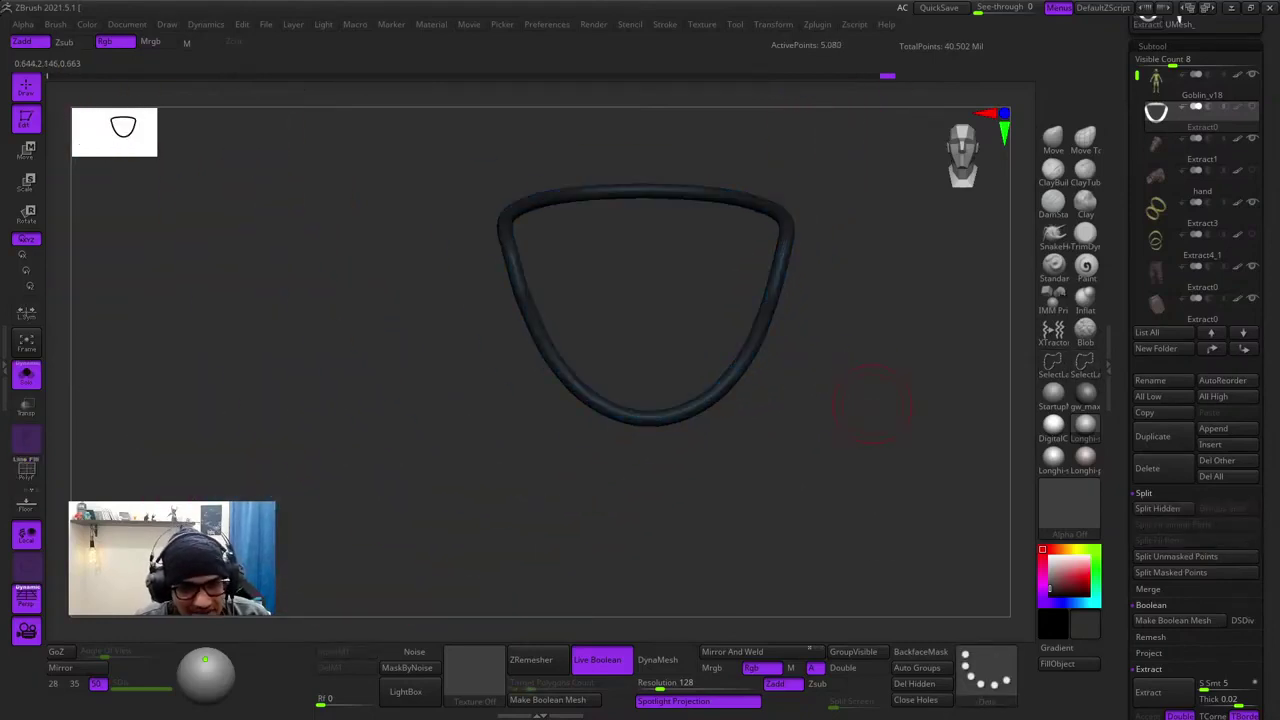
pyautogui.press('f')
pyautogui.press('f')
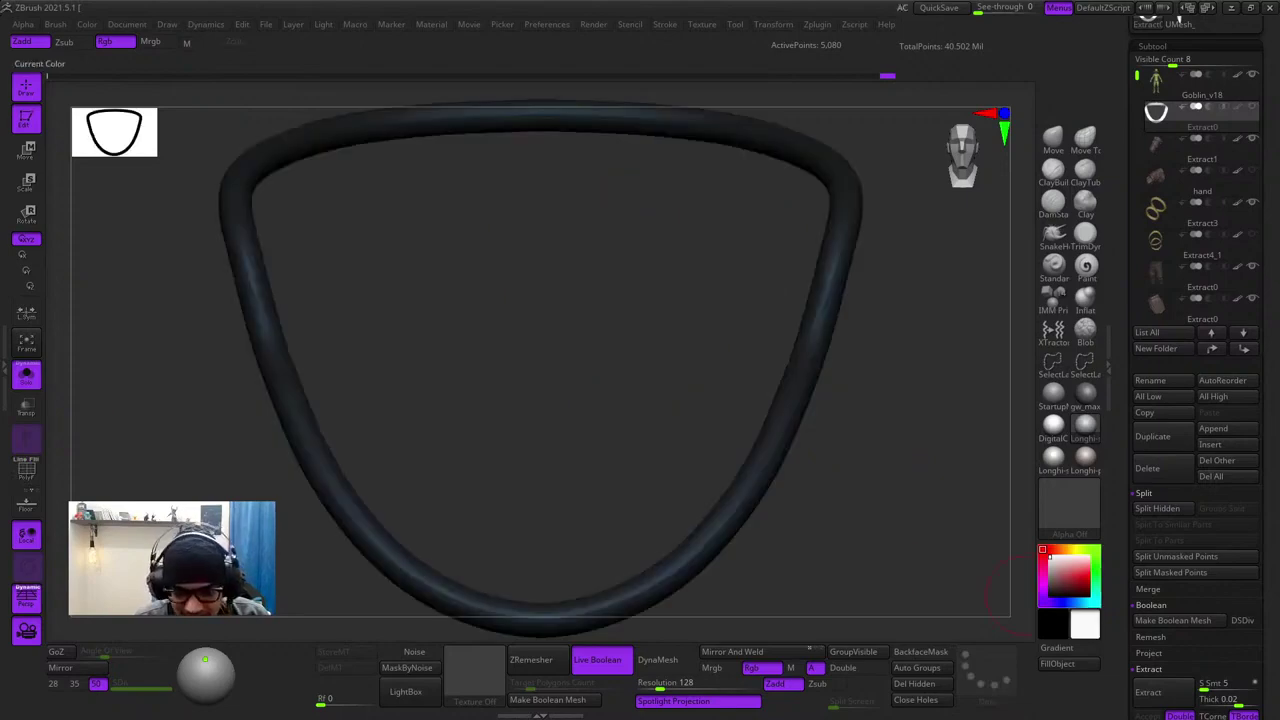
# - Set the current colour to white and leave Solo mode to show the tube together with the whole goblin
pyautogui.click(1085, 625)
pyautogui.hotkey('shift', 'f')
pyautogui.press('f')
pyautogui.press('f')
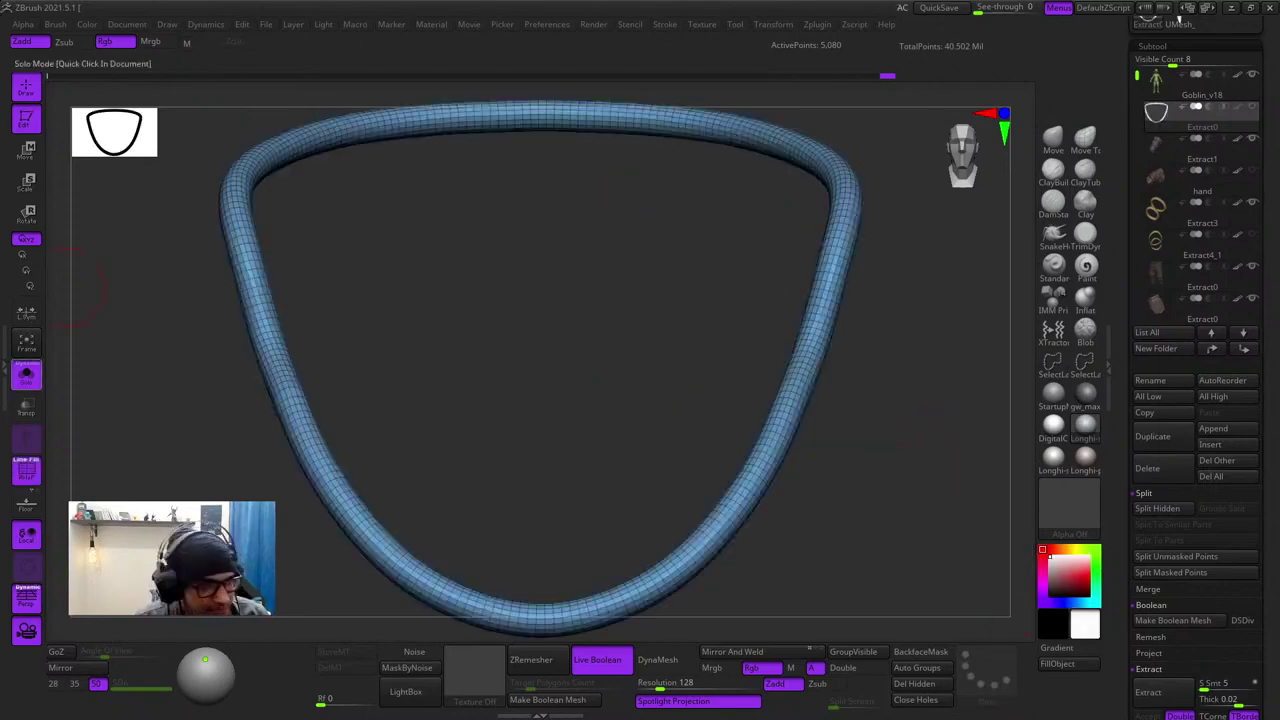
pyautogui.click(26, 376)
pyautogui.press('f')
pyautogui.hotkey('shift', 'f')
# - Examine how the tube cord sits around the goblin's neck, shoulders and chest from front and three-quarter views
pyautogui.moveTo(851, 298); pyautogui.dragTo(660, 284, button='right')
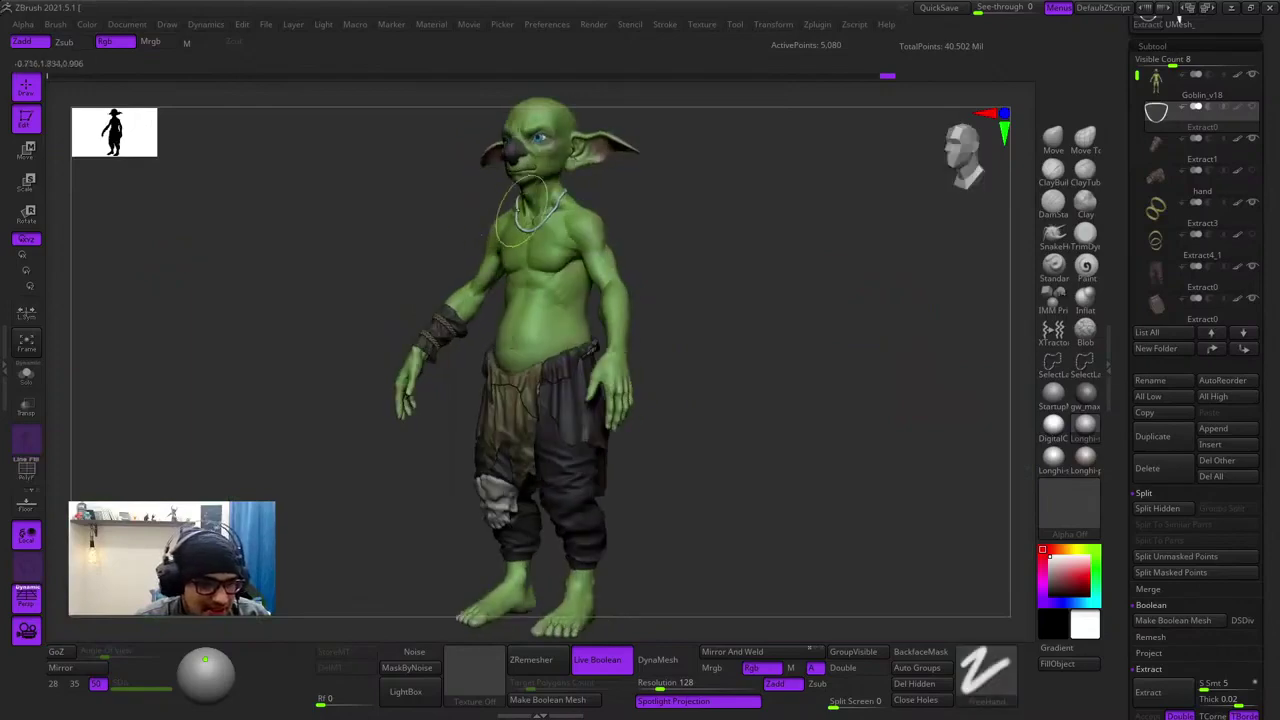
pyautogui.keyDown('ctrl'); pyautogui.moveTo(522, 212); pyautogui.dragTo(1005, 410, button='right'); pyautogui.keyUp('ctrl')
pyautogui.hotkey('shift', 'f')
pyautogui.keyDown('alt'); pyautogui.moveTo(790, 569); pyautogui.dragTo(725, 446, button='right'); pyautogui.keyUp('alt')
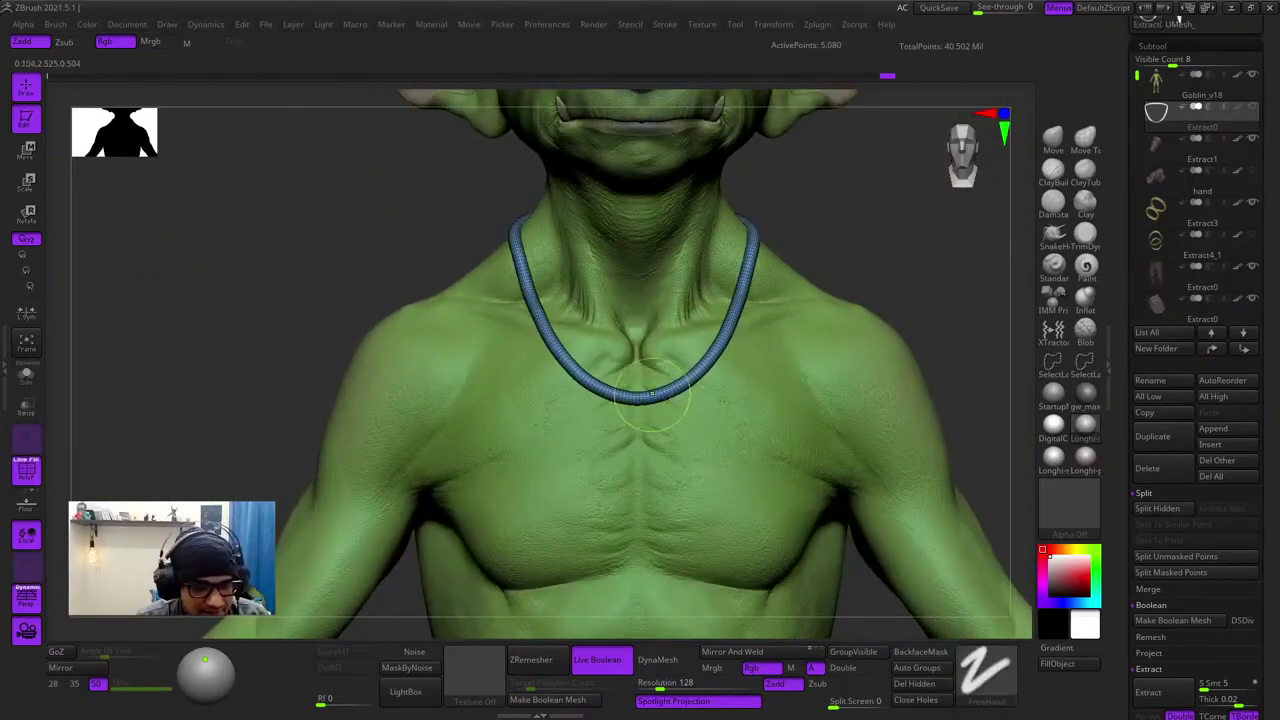
pyautogui.keyDown('ctrl'); pyautogui.moveTo(652, 394); pyautogui.dragTo(701, 455, button='right'); pyautogui.keyUp('ctrl')
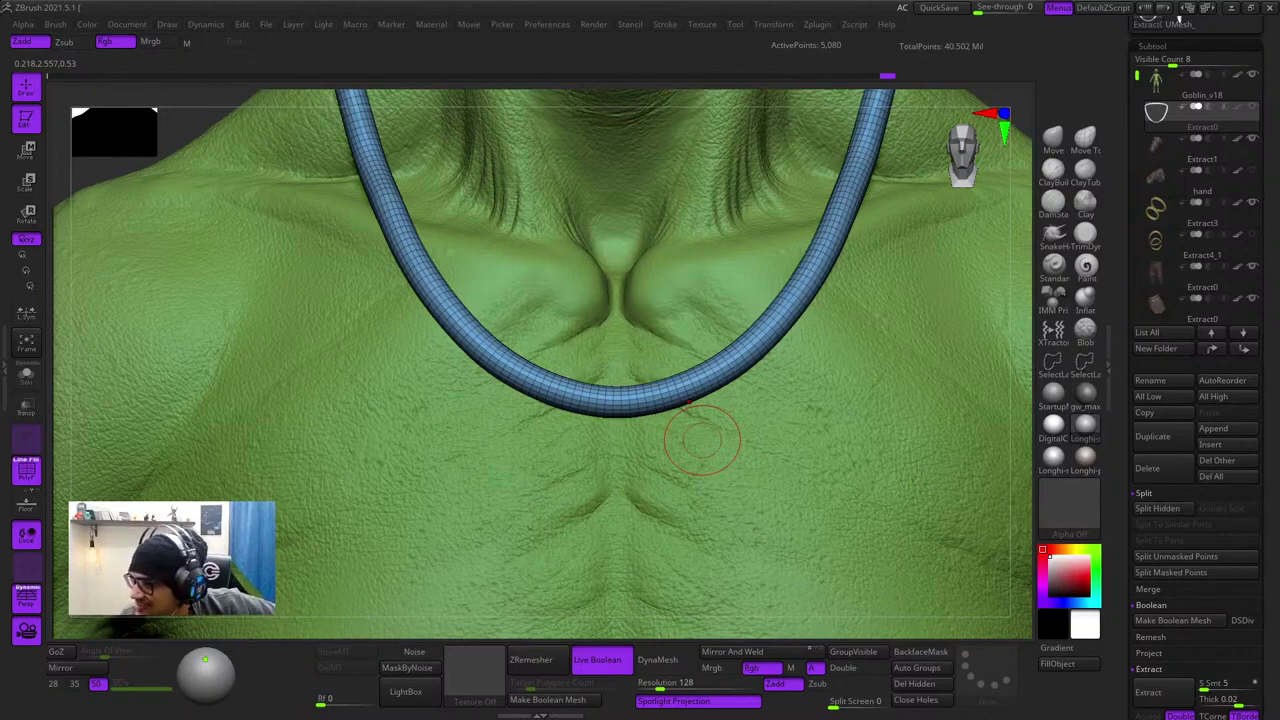
pyautogui.moveTo(1016, 317); pyautogui.dragTo(998, 328)
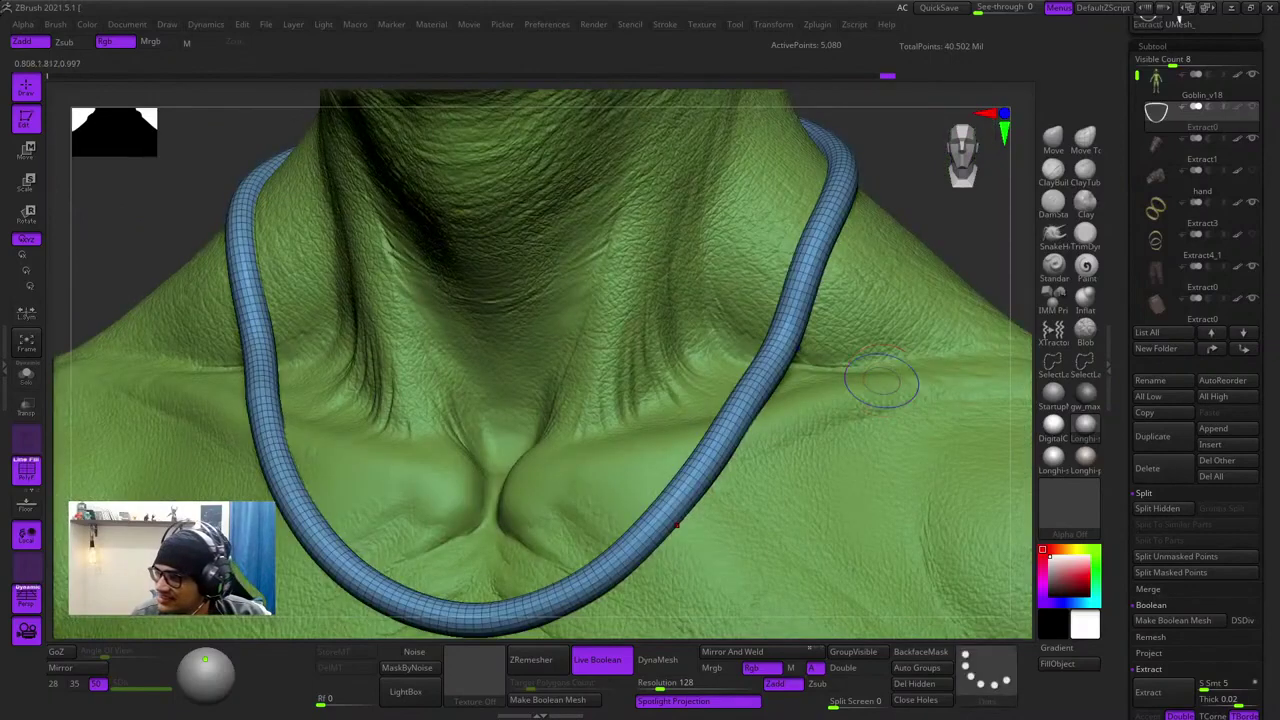
pyautogui.press('f')
pyautogui.keyDown('ctrl'); pyautogui.moveTo(794, 291); pyautogui.dragTo(727, 407, button='right'); pyautogui.keyUp('ctrl')
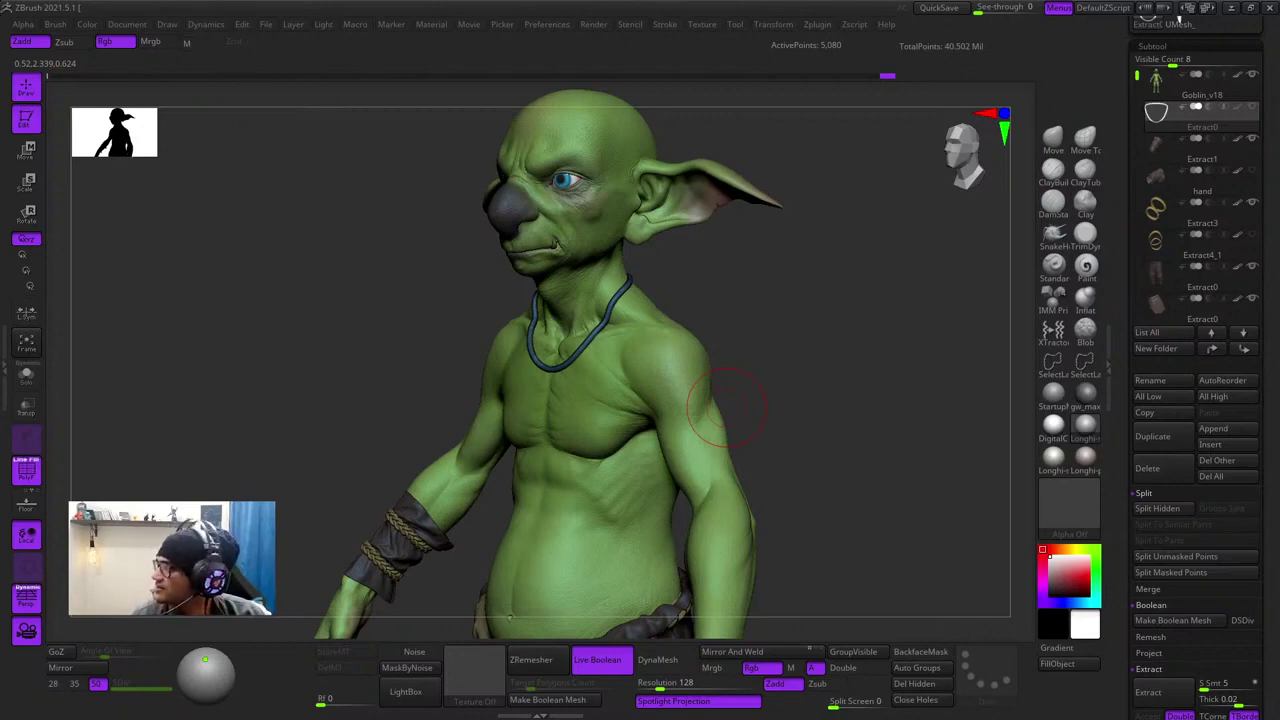
pyautogui.moveTo(728, 407); pyautogui.dragTo(860, 306, button='right')
pyautogui.hotkey('shift', 'f')
pyautogui.press('f')
pyautogui.hotkey('shift', 'f')
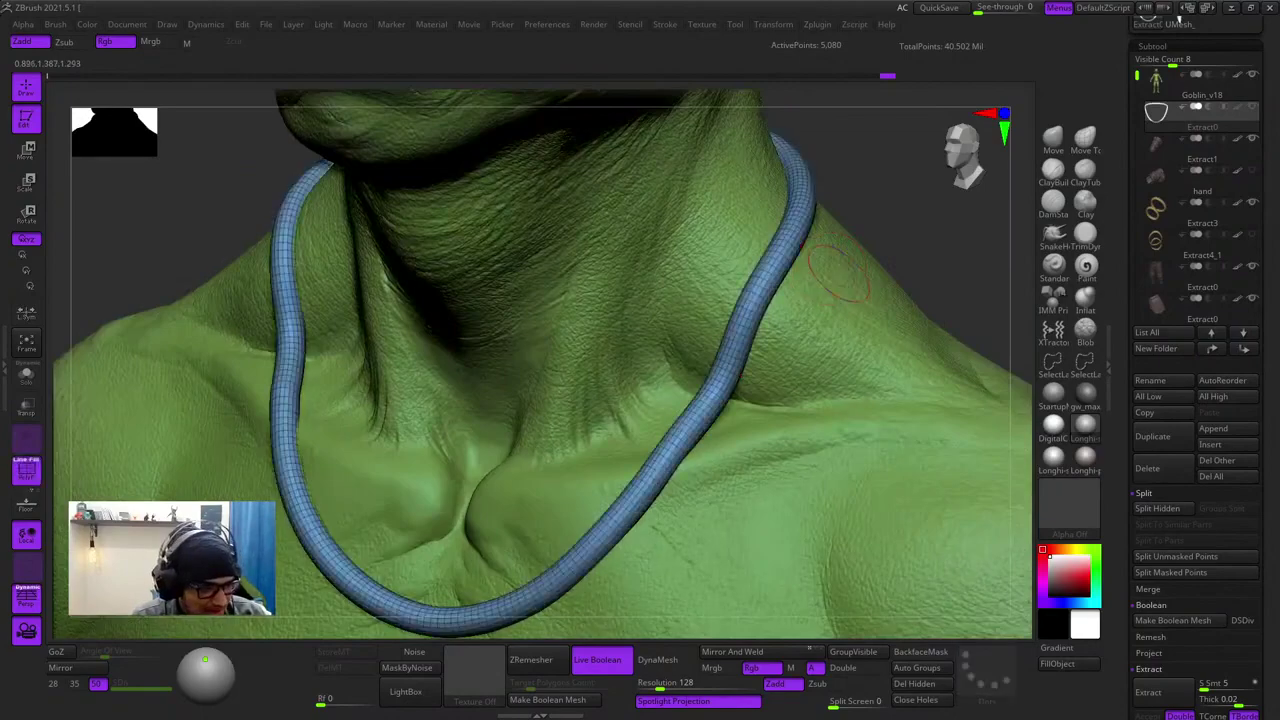
pyautogui.press('f')
pyautogui.hotkey('shift', 'f')
pyautogui.hotkey('shift', 'f')
pyautogui.moveTo(843, 280); pyautogui.dragTo(935, 290, button='right')
pyautogui.keyDown('ctrl'); pyautogui.moveTo(935, 290); pyautogui.dragTo(960, 330, button='right'); pyautogui.keyUp('ctrl')
pyautogui.keyDown('ctrl'); pyautogui.moveTo(860, 328); pyautogui.dragTo(870, 480, button='right'); pyautogui.keyUp('ctrl')
pyautogui.keyDown('ctrl'); pyautogui.moveTo(613, 386); pyautogui.dragTo(617, 420, button='right'); pyautogui.keyUp('ctrl')
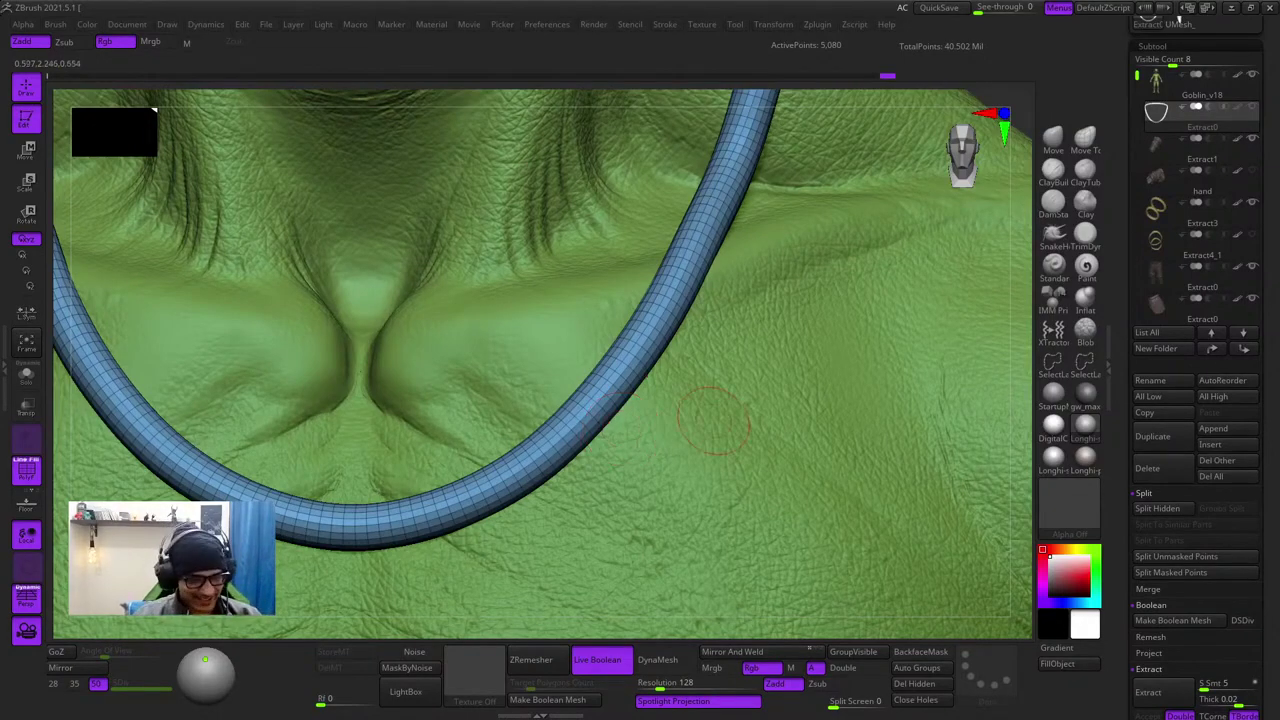
pyautogui.keyDown('ctrl'); pyautogui.moveTo(629, 339); pyautogui.dragTo(609, 368, button='right'); pyautogui.keyUp('ctrl')
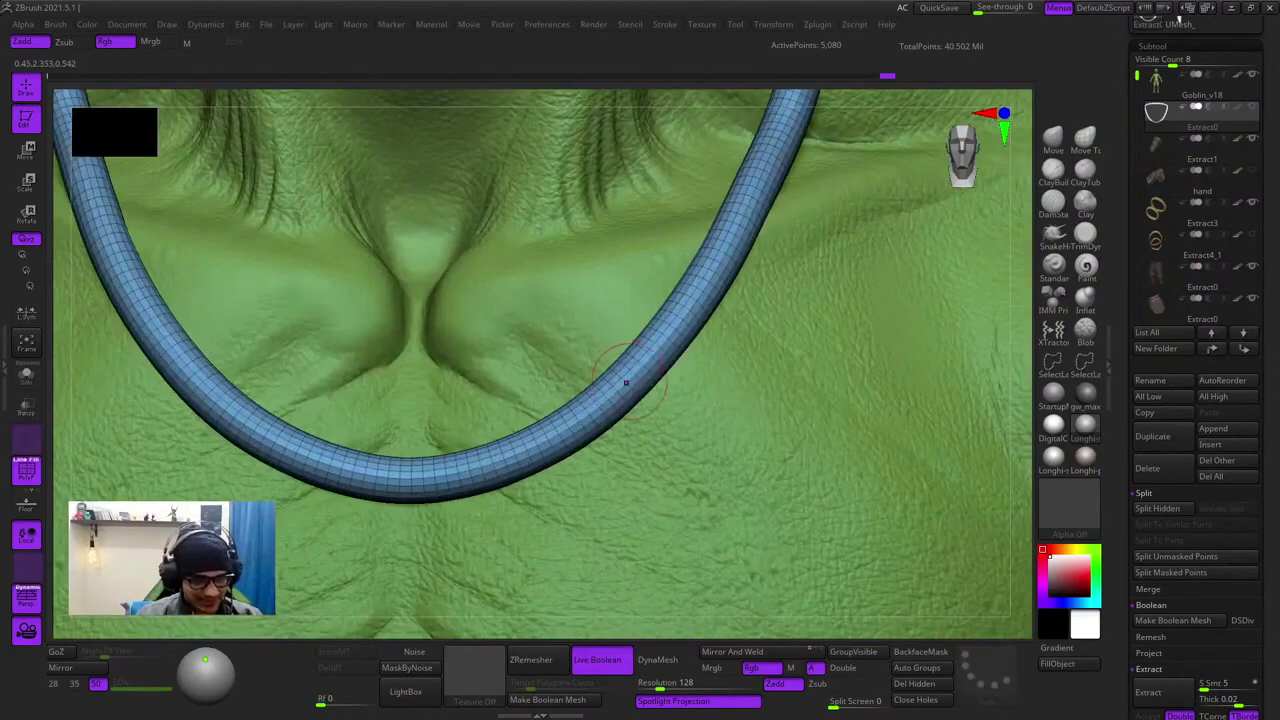
# - Try drawing a short extra tube piece on the front of the cord, check it, and undo it
pyautogui.moveTo(628, 375); pyautogui.dragTo(655, 394)
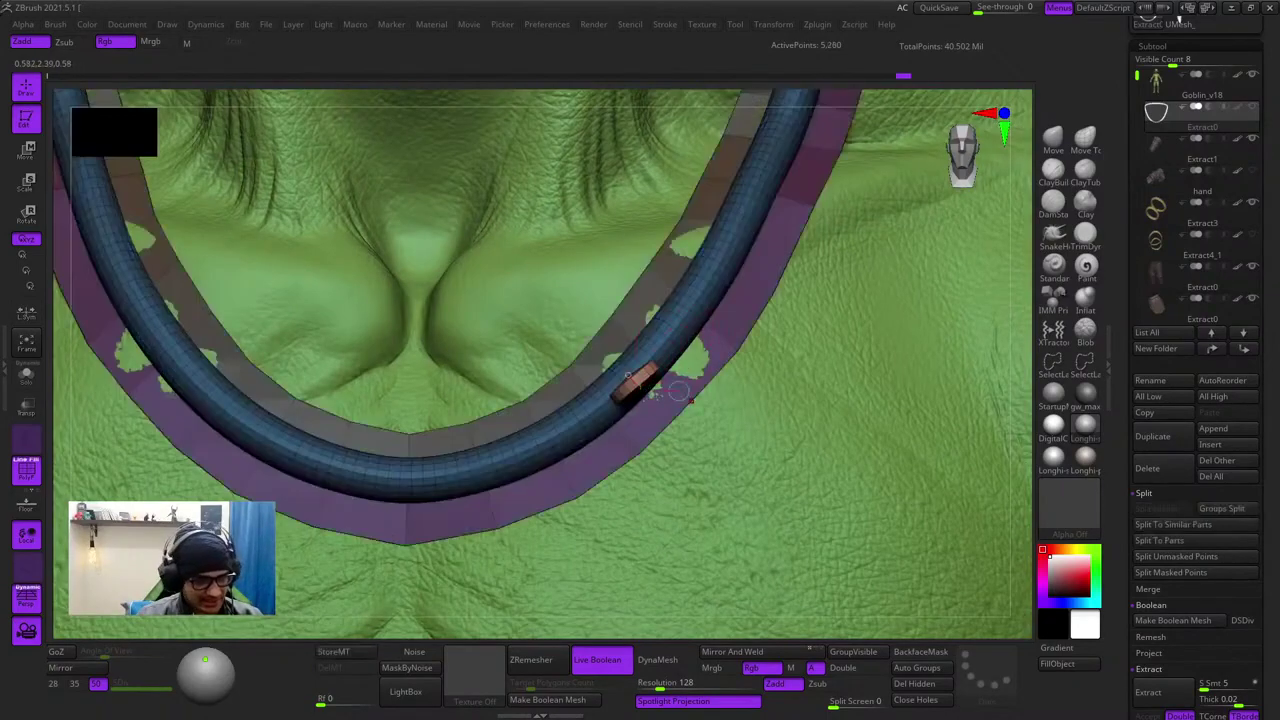
pyautogui.moveTo(1016, 435)
pyautogui.mouseDown(button='right')
pyautogui.moveTo(950, 340)
pyautogui.moveTo(785, 325)
pyautogui.moveTo(757, 342)
pyautogui.mouseUp(button='right')
pyautogui.moveTo(762, 344); pyautogui.dragTo(768, 347)
pyautogui.keyDown('ctrl'); pyautogui.moveTo(786, 350); pyautogui.dragTo(630, 335, button='right'); pyautogui.keyUp('ctrl')
pyautogui.moveTo(630, 335); pyautogui.dragTo(727, 382, button='right')
pyautogui.hotkey('ctrl', 'z')
pyautogui.hotkey('ctrl', 'z')
# - Split the hidden band mesh off from the cord into its own subtool
pyautogui.keyDown('ctrl'); pyautogui.moveTo(814, 349); pyautogui.dragTo(916, 289, button='right'); pyautogui.keyUp('ctrl')
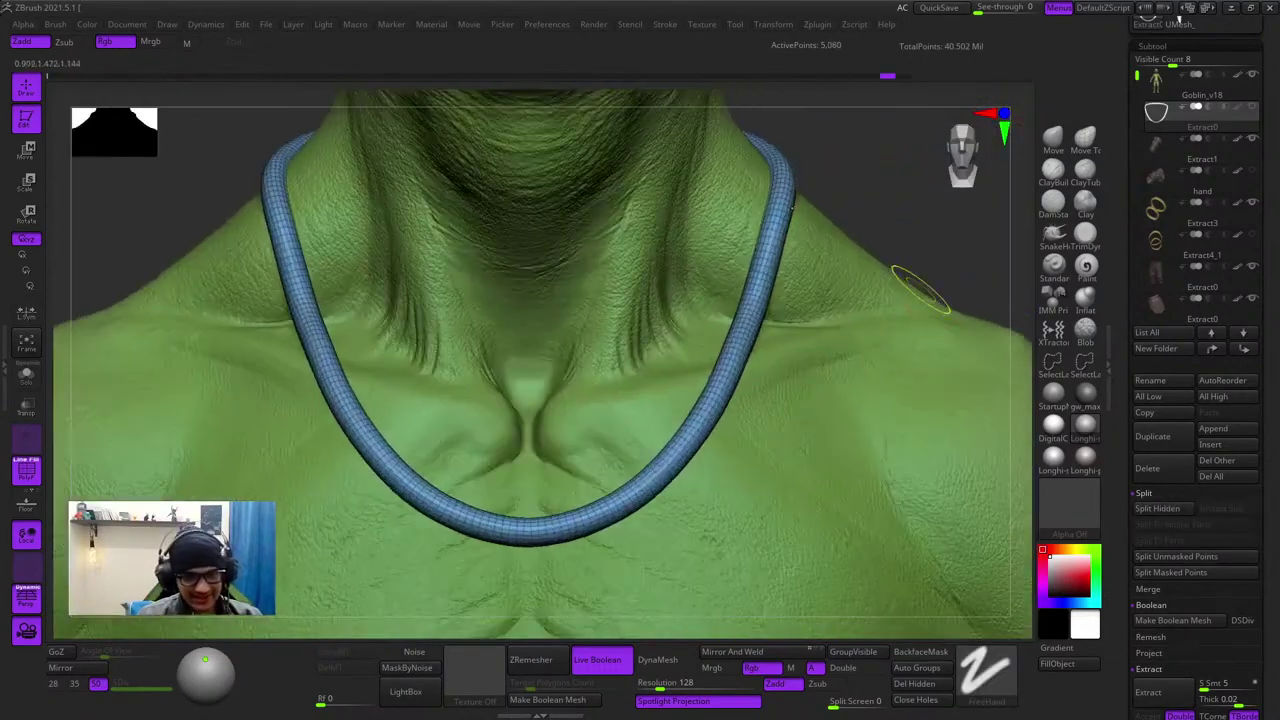
pyautogui.click(1162, 508)
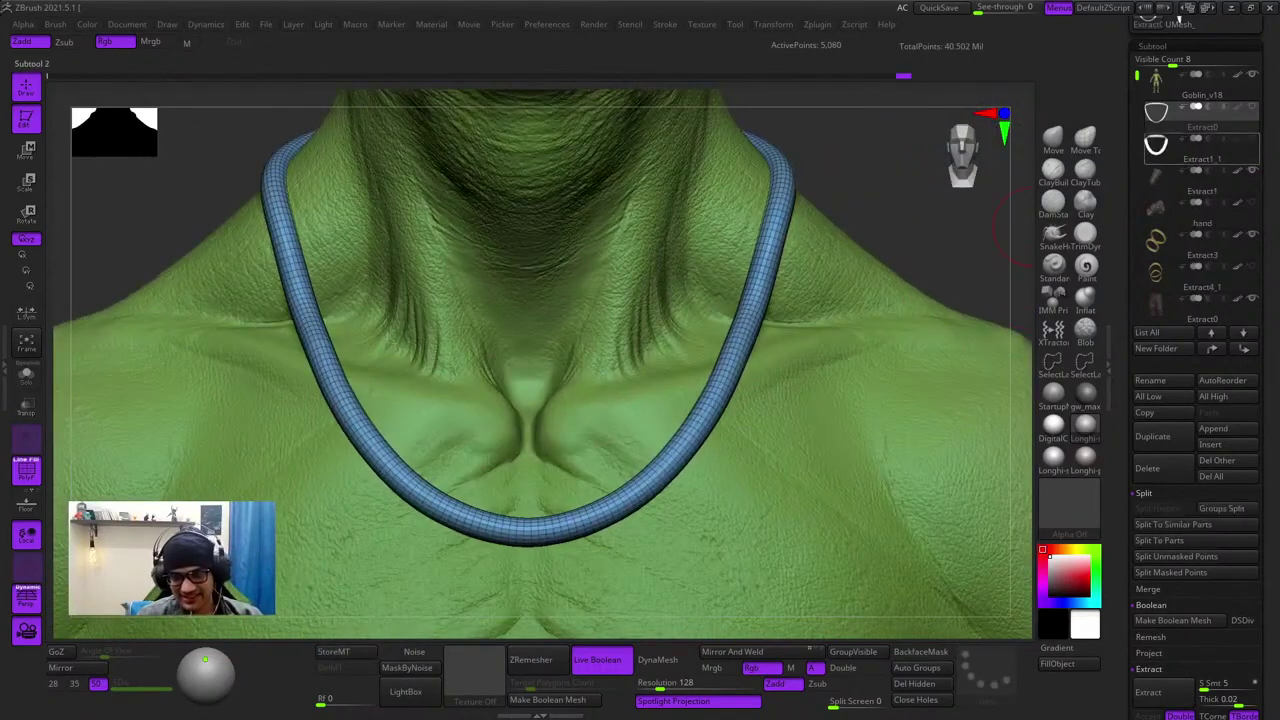
pyautogui.hotkey('shift', 'f')
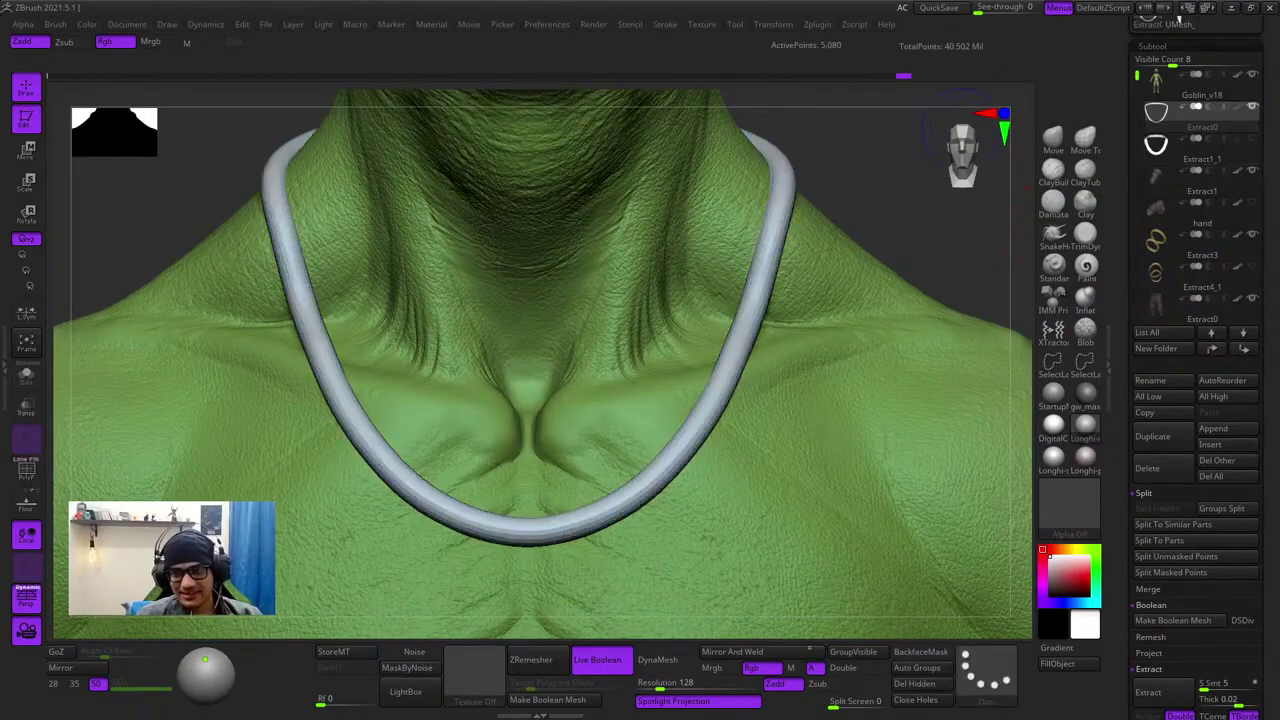
pyautogui.hotkey('shift', 'f')
# - Examine the cord's mesh around the goblin's neck and look through its ZRemesher, geometry and subtool settings
pyautogui.press('f')
pyautogui.hotkey('shift', 'f')
pyautogui.press('f')
pyautogui.moveTo(880, 247); pyautogui.dragTo(858, 338, button='right')
pyautogui.hotkey('shift', 'f')
pyautogui.moveTo(1205, 590); pyautogui.dragTo(1205, 40)
pyautogui.moveTo(808, 220); pyautogui.dragTo(624, 398, button='right')
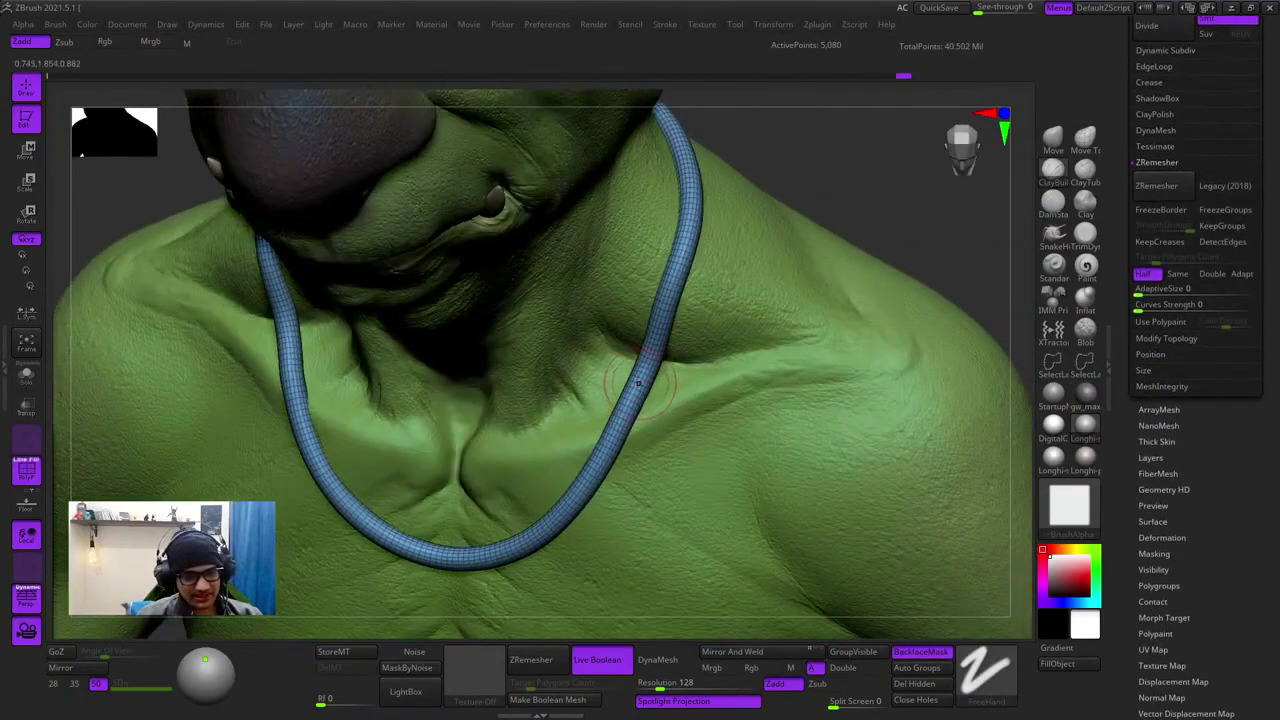
pyautogui.press('space')
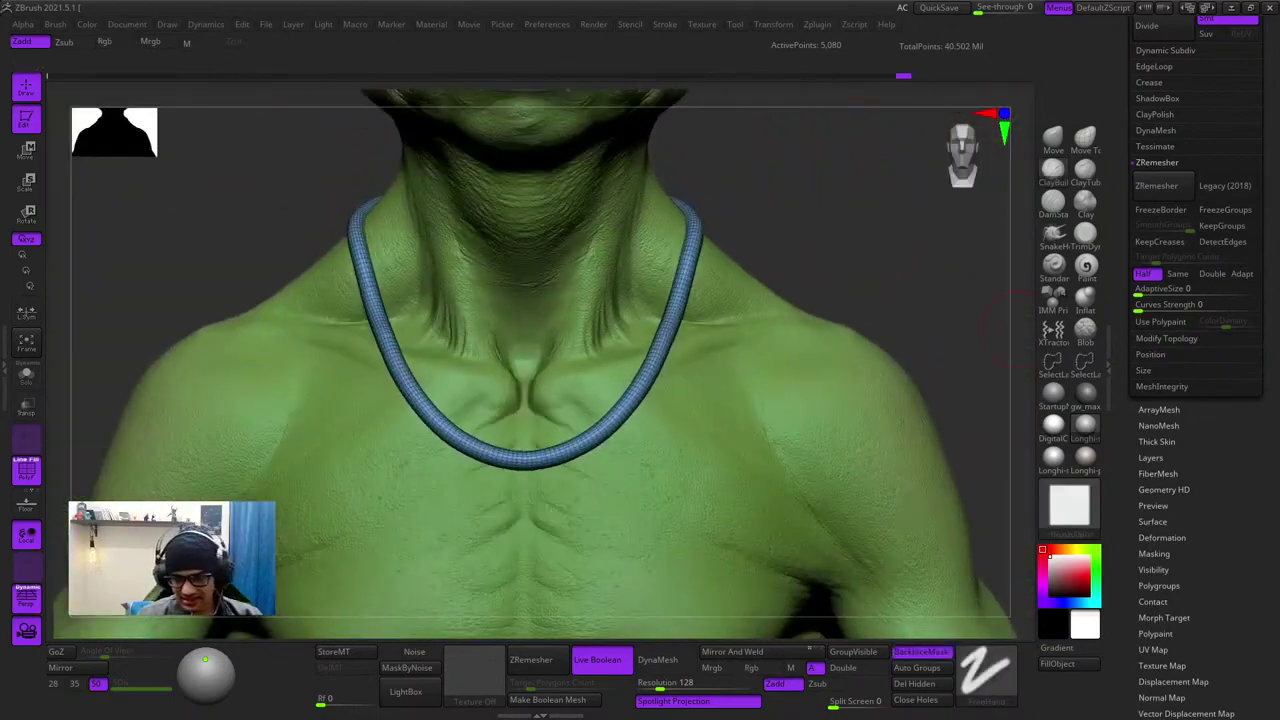
pyautogui.moveTo(1215, 440); pyautogui.dragTo(1215, 323)
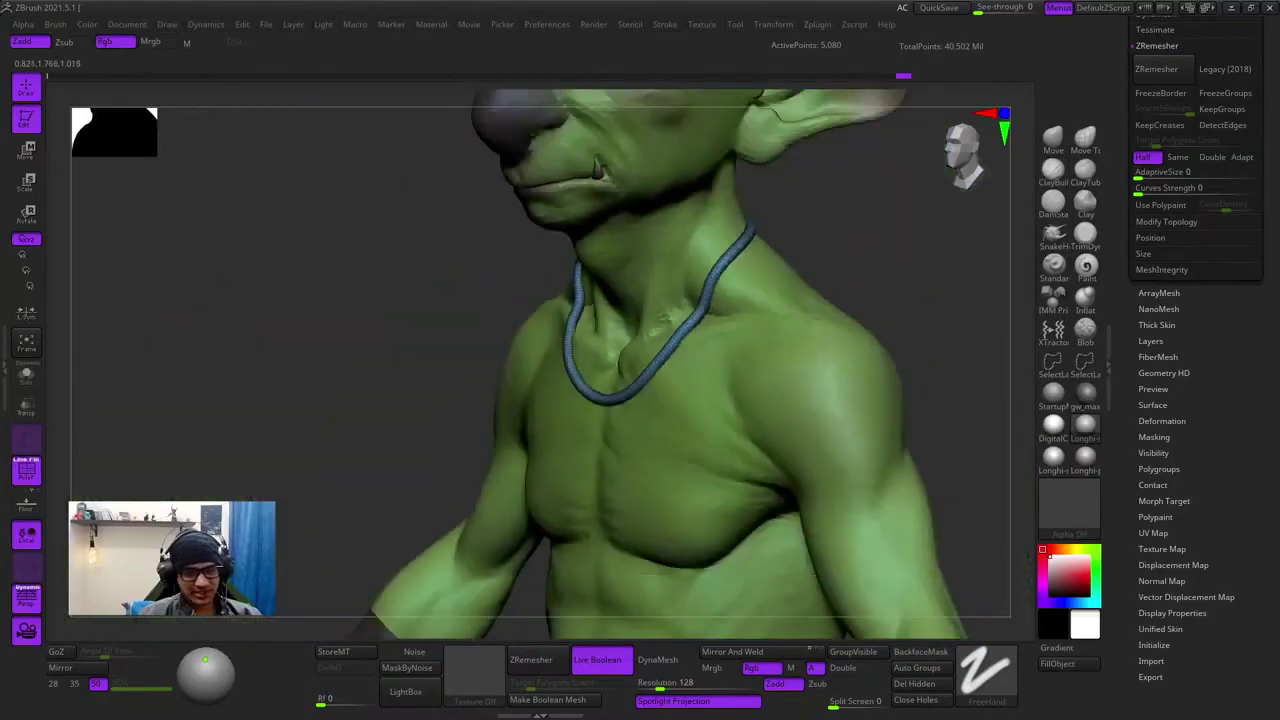
pyautogui.moveTo(1127, 240); pyautogui.dragTo(1127, 560)
pyautogui.click(1152, 174)
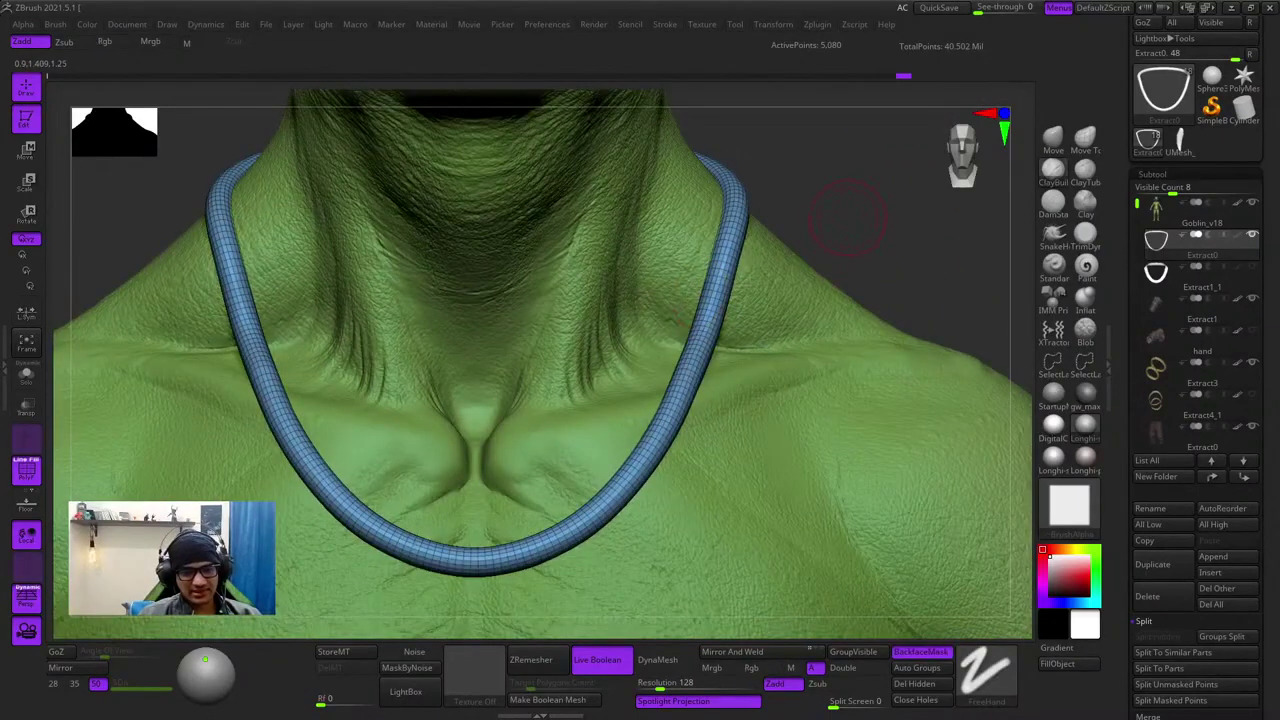
# - Select the flat neck band subtool beneath the cord and isolate it from the goblin
pyautogui.click(1158, 272)
pyautogui.hotkey('shift', 'f')
pyautogui.hotkey('shift', 'f')
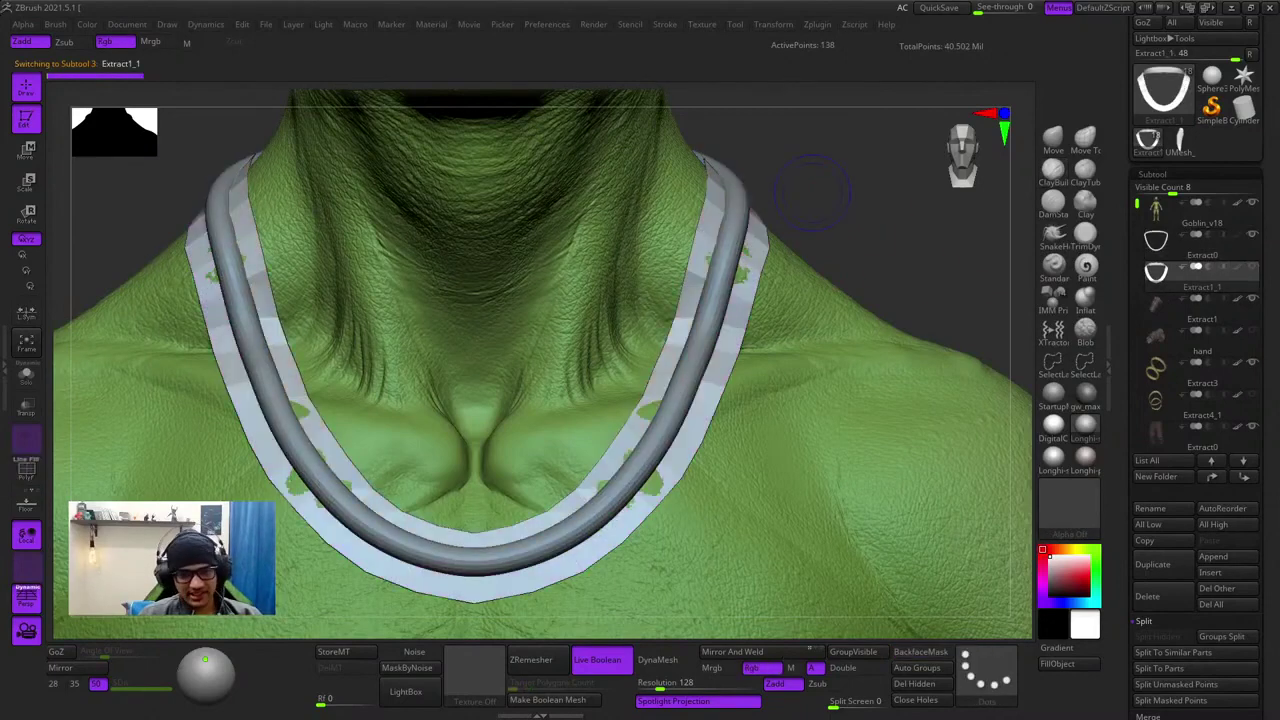
pyautogui.click(27, 376)
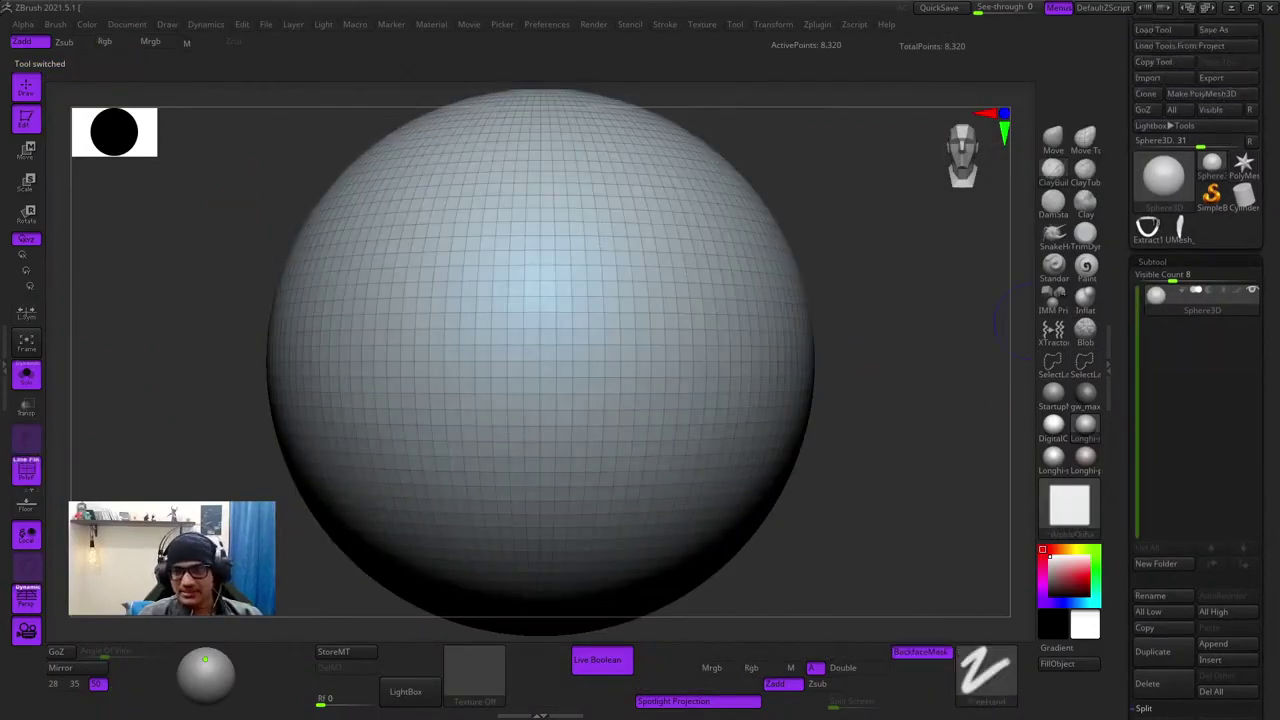
# - Try converting the primitive sphere into a polymesh, and return to the primitive sphere
pyautogui.moveTo(1267, 80); pyautogui.dragTo(1267, 96)
pyautogui.click(1205, 108)
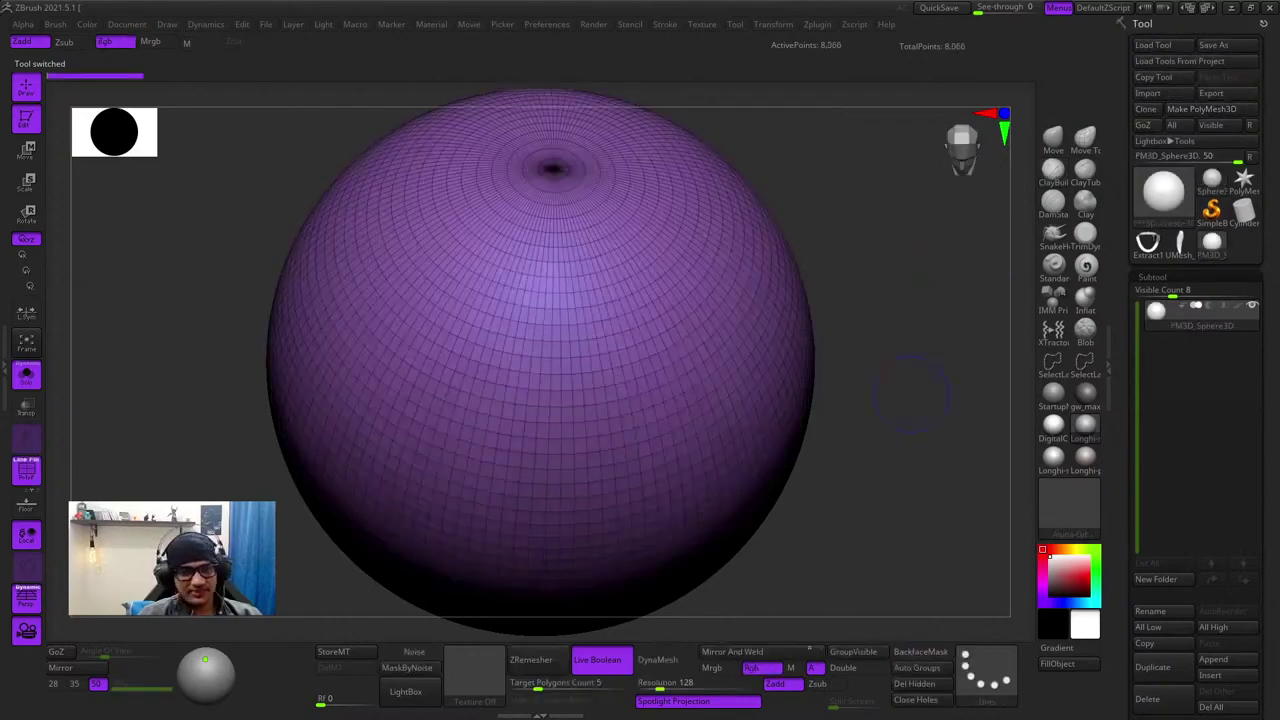
pyautogui.click(1212, 180)
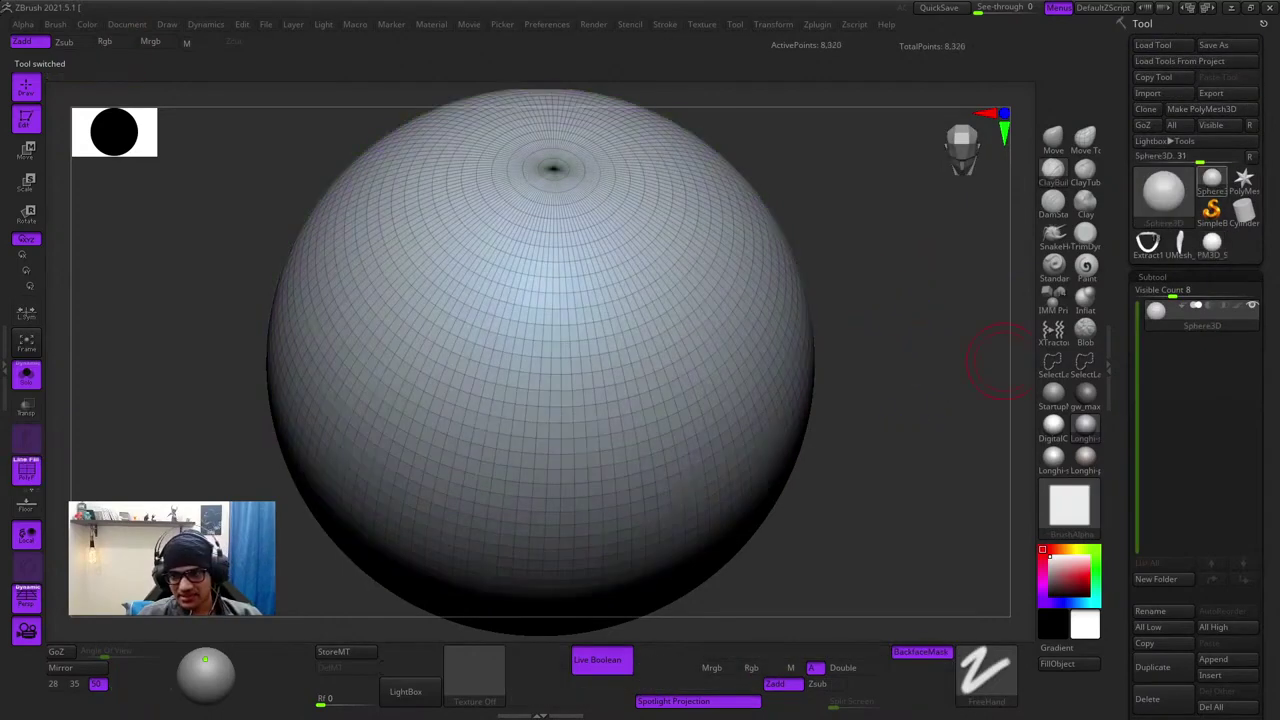
pyautogui.hotkey('shift', 'f')
pyautogui.hotkey('shift', 'f')
# - Open the sphere's Initialize settings and try an X Size of 46
pyautogui.moveTo(1267, 530); pyautogui.dragTo(1267, 155)
pyautogui.keyDown('shift'); pyautogui.moveTo(943, 363); pyautogui.dragTo(1030, 280); pyautogui.keyUp('shift')
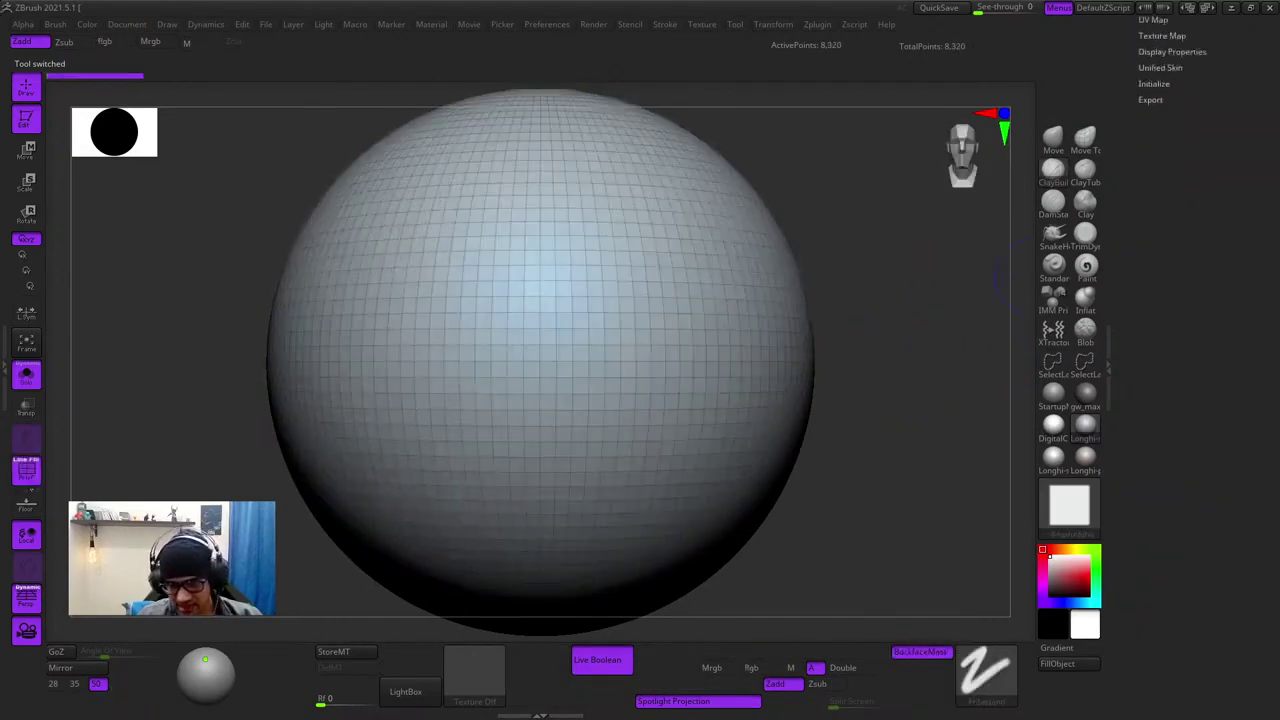
pyautogui.click(1154, 268)
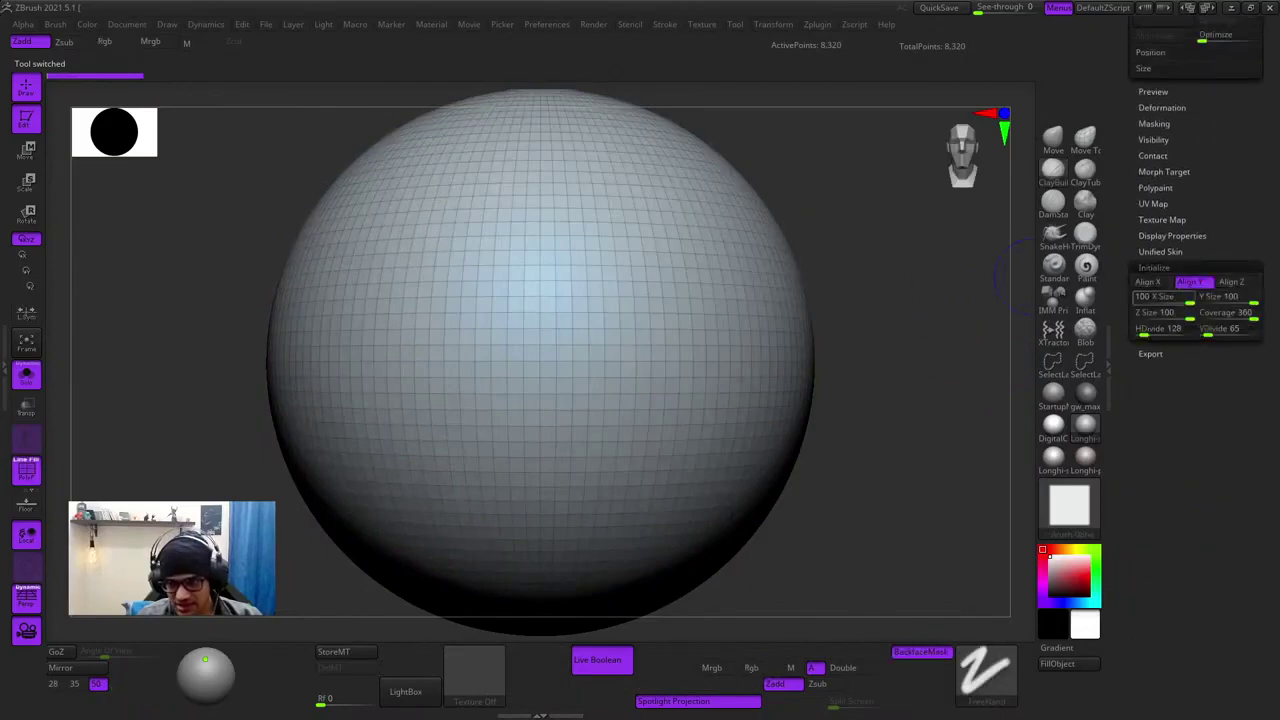
pyautogui.click(1162, 298)
pyautogui.hotkey('ctrl', 'z')
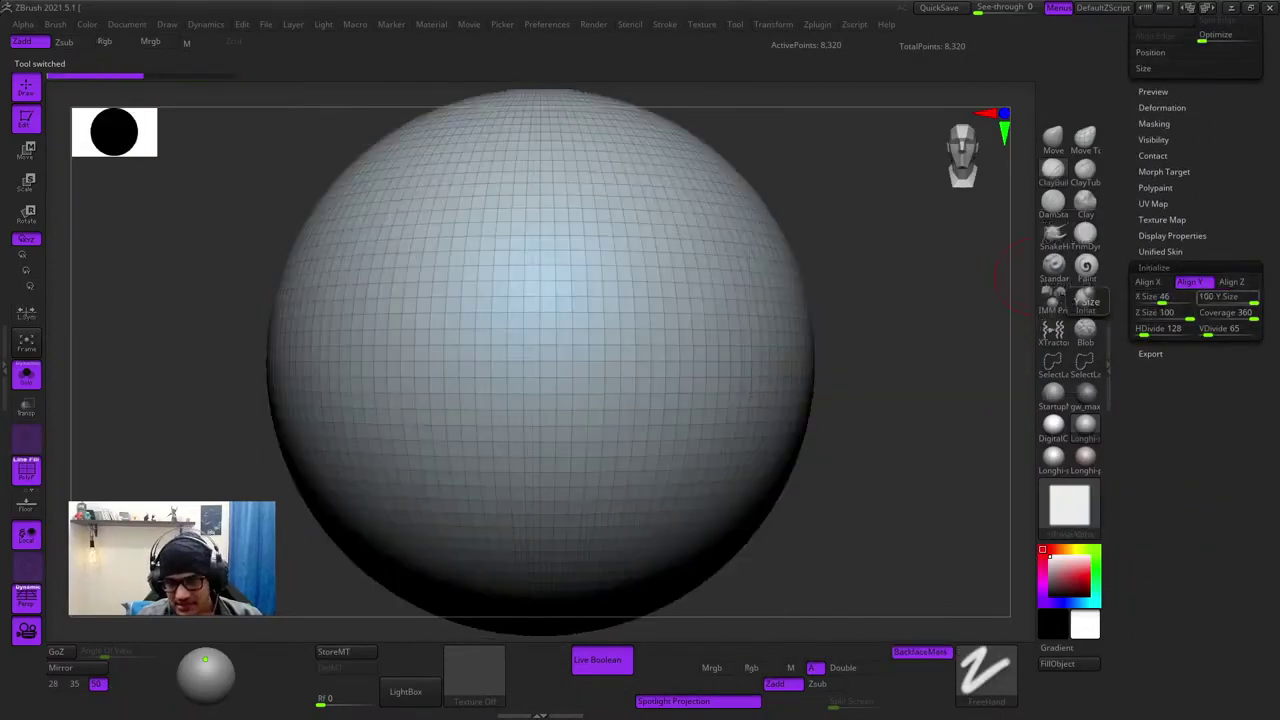
pyautogui.click(1141, 332)
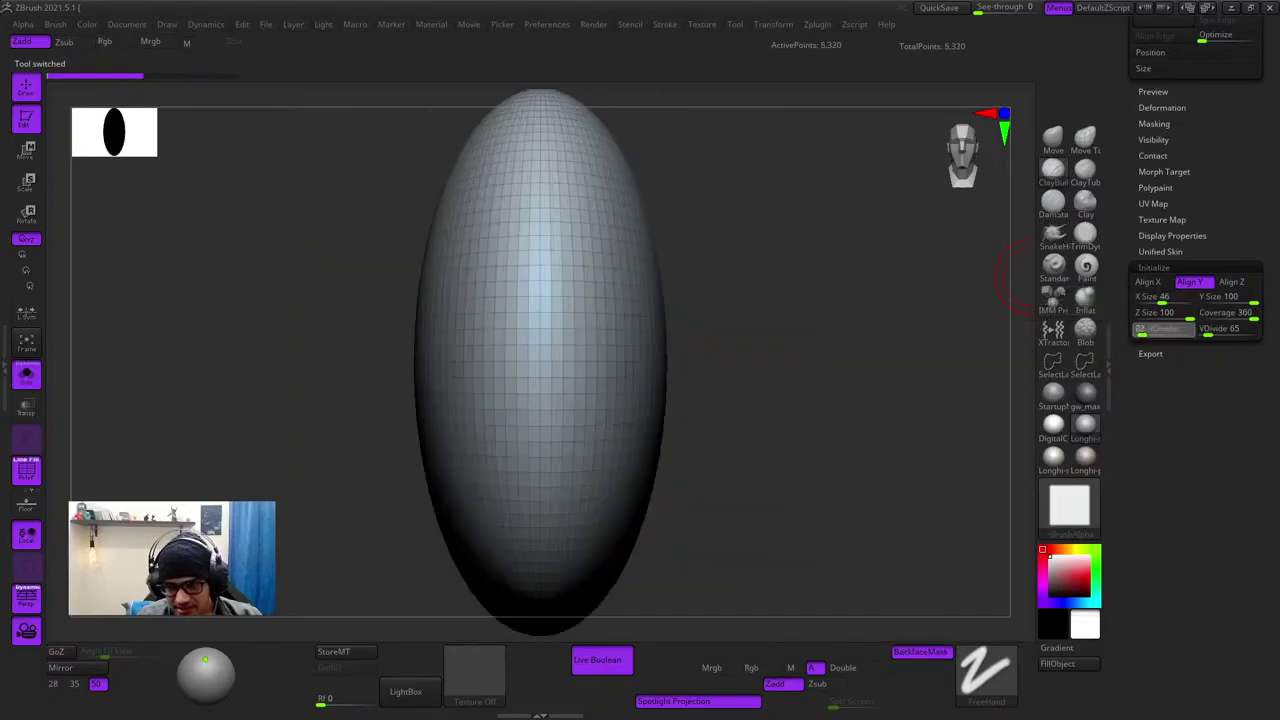
pyautogui.hotkey('ctrl', 'z')
# - Set the sphere's X Size back to 100 and both its HDivide and VDivide to 12
pyautogui.moveTo(1207, 332)
pyautogui.mouseDown()
pyautogui.moveTo(1223, 332)
pyautogui.moveTo(1202, 332)
pyautogui.mouseUp()
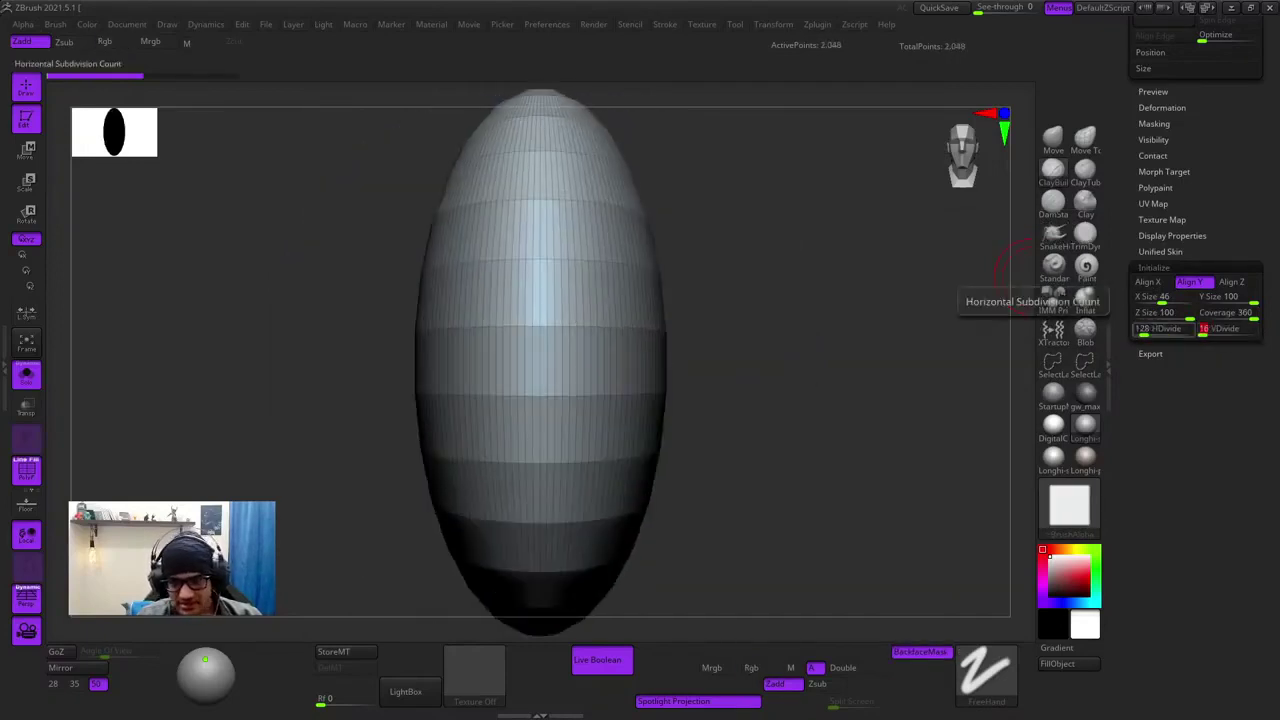
pyautogui.click(1150, 298)
pyautogui.write('100')
pyautogui.press('Return')
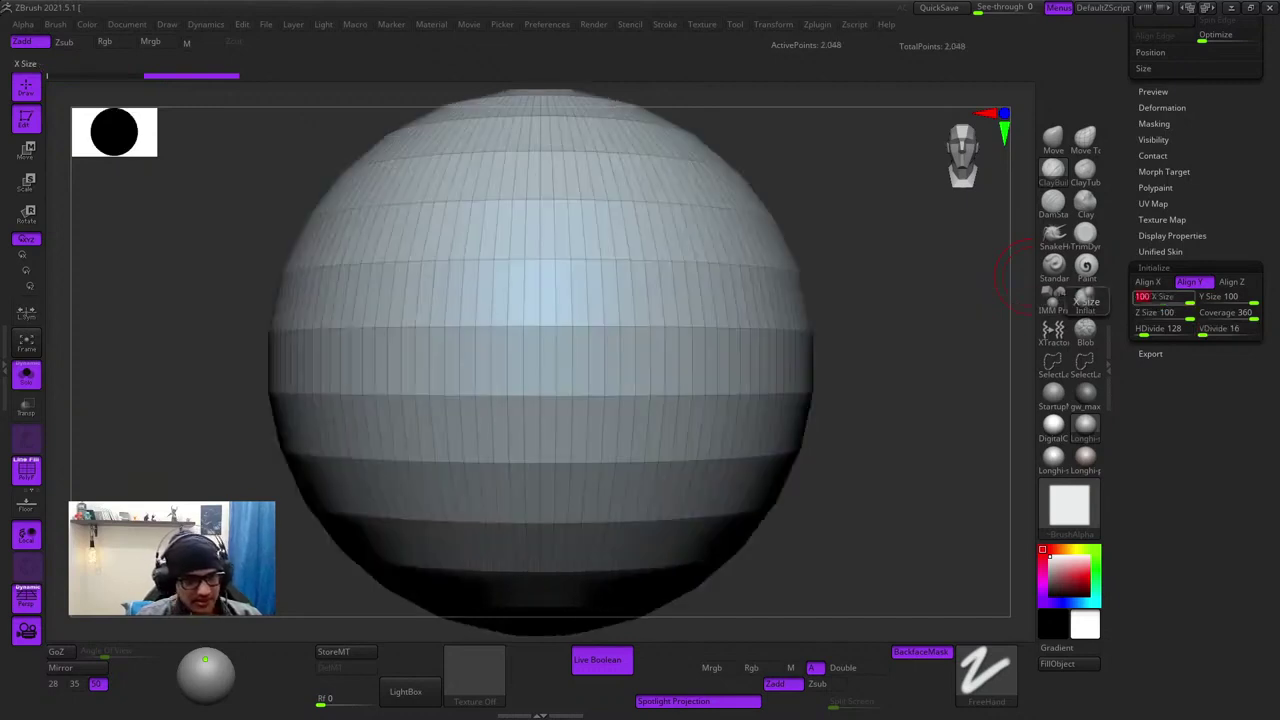
pyautogui.moveTo(1208, 331); pyautogui.dragTo(1137, 331)
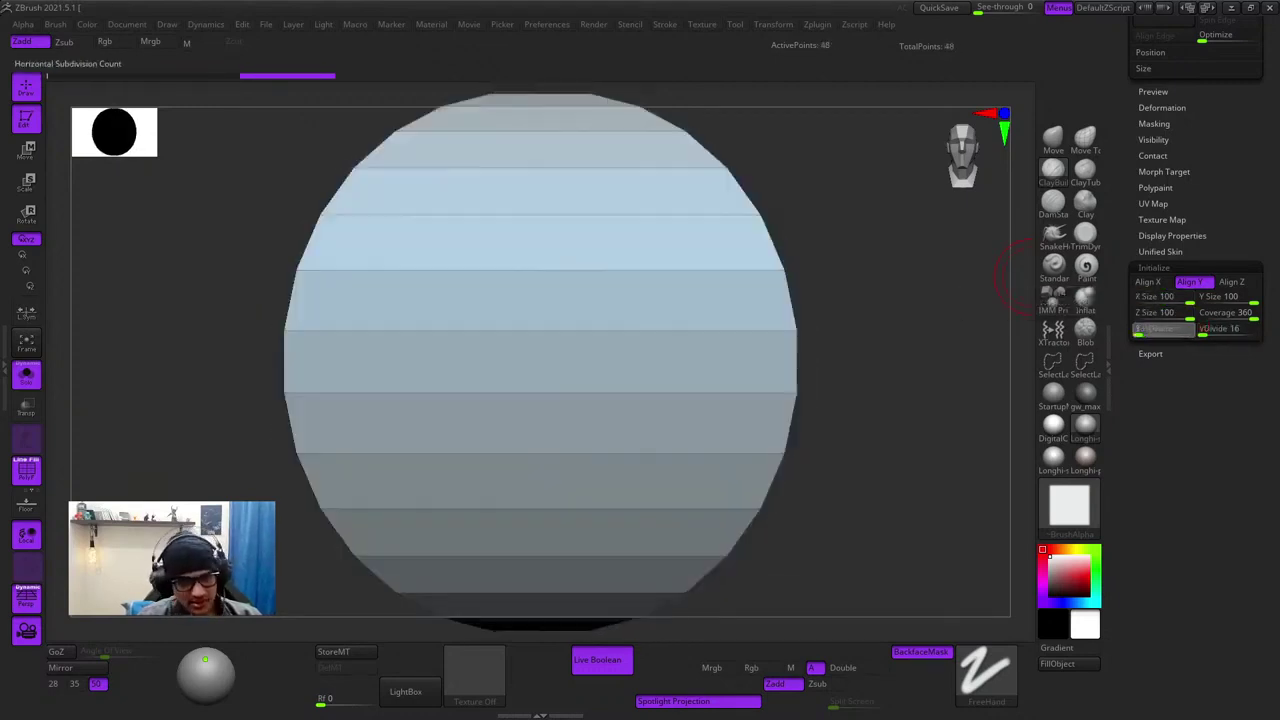
pyautogui.press('Return')
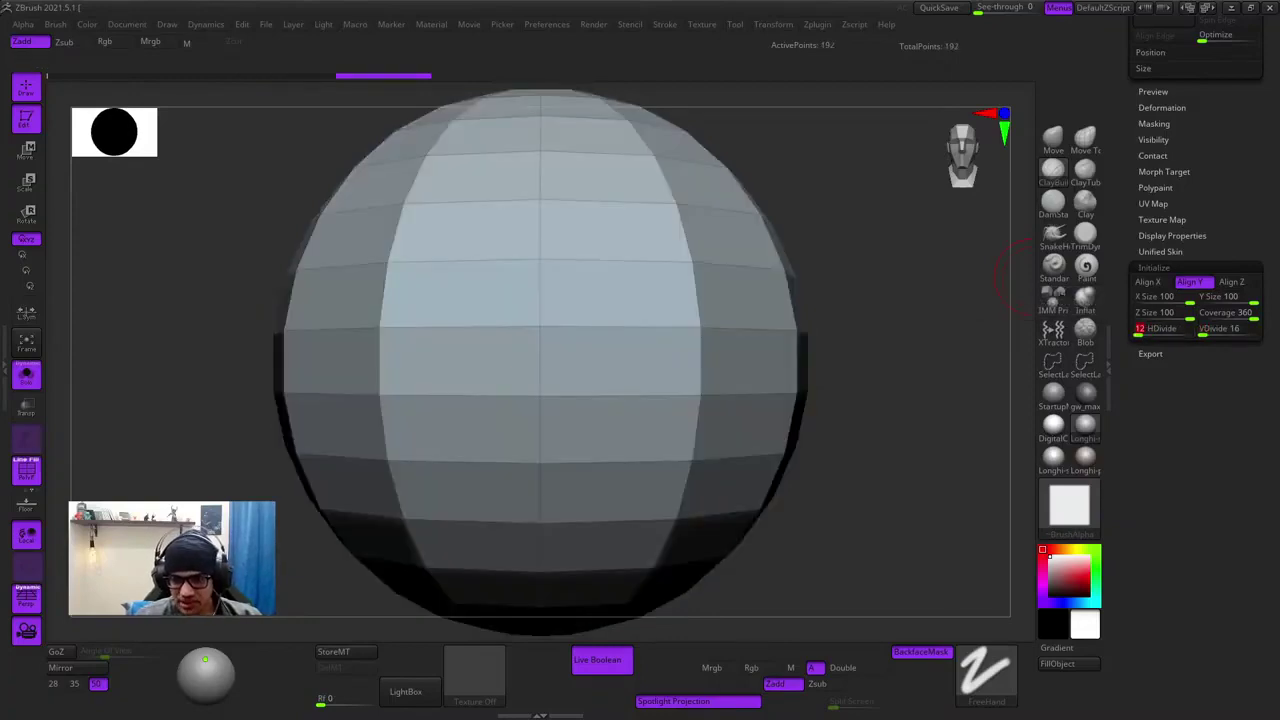
pyautogui.press('Return')
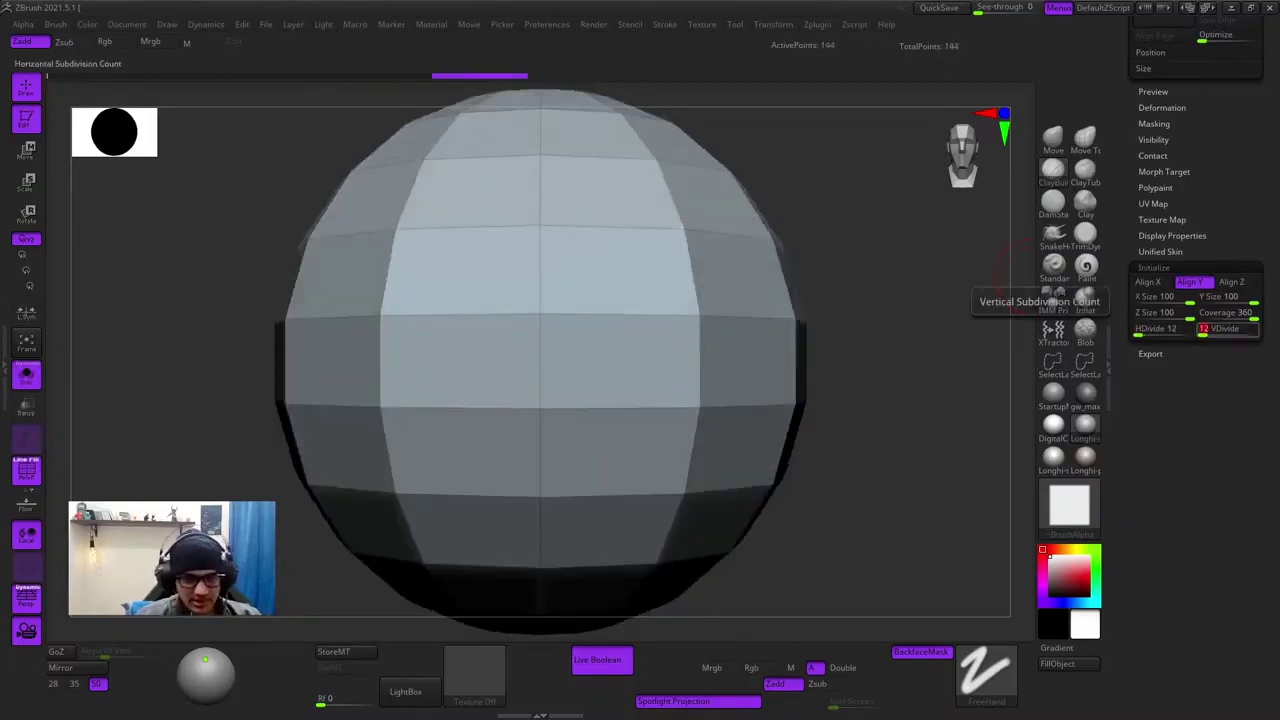
# - Examine the low-poly sphere and its pole from several angles with the wireframe hidden
pyautogui.keyDown('shift'); pyautogui.moveTo(837, 220); pyautogui.dragTo(959, 398); pyautogui.keyUp('shift')
pyautogui.keyDown('ctrl'); pyautogui.moveTo(959, 398); pyautogui.dragTo(920, 386, button='right'); pyautogui.keyUp('ctrl')
pyautogui.moveTo(920, 386); pyautogui.dragTo(848, 435)
pyautogui.hotkey('shift', 'f')
pyautogui.keyDown('alt'); pyautogui.moveTo(848, 435); pyautogui.dragTo(930, 433, button='right'); pyautogui.keyUp('alt')
pyautogui.keyDown('ctrl'); pyautogui.moveTo(930, 433); pyautogui.dragTo(945, 500, button='right'); pyautogui.keyUp('ctrl')
pyautogui.keyDown('ctrl'); pyautogui.moveTo(608, 326); pyautogui.dragTo(684, 402); pyautogui.keyUp('ctrl')
pyautogui.keyDown('ctrl'); pyautogui.moveTo(691, 409); pyautogui.dragTo(800, 330, button='right'); pyautogui.keyUp('ctrl')
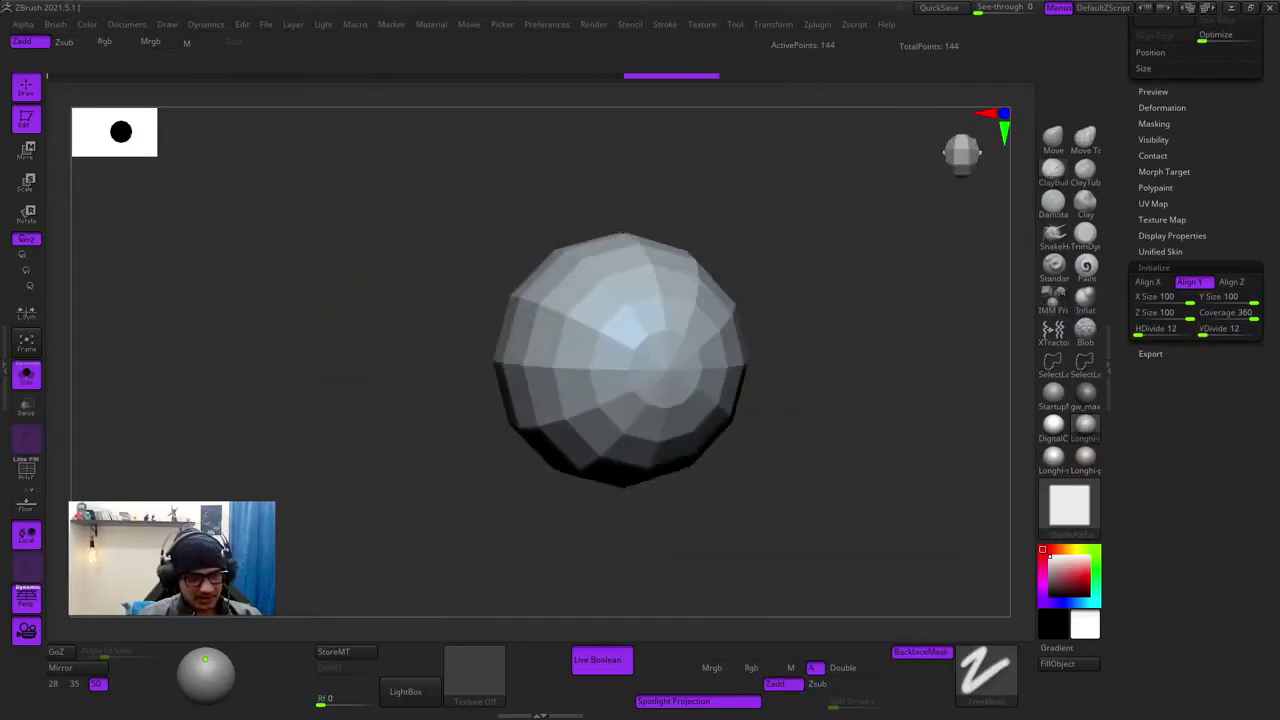
# - Turn off dynamic perspective and align the view of the low-poly sphere
pyautogui.moveTo(835, 310)
pyautogui.keyDown('shift'); pyautogui.mouseDown()
pyautogui.moveTo(880, 420)
pyautogui.moveTo(868, 345)
pyautogui.moveTo(862, 385)
pyautogui.mouseUp(); pyautogui.keyUp('shift')
pyautogui.press('r')
pyautogui.press('q')
pyautogui.click(27, 598)
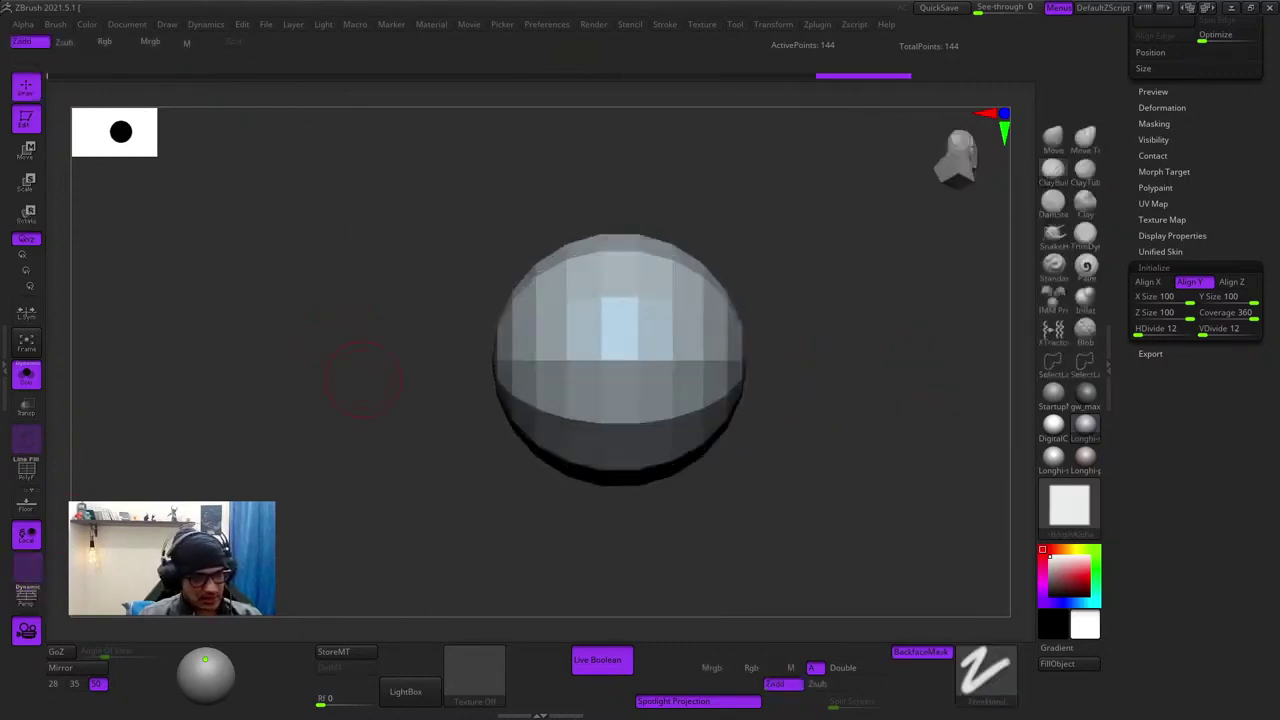
pyautogui.keyDown('shift'); pyautogui.moveTo(369, 384); pyautogui.dragTo(362, 397); pyautogui.keyUp('shift')
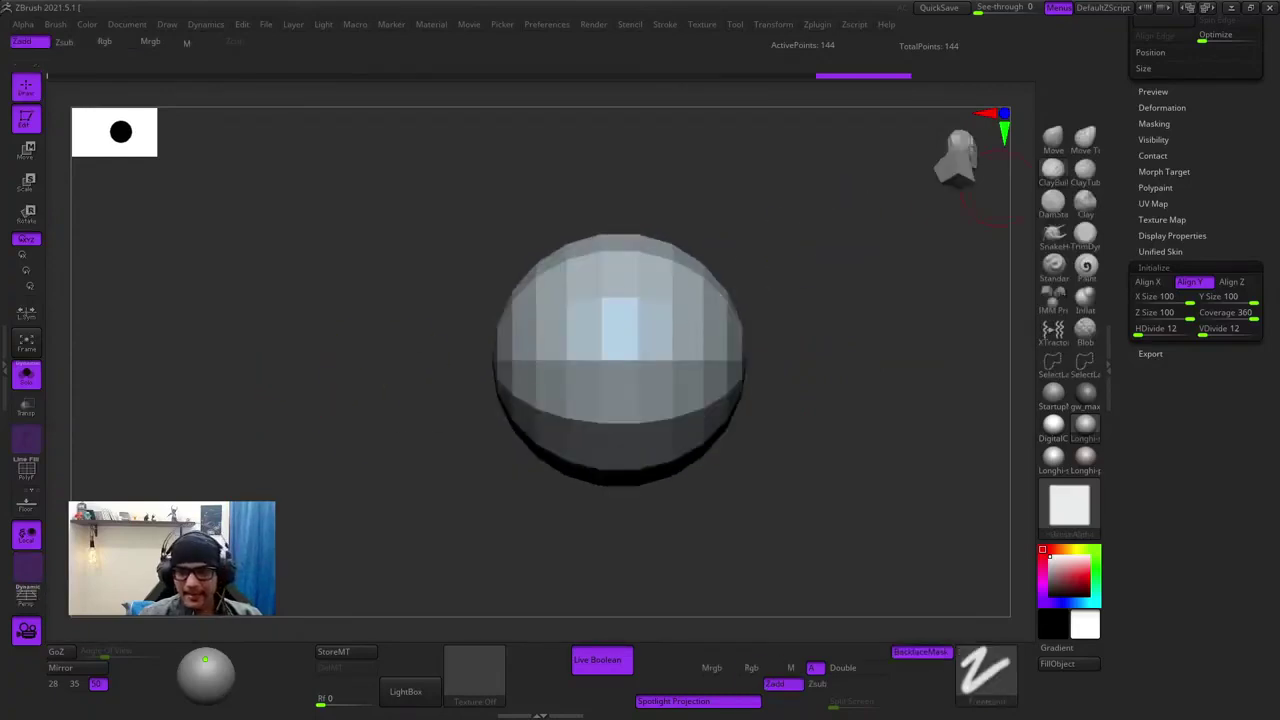
# - Convert the low-poly sphere into a polymesh and show its wireframe facing one pole
pyautogui.moveTo(1225, 155); pyautogui.dragTo(1225, 290)
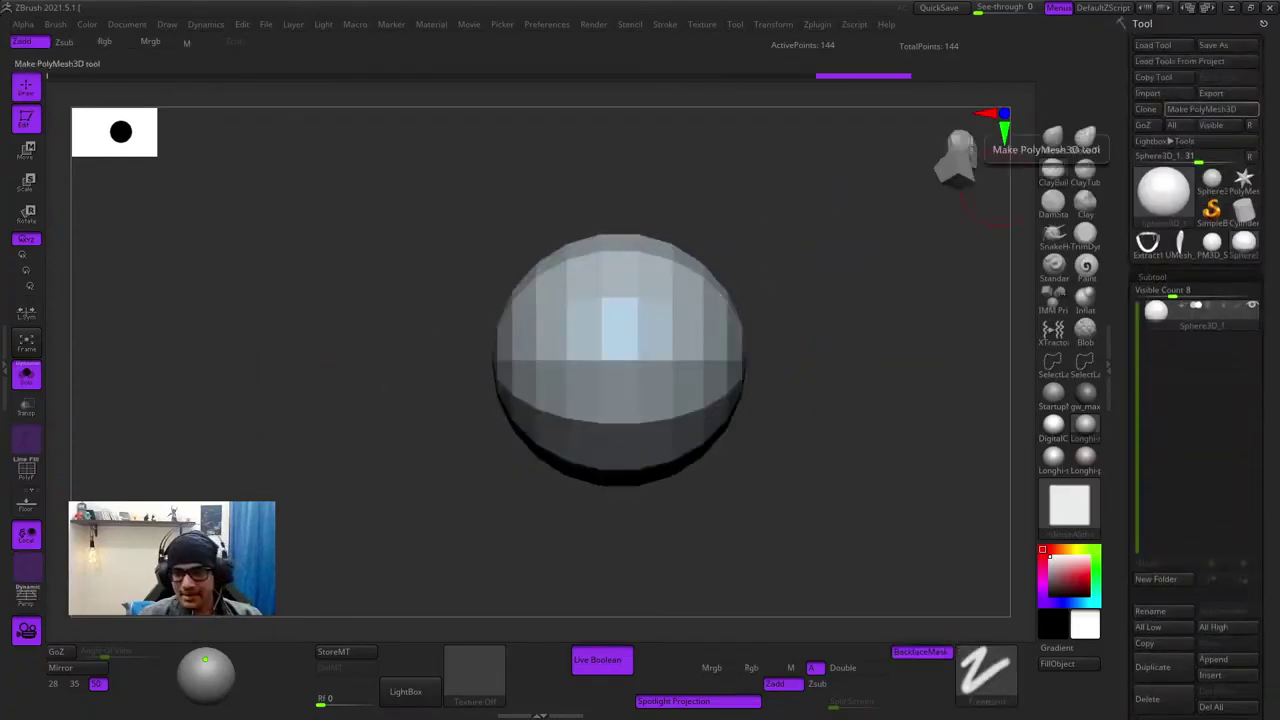
pyautogui.click(1203, 110)
pyautogui.hotkey('shift', 'f')
pyautogui.keyDown('shift'); pyautogui.moveTo(835, 240); pyautogui.dragTo(770, 300); pyautogui.keyUp('shift')
pyautogui.keyDown('ctrl'); pyautogui.moveTo(717, 303); pyautogui.dragTo(733, 391, button='right'); pyautogui.keyUp('ctrl')
# - Try masking the centre point at one pole of the sphere, and clear the mask
pyautogui.keyDown('ctrl'); pyautogui.click(559, 395); pyautogui.keyUp('ctrl')
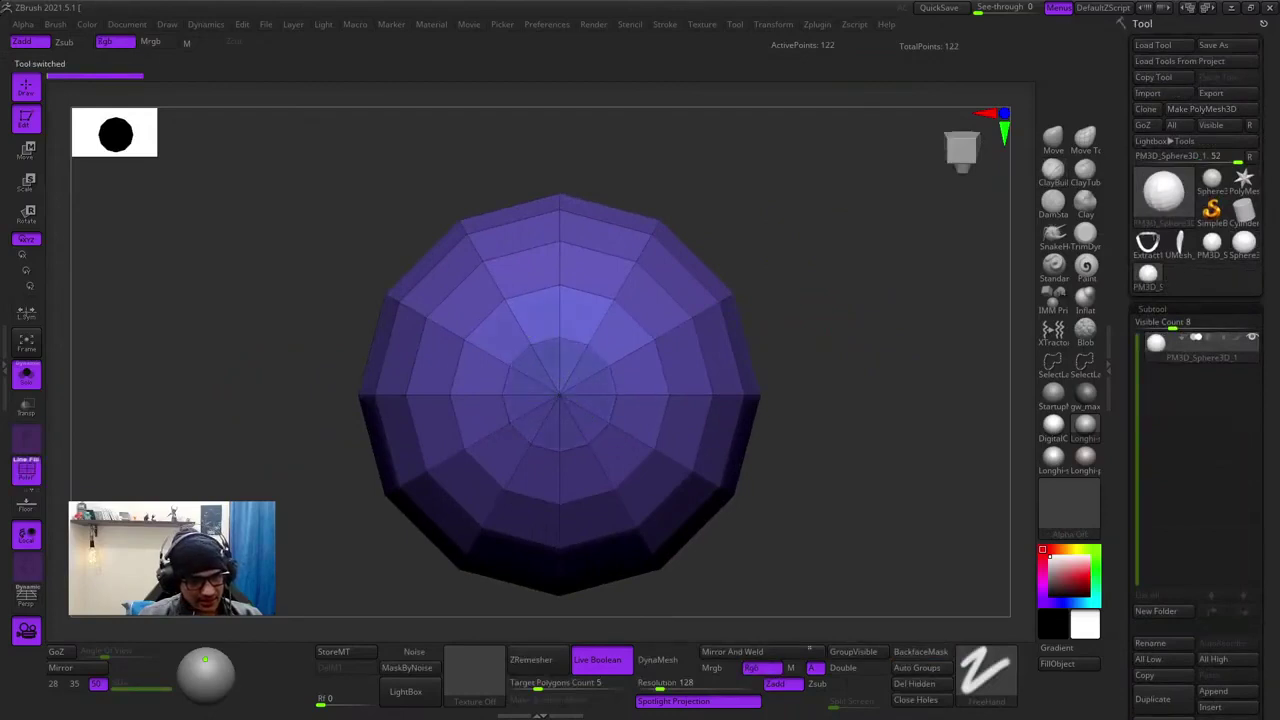
pyautogui.hotkey('ctrl', 'z')
pyautogui.keyDown('ctrl'); pyautogui.moveTo(581, 424); pyautogui.dragTo(588, 505, button='right'); pyautogui.keyUp('ctrl')
pyautogui.keyDown('ctrl'); pyautogui.click(559, 395); pyautogui.keyUp('ctrl')
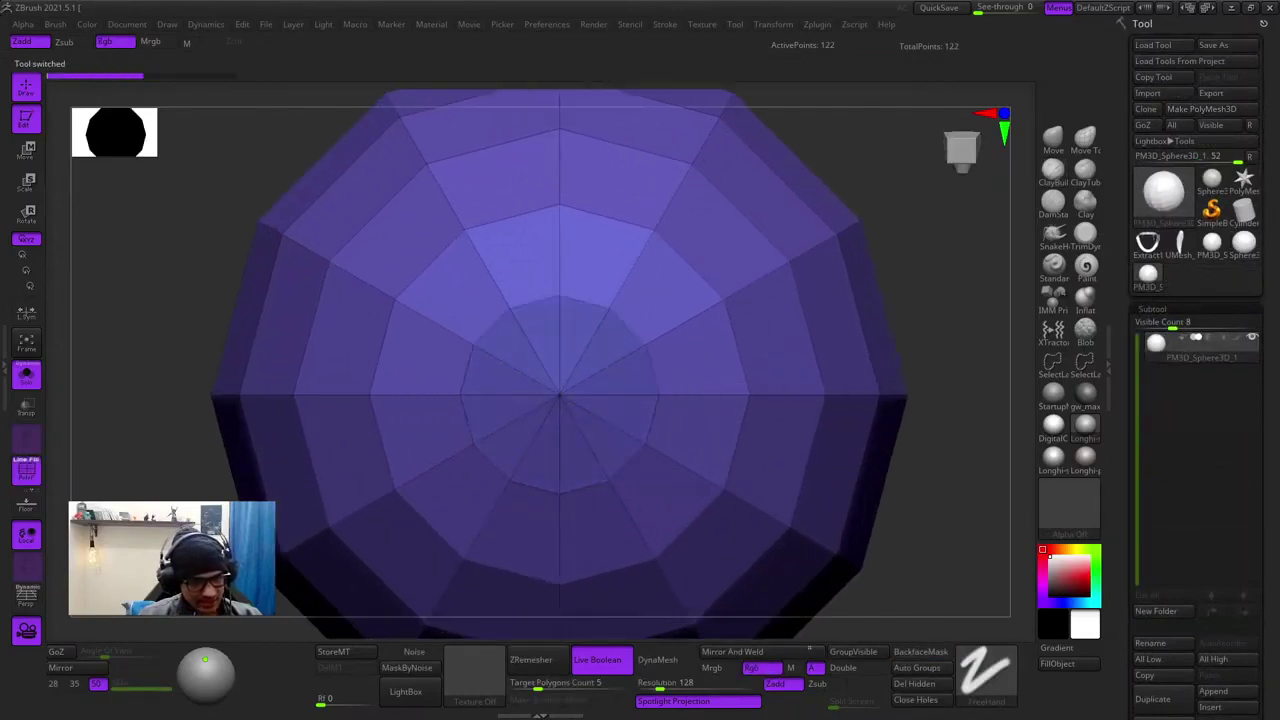
pyautogui.keyDown('ctrl'); pyautogui.moveTo(945, 321); pyautogui.dragTo(863, 291, button='right'); pyautogui.keyUp('ctrl')
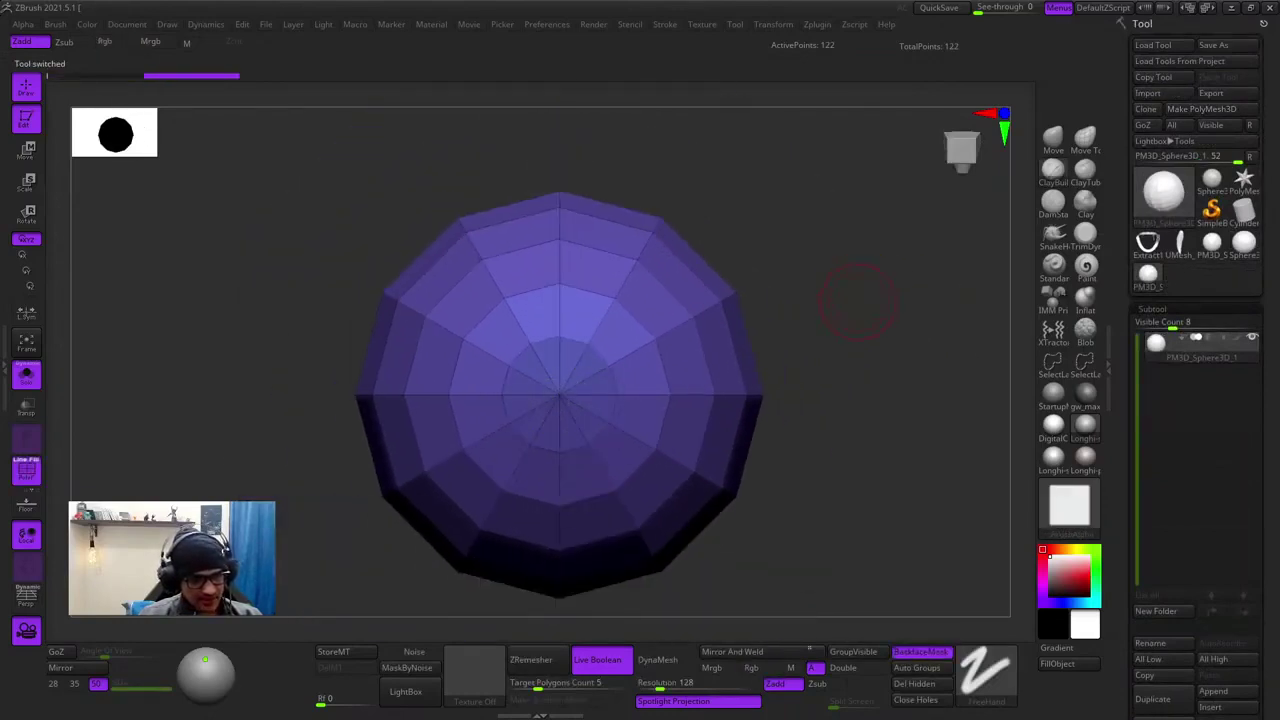
pyautogui.hotkey('shift', 'f')
pyautogui.keyDown('alt'); pyautogui.moveTo(850, 380); pyautogui.dragTo(903, 351, button='right'); pyautogui.keyUp('alt')
pyautogui.keyDown('ctrl'); pyautogui.moveTo(903, 351); pyautogui.dragTo(915, 375); pyautogui.keyUp('ctrl')
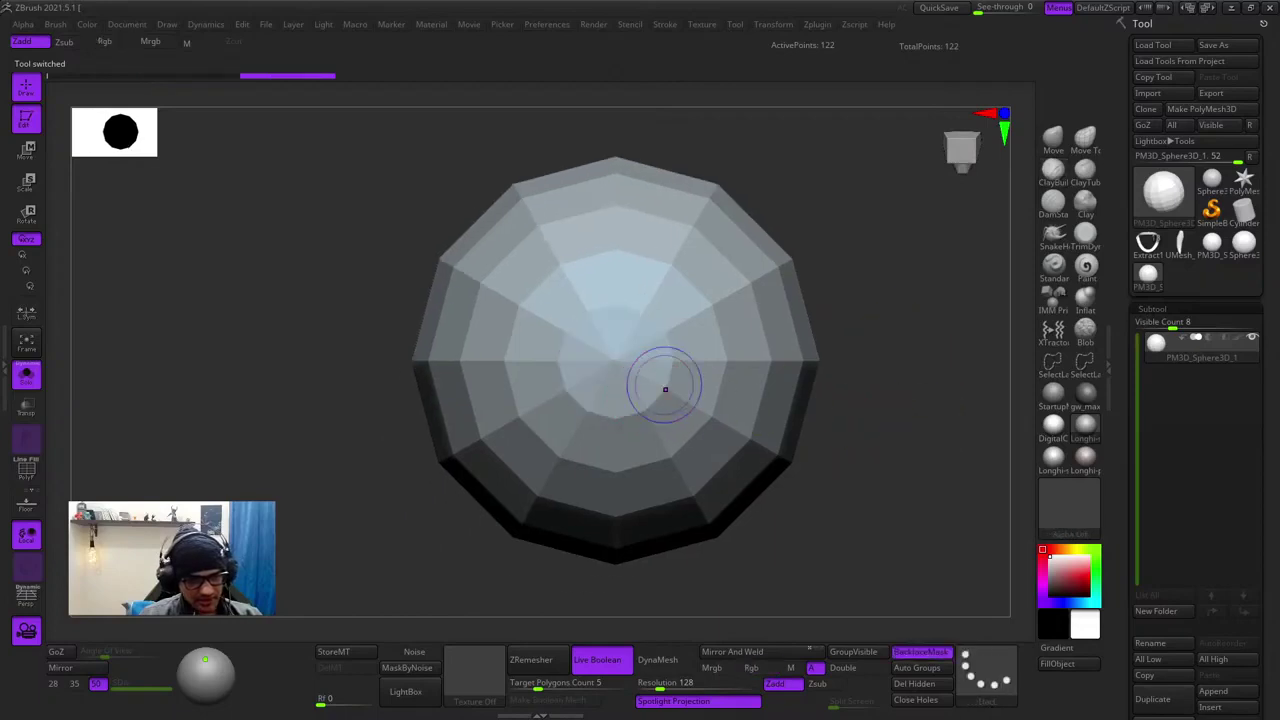
# - Mask the centre points at the two opposite poles of the sphere
pyautogui.hotkey('shift', 'f')
pyautogui.keyDown('shift'); pyautogui.moveTo(915, 375); pyautogui.dragTo(903, 434, button='right'); pyautogui.keyUp('shift')
pyautogui.rightClick(616, 363)
pyautogui.keyDown('ctrl'); pyautogui.click(616, 361); pyautogui.keyUp('ctrl')
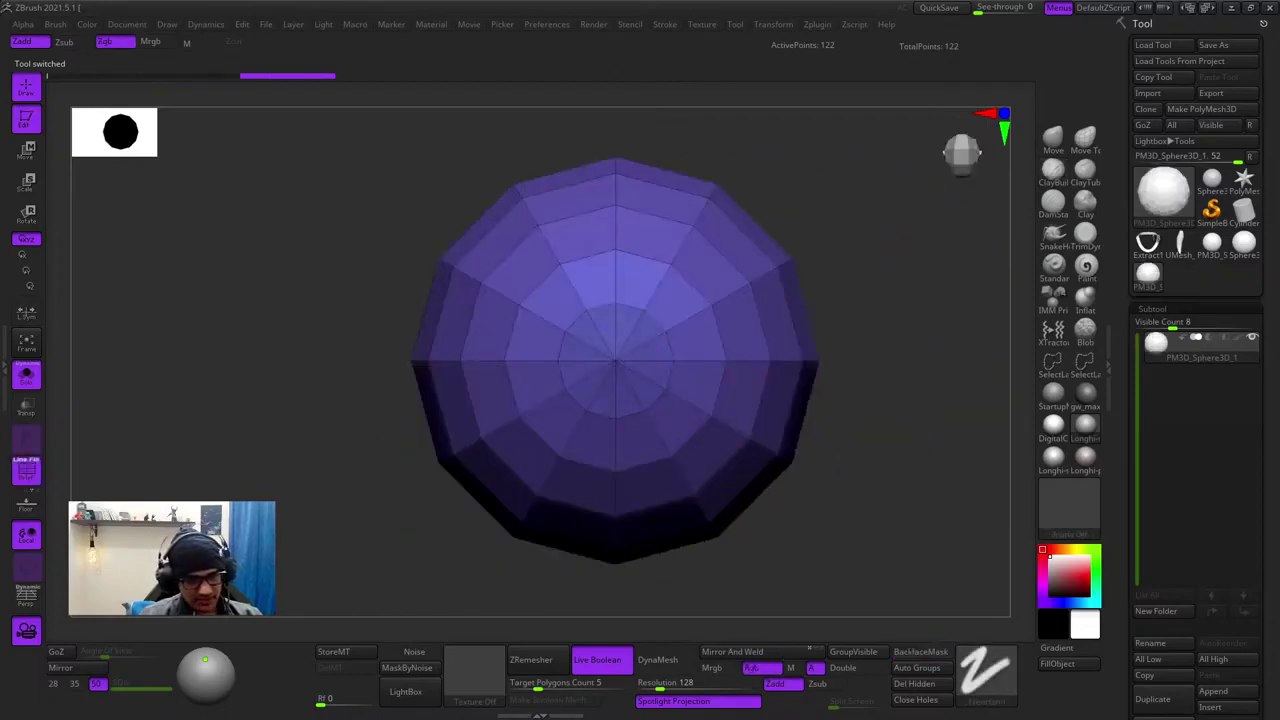
pyautogui.keyDown('shift'); pyautogui.moveTo(600, 360); pyautogui.dragTo(403, 373, button='right'); pyautogui.keyUp('shift')
pyautogui.keyDown('ctrl'); pyautogui.click(614, 358); pyautogui.keyUp('ctrl')
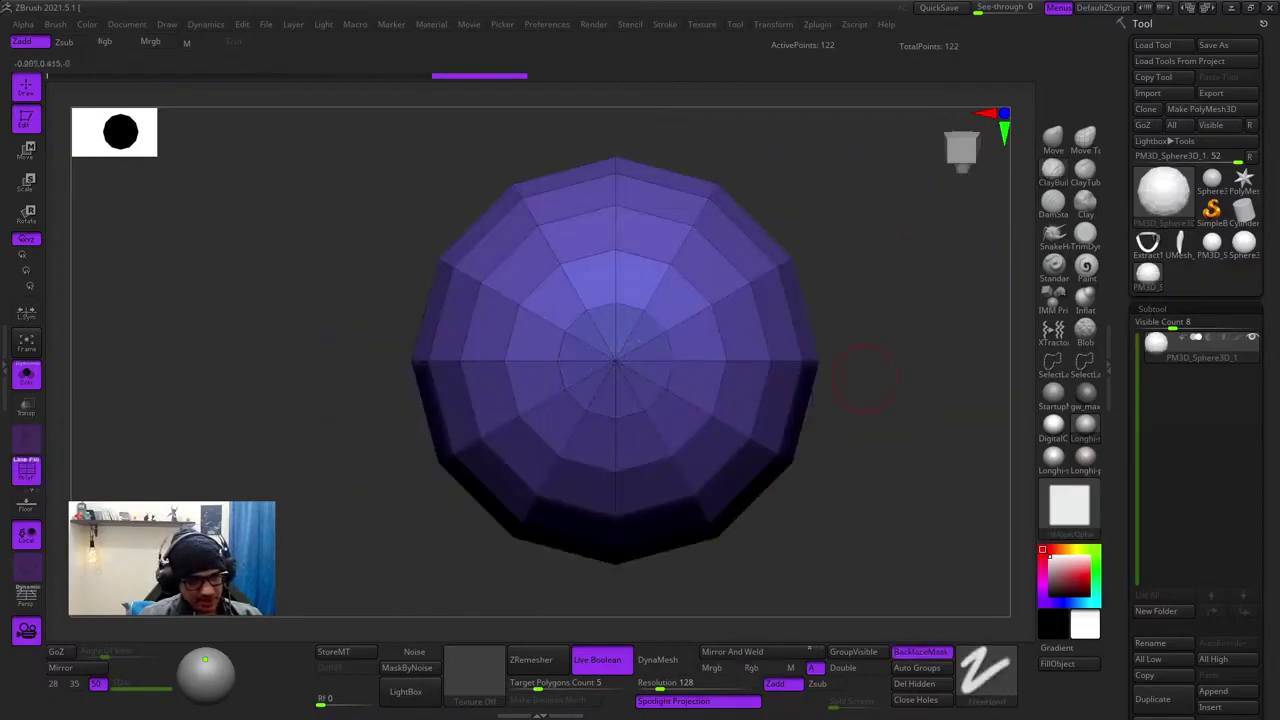
# - Invert the mask, scale the sphere's two pole points inward to flatten the ends, and clear the mask
pyautogui.keyDown('shift'); pyautogui.moveTo(871, 374); pyautogui.dragTo(772, 440, button='right'); pyautogui.keyUp('shift')
pyautogui.press('r')
pyautogui.keyDown('alt'); pyautogui.moveTo(856, 365); pyautogui.dragTo(632, 354, button='right'); pyautogui.keyUp('alt')
pyautogui.hotkey('ctrl', 'i')
pyautogui.press('q')
pyautogui.keyDown('ctrl'); pyautogui.moveTo(317, 309); pyautogui.dragTo(353, 400); pyautogui.keyUp('ctrl')
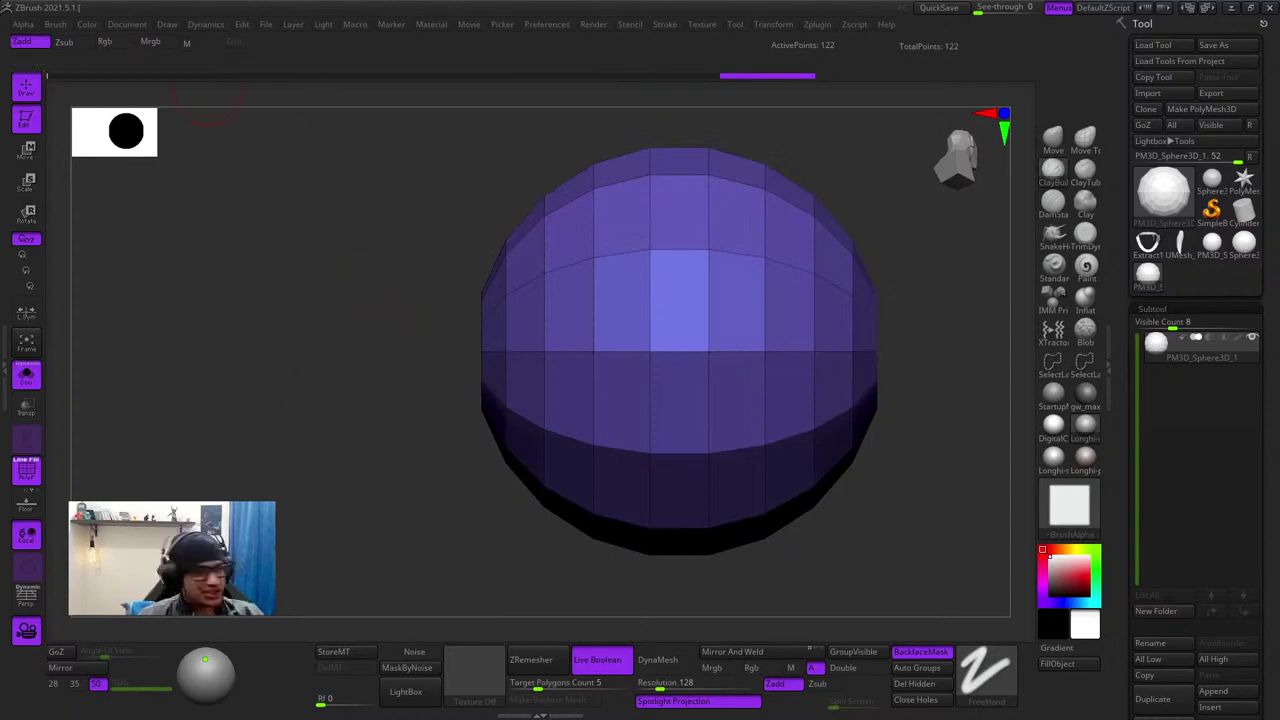
# - Create an insert mesh brush from the low-poly sphere and switch back to the goblin tool with the neck band
pyautogui.click(55, 24)
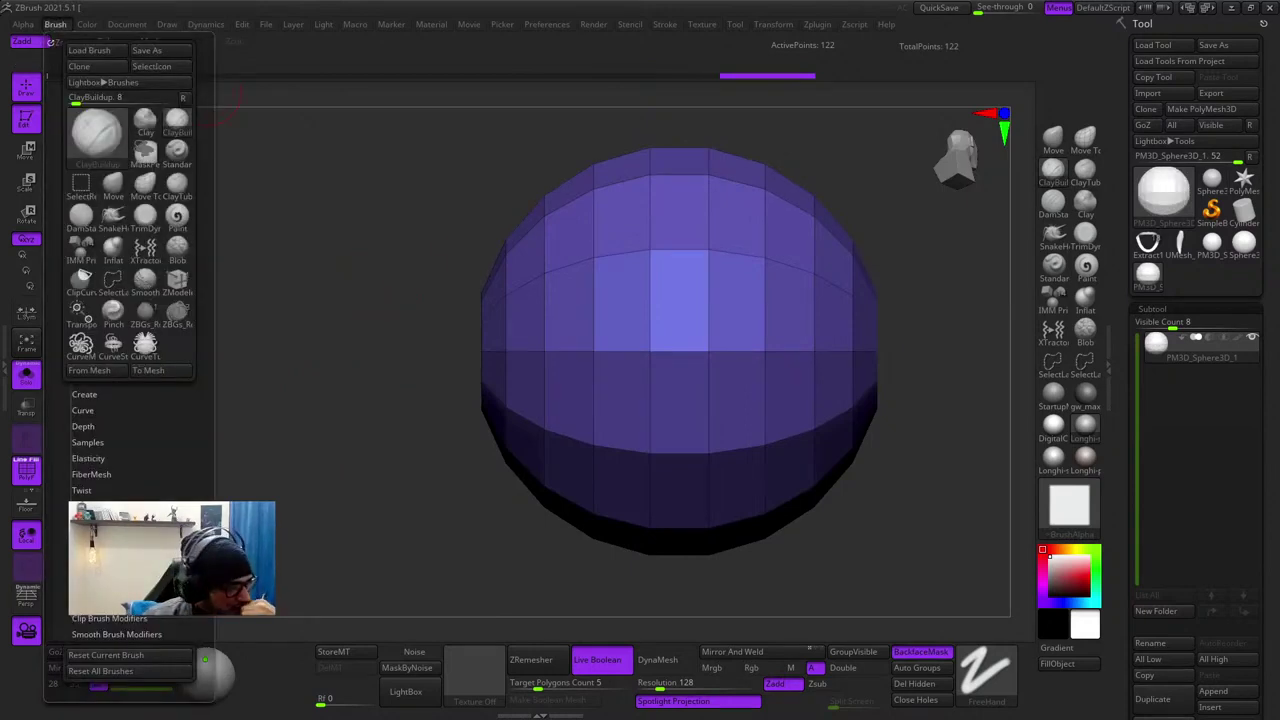
pyautogui.click(96, 371)
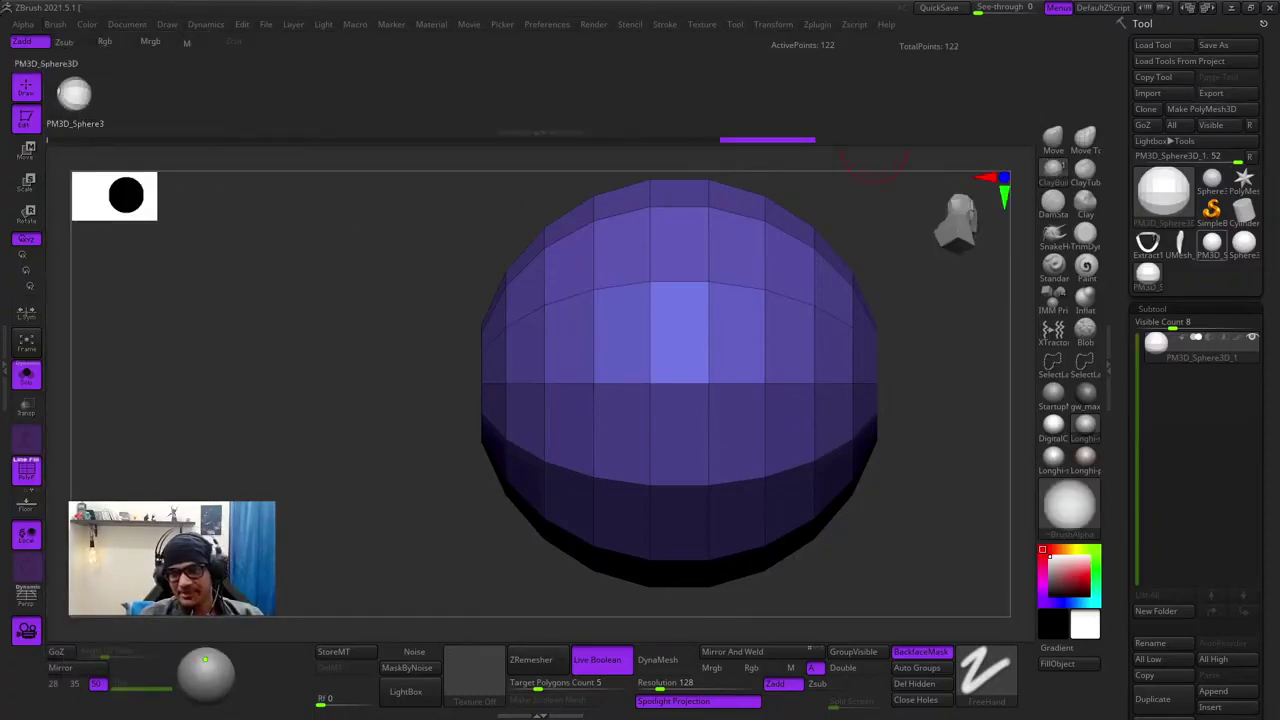
pyautogui.click(1148, 243)
pyautogui.hotkey('shift', 'f')
pyautogui.hotkey('shift', 'f')
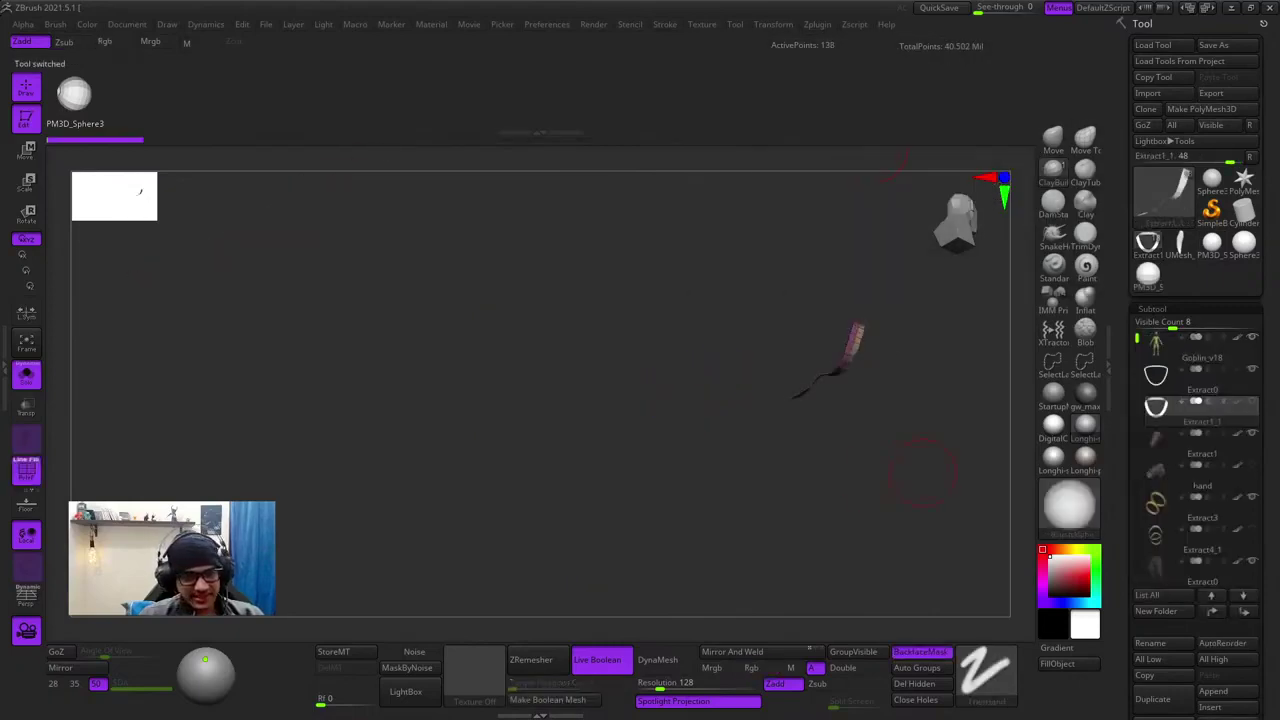
# - Face the isolated neck band from the front and enable Curve Mode for the sphere insert brush
pyautogui.moveTo(915, 467); pyautogui.dragTo(917, 400)
pyautogui.hotkey('shift', 'f')
pyautogui.moveTo(951, 467); pyautogui.dragTo(898, 450, button='right')
pyautogui.keyDown('ctrl'); pyautogui.moveTo(898, 450); pyautogui.dragTo(922, 427, button='right'); pyautogui.keyUp('ctrl')
pyautogui.hotkey('shift', 'f')
pyautogui.hotkey('shift', 'f')
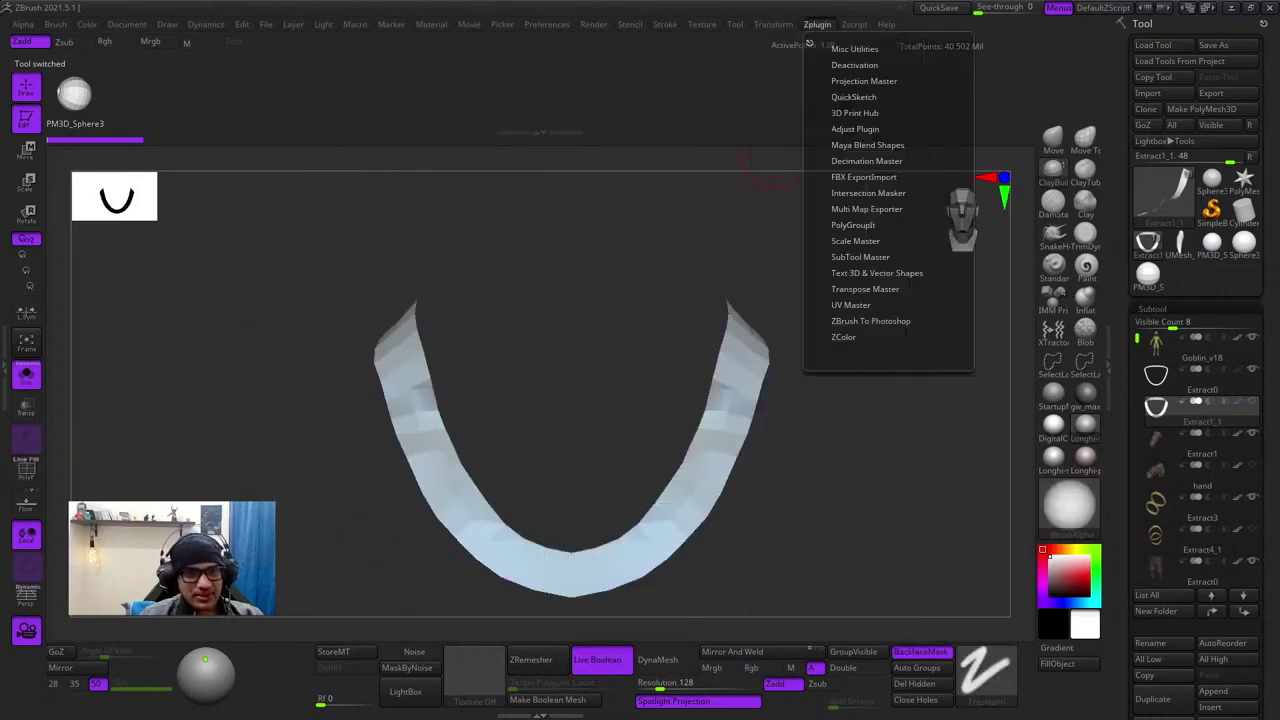
pyautogui.moveTo(702, 24)
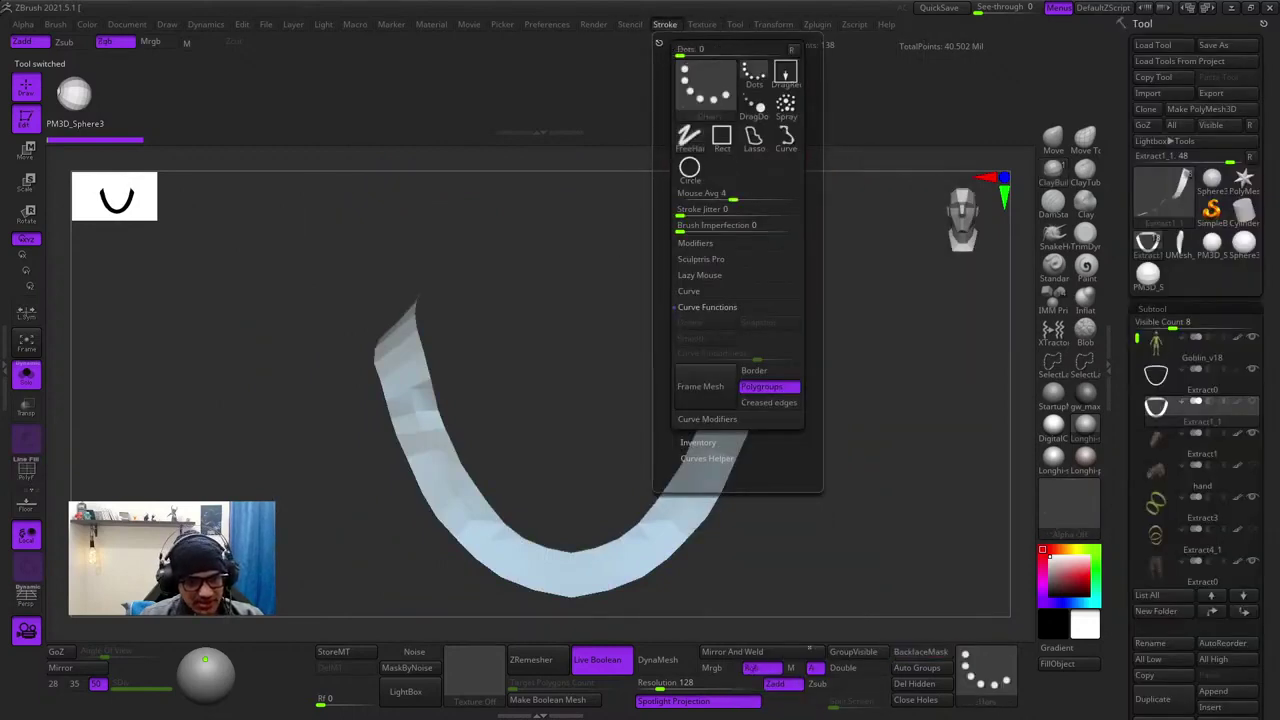
pyautogui.keyDown('shift'); pyautogui.click(689, 291); pyautogui.keyUp('shift')
pyautogui.click(700, 307)
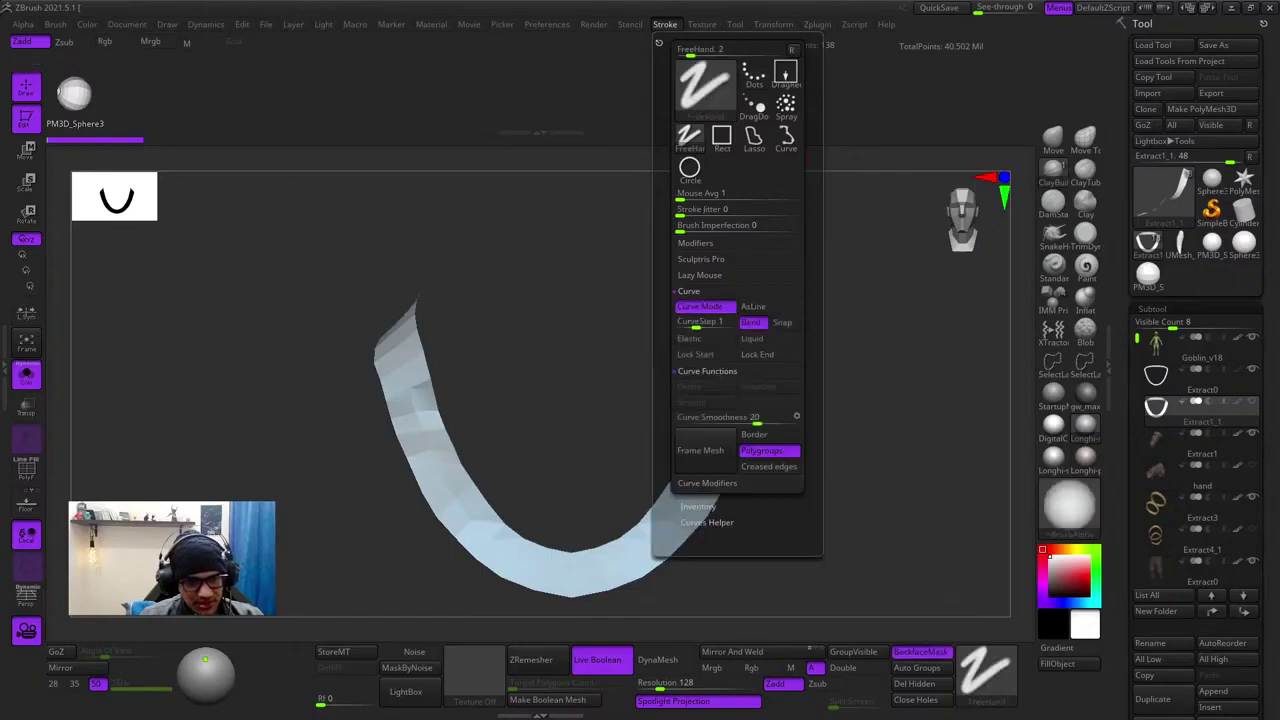
pyautogui.click(689, 291)
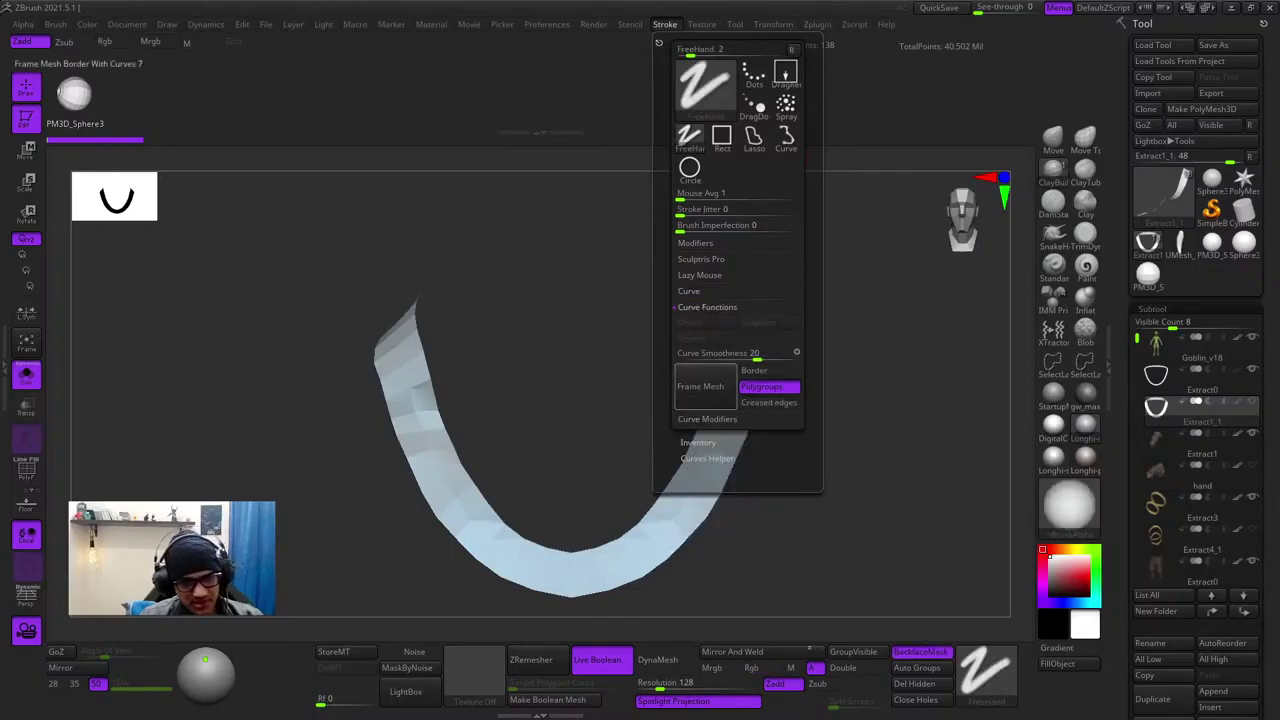
# - Frame the neck band mesh with a curve by polygroups and try applying the sphere brush to that curve
pyautogui.click(700, 386)
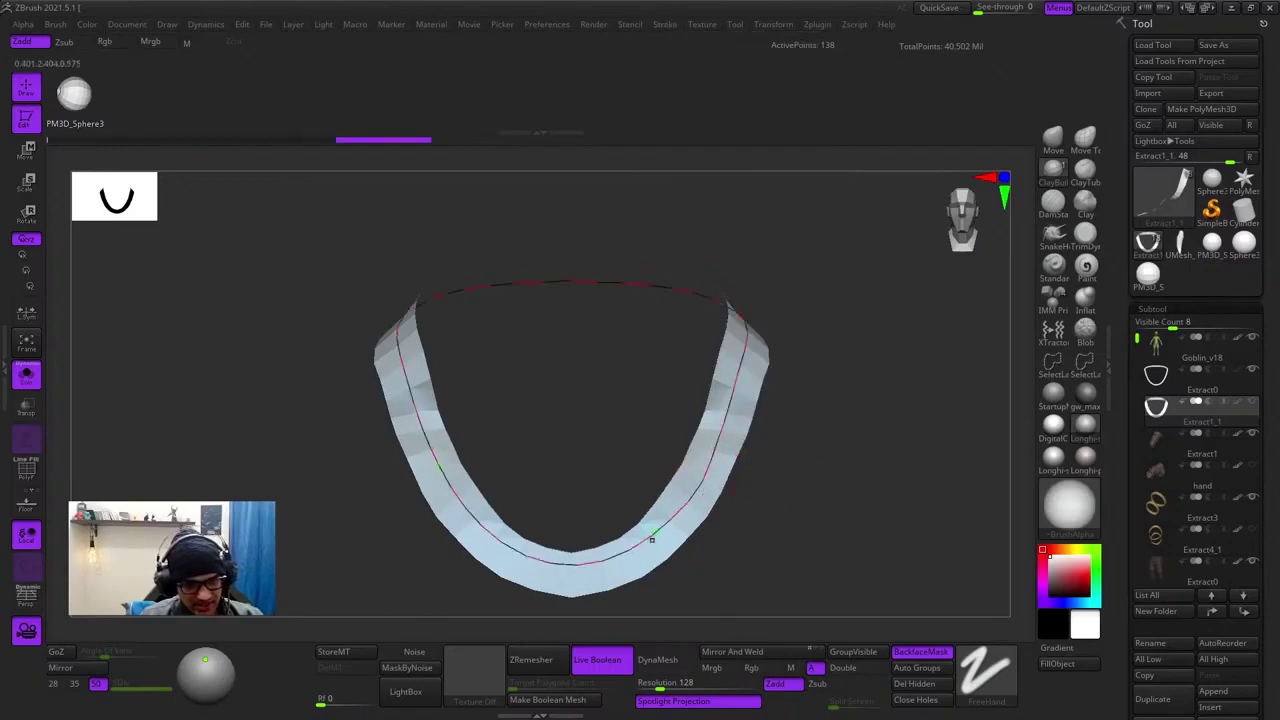
pyautogui.keyDown('ctrl'); pyautogui.moveTo(733, 388); pyautogui.dragTo(878, 378, button='right'); pyautogui.keyUp('ctrl')
pyautogui.keyDown('alt'); pyautogui.moveTo(677, 397); pyautogui.dragTo(707, 349, button='right'); pyautogui.keyUp('alt')
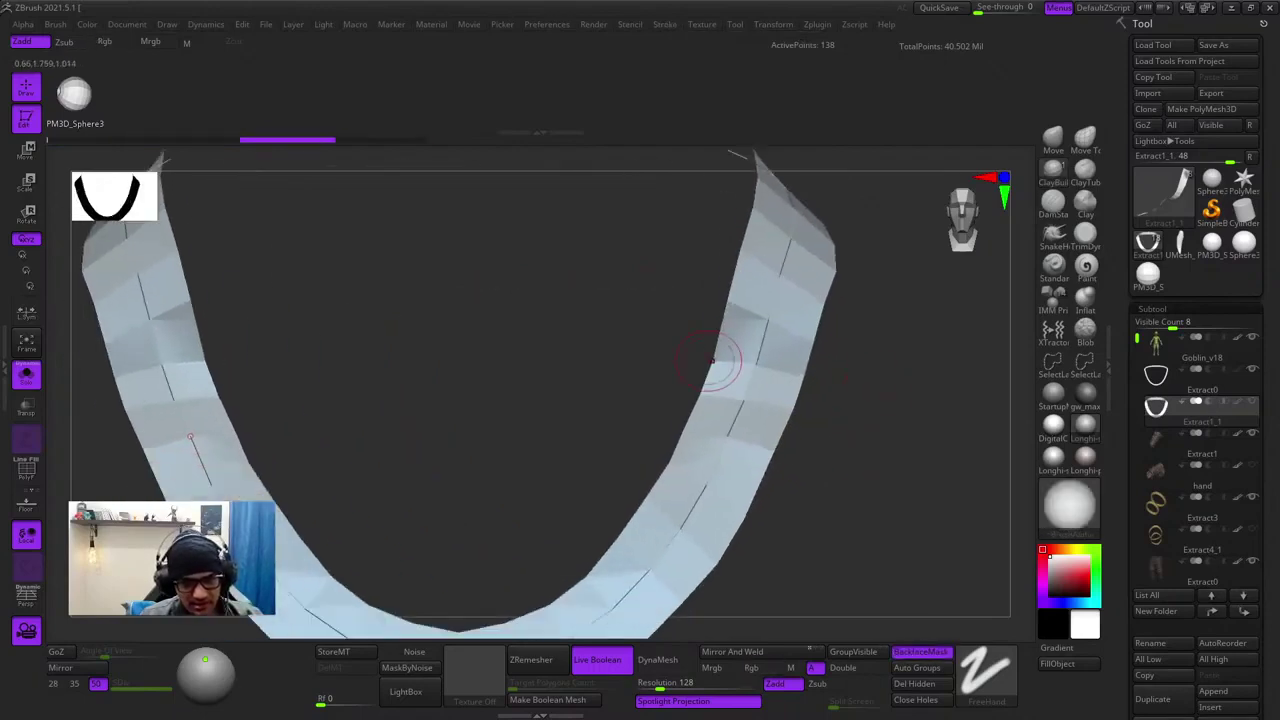
pyautogui.click(190, 435)
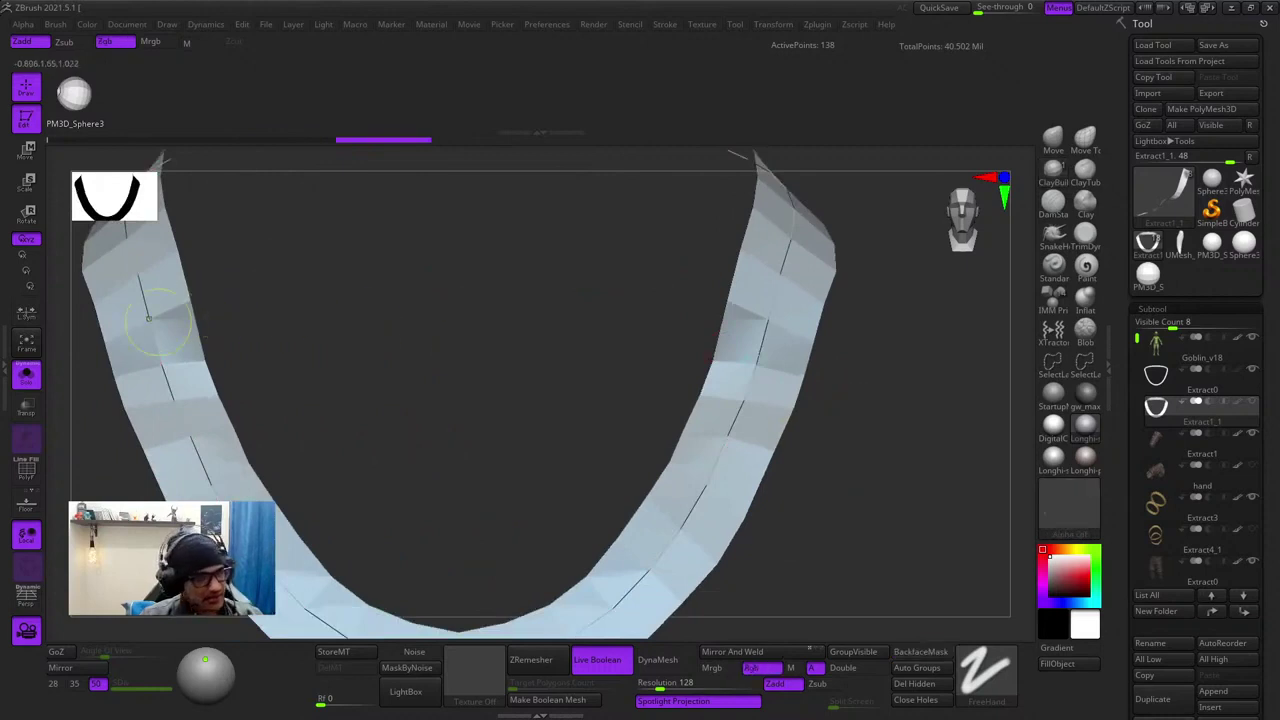
pyautogui.moveTo(577, 363)
pyautogui.keyDown('ctrl'); pyautogui.mouseDown(button='right')
pyautogui.moveTo(510, 315)
pyautogui.moveTo(585, 332)
pyautogui.mouseUp(button='right'); pyautogui.keyUp('ctrl')
pyautogui.keyDown('ctrl'); pyautogui.moveTo(585, 332); pyautogui.dragTo(530, 325, button='right'); pyautogui.keyUp('ctrl')
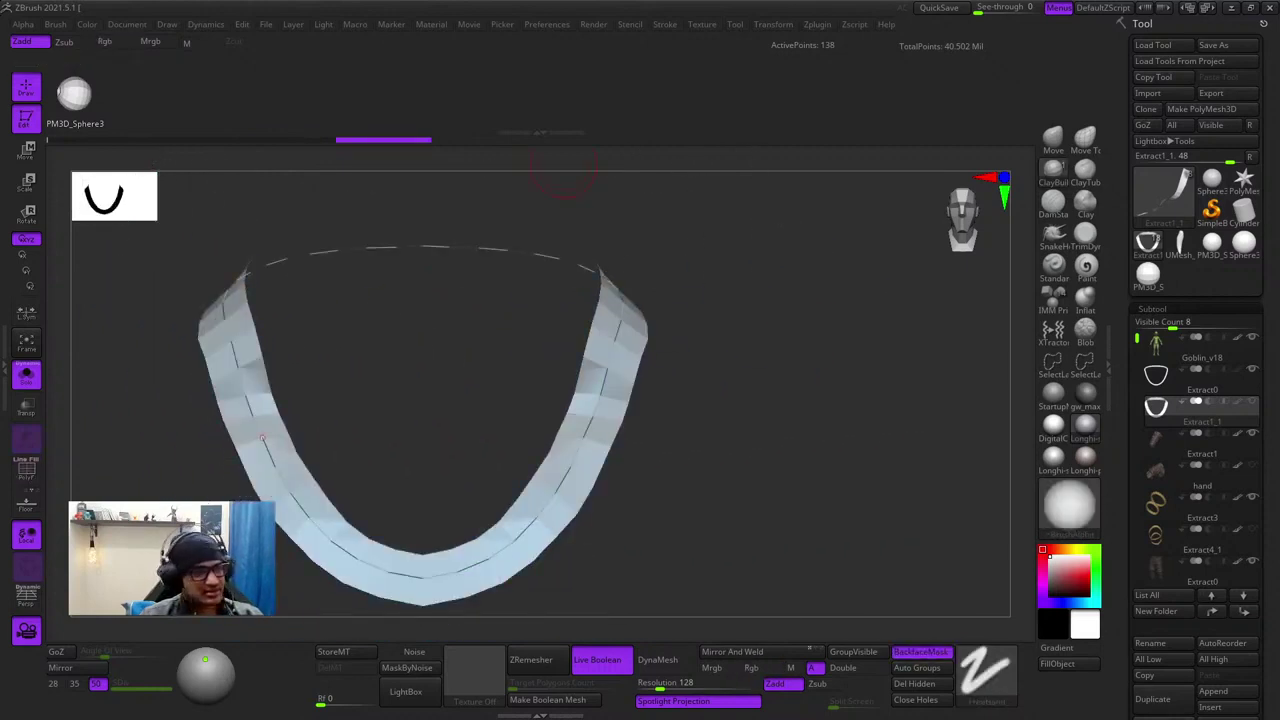
# - Try redrawing the neck band's curve with the sphere brush, and undo the stray stroke
pyautogui.click(55, 24)
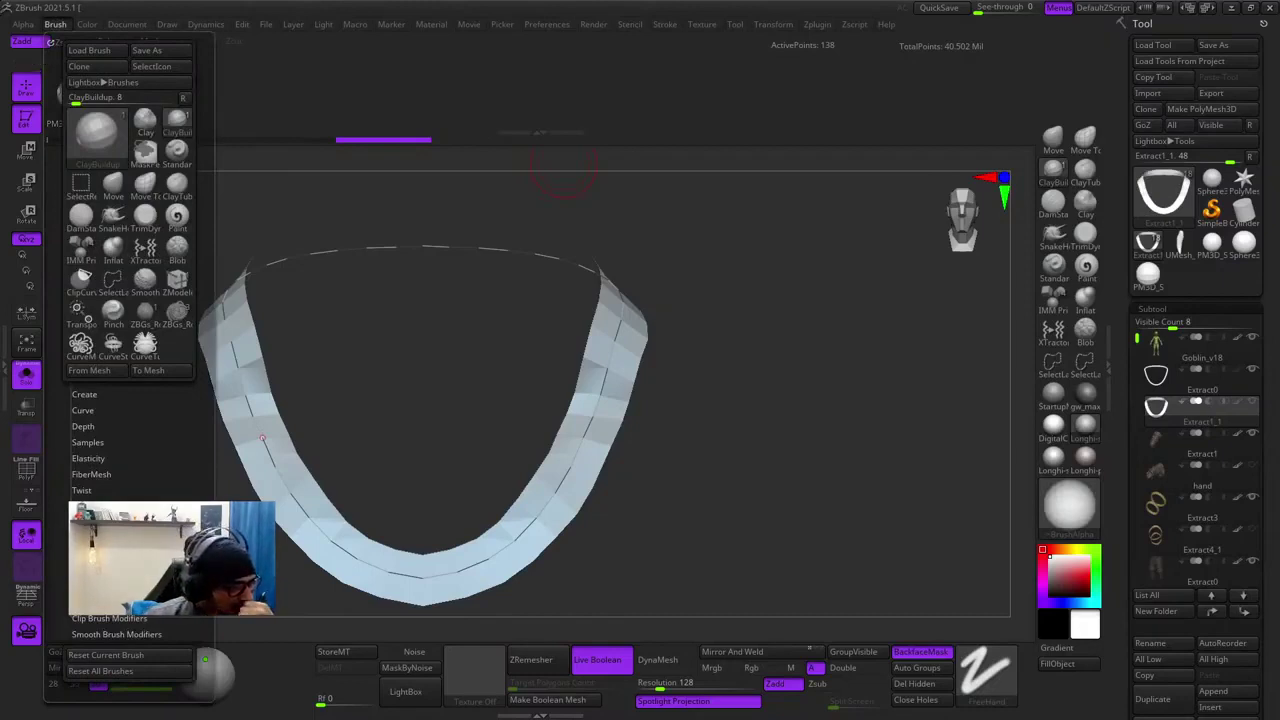
pyautogui.click(83, 410)
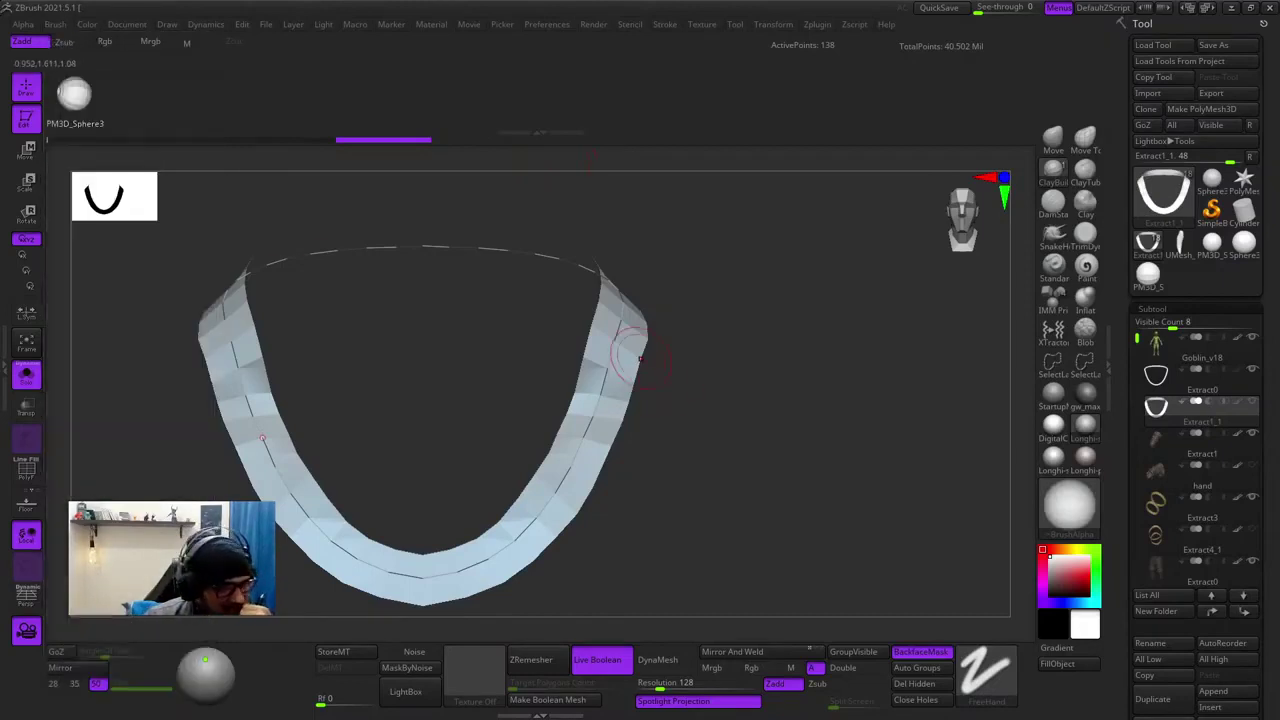
pyautogui.moveTo(607, 367)
pyautogui.mouseDown()
pyautogui.moveTo(592, 528)
pyautogui.moveTo(605, 532)
pyautogui.mouseUp()
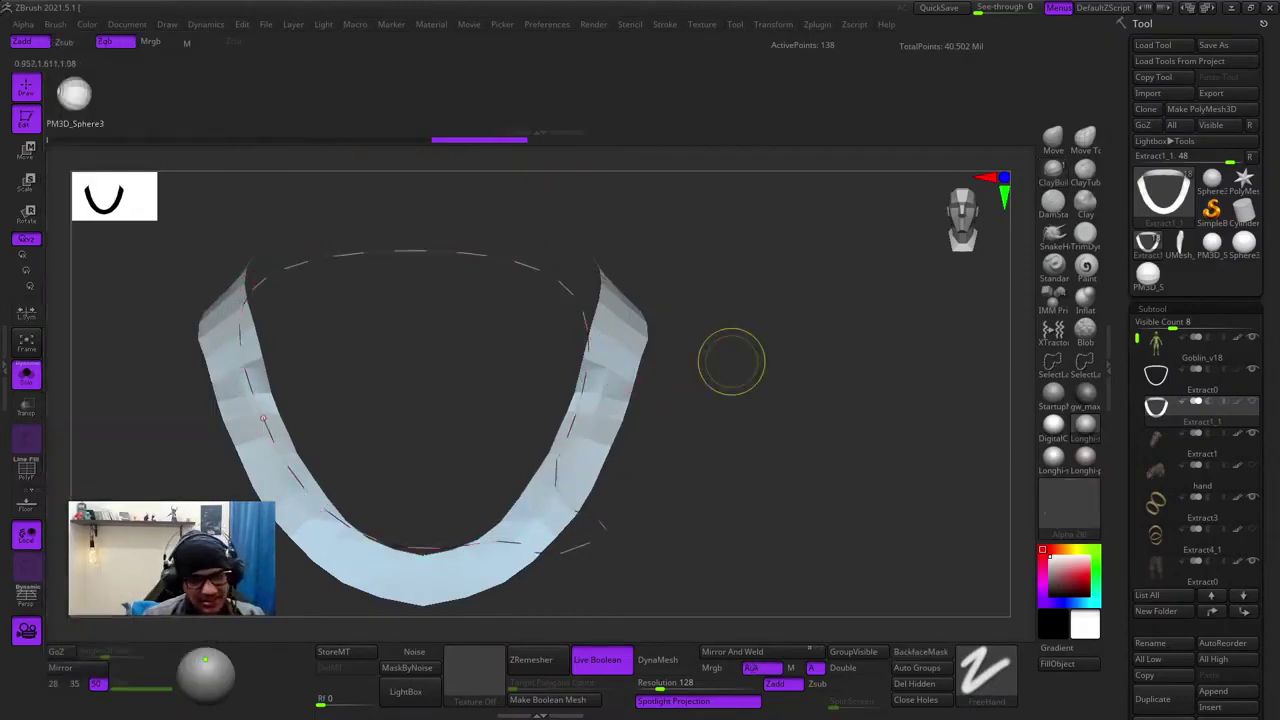
pyautogui.hotkey('ctrl', 'z')
pyautogui.keyDown('alt'); pyautogui.moveTo(757, 397); pyautogui.dragTo(880, 397); pyautogui.keyUp('alt')
# - Try applying the ZBGs_RopePlat_CurveBrush to the neck band's curve, and undo it
pyautogui.click(1085, 332)
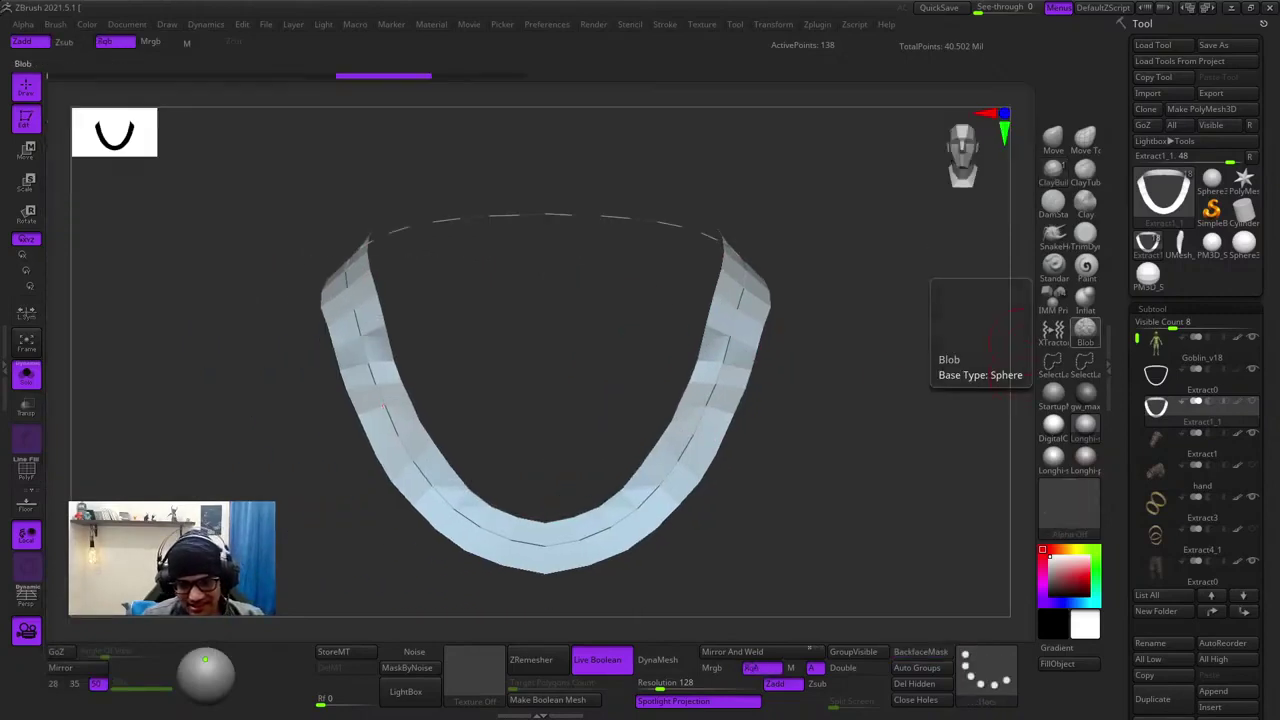
pyautogui.press('b')
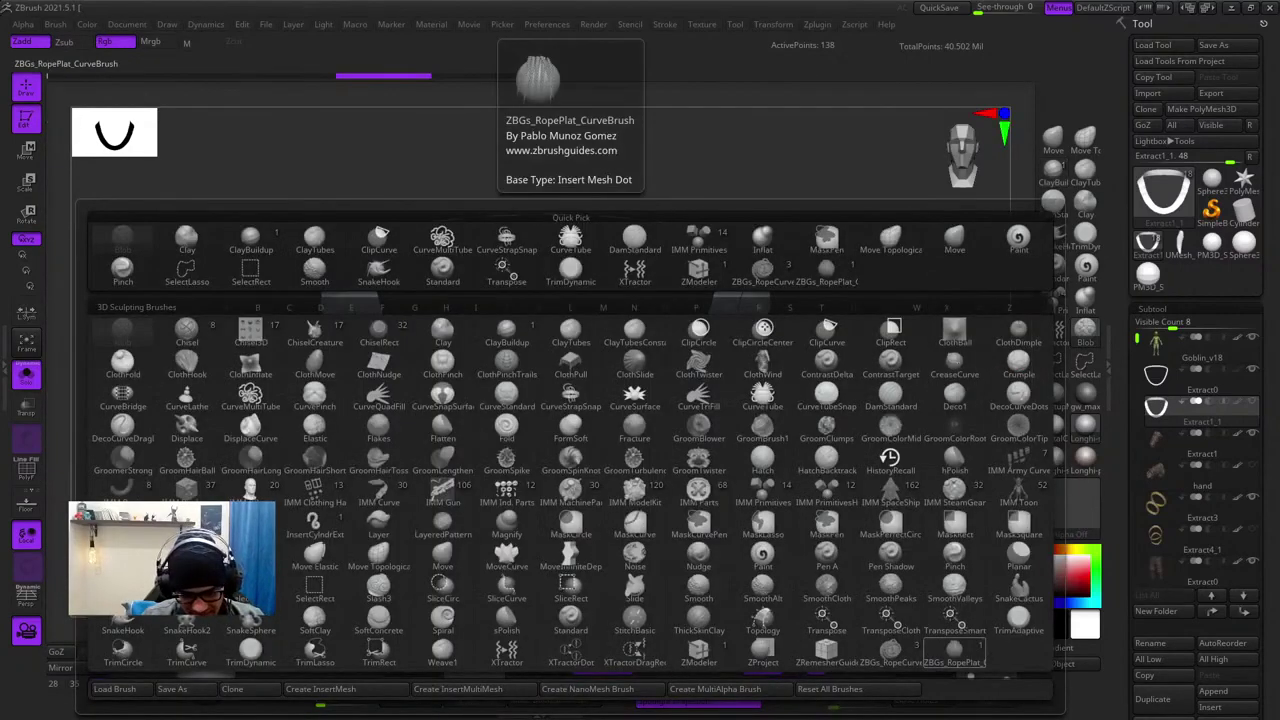
pyautogui.click(954, 653)
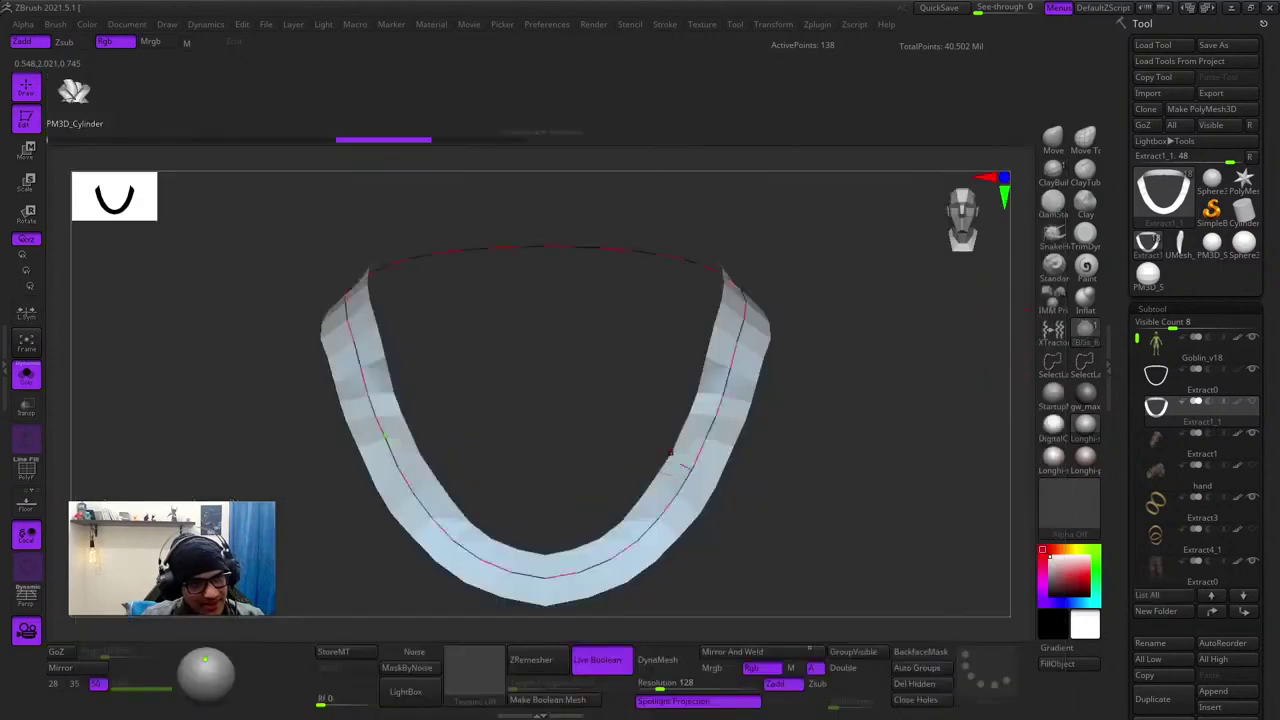
pyautogui.click(705, 437)
pyautogui.moveTo(786, 445); pyautogui.dragTo(837, 500)
pyautogui.hotkey('ctrl', 'z')
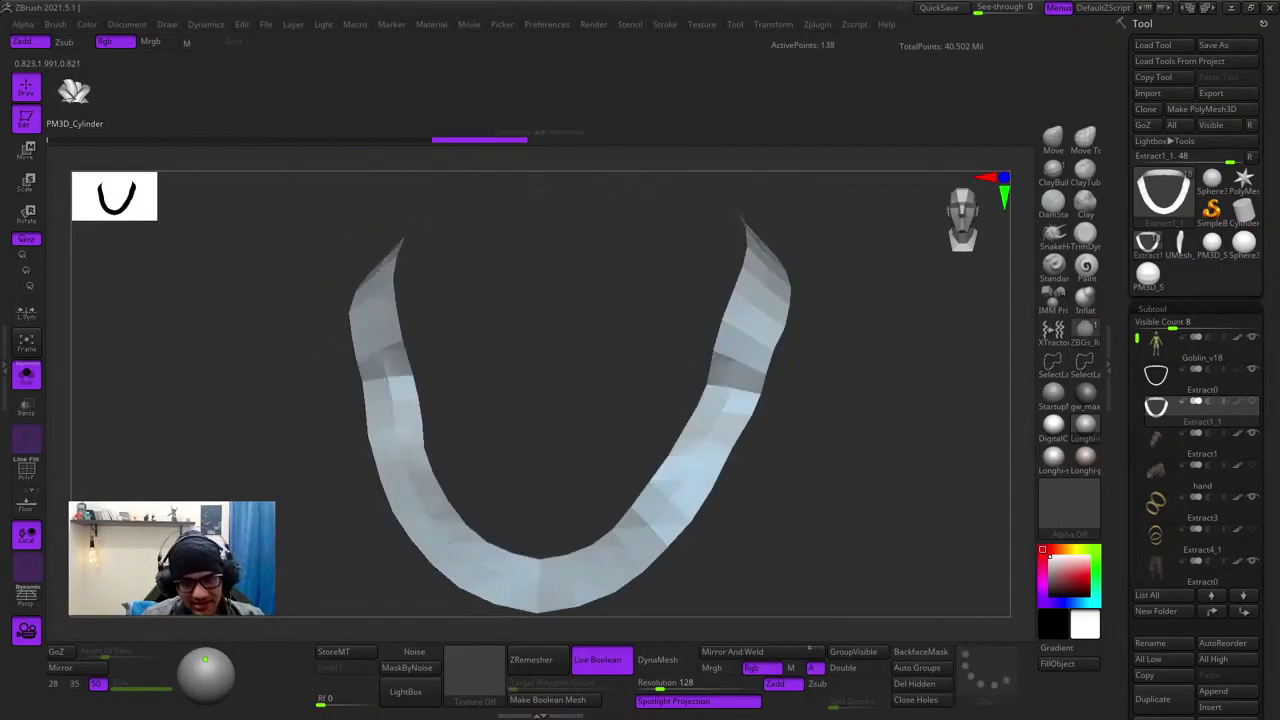
pyautogui.hotkey('ctrl', 'z')
pyautogui.press('f')
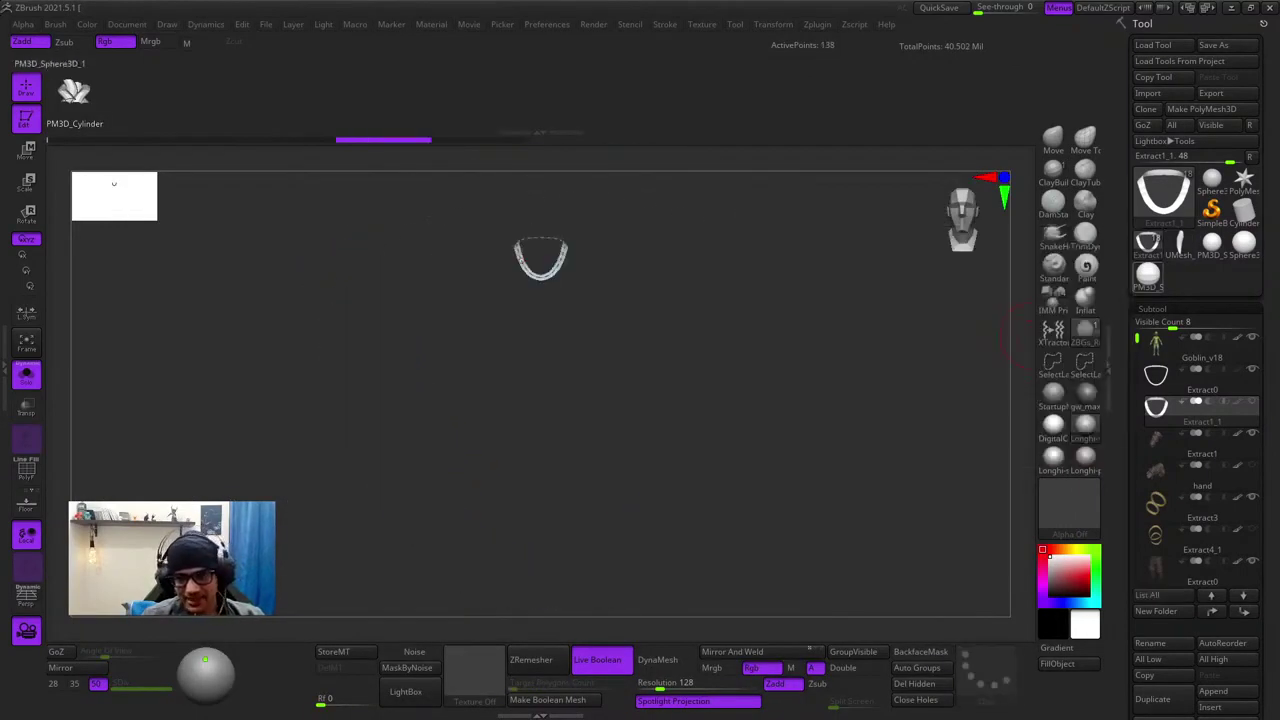
pyautogui.click(1148, 275)
pyautogui.click(1180, 243)
pyautogui.hotkey('shift', 'f')
pyautogui.hotkey('shift', 'f')
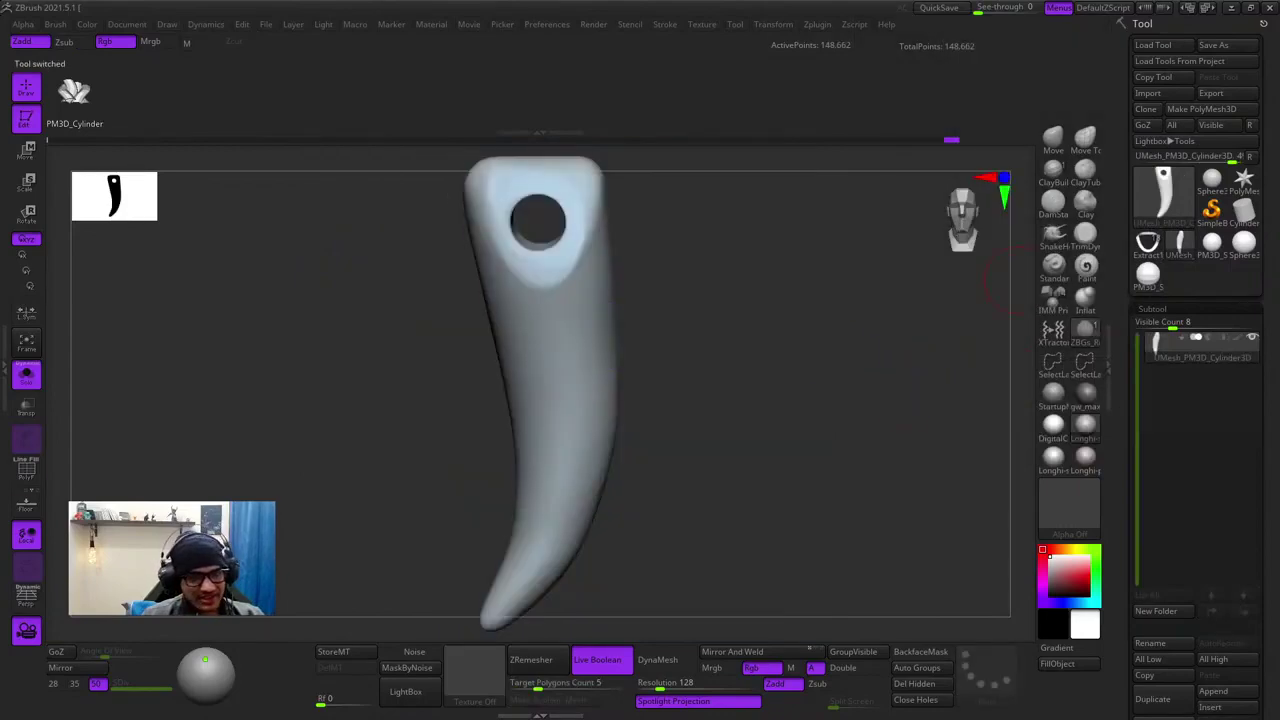
# - Return to the goblin tool, turn off Solo so the body shows, and select the Extract0 cord around the neck
pyautogui.click(1148, 243)
pyautogui.press('f')
pyautogui.hotkey('shift', 'f')
pyautogui.hotkey('shift', 'f')
pyautogui.click(27, 375)
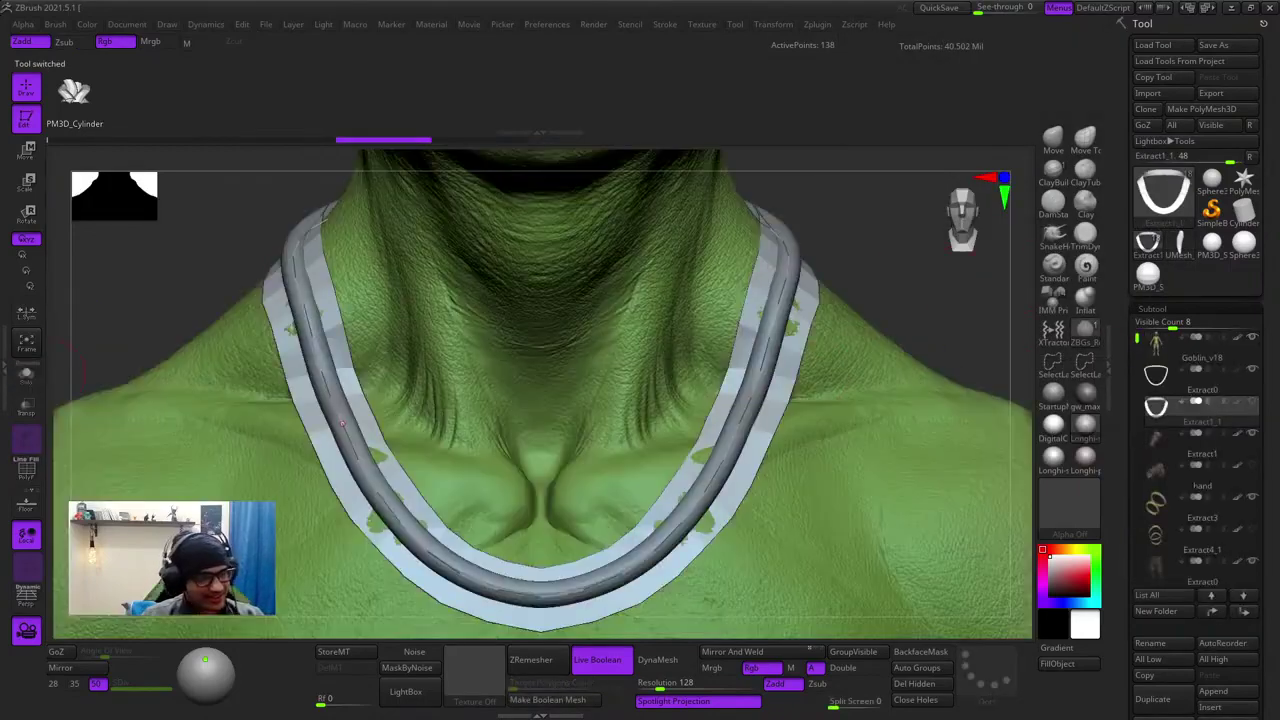
pyautogui.press('f')
pyautogui.press('f')
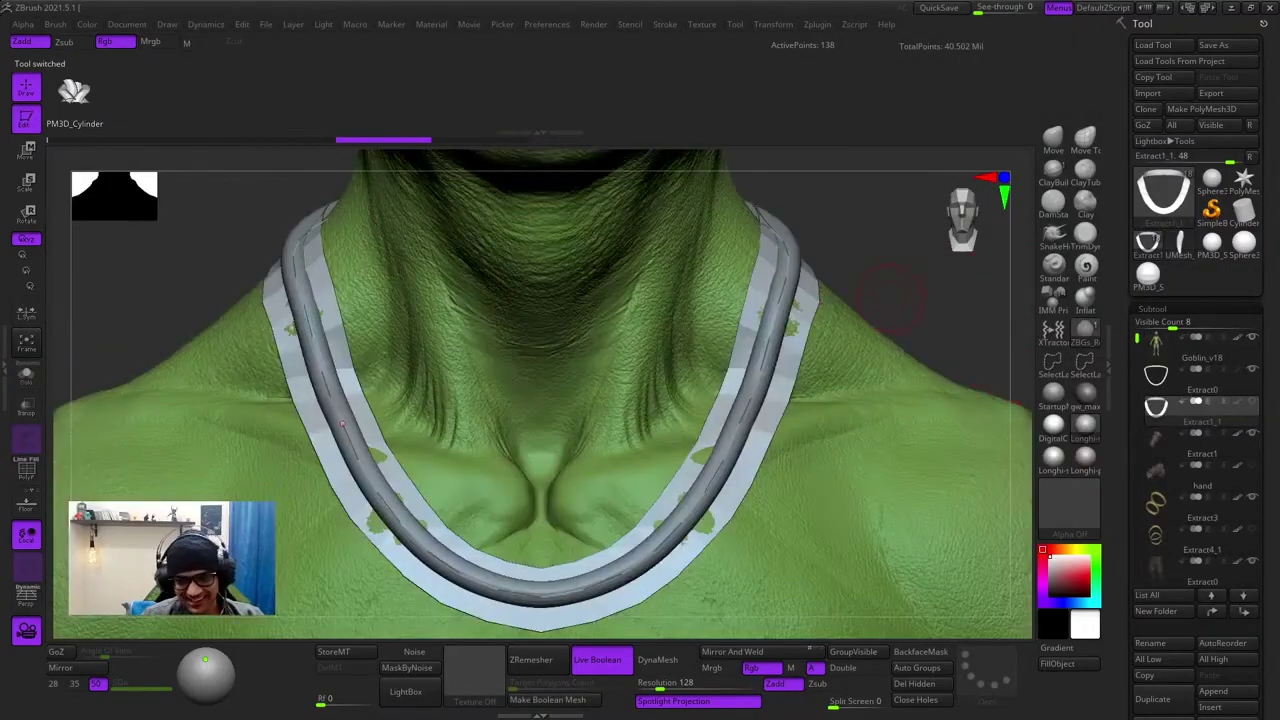
pyautogui.keyDown('alt'); pyautogui.click(342, 423); pyautogui.keyUp('alt')
pyautogui.keyDown('ctrl'); pyautogui.moveTo(890, 252); pyautogui.dragTo(624, 392, button='right'); pyautogui.keyUp('ctrl')
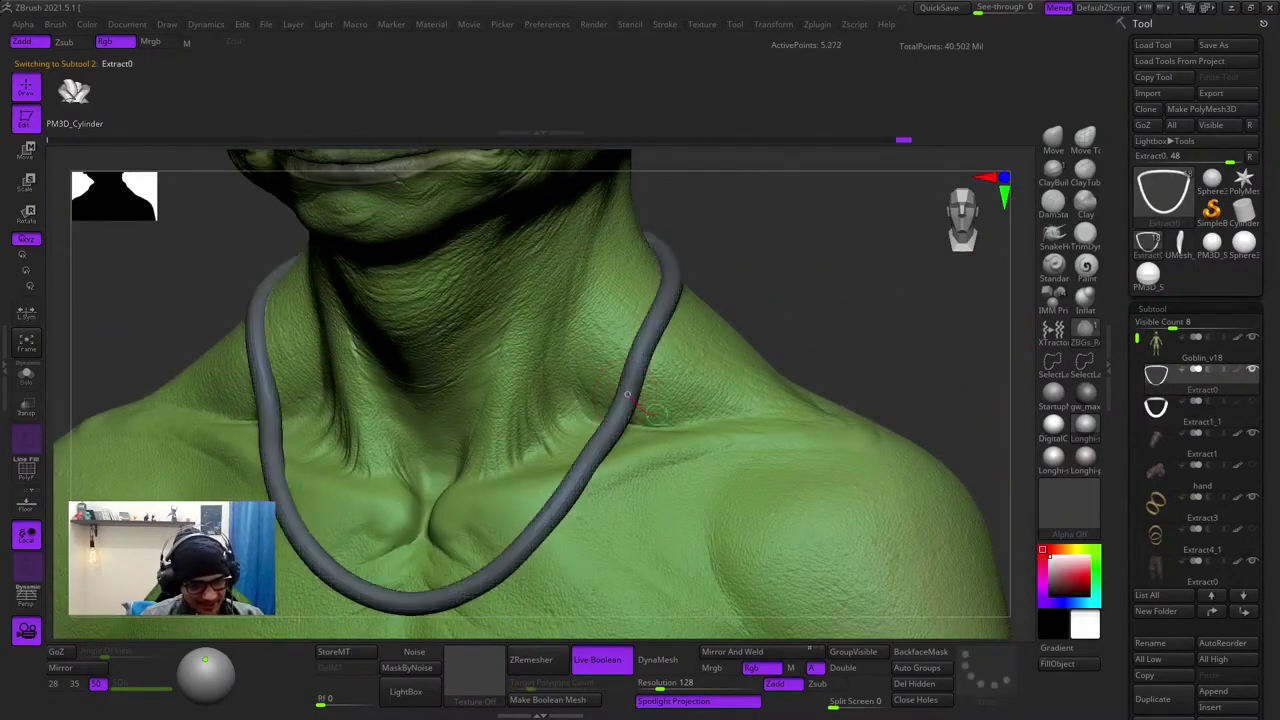
pyautogui.hotkey('ctrl', 'z')
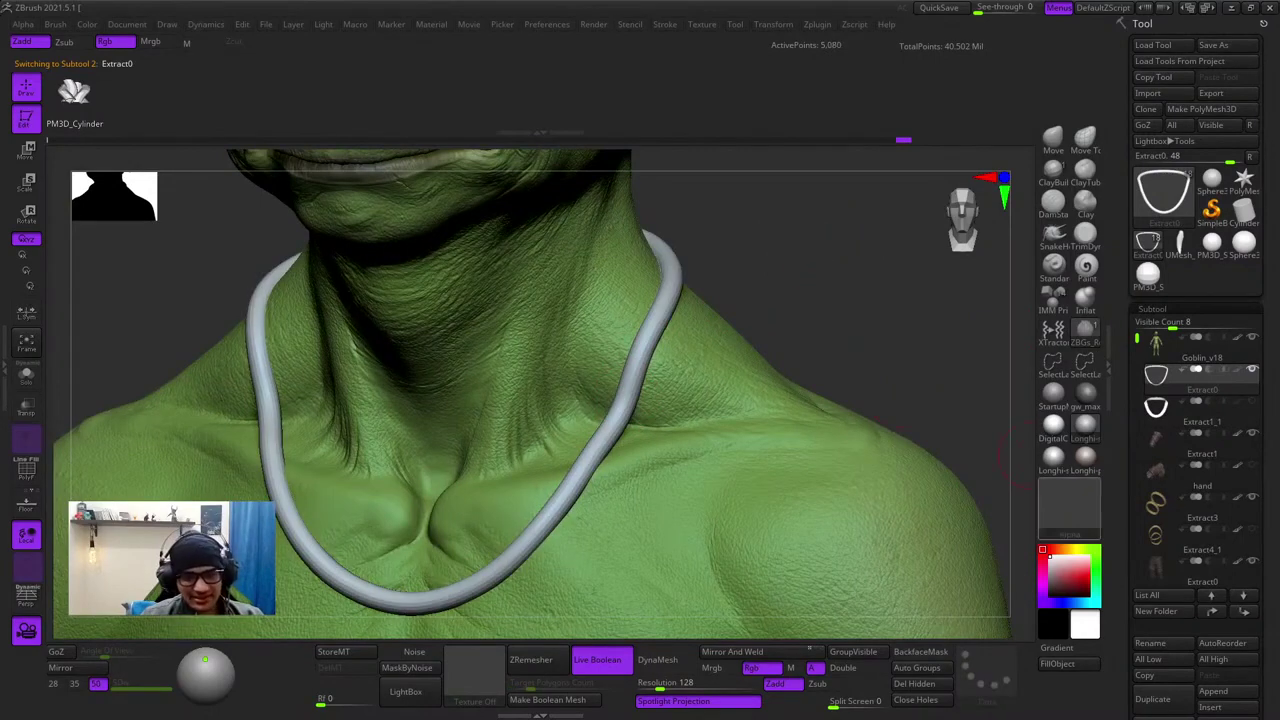
pyautogui.click(1212, 243)
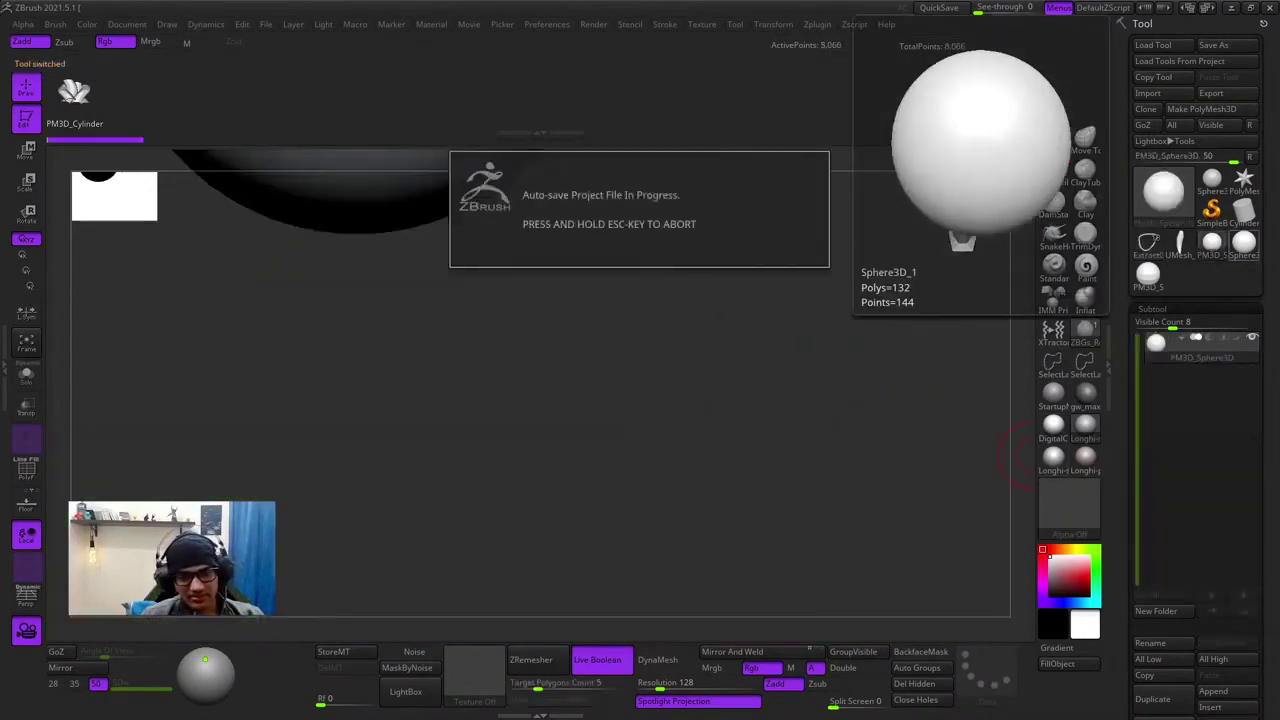
pyautogui.press('Escape')
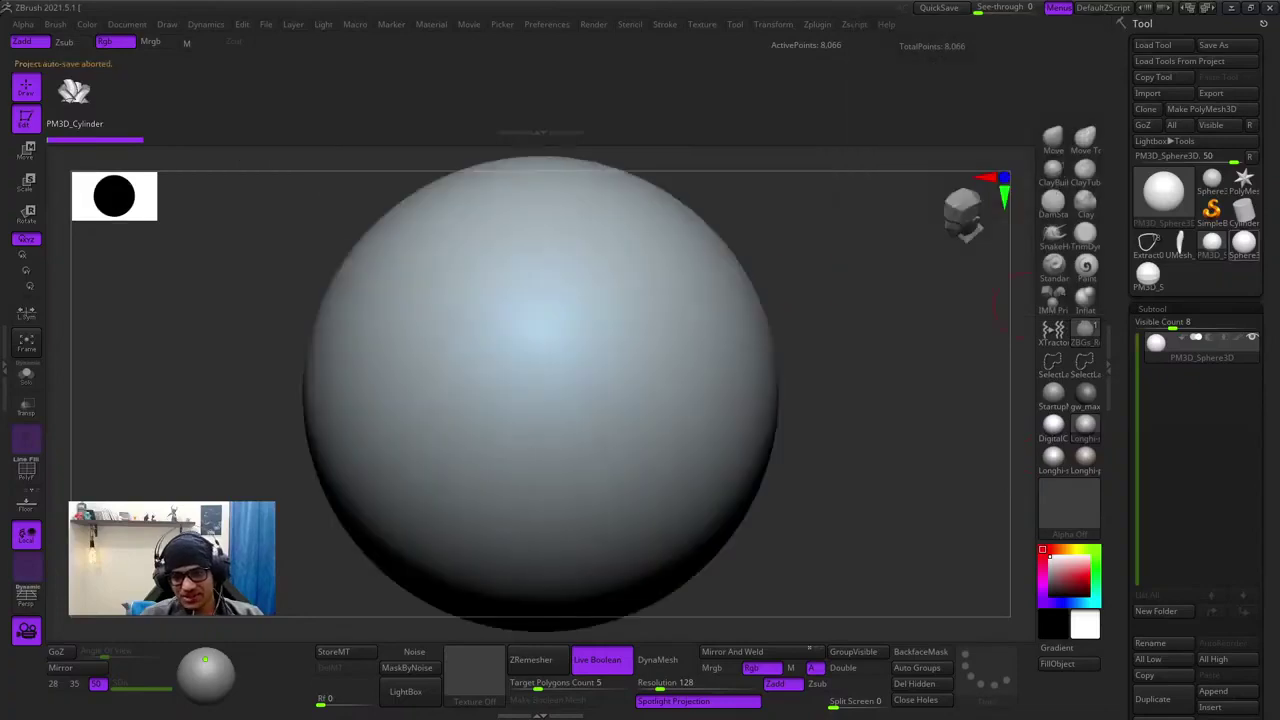
pyautogui.click(1244, 243)
pyautogui.hotkey('shift', 'f')
pyautogui.moveTo(896, 343); pyautogui.dragTo(915, 270)
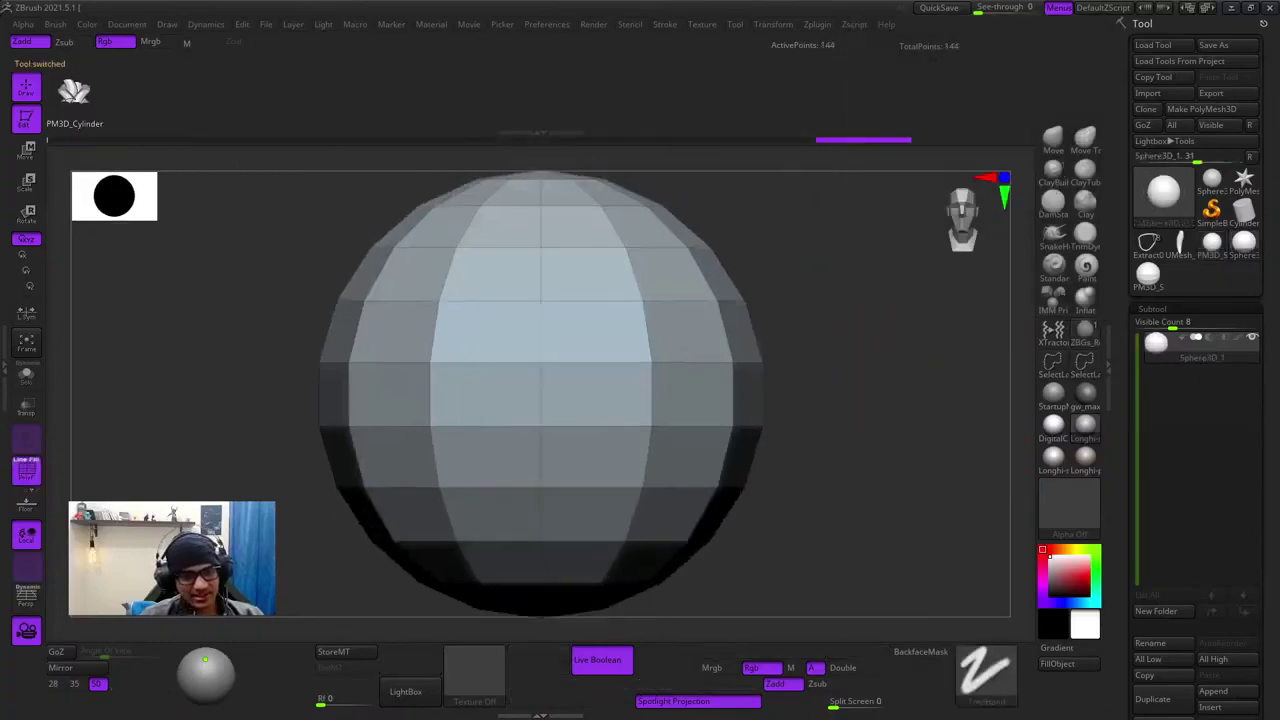
pyautogui.press('f')
# - Switch to the low-poly PM3D_Sphere3D_1 tool and frame the sphere in the view
pyautogui.click(1201, 109)
pyautogui.press('f')
pyautogui.hotkey('shift', 'f')
pyautogui.moveTo(889, 443); pyautogui.dragTo(845, 480, button='right')
pyautogui.moveTo(845, 480)
pyautogui.keyDown('ctrl'); pyautogui.mouseDown(button='right')
pyautogui.moveTo(831, 431)
pyautogui.moveTo(830, 474)
pyautogui.moveTo(985, 420)
pyautogui.moveTo(902, 448)
pyautogui.moveTo(754, 371)
pyautogui.mouseUp(button='right'); pyautogui.keyUp('ctrl')
pyautogui.hotkey('shift', 'f')
pyautogui.hotkey('shift', 'f')
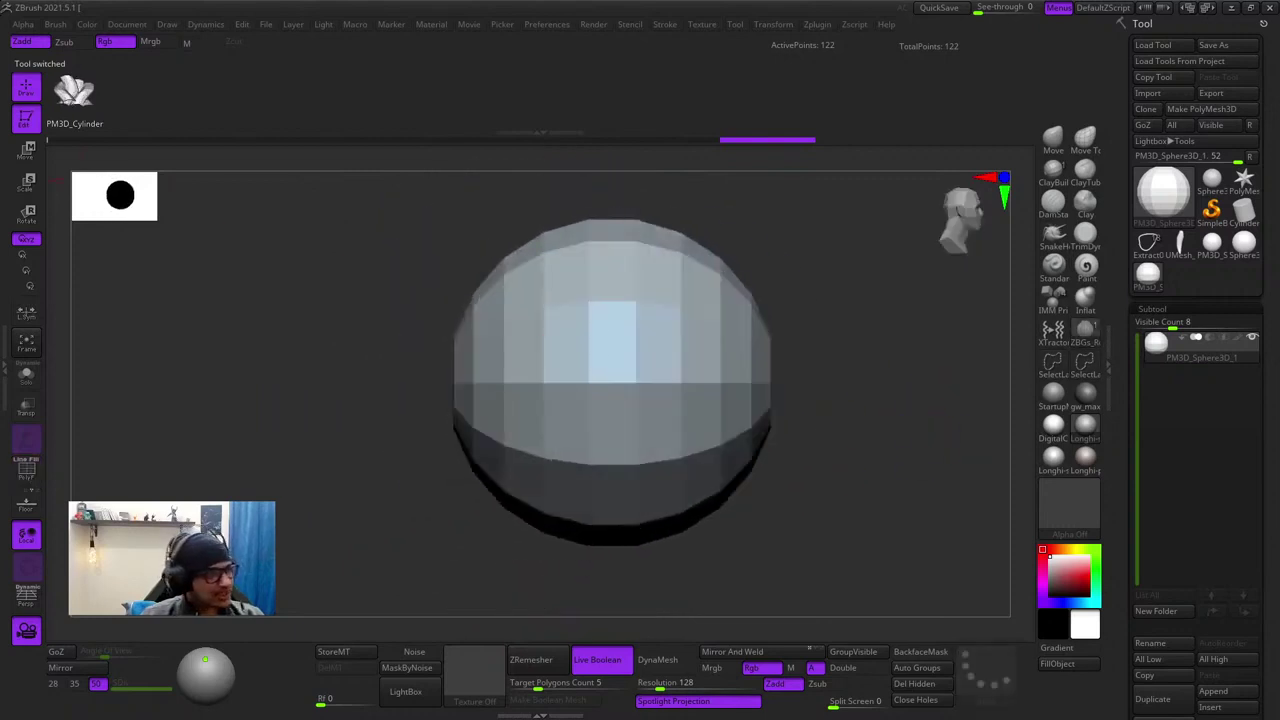
pyautogui.press('f')
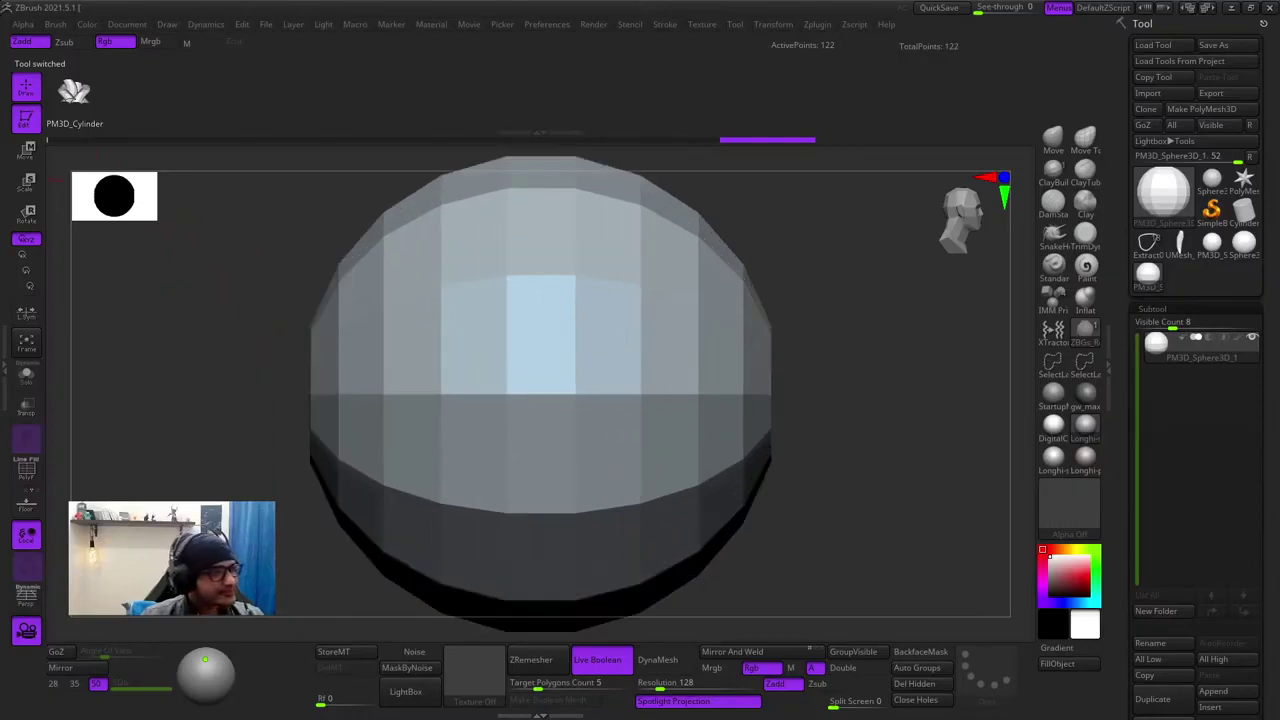
# - Append the low-poly sphere mesh to the ZBGs_RopePlat curve brush and then to the CurveTube brush
pyautogui.click(55, 24)
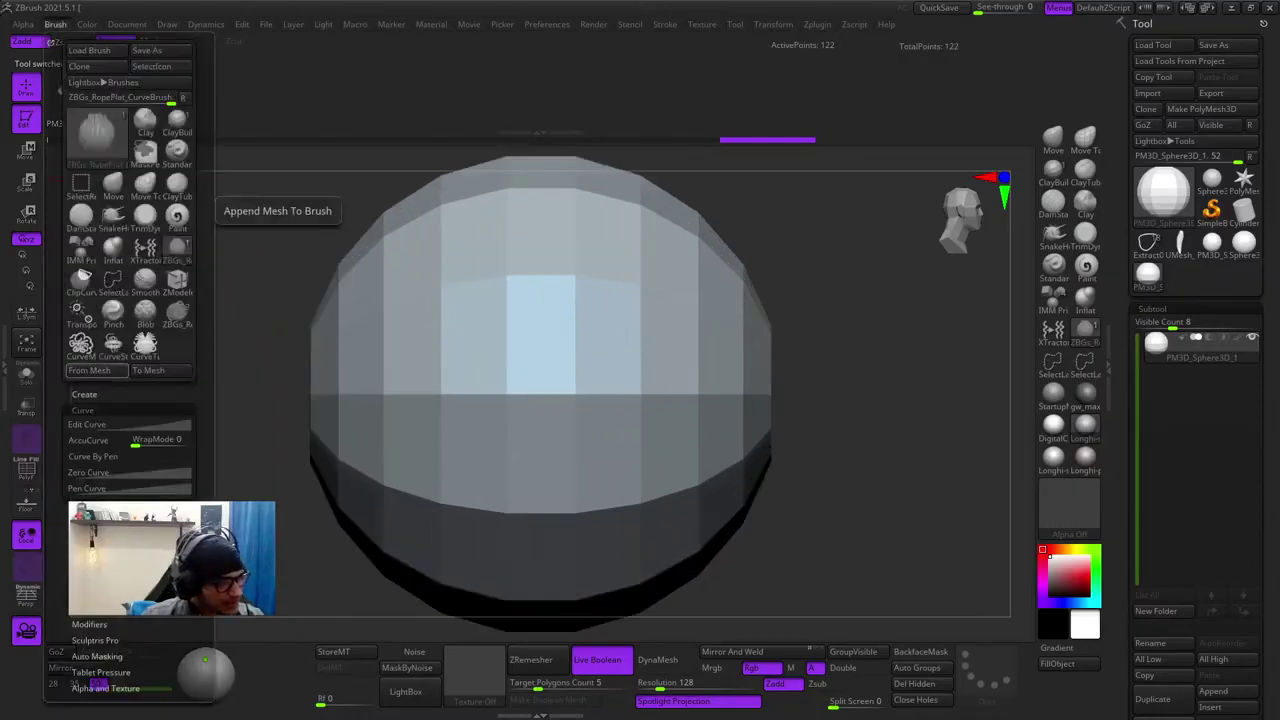
pyautogui.click(96, 371)
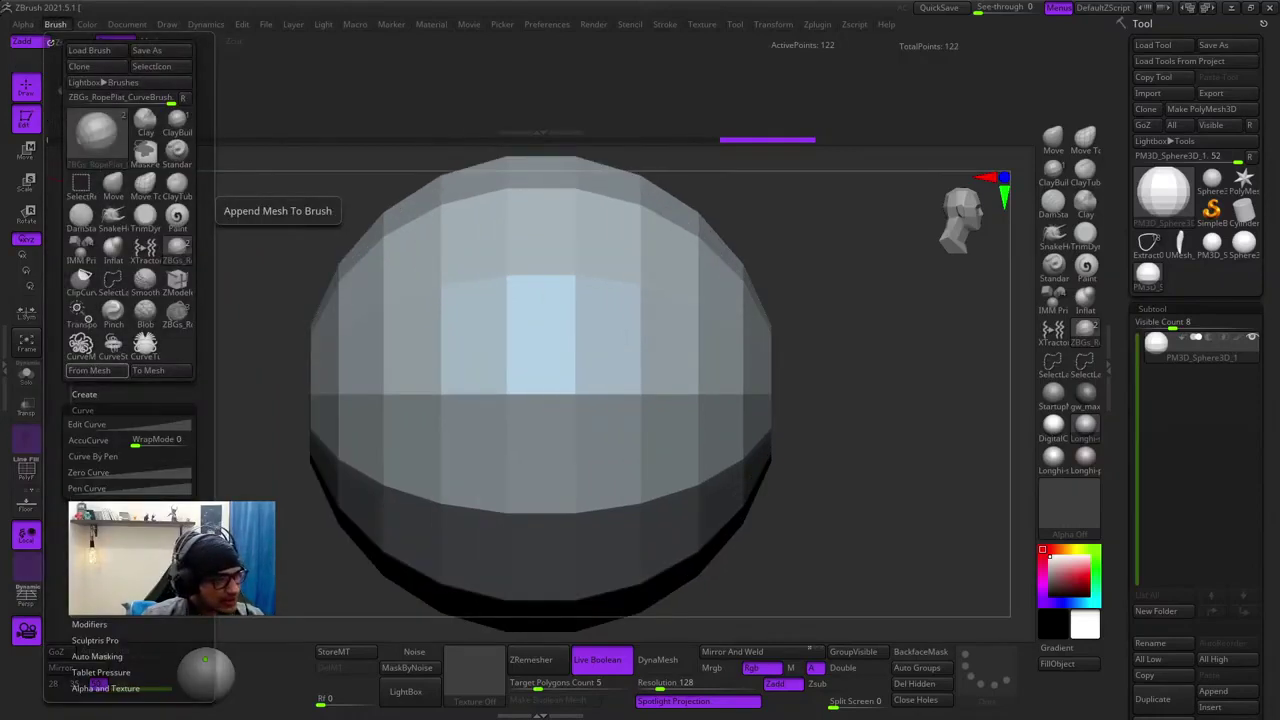
pyautogui.click(145, 345)
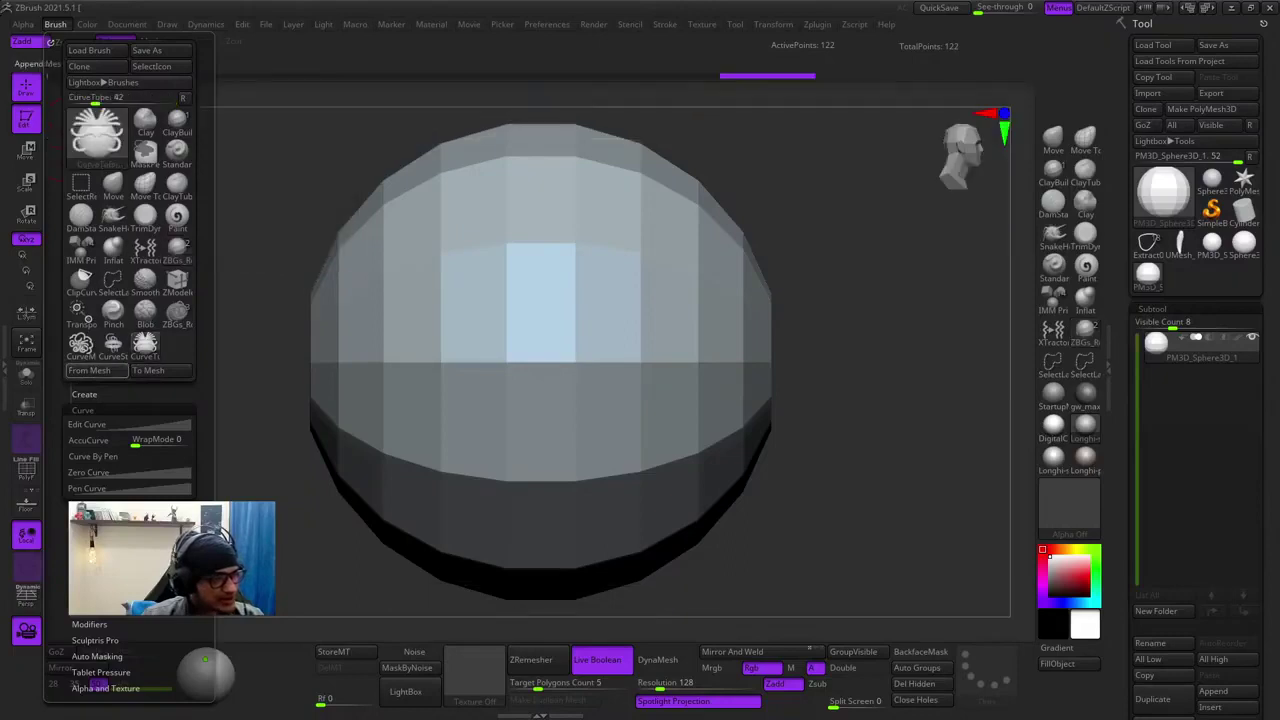
pyautogui.click(92, 371)
# - Test the sphere-loaded CurveTube brush by drawing strings of beads across the low-poly sphere, and undo them
pyautogui.hotkey('shift', 'f')
pyautogui.moveTo(931, 350)
pyautogui.mouseDown()
pyautogui.moveTo(795, 362)
pyautogui.moveTo(925, 352)
pyautogui.mouseUp()
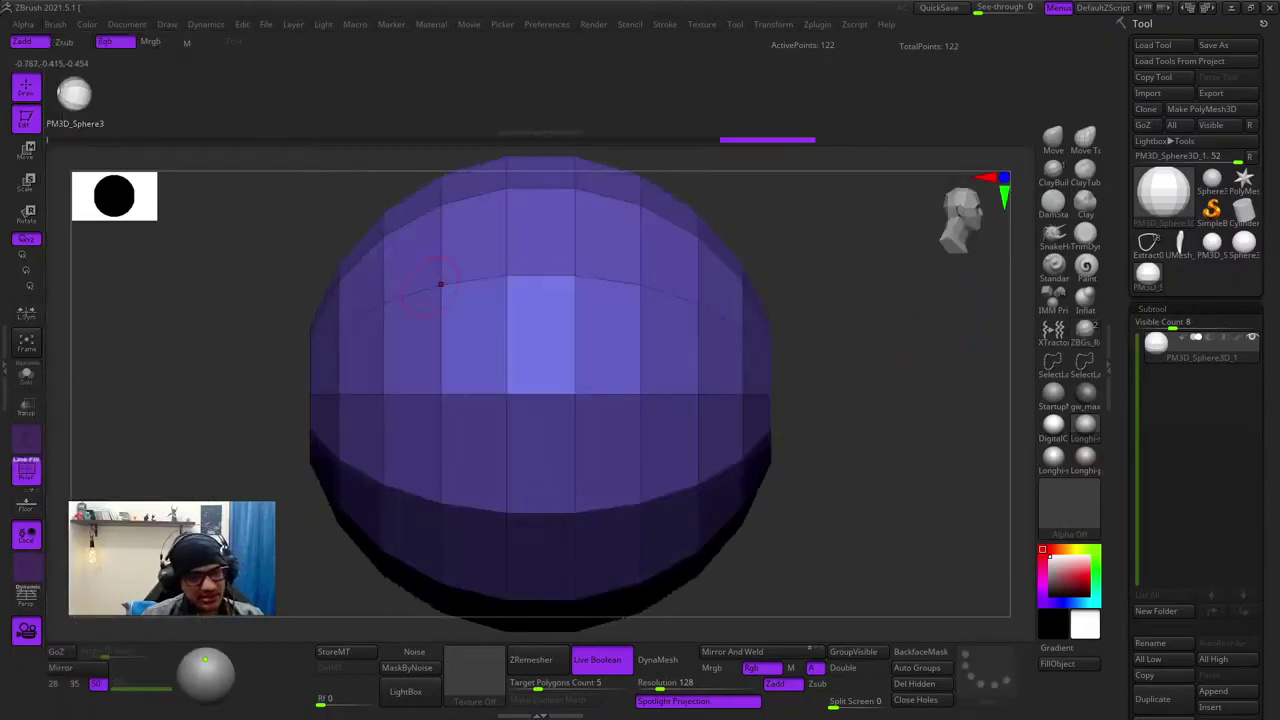
pyautogui.moveTo(440, 284)
pyautogui.mouseDown()
pyautogui.moveTo(925, 350)
pyautogui.moveTo(760, 270)
pyautogui.moveTo(660, 340)
pyautogui.mouseUp()
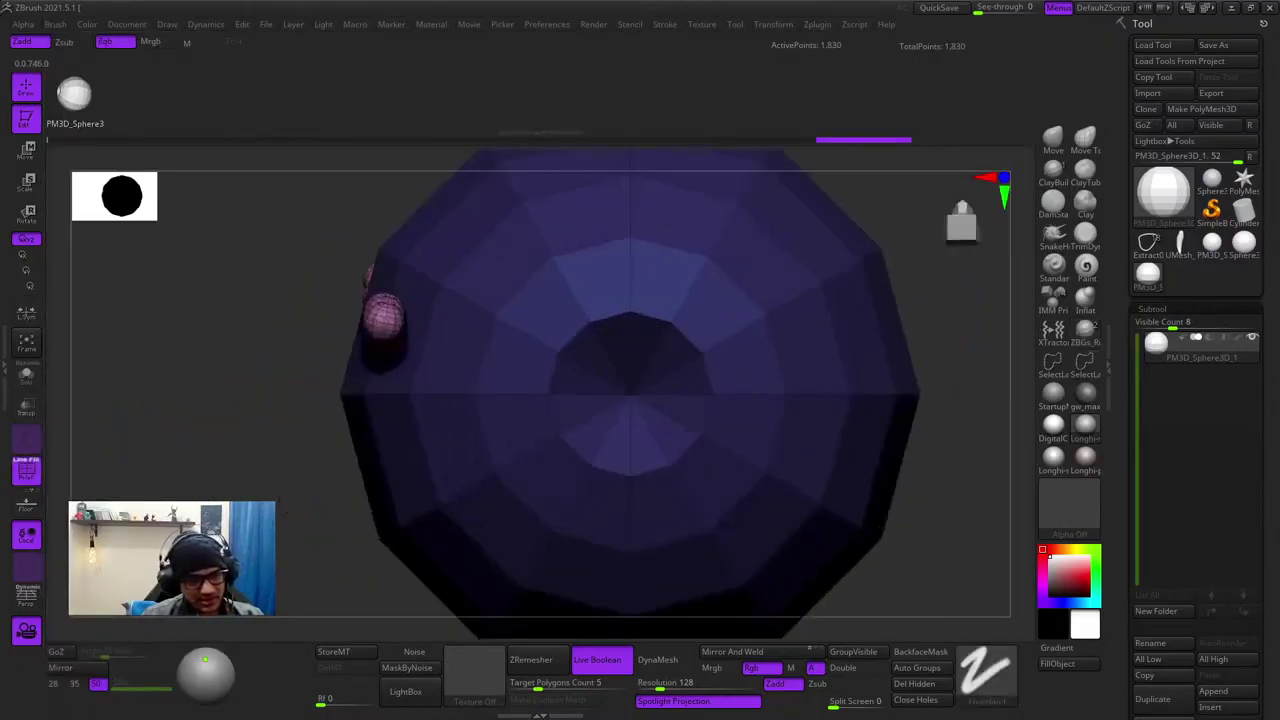
pyautogui.moveTo(660, 340)
pyautogui.keyDown('ctrl'); pyautogui.mouseDown(button='right')
pyautogui.moveTo(645, 420)
pyautogui.moveTo(655, 340)
pyautogui.mouseUp(button='right'); pyautogui.keyUp('ctrl')
pyautogui.moveTo(655, 340); pyautogui.dragTo(869, 475)
pyautogui.moveTo(869, 475)
pyautogui.mouseDown()
pyautogui.moveTo(876, 455)
pyautogui.moveTo(882, 471)
pyautogui.moveTo(880, 425)
pyautogui.mouseUp()
pyautogui.moveTo(308, 393)
pyautogui.mouseDown()
pyautogui.moveTo(323, 426)
pyautogui.moveTo(830, 491)
pyautogui.mouseUp()
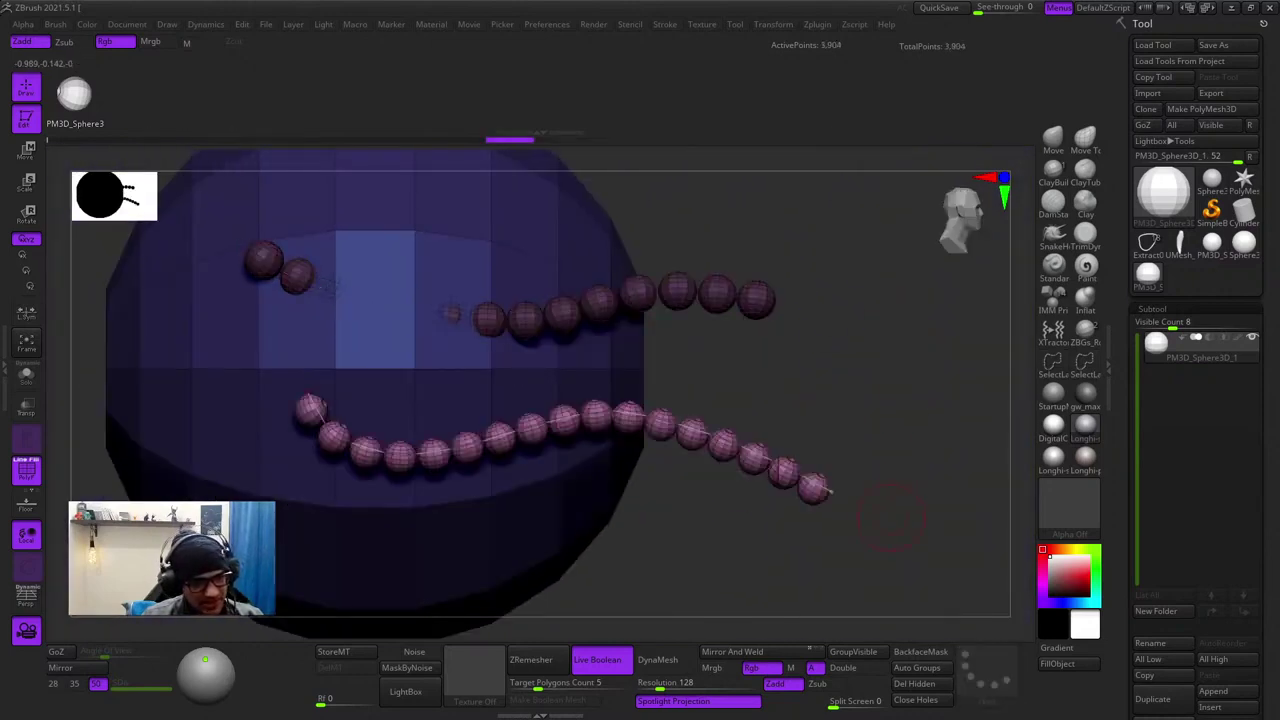
pyautogui.hotkey('ctrl', 'z')
pyautogui.hotkey('ctrl', 'z')
# - Isolate the goblin's Extract1_1 neck band and apply the sphere curve brush to its curve to generate a row of beads
pyautogui.click(1147, 243)
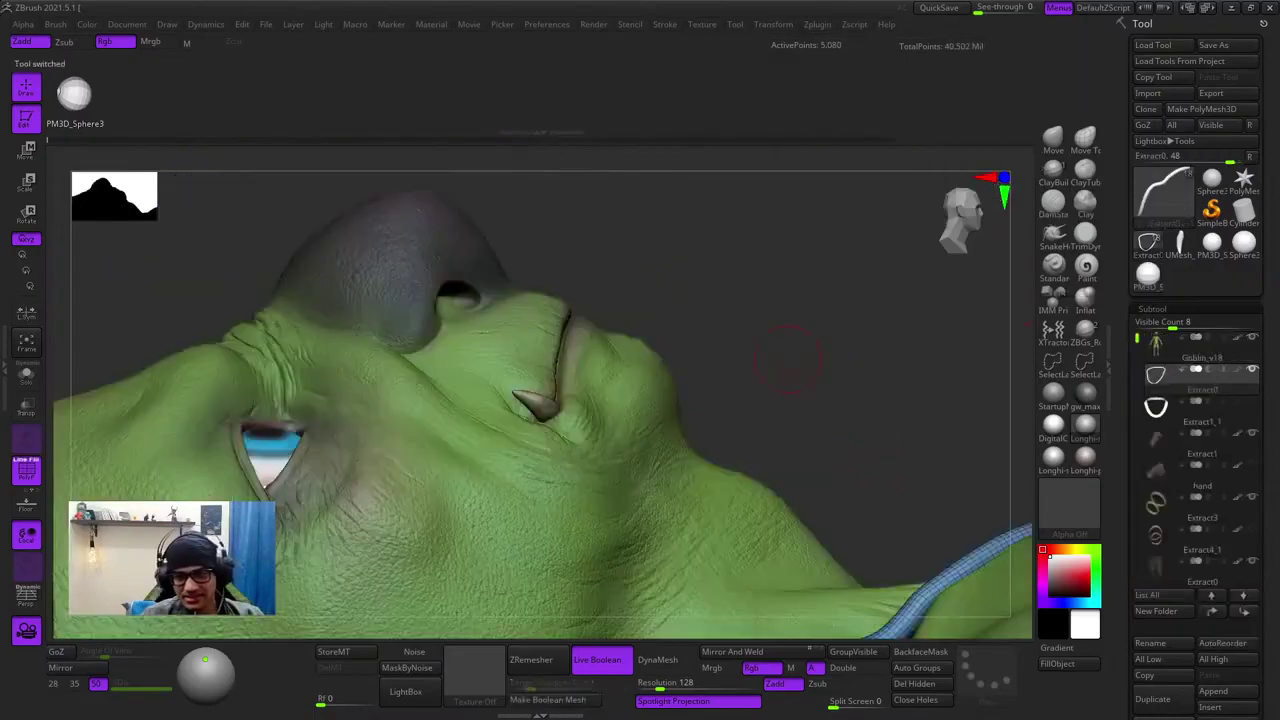
pyautogui.keyDown('alt'); pyautogui.moveTo(870, 450); pyautogui.dragTo(744, 380); pyautogui.keyUp('alt')
pyautogui.moveTo(588, 241); pyautogui.dragTo(672, 367, button='right')
pyautogui.click(1198, 410)
pyautogui.press('f')
pyautogui.click(26, 375)
pyautogui.press('f')
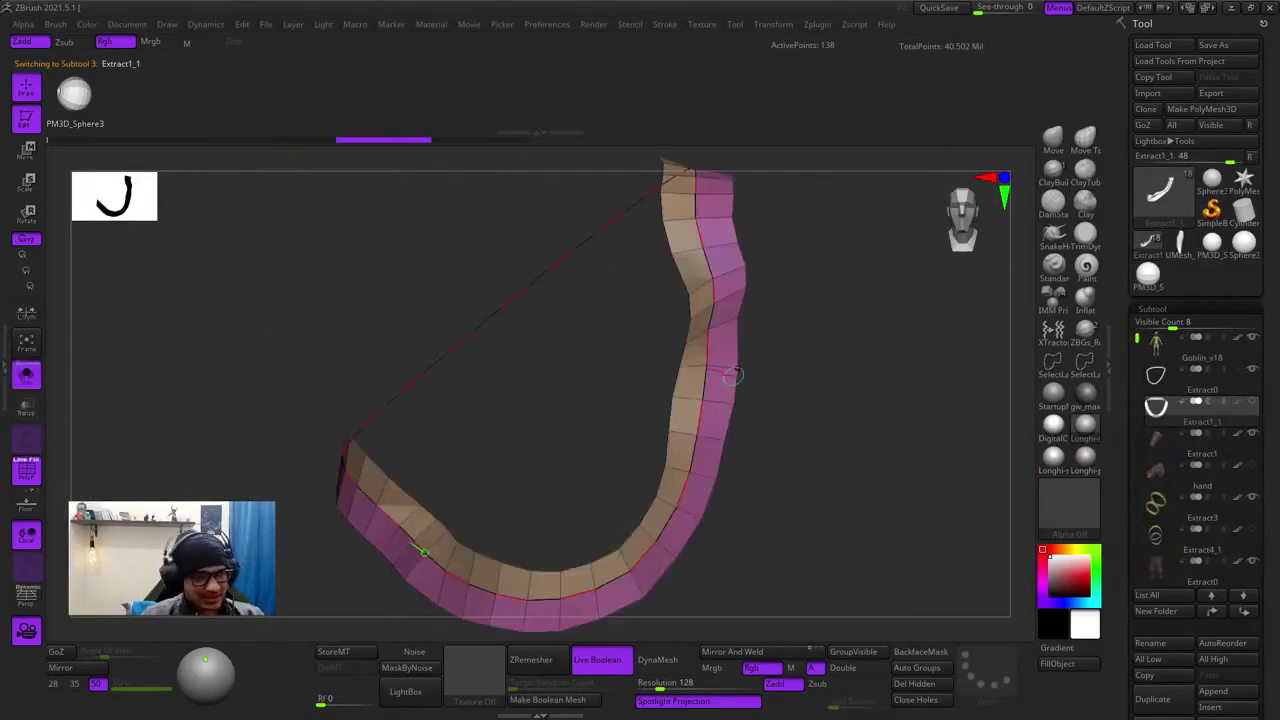
pyautogui.click(708, 360)
pyautogui.moveTo(860, 330); pyautogui.dragTo(870, 380, button='right')
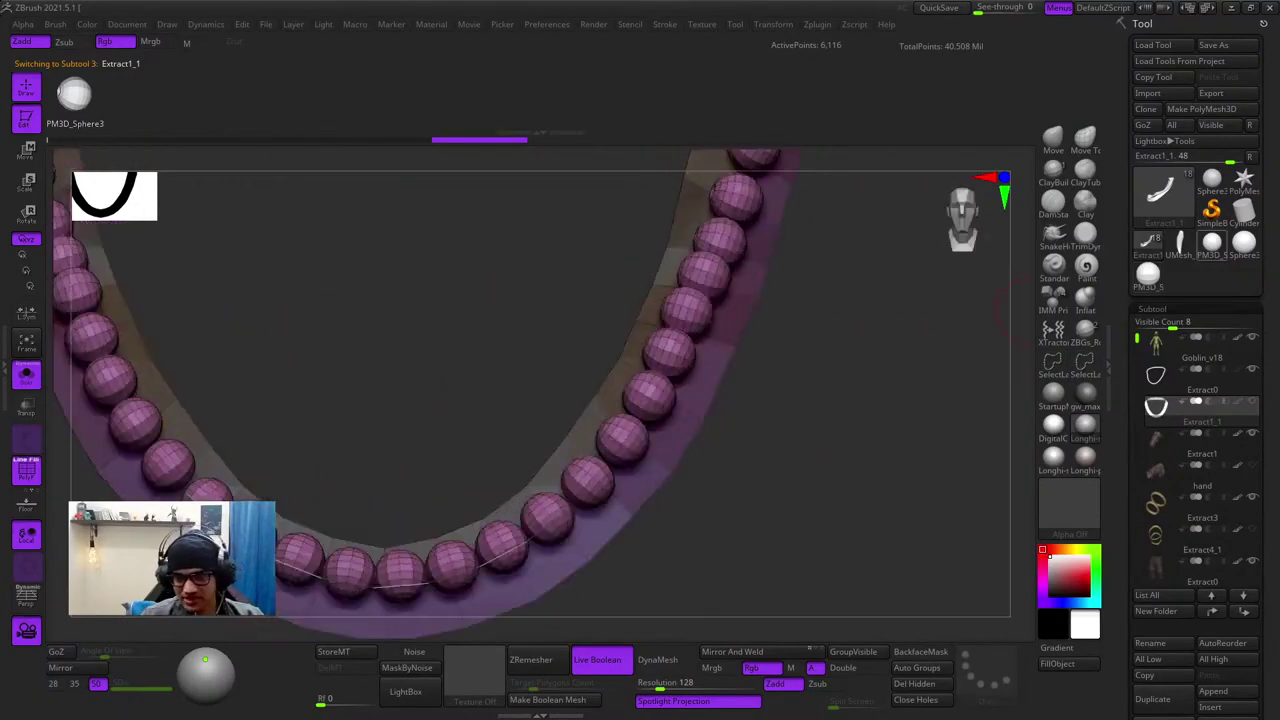
# - Switch back to the PM3D_Sphere3D_1 tool, turn off PolyFrame, and face the sphere's pole straight on
pyautogui.click(1212, 244)
pyautogui.click(1243, 244)
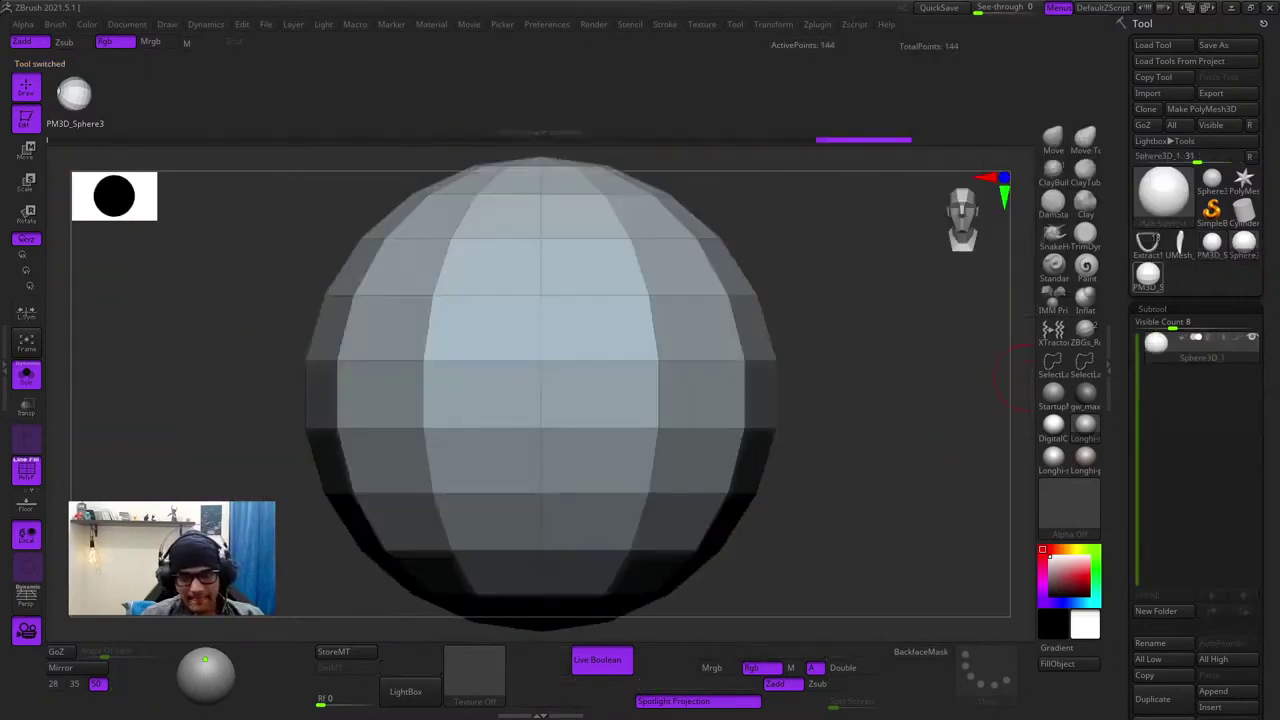
pyautogui.moveTo(945, 340); pyautogui.dragTo(1016, 345, button='right')
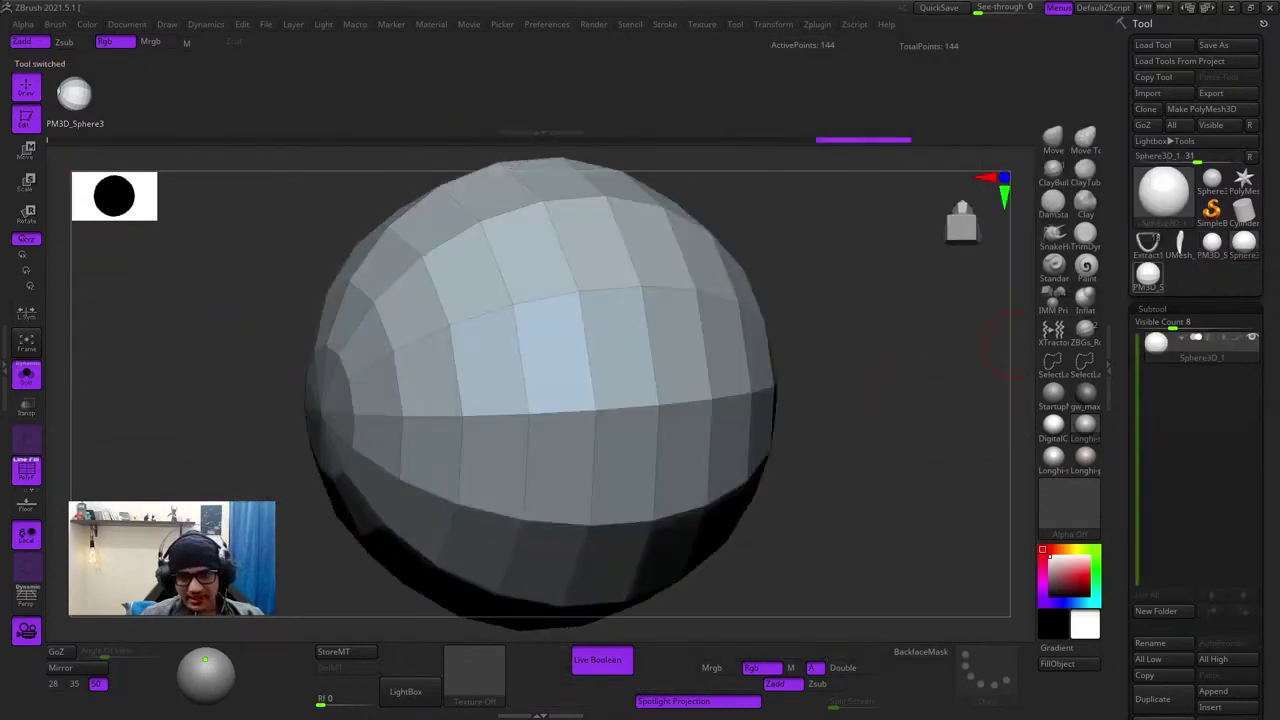
pyautogui.click(1148, 275)
pyautogui.hotkey('shift', 'f')
pyautogui.press('e')
pyautogui.keyDown('shift'); pyautogui.moveTo(900, 370); pyautogui.dragTo(942, 380, button='right'); pyautogui.keyUp('shift')
pyautogui.keyDown('alt'); pyautogui.moveTo(820, 400); pyautogui.dragTo(938, 408, button='right'); pyautogui.keyUp('alt')
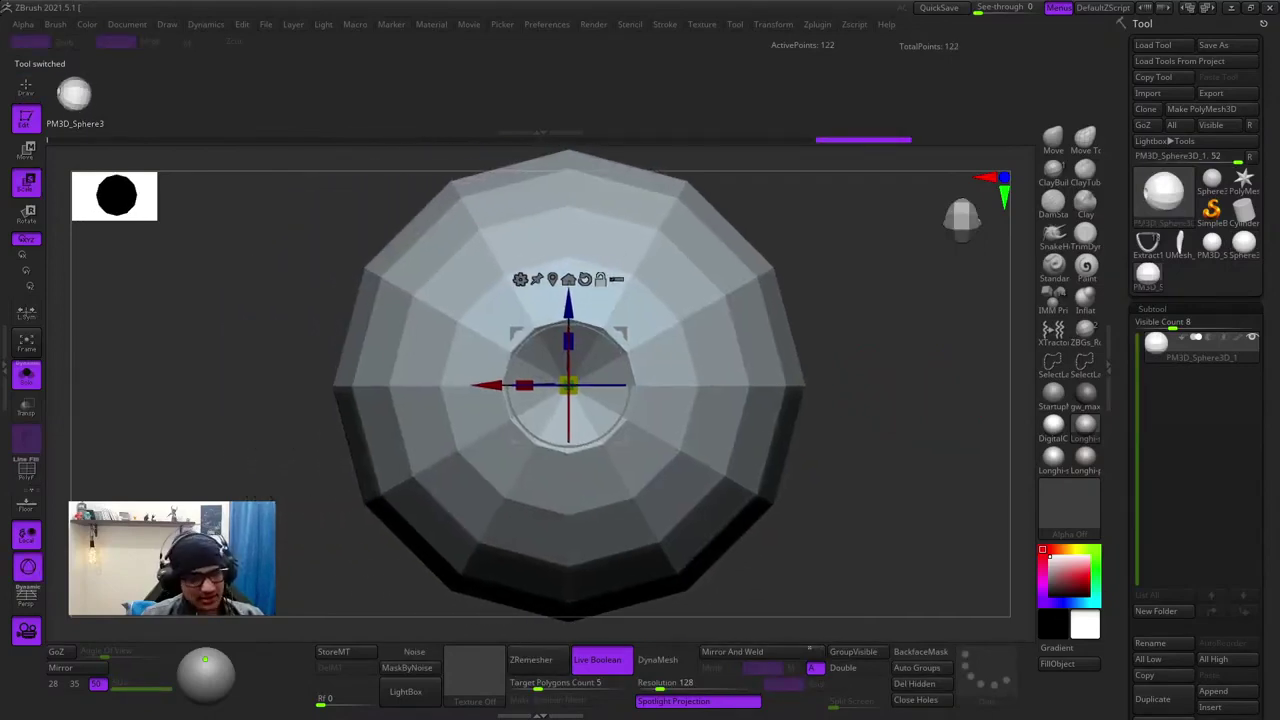
# - Create a new InsertMesh brush from the low-poly sphere as seen from its pole, and return to Draw mode
pyautogui.click(55, 24)
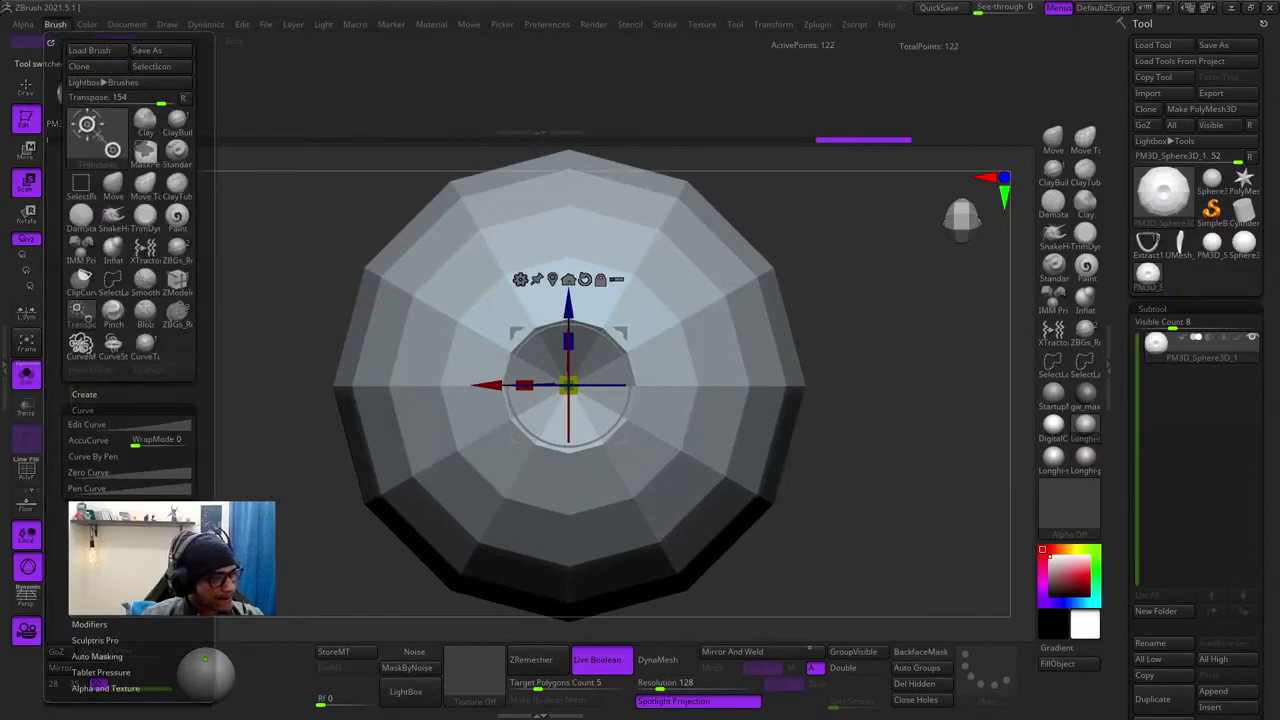
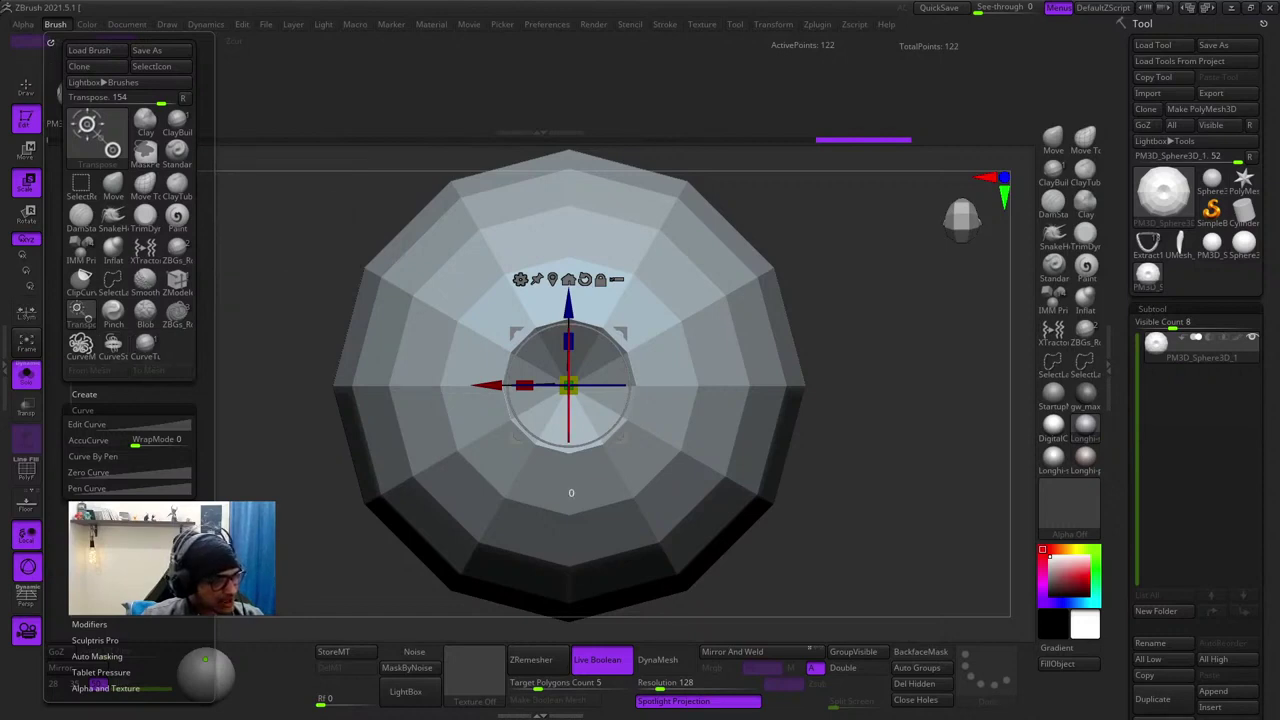
pyautogui.click(84, 394)
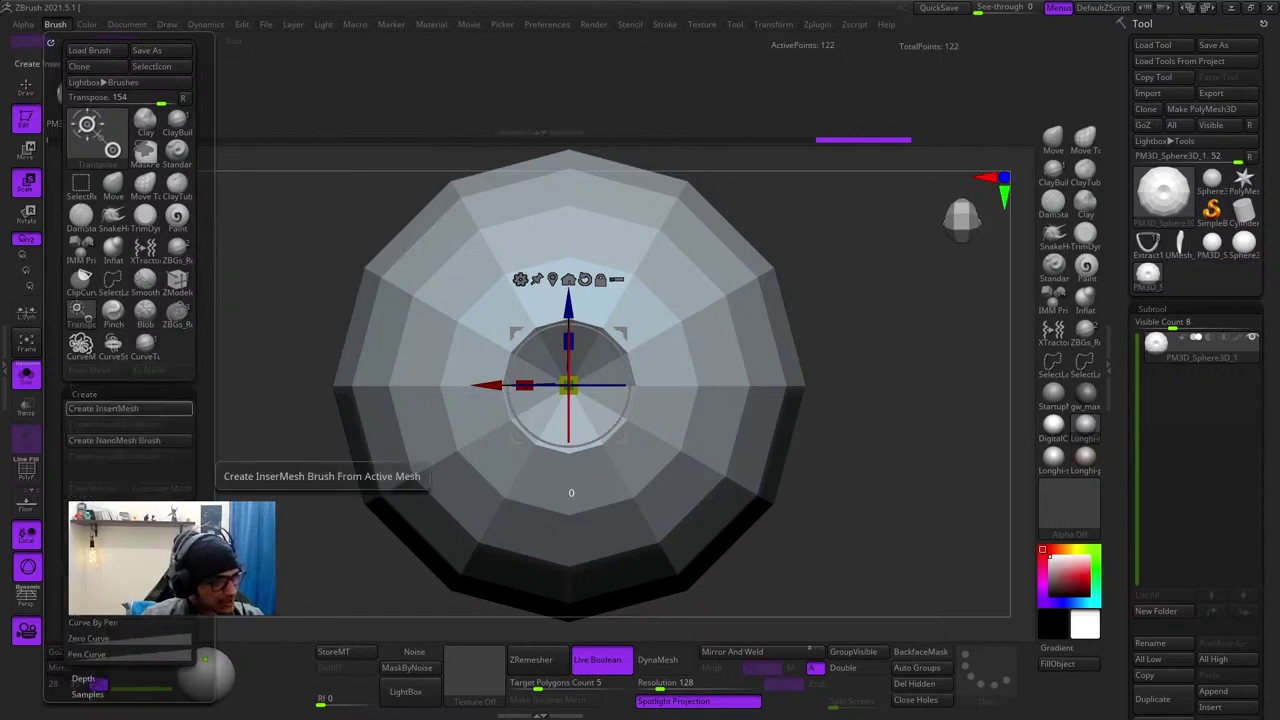
pyautogui.click(103, 408)
pyautogui.click(568, 245)
pyautogui.press('q')
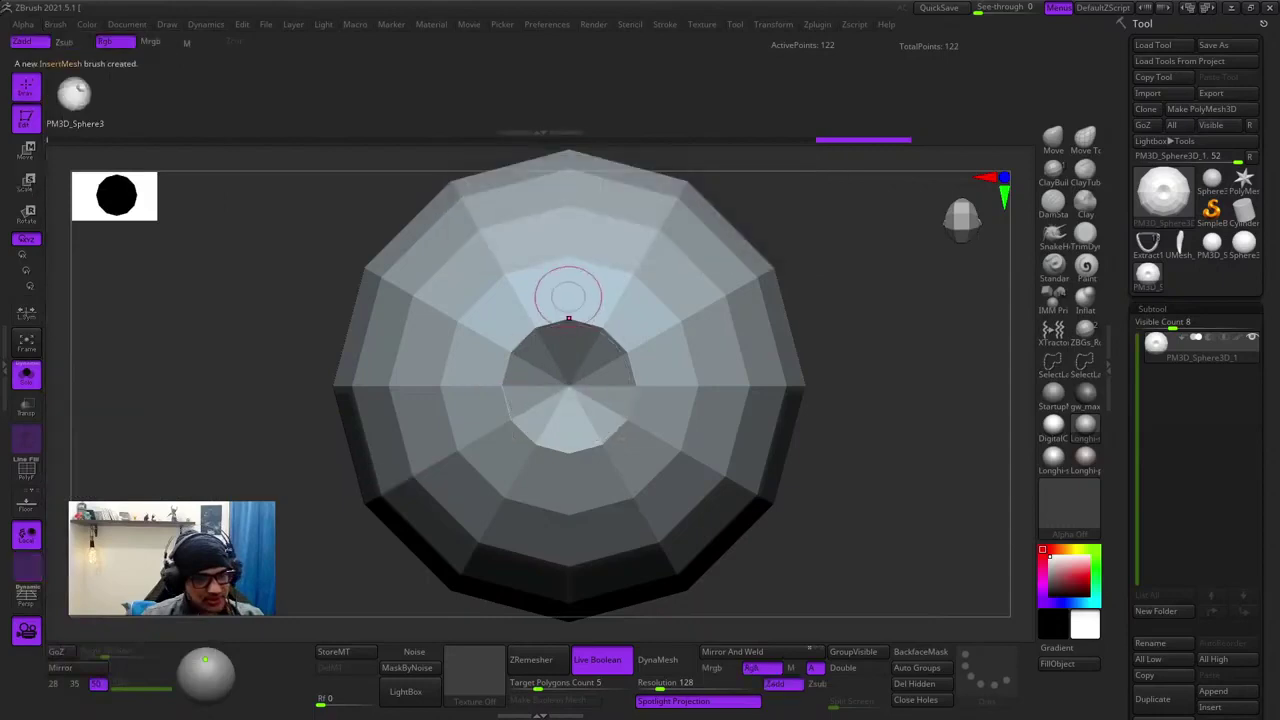
# - Test the new insert brush by drawing out a sphere on the low-poly mesh, and undo it
pyautogui.moveTo(533, 268); pyautogui.dragTo(582, 440)
pyautogui.moveTo(768, 363); pyautogui.dragTo(817, 484)
pyautogui.hotkey('ctrl', 'z')
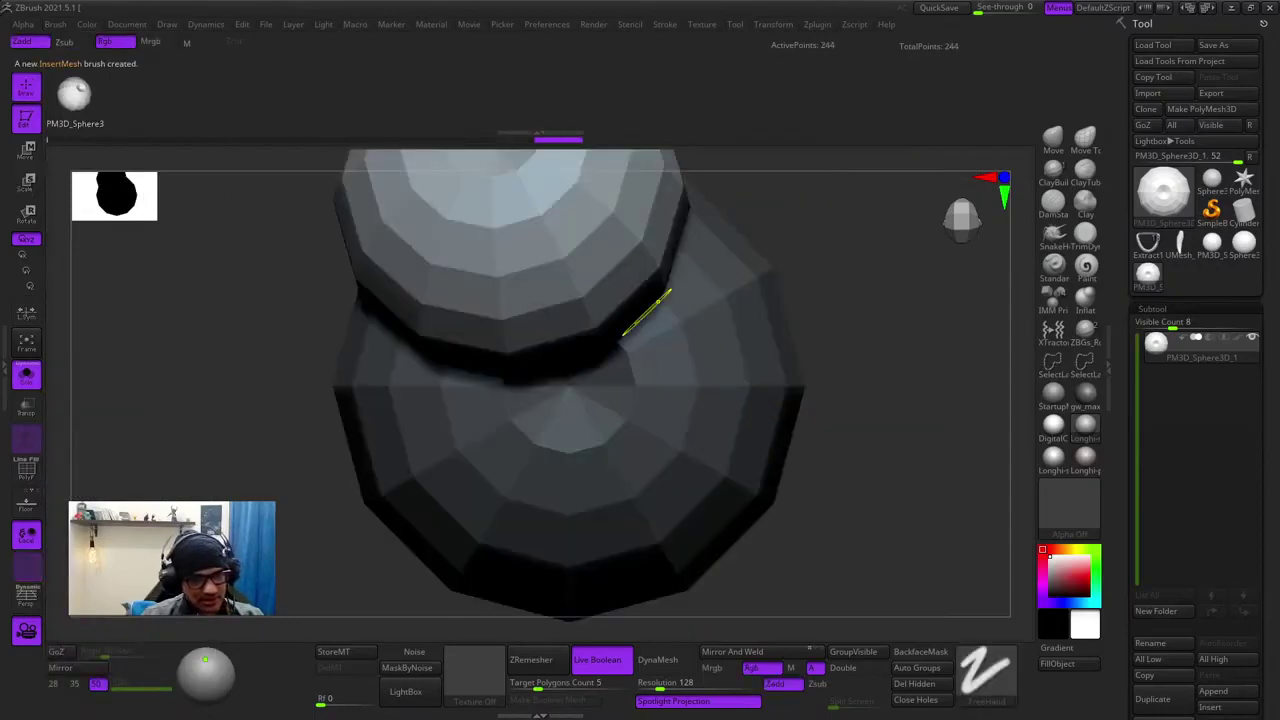
# - Turn on curve mode for the new sphere insert brush and draw a test row of spheres across the low-poly mesh
pyautogui.click(665, 24)
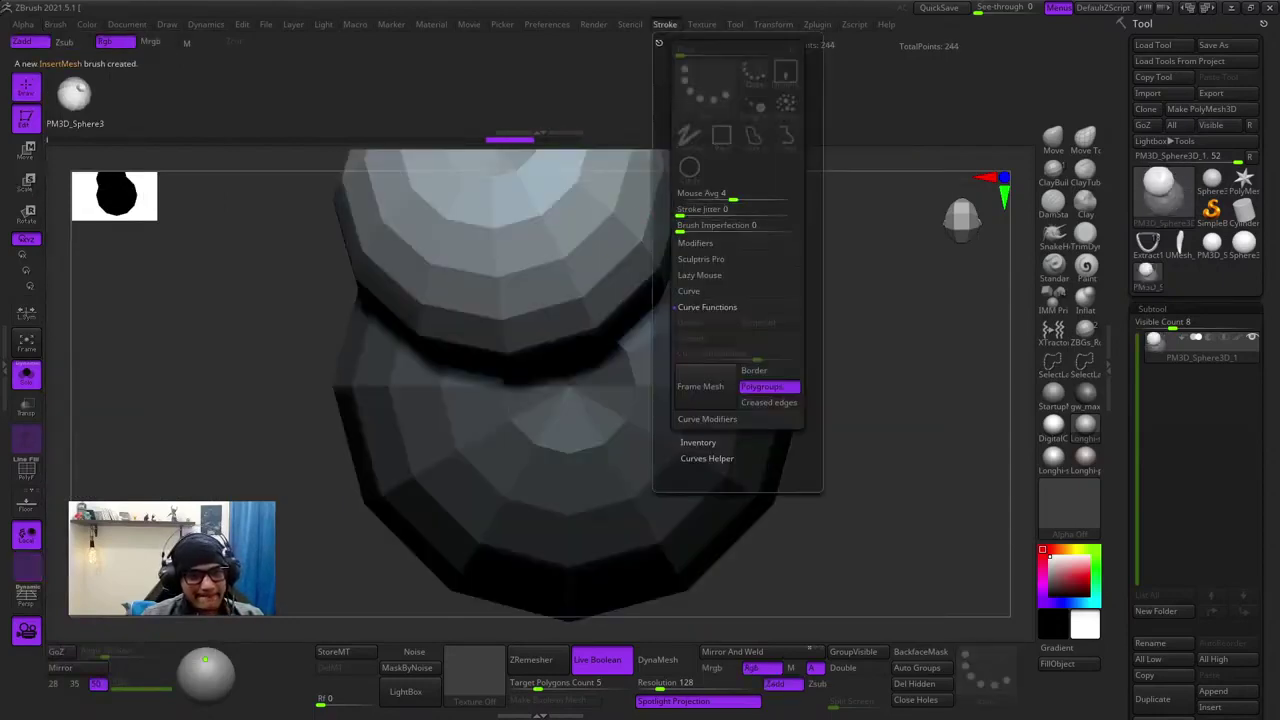
pyautogui.click(689, 291)
pyautogui.click(705, 307)
pyautogui.moveTo(519, 390); pyautogui.dragTo(812, 448)
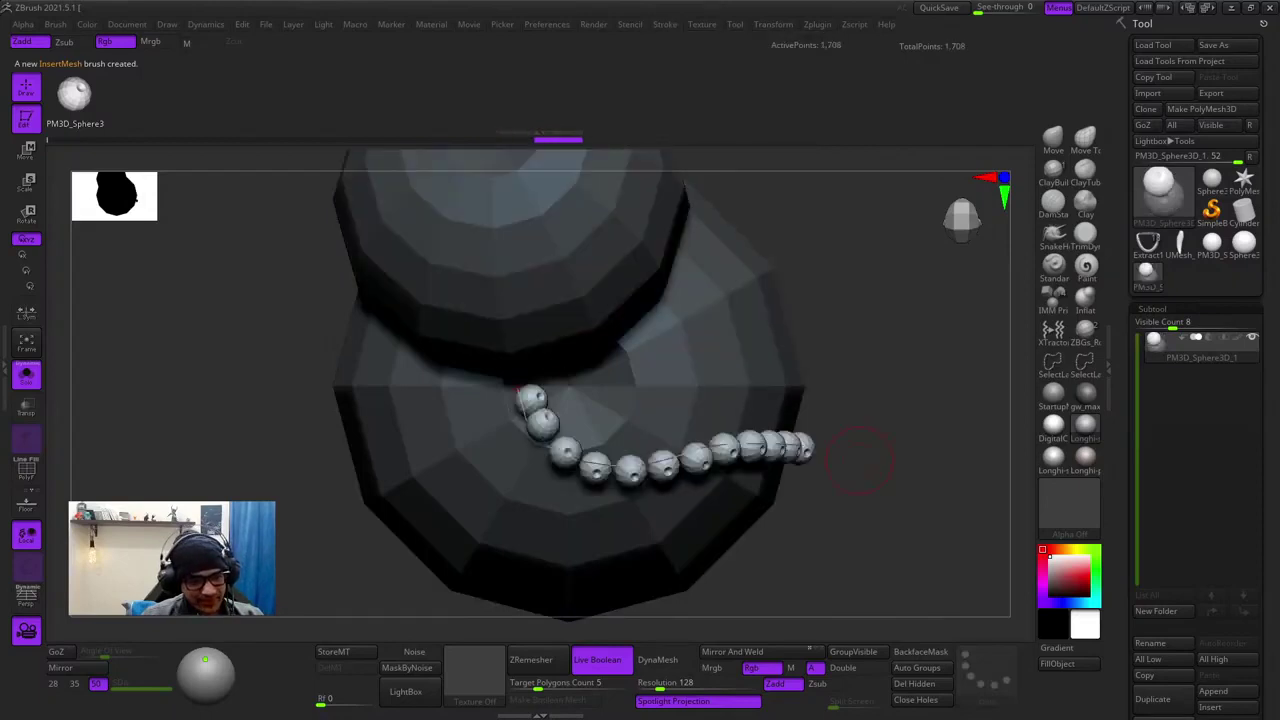
# - Draw several more test curves of spheres in different directions to check their orientation, undoing them all and the extra large sphere
pyautogui.moveTo(942, 453)
pyautogui.mouseDown()
pyautogui.moveTo(889, 438)
pyautogui.moveTo(948, 453)
pyautogui.moveTo(871, 449)
pyautogui.mouseUp()
pyautogui.moveTo(809, 320)
pyautogui.mouseDown()
pyautogui.moveTo(723, 486)
pyautogui.moveTo(482, 514)
pyautogui.mouseUp()
pyautogui.hotkey('ctrl', 'z')
pyautogui.keyDown('shift'); pyautogui.moveTo(300, 422); pyautogui.dragTo(378, 414); pyautogui.keyUp('shift')
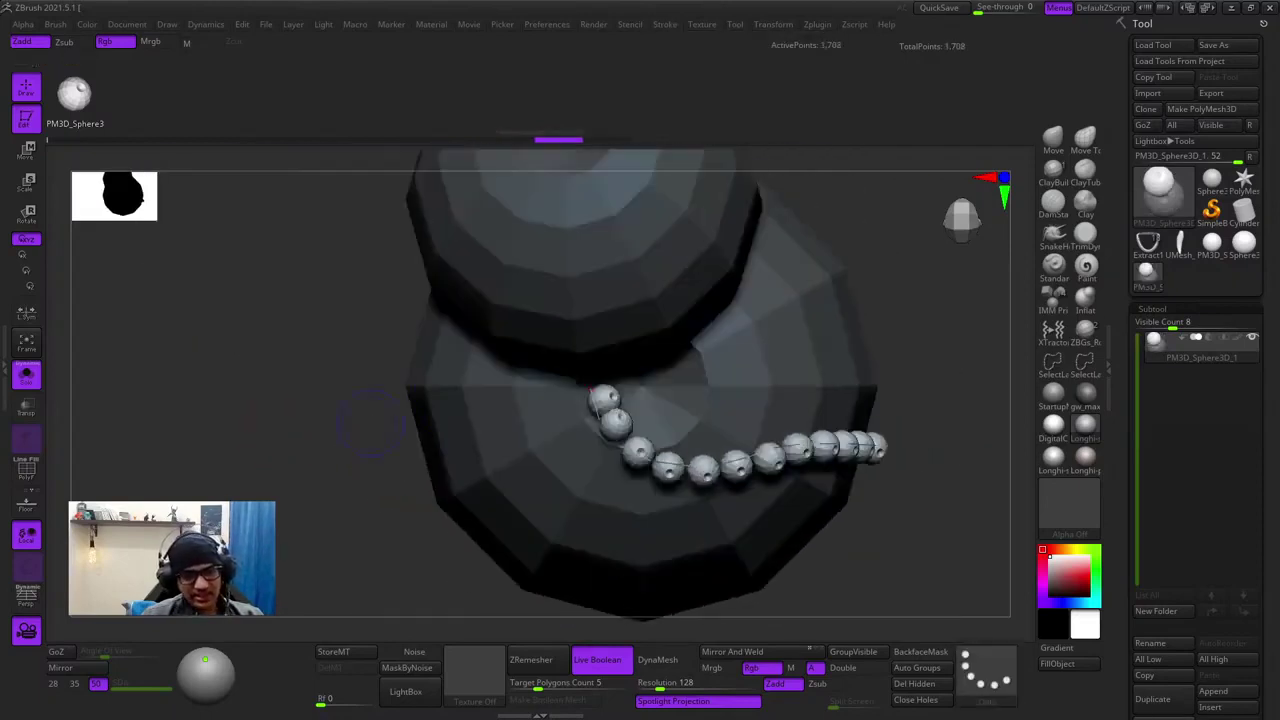
pyautogui.moveTo(746, 343)
pyautogui.mouseDown()
pyautogui.moveTo(709, 394)
pyautogui.moveTo(291, 458)
pyautogui.mouseUp()
pyautogui.hotkey('ctrl', 'z')
pyautogui.moveTo(746, 354); pyautogui.dragTo(372, 492)
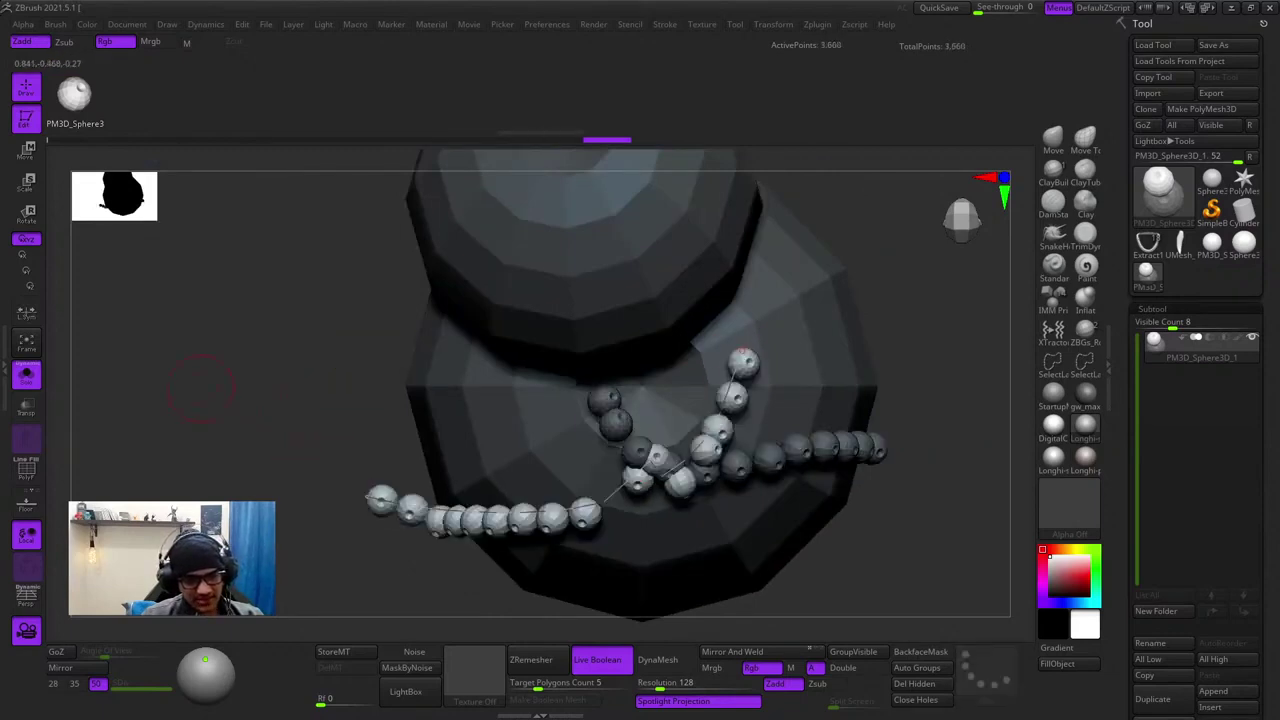
pyautogui.hotkey('ctrl', 'z')
pyautogui.moveTo(738, 384)
pyautogui.mouseDown()
pyautogui.moveTo(902, 320)
pyautogui.moveTo(870, 305)
pyautogui.moveTo(930, 305)
pyautogui.mouseUp()
pyautogui.moveTo(285, 361); pyautogui.dragTo(320, 365)
pyautogui.hotkey('ctrl', 'z')
pyautogui.hotkey('ctrl', 'z')
pyautogui.hotkey('ctrl', 'z')
pyautogui.moveTo(574, 385); pyautogui.dragTo(821, 385)
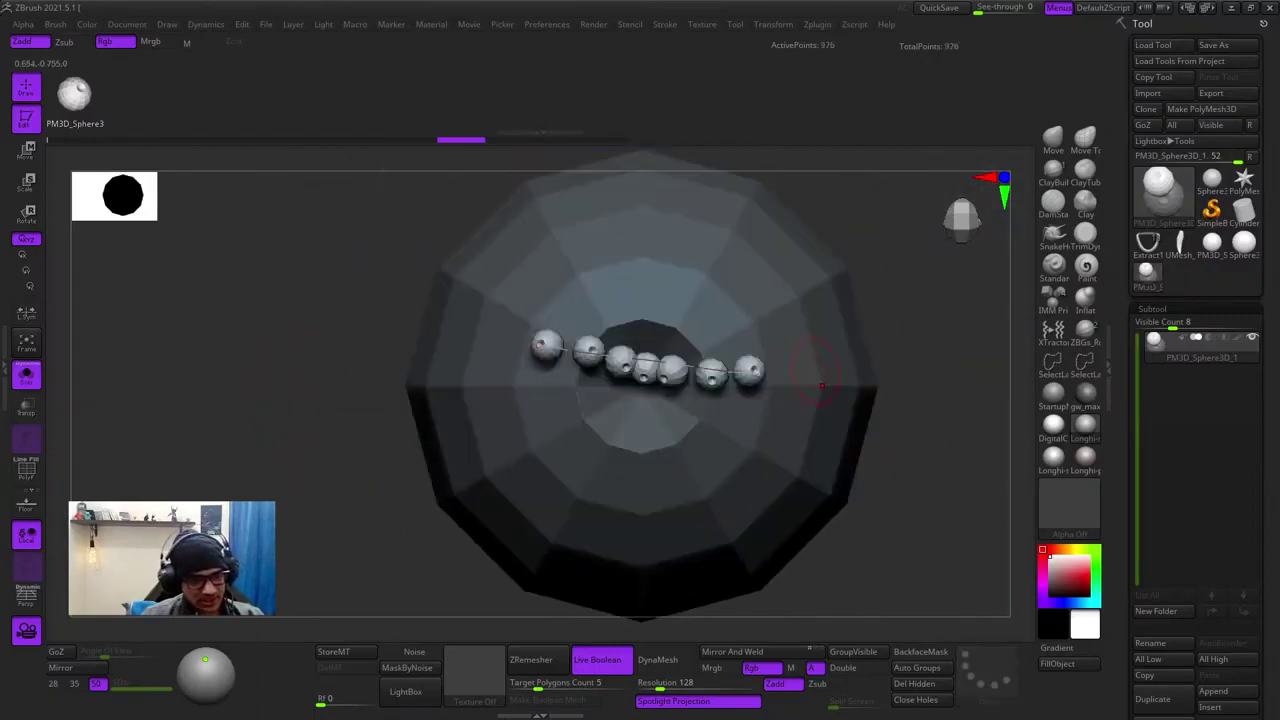
pyautogui.hotkey('ctrl', 'z')
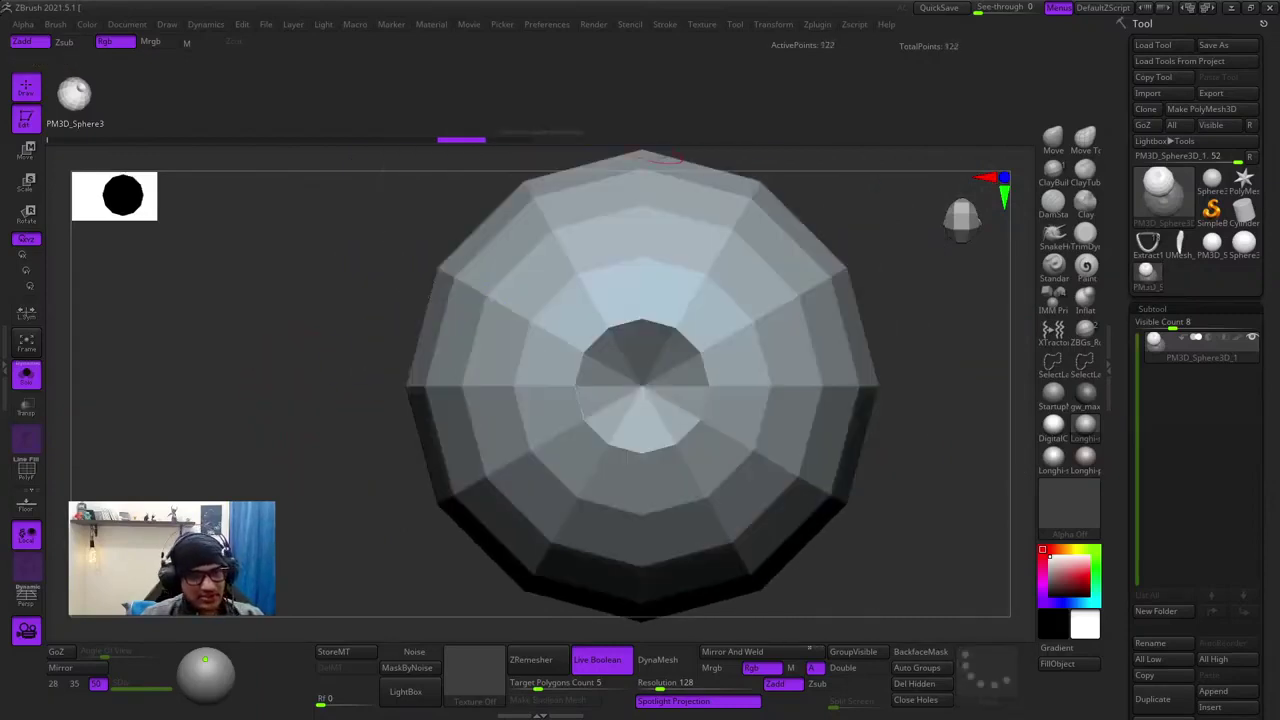
# - Turn the low-poly sphere to its side view and append it to the InsertMesh brush as a second mesh
pyautogui.keyDown('shift'); pyautogui.moveTo(335, 435); pyautogui.dragTo(430, 437); pyautogui.keyUp('shift')
pyautogui.moveTo(800, 448); pyautogui.dragTo(1022, 456)
pyautogui.press('f')
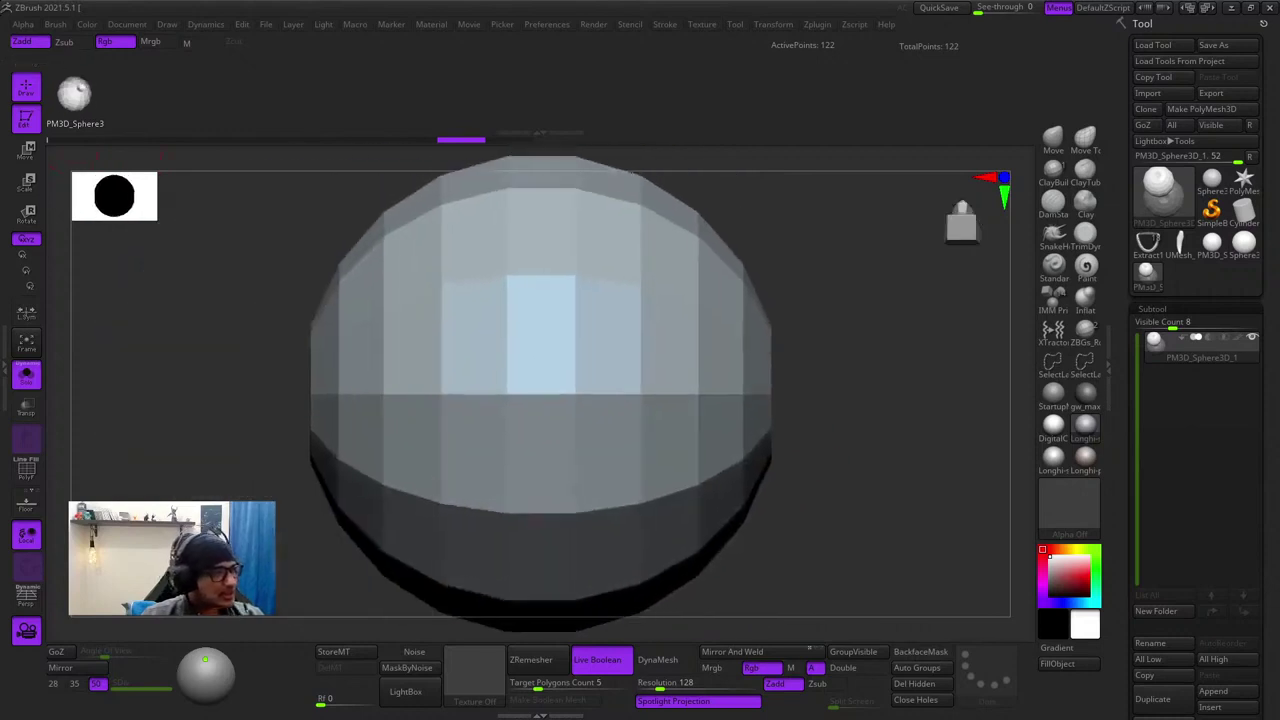
pyautogui.click(55, 24)
pyautogui.click(97, 371)
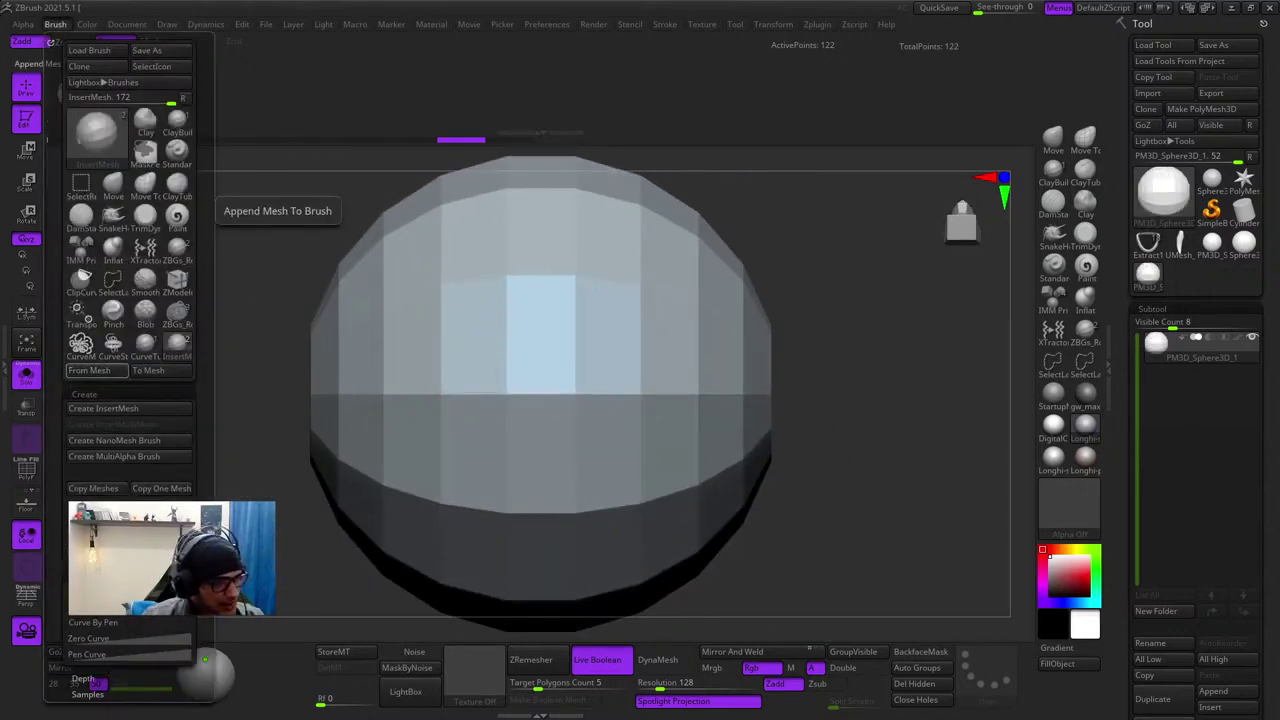
# - Test the side-view sphere by drawing a curve on the mesh, view it from the pole, and undo the row
pyautogui.moveTo(608, 317); pyautogui.dragTo(303, 414)
pyautogui.moveTo(908, 513); pyautogui.dragTo(165, 315)
pyautogui.keyDown('ctrl'); pyautogui.moveTo(180, 370); pyautogui.dragTo(195, 400); pyautogui.keyUp('ctrl')
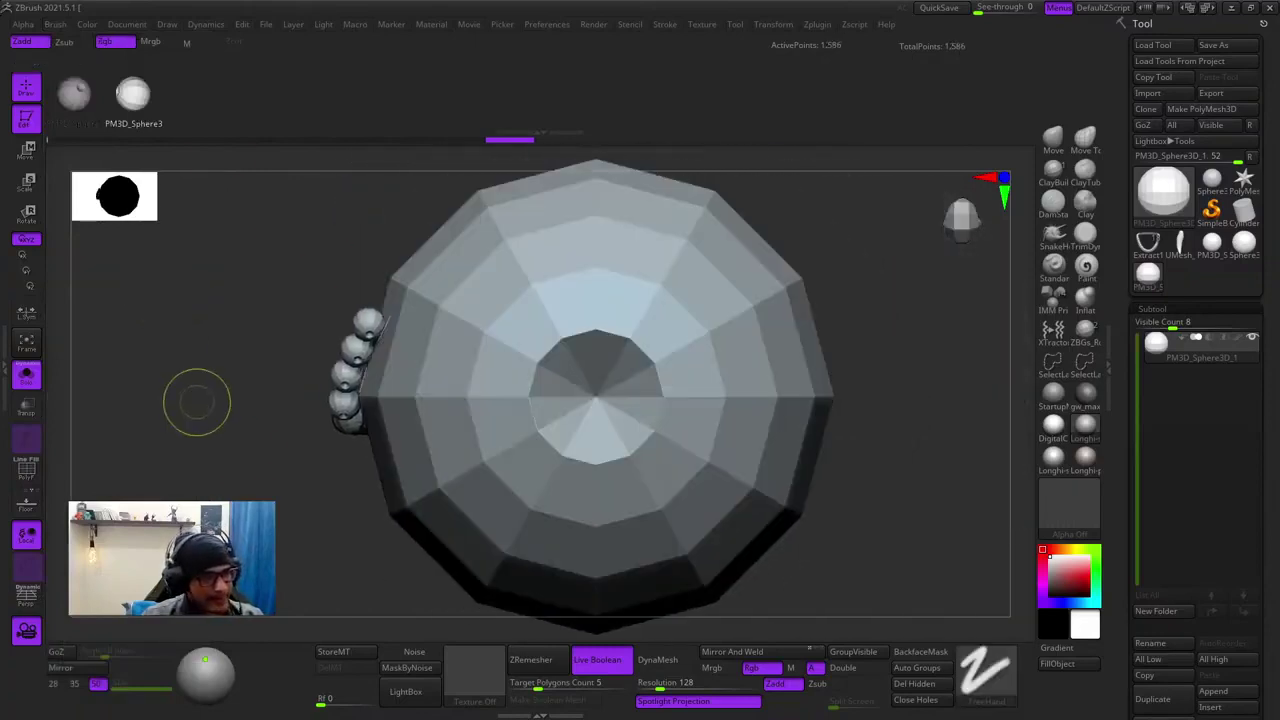
pyautogui.hotkey('ctrl', 'z')
pyautogui.hotkey('ctrl', 'z')
# - Append the sphere as seen from its pole to the InsertMesh brush as a third mesh, draw test curves with it, and undo them
pyautogui.press('f')
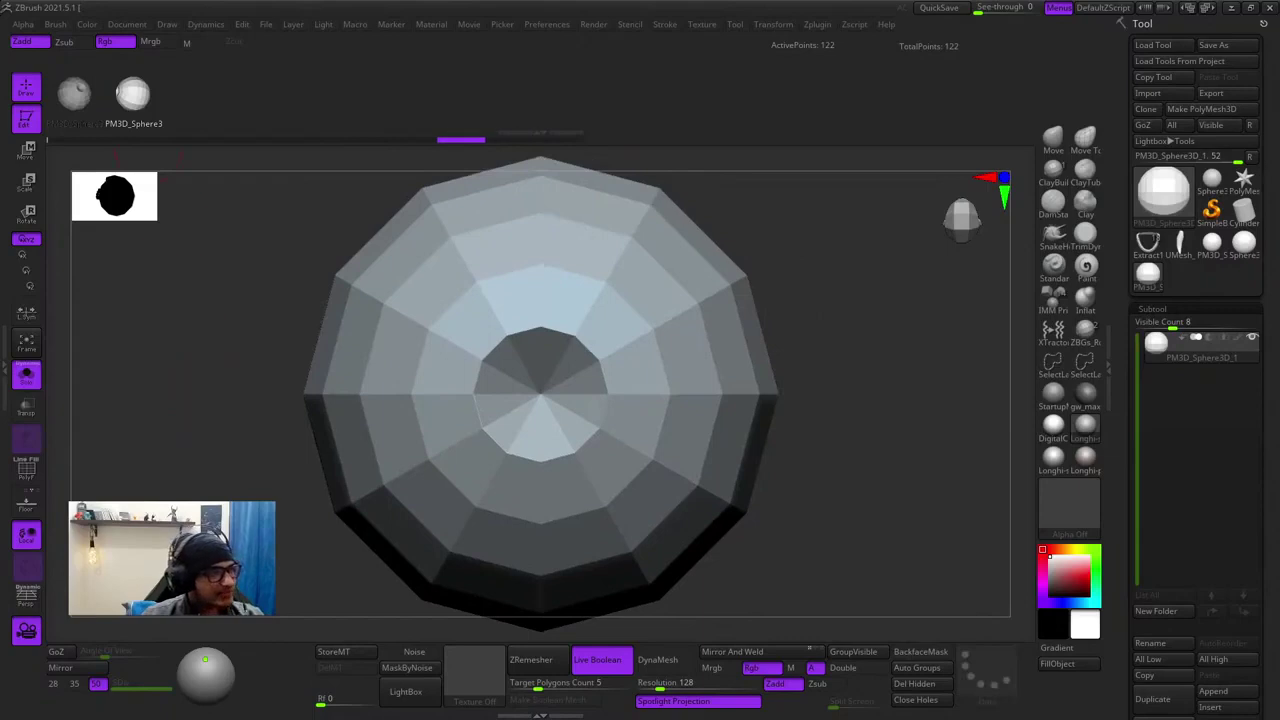
pyautogui.click(55, 24)
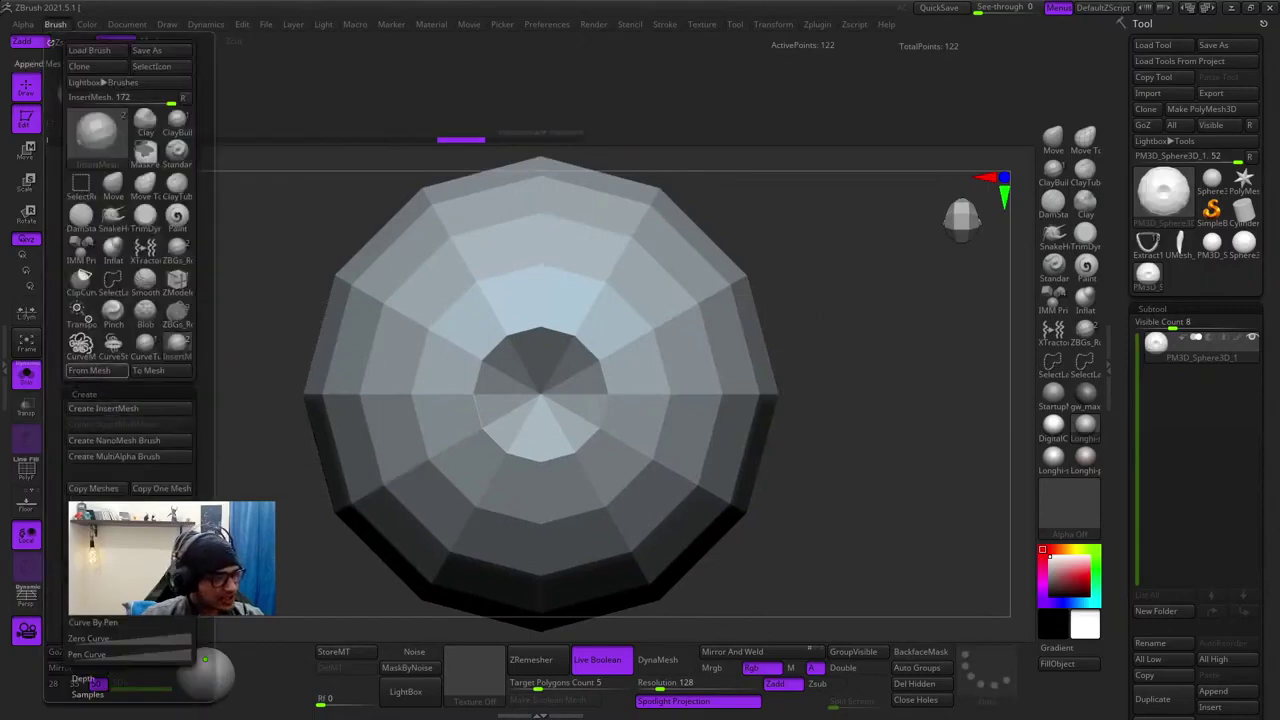
pyautogui.moveTo(493, 308); pyautogui.dragTo(345, 463)
pyautogui.moveTo(510, 400)
pyautogui.keyDown('ctrl'); pyautogui.mouseDown(button='right')
pyautogui.moveTo(539, 503)
pyautogui.moveTo(580, 400)
pyautogui.mouseUp(button='right'); pyautogui.keyUp('ctrl')
pyautogui.hotkey('ctrl', 'z')
pyautogui.moveTo(598, 404); pyautogui.dragTo(271, 488)
pyautogui.hotkey('ctrl', 'z')
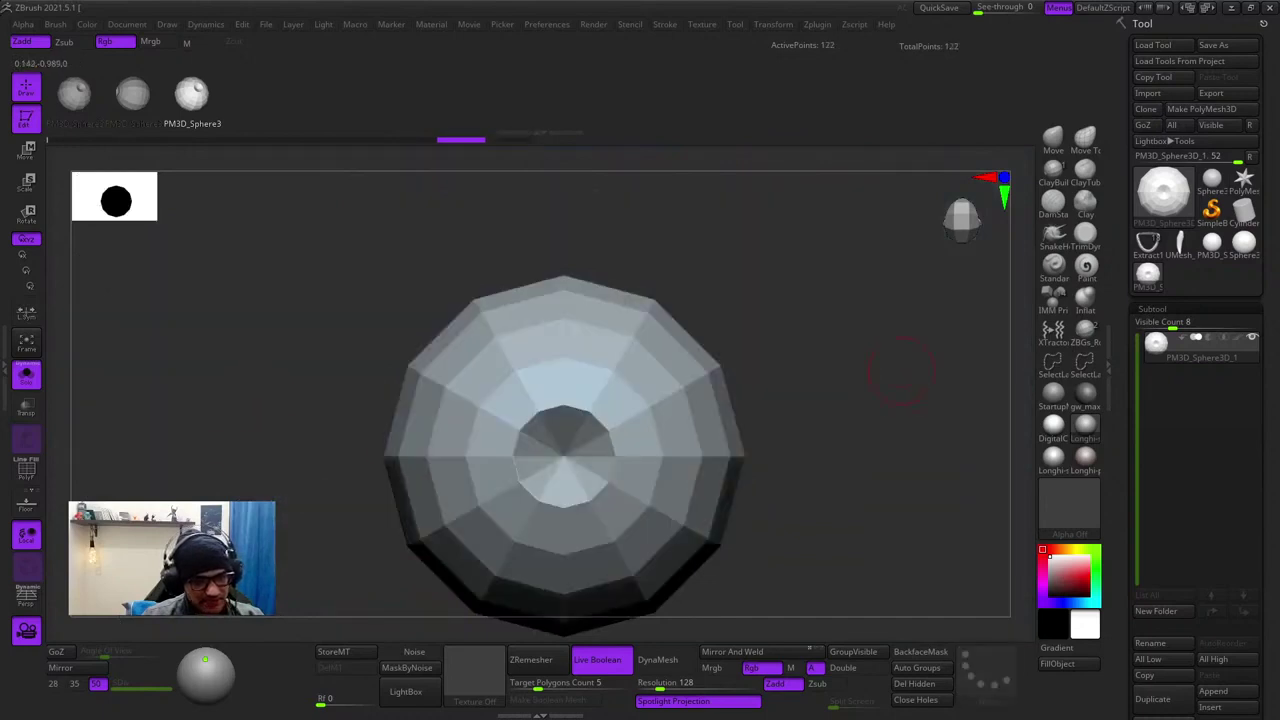
# - Switch back to the Extract1_1 neck band and apply the third brush mesh to its curve to regenerate the beads
pyautogui.press('f')
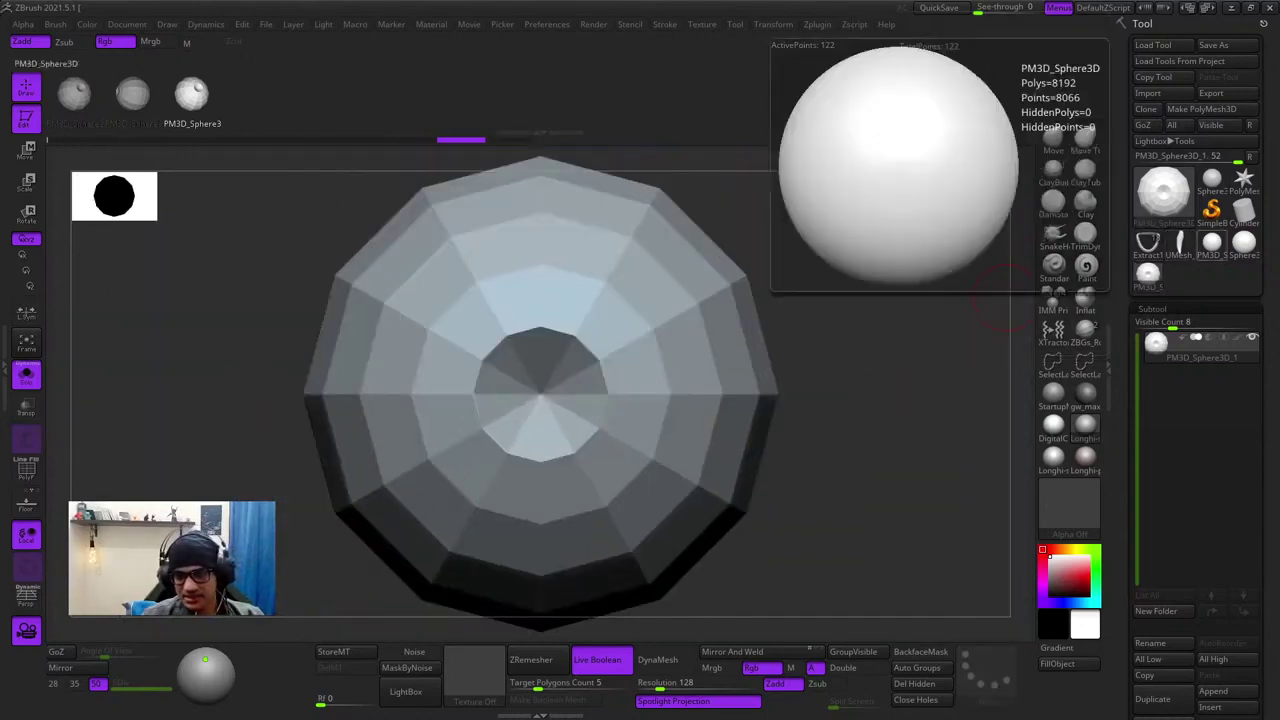
pyautogui.click(1148, 243)
pyautogui.press('f')
pyautogui.keyDown('ctrl'); pyautogui.keyDown('shift'); pyautogui.click(873, 343); pyautogui.keyUp('shift'); pyautogui.keyUp('ctrl')
pyautogui.press('f')
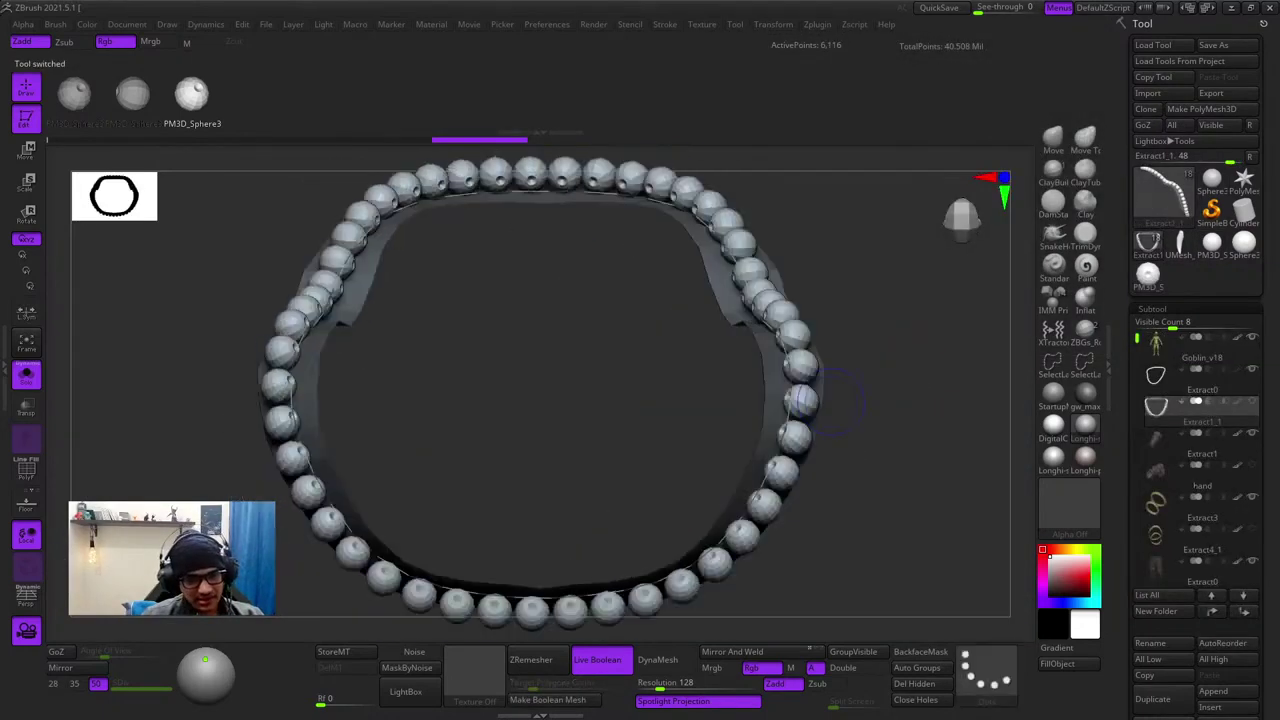
pyautogui.click(790, 379)
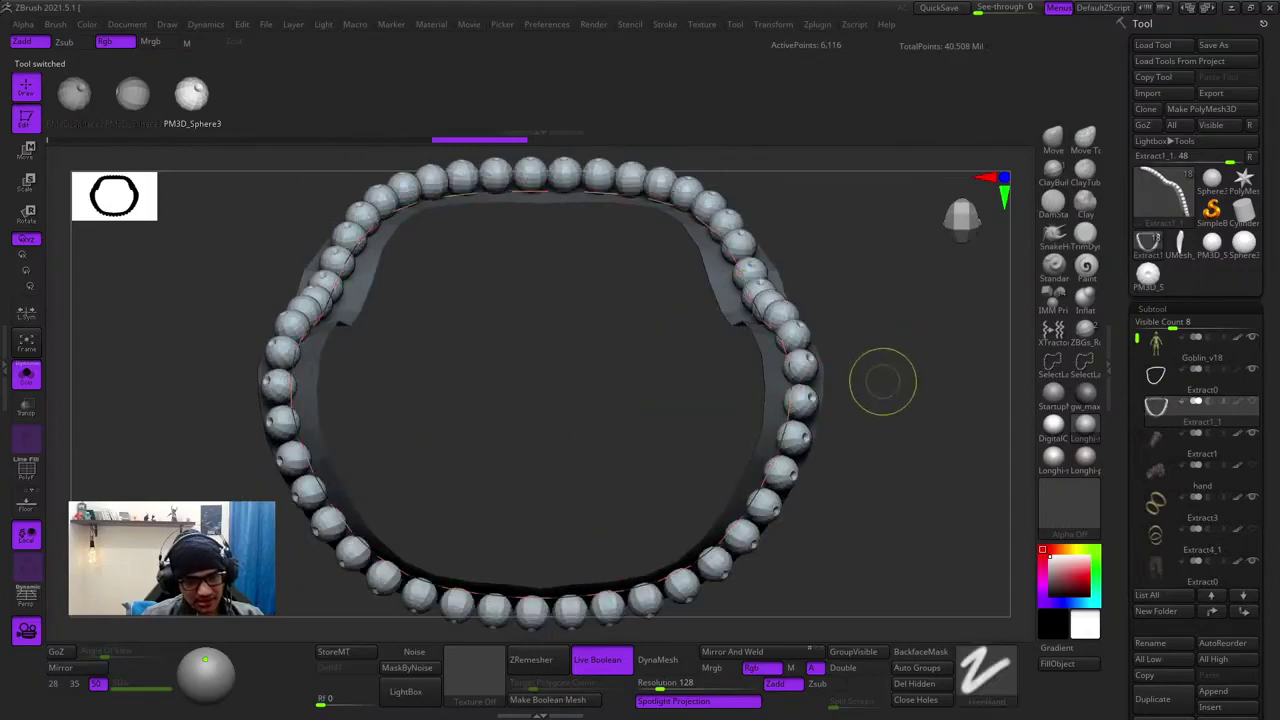
pyautogui.hotkey('ctrl', 'z')
pyautogui.click(790, 366)
pyautogui.moveTo(880, 420); pyautogui.dragTo(890, 380)
pyautogui.keyDown('alt'); pyautogui.moveTo(890, 450); pyautogui.dragTo(960, 400); pyautogui.keyUp('alt')
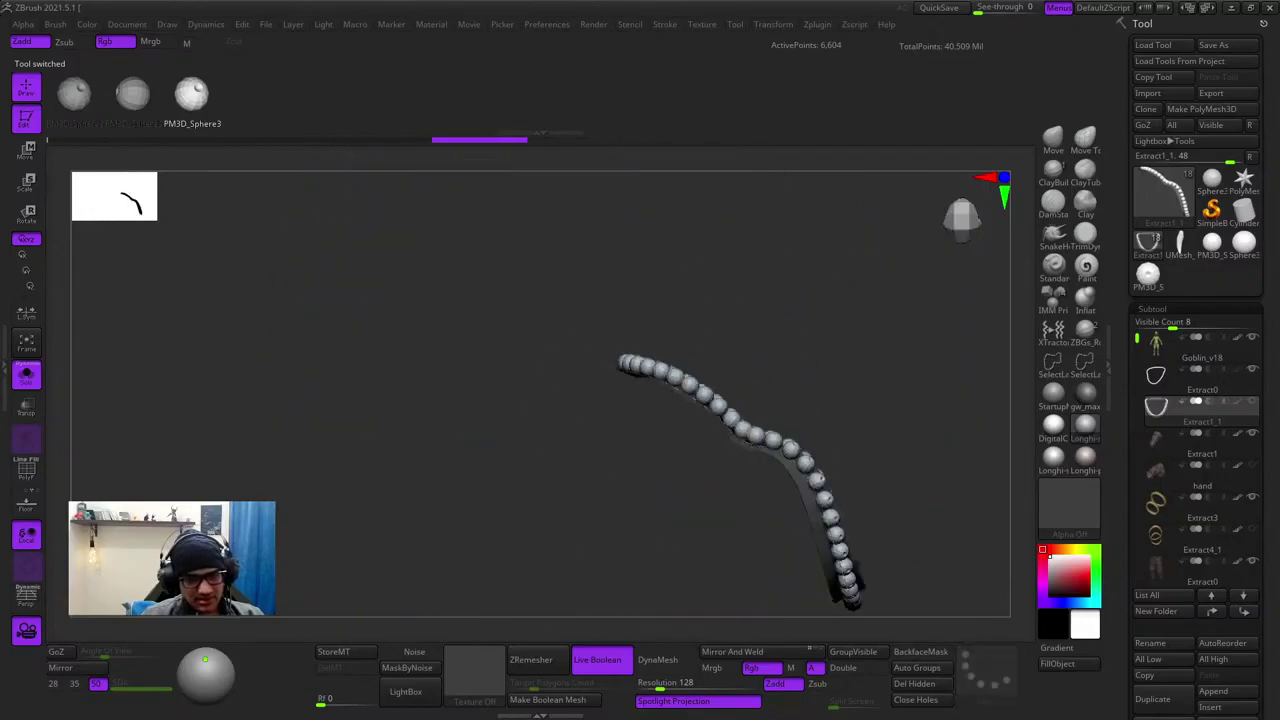
# - Turn off Solo, view the goblin's neck from the front, and select the Extract0 cord subtool
pyautogui.keyDown('alt'); pyautogui.moveTo(930, 290); pyautogui.dragTo(349, 309); pyautogui.keyUp('alt')
pyautogui.press('f')
pyautogui.click(26, 374)
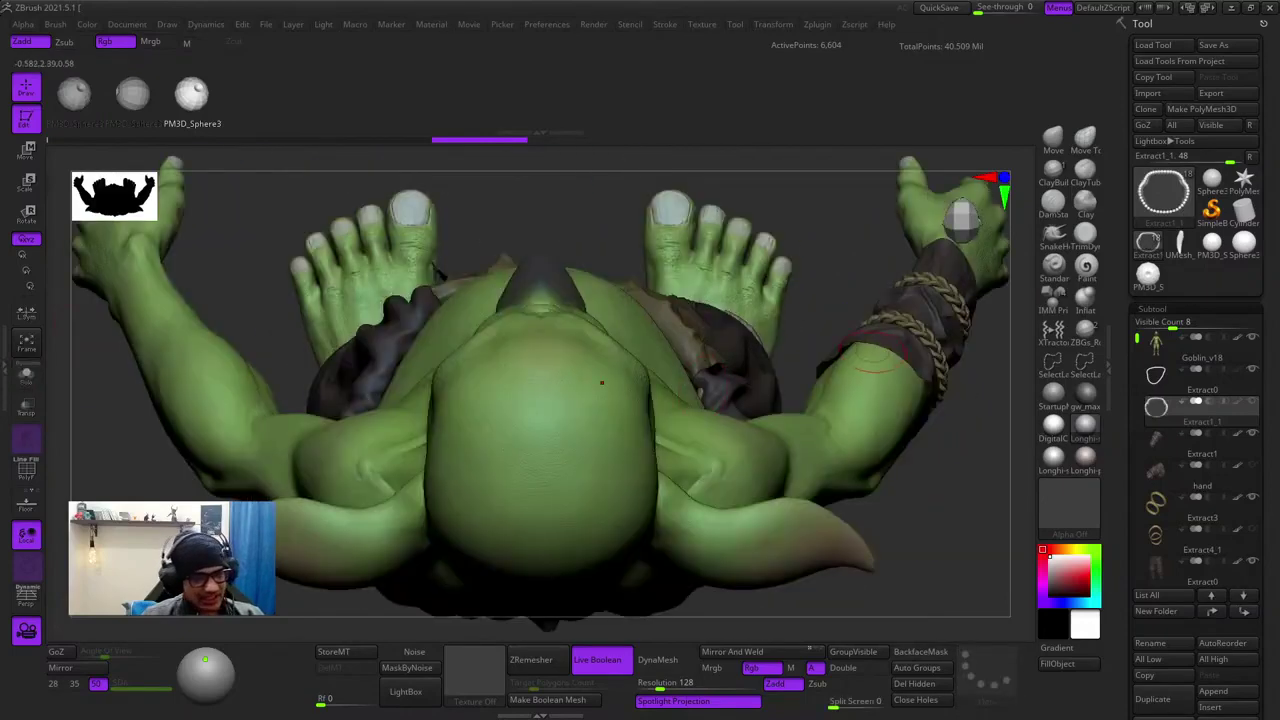
pyautogui.press('f')
pyautogui.keyDown('alt'); pyautogui.moveTo(890, 450); pyautogui.dragTo(890, 300); pyautogui.keyUp('alt')
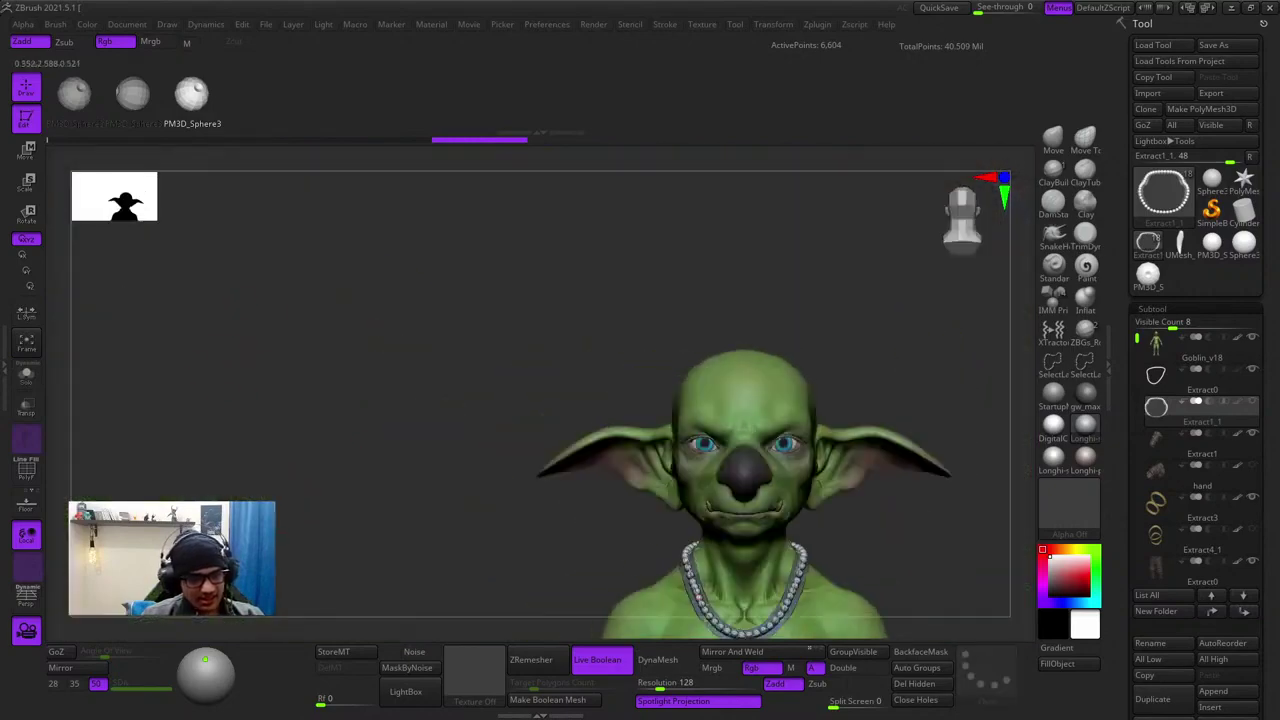
pyautogui.keyDown('alt'); pyautogui.moveTo(880, 560); pyautogui.dragTo(690, 370); pyautogui.keyUp('alt')
pyautogui.keyDown('ctrl'); pyautogui.moveTo(785, 250); pyautogui.dragTo(800, 345, button='right'); pyautogui.keyUp('ctrl')
pyautogui.moveTo(892, 273)
pyautogui.keyDown('alt'); pyautogui.mouseDown(button='right')
pyautogui.moveTo(785, 272)
pyautogui.moveTo(899, 270)
pyautogui.mouseUp(button='right'); pyautogui.keyUp('alt')
pyautogui.click(1198, 376)
pyautogui.hotkey('shift', 'f')
pyautogui.hotkey('shift', 'f')
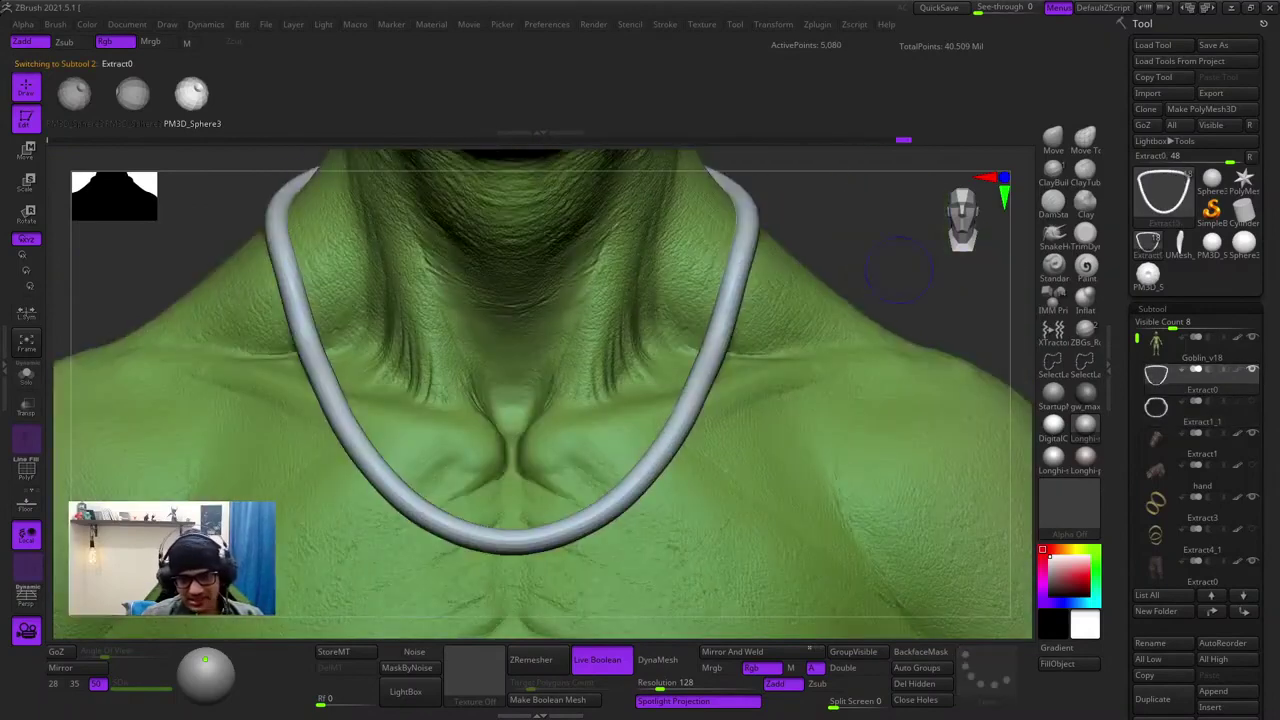
# - Switch to the PM3D_Sphere3D_1 tool, view the sphere from the side, and append a Cylinder3D as a subtool
pyautogui.click(1148, 275)
pyautogui.press('f')
pyautogui.hotkey('shift', 'f')
pyautogui.hotkey('shift', 'f')
pyautogui.moveTo(888, 444)
pyautogui.mouseDown(button='right')
pyautogui.moveTo(800, 448)
pyautogui.moveTo(1028, 490)
pyautogui.mouseUp(button='right')
pyautogui.click(1226, 691)
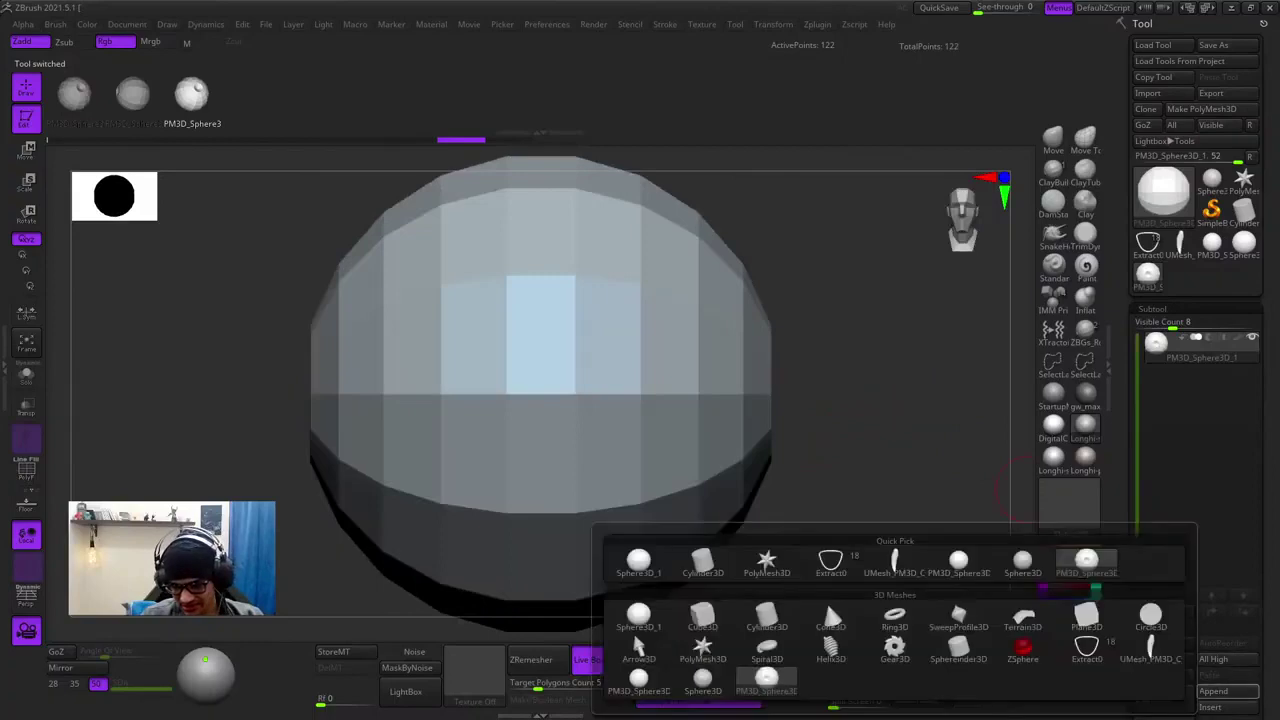
pyautogui.click(704, 562)
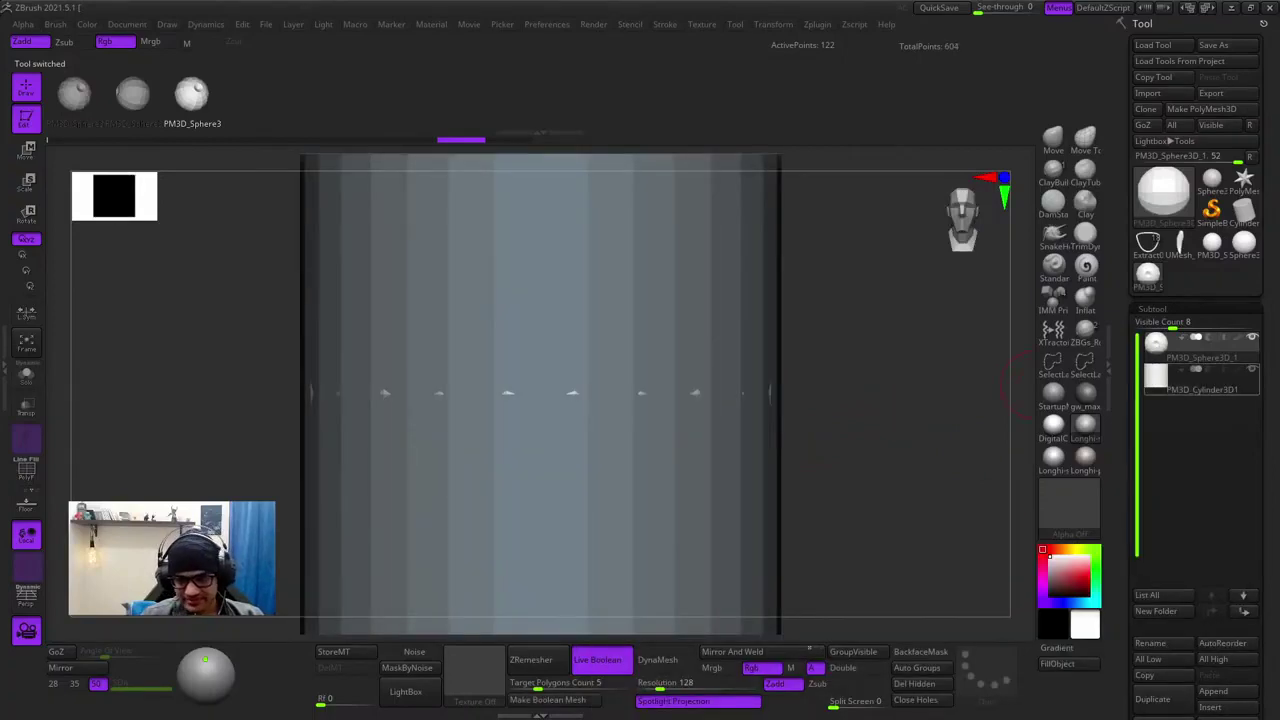
# - Select the cylinder, realign and centre its gizmo, and lay the cylinder horizontally, shrunk inside the sphere
pyautogui.click(1196, 380)
pyautogui.press('e')
pyautogui.keyDown('ctrl'); pyautogui.moveTo(493, 325); pyautogui.dragTo(703, 409, button='right'); pyautogui.keyUp('ctrl')
pyautogui.keyDown('alt'); pyautogui.moveTo(720, 408); pyautogui.dragTo(740, 497); pyautogui.keyUp('alt')
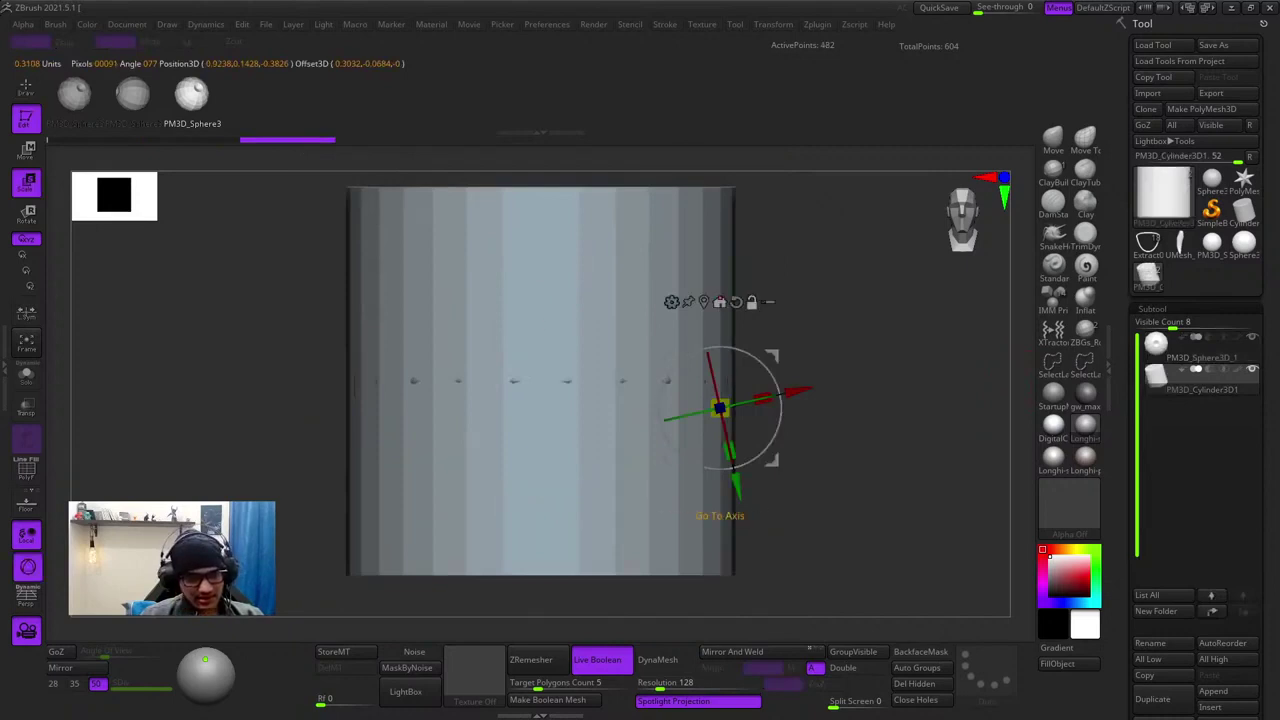
pyautogui.keyDown('alt'); pyautogui.click(736, 302); pyautogui.keyUp('alt')
pyautogui.click(704, 302)
pyautogui.keyDown('shift'); pyautogui.moveTo(577, 326); pyautogui.dragTo(500, 389); pyautogui.keyUp('shift')
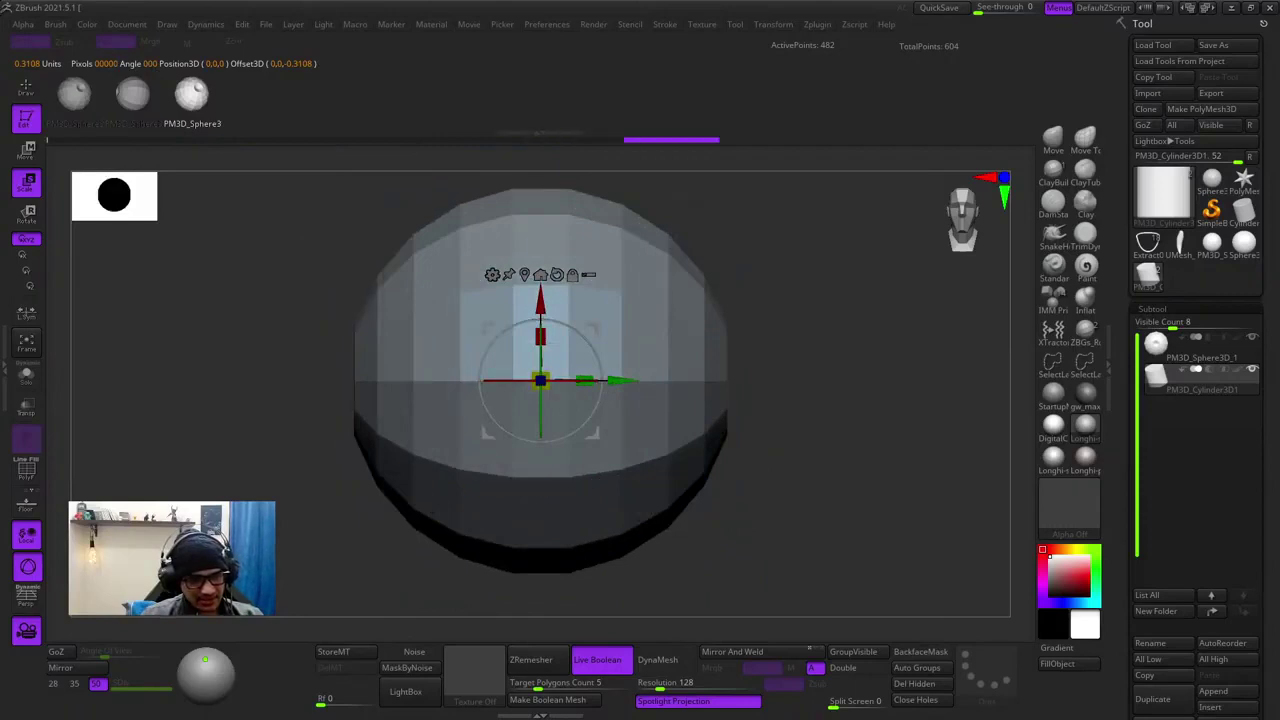
# - Show PolyFrame and scale the cylinder longer and thinner until it protrudes as a rod from both sides of the sphere
pyautogui.press('q')
pyautogui.hotkey('shift', 'f')
pyautogui.press('f')
pyautogui.press('f')
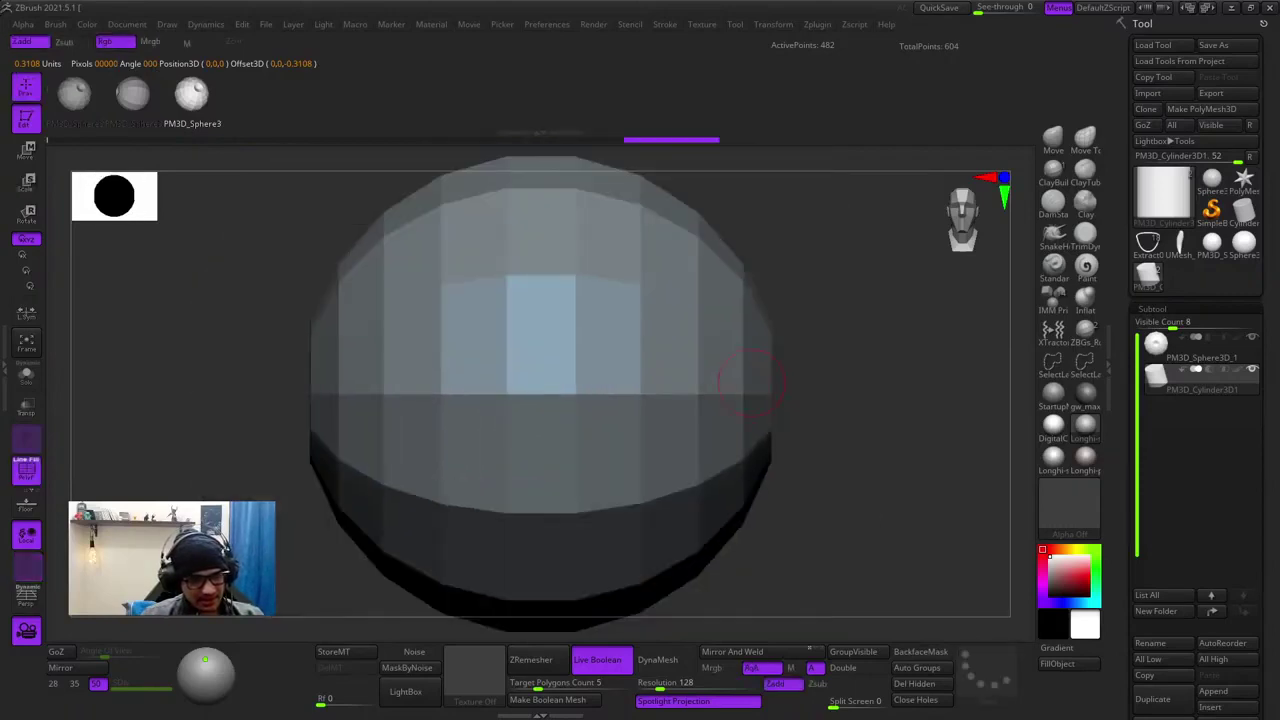
pyautogui.press('r')
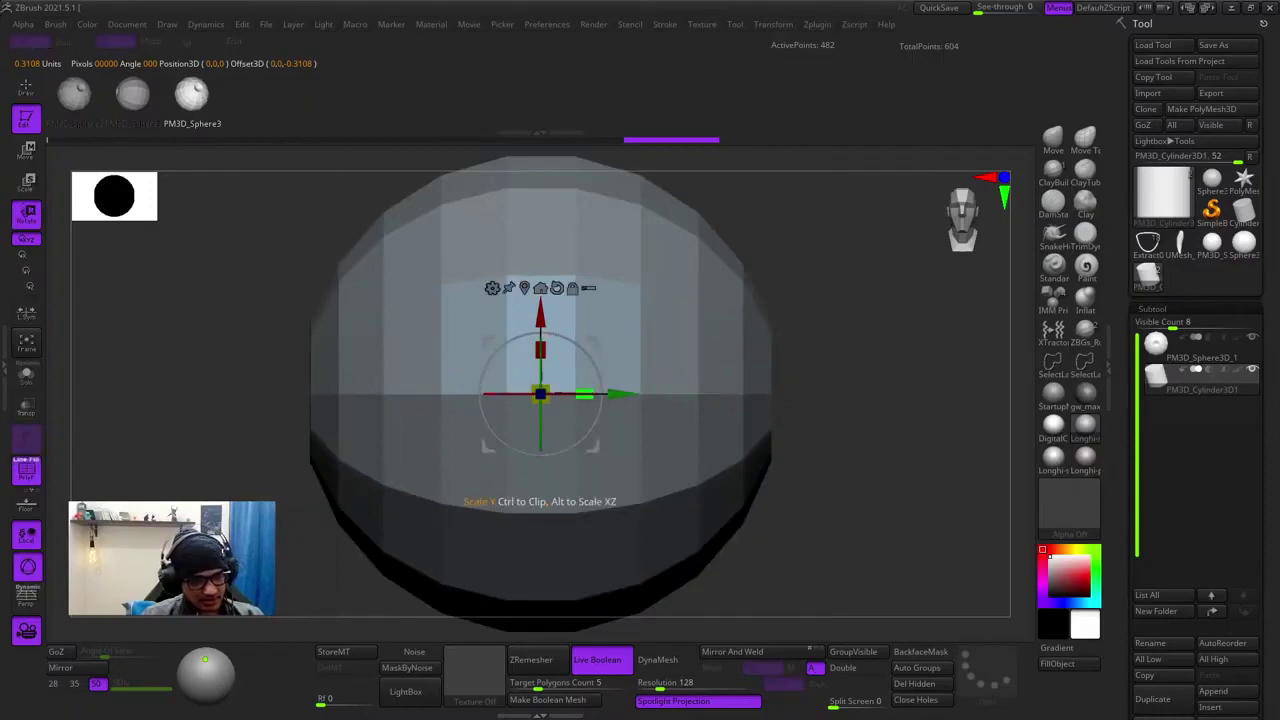
pyautogui.moveTo(585, 394); pyautogui.dragTo(677, 394)
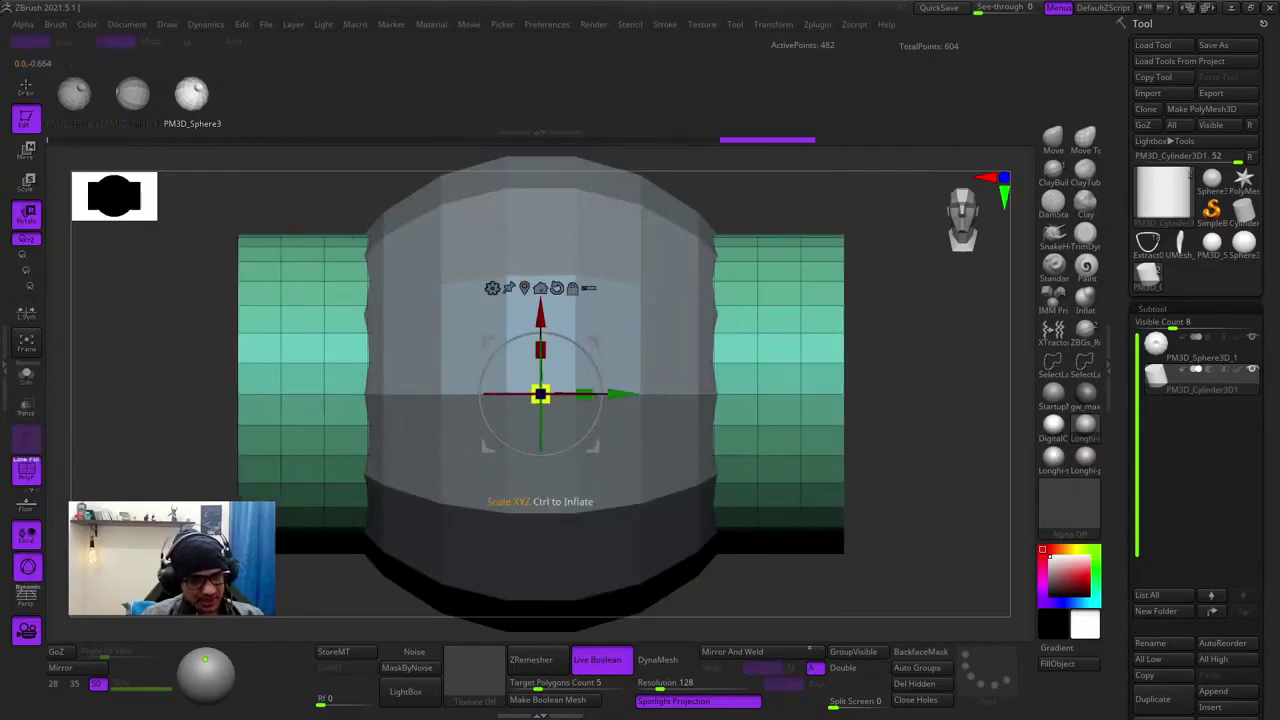
pyautogui.moveTo(541, 394); pyautogui.dragTo(496, 394)
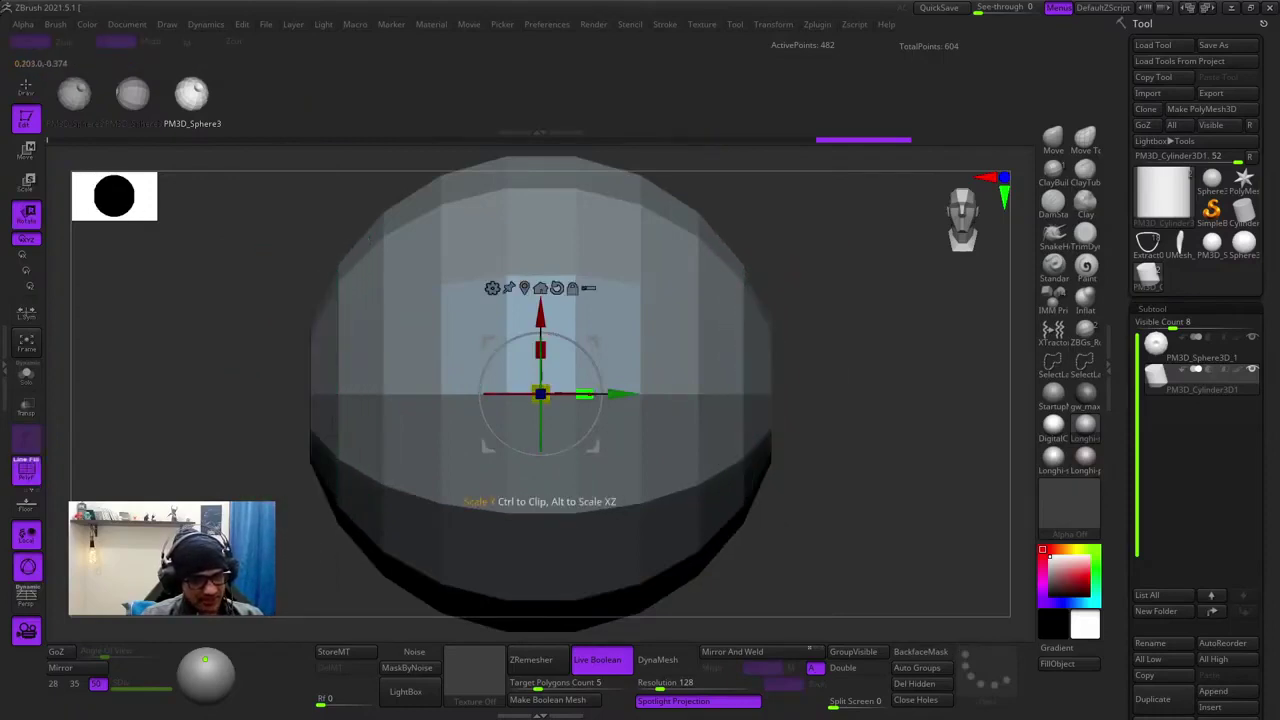
pyautogui.moveTo(585, 394); pyautogui.dragTo(681, 394)
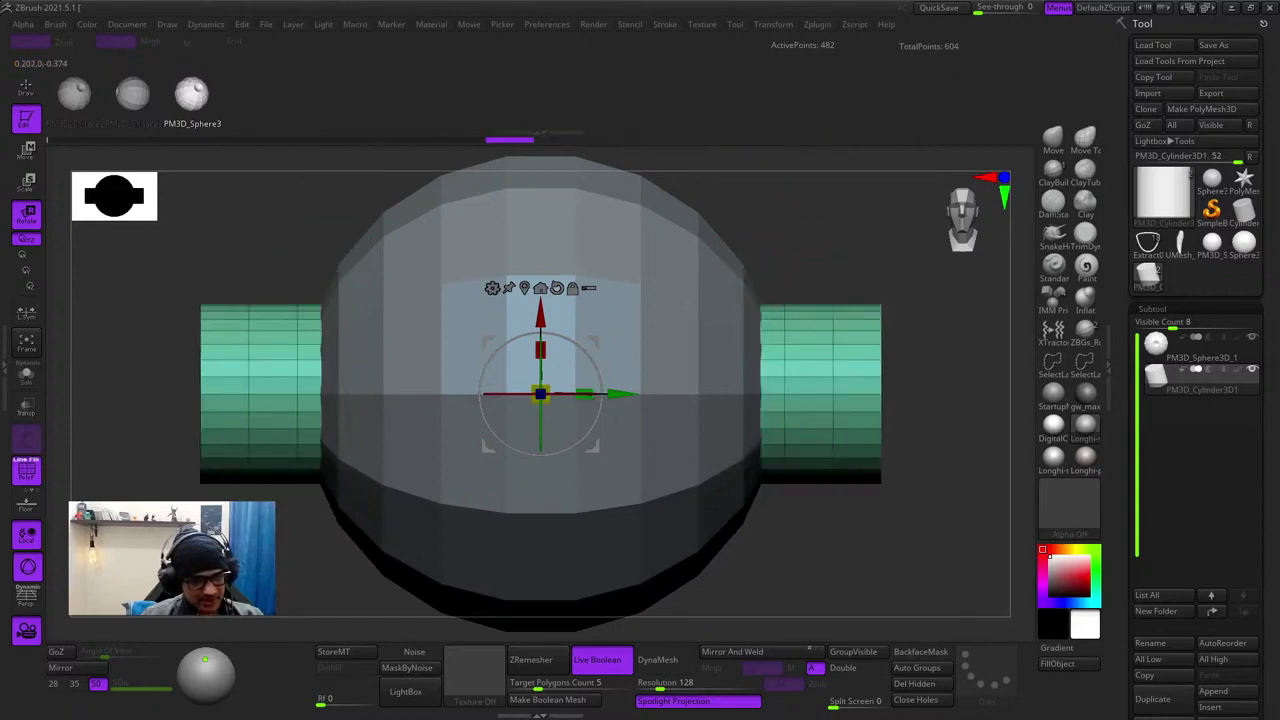
pyautogui.moveTo(541, 394); pyautogui.dragTo(511, 394)
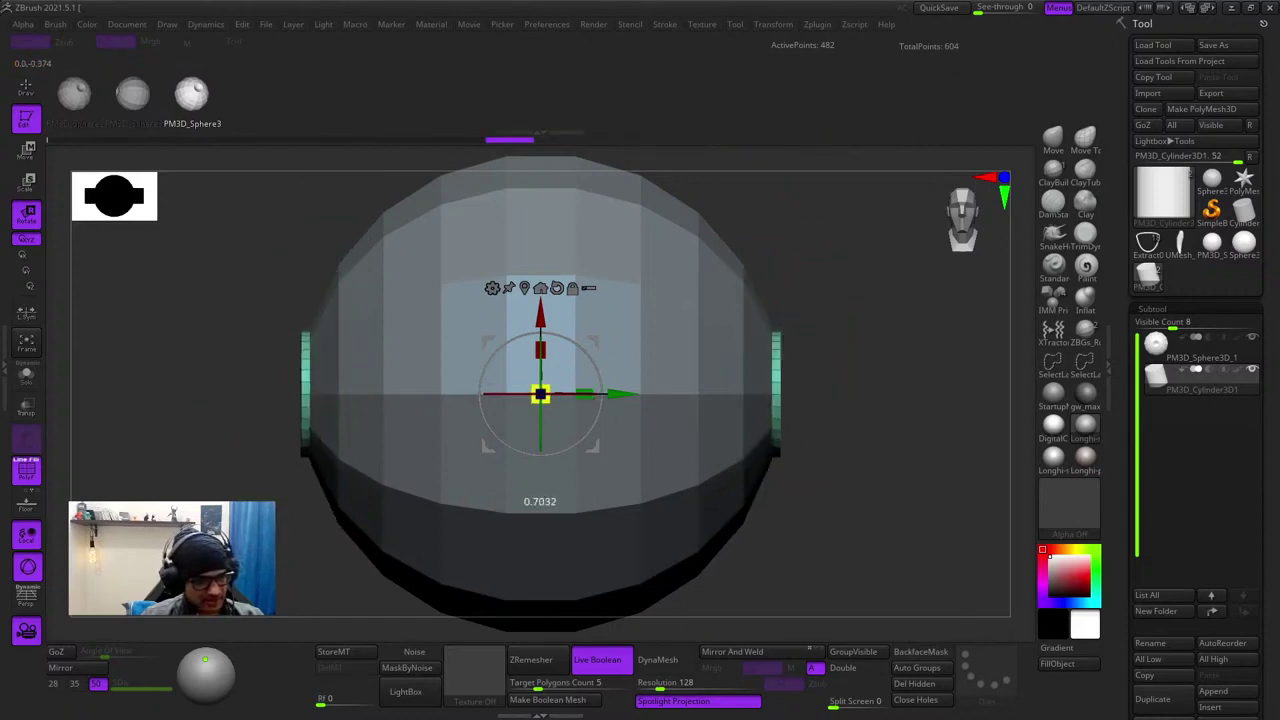
pyautogui.moveTo(290, 395); pyautogui.dragTo(604, 394)
pyautogui.moveTo(503, 394)
pyautogui.mouseDown()
pyautogui.moveTo(453, 394)
pyautogui.moveTo(471, 394)
pyautogui.mouseUp()
pyautogui.press('q')
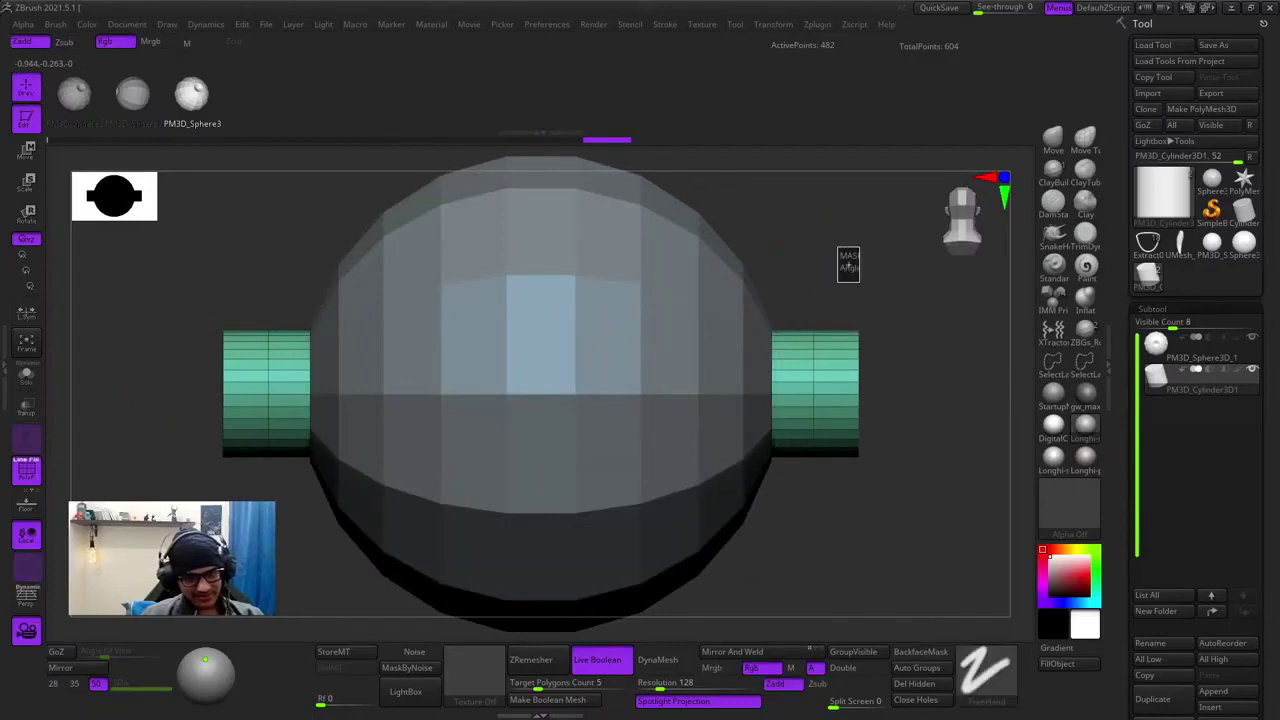
# - Select the sphere subtool, turn off PolyFrame, and append the sphere to the InsertMesh brush as a fourth mesh
pyautogui.moveTo(848, 268); pyautogui.dragTo(775, 292)
pyautogui.keyDown('alt'); pyautogui.click(506, 274); pyautogui.keyUp('alt')
pyautogui.hotkey('shift', 'f')
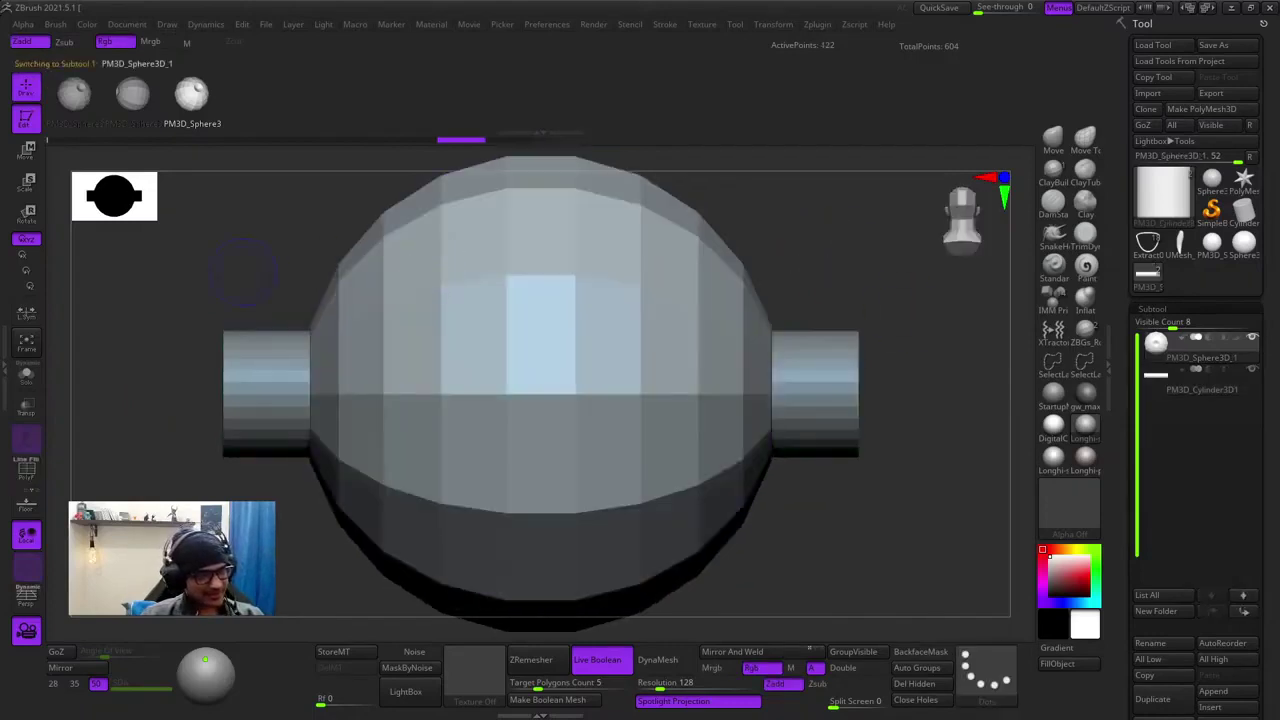
pyautogui.hotkey('shift', 'f')
pyautogui.hotkey('shift', 'f')
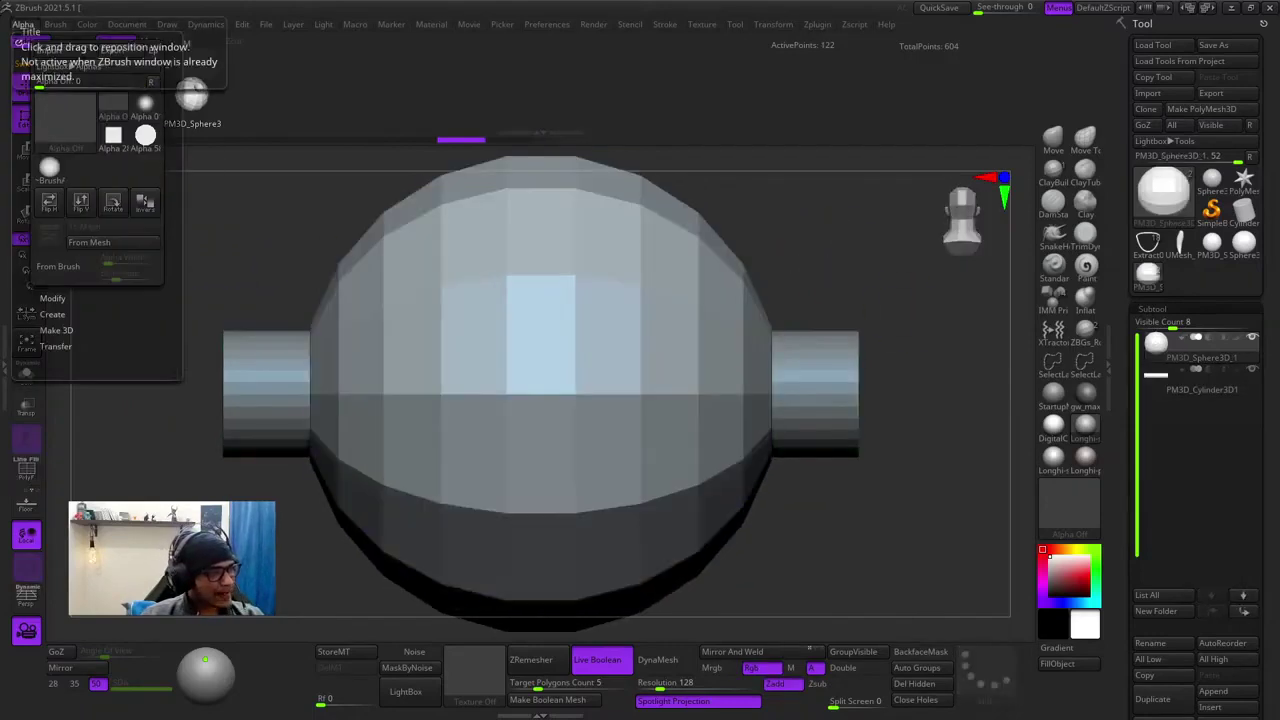
pyautogui.moveTo(55, 25)
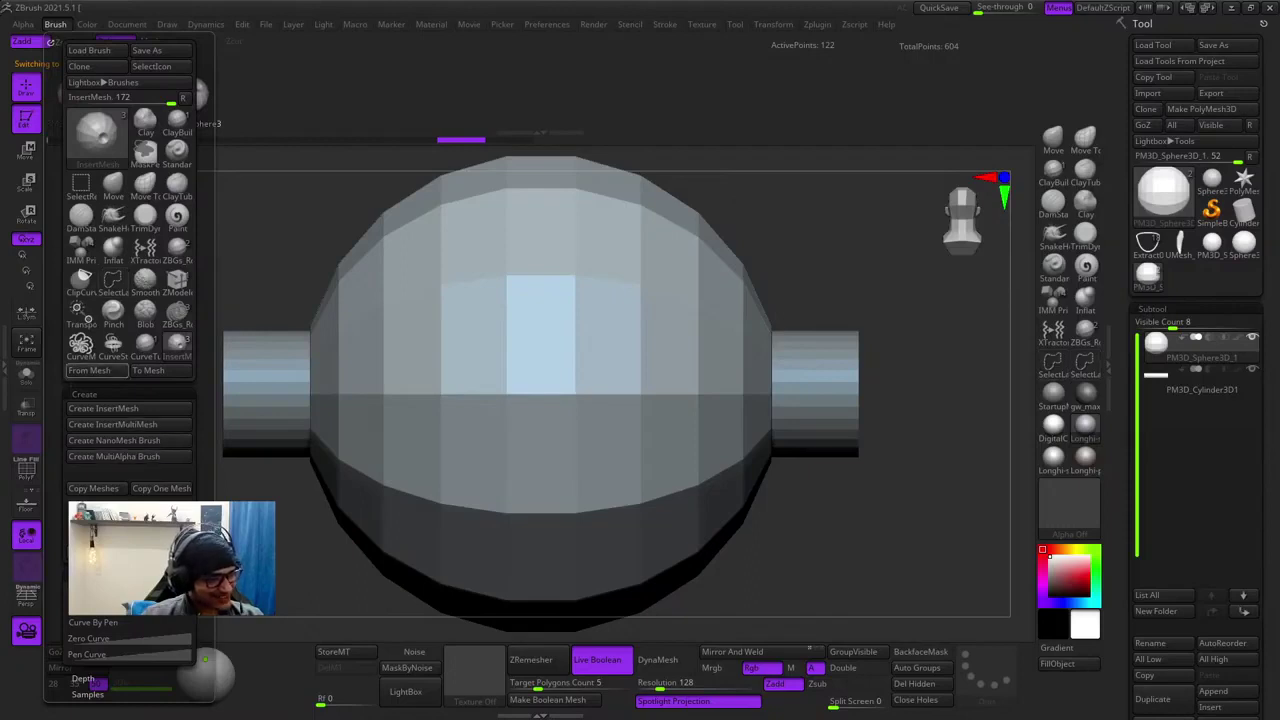
pyautogui.click(97, 371)
# - Try the sphere insert brush with a short curve stroke across the sphere and undo the stroke
pyautogui.moveTo(573, 318); pyautogui.dragTo(366, 411)
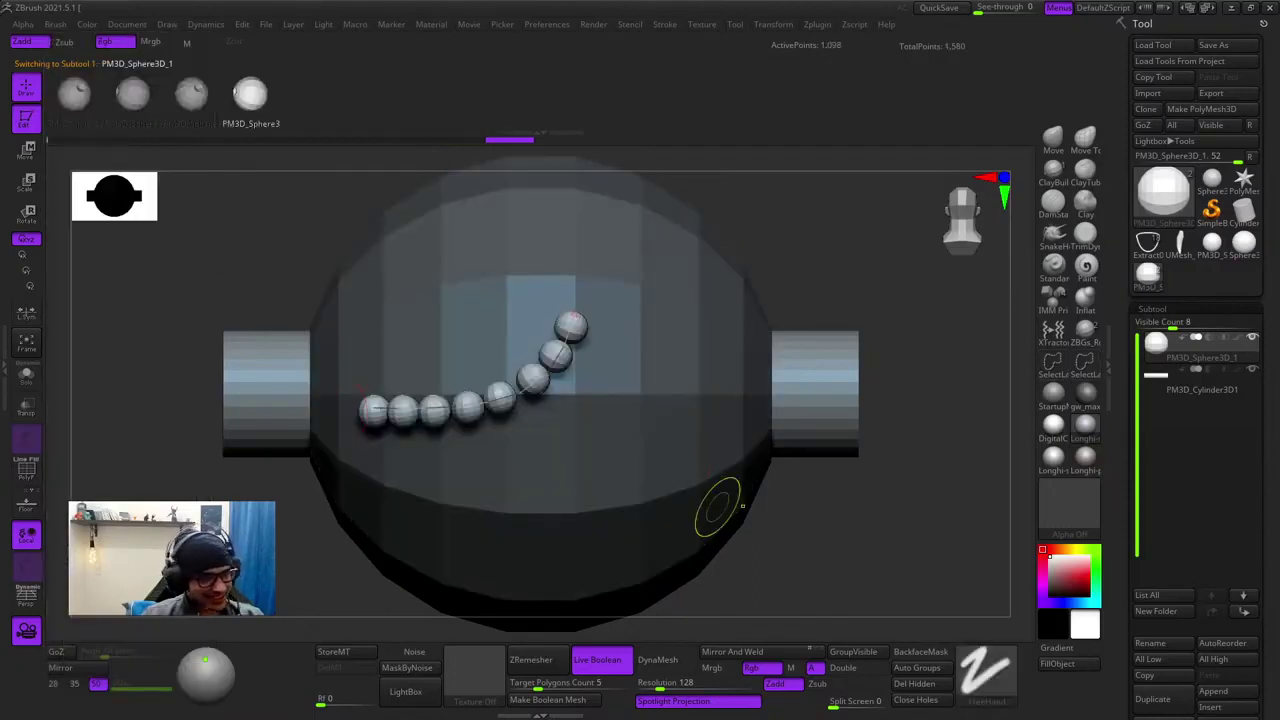
pyautogui.hotkey('ctrl', 'z')
pyautogui.click(55, 24)
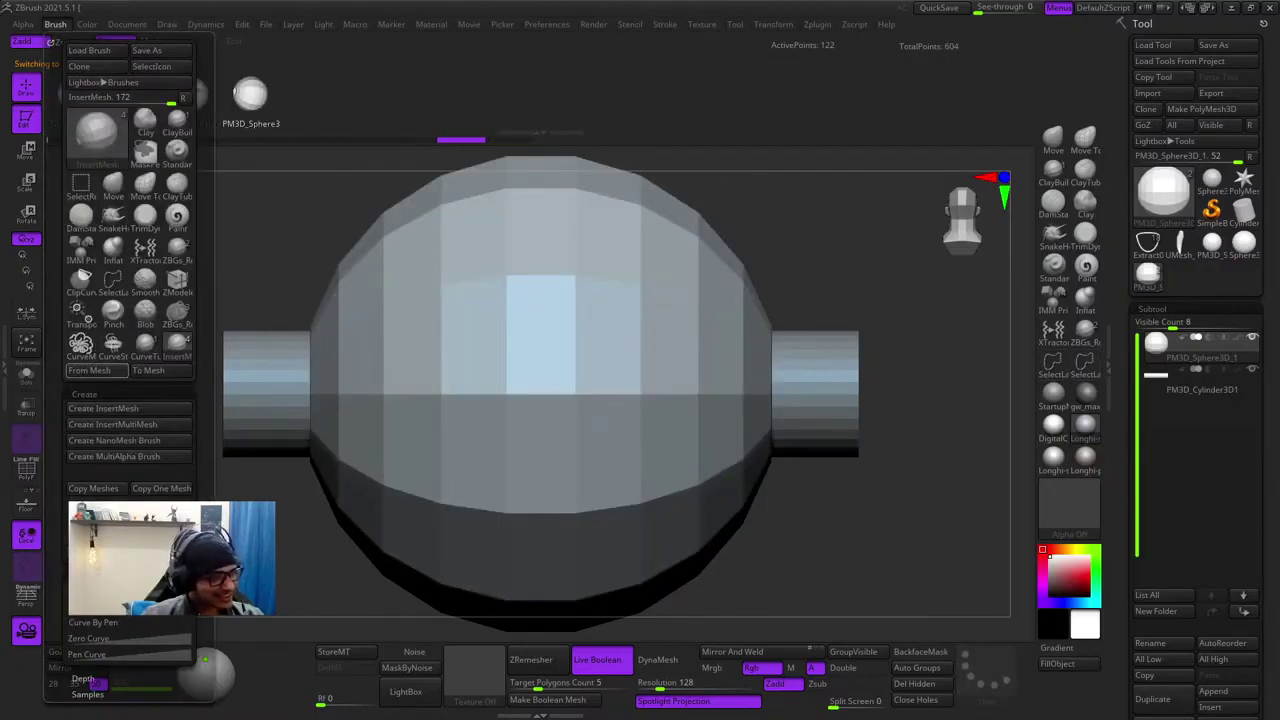
pyautogui.click(113, 456)
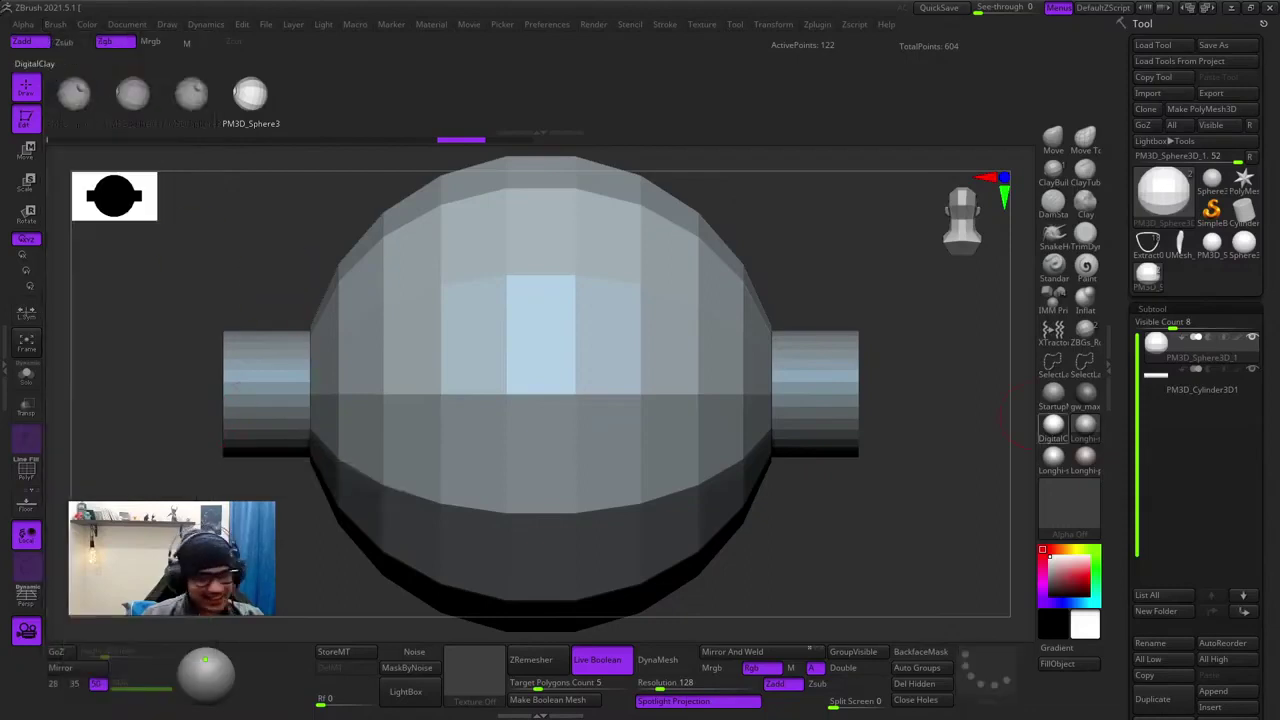
# - Merge the sphere subtool down with the cylinder and append the combined bead to the InsertMesh brush as a fifth mesh
pyautogui.moveTo(1263, 682); pyautogui.dragTo(1263, 519)
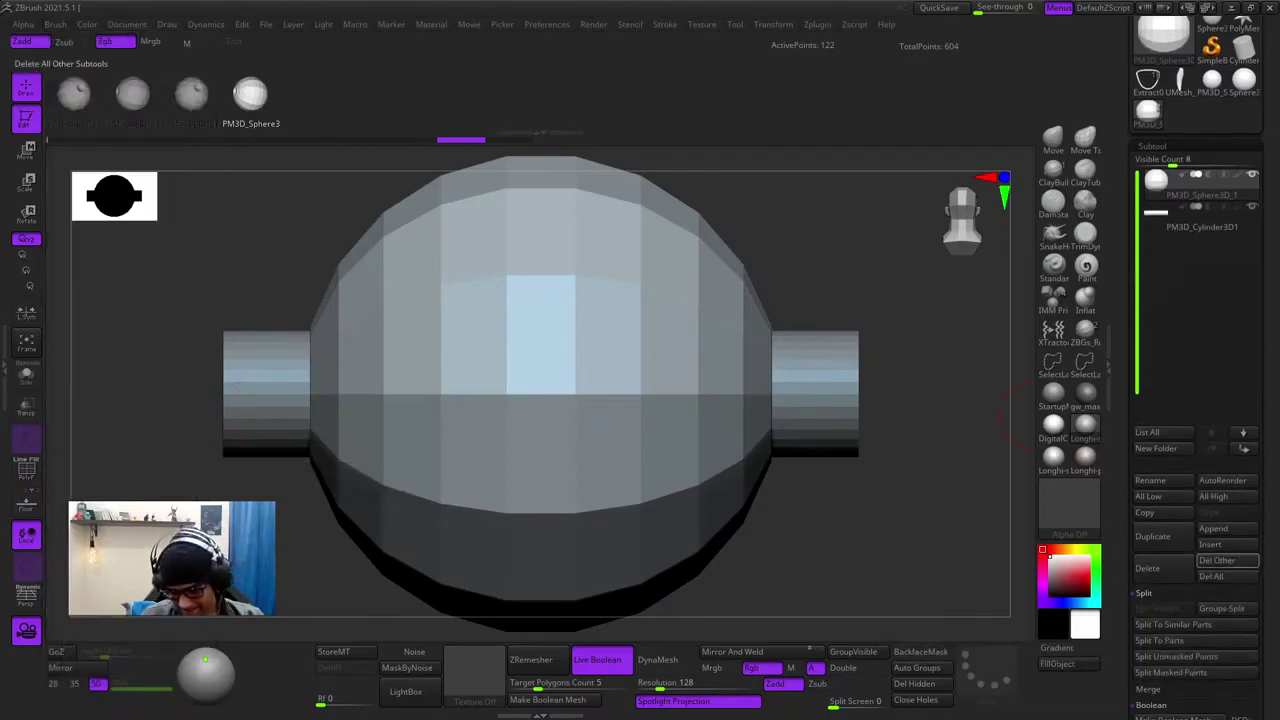
pyautogui.click(1148, 689)
pyautogui.click(1160, 704)
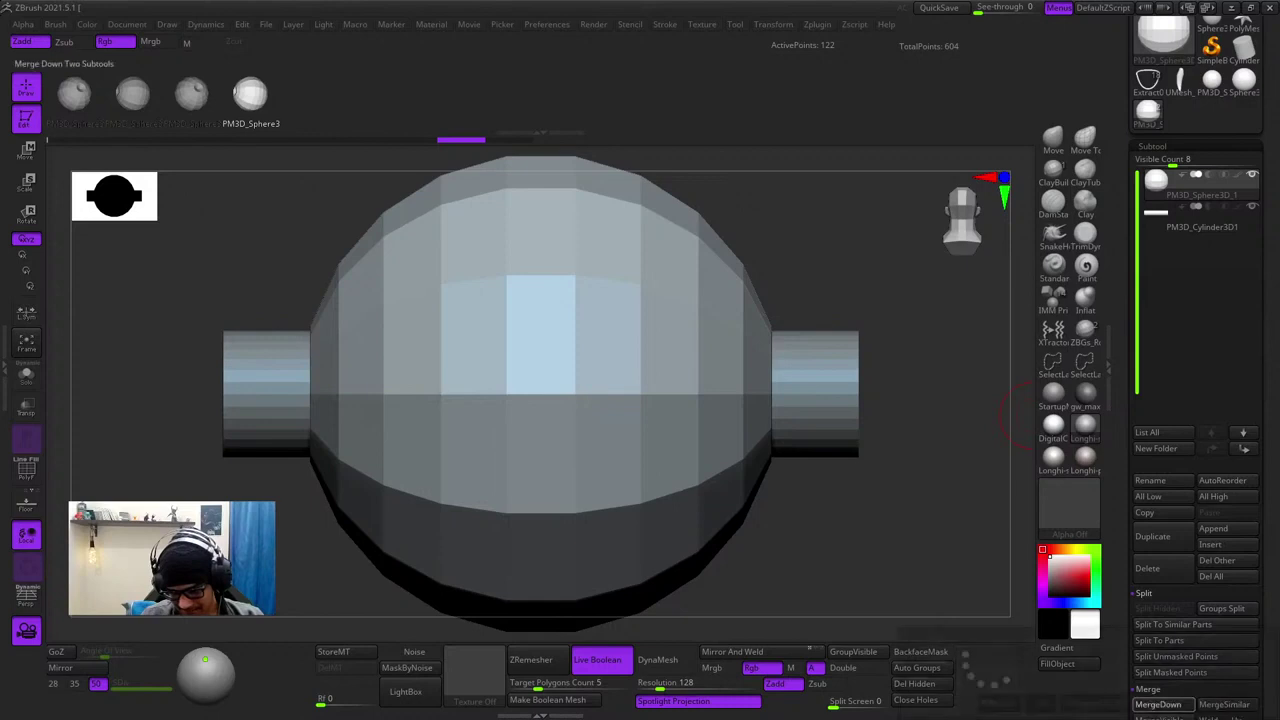
pyautogui.click(1040, 703)
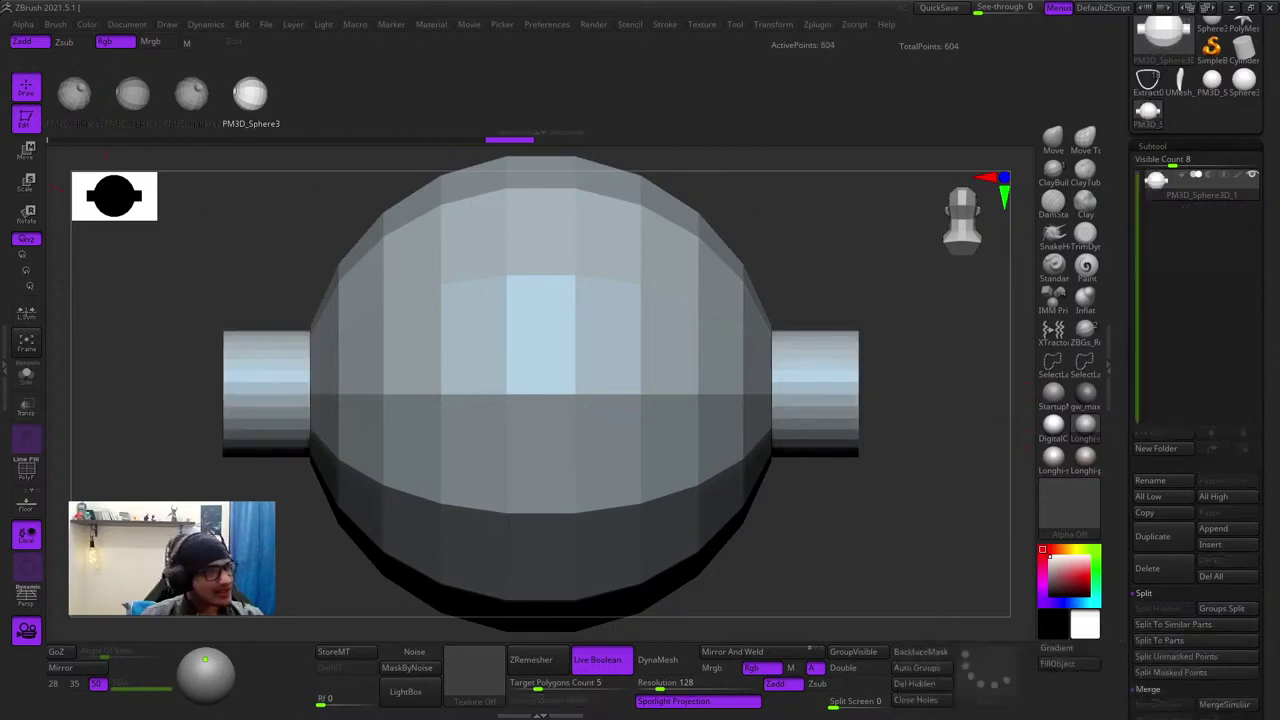
pyautogui.click(55, 24)
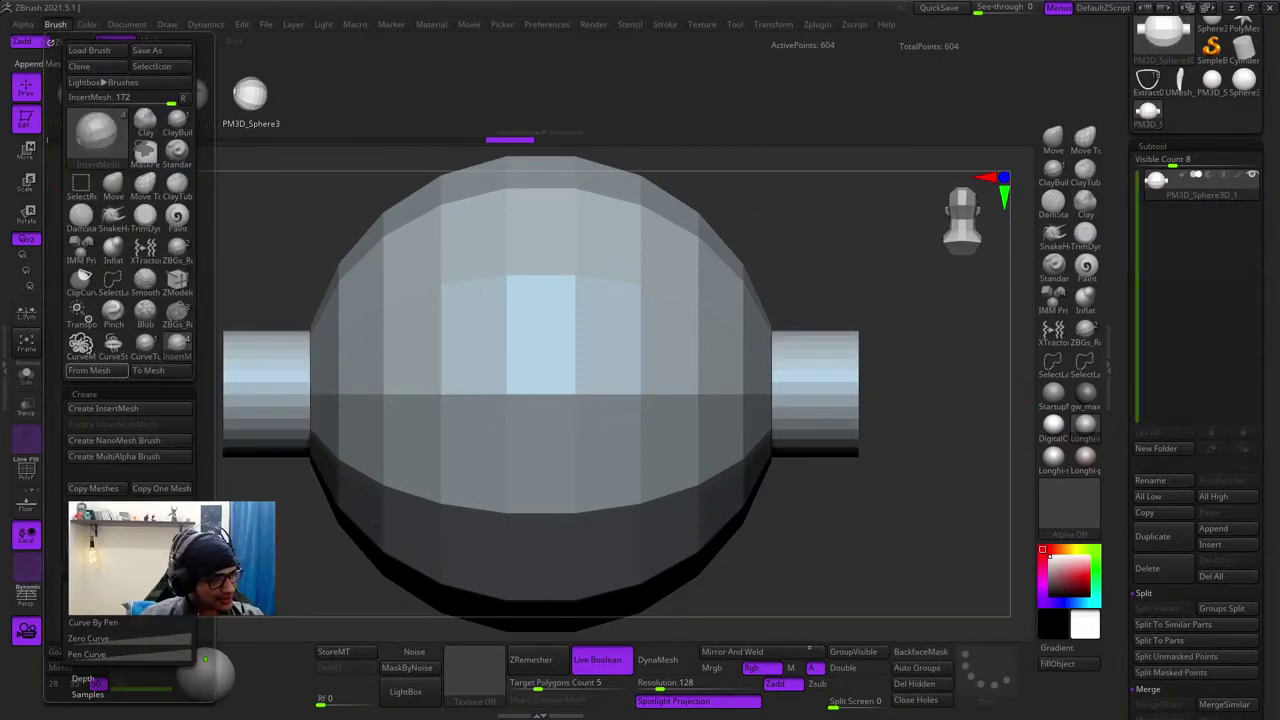
# - Try the sphere-and-rod bead brush with curve strokes across the model and undo them
pyautogui.moveTo(583, 291); pyautogui.dragTo(394, 396)
pyautogui.moveTo(345, 394)
pyautogui.keyDown('ctrl'); pyautogui.mouseDown(button='right')
pyautogui.moveTo(586, 337)
pyautogui.moveTo(640, 300)
pyautogui.mouseUp(button='right'); pyautogui.keyUp('ctrl')
pyautogui.hotkey('ctrl', 'z')
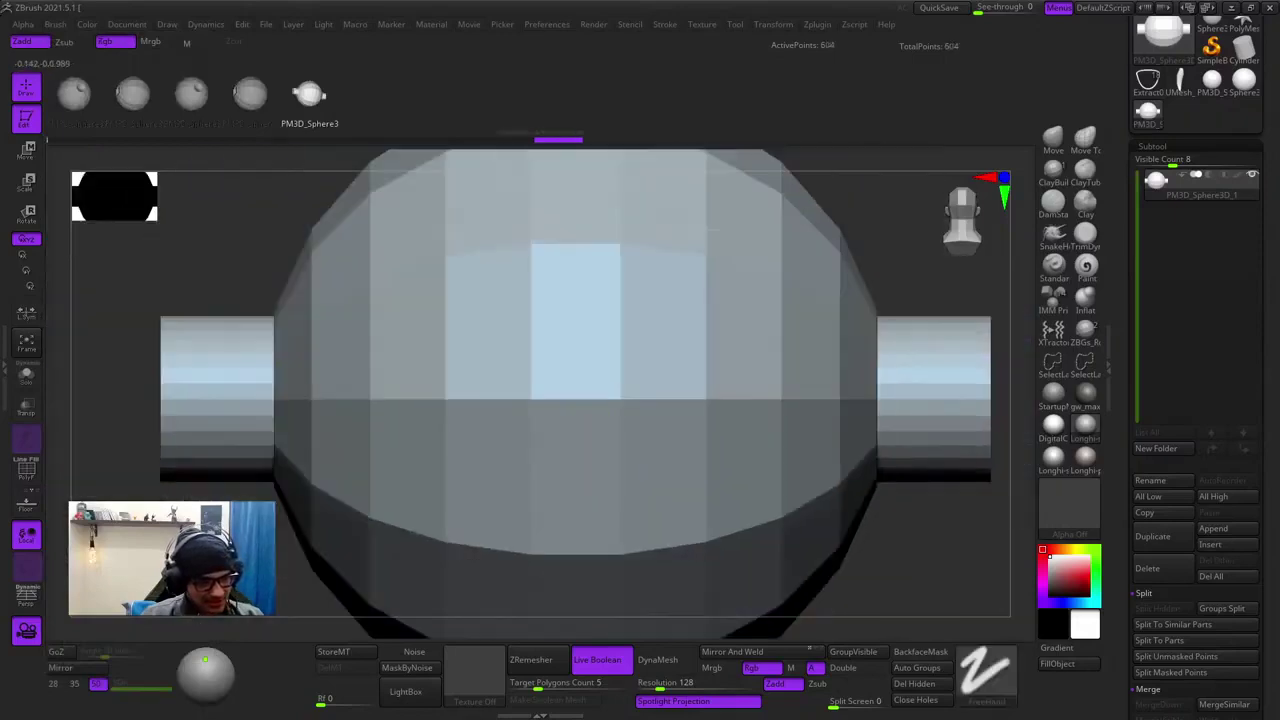
pyautogui.moveTo(443, 343); pyautogui.dragTo(671, 414)
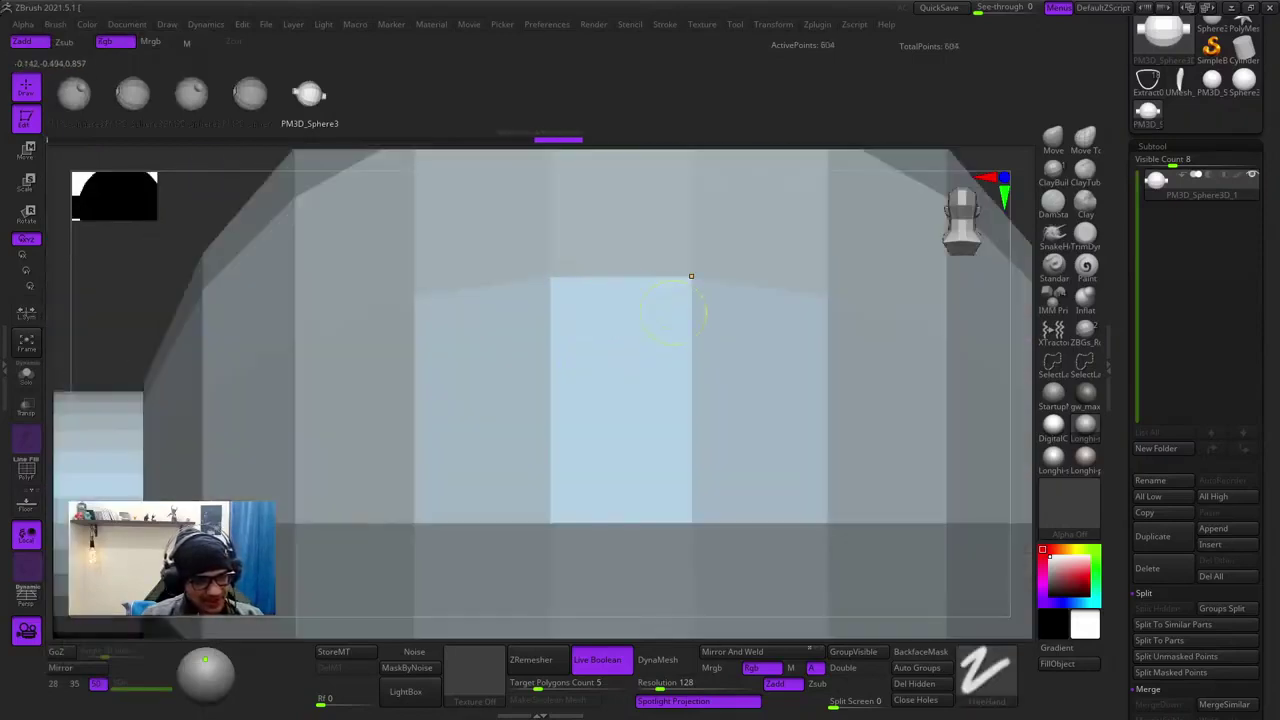
pyautogui.moveTo(691, 276); pyautogui.dragTo(557, 429)
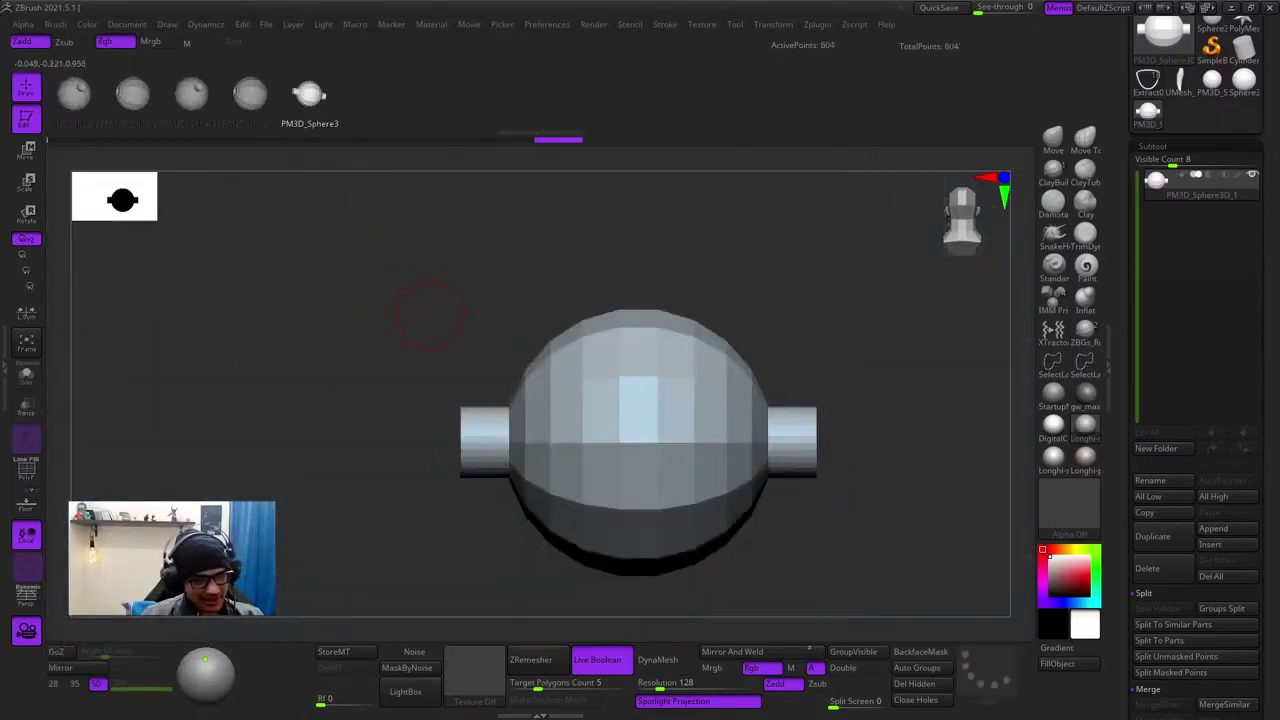
# - Rotate the bead by -90 degrees so its rod stands vertical, and append it to the InsertMesh brush as a sixth mesh
pyautogui.press('w')
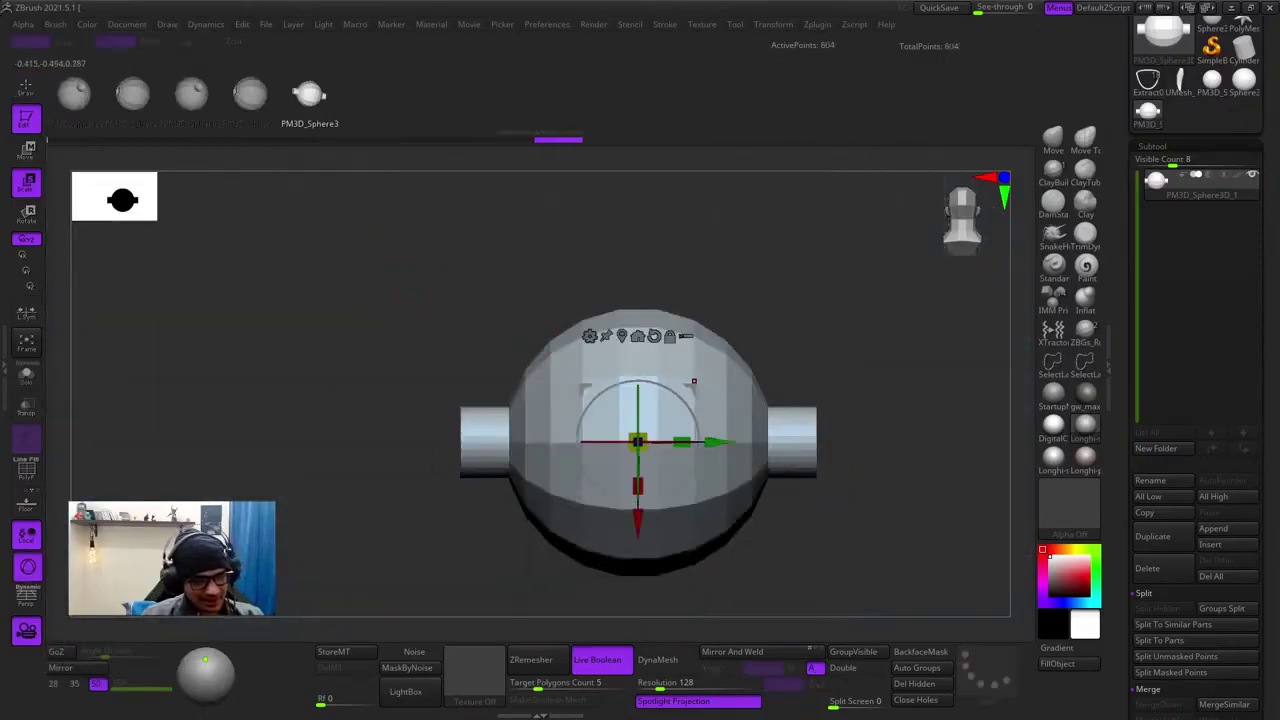
pyautogui.keyDown('shift'); pyautogui.moveTo(657, 376); pyautogui.dragTo(704, 461); pyautogui.keyUp('shift')
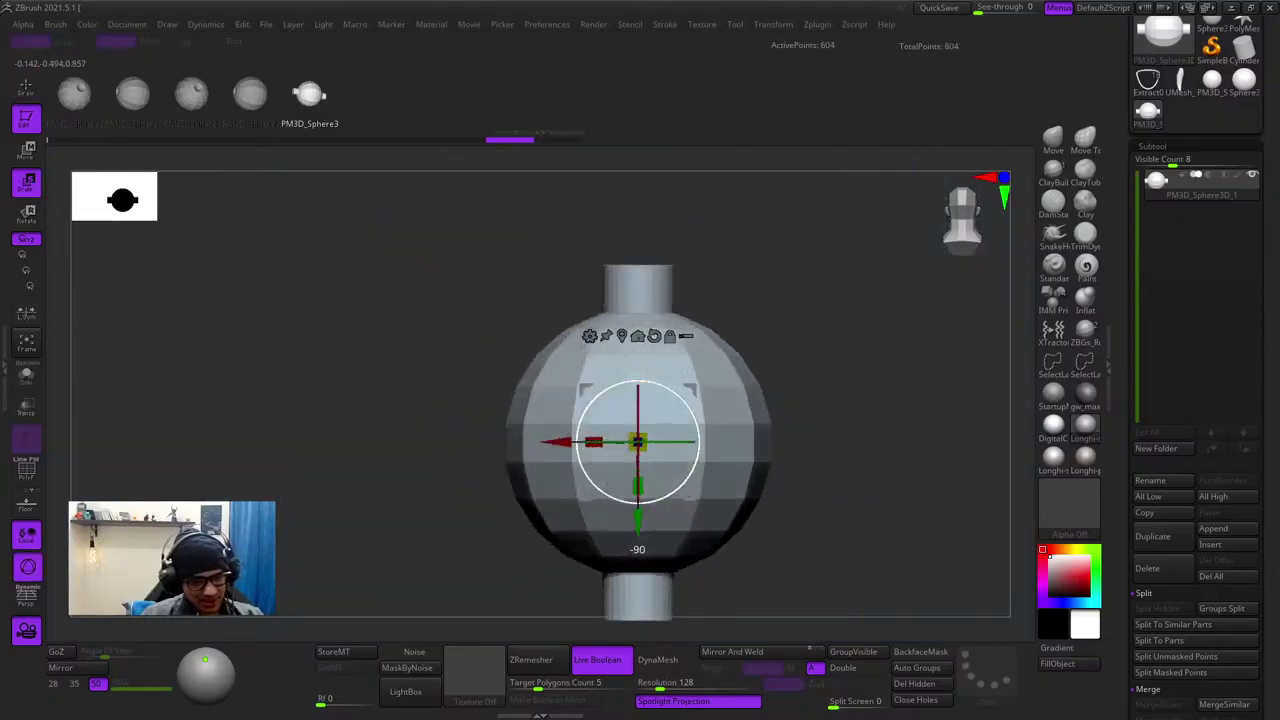
pyautogui.press('q')
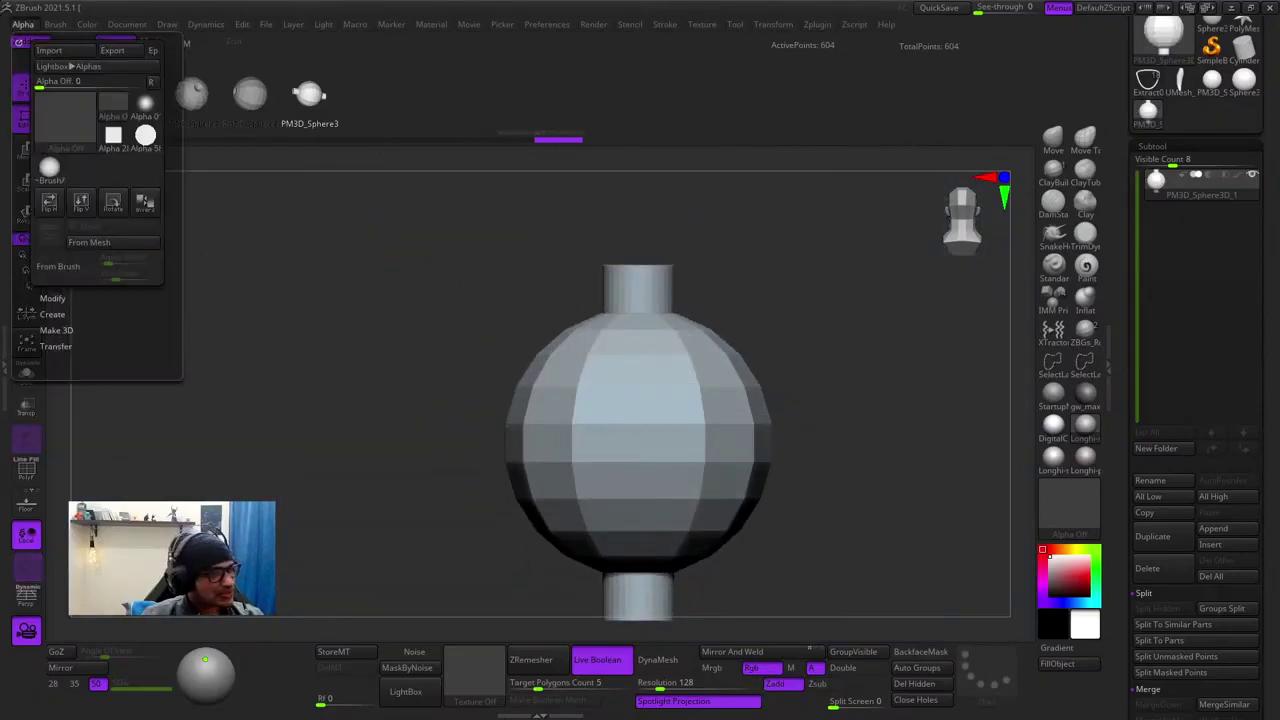
pyautogui.moveTo(55, 24)
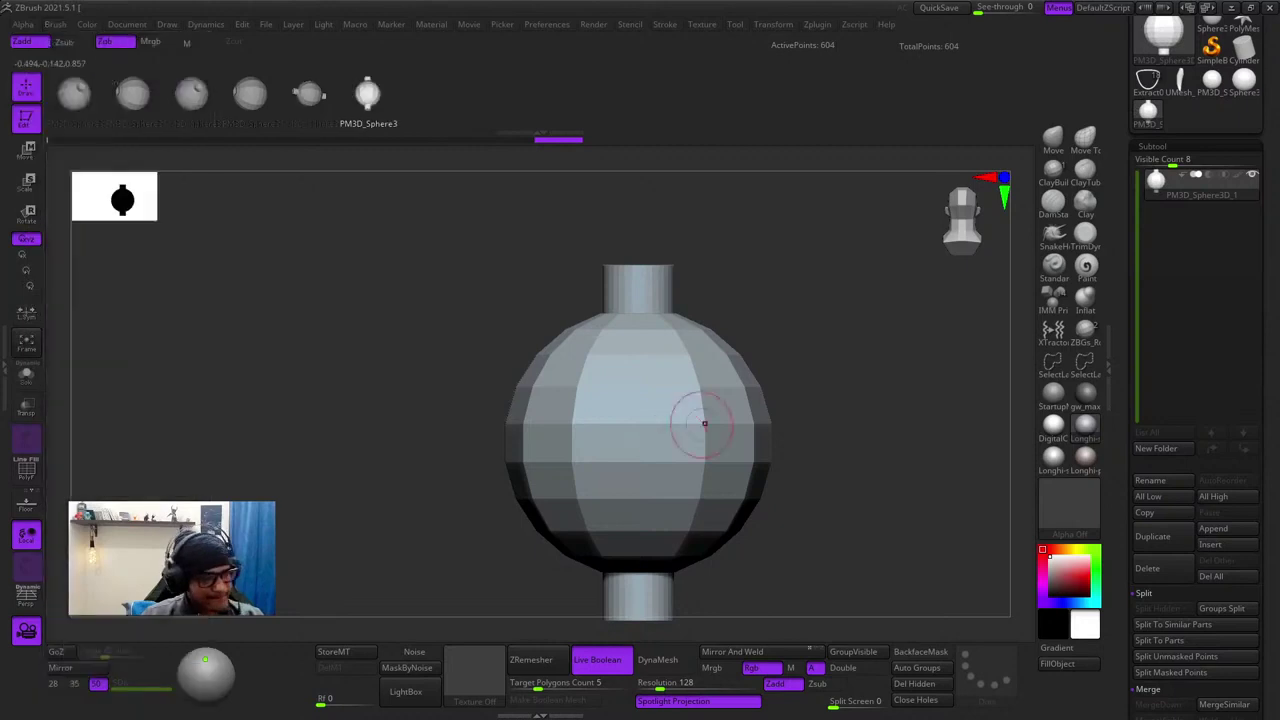
# - Try the vertical bead brush with several curve strokes of different sizes across the model and undo them all
pyautogui.moveTo(587, 467); pyautogui.dragTo(477, 457)
pyautogui.moveTo(688, 501)
pyautogui.keyDown('ctrl'); pyautogui.mouseDown(button='right')
pyautogui.moveTo(806, 552)
pyautogui.moveTo(715, 457)
pyautogui.moveTo(642, 418)
pyautogui.mouseUp(button='right'); pyautogui.keyUp('ctrl')
pyautogui.moveTo(738, 410); pyautogui.dragTo(510, 362)
pyautogui.moveTo(748, 389)
pyautogui.keyDown('ctrl'); pyautogui.mouseDown(button='right')
pyautogui.moveTo(828, 494)
pyautogui.moveTo(735, 405)
pyautogui.mouseUp(button='right'); pyautogui.keyUp('ctrl')
pyautogui.hotkey('ctrl', 'z')
pyautogui.keyDown('alt'); pyautogui.moveTo(735, 405); pyautogui.dragTo(670, 386, button='right'); pyautogui.keyUp('alt')
pyautogui.keyDown('ctrl'); pyautogui.moveTo(588, 335); pyautogui.dragTo(642, 379, button='right'); pyautogui.keyUp('ctrl')
pyautogui.moveTo(737, 347); pyautogui.dragTo(382, 398)
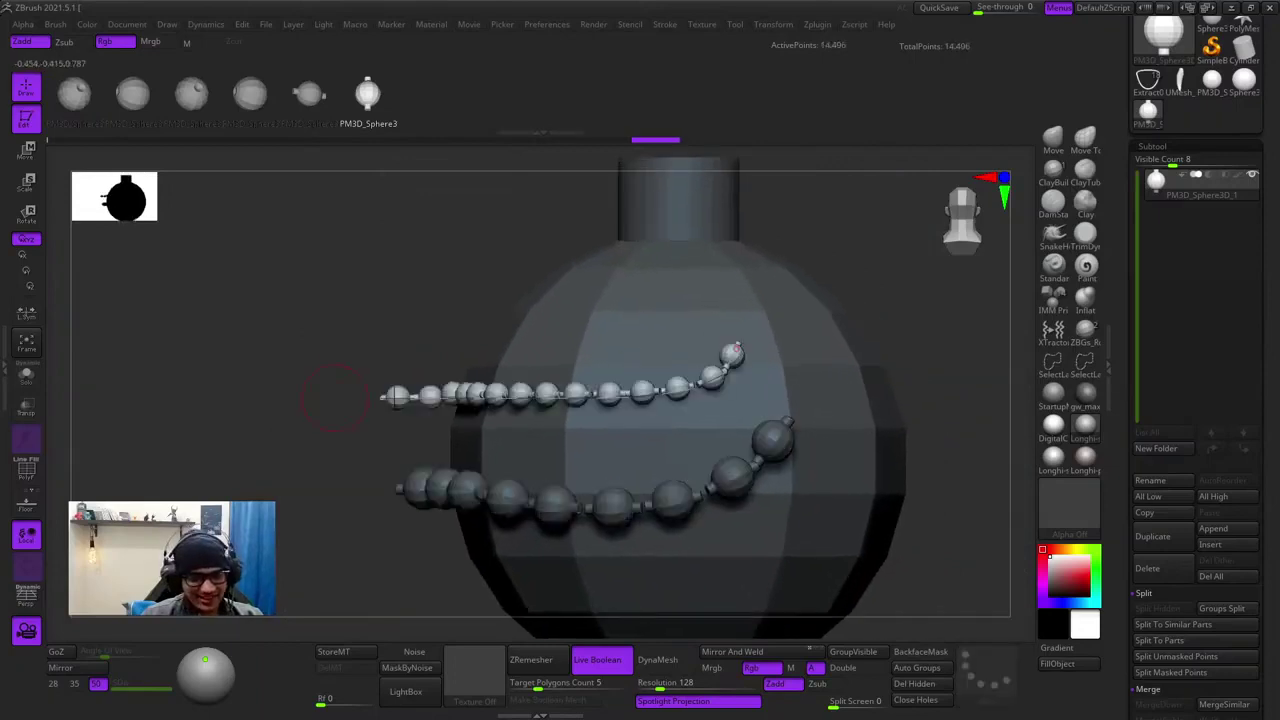
pyautogui.keyDown('ctrl'); pyautogui.moveTo(678, 385); pyautogui.dragTo(628, 428, button='right'); pyautogui.keyUp('ctrl')
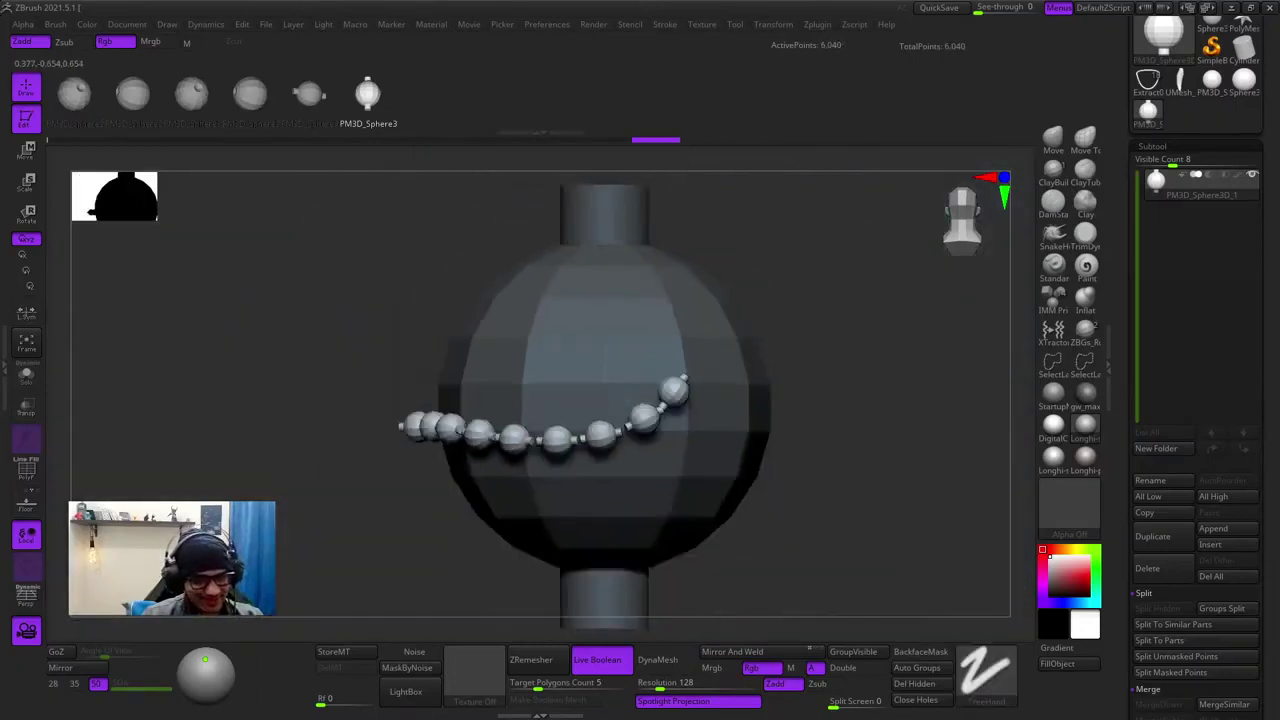
pyautogui.hotkey('ctrl', 'z')
pyautogui.hotkey('ctrl', 'z')
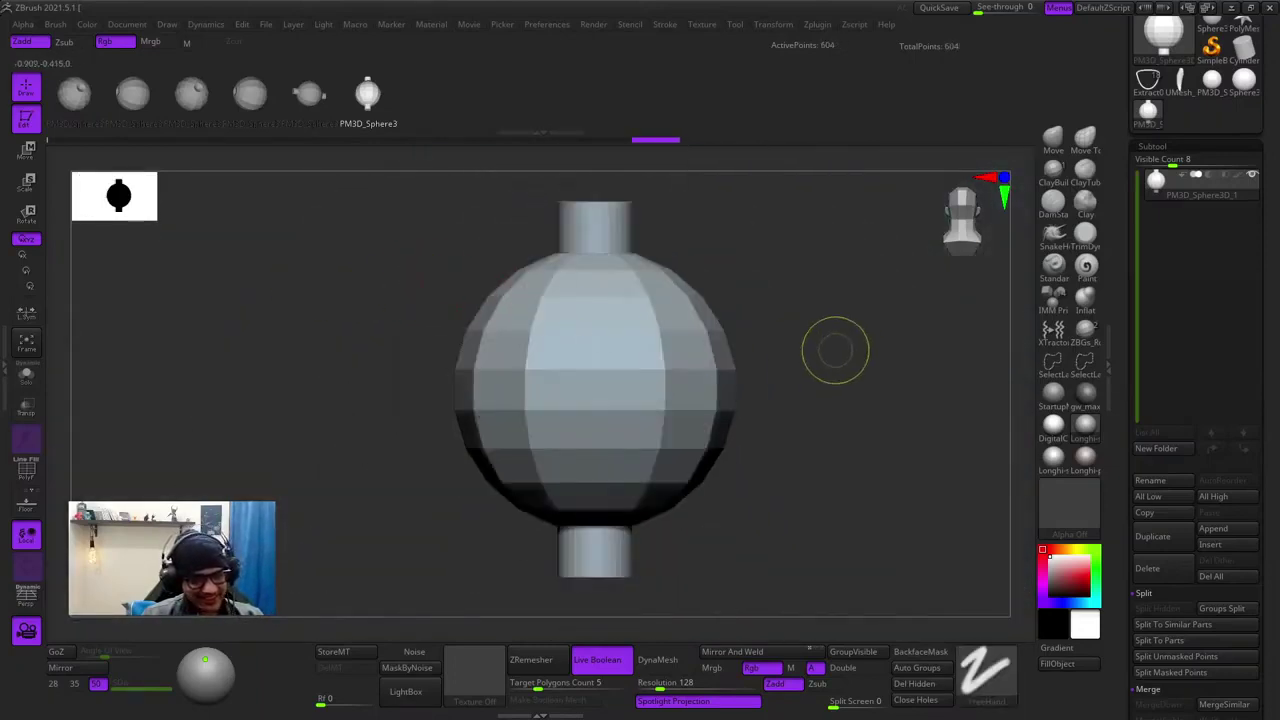
# - Isolate the bead's rod, scale it slightly longer, show the whole bead again, and append it to the InsertMesh brush as a seventh mesh
pyautogui.hotkey('shift', 'f')
pyautogui.hotkey('shift', 'f')
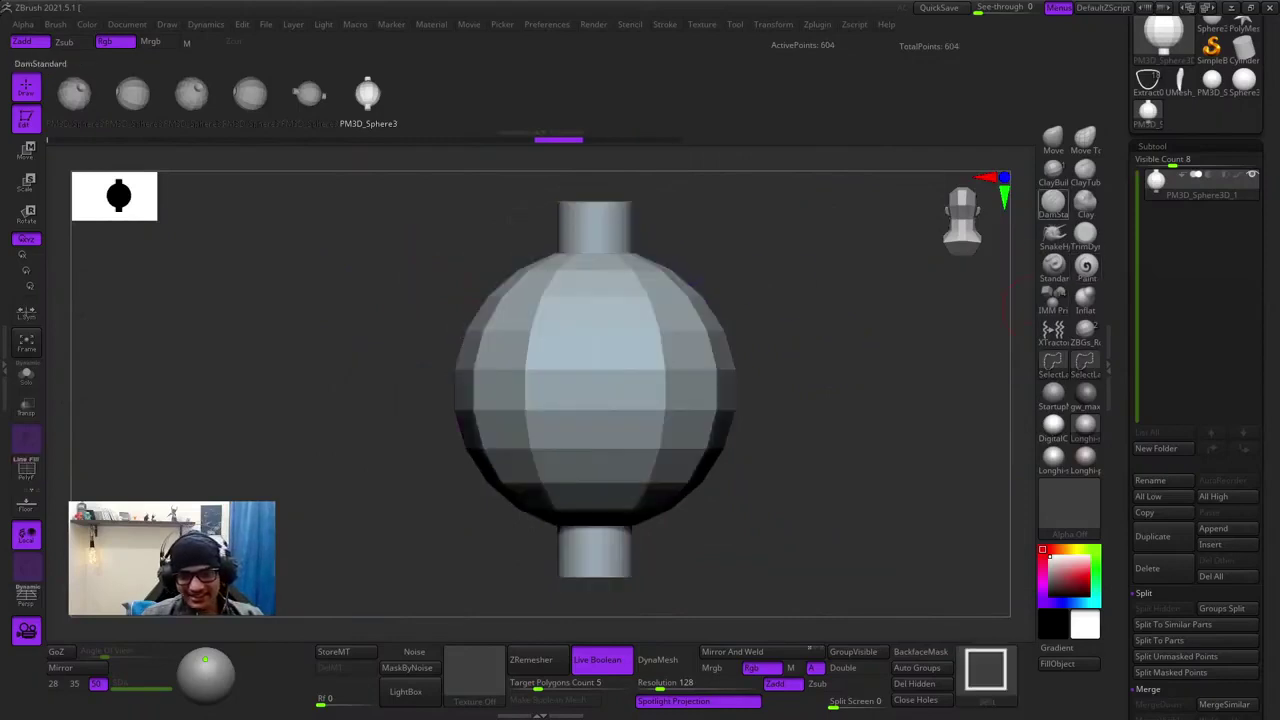
pyautogui.keyDown('alt'); pyautogui.moveTo(612, 240); pyautogui.dragTo(627, 266, button='right'); pyautogui.keyUp('alt')
pyautogui.keyDown('ctrl'); pyautogui.keyDown('shift'); pyautogui.click(627, 266); pyautogui.keyUp('shift'); pyautogui.keyUp('ctrl')
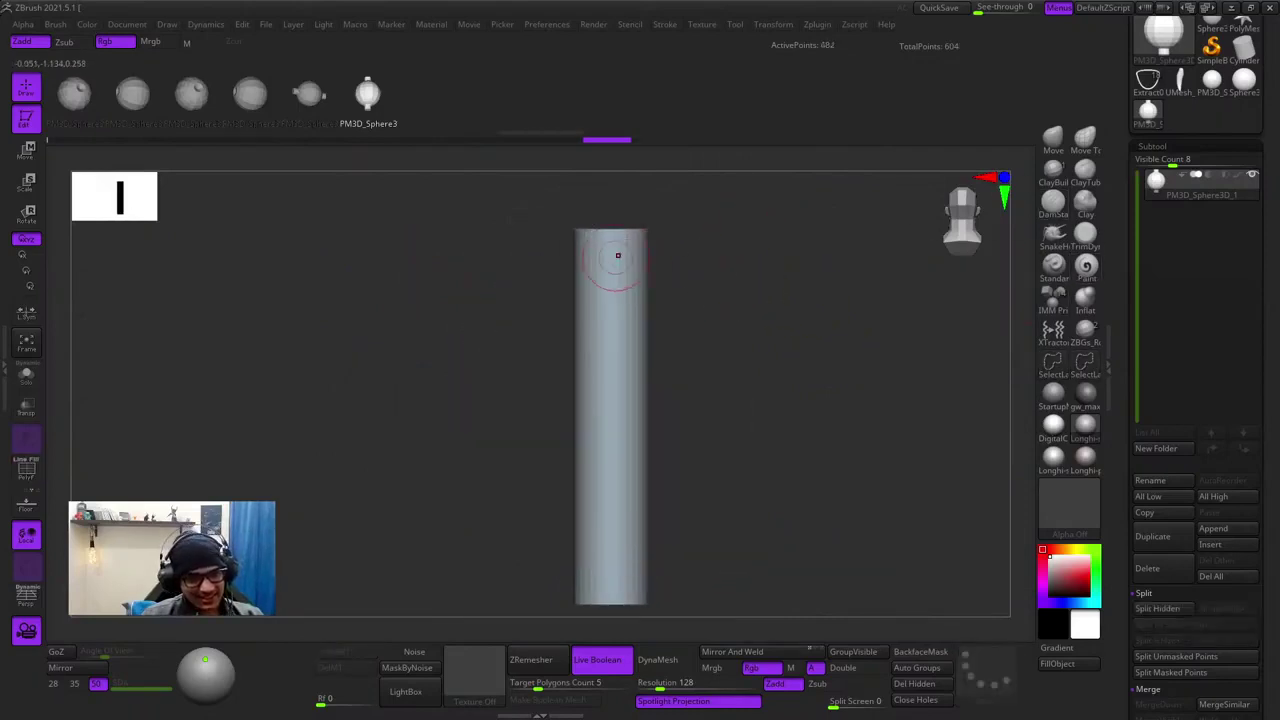
pyautogui.press('r')
pyautogui.moveTo(611, 470); pyautogui.dragTo(611, 478)
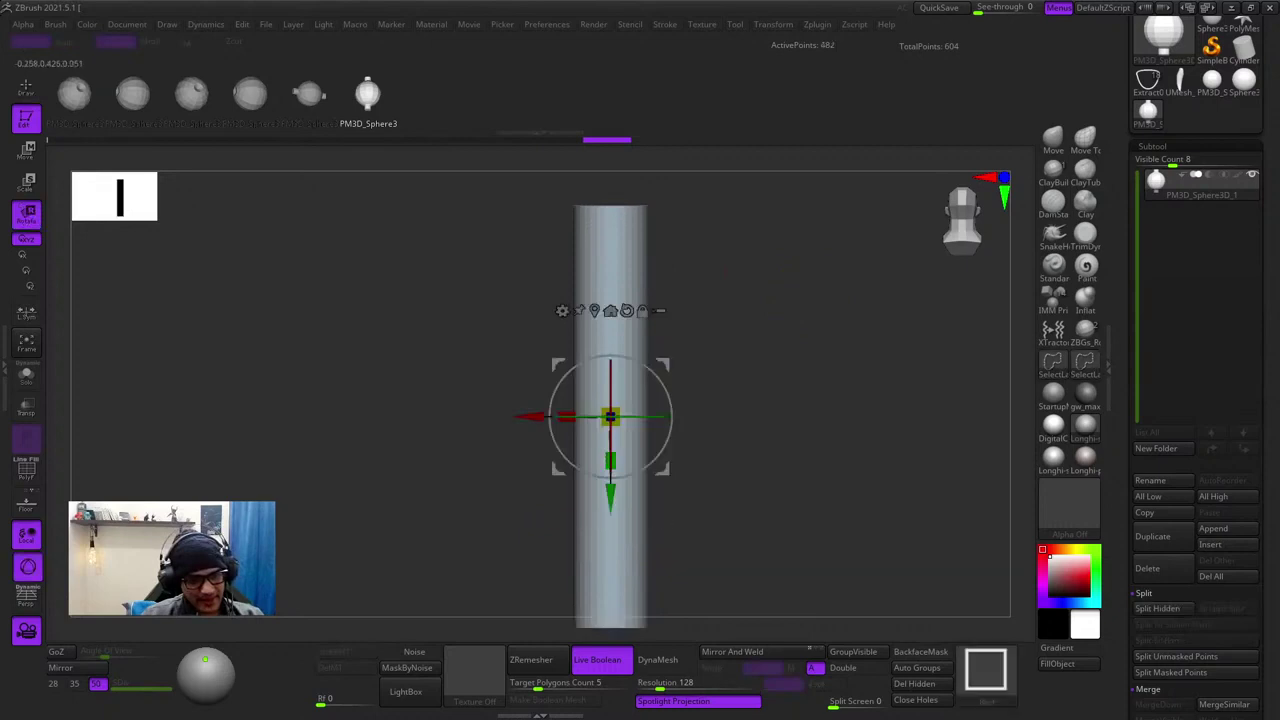
pyautogui.keyDown('ctrl'); pyautogui.keyDown('shift'); pyautogui.click(732, 396); pyautogui.keyUp('shift'); pyautogui.keyUp('ctrl')
pyautogui.press('q')
pyautogui.keyDown('ctrl'); pyautogui.moveTo(356, 339); pyautogui.dragTo(357, 333, button='right'); pyautogui.keyUp('ctrl')
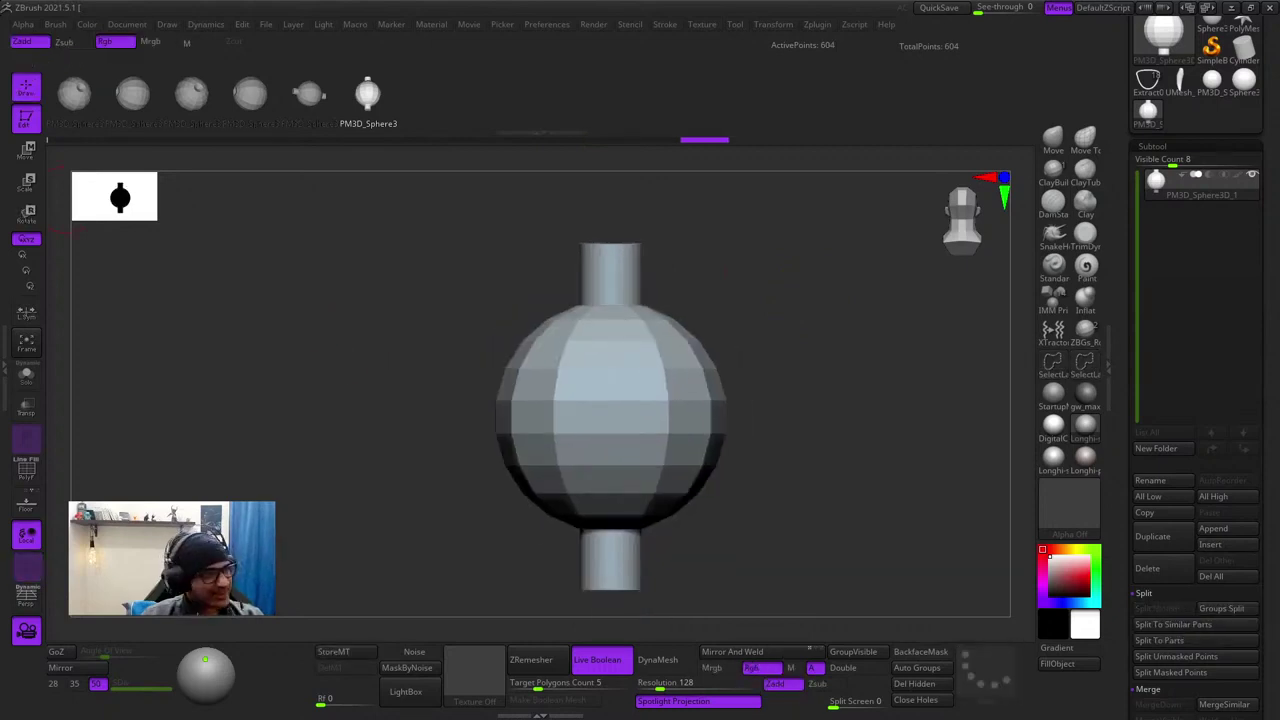
pyautogui.moveTo(22, 24)
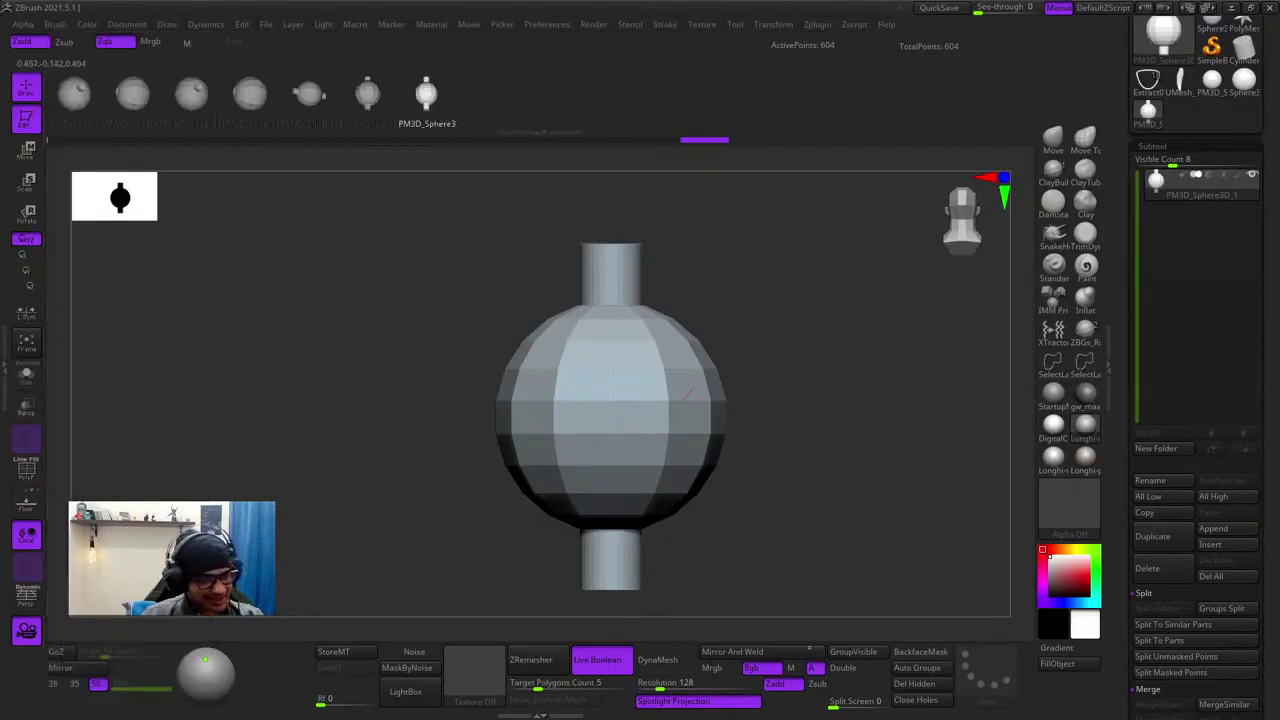
# - Try the longer-rod bead brush with a curve stroke across the model and undo it
pyautogui.moveTo(703, 390); pyautogui.dragTo(354, 426)
pyautogui.keyDown('ctrl'); pyautogui.moveTo(608, 438); pyautogui.dragTo(757, 497, button='right'); pyautogui.keyUp('ctrl')
pyautogui.hotkey('ctrl', 'z')
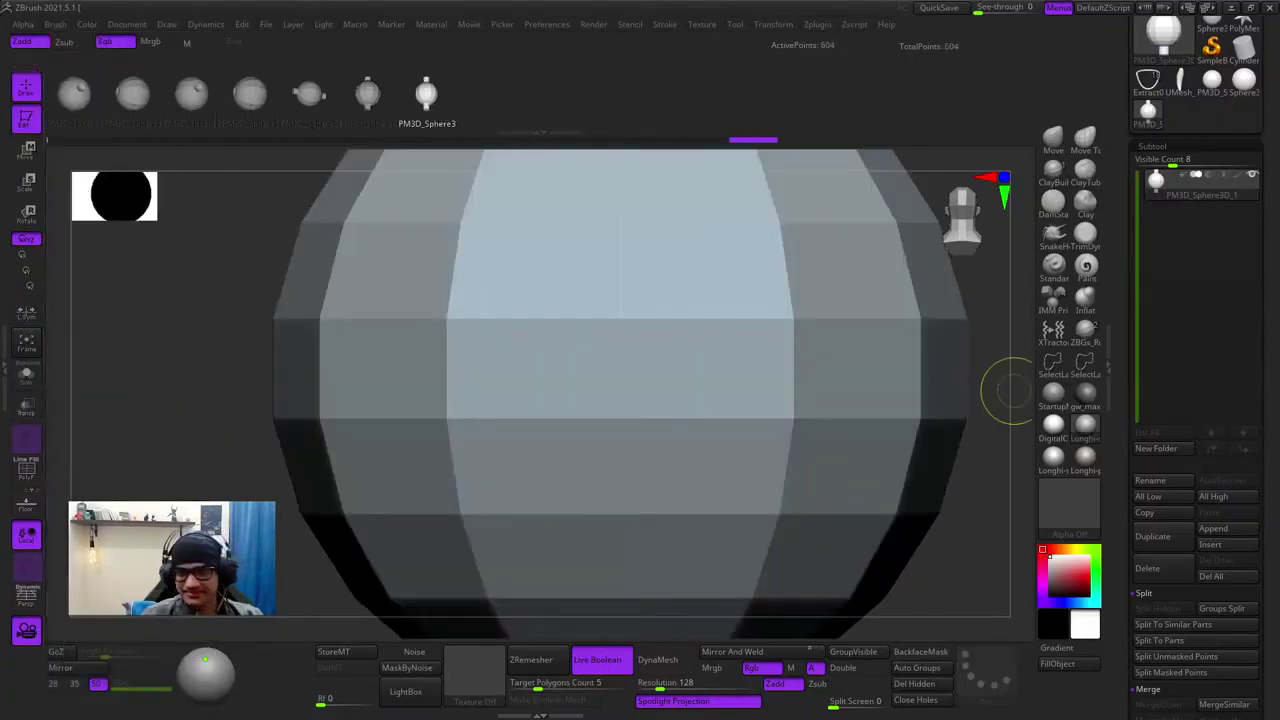
# - Switch to the goblin's Extract1_1 neck band, try the beads along its curve, and undo them
pyautogui.moveTo(1195, 138); pyautogui.dragTo(1195, 301)
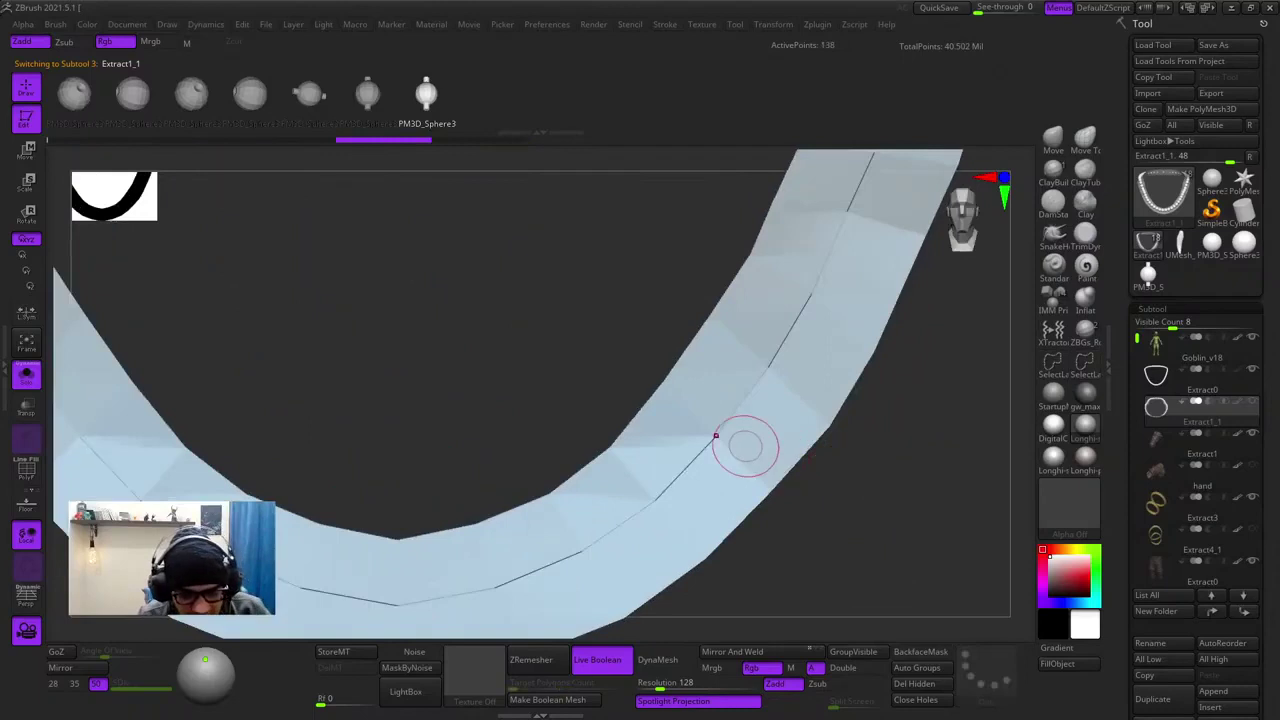
pyautogui.click(747, 395)
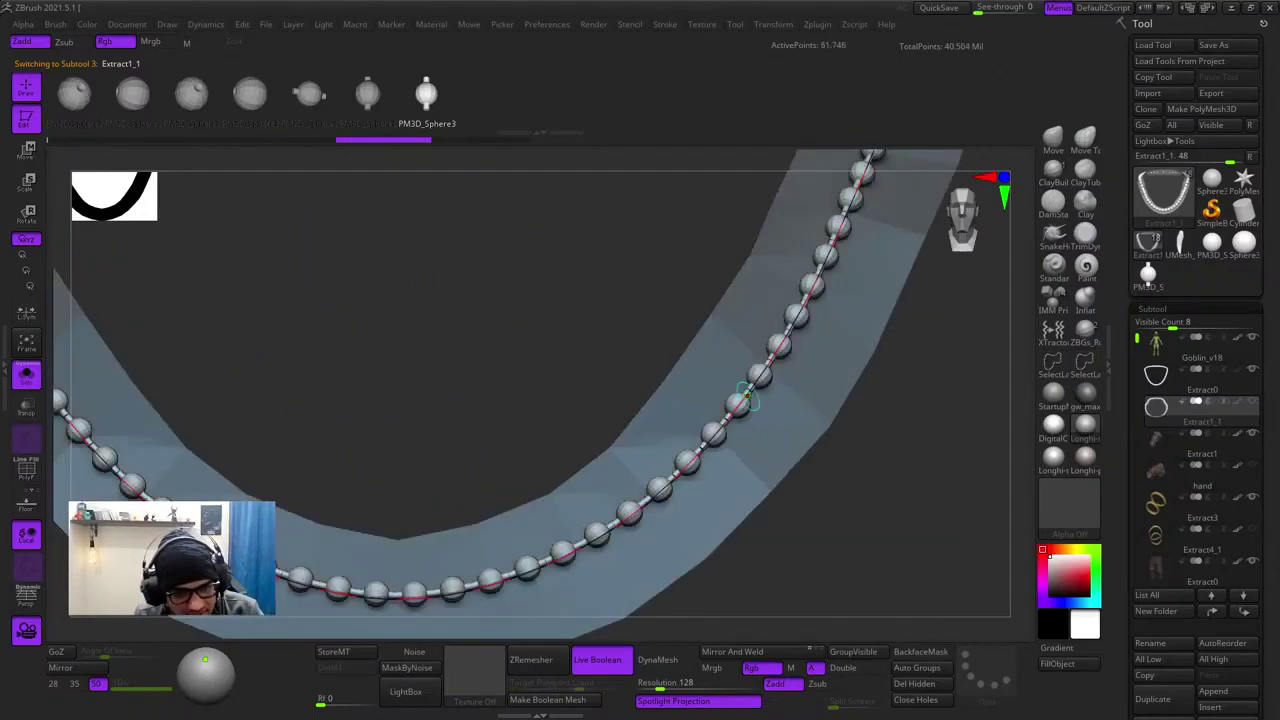
pyautogui.hotkey('ctrl', 'z')
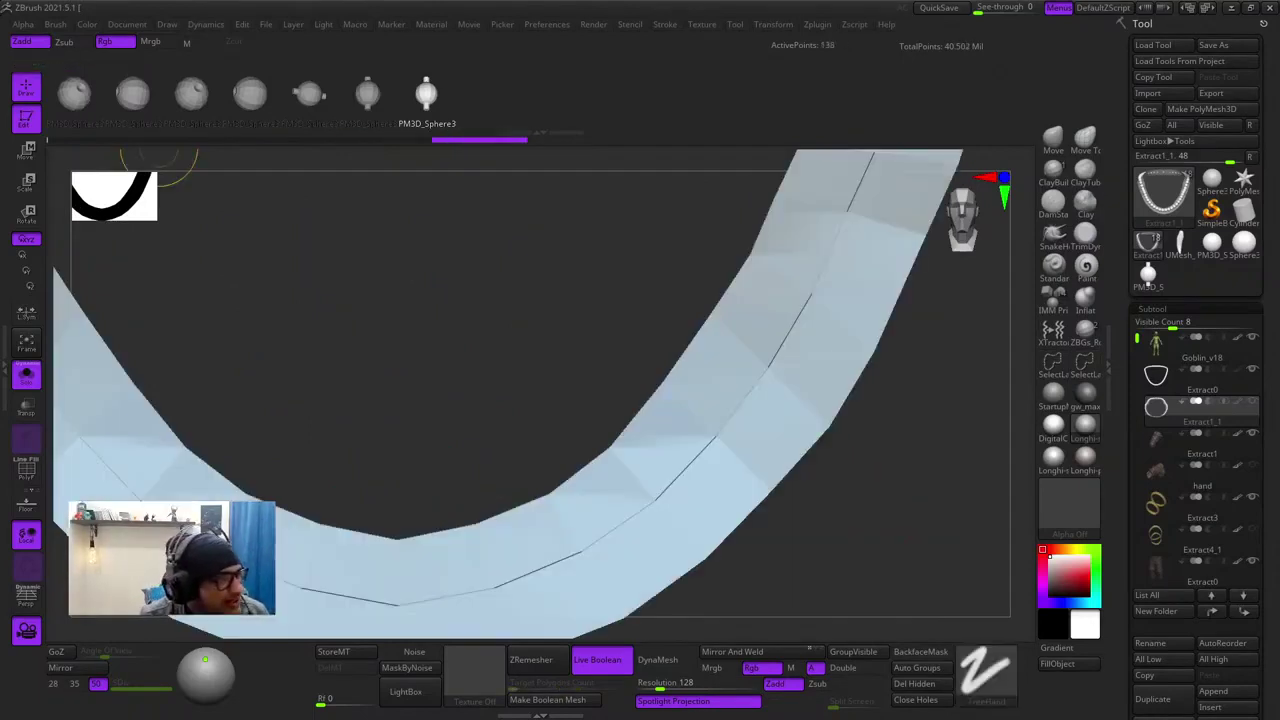
# - Look through the InsertMesh brush's Modifiers, Elasticity, Samples and Depth settings for a way to connect the beads
pyautogui.moveTo(55, 24)
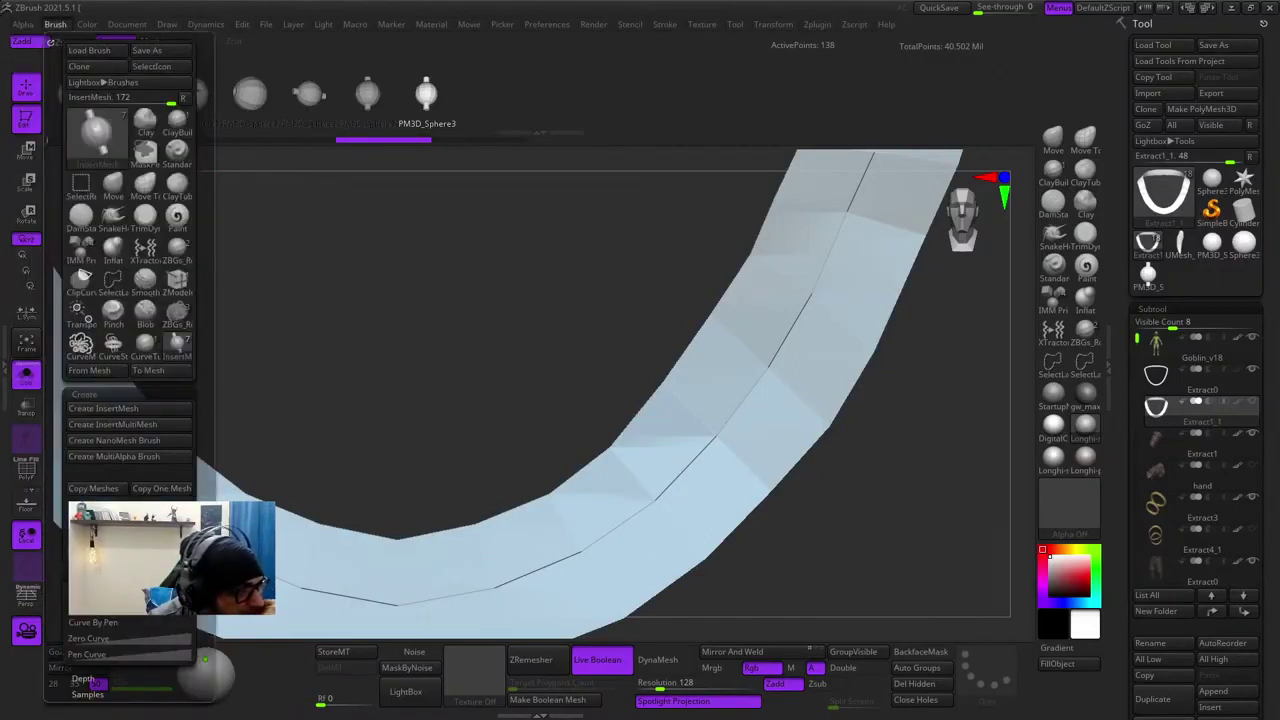
pyautogui.moveTo(205, 570); pyautogui.dragTo(205, 105)
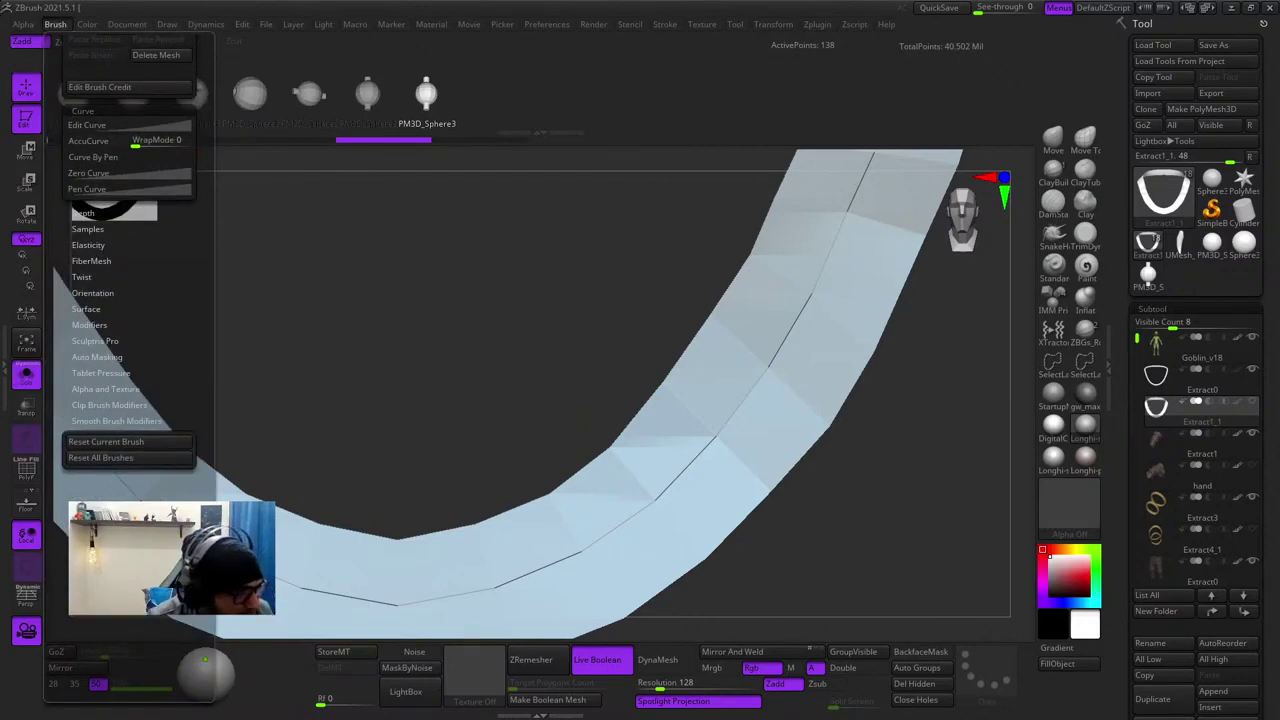
pyautogui.click(89, 325)
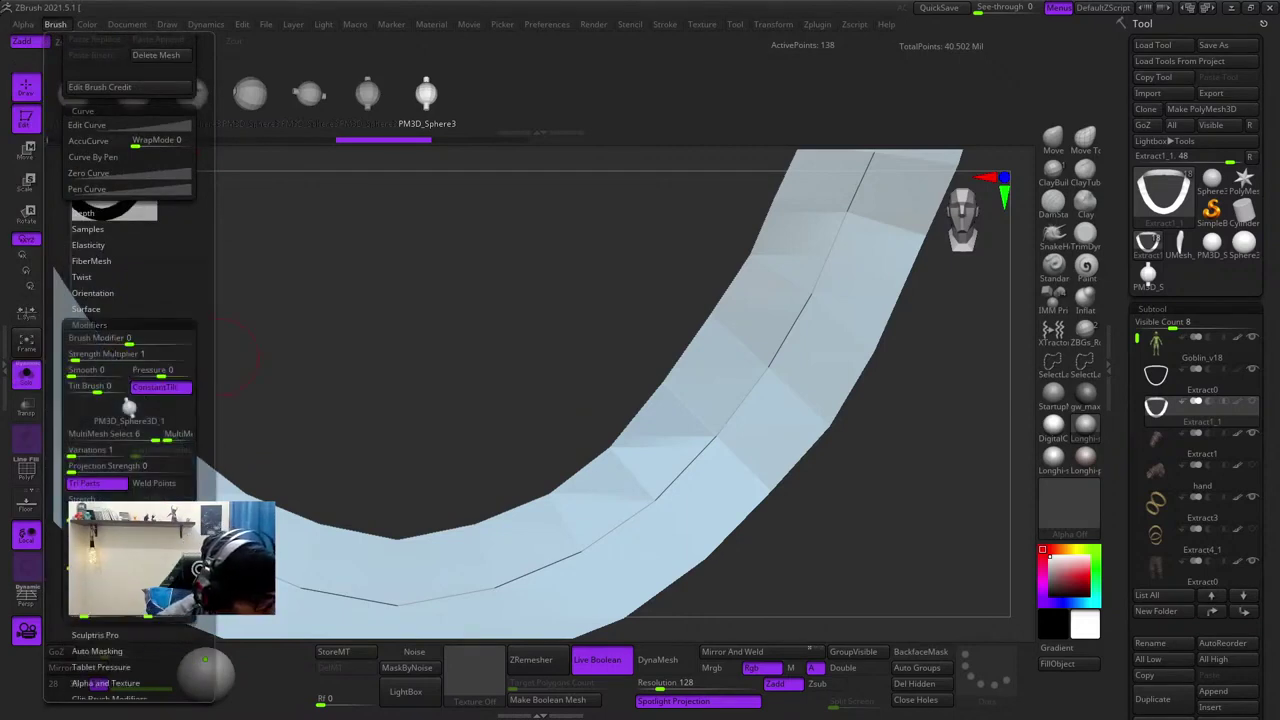
pyautogui.moveTo(198, 341); pyautogui.dragTo(198, 320)
pyautogui.click(88, 224)
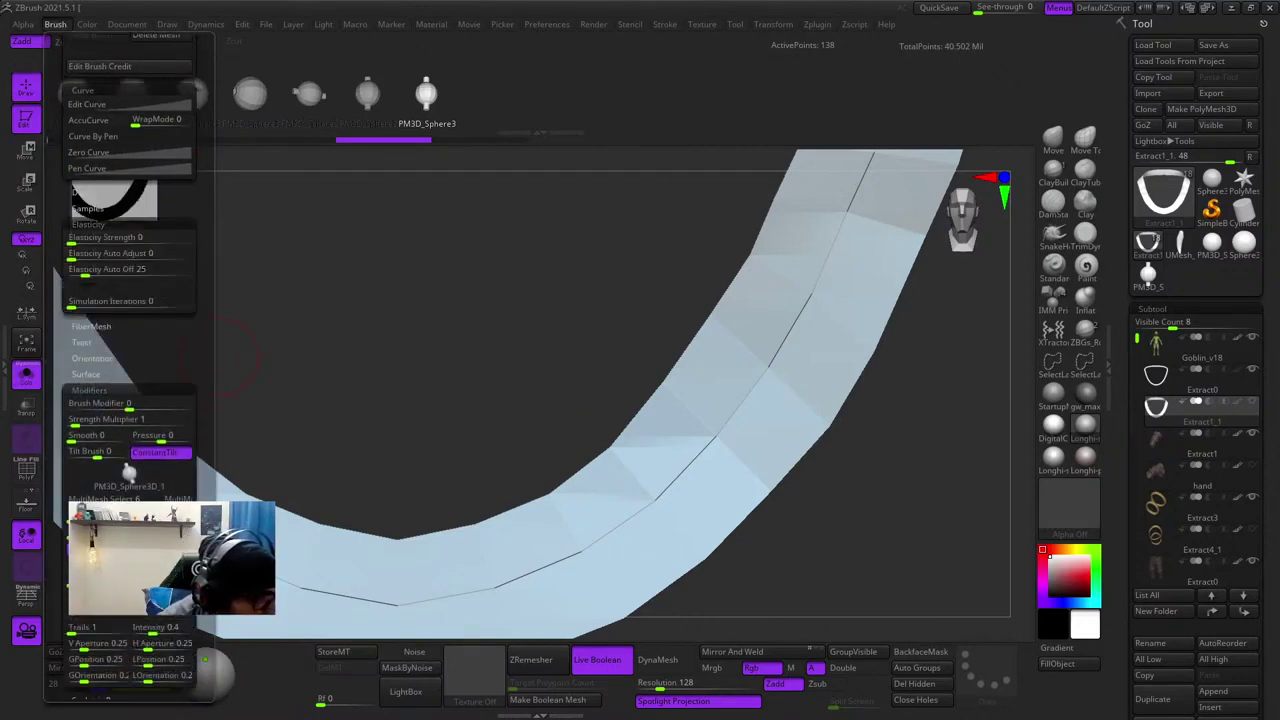
pyautogui.click(88, 208)
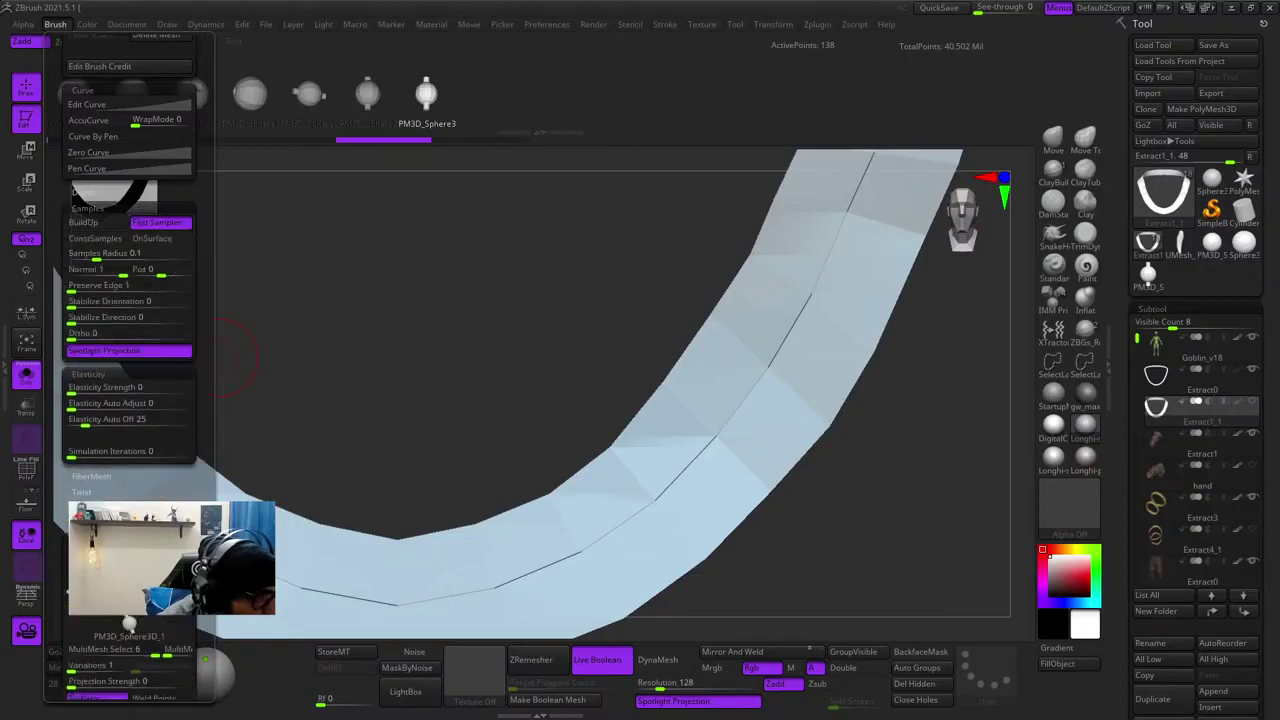
pyautogui.click(88, 208)
pyautogui.click(84, 192)
pyautogui.click(84, 192)
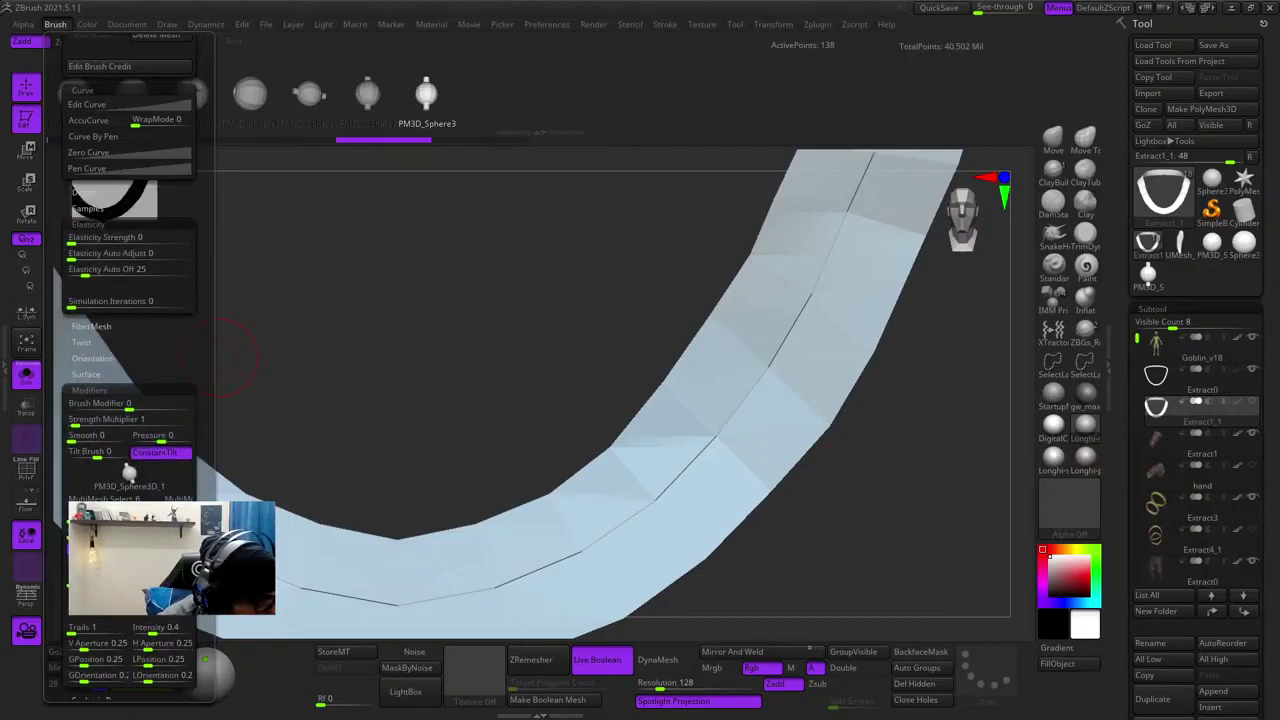
# - Turn on Weld Points in the InsertMesh brush's modifiers, leaving Stretch off
pyautogui.click(89, 390)
pyautogui.moveTo(198, 372); pyautogui.dragTo(198, 335)
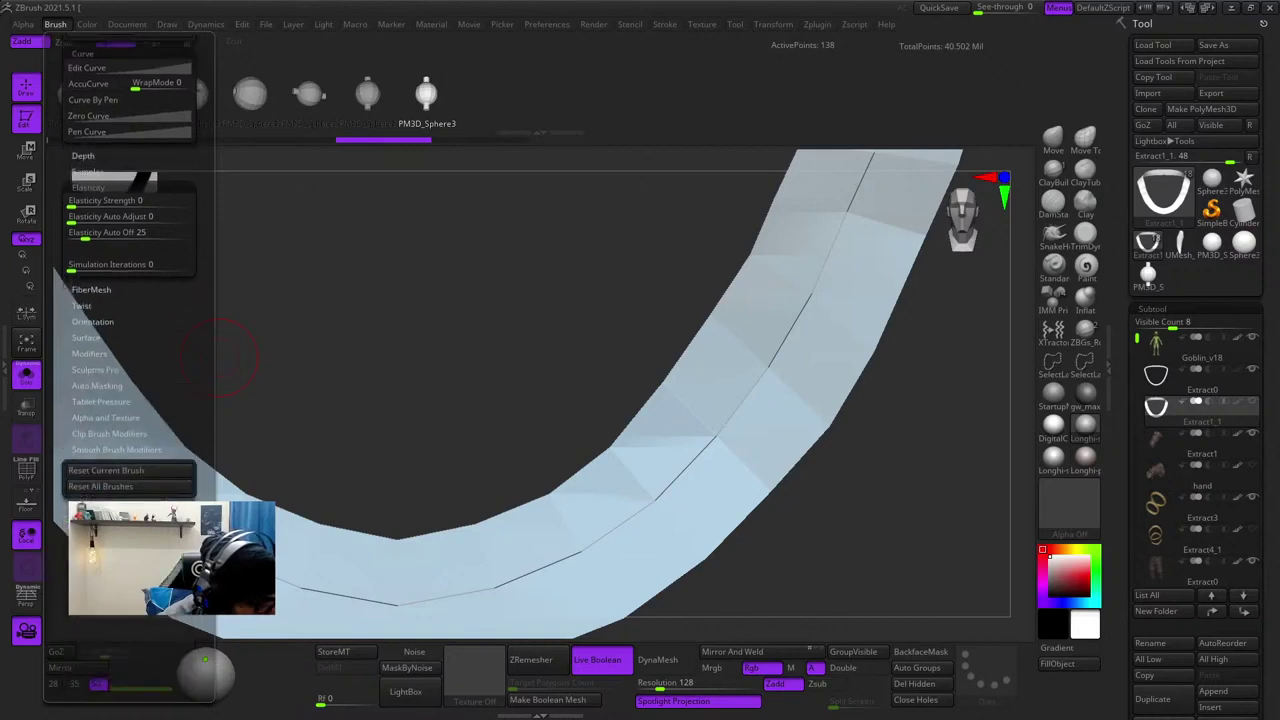
pyautogui.click(88, 353)
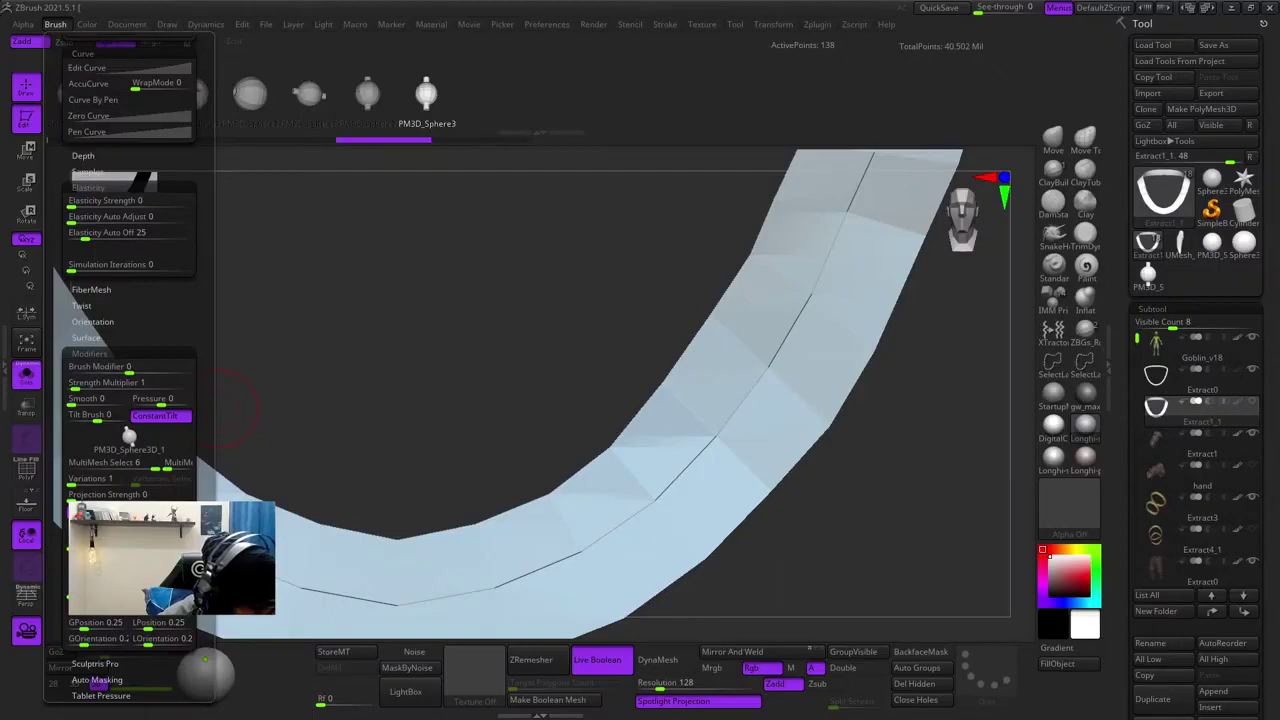
pyautogui.moveTo(120, 572); pyautogui.dragTo(120, 479)
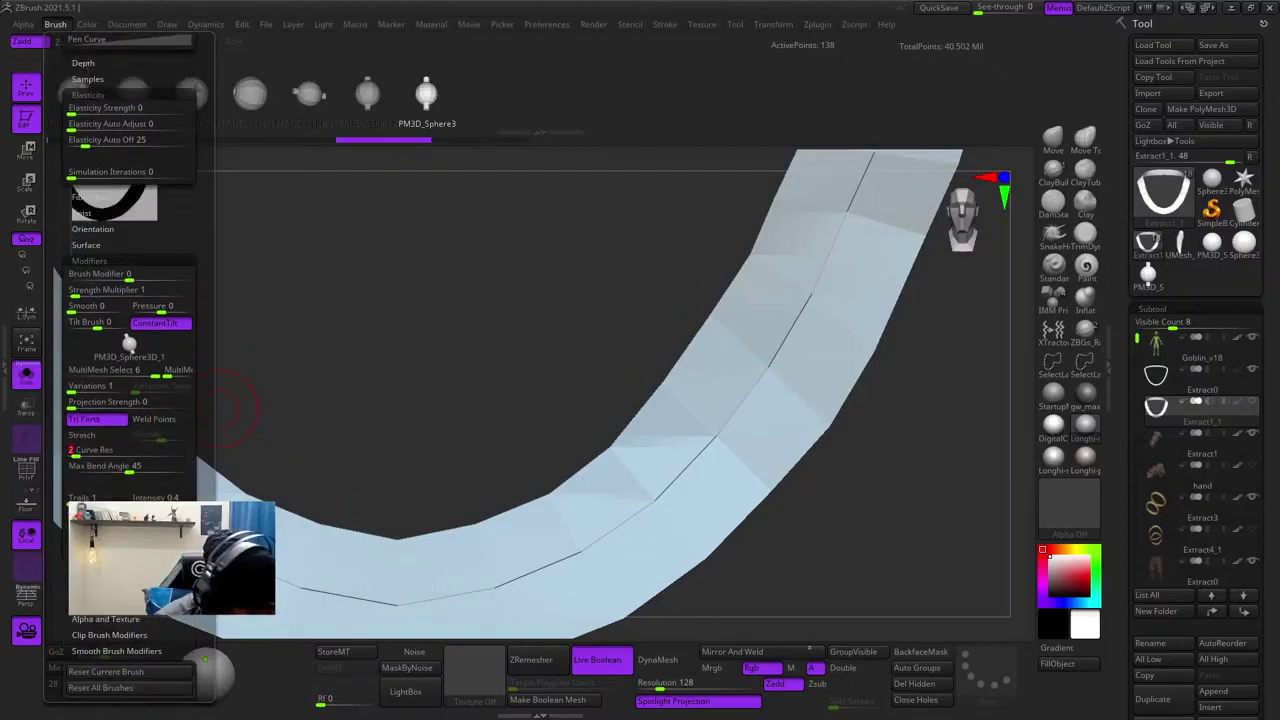
pyautogui.click(84, 434)
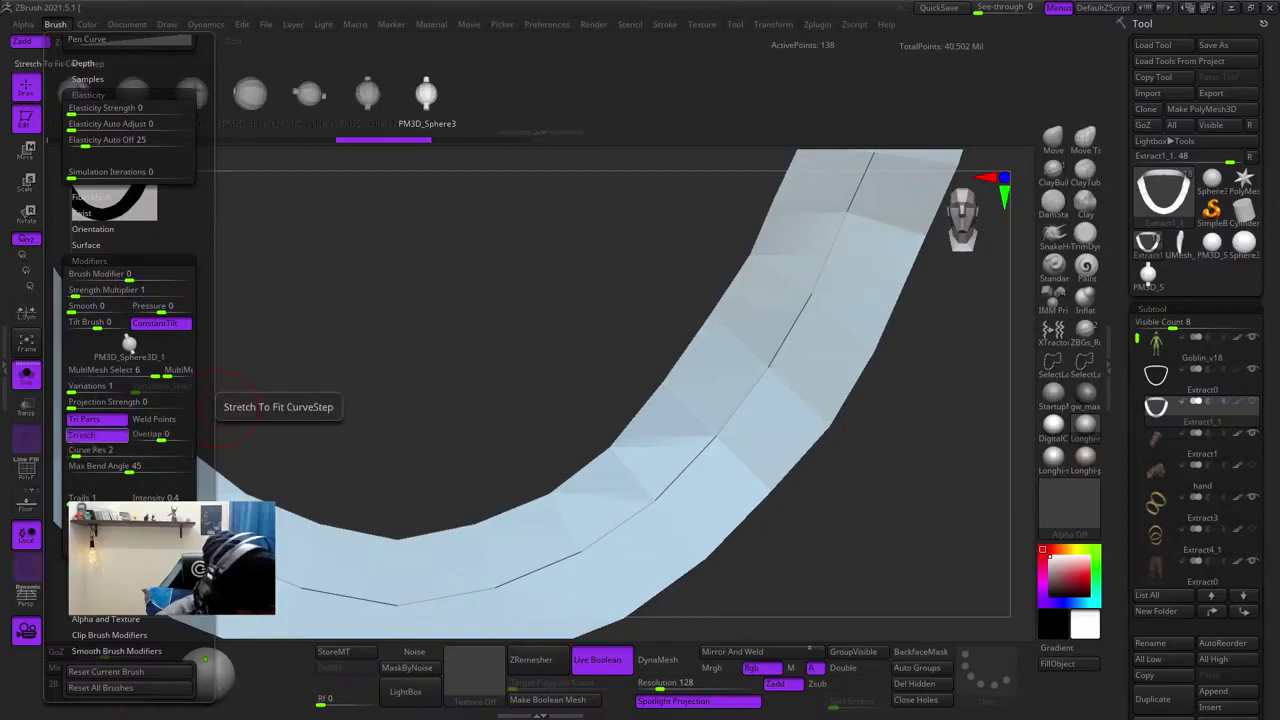
pyautogui.click(88, 434)
pyautogui.click(154, 420)
# - Try a row of small beads along the neck band's curve, check the whole loop, and undo it
pyautogui.click(716, 437)
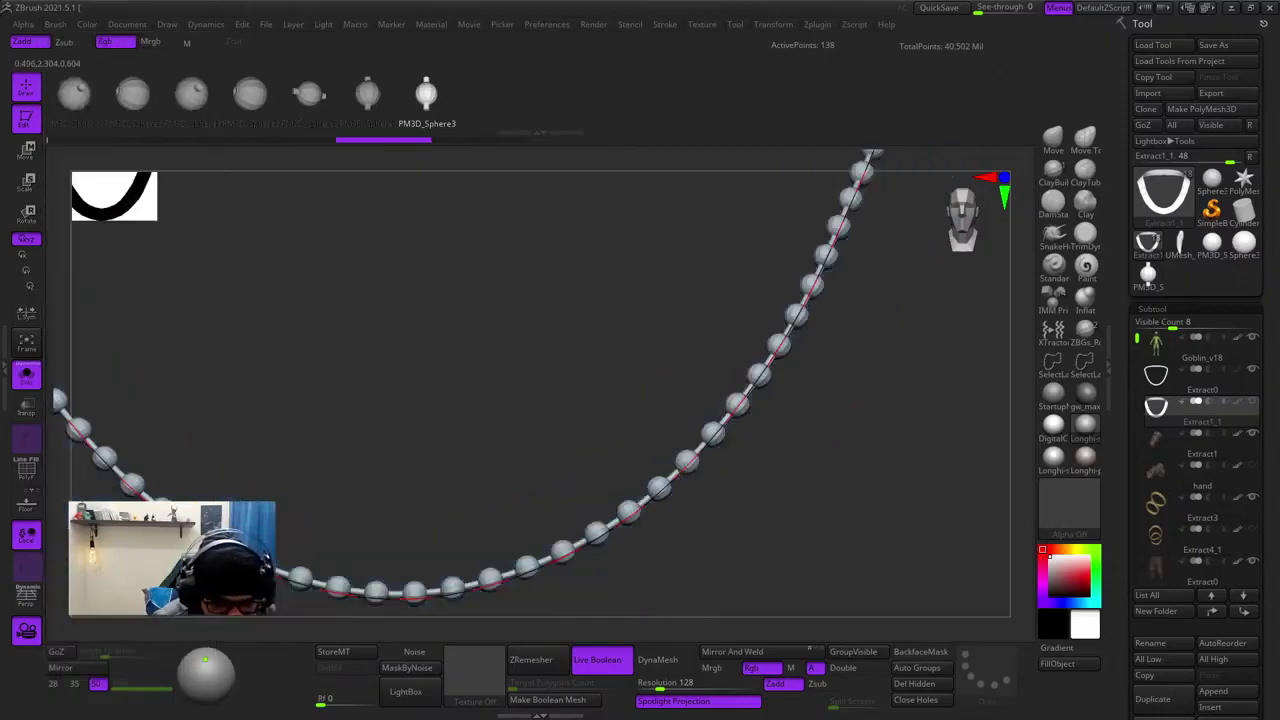
pyautogui.keyDown('ctrl'); pyautogui.moveTo(716, 460); pyautogui.dragTo(442, 367, button='right'); pyautogui.keyUp('ctrl')
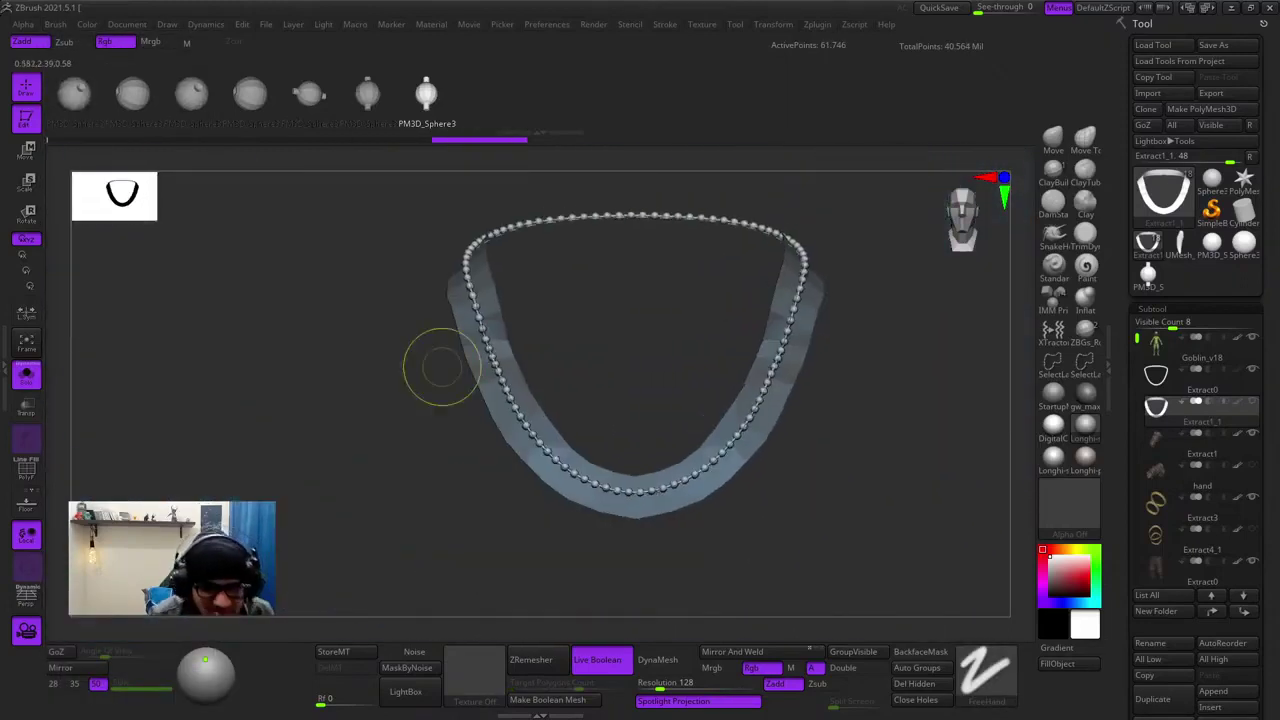
pyautogui.keyDown('ctrl'); pyautogui.moveTo(692, 307); pyautogui.dragTo(750, 414, button='right'); pyautogui.keyUp('ctrl')
pyautogui.hotkey('ctrl', 'z')
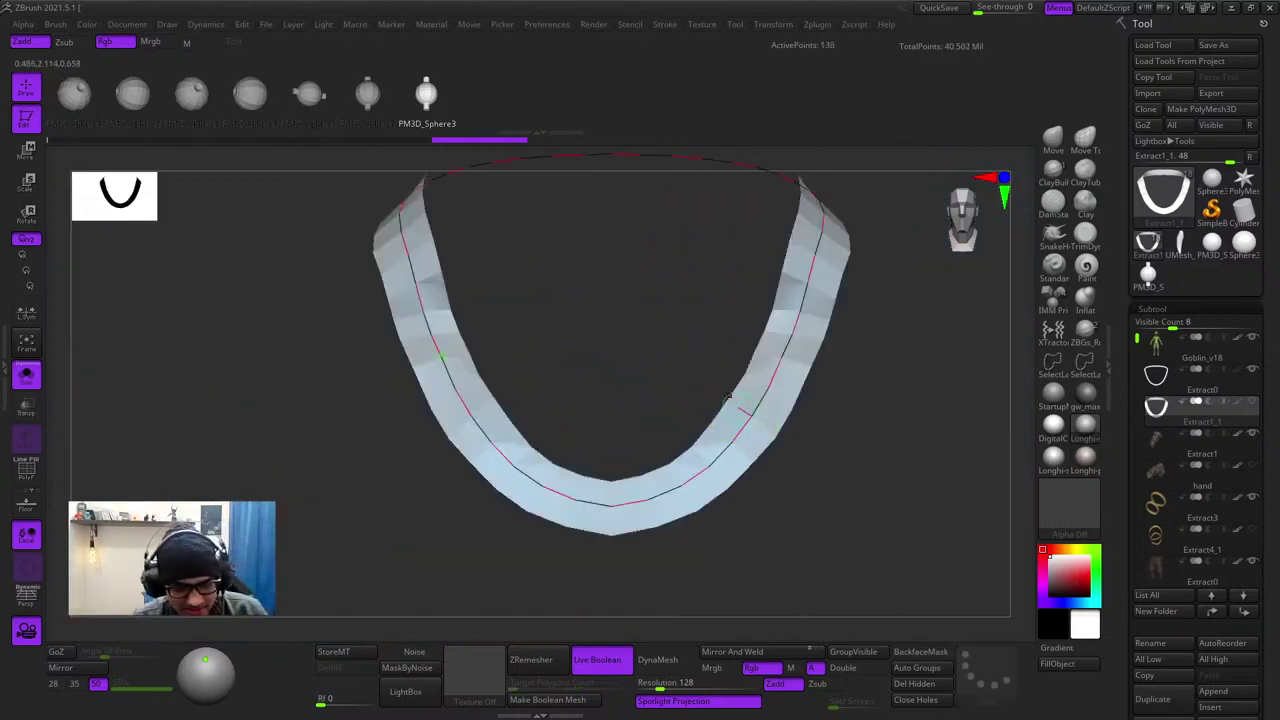
pyautogui.hotkey('ctrl', 'z')
# - Apply larger connected beads along the neck band's curve and clear the curve
pyautogui.click(752, 416)
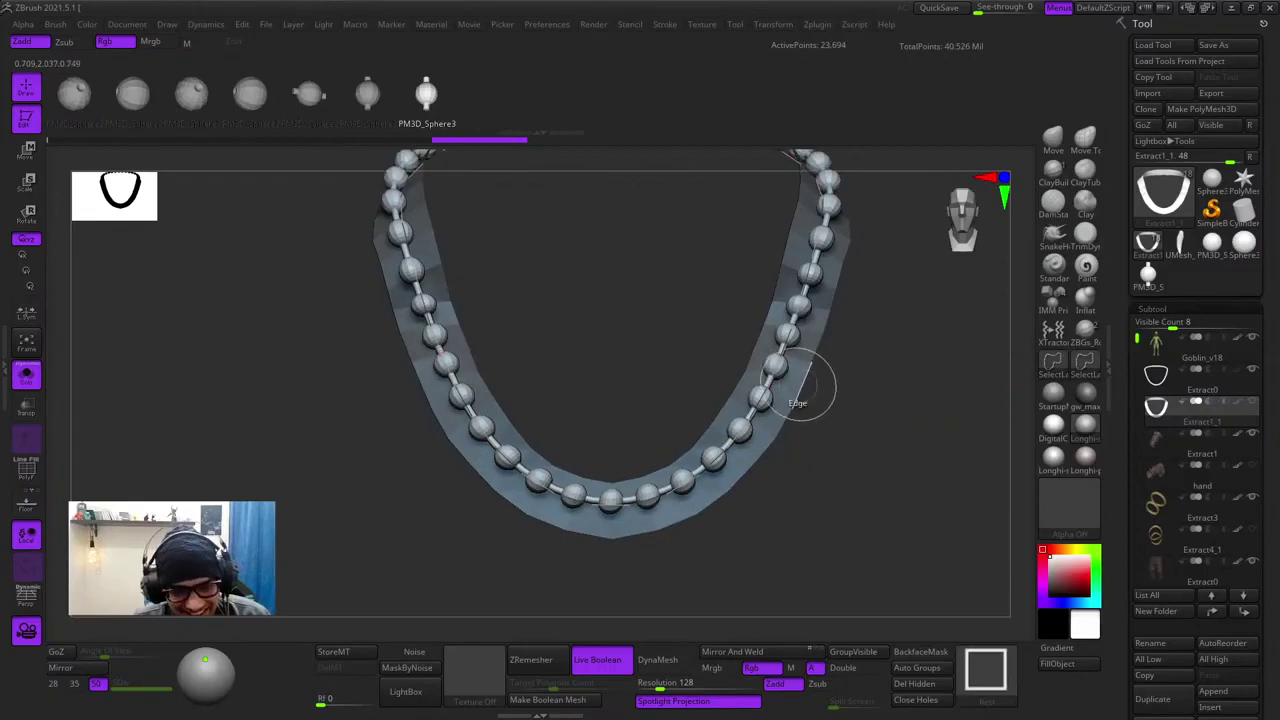
pyautogui.keyDown('alt'); pyautogui.moveTo(857, 394); pyautogui.dragTo(850, 450); pyautogui.keyUp('alt')
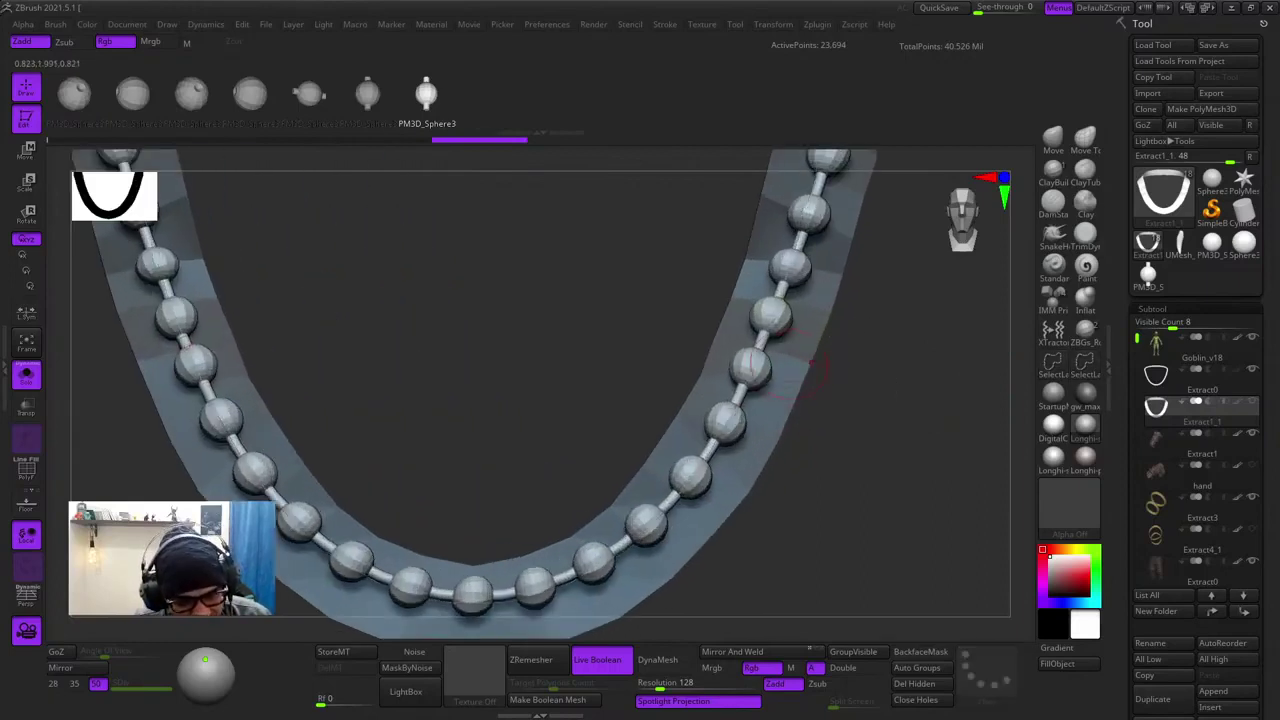
pyautogui.click(801, 392)
# - Hide the neck band's polygons to leave only the beads, and turn off Solo to show the goblin again
pyautogui.keyDown('ctrl'); pyautogui.keyDown('shift'); pyautogui.click(729, 376); pyautogui.keyUp('shift'); pyautogui.keyUp('ctrl')
pyautogui.keyDown('ctrl'); pyautogui.keyDown('shift'); pyautogui.click(742, 368); pyautogui.keyUp('shift'); pyautogui.keyUp('ctrl')
pyautogui.keyDown('ctrl'); pyautogui.keyDown('shift'); pyautogui.click(719, 355); pyautogui.keyUp('shift'); pyautogui.keyUp('ctrl')
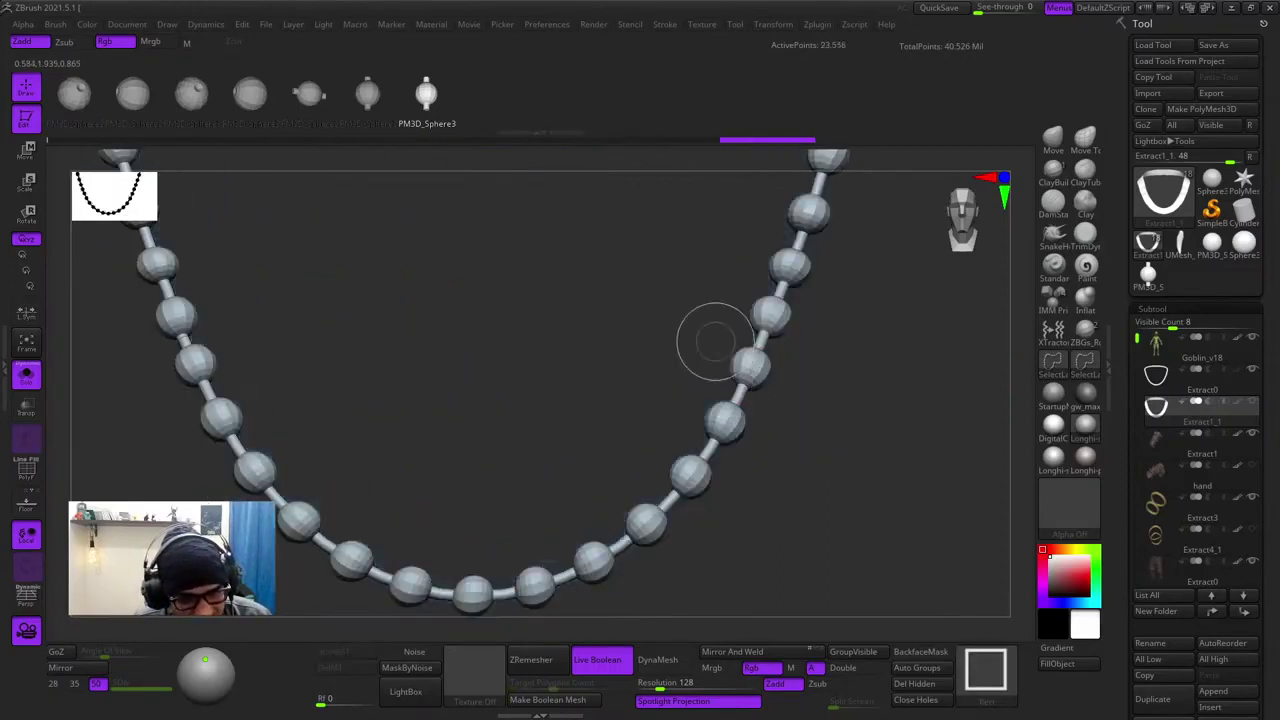
pyautogui.keyDown('alt'); pyautogui.moveTo(711, 343); pyautogui.dragTo(470, 358); pyautogui.keyUp('alt')
pyautogui.press('f')
pyautogui.click(27, 374)
pyautogui.press('f')
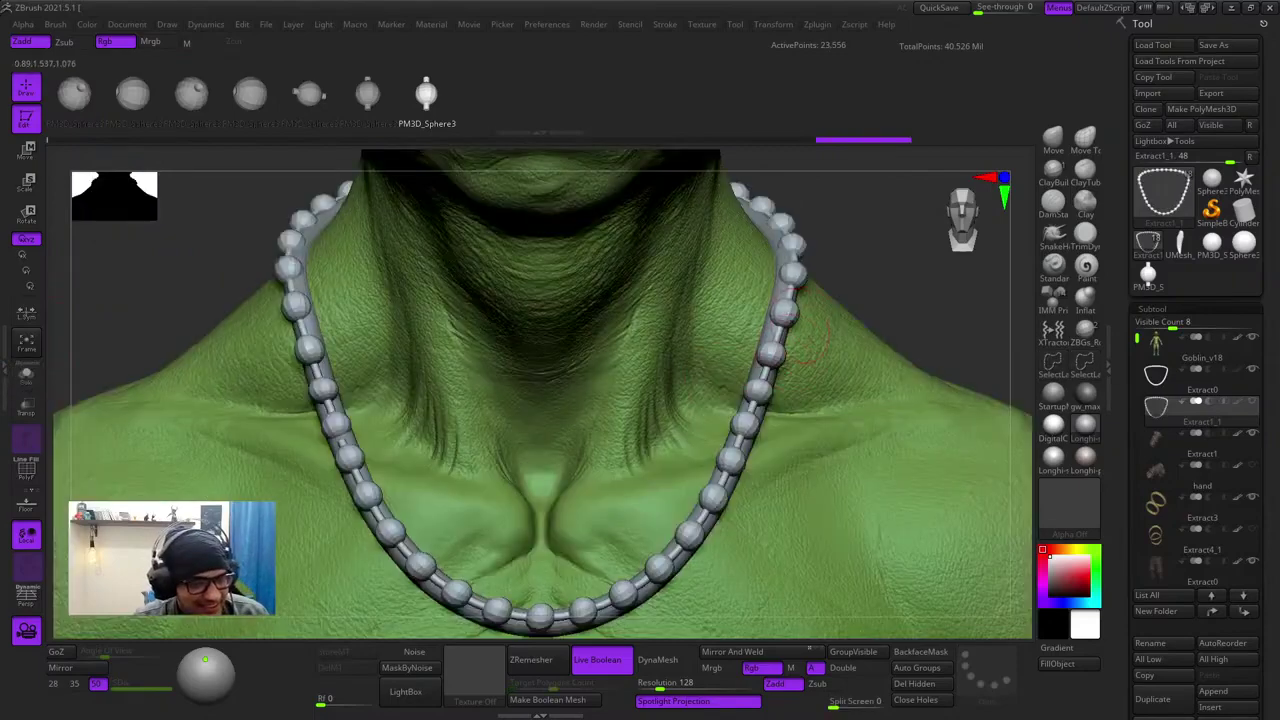
# - Switch to the Move brush and enlarge its draw size for reshaping the bead necklace
pyautogui.keyDown('ctrl'); pyautogui.moveTo(600, 420); pyautogui.dragTo(592, 290, button='right'); pyautogui.keyUp('ctrl')
pyautogui.moveTo(592, 290); pyautogui.dragTo(540, 294, button='right')
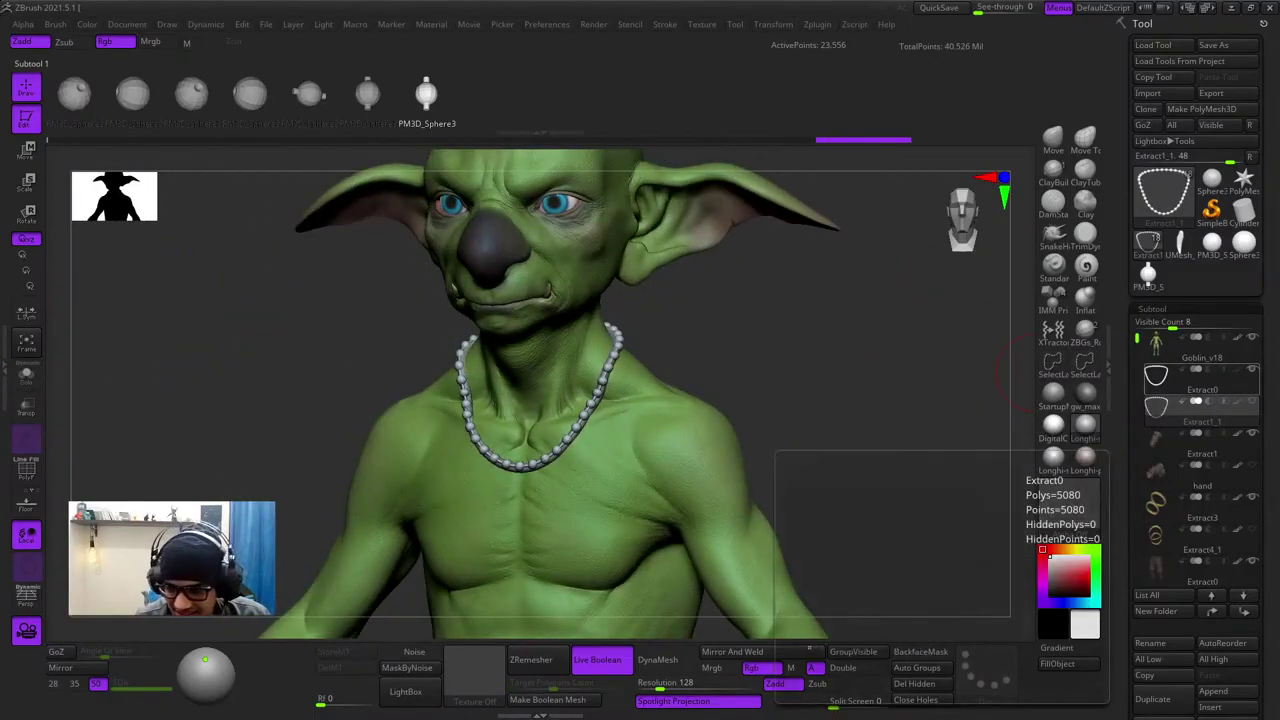
pyautogui.keyDown('shift'); pyautogui.moveTo(775, 356); pyautogui.dragTo(900, 312, button='right'); pyautogui.keyUp('shift')
pyautogui.keyDown('ctrl'); pyautogui.moveTo(900, 312); pyautogui.dragTo(895, 278, button='right'); pyautogui.keyUp('ctrl')
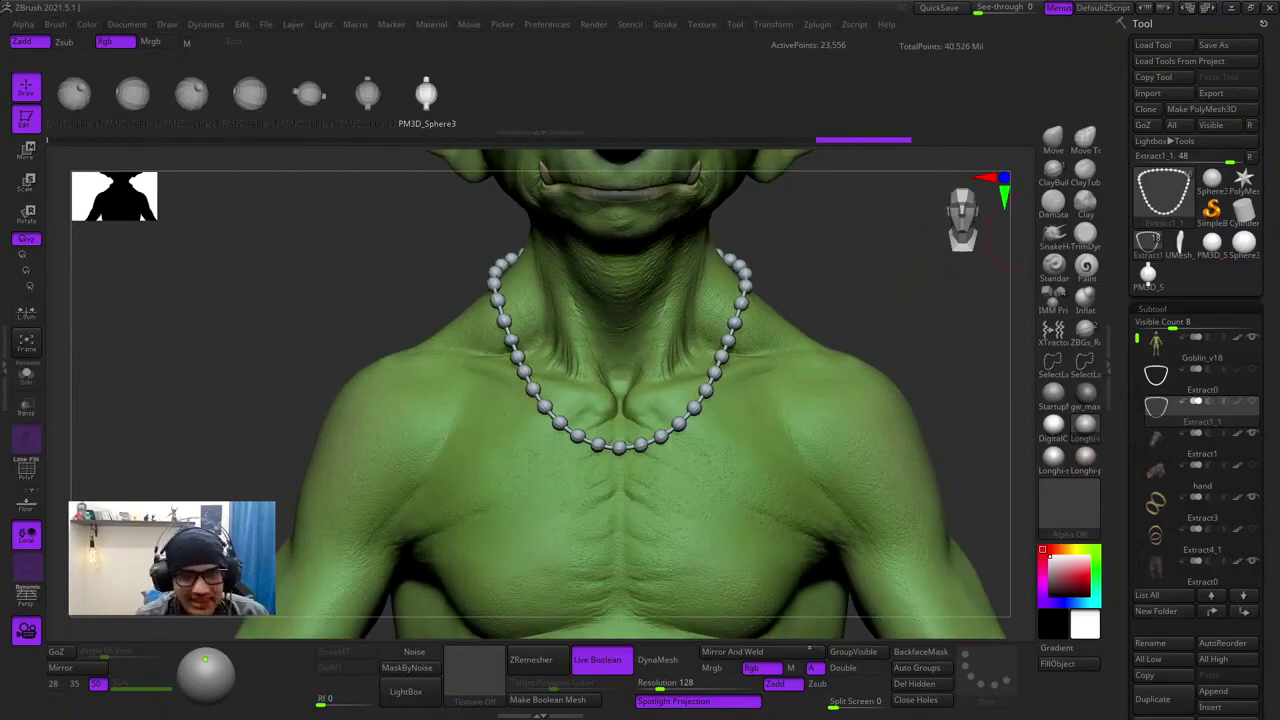
pyautogui.click(1085, 138)
pyautogui.click(1053, 138)
pyautogui.hotkey('shift', 'f')
pyautogui.hotkey('shift', 'f')
pyautogui.press('space')
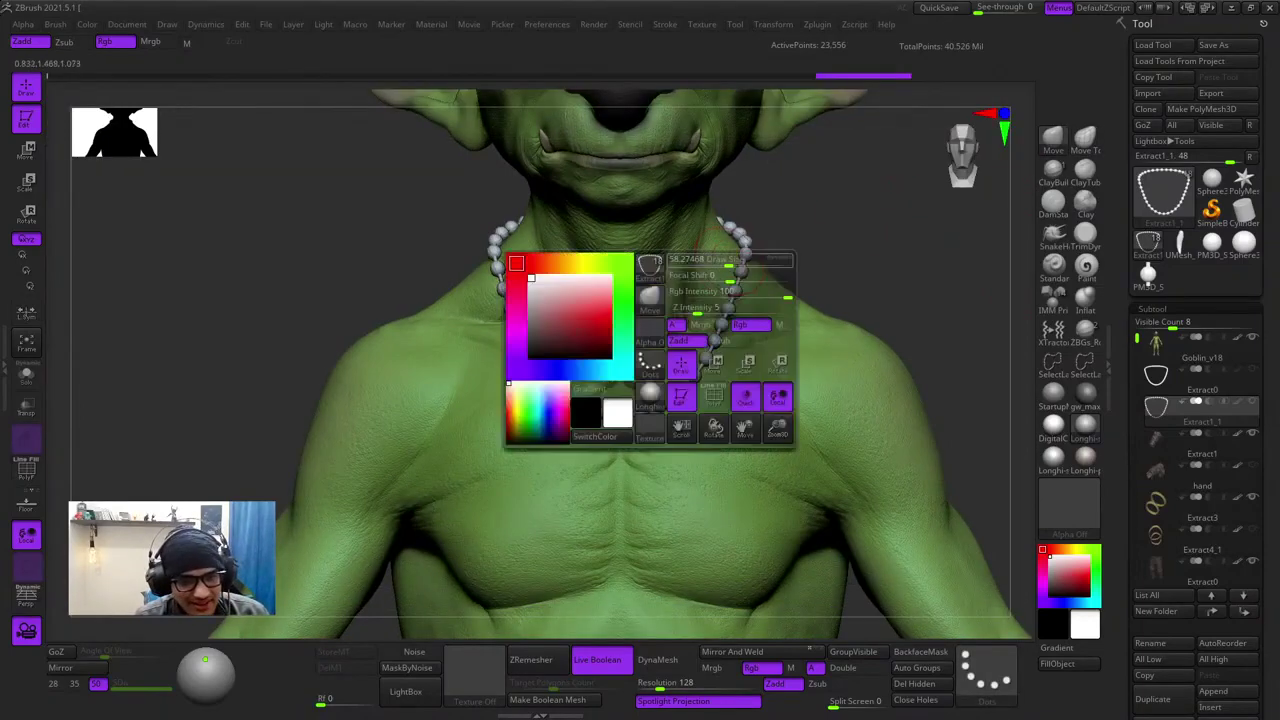
pyautogui.moveTo(718, 262); pyautogui.dragTo(745, 262)
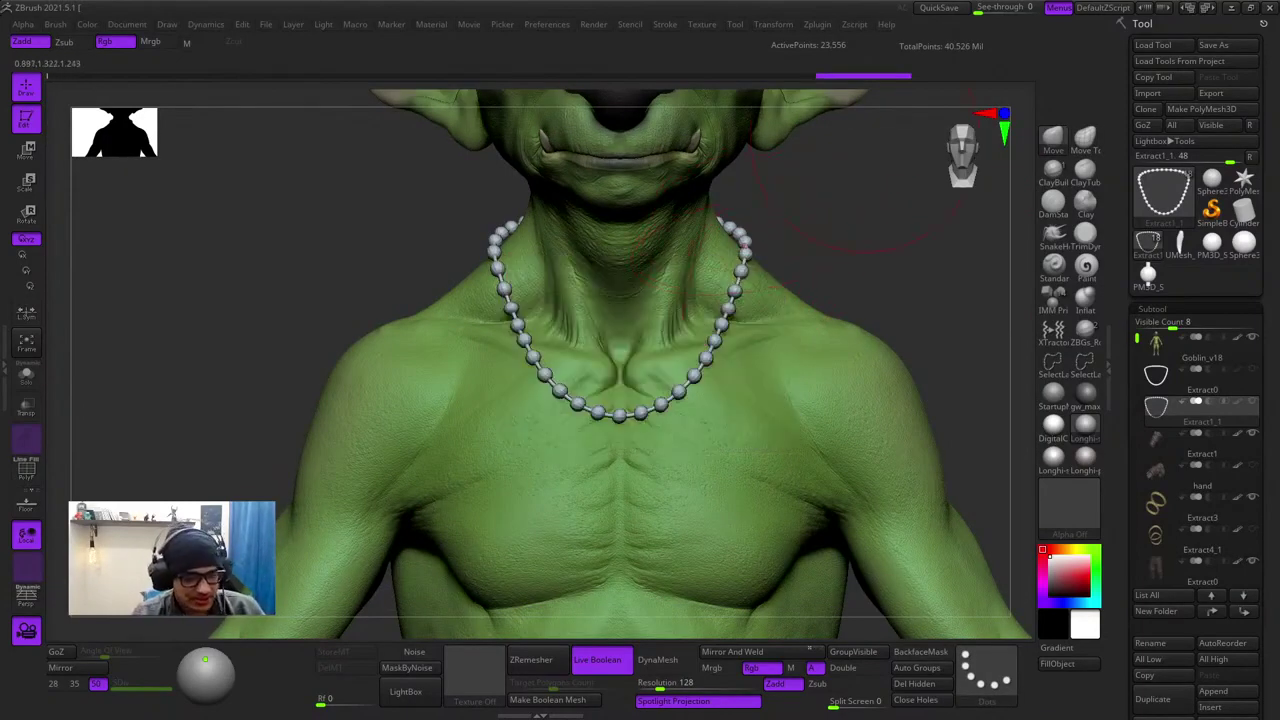
pyautogui.press('space')
pyautogui.press('space')
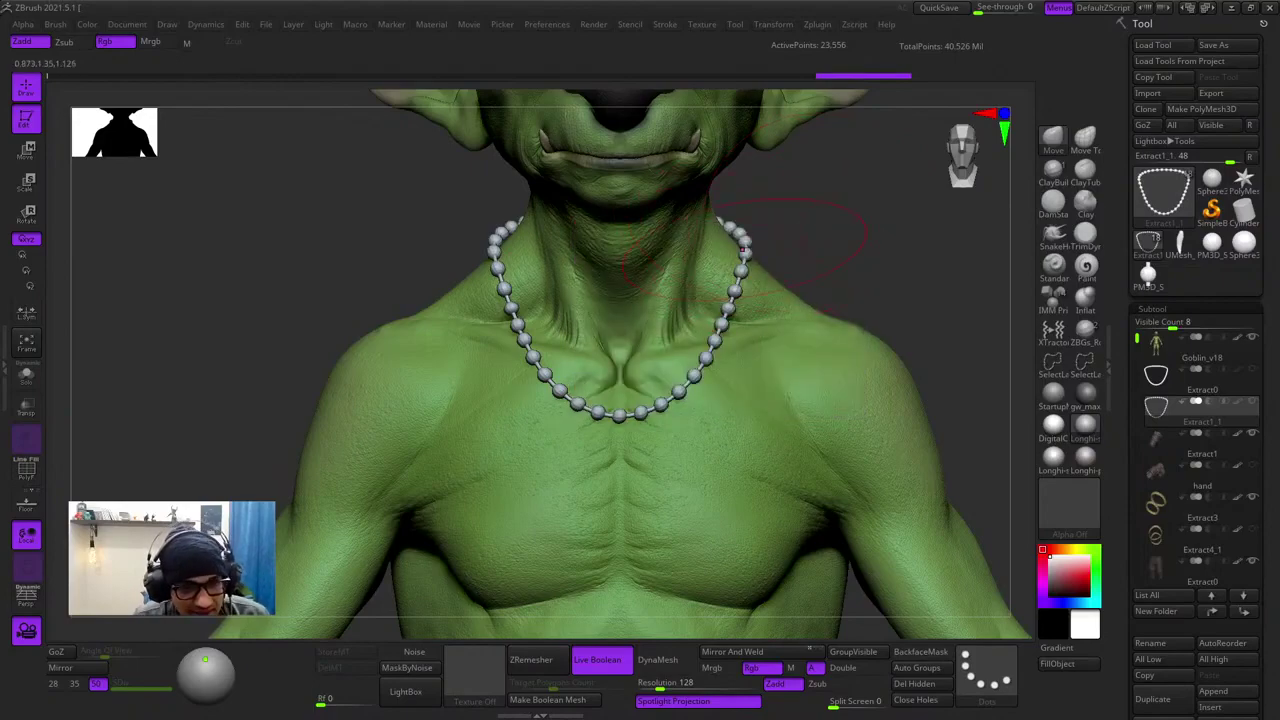
# - Reshape the bead necklace around the side and back of the neck with the Move brush, redoing the back stroke
pyautogui.moveTo(745, 250); pyautogui.dragTo(530, 255, button='right')
pyautogui.moveTo(752, 237); pyautogui.dragTo(759, 228)
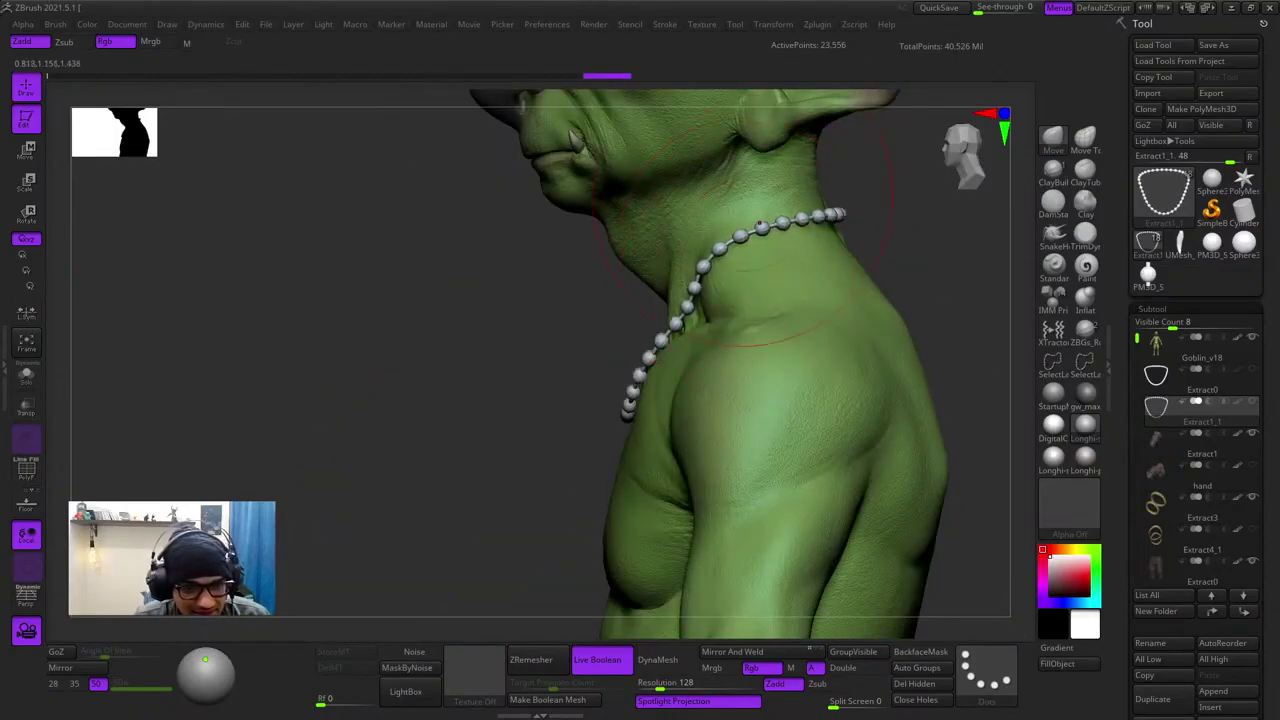
pyautogui.moveTo(759, 228); pyautogui.dragTo(555, 235, button='right')
pyautogui.moveTo(645, 273); pyautogui.dragTo(660, 268)
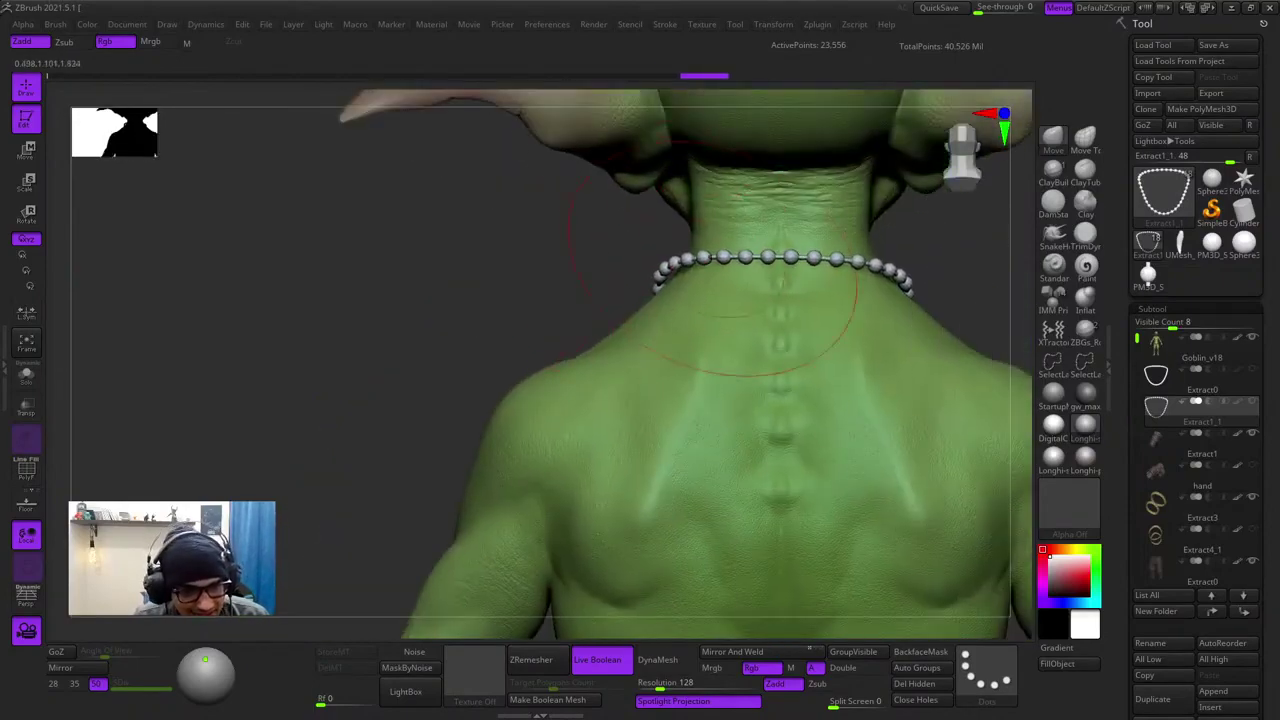
pyautogui.hotkey('ctrl', 'z')
pyautogui.hotkey('ctrl', 'z')
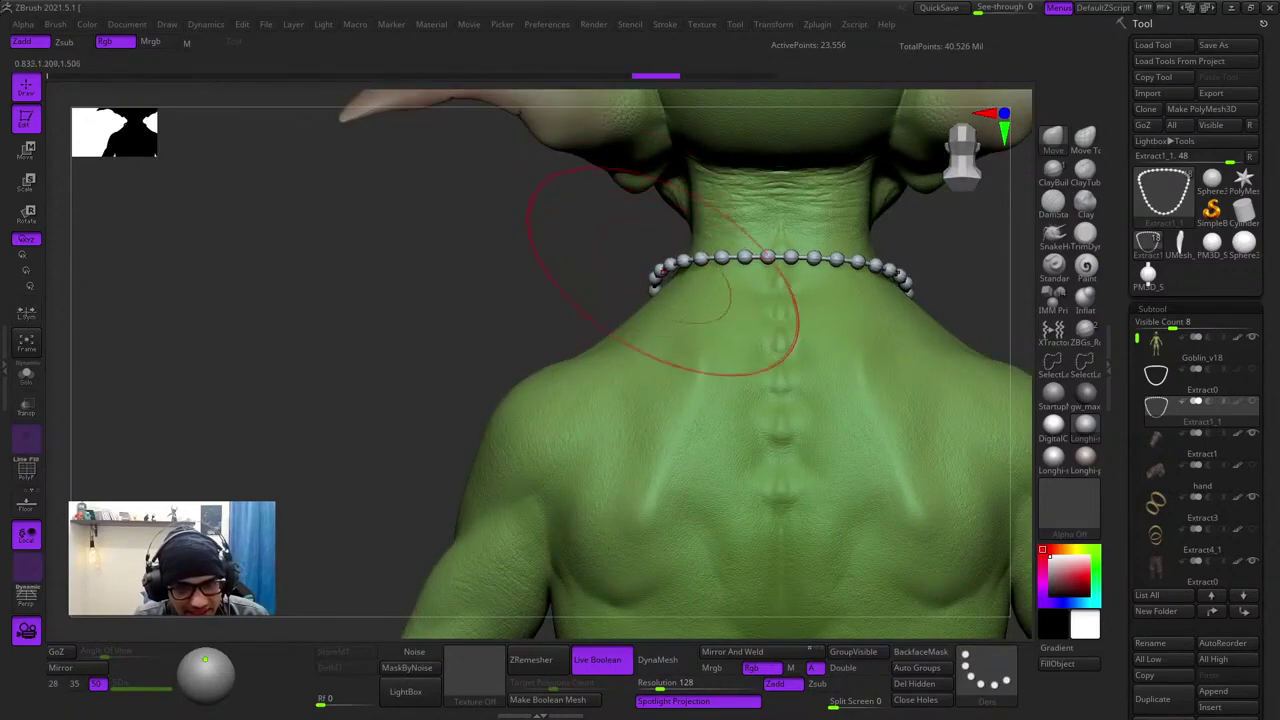
pyautogui.moveTo(657, 269); pyautogui.dragTo(690, 261)
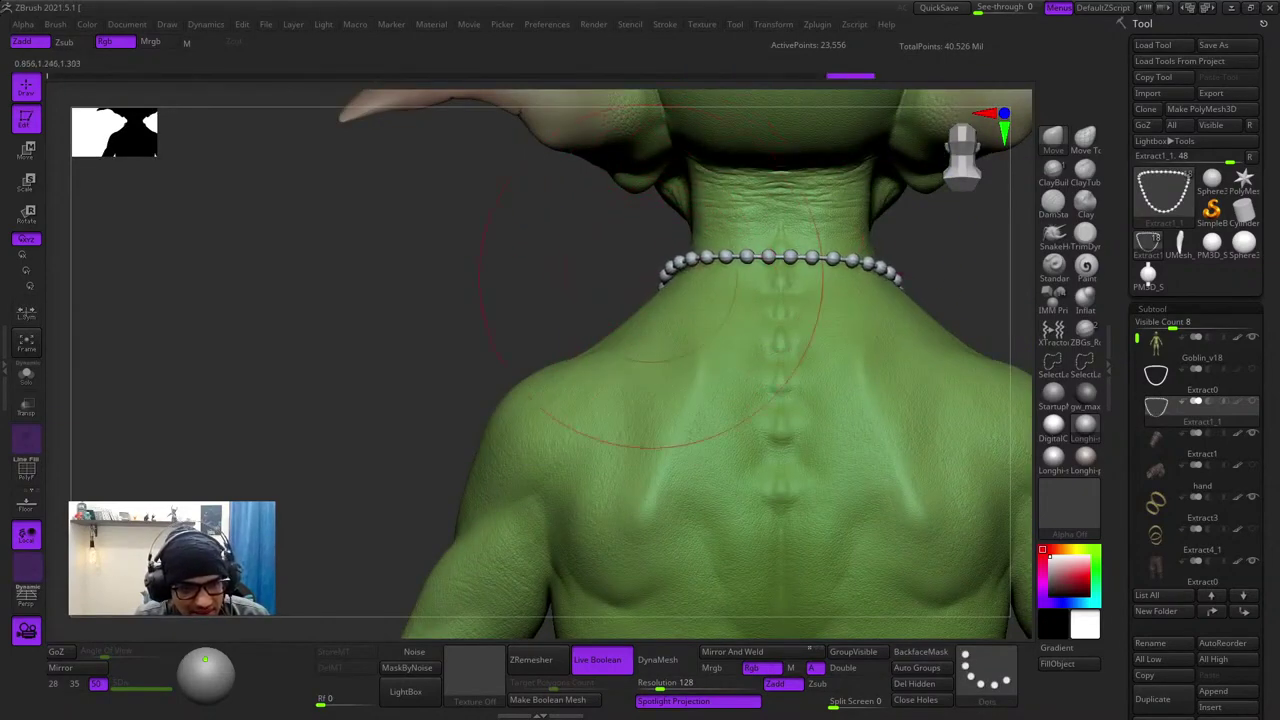
pyautogui.keyDown('shift'); pyautogui.moveTo(647, 270); pyautogui.dragTo(746, 291, button='right'); pyautogui.keyUp('shift')
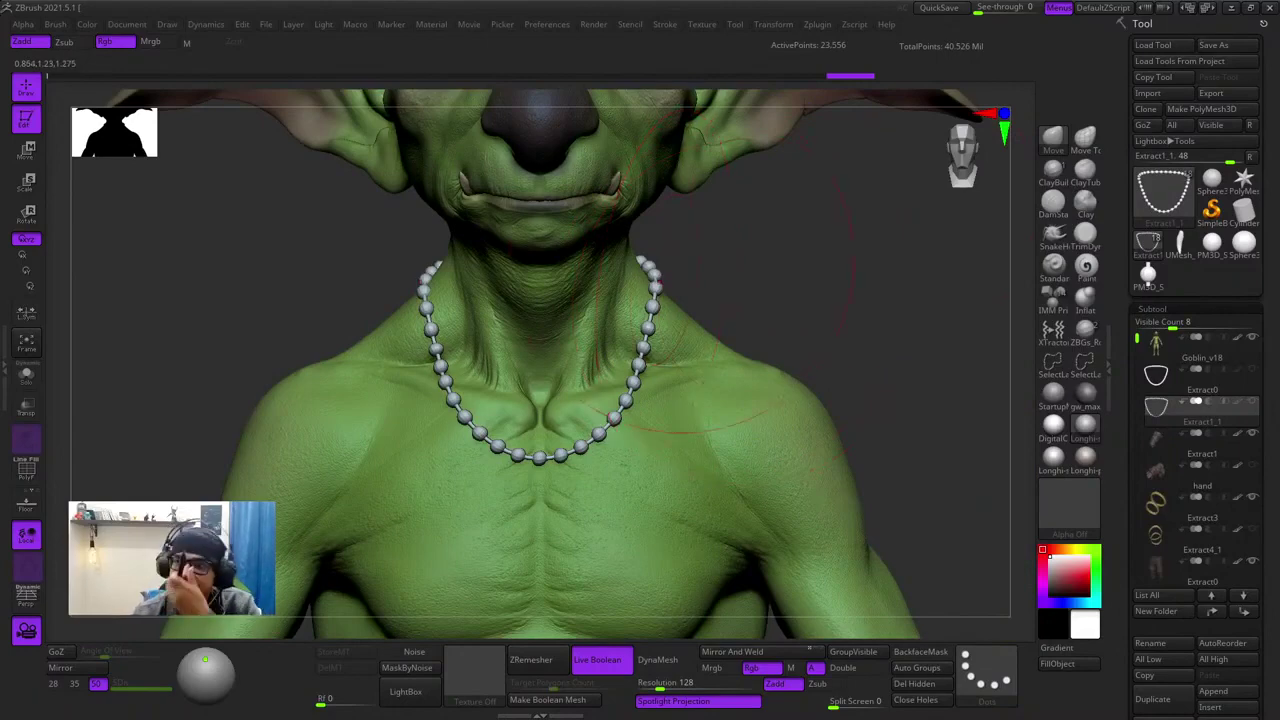
# - Pull the beads on the other side and back of the neck slightly upward with the Move brush
pyautogui.moveTo(1158, 572)
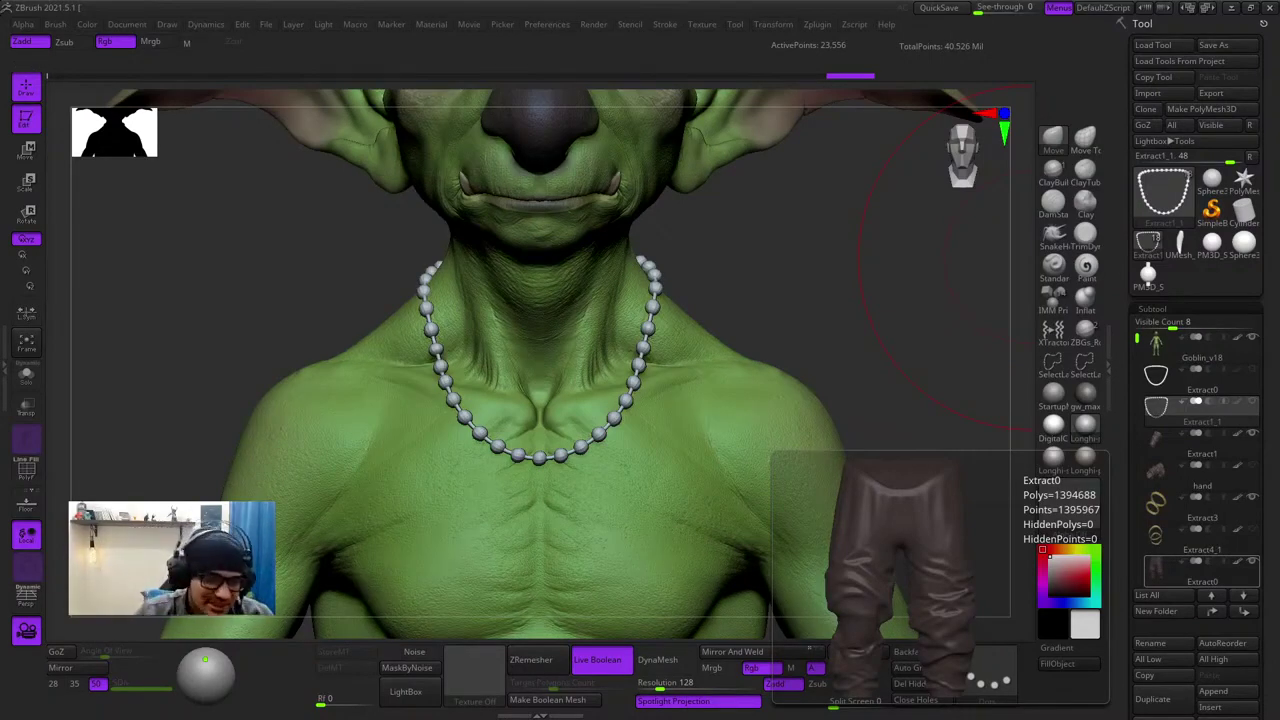
pyautogui.keyDown('alt'); pyautogui.moveTo(743, 300); pyautogui.dragTo(862, 288, button='right'); pyautogui.keyUp('alt')
pyautogui.moveTo(330, 300); pyautogui.dragTo(521, 304, button='right')
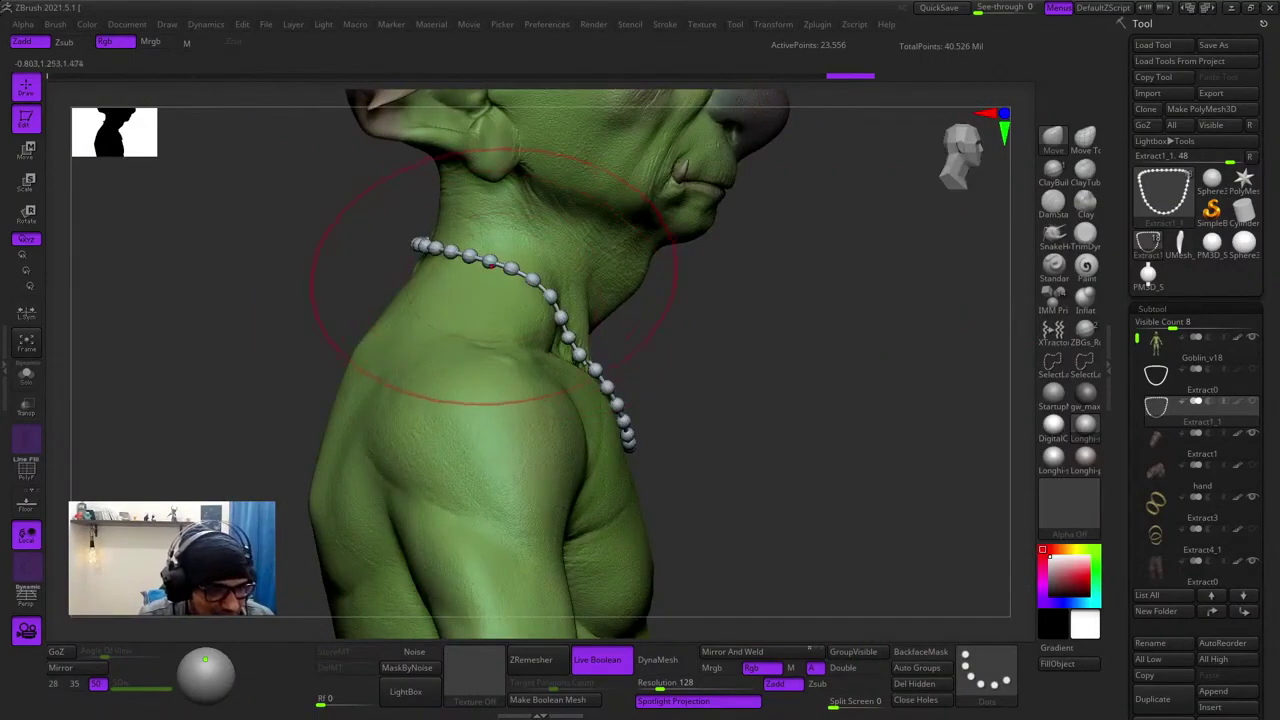
pyautogui.moveTo(502, 268); pyautogui.dragTo(507, 263)
pyautogui.keyDown('alt'); pyautogui.moveTo(483, 278); pyautogui.dragTo(546, 301, button='right'); pyautogui.keyUp('alt')
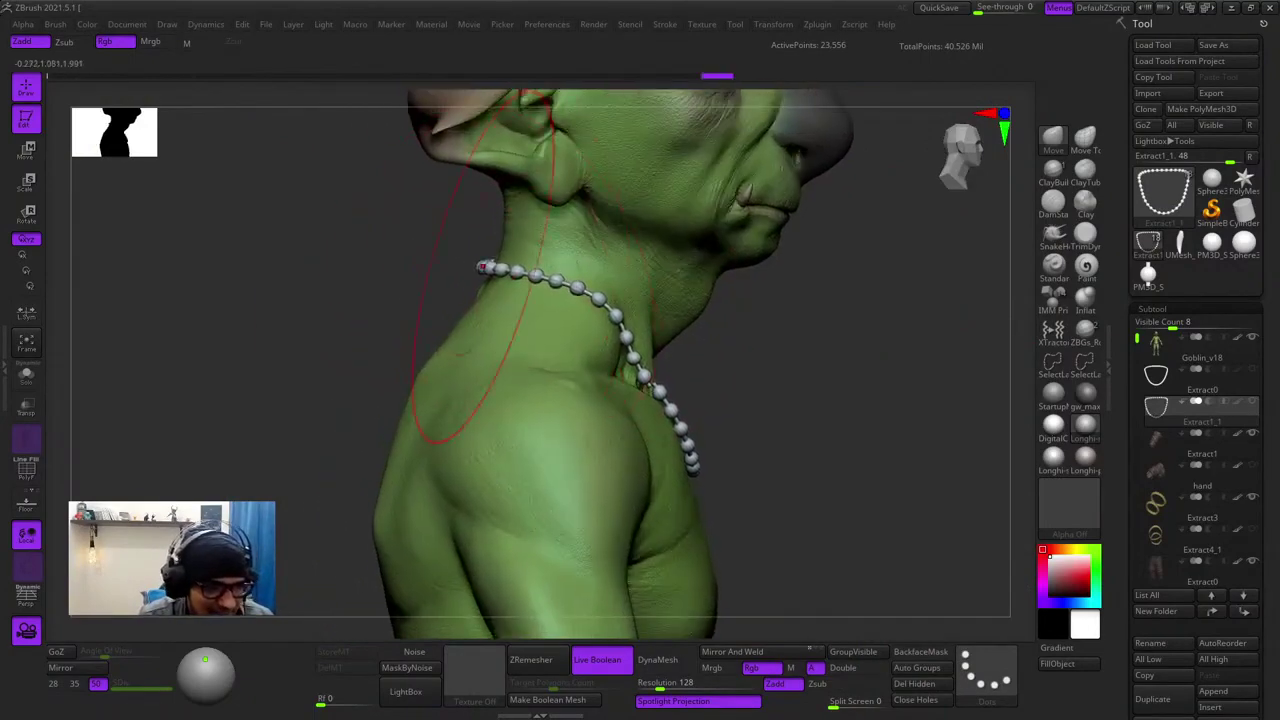
pyautogui.moveTo(483, 267); pyautogui.dragTo(565, 310, button='right')
pyautogui.moveTo(502, 306); pyautogui.dragTo(508, 300)
pyautogui.moveTo(508, 300); pyautogui.dragTo(420, 275, button='right')
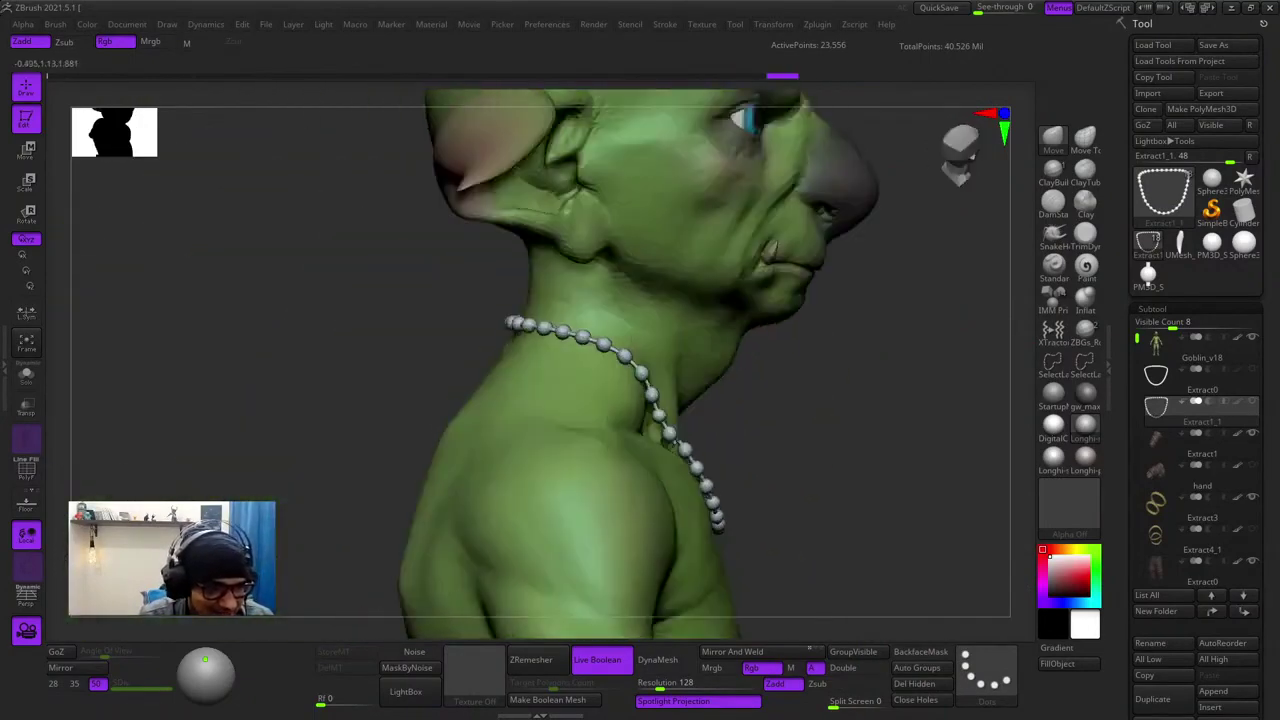
# - Nudge the upper side beads slightly inward from the front and check the necklace on the whole goblin
pyautogui.keyDown('ctrl'); pyautogui.moveTo(690, 330); pyautogui.dragTo(690, 265, button='right'); pyautogui.keyUp('ctrl')
pyautogui.moveTo(690, 265); pyautogui.dragTo(530, 270, button='right')
pyautogui.moveTo(720, 310); pyautogui.dragTo(560, 310, button='right')
pyautogui.keyDown('alt'); pyautogui.moveTo(572, 330); pyautogui.dragTo(720, 272, button='right'); pyautogui.keyUp('alt')
pyautogui.keyDown('ctrl'); pyautogui.moveTo(645, 225); pyautogui.dragTo(641, 276, button='right'); pyautogui.keyUp('ctrl')
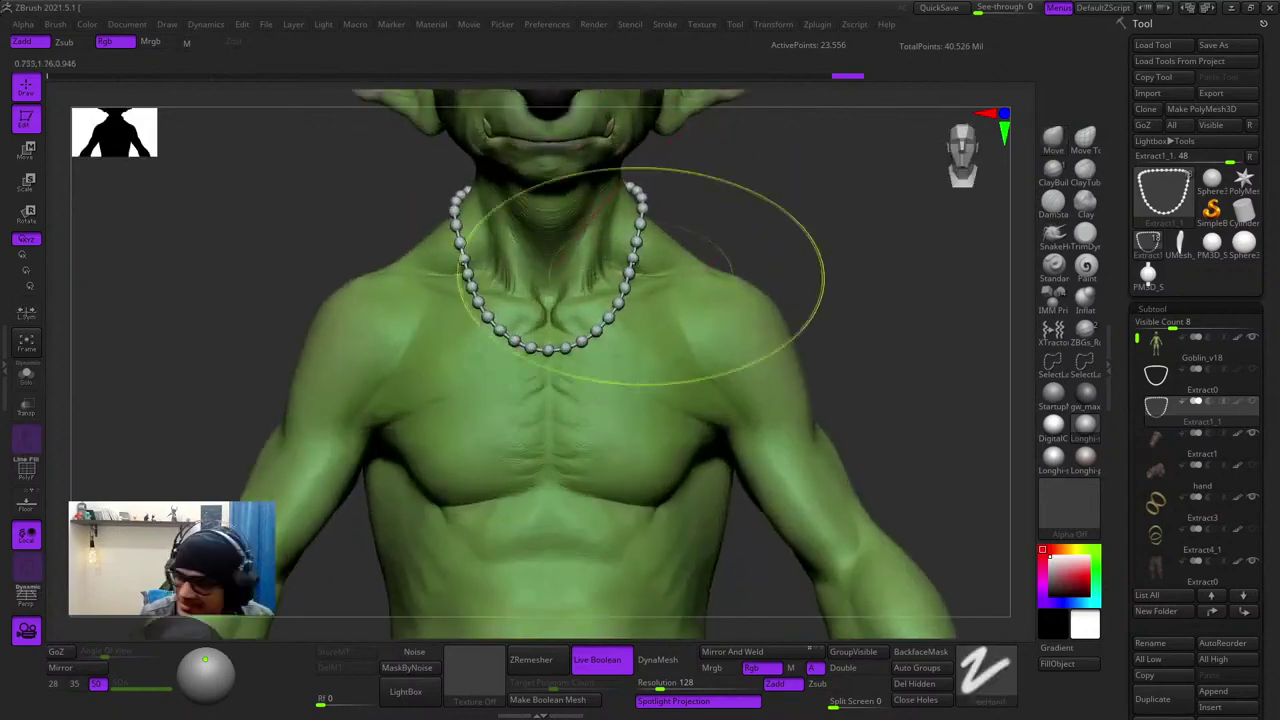
pyautogui.rightClick(650, 277)
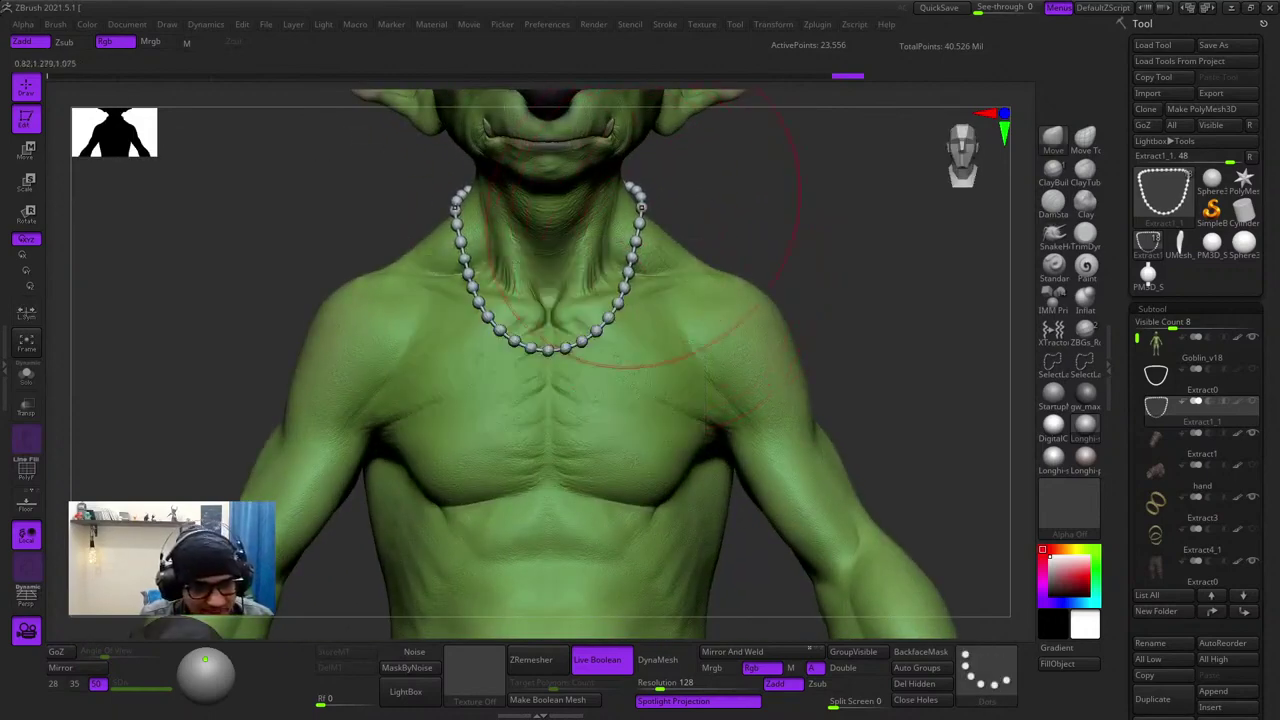
pyautogui.moveTo(638, 207); pyautogui.dragTo(635, 208)
pyautogui.keyDown('alt'); pyautogui.moveTo(635, 210); pyautogui.dragTo(703, 194, button='right'); pyautogui.keyUp('alt')
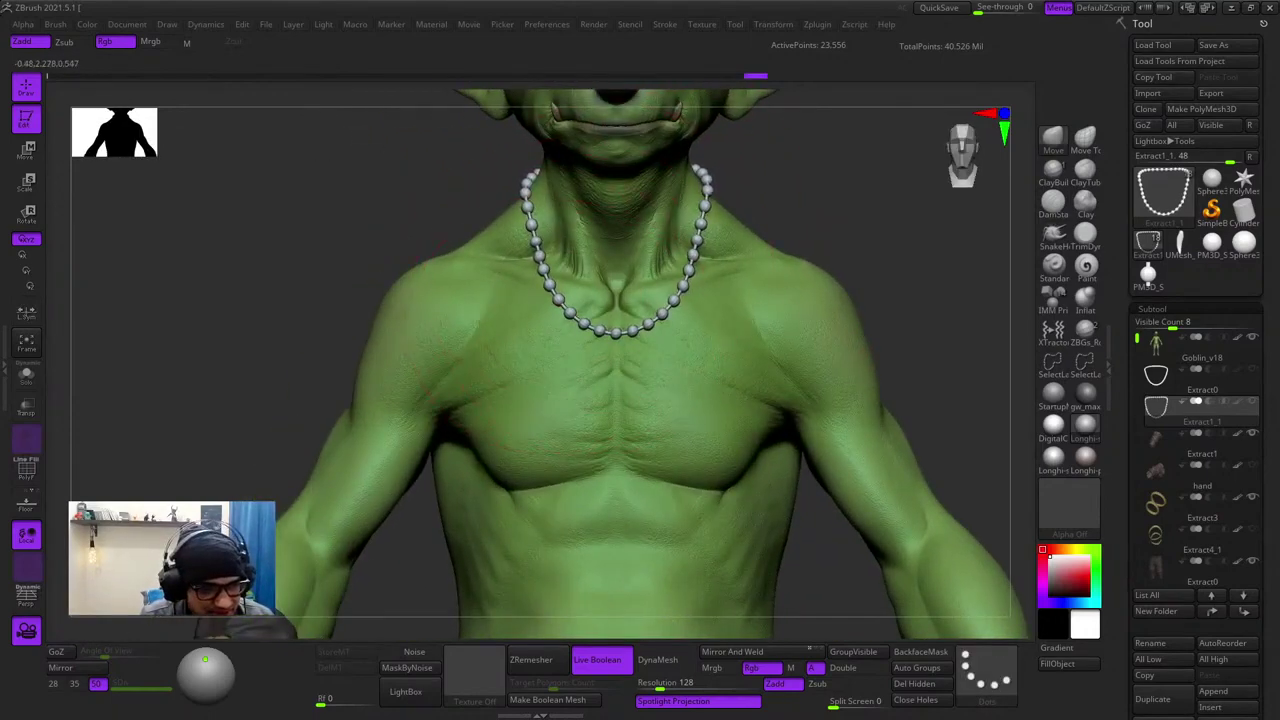
pyautogui.moveTo(540, 330)
pyautogui.mouseDown(button='right')
pyautogui.moveTo(545, 408)
pyautogui.moveTo(530, 345)
pyautogui.mouseUp(button='right')
pyautogui.moveTo(606, 296); pyautogui.dragTo(735, 268, button='right')
pyautogui.moveTo(735, 268)
pyautogui.mouseDown(button='right')
pyautogui.moveTo(570, 290)
pyautogui.moveTo(735, 300)
pyautogui.moveTo(655, 290)
pyautogui.moveTo(660, 240)
pyautogui.moveTo(783, 275)
pyautogui.mouseUp(button='right')
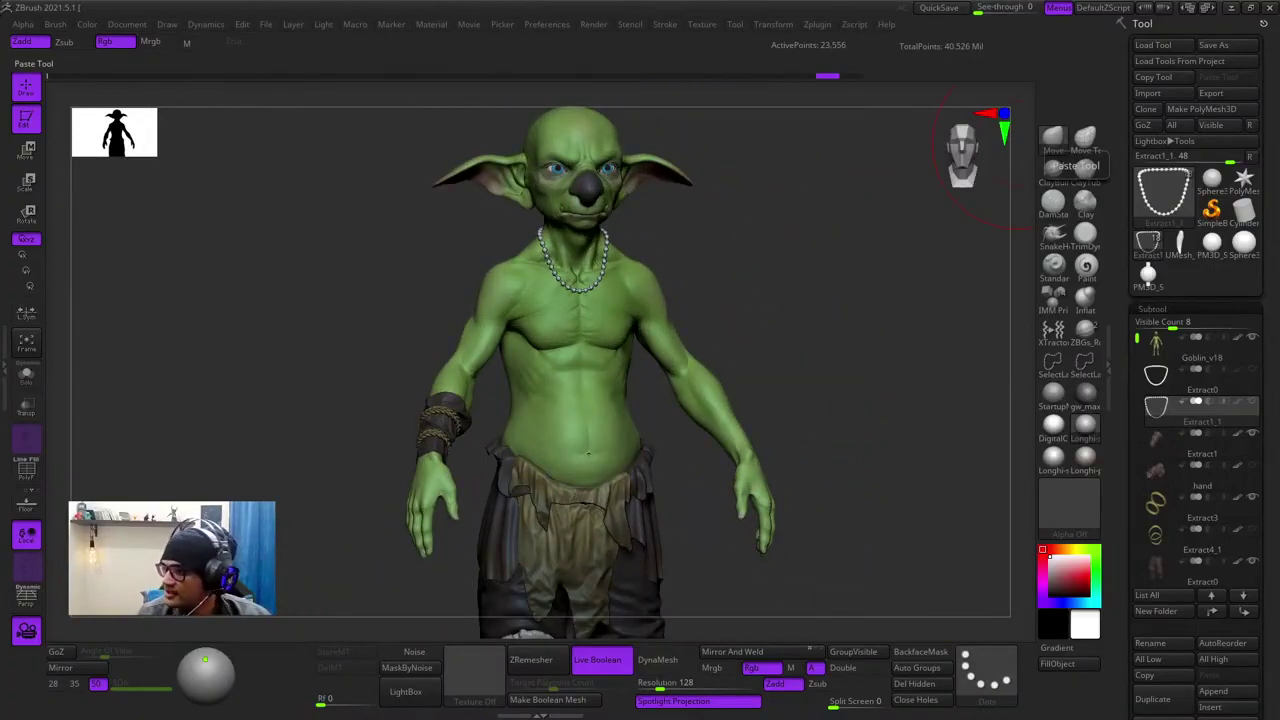
# - Append the drilled tooth model to the goblin as a new subtool and make it the active one
pyautogui.moveTo(815, 238)
pyautogui.keyDown('ctrl'); pyautogui.mouseDown(button='right')
pyautogui.moveTo(668, 325)
pyautogui.moveTo(430, 290)
pyautogui.moveTo(594, 250)
pyautogui.moveTo(610, 345)
pyautogui.moveTo(540, 330)
pyautogui.moveTo(600, 400)
pyautogui.moveTo(600, 375)
pyautogui.moveTo(695, 370)
pyautogui.moveTo(715, 430)
pyautogui.moveTo(614, 352)
pyautogui.moveTo(545, 345)
pyautogui.mouseUp(button='right'); pyautogui.keyUp('ctrl')
pyautogui.hotkey('shift', 'f')
pyautogui.moveTo(545, 345)
pyautogui.keyDown('alt'); pyautogui.mouseDown(button='right')
pyautogui.moveTo(545, 190)
pyautogui.moveTo(570, 205)
pyautogui.mouseUp(button='right'); pyautogui.keyUp('alt')
pyautogui.press('f')
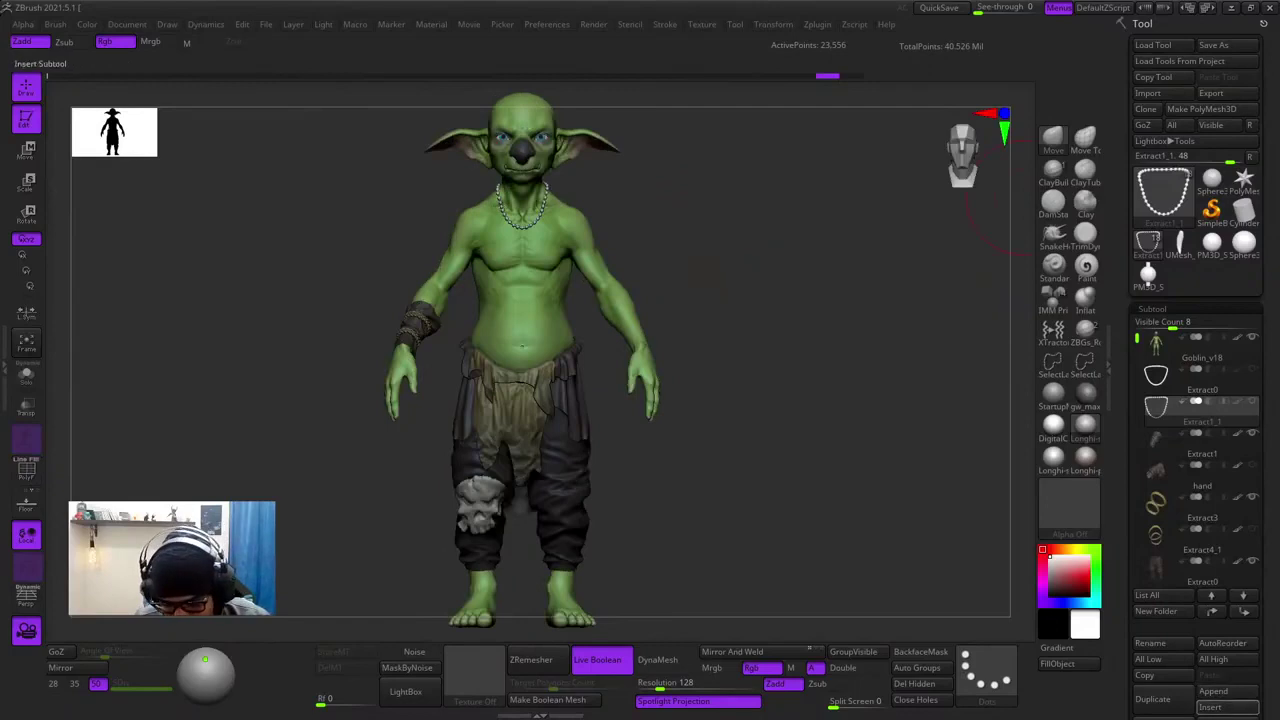
pyautogui.click(1227, 691)
pyautogui.click(895, 562)
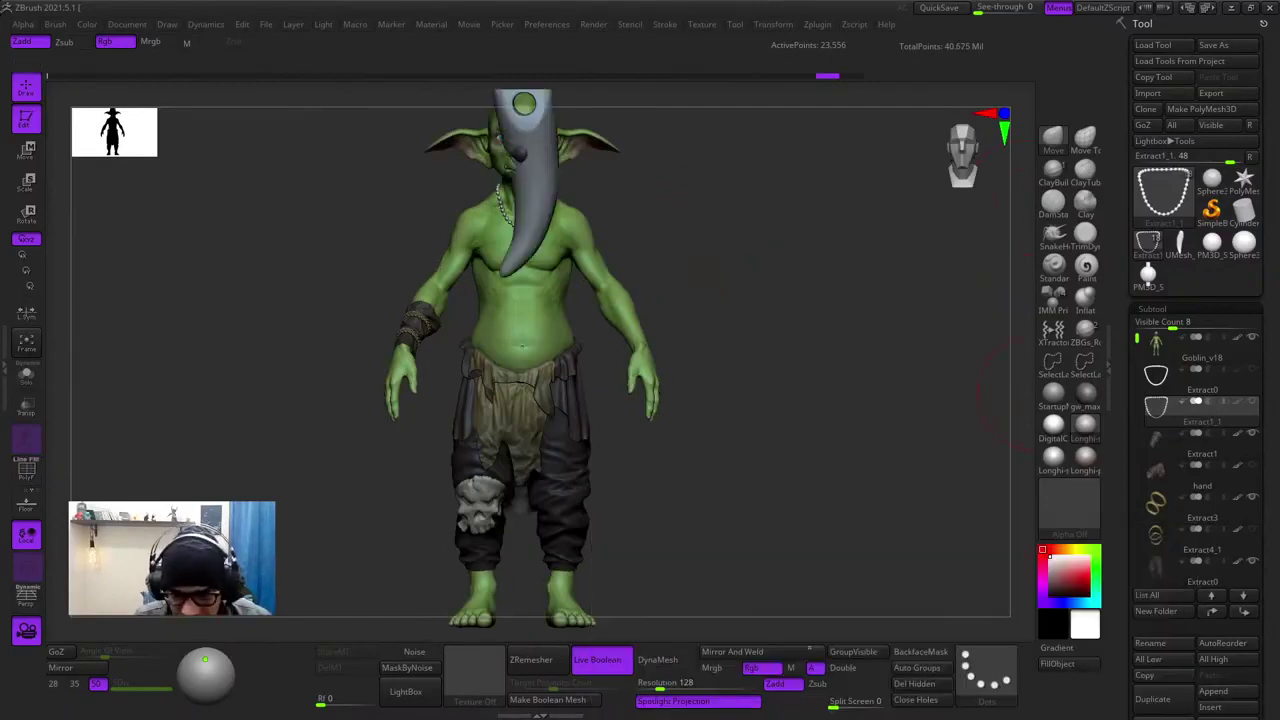
pyautogui.keyDown('alt'); pyautogui.moveTo(542, 160); pyautogui.dragTo(654, 351, button='right'); pyautogui.keyUp('alt')
pyautogui.keyDown('alt'); pyautogui.click(651, 320); pyautogui.keyUp('alt')
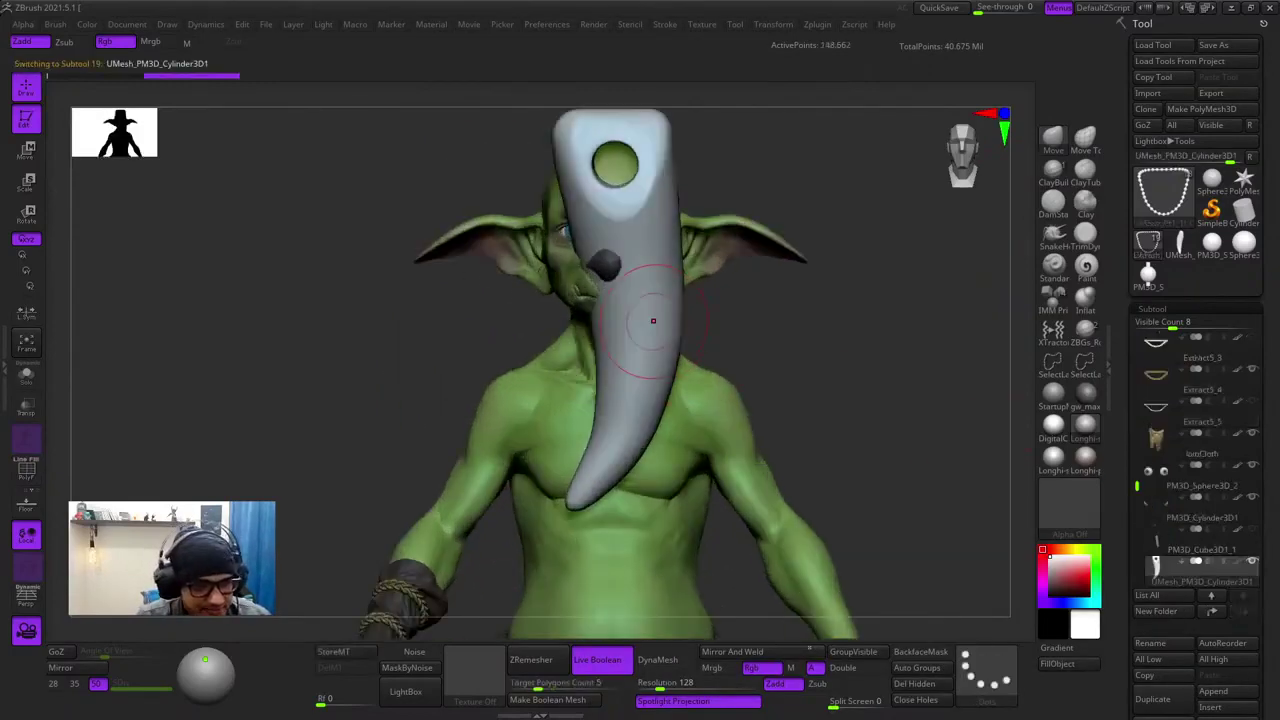
# - Scale the tooth down and move it from the face onto the middle of the goblin's chest
pyautogui.press('e')
pyautogui.moveTo(651, 253); pyautogui.dragTo(592, 254)
pyautogui.moveTo(664, 203); pyautogui.dragTo(683, 371)
pyautogui.moveTo(630, 423); pyautogui.dragTo(607, 449)
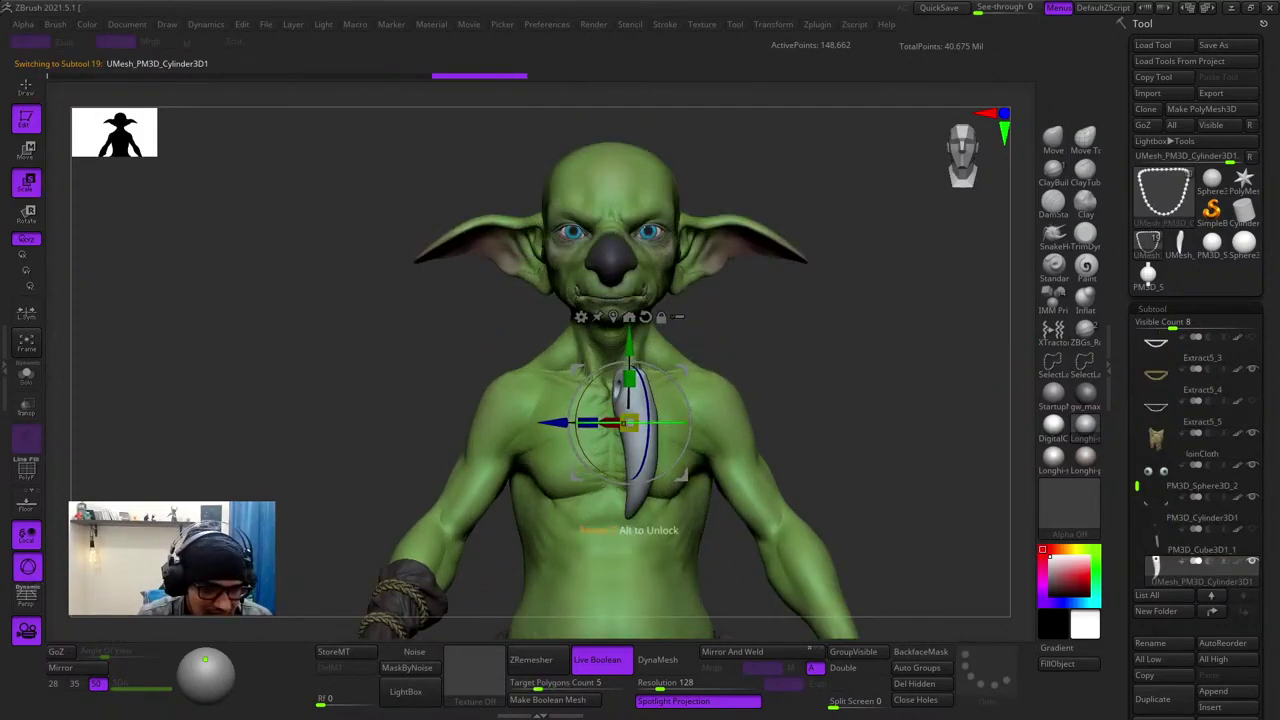
# - Show the bead strand and fit the tooth at its lowest front point, scaled down and tilted to follow the chest
pyautogui.scroll(12, 1201, 411)
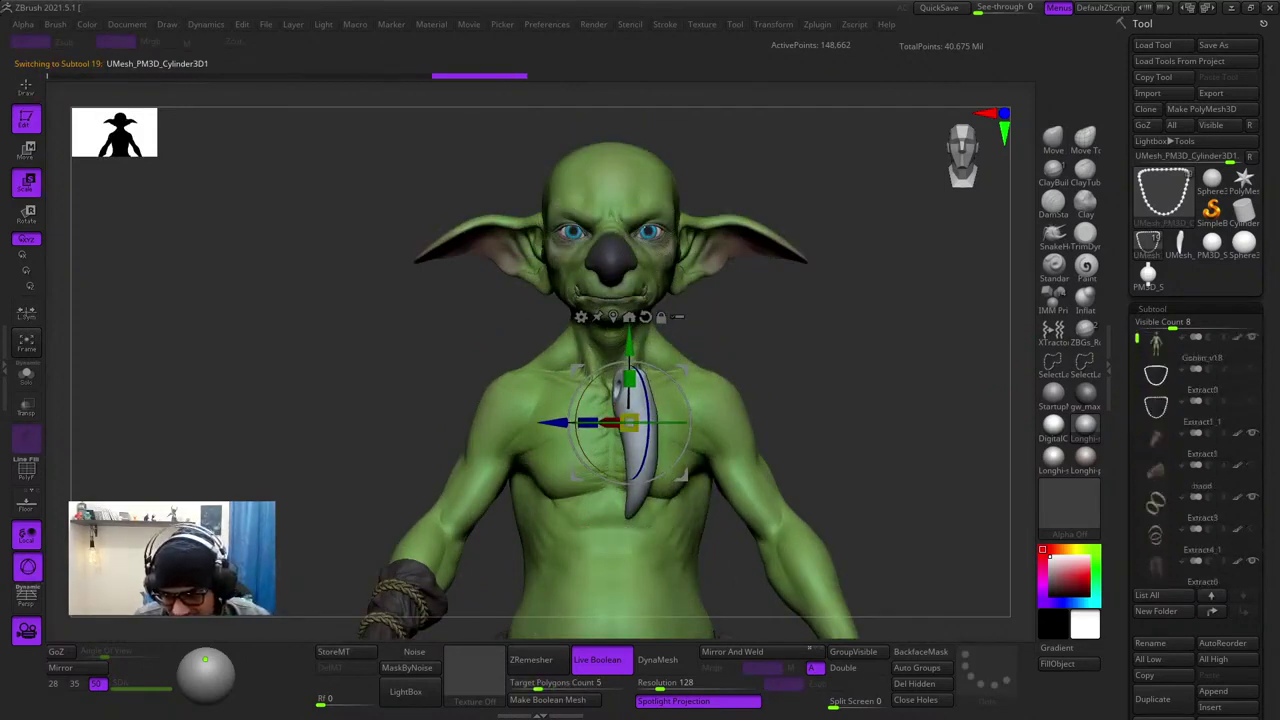
pyautogui.click(1252, 401)
pyautogui.moveTo(850, 350); pyautogui.dragTo(975, 450)
pyautogui.moveTo(712, 375); pyautogui.dragTo(629, 413)
pyautogui.keyDown('shift'); pyautogui.moveTo(735, 440); pyautogui.dragTo(545, 470); pyautogui.keyUp('shift')
pyautogui.moveTo(631, 413); pyautogui.dragTo(570, 379)
pyautogui.keyDown('ctrl'); pyautogui.moveTo(572, 380); pyautogui.dragTo(579, 437, button='right'); pyautogui.keyUp('ctrl')
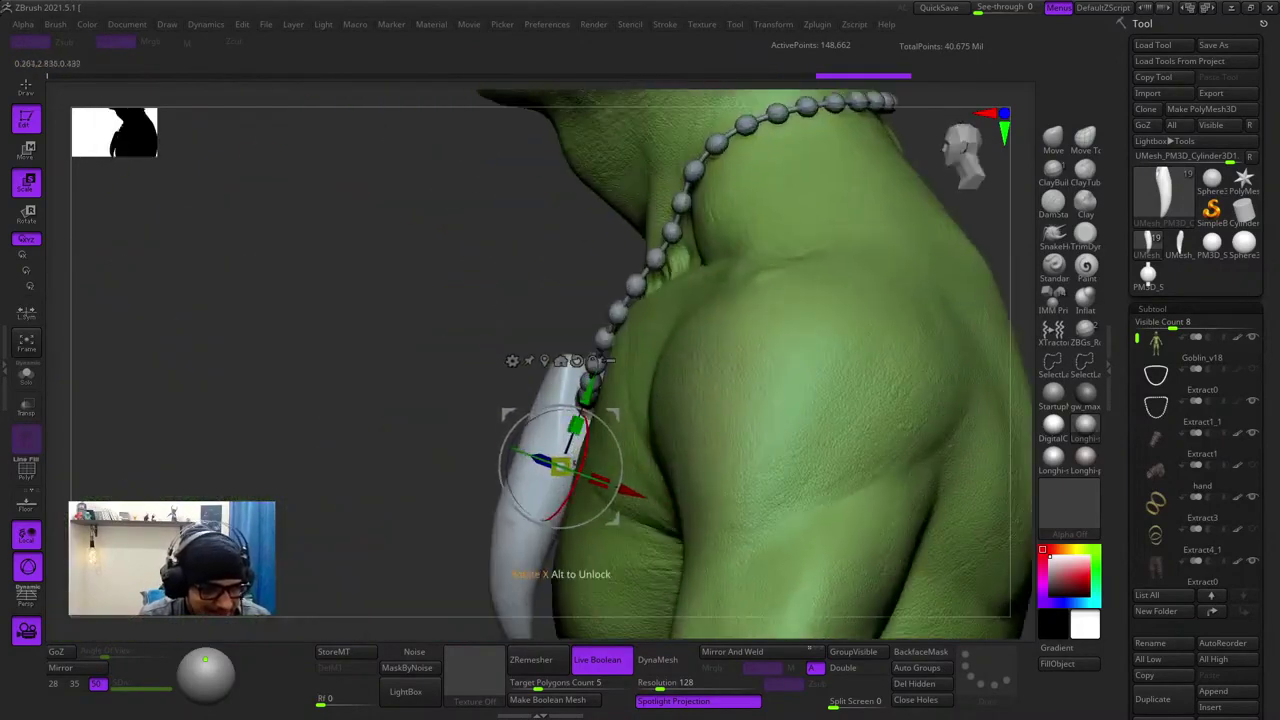
pyautogui.moveTo(562, 460); pyautogui.dragTo(496, 466)
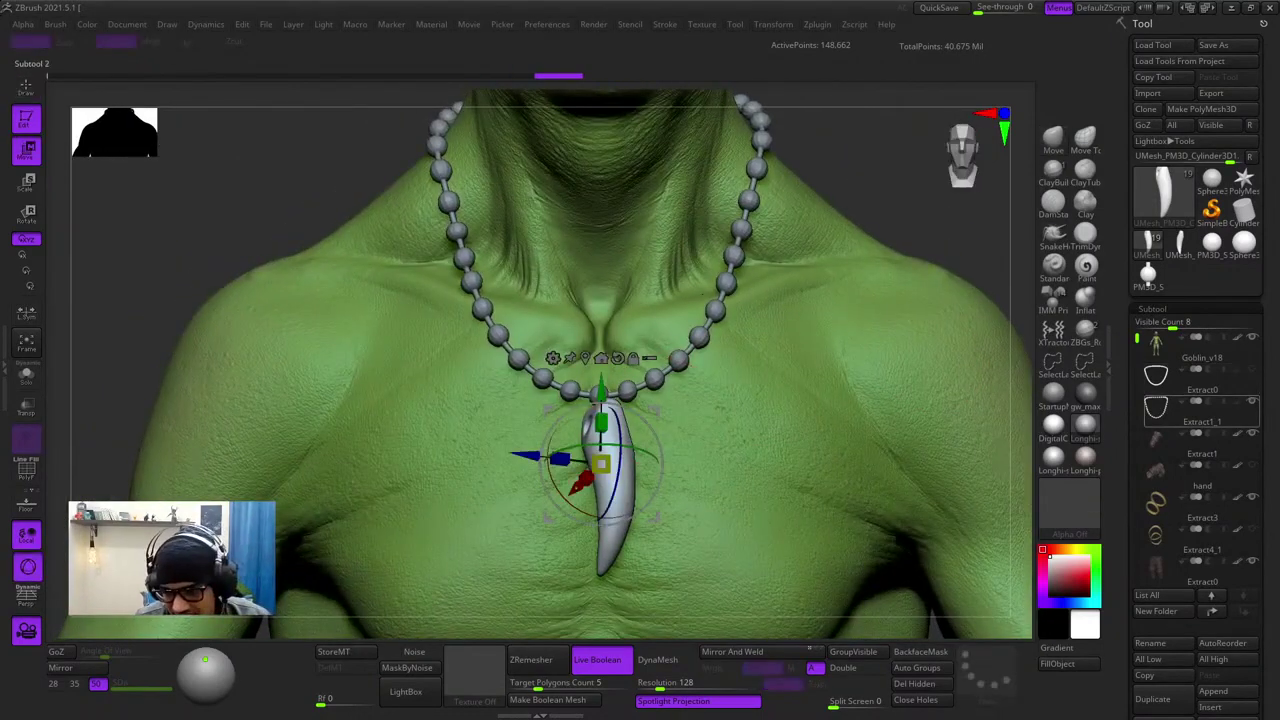
# - Hide the beads, show the plain neck band, and move the tooth up onto the band's lowest point
pyautogui.click(1252, 401)
pyautogui.click(1252, 369)
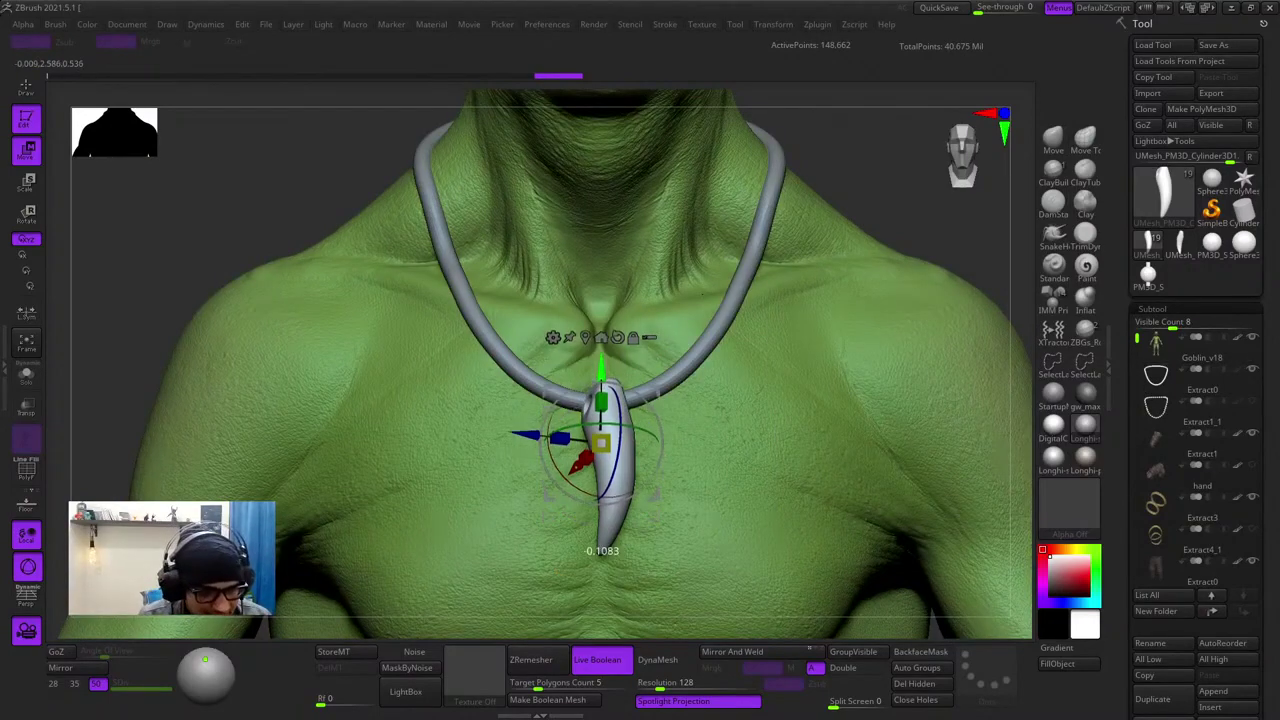
pyautogui.moveTo(601, 450); pyautogui.dragTo(685, 520, button='right')
pyautogui.moveTo(657, 389); pyautogui.dragTo(639, 389)
pyautogui.moveTo(639, 389); pyautogui.dragTo(615, 425, button='right')
pyautogui.moveTo(624, 391); pyautogui.dragTo(634, 391)
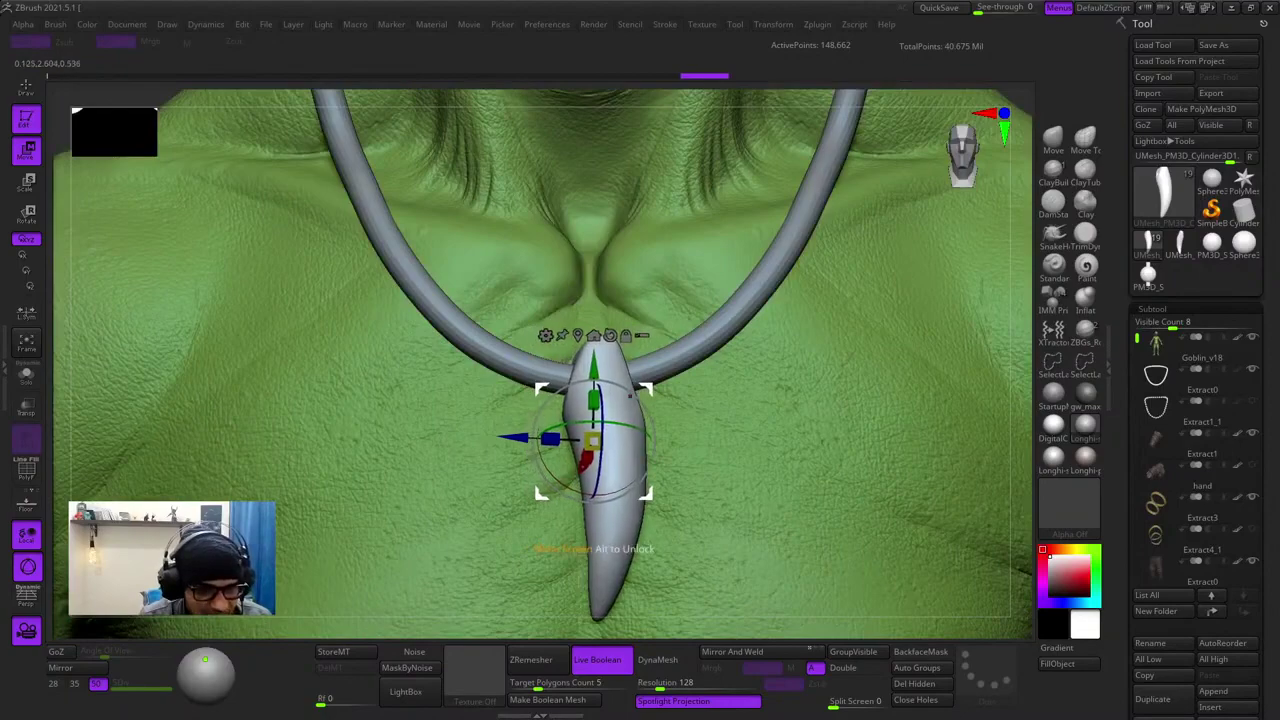
# - Try masking evenly spaced sections along one side of the plain neck band, using the polygon wireframe as a guide
pyautogui.press('q')
pyautogui.moveTo(636, 420)
pyautogui.keyDown('ctrl'); pyautogui.mouseDown(button='right')
pyautogui.moveTo(634, 330)
pyautogui.moveTo(480, 335)
pyautogui.moveTo(630, 335)
pyautogui.moveTo(622, 500)
pyautogui.mouseUp(button='right'); pyautogui.keyUp('ctrl')
pyautogui.rightClick(620, 508)
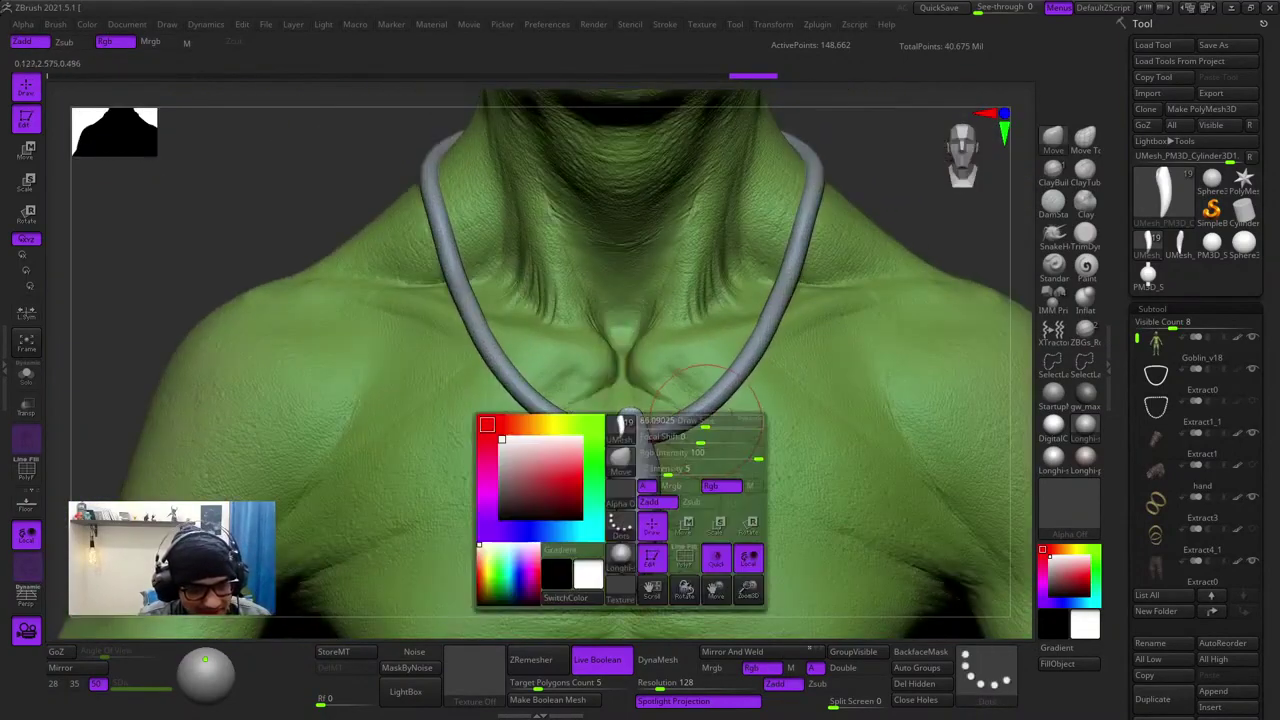
pyautogui.keyDown('ctrl'); pyautogui.moveTo(715, 370); pyautogui.dragTo(690, 445, button='right'); pyautogui.keyUp('ctrl')
pyautogui.hotkey('shift', 'f')
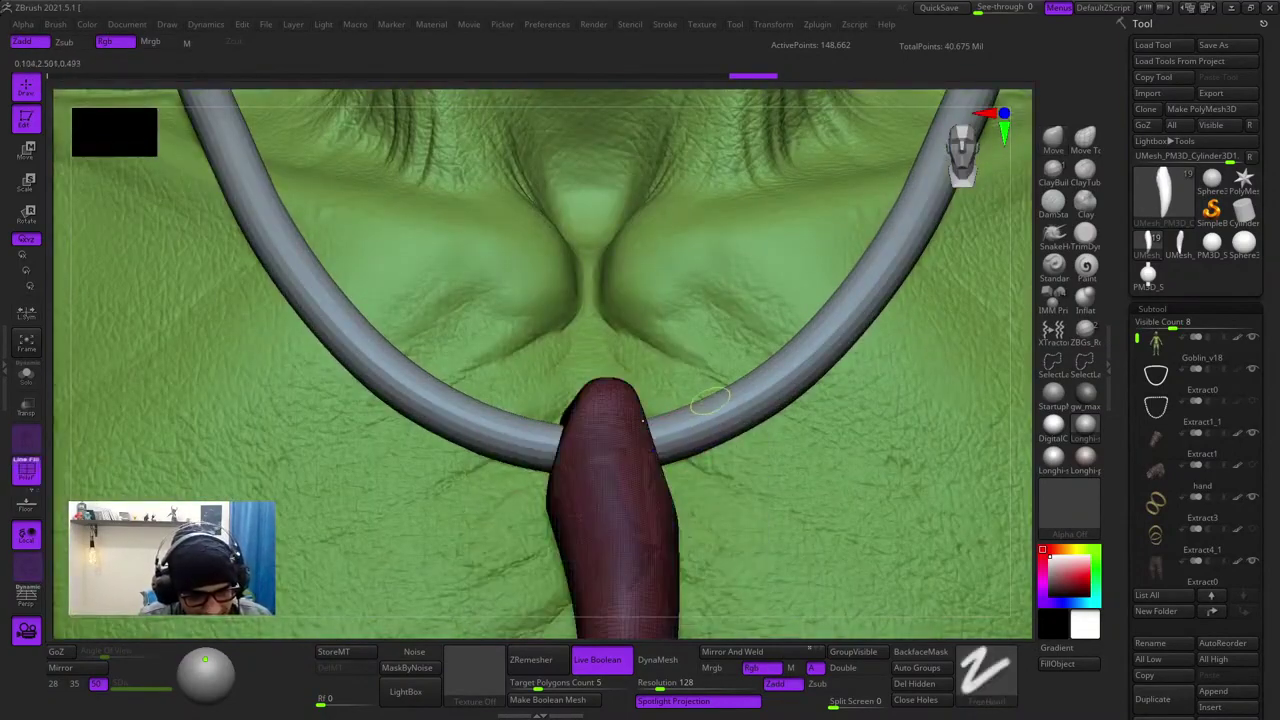
pyautogui.keyDown('alt'); pyautogui.click(719, 423); pyautogui.keyUp('alt')
pyautogui.rightClick(602, 497)
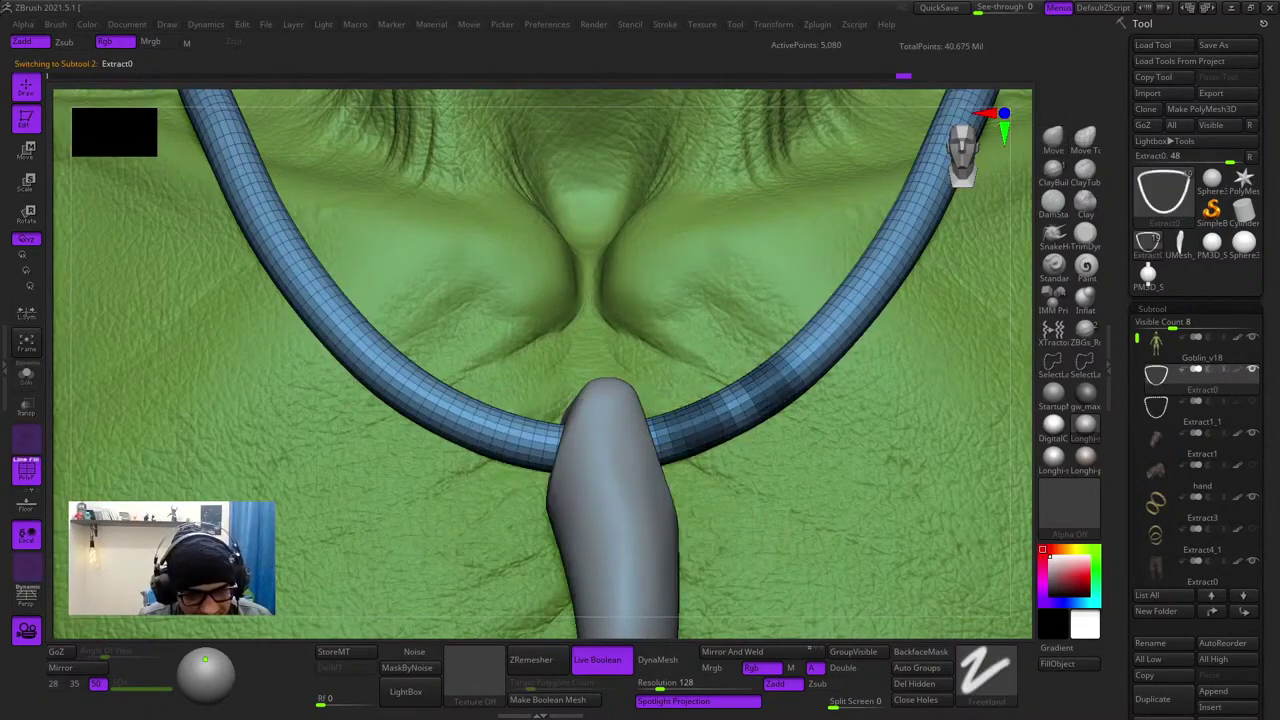
pyautogui.keyDown('ctrl'); pyautogui.moveTo(832, 324); pyautogui.dragTo(856, 297); pyautogui.keyUp('ctrl')
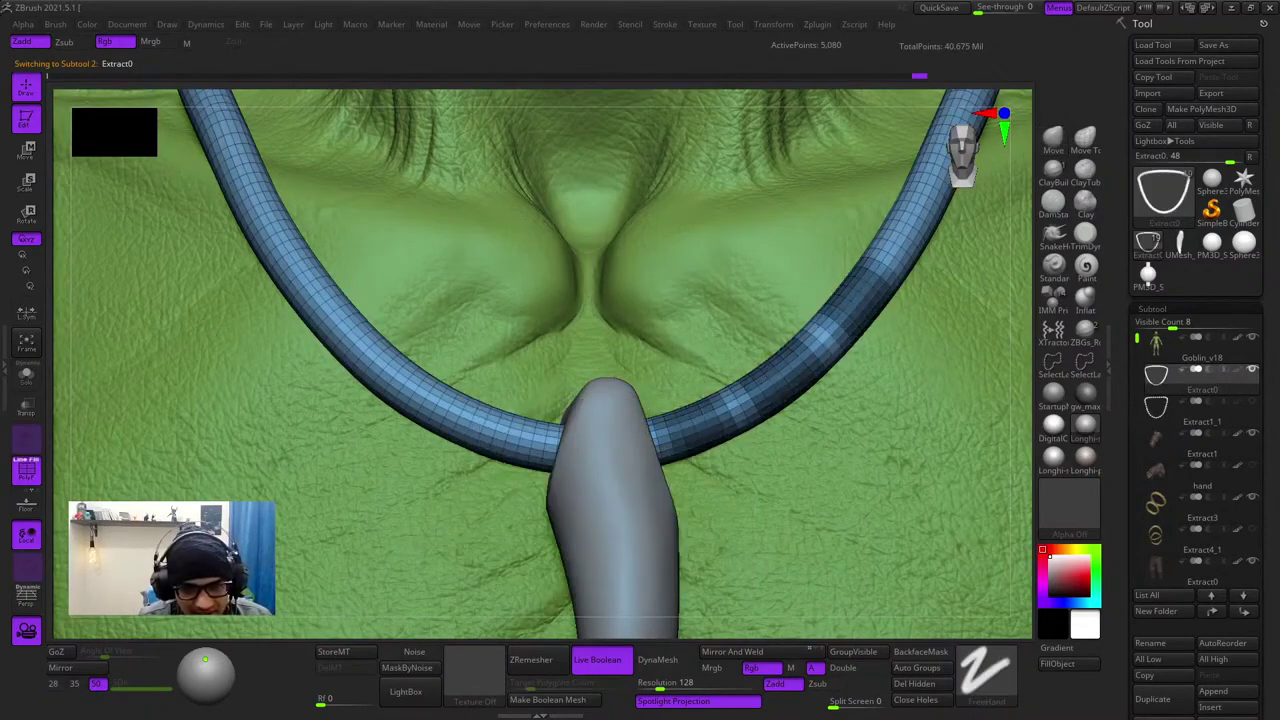
pyautogui.keyDown('alt'); pyautogui.moveTo(856, 297); pyautogui.dragTo(725, 428, button='right'); pyautogui.keyUp('alt')
pyautogui.keyDown('ctrl'); pyautogui.moveTo(766, 382); pyautogui.dragTo(798, 314); pyautogui.keyUp('ctrl')
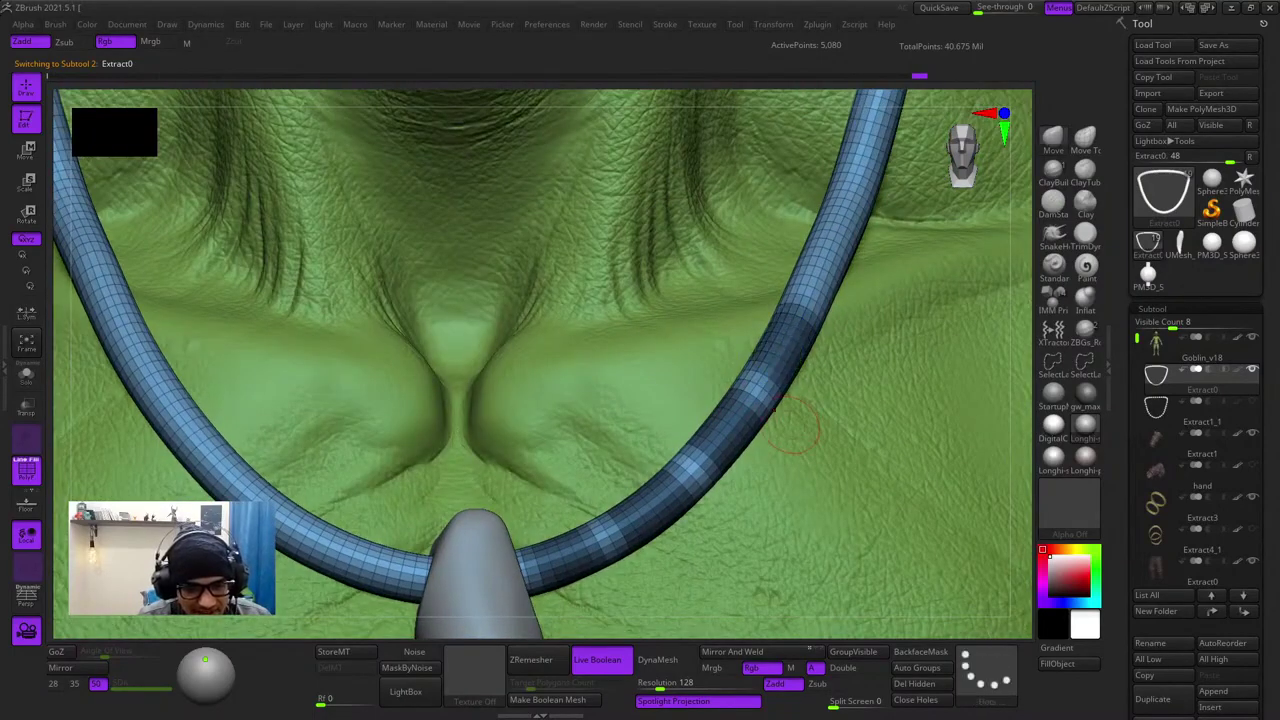
pyautogui.moveTo(799, 436)
pyautogui.keyDown('ctrl'); pyautogui.mouseDown(button='right')
pyautogui.moveTo(917, 281)
pyautogui.moveTo(873, 290)
pyautogui.moveTo(922, 280)
pyautogui.mouseUp(button='right'); pyautogui.keyUp('ctrl')
pyautogui.hotkey('shift', 'f')
pyautogui.moveTo(500, 200)
pyautogui.keyDown('ctrl'); pyautogui.mouseDown(button='right')
pyautogui.moveTo(443, 351)
pyautogui.moveTo(500, 200)
pyautogui.mouseUp(button='right'); pyautogui.keyUp('ctrl')
pyautogui.keyDown('ctrl'); pyautogui.moveTo(850, 185); pyautogui.dragTo(826, 238); pyautogui.keyUp('ctrl')
pyautogui.keyDown('ctrl'); pyautogui.moveTo(826, 238); pyautogui.dragTo(960, 390, button='right'); pyautogui.keyUp('ctrl')
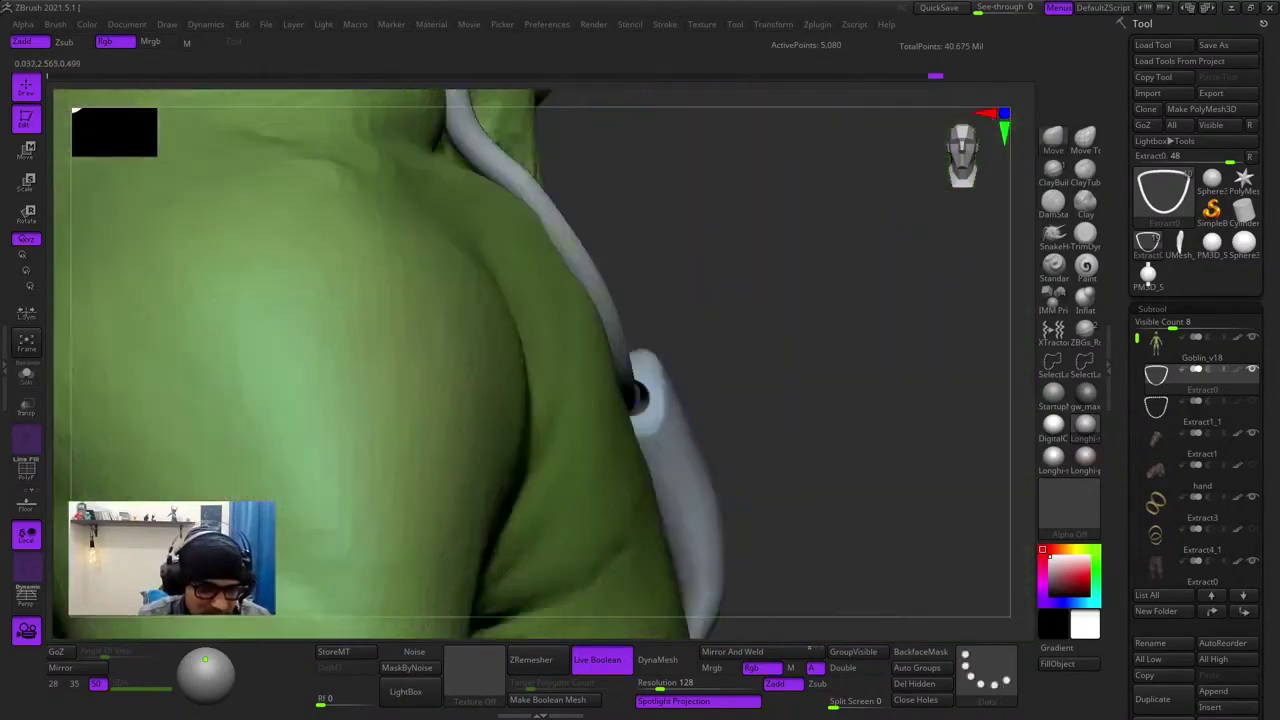
# - Select the tooth, scale it down, and move it so its hole lines up with the neck band
pyautogui.keyDown('alt'); pyautogui.click(677, 455); pyautogui.keyUp('alt')
pyautogui.press('e')
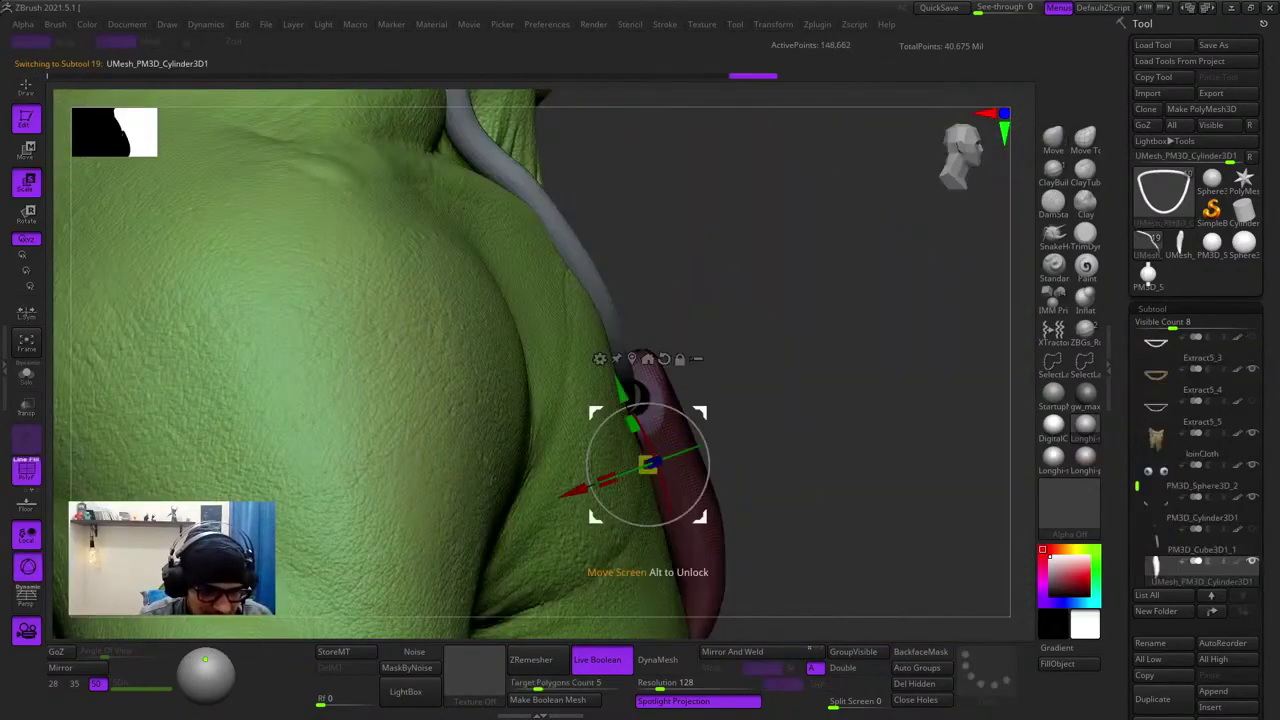
pyautogui.moveTo(701, 516); pyautogui.dragTo(646, 462)
pyautogui.moveTo(820, 420); pyautogui.dragTo(660, 290, button='right')
pyautogui.moveTo(660, 290); pyautogui.dragTo(573, 322, button='right')
pyautogui.keyDown('ctrl'); pyautogui.moveTo(573, 322); pyautogui.dragTo(576, 415, button='right'); pyautogui.keyUp('ctrl')
pyautogui.moveTo(580, 438); pyautogui.dragTo(580, 408)
pyautogui.moveTo(580, 408); pyautogui.dragTo(735, 400, button='right')
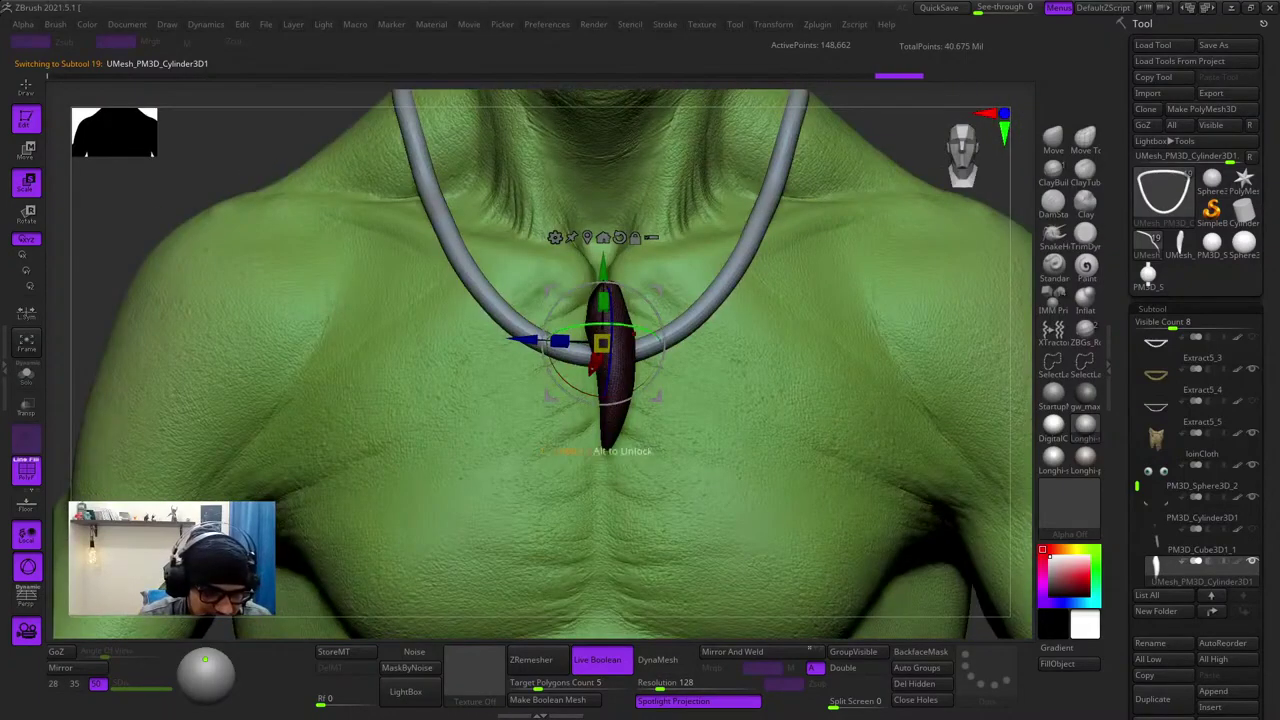
# - Rotate the tooth about its long axis and shrink it slightly so it hangs naturally from the neck band
pyautogui.moveTo(551, 291); pyautogui.dragTo(553, 327)
pyautogui.moveTo(553, 327); pyautogui.dragTo(635, 360, button='right')
pyautogui.hotkey('shift', 'f')
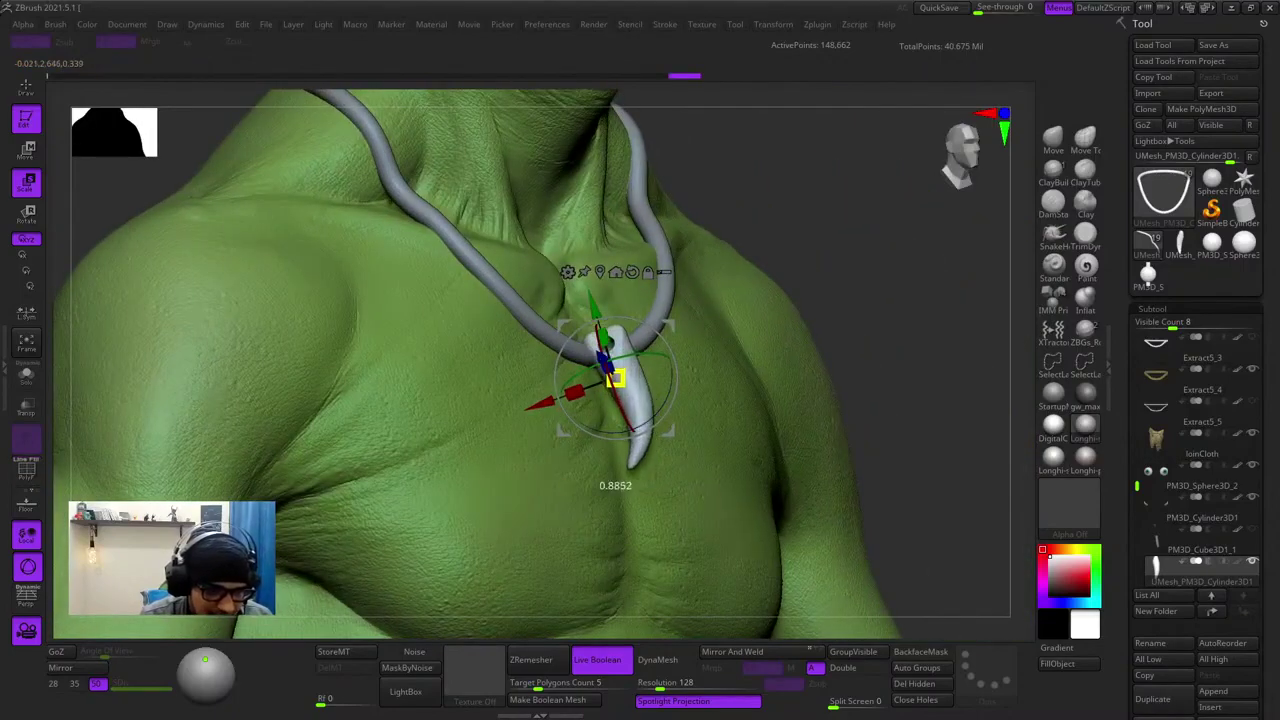
pyautogui.moveTo(616, 378); pyautogui.dragTo(613, 380)
pyautogui.moveTo(613, 380)
pyautogui.mouseDown(button='right')
pyautogui.moveTo(690, 380)
pyautogui.moveTo(690, 305)
pyautogui.moveTo(545, 308)
pyautogui.moveTo(545, 250)
pyautogui.mouseUp(button='right')
pyautogui.press('q')
pyautogui.moveTo(690, 250)
pyautogui.mouseDown(button='right')
pyautogui.moveTo(575, 252)
pyautogui.moveTo(695, 250)
pyautogui.mouseUp(button='right')
pyautogui.keyDown('ctrl'); pyautogui.moveTo(695, 250); pyautogui.dragTo(702, 322, button='right'); pyautogui.keyUp('ctrl')
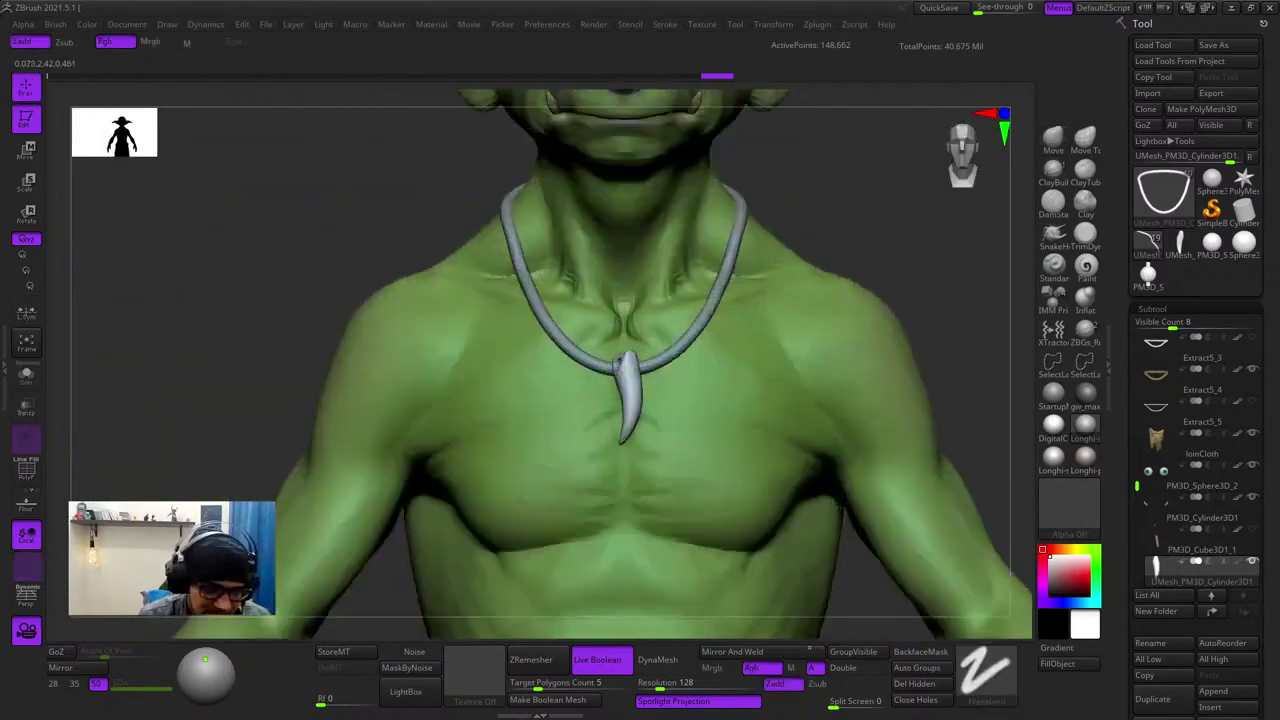
# - Thin the plain neck band into a fine cord with a negative Inflate deformation
pyautogui.keyDown('alt'); pyautogui.click(705, 319); pyautogui.keyUp('alt')
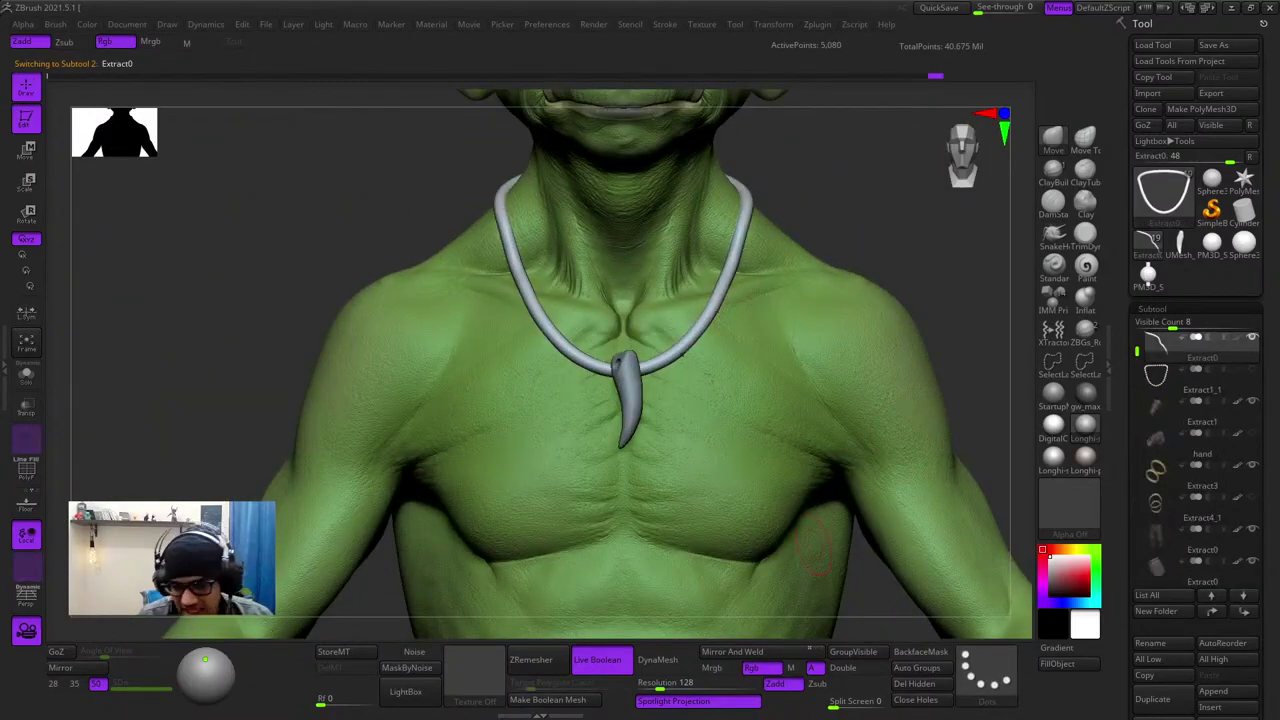
pyautogui.moveTo(1270, 680); pyautogui.dragTo(1270, 70)
pyautogui.moveTo(1270, 500); pyautogui.dragTo(1270, 463)
pyautogui.moveTo(1270, 690); pyautogui.dragTo(1270, 40)
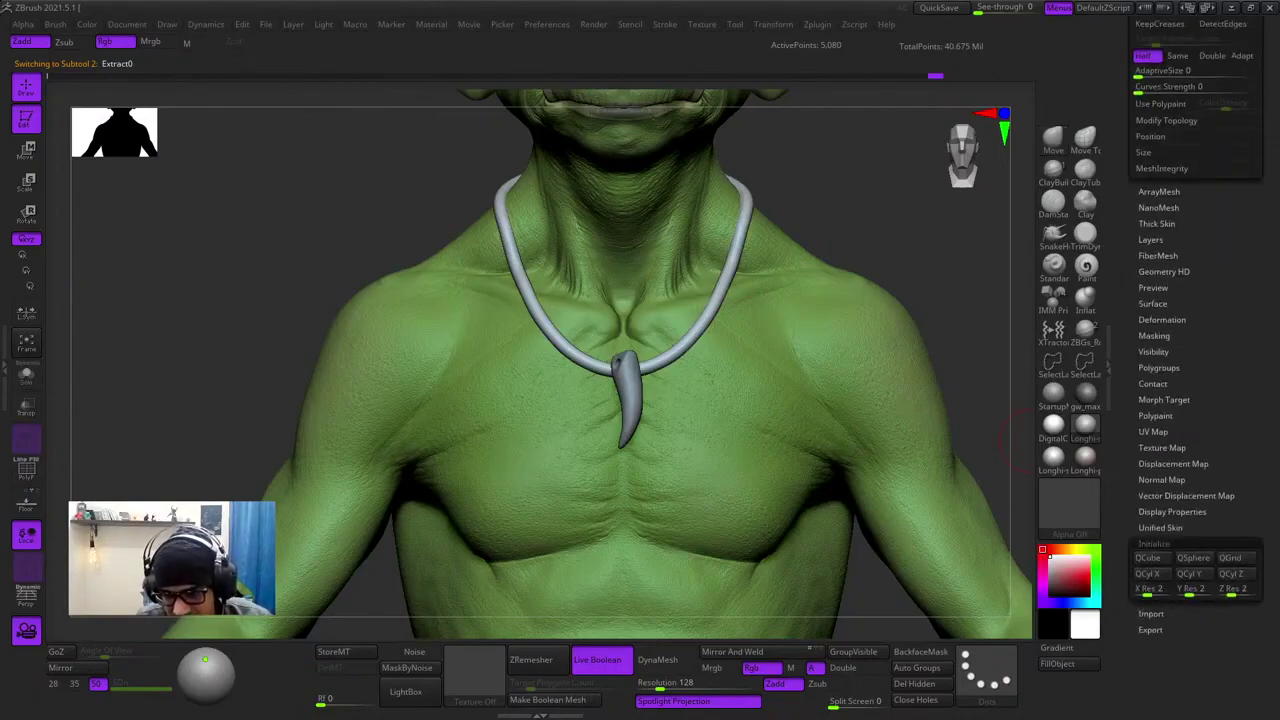
pyautogui.click(1162, 319)
pyautogui.scroll(-5, 1162, 465)
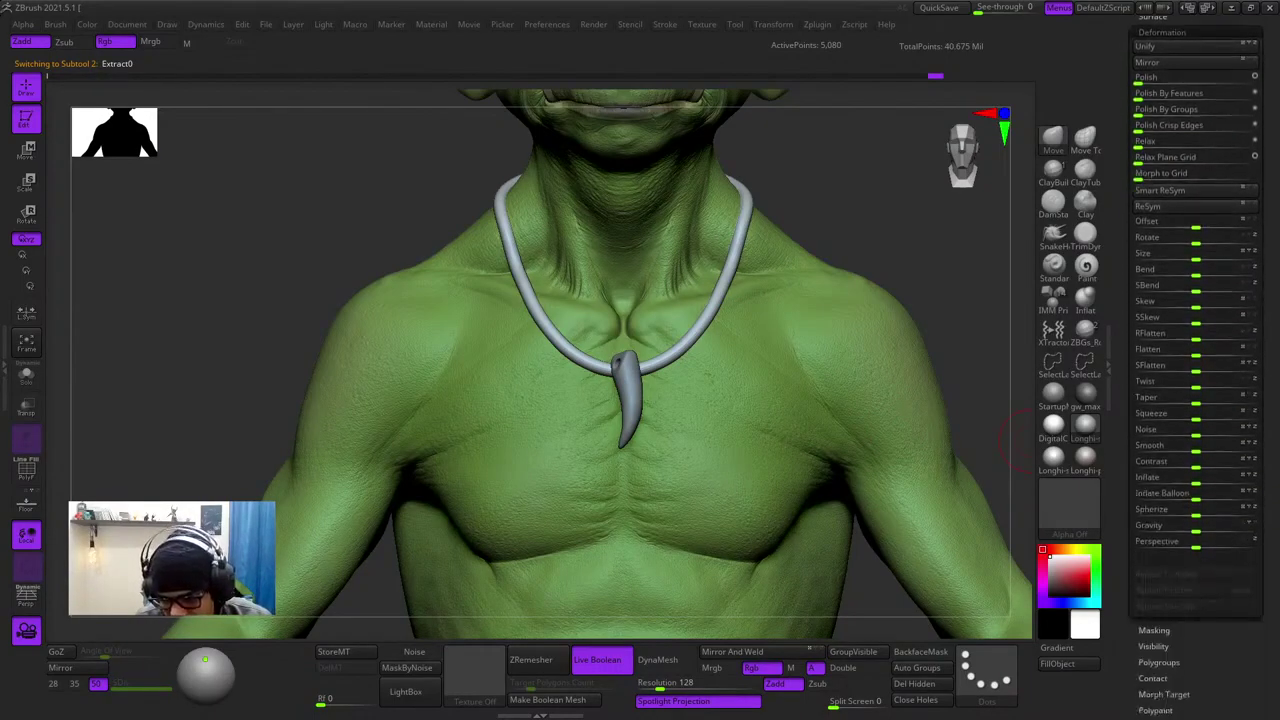
pyautogui.moveTo(1196, 454); pyautogui.dragTo(1181, 454)
pyautogui.moveTo(920, 400); pyautogui.dragTo(760, 465, button='right')
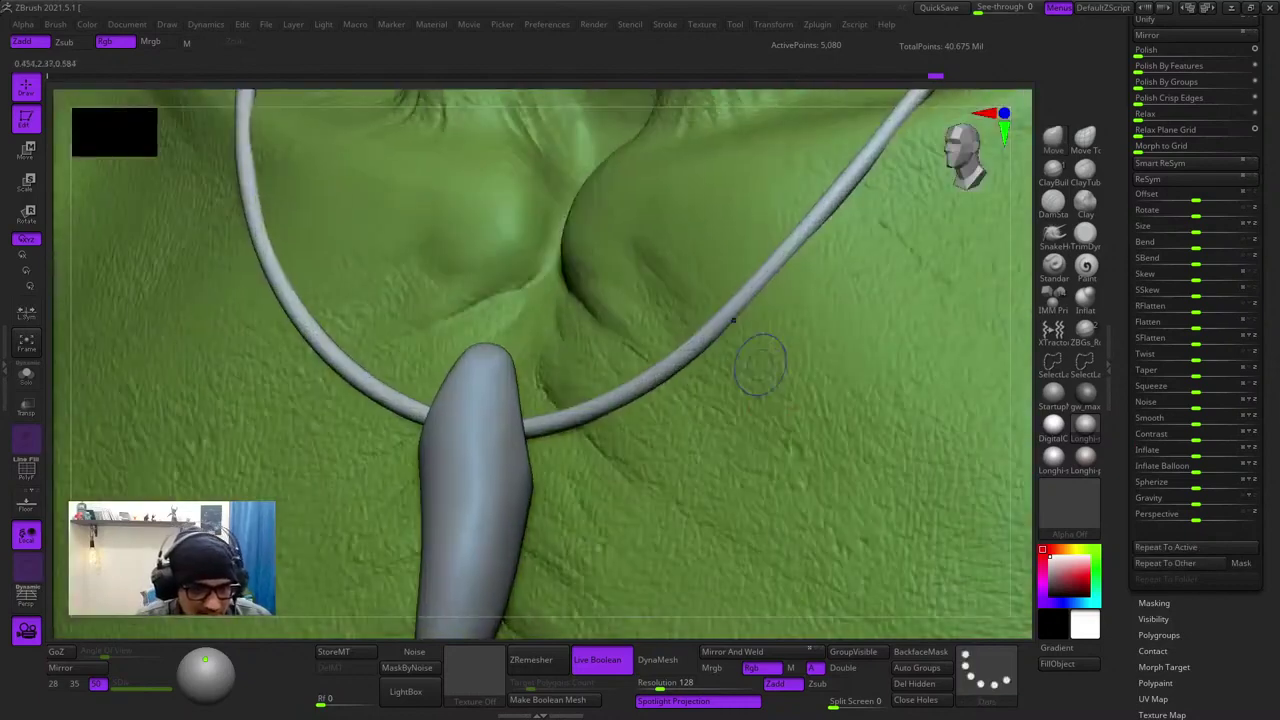
pyautogui.hotkey('shift', 'f')
pyautogui.hotkey('shift', 'f')
pyautogui.keyDown('ctrl'); pyautogui.moveTo(594, 415); pyautogui.dragTo(570, 405, button='right'); pyautogui.keyUp('ctrl')
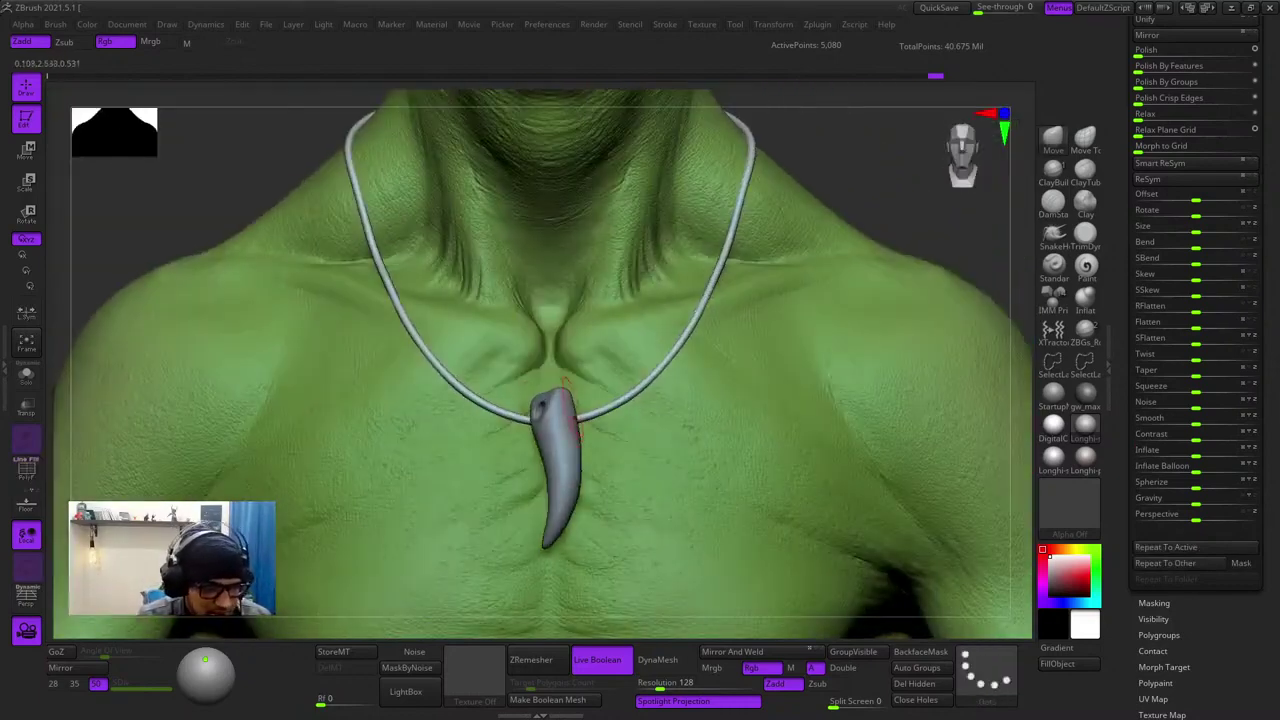
# - Select the tooth and reposition it from the side so its hole meets the thinned cord
pyautogui.keyDown('alt'); pyautogui.click(565, 428); pyautogui.keyUp('alt')
pyautogui.moveTo(500, 425); pyautogui.dragTo(605, 425, button='right')
pyautogui.hotkey('shift', 'f')
pyautogui.hotkey('shift', 'f')
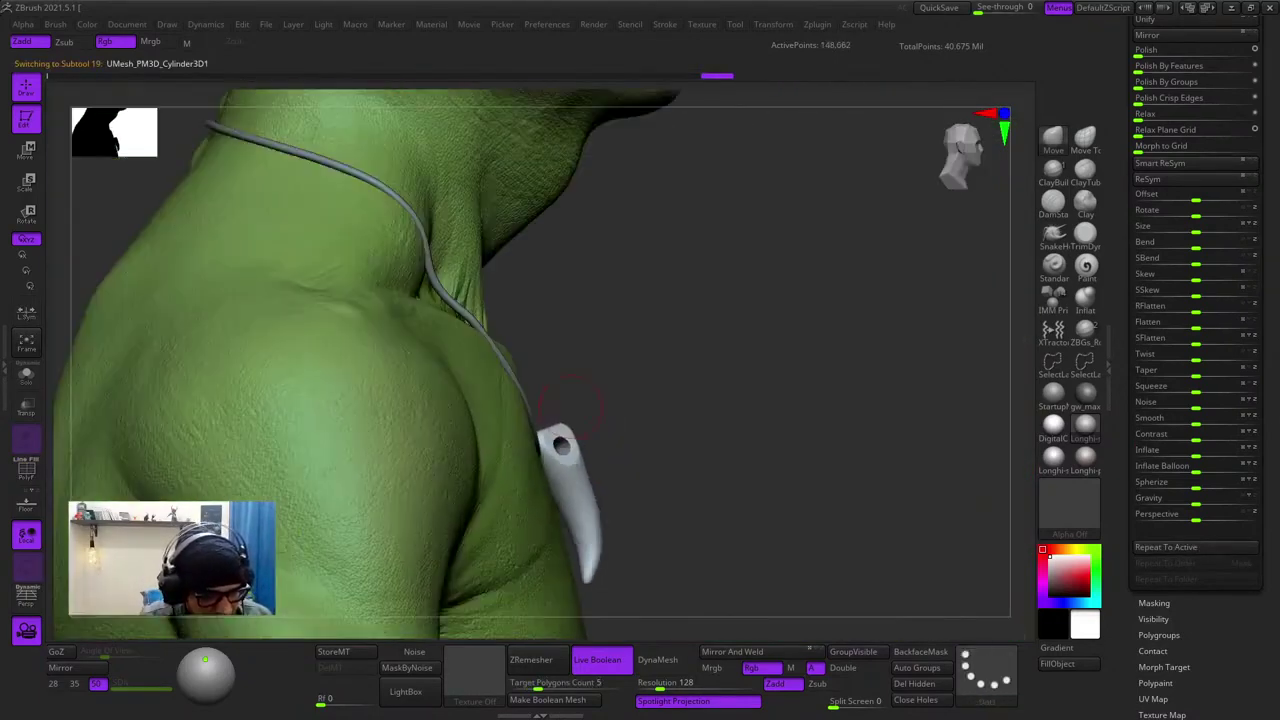
pyautogui.press('w')
pyautogui.moveTo(608, 441); pyautogui.dragTo(621, 460)
pyautogui.keyDown('shift'); pyautogui.moveTo(621, 455); pyautogui.dragTo(530, 425, button='right'); pyautogui.keyUp('shift')
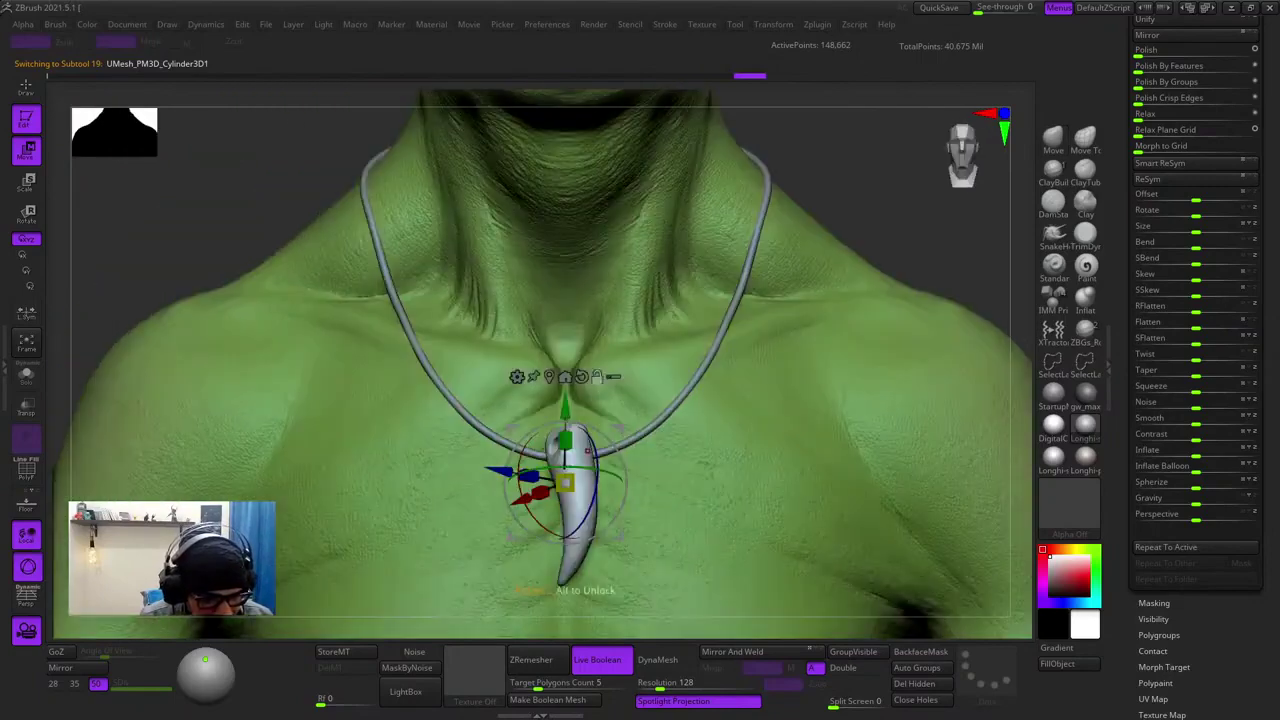
# - Rotate the tooth about 7 degrees around its long axis and nudge it from the side to sit against the chest
pyautogui.keyDown('ctrl'); pyautogui.moveTo(545, 370); pyautogui.dragTo(569, 409, button='right'); pyautogui.keyUp('ctrl')
pyautogui.moveTo(569, 410)
pyautogui.mouseDown()
pyautogui.moveTo(552, 410)
pyautogui.moveTo(577, 412)
pyautogui.mouseUp()
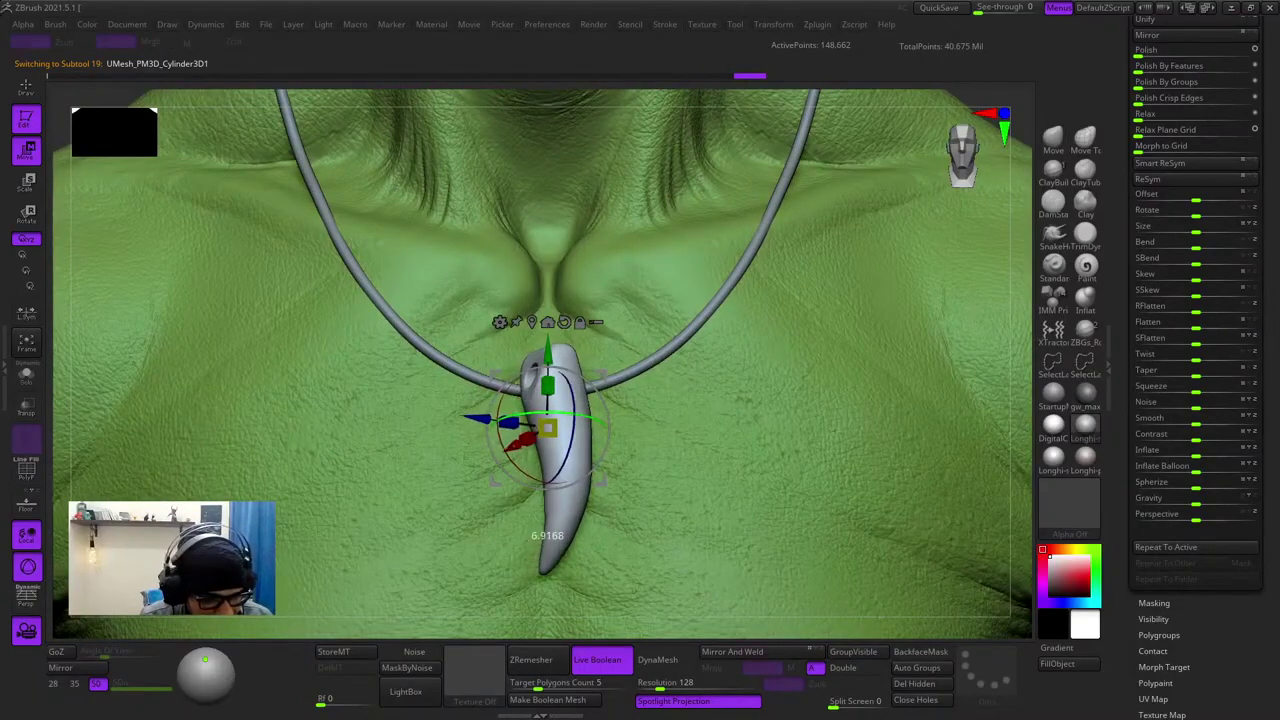
pyautogui.moveTo(552, 412); pyautogui.dragTo(586, 357, button='right')
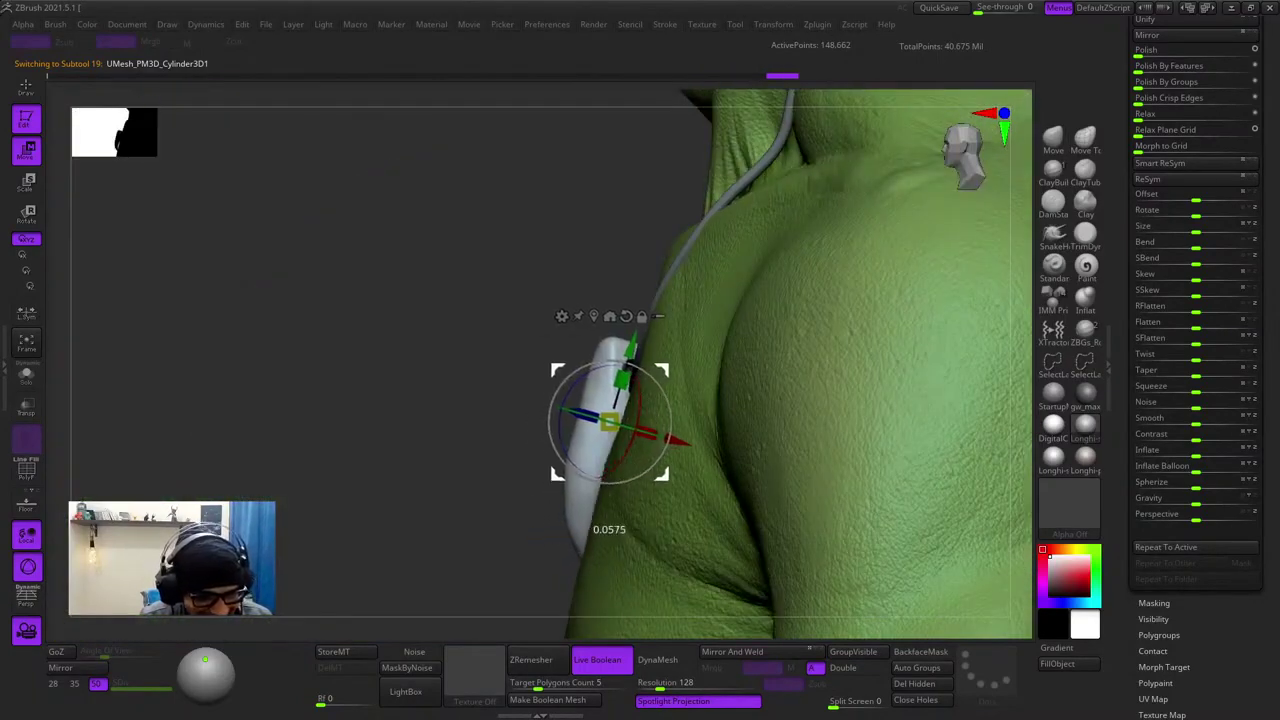
pyautogui.moveTo(586, 359); pyautogui.dragTo(582, 361)
pyautogui.moveTo(582, 361)
pyautogui.keyDown('shift'); pyautogui.mouseDown(button='right')
pyautogui.moveTo(655, 400)
pyautogui.moveTo(580, 375)
pyautogui.mouseUp(button='right'); pyautogui.keyUp('shift')
pyautogui.press('q')
# - Shrink the tooth slightly and shift it in side view so the cord runs through its hole
pyautogui.moveTo(580, 375); pyautogui.dragTo(655, 385, button='right')
pyautogui.moveTo(655, 385)
pyautogui.keyDown('ctrl'); pyautogui.mouseDown(button='right')
pyautogui.moveTo(668, 432)
pyautogui.moveTo(570, 415)
pyautogui.moveTo(575, 440)
pyautogui.moveTo(628, 413)
pyautogui.mouseUp(button='right'); pyautogui.keyUp('ctrl')
pyautogui.press('w')
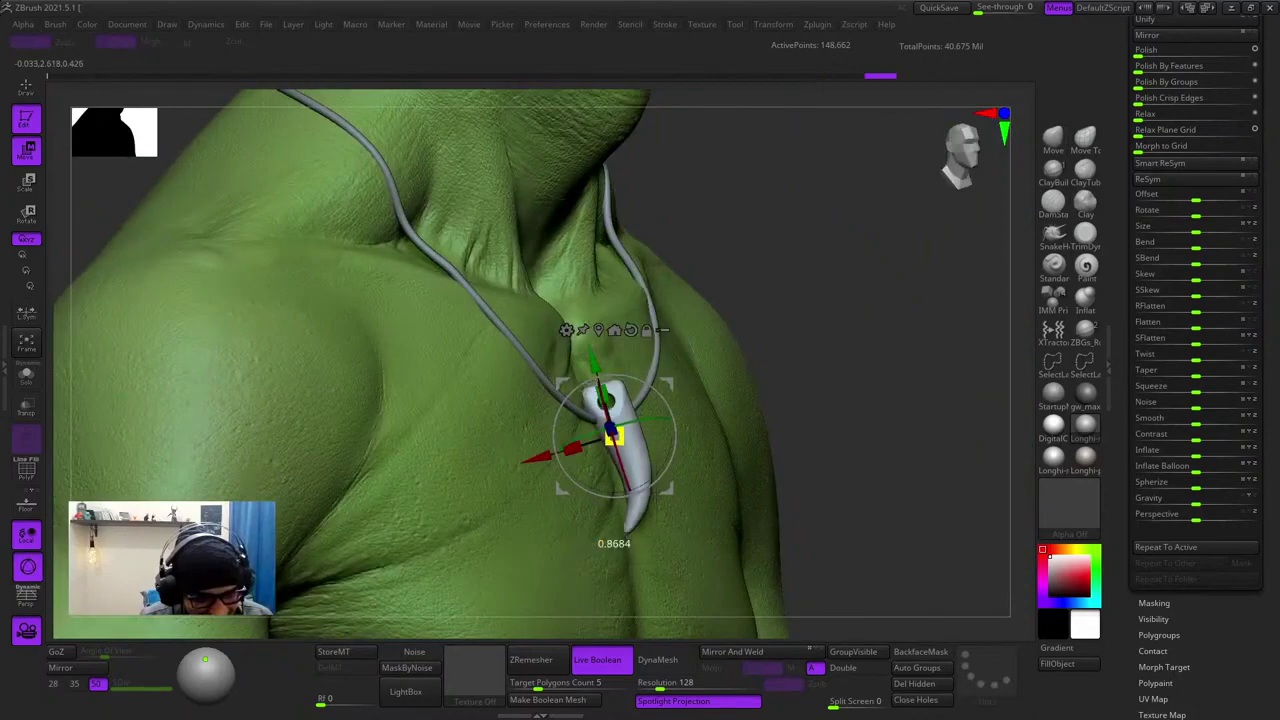
pyautogui.moveTo(610, 438); pyautogui.dragTo(608, 440)
pyautogui.moveTo(660, 420)
pyautogui.mouseDown(button='right')
pyautogui.moveTo(600, 426)
pyautogui.moveTo(636, 398)
pyautogui.moveTo(674, 426)
pyautogui.moveTo(679, 457)
pyautogui.moveTo(600, 390)
pyautogui.moveTo(723, 386)
pyautogui.mouseUp(button='right')
pyautogui.moveTo(673, 365); pyautogui.dragTo(680, 384)
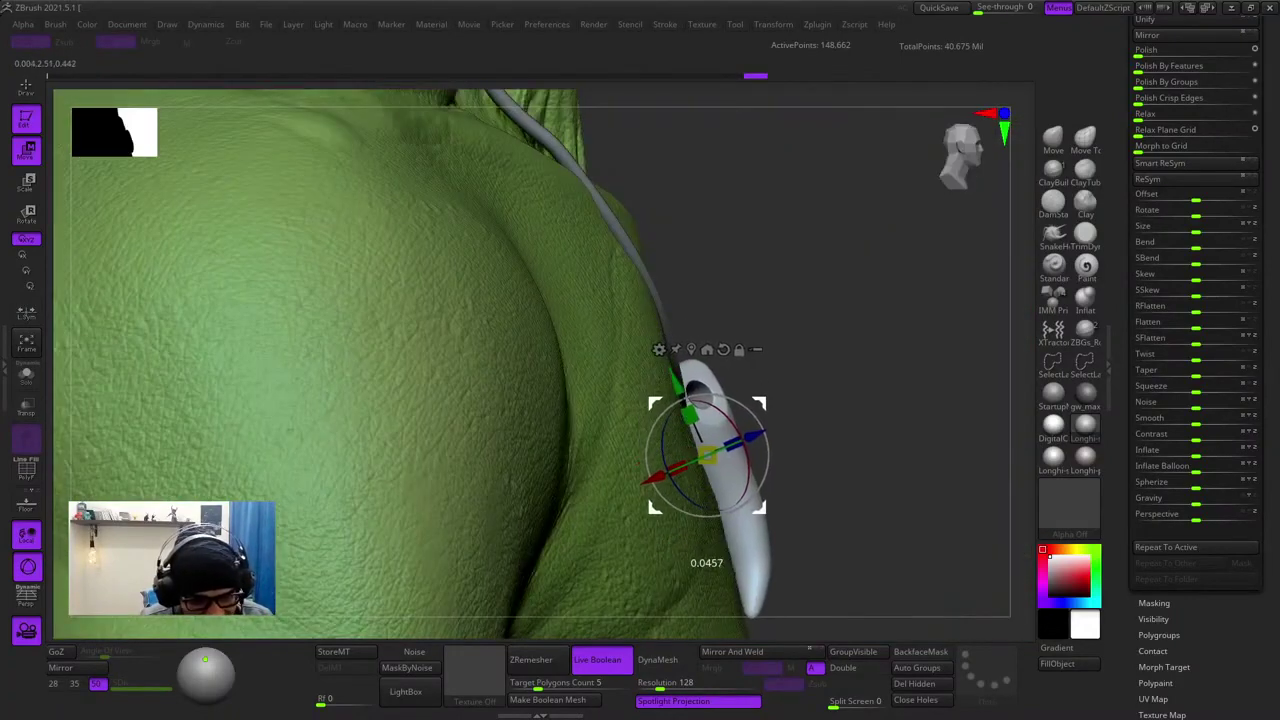
# - Uniformly rescale the tooth pendant to suit the goblin's overall proportions
pyautogui.press('q')
pyautogui.moveTo(800, 450)
pyautogui.mouseDown(button='right')
pyautogui.moveTo(714, 434)
pyautogui.moveTo(714, 200)
pyautogui.mouseUp(button='right')
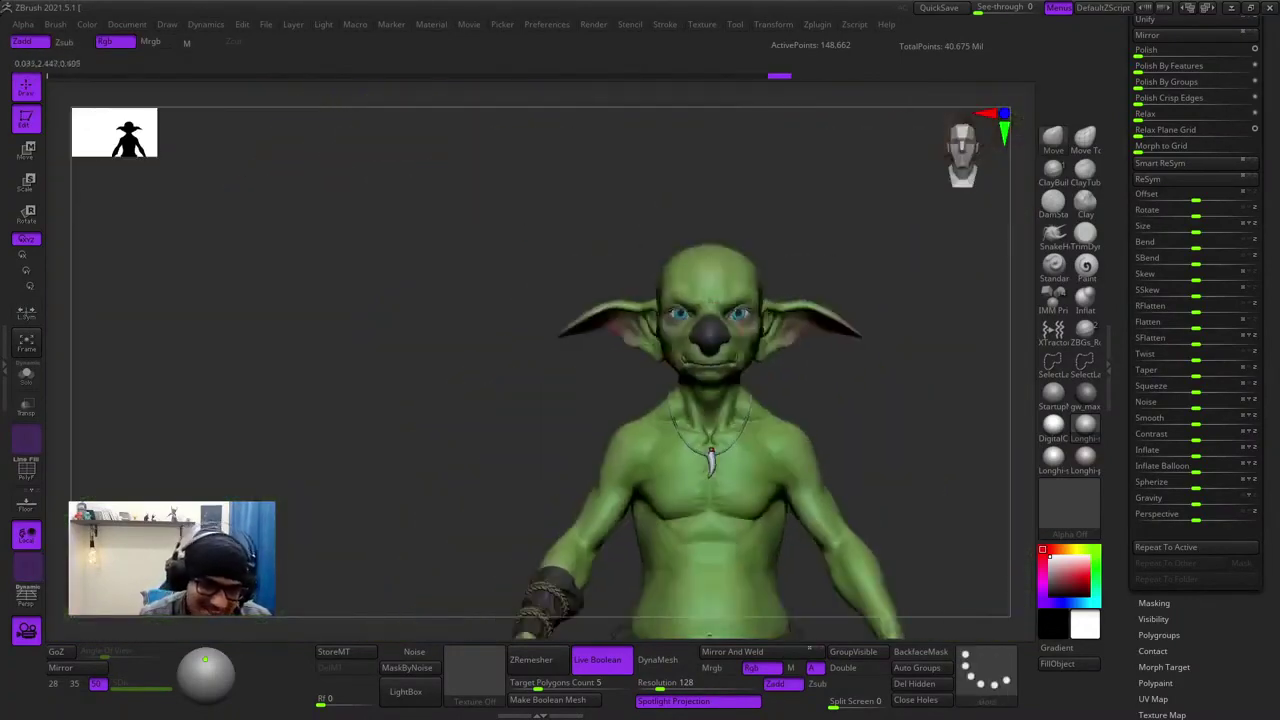
pyautogui.keyDown('alt'); pyautogui.moveTo(714, 449); pyautogui.dragTo(660, 391, button='right'); pyautogui.keyUp('alt')
pyautogui.moveTo(860, 400); pyautogui.dragTo(850, 300, button='right')
pyautogui.moveTo(770, 275)
pyautogui.mouseDown(button='right')
pyautogui.moveTo(815, 273)
pyautogui.moveTo(769, 269)
pyautogui.moveTo(851, 402)
pyautogui.moveTo(840, 310)
pyautogui.moveTo(890, 314)
pyautogui.mouseUp(button='right')
pyautogui.keyDown('ctrl'); pyautogui.moveTo(860, 340); pyautogui.dragTo(752, 515, button='right'); pyautogui.keyUp('ctrl')
pyautogui.press('r')
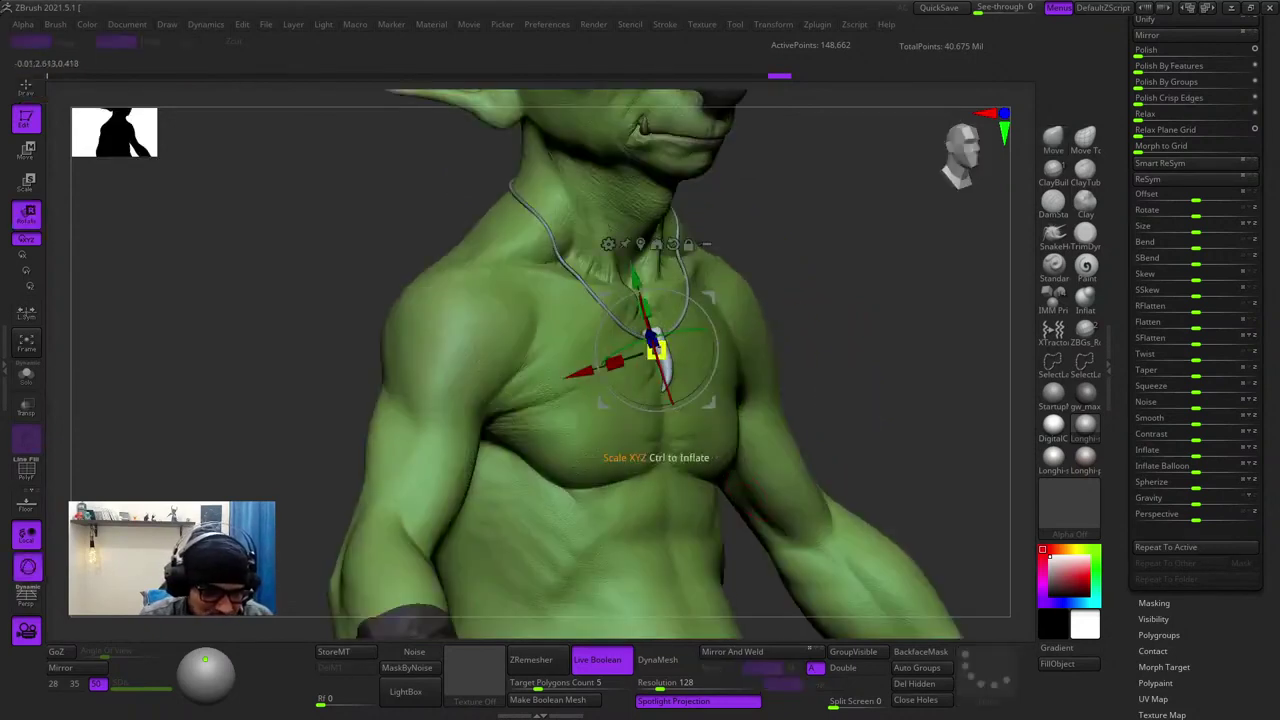
pyautogui.moveTo(656, 350); pyautogui.dragTo(662, 354)
pyautogui.press('q')
# - Examine the tooth necklace on the whole goblin from a distance and several angles
pyautogui.keyDown('ctrl'); pyautogui.moveTo(723, 429); pyautogui.dragTo(718, 335, button='right'); pyautogui.keyUp('ctrl')
pyautogui.moveTo(718, 335)
pyautogui.mouseDown(button='right')
pyautogui.moveTo(672, 330)
pyautogui.moveTo(668, 240)
pyautogui.mouseUp(button='right')
pyautogui.keyDown('alt'); pyautogui.moveTo(690, 400); pyautogui.dragTo(618, 317, button='right'); pyautogui.keyUp('alt')
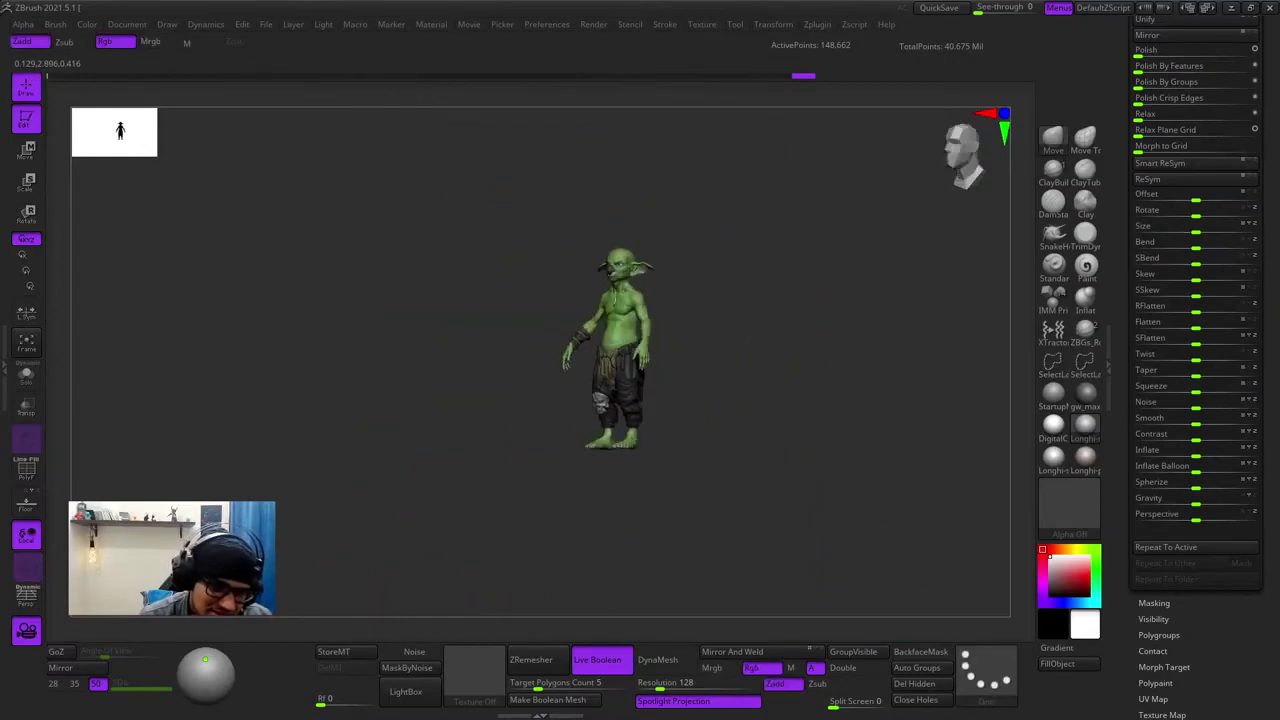
pyautogui.keyDown('ctrl'); pyautogui.moveTo(800, 262); pyautogui.dragTo(812, 290, button='right'); pyautogui.keyUp('ctrl')
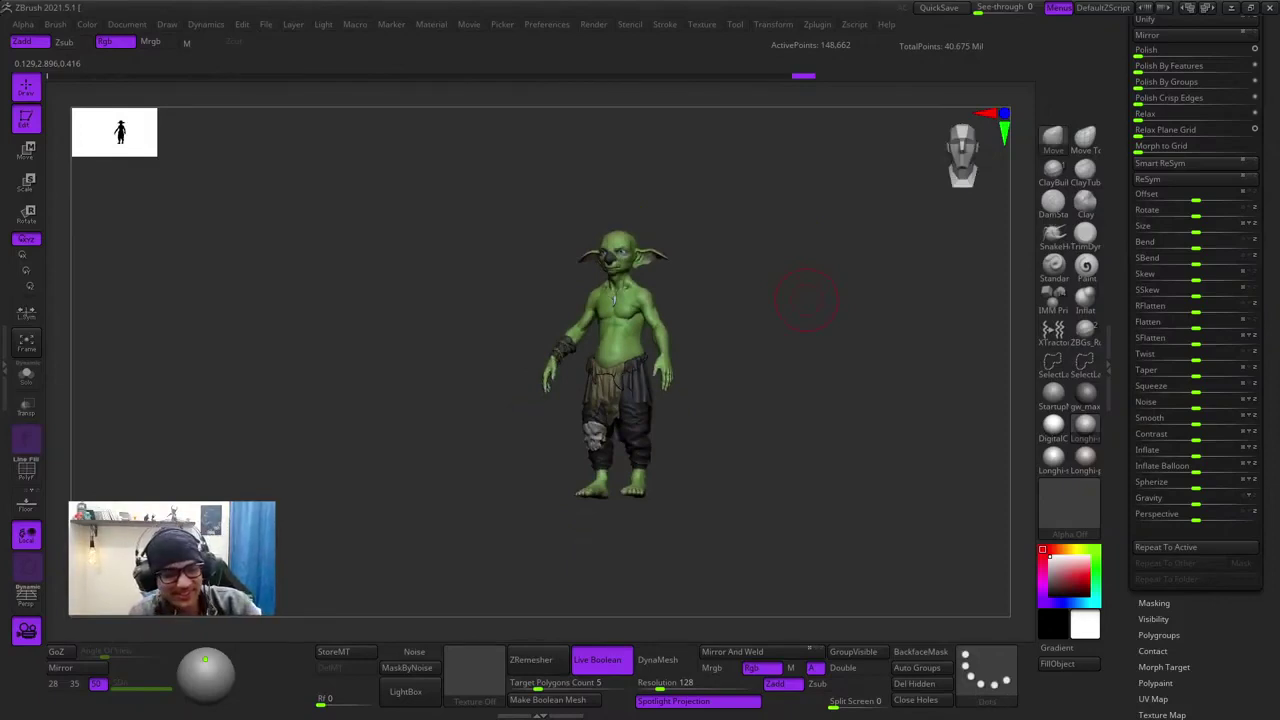
pyautogui.moveTo(838, 270); pyautogui.dragTo(856, 272, button='right')
pyautogui.keyDown('ctrl'); pyautogui.moveTo(774, 263); pyautogui.dragTo(800, 255, button='right'); pyautogui.keyUp('ctrl')
pyautogui.moveTo(800, 255)
pyautogui.keyDown('ctrl'); pyautogui.mouseDown(button='right')
pyautogui.moveTo(762, 200)
pyautogui.moveTo(786, 222)
pyautogui.mouseUp(button='right'); pyautogui.keyUp('ctrl')
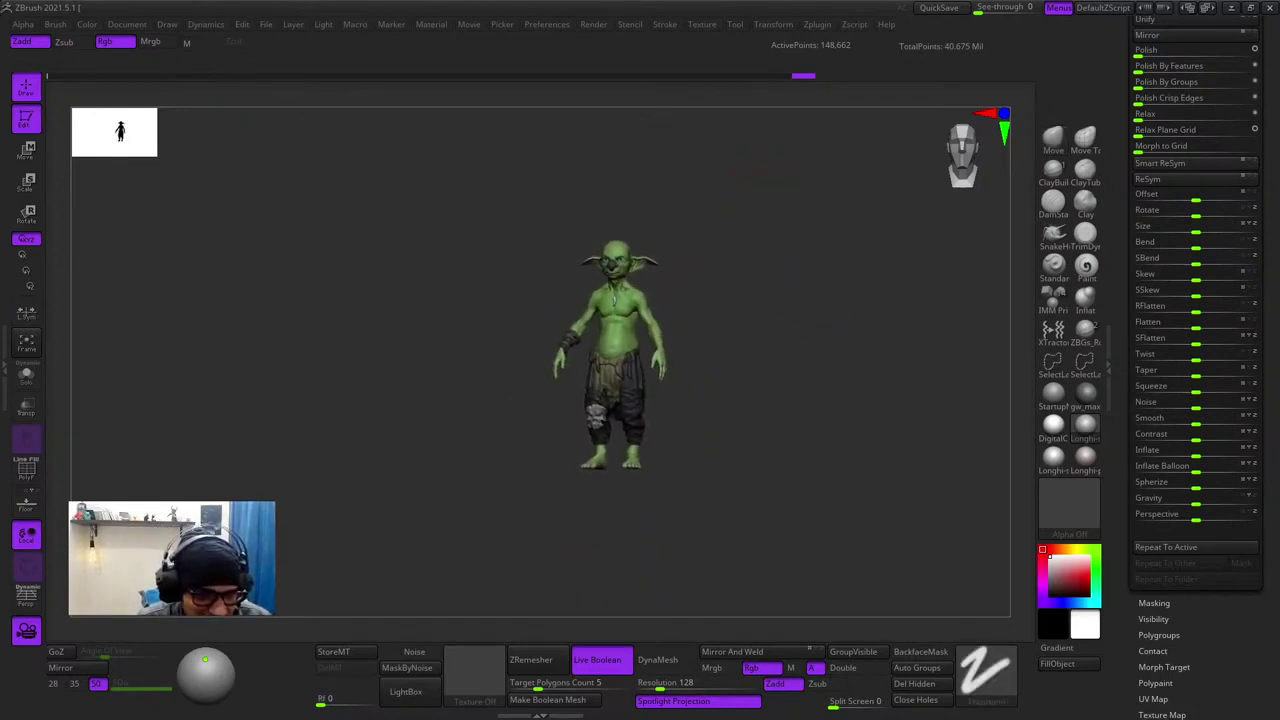
# - Enlarge the tooth pendant slightly, judging its size against the whole goblin
pyautogui.keyDown('ctrl'); pyautogui.moveTo(768, 176); pyautogui.dragTo(800, 221, button='right'); pyautogui.keyUp('ctrl')
pyautogui.keyDown('ctrl'); pyautogui.moveTo(800, 221); pyautogui.dragTo(818, 335, button='right'); pyautogui.keyUp('ctrl')
pyautogui.moveTo(818, 335); pyautogui.dragTo(774, 333, button='right')
pyautogui.press('r')
pyautogui.press('q')
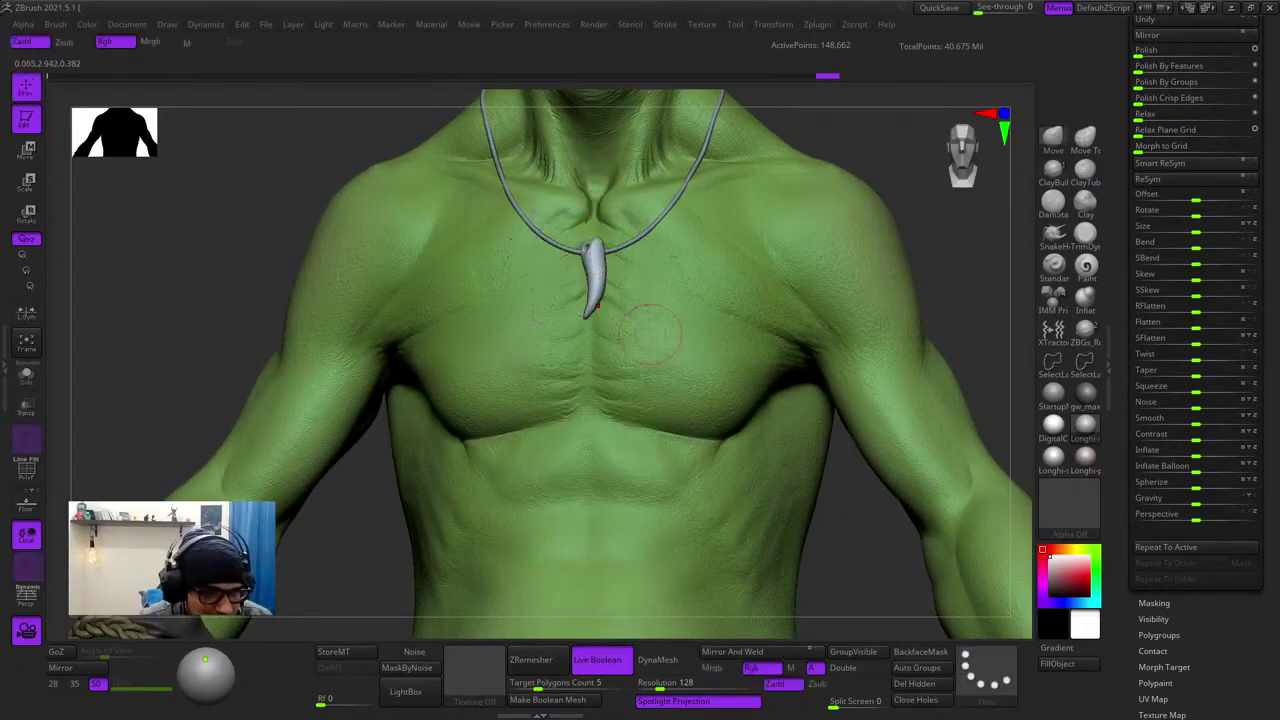
pyautogui.moveTo(654, 337)
pyautogui.keyDown('ctrl'); pyautogui.mouseDown(button='right')
pyautogui.moveTo(650, 250)
pyautogui.moveTo(612, 250)
pyautogui.moveTo(650, 262)
pyautogui.moveTo(616, 262)
pyautogui.mouseUp(button='right'); pyautogui.keyUp('ctrl')
pyautogui.keyDown('ctrl'); pyautogui.moveTo(616, 262); pyautogui.dragTo(614, 215, button='right'); pyautogui.keyUp('ctrl')
pyautogui.moveTo(800, 250); pyautogui.dragTo(836, 250, button='right')
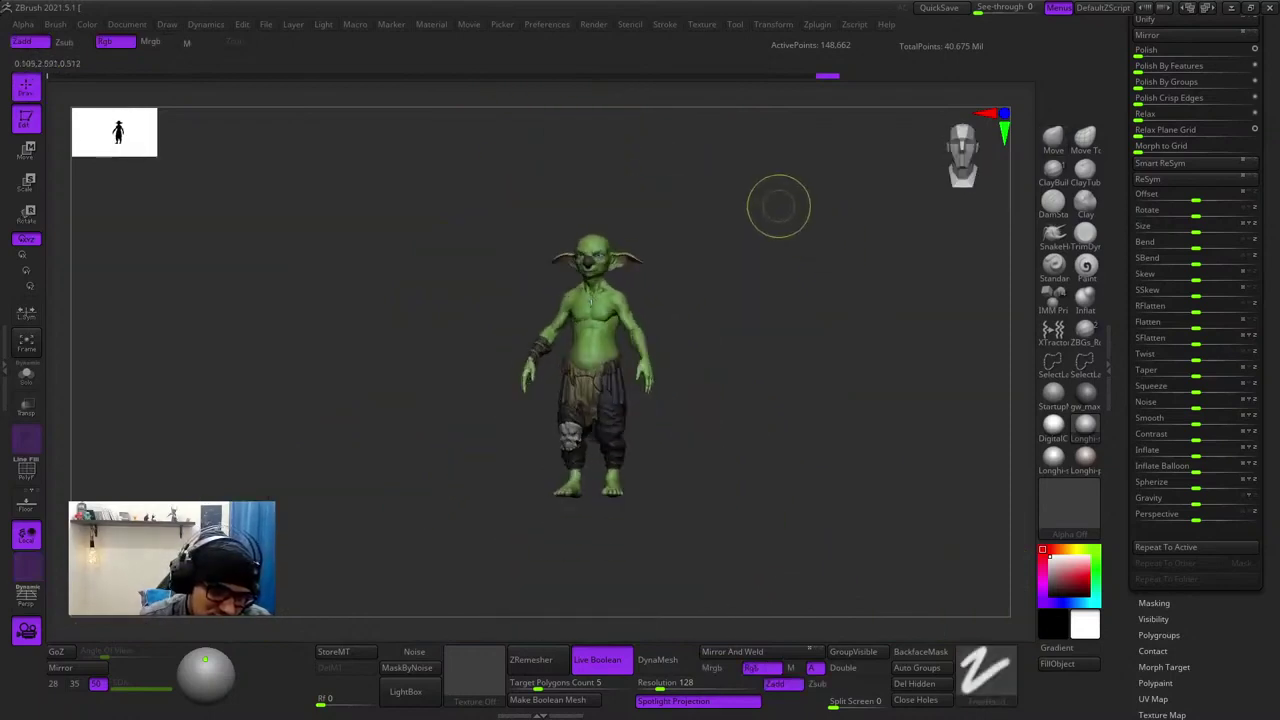
pyautogui.keyDown('ctrl'); pyautogui.moveTo(777, 206); pyautogui.dragTo(780, 312, button='right'); pyautogui.keyUp('ctrl')
pyautogui.press('r')
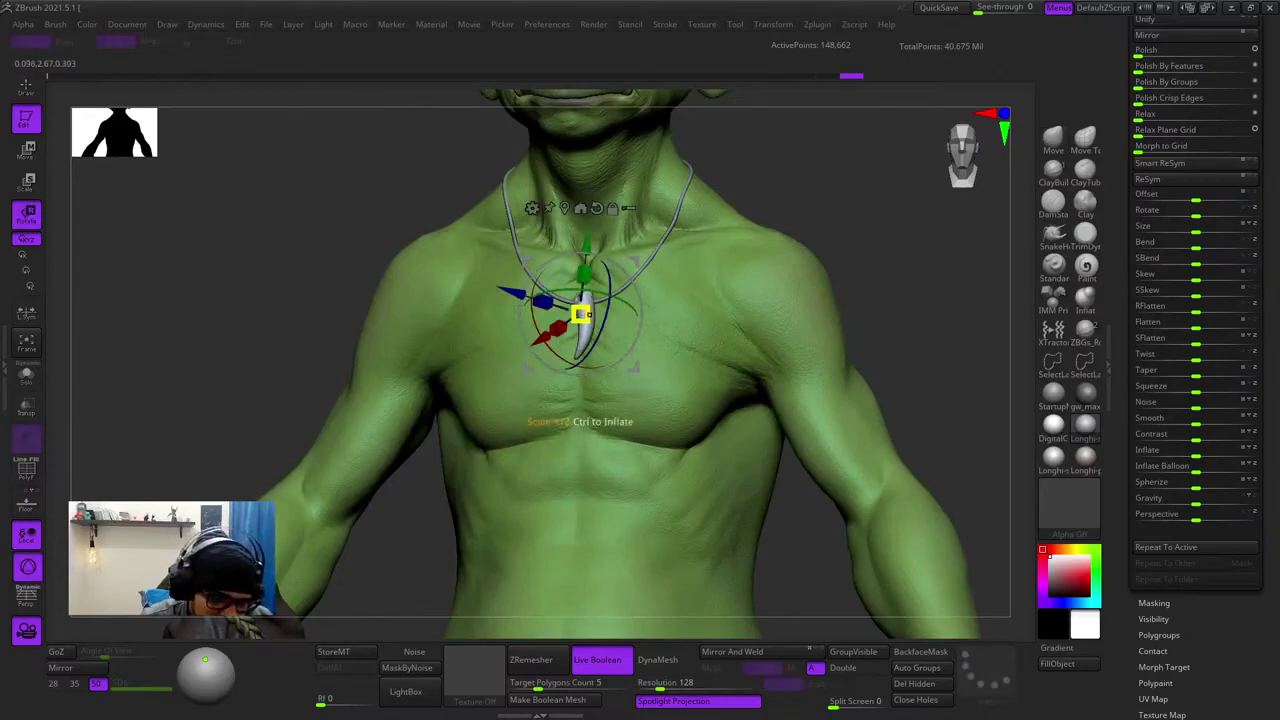
pyautogui.press('q')
pyautogui.press('f')
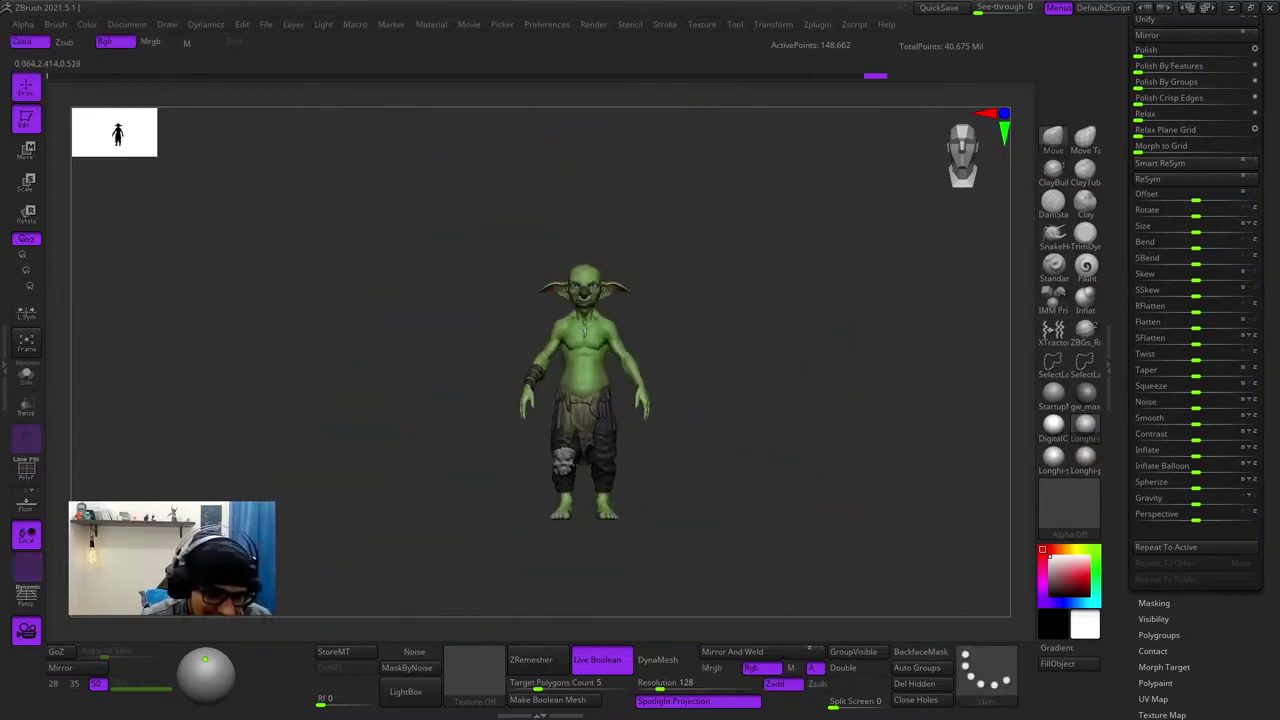
# - Adjust the tooth's position in side view so it sits on the cord and against the chest
pyautogui.keyDown('ctrl'); pyautogui.moveTo(811, 284); pyautogui.dragTo(812, 345, button='right'); pyautogui.keyUp('ctrl')
pyautogui.moveTo(812, 345); pyautogui.dragTo(892, 360, button='right')
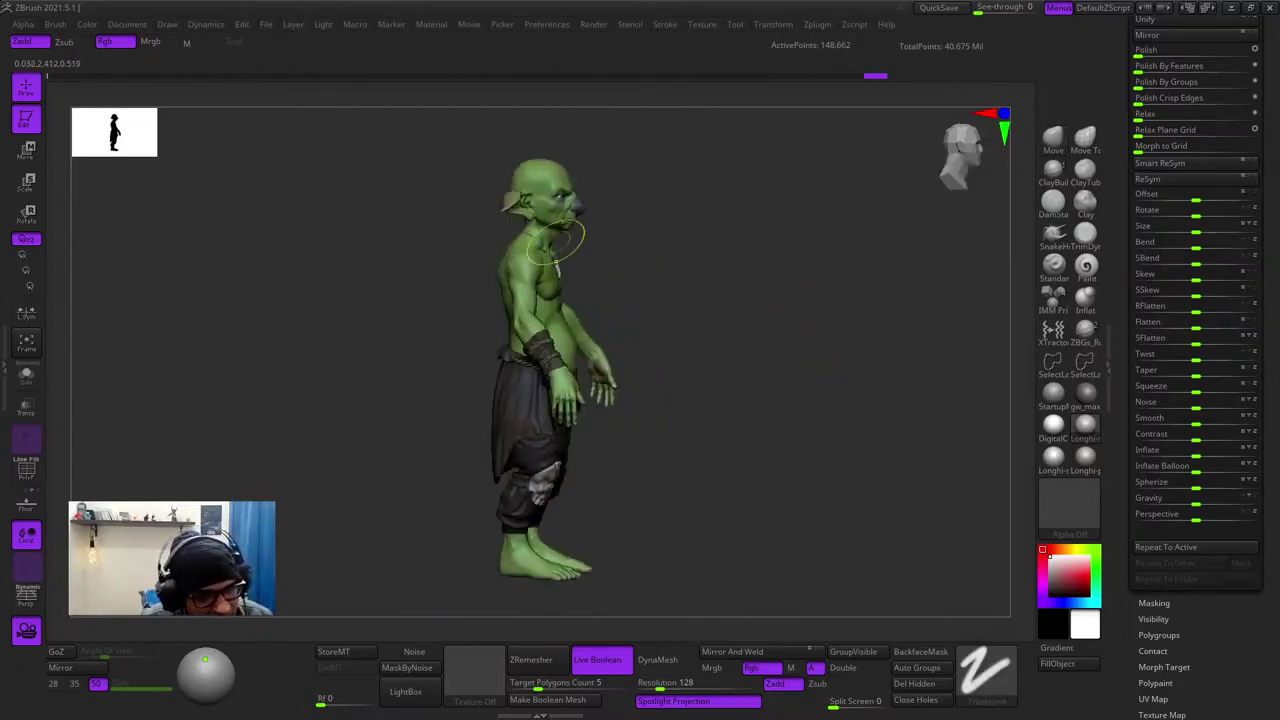
pyautogui.keyDown('ctrl'); pyautogui.moveTo(563, 232); pyautogui.dragTo(564, 320, button='right'); pyautogui.keyUp('ctrl')
pyautogui.keyDown('ctrl'); pyautogui.moveTo(667, 272); pyautogui.dragTo(671, 362, button='right'); pyautogui.keyUp('ctrl')
pyautogui.press('w')
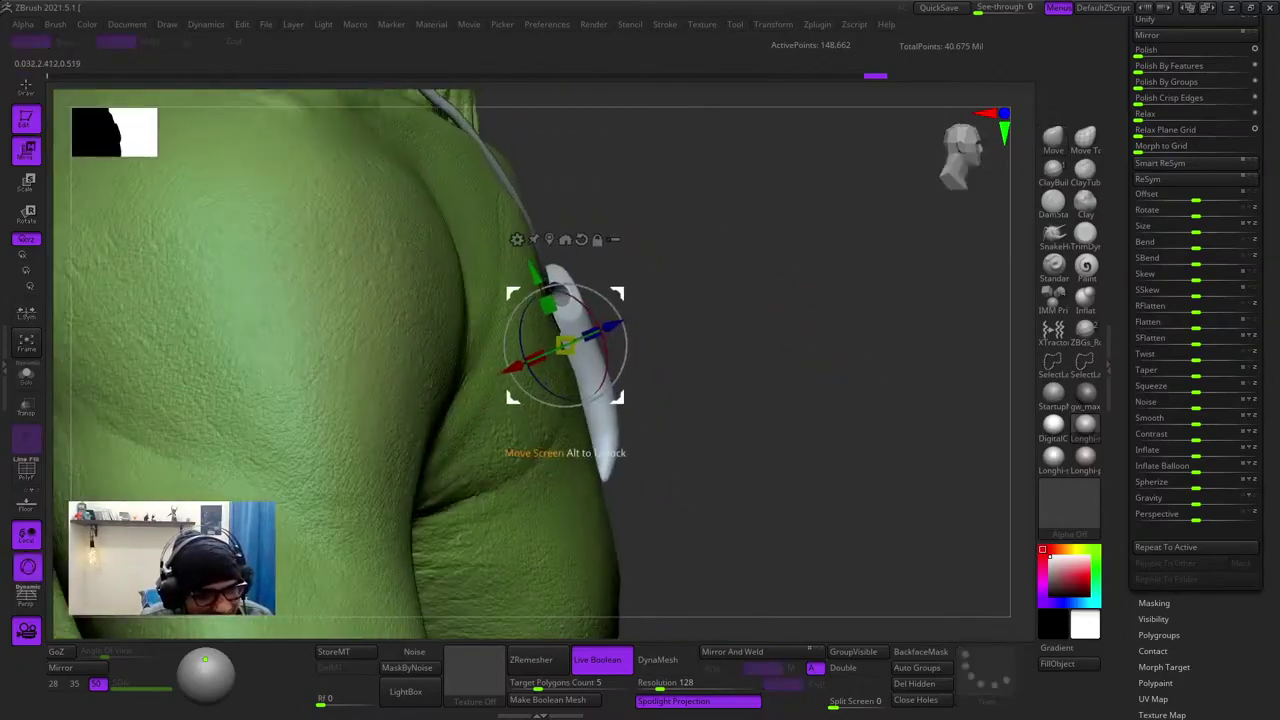
pyautogui.moveTo(567, 346); pyautogui.dragTo(475, 346, button='right')
pyautogui.press('q')
pyautogui.moveTo(680, 400)
pyautogui.keyDown('ctrl'); pyautogui.mouseDown(button='right')
pyautogui.moveTo(682, 300)
pyautogui.moveTo(645, 302)
pyautogui.mouseUp(button='right'); pyautogui.keyUp('ctrl')
pyautogui.keyDown('ctrl'); pyautogui.moveTo(785, 345); pyautogui.dragTo(788, 284, button='right'); pyautogui.keyUp('ctrl')
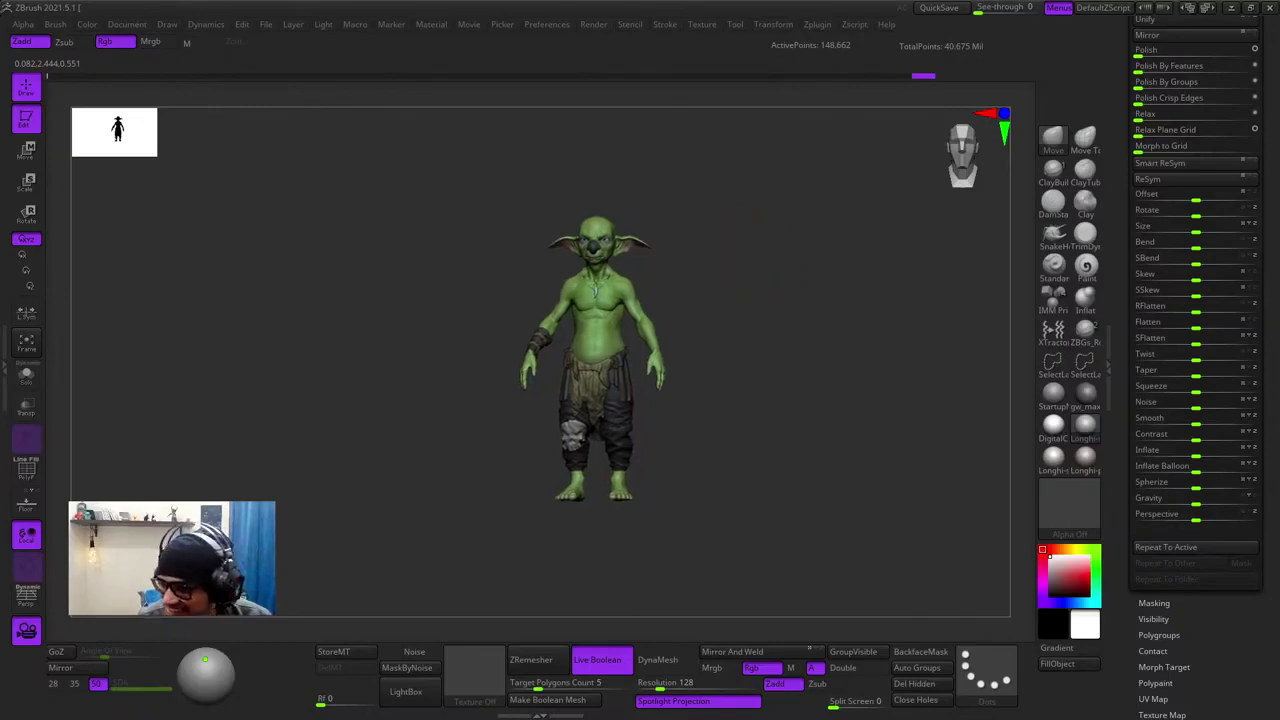
# - Fill the tooth pendant with a muted bone-brown color
pyautogui.moveTo(760, 240)
pyautogui.keyDown('ctrl'); pyautogui.mouseDown(button='right')
pyautogui.moveTo(748, 298)
pyautogui.moveTo(665, 300)
pyautogui.moveTo(745, 308)
pyautogui.moveTo(750, 291)
pyautogui.moveTo(727, 270)
pyautogui.mouseUp(button='right'); pyautogui.keyUp('ctrl')
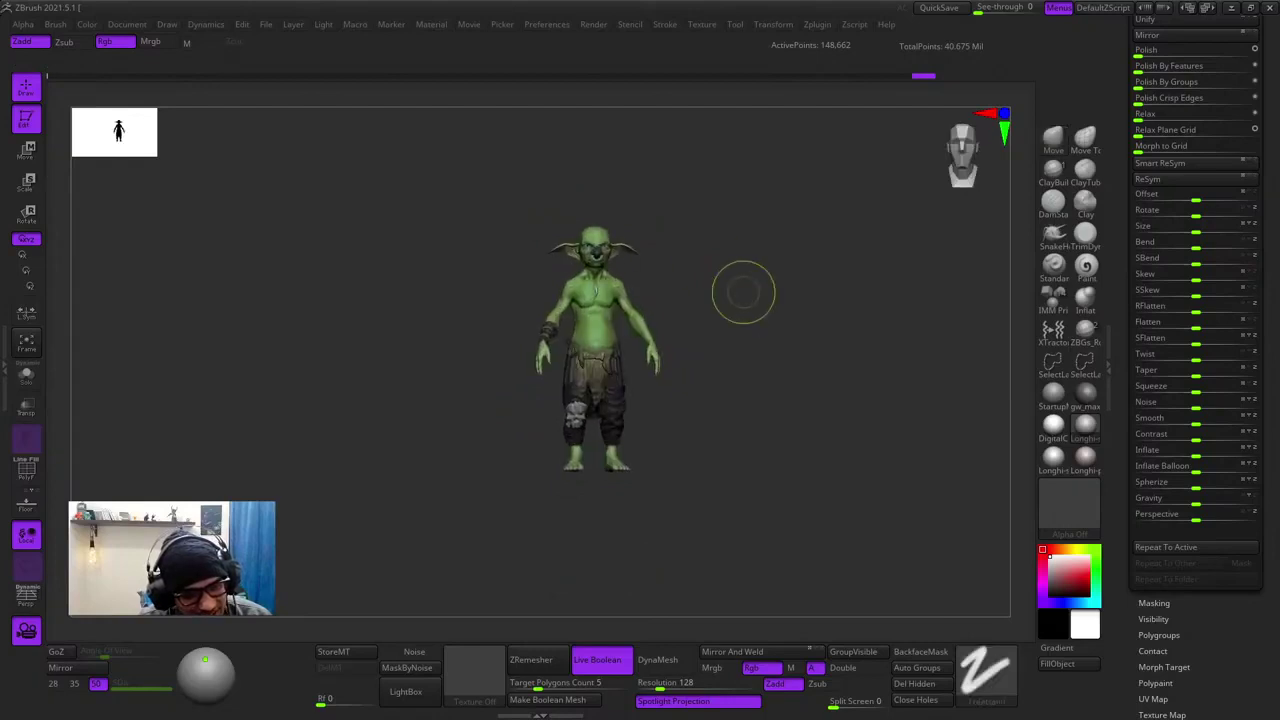
pyautogui.keyDown('alt'); pyautogui.moveTo(680, 320); pyautogui.dragTo(651, 378, button='right'); pyautogui.keyUp('alt')
pyautogui.moveTo(651, 378); pyautogui.dragTo(710, 380, button='right')
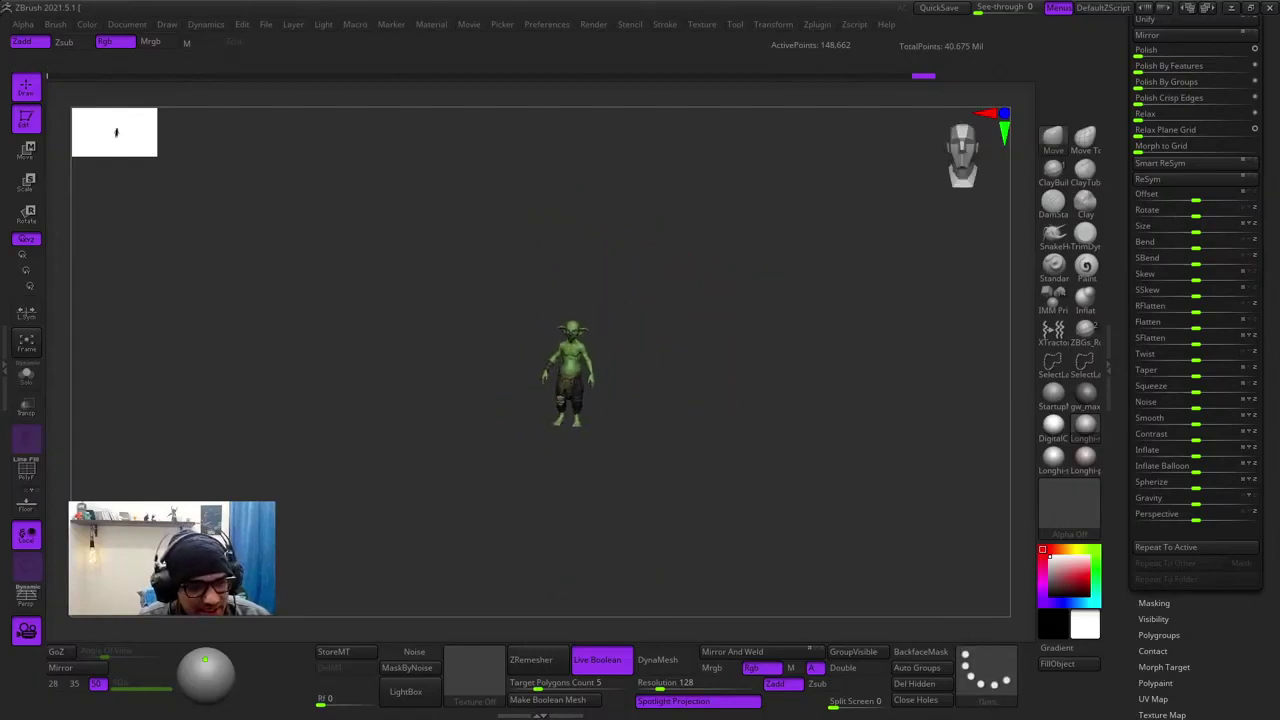
pyautogui.moveTo(705, 310); pyautogui.dragTo(655, 312, button='right')
pyautogui.keyDown('ctrl'); pyautogui.moveTo(655, 312); pyautogui.dragTo(655, 378, button='right'); pyautogui.keyUp('ctrl')
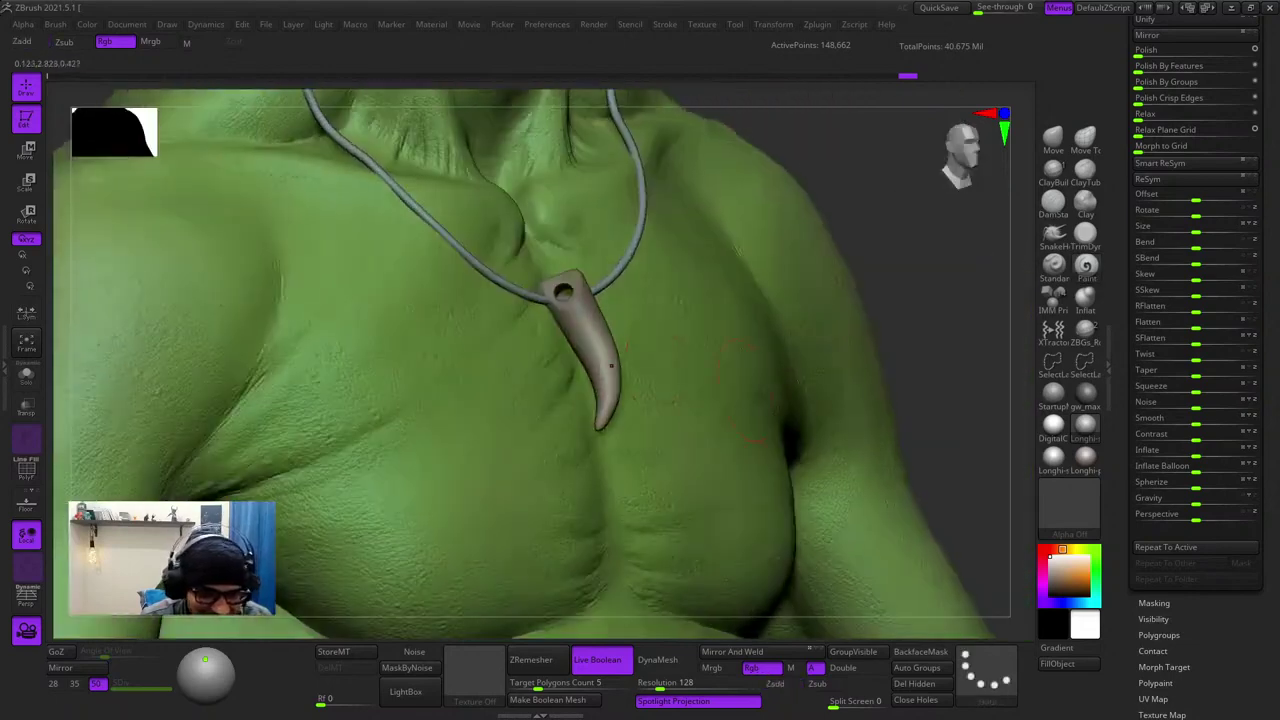
pyautogui.hotkey('ctrl', 'f')
pyautogui.keyDown('ctrl'); pyautogui.moveTo(580, 350); pyautogui.dragTo(550, 430, button='right'); pyautogui.keyUp('ctrl')
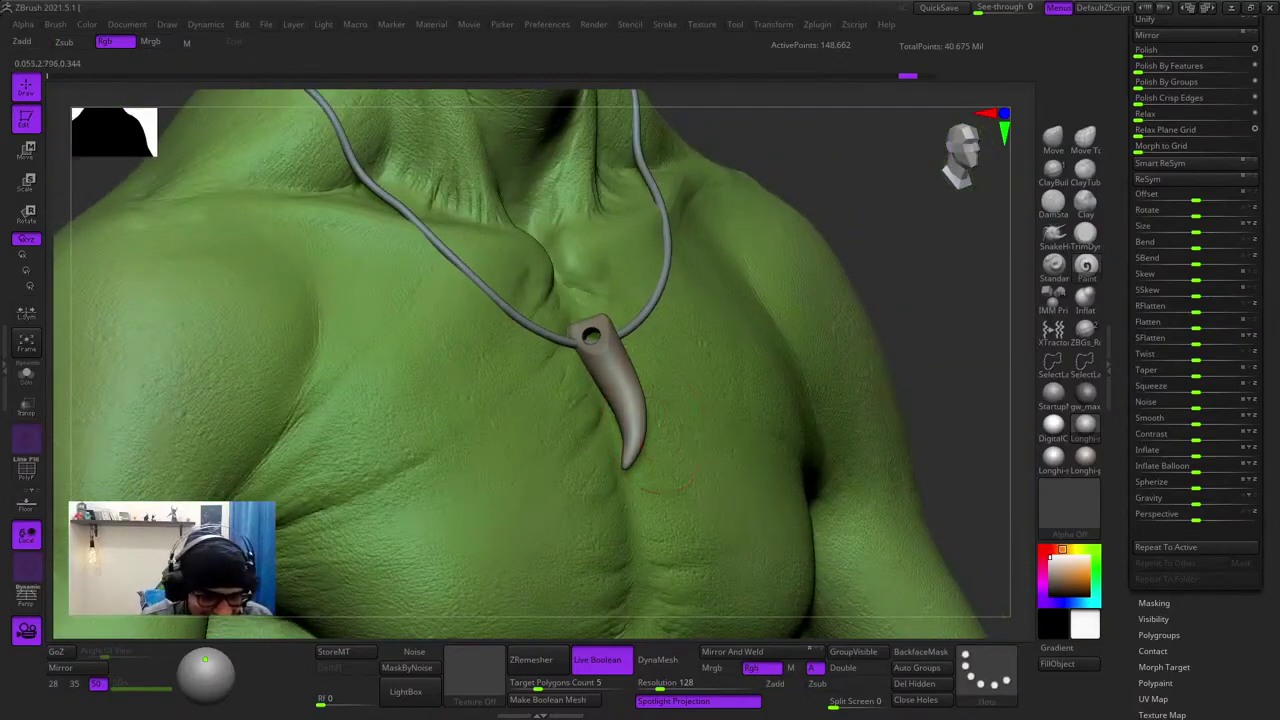
# - Redo the last three tooth color changes and review the pendant on the whole goblin
pyautogui.moveTo(667, 430)
pyautogui.mouseDown(button='right')
pyautogui.moveTo(560, 436)
pyautogui.moveTo(598, 466)
pyautogui.moveTo(722, 474)
pyautogui.mouseUp(button='right')
pyautogui.hotkey('ctrl', 'shift', 'z')
pyautogui.hotkey('ctrl', 'shift', 'z')
pyautogui.hotkey('ctrl', 'shift', 'z')
pyautogui.keyDown('ctrl'); pyautogui.moveTo(552, 502); pyautogui.dragTo(640, 215, button='right'); pyautogui.keyUp('ctrl')
pyautogui.keyDown('ctrl'); pyautogui.moveTo(640, 290); pyautogui.dragTo(640, 220, button='right'); pyautogui.keyUp('ctrl')
pyautogui.moveTo(640, 220); pyautogui.dragTo(620, 220, button='right')
pyautogui.moveTo(775, 360)
pyautogui.keyDown('ctrl'); pyautogui.mouseDown(button='right')
pyautogui.moveTo(785, 304)
pyautogui.moveTo(785, 365)
pyautogui.mouseUp(button='right'); pyautogui.keyUp('ctrl')
pyautogui.moveTo(785, 365)
pyautogui.mouseDown(button='right')
pyautogui.moveTo(720, 370)
pyautogui.moveTo(745, 340)
pyautogui.moveTo(715, 395)
pyautogui.mouseUp(button='right')
pyautogui.rightClick(715, 395)
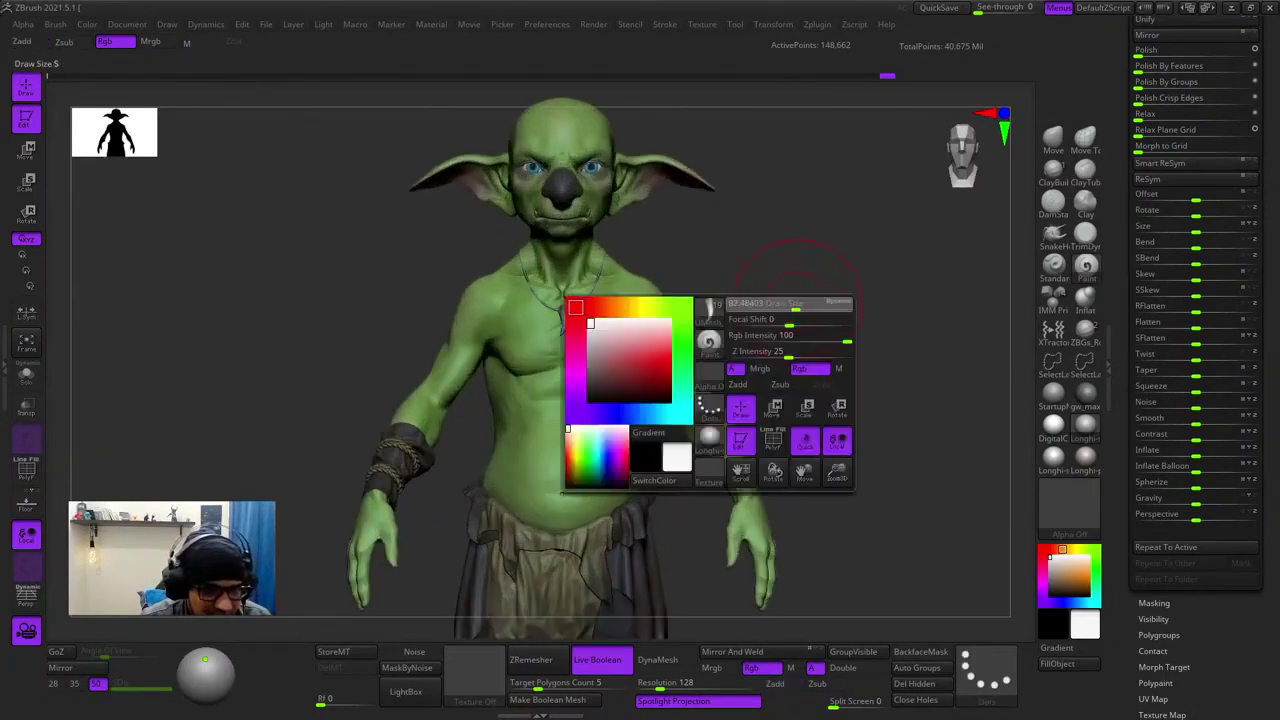
pyautogui.keyDown('ctrl'); pyautogui.moveTo(819, 333); pyautogui.dragTo(620, 370, button='right'); pyautogui.keyUp('ctrl')
pyautogui.moveTo(620, 370); pyautogui.dragTo(665, 370, button='right')
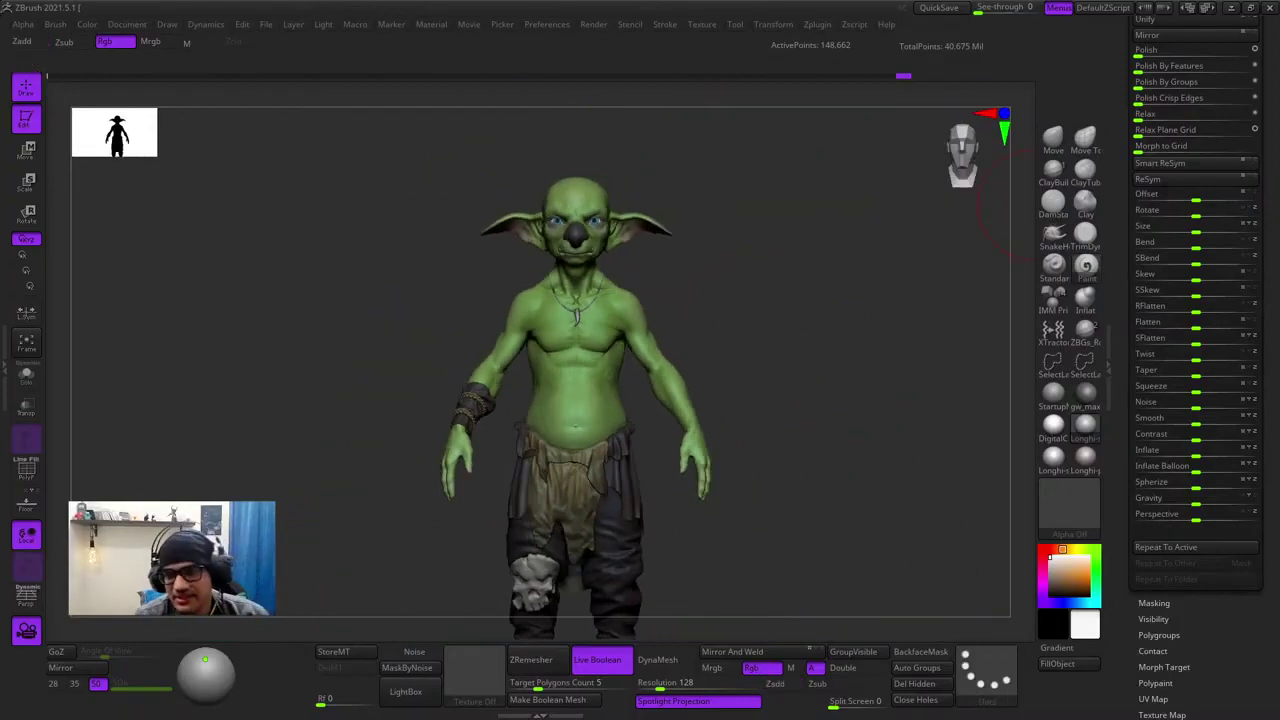
# - Delete the spare tooth tool and the leftover PM3D_Sphere3D tool
pyautogui.scroll(15, 1200, 408)
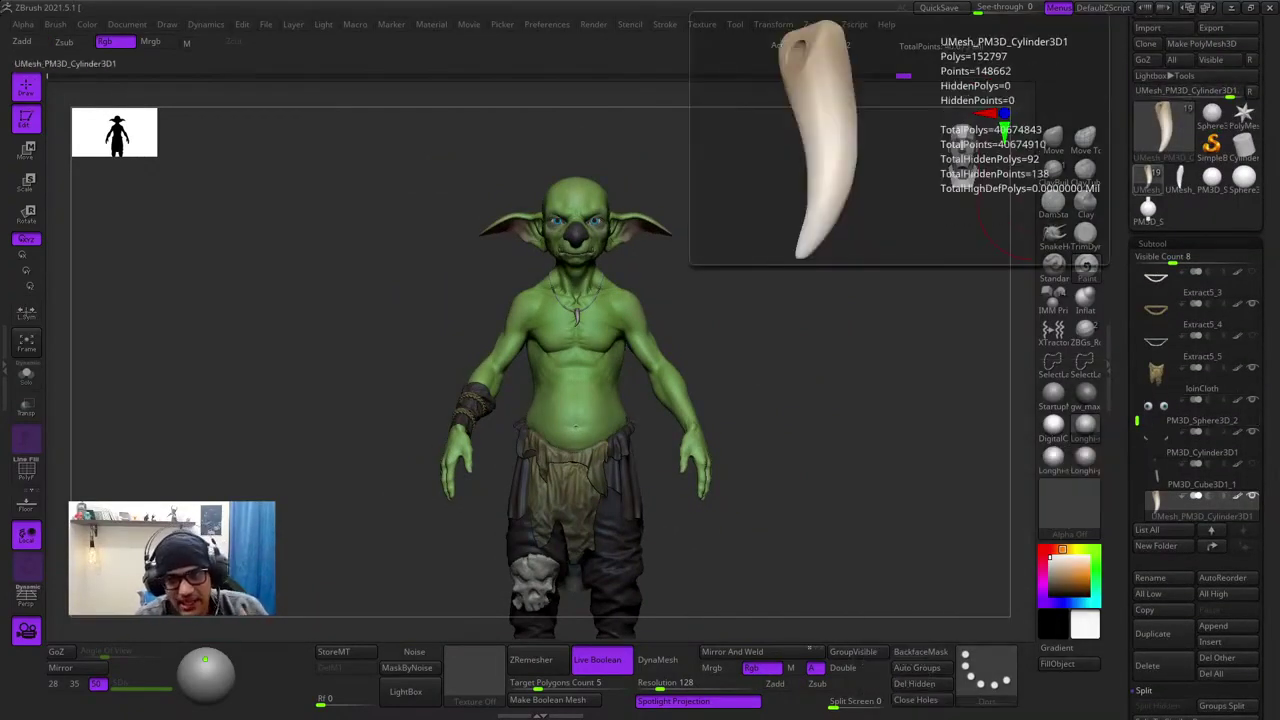
pyautogui.click(1180, 178)
pyautogui.click(1226, 674)
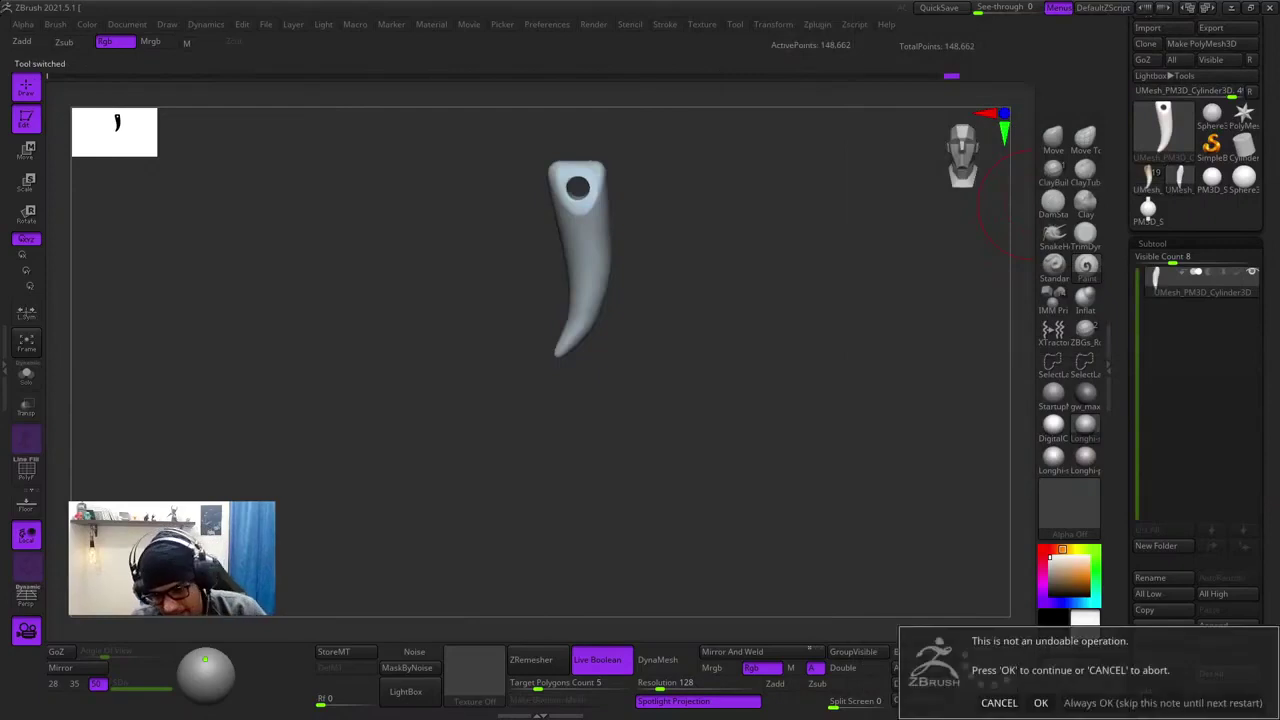
pyautogui.click(1041, 703)
pyautogui.click(1164, 130)
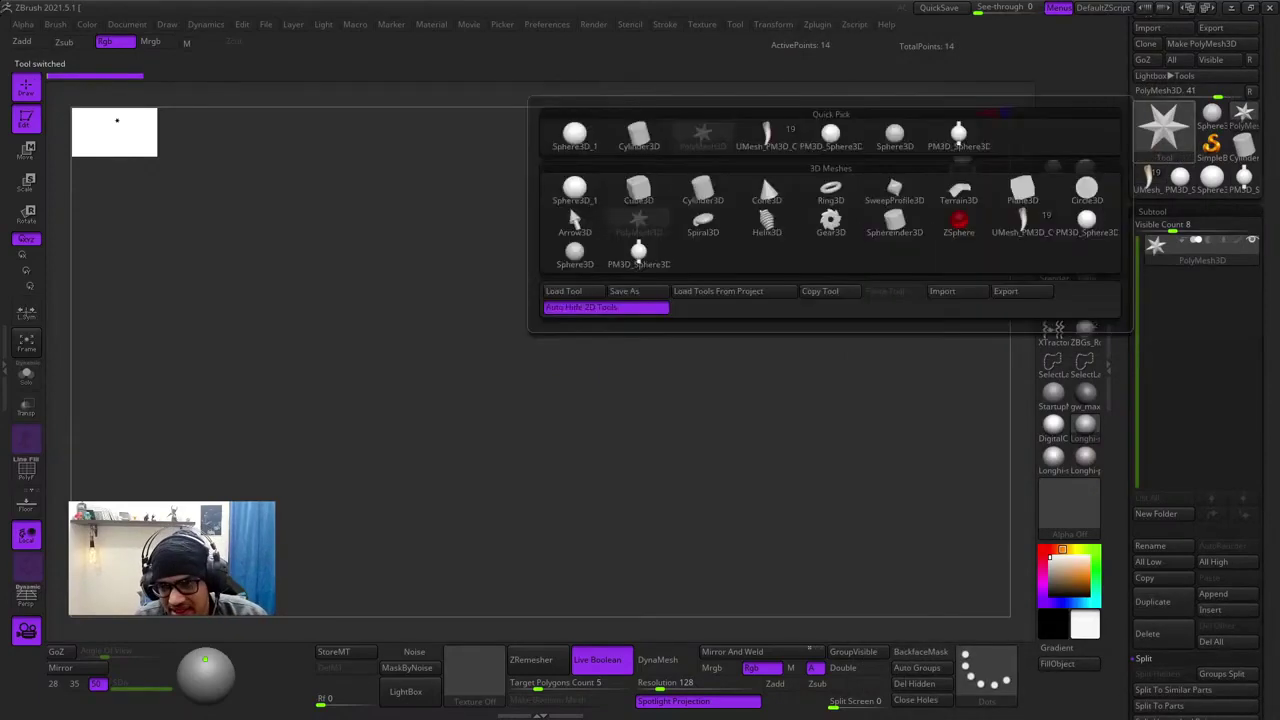
pyautogui.click(1180, 178)
pyautogui.click(1224, 643)
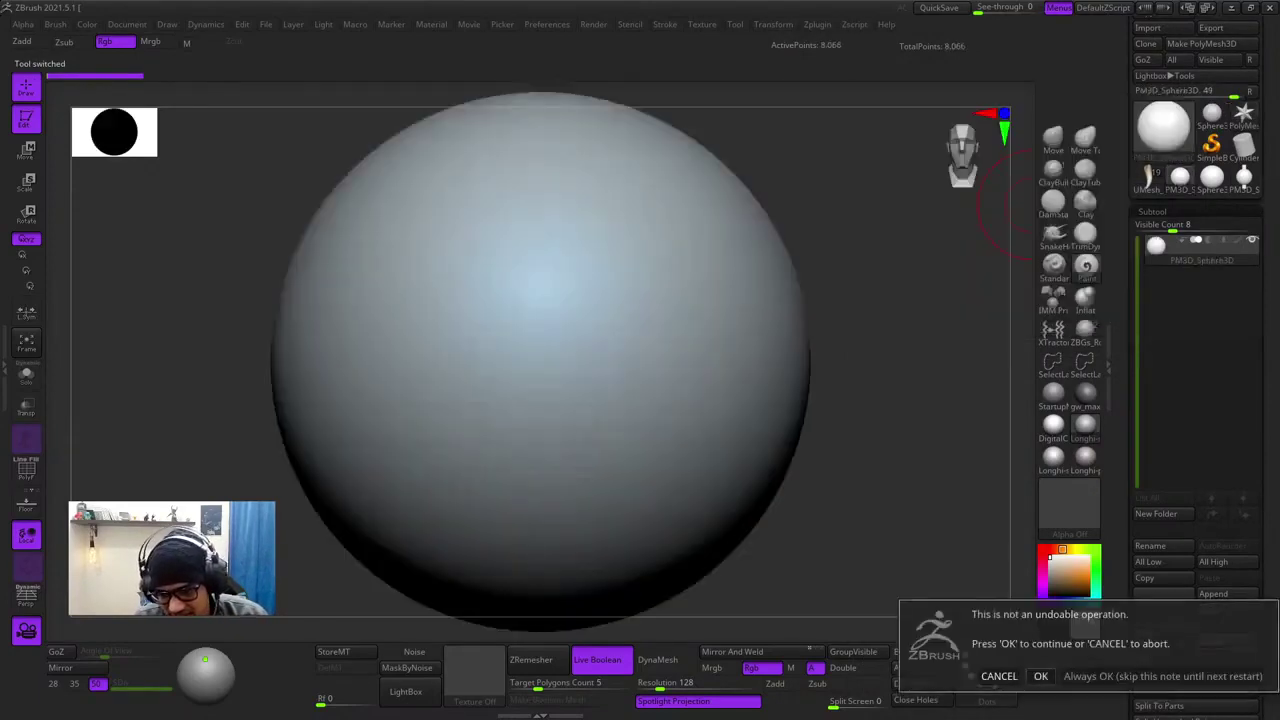
pyautogui.click(1042, 677)
# - Delete the remaining Sphere3D_1 and PM3D_Sphere3D_1 tools
pyautogui.click(1180, 178)
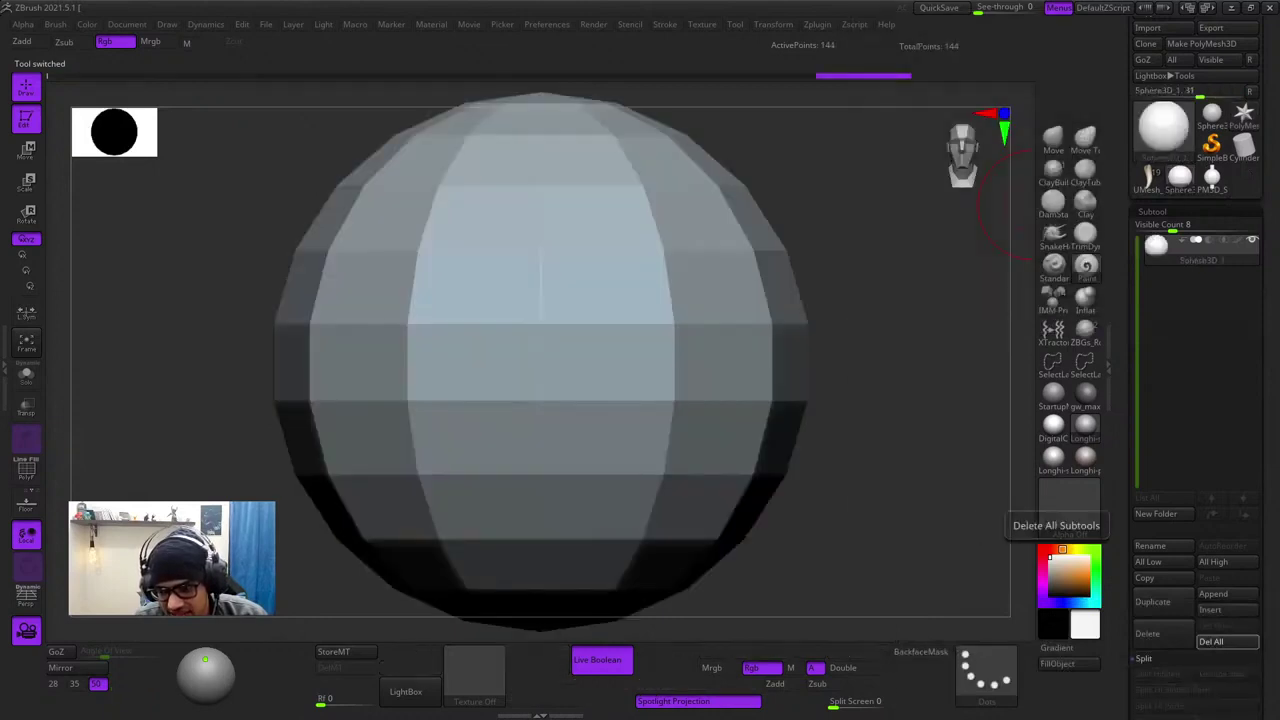
pyautogui.click(1211, 641)
pyautogui.click(1041, 671)
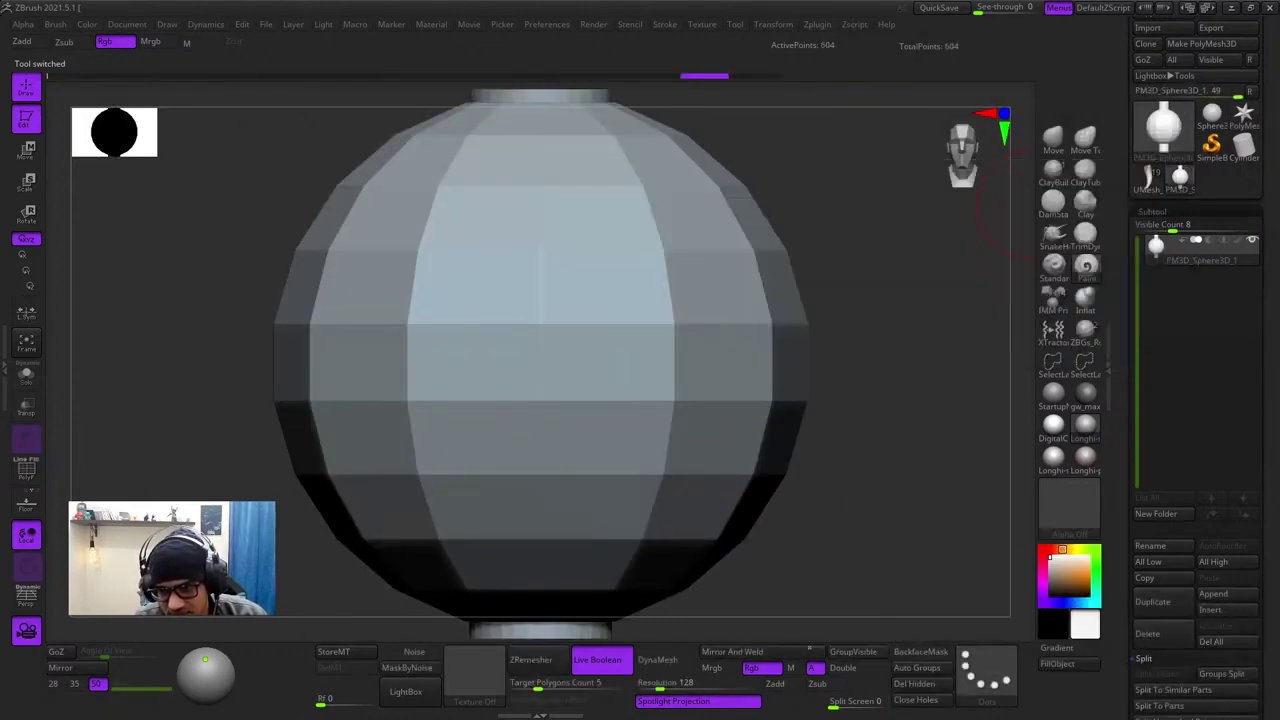
pyautogui.click(1211, 641)
pyautogui.click(1041, 671)
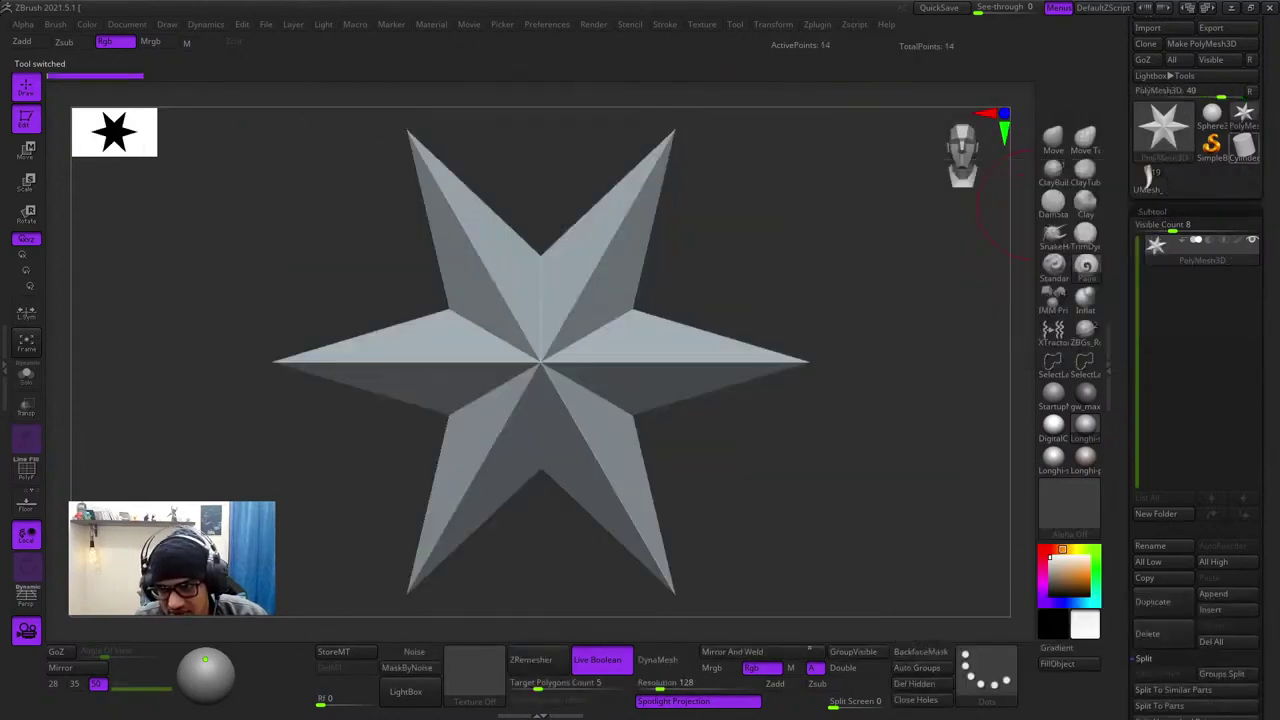
# - Load the Cylinder3D primitive as a new tool and convert it to a PolyMesh3D
pyautogui.click(1243, 147)
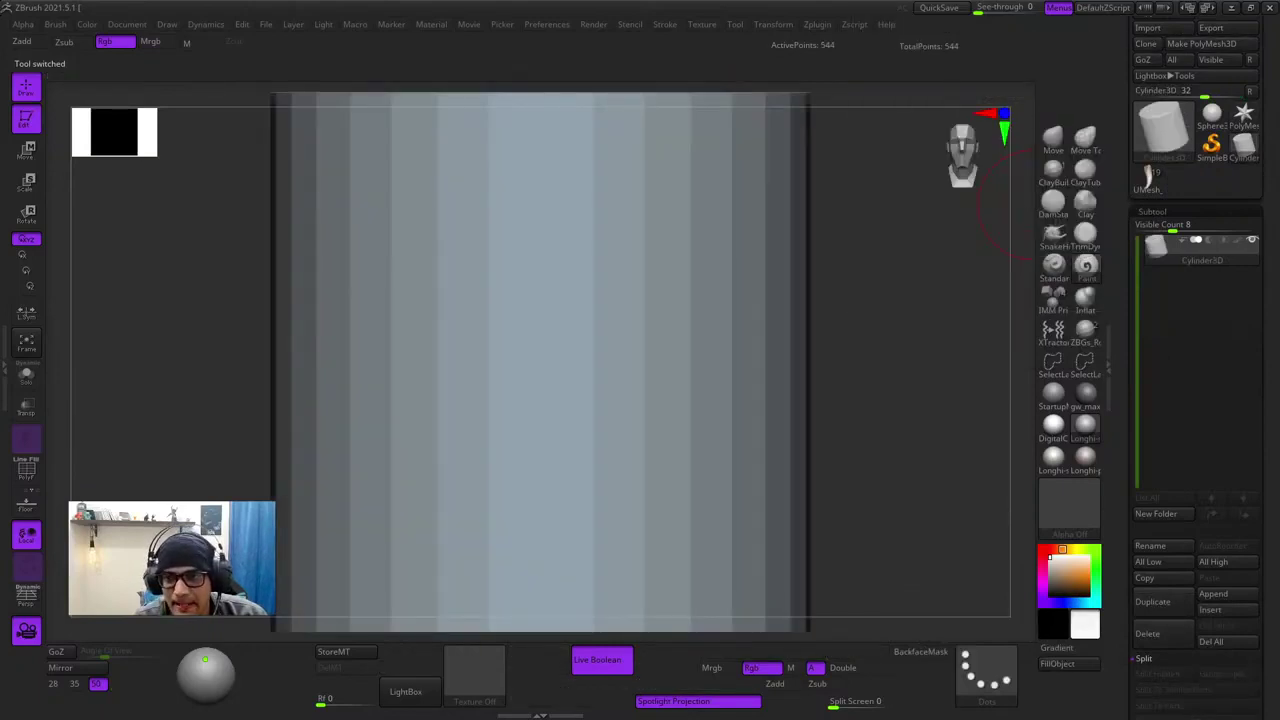
pyautogui.moveTo(1126, 75); pyautogui.dragTo(1126, 140)
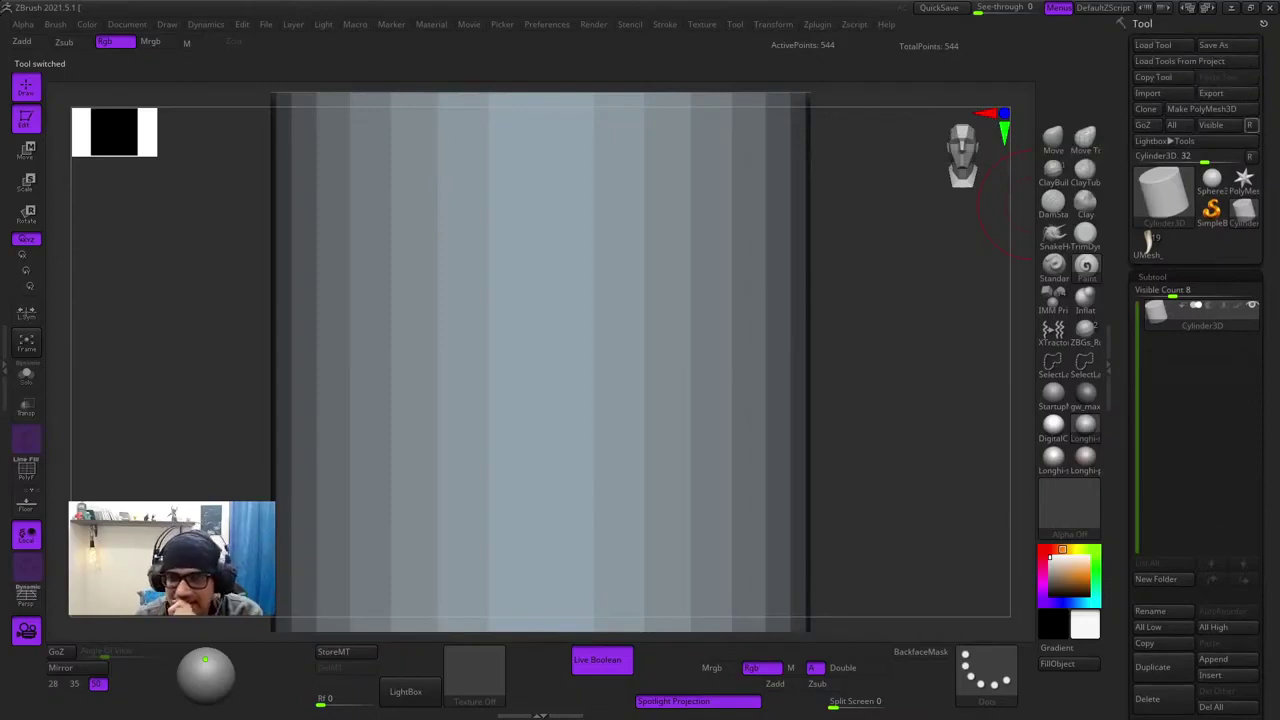
pyautogui.click(1201, 108)
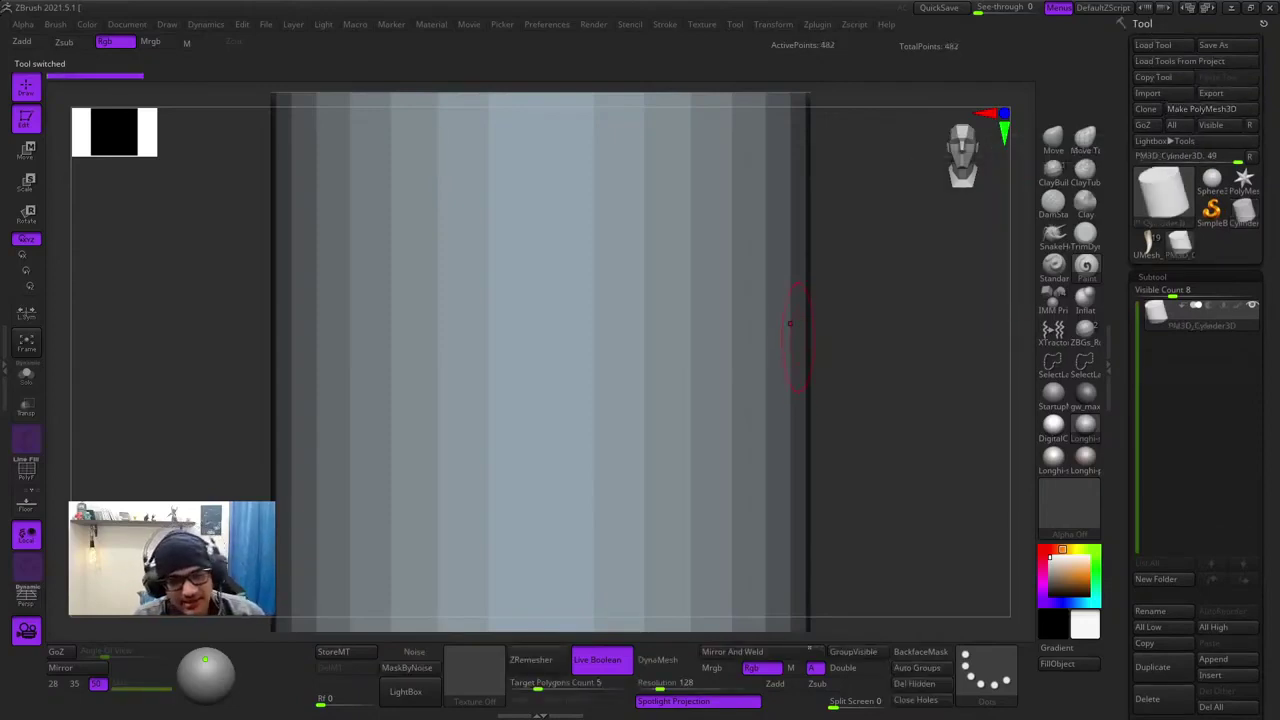
# - Flatten the cylinder along its depth in side view to form a thin slab
pyautogui.hotkey('shift', 'f')
pyautogui.hotkey('shift', 'f')
pyautogui.moveTo(390, 345); pyautogui.dragTo(517, 361, button='right')
pyautogui.press('f')
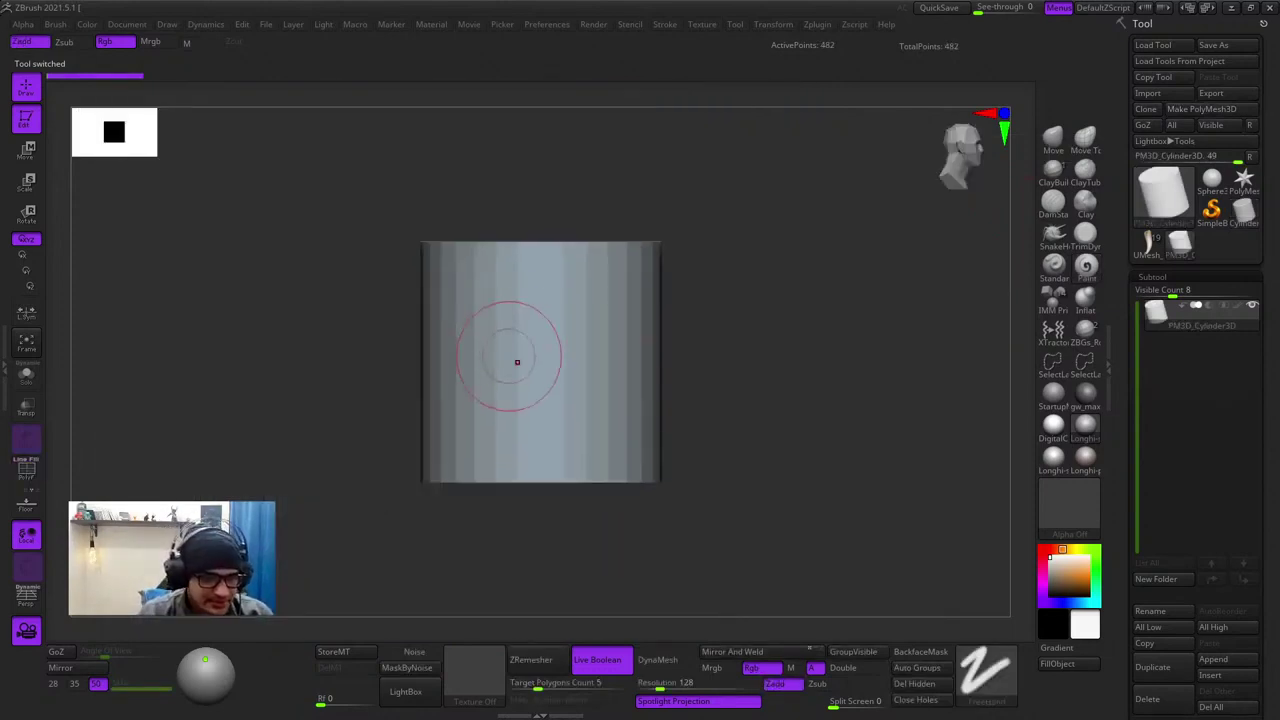
pyautogui.press('f')
pyautogui.press('r')
pyautogui.moveTo(584, 362); pyautogui.dragTo(511, 362)
pyautogui.keyDown('shift'); pyautogui.moveTo(511, 362); pyautogui.dragTo(610, 364, button='right'); pyautogui.keyUp('shift')
pyautogui.keyDown('alt'); pyautogui.moveTo(610, 364); pyautogui.dragTo(662, 415, button='right'); pyautogui.keyUp('alt')
pyautogui.moveTo(662, 415)
pyautogui.keyDown('ctrl'); pyautogui.mouseDown(button='right')
pyautogui.moveTo(680, 345)
pyautogui.moveTo(697, 385)
pyautogui.moveTo(710, 350)
pyautogui.mouseUp(button='right'); pyautogui.keyUp('ctrl')
pyautogui.press('q')
pyautogui.keyDown('ctrl'); pyautogui.moveTo(710, 350); pyautogui.dragTo(780, 394, button='right'); pyautogui.keyUp('ctrl')
pyautogui.keyDown('alt'); pyautogui.moveTo(925, 442); pyautogui.dragTo(975, 347, button='right'); pyautogui.keyUp('alt')
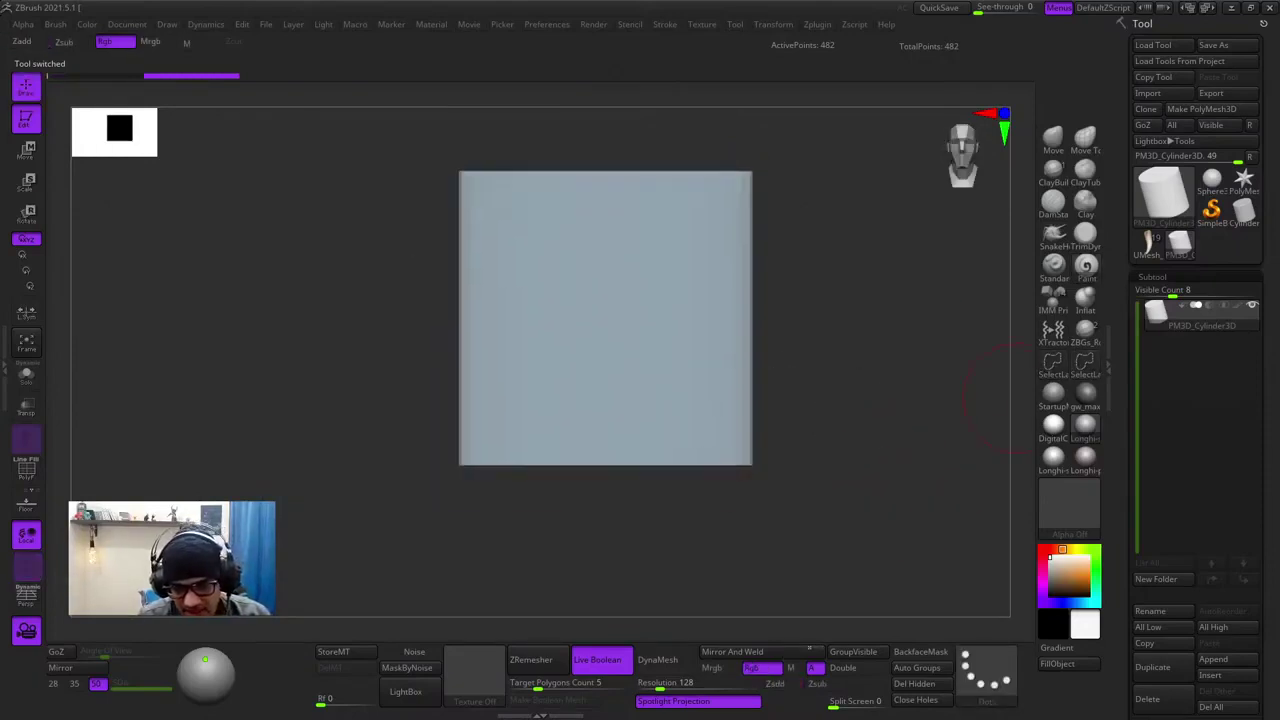
# - Switch the selection brush to ClipCurve for cutting the slab
pyautogui.keyDown('ctrl'); pyautogui.keyDown('shift'); pyautogui.click(1053, 364); pyautogui.keyUp('shift'); pyautogui.keyUp('ctrl')
pyautogui.keyDown('ctrl'); pyautogui.keyDown('shift'); pyautogui.click(1085, 364); pyautogui.keyUp('shift'); pyautogui.keyUp('ctrl')
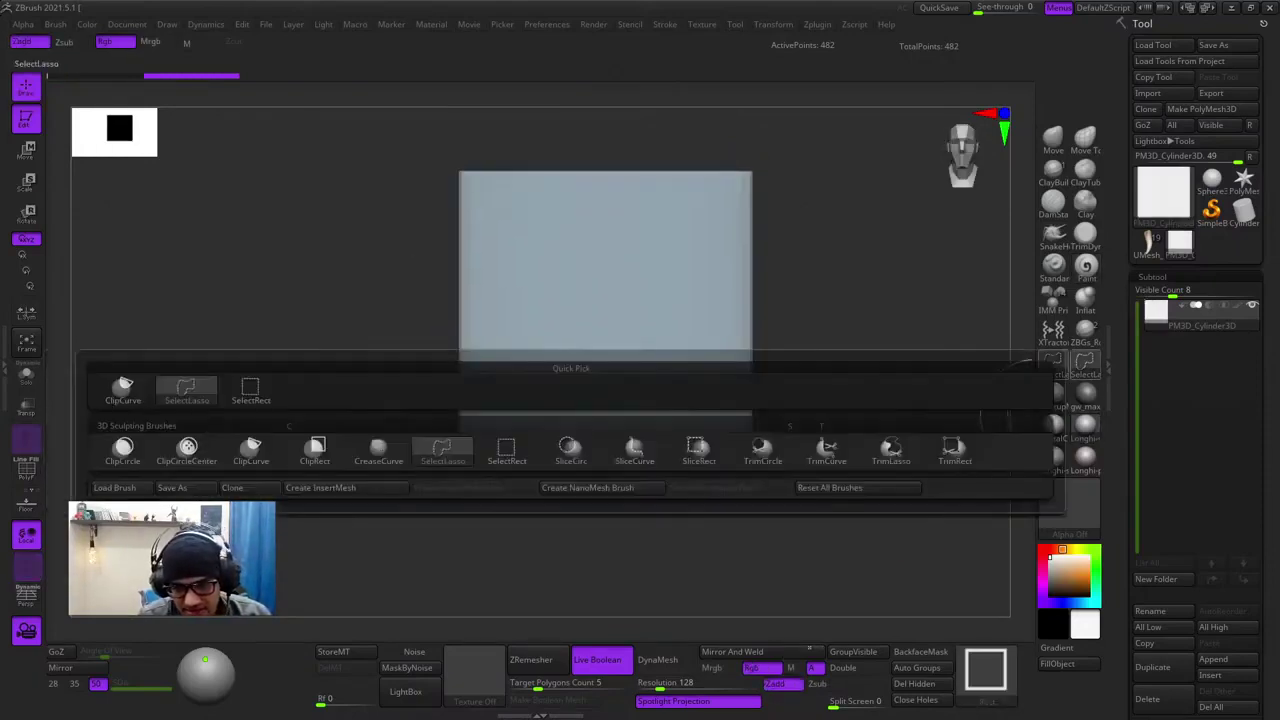
pyautogui.click(314, 450)
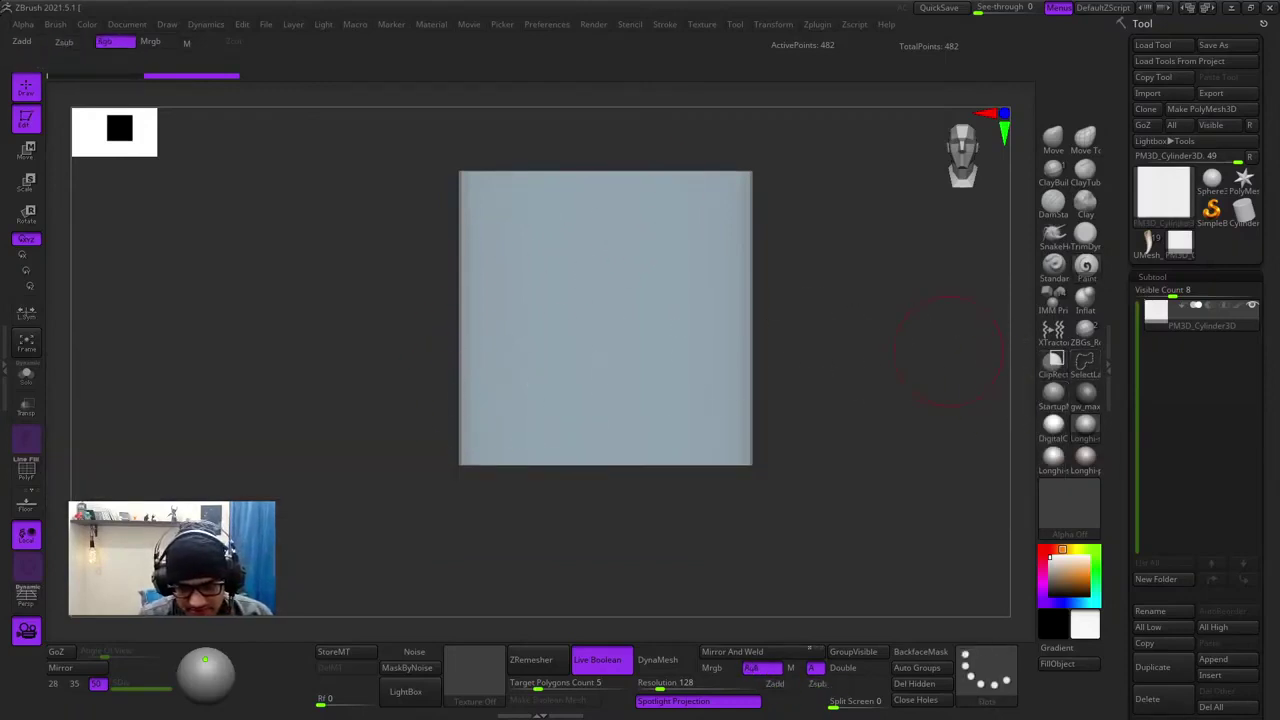
pyautogui.keyDown('alt'); pyautogui.moveTo(1000, 370); pyautogui.dragTo(975, 371, button='right'); pyautogui.keyUp('alt')
pyautogui.keyDown('ctrl'); pyautogui.keyDown('shift'); pyautogui.click(1053, 366); pyautogui.keyUp('shift'); pyautogui.keyUp('ctrl')
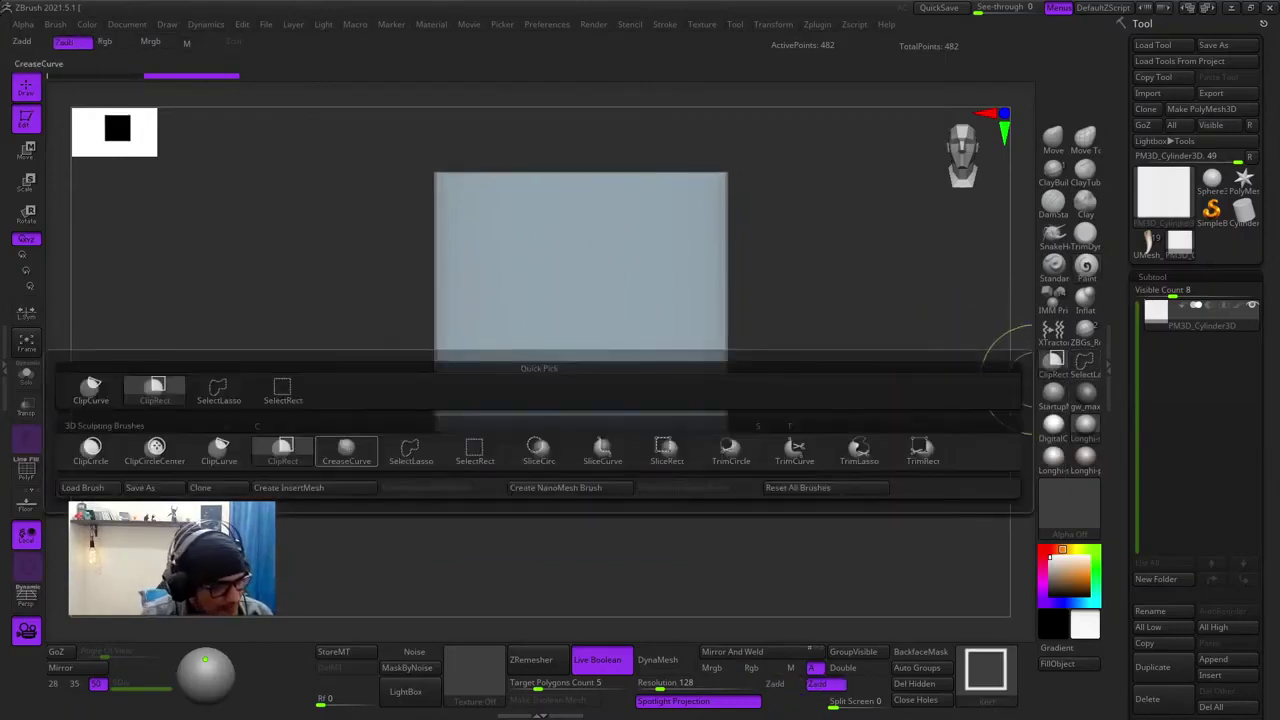
pyautogui.keyDown('ctrl'); pyautogui.keyDown('shift'); pyautogui.click(218, 450); pyautogui.keyUp('shift'); pyautogui.keyUp('ctrl')
# - Try clipping the slab with a circular stroke and undo it
pyautogui.moveTo(828, 513)
pyautogui.keyDown('ctrl'); pyautogui.keyDown('shift'); pyautogui.mouseDown()
pyautogui.moveTo(668, 183)
pyautogui.moveTo(693, 134)
pyautogui.mouseUp(); pyautogui.keyUp('shift'); pyautogui.keyUp('ctrl')
pyautogui.hotkey('ctrl', 'z')
pyautogui.hotkey('ctrl', 'z')
pyautogui.hotkey('ctrl', 'z')
pyautogui.hotkey('ctrl', 'z')
pyautogui.hotkey('ctrl', 'z')
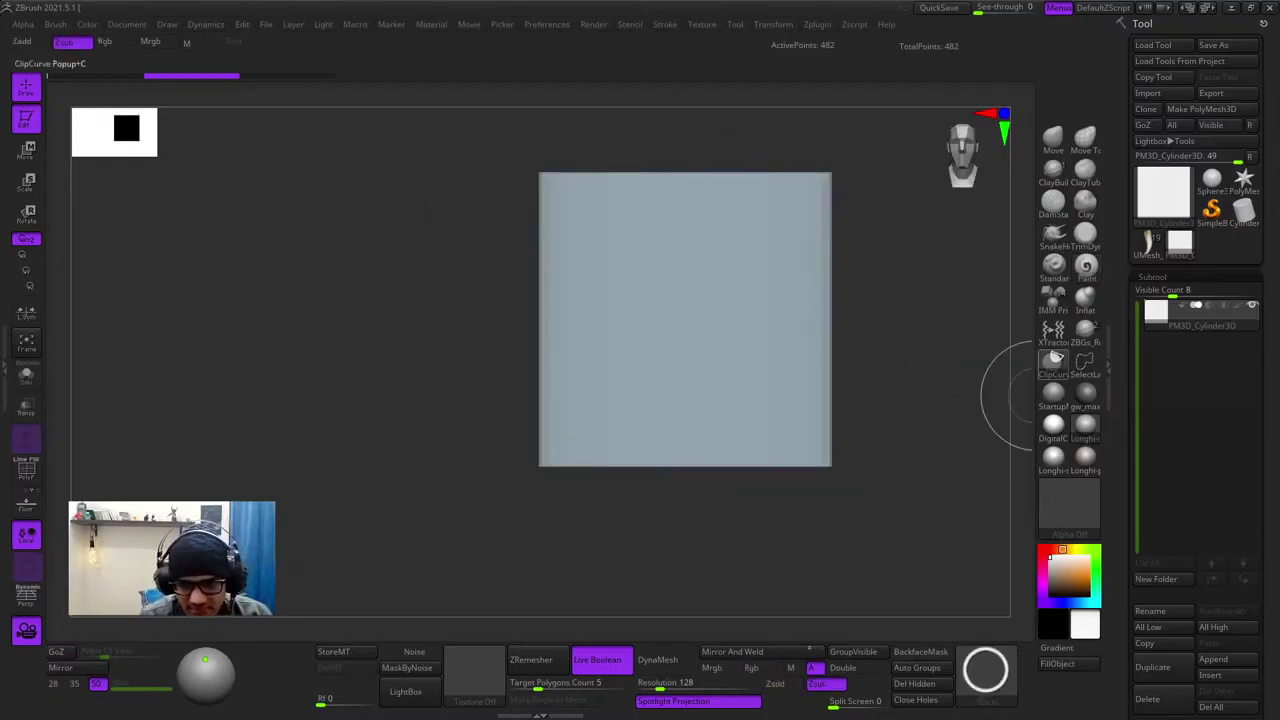
# - Set the ClipCurve stroke to Curve and clip the slab's right side along a straight vertical line
pyautogui.keyDown('ctrl'); pyautogui.keyDown('shift'); pyautogui.click(1053, 366); pyautogui.keyUp('shift'); pyautogui.keyUp('ctrl')
pyautogui.click(985, 668)
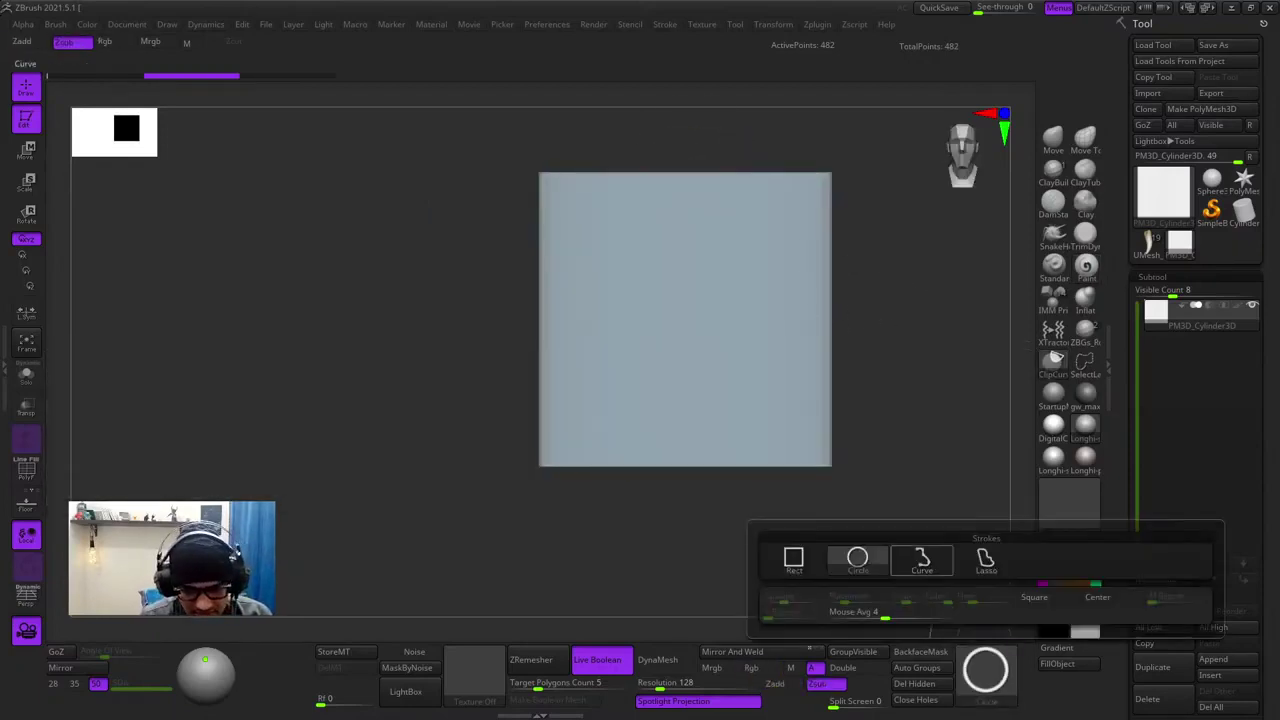
pyautogui.keyDown('ctrl'); pyautogui.keyDown('shift'); pyautogui.click(922, 560); pyautogui.keyUp('shift'); pyautogui.keyUp('ctrl')
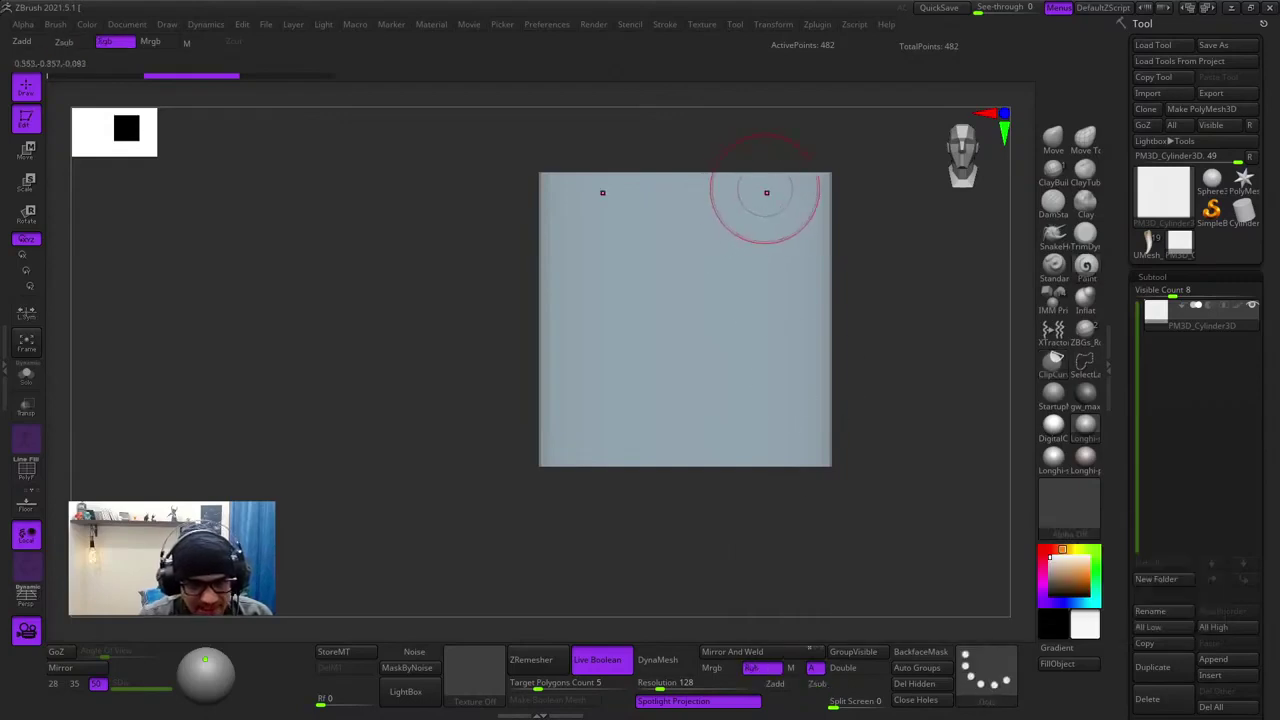
pyautogui.keyDown('alt'); pyautogui.moveTo(778, 182); pyautogui.dragTo(733, 212, button='right'); pyautogui.keyUp('alt')
pyautogui.keyDown('ctrl'); pyautogui.keyDown('shift'); pyautogui.moveTo(754, 180); pyautogui.dragTo(800, 536); pyautogui.keyUp('shift'); pyautogui.keyUp('ctrl')
pyautogui.hotkey('ctrl', 'z')
pyautogui.keyDown('ctrl'); pyautogui.keyDown('shift'); pyautogui.moveTo(769, 184); pyautogui.dragTo(769, 183); pyautogui.keyUp('shift'); pyautogui.keyUp('ctrl')
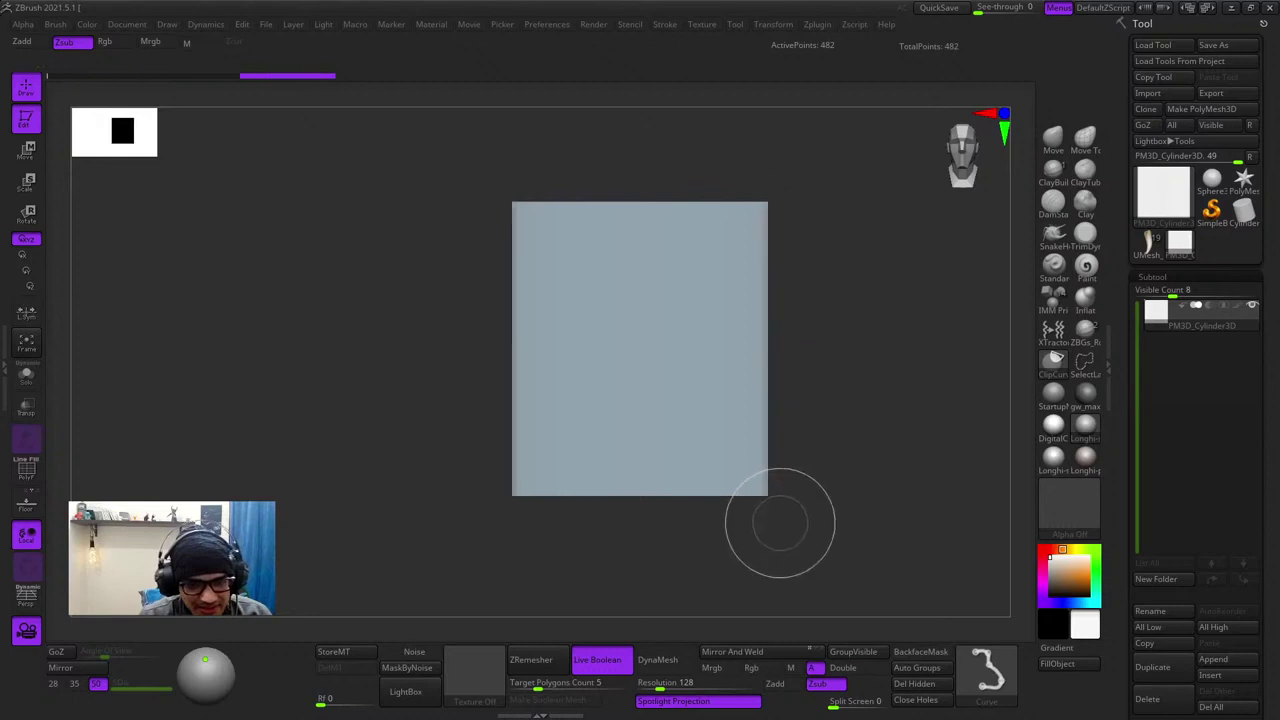
pyautogui.moveTo(777, 523); pyautogui.dragTo(760, 320)
# - Bring back the goblin tool and examine the torso, necklace and waist cloth from several angles
pyautogui.keyDown('ctrl'); pyautogui.moveTo(721, 288); pyautogui.dragTo(790, 300, button='right'); pyautogui.keyUp('ctrl')
pyautogui.moveTo(790, 300); pyautogui.dragTo(985, 366, button='right')
pyautogui.click(1147, 244)
pyautogui.keyDown('ctrl'); pyautogui.moveTo(690, 235); pyautogui.dragTo(690, 375, button='right'); pyautogui.keyUp('ctrl')
pyautogui.keyDown('alt'); pyautogui.moveTo(690, 375); pyautogui.dragTo(685, 490, button='right'); pyautogui.keyUp('alt')
pyautogui.keyDown('shift'); pyautogui.moveTo(660, 440); pyautogui.dragTo(690, 427, button='right'); pyautogui.keyUp('shift')
pyautogui.moveTo(690, 427)
pyautogui.keyDown('alt'); pyautogui.mouseDown(button='right')
pyautogui.moveTo(673, 340)
pyautogui.moveTo(700, 265)
pyautogui.mouseUp(button='right'); pyautogui.keyUp('alt')
pyautogui.press('f')
pyautogui.moveTo(700, 265); pyautogui.dragTo(645, 270, button='right')
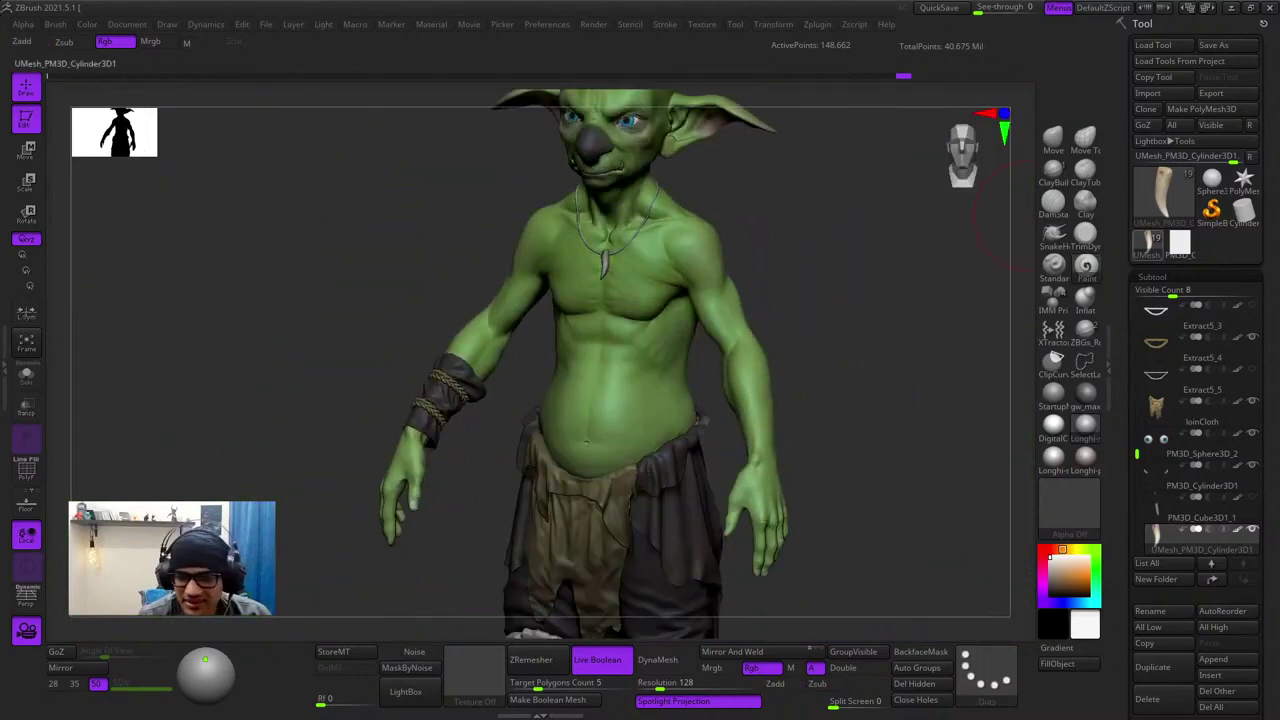
# - Return to the clipped cylinder slab and apply DynaMesh at resolution 128
pyautogui.click(1163, 197)
pyautogui.click(834, 260)
pyautogui.press('f')
pyautogui.hotkey('shift', 'f')
pyautogui.hotkey('shift', 'f')
pyautogui.moveTo(621, 324); pyautogui.dragTo(610, 420, button='right')
pyautogui.keyDown('ctrl'); pyautogui.moveTo(610, 420); pyautogui.dragTo(680, 470, button='right'); pyautogui.keyUp('ctrl')
pyautogui.keyDown('ctrl'); pyautogui.moveTo(680, 470); pyautogui.dragTo(757, 552, button='right'); pyautogui.keyUp('ctrl')
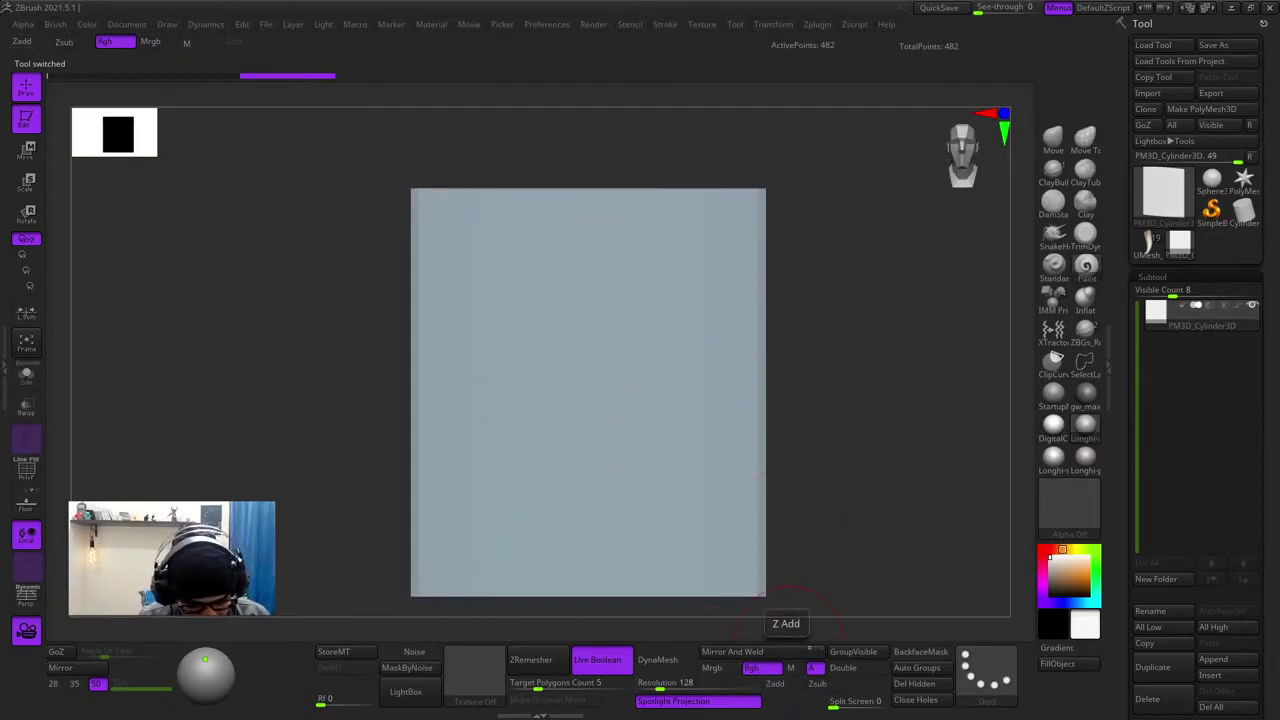
pyautogui.click(668, 660)
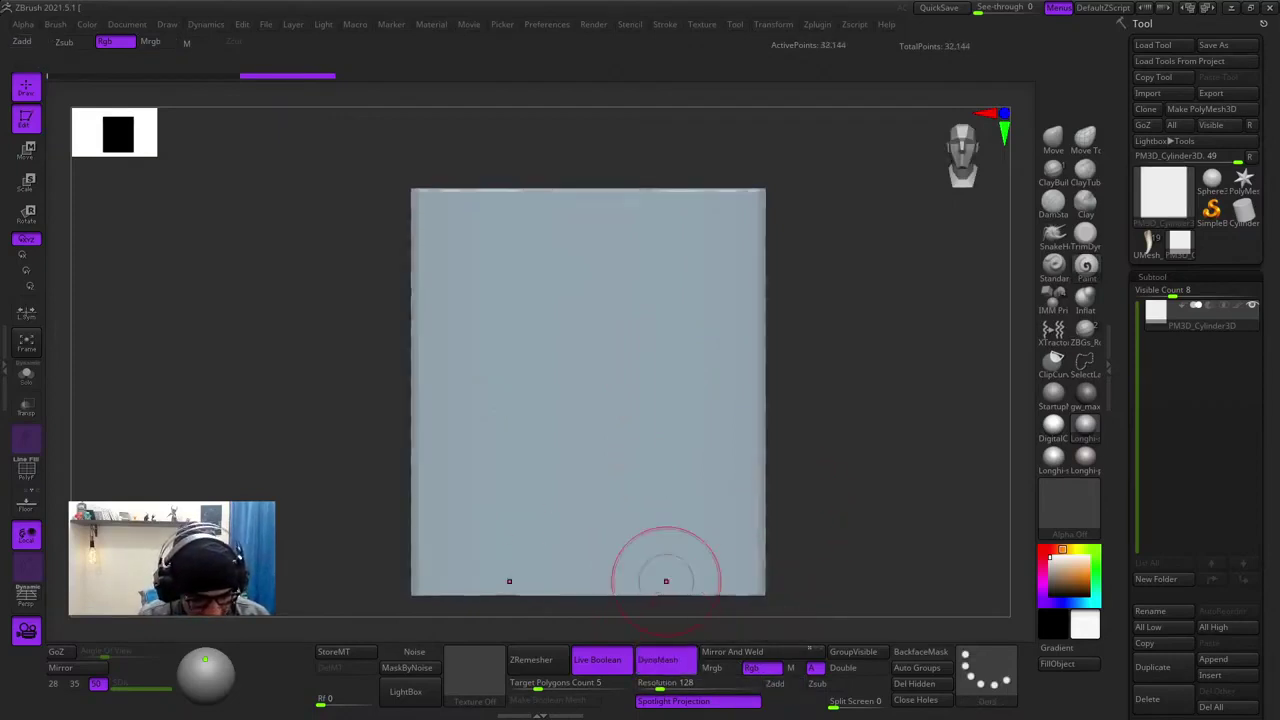
# - Select the ClayBuildup brush for sculpting on the slab's broad front face
pyautogui.hotkey('shift', 'f')
pyautogui.hotkey('shift', 'f')
pyautogui.moveTo(666, 374); pyautogui.dragTo(696, 376, button='right')
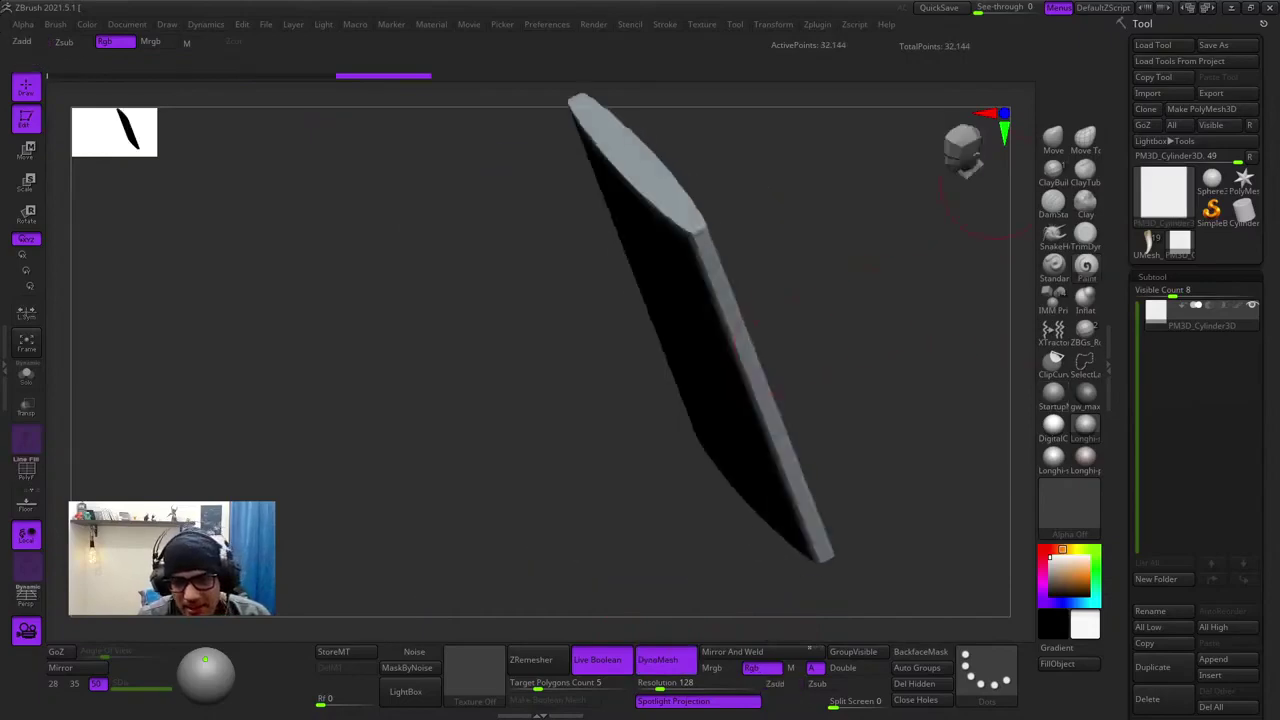
pyautogui.keyDown('shift'); pyautogui.moveTo(998, 180); pyautogui.dragTo(1040, 154, button='right'); pyautogui.keyUp('shift')
pyautogui.press('f')
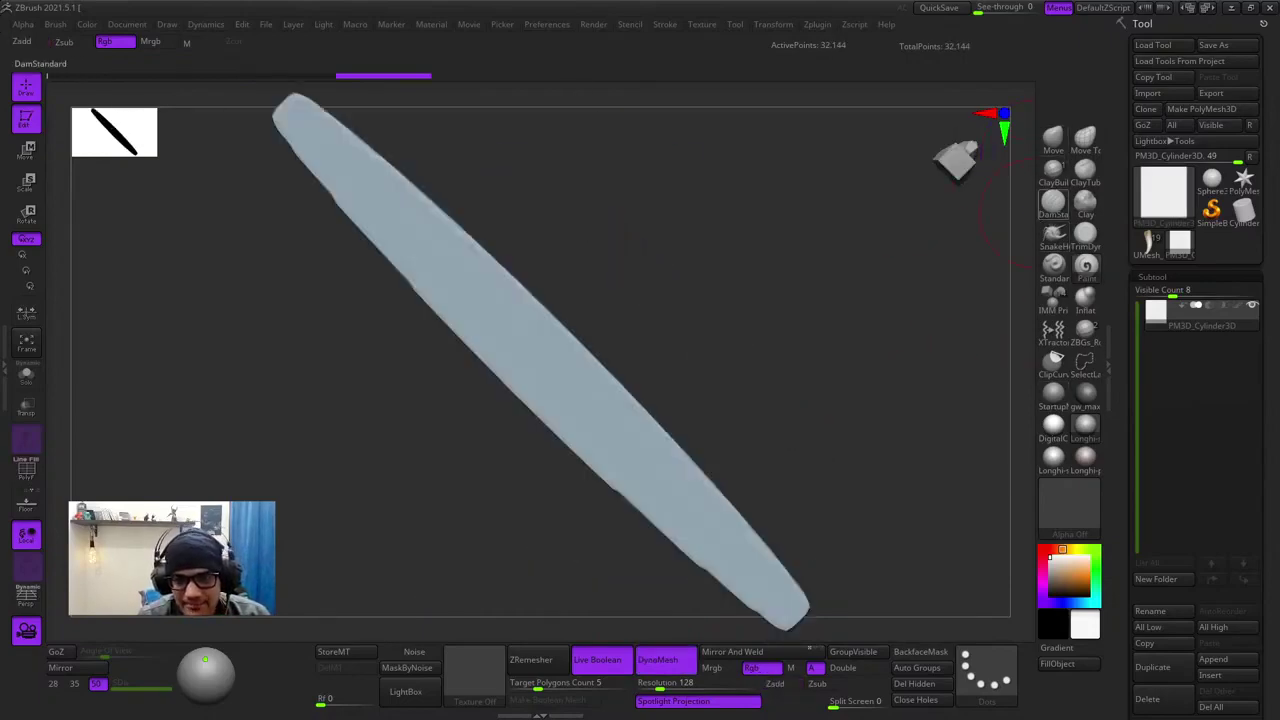
pyautogui.click(1051, 235)
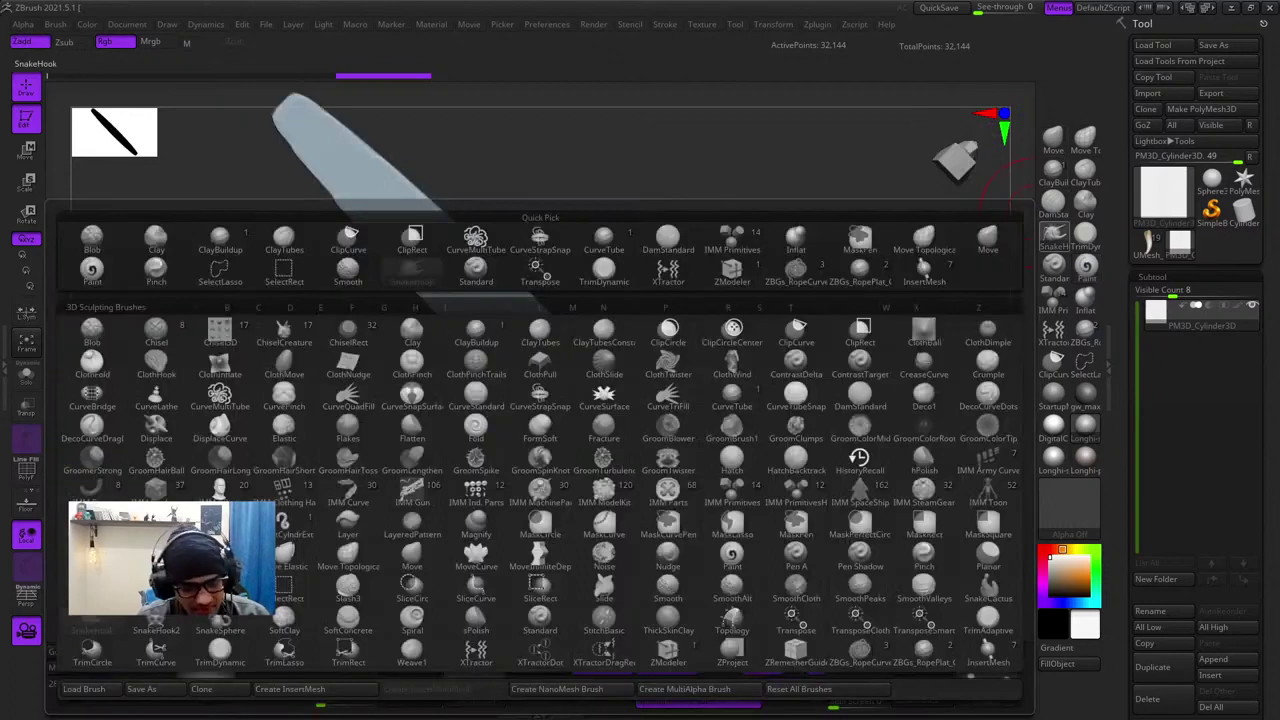
pyautogui.press('c')
pyautogui.press('b')
pyautogui.moveTo(940, 240)
pyautogui.mouseDown(button='right')
pyautogui.moveTo(717, 271)
pyautogui.moveTo(729, 336)
pyautogui.mouseUp(button='right')
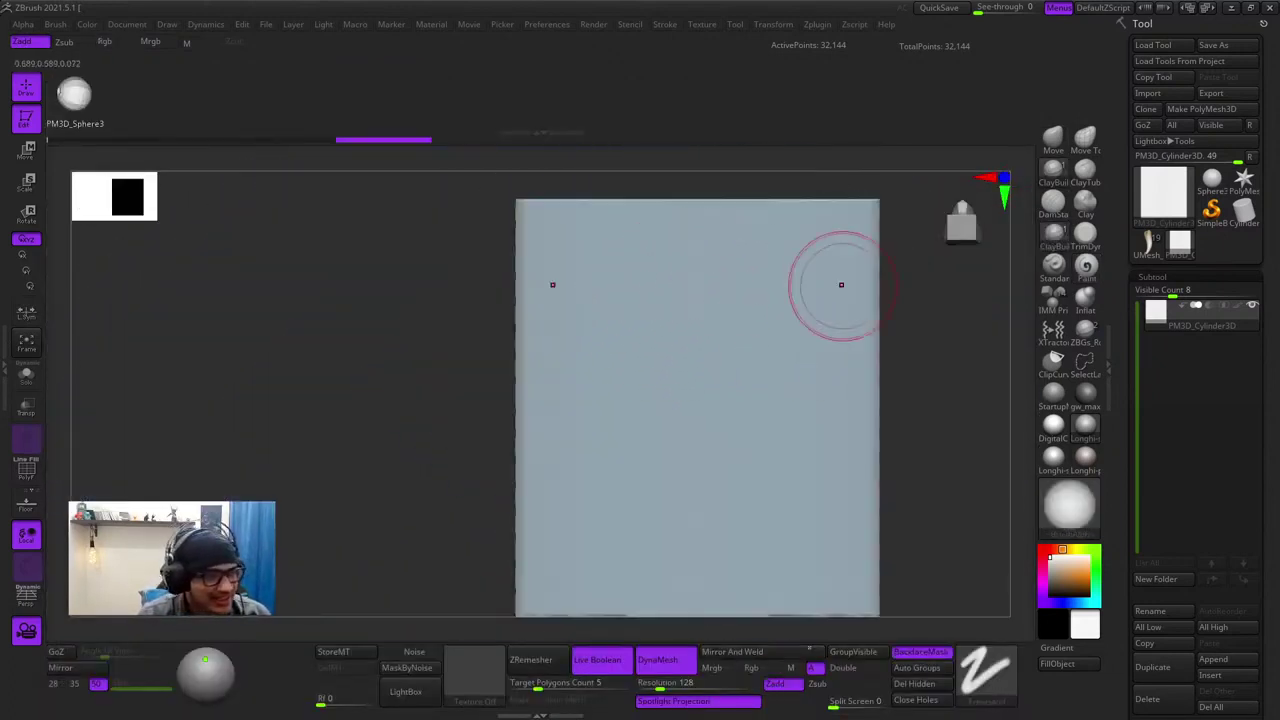
pyautogui.press('b')
pyautogui.press('c')
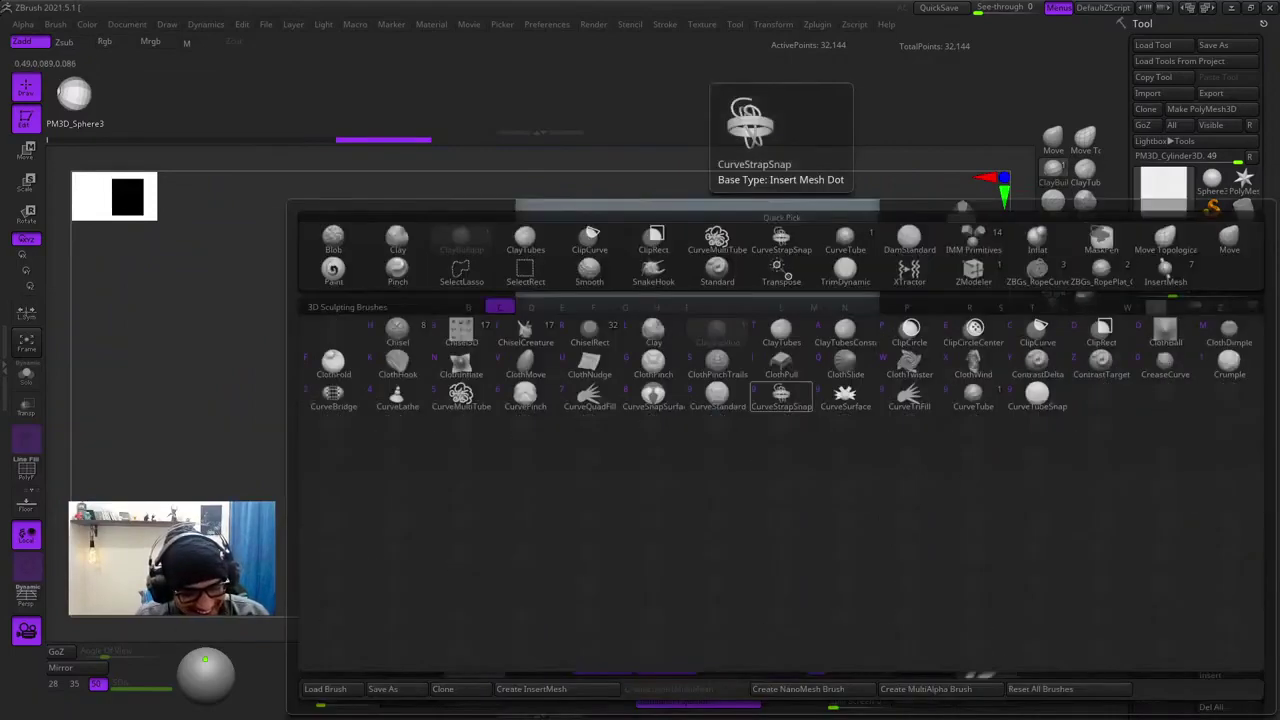
pyautogui.press('b')
# - Turn off Curve Mode for the ClayBuildup brush so that it sculpts with ordinary freehand strokes
pyautogui.moveTo(764, 346)
pyautogui.keyDown('alt'); pyautogui.mouseDown(button='right')
pyautogui.moveTo(729, 333)
pyautogui.moveTo(749, 333)
pyautogui.mouseUp(button='right'); pyautogui.keyUp('alt')
pyautogui.rightClick(749, 330)
pyautogui.moveTo(741, 292); pyautogui.dragTo(768, 314)
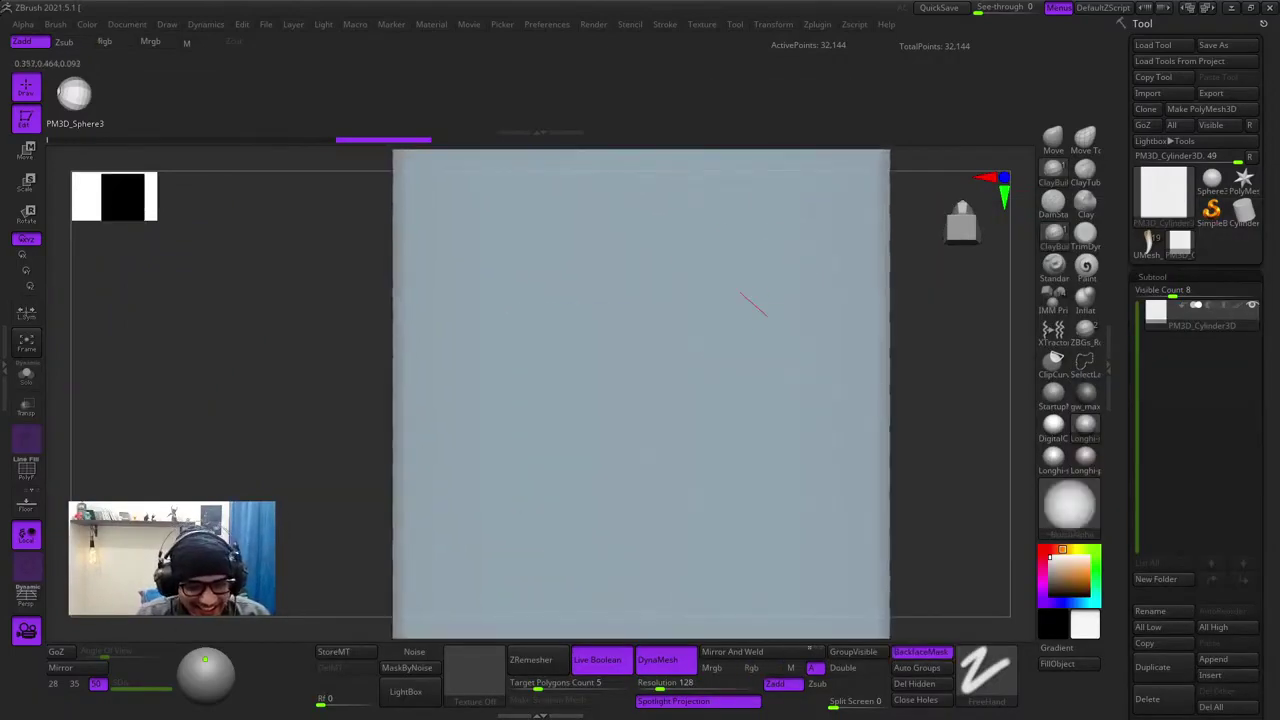
pyautogui.keyDown('ctrl'); pyautogui.click(755, 361); pyautogui.keyUp('ctrl')
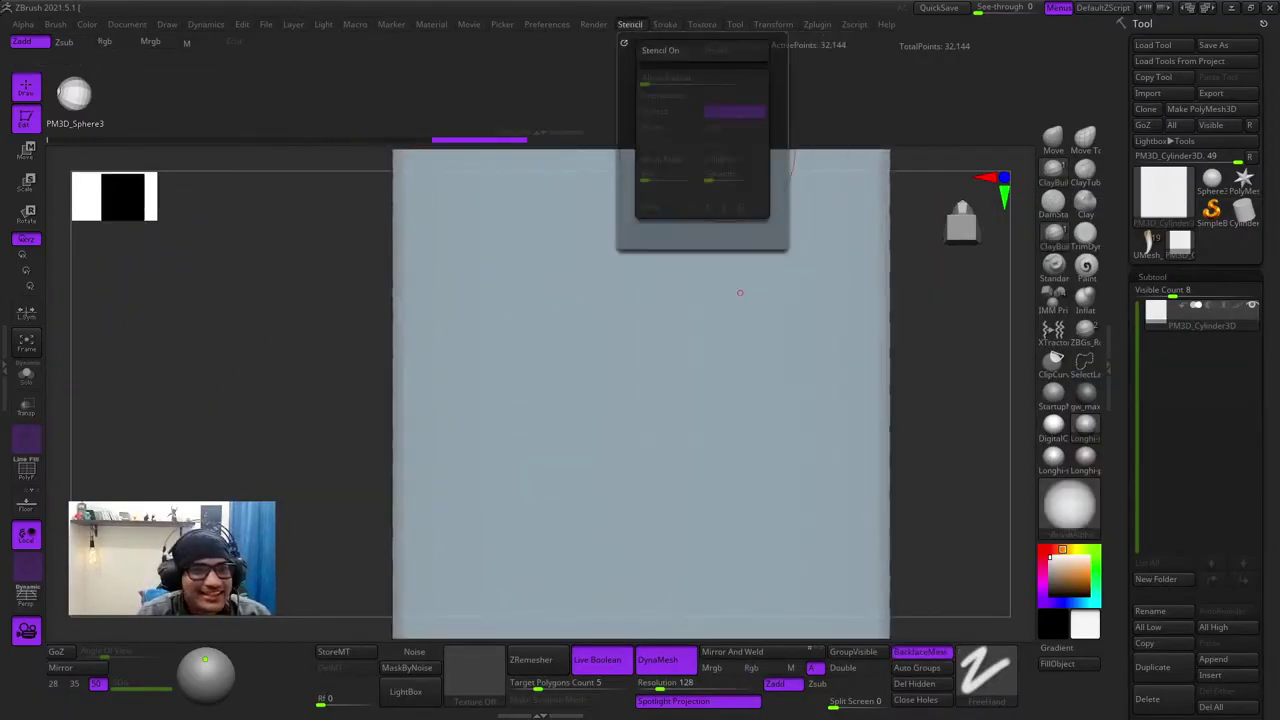
pyautogui.moveTo(665, 24)
pyautogui.click(706, 307)
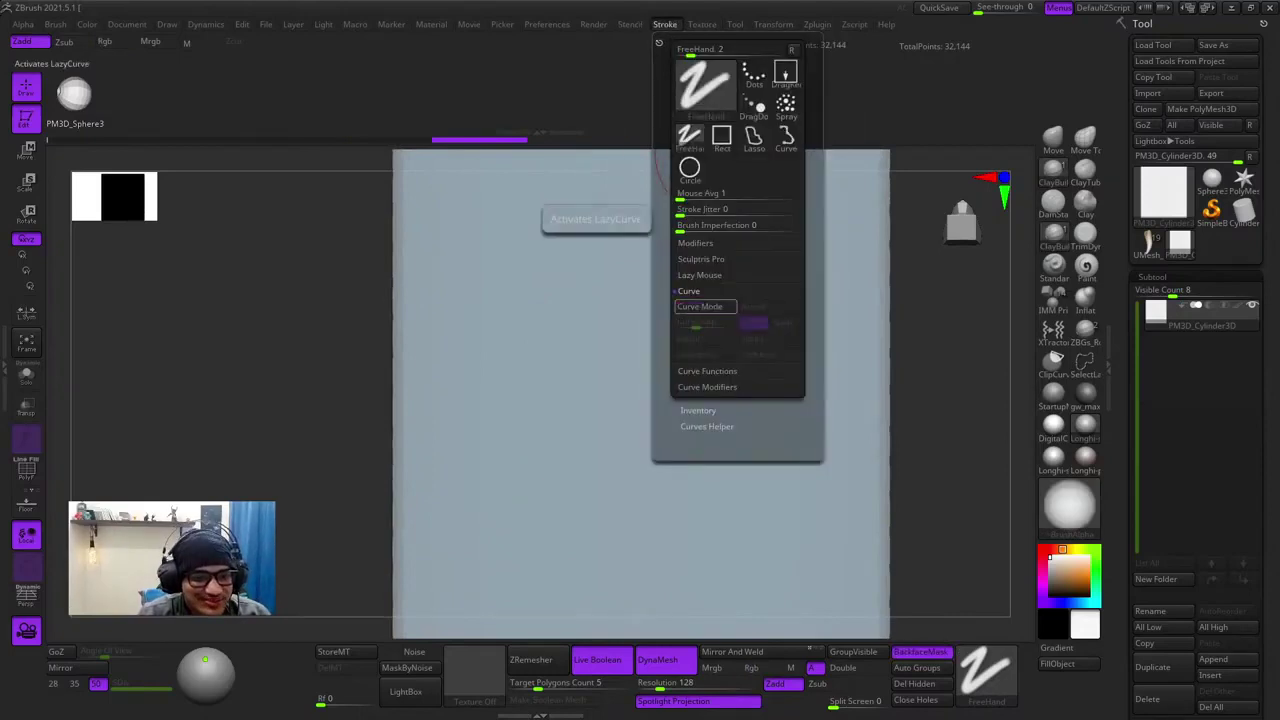
# - Sculpt mirrored, inward-slanting brow ridges on the upper half of the slab and switch the brush to a round alpha
pyautogui.moveTo(510, 290); pyautogui.dragTo(565, 350)
pyautogui.keyDown('alt'); pyautogui.moveTo(639, 360); pyautogui.dragTo(557, 371, button='right'); pyautogui.keyUp('alt')
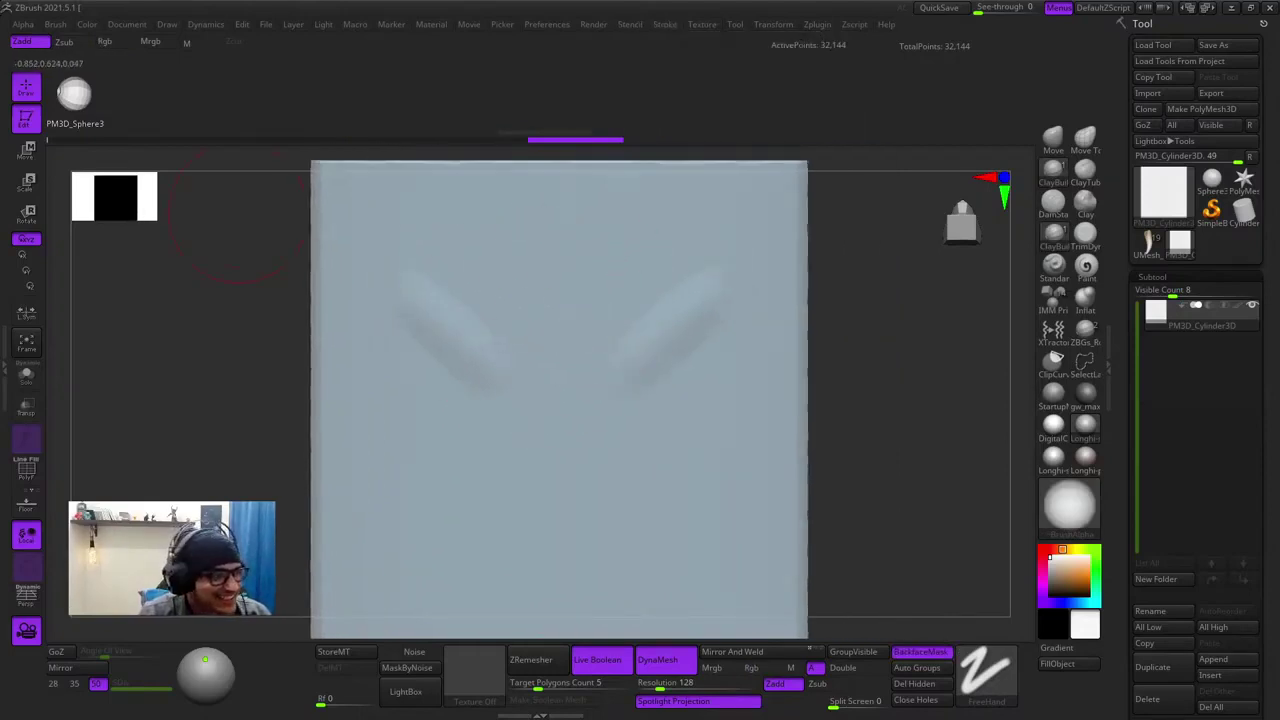
pyautogui.keyDown('alt'); pyautogui.moveTo(774, 364); pyautogui.dragTo(804, 329, button='right'); pyautogui.keyUp('alt')
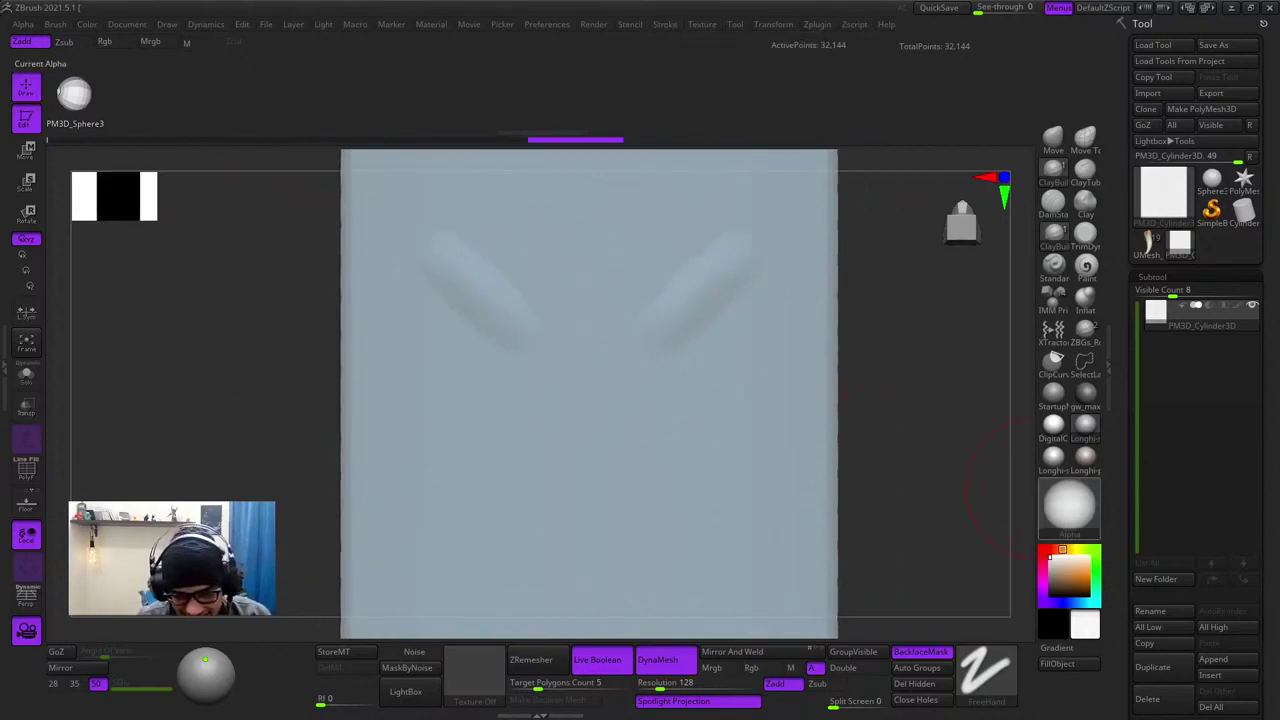
pyautogui.click(1058, 503)
pyautogui.click(603, 522)
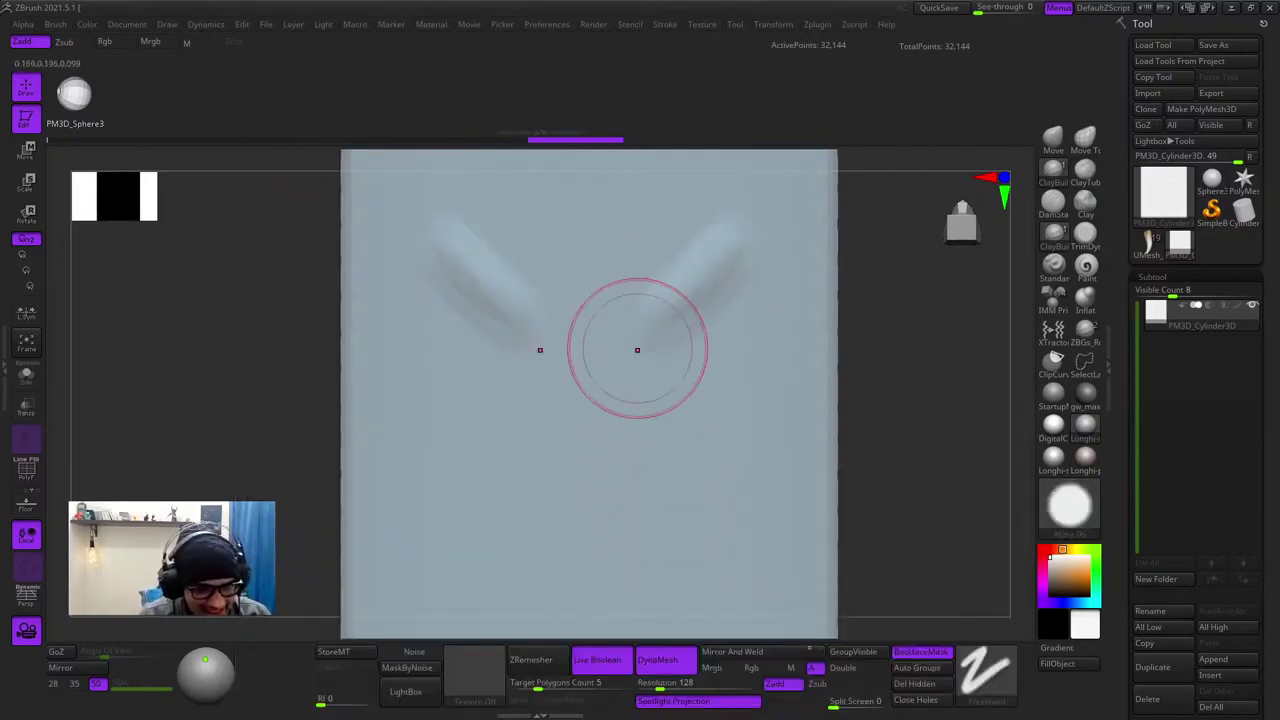
# - Build up and smooth angry slanted eyes with raised brows and small cheek bumps on the slab's upper half
pyautogui.keyDown('ctrl'); pyautogui.moveTo(753, 319); pyautogui.dragTo(510, 560, button='right'); pyautogui.keyUp('ctrl')
pyautogui.keyDown('alt'); pyautogui.moveTo(510, 560); pyautogui.dragTo(430, 470, button='right'); pyautogui.keyUp('alt')
pyautogui.moveTo(542, 252)
pyautogui.mouseDown()
pyautogui.moveTo(571, 274)
pyautogui.moveTo(569, 329)
pyautogui.mouseUp()
pyautogui.moveTo(573, 302)
pyautogui.mouseDown(button='right')
pyautogui.moveTo(860, 310)
pyautogui.moveTo(640, 300)
pyautogui.mouseUp(button='right')
pyautogui.keyDown('shift'); pyautogui.moveTo(570, 245); pyautogui.dragTo(634, 294); pyautogui.keyUp('shift')
pyautogui.keyDown('ctrl'); pyautogui.moveTo(589, 245); pyautogui.dragTo(608, 314, button='right'); pyautogui.keyUp('ctrl')
pyautogui.moveTo(564, 220); pyautogui.dragTo(614, 272)
pyautogui.keyDown('ctrl'); pyautogui.moveTo(550, 305); pyautogui.dragTo(557, 258, button='right'); pyautogui.keyUp('ctrl')
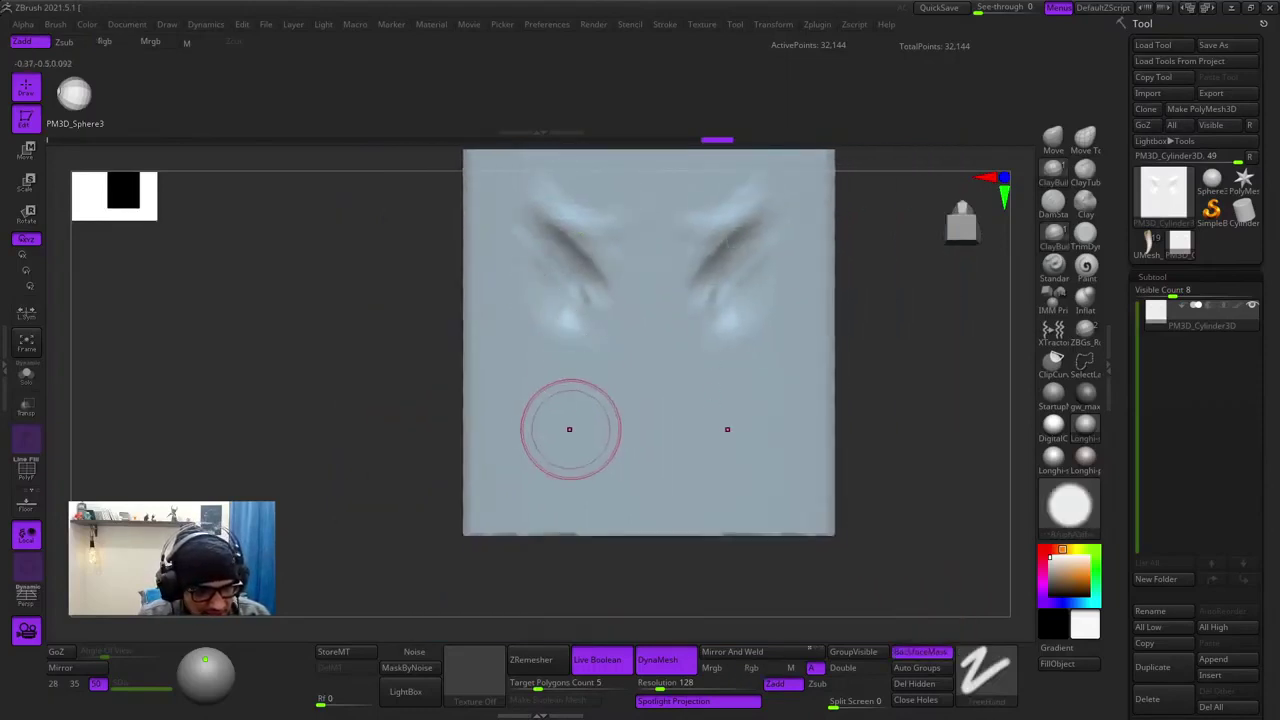
# - Sculpt a wide, mirrored snarling mouth on the slab below the eyes and smooth its corners
pyautogui.moveTo(534, 452)
pyautogui.mouseDown()
pyautogui.moveTo(526, 366)
pyautogui.moveTo(524, 415)
pyautogui.moveTo(525, 387)
pyautogui.mouseUp()
pyautogui.moveTo(525, 380)
pyautogui.mouseDown()
pyautogui.moveTo(520, 396)
pyautogui.moveTo(606, 486)
pyautogui.moveTo(548, 466)
pyautogui.moveTo(592, 480)
pyautogui.moveTo(606, 460)
pyautogui.moveTo(645, 450)
pyautogui.mouseUp()
pyautogui.hotkey('ctrl', 'shift', 'z')
pyautogui.hotkey('ctrl', 'shift', 'z')
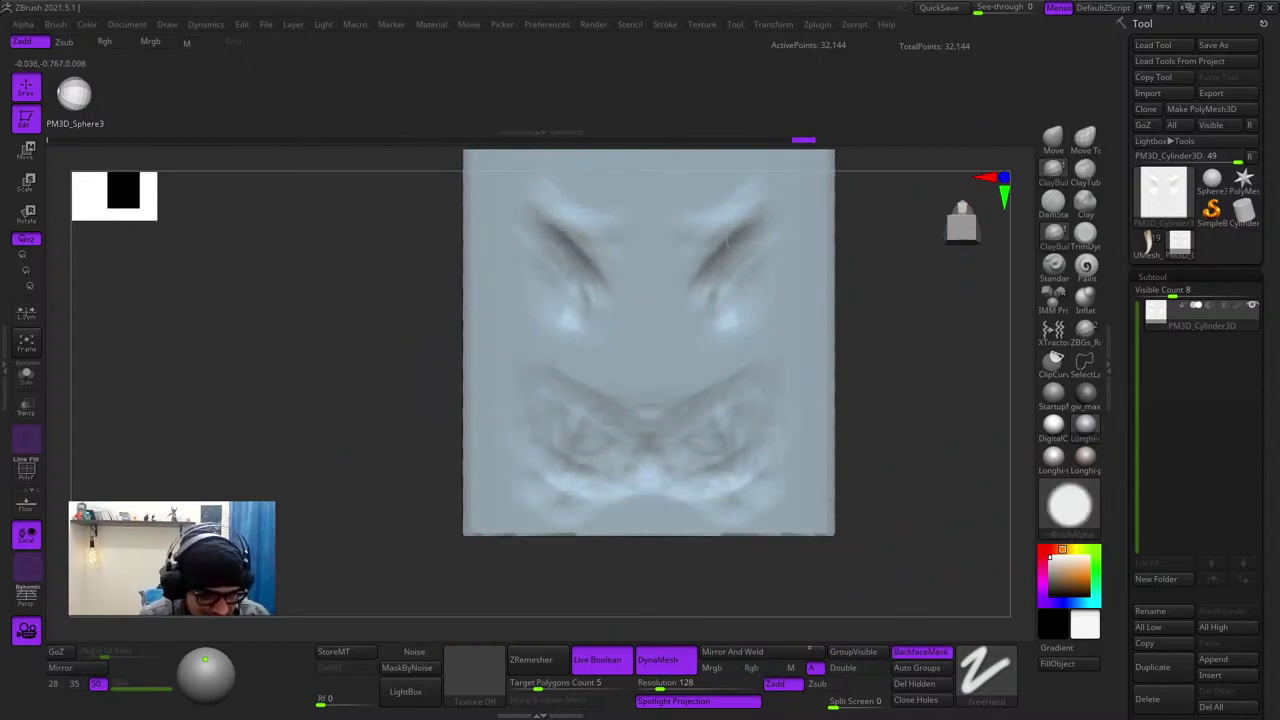
pyautogui.keyDown('shift'); pyautogui.moveTo(554, 402); pyautogui.dragTo(563, 444); pyautogui.keyUp('shift')
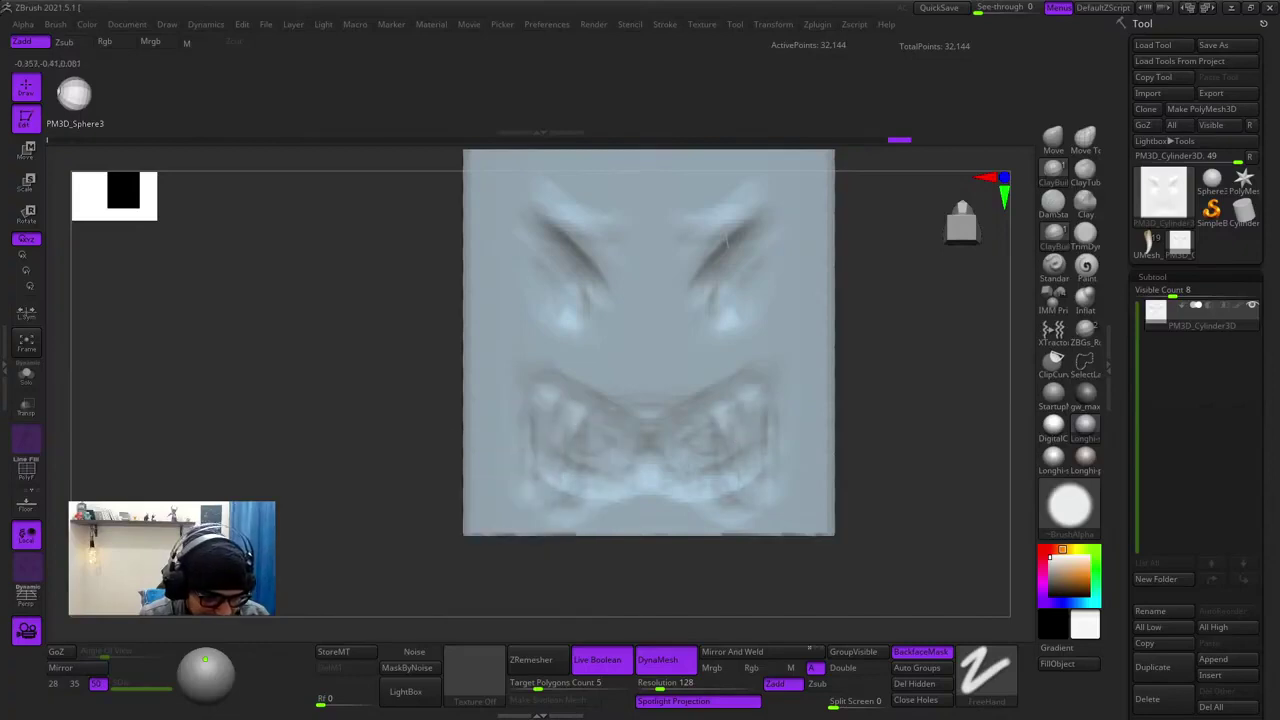
# - Shape rows of jagged teeth inside the mouth and refine the upper lip line above them
pyautogui.moveTo(589, 490)
pyautogui.mouseDown()
pyautogui.moveTo(600, 472)
pyautogui.moveTo(614, 490)
pyautogui.moveTo(640, 490)
pyautogui.mouseUp()
pyautogui.moveTo(634, 497)
pyautogui.mouseDown(button='right')
pyautogui.moveTo(647, 449)
pyautogui.moveTo(686, 463)
pyautogui.mouseUp(button='right')
pyautogui.moveTo(688, 468); pyautogui.dragTo(698, 518)
pyautogui.keyDown('shift'); pyautogui.moveTo(698, 516); pyautogui.dragTo(692, 490, button='right'); pyautogui.keyUp('shift')
pyautogui.keyDown('ctrl'); pyautogui.moveTo(700, 432); pyautogui.dragTo(718, 440, button='right'); pyautogui.keyUp('ctrl')
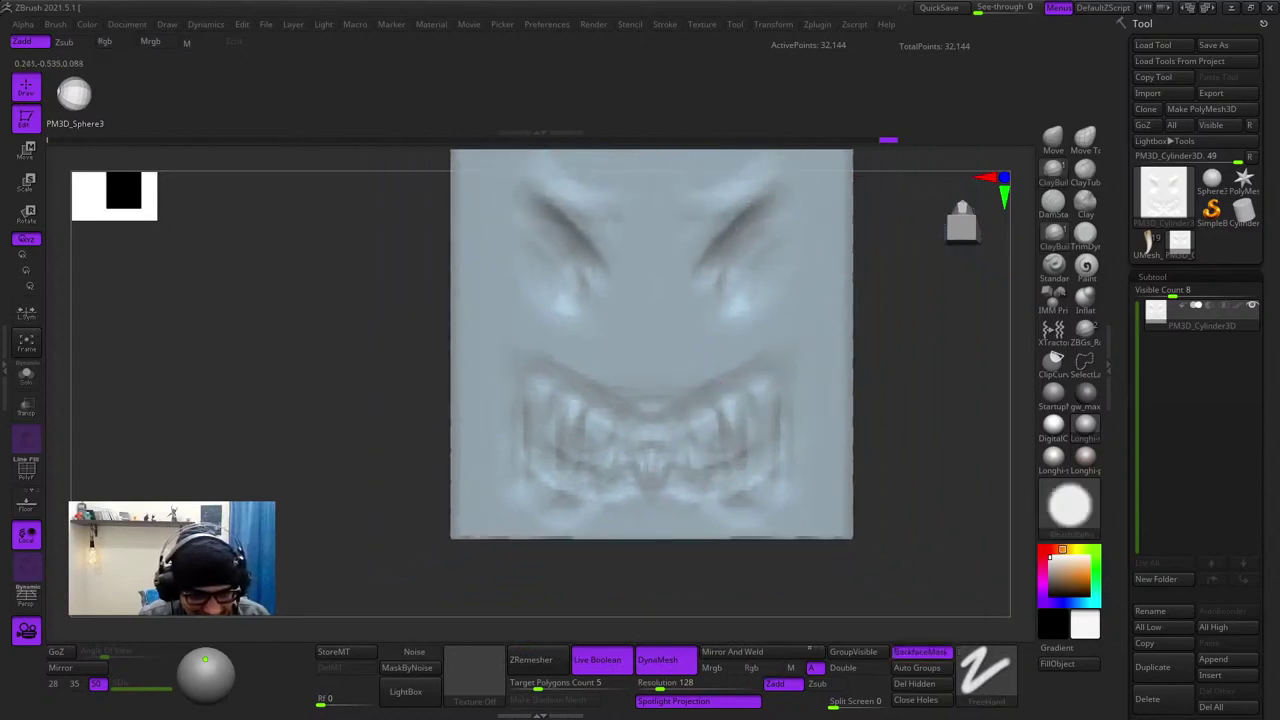
pyautogui.moveTo(701, 390); pyautogui.dragTo(679, 411)
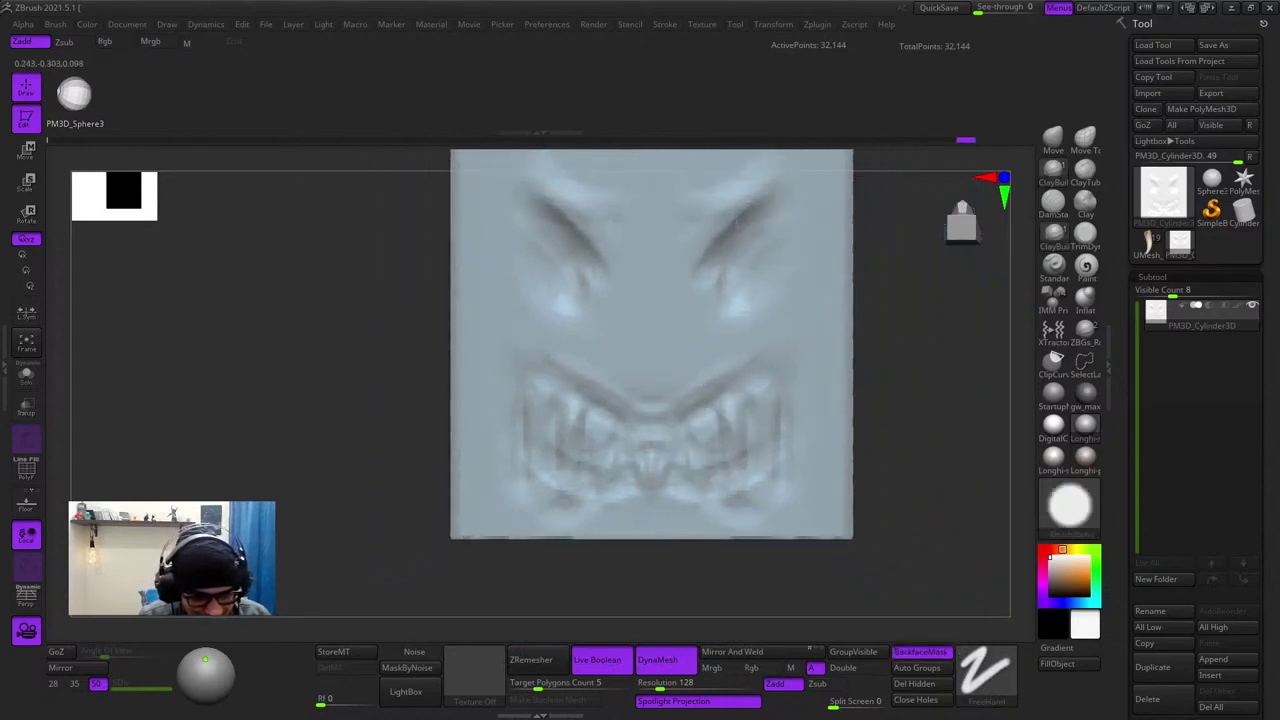
# - Build up the lip folds around the mouth corners and a lower lip ridge beneath the teeth
pyautogui.press('space')
pyautogui.moveTo(739, 374)
pyautogui.mouseDown()
pyautogui.moveTo(760, 358)
pyautogui.moveTo(760, 374)
pyautogui.mouseUp()
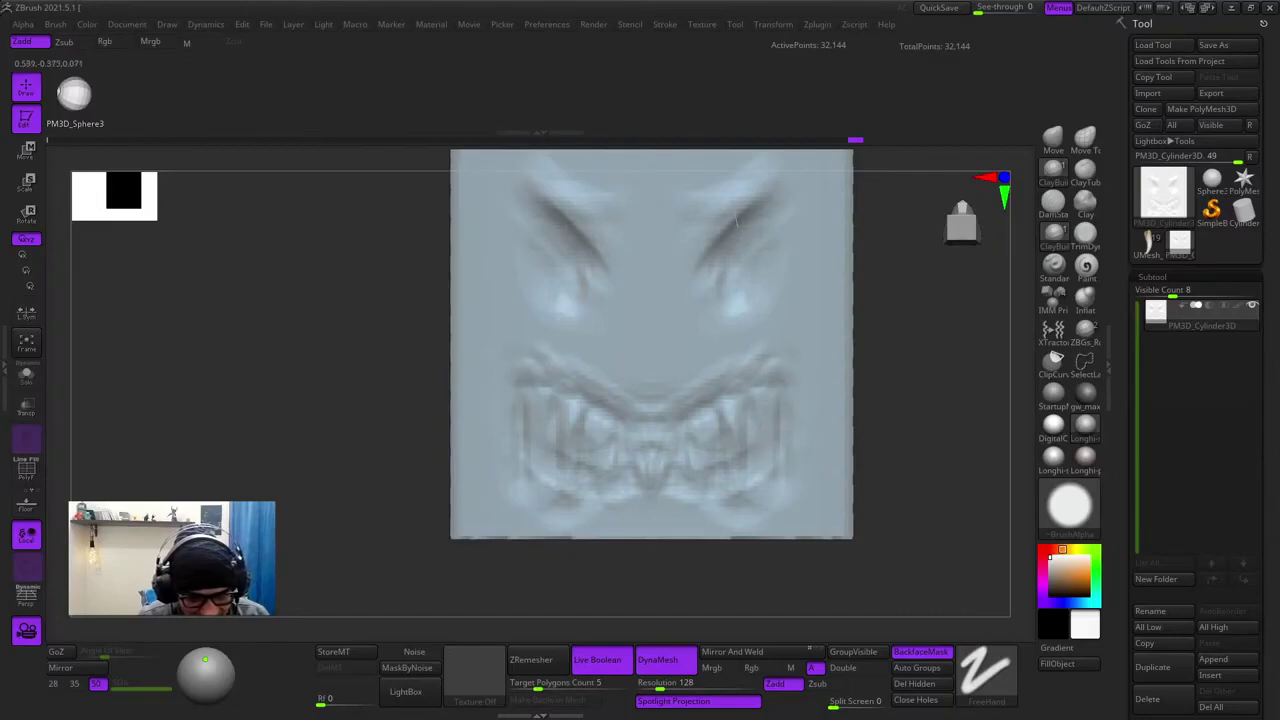
pyautogui.moveTo(774, 456)
pyautogui.keyDown('alt'); pyautogui.mouseDown(button='right')
pyautogui.moveTo(783, 333)
pyautogui.moveTo(795, 365)
pyautogui.mouseUp(button='right'); pyautogui.keyUp('alt')
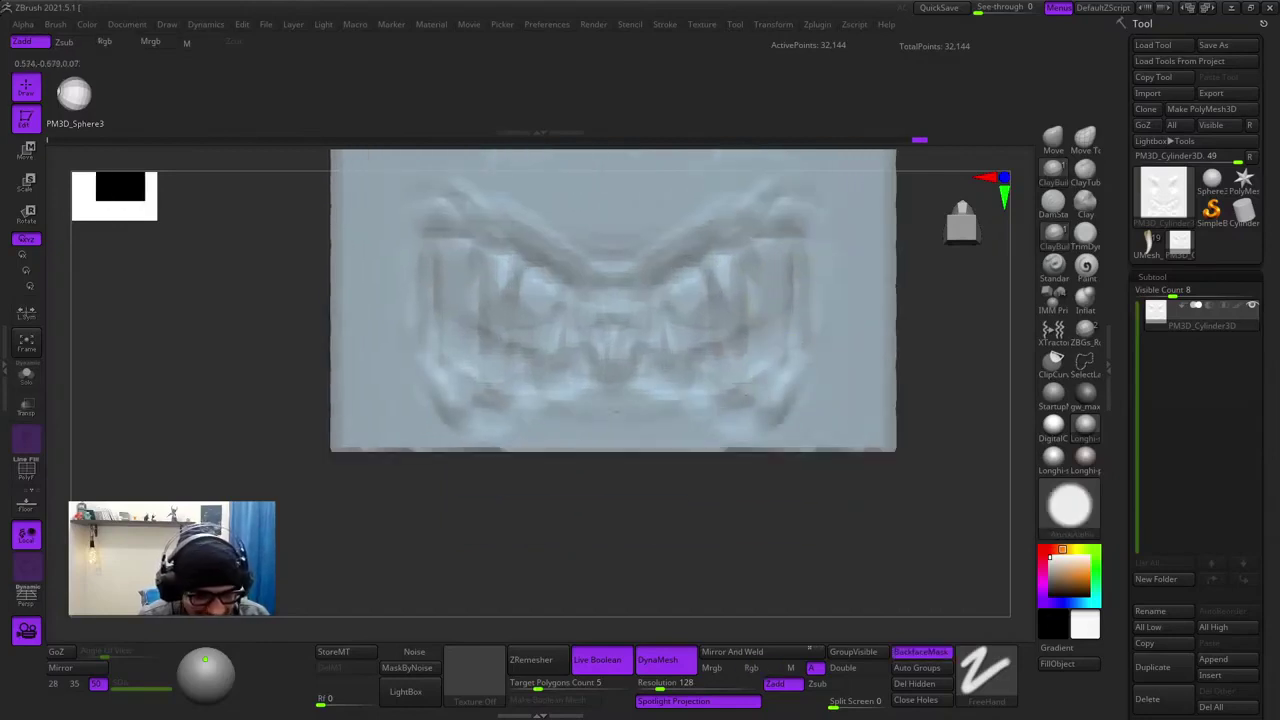
pyautogui.moveTo(616, 411)
pyautogui.mouseDown()
pyautogui.moveTo(583, 409)
pyautogui.moveTo(687, 417)
pyautogui.mouseUp()
pyautogui.moveTo(687, 417)
pyautogui.keyDown('alt'); pyautogui.mouseDown(button='right')
pyautogui.moveTo(590, 482)
pyautogui.moveTo(705, 473)
pyautogui.mouseUp(button='right'); pyautogui.keyUp('alt')
pyautogui.keyDown('alt'); pyautogui.moveTo(675, 305); pyautogui.dragTo(657, 334, button='right'); pyautogui.keyUp('alt')
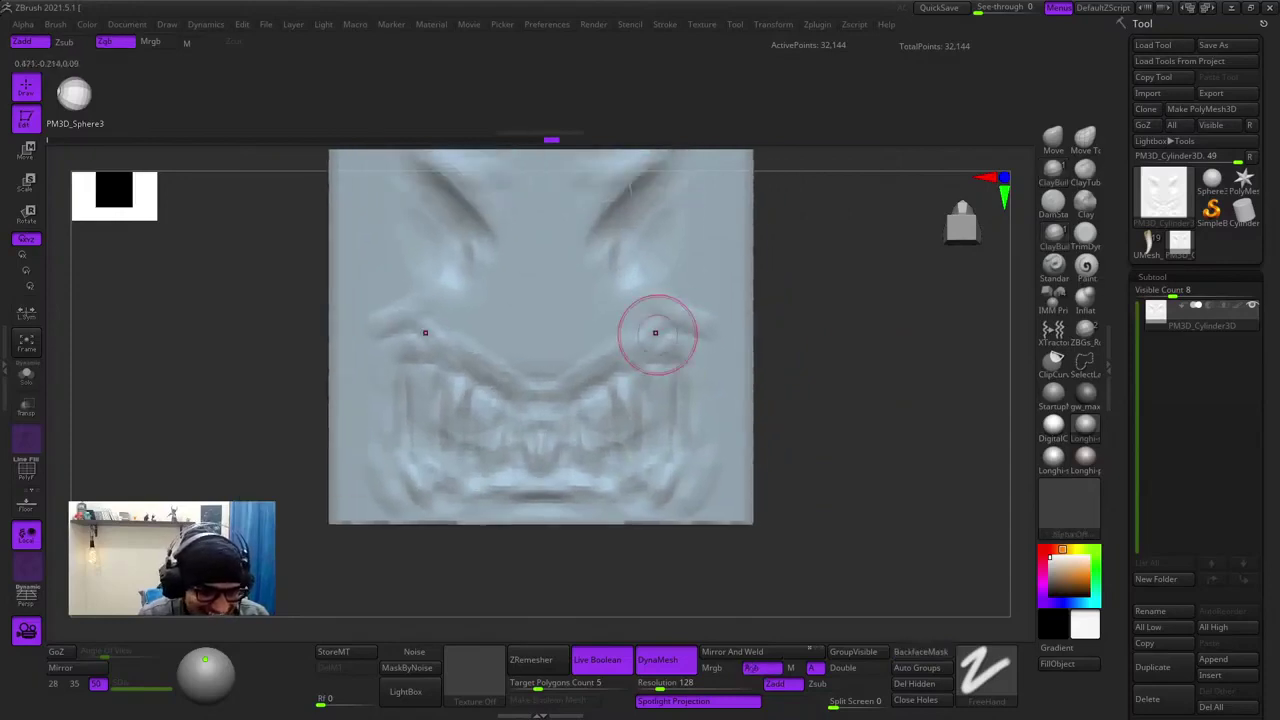
# - Smooth the folds above the mouth corners and build up the cheeks beneath both eyes
pyautogui.keyDown('shift'); pyautogui.moveTo(657, 334); pyautogui.dragTo(635, 298); pyautogui.keyUp('shift')
pyautogui.keyDown('alt'); pyautogui.moveTo(635, 292); pyautogui.dragTo(659, 337, button='right'); pyautogui.keyUp('alt')
pyautogui.moveTo(659, 337); pyautogui.dragTo(710, 360)
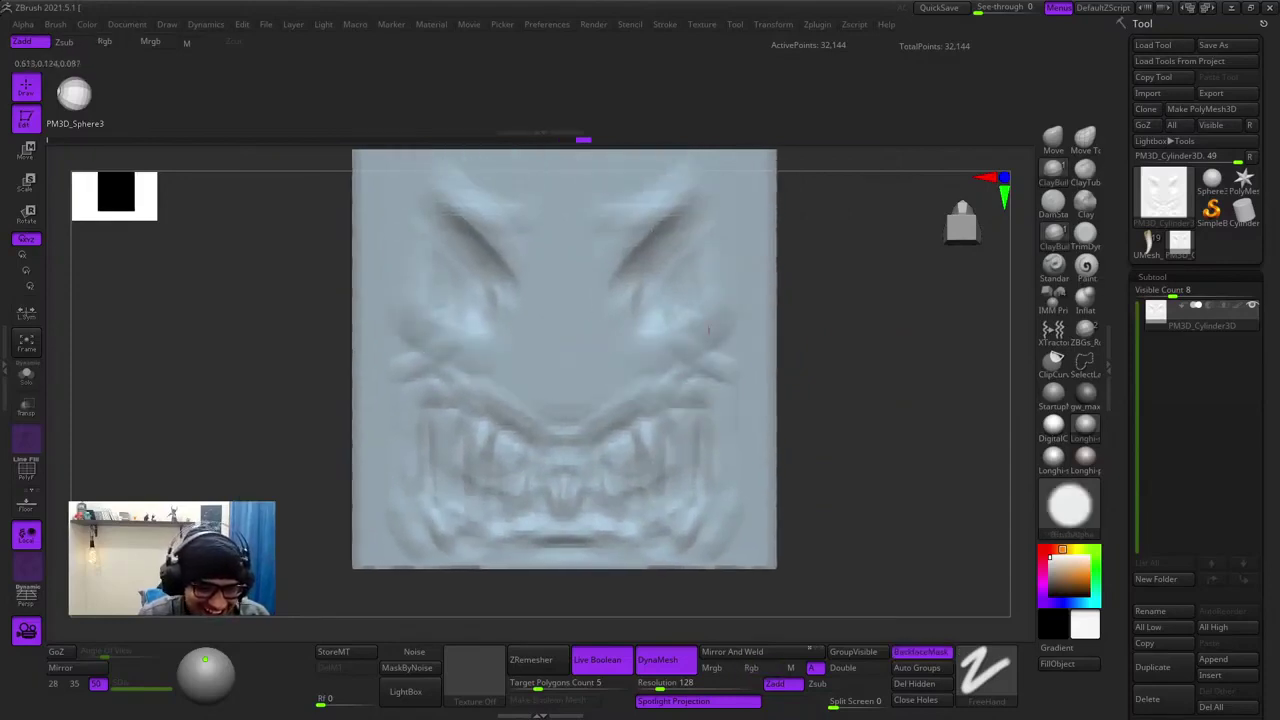
pyautogui.keyDown('alt'); pyautogui.moveTo(556, 290); pyautogui.dragTo(615, 315, button='right'); pyautogui.keyUp('alt')
# - Build up the nose bridge between the eyes down towards the upper lip
pyautogui.moveTo(609, 335); pyautogui.dragTo(598, 384)
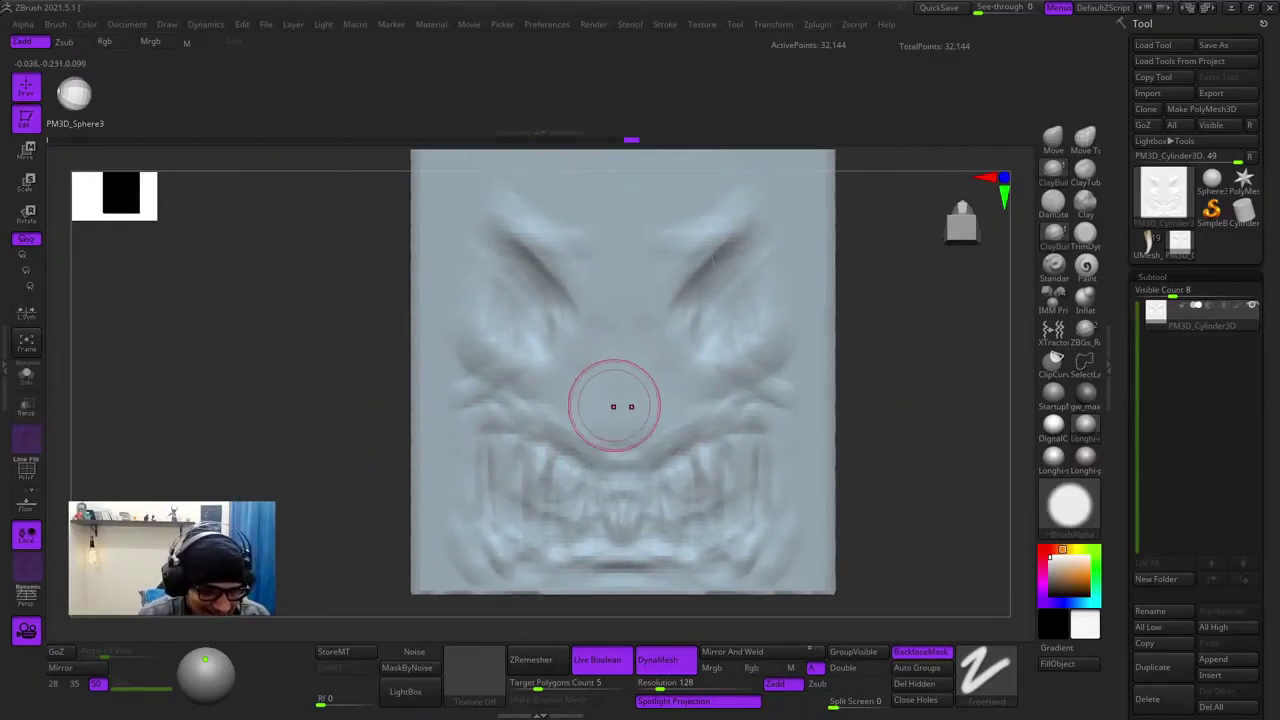
pyautogui.hotkey('ctrl', 'shift', 'z')
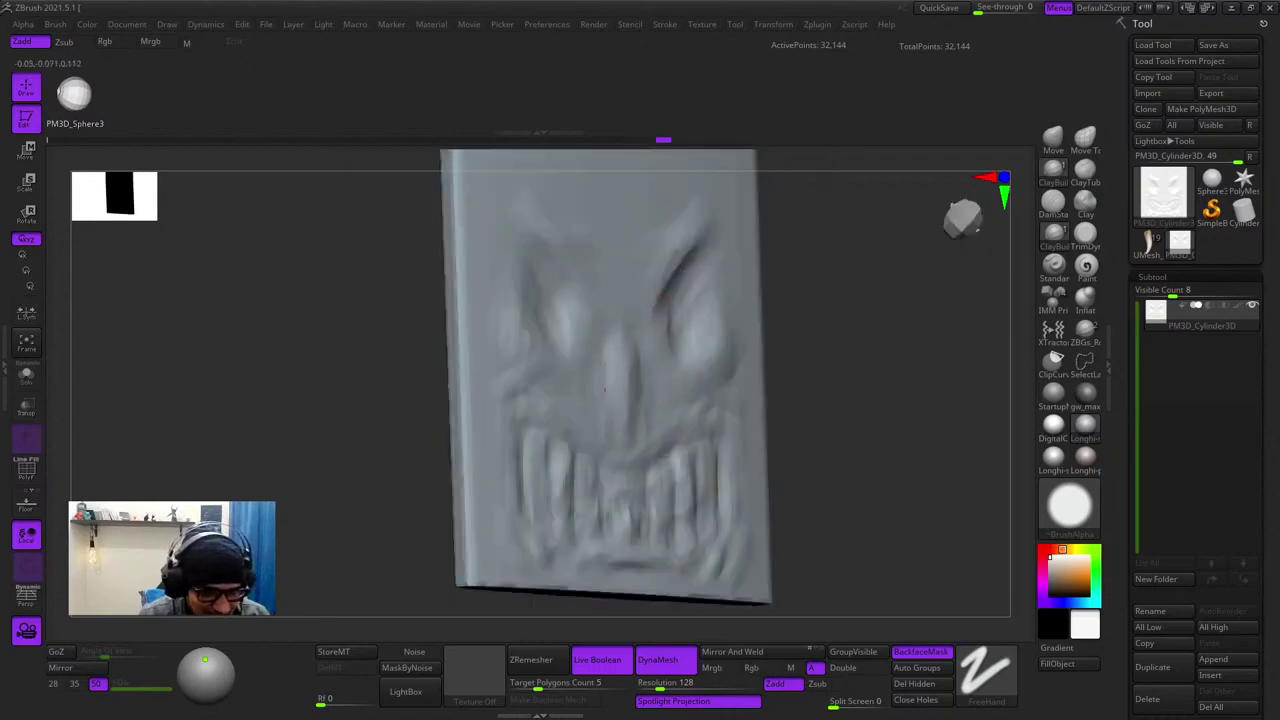
pyautogui.hotkey('ctrl', 'shift', 'z')
pyautogui.hotkey('ctrl', 'shift', 'z')
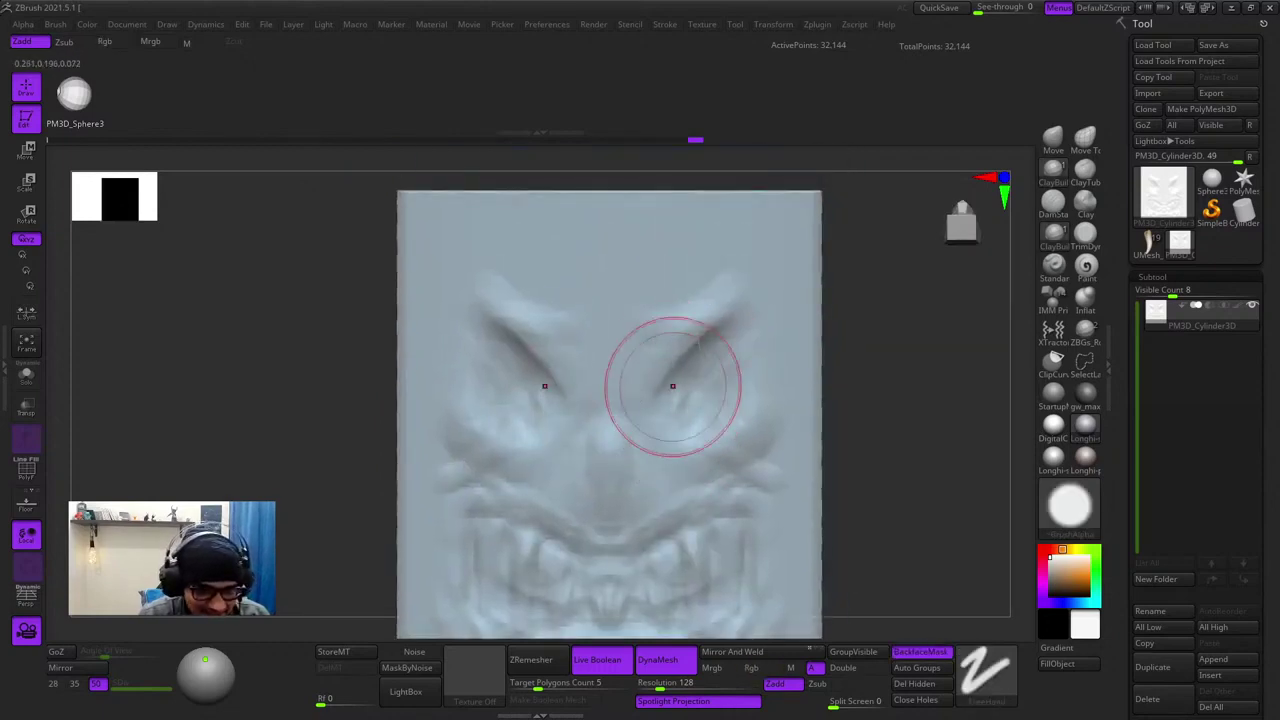
# - Raise the inner brows and build up the outer corners of both eye sockets
pyautogui.keyDown('alt'); pyautogui.moveTo(673, 386); pyautogui.dragTo(661, 414, button='right'); pyautogui.keyUp('alt')
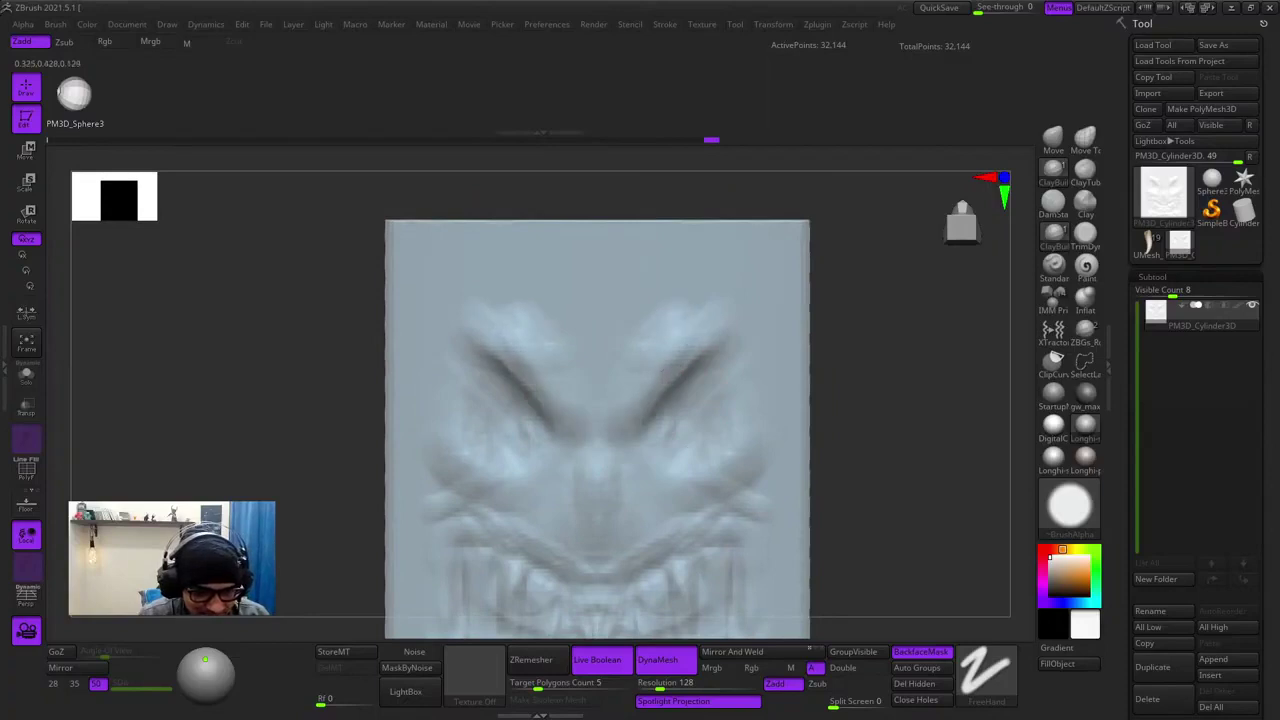
pyautogui.moveTo(692, 339)
pyautogui.mouseDown()
pyautogui.moveTo(738, 362)
pyautogui.moveTo(738, 390)
pyautogui.mouseUp()
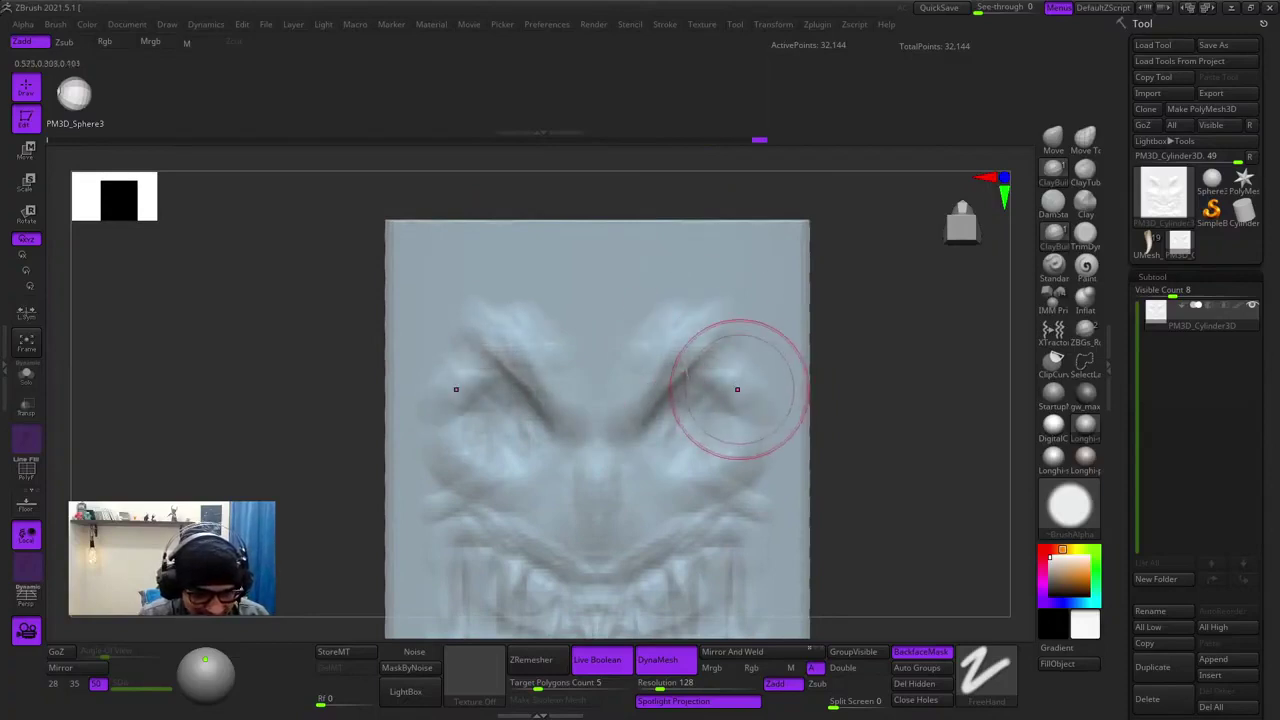
pyautogui.hotkey('ctrl', 'shift', 'z')
pyautogui.click(665, 24)
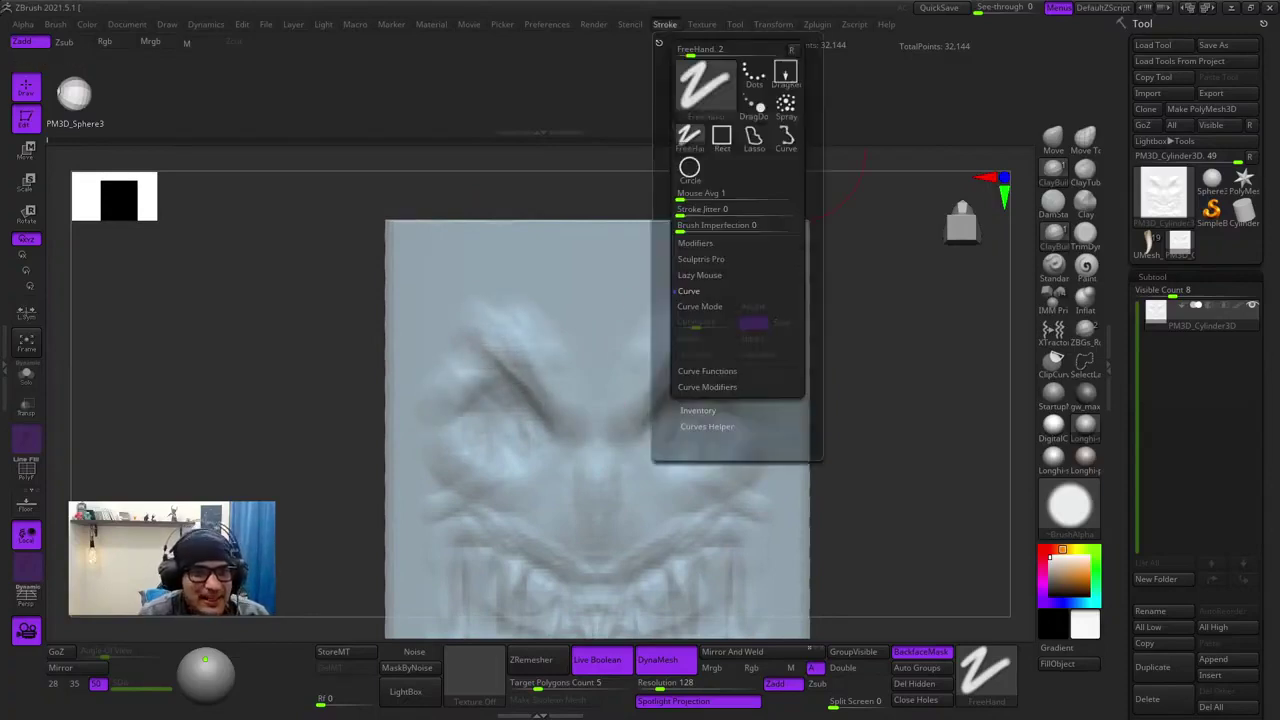
pyautogui.keyDown('shift'); pyautogui.click(689, 291); pyautogui.keyUp('shift')
pyautogui.keyDown('shift'); pyautogui.click(689, 291); pyautogui.keyUp('shift')
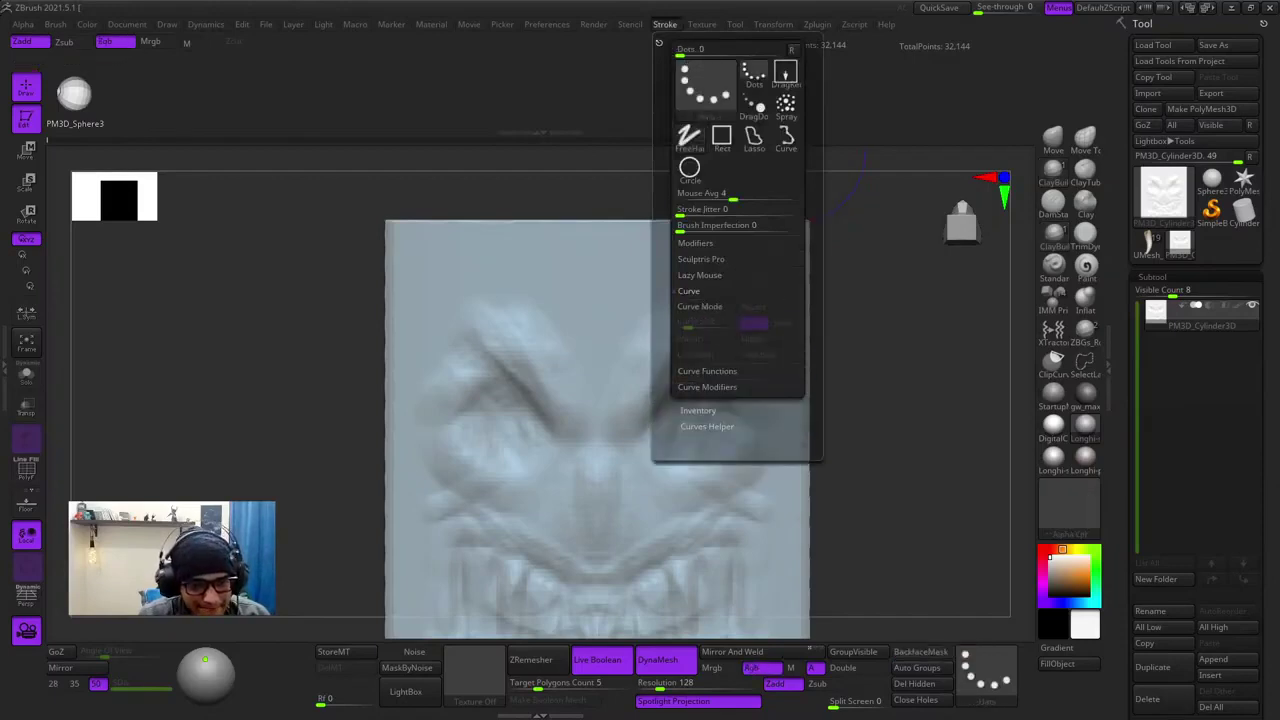
pyautogui.keyDown('shift'); pyautogui.click(689, 291); pyautogui.keyUp('shift')
# - Sculpt arched upper-lid creases over both eyes and round out the eye forms
pyautogui.moveTo(667, 377)
pyautogui.mouseDown(button='right')
pyautogui.moveTo(685, 375)
pyautogui.moveTo(708, 400)
pyautogui.moveTo(683, 264)
pyautogui.mouseUp(button='right')
pyautogui.rightClick(683, 264)
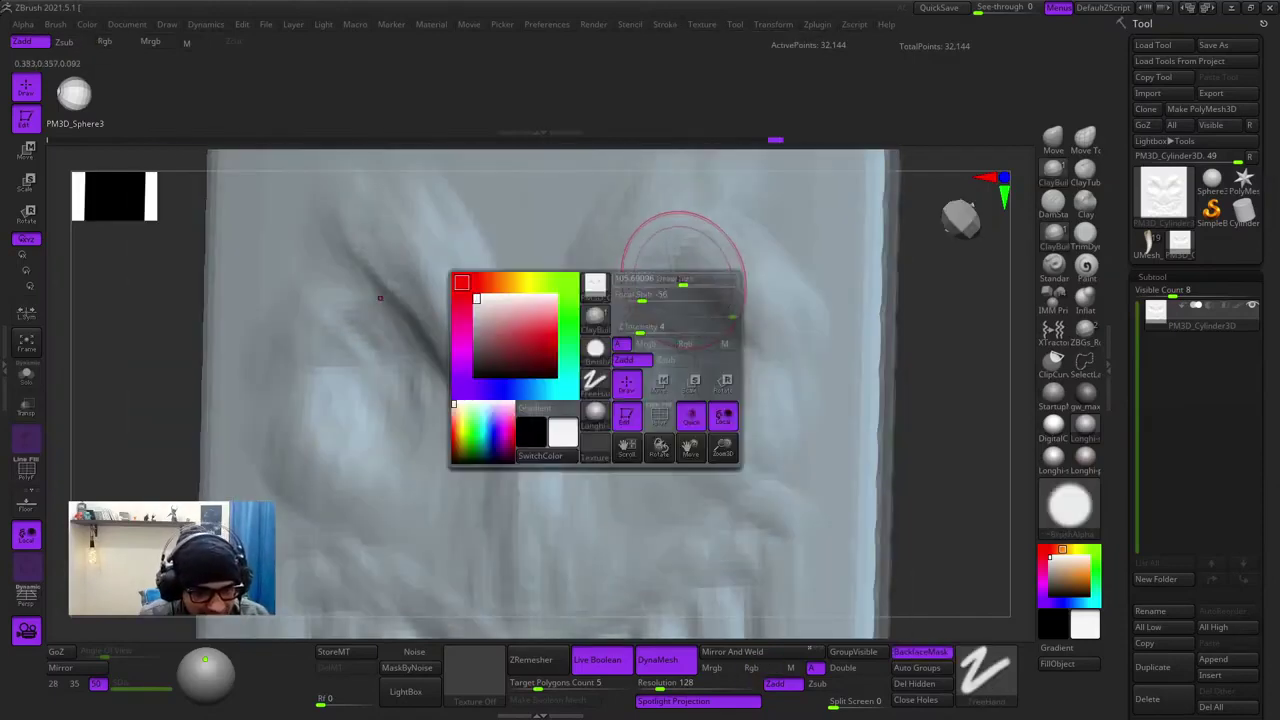
pyautogui.keyDown('shift'); pyautogui.moveTo(669, 374); pyautogui.dragTo(715, 370, button='right'); pyautogui.keyUp('shift')
pyautogui.moveTo(675, 325)
pyautogui.keyDown('ctrl'); pyautogui.mouseDown(button='right')
pyautogui.moveTo(643, 299)
pyautogui.moveTo(668, 322)
pyautogui.mouseUp(button='right'); pyautogui.keyUp('ctrl')
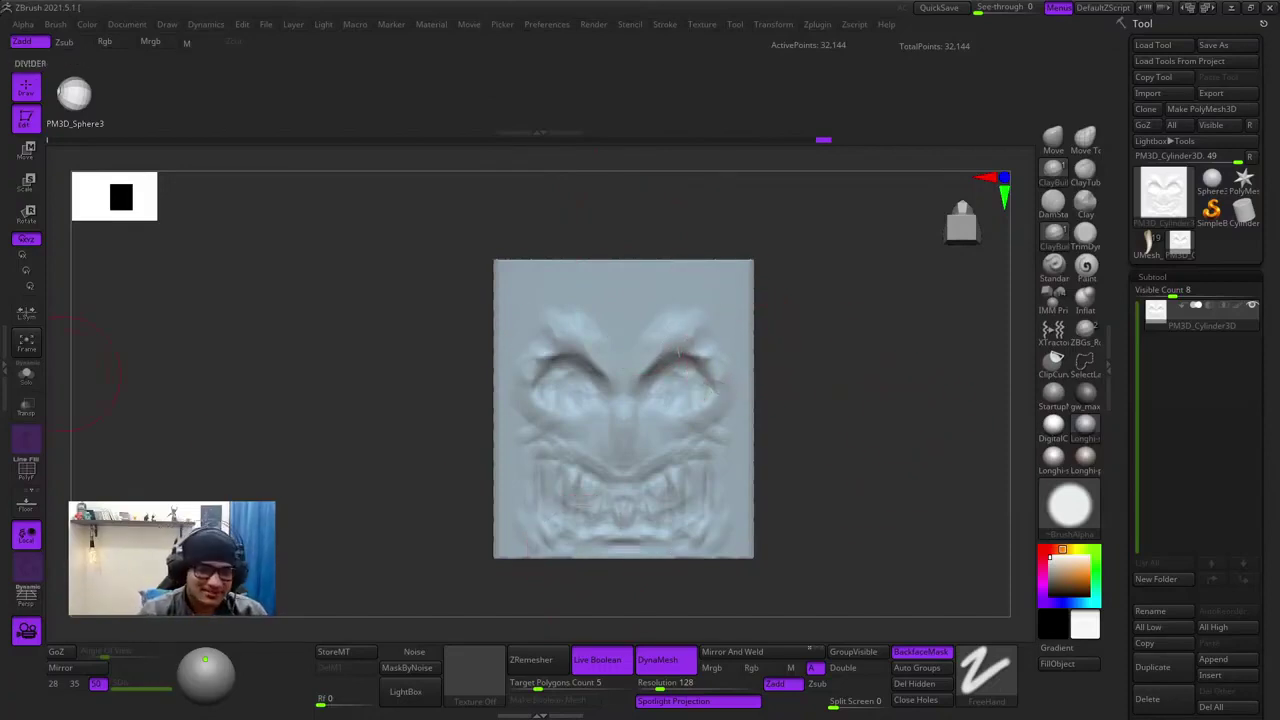
# - Build up a round horn bump above each brow near the slab's upper corners
pyautogui.keyDown('ctrl'); pyautogui.moveTo(693, 376); pyautogui.dragTo(688, 420, button='right'); pyautogui.keyUp('ctrl')
pyautogui.keyDown('ctrl'); pyautogui.moveTo(688, 420); pyautogui.dragTo(776, 372, button='right'); pyautogui.keyUp('ctrl')
pyautogui.keyDown('ctrl'); pyautogui.moveTo(776, 372); pyautogui.dragTo(717, 360, button='right'); pyautogui.keyUp('ctrl')
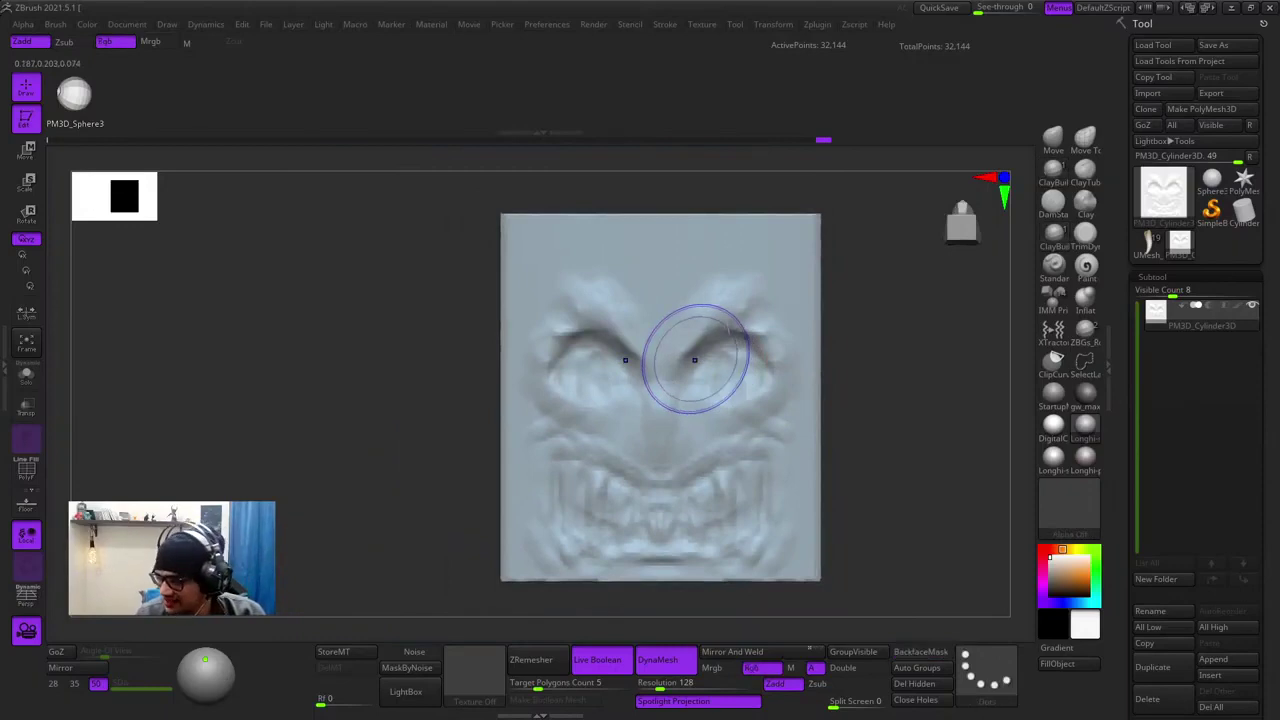
pyautogui.press('ctrl')
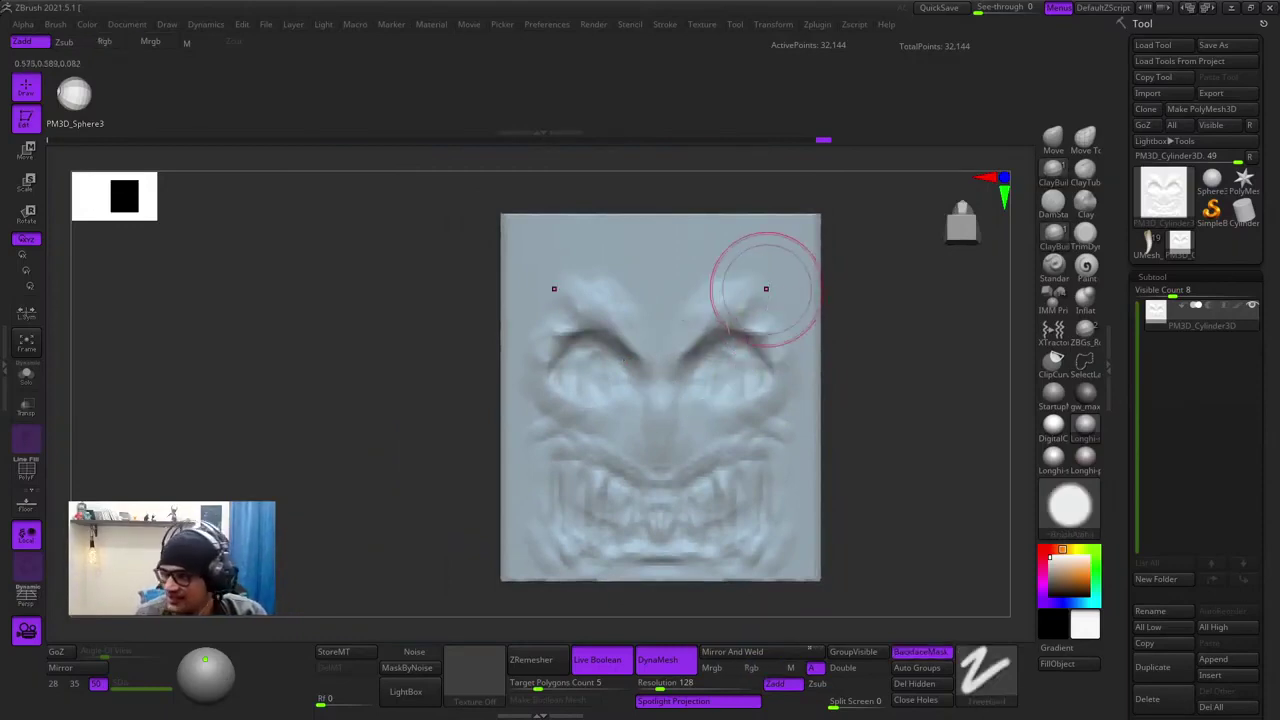
pyautogui.keyDown('ctrl'); pyautogui.moveTo(766, 289); pyautogui.dragTo(744, 320, button='right'); pyautogui.keyUp('ctrl')
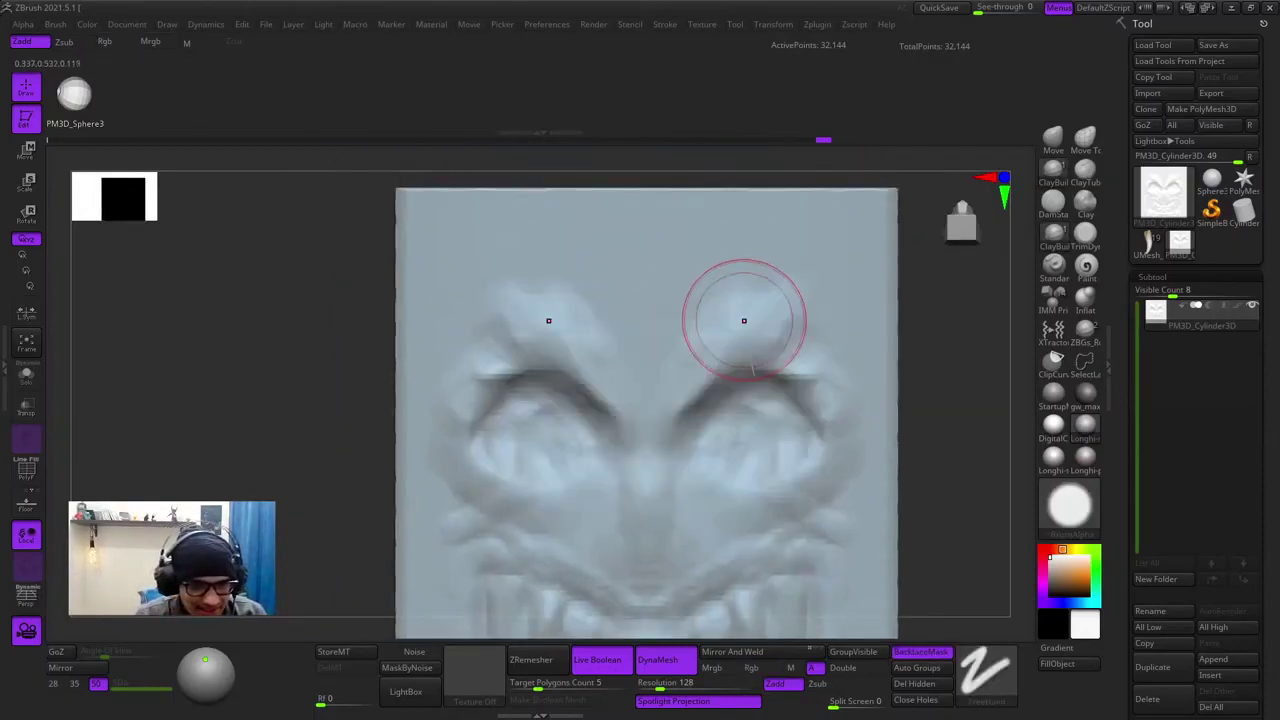
pyautogui.keyDown('alt'); pyautogui.moveTo(763, 257); pyautogui.dragTo(783, 307, button='right'); pyautogui.keyUp('alt')
pyautogui.moveTo(812, 308); pyautogui.dragTo(811, 279)
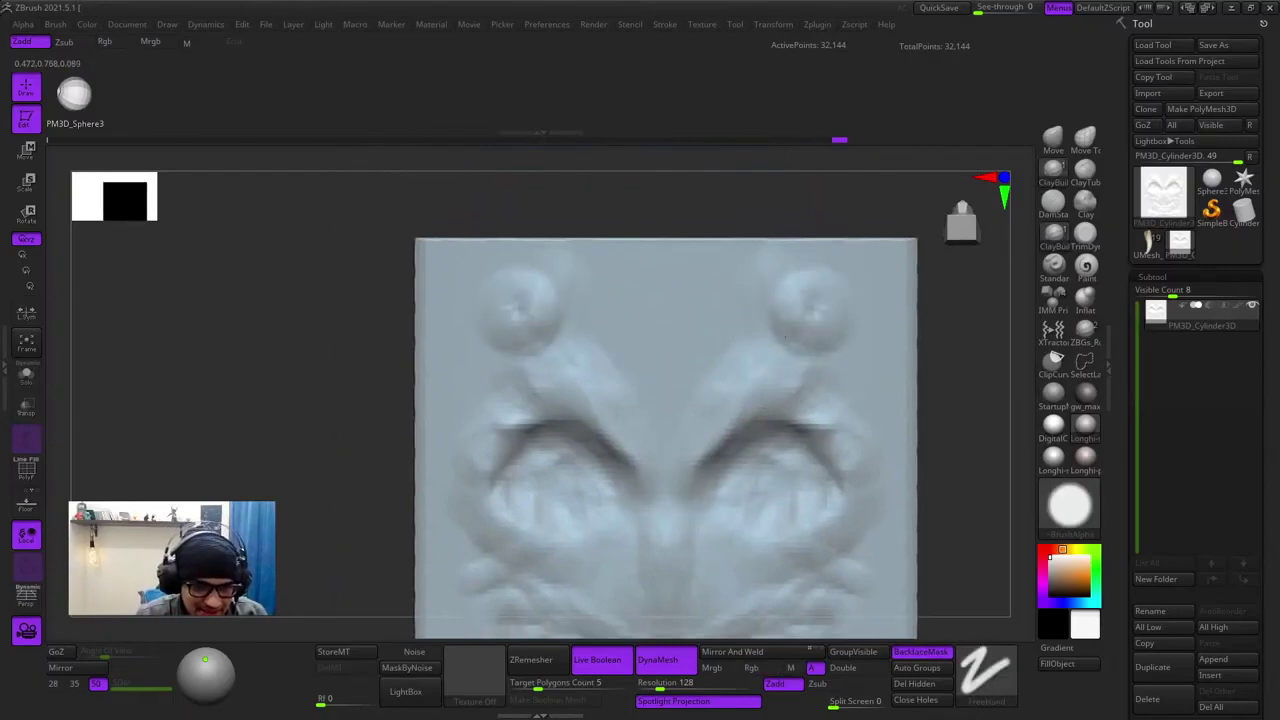
pyautogui.moveTo(773, 330); pyautogui.dragTo(700, 408, button='right')
pyautogui.rightClick(690, 410)
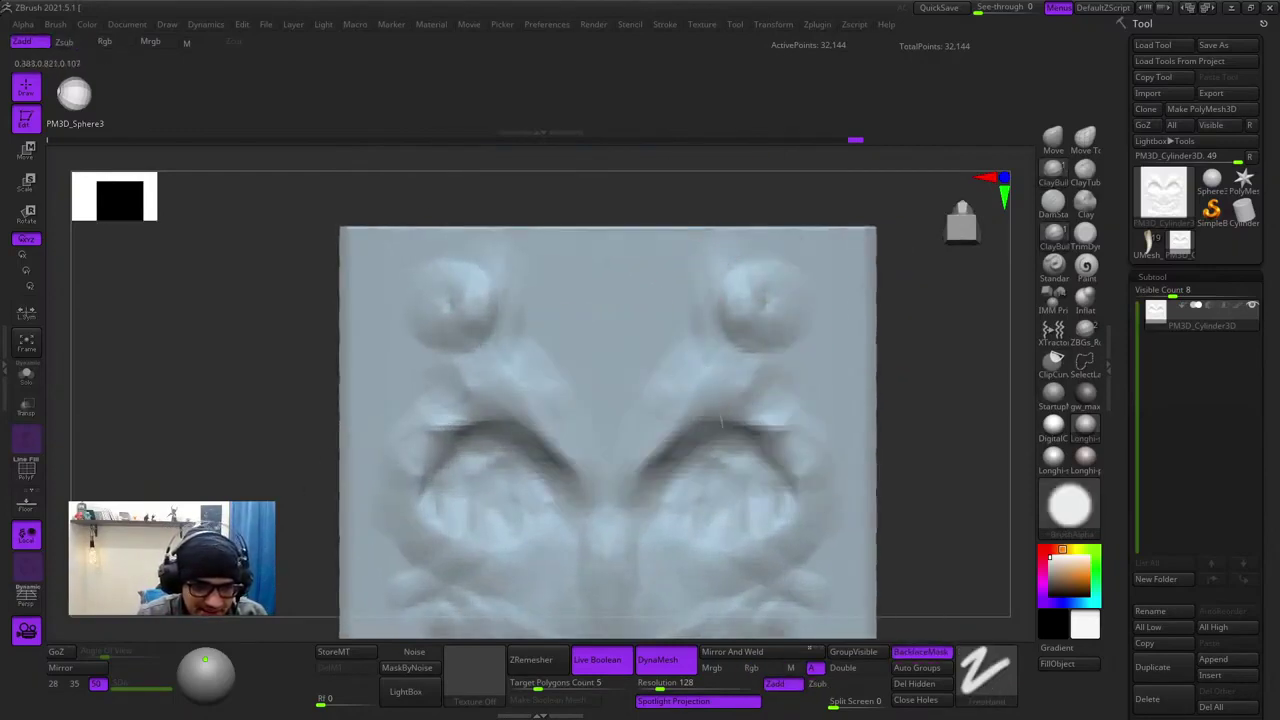
pyautogui.rightClick(780, 301)
pyautogui.moveTo(760, 298); pyautogui.dragTo(800, 345)
# - Smooth the two horn bumps and blend their outer sides into the slab
pyautogui.keyDown('alt'); pyautogui.moveTo(800, 345); pyautogui.dragTo(767, 257, button='right'); pyautogui.keyUp('alt')
pyautogui.moveTo(767, 257)
pyautogui.keyDown('ctrl'); pyautogui.mouseDown(button='right')
pyautogui.moveTo(762, 225)
pyautogui.moveTo(766, 252)
pyautogui.mouseUp(button='right'); pyautogui.keyUp('ctrl')
pyautogui.moveTo(766, 252); pyautogui.dragTo(712, 268, button='right')
pyautogui.rightClick(688, 373)
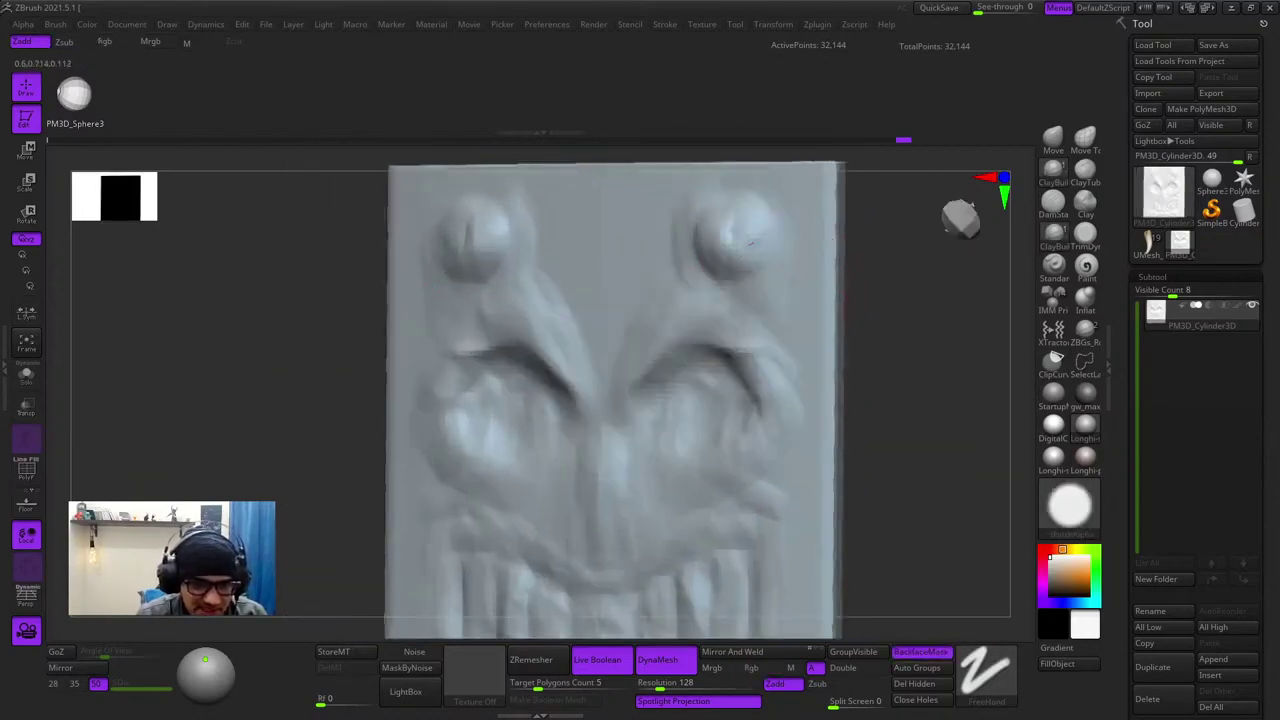
pyautogui.keyDown('shift'); pyautogui.moveTo(770, 234); pyautogui.dragTo(778, 290); pyautogui.keyUp('shift')
pyautogui.keyDown('shift'); pyautogui.moveTo(740, 285); pyautogui.dragTo(780, 265, button='right'); pyautogui.keyUp('shift')
# - Sculpt raised wrinkle ridges on the forehead between the two brows
pyautogui.moveTo(655, 340)
pyautogui.keyDown('alt'); pyautogui.mouseDown(button='right')
pyautogui.moveTo(711, 394)
pyautogui.moveTo(630, 345)
pyautogui.mouseUp(button='right'); pyautogui.keyUp('alt')
pyautogui.moveTo(611, 390)
pyautogui.keyDown('alt'); pyautogui.mouseDown(button='right')
pyautogui.moveTo(666, 294)
pyautogui.moveTo(612, 400)
pyautogui.mouseUp(button='right'); pyautogui.keyUp('alt')
pyautogui.rightClick(601, 415)
pyautogui.moveTo(690, 325); pyautogui.dragTo(684, 325)
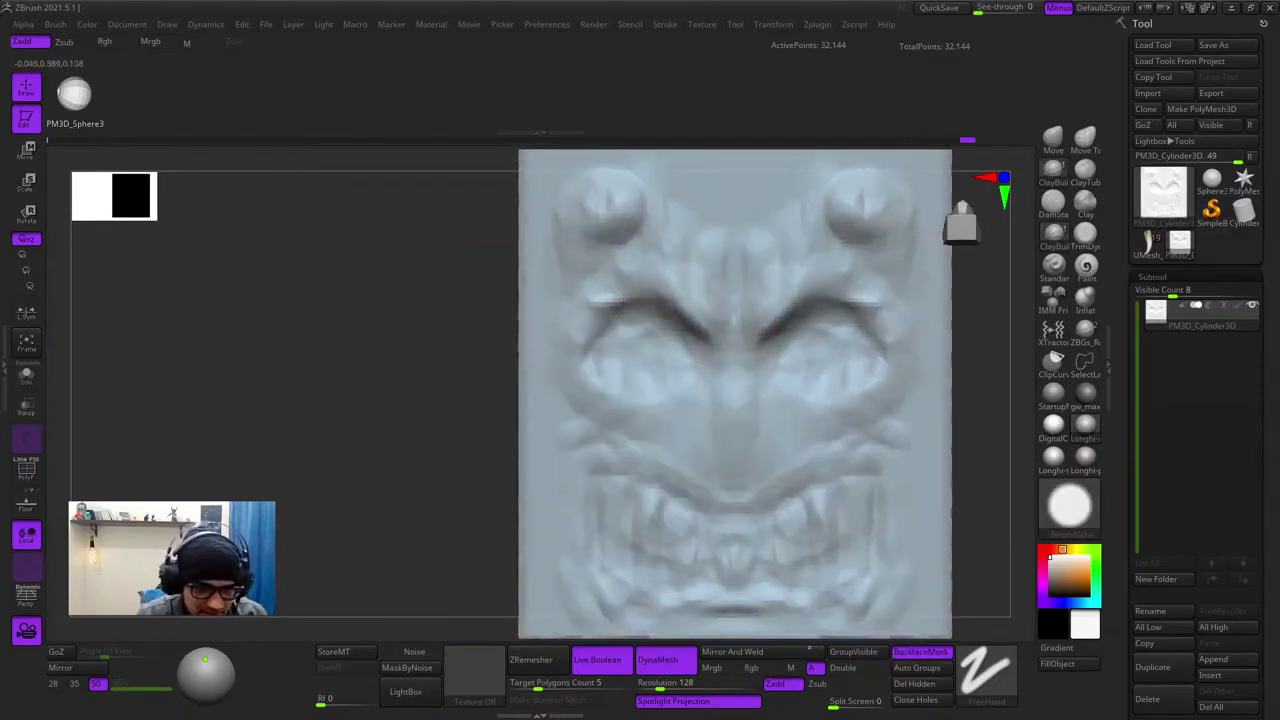
pyautogui.keyDown('ctrl'); pyautogui.moveTo(622, 298); pyautogui.dragTo(602, 200, button='right'); pyautogui.keyUp('ctrl')
# - Carve an indentation into the slab's side edge at mouth height and smooth it
pyautogui.moveTo(830, 410)
pyautogui.mouseDown(button='right')
pyautogui.moveTo(735, 420)
pyautogui.moveTo(755, 445)
pyautogui.mouseUp(button='right')
pyautogui.moveTo(755, 445)
pyautogui.keyDown('ctrl'); pyautogui.mouseDown(button='right')
pyautogui.moveTo(823, 540)
pyautogui.moveTo(740, 530)
pyautogui.moveTo(686, 354)
pyautogui.moveTo(726, 408)
pyautogui.moveTo(751, 377)
pyautogui.moveTo(755, 396)
pyautogui.moveTo(716, 404)
pyautogui.moveTo(763, 395)
pyautogui.mouseUp(button='right'); pyautogui.keyUp('ctrl')
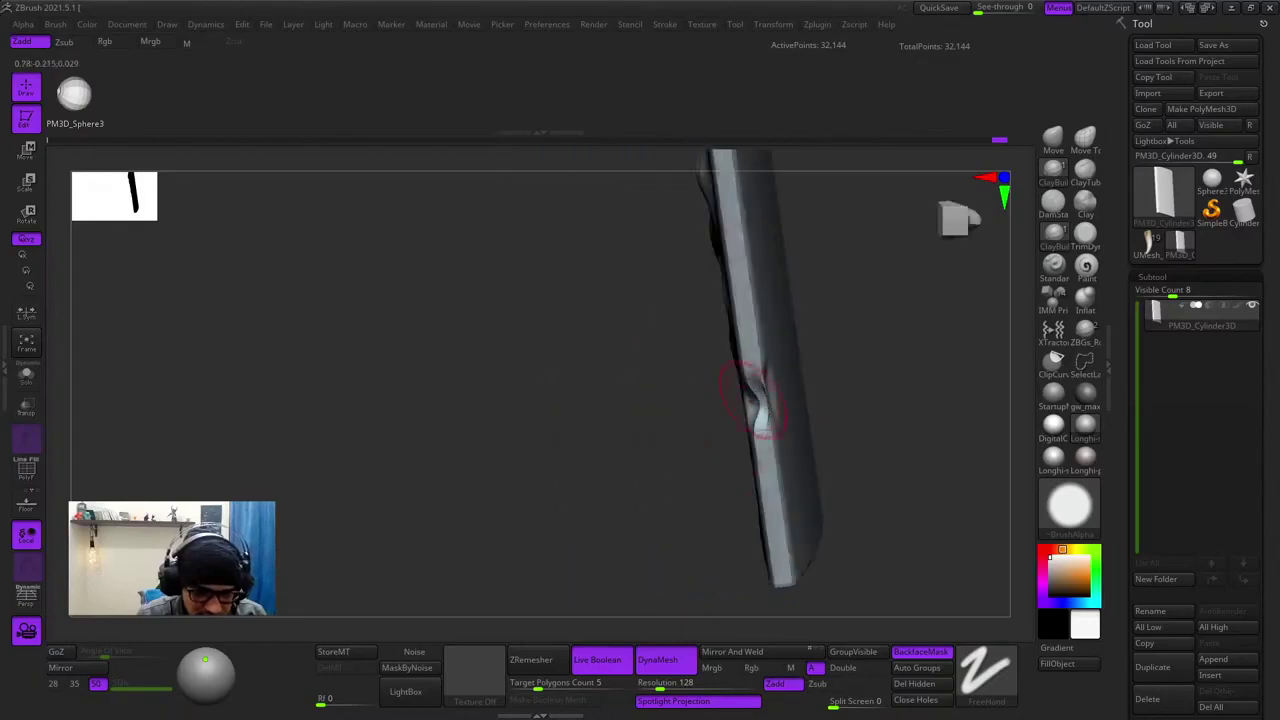
pyautogui.moveTo(754, 400)
pyautogui.keyDown('shift'); pyautogui.mouseDown()
pyautogui.moveTo(760, 420)
pyautogui.moveTo(755, 375)
pyautogui.mouseUp(); pyautogui.keyUp('shift')
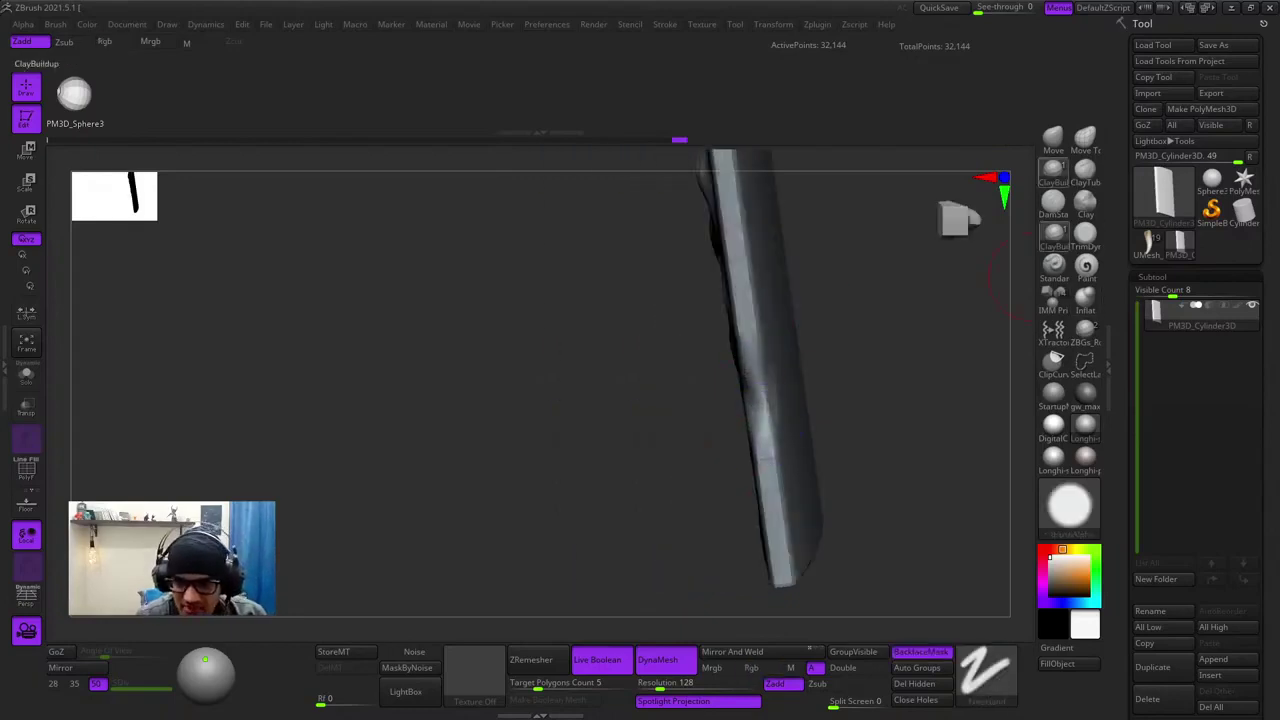
# - Trim the slab's side edge inwards with the TrimDynamic brush and smooth the cut
pyautogui.click(1085, 235)
pyautogui.moveTo(790, 330)
pyautogui.keyDown('alt'); pyautogui.mouseDown(button='right')
pyautogui.moveTo(759, 296)
pyautogui.moveTo(751, 354)
pyautogui.mouseUp(button='right'); pyautogui.keyUp('alt')
pyautogui.press('space')
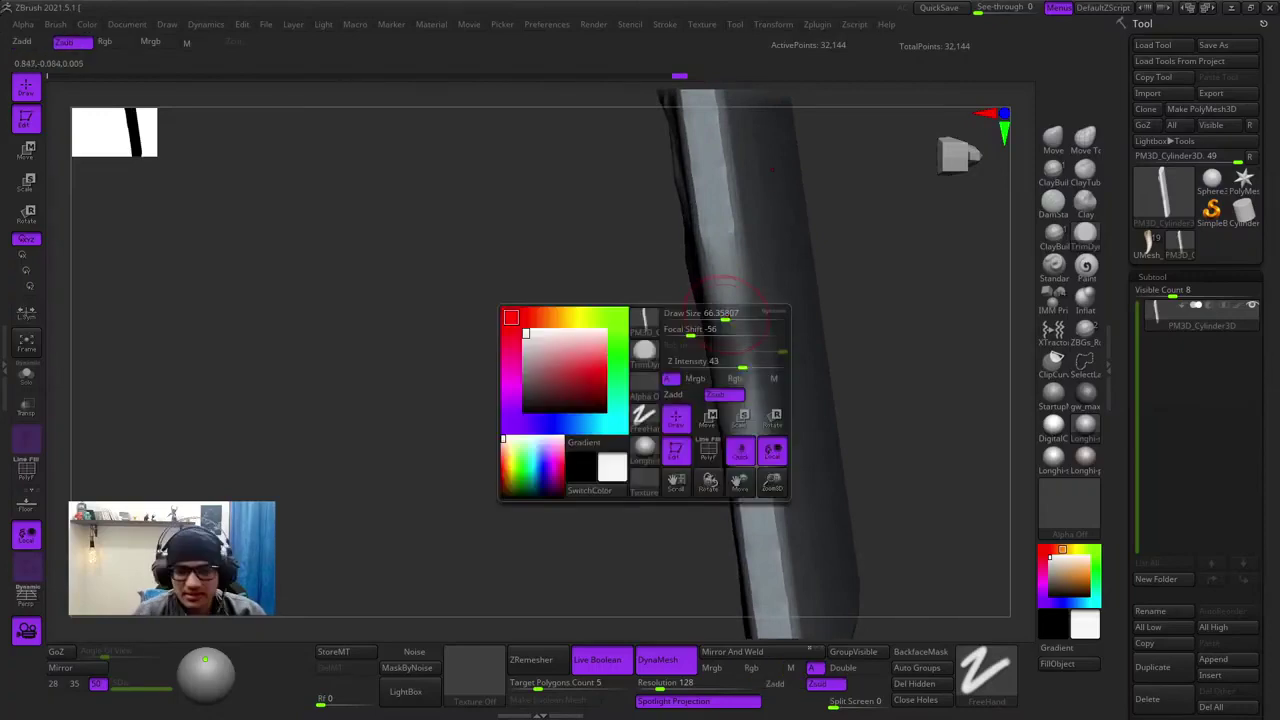
pyautogui.moveTo(743, 397); pyautogui.dragTo(752, 465)
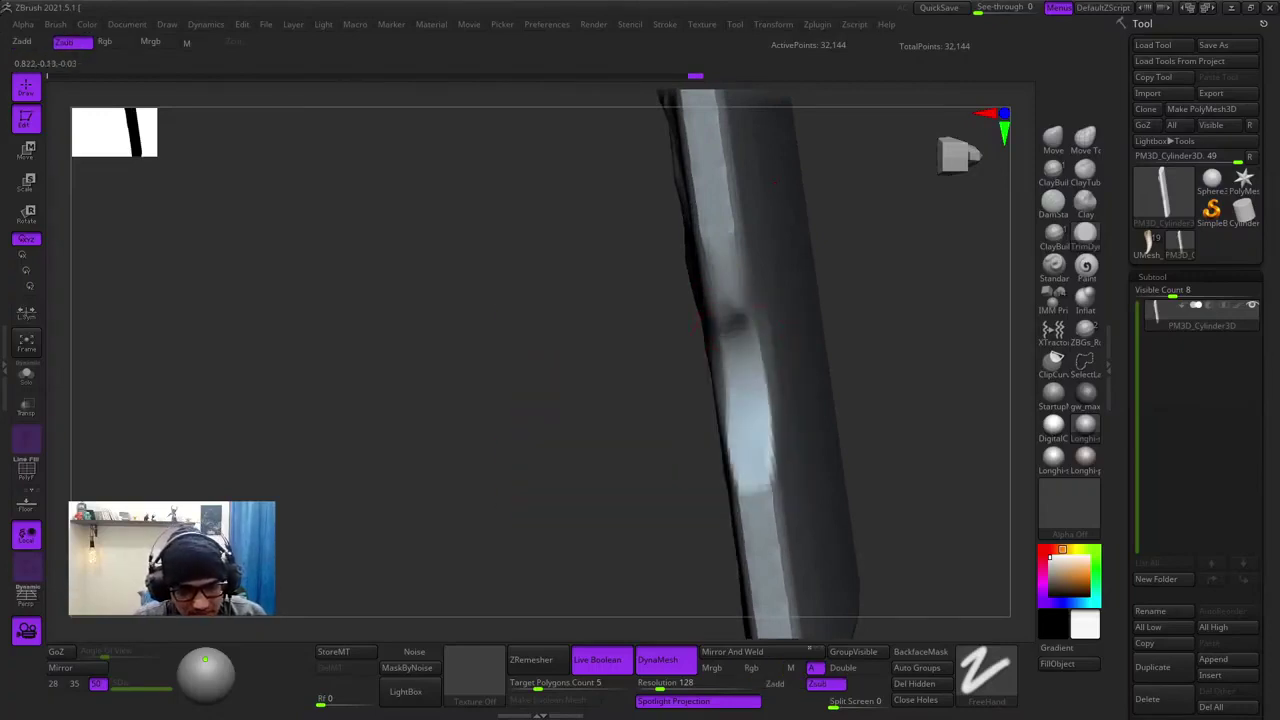
pyautogui.moveTo(705, 332)
pyautogui.mouseDown(button='right')
pyautogui.moveTo(748, 338)
pyautogui.moveTo(714, 349)
pyautogui.moveTo(737, 349)
pyautogui.mouseUp(button='right')
pyautogui.keyDown('shift'); pyautogui.moveTo(737, 349); pyautogui.dragTo(748, 415); pyautogui.keyUp('shift')
pyautogui.moveTo(748, 415)
pyautogui.mouseDown(button='right')
pyautogui.moveTo(737, 443)
pyautogui.moveTo(740, 385)
pyautogui.moveTo(700, 380)
pyautogui.moveTo(768, 225)
pyautogui.mouseUp(button='right')
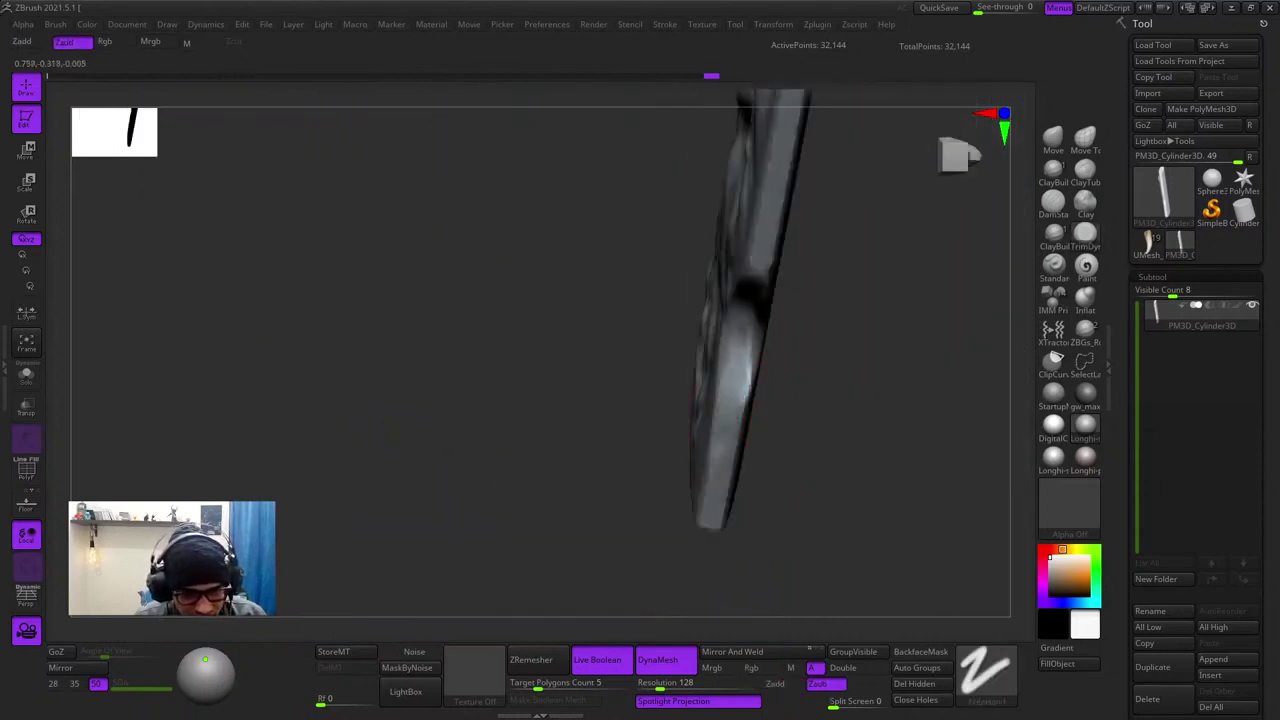
# - Refine the trimmed waist along the slab's lower side edges
pyautogui.moveTo(740, 425)
pyautogui.mouseDown(button='right')
pyautogui.moveTo(727, 377)
pyautogui.moveTo(735, 397)
pyautogui.mouseUp(button='right')
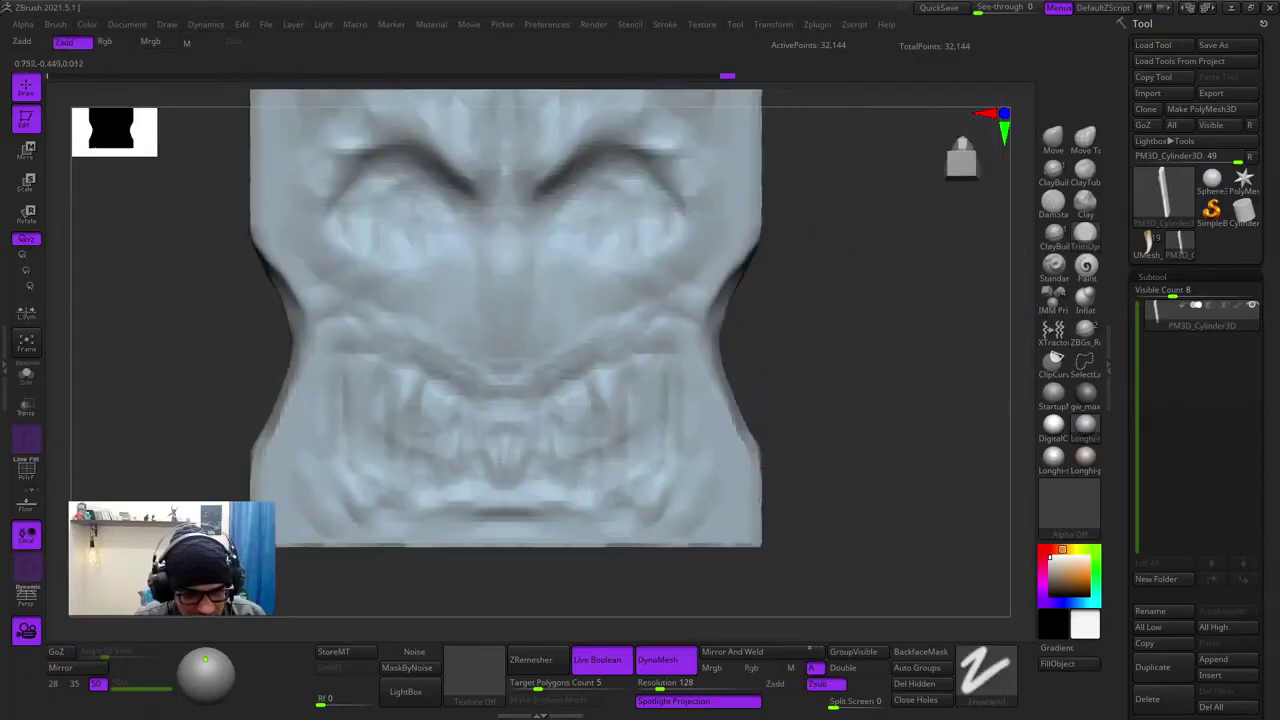
pyautogui.moveTo(757, 462)
pyautogui.mouseDown(button='right')
pyautogui.moveTo(700, 445)
pyautogui.moveTo(750, 465)
pyautogui.moveTo(760, 382)
pyautogui.moveTo(720, 400)
pyautogui.moveTo(772, 423)
pyautogui.moveTo(634, 374)
pyautogui.moveTo(714, 440)
pyautogui.moveTo(648, 352)
pyautogui.moveTo(660, 400)
pyautogui.mouseUp(button='right')
pyautogui.press('space')
pyautogui.moveTo(660, 400); pyautogui.dragTo(700, 370, button='right')
pyautogui.moveTo(700, 370); pyautogui.dragTo(752, 258, button='right')
# - Trim a shallow curved notch into the middle of the slab's upper edge
pyautogui.moveTo(708, 328)
pyautogui.mouseDown(button='right')
pyautogui.moveTo(622, 274)
pyautogui.moveTo(644, 316)
pyautogui.moveTo(608, 338)
pyautogui.moveTo(640, 385)
pyautogui.mouseUp(button='right')
pyautogui.moveTo(640, 335); pyautogui.dragTo(615, 334)
pyautogui.moveTo(650, 310); pyautogui.dragTo(642, 370, button='right')
pyautogui.moveTo(630, 312); pyautogui.dragTo(568, 318)
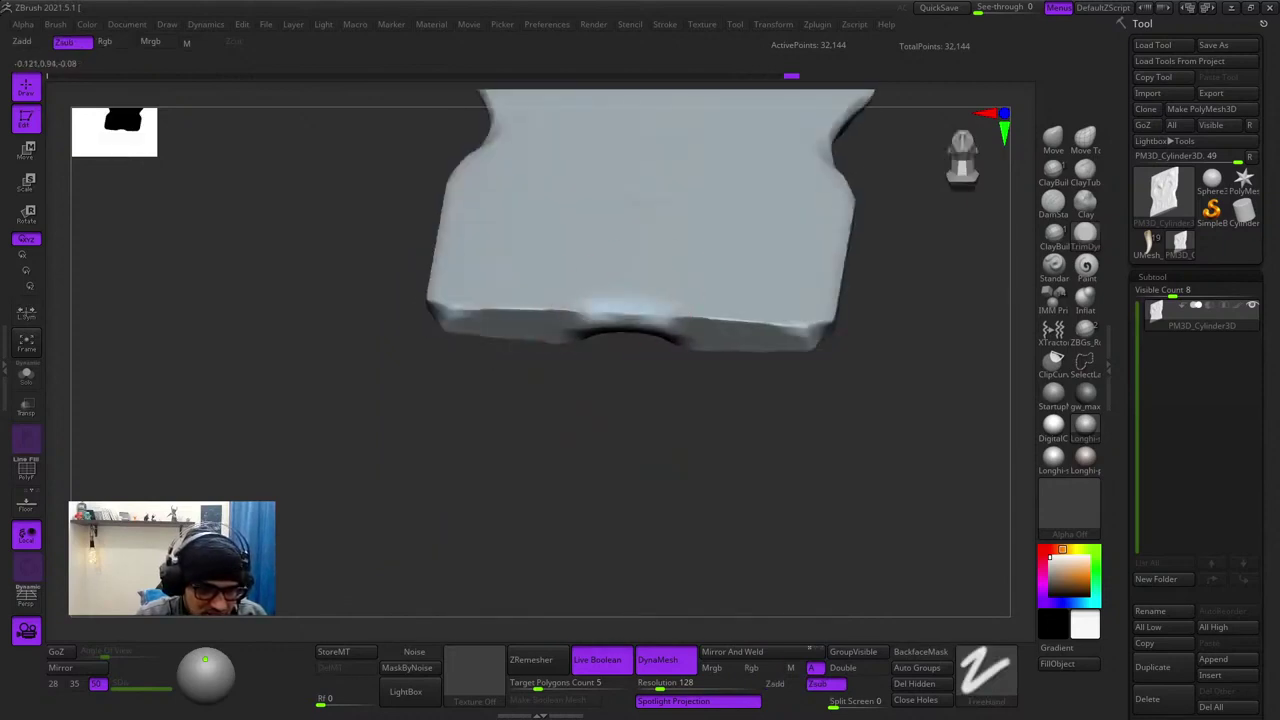
pyautogui.moveTo(662, 318); pyautogui.dragTo(525, 316)
pyautogui.moveTo(651, 314); pyautogui.dragTo(655, 255, button='right')
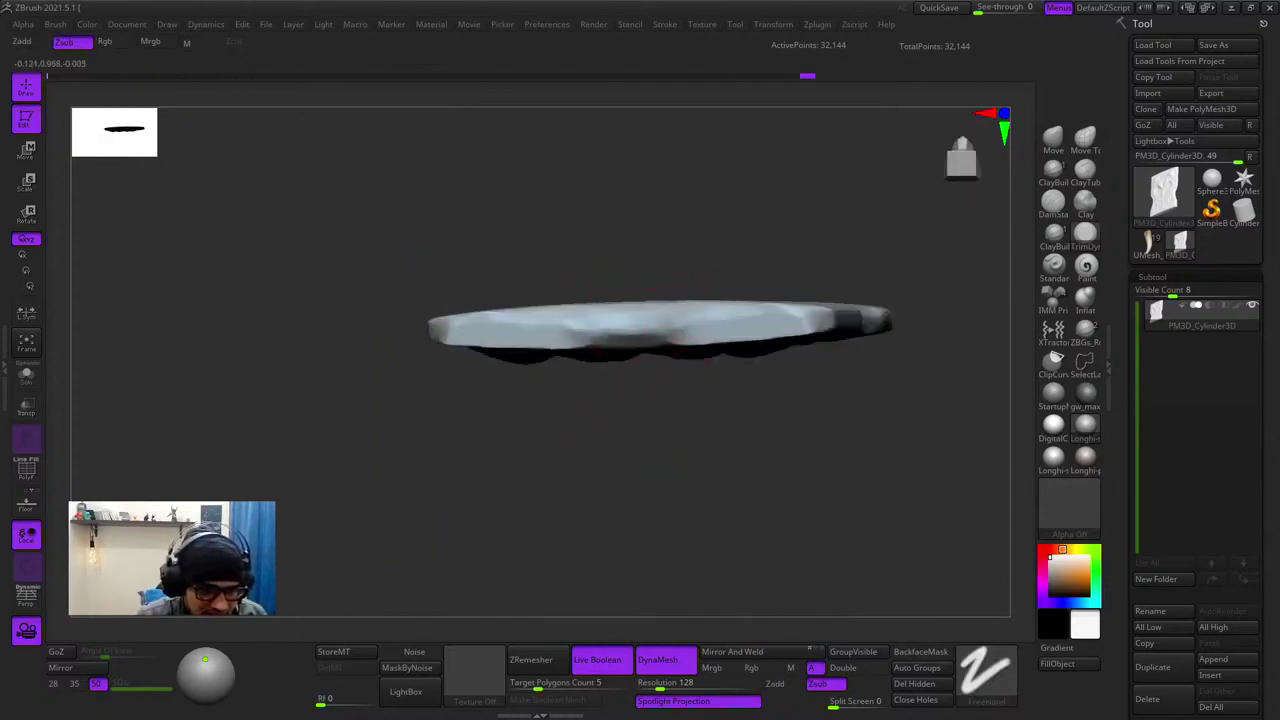
pyautogui.moveTo(655, 318); pyautogui.dragTo(595, 322)
pyautogui.moveTo(640, 330); pyautogui.dragTo(642, 255, button='right')
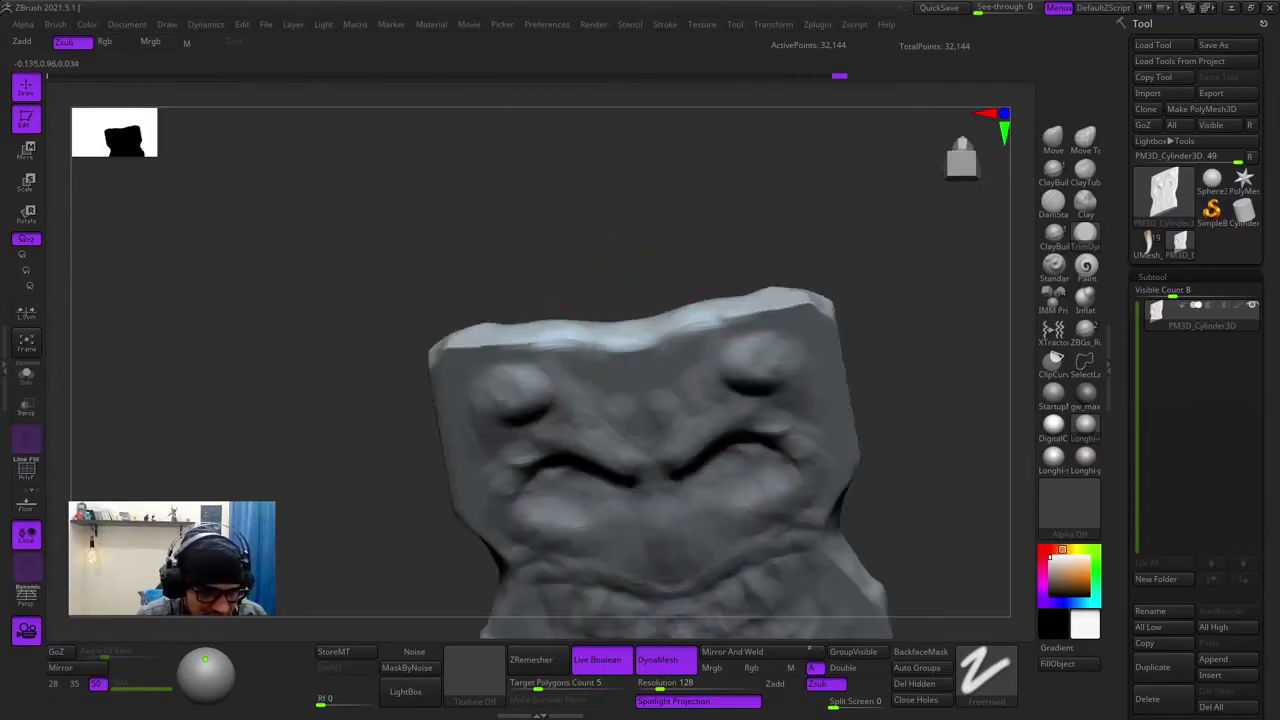
# - Bevel the slab's long side edges with trim strokes on the front and back
pyautogui.moveTo(643, 400); pyautogui.dragTo(680, 160, button='right')
pyautogui.moveTo(880, 250); pyautogui.dragTo(930, 240, button='right')
pyautogui.moveTo(834, 310)
pyautogui.mouseDown()
pyautogui.moveTo(837, 243)
pyautogui.moveTo(833, 330)
pyautogui.mouseUp()
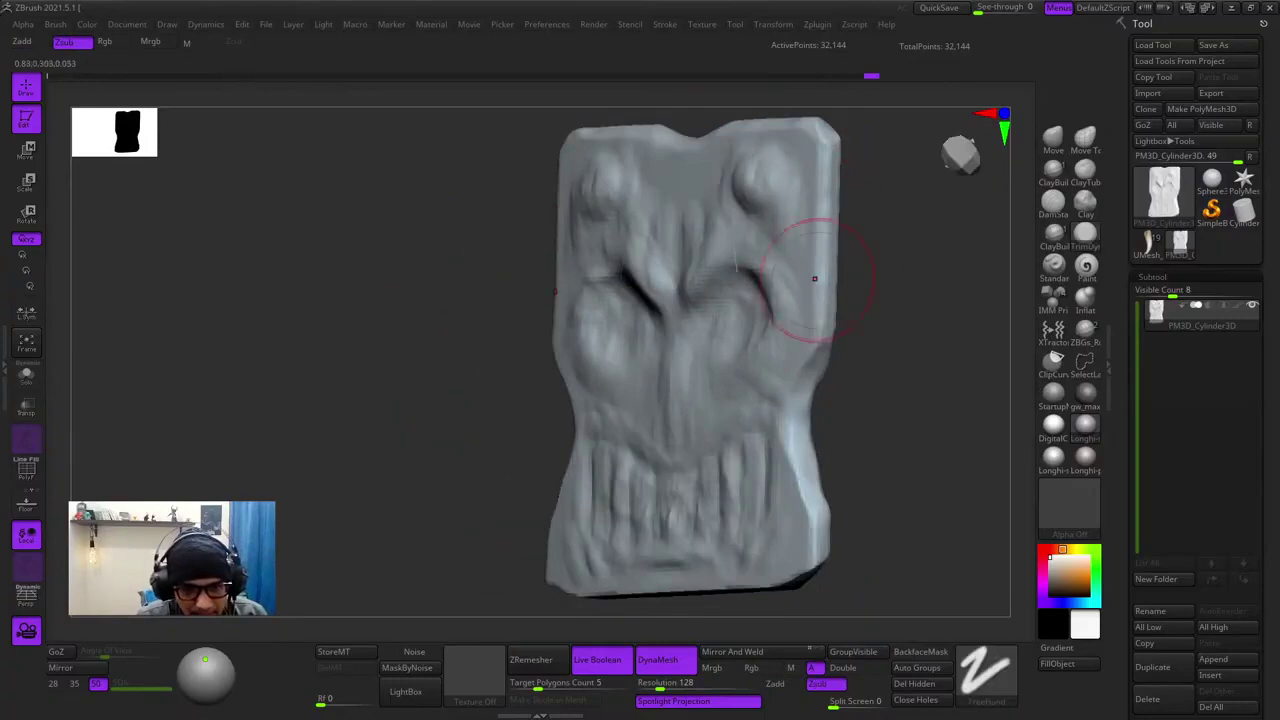
pyautogui.moveTo(815, 279); pyautogui.dragTo(814, 335)
pyautogui.moveTo(850, 310); pyautogui.dragTo(735, 300, button='right')
pyautogui.moveTo(827, 195); pyautogui.dragTo(806, 355)
pyautogui.moveTo(792, 388); pyautogui.dragTo(885, 340, button='right')
pyautogui.moveTo(780, 212); pyautogui.dragTo(768, 340)
pyautogui.moveTo(818, 380)
pyautogui.mouseDown(button='right')
pyautogui.moveTo(734, 414)
pyautogui.moveTo(785, 405)
pyautogui.mouseUp(button='right')
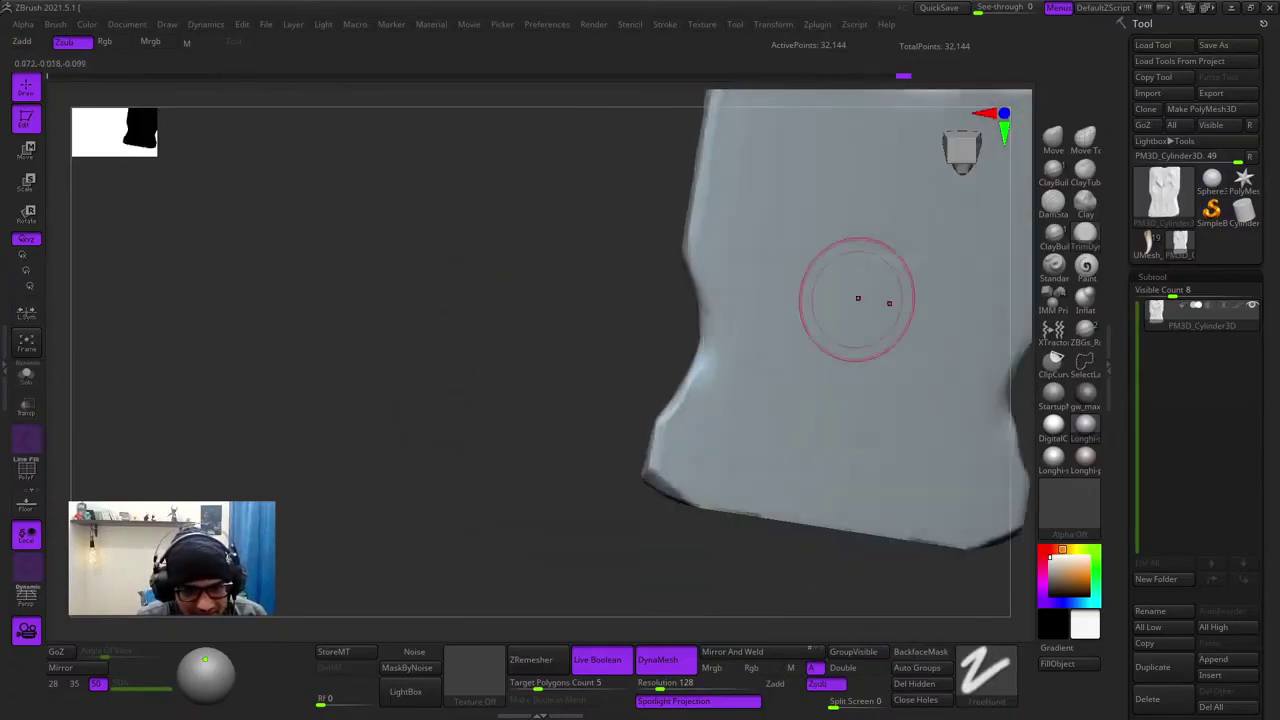
# - Undo the trim strokes that cut into the face around the nose and eyes
pyautogui.moveTo(858, 298)
pyautogui.keyDown('ctrl'); pyautogui.mouseDown(button='right')
pyautogui.moveTo(706, 386)
pyautogui.moveTo(790, 385)
pyautogui.moveTo(761, 389)
pyautogui.mouseUp(button='right'); pyautogui.keyUp('ctrl')
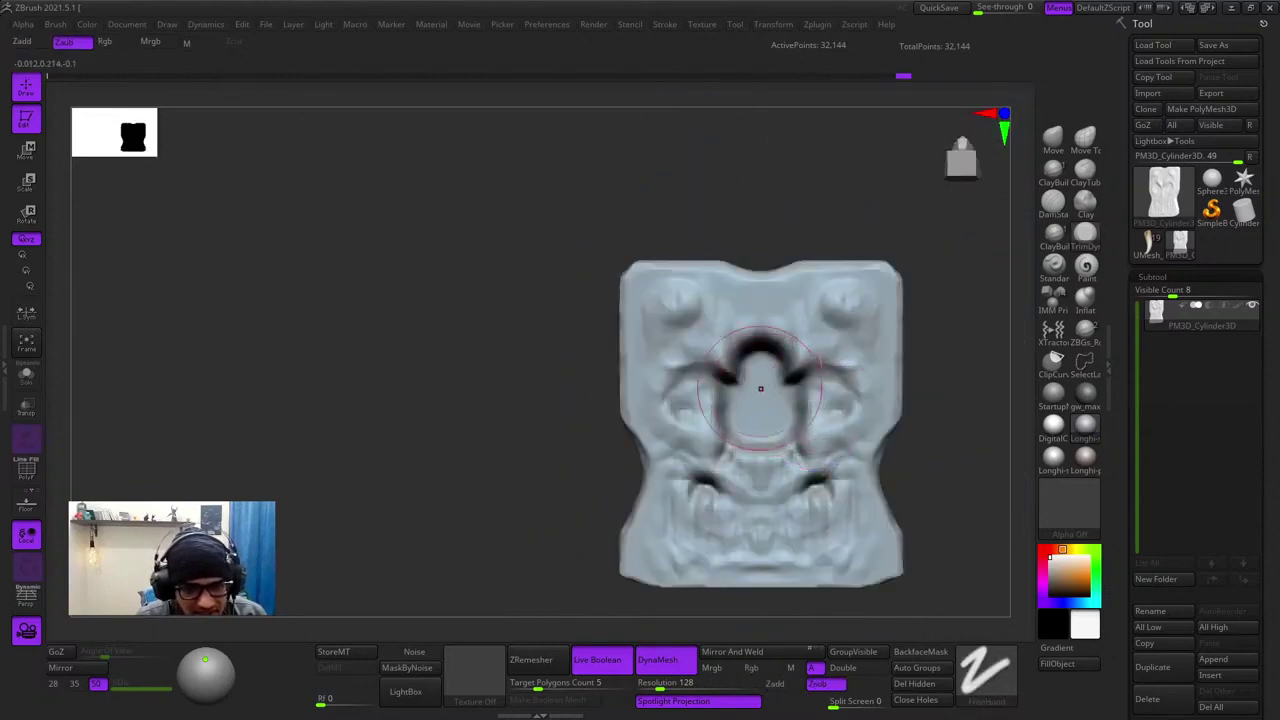
pyautogui.hotkey('shift', 'f')
pyautogui.keyDown('shift'); pyautogui.moveTo(750, 420); pyautogui.dragTo(713, 307); pyautogui.keyUp('shift')
pyautogui.hotkey('shift', 'f')
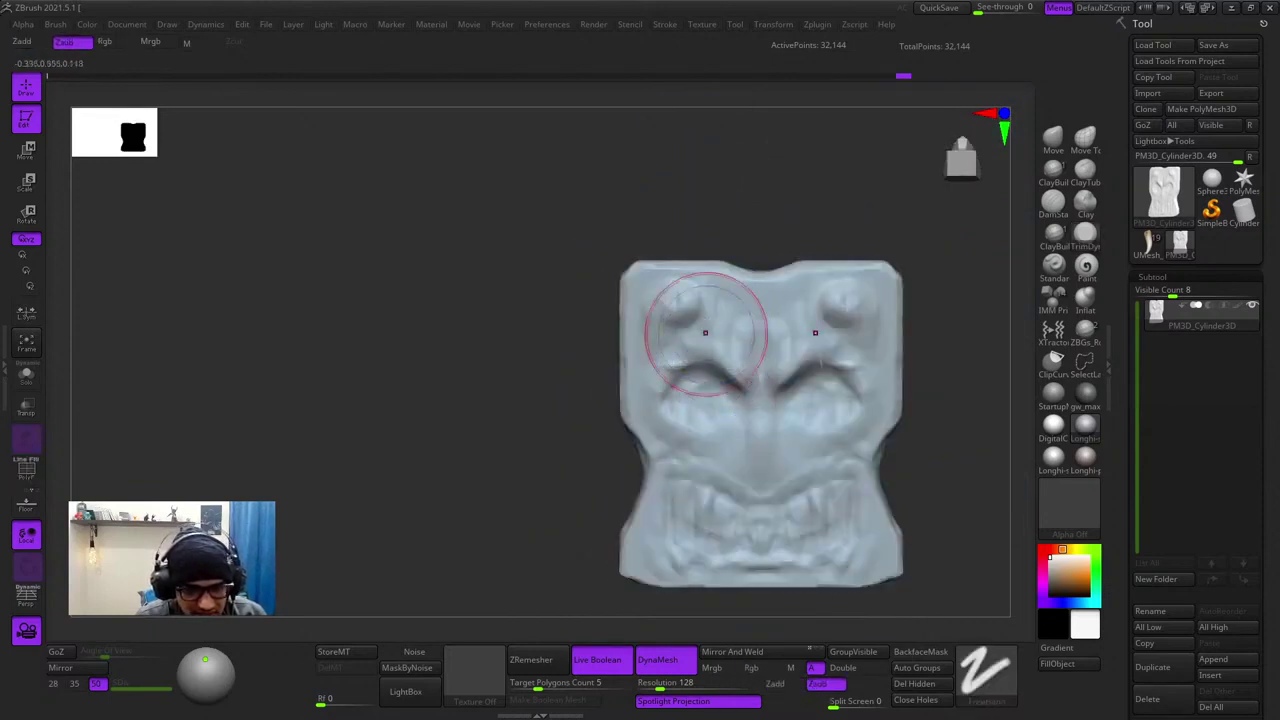
pyautogui.hotkey('ctrl', 'z')
pyautogui.hotkey('ctrl', 'z')
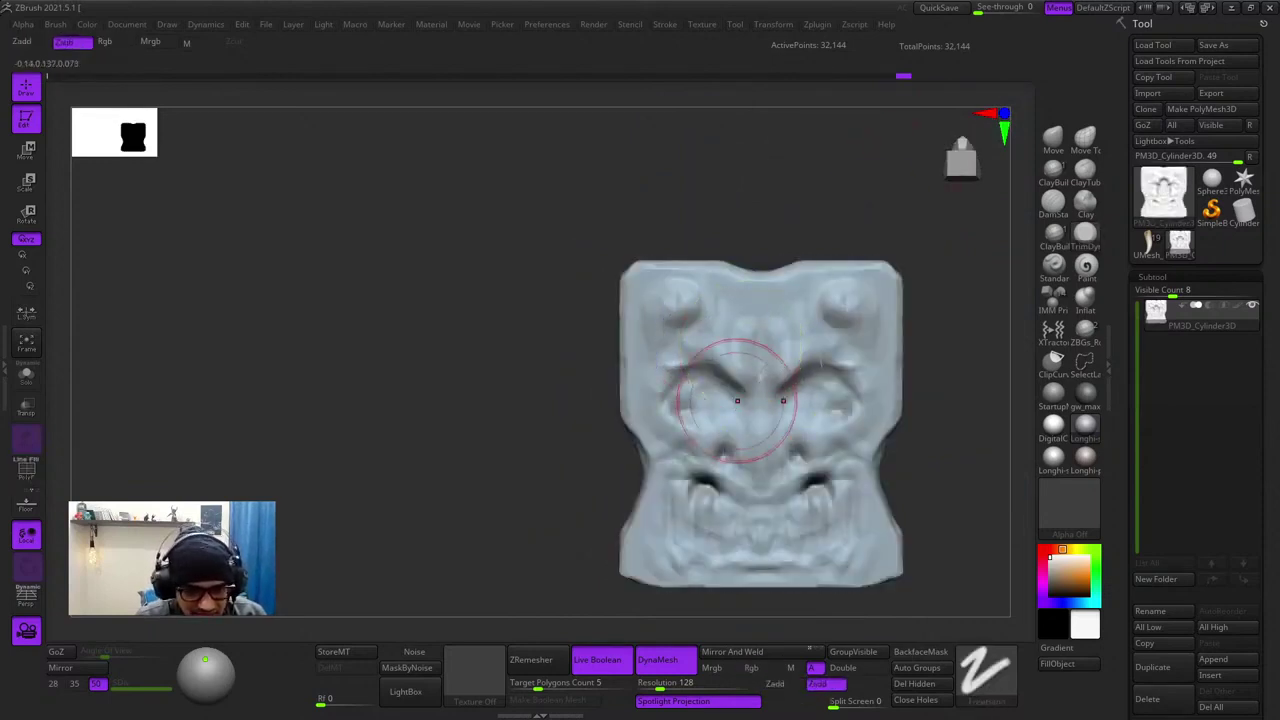
pyautogui.moveTo(741, 400)
pyautogui.keyDown('ctrl'); pyautogui.mouseDown(button='right')
pyautogui.moveTo(740, 430)
pyautogui.moveTo(815, 386)
pyautogui.moveTo(815, 345)
pyautogui.mouseUp(button='right'); pyautogui.keyUp('ctrl')
pyautogui.hotkey('ctrl', 'z')
pyautogui.keyDown('shift'); pyautogui.moveTo(815, 345); pyautogui.dragTo(771, 345, button='right'); pyautogui.keyUp('shift')
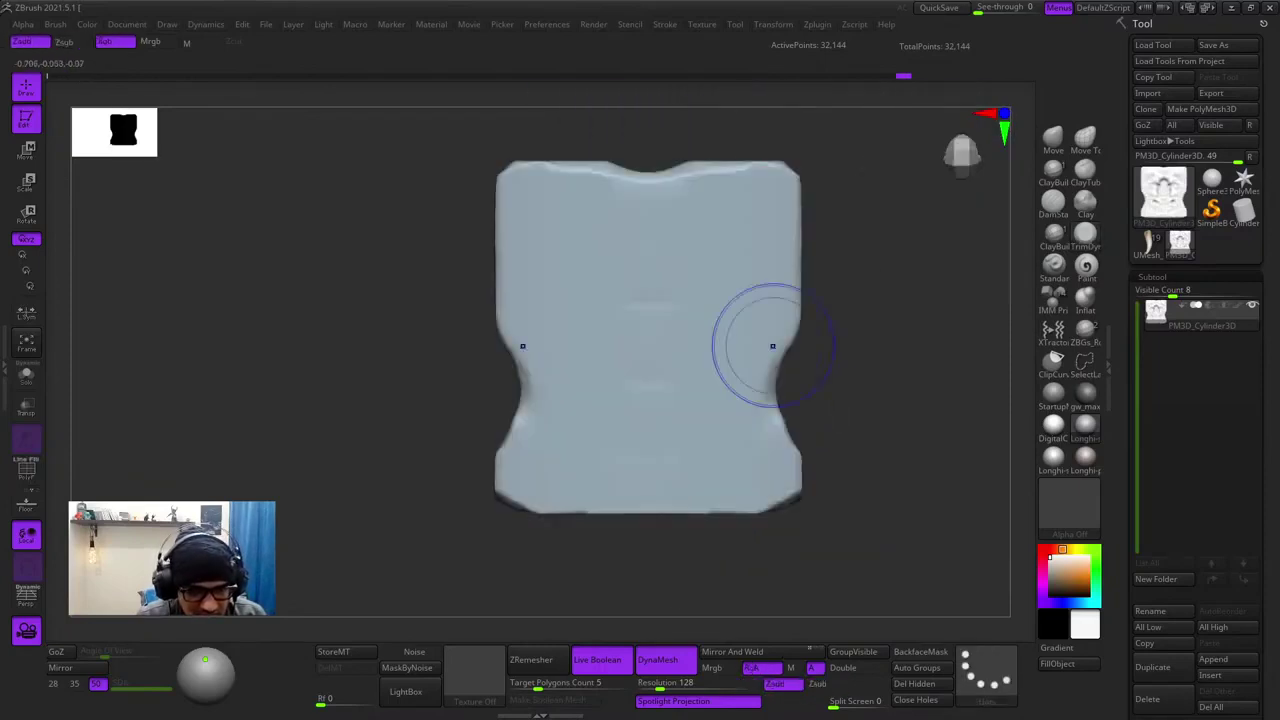
# - Thicken the slab by masking part of its depth from the side, moving the unmasked back outward, and clearing the mask
pyautogui.keyDown('shift'); pyautogui.moveTo(648, 302); pyautogui.dragTo(714, 254, button='right'); pyautogui.keyUp('shift')
pyautogui.keyDown('ctrl'); pyautogui.moveTo(798, 549); pyautogui.dragTo(624, 149); pyautogui.keyUp('ctrl')
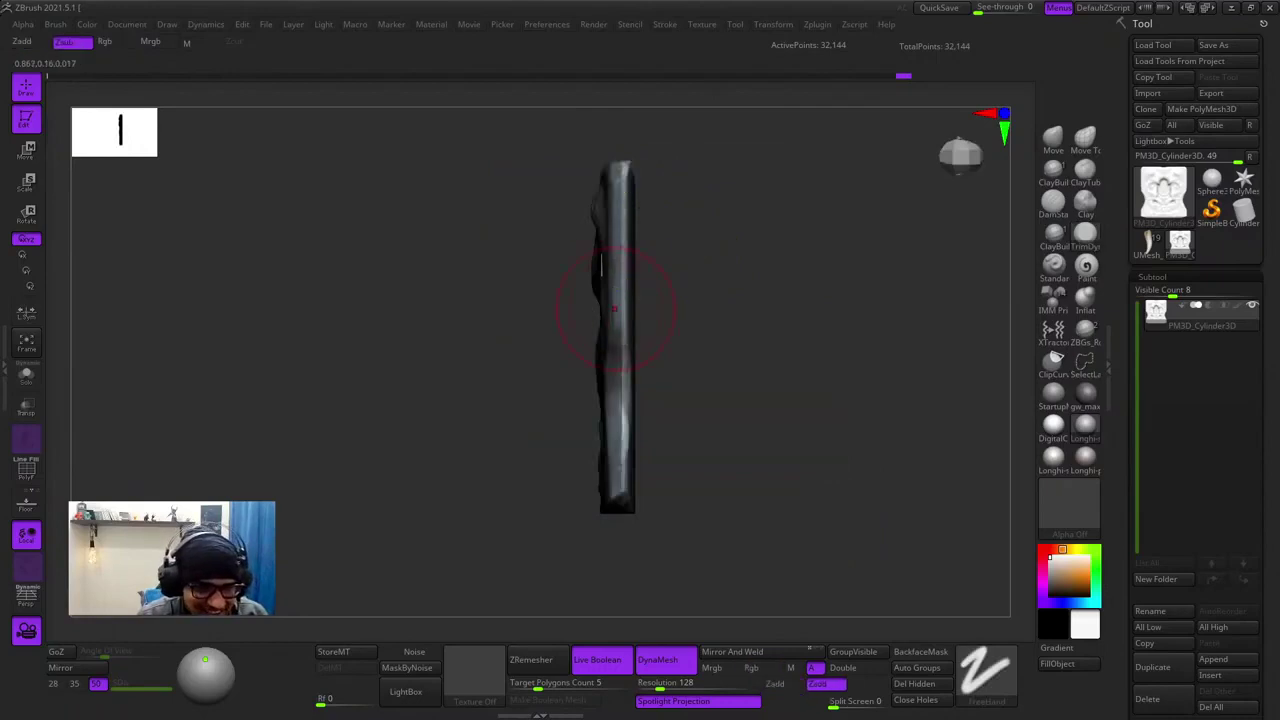
pyautogui.press('r')
pyautogui.moveTo(661, 337); pyautogui.dragTo(674, 337)
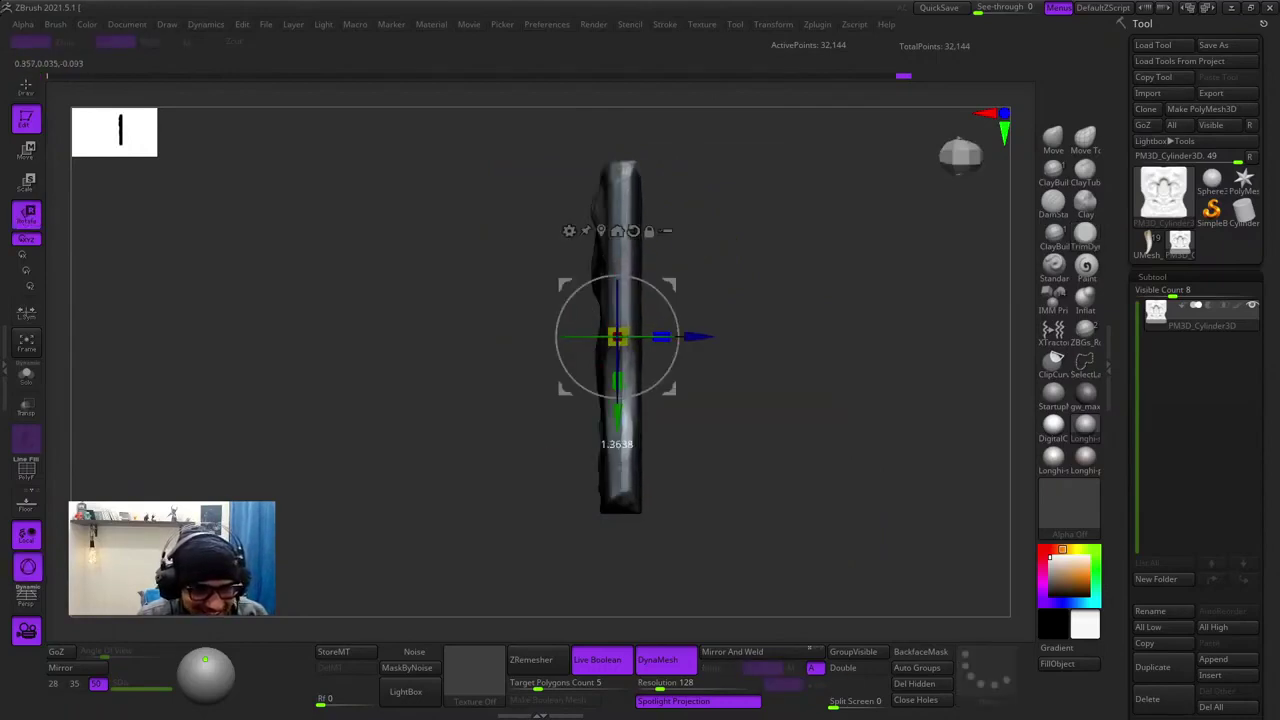
pyautogui.press('q')
pyautogui.keyDown('ctrl'); pyautogui.moveTo(743, 268); pyautogui.dragTo(765, 285); pyautogui.keyUp('ctrl')
pyautogui.moveTo(765, 285)
pyautogui.mouseDown(button='right')
pyautogui.moveTo(653, 322)
pyautogui.moveTo(700, 366)
pyautogui.moveTo(622, 348)
pyautogui.moveTo(650, 328)
pyautogui.moveTo(688, 335)
pyautogui.moveTo(691, 300)
pyautogui.moveTo(597, 310)
pyautogui.moveTo(666, 243)
pyautogui.moveTo(754, 260)
pyautogui.moveTo(703, 363)
pyautogui.mouseUp(button='right')
pyautogui.keyDown('ctrl'); pyautogui.moveTo(886, 314); pyautogui.dragTo(1030, 317, button='right'); pyautogui.keyUp('ctrl')
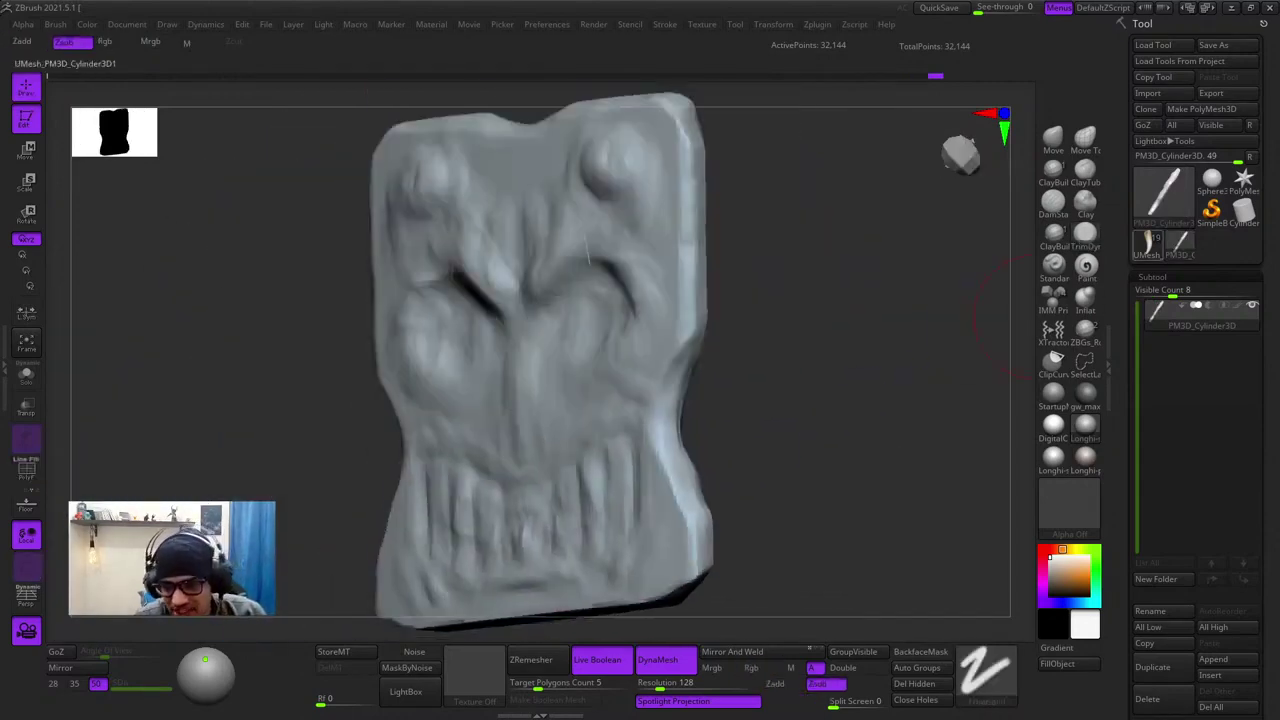
# - Append the face slab to the green character's tool as a new subtool and make it the active one
pyautogui.click(1148, 243)
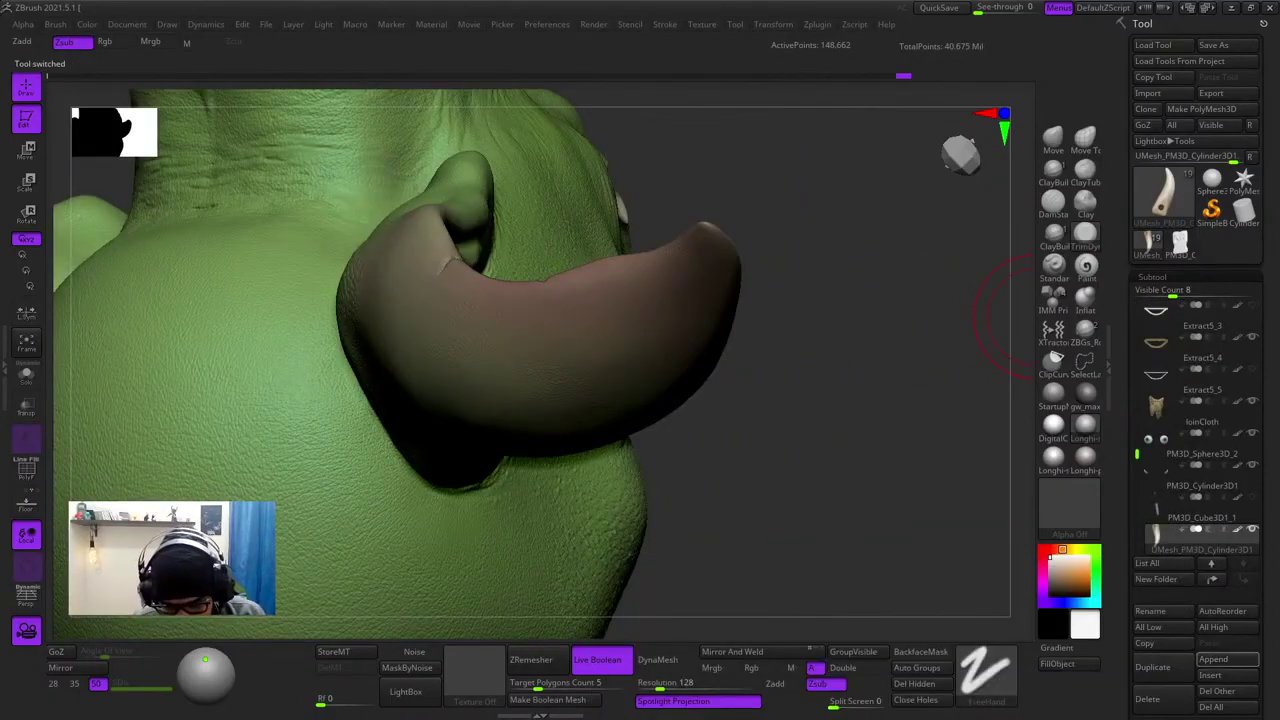
pyautogui.click(1214, 660)
pyautogui.click(893, 597)
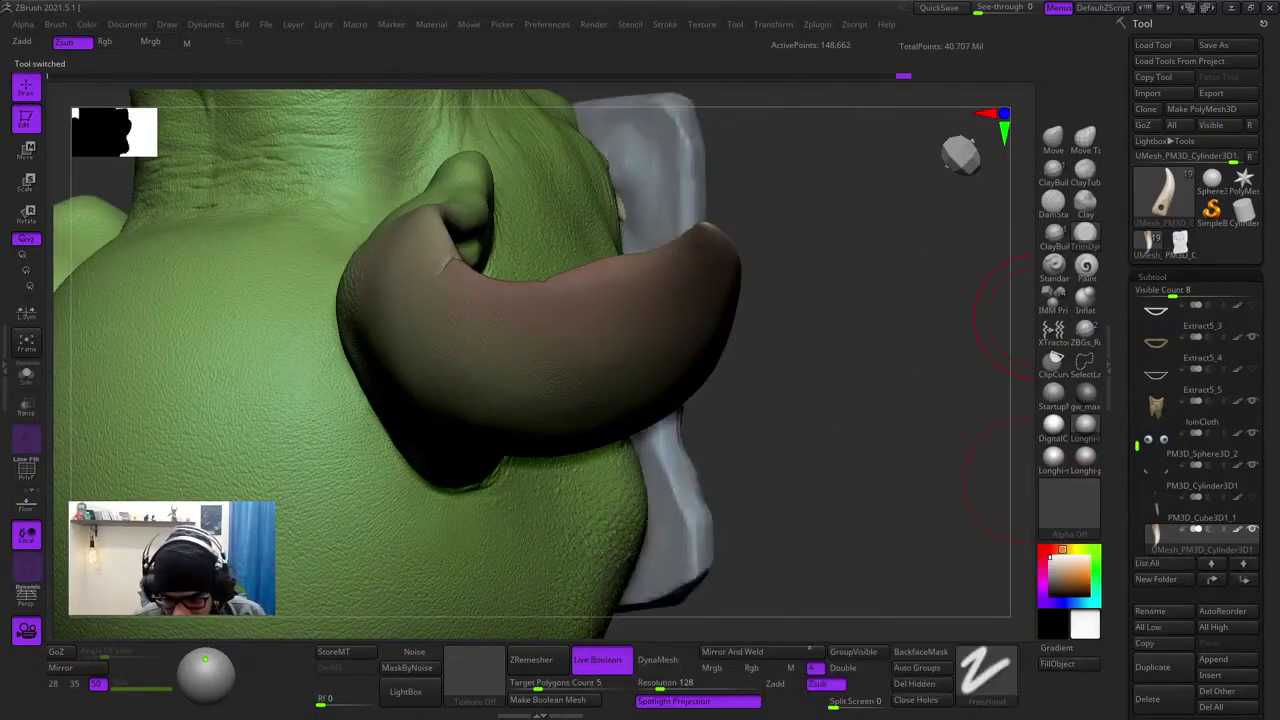
pyautogui.moveTo(1137, 446); pyautogui.dragTo(1137, 503)
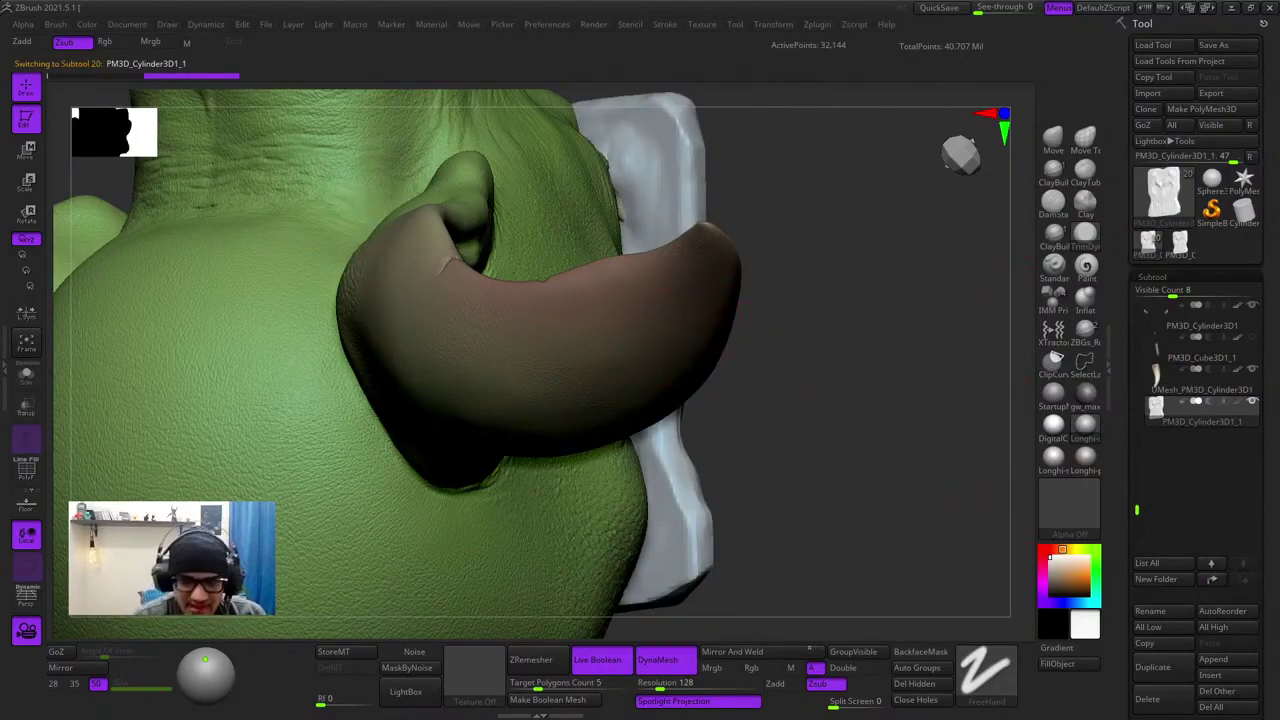
# - Place the slab in front of the character's torso, rotated 180 degrees
pyautogui.keyDown('ctrl'); pyautogui.moveTo(880, 400); pyautogui.dragTo(287, 513, button='right'); pyautogui.keyUp('ctrl')
pyautogui.keyDown('alt'); pyautogui.moveTo(770, 430); pyautogui.dragTo(690, 247, button='right'); pyautogui.keyUp('alt')
pyautogui.moveTo(690, 247)
pyautogui.keyDown('ctrl'); pyautogui.mouseDown(button='right')
pyautogui.moveTo(690, 200)
pyautogui.moveTo(687, 250)
pyautogui.mouseUp(button='right'); pyautogui.keyUp('ctrl')
pyautogui.press('w')
pyautogui.moveTo(615, 226); pyautogui.dragTo(632, 558)
pyautogui.keyDown('alt'); pyautogui.moveTo(632, 558); pyautogui.dragTo(665, 437, button='right'); pyautogui.keyUp('alt')
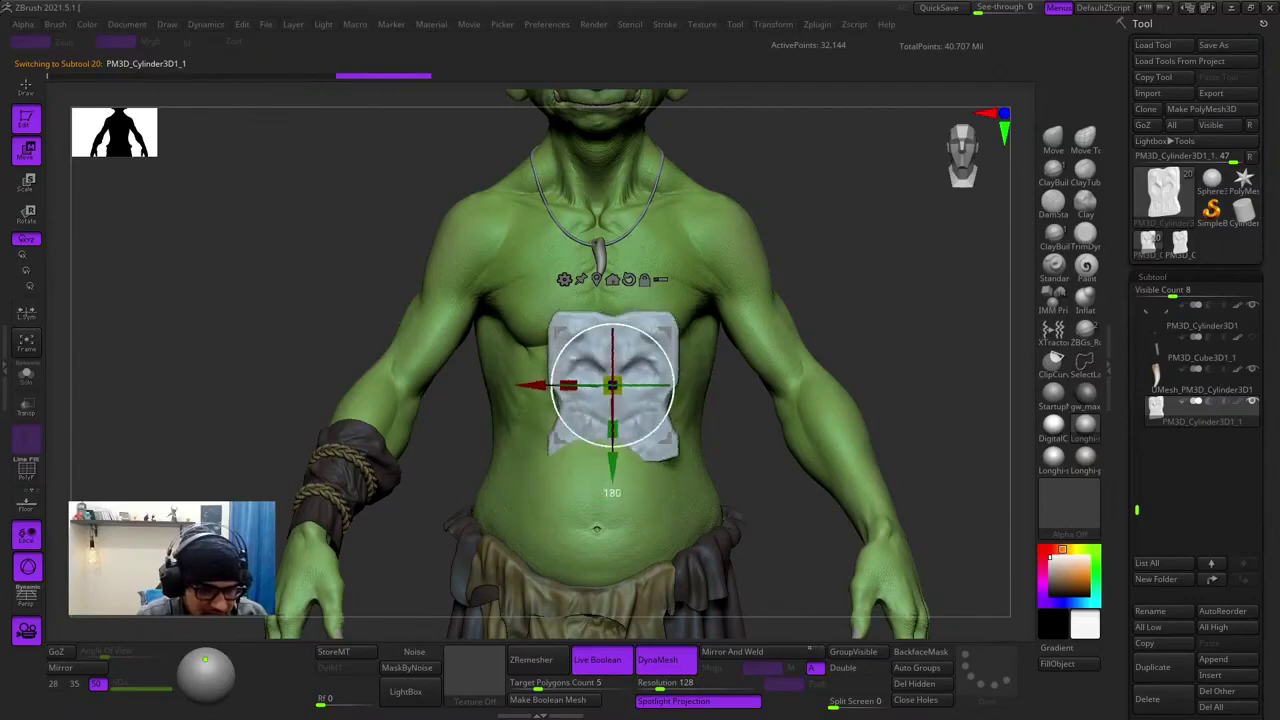
# - Position the slab just in front of the chest in side view and tilt it about 5 degrees to follow the torso
pyautogui.keyDown('shift'); pyautogui.moveTo(665, 437); pyautogui.dragTo(840, 437, button='right'); pyautogui.keyUp('shift')
pyautogui.moveTo(637, 335); pyautogui.dragTo(631, 286)
pyautogui.moveTo(690, 330); pyautogui.dragTo(630, 345, button='right')
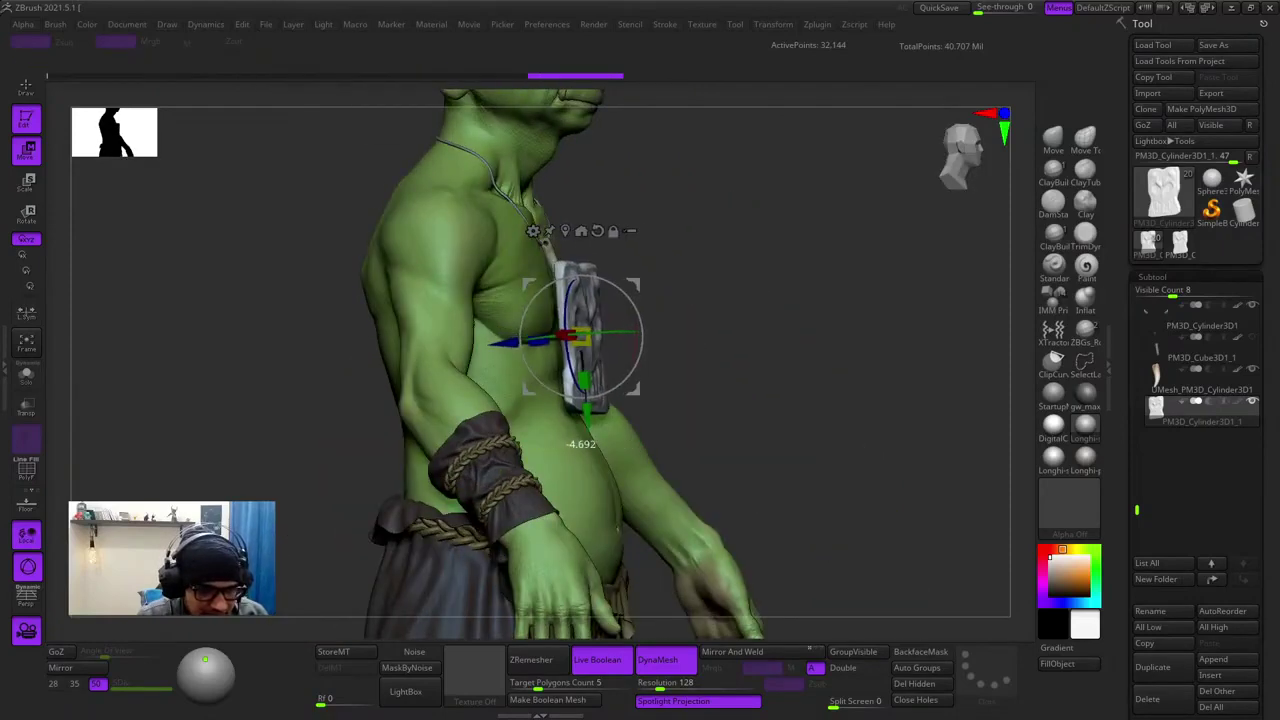
pyautogui.moveTo(634, 345); pyautogui.dragTo(631, 358)
pyautogui.moveTo(631, 358); pyautogui.dragTo(545, 412, button='right')
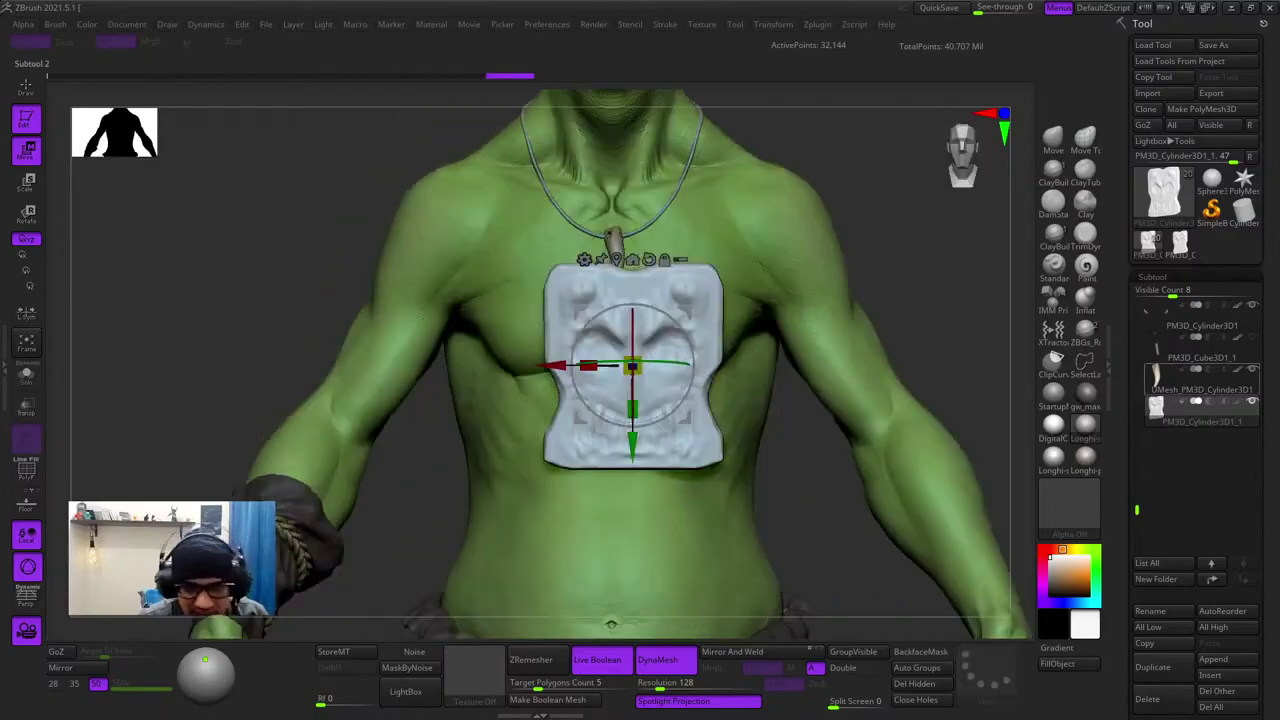
# - Hide the tusk pendant subtool and centre the slab horizontally on the chest
pyautogui.click(1252, 370)
pyautogui.keyDown('alt'); pyautogui.moveTo(825, 288); pyautogui.dragTo(796, 320, button='right'); pyautogui.keyUp('alt')
pyautogui.press('q')
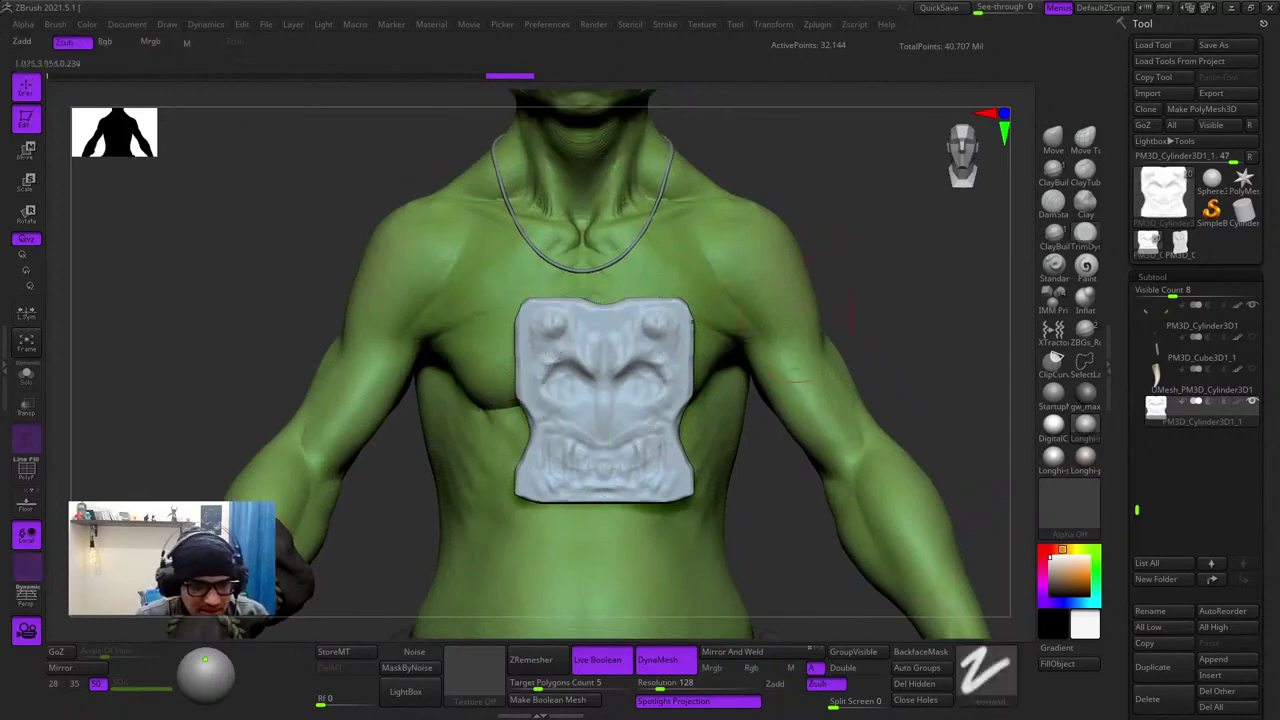
pyautogui.press('w')
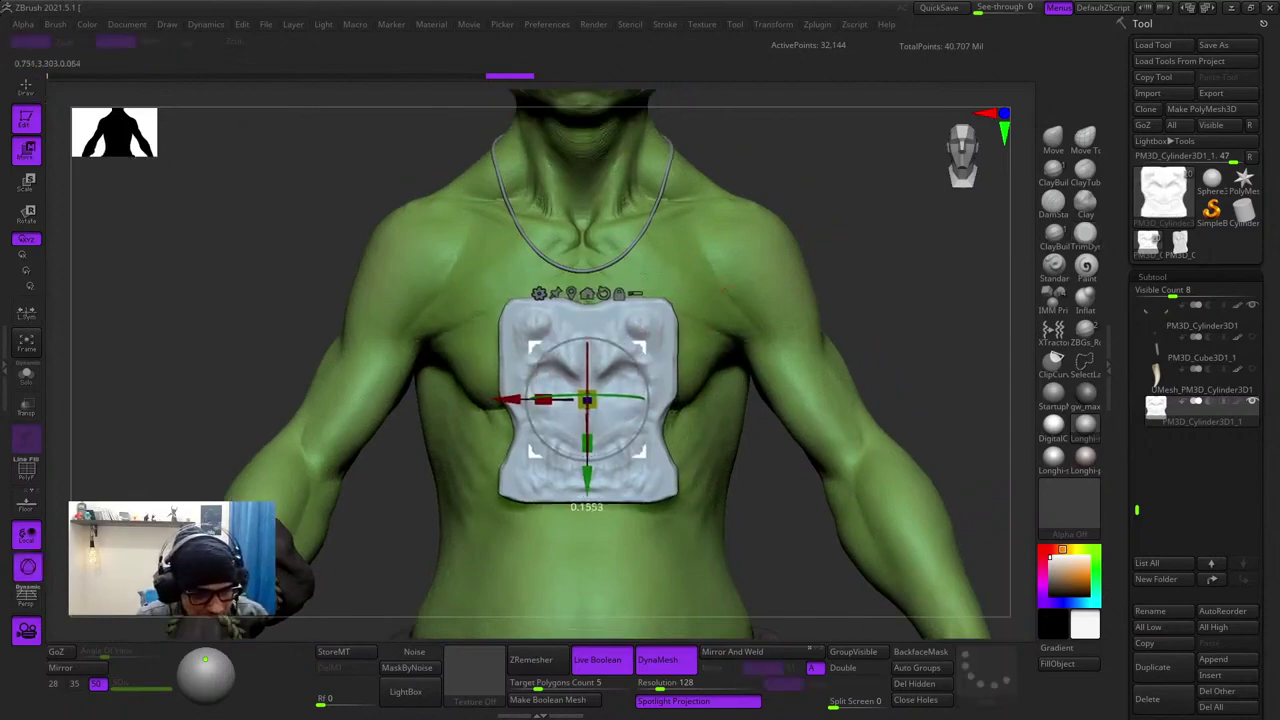
# - Try Mirror And Weld on the slab
pyautogui.click(732, 651)
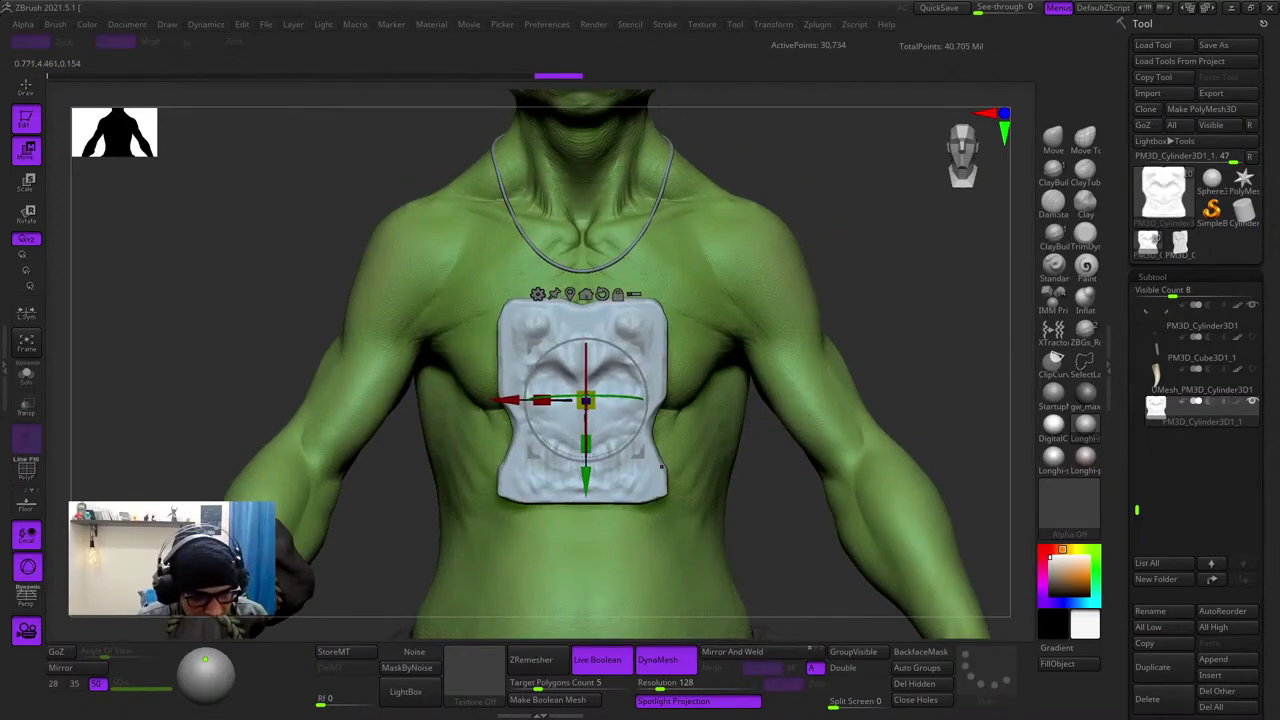
pyautogui.press('q')
pyautogui.keyDown('ctrl'); pyautogui.moveTo(640, 385); pyautogui.dragTo(642, 421, button='right'); pyautogui.keyUp('ctrl')
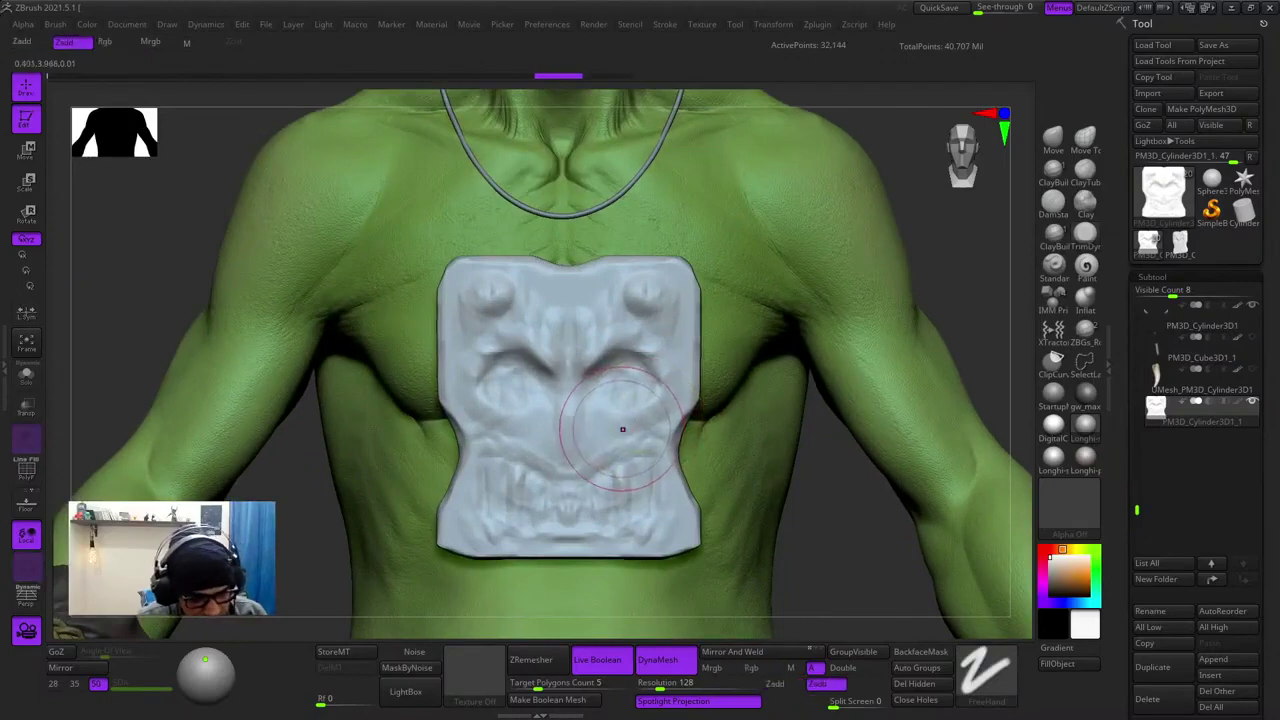
# - Try projecting the slab onto the chest with the ZProject brush, and undo the strokes
pyautogui.press('b')
pyautogui.press('z')
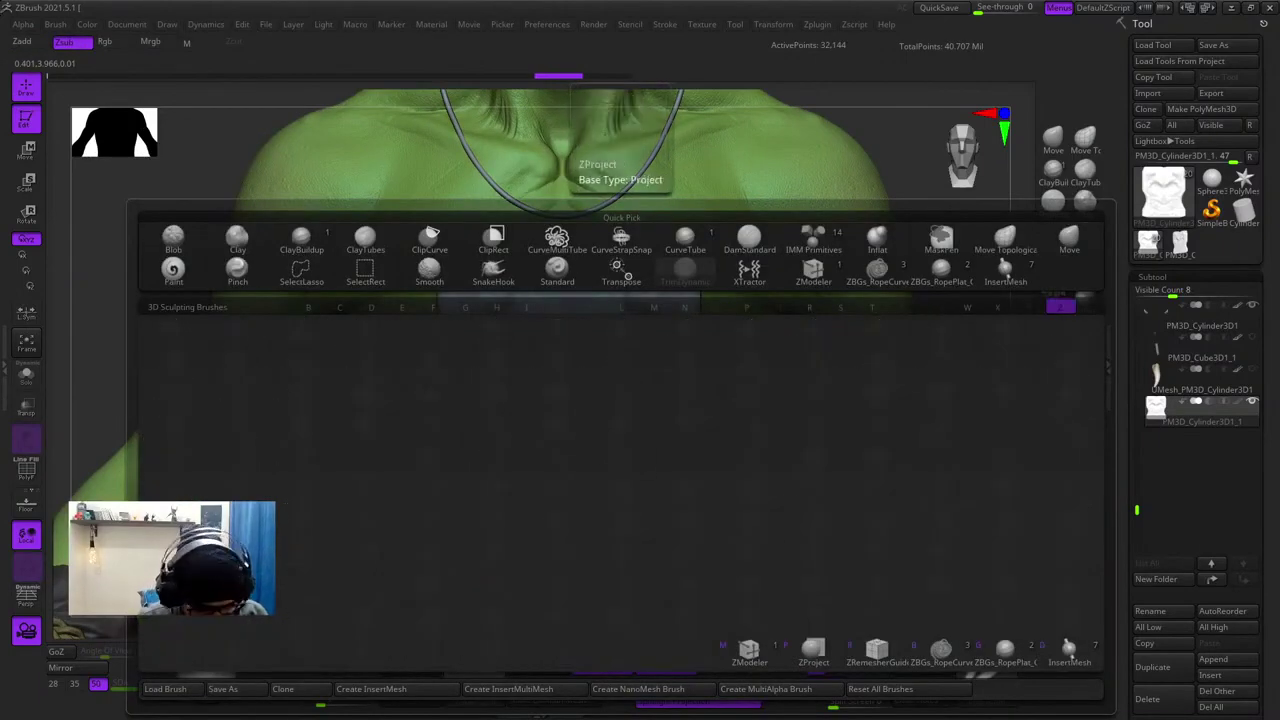
pyautogui.click(813, 652)
pyautogui.press('space')
pyautogui.keyDown('ctrl'); pyautogui.moveTo(630, 420); pyautogui.dragTo(624, 375, button='right'); pyautogui.keyUp('ctrl')
pyautogui.moveTo(590, 380); pyautogui.dragTo(590, 470)
pyautogui.hotkey('ctrl', 'z')
pyautogui.hotkey('ctrl', 'z')
# - Adjust the ZProject draw size, try projection strokes on the slab from angled views, and undo them
pyautogui.press('space')
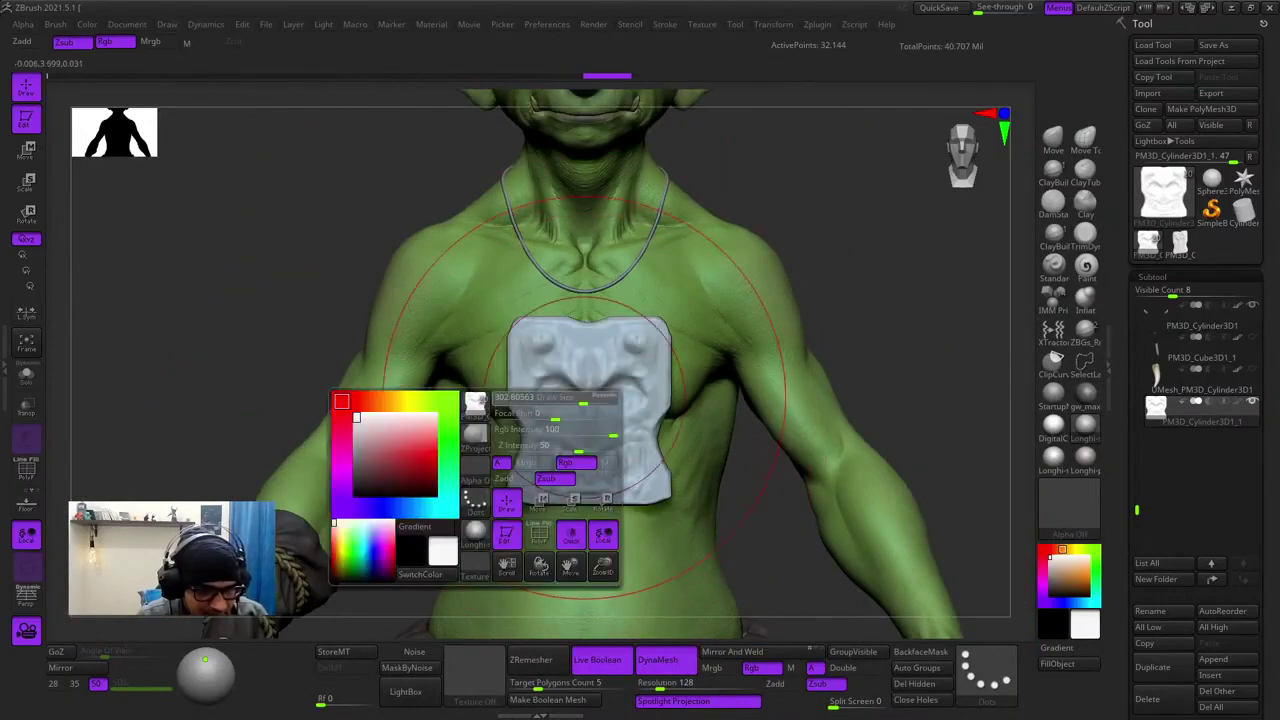
pyautogui.moveTo(580, 395); pyautogui.dragTo(588, 395)
pyautogui.moveTo(605, 412); pyautogui.dragTo(675, 408, button='right')
pyautogui.moveTo(675, 408)
pyautogui.keyDown('ctrl'); pyautogui.mouseDown(button='right')
pyautogui.moveTo(675, 440)
pyautogui.moveTo(598, 420)
pyautogui.mouseUp(button='right'); pyautogui.keyUp('ctrl')
pyautogui.hotkey('ctrl', 'z')
pyautogui.moveTo(598, 420); pyautogui.dragTo(645, 400)
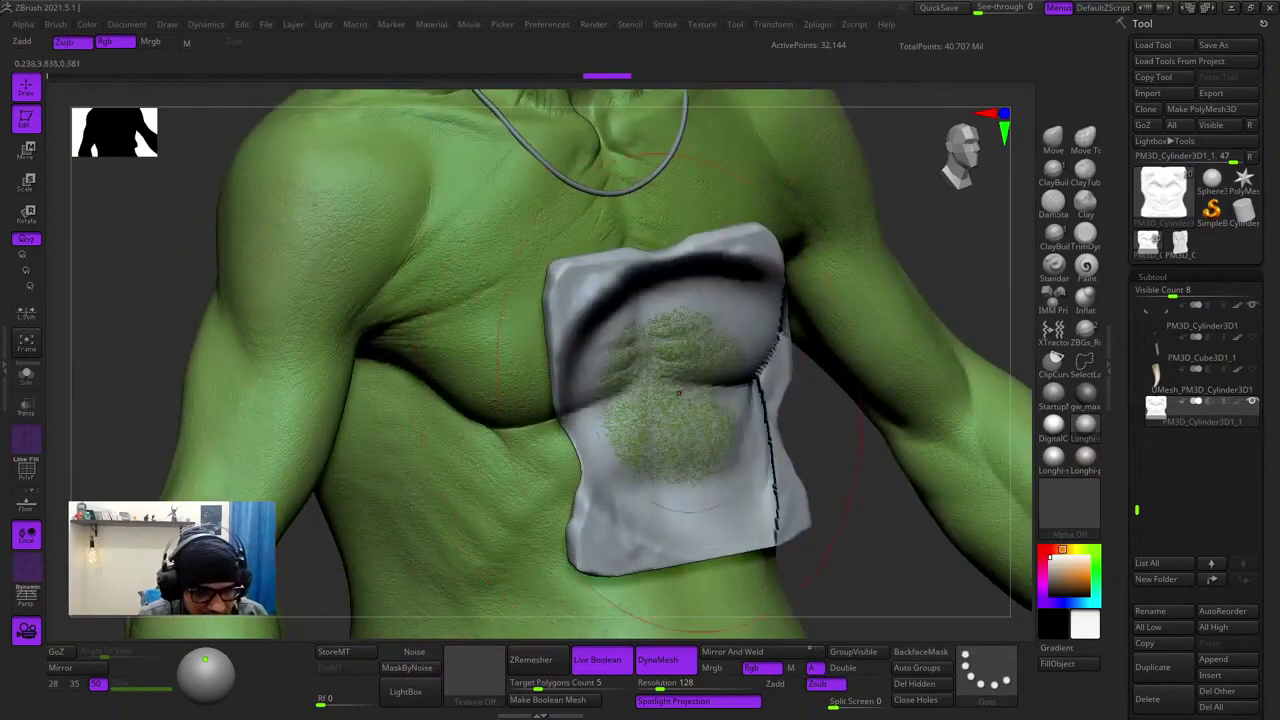
pyautogui.moveTo(660, 402); pyautogui.dragTo(622, 400, button='right')
pyautogui.hotkey('ctrl', 'z')
pyautogui.moveTo(624, 400)
pyautogui.mouseDown()
pyautogui.moveTo(628, 390)
pyautogui.moveTo(690, 411)
pyautogui.mouseUp()
pyautogui.hotkey('ctrl', 'z')
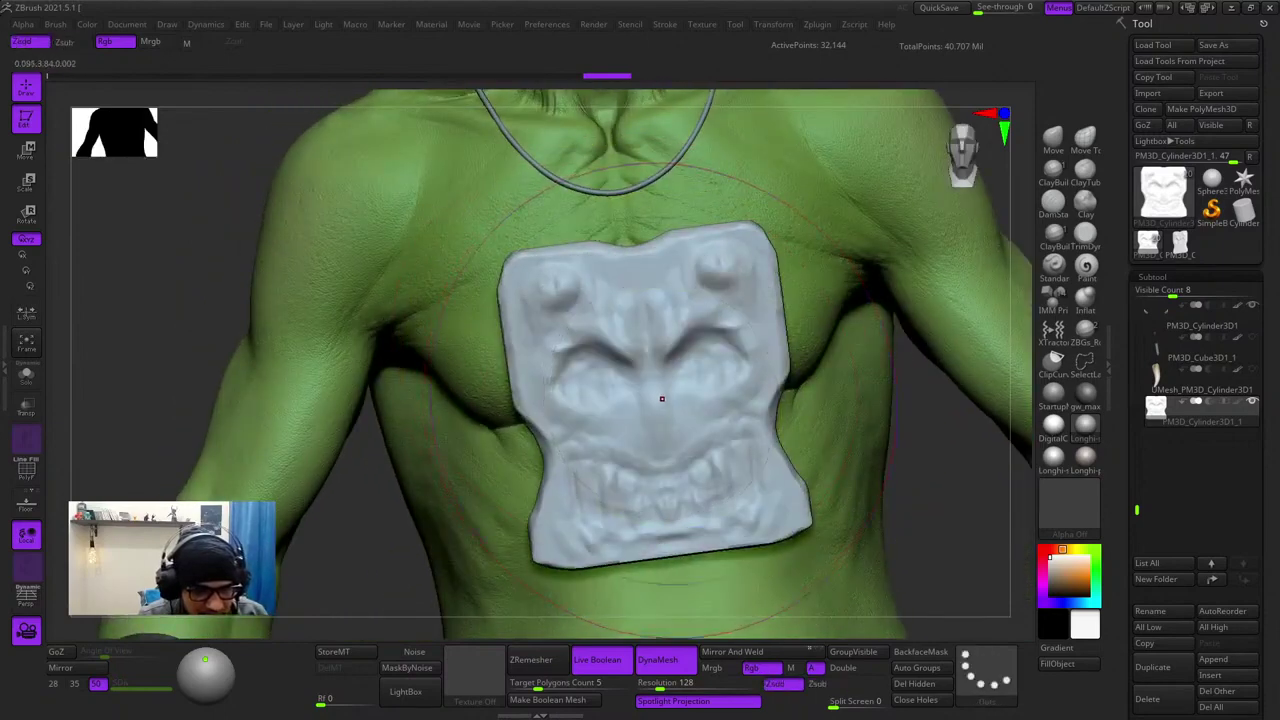
# - Try matching the slab to the chest surface with the MatchMaker brush, and undo the result
pyautogui.keyDown('shift'); pyautogui.moveTo(660, 400); pyautogui.dragTo(642, 379, button='right'); pyautogui.keyUp('shift')
pyautogui.press('b')
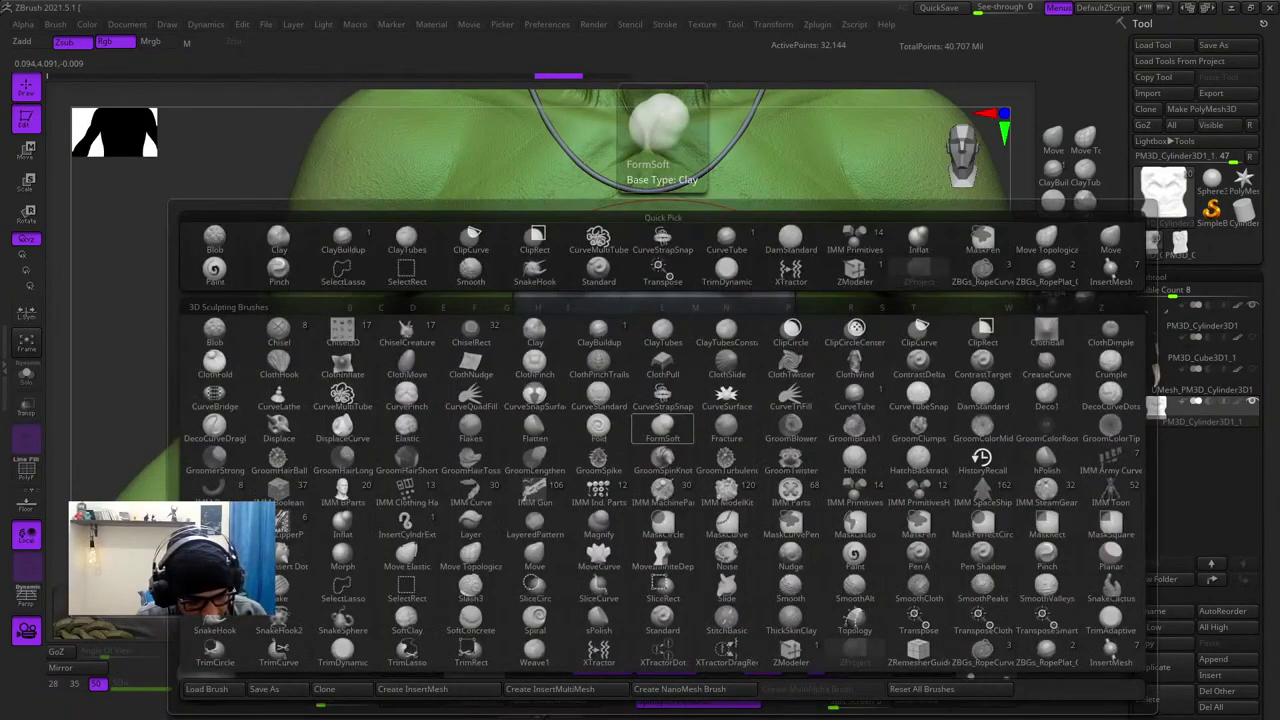
pyautogui.press('m')
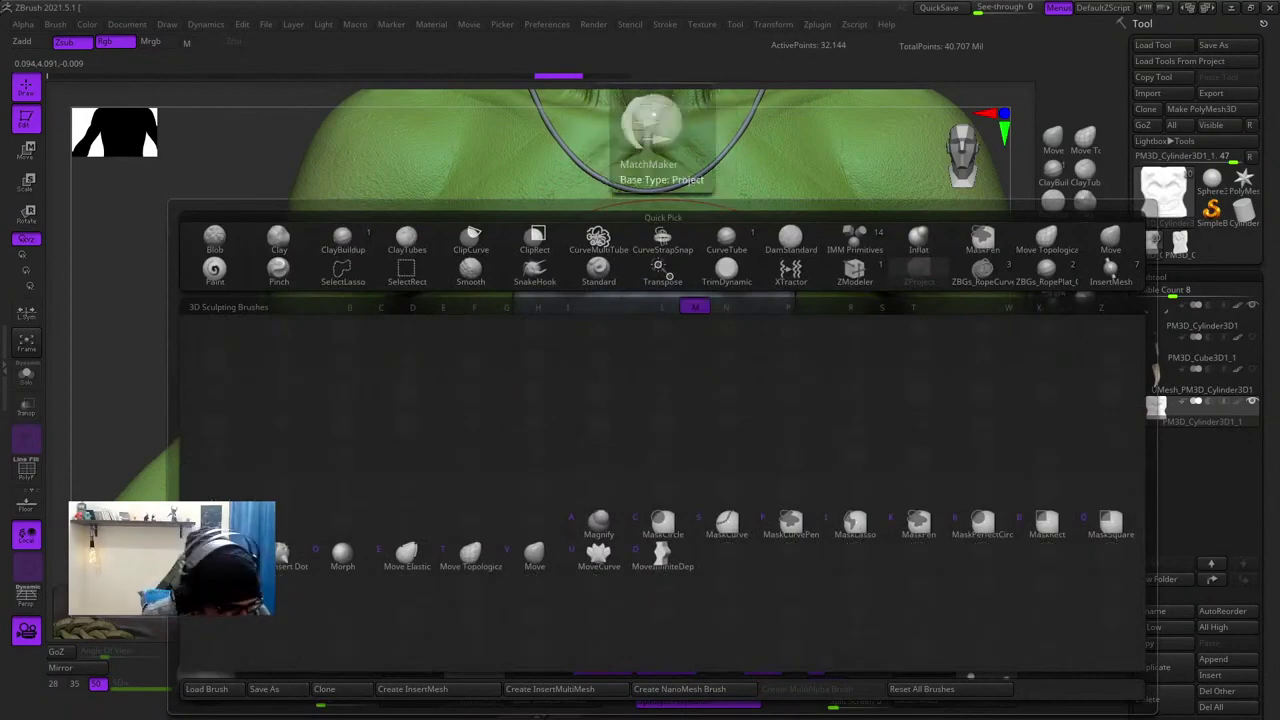
pyautogui.press('m')
pyautogui.keyDown('ctrl'); pyautogui.moveTo(655, 460); pyautogui.dragTo(624, 415, button='right'); pyautogui.keyUp('ctrl')
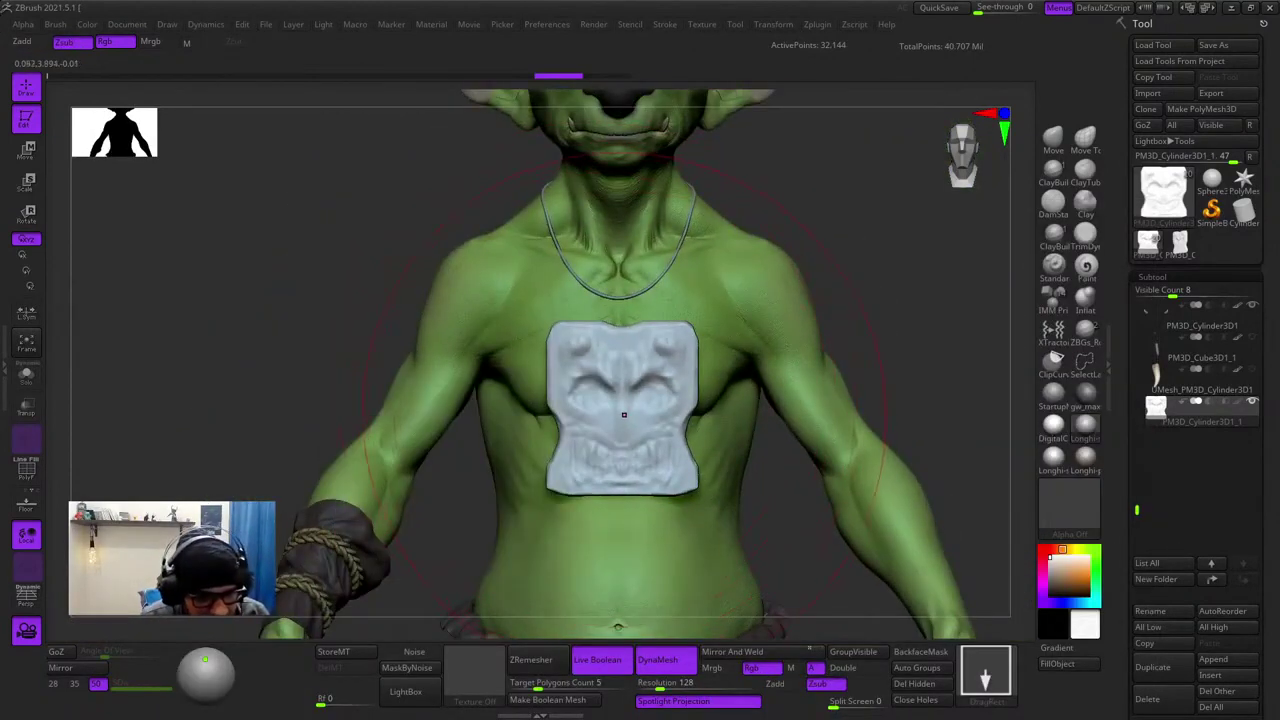
pyautogui.moveTo(621, 420); pyautogui.dragTo(648, 508)
pyautogui.moveTo(653, 403)
pyautogui.mouseDown(button='right')
pyautogui.moveTo(840, 405)
pyautogui.moveTo(615, 417)
pyautogui.mouseUp(button='right')
pyautogui.keyDown('ctrl'); pyautogui.moveTo(615, 417); pyautogui.dragTo(630, 475, button='right'); pyautogui.keyUp('ctrl')
pyautogui.hotkey('ctrl', 'z')
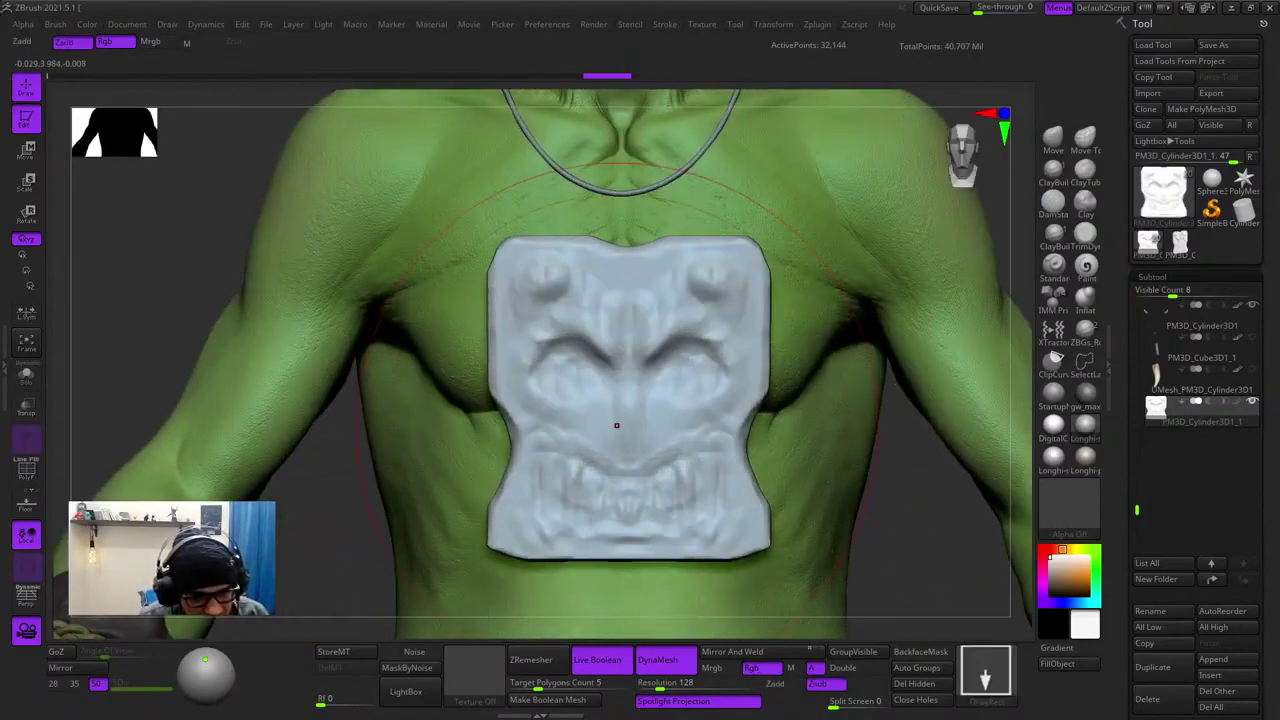
# - Conform the slab to the chest with the MatchMaker brush and check its curved profile in isolation
pyautogui.press('b')
pyautogui.press('m')
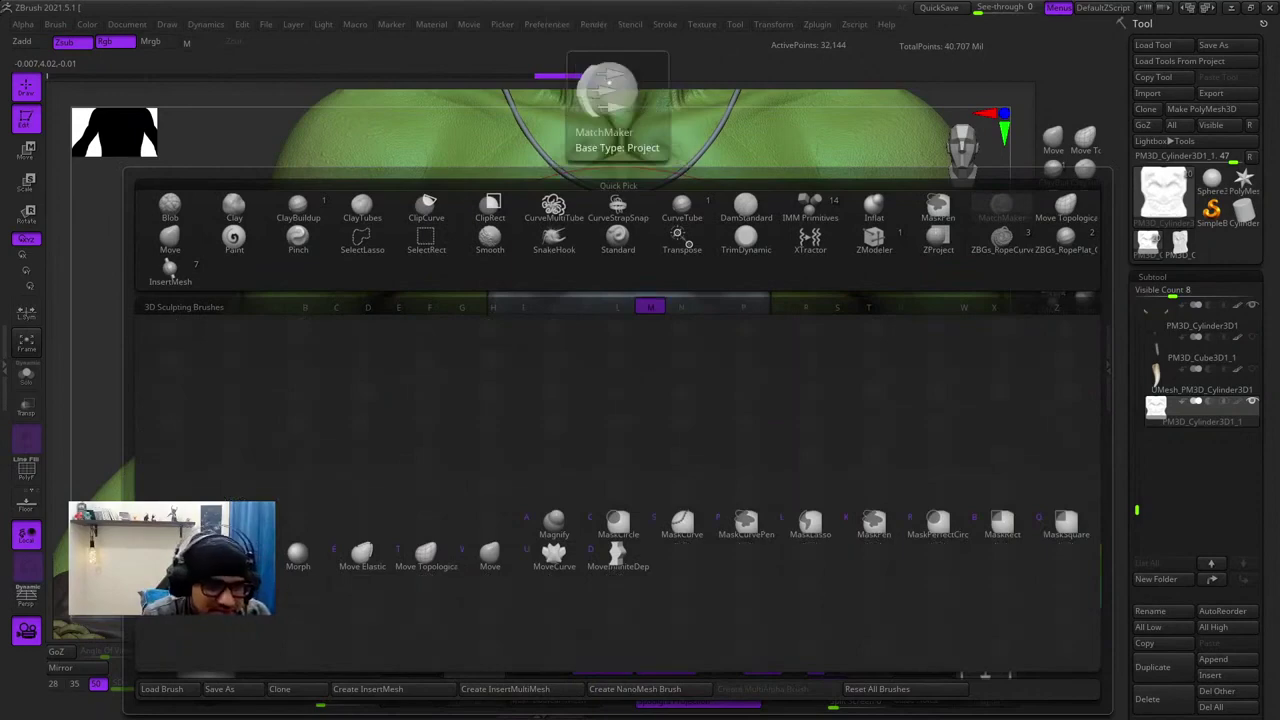
pyautogui.press('m')
pyautogui.keyDown('ctrl'); pyautogui.moveTo(617, 436); pyautogui.dragTo(617, 403, button='right'); pyautogui.keyUp('ctrl')
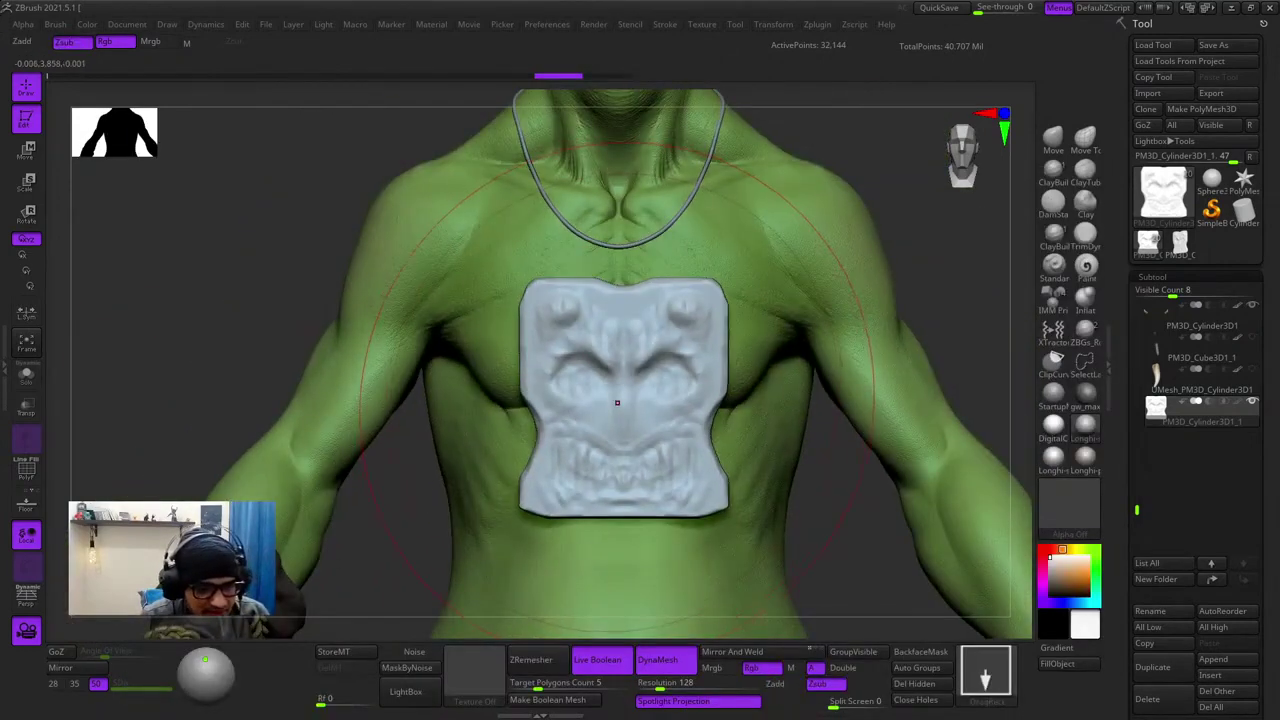
pyautogui.press('b')
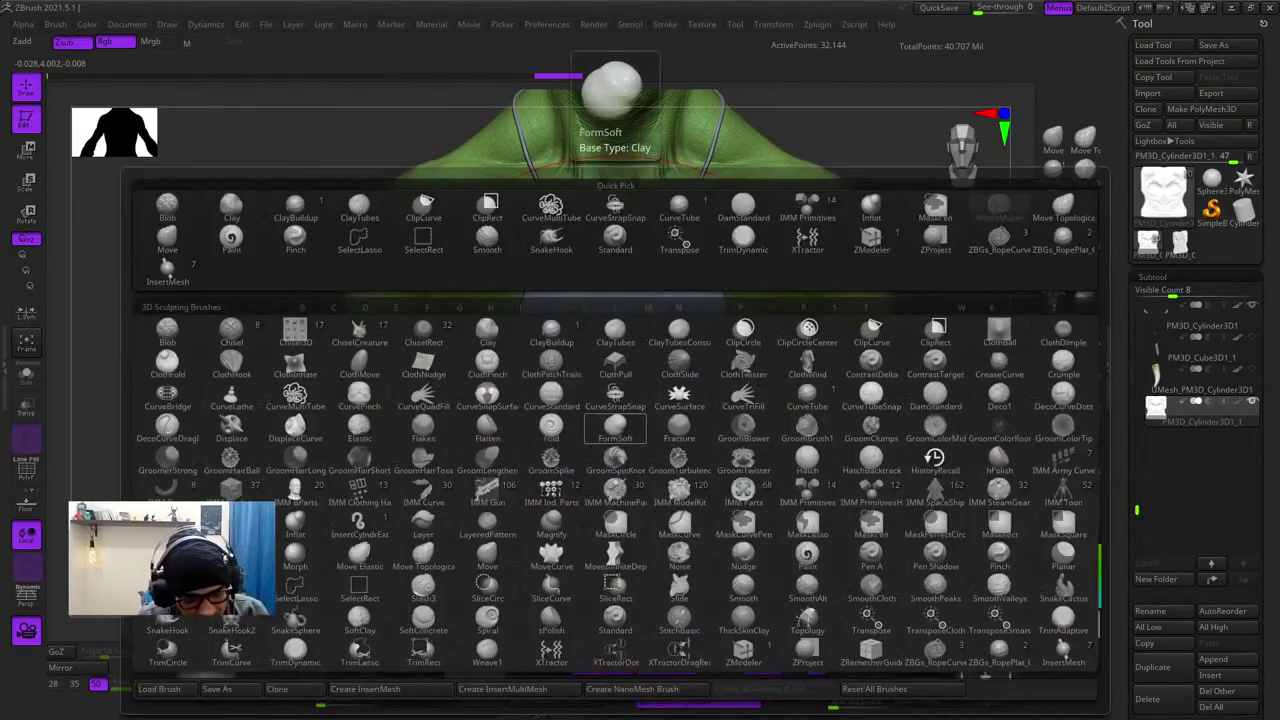
pyautogui.press('m')
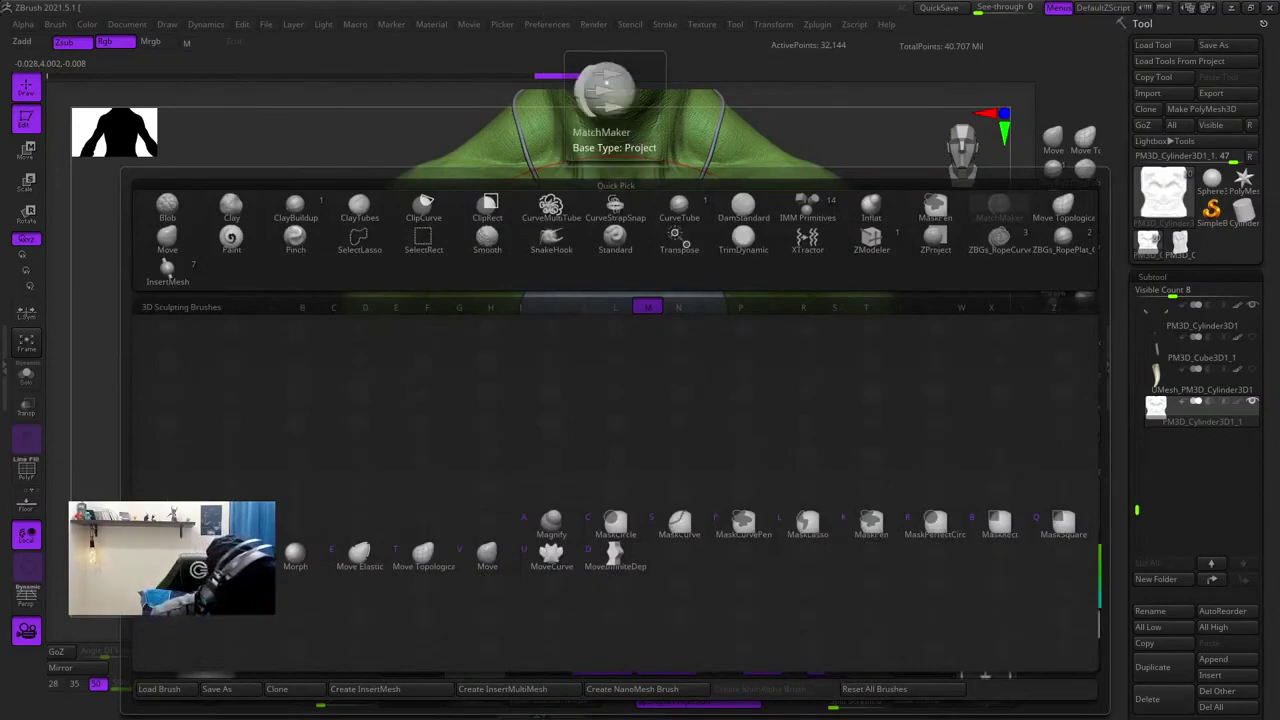
pyautogui.press('m')
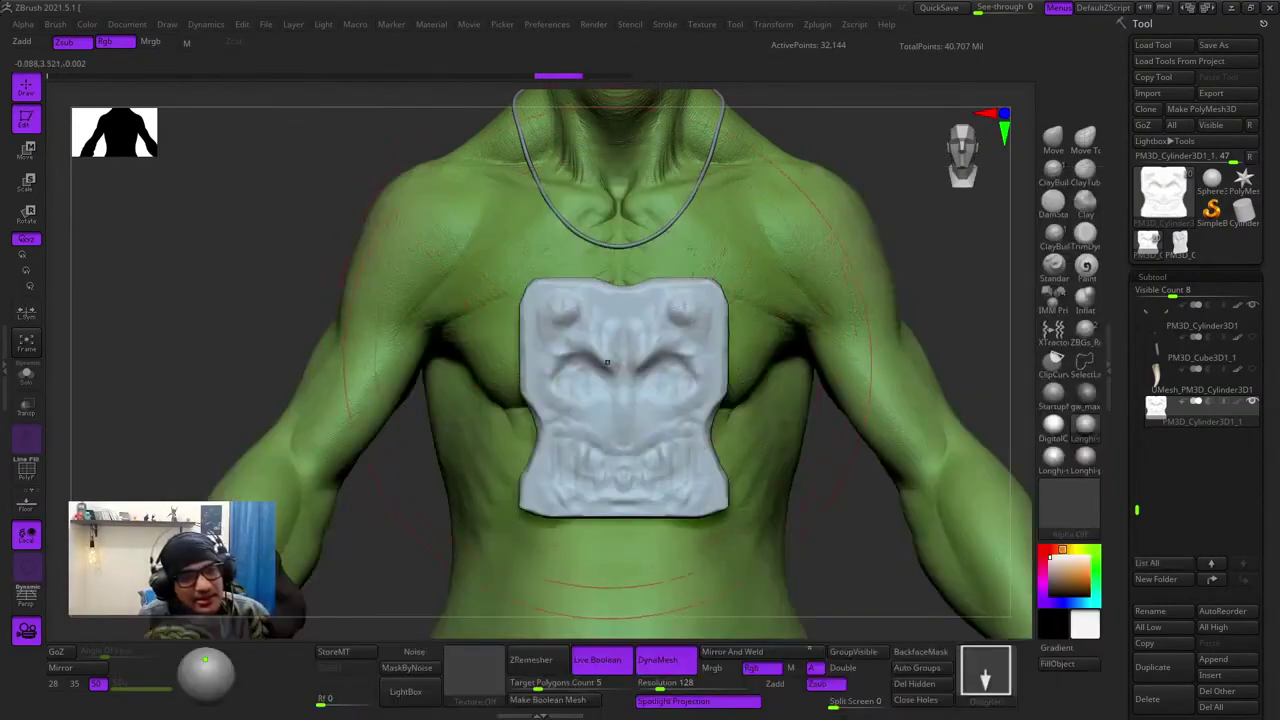
pyautogui.keyDown('alt'); pyautogui.moveTo(607, 362); pyautogui.dragTo(616, 298, button='right'); pyautogui.keyUp('alt')
pyautogui.moveTo(629, 341); pyautogui.dragTo(735, 438)
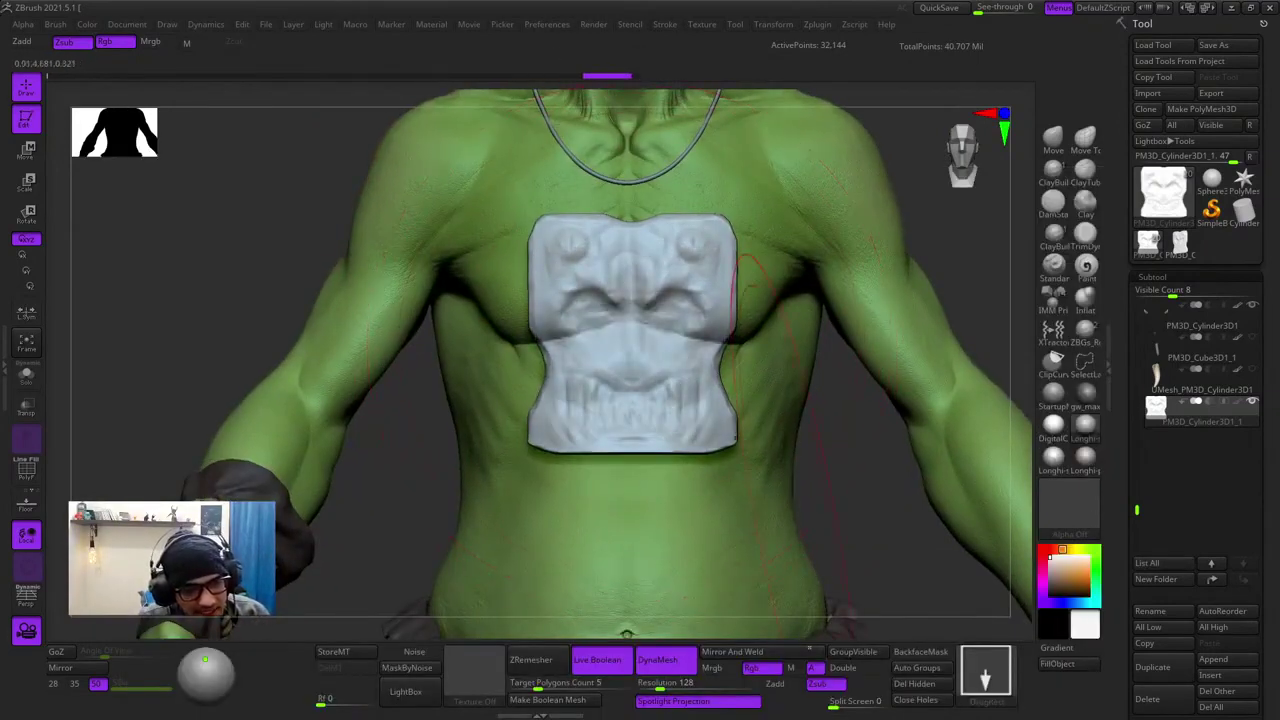
pyautogui.moveTo(552, 527); pyautogui.dragTo(800, 520, button='right')
pyautogui.click(27, 376)
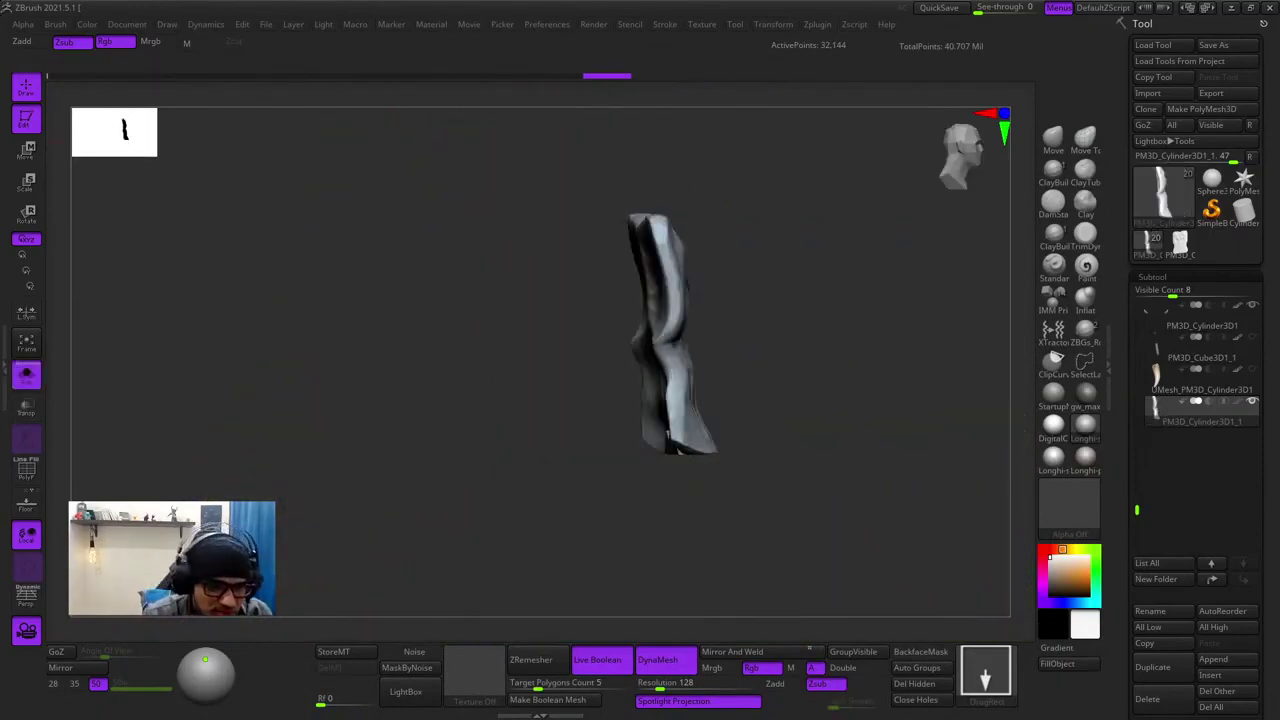
pyautogui.moveTo(400, 440)
pyautogui.mouseDown(button='right')
pyautogui.moveTo(600, 440)
pyautogui.moveTo(230, 440)
pyautogui.mouseUp(button='right')
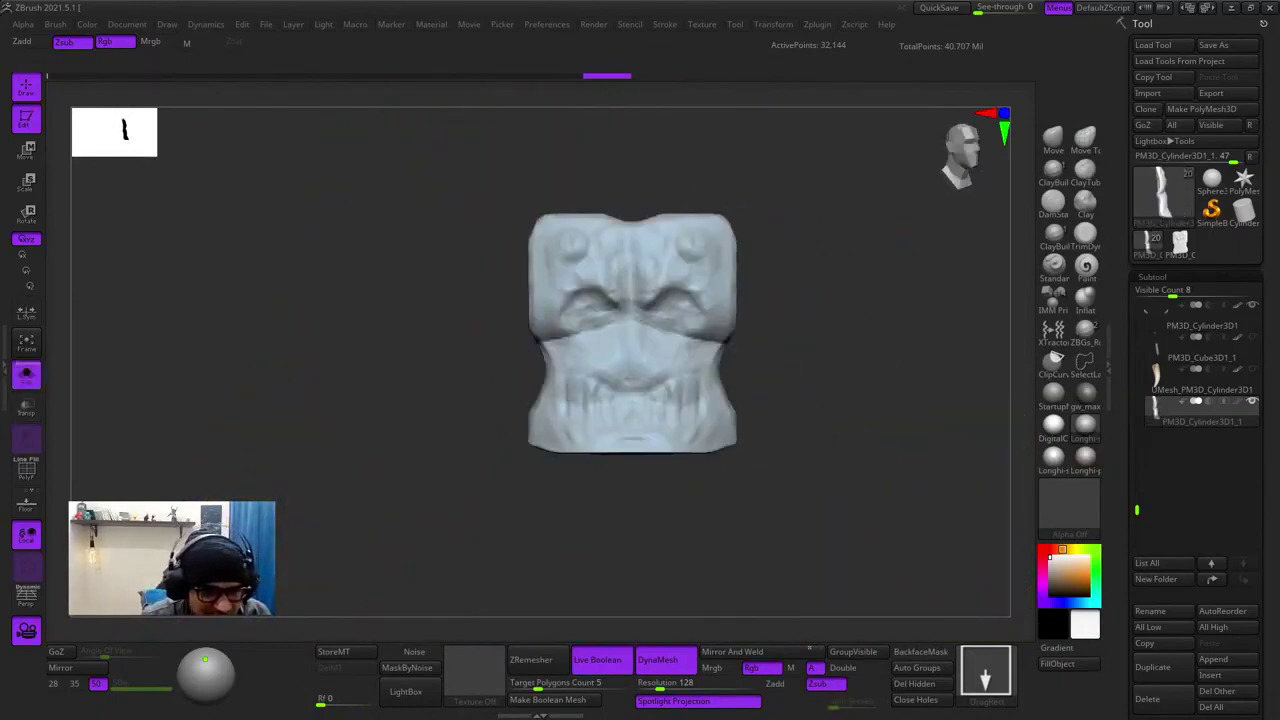
pyautogui.click(27, 376)
# - Scale the slab up to cover the whole torso width and conform it to the body with MatchMaker
pyautogui.moveTo(650, 420)
pyautogui.mouseDown(button='right')
pyautogui.moveTo(500, 430)
pyautogui.moveTo(640, 400)
pyautogui.mouseUp(button='right')
pyautogui.keyDown('ctrl'); pyautogui.moveTo(640, 400); pyautogui.dragTo(640, 330, button='right'); pyautogui.keyUp('ctrl')
pyautogui.press('r')
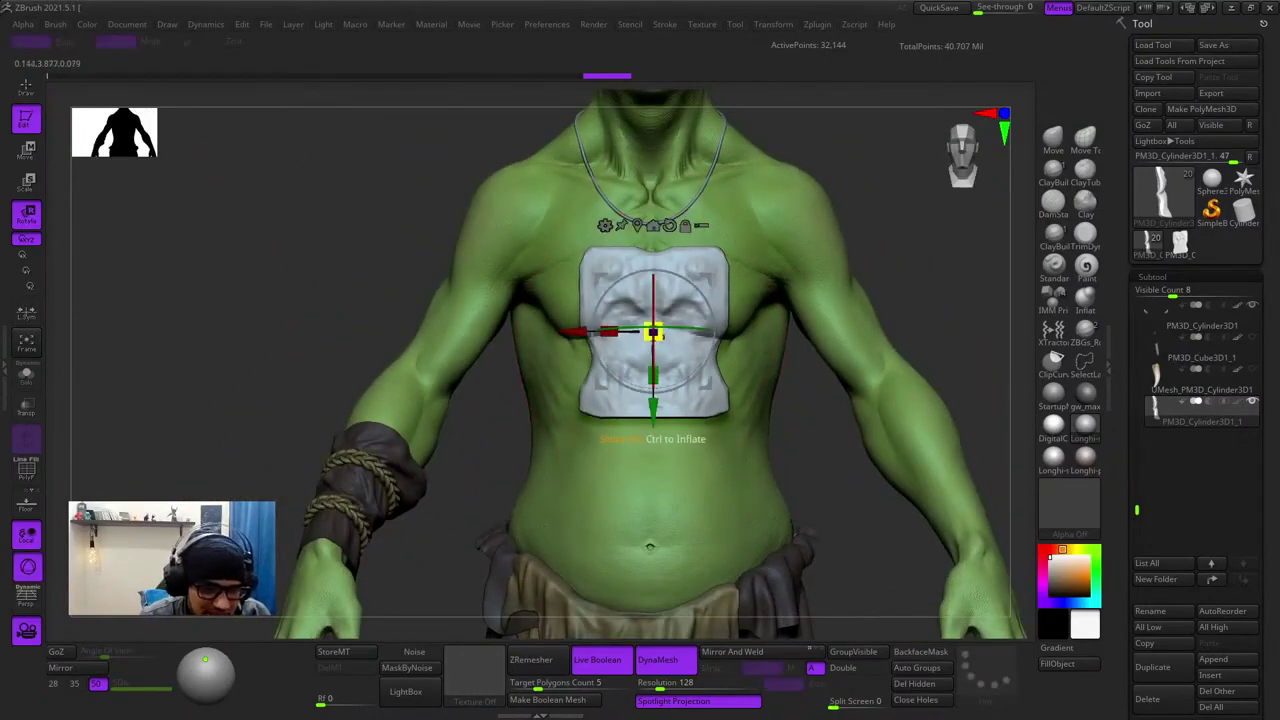
pyautogui.moveTo(655, 333)
pyautogui.mouseDown()
pyautogui.moveTo(712, 295)
pyautogui.moveTo(652, 520)
pyautogui.mouseUp()
pyautogui.press('q')
pyautogui.press('space')
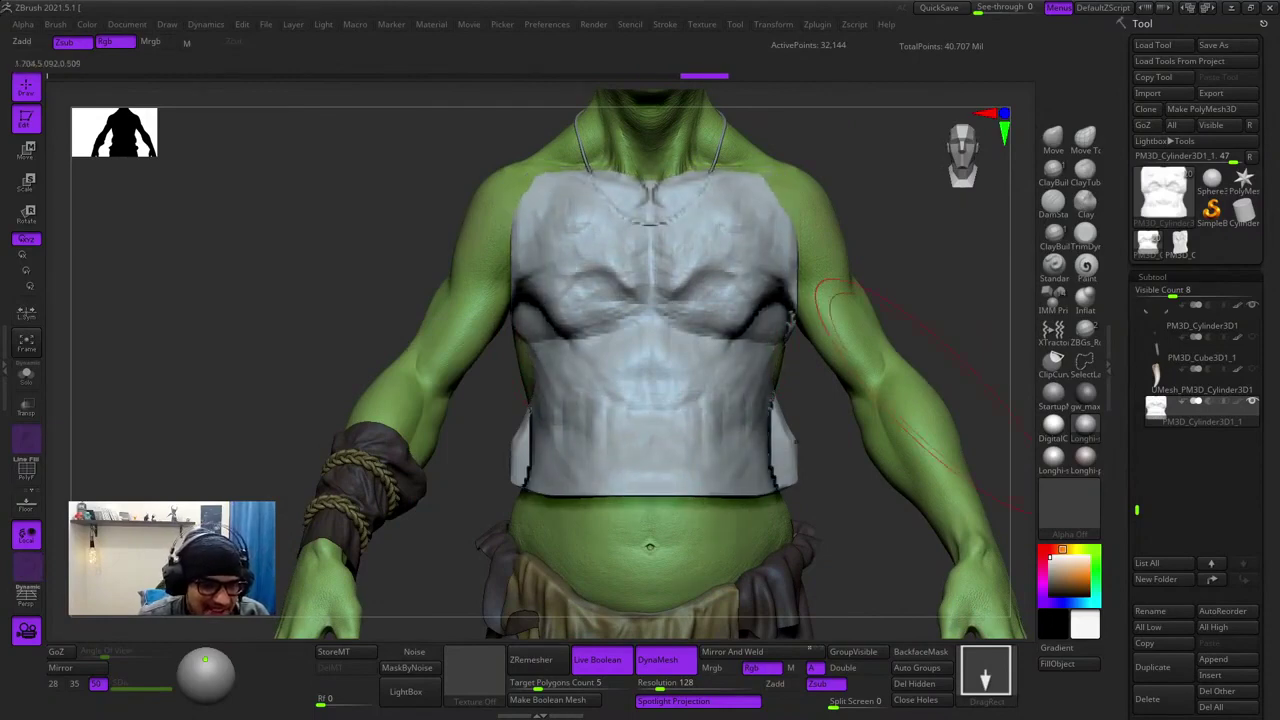
pyautogui.moveTo(250, 330); pyautogui.dragTo(463, 314)
# - Undo the slab's MatchMaker deformations and its enlargement
pyautogui.hotkey('ctrl', 'z')
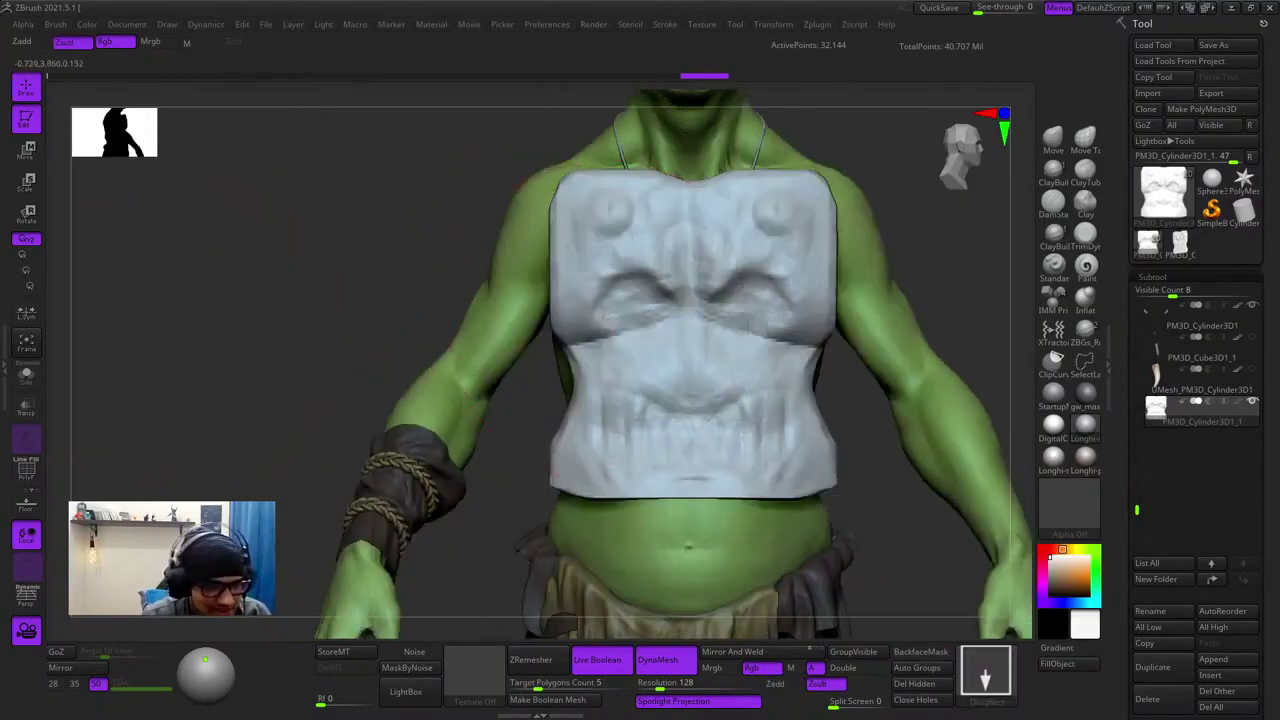
pyautogui.hotkey('ctrl', 'z')
pyautogui.hotkey('ctrl', 'z')
pyautogui.hotkey('ctrl', 'z')
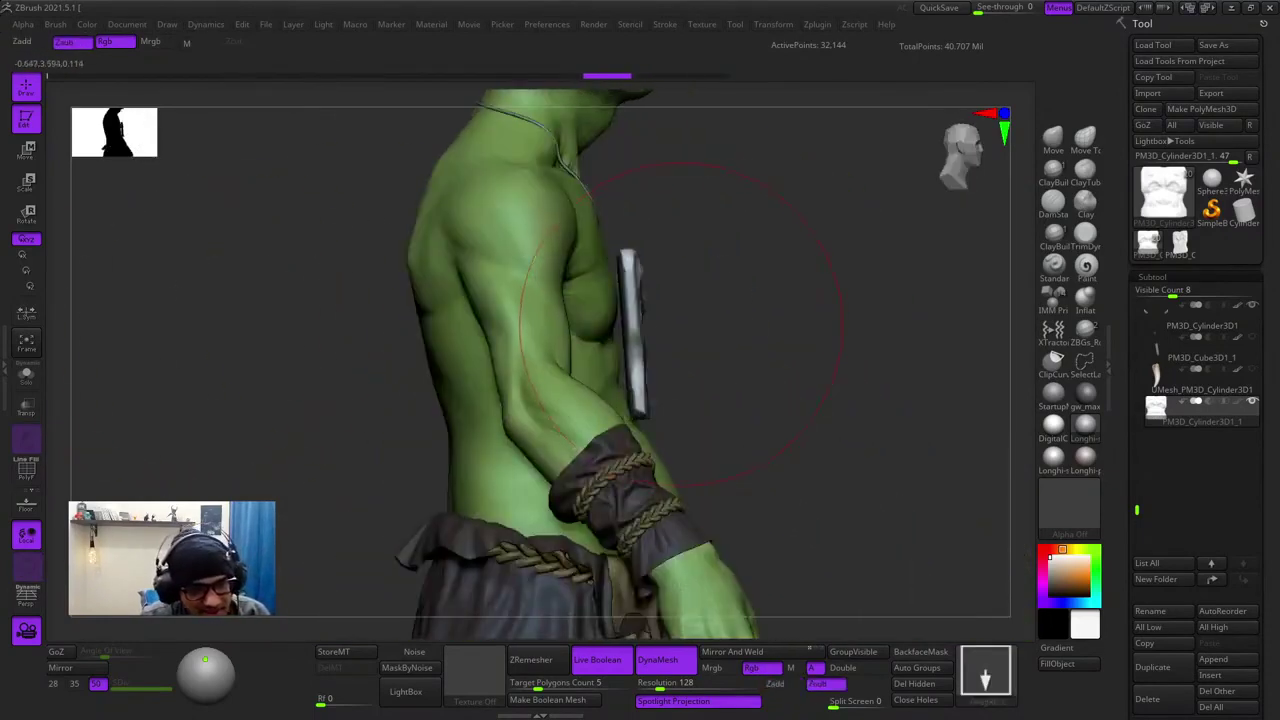
pyautogui.hotkey('ctrl', 'z')
# - Scale the slab up across the chest and conform it to the torso with the MatchMaker brush
pyautogui.press('r')
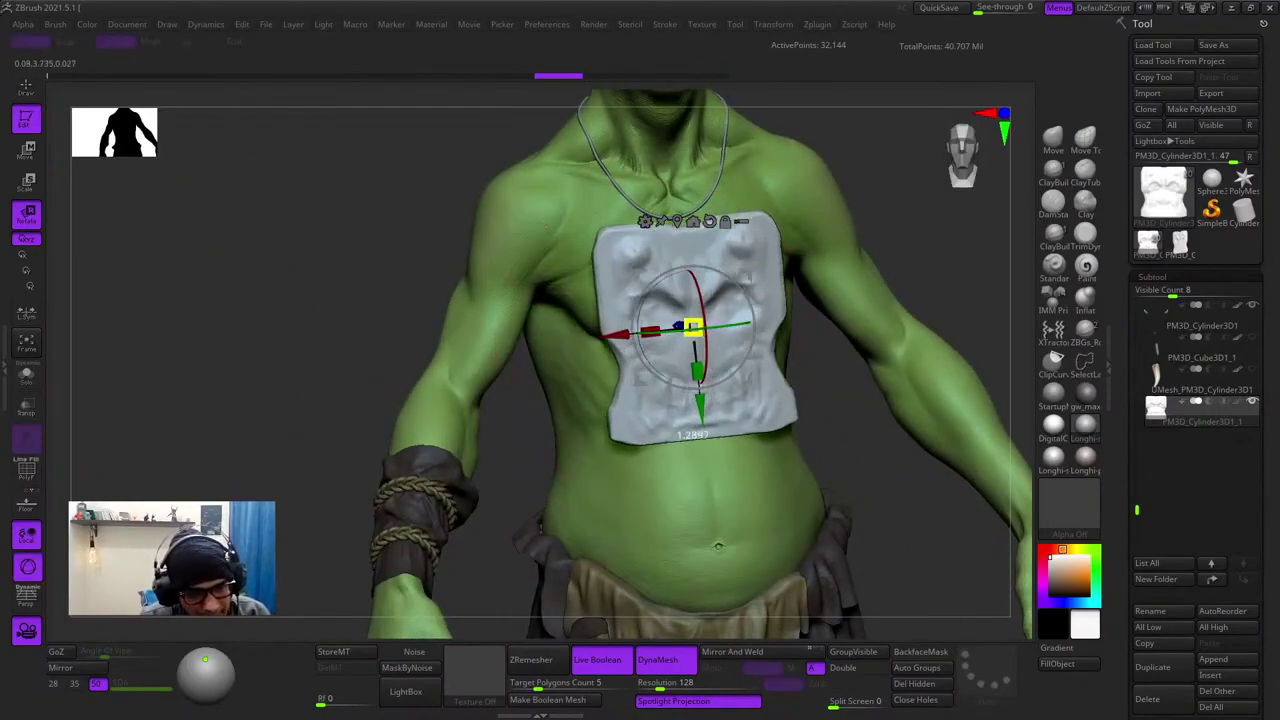
pyautogui.moveTo(693, 328); pyautogui.dragTo(700, 322)
pyautogui.keyDown('shift'); pyautogui.moveTo(385, 322); pyautogui.dragTo(430, 330); pyautogui.keyUp('shift')
pyautogui.press('space')
pyautogui.press('q')
pyautogui.press('space')
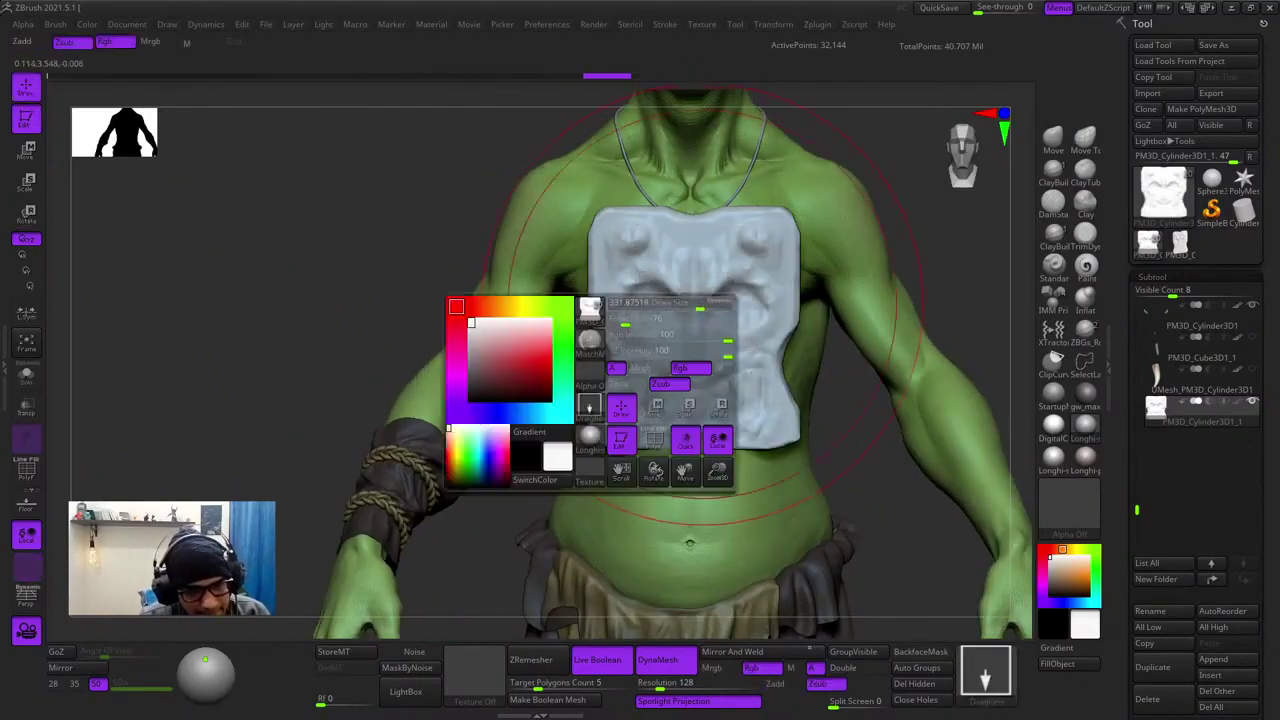
pyautogui.moveTo(682, 328); pyautogui.dragTo(690, 440)
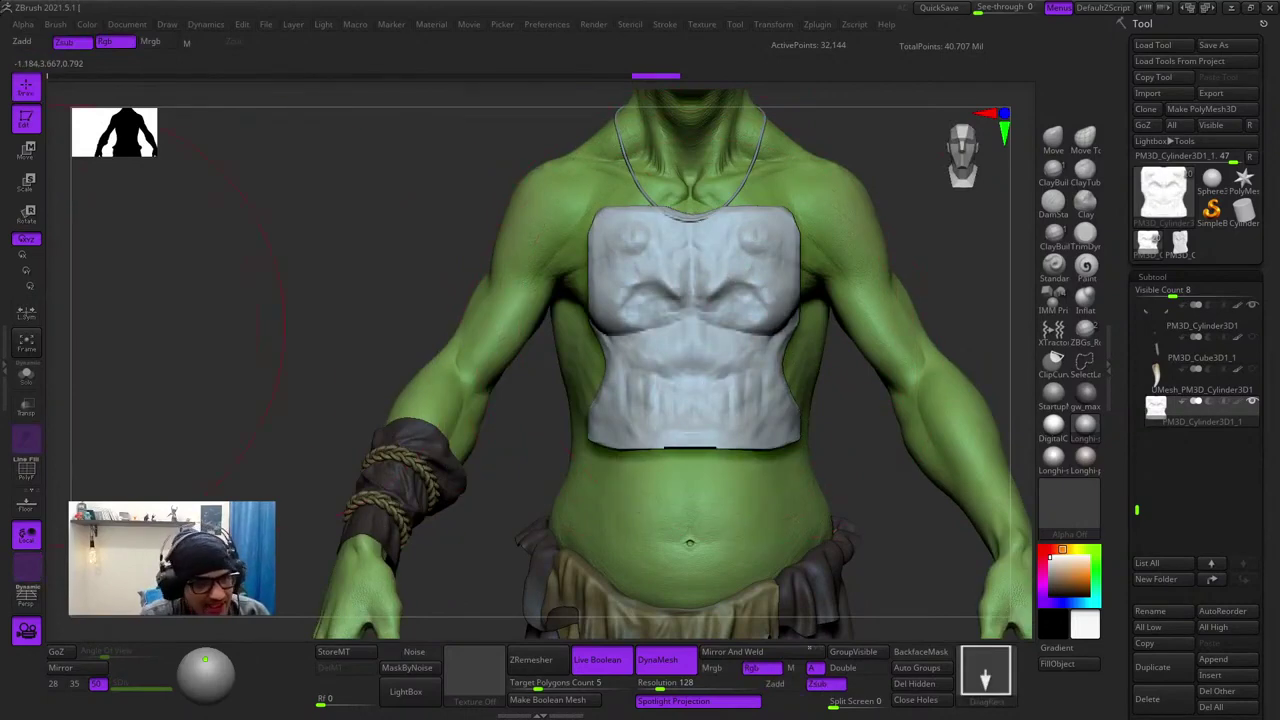
# - Inspect the conformed slab in isolation to check how it curves around the torso
pyautogui.click(26, 374)
pyautogui.moveTo(300, 325); pyautogui.dragTo(310, 430)
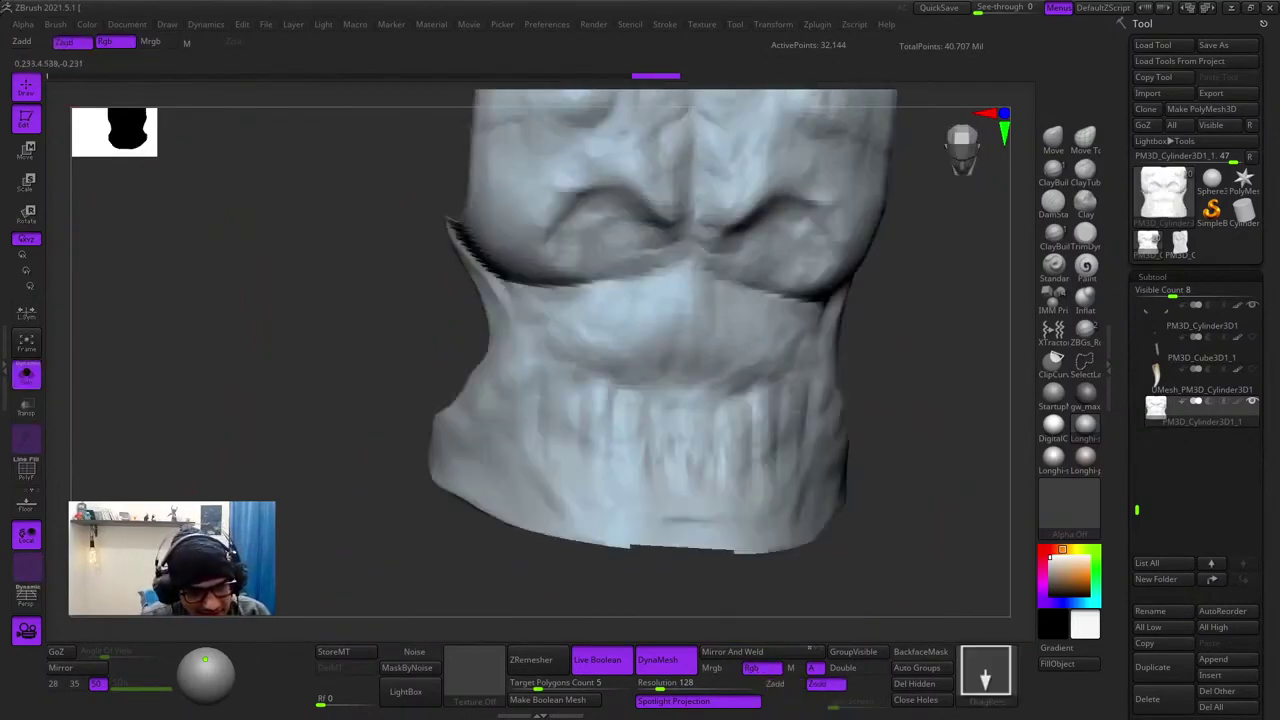
pyautogui.moveTo(90, 362); pyautogui.dragTo(84, 320)
pyautogui.click(27, 373)
pyautogui.keyDown('alt'); pyautogui.moveTo(220, 345); pyautogui.dragTo(290, 290); pyautogui.keyUp('alt')
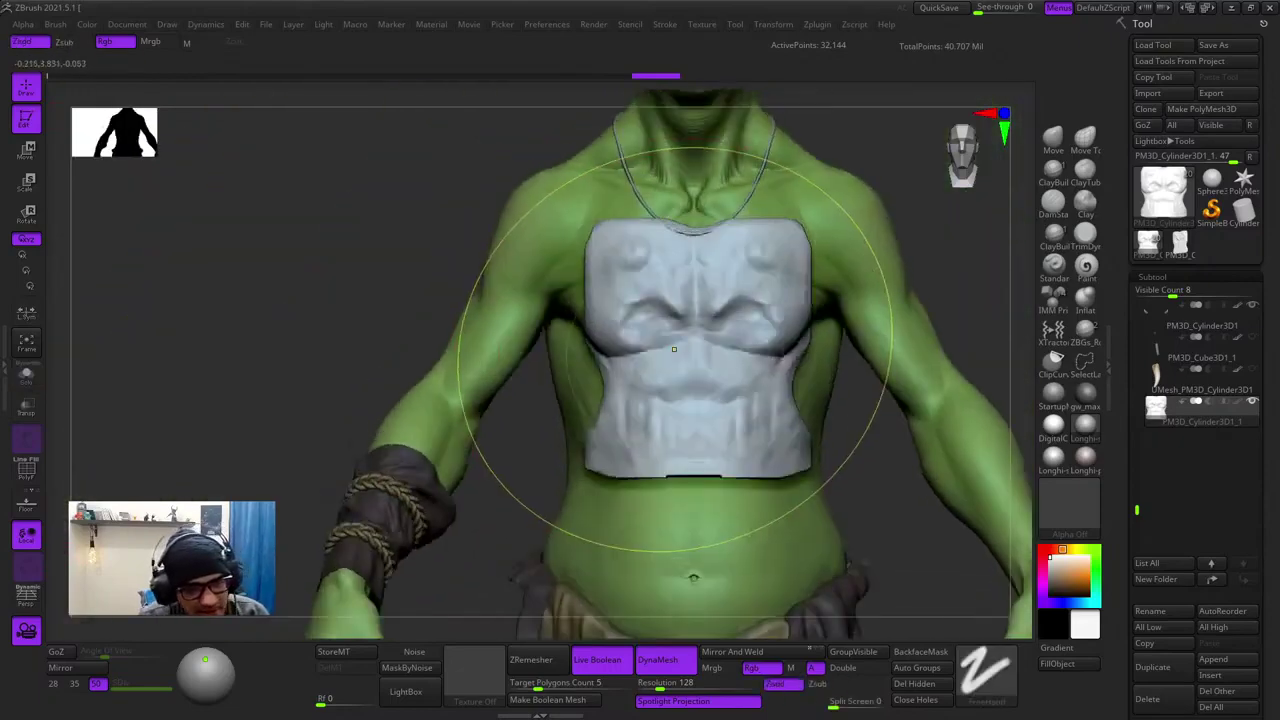
# - Undo the slab's latest MatchMaker conforming and its enlargement
pyautogui.hotkey('ctrl', 'z')
pyautogui.press('space')
pyautogui.hotkey('ctrl', 'z')
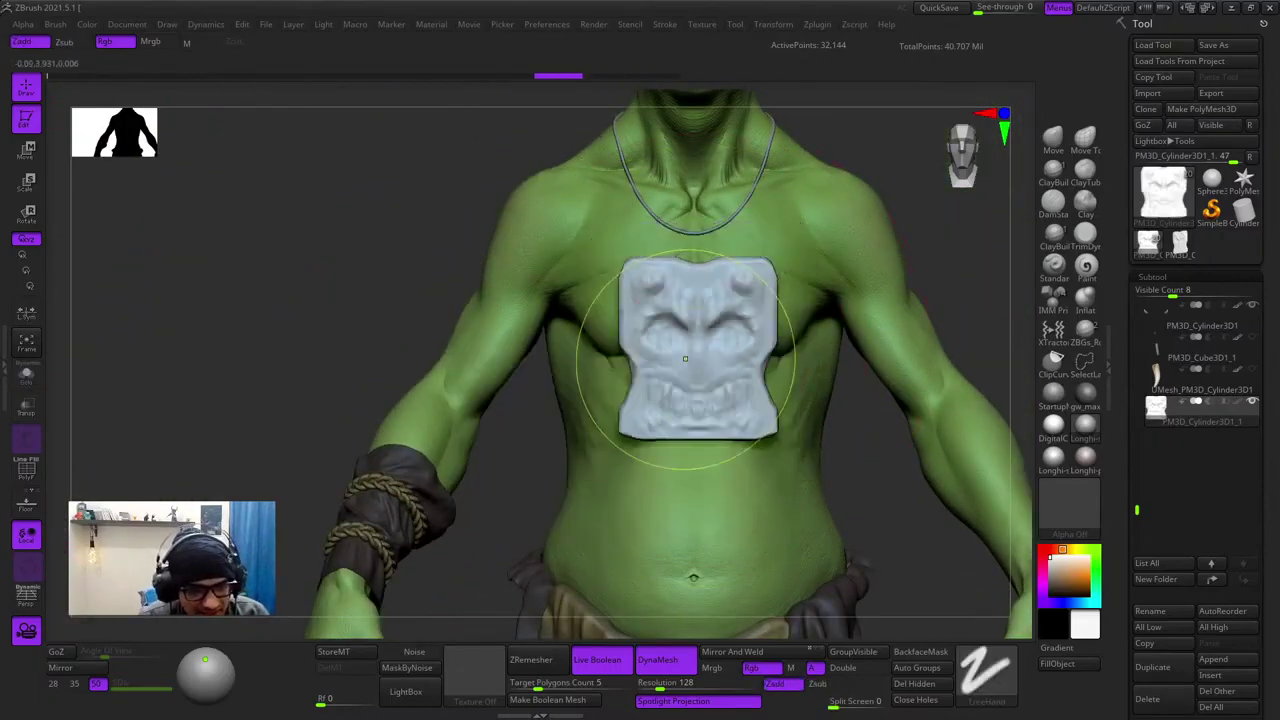
# - Shrink the slab to a small charm, place it at the necklace cord and tilt it about 12 degrees
pyautogui.press('r')
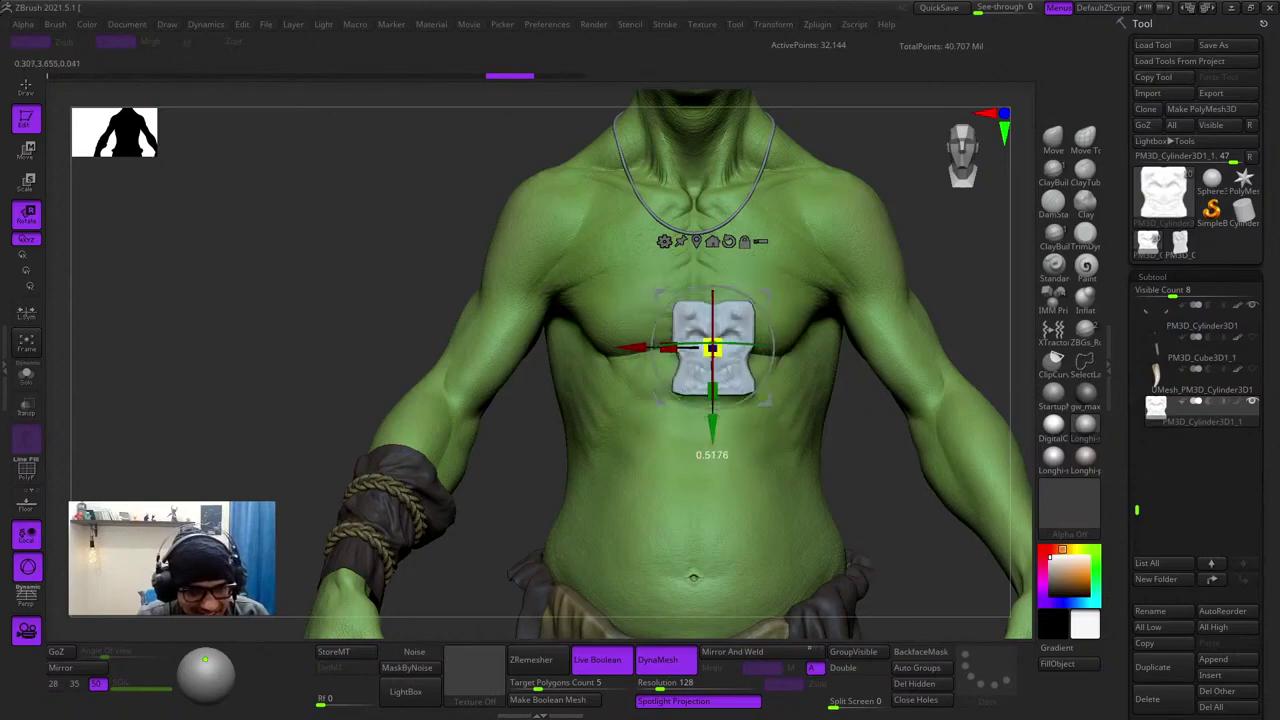
pyautogui.moveTo(658, 400); pyautogui.dragTo(862, 471, button='right')
pyautogui.moveTo(850, 345); pyautogui.dragTo(653, 350, button='right')
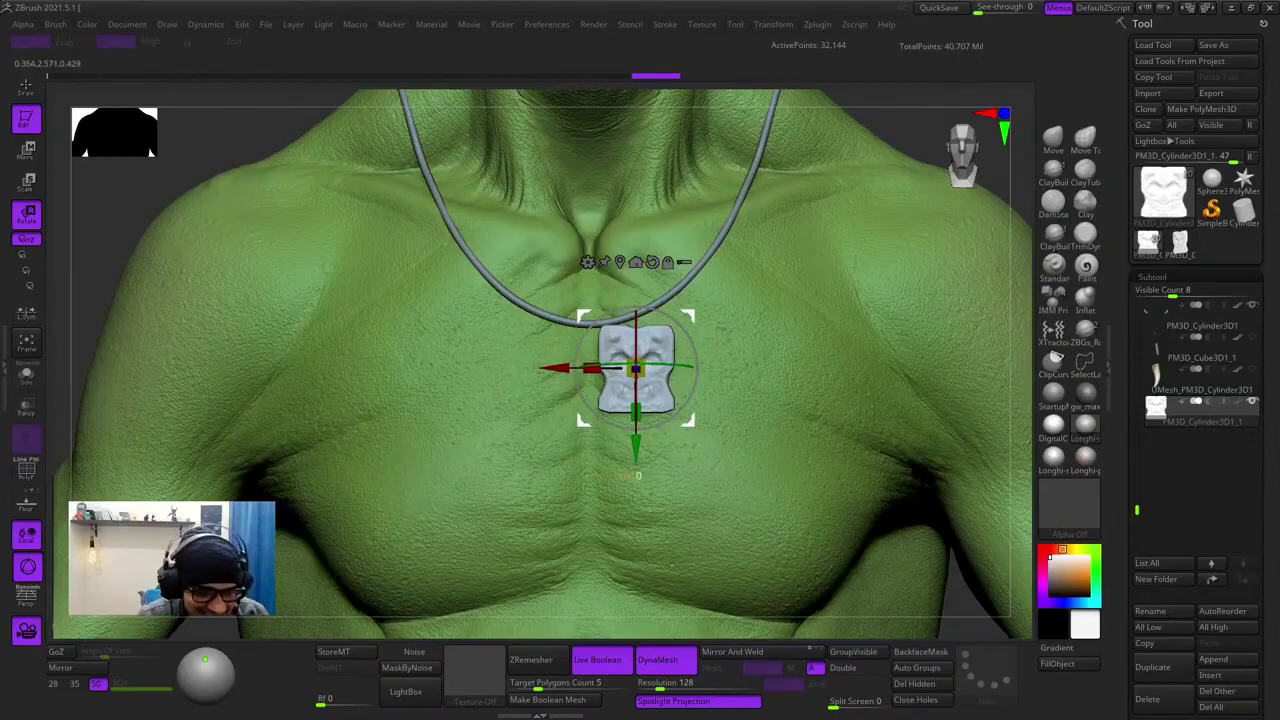
pyautogui.keyDown('ctrl'); pyautogui.moveTo(602, 230); pyautogui.dragTo(604, 325, button='right'); pyautogui.keyUp('ctrl')
pyautogui.moveTo(604, 325); pyautogui.dragTo(766, 350, button='right')
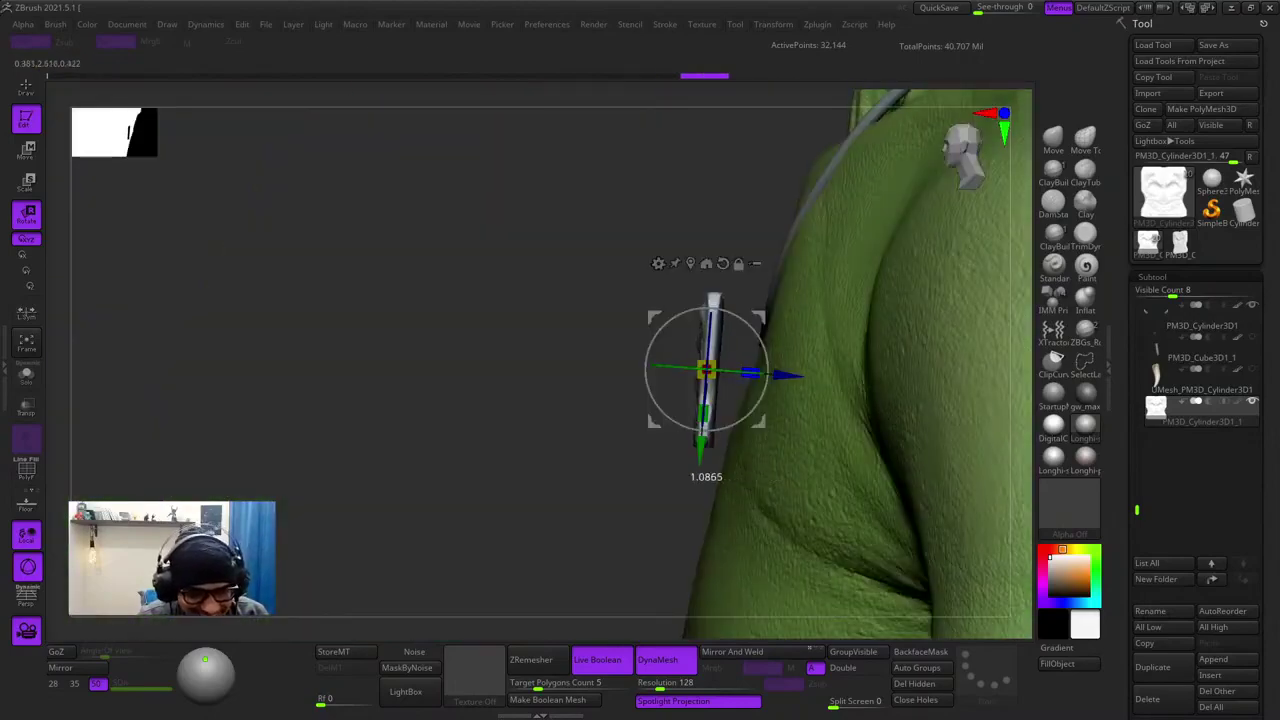
pyautogui.moveTo(766, 350); pyautogui.dragTo(701, 368, button='right')
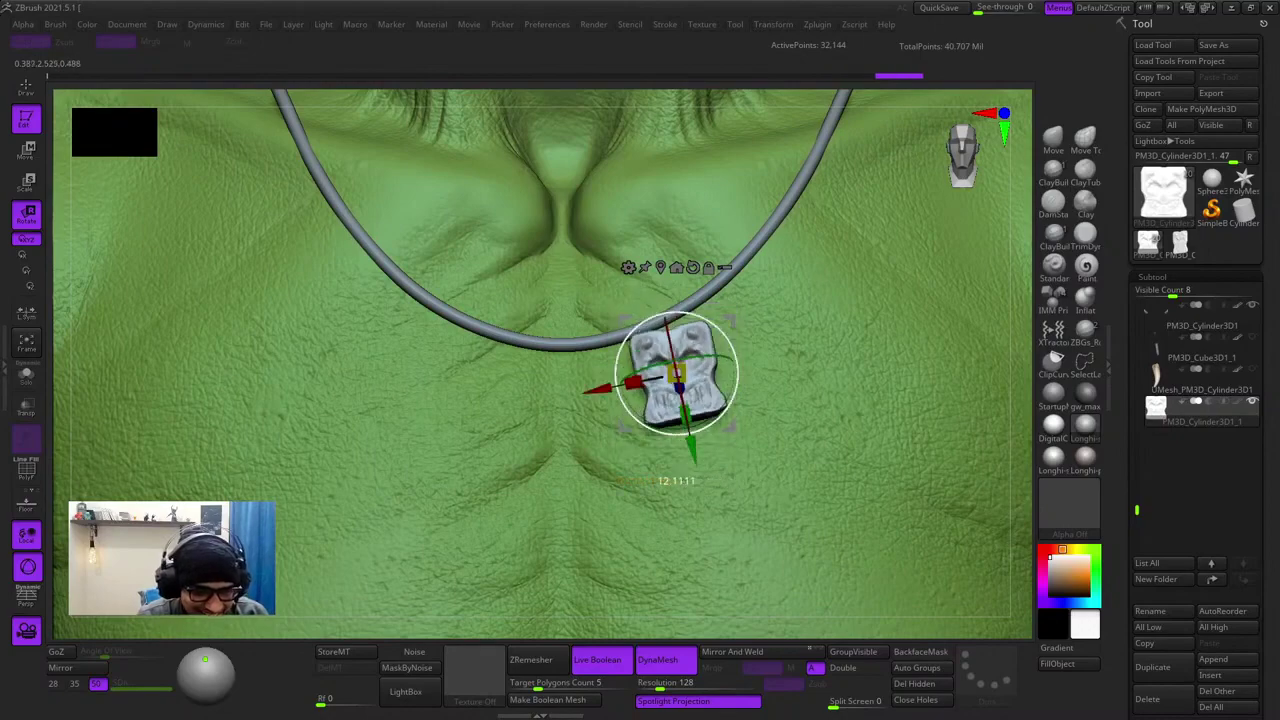
pyautogui.press('q')
pyautogui.keyDown('ctrl'); pyautogui.moveTo(880, 465); pyautogui.dragTo(892, 345, button='right'); pyautogui.keyUp('ctrl')
# - Show the fang pendant and move the face charm right beside it on the necklace
pyautogui.click(1200, 380)
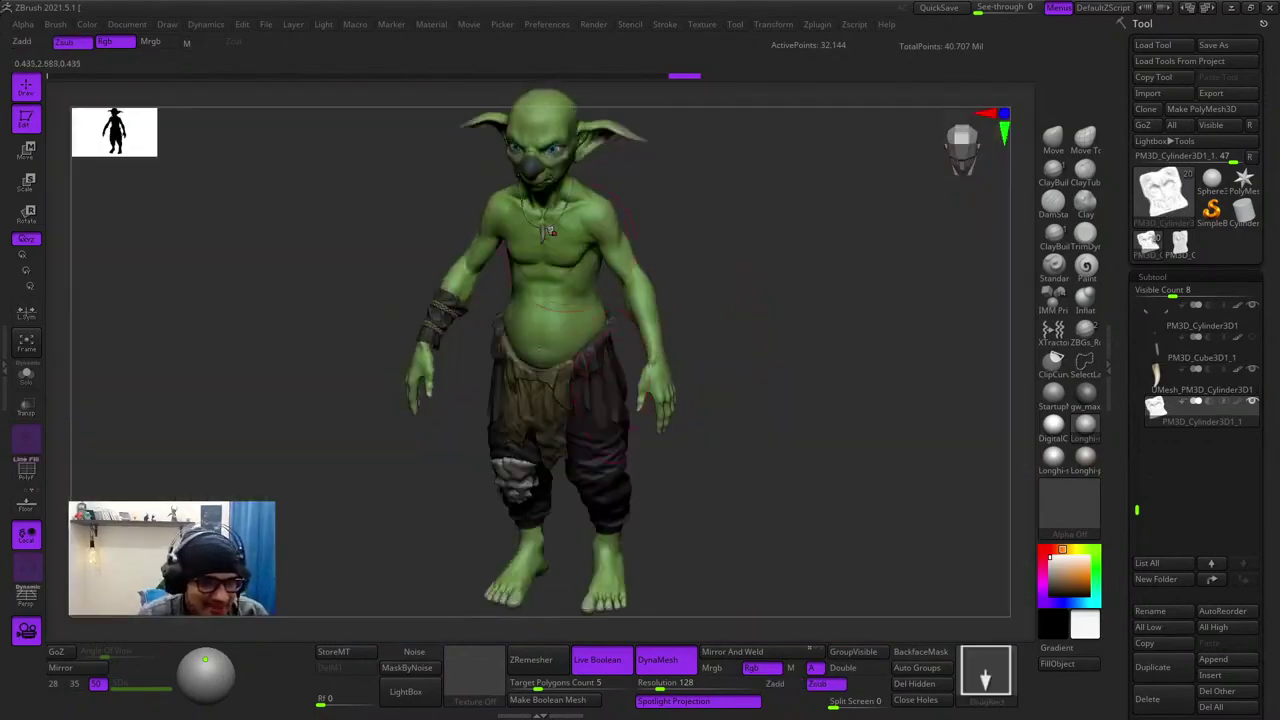
pyautogui.keyDown('ctrl'); pyautogui.moveTo(553, 233); pyautogui.dragTo(560, 400, button='right'); pyautogui.keyUp('ctrl')
pyautogui.press('w')
pyautogui.moveTo(600, 260); pyautogui.dragTo(608, 203, button='right')
pyautogui.moveTo(608, 203); pyautogui.dragTo(546, 152)
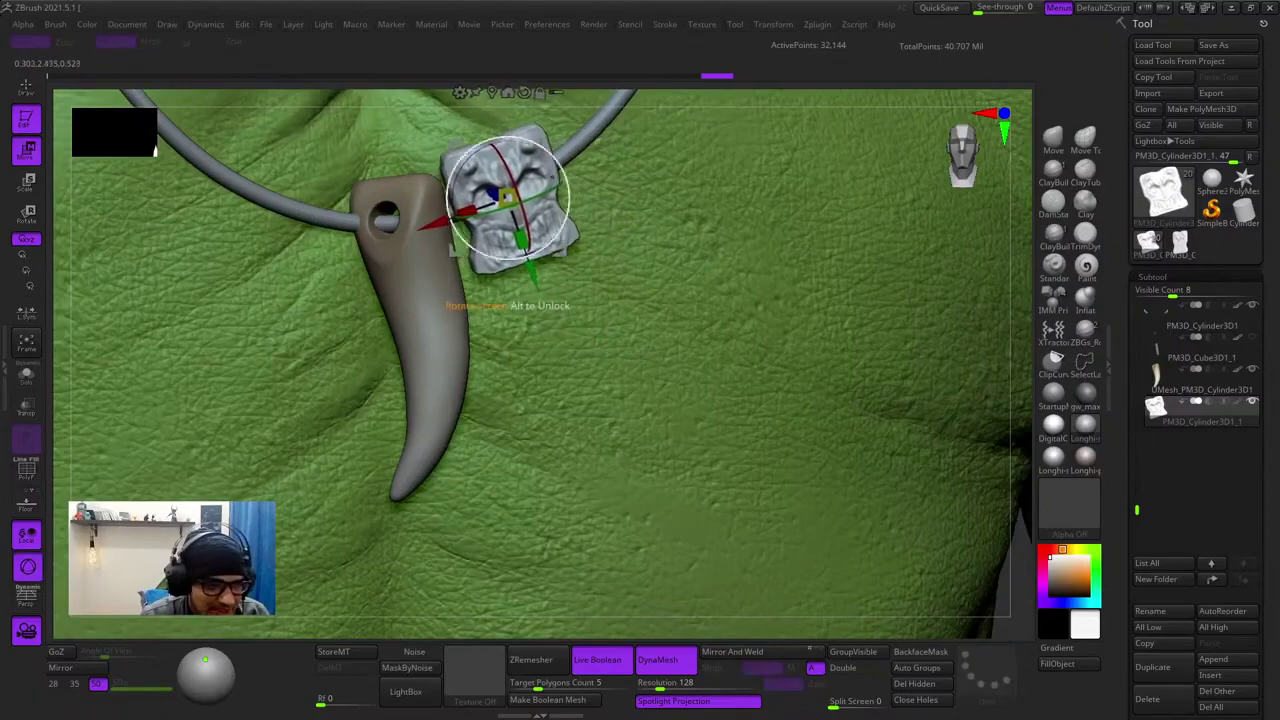
pyautogui.keyDown('ctrl'); pyautogui.moveTo(546, 152); pyautogui.dragTo(550, 190, button='right'); pyautogui.keyUp('ctrl')
pyautogui.moveTo(583, 216); pyautogui.dragTo(611, 236)
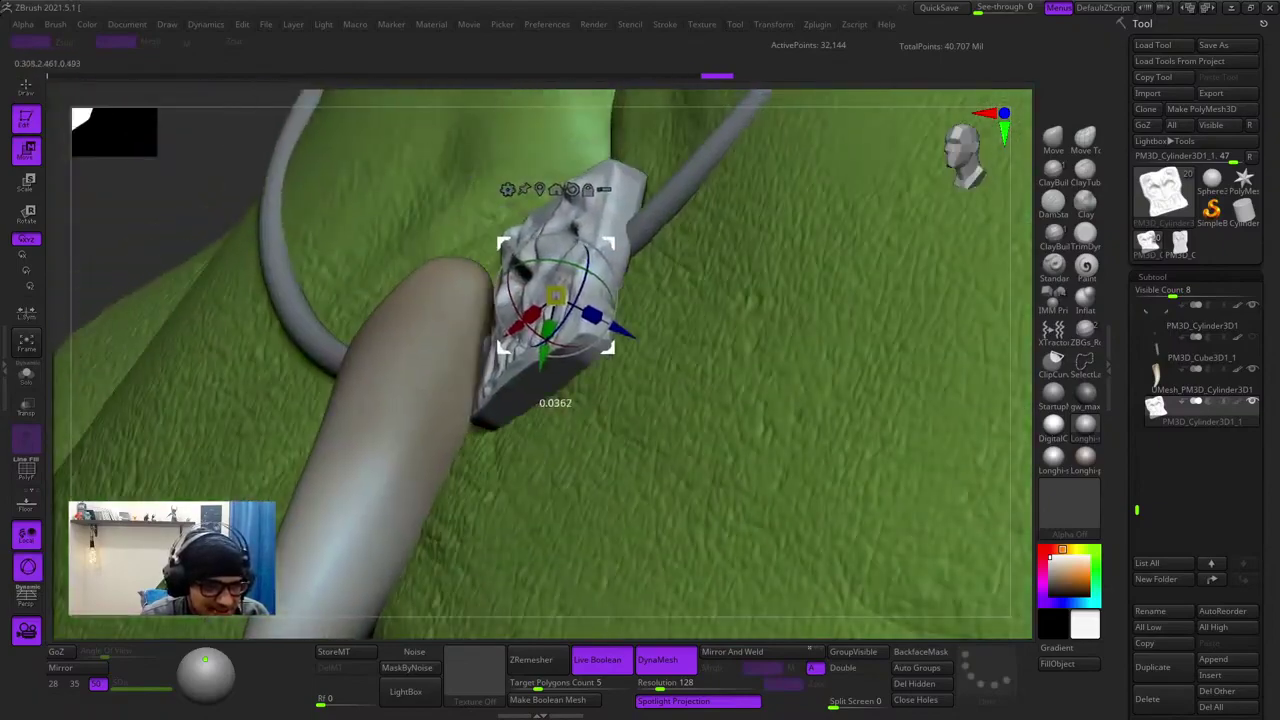
pyautogui.moveTo(530, 345); pyautogui.dragTo(550, 328, button='right')
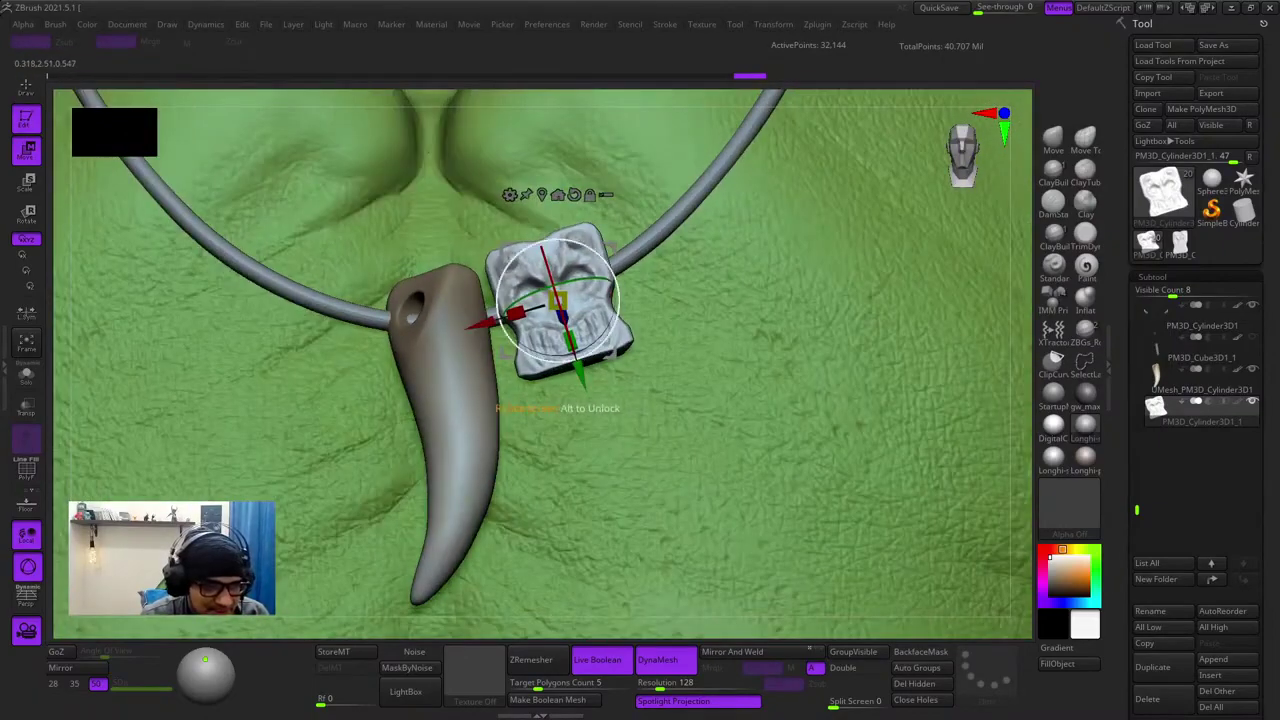
# - Fine-tune the charm's position and angle so the necklace cord passes through its thickness beside the fang
pyautogui.press('q')
pyautogui.moveTo(600, 400)
pyautogui.keyDown('ctrl'); pyautogui.mouseDown(button='right')
pyautogui.moveTo(590, 240)
pyautogui.moveTo(560, 290)
pyautogui.moveTo(570, 420)
pyautogui.mouseUp(button='right'); pyautogui.keyUp('ctrl')
pyautogui.moveTo(625, 345); pyautogui.dragTo(664, 334, button='right')
pyautogui.press('w')
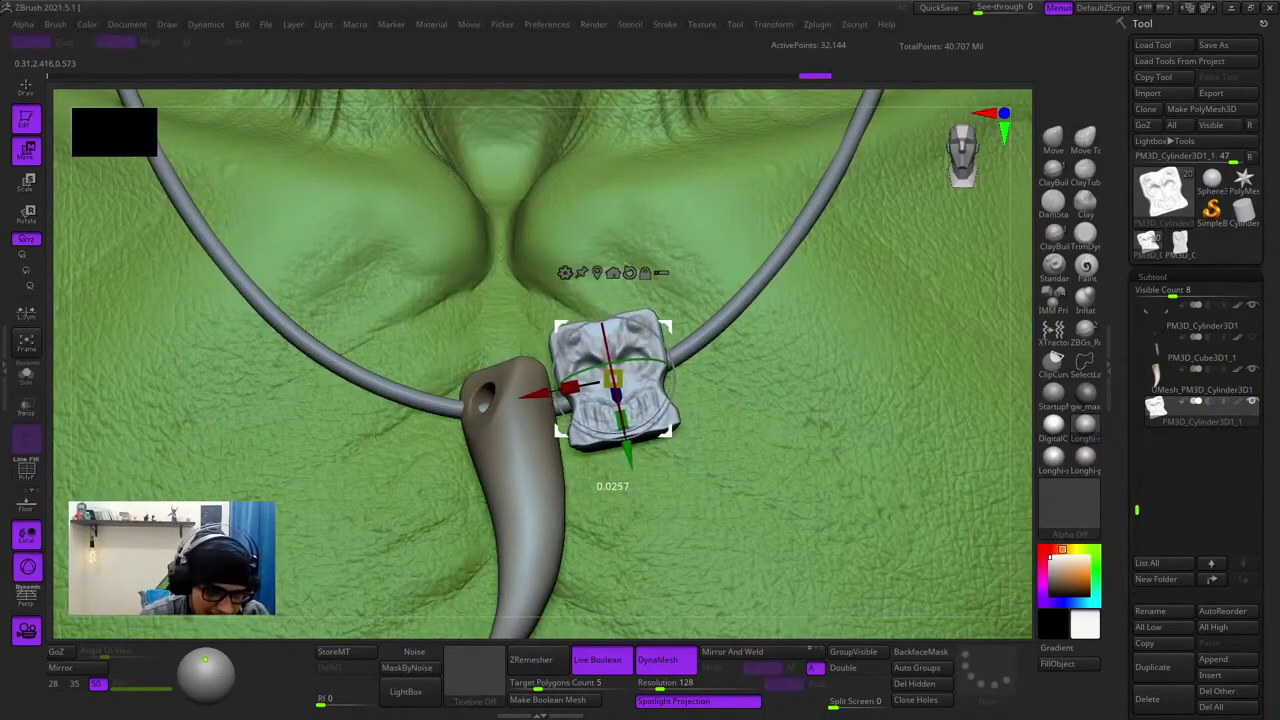
pyautogui.press('q')
pyautogui.moveTo(770, 295); pyautogui.dragTo(680, 285, button='right')
pyautogui.keyDown('ctrl'); pyautogui.moveTo(680, 285); pyautogui.dragTo(677, 336, button='right'); pyautogui.keyUp('ctrl')
pyautogui.press('w')
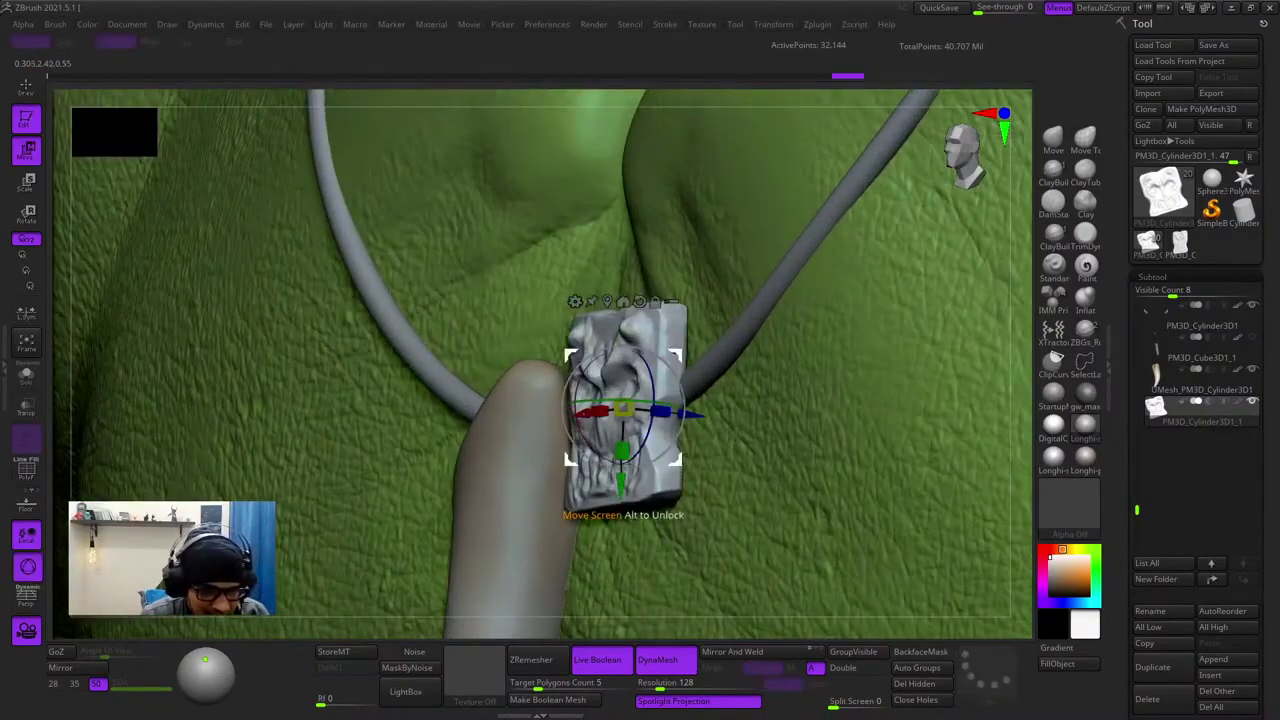
pyautogui.moveTo(580, 380)
pyautogui.mouseDown(button='right')
pyautogui.moveTo(666, 379)
pyautogui.moveTo(636, 378)
pyautogui.mouseUp(button='right')
pyautogui.press('q')
pyautogui.moveTo(638, 440)
pyautogui.keyDown('ctrl'); pyautogui.mouseDown(button='right')
pyautogui.moveTo(640, 366)
pyautogui.moveTo(657, 374)
pyautogui.moveTo(658, 440)
pyautogui.moveTo(674, 368)
pyautogui.mouseUp(button='right'); pyautogui.keyUp('ctrl')
pyautogui.press('space')
pyautogui.press('space')
pyautogui.keyDown('ctrl'); pyautogui.moveTo(674, 368); pyautogui.dragTo(668, 428, button='right'); pyautogui.keyUp('ctrl')
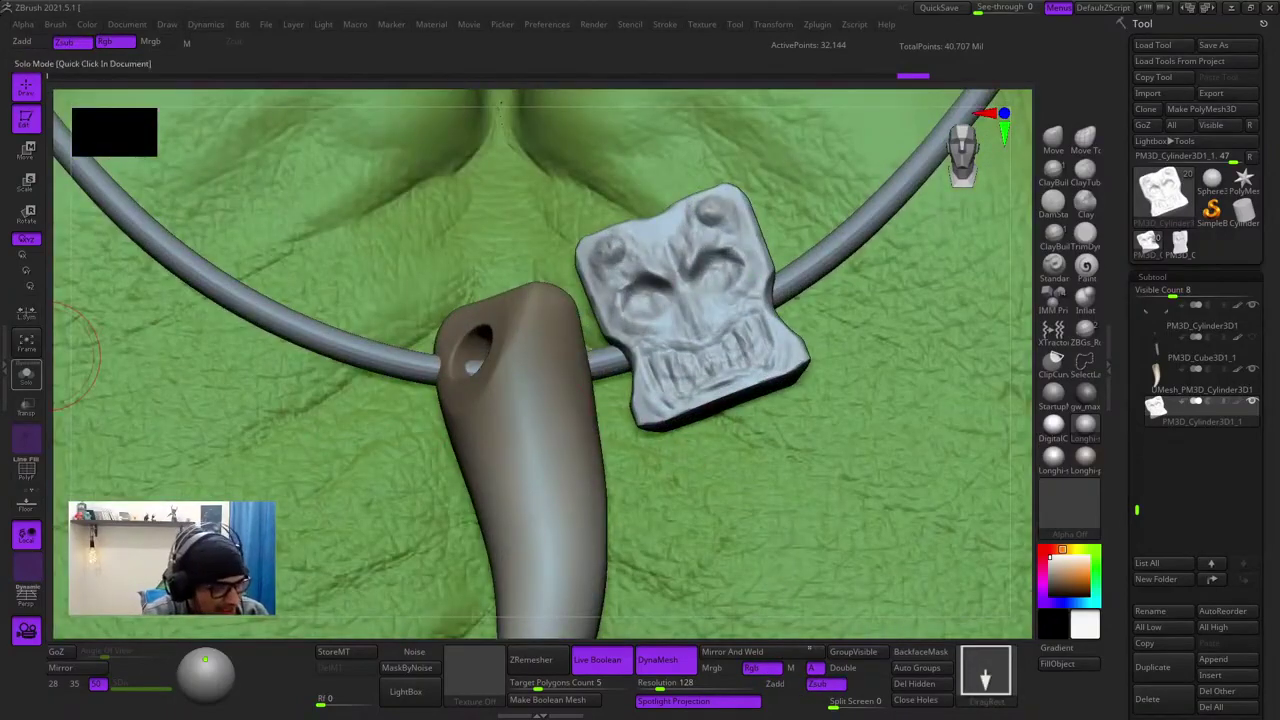
# - Isolate the charm and mask it so only the strip below the teeth stays unmasked
pyautogui.click(28, 372)
pyautogui.rightClick(697, 390)
pyautogui.moveTo(678, 354)
pyautogui.mouseDown(button='right')
pyautogui.moveTo(697, 390)
pyautogui.moveTo(686, 312)
pyautogui.mouseUp(button='right')
pyautogui.moveTo(758, 424)
pyautogui.keyDown('shift'); pyautogui.mouseDown()
pyautogui.moveTo(728, 424)
pyautogui.moveTo(768, 400)
pyautogui.mouseUp(); pyautogui.keyUp('shift')
pyautogui.keyDown('ctrl'); pyautogui.moveTo(688, 383); pyautogui.dragTo(726, 374); pyautogui.keyUp('ctrl')
pyautogui.moveTo(712, 384); pyautogui.dragTo(718, 490, button='right')
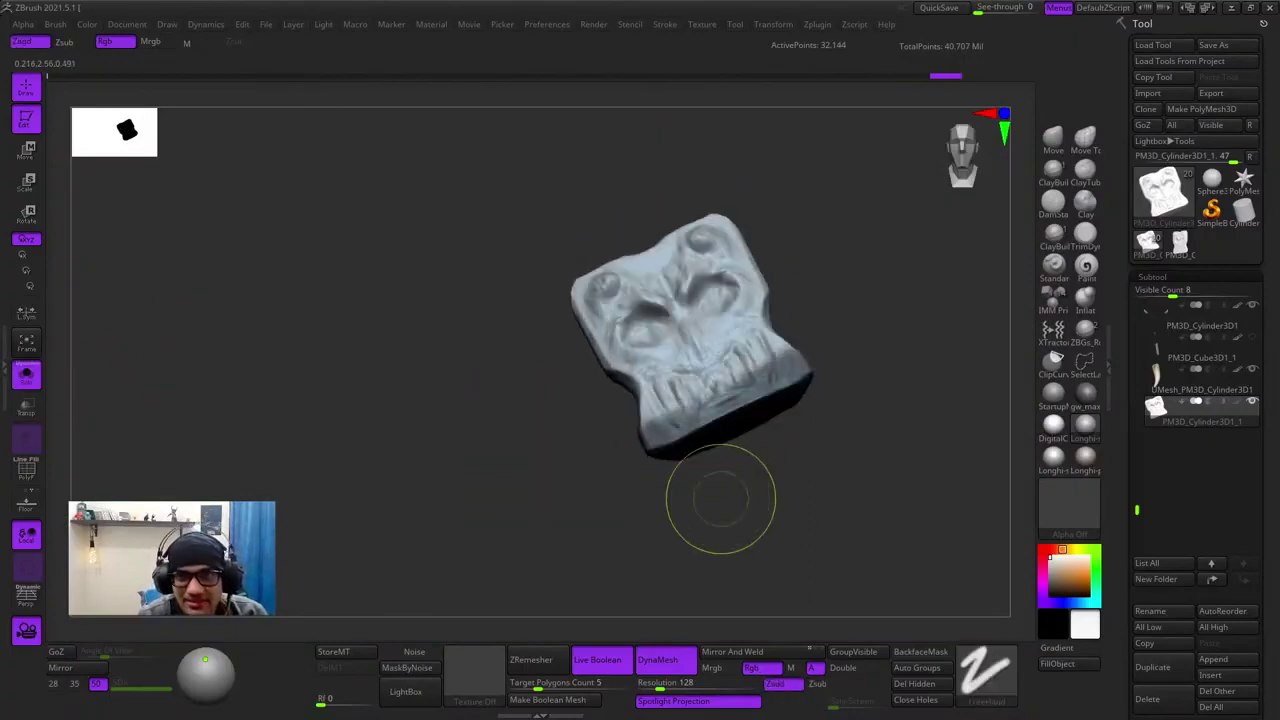
pyautogui.keyDown('ctrl'); pyautogui.click(748, 505); pyautogui.keyUp('ctrl')
pyautogui.keyDown('alt'); pyautogui.moveTo(724, 382); pyautogui.dragTo(710, 366, button='right'); pyautogui.keyUp('alt')
pyautogui.keyDown('ctrl'); pyautogui.moveTo(710, 366); pyautogui.dragTo(704, 400, button='right'); pyautogui.keyUp('ctrl')
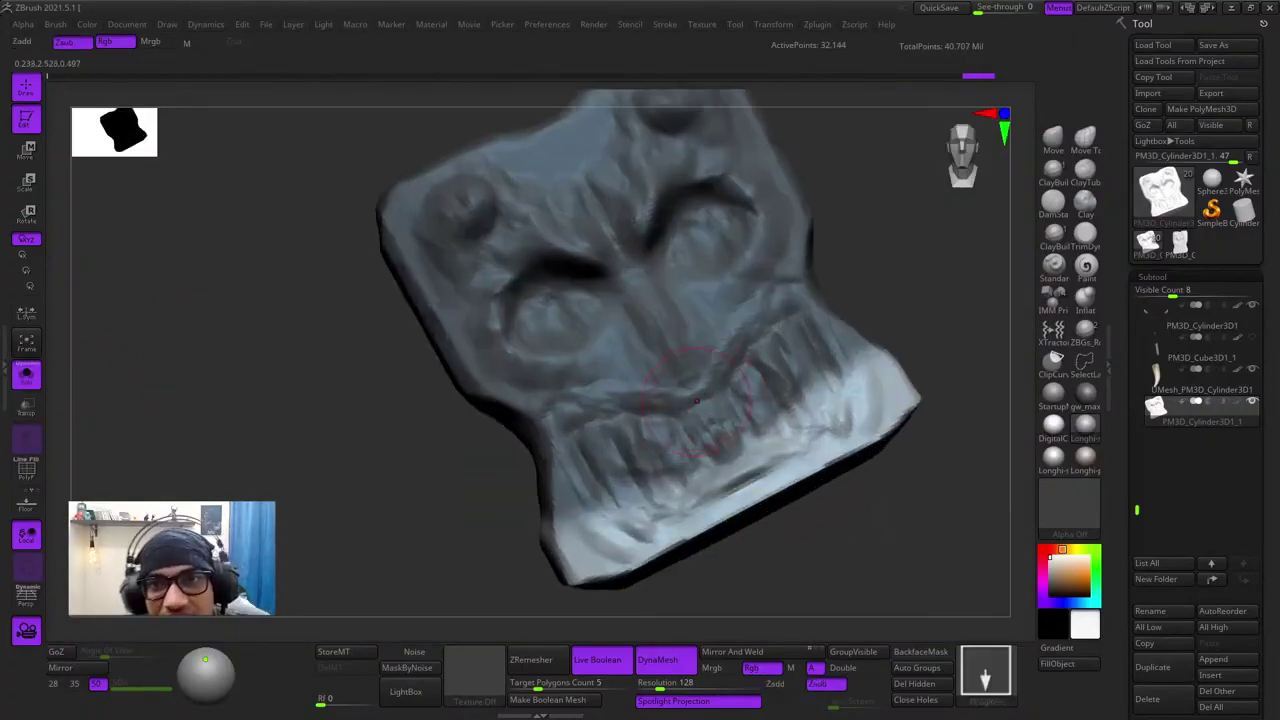
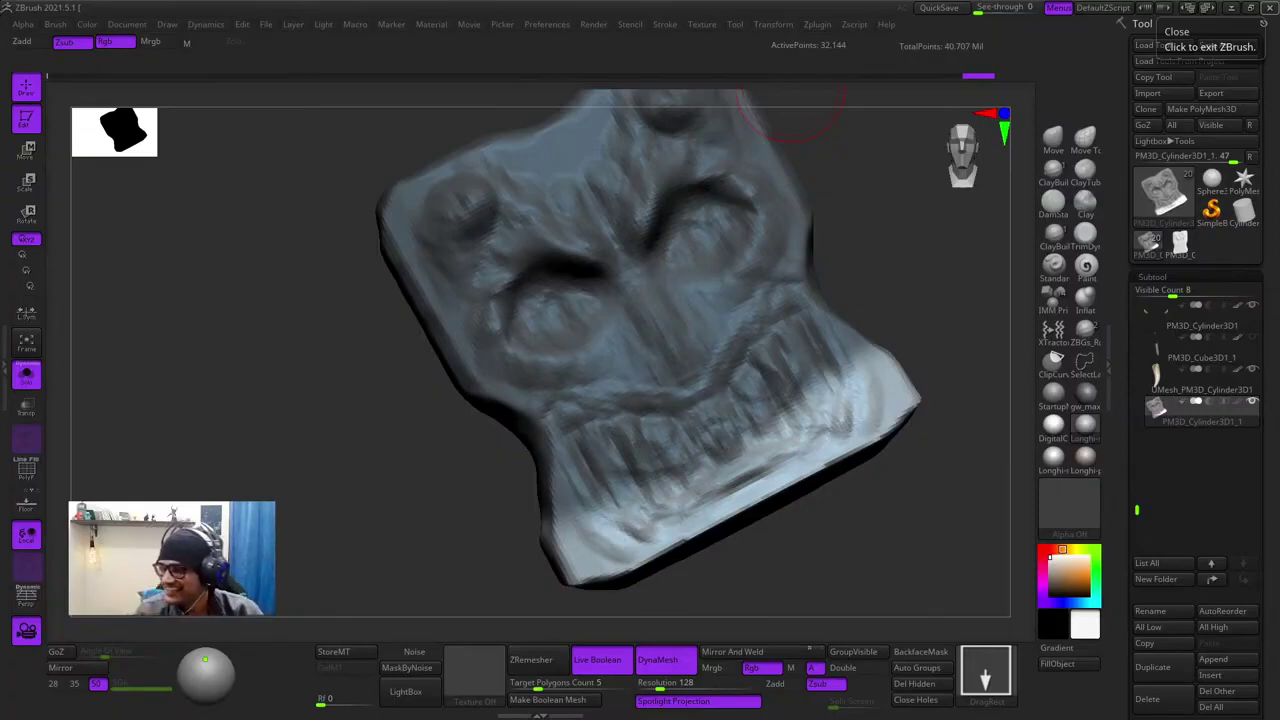
# - Pull the unmasked lower edge downward to lengthen the charm, clear the mask and show the other subtools again
pyautogui.press('w')
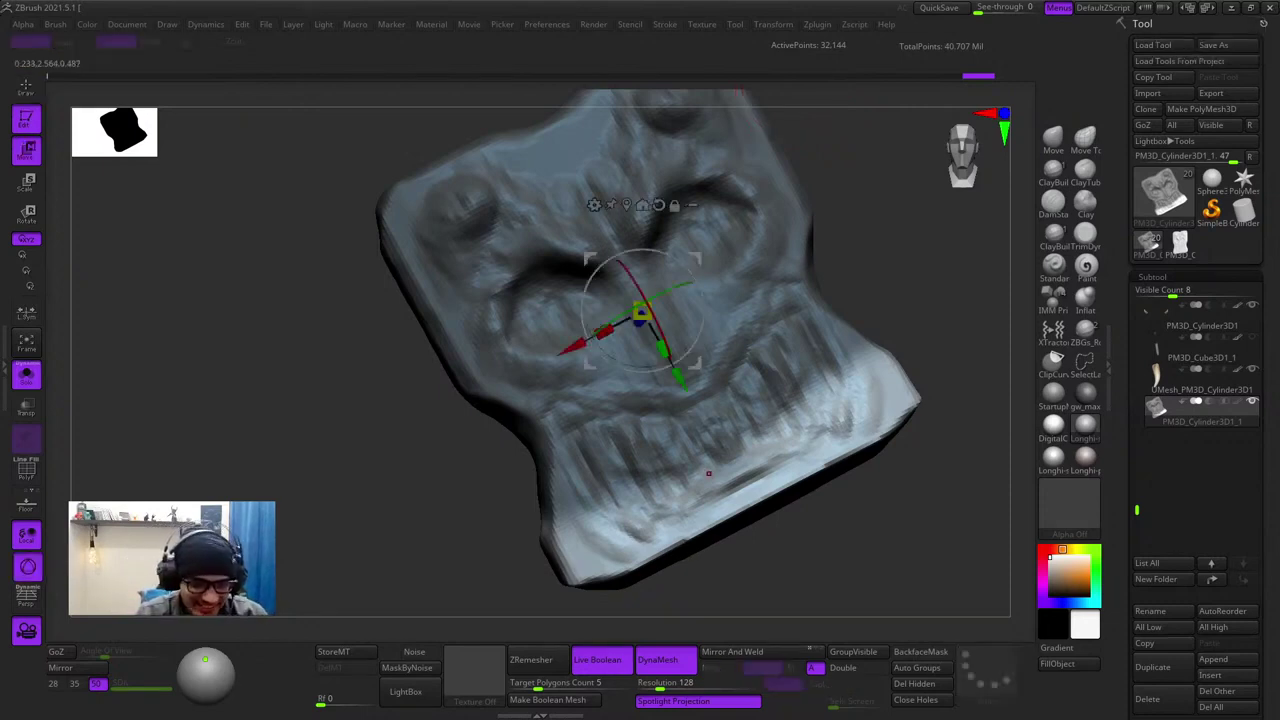
pyautogui.moveTo(706, 466); pyautogui.dragTo(708, 479, button='right')
pyautogui.moveTo(677, 369); pyautogui.dragTo(698, 406)
pyautogui.press('q')
pyautogui.keyDown('ctrl'); pyautogui.moveTo(668, 474); pyautogui.dragTo(518, 411, button='right'); pyautogui.keyUp('ctrl')
pyautogui.keyDown('ctrl'); pyautogui.moveTo(429, 470); pyautogui.dragTo(436, 481); pyautogui.keyUp('ctrl')
pyautogui.click(26, 376)
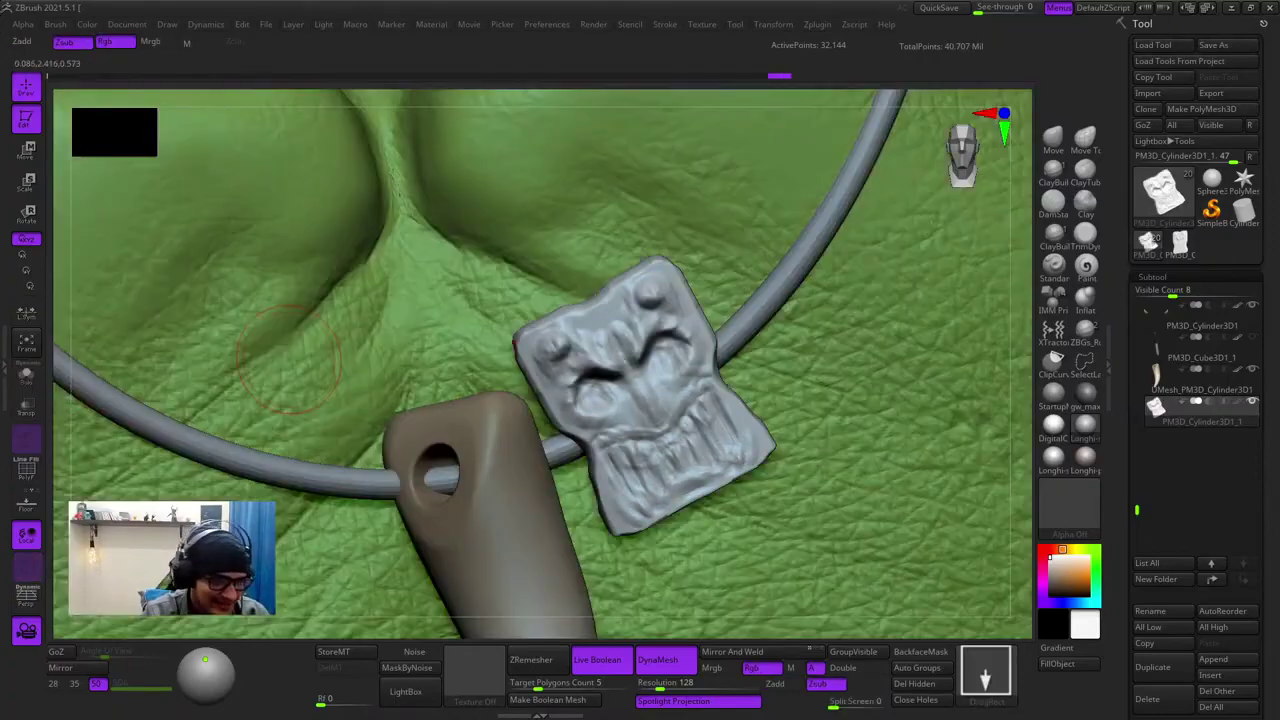
# - Slightly adjust how the charm sits on the cord beside the fang and check it from the front and side
pyautogui.moveTo(450, 332); pyautogui.dragTo(643, 322, button='right')
pyautogui.moveTo(690, 385); pyautogui.dragTo(470, 300, button='right')
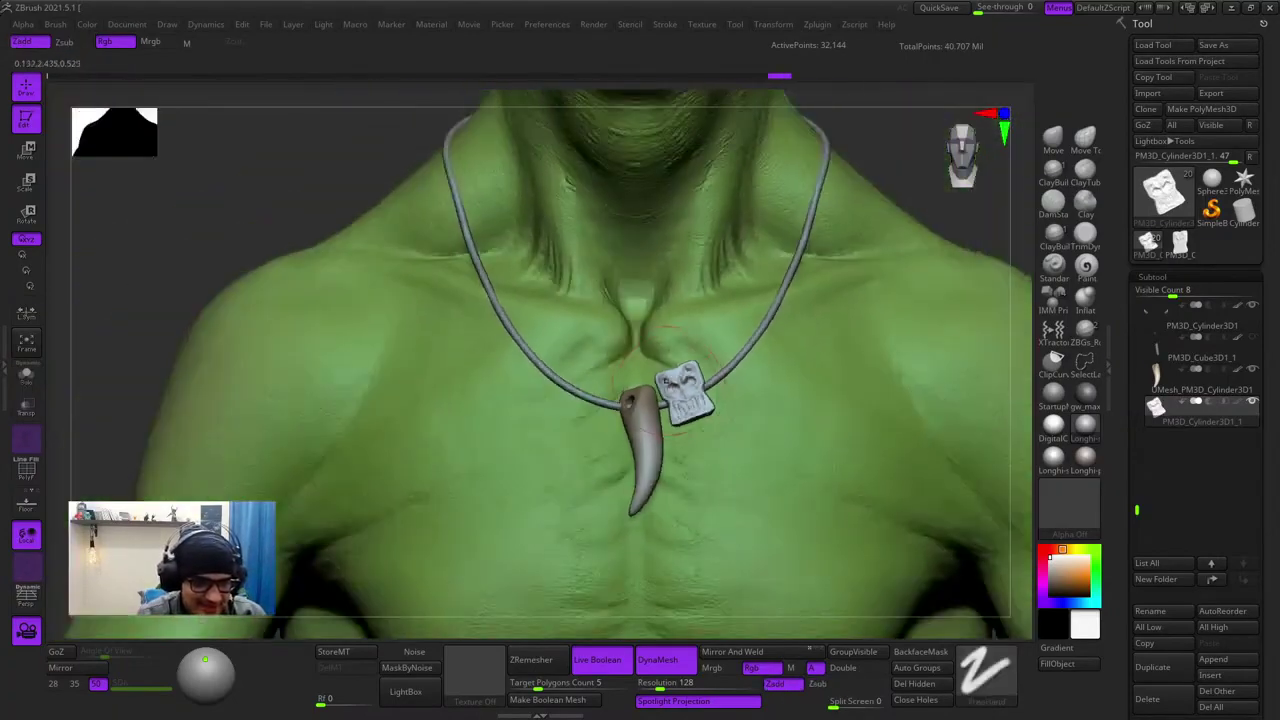
pyautogui.moveTo(640, 330); pyautogui.dragTo(460, 420, button='right')
pyautogui.moveTo(460, 420); pyautogui.dragTo(700, 490, button='right')
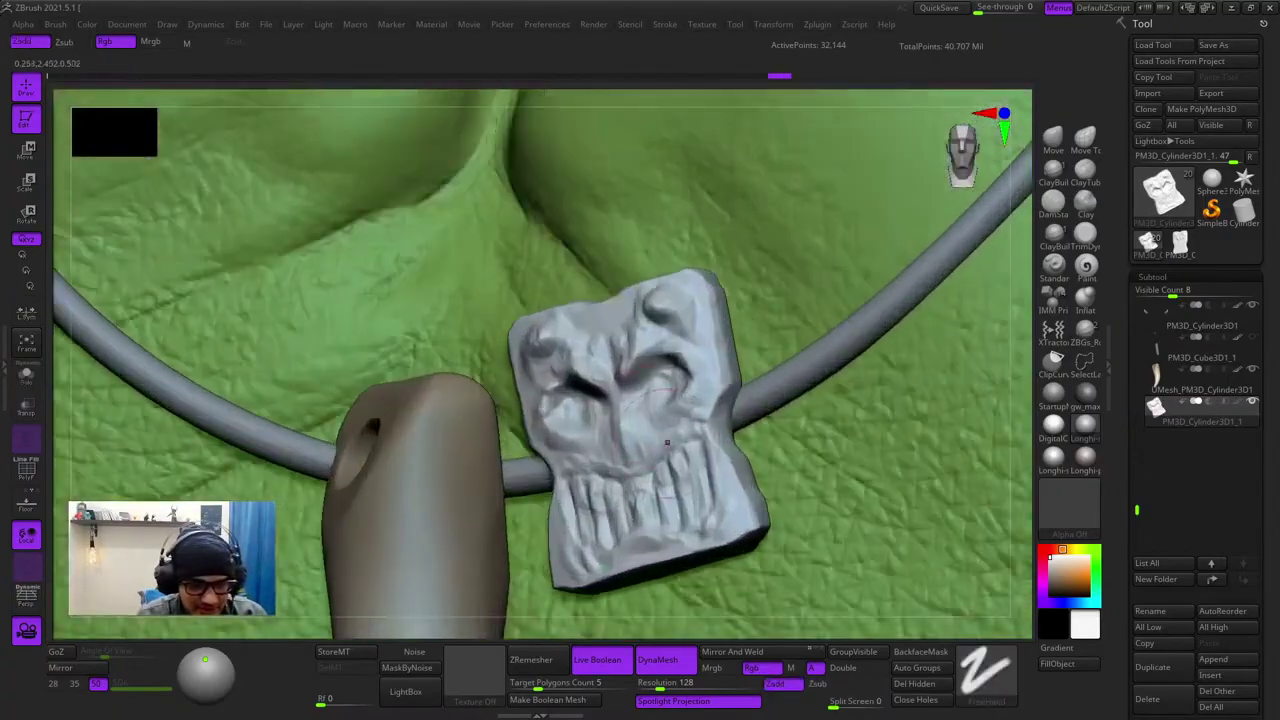
pyautogui.press('e')
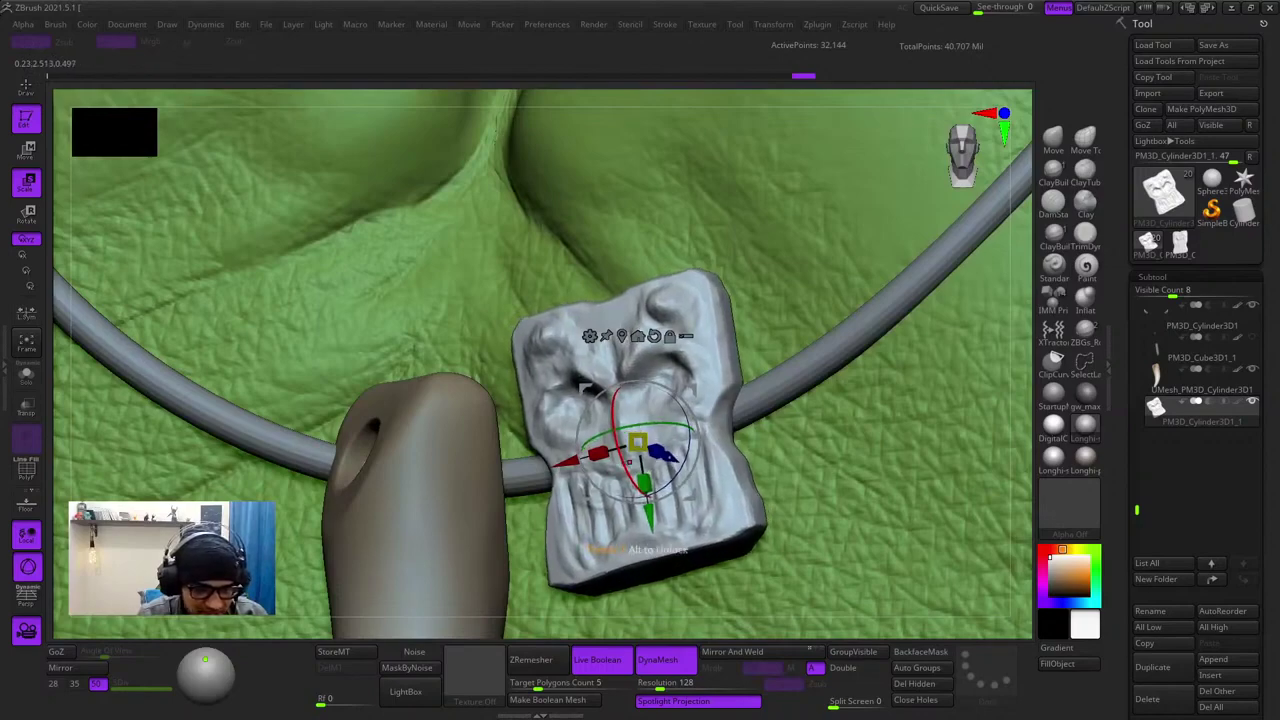
pyautogui.press('q')
pyautogui.moveTo(629, 462)
pyautogui.keyDown('ctrl'); pyautogui.mouseDown(button='right')
pyautogui.moveTo(620, 385)
pyautogui.moveTo(450, 370)
pyautogui.moveTo(610, 390)
pyautogui.moveTo(640, 350)
pyautogui.mouseUp(button='right'); pyautogui.keyUp('ctrl')
pyautogui.keyDown('ctrl'); pyautogui.moveTo(640, 350); pyautogui.dragTo(635, 290, button='right'); pyautogui.keyUp('ctrl')
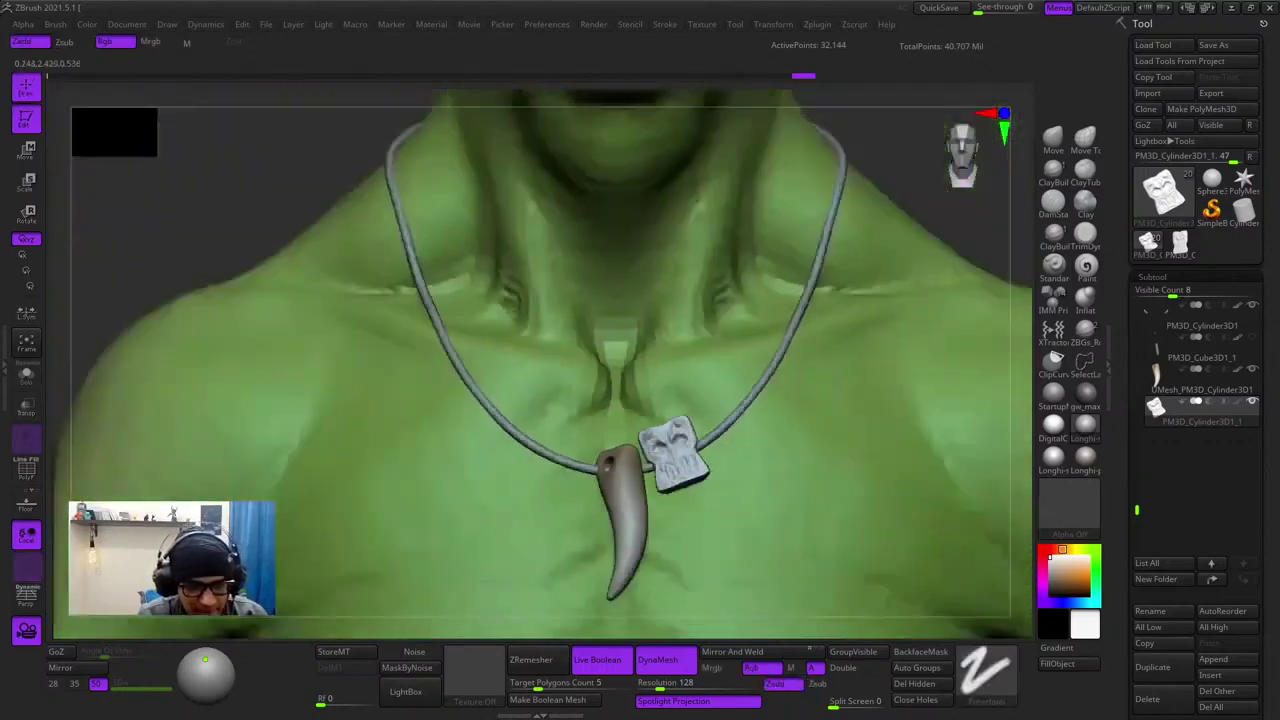
pyautogui.moveTo(635, 420)
pyautogui.keyDown('ctrl'); pyautogui.mouseDown(button='right')
pyautogui.moveTo(635, 340)
pyautogui.moveTo(640, 440)
pyautogui.moveTo(740, 425)
pyautogui.moveTo(640, 420)
pyautogui.mouseUp(button='right'); pyautogui.keyUp('ctrl')
pyautogui.keyDown('ctrl'); pyautogui.moveTo(640, 420); pyautogui.dragTo(378, 428, button='right'); pyautogui.keyUp('ctrl')
pyautogui.hotkey('shift', 'f')
pyautogui.hotkey('shift', 'f')
pyautogui.hotkey('shift', 'f')
pyautogui.hotkey('shift', 'f')
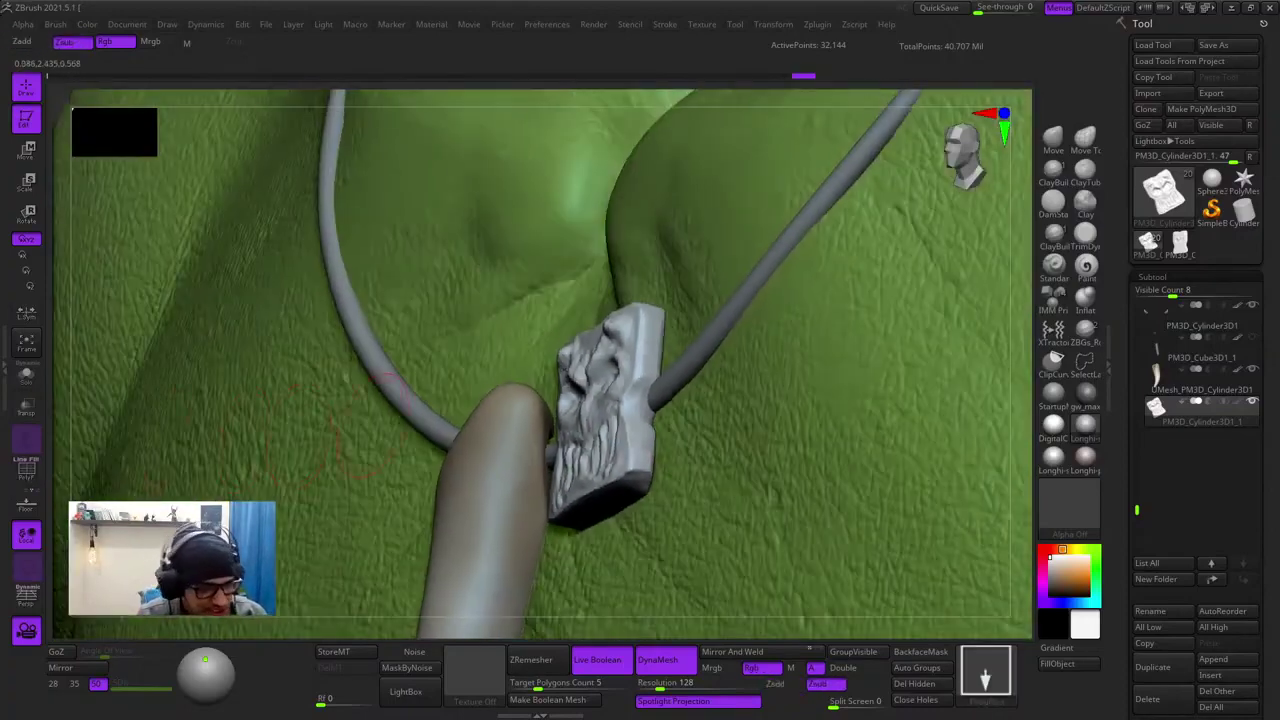
# - Isolate the charm and build up a smoothed raised ridge across the narrow middle of its back
pyautogui.click(27, 374)
pyautogui.moveTo(706, 326)
pyautogui.keyDown('ctrl'); pyautogui.mouseDown(button='right')
pyautogui.moveTo(663, 414)
pyautogui.moveTo(786, 380)
pyautogui.moveTo(632, 356)
pyautogui.mouseUp(button='right'); pyautogui.keyUp('ctrl')
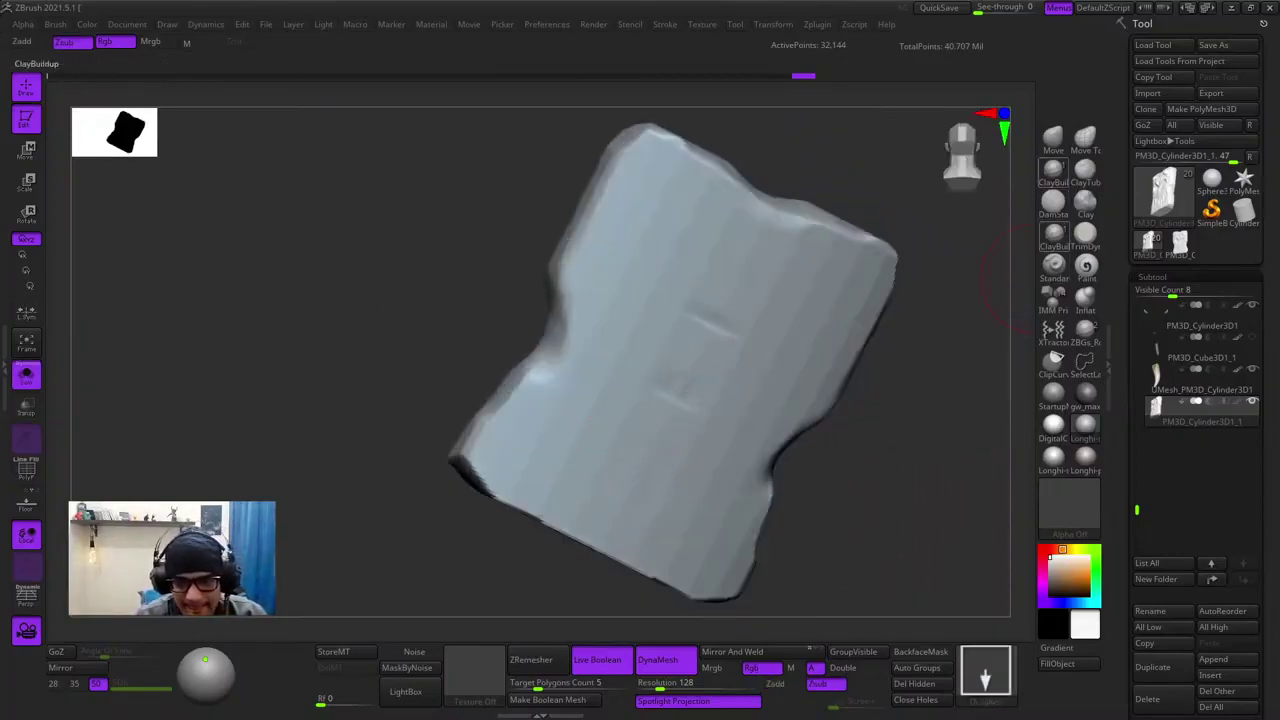
pyautogui.click(1053, 238)
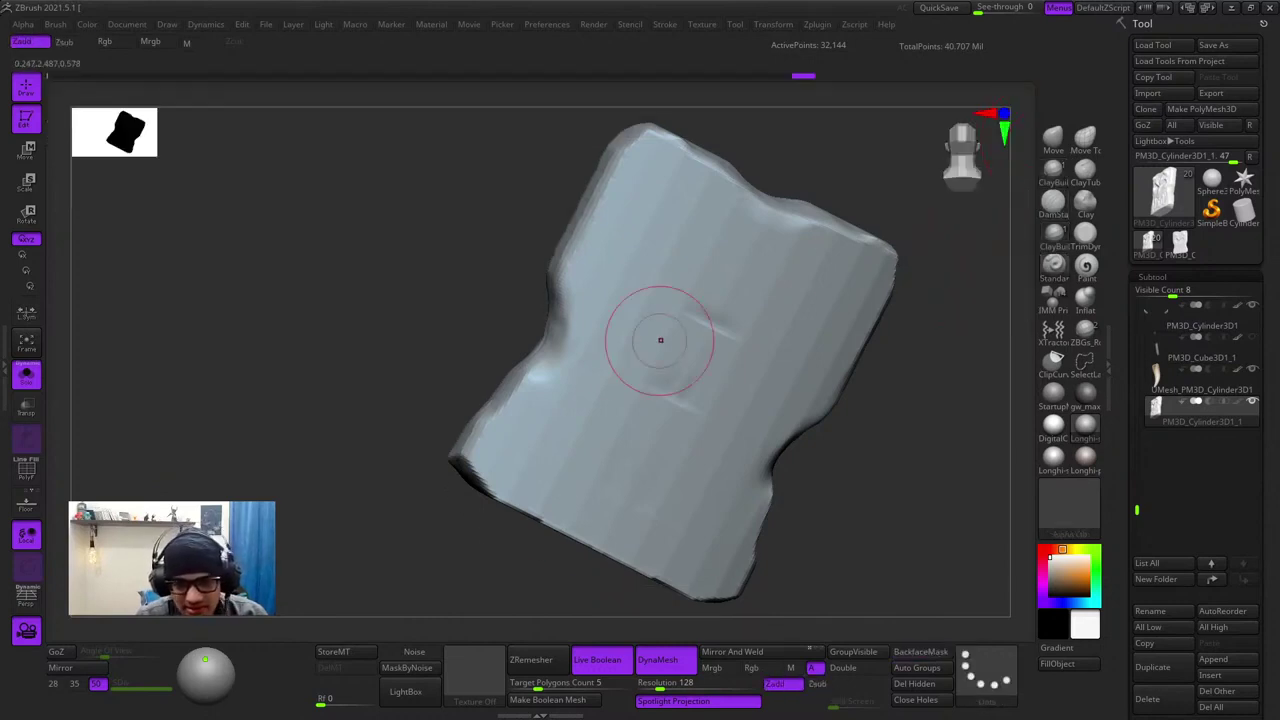
pyautogui.moveTo(657, 337); pyautogui.dragTo(586, 343)
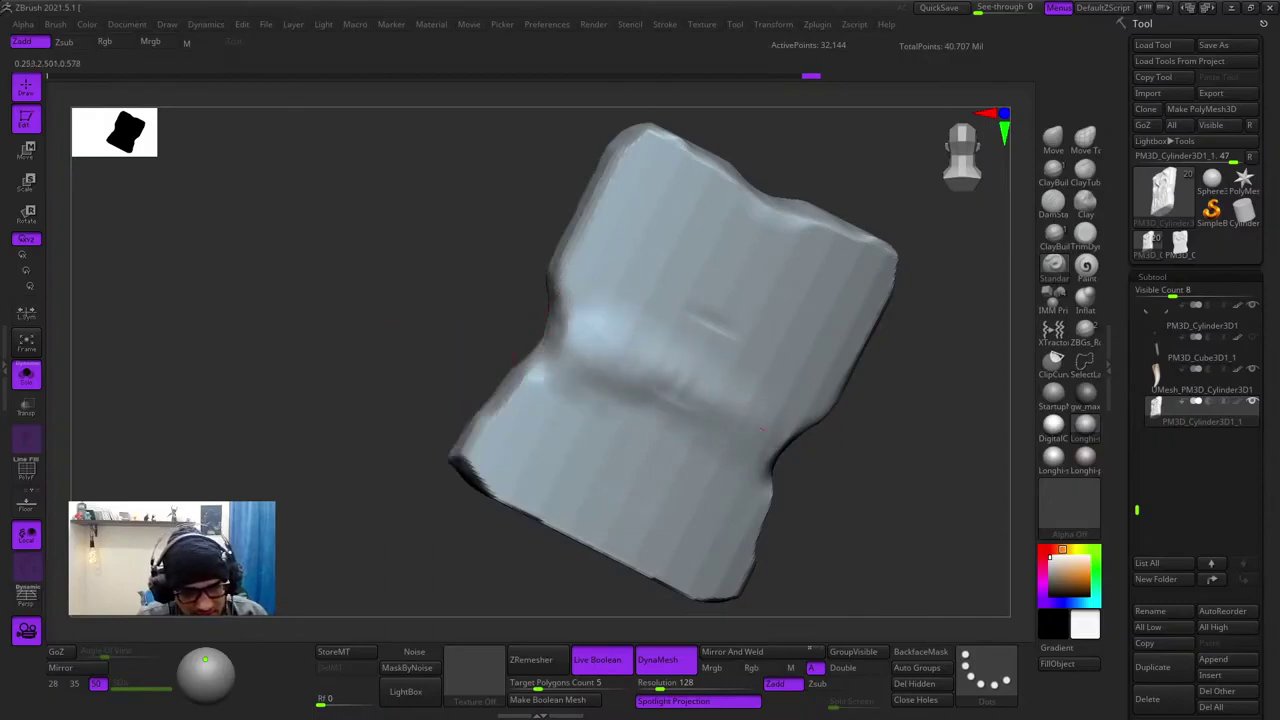
pyautogui.keyDown('shift'); pyautogui.moveTo(690, 395); pyautogui.dragTo(627, 342); pyautogui.keyUp('shift')
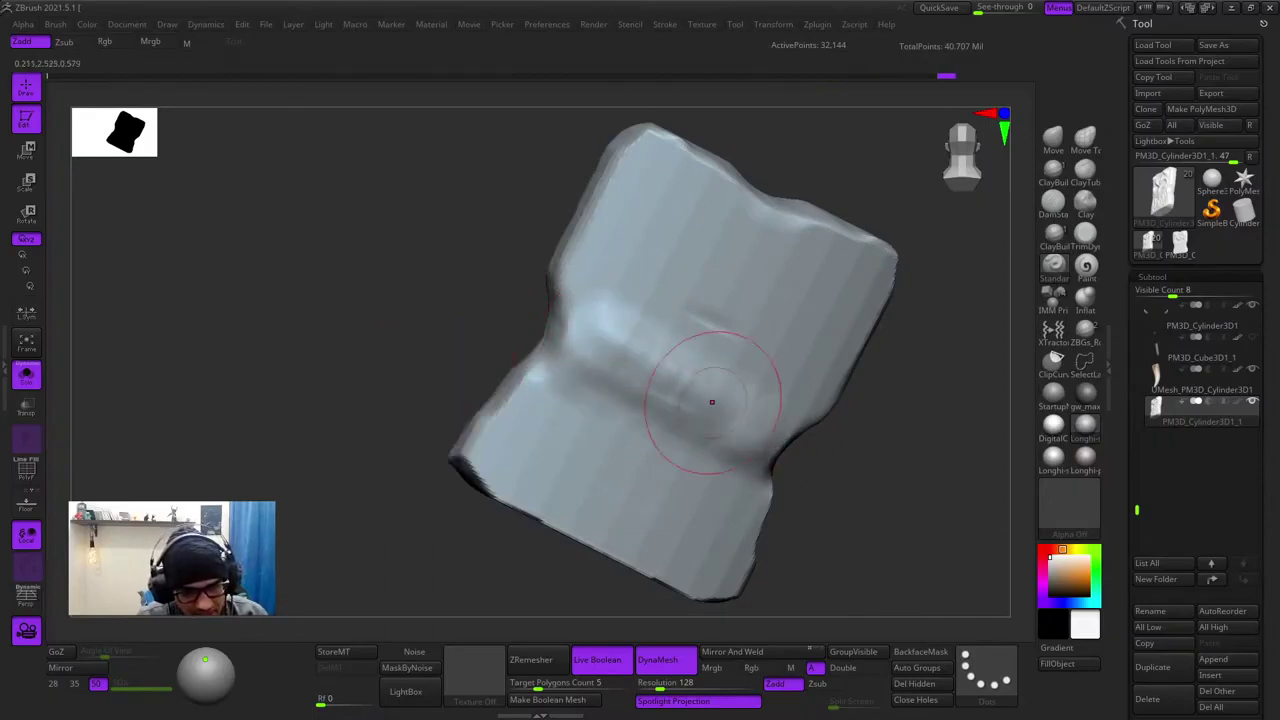
pyautogui.moveTo(714, 400); pyautogui.dragTo(590, 345)
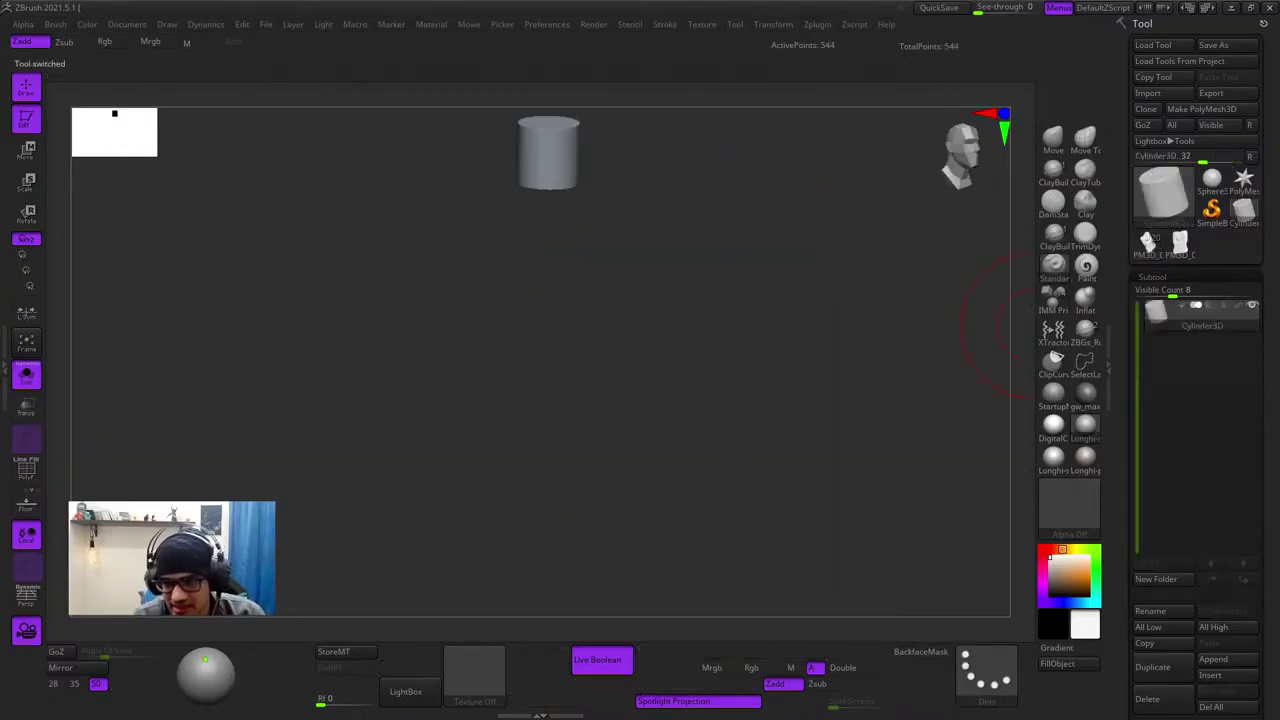
# - Try to hide the top section of the primitive cylinder with a selection rectangle
pyautogui.press('f')
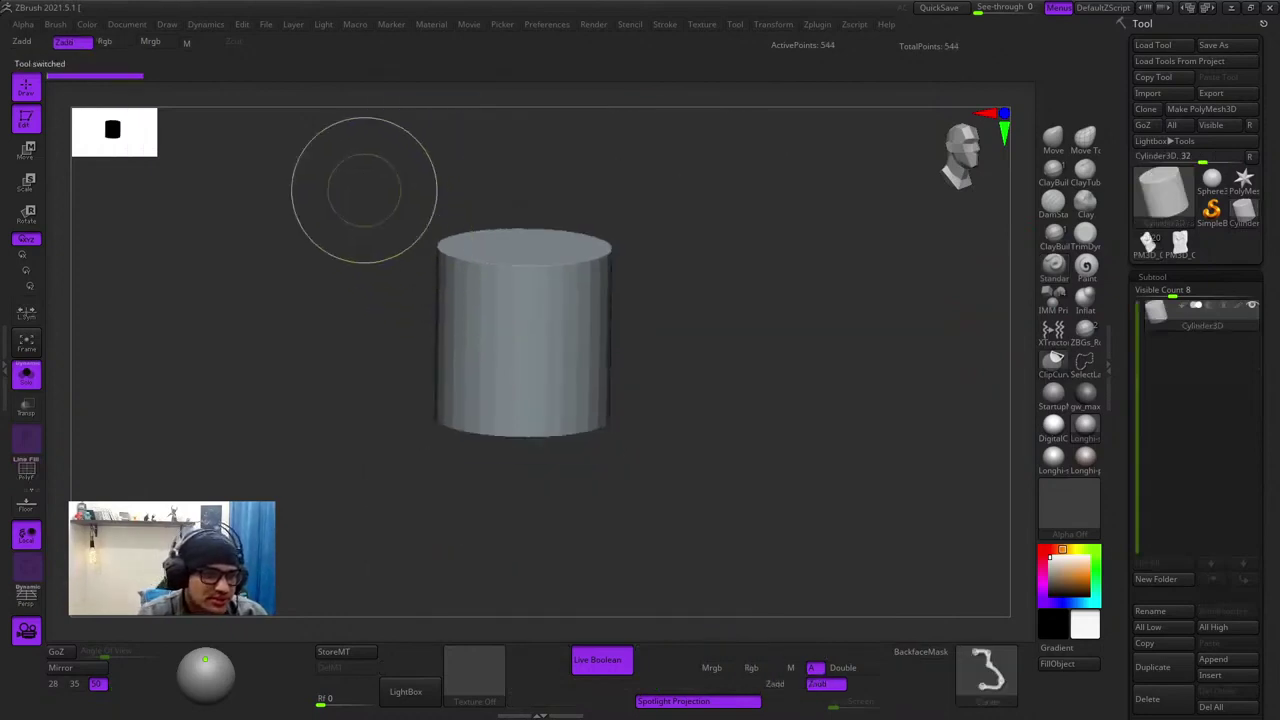
pyautogui.keyDown('ctrl'); pyautogui.keyDown('shift'); pyautogui.moveTo(355, 168); pyautogui.dragTo(522, 312); pyautogui.keyUp('shift'); pyautogui.keyUp('ctrl')
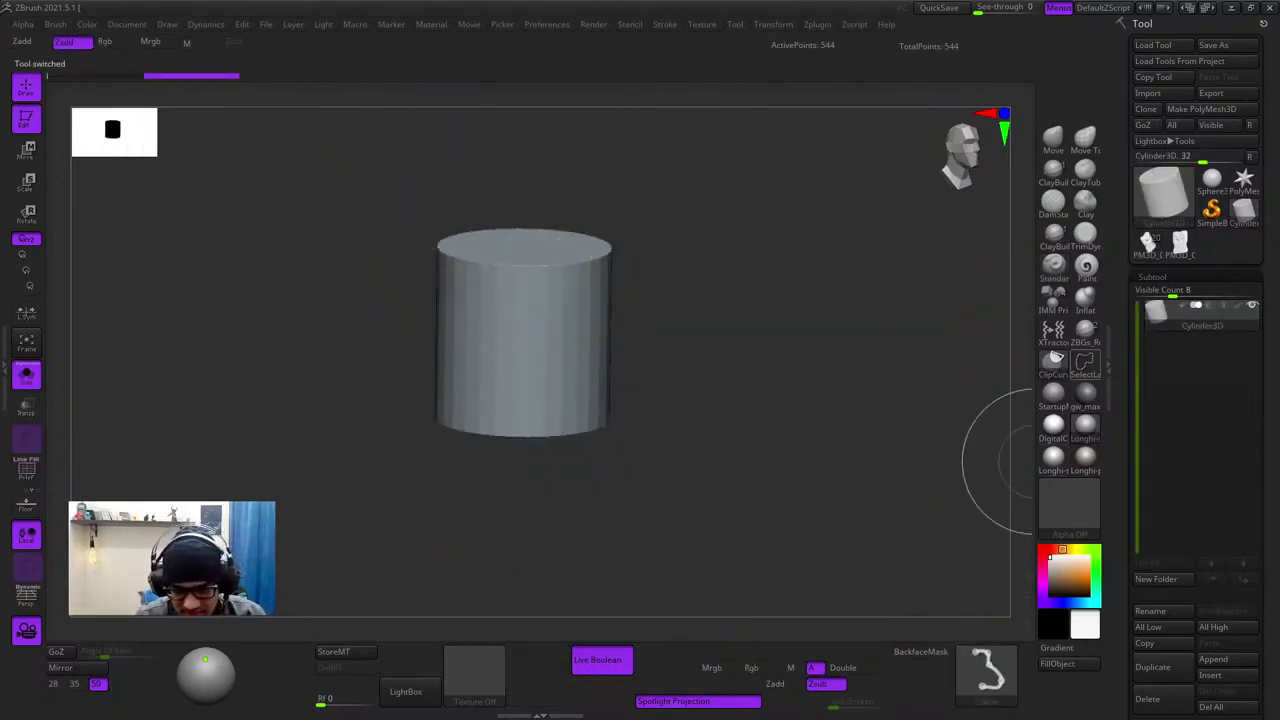
pyautogui.keyDown('ctrl'); pyautogui.keyDown('shift'); pyautogui.click(1085, 362); pyautogui.keyUp('shift'); pyautogui.keyUp('ctrl')
pyautogui.moveTo(314, 183)
pyautogui.keyDown('ctrl'); pyautogui.keyDown('alt'); pyautogui.keyDown('shift'); pyautogui.mouseDown()
pyautogui.moveTo(417, 183)
pyautogui.moveTo(768, 283)
pyautogui.mouseUp(); pyautogui.keyUp('shift'); pyautogui.keyUp('alt'); pyautogui.keyUp('ctrl')
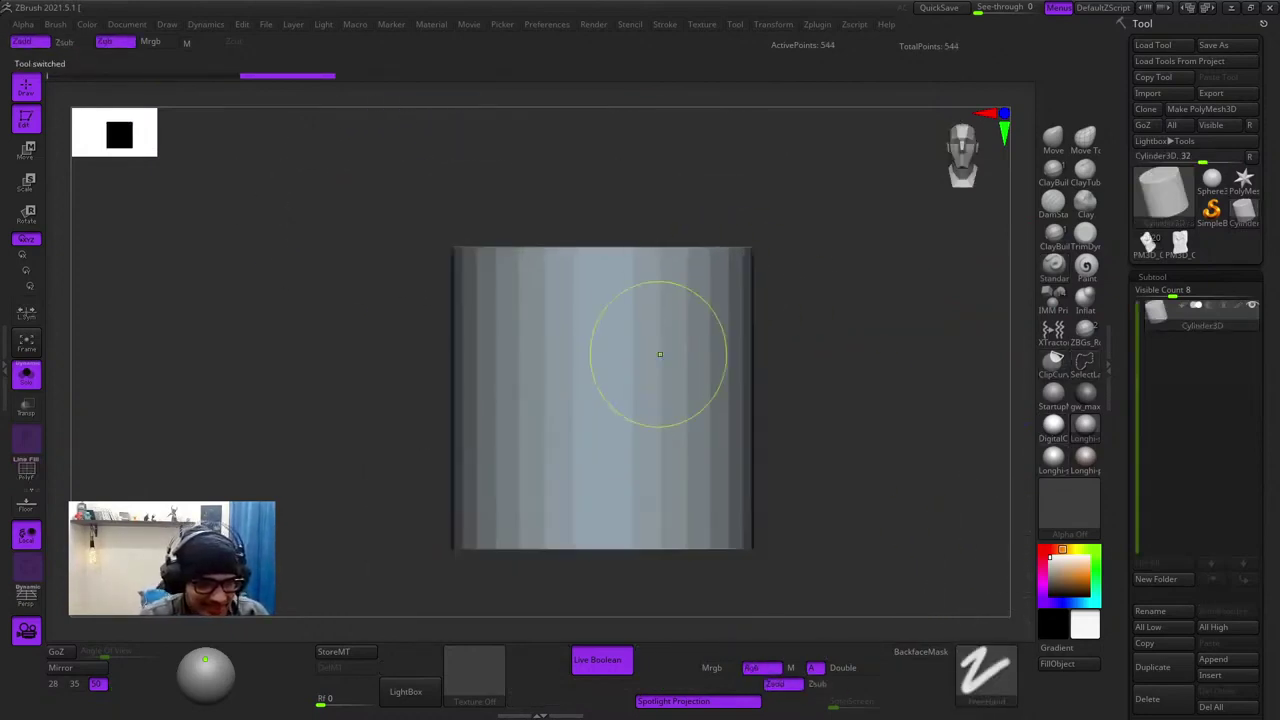
pyautogui.moveTo(660, 354); pyautogui.dragTo(600, 290, button='right')
pyautogui.keyDown('alt'); pyautogui.moveTo(560, 230); pyautogui.dragTo(599, 295, button='right'); pyautogui.keyUp('alt')
pyautogui.keyDown('ctrl'); pyautogui.keyDown('alt'); pyautogui.keyDown('shift'); pyautogui.moveTo(422, 252); pyautogui.dragTo(880, 357); pyautogui.keyUp('shift'); pyautogui.keyUp('alt'); pyautogui.keyUp('ctrl')
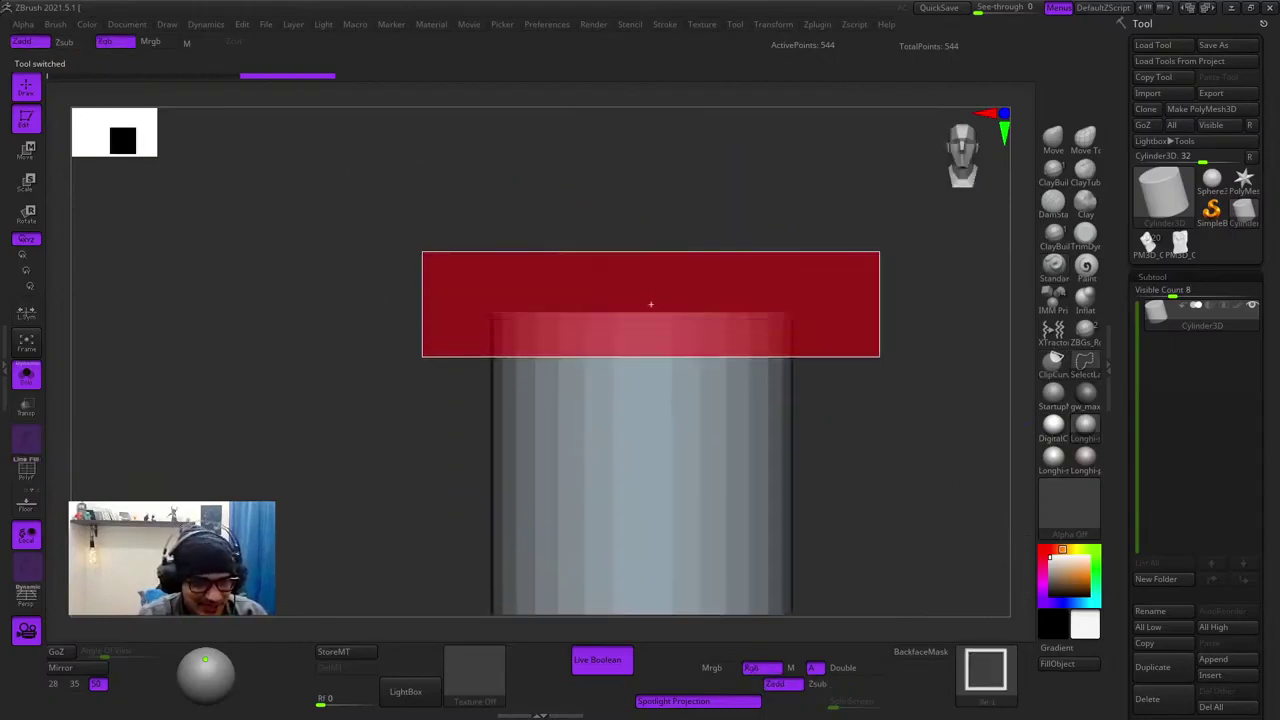
# - Convert the primitive cylinder to a PolyMesh3D and check its polygon wireframe
pyautogui.click(1201, 109)
pyautogui.press('f')
pyautogui.hotkey('shift', 'f')
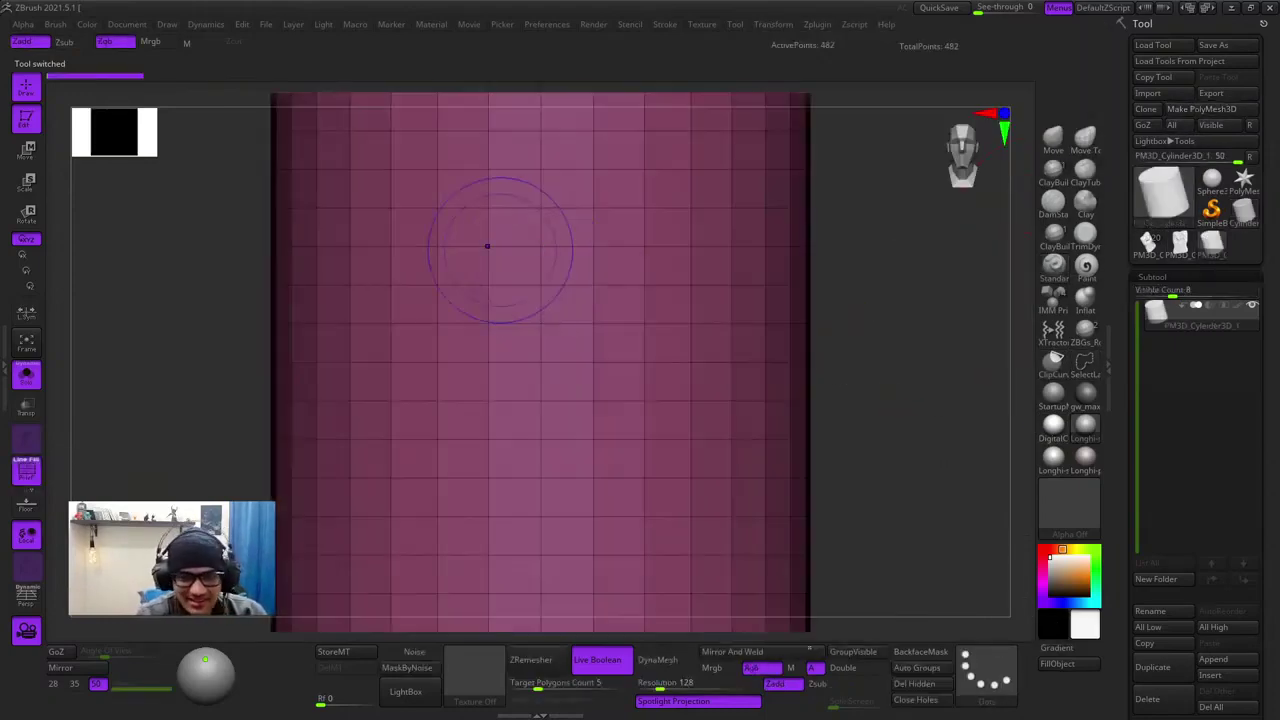
pyautogui.hotkey('shift', 'f')
pyautogui.keyDown('ctrl'); pyautogui.moveTo(529, 297); pyautogui.dragTo(516, 388, button='right'); pyautogui.keyUp('ctrl')
# - Hide the cylinder's top cap with a rectangular selection and delete the hidden geometry
pyautogui.keyDown('ctrl'); pyautogui.keyDown('alt'); pyautogui.keyDown('shift'); pyautogui.moveTo(357, 215); pyautogui.dragTo(820, 310); pyautogui.keyUp('shift'); pyautogui.keyUp('alt'); pyautogui.keyUp('ctrl')
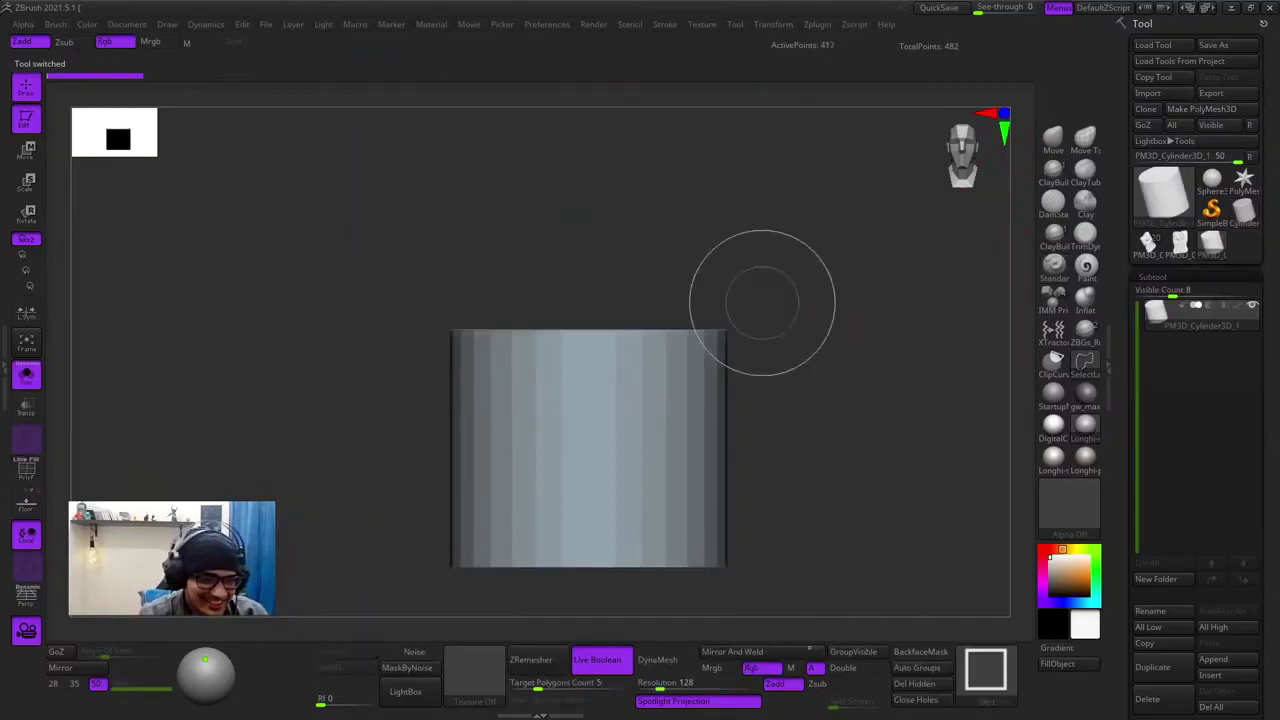
pyautogui.keyDown('ctrl'); pyautogui.moveTo(762, 303); pyautogui.dragTo(790, 385, button='right'); pyautogui.keyUp('ctrl')
pyautogui.moveTo(790, 385); pyautogui.dragTo(854, 586, button='right')
pyautogui.click(916, 683)
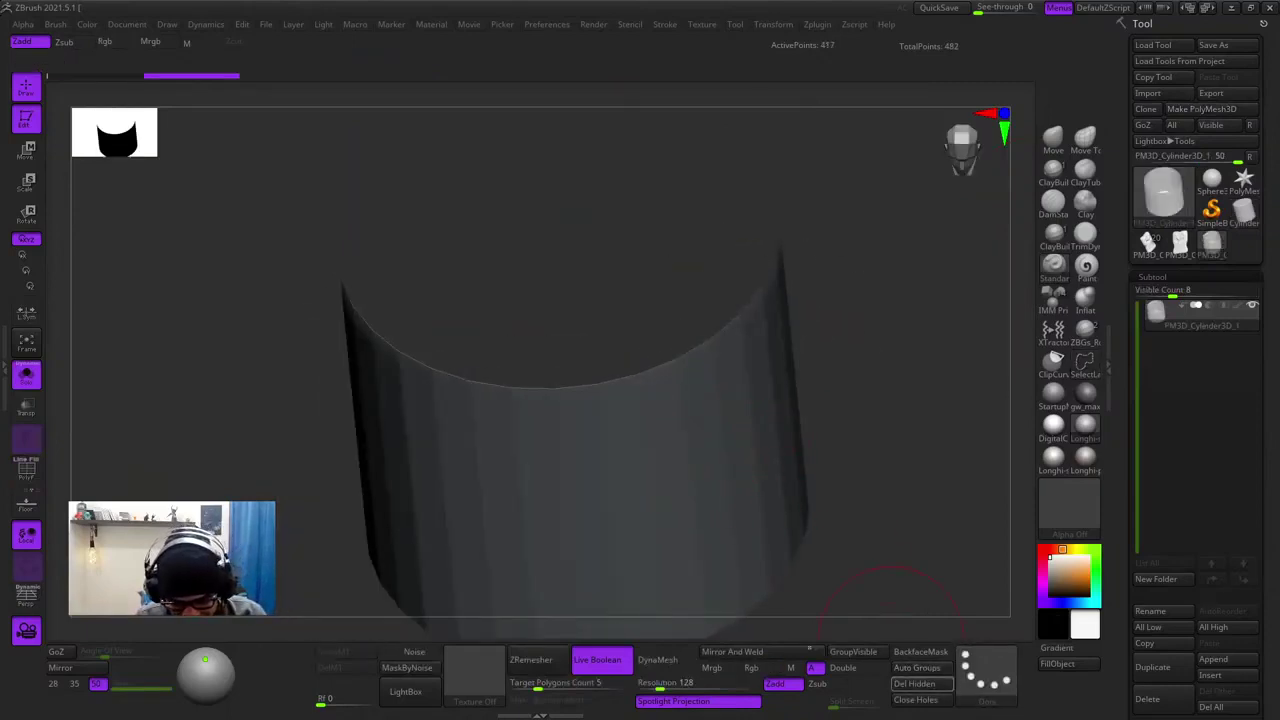
# - Show the open cylinder's polygon wireframe and choose the ZModeler brush, dismissing its draw size note
pyautogui.hotkey('shift', 'f')
pyautogui.moveTo(862, 440); pyautogui.dragTo(900, 330, button='right')
pyautogui.click(1085, 333)
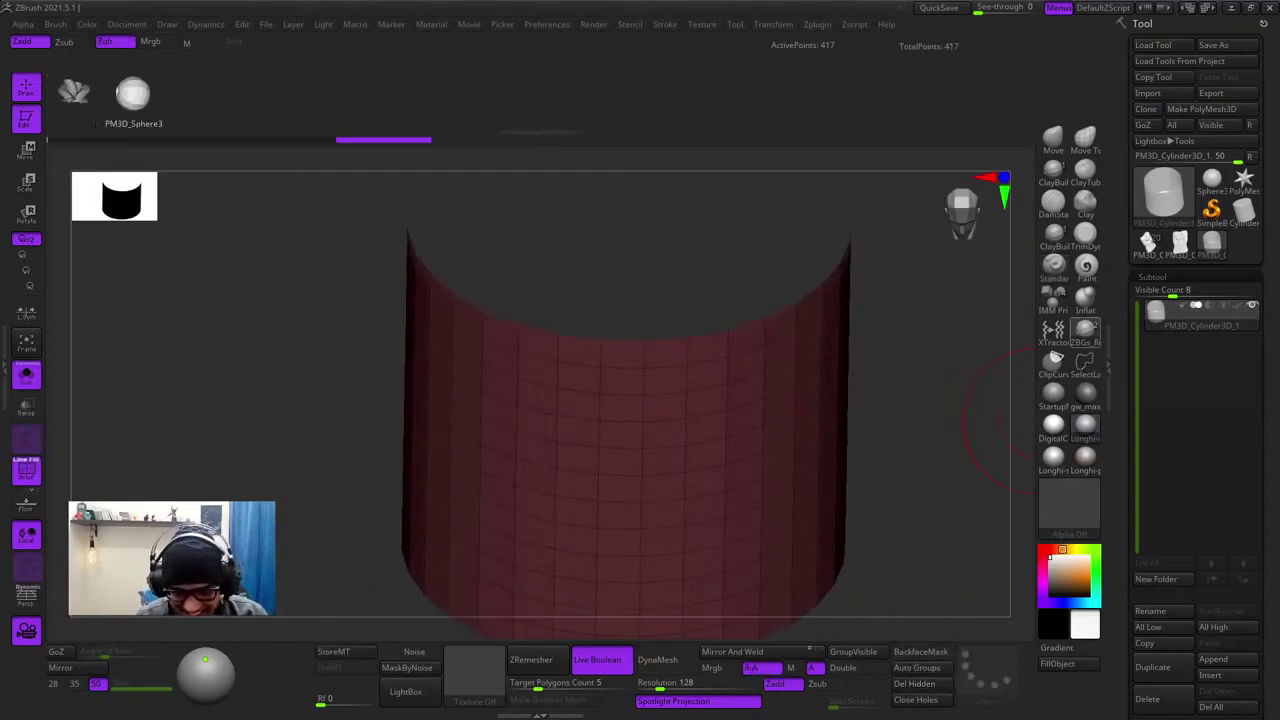
pyautogui.press('b')
pyautogui.press('z')
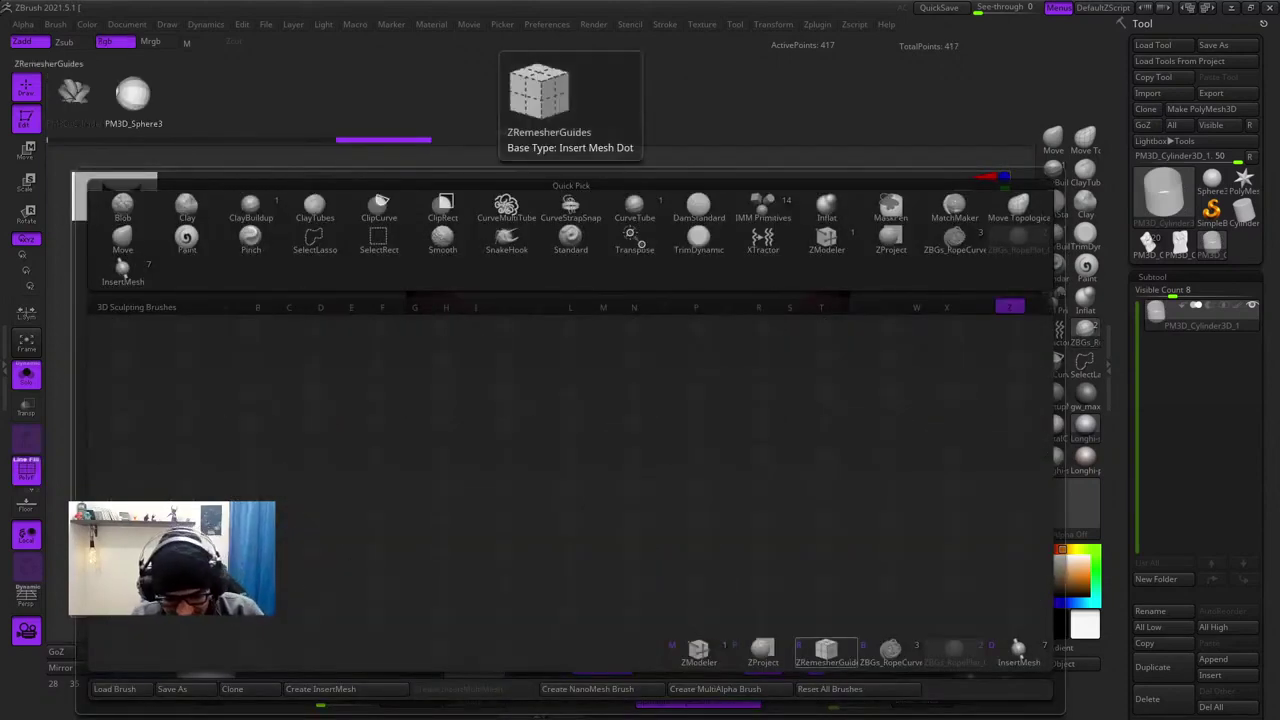
pyautogui.click(698, 650)
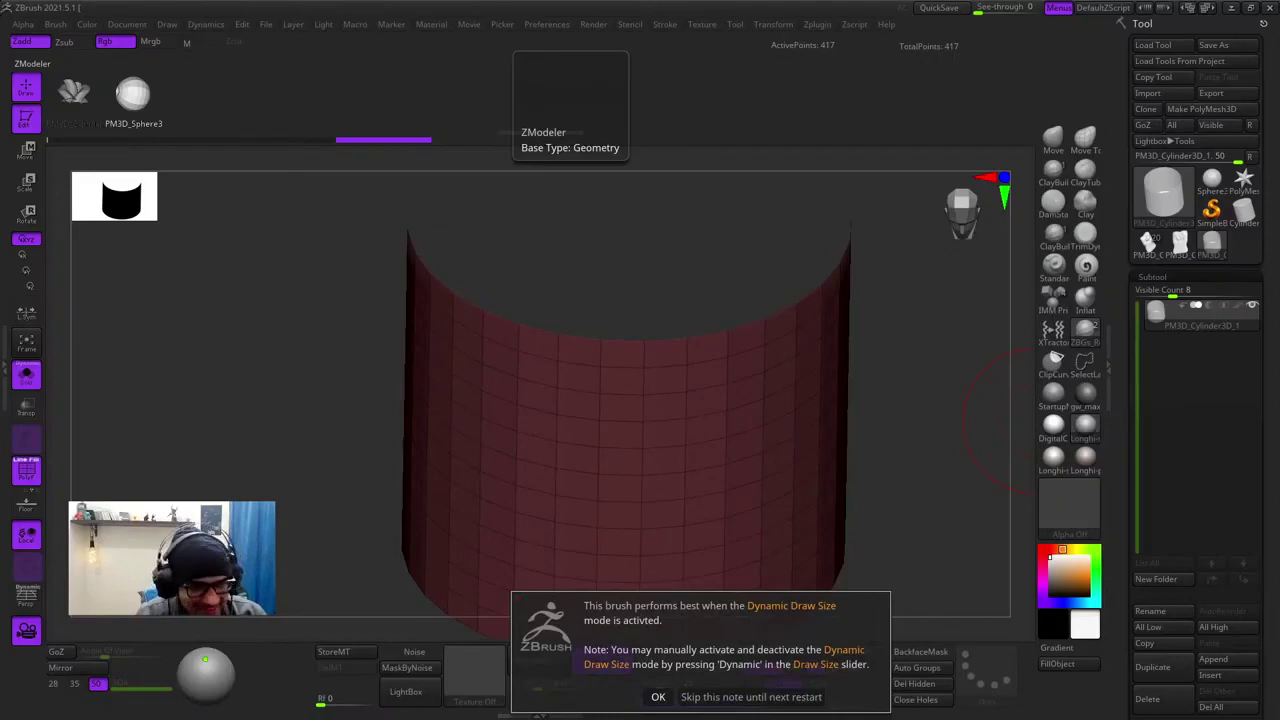
pyautogui.click(658, 697)
# - Set the ZModeler polygon action to QMesh with All Polygons as the target
pyautogui.moveTo(750, 377); pyautogui.dragTo(742, 407, button='right')
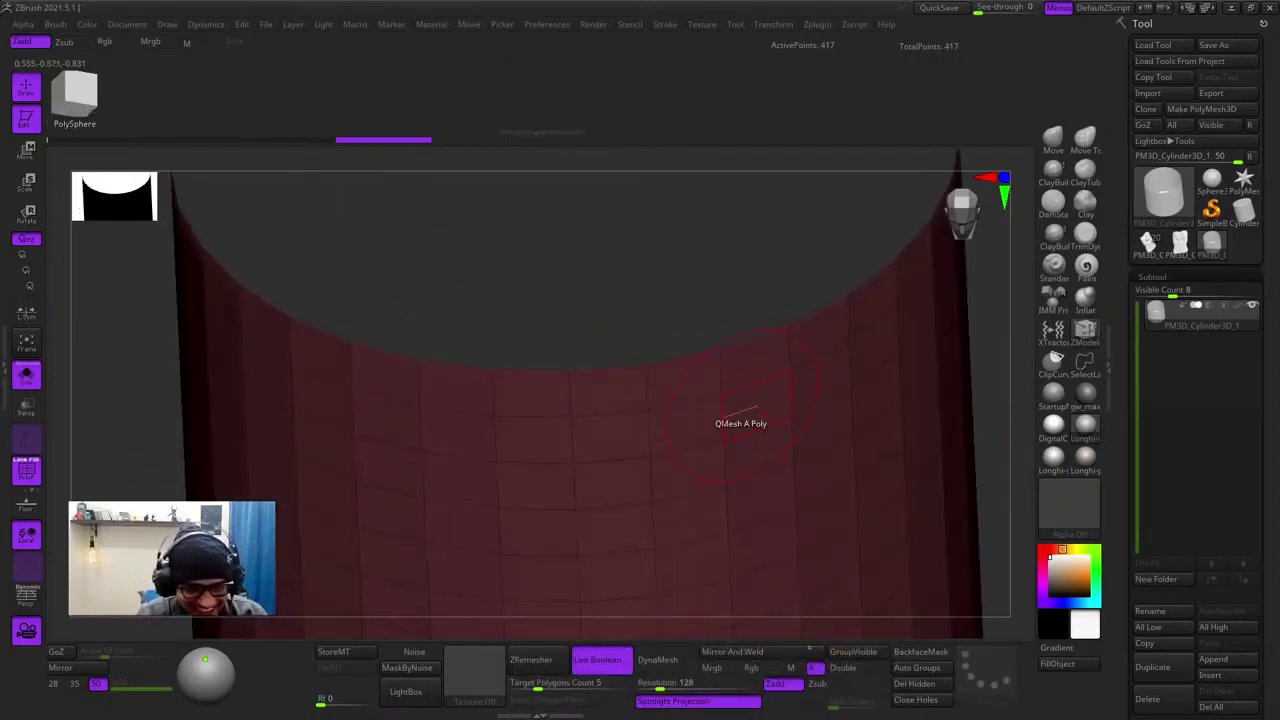
pyautogui.press('space')
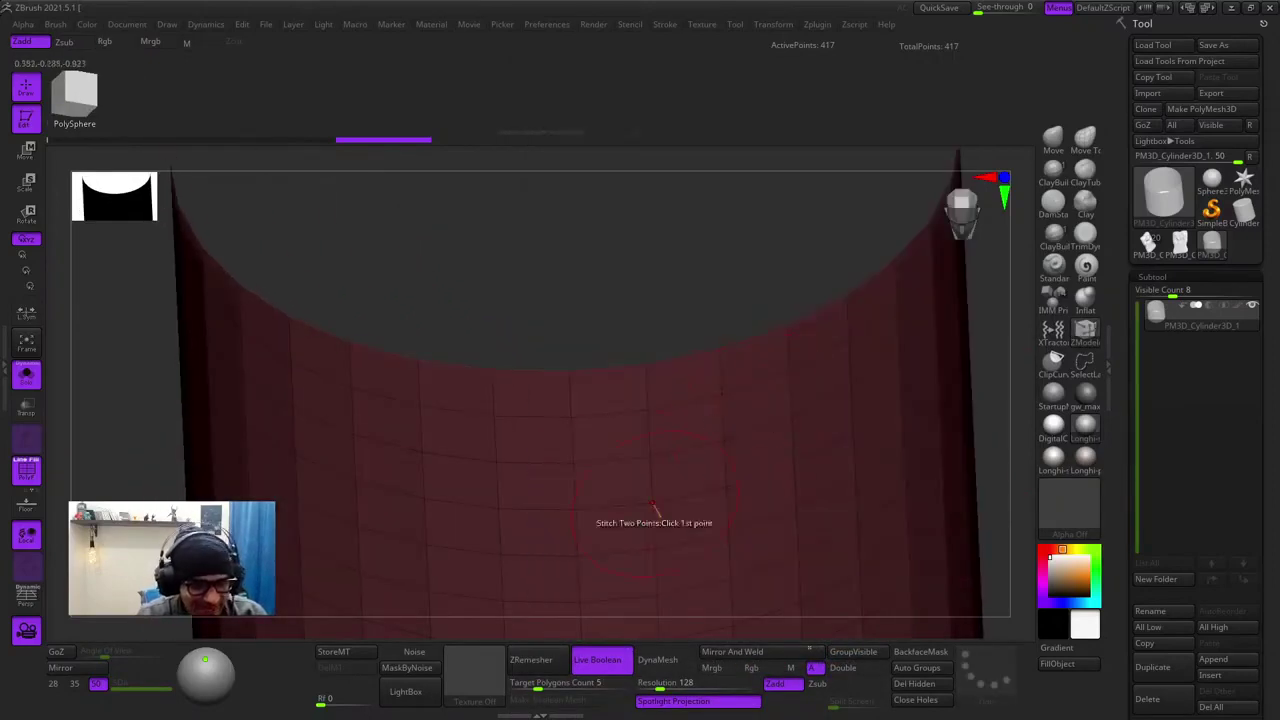
pyautogui.moveTo(657, 512)
pyautogui.keyDown('ctrl'); pyautogui.mouseDown(button='right')
pyautogui.moveTo(710, 400)
pyautogui.moveTo(763, 420)
pyautogui.moveTo(716, 379)
pyautogui.moveTo(734, 431)
pyautogui.mouseUp(button='right'); pyautogui.keyUp('ctrl')
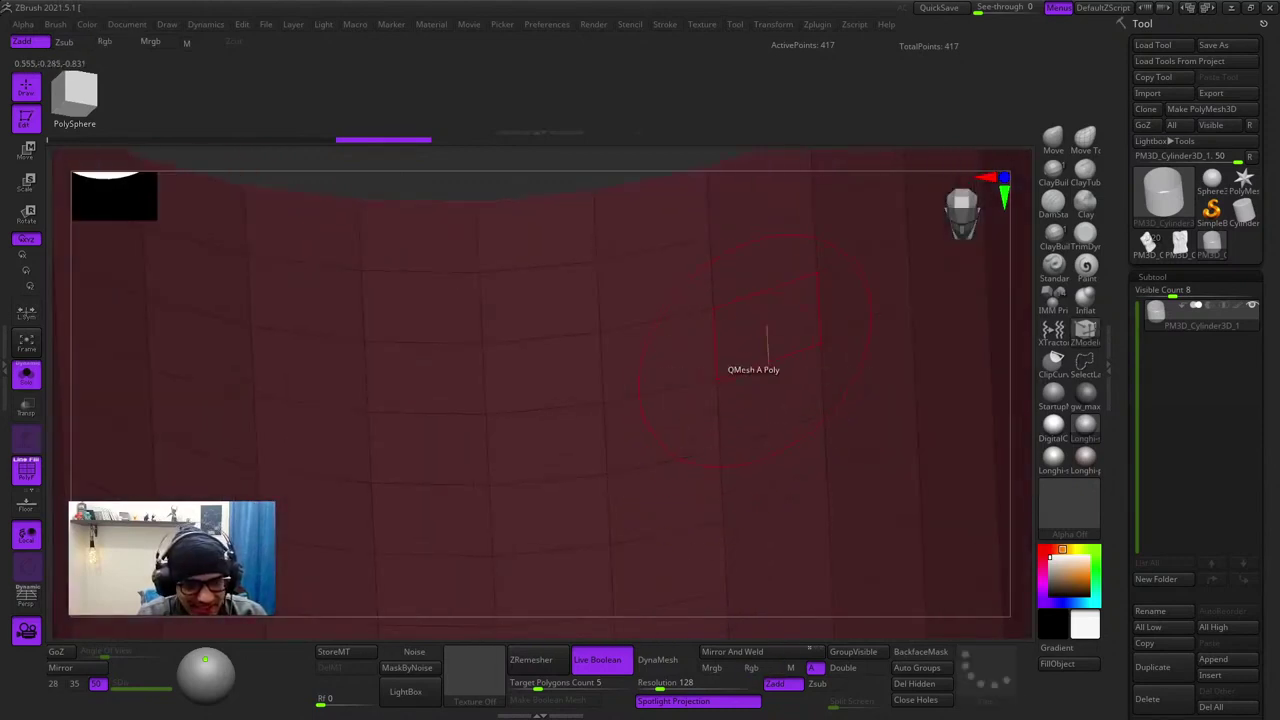
pyautogui.moveTo(750, 385)
pyautogui.keyDown('ctrl'); pyautogui.mouseDown(button='right')
pyautogui.moveTo(716, 362)
pyautogui.moveTo(745, 375)
pyautogui.mouseUp(button='right'); pyautogui.keyUp('ctrl')
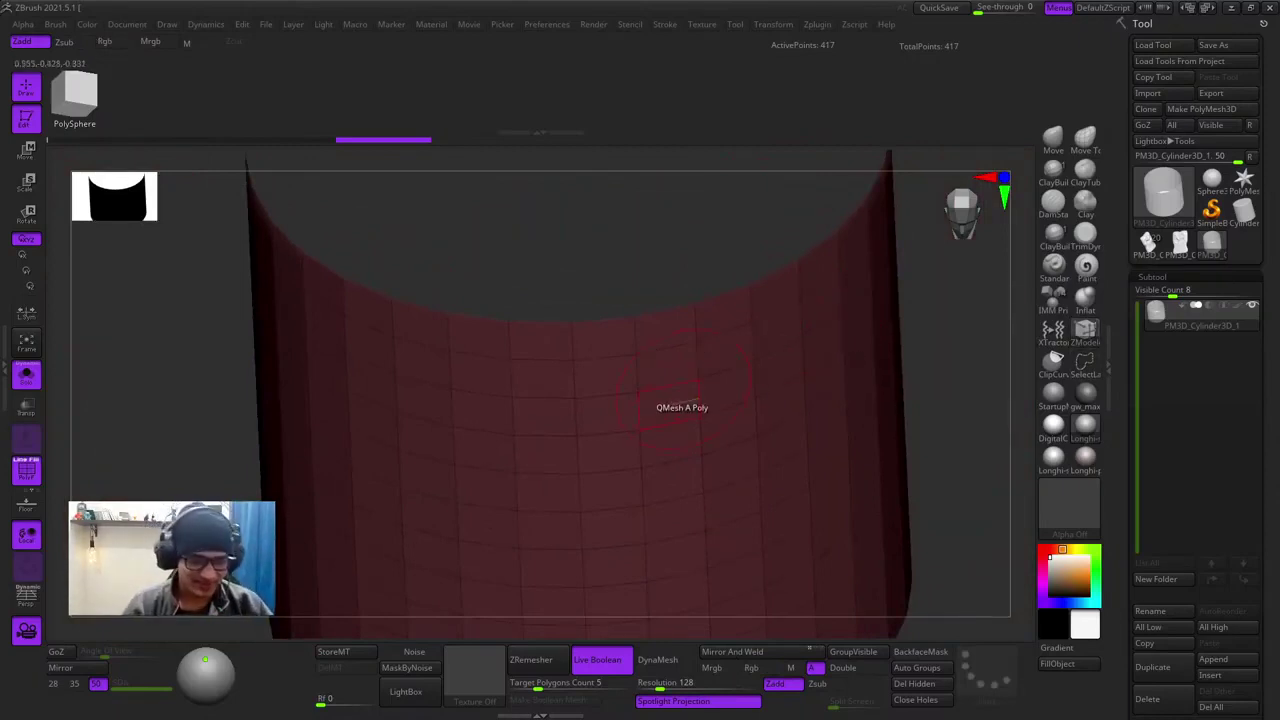
pyautogui.moveTo(741, 468); pyautogui.dragTo(760, 403, button='right')
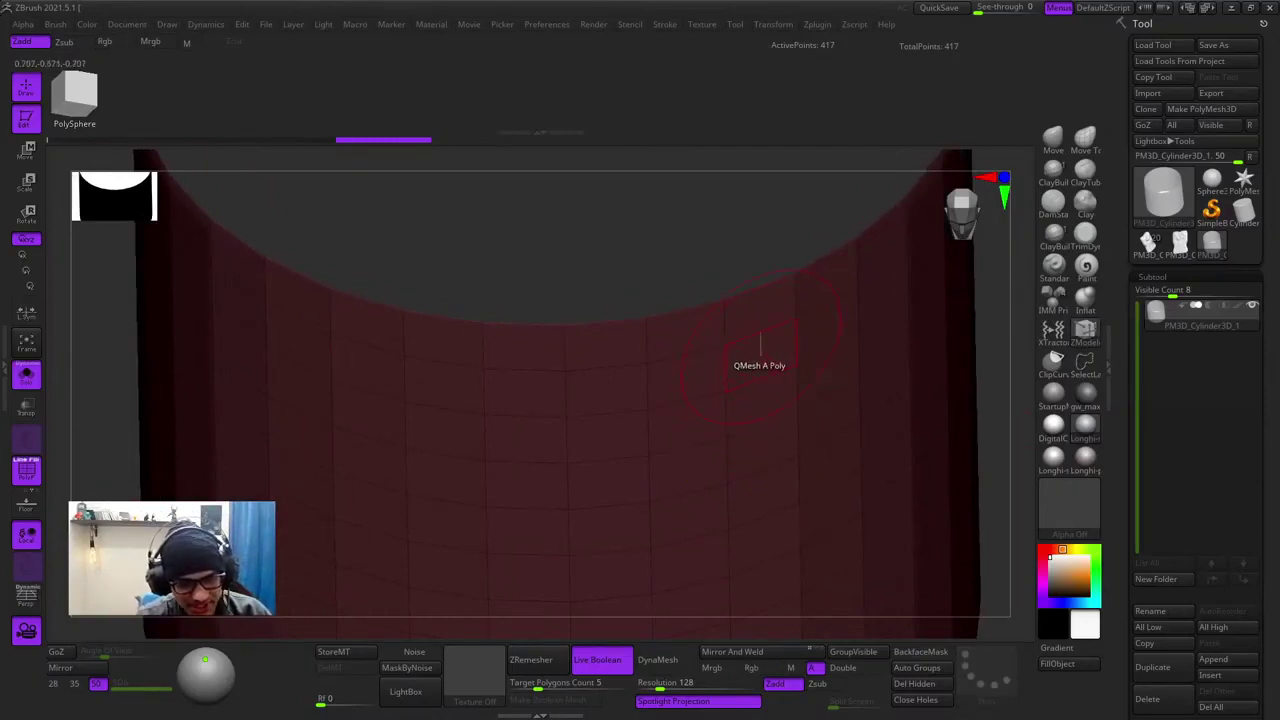
pyautogui.press('space')
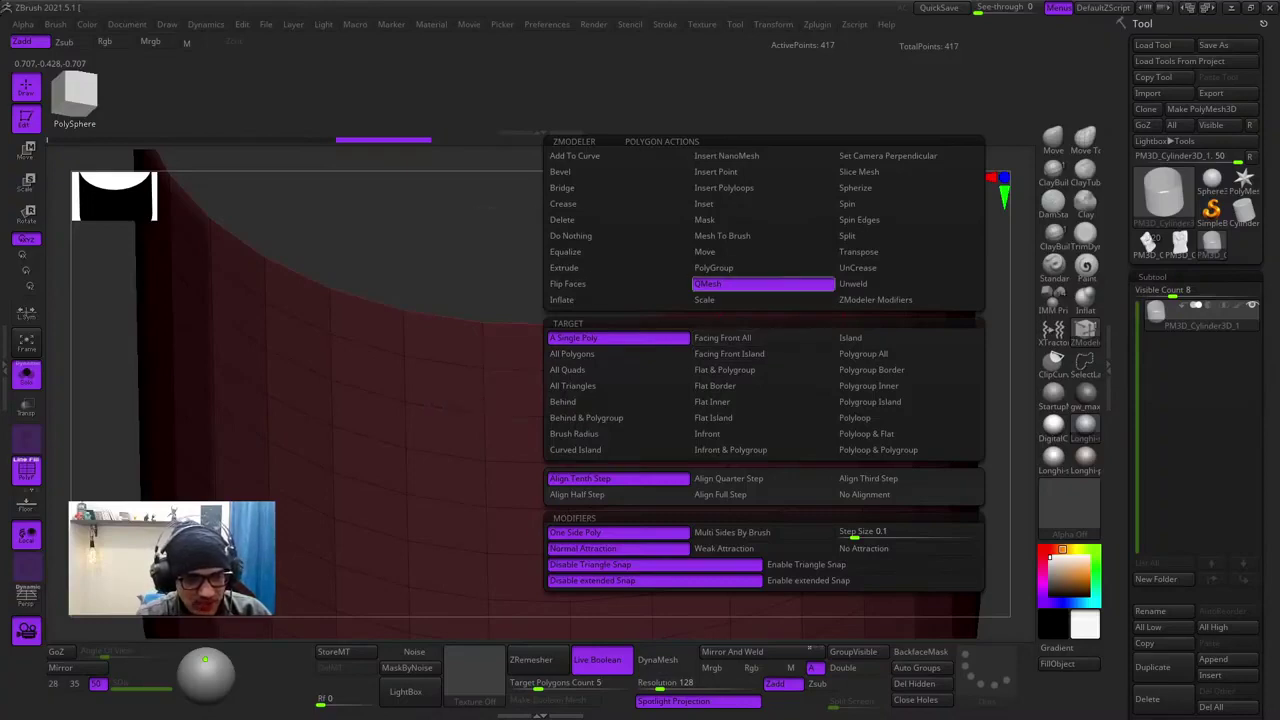
pyautogui.click(600, 353)
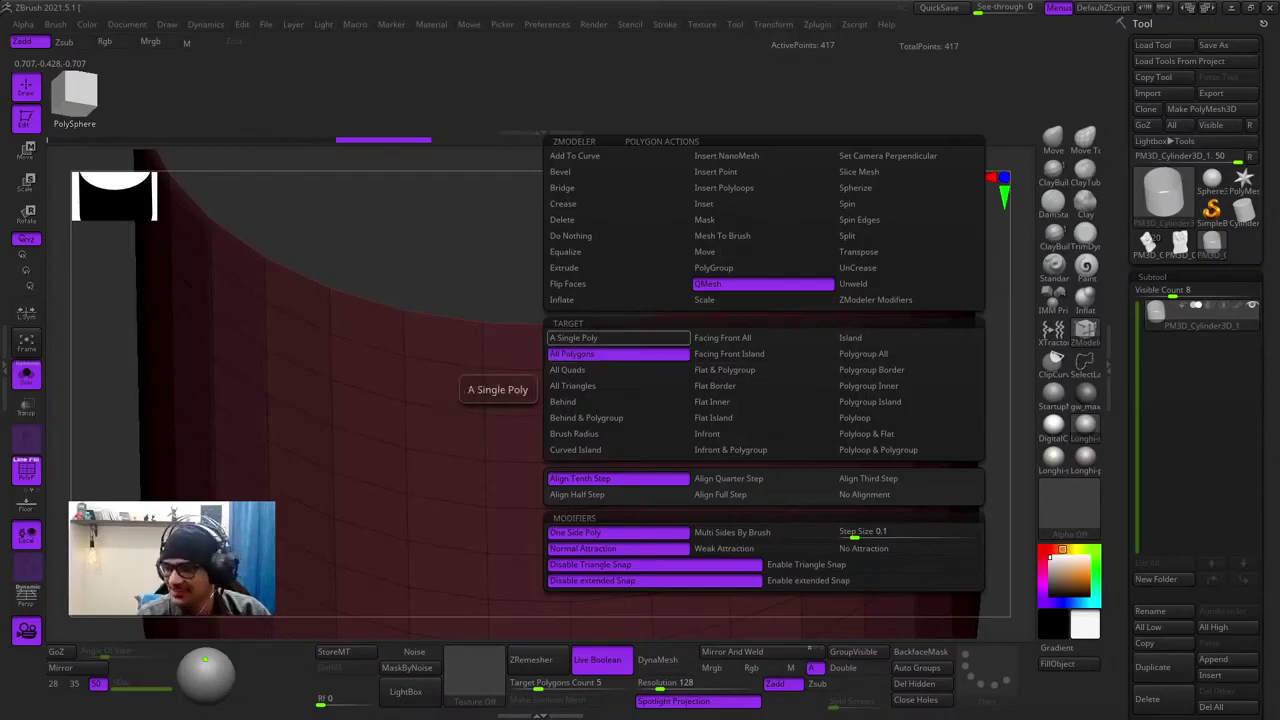
pyautogui.press('space')
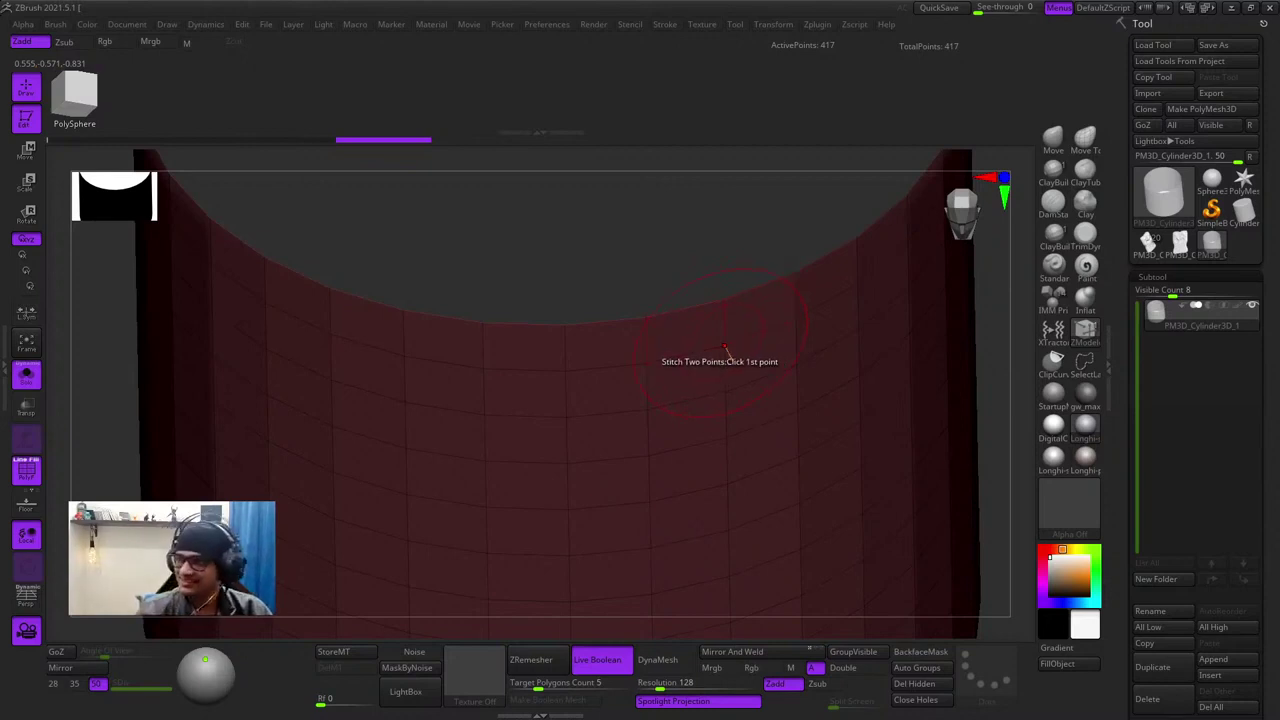
pyautogui.moveTo(1200, 317)
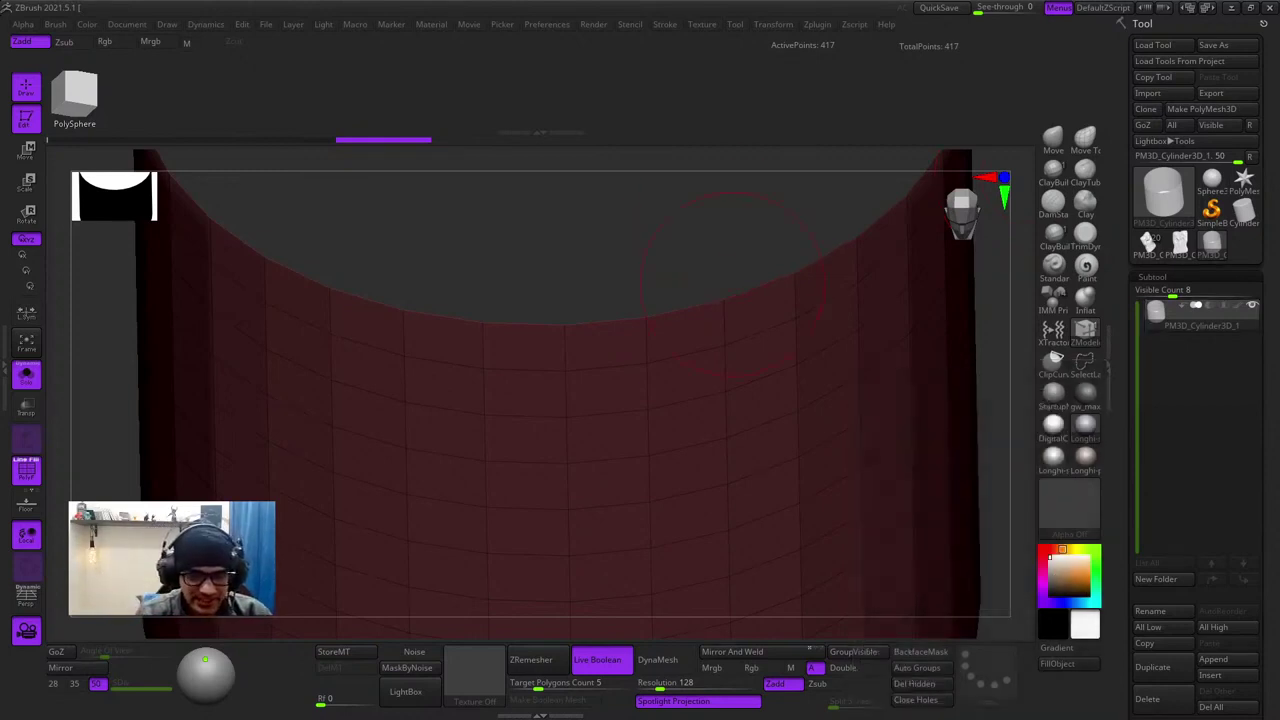
pyautogui.press('space')
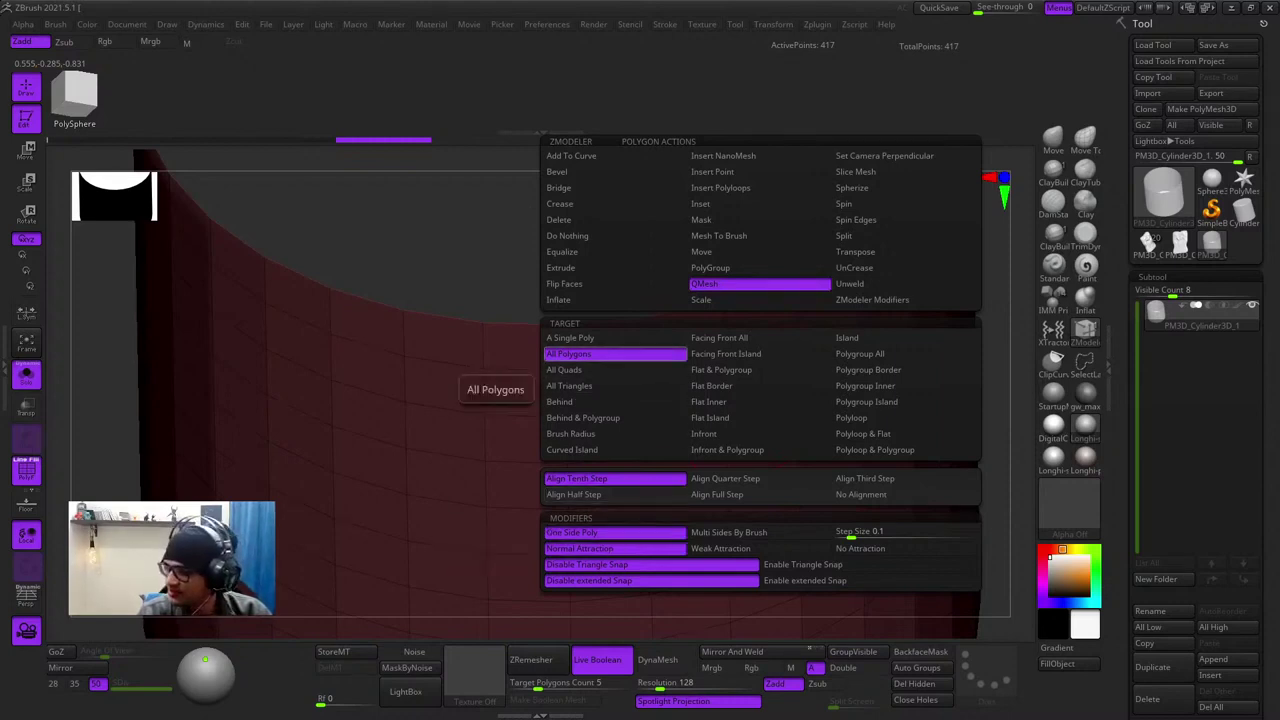
pyautogui.click(615, 354)
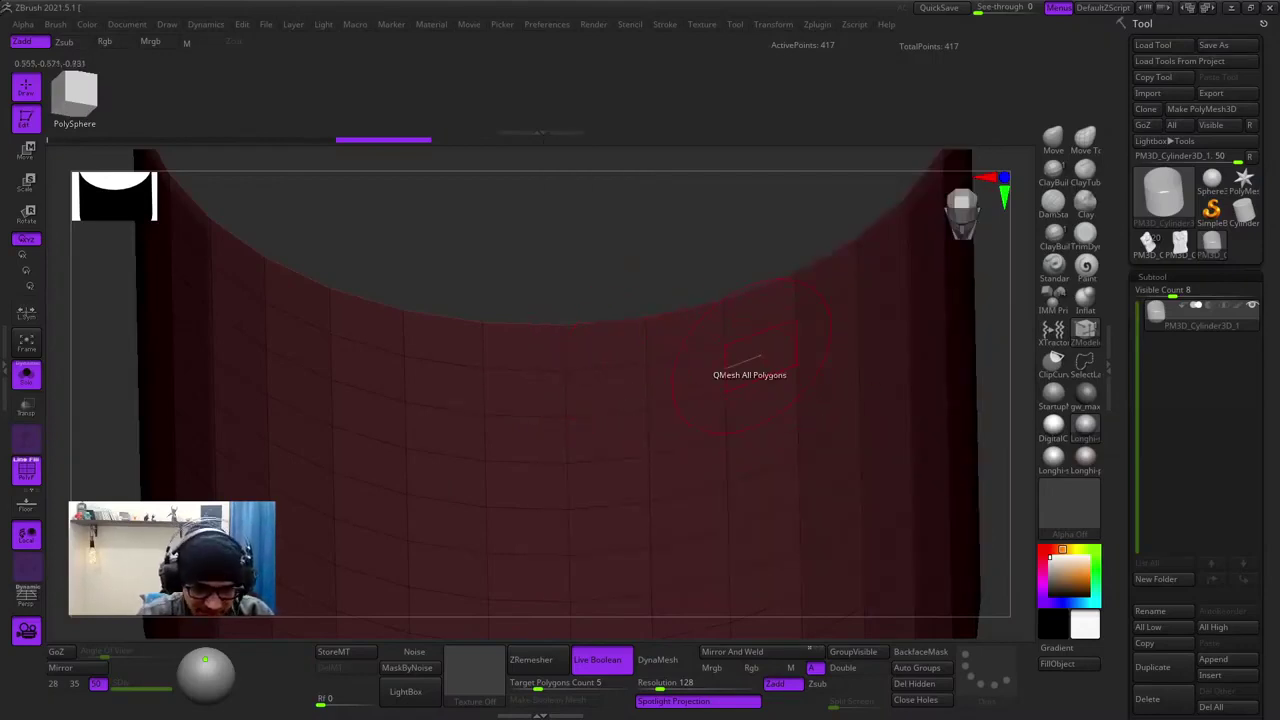
# - Try a QMesh extrusion of all the cylinder's polygons and undo it
pyautogui.moveTo(748, 357); pyautogui.dragTo(748, 412)
pyautogui.keyDown('ctrl'); pyautogui.moveTo(809, 397); pyautogui.dragTo(823, 371, button='right'); pyautogui.keyUp('ctrl')
pyautogui.hotkey('ctrl', 'z')
# - Extrude all polygons of the open cylinder with QMesh to give it wall thickness, and check the resulting shell
pyautogui.keyDown('alt'); pyautogui.moveTo(261, 300); pyautogui.dragTo(204, 285, button='right'); pyautogui.keyUp('alt')
pyautogui.keyDown('ctrl'); pyautogui.moveTo(204, 285); pyautogui.dragTo(320, 305, button='right'); pyautogui.keyUp('ctrl')
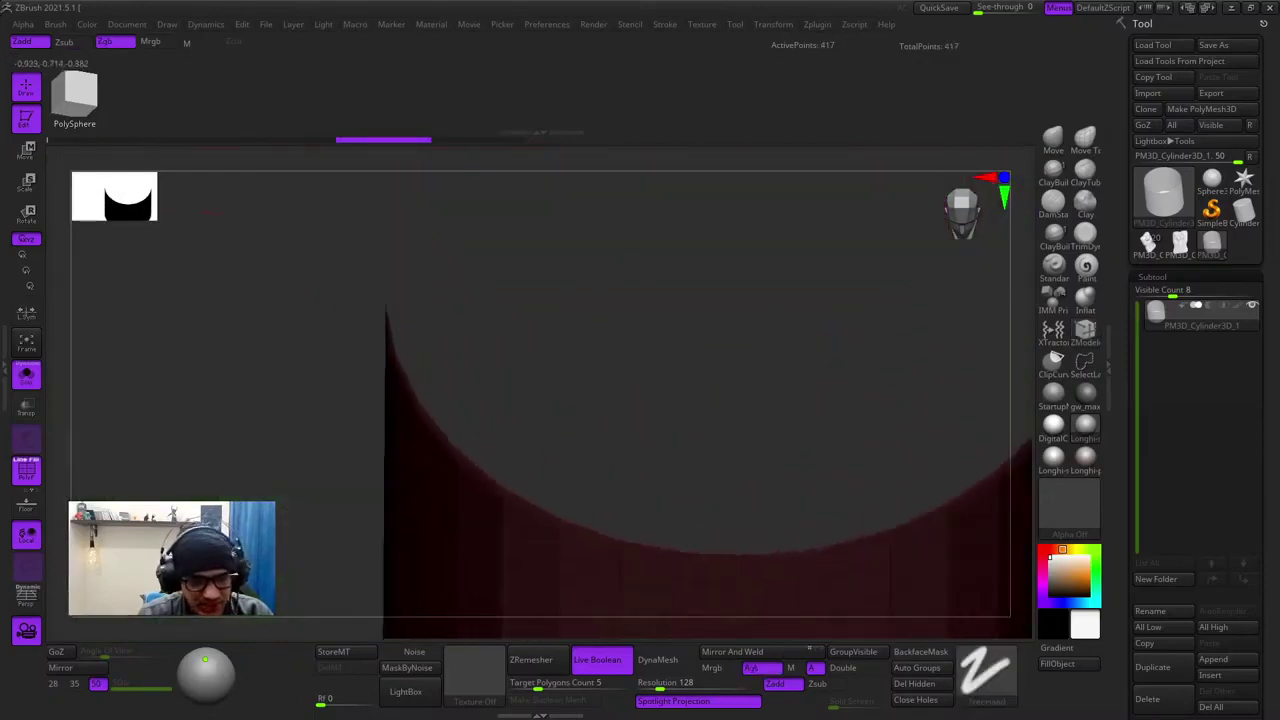
pyautogui.moveTo(856, 572); pyautogui.dragTo(843, 520)
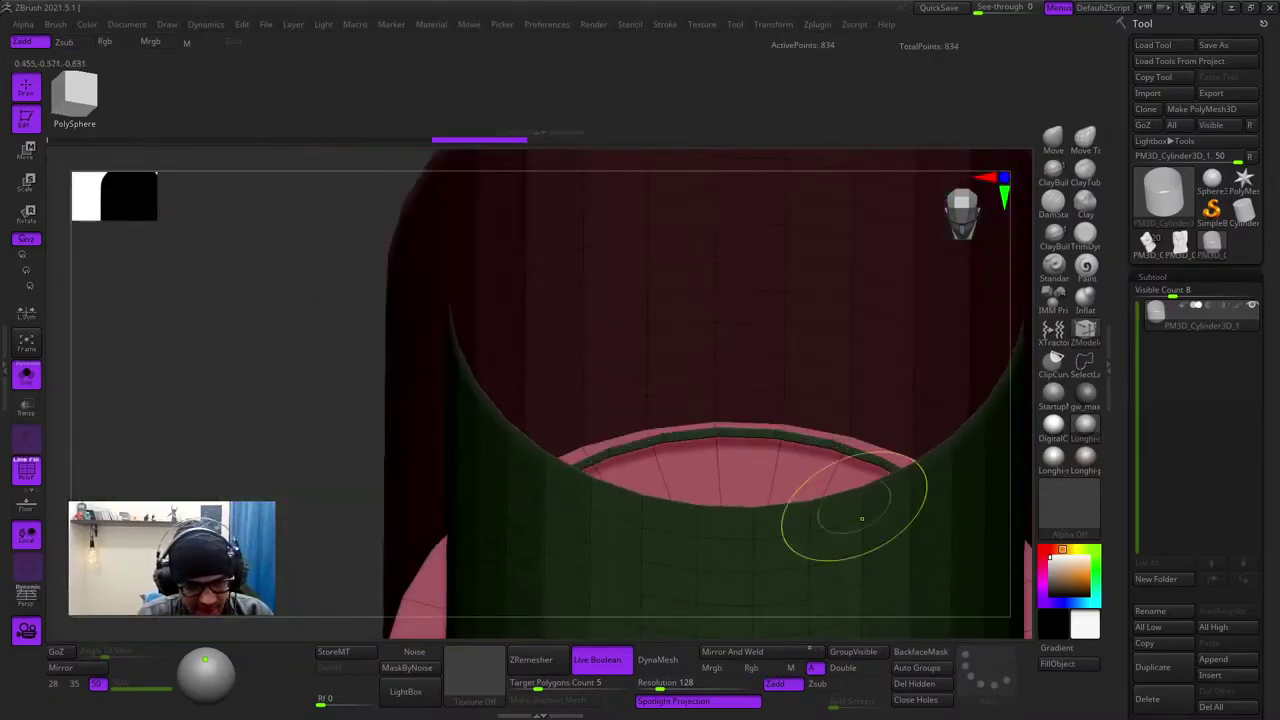
pyautogui.keyDown('ctrl'); pyautogui.moveTo(843, 520); pyautogui.dragTo(635, 450, button='right'); pyautogui.keyUp('ctrl')
pyautogui.moveTo(635, 450); pyautogui.dragTo(642, 415, button='right')
pyautogui.keyDown('alt'); pyautogui.moveTo(378, 400); pyautogui.dragTo(349, 462, button='right'); pyautogui.keyUp('alt')
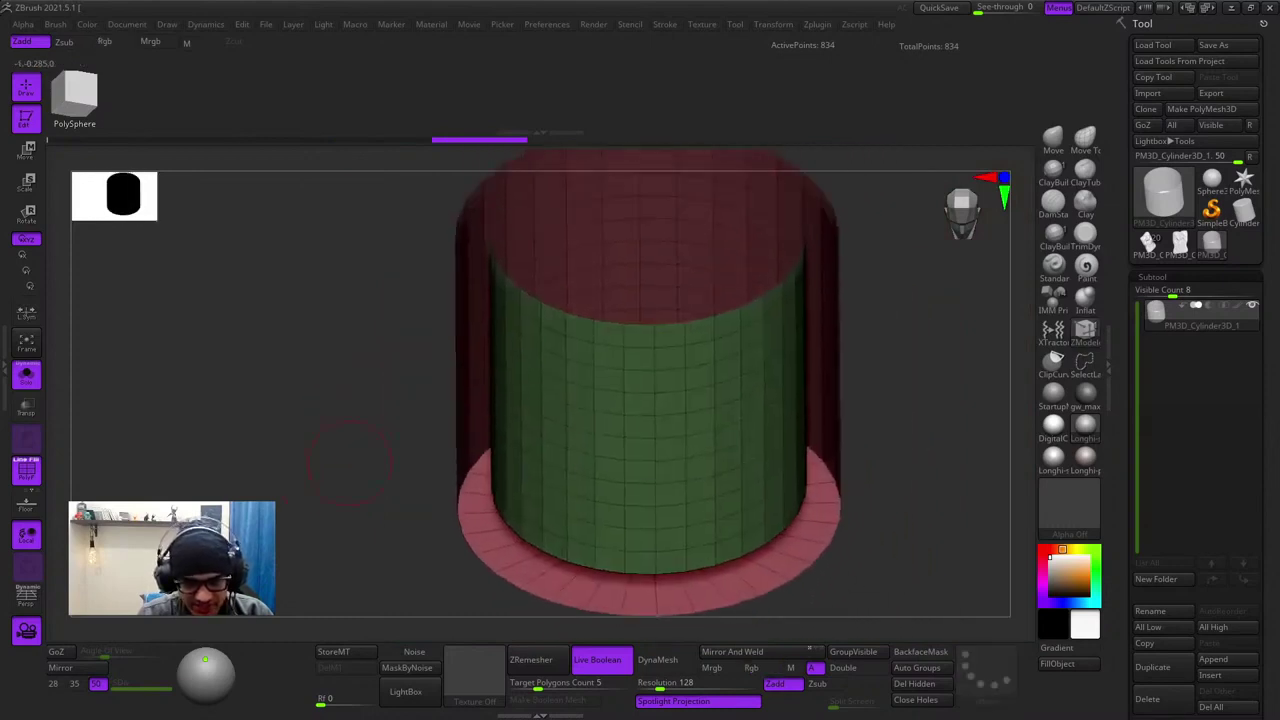
pyautogui.moveTo(905, 540); pyautogui.dragTo(885, 544, button='right')
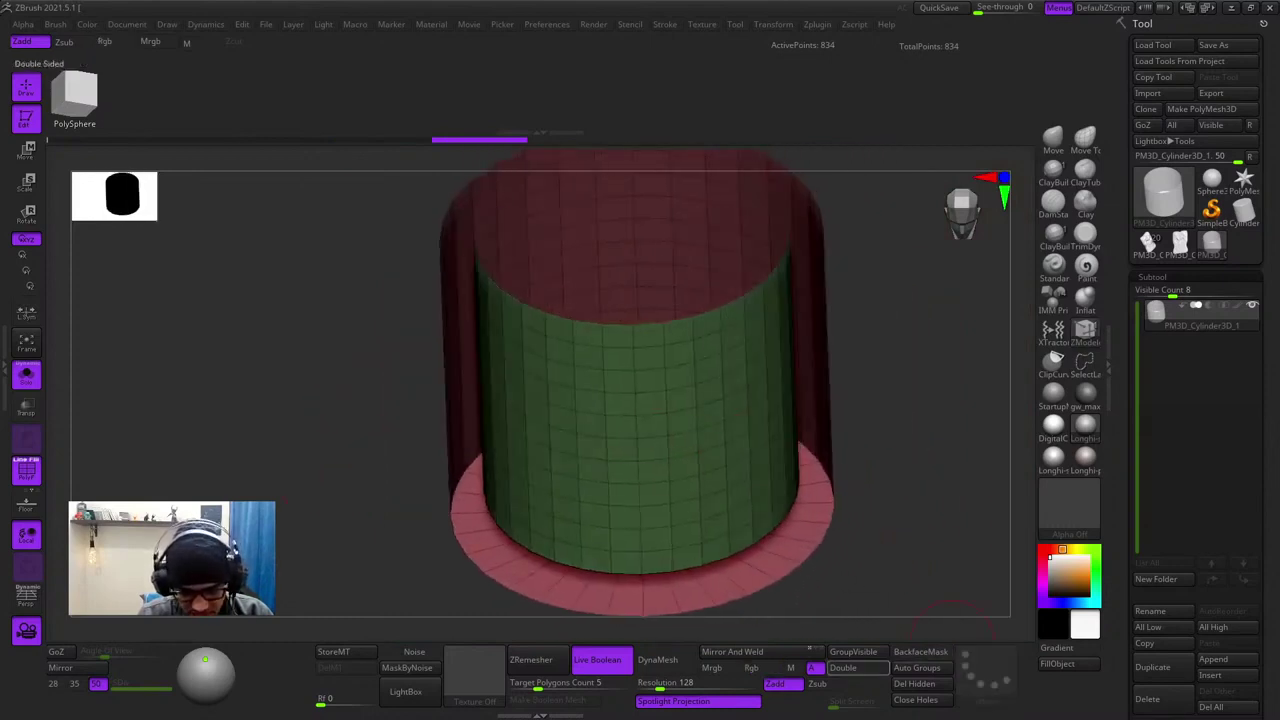
# - Turn double-sided display on to check the thickened cylinder, and turn it off again
pyautogui.click(843, 667)
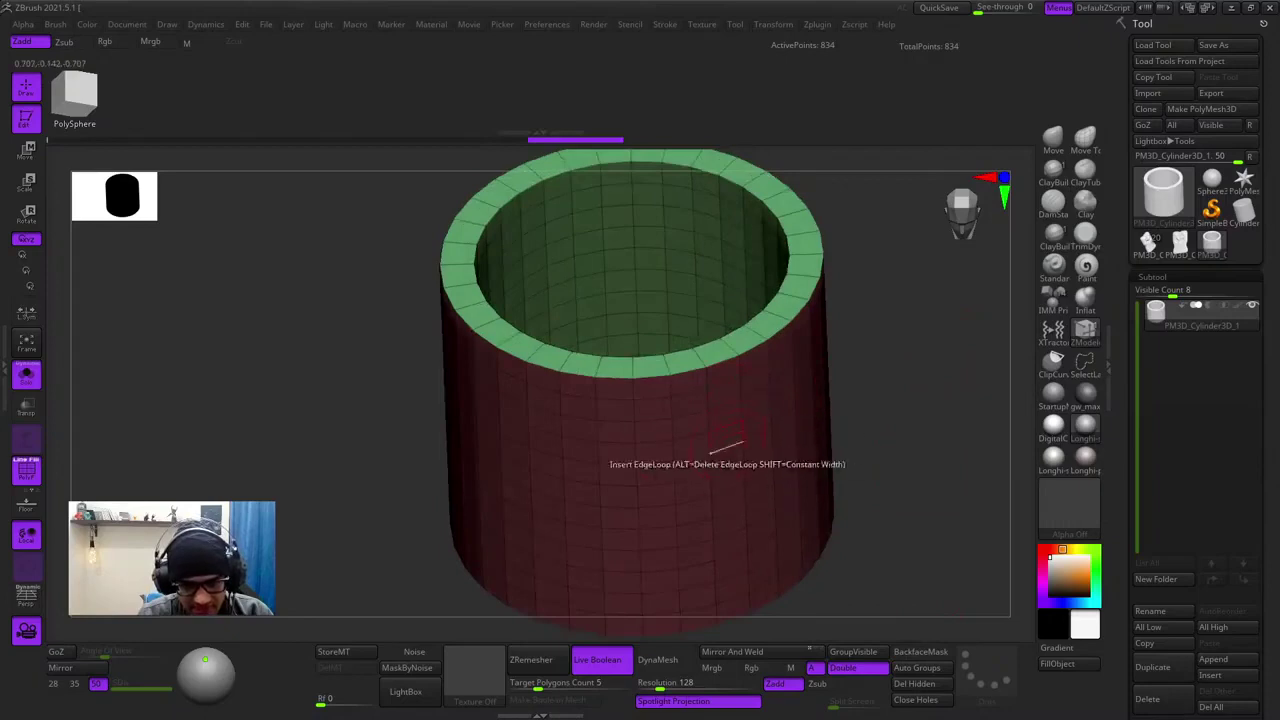
pyautogui.moveTo(821, 426); pyautogui.dragTo(842, 411, button='right')
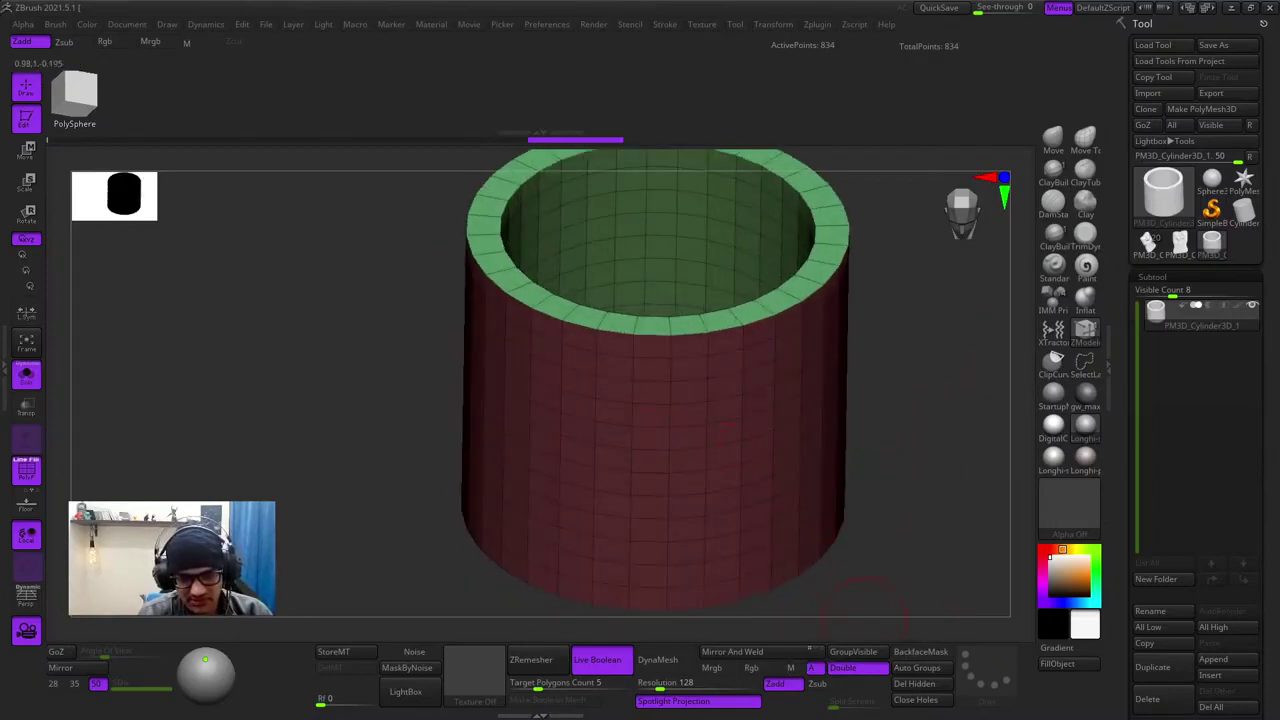
pyautogui.click(848, 667)
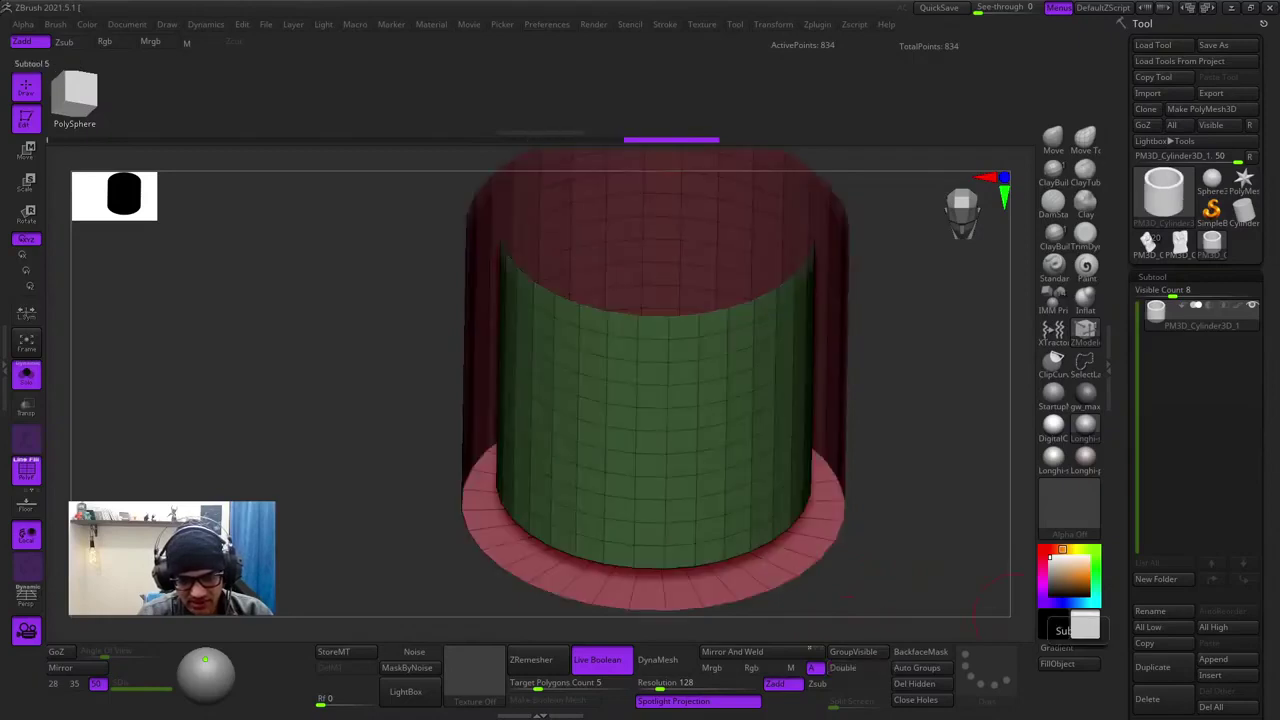
# - Open the cylinder's Display Properties and toggle Double on and off to compare how its faces are shown
pyautogui.moveTo(1133, 620); pyautogui.dragTo(1133, 146)
pyautogui.scroll(-15, 1195, 370)
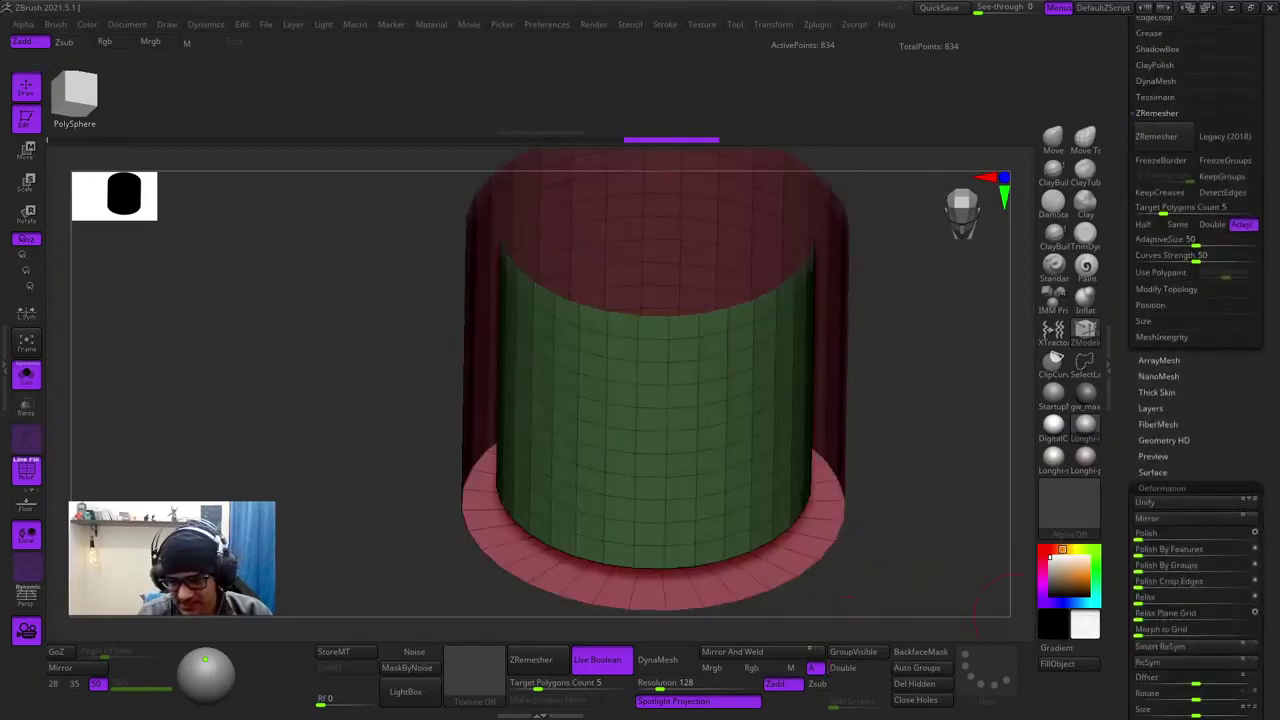
pyautogui.scroll(-4, 1195, 370)
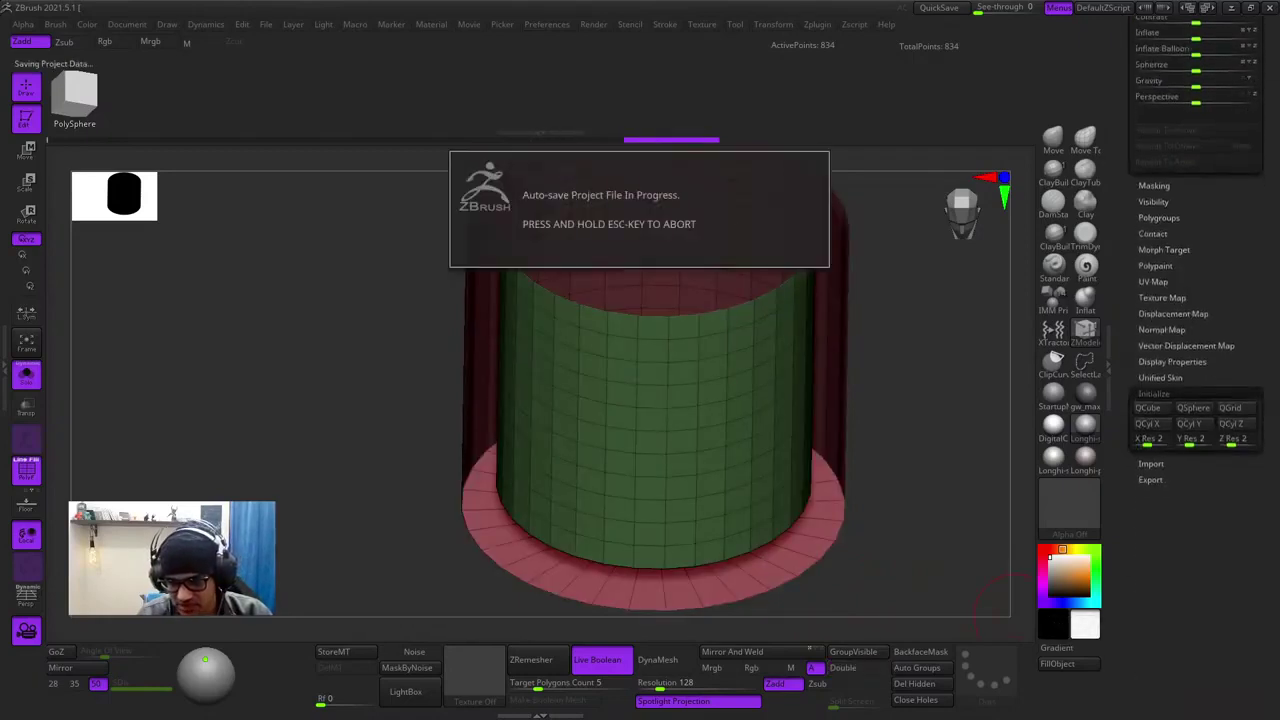
pyautogui.click(1172, 362)
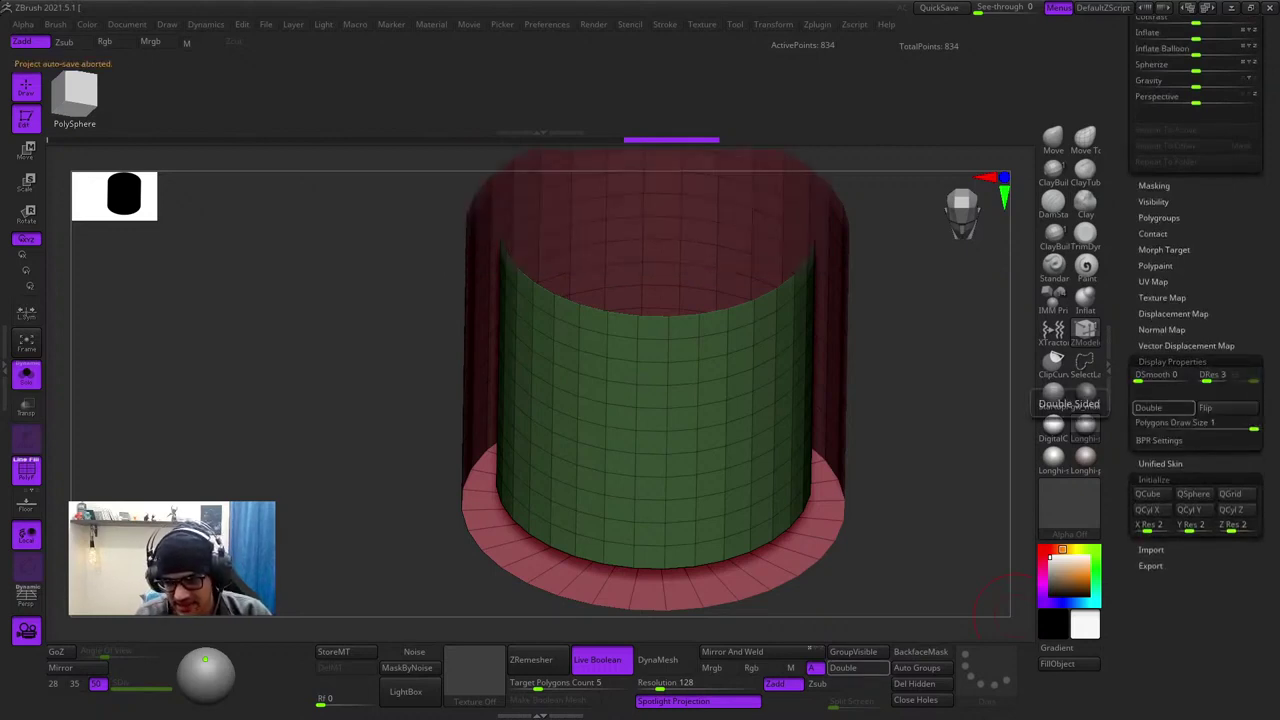
pyautogui.click(1163, 408)
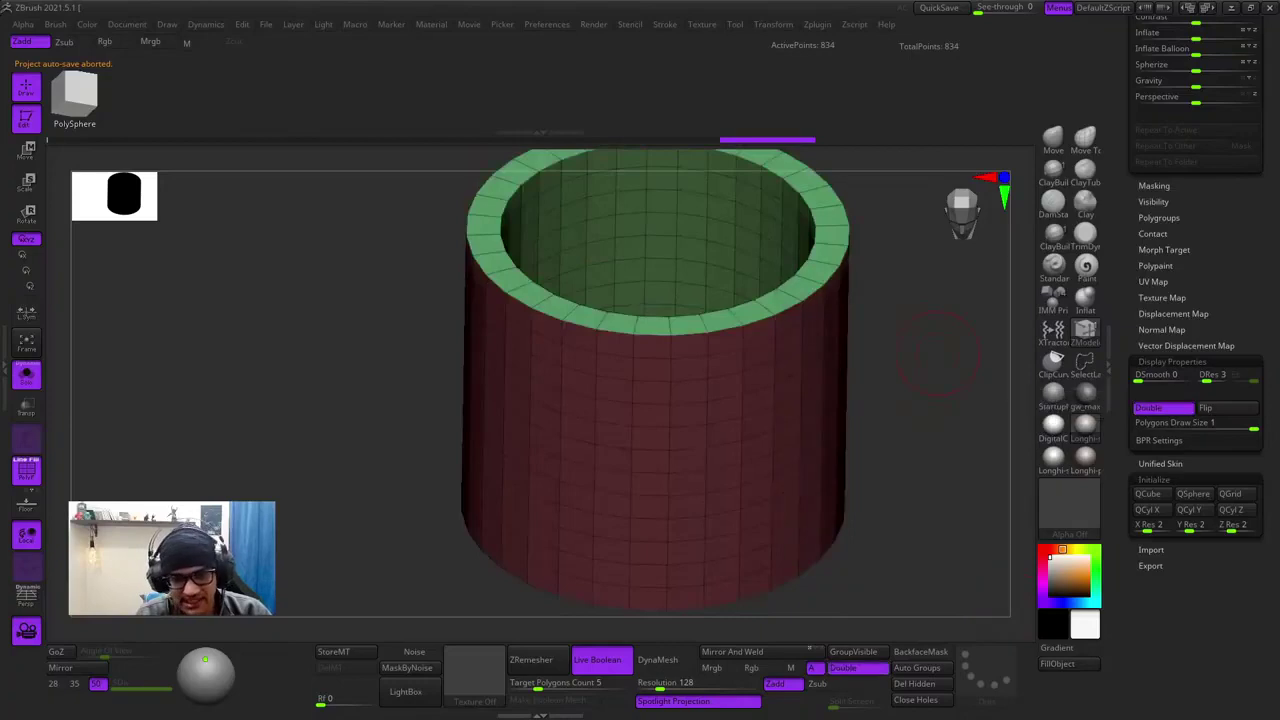
pyautogui.moveTo(920, 380)
pyautogui.mouseDown()
pyautogui.moveTo(900, 440)
pyautogui.moveTo(940, 385)
pyautogui.mouseUp()
pyautogui.click(1163, 408)
# - Flip the thickened cylinder's face normals so they point outward
pyautogui.click(1226, 408)
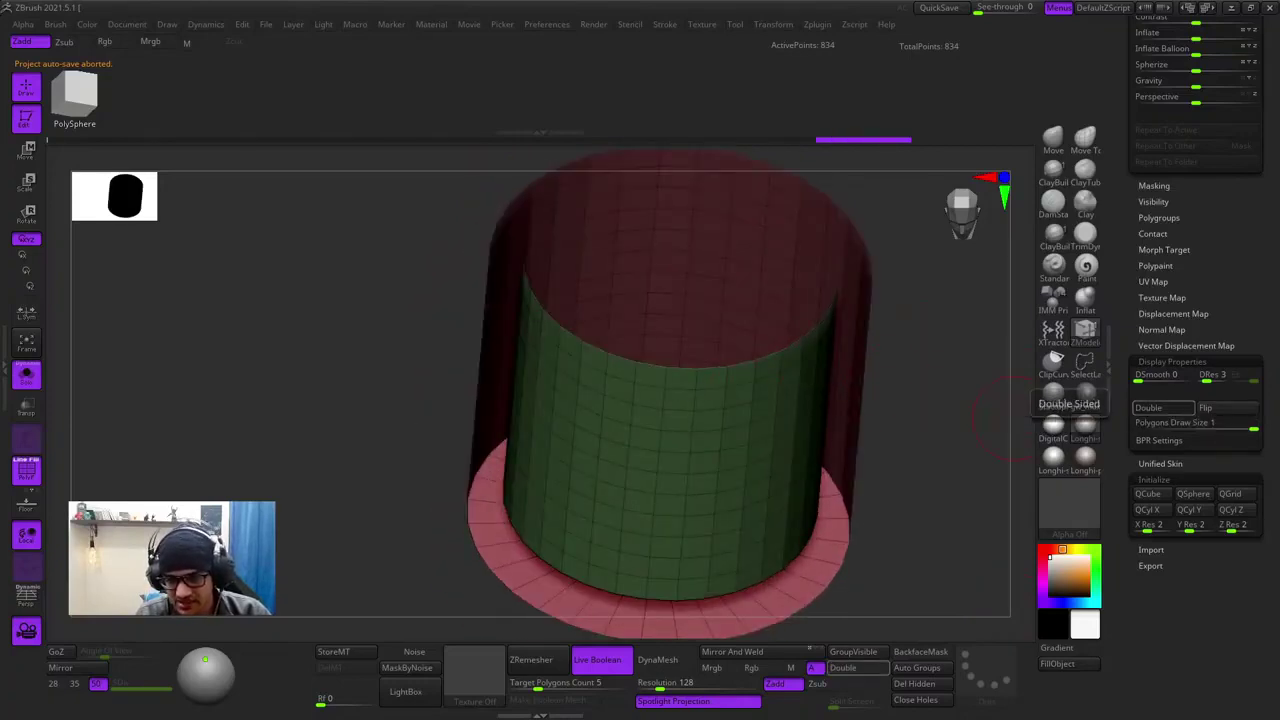
pyautogui.click(1226, 408)
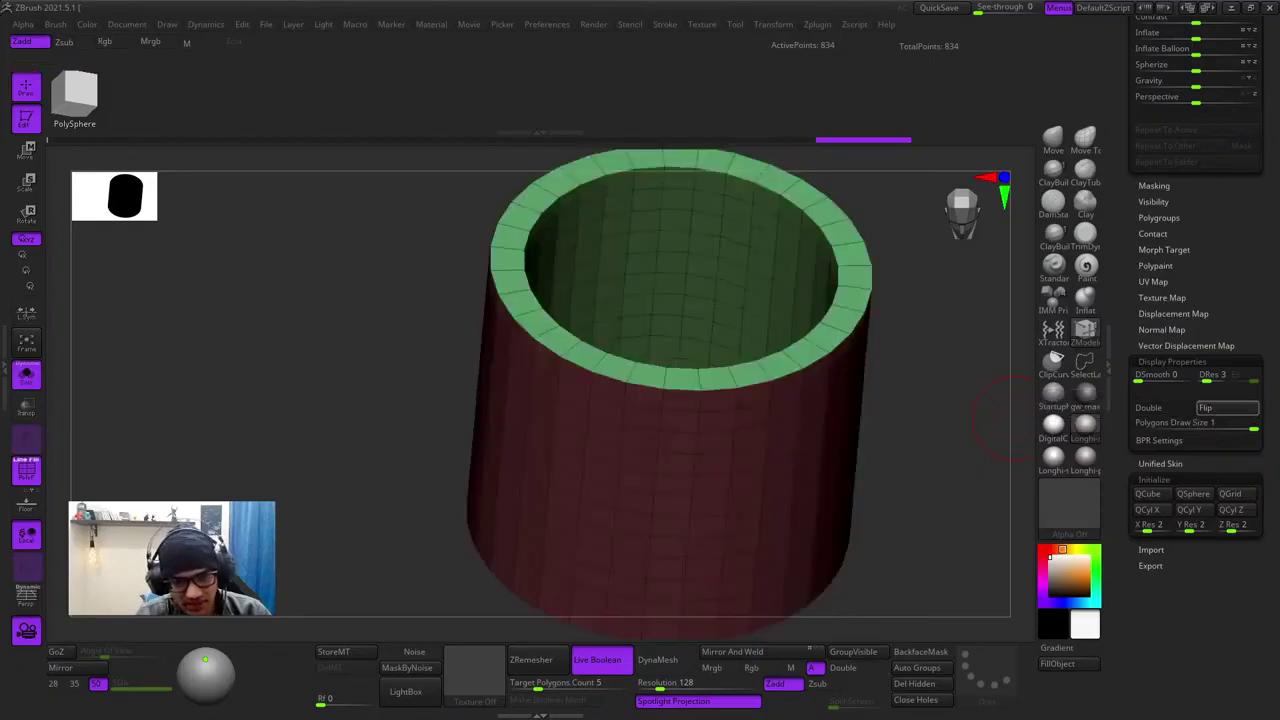
pyautogui.click(1085, 427)
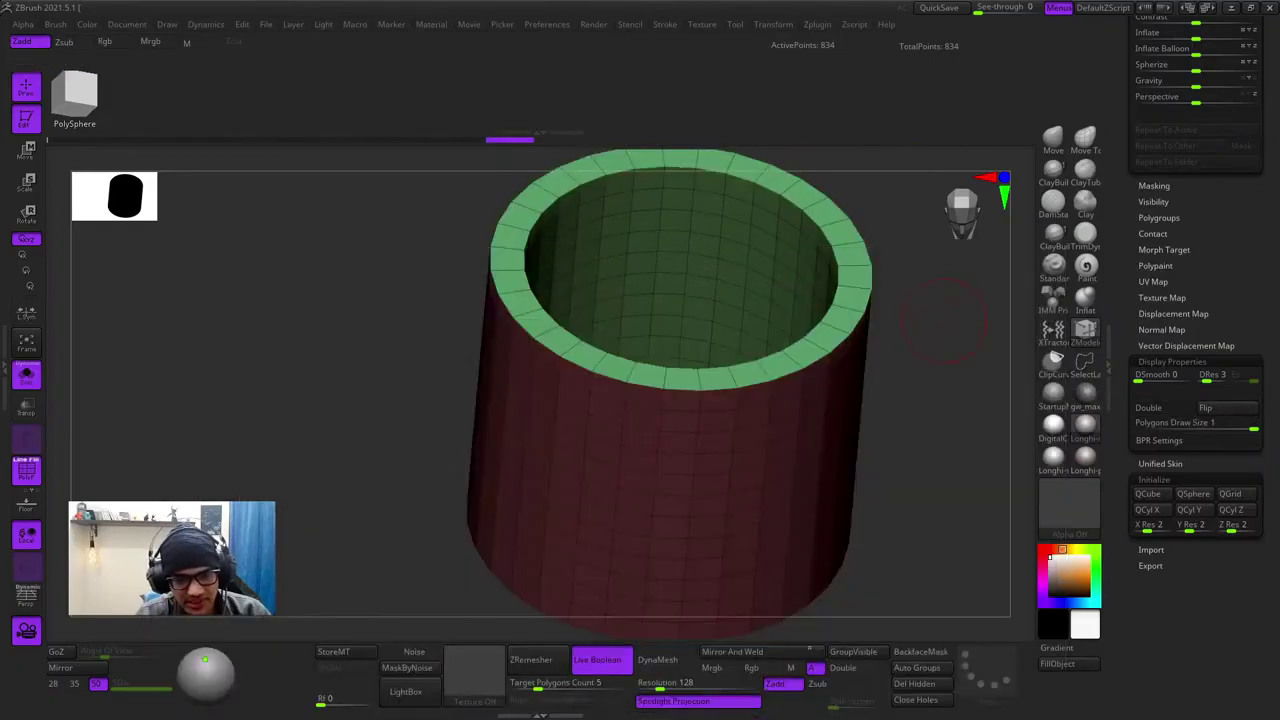
pyautogui.moveTo(960, 340); pyautogui.dragTo(895, 425)
pyautogui.press('f')
pyautogui.moveTo(890, 310); pyautogui.dragTo(883, 386)
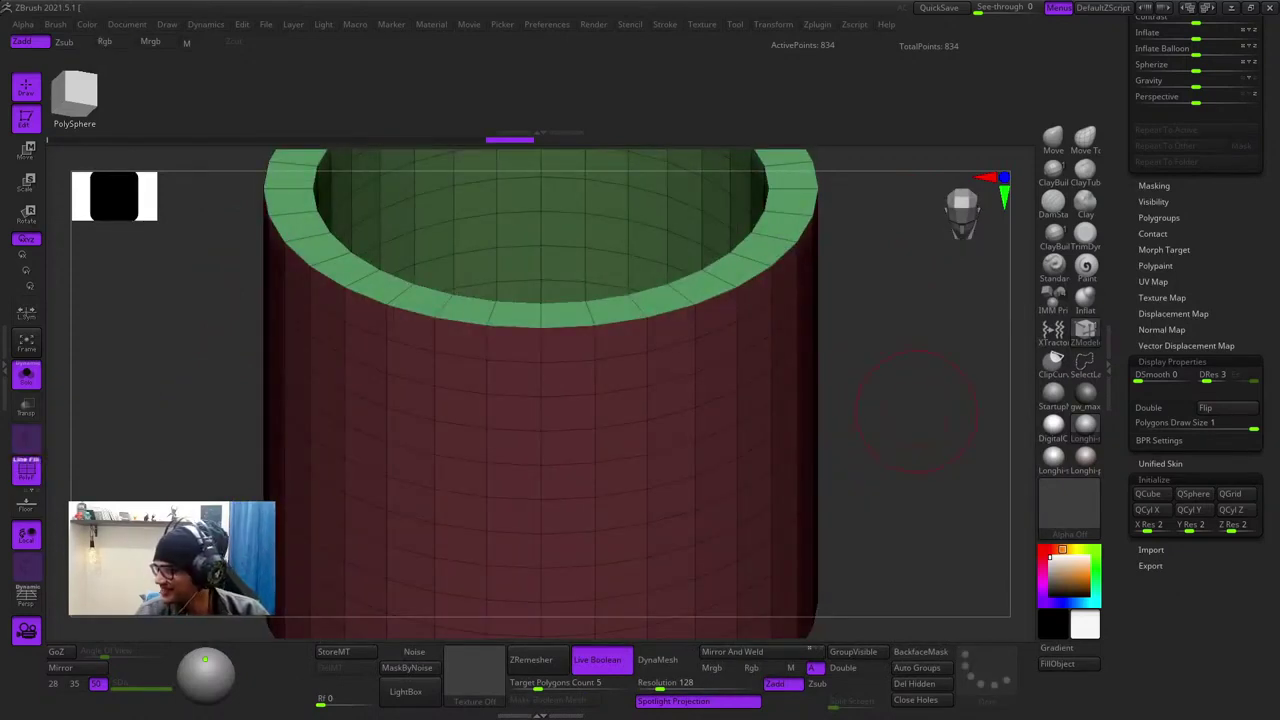
pyautogui.keyDown('ctrl'); pyautogui.moveTo(880, 394); pyautogui.dragTo(870, 335, button='right'); pyautogui.keyUp('ctrl')
pyautogui.moveTo(870, 335); pyautogui.dragTo(1020, 283, button='right')
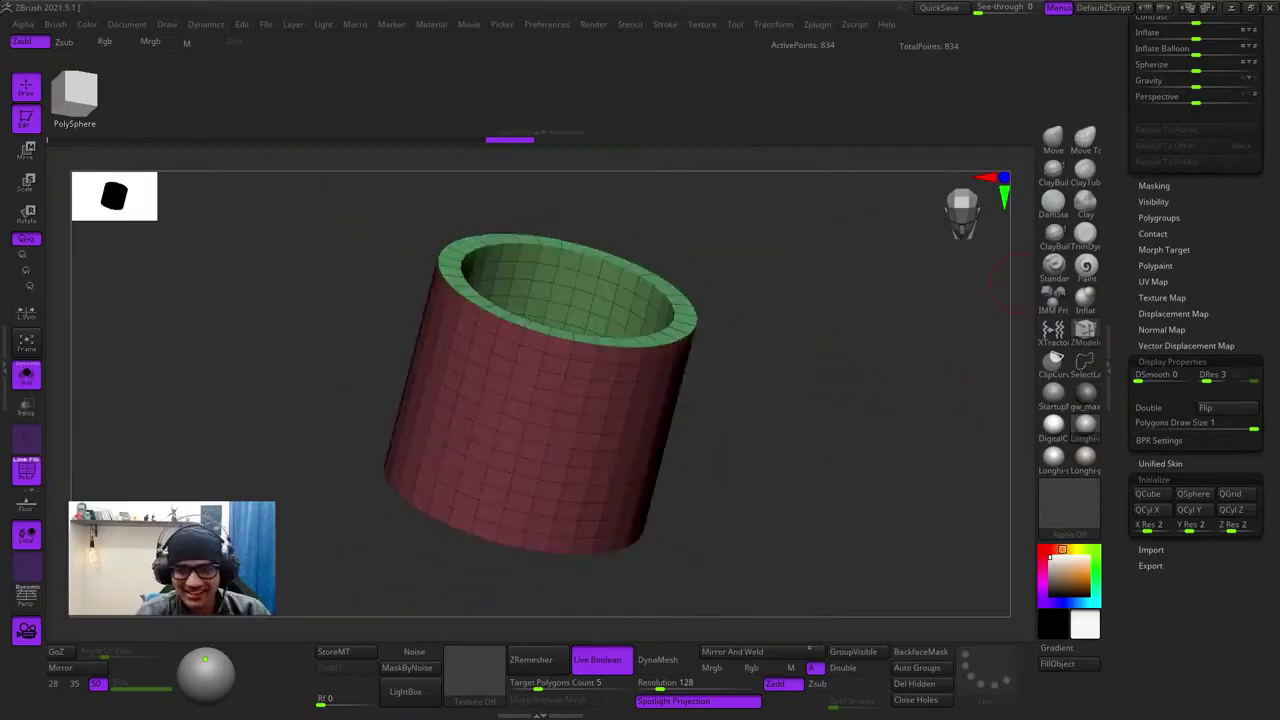
# - Switch from the demo cylinder back to the character's tool with the skull charm subtool active
pyautogui.scroll(20, 1196, 360)
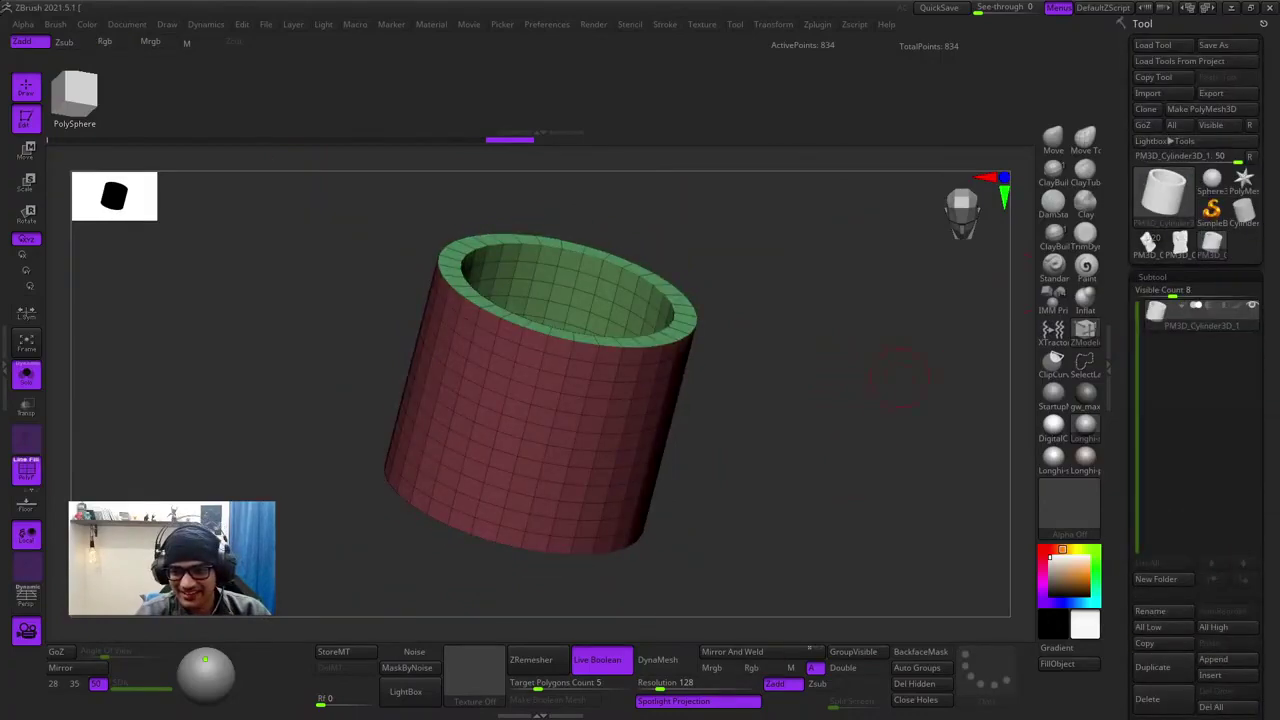
pyautogui.moveTo(898, 378); pyautogui.dragTo(930, 350, button='right')
pyautogui.hotkey('shift', 'f')
pyautogui.hotkey('shift', 'f')
pyautogui.click(1180, 243)
pyautogui.click(1148, 243)
pyautogui.hotkey('shift', 'f')
pyautogui.hotkey('shift', 'f')
pyautogui.moveTo(820, 400); pyautogui.dragTo(677, 385, button='right')
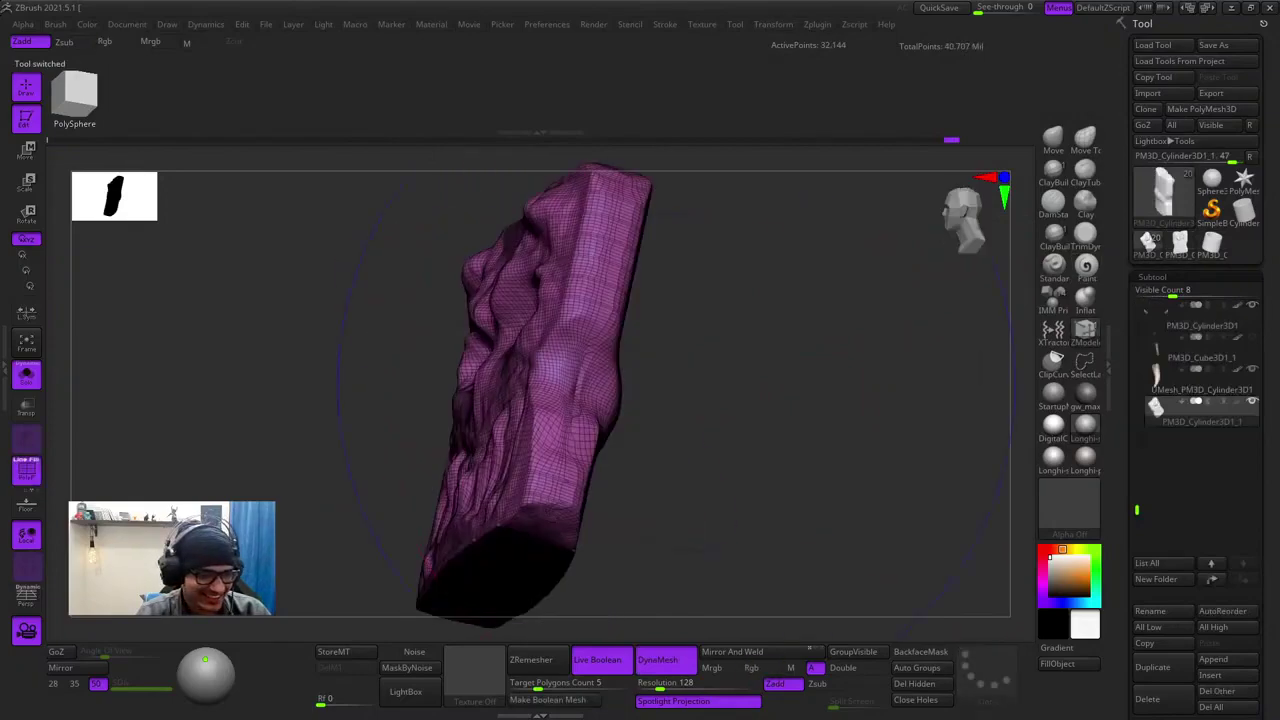
# - Turn off Solo and the polyframe display to show the skull charm together with the rest of the character
pyautogui.click(27, 375)
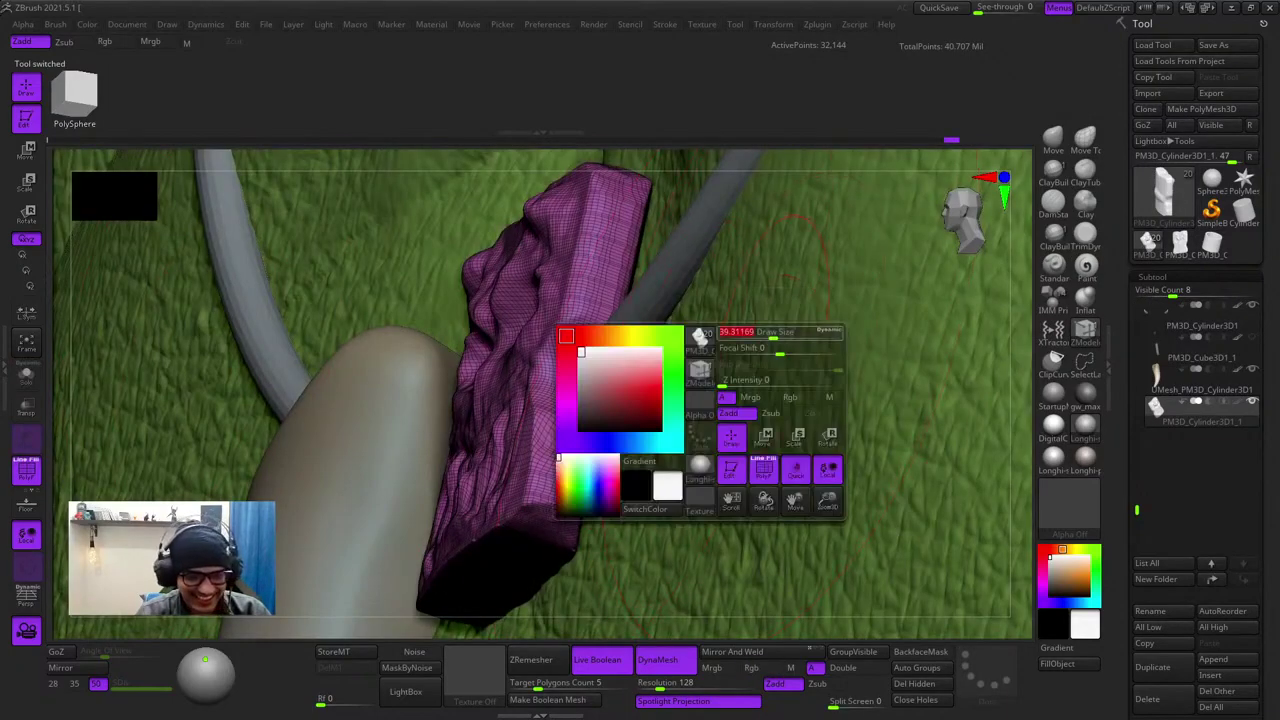
pyautogui.click(829, 331)
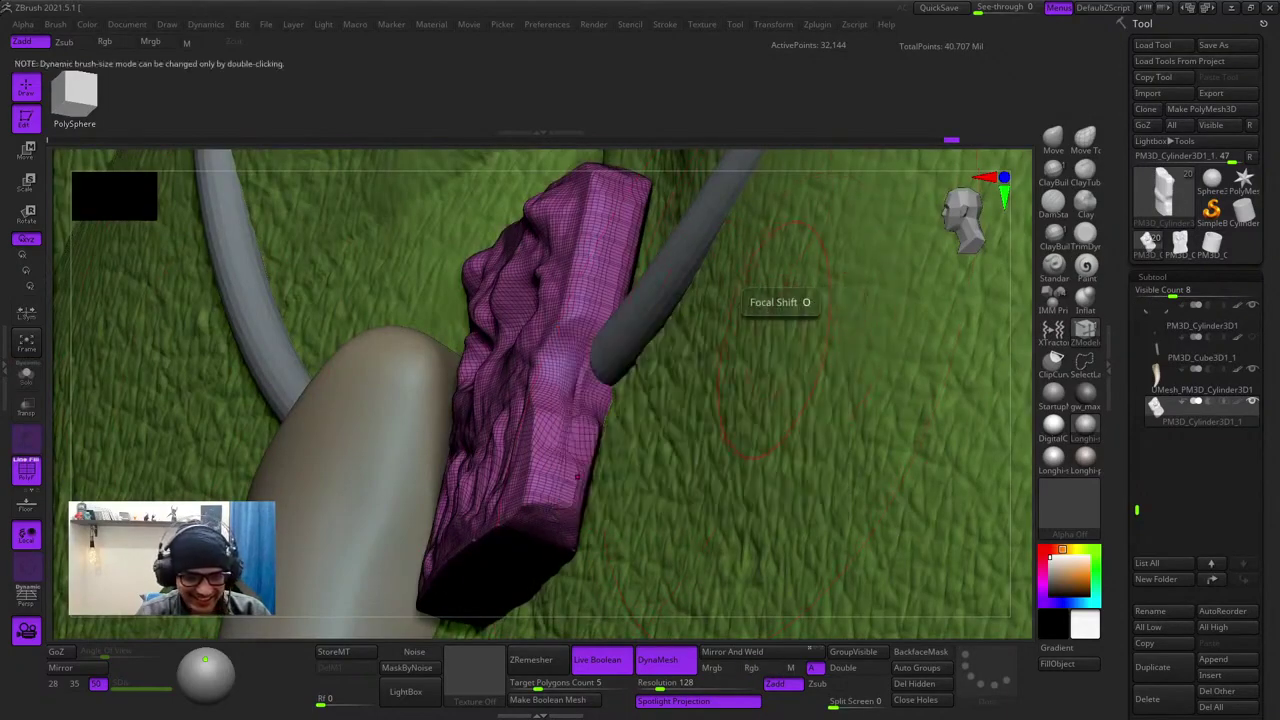
pyautogui.keyDown('ctrl'); pyautogui.moveTo(841, 371); pyautogui.dragTo(526, 300, button='right'); pyautogui.keyUp('ctrl')
pyautogui.hotkey('shift', 'f')
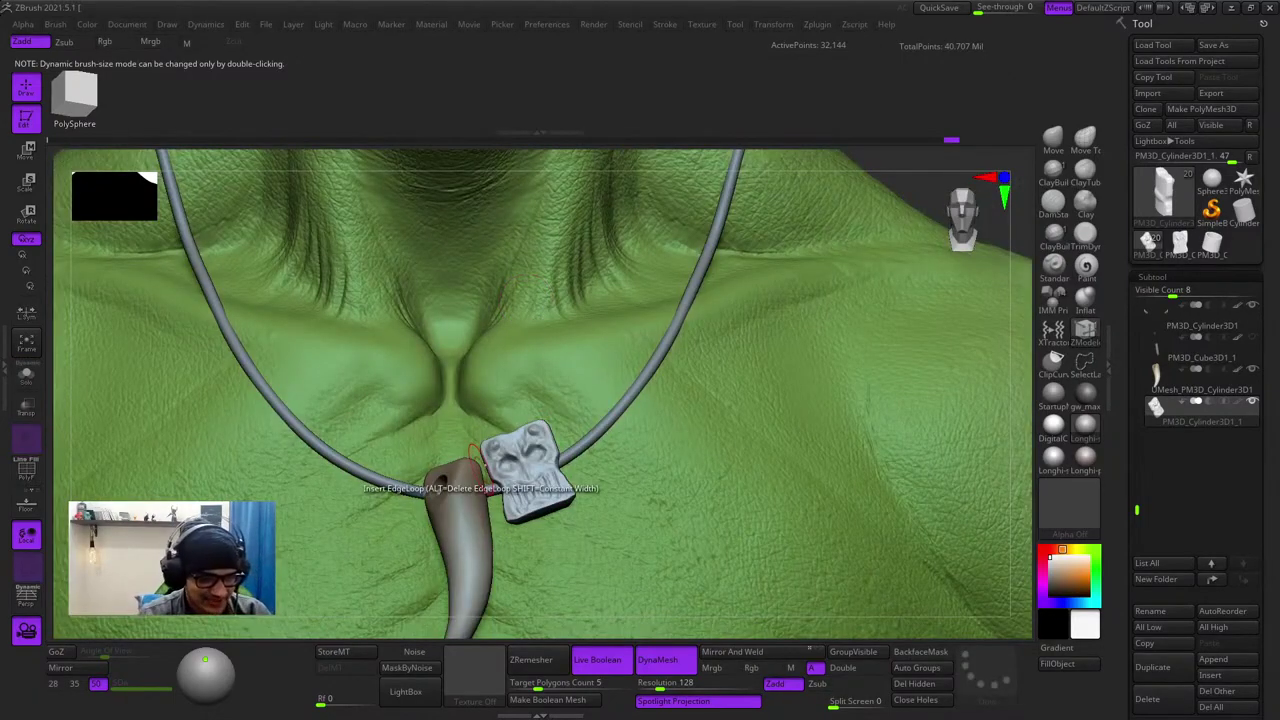
# - Try duplicating the skull charm with the gizmo and placing the copy on the cord across the tusk pendant
pyautogui.keyDown('alt'); pyautogui.moveTo(572, 408); pyautogui.dragTo(738, 236, button='right'); pyautogui.keyUp('alt')
pyautogui.keyDown('ctrl'); pyautogui.moveTo(738, 236); pyautogui.dragTo(740, 310, button='right'); pyautogui.keyUp('ctrl')
pyautogui.press('w')
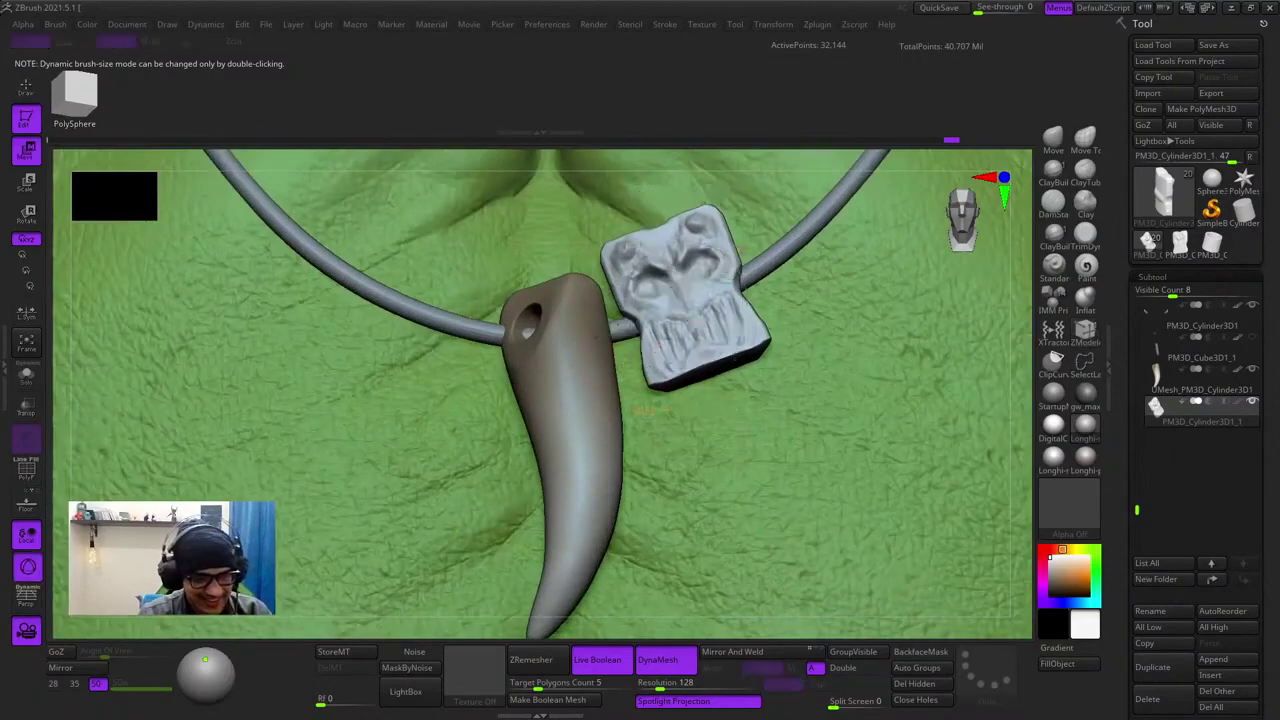
pyautogui.keyDown('alt'); pyautogui.moveTo(734, 247); pyautogui.dragTo(770, 281, button='right'); pyautogui.keyUp('alt')
pyautogui.keyDown('ctrl'); pyautogui.moveTo(772, 284); pyautogui.dragTo(500, 359); pyautogui.keyUp('ctrl')
pyautogui.keyDown('alt'); pyautogui.moveTo(534, 300); pyautogui.dragTo(564, 327, button='right'); pyautogui.keyUp('alt')
pyautogui.moveTo(540, 316); pyautogui.dragTo(544, 286)
pyautogui.moveTo(550, 290); pyautogui.dragTo(716, 292, button='right')
pyautogui.moveTo(595, 290); pyautogui.dragTo(588, 292)
pyautogui.moveTo(588, 292); pyautogui.dragTo(430, 295, button='right')
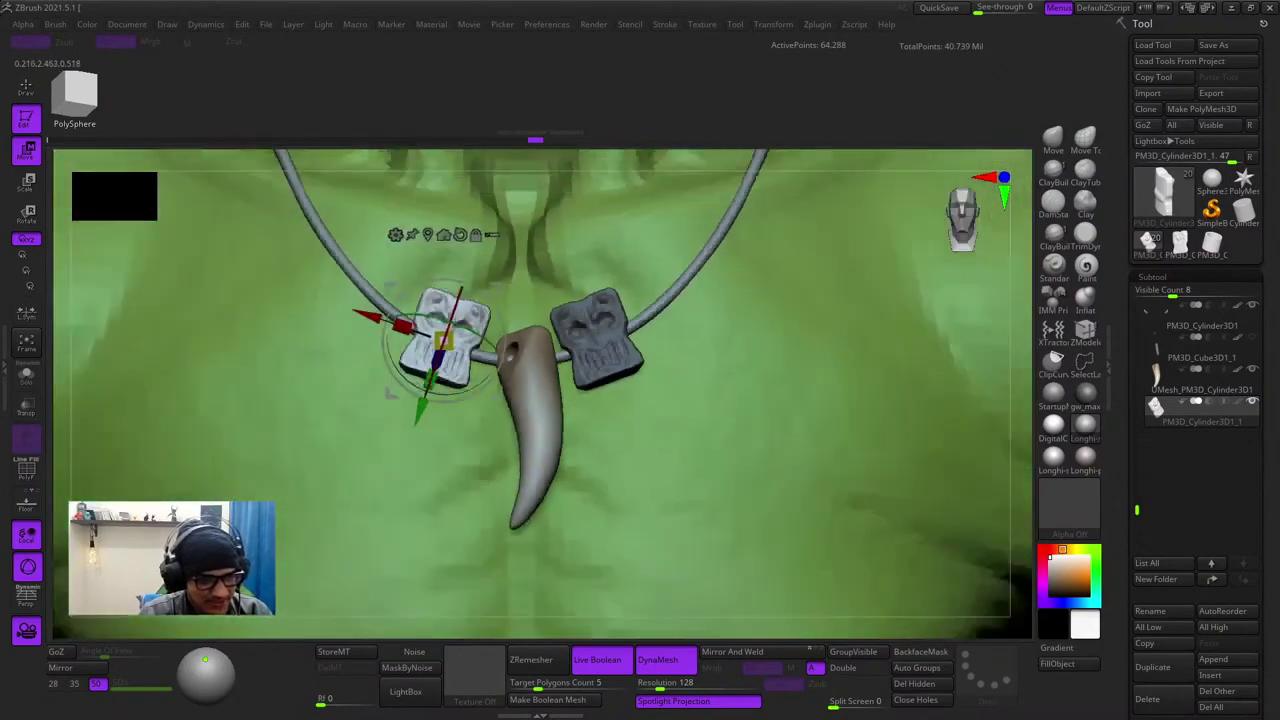
# - Undo the duplication of the skull charm
pyautogui.press('q')
pyautogui.moveTo(722, 390)
pyautogui.keyDown('ctrl'); pyautogui.mouseDown(button='right')
pyautogui.moveTo(729, 266)
pyautogui.moveTo(690, 235)
pyautogui.moveTo(700, 340)
pyautogui.mouseUp(button='right'); pyautogui.keyUp('ctrl')
pyautogui.moveTo(700, 340)
pyautogui.keyDown('shift'); pyautogui.mouseDown(button='right')
pyautogui.moveTo(720, 340)
pyautogui.moveTo(707, 283)
pyautogui.mouseUp(button='right'); pyautogui.keyUp('shift')
pyautogui.keyDown('ctrl'); pyautogui.moveTo(705, 286); pyautogui.dragTo(632, 372); pyautogui.keyUp('ctrl')
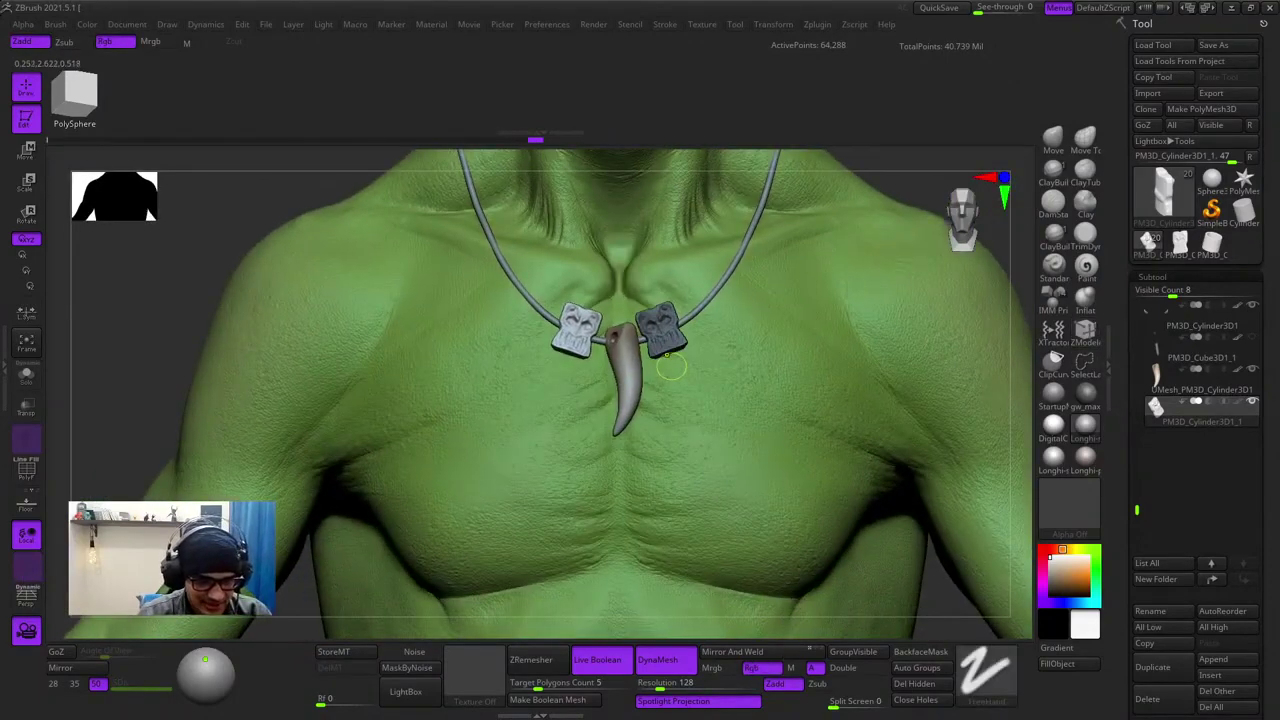
pyautogui.hotkey('ctrl', 'z')
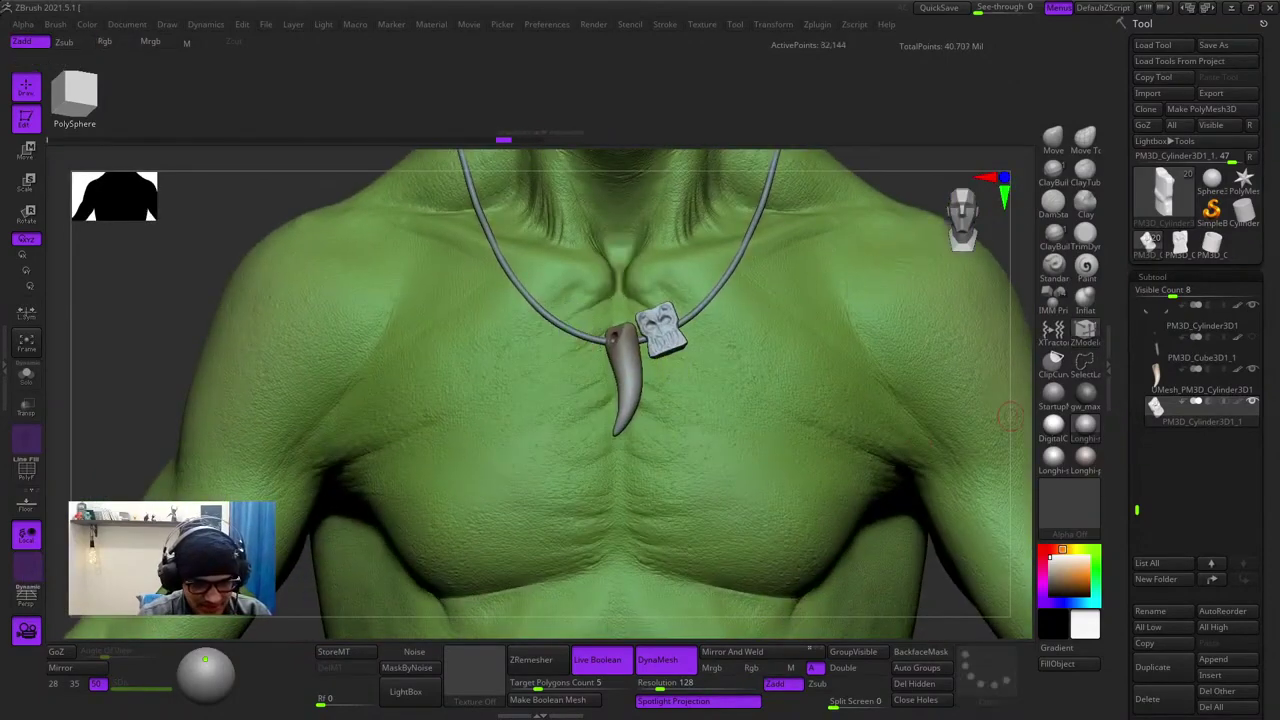
# - Create a mirrored copy of the skull charm on the opposite side of the tusk pendant
pyautogui.moveTo(1262, 650); pyautogui.dragTo(1262, 180)
pyautogui.moveTo(1262, 609); pyautogui.dragTo(1260, 356)
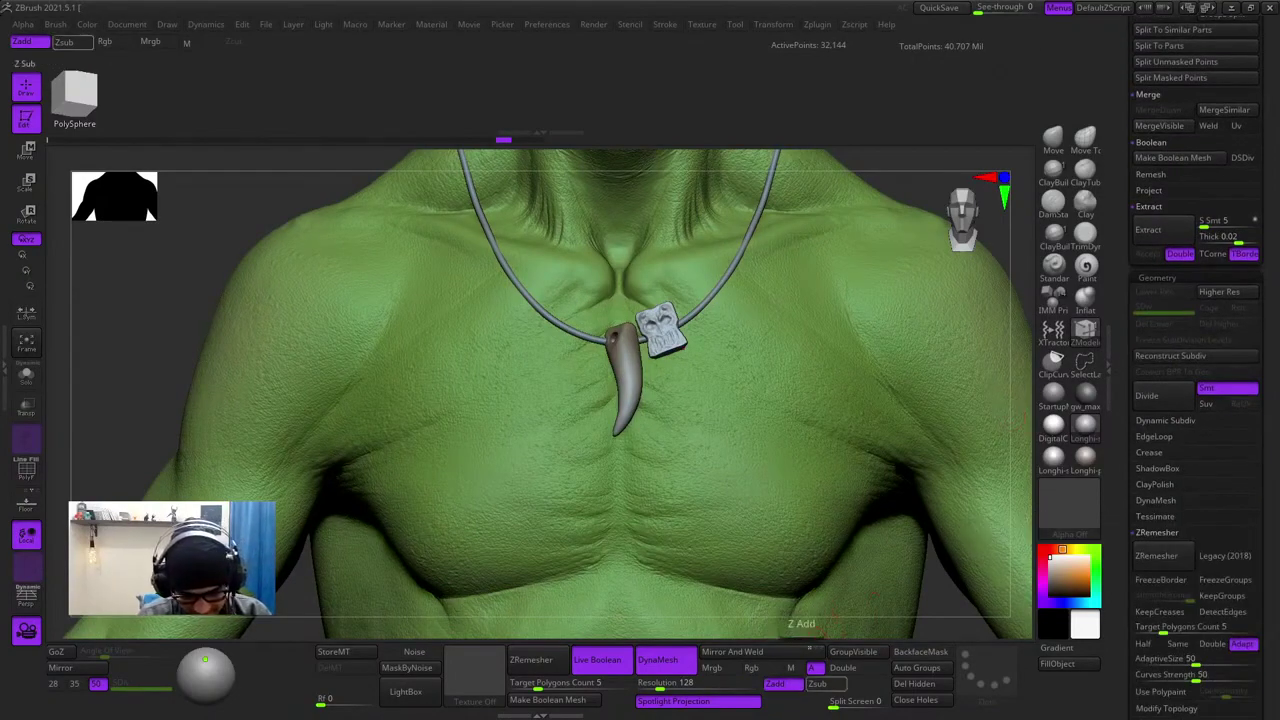
pyautogui.moveTo(1262, 660); pyautogui.dragTo(1262, 24)
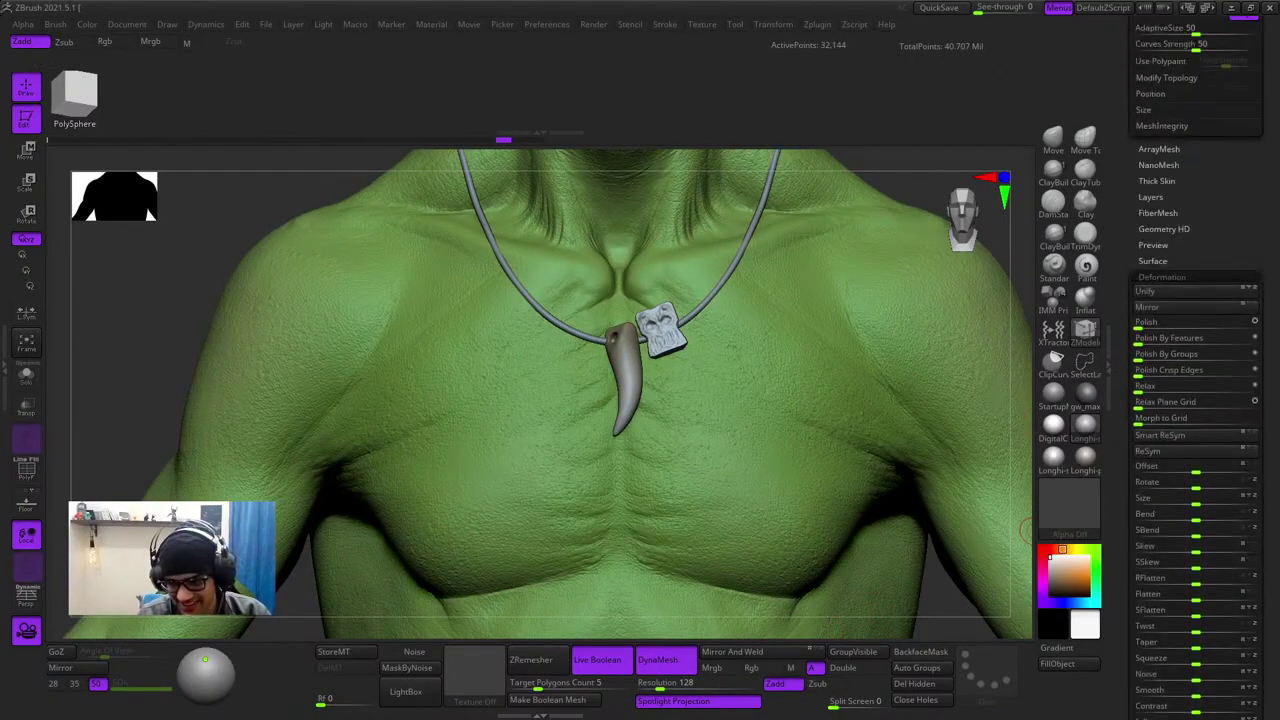
pyautogui.keyDown('shift'); pyautogui.click(1162, 277); pyautogui.keyUp('shift')
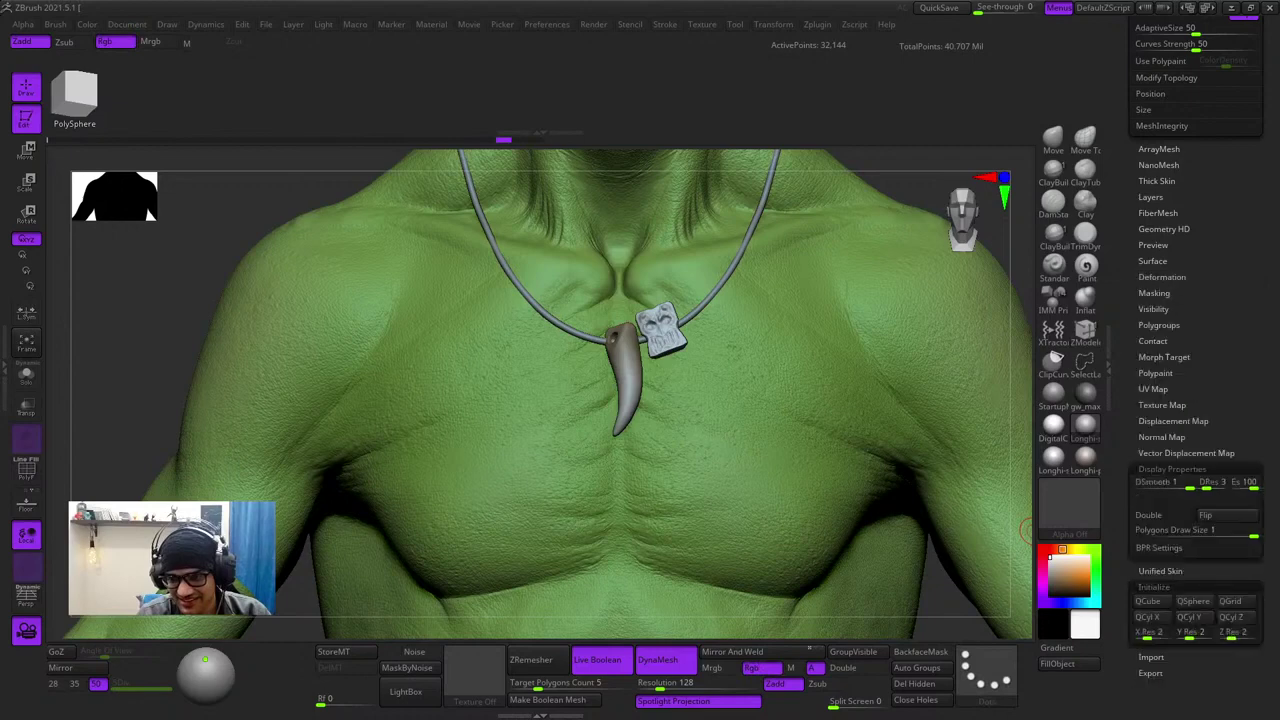
pyautogui.click(1162, 277)
pyautogui.click(1147, 307)
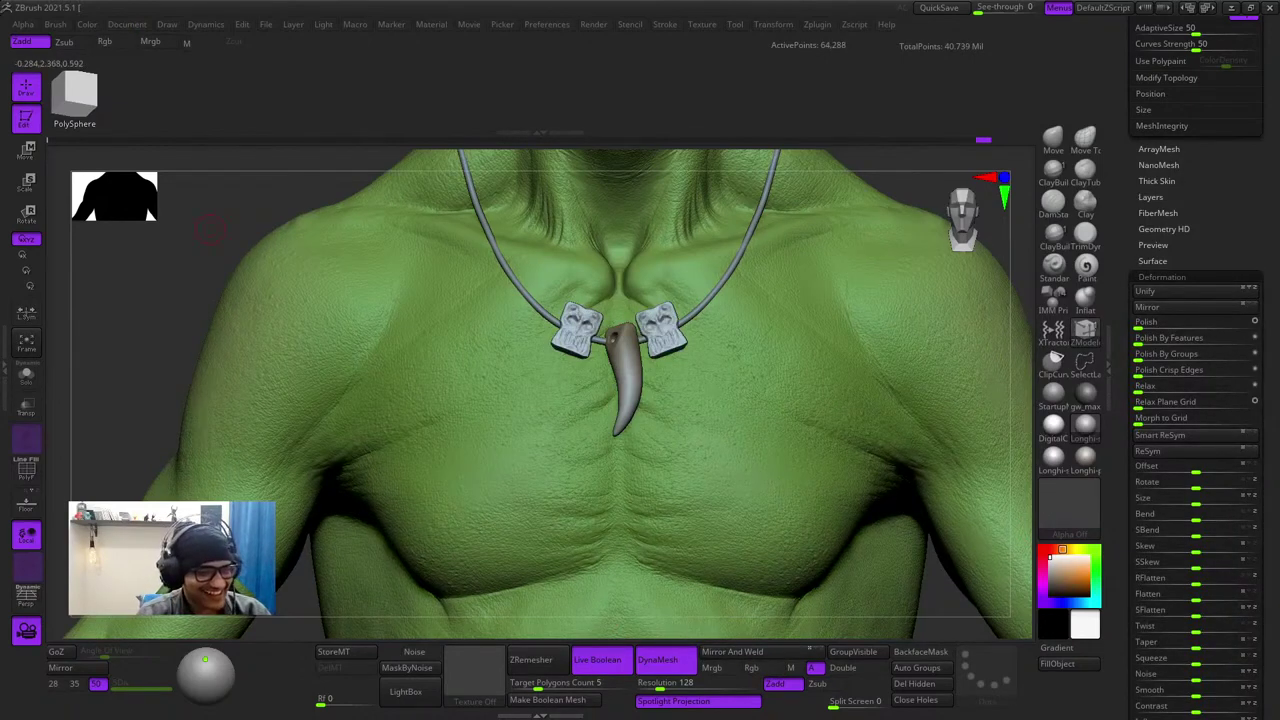
# - Examine both skull charms on the cord beside the tusk, up close and from the front and both sides
pyautogui.moveTo(541, 357); pyautogui.dragTo(560, 405, button='right')
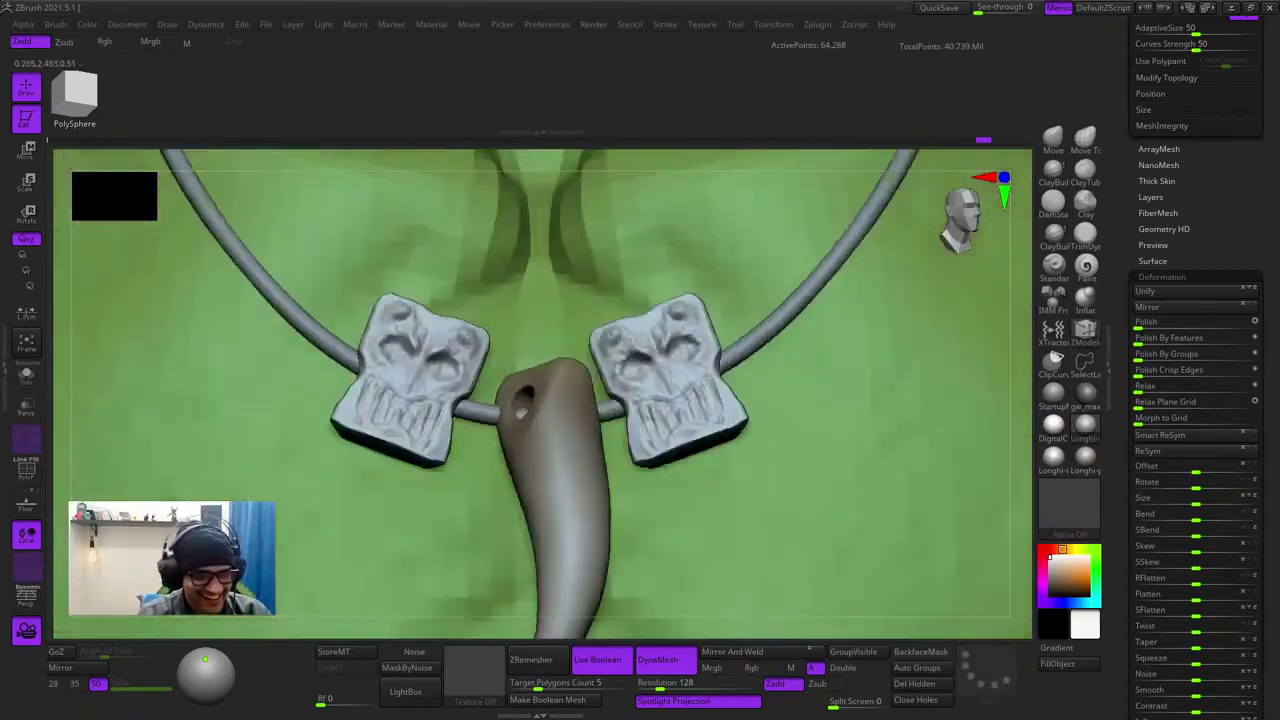
pyautogui.press('w')
pyautogui.moveTo(668, 492); pyautogui.dragTo(678, 476, button='right')
pyautogui.press('q')
pyautogui.keyDown('ctrl'); pyautogui.moveTo(680, 370); pyautogui.dragTo(685, 396, button='right'); pyautogui.keyUp('ctrl')
pyautogui.press('r')
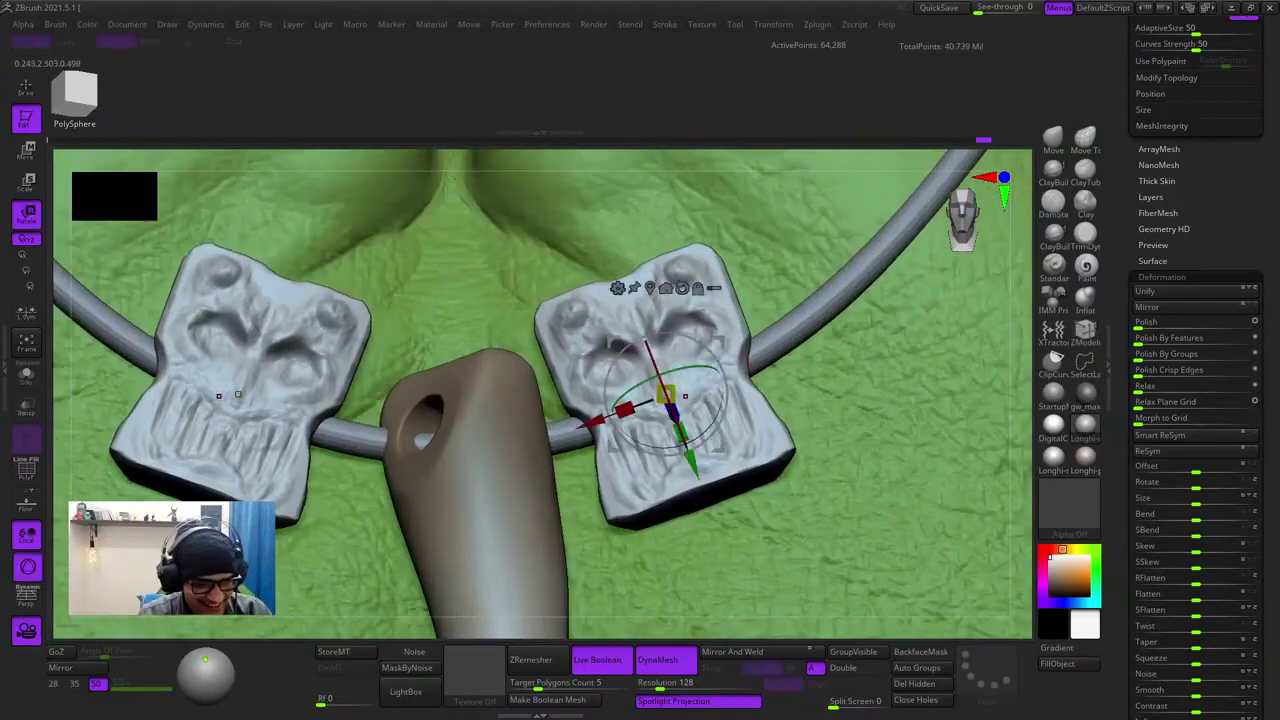
pyautogui.press('q')
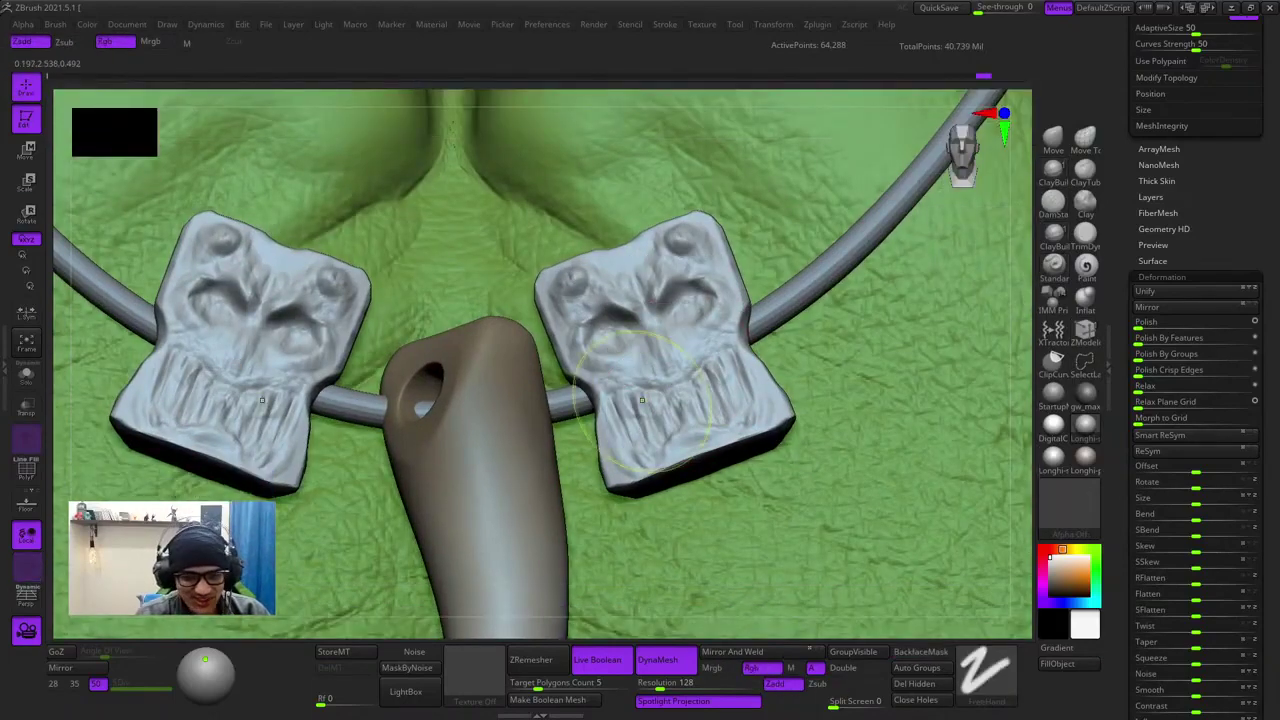
pyautogui.keyDown('ctrl'); pyautogui.moveTo(642, 400); pyautogui.dragTo(644, 352, button='right'); pyautogui.keyUp('ctrl')
pyautogui.moveTo(644, 352); pyautogui.dragTo(596, 350, button='right')
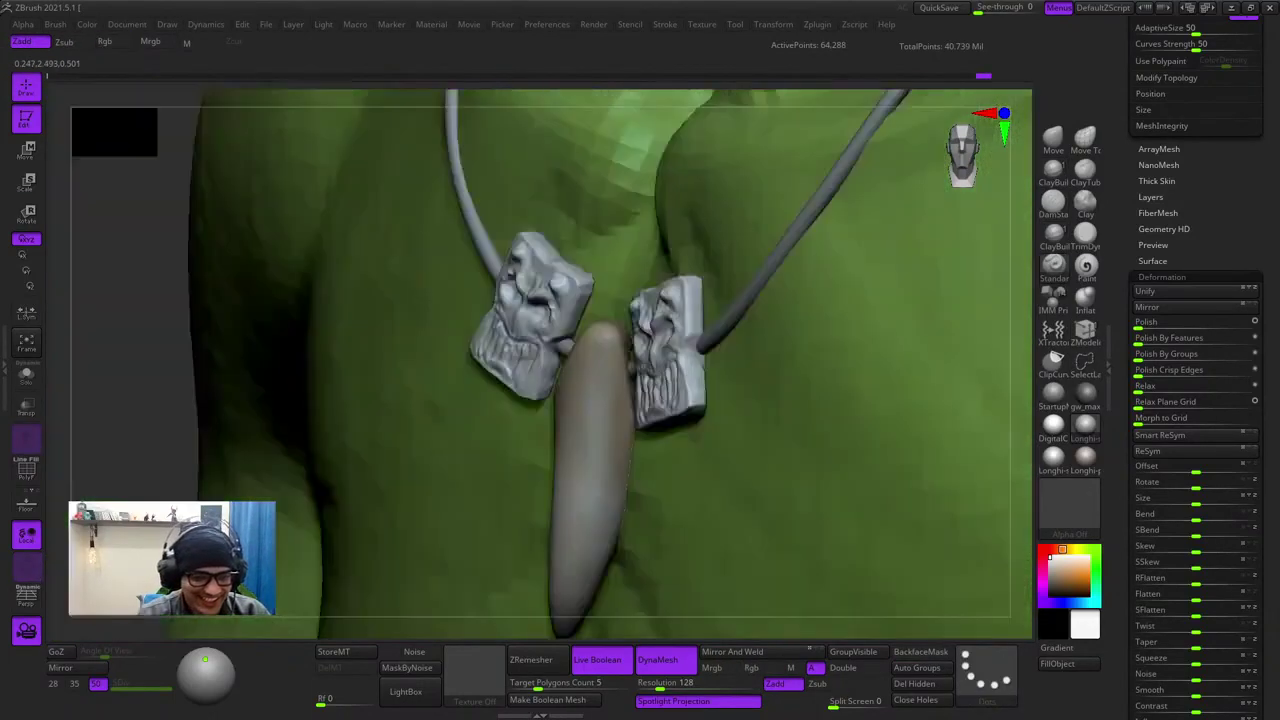
pyautogui.keyDown('ctrl'); pyautogui.moveTo(690, 340); pyautogui.dragTo(752, 390, button='right'); pyautogui.keyUp('ctrl')
pyautogui.moveTo(660, 415)
pyautogui.keyDown('ctrl'); pyautogui.mouseDown(button='right')
pyautogui.moveTo(662, 374)
pyautogui.moveTo(752, 340)
pyautogui.moveTo(760, 410)
pyautogui.moveTo(775, 405)
pyautogui.mouseUp(button='right'); pyautogui.keyUp('ctrl')
pyautogui.moveTo(413, 367); pyautogui.dragTo(480, 430, button='right')
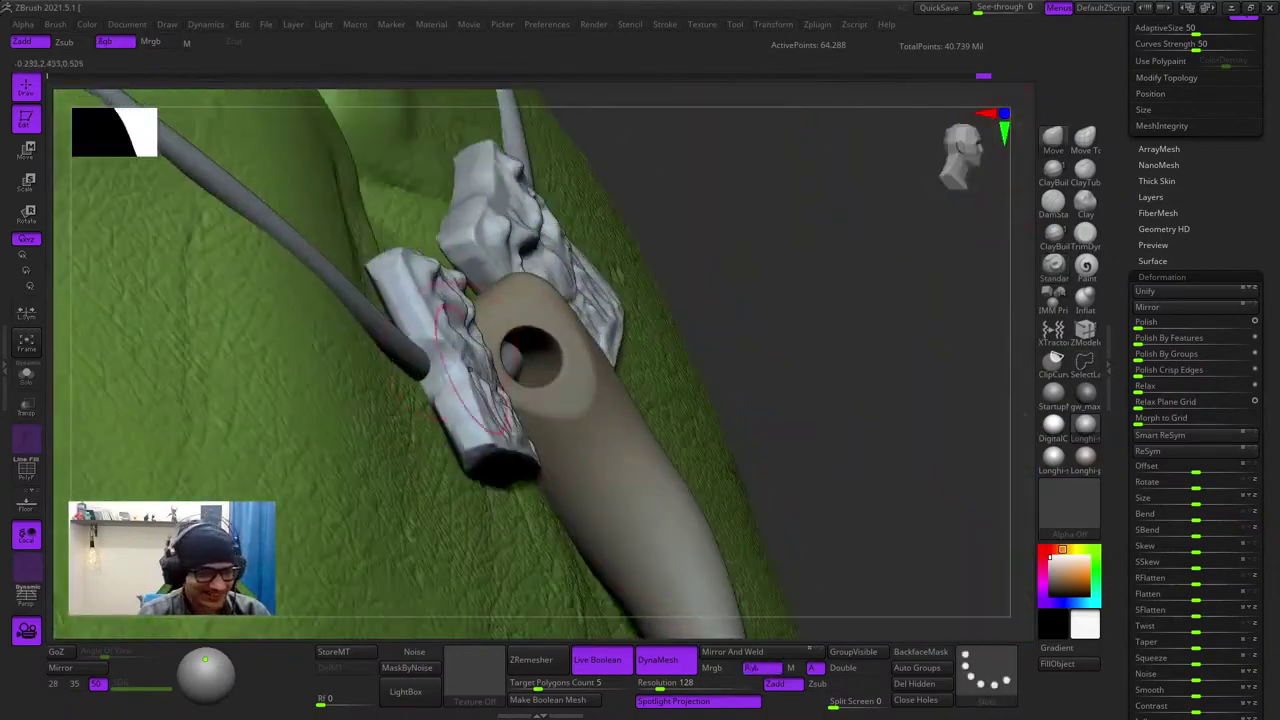
pyautogui.rightClick(490, 442)
pyautogui.keyDown('alt'); pyautogui.moveTo(400, 440); pyautogui.dragTo(480, 325, button='right'); pyautogui.keyUp('alt')
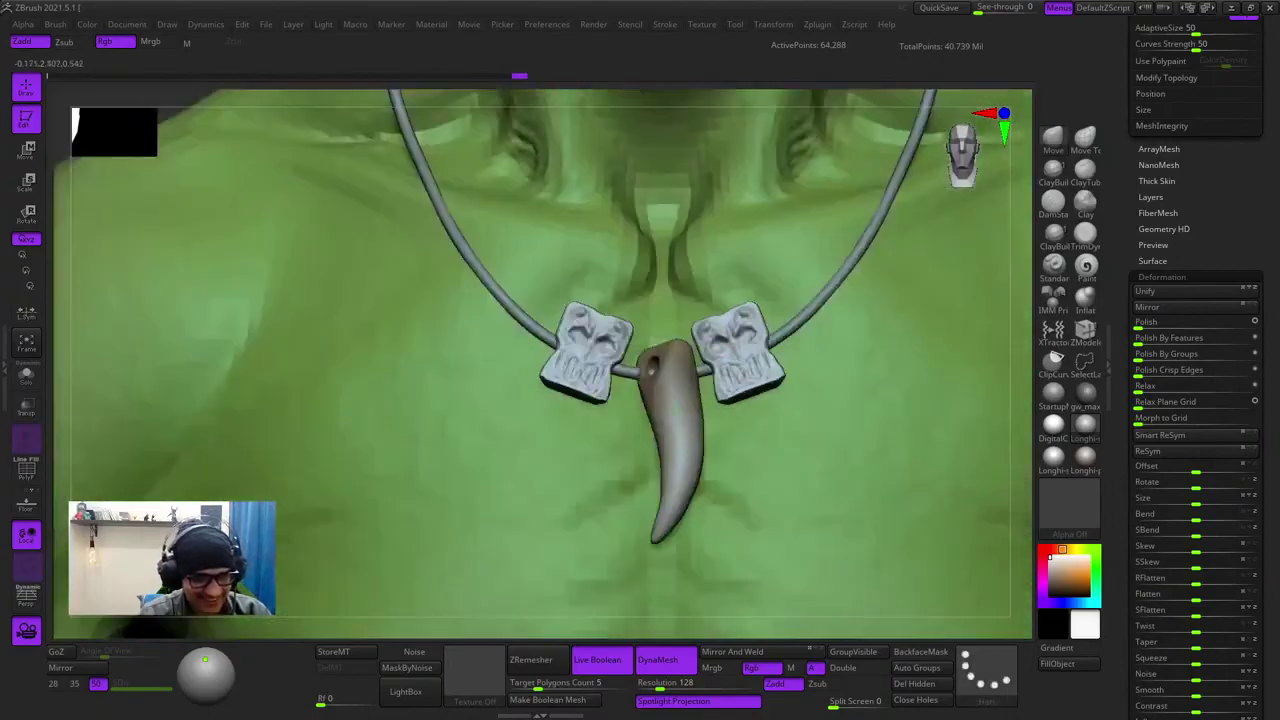
pyautogui.hotkey('shift', 'f')
pyautogui.hotkey('shift', 'f')
pyautogui.press('f')
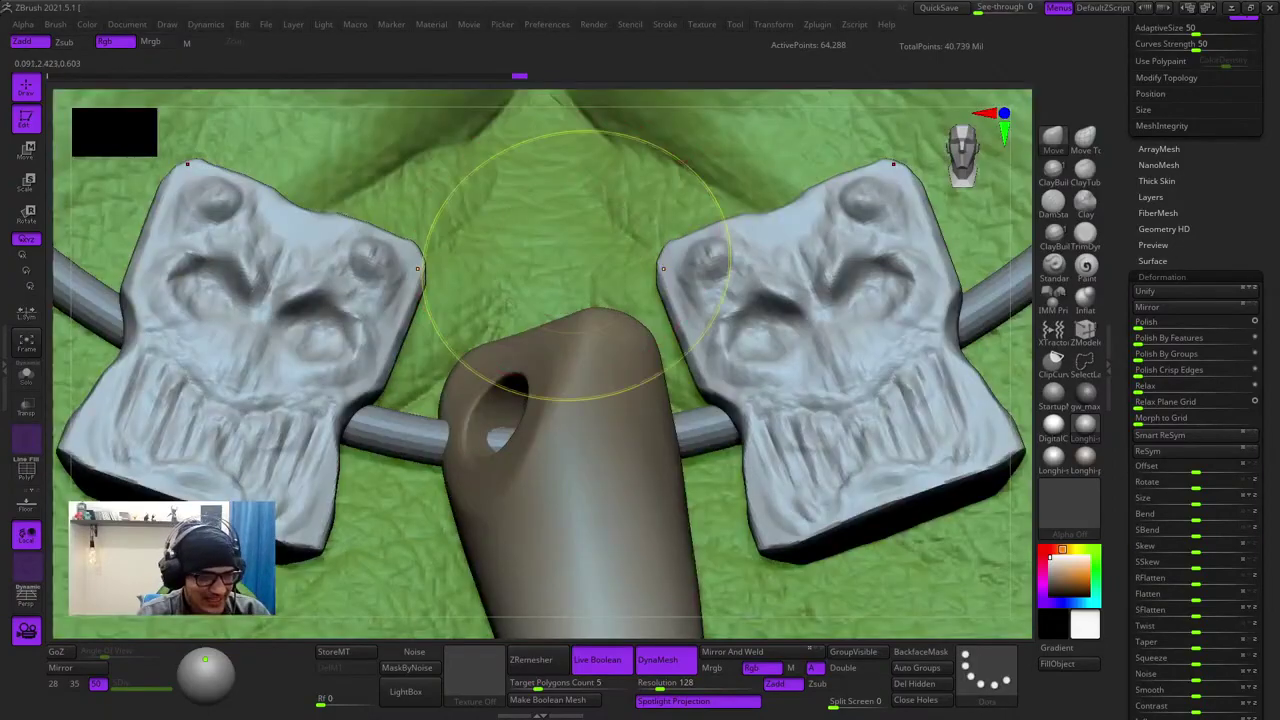
# - Adjust the placement of both skull charms on the cord symmetrically with the transform gizmo
pyautogui.press('w')
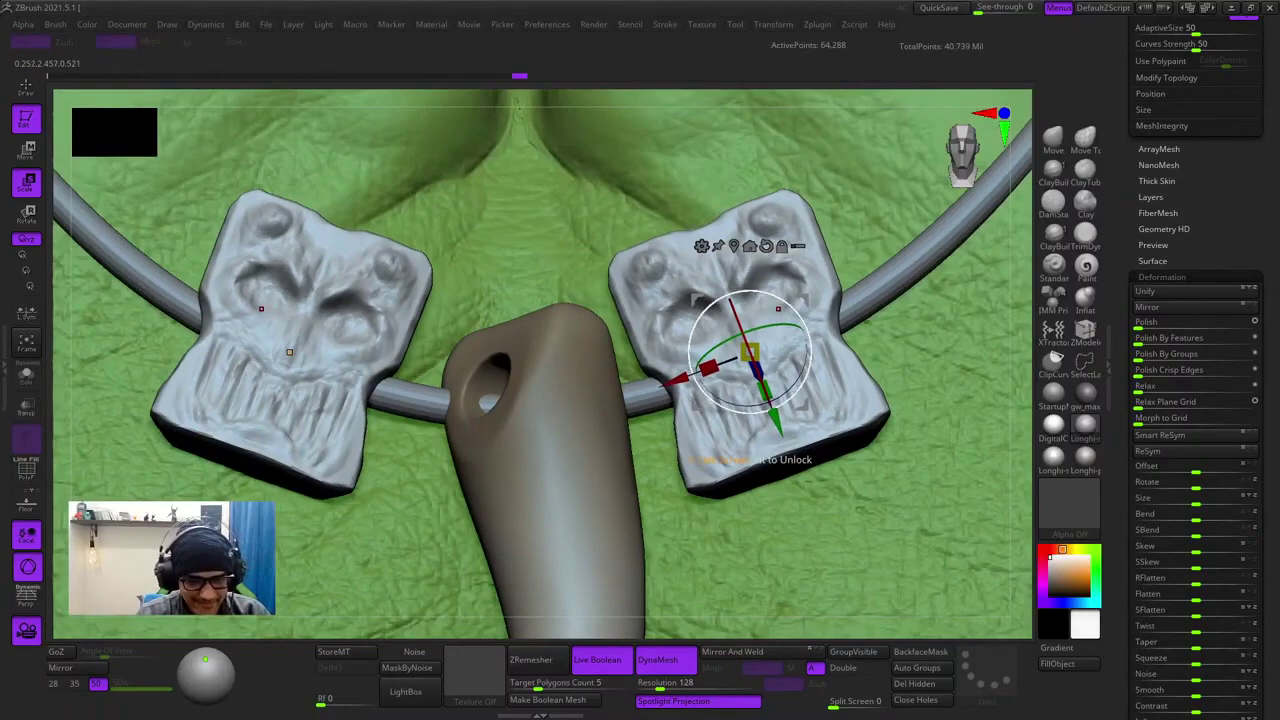
pyautogui.moveTo(778, 309); pyautogui.dragTo(816, 301)
pyautogui.press('q')
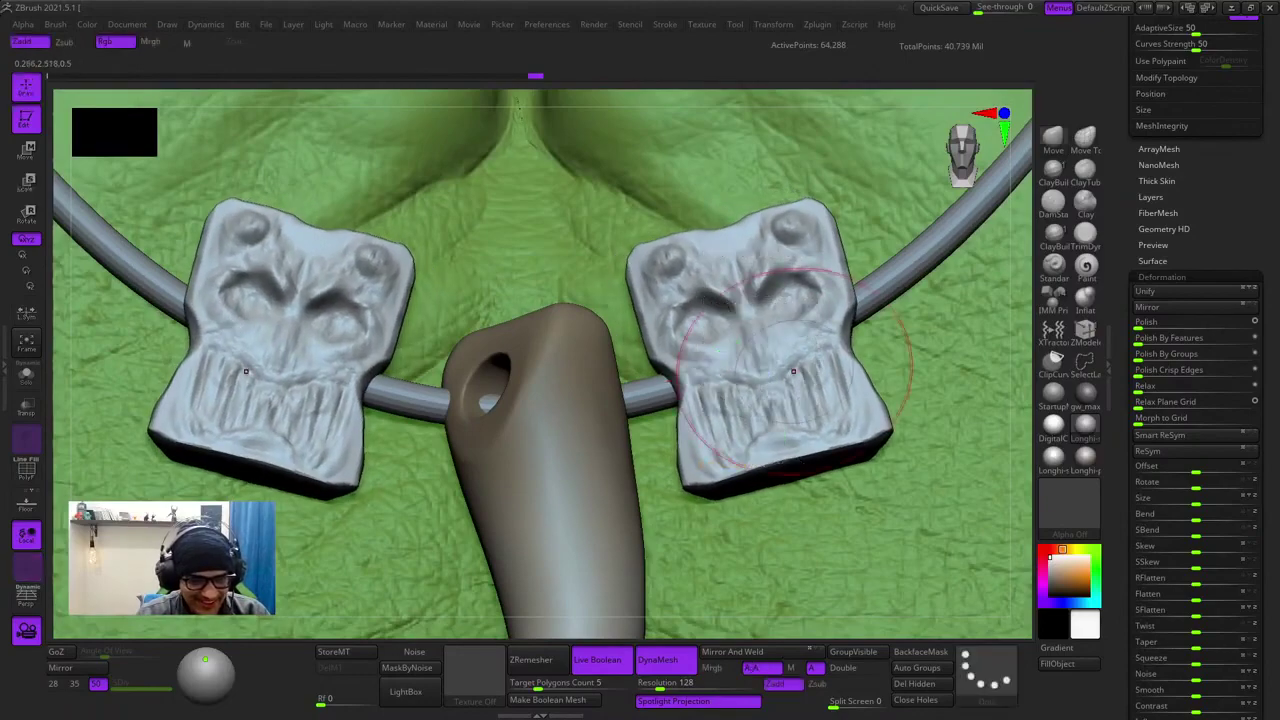
# - Make the tusk pendant the active subtool and choose the DamStandard brush for carving it
pyautogui.keyDown('ctrl'); pyautogui.moveTo(857, 309); pyautogui.dragTo(700, 460, button='right'); pyautogui.keyUp('ctrl')
pyautogui.keyDown('alt'); pyautogui.moveTo(558, 566); pyautogui.dragTo(572, 452, button='right'); pyautogui.keyUp('alt')
pyautogui.rightClick(572, 452)
pyautogui.keyDown('alt'); pyautogui.click(670, 321); pyautogui.keyUp('alt')
pyautogui.moveTo(680, 322); pyautogui.dragTo(825, 300, button='right')
pyautogui.click(1053, 205)
pyautogui.moveTo(698, 360)
pyautogui.keyDown('alt'); pyautogui.mouseDown(button='right')
pyautogui.moveTo(694, 272)
pyautogui.moveTo(692, 316)
pyautogui.mouseUp(button='right'); pyautogui.keyUp('alt')
# - Reduce the DamStandard draw size and carve fine lines down the length of the tusk
pyautogui.rightClick(692, 316)
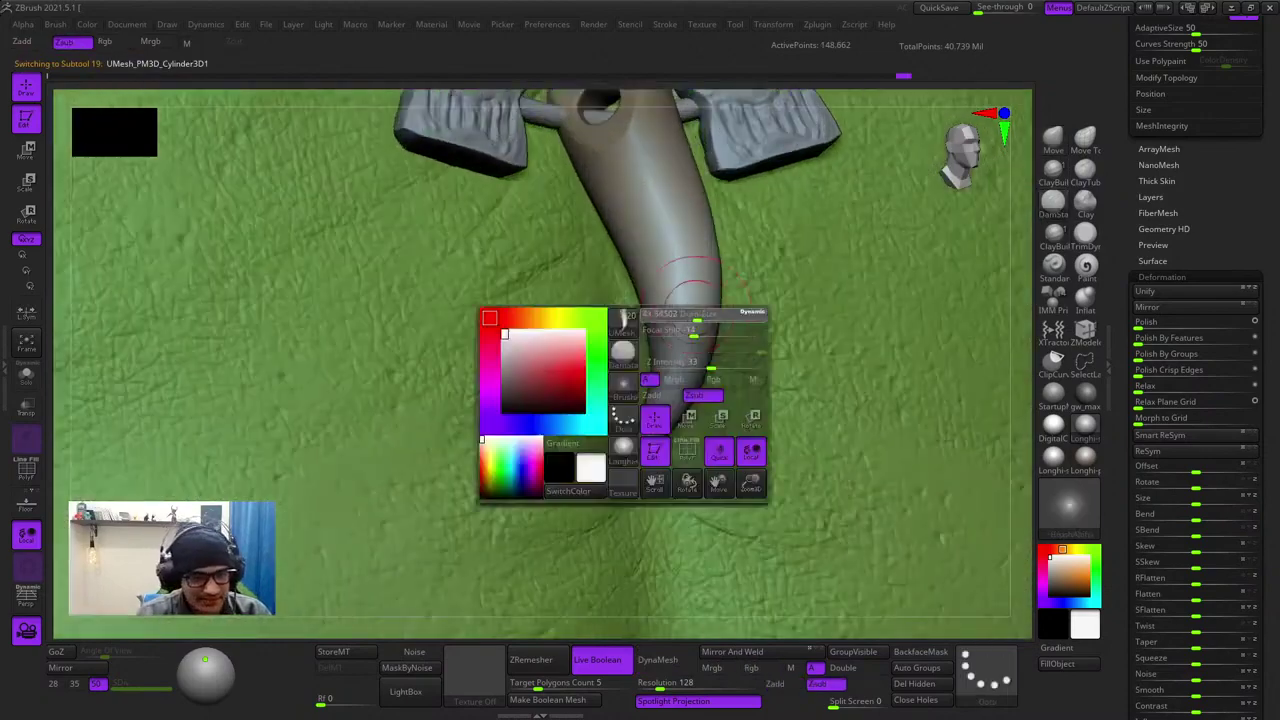
pyautogui.keyDown('ctrl'); pyautogui.moveTo(690, 250); pyautogui.dragTo(688, 302, button='right'); pyautogui.keyUp('ctrl')
pyautogui.rightClick(688, 302)
pyautogui.rightClick(664, 222)
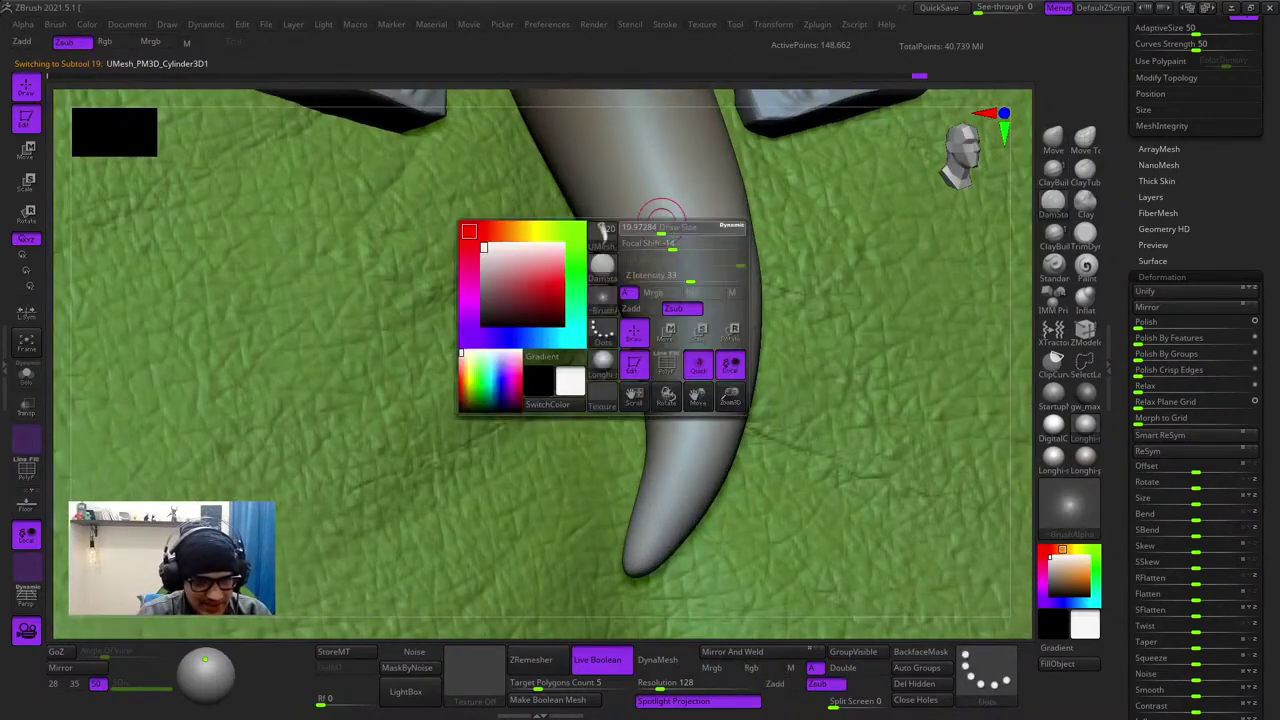
pyautogui.moveTo(664, 224); pyautogui.dragTo(646, 224)
pyautogui.moveTo(638, 178); pyautogui.dragTo(688, 406)
pyautogui.moveTo(682, 319); pyautogui.dragTo(656, 519)
pyautogui.moveTo(654, 500)
pyautogui.keyDown('ctrl'); pyautogui.mouseDown(button='right')
pyautogui.moveTo(628, 264)
pyautogui.moveTo(648, 351)
pyautogui.moveTo(739, 309)
pyautogui.mouseUp(button='right'); pyautogui.keyUp('ctrl')
pyautogui.keyDown('alt'); pyautogui.moveTo(717, 520); pyautogui.dragTo(728, 419, button='right'); pyautogui.keyUp('alt')
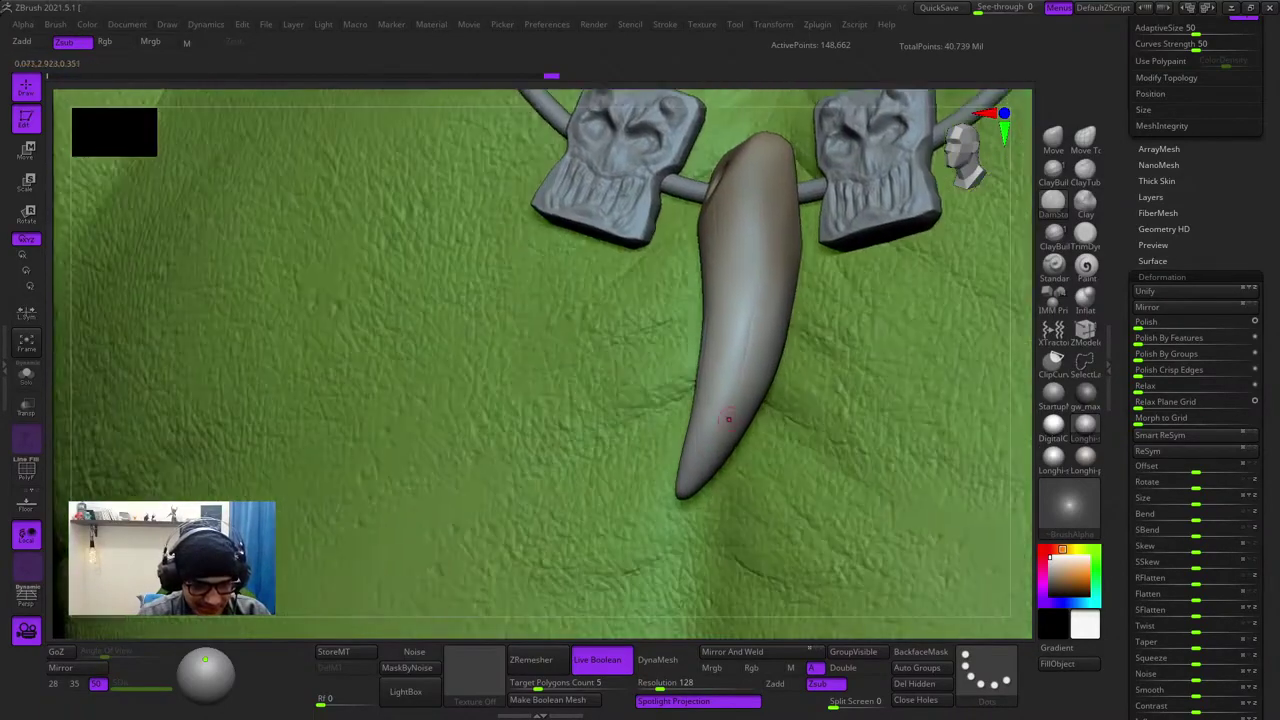
# - Isolate the tusk with Solo and carve long thin grooves along its sides toward the tip
pyautogui.keyDown('ctrl'); pyautogui.moveTo(690, 480); pyautogui.dragTo(610, 460, button='right'); pyautogui.keyUp('ctrl')
pyautogui.moveTo(610, 460); pyautogui.dragTo(580, 428, button='right')
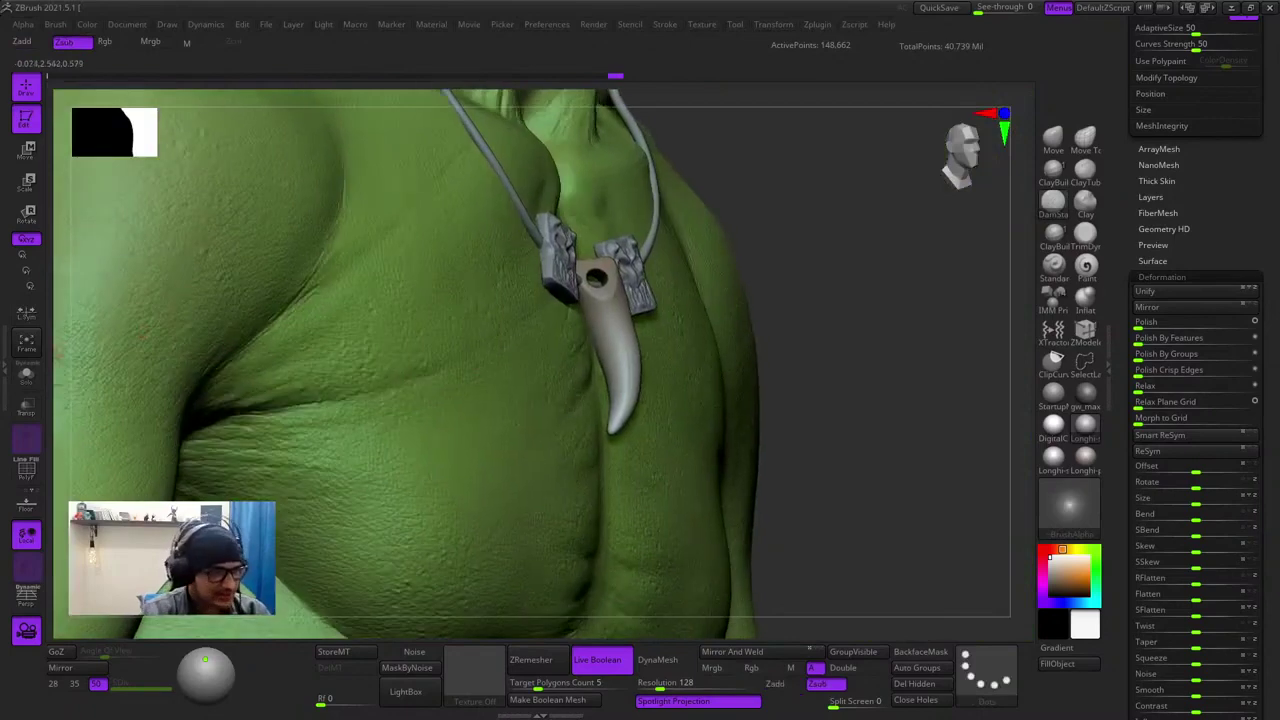
pyautogui.click(26, 375)
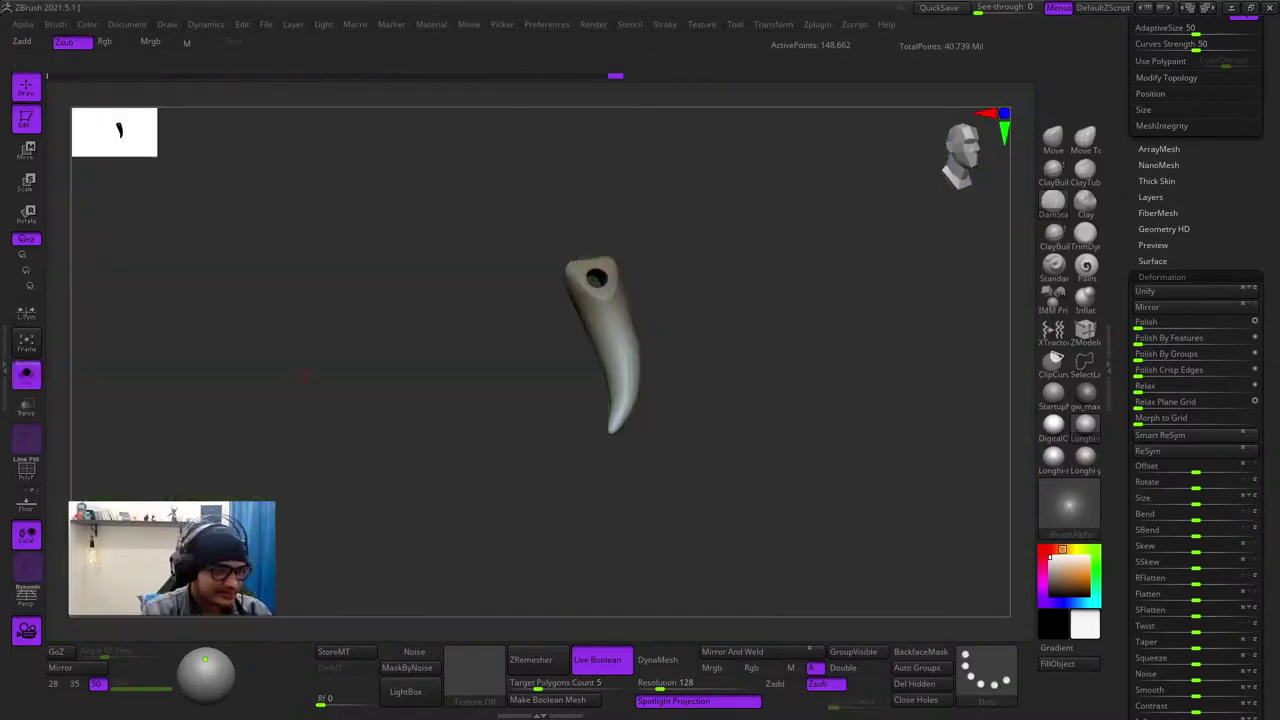
pyautogui.moveTo(400, 300); pyautogui.dragTo(500, 315, button='right')
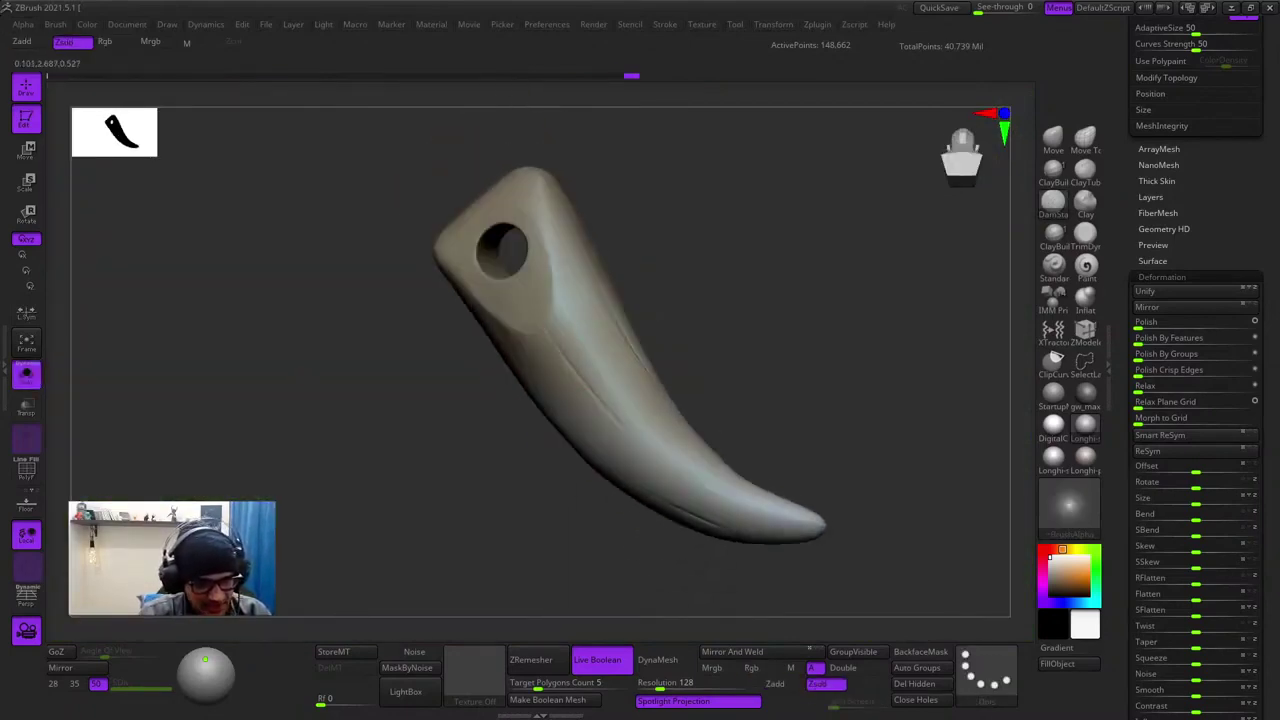
pyautogui.moveTo(649, 470); pyautogui.dragTo(565, 445, button='right')
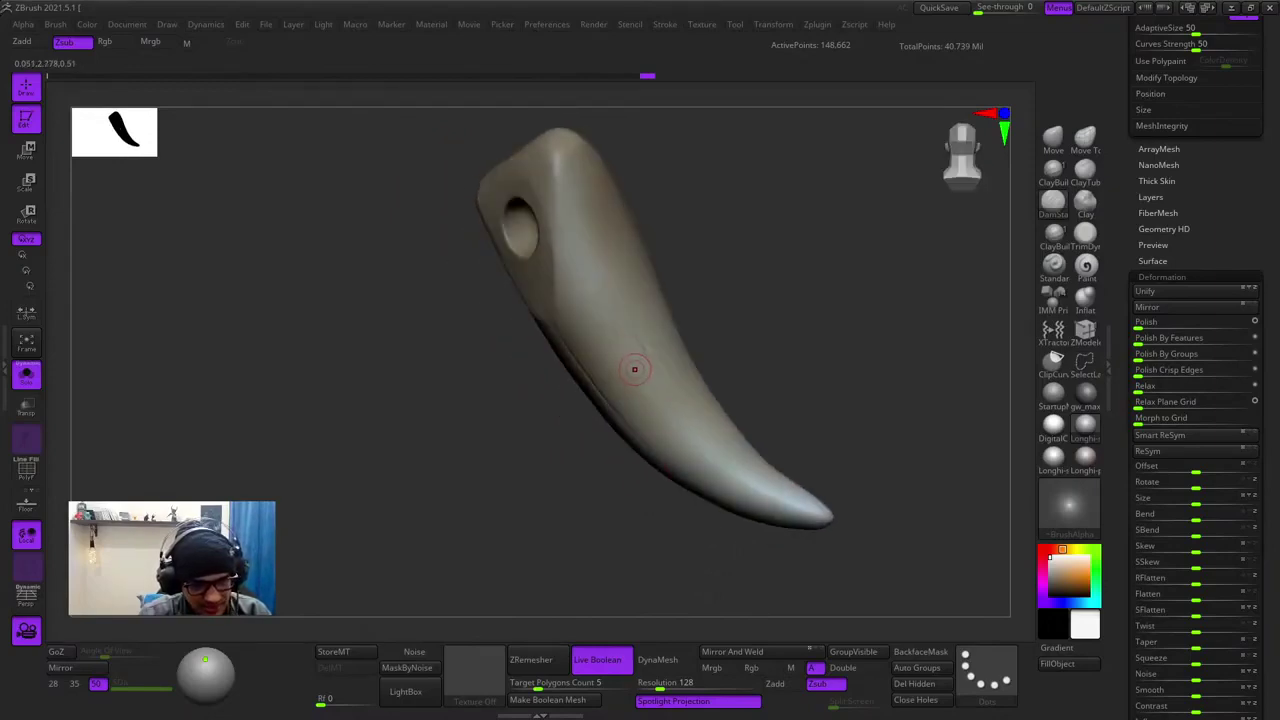
pyautogui.moveTo(724, 479); pyautogui.dragTo(664, 410, button='right')
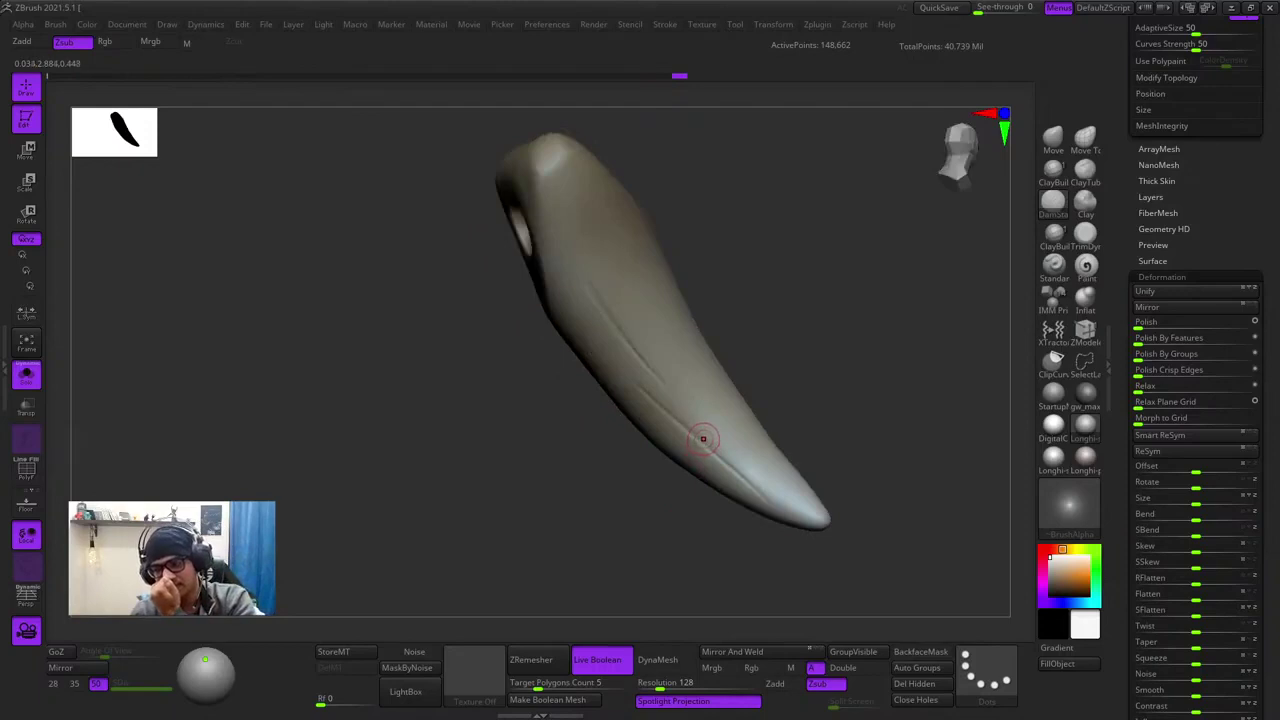
# - Carve a small dent into the top corner of the tusk, above the cord hole
pyautogui.moveTo(703, 439); pyautogui.dragTo(689, 400, button='right')
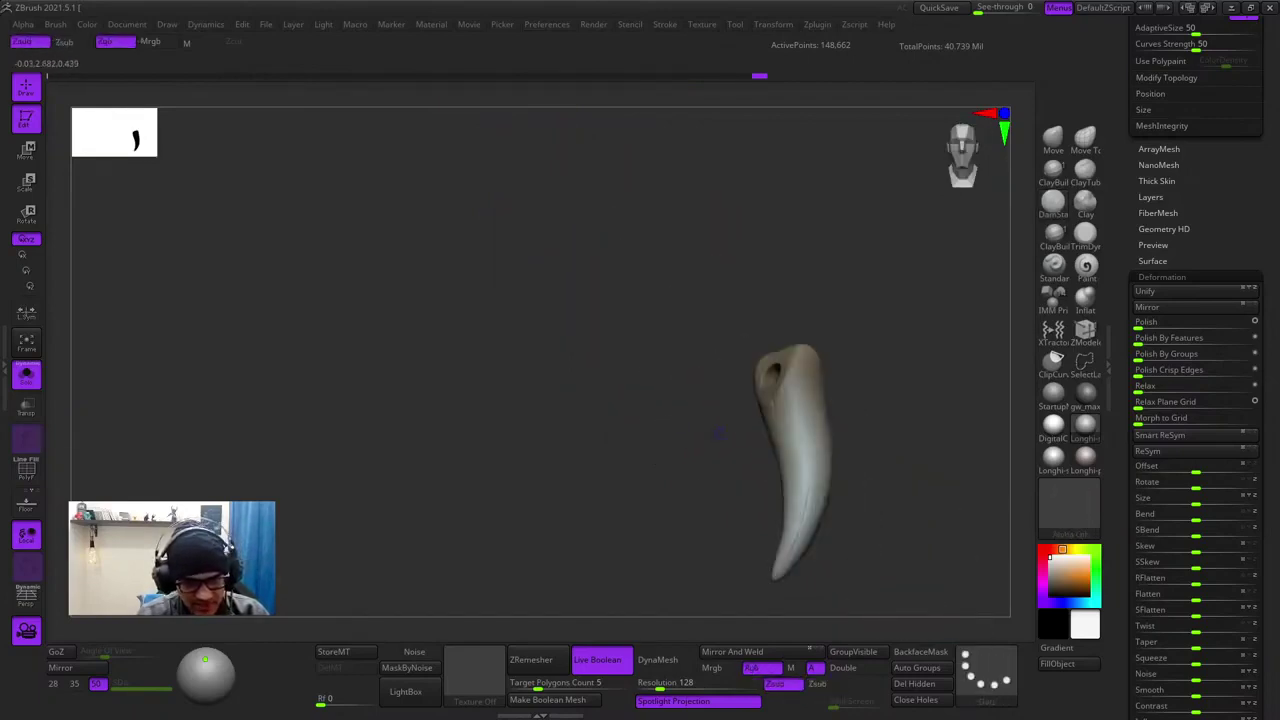
pyautogui.moveTo(835, 305)
pyautogui.mouseDown(button='right')
pyautogui.moveTo(726, 303)
pyautogui.moveTo(783, 246)
pyautogui.mouseUp(button='right')
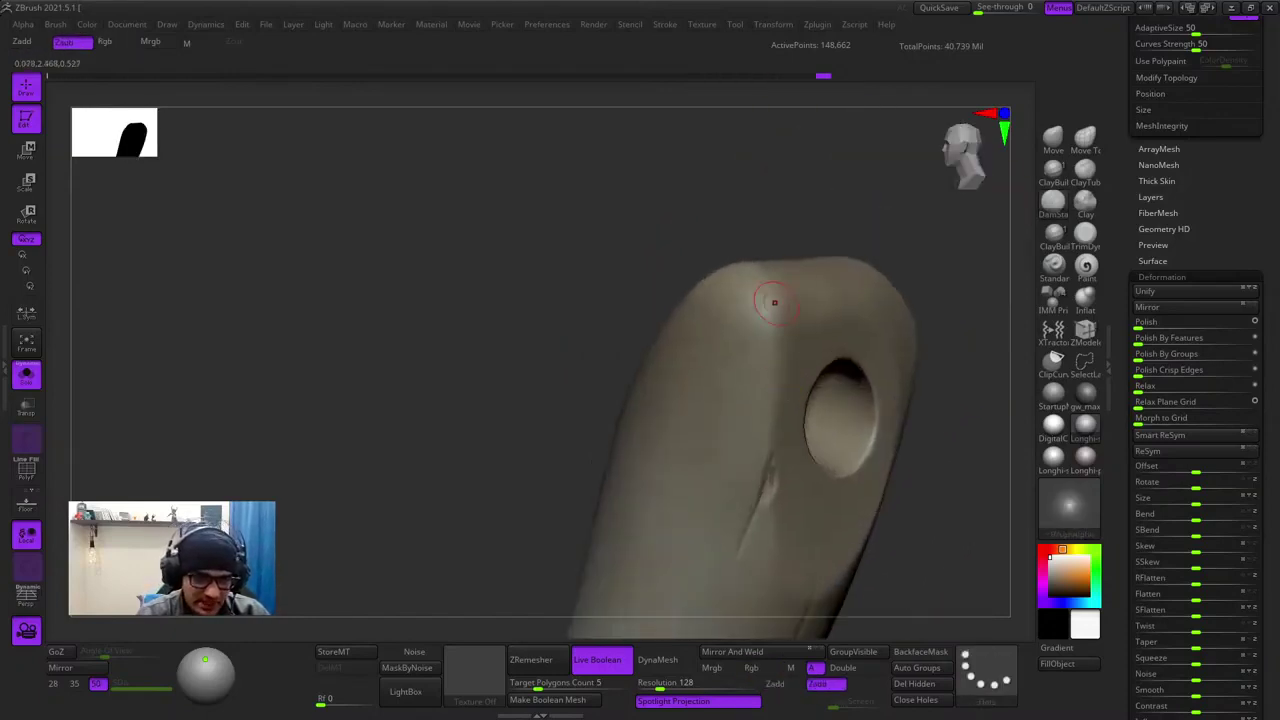
pyautogui.moveTo(767, 293); pyautogui.dragTo(770, 312)
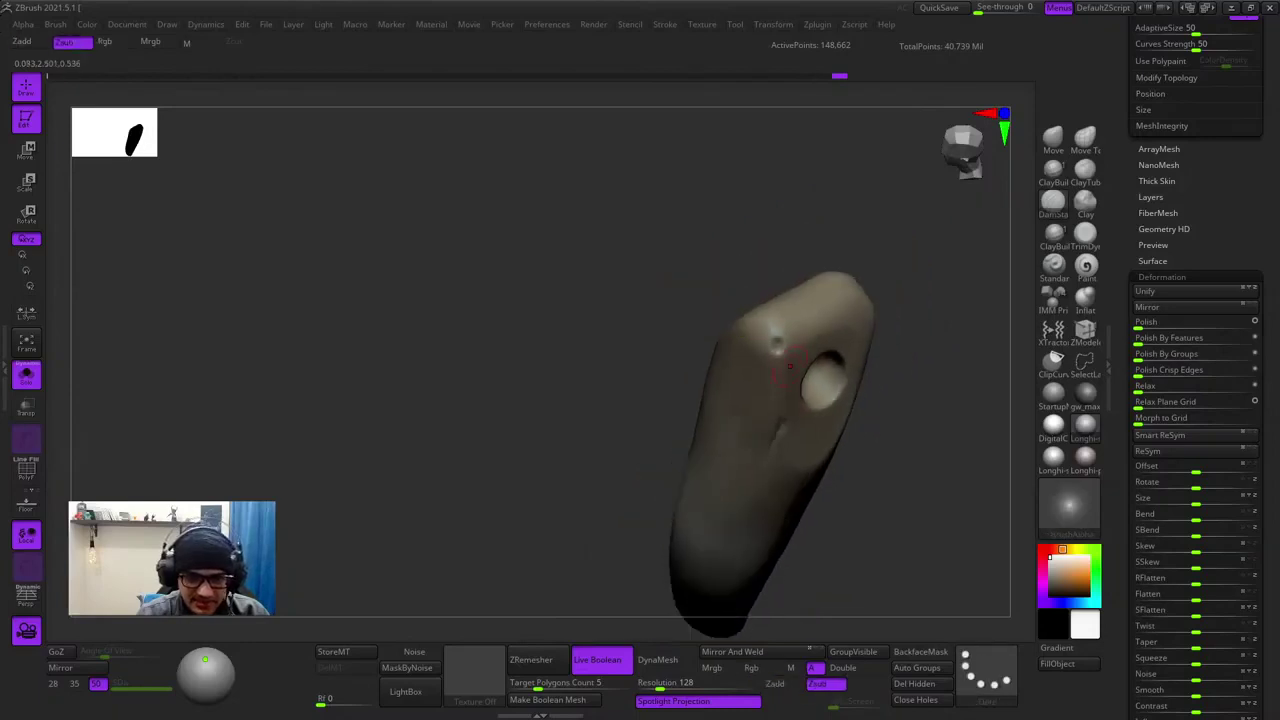
pyautogui.moveTo(1266, 245); pyautogui.dragTo(1266, 653)
pyautogui.scroll(-4, 1222, 263)
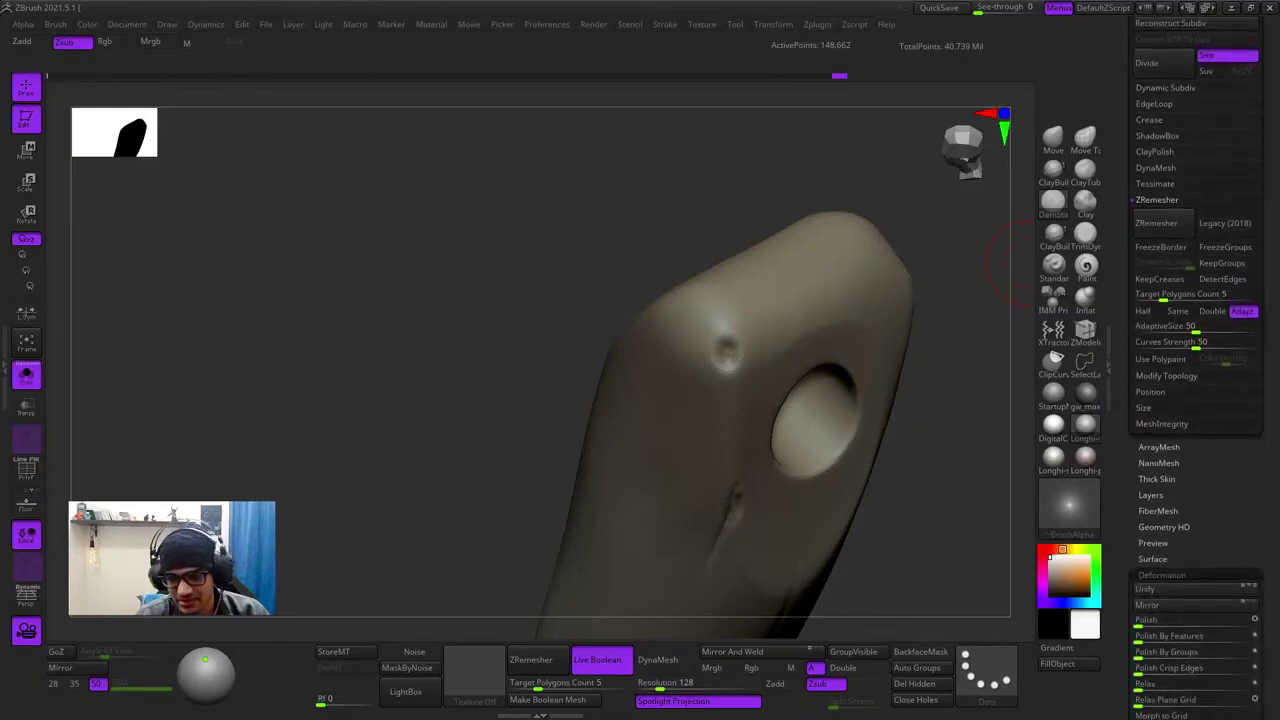
pyautogui.scroll(15, 1196, 370)
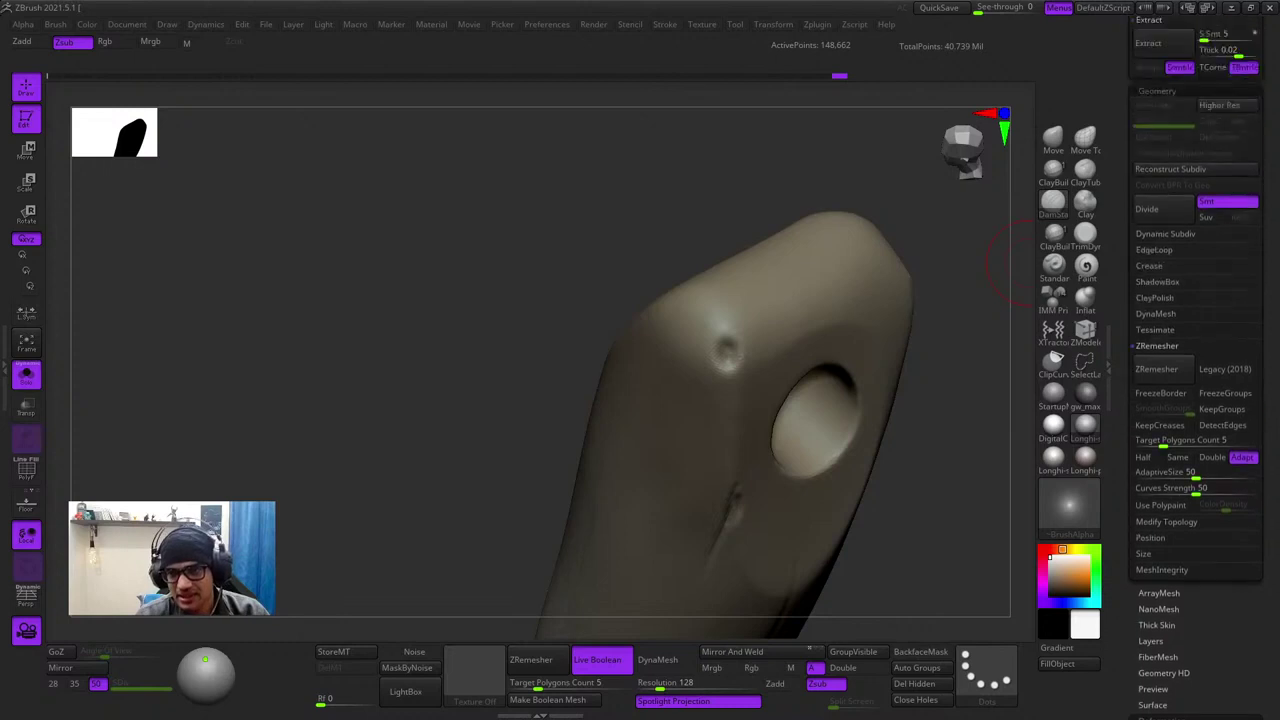
pyautogui.scroll(-15, 1196, 370)
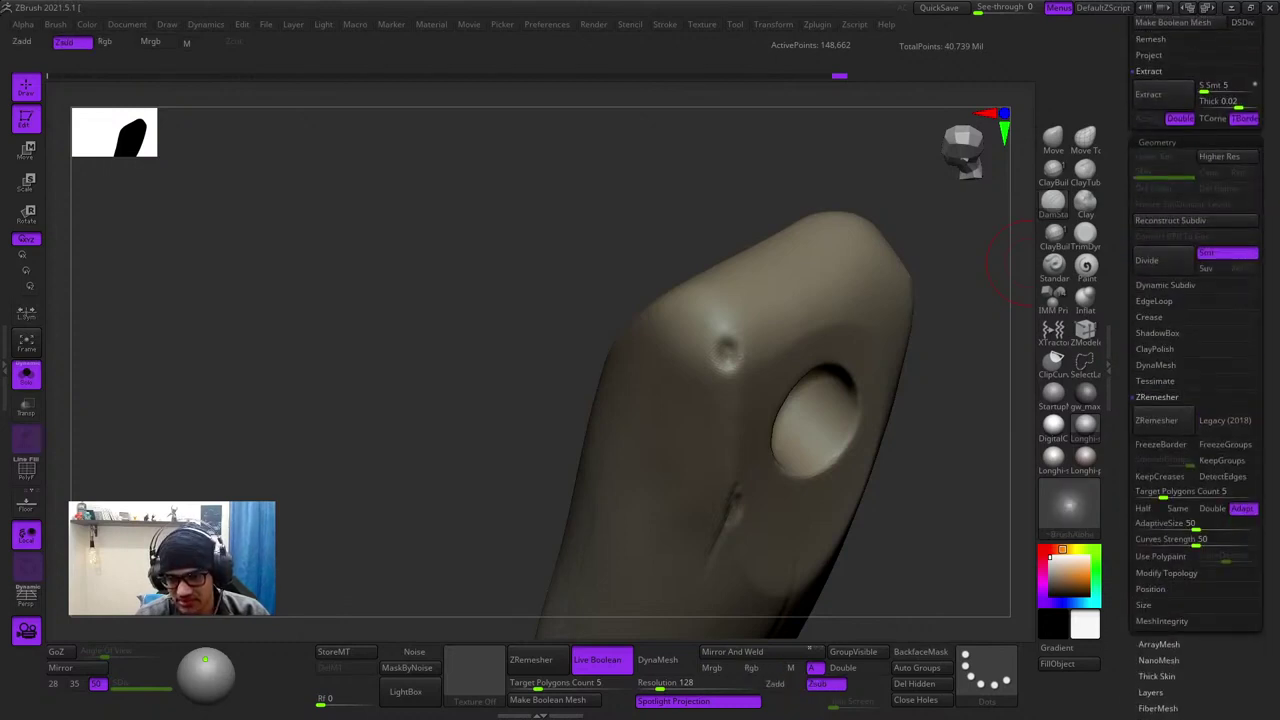
pyautogui.scroll(-10, 1196, 370)
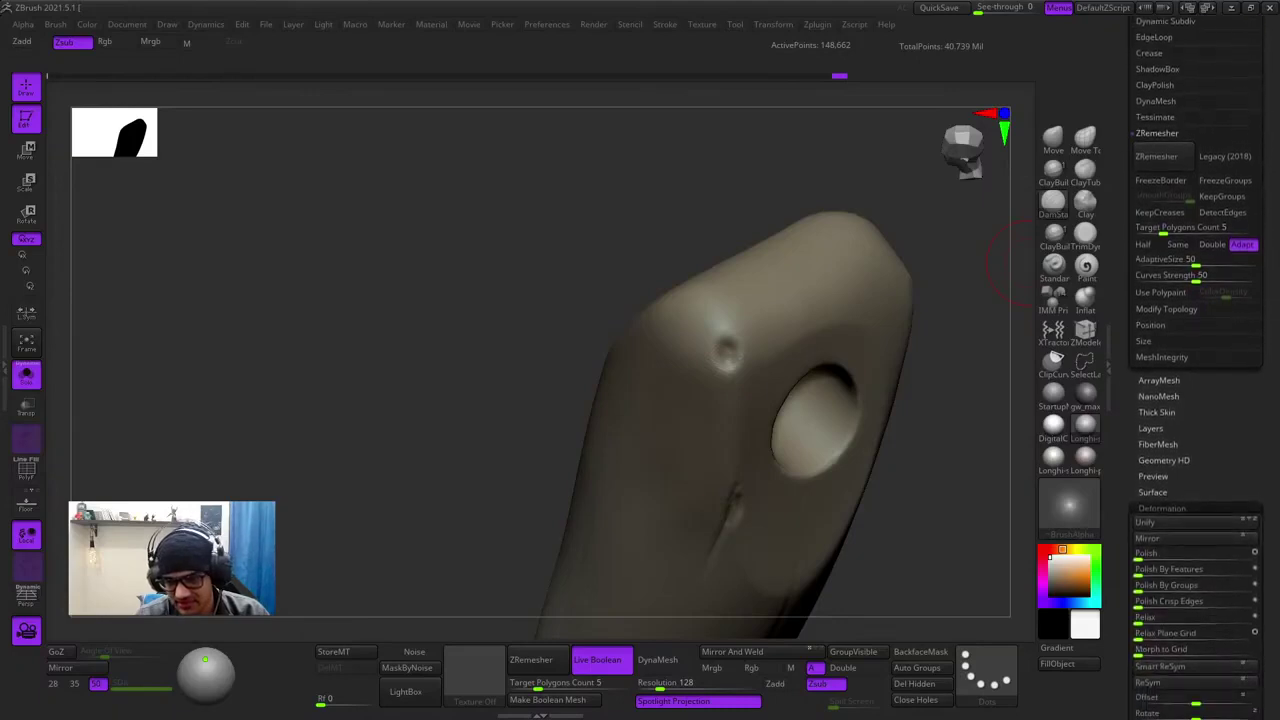
pyautogui.keyDown('alt'); pyautogui.moveTo(938, 447); pyautogui.dragTo(928, 378); pyautogui.keyUp('alt')
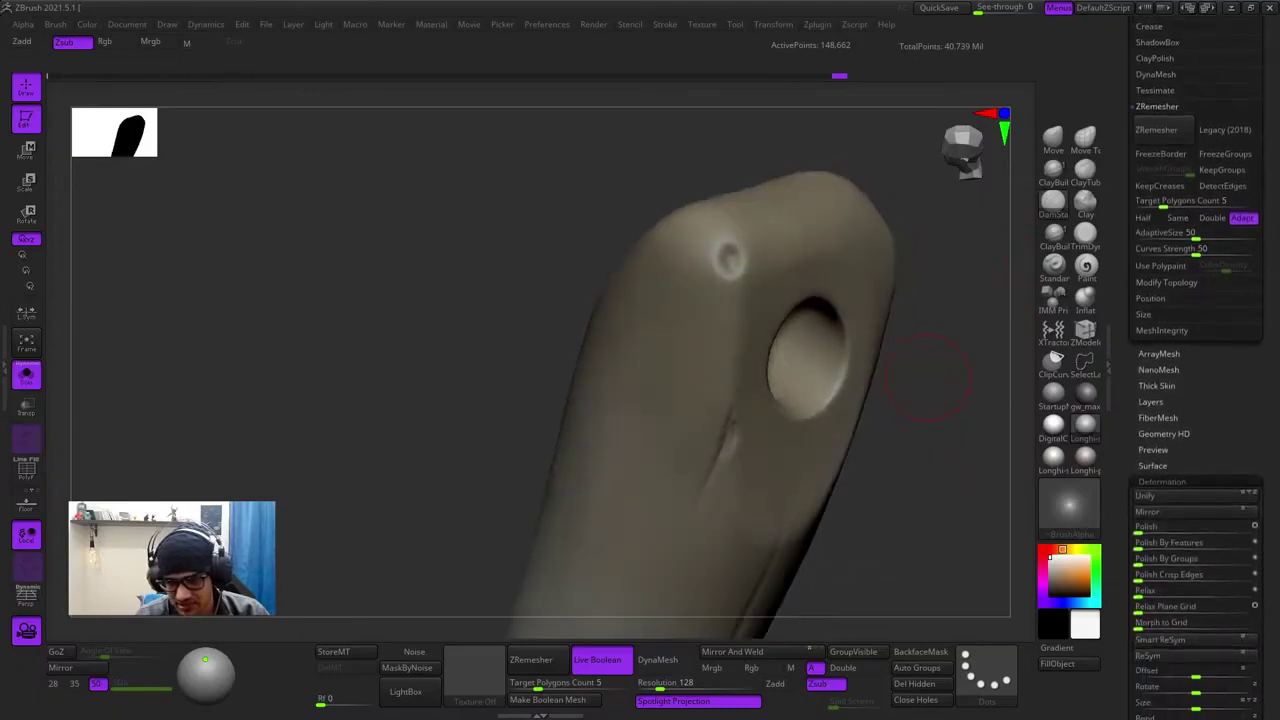
pyautogui.scroll(3, 1196, 370)
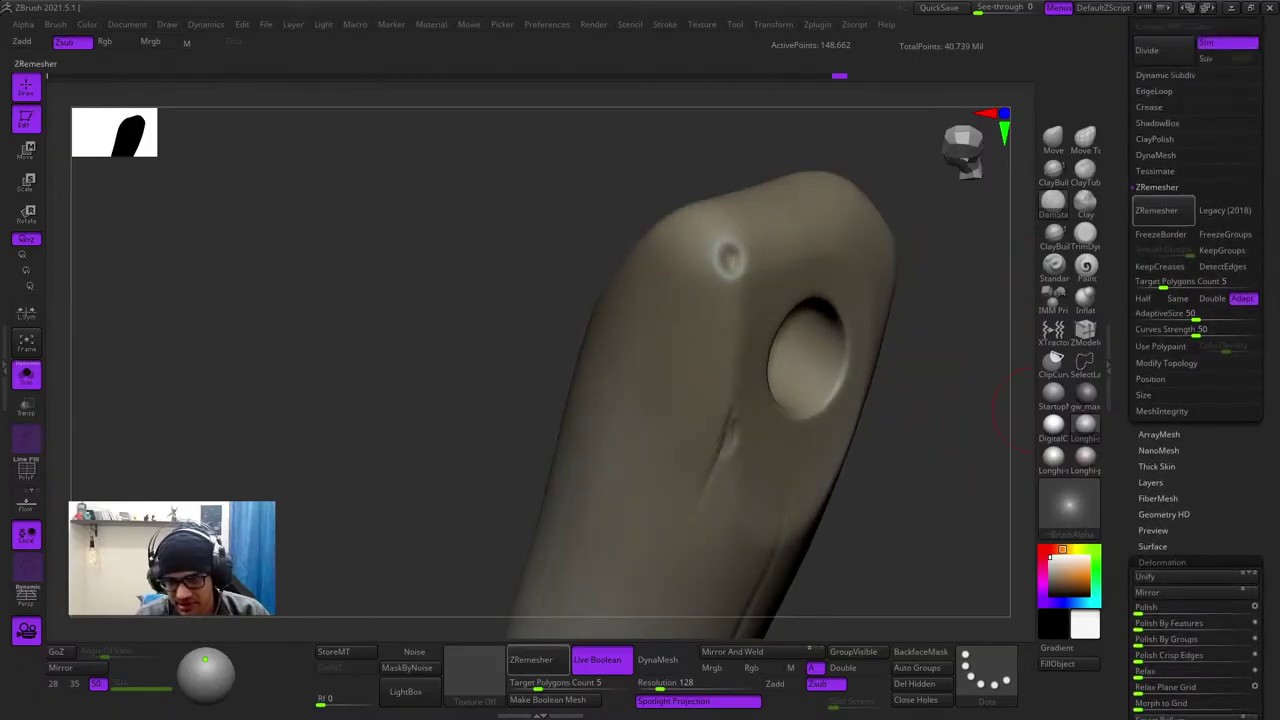
pyautogui.click(1085, 427)
pyautogui.click(1157, 187)
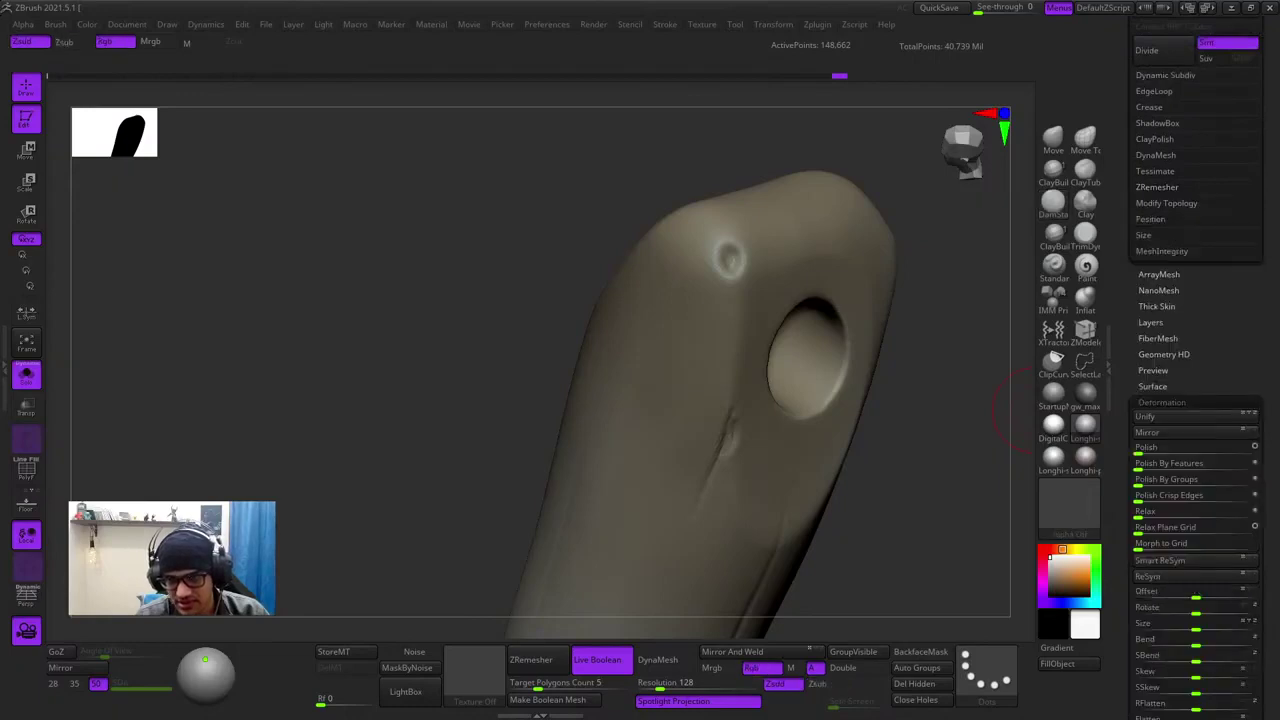
pyautogui.keyDown('shift'); pyautogui.click(1166, 203); pyautogui.keyUp('shift')
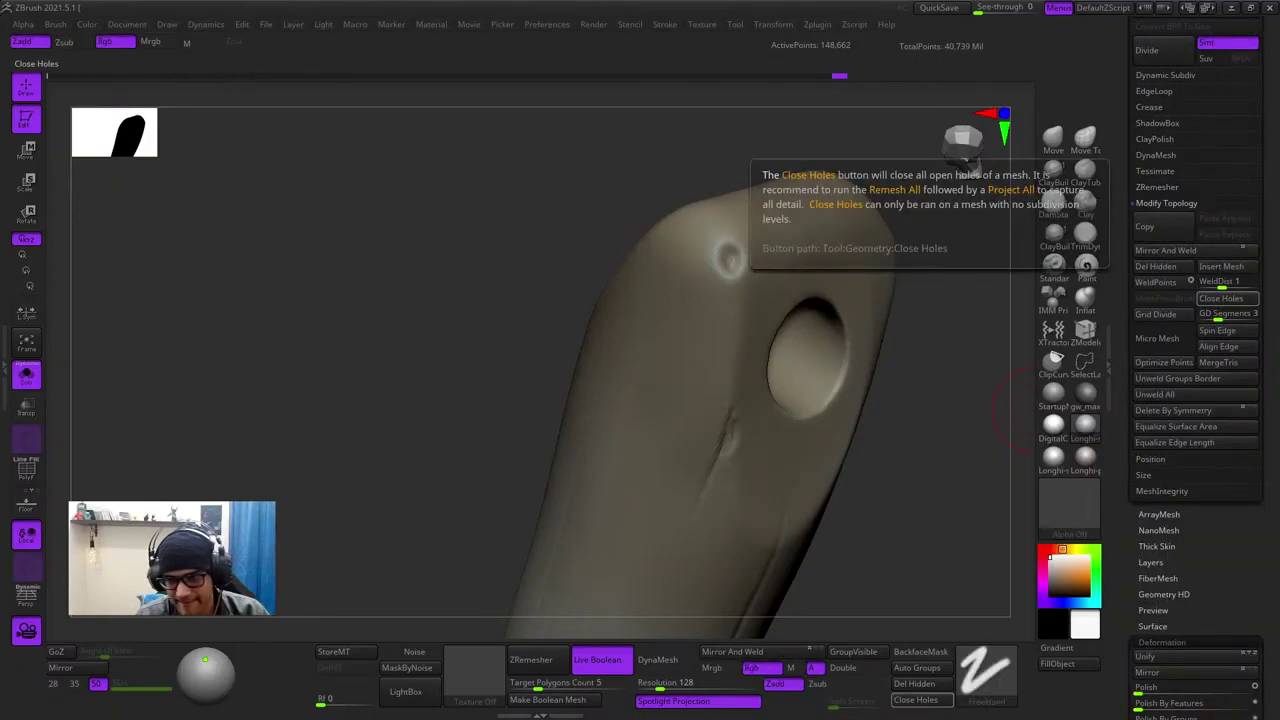
pyautogui.click(1166, 203)
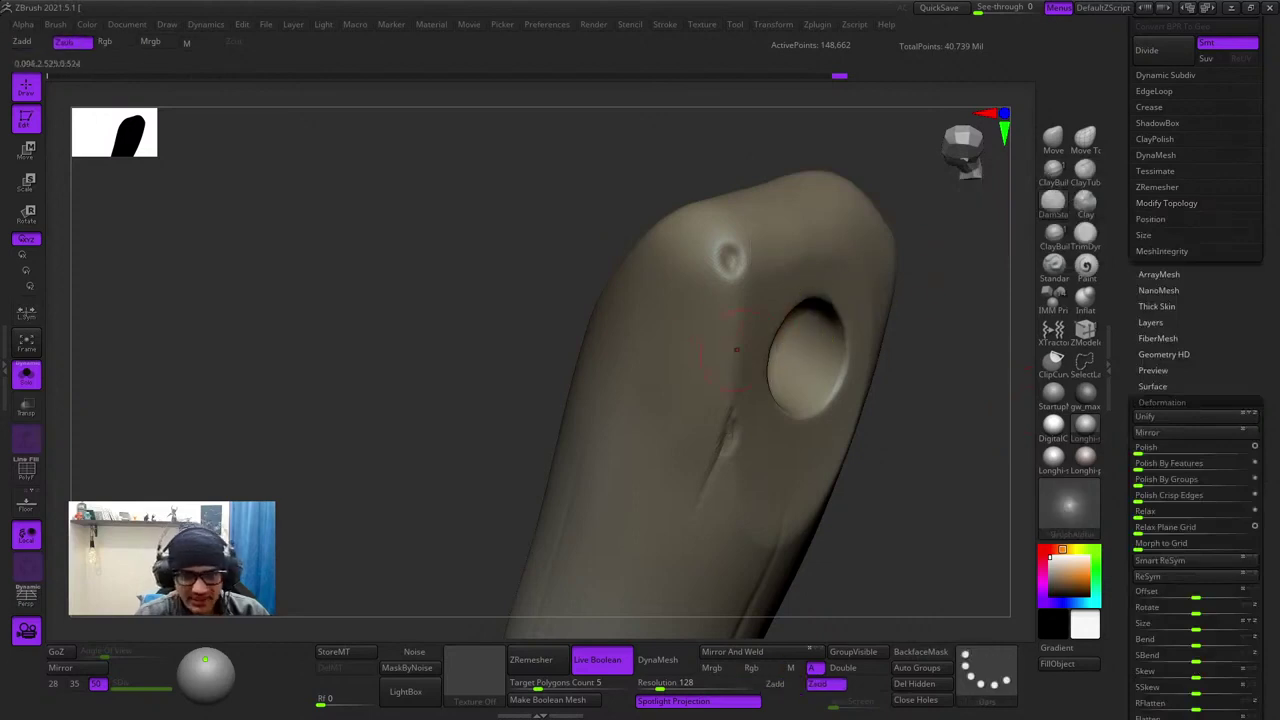
# - Extend the dent at the tusk's top corner and chip the lower edge of the cord hole with DamStandard
pyautogui.keyDown('ctrl'); pyautogui.moveTo(702, 240); pyautogui.dragTo(715, 279, button='right'); pyautogui.keyUp('ctrl')
pyautogui.moveTo(722, 253); pyautogui.dragTo(706, 276)
pyautogui.moveTo(674, 300)
pyautogui.mouseDown(button='right')
pyautogui.moveTo(745, 290)
pyautogui.moveTo(530, 284)
pyautogui.moveTo(691, 266)
pyautogui.moveTo(715, 345)
pyautogui.mouseUp(button='right')
pyautogui.moveTo(715, 345)
pyautogui.mouseDown(button='right')
pyautogui.moveTo(660, 360)
pyautogui.moveTo(690, 410)
pyautogui.mouseUp(button='right')
pyautogui.moveTo(575, 344); pyautogui.dragTo(576, 366)
pyautogui.moveTo(576, 366)
pyautogui.mouseDown(button='right')
pyautogui.moveTo(603, 377)
pyautogui.moveTo(590, 384)
pyautogui.mouseUp(button='right')
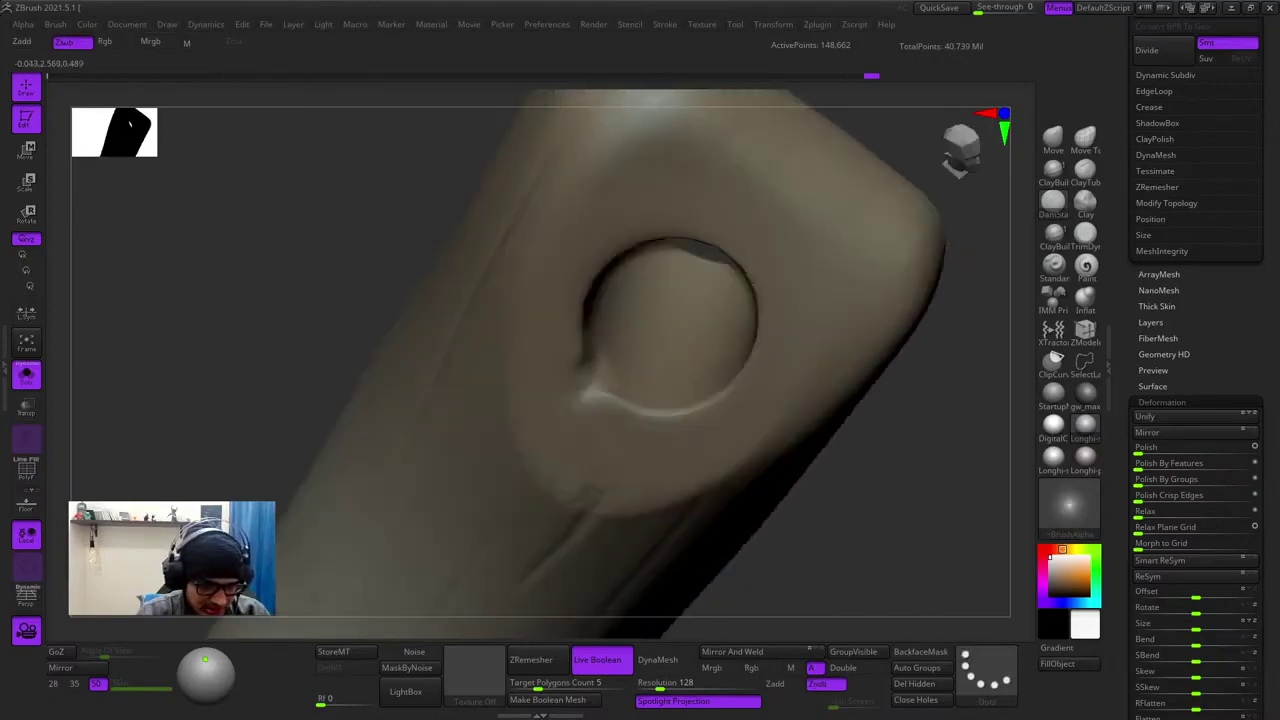
pyautogui.moveTo(572, 366); pyautogui.dragTo(588, 376)
pyautogui.moveTo(595, 378); pyautogui.dragTo(580, 341, button='right')
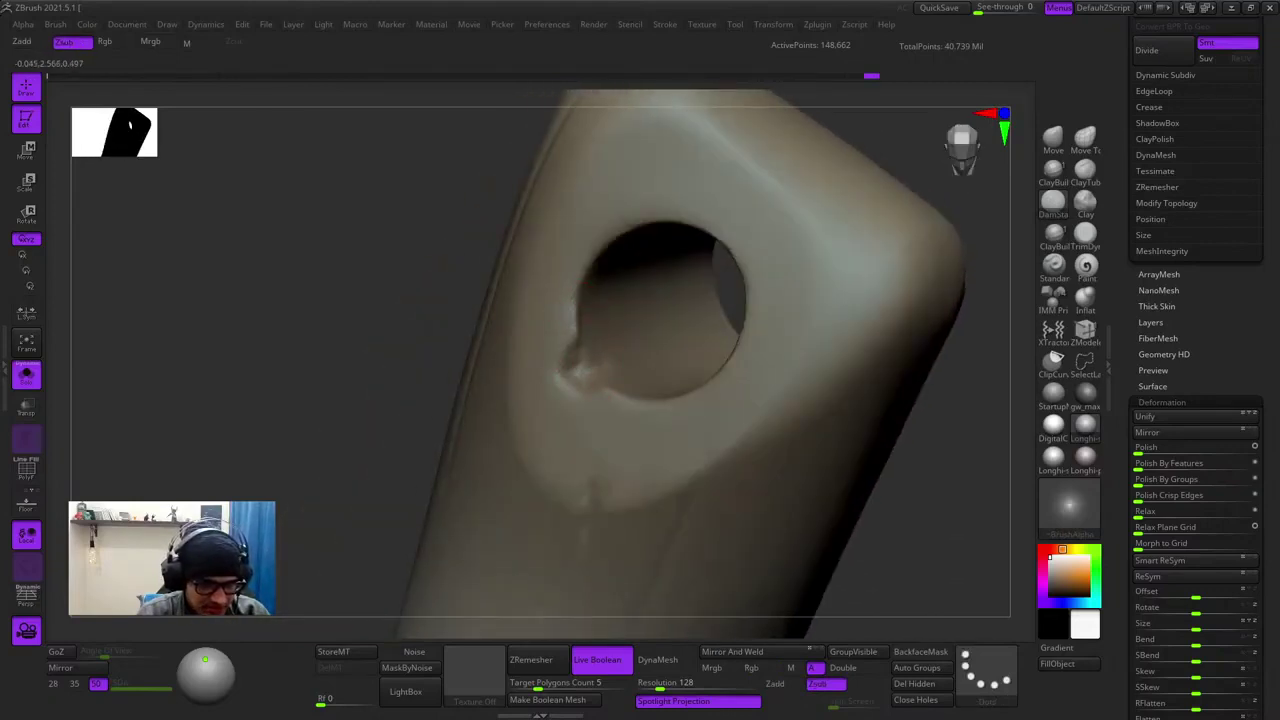
pyautogui.moveTo(573, 338); pyautogui.dragTo(572, 350)
pyautogui.moveTo(572, 350)
pyautogui.mouseDown(button='right')
pyautogui.moveTo(615, 350)
pyautogui.moveTo(645, 322)
pyautogui.moveTo(652, 380)
pyautogui.moveTo(630, 349)
pyautogui.mouseUp(button='right')
# - Adjust the DamStandard draw size and carve more chips around the rim of the cord hole
pyautogui.press('space')
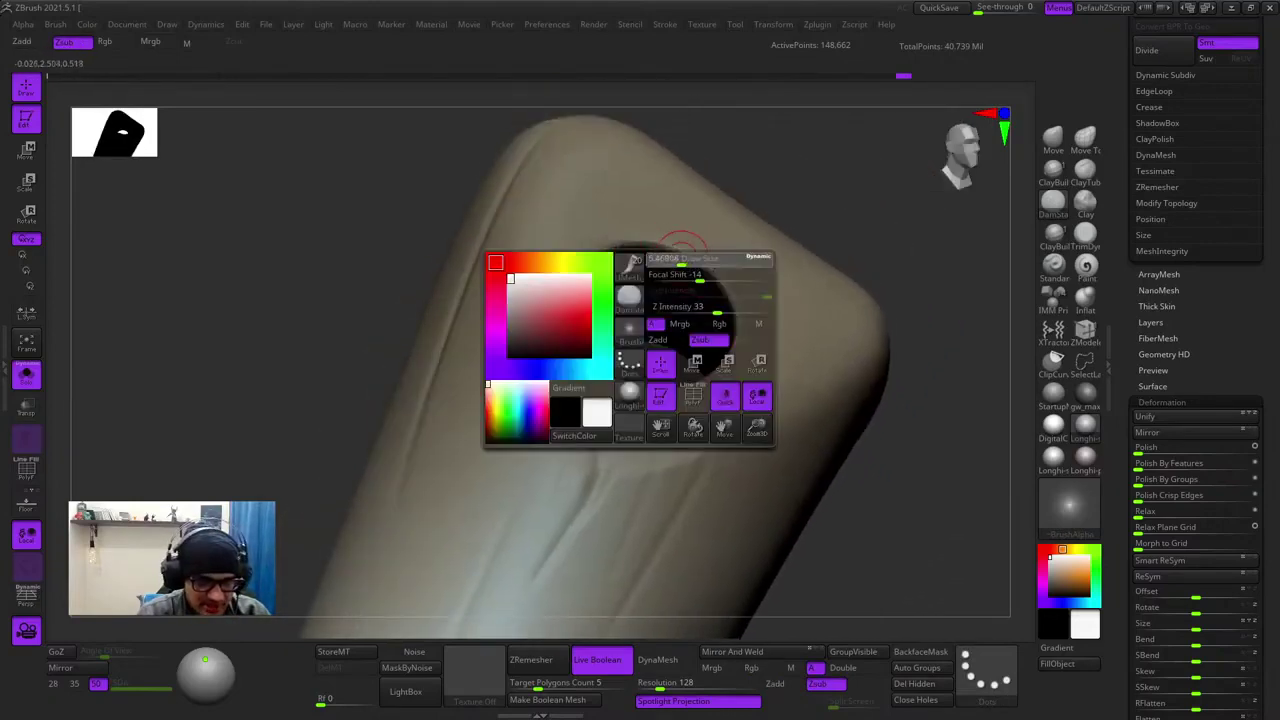
pyautogui.moveTo(682, 250); pyautogui.dragTo(691, 254)
pyautogui.moveTo(737, 296); pyautogui.dragTo(675, 383, button='right')
pyautogui.press('space')
pyautogui.moveTo(722, 297); pyautogui.dragTo(734, 297)
pyautogui.moveTo(700, 297); pyautogui.dragTo(736, 305, button='right')
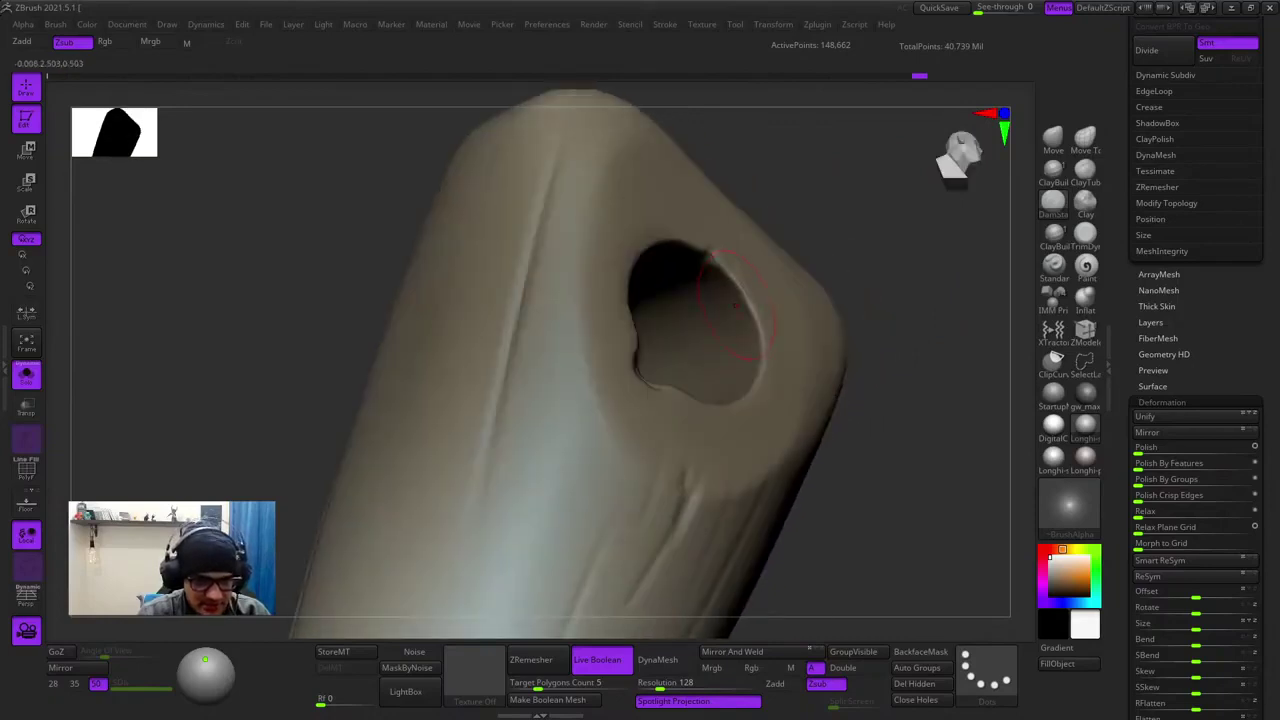
pyautogui.moveTo(761, 328); pyautogui.dragTo(760, 355)
pyautogui.moveTo(760, 355)
pyautogui.mouseDown(button='right')
pyautogui.moveTo(781, 315)
pyautogui.moveTo(735, 320)
pyautogui.moveTo(680, 275)
pyautogui.mouseUp(button='right')
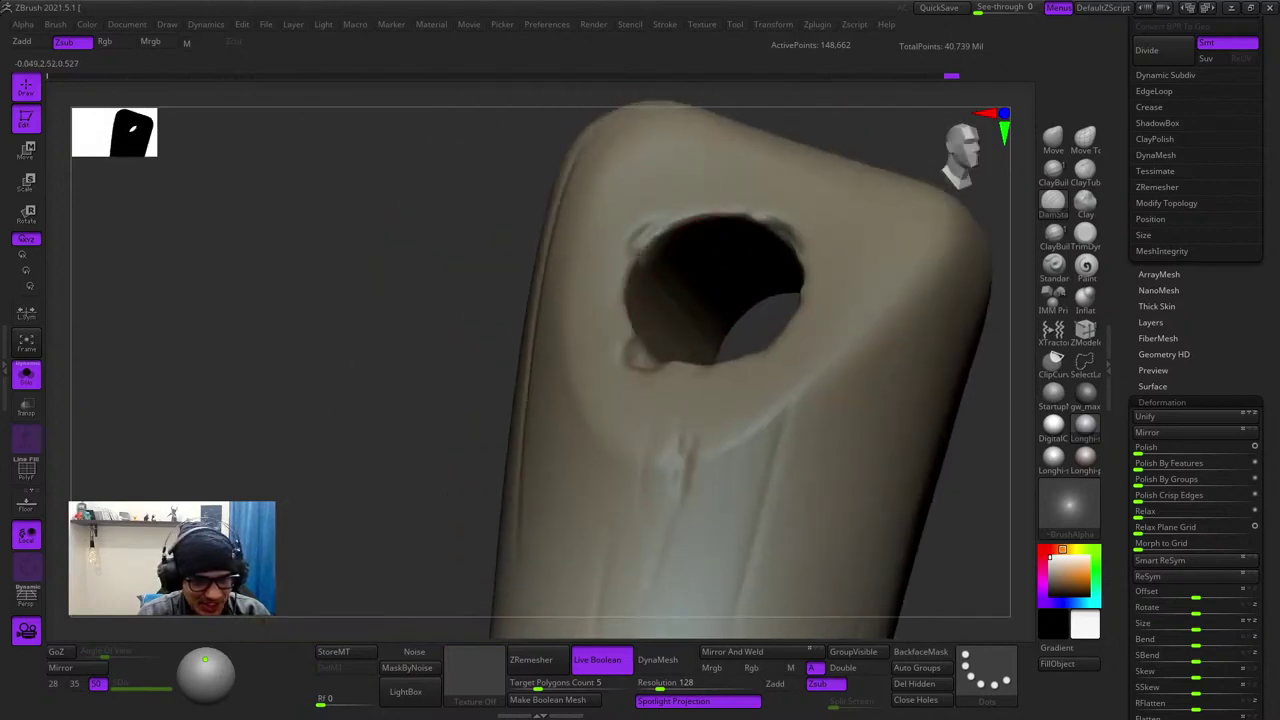
# - Carve a crack running down from the lower edge of the cord hole on the opposite side of the tusk
pyautogui.moveTo(676, 228)
pyautogui.mouseDown(button='right')
pyautogui.moveTo(630, 272)
pyautogui.moveTo(690, 270)
pyautogui.moveTo(634, 300)
pyautogui.moveTo(674, 414)
pyautogui.moveTo(650, 315)
pyautogui.mouseUp(button='right')
pyautogui.keyDown('alt'); pyautogui.moveTo(774, 486); pyautogui.dragTo(784, 542); pyautogui.keyUp('alt')
pyautogui.moveTo(784, 530)
pyautogui.mouseDown(button='right')
pyautogui.moveTo(780, 380)
pyautogui.moveTo(723, 420)
pyautogui.moveTo(692, 472)
pyautogui.mouseUp(button='right')
pyautogui.keyDown('alt'); pyautogui.moveTo(735, 434); pyautogui.dragTo(742, 456); pyautogui.keyUp('alt')
pyautogui.moveTo(715, 458); pyautogui.dragTo(765, 440, button='right')
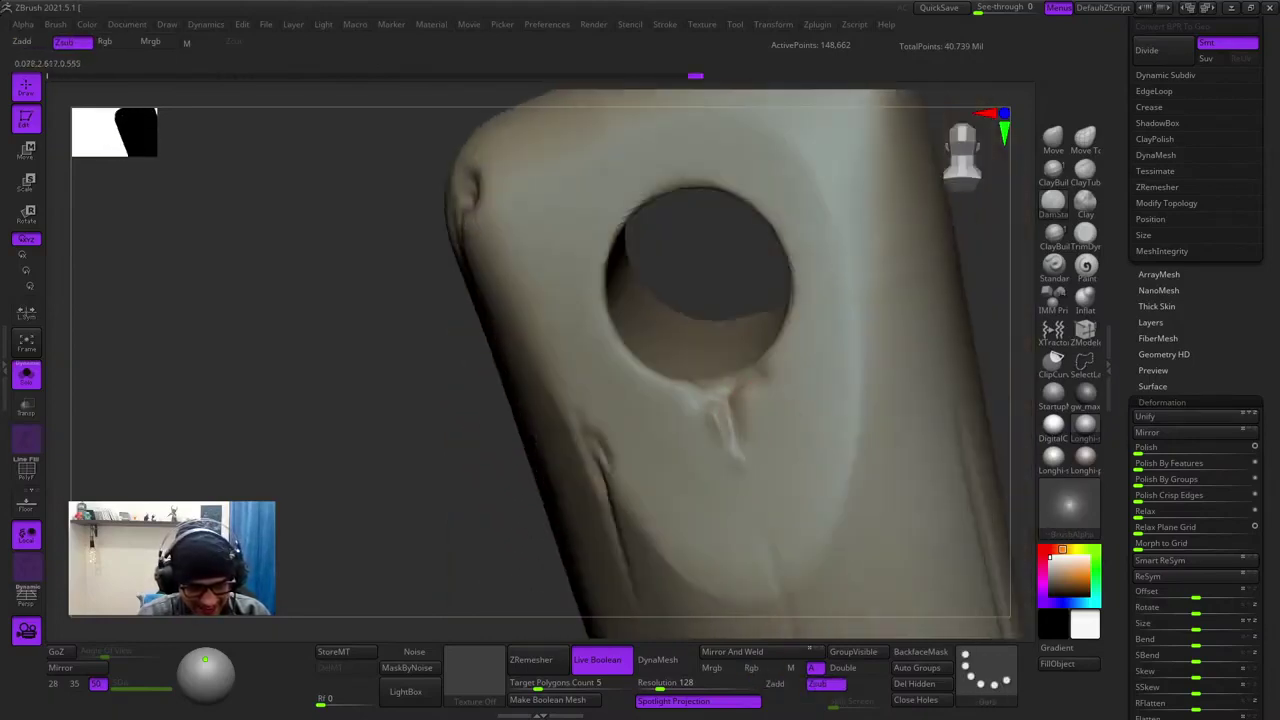
pyautogui.keyDown('alt'); pyautogui.moveTo(789, 303); pyautogui.dragTo(782, 379, button='right'); pyautogui.keyUp('alt')
pyautogui.rightClick(766, 300)
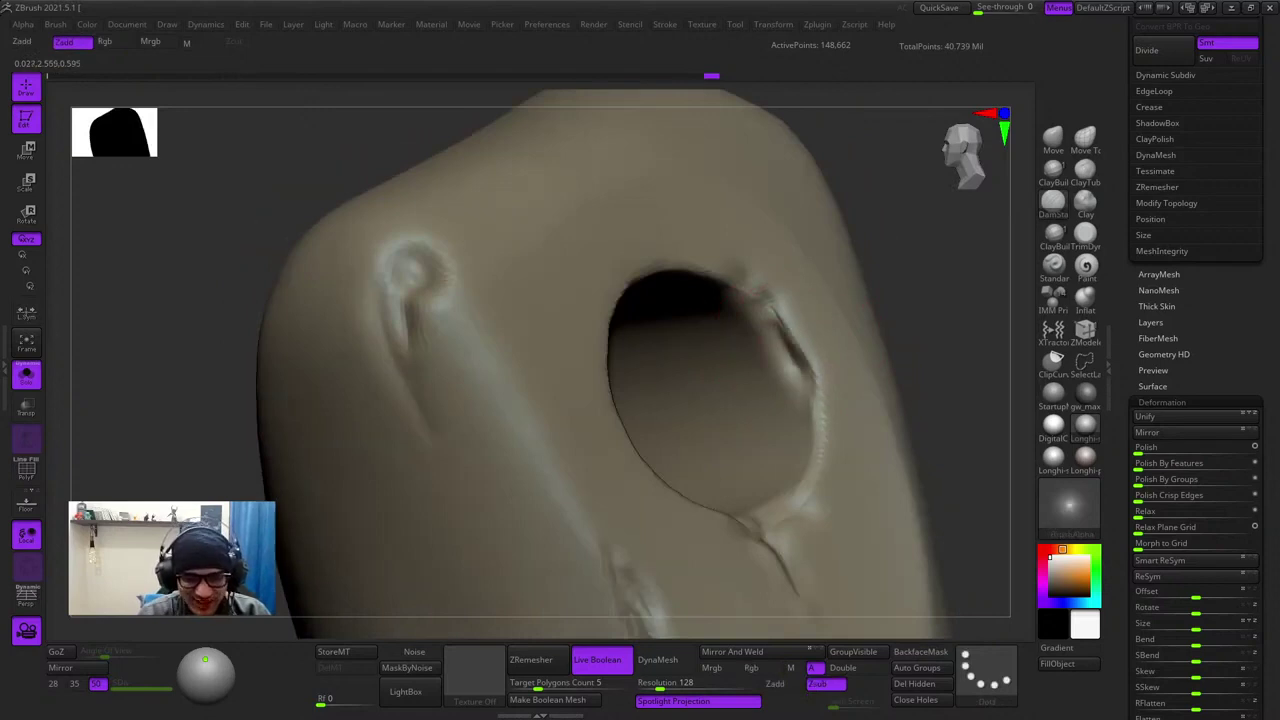
# - Roughen the side edge of the opposite hole opening with small irregular cuts
pyautogui.moveTo(820, 392); pyautogui.dragTo(829, 436)
pyautogui.moveTo(808, 395); pyautogui.dragTo(785, 345, button='right')
pyautogui.rightClick(738, 436)
pyautogui.moveTo(738, 436)
pyautogui.mouseDown(button='right')
pyautogui.moveTo(745, 445)
pyautogui.moveTo(781, 302)
pyautogui.mouseUp(button='right')
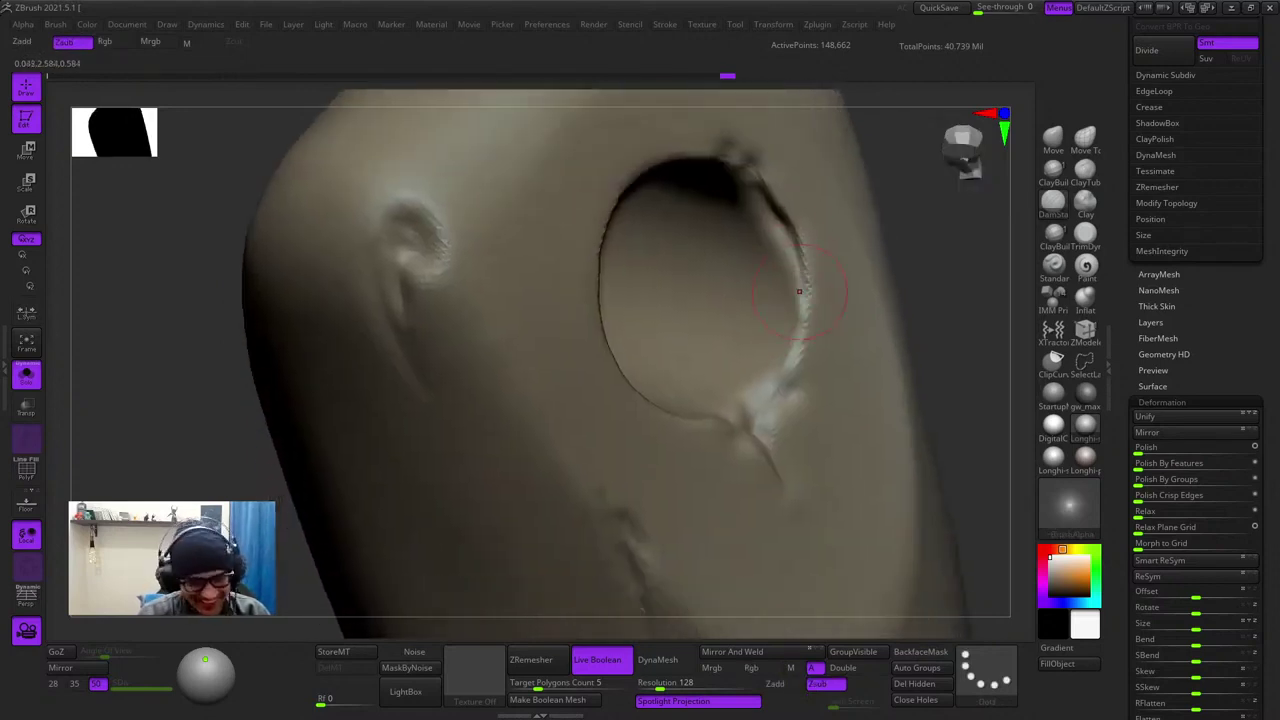
pyautogui.moveTo(766, 376); pyautogui.dragTo(770, 347, button='right')
pyautogui.moveTo(842, 418); pyautogui.dragTo(757, 306, button='right')
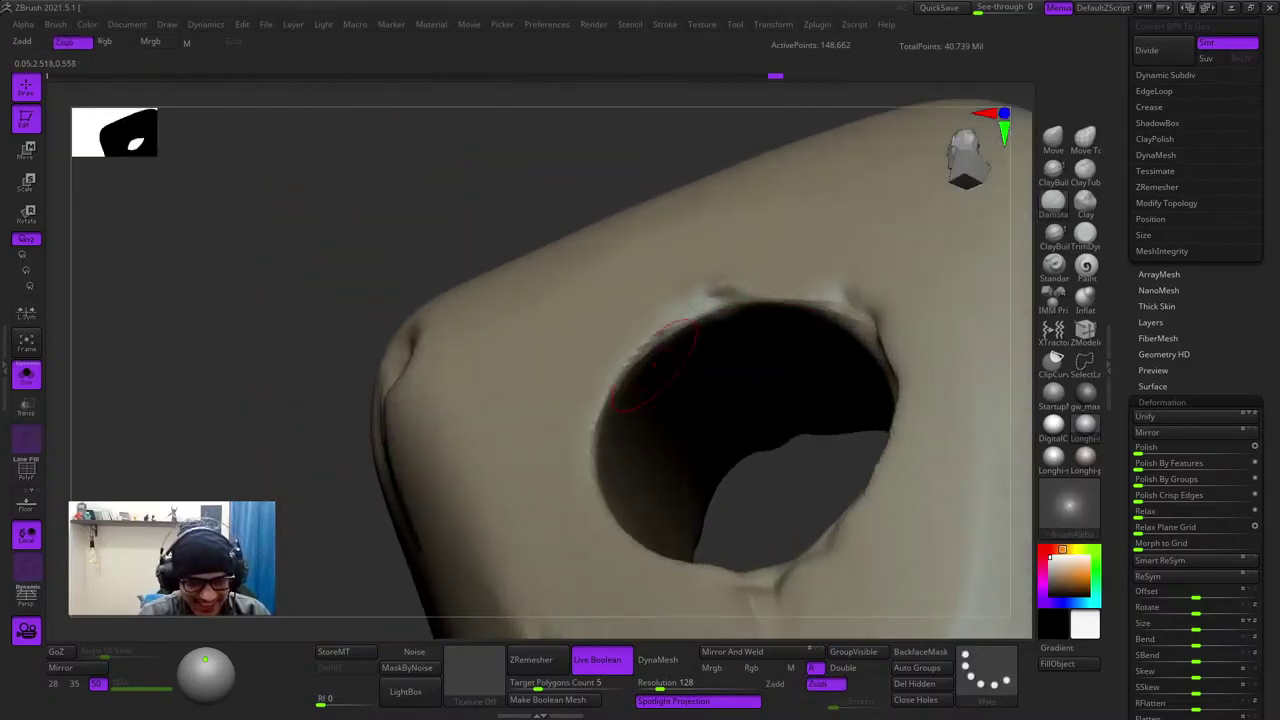
pyautogui.moveTo(654, 365); pyautogui.dragTo(747, 203, button='right')
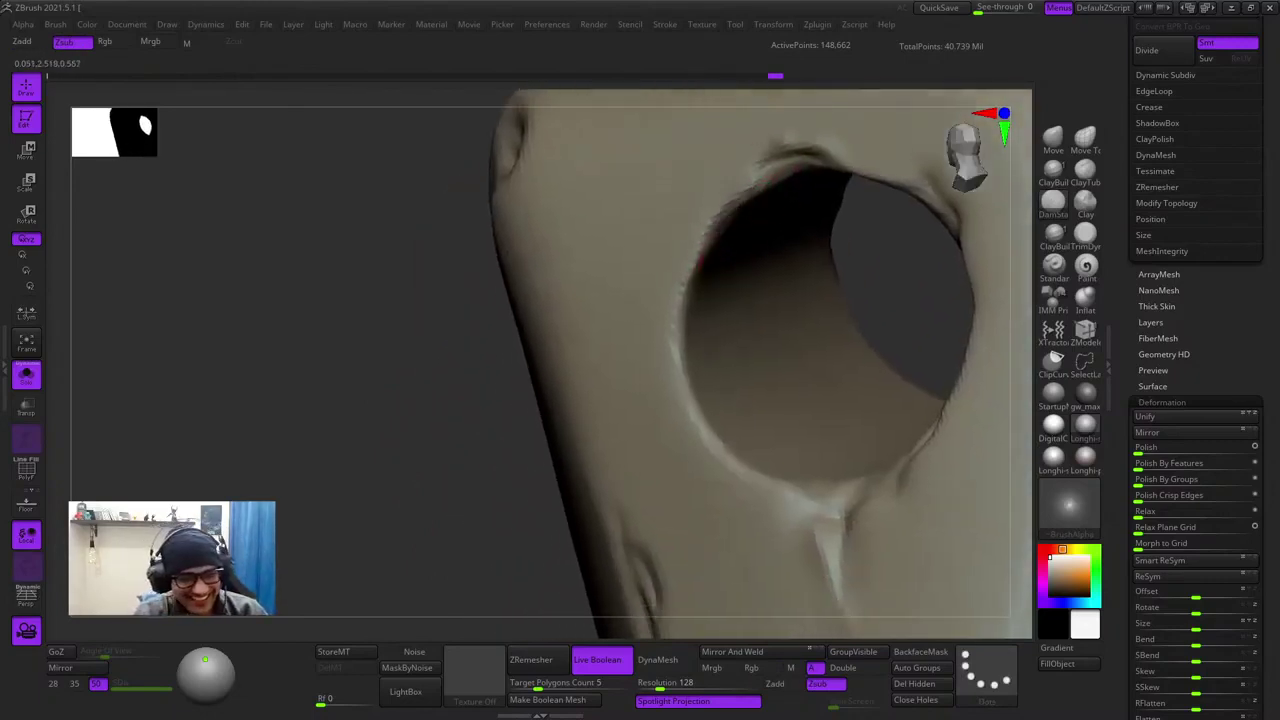
pyautogui.moveTo(677, 347); pyautogui.dragTo(664, 332, button='right')
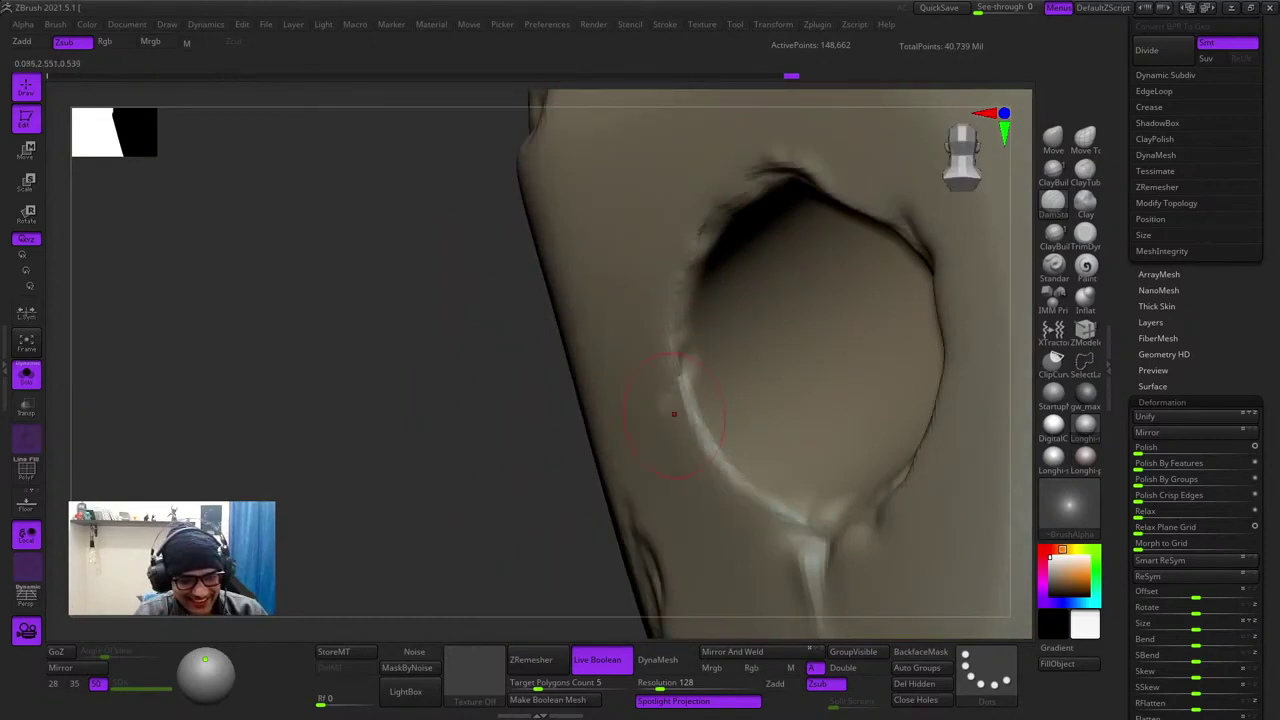
pyautogui.moveTo(674, 414); pyautogui.dragTo(674, 345, button='right')
# - Deepen the crack below the cord hole where the long groove begins
pyautogui.keyDown('ctrl'); pyautogui.moveTo(670, 298); pyautogui.dragTo(675, 195, button='right'); pyautogui.keyUp('ctrl')
pyautogui.moveTo(720, 355); pyautogui.dragTo(560, 362, button='right')
pyautogui.keyDown('alt'); pyautogui.moveTo(637, 405); pyautogui.dragTo(658, 237, button='right'); pyautogui.keyUp('alt')
pyautogui.moveTo(520, 362); pyautogui.dragTo(597, 369, button='right')
pyautogui.rightClick(597, 369)
pyautogui.keyDown('ctrl'); pyautogui.moveTo(618, 300); pyautogui.dragTo(643, 380, button='right'); pyautogui.keyUp('ctrl')
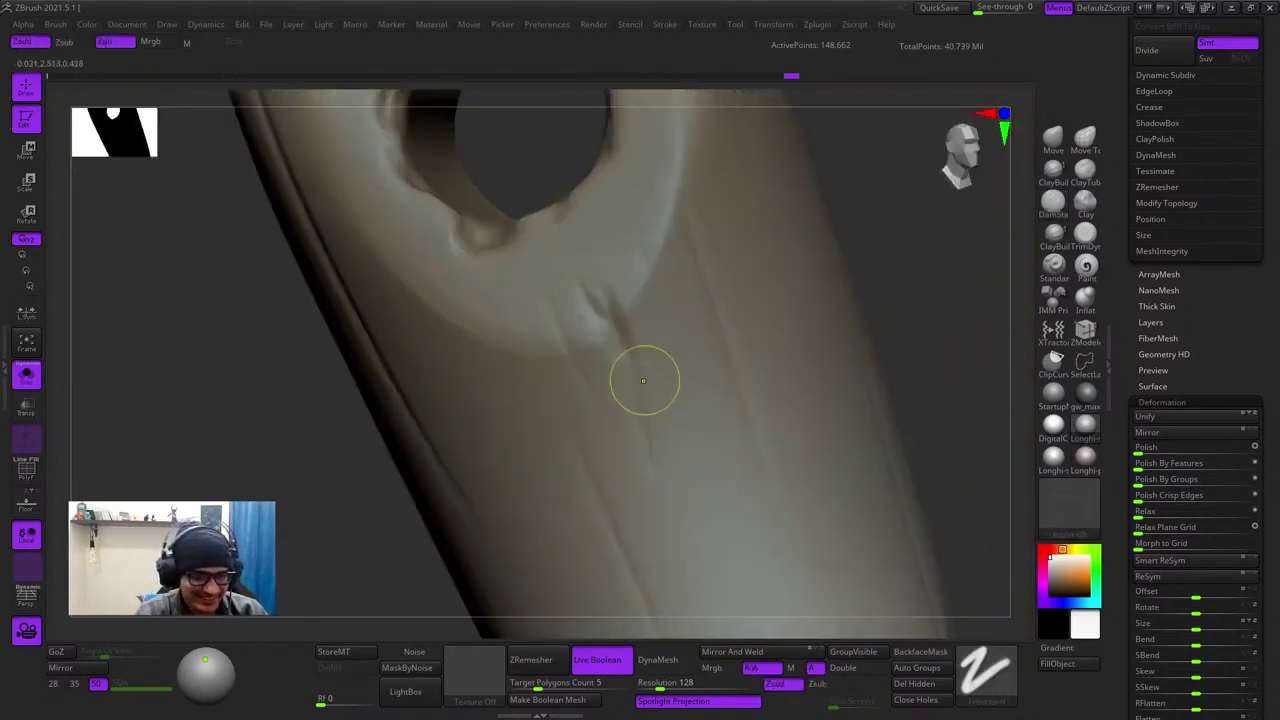
pyautogui.rightClick(606, 290)
pyautogui.moveTo(598, 284); pyautogui.dragTo(628, 348)
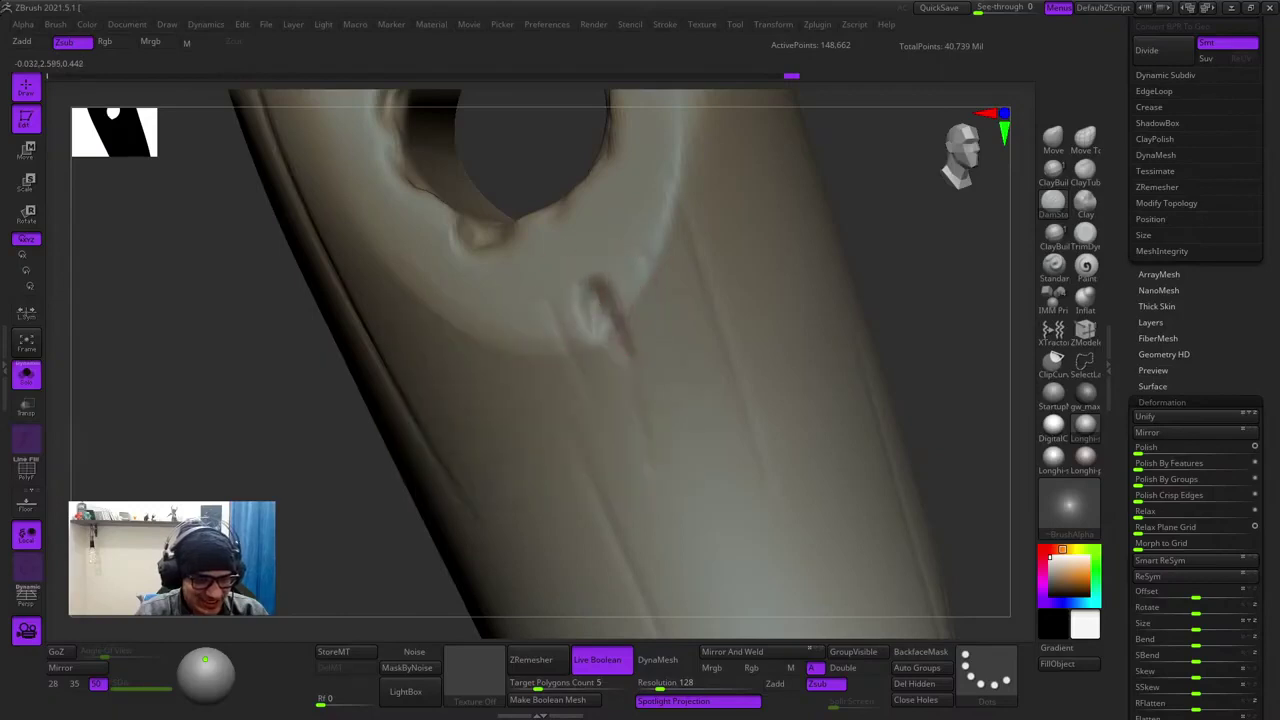
pyautogui.rightClick(620, 302)
pyautogui.moveTo(602, 288); pyautogui.dragTo(628, 354)
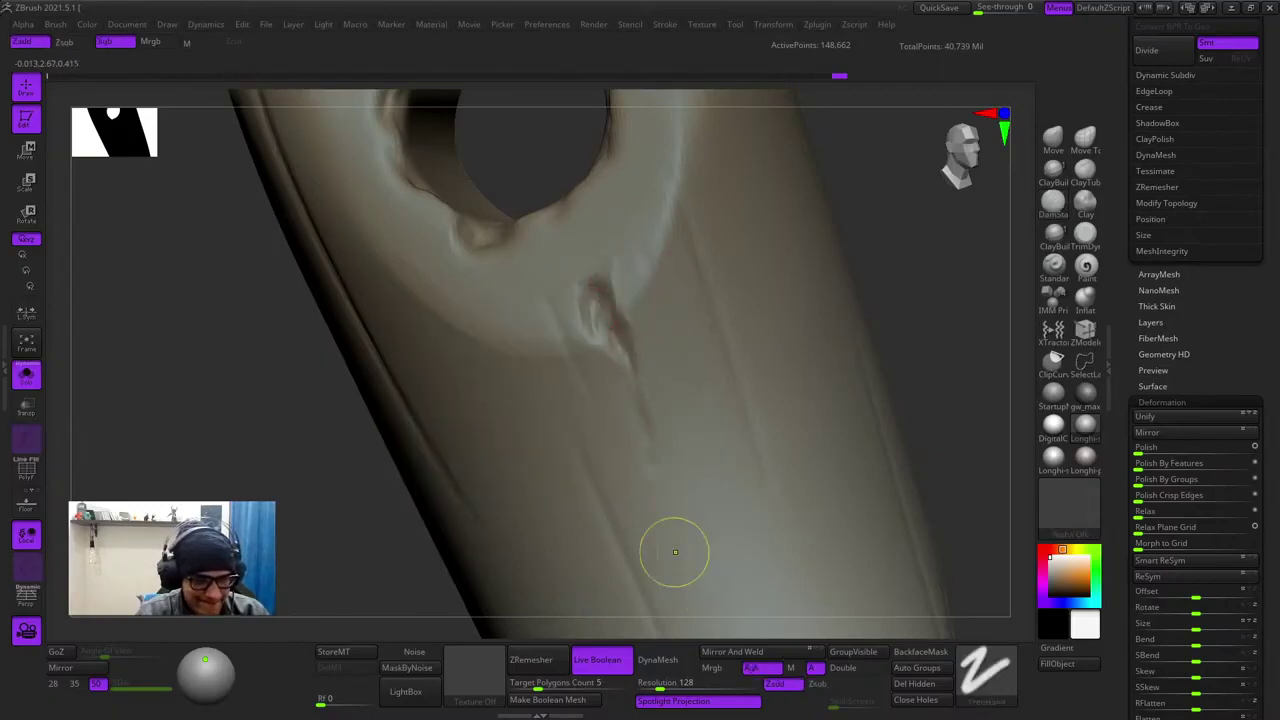
# - Turn off Solo to show the whole necklace and choose the Slash3 brush for the tusk
pyautogui.keyDown('ctrl'); pyautogui.moveTo(674, 551); pyautogui.dragTo(770, 310, button='right'); pyautogui.keyUp('ctrl')
pyautogui.keyDown('ctrl'); pyautogui.moveTo(770, 310); pyautogui.dragTo(772, 375, button='right'); pyautogui.keyUp('ctrl')
pyautogui.moveTo(772, 375); pyautogui.dragTo(745, 180, button='right')
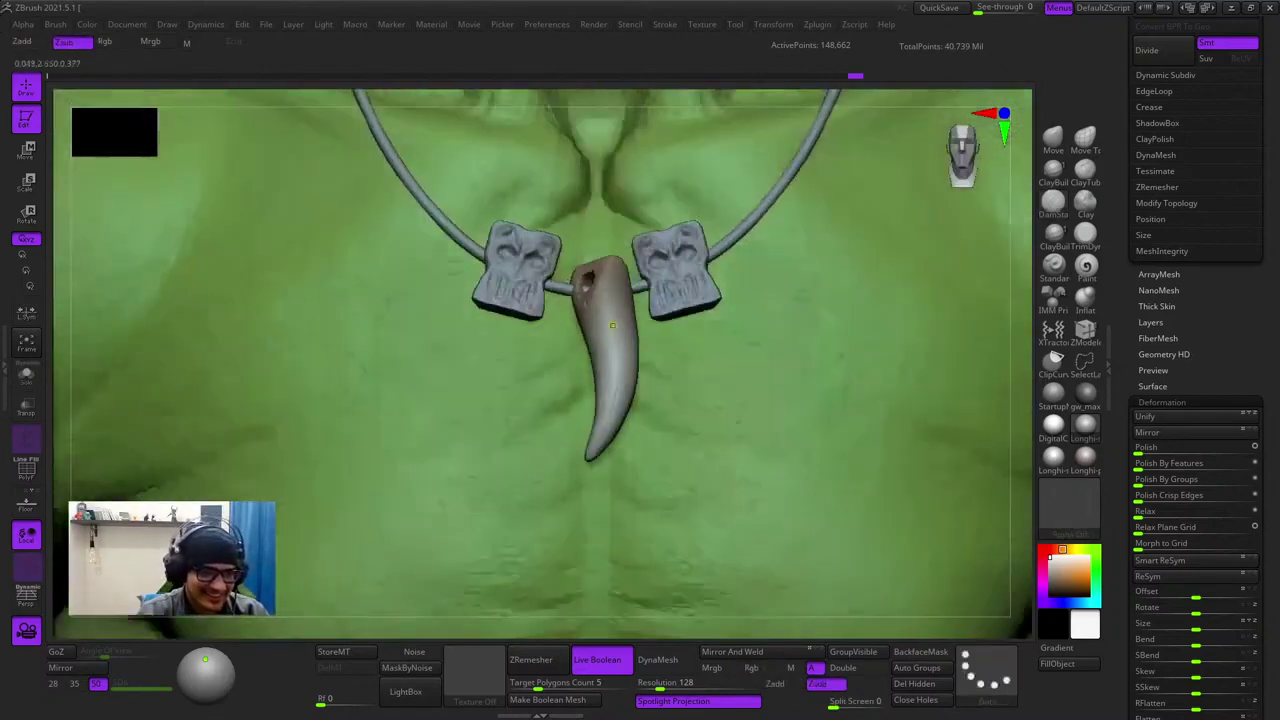
pyautogui.press('space')
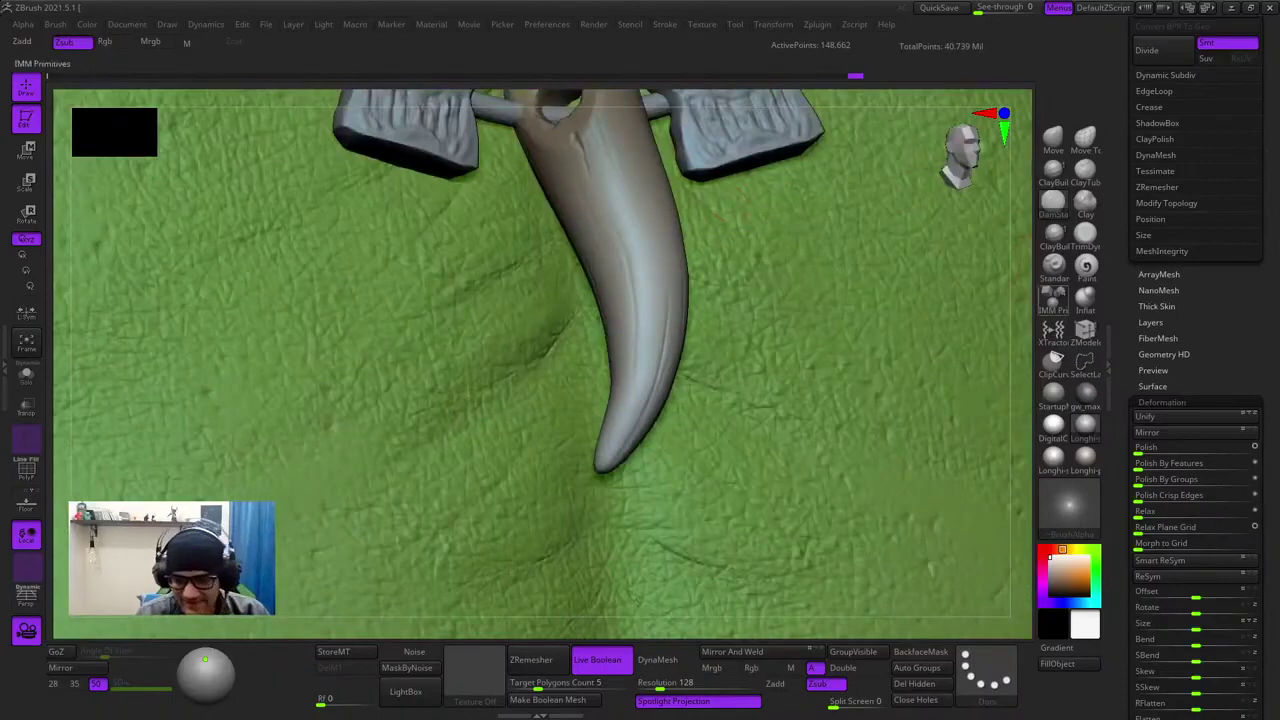
pyautogui.click(1085, 331)
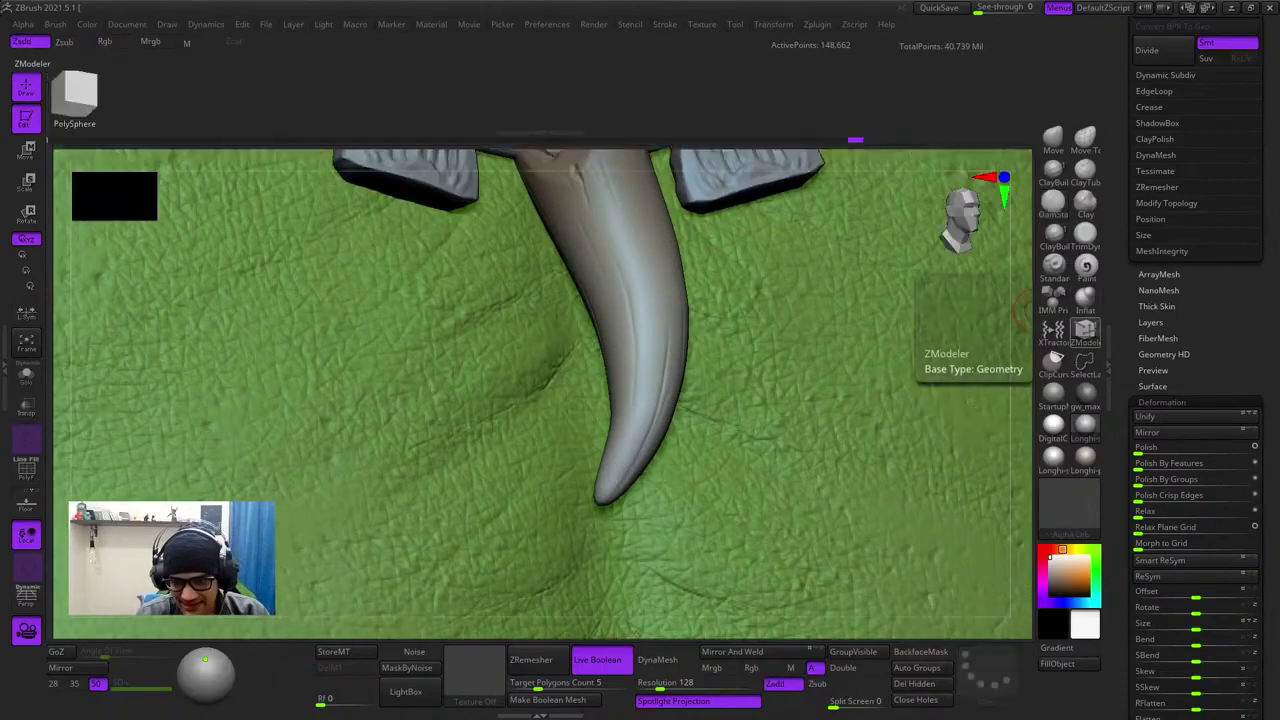
pyautogui.click(1085, 331)
pyautogui.press('s')
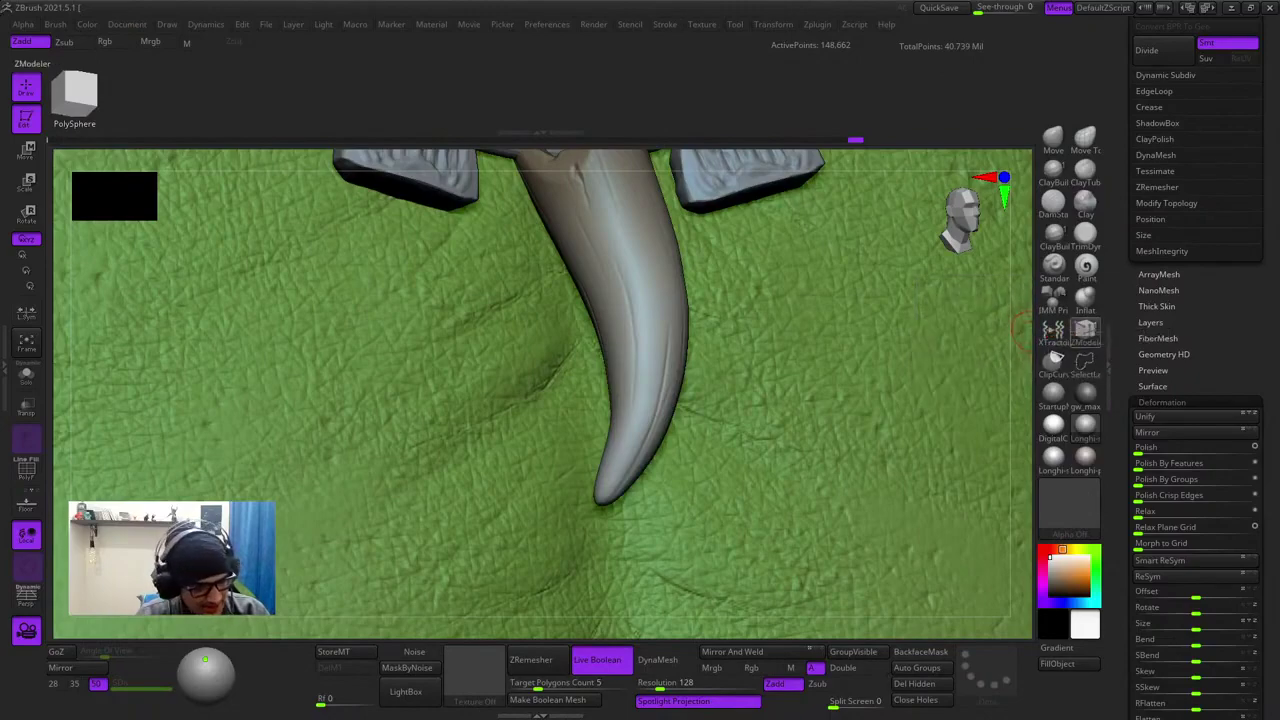
pyautogui.press('b')
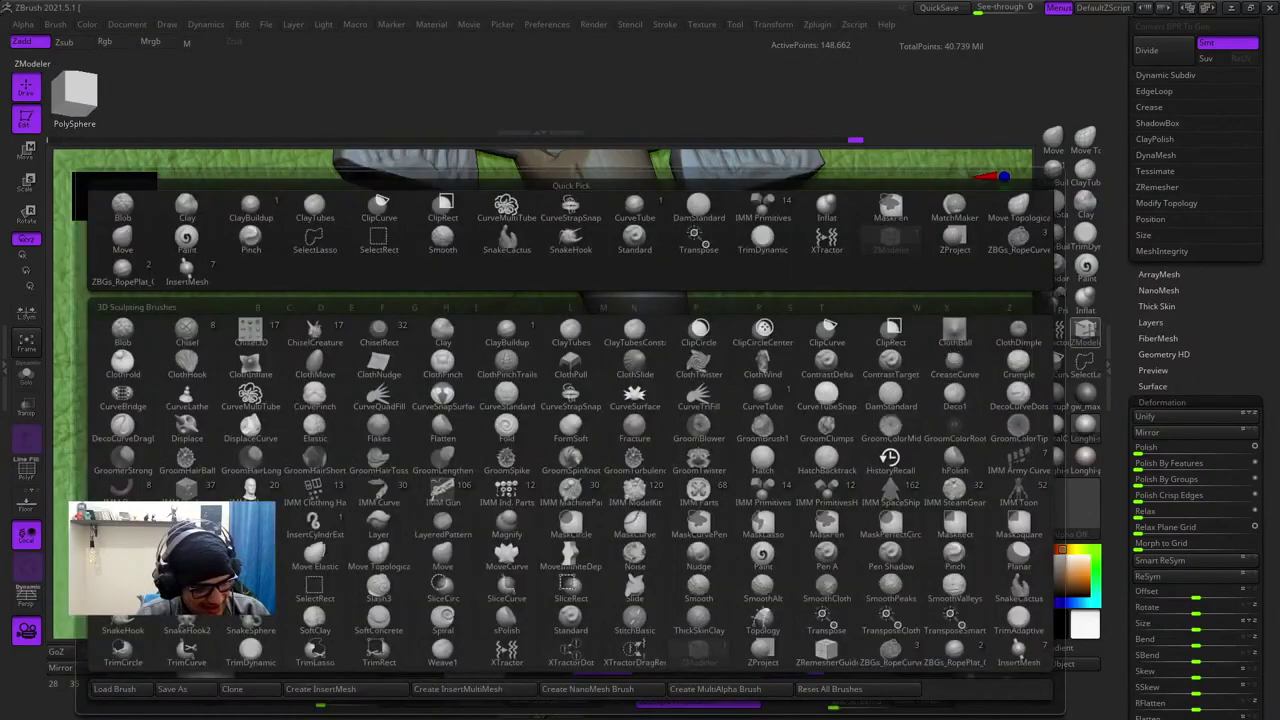
pyautogui.press('s')
pyautogui.press('3')
# - Isolate the tusk with Solo and reduce the Slash3 draw size for fine cuts
pyautogui.moveTo(630, 362)
pyautogui.mouseDown(button='right')
pyautogui.moveTo(810, 350)
pyautogui.moveTo(615, 326)
pyautogui.moveTo(655, 420)
pyautogui.moveTo(690, 440)
pyautogui.moveTo(700, 390)
pyautogui.mouseUp(button='right')
pyautogui.click(26, 374)
pyautogui.keyDown('ctrl'); pyautogui.moveTo(700, 390); pyautogui.dragTo(664, 462, button='right'); pyautogui.keyUp('ctrl')
pyautogui.press('space')
pyautogui.moveTo(727, 374); pyautogui.dragTo(706, 374)
pyautogui.moveTo(664, 346); pyautogui.dragTo(689, 340, button='right')
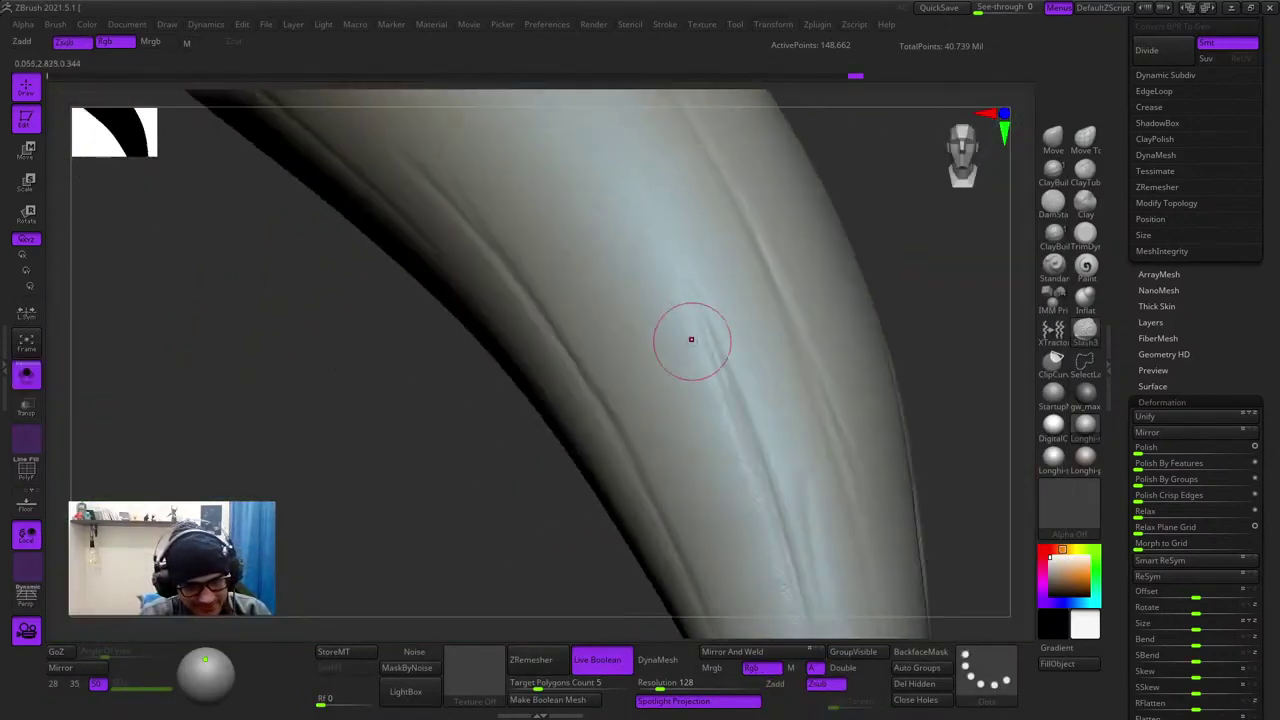
pyautogui.press('space')
pyautogui.moveTo(706, 323); pyautogui.dragTo(692, 323)
pyautogui.keyDown('ctrl'); pyautogui.moveTo(683, 289); pyautogui.dragTo(668, 323, button='right'); pyautogui.keyUp('ctrl')
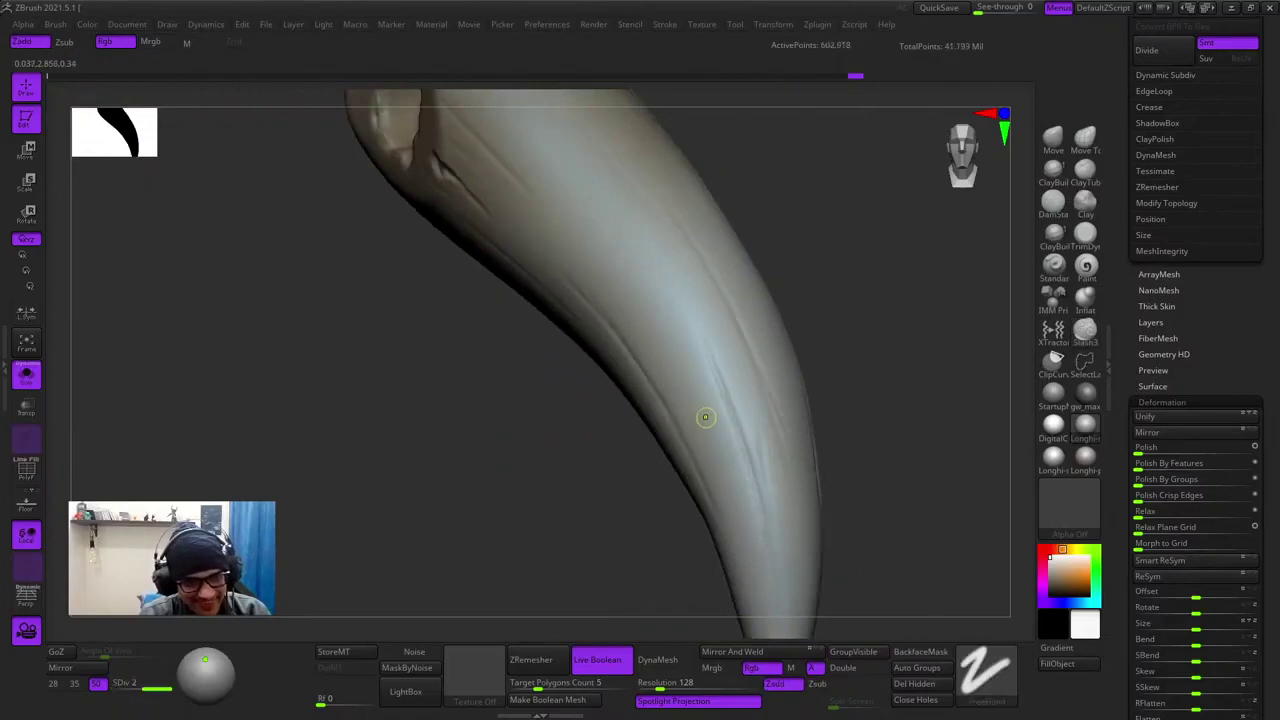
# - Subdivide the tusk to level 3 and carve thin slashes down its front toward the tip
pyautogui.hotkey('ctrl', 'd')
pyautogui.keyDown('ctrl'); pyautogui.moveTo(706, 418); pyautogui.dragTo(703, 357, button='right'); pyautogui.keyUp('ctrl')
pyautogui.moveTo(691, 312); pyautogui.dragTo(760, 490)
pyautogui.moveTo(755, 430)
pyautogui.mouseDown(button='right')
pyautogui.moveTo(677, 309)
pyautogui.moveTo(710, 300)
pyautogui.moveTo(717, 340)
pyautogui.moveTo(716, 275)
pyautogui.mouseUp(button='right')
pyautogui.press('space')
pyautogui.moveTo(737, 300); pyautogui.dragTo(808, 430)
pyautogui.keyDown('alt'); pyautogui.moveTo(817, 455); pyautogui.dragTo(775, 315, button='right'); pyautogui.keyUp('alt')
pyautogui.moveTo(694, 156); pyautogui.dragTo(798, 392)
pyautogui.keyDown('alt'); pyautogui.moveTo(833, 473); pyautogui.dragTo(793, 348, button='right'); pyautogui.keyUp('alt')
pyautogui.moveTo(716, 166); pyautogui.dragTo(739, 232)
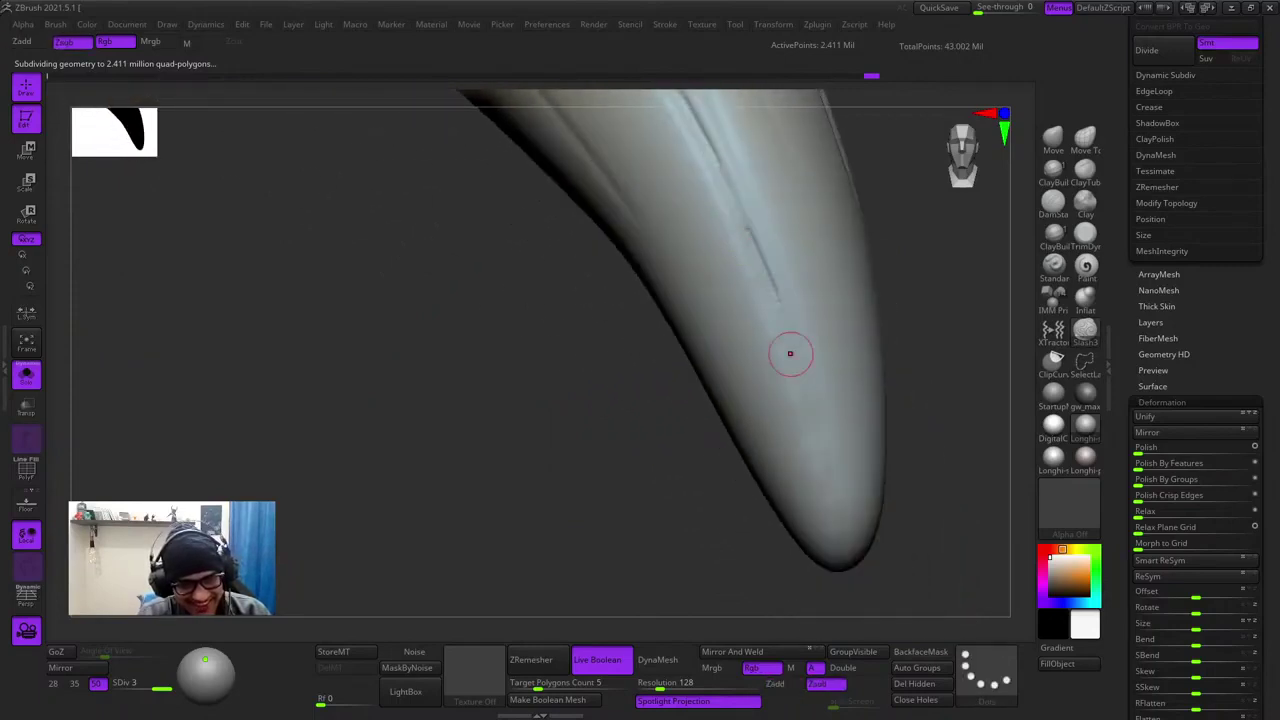
pyautogui.keyDown('alt'); pyautogui.moveTo(793, 441); pyautogui.dragTo(770, 358, button='right'); pyautogui.keyUp('alt')
# - Undo the last slash stroke and turn on the polyframe display for the tusk
pyautogui.hotkey('ctrl', 'z')
pyautogui.press('f')
pyautogui.hotkey('shift', 'f')
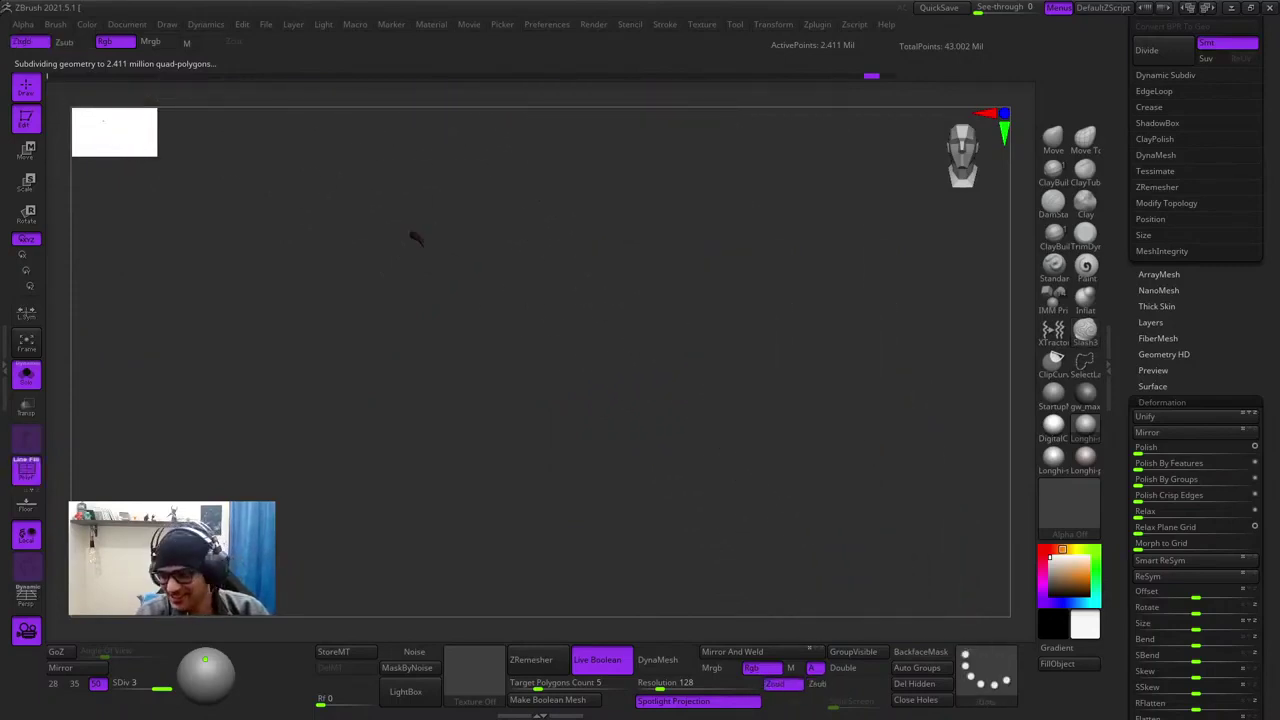
# - Turn off the polyframe display and reduce the Slash3 draw size for the crack beside the tusk's hole
pyautogui.press('f')
pyautogui.moveTo(660, 311)
pyautogui.mouseDown(button='right')
pyautogui.moveTo(720, 290)
pyautogui.moveTo(857, 327)
pyautogui.moveTo(765, 490)
pyautogui.mouseUp(button='right')
pyautogui.keyDown('ctrl'); pyautogui.moveTo(740, 350); pyautogui.dragTo(740, 450, button='right'); pyautogui.keyUp('ctrl')
pyautogui.keyDown('ctrl'); pyautogui.moveTo(740, 400); pyautogui.dragTo(770, 450, button='right'); pyautogui.keyUp('ctrl')
pyautogui.rightClick(505, 403)
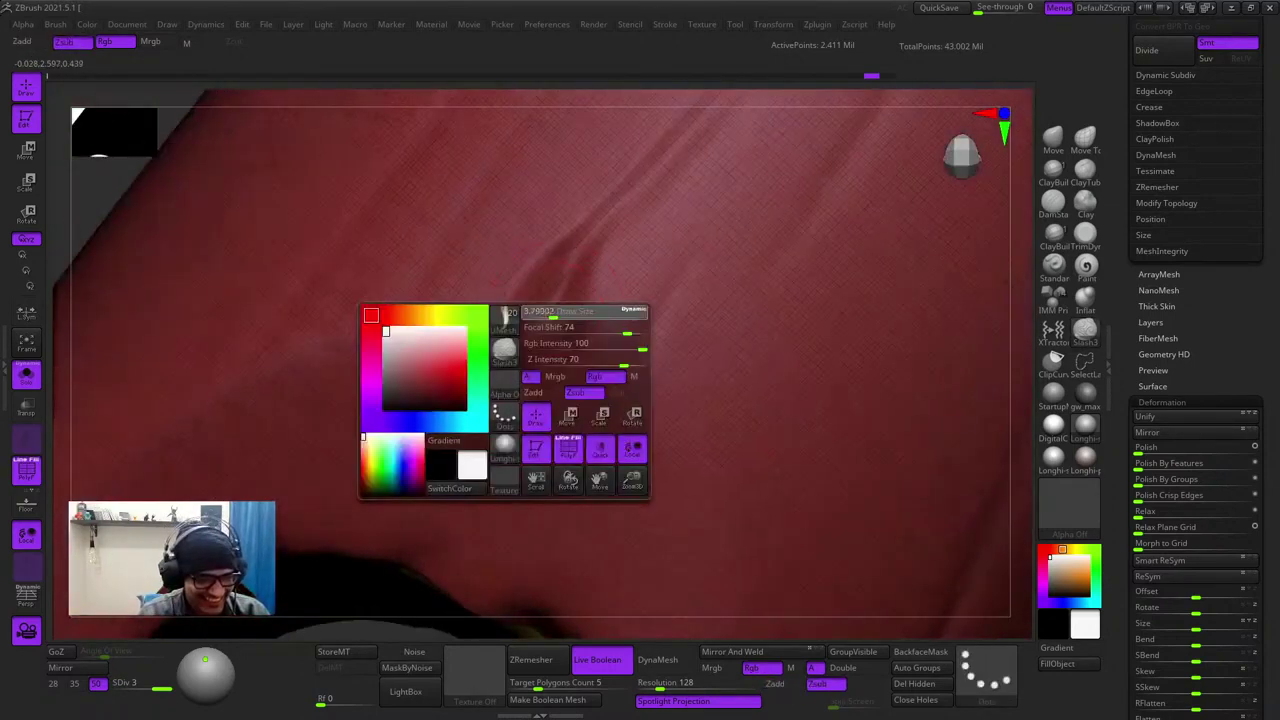
pyautogui.hotkey('shift', 'f')
pyautogui.moveTo(557, 295); pyautogui.dragTo(512, 275, button='right')
pyautogui.press('space')
pyautogui.moveTo(550, 315); pyautogui.dragTo(536, 315)
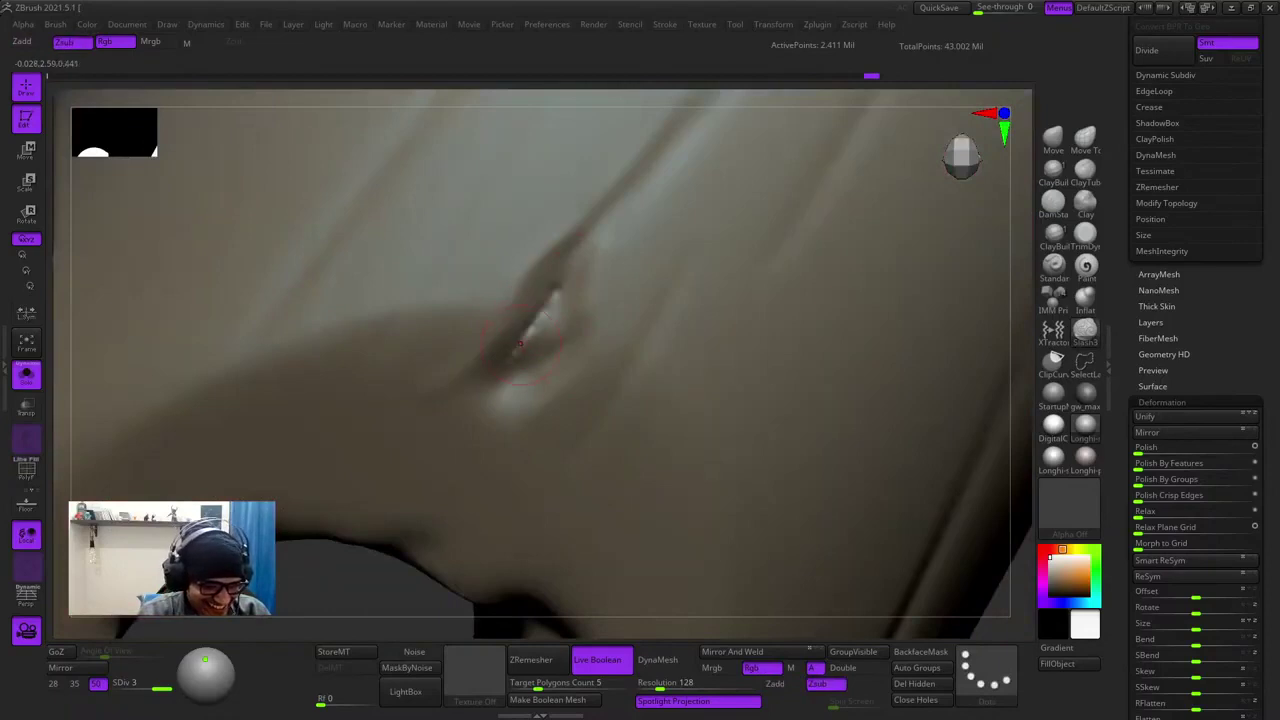
# - Carve a thin slash extending from the crack beside the hole along its groove, undoing the surplus strokes
pyautogui.moveTo(592, 260)
pyautogui.keyDown('alt'); pyautogui.mouseDown(button='right')
pyautogui.moveTo(600, 335)
pyautogui.moveTo(601, 302)
pyautogui.mouseUp(button='right'); pyautogui.keyUp('alt')
pyautogui.moveTo(628, 290); pyautogui.dragTo(746, 178)
pyautogui.press('space')
pyautogui.moveTo(686, 250); pyautogui.dragTo(801, 126)
pyautogui.hotkey('ctrl', 'z')
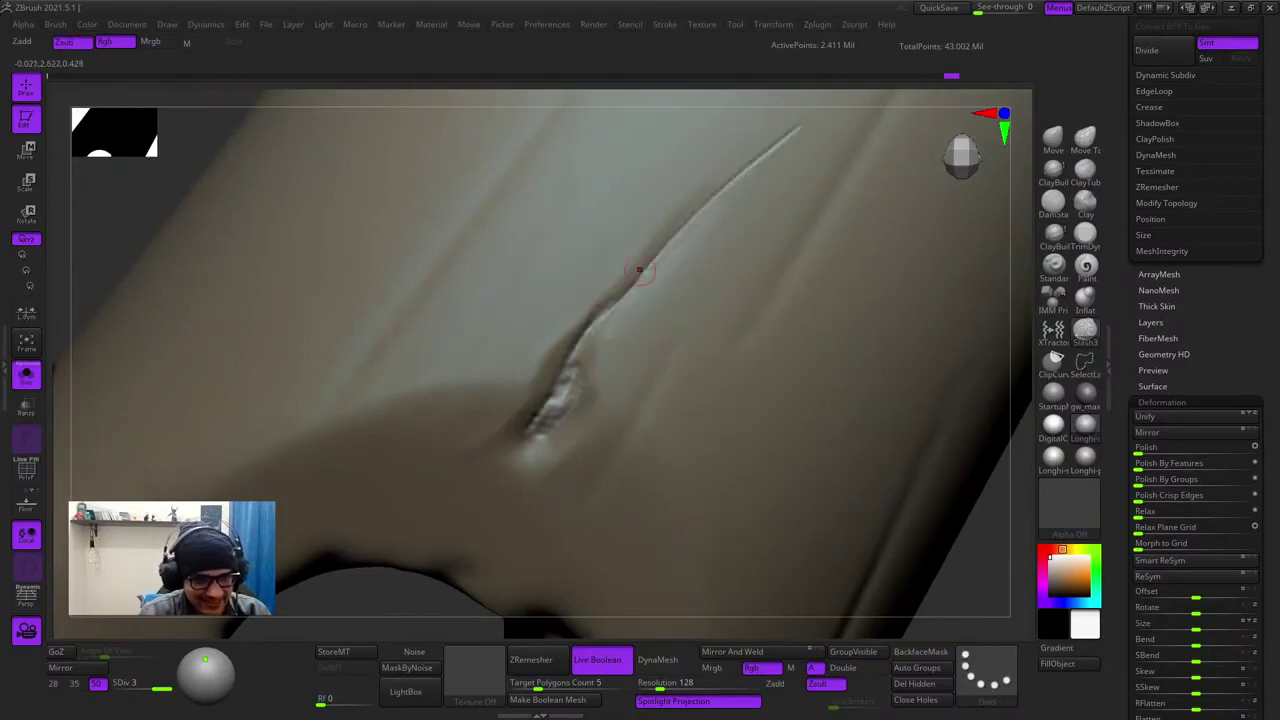
pyautogui.moveTo(566, 354); pyautogui.dragTo(532, 442)
pyautogui.hotkey('ctrl', 'z')
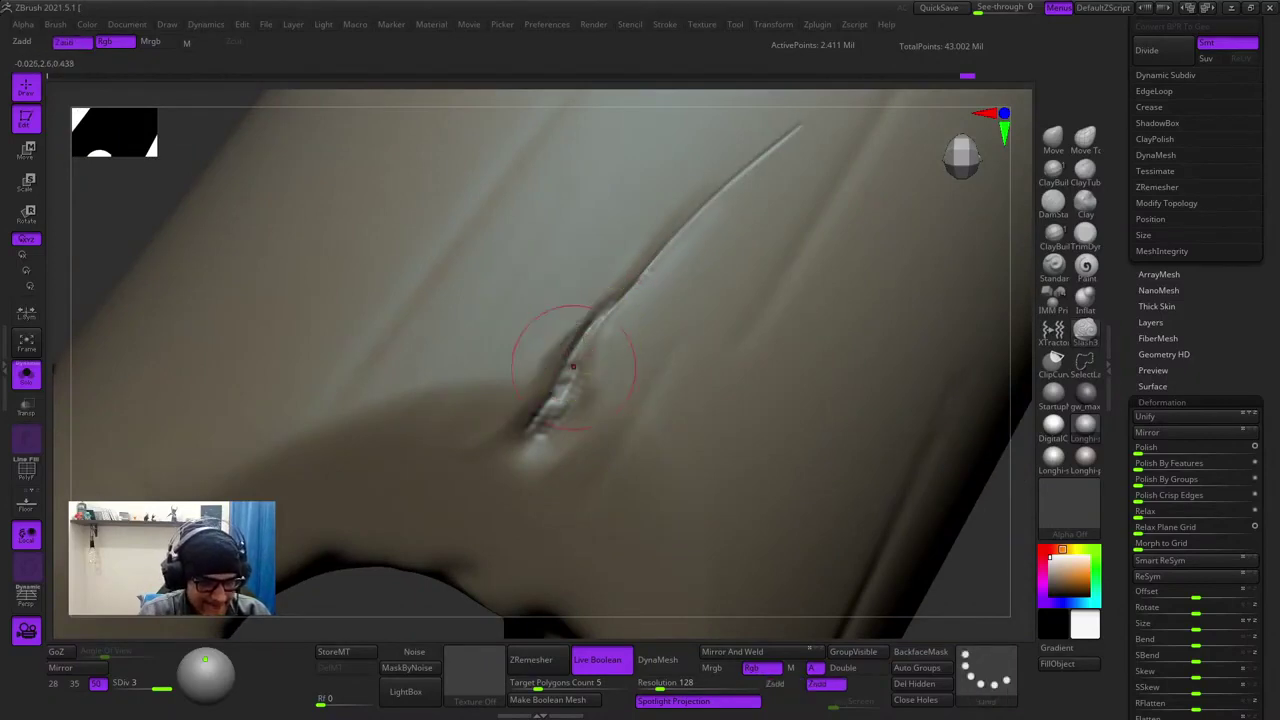
# - Carve a thin slash continuing the groove toward the tusk's tip, replacing the first attempt
pyautogui.keyDown('alt'); pyautogui.moveTo(586, 360); pyautogui.dragTo(642, 268, button='right'); pyautogui.keyUp('alt')
pyautogui.keyDown('ctrl'); pyautogui.moveTo(481, 449); pyautogui.dragTo(600, 240, button='right'); pyautogui.keyUp('ctrl')
pyautogui.keyDown('alt'); pyautogui.moveTo(600, 240); pyautogui.dragTo(635, 467, button='right'); pyautogui.keyUp('alt')
pyautogui.rightClick(635, 467)
pyautogui.moveTo(803, 571)
pyautogui.mouseDown(button='right')
pyautogui.moveTo(634, 240)
pyautogui.moveTo(619, 329)
pyautogui.moveTo(640, 215)
pyautogui.mouseUp(button='right')
pyautogui.rightClick(619, 329)
pyautogui.moveTo(645, 203); pyautogui.dragTo(723, 356)
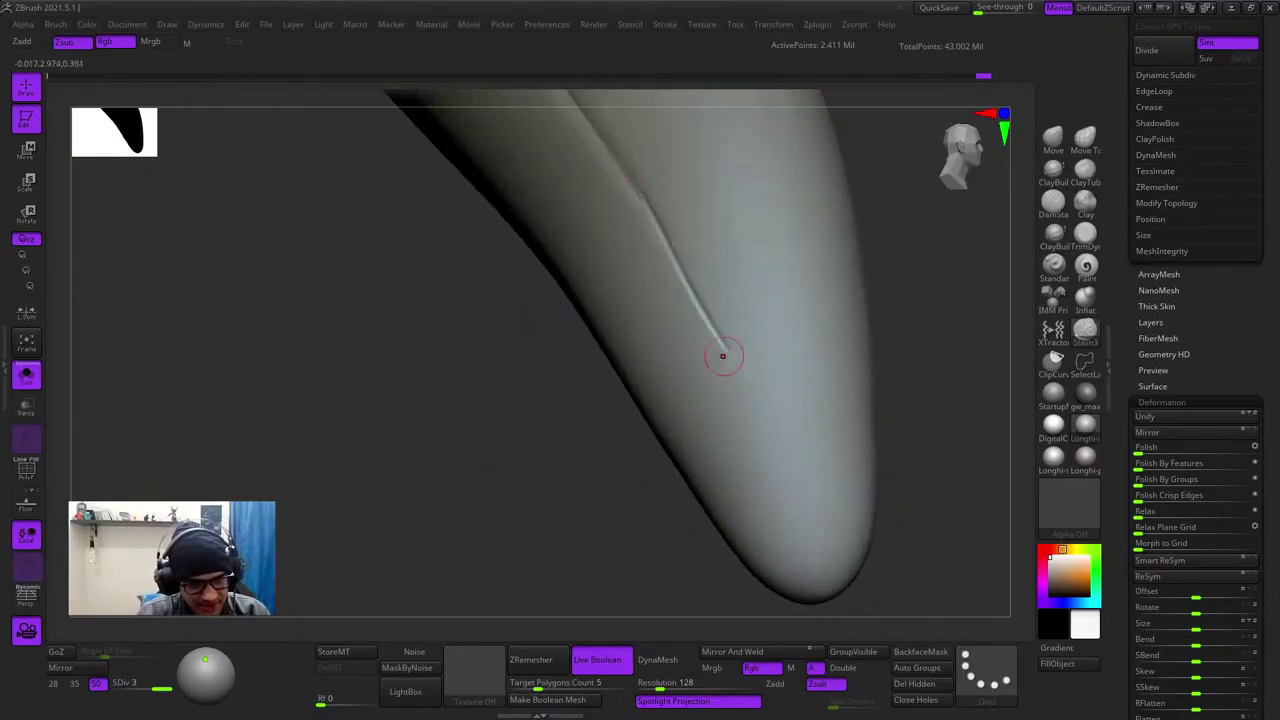
pyautogui.hotkey('ctrl', 'z')
pyautogui.moveTo(671, 258); pyautogui.dragTo(748, 443)
# - Smooth the upper start of the central groove and cut a fine slash into it with a smaller draw size
pyautogui.moveTo(748, 443)
pyautogui.keyDown('ctrl'); pyautogui.mouseDown(button='right')
pyautogui.moveTo(725, 325)
pyautogui.moveTo(729, 349)
pyautogui.moveTo(661, 279)
pyautogui.moveTo(529, 335)
pyautogui.mouseUp(button='right'); pyautogui.keyUp('ctrl')
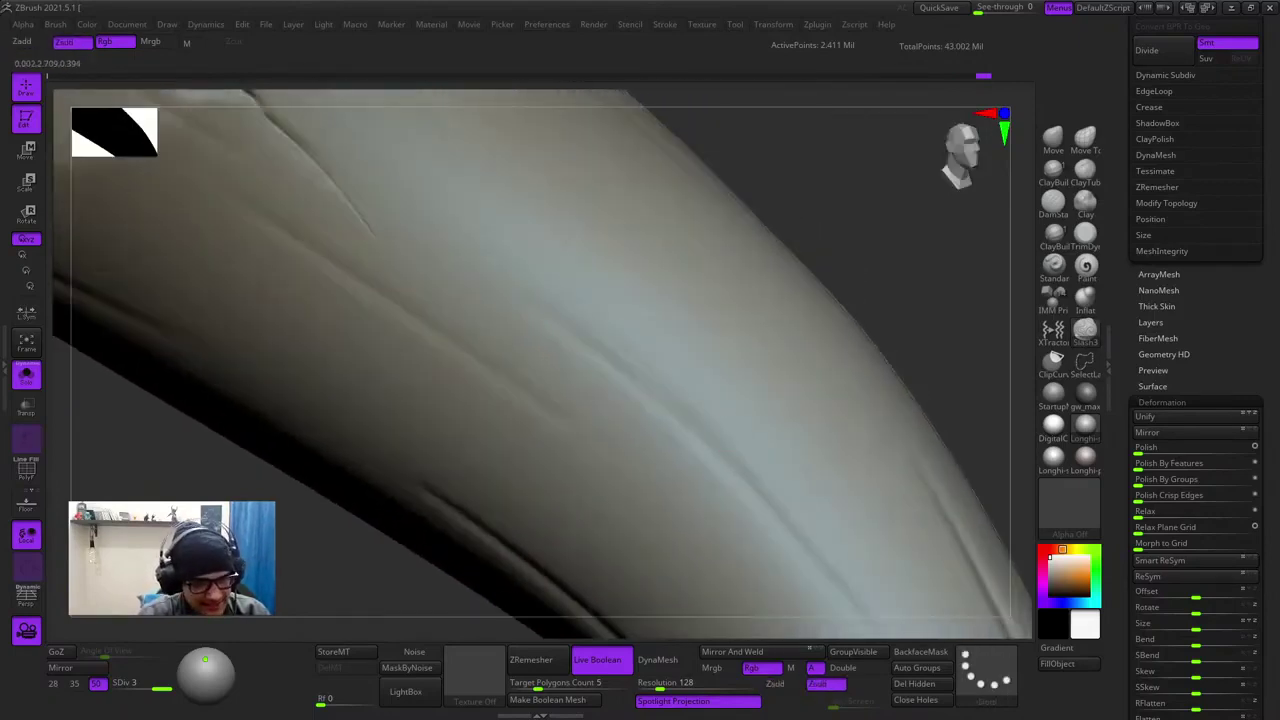
pyautogui.moveTo(629, 385)
pyautogui.mouseDown()
pyautogui.moveTo(682, 430)
pyautogui.moveTo(609, 357)
pyautogui.mouseUp()
pyautogui.hotkey('ctrl', 'z')
pyautogui.keyDown('alt'); pyautogui.moveTo(699, 441); pyautogui.dragTo(659, 376, button='right'); pyautogui.keyUp('alt')
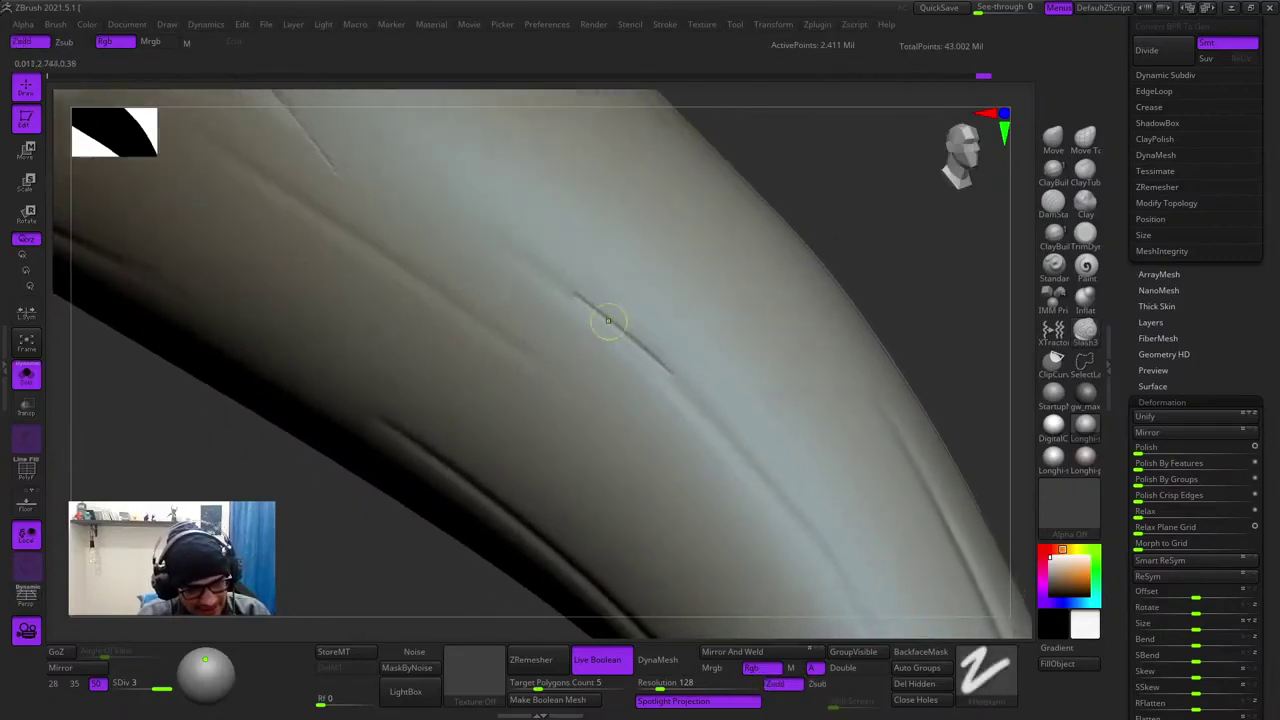
pyautogui.keyDown('shift'); pyautogui.moveTo(672, 380); pyautogui.dragTo(599, 319); pyautogui.keyUp('shift')
pyautogui.moveTo(660, 390)
pyautogui.keyDown('shift'); pyautogui.mouseDown()
pyautogui.moveTo(548, 284)
pyautogui.moveTo(704, 440)
pyautogui.mouseUp(); pyautogui.keyUp('shift')
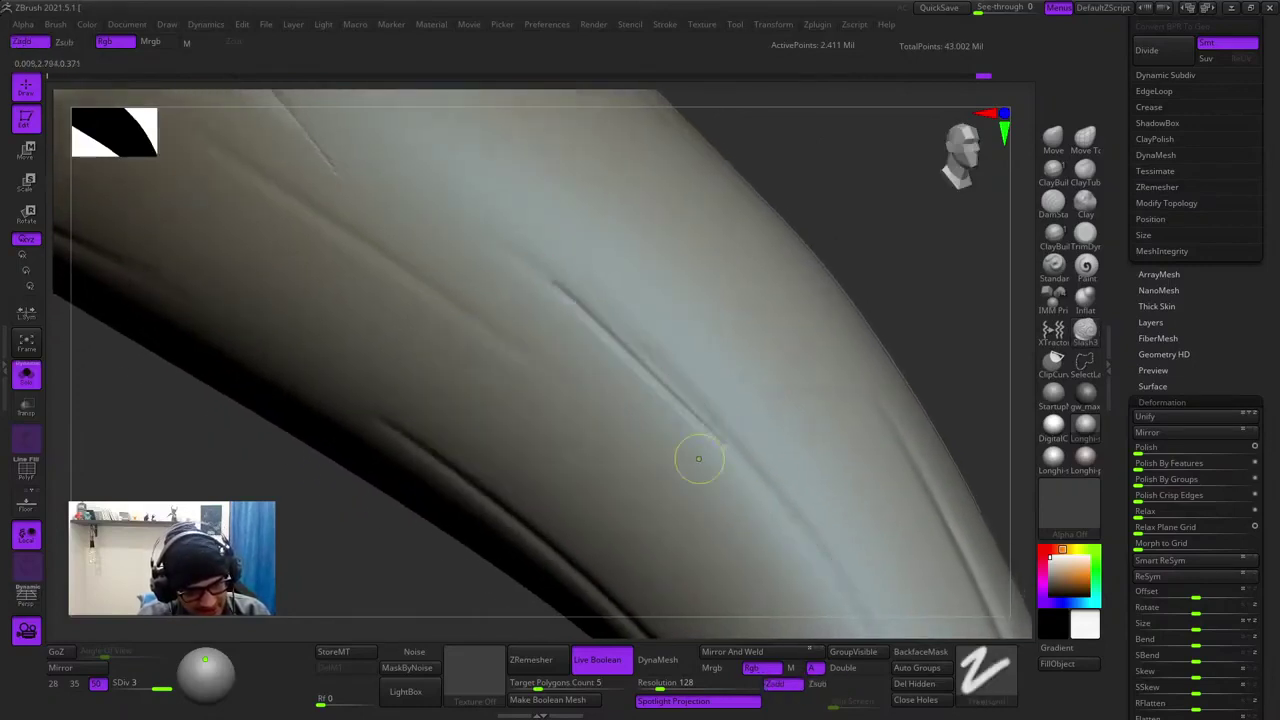
pyautogui.hotkey('ctrl', 'z')
pyautogui.press('space')
pyautogui.moveTo(616, 308); pyautogui.dragTo(581, 291)
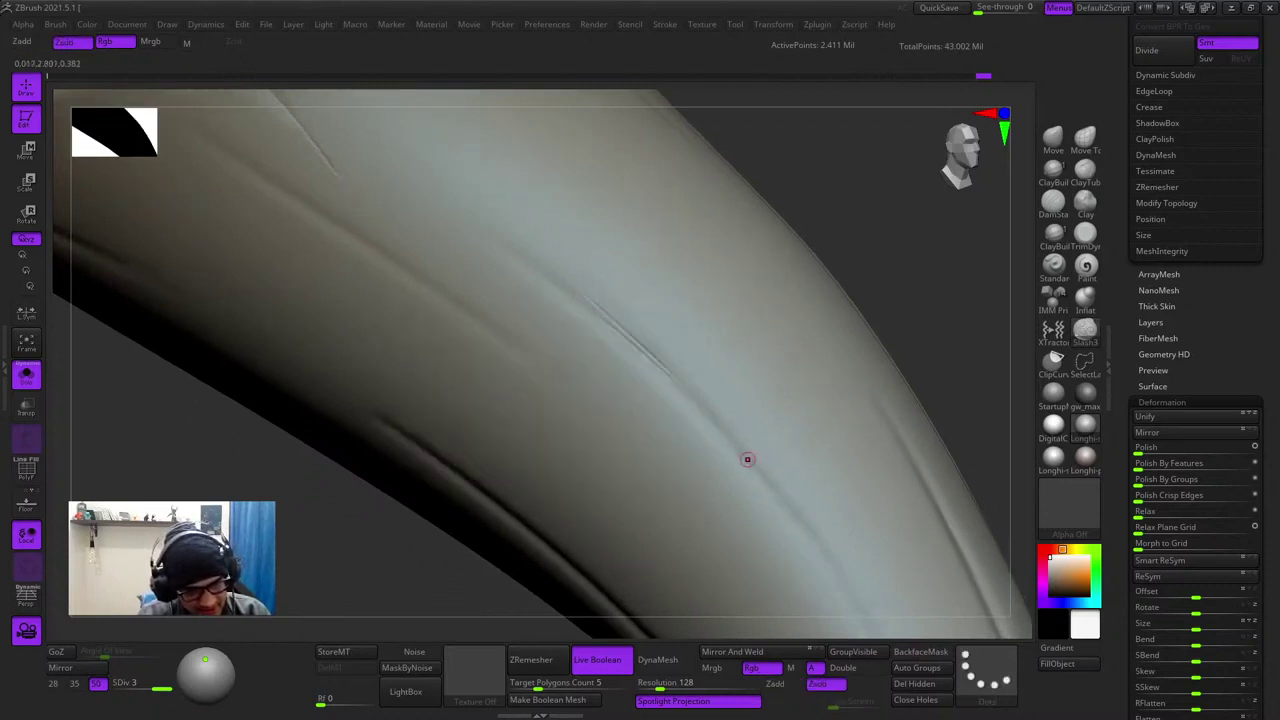
# - Continue the fine slash down the central groove of the lower tusk, smoothing between strokes
pyautogui.keyDown('alt'); pyautogui.moveTo(812, 538); pyautogui.dragTo(666, 323, button='right'); pyautogui.keyUp('alt')
pyautogui.keyDown('shift'); pyautogui.moveTo(666, 323); pyautogui.dragTo(639, 270); pyautogui.keyUp('shift')
pyautogui.moveTo(639, 270); pyautogui.dragTo(834, 571)
pyautogui.keyDown('alt'); pyautogui.moveTo(834, 571); pyautogui.dragTo(686, 303, button='right'); pyautogui.keyUp('alt')
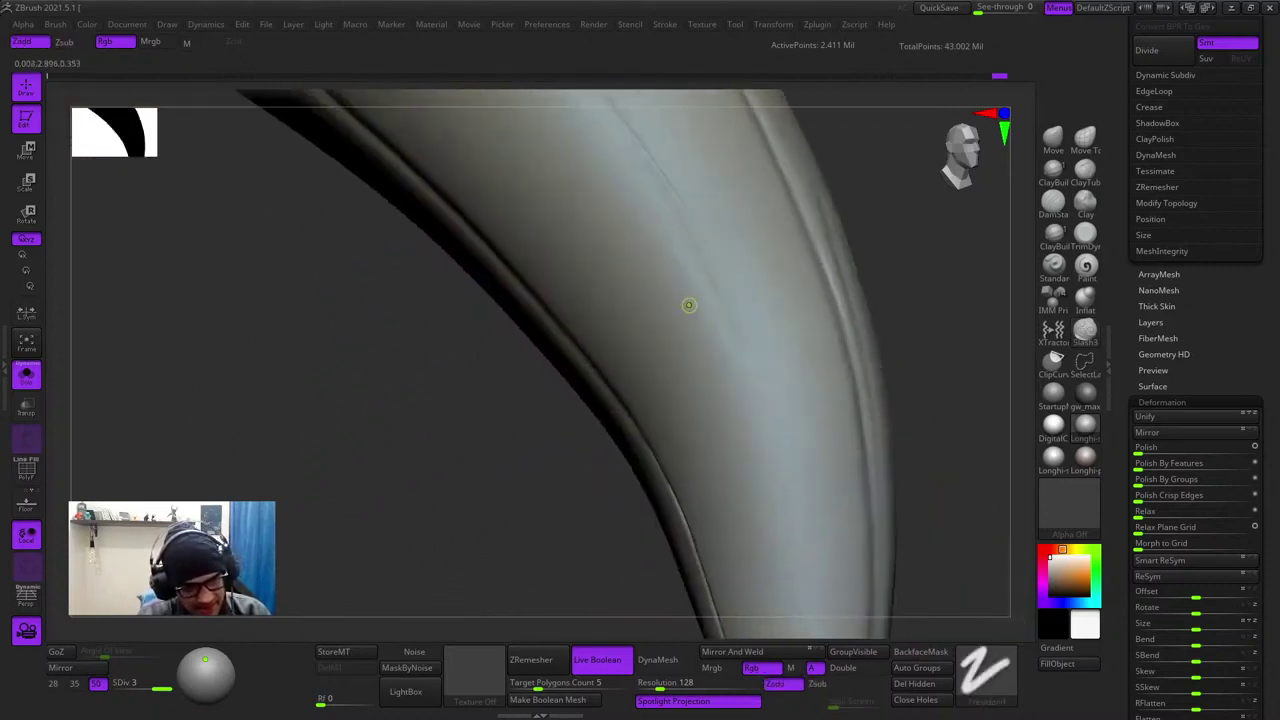
pyautogui.keyDown('shift'); pyautogui.moveTo(686, 303); pyautogui.dragTo(686, 236); pyautogui.keyUp('shift')
pyautogui.moveTo(686, 236); pyautogui.dragTo(804, 535)
# - Adjust the draw size and carve sharp slashes into the groove running down to the tusk's tip
pyautogui.keyDown('ctrl'); pyautogui.moveTo(804, 535); pyautogui.dragTo(768, 332, button='right'); pyautogui.keyUp('ctrl')
pyautogui.moveTo(768, 332)
pyautogui.keyDown('ctrl'); pyautogui.mouseDown(button='right')
pyautogui.moveTo(785, 404)
pyautogui.moveTo(802, 388)
pyautogui.moveTo(791, 349)
pyautogui.mouseUp(button='right'); pyautogui.keyUp('ctrl')
pyautogui.press('space')
pyautogui.moveTo(791, 349); pyautogui.dragTo(812, 324)
pyautogui.press('space')
pyautogui.moveTo(812, 324)
pyautogui.keyDown('ctrl'); pyautogui.mouseDown(button='right')
pyautogui.moveTo(812, 372)
pyautogui.moveTo(778, 366)
pyautogui.moveTo(723, 303)
pyautogui.mouseUp(button='right'); pyautogui.keyUp('ctrl')
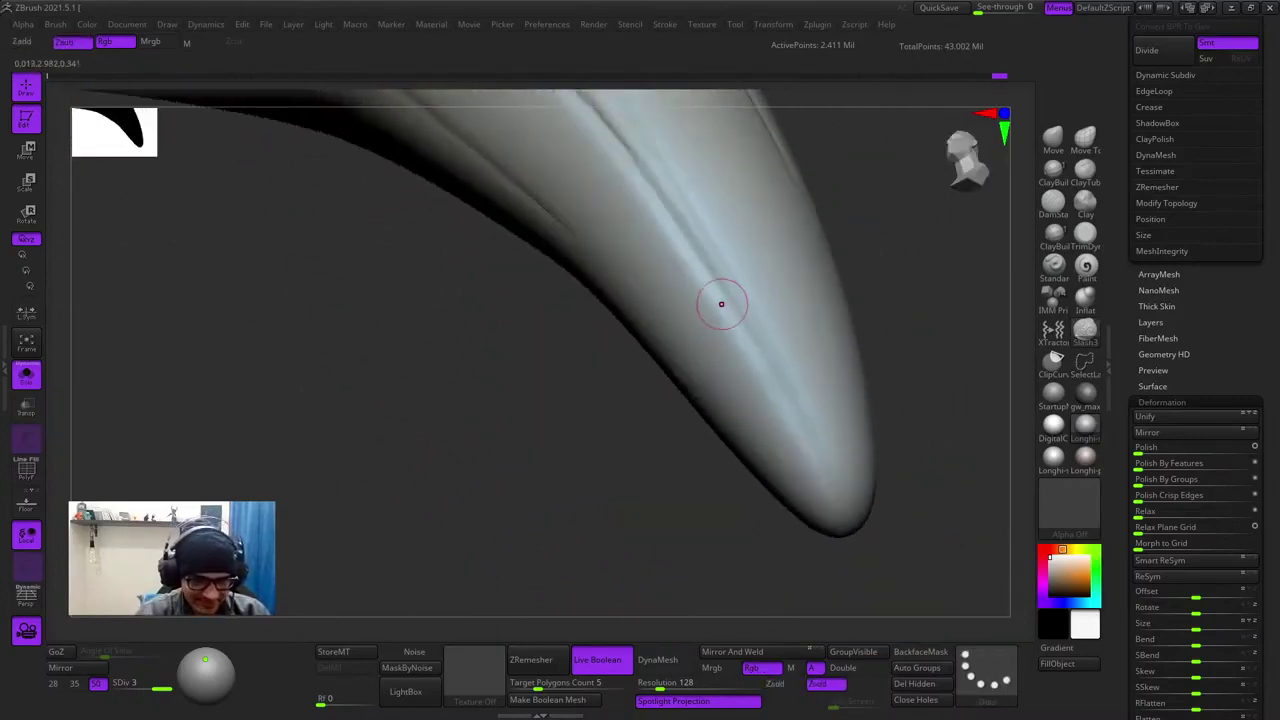
pyautogui.moveTo(686, 242)
pyautogui.mouseDown()
pyautogui.moveTo(845, 507)
pyautogui.moveTo(753, 357)
pyautogui.mouseUp()
pyautogui.keyDown('alt'); pyautogui.moveTo(738, 325); pyautogui.dragTo(773, 450, button='right'); pyautogui.keyUp('alt')
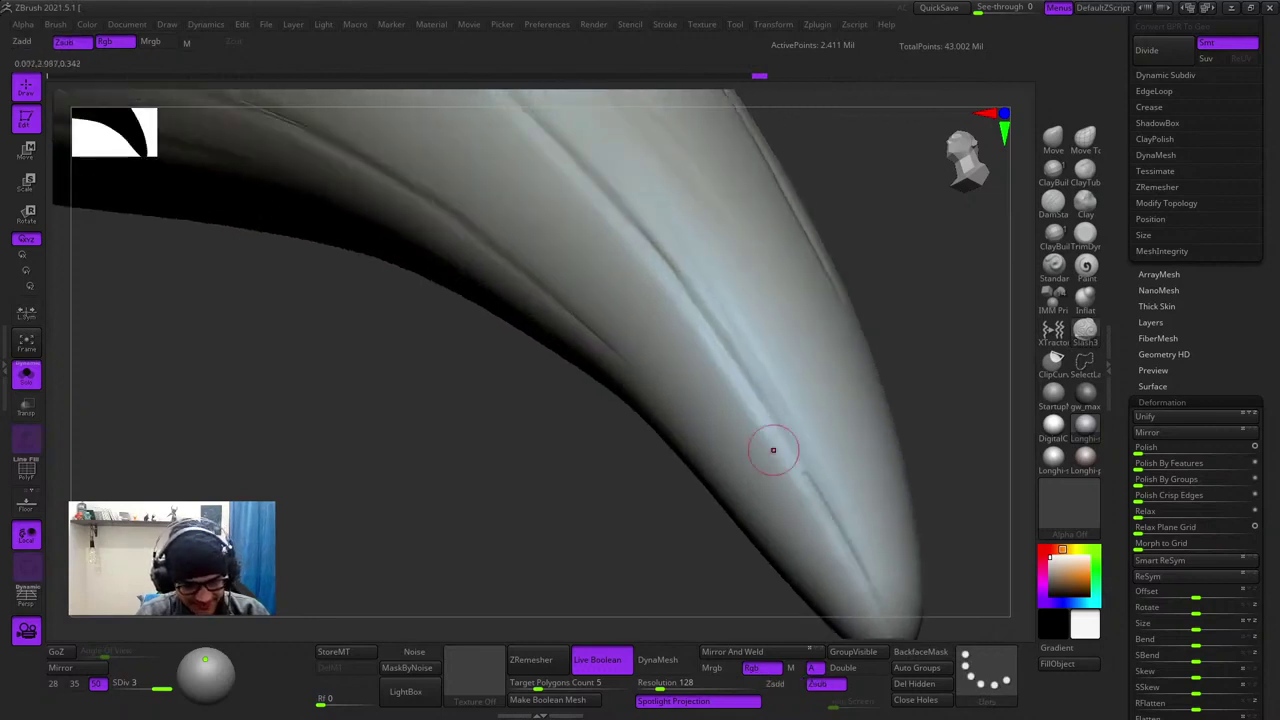
pyautogui.moveTo(664, 268); pyautogui.dragTo(857, 509)
pyautogui.hotkey('ctrl', 'z')
pyautogui.moveTo(667, 275); pyautogui.dragTo(844, 513)
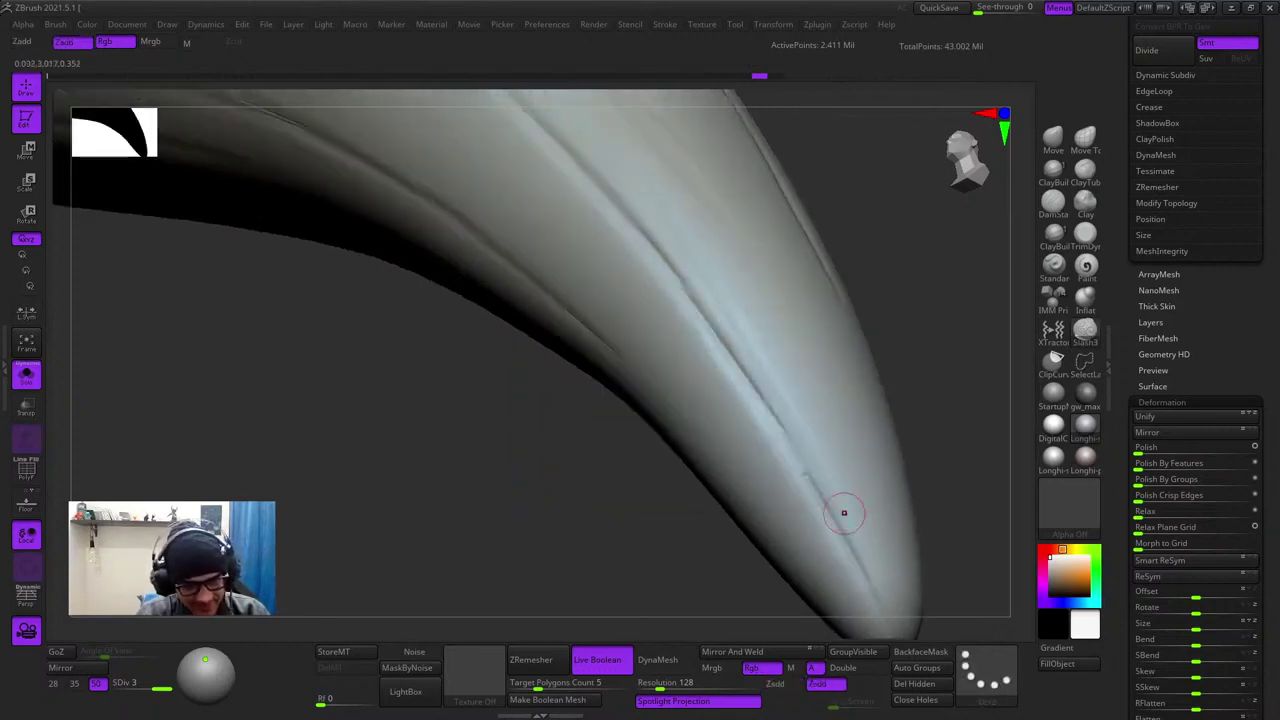
# - Carve and smooth a slash along the side groove at mid-tusk, undoing the last stroke
pyautogui.keyDown('ctrl'); pyautogui.moveTo(776, 427); pyautogui.dragTo(735, 320, button='right'); pyautogui.keyUp('ctrl')
pyautogui.moveTo(650, 318)
pyautogui.mouseDown(button='right')
pyautogui.moveTo(706, 323)
pyautogui.moveTo(722, 425)
pyautogui.moveTo(652, 410)
pyautogui.moveTo(690, 350)
pyautogui.moveTo(650, 310)
pyautogui.moveTo(660, 369)
pyautogui.mouseUp(button='right')
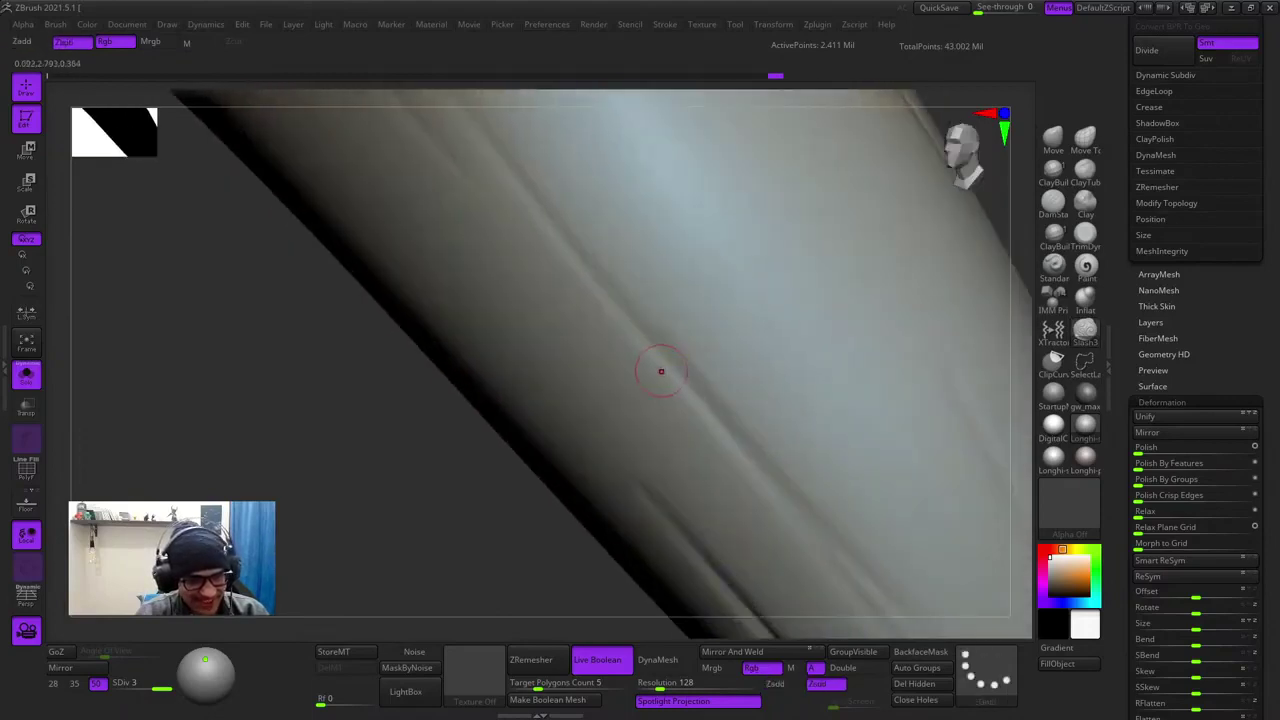
pyautogui.moveTo(613, 298); pyautogui.dragTo(735, 455)
pyautogui.keyDown('ctrl'); pyautogui.moveTo(735, 455); pyautogui.dragTo(657, 331, button='right'); pyautogui.keyUp('ctrl')
pyautogui.keyDown('shift'); pyautogui.moveTo(657, 331); pyautogui.dragTo(722, 432); pyautogui.keyUp('shift')
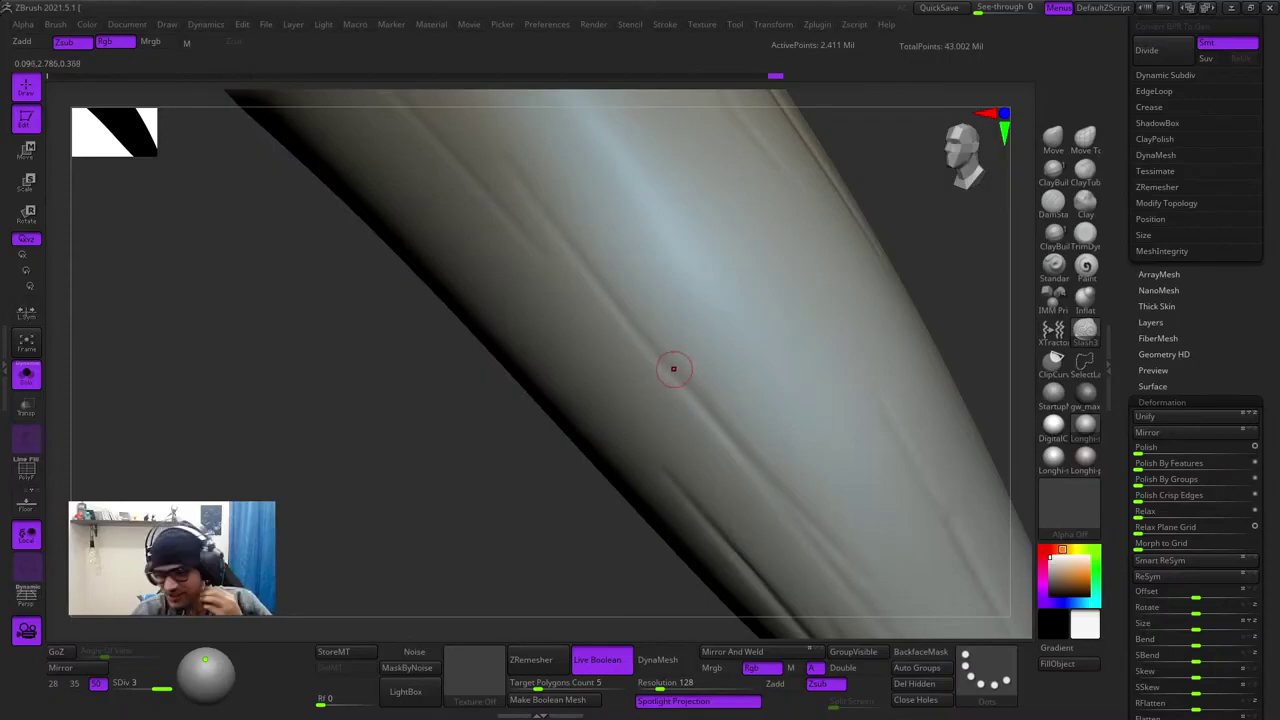
pyautogui.keyDown('ctrl'); pyautogui.moveTo(588, 272); pyautogui.dragTo(620, 385, button='right'); pyautogui.keyUp('ctrl')
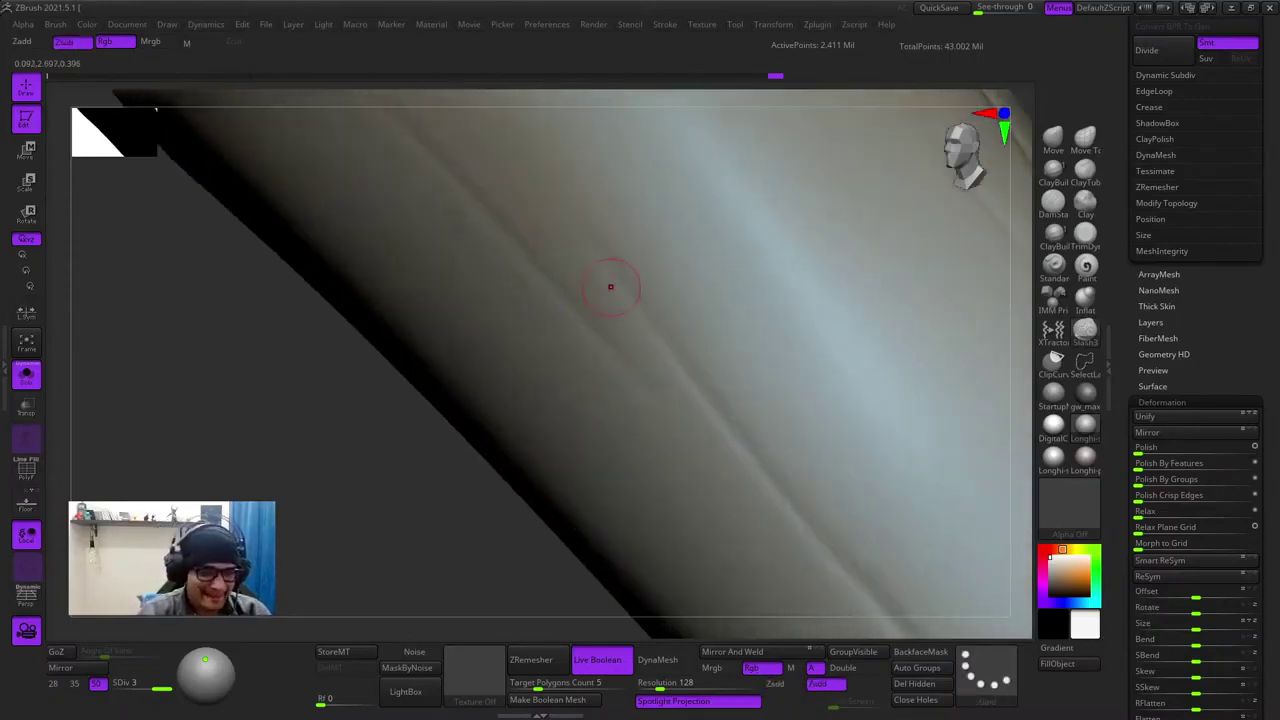
pyautogui.moveTo(552, 194); pyautogui.dragTo(735, 405)
pyautogui.hotkey('ctrl', 'z')
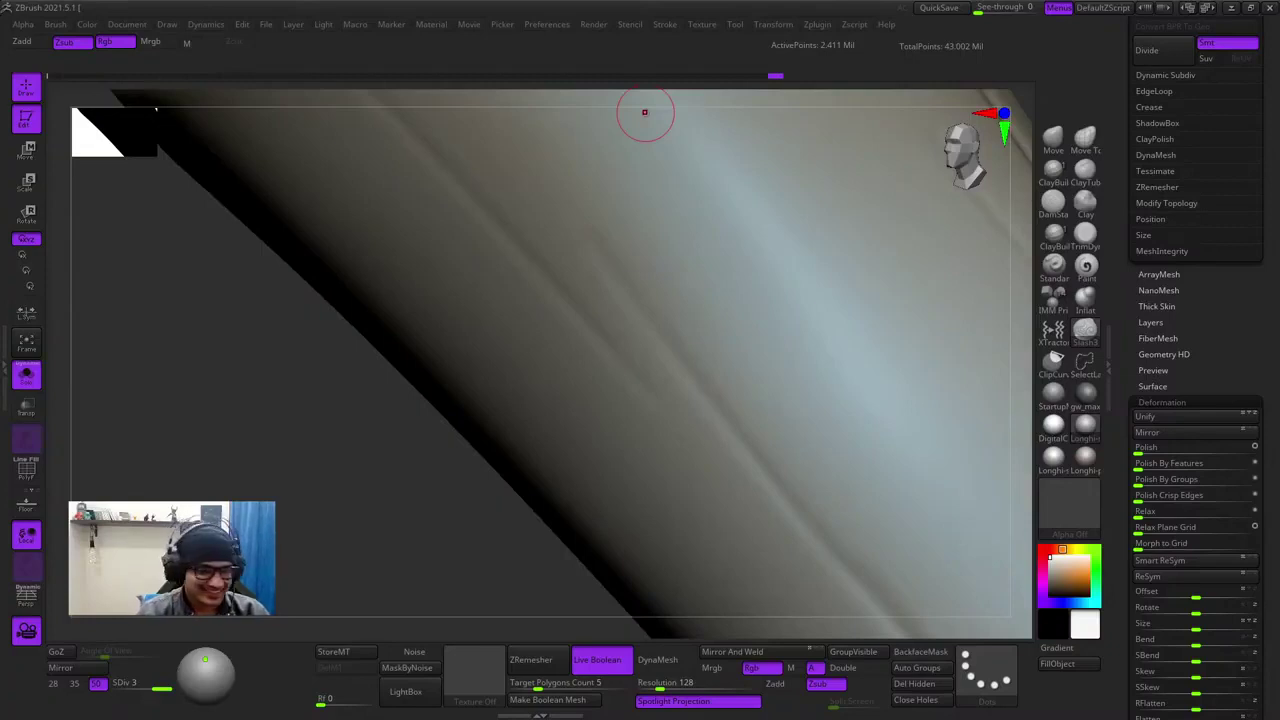
# - Carve long thin slashes along the groove on the tusk's side, undoing the misplaced stroke
pyautogui.moveTo(645, 112)
pyautogui.keyDown('ctrl'); pyautogui.mouseDown(button='right')
pyautogui.moveTo(609, 346)
pyautogui.moveTo(500, 266)
pyautogui.moveTo(516, 160)
pyautogui.mouseUp(button='right'); pyautogui.keyUp('ctrl')
pyautogui.rightClick(520, 345)
pyautogui.moveTo(489, 292); pyautogui.dragTo(586, 374)
pyautogui.keyDown('alt'); pyautogui.moveTo(569, 369); pyautogui.dragTo(534, 297, button='right'); pyautogui.keyUp('alt')
pyautogui.hotkey('ctrl', 'z')
pyautogui.moveTo(498, 270)
pyautogui.mouseDown()
pyautogui.moveTo(650, 380)
pyautogui.moveTo(791, 508)
pyautogui.mouseUp()
pyautogui.moveTo(663, 403); pyautogui.dragTo(859, 582)
# - Carve slashes into the crack beside the hole and undo the last one
pyautogui.keyDown('ctrl'); pyautogui.moveTo(604, 240); pyautogui.dragTo(702, 232, button='right'); pyautogui.keyUp('ctrl')
pyautogui.keyDown('ctrl'); pyautogui.moveTo(702, 232); pyautogui.dragTo(714, 326, button='right'); pyautogui.keyUp('ctrl')
pyautogui.moveTo(738, 308); pyautogui.dragTo(880, 412)
pyautogui.moveTo(790, 330); pyautogui.dragTo(755, 378, button='right')
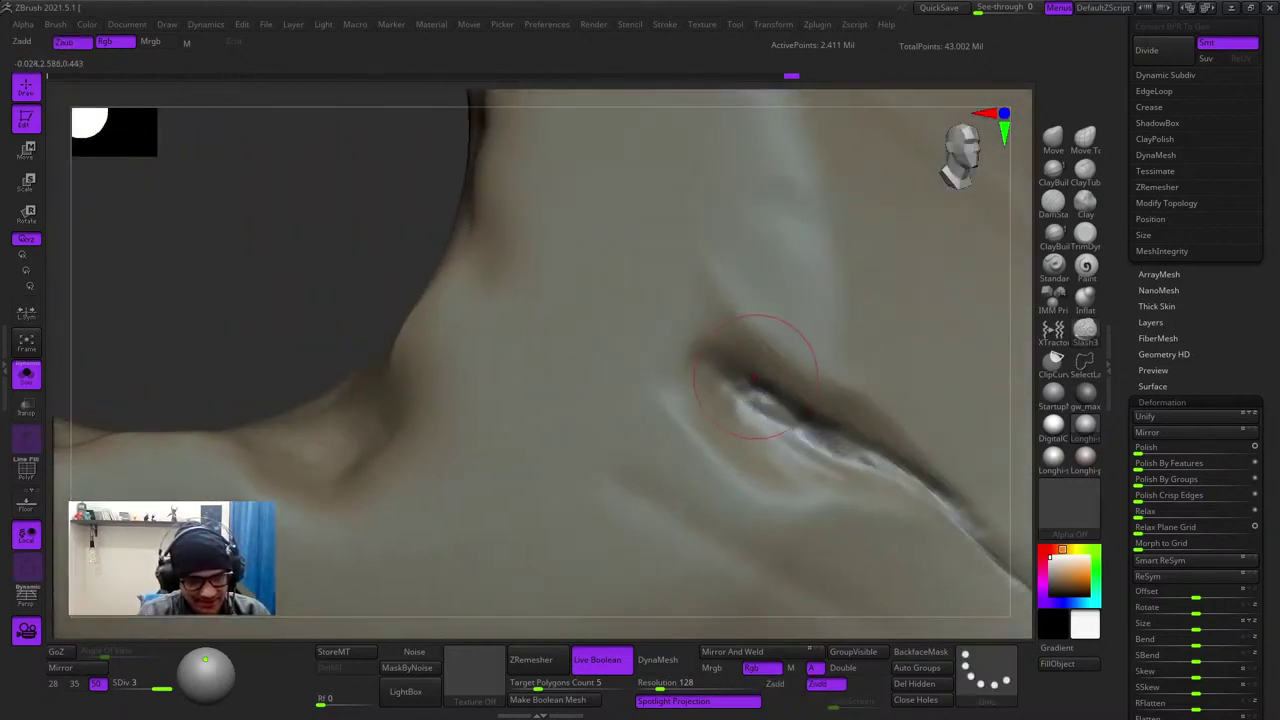
pyautogui.moveTo(746, 350); pyautogui.dragTo(874, 414)
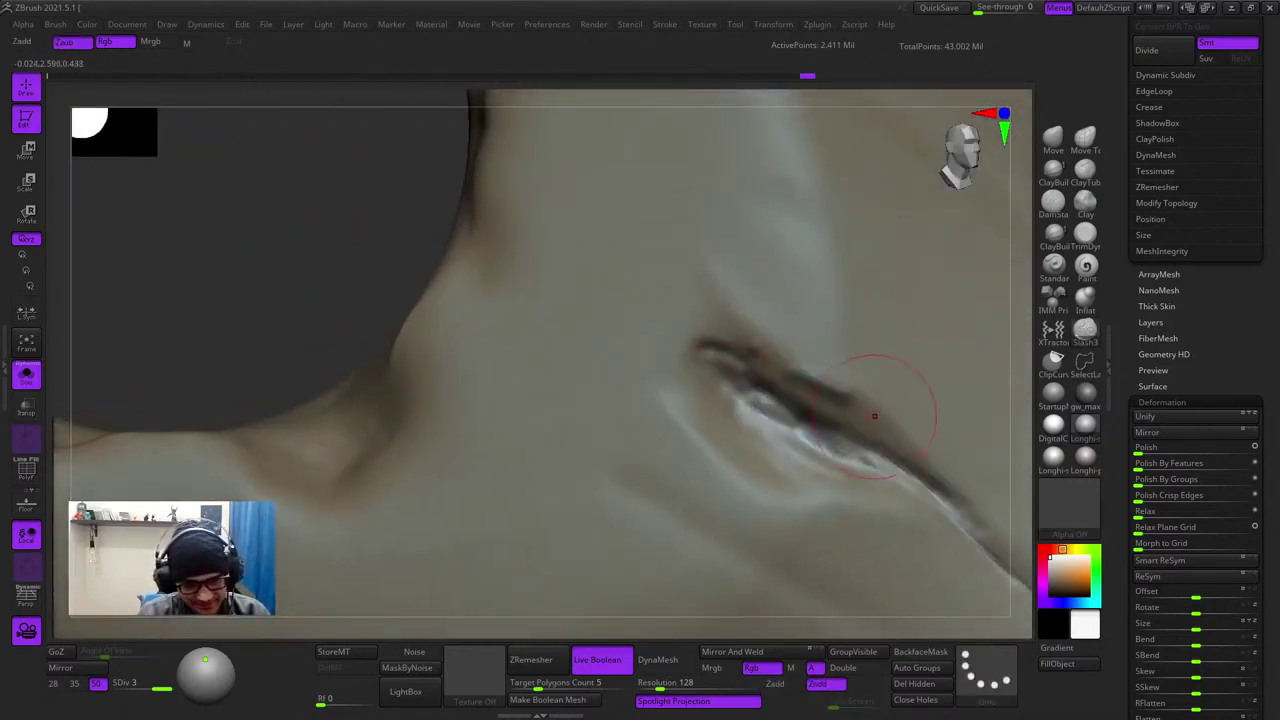
pyautogui.moveTo(874, 414); pyautogui.dragTo(745, 372, button='right')
pyautogui.hotkey('ctrl', 'z')
# - Turn off Rgb for the Slash3 brush and cut a deep slash along the crack's upper edge
pyautogui.rightClick(682, 311)
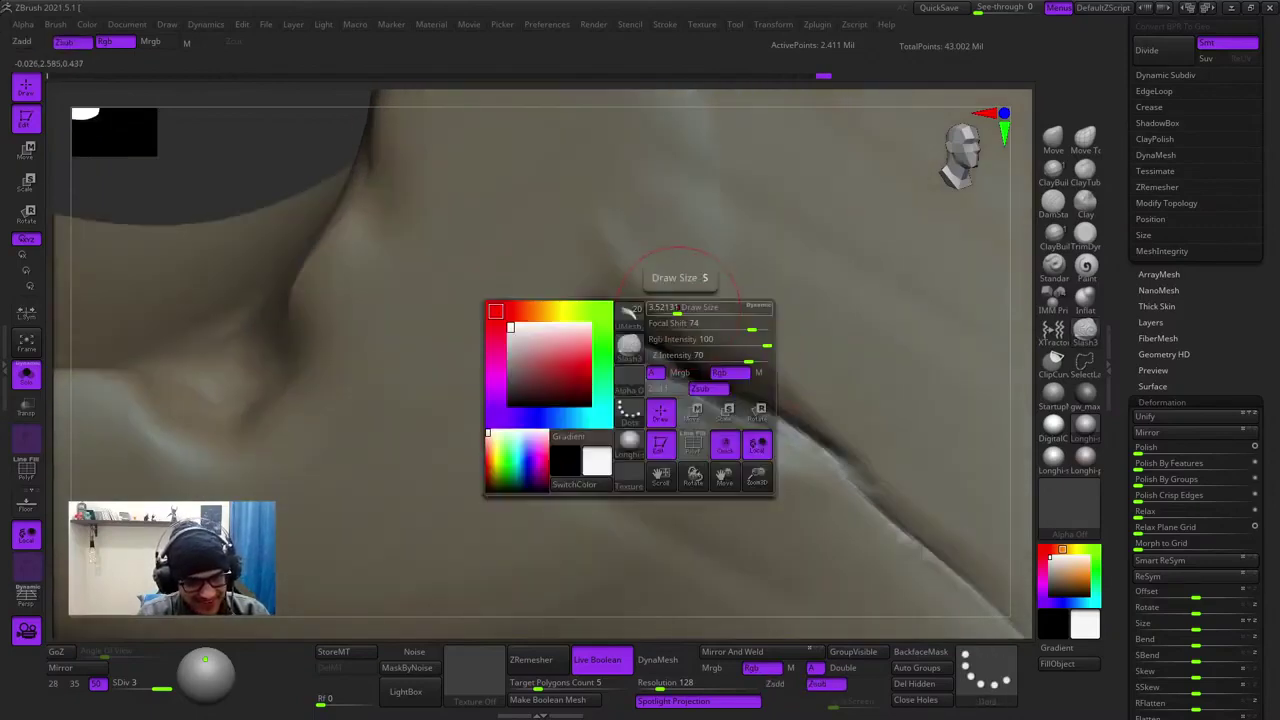
pyautogui.click(729, 374)
pyautogui.moveTo(625, 300); pyautogui.dragTo(808, 440)
pyautogui.rightClick(694, 465)
pyautogui.click(728, 374)
pyautogui.moveTo(745, 368)
pyautogui.mouseDown(button='right')
pyautogui.moveTo(712, 341)
pyautogui.moveTo(672, 346)
pyautogui.moveTo(695, 358)
pyautogui.moveTo(628, 341)
pyautogui.mouseUp(button='right')
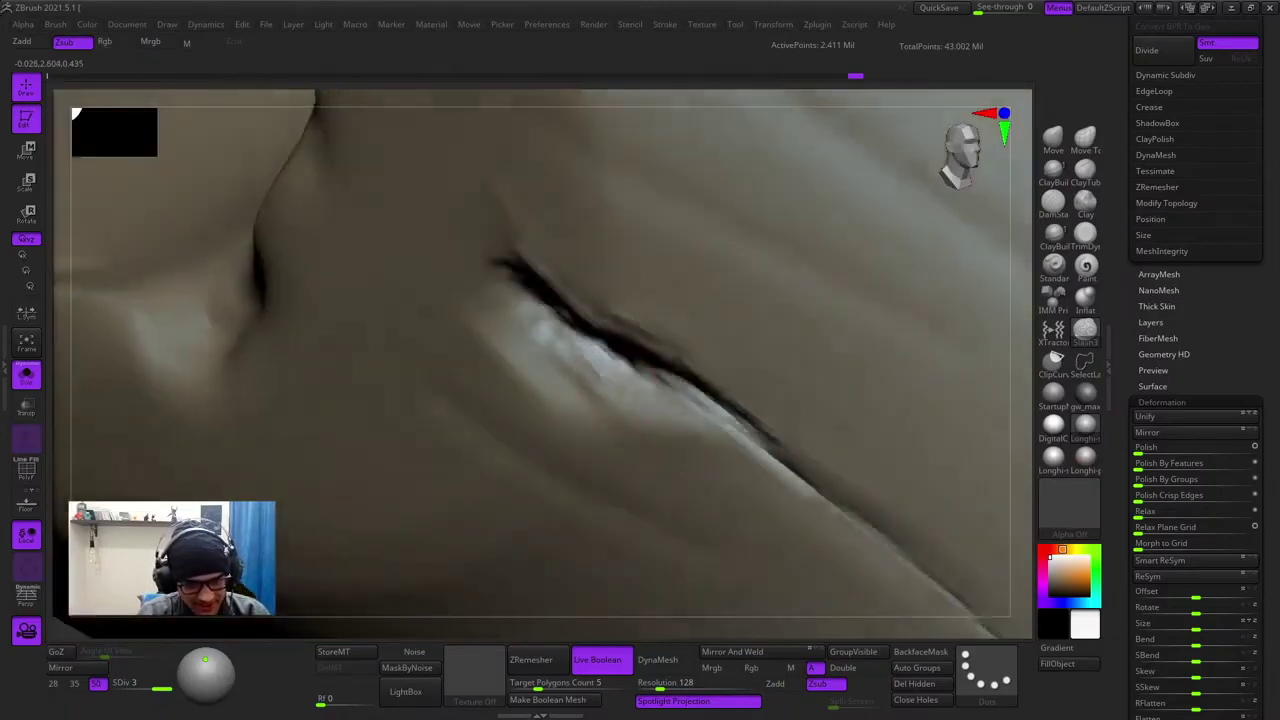
# - Widen and roughen the crack's end nearest the hole with short slash strokes
pyautogui.moveTo(502, 338); pyautogui.dragTo(579, 414)
pyautogui.moveTo(588, 332); pyautogui.dragTo(632, 356, button='right')
pyautogui.moveTo(540, 303); pyautogui.dragTo(619, 353)
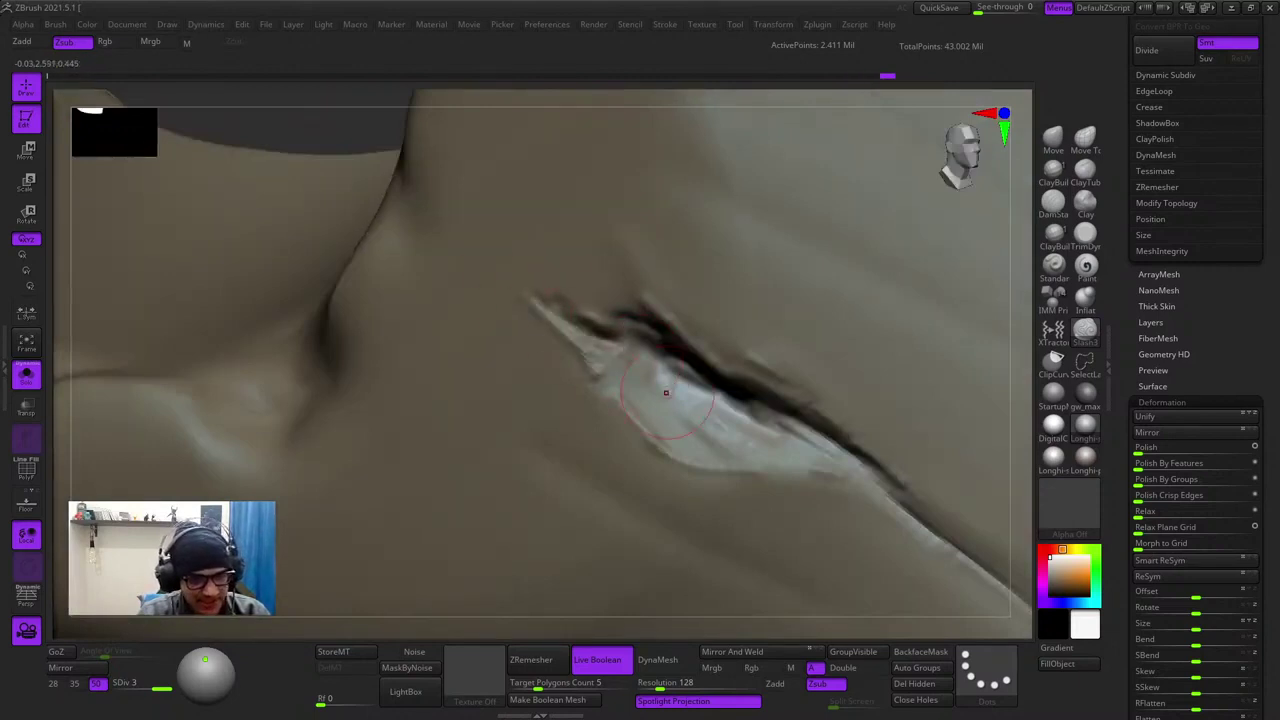
pyautogui.moveTo(666, 393); pyautogui.dragTo(618, 350)
# - Carve short jagged slashes into the chip on the hole's lower rim
pyautogui.moveTo(650, 380)
pyautogui.keyDown('ctrl'); pyautogui.mouseDown(button='right')
pyautogui.moveTo(652, 330)
pyautogui.moveTo(684, 500)
pyautogui.moveTo(689, 289)
pyautogui.moveTo(661, 380)
pyautogui.mouseUp(button='right'); pyautogui.keyUp('ctrl')
pyautogui.press('space')
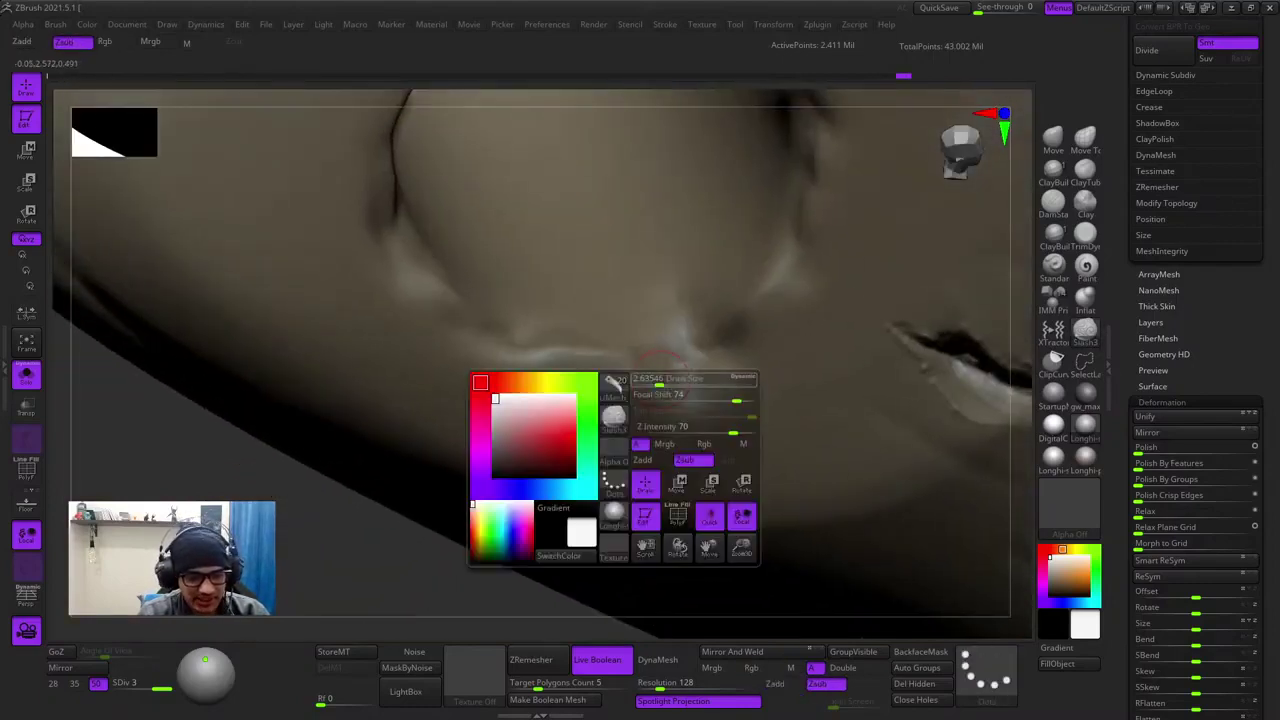
pyautogui.moveTo(686, 366); pyautogui.dragTo(640, 358)
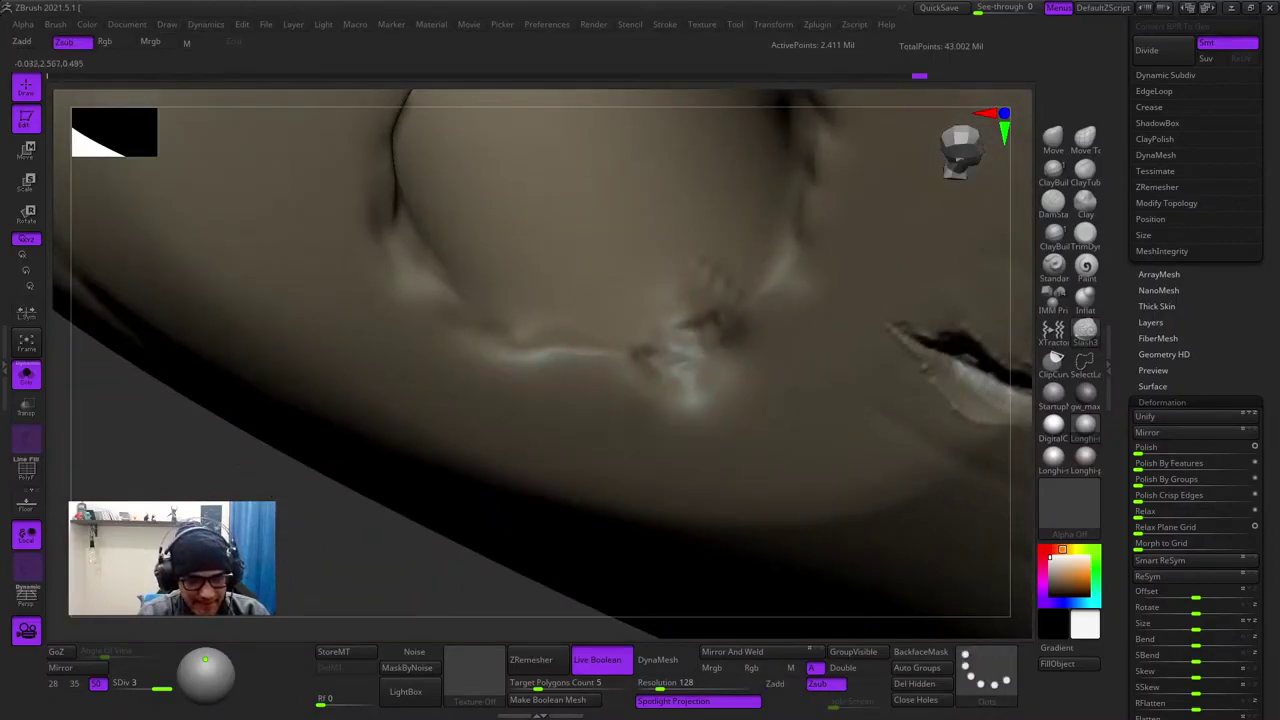
pyautogui.moveTo(722, 288)
pyautogui.mouseDown()
pyautogui.moveTo(706, 340)
pyautogui.moveTo(662, 305)
pyautogui.moveTo(722, 320)
pyautogui.moveTo(668, 352)
pyautogui.mouseUp()
pyautogui.moveTo(682, 252); pyautogui.dragTo(688, 312)
pyautogui.moveTo(698, 274); pyautogui.dragTo(716, 314)
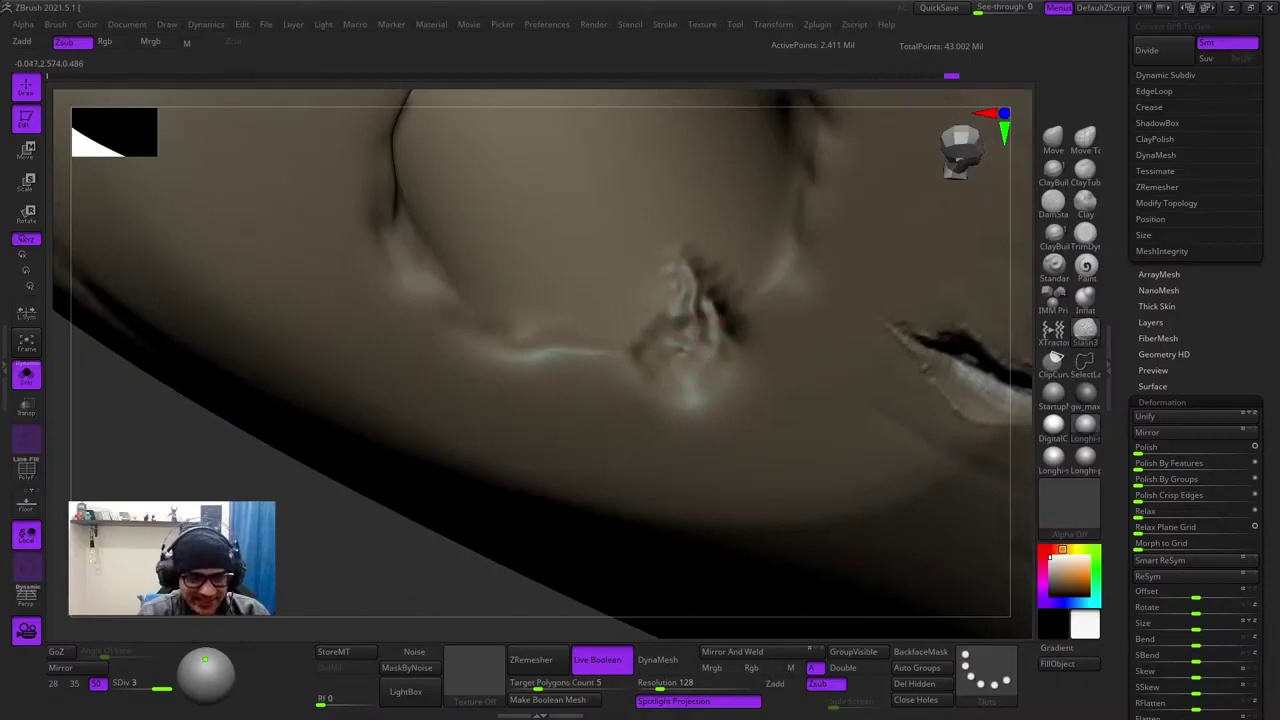
# - Extend the rim chip into a crack up the hole's inner wall and add small cuts below the rim
pyautogui.moveTo(700, 318); pyautogui.dragTo(722, 400, button='right')
pyautogui.moveTo(667, 234); pyautogui.dragTo(692, 250)
pyautogui.moveTo(724, 417)
pyautogui.mouseDown(button='right')
pyautogui.moveTo(752, 312)
pyautogui.moveTo(685, 295)
pyautogui.moveTo(722, 378)
pyautogui.mouseUp(button='right')
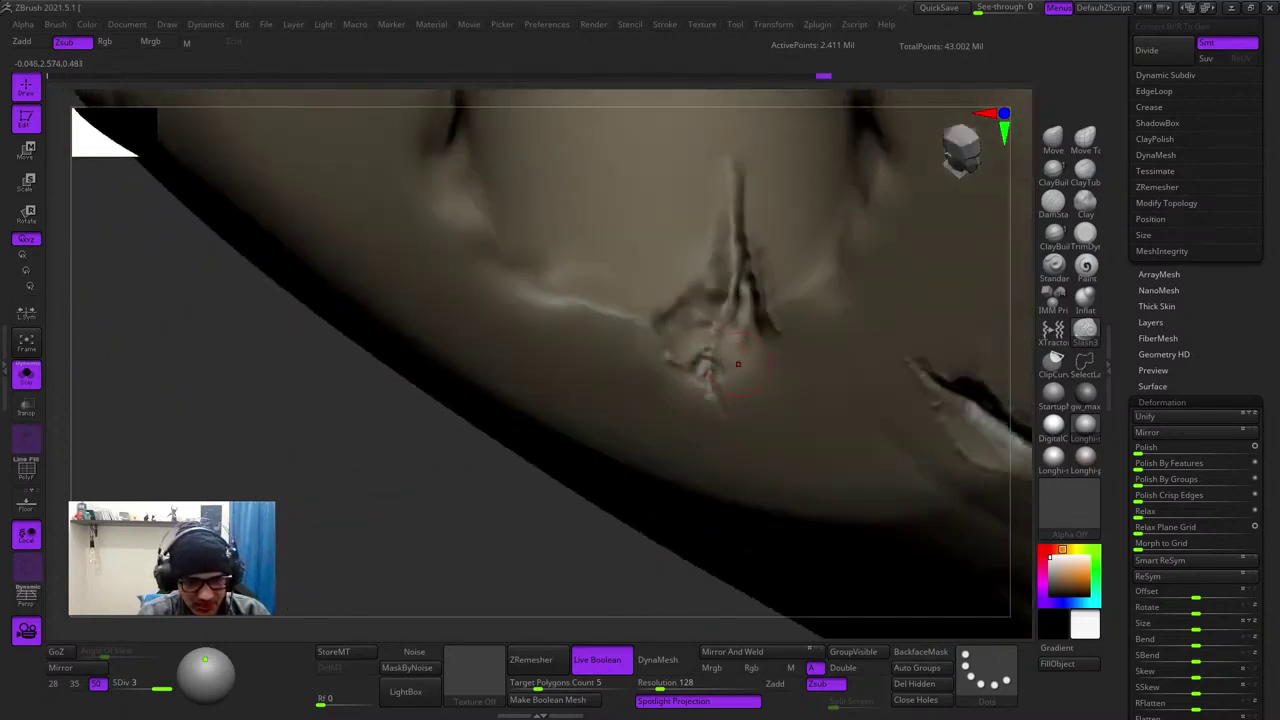
pyautogui.moveTo(738, 364)
pyautogui.mouseDown(button='right')
pyautogui.moveTo(720, 415)
pyautogui.moveTo(722, 375)
pyautogui.moveTo(755, 326)
pyautogui.moveTo(735, 400)
pyautogui.mouseUp(button='right')
pyautogui.rightClick(679, 458)
pyautogui.moveTo(698, 362); pyautogui.dragTo(712, 390)
pyautogui.keyDown('ctrl'); pyautogui.moveTo(749, 494); pyautogui.dragTo(737, 420, button='right'); pyautogui.keyUp('ctrl')
pyautogui.moveTo(737, 420)
pyautogui.mouseDown(button='right')
pyautogui.moveTo(730, 318)
pyautogui.moveTo(712, 450)
pyautogui.moveTo(746, 378)
pyautogui.moveTo(735, 430)
pyautogui.moveTo(725, 400)
pyautogui.mouseUp(button='right')
pyautogui.rightClick(710, 436)
pyautogui.rightClick(712, 450)
# - Carve fine slashes along the long side groove and up to the tusk's blunt end beside the hole
pyautogui.moveTo(725, 400)
pyautogui.keyDown('ctrl'); pyautogui.mouseDown(button='right')
pyautogui.moveTo(735, 300)
pyautogui.moveTo(729, 368)
pyautogui.moveTo(650, 299)
pyautogui.mouseUp(button='right'); pyautogui.keyUp('ctrl')
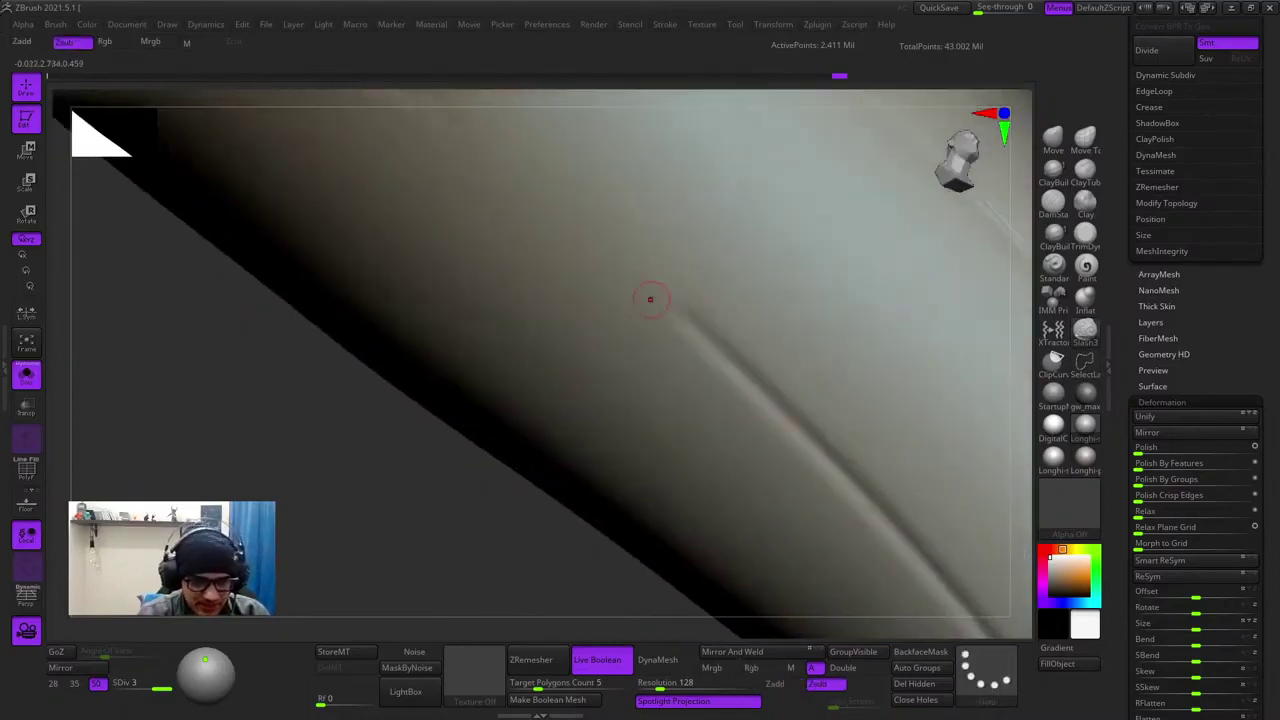
pyautogui.hotkey('ctrl', 'z')
pyautogui.moveTo(624, 259); pyautogui.dragTo(804, 424)
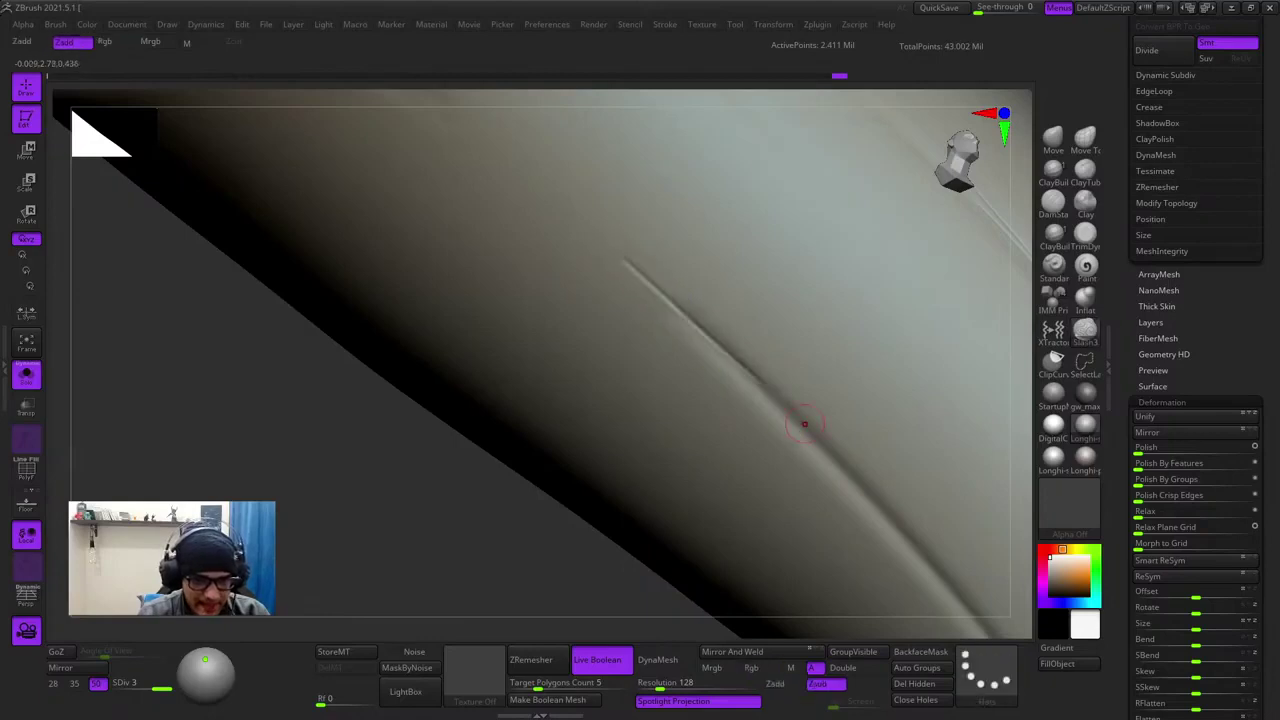
pyautogui.keyDown('ctrl'); pyautogui.moveTo(719, 355); pyautogui.dragTo(668, 269, button='right'); pyautogui.keyUp('ctrl')
pyautogui.moveTo(766, 354); pyautogui.dragTo(700, 262, button='right')
pyautogui.keyDown('alt'); pyautogui.moveTo(600, 225); pyautogui.dragTo(529, 266, button='right'); pyautogui.keyUp('alt')
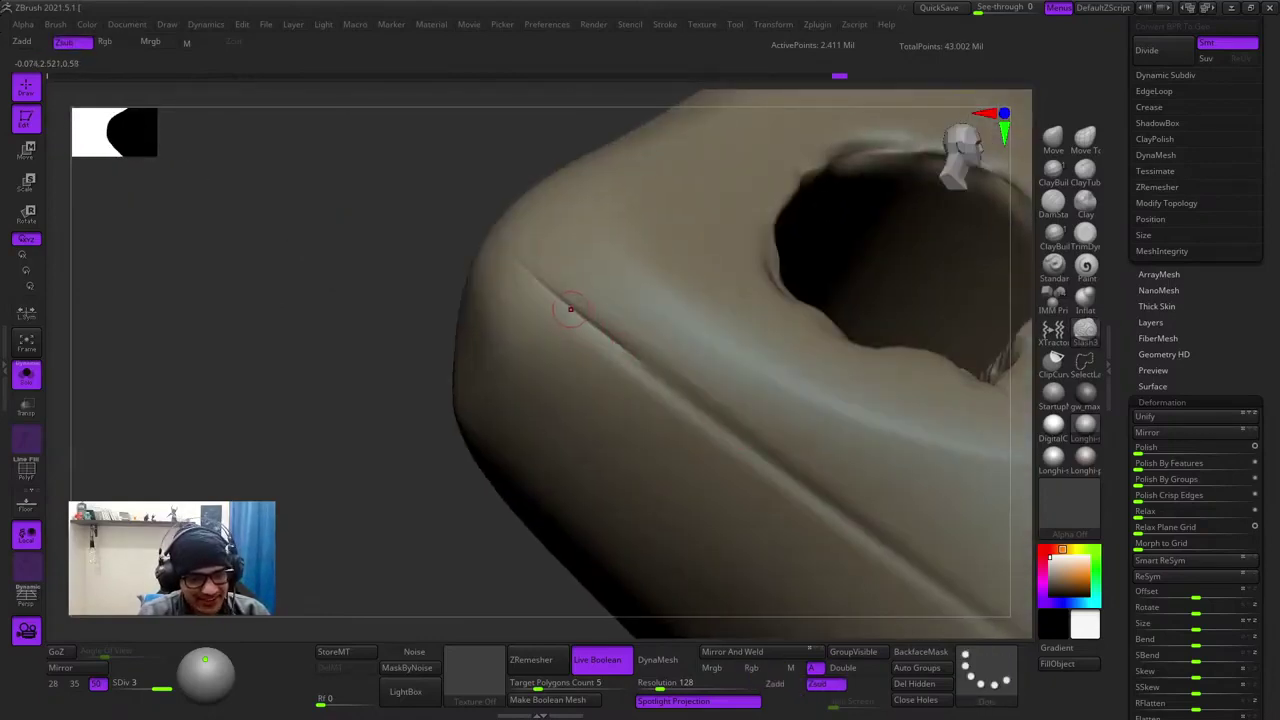
pyautogui.moveTo(614, 347); pyautogui.dragTo(694, 408)
# - Increase the draw size slightly and load a brush from the library's Trim folder for the back of the tusk's blunt end
pyautogui.moveTo(740, 457)
pyautogui.keyDown('ctrl'); pyautogui.mouseDown(button='right')
pyautogui.moveTo(695, 345)
pyautogui.moveTo(560, 265)
pyautogui.moveTo(555, 335)
pyautogui.mouseUp(button='right'); pyautogui.keyUp('ctrl')
pyautogui.press('space')
pyautogui.moveTo(586, 299); pyautogui.dragTo(598, 299)
pyautogui.moveTo(640, 300)
pyautogui.mouseDown(button='right')
pyautogui.moveTo(850, 252)
pyautogui.moveTo(1003, 258)
pyautogui.mouseUp(button='right')
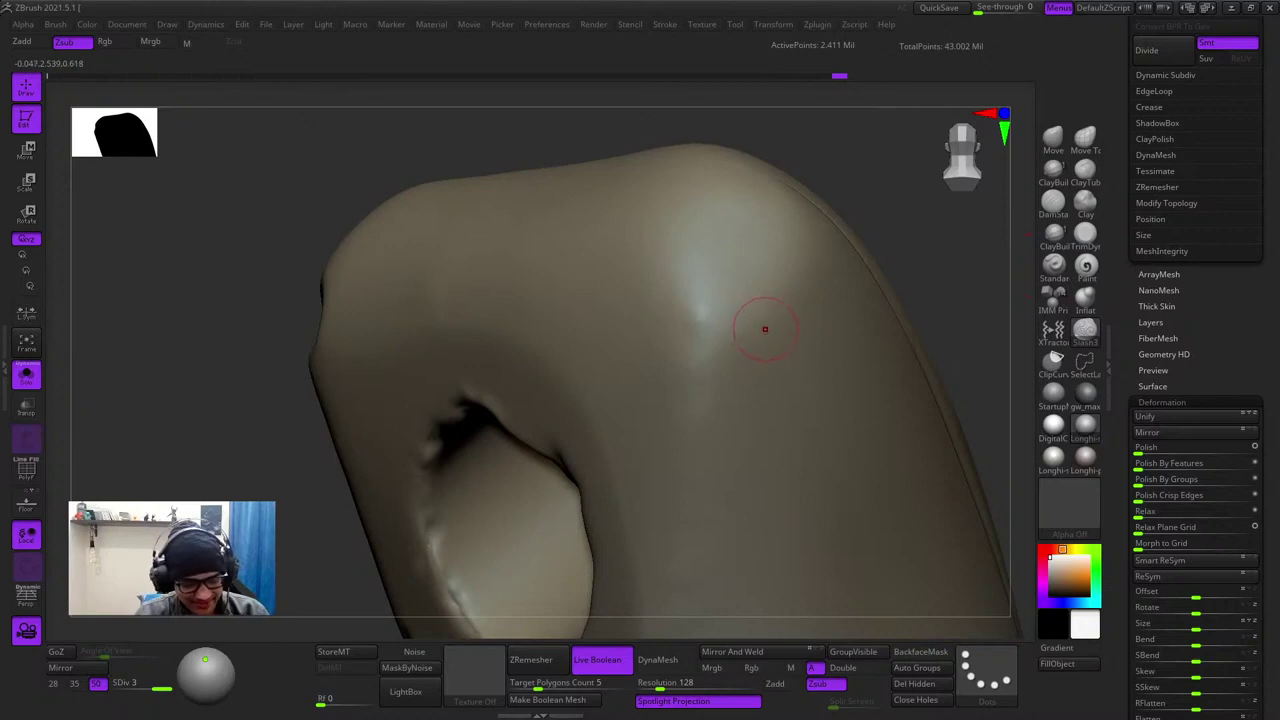
pyautogui.moveTo(712, 283)
pyautogui.mouseDown(button='right')
pyautogui.moveTo(705, 311)
pyautogui.moveTo(698, 284)
pyautogui.mouseUp(button='right')
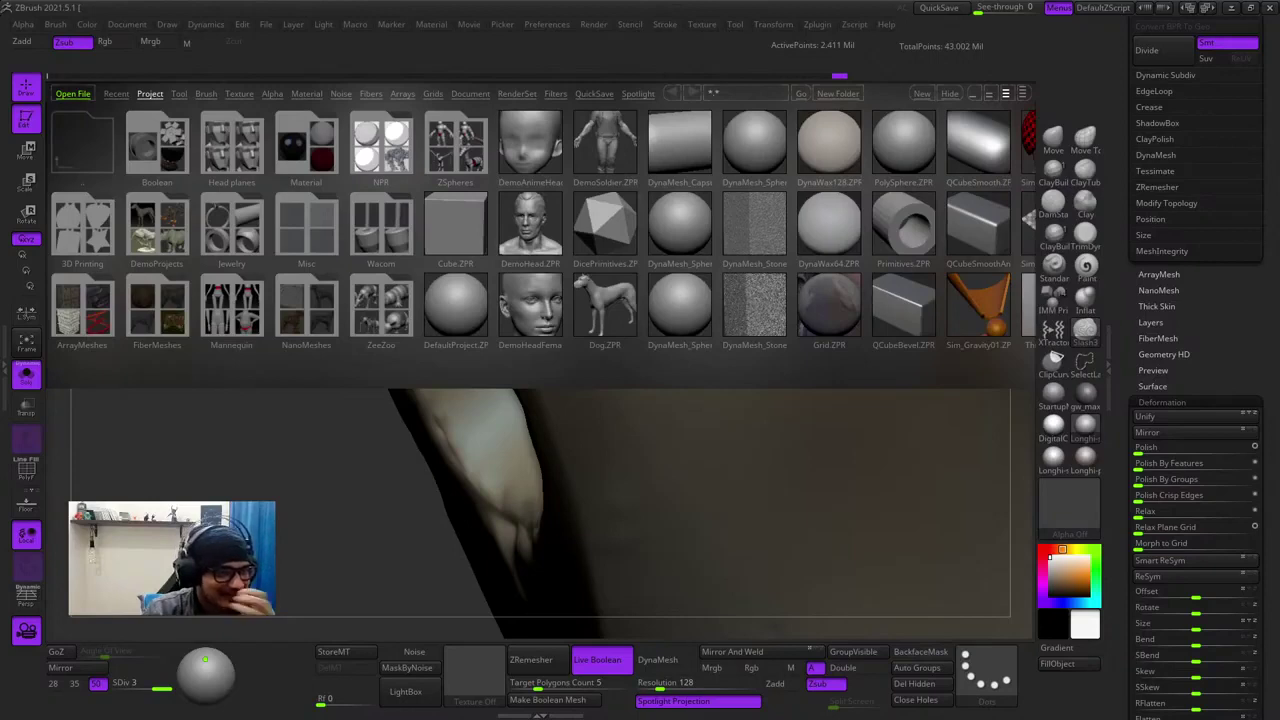
pyautogui.click(206, 94)
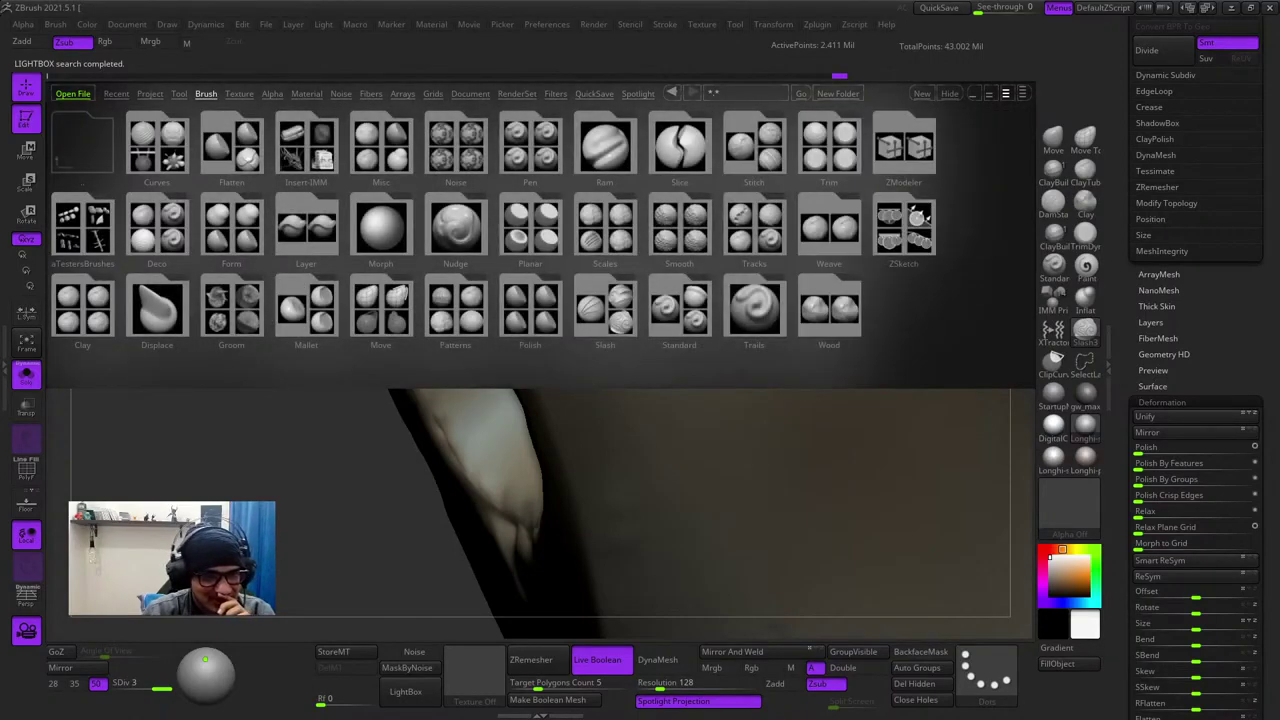
pyautogui.doubleClick(829, 147)
pyautogui.doubleClick(307, 306)
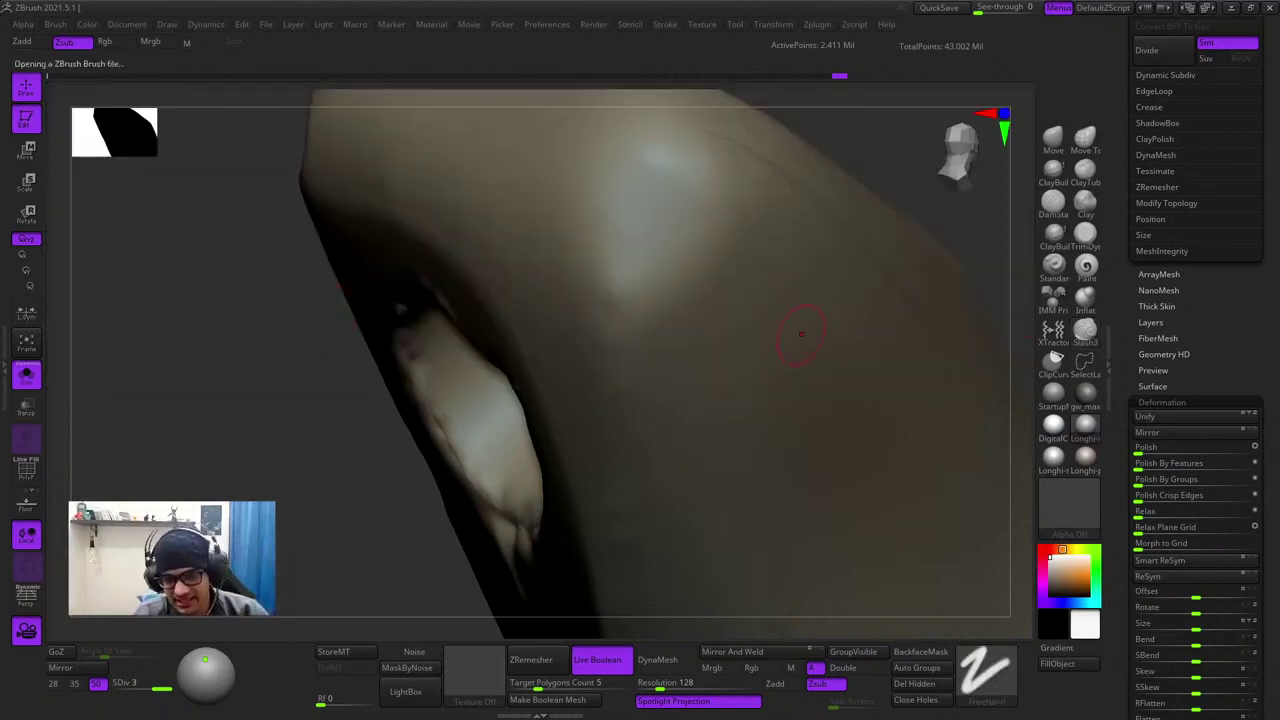
# - Assign a speckled alpha to the loaded trim brush and roughen the rounded corner of the tusk's blunt end
pyautogui.moveTo(801, 334); pyautogui.dragTo(885, 328, button='right')
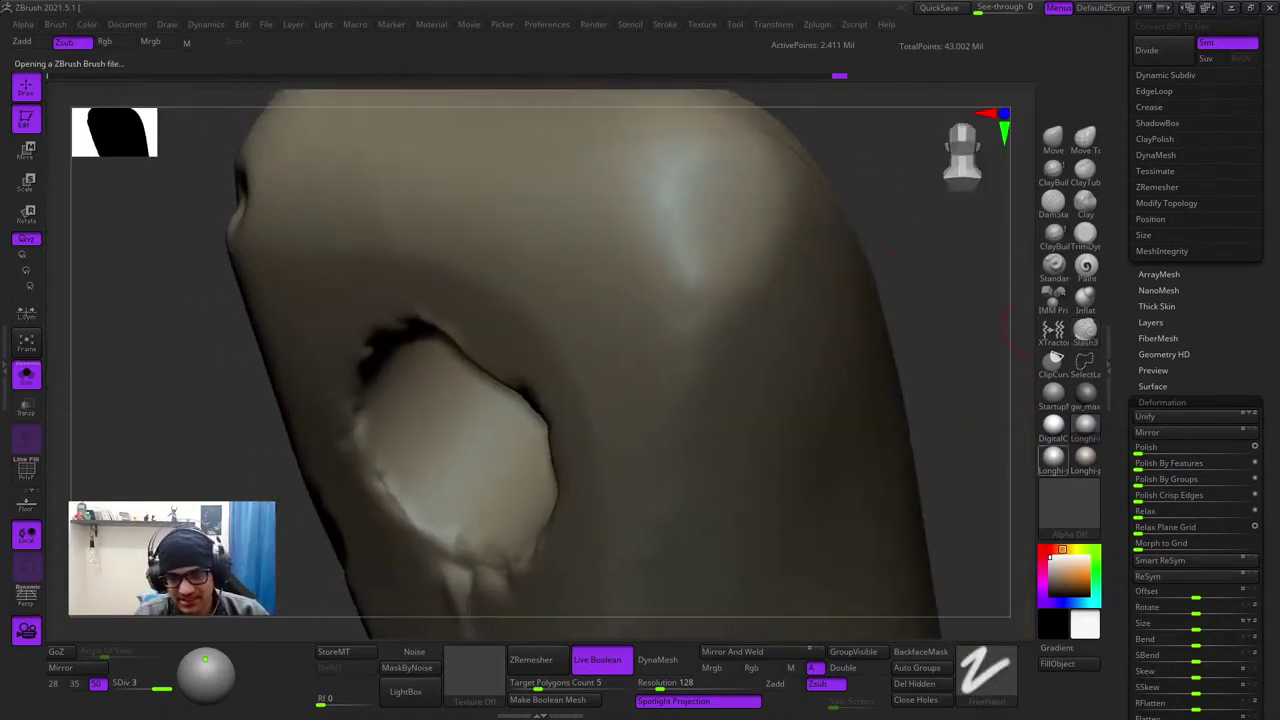
pyautogui.click(1069, 508)
pyautogui.click(1069, 508)
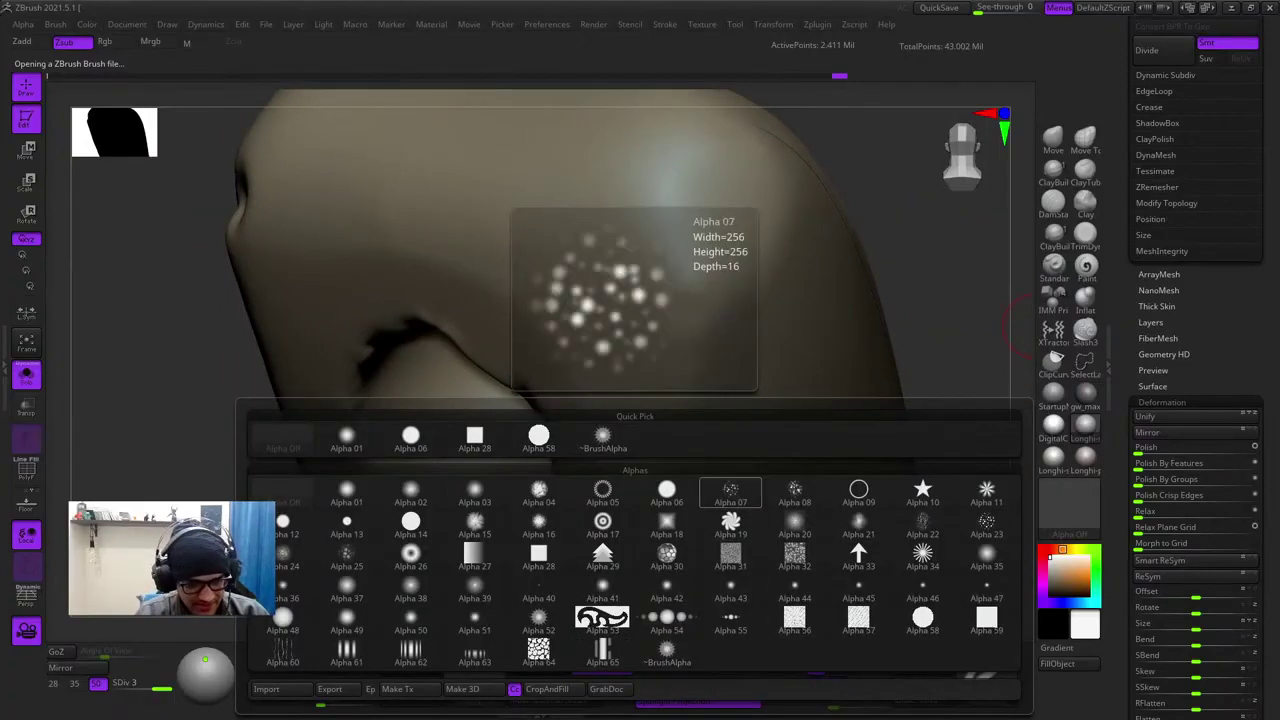
pyautogui.click(795, 492)
pyautogui.keyDown('ctrl'); pyautogui.moveTo(700, 340); pyautogui.dragTo(670, 410, button='right'); pyautogui.keyUp('ctrl')
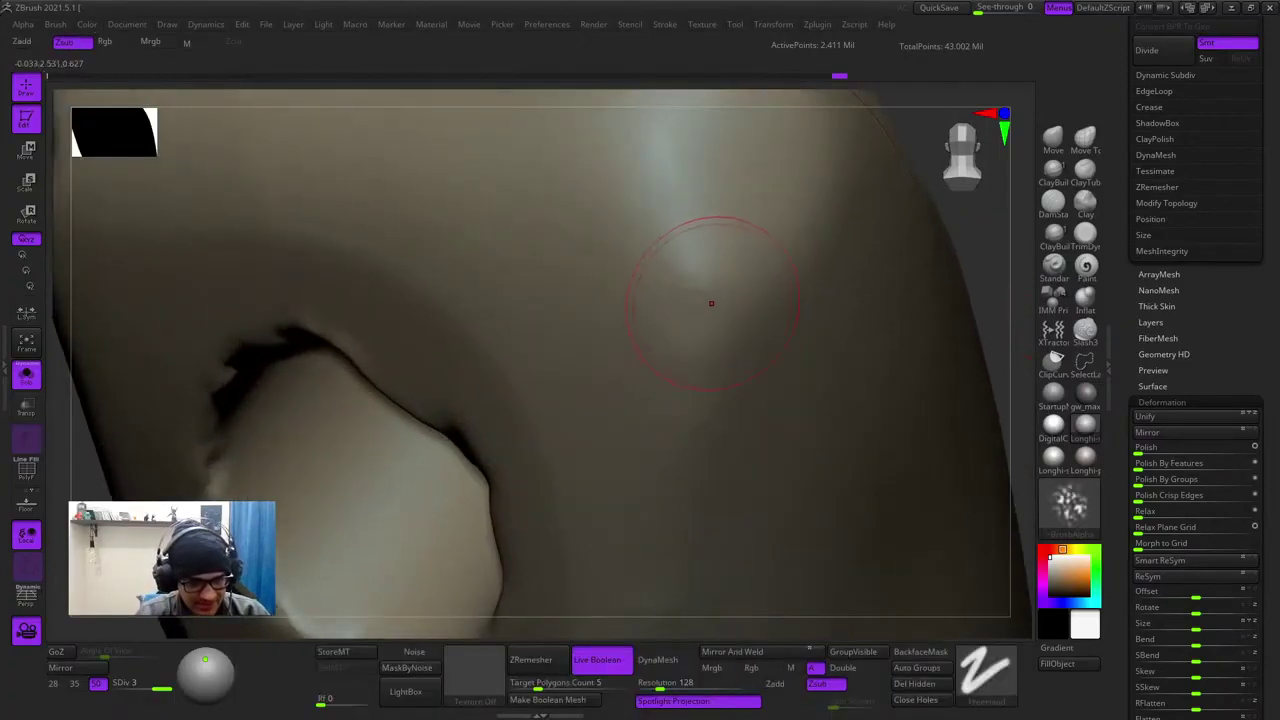
pyautogui.moveTo(708, 300); pyautogui.dragTo(742, 284)
pyautogui.moveTo(725, 300)
pyautogui.keyDown('alt'); pyautogui.mouseDown(button='right')
pyautogui.moveTo(742, 388)
pyautogui.moveTo(660, 386)
pyautogui.moveTo(715, 376)
pyautogui.moveTo(672, 388)
pyautogui.mouseUp(button='right'); pyautogui.keyUp('alt')
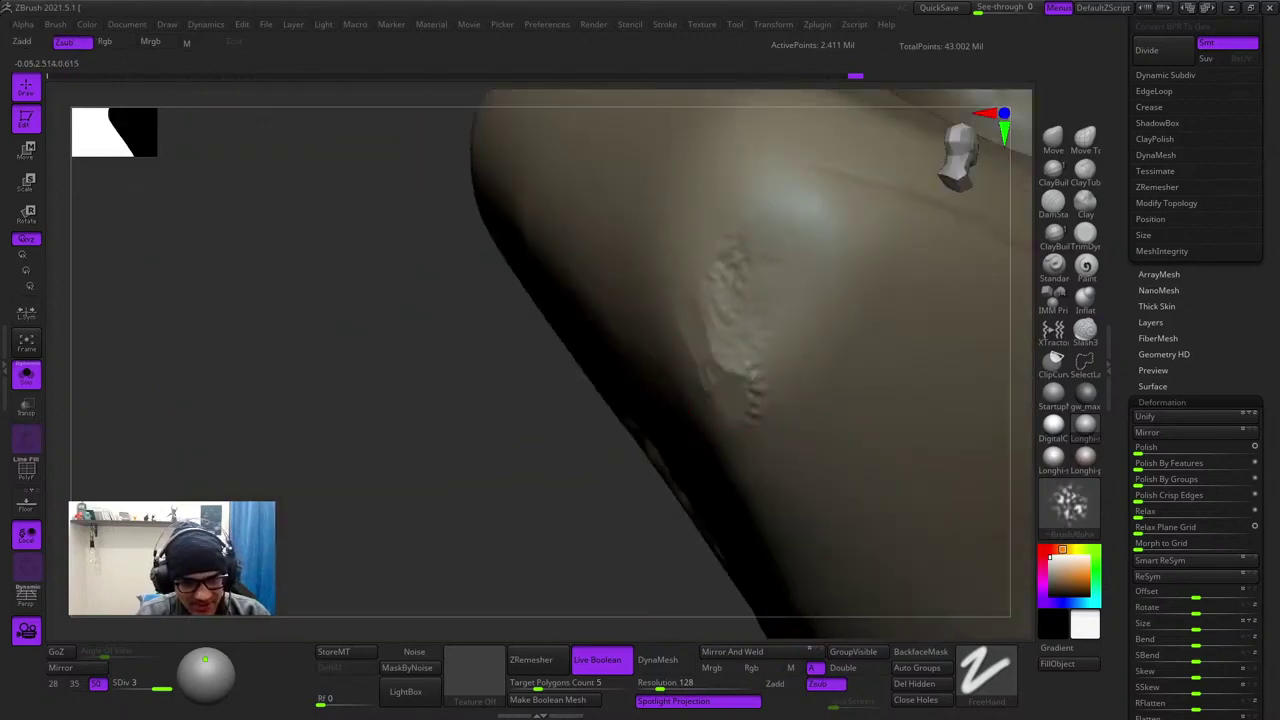
# - Roughen the flat surface between the hole and the worn corner of the blunt end with the textured trim brush
pyautogui.moveTo(745, 300)
pyautogui.keyDown('alt'); pyautogui.mouseDown(button='right')
pyautogui.moveTo(710, 388)
pyautogui.moveTo(715, 350)
pyautogui.moveTo(600, 390)
pyautogui.mouseUp(button='right'); pyautogui.keyUp('alt')
pyautogui.keyDown('ctrl'); pyautogui.moveTo(700, 330); pyautogui.dragTo(705, 420, button='right'); pyautogui.keyUp('ctrl')
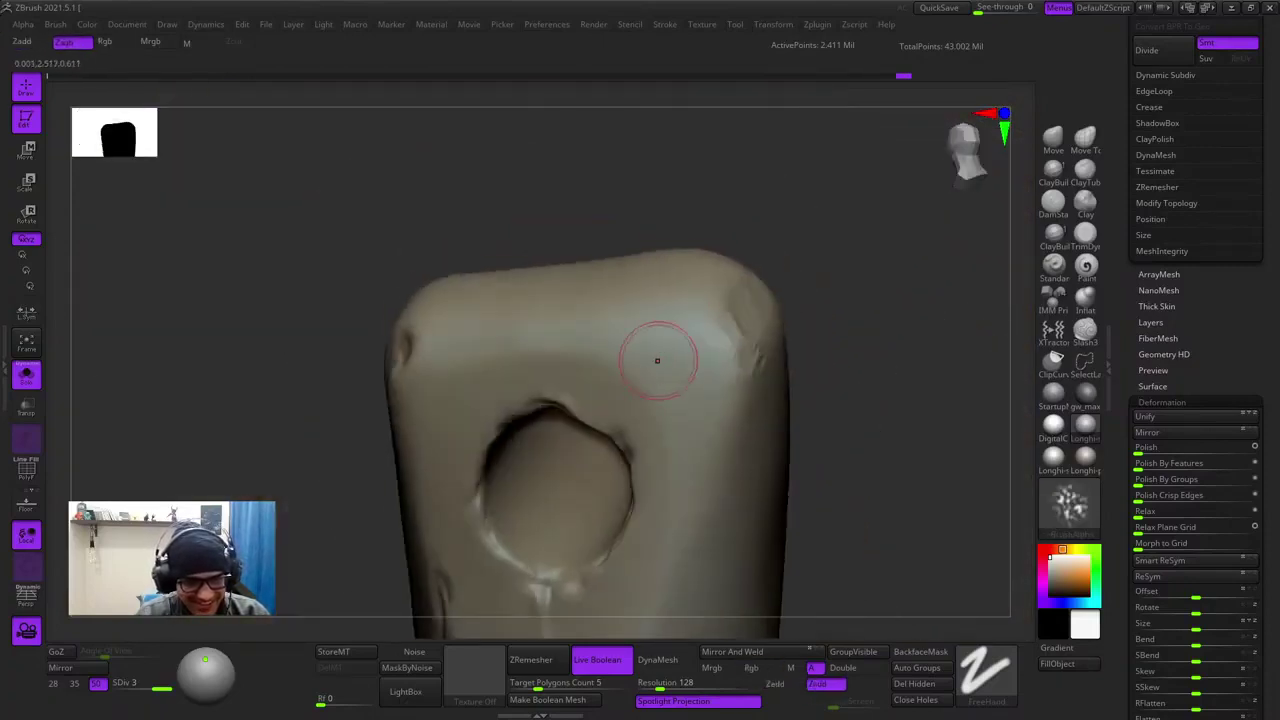
pyautogui.press('space')
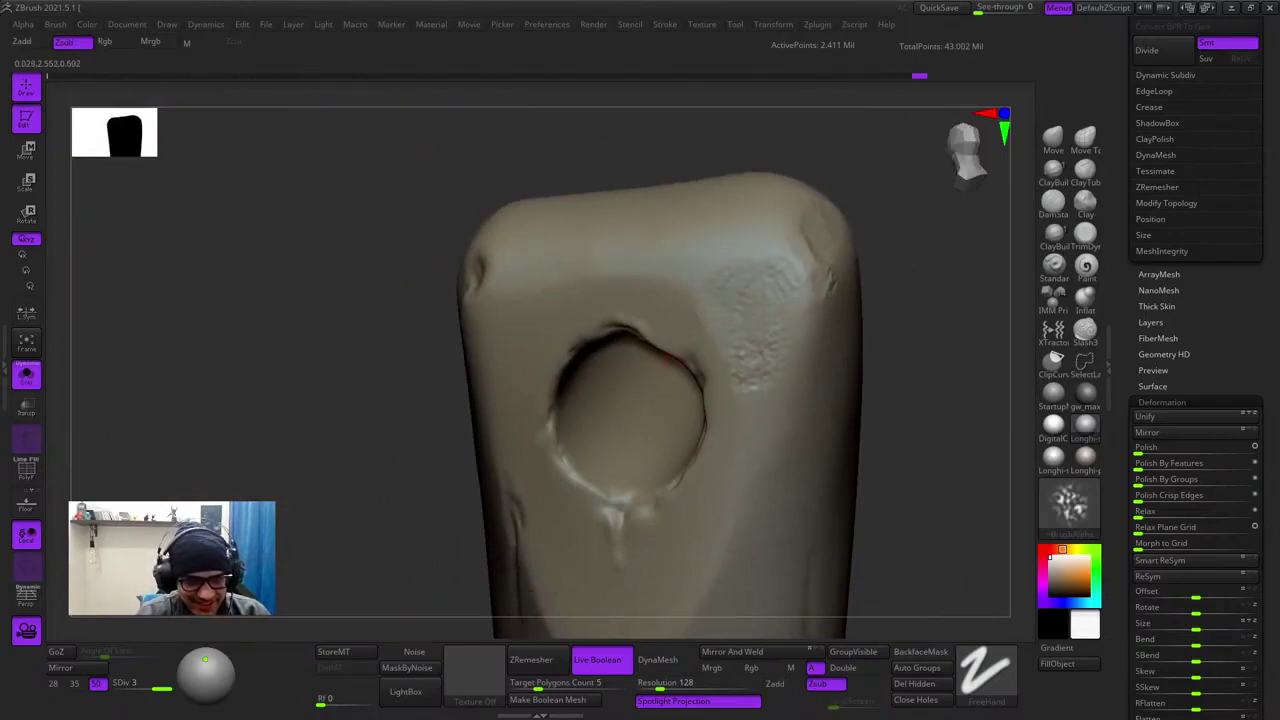
pyautogui.moveTo(667, 360)
pyautogui.mouseDown(button='right')
pyautogui.moveTo(757, 237)
pyautogui.moveTo(794, 486)
pyautogui.mouseUp(button='right')
pyautogui.moveTo(728, 330)
pyautogui.mouseDown(button='right')
pyautogui.moveTo(702, 277)
pyautogui.moveTo(676, 349)
pyautogui.mouseUp(button='right')
# - Adjust the draw size and roughen the chipped upper rim of the hole, including the notch nearest the worn corner
pyautogui.press('space')
pyautogui.moveTo(675, 350); pyautogui.dragTo(664, 350)
pyautogui.press('space')
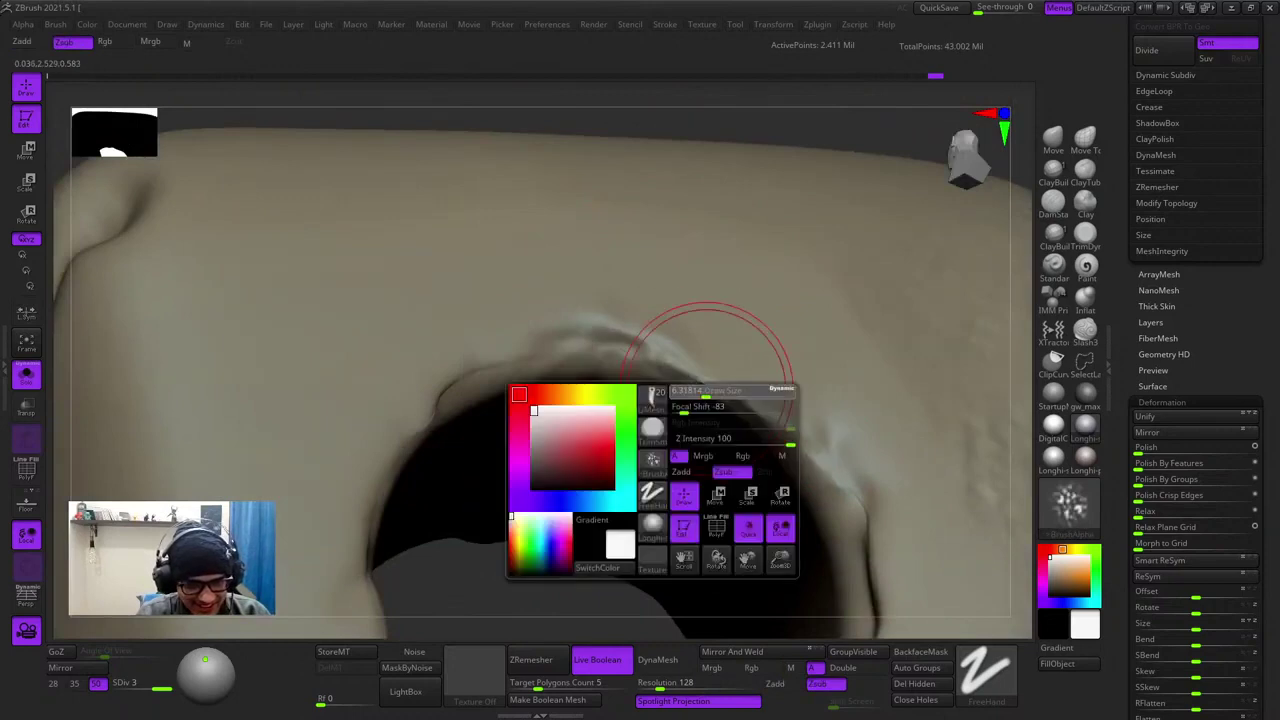
pyautogui.moveTo(815, 425); pyautogui.dragTo(860, 485)
pyautogui.moveTo(800, 400)
pyautogui.mouseDown(button='right')
pyautogui.moveTo(758, 306)
pyautogui.moveTo(740, 420)
pyautogui.mouseUp(button='right')
pyautogui.press('space')
pyautogui.moveTo(795, 347); pyautogui.dragTo(812, 350)
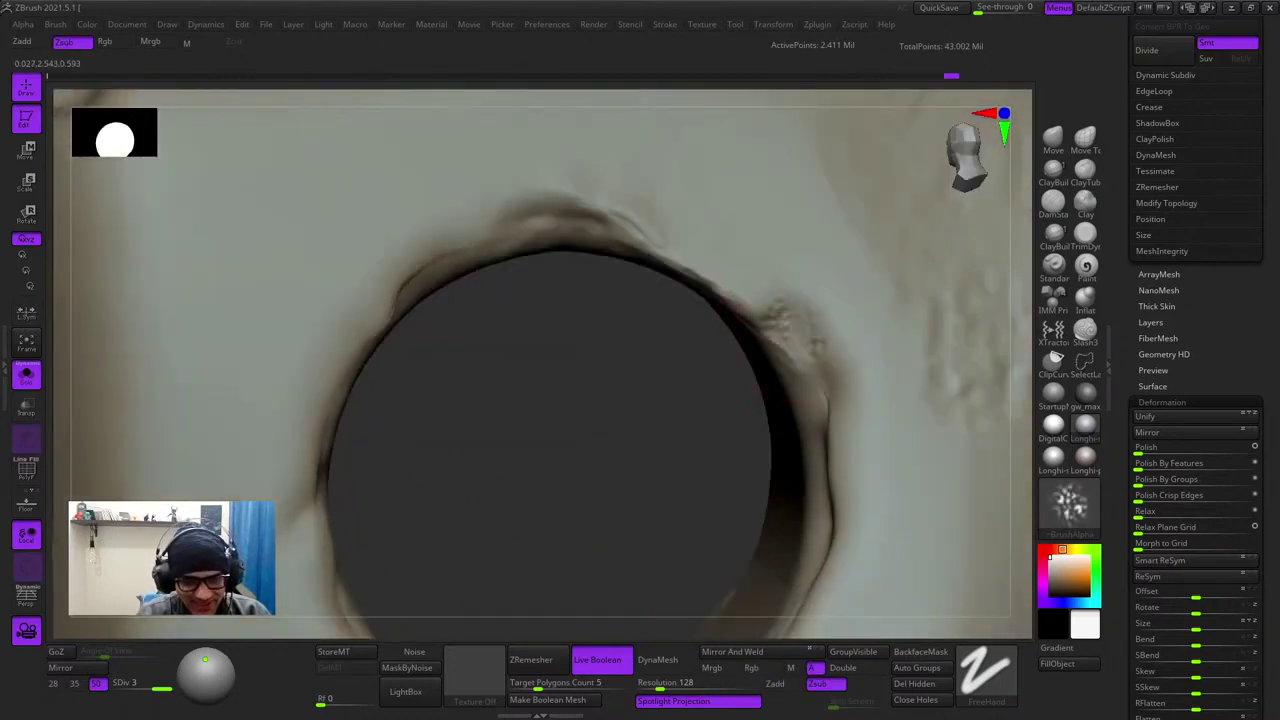
# - Continue the rough texture from the upper notch down the side rim and inner edge of the hole
pyautogui.moveTo(810, 403); pyautogui.dragTo(803, 264, button='right')
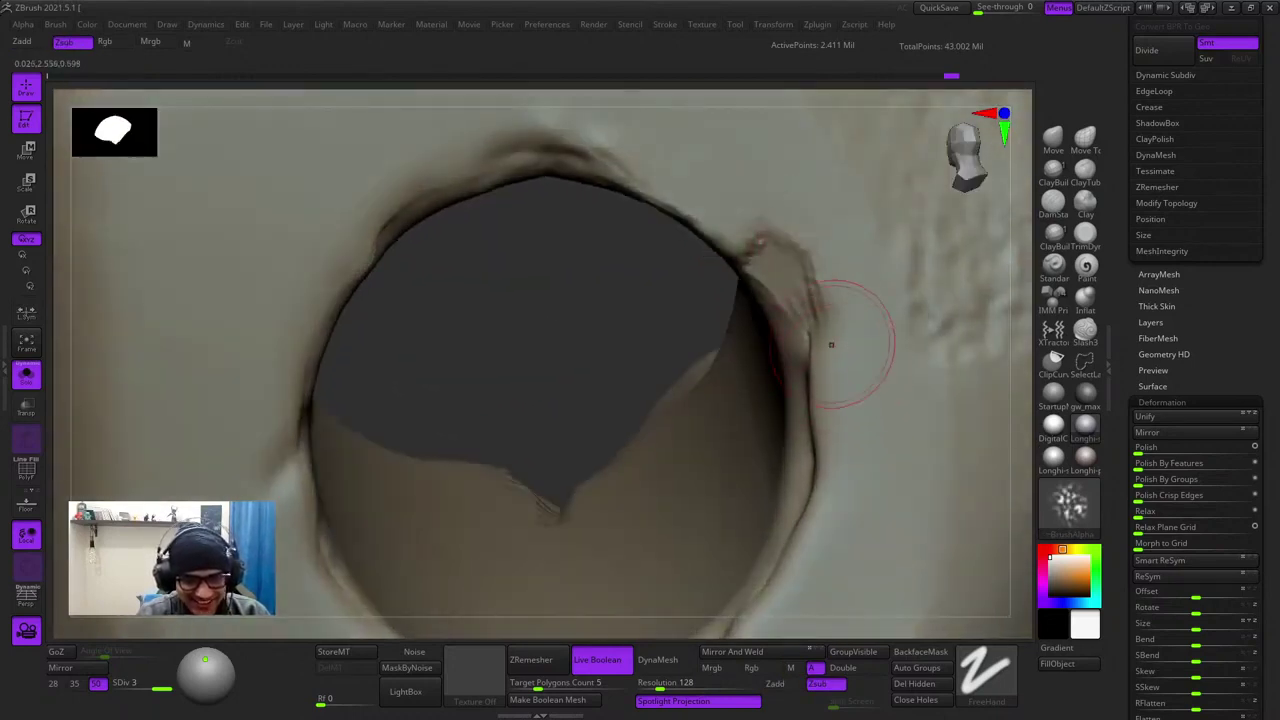
pyautogui.moveTo(831, 345)
pyautogui.mouseDown(button='right')
pyautogui.moveTo(828, 265)
pyautogui.moveTo(925, 285)
pyautogui.mouseUp(button='right')
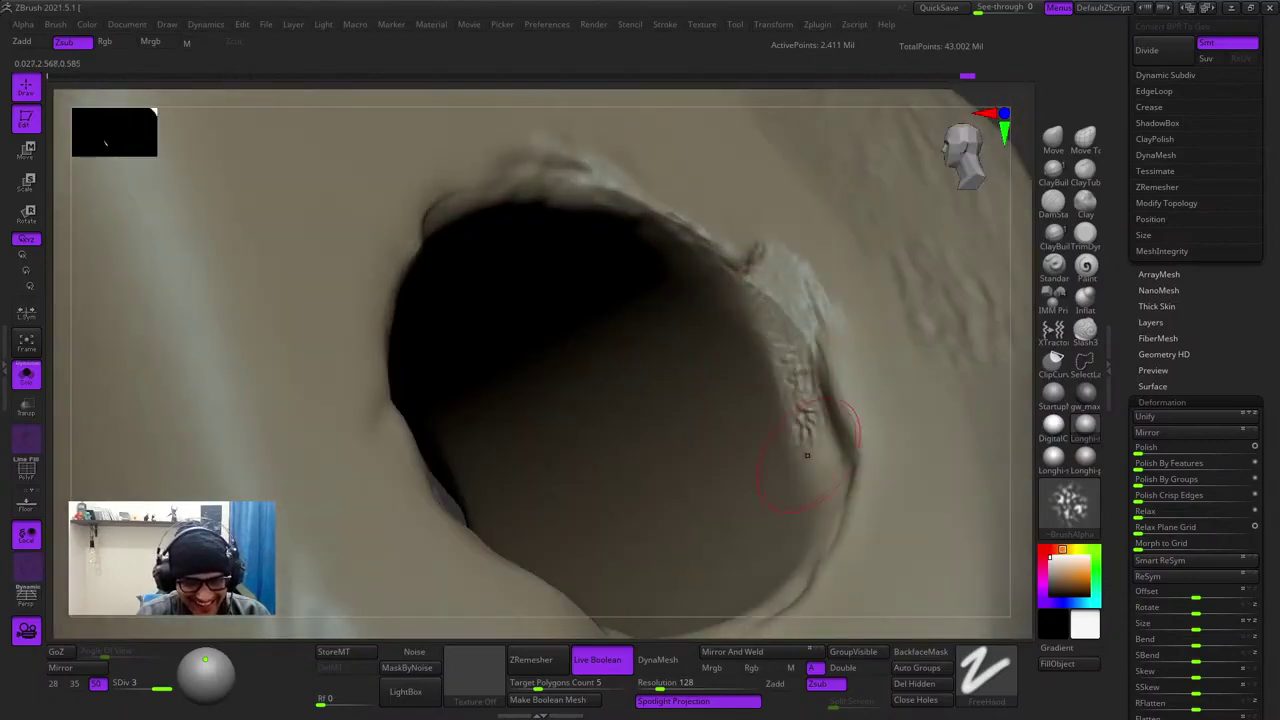
pyautogui.moveTo(807, 455); pyautogui.dragTo(806, 350, button='right')
pyautogui.press('space')
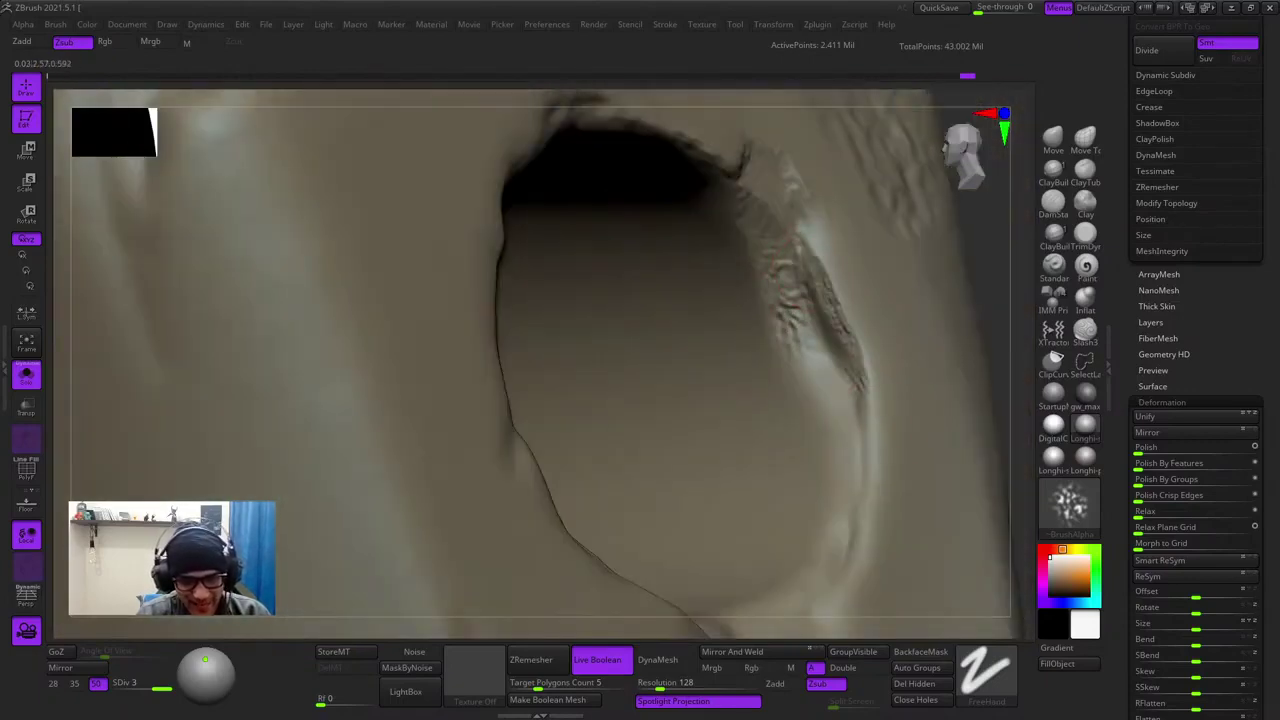
pyautogui.moveTo(890, 372)
pyautogui.mouseDown(button='right')
pyautogui.moveTo(842, 356)
pyautogui.moveTo(857, 362)
pyautogui.moveTo(814, 268)
pyautogui.moveTo(838, 284)
pyautogui.mouseUp(button='right')
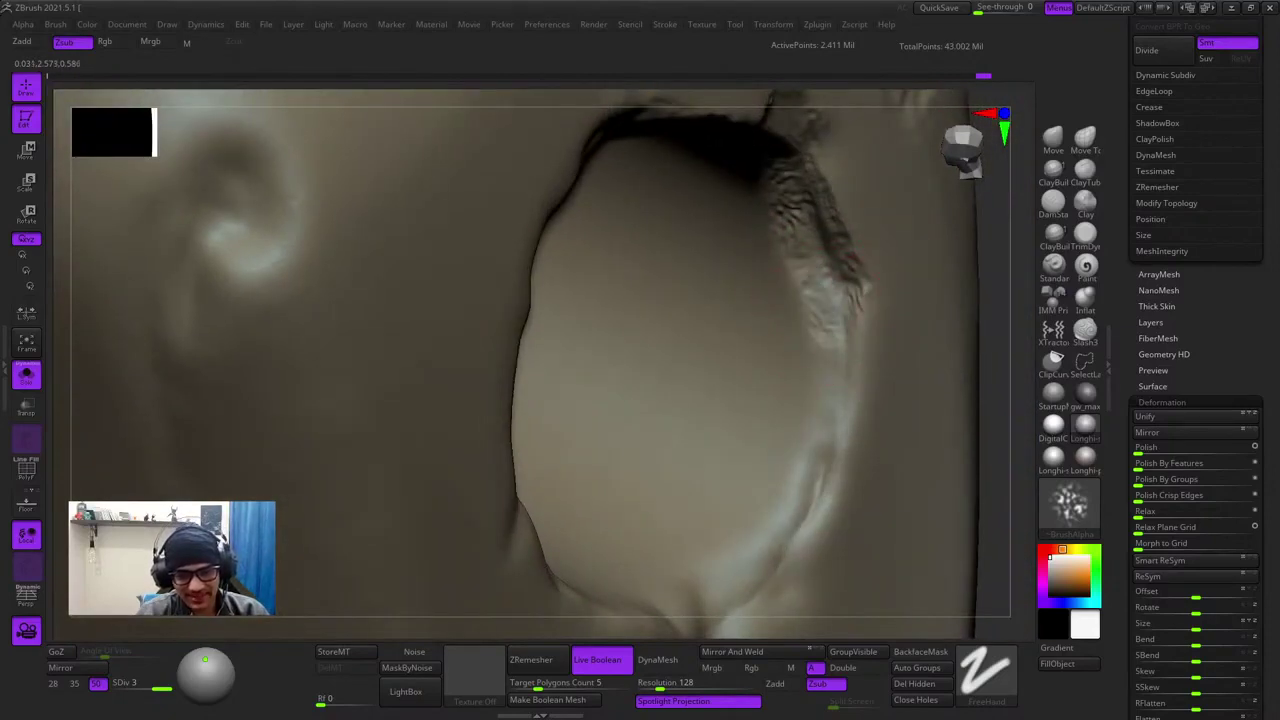
pyautogui.keyDown('alt'); pyautogui.moveTo(831, 389); pyautogui.dragTo(816, 310, button='right'); pyautogui.keyUp('alt')
pyautogui.moveTo(821, 314); pyautogui.dragTo(824, 344)
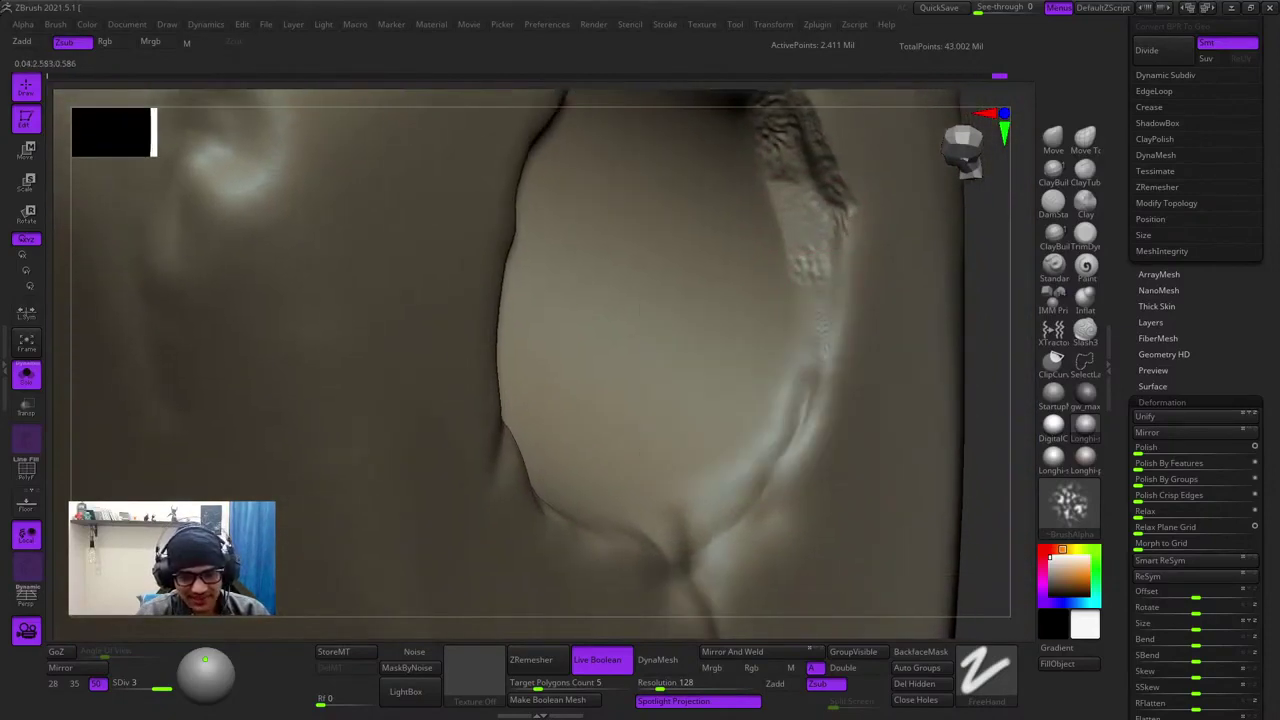
# - Roughen the chip in the hole's lower rim and the inner wall directly above it
pyautogui.moveTo(795, 378); pyautogui.dragTo(825, 311, button='right')
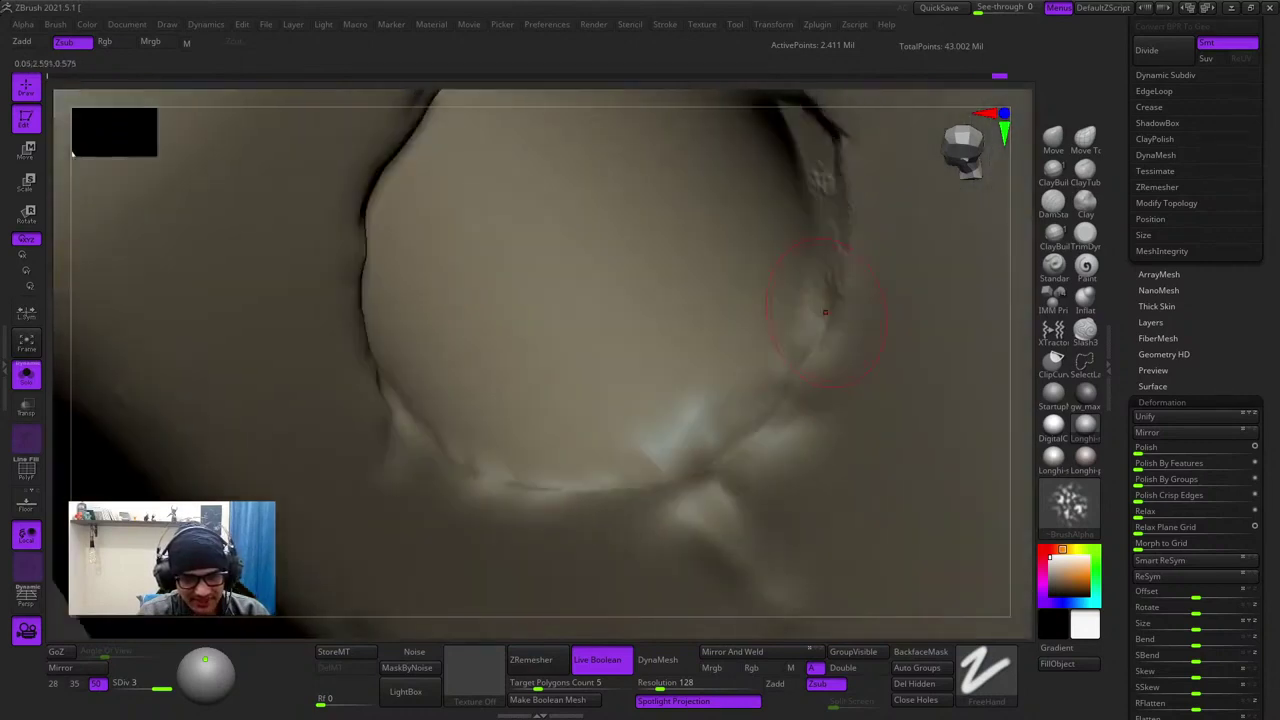
pyautogui.moveTo(783, 390); pyautogui.dragTo(750, 450, button='right')
pyautogui.moveTo(760, 435); pyautogui.dragTo(735, 465)
pyautogui.moveTo(735, 465)
pyautogui.mouseDown(button='right')
pyautogui.moveTo(770, 460)
pyautogui.moveTo(765, 420)
pyautogui.moveTo(713, 466)
pyautogui.moveTo(757, 404)
pyautogui.mouseUp(button='right')
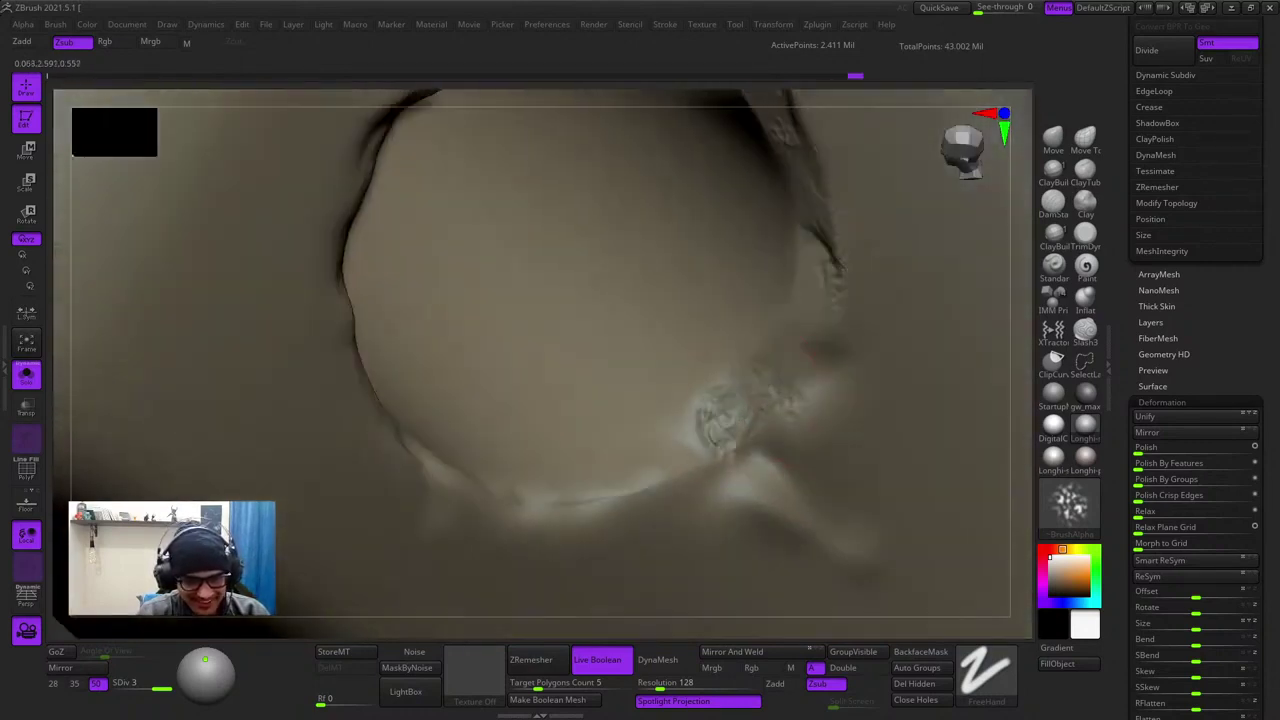
pyautogui.moveTo(731, 359); pyautogui.dragTo(744, 342)
pyautogui.moveTo(744, 342)
pyautogui.mouseDown(button='right')
pyautogui.moveTo(795, 390)
pyautogui.moveTo(692, 438)
pyautogui.mouseUp(button='right')
pyautogui.moveTo(746, 342); pyautogui.dragTo(776, 300)
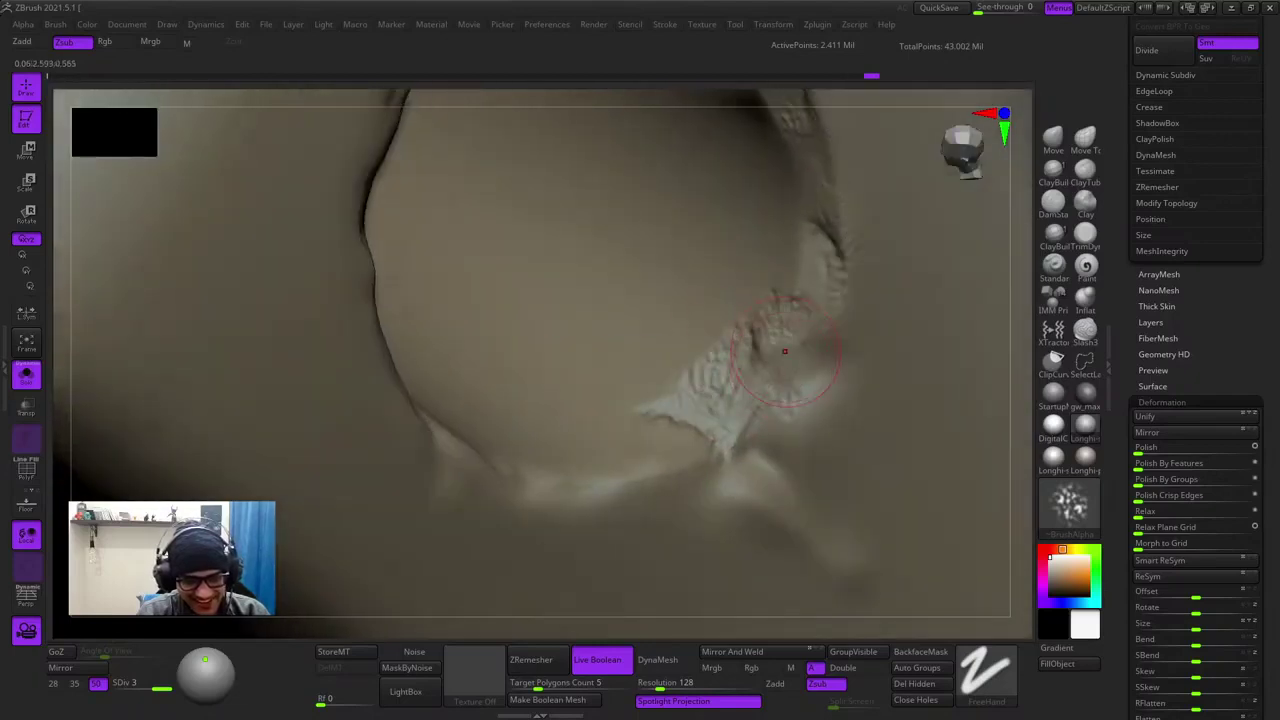
pyautogui.moveTo(785, 351); pyautogui.dragTo(793, 334, button='right')
# - Adjust the draw size and texture the crack running down from the hole's lower rim to its pointed end
pyautogui.moveTo(780, 510); pyautogui.dragTo(777, 445, button='right')
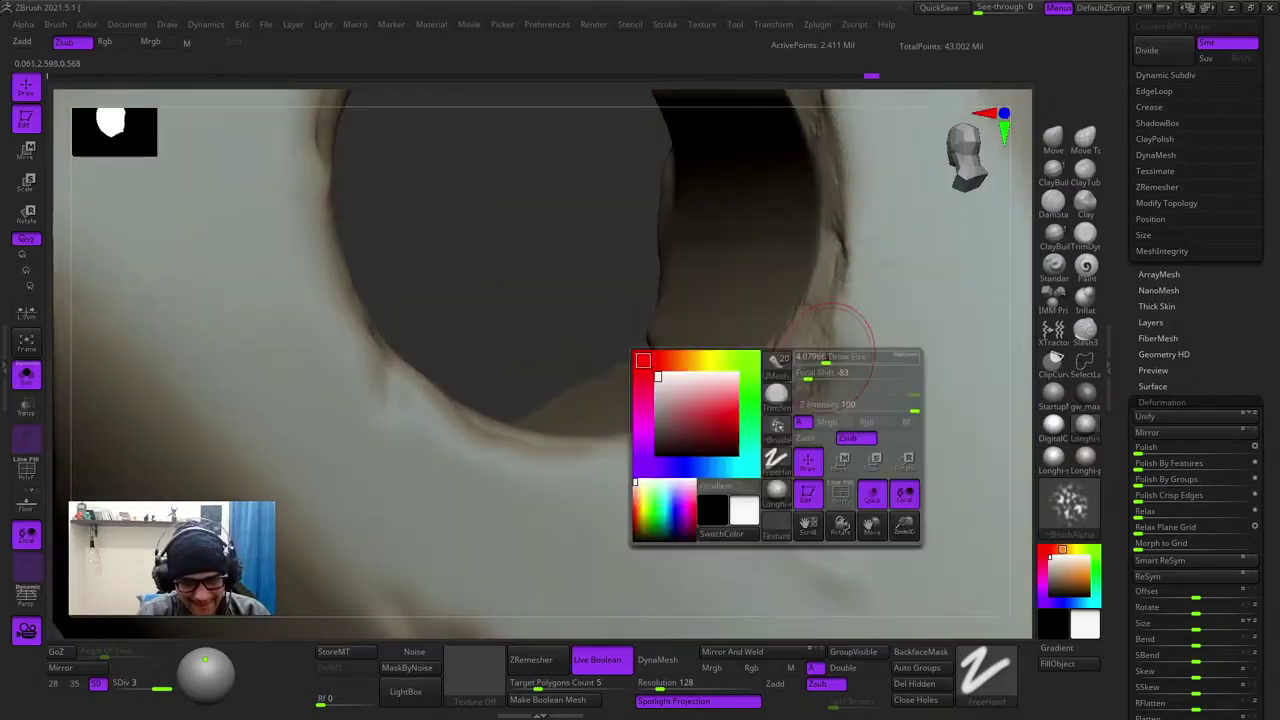
pyautogui.moveTo(744, 447); pyautogui.dragTo(837, 394)
pyautogui.moveTo(830, 404)
pyautogui.keyDown('ctrl'); pyautogui.mouseDown(button='right')
pyautogui.moveTo(746, 449)
pyautogui.moveTo(797, 400)
pyautogui.moveTo(749, 414)
pyautogui.mouseUp(button='right'); pyautogui.keyUp('ctrl')
pyautogui.moveTo(646, 496)
pyautogui.mouseDown(button='right')
pyautogui.moveTo(740, 366)
pyautogui.moveTo(729, 358)
pyautogui.mouseUp(button='right')
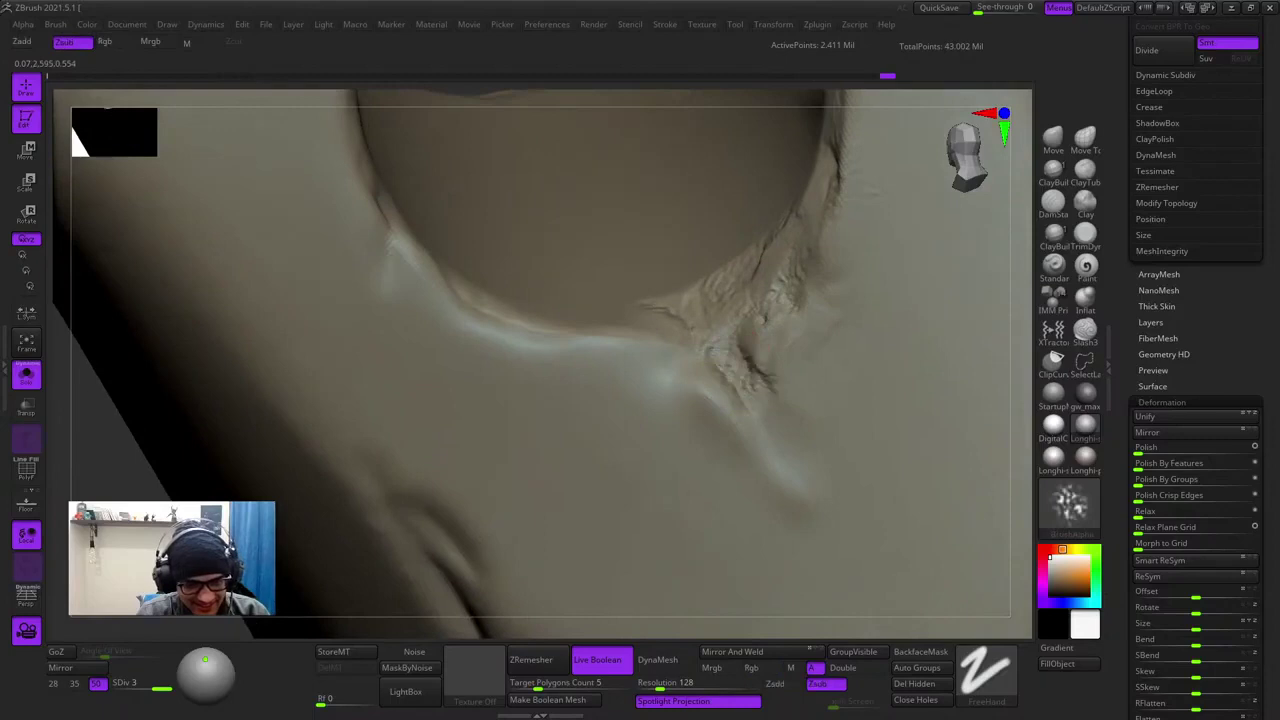
pyautogui.moveTo(700, 485); pyautogui.dragTo(753, 414, button='right')
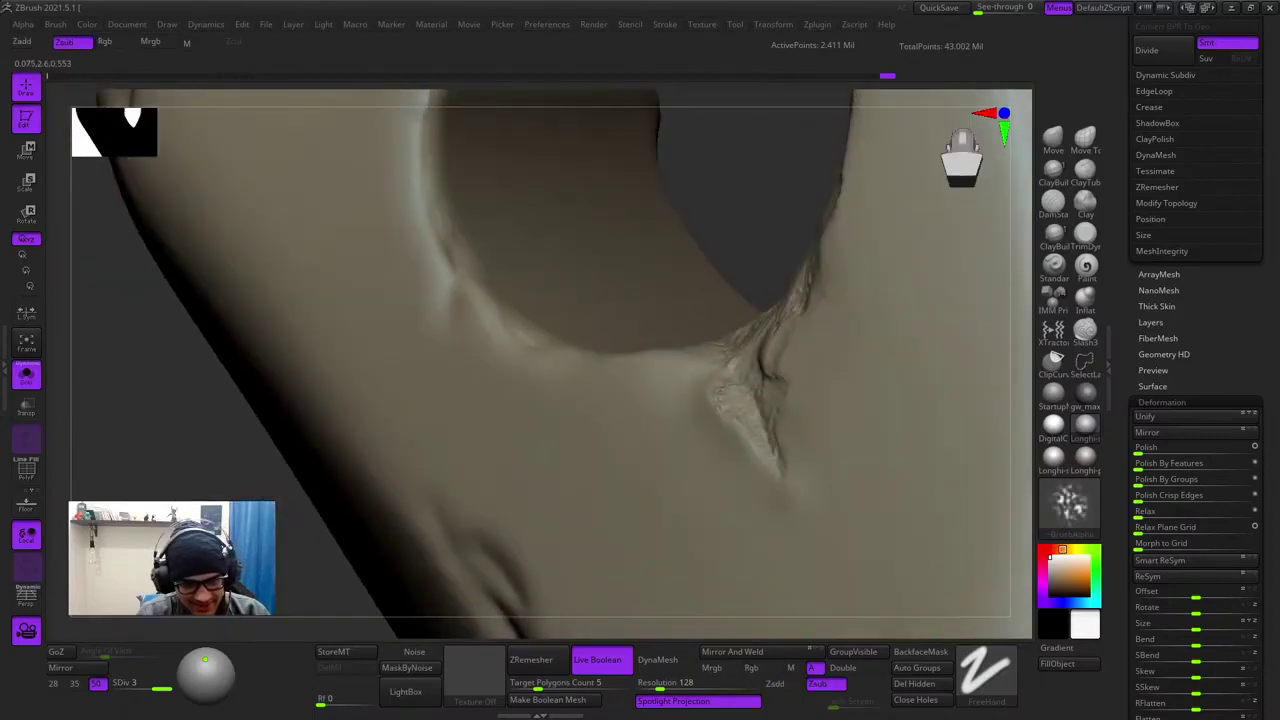
pyautogui.moveTo(753, 414)
pyautogui.mouseDown(button='right')
pyautogui.moveTo(814, 446)
pyautogui.moveTo(765, 398)
pyautogui.moveTo(766, 343)
pyautogui.moveTo(784, 396)
pyautogui.moveTo(698, 352)
pyautogui.moveTo(773, 460)
pyautogui.mouseUp(button='right')
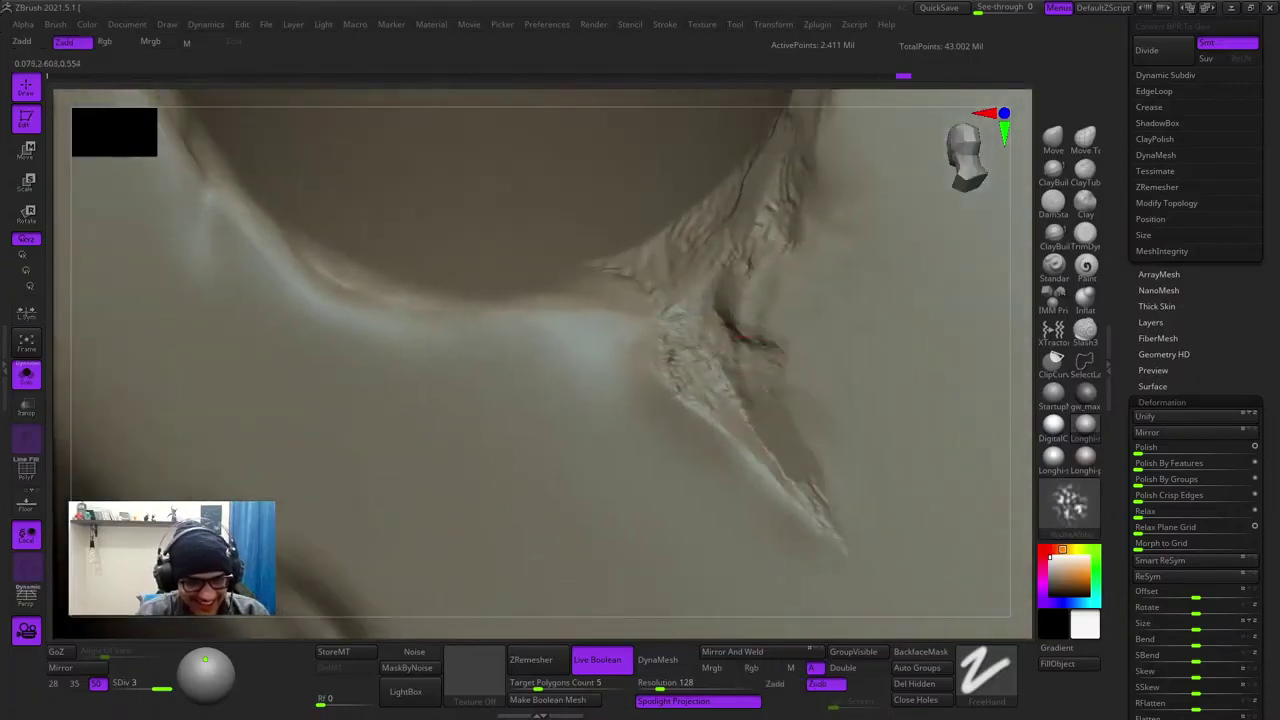
# - Resize the brush and extend the rough texture along the rest of the hole's lower rim
pyautogui.moveTo(607, 312)
pyautogui.keyDown('alt'); pyautogui.mouseDown(button='right')
pyautogui.moveTo(657, 410)
pyautogui.moveTo(720, 433)
pyautogui.moveTo(708, 330)
pyautogui.moveTo(650, 300)
pyautogui.moveTo(709, 352)
pyautogui.mouseUp(button='right'); pyautogui.keyUp('alt')
pyautogui.press('space')
pyautogui.moveTo(709, 354); pyautogui.dragTo(730, 356)
pyautogui.moveTo(712, 352); pyautogui.dragTo(731, 374, button='right')
pyautogui.moveTo(731, 374); pyautogui.dragTo(644, 398)
pyautogui.press('space')
# - Set the draw size to about 3.8 and roughen the remaining chips on the hole's upper rim
pyautogui.moveTo(650, 372); pyautogui.dragTo(716, 394, button='right')
pyautogui.press('space')
pyautogui.moveTo(718, 394); pyautogui.dragTo(709, 394)
pyautogui.press('space')
pyautogui.click(739, 347)
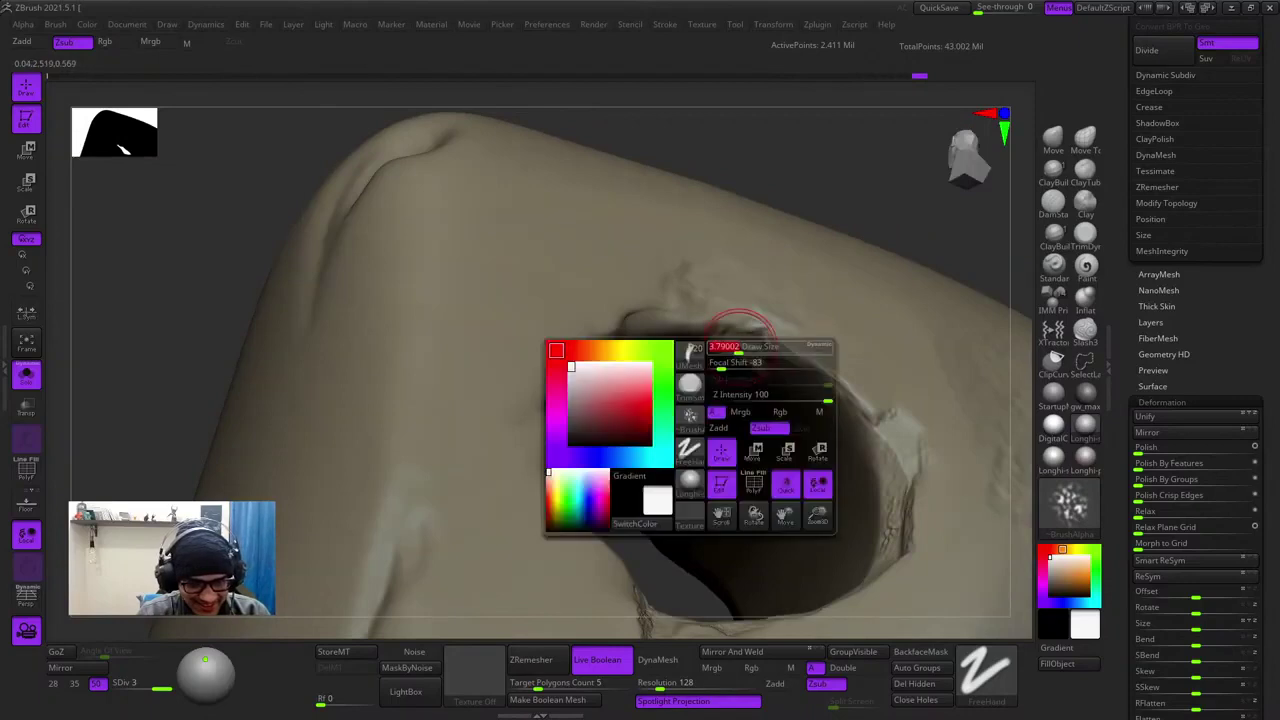
pyautogui.moveTo(737, 340); pyautogui.dragTo(752, 338)
pyautogui.keyDown('ctrl'); pyautogui.moveTo(752, 338); pyautogui.dragTo(722, 350, button='right'); pyautogui.keyUp('ctrl')
# - Roughen the surface around the tusk's pointed tip with the textured trim brush
pyautogui.moveTo(722, 350)
pyautogui.mouseDown(button='right')
pyautogui.moveTo(691, 389)
pyautogui.moveTo(806, 374)
pyautogui.moveTo(780, 400)
pyautogui.moveTo(863, 510)
pyautogui.moveTo(851, 523)
pyautogui.moveTo(820, 190)
pyautogui.moveTo(760, 340)
pyautogui.moveTo(686, 440)
pyautogui.moveTo(715, 414)
pyautogui.mouseUp(button='right')
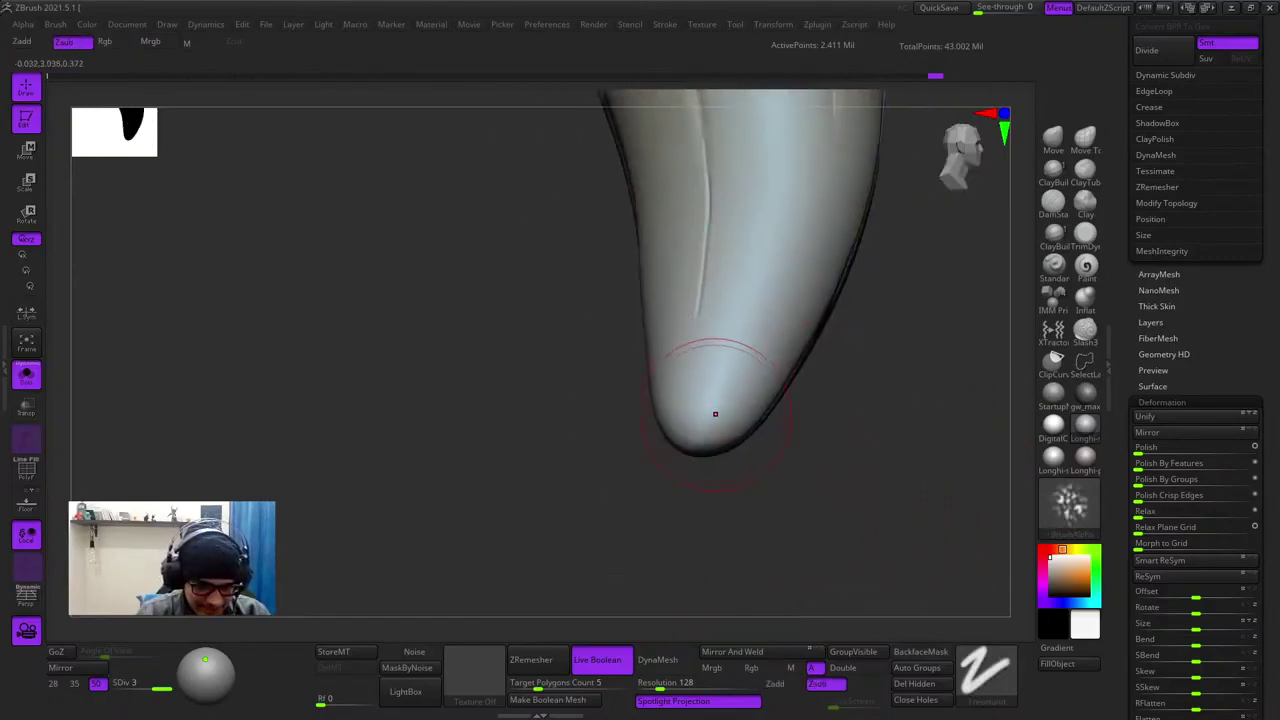
pyautogui.moveTo(728, 381); pyautogui.dragTo(733, 362)
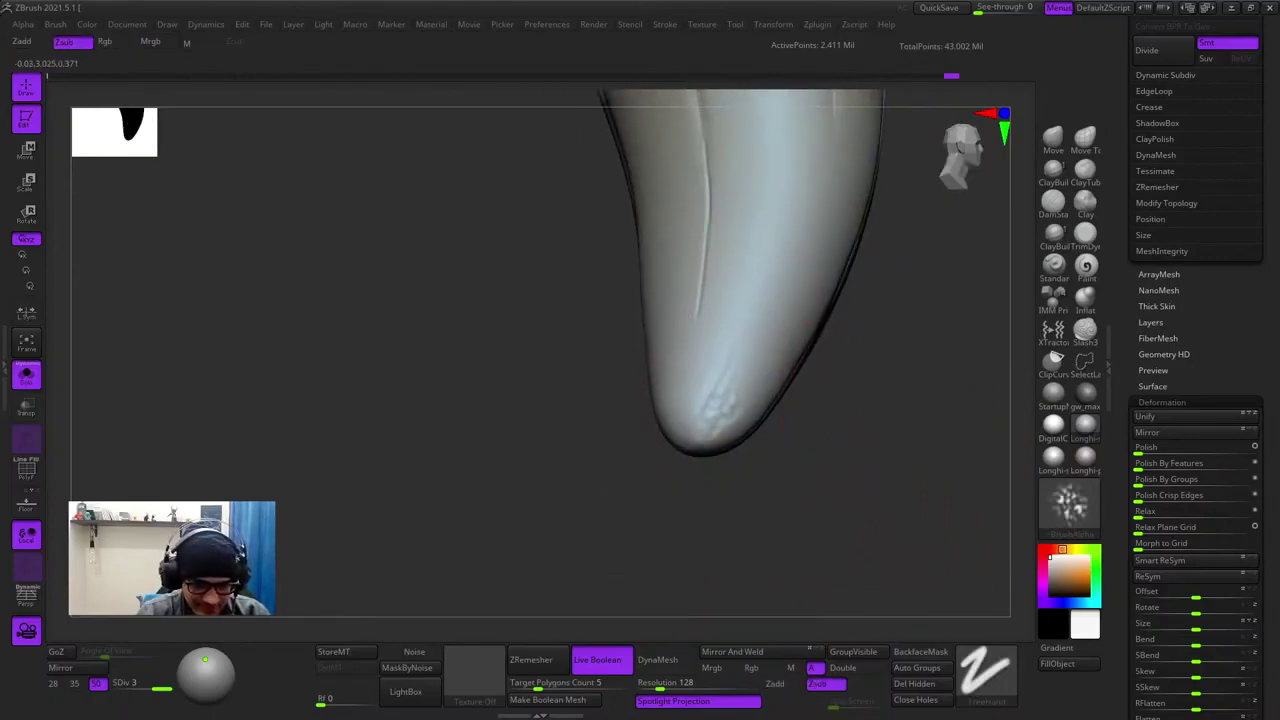
pyautogui.moveTo(691, 458)
pyautogui.mouseDown(button='right')
pyautogui.moveTo(640, 452)
pyautogui.moveTo(643, 385)
pyautogui.moveTo(738, 446)
pyautogui.moveTo(774, 429)
pyautogui.mouseUp(button='right')
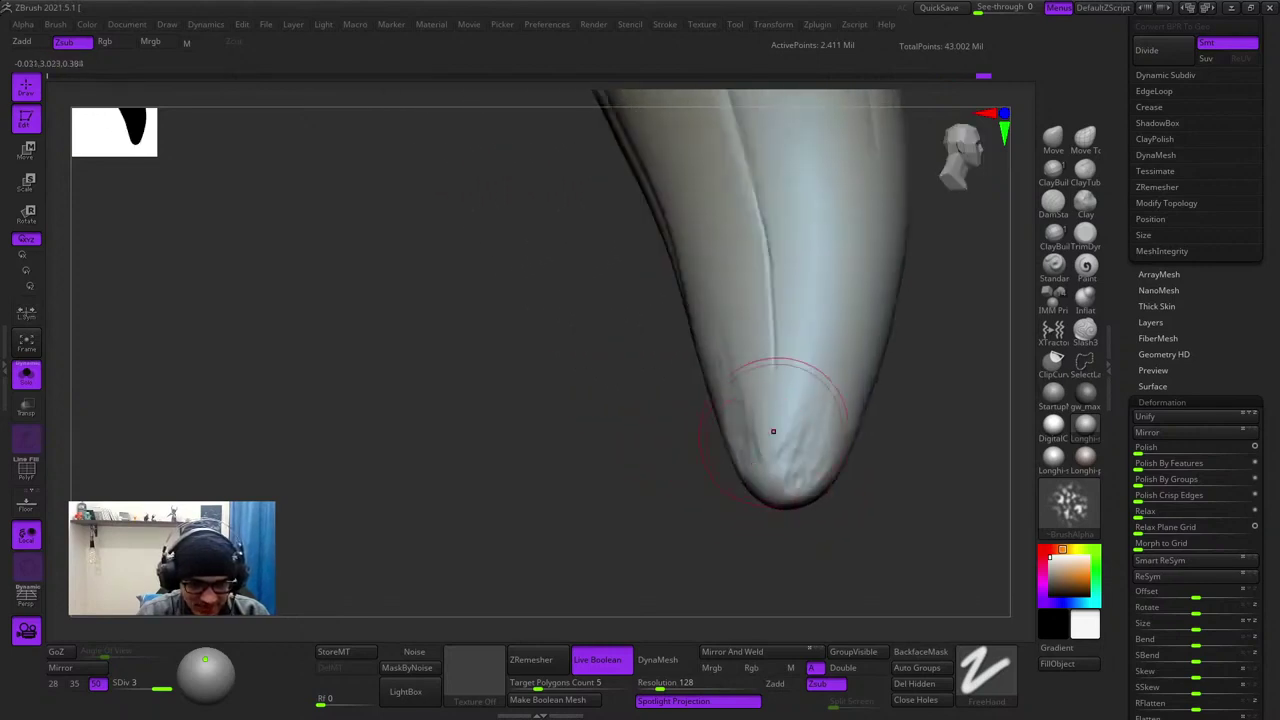
pyautogui.moveTo(774, 429); pyautogui.dragTo(770, 432)
pyautogui.moveTo(772, 448)
pyautogui.mouseDown(button='right')
pyautogui.moveTo(700, 457)
pyautogui.moveTo(716, 434)
pyautogui.mouseUp(button='right')
pyautogui.moveTo(702, 422); pyautogui.dragTo(748, 466)
pyautogui.moveTo(716, 446)
pyautogui.mouseDown(button='right')
pyautogui.moveTo(630, 450)
pyautogui.moveTo(734, 471)
pyautogui.mouseUp(button='right')
pyautogui.moveTo(734, 471); pyautogui.dragTo(748, 478)
pyautogui.moveTo(734, 465)
pyautogui.mouseDown(button='right')
pyautogui.moveTo(716, 370)
pyautogui.moveTo(757, 429)
pyautogui.mouseUp(button='right')
# - Adjust the draw size and break up the end of the long groove near the tusk's tip
pyautogui.press('space')
pyautogui.moveTo(765, 403); pyautogui.dragTo(738, 403)
pyautogui.moveTo(774, 428)
pyautogui.mouseDown()
pyautogui.moveTo(653, 320)
pyautogui.moveTo(651, 294)
pyautogui.moveTo(622, 338)
pyautogui.moveTo(680, 367)
pyautogui.mouseUp()
pyautogui.press('space')
pyautogui.press('space')
pyautogui.moveTo(667, 341); pyautogui.dragTo(680, 341)
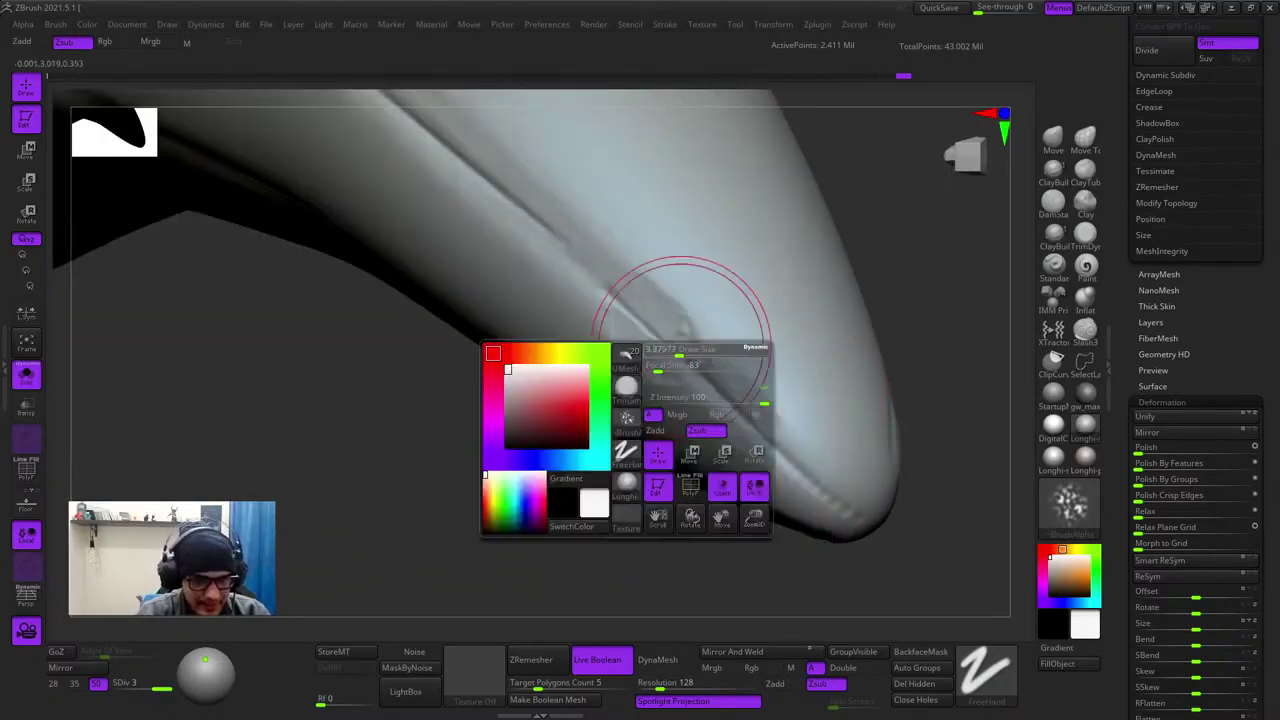
pyautogui.moveTo(608, 308)
pyautogui.mouseDown()
pyautogui.moveTo(645, 300)
pyautogui.moveTo(660, 318)
pyautogui.mouseUp()
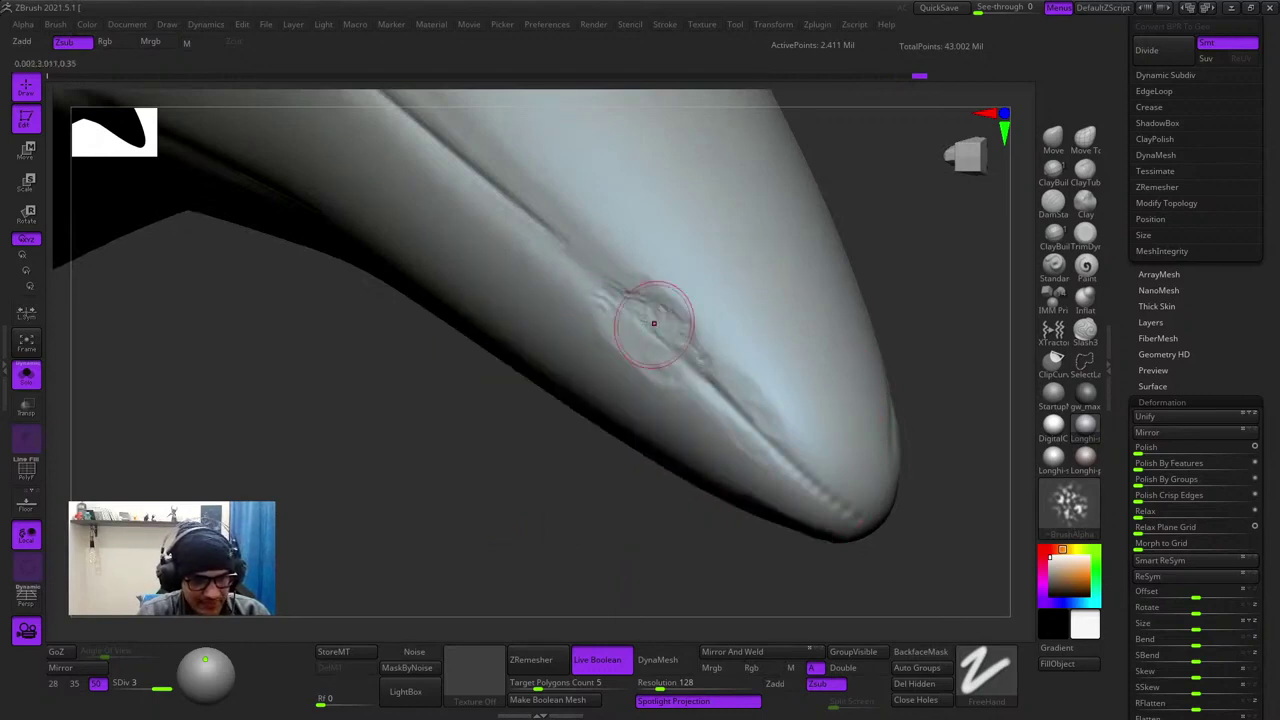
# - Wear down the surface on both sides of the groove between its broken end and the tip
pyautogui.keyDown('ctrl'); pyautogui.moveTo(701, 386); pyautogui.dragTo(690, 360, button='right'); pyautogui.keyUp('ctrl')
pyautogui.moveTo(688, 386)
pyautogui.mouseDown()
pyautogui.moveTo(702, 364)
pyautogui.moveTo(738, 392)
pyautogui.moveTo(690, 333)
pyautogui.moveTo(690, 345)
pyautogui.mouseUp()
pyautogui.moveTo(690, 345)
pyautogui.mouseDown(button='right')
pyautogui.moveTo(770, 350)
pyautogui.moveTo(770, 375)
pyautogui.mouseUp(button='right')
pyautogui.moveTo(715, 310); pyautogui.dragTo(790, 455)
pyautogui.moveTo(705, 292)
pyautogui.keyDown('alt'); pyautogui.mouseDown(button='right')
pyautogui.moveTo(765, 405)
pyautogui.moveTo(765, 365)
pyautogui.mouseUp(button='right'); pyautogui.keyUp('alt')
pyautogui.moveTo(765, 365)
pyautogui.mouseDown(button='right')
pyautogui.moveTo(775, 440)
pyautogui.moveTo(728, 340)
pyautogui.moveTo(755, 340)
pyautogui.moveTo(757, 364)
pyautogui.moveTo(775, 362)
pyautogui.moveTo(783, 380)
pyautogui.moveTo(724, 367)
pyautogui.mouseUp(button='right')
# - Set the draw size to about 4.4 and carve denser rough texture along the groove down to the tip
pyautogui.rightClick(757, 364)
pyautogui.press('space')
pyautogui.press('space')
pyautogui.moveTo(724, 367); pyautogui.dragTo(711, 367)
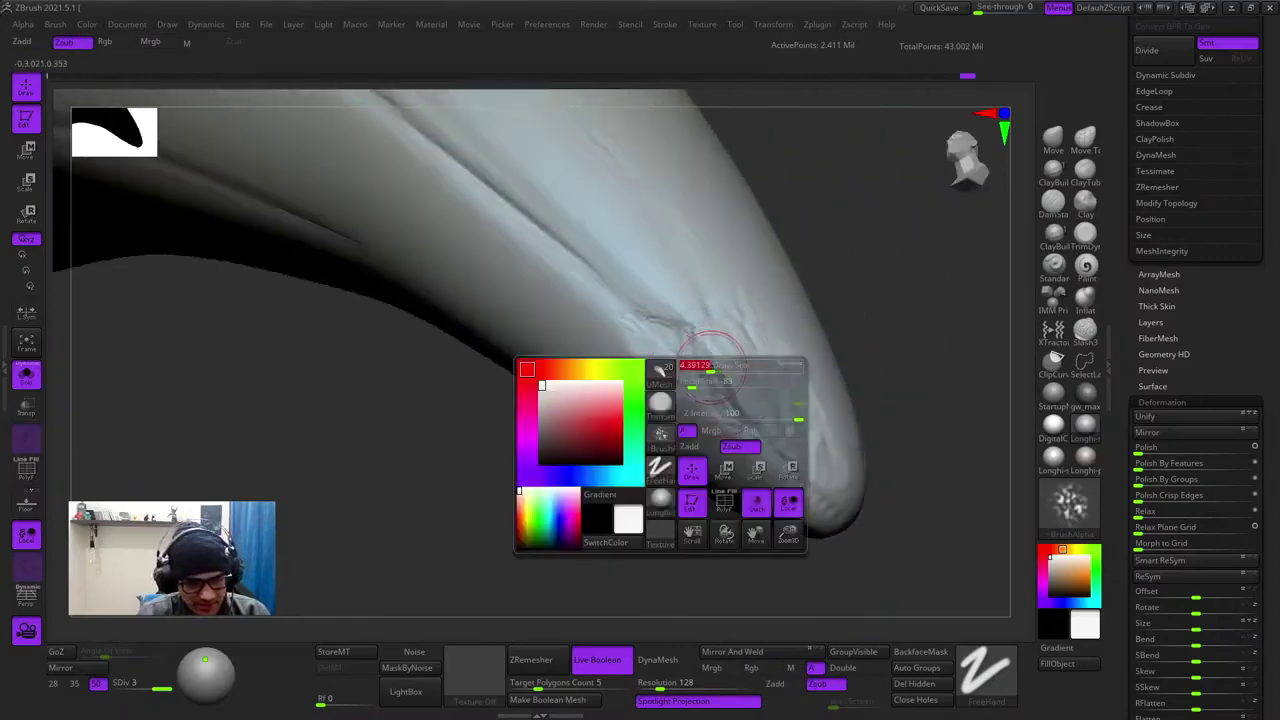
pyautogui.moveTo(711, 367); pyautogui.dragTo(728, 352, button='right')
pyautogui.moveTo(781, 482); pyautogui.dragTo(735, 368, button='right')
pyautogui.press('space')
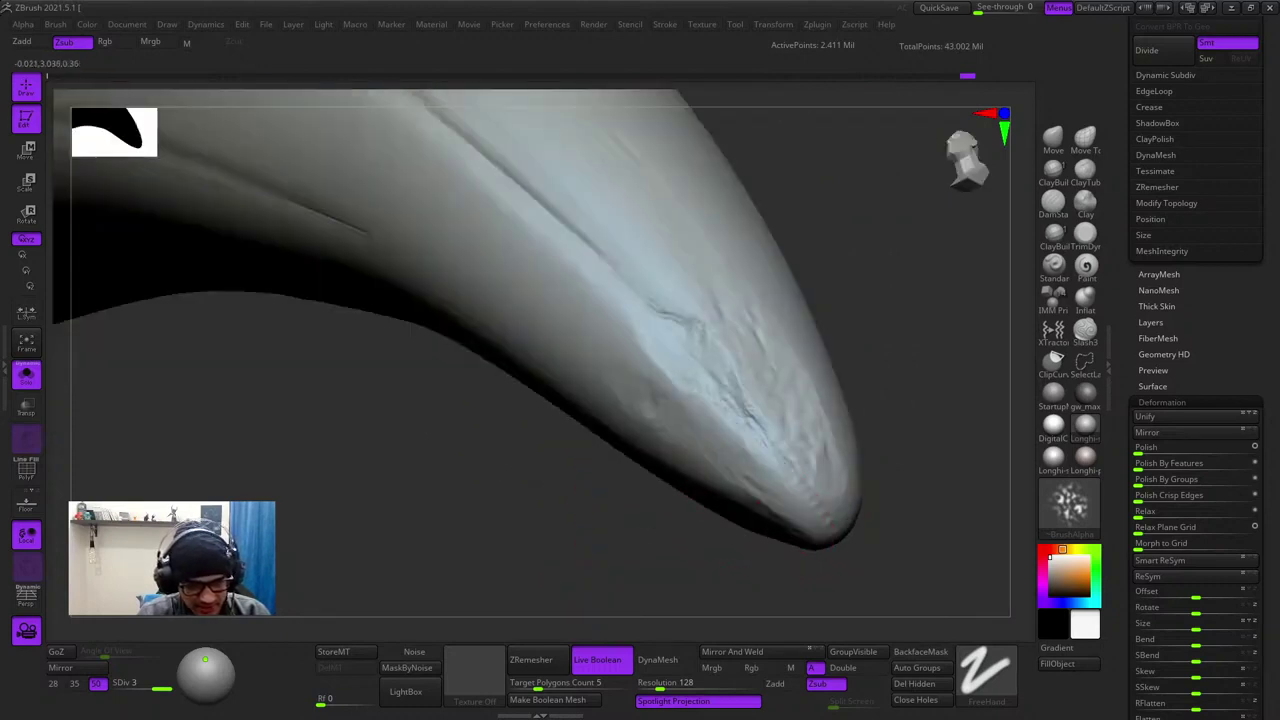
pyautogui.moveTo(776, 463); pyautogui.dragTo(782, 481)
# - Add pitted wear to the very end of the tusk's tip and its lower edge
pyautogui.moveTo(797, 507)
pyautogui.mouseDown(button='right')
pyautogui.moveTo(765, 390)
pyautogui.moveTo(756, 420)
pyautogui.mouseUp(button='right')
pyautogui.moveTo(783, 496); pyautogui.dragTo(717, 400, button='right')
pyautogui.rightClick(717, 400)
pyautogui.rightClick(668, 340)
pyautogui.moveTo(668, 340); pyautogui.dragTo(715, 416, button='right')
pyautogui.moveTo(775, 491); pyautogui.dragTo(706, 398, button='right')
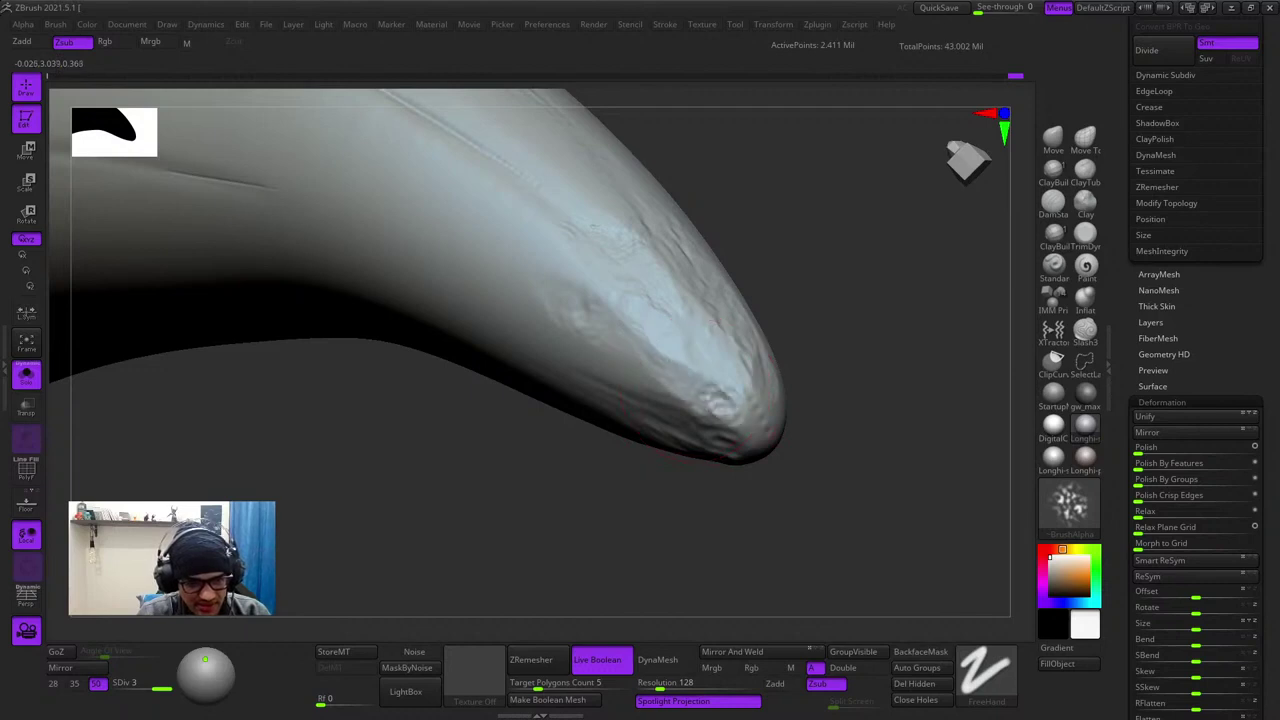
pyautogui.moveTo(700, 403)
pyautogui.mouseDown(button='right')
pyautogui.moveTo(741, 395)
pyautogui.moveTo(748, 446)
pyautogui.moveTo(778, 432)
pyautogui.moveTo(787, 410)
pyautogui.moveTo(734, 348)
pyautogui.mouseUp(button='right')
# - Roughen the opposite side of the tusk's tip with a diagonal patch of textured strokes
pyautogui.moveTo(724, 394); pyautogui.dragTo(736, 400)
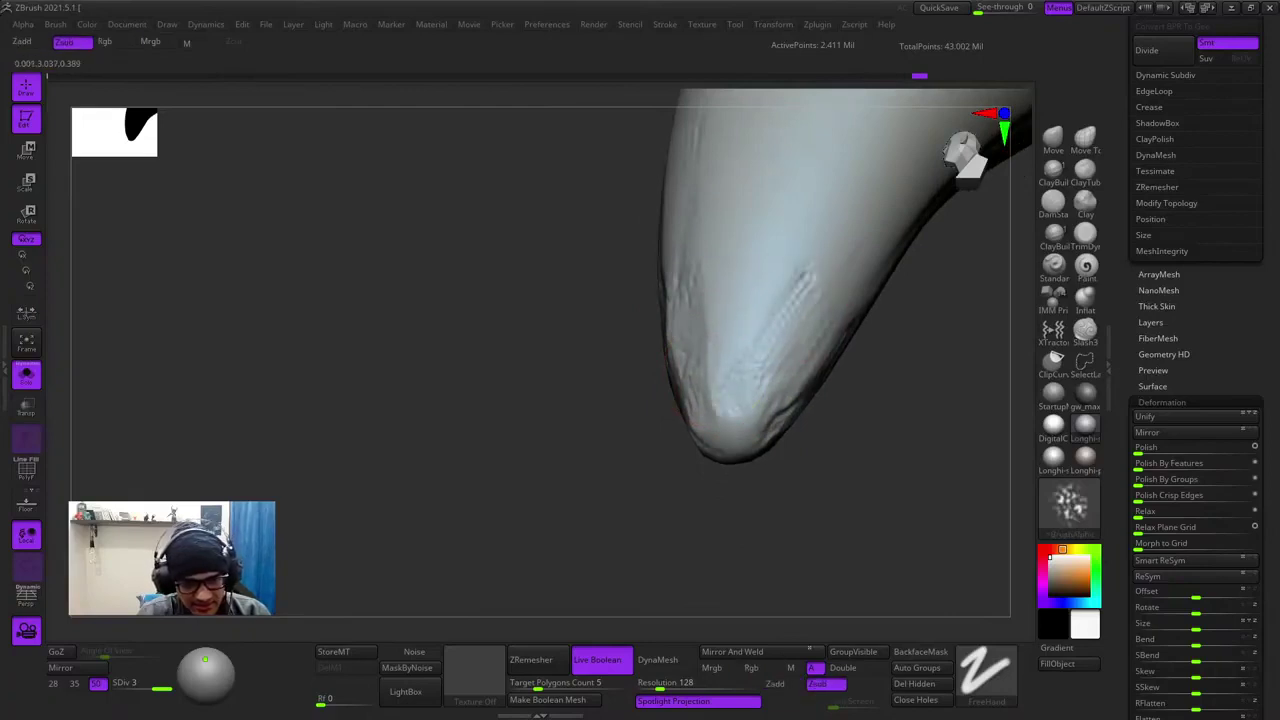
pyautogui.moveTo(728, 380); pyautogui.dragTo(742, 372, button='right')
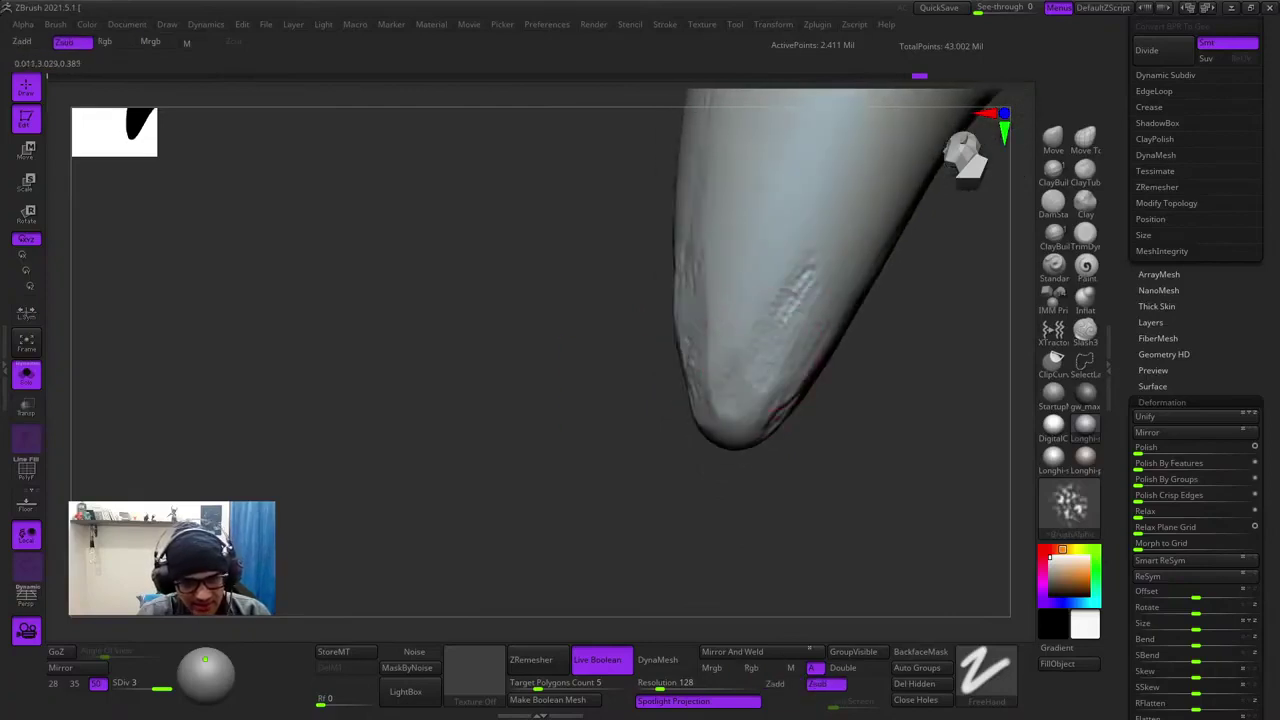
pyautogui.moveTo(744, 316); pyautogui.dragTo(758, 297)
pyautogui.keyDown('ctrl'); pyautogui.moveTo(758, 297); pyautogui.dragTo(823, 257, button='right'); pyautogui.keyUp('ctrl')
# - Increase the draw size and trim a long worn patch beside the groove, farther up from the tip
pyautogui.press('space')
pyautogui.moveTo(840, 200); pyautogui.dragTo(875, 199)
pyautogui.keyDown('alt'); pyautogui.moveTo(875, 199); pyautogui.dragTo(695, 367, button='right'); pyautogui.keyUp('alt')
pyautogui.moveTo(695, 367); pyautogui.dragTo(735, 357, button='right')
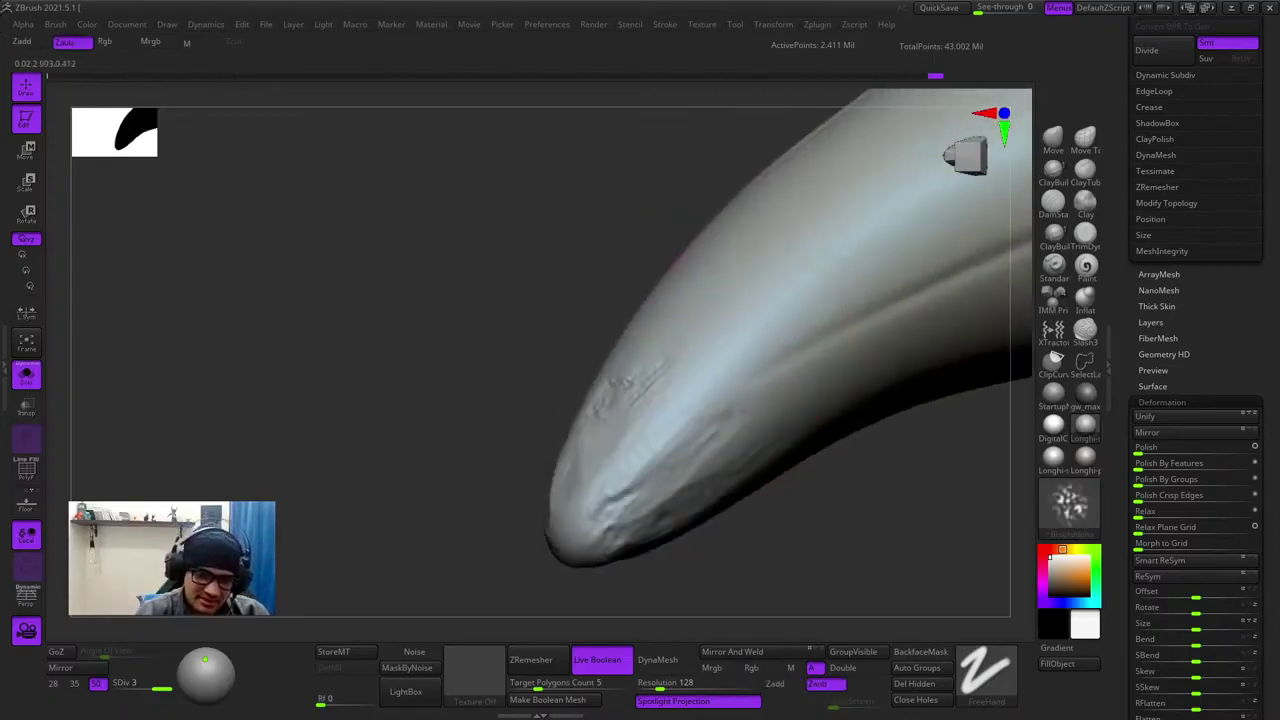
pyautogui.moveTo(766, 341); pyautogui.dragTo(748, 358)
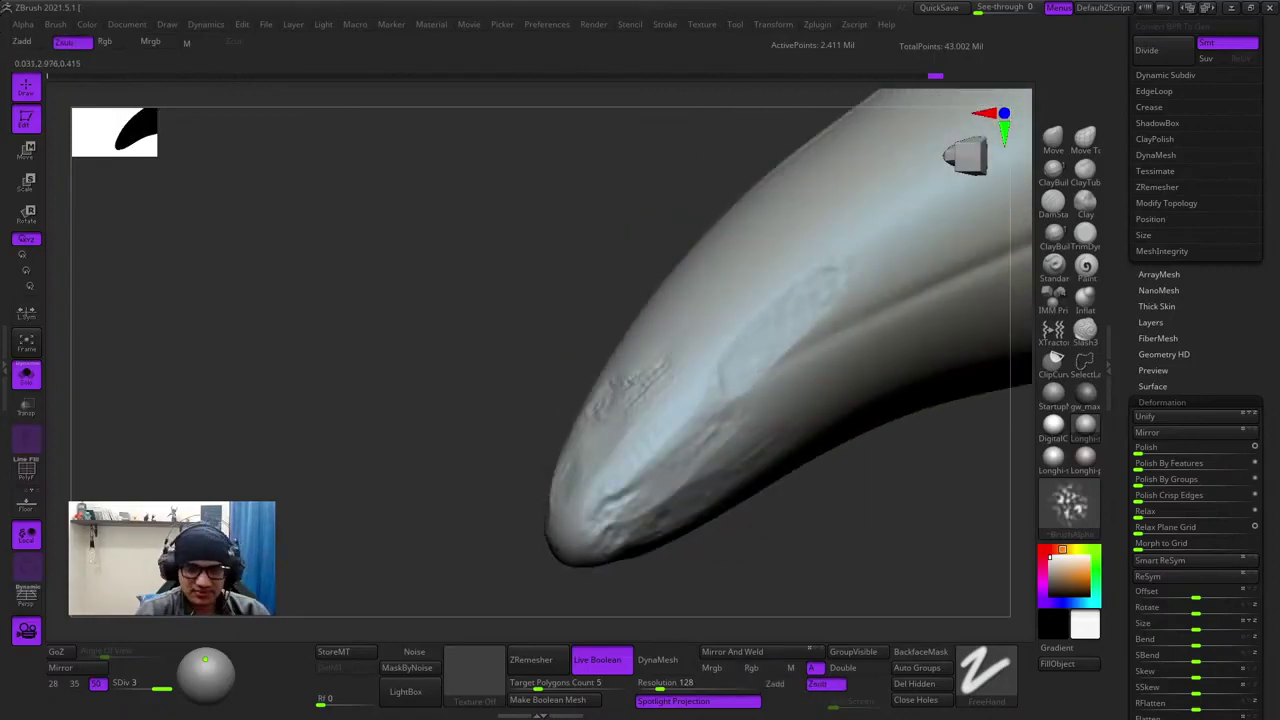
# - Stamp pitted texture over the upper end of the long worn patch beside the groove
pyautogui.moveTo(826, 280); pyautogui.dragTo(845, 258)
pyautogui.moveTo(840, 257)
pyautogui.keyDown('alt'); pyautogui.mouseDown(button='right')
pyautogui.moveTo(795, 268)
pyautogui.moveTo(840, 272)
pyautogui.moveTo(790, 292)
pyautogui.mouseUp(button='right'); pyautogui.keyUp('alt')
pyautogui.moveTo(770, 302); pyautogui.dragTo(780, 250)
pyautogui.keyDown('ctrl'); pyautogui.moveTo(780, 285); pyautogui.dragTo(755, 385, button='right'); pyautogui.keyUp('ctrl')
pyautogui.moveTo(840, 395)
pyautogui.mouseDown(button='right')
pyautogui.moveTo(746, 400)
pyautogui.moveTo(715, 371)
pyautogui.moveTo(714, 291)
pyautogui.moveTo(735, 230)
pyautogui.mouseUp(button='right')
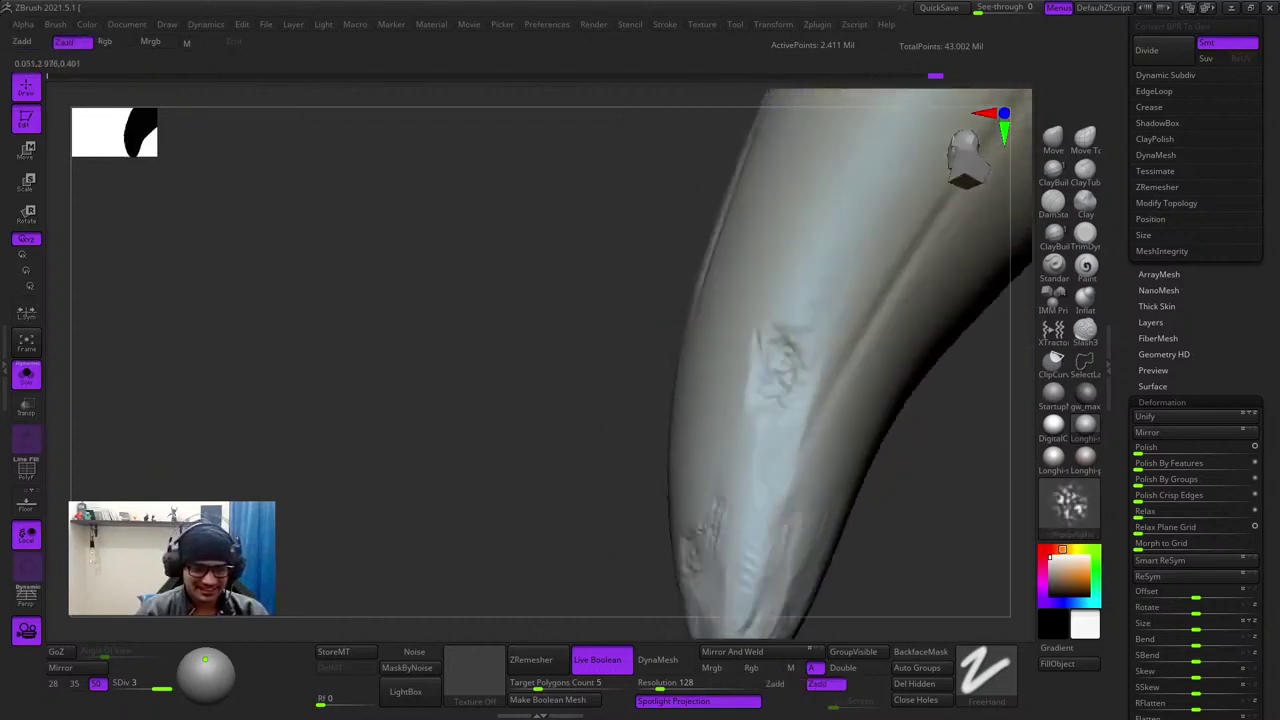
pyautogui.moveTo(735, 330)
pyautogui.mouseDown(button='right')
pyautogui.moveTo(789, 347)
pyautogui.moveTo(747, 327)
pyautogui.mouseUp(button='right')
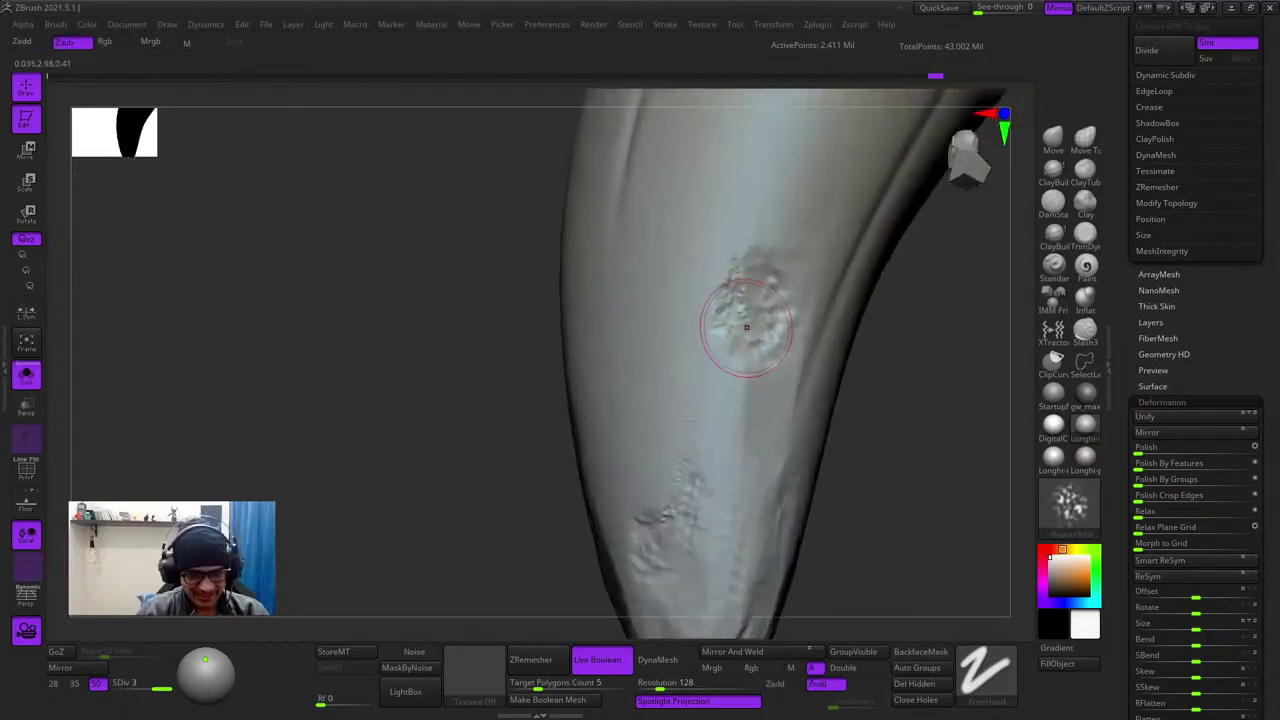
# - Adjust the brush size and broaden the pitted patch beside the groove with texture along its side and lower end
pyautogui.press('space')
pyautogui.moveTo(728, 298); pyautogui.dragTo(722, 328)
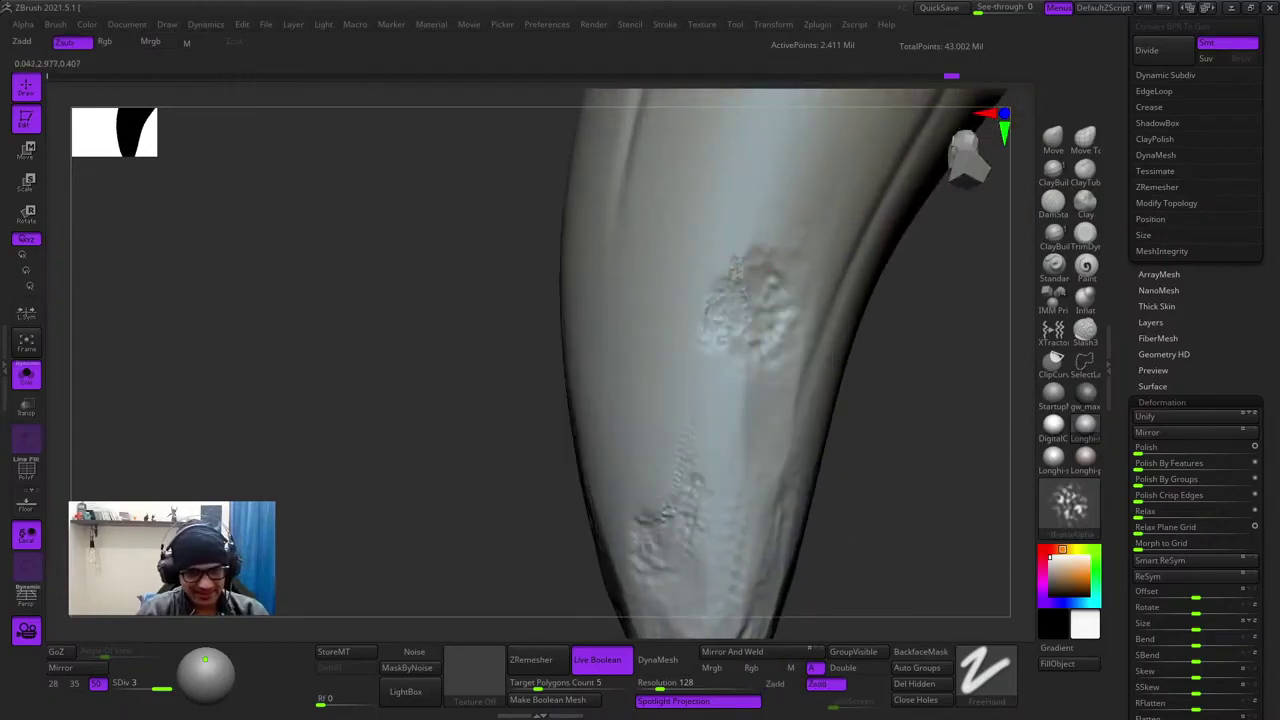
pyautogui.moveTo(792, 190); pyautogui.dragTo(752, 315, button='right')
pyautogui.press('space')
pyautogui.moveTo(694, 428)
pyautogui.mouseDown(button='right')
pyautogui.moveTo(737, 444)
pyautogui.moveTo(780, 301)
pyautogui.mouseUp(button='right')
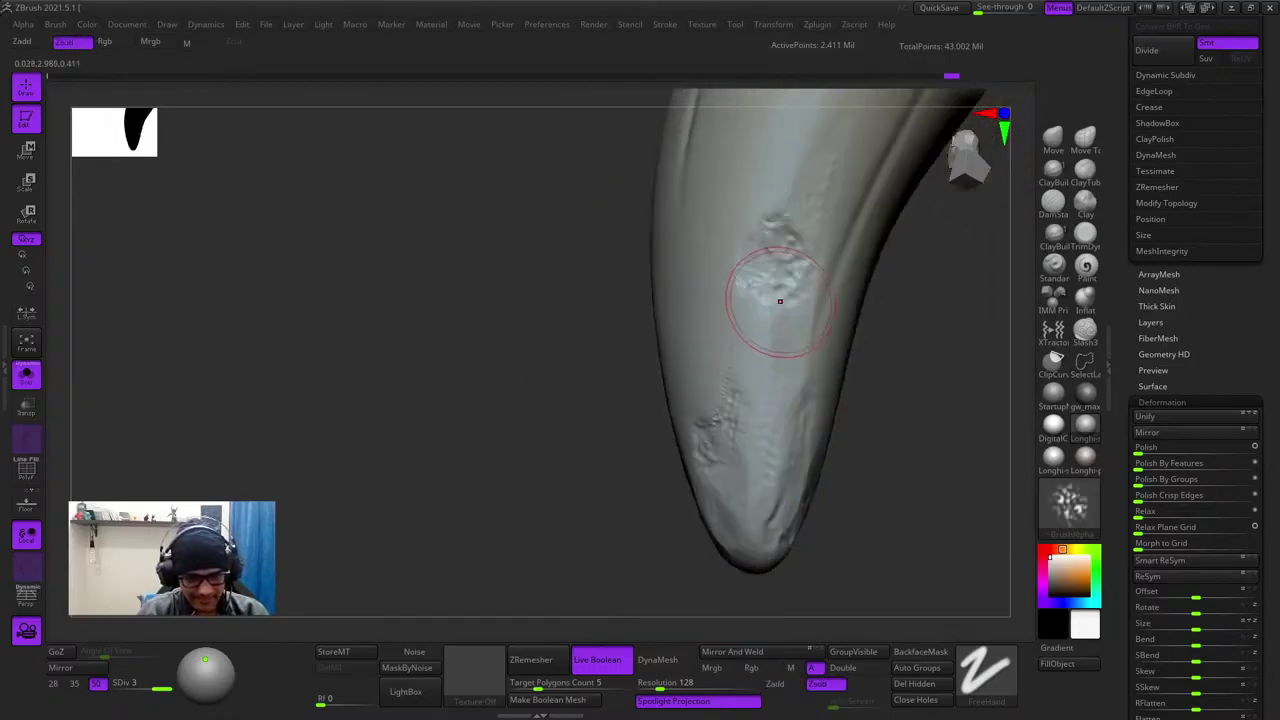
pyautogui.moveTo(788, 352); pyautogui.dragTo(794, 309, button='right')
pyautogui.rightClick(794, 309)
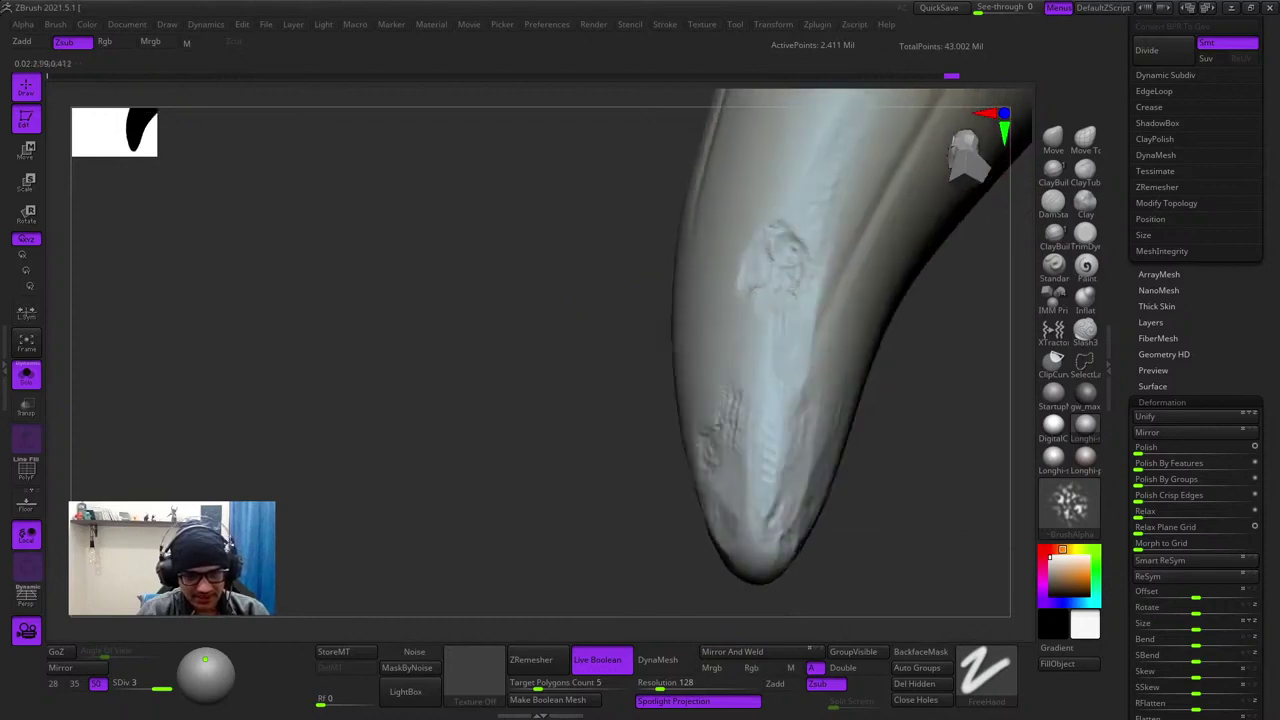
# - Add rough, pitted wear to the smooth area between the upper worn patch and the tusk's tip
pyautogui.moveTo(718, 388); pyautogui.dragTo(765, 385, button='right')
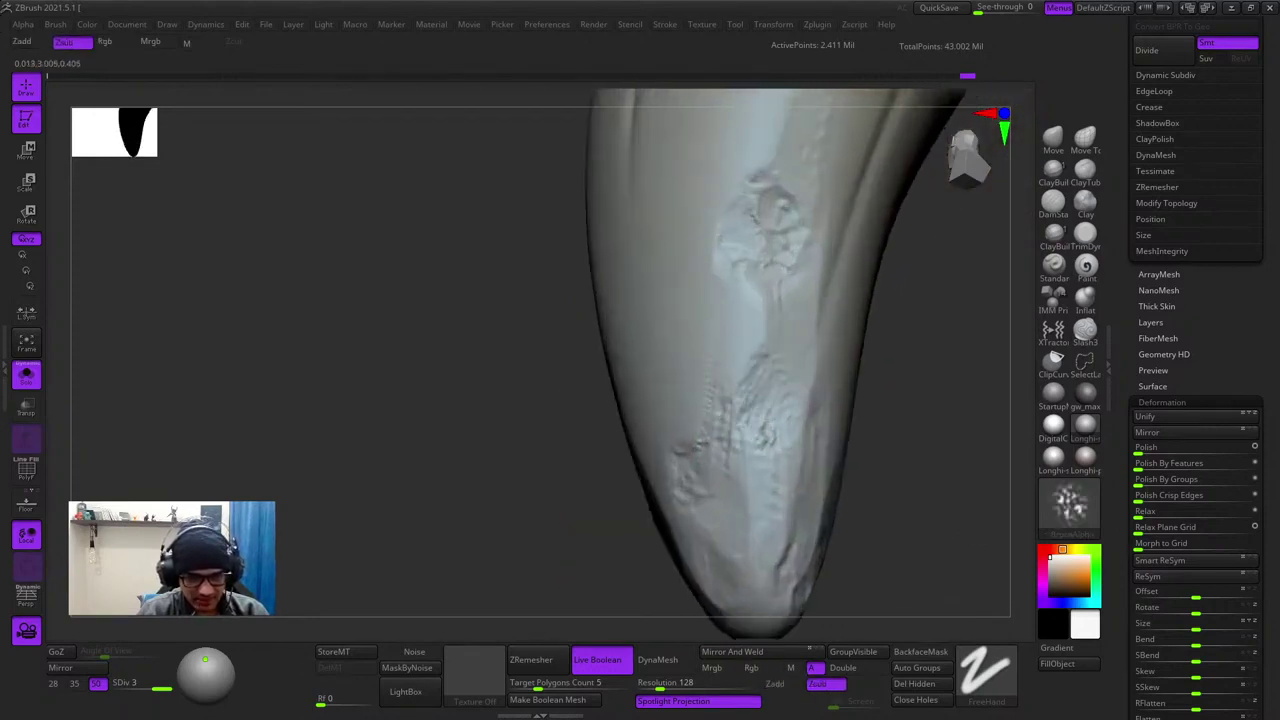
pyautogui.moveTo(730, 458)
pyautogui.mouseDown(button='right')
pyautogui.moveTo(758, 405)
pyautogui.moveTo(698, 471)
pyautogui.moveTo(787, 432)
pyautogui.moveTo(786, 372)
pyautogui.mouseUp(button='right')
pyautogui.moveTo(786, 372); pyautogui.dragTo(692, 335, button='right')
pyautogui.keyDown('ctrl'); pyautogui.moveTo(692, 335); pyautogui.dragTo(750, 292, button='right'); pyautogui.keyUp('ctrl')
pyautogui.keyDown('ctrl'); pyautogui.moveTo(750, 292); pyautogui.dragTo(737, 363, button='right'); pyautogui.keyUp('ctrl')
# - Adjust the brush and carve a chipped, worn section into the middle of the shallow groove along the tusk's side
pyautogui.moveTo(737, 407); pyautogui.dragTo(723, 343, button='right')
pyautogui.moveTo(683, 427); pyautogui.dragTo(668, 480, button='right')
pyautogui.moveTo(640, 400); pyautogui.dragTo(591, 406, button='right')
pyautogui.moveTo(591, 350)
pyautogui.keyDown('alt'); pyautogui.mouseDown(button='right')
pyautogui.moveTo(629, 389)
pyautogui.moveTo(624, 440)
pyautogui.mouseUp(button='right'); pyautogui.keyUp('alt')
pyautogui.press('space')
pyautogui.press('space')
pyautogui.moveTo(630, 383)
pyautogui.mouseDown()
pyautogui.moveTo(614, 361)
pyautogui.moveTo(690, 408)
pyautogui.mouseUp()
pyautogui.keyDown('alt'); pyautogui.moveTo(691, 417); pyautogui.dragTo(686, 363, button='right'); pyautogui.keyUp('alt')
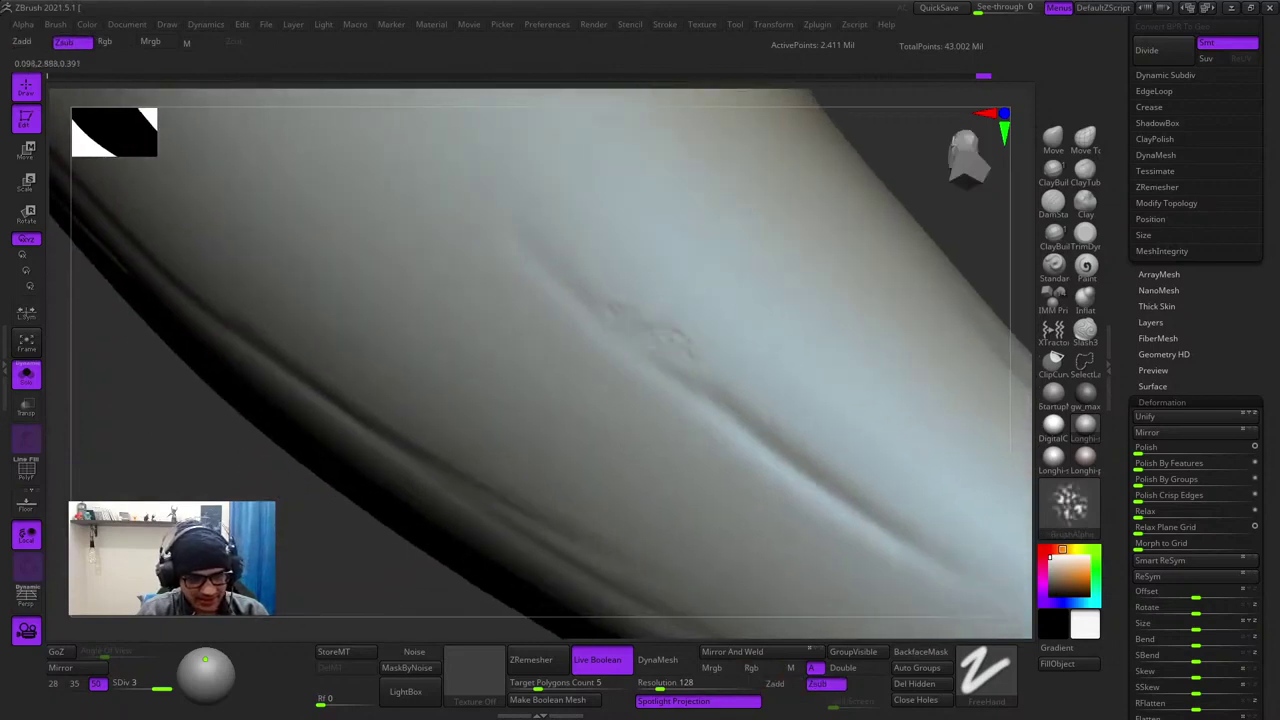
pyautogui.moveTo(687, 364); pyautogui.dragTo(732, 411)
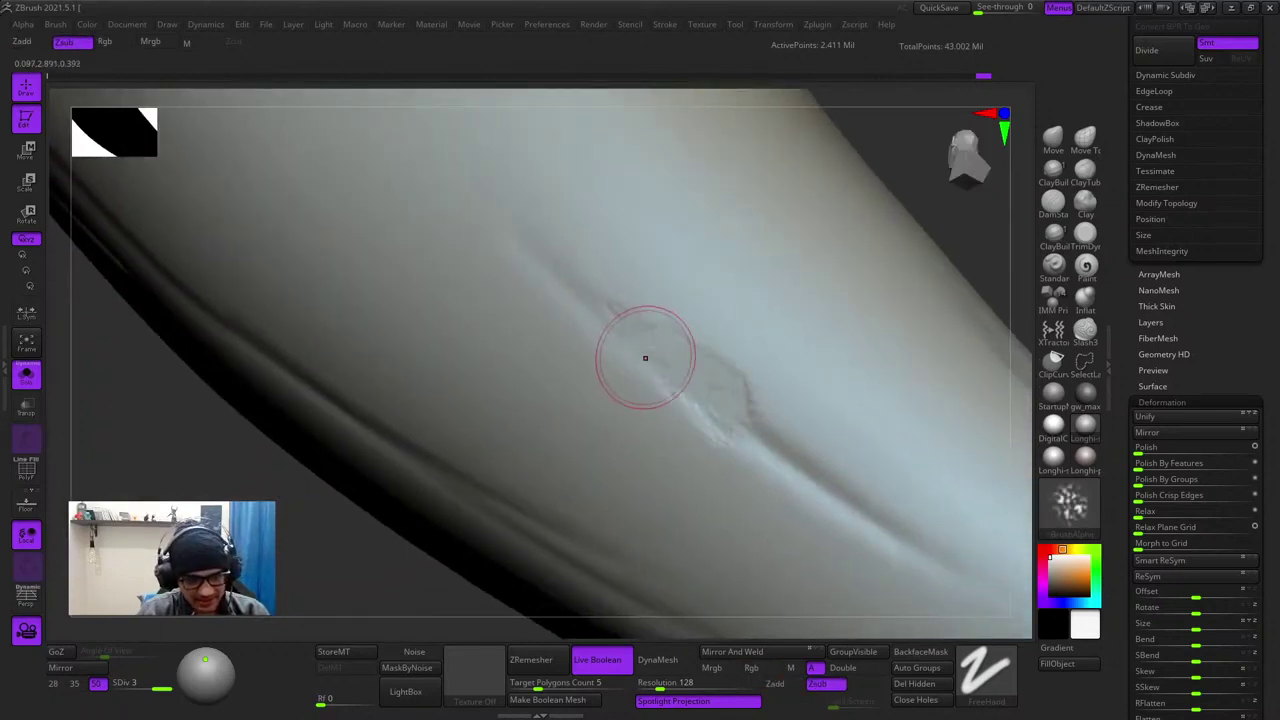
# - Roughen both edges of the chipped section in the shallow side groove with short textured strokes
pyautogui.moveTo(622, 395); pyautogui.dragTo(560, 392, button='right')
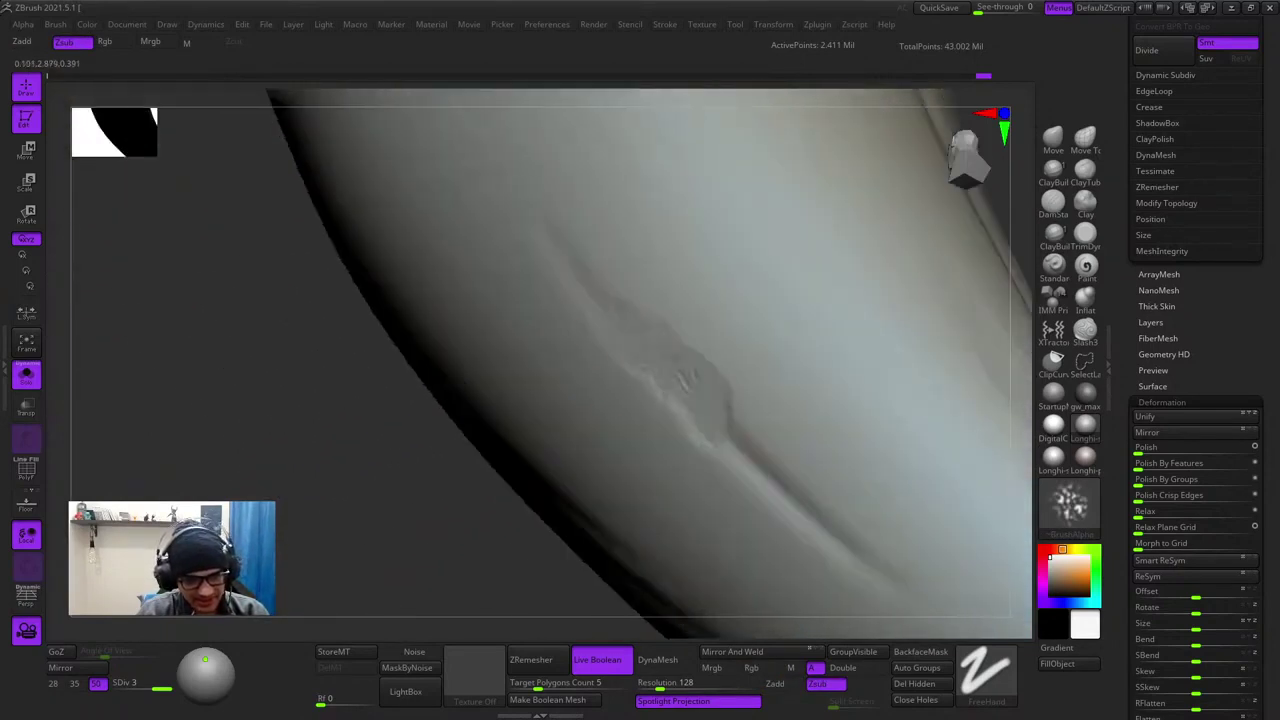
pyautogui.moveTo(625, 310); pyautogui.dragTo(724, 418)
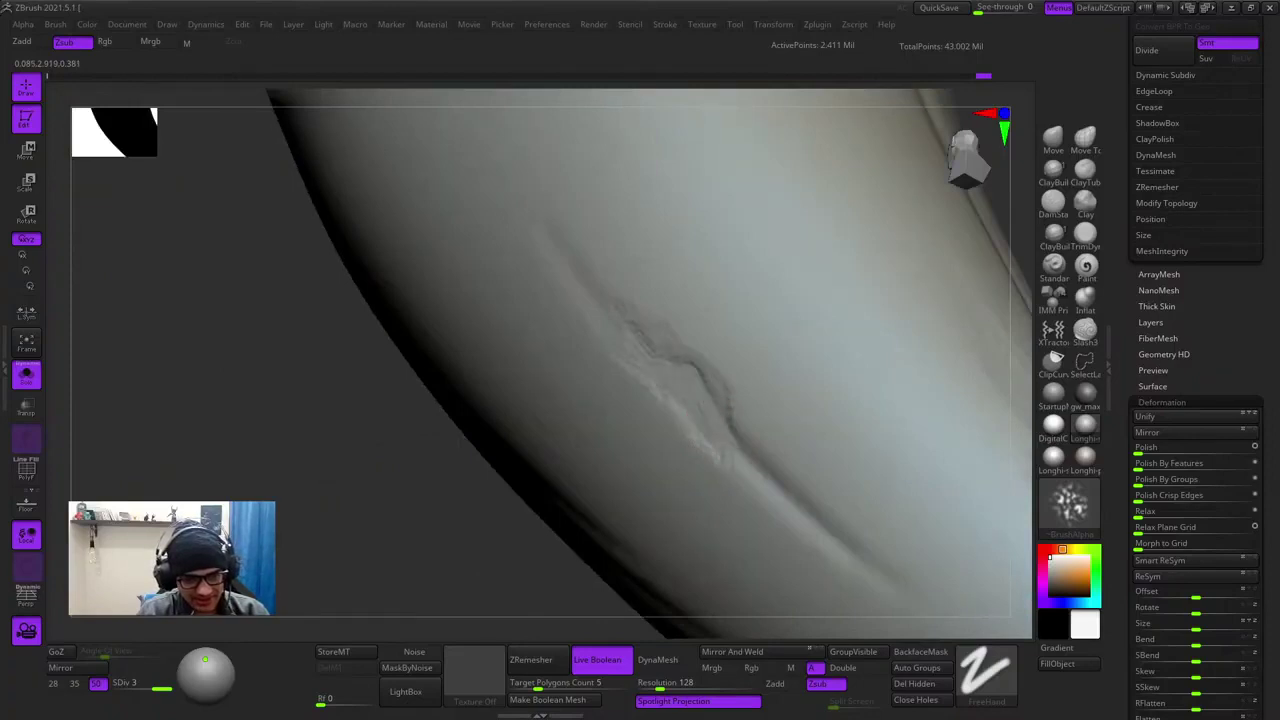
pyautogui.moveTo(570, 465); pyautogui.dragTo(628, 478, button='right')
pyautogui.rightClick(628, 478)
pyautogui.moveTo(685, 350); pyautogui.dragTo(650, 335, button='right')
pyautogui.moveTo(682, 345); pyautogui.dragTo(722, 398)
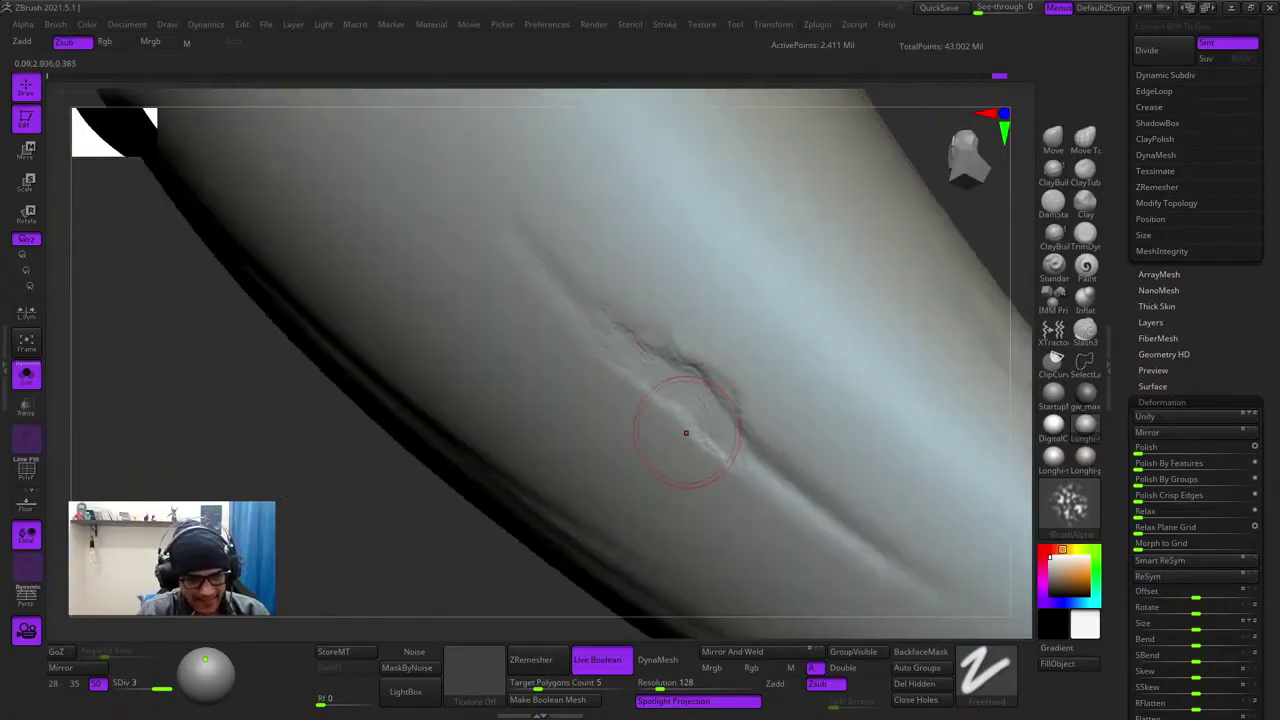
pyautogui.moveTo(702, 348); pyautogui.dragTo(724, 415)
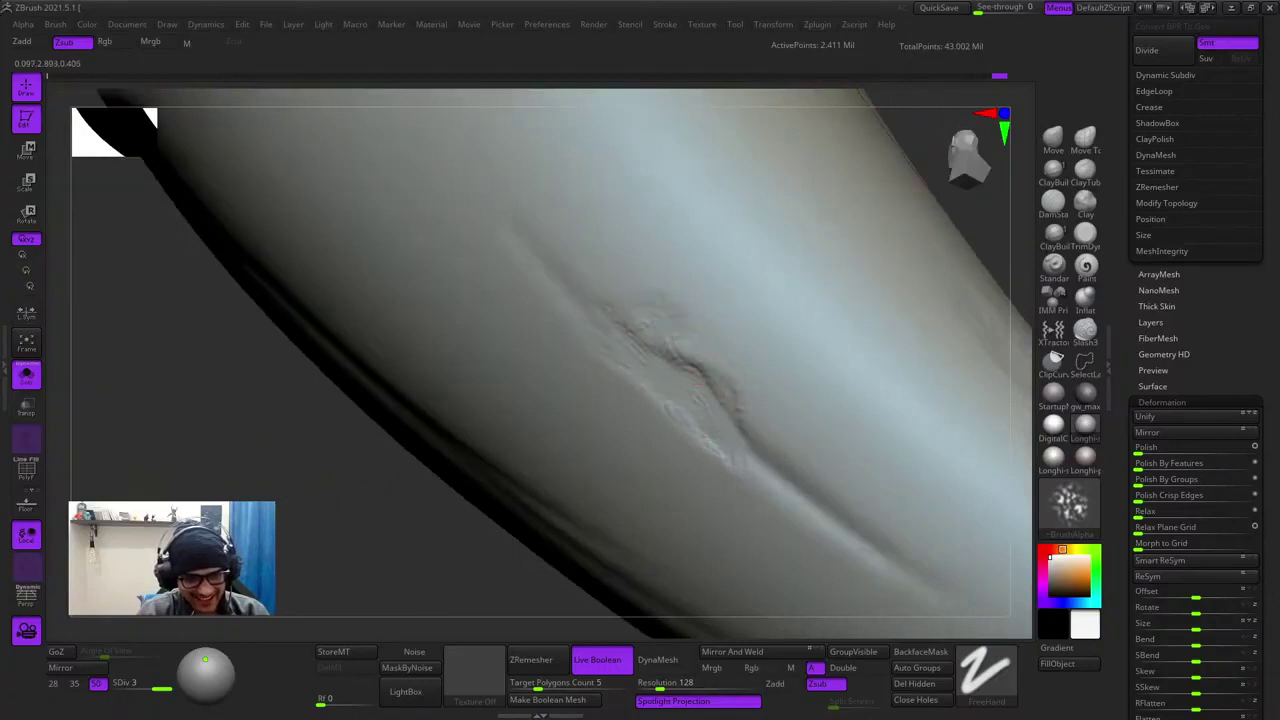
pyautogui.moveTo(628, 306); pyautogui.dragTo(657, 308)
# - Break up the faded upper end of the shallow side groove with light pitted texture
pyautogui.keyDown('alt'); pyautogui.moveTo(576, 258); pyautogui.dragTo(671, 373, button='right'); pyautogui.keyUp('alt')
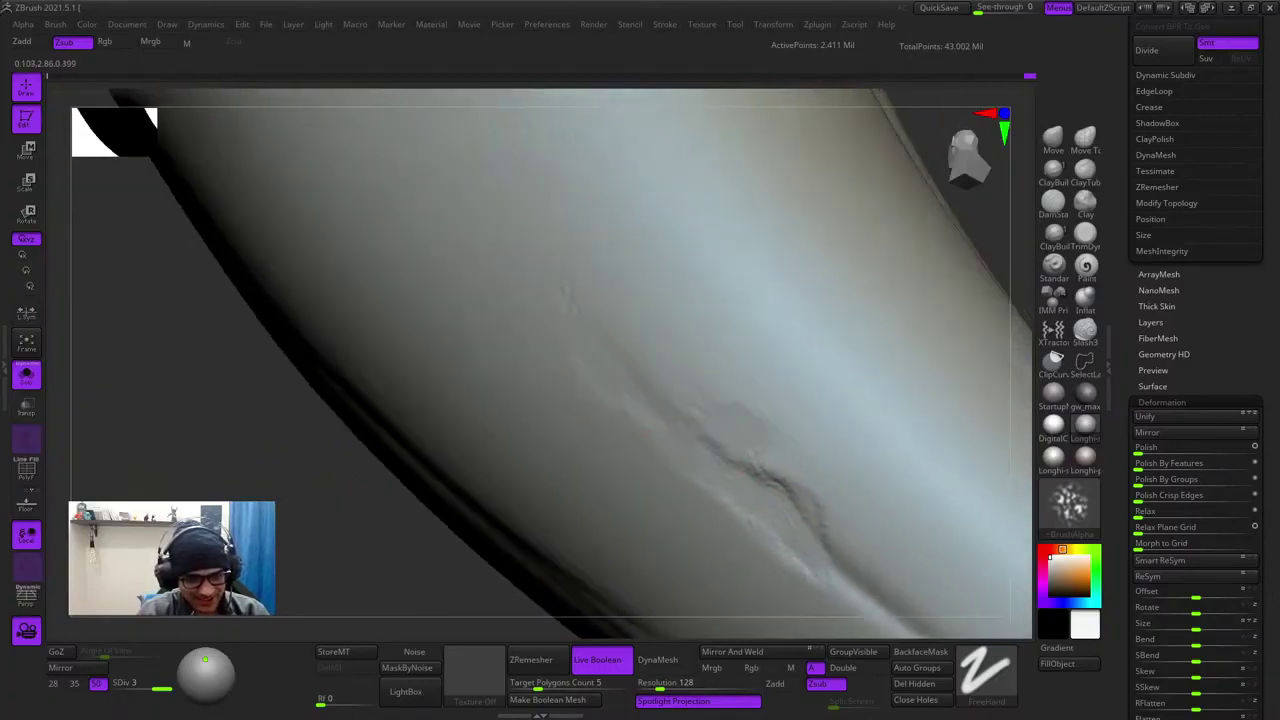
pyautogui.moveTo(566, 288); pyautogui.dragTo(598, 370)
pyautogui.rightClick(591, 301)
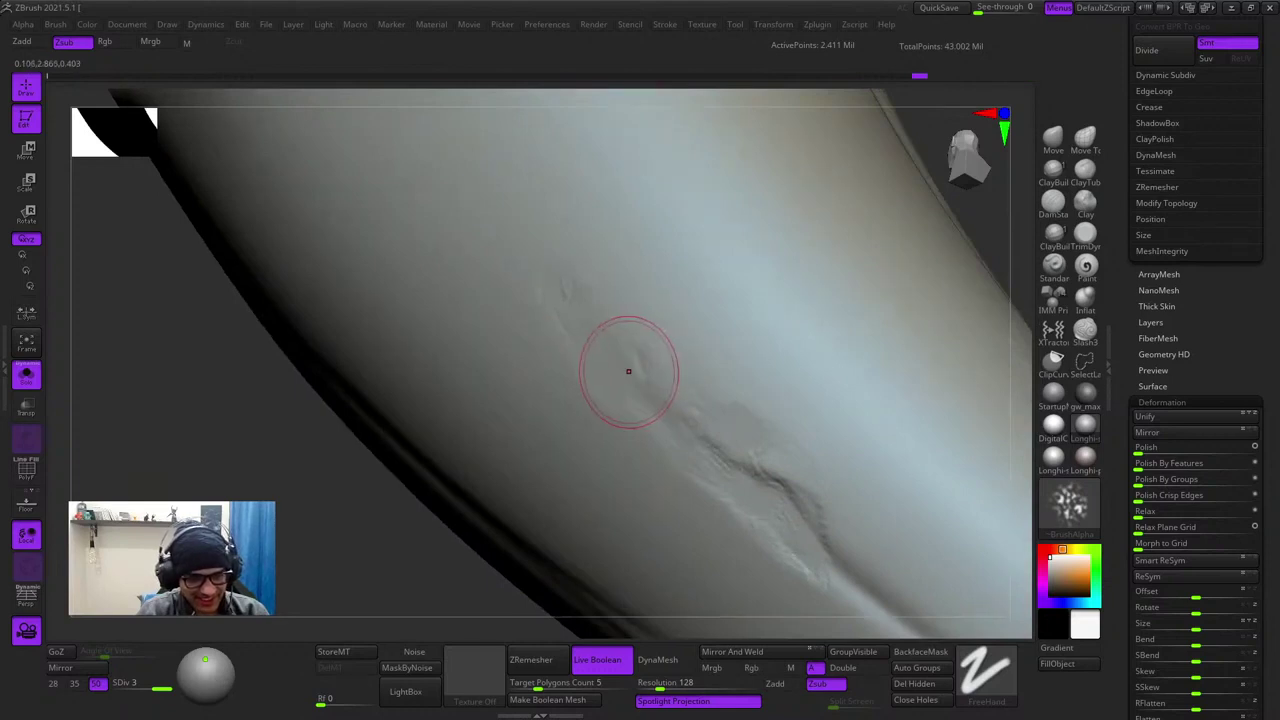
# - Carve a small dark chip just below the worn section and roughen the lower end of the same groove
pyautogui.moveTo(628, 371)
pyautogui.keyDown('alt'); pyautogui.mouseDown(button='right')
pyautogui.moveTo(645, 275)
pyautogui.moveTo(600, 225)
pyautogui.mouseUp(button='right'); pyautogui.keyUp('alt')
pyautogui.moveTo(735, 380)
pyautogui.keyDown('ctrl'); pyautogui.mouseDown(button='right')
pyautogui.moveTo(660, 300)
pyautogui.moveTo(709, 329)
pyautogui.moveTo(700, 360)
pyautogui.mouseUp(button='right'); pyautogui.keyUp('ctrl')
pyautogui.rightClick(709, 329)
pyautogui.moveTo(690, 303); pyautogui.dragTo(756, 368)
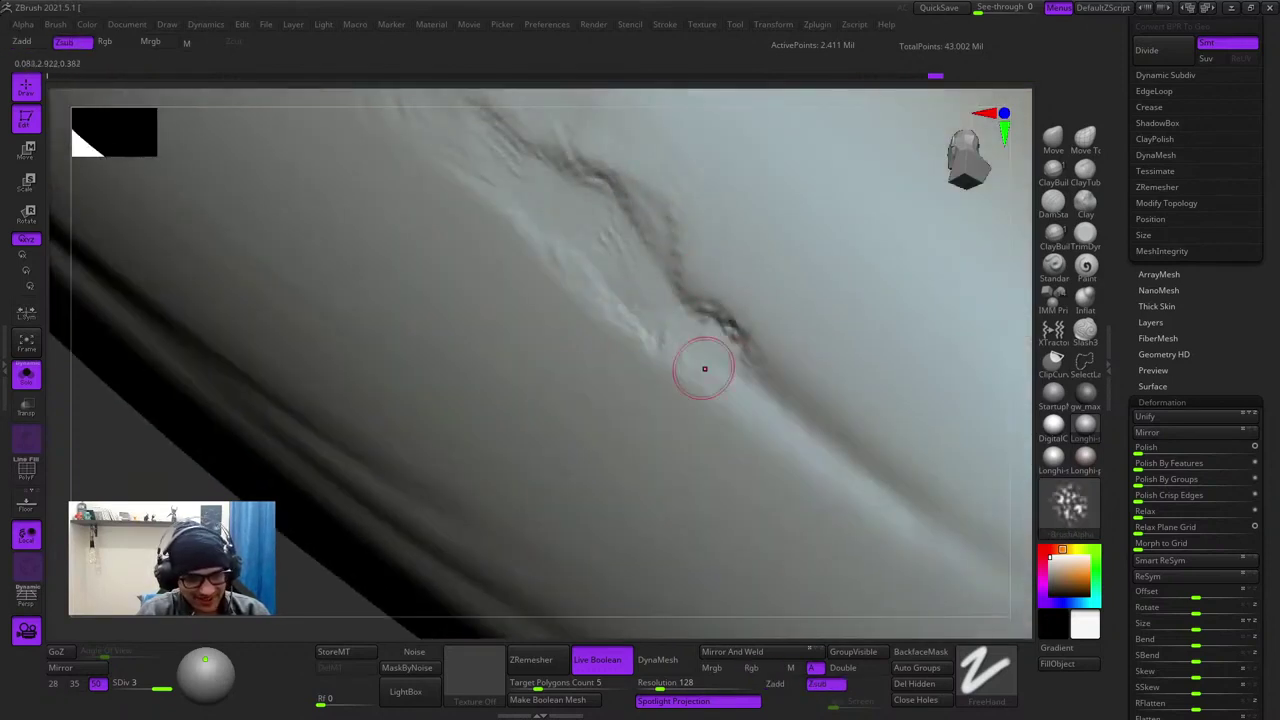
pyautogui.moveTo(706, 400)
pyautogui.keyDown('ctrl'); pyautogui.mouseDown(button='right')
pyautogui.moveTo(631, 354)
pyautogui.moveTo(763, 423)
pyautogui.moveTo(725, 385)
pyautogui.moveTo(845, 490)
pyautogui.moveTo(790, 425)
pyautogui.moveTo(830, 465)
pyautogui.mouseUp(button='right'); pyautogui.keyUp('ctrl')
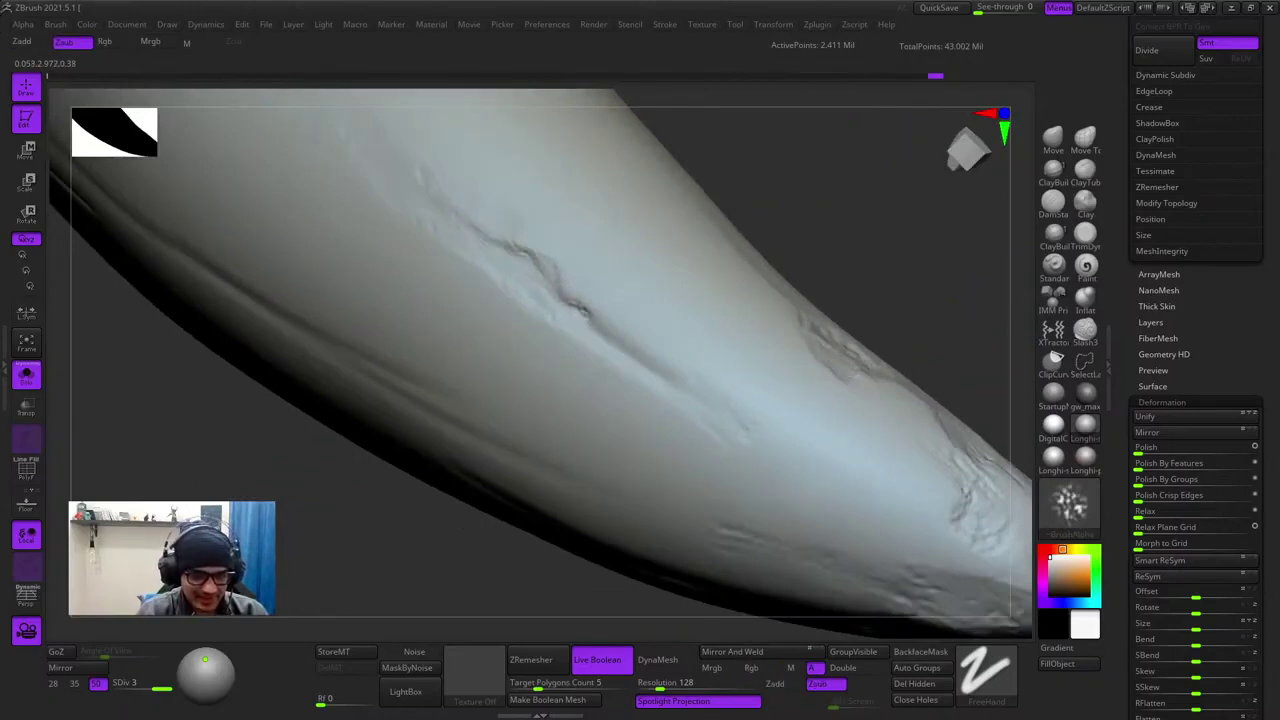
pyautogui.moveTo(655, 367); pyautogui.dragTo(671, 391)
pyautogui.moveTo(671, 391); pyautogui.dragTo(625, 410, button='right')
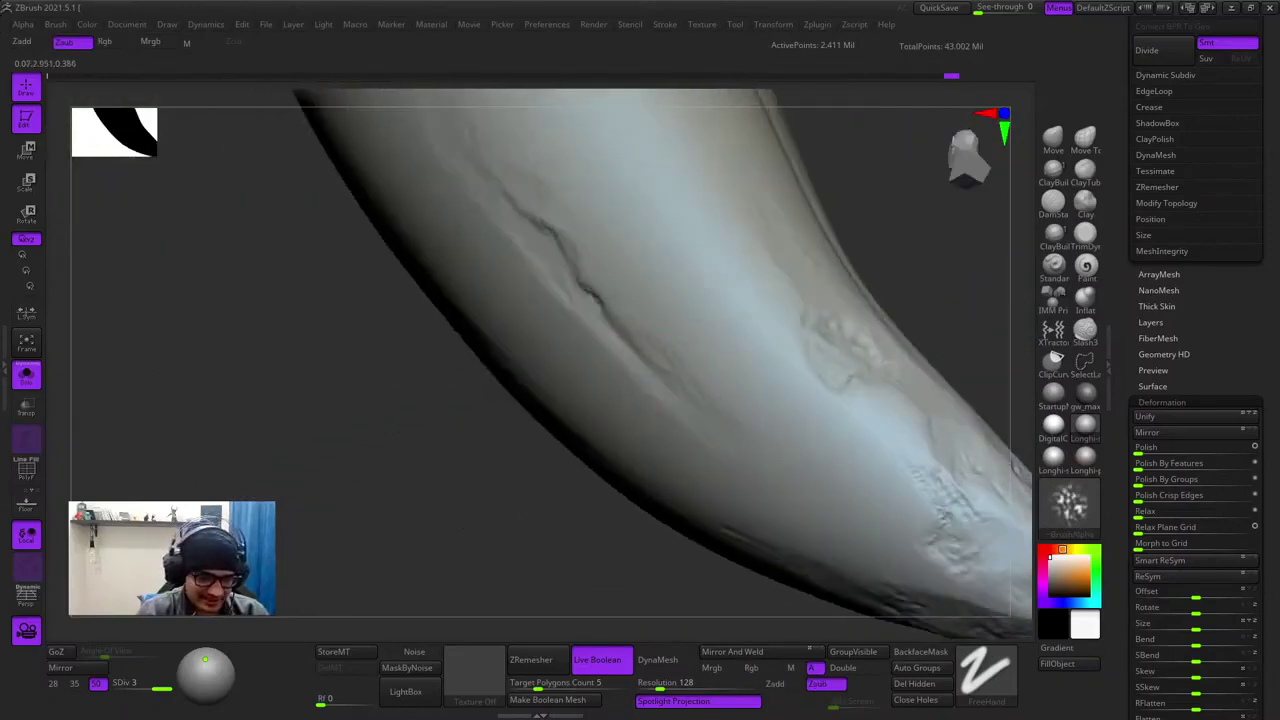
pyautogui.moveTo(700, 398); pyautogui.dragTo(777, 457)
# - Chip a jagged notch into the edge of the adjacent deep groove and roughen its rim with a small brush
pyautogui.keyDown('ctrl'); pyautogui.moveTo(777, 457); pyautogui.dragTo(680, 360, button='right'); pyautogui.keyUp('ctrl')
pyautogui.moveTo(680, 360)
pyautogui.mouseDown(button='right')
pyautogui.moveTo(668, 403)
pyautogui.moveTo(700, 350)
pyautogui.mouseUp(button='right')
pyautogui.moveTo(700, 350)
pyautogui.keyDown('ctrl'); pyautogui.mouseDown(button='right')
pyautogui.moveTo(790, 450)
pyautogui.moveTo(711, 466)
pyautogui.mouseUp(button='right'); pyautogui.keyUp('ctrl')
pyautogui.moveTo(709, 455); pyautogui.dragTo(743, 457)
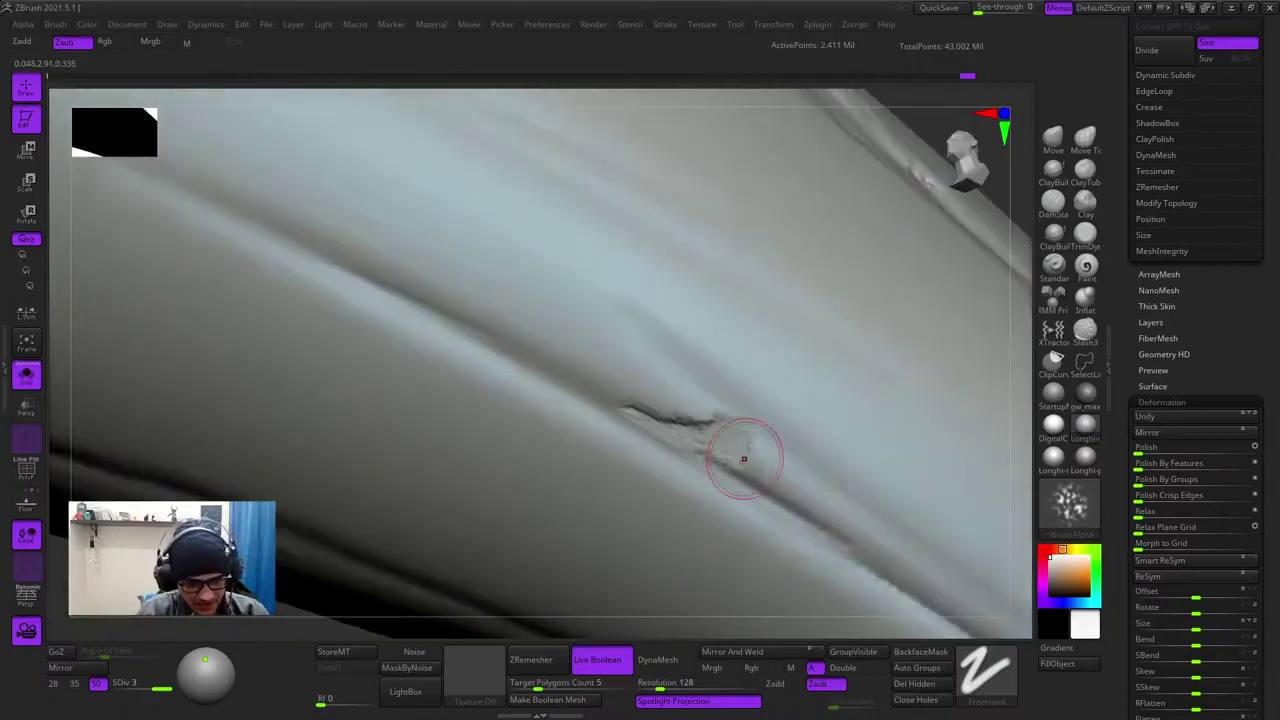
pyautogui.moveTo(743, 457)
pyautogui.mouseDown(button='right')
pyautogui.moveTo(663, 380)
pyautogui.moveTo(668, 360)
pyautogui.mouseUp(button='right')
pyautogui.moveTo(654, 378); pyautogui.dragTo(622, 338)
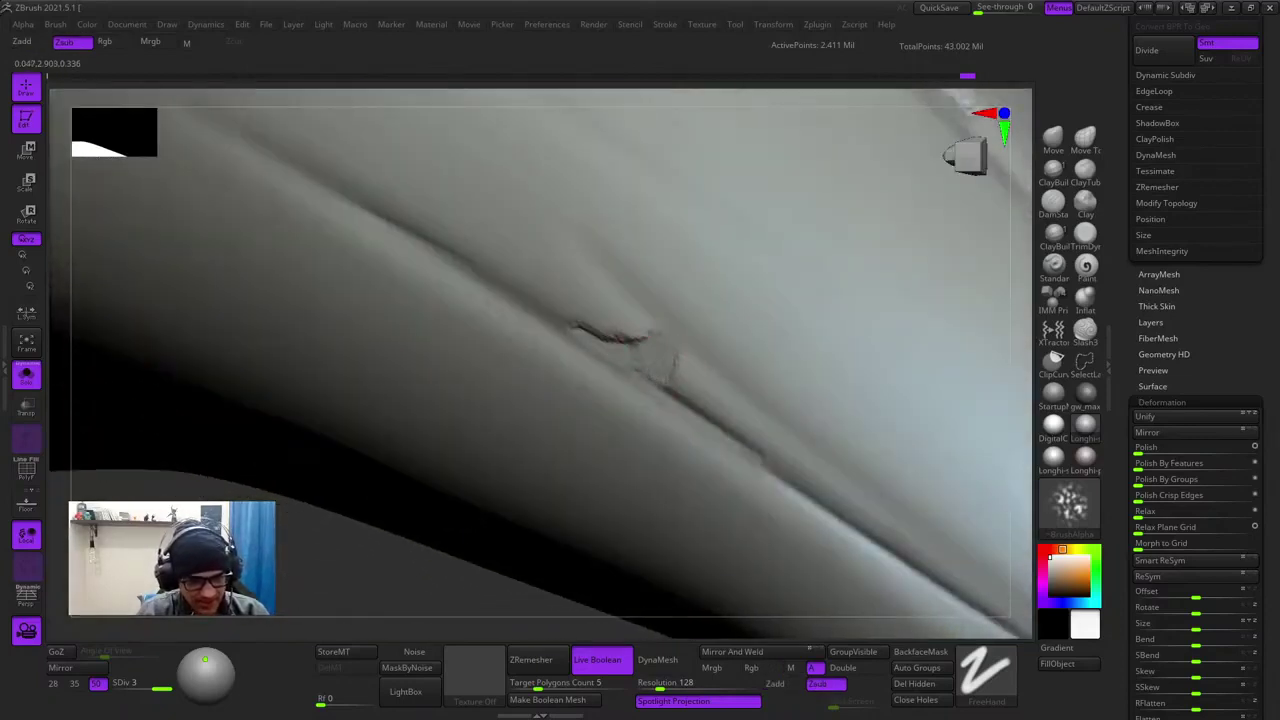
pyautogui.rightClick(694, 366)
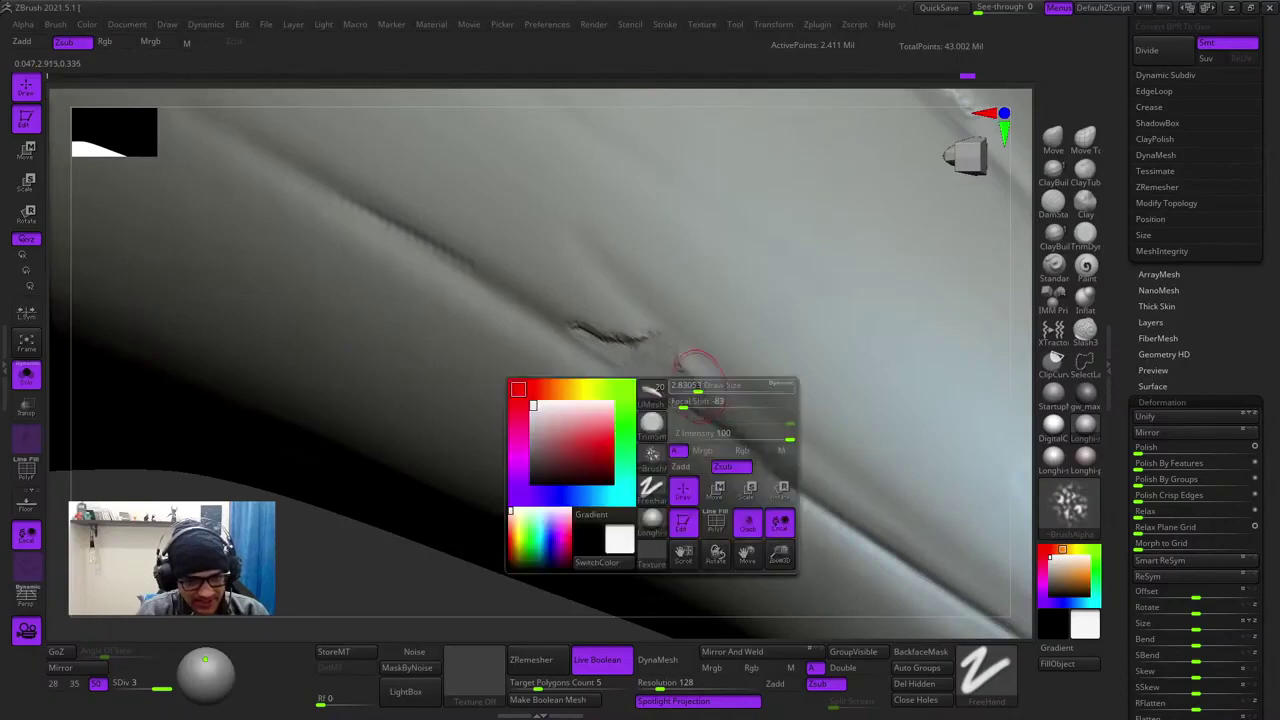
pyautogui.moveTo(706, 405); pyautogui.dragTo(679, 360)
pyautogui.moveTo(652, 314); pyautogui.dragTo(636, 343)
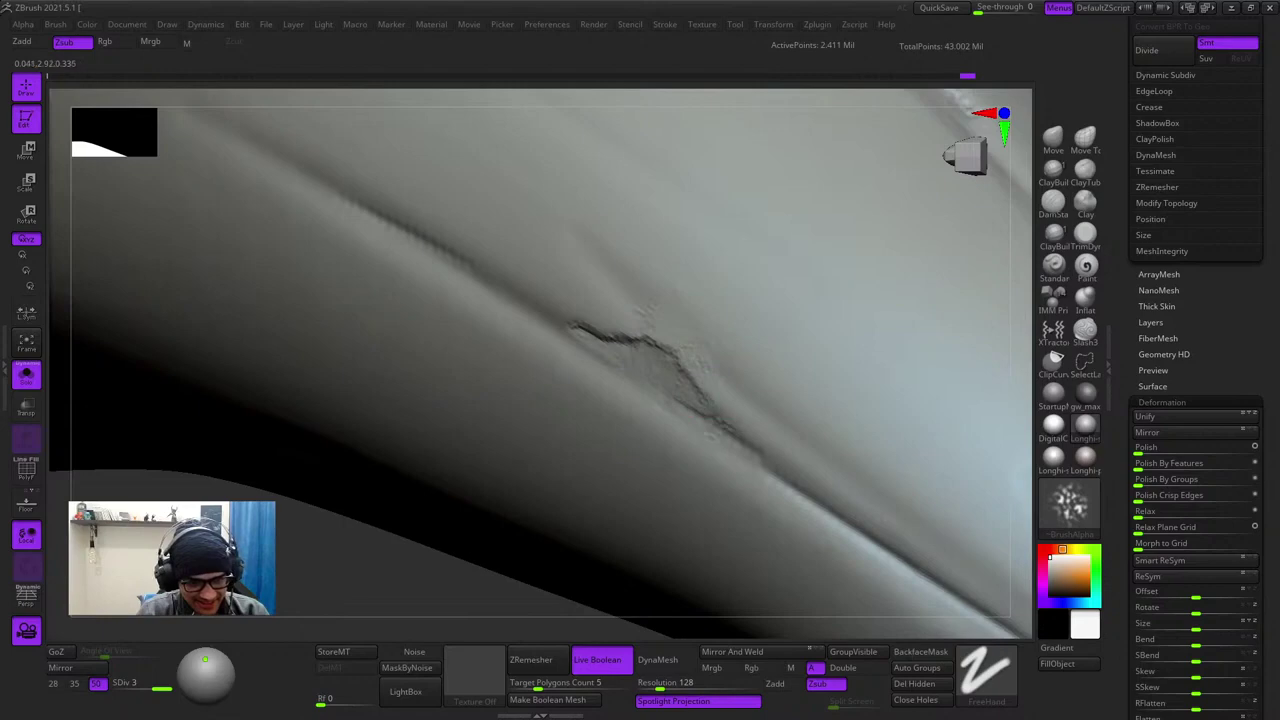
# - Increase the draw size and roughen the stretch of deep groove above the jagged notch
pyautogui.keyDown('ctrl'); pyautogui.moveTo(660, 400); pyautogui.dragTo(740, 432, button='right'); pyautogui.keyUp('ctrl')
pyautogui.press('space')
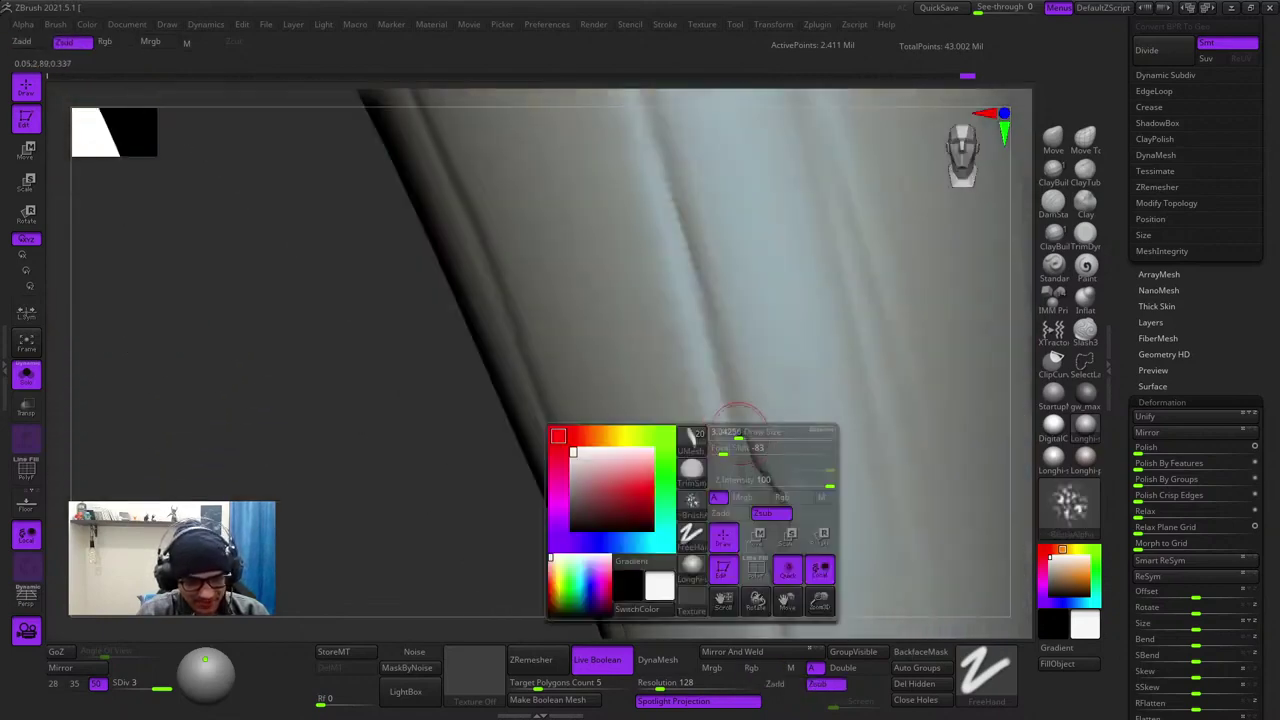
pyautogui.moveTo(740, 432); pyautogui.dragTo(752, 433)
pyautogui.moveTo(742, 425)
pyautogui.keyDown('ctrl'); pyautogui.mouseDown(button='right')
pyautogui.moveTo(737, 491)
pyautogui.moveTo(714, 352)
pyautogui.mouseUp(button='right'); pyautogui.keyUp('ctrl')
pyautogui.press('space')
pyautogui.moveTo(714, 352); pyautogui.dragTo(721, 349)
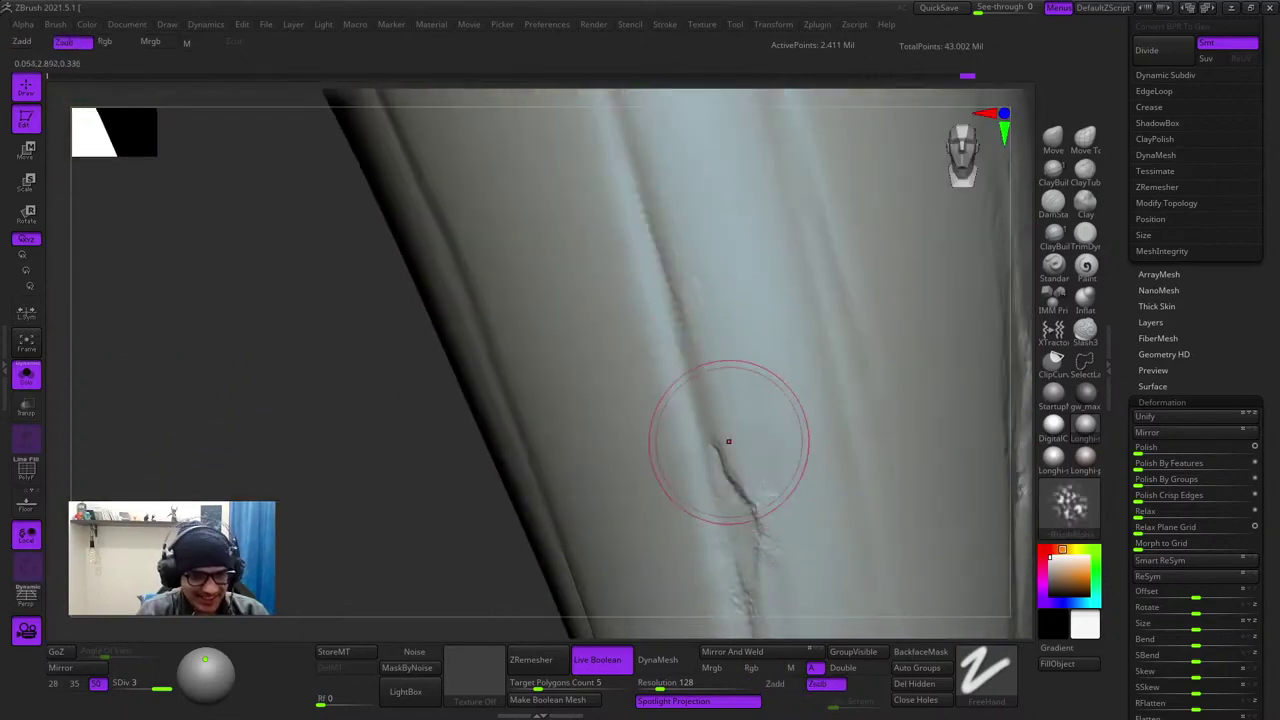
# - Brush shallow worn texture onto the flat sides of the tusk between the grooves, below the hole
pyautogui.moveTo(729, 441)
pyautogui.keyDown('alt'); pyautogui.mouseDown(button='right')
pyautogui.moveTo(759, 526)
pyautogui.moveTo(677, 279)
pyautogui.moveTo(714, 334)
pyautogui.moveTo(689, 294)
pyautogui.moveTo(702, 384)
pyautogui.mouseUp(button='right'); pyautogui.keyUp('alt')
pyautogui.keyDown('ctrl'); pyautogui.moveTo(761, 521); pyautogui.dragTo(750, 418, button='right'); pyautogui.keyUp('ctrl')
pyautogui.moveTo(749, 513); pyautogui.dragTo(712, 480, button='right')
pyautogui.moveTo(722, 318)
pyautogui.keyDown('ctrl'); pyautogui.mouseDown(button='right')
pyautogui.moveTo(729, 366)
pyautogui.moveTo(670, 350)
pyautogui.moveTo(709, 448)
pyautogui.mouseUp(button='right'); pyautogui.keyUp('ctrl')
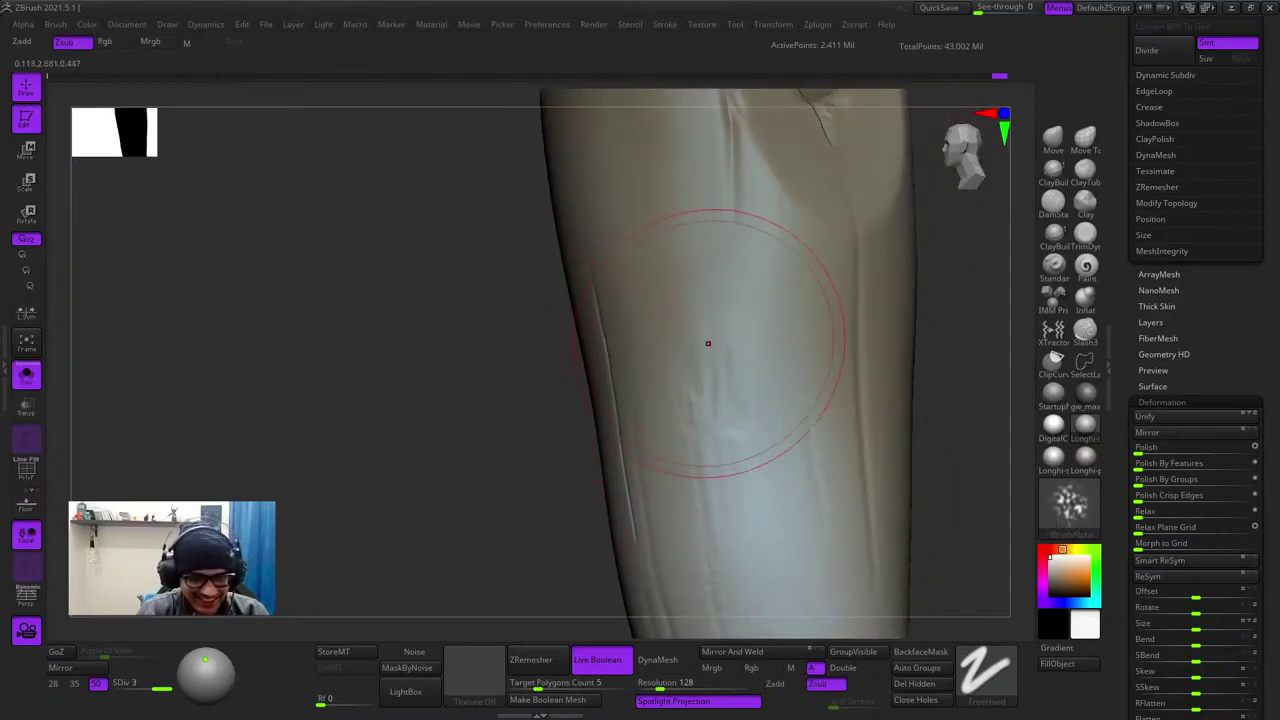
pyautogui.moveTo(560, 385); pyautogui.dragTo(640, 362, button='right')
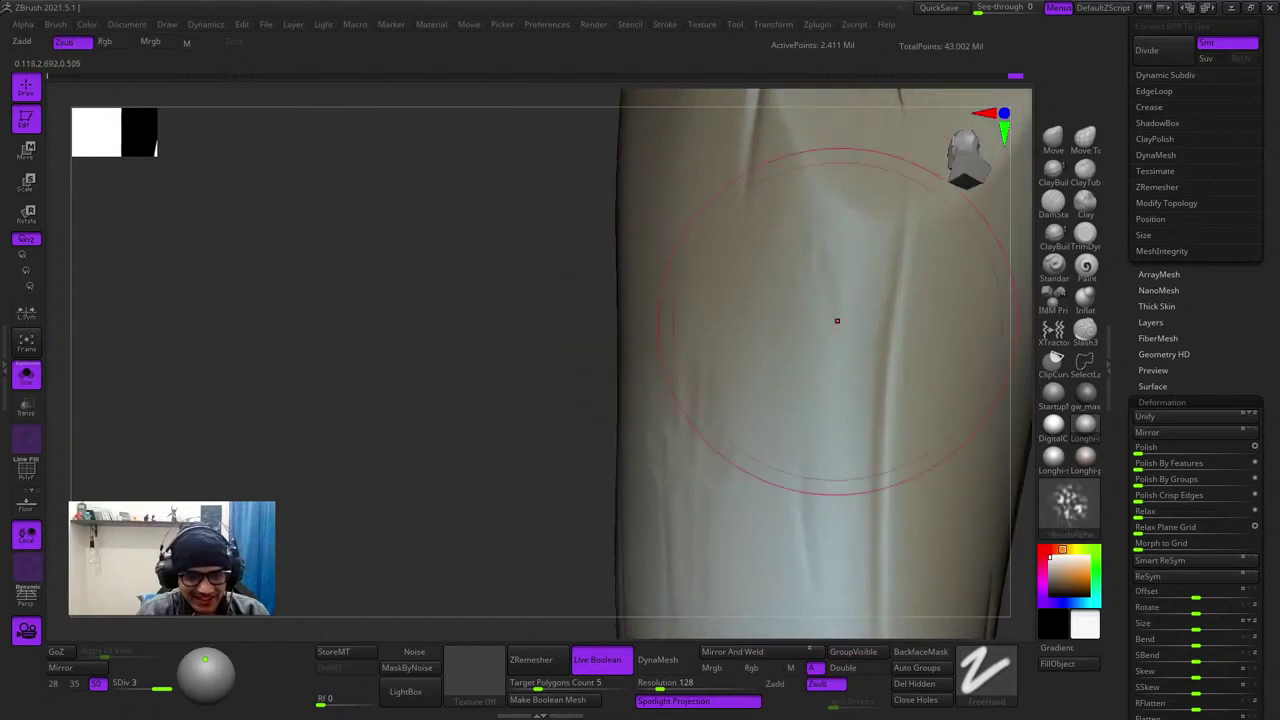
pyautogui.moveTo(837, 321); pyautogui.dragTo(797, 343, button='right')
# - Chip the pointed upper end of the groove beside the tusk's hole and wear down the ridge above it
pyautogui.keyDown('ctrl'); pyautogui.moveTo(779, 428); pyautogui.dragTo(720, 402, button='right'); pyautogui.keyUp('ctrl')
pyautogui.keyDown('ctrl'); pyautogui.moveTo(737, 303); pyautogui.dragTo(748, 314, button='right'); pyautogui.keyUp('ctrl')
pyautogui.moveTo(748, 314); pyautogui.dragTo(742, 300)
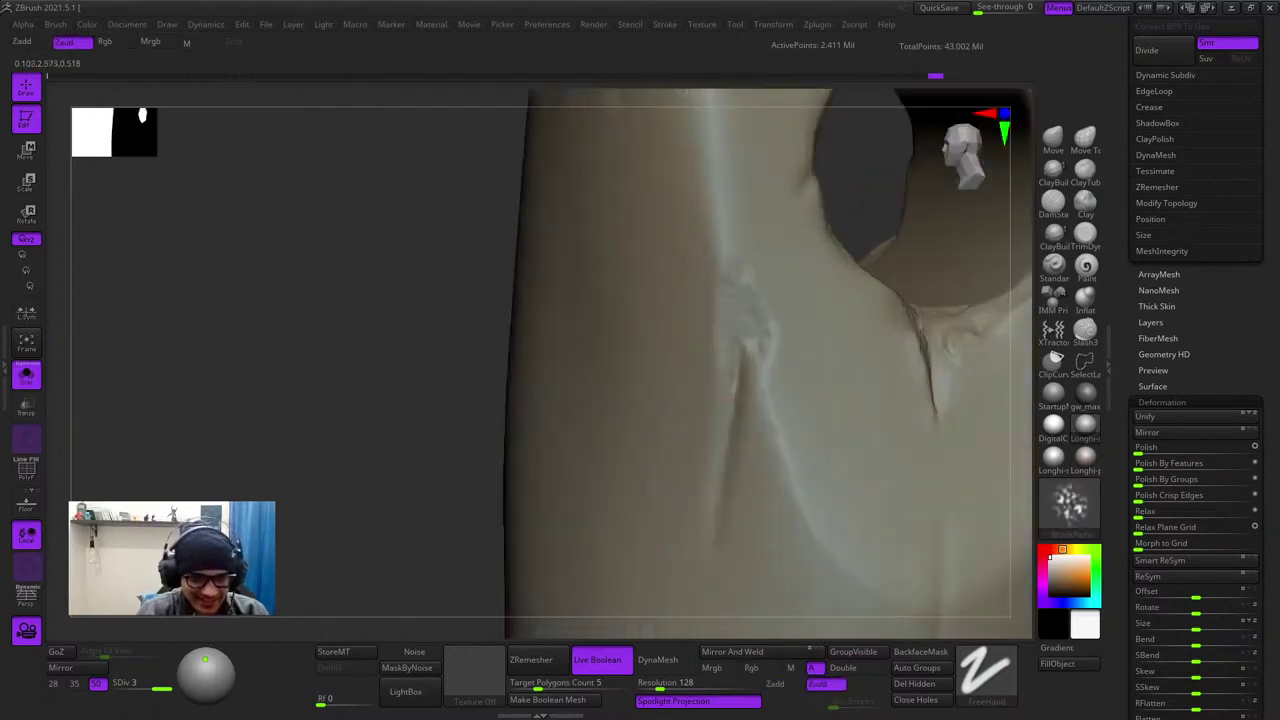
pyautogui.rightClick(724, 284)
pyautogui.moveTo(724, 225); pyautogui.dragTo(730, 275)
# - Roughen the edges of the deep crack starting below the tusk's hole with chipped texture
pyautogui.moveTo(745, 320); pyautogui.dragTo(725, 190, button='right')
pyautogui.keyDown('ctrl'); pyautogui.moveTo(725, 240); pyautogui.dragTo(715, 340, button='right'); pyautogui.keyUp('ctrl')
pyautogui.keyDown('ctrl'); pyautogui.moveTo(715, 340); pyautogui.dragTo(728, 430, button='right'); pyautogui.keyUp('ctrl')
pyautogui.moveTo(723, 296); pyautogui.dragTo(729, 306, button='right')
pyautogui.moveTo(729, 306); pyautogui.dragTo(734, 264)
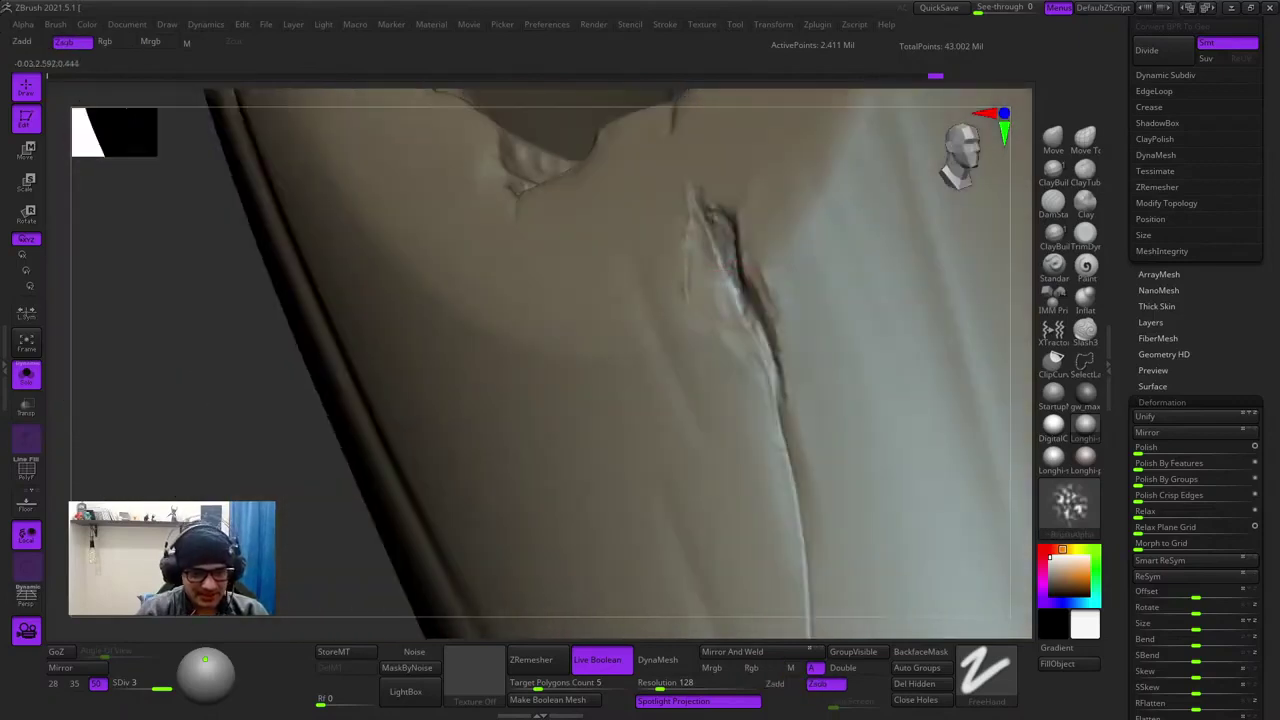
pyautogui.moveTo(728, 327); pyautogui.dragTo(696, 262, button='right')
# - Add pitted wear to both sides of the long groove's upper end, near the tusk's blunt end
pyautogui.moveTo(696, 262)
pyautogui.mouseDown(button='right')
pyautogui.moveTo(718, 260)
pyautogui.moveTo(813, 448)
pyautogui.mouseUp(button='right')
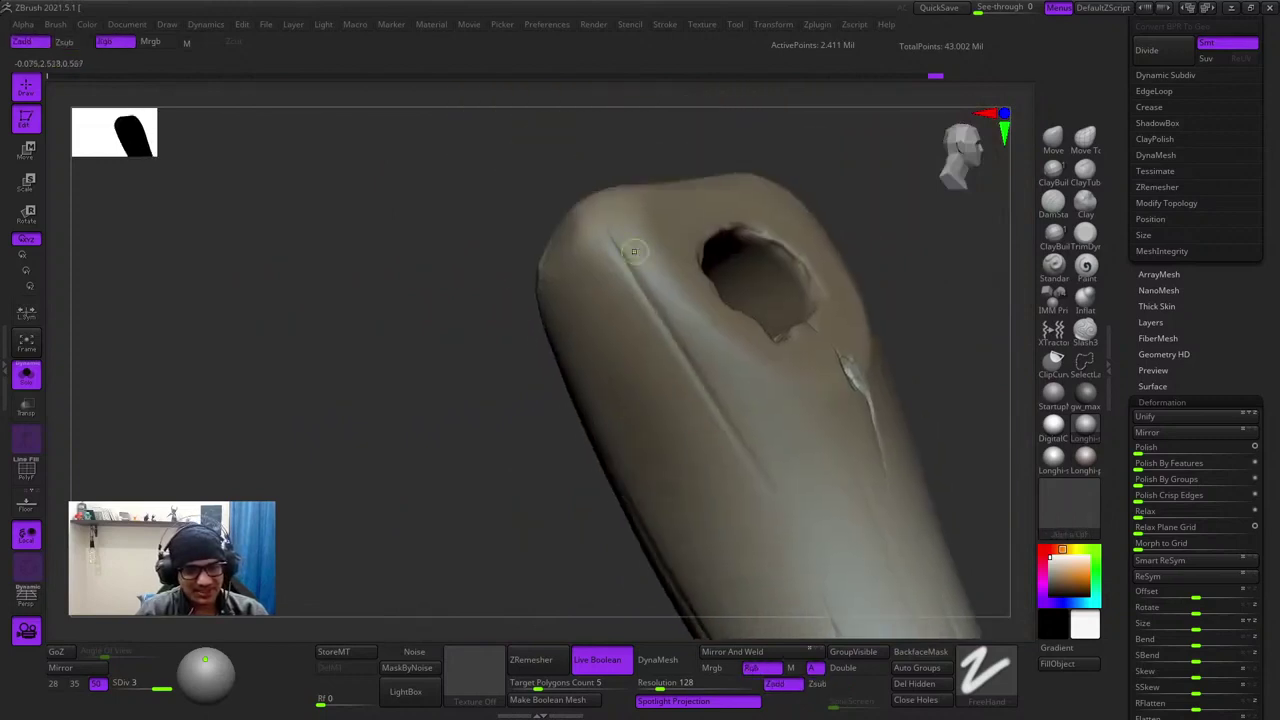
pyautogui.rightClick(637, 271)
pyautogui.moveTo(640, 205)
pyautogui.keyDown('ctrl'); pyautogui.mouseDown(button='right')
pyautogui.moveTo(620, 310)
pyautogui.moveTo(655, 300)
pyautogui.mouseUp(button='right'); pyautogui.keyUp('ctrl')
pyautogui.moveTo(598, 246); pyautogui.dragTo(592, 296)
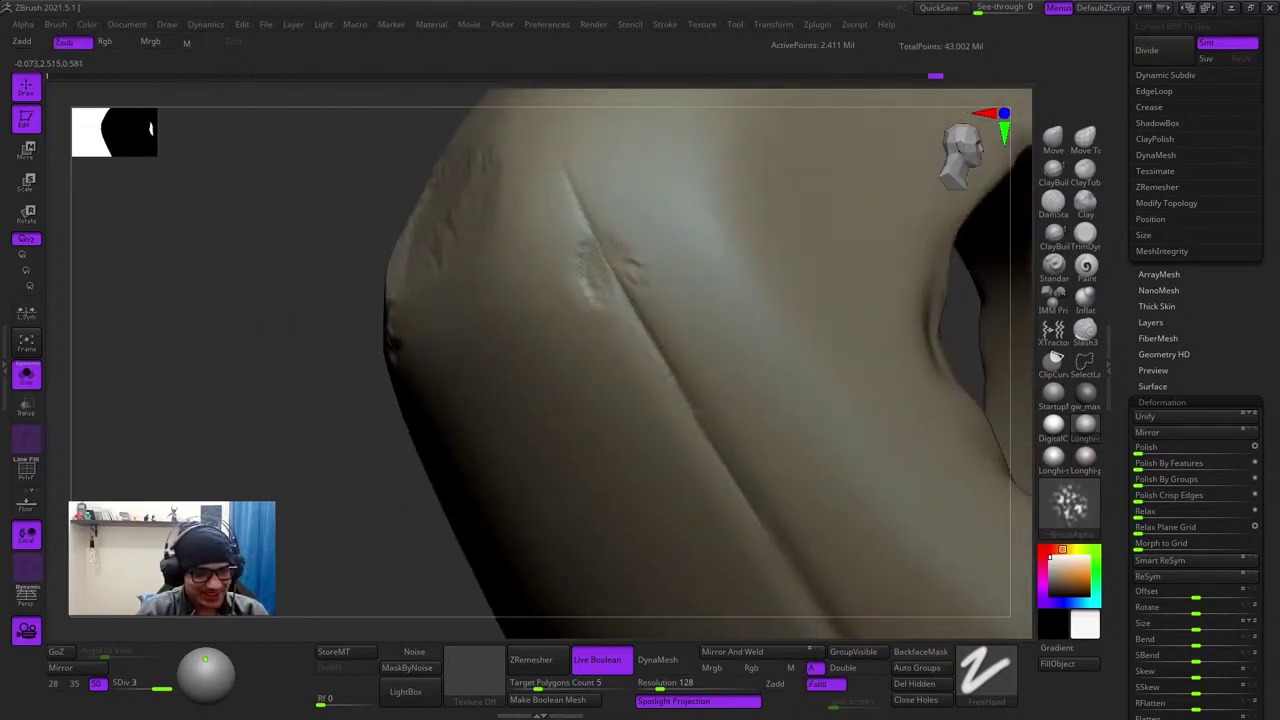
pyautogui.rightClick(607, 375)
pyautogui.moveTo(612, 248); pyautogui.dragTo(650, 296)
pyautogui.moveTo(650, 296)
pyautogui.mouseDown(button='right')
pyautogui.moveTo(645, 262)
pyautogui.moveTo(663, 263)
pyautogui.moveTo(648, 240)
pyautogui.mouseUp(button='right')
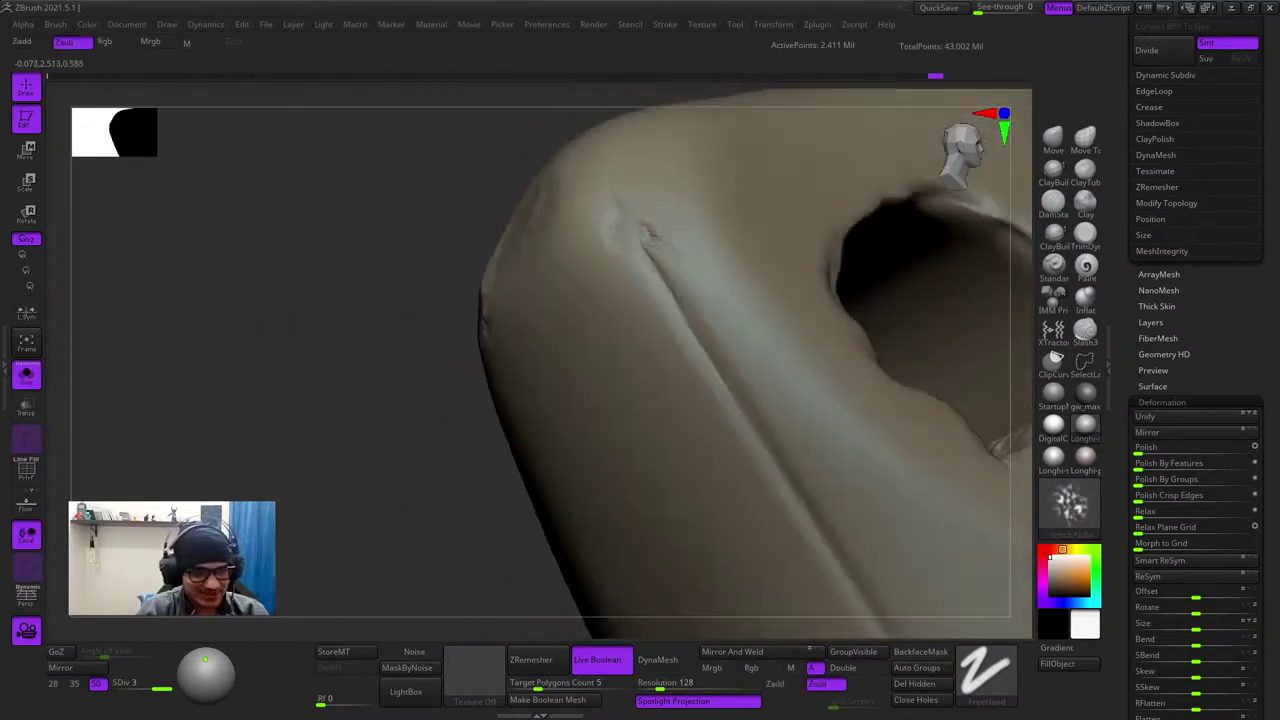
# - Carve irregular, heavily textured chips along both edges of the long groove, farther down from the blunt end
pyautogui.keyDown('alt'); pyautogui.moveTo(674, 321); pyautogui.dragTo(600, 175, button='right'); pyautogui.keyUp('alt')
pyautogui.keyDown('ctrl'); pyautogui.moveTo(600, 175); pyautogui.dragTo(645, 257, button='right'); pyautogui.keyUp('ctrl')
pyautogui.rightClick(648, 262)
pyautogui.moveTo(664, 270)
pyautogui.mouseDown()
pyautogui.moveTo(682, 322)
pyautogui.moveTo(780, 402)
pyautogui.mouseUp()
pyautogui.moveTo(692, 326)
pyautogui.mouseDown()
pyautogui.moveTo(652, 335)
pyautogui.moveTo(636, 240)
pyautogui.mouseUp()
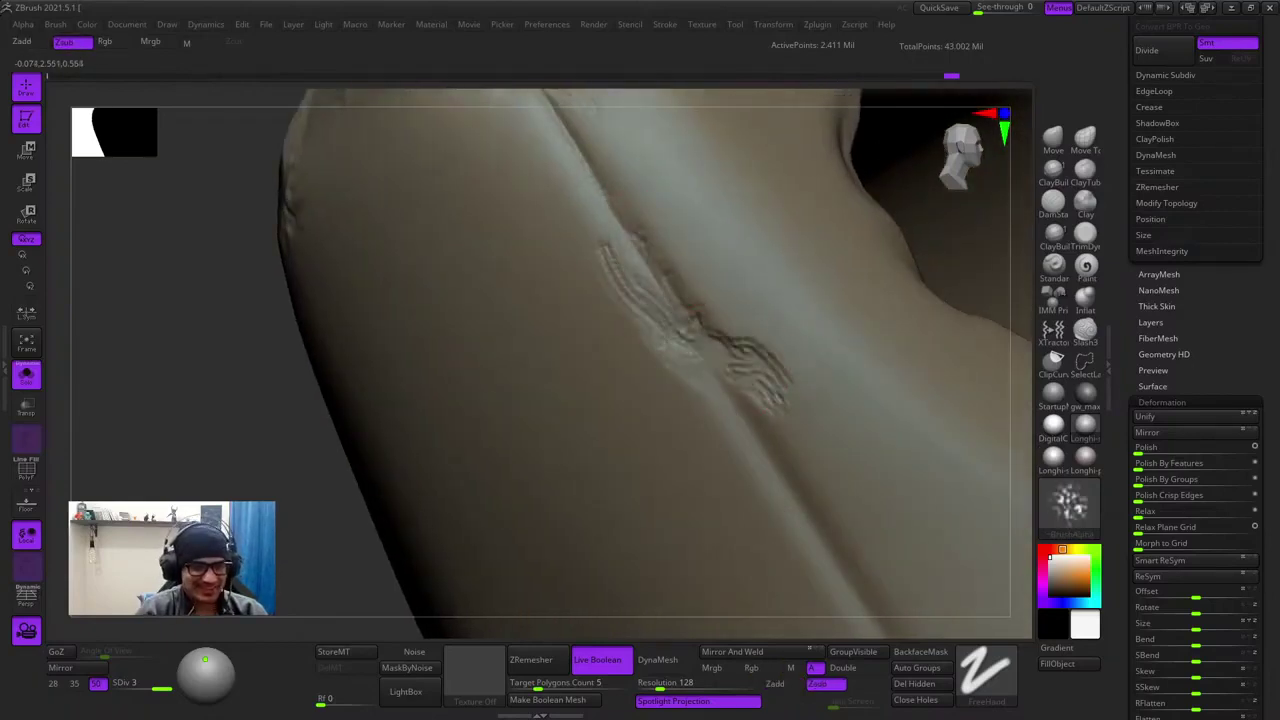
pyautogui.moveTo(799, 445)
pyautogui.keyDown('alt'); pyautogui.mouseDown(button='right')
pyautogui.moveTo(714, 314)
pyautogui.moveTo(657, 268)
pyautogui.moveTo(734, 351)
pyautogui.moveTo(688, 316)
pyautogui.mouseUp(button='right'); pyautogui.keyUp('alt')
pyautogui.moveTo(634, 180); pyautogui.dragTo(660, 250)
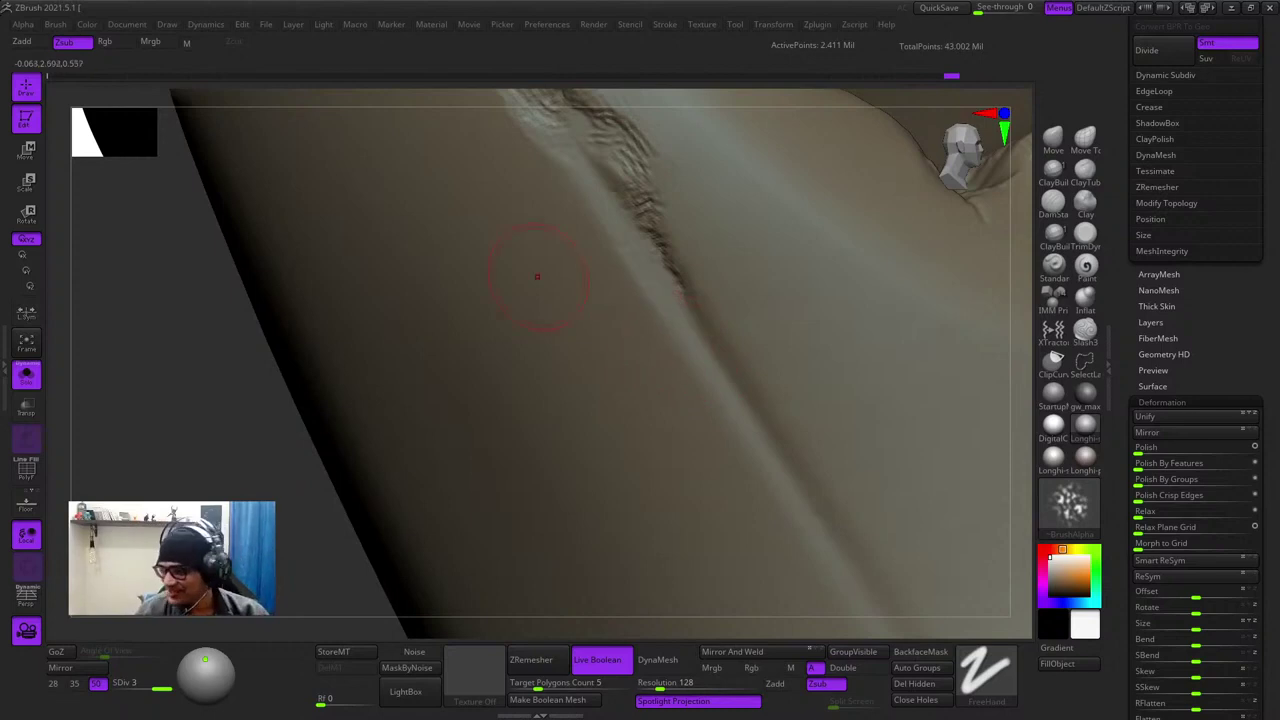
# - Rework the outer edge of the long groove with extra rough texture beside the heavy chips
pyautogui.moveTo(613, 362); pyautogui.dragTo(634, 329, button='right')
pyautogui.keyDown('alt'); pyautogui.moveTo(665, 232); pyautogui.dragTo(671, 336, button='right'); pyautogui.keyUp('alt')
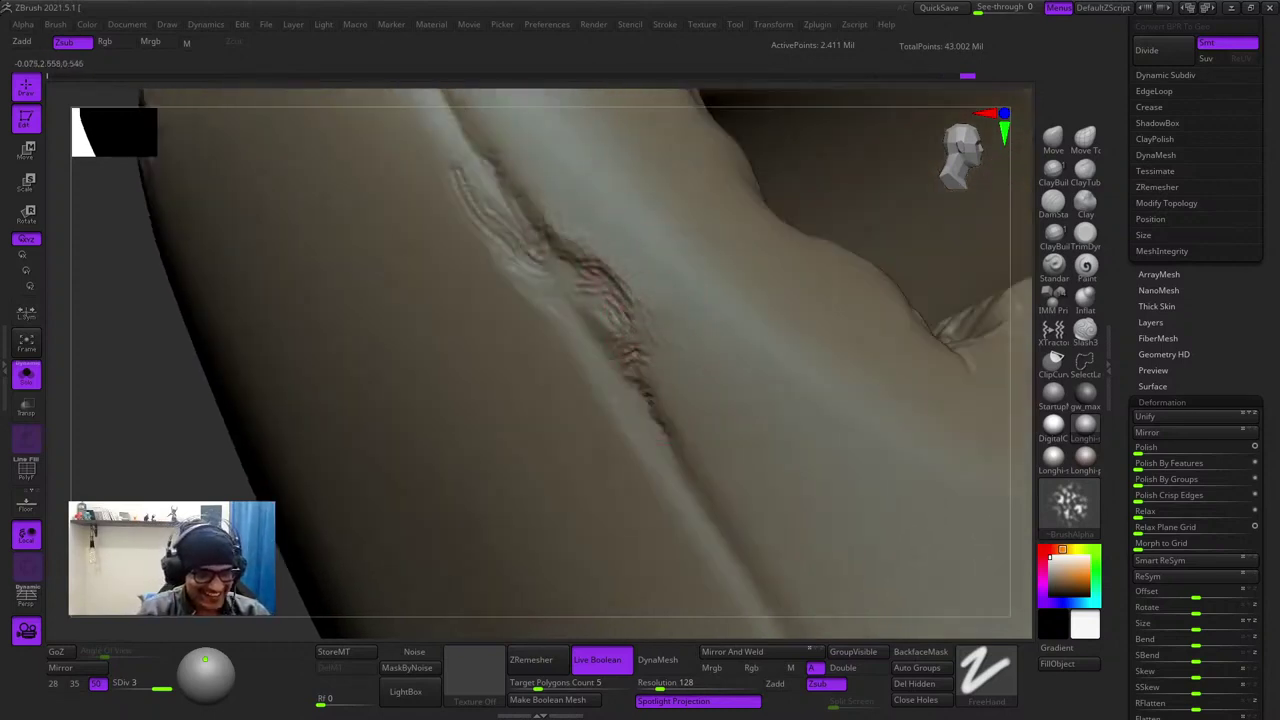
pyautogui.keyDown('alt'); pyautogui.moveTo(482, 225); pyautogui.dragTo(523, 335, button='right'); pyautogui.keyUp('alt')
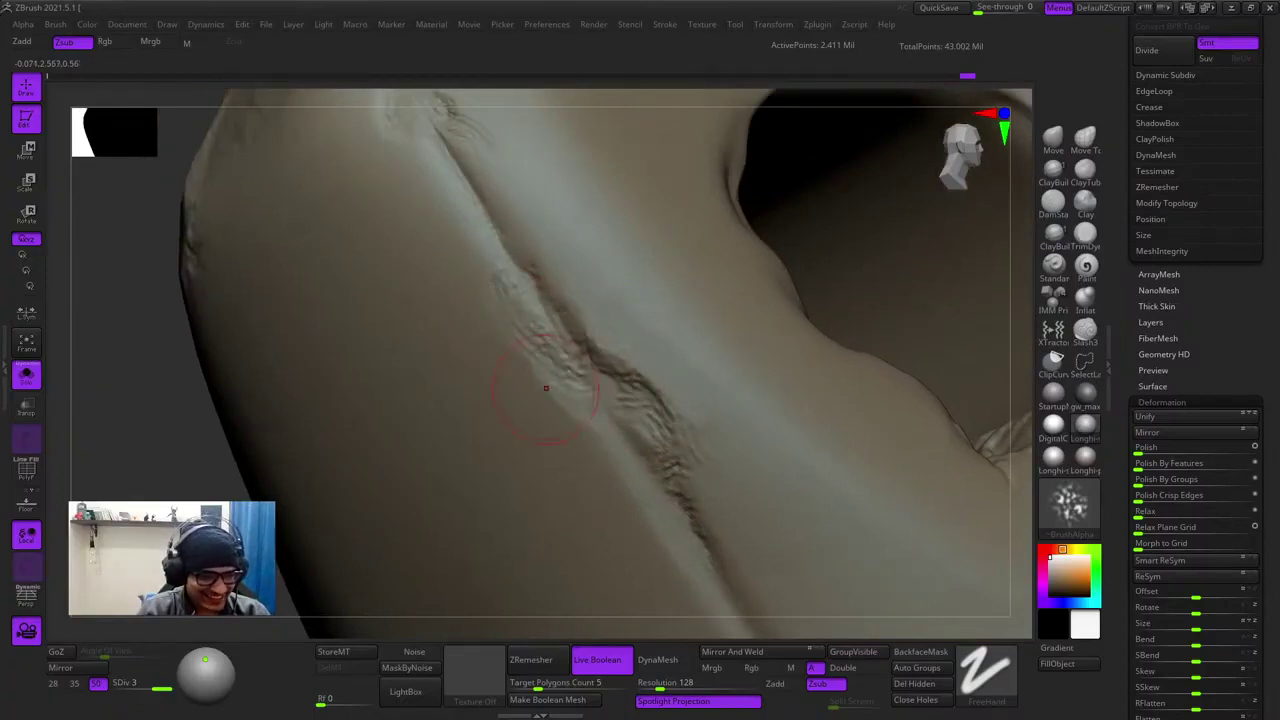
# - Extend the pitted wear farther down the long groove with small chips on both of its edges
pyautogui.moveTo(570, 398)
pyautogui.keyDown('alt'); pyautogui.mouseDown(button='right')
pyautogui.moveTo(558, 243)
pyautogui.moveTo(672, 323)
pyautogui.moveTo(612, 192)
pyautogui.moveTo(669, 277)
pyautogui.mouseUp(button='right'); pyautogui.keyUp('alt')
pyautogui.keyDown('alt'); pyautogui.moveTo(650, 413); pyautogui.dragTo(648, 525, button='right'); pyautogui.keyUp('alt')
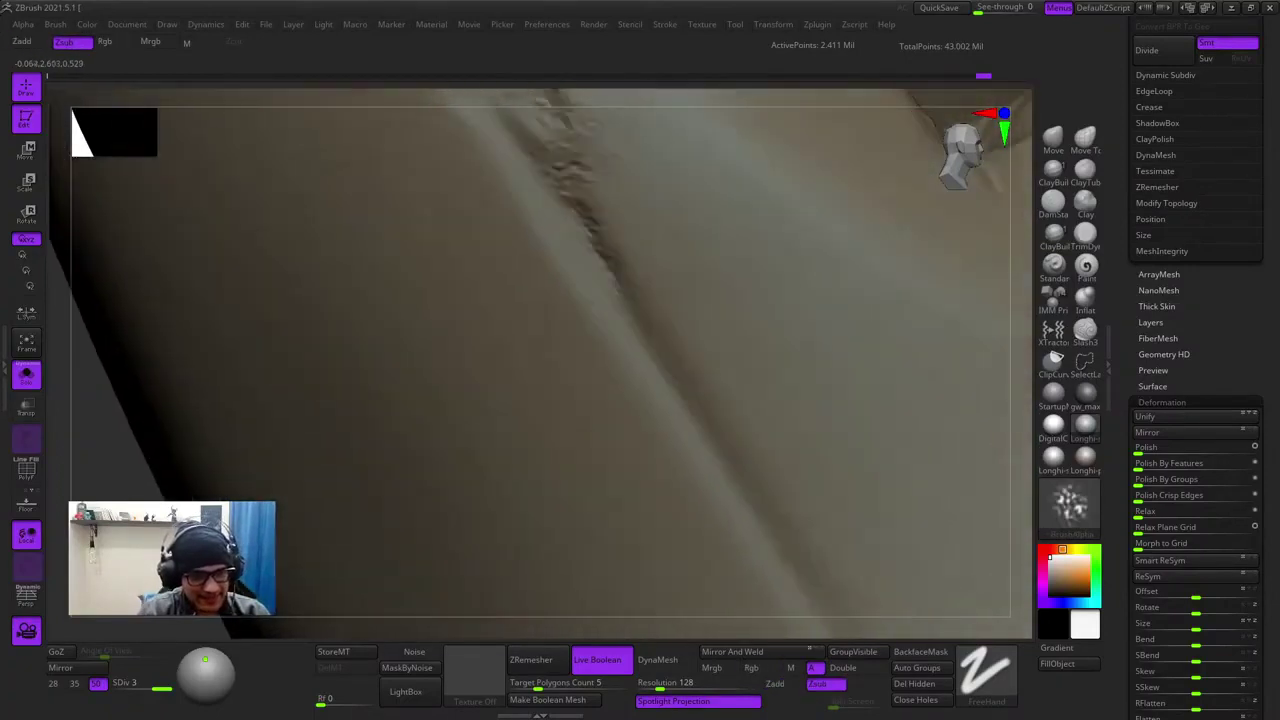
pyautogui.moveTo(645, 440); pyautogui.dragTo(640, 338, button='right')
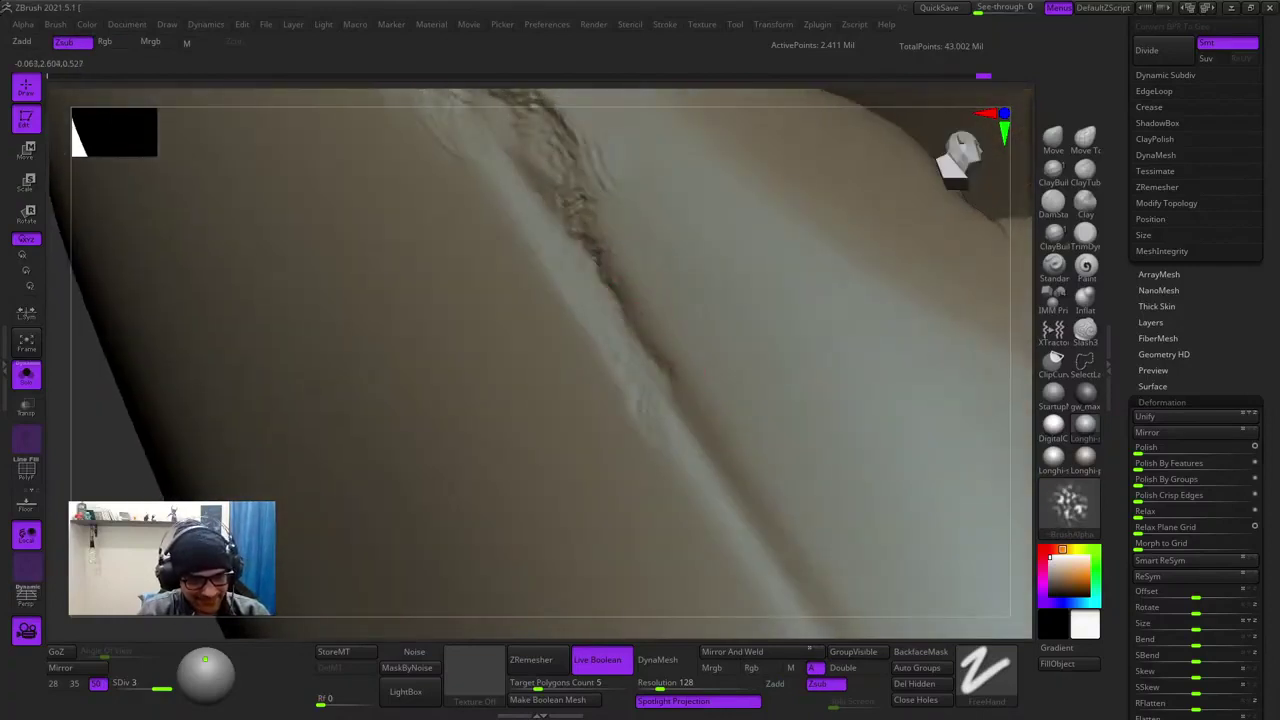
pyautogui.keyDown('alt'); pyautogui.moveTo(644, 421); pyautogui.dragTo(655, 356, button='right'); pyautogui.keyUp('alt')
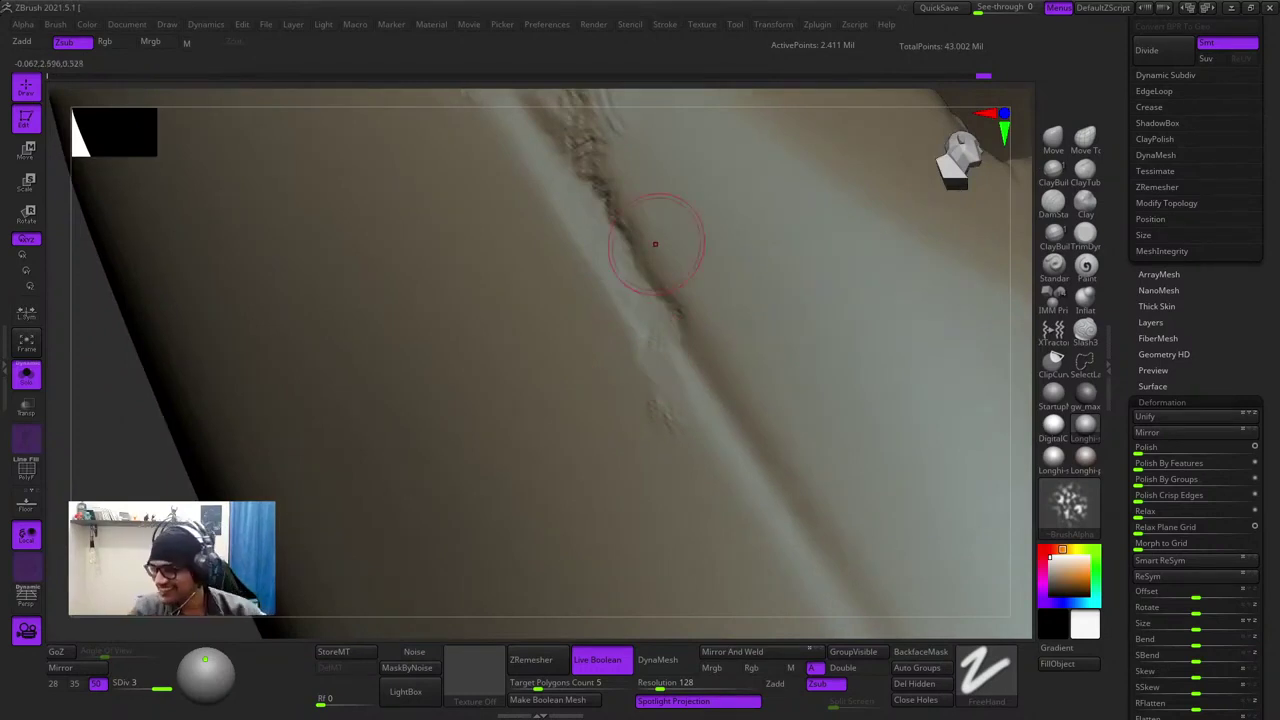
# - Carve rough, pitted chips along the near edge of the long groove, below the existing wear
pyautogui.moveTo(645, 259)
pyautogui.mouseDown(button='right')
pyautogui.moveTo(554, 217)
pyautogui.moveTo(626, 327)
pyautogui.mouseUp(button='right')
pyautogui.rightClick(620, 310)
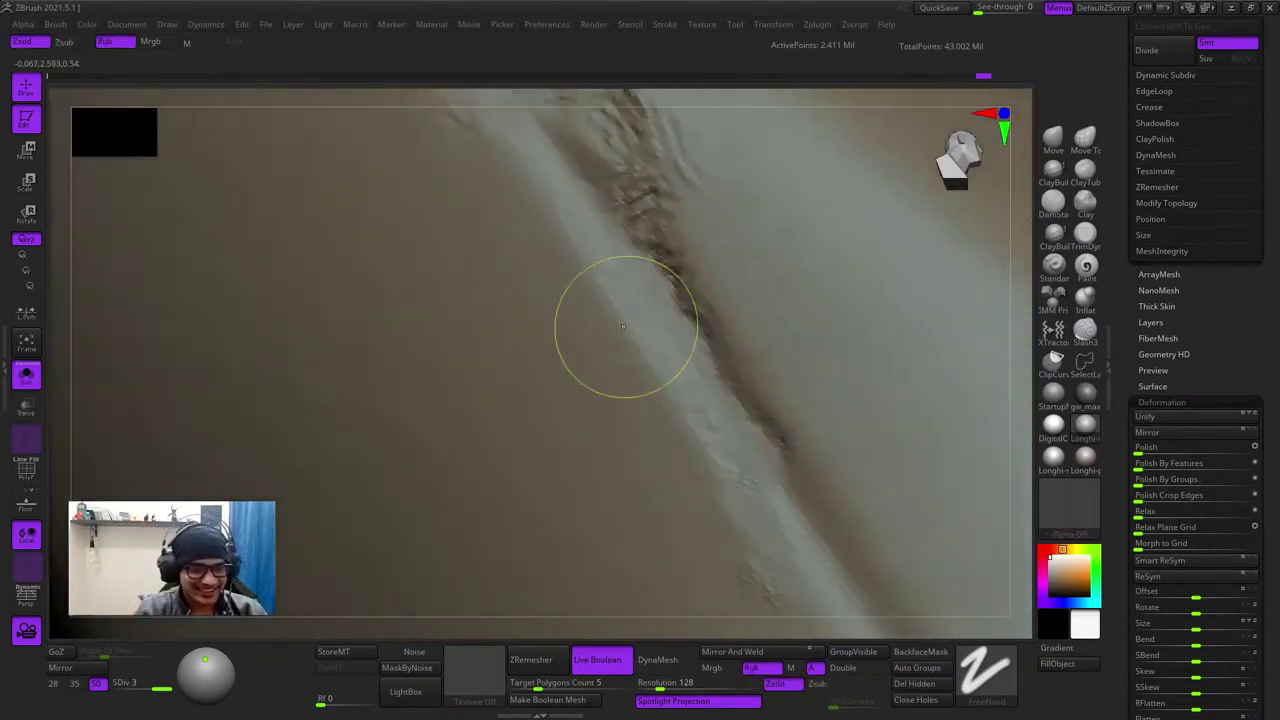
pyautogui.moveTo(632, 318)
pyautogui.mouseDown()
pyautogui.moveTo(646, 303)
pyautogui.moveTo(668, 342)
pyautogui.mouseUp()
pyautogui.moveTo(605, 420); pyautogui.dragTo(618, 352, button='right')
pyautogui.moveTo(648, 278); pyautogui.dragTo(682, 328)
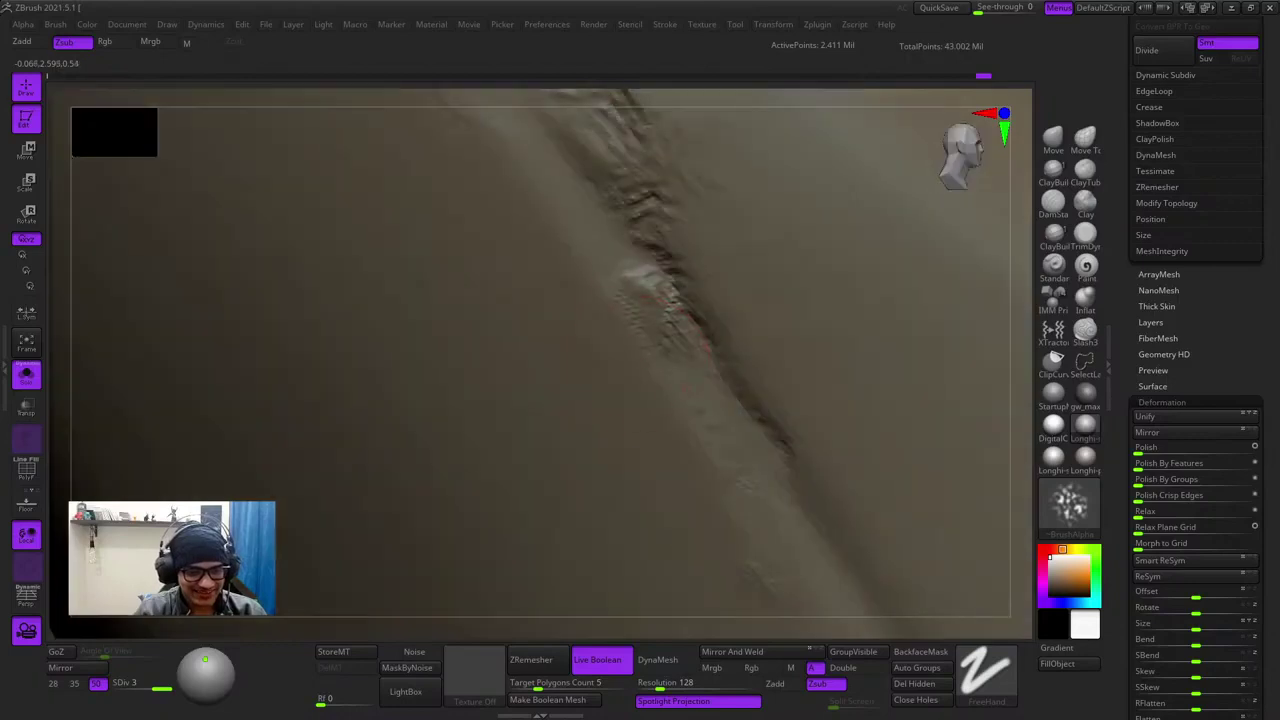
pyautogui.moveTo(678, 410); pyautogui.dragTo(668, 436, button='right')
pyautogui.moveTo(598, 248); pyautogui.dragTo(628, 298)
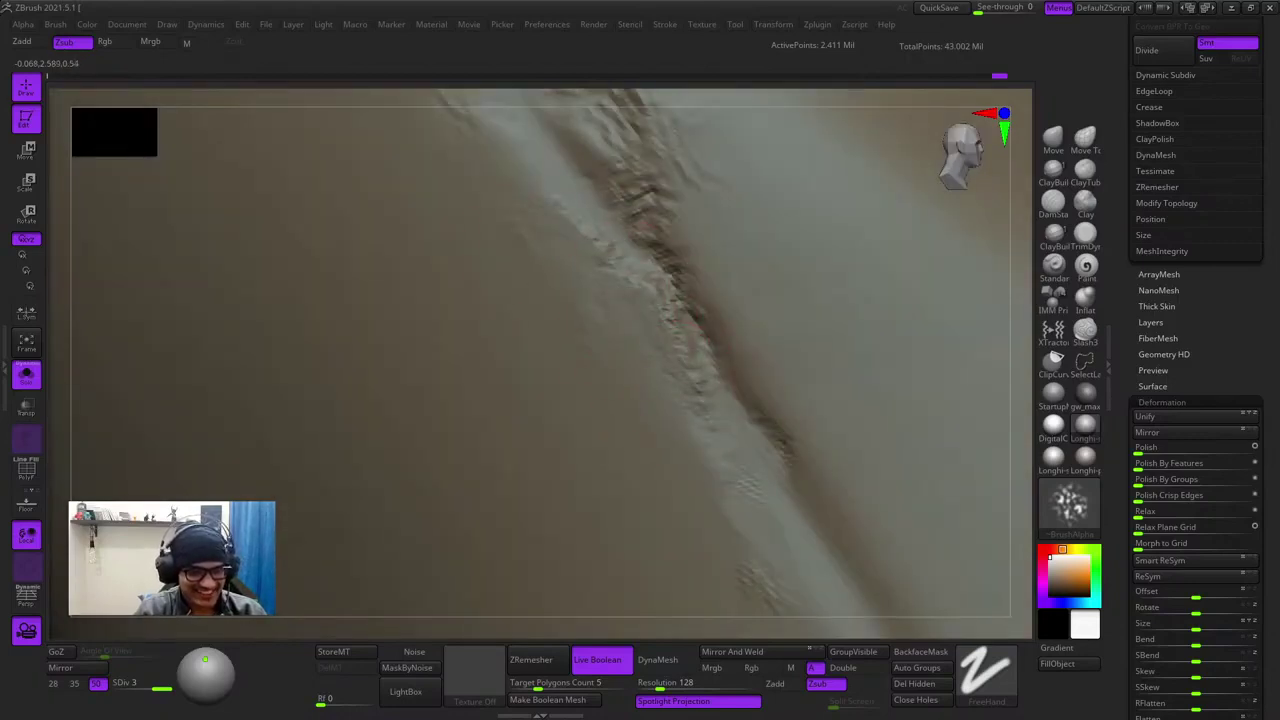
# - Extend the rough chipping farther down the long groove, texturing both its inner wall and outer edge
pyautogui.moveTo(692, 455); pyautogui.dragTo(748, 545)
pyautogui.keyDown('ctrl'); pyautogui.moveTo(735, 535); pyautogui.dragTo(711, 354, button='right'); pyautogui.keyUp('ctrl')
pyautogui.rightClick(672, 424)
pyautogui.moveTo(669, 274)
pyautogui.keyDown('ctrl'); pyautogui.mouseDown(button='right')
pyautogui.moveTo(626, 309)
pyautogui.moveTo(694, 338)
pyautogui.moveTo(723, 466)
pyautogui.mouseUp(button='right'); pyautogui.keyUp('ctrl')
pyautogui.rightClick(694, 338)
pyautogui.moveTo(672, 472); pyautogui.dragTo(708, 418)
pyautogui.moveTo(716, 446); pyautogui.dragTo(720, 413, button='right')
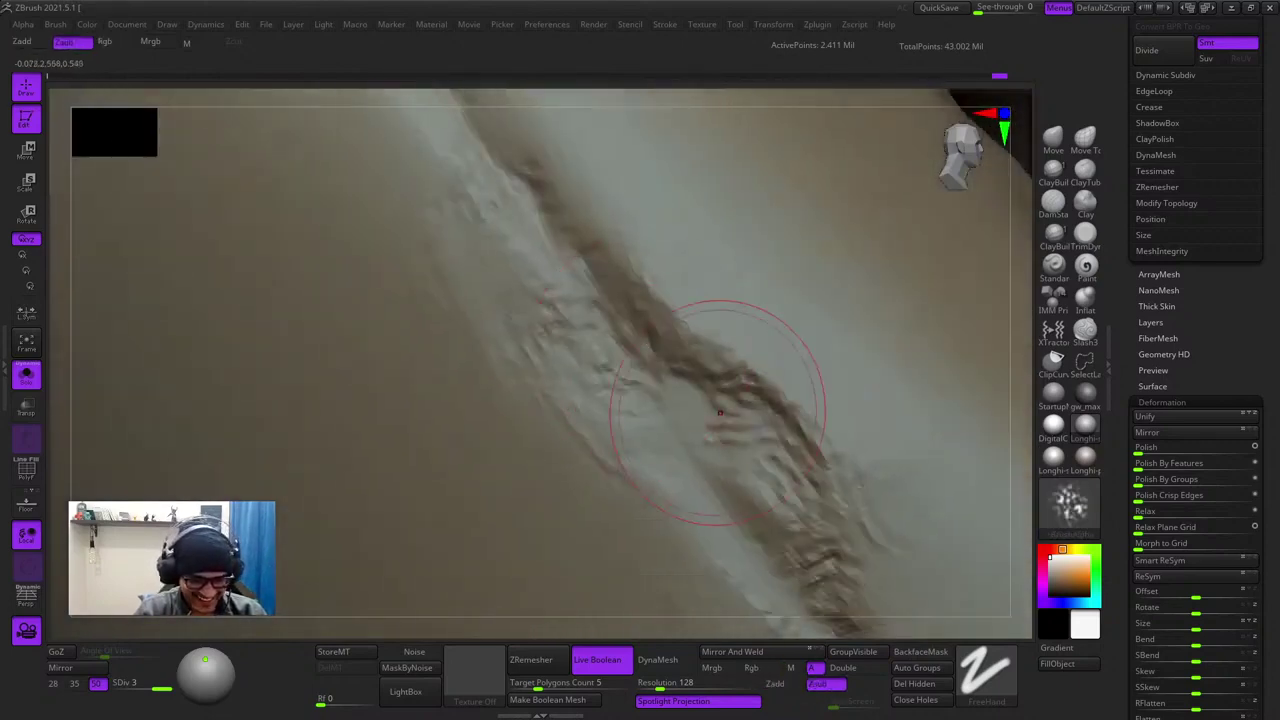
pyautogui.moveTo(702, 418)
pyautogui.mouseDown()
pyautogui.moveTo(714, 455)
pyautogui.moveTo(725, 395)
pyautogui.moveTo(740, 405)
pyautogui.mouseUp()
# - Stamp small pitted wear patches on the tusk's blunt end near the existing chips
pyautogui.moveTo(735, 405)
pyautogui.keyDown('ctrl'); pyautogui.mouseDown(button='right')
pyautogui.moveTo(690, 300)
pyautogui.moveTo(674, 360)
pyautogui.mouseUp(button='right'); pyautogui.keyUp('ctrl')
pyautogui.moveTo(674, 360); pyautogui.dragTo(620, 300)
pyautogui.moveTo(625, 305)
pyautogui.mouseDown(button='right')
pyautogui.moveTo(650, 290)
pyautogui.moveTo(670, 235)
pyautogui.moveTo(675, 273)
pyautogui.moveTo(690, 215)
pyautogui.mouseUp(button='right')
pyautogui.keyDown('ctrl'); pyautogui.moveTo(690, 300); pyautogui.dragTo(650, 230, button='right'); pyautogui.keyUp('ctrl')
pyautogui.moveTo(612, 385); pyautogui.dragTo(640, 365)
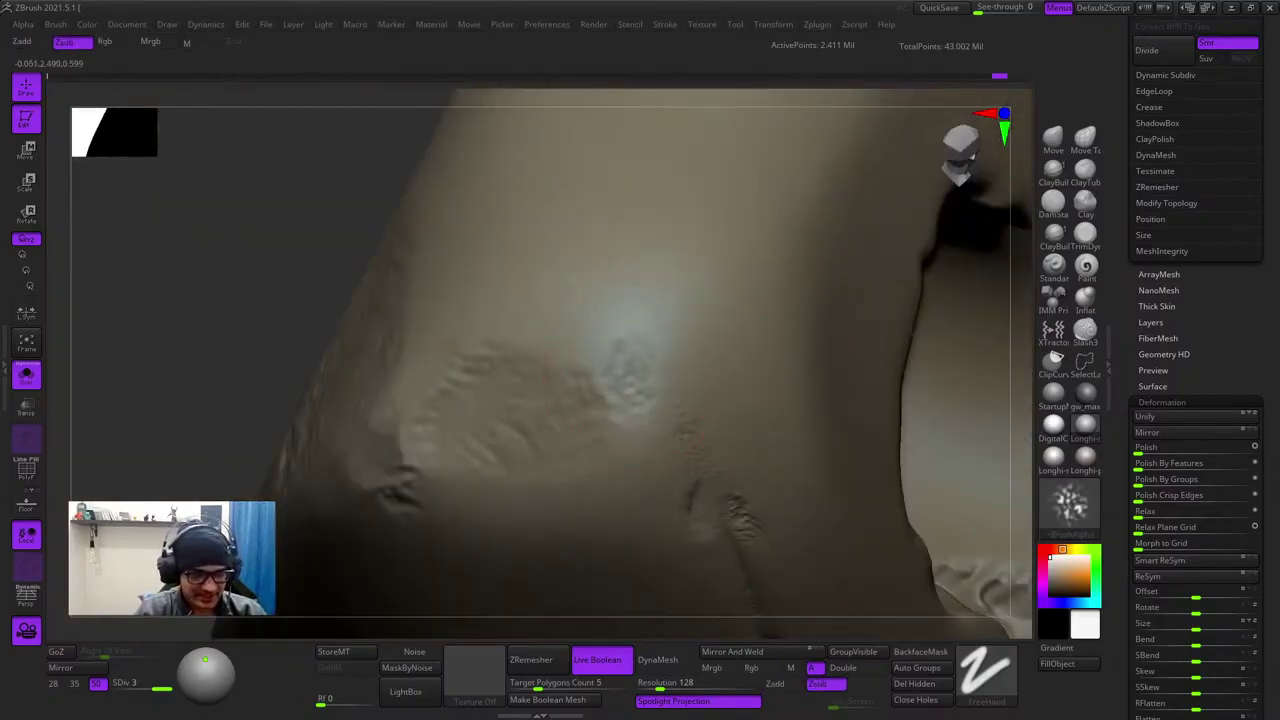
pyautogui.moveTo(615, 321)
pyautogui.mouseDown(button='right')
pyautogui.moveTo(607, 335)
pyautogui.moveTo(646, 334)
pyautogui.moveTo(646, 351)
pyautogui.moveTo(666, 320)
pyautogui.mouseUp(button='right')
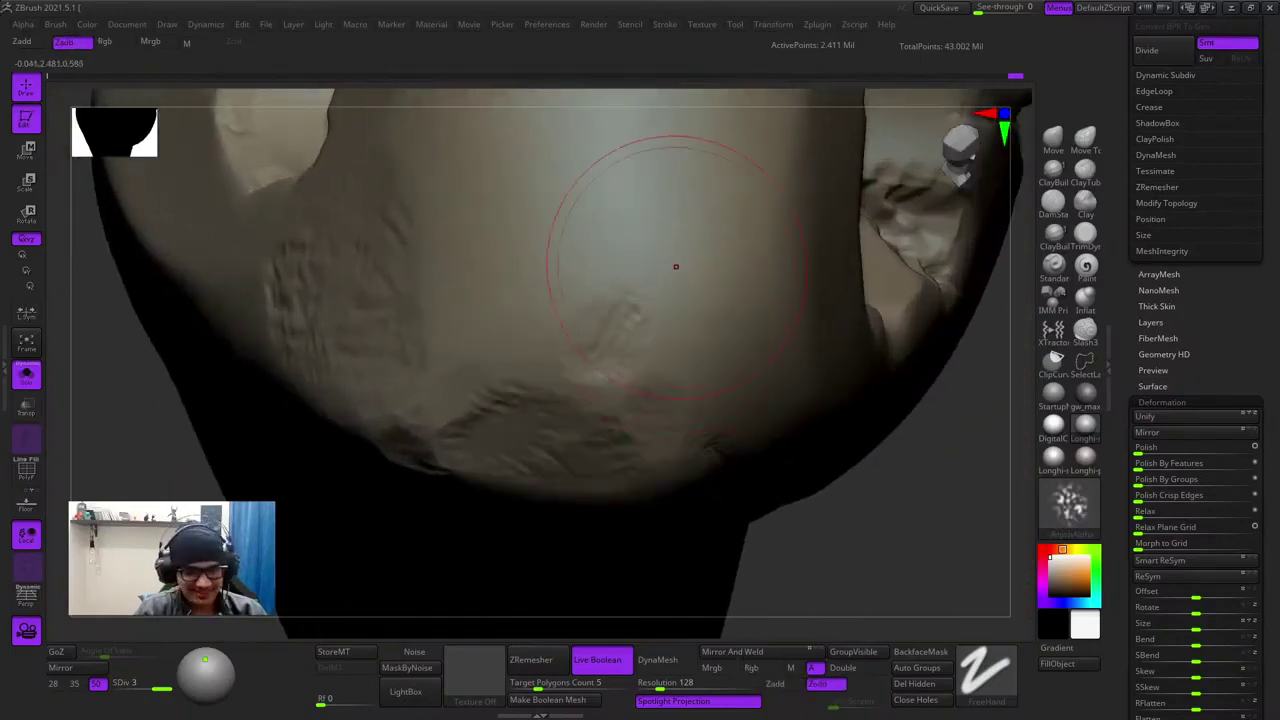
# - Spread more faint pitting across the blunt end, on the surface between the two hole openings
pyautogui.moveTo(676, 267); pyautogui.dragTo(662, 287)
pyautogui.moveTo(716, 312)
pyautogui.mouseDown(button='right')
pyautogui.moveTo(693, 343)
pyautogui.moveTo(631, 304)
pyautogui.mouseUp(button='right')
pyautogui.moveTo(640, 316); pyautogui.dragTo(643, 275)
pyautogui.moveTo(643, 275)
pyautogui.mouseDown(button='right')
pyautogui.moveTo(685, 325)
pyautogui.moveTo(697, 323)
pyautogui.moveTo(696, 290)
pyautogui.moveTo(709, 322)
pyautogui.mouseUp(button='right')
pyautogui.keyDown('alt'); pyautogui.moveTo(673, 236); pyautogui.dragTo(690, 361, button='right'); pyautogui.keyUp('alt')
pyautogui.moveTo(684, 356); pyautogui.dragTo(696, 398)
pyautogui.moveTo(704, 400)
pyautogui.mouseDown(button='right')
pyautogui.moveTo(660, 338)
pyautogui.moveTo(595, 336)
pyautogui.moveTo(686, 286)
pyautogui.moveTo(632, 260)
pyautogui.moveTo(628, 310)
pyautogui.mouseUp(button='right')
# - Smooth the surface beside the hole's rim and carve small rough chips into its upper inner edge
pyautogui.keyDown('shift'); pyautogui.moveTo(588, 286); pyautogui.dragTo(608, 335); pyautogui.keyUp('shift')
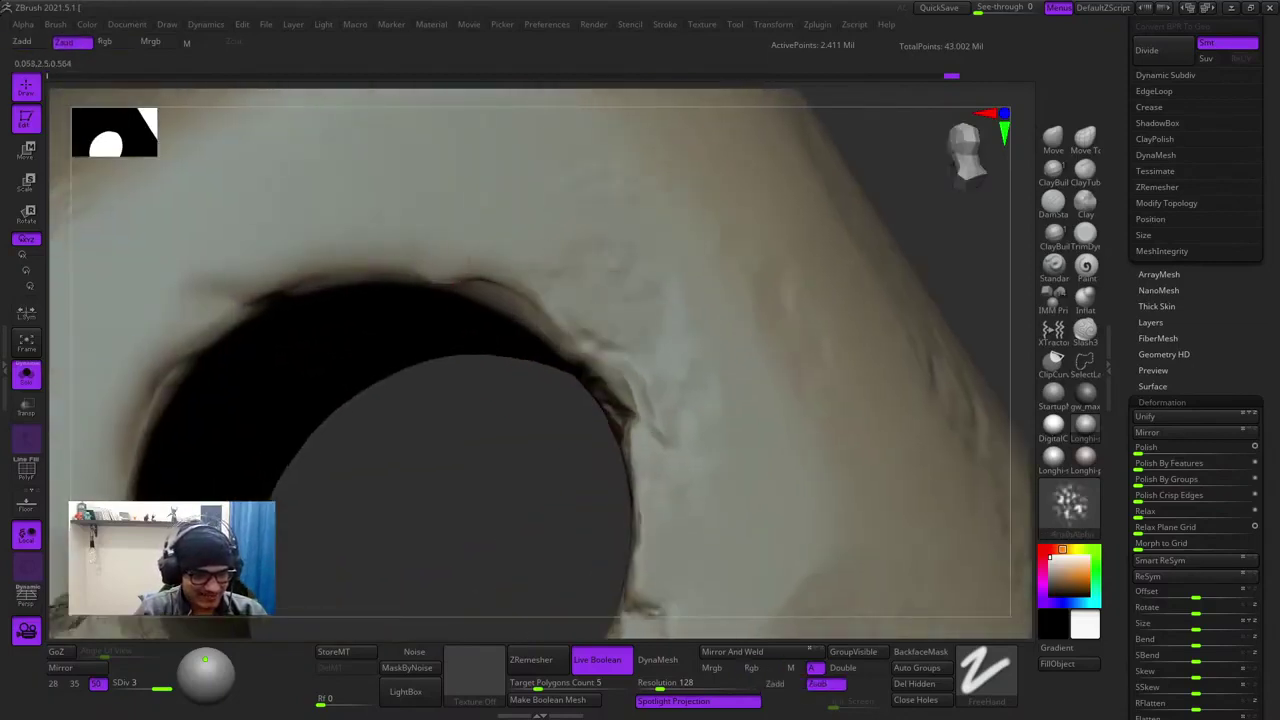
pyautogui.moveTo(608, 335)
pyautogui.keyDown('alt'); pyautogui.mouseDown(button='right')
pyautogui.moveTo(575, 304)
pyautogui.moveTo(641, 316)
pyautogui.moveTo(652, 268)
pyautogui.moveTo(720, 361)
pyautogui.mouseUp(button='right'); pyautogui.keyUp('alt')
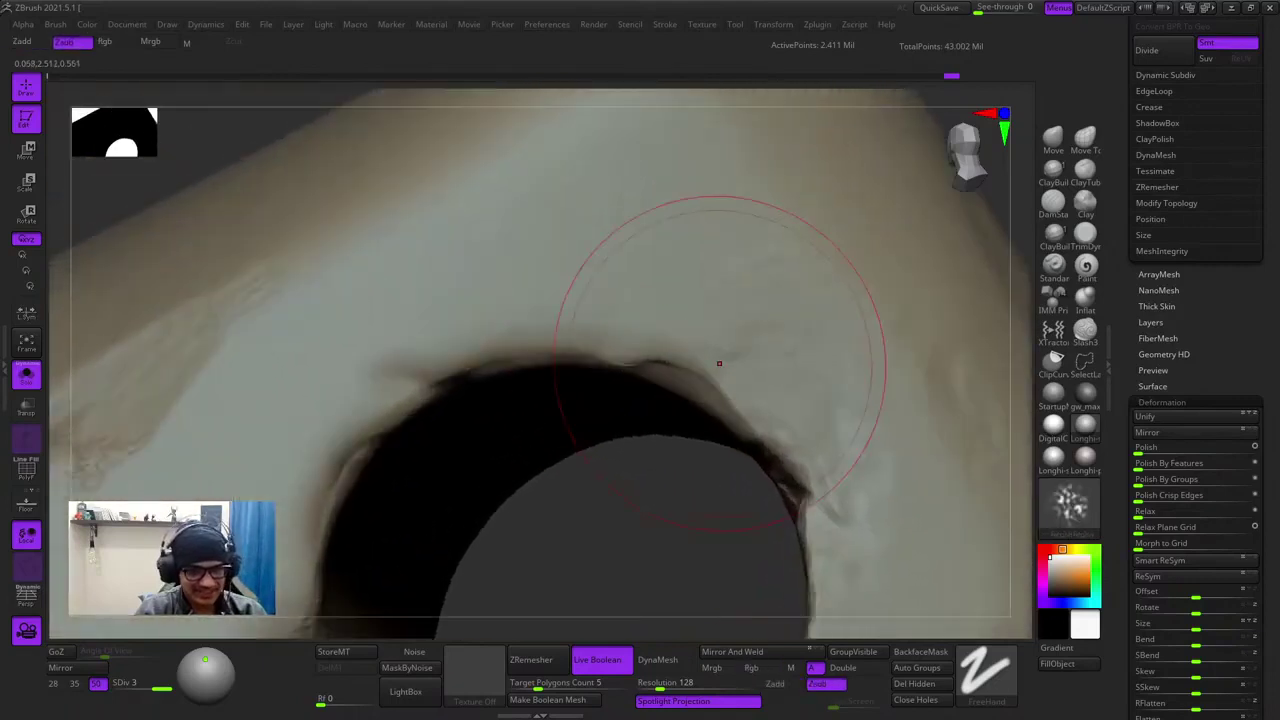
pyautogui.moveTo(645, 417); pyautogui.dragTo(618, 471, button='right')
pyautogui.rightClick(618, 471)
pyautogui.keyDown('alt'); pyautogui.moveTo(662, 243); pyautogui.dragTo(700, 349, button='right'); pyautogui.keyUp('alt')
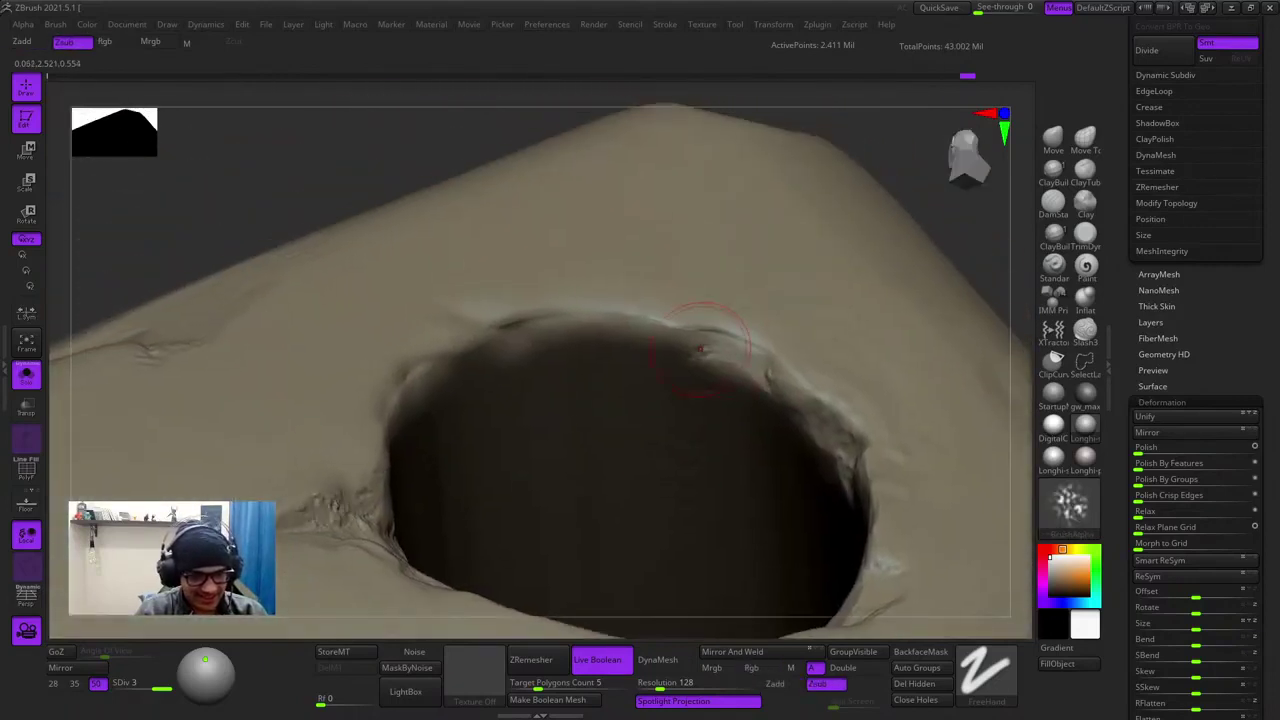
pyautogui.moveTo(771, 374); pyautogui.dragTo(806, 398)
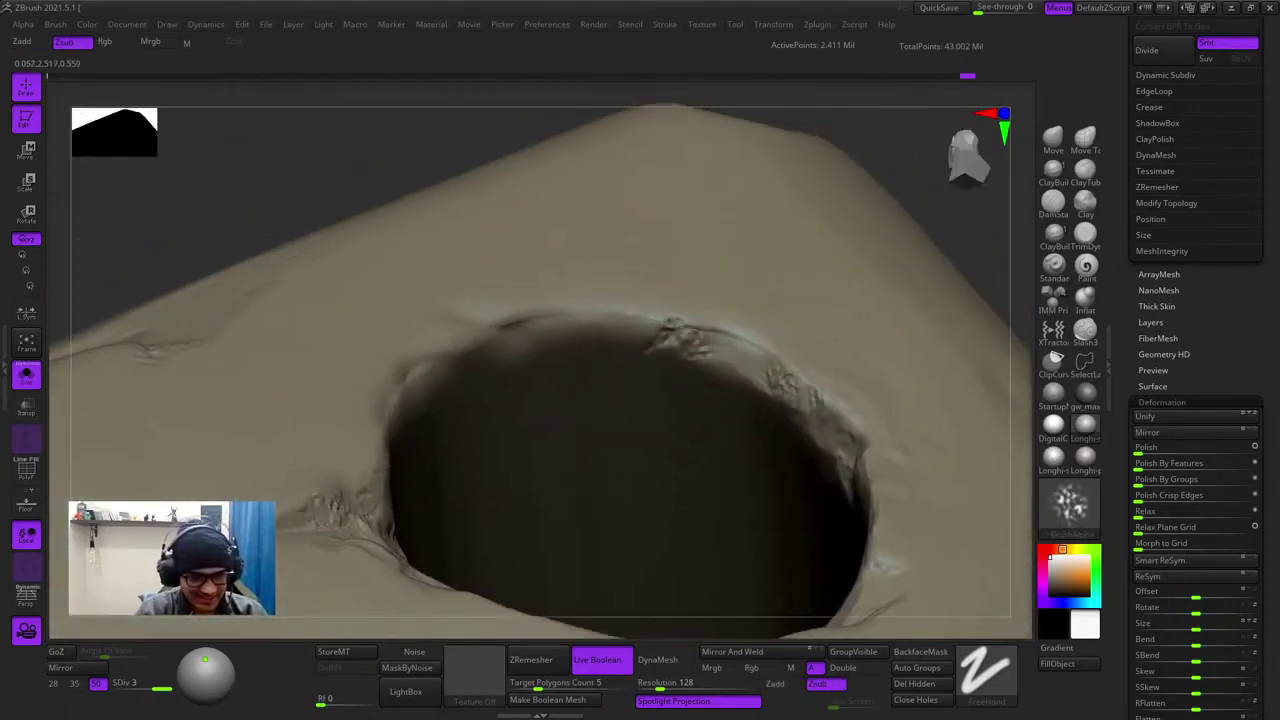
# - Roughen the hole's inner wall and rim around the crack that runs out from its edge
pyautogui.moveTo(567, 331); pyautogui.dragTo(557, 425, button='right')
pyautogui.rightClick(557, 425)
pyautogui.moveTo(520, 262)
pyautogui.keyDown('ctrl'); pyautogui.mouseDown(button='right')
pyautogui.moveTo(534, 320)
pyautogui.moveTo(621, 315)
pyautogui.moveTo(608, 394)
pyautogui.moveTo(612, 290)
pyautogui.moveTo(651, 277)
pyautogui.moveTo(671, 395)
pyautogui.moveTo(652, 404)
pyautogui.moveTo(795, 361)
pyautogui.moveTo(600, 368)
pyautogui.mouseUp(button='right'); pyautogui.keyUp('ctrl')
pyautogui.moveTo(587, 412); pyautogui.dragTo(690, 432, button='right')
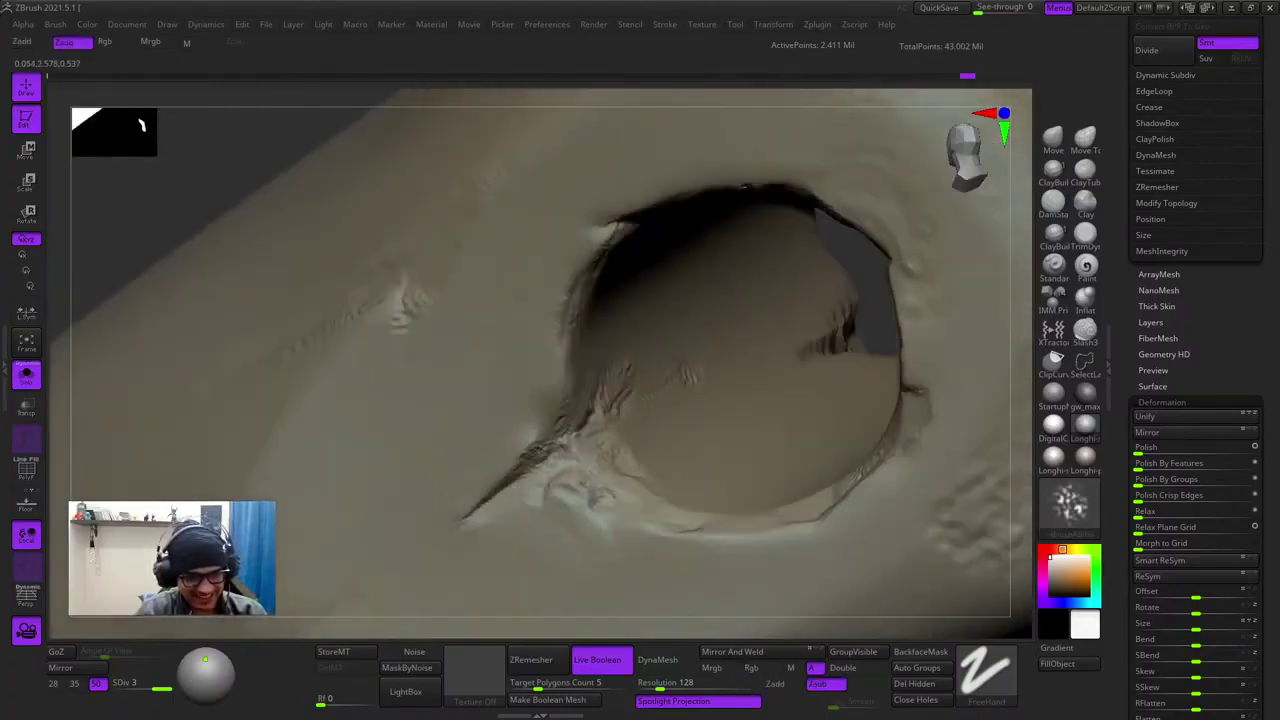
pyautogui.moveTo(704, 387)
pyautogui.keyDown('ctrl'); pyautogui.mouseDown(button='right')
pyautogui.moveTo(682, 358)
pyautogui.moveTo(735, 350)
pyautogui.moveTo(577, 323)
pyautogui.moveTo(612, 285)
pyautogui.moveTo(678, 369)
pyautogui.moveTo(623, 308)
pyautogui.moveTo(624, 421)
pyautogui.mouseUp(button='right'); pyautogui.keyUp('ctrl')
pyautogui.rightClick(624, 421)
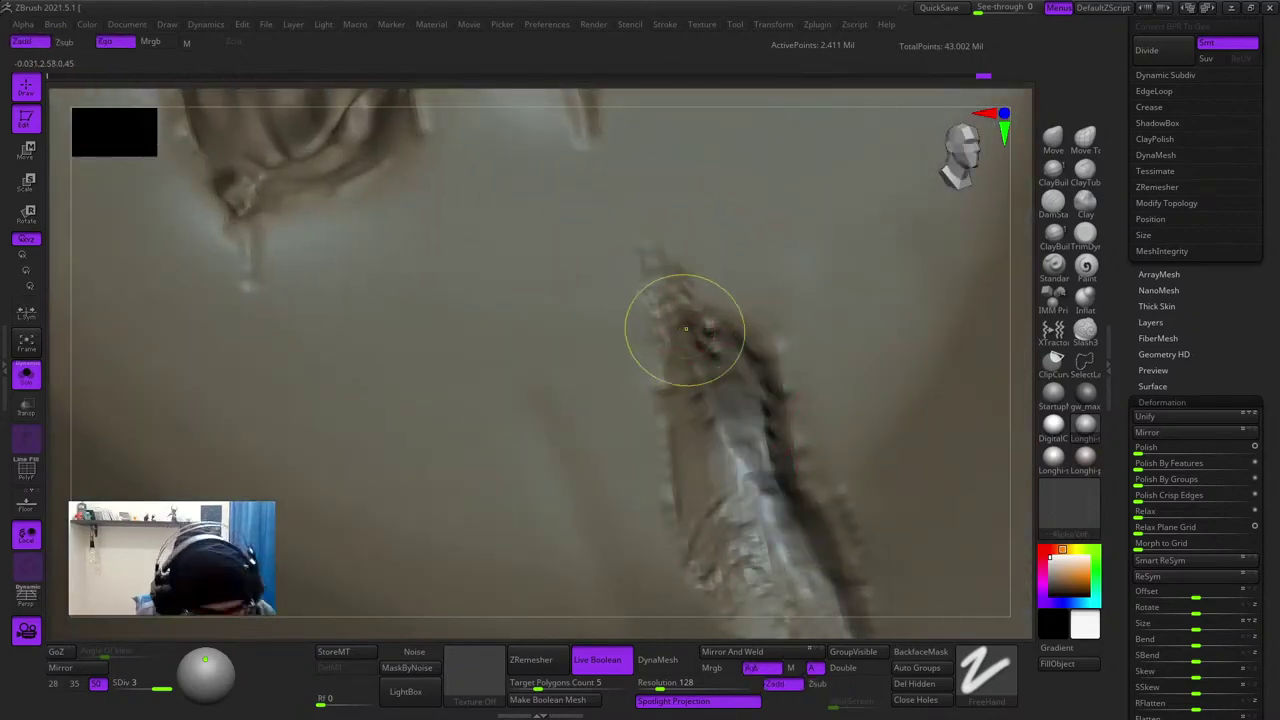
# - Add rough wear to the hole's opposite rim and inner edge, above the short gouge
pyautogui.moveTo(686, 329)
pyautogui.keyDown('ctrl'); pyautogui.mouseDown(button='right')
pyautogui.moveTo(678, 264)
pyautogui.moveTo(682, 318)
pyautogui.moveTo(674, 288)
pyautogui.moveTo(661, 339)
pyautogui.mouseUp(button='right'); pyautogui.keyUp('ctrl')
pyautogui.moveTo(672, 395)
pyautogui.keyDown('ctrl'); pyautogui.mouseDown(button='right')
pyautogui.moveTo(660, 326)
pyautogui.moveTo(715, 330)
pyautogui.mouseUp(button='right'); pyautogui.keyUp('ctrl')
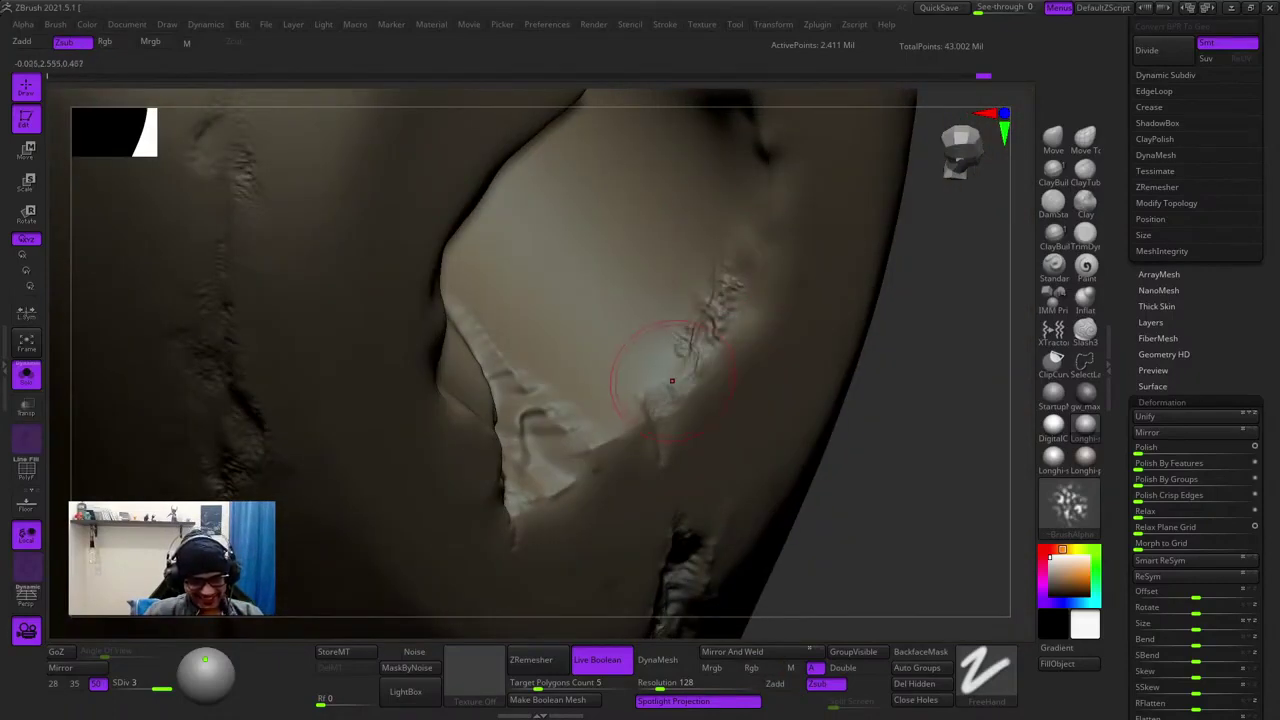
pyautogui.moveTo(672, 381)
pyautogui.mouseDown(button='right')
pyautogui.moveTo(705, 318)
pyautogui.moveTo(693, 320)
pyautogui.moveTo(685, 280)
pyautogui.moveTo(711, 246)
pyautogui.mouseUp(button='right')
pyautogui.moveTo(754, 330)
pyautogui.mouseDown(button='right')
pyautogui.moveTo(640, 306)
pyautogui.moveTo(650, 410)
pyautogui.moveTo(674, 297)
pyautogui.mouseUp(button='right')
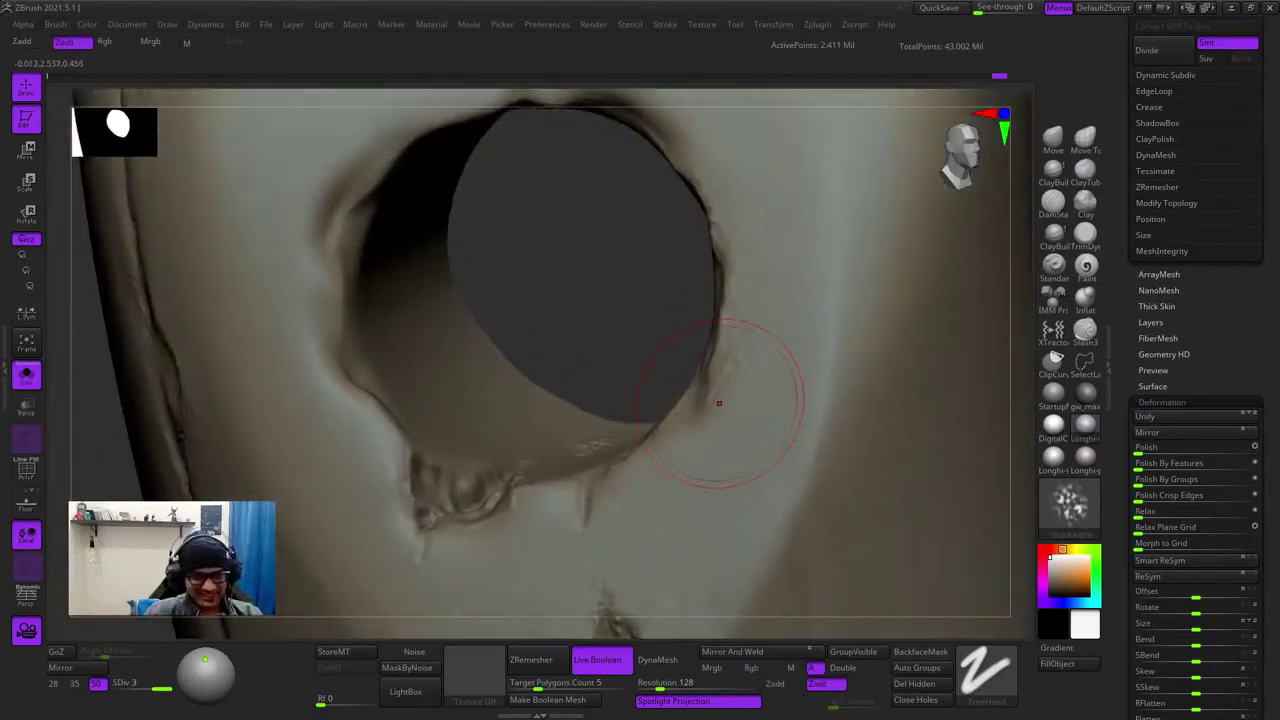
pyautogui.moveTo(717, 400); pyautogui.dragTo(730, 366, button='right')
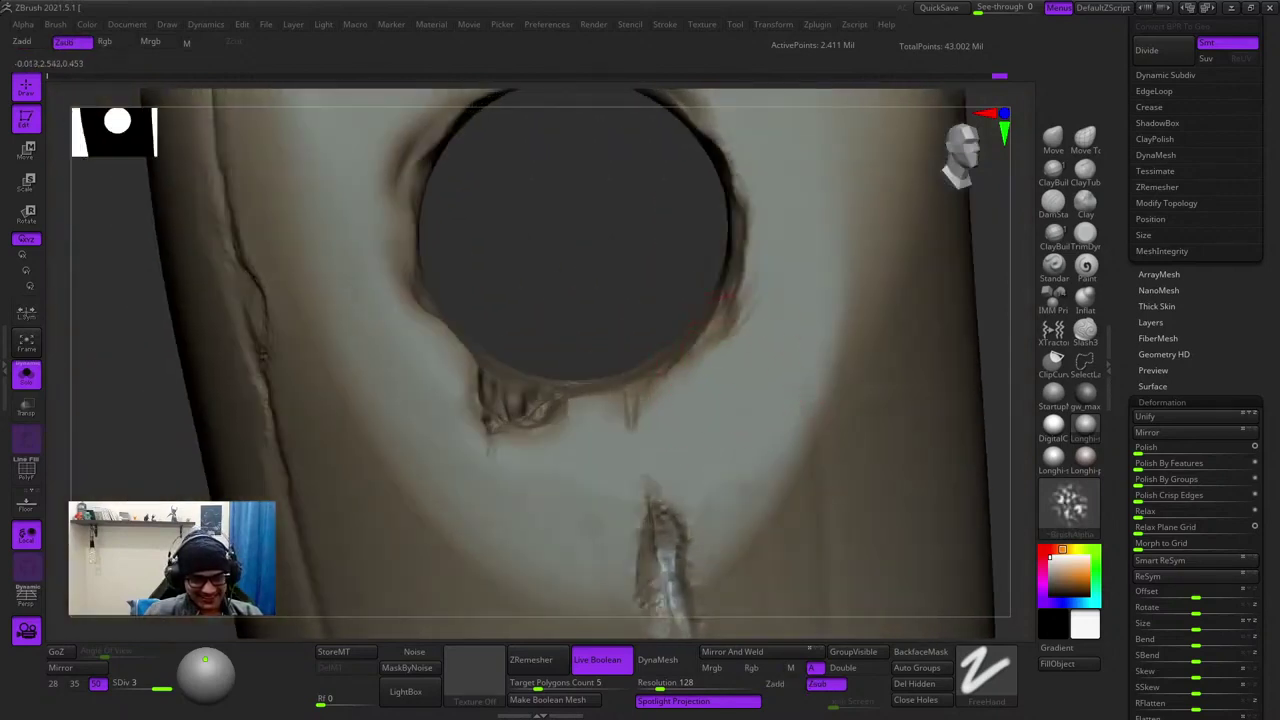
pyautogui.keyDown('ctrl'); pyautogui.moveTo(677, 426); pyautogui.dragTo(690, 310, button='right'); pyautogui.keyUp('ctrl')
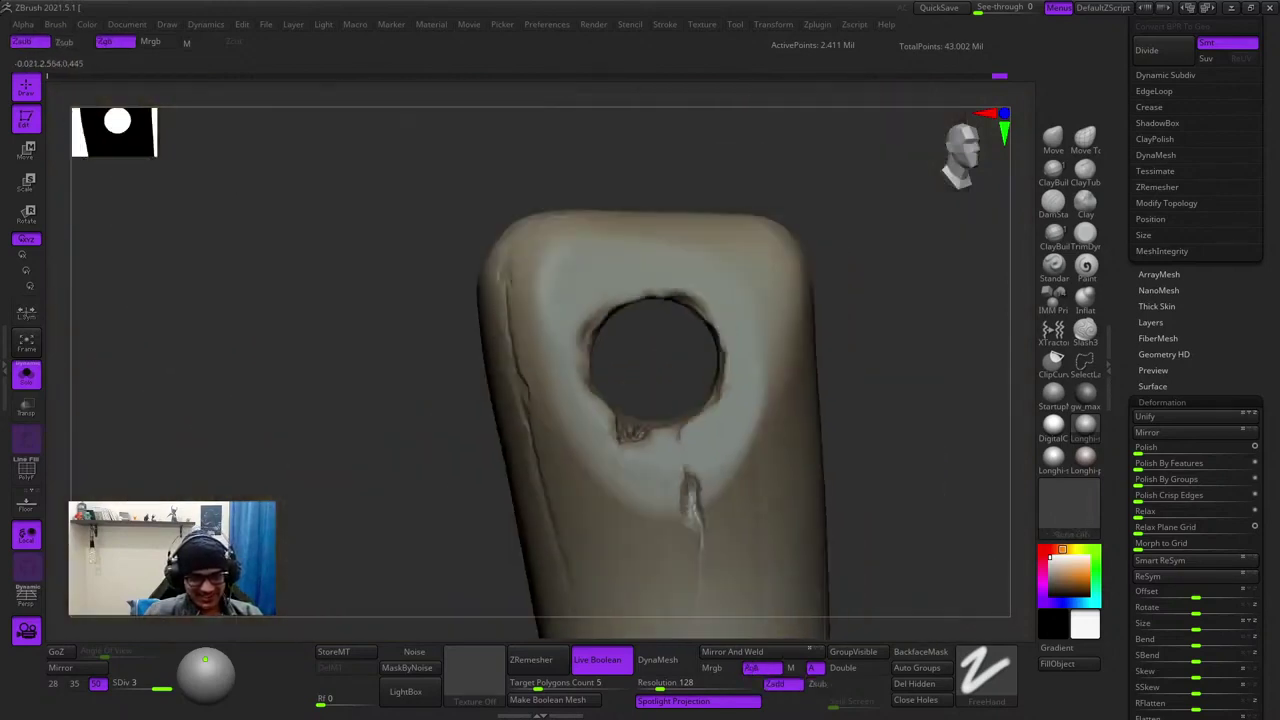
# - Add a patch of pitted wear to the rounded corner of the tusk's blunt end
pyautogui.moveTo(780, 410)
pyautogui.mouseDown(button='right')
pyautogui.moveTo(709, 434)
pyautogui.moveTo(682, 300)
pyautogui.mouseUp(button='right')
pyautogui.keyDown('alt'); pyautogui.moveTo(751, 168); pyautogui.dragTo(715, 290, button='right'); pyautogui.keyUp('alt')
pyautogui.moveTo(715, 290)
pyautogui.keyDown('ctrl'); pyautogui.mouseDown(button='right')
pyautogui.moveTo(703, 423)
pyautogui.moveTo(640, 320)
pyautogui.mouseUp(button='right'); pyautogui.keyUp('ctrl')
pyautogui.moveTo(770, 235)
pyautogui.mouseDown()
pyautogui.moveTo(762, 290)
pyautogui.moveTo(769, 276)
pyautogui.mouseUp()
pyautogui.moveTo(769, 276)
pyautogui.mouseDown(button='right')
pyautogui.moveTo(755, 400)
pyautogui.moveTo(660, 340)
pyautogui.mouseUp(button='right')
pyautogui.moveTo(660, 340)
pyautogui.mouseDown(button='right')
pyautogui.moveTo(685, 350)
pyautogui.moveTo(691, 314)
pyautogui.mouseUp(button='right')
pyautogui.moveTo(700, 312); pyautogui.dragTo(744, 316)
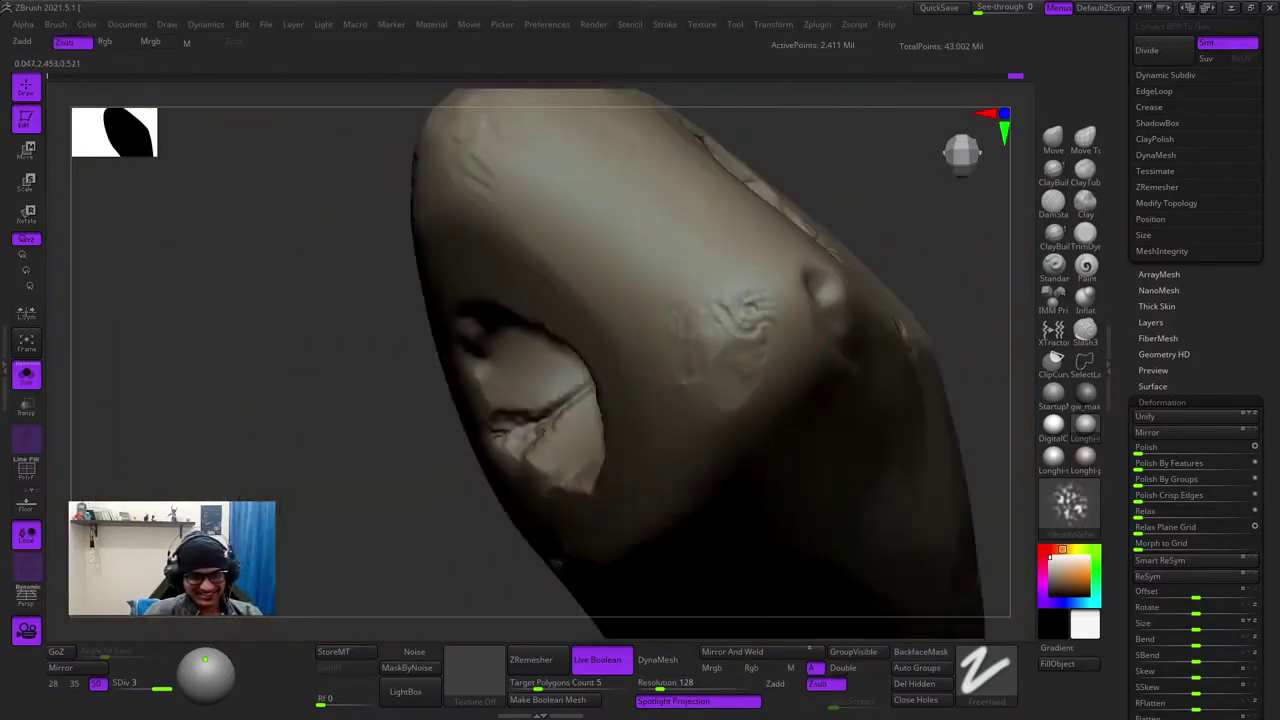
# - Spread irregular pits and dents along the blunt end's corner, up to the round dent
pyautogui.moveTo(744, 316); pyautogui.dragTo(700, 362, button='right')
pyautogui.moveTo(745, 290)
pyautogui.mouseDown()
pyautogui.moveTo(720, 280)
pyautogui.moveTo(702, 226)
pyautogui.moveTo(750, 240)
pyautogui.moveTo(686, 268)
pyautogui.mouseUp()
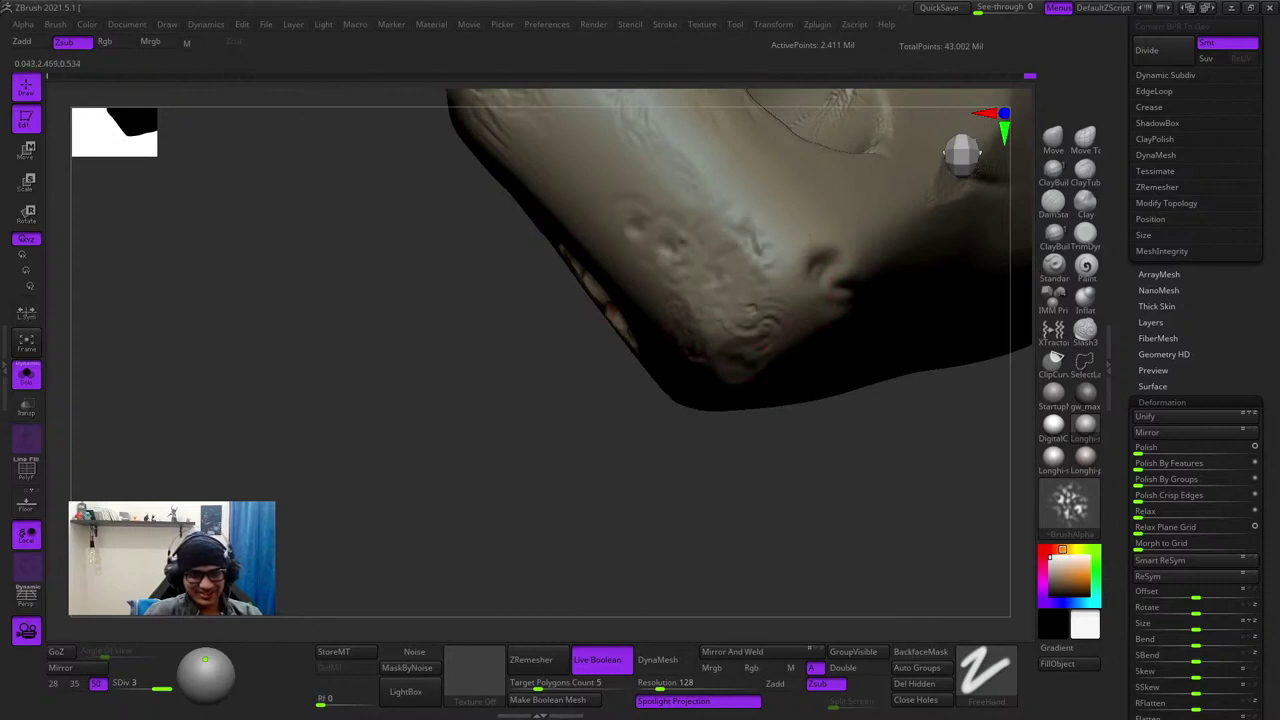
pyautogui.moveTo(820, 335)
pyautogui.mouseDown(button='right')
pyautogui.moveTo(749, 289)
pyautogui.moveTo(767, 325)
pyautogui.mouseUp(button='right')
pyautogui.moveTo(768, 326); pyautogui.dragTo(818, 306)
pyautogui.moveTo(806, 294)
pyautogui.keyDown('alt'); pyautogui.mouseDown(button='right')
pyautogui.moveTo(605, 398)
pyautogui.moveTo(630, 430)
pyautogui.mouseUp(button='right'); pyautogui.keyUp('alt')
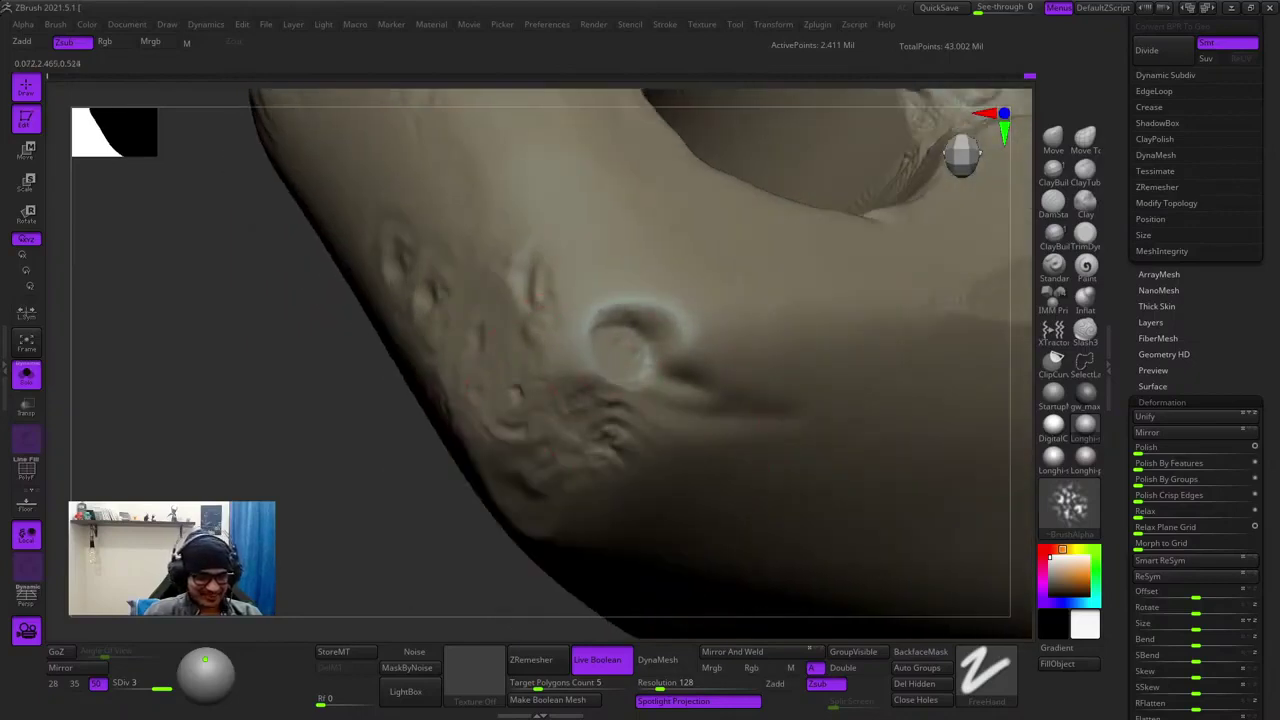
# - Break up the round dent on the blunt end's corner with rough chips around its rim
pyautogui.moveTo(612, 312); pyautogui.dragTo(664, 322)
pyautogui.moveTo(640, 385); pyautogui.dragTo(690, 357)
pyautogui.moveTo(690, 370)
pyautogui.mouseDown(button='right')
pyautogui.moveTo(630, 430)
pyautogui.moveTo(590, 415)
pyautogui.mouseUp(button='right')
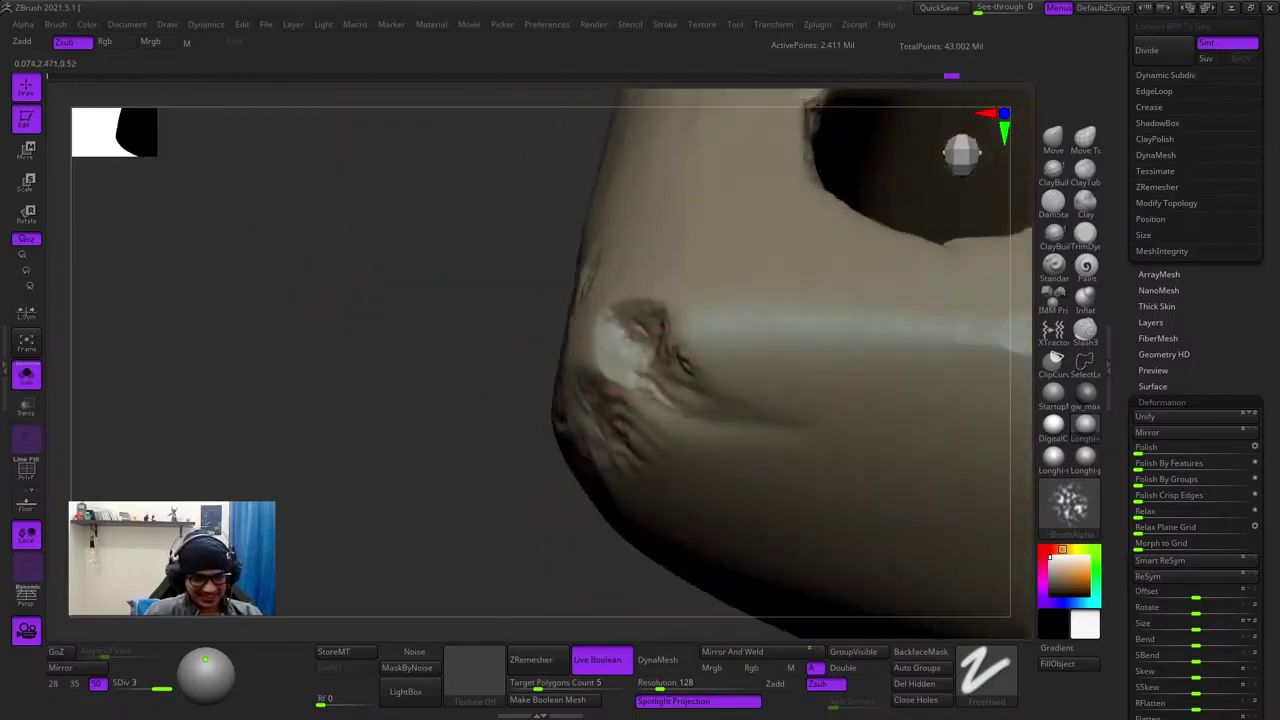
pyautogui.moveTo(735, 416); pyautogui.dragTo(618, 355, button='right')
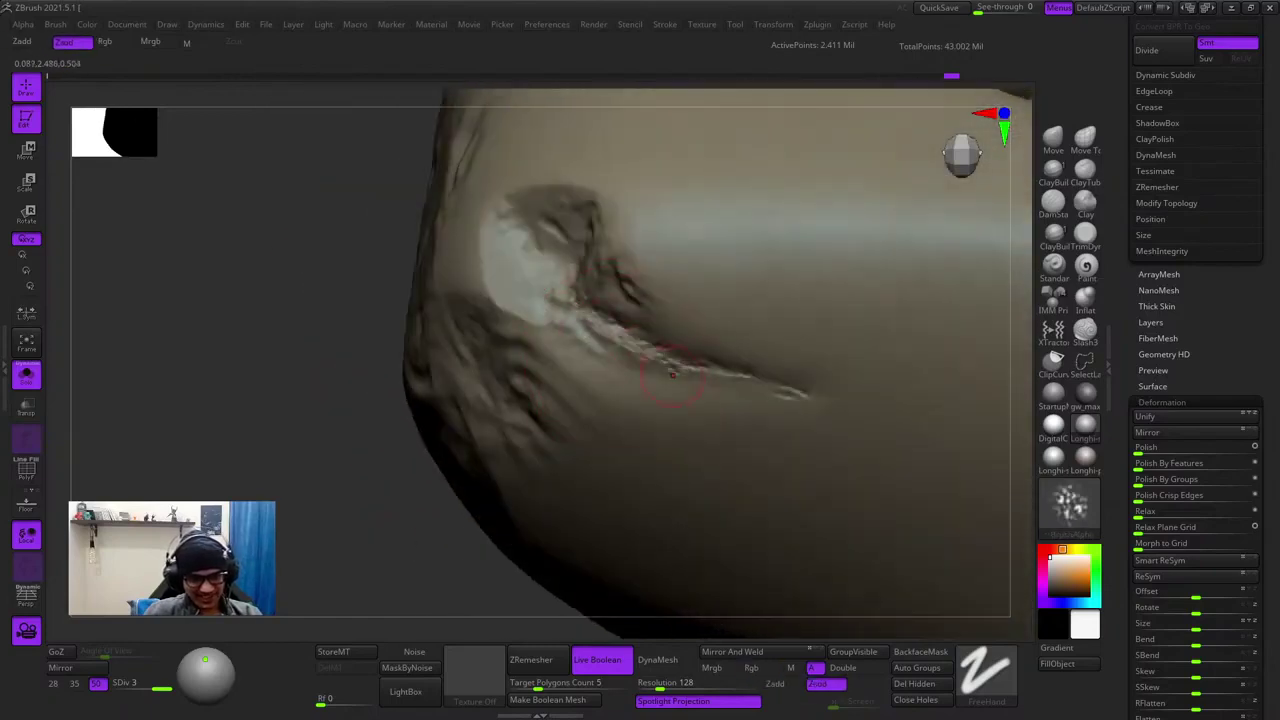
# - Carve a thin, rough-edged crack running from the dent along the tusk's side
pyautogui.rightClick(602, 438)
pyautogui.moveTo(592, 352); pyautogui.dragTo(795, 393)
pyautogui.moveTo(790, 390); pyautogui.dragTo(715, 302, button='right')
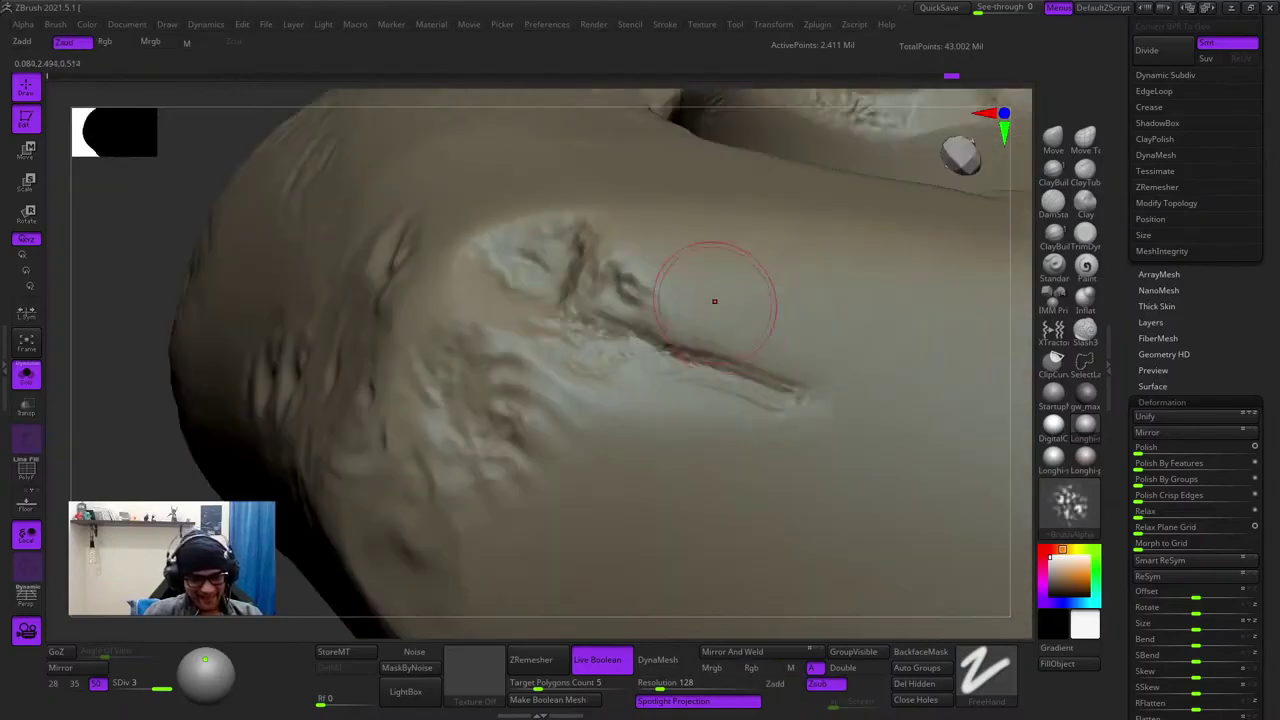
pyautogui.moveTo(742, 374); pyautogui.dragTo(830, 435)
pyautogui.keyDown('ctrl'); pyautogui.moveTo(815, 415); pyautogui.dragTo(800, 375, button='right'); pyautogui.keyUp('ctrl')
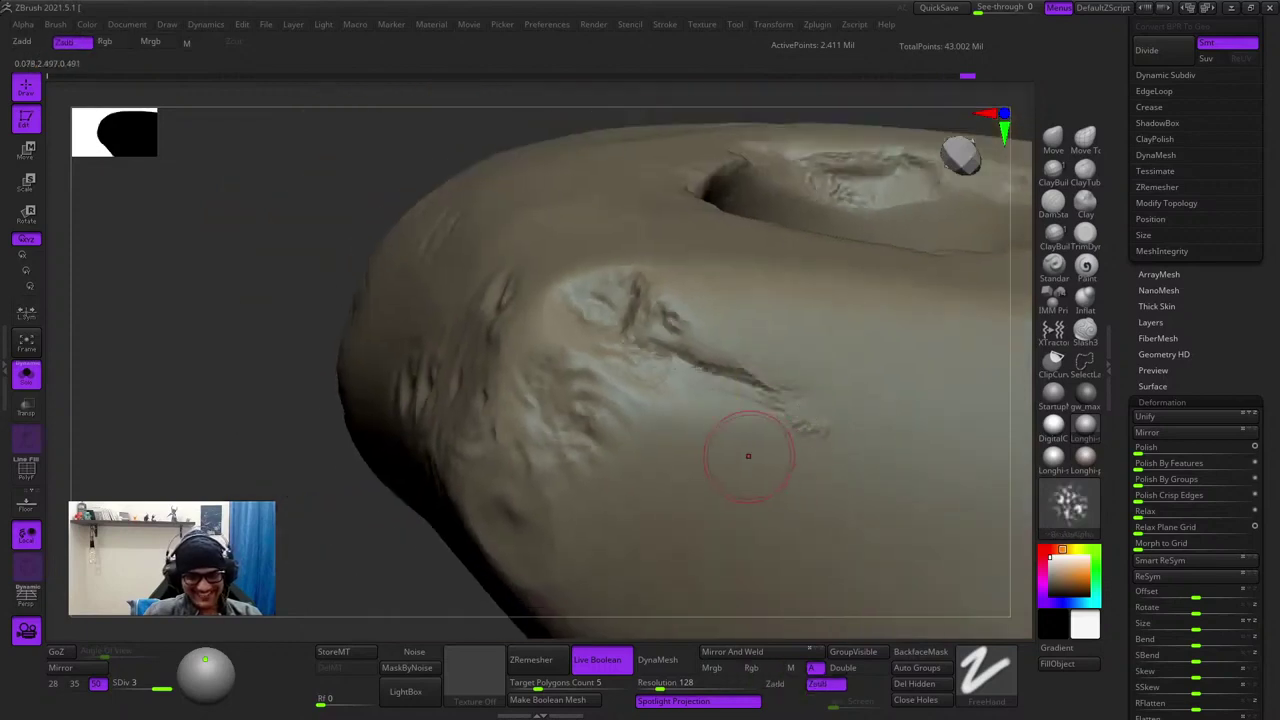
# - Begin chipping the upper end of the shallow groove on the tusk's plain side
pyautogui.keyDown('ctrl'); pyautogui.moveTo(748, 456); pyautogui.dragTo(558, 411, button='right'); pyautogui.keyUp('ctrl')
pyautogui.rightClick(558, 411)
pyautogui.moveTo(560, 305); pyautogui.dragTo(655, 245, button='right')
pyautogui.rightClick(620, 218)
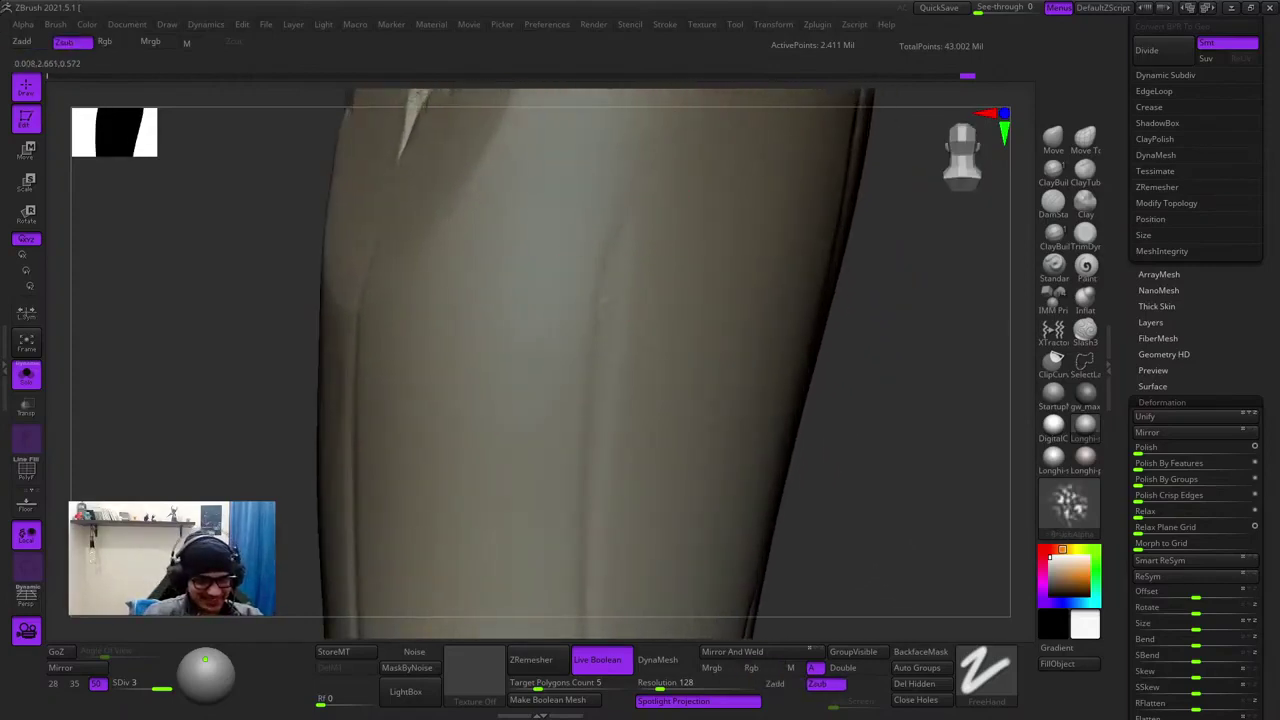
pyautogui.moveTo(604, 299)
pyautogui.keyDown('ctrl'); pyautogui.mouseDown(button='right')
pyautogui.moveTo(604, 247)
pyautogui.moveTo(601, 327)
pyautogui.moveTo(614, 320)
pyautogui.moveTo(617, 349)
pyautogui.moveTo(631, 291)
pyautogui.moveTo(574, 338)
pyautogui.mouseUp(button='right'); pyautogui.keyUp('ctrl')
pyautogui.moveTo(611, 263); pyautogui.dragTo(630, 264, button='right')
pyautogui.keyDown('ctrl'); pyautogui.moveTo(630, 264); pyautogui.dragTo(620, 309, button='right'); pyautogui.keyUp('ctrl')
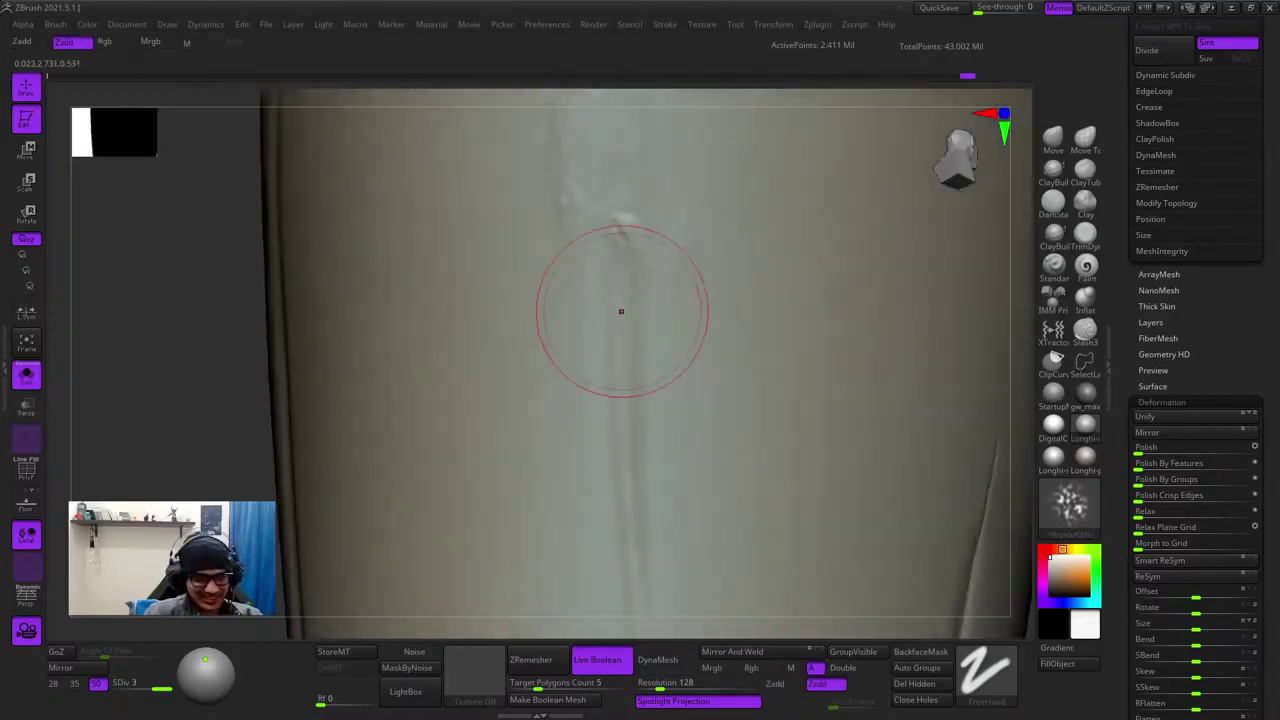
pyautogui.moveTo(620, 309); pyautogui.dragTo(594, 375)
pyautogui.press('space')
# - Add small pits and chips around both edges of the shallow groove's upper end
pyautogui.keyDown('alt'); pyautogui.moveTo(623, 390); pyautogui.dragTo(604, 262, button='right'); pyautogui.keyUp('alt')
pyautogui.keyDown('alt'); pyautogui.moveTo(604, 262); pyautogui.dragTo(615, 306, button='right'); pyautogui.keyUp('alt')
pyautogui.press('space')
pyautogui.moveTo(585, 298)
pyautogui.mouseDown()
pyautogui.moveTo(597, 318)
pyautogui.moveTo(590, 365)
pyautogui.moveTo(557, 343)
pyautogui.mouseUp()
pyautogui.rightClick(604, 325)
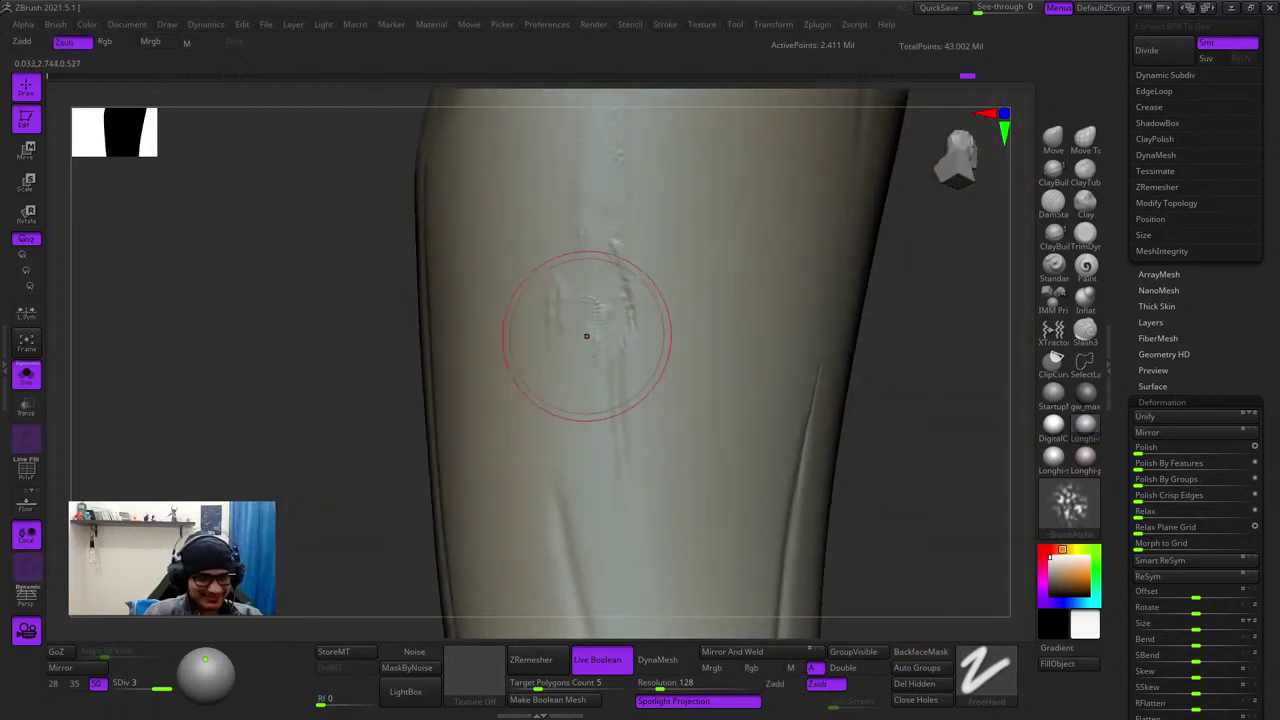
pyautogui.keyDown('alt'); pyautogui.moveTo(579, 310); pyautogui.dragTo(589, 395, button='right'); pyautogui.keyUp('alt')
pyautogui.moveTo(585, 280); pyautogui.dragTo(571, 385)
# - Extend the rough, chipped texture farther down the shallow groove
pyautogui.keyDown('alt'); pyautogui.moveTo(590, 540); pyautogui.dragTo(567, 371, button='right'); pyautogui.keyUp('alt')
pyautogui.keyDown('ctrl'); pyautogui.moveTo(573, 249); pyautogui.dragTo(616, 312, button='right'); pyautogui.keyUp('ctrl')
pyautogui.rightClick(621, 357)
pyautogui.keyDown('ctrl'); pyautogui.moveTo(621, 357); pyautogui.dragTo(643, 386, button='right'); pyautogui.keyUp('ctrl')
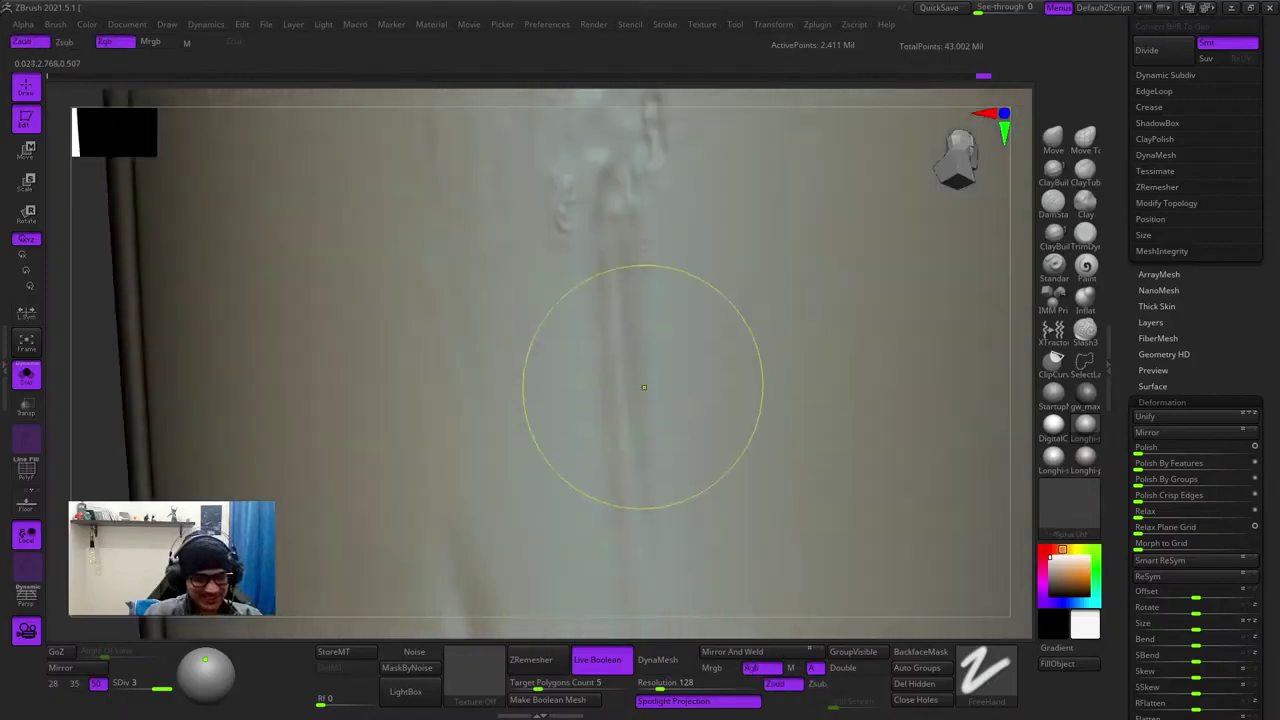
pyautogui.moveTo(580, 372)
pyautogui.mouseDown()
pyautogui.moveTo(575, 428)
pyautogui.moveTo(626, 463)
pyautogui.mouseUp()
pyautogui.keyDown('alt'); pyautogui.moveTo(626, 463); pyautogui.dragTo(629, 385, button='right'); pyautogui.keyUp('alt')
pyautogui.keyDown('ctrl'); pyautogui.moveTo(629, 385); pyautogui.dragTo(628, 351, button='right'); pyautogui.keyUp('ctrl')
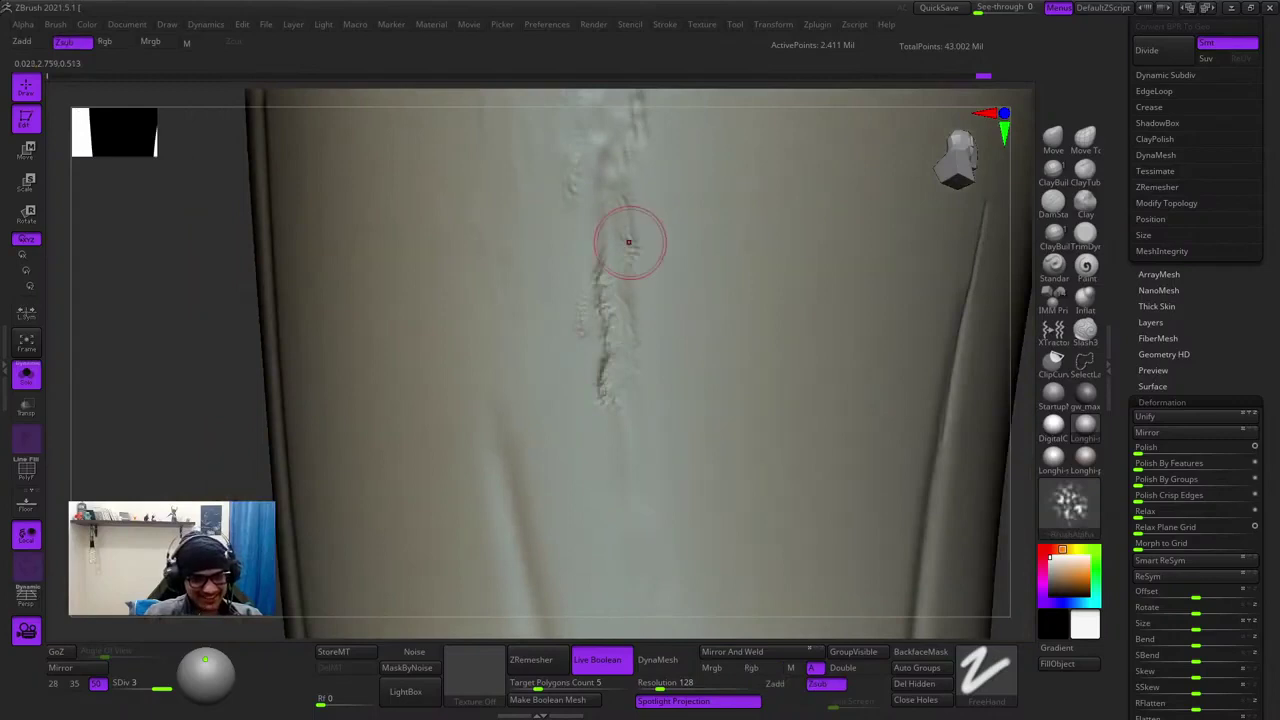
# - Undo the last chip stroke, add light wear beside the shallow groove, and smooth its lower end
pyautogui.hotkey('ctrl', 'z')
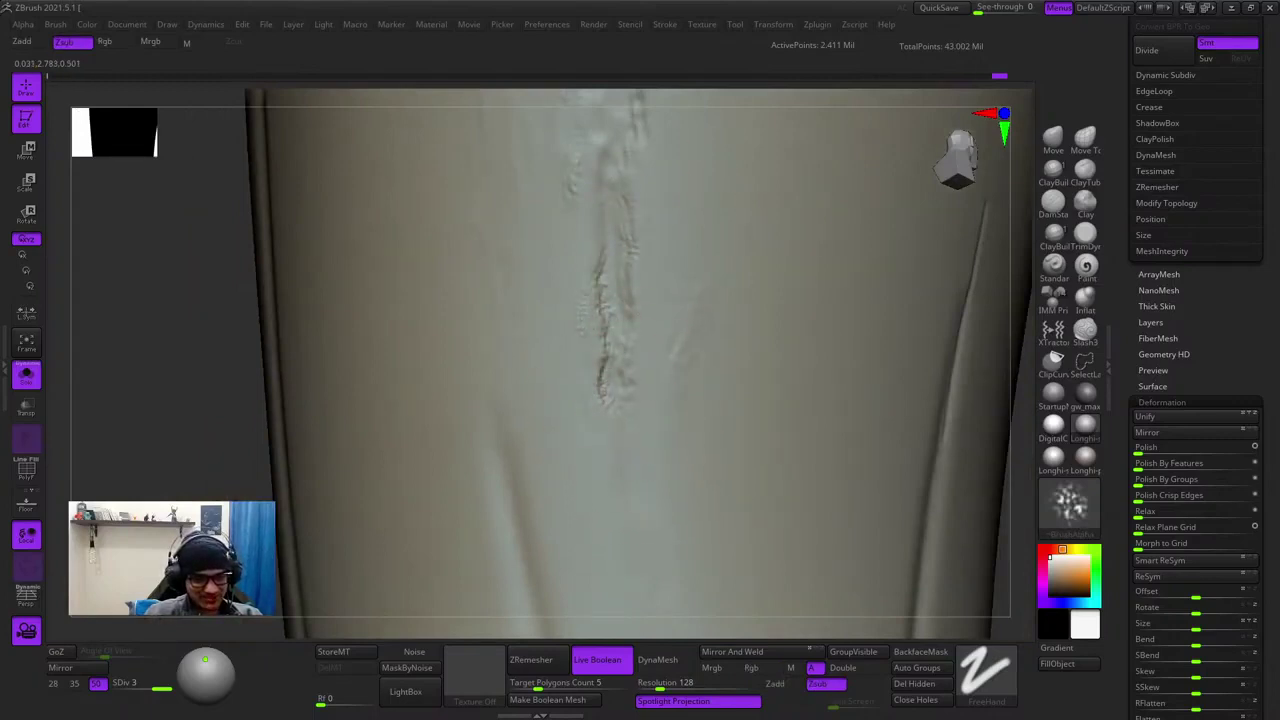
pyautogui.moveTo(686, 275); pyautogui.dragTo(674, 426)
pyautogui.keyDown('ctrl'); pyautogui.moveTo(674, 426); pyautogui.dragTo(660, 370, button='right'); pyautogui.keyUp('ctrl')
pyautogui.moveTo(624, 340)
pyautogui.keyDown('shift'); pyautogui.mouseDown()
pyautogui.moveTo(618, 465)
pyautogui.moveTo(660, 505)
pyautogui.mouseUp(); pyautogui.keyUp('shift')
pyautogui.moveTo(656, 400)
pyautogui.keyDown('alt'); pyautogui.mouseDown(button='right')
pyautogui.moveTo(652, 472)
pyautogui.moveTo(638, 345)
pyautogui.mouseUp(button='right'); pyautogui.keyUp('alt')
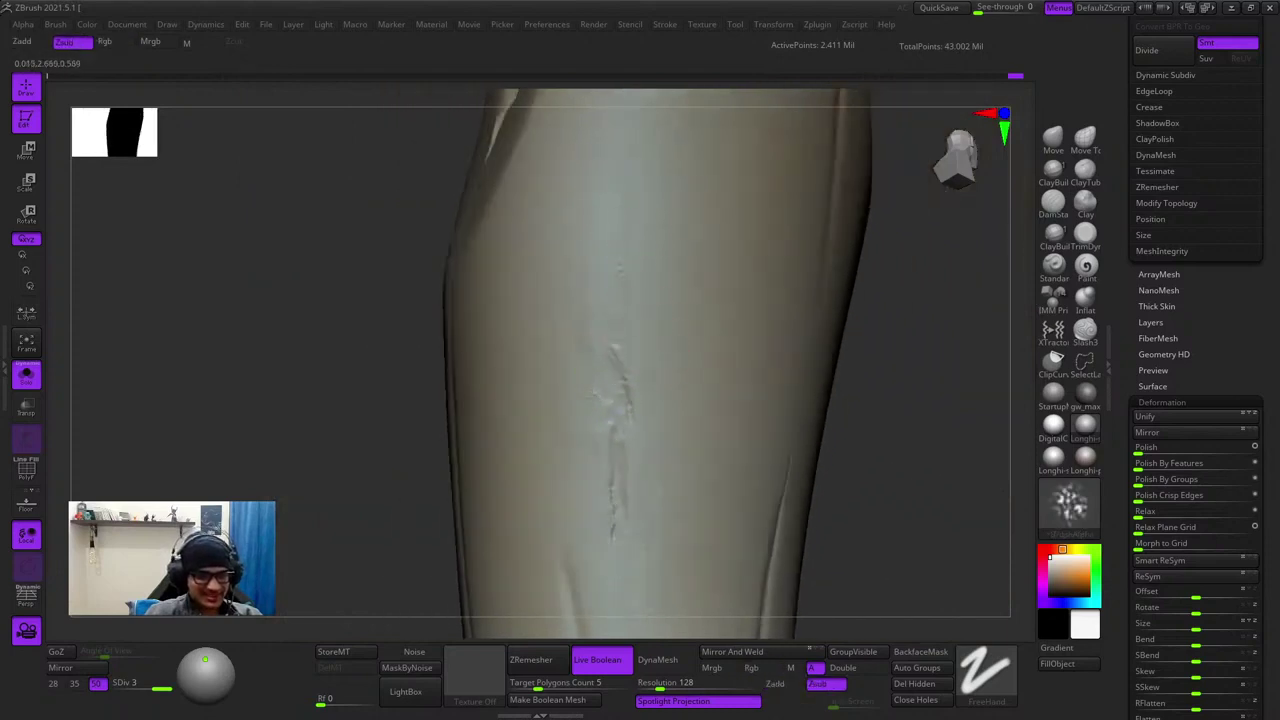
# - Examine the detailed tusk pendant, both isolated at close range and worn on the full character
pyautogui.keyDown('ctrl'); pyautogui.moveTo(569, 447); pyautogui.dragTo(610, 440, button='right'); pyautogui.keyUp('ctrl')
pyautogui.keyDown('ctrl'); pyautogui.moveTo(603, 300); pyautogui.dragTo(600, 345, button='right'); pyautogui.keyUp('ctrl')
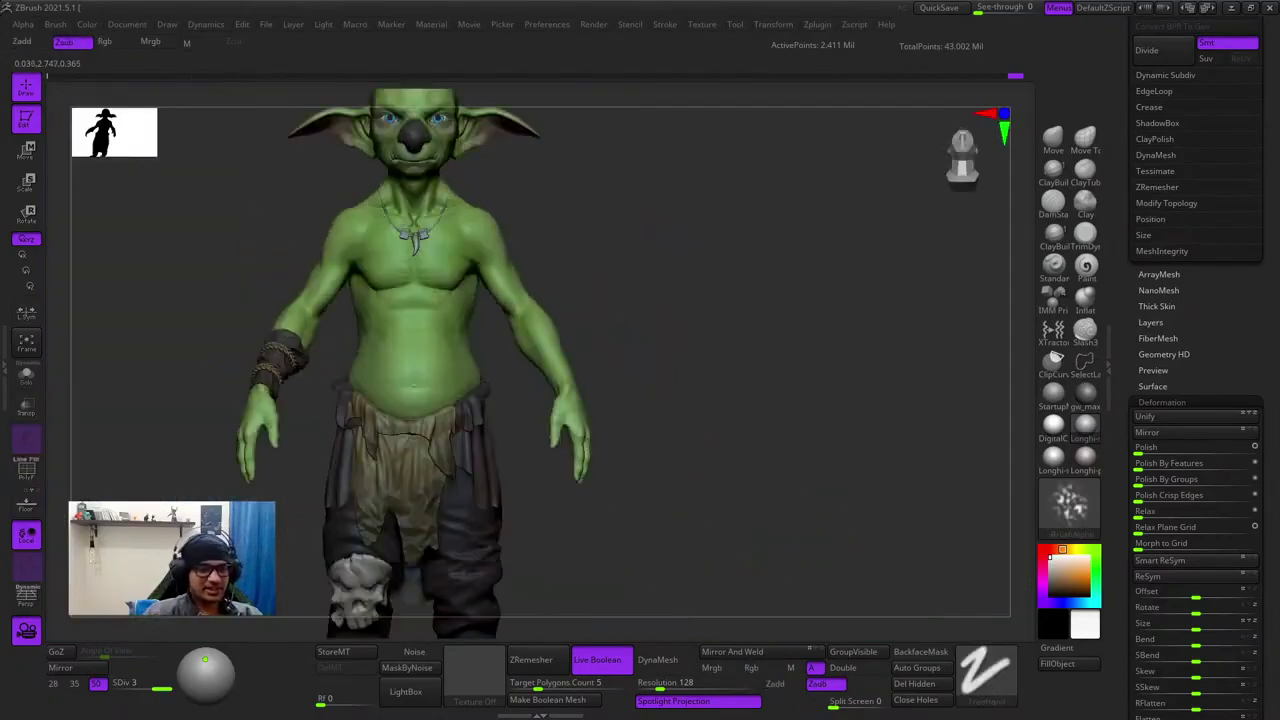
pyautogui.keyDown('alt'); pyautogui.moveTo(600, 345); pyautogui.dragTo(735, 270, button='right'); pyautogui.keyUp('alt')
pyautogui.moveTo(735, 270); pyautogui.dragTo(735, 345, button='right')
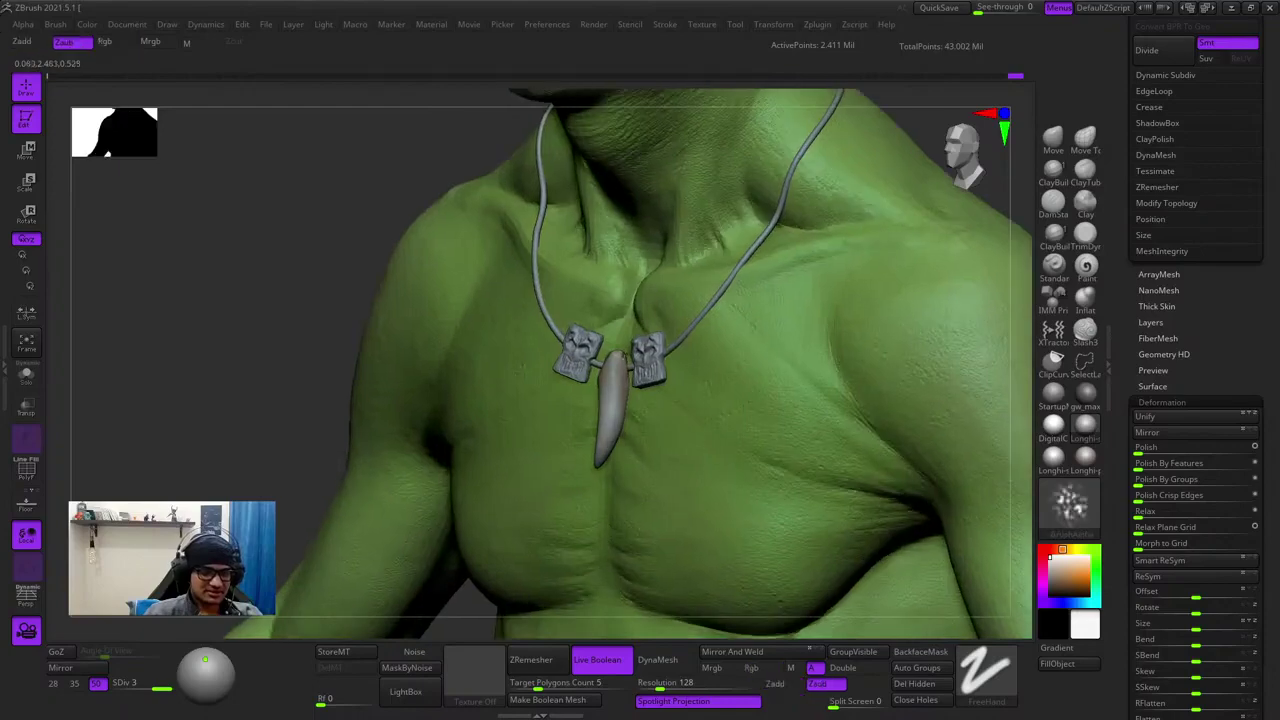
pyautogui.press('space')
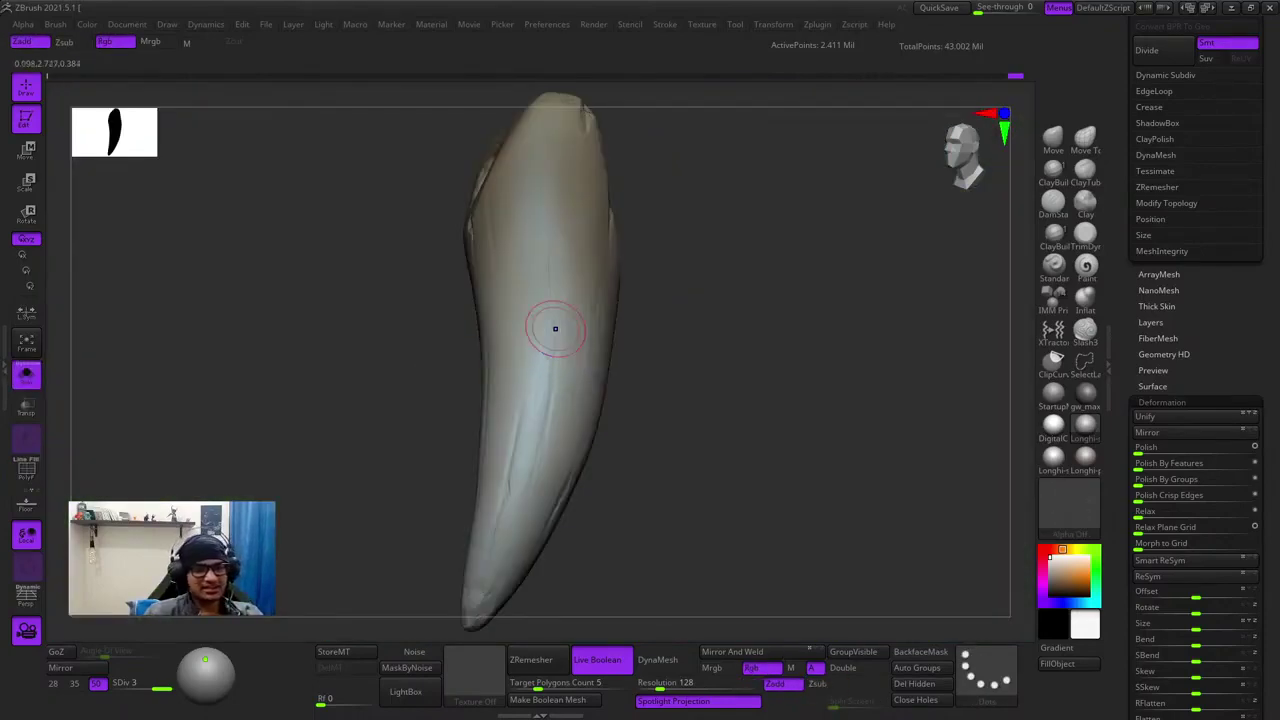
pyautogui.moveTo(600, 250)
pyautogui.keyDown('ctrl'); pyautogui.mouseDown(button='right')
pyautogui.moveTo(654, 326)
pyautogui.moveTo(740, 320)
pyautogui.moveTo(551, 269)
pyautogui.mouseUp(button='right'); pyautogui.keyUp('ctrl')
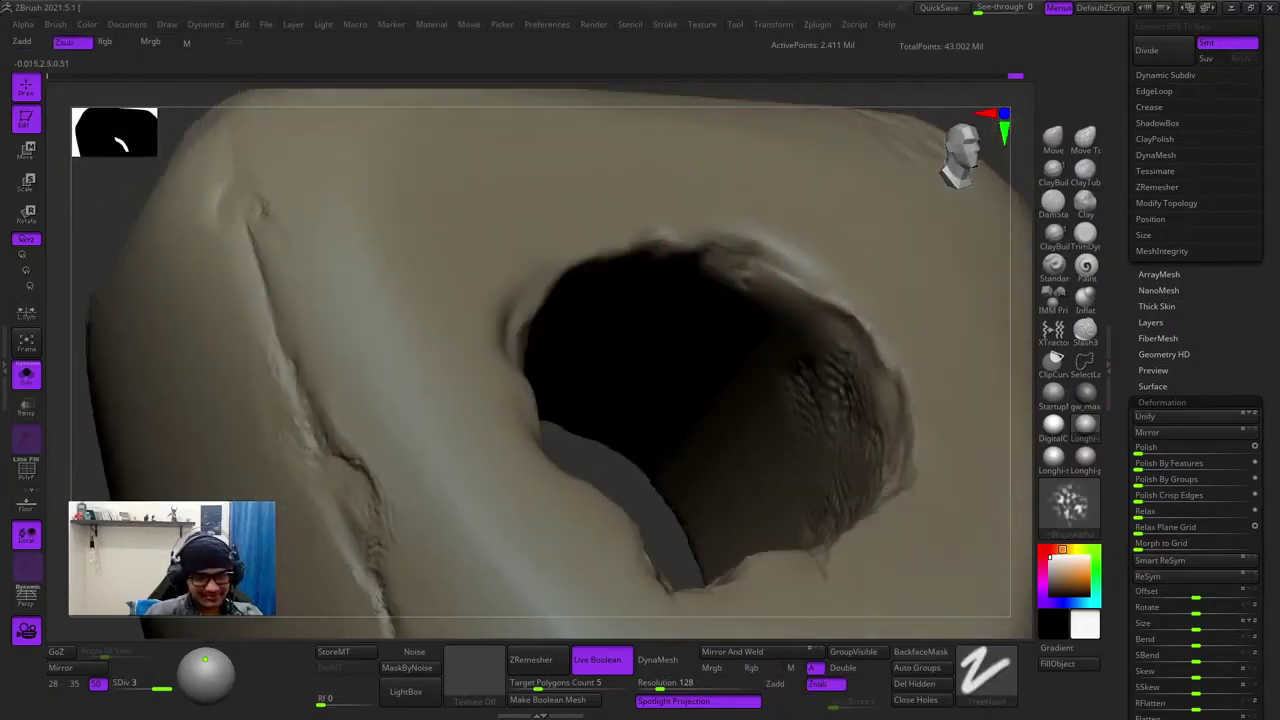
pyautogui.keyDown('ctrl'); pyautogui.moveTo(640, 360); pyautogui.dragTo(800, 340, button='right'); pyautogui.keyUp('ctrl')
pyautogui.click(26, 375)
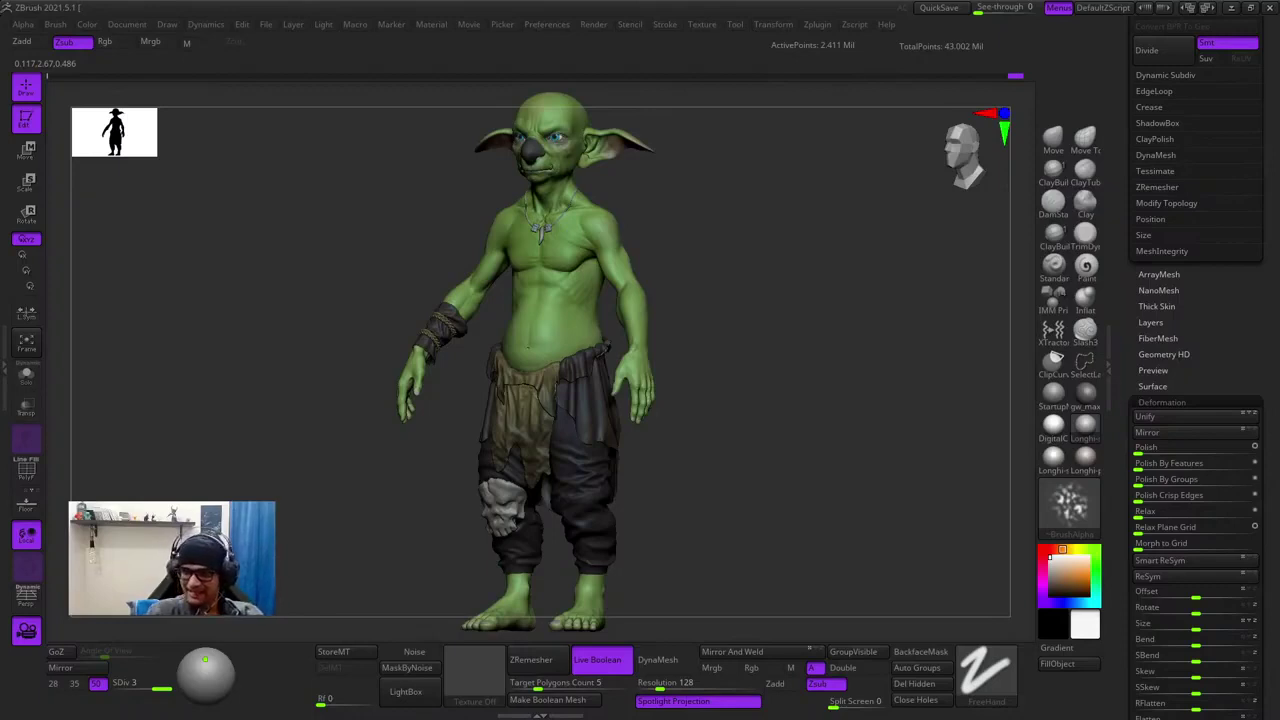
# - Inspect the necklace and its tusk pendant on the character's chest, from full-body distance and close range
pyautogui.moveTo(640, 360); pyautogui.dragTo(740, 360, button='right')
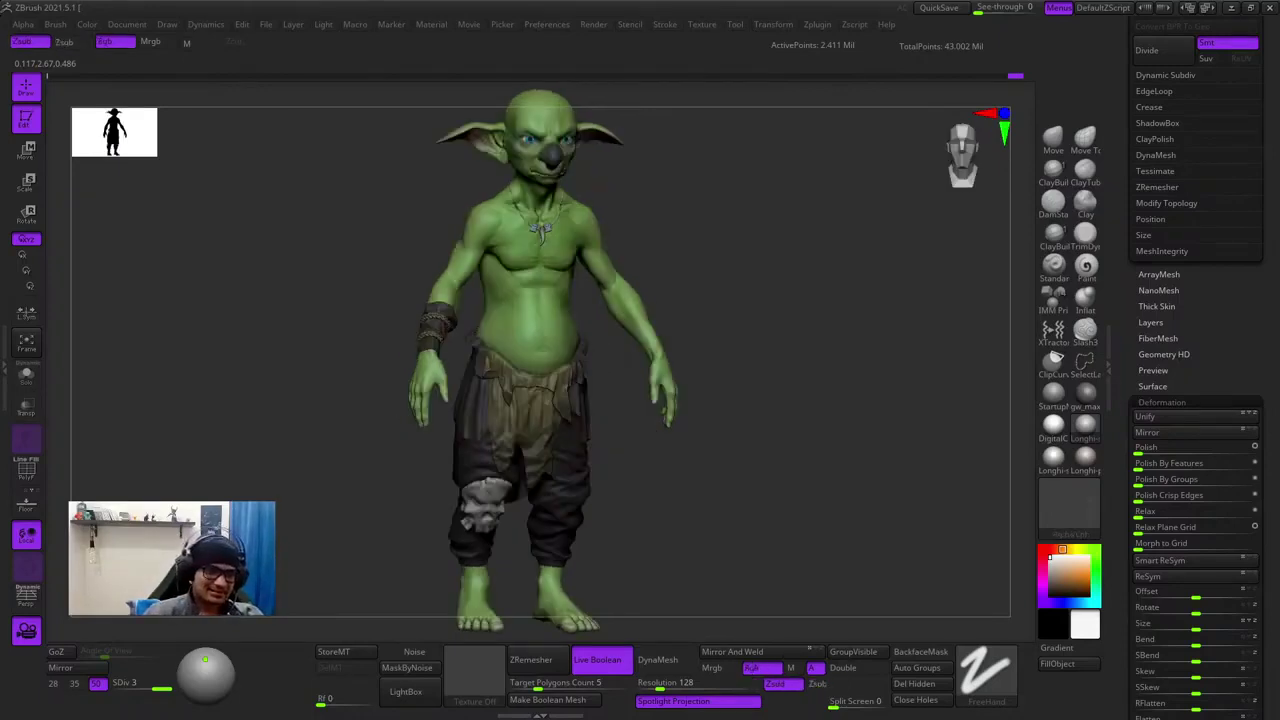
pyautogui.moveTo(565, 370)
pyautogui.mouseDown(button='right')
pyautogui.moveTo(530, 385)
pyautogui.moveTo(558, 425)
pyautogui.mouseUp(button='right')
pyautogui.moveTo(558, 425)
pyautogui.keyDown('ctrl'); pyautogui.mouseDown(button='right')
pyautogui.moveTo(556, 555)
pyautogui.moveTo(482, 530)
pyautogui.moveTo(480, 380)
pyautogui.moveTo(540, 350)
pyautogui.moveTo(482, 345)
pyautogui.moveTo(482, 470)
pyautogui.moveTo(535, 465)
pyautogui.mouseUp(button='right'); pyautogui.keyUp('ctrl')
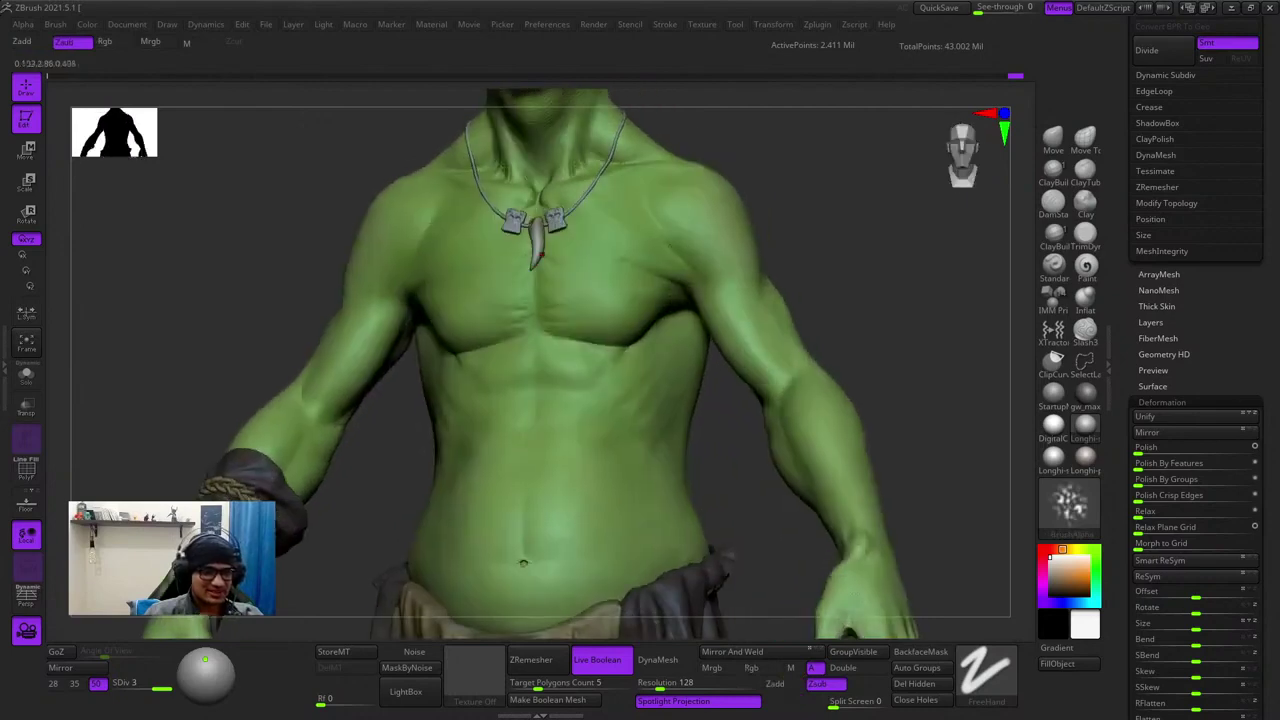
pyautogui.keyDown('alt'); pyautogui.moveTo(544, 244); pyautogui.dragTo(568, 400, button='right'); pyautogui.keyUp('alt')
pyautogui.keyDown('ctrl'); pyautogui.moveTo(568, 400); pyautogui.dragTo(561, 367, button='right'); pyautogui.keyUp('ctrl')
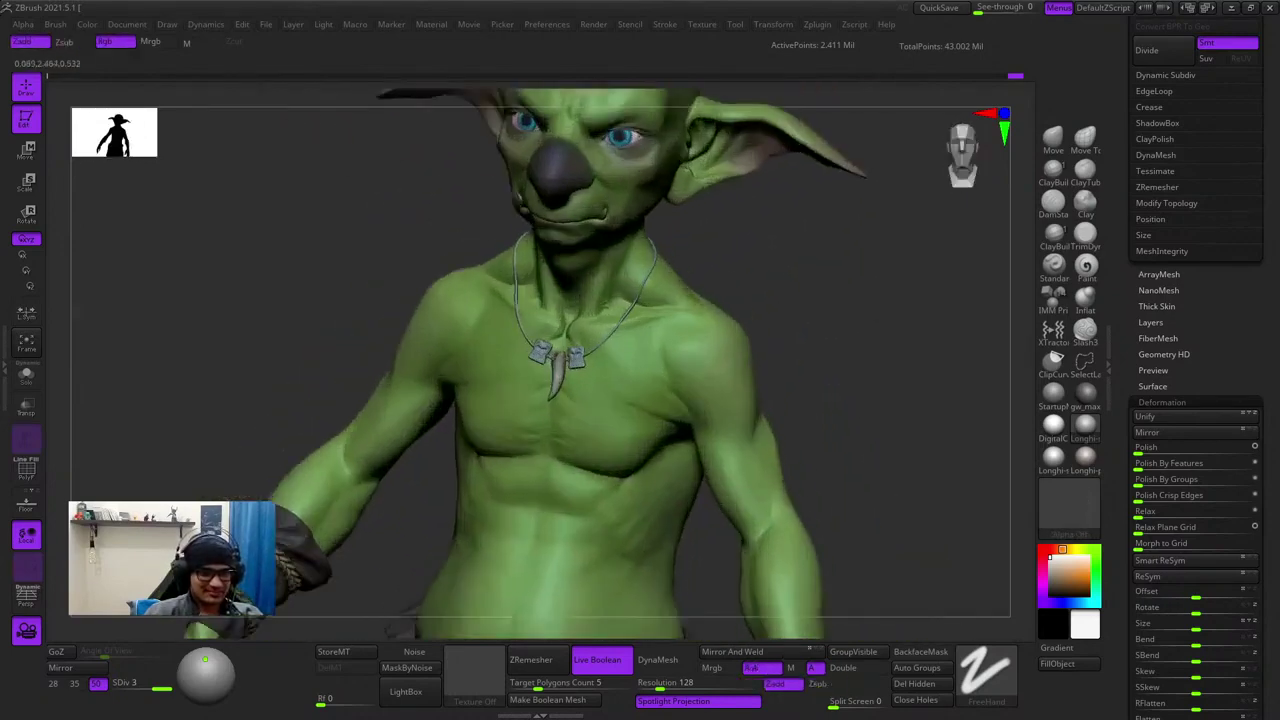
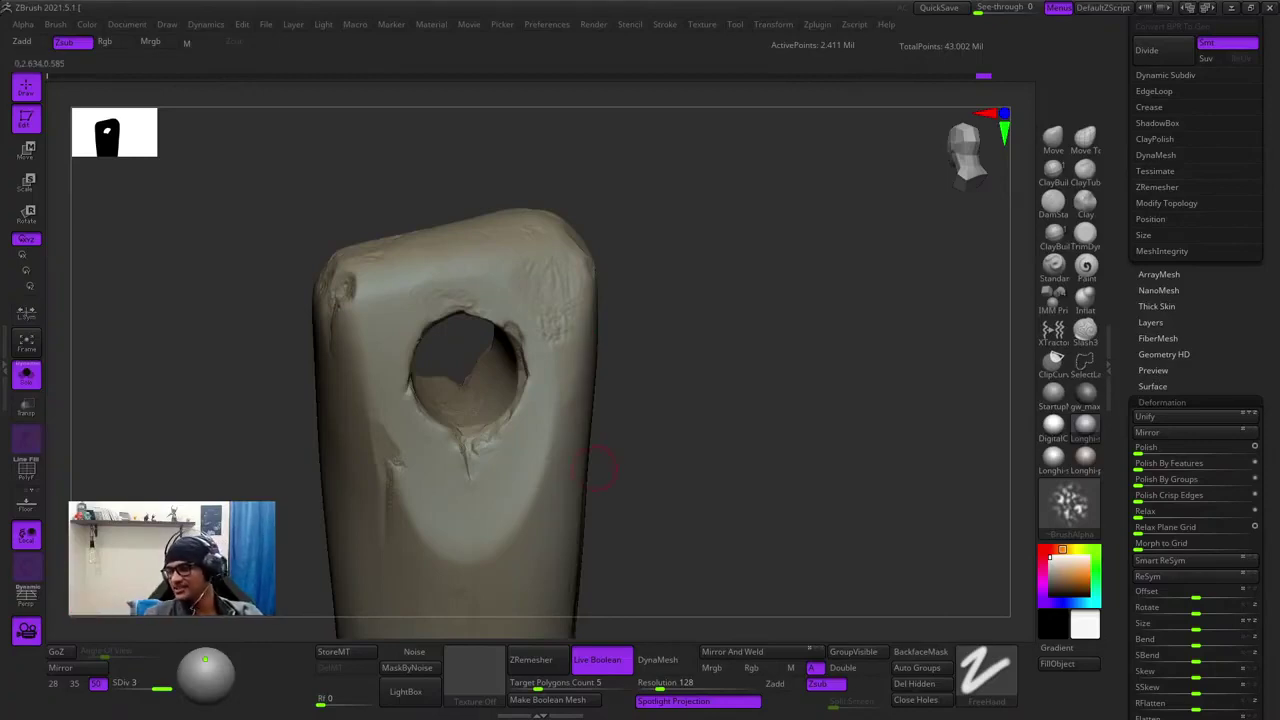
# - Roughen the tusk's blunt upper end with small pits and chips on the rounded edge above the hole
pyautogui.moveTo(601, 393); pyautogui.dragTo(560, 364)
pyautogui.keyDown('ctrl'); pyautogui.moveTo(560, 364); pyautogui.dragTo(610, 440, button='right'); pyautogui.keyUp('ctrl')
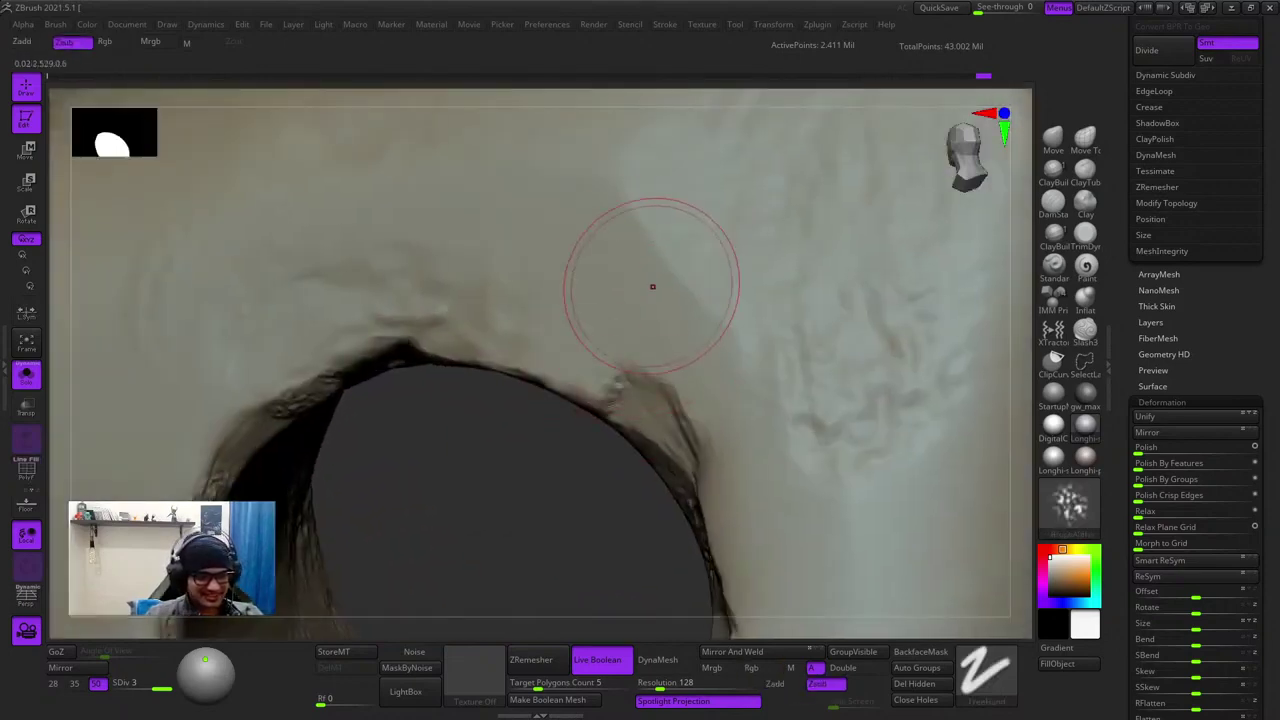
pyautogui.moveTo(651, 286)
pyautogui.keyDown('ctrl'); pyautogui.mouseDown(button='right')
pyautogui.moveTo(645, 230)
pyautogui.moveTo(594, 391)
pyautogui.mouseUp(button='right'); pyautogui.keyUp('ctrl')
pyautogui.rightClick(594, 391)
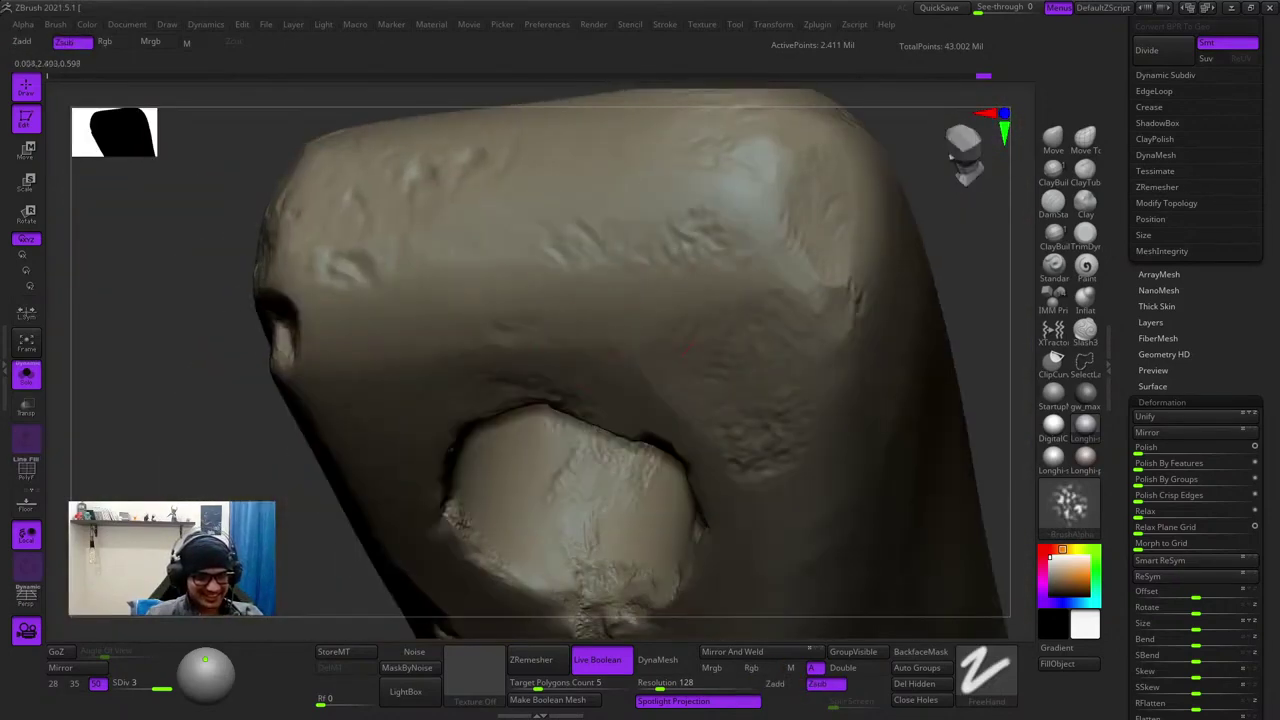
pyautogui.moveTo(690, 343); pyautogui.dragTo(706, 400, button='right')
pyautogui.moveTo(642, 352); pyautogui.dragTo(668, 344)
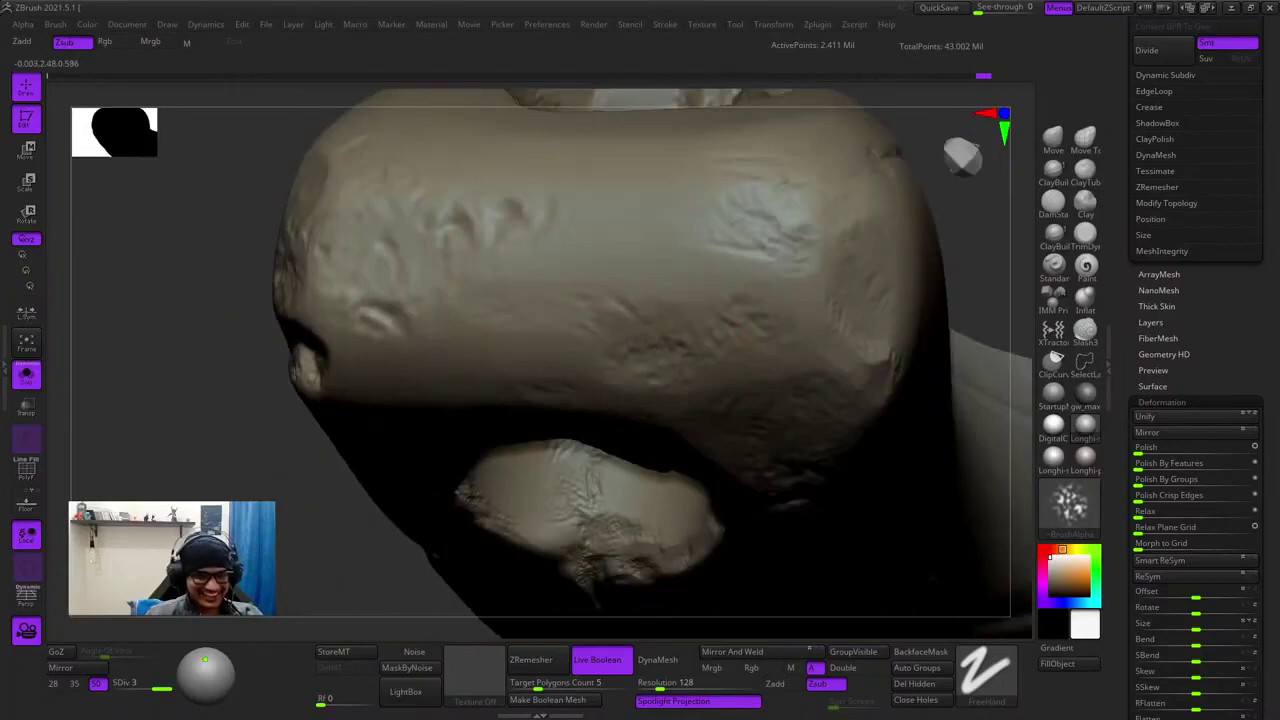
pyautogui.moveTo(648, 385); pyautogui.dragTo(630, 318, button='right')
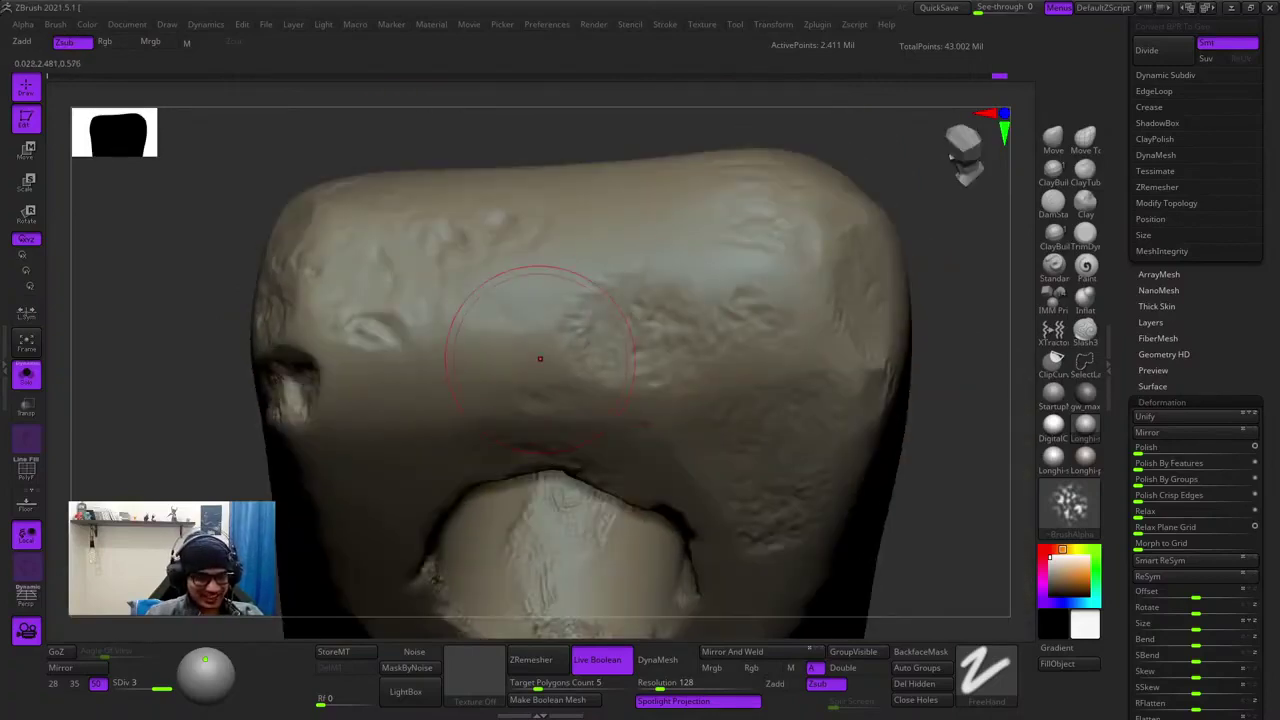
# - Extend the pitted wear across the middle and toward both corners of the tusk's upper edge
pyautogui.moveTo(540, 359); pyautogui.dragTo(624, 410, button='right')
pyautogui.moveTo(636, 361); pyautogui.dragTo(622, 352)
pyautogui.moveTo(676, 398); pyautogui.dragTo(656, 346, button='right')
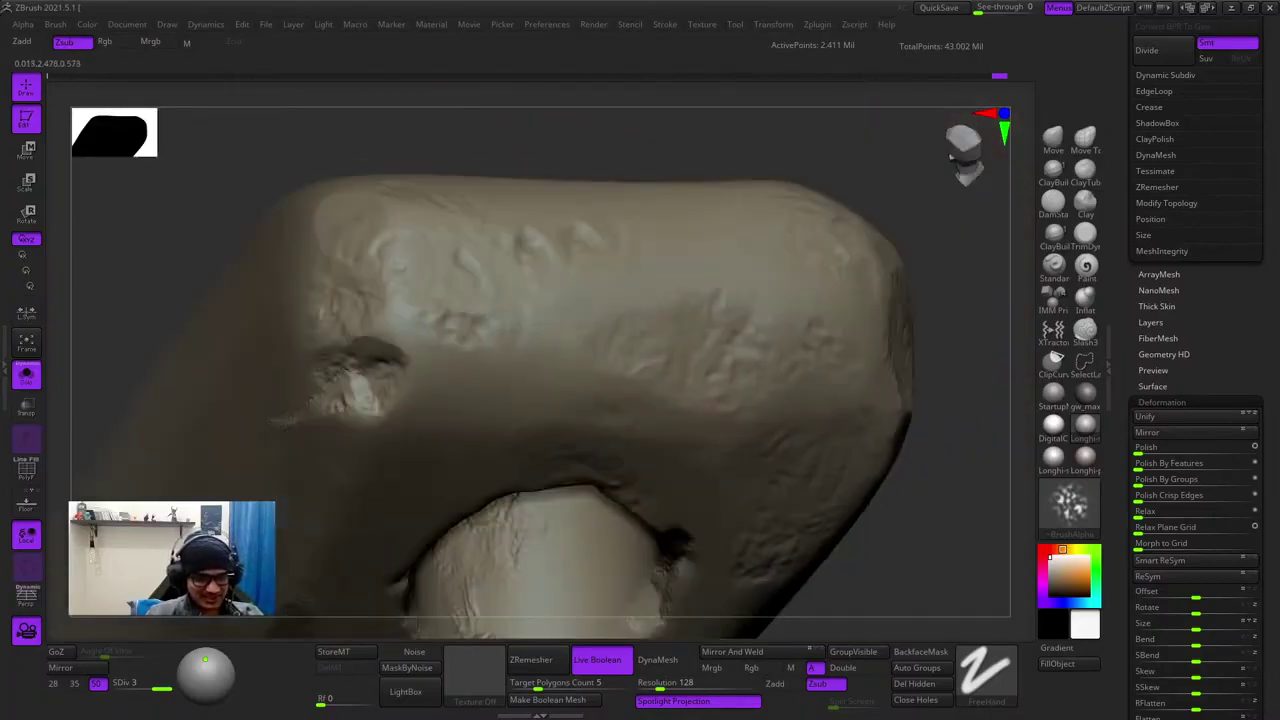
pyautogui.moveTo(654, 260); pyautogui.dragTo(666, 309, button='right')
pyautogui.moveTo(735, 225); pyautogui.dragTo(650, 395, button='right')
pyautogui.keyDown('ctrl'); pyautogui.moveTo(650, 395); pyautogui.dragTo(631, 329, button='right'); pyautogui.keyUp('ctrl')
pyautogui.moveTo(638, 330); pyautogui.dragTo(650, 337)
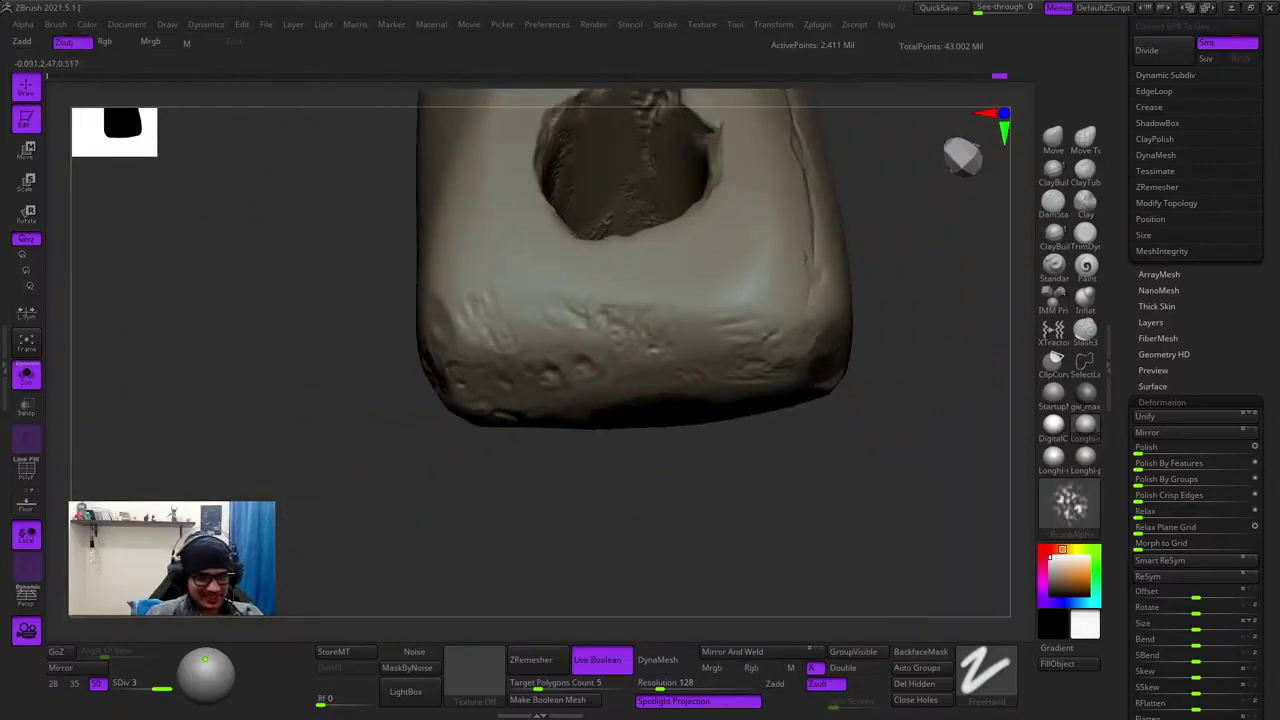
pyautogui.moveTo(647, 301); pyautogui.dragTo(628, 408, button='right')
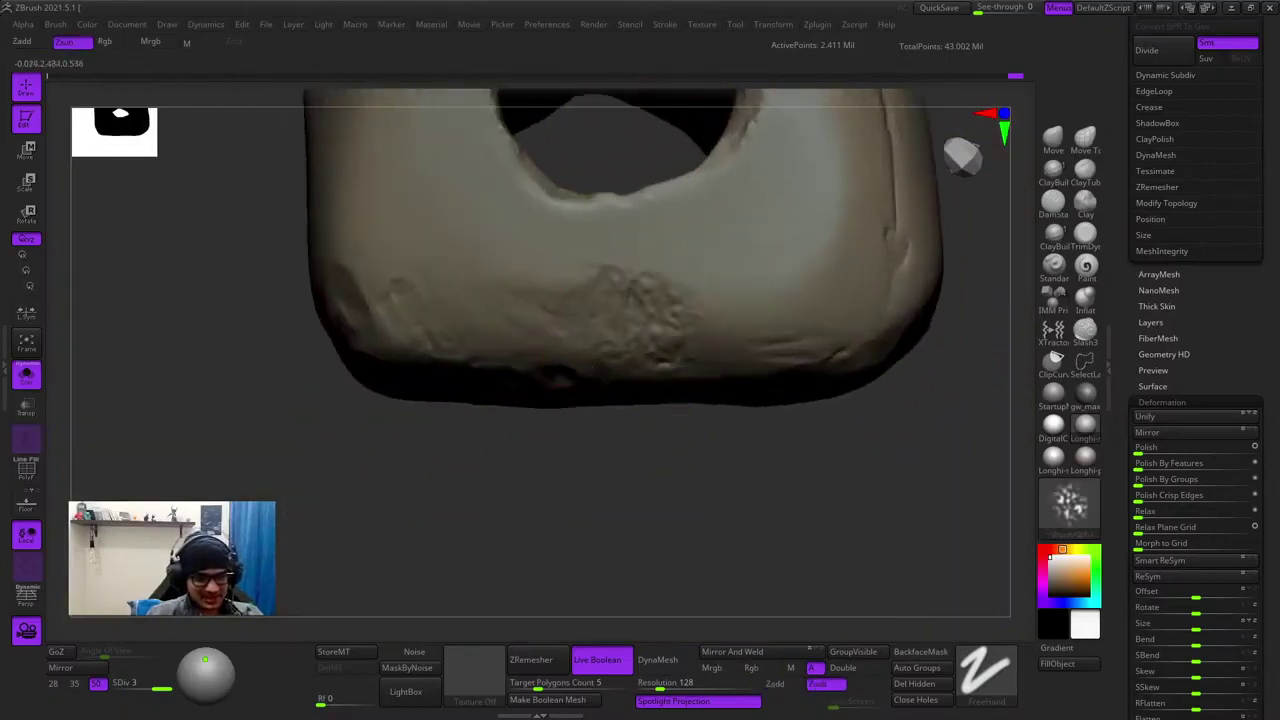
pyautogui.moveTo(722, 364); pyautogui.dragTo(740, 328, button='right')
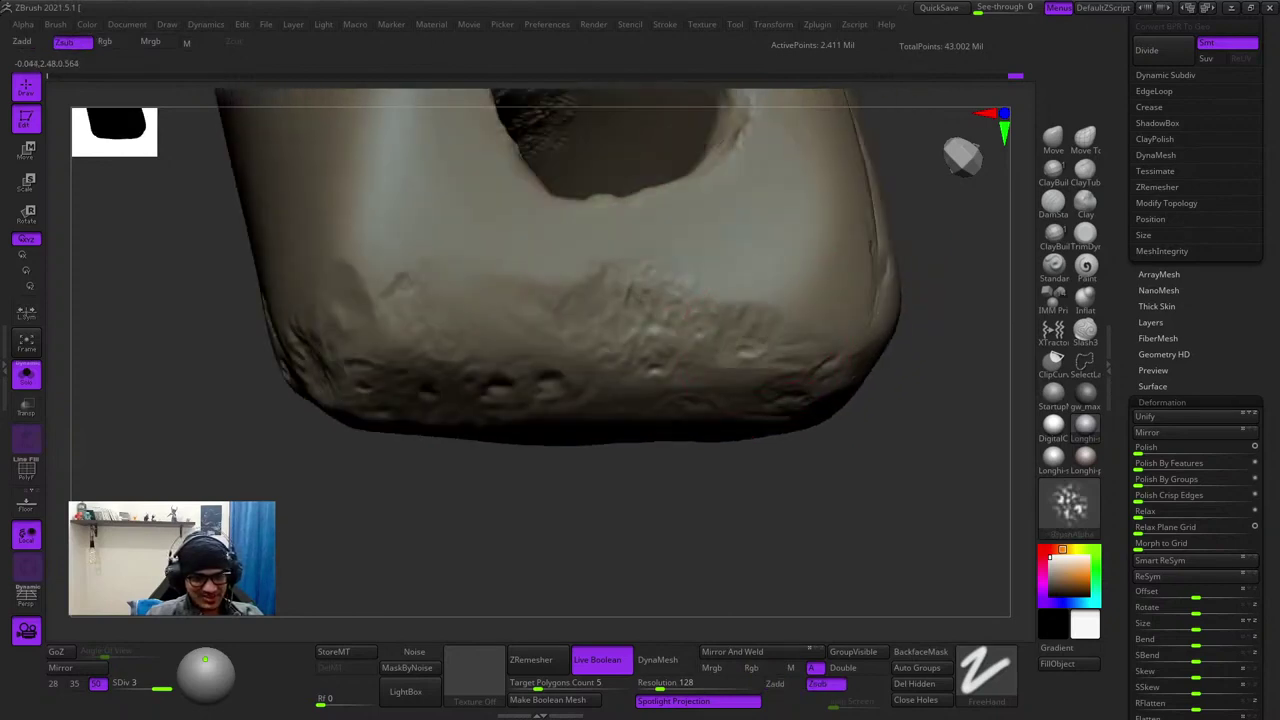
# - Review the whole tusk, including the chipped corner and the crack beside the hole
pyautogui.moveTo(561, 360); pyautogui.dragTo(665, 195, button='right')
pyautogui.press('f')
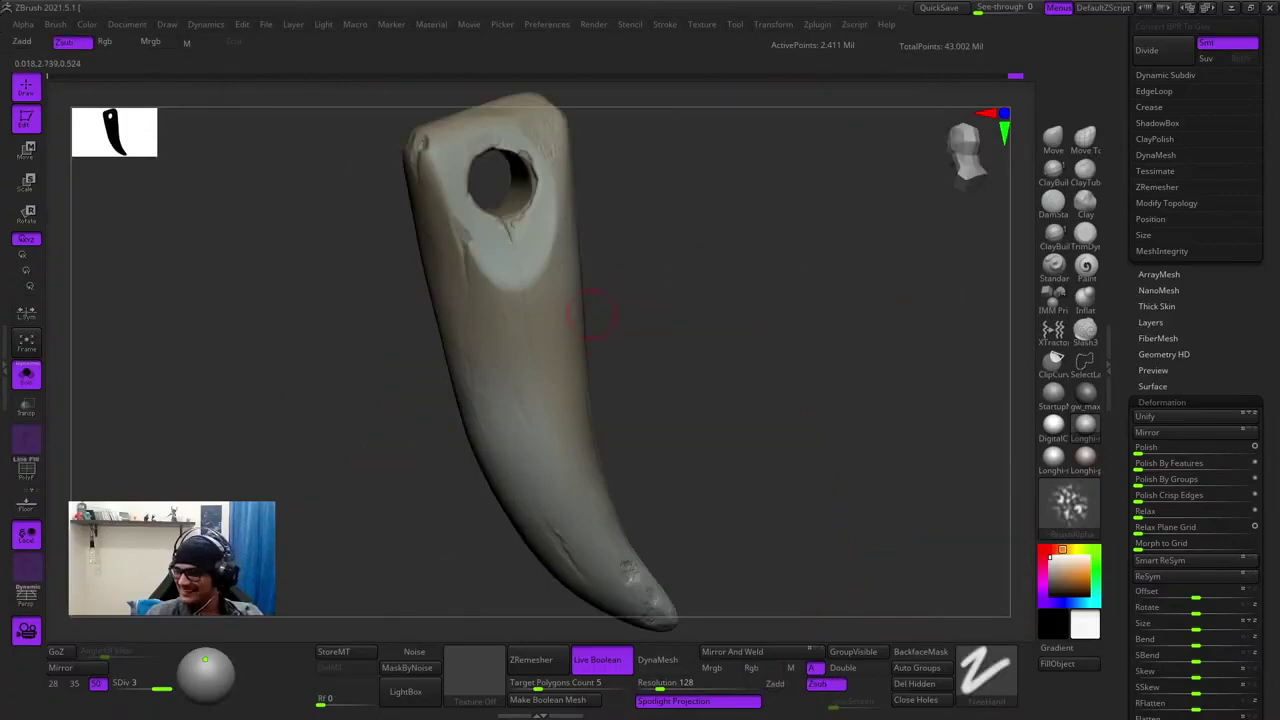
pyautogui.moveTo(592, 314)
pyautogui.keyDown('alt'); pyautogui.mouseDown(button='right')
pyautogui.moveTo(654, 371)
pyautogui.moveTo(608, 349)
pyautogui.moveTo(642, 370)
pyautogui.mouseUp(button='right'); pyautogui.keyUp('alt')
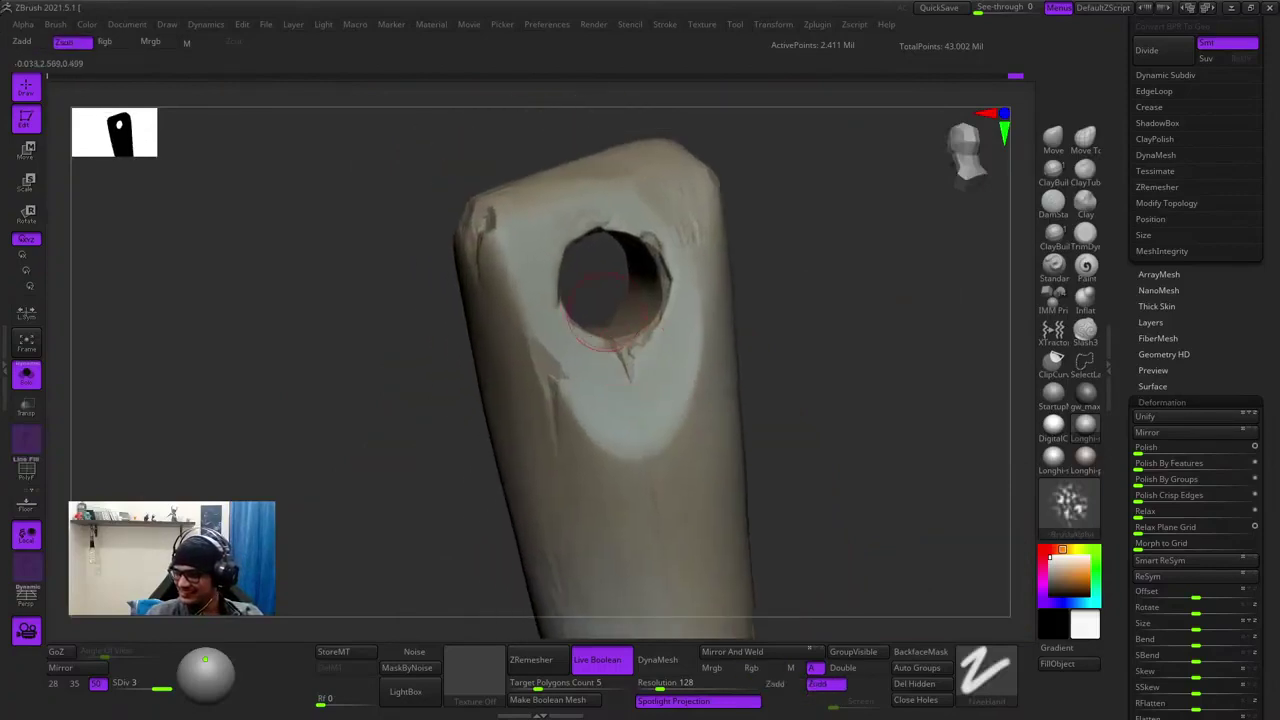
pyautogui.moveTo(607, 312)
pyautogui.mouseDown(button='right')
pyautogui.moveTo(632, 385)
pyautogui.moveTo(602, 392)
pyautogui.mouseUp(button='right')
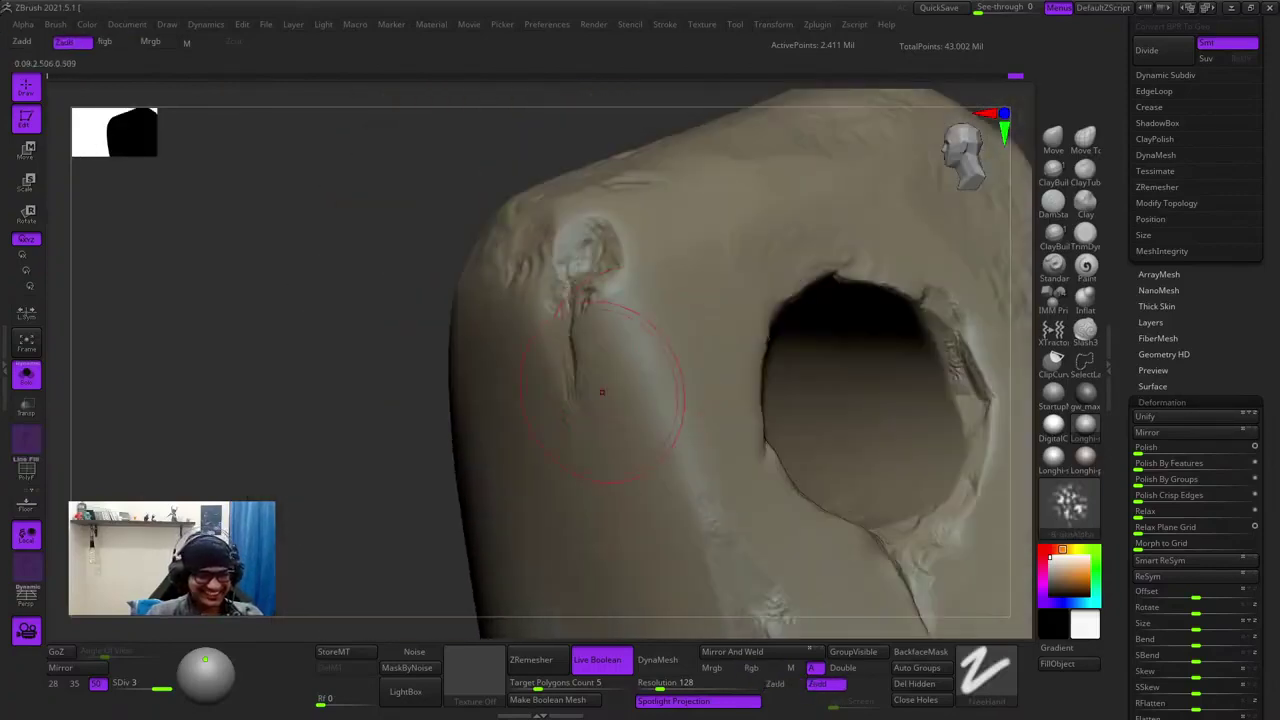
# - Reduce the brush's draw size and carve rough texture along the ridge between the long crack and the hole
pyautogui.moveTo(684, 324); pyautogui.dragTo(657, 306, button='right')
pyautogui.moveTo(732, 366)
pyautogui.keyDown('alt'); pyautogui.mouseDown(button='right')
pyautogui.moveTo(674, 318)
pyautogui.moveTo(599, 315)
pyautogui.moveTo(615, 312)
pyautogui.moveTo(592, 345)
pyautogui.mouseUp(button='right'); pyautogui.keyUp('alt')
pyautogui.rightClick(615, 312)
pyautogui.moveTo(537, 269)
pyautogui.keyDown('alt'); pyautogui.mouseDown(button='right')
pyautogui.moveTo(563, 251)
pyautogui.moveTo(585, 325)
pyautogui.moveTo(602, 248)
pyautogui.moveTo(609, 295)
pyautogui.mouseUp(button='right'); pyautogui.keyUp('alt')
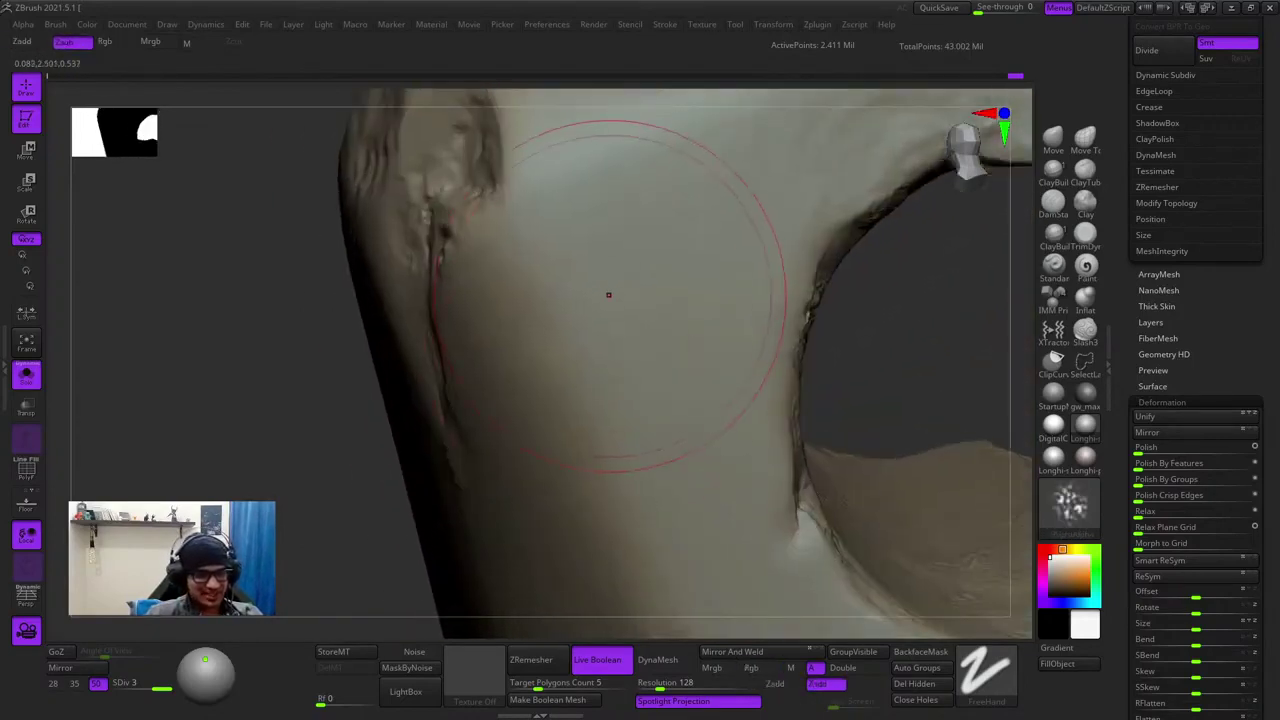
pyautogui.rightClick(604, 304)
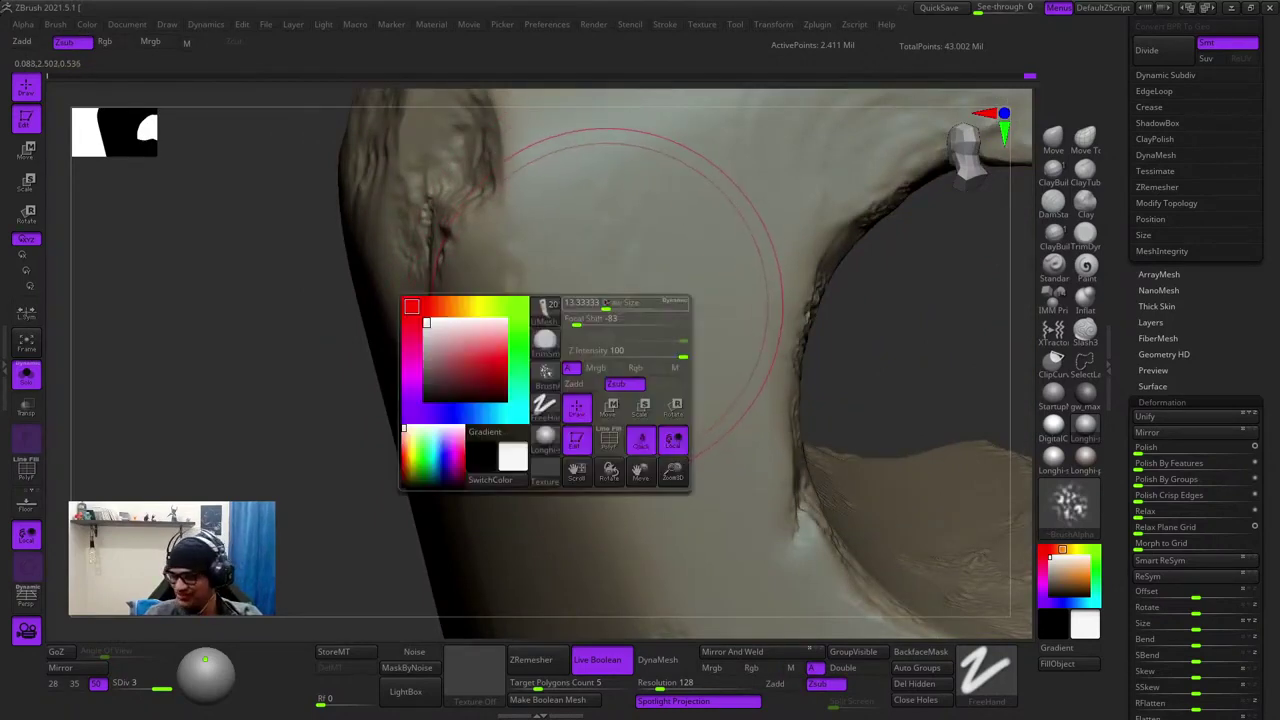
pyautogui.moveTo(606, 304); pyautogui.dragTo(582, 304)
pyautogui.keyDown('ctrl'); pyautogui.moveTo(616, 503); pyautogui.dragTo(590, 470, button='right'); pyautogui.keyUp('ctrl')
pyautogui.moveTo(590, 470); pyautogui.dragTo(572, 320, button='right')
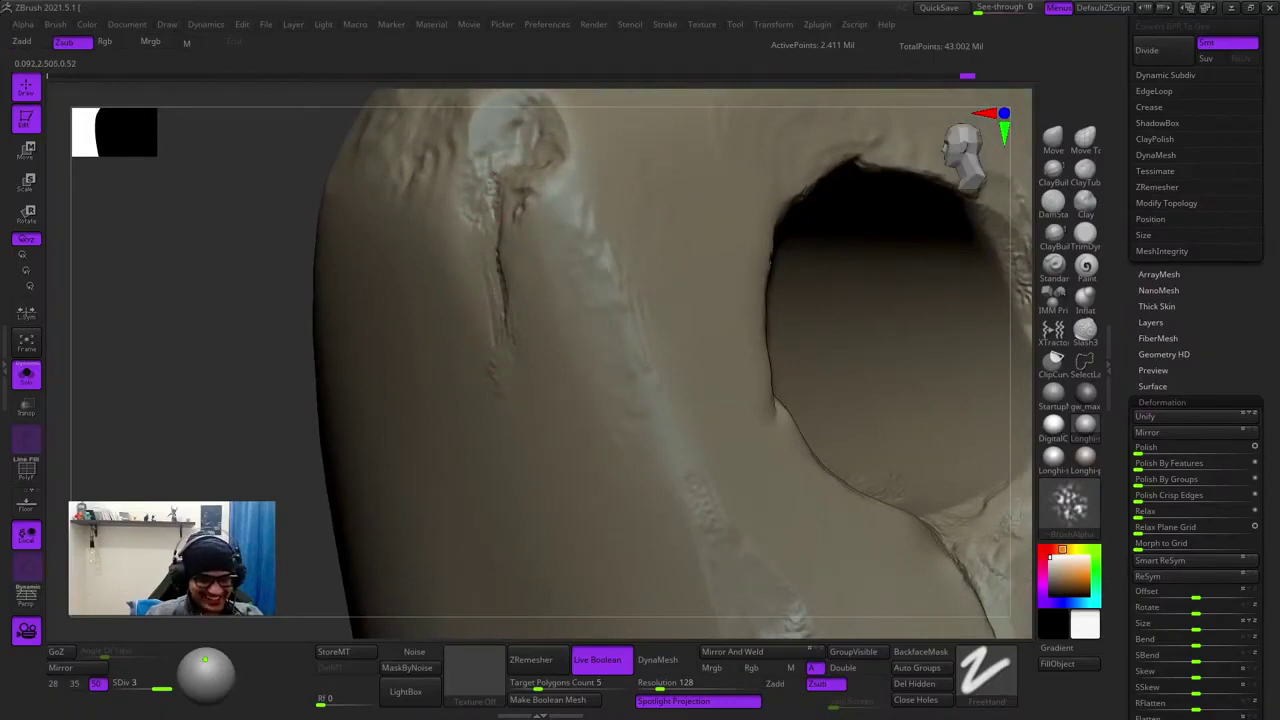
# - Add shallow bumps and pits to the opposite side of the tusk, between the hole and the outer edge
pyautogui.keyDown('ctrl'); pyautogui.moveTo(608, 208); pyautogui.dragTo(611, 243, button='right'); pyautogui.keyUp('ctrl')
pyautogui.keyDown('ctrl'); pyautogui.moveTo(706, 508); pyautogui.dragTo(620, 390, button='right'); pyautogui.keyUp('ctrl')
pyautogui.moveTo(520, 400); pyautogui.dragTo(720, 400, button='right')
pyautogui.moveTo(464, 280)
pyautogui.keyDown('alt'); pyautogui.mouseDown(button='right')
pyautogui.moveTo(624, 302)
pyautogui.moveTo(591, 323)
pyautogui.moveTo(688, 208)
pyautogui.mouseUp(button='right'); pyautogui.keyUp('alt')
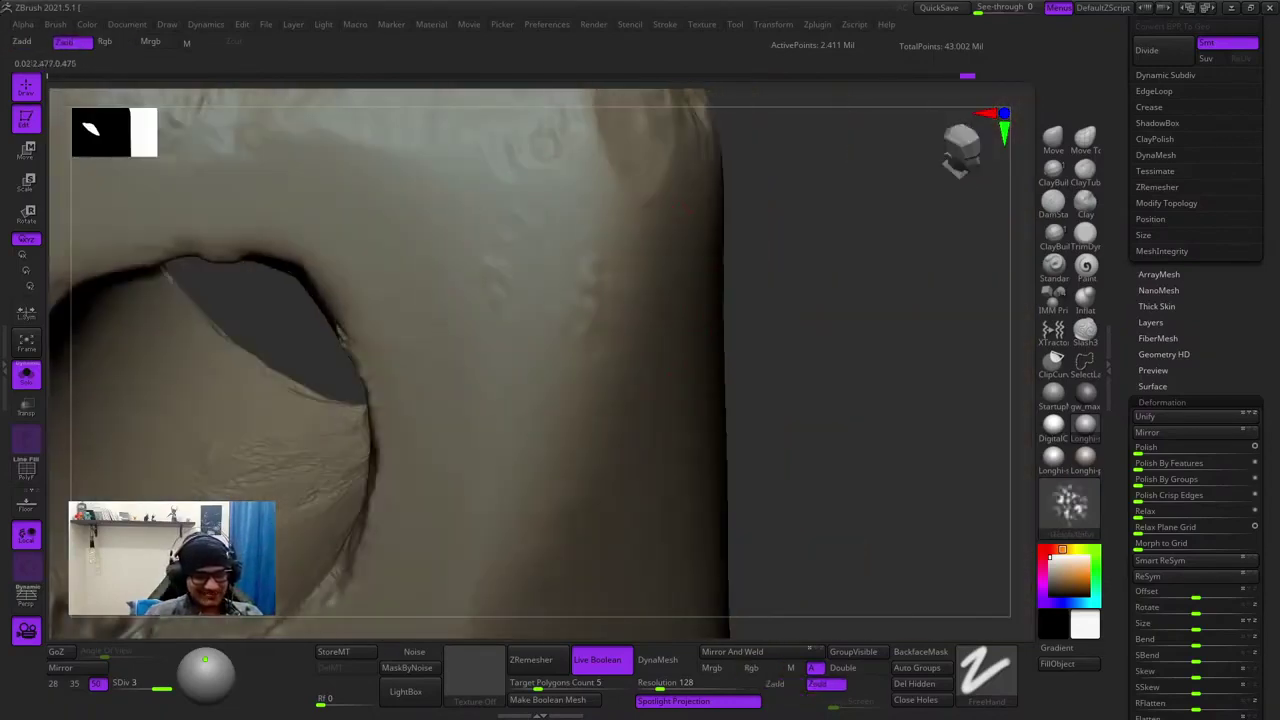
pyautogui.keyDown('alt'); pyautogui.moveTo(472, 403); pyautogui.dragTo(570, 393, button='right'); pyautogui.keyUp('alt')
pyautogui.moveTo(611, 323)
pyautogui.mouseDown(button='right')
pyautogui.moveTo(666, 363)
pyautogui.moveTo(625, 420)
pyautogui.mouseUp(button='right')
pyautogui.moveTo(625, 420)
pyautogui.keyDown('ctrl'); pyautogui.mouseDown(button='right')
pyautogui.moveTo(619, 372)
pyautogui.moveTo(593, 436)
pyautogui.moveTo(615, 350)
pyautogui.mouseUp(button='right'); pyautogui.keyUp('ctrl')
# - Increase the draw size and sculpt worn texture across the tusk's upper narrow side beside the hole
pyautogui.rightClick(593, 436)
pyautogui.moveTo(770, 420); pyautogui.dragTo(686, 438, button='right')
pyautogui.rightClick(686, 438)
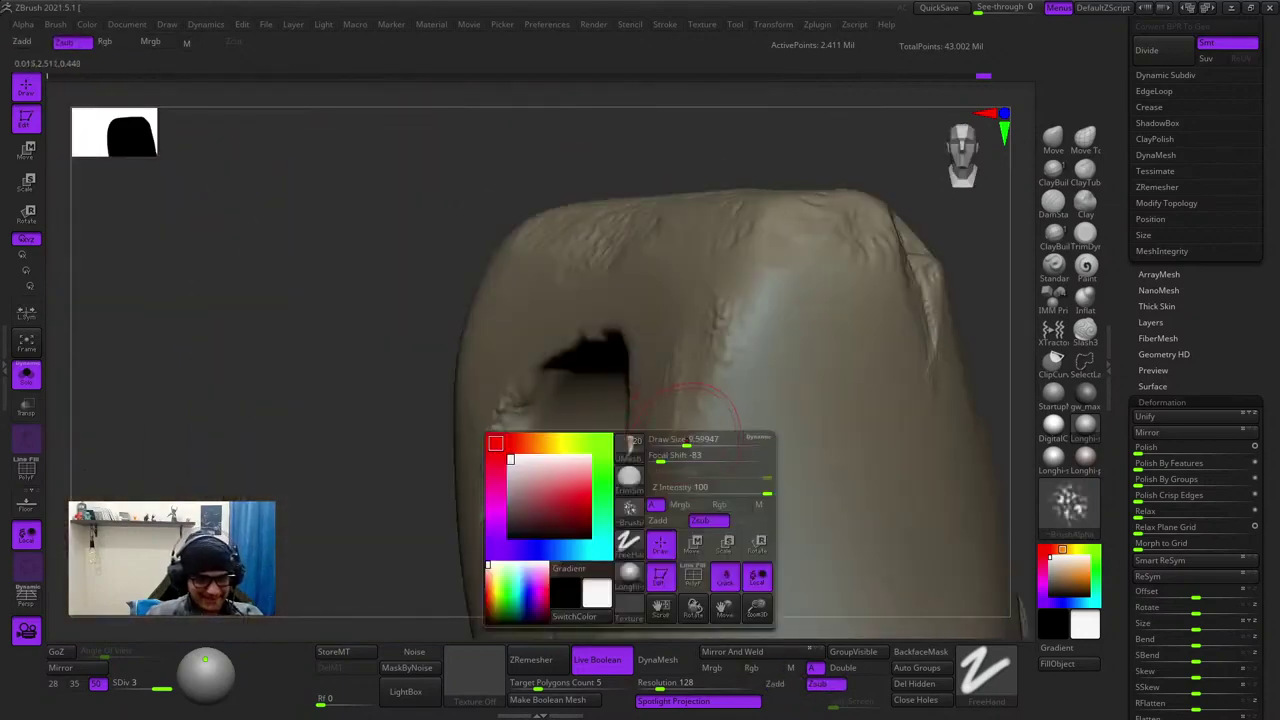
pyautogui.moveTo(686, 441); pyautogui.dragTo(700, 442)
pyautogui.moveTo(684, 340)
pyautogui.keyDown('ctrl'); pyautogui.mouseDown(button='right')
pyautogui.moveTo(666, 375)
pyautogui.moveTo(595, 348)
pyautogui.mouseUp(button='right'); pyautogui.keyUp('ctrl')
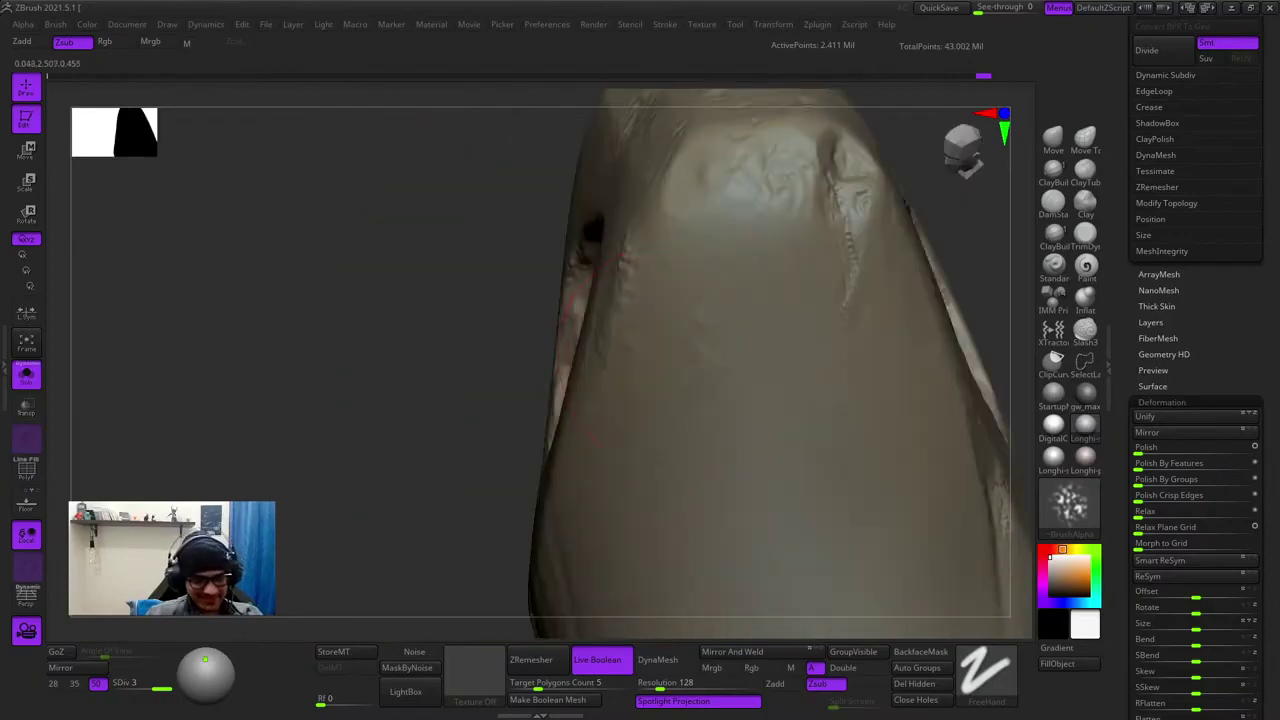
pyautogui.moveTo(768, 325); pyautogui.dragTo(802, 365)
pyautogui.moveTo(720, 365)
pyautogui.keyDown('ctrl'); pyautogui.mouseDown(button='right')
pyautogui.moveTo(700, 320)
pyautogui.moveTo(728, 308)
pyautogui.moveTo(693, 391)
pyautogui.mouseUp(button='right'); pyautogui.keyUp('ctrl')
pyautogui.moveTo(596, 358); pyautogui.dragTo(684, 353, button='right')
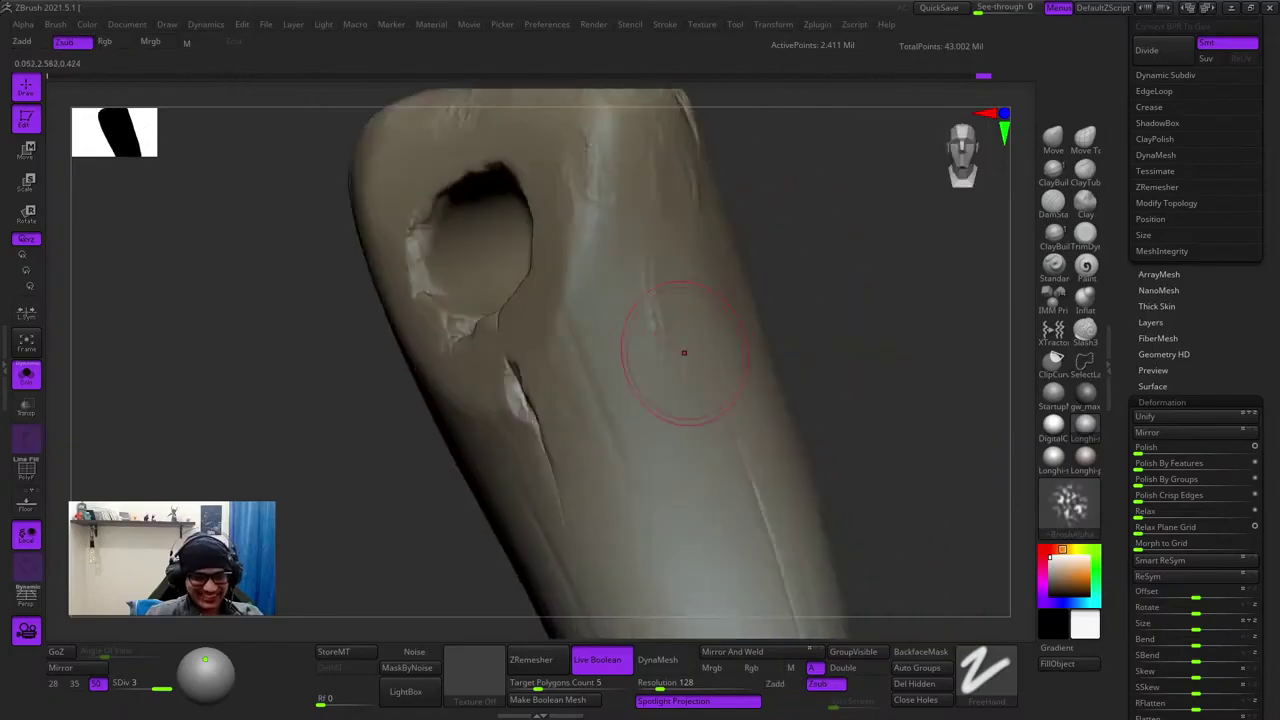
# - Continue the worn surface texture down the tusk's front strip, beside the long thin crack
pyautogui.keyDown('alt'); pyautogui.moveTo(690, 474); pyautogui.dragTo(677, 344, button='right'); pyautogui.keyUp('alt')
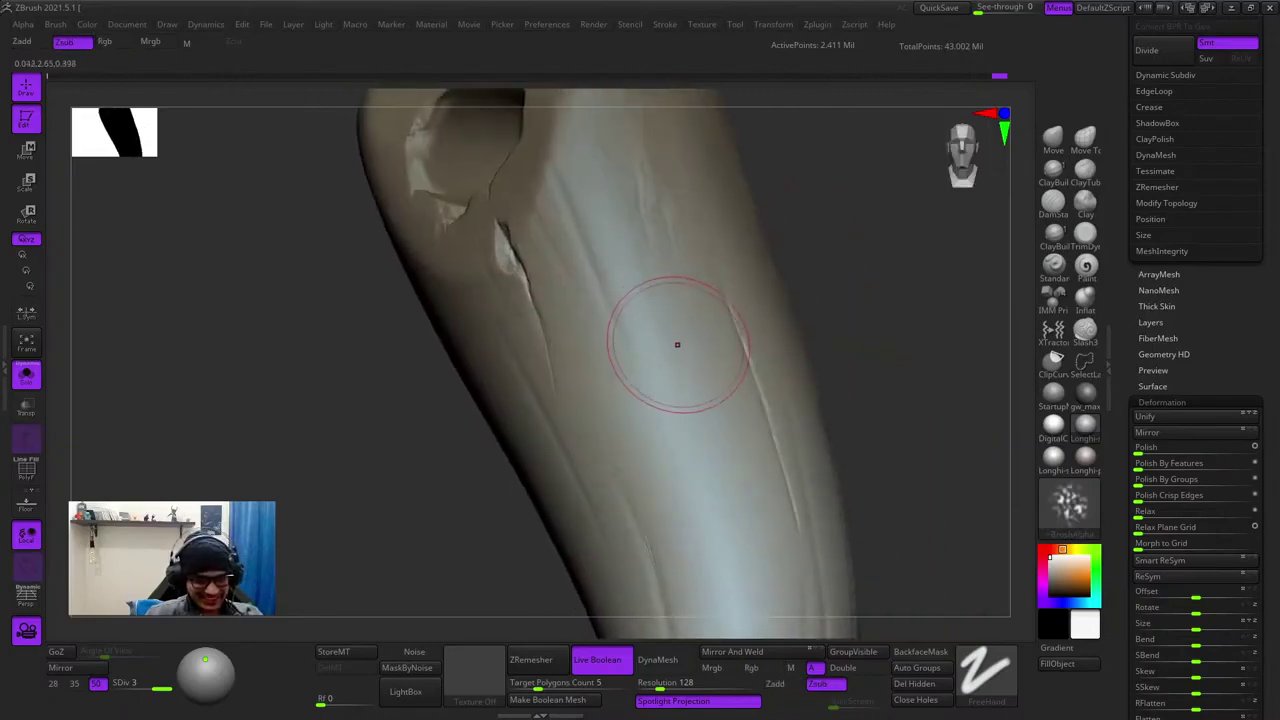
pyautogui.moveTo(704, 480)
pyautogui.keyDown('alt'); pyautogui.mouseDown(button='right')
pyautogui.moveTo(688, 362)
pyautogui.moveTo(716, 318)
pyautogui.mouseUp(button='right'); pyautogui.keyUp('alt')
pyautogui.moveTo(692, 298); pyautogui.dragTo(706, 402)
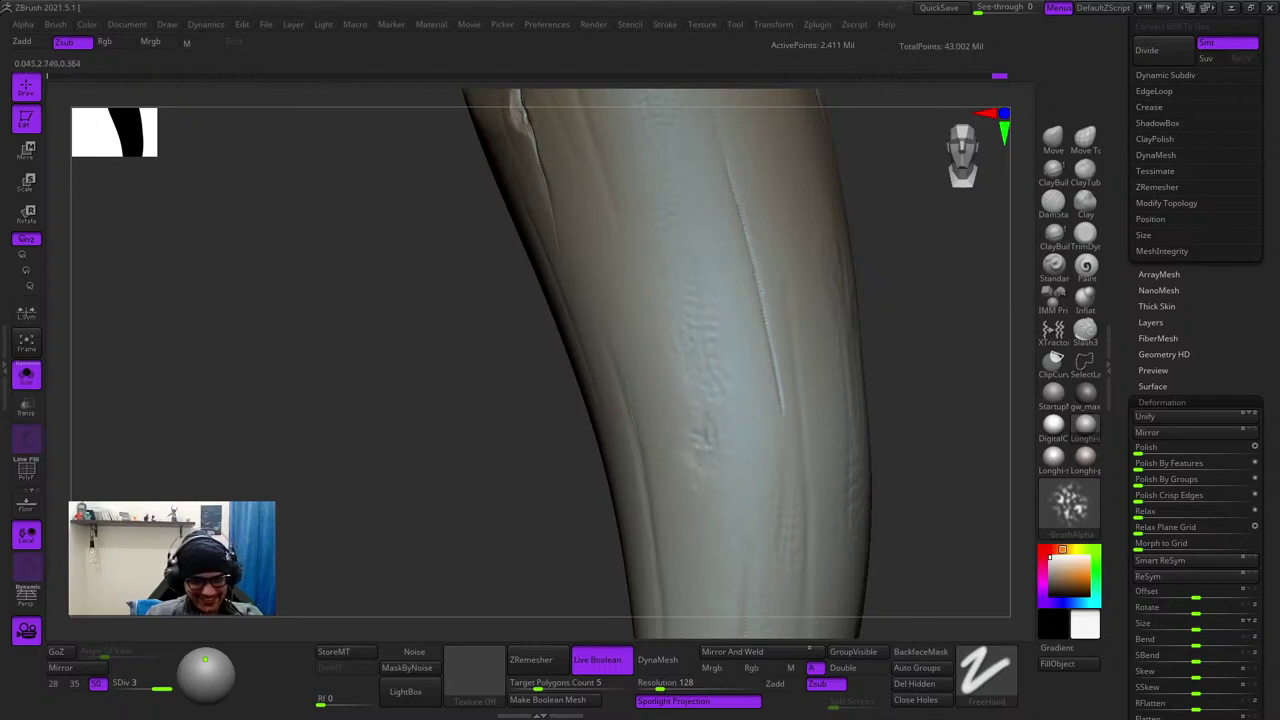
pyautogui.moveTo(704, 470)
pyautogui.keyDown('alt'); pyautogui.mouseDown(button='right')
pyautogui.moveTo(696, 325)
pyautogui.moveTo(676, 310)
pyautogui.mouseUp(button='right'); pyautogui.keyUp('alt')
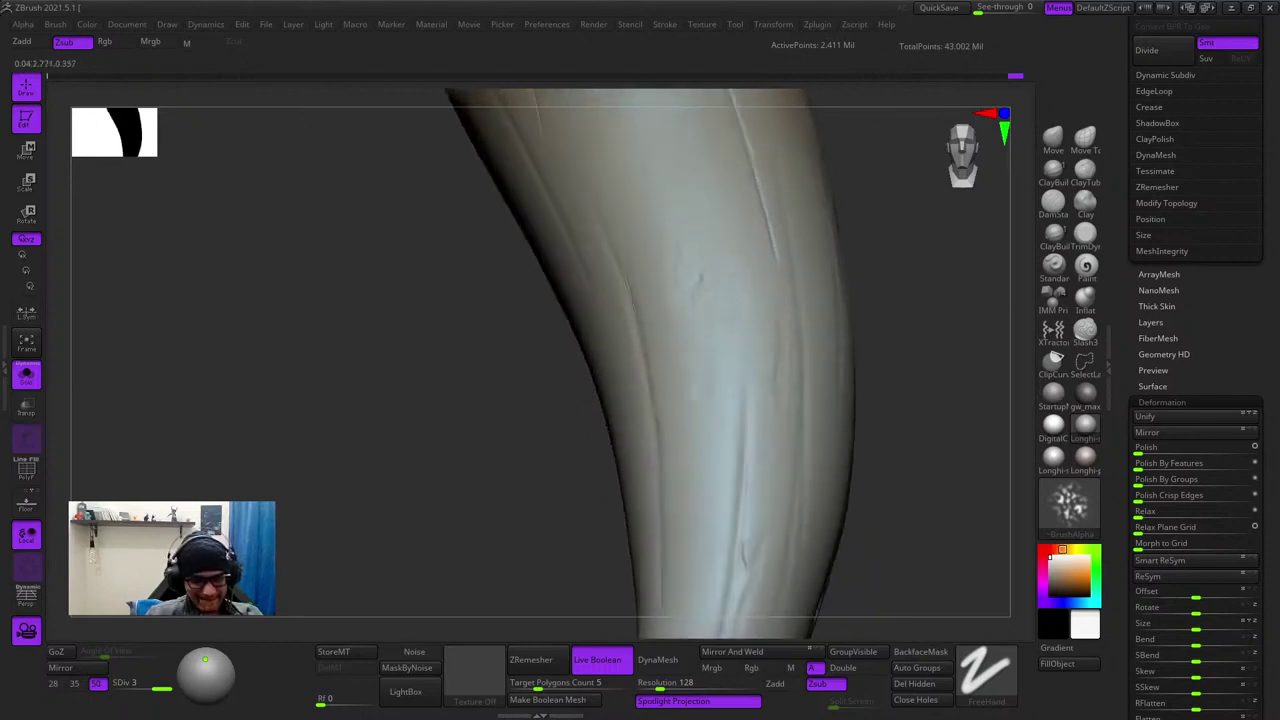
pyautogui.keyDown('alt'); pyautogui.moveTo(704, 470); pyautogui.dragTo(690, 330, button='right'); pyautogui.keyUp('alt')
pyautogui.moveTo(880, 370)
pyautogui.mouseDown(button='right')
pyautogui.moveTo(815, 375)
pyautogui.moveTo(800, 475)
pyautogui.mouseUp(button='right')
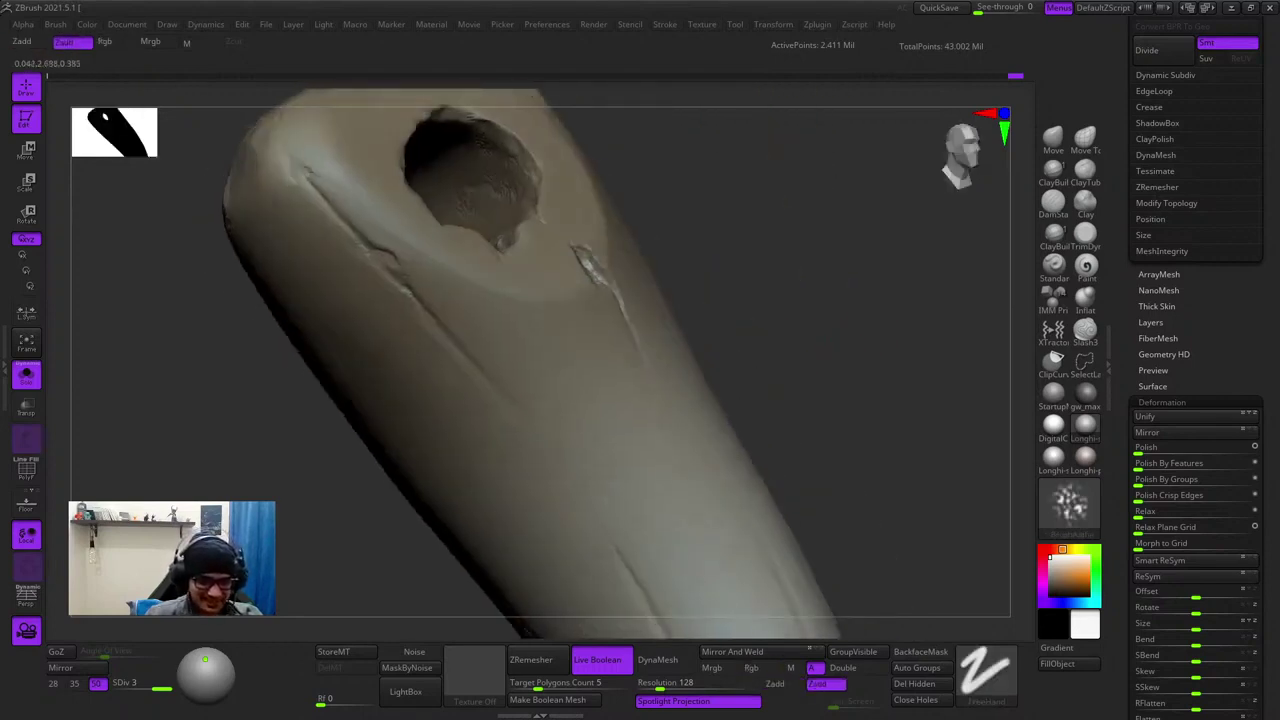
# - Adjust the draw size and roughen the surface just below the notch in the hole's lower rim
pyautogui.moveTo(570, 320)
pyautogui.keyDown('alt'); pyautogui.mouseDown(button='right')
pyautogui.moveTo(566, 249)
pyautogui.moveTo(560, 350)
pyautogui.mouseUp(button='right'); pyautogui.keyUp('alt')
pyautogui.moveTo(455, 193)
pyautogui.keyDown('alt'); pyautogui.mouseDown(button='right')
pyautogui.moveTo(568, 361)
pyautogui.moveTo(630, 345)
pyautogui.mouseUp(button='right'); pyautogui.keyUp('alt')
pyautogui.moveTo(630, 345)
pyautogui.keyDown('ctrl'); pyautogui.mouseDown(button='right')
pyautogui.moveTo(632, 400)
pyautogui.moveTo(657, 403)
pyautogui.moveTo(591, 349)
pyautogui.moveTo(617, 360)
pyautogui.mouseUp(button='right'); pyautogui.keyUp('ctrl')
pyautogui.rightClick(617, 360)
pyautogui.moveTo(617, 360); pyautogui.dragTo(637, 360)
pyautogui.moveTo(554, 337)
pyautogui.mouseDown(button='right')
pyautogui.moveTo(612, 385)
pyautogui.moveTo(581, 382)
pyautogui.mouseUp(button='right')
pyautogui.rightClick(634, 390)
pyautogui.moveTo(634, 390); pyautogui.dragTo(669, 389)
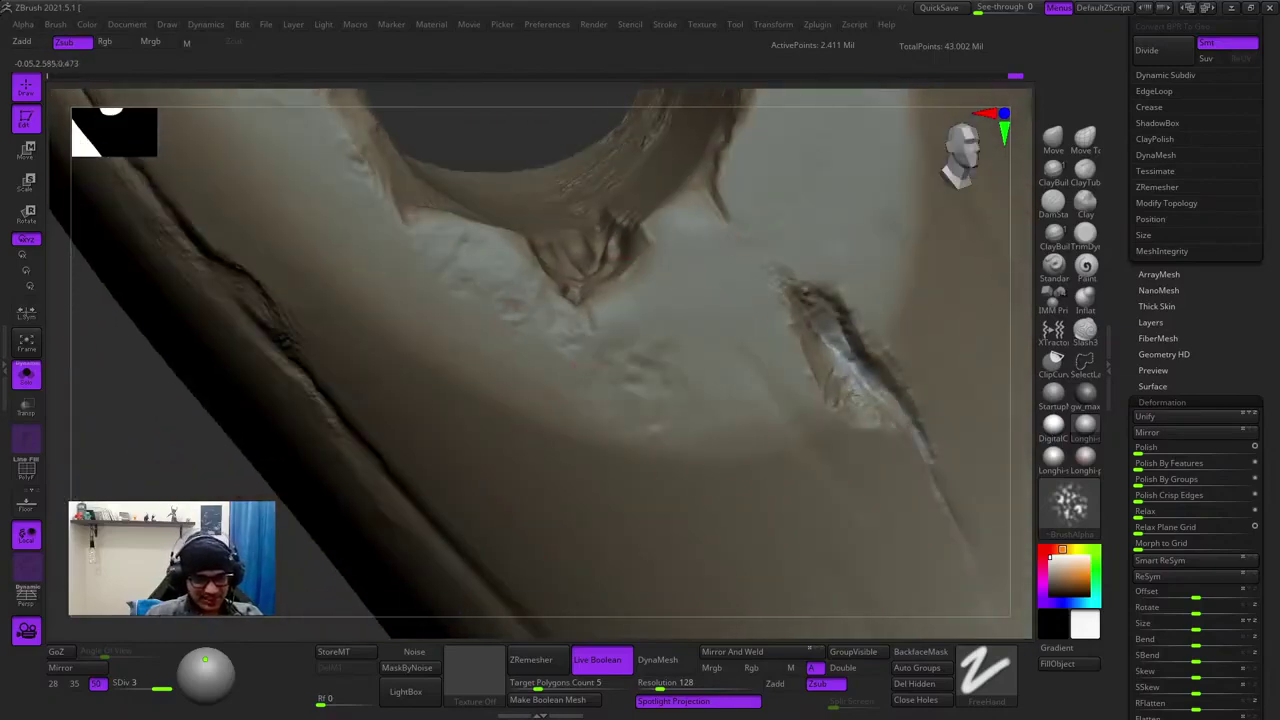
# - Reduce the draw size and carve jagged detail into the notch on the hole's lower rim
pyautogui.moveTo(669, 389)
pyautogui.mouseDown(button='right')
pyautogui.moveTo(651, 431)
pyautogui.moveTo(665, 357)
pyautogui.mouseUp(button='right')
pyautogui.rightClick(665, 357)
pyautogui.moveTo(665, 357); pyautogui.dragTo(636, 357)
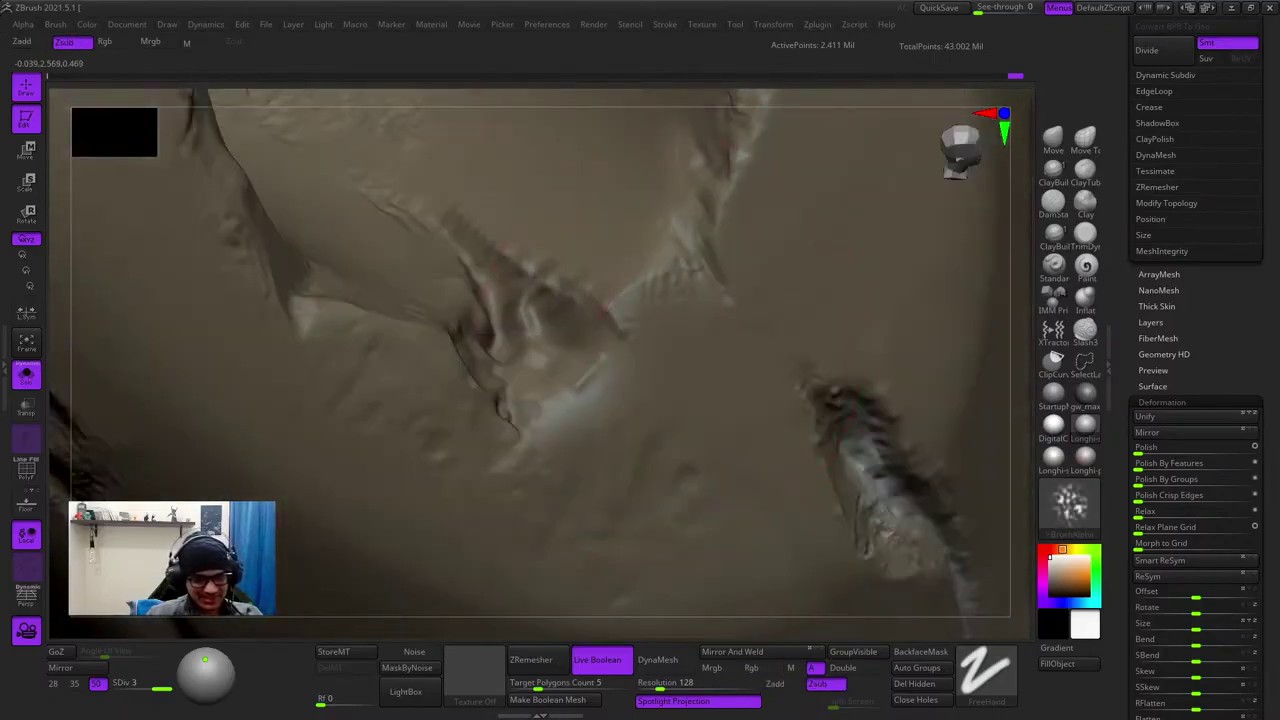
pyautogui.moveTo(552, 300); pyautogui.dragTo(570, 280, button='right')
pyautogui.moveTo(565, 240); pyautogui.dragTo(605, 330)
pyautogui.moveTo(605, 330)
pyautogui.mouseDown(button='right')
pyautogui.moveTo(626, 257)
pyautogui.moveTo(660, 425)
pyautogui.moveTo(640, 392)
pyautogui.moveTo(662, 345)
pyautogui.mouseUp(button='right')
pyautogui.moveTo(662, 345)
pyautogui.keyDown('ctrl'); pyautogui.mouseDown(button='right')
pyautogui.moveTo(660, 371)
pyautogui.moveTo(624, 285)
pyautogui.mouseUp(button='right'); pyautogui.keyUp('ctrl')
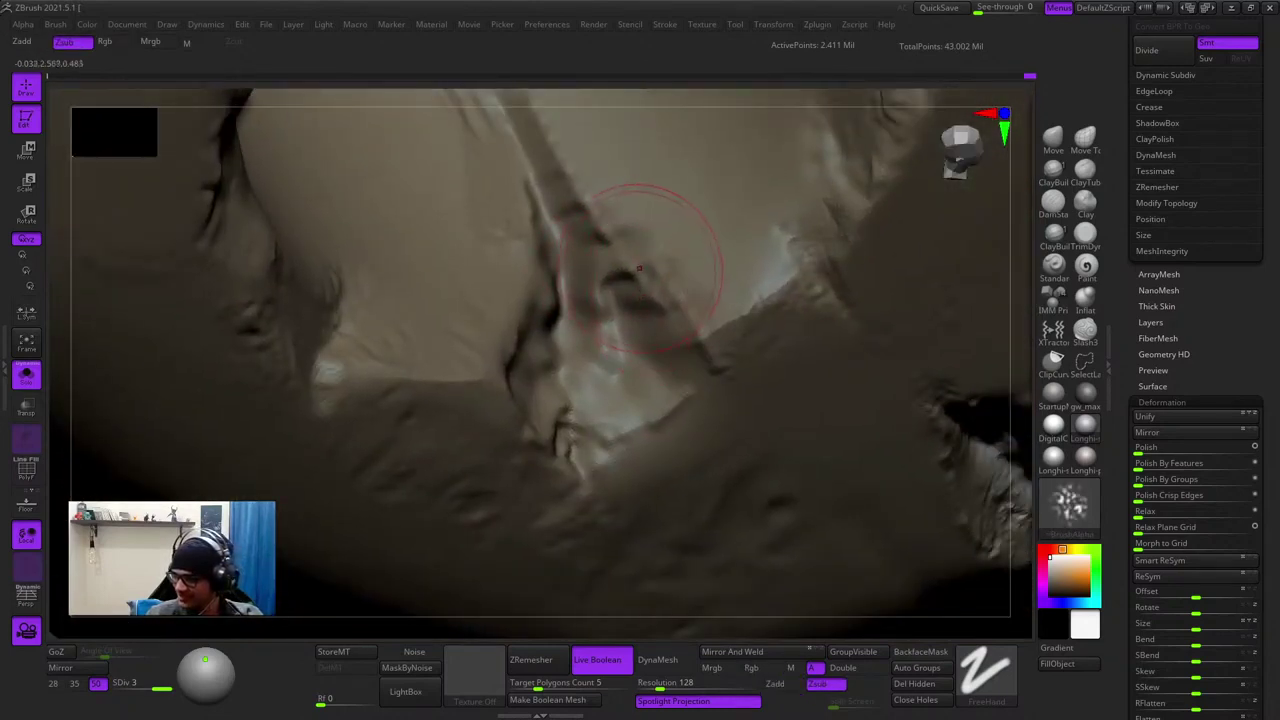
# - Roughen the raised ridge running from the notch up the hole's inner wall
pyautogui.moveTo(641, 264)
pyautogui.mouseDown(button='right')
pyautogui.moveTo(645, 316)
pyautogui.moveTo(620, 229)
pyautogui.moveTo(632, 368)
pyautogui.mouseUp(button='right')
pyautogui.moveTo(632, 368); pyautogui.dragTo(660, 366)
pyautogui.rightClick(652, 364)
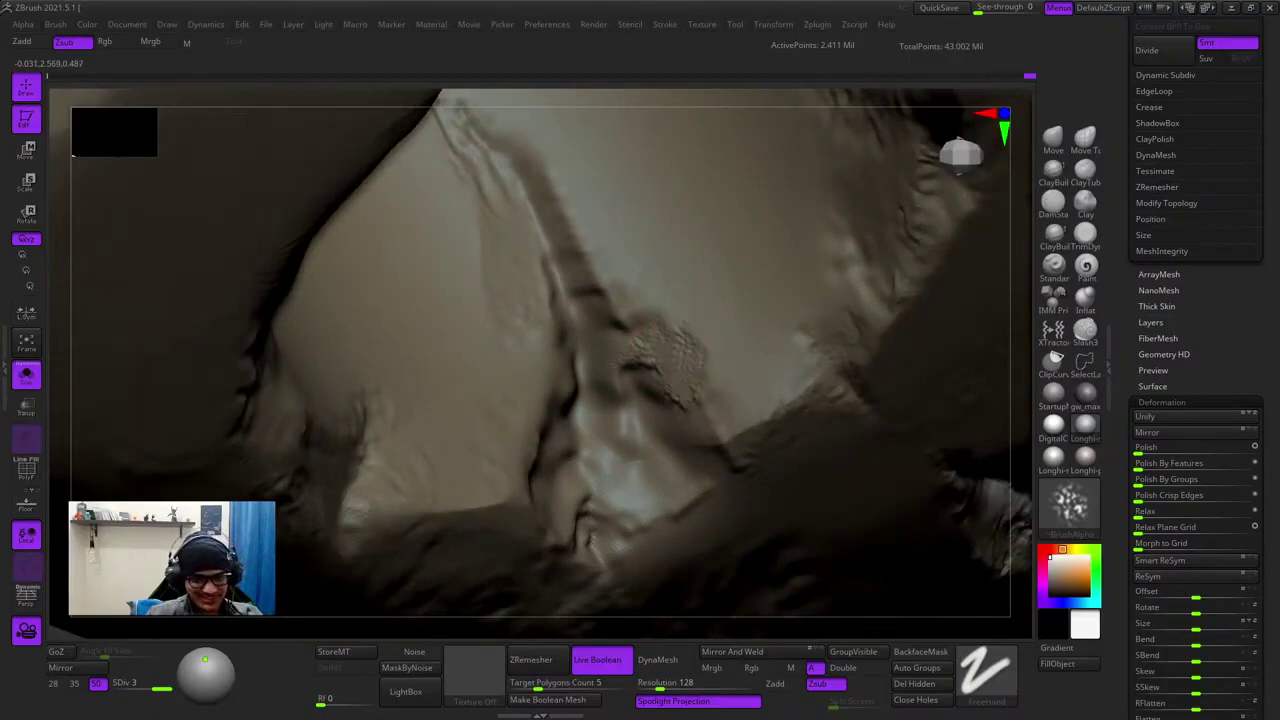
pyautogui.moveTo(655, 365)
pyautogui.mouseDown(button='right')
pyautogui.moveTo(671, 384)
pyautogui.moveTo(610, 290)
pyautogui.mouseUp(button='right')
pyautogui.moveTo(574, 340)
pyautogui.keyDown('ctrl'); pyautogui.mouseDown(button='right')
pyautogui.moveTo(566, 290)
pyautogui.moveTo(634, 411)
pyautogui.moveTo(549, 237)
pyautogui.moveTo(585, 308)
pyautogui.moveTo(562, 372)
pyautogui.moveTo(588, 338)
pyautogui.moveTo(543, 372)
pyautogui.moveTo(650, 413)
pyautogui.moveTo(614, 372)
pyautogui.moveTo(632, 408)
pyautogui.mouseUp(button='right'); pyautogui.keyUp('ctrl')
# - Carve small chips on the tusk's side where the groove begins below the bevelled area
pyautogui.press('f')
pyautogui.rightClick(586, 342)
pyautogui.keyDown('alt'); pyautogui.moveTo(604, 350); pyautogui.dragTo(588, 388); pyautogui.keyUp('alt')
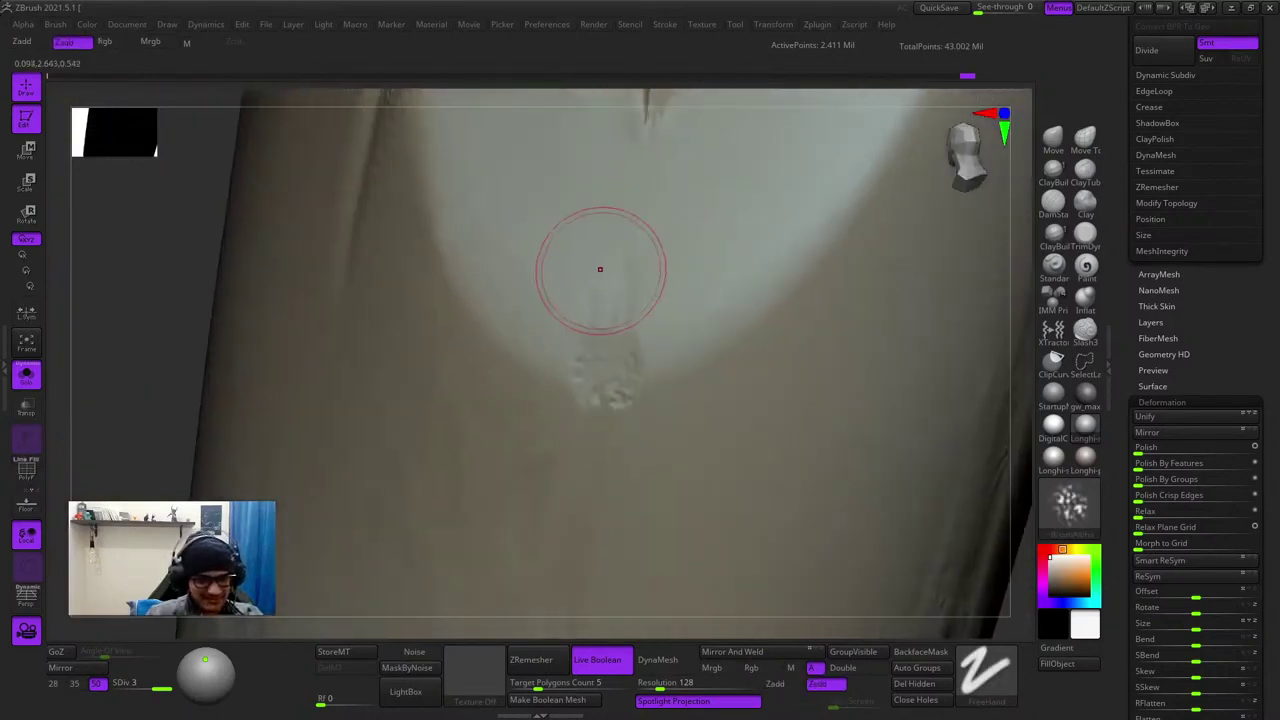
pyautogui.moveTo(600, 269); pyautogui.dragTo(606, 418, button='right')
pyautogui.moveTo(606, 418)
pyautogui.keyDown('ctrl'); pyautogui.mouseDown(button='right')
pyautogui.moveTo(611, 383)
pyautogui.moveTo(648, 457)
pyautogui.moveTo(642, 348)
pyautogui.mouseUp(button='right'); pyautogui.keyUp('ctrl')
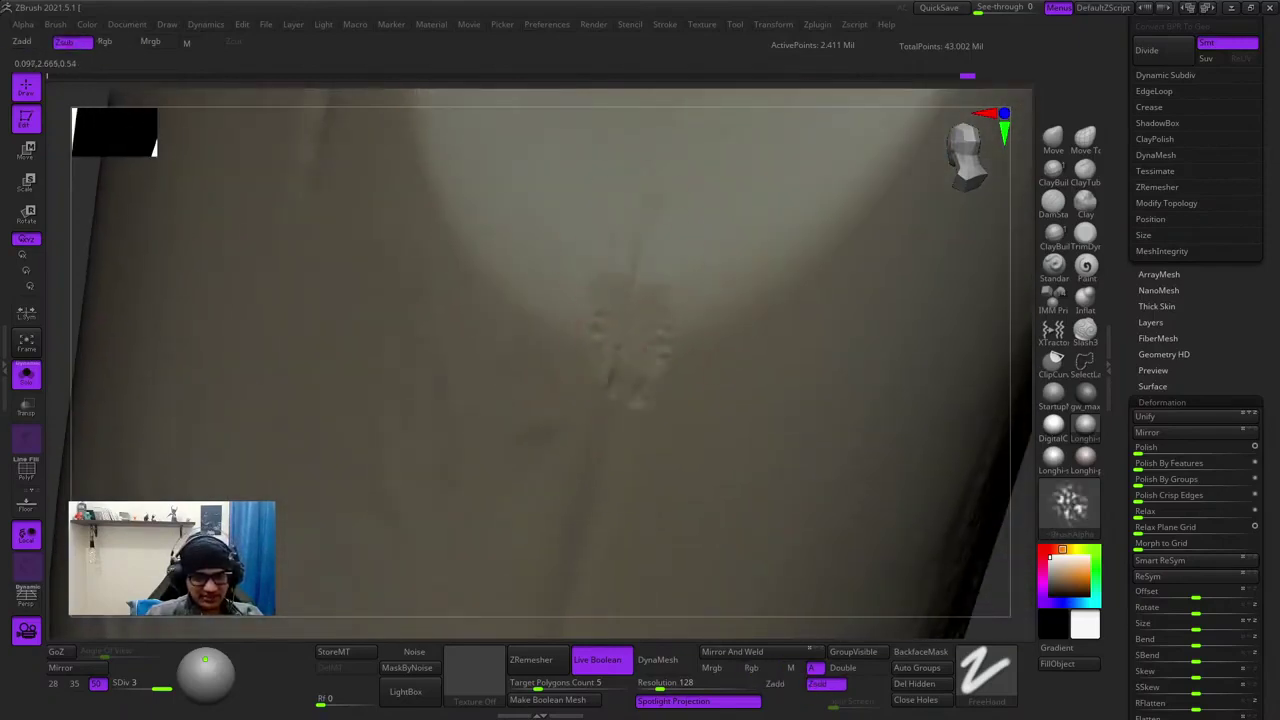
pyautogui.keyDown('ctrl'); pyautogui.moveTo(642, 440); pyautogui.dragTo(631, 389, button='right'); pyautogui.keyUp('ctrl')
pyautogui.moveTo(617, 306)
pyautogui.keyDown('ctrl'); pyautogui.mouseDown(button='right')
pyautogui.moveTo(637, 345)
pyautogui.moveTo(630, 424)
pyautogui.moveTo(654, 331)
pyautogui.moveTo(693, 282)
pyautogui.mouseUp(button='right'); pyautogui.keyUp('ctrl')
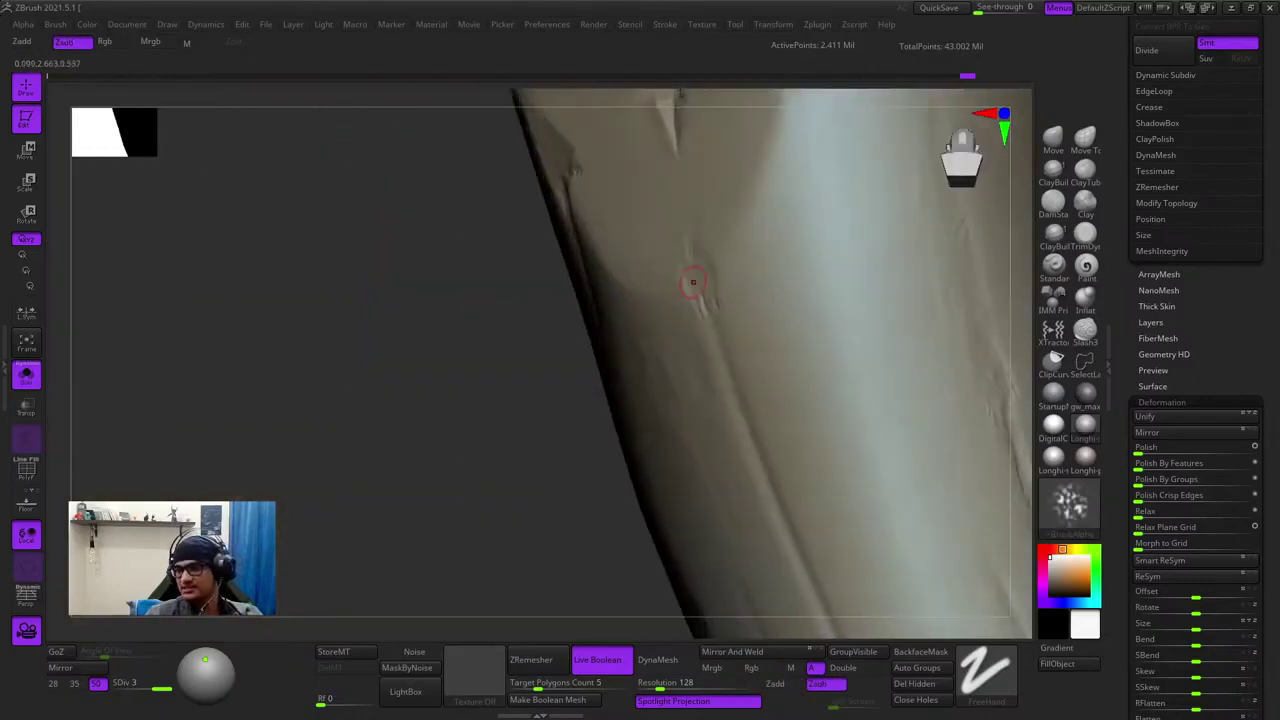
# - Smooth the chipped marks at the groove's upper end and check the mesh wireframe
pyautogui.keyDown('shift'); pyautogui.moveTo(693, 282); pyautogui.dragTo(680, 331); pyautogui.keyUp('shift')
pyautogui.keyDown('ctrl'); pyautogui.moveTo(680, 331); pyautogui.dragTo(668, 240, button='right'); pyautogui.keyUp('ctrl')
pyautogui.hotkey('shift', 'f')
pyautogui.press('f')
pyautogui.moveTo(663, 323)
pyautogui.mouseDown(button='right')
pyautogui.moveTo(590, 345)
pyautogui.moveTo(575, 400)
pyautogui.moveTo(590, 345)
pyautogui.mouseUp(button='right')
pyautogui.moveTo(540, 300)
pyautogui.keyDown('ctrl'); pyautogui.mouseDown(button='right')
pyautogui.moveTo(505, 368)
pyautogui.moveTo(477, 338)
pyautogui.moveTo(442, 450)
pyautogui.mouseUp(button='right'); pyautogui.keyUp('ctrl')
pyautogui.hotkey('shift', 'f')
# - Carve a rough, splintered break around the groove's upper end and extend it along the crease
pyautogui.rightClick(442, 450)
pyautogui.moveTo(490, 320)
pyautogui.mouseDown(button='right')
pyautogui.moveTo(550, 350)
pyautogui.moveTo(600, 446)
pyautogui.moveTo(597, 398)
pyautogui.moveTo(556, 408)
pyautogui.moveTo(685, 455)
pyautogui.mouseUp(button='right')
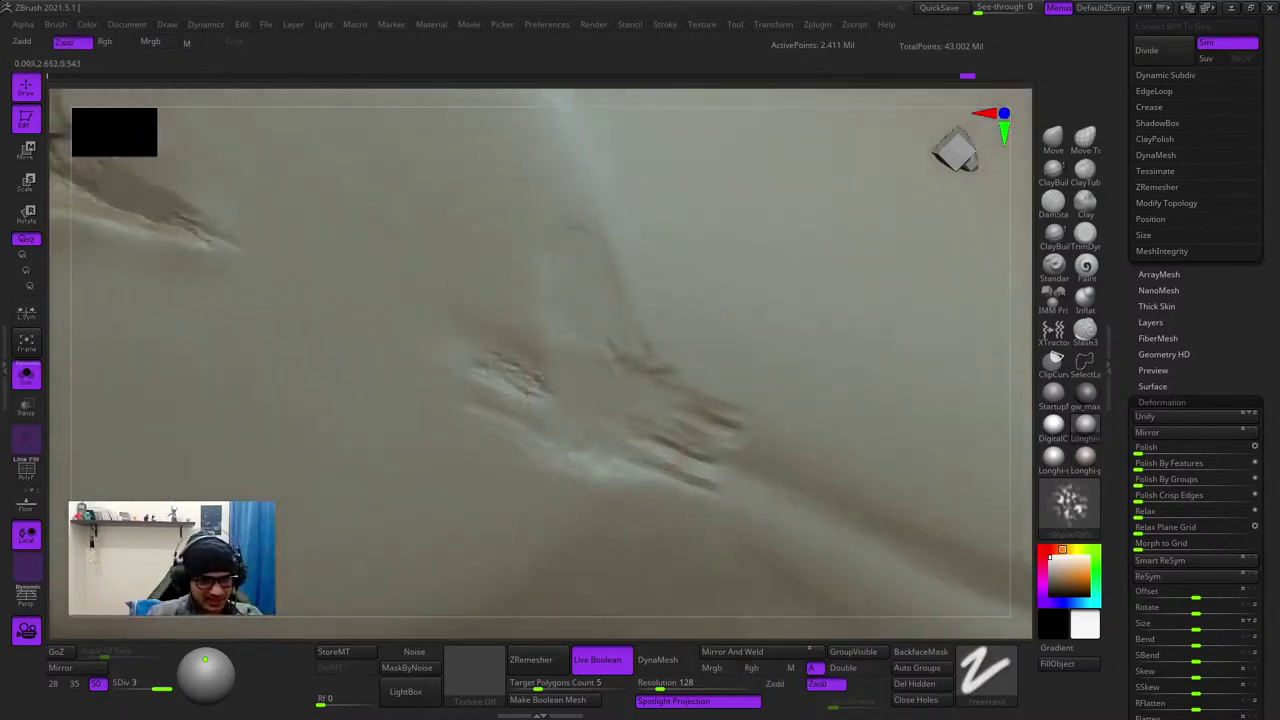
pyautogui.keyDown('ctrl'); pyautogui.moveTo(632, 498); pyautogui.dragTo(533, 354, button='right'); pyautogui.keyUp('ctrl')
pyautogui.keyDown('ctrl'); pyautogui.moveTo(533, 354); pyautogui.dragTo(556, 408, button='right'); pyautogui.keyUp('ctrl')
pyautogui.rightClick(652, 414)
pyautogui.moveTo(640, 360); pyautogui.dragTo(688, 384)
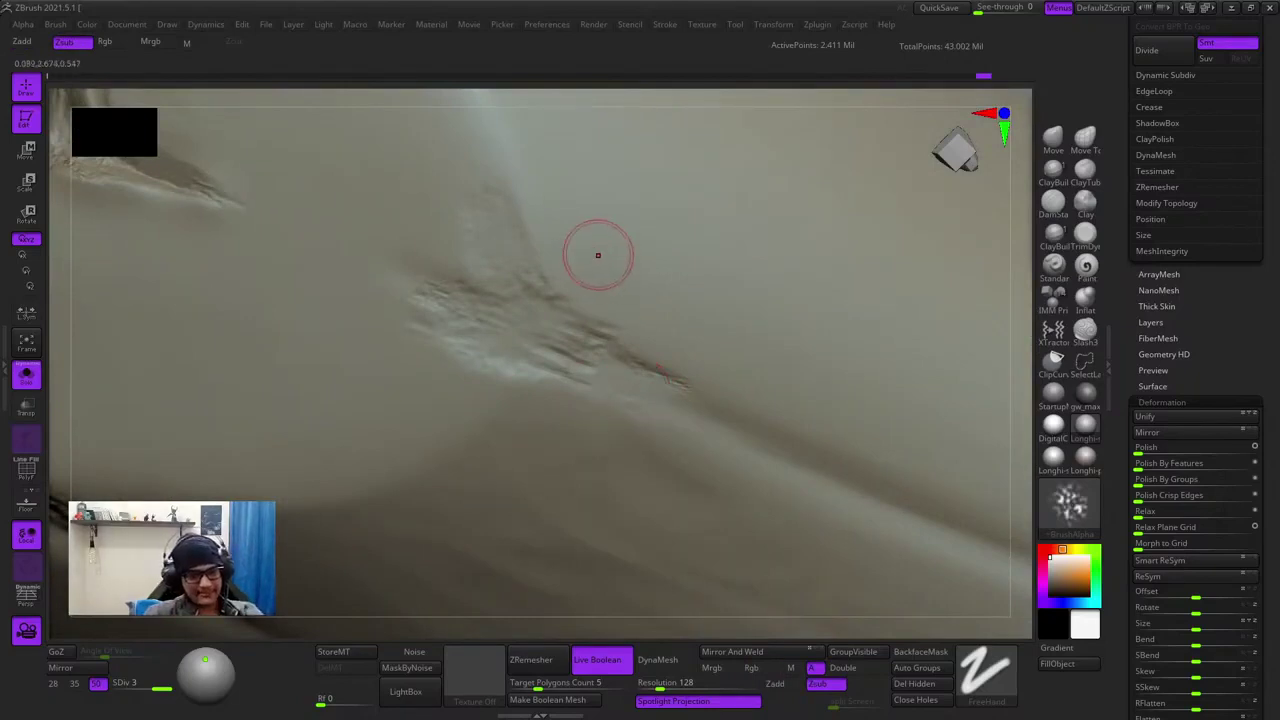
pyautogui.moveTo(659, 369)
pyautogui.keyDown('ctrl'); pyautogui.mouseDown(button='right')
pyautogui.moveTo(583, 306)
pyautogui.moveTo(650, 372)
pyautogui.mouseUp(button='right'); pyautogui.keyUp('ctrl')
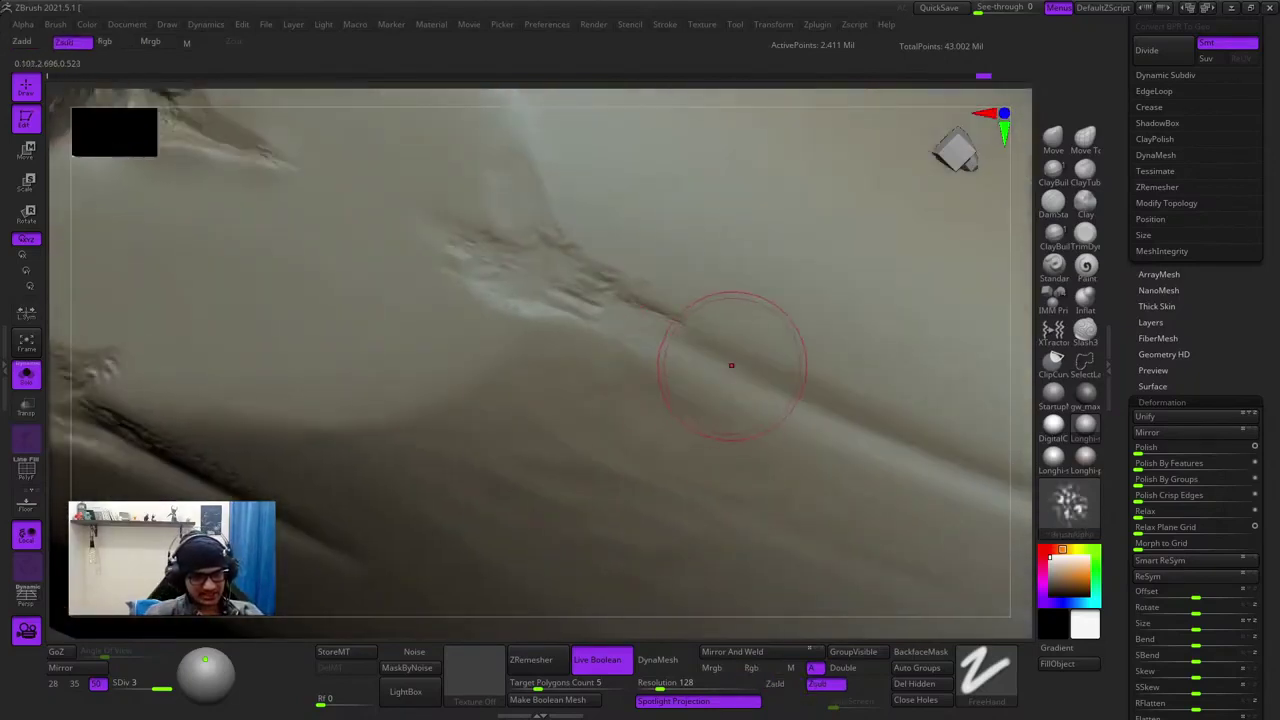
# - Reduce the draw size and carve a cluster of small chips across the groove farther down its length
pyautogui.keyDown('alt'); pyautogui.moveTo(731, 366); pyautogui.dragTo(653, 377, button='right'); pyautogui.keyUp('alt')
pyautogui.rightClick(653, 377)
pyautogui.moveTo(653, 377); pyautogui.dragTo(636, 378)
pyautogui.keyDown('alt'); pyautogui.moveTo(694, 386); pyautogui.dragTo(510, 328, button='right'); pyautogui.keyUp('alt')
pyautogui.keyDown('ctrl'); pyautogui.moveTo(510, 328); pyautogui.dragTo(640, 389, button='right'); pyautogui.keyUp('ctrl')
pyautogui.rightClick(622, 382)
pyautogui.moveTo(620, 405); pyautogui.dragTo(648, 420)
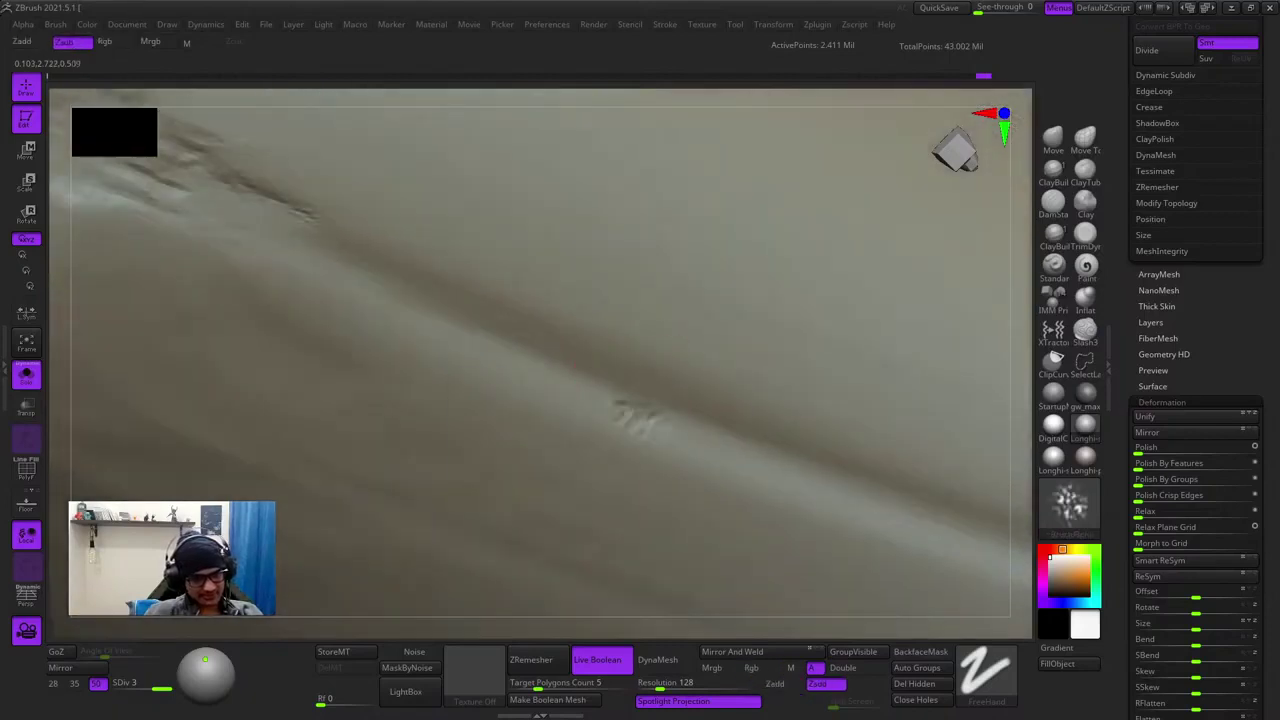
pyautogui.moveTo(684, 362); pyautogui.dragTo(712, 386)
pyautogui.moveTo(706, 420)
pyautogui.keyDown('ctrl'); pyautogui.mouseDown(button='right')
pyautogui.moveTo(650, 350)
pyautogui.moveTo(683, 406)
pyautogui.mouseUp(button='right'); pyautogui.keyUp('ctrl')
pyautogui.rightClick(683, 406)
pyautogui.moveTo(660, 428); pyautogui.dragTo(696, 434)
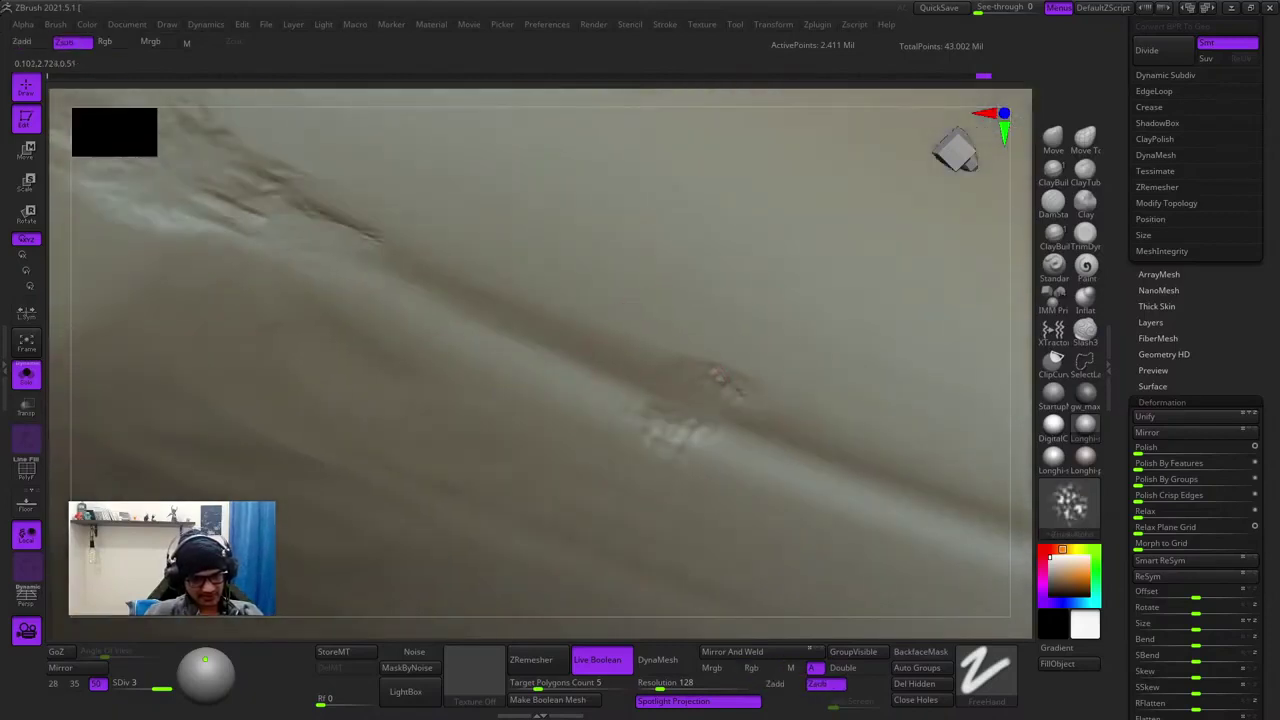
# - Extend the chipped texture on both sides of the groove's lower damaged spot
pyautogui.keyDown('ctrl'); pyautogui.moveTo(807, 414); pyautogui.dragTo(700, 220, button='right'); pyautogui.keyUp('ctrl')
pyautogui.moveTo(700, 220); pyautogui.dragTo(760, 230, button='right')
pyautogui.keyDown('ctrl'); pyautogui.moveTo(645, 225); pyautogui.dragTo(660, 450, button='right'); pyautogui.keyUp('ctrl')
pyautogui.rightClick(660, 455)
pyautogui.moveTo(706, 350); pyautogui.dragTo(728, 346)
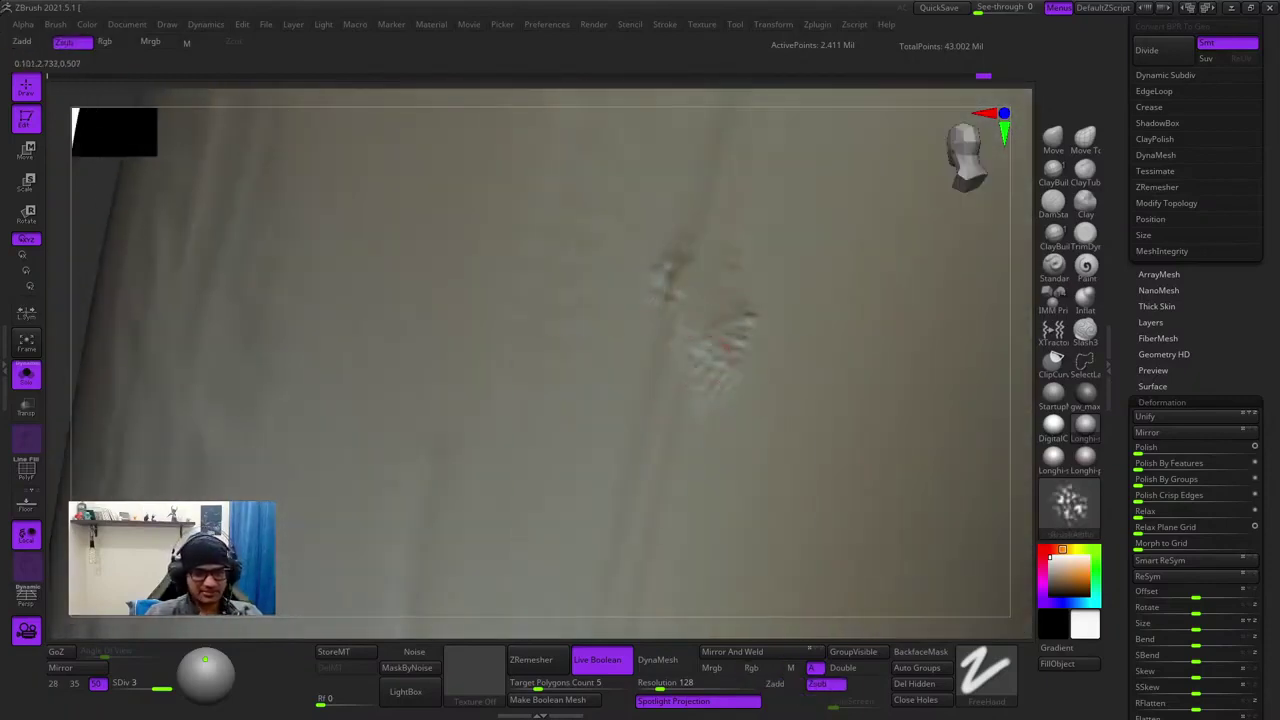
pyautogui.keyDown('ctrl'); pyautogui.moveTo(722, 362); pyautogui.dragTo(670, 265, button='right'); pyautogui.keyUp('ctrl')
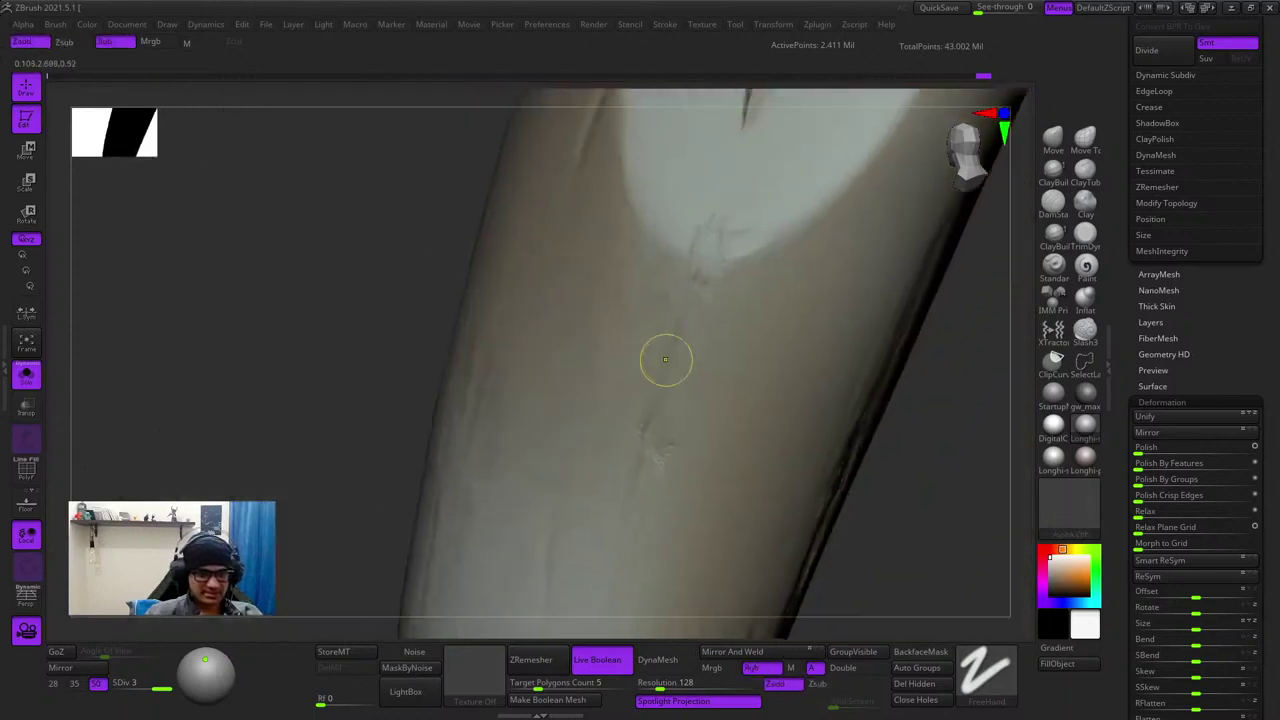
# - Add faint worn texture with a large brush to the tusk's curved middle section, undoing unwanted strokes
pyautogui.moveTo(666, 360)
pyautogui.keyDown('ctrl'); pyautogui.mouseDown(button='right')
pyautogui.moveTo(652, 425)
pyautogui.moveTo(557, 315)
pyautogui.moveTo(672, 318)
pyautogui.moveTo(686, 326)
pyautogui.moveTo(671, 339)
pyautogui.mouseUp(button='right'); pyautogui.keyUp('ctrl')
pyautogui.rightClick(671, 339)
pyautogui.keyDown('ctrl'); pyautogui.moveTo(690, 190); pyautogui.dragTo(717, 258, button='right'); pyautogui.keyUp('ctrl')
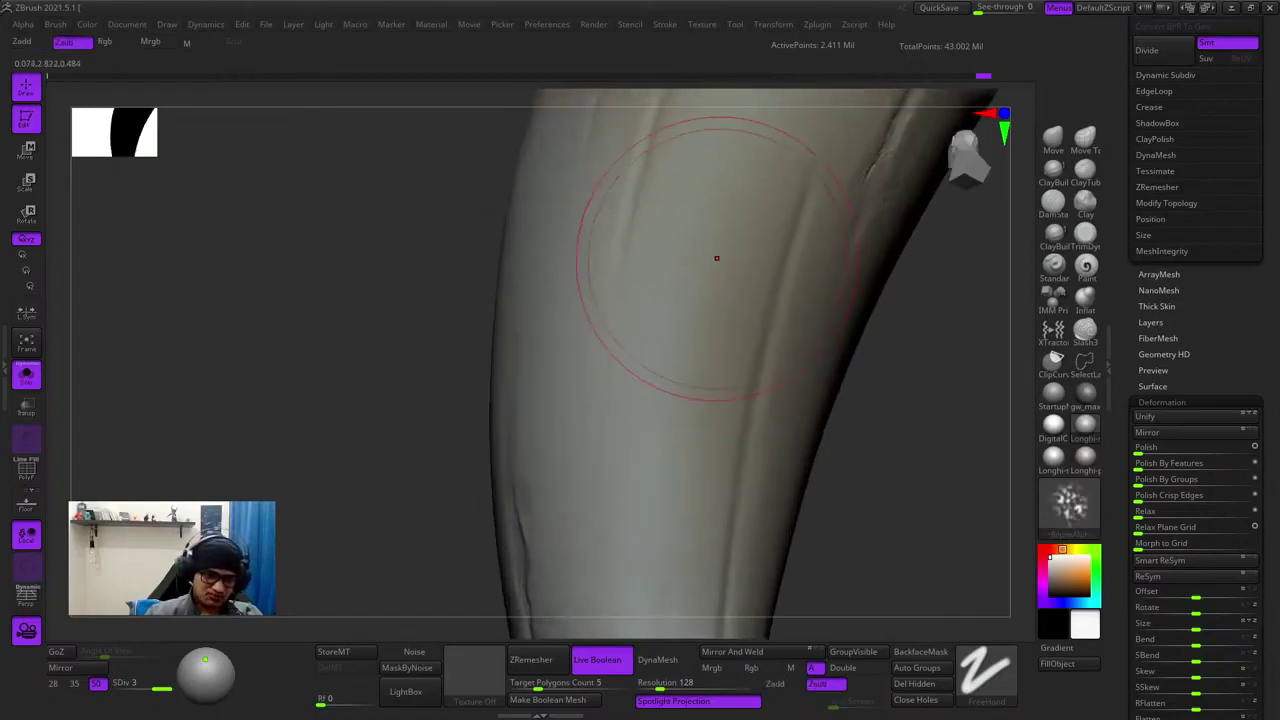
pyautogui.keyDown('alt'); pyautogui.moveTo(659, 457); pyautogui.dragTo(668, 377, button='right'); pyautogui.keyUp('alt')
pyautogui.hotkey('ctrl', 'z')
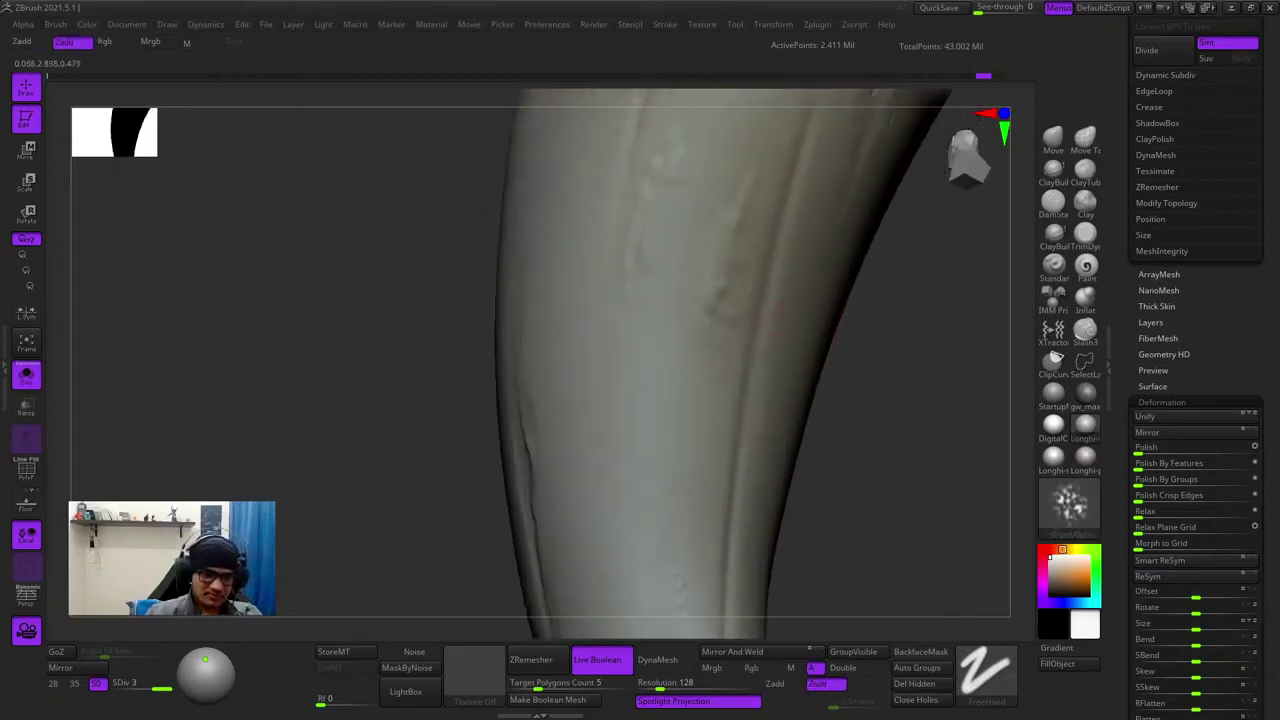
pyautogui.keyDown('alt'); pyautogui.moveTo(645, 291); pyautogui.dragTo(663, 353, button='right'); pyautogui.keyUp('alt')
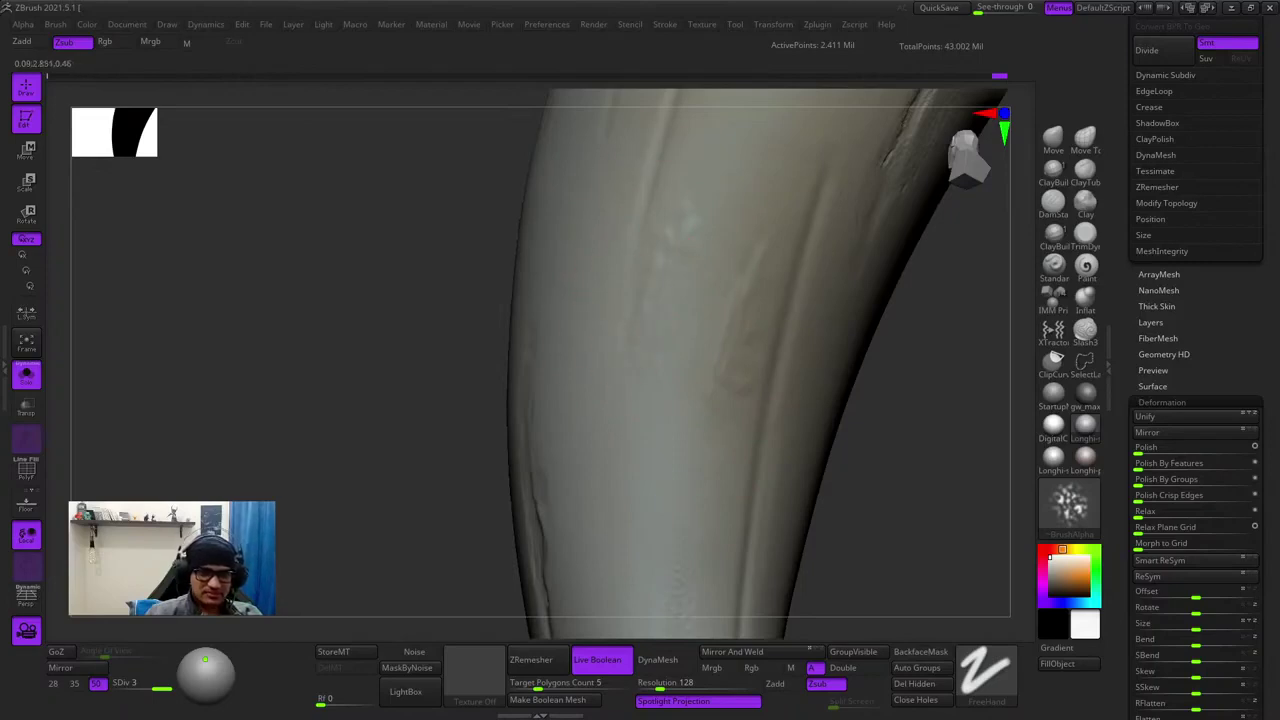
pyautogui.hotkey('ctrl', 'z')
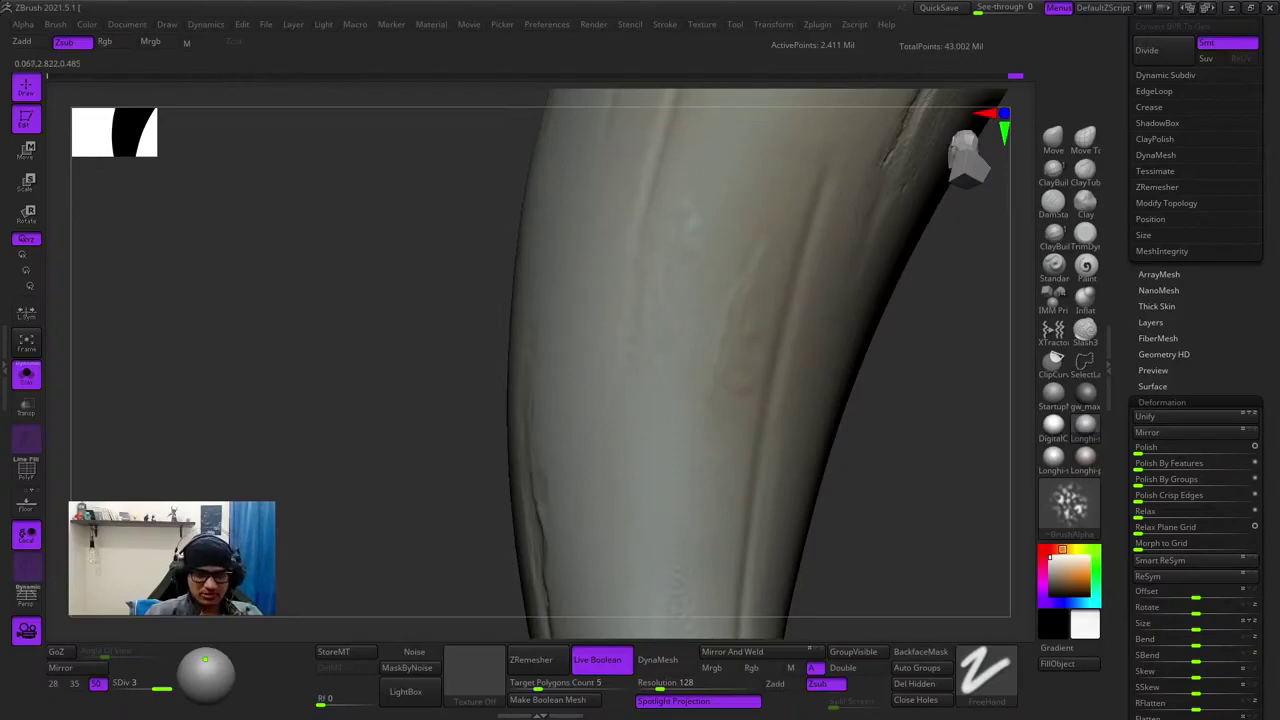
# - Carve vertical streaks and pitted patches on the tusk's lower curved section beside the edge crack
pyautogui.moveTo(712, 412); pyautogui.dragTo(645, 385, button='right')
pyautogui.keyDown('ctrl'); pyautogui.moveTo(645, 385); pyautogui.dragTo(640, 350, button='right'); pyautogui.keyUp('ctrl')
pyautogui.moveTo(640, 350)
pyautogui.keyDown('ctrl'); pyautogui.mouseDown(button='right')
pyautogui.moveTo(660, 390)
pyautogui.moveTo(751, 383)
pyautogui.moveTo(686, 323)
pyautogui.moveTo(690, 275)
pyautogui.moveTo(727, 393)
pyautogui.moveTo(682, 296)
pyautogui.mouseUp(button='right'); pyautogui.keyUp('ctrl')
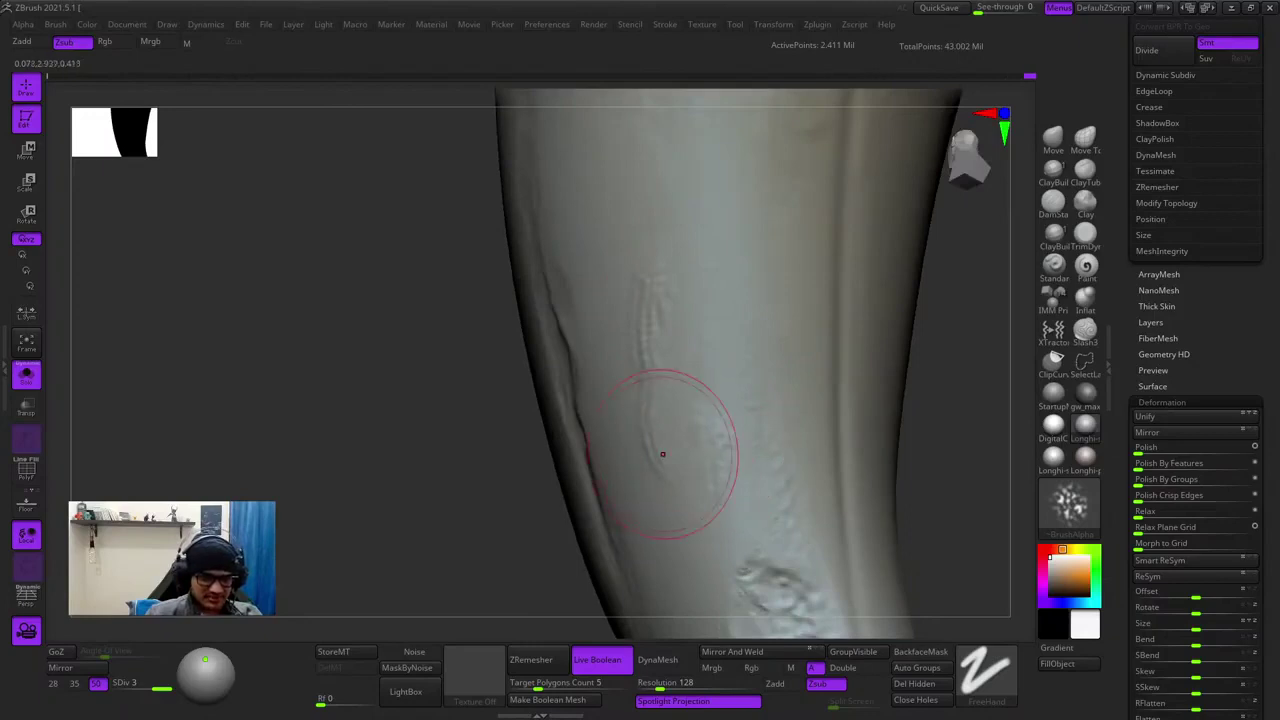
pyautogui.keyDown('ctrl'); pyautogui.moveTo(654, 543); pyautogui.dragTo(674, 434, button='right'); pyautogui.keyUp('ctrl')
pyautogui.moveTo(669, 500)
pyautogui.mouseDown(button='right')
pyautogui.moveTo(685, 352)
pyautogui.moveTo(657, 466)
pyautogui.mouseUp(button='right')
pyautogui.moveTo(656, 200)
pyautogui.keyDown('alt'); pyautogui.mouseDown(button='right')
pyautogui.moveTo(680, 372)
pyautogui.moveTo(684, 330)
pyautogui.mouseUp(button='right'); pyautogui.keyUp('alt')
pyautogui.moveTo(684, 330); pyautogui.dragTo(720, 320, button='right')
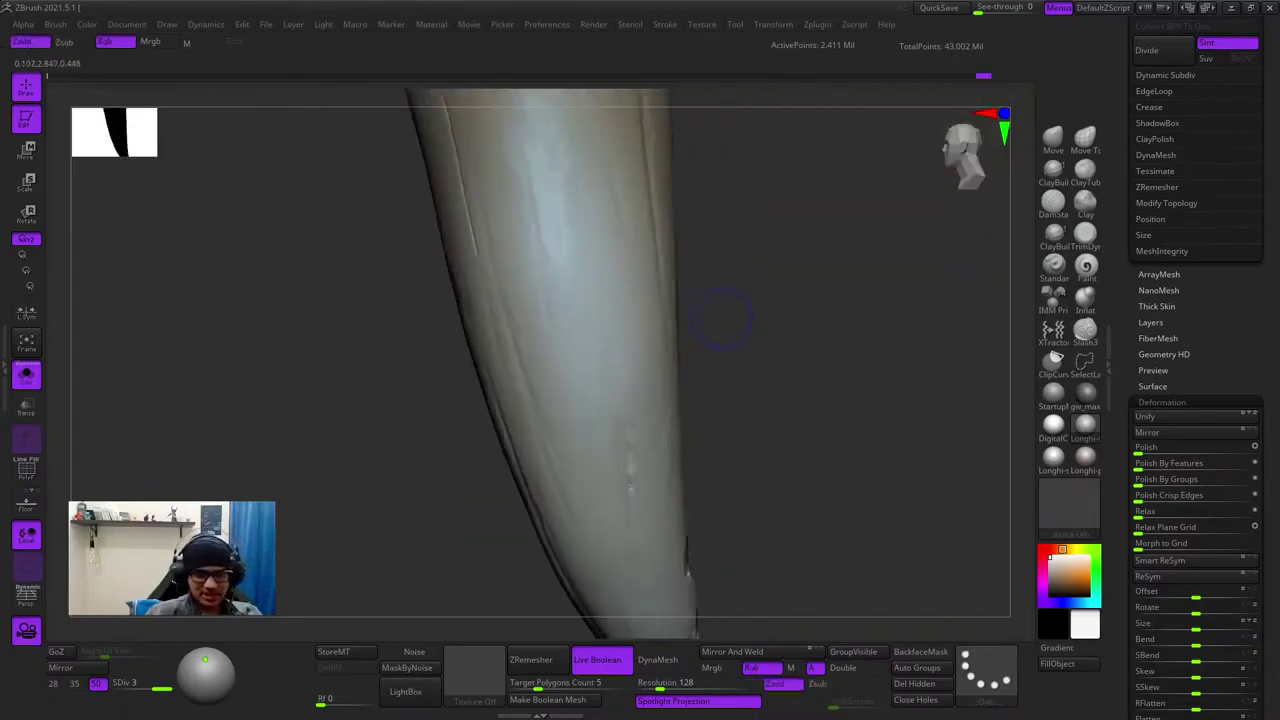
# - Examine the whole tusk with and without the mesh wireframe
pyautogui.hotkey('shift', 'f')
pyautogui.hotkey('shift', 'f')
pyautogui.press('f')
pyautogui.hotkey('shift', 'f')
pyautogui.press('f')
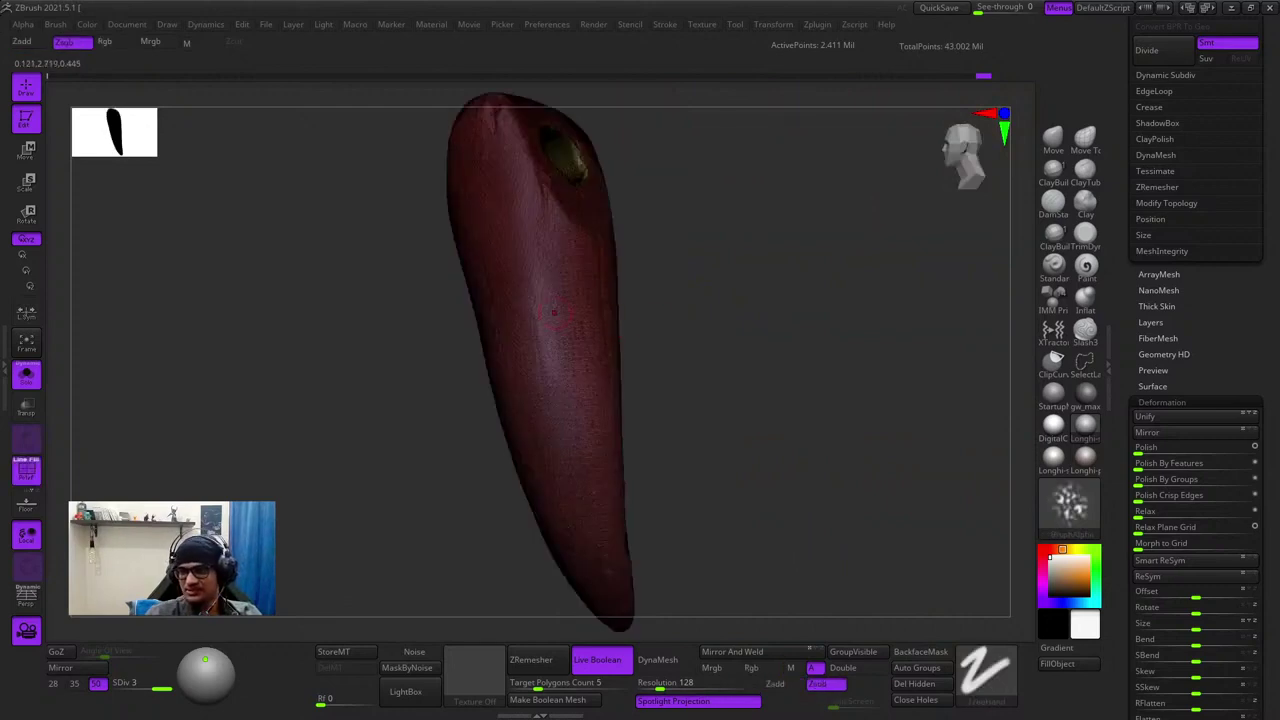
pyautogui.moveTo(450, 290)
pyautogui.mouseDown(button='right')
pyautogui.moveTo(519, 304)
pyautogui.moveTo(540, 330)
pyautogui.moveTo(545, 400)
pyautogui.moveTo(506, 383)
pyautogui.moveTo(530, 375)
pyautogui.mouseUp(button='right')
pyautogui.hotkey('shift', 'f')
# - Sculpt scattered rough patches on the tusk's front between the short open crack and the long thin one
pyautogui.press('space')
pyautogui.press('space')
pyautogui.moveTo(524, 370); pyautogui.dragTo(572, 395)
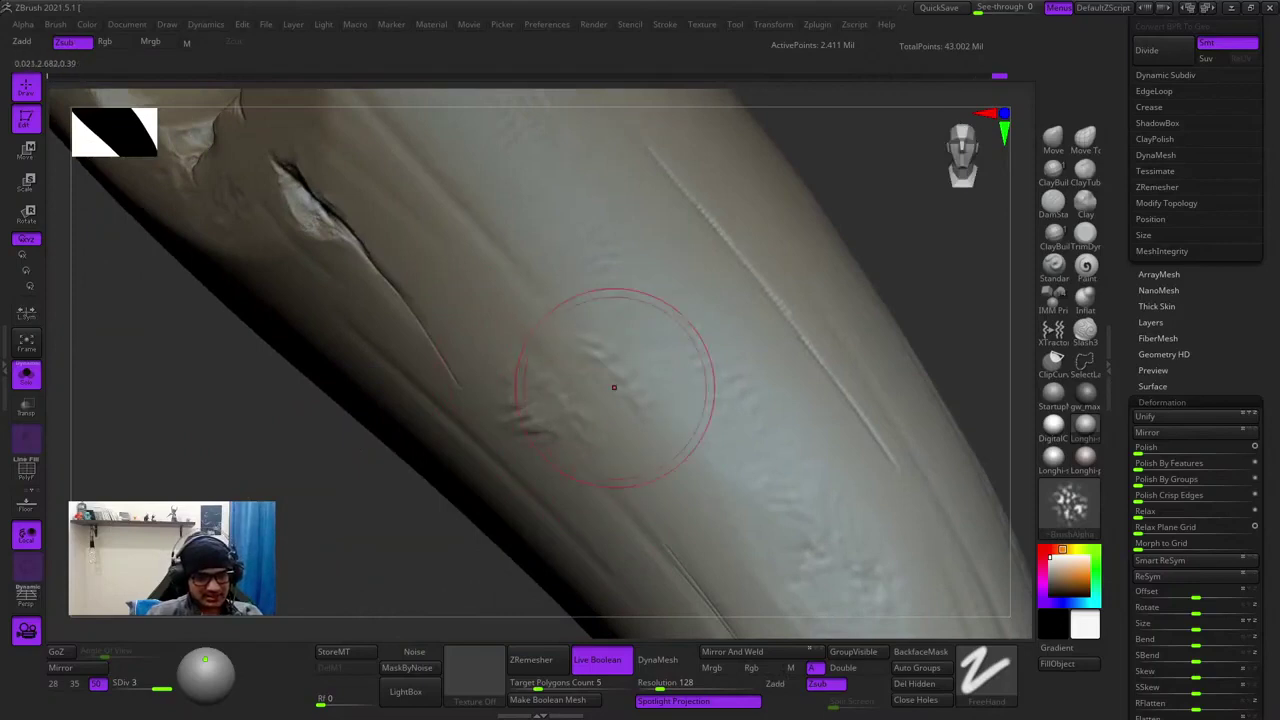
pyautogui.moveTo(666, 451)
pyautogui.keyDown('ctrl'); pyautogui.mouseDown(button='right')
pyautogui.moveTo(650, 370)
pyautogui.moveTo(770, 385)
pyautogui.mouseUp(button='right'); pyautogui.keyUp('ctrl')
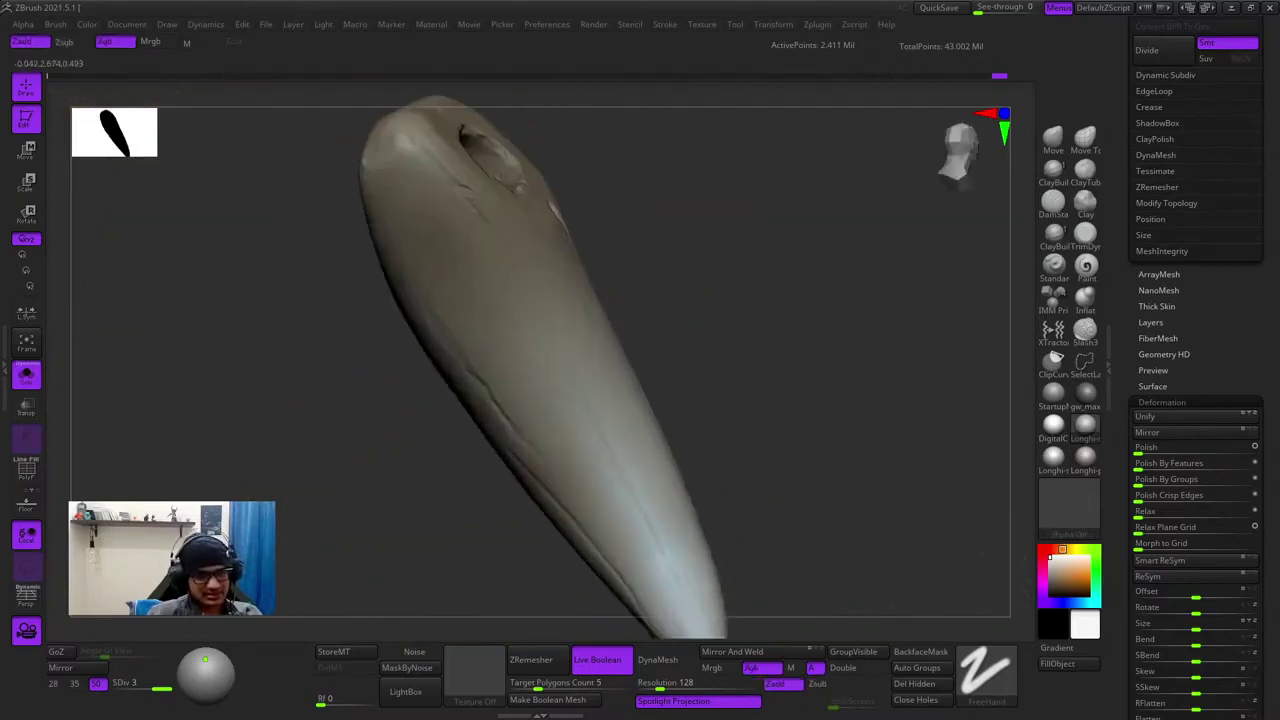
# - Carve chipped, worn texture into the tusk's rounded top end above the side crack
pyautogui.moveTo(515, 250)
pyautogui.keyDown('ctrl'); pyautogui.mouseDown(button='right')
pyautogui.moveTo(506, 314)
pyautogui.moveTo(451, 306)
pyautogui.moveTo(561, 339)
pyautogui.moveTo(556, 384)
pyautogui.mouseUp(button='right'); pyautogui.keyUp('ctrl')
pyautogui.moveTo(556, 384); pyautogui.dragTo(530, 308, button='right')
pyautogui.moveTo(531, 316); pyautogui.dragTo(570, 264)
pyautogui.moveTo(570, 264)
pyautogui.mouseDown(button='right')
pyautogui.moveTo(586, 222)
pyautogui.moveTo(612, 257)
pyautogui.mouseUp(button='right')
pyautogui.moveTo(560, 202); pyautogui.dragTo(600, 244)
pyautogui.moveTo(600, 244)
pyautogui.mouseDown(button='right')
pyautogui.moveTo(589, 286)
pyautogui.moveTo(582, 222)
pyautogui.mouseUp(button='right')
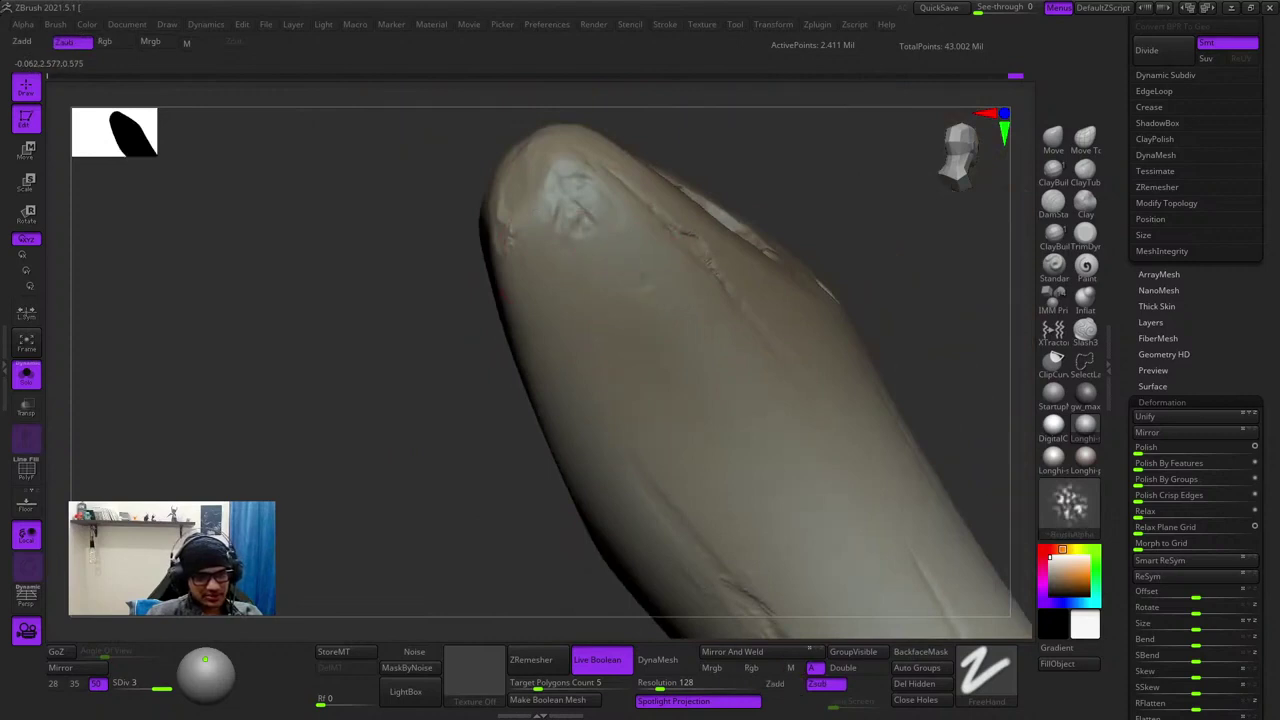
# - Carve shallow pits and dents into the tusk's side between its rounded top end and the hole, adjusting the brush size
pyautogui.moveTo(603, 316); pyautogui.dragTo(646, 308, button='right')
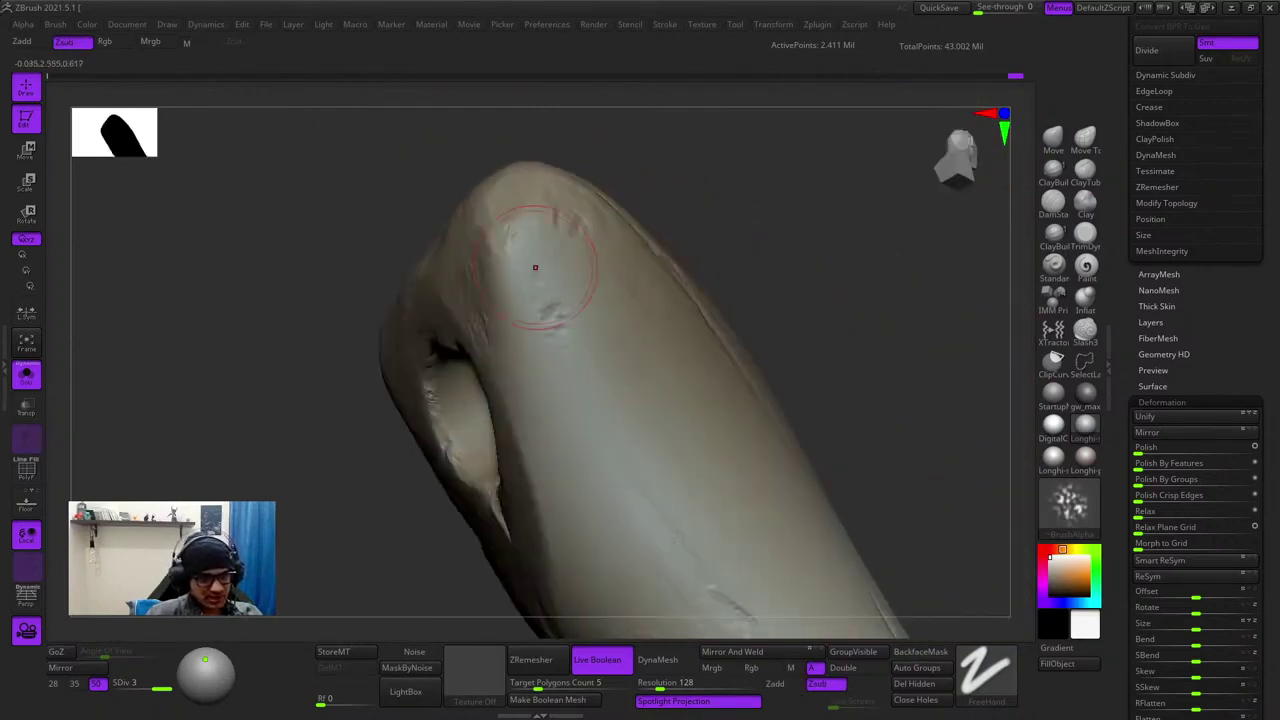
pyautogui.moveTo(550, 315)
pyautogui.keyDown('alt'); pyautogui.mouseDown(button='right')
pyautogui.moveTo(597, 257)
pyautogui.moveTo(547, 371)
pyautogui.mouseUp(button='right'); pyautogui.keyUp('alt')
pyautogui.press('space')
pyautogui.click(622, 280)
pyautogui.moveTo(630, 240); pyautogui.dragTo(617, 203)
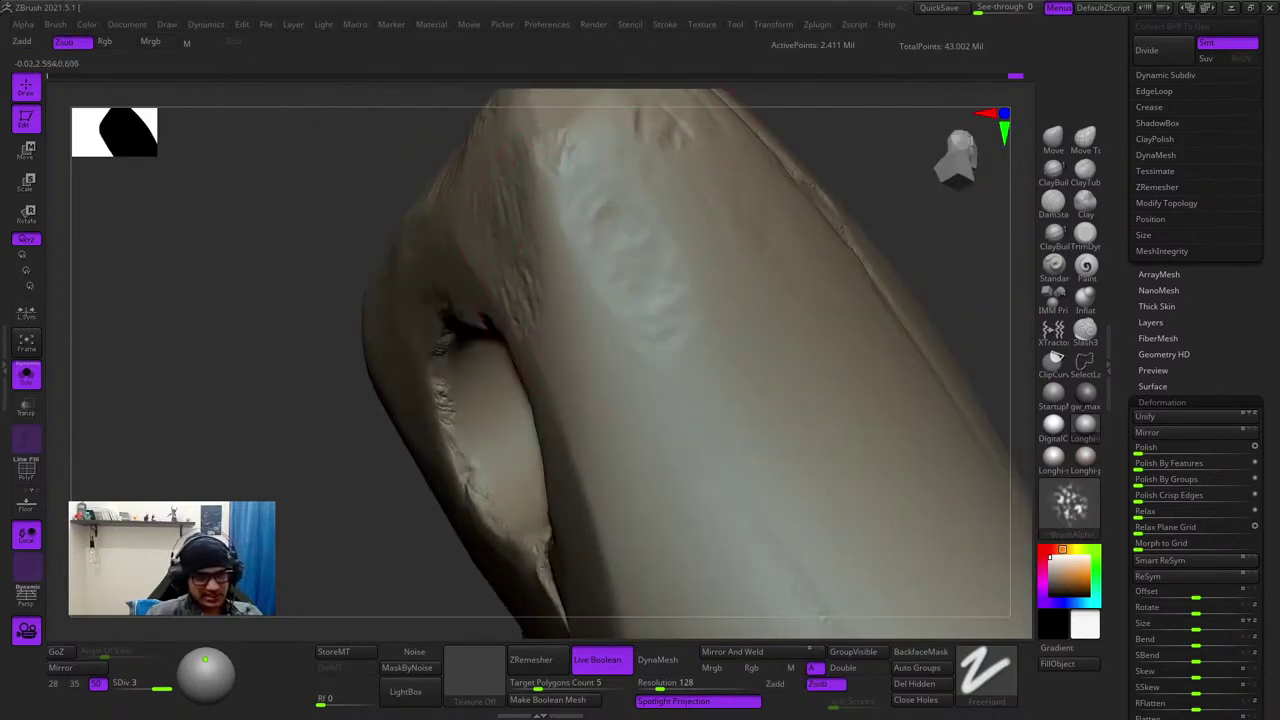
pyautogui.moveTo(692, 330); pyautogui.dragTo(640, 405, button='right')
pyautogui.press('space')
pyautogui.moveTo(722, 318); pyautogui.dragTo(702, 317)
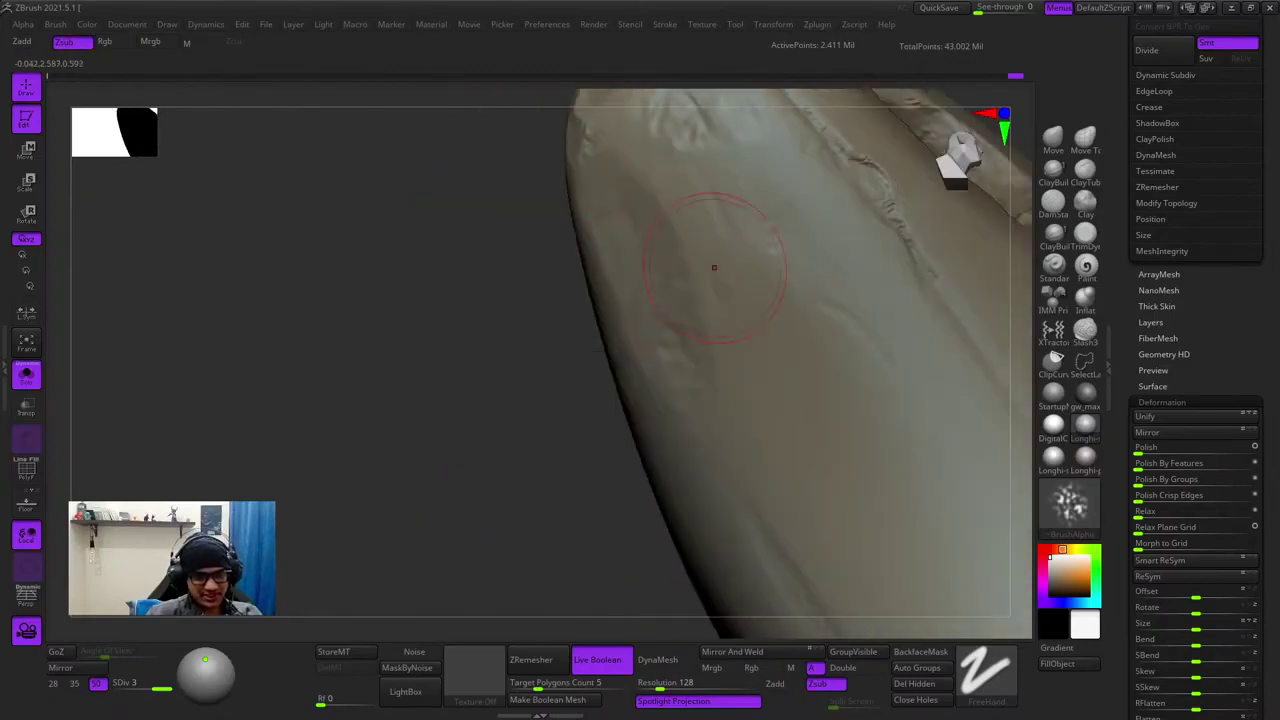
# - Roughen the tusk's surface above and beside the hole with scattered chipped patches
pyautogui.moveTo(785, 438)
pyautogui.keyDown('ctrl'); pyautogui.mouseDown(button='right')
pyautogui.moveTo(666, 323)
pyautogui.moveTo(700, 214)
pyautogui.moveTo(645, 383)
pyautogui.mouseUp(button='right'); pyautogui.keyUp('ctrl')
pyautogui.press('space')
pyautogui.click(706, 303)
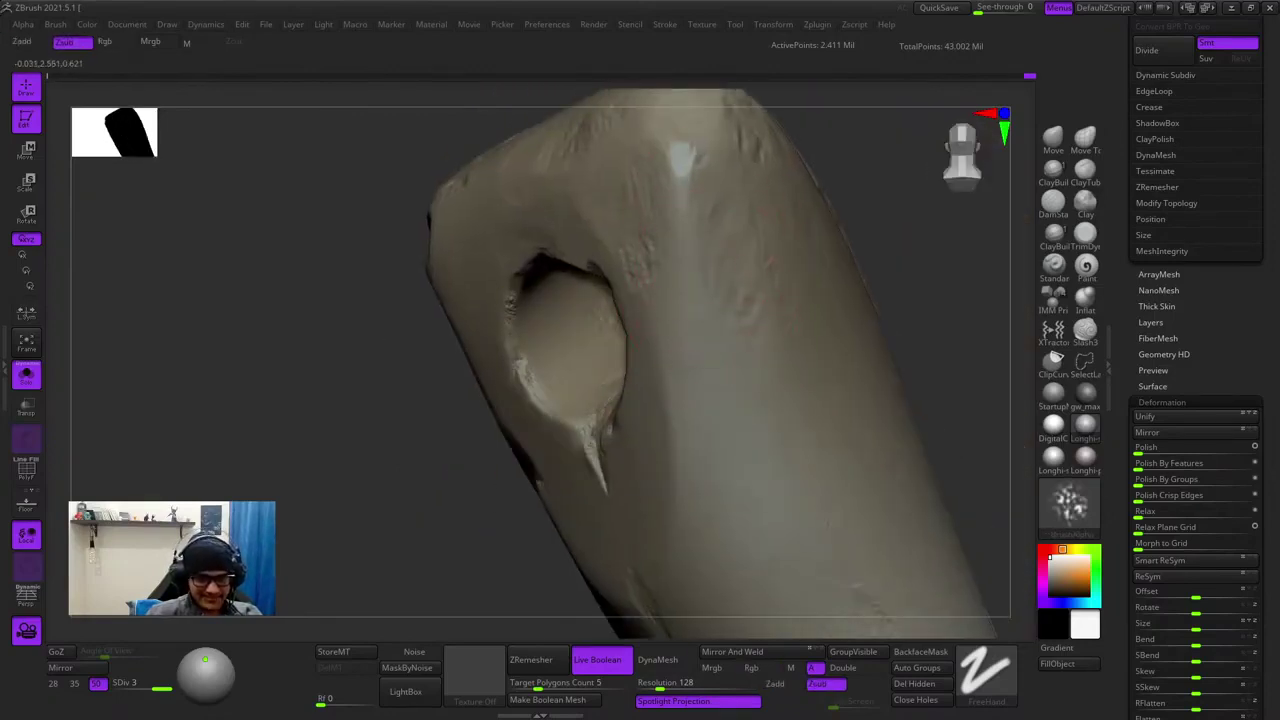
pyautogui.keyDown('ctrl'); pyautogui.moveTo(603, 288); pyautogui.dragTo(735, 370, button='right'); pyautogui.keyUp('ctrl')
pyautogui.moveTo(735, 370)
pyautogui.keyDown('alt'); pyautogui.mouseDown(button='right')
pyautogui.moveTo(720, 263)
pyautogui.moveTo(890, 275)
pyautogui.moveTo(766, 249)
pyautogui.moveTo(686, 214)
pyautogui.moveTo(750, 271)
pyautogui.moveTo(791, 263)
pyautogui.moveTo(756, 367)
pyautogui.mouseUp(button='right'); pyautogui.keyUp('alt')
pyautogui.press('space')
pyautogui.click(806, 278)
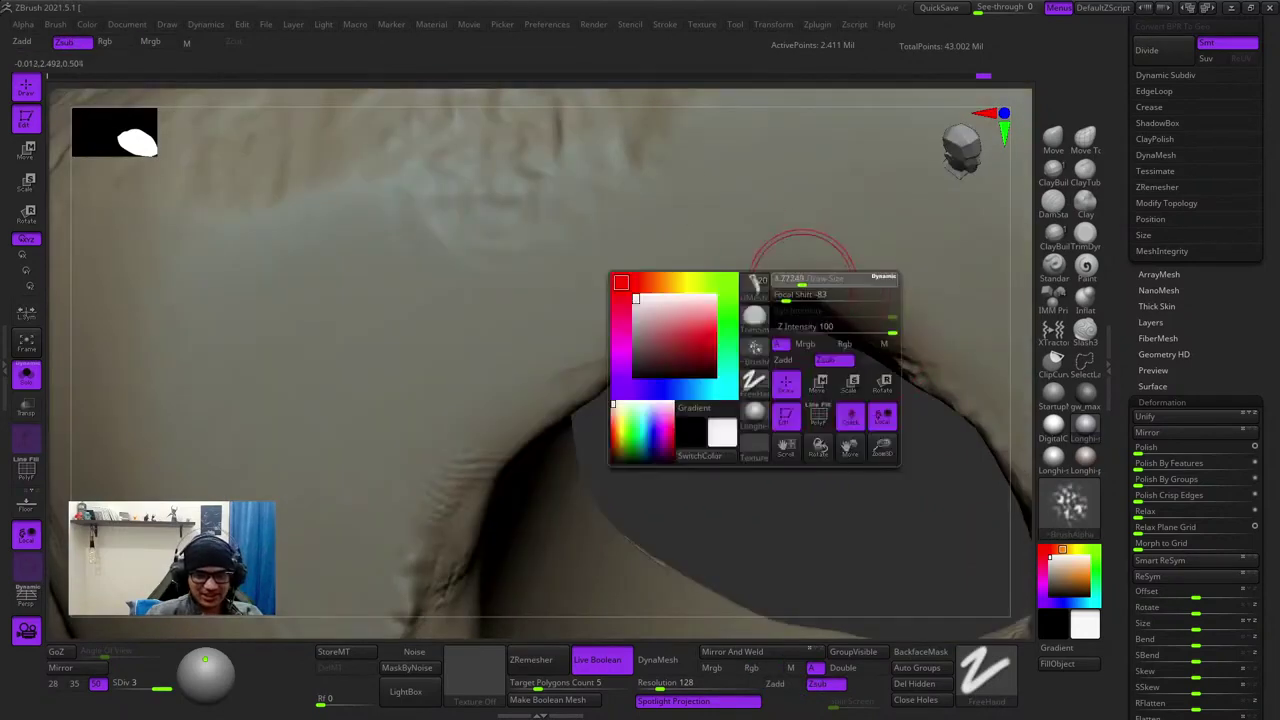
# - Carve a jagged break into the hole's lower rim and smooth it
pyautogui.moveTo(795, 292)
pyautogui.mouseDown(button='right')
pyautogui.moveTo(787, 308)
pyautogui.moveTo(808, 268)
pyautogui.moveTo(794, 298)
pyautogui.moveTo(805, 313)
pyautogui.mouseUp(button='right')
pyautogui.press('space')
pyautogui.keyDown('ctrl'); pyautogui.moveTo(868, 353); pyautogui.dragTo(775, 300, button='right'); pyautogui.keyUp('ctrl')
pyautogui.moveTo(775, 300); pyautogui.dragTo(787, 401, button='right')
pyautogui.keyDown('shift'); pyautogui.moveTo(787, 403); pyautogui.dragTo(803, 343); pyautogui.keyUp('shift')
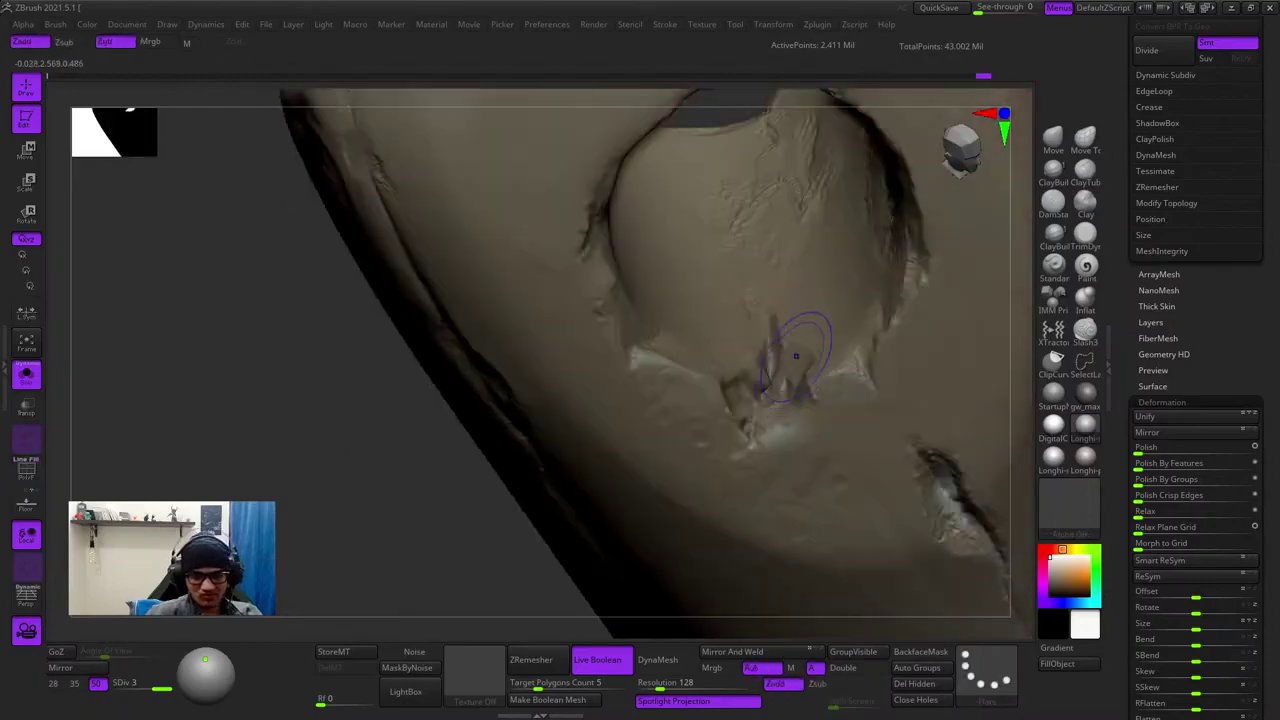
# - Rework the jagged spikes at the hole's lower rim, trying the Inflat, Morph and Standard brushes
pyautogui.click(1085, 300)
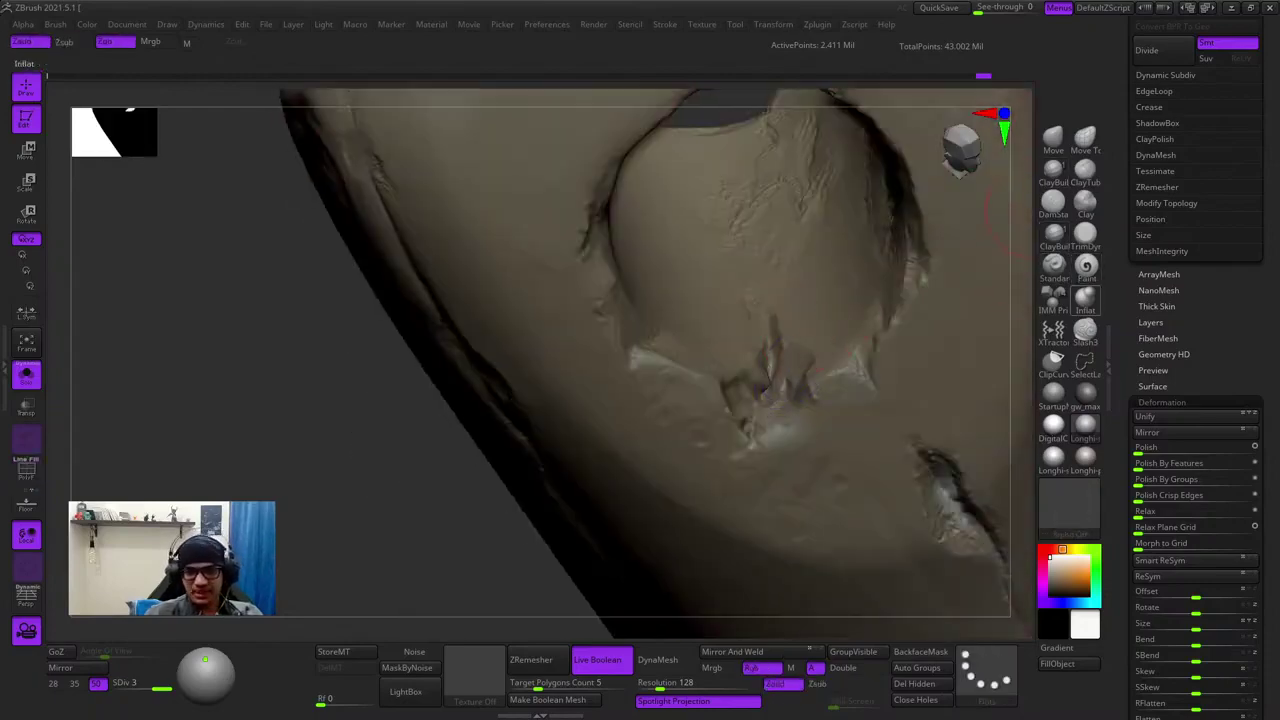
pyautogui.hotkey('shift', 'f')
pyautogui.hotkey('shift', 'f')
pyautogui.click(1085, 301)
pyautogui.press('m')
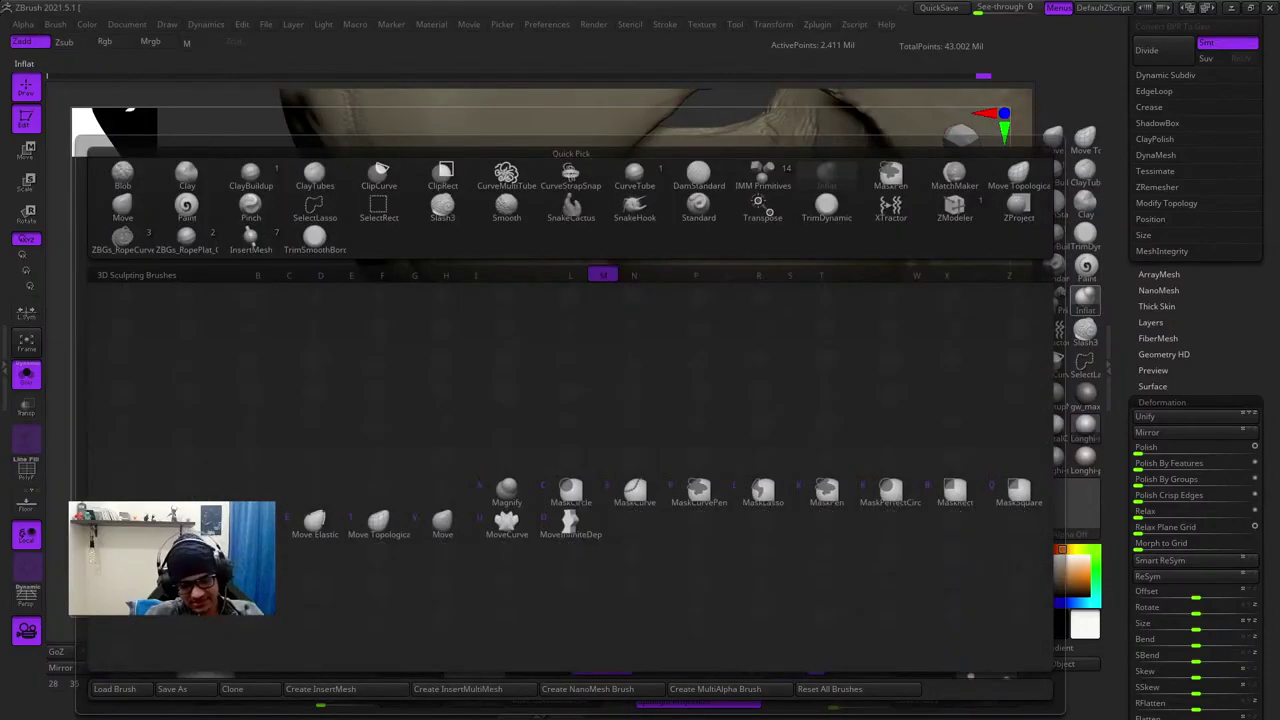
pyautogui.press('o')
pyautogui.moveTo(720, 475); pyautogui.dragTo(734, 440, button='right')
pyautogui.click(732, 439)
pyautogui.click(689, 468)
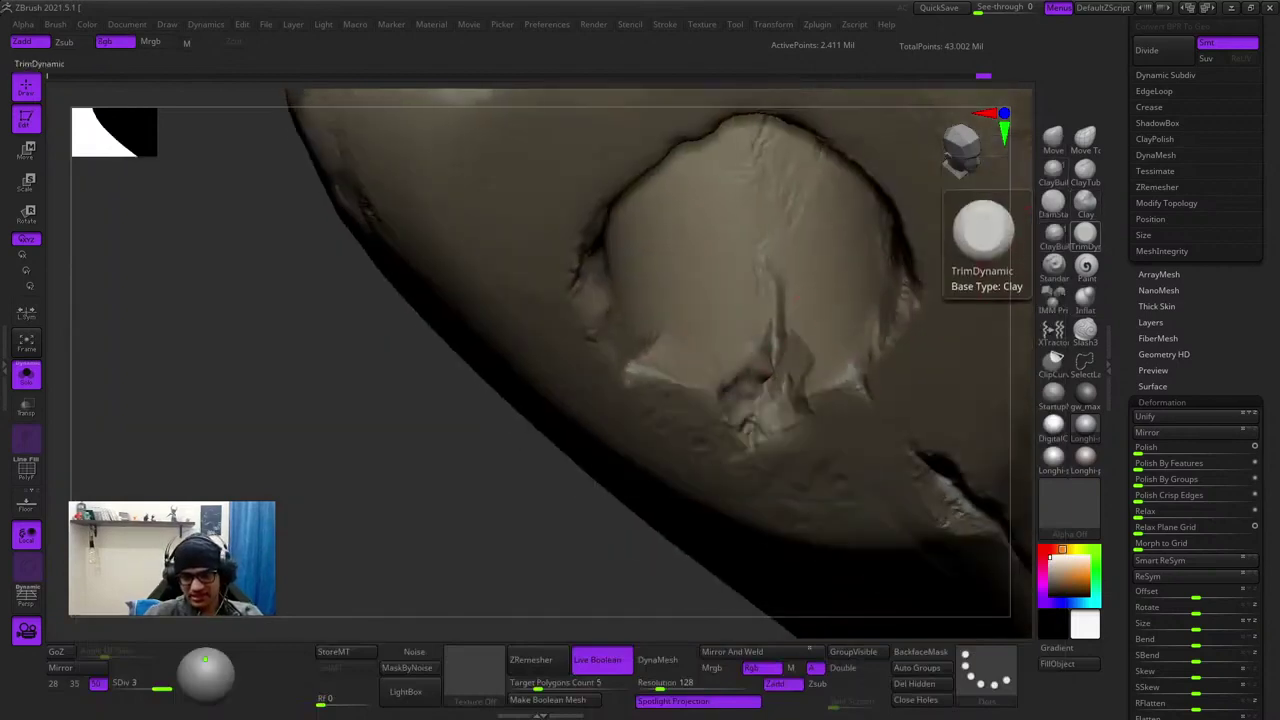
pyautogui.click(1053, 265)
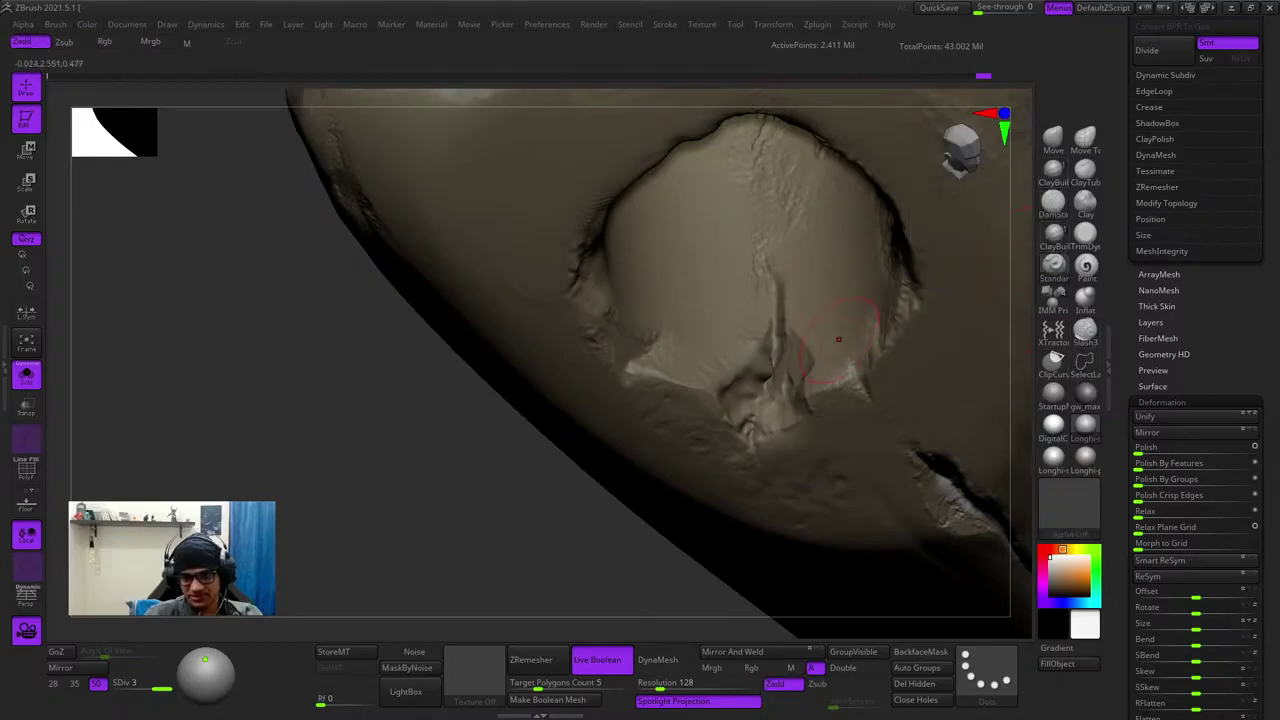
pyautogui.moveTo(838, 339); pyautogui.dragTo(940, 305, button='right')
# - Trim and reshape the broken area inside the hole's lower rim with the TrimDynamic brush
pyautogui.click(1086, 235)
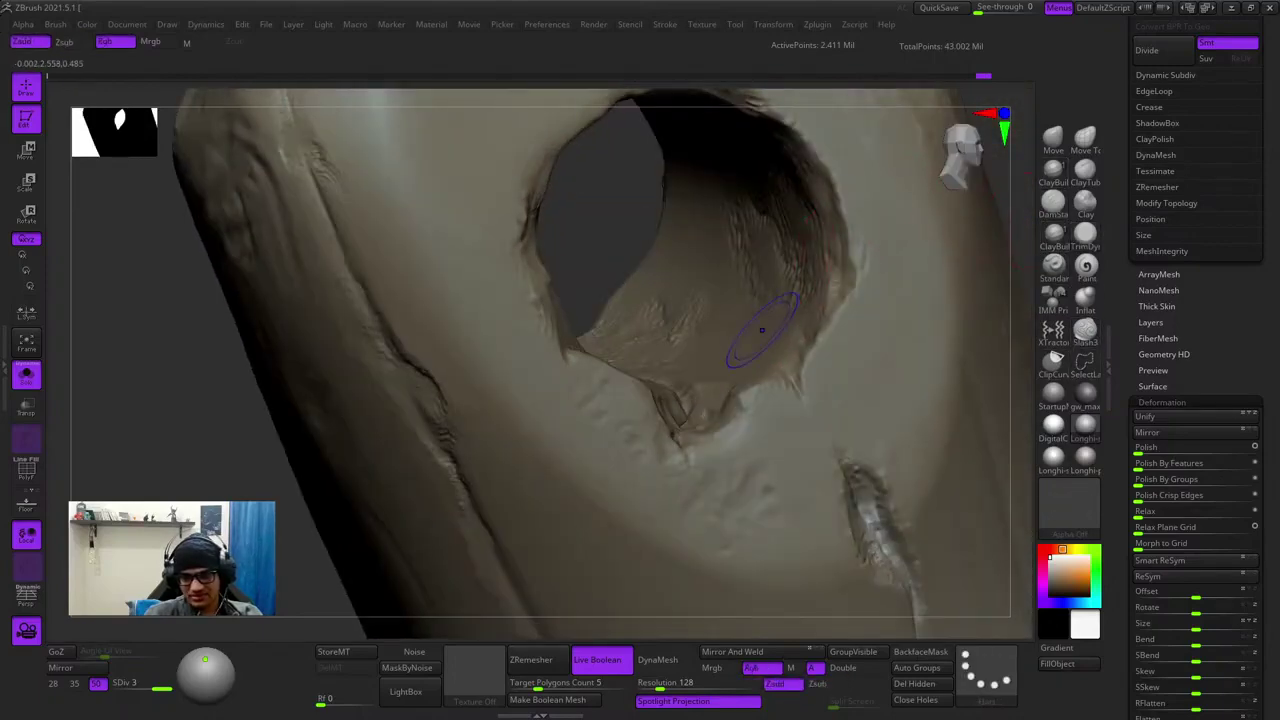
pyautogui.moveTo(762, 330)
pyautogui.mouseDown(button='right')
pyautogui.moveTo(785, 335)
pyautogui.moveTo(778, 375)
pyautogui.moveTo(785, 300)
pyautogui.moveTo(665, 360)
pyautogui.moveTo(763, 480)
pyautogui.moveTo(745, 360)
pyautogui.mouseUp(button='right')
pyautogui.moveTo(738, 360)
pyautogui.mouseDown()
pyautogui.moveTo(705, 412)
pyautogui.moveTo(757, 345)
pyautogui.mouseUp()
pyautogui.moveTo(757, 345); pyautogui.dragTo(759, 316, button='right')
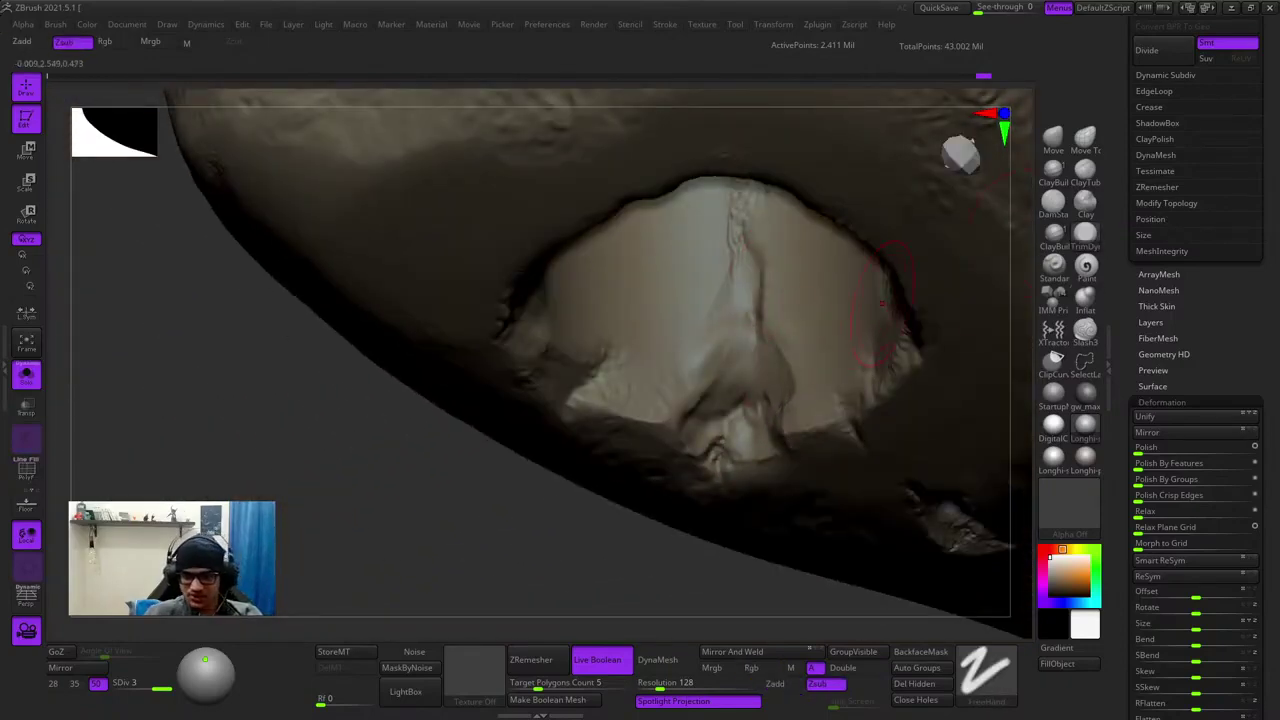
pyautogui.moveTo(753, 352); pyautogui.dragTo(750, 392, button='right')
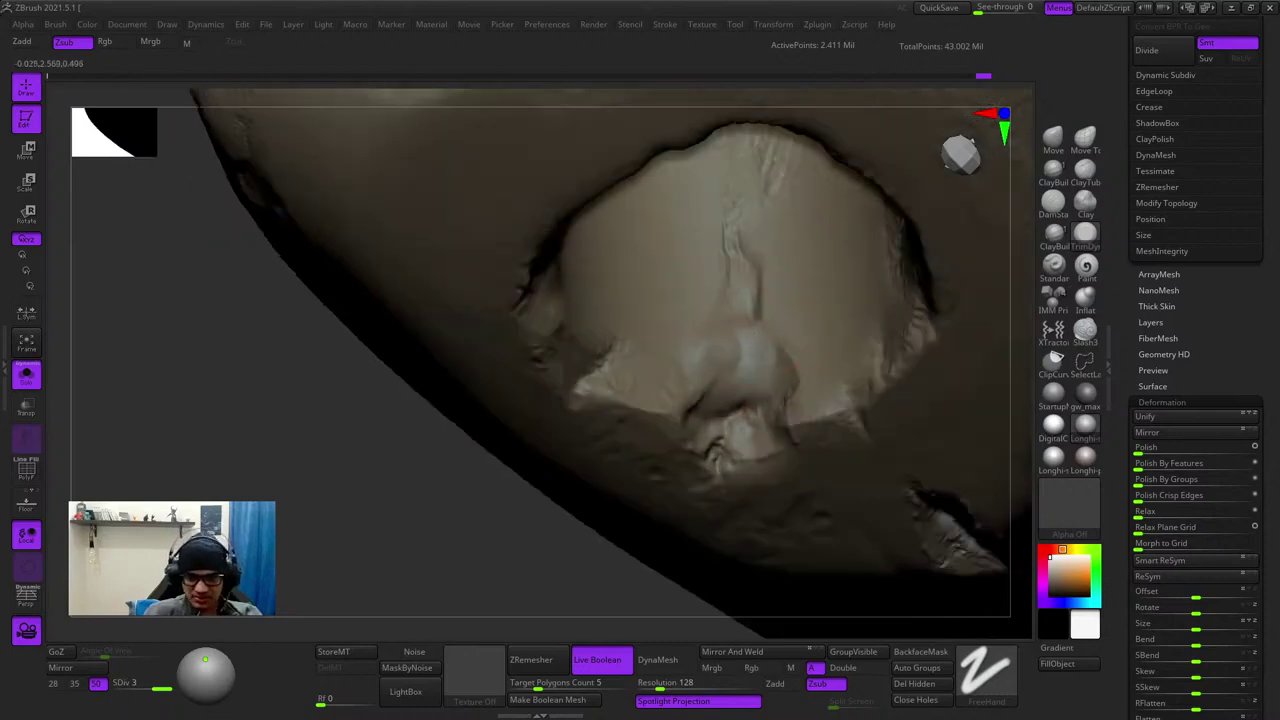
# - Replace the Inflat brush shortcut with the TrimSmoothBorder brush
pyautogui.click(1085, 332)
pyautogui.click(1085, 332)
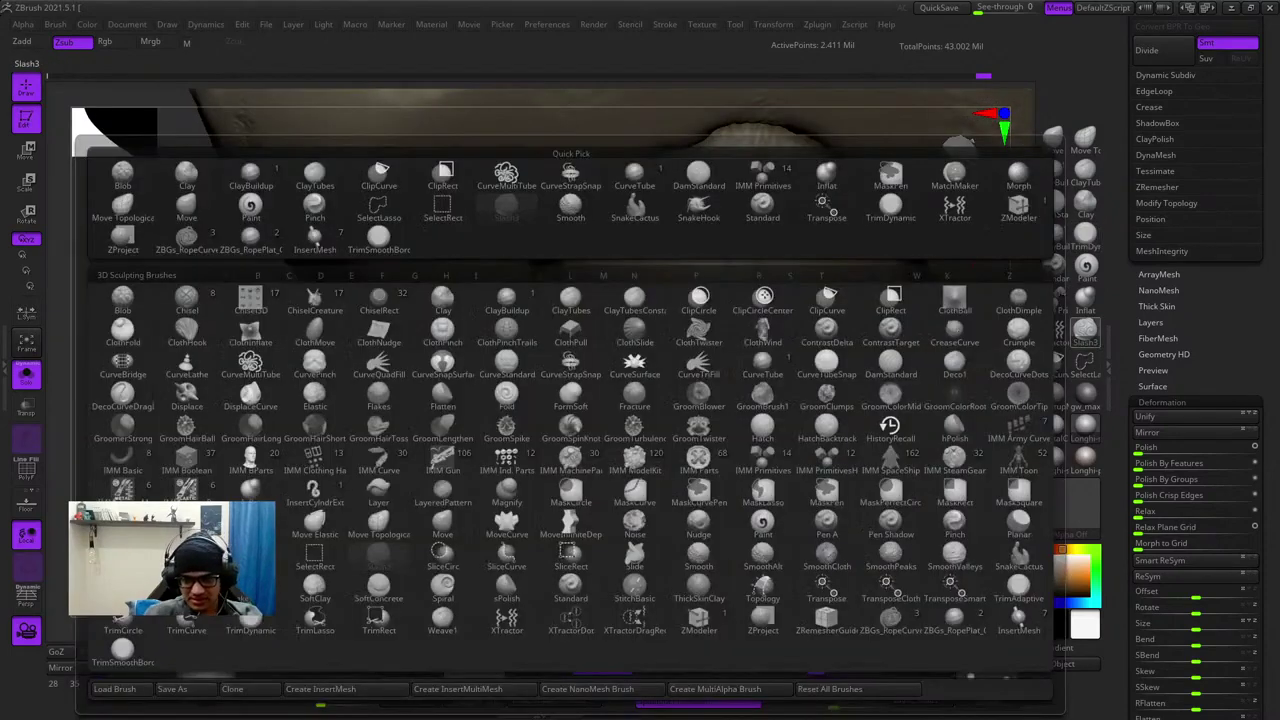
pyautogui.click(1085, 300)
pyautogui.click(1085, 300)
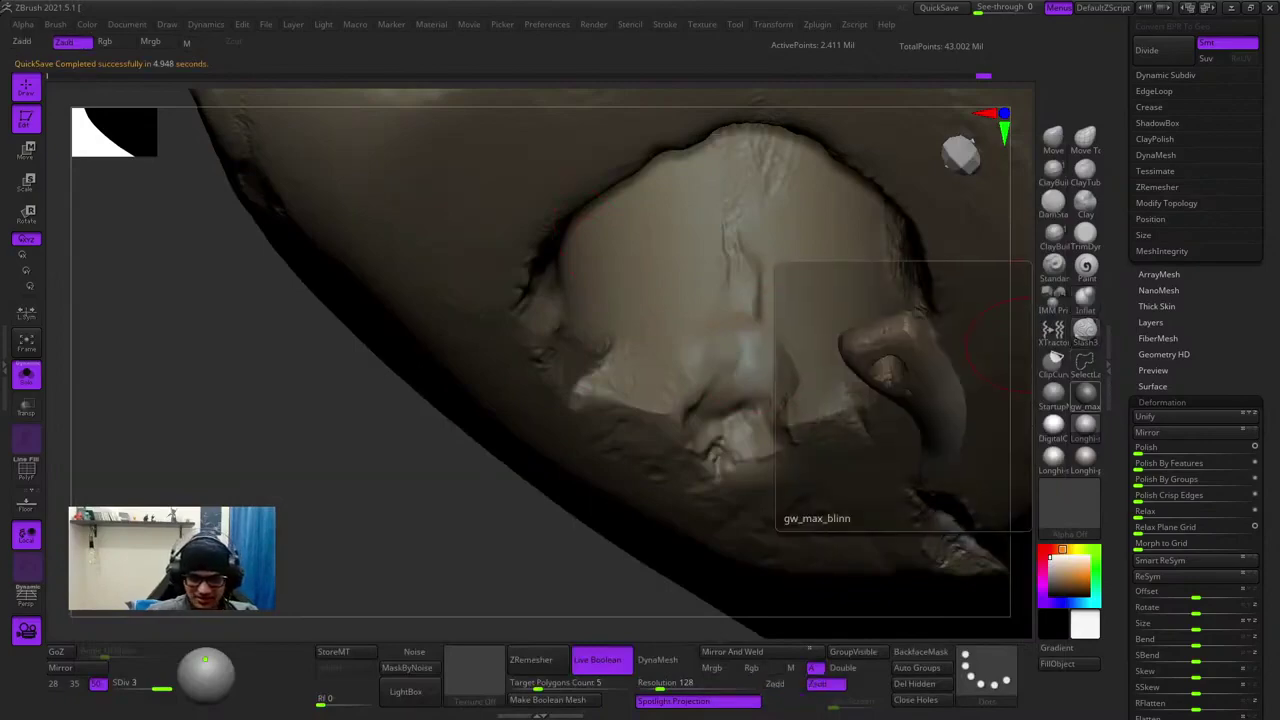
pyautogui.press('b')
pyautogui.click(122, 653)
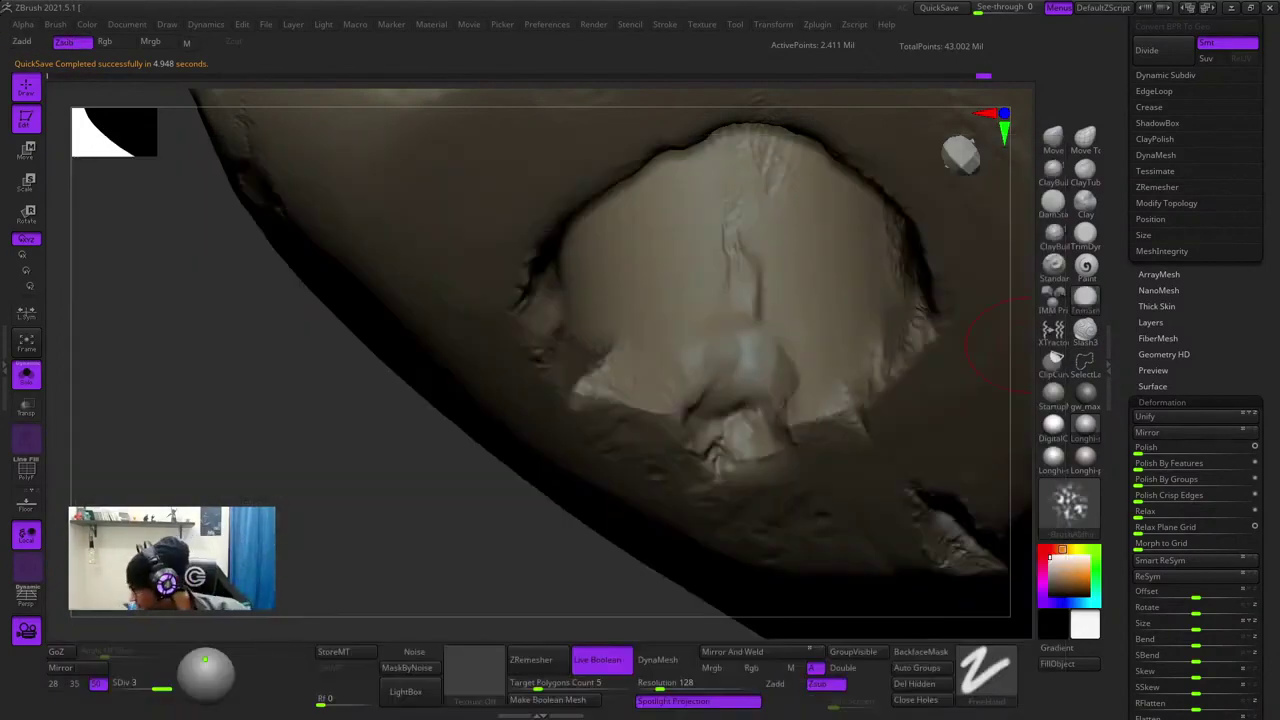
# - Turn off Solo mode to show the whole goblin, and frame the tusk hanging on its necklace
pyautogui.moveTo(1013, 345); pyautogui.dragTo(580, 263, button='right')
pyautogui.press('f')
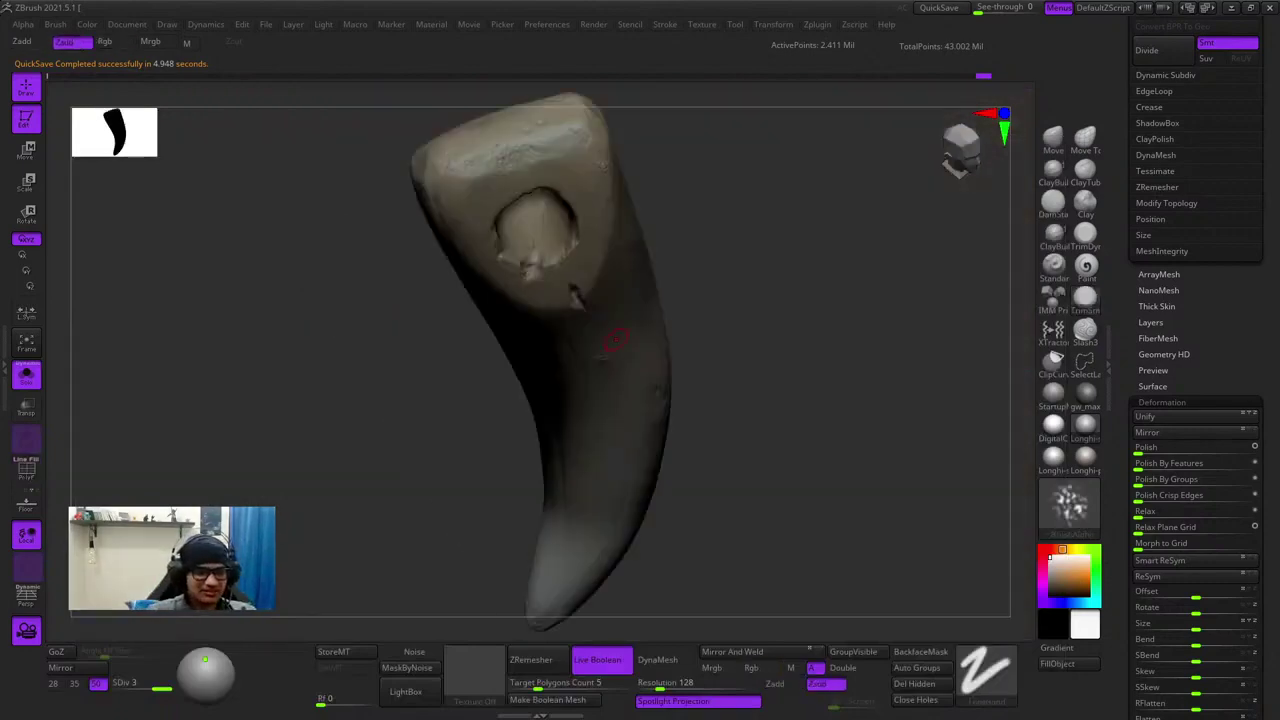
pyautogui.moveTo(614, 337); pyautogui.dragTo(650, 335, button='right')
pyautogui.keyDown('ctrl'); pyautogui.moveTo(650, 335); pyautogui.dragTo(590, 305, button='right'); pyautogui.keyUp('ctrl')
pyautogui.moveTo(590, 305); pyautogui.dragTo(471, 277, button='right')
pyautogui.press('f')
pyautogui.click(27, 375)
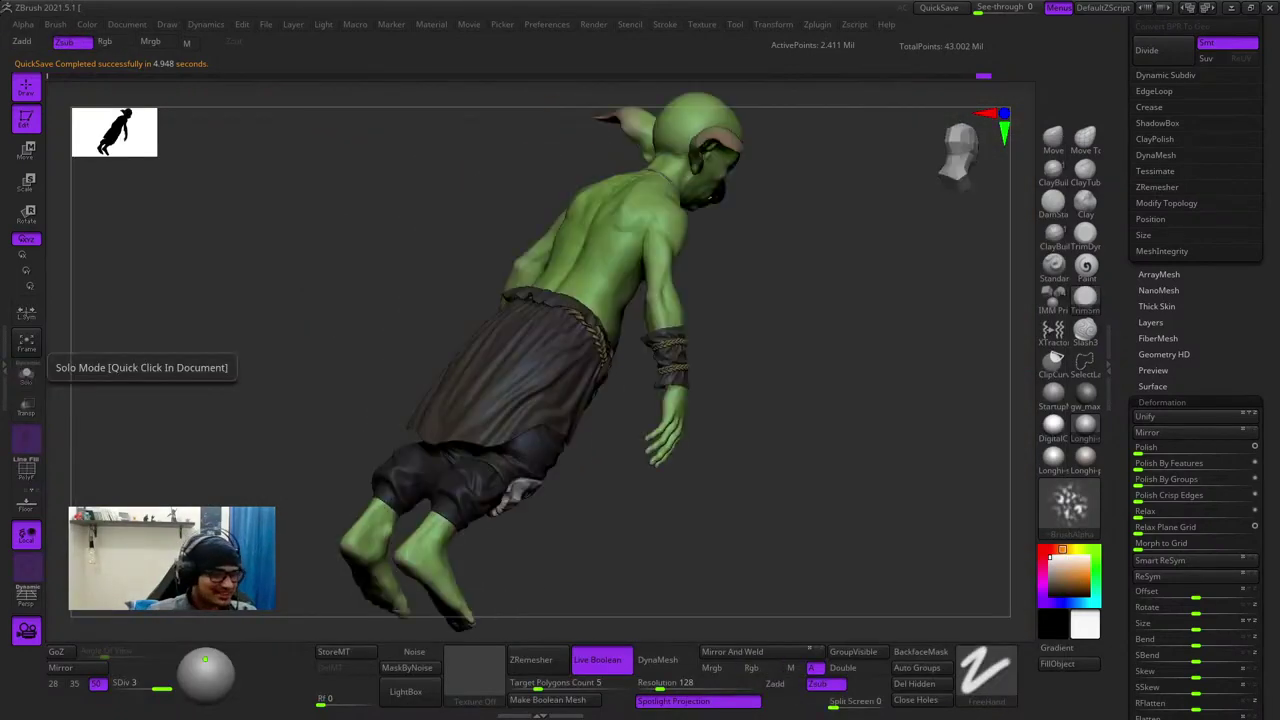
pyautogui.moveTo(400, 300); pyautogui.dragTo(639, 238, button='right')
pyautogui.press('f')
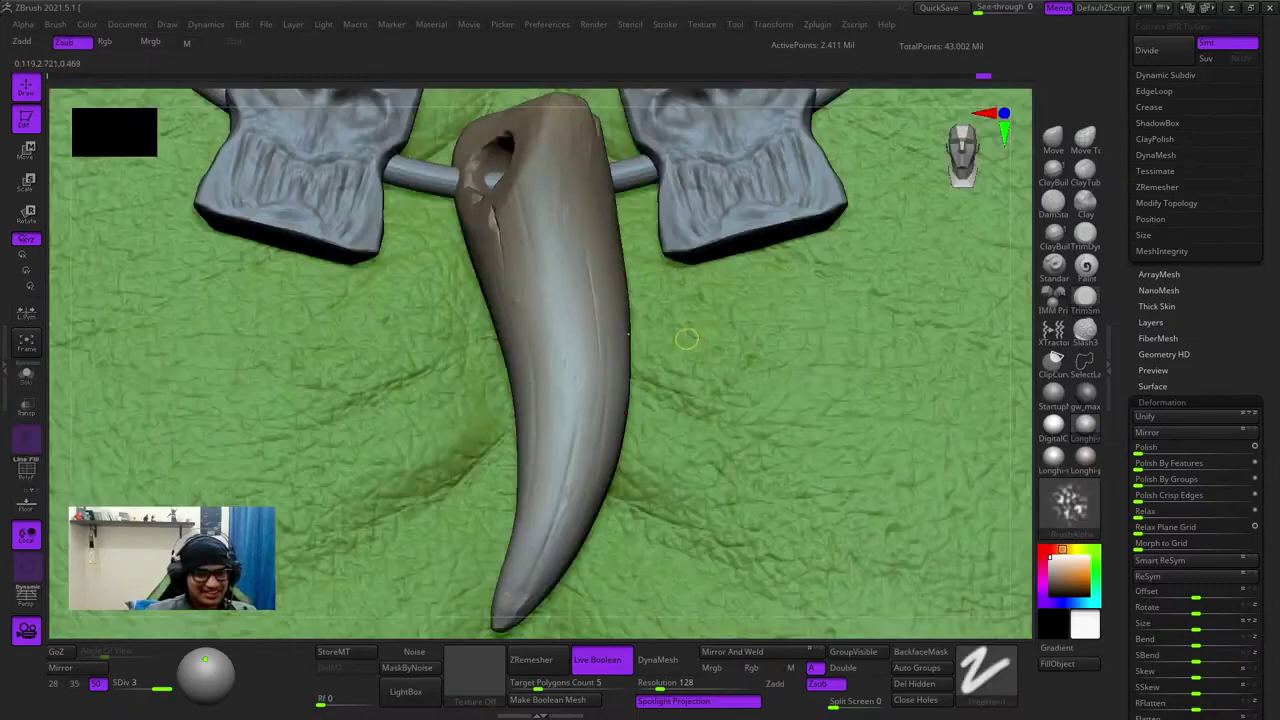
# - Scale the tusk pendant down uniformly to about 0.8 of its size on the necklace
pyautogui.keyDown('ctrl'); pyautogui.moveTo(687, 339); pyautogui.dragTo(552, 392, button='right'); pyautogui.keyUp('ctrl')
pyautogui.rightClick(552, 392)
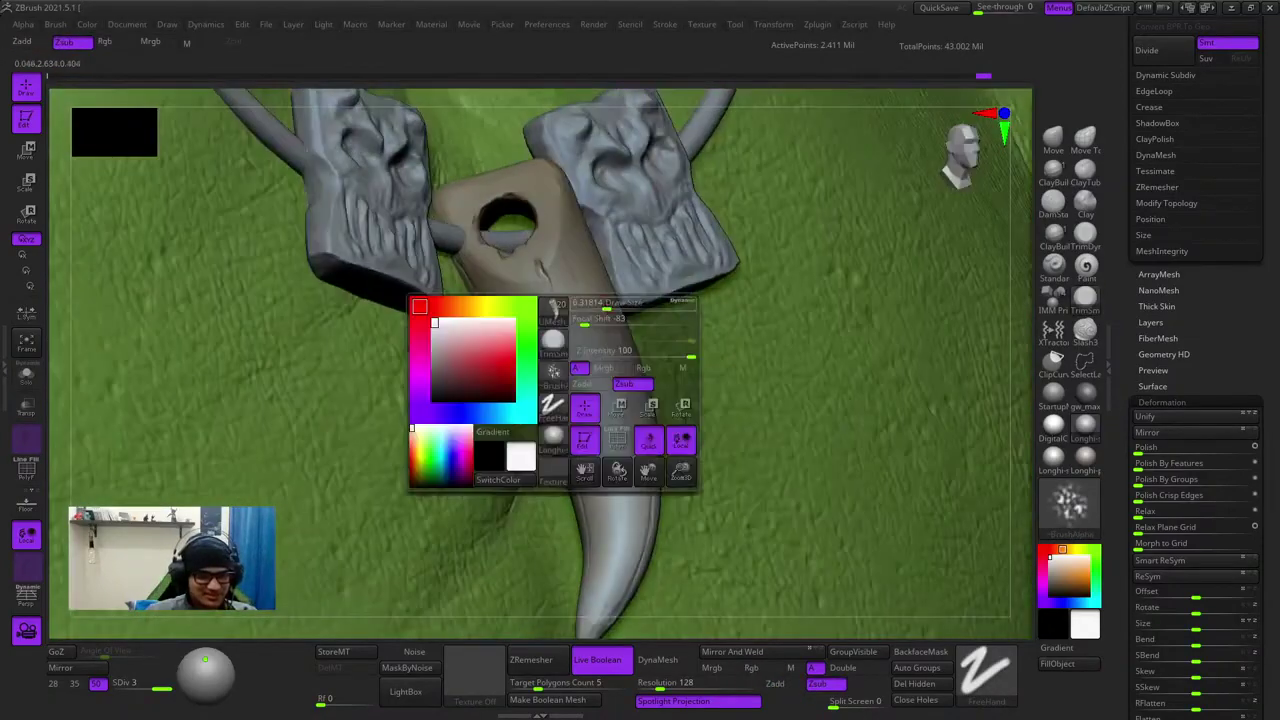
pyautogui.rightClick(532, 385)
pyautogui.moveTo(586, 297); pyautogui.dragTo(600, 294)
pyautogui.moveTo(600, 294)
pyautogui.mouseDown(button='right')
pyautogui.moveTo(600, 320)
pyautogui.moveTo(598, 235)
pyautogui.mouseUp(button='right')
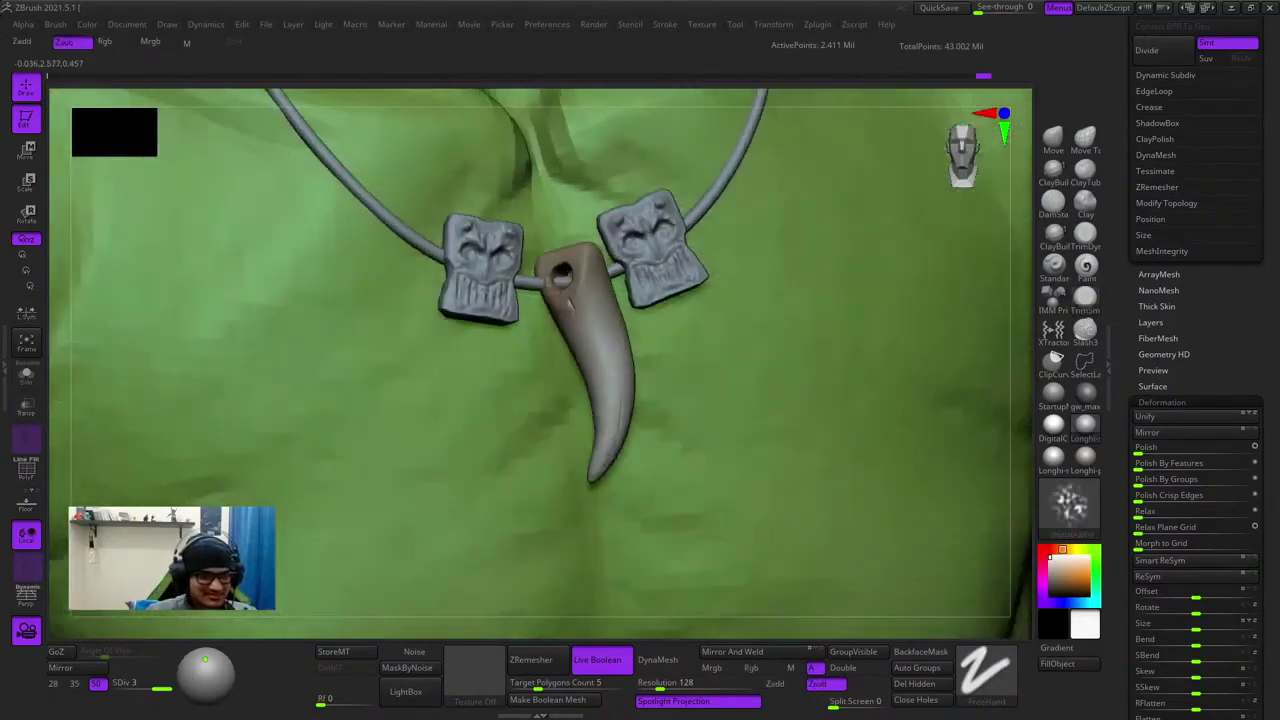
pyautogui.press('r')
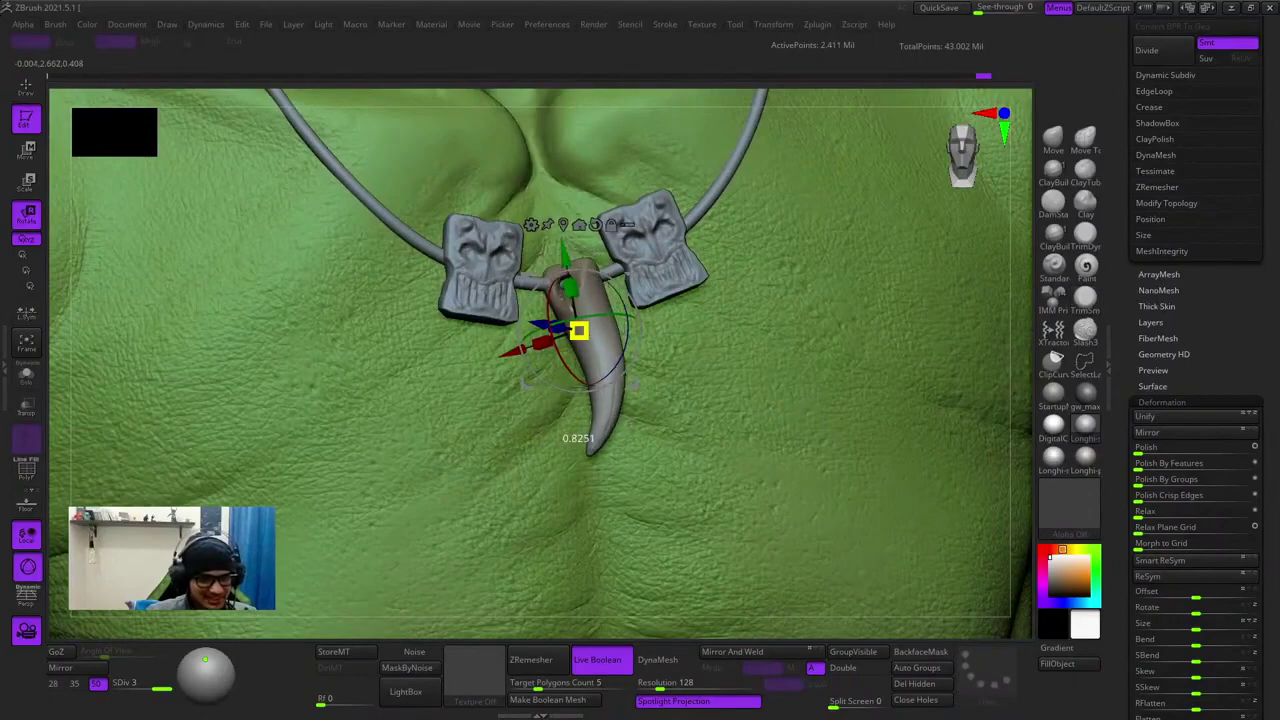
pyautogui.keyDown('ctrl'); pyautogui.moveTo(585, 380); pyautogui.dragTo(600, 312, button='right'); pyautogui.keyUp('ctrl')
pyautogui.keyDown('alt'); pyautogui.moveTo(790, 400); pyautogui.dragTo(768, 442); pyautogui.keyUp('alt')
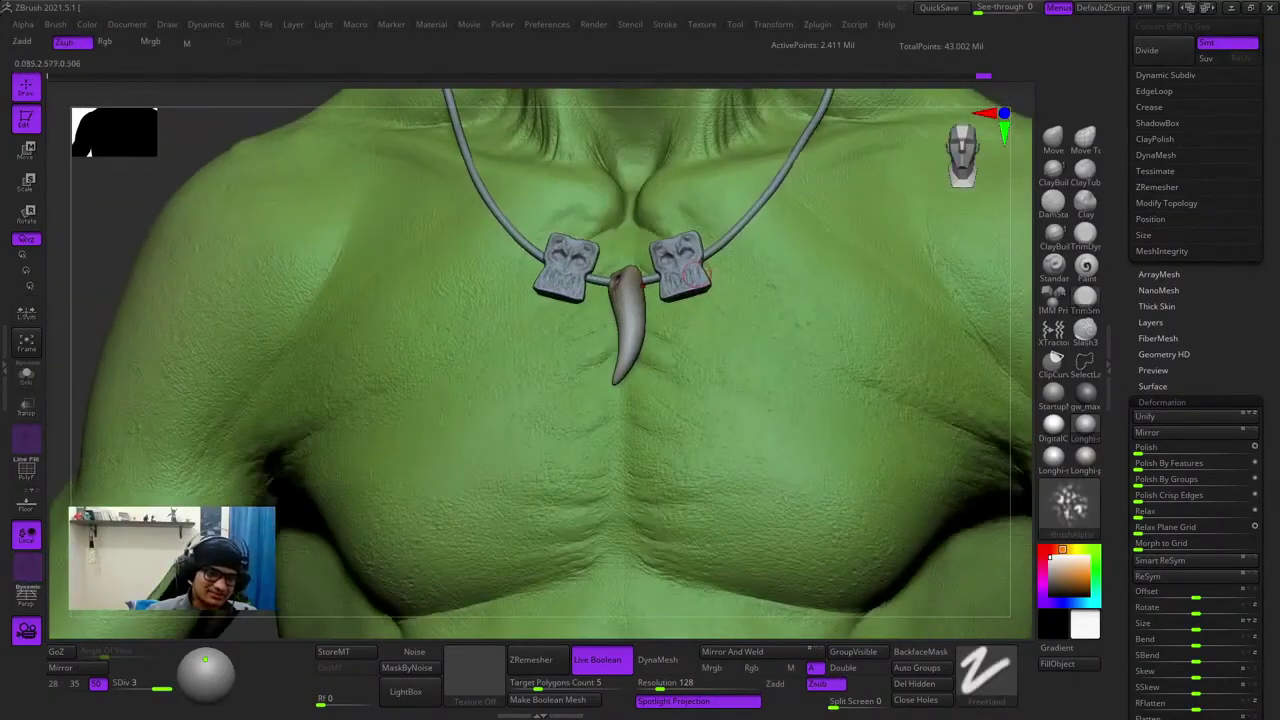
# - Make the carved face beads beside the tusk the active subtool and frame them
pyautogui.keyDown('alt'); pyautogui.click(680, 266); pyautogui.keyUp('alt')
pyautogui.hotkey('shift', 'f')
pyautogui.hotkey('shift', 'f')
pyautogui.press('f')
pyautogui.hotkey('shift', 'f')
pyautogui.hotkey('shift', 'f')
pyautogui.press('f')
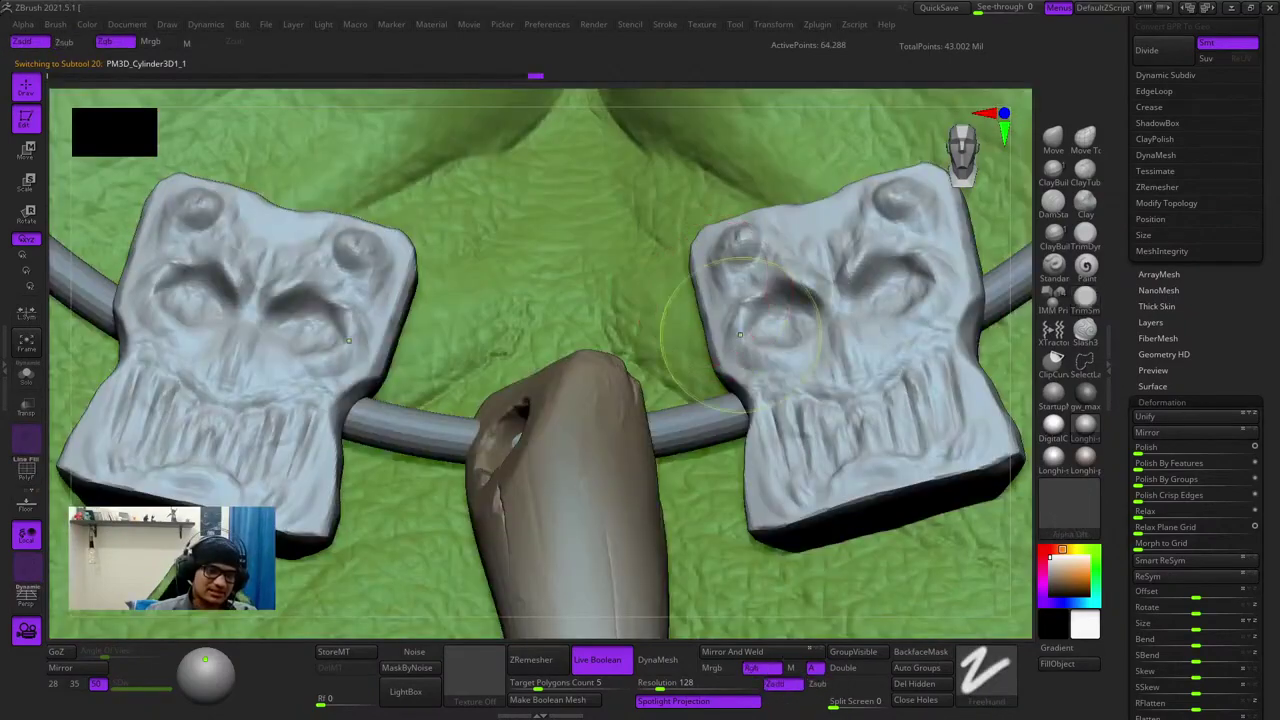
# - Examine the face beads' mesh density and carving with and without the wireframe
pyautogui.keyDown('alt'); pyautogui.moveTo(742, 260); pyautogui.dragTo(709, 355); pyautogui.keyUp('alt')
pyautogui.keyDown('alt'); pyautogui.moveTo(709, 355); pyautogui.dragTo(662, 288, button='right'); pyautogui.keyUp('alt')
pyautogui.hotkey('shift', 'f')
pyautogui.hotkey('shift', 'f')
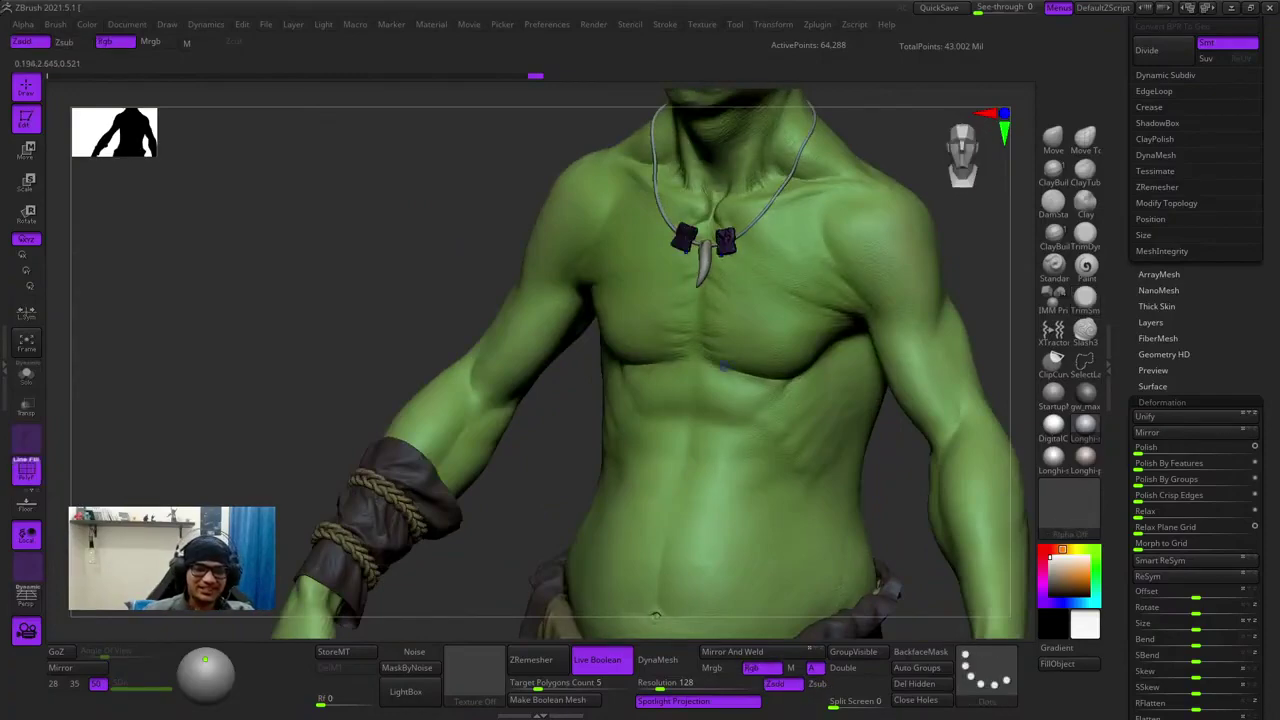
pyautogui.press('f')
pyautogui.hotkey('shift', 'f')
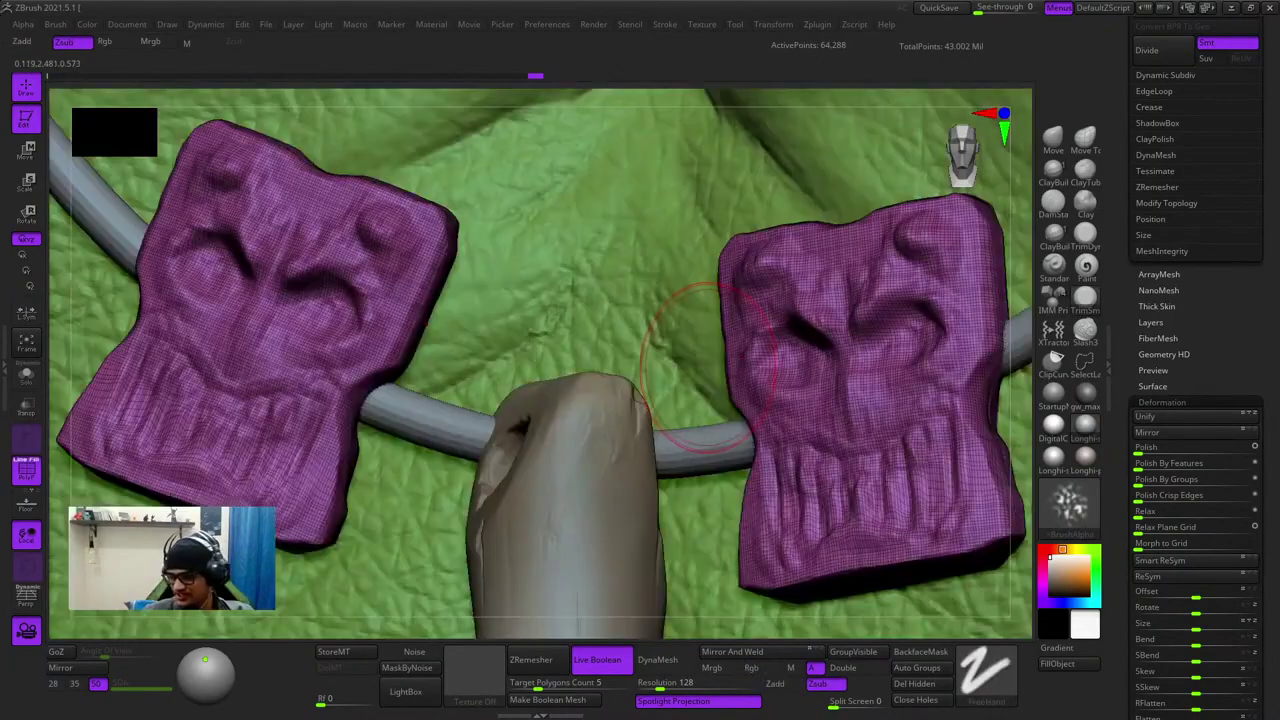
pyautogui.hotkey('shift', 'f')
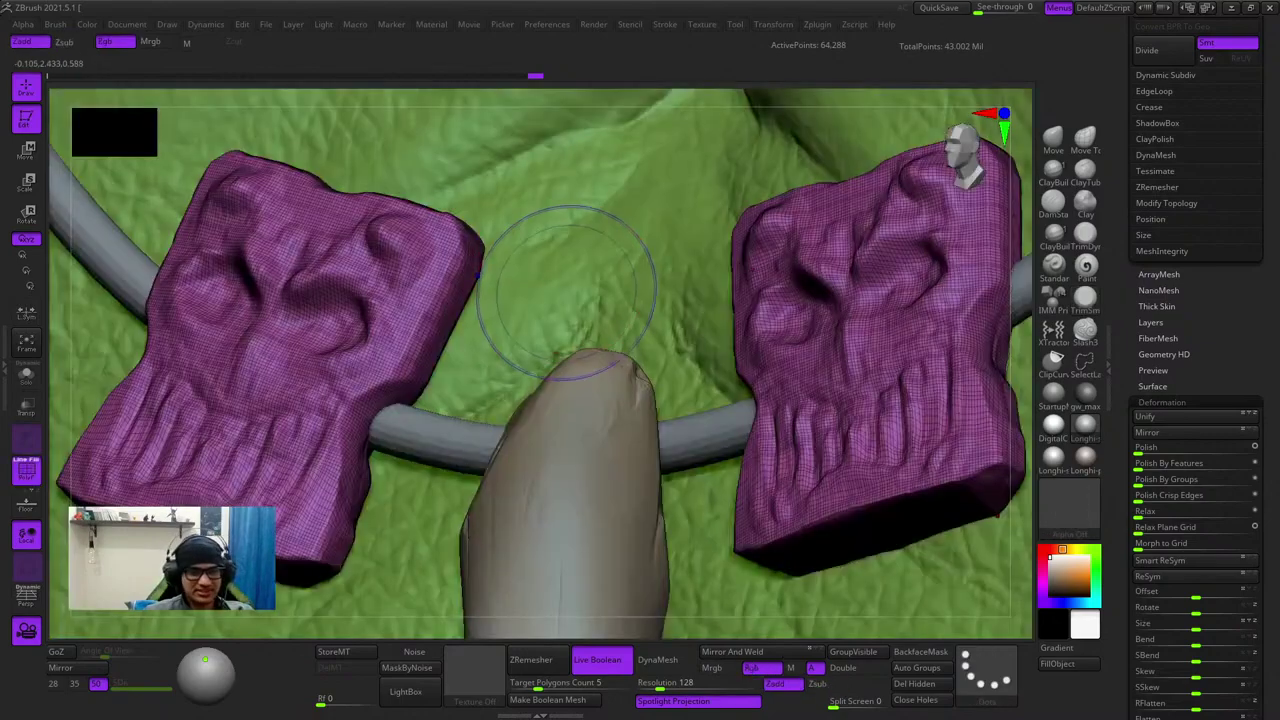
pyautogui.hotkey('shift', 'f')
pyautogui.moveTo(757, 363)
pyautogui.keyDown('ctrl'); pyautogui.mouseDown(button='right')
pyautogui.moveTo(740, 310)
pyautogui.moveTo(677, 362)
pyautogui.mouseUp(button='right'); pyautogui.keyUp('ctrl')
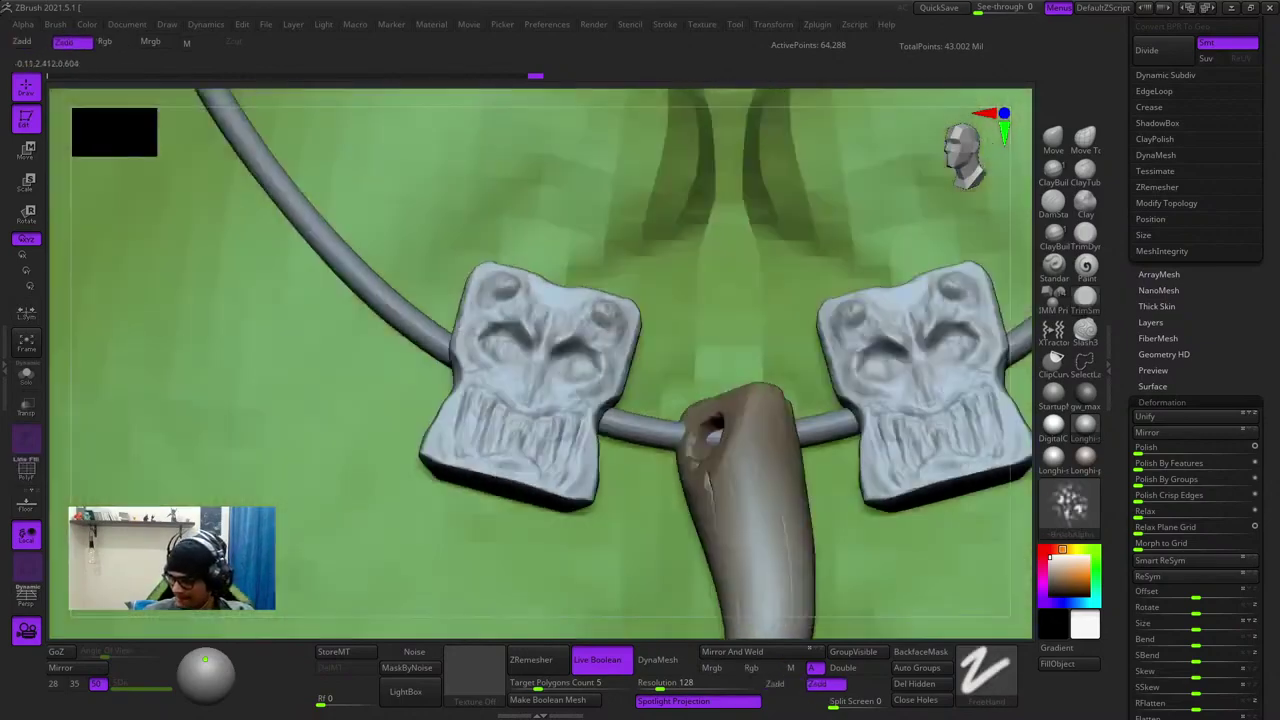
pyautogui.moveTo(735, 323)
pyautogui.mouseDown(button='right')
pyautogui.moveTo(717, 276)
pyautogui.moveTo(780, 263)
pyautogui.mouseUp(button='right')
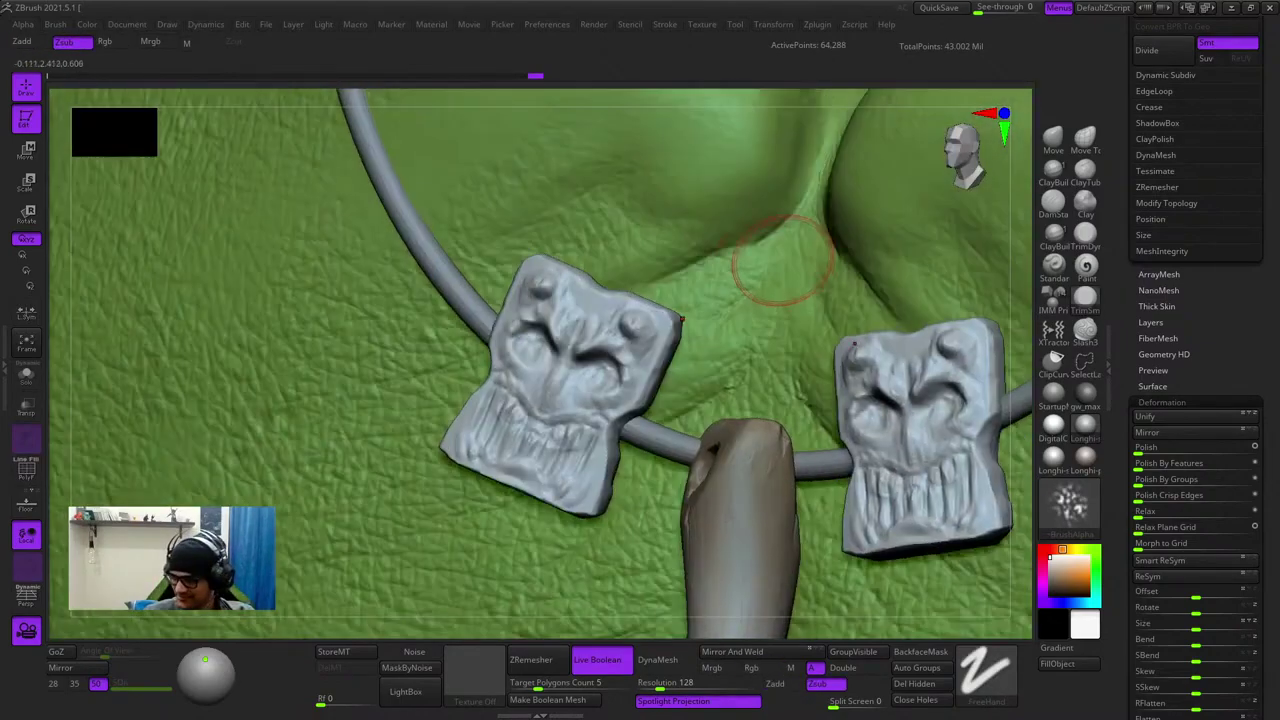
# - Carve sharper brow and outer eye creases into the face bead with the DamStandard brush
pyautogui.press('space')
pyautogui.moveTo(798, 263); pyautogui.dragTo(792, 264)
pyautogui.keyDown('shift'); pyautogui.moveTo(791, 275); pyautogui.dragTo(778, 329); pyautogui.keyUp('shift')
pyautogui.moveTo(788, 346)
pyautogui.mouseDown(button='right')
pyautogui.moveTo(850, 325)
pyautogui.moveTo(862, 412)
pyautogui.mouseUp(button='right')
pyautogui.click(1085, 235)
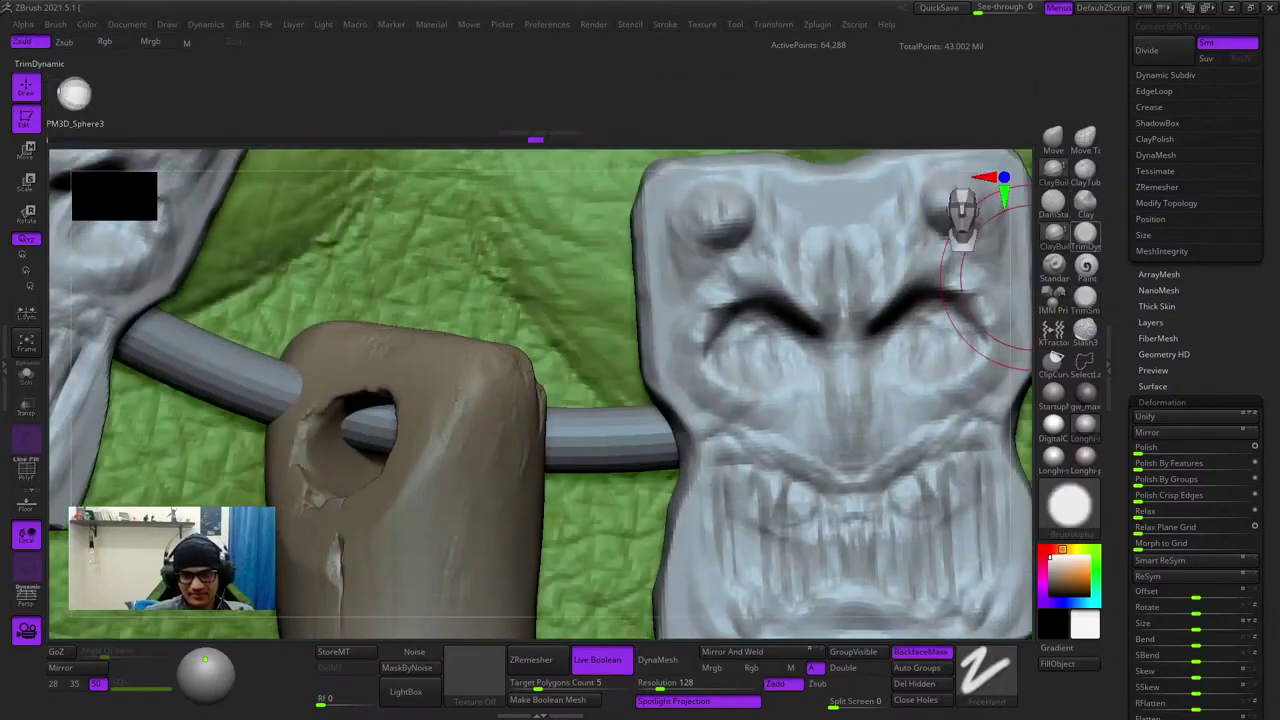
pyautogui.click(1053, 203)
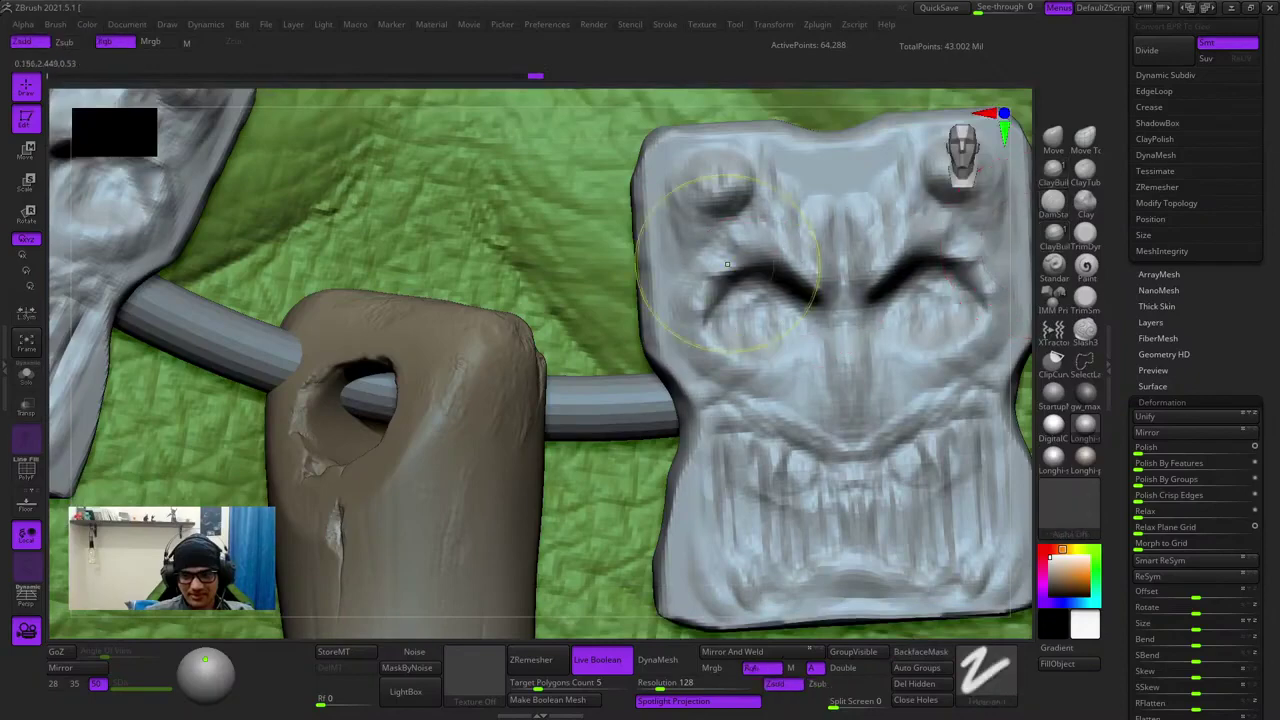
pyautogui.keyDown('ctrl'); pyautogui.moveTo(760, 288); pyautogui.dragTo(808, 305, button='right'); pyautogui.keyUp('ctrl')
pyautogui.moveTo(736, 283)
pyautogui.mouseDown()
pyautogui.moveTo(820, 270)
pyautogui.moveTo(738, 247)
pyautogui.mouseUp()
pyautogui.keyDown('alt'); pyautogui.moveTo(800, 350); pyautogui.dragTo(669, 350, button='right'); pyautogui.keyUp('alt')
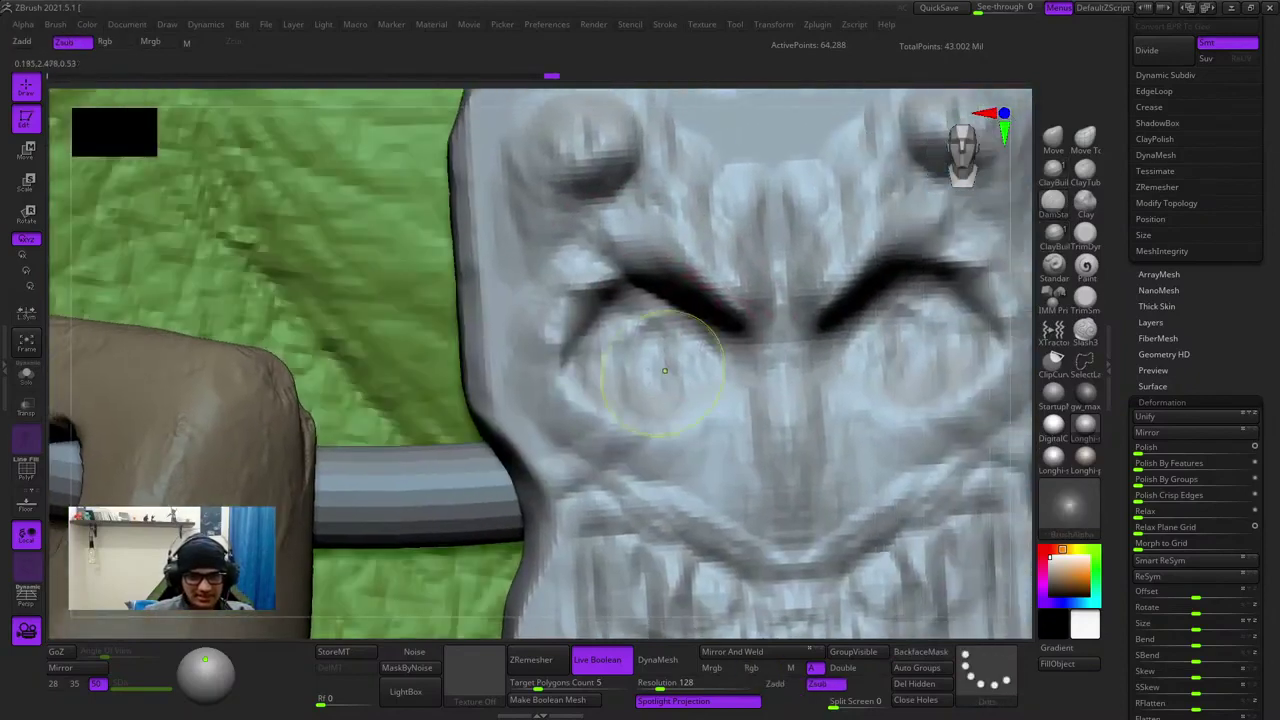
pyautogui.keyDown('alt'); pyautogui.moveTo(894, 329); pyautogui.dragTo(780, 328, button='right'); pyautogui.keyUp('alt')
pyautogui.moveTo(793, 267); pyautogui.dragTo(850, 212)
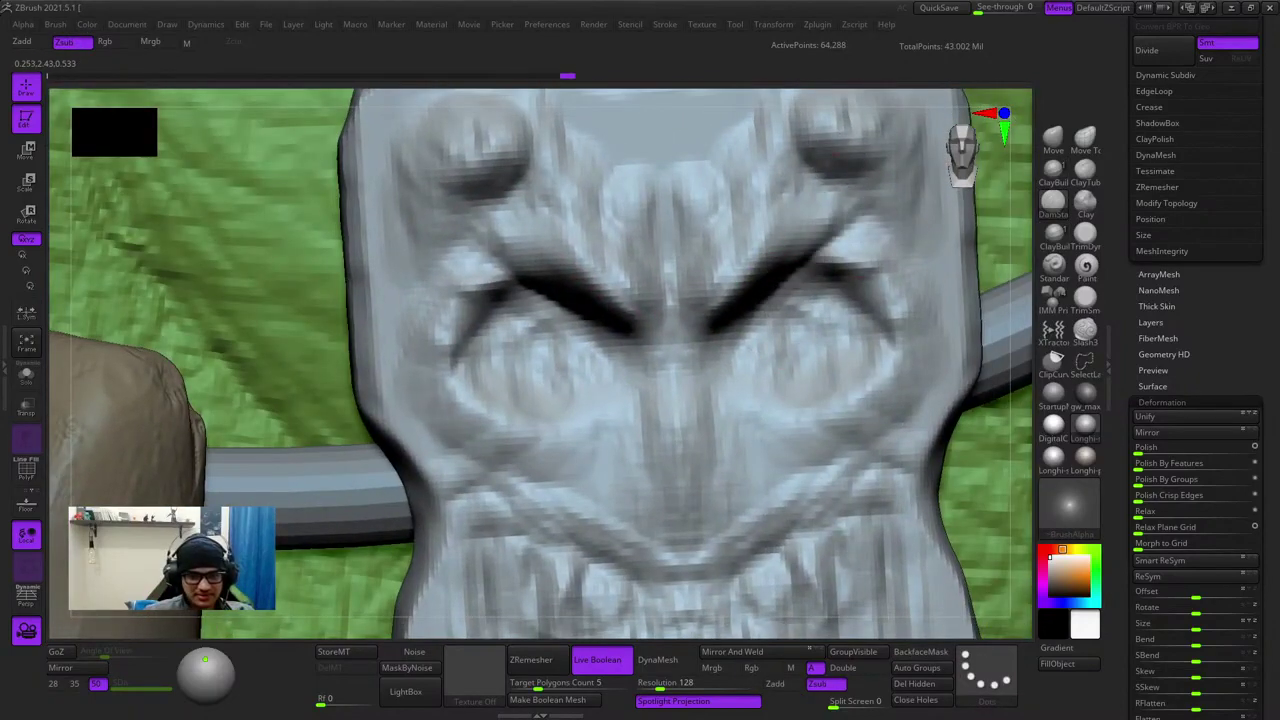
pyautogui.moveTo(808, 273); pyautogui.dragTo(888, 333)
# - Carve the outer eye corners and lower eyelid outlines of the face bead with the DamStandard brush
pyautogui.keyDown('alt'); pyautogui.moveTo(574, 338); pyautogui.dragTo(714, 308, button='right'); pyautogui.keyUp('alt')
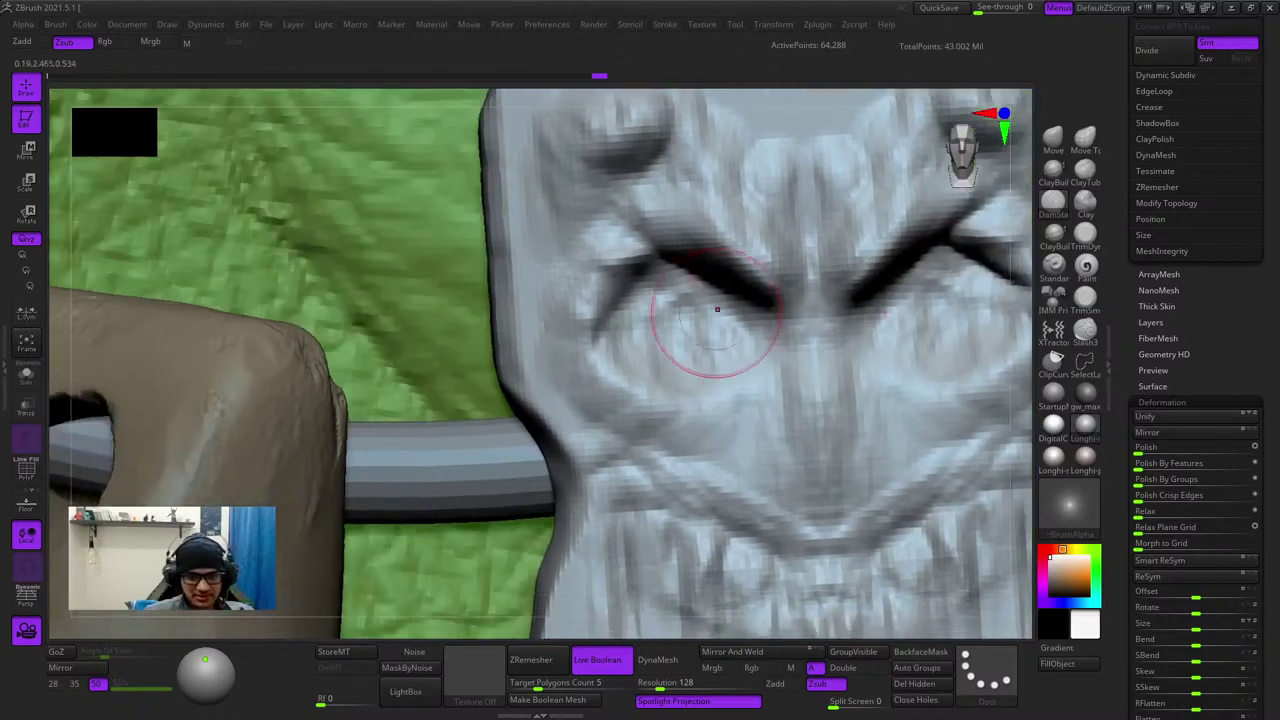
pyautogui.moveTo(643, 264); pyautogui.dragTo(595, 334)
pyautogui.moveTo(597, 338); pyautogui.dragTo(654, 376)
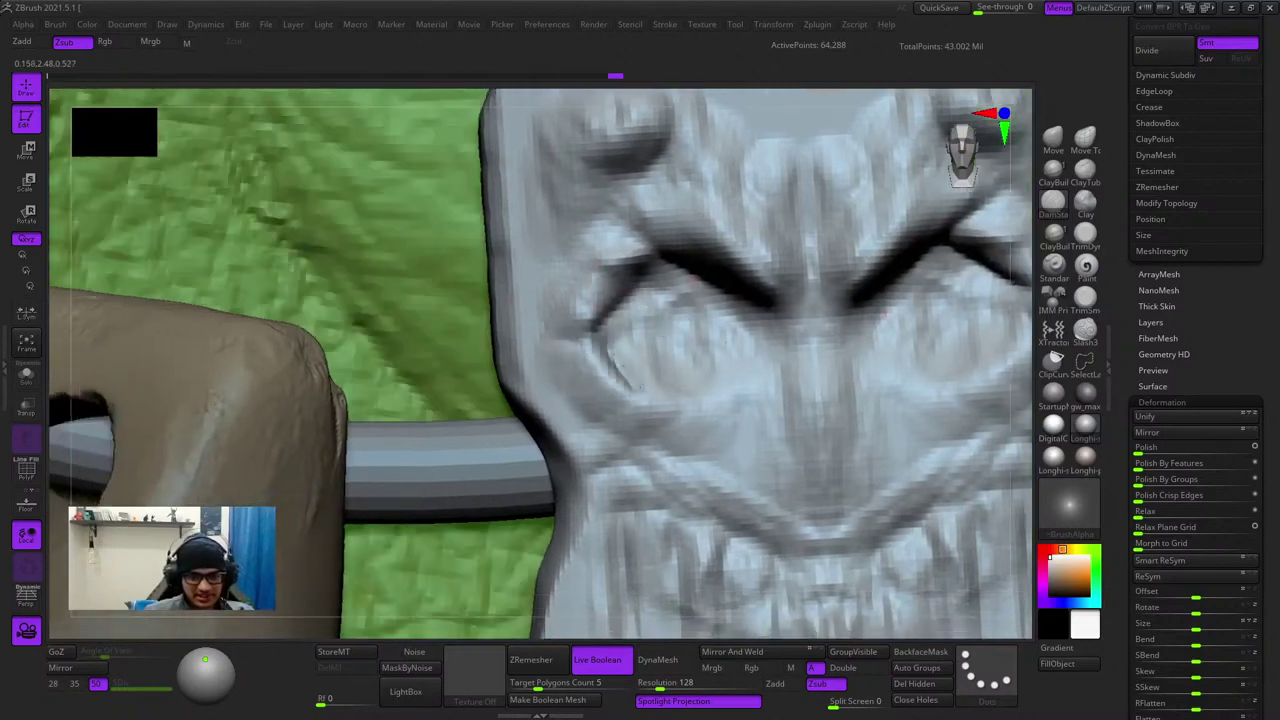
pyautogui.keyDown('alt'); pyautogui.moveTo(769, 405); pyautogui.dragTo(574, 445, button='right'); pyautogui.keyUp('alt')
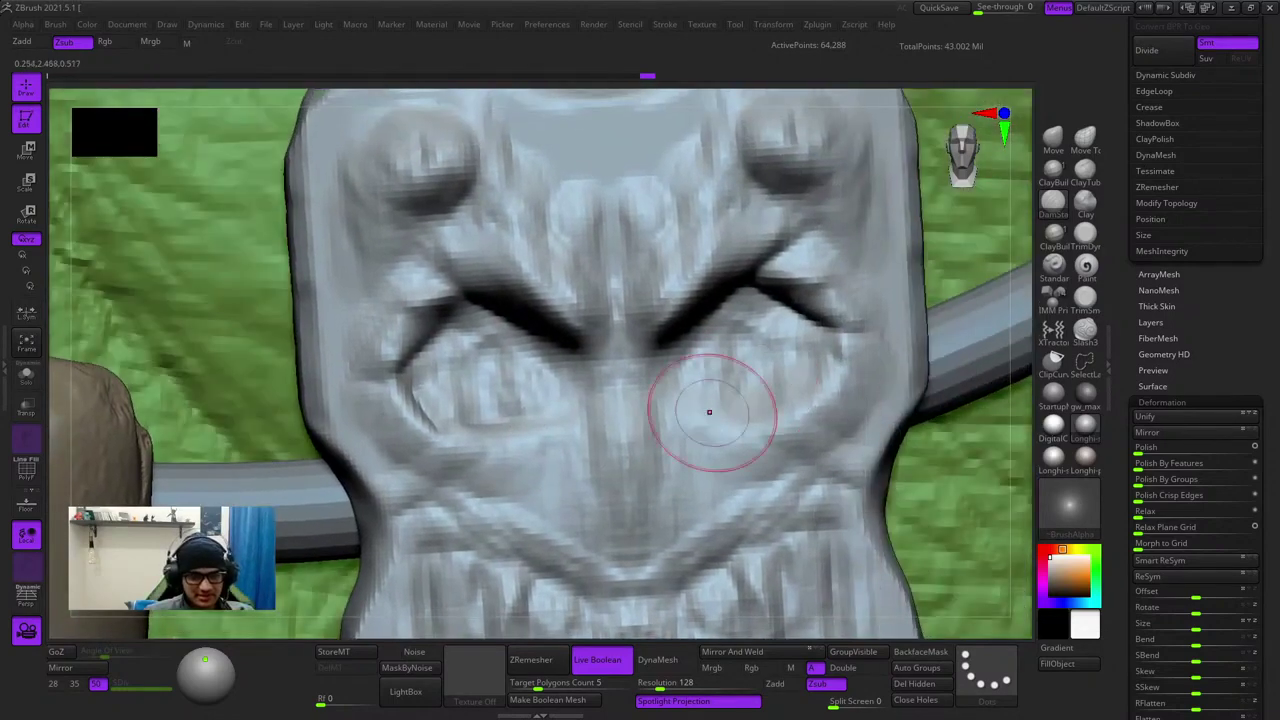
pyautogui.moveTo(675, 404)
pyautogui.mouseDown()
pyautogui.moveTo(806, 400)
pyautogui.moveTo(797, 395)
pyautogui.mouseUp()
pyautogui.moveTo(789, 408)
pyautogui.keyDown('ctrl'); pyautogui.mouseDown(button='right')
pyautogui.moveTo(775, 305)
pyautogui.moveTo(763, 354)
pyautogui.moveTo(806, 329)
pyautogui.mouseUp(button='right'); pyautogui.keyUp('ctrl')
pyautogui.moveTo(782, 299)
pyautogui.mouseDown()
pyautogui.moveTo(735, 362)
pyautogui.moveTo(782, 302)
pyautogui.mouseUp()
# - Carve a peaked nose outline with two nostril grooves between the eyes and mouth of the face bead
pyautogui.keyDown('alt'); pyautogui.moveTo(800, 290); pyautogui.dragTo(736, 352, button='right'); pyautogui.keyUp('alt')
pyautogui.moveTo(682, 395); pyautogui.dragTo(742, 330)
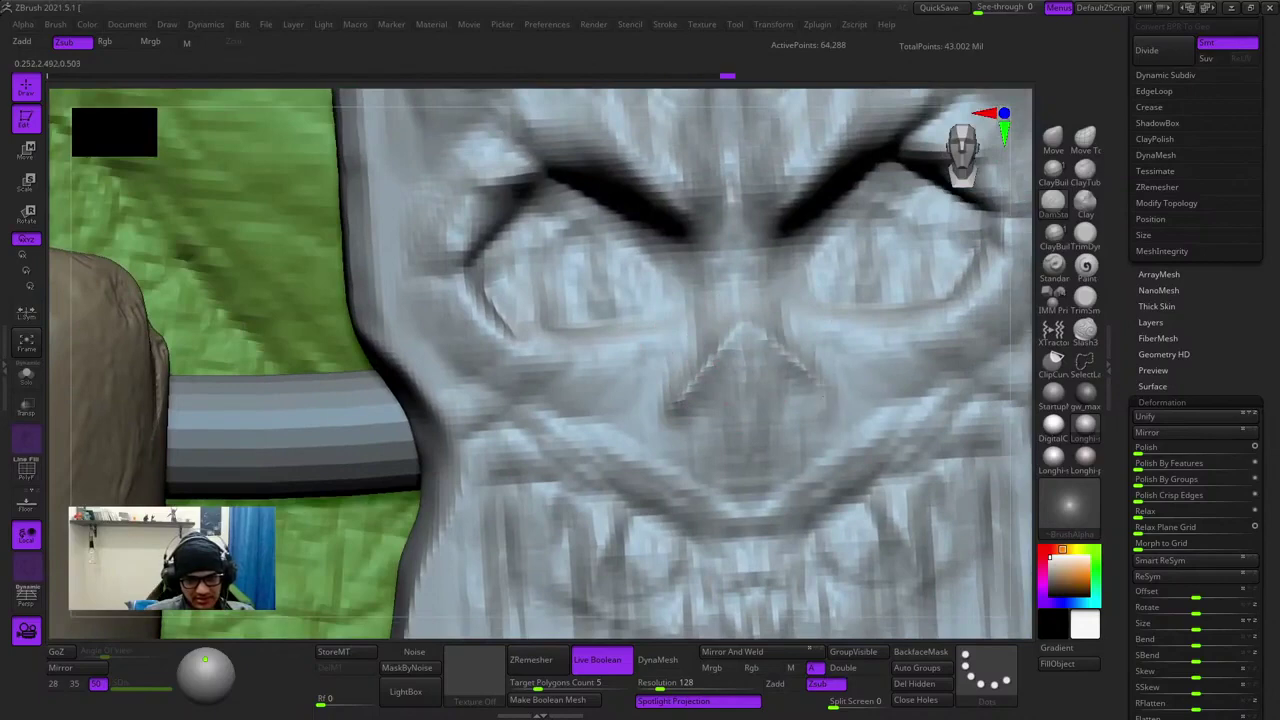
pyautogui.moveTo(702, 402); pyautogui.dragTo(717, 364)
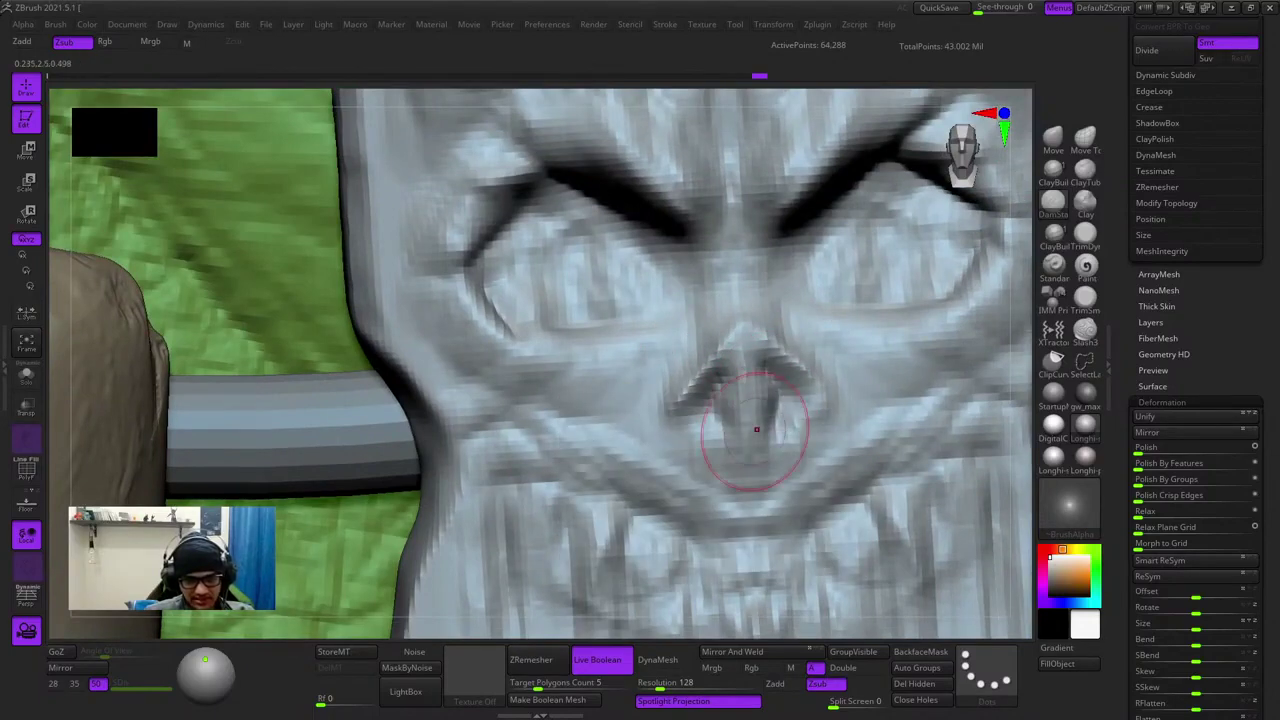
pyautogui.moveTo(726, 397); pyautogui.dragTo(729, 446)
pyautogui.keyDown('alt'); pyautogui.moveTo(740, 514); pyautogui.dragTo(652, 504, button='right'); pyautogui.keyUp('alt')
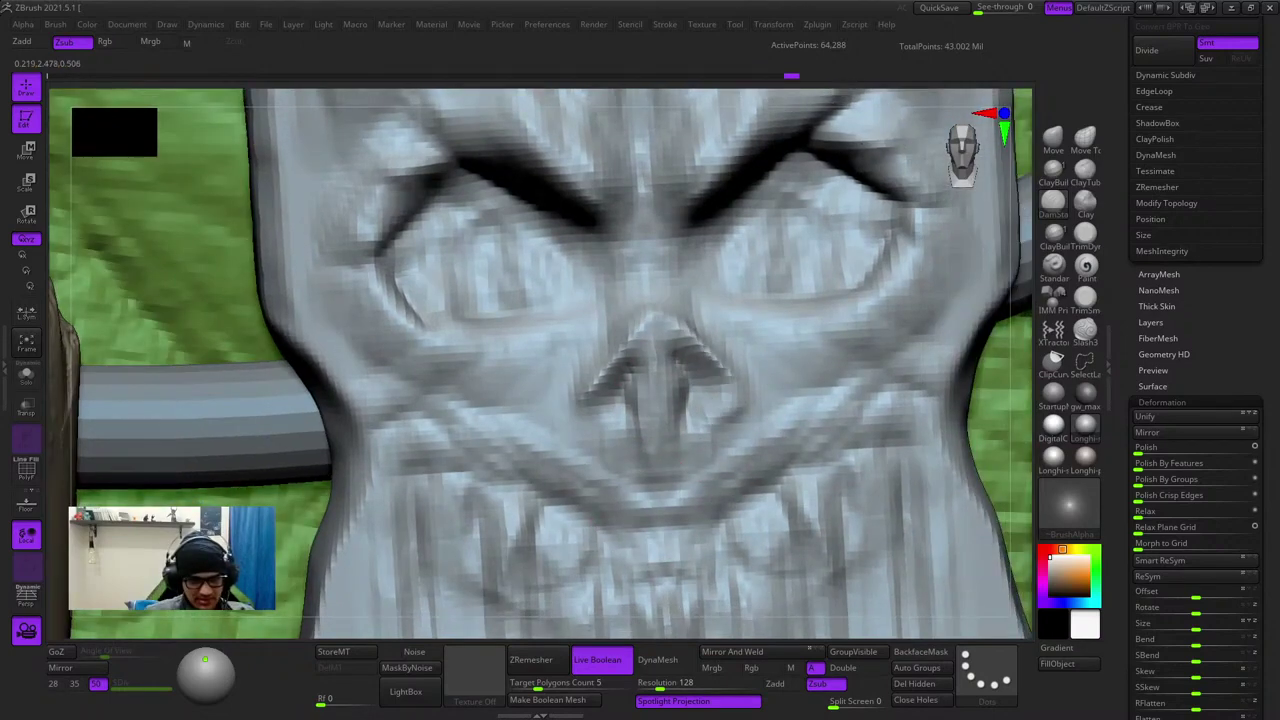
pyautogui.moveTo(632, 411); pyautogui.dragTo(634, 434)
# - Adjust the brush size and refine the nostrils and the groove beneath the nose on the face bead
pyautogui.rightClick(654, 376)
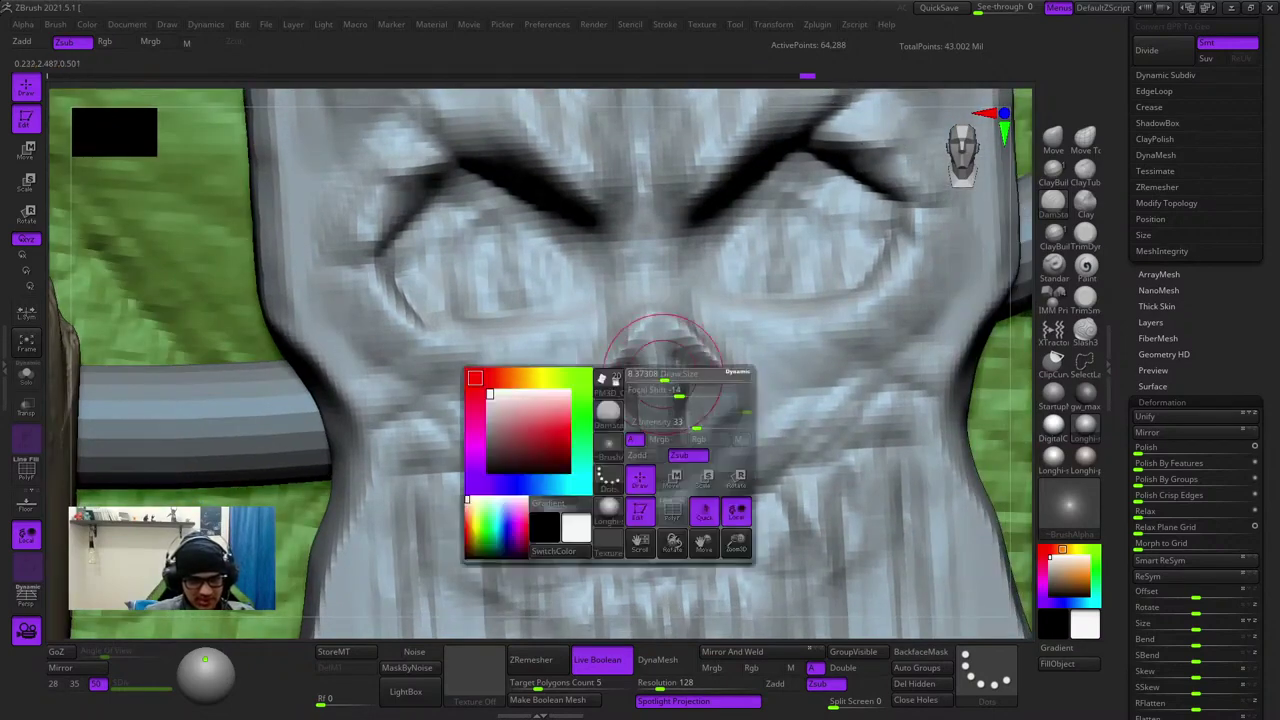
pyautogui.rightClick(665, 387)
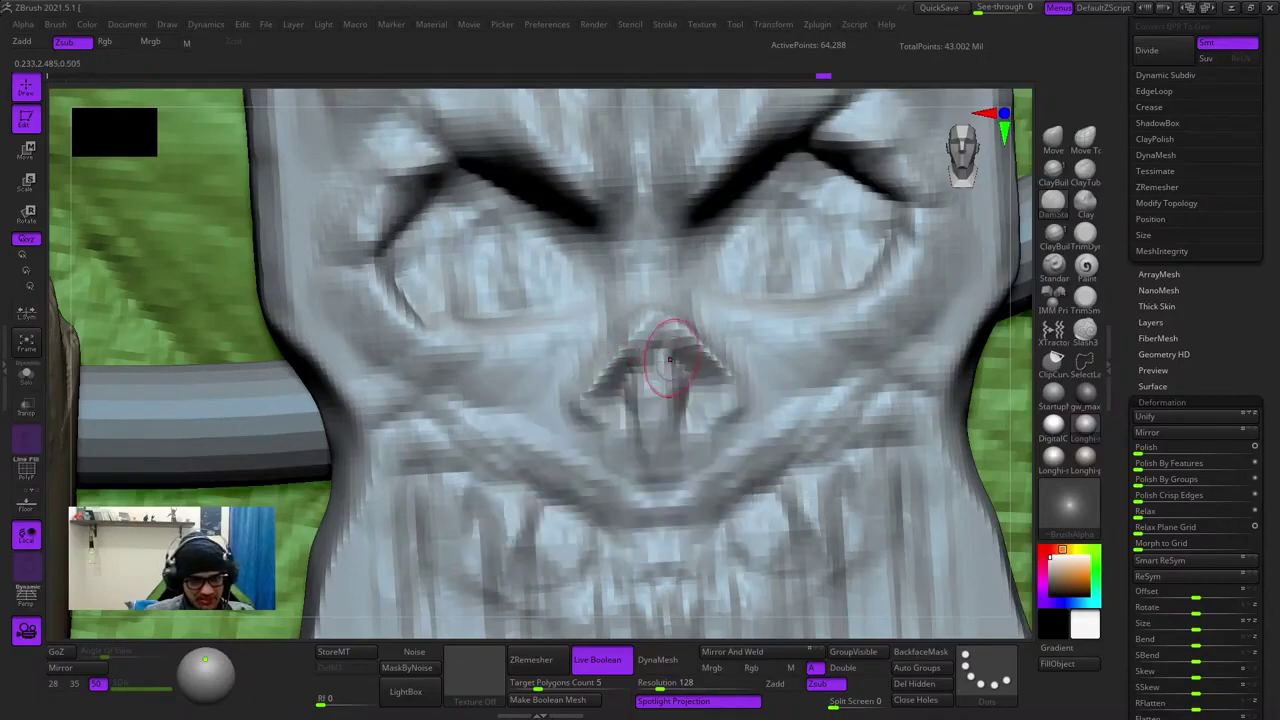
pyautogui.rightClick(651, 416)
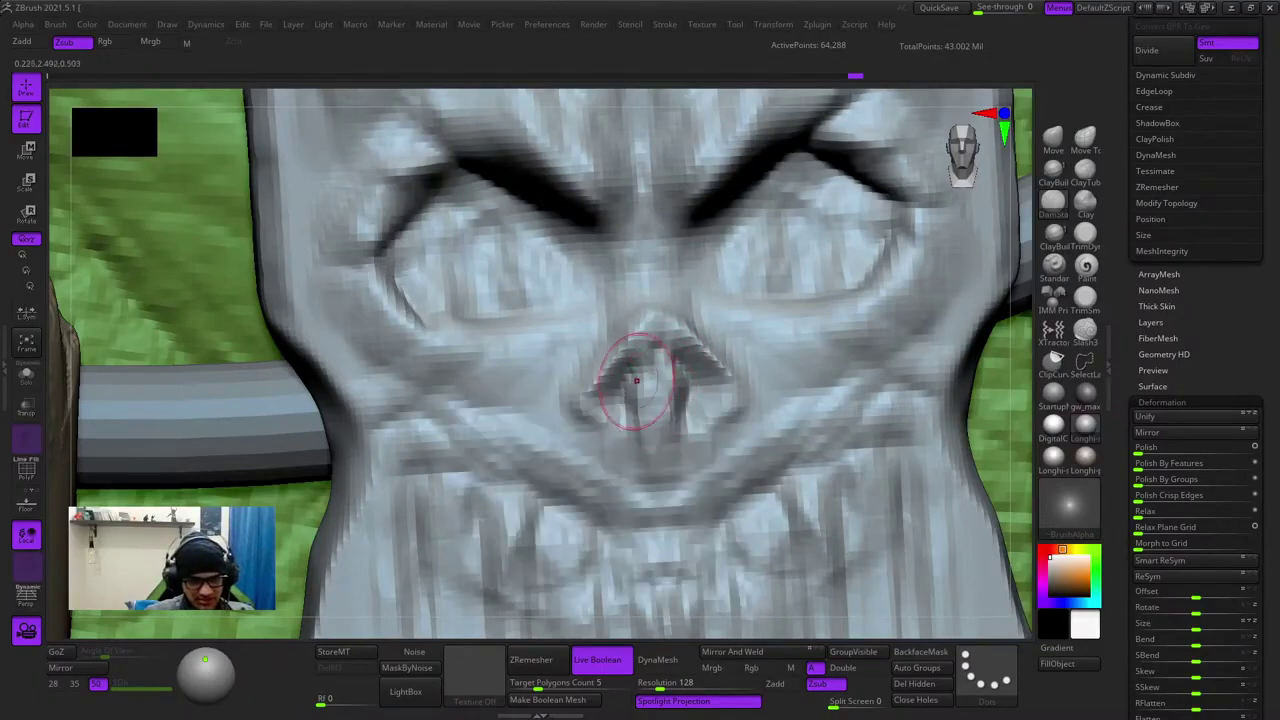
pyautogui.moveTo(654, 428); pyautogui.dragTo(657, 460)
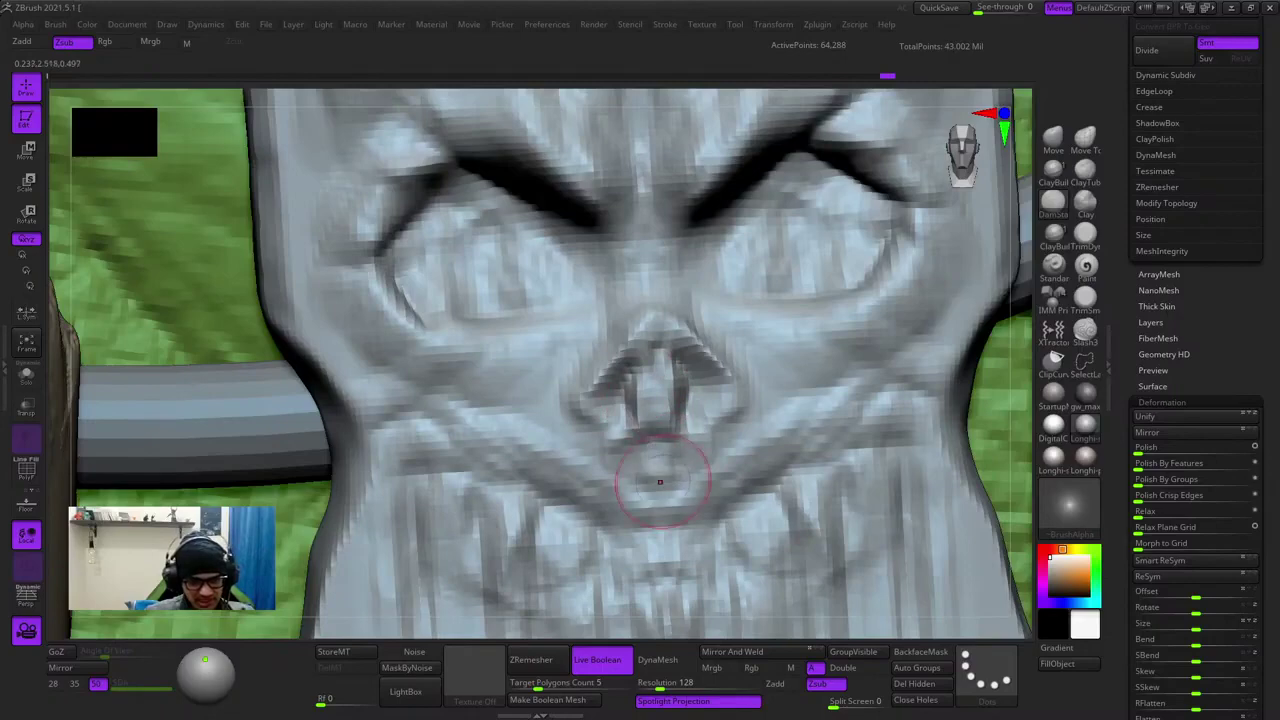
# - Touch up the nose edges and outer eye crease of the face bead from angled views, smoothing rough spots
pyautogui.moveTo(660, 482); pyautogui.dragTo(738, 362, button='right')
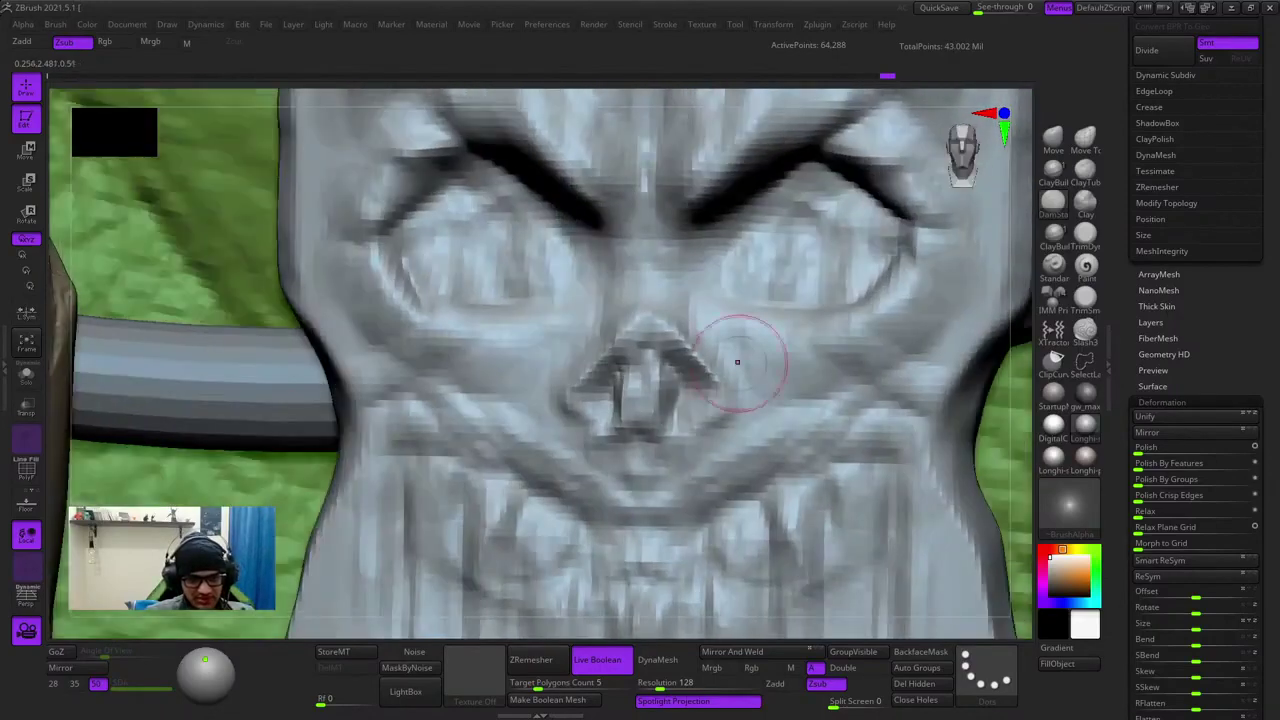
pyautogui.moveTo(632, 330); pyautogui.dragTo(634, 386, button='right')
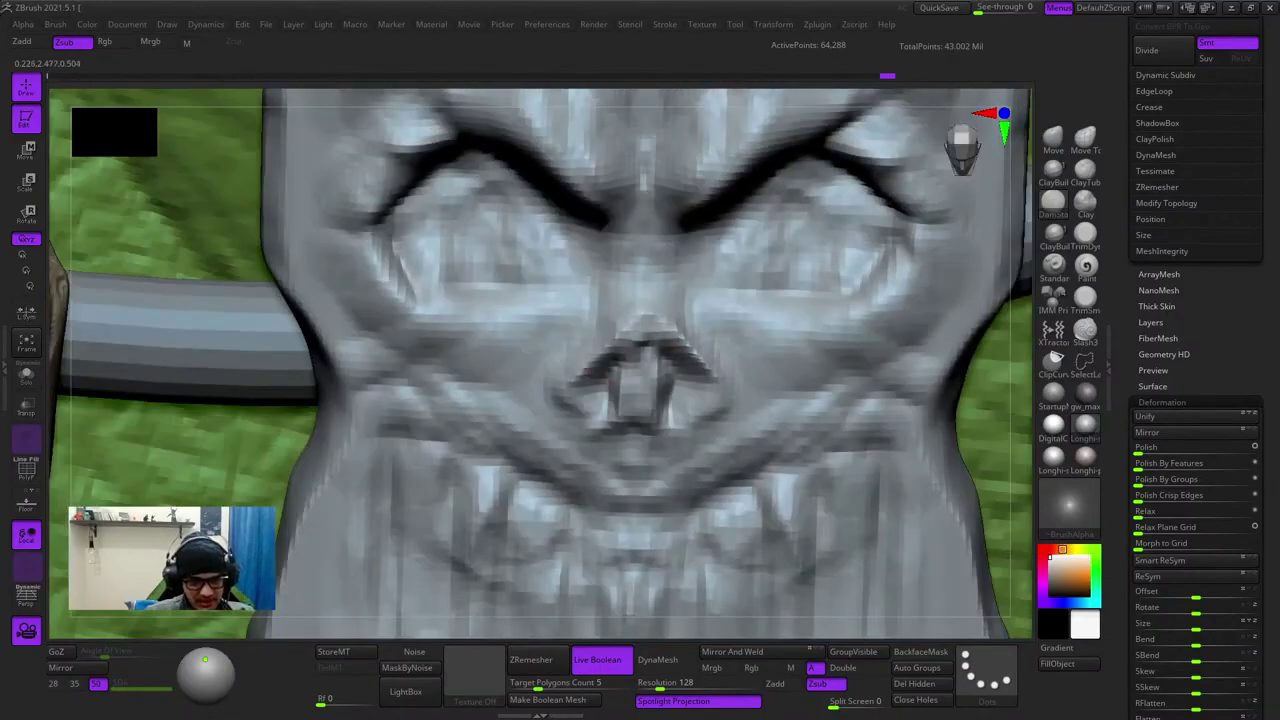
pyautogui.moveTo(676, 340); pyautogui.dragTo(675, 350)
pyautogui.moveTo(674, 396)
pyautogui.mouseDown(button='right')
pyautogui.moveTo(660, 349)
pyautogui.moveTo(636, 392)
pyautogui.moveTo(630, 310)
pyautogui.moveTo(600, 375)
pyautogui.mouseUp(button='right')
pyautogui.keyDown('shift'); pyautogui.moveTo(588, 362); pyautogui.dragTo(584, 378); pyautogui.keyUp('shift')
pyautogui.moveTo(590, 350); pyautogui.dragTo(562, 410, button='right')
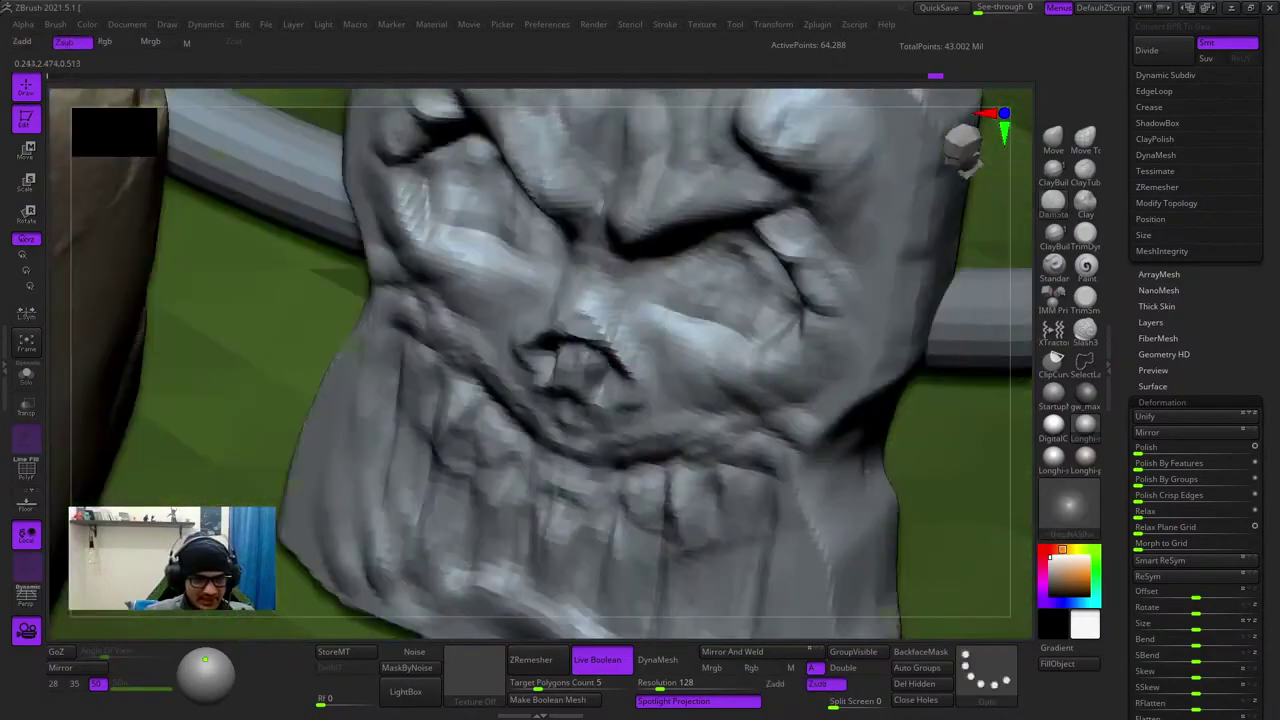
pyautogui.moveTo(803, 321); pyautogui.dragTo(803, 332)
pyautogui.moveTo(798, 365); pyautogui.dragTo(806, 313, button='right')
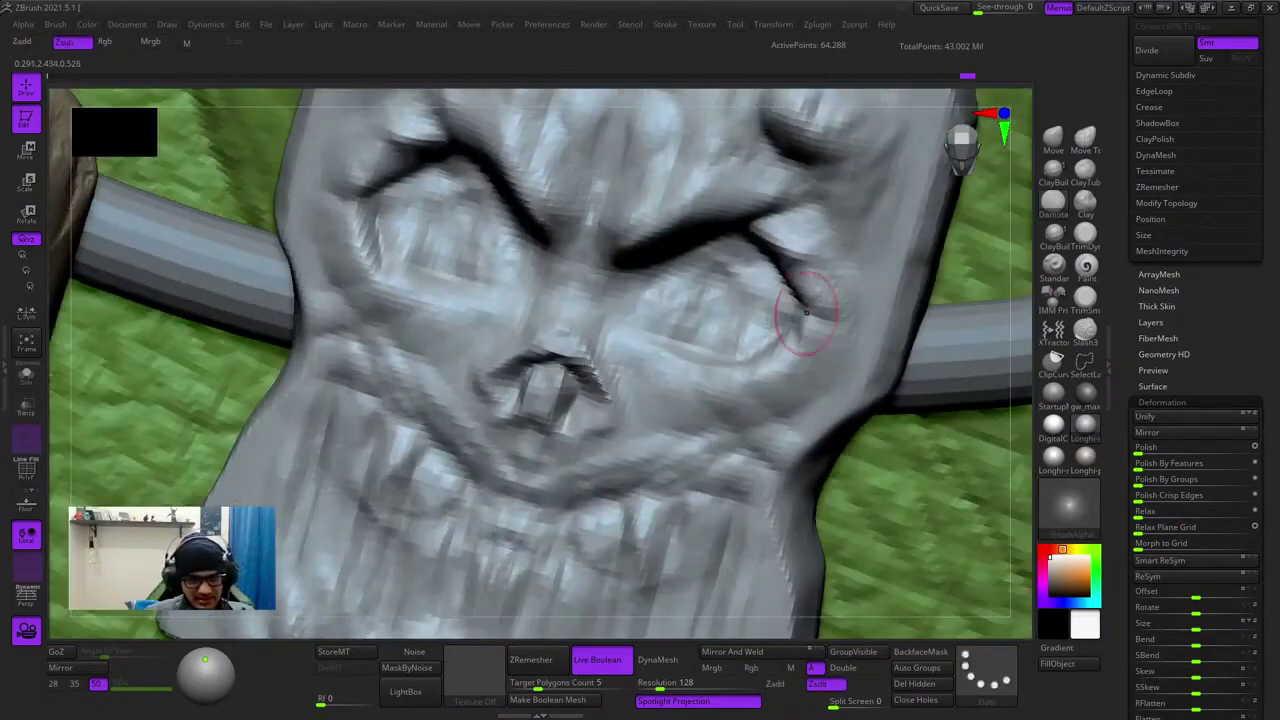
# - Review the necklace on the whole goblin, make the goblin body the active subtool and clear its mask
pyautogui.moveTo(360, 200)
pyautogui.keyDown('alt'); pyautogui.mouseDown(button='right')
pyautogui.moveTo(609, 337)
pyautogui.moveTo(646, 296)
pyautogui.moveTo(546, 305)
pyautogui.moveTo(626, 380)
pyautogui.moveTo(616, 350)
pyautogui.moveTo(790, 350)
pyautogui.moveTo(760, 270)
pyautogui.mouseUp(button='right'); pyautogui.keyUp('alt')
pyautogui.moveTo(760, 270); pyautogui.dragTo(690, 275, button='right')
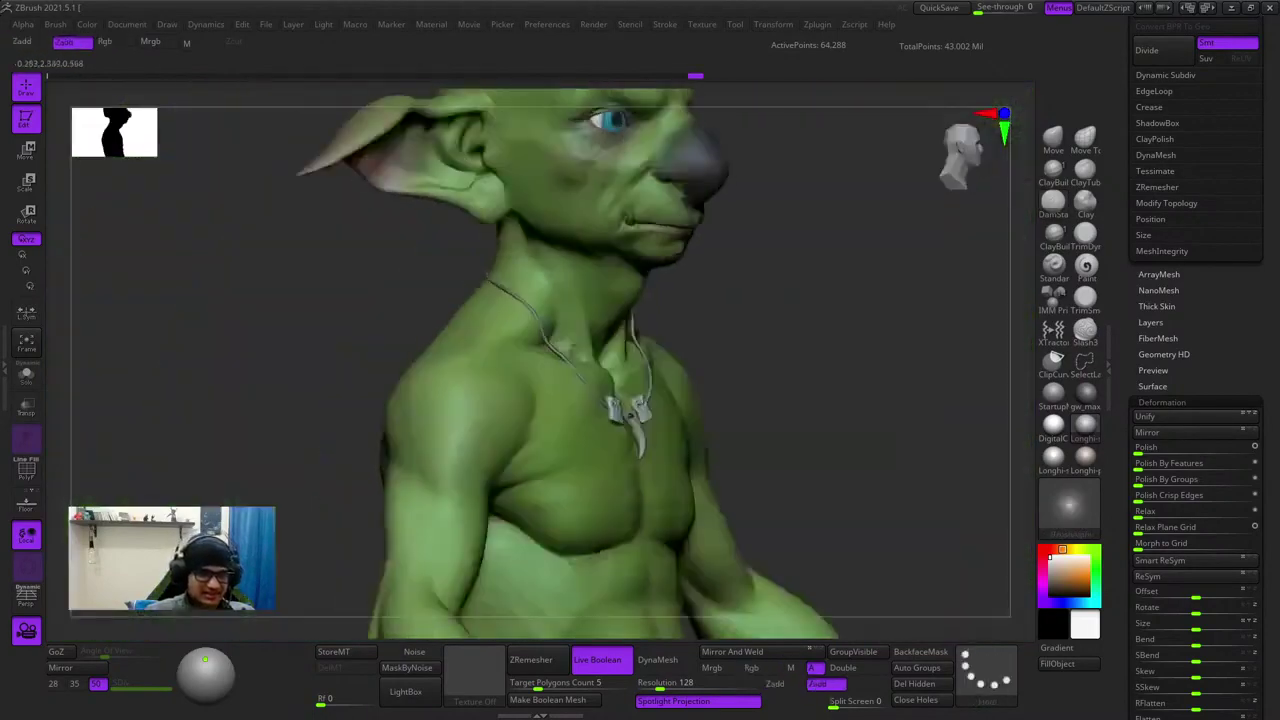
pyautogui.moveTo(640, 360); pyautogui.dragTo(600, 340, button='right')
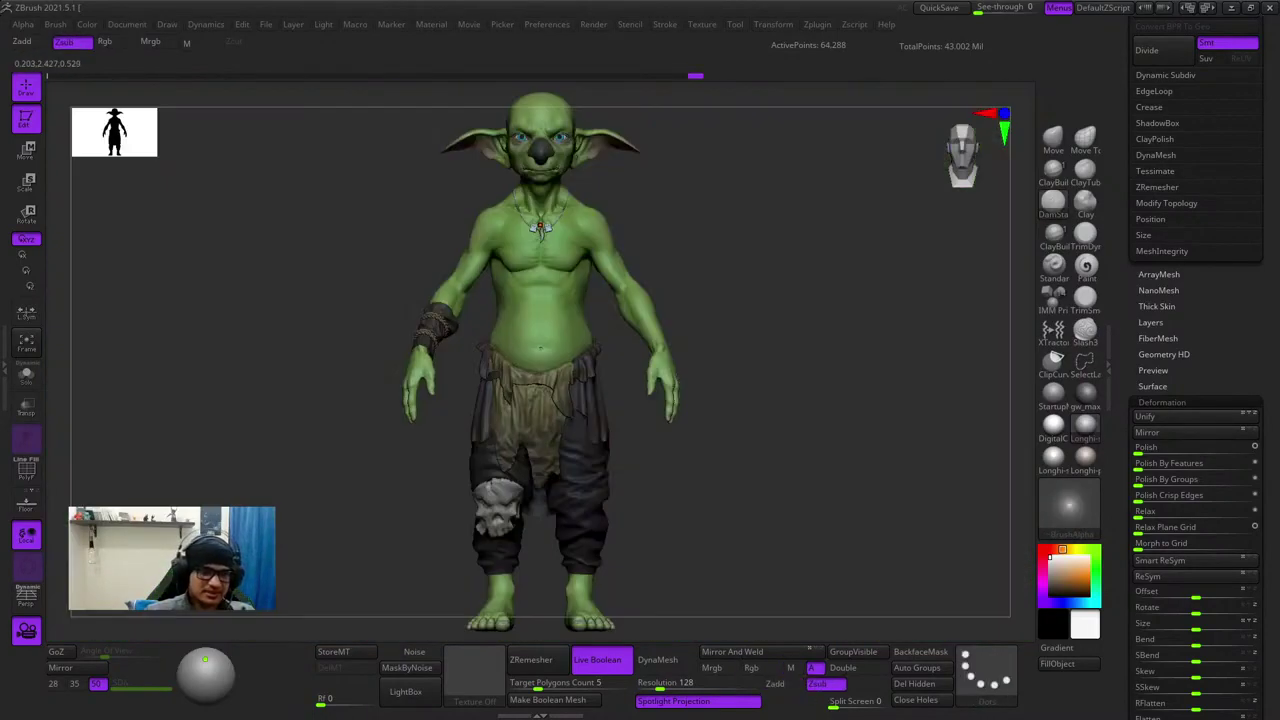
pyautogui.keyDown('ctrl'); pyautogui.moveTo(541, 240); pyautogui.dragTo(490, 265, button='right'); pyautogui.keyUp('ctrl')
pyautogui.keyDown('ctrl'); pyautogui.moveTo(600, 280); pyautogui.dragTo(655, 343, button='right'); pyautogui.keyUp('ctrl')
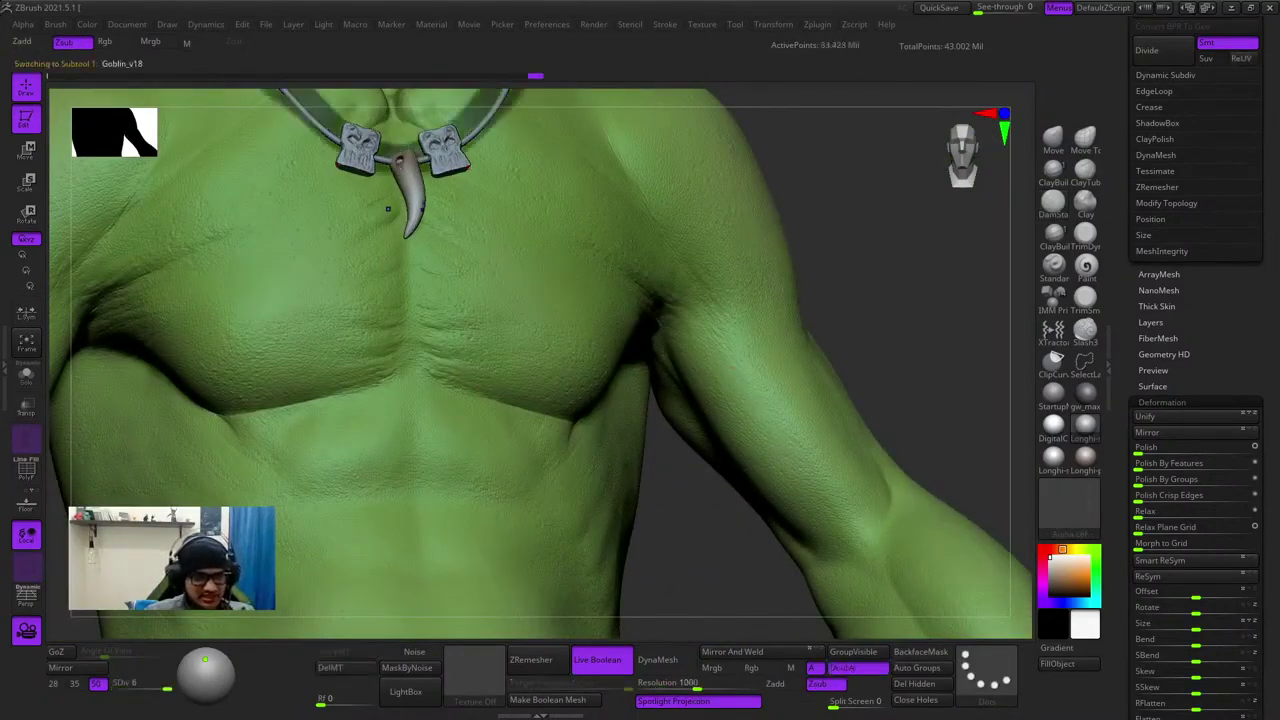
pyautogui.moveTo(806, 336); pyautogui.dragTo(797, 366, button='right')
pyautogui.keyDown('ctrl'); pyautogui.moveTo(920, 257); pyautogui.dragTo(940, 297); pyautogui.keyUp('ctrl')
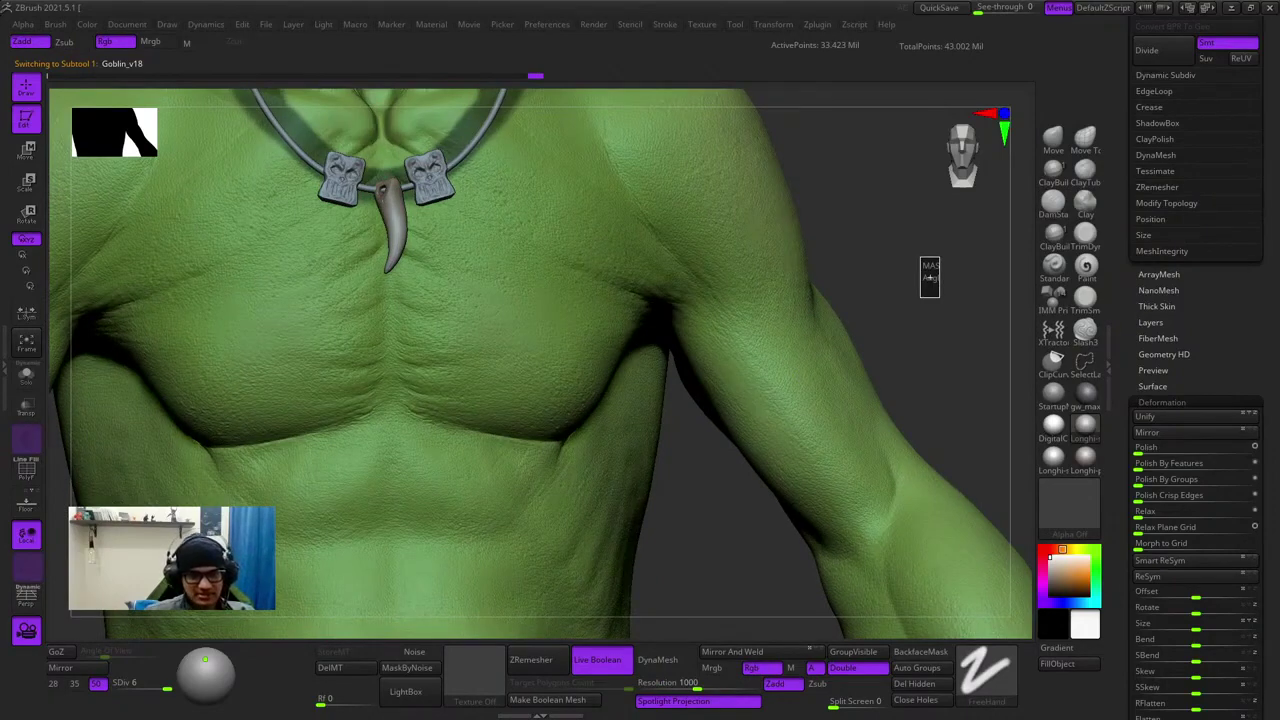
# - Examine the whole goblin's outfit, torso and bare arms, with and without the polygroup display
pyautogui.press('f')
pyautogui.hotkey('shift', 'f')
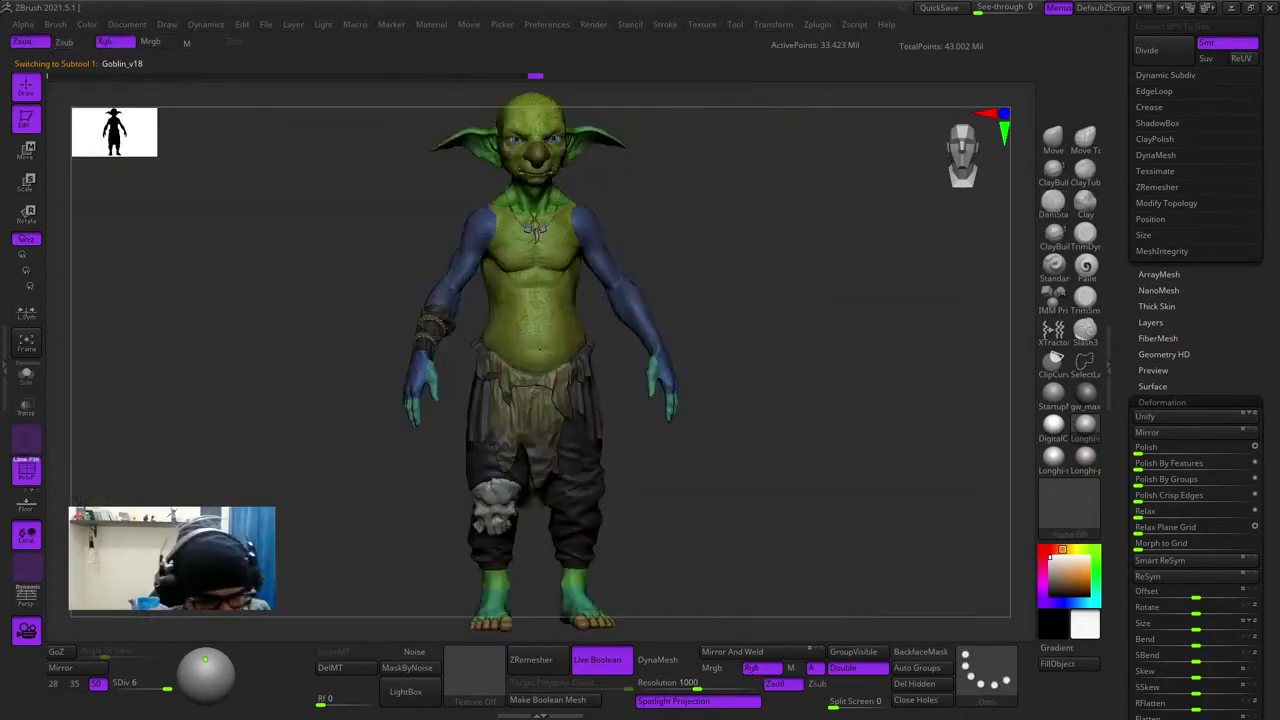
pyautogui.hotkey('shift', 'f')
pyautogui.keyDown('ctrl'); pyautogui.moveTo(775, 260); pyautogui.dragTo(790, 340, button='right'); pyautogui.keyUp('ctrl')
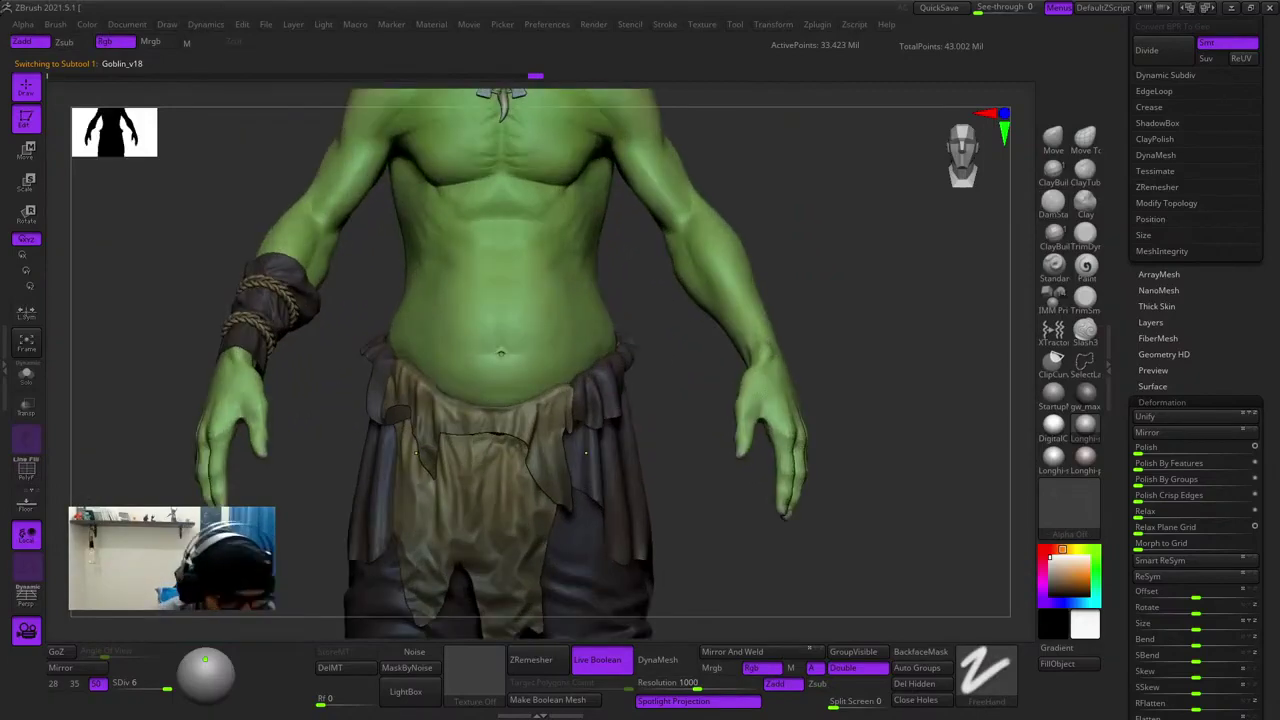
pyautogui.keyDown('alt'); pyautogui.moveTo(790, 440); pyautogui.dragTo(824, 155, button='right'); pyautogui.keyUp('alt')
pyautogui.keyDown('shift'); pyautogui.moveTo(824, 260); pyautogui.dragTo(515, 540, button='right'); pyautogui.keyUp('shift')
pyautogui.keyDown('shift'); pyautogui.moveTo(480, 400); pyautogui.dragTo(790, 400, button='right'); pyautogui.keyUp('shift')
pyautogui.hotkey('shift', 'f')
pyautogui.hotkey('shift', 'f')
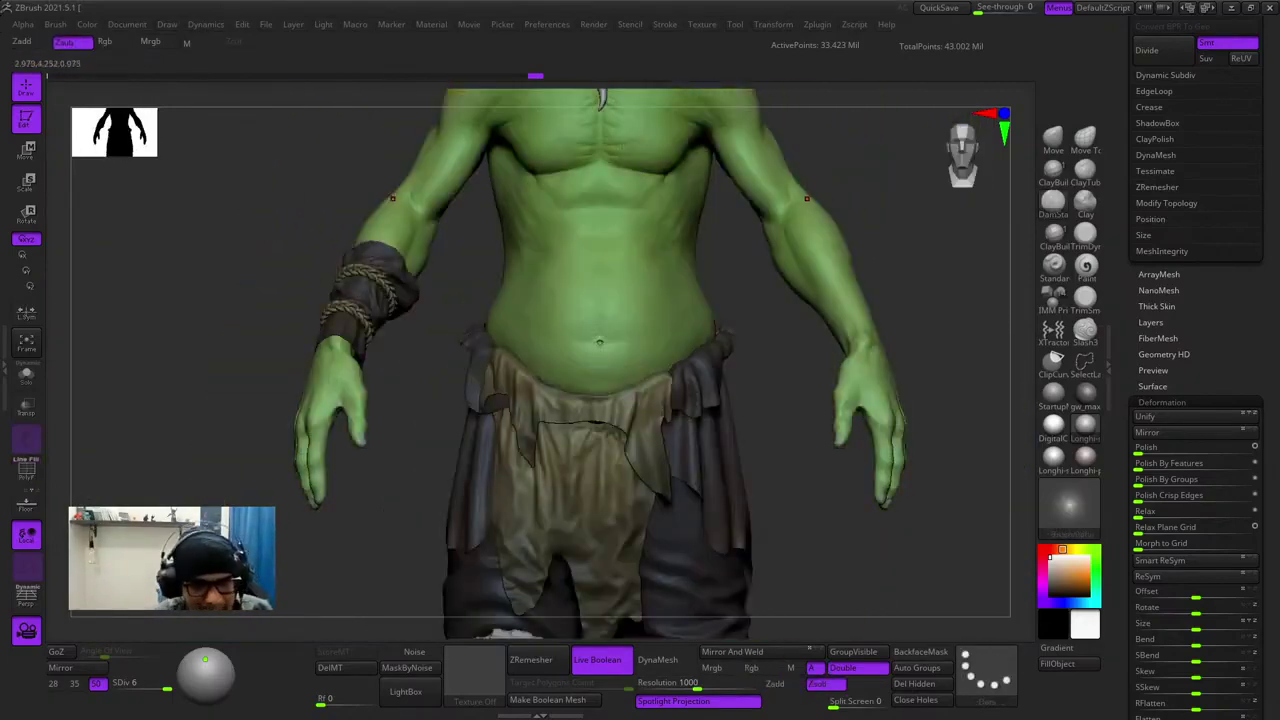
pyautogui.press('f')
# - Isolate the goblin body in solo mode and bring its subtool list into view
pyautogui.keyDown('ctrl'); pyautogui.moveTo(634, 283); pyautogui.dragTo(625, 355, button='right'); pyautogui.keyUp('ctrl')
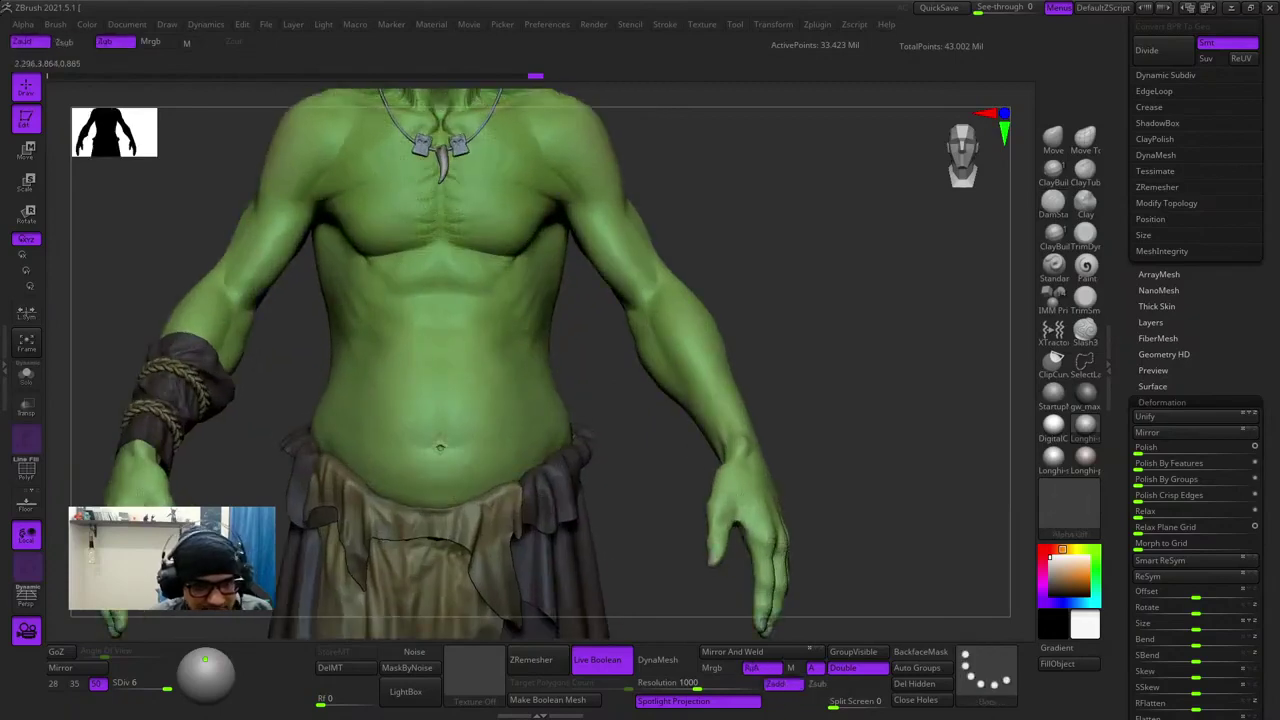
pyautogui.press('space')
pyautogui.doubleClick(863, 241)
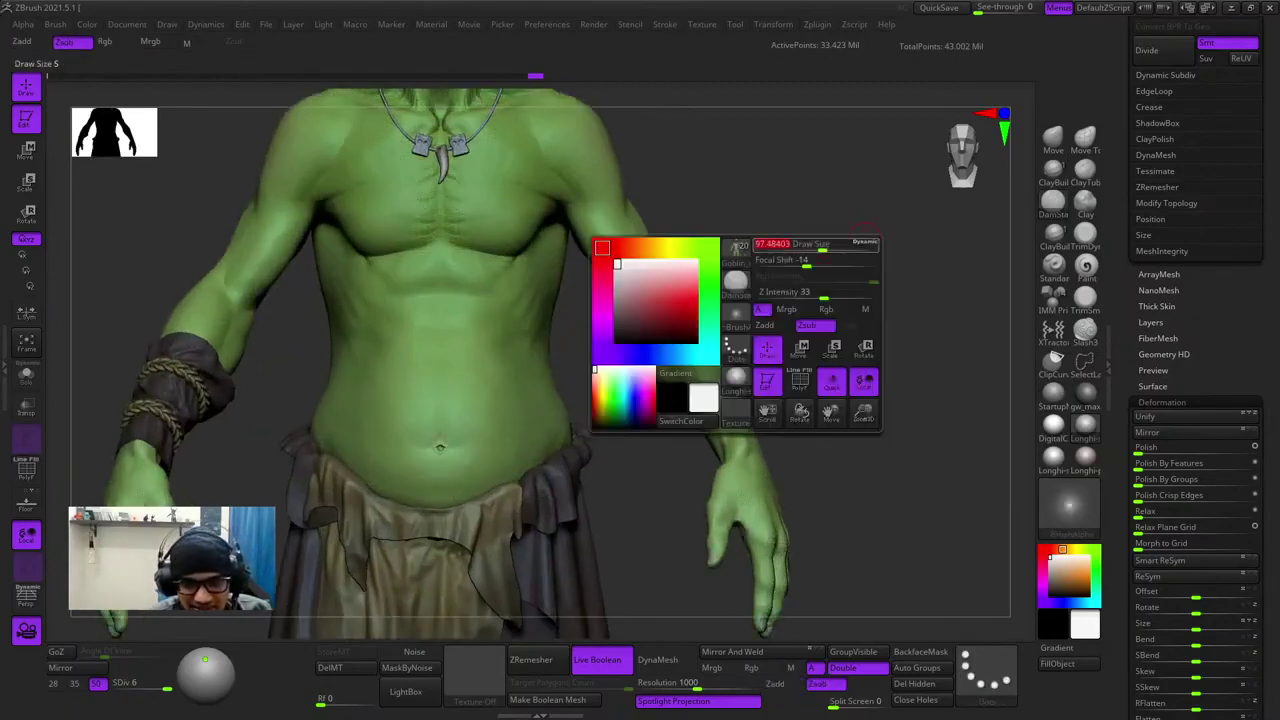
pyautogui.click(863, 241)
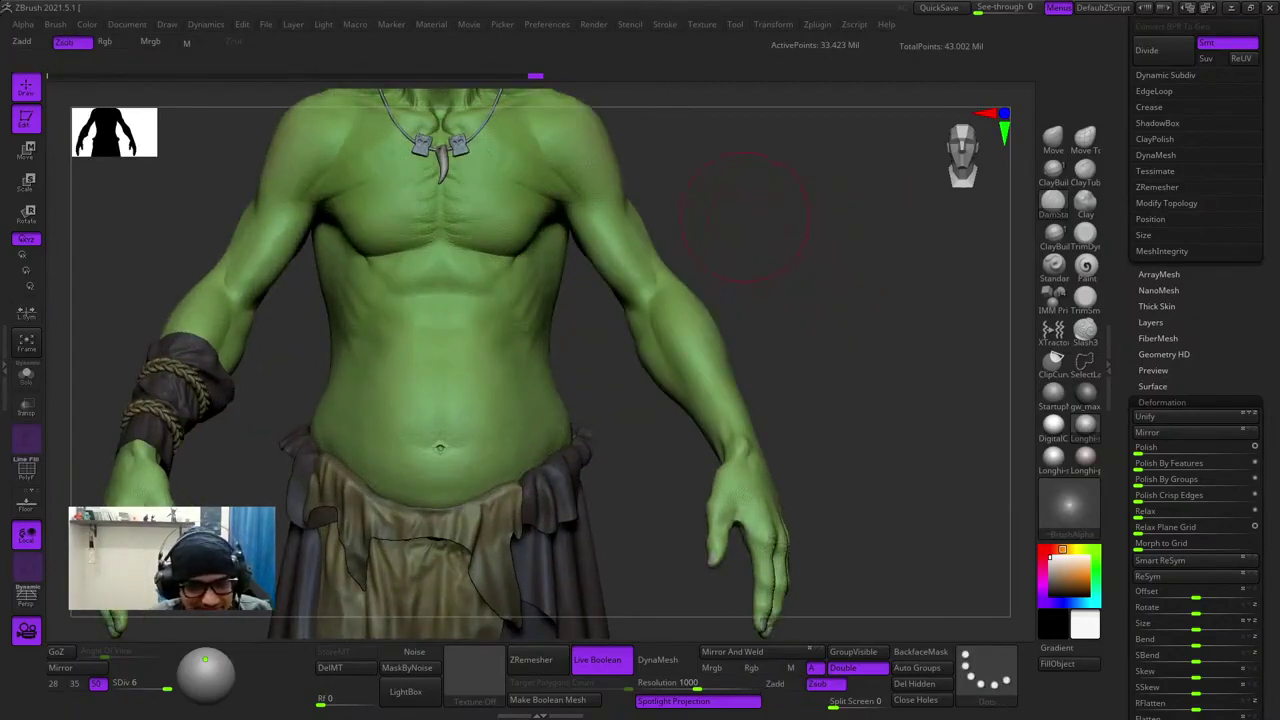
pyautogui.keyDown('ctrl'); pyautogui.moveTo(745, 217); pyautogui.dragTo(738, 272, button='right'); pyautogui.keyUp('ctrl')
pyautogui.hotkey('shift', 's')
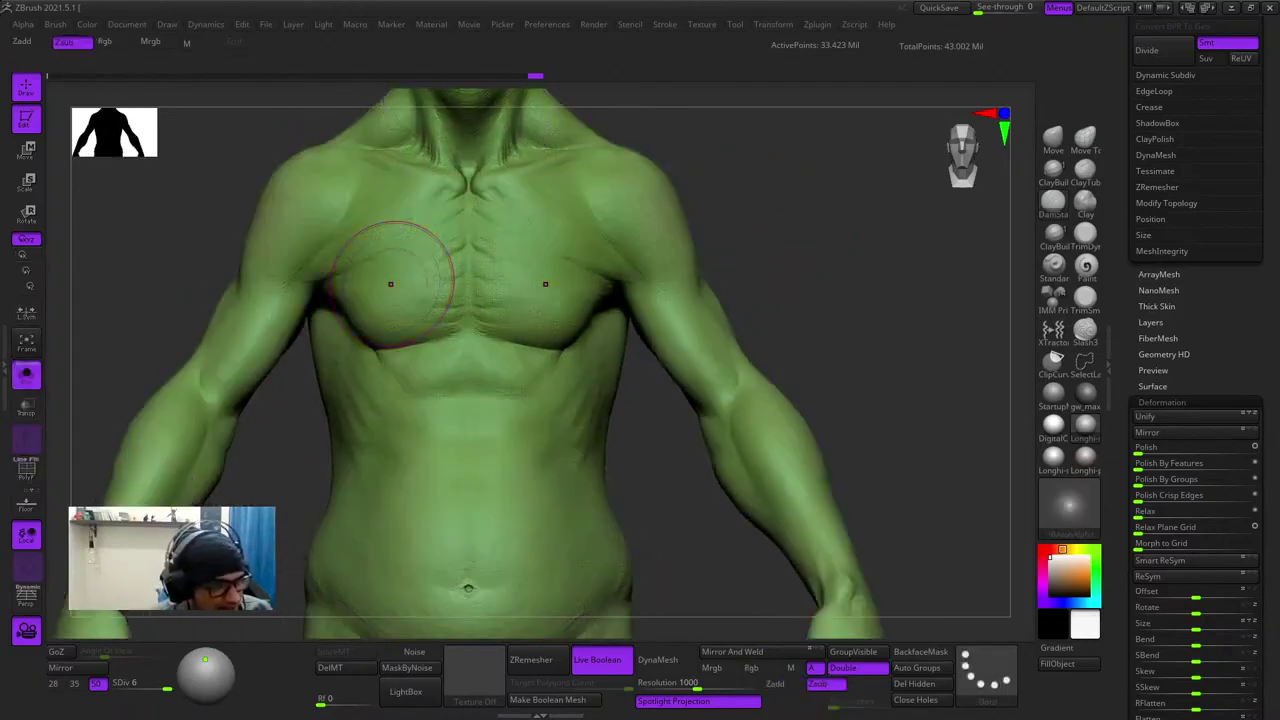
pyautogui.moveTo(1119, 298); pyautogui.dragTo(1119, 620)
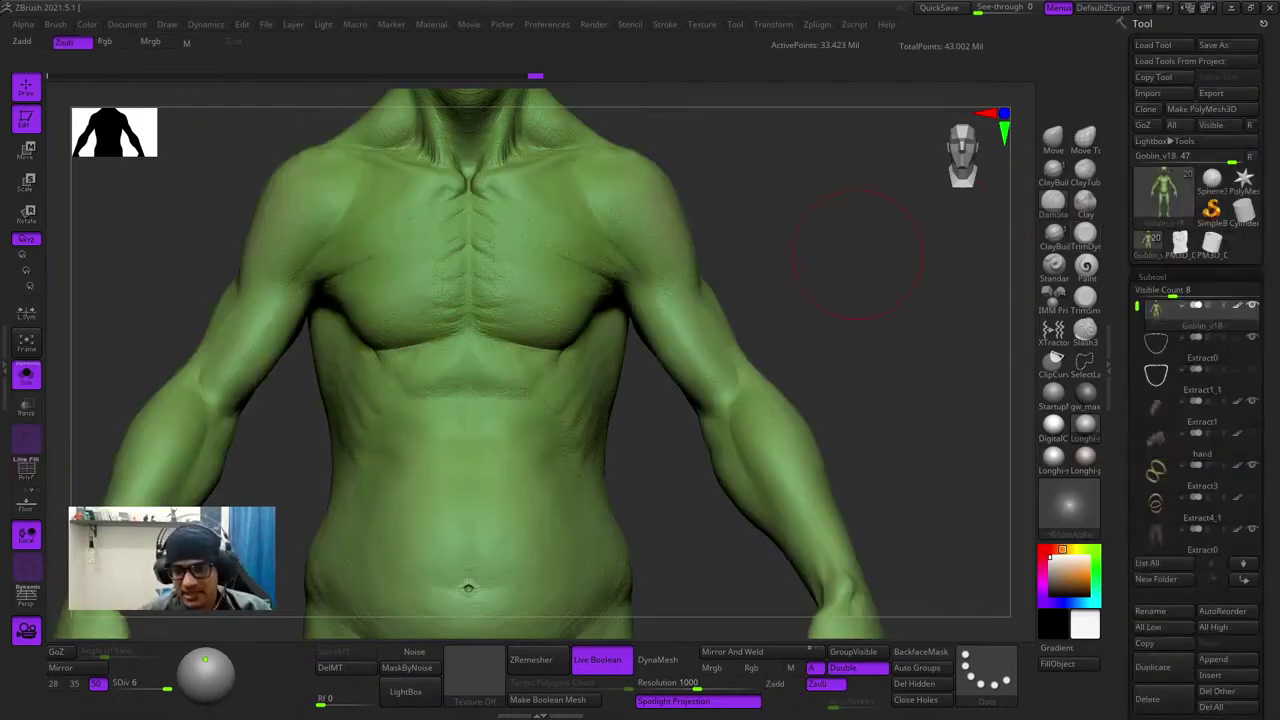
# - Reduce the brush size and paint a wide mask band across the front of the goblin's upper arm
pyautogui.moveTo(615, 350)
pyautogui.keyDown('alt'); pyautogui.mouseDown(button='right')
pyautogui.moveTo(691, 323)
pyautogui.moveTo(668, 420)
pyautogui.mouseUp(button='right'); pyautogui.keyUp('alt')
pyautogui.press('space')
pyautogui.click(744, 335)
pyautogui.hotkey('shift', 'f')
pyautogui.hotkey('shift', 'f')
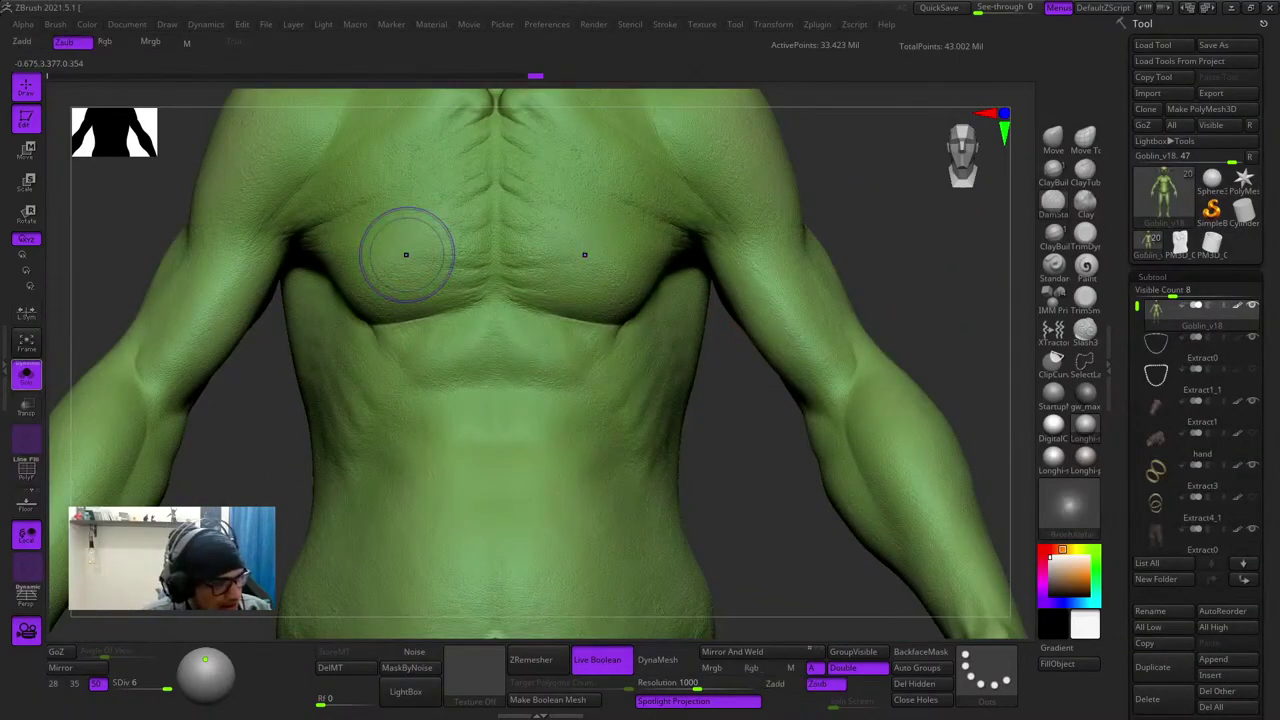
pyautogui.moveTo(925, 265)
pyautogui.mouseDown(button='right')
pyautogui.moveTo(834, 248)
pyautogui.moveTo(769, 412)
pyautogui.moveTo(720, 405)
pyautogui.moveTo(704, 497)
pyautogui.mouseUp(button='right')
pyautogui.press('space')
pyautogui.moveTo(788, 278)
pyautogui.keyDown('ctrl'); pyautogui.mouseDown()
pyautogui.moveTo(720, 310)
pyautogui.moveTo(818, 264)
pyautogui.mouseUp(); pyautogui.keyUp('ctrl')
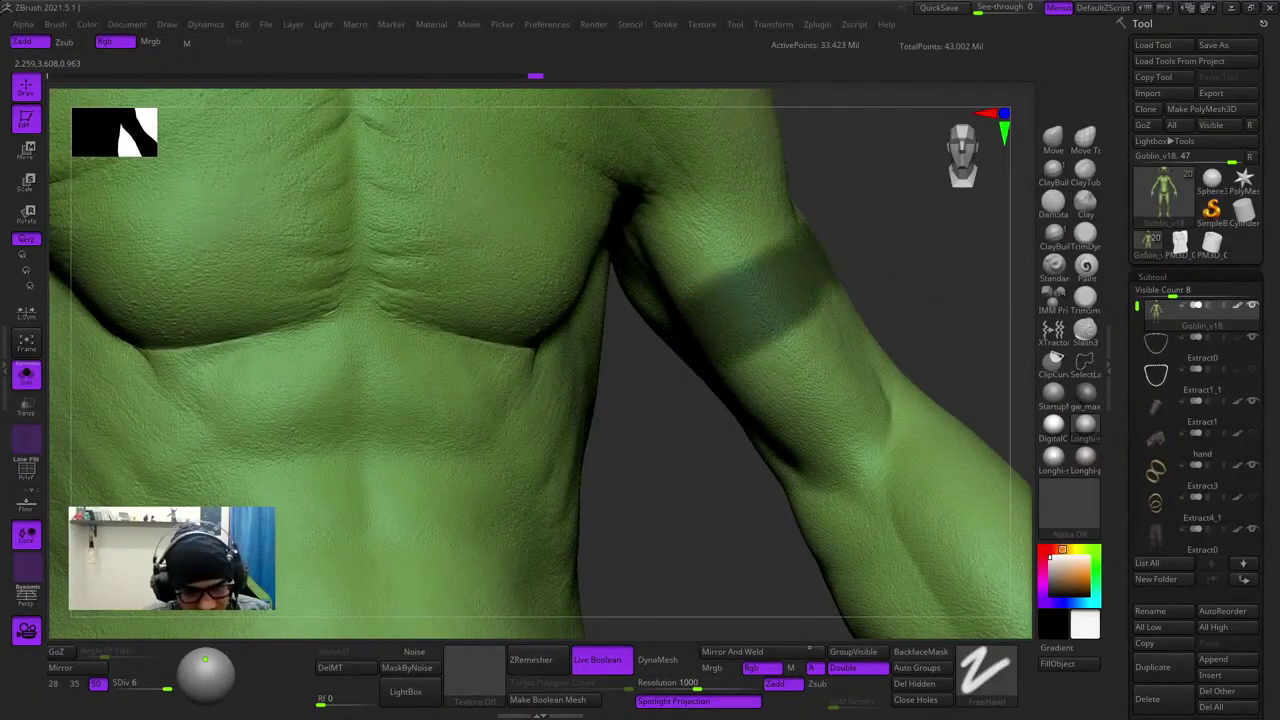
pyautogui.moveTo(738, 375)
pyautogui.keyDown('ctrl'); pyautogui.mouseDown()
pyautogui.moveTo(826, 318)
pyautogui.moveTo(776, 384)
pyautogui.moveTo(860, 360)
pyautogui.moveTo(792, 402)
pyautogui.mouseUp(); pyautogui.keyUp('ctrl')
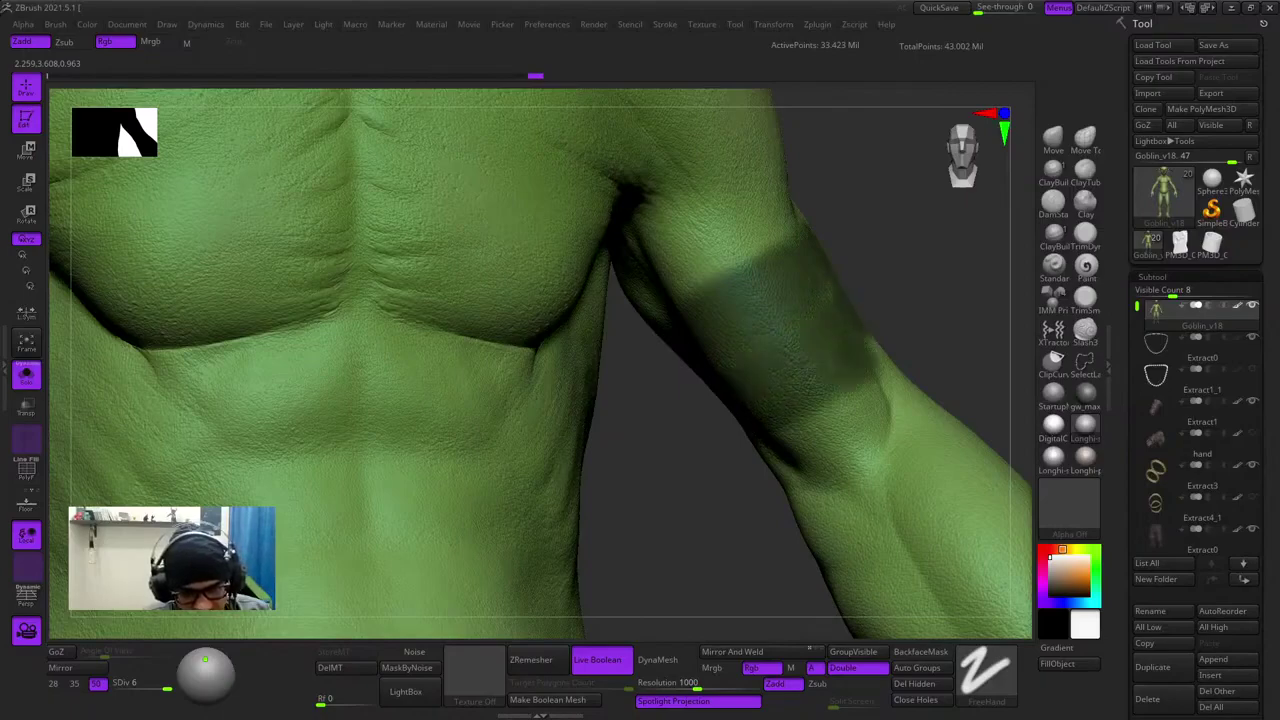
# - Extend the mask band around the outer side of the upper arm and fill its gaps
pyautogui.moveTo(925, 272); pyautogui.dragTo(800, 290, button='right')
pyautogui.keyDown('ctrl'); pyautogui.moveTo(890, 352); pyautogui.dragTo(956, 312); pyautogui.keyUp('ctrl')
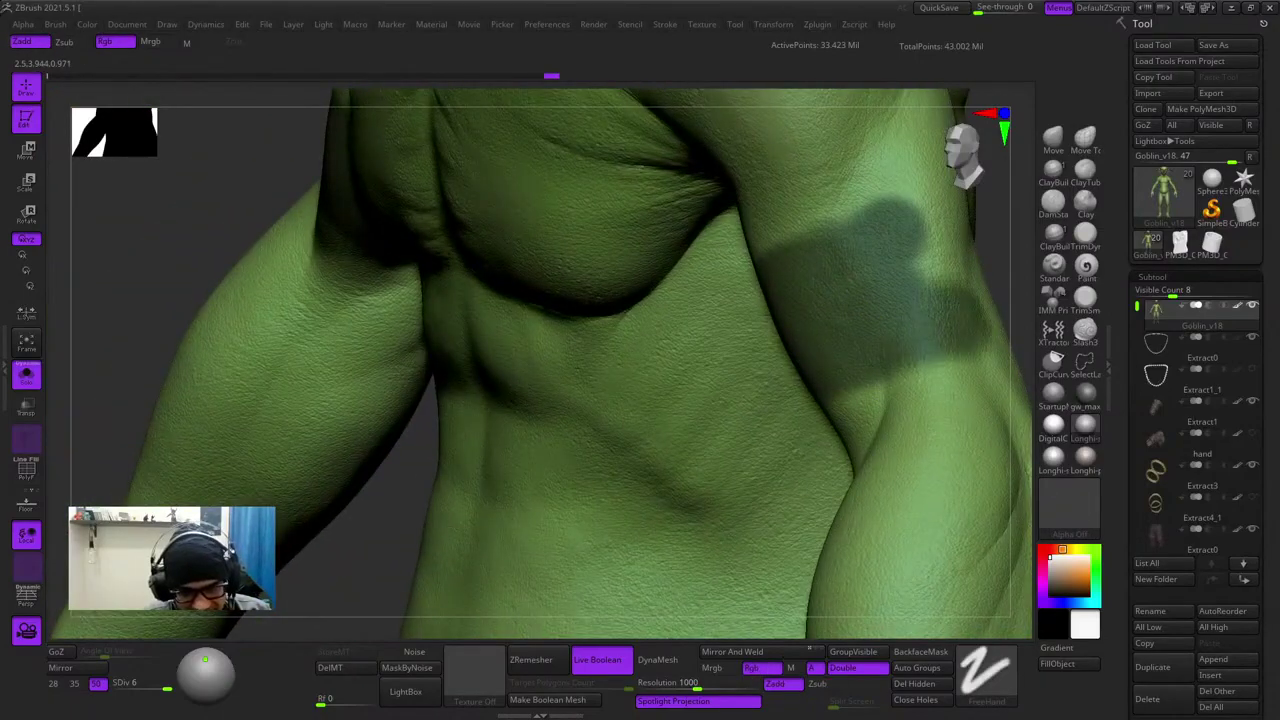
pyautogui.keyDown('ctrl'); pyautogui.moveTo(918, 255); pyautogui.dragTo(850, 232); pyautogui.keyUp('ctrl')
pyautogui.keyDown('ctrl'); pyautogui.moveTo(760, 360); pyautogui.dragTo(740, 240, button='right'); pyautogui.keyUp('ctrl')
pyautogui.moveTo(740, 260); pyautogui.dragTo(600, 265, button='right')
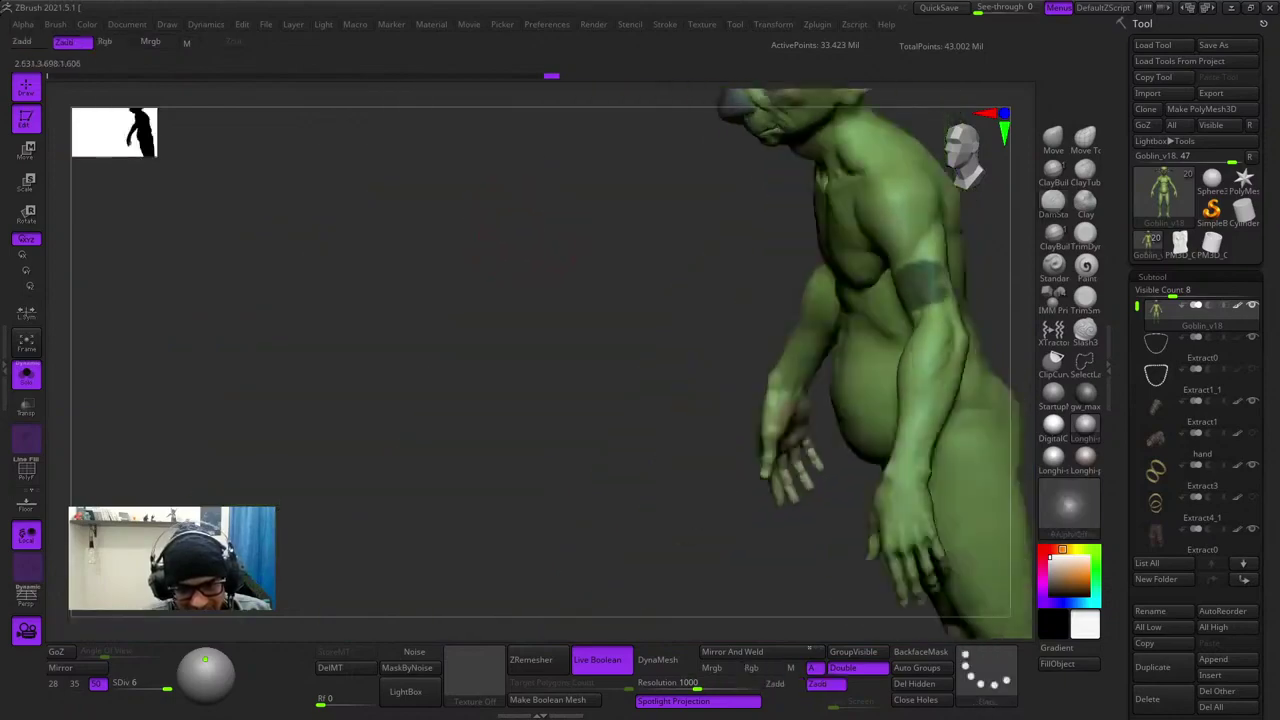
# - Continue the mask across the back of the upper arm to close the band, evening out its upper edge
pyautogui.moveTo(680, 265)
pyautogui.mouseDown(button='right')
pyautogui.moveTo(520, 270)
pyautogui.moveTo(600, 304)
pyautogui.mouseUp(button='right')
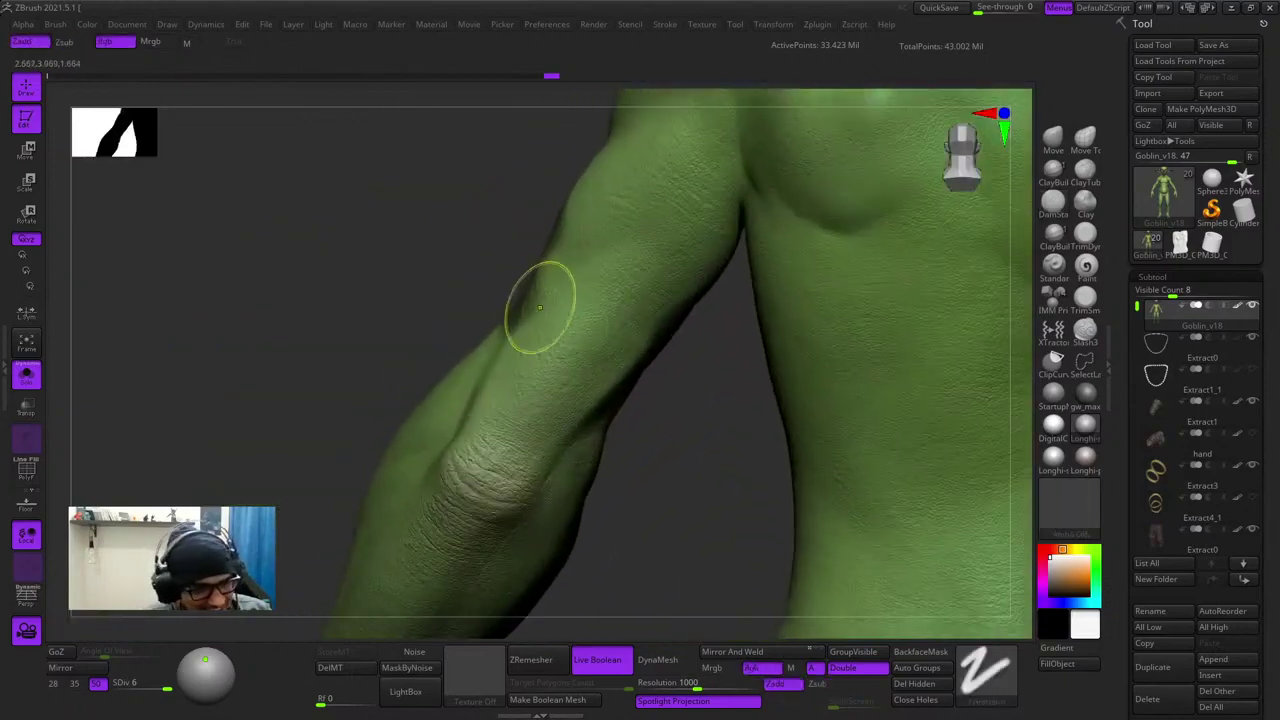
pyautogui.moveTo(534, 306)
pyautogui.mouseDown()
pyautogui.moveTo(545, 330)
pyautogui.moveTo(620, 370)
pyautogui.moveTo(640, 285)
pyautogui.moveTo(588, 235)
pyautogui.moveTo(675, 280)
pyautogui.mouseUp()
pyautogui.press('space')
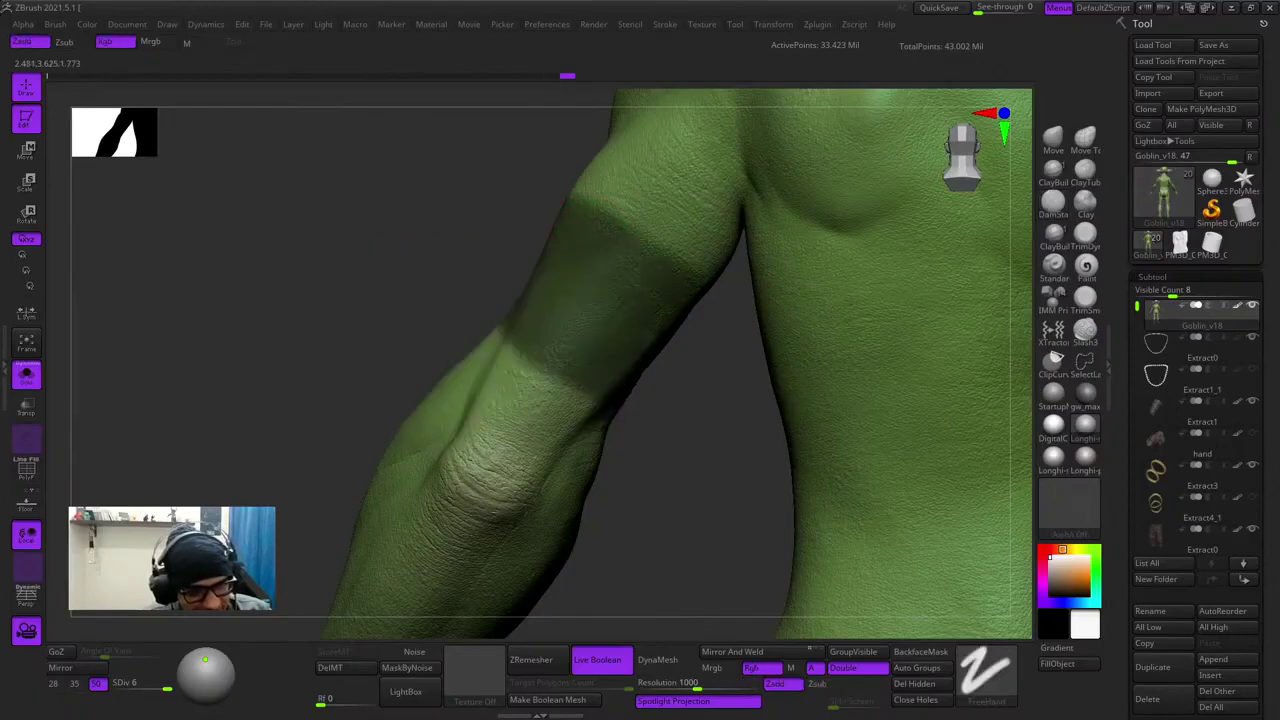
pyautogui.moveTo(690, 420); pyautogui.dragTo(643, 337, button='right')
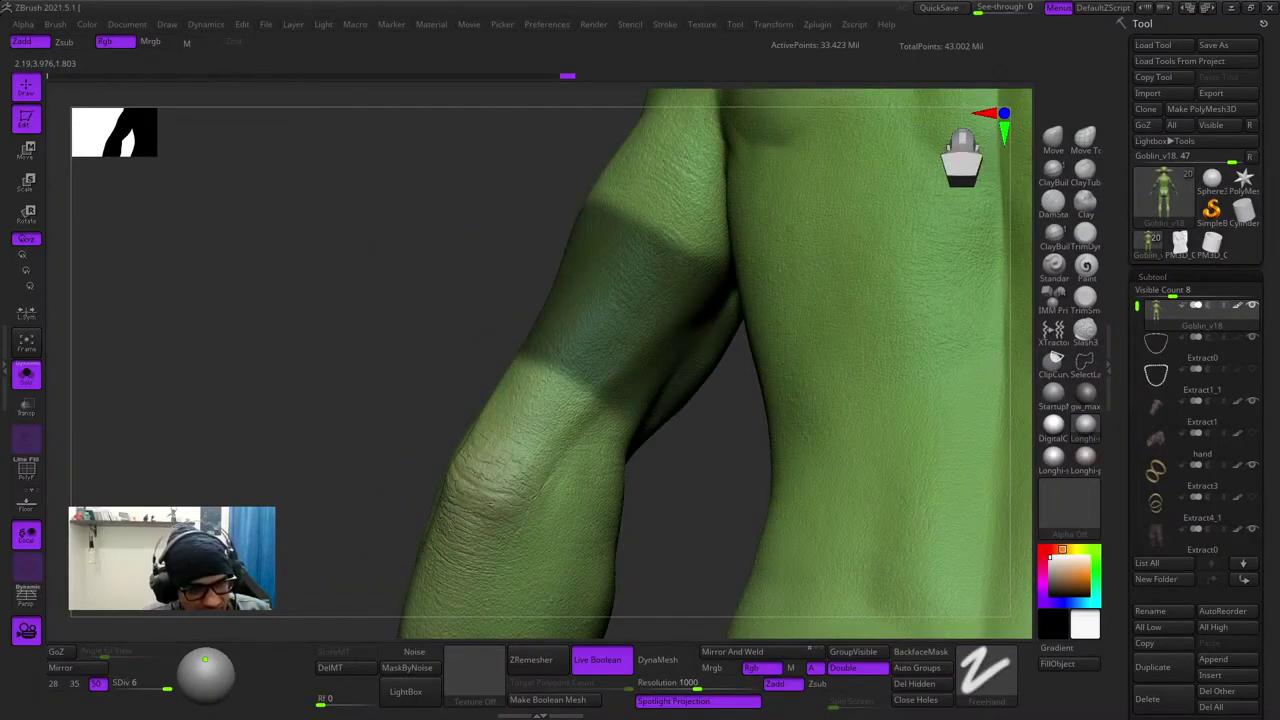
pyautogui.keyDown('ctrl'); pyautogui.moveTo(655, 228); pyautogui.dragTo(606, 257); pyautogui.keyUp('ctrl')
pyautogui.keyDown('ctrl'); pyautogui.moveTo(606, 257); pyautogui.dragTo(760, 200, button='right'); pyautogui.keyUp('ctrl')
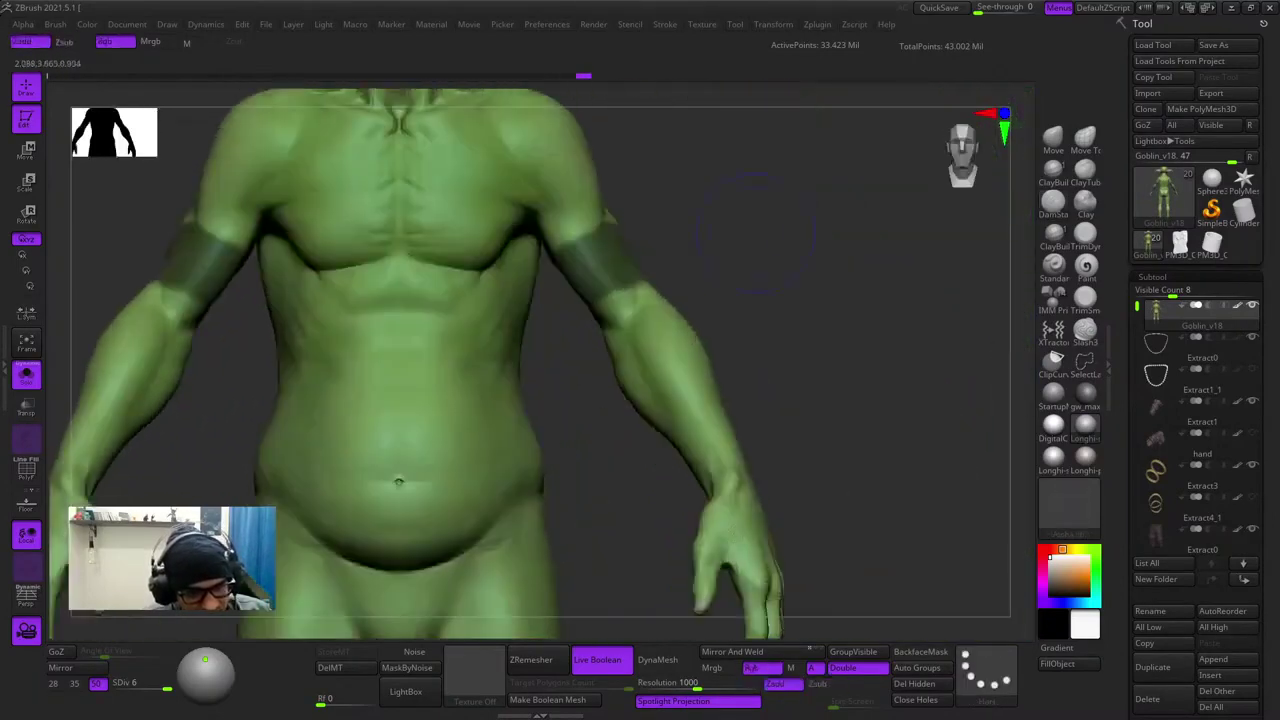
# - Remove the mask band from the goblin's right upper arm, keeping only the band on the left arm
pyautogui.moveTo(600, 280)
pyautogui.keyDown('alt'); pyautogui.mouseDown(button='right')
pyautogui.moveTo(746, 264)
pyautogui.moveTo(738, 205)
pyautogui.mouseUp(button='right'); pyautogui.keyUp('alt')
pyautogui.moveTo(471, 224)
pyautogui.keyDown('ctrl'); pyautogui.keyDown('alt'); pyautogui.mouseDown()
pyautogui.moveTo(506, 246)
pyautogui.moveTo(492, 268)
pyautogui.mouseUp(); pyautogui.keyUp('alt'); pyautogui.keyUp('ctrl')
pyautogui.keyDown('shift'); pyautogui.moveTo(492, 268); pyautogui.dragTo(758, 268, button='right'); pyautogui.keyUp('shift')
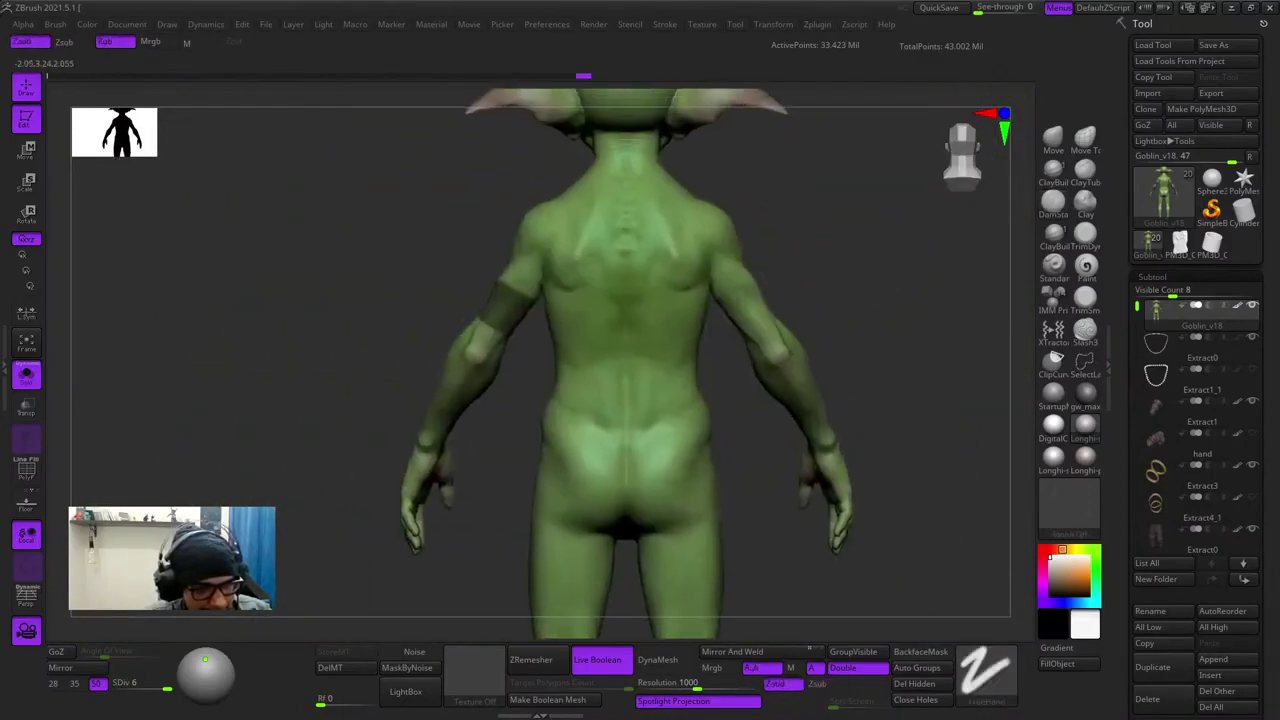
pyautogui.moveTo(692, 366)
pyautogui.mouseDown(button='right')
pyautogui.moveTo(716, 319)
pyautogui.moveTo(570, 290)
pyautogui.moveTo(590, 285)
pyautogui.mouseUp(button='right')
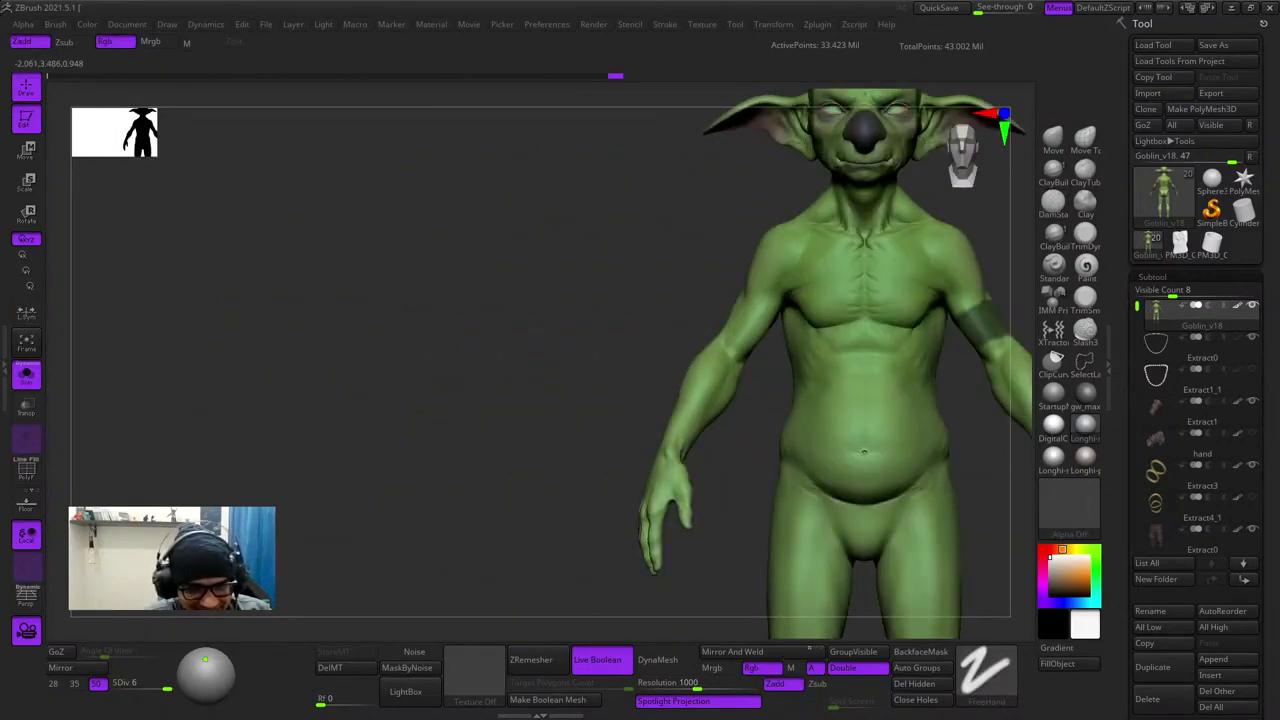
pyautogui.press('f')
pyautogui.keyDown('ctrl'); pyautogui.moveTo(718, 278); pyautogui.dragTo(823, 294, button='right'); pyautogui.keyUp('ctrl')
pyautogui.press('f')
pyautogui.press('f')
pyautogui.press('f')
pyautogui.keyDown('alt'); pyautogui.moveTo(722, 258); pyautogui.dragTo(744, 316, button='right'); pyautogui.keyUp('alt')
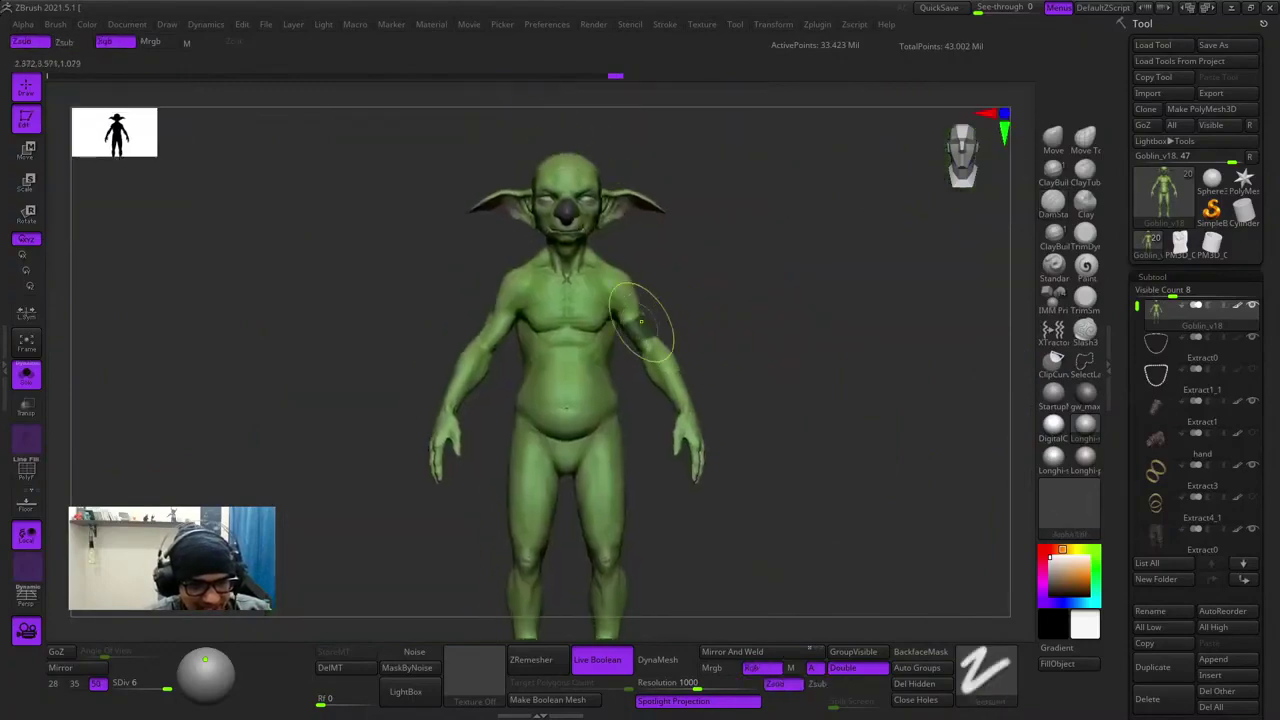
# - Fill out the lower edge of the left arm's mask band on the front, just above the inner elbow
pyautogui.keyDown('ctrl'); pyautogui.moveTo(648, 326); pyautogui.dragTo(800, 265, button='right'); pyautogui.keyUp('ctrl')
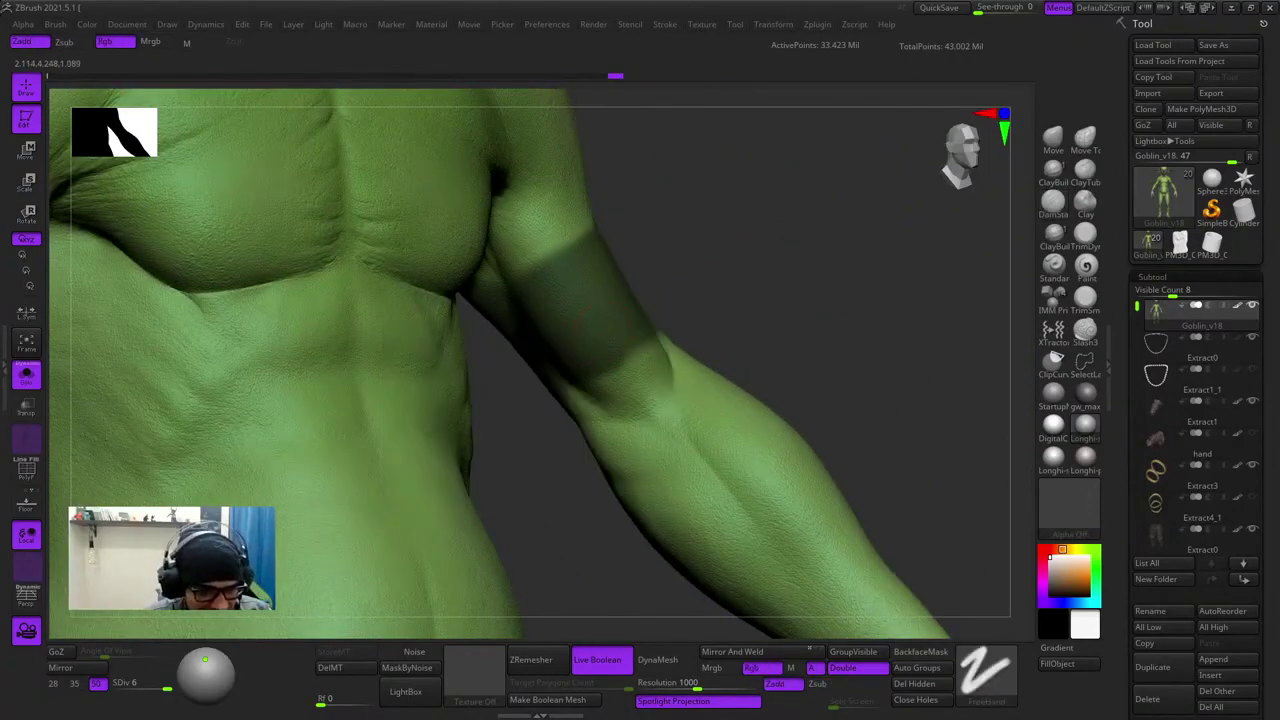
pyautogui.keyDown('shift'); pyautogui.moveTo(786, 272); pyautogui.dragTo(750, 278, button='right'); pyautogui.keyUp('shift')
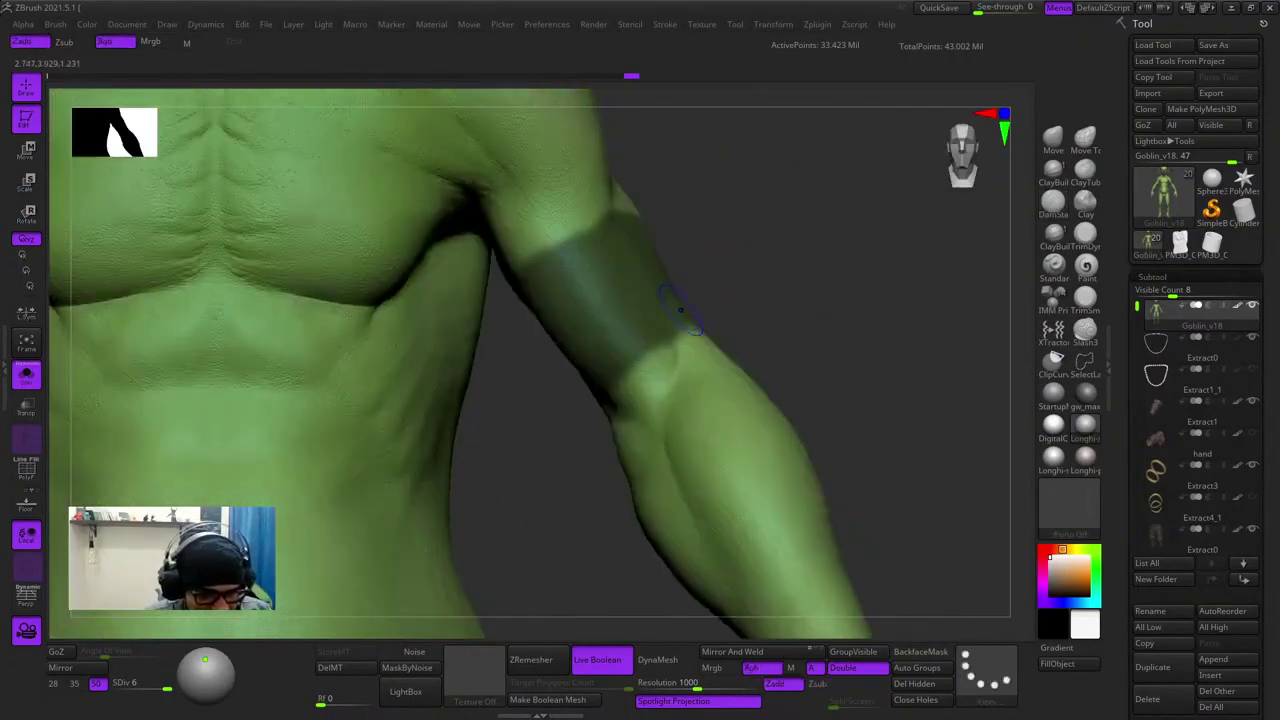
pyautogui.keyDown('ctrl'); pyautogui.moveTo(607, 365); pyautogui.dragTo(678, 310); pyautogui.keyUp('ctrl')
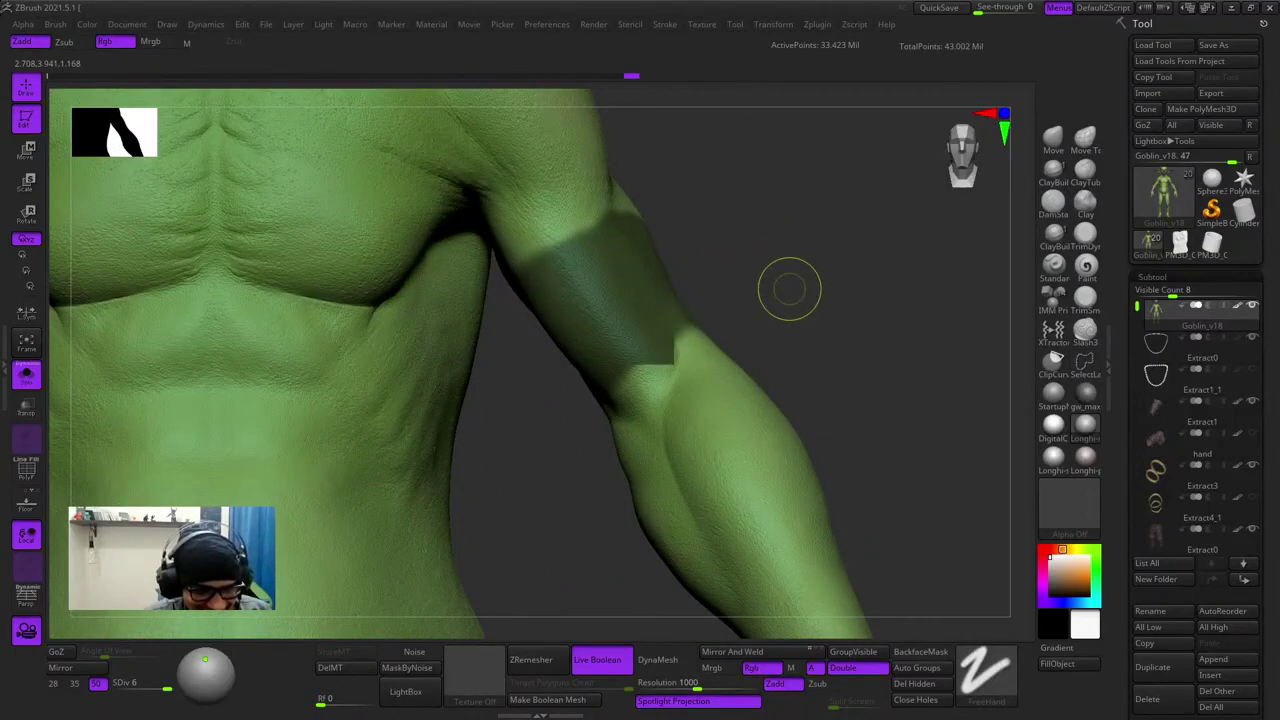
pyautogui.hotkey('ctrl', 'z')
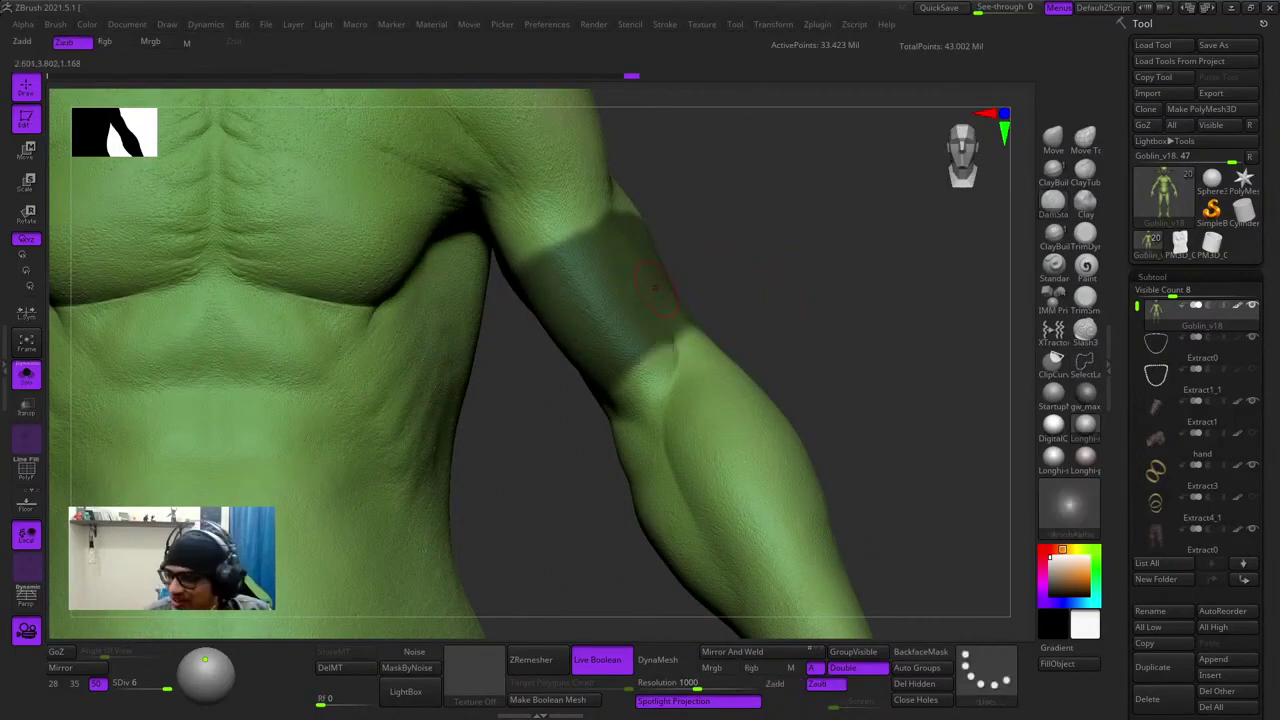
pyautogui.keyDown('ctrl'); pyautogui.moveTo(638, 366); pyautogui.dragTo(668, 346); pyautogui.keyUp('ctrl')
pyautogui.moveTo(790, 300)
pyautogui.mouseDown(button='right')
pyautogui.moveTo(560, 302)
pyautogui.moveTo(540, 325)
pyautogui.moveTo(780, 310)
pyautogui.moveTo(710, 418)
pyautogui.mouseUp(button='right')
pyautogui.moveTo(600, 420)
pyautogui.mouseDown(button='right')
pyautogui.moveTo(684, 443)
pyautogui.moveTo(610, 415)
pyautogui.mouseUp(button='right')
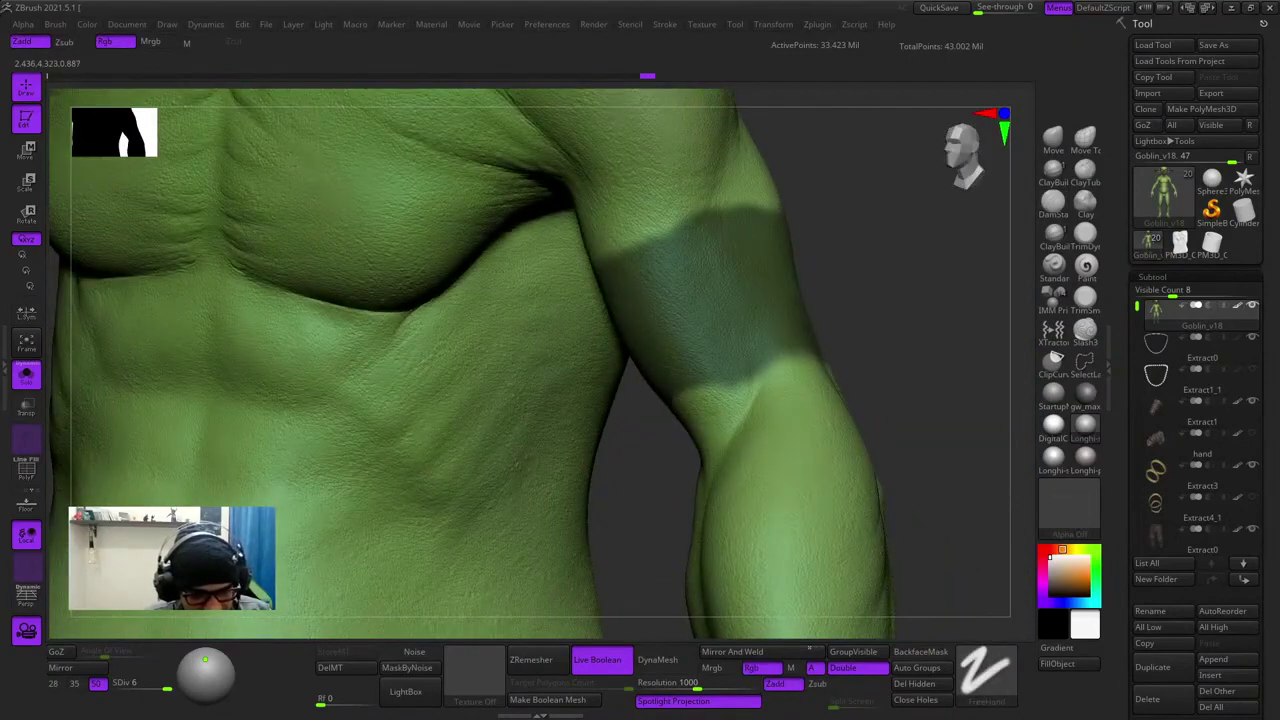
# - Even out the upper edge of the mask band on the outer side of the left arm
pyautogui.moveTo(950, 345); pyautogui.dragTo(826, 397, button='right')
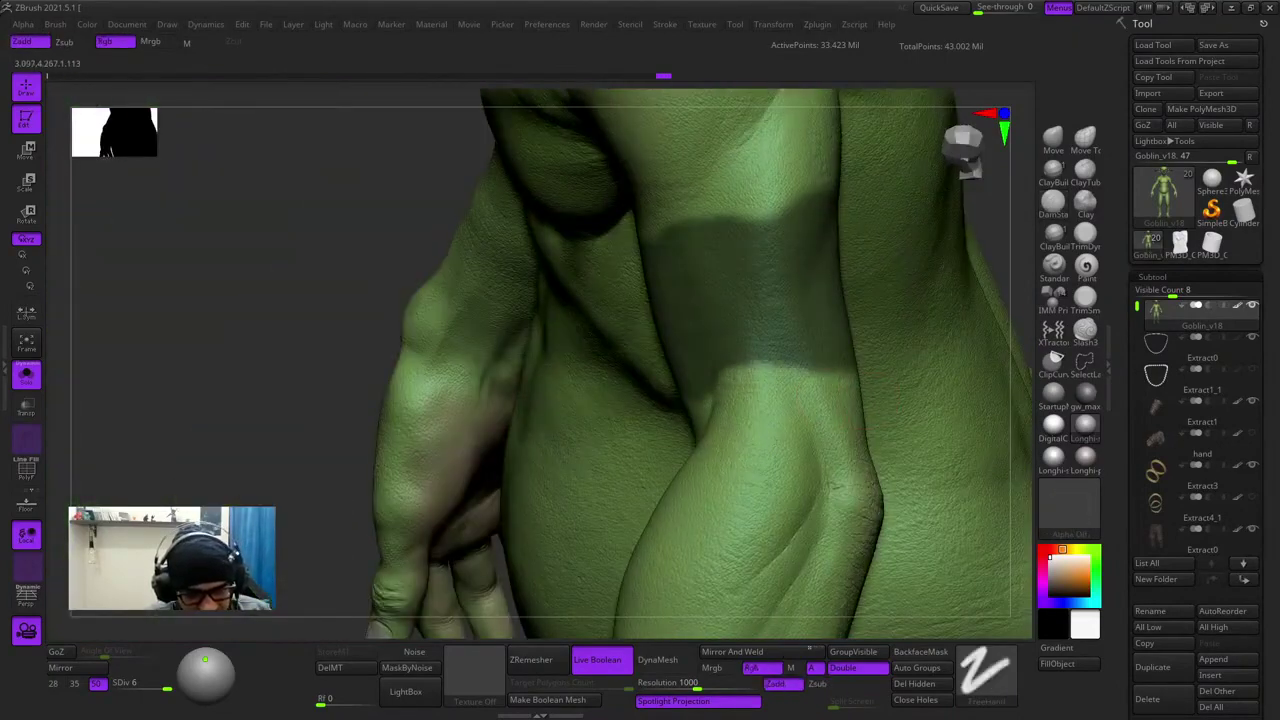
pyautogui.keyDown('shift'); pyautogui.moveTo(945, 350); pyautogui.dragTo(849, 368, button='right'); pyautogui.keyUp('shift')
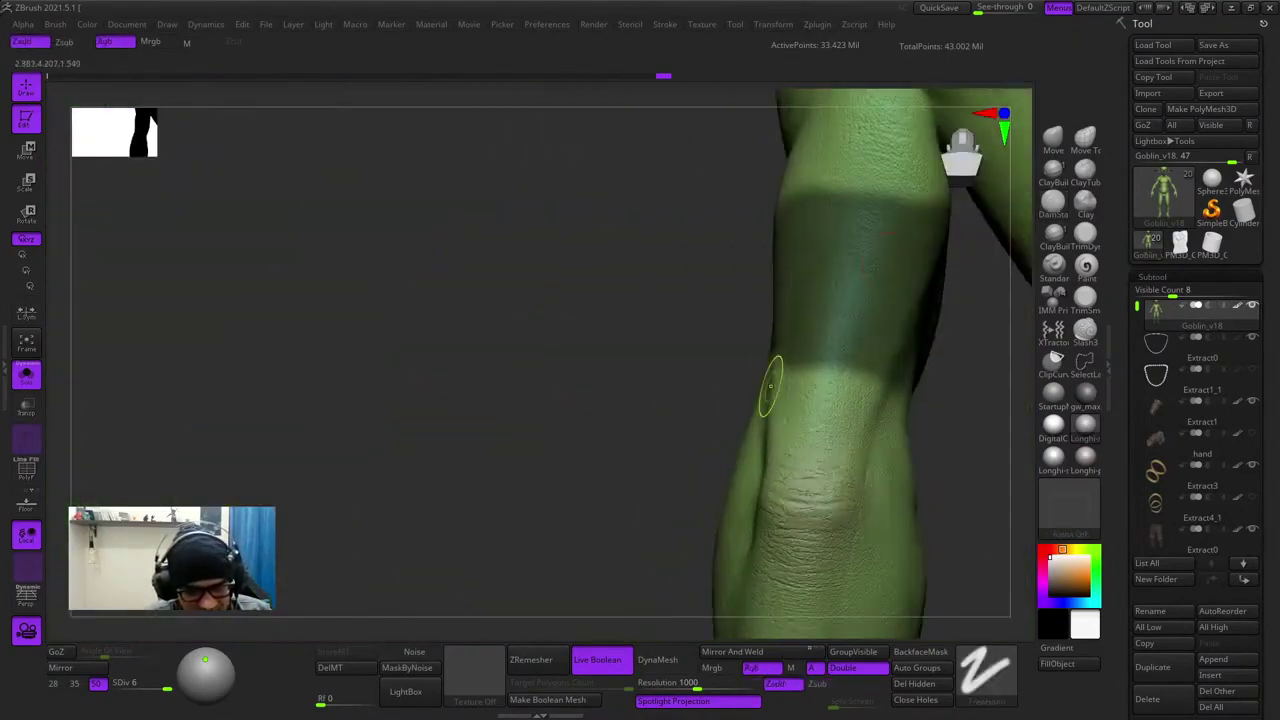
pyautogui.moveTo(560, 345)
pyautogui.mouseDown(button='right')
pyautogui.moveTo(905, 328)
pyautogui.moveTo(930, 345)
pyautogui.moveTo(915, 270)
pyautogui.mouseUp(button='right')
pyautogui.moveTo(738, 330); pyautogui.dragTo(756, 316, button='right')
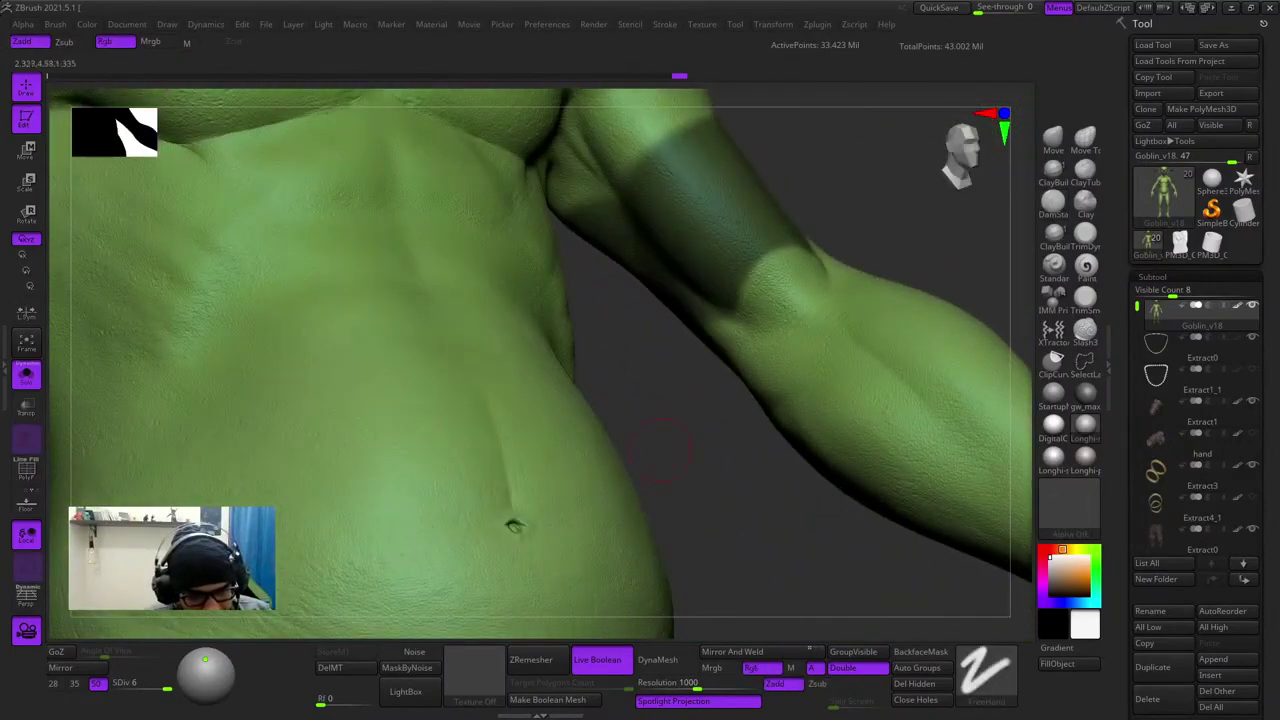
pyautogui.moveTo(660, 451)
pyautogui.mouseDown(button='right')
pyautogui.moveTo(790, 385)
pyautogui.moveTo(696, 410)
pyautogui.moveTo(740, 350)
pyautogui.moveTo(691, 320)
pyautogui.mouseUp(button='right')
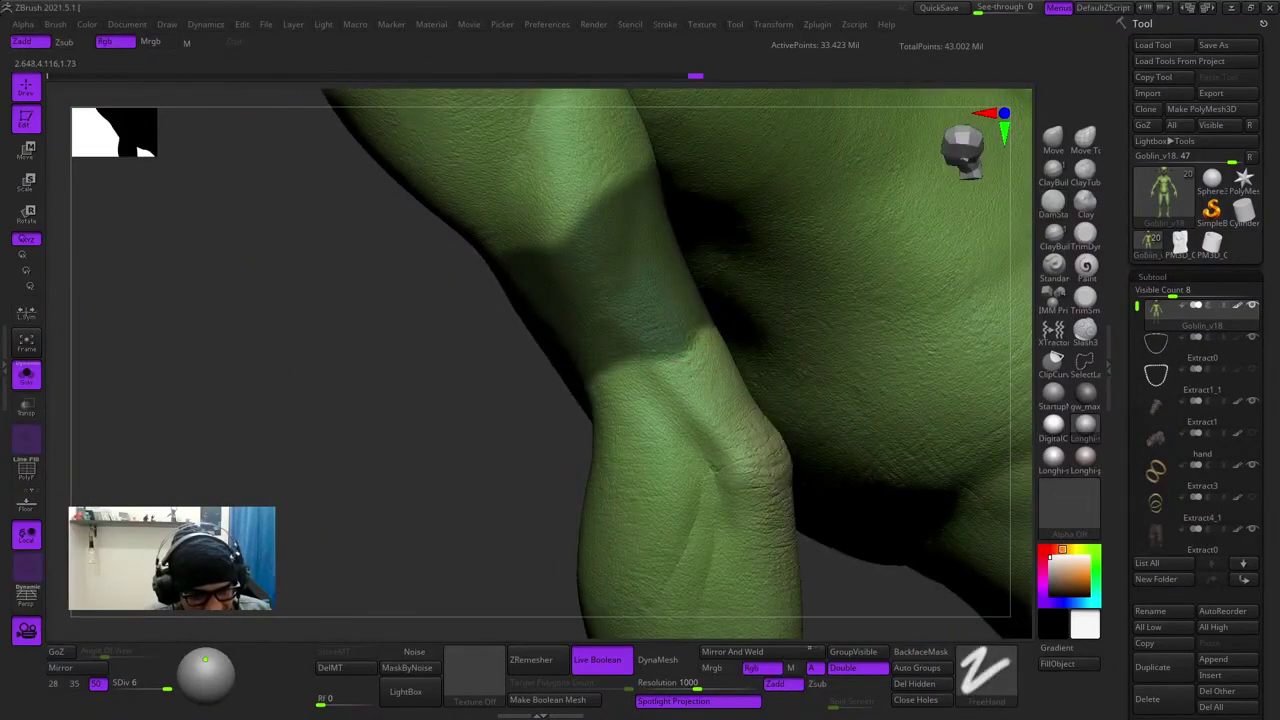
pyautogui.keyDown('ctrl'); pyautogui.moveTo(574, 232); pyautogui.dragTo(540, 242); pyautogui.keyUp('ctrl')
pyautogui.moveTo(560, 250)
pyautogui.keyDown('ctrl'); pyautogui.mouseDown(button='right')
pyautogui.moveTo(560, 200)
pyautogui.moveTo(731, 286)
pyautogui.moveTo(980, 275)
pyautogui.moveTo(847, 316)
pyautogui.mouseUp(button='right'); pyautogui.keyUp('ctrl')
pyautogui.hotkey('shift', 'f')
pyautogui.hotkey('shift', 'f')
pyautogui.press('f')
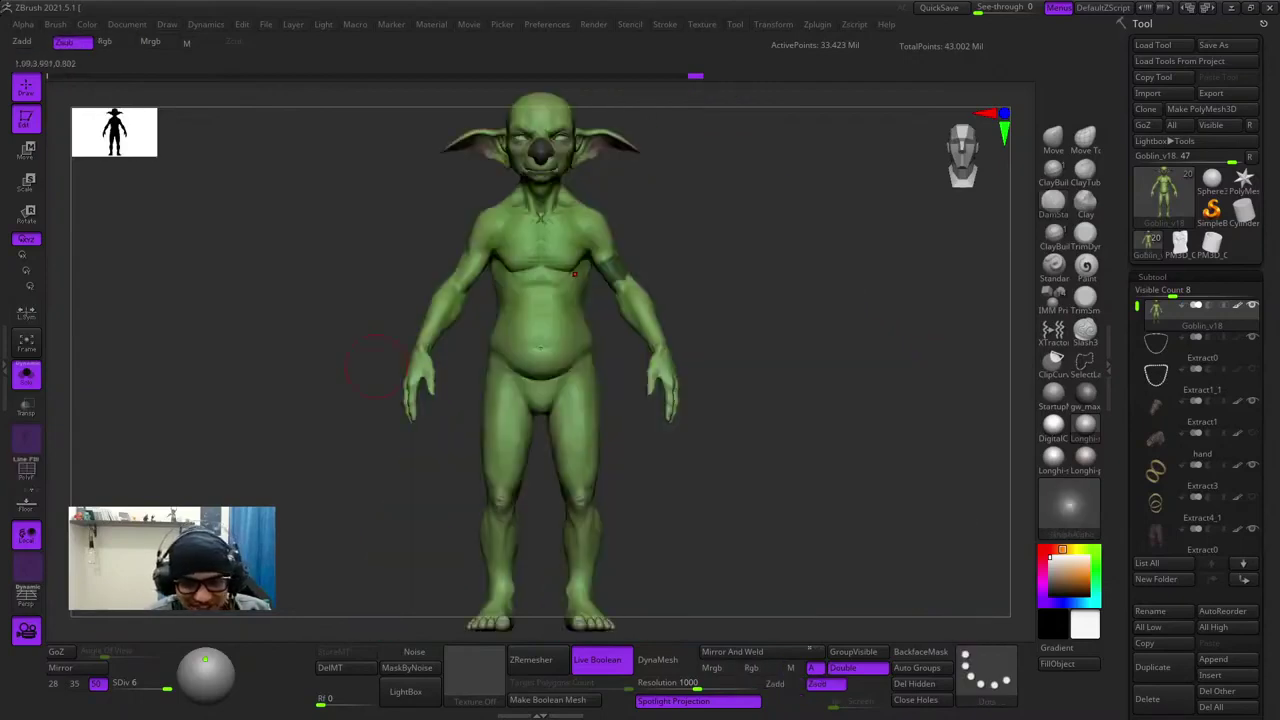
# - Touch up the upper edge of the mask band on the inner side of the arm, facing the torso
pyautogui.keyDown('ctrl'); pyautogui.moveTo(737, 365); pyautogui.dragTo(745, 450, button='right'); pyautogui.keyUp('ctrl')
pyautogui.moveTo(800, 205)
pyautogui.keyDown('alt'); pyautogui.mouseDown(button='right')
pyautogui.moveTo(560, 220)
pyautogui.moveTo(622, 242)
pyautogui.moveTo(632, 264)
pyautogui.mouseUp(button='right'); pyautogui.keyUp('alt')
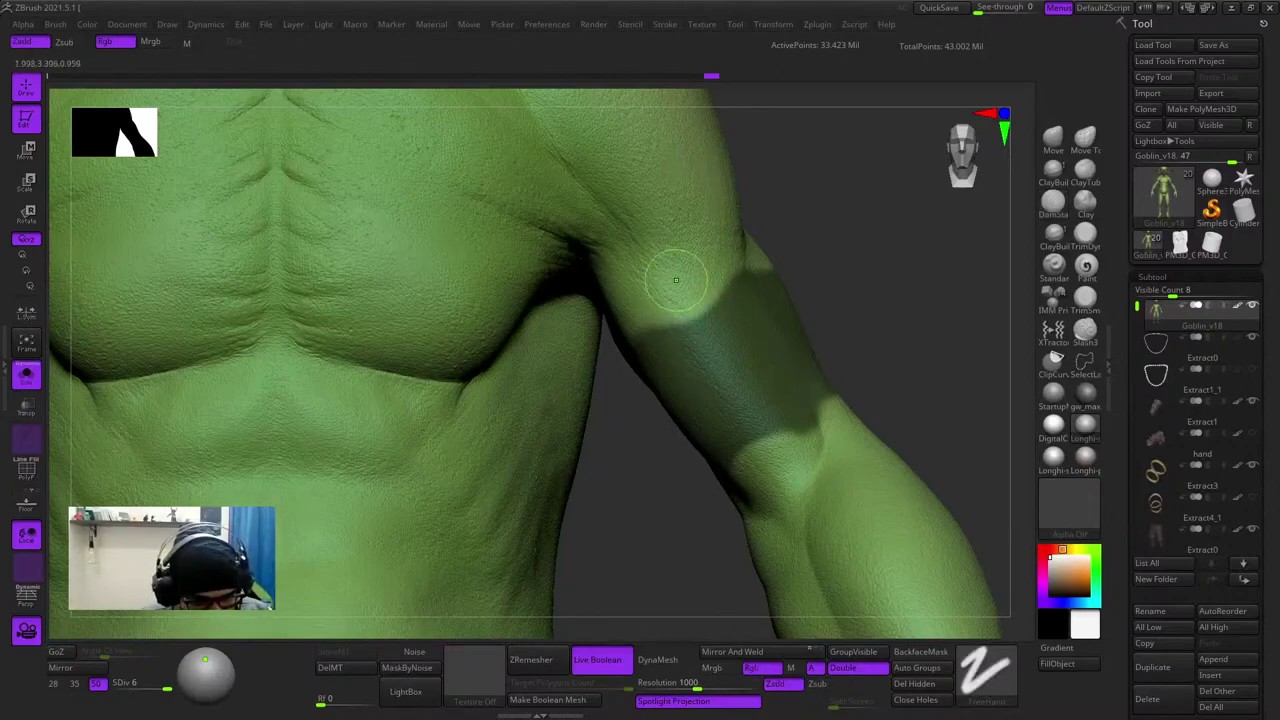
pyautogui.moveTo(686, 330)
pyautogui.mouseDown(button='right')
pyautogui.moveTo(722, 262)
pyautogui.moveTo(640, 281)
pyautogui.moveTo(722, 276)
pyautogui.mouseUp(button='right')
pyautogui.moveTo(570, 350); pyautogui.dragTo(597, 381, button='right')
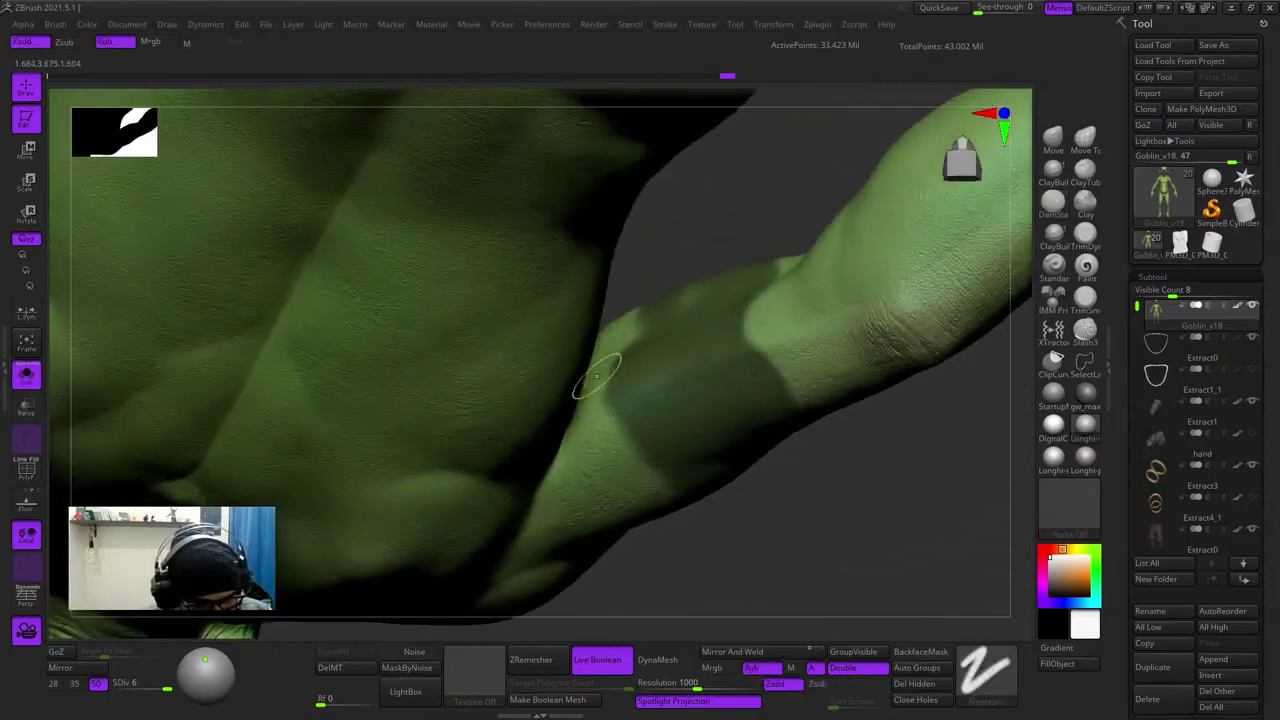
pyautogui.moveTo(639, 446)
pyautogui.mouseDown(button='right')
pyautogui.moveTo(622, 440)
pyautogui.moveTo(643, 432)
pyautogui.mouseUp(button='right')
pyautogui.moveTo(634, 408)
pyautogui.keyDown('ctrl'); pyautogui.mouseDown()
pyautogui.moveTo(646, 448)
pyautogui.moveTo(624, 402)
pyautogui.mouseUp(); pyautogui.keyUp('ctrl')
# - Straighten the mask band's upper edge around the underside of the arm and clean up its lower edge near the elbow
pyautogui.moveTo(750, 400); pyautogui.dragTo(617, 382, button='right')
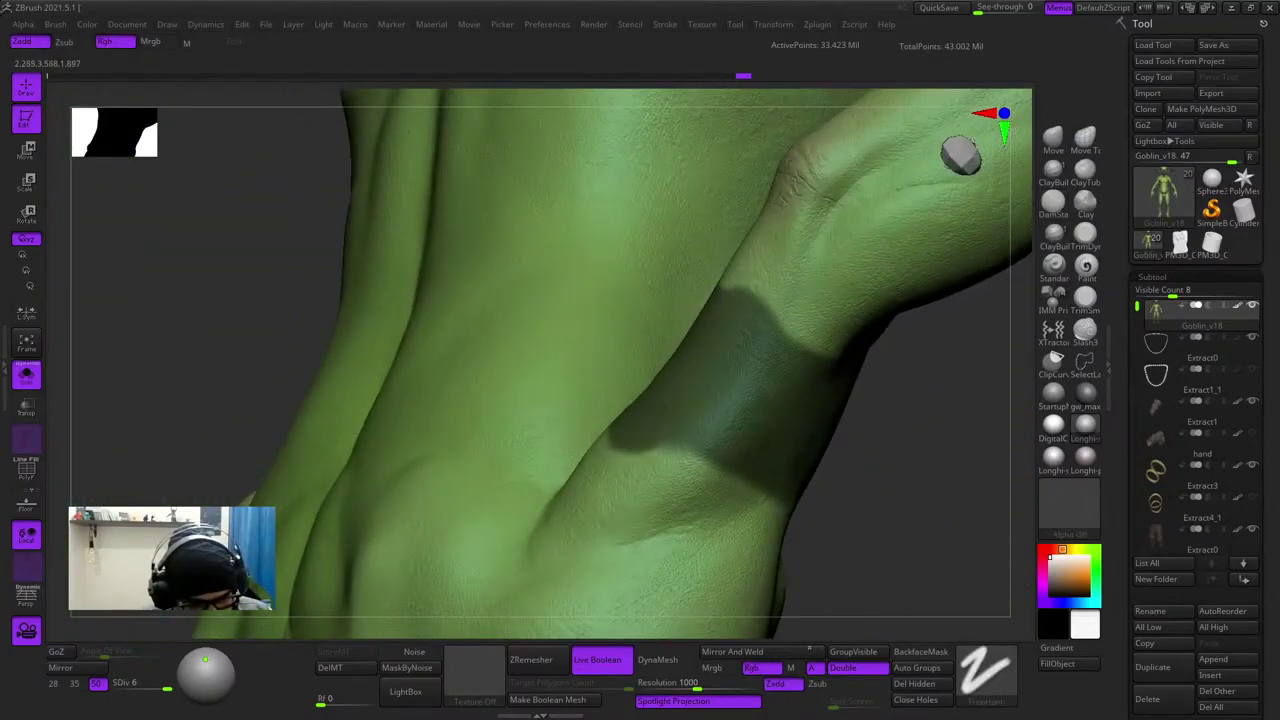
pyautogui.keyDown('ctrl'); pyautogui.moveTo(672, 420); pyautogui.dragTo(727, 466); pyautogui.keyUp('ctrl')
pyautogui.moveTo(846, 492); pyautogui.dragTo(706, 447, button='right')
pyautogui.keyDown('ctrl'); pyautogui.moveTo(706, 445); pyautogui.dragTo(772, 490); pyautogui.keyUp('ctrl')
pyautogui.moveTo(862, 490); pyautogui.dragTo(772, 472, button='right')
pyautogui.keyDown('ctrl'); pyautogui.moveTo(772, 474); pyautogui.dragTo(838, 510); pyautogui.keyUp('ctrl')
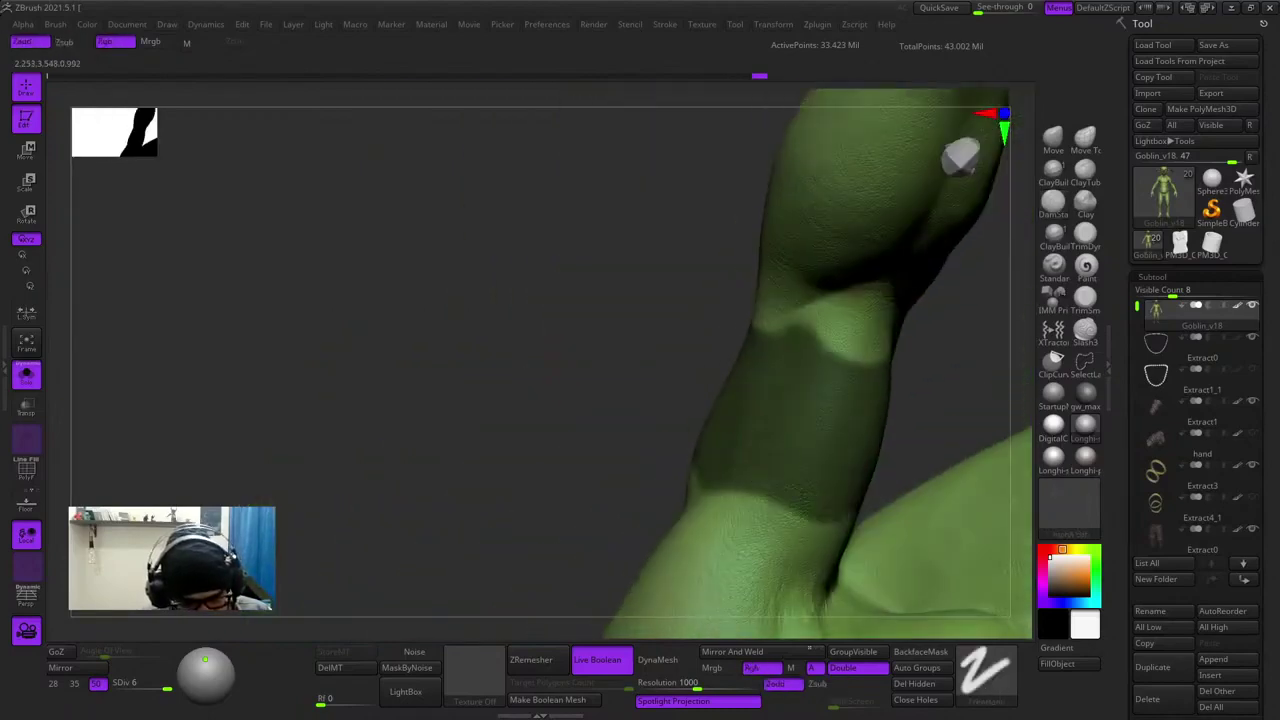
pyautogui.keyDown('ctrl'); pyautogui.moveTo(866, 378); pyautogui.dragTo(845, 368); pyautogui.keyUp('ctrl')
pyautogui.keyDown('ctrl'); pyautogui.keyDown('alt'); pyautogui.moveTo(840, 312); pyautogui.dragTo(784, 312); pyautogui.keyUp('alt'); pyautogui.keyUp('ctrl')
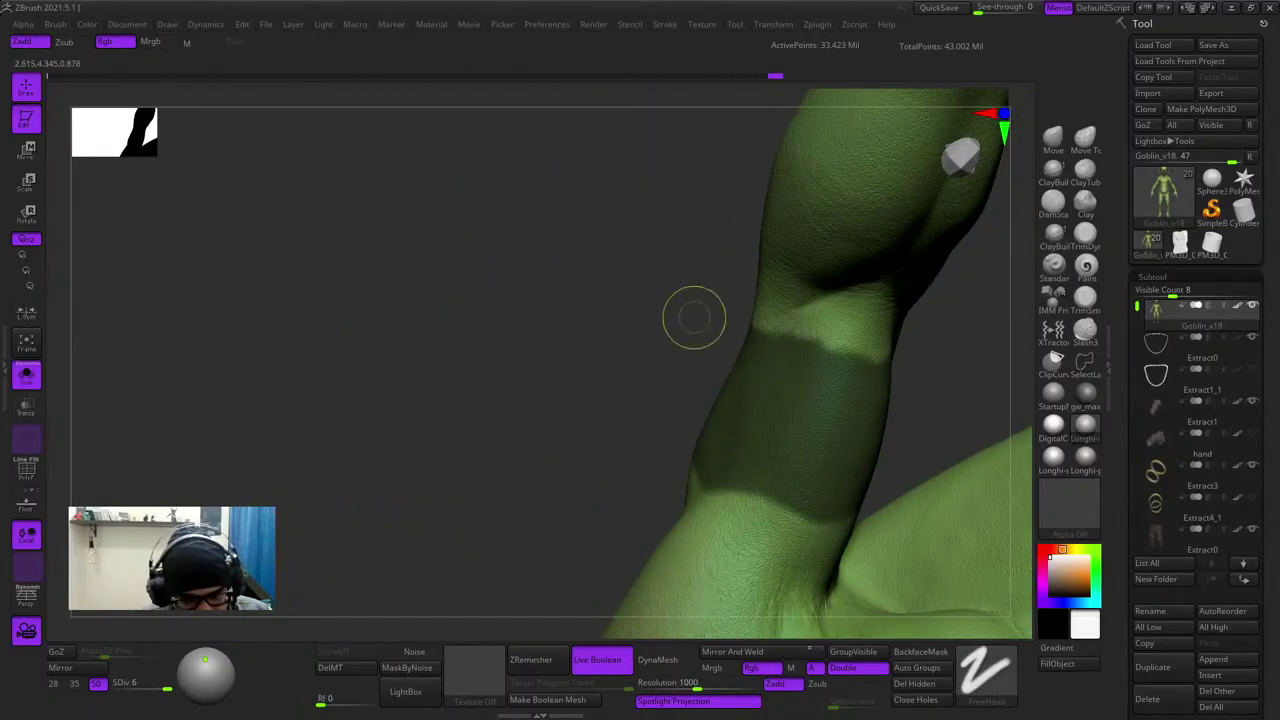
# - Extract the masked arm band as a new subtool with a thickness of 0.002 and accept the result
pyautogui.moveTo(692, 318)
pyautogui.keyDown('alt'); pyautogui.mouseDown()
pyautogui.moveTo(700, 250)
pyautogui.moveTo(650, 370)
pyautogui.moveTo(580, 440)
pyautogui.moveTo(500, 440)
pyautogui.mouseUp(); pyautogui.keyUp('alt')
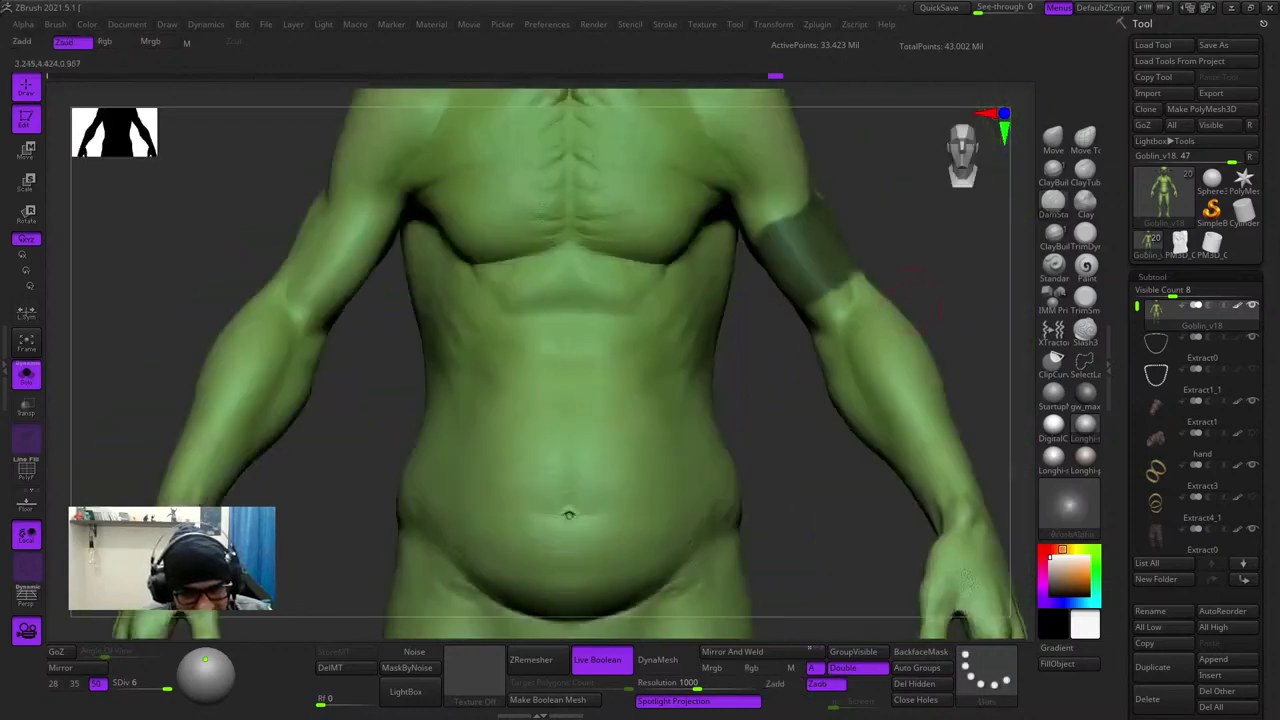
pyautogui.keyDown('alt'); pyautogui.moveTo(964, 217); pyautogui.dragTo(877, 372); pyautogui.keyUp('alt')
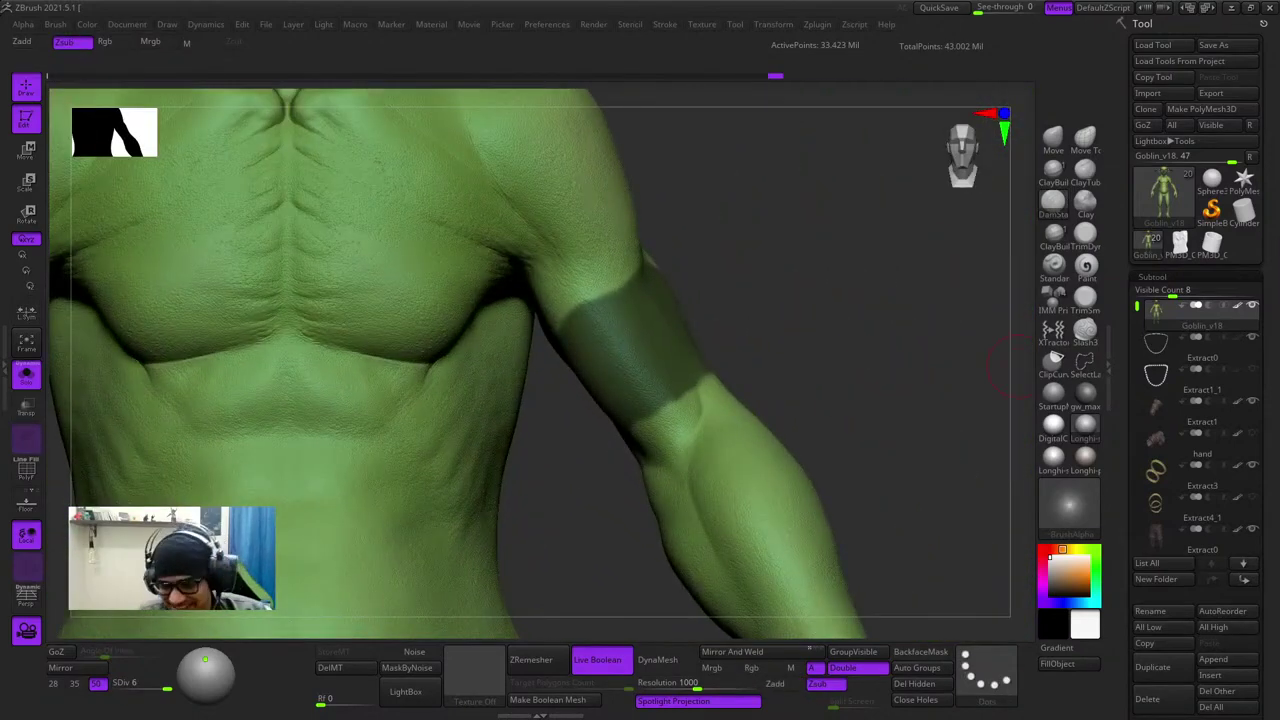
pyautogui.moveTo(1180, 596); pyautogui.dragTo(1180, 345)
pyautogui.moveTo(1195, 472); pyautogui.dragTo(1195, 321)
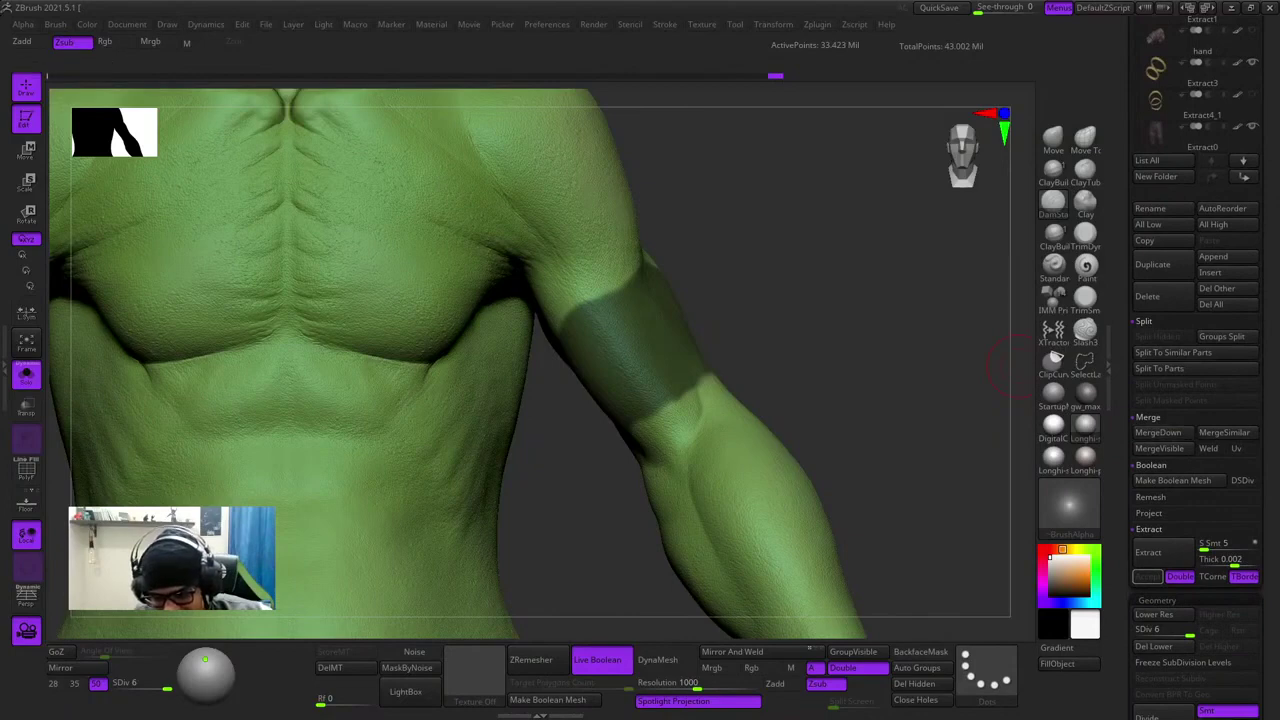
pyautogui.moveTo(1208, 587); pyautogui.dragTo(1208, 500)
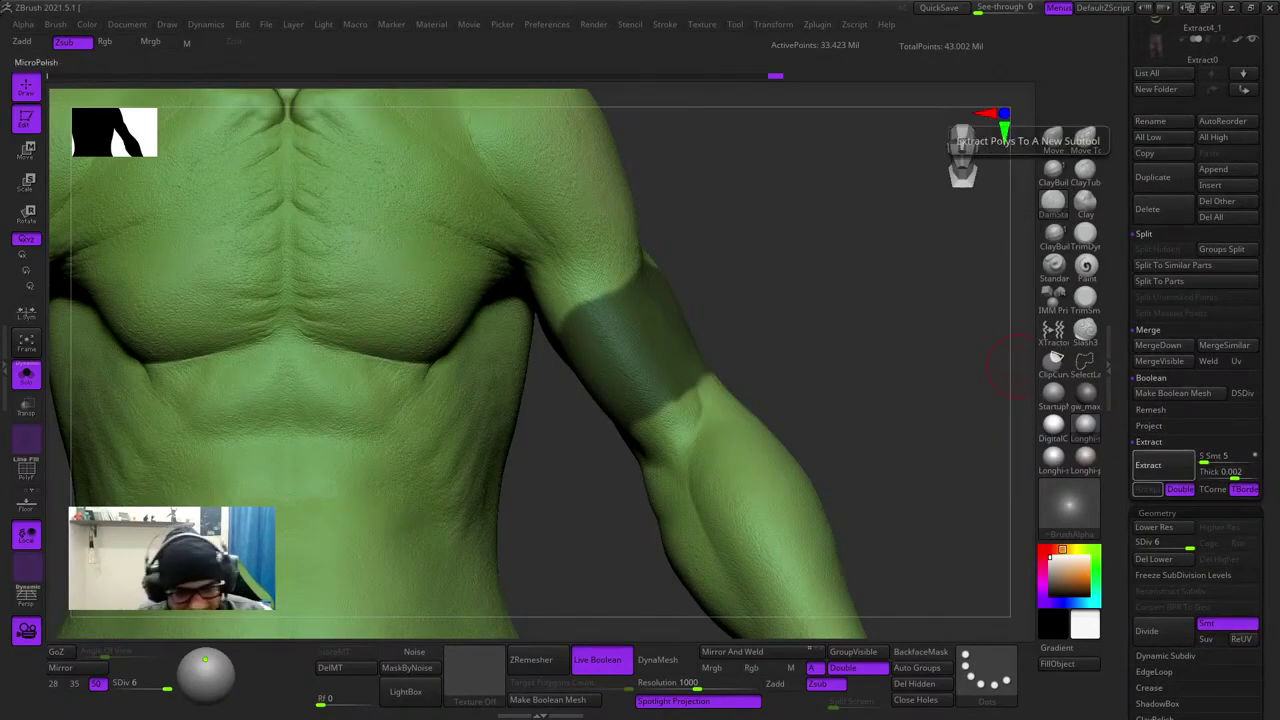
pyautogui.click(1148, 465)
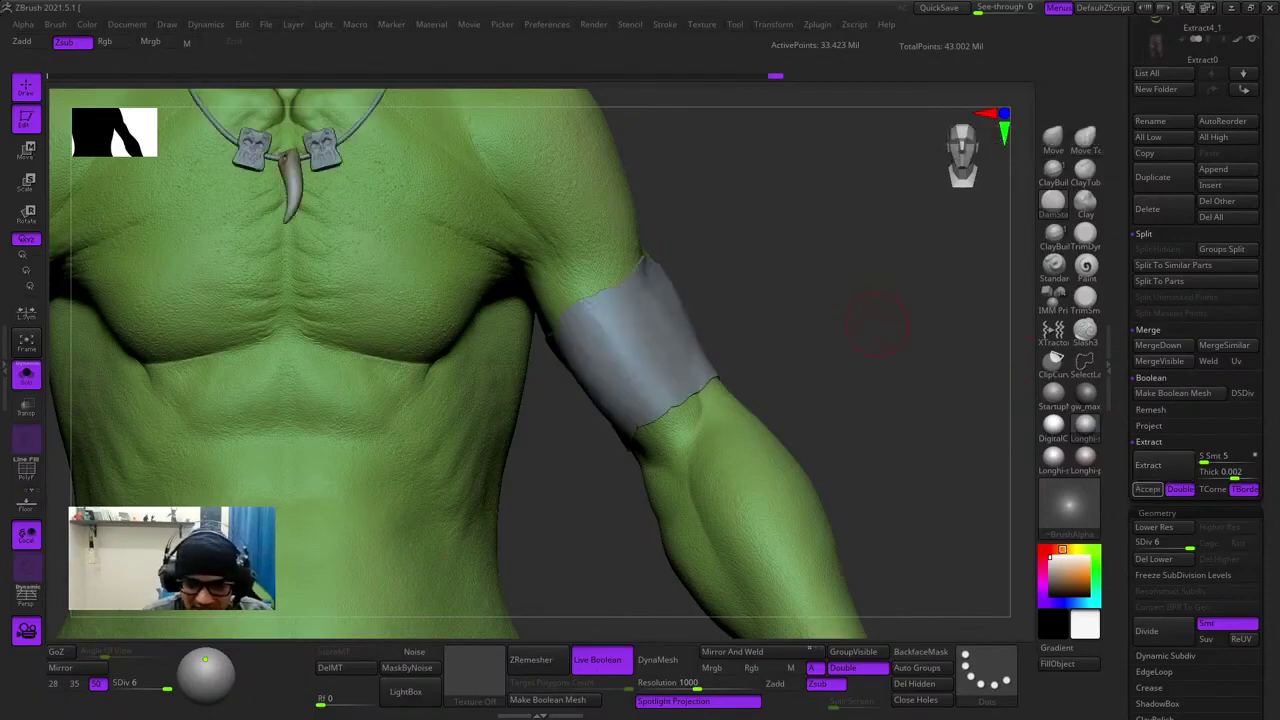
pyautogui.click(1148, 489)
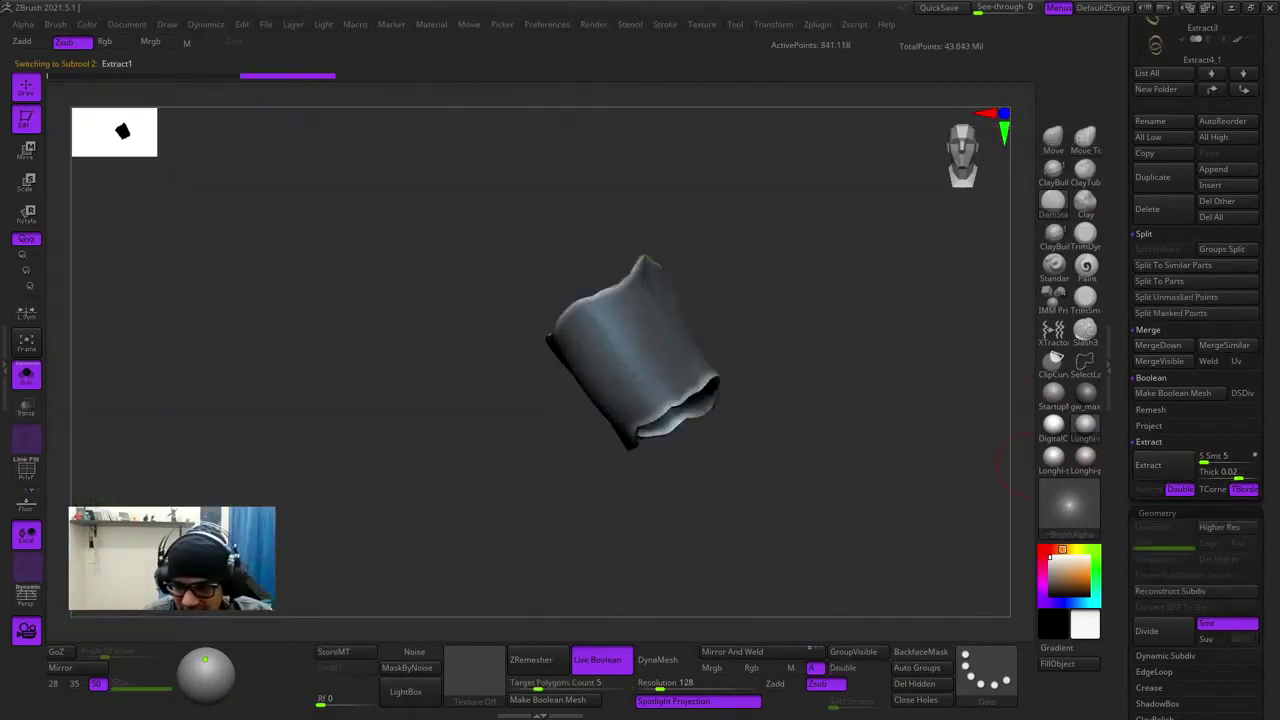
# - Clear the mask on the extracted arm band with all subtools shown and keep only a single layer of its shell
pyautogui.moveTo(1205, 234); pyautogui.dragTo(1190, 657)
pyautogui.keyDown('ctrl'); pyautogui.moveTo(880, 434); pyautogui.dragTo(820, 475); pyautogui.keyUp('ctrl')
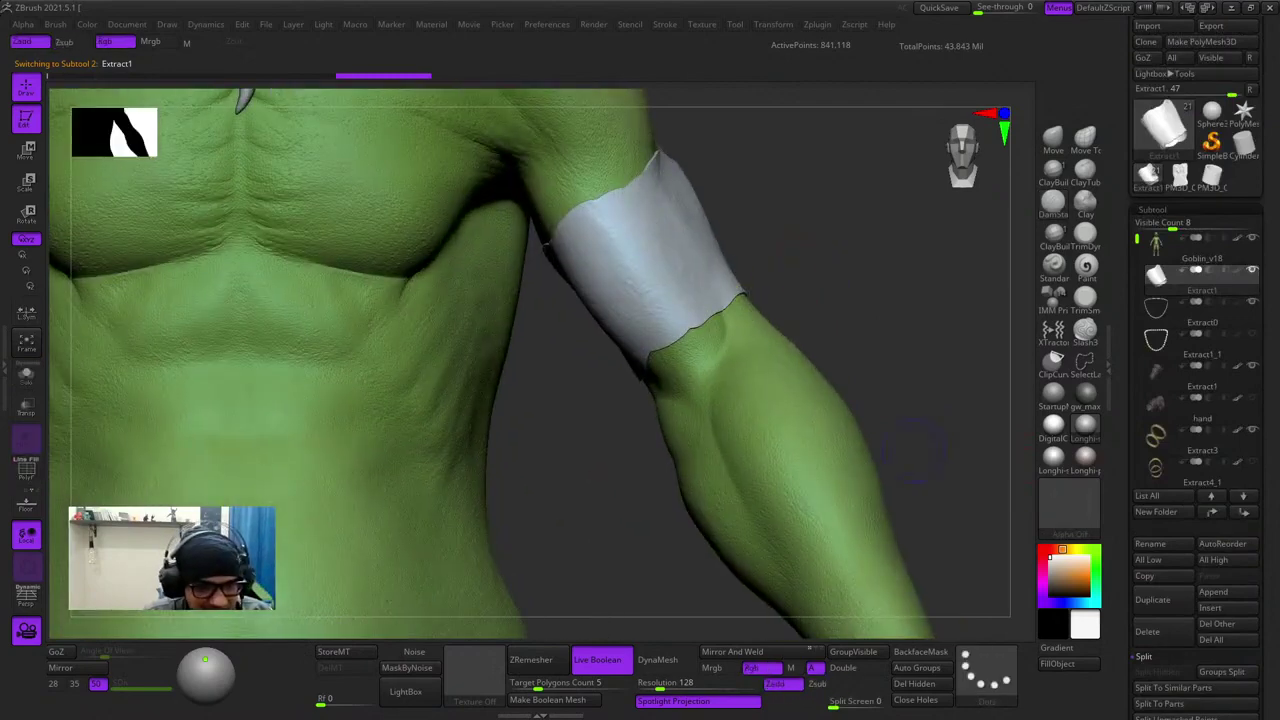
pyautogui.click(985, 670)
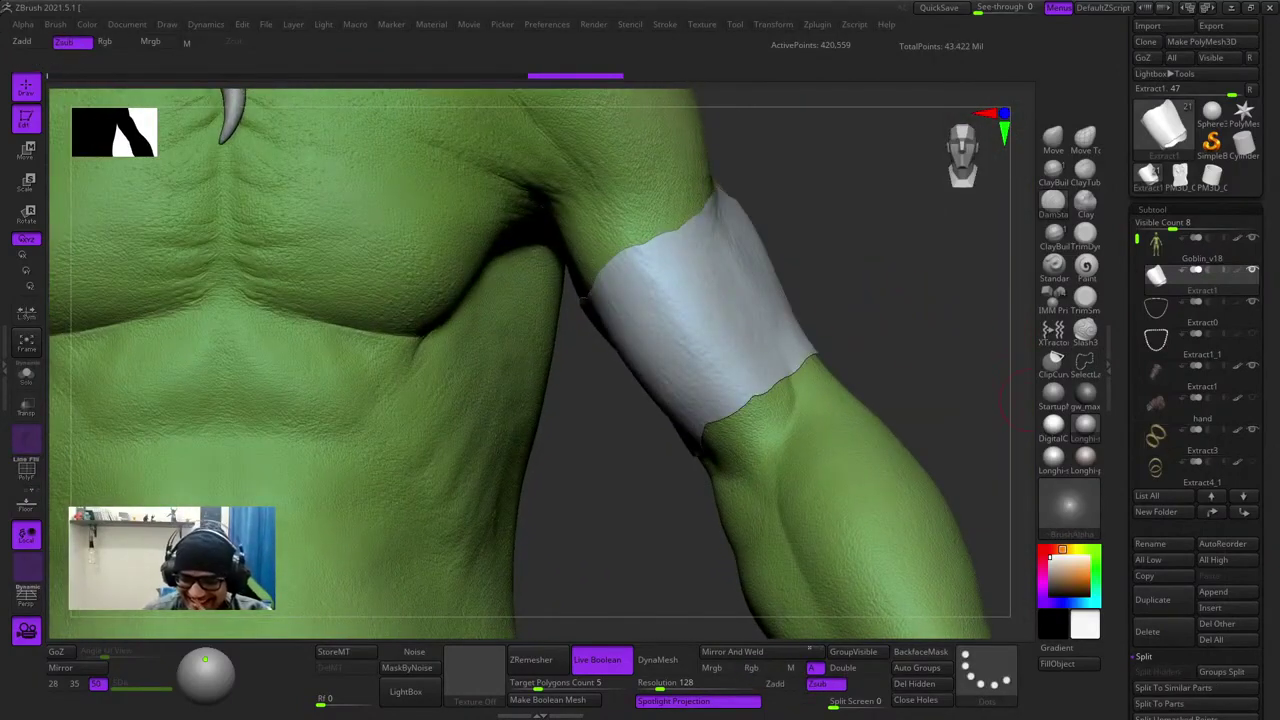
# - Examine the arm band's wireframe and how it sits on the goblin's upper arm
pyautogui.moveTo(1264, 620); pyautogui.dragTo(1264, 68)
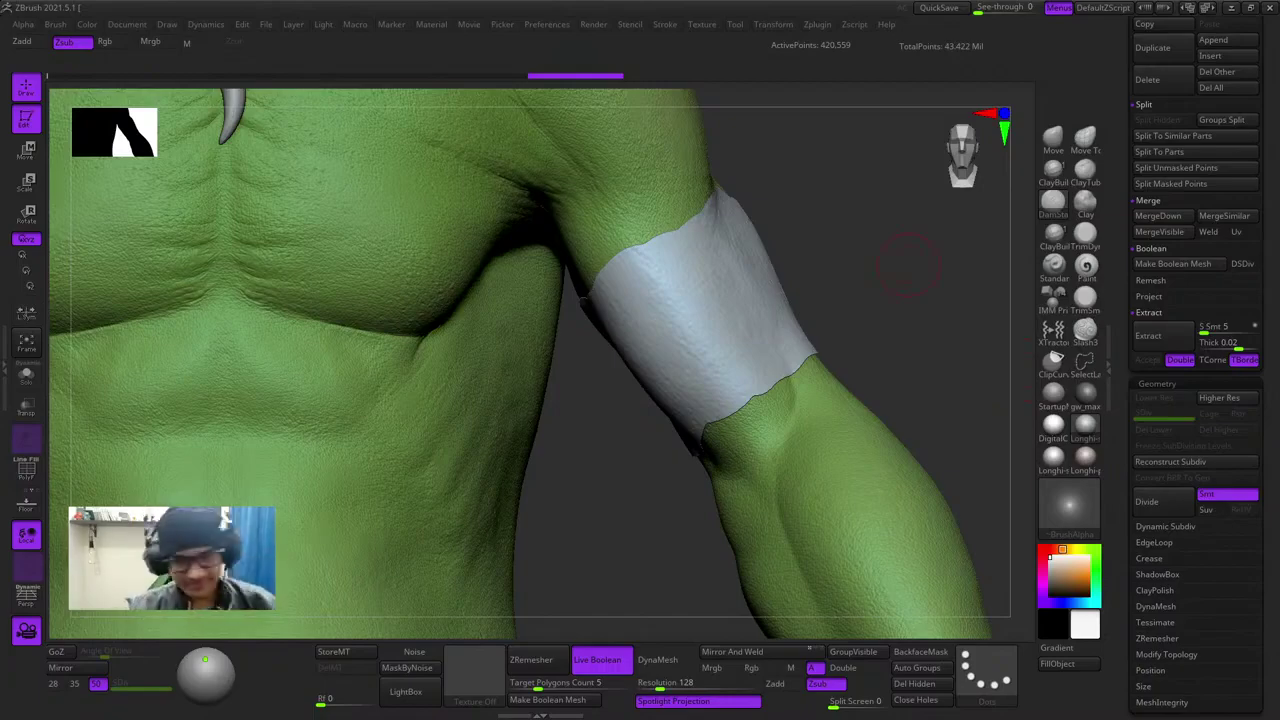
pyautogui.hotkey('shift', 'f')
pyautogui.hotkey('shift', 'f')
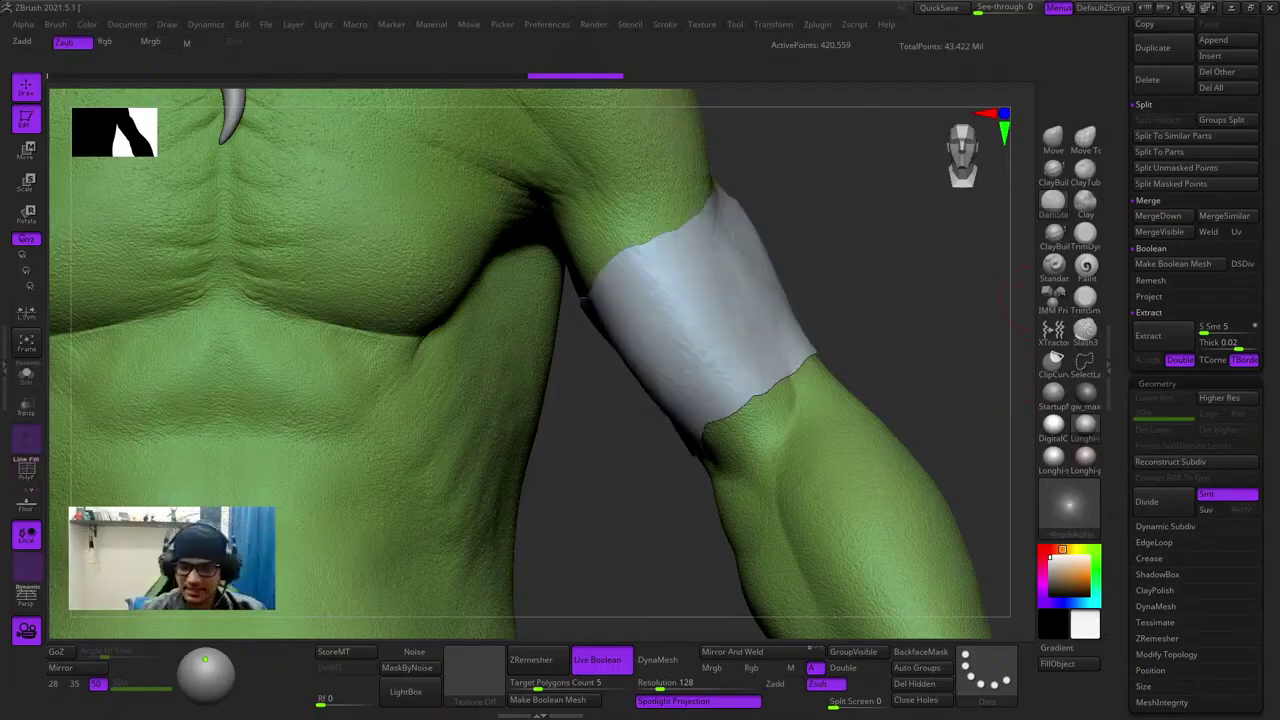
pyautogui.scroll(-5, 1195, 400)
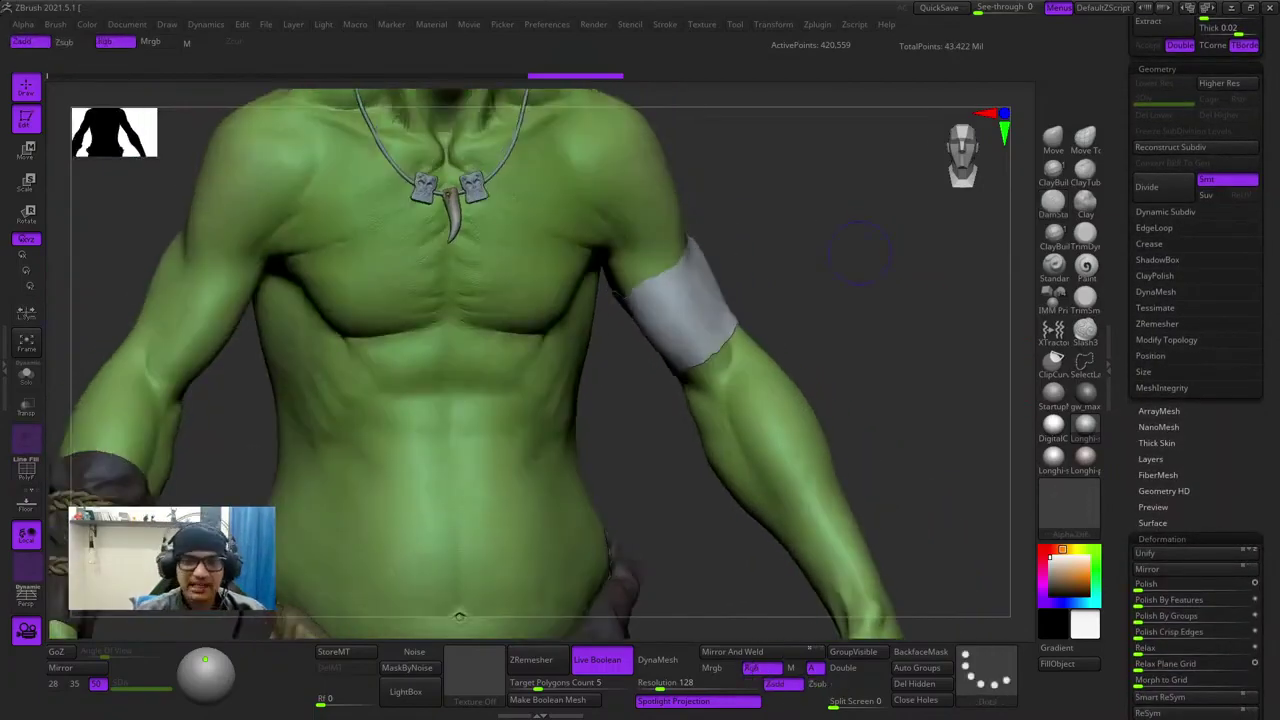
pyautogui.press('alt')
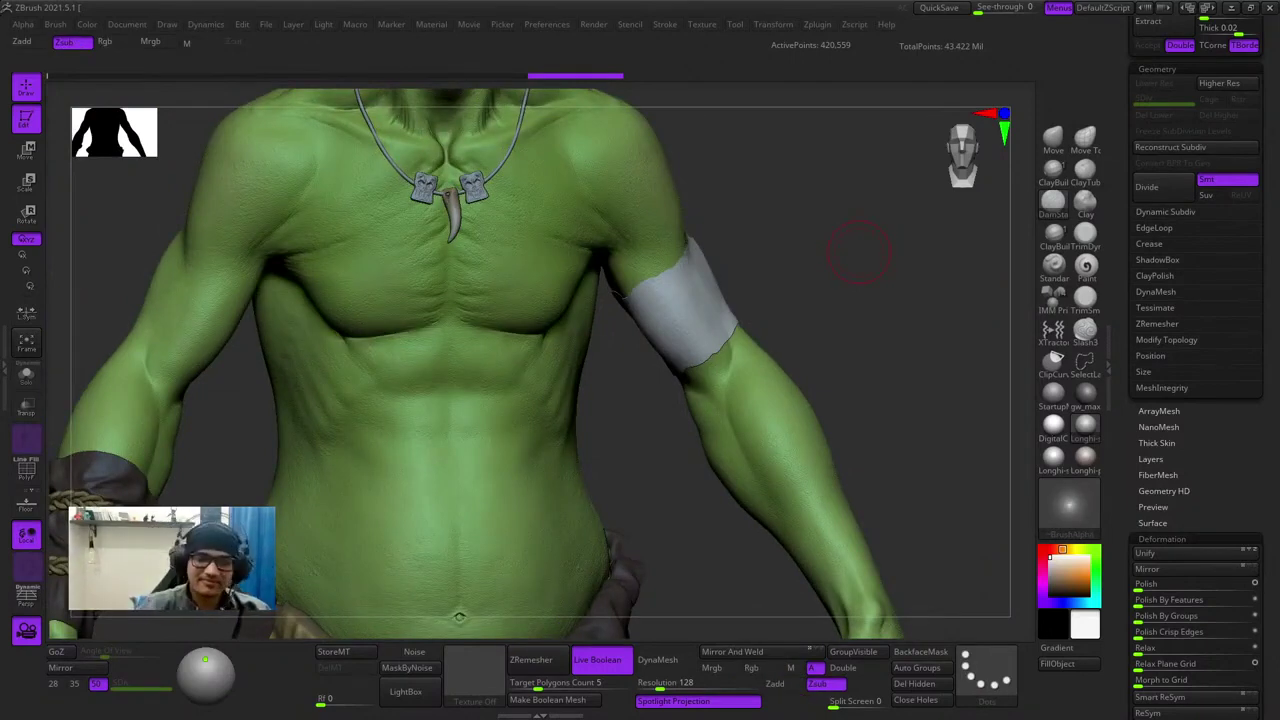
pyautogui.scroll(6, 1195, 400)
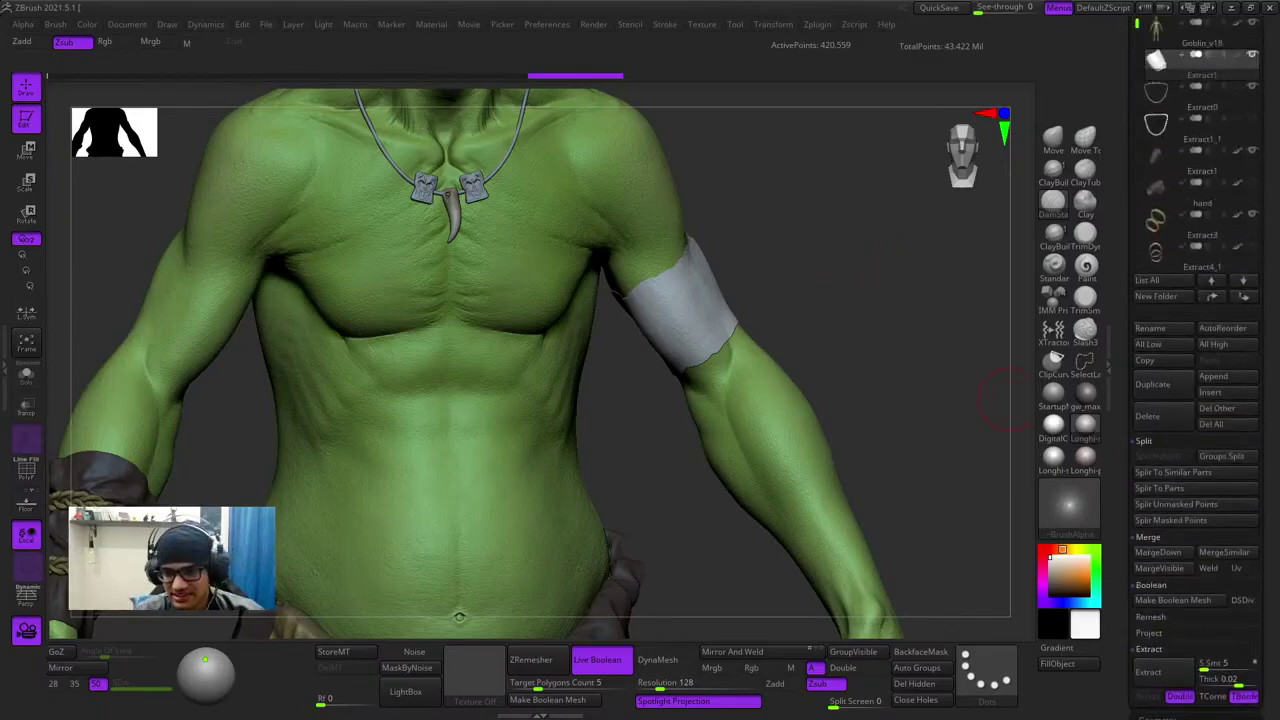
pyautogui.scroll(-4, 1195, 400)
pyautogui.moveTo(1127, 380); pyautogui.dragTo(1127, 597)
pyautogui.moveTo(905, 370); pyautogui.dragTo(952, 358)
pyautogui.keyDown('ctrl'); pyautogui.moveTo(952, 358); pyautogui.dragTo(985, 385, button='right'); pyautogui.keyUp('ctrl')
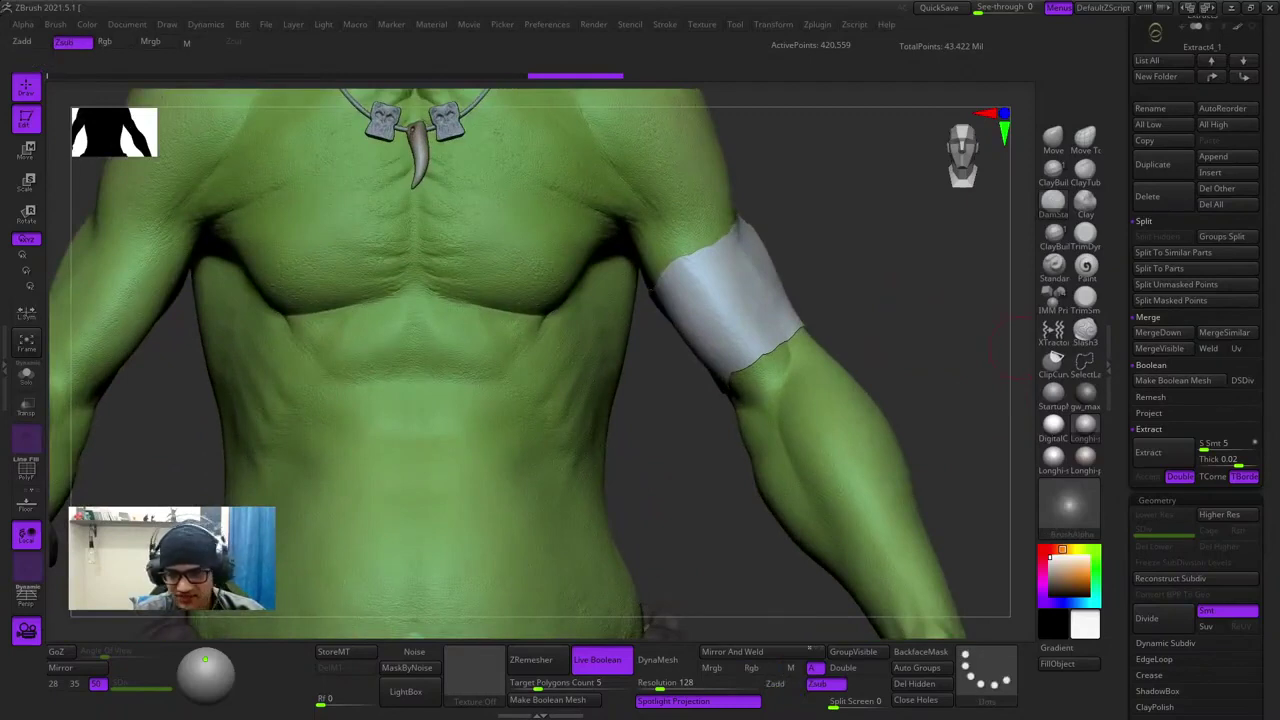
# - Expand the ZRemesher settings for the arm band and check its current wireframe
pyautogui.moveTo(1127, 400); pyautogui.dragTo(1127, 229)
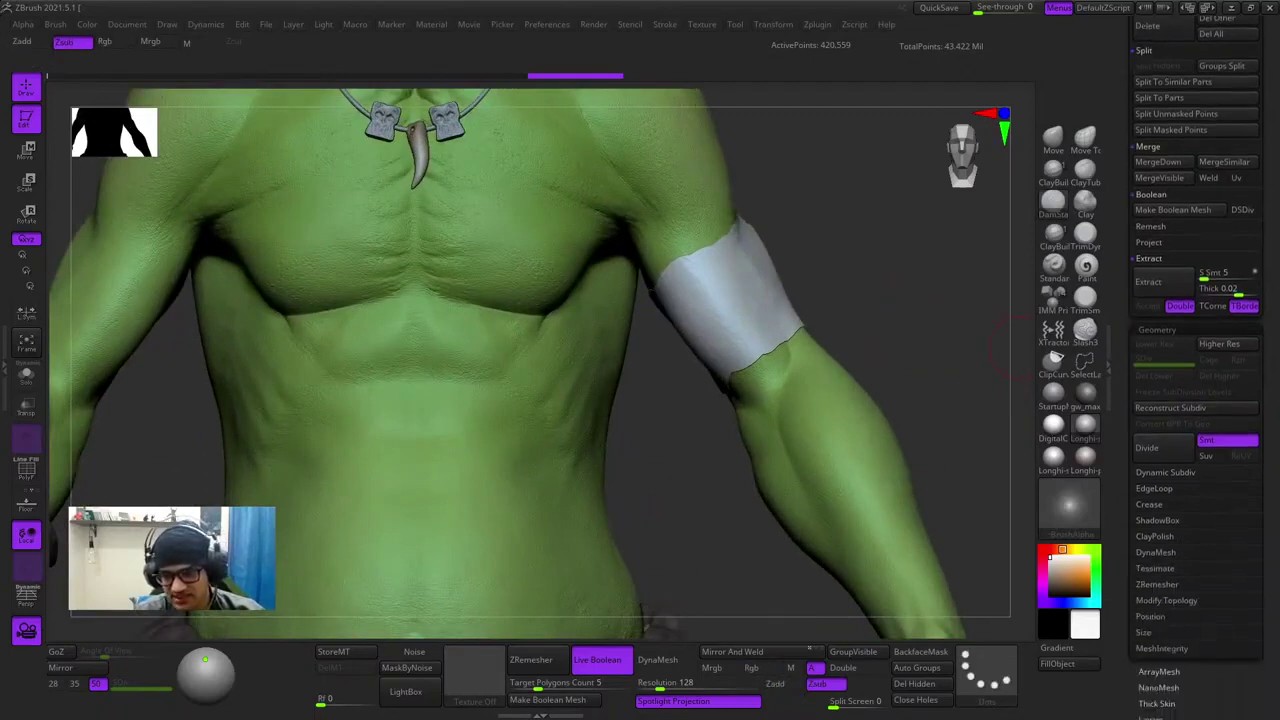
pyautogui.moveTo(1127, 440); pyautogui.dragTo(1127, 234)
pyautogui.hotkey('shift', 'f')
pyautogui.hotkey('shift', 'f')
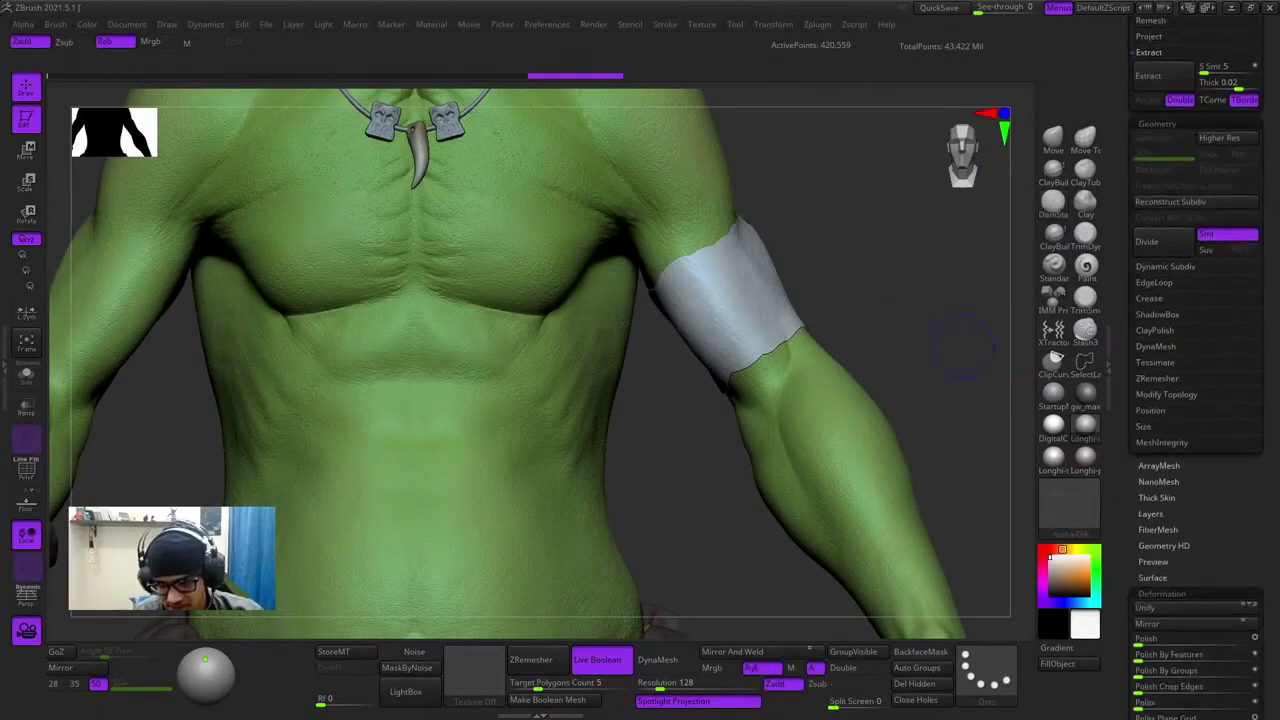
pyautogui.click(1157, 378)
pyautogui.hotkey('shift', 'f')
pyautogui.hotkey('shift', 'f')
pyautogui.moveTo(917, 263); pyautogui.dragTo(791, 264, button='right')
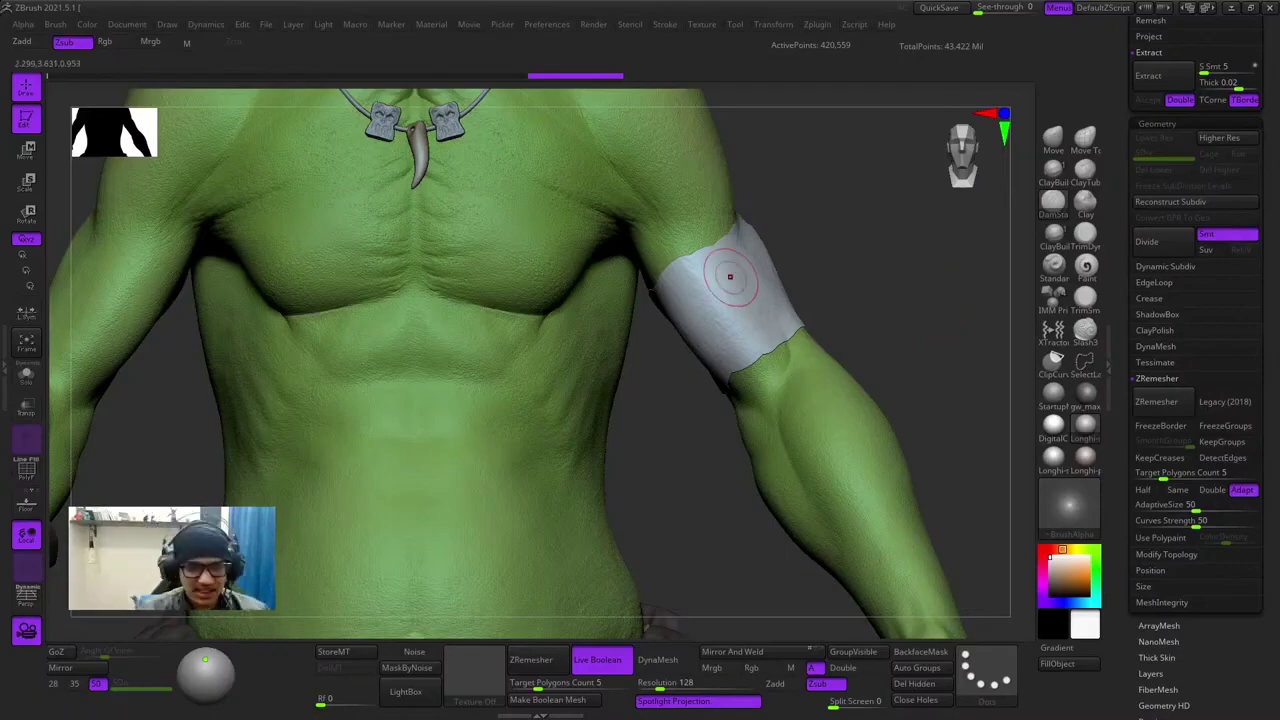
# - Remesh the arm band with ZRemesher using an adaptive size of 0 and a target polygon count of 2
pyautogui.keyDown('ctrl'); pyautogui.moveTo(734, 278); pyautogui.dragTo(845, 285, button='right'); pyautogui.keyUp('ctrl')
pyautogui.hotkey('shift', 'f')
pyautogui.hotkey('shift', 'f')
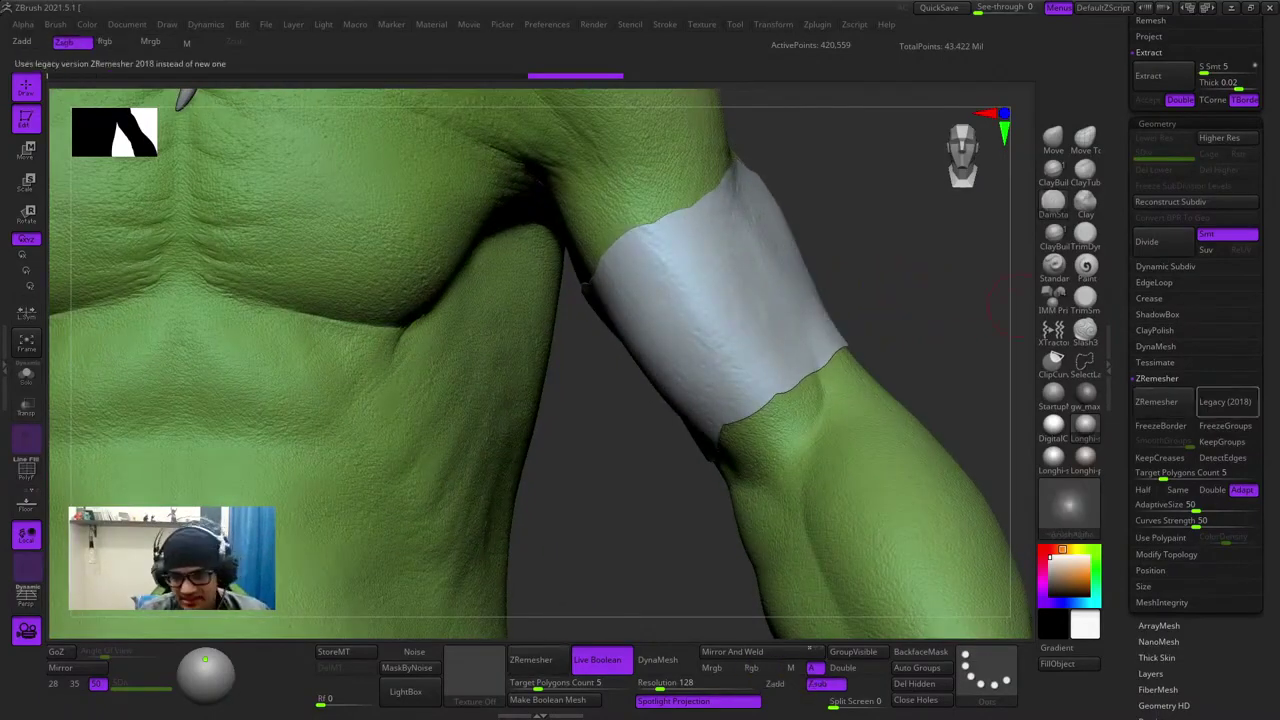
pyautogui.click(1156, 401)
pyautogui.press('Escape')
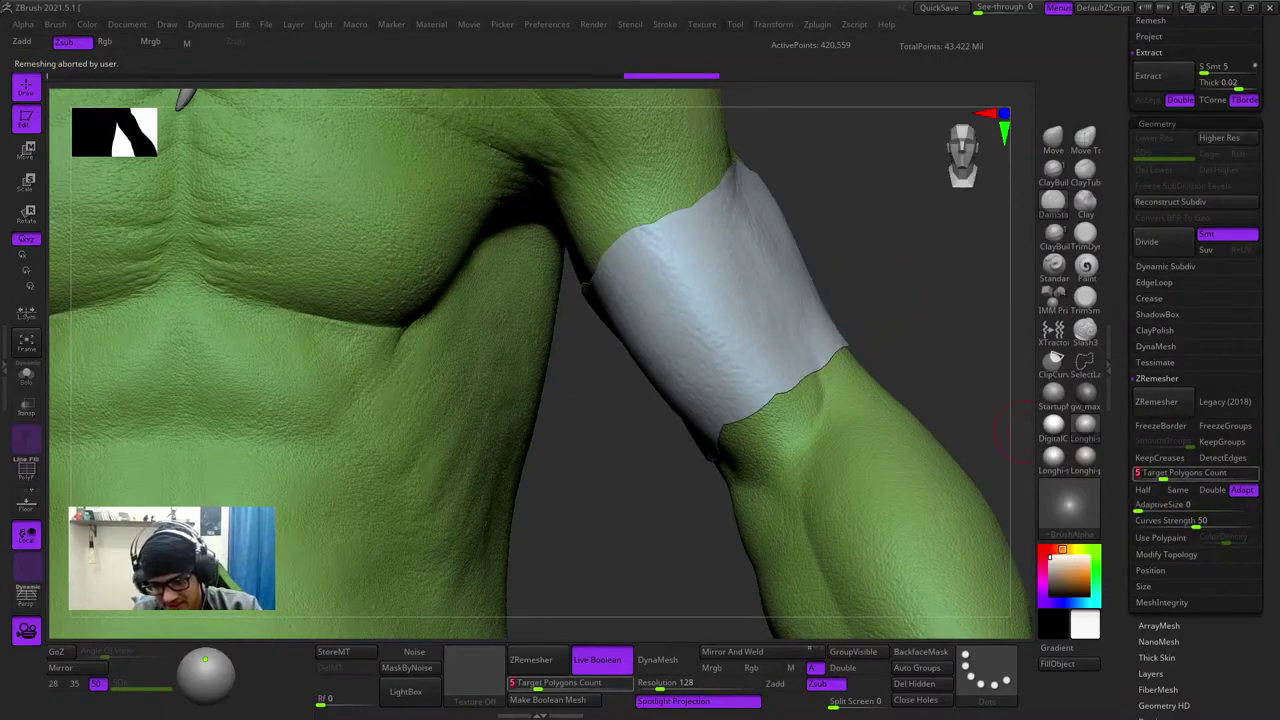
pyautogui.moveTo(1163, 477); pyautogui.dragTo(1153, 477)
pyautogui.click(1157, 402)
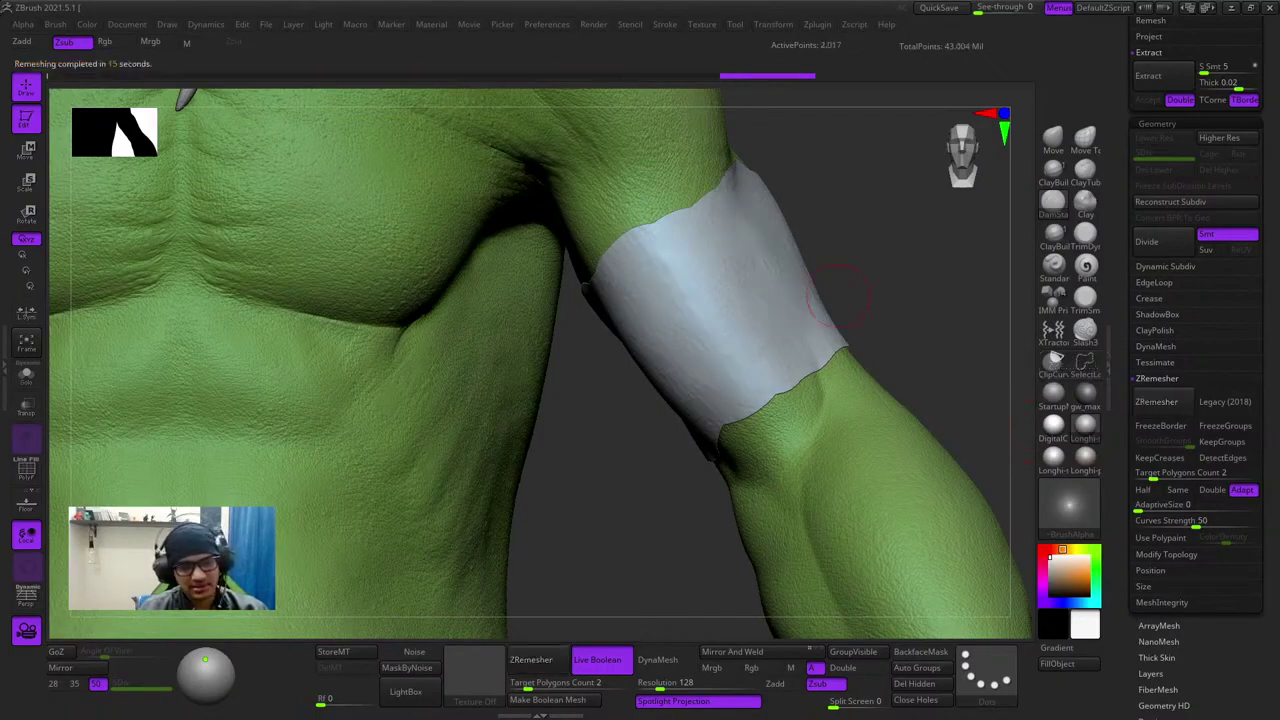
# - Check the arm band's wireframe and remesh it repeatedly at half the polygon count until only large quads remain
pyautogui.moveTo(904, 273); pyautogui.dragTo(977, 257)
pyautogui.hotkey('shift', 'f')
pyautogui.hotkey('shift', 'f')
pyautogui.hotkey('shift', 'f')
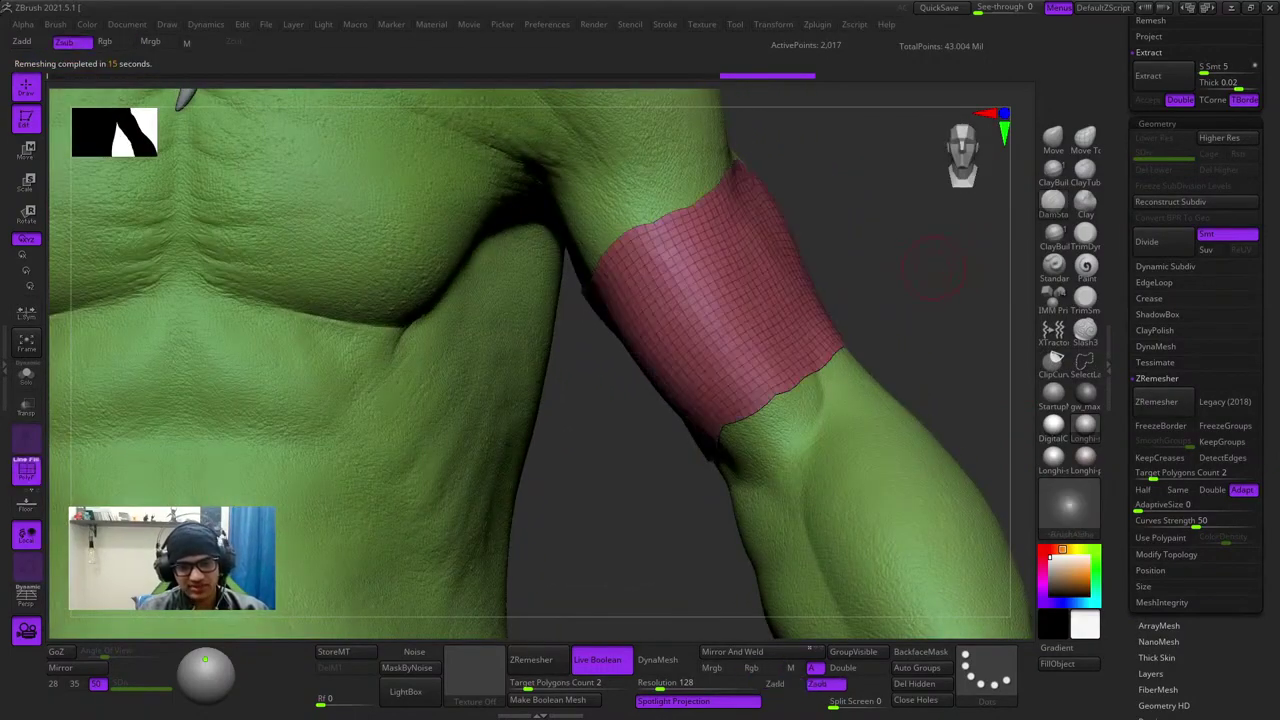
pyautogui.hotkey('shift', 'f')
pyautogui.hotkey('shift', 'f')
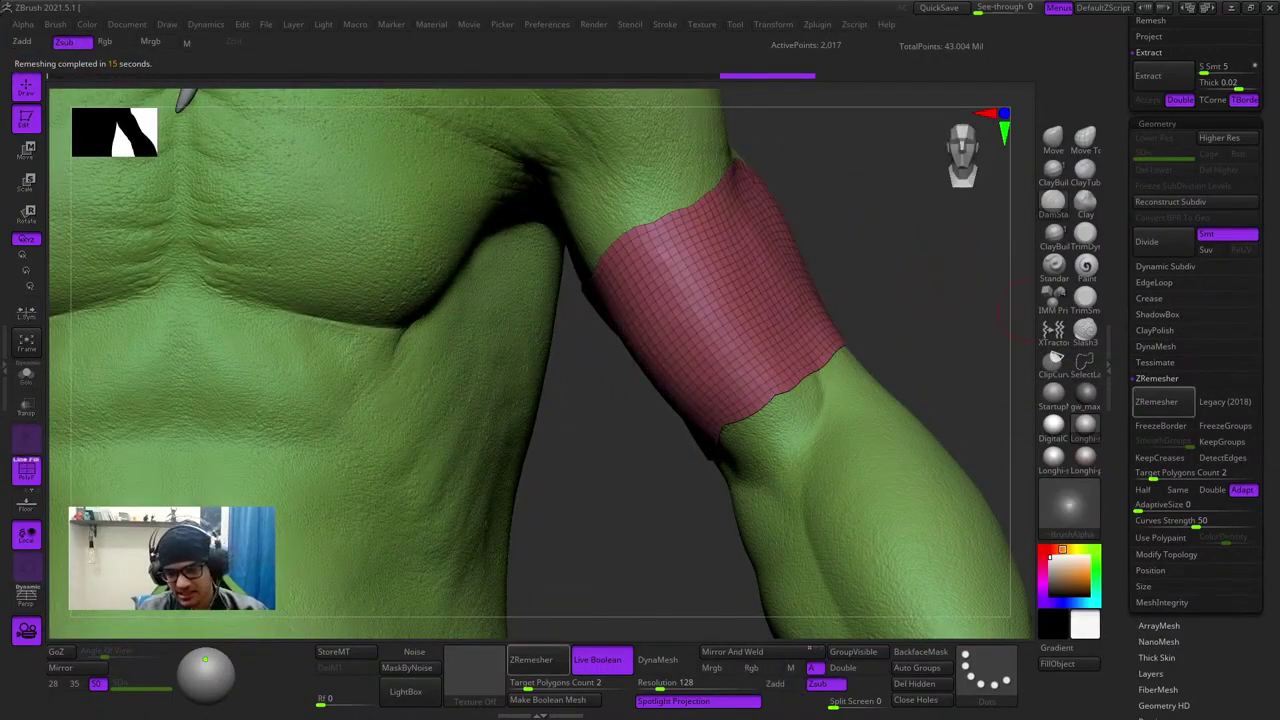
pyautogui.click(1142, 489)
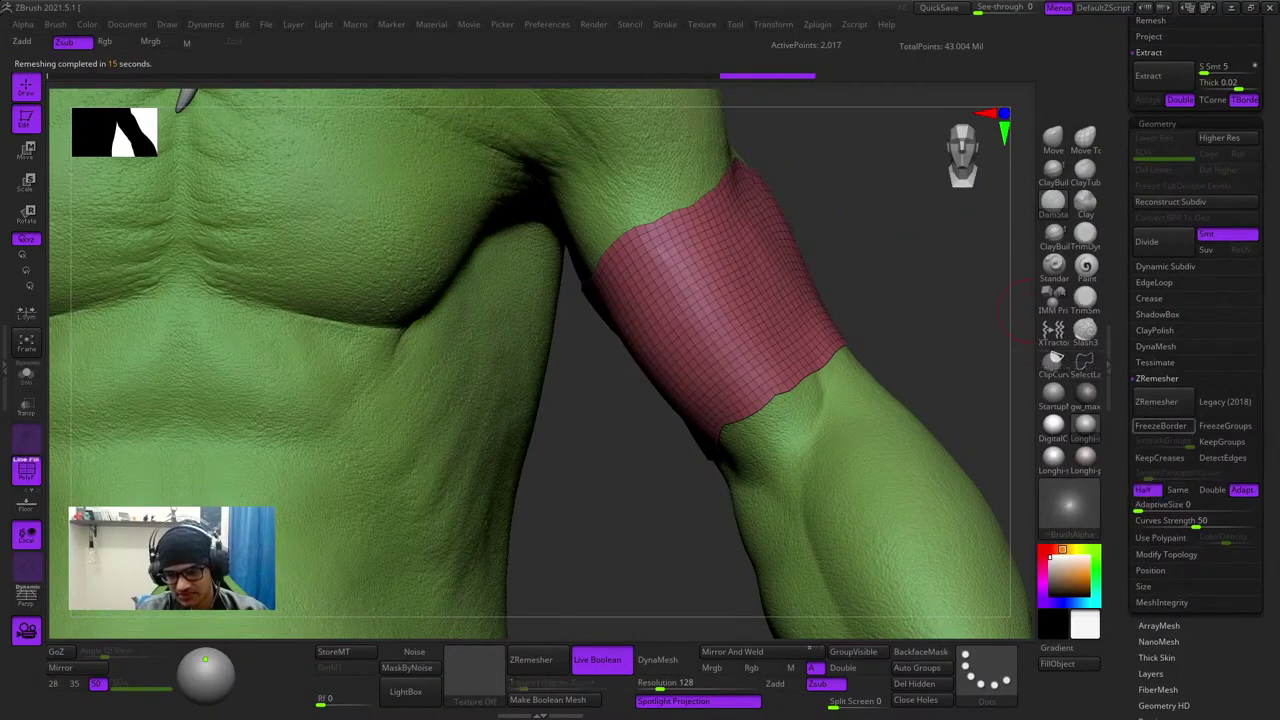
pyautogui.click(1156, 401)
pyautogui.click(1156, 401)
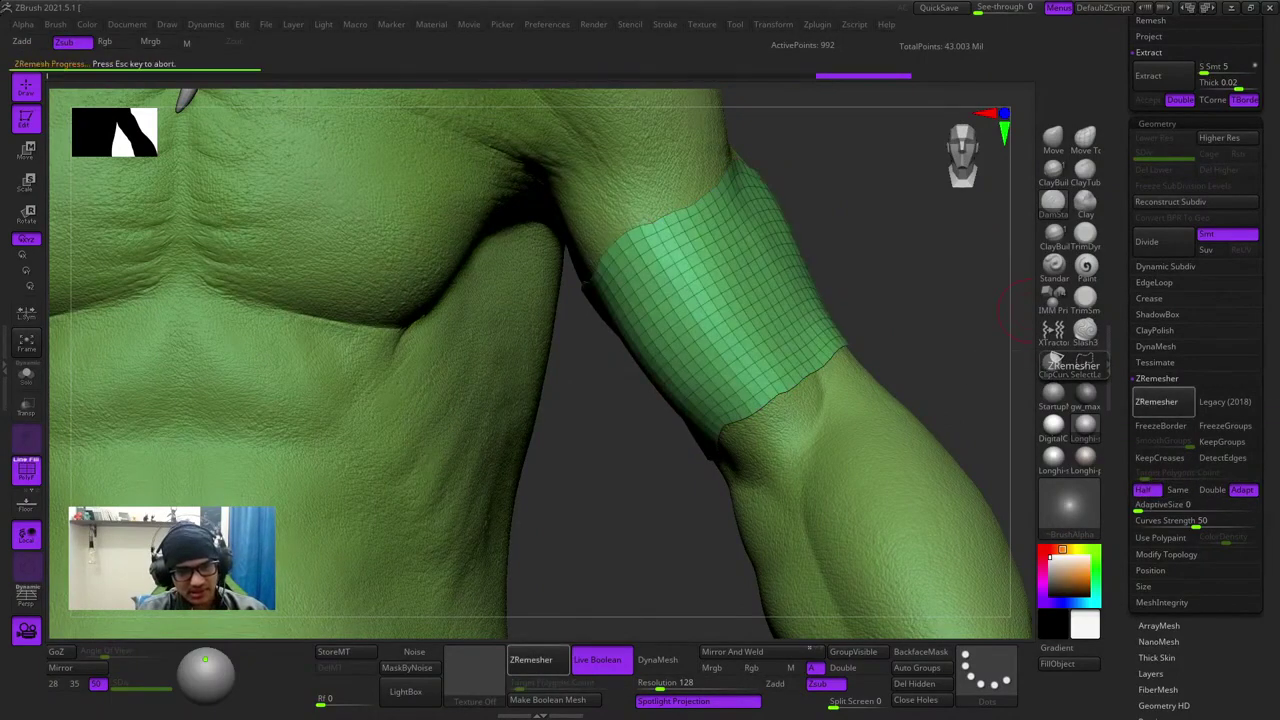
pyautogui.click(1156, 401)
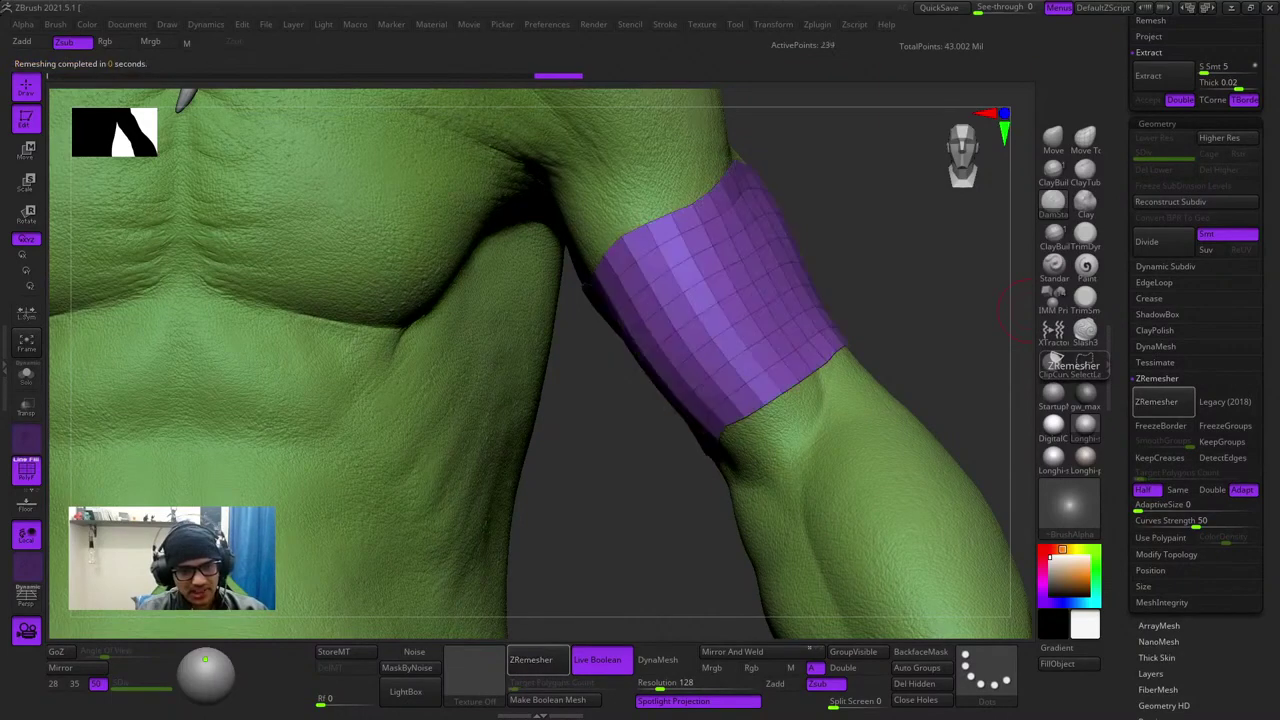
pyautogui.click(1156, 401)
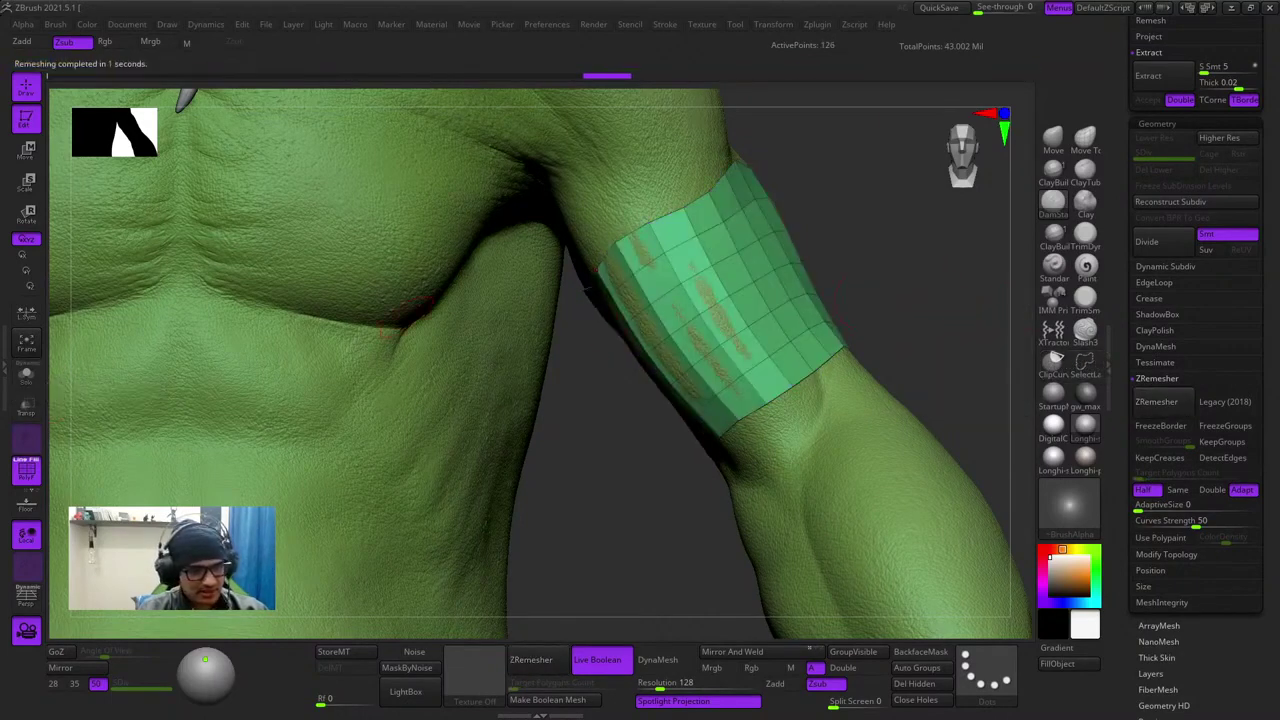
# - Isolate the arm band and adjust its wavy lower edge with the Move Topological brush
pyautogui.moveTo(406, 316); pyautogui.dragTo(520, 290)
pyautogui.moveTo(503, 437); pyautogui.dragTo(493, 438)
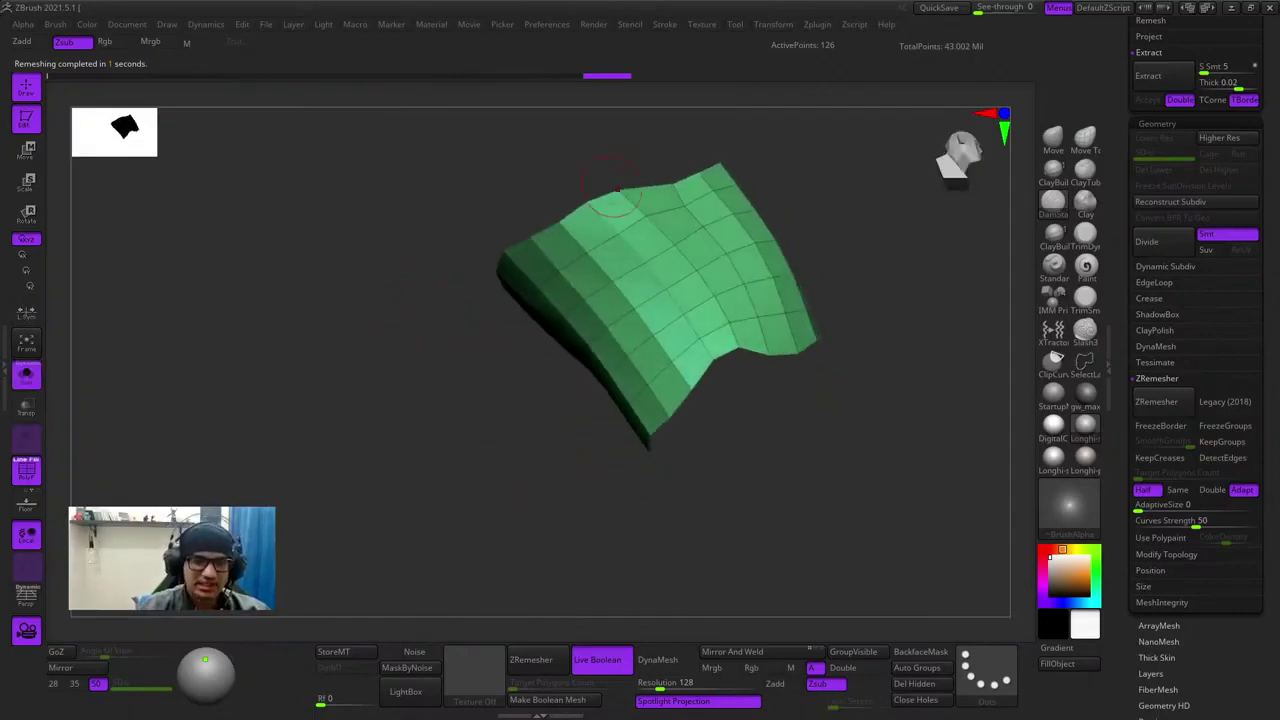
pyautogui.moveTo(842, 370); pyautogui.dragTo(876, 264)
pyautogui.click(1085, 140)
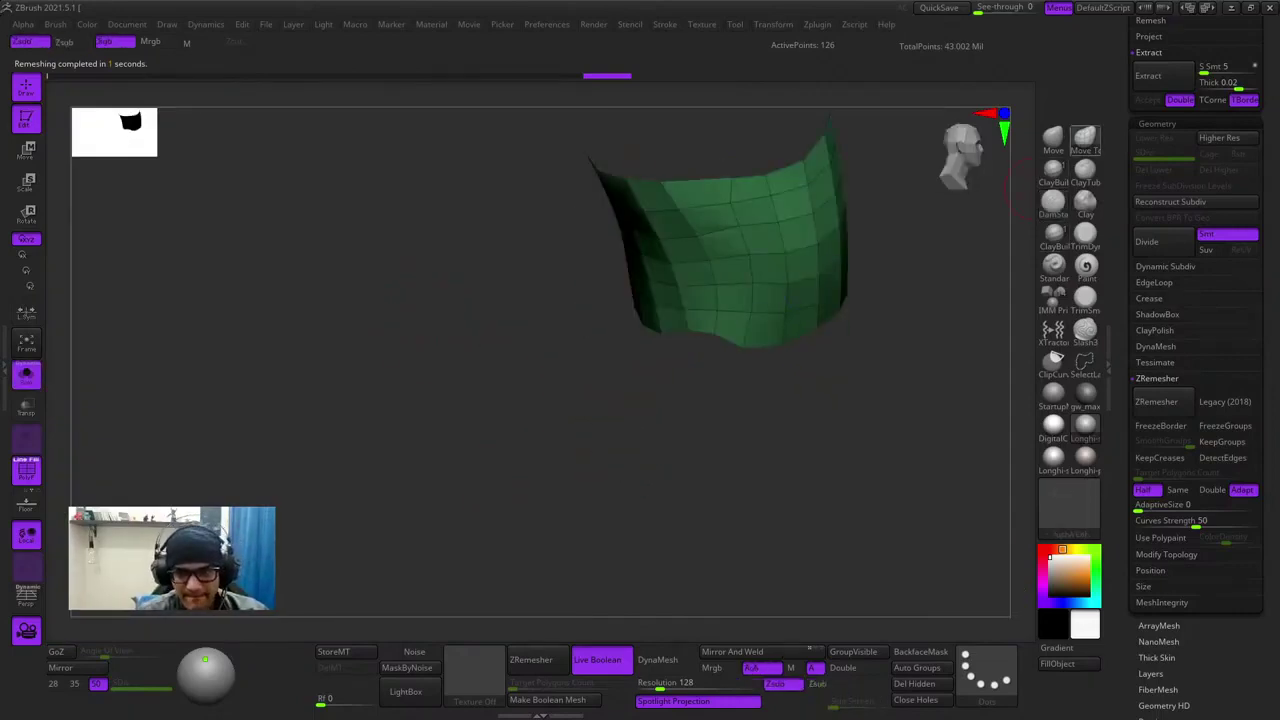
pyautogui.moveTo(690, 402)
pyautogui.mouseDown()
pyautogui.moveTo(710, 375)
pyautogui.moveTo(714, 409)
pyautogui.moveTo(723, 374)
pyautogui.moveTo(664, 386)
pyautogui.moveTo(767, 388)
pyautogui.moveTo(771, 376)
pyautogui.mouseUp()
pyautogui.moveTo(772, 390)
pyautogui.keyDown('ctrl'); pyautogui.mouseDown(button='right')
pyautogui.moveTo(775, 340)
pyautogui.moveTo(800, 345)
pyautogui.mouseUp(button='right'); pyautogui.keyUp('ctrl')
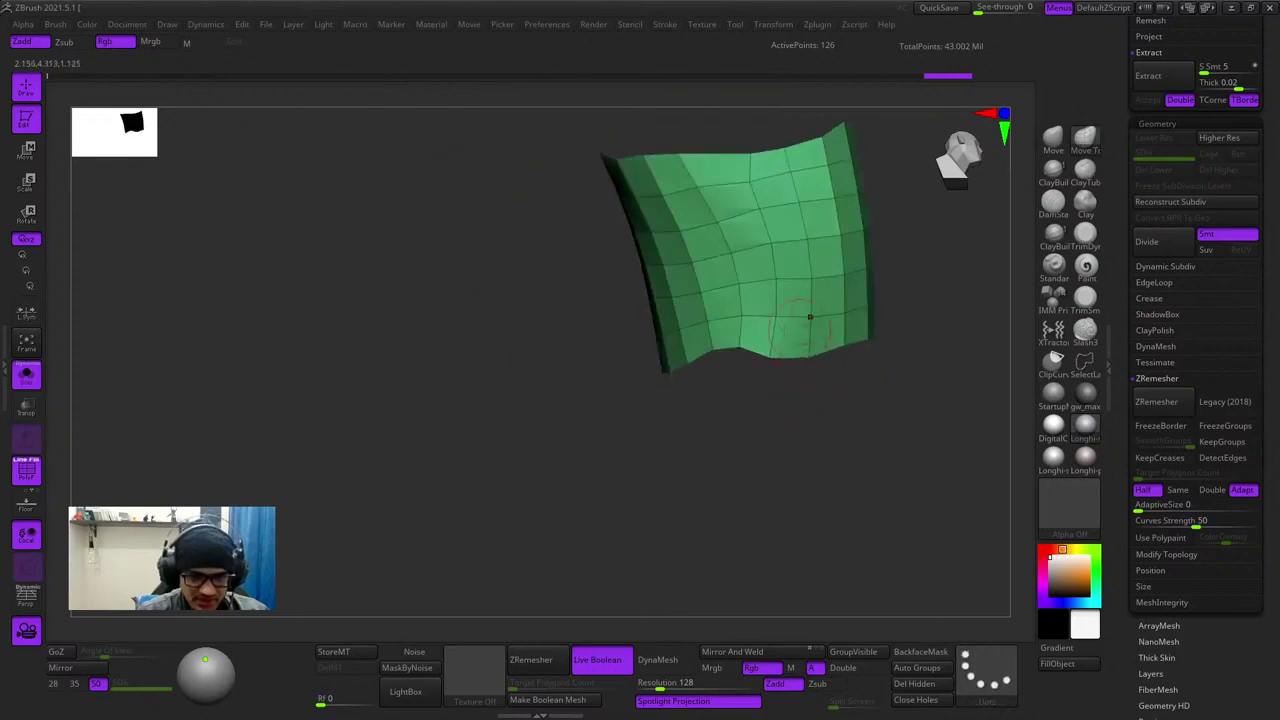
pyautogui.moveTo(762, 342); pyautogui.dragTo(771, 350)
pyautogui.moveTo(770, 372)
pyautogui.mouseDown()
pyautogui.moveTo(815, 365)
pyautogui.moveTo(865, 430)
pyautogui.moveTo(800, 440)
pyautogui.mouseUp()
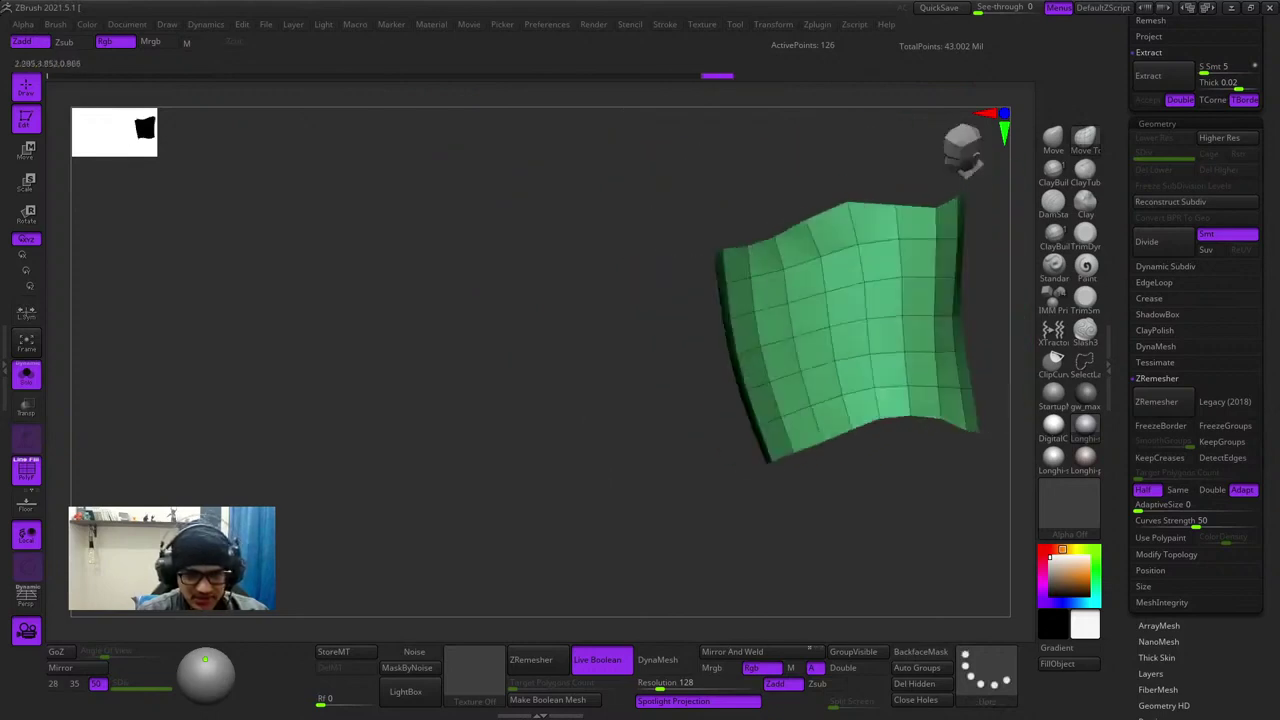
# - Even out the arm band's upper edge all the way around the arm with the Move Topological brush
pyautogui.moveTo(817, 259)
pyautogui.mouseDown()
pyautogui.moveTo(808, 219)
pyautogui.moveTo(849, 210)
pyautogui.moveTo(858, 244)
pyautogui.mouseUp()
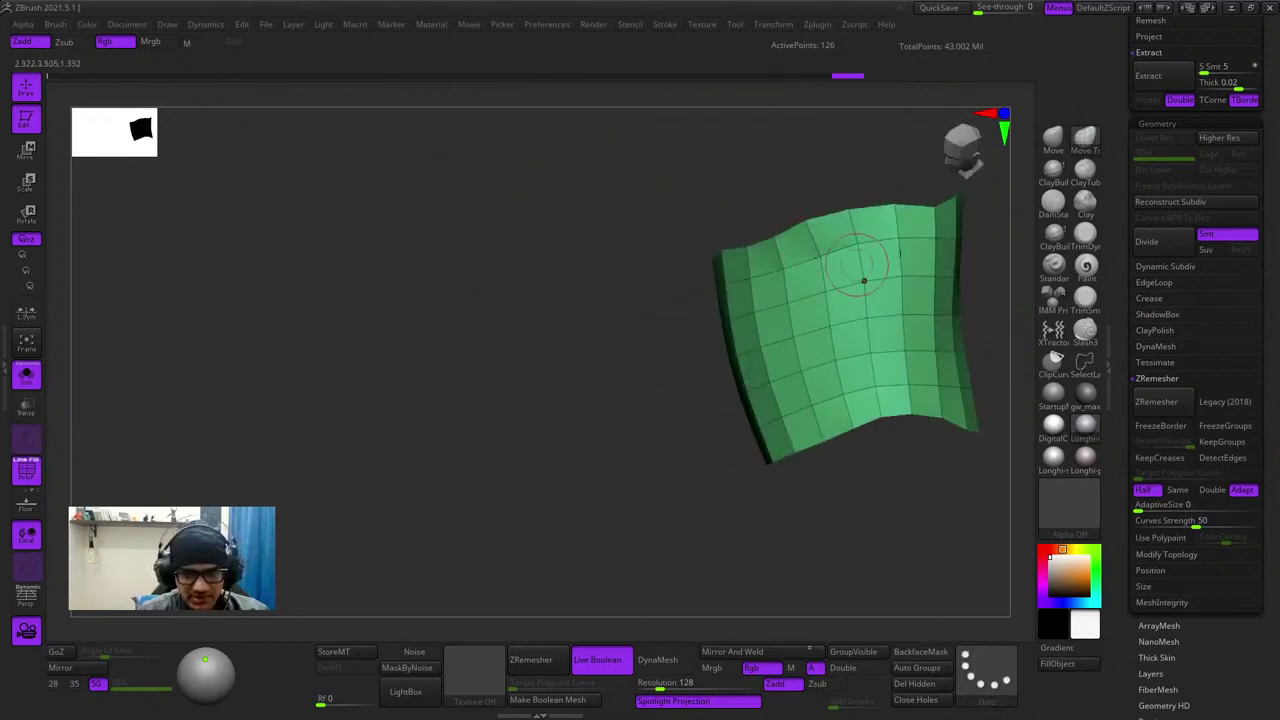
pyautogui.moveTo(857, 265); pyautogui.dragTo(780, 295, button='right')
pyautogui.moveTo(852, 268); pyautogui.dragTo(858, 256)
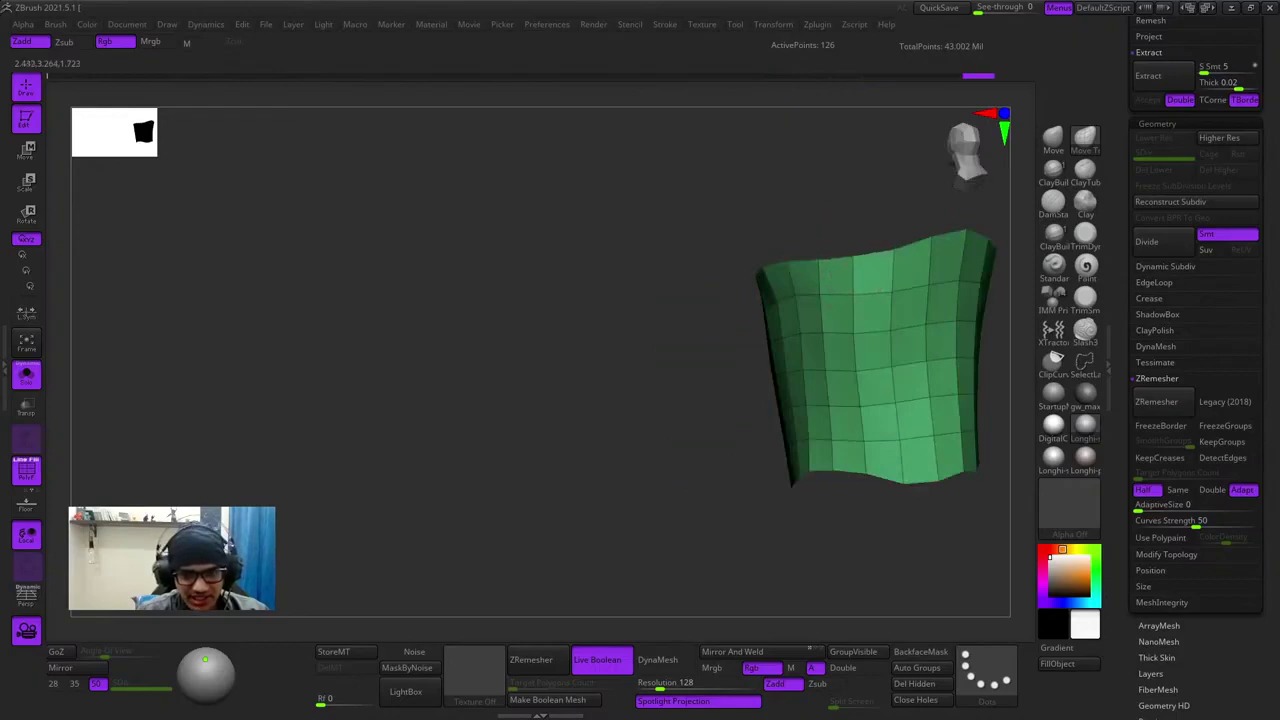
pyautogui.moveTo(862, 220); pyautogui.dragTo(826, 272, button='right')
pyautogui.moveTo(830, 290); pyautogui.dragTo(830, 296)
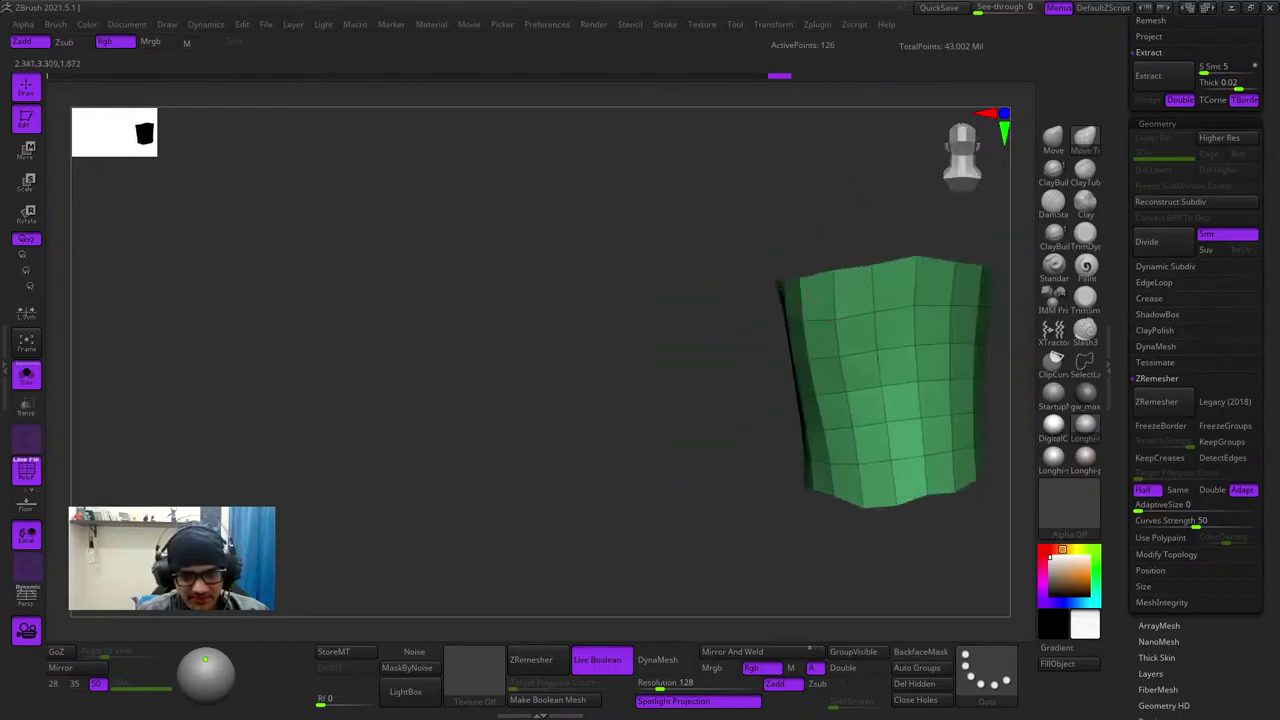
pyautogui.moveTo(808, 294)
pyautogui.mouseDown(button='right')
pyautogui.moveTo(750, 300)
pyautogui.moveTo(800, 296)
pyautogui.mouseUp(button='right')
pyautogui.moveTo(800, 296); pyautogui.dragTo(804, 298)
pyautogui.moveTo(900, 290)
pyautogui.mouseDown(button='right')
pyautogui.moveTo(826, 305)
pyautogui.moveTo(850, 290)
pyautogui.mouseUp(button='right')
pyautogui.moveTo(850, 290); pyautogui.dragTo(852, 296)
pyautogui.moveTo(852, 296)
pyautogui.mouseDown(button='right')
pyautogui.moveTo(880, 340)
pyautogui.moveTo(904, 304)
pyautogui.mouseUp(button='right')
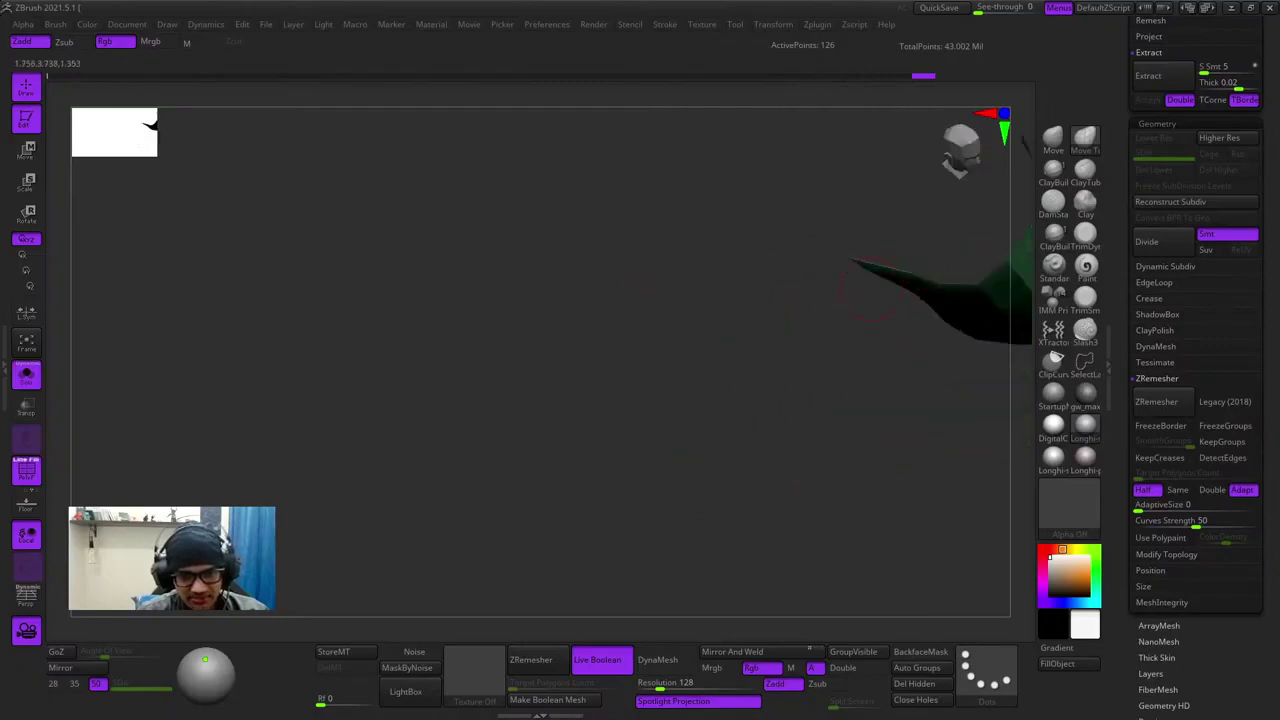
pyautogui.moveTo(872, 290); pyautogui.dragTo(872, 296)
pyautogui.moveTo(872, 296)
pyautogui.mouseDown(button='right')
pyautogui.moveTo(835, 325)
pyautogui.moveTo(852, 292)
pyautogui.mouseUp(button='right')
pyautogui.moveTo(852, 290); pyautogui.dragTo(846, 286)
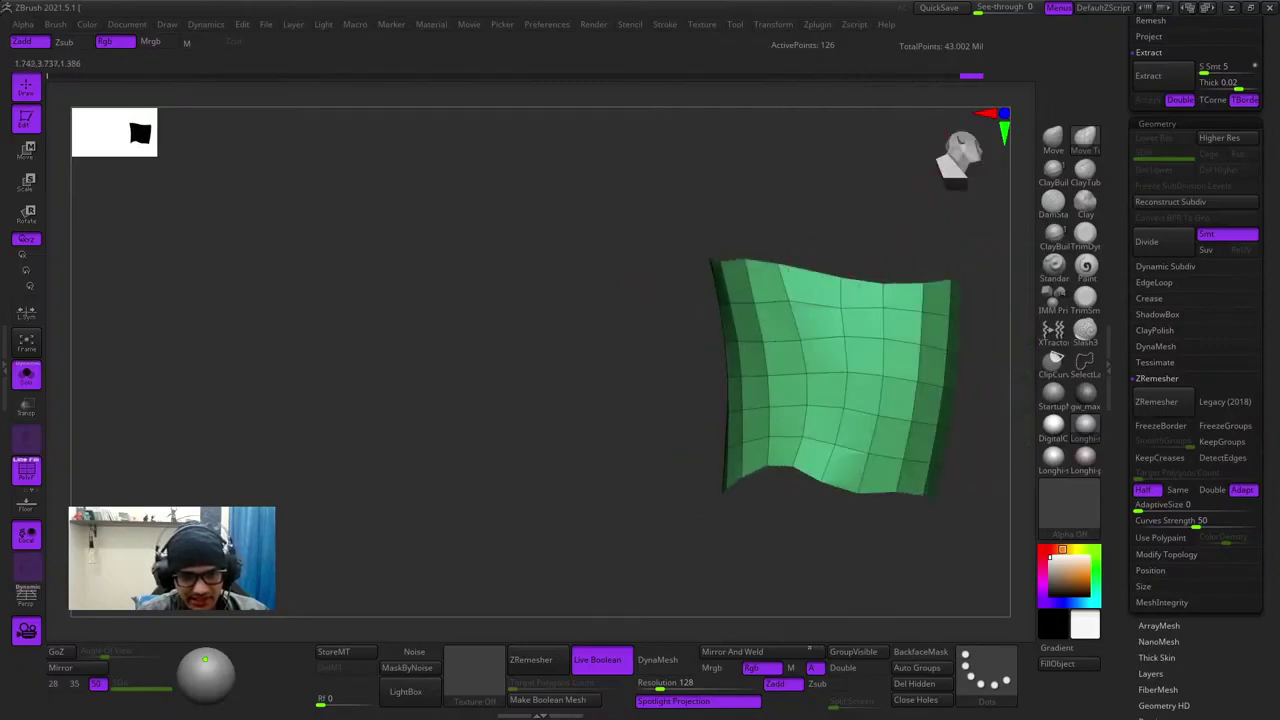
# - Push the arm band's uneven lower edge into a smoother line and show all subtools again
pyautogui.moveTo(788, 268)
pyautogui.mouseDown(button='right')
pyautogui.moveTo(863, 343)
pyautogui.moveTo(834, 323)
pyautogui.mouseUp(button='right')
pyautogui.moveTo(782, 403); pyautogui.dragTo(790, 434, button='right')
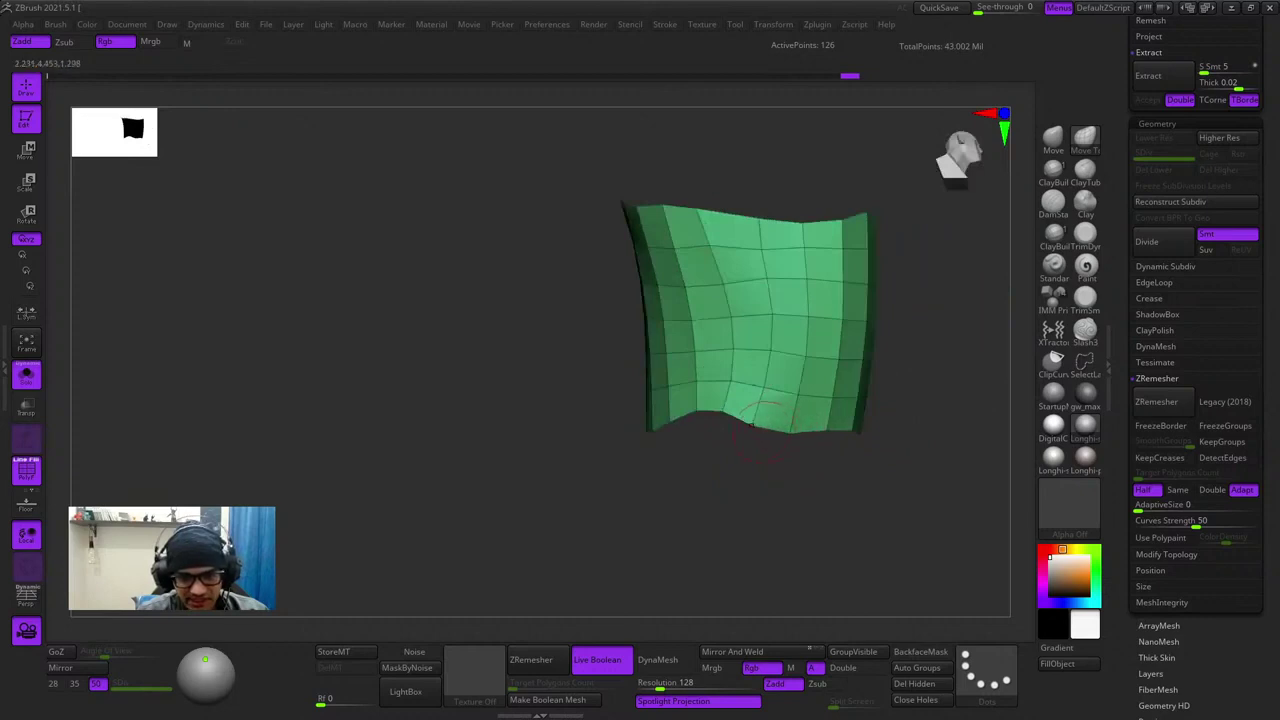
pyautogui.moveTo(765, 424); pyautogui.dragTo(763, 387)
pyautogui.moveTo(763, 387); pyautogui.dragTo(742, 378, button='right')
pyautogui.moveTo(742, 378); pyautogui.dragTo(738, 374)
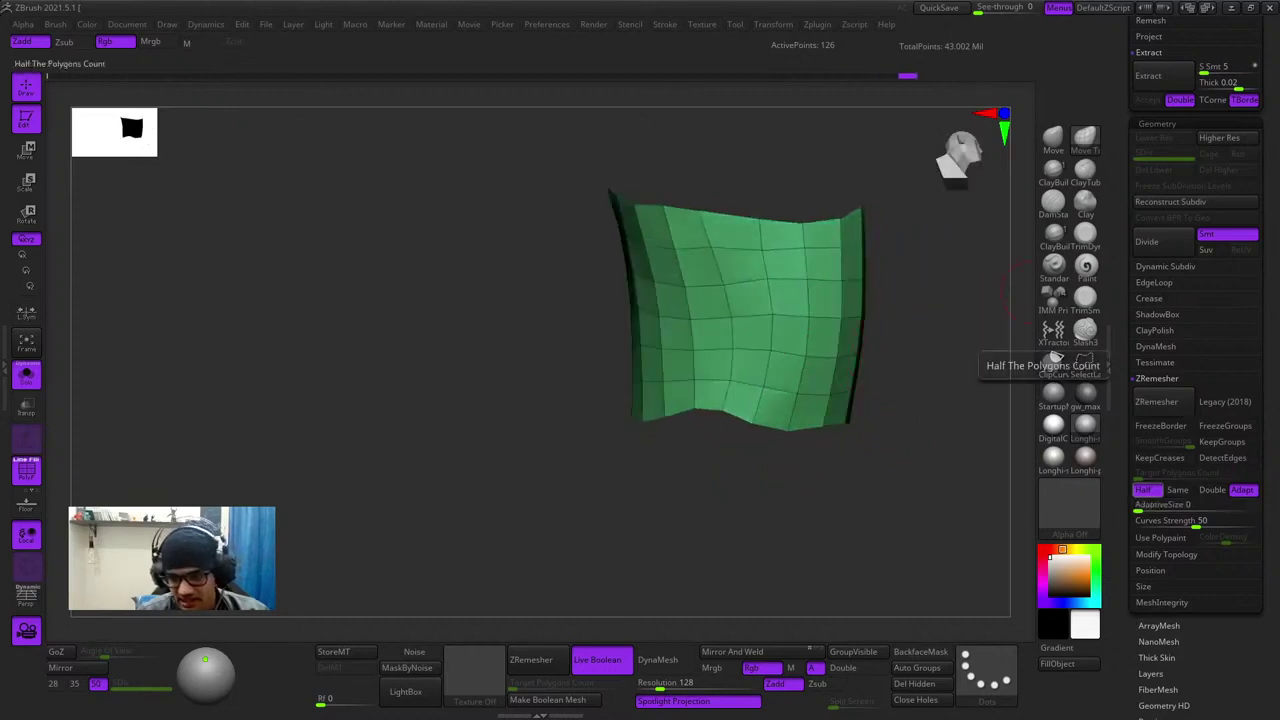
pyautogui.moveTo(800, 300); pyautogui.dragTo(544, 332, button='right')
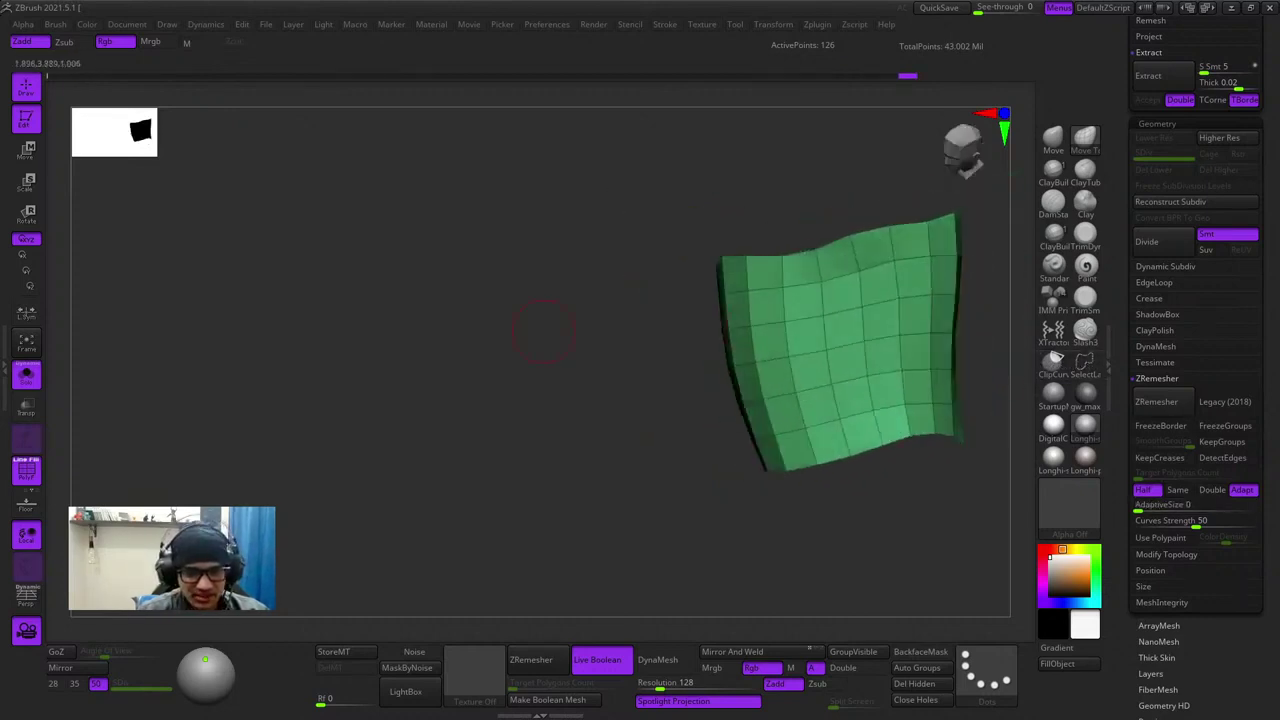
pyautogui.click(26, 375)
pyautogui.keyDown('ctrl'); pyautogui.moveTo(640, 330); pyautogui.dragTo(912, 361, button='right'); pyautogui.keyUp('ctrl')
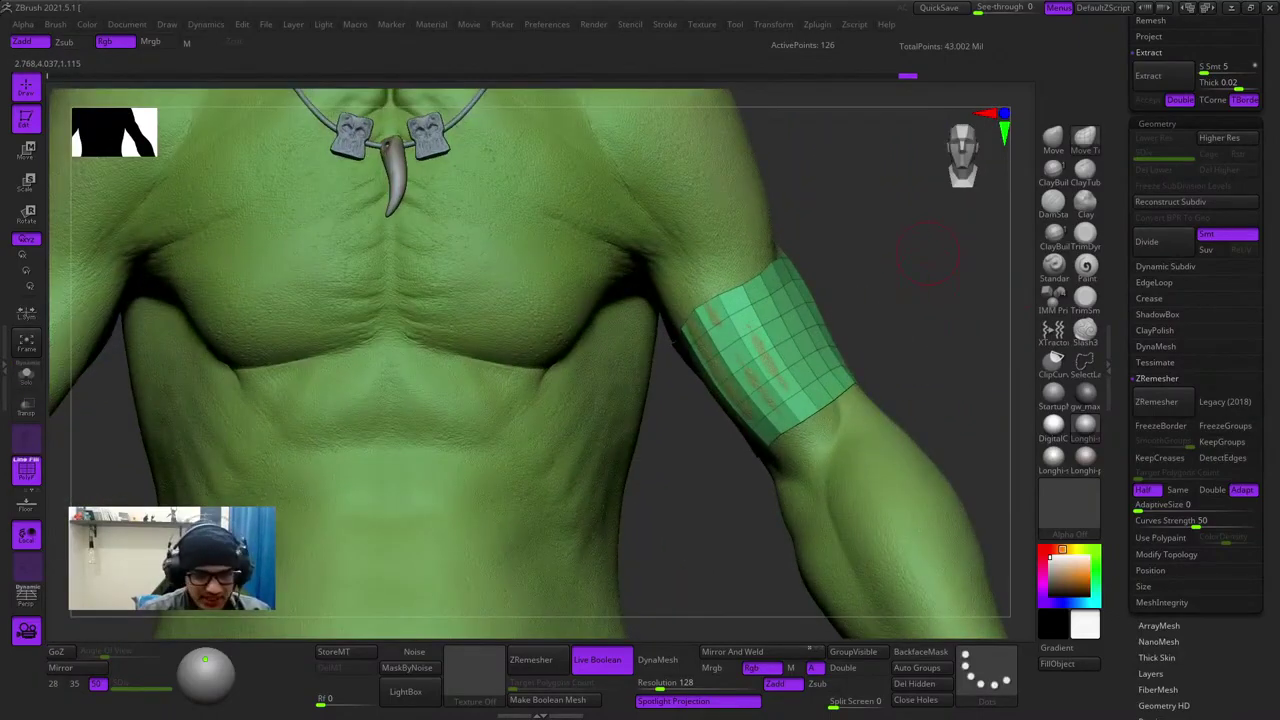
# - Isolate the arm band, select one middle polygon loop with the Lasso selection stroke, and give it its own polygroup
pyautogui.click(26, 375)
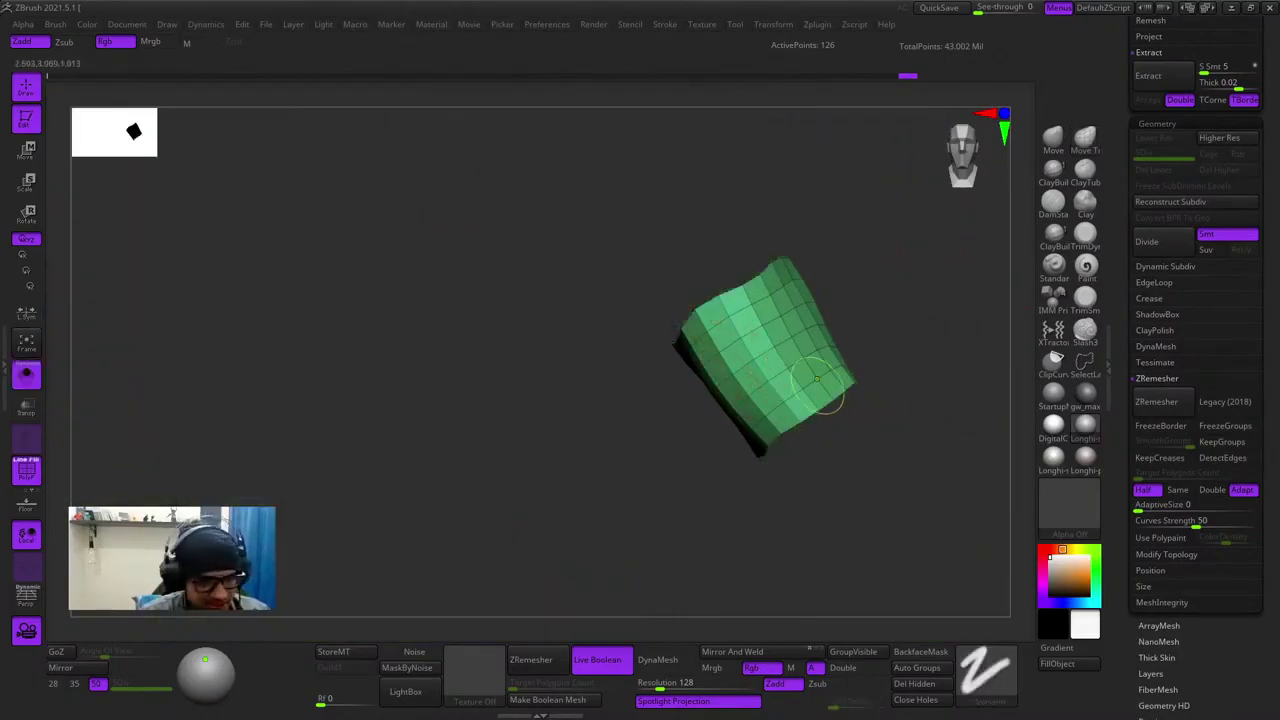
pyautogui.keyDown('ctrl'); pyautogui.moveTo(819, 386); pyautogui.dragTo(826, 391, button='right'); pyautogui.keyUp('ctrl')
pyautogui.keyDown('ctrl'); pyautogui.keyDown('shift'); pyautogui.click(986, 675); pyautogui.keyUp('shift'); pyautogui.keyUp('ctrl')
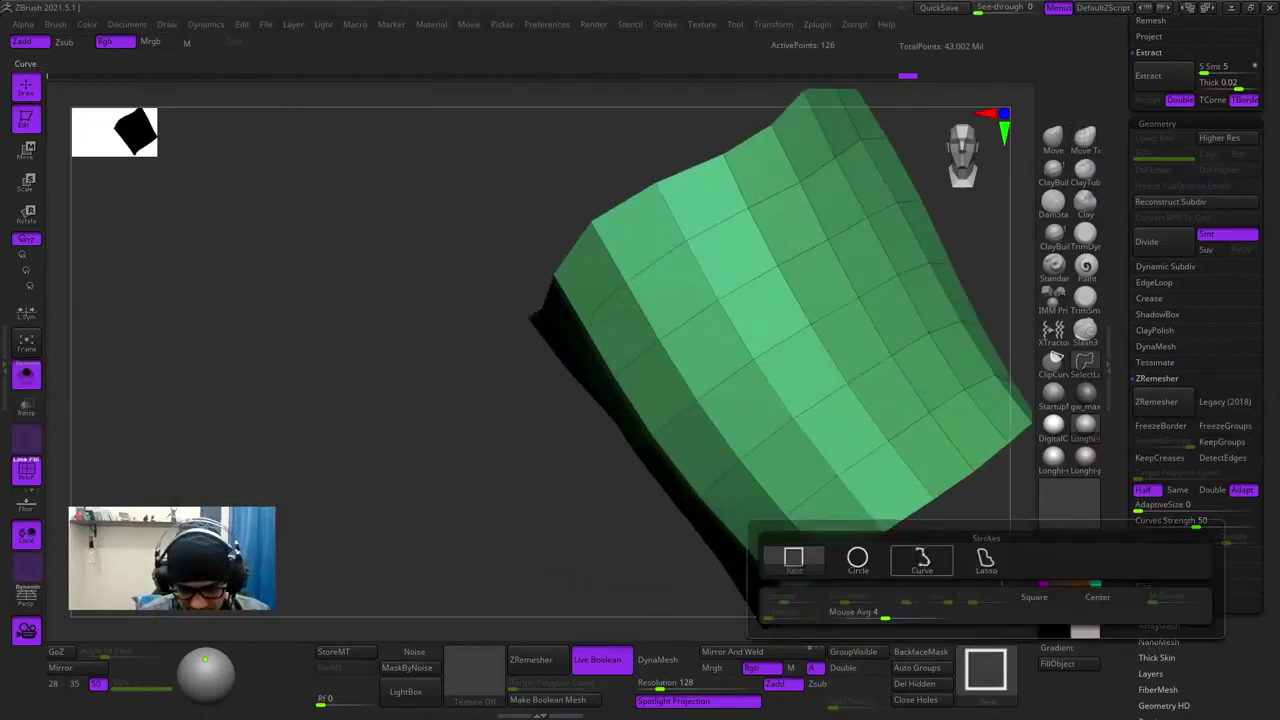
pyautogui.keyDown('ctrl'); pyautogui.keyDown('shift'); pyautogui.click(925, 560); pyautogui.keyUp('shift'); pyautogui.keyUp('ctrl')
pyautogui.hotkey('shift', 'f')
pyautogui.hotkey('shift', 'f')
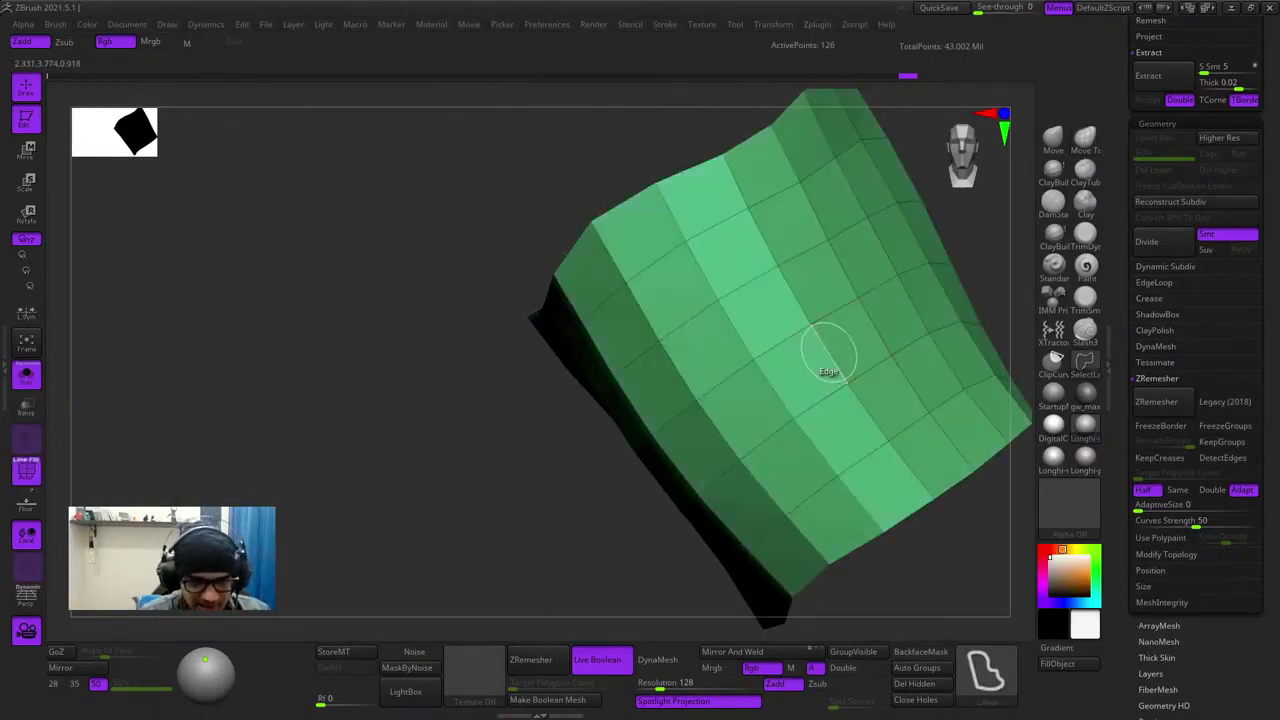
pyautogui.keyDown('ctrl'); pyautogui.keyDown('shift'); pyautogui.click(829, 354); pyautogui.keyUp('shift'); pyautogui.keyUp('ctrl')
pyautogui.keyDown('ctrl'); pyautogui.moveTo(843, 375); pyautogui.dragTo(673, 375, button='right'); pyautogui.keyUp('ctrl')
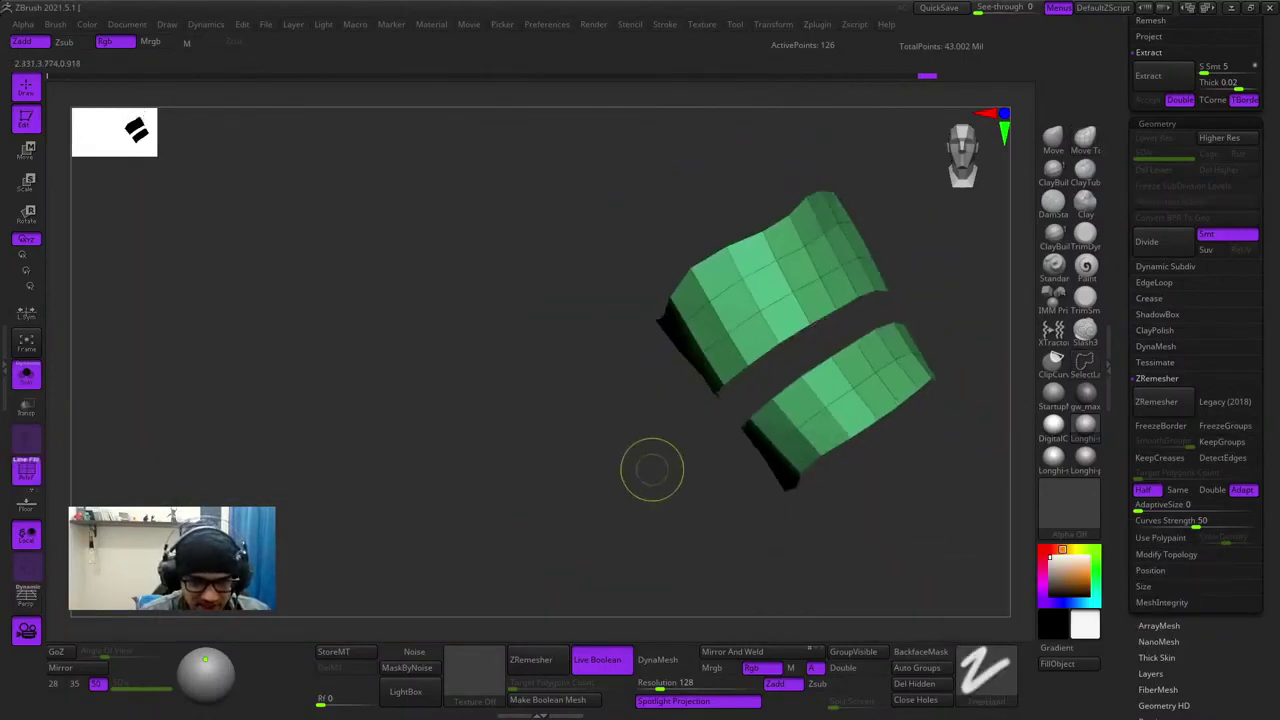
pyautogui.keyDown('ctrl'); pyautogui.keyDown('shift'); pyautogui.moveTo(592, 442); pyautogui.dragTo(618, 472); pyautogui.keyUp('shift'); pyautogui.keyUp('ctrl')
pyautogui.hotkey('ctrl', 'w')
pyautogui.keyDown('ctrl'); pyautogui.keyDown('shift'); pyautogui.click(606, 427); pyautogui.keyUp('shift'); pyautogui.keyUp('ctrl')
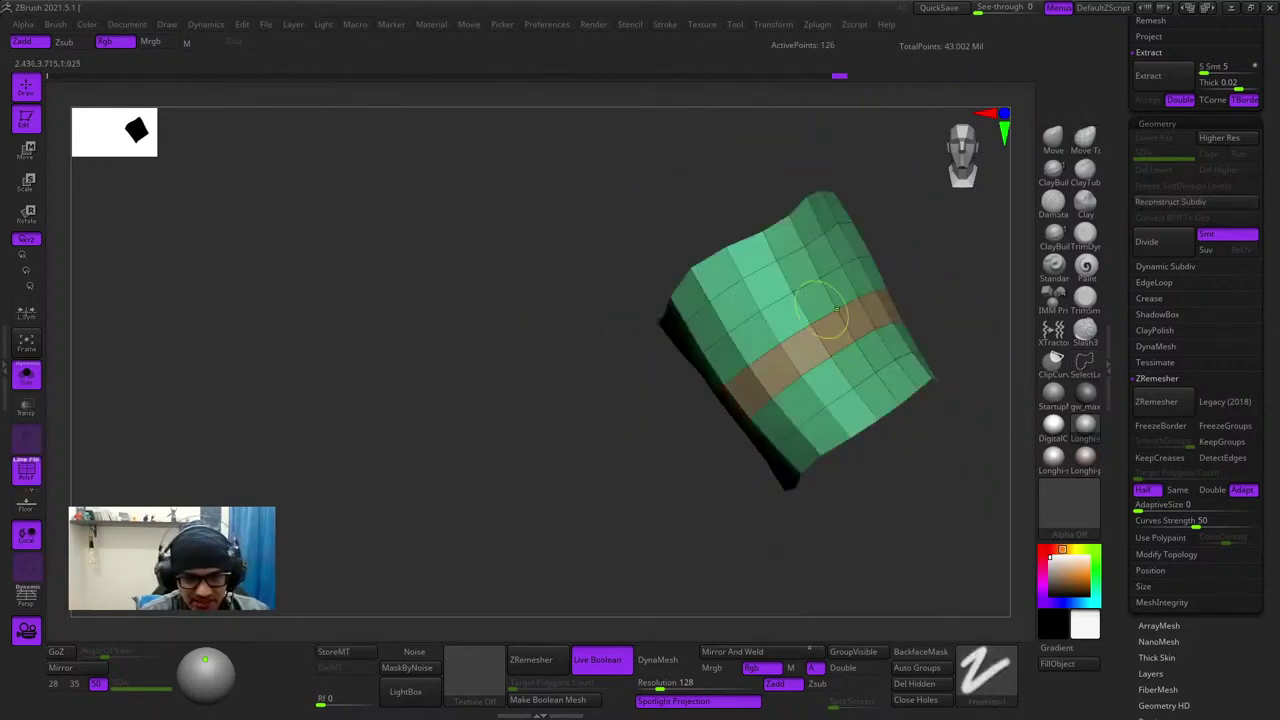
# - Auto-group the band sections above and below the middle loop separately and show the arm band with all subtools
pyautogui.keyDown('ctrl'); pyautogui.keyDown('shift'); pyautogui.click(819, 304); pyautogui.keyUp('shift'); pyautogui.keyUp('ctrl')
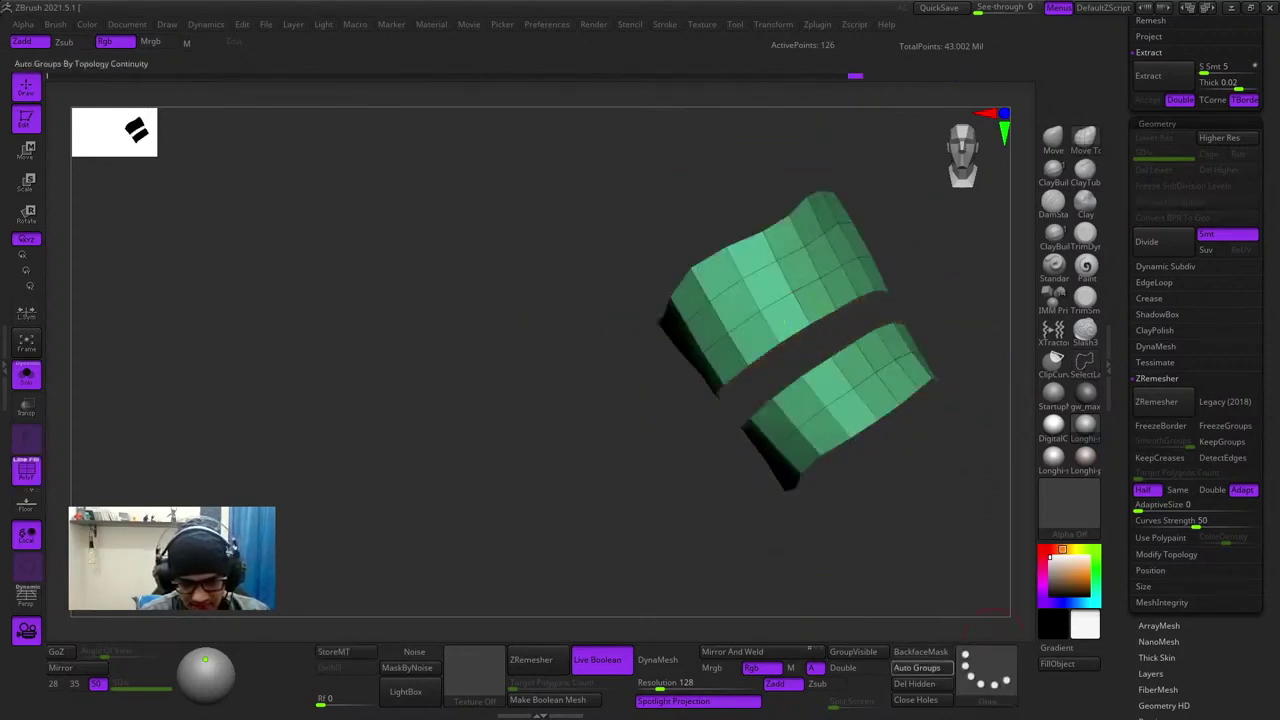
pyautogui.click(918, 668)
pyautogui.keyDown('ctrl'); pyautogui.keyDown('shift'); pyautogui.click(606, 472); pyautogui.keyUp('shift'); pyautogui.keyUp('ctrl')
pyautogui.keyDown('ctrl'); pyautogui.moveTo(735, 358); pyautogui.dragTo(742, 416, button='right'); pyautogui.keyUp('ctrl')
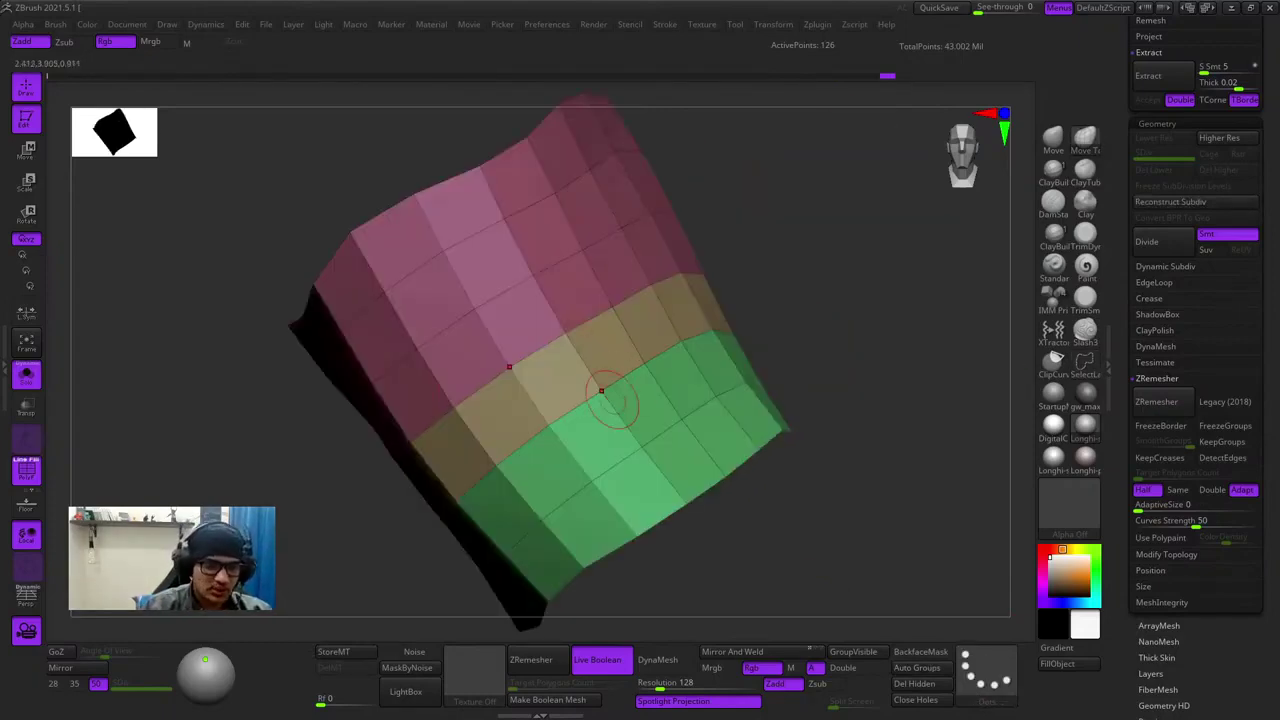
pyautogui.click(26, 376)
pyautogui.press('f')
pyautogui.hotkey('shift', 'f')
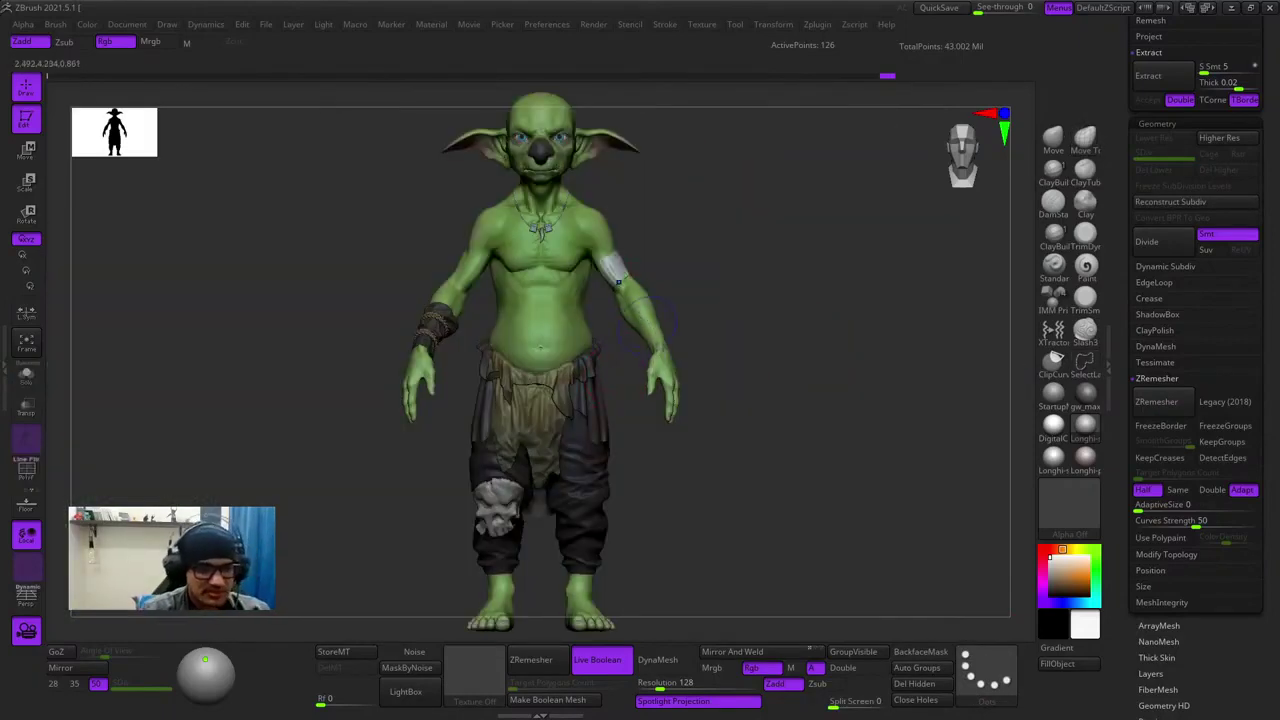
pyautogui.keyDown('ctrl'); pyautogui.moveTo(612, 274); pyautogui.dragTo(798, 269, button='right'); pyautogui.keyUp('ctrl')
pyautogui.hotkey('shift', 'f')
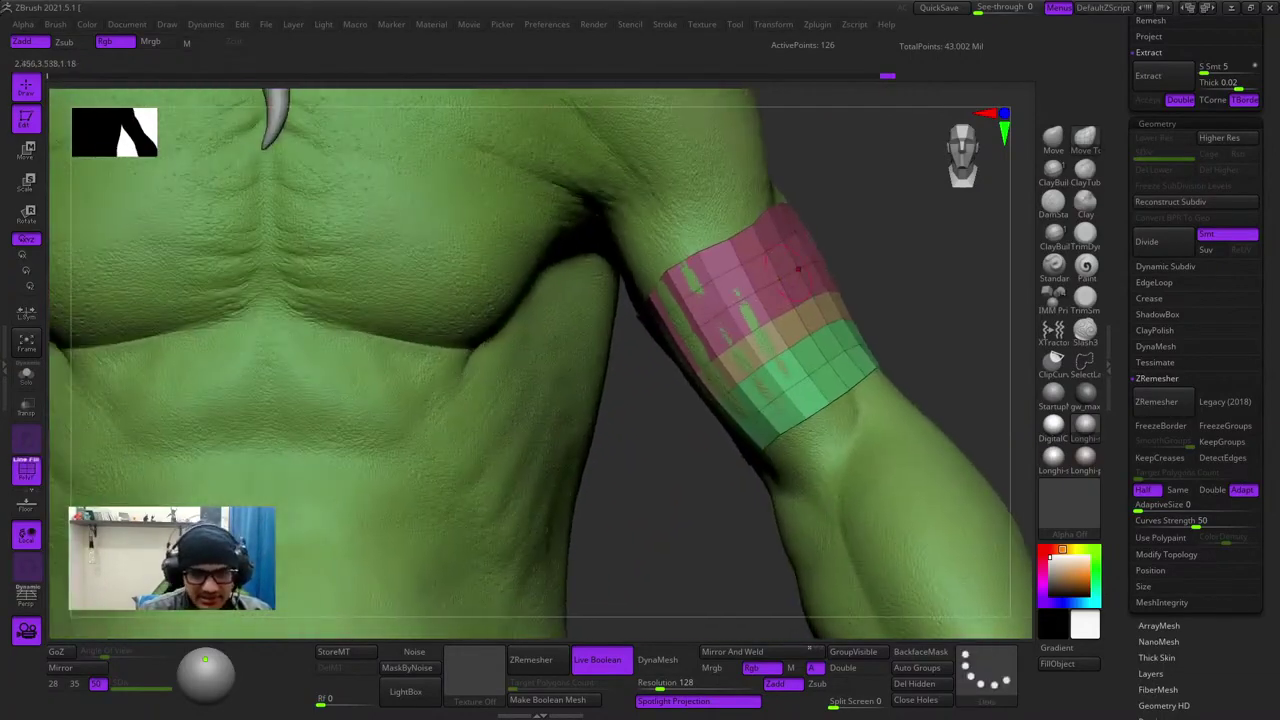
# - Expand the Crease settings and subdivide the arm band up to subdivision level 5
pyautogui.moveTo(1266, 150); pyautogui.dragTo(1266, 308)
pyautogui.scroll(-6, 1227, 381)
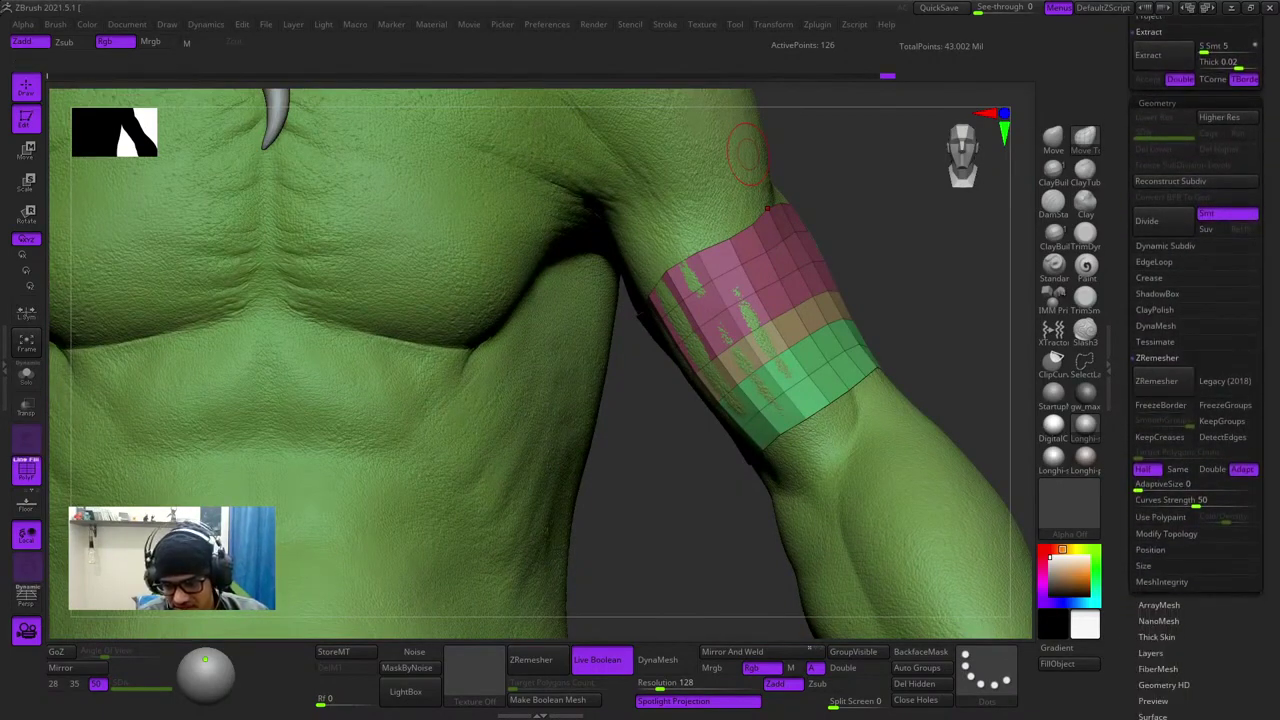
pyautogui.scroll(-4, 1227, 381)
pyautogui.click(1149, 157)
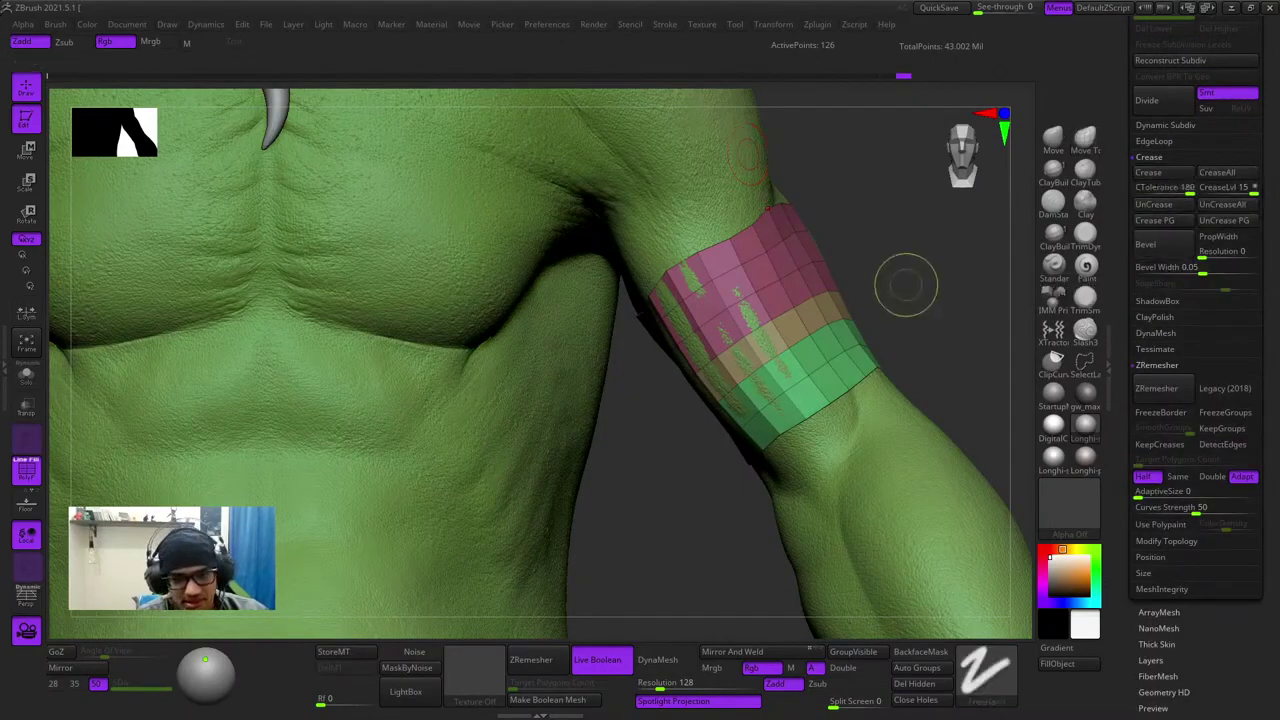
pyautogui.hotkey('ctrl', 'd')
pyautogui.hotkey('ctrl', 'd')
pyautogui.hotkey('ctrl', 'd')
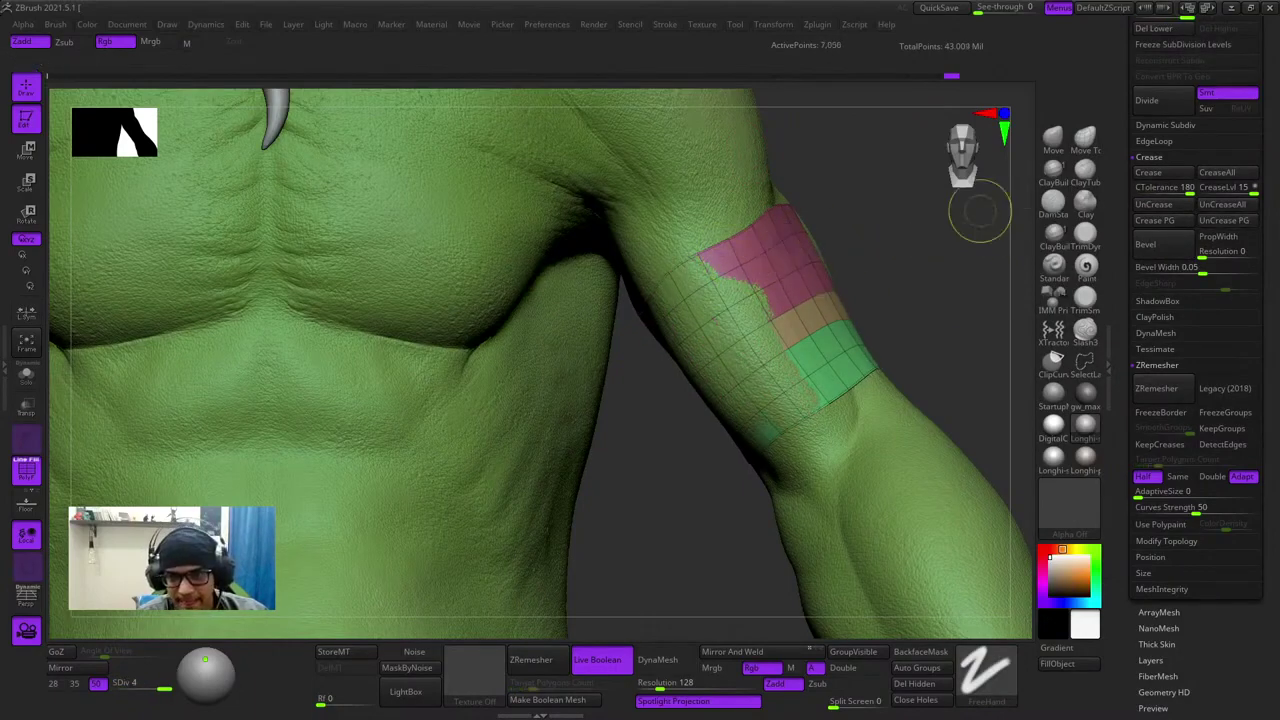
pyautogui.hotkey('ctrl', 'd')
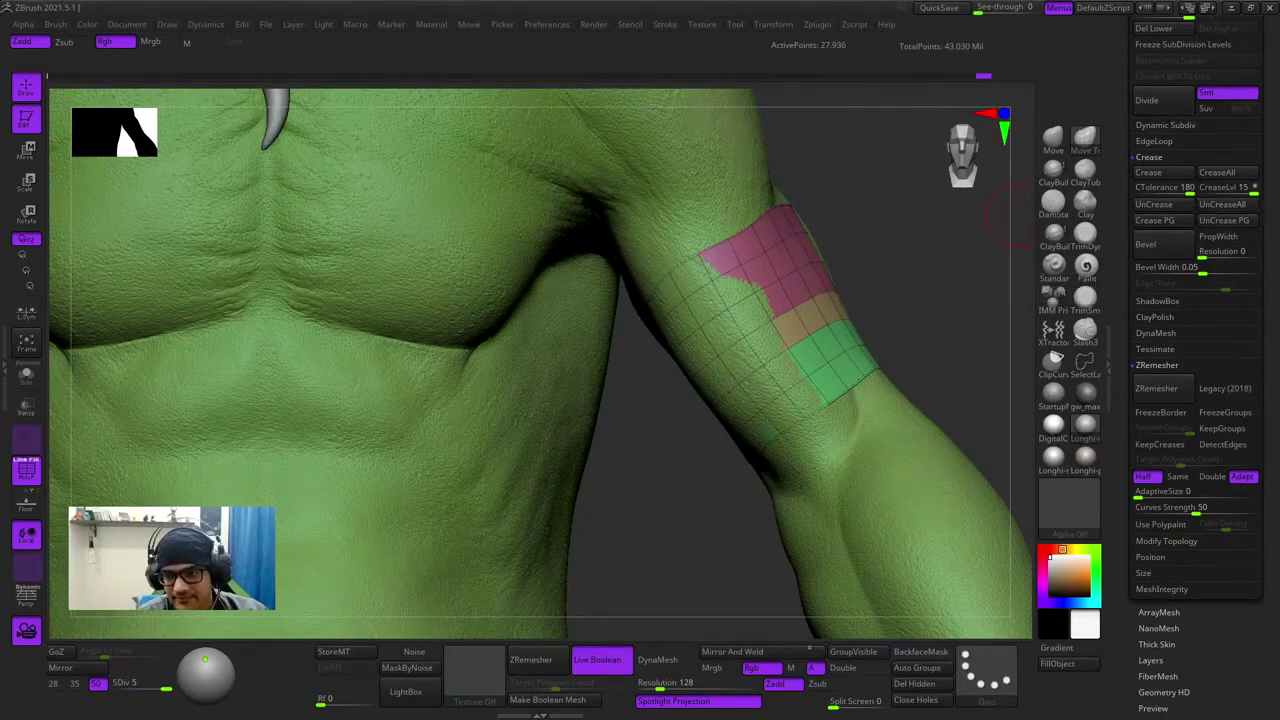
# - Return the arm band to subdivision level 1 and mask its middle polygon loop, keeping the whole band shown
pyautogui.moveTo(1122, 250); pyautogui.dragTo(1122, 649)
pyautogui.moveTo(1000, 212); pyautogui.dragTo(972, 236)
pyautogui.hotkey('shift', 'f')
pyautogui.hotkey('shift', 'd')
pyautogui.hotkey('shift', 'f')
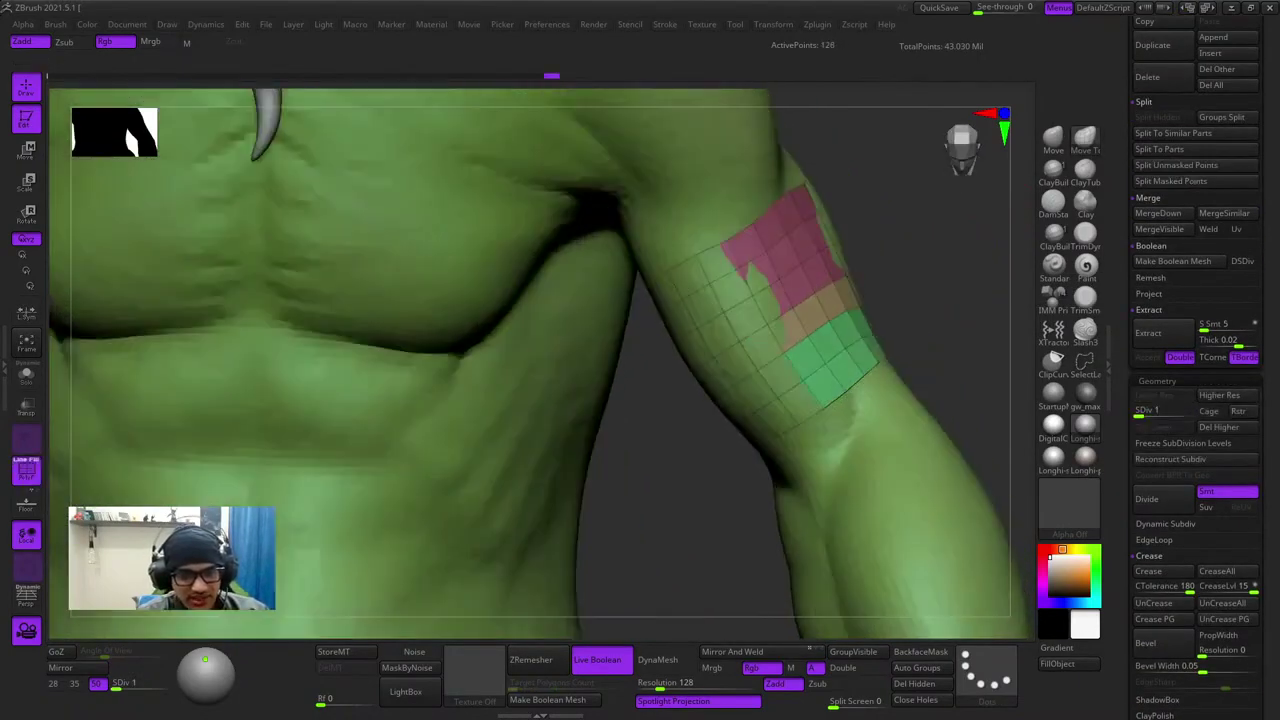
pyautogui.keyDown('ctrl'); pyautogui.keyDown('shift'); pyautogui.click(821, 308); pyautogui.keyUp('shift'); pyautogui.keyUp('ctrl')
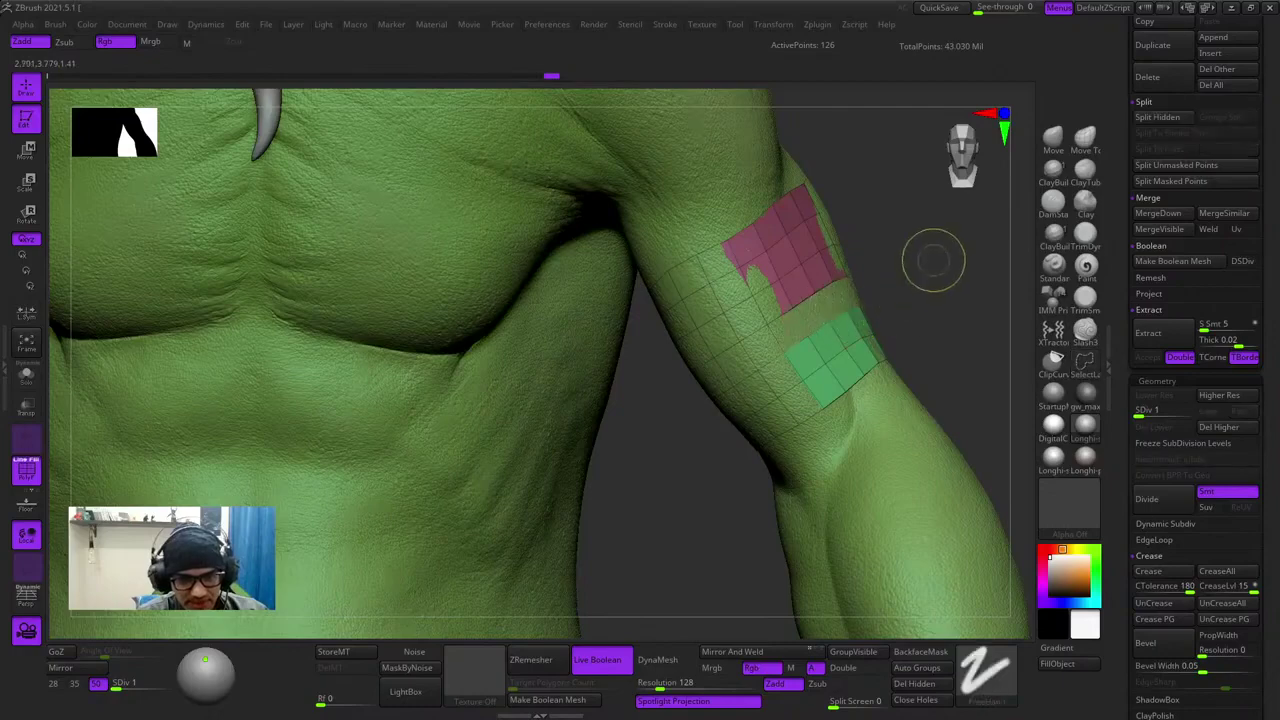
pyautogui.keyDown('ctrl'); pyautogui.click(932, 262); pyautogui.keyUp('ctrl')
pyautogui.keyDown('ctrl'); pyautogui.click(933, 260); pyautogui.keyUp('ctrl')
pyautogui.moveTo(948, 263)
pyautogui.keyDown('ctrl'); pyautogui.keyDown('shift'); pyautogui.mouseDown()
pyautogui.moveTo(946, 299)
pyautogui.moveTo(967, 288)
pyautogui.mouseUp(); pyautogui.keyUp('shift'); pyautogui.keyUp('ctrl')
pyautogui.keyDown('ctrl'); pyautogui.click(946, 298); pyautogui.keyUp('ctrl')
pyautogui.keyDown('ctrl'); pyautogui.keyDown('shift'); pyautogui.click(946, 297); pyautogui.keyUp('shift'); pyautogui.keyUp('ctrl')
pyautogui.keyDown('ctrl'); pyautogui.moveTo(965, 290); pyautogui.dragTo(922, 259, button='right'); pyautogui.keyUp('ctrl')
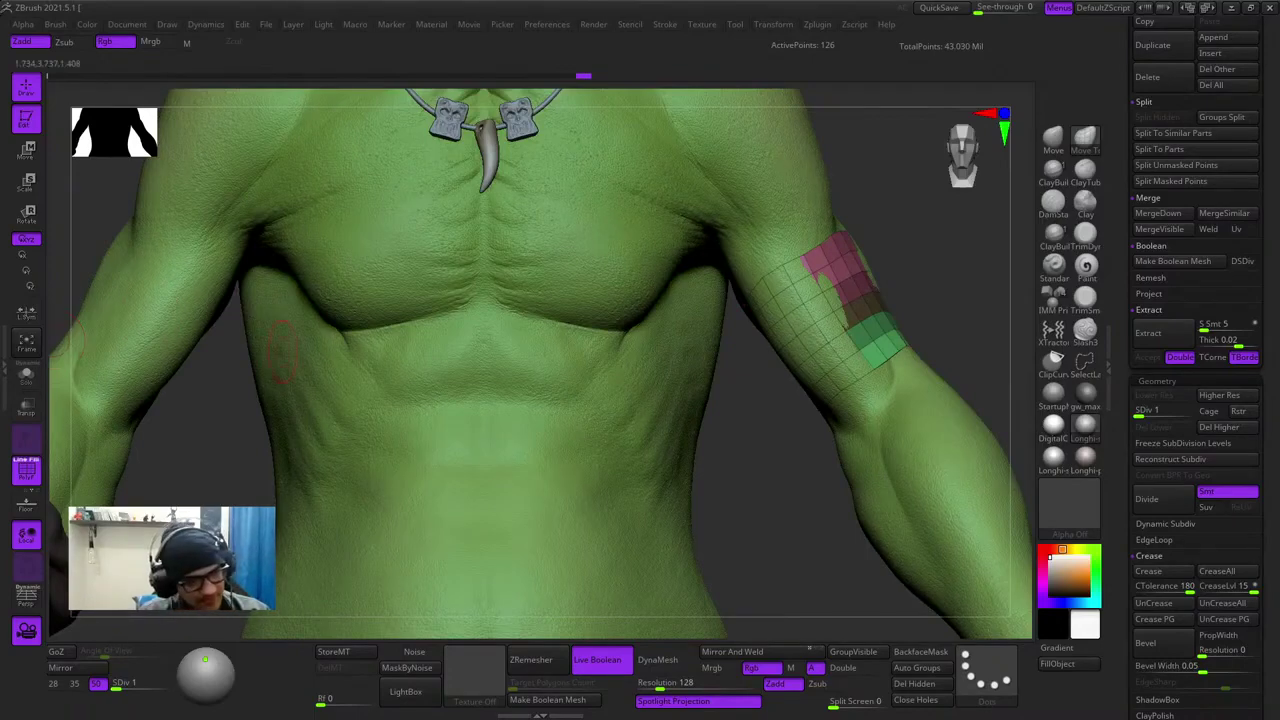
# - Dock the Dynamics settings beside the canvas, turn Gravity off and turn Expand on with an amount of 0.02
pyautogui.click(4, 367)
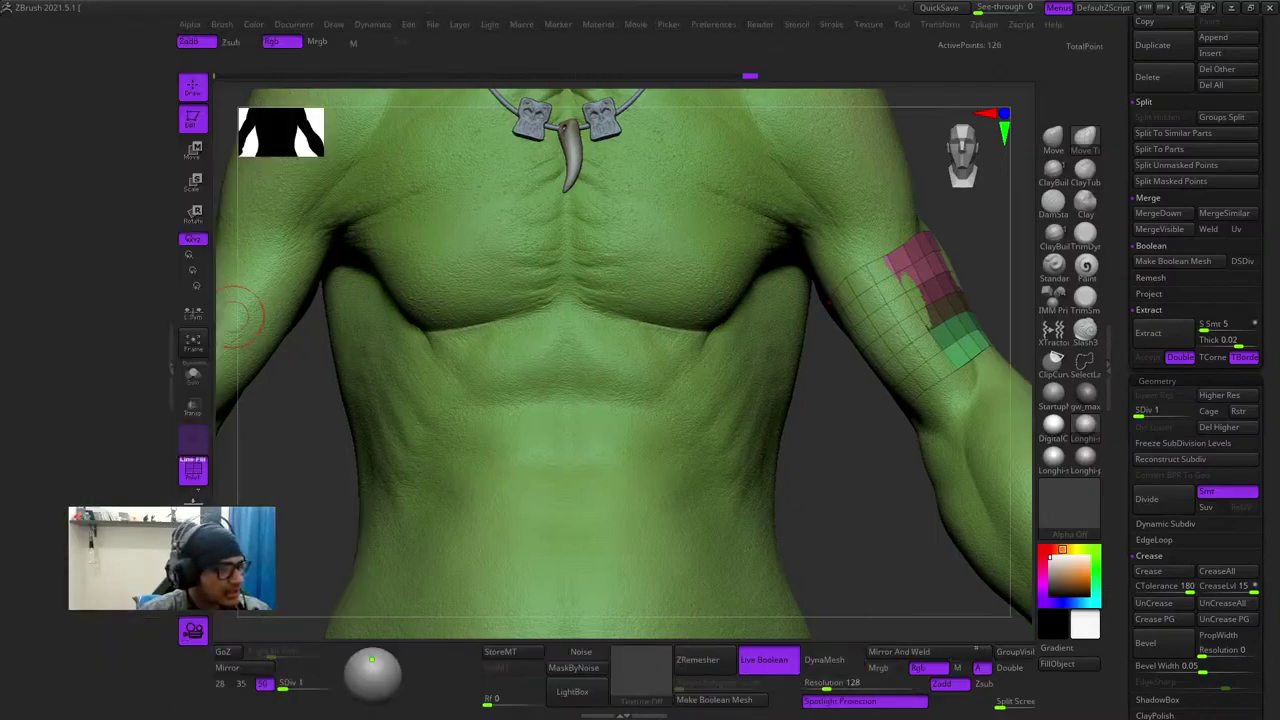
pyautogui.click(373, 24)
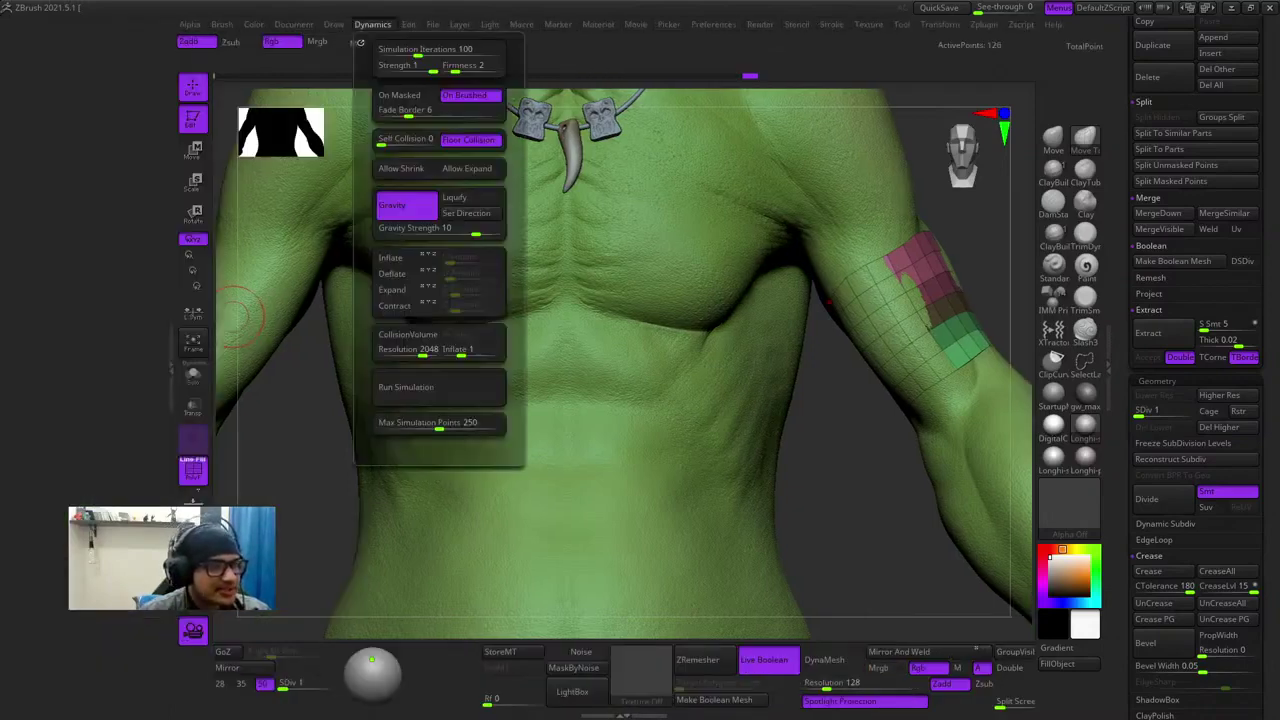
pyautogui.click(361, 43)
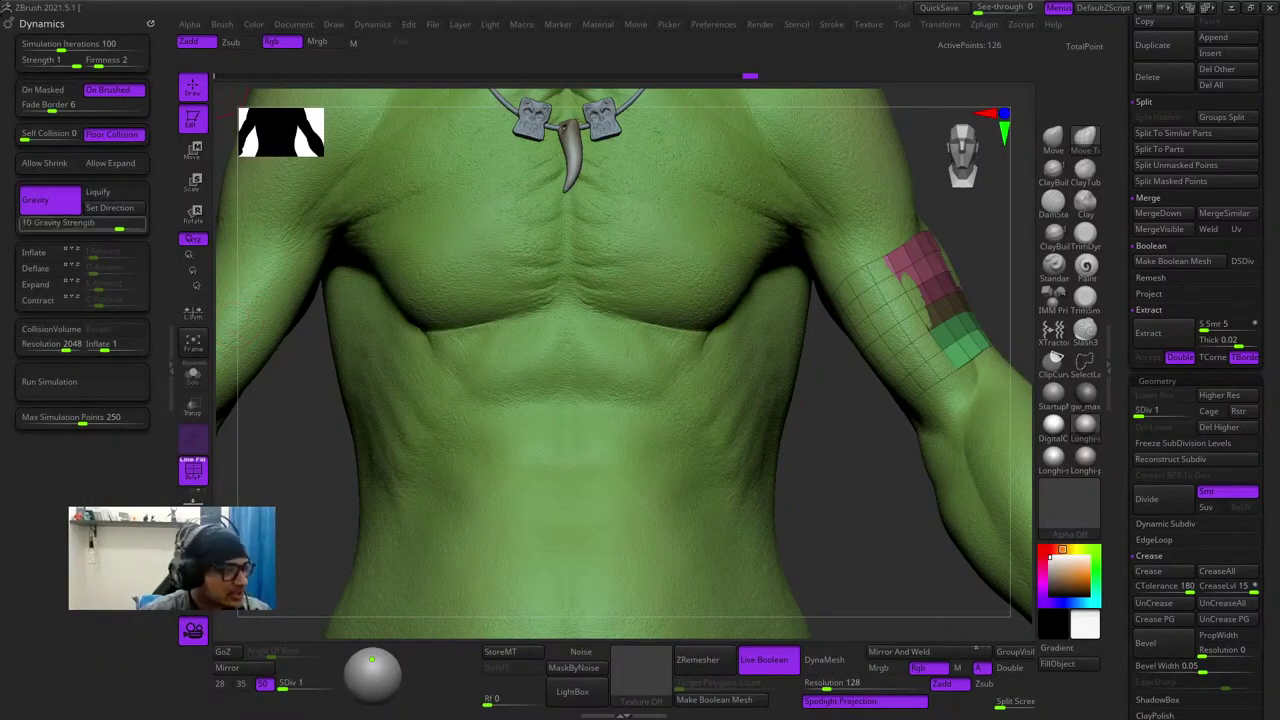
pyautogui.click(50, 200)
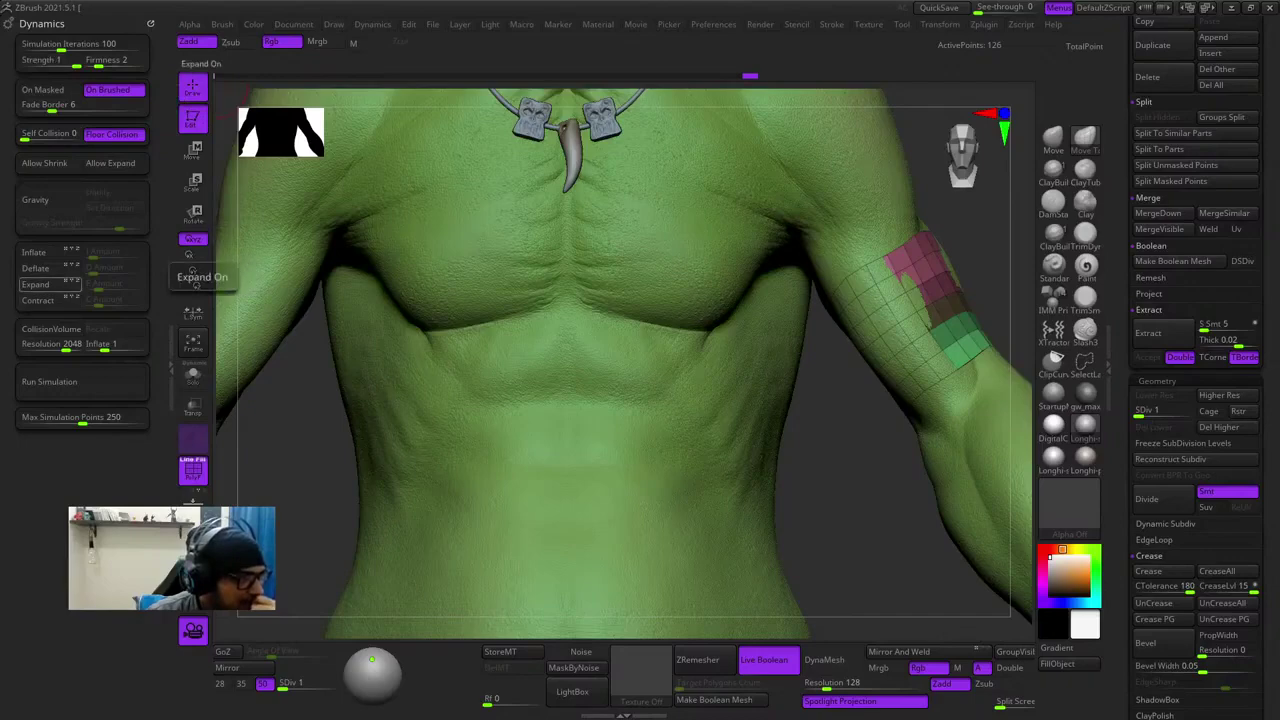
pyautogui.click(35, 284)
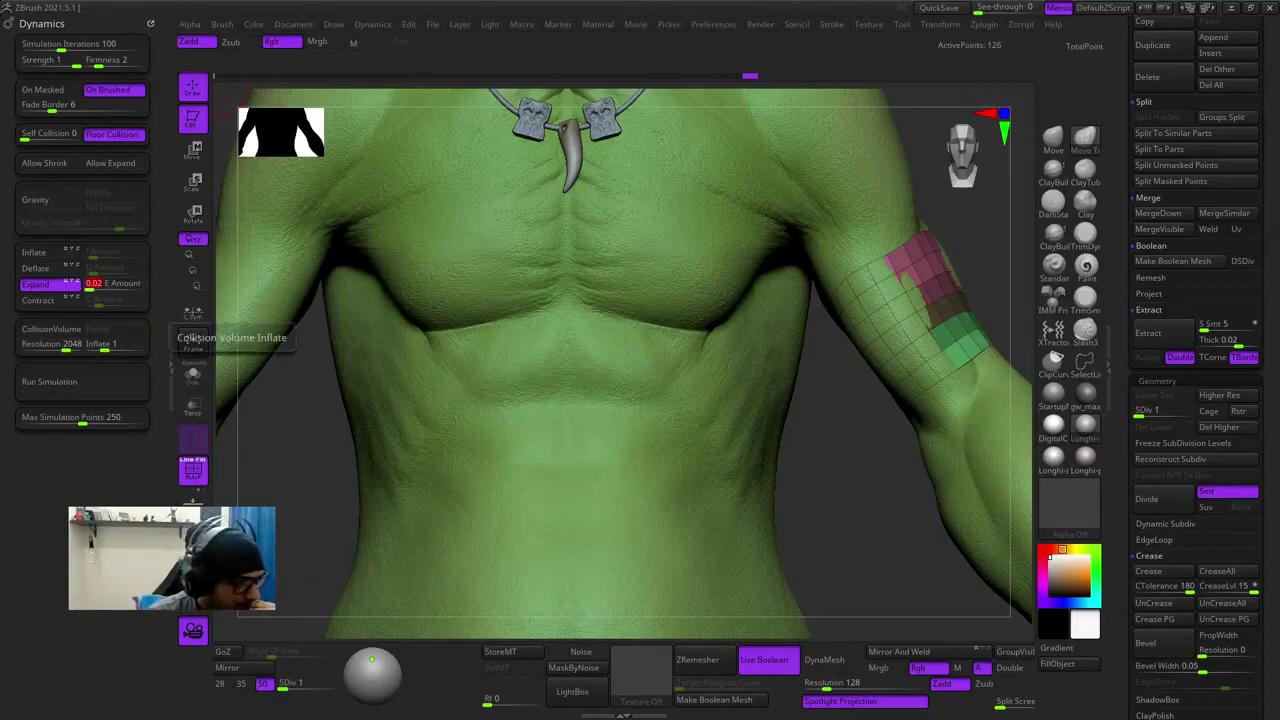
# - Activate the collision volume for the cloth simulation and set its Inflate to 0
pyautogui.moveTo(373, 24)
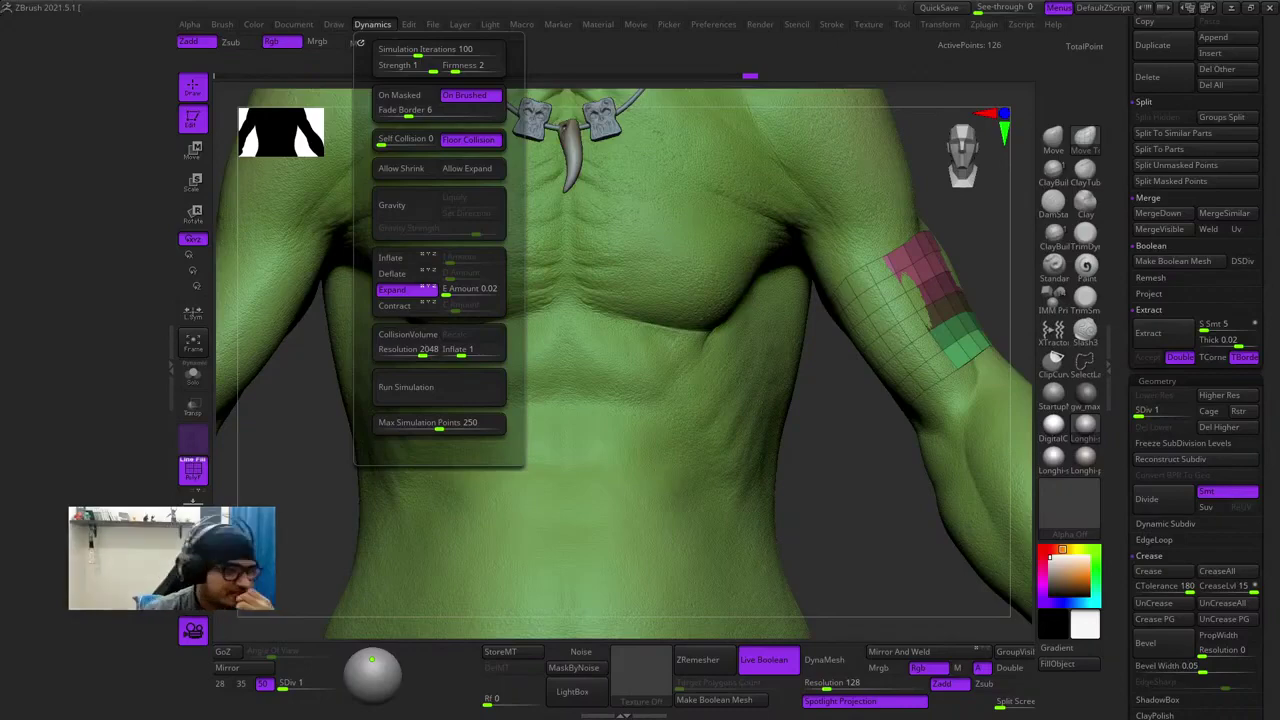
pyautogui.click(361, 43)
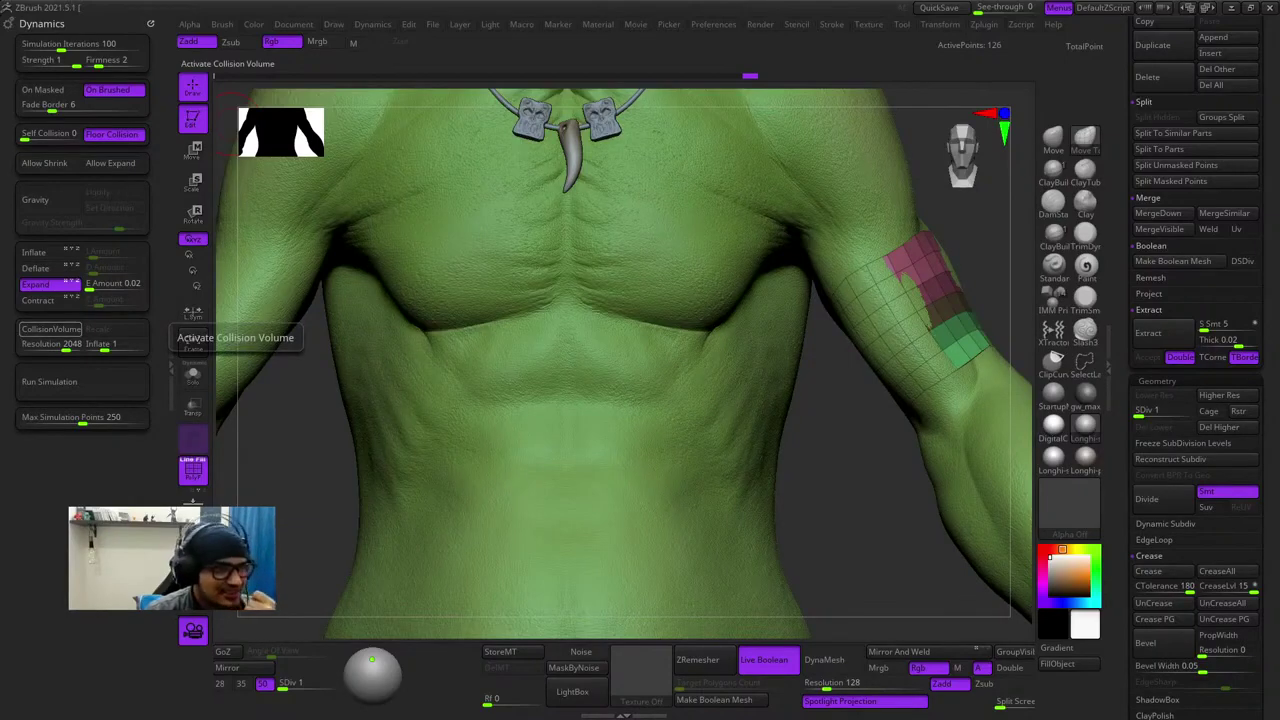
pyautogui.click(50, 329)
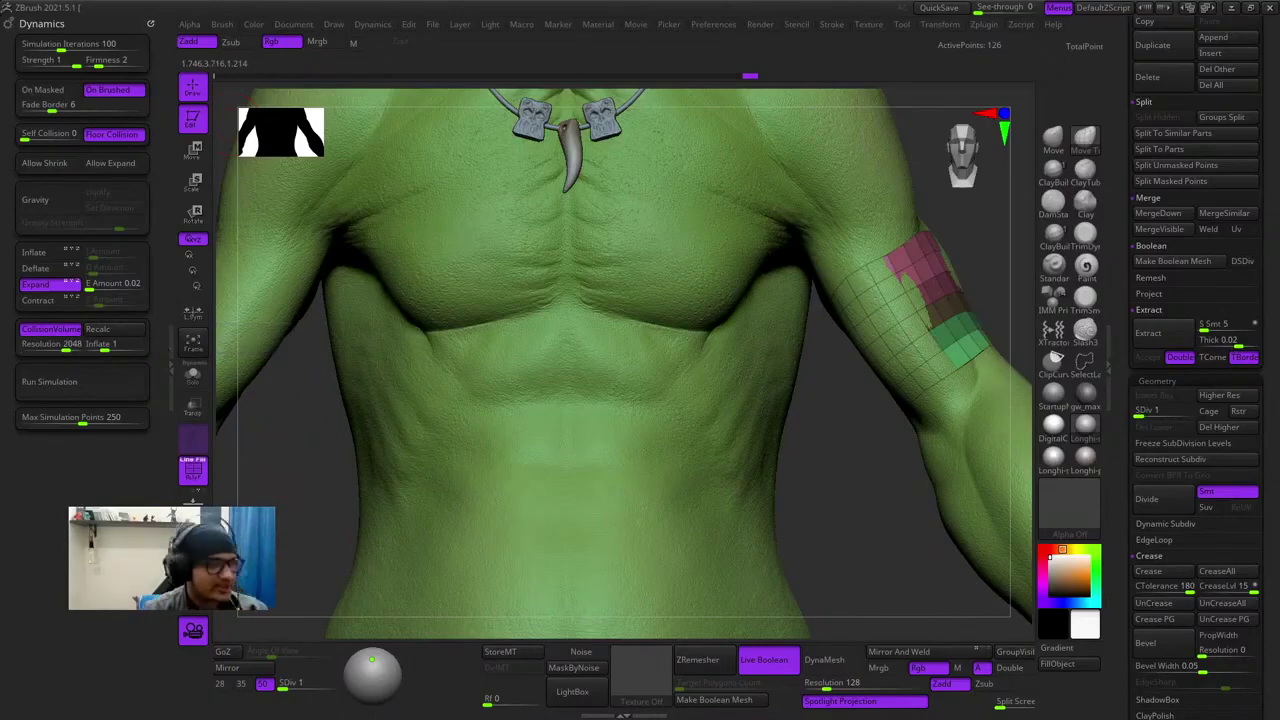
pyautogui.keyDown('alt'); pyautogui.moveTo(322, 455); pyautogui.dragTo(227, 455); pyautogui.keyUp('alt')
pyautogui.click(106, 345)
pyautogui.write('0.5')
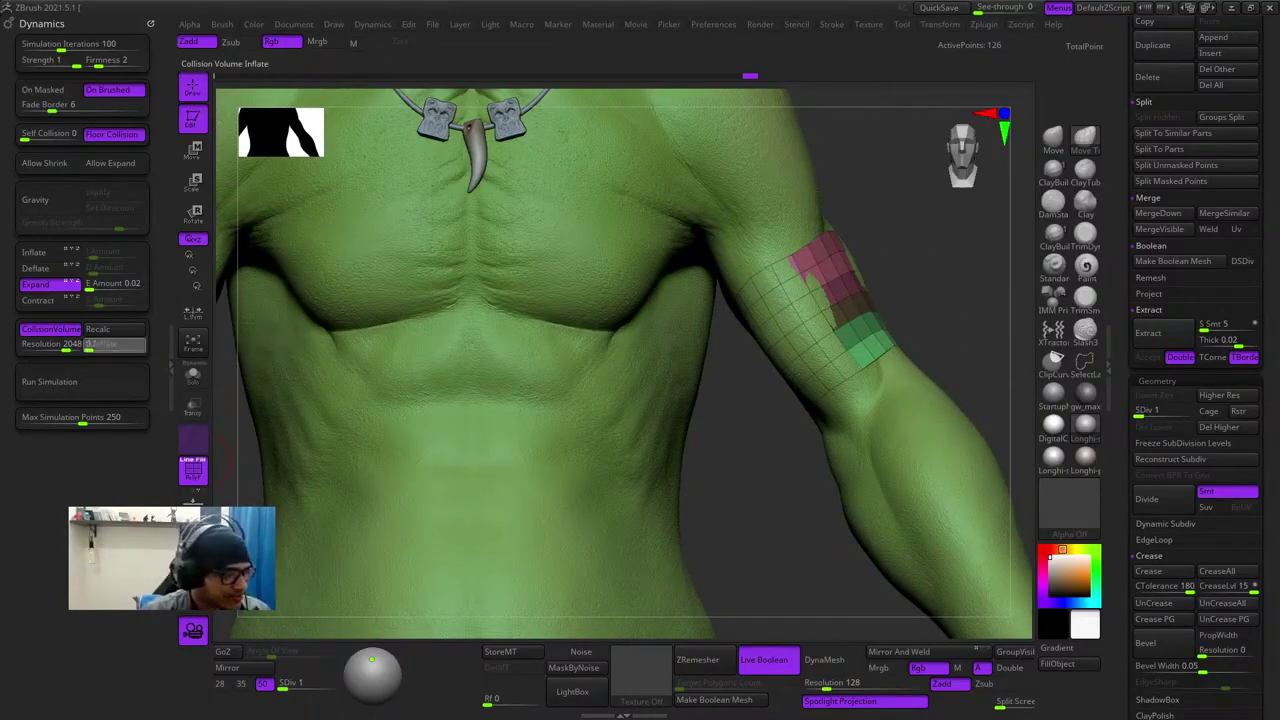
pyautogui.press('Return')
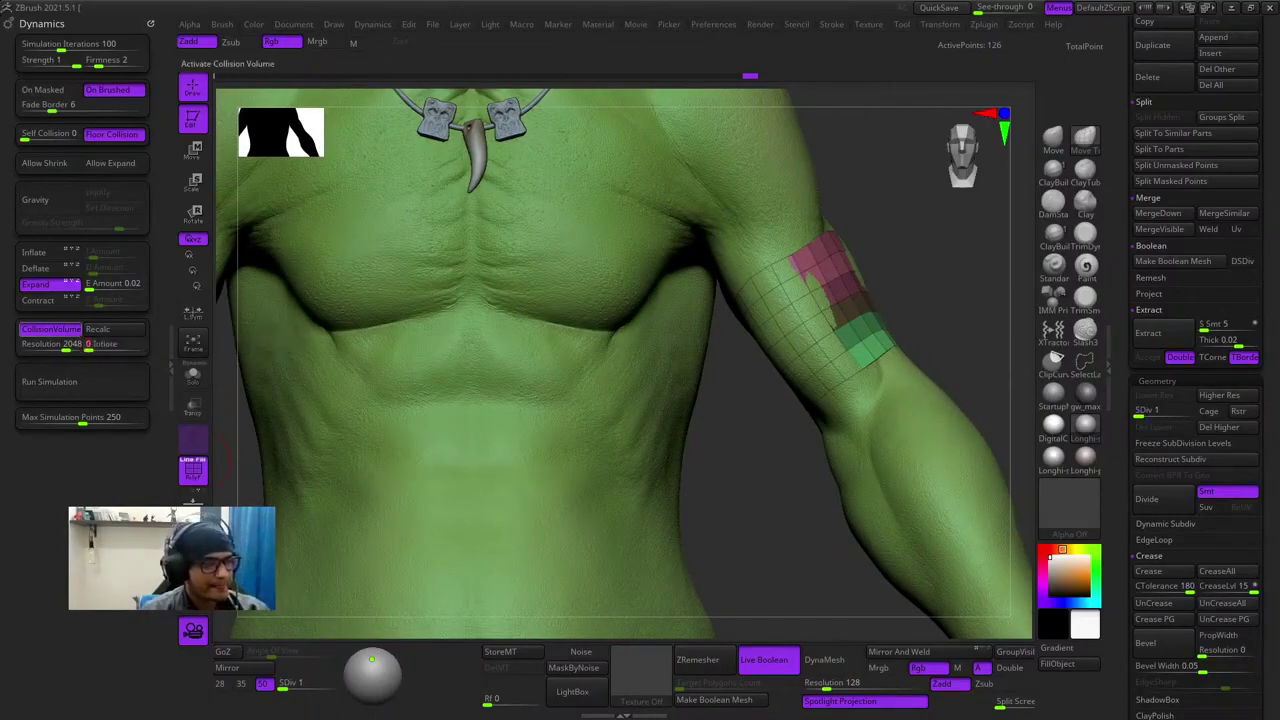
# - Run the Expand cloth simulation on the arm band against the goblin's arm
pyautogui.keyDown('alt'); pyautogui.moveTo(784, 463); pyautogui.dragTo(718, 480); pyautogui.keyUp('alt')
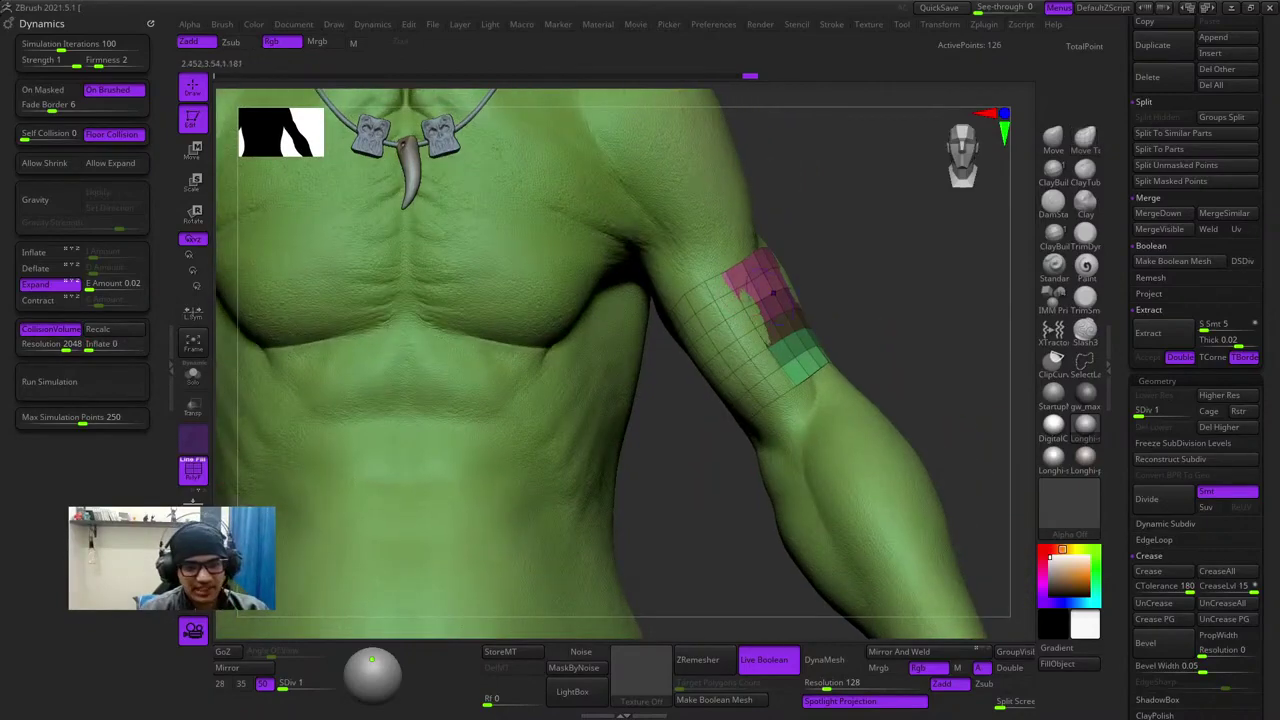
pyautogui.hotkey('shift', 'f')
pyautogui.hotkey('shift', 'f')
pyautogui.hotkey('shift', 'f')
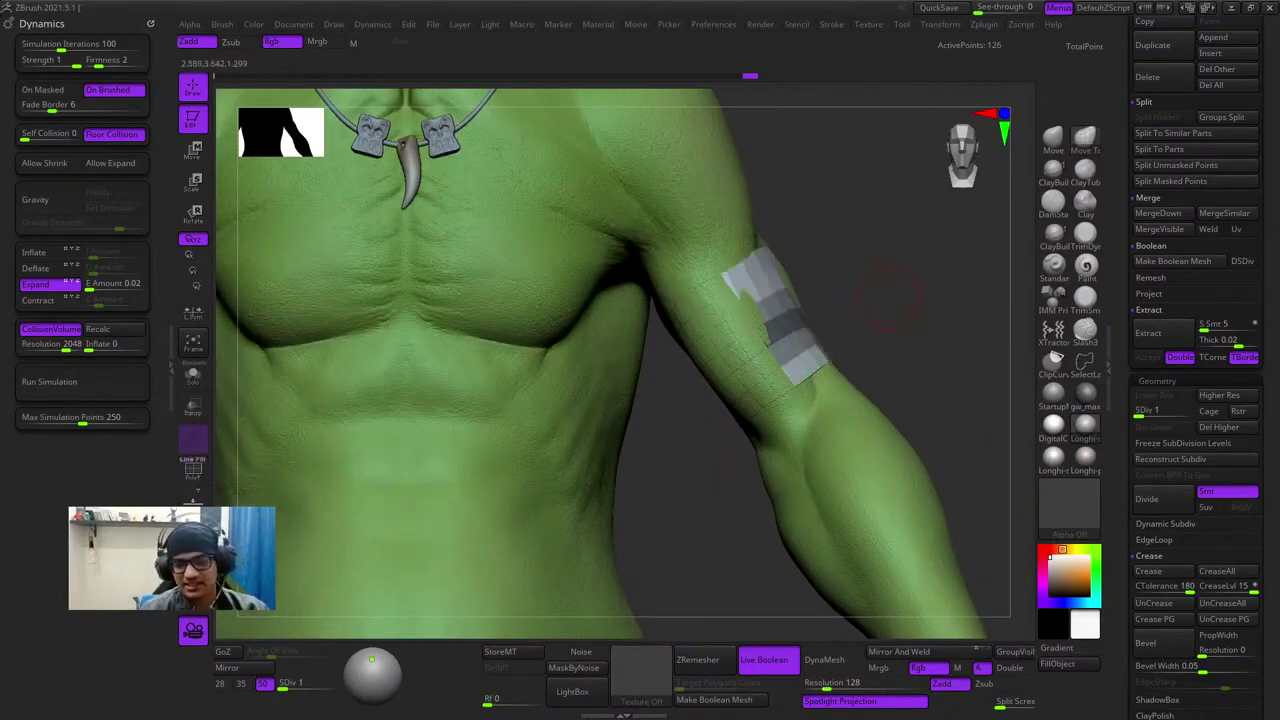
pyautogui.moveTo(1267, 212); pyautogui.dragTo(1267, 600)
pyautogui.click(82, 381)
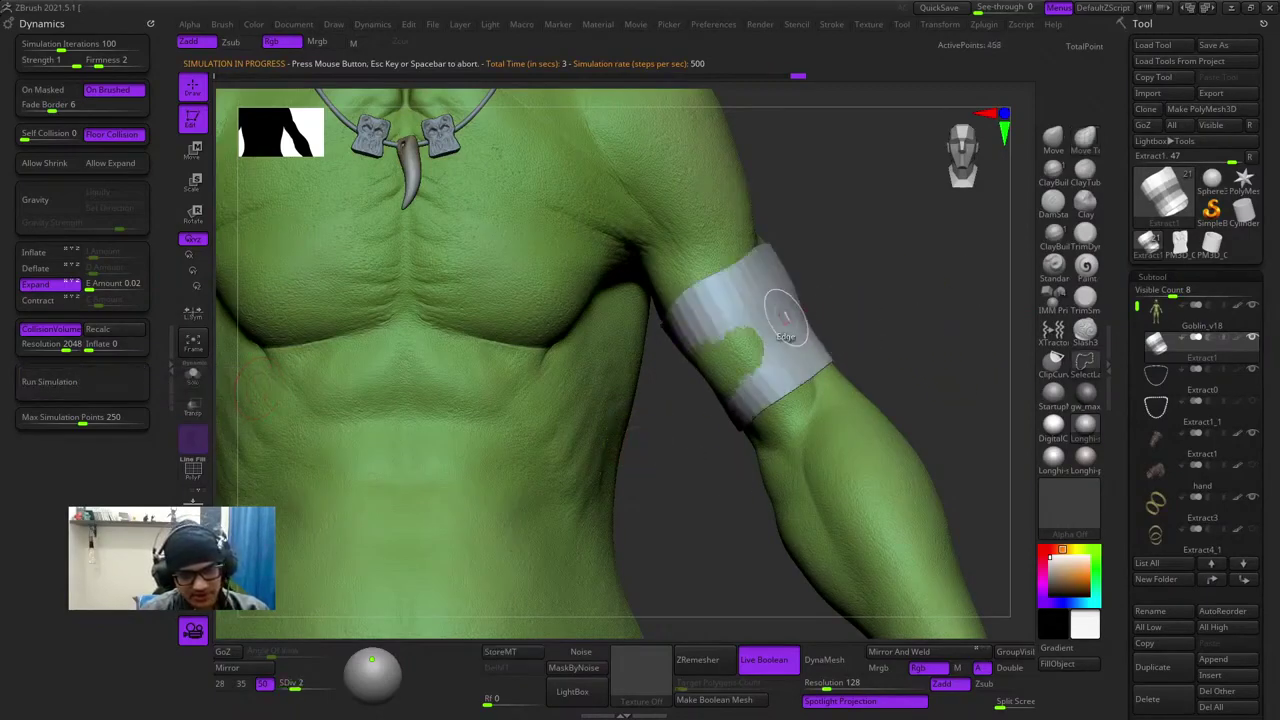
# - Mask the arm band's middle polygroup at subdivision level 2 and run the Expand simulation on the unmasked sections
pyautogui.hotkey('shift', 'f')
pyautogui.keyDown('ctrl'); pyautogui.moveTo(771, 323); pyautogui.dragTo(774, 337, button='right'); pyautogui.keyUp('ctrl')
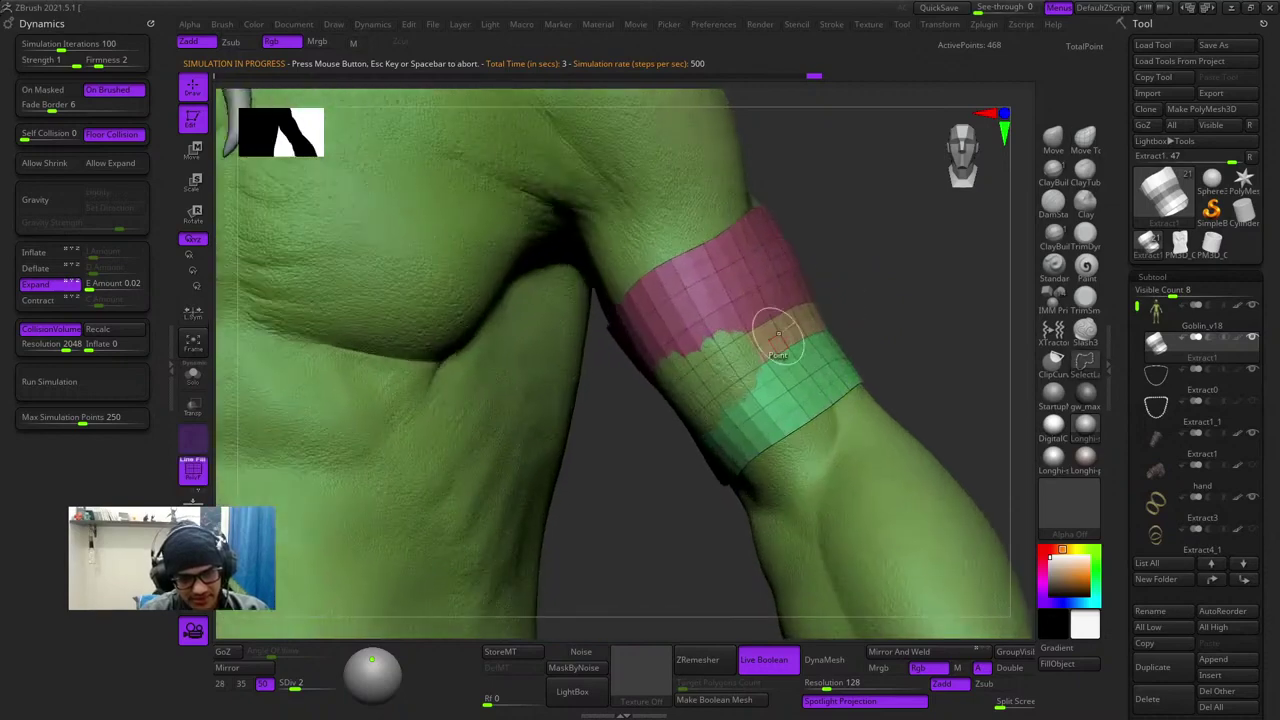
pyautogui.keyDown('ctrl'); pyautogui.keyDown('shift'); pyautogui.click(777, 337); pyautogui.keyUp('shift'); pyautogui.keyUp('ctrl')
pyautogui.keyDown('ctrl'); pyautogui.click(903, 287); pyautogui.keyUp('ctrl')
pyautogui.keyDown('ctrl'); pyautogui.keyDown('shift'); pyautogui.click(943, 297); pyautogui.keyUp('shift'); pyautogui.keyUp('ctrl')
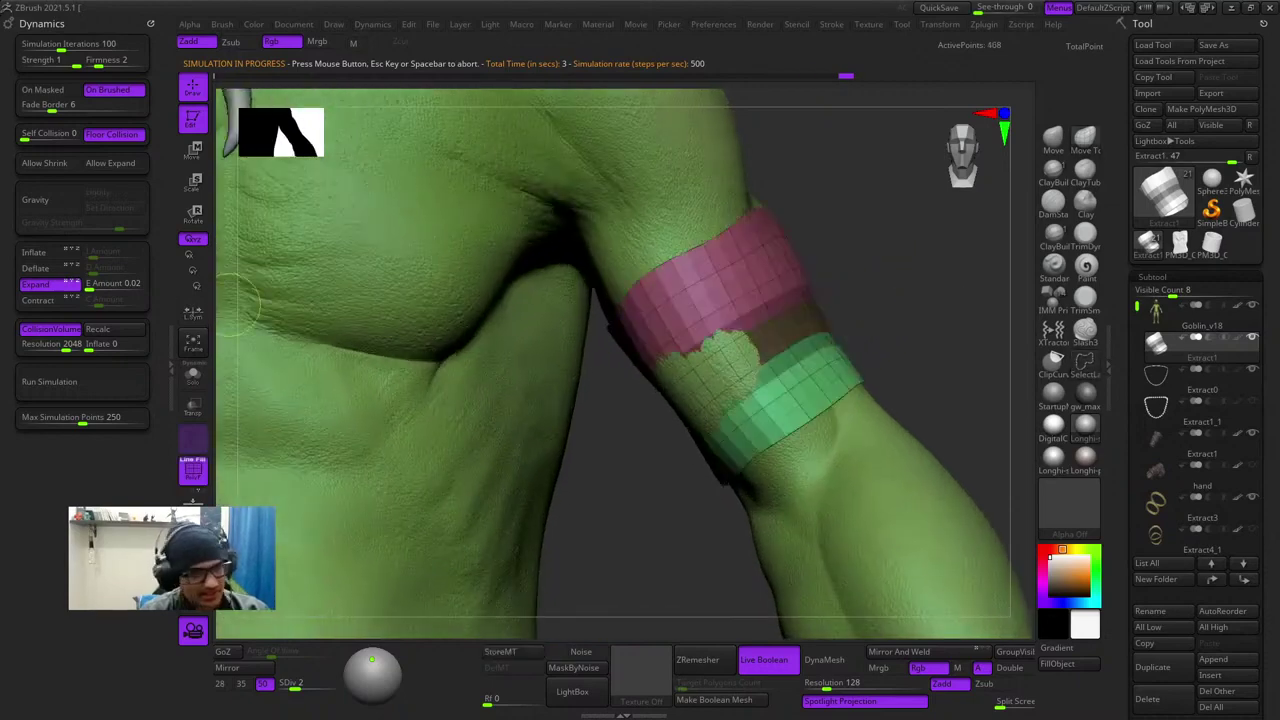
pyautogui.click(82, 382)
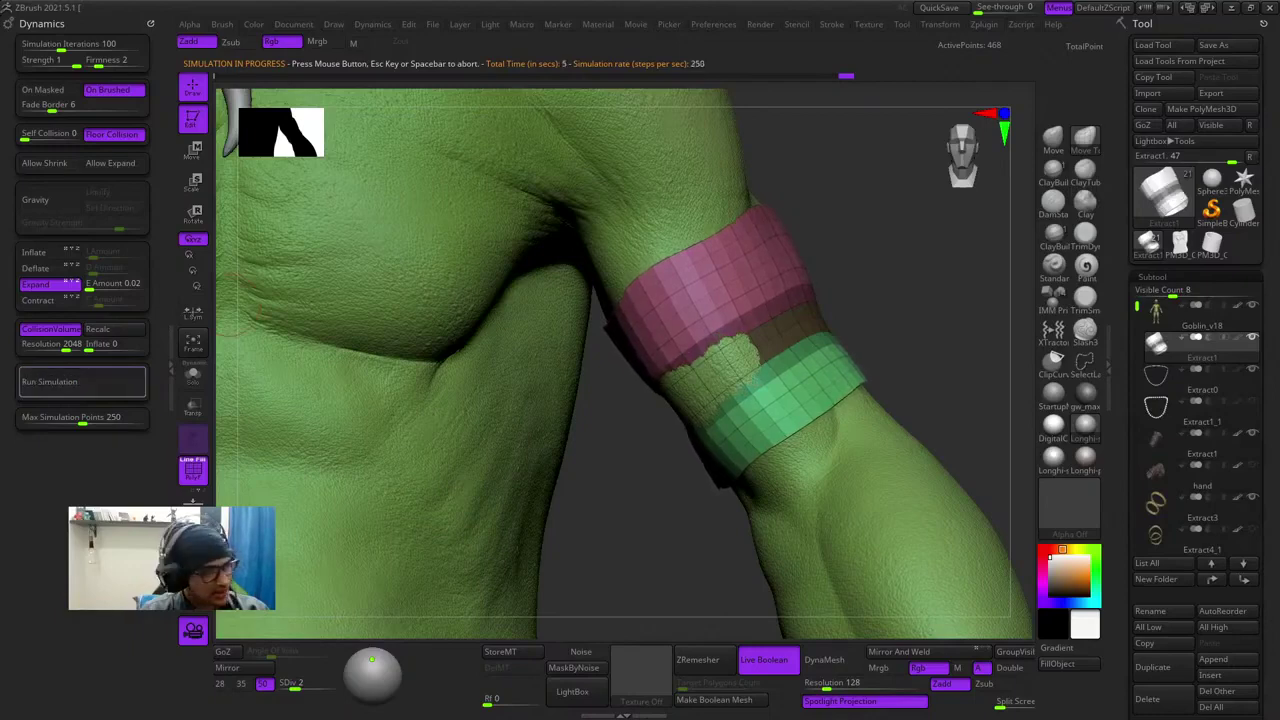
# - Turn Gravity back on for the simulation and set its strength to 0.1
pyautogui.click(40, 199)
pyautogui.click(82, 224)
pyautogui.write('2')
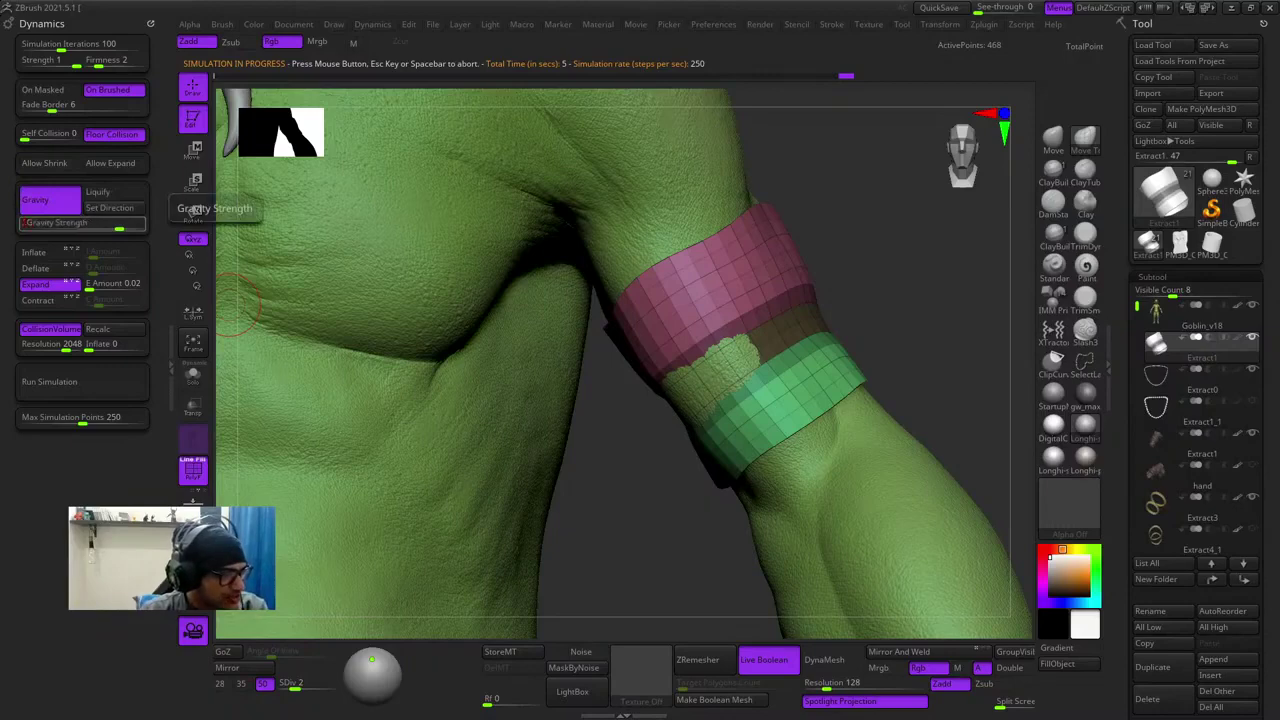
pyautogui.press('Return')
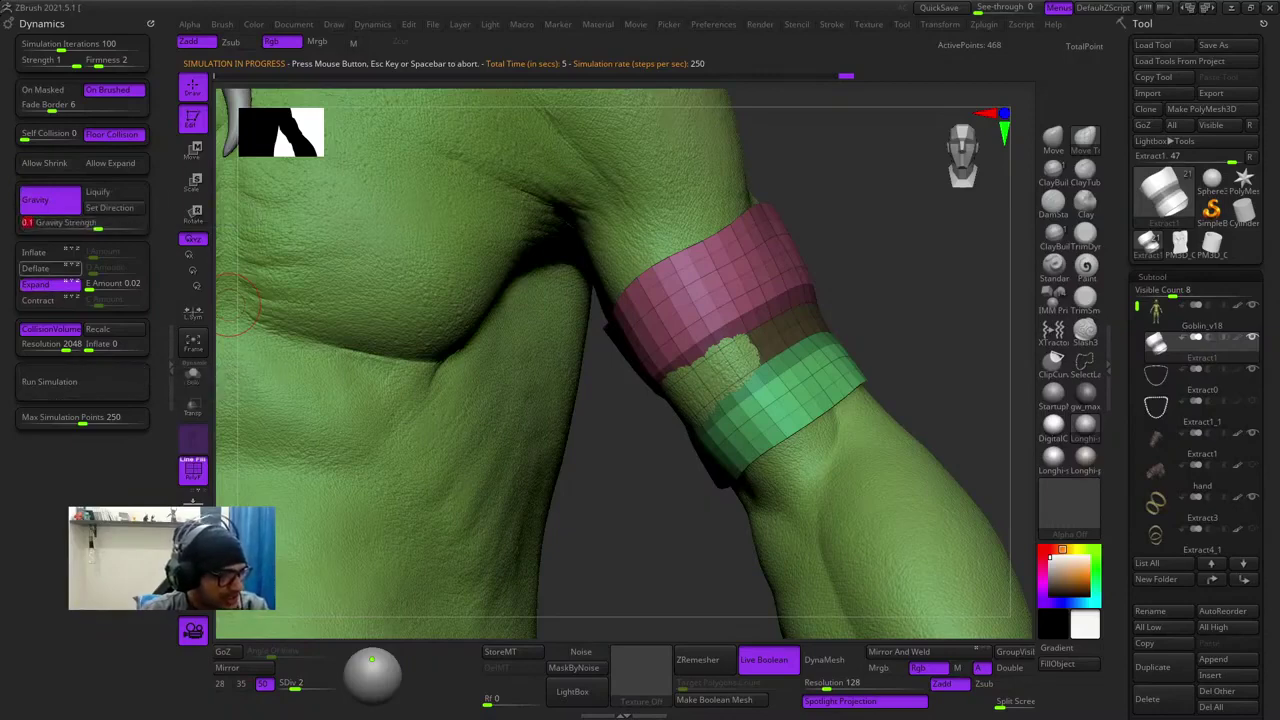
# - Try simulating the arm band with Contract at an amount of 1 instead of Expand
pyautogui.click(42, 285)
pyautogui.click(42, 300)
pyautogui.click(80, 382)
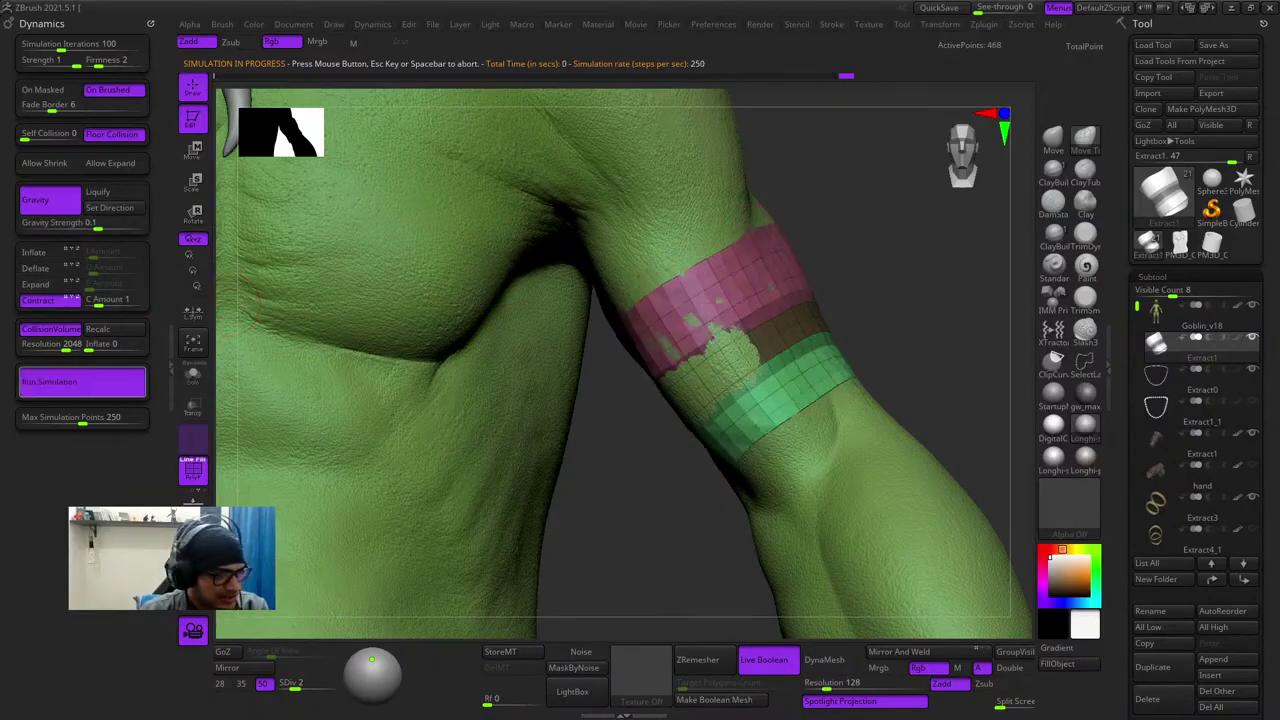
pyautogui.click(80, 382)
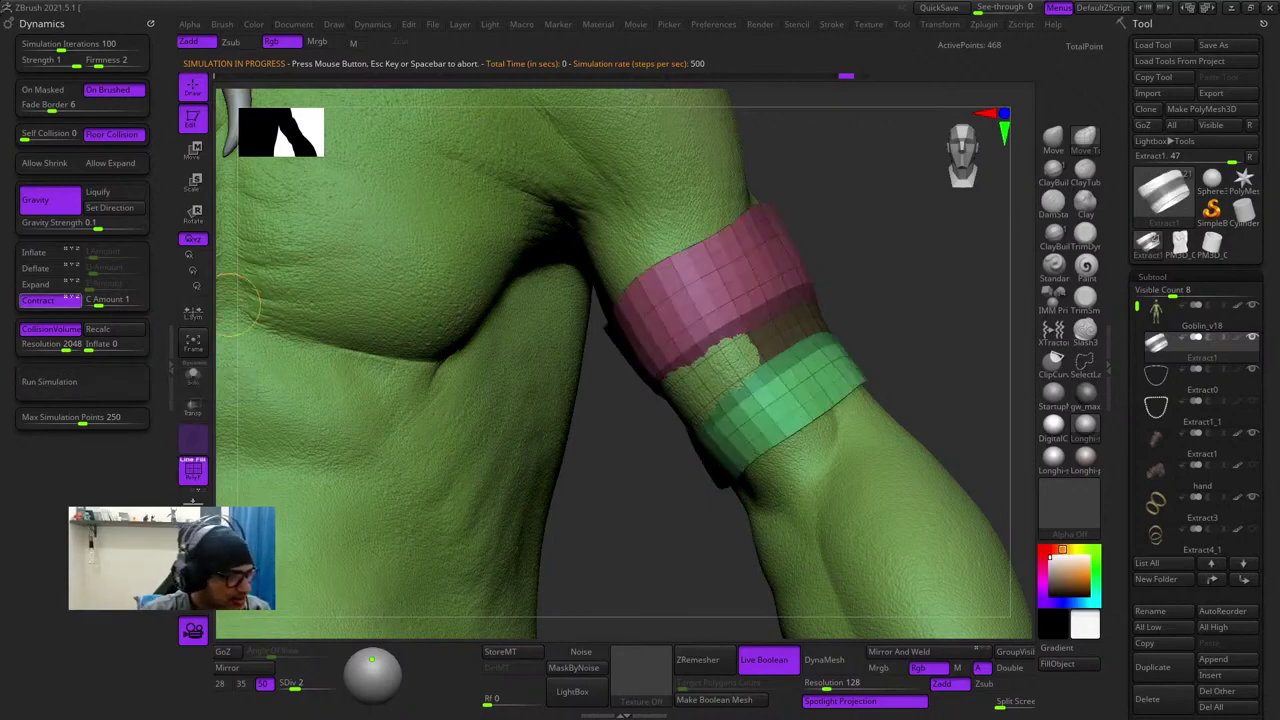
# - Switch the simulation back to Expand at 0.02 and run it on the arm band with gravity
pyautogui.click(38, 285)
pyautogui.click(38, 285)
pyautogui.click(38, 285)
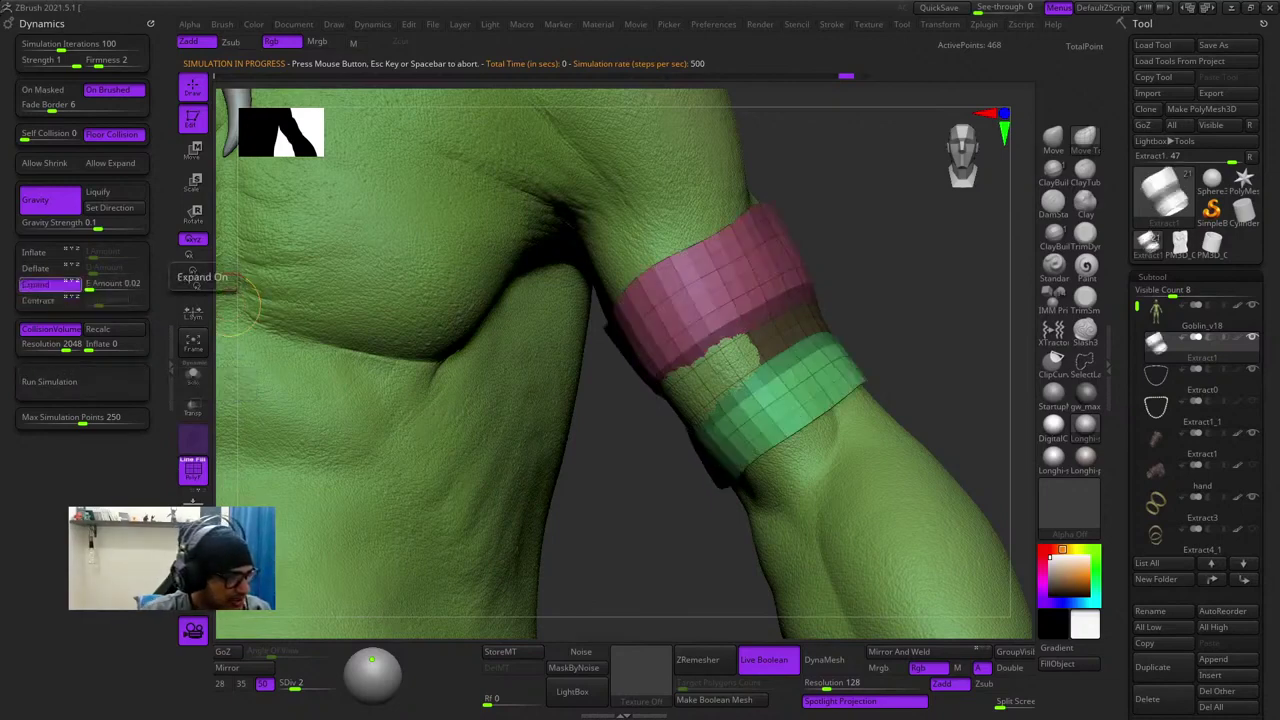
pyautogui.click(80, 382)
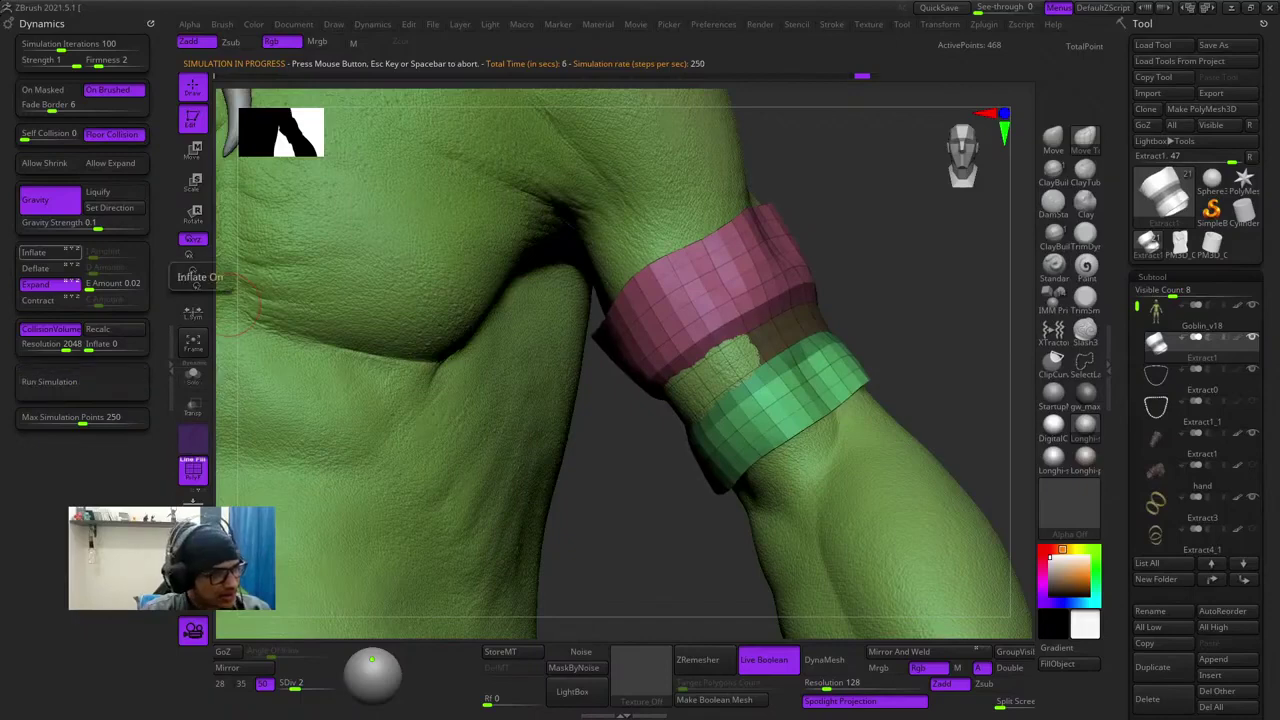
# - Replace Expand with Deflate at an amount of 0.1 and run the simulation on the arm band
pyautogui.click(38, 285)
pyautogui.click(38, 268)
pyautogui.click(115, 268)
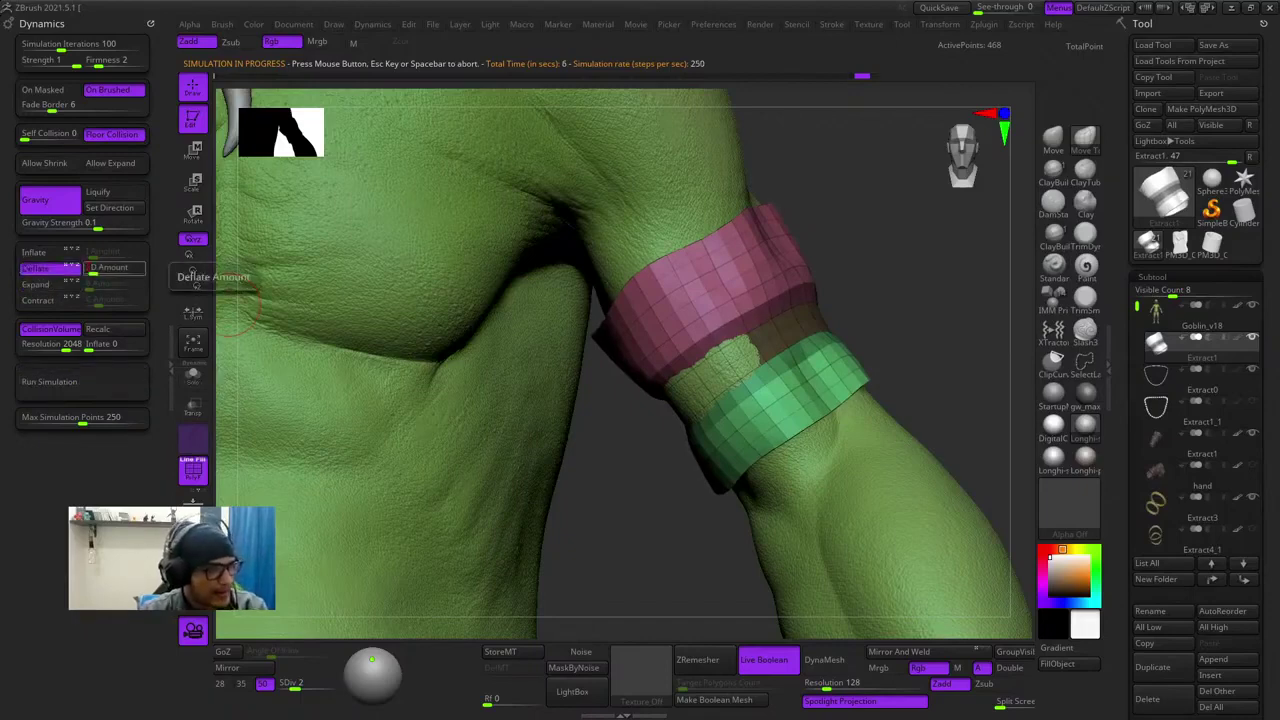
pyautogui.write('0.1')
pyautogui.press('Return')
pyautogui.click(82, 382)
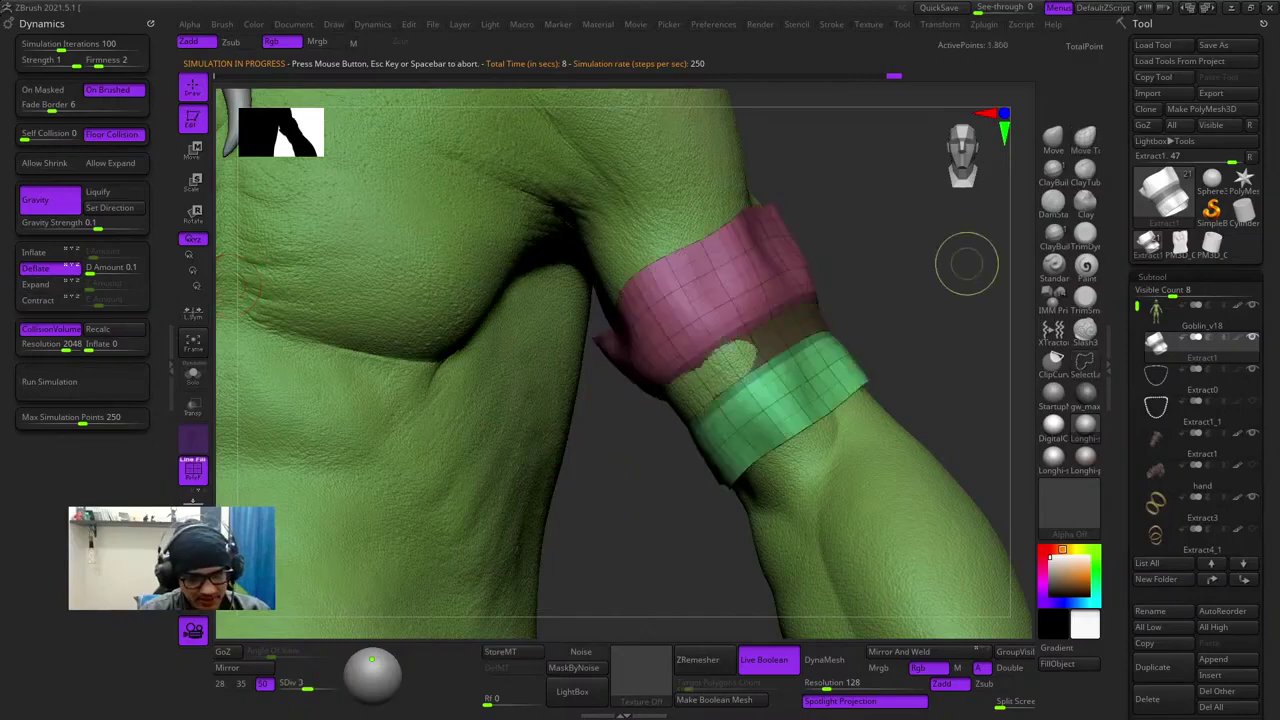
# - Replace Deflate with Expand and run the simulation on the arm band at subdivision level 3
pyautogui.click(48, 268)
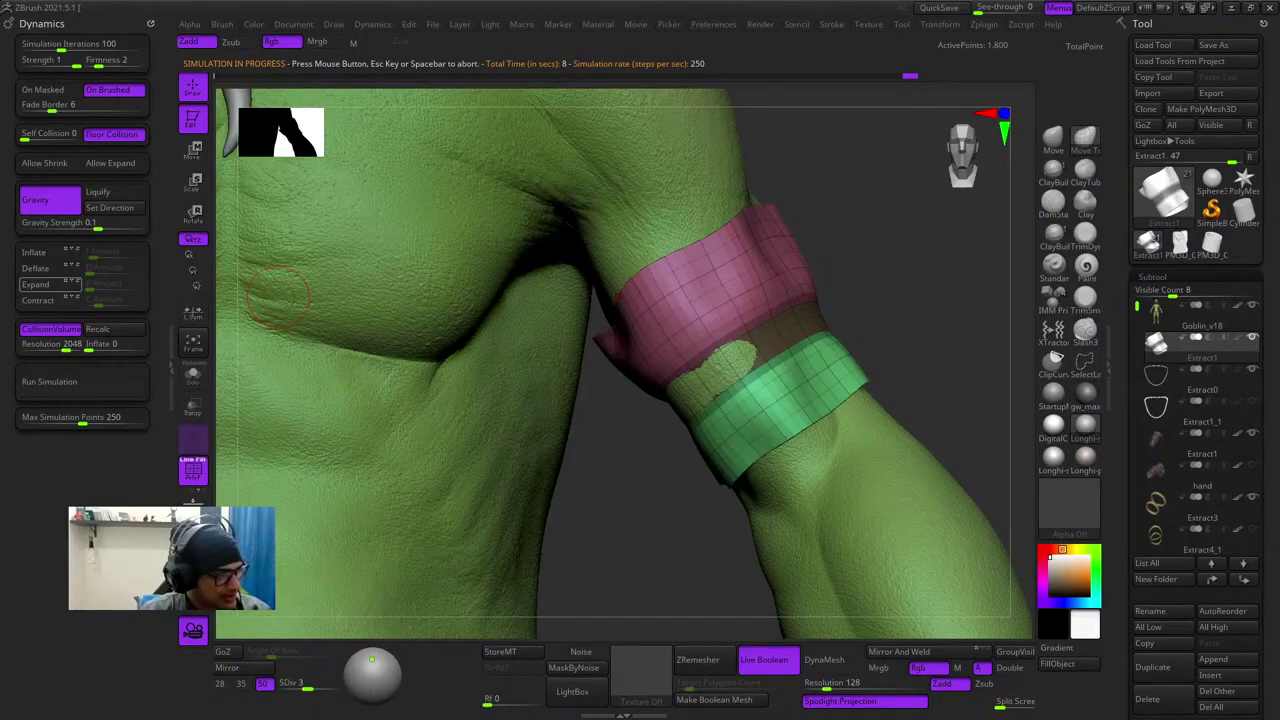
pyautogui.click(46, 285)
pyautogui.click(80, 382)
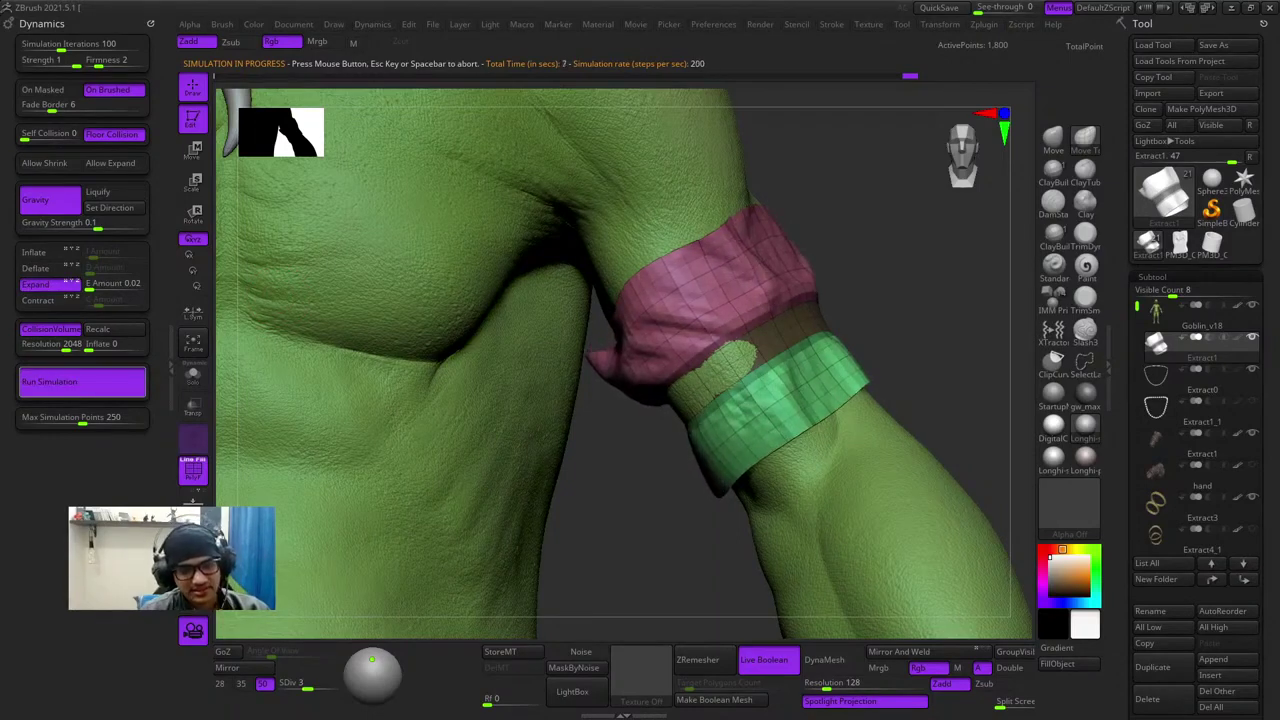
# - Hide the polyframe, raise the arm band to subdivision level 5 and view it in Solo mode
pyautogui.hotkey('shift', 'f')
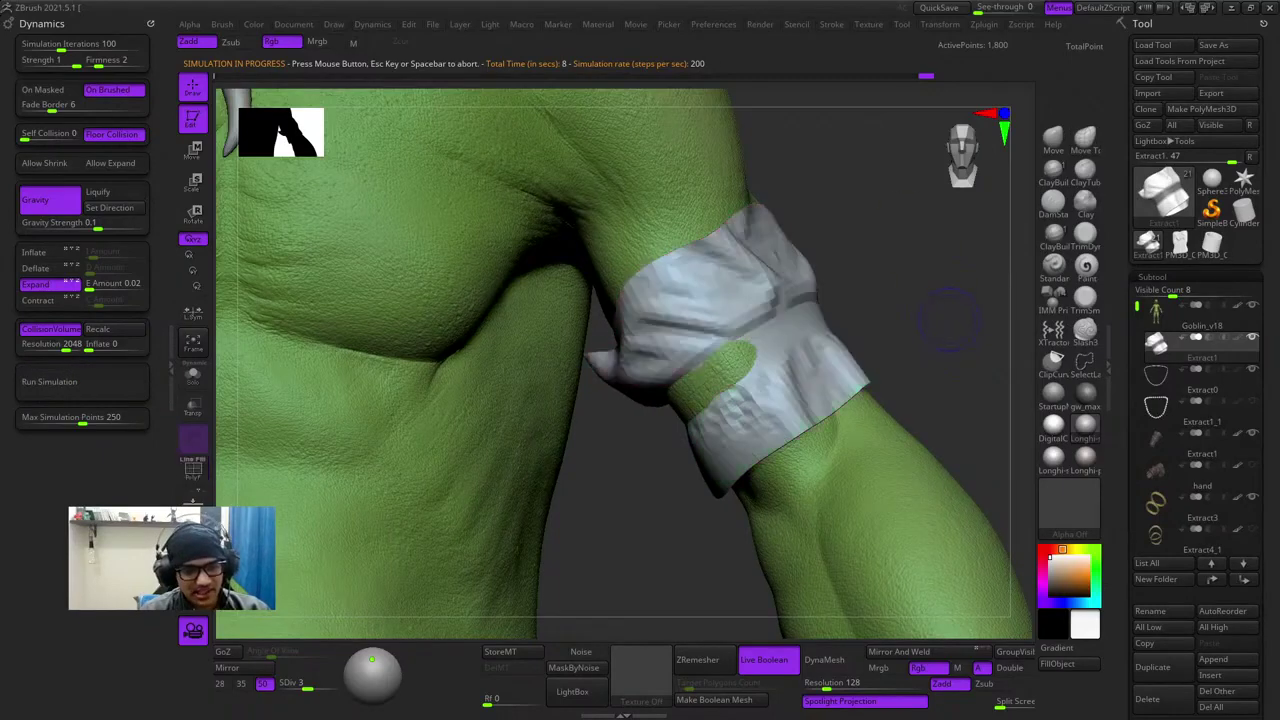
pyautogui.press('d')
pyautogui.click(193, 375)
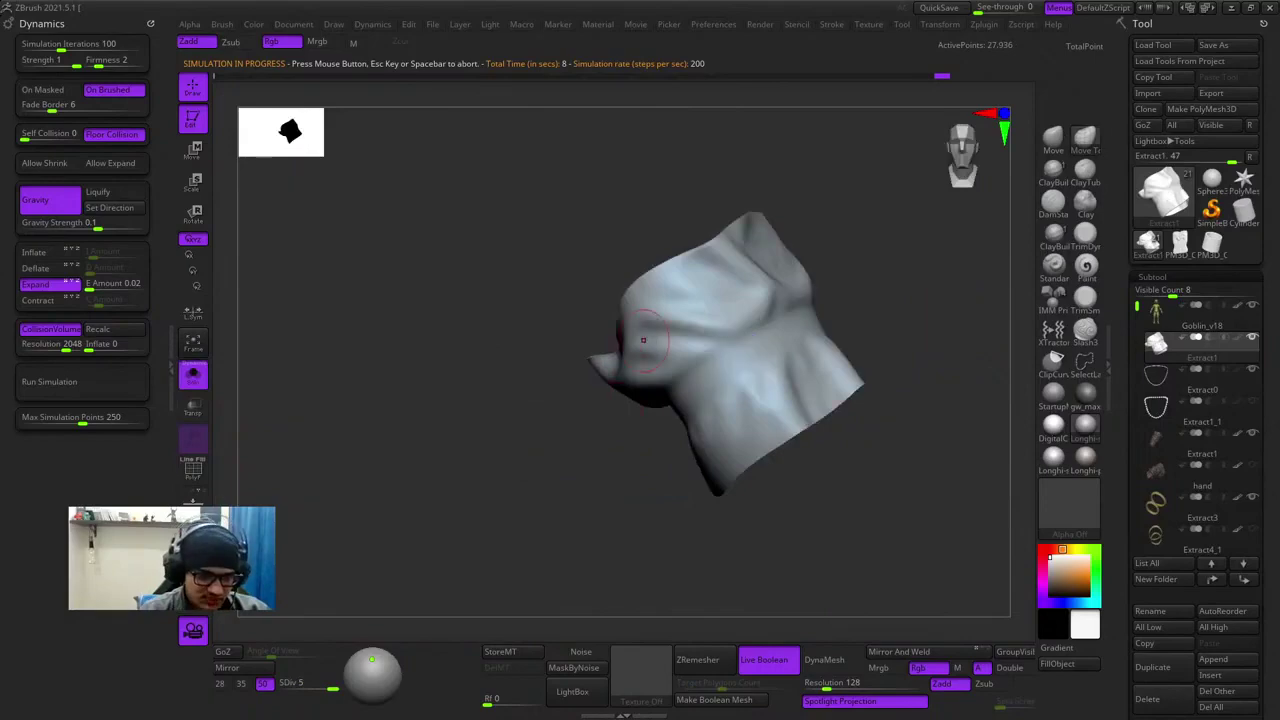
pyautogui.moveTo(643, 340); pyautogui.dragTo(620, 346, button='right')
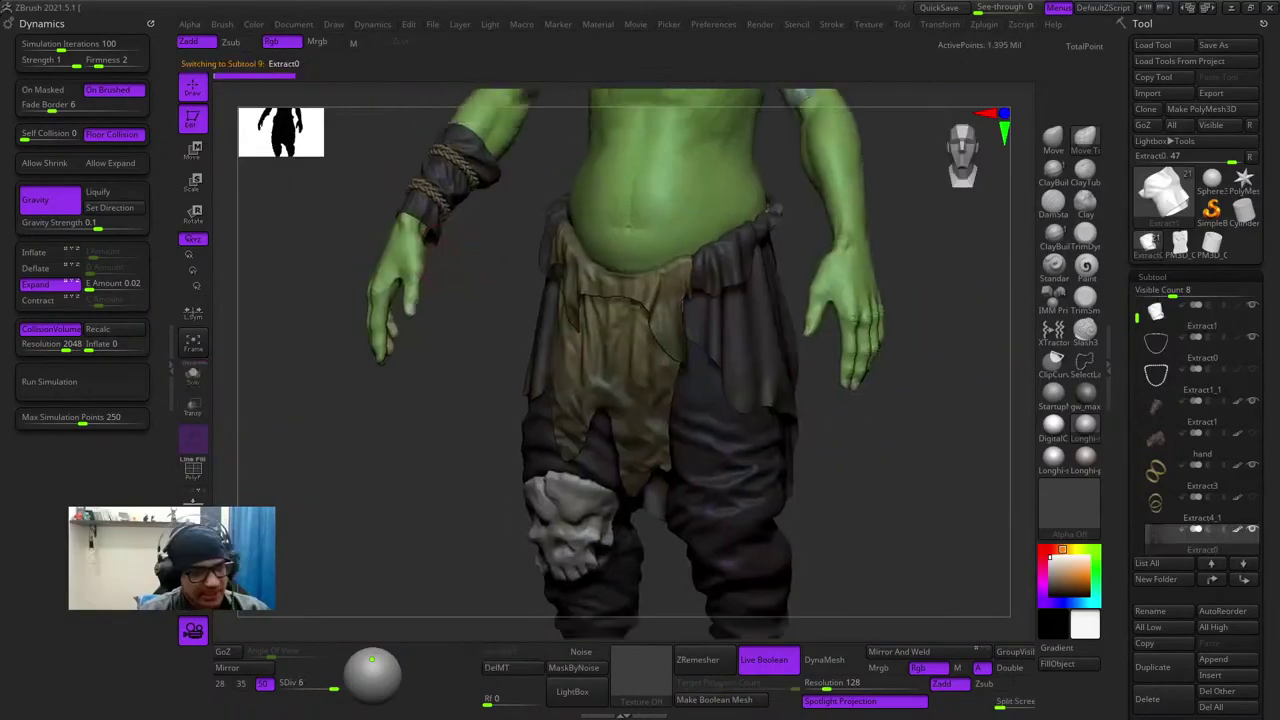
# - Examine the fabric folds on the goblin's hanging waist cloth and compare them with the wrinkled arm band
pyautogui.keyDown('alt'); pyautogui.moveTo(640, 330); pyautogui.dragTo(750, 545, button='right'); pyautogui.keyUp('alt')
pyautogui.keyDown('ctrl'); pyautogui.moveTo(400, 310); pyautogui.dragTo(771, 243, button='right'); pyautogui.keyUp('ctrl')
pyautogui.keyDown('alt'); pyautogui.moveTo(672, 474); pyautogui.dragTo(689, 286, button='right'); pyautogui.keyUp('alt')
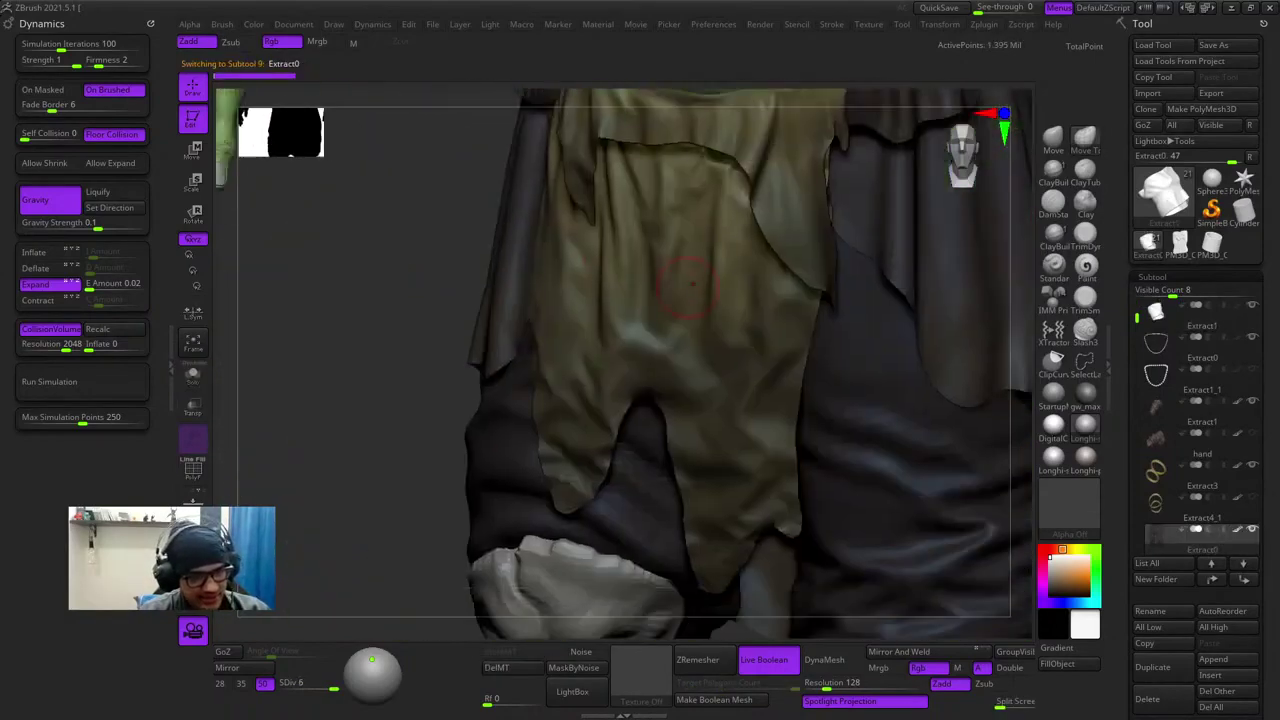
pyautogui.moveTo(507, 404); pyautogui.dragTo(708, 388, button='right')
pyautogui.keyDown('alt'); pyautogui.moveTo(708, 388); pyautogui.dragTo(905, 215, button='right'); pyautogui.keyUp('alt')
pyautogui.keyDown('ctrl'); pyautogui.moveTo(684, 254); pyautogui.dragTo(887, 283, button='right'); pyautogui.keyUp('ctrl')
pyautogui.keyDown('alt'); pyautogui.moveTo(868, 105); pyautogui.dragTo(814, 260, button='right'); pyautogui.keyUp('alt')
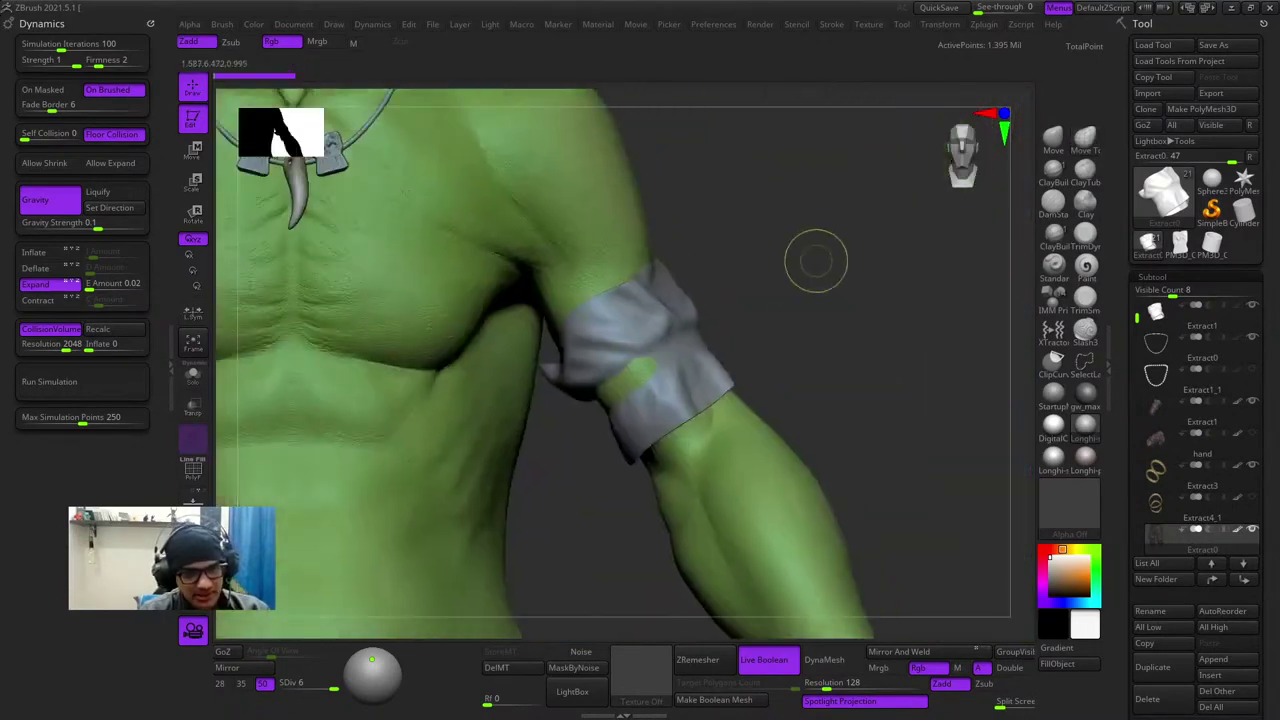
pyautogui.keyDown('ctrl'); pyautogui.keyDown('shift'); pyautogui.click(674, 349); pyautogui.keyUp('shift'); pyautogui.keyUp('ctrl')
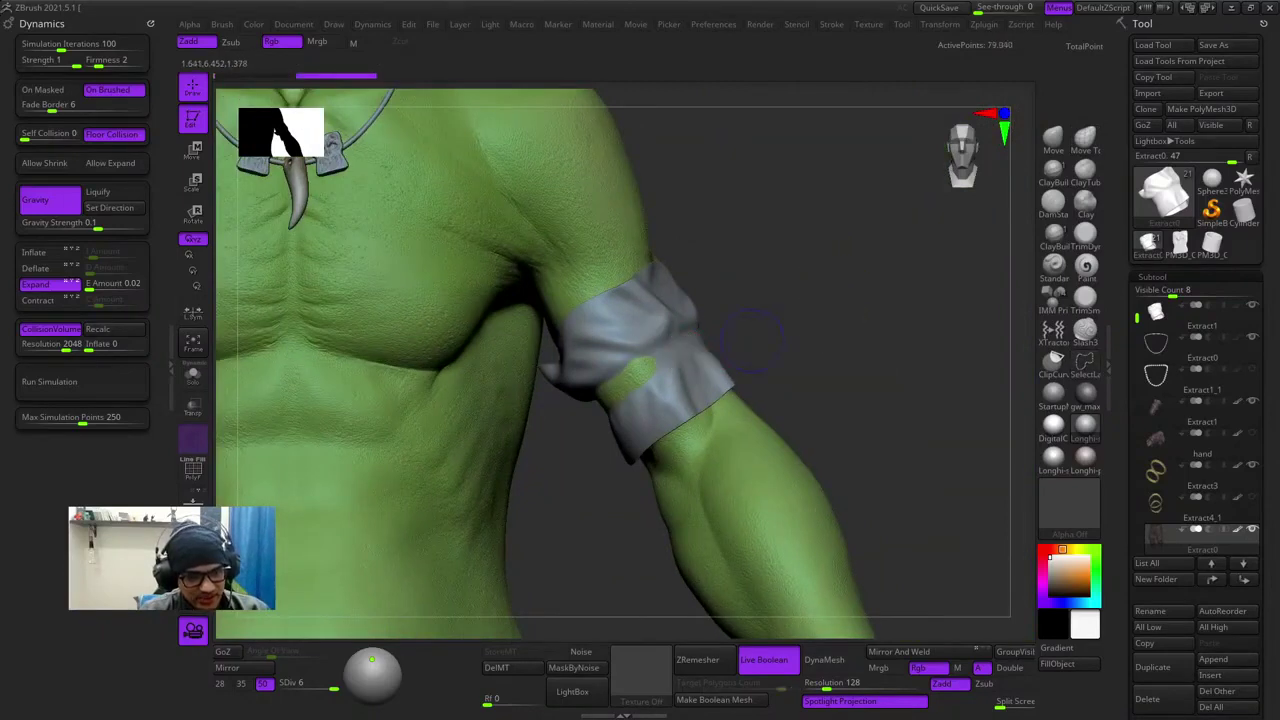
# - Select the arm band subtool and show all of its polygroups
pyautogui.hotkey('shift', 'f')
pyautogui.moveTo(745, 335); pyautogui.dragTo(719, 412, button='right')
pyautogui.keyDown('alt'); pyautogui.click(653, 329); pyautogui.keyUp('alt')
pyautogui.hotkey('shift', 'f')
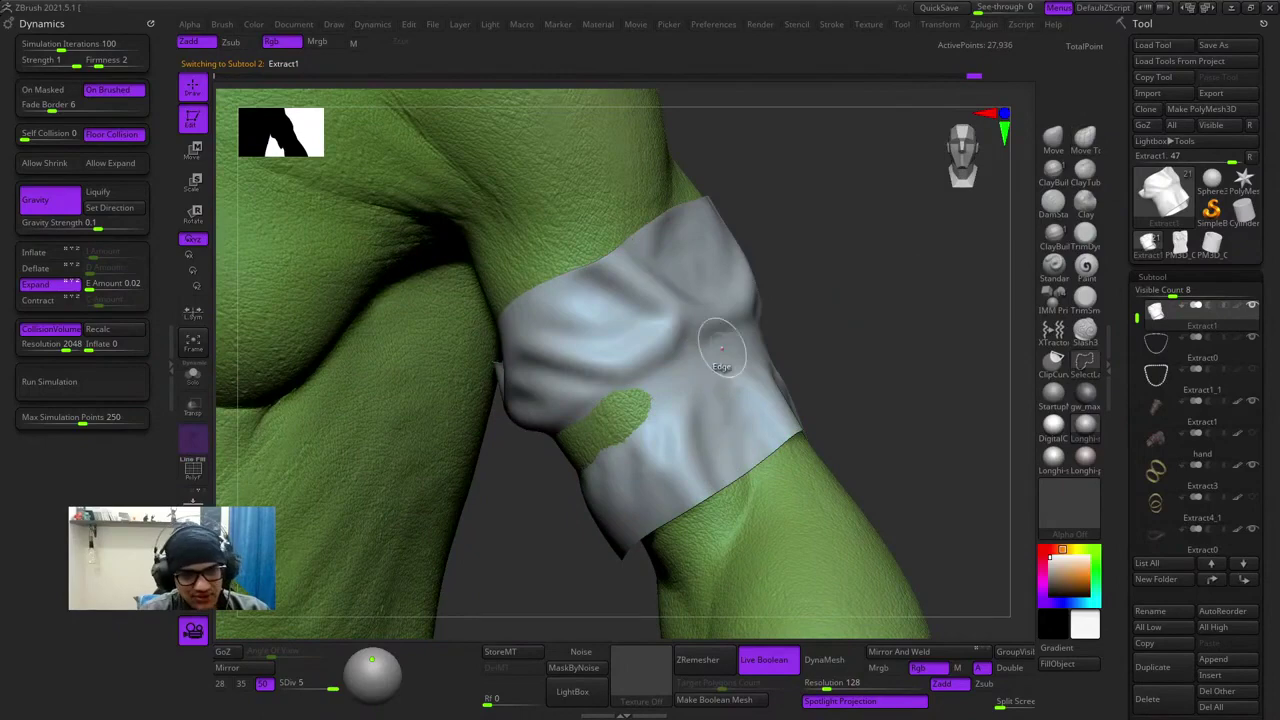
pyautogui.keyDown('ctrl'); pyautogui.keyDown('shift'); pyautogui.moveTo(829, 303); pyautogui.dragTo(867, 356); pyautogui.keyUp('shift'); pyautogui.keyUp('ctrl')
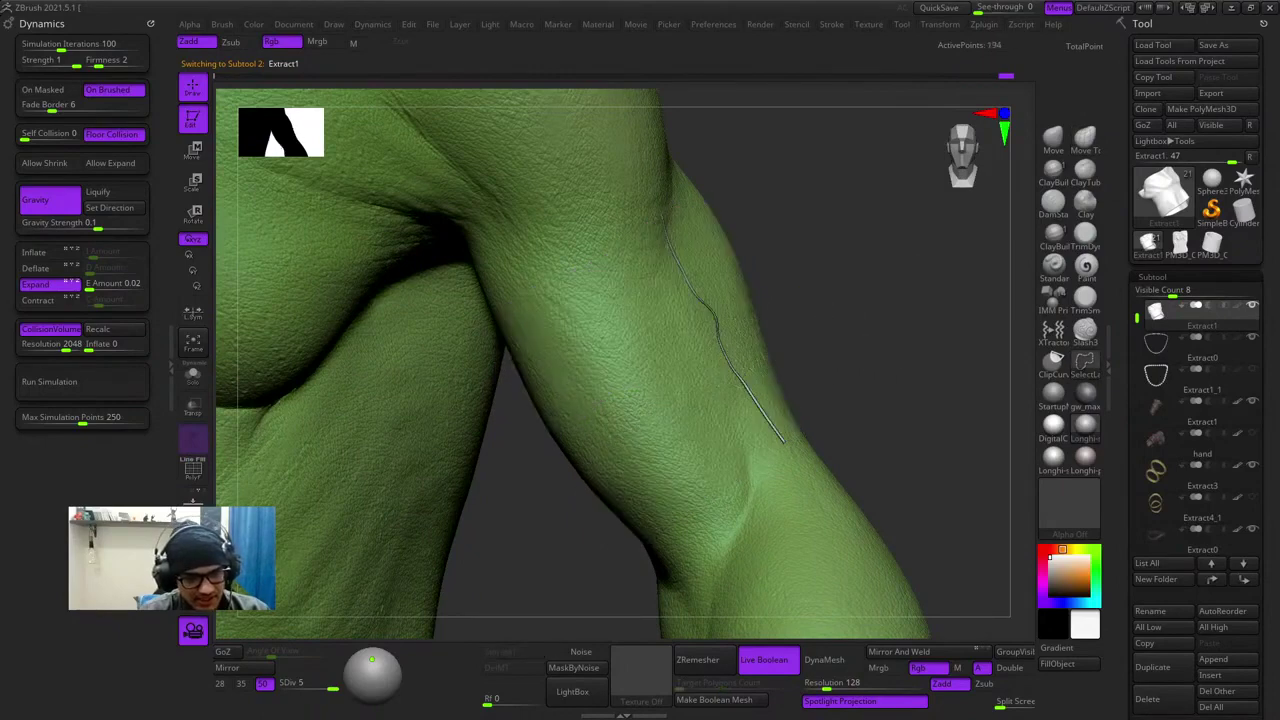
pyautogui.keyDown('ctrl'); pyautogui.keyDown('shift'); pyautogui.click(755, 362); pyautogui.keyUp('shift'); pyautogui.keyUp('ctrl')
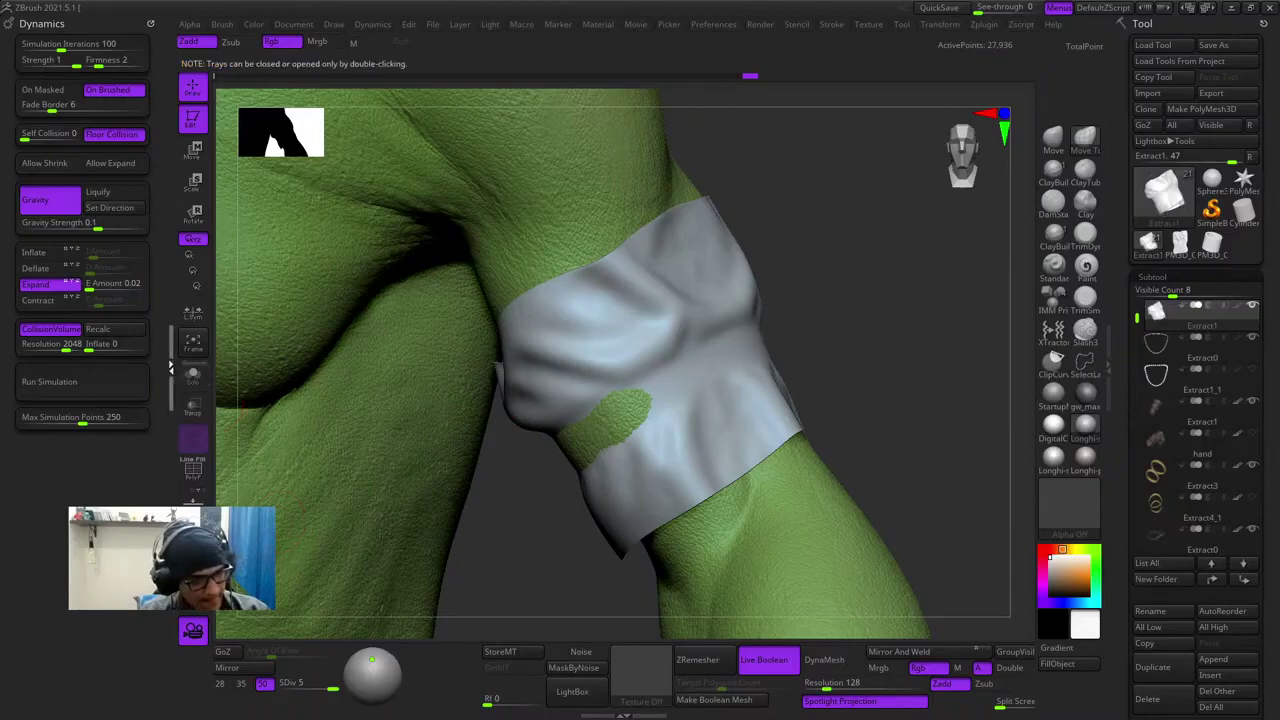
# - Isolate the arm band's middle polygroup, mask it and show the whole band again
pyautogui.doubleClick(171, 368)
pyautogui.keyDown('ctrl'); pyautogui.keyDown('shift'); pyautogui.click(986, 674); pyautogui.keyUp('shift'); pyautogui.keyUp('ctrl')
pyautogui.keyDown('ctrl'); pyautogui.keyDown('shift'); pyautogui.click(793, 560); pyautogui.keyUp('shift'); pyautogui.keyUp('ctrl')
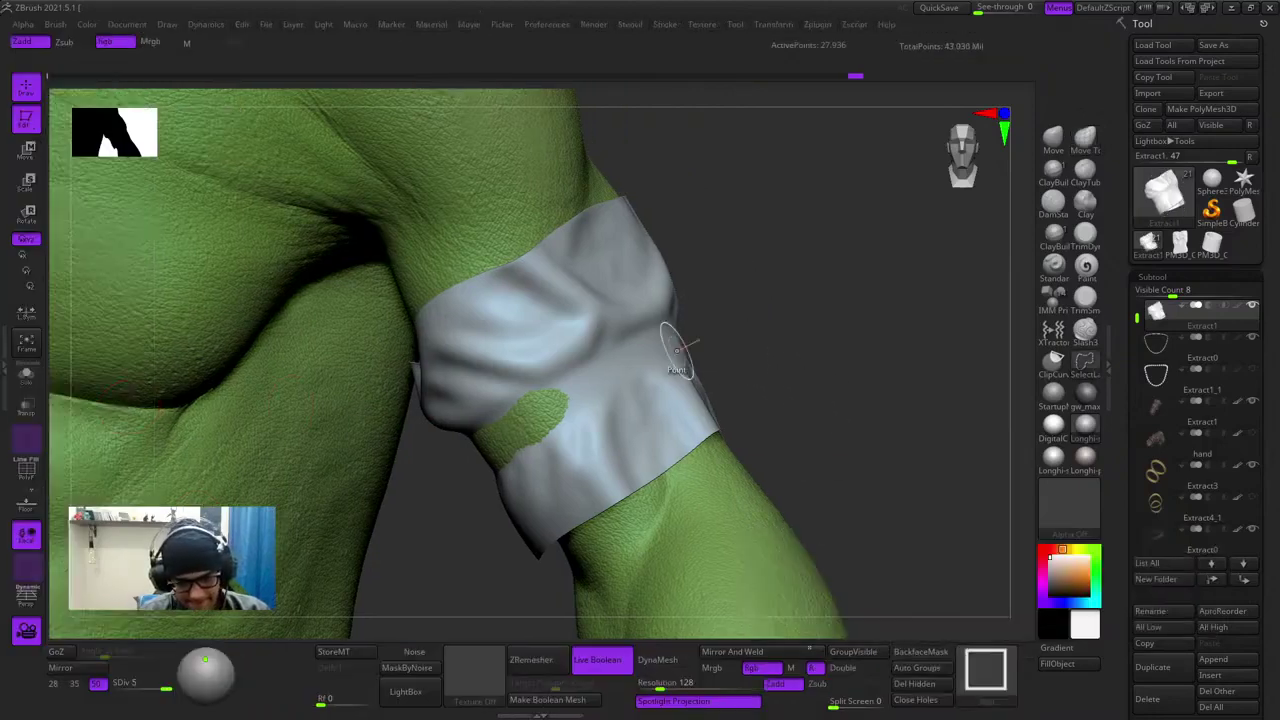
pyautogui.keyDown('ctrl'); pyautogui.keyDown('shift'); pyautogui.click(679, 350); pyautogui.keyUp('shift'); pyautogui.keyUp('ctrl')
pyautogui.keyDown('ctrl'); pyautogui.click(840, 323); pyautogui.keyUp('ctrl')
pyautogui.keyDown('ctrl'); pyautogui.keyDown('shift'); pyautogui.click(840, 323); pyautogui.keyUp('shift'); pyautogui.keyUp('ctrl')
pyautogui.moveTo(843, 325); pyautogui.dragTo(958, 348)
pyautogui.click(5, 369)
pyautogui.doubleClick(5, 369)
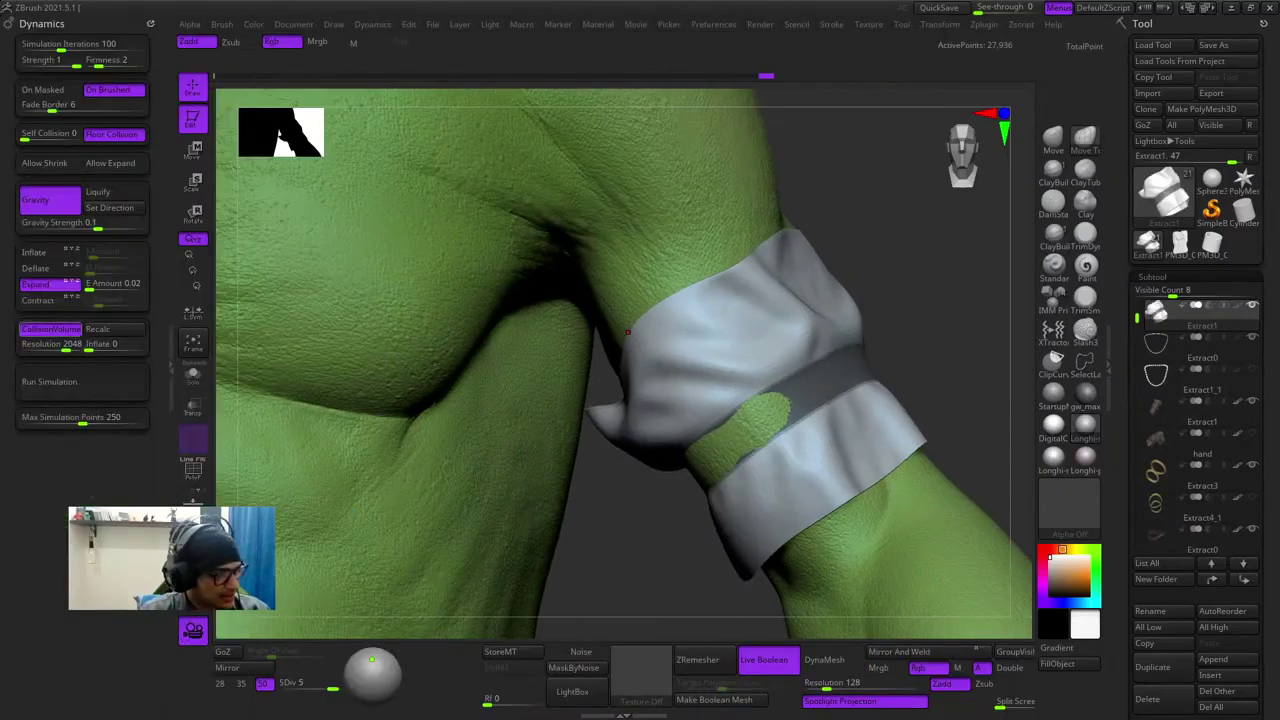
# - Replace Expand with Deflate at 0.1 and run the simulation on the arm band at subdivision level 1
pyautogui.click(38, 268)
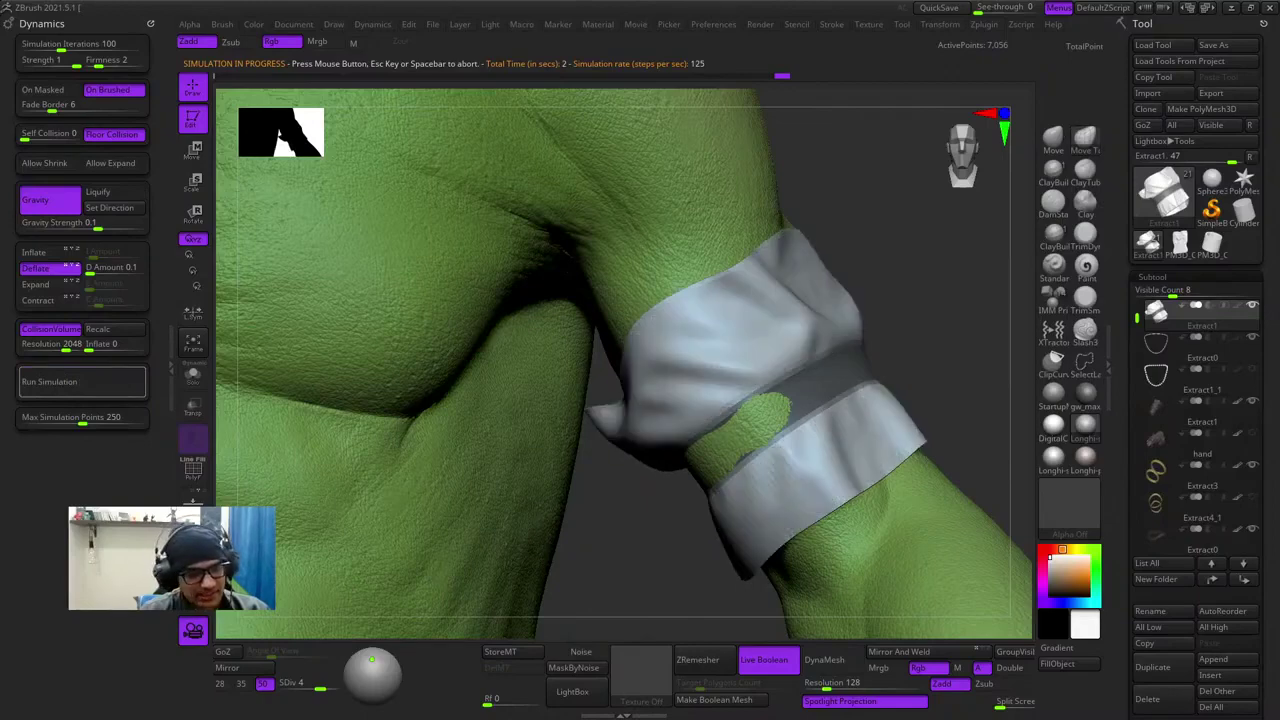
pyautogui.hotkey('shift', 'd')
pyautogui.hotkey('shift', 'd')
pyautogui.hotkey('shift', 'd')
pyautogui.click(82, 382)
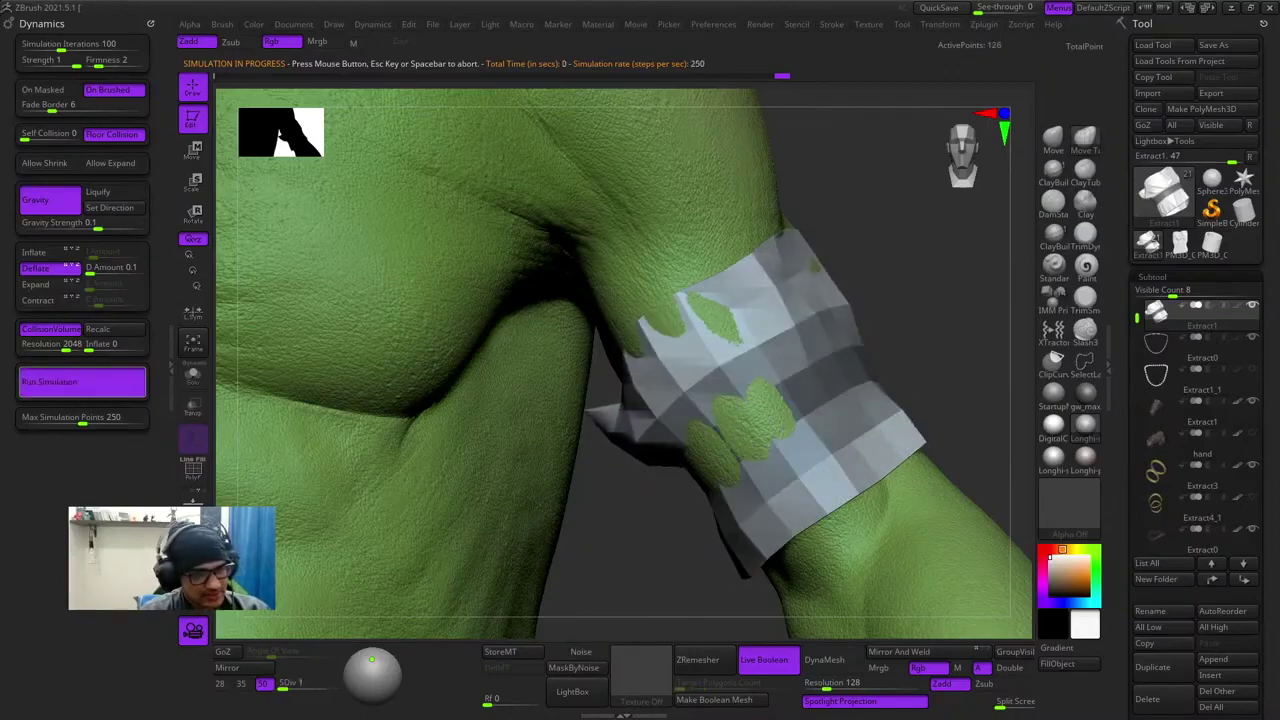
# - Turn off Gravity and run the Deflate simulation on the arm band at subdivision level 2
pyautogui.press('d')
pyautogui.click(50, 200)
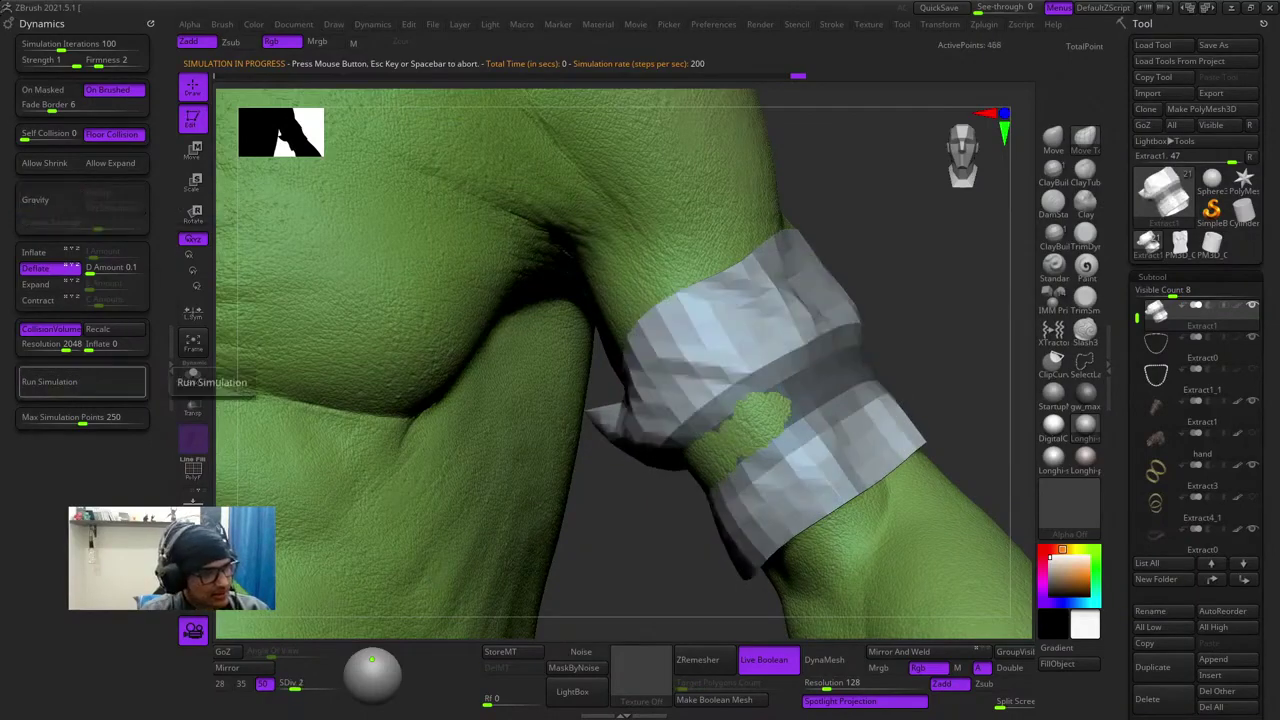
pyautogui.click(82, 382)
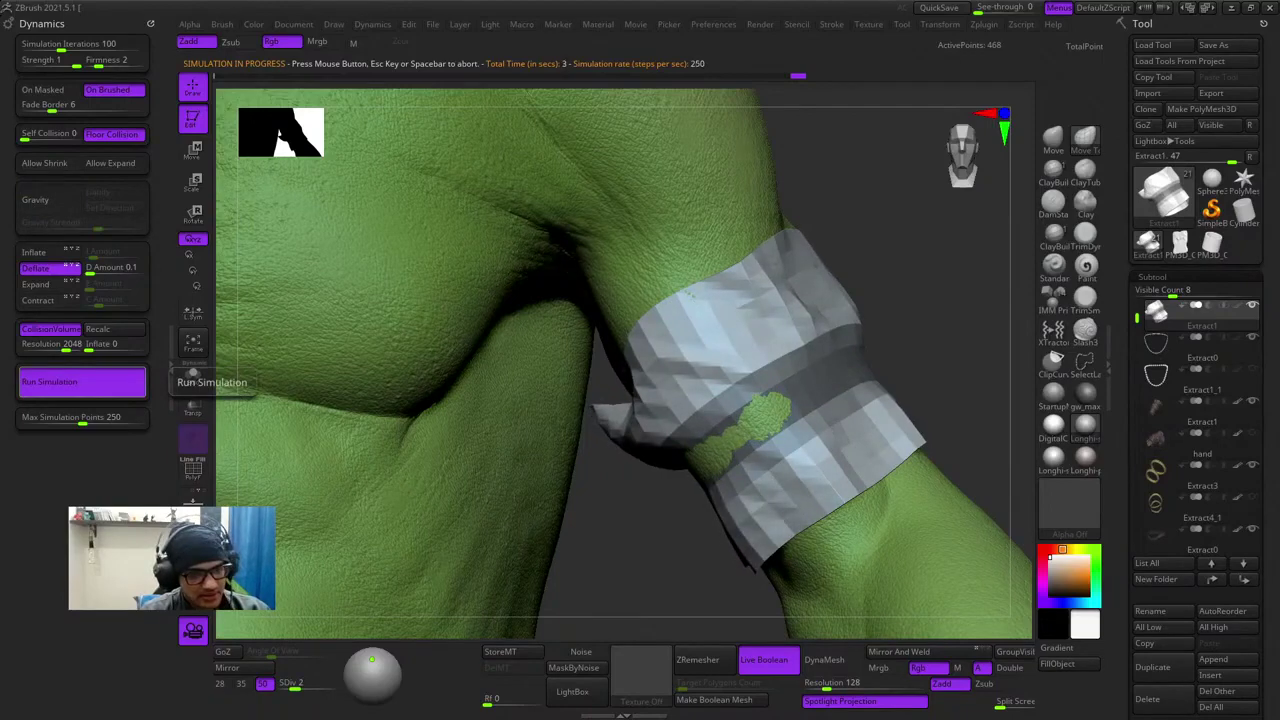
pyautogui.click(82, 382)
# - Raise the arm band to subdivision level 3 and run the Deflate simulation again
pyautogui.press('d')
pyautogui.click(82, 382)
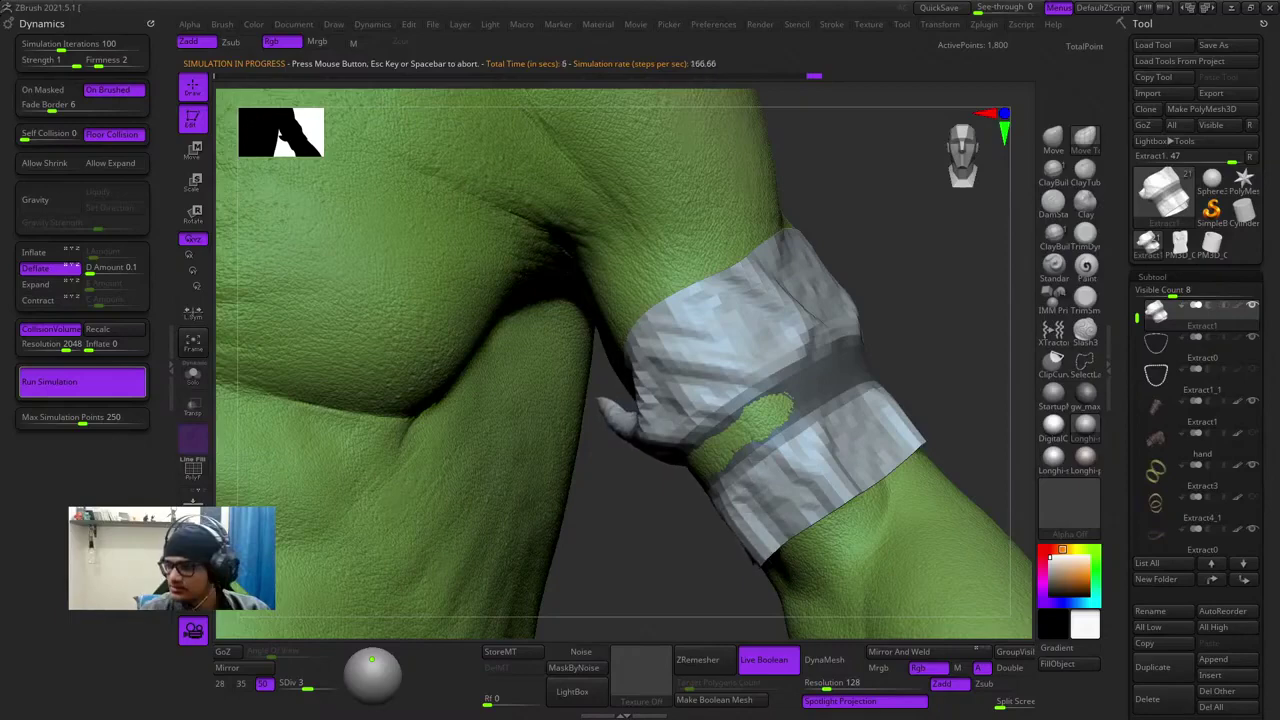
pyautogui.click(868, 360)
pyautogui.keyDown('ctrl'); pyautogui.moveTo(868, 361); pyautogui.dragTo(790, 362, button='right'); pyautogui.keyUp('ctrl')
# - Raise the arm band to subdivision level 4 and run the Deflate simulation on it
pyautogui.press('d')
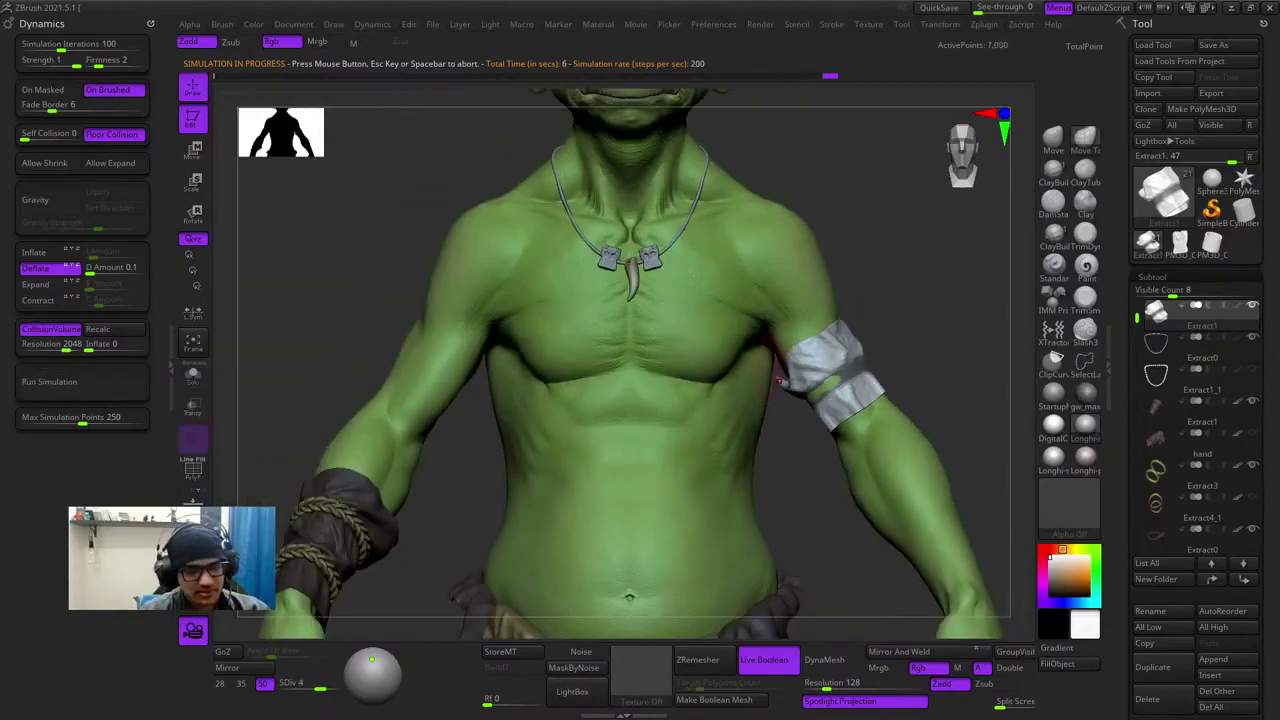
pyautogui.click(82, 382)
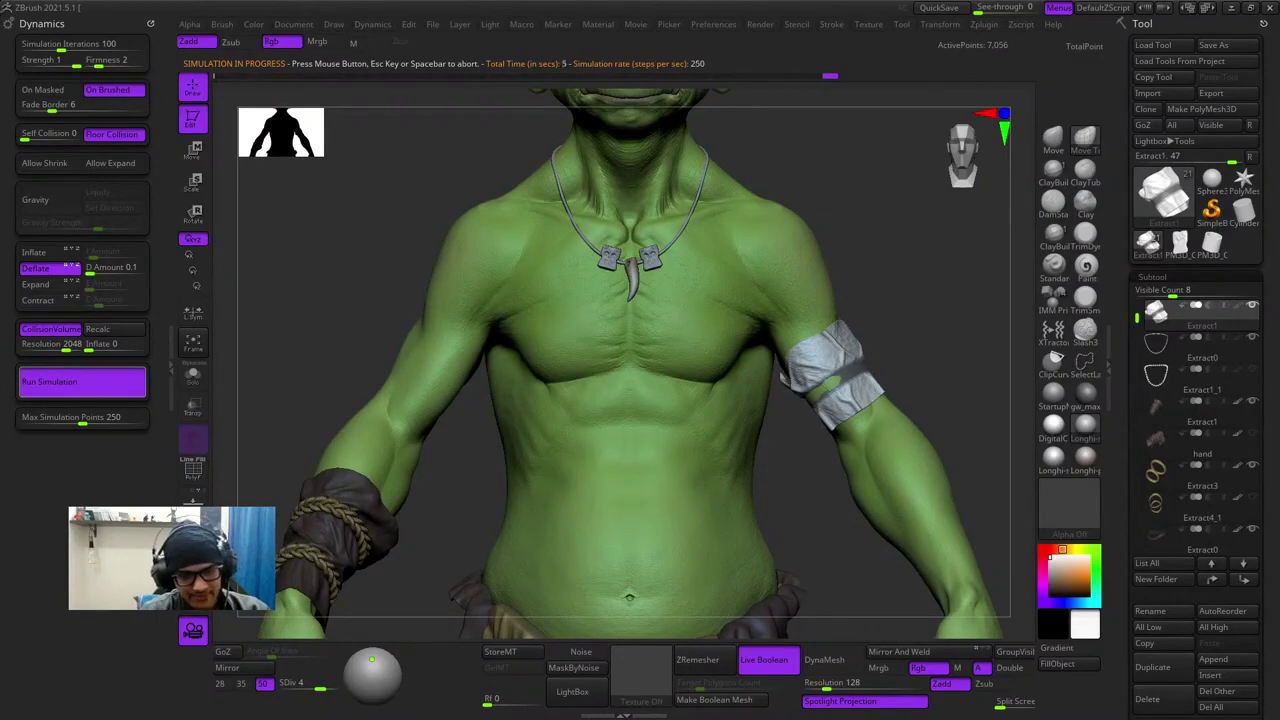
pyautogui.click(811, 502)
pyautogui.keyDown('alt'); pyautogui.moveTo(811, 502); pyautogui.dragTo(710, 474, button='right'); pyautogui.keyUp('alt')
pyautogui.keyDown('ctrl'); pyautogui.moveTo(710, 474); pyautogui.dragTo(740, 555, button='right'); pyautogui.keyUp('ctrl')
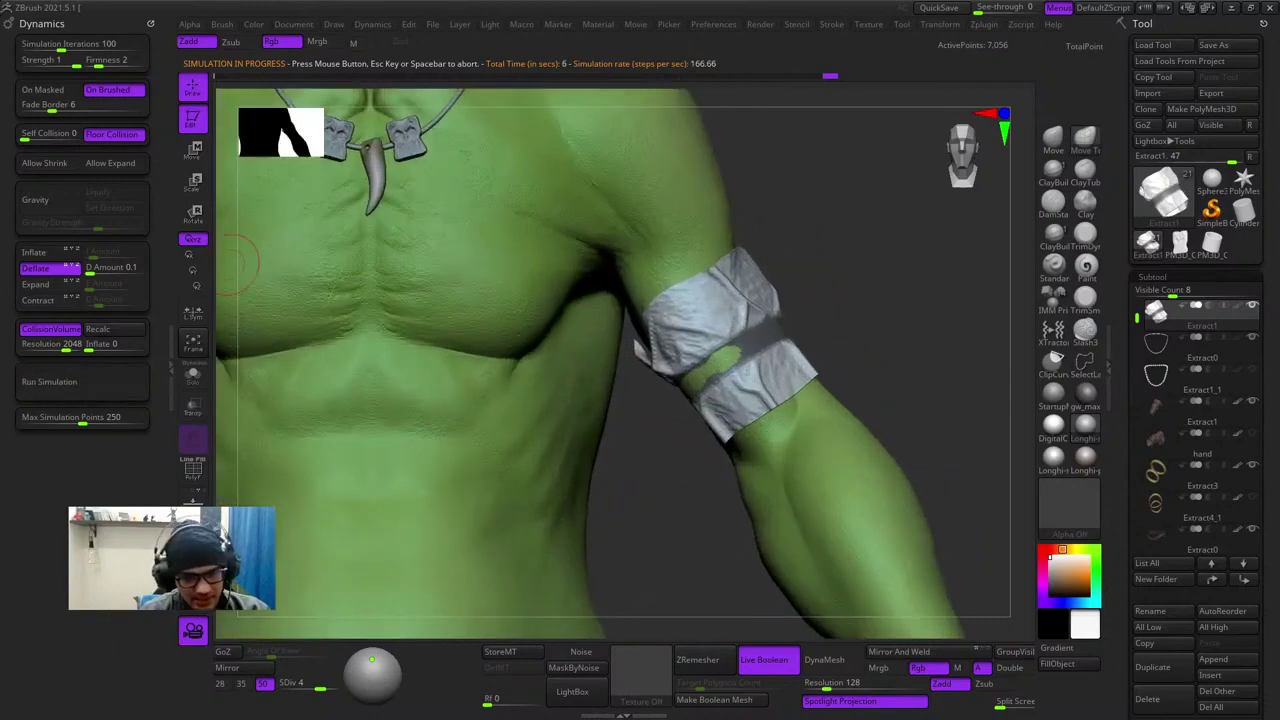
# - Switch the simulation to Expand at 0.02 and run it on the arm band at subdivision level 4
pyautogui.click(36, 284)
pyautogui.click(82, 381)
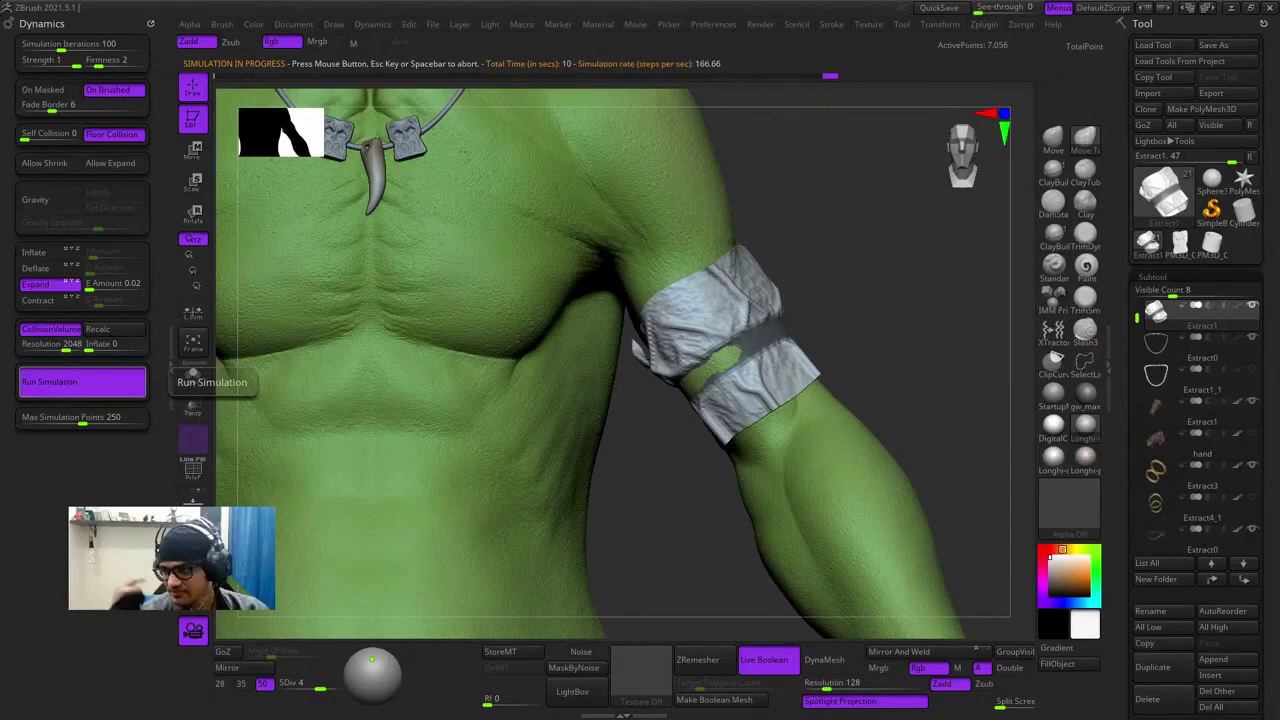
pyautogui.press('space')
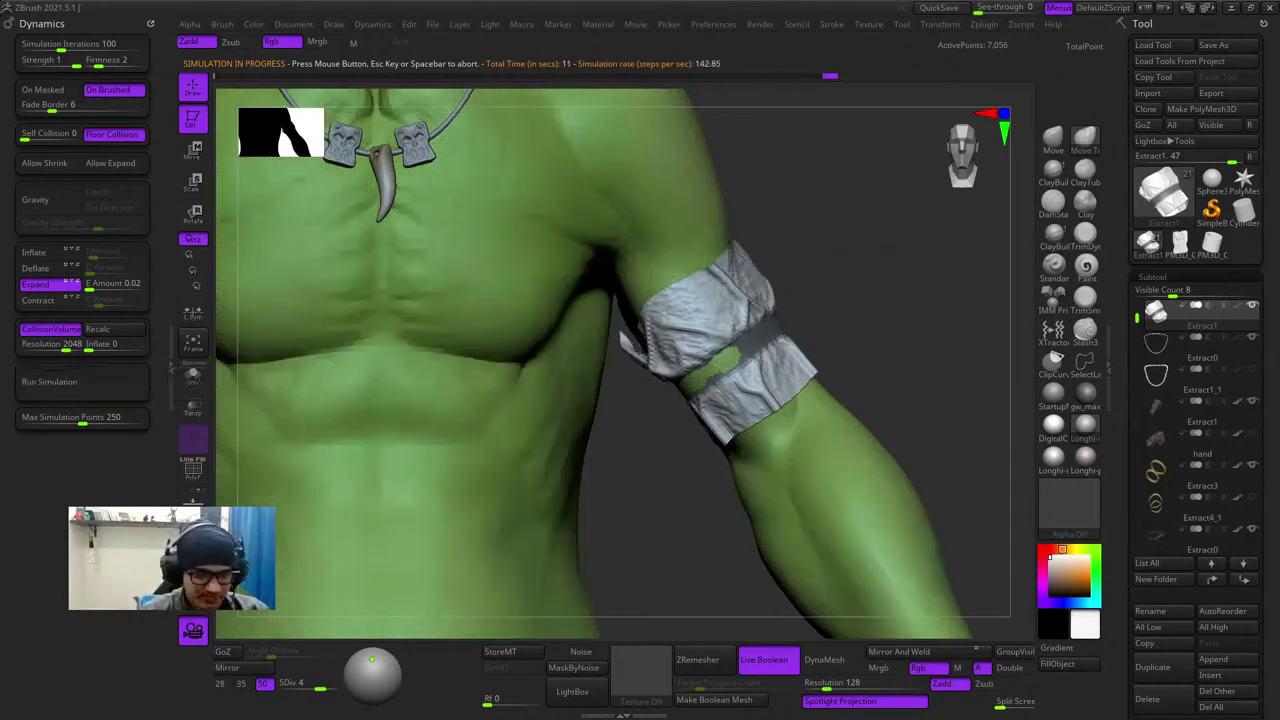
pyautogui.moveTo(830, 340); pyautogui.dragTo(440, 470)
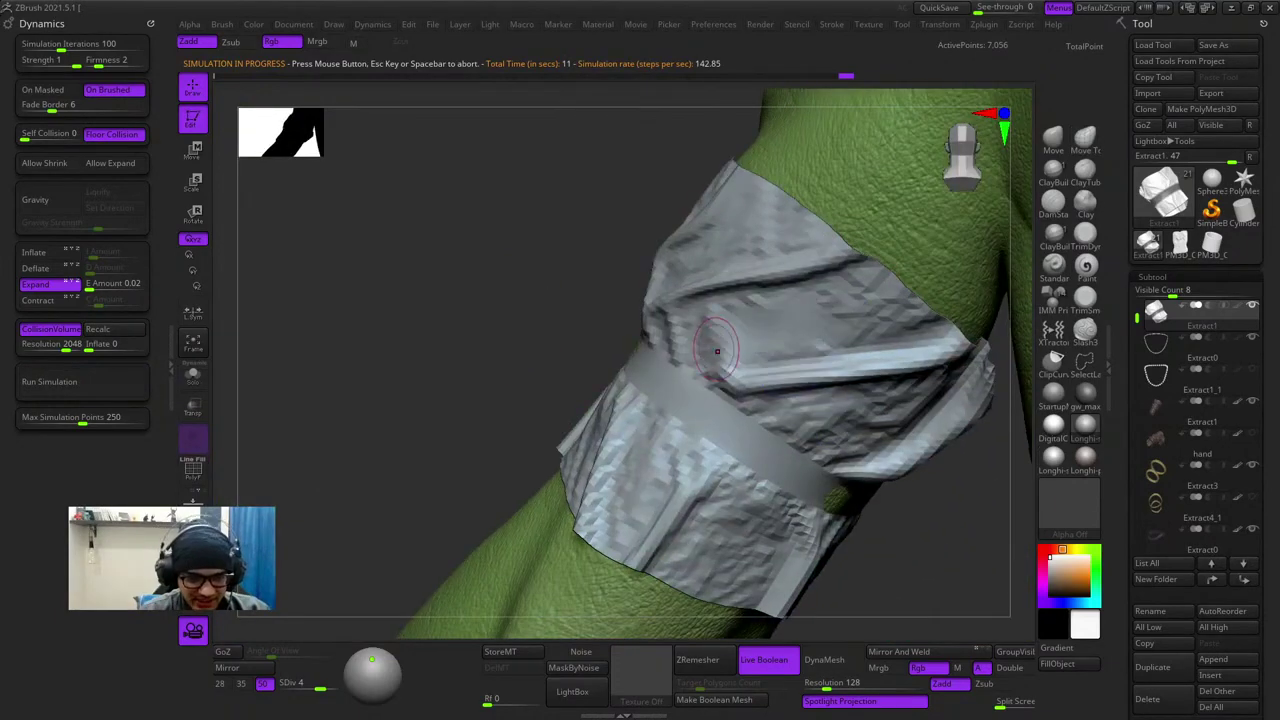
# - Raise the arm band to subdivision level 5 and examine its wrinkles on the whole figure
pyautogui.press('d')
pyautogui.keyDown('alt'); pyautogui.moveTo(570, 390); pyautogui.dragTo(918, 270); pyautogui.keyUp('alt')
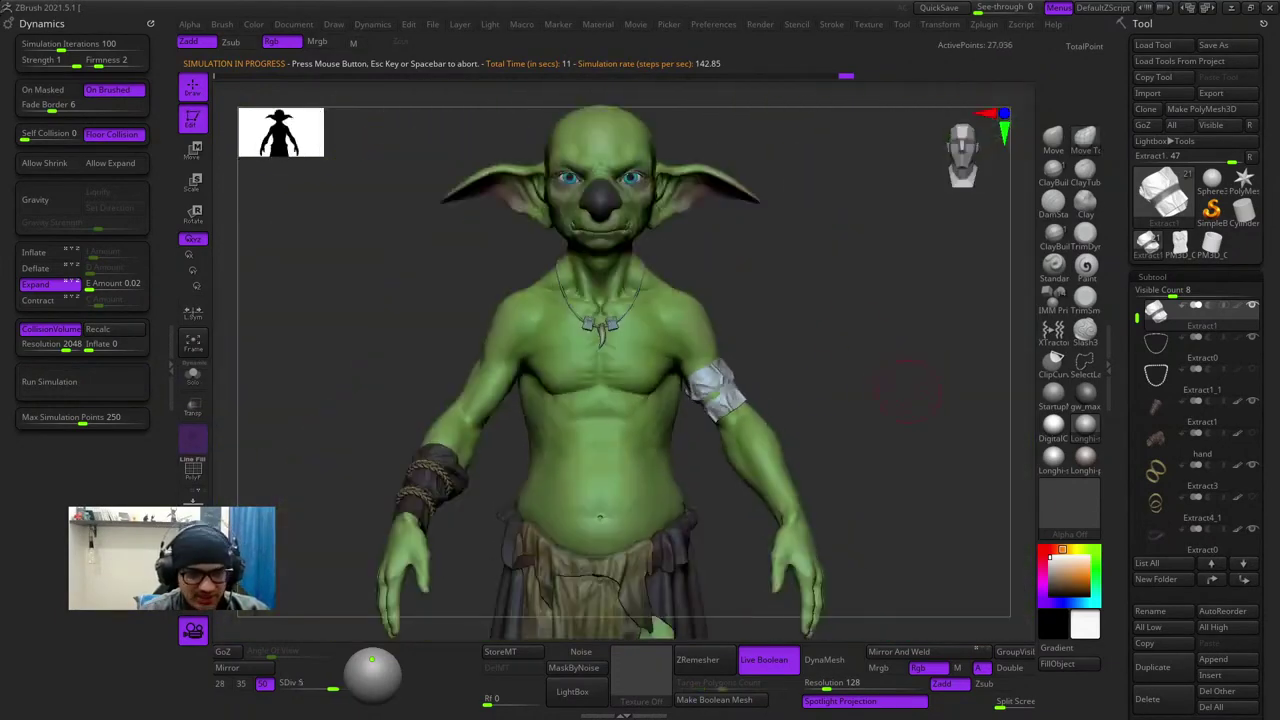
pyautogui.keyDown('alt'); pyautogui.moveTo(918, 400); pyautogui.dragTo(920, 190); pyautogui.keyUp('alt')
pyautogui.moveTo(920, 350); pyautogui.dragTo(880, 470)
pyautogui.keyDown('alt'); pyautogui.moveTo(750, 400); pyautogui.dragTo(710, 455); pyautogui.keyUp('alt')
pyautogui.moveTo(690, 400); pyautogui.dragTo(712, 367)
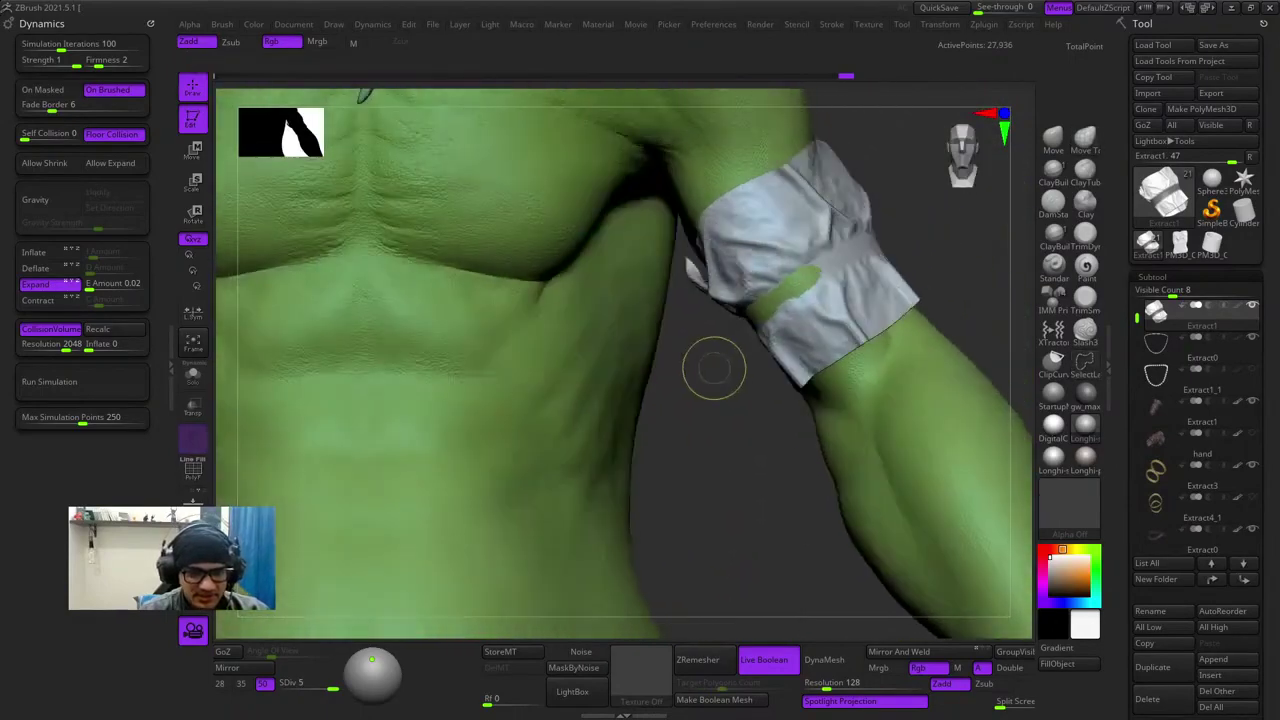
# - Undo the arm band's recent simulation changes and lower it to subdivision level 1
pyautogui.hotkey('shift', 'd')
pyautogui.hotkey('shift', 'd')
pyautogui.hotkey('ctrl', 'z')
pyautogui.hotkey('shift', 'd')
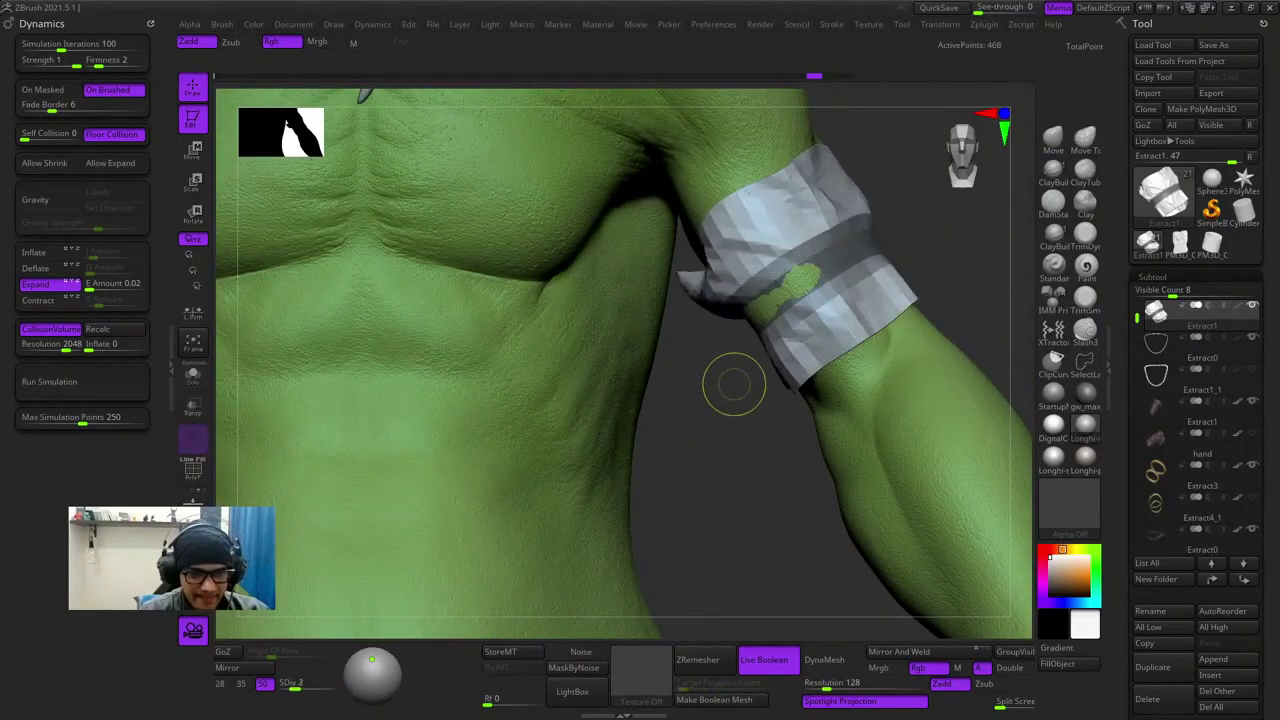
pyautogui.keyDown('alt'); pyautogui.moveTo(778, 443); pyautogui.dragTo(738, 370); pyautogui.keyUp('alt')
pyautogui.hotkey('shift', 'd')
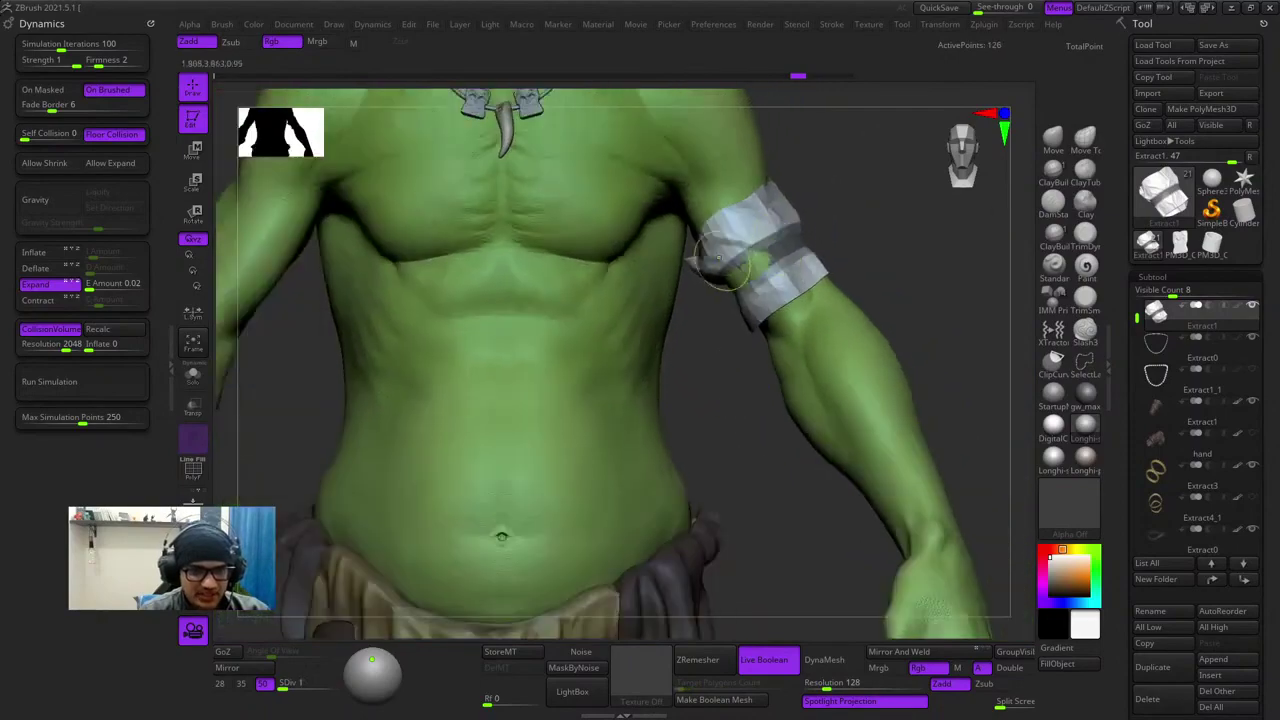
# - Raise the arm band to subdivision level 3 and mask everything below its upper section
pyautogui.press('d')
pyautogui.press('d')
pyautogui.moveTo(738, 309)
pyautogui.keyDown('alt'); pyautogui.mouseDown()
pyautogui.moveTo(746, 374)
pyautogui.moveTo(738, 335)
pyautogui.moveTo(640, 345)
pyautogui.moveTo(752, 352)
pyautogui.moveTo(490, 342)
pyautogui.moveTo(715, 352)
pyautogui.moveTo(717, 401)
pyautogui.moveTo(790, 396)
pyautogui.moveTo(734, 386)
pyautogui.mouseUp(); pyautogui.keyUp('alt')
pyautogui.keyDown('ctrl'); pyautogui.keyDown('shift'); pyautogui.click(735, 387); pyautogui.keyUp('shift'); pyautogui.keyUp('ctrl')
pyautogui.keyDown('ctrl'); pyautogui.keyDown('shift'); pyautogui.click(740, 305); pyautogui.keyUp('shift'); pyautogui.keyUp('ctrl')
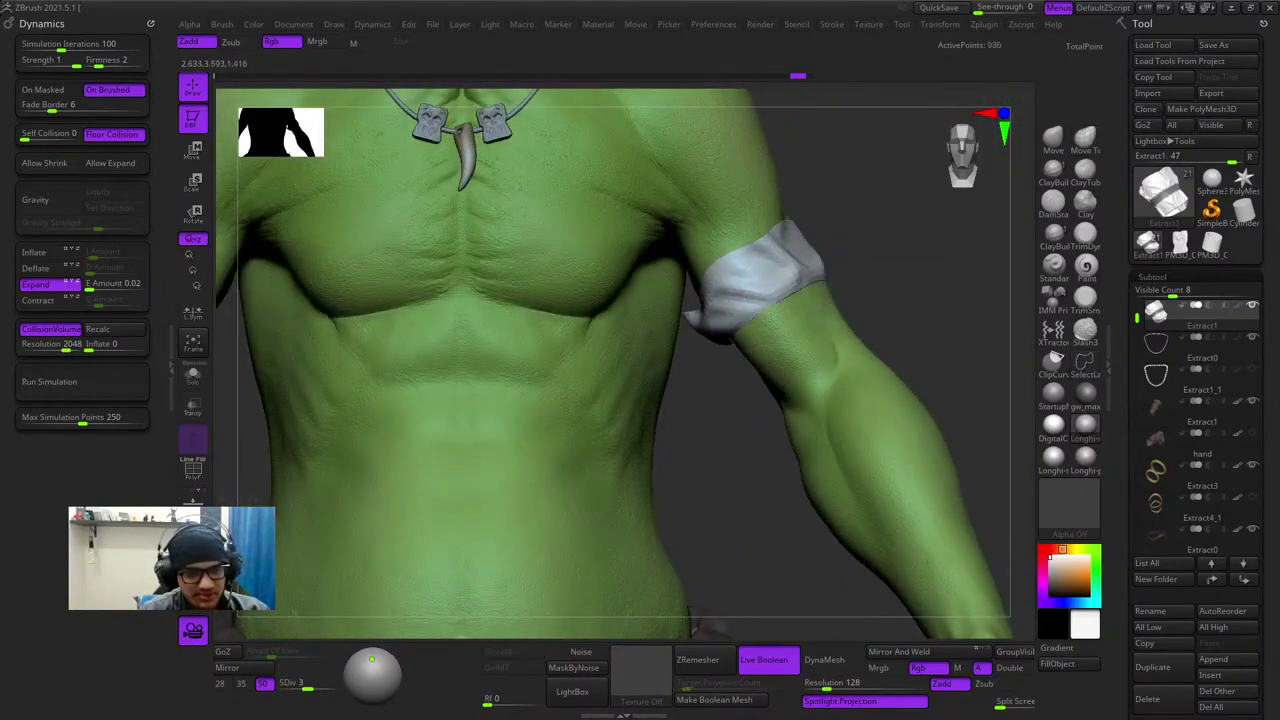
pyautogui.keyDown('ctrl'); pyautogui.click(915, 247); pyautogui.keyUp('ctrl')
pyautogui.keyDown('ctrl'); pyautogui.keyDown('shift'); pyautogui.click(915, 247); pyautogui.keyUp('shift'); pyautogui.keyUp('ctrl')
pyautogui.keyDown('ctrl'); pyautogui.click(917, 247); pyautogui.keyUp('ctrl')
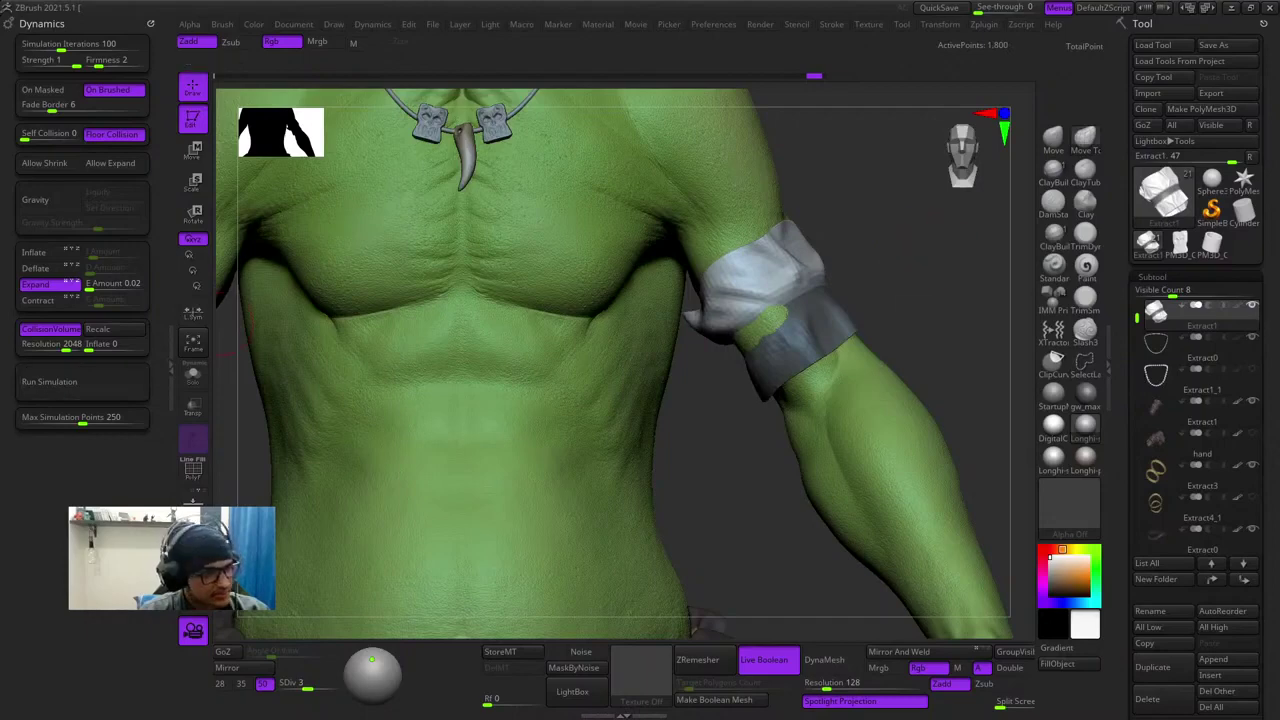
# - Replace Expand with Deflate at 0.1 and run the simulation on the arm band's unmasked upper section at subdivision level 3
pyautogui.click(40, 284)
pyautogui.click(36, 268)
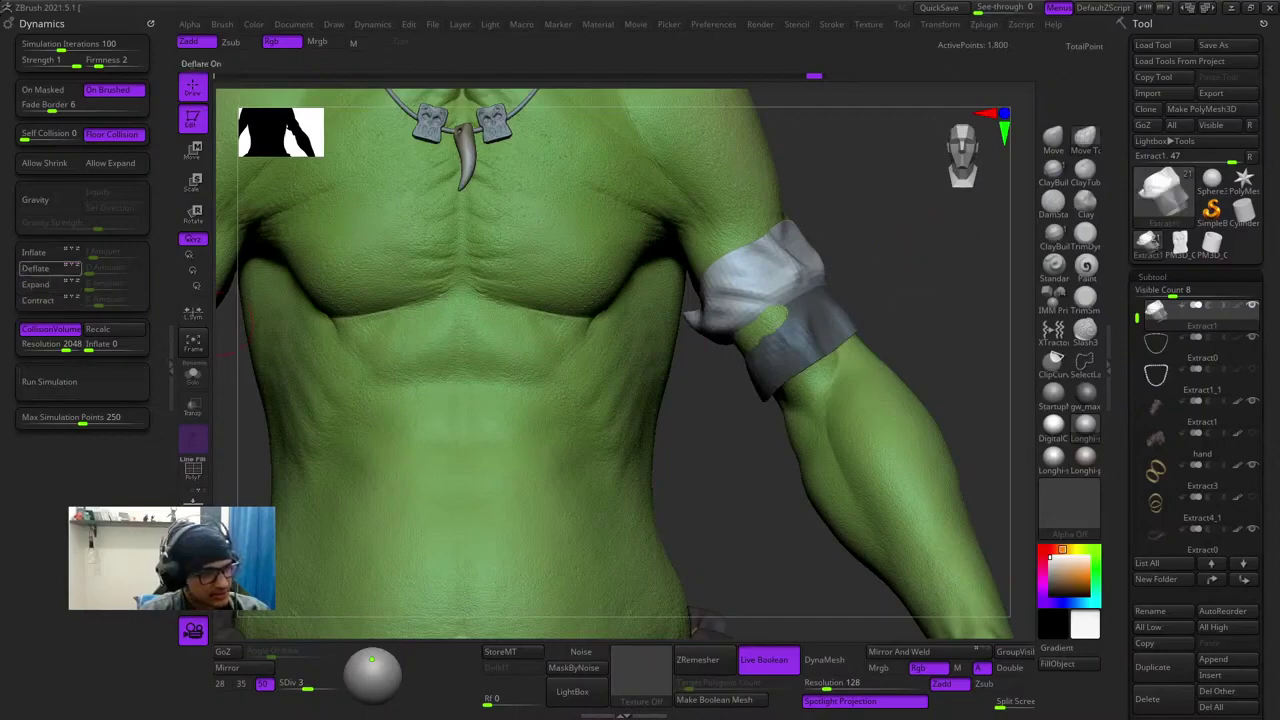
pyautogui.click(50, 381)
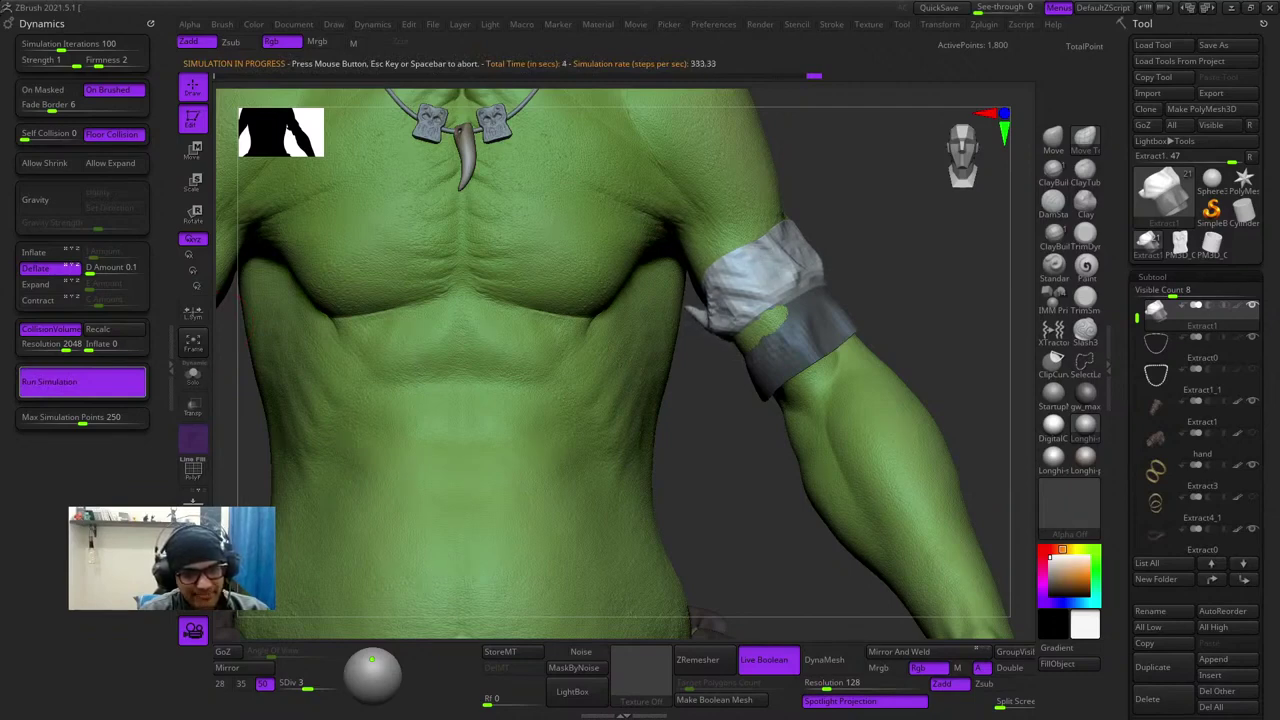
pyautogui.click(82, 382)
# - Lower the arm band to subdivision level 2 and rerun the Deflate simulation on its upper section
pyautogui.hotkey('shift', 'd')
pyautogui.click(82, 382)
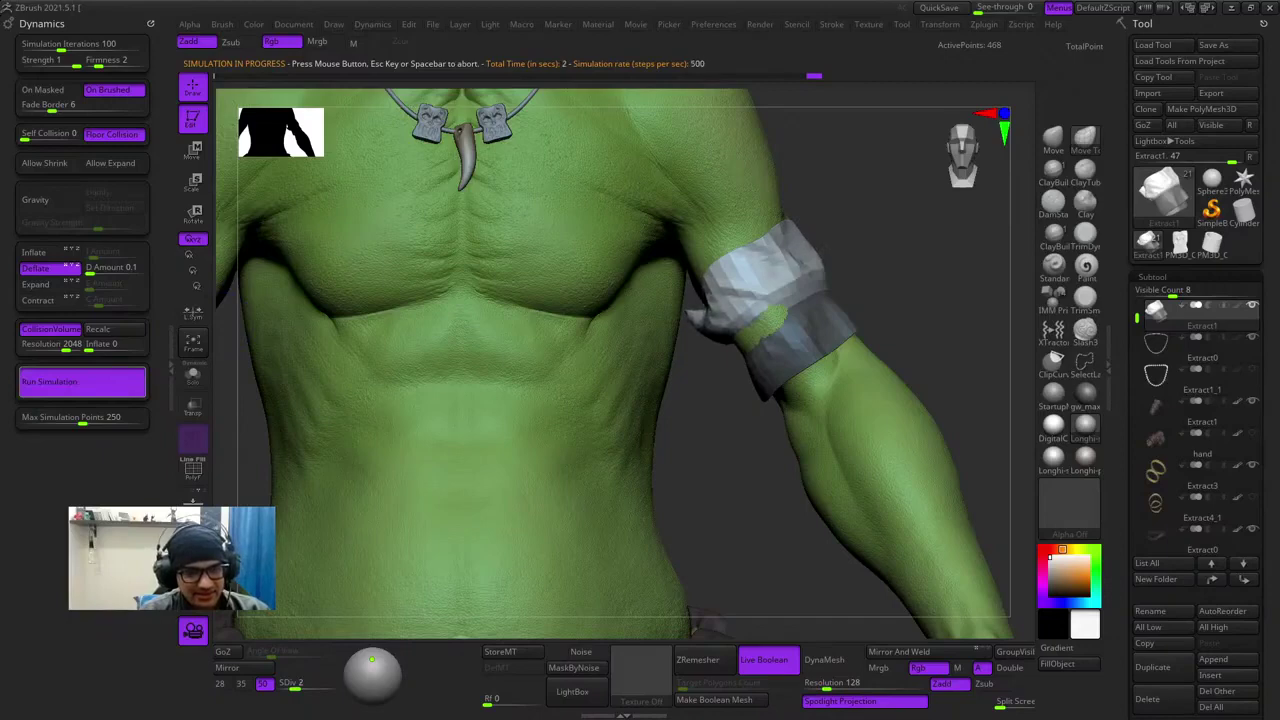
pyautogui.click(193, 375)
# - Examine the arm band's shape and polygroups from several sides in Solo mode with the polyframe shown
pyautogui.click(193, 375)
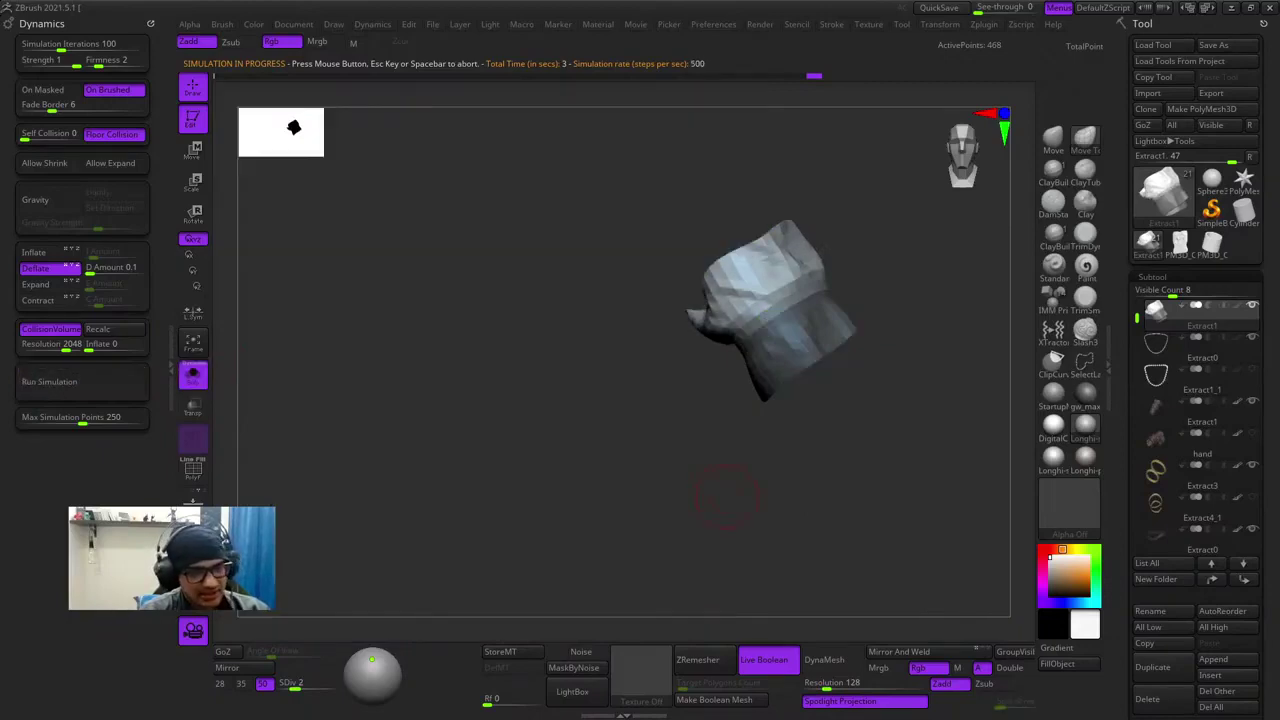
pyautogui.moveTo(714, 475); pyautogui.dragTo(643, 271)
pyautogui.keyDown('ctrl'); pyautogui.moveTo(643, 271); pyautogui.dragTo(690, 430, button='right'); pyautogui.keyUp('ctrl')
pyautogui.moveTo(757, 412); pyautogui.dragTo(695, 414)
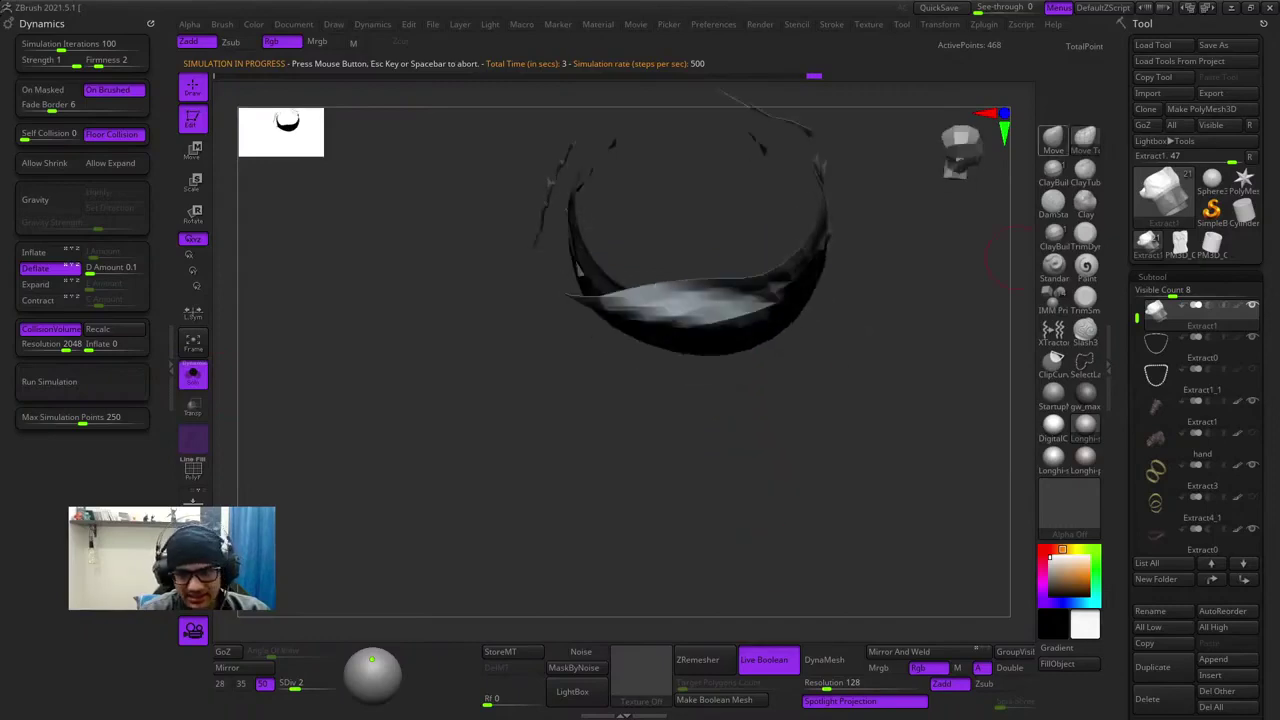
pyautogui.keyDown('ctrl'); pyautogui.moveTo(720, 547); pyautogui.dragTo(423, 343); pyautogui.keyUp('ctrl')
pyautogui.moveTo(618, 300); pyautogui.dragTo(594, 276)
pyautogui.moveTo(500, 390); pyautogui.dragTo(510, 222)
pyautogui.moveTo(541, 283); pyautogui.dragTo(558, 290)
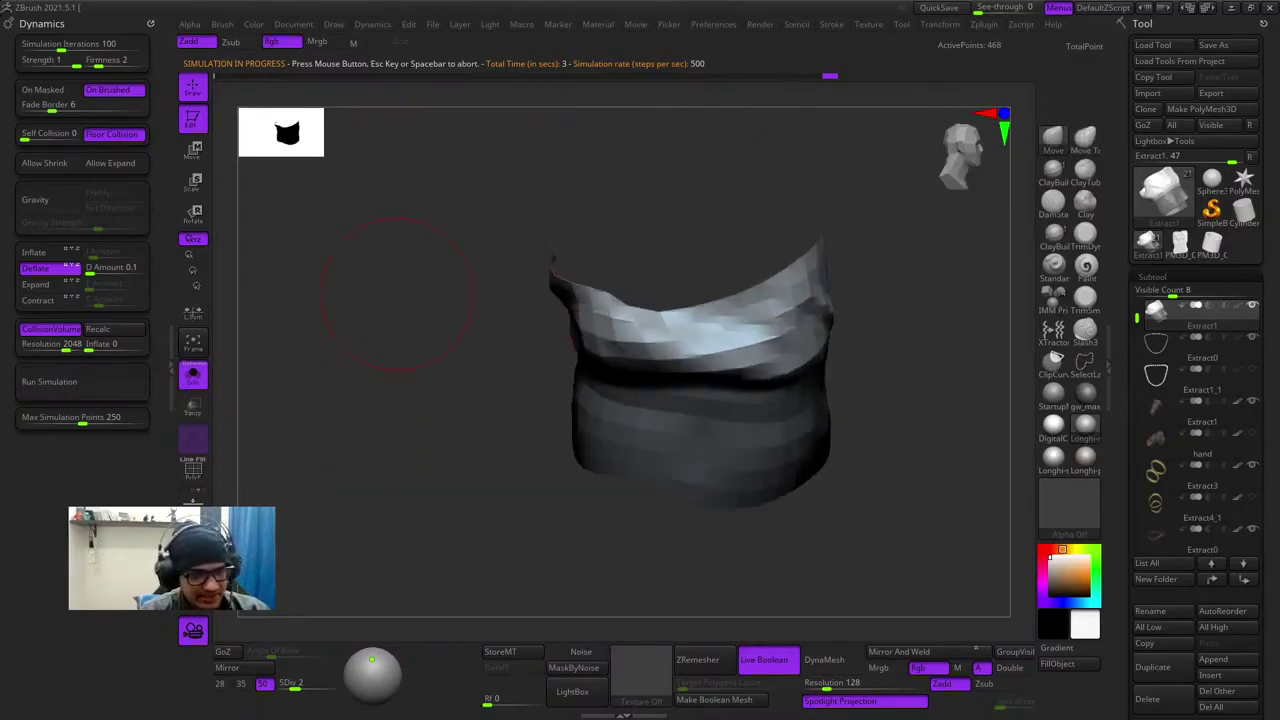
pyautogui.moveTo(470, 420); pyautogui.dragTo(365, 430)
pyautogui.hotkey('shift', 'f')
pyautogui.press('space')
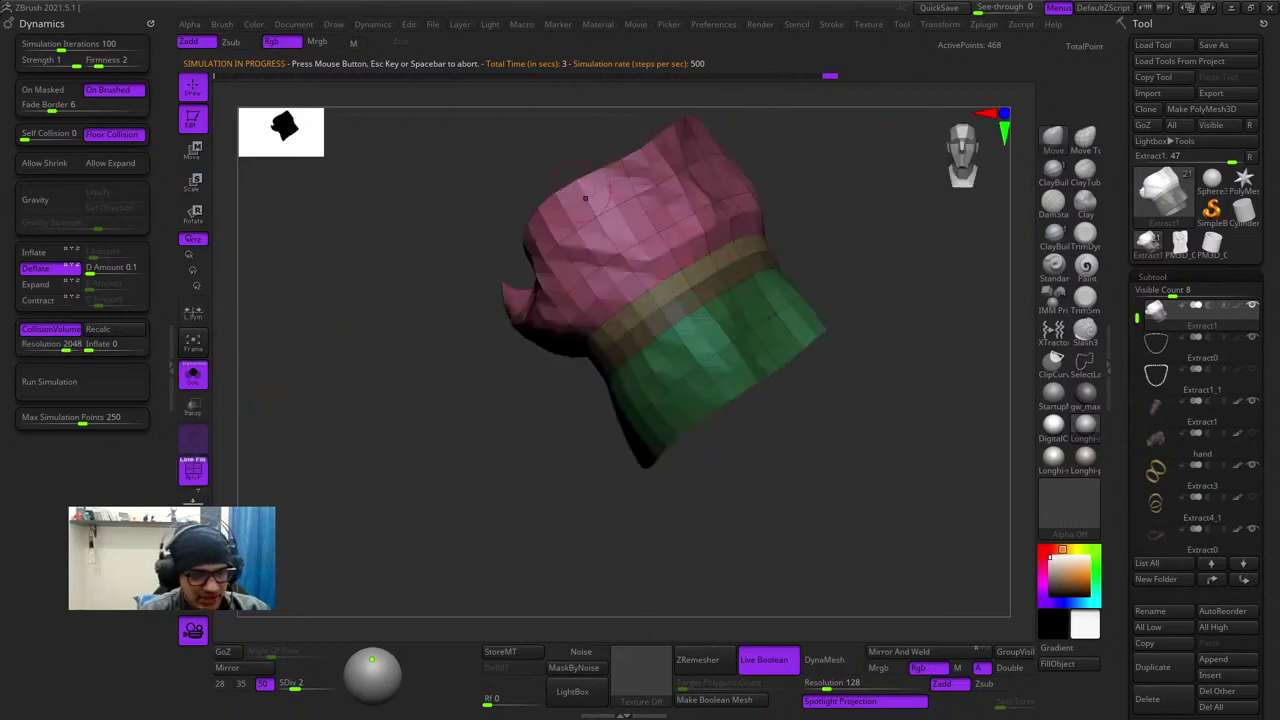
# - Lower the arm band to subdivision level 1 and leave Solo mode
pyautogui.keyDown('ctrl'); pyautogui.moveTo(871, 381); pyautogui.dragTo(797, 276, button='right'); pyautogui.keyUp('ctrl')
pyautogui.hotkey('shift', 'd')
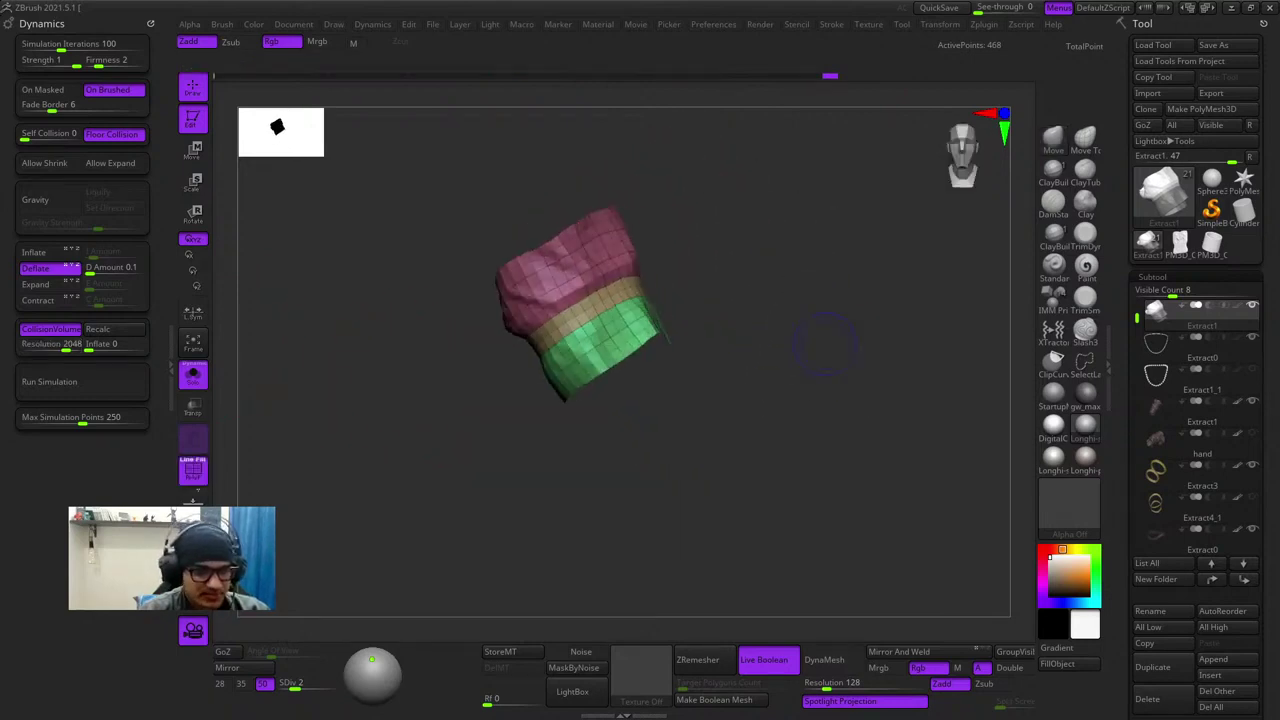
pyautogui.press('f')
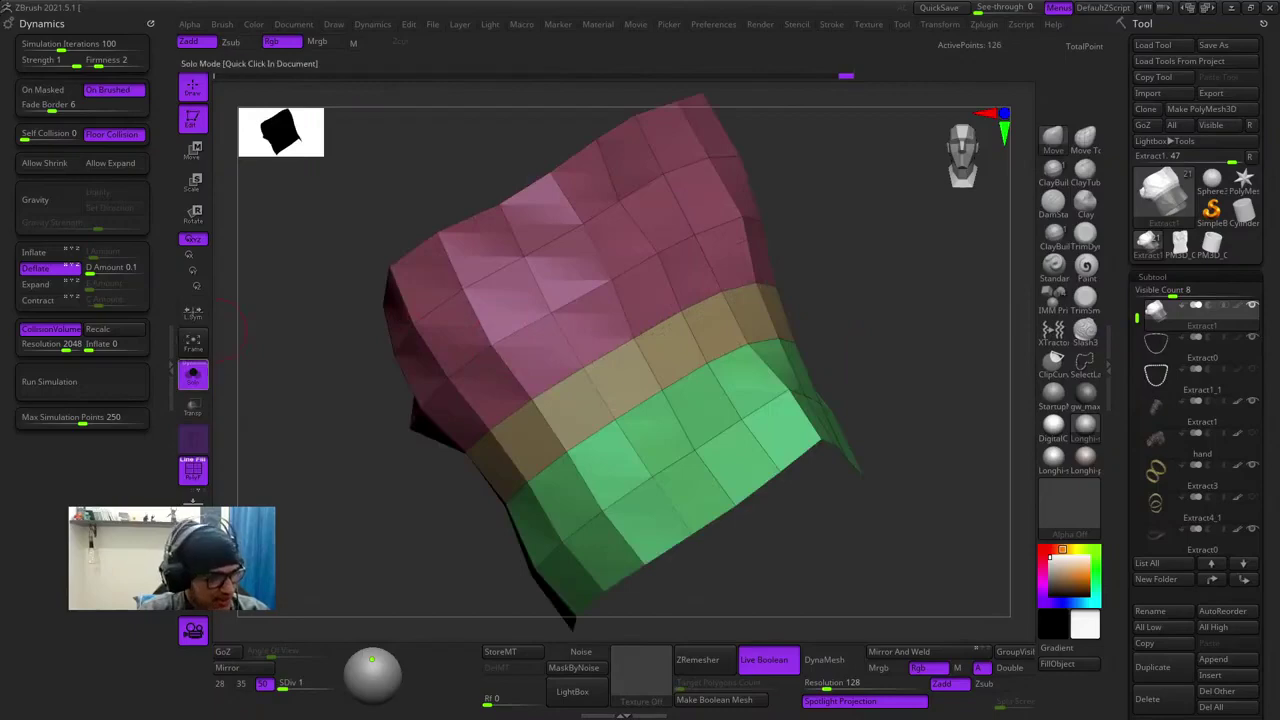
pyautogui.click(193, 376)
pyautogui.keyDown('ctrl'); pyautogui.moveTo(747, 385); pyautogui.dragTo(655, 400, button='right'); pyautogui.keyUp('ctrl')
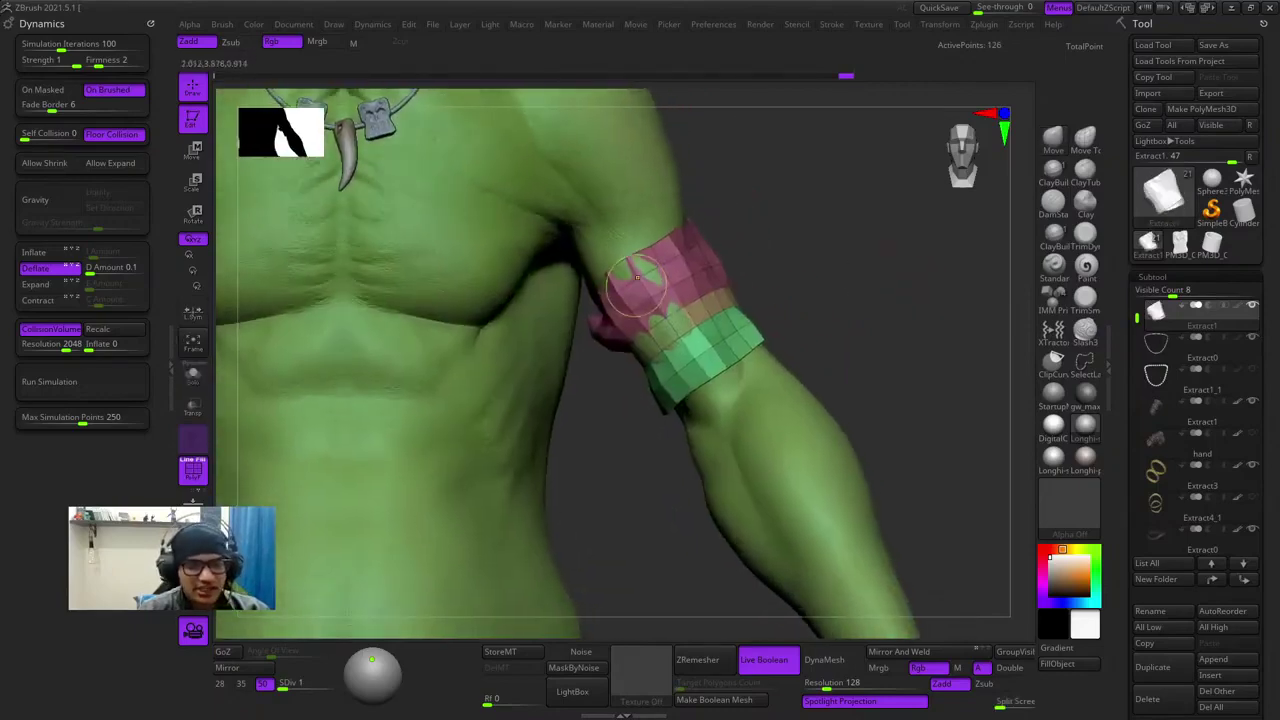
# - Examine the low-resolution arm band on the goblin's arm and the cloth around its waist
pyautogui.press('f')
pyautogui.rightClick(646, 442)
pyautogui.keyDown('ctrl'); pyautogui.moveTo(834, 466); pyautogui.dragTo(718, 345, button='right'); pyautogui.keyUp('ctrl')
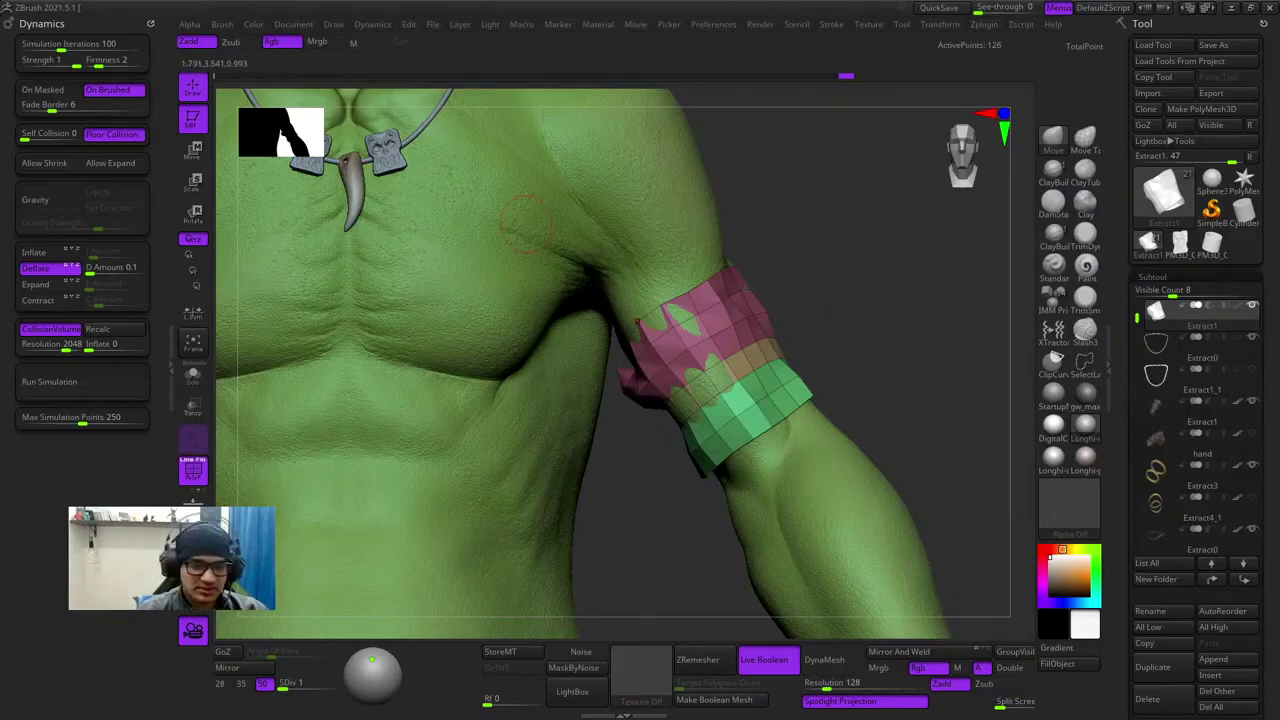
pyautogui.keyDown('ctrl'); pyautogui.moveTo(898, 300); pyautogui.dragTo(895, 215, button='right'); pyautogui.keyUp('ctrl')
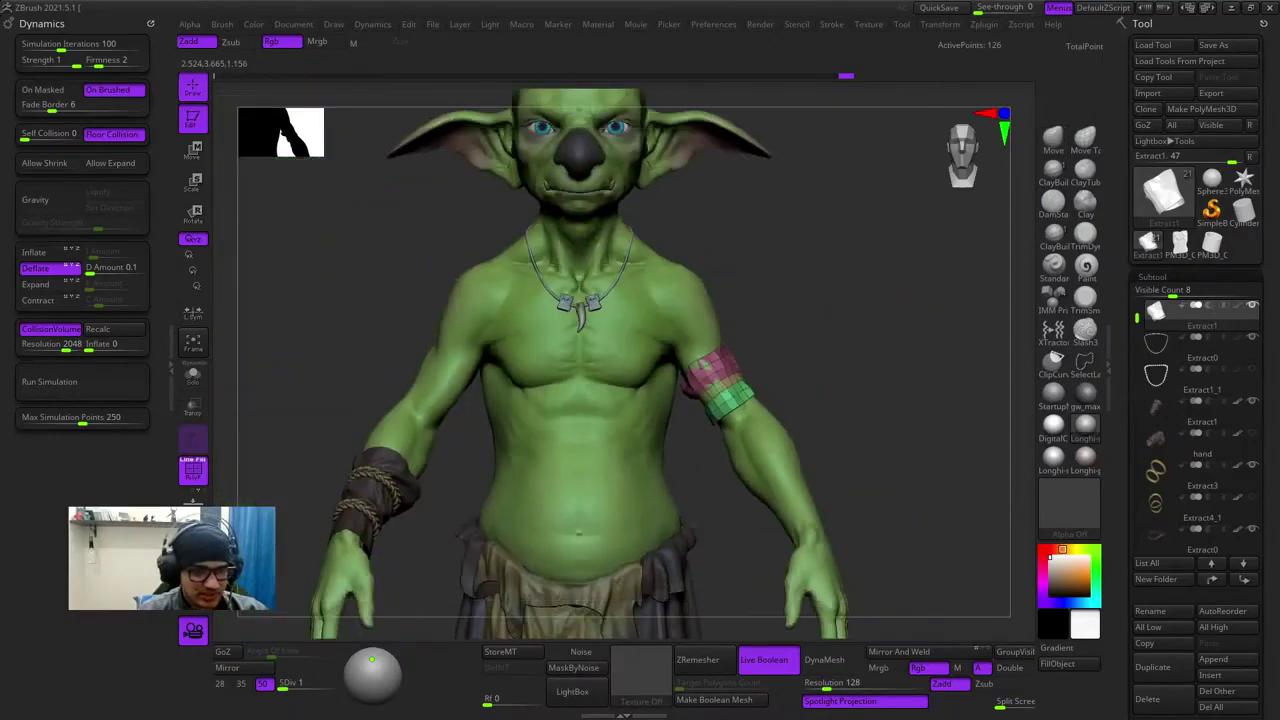
pyautogui.keyDown('alt'); pyautogui.moveTo(712, 610); pyautogui.dragTo(746, 425, button='right'); pyautogui.keyUp('alt')
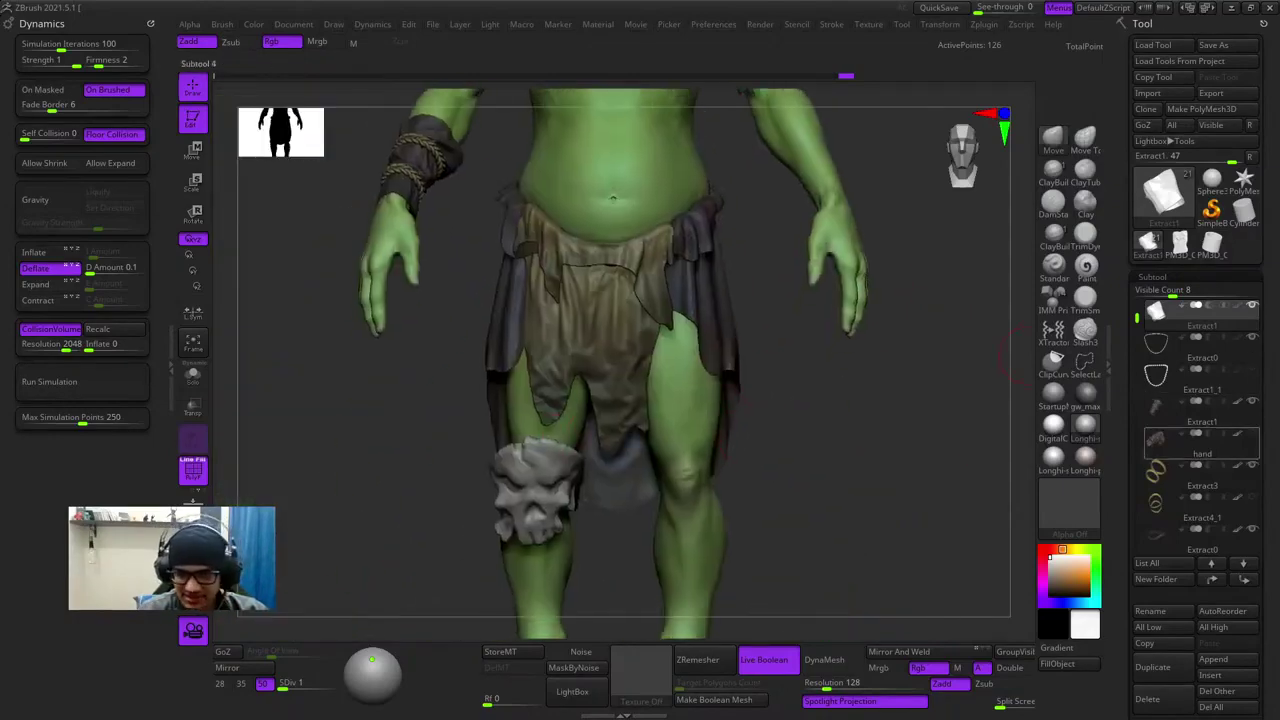
# - Make the goblin body the active subtool, frame the whole figure and collapse the docked Dynamics palette
pyautogui.moveTo(1137, 318); pyautogui.dragTo(1137, 401)
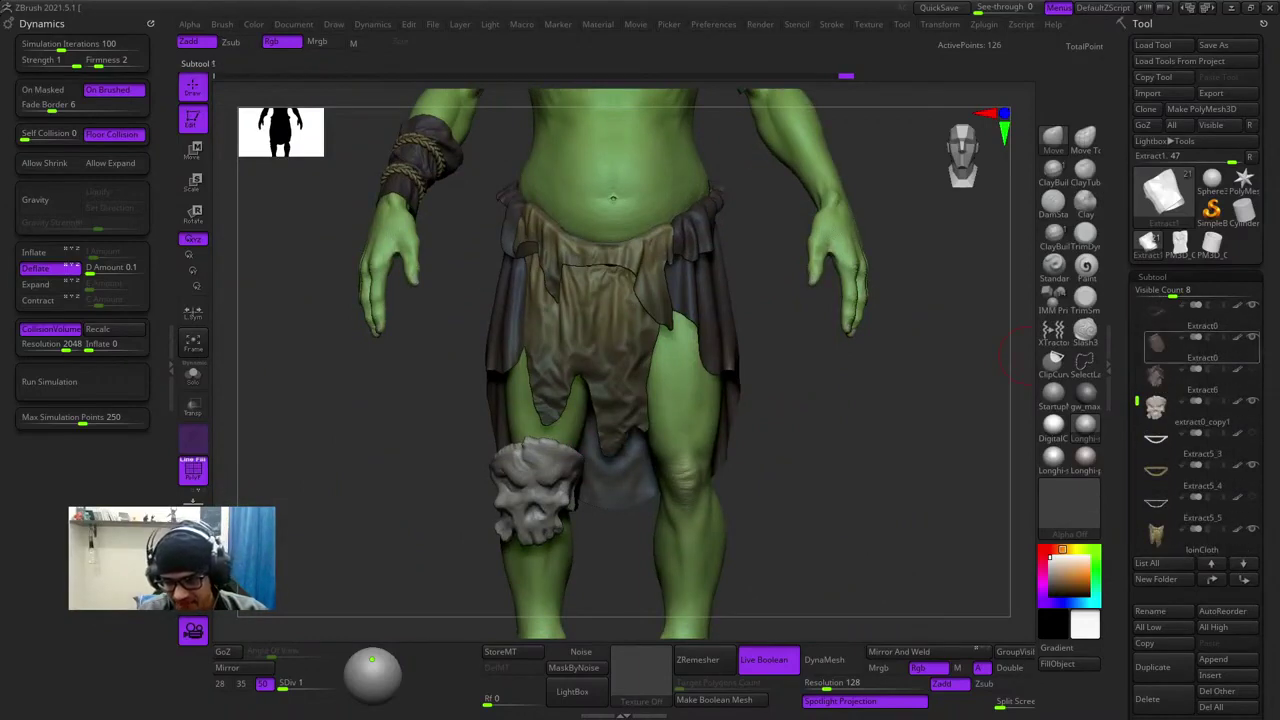
pyautogui.moveTo(1137, 401); pyautogui.dragTo(1137, 473)
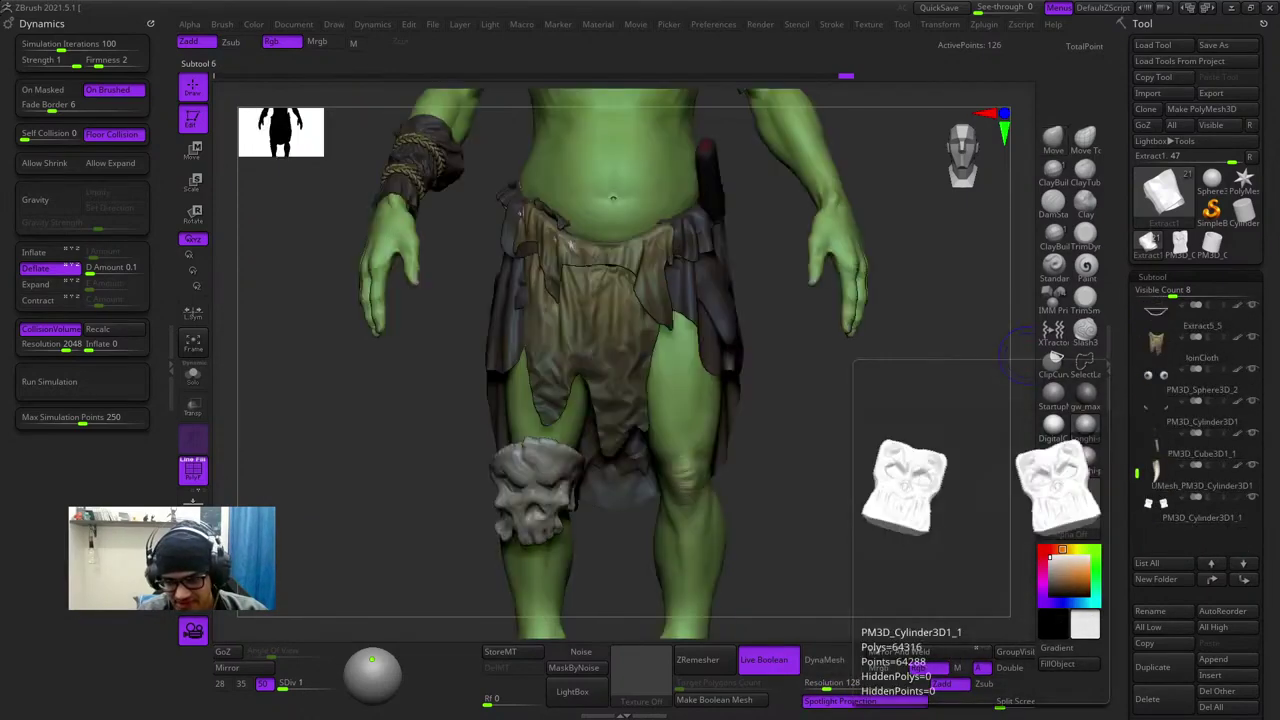
pyautogui.moveTo(909, 480); pyautogui.dragTo(765, 475)
pyautogui.keyDown('alt'); pyautogui.click(725, 440); pyautogui.keyUp('alt')
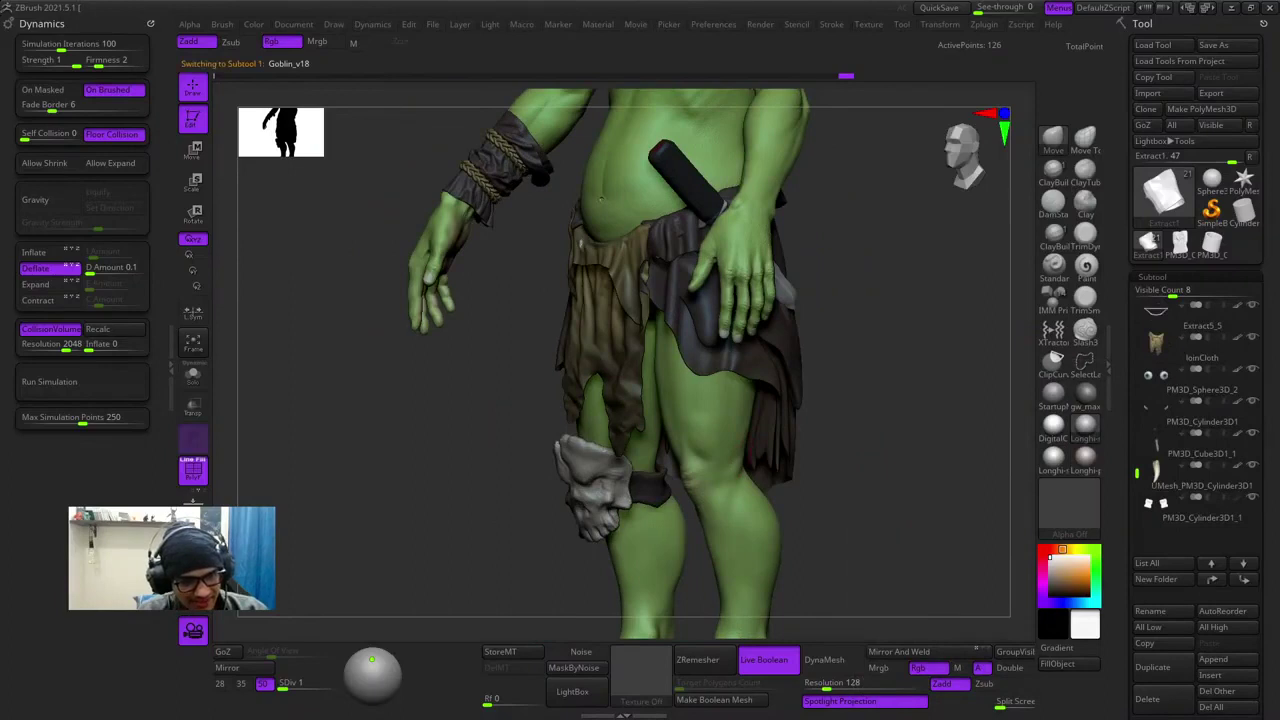
pyautogui.hotkey('shift', 'f')
pyautogui.press('f')
pyautogui.hotkey('shift', 'f')
pyautogui.hotkey('shift', 'f')
pyautogui.moveTo(851, 414); pyautogui.dragTo(968, 416)
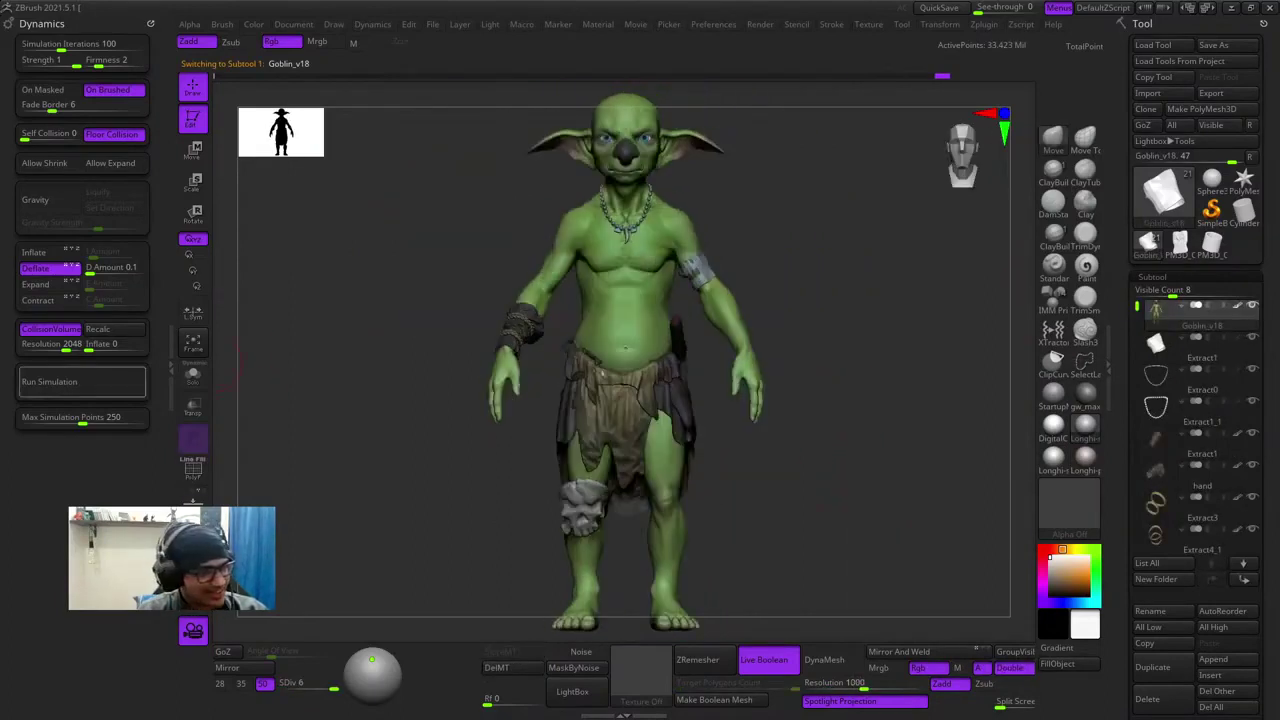
pyautogui.click(171, 368)
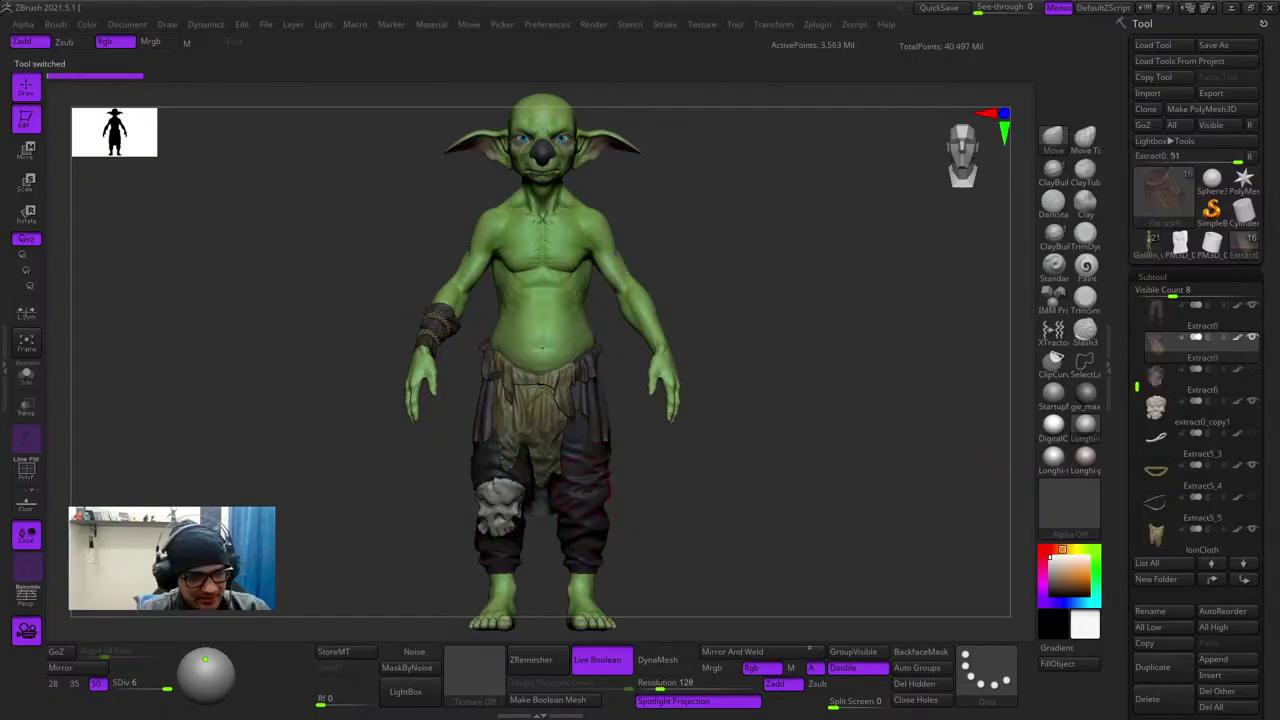
# - Isolate the trousers with the polyframe shown and lower them to subdivision level 1
pyautogui.keyDown('alt'); pyautogui.click(582, 487); pyautogui.keyUp('alt')
pyautogui.click(27, 375)
pyautogui.press('f')
pyautogui.hotkey('shift', 'f')
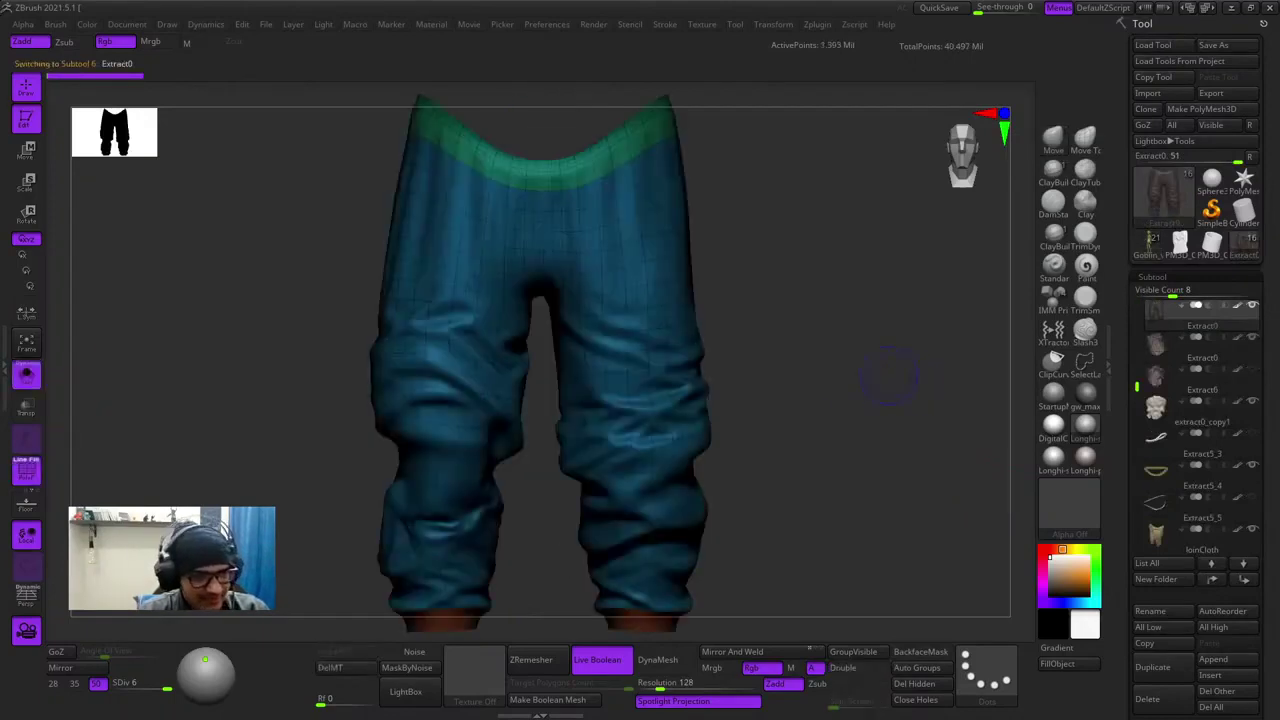
pyautogui.hotkey('shift', 'f')
pyautogui.keyDown('shift'); pyautogui.moveTo(888, 377); pyautogui.dragTo(890, 348); pyautogui.keyUp('shift')
pyautogui.hotkey('shift', 'd')
pyautogui.hotkey('shift', 'd')
pyautogui.hotkey('shift', 'd')
pyautogui.hotkey('shift', 'd')
pyautogui.hotkey('shift', 'd')
pyautogui.hotkey('shift', 'f')
pyautogui.keyDown('alt'); pyautogui.moveTo(890, 348); pyautogui.dragTo(767, 100); pyautogui.keyUp('alt')
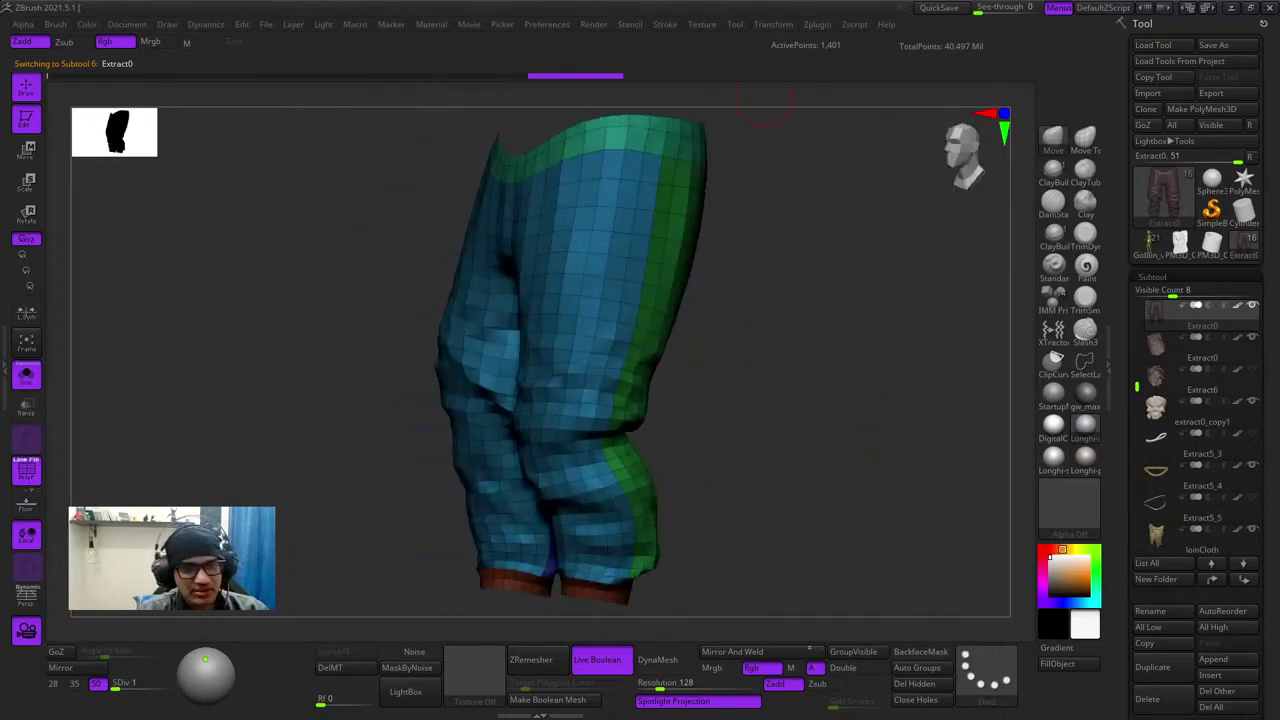
# - View the UV Master options and compare the trousers' topology at several low subdivision levels
pyautogui.click(817, 24)
pyautogui.click(850, 305)
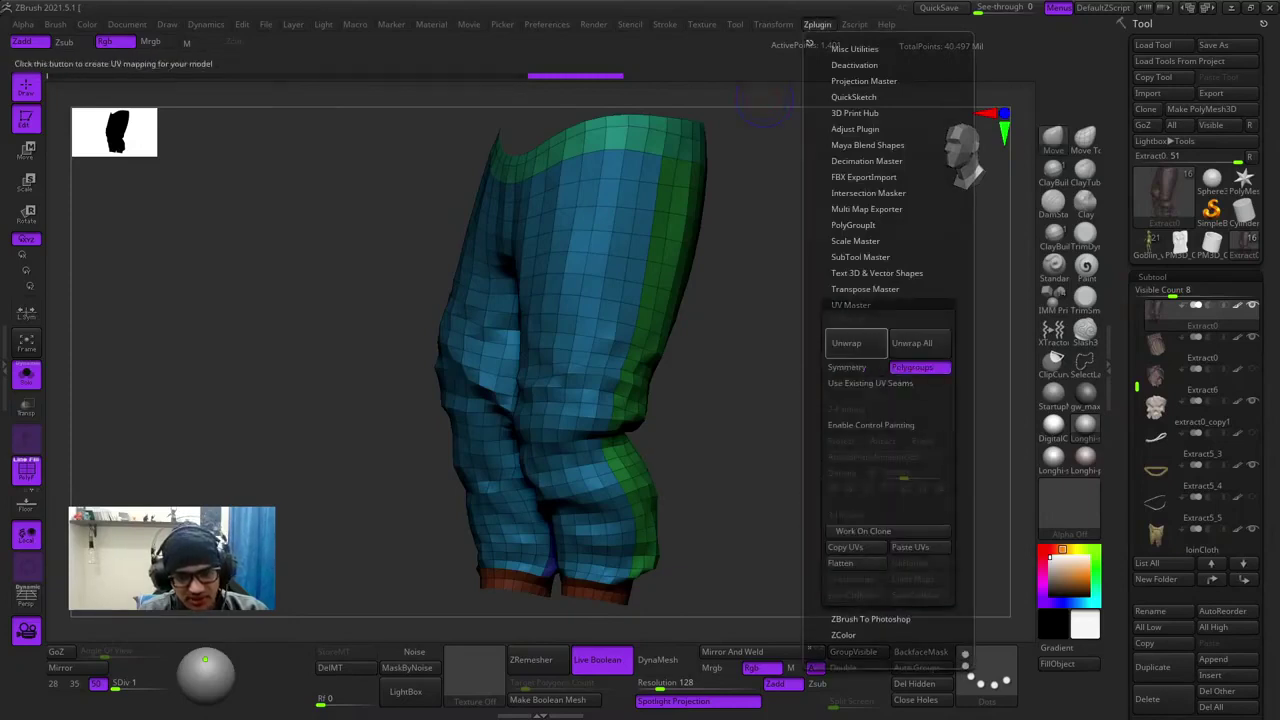
pyautogui.moveTo(738, 325); pyautogui.dragTo(745, 297)
pyautogui.keyDown('shift'); pyautogui.moveTo(745, 297); pyautogui.dragTo(837, 346, button='right'); pyautogui.keyUp('shift')
pyautogui.hotkey('shift', 'f')
pyautogui.hotkey('shift', 'f')
pyautogui.press('d')
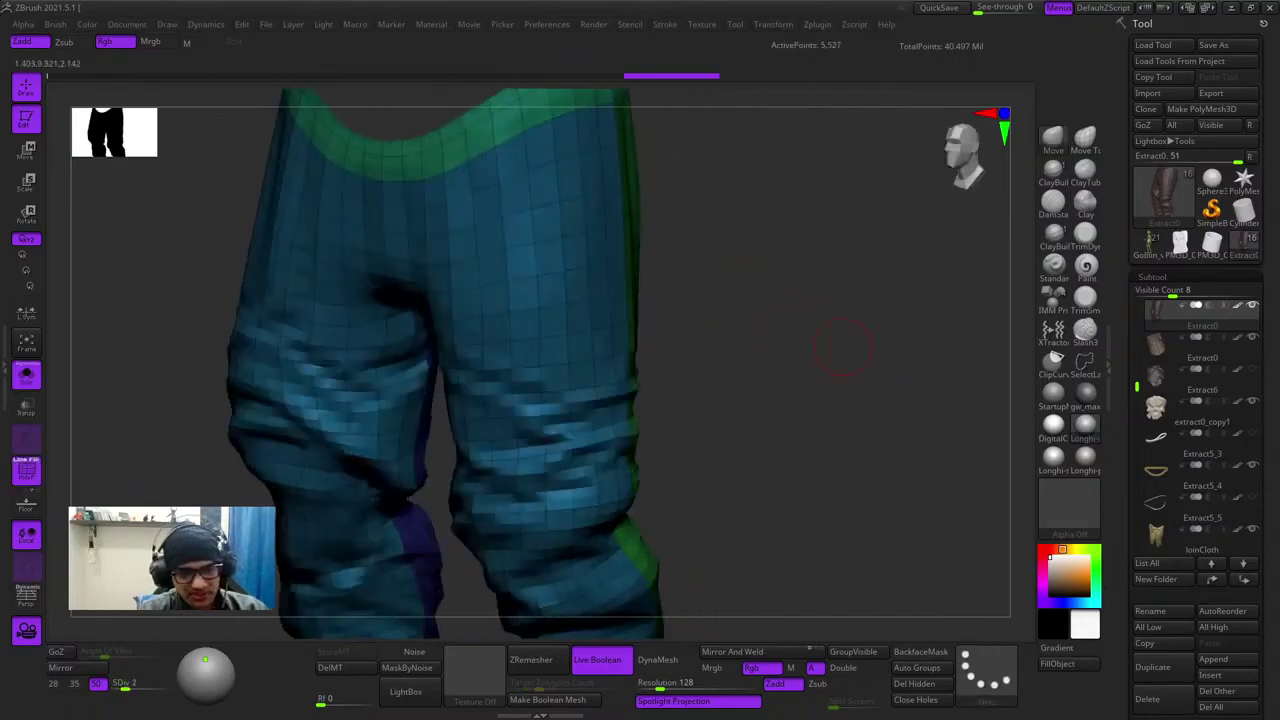
pyautogui.press('d')
pyautogui.hotkey('shift', 'd')
pyautogui.hotkey('shift', 'd')
# - Examine the isolated trousers' polygroup seams and low-resolution folds from the side, back and front
pyautogui.moveTo(745, 390); pyautogui.dragTo(834, 352, button='right')
pyautogui.moveTo(834, 352)
pyautogui.keyDown('ctrl'); pyautogui.mouseDown(button='right')
pyautogui.moveTo(720, 375)
pyautogui.moveTo(905, 352)
pyautogui.moveTo(822, 350)
pyautogui.mouseUp(button='right'); pyautogui.keyUp('ctrl')
pyautogui.press('f')
pyautogui.press('f')
pyautogui.hotkey('shift', 'f')
pyautogui.hotkey('shift', 'f')
pyautogui.keyDown('ctrl'); pyautogui.moveTo(822, 350); pyautogui.dragTo(690, 368, button='right'); pyautogui.keyUp('ctrl')
pyautogui.rightClick(778, 446)
pyautogui.moveTo(864, 320); pyautogui.dragTo(815, 345, button='right')
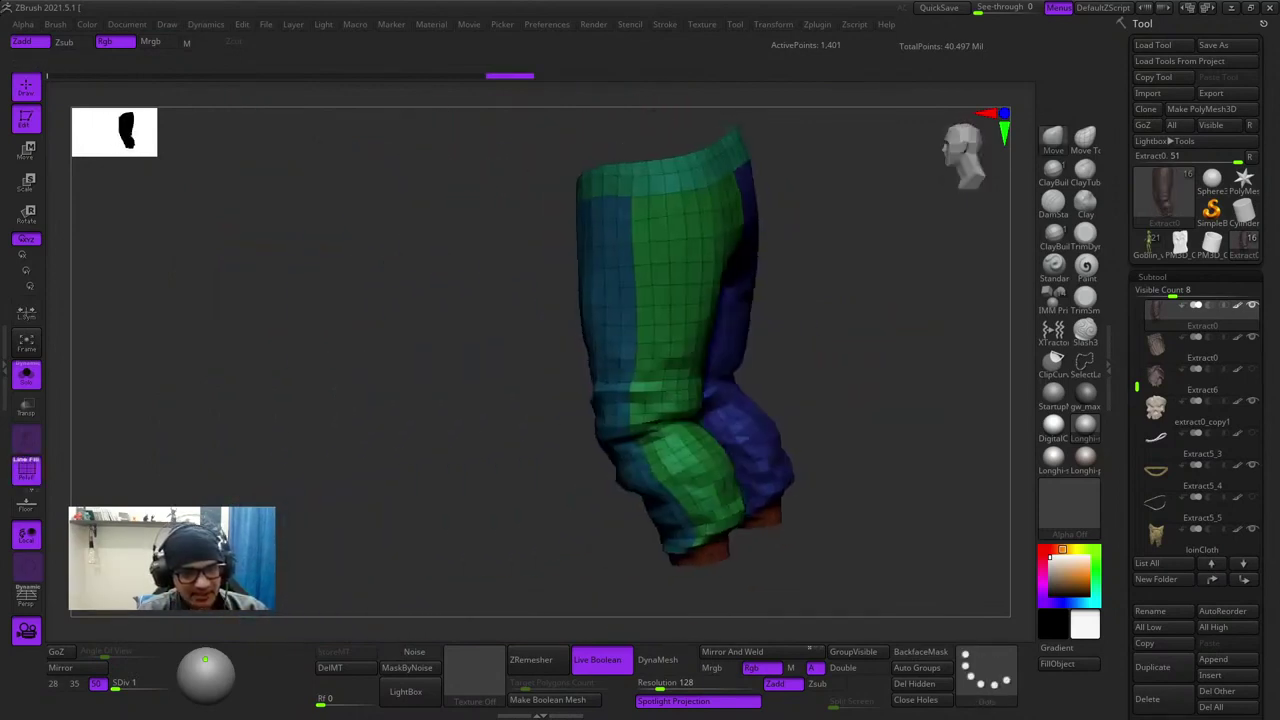
pyautogui.moveTo(968, 310)
pyautogui.mouseDown(button='right')
pyautogui.moveTo(930, 298)
pyautogui.moveTo(901, 331)
pyautogui.moveTo(880, 323)
pyautogui.moveTo(900, 343)
pyautogui.moveTo(884, 318)
pyautogui.moveTo(858, 352)
pyautogui.moveTo(822, 296)
pyautogui.mouseUp(button='right')
pyautogui.rightClick(826, 298)
pyautogui.rightClick(859, 350)
pyautogui.rightClick(681, 248)
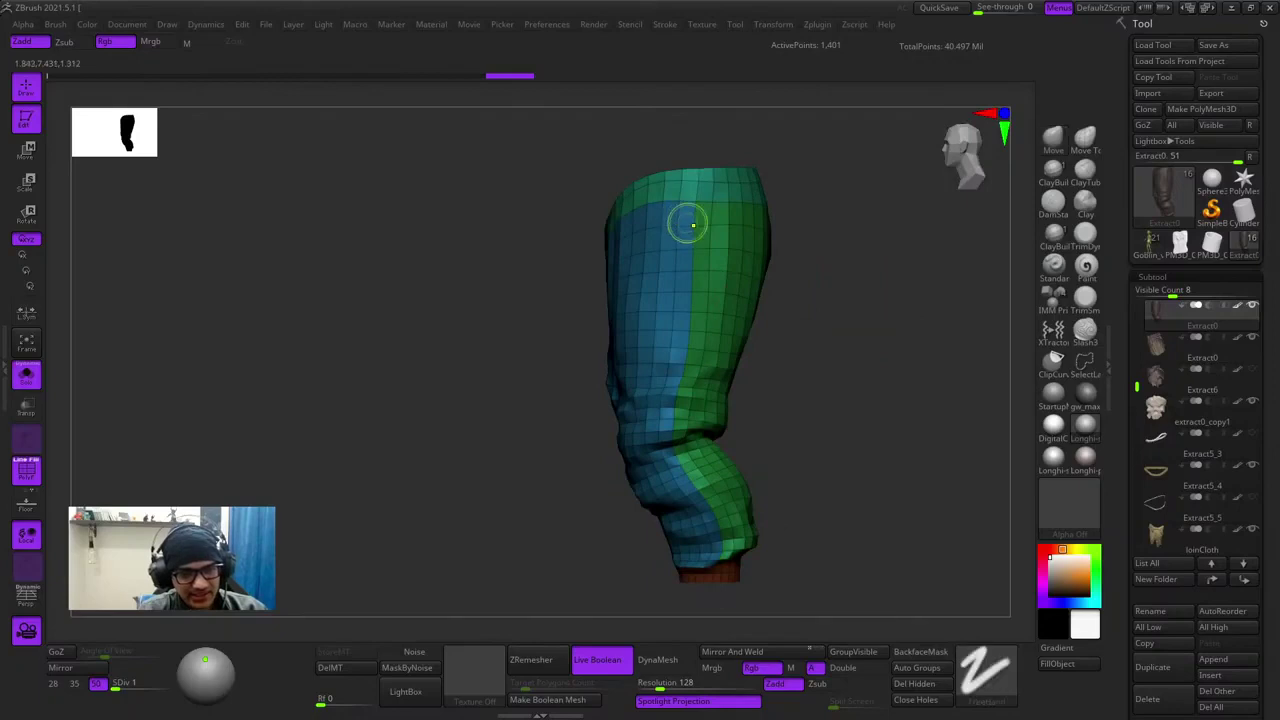
pyautogui.keyDown('shift'); pyautogui.moveTo(707, 185); pyautogui.dragTo(635, 243, button='right'); pyautogui.keyUp('shift')
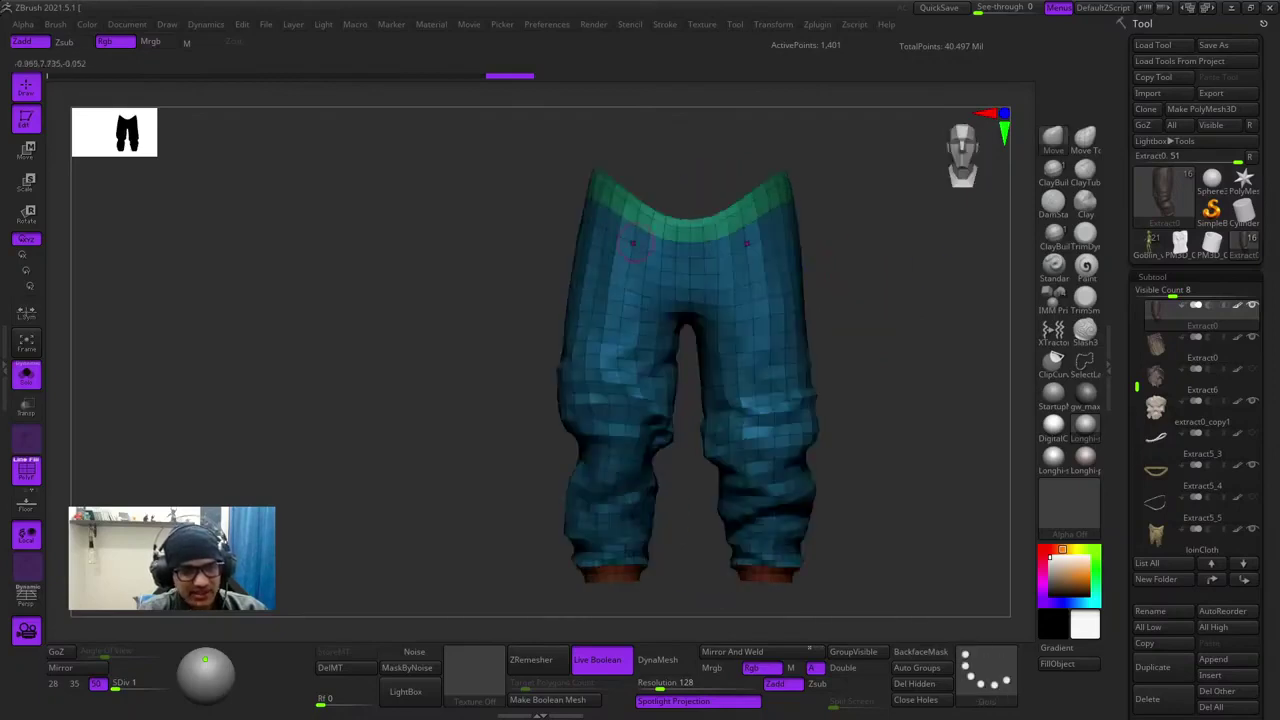
pyautogui.press('f')
pyautogui.press('f')
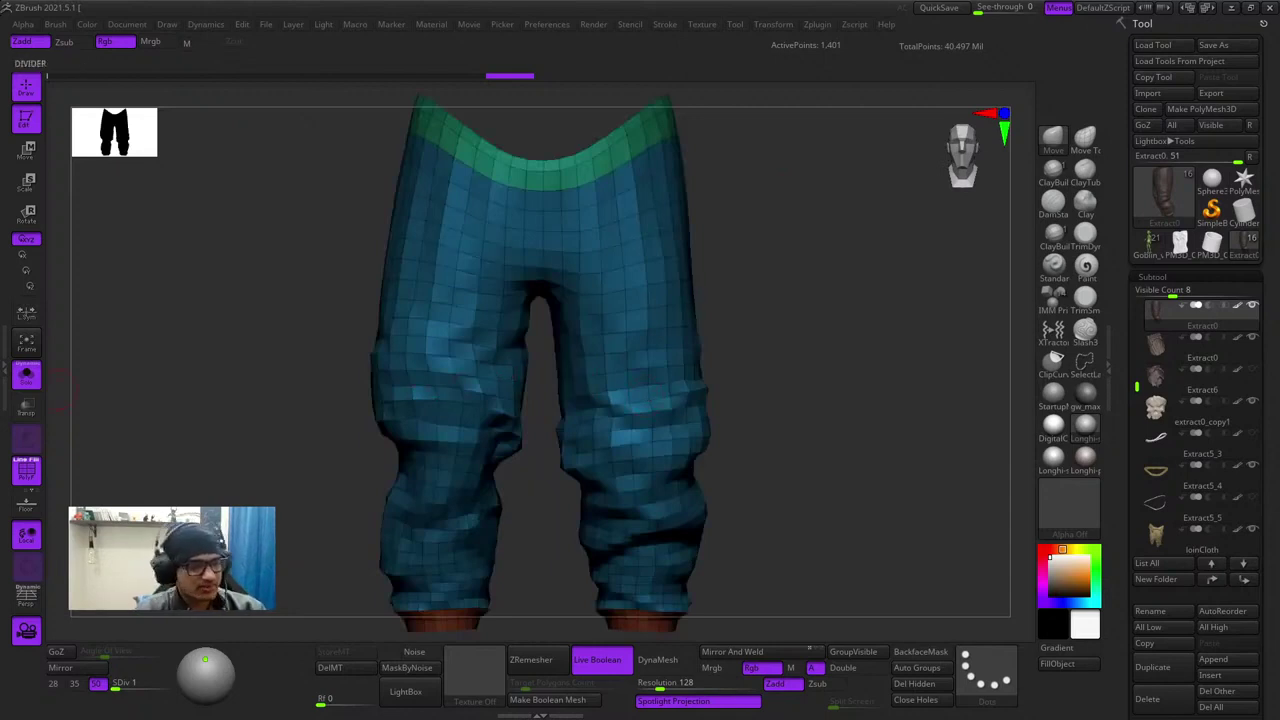
# - Leave Solo mode, frame the whole goblin and raise the trousers to subdivision level 6
pyautogui.click(27, 375)
pyautogui.press('f')
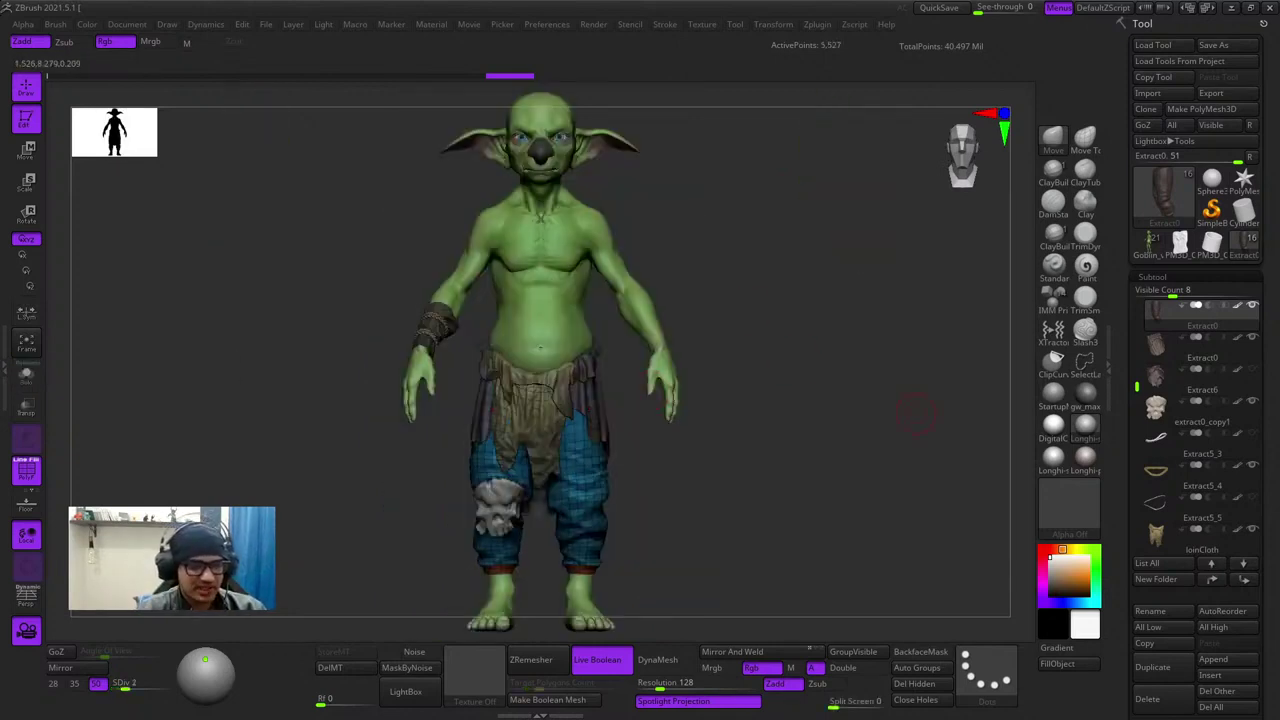
pyautogui.press('d')
pyautogui.press('d')
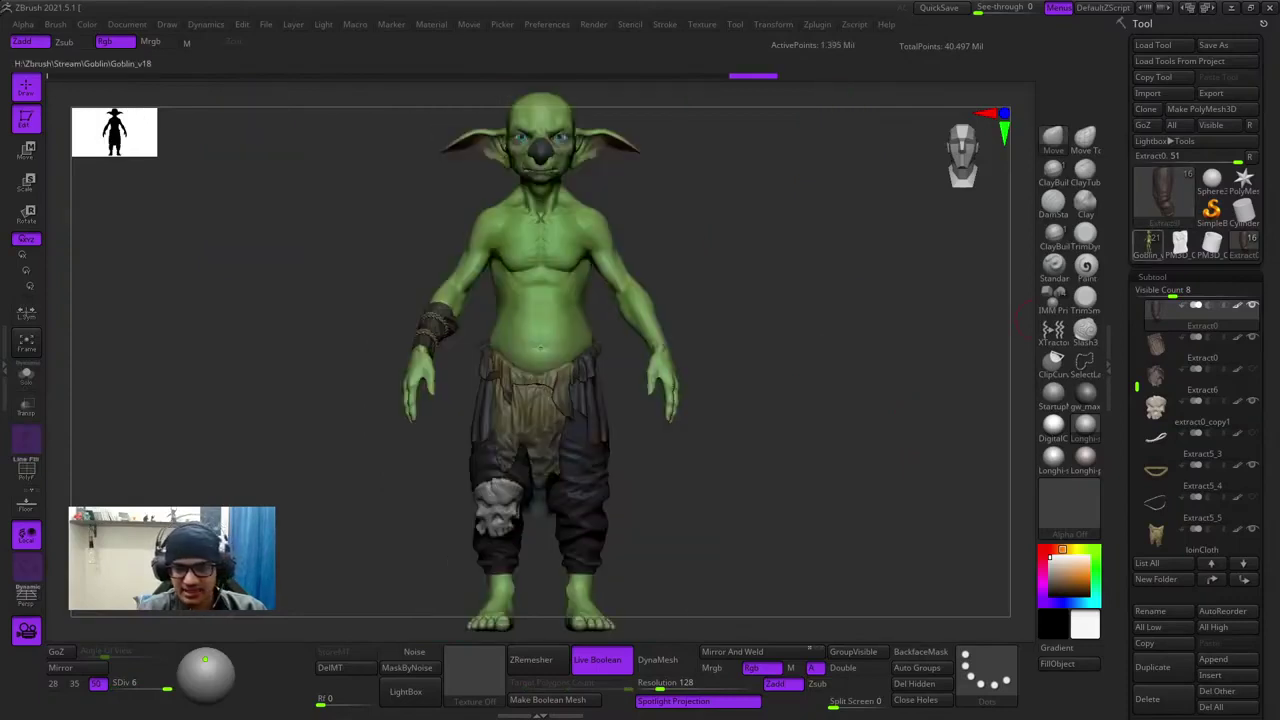
# - Switch to the Goblin_v18 tool and examine the waist cloth and the skin detail on the belly
pyautogui.click(1148, 243)
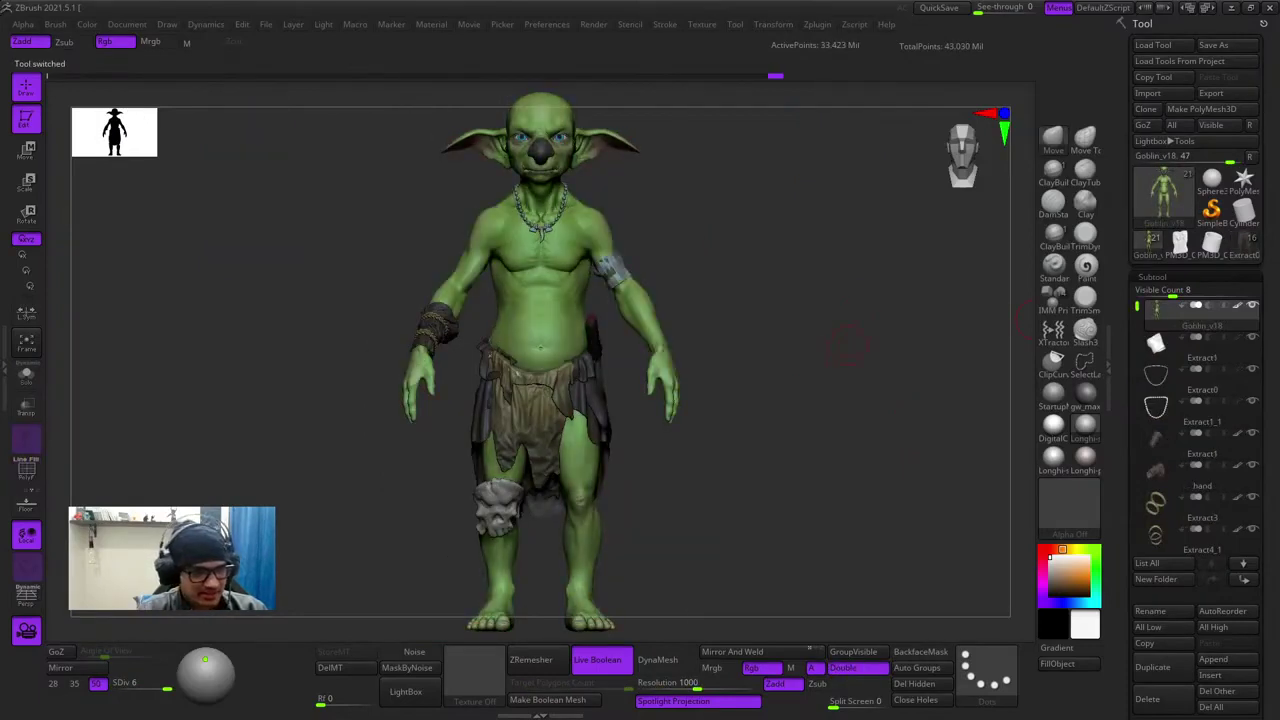
pyautogui.moveTo(840, 450); pyautogui.dragTo(760, 450)
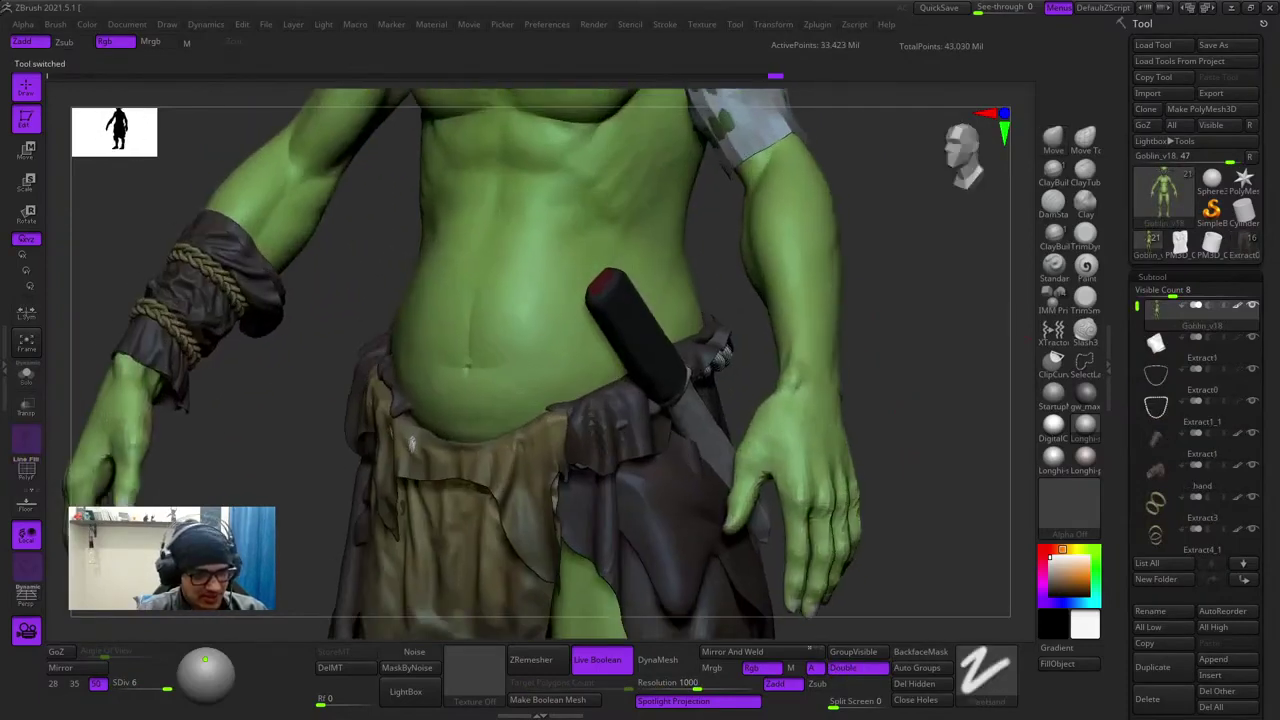
pyautogui.moveTo(878, 345)
pyautogui.keyDown('ctrl'); pyautogui.mouseDown(button='right')
pyautogui.moveTo(882, 384)
pyautogui.moveTo(947, 380)
pyautogui.mouseUp(button='right'); pyautogui.keyUp('ctrl')
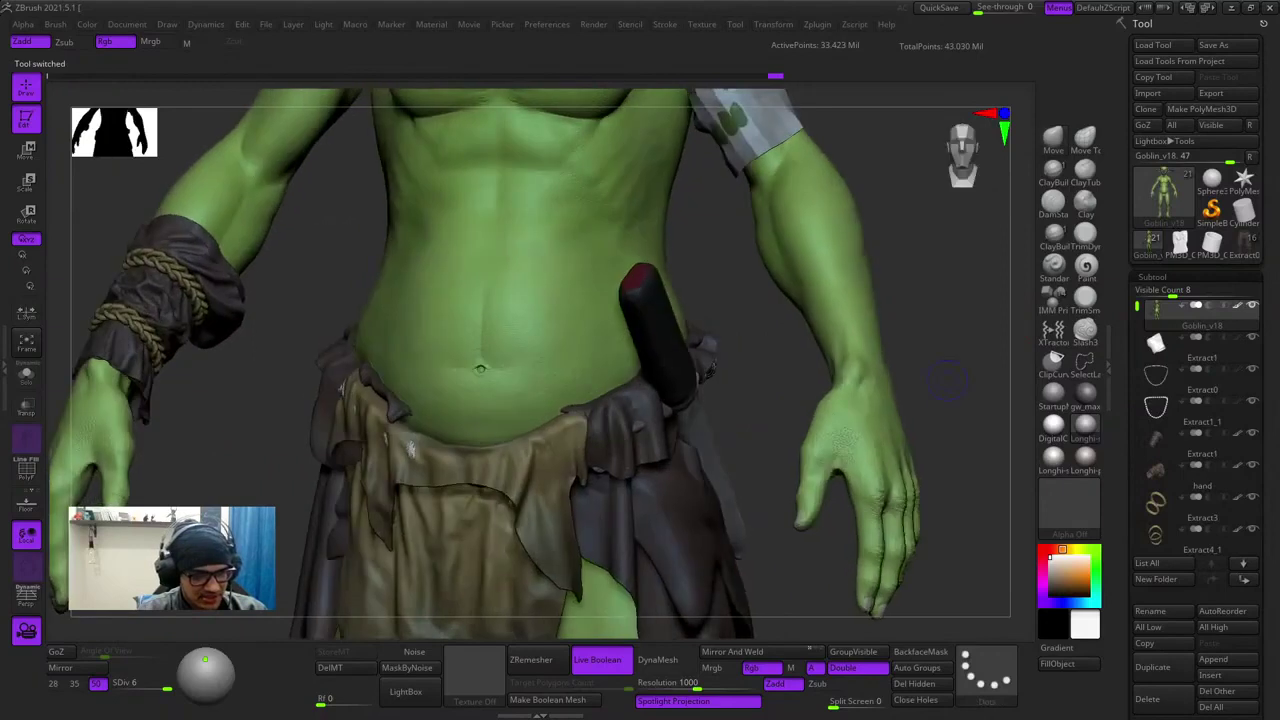
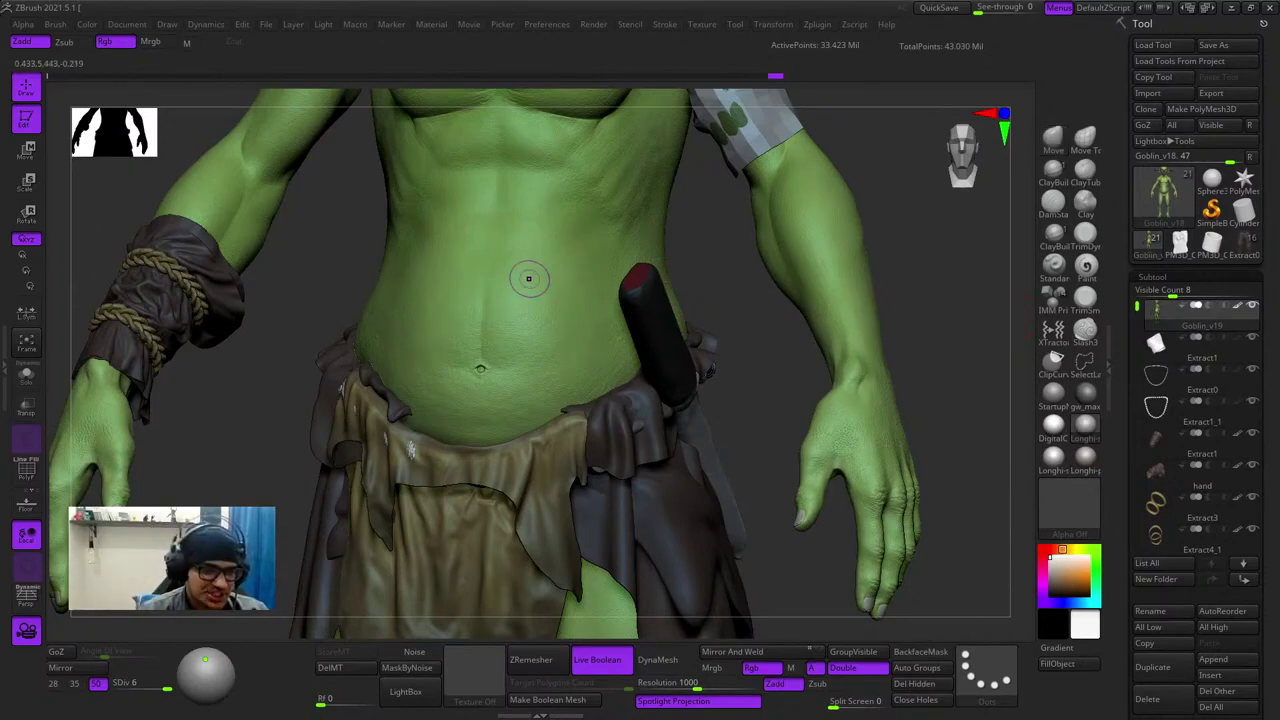
pyautogui.keyDown('ctrl'); pyautogui.moveTo(527, 285); pyautogui.dragTo(535, 357, button='right'); pyautogui.keyUp('ctrl')
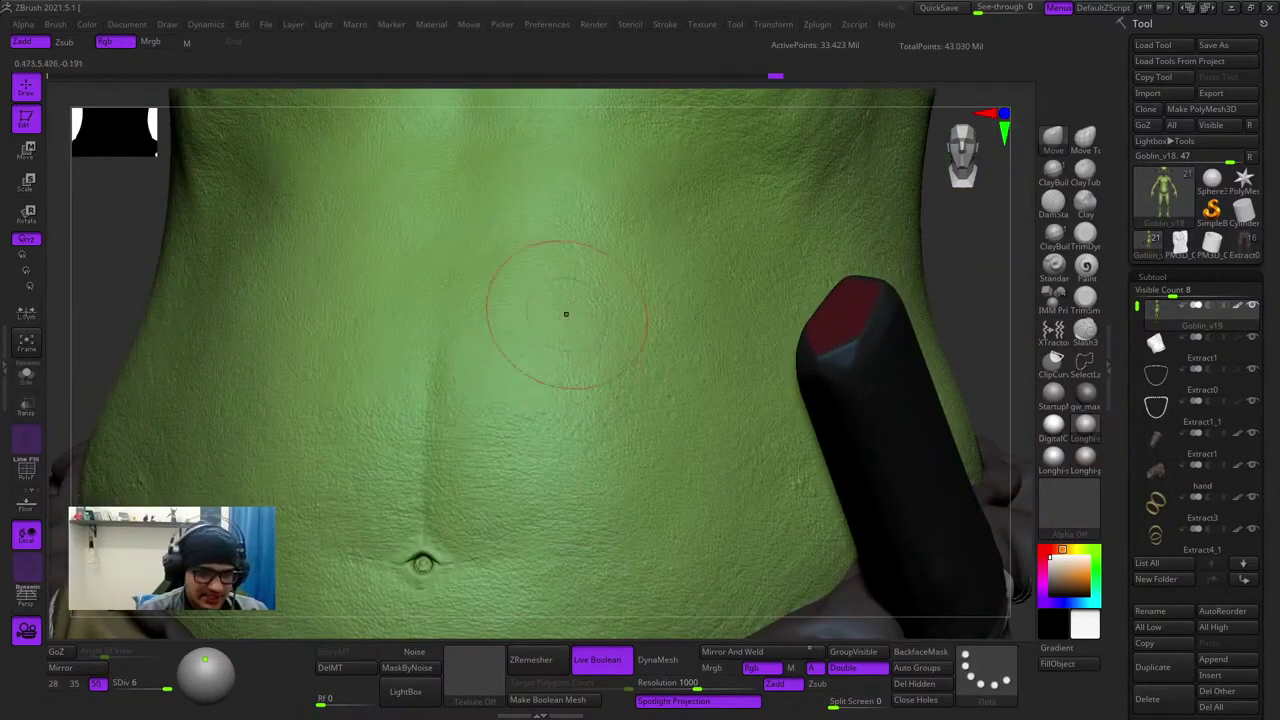
pyautogui.keyDown('ctrl'); pyautogui.moveTo(577, 435); pyautogui.dragTo(628, 374, button='right'); pyautogui.keyUp('ctrl')
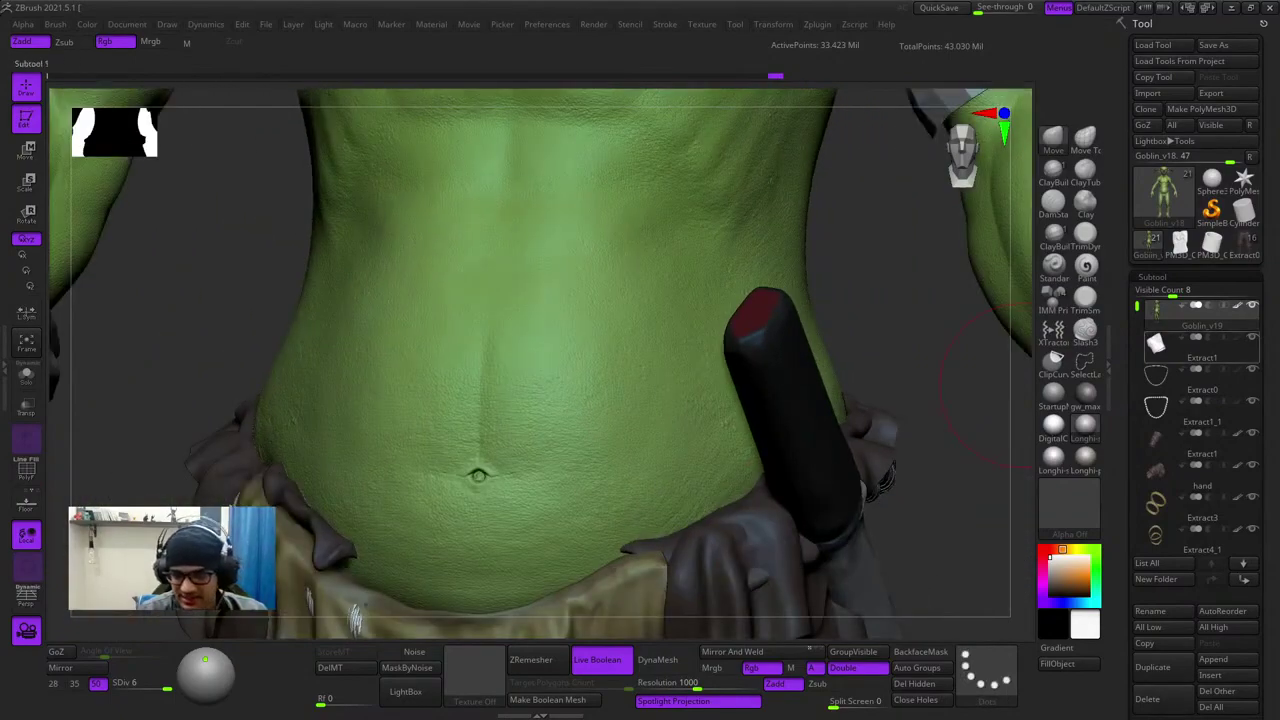
# - Select the arm band subtool and bring it into close view on the goblin's left upper arm
pyautogui.click(1190, 346)
pyautogui.press('f')
pyautogui.press('f')
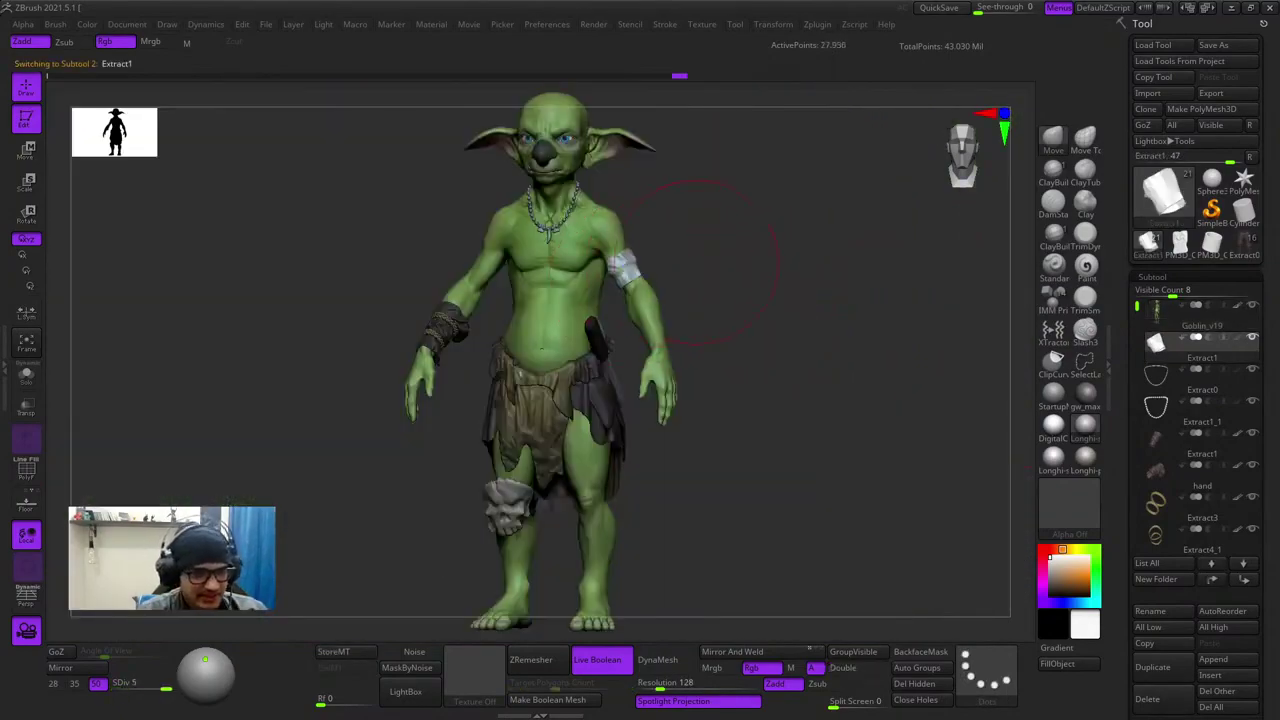
pyautogui.moveTo(637, 189)
pyautogui.keyDown('ctrl'); pyautogui.mouseDown(button='right')
pyautogui.moveTo(621, 274)
pyautogui.moveTo(660, 297)
pyautogui.moveTo(692, 444)
pyautogui.mouseUp(button='right'); pyautogui.keyUp('ctrl')
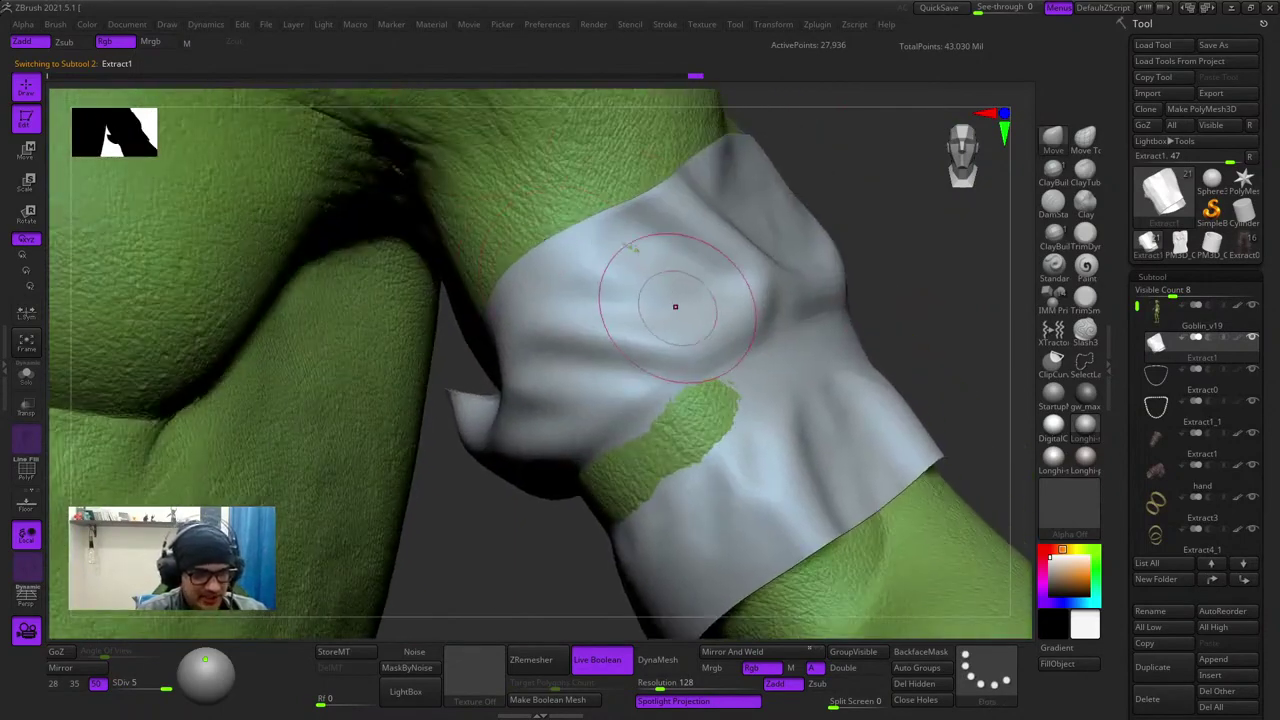
# - Project the arm's skin surface onto the front of the arm band with the ZProject brush in Zsub mode
pyautogui.press('b')
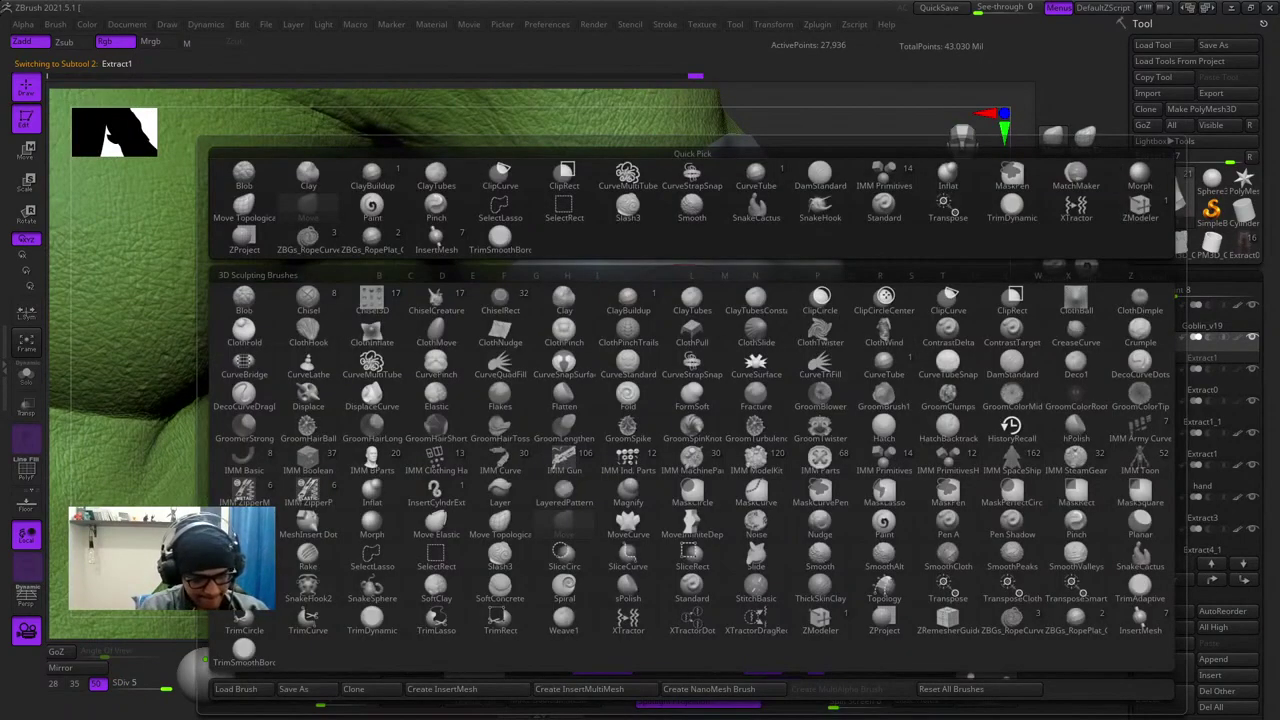
pyautogui.press('z')
pyautogui.click(882, 619)
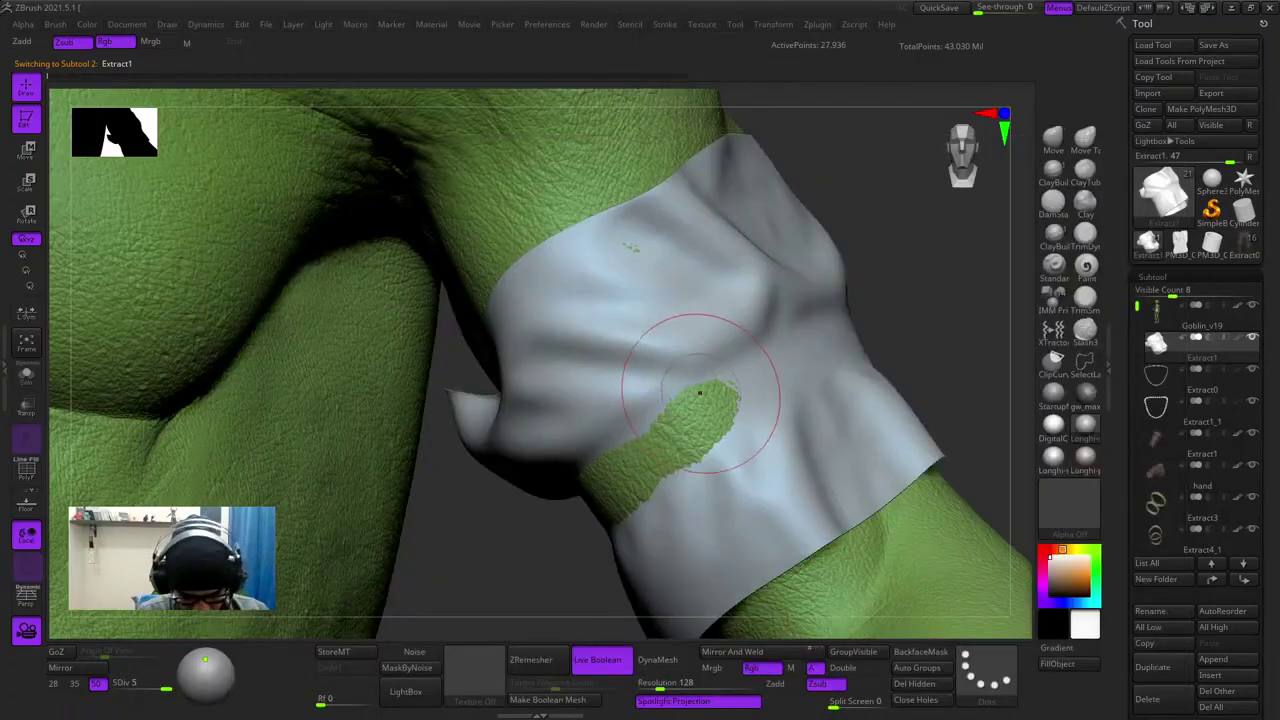
pyautogui.press('space')
pyautogui.moveTo(666, 349)
pyautogui.mouseDown()
pyautogui.moveTo(690, 347)
pyautogui.moveTo(790, 468)
pyautogui.moveTo(630, 330)
pyautogui.moveTo(700, 540)
pyautogui.mouseUp()
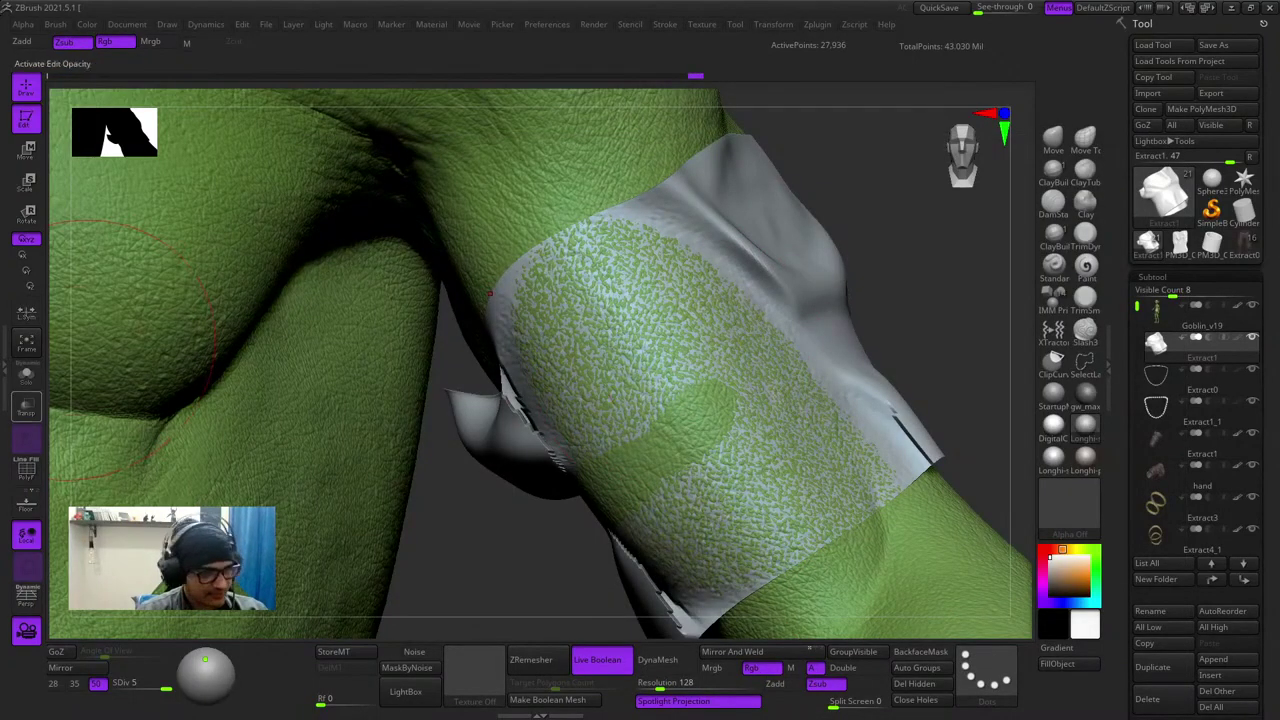
pyautogui.press('b')
pyautogui.press('z')
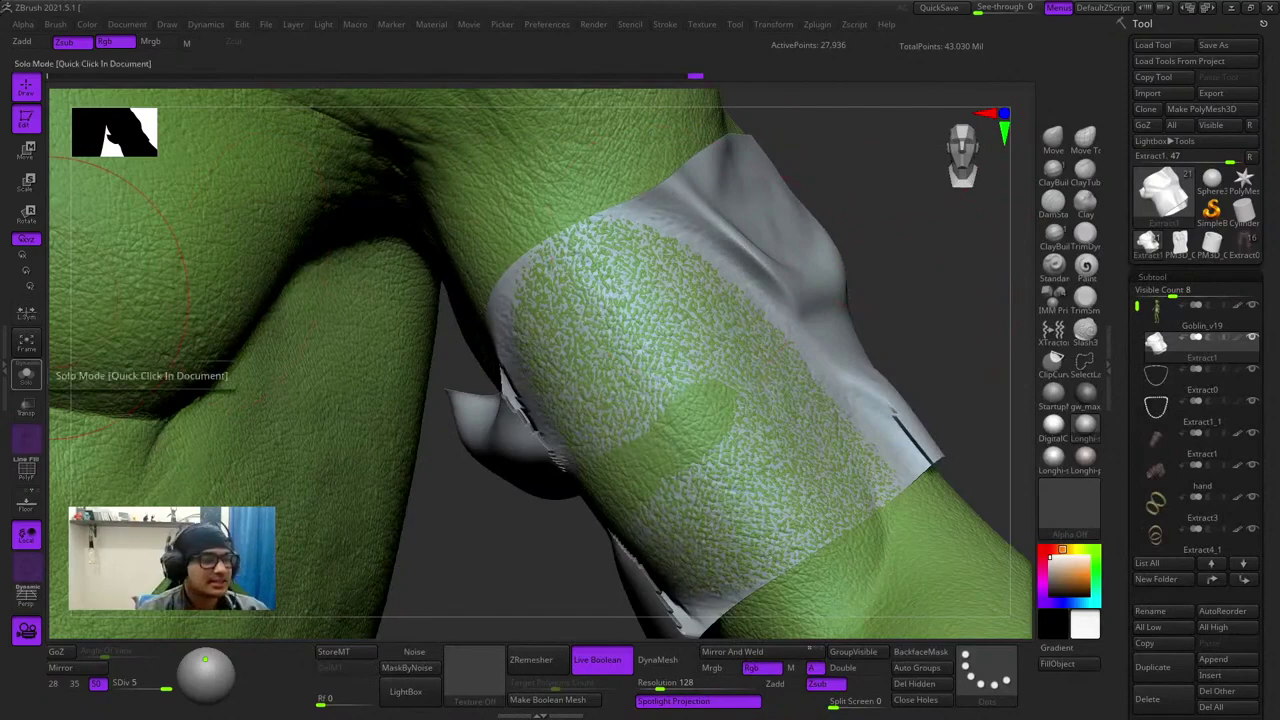
# - Examine the projected skin detail and torn edges on the arm band from several sides in Solo mode
pyautogui.click(26, 376)
pyautogui.moveTo(666, 268); pyautogui.dragTo(611, 420, button='right')
pyautogui.moveTo(314, 465); pyautogui.dragTo(648, 383, button='right')
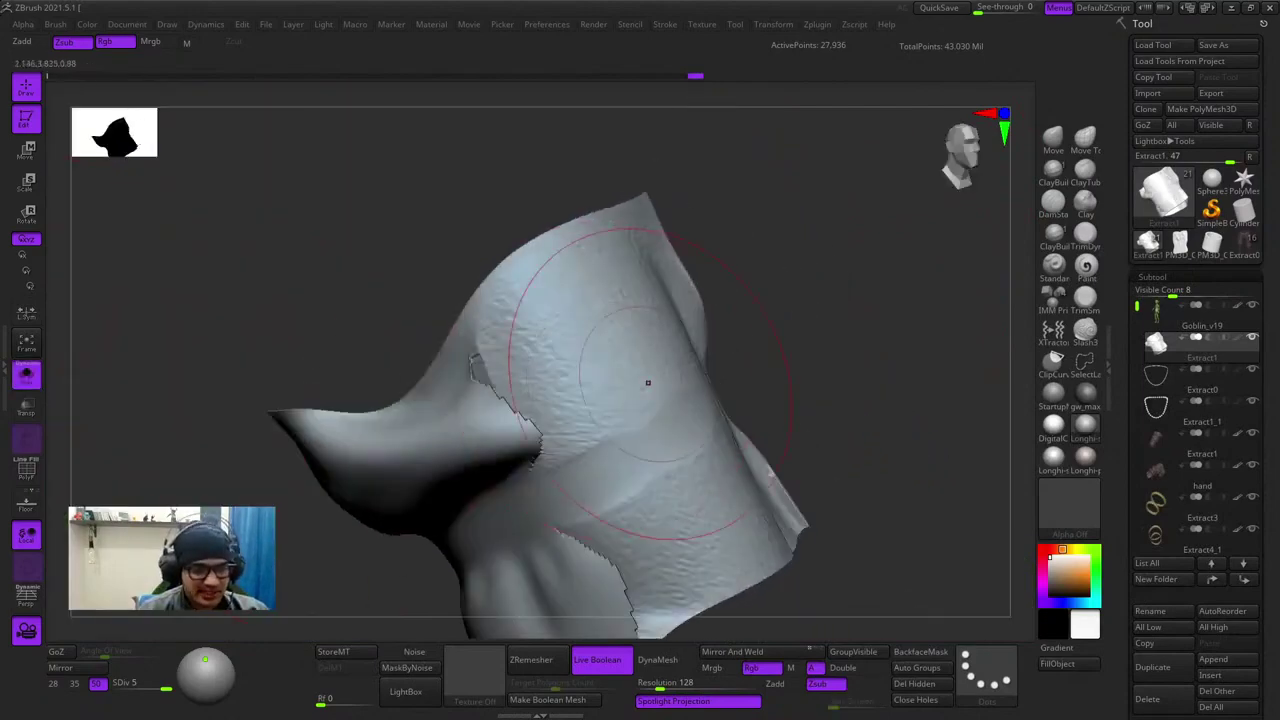
pyautogui.moveTo(960, 380); pyautogui.dragTo(697, 403, button='right')
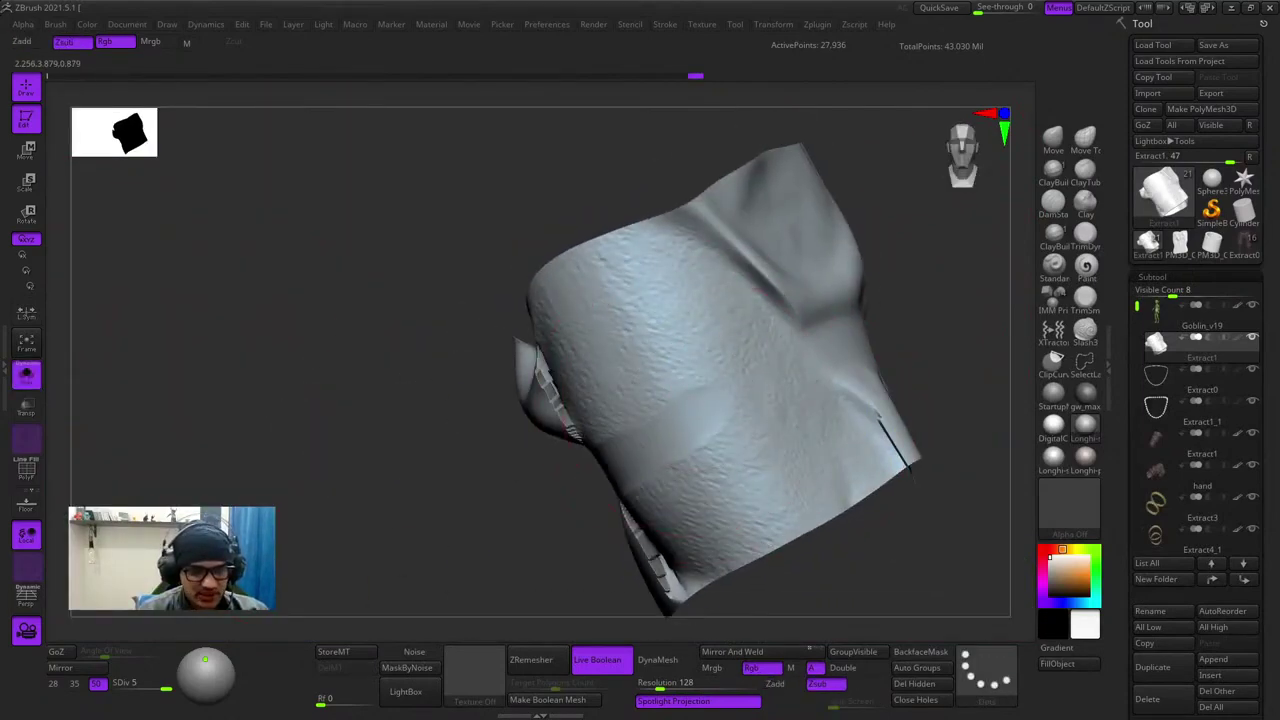
pyautogui.moveTo(425, 437); pyautogui.dragTo(567, 323, button='right')
pyautogui.moveTo(860, 315); pyautogui.dragTo(700, 400, button='right')
pyautogui.keyDown('ctrl'); pyautogui.moveTo(650, 410); pyautogui.dragTo(905, 447, button='right'); pyautogui.keyUp('ctrl')
pyautogui.press('alt')
pyautogui.click(26, 374)
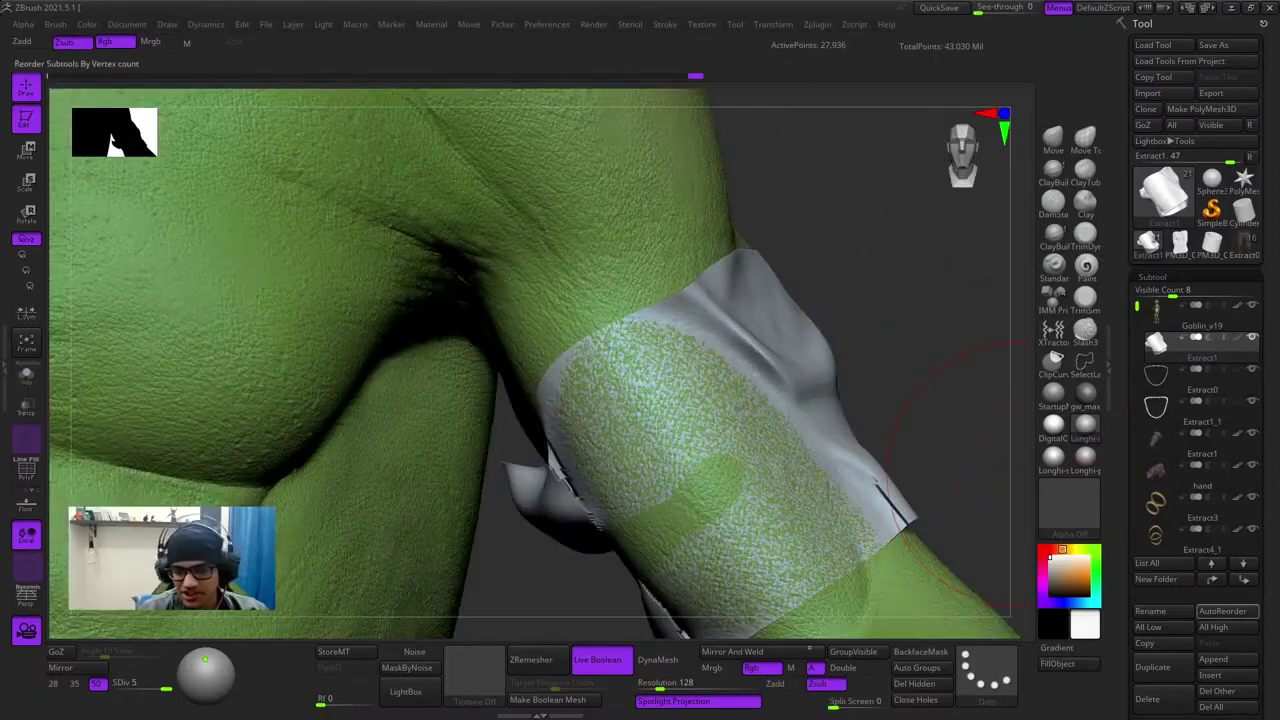
# - Open the Project settings for the arm band subtool
pyautogui.moveTo(1210, 595); pyautogui.dragTo(1210, 156)
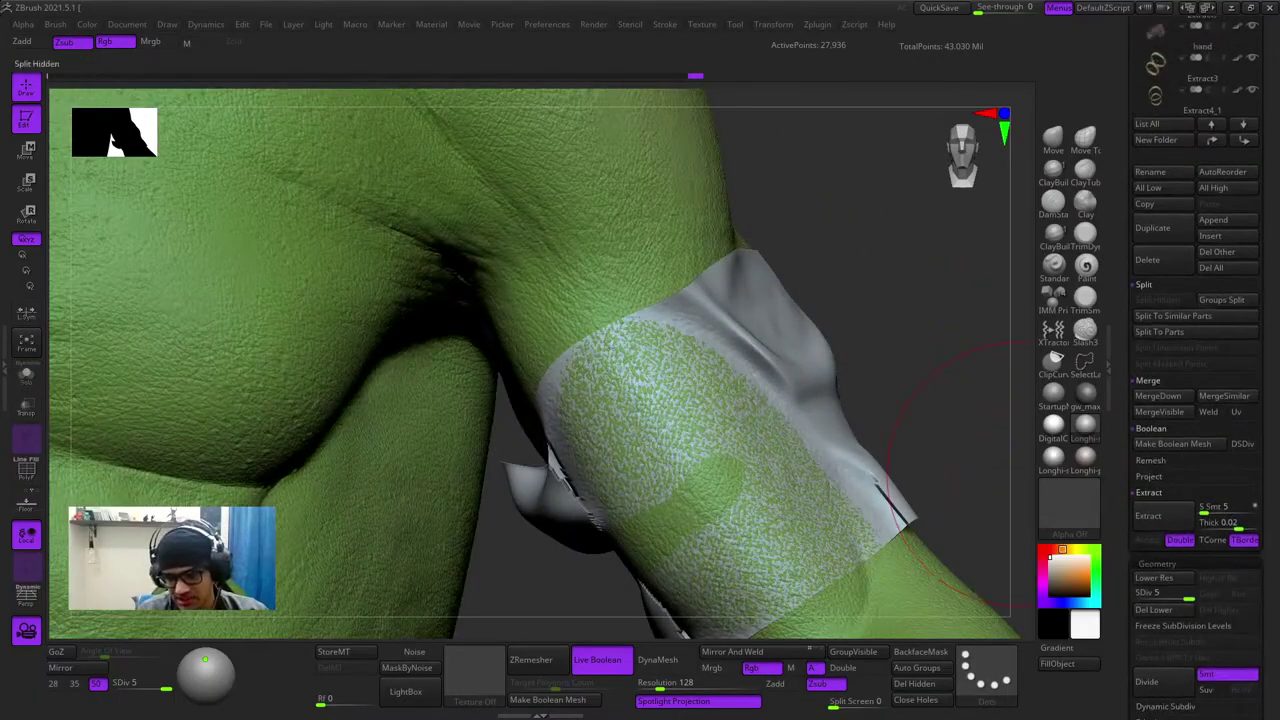
pyautogui.moveTo(1210, 412); pyautogui.dragTo(1210, 379)
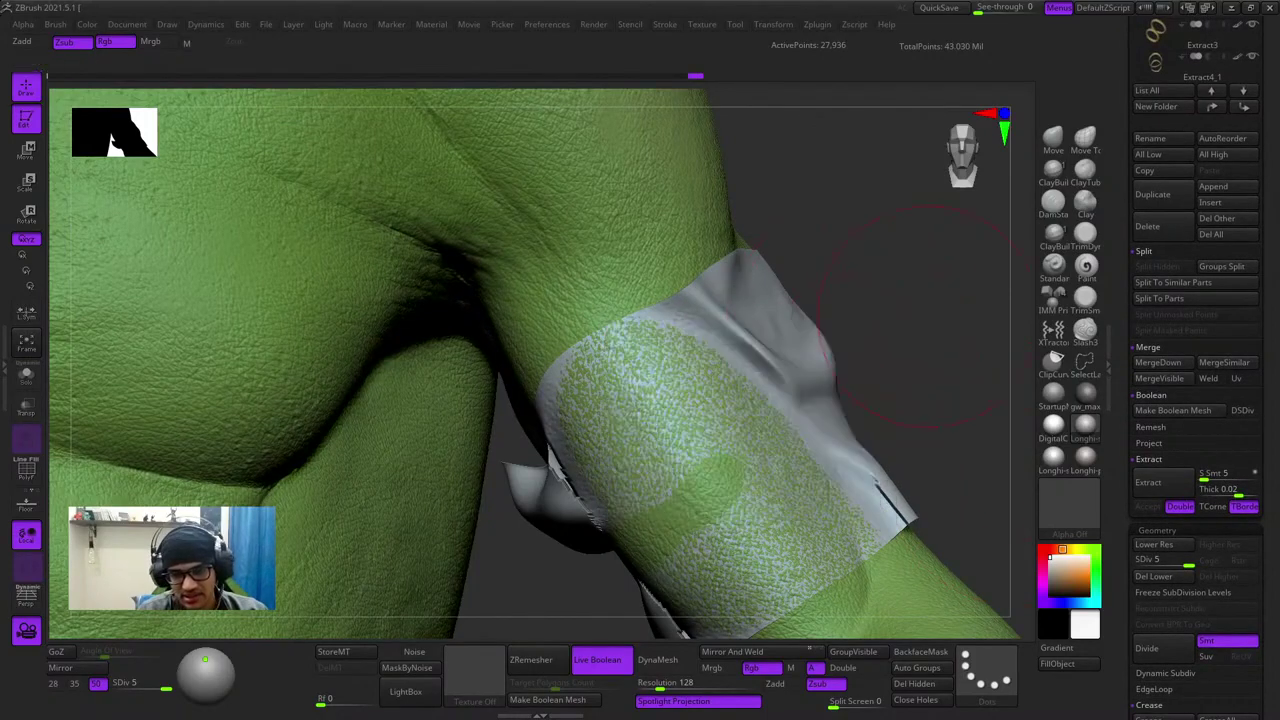
pyautogui.keyDown('alt'); pyautogui.moveTo(929, 318); pyautogui.dragTo(889, 220); pyautogui.keyUp('alt')
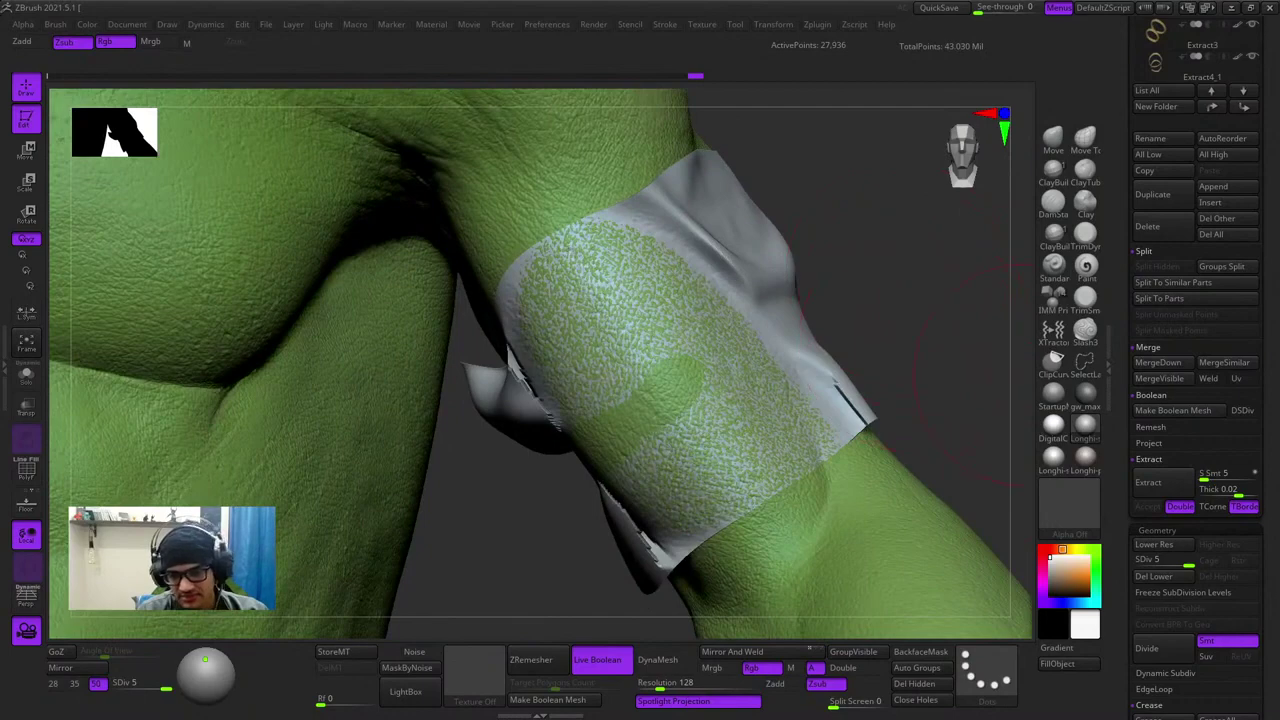
pyautogui.moveTo(1210, 436)
pyautogui.mouseDown()
pyautogui.moveTo(1210, 295)
pyautogui.moveTo(1210, 411)
pyautogui.mouseUp()
pyautogui.scroll(-4, 1196, 400)
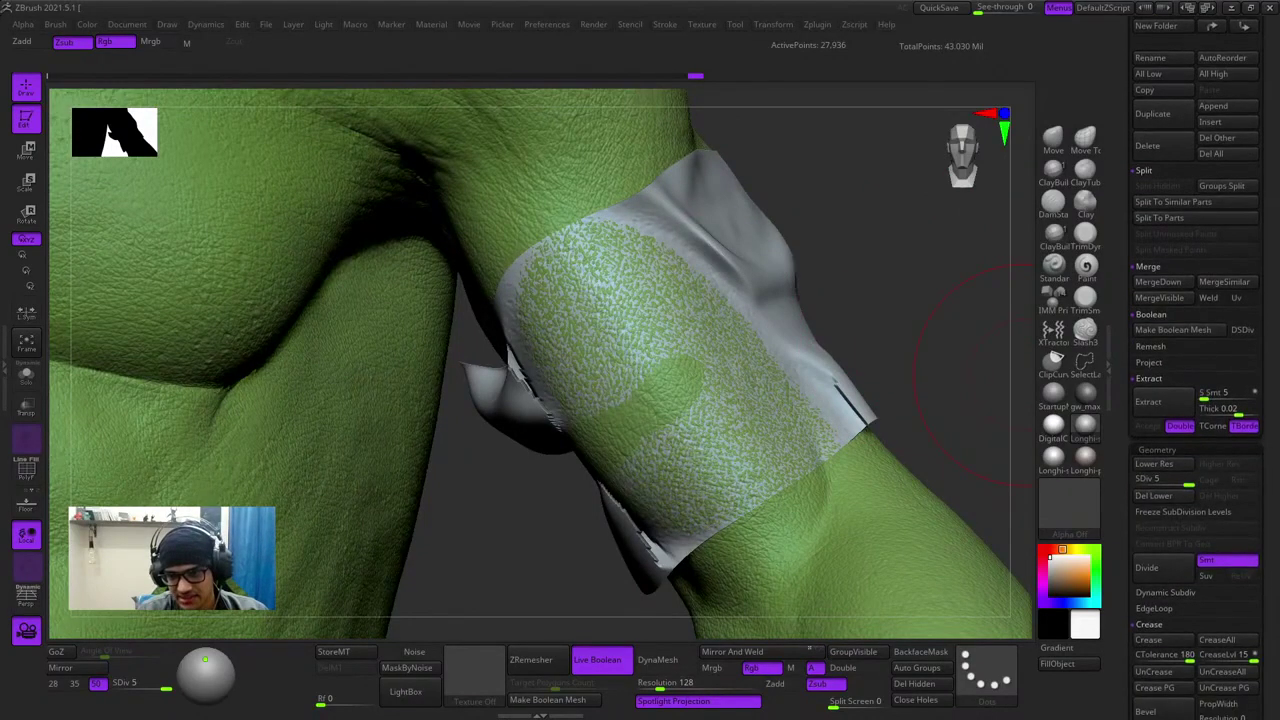
pyautogui.keyDown('shift'); pyautogui.click(1149, 362); pyautogui.keyUp('shift')
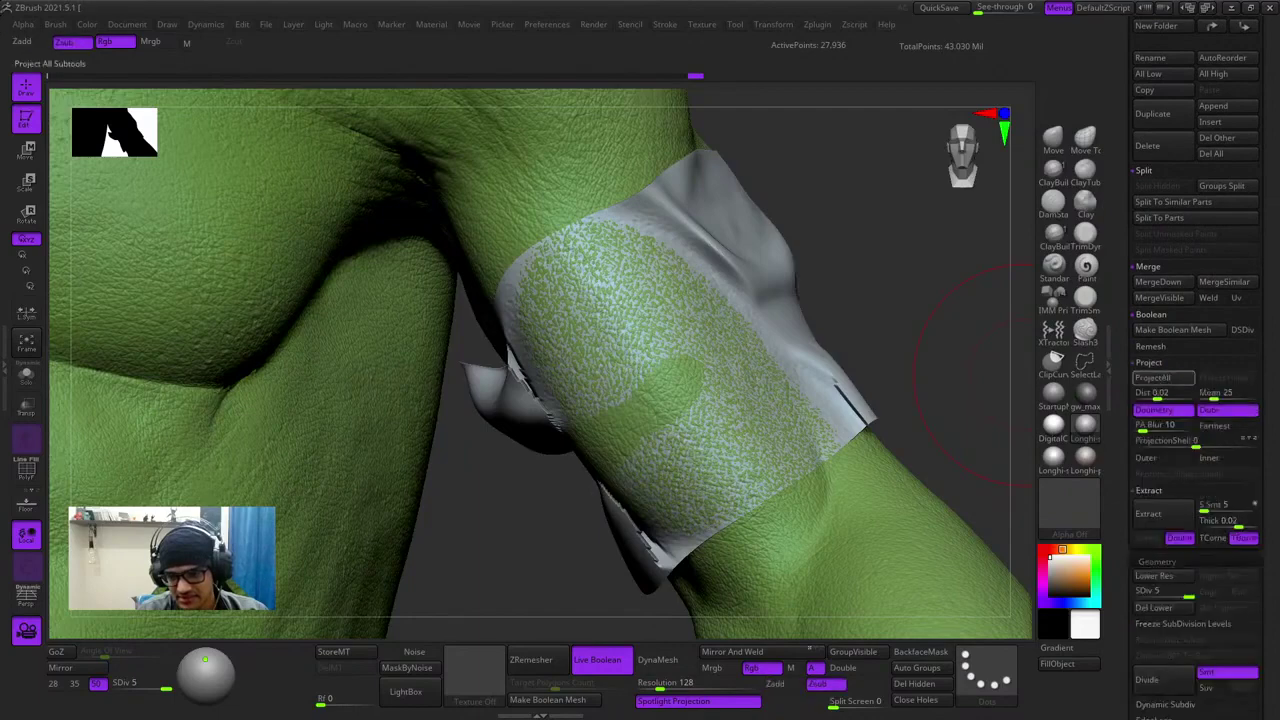
# - Project all visible subtools onto the arm band, declining to transfer the polypaint
pyautogui.click(1162, 378)
pyautogui.click(1034, 410)
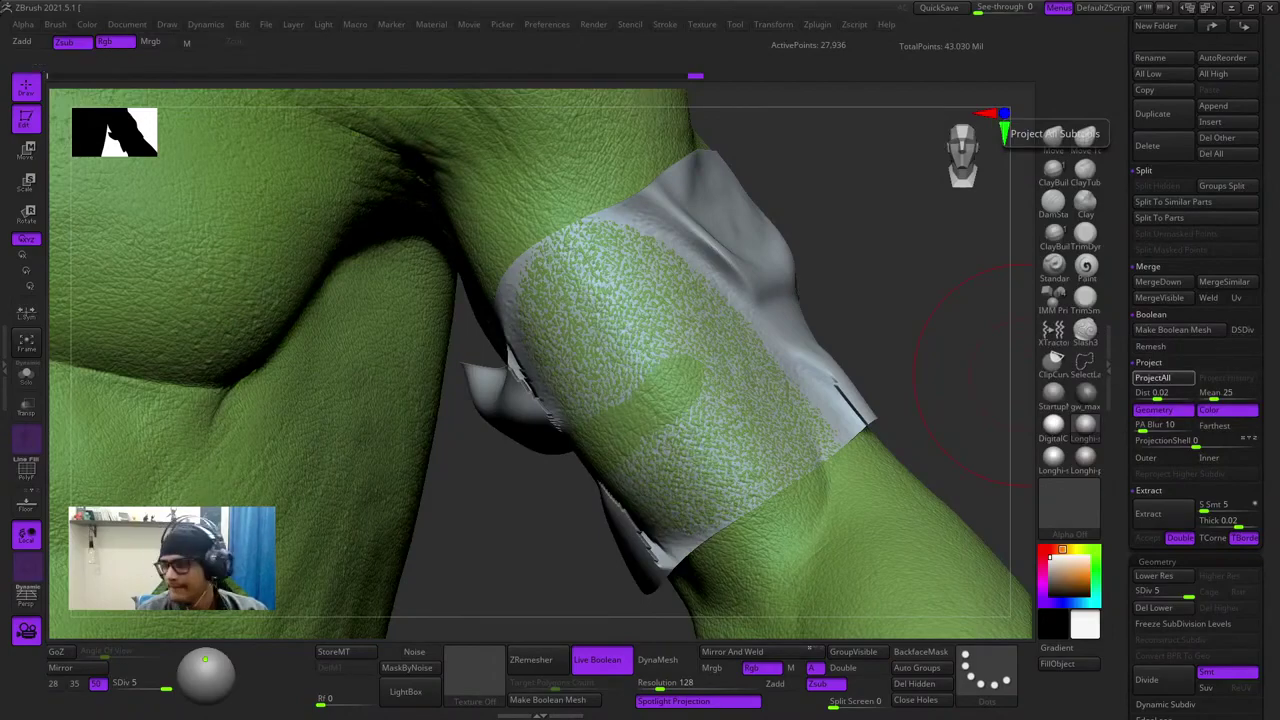
pyautogui.keyDown('ctrl'); pyautogui.moveTo(880, 385); pyautogui.dragTo(750, 290, button='right'); pyautogui.keyUp('ctrl')
# - Undo the skin projections on the arm band and check its polygroups with PolyFrame
pyautogui.hotkey('ctrl', 'z')
pyautogui.rightClick(860, 275)
pyautogui.hotkey('shift', 'f')
pyautogui.hotkey('shift', 'f')
pyautogui.keyDown('shift'); pyautogui.moveTo(714, 306); pyautogui.dragTo(727, 340); pyautogui.keyUp('shift')
pyautogui.keyDown('alt'); pyautogui.moveTo(718, 268); pyautogui.dragTo(716, 284); pyautogui.keyUp('alt')
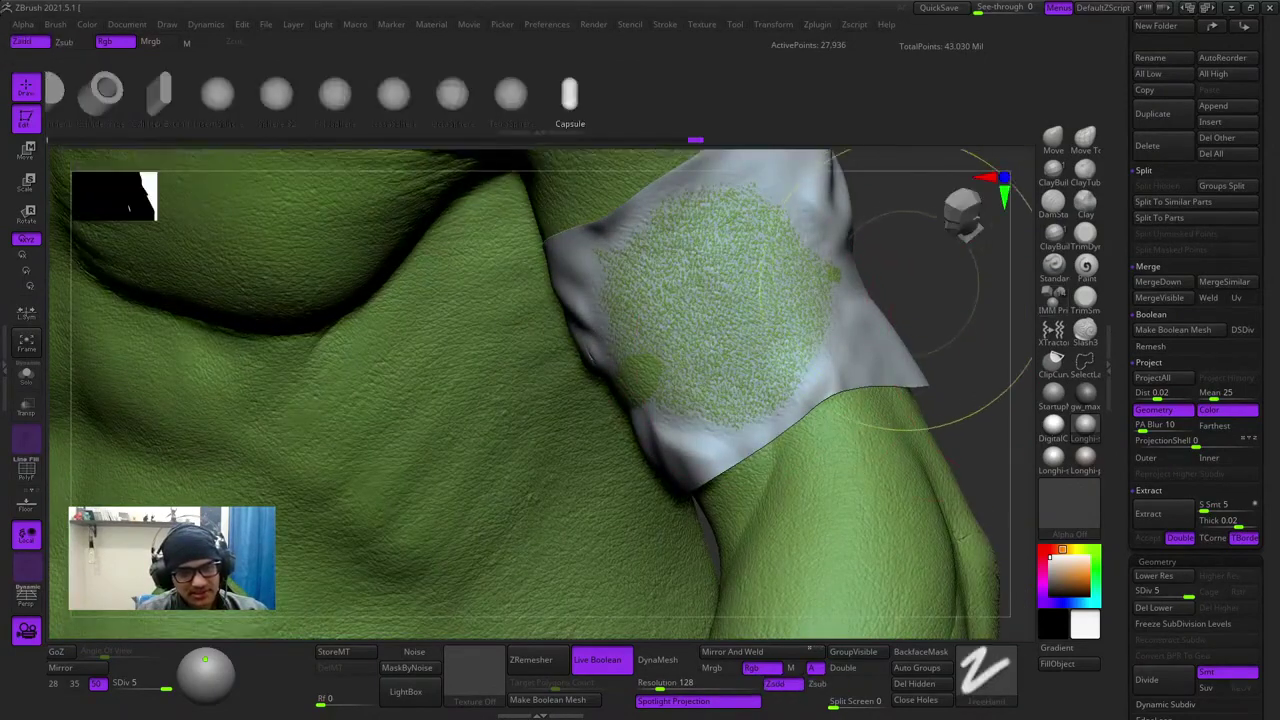
pyautogui.hotkey('ctrl', 'z')
pyautogui.hotkey('ctrl', 'z')
pyautogui.moveTo(890, 300); pyautogui.dragTo(990, 285, button='right')
pyautogui.hotkey('shift', 'f')
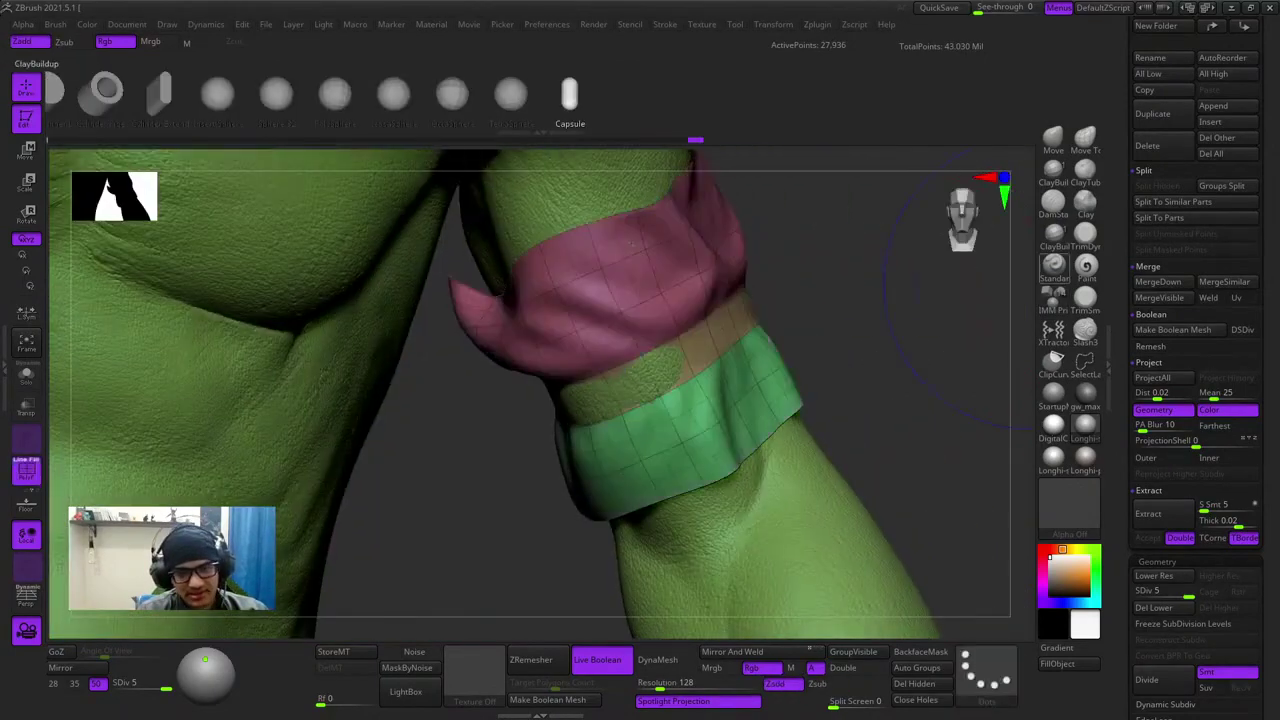
pyautogui.hotkey('shift', 'f')
# - Select the DamStandard brush and examine the restored arm band against the whole goblin and up close
pyautogui.click(1053, 204)
pyautogui.press('f')
pyautogui.hotkey('shift', 'f')
pyautogui.hotkey('shift', 'f')
pyautogui.rightClick(880, 328)
pyautogui.press('f')
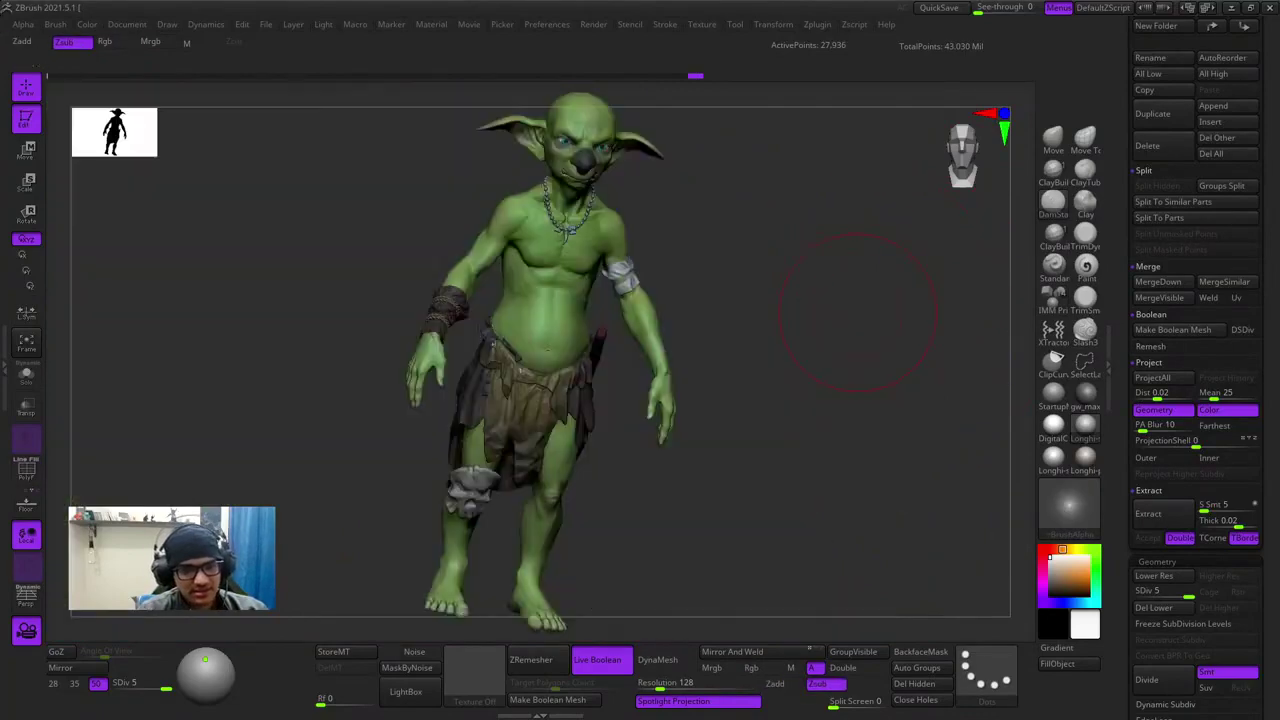
pyautogui.hotkey('shift', 'f')
pyautogui.hotkey('shift', 'f')
pyautogui.moveTo(834, 315); pyautogui.dragTo(700, 335, button='right')
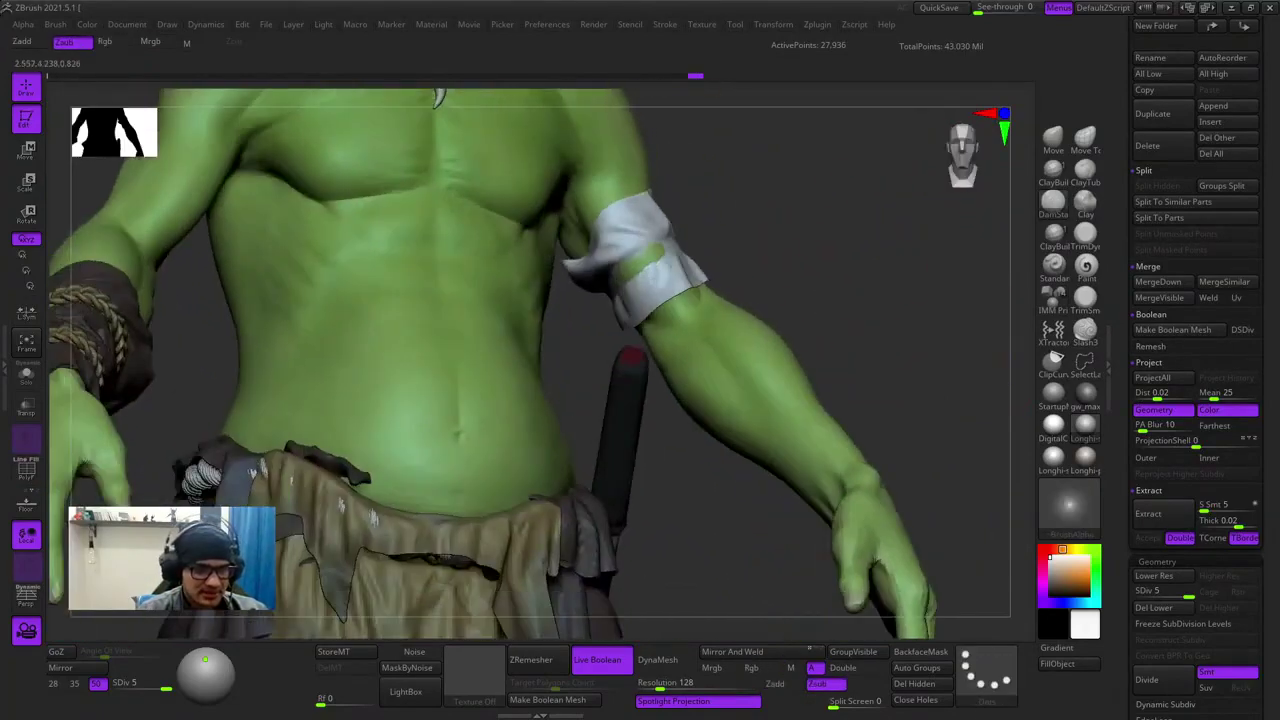
pyautogui.press('f')
pyautogui.hotkey('shift', 'f')
pyautogui.hotkey('shift', 'f')
pyautogui.press('f')
pyautogui.moveTo(855, 256); pyautogui.dragTo(948, 352, button='right')
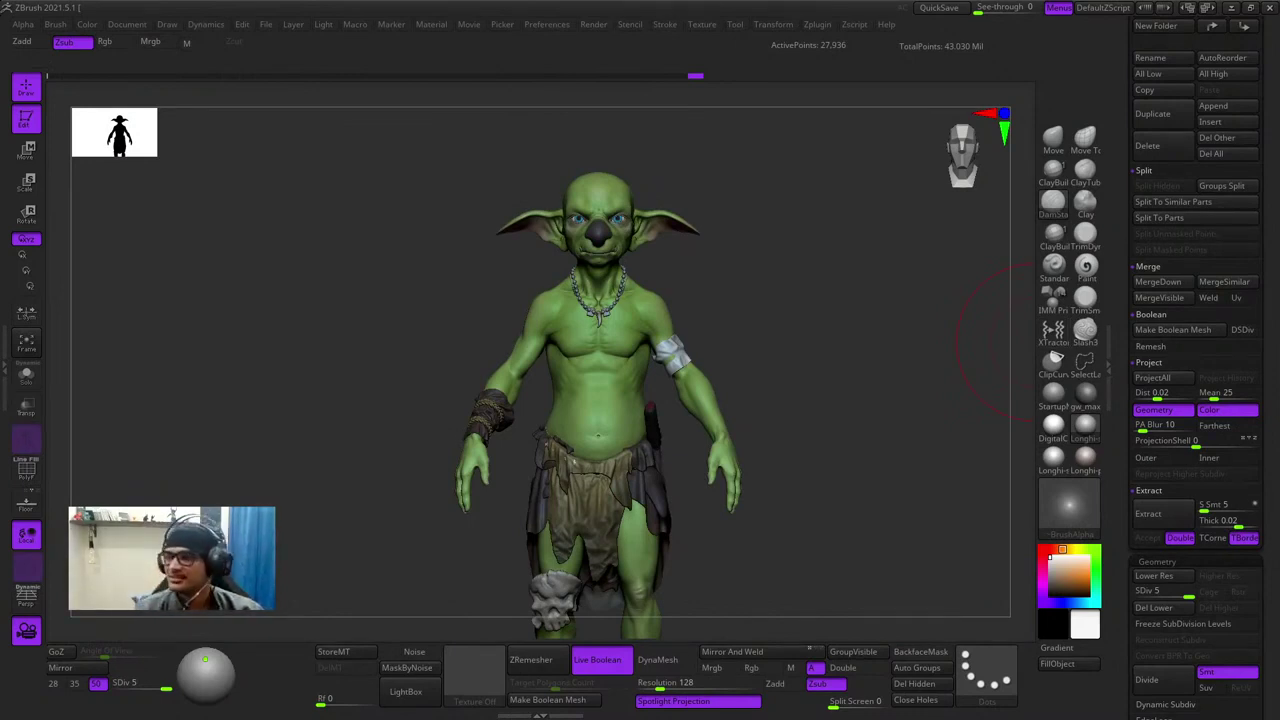
pyautogui.moveTo(1035, 342); pyautogui.dragTo(965, 345, button='right')
pyautogui.keyDown('ctrl'); pyautogui.moveTo(965, 345); pyautogui.dragTo(910, 450, button='right'); pyautogui.keyUp('ctrl')
pyautogui.moveTo(885, 310); pyautogui.dragTo(860, 312, button='right')
# - Reduce the draw size and mask a round patch on the upper front of the arm band
pyautogui.press('space')
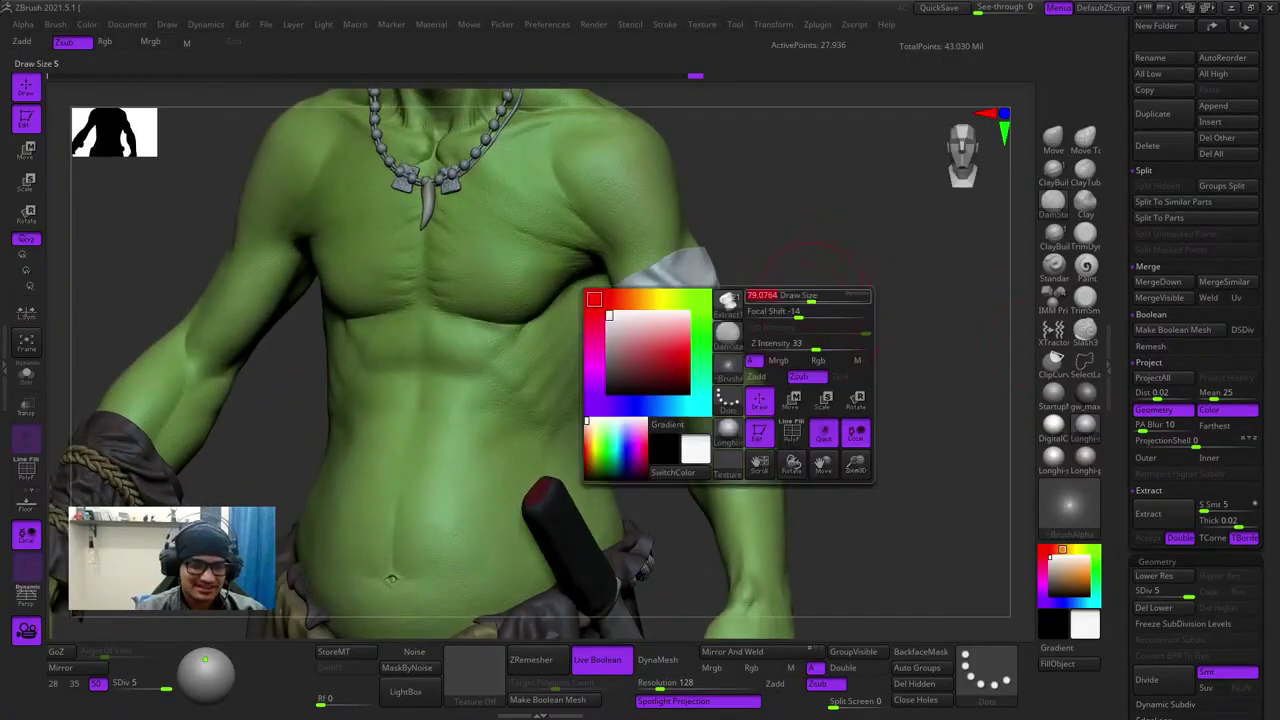
pyautogui.moveTo(810, 301); pyautogui.dragTo(802, 301)
pyautogui.moveTo(850, 340)
pyautogui.mouseDown(button='right')
pyautogui.moveTo(885, 325)
pyautogui.moveTo(860, 400)
pyautogui.moveTo(825, 345)
pyautogui.moveTo(810, 410)
pyautogui.mouseUp(button='right')
pyautogui.keyDown('ctrl'); pyautogui.moveTo(684, 240); pyautogui.dragTo(660, 236); pyautogui.keyUp('ctrl')
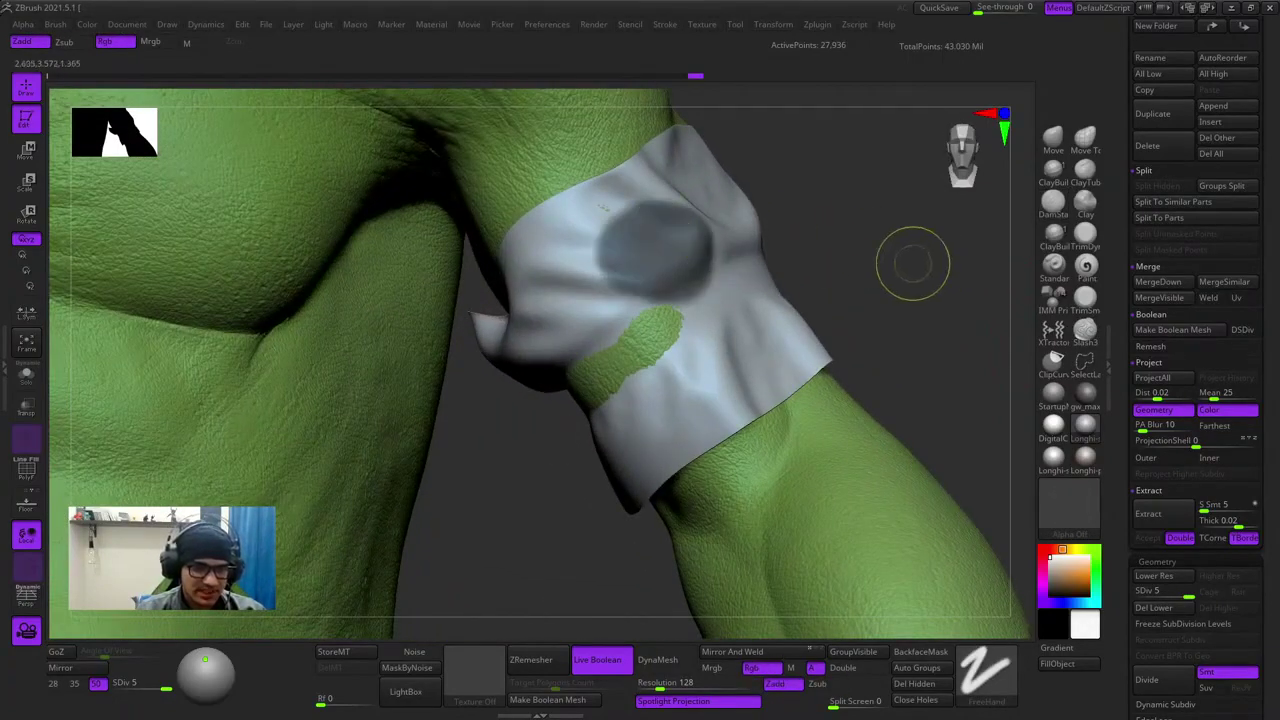
# - Invert the arm band's mask, invert it back and clear it
pyautogui.keyDown('ctrl'); pyautogui.click(883, 212); pyautogui.keyUp('ctrl')
pyautogui.keyDown('ctrl'); pyautogui.moveTo(883, 212); pyautogui.dragTo(845, 290, button='right'); pyautogui.keyUp('ctrl')
pyautogui.keyDown('ctrl'); pyautogui.click(752, 369); pyautogui.keyUp('ctrl')
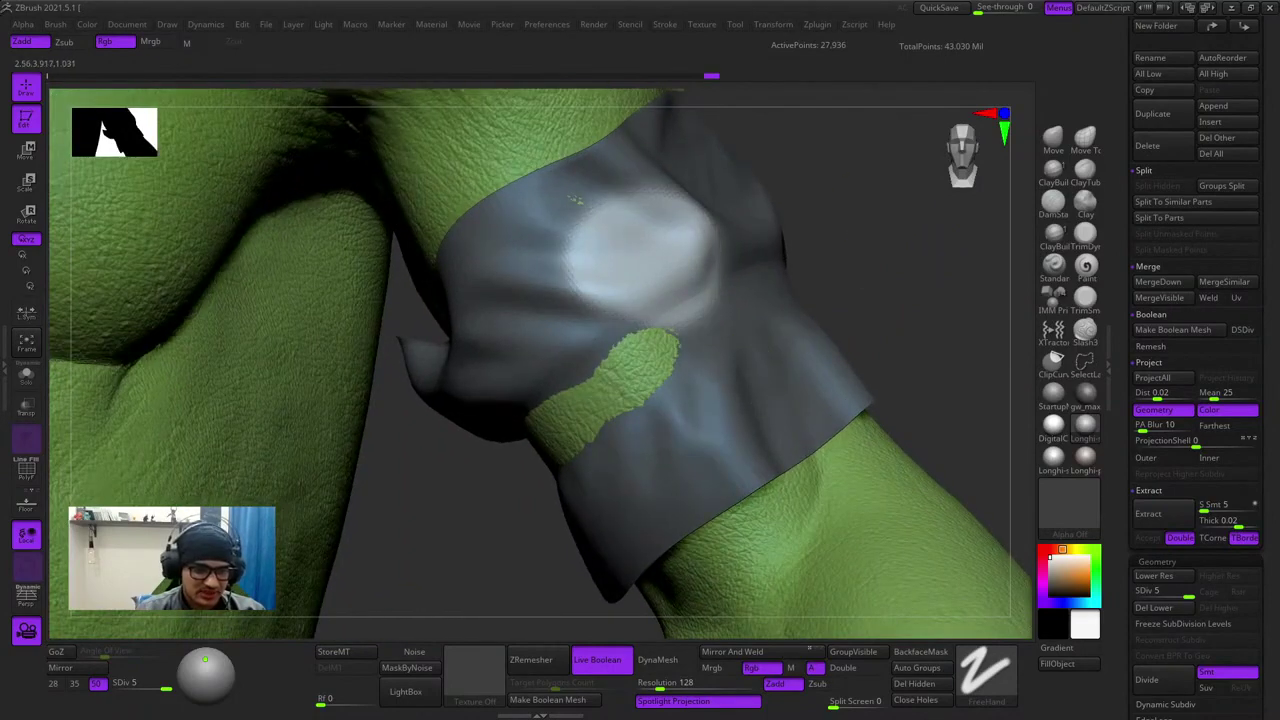
pyautogui.keyDown('ctrl'); pyautogui.click(917, 265); pyautogui.keyUp('ctrl')
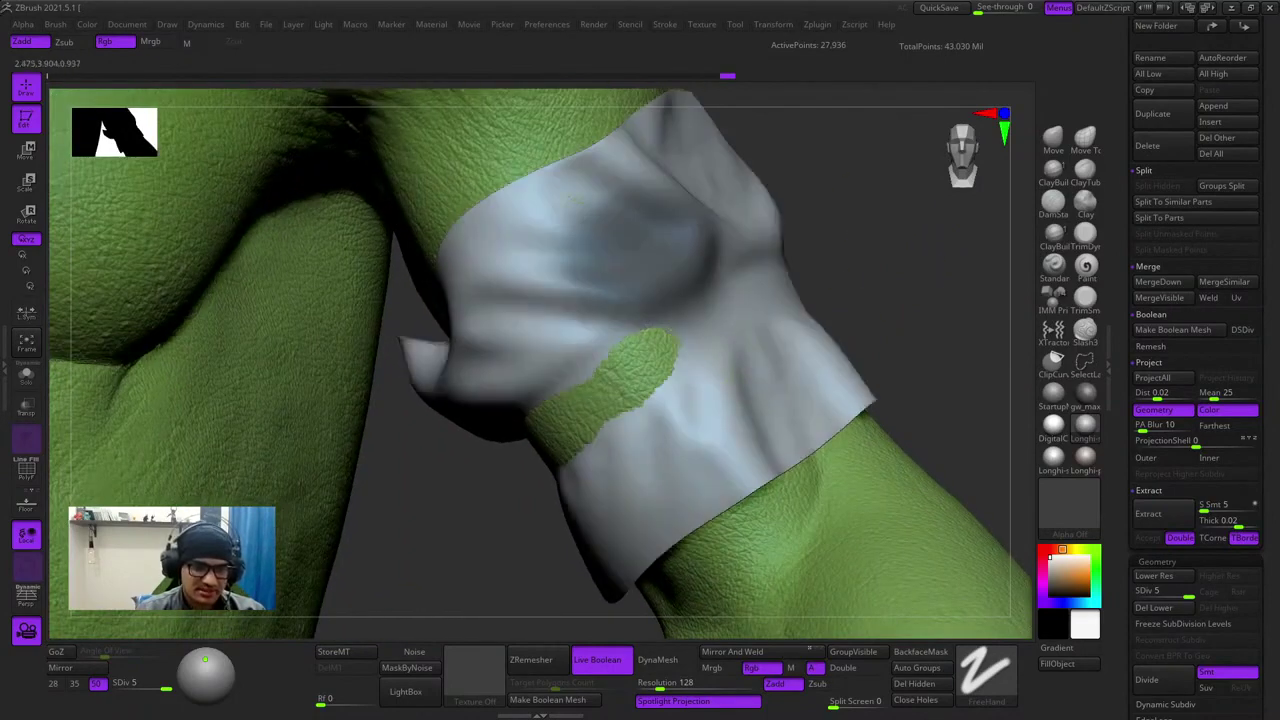
pyautogui.keyDown('ctrl'); pyautogui.moveTo(923, 300); pyautogui.dragTo(907, 258, button='right'); pyautogui.keyUp('ctrl')
pyautogui.keyDown('ctrl'); pyautogui.moveTo(907, 259); pyautogui.dragTo(880, 334); pyautogui.keyUp('ctrl')
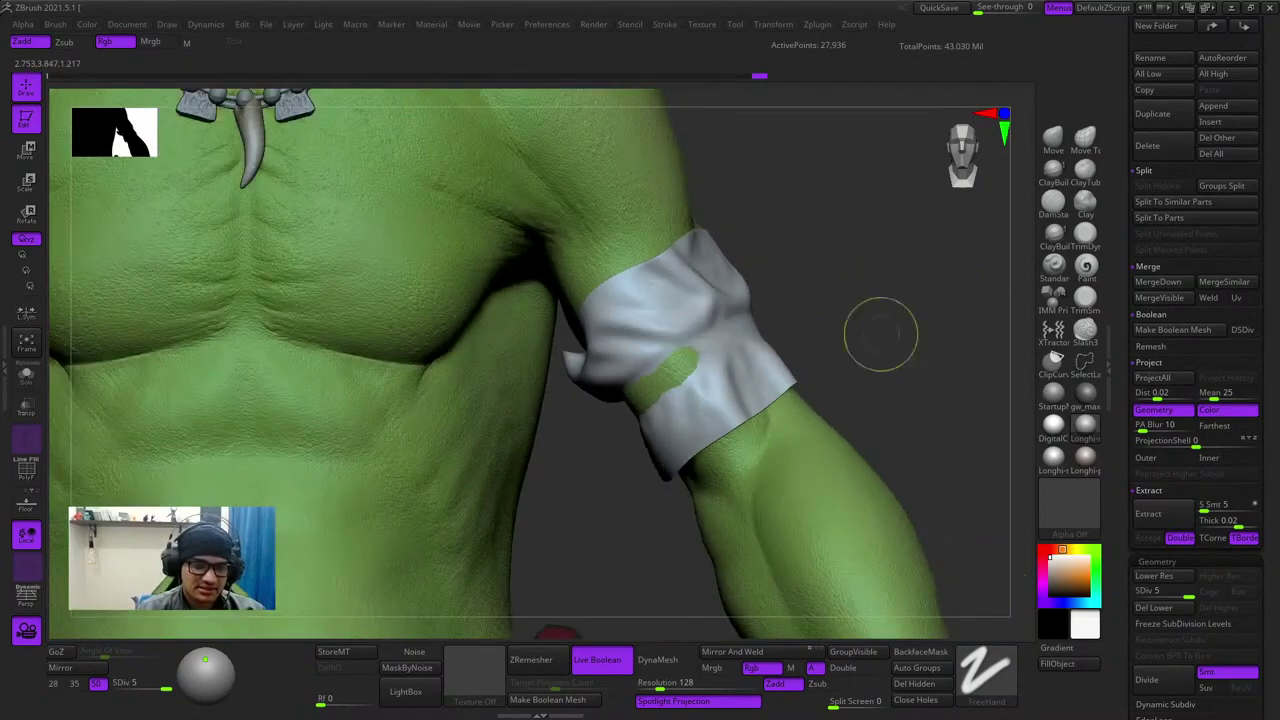
# - Mask a rounded patch above the arm band's skin gap, invert it both ways and blur its edges
pyautogui.keyDown('ctrl'); pyautogui.moveTo(880, 334); pyautogui.dragTo(850, 385, button='right'); pyautogui.keyUp('ctrl')
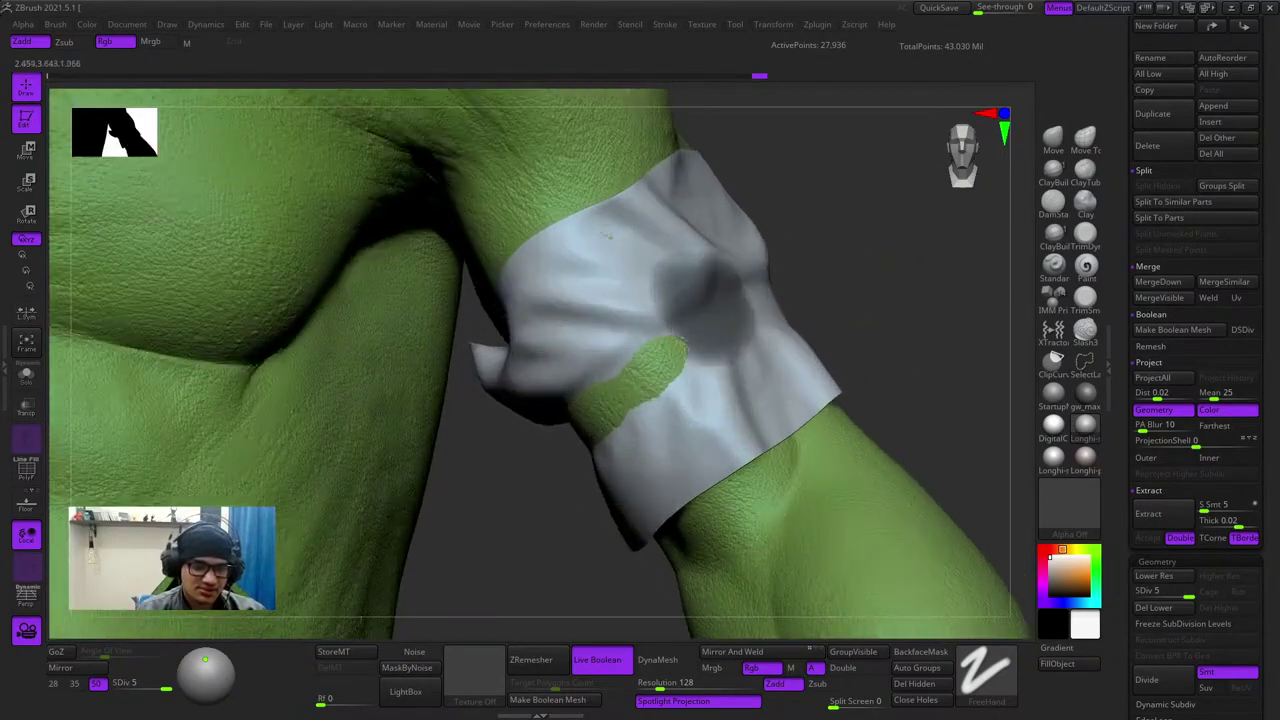
pyautogui.keyDown('ctrl'); pyautogui.moveTo(905, 335); pyautogui.dragTo(890, 293, button='right'); pyautogui.keyUp('ctrl')
pyautogui.keyDown('ctrl'); pyautogui.moveTo(890, 293); pyautogui.dragTo(846, 303); pyautogui.keyUp('ctrl')
pyautogui.keyDown('ctrl'); pyautogui.moveTo(846, 303); pyautogui.dragTo(926, 287, button='right'); pyautogui.keyUp('ctrl')
pyautogui.keyDown('ctrl'); pyautogui.click(910, 274); pyautogui.keyUp('ctrl')
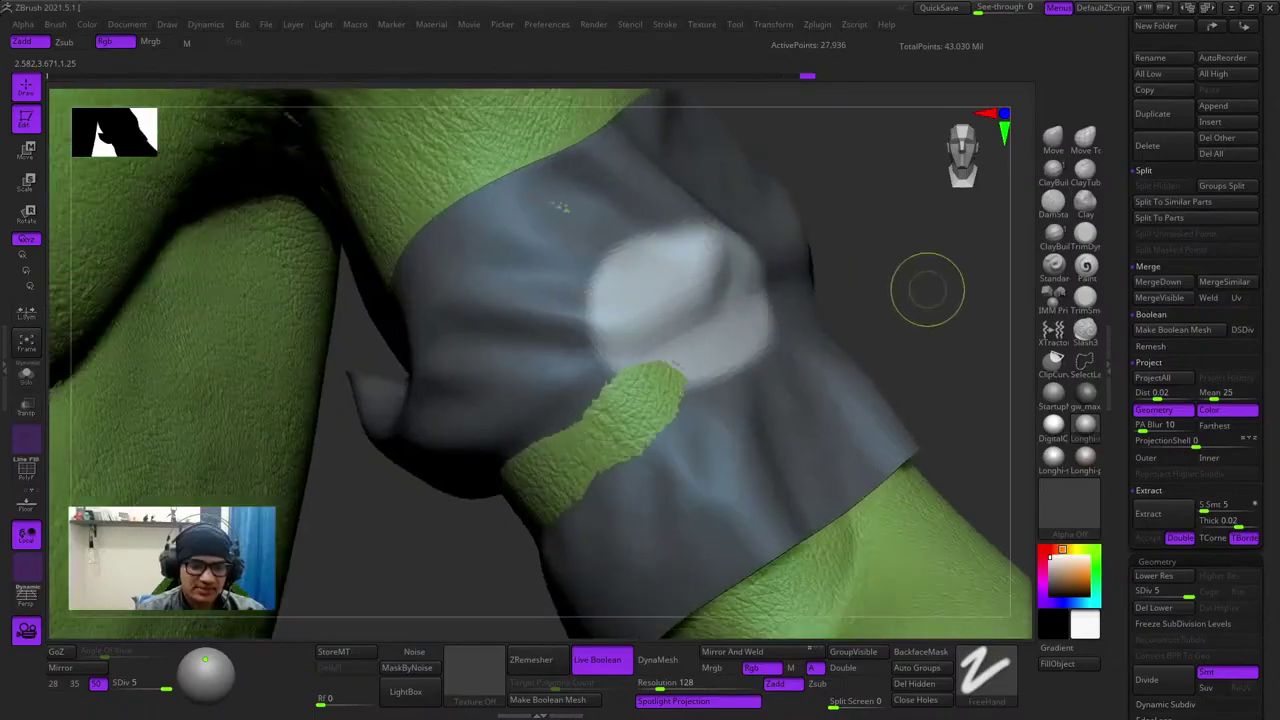
pyautogui.keyDown('ctrl'); pyautogui.click(925, 291); pyautogui.keyUp('ctrl')
pyautogui.keyDown('ctrl'); pyautogui.click(710, 288); pyautogui.keyUp('ctrl')
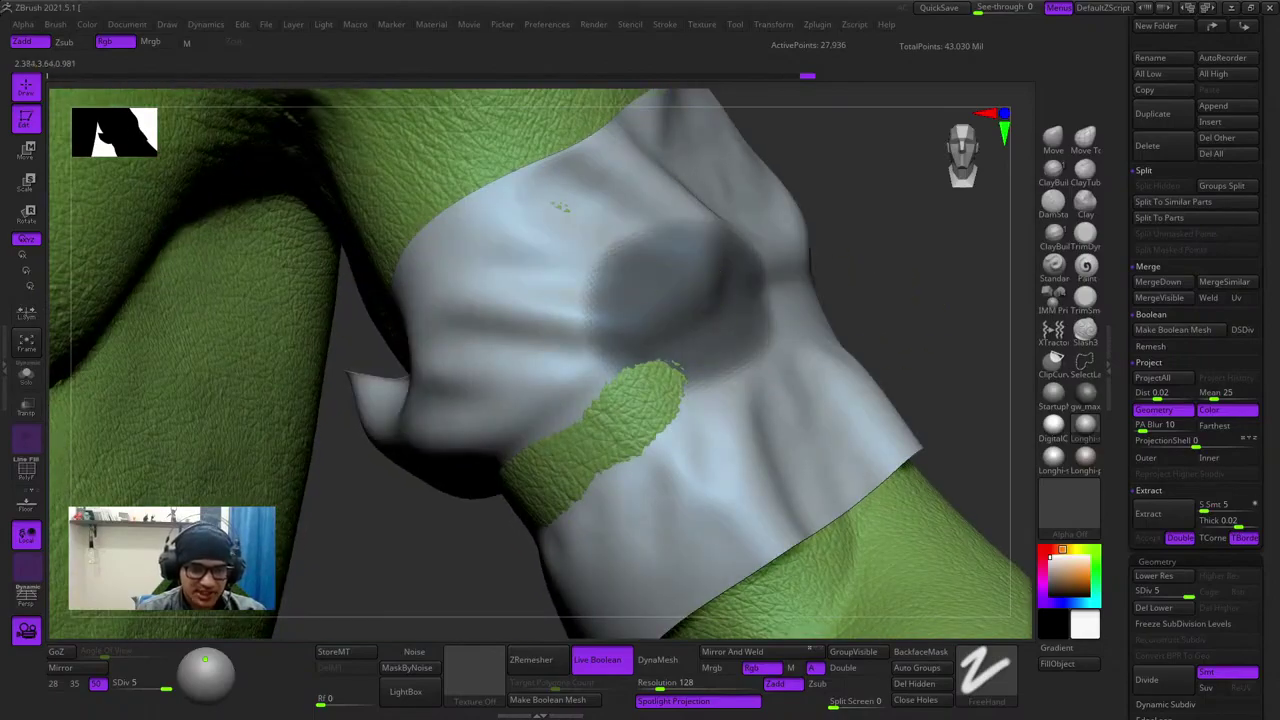
pyautogui.keyDown('ctrl'); pyautogui.click(710, 288); pyautogui.keyUp('ctrl')
pyautogui.moveTo(714, 346)
pyautogui.keyDown('ctrl'); pyautogui.mouseDown(button='right')
pyautogui.moveTo(785, 364)
pyautogui.moveTo(897, 340)
pyautogui.mouseUp(button='right'); pyautogui.keyUp('ctrl')
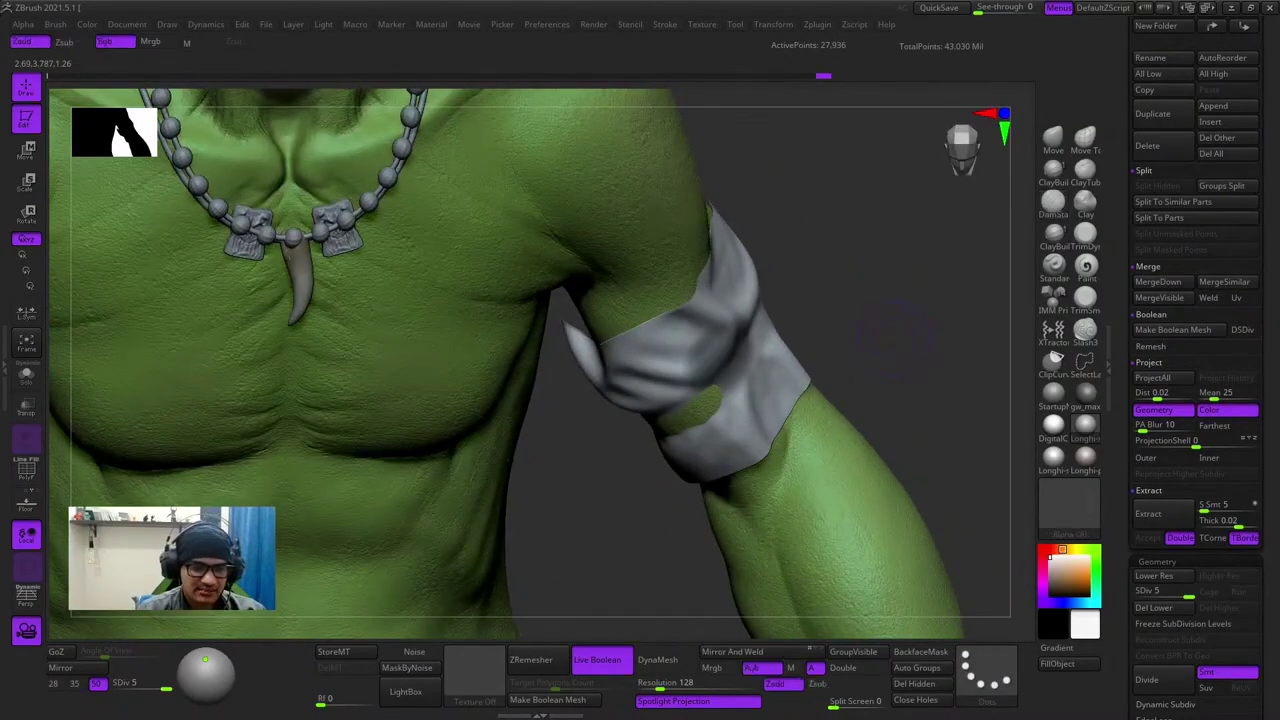
# - Examine the masked arm band from the front and at closer range, checking its polygroups
pyautogui.keyDown('shift'); pyautogui.moveTo(885, 293); pyautogui.dragTo(890, 330, button='right'); pyautogui.keyUp('shift')
pyautogui.press('f')
pyautogui.hotkey('shift', 'f')
pyautogui.hotkey('shift', 'f')
pyautogui.press('f')
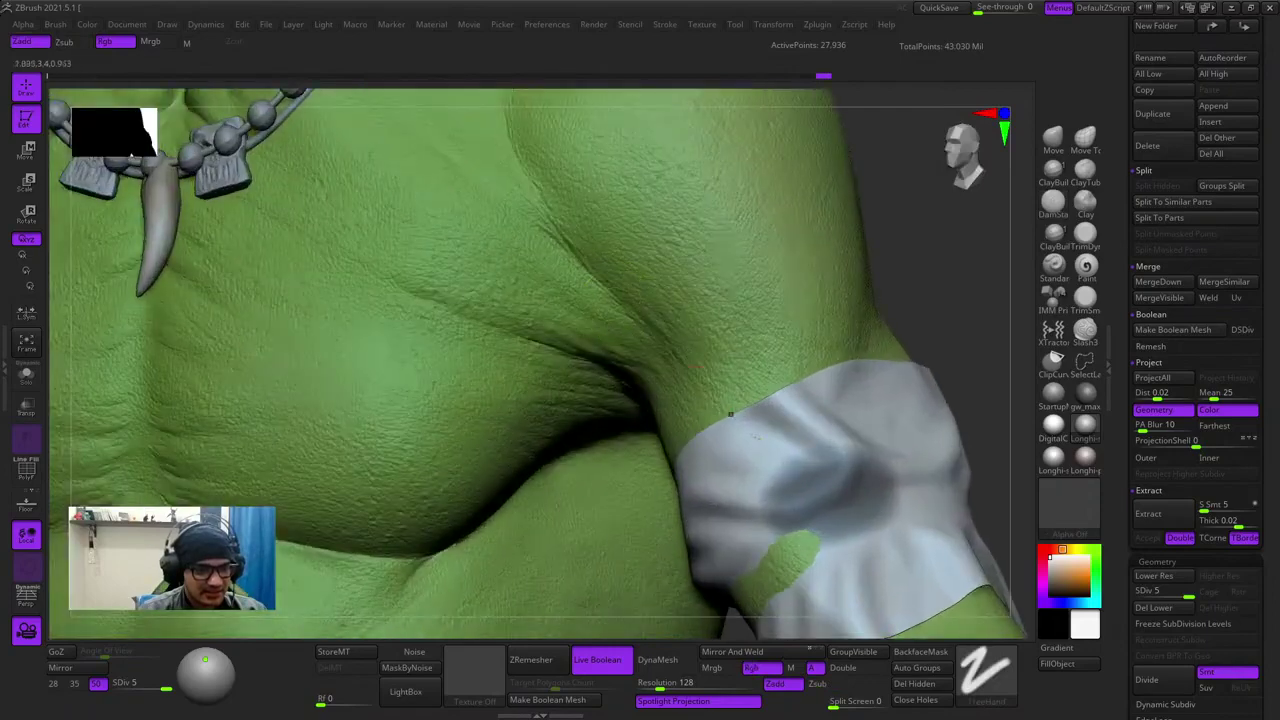
pyautogui.keyDown('ctrl'); pyautogui.moveTo(906, 440); pyautogui.dragTo(802, 292, button='right'); pyautogui.keyUp('ctrl')
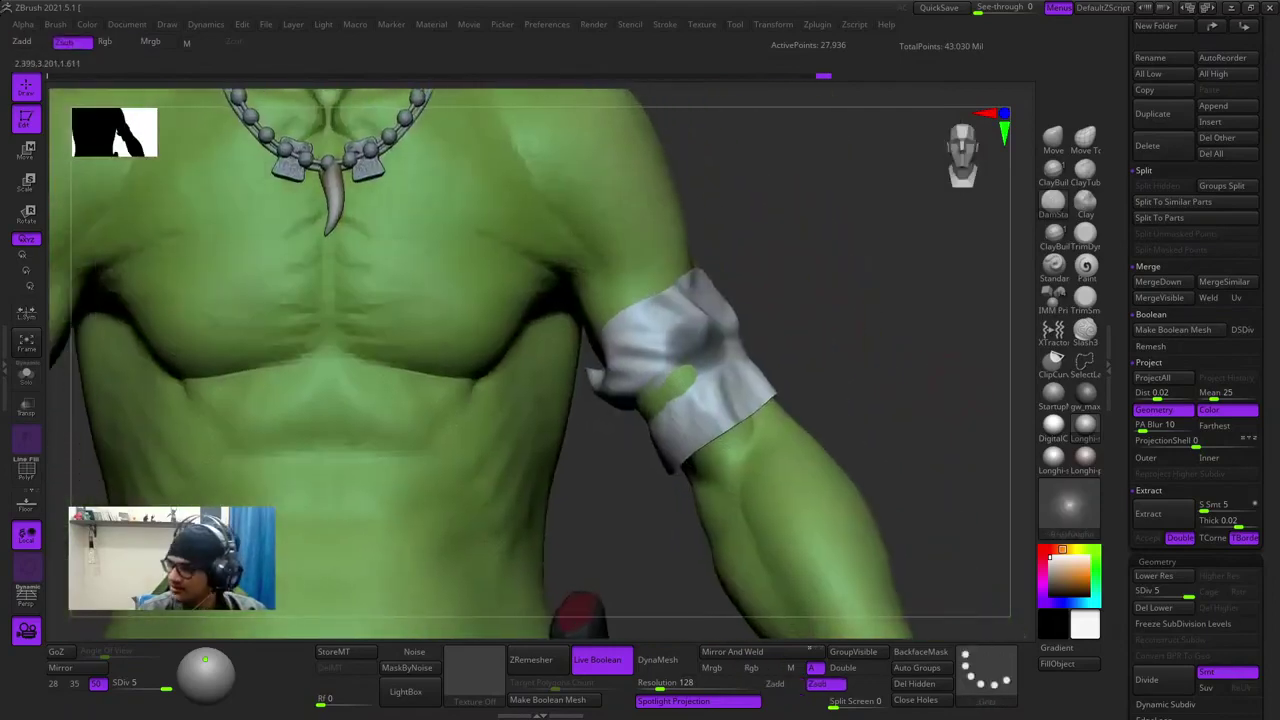
pyautogui.keyDown('ctrl'); pyautogui.moveTo(828, 390); pyautogui.dragTo(847, 325, button='right'); pyautogui.keyUp('ctrl')
pyautogui.moveTo(1268, 460)
pyautogui.mouseDown()
pyautogui.moveTo(1268, 126)
pyautogui.moveTo(1268, 436)
pyautogui.mouseUp()
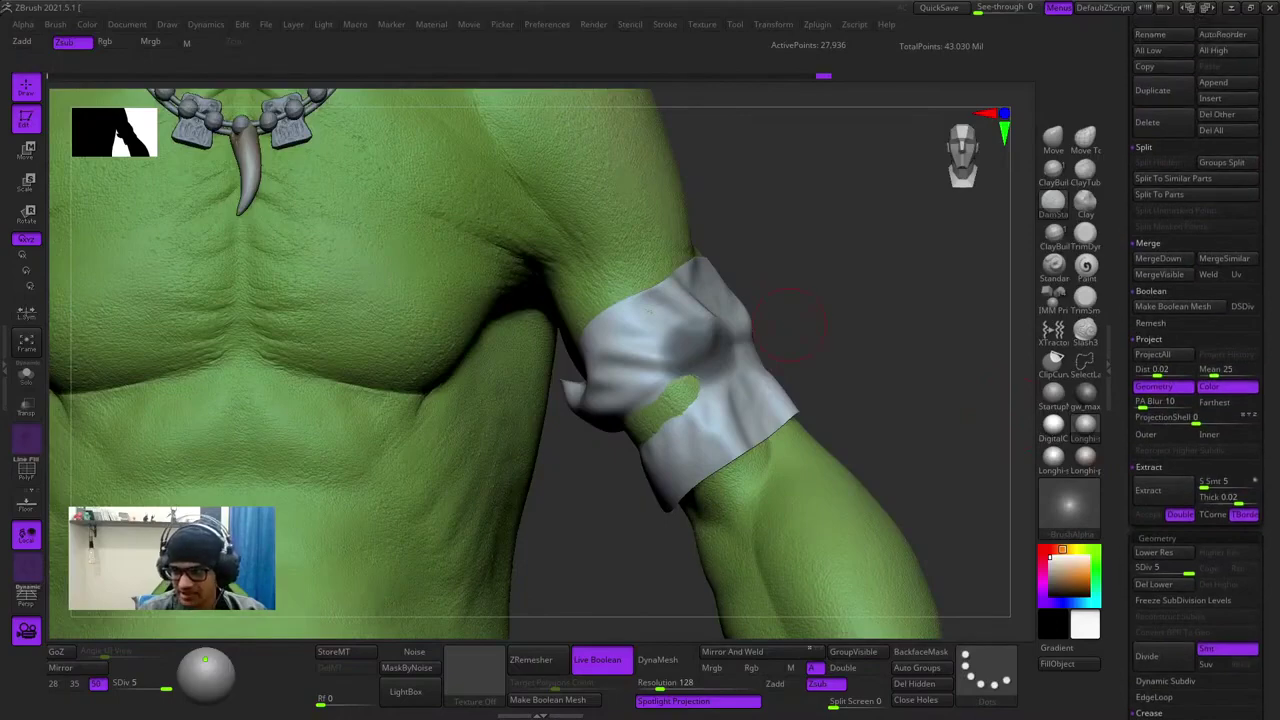
# - Undo the masking on the arm band
pyautogui.moveTo(791, 324); pyautogui.dragTo(803, 317, button='right')
pyautogui.hotkey('ctrl', 'z')
pyautogui.hotkey('ctrl', 'z')
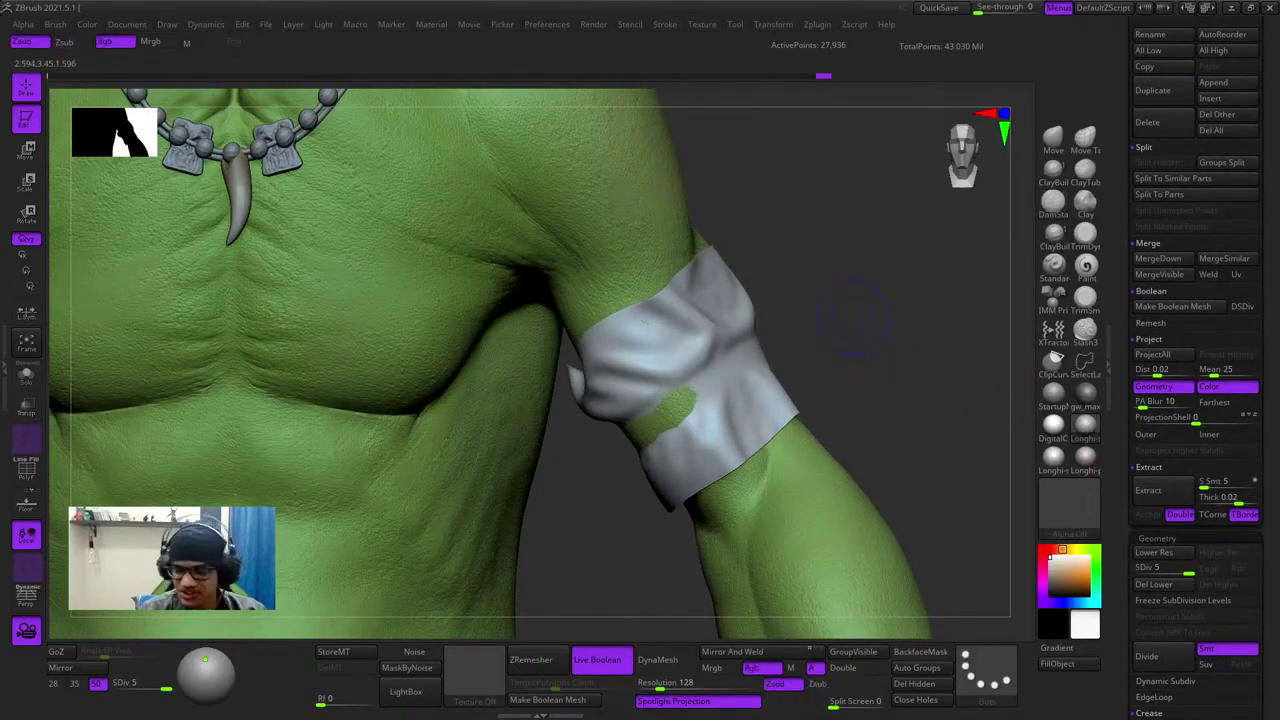
pyautogui.hotkey('shift', 'f')
pyautogui.hotkey('shift', 'f')
# - Mask a wider patch across the front of the arm band with a larger brush and invert the mask both ways
pyautogui.moveTo(871, 294)
pyautogui.mouseDown(button='right')
pyautogui.moveTo(862, 276)
pyautogui.moveTo(874, 284)
pyautogui.moveTo(878, 246)
pyautogui.mouseUp(button='right')
pyautogui.moveTo(745, 324)
pyautogui.mouseDown()
pyautogui.moveTo(754, 335)
pyautogui.moveTo(727, 307)
pyautogui.moveTo(698, 338)
pyautogui.moveTo(704, 357)
pyautogui.moveTo(780, 346)
pyautogui.moveTo(798, 320)
pyautogui.moveTo(764, 352)
pyautogui.moveTo(778, 384)
pyautogui.mouseUp()
pyautogui.press('space')
pyautogui.keyDown('alt'); pyautogui.moveTo(915, 301); pyautogui.dragTo(828, 303); pyautogui.keyUp('alt')
pyautogui.keyDown('ctrl'); pyautogui.click(828, 304); pyautogui.keyUp('ctrl')
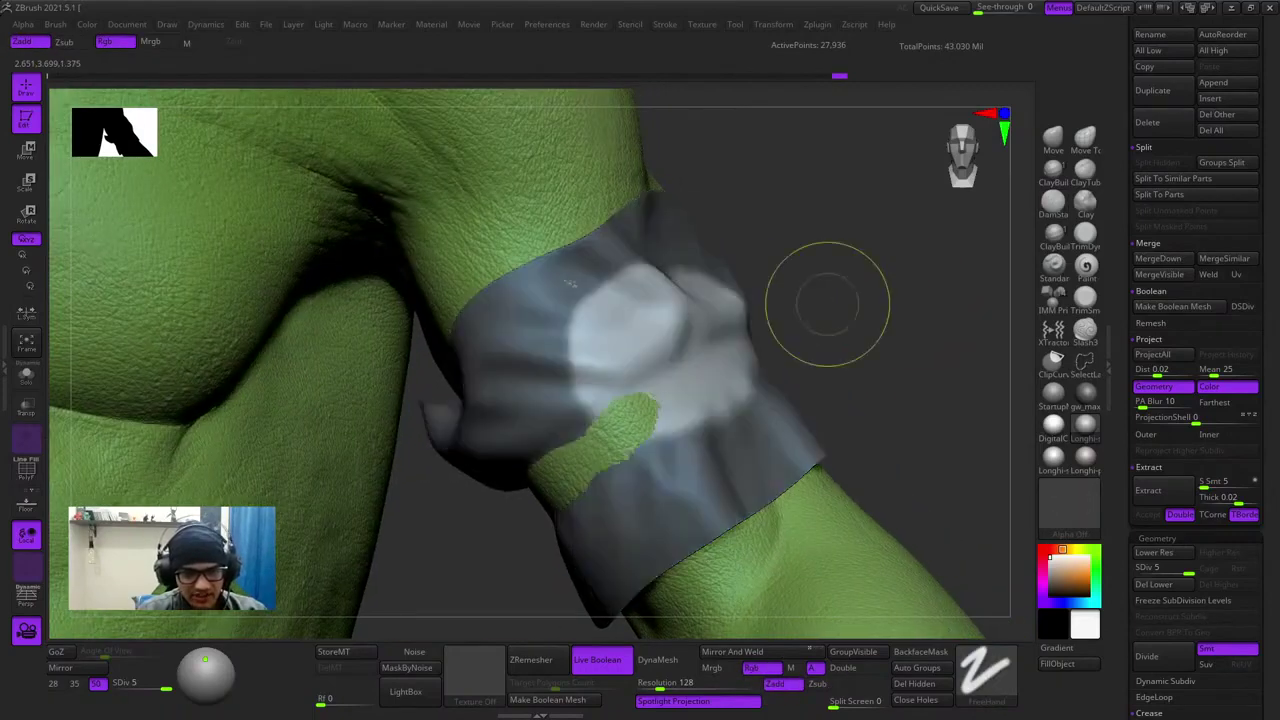
pyautogui.keyDown('ctrl'); pyautogui.click(828, 304); pyautogui.keyUp('ctrl')
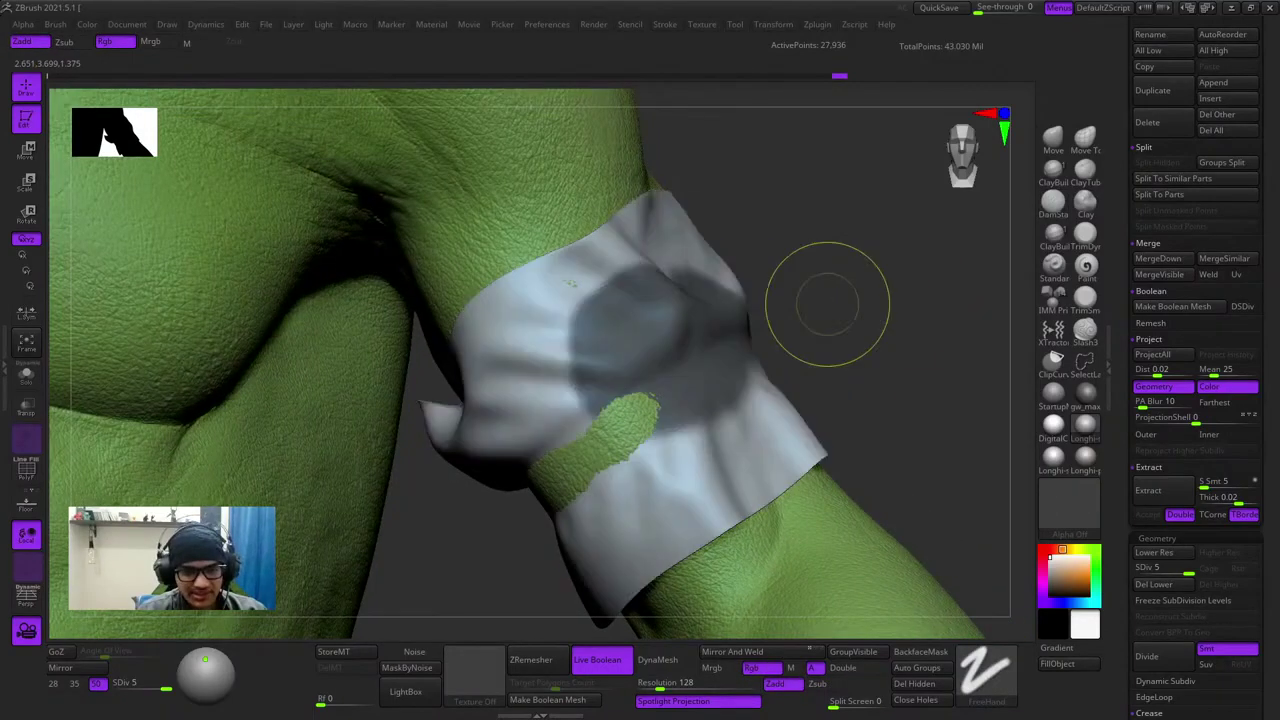
# - Blur the edges of the arm band's mask repeatedly and sharpen them again
pyautogui.keyDown('ctrl'); pyautogui.click(665, 335); pyautogui.keyUp('ctrl')
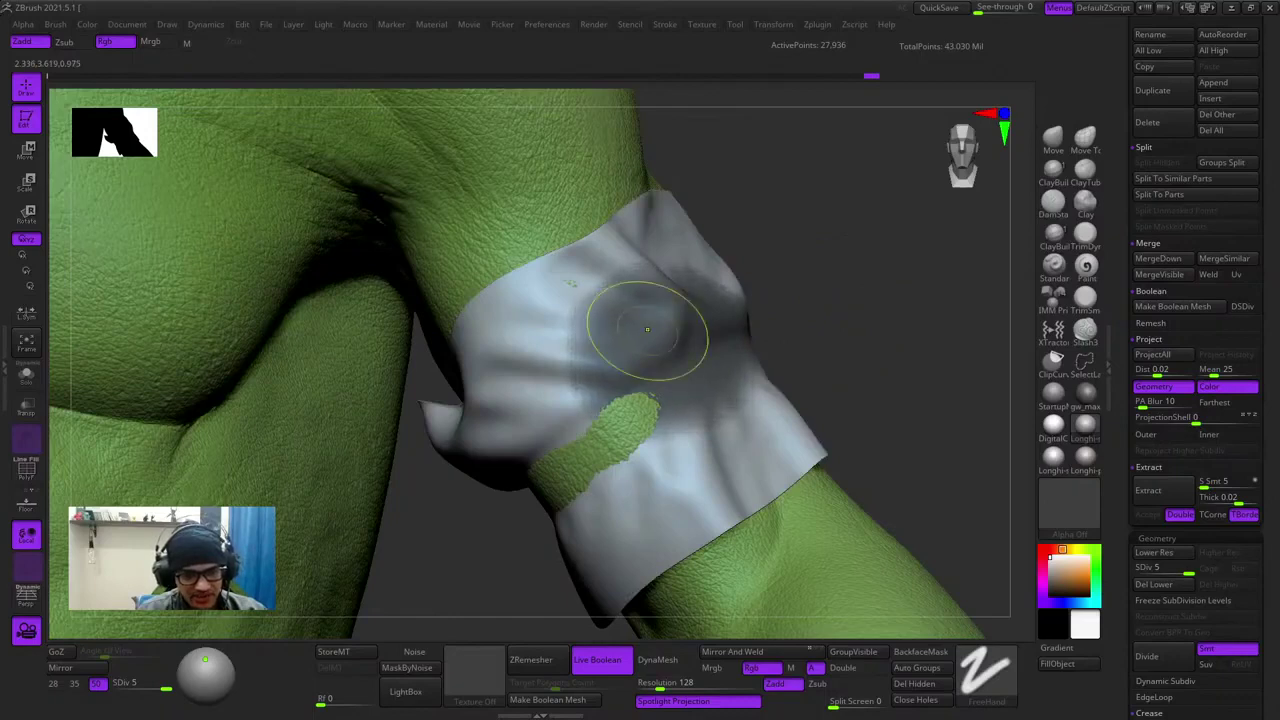
pyautogui.moveTo(647, 329); pyautogui.dragTo(667, 338)
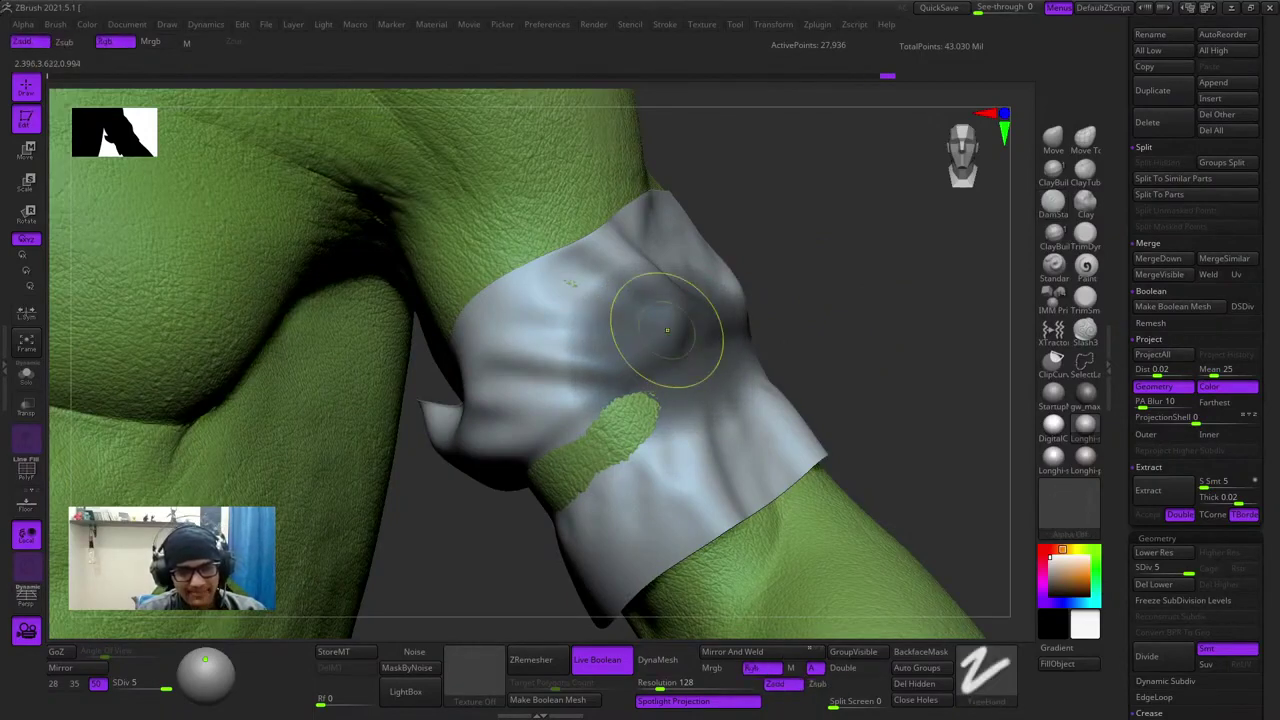
pyautogui.hotkey('ctrl', 'z')
pyautogui.moveTo(690, 335)
pyautogui.mouseDown(button='right')
pyautogui.moveTo(715, 318)
pyautogui.moveTo(665, 345)
pyautogui.moveTo(698, 337)
pyautogui.mouseUp(button='right')
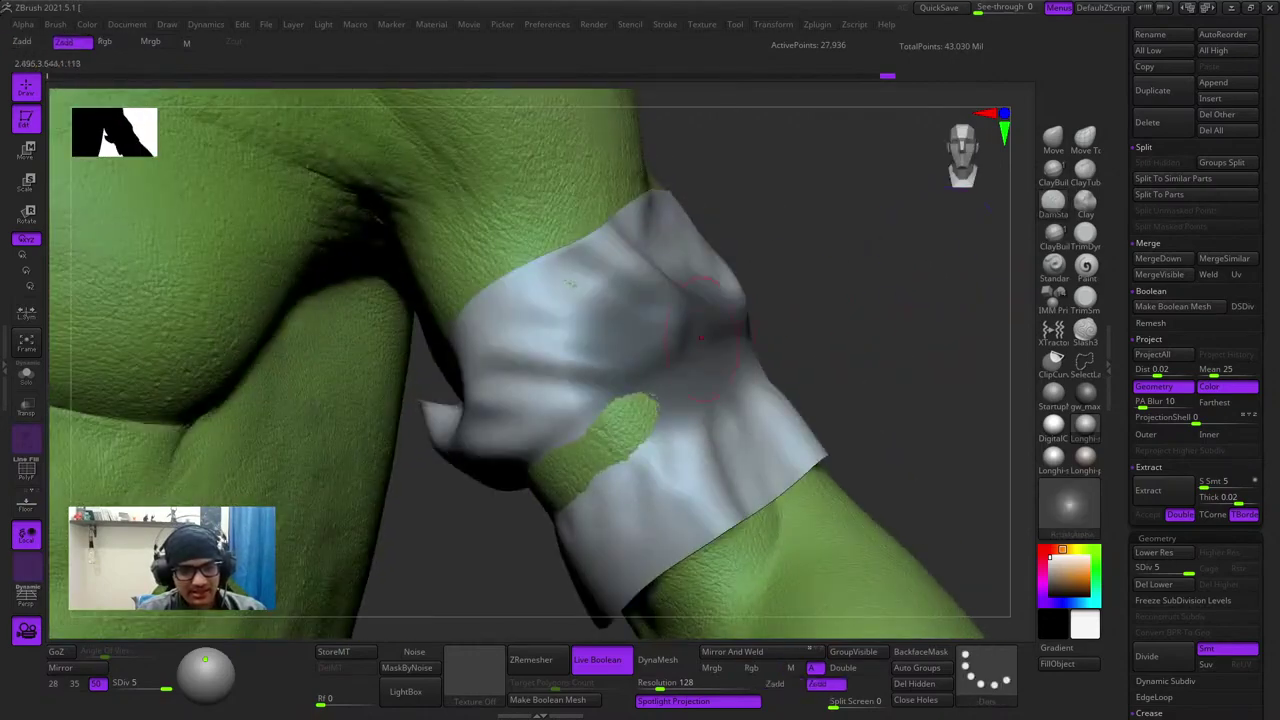
pyautogui.keyDown('ctrl'); pyautogui.moveTo(929, 315); pyautogui.dragTo(960, 350); pyautogui.keyUp('ctrl')
pyautogui.moveTo(960, 260)
pyautogui.mouseDown()
pyautogui.moveTo(895, 300)
pyautogui.moveTo(966, 245)
pyautogui.mouseUp()
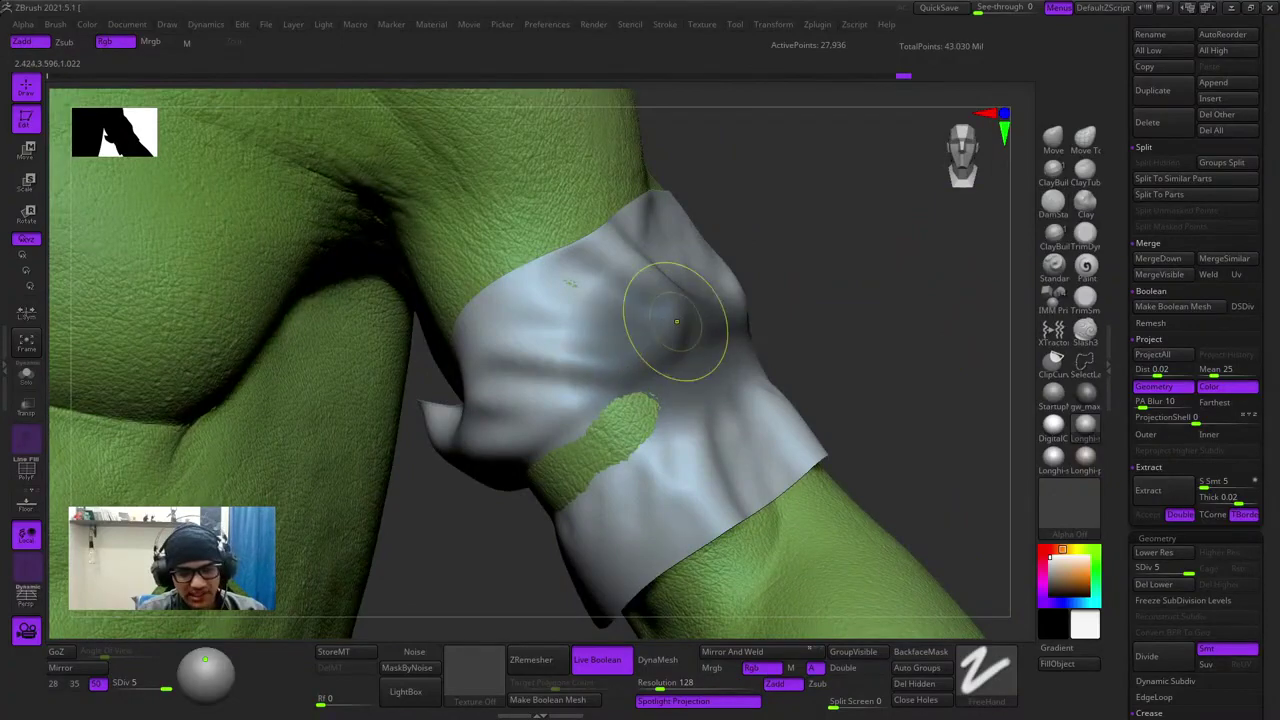
pyautogui.keyDown('ctrl'); pyautogui.moveTo(677, 322); pyautogui.dragTo(655, 335); pyautogui.keyUp('ctrl')
pyautogui.moveTo(895, 260)
pyautogui.mouseDown()
pyautogui.moveTo(880, 315)
pyautogui.moveTo(895, 328)
pyautogui.mouseUp()
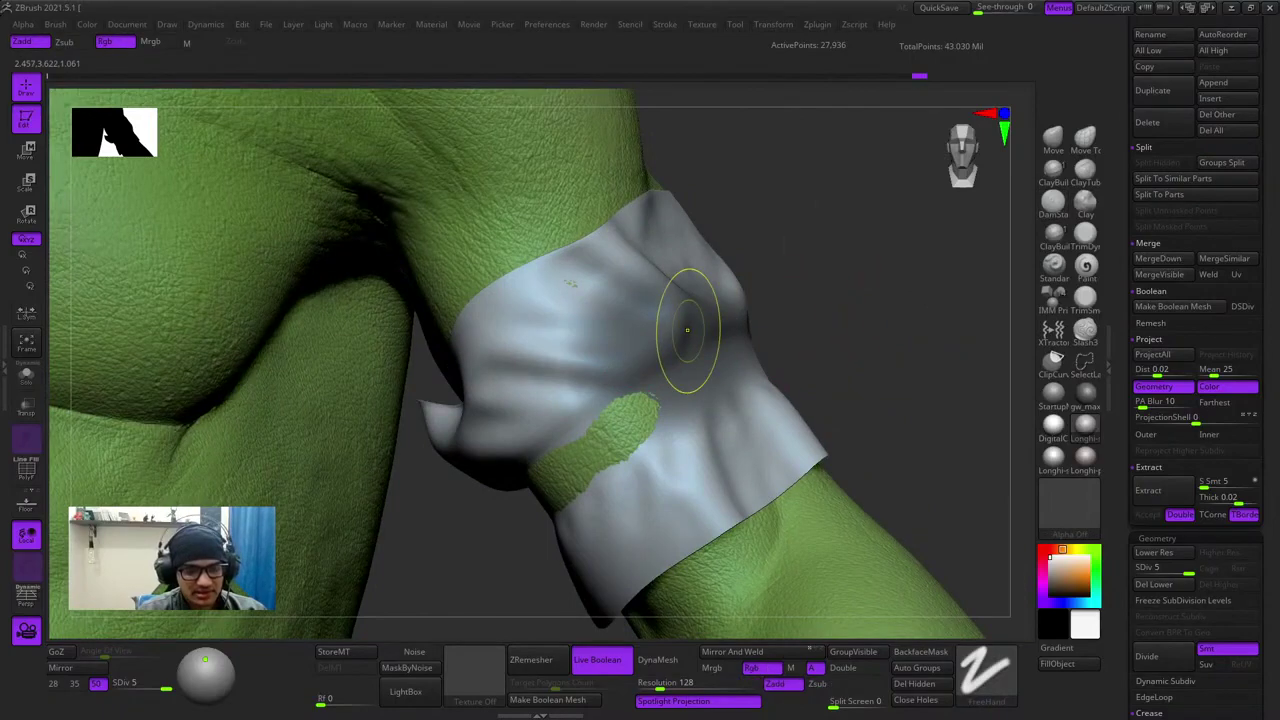
pyautogui.keyDown('ctrl'); pyautogui.moveTo(690, 335); pyautogui.dragTo(700, 345); pyautogui.keyUp('ctrl')
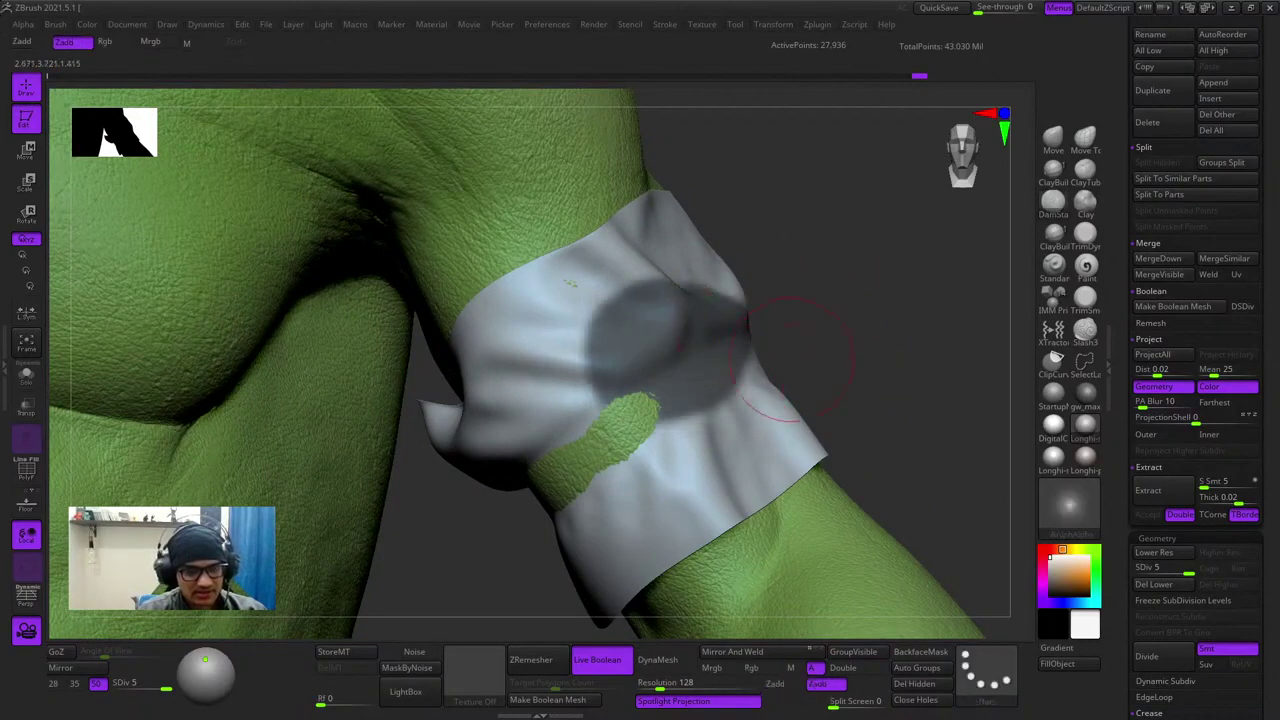
pyautogui.moveTo(809, 364); pyautogui.dragTo(815, 280)
# - Display the arm band's polygroups and isolate its narrow middle polygroup
pyautogui.hotkey('shift', 'f')
pyautogui.hotkey('shift', 'f')
pyautogui.press('f')
pyautogui.keyDown('ctrl'); pyautogui.moveTo(790, 250); pyautogui.dragTo(760, 290, button='right'); pyautogui.keyUp('ctrl')
pyautogui.keyDown('ctrl'); pyautogui.moveTo(770, 230); pyautogui.dragTo(740, 305, button='right'); pyautogui.keyUp('ctrl')
pyautogui.keyDown('ctrl'); pyautogui.moveTo(740, 305); pyautogui.dragTo(790, 300, button='right'); pyautogui.keyUp('ctrl')
pyautogui.keyDown('alt'); pyautogui.moveTo(790, 300); pyautogui.dragTo(925, 425, button='right'); pyautogui.keyUp('alt')
pyautogui.keyDown('ctrl'); pyautogui.moveTo(925, 425); pyautogui.dragTo(915, 330, button='right'); pyautogui.keyUp('ctrl')
pyautogui.moveTo(915, 330); pyautogui.dragTo(955, 320, button='right')
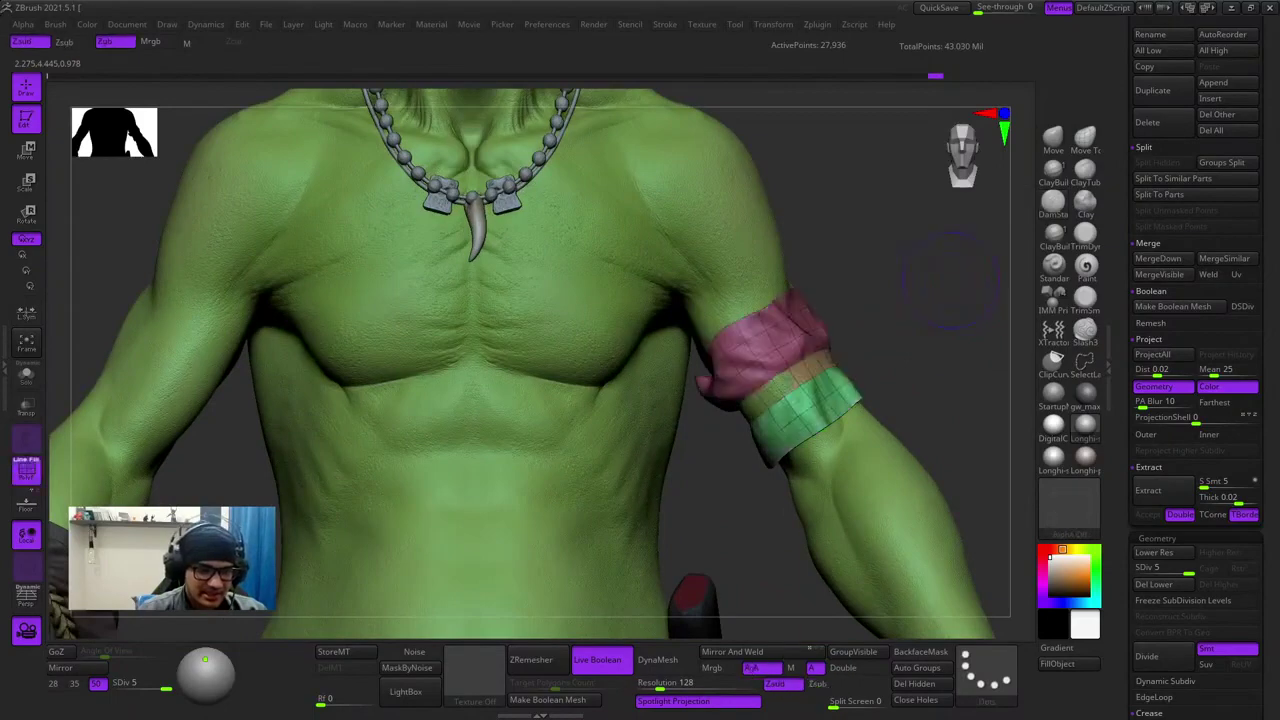
pyautogui.press('f')
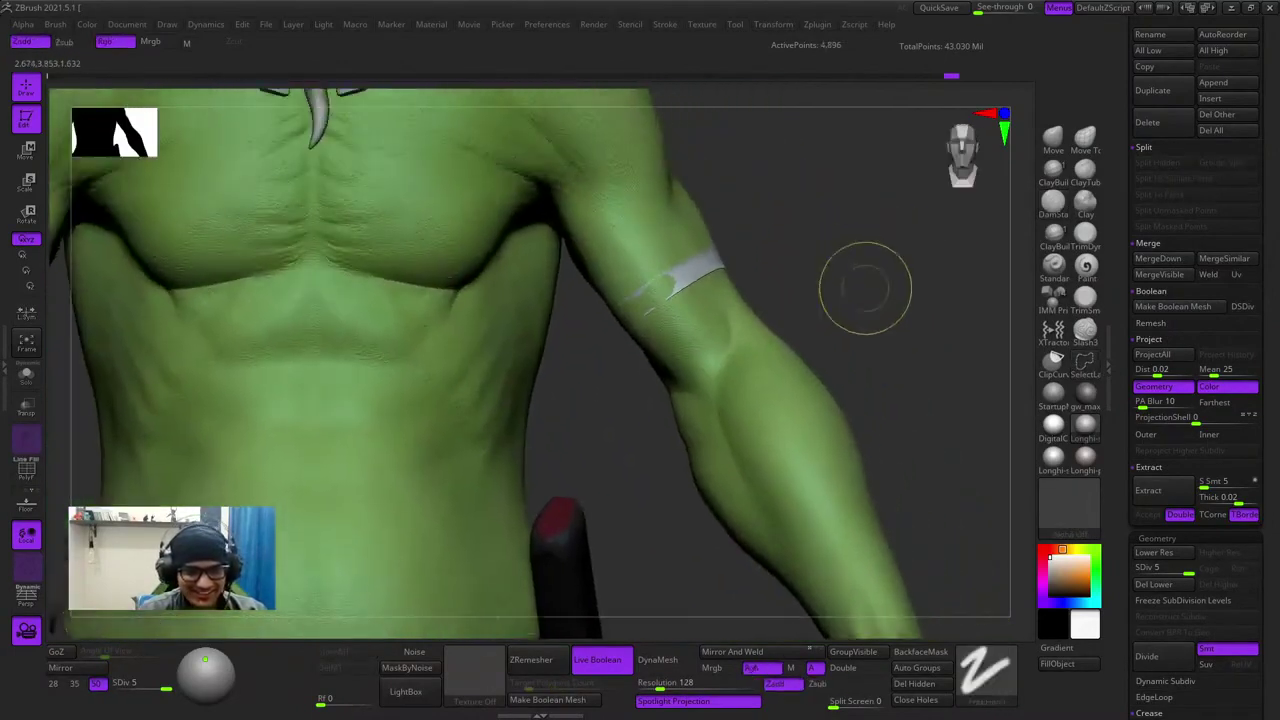
# - Project all subtools onto the isolated middle strip without polypaint and show the complete arm band again
pyautogui.click(1163, 356)
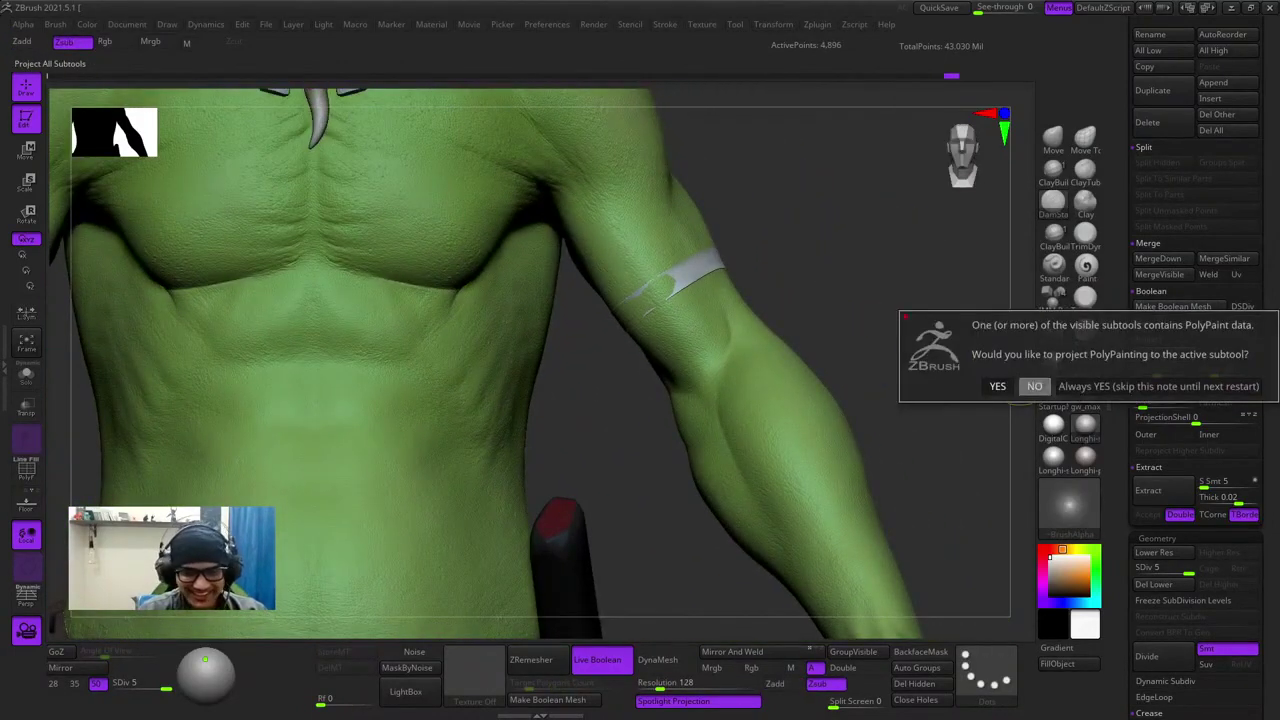
pyautogui.click(1034, 386)
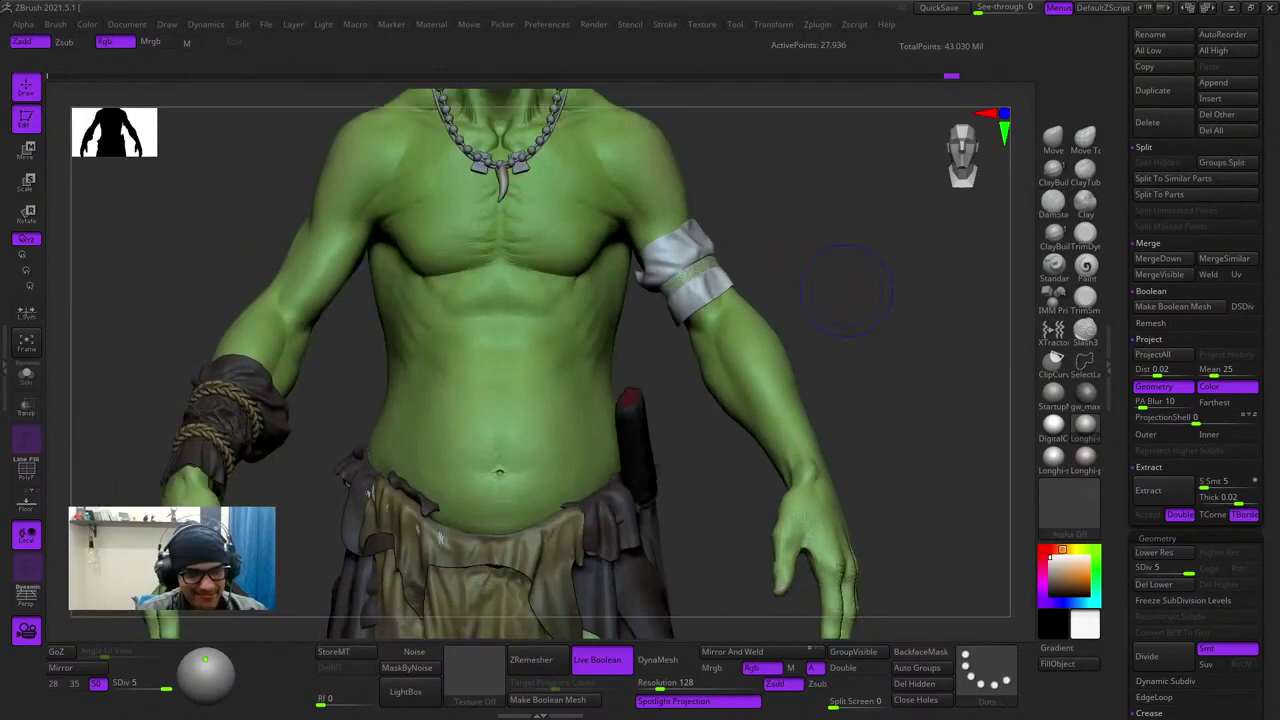
pyautogui.hotkey('shift', 'f')
pyautogui.hotkey('shift', 'f')
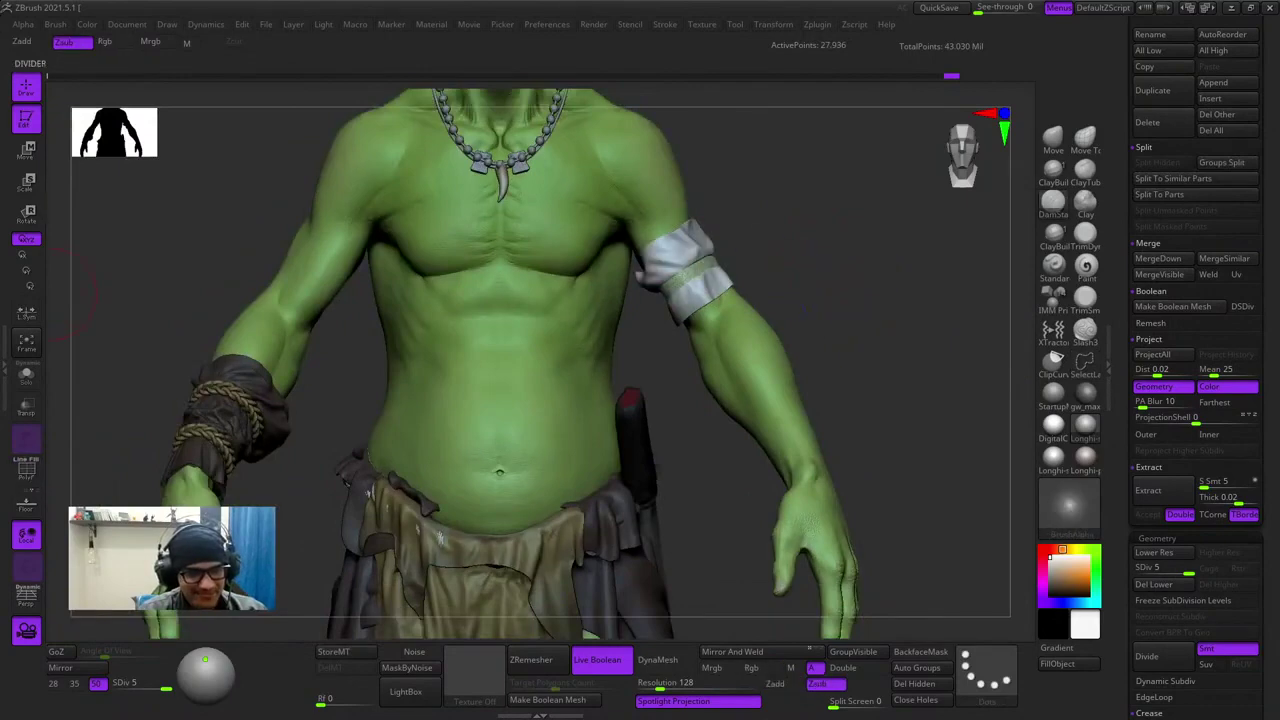
# - Show the arm band in Solo mode and smooth the projected skin texture along its middle strip
pyautogui.press('f')
pyautogui.click(26, 375)
pyautogui.moveTo(696, 339); pyautogui.dragTo(781, 374, button='right')
pyautogui.rightClick(596, 425)
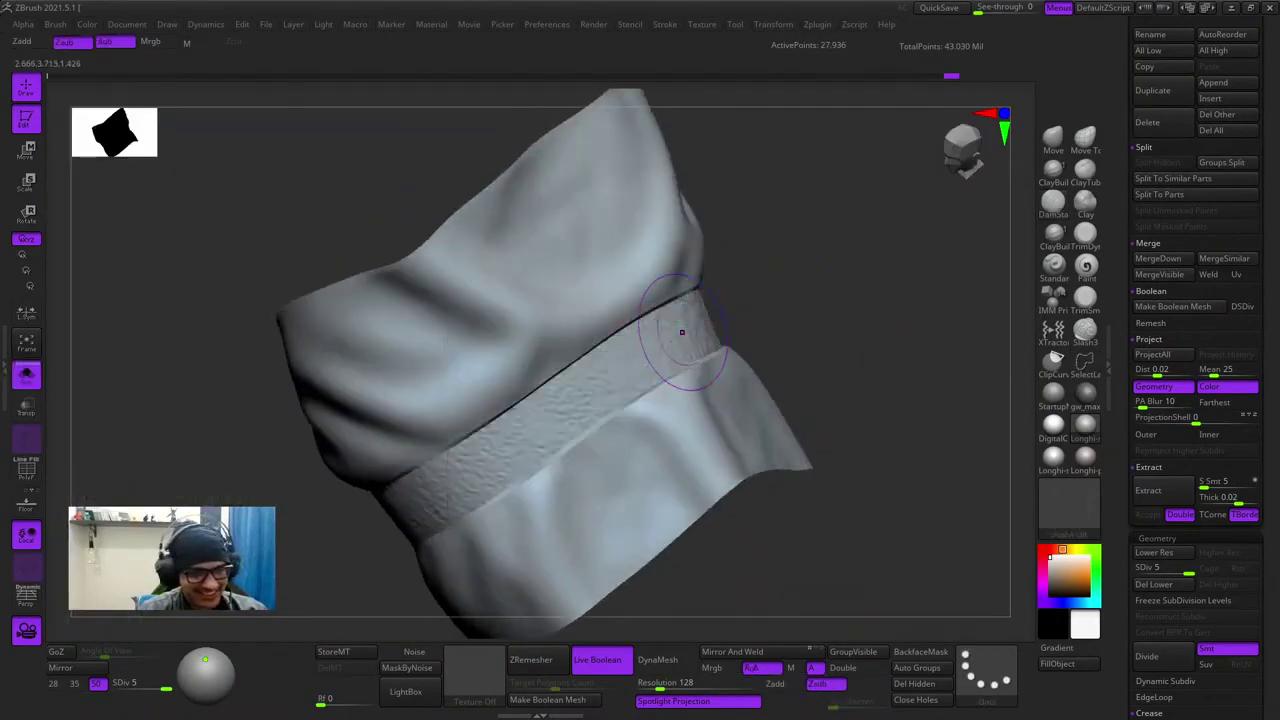
pyautogui.keyDown('shift'); pyautogui.moveTo(683, 334); pyautogui.dragTo(490, 465); pyautogui.keyUp('shift')
pyautogui.moveTo(520, 460); pyautogui.dragTo(640, 390, button='right')
pyautogui.moveTo(565, 272)
pyautogui.keyDown('shift'); pyautogui.mouseDown()
pyautogui.moveTo(843, 214)
pyautogui.moveTo(680, 246)
pyautogui.moveTo(585, 282)
pyautogui.mouseUp(); pyautogui.keyUp('shift')
pyautogui.moveTo(500, 290)
pyautogui.mouseDown(button='right')
pyautogui.moveTo(429, 240)
pyautogui.moveTo(390, 235)
pyautogui.mouseUp(button='right')
pyautogui.keyDown('alt'); pyautogui.moveTo(390, 235); pyautogui.dragTo(600, 290, button='right'); pyautogui.keyUp('alt')
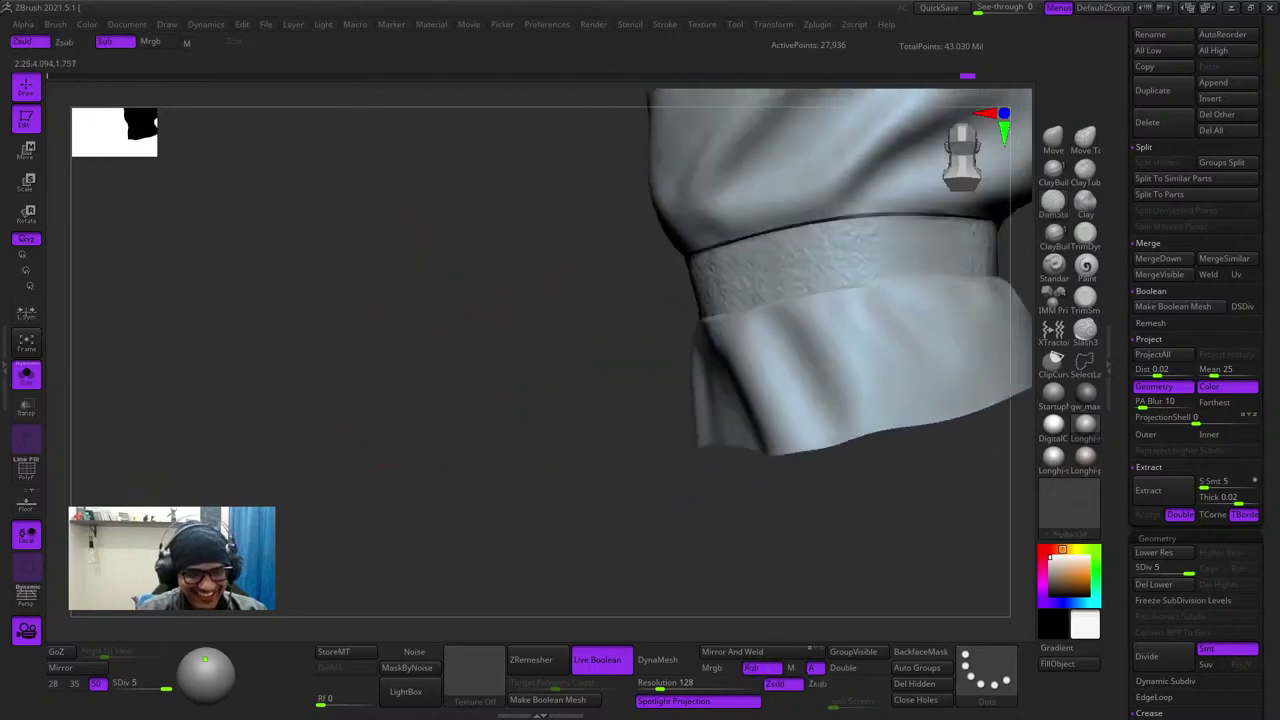
# - Smooth the rest of the middle strip around the arm band's other sides and leave Solo mode
pyautogui.keyDown('shift'); pyautogui.moveTo(927, 290); pyautogui.dragTo(705, 245); pyautogui.keyUp('shift')
pyautogui.moveTo(571, 325); pyautogui.dragTo(480, 340, button='right')
pyautogui.keyDown('shift'); pyautogui.moveTo(724, 316); pyautogui.dragTo(538, 330); pyautogui.keyUp('shift')
pyautogui.moveTo(538, 330)
pyautogui.mouseDown(button='right')
pyautogui.moveTo(749, 323)
pyautogui.moveTo(680, 324)
pyautogui.mouseUp(button='right')
pyautogui.keyDown('ctrl'); pyautogui.moveTo(784, 325); pyautogui.dragTo(906, 363, button='right'); pyautogui.keyUp('ctrl')
pyautogui.press('f')
pyautogui.click(26, 374)
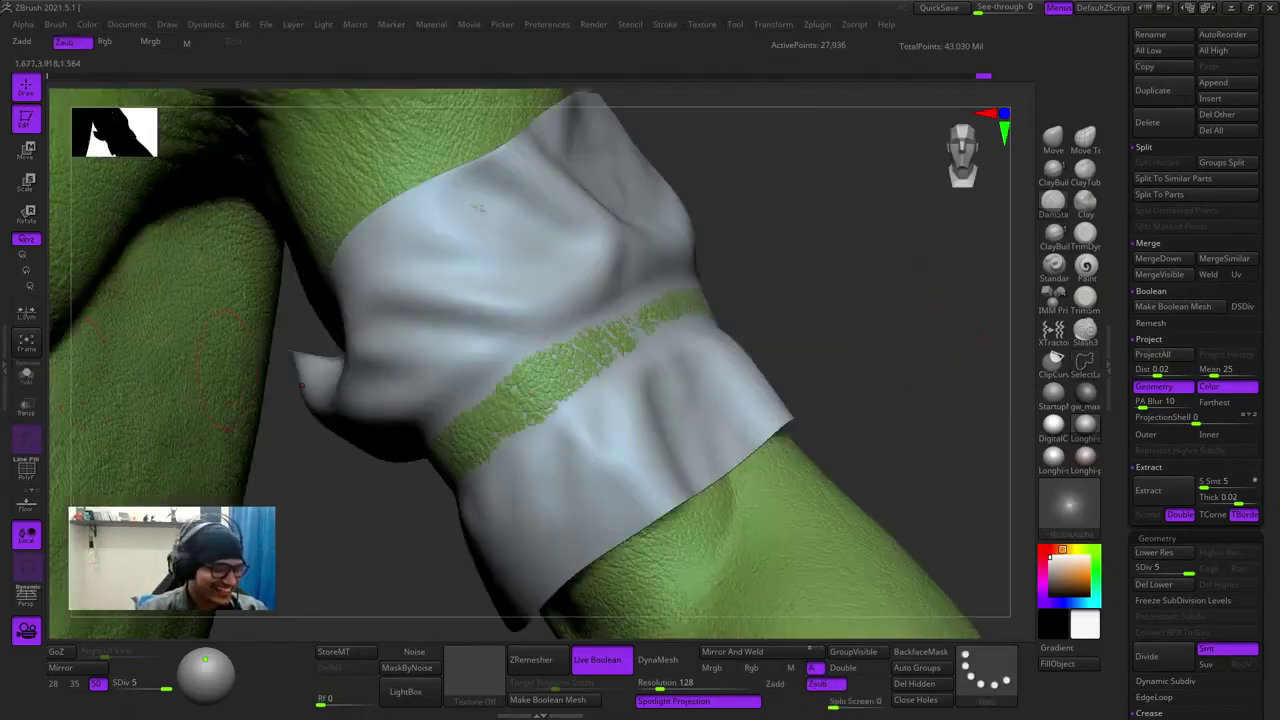
# - Examine the arm band's smoothed middle strip up close, from several angles and in proportion to the whole goblin
pyautogui.press('f')
pyautogui.press('f')
pyautogui.press('space')
pyautogui.moveTo(778, 276); pyautogui.dragTo(775, 276)
pyautogui.moveTo(790, 290)
pyautogui.keyDown('ctrl'); pyautogui.mouseDown(button='right')
pyautogui.moveTo(800, 240)
pyautogui.moveTo(840, 335)
pyautogui.mouseUp(button='right'); pyautogui.keyUp('ctrl')
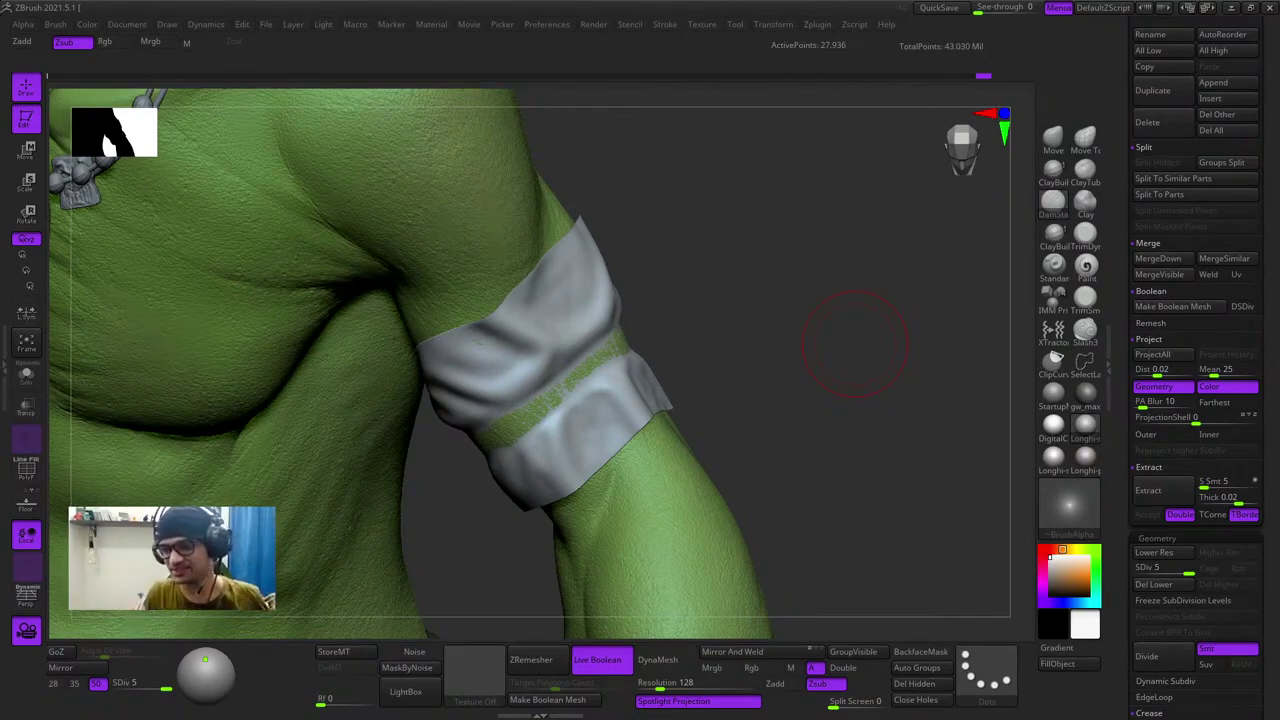
pyautogui.moveTo(855, 344)
pyautogui.mouseDown()
pyautogui.moveTo(868, 350)
pyautogui.moveTo(809, 316)
pyautogui.moveTo(856, 330)
pyautogui.mouseUp()
pyautogui.hotkey('shift', 'f')
pyautogui.hotkey('shift', 'f')
pyautogui.rightClick(507, 405)
pyautogui.keyDown('ctrl'); pyautogui.moveTo(507, 405); pyautogui.dragTo(640, 424, button='right'); pyautogui.keyUp('ctrl')
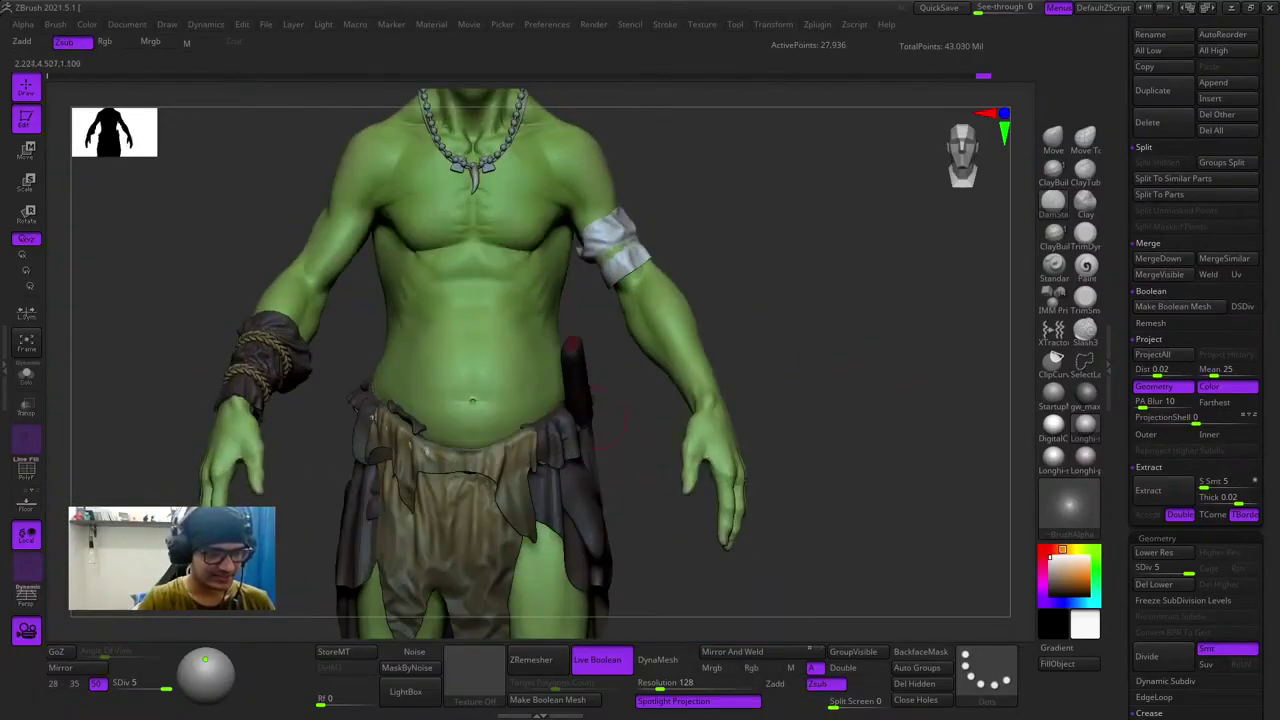
pyautogui.press('f')
pyautogui.keyDown('ctrl'); pyautogui.moveTo(840, 368); pyautogui.dragTo(765, 335, button='right'); pyautogui.keyUp('ctrl')
pyautogui.moveTo(400, 350); pyautogui.dragTo(705, 480, button='right')
pyautogui.press('f')
pyautogui.press('f')
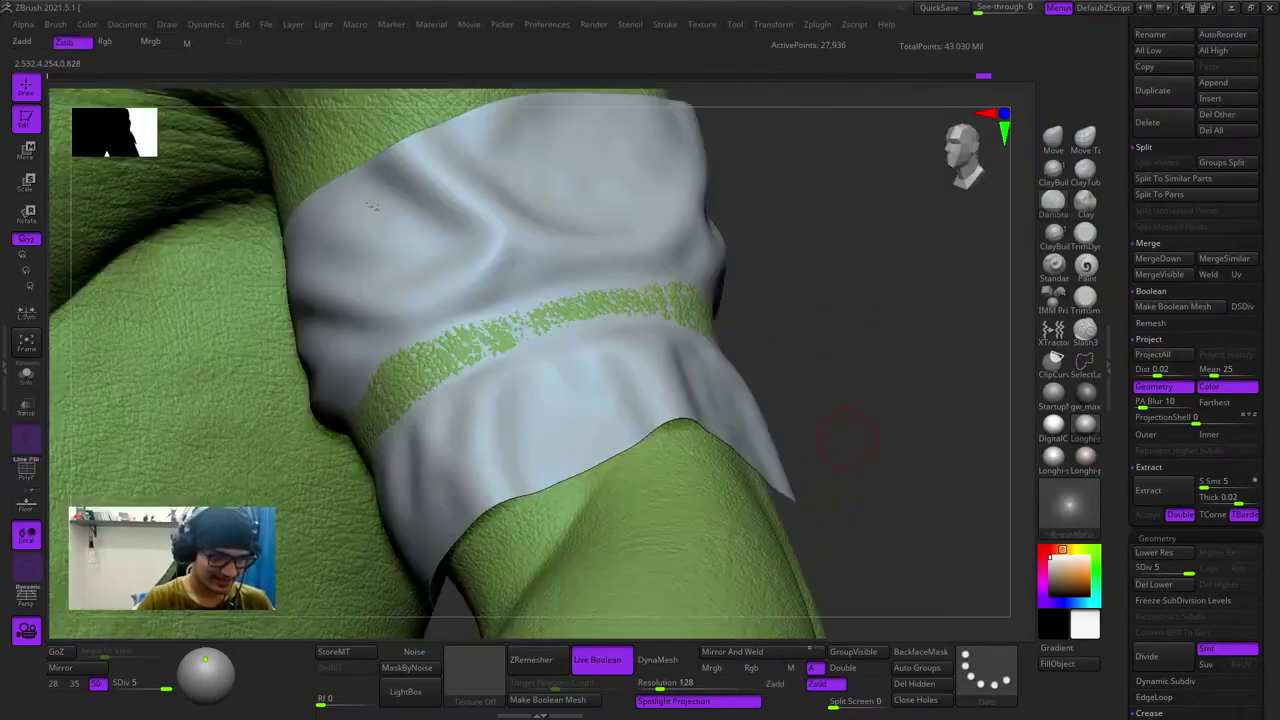
pyautogui.moveTo(750, 424); pyautogui.dragTo(866, 430, button='right')
pyautogui.moveTo(866, 430); pyautogui.dragTo(815, 426, button='right')
pyautogui.hotkey('shift', 'f')
pyautogui.hotkey('shift', 'f')
pyautogui.keyDown('alt'); pyautogui.moveTo(815, 426); pyautogui.dragTo(820, 272, button='right'); pyautogui.keyUp('alt')
# - Make the goblin body the active subtool and check its polygroups on the full figure
pyautogui.keyDown('alt'); pyautogui.click(715, 265); pyautogui.keyUp('alt')
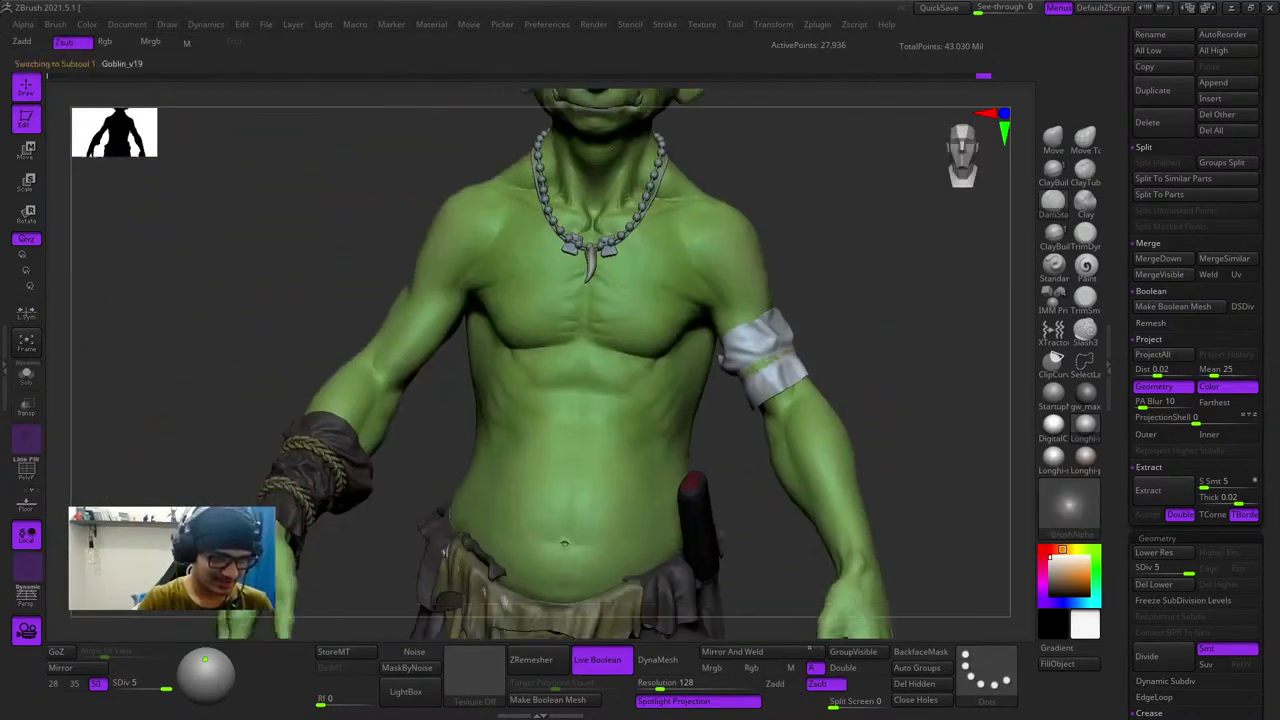
pyautogui.hotkey('shift', 'f')
pyautogui.hotkey('shift', 'f')
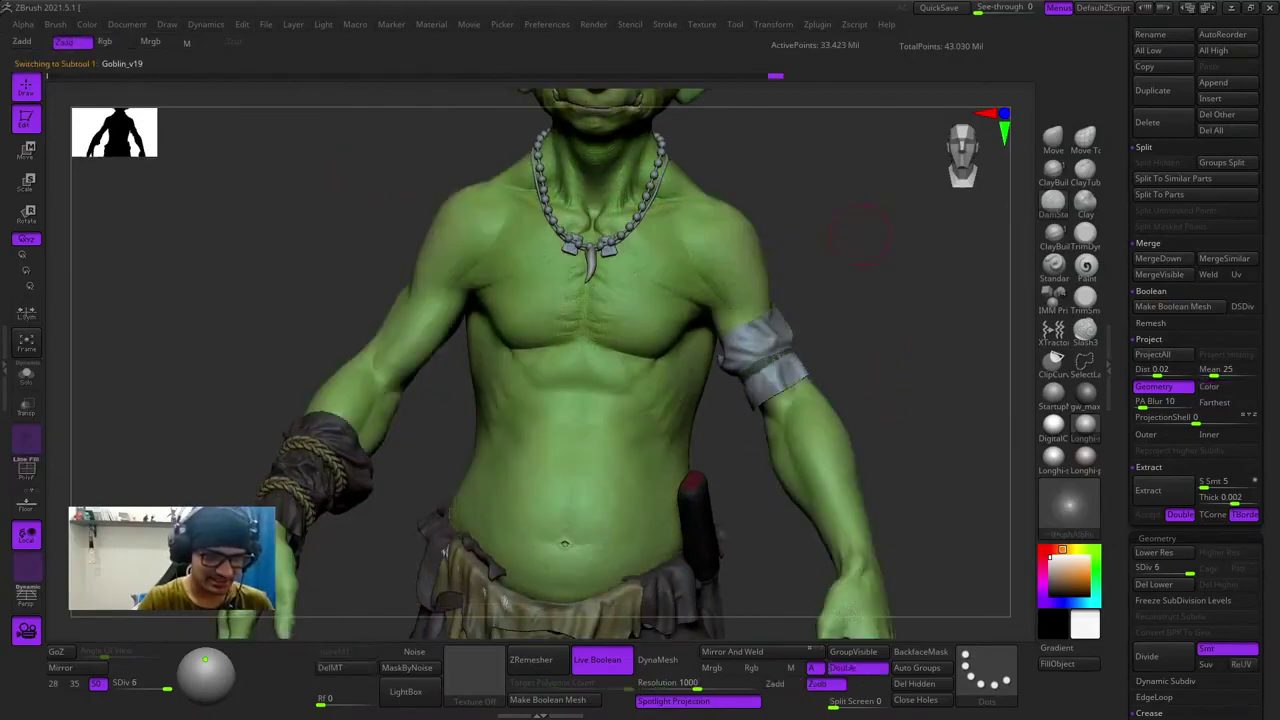
pyautogui.keyDown('ctrl'); pyautogui.moveTo(887, 264); pyautogui.dragTo(915, 317); pyautogui.keyUp('ctrl')
pyautogui.hotkey('shift', 'f')
pyautogui.hotkey('shift', 'f')
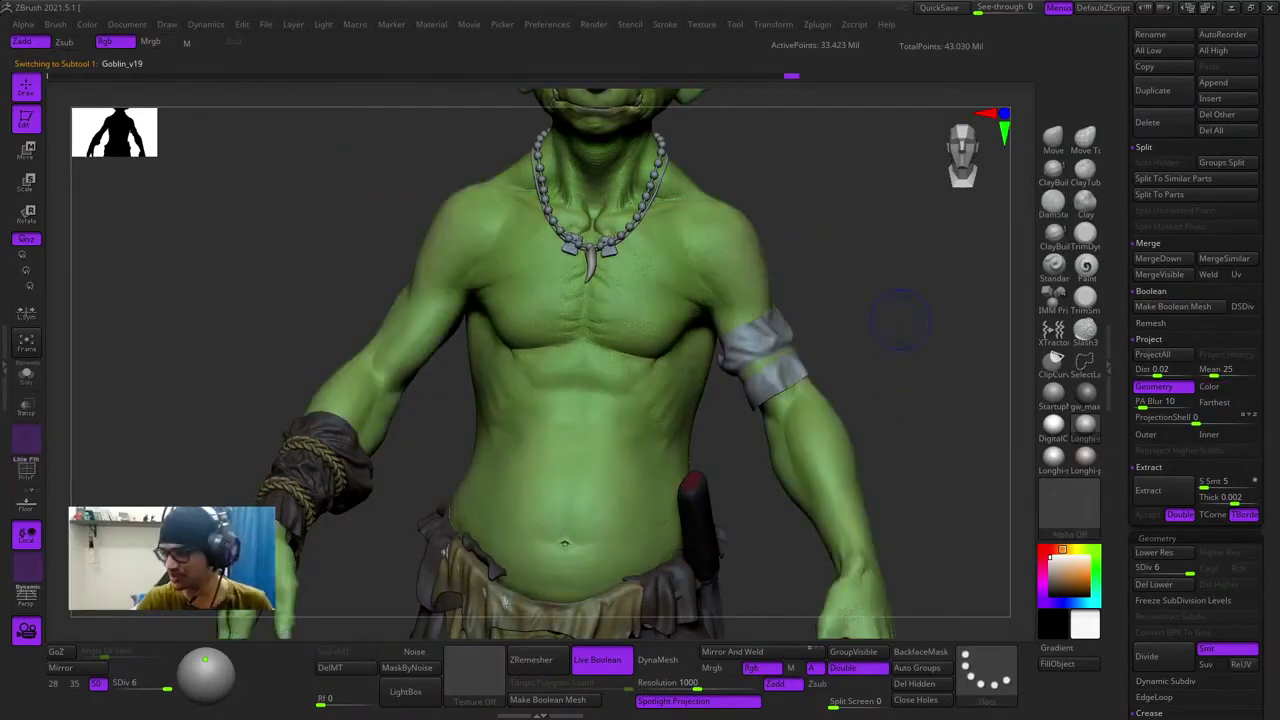
pyautogui.moveTo(898, 323); pyautogui.dragTo(674, 506, button='right')
pyautogui.press('f')
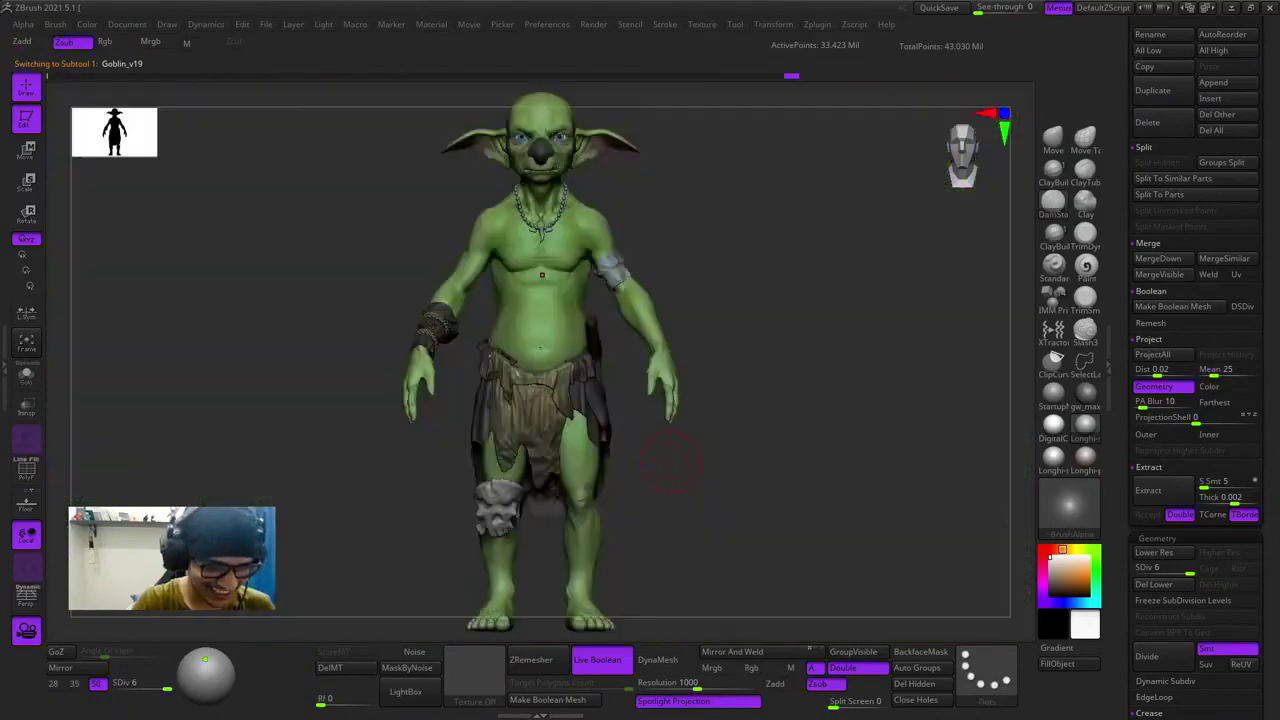
pyautogui.hotkey('shift', 'f')
pyautogui.hotkey('shift', 'f')
pyautogui.moveTo(660, 430); pyautogui.dragTo(590, 430, button='right')
pyautogui.keyDown('ctrl'); pyautogui.moveTo(800, 210); pyautogui.dragTo(930, 291, button='right'); pyautogui.keyUp('ctrl')
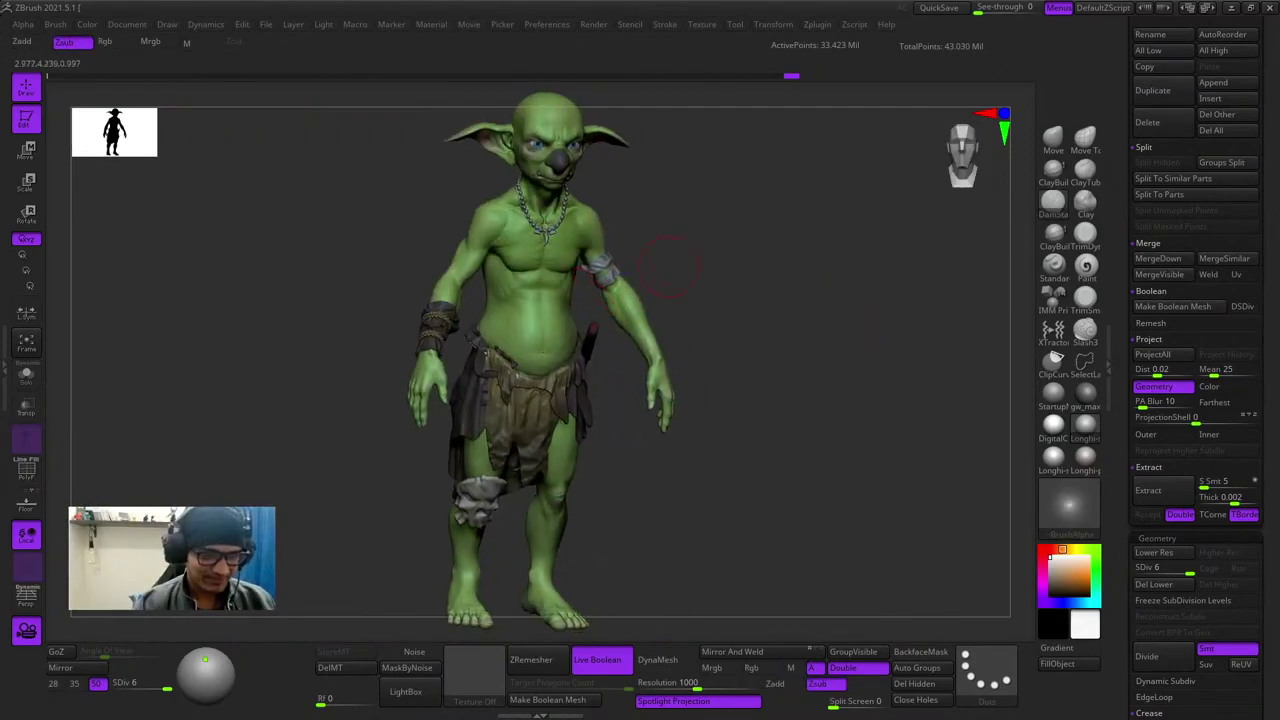
# - Isolate the body's arm polygroup, examine it with the polygroup wireframe displayed, and show the whole body again
pyautogui.keyDown('ctrl'); pyautogui.moveTo(602, 250); pyautogui.dragTo(604, 325, button='right'); pyautogui.keyUp('ctrl')
pyautogui.moveTo(570, 220); pyautogui.dragTo(605, 220, button='right')
pyautogui.keyDown('alt'); pyautogui.moveTo(605, 220); pyautogui.dragTo(629, 336, button='right'); pyautogui.keyUp('alt')
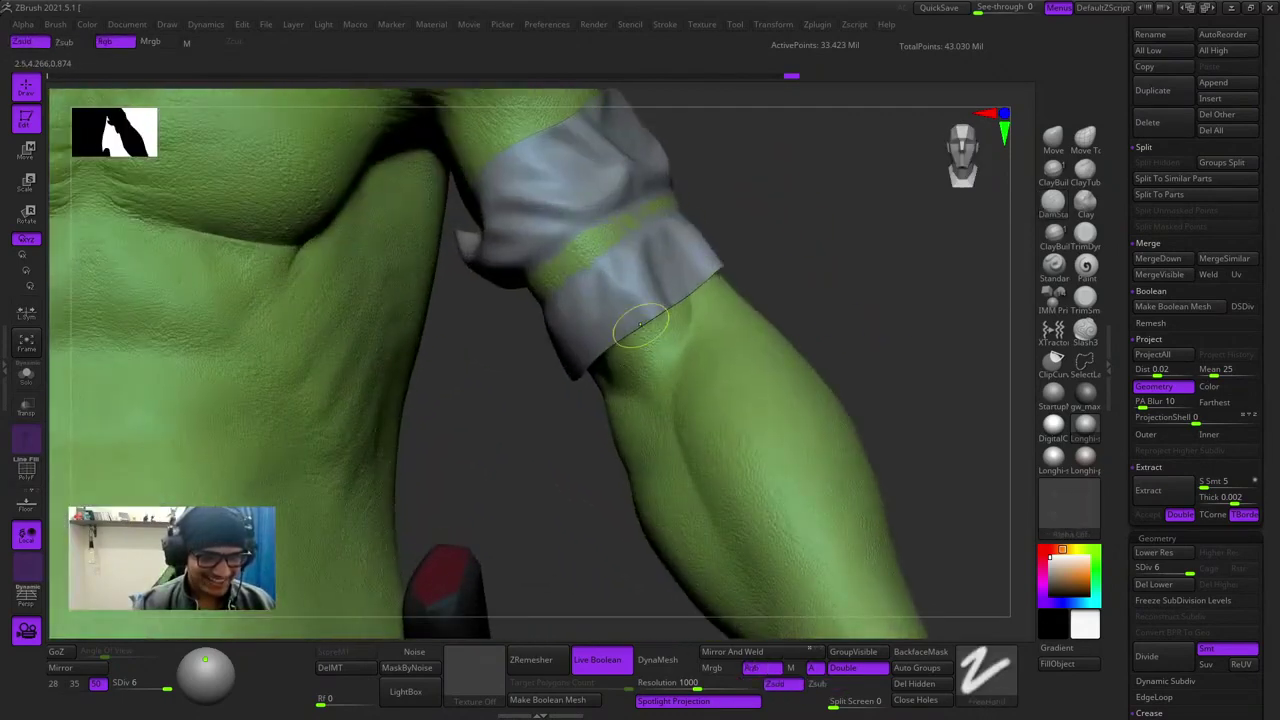
pyautogui.keyDown('ctrl'); pyautogui.keyDown('shift'); pyautogui.click(603, 168); pyautogui.keyUp('shift'); pyautogui.keyUp('ctrl')
pyautogui.hotkey('shift', 'f')
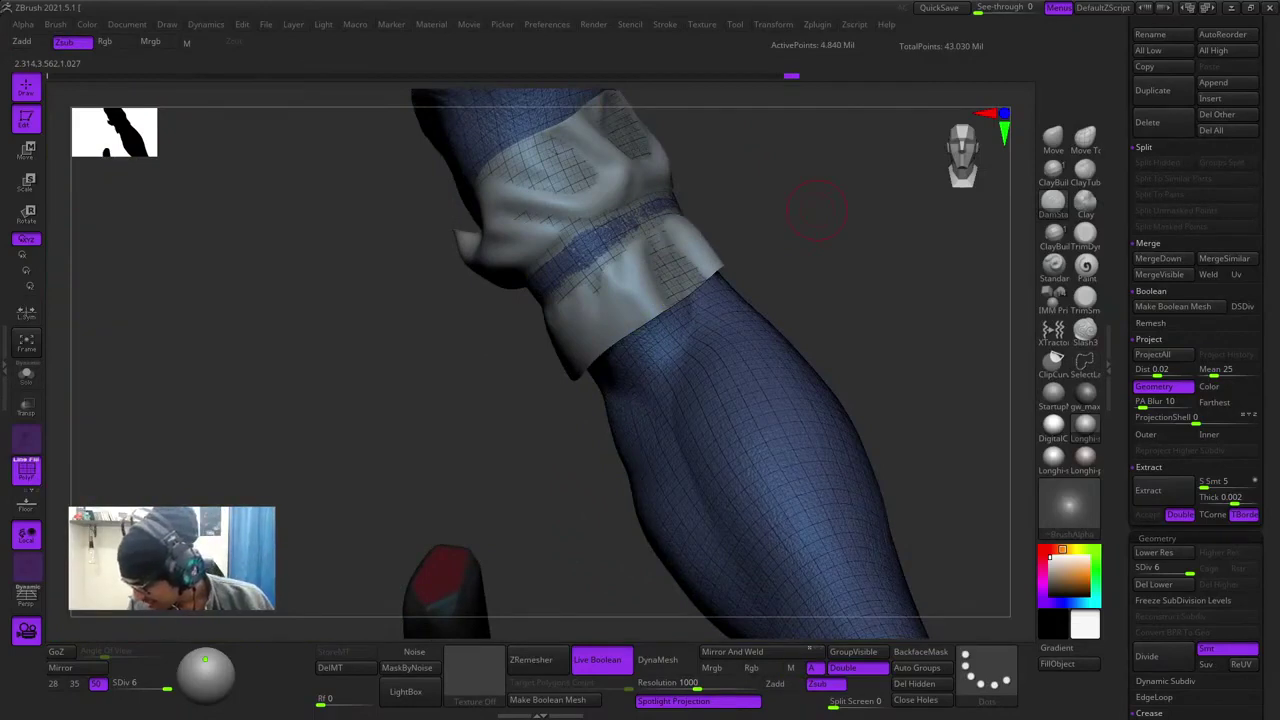
pyautogui.press('f')
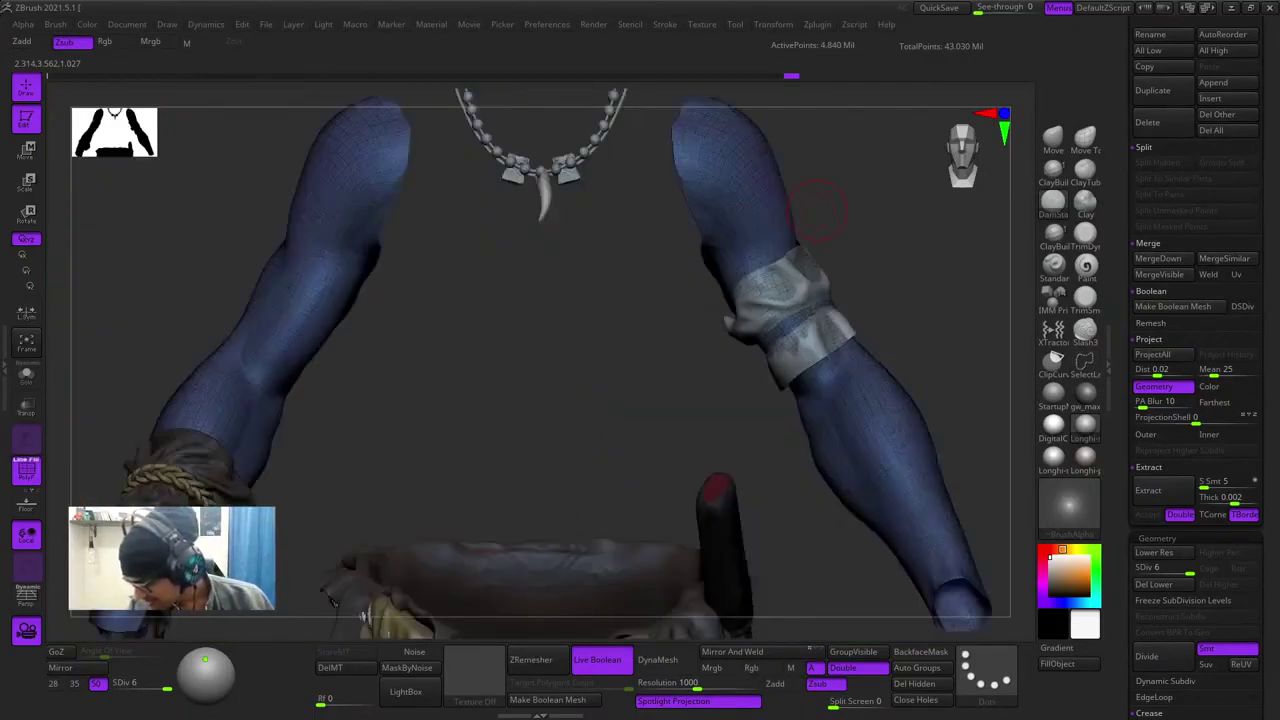
pyautogui.press('f')
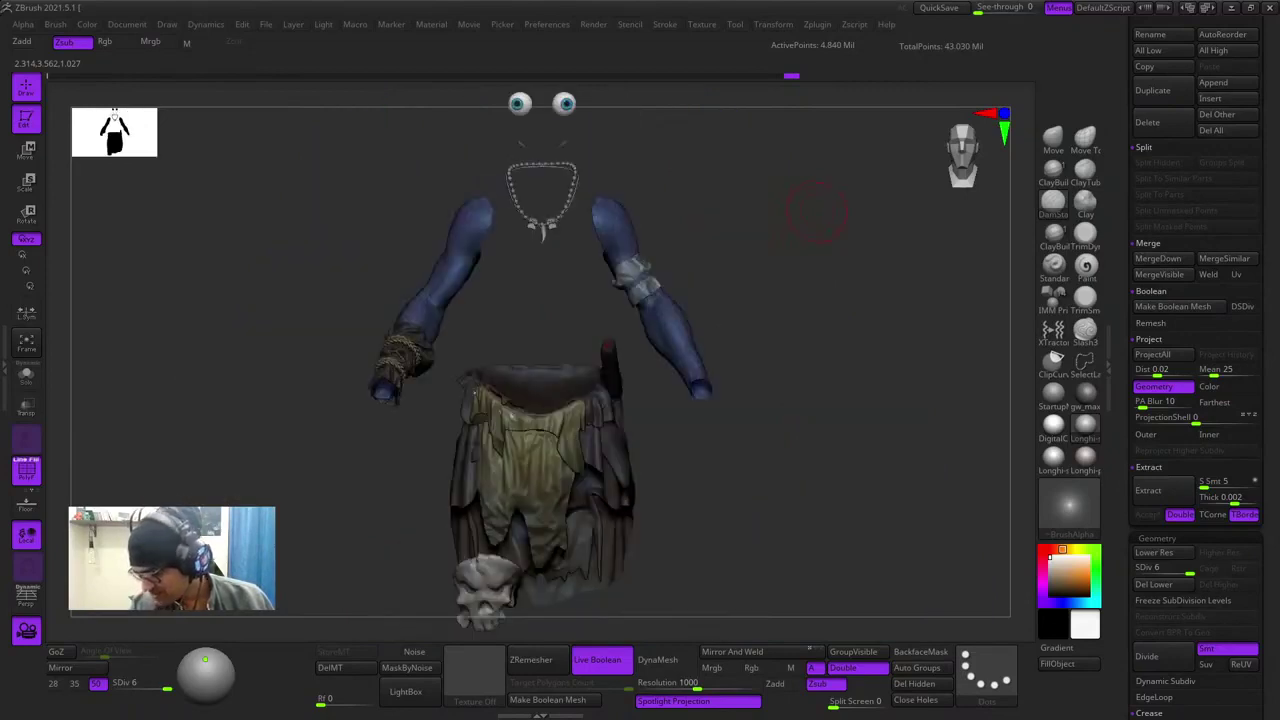
pyautogui.hotkey('shift', 'f')
pyautogui.hotkey('shift', 'f')
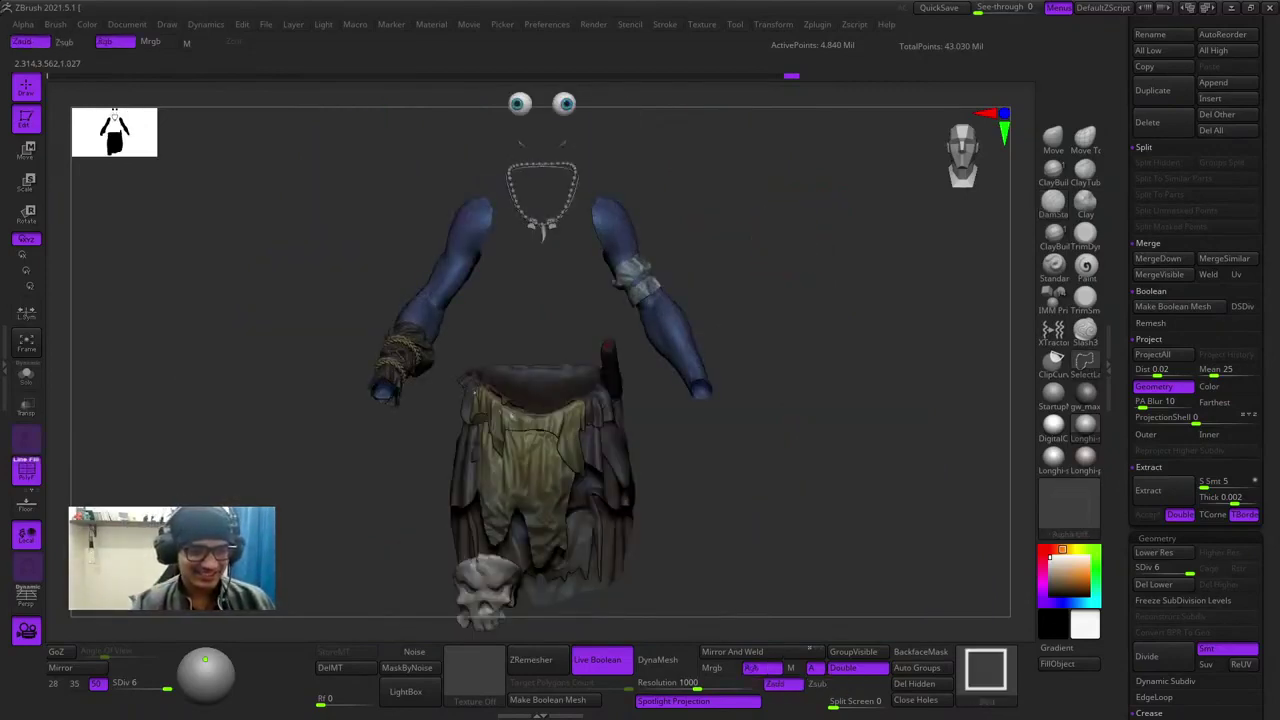
pyautogui.keyDown('ctrl'); pyautogui.keyDown('shift'); pyautogui.click(823, 240); pyautogui.keyUp('shift'); pyautogui.keyUp('ctrl')
pyautogui.hotkey('shift', 'f')
# - Review the whole goblin with its accessories from the front and at a three-quarter angle
pyautogui.moveTo(812, 258); pyautogui.dragTo(850, 300, button='right')
pyautogui.keyDown('alt'); pyautogui.moveTo(850, 300); pyautogui.dragTo(896, 338, button='right'); pyautogui.keyUp('alt')
pyautogui.press('f')
pyautogui.keyDown('alt'); pyautogui.moveTo(896, 338); pyautogui.dragTo(765, 475, button='right'); pyautogui.keyUp('alt')
pyautogui.press('f')
pyautogui.moveTo(765, 475); pyautogui.dragTo(850, 420, button='right')
pyautogui.keyDown('ctrl'); pyautogui.moveTo(850, 420); pyautogui.dragTo(900, 396, button='right'); pyautogui.keyUp('ctrl')
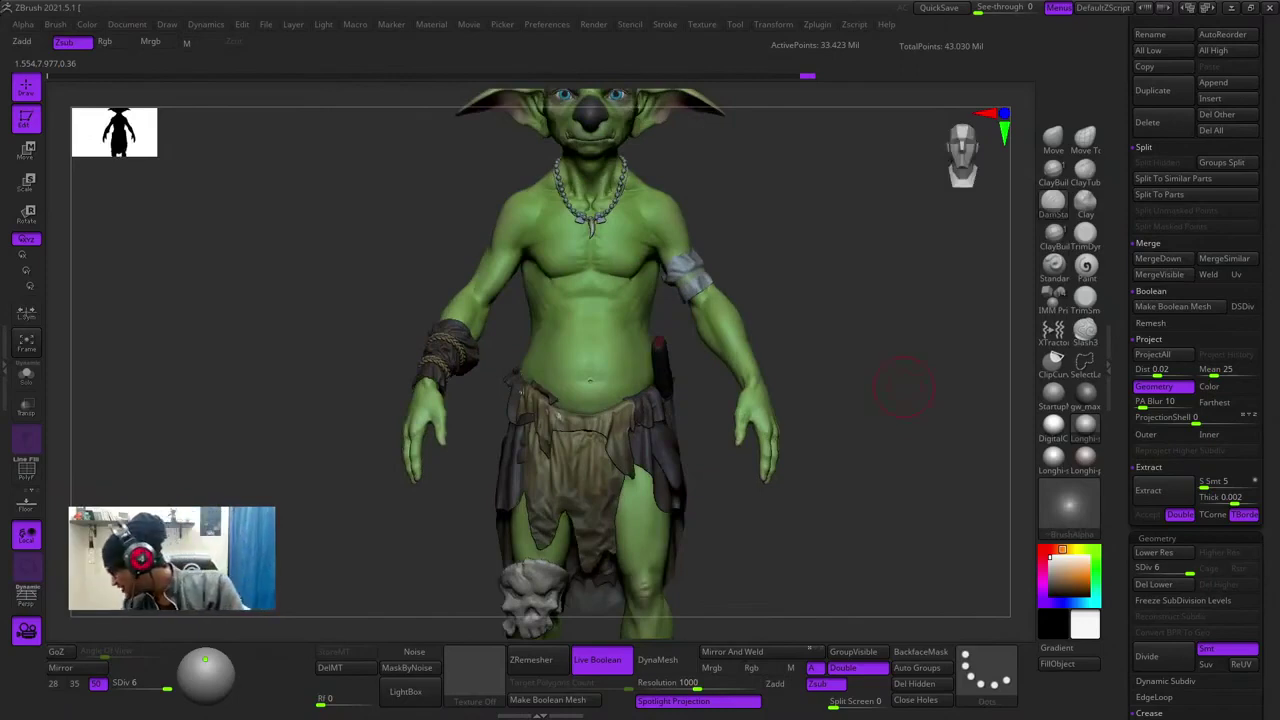
pyautogui.moveTo(904, 387); pyautogui.dragTo(902, 305, button='right')
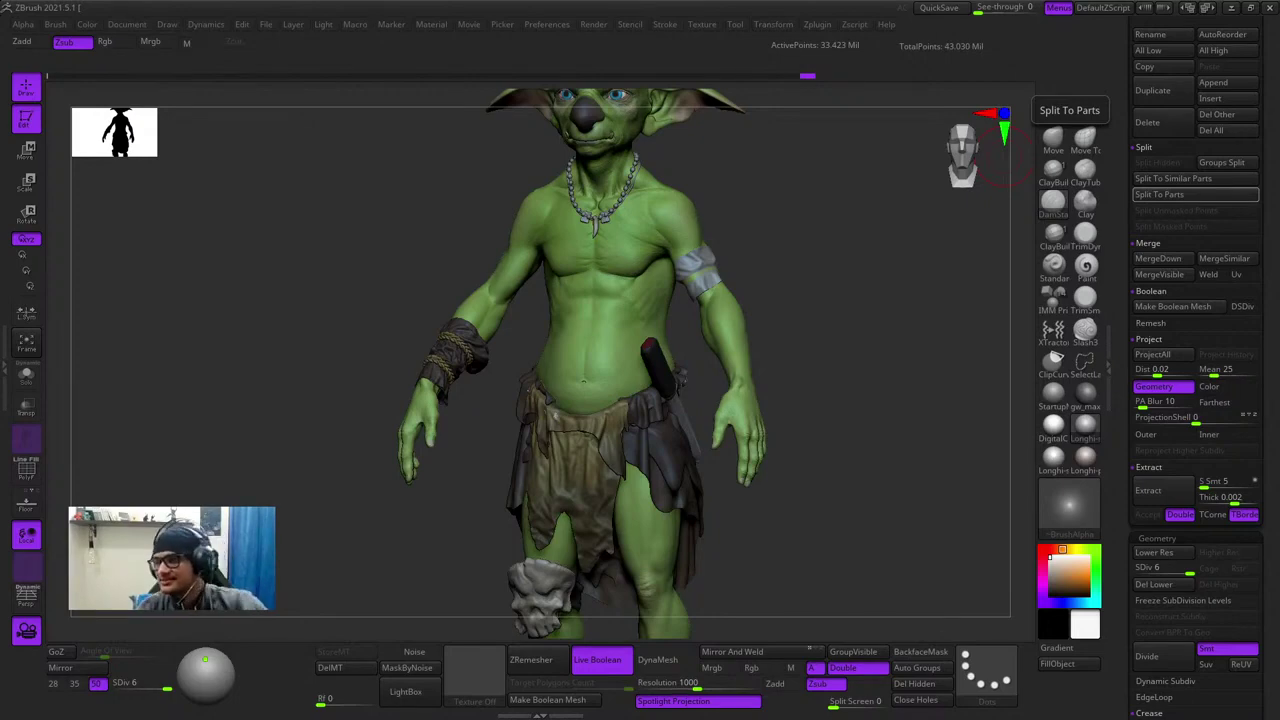
pyautogui.moveTo(778, 268); pyautogui.dragTo(845, 365)
pyautogui.press('f')
pyautogui.hotkey('shift', 'f')
pyautogui.hotkey('shift', 'f')
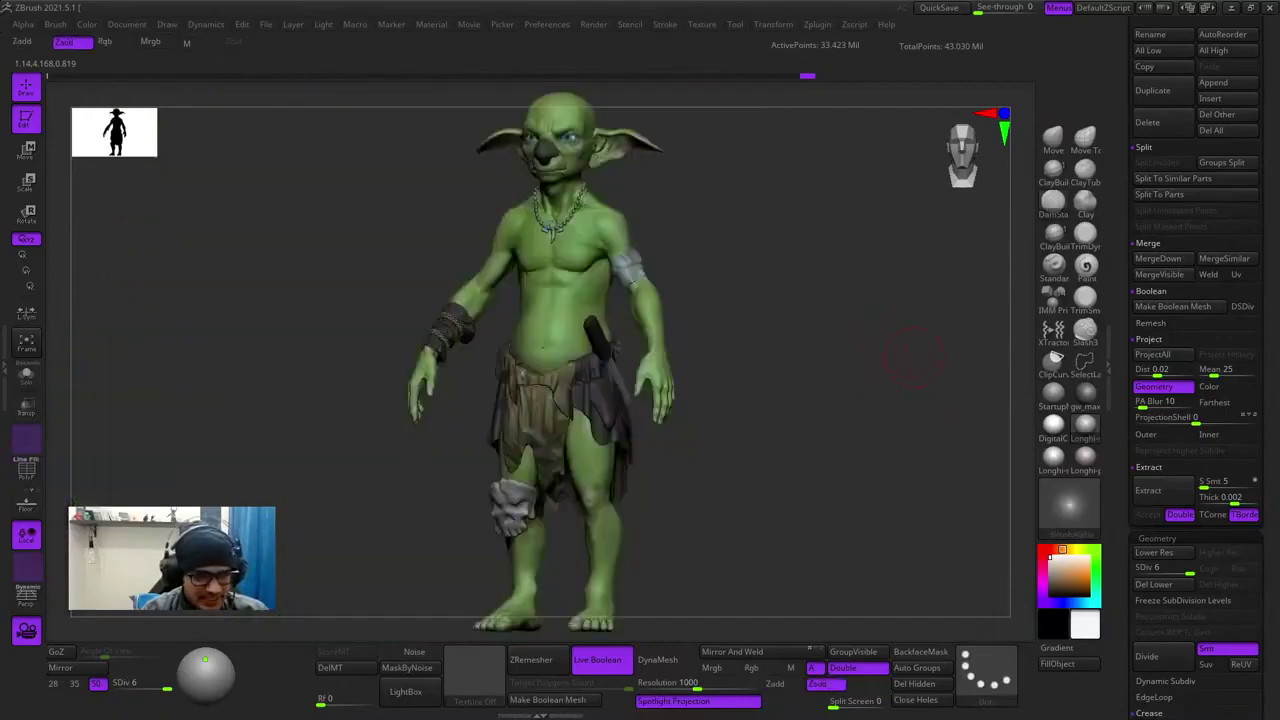
# - Select the Extract5_4 subtool and hide the white Extract5_3 rope that pokes through the loincloth near the waist
pyautogui.moveTo(914, 357)
pyautogui.mouseDown(button='right')
pyautogui.moveTo(816, 418)
pyautogui.moveTo(850, 362)
pyautogui.mouseUp(button='right')
pyautogui.moveTo(530, 320)
pyautogui.keyDown('ctrl'); pyautogui.mouseDown(button='right')
pyautogui.moveTo(523, 390)
pyautogui.moveTo(559, 418)
pyautogui.mouseUp(button='right'); pyautogui.keyUp('ctrl')
pyautogui.hotkey('shift', 'f')
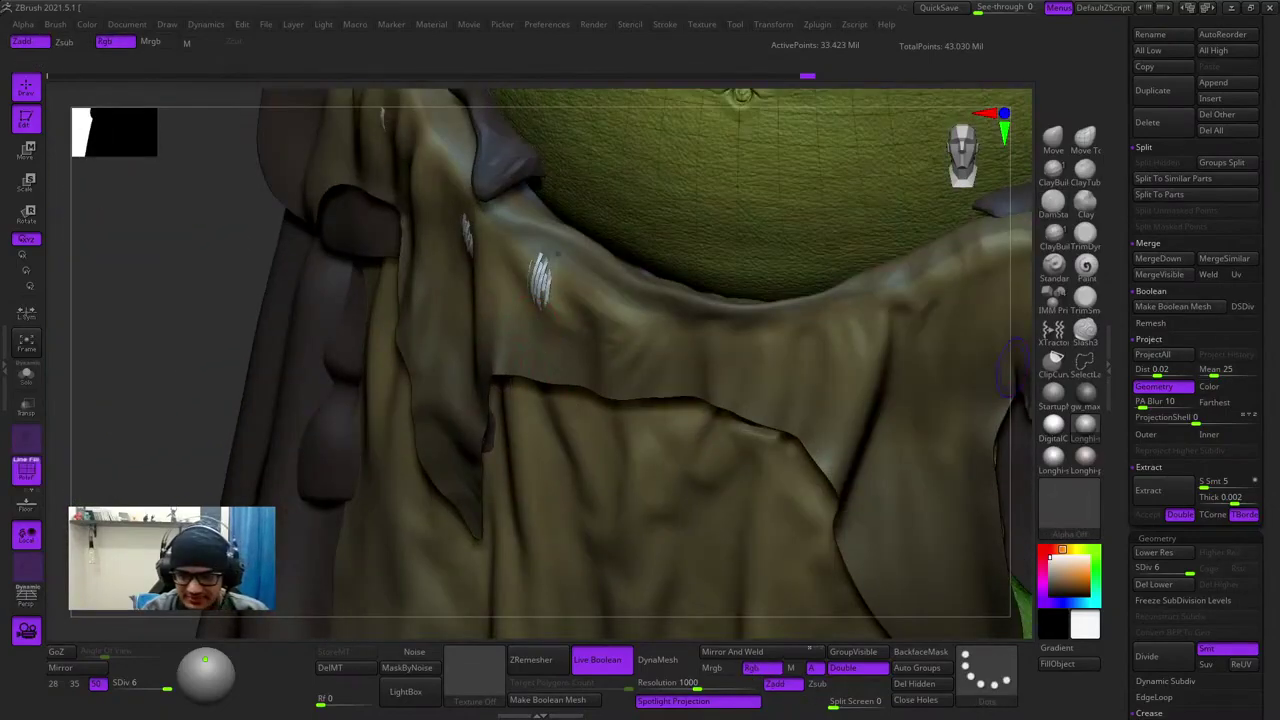
pyautogui.hotkey('shift', 'f')
pyautogui.moveTo(1128, 360); pyautogui.dragTo(1128, 657)
pyautogui.moveTo(1128, 80); pyautogui.dragTo(1128, 359)
pyautogui.moveTo(1201, 379)
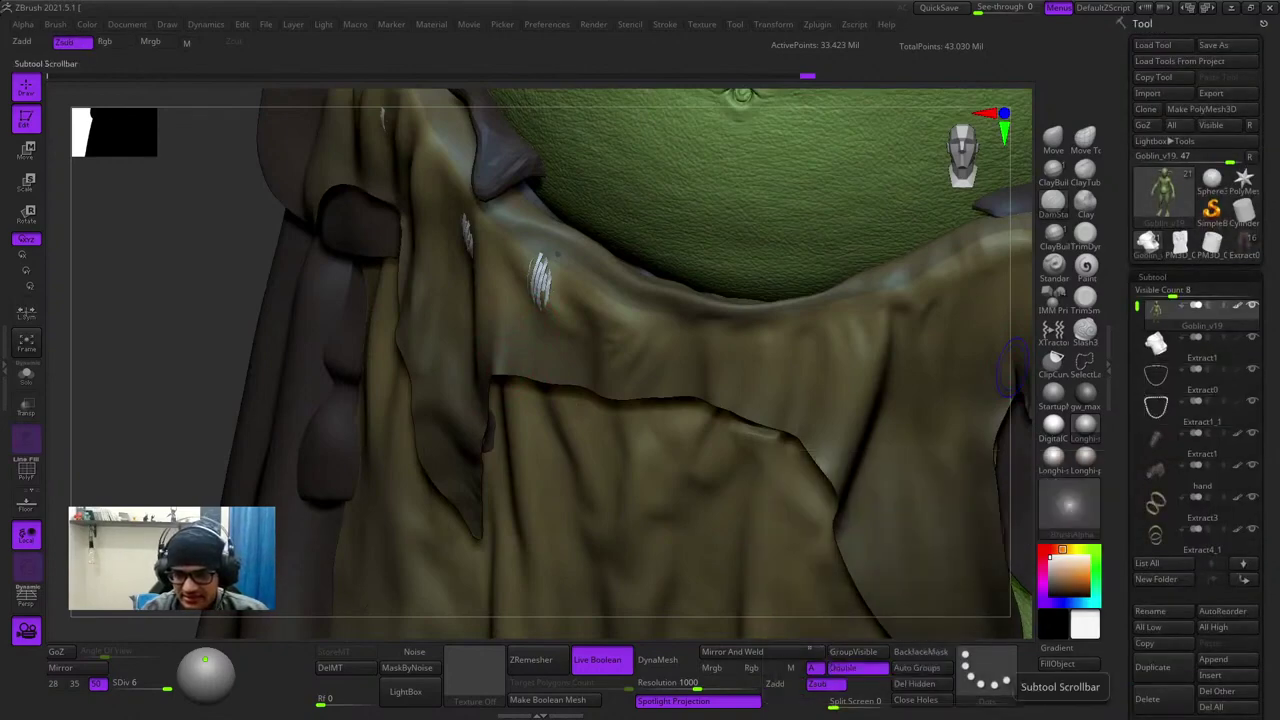
pyautogui.moveTo(1137, 307); pyautogui.dragTo(1137, 404)
pyautogui.moveTo(1199, 411)
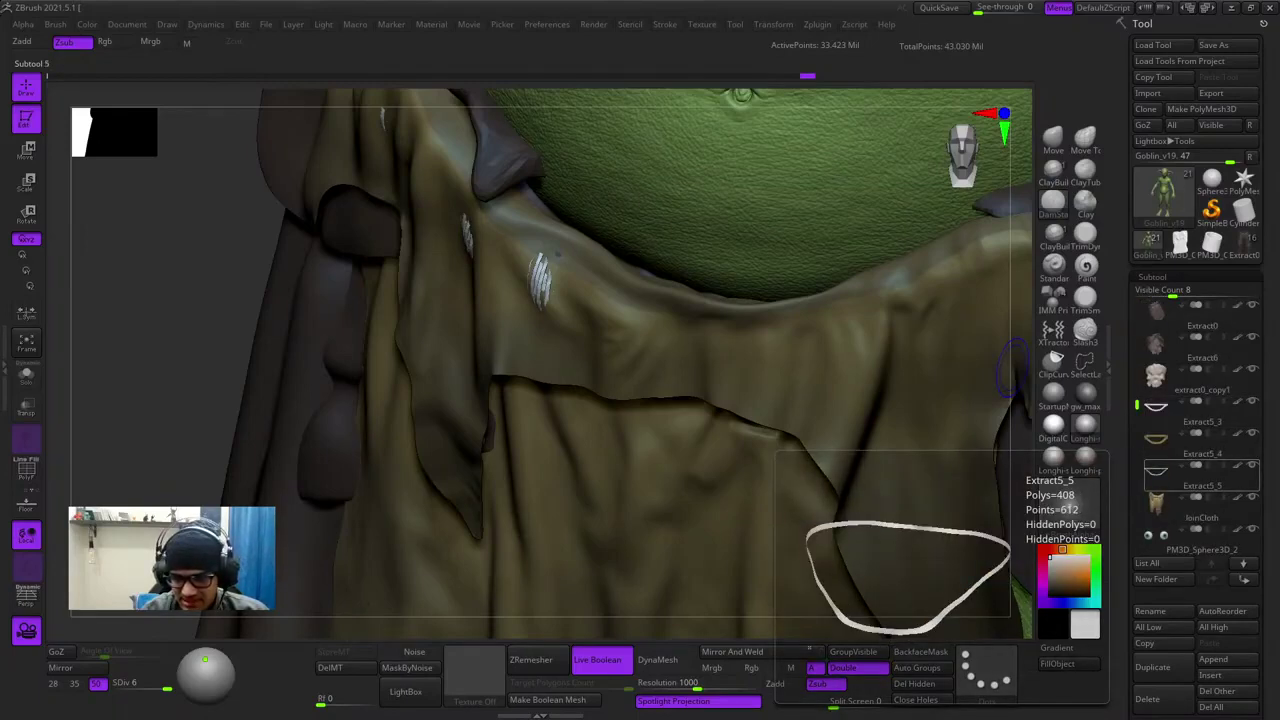
pyautogui.click(1190, 443)
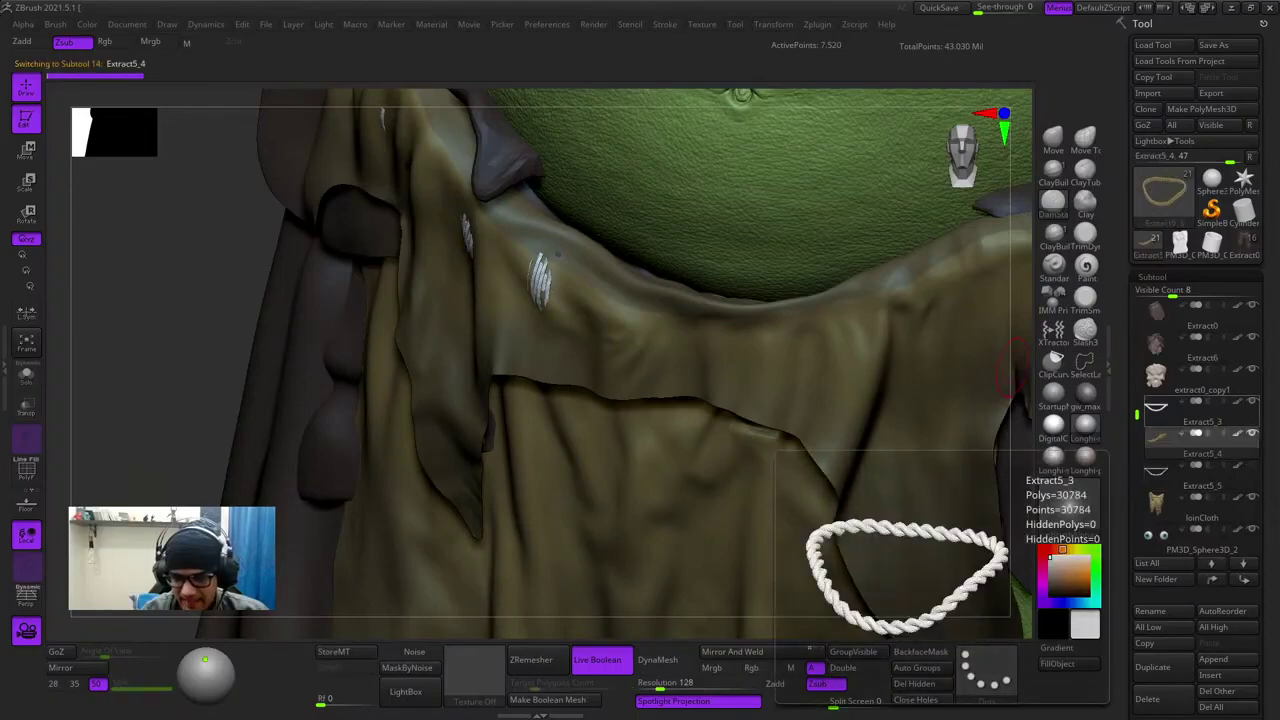
pyautogui.click(1252, 402)
pyautogui.keyDown('ctrl'); pyautogui.moveTo(771, 282); pyautogui.dragTo(392, 392, button='right'); pyautogui.keyUp('ctrl')
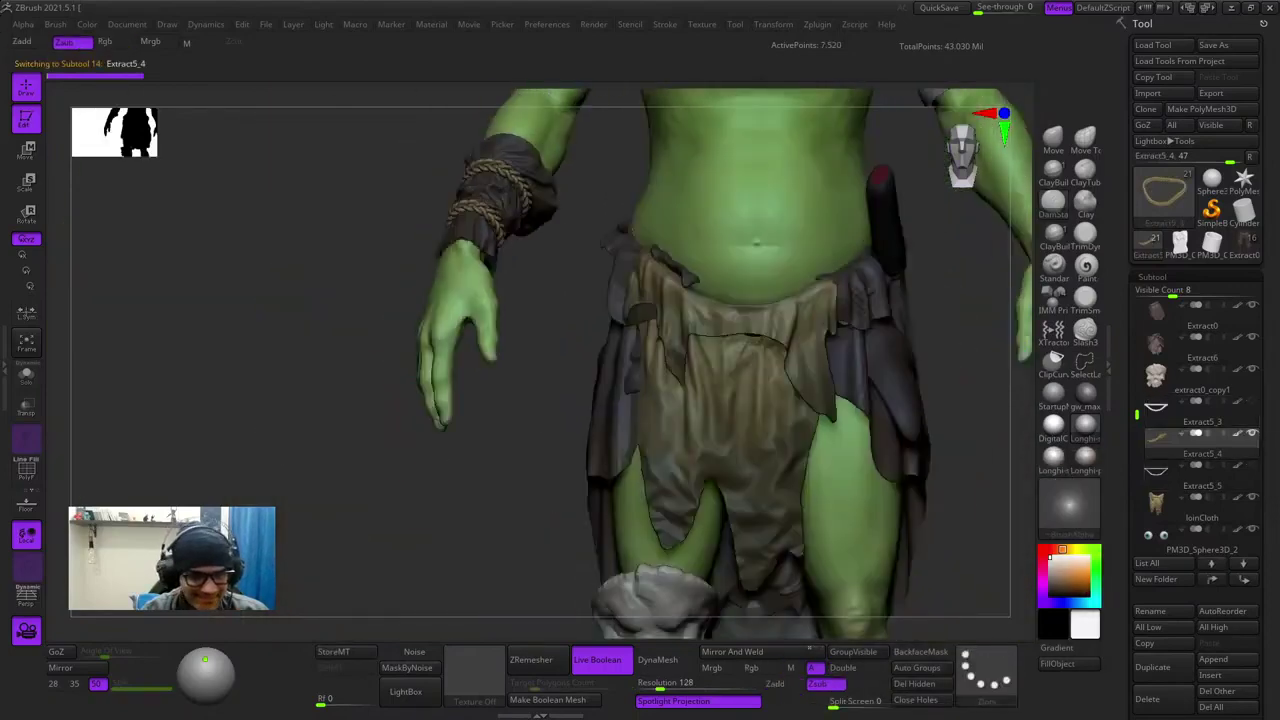
# - Make the goblin body the active subtool again and check its polygroups on the full figure
pyautogui.press('f')
pyautogui.keyDown('ctrl'); pyautogui.moveTo(646, 314); pyautogui.dragTo(580, 365, button='right'); pyautogui.keyUp('ctrl')
pyautogui.keyDown('alt'); pyautogui.click(610, 340); pyautogui.keyUp('alt')
pyautogui.press('f')
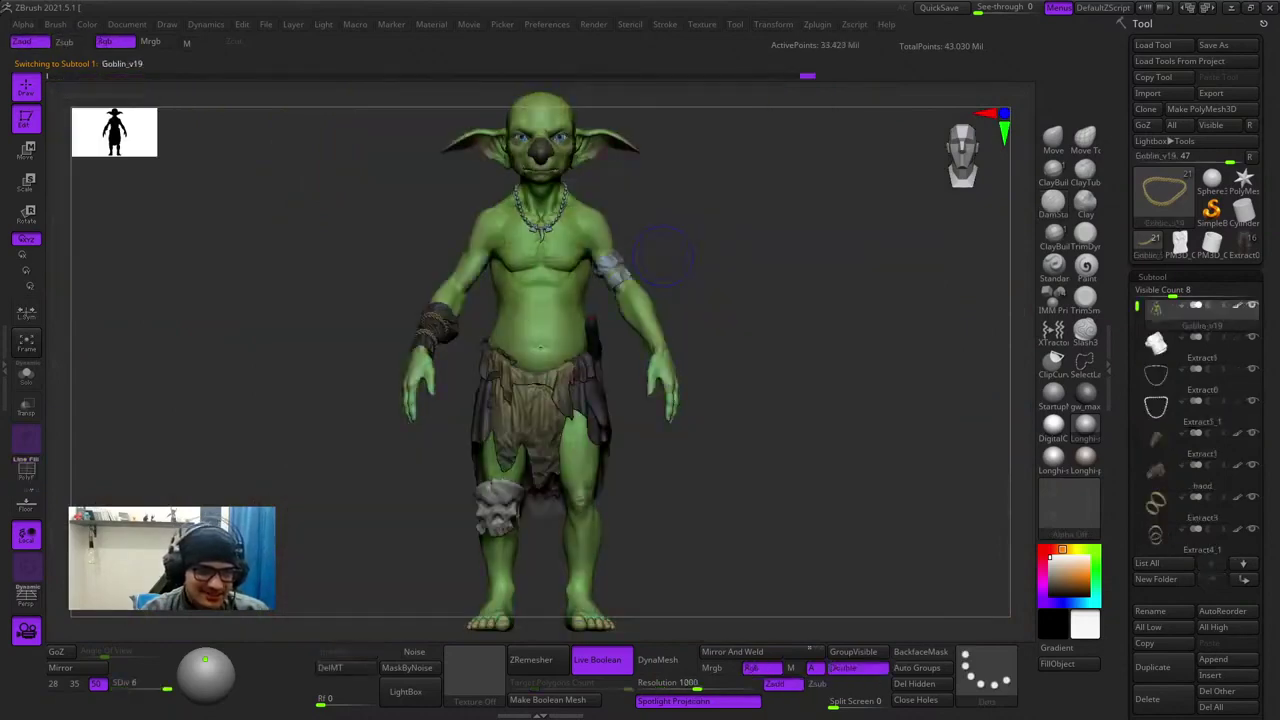
pyautogui.moveTo(660, 250); pyautogui.dragTo(560, 300, button='right')
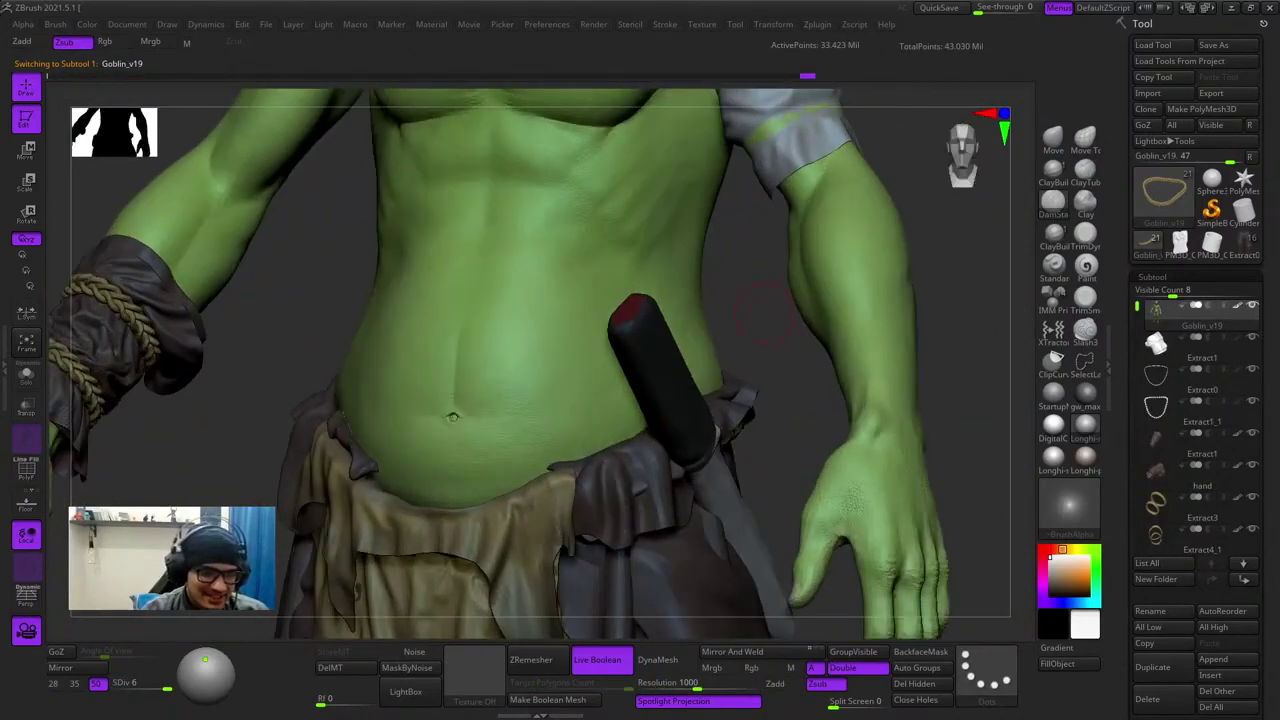
pyautogui.keyDown('alt'); pyautogui.moveTo(757, 130); pyautogui.dragTo(757, 443); pyautogui.keyUp('alt')
pyautogui.scroll(-3, 607, 388)
pyautogui.hotkey('shift', 'f')
pyautogui.press('f')
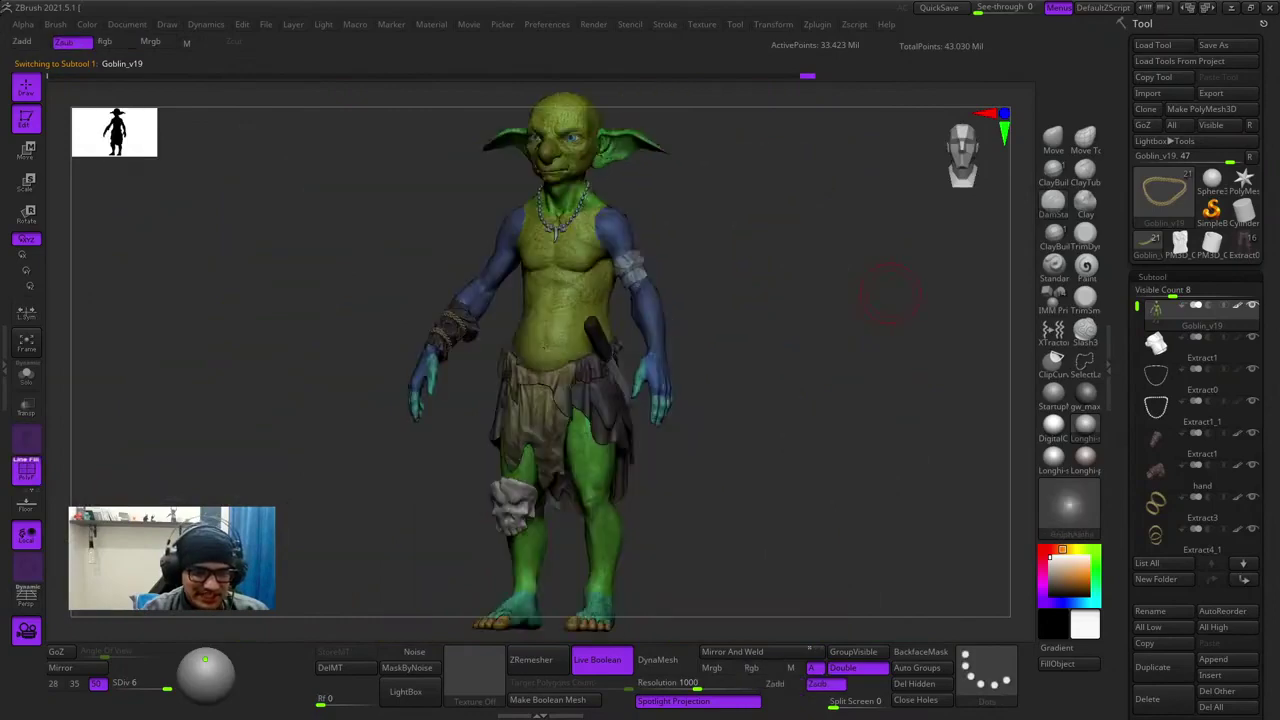
pyautogui.hotkey('shift', 'f')
# - Paint a narrow mask strip across the front of the goblin's left wrist
pyautogui.moveTo(811, 297); pyautogui.dragTo(745, 303)
pyautogui.moveTo(745, 303)
pyautogui.mouseDown(button='right')
pyautogui.moveTo(655, 335)
pyautogui.moveTo(655, 440)
pyautogui.moveTo(808, 446)
pyautogui.mouseUp(button='right')
pyautogui.press('space')
pyautogui.click(815, 360)
pyautogui.keyDown('ctrl'); pyautogui.moveTo(808, 300); pyautogui.dragTo(771, 383, button='right'); pyautogui.keyUp('ctrl')
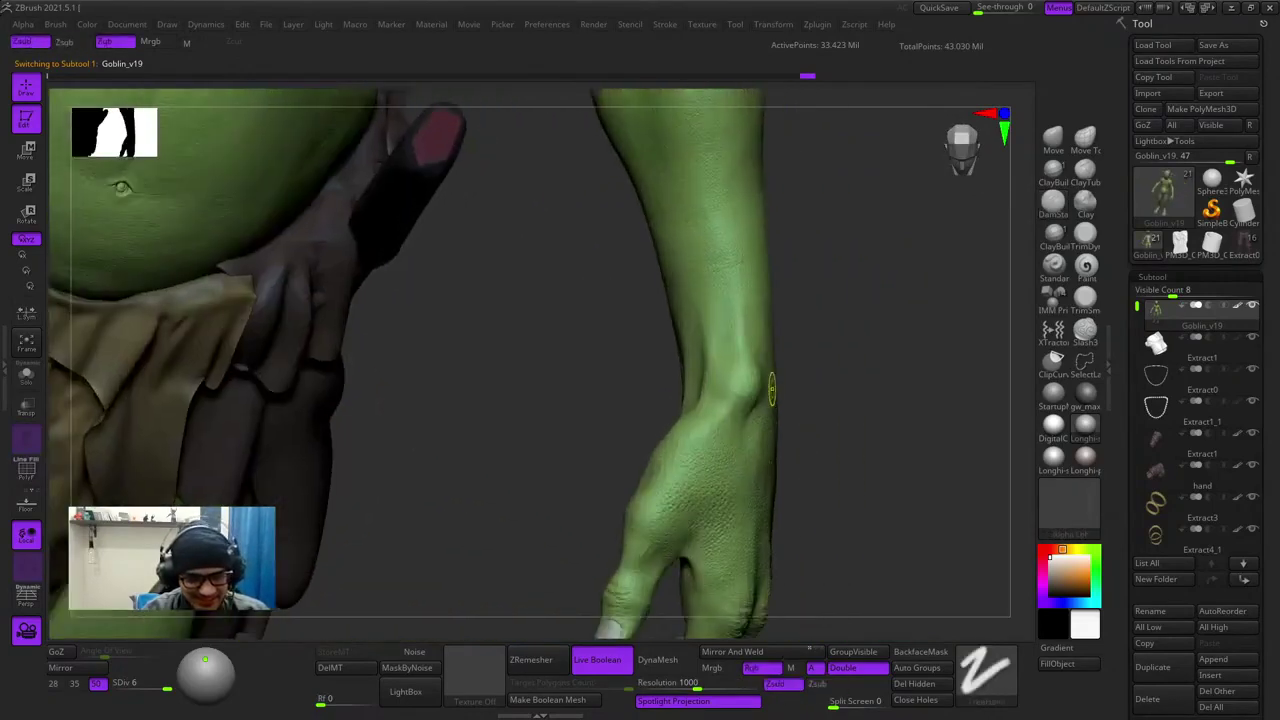
pyautogui.keyDown('ctrl'); pyautogui.moveTo(690, 346); pyautogui.dragTo(746, 348); pyautogui.keyUp('ctrl')
pyautogui.press('Escape')
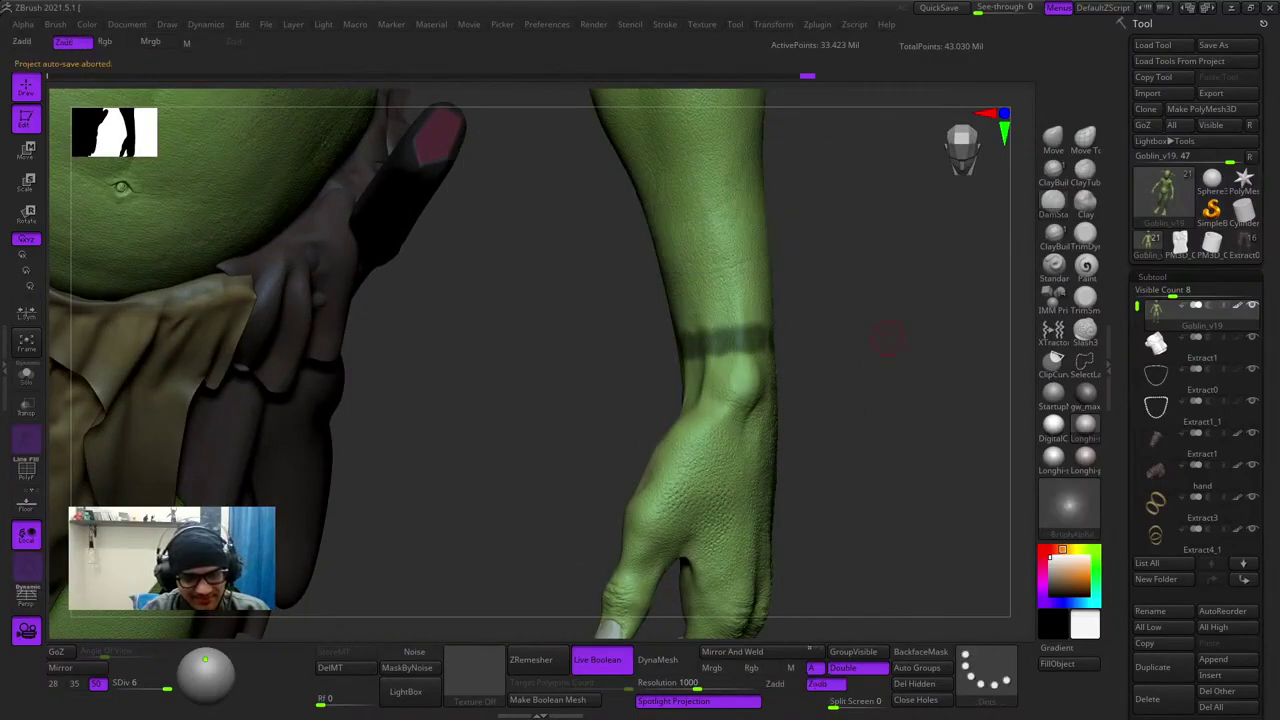
# - Continue the mask strip around the back and sides of the left wrist to close the band
pyautogui.moveTo(933, 365)
pyautogui.mouseDown(button='right')
pyautogui.moveTo(755, 362)
pyautogui.moveTo(686, 432)
pyautogui.mouseUp(button='right')
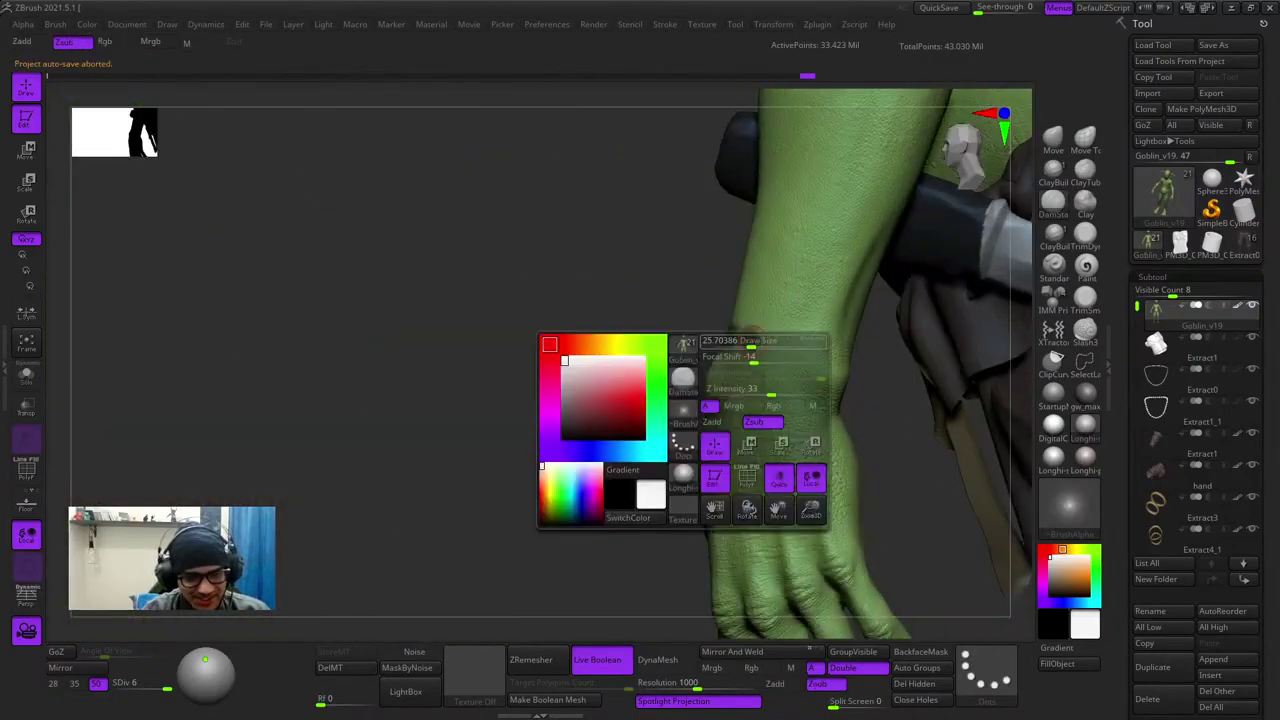
pyautogui.moveTo(742, 342)
pyautogui.keyDown('ctrl'); pyautogui.mouseDown()
pyautogui.moveTo(838, 342)
pyautogui.moveTo(732, 346)
pyautogui.mouseUp(); pyautogui.keyUp('ctrl')
pyautogui.moveTo(486, 329); pyautogui.dragTo(780, 337, button='right')
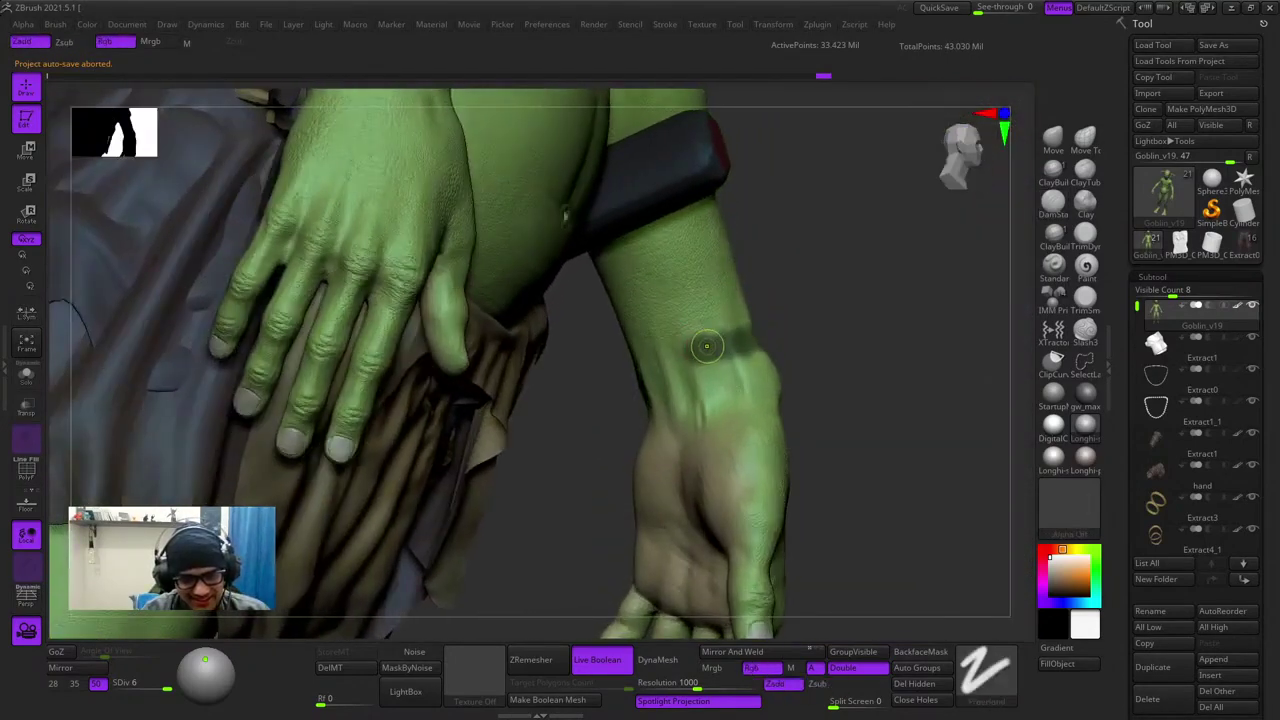
pyautogui.moveTo(710, 346)
pyautogui.keyDown('ctrl'); pyautogui.mouseDown()
pyautogui.moveTo(655, 368)
pyautogui.moveTo(674, 354)
pyautogui.mouseUp(); pyautogui.keyUp('ctrl')
pyautogui.moveTo(596, 432); pyautogui.dragTo(838, 426, button='right')
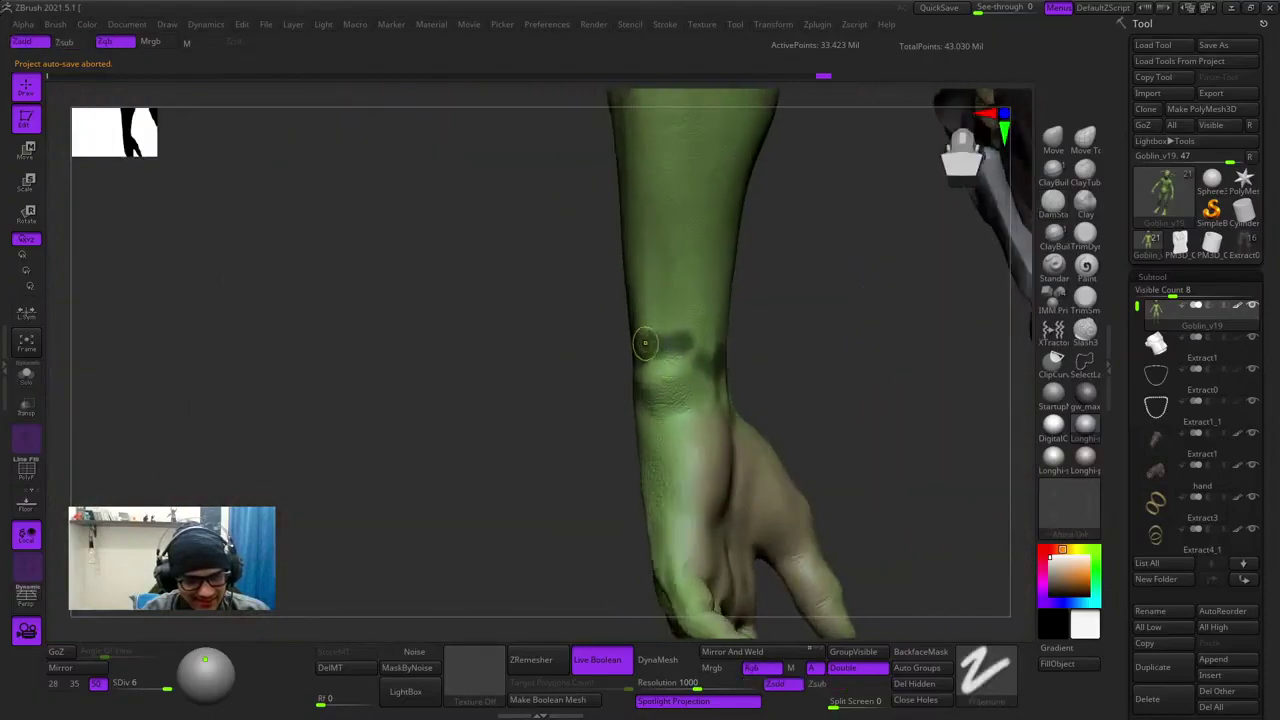
pyautogui.moveTo(644, 344)
pyautogui.keyDown('ctrl'); pyautogui.mouseDown()
pyautogui.moveTo(710, 350)
pyautogui.moveTo(656, 350)
pyautogui.mouseUp(); pyautogui.keyUp('ctrl')
pyautogui.moveTo(460, 440); pyautogui.dragTo(692, 462, button='right')
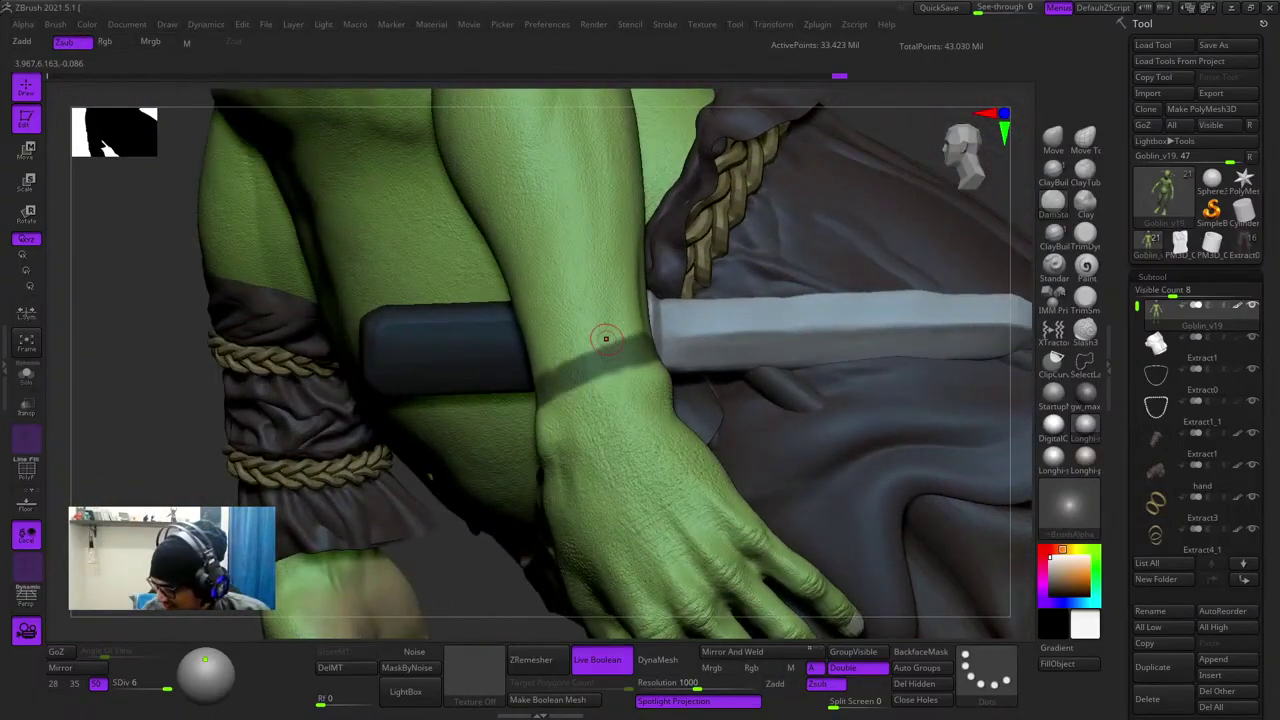
# - Invert the body's mask and restore it, and sharpen the edges of the masked band on the left wrist
pyautogui.press('f')
pyautogui.keyDown('ctrl'); pyautogui.click(754, 280); pyautogui.keyUp('ctrl')
pyautogui.keyDown('ctrl'); pyautogui.click(754, 280); pyautogui.keyUp('ctrl')
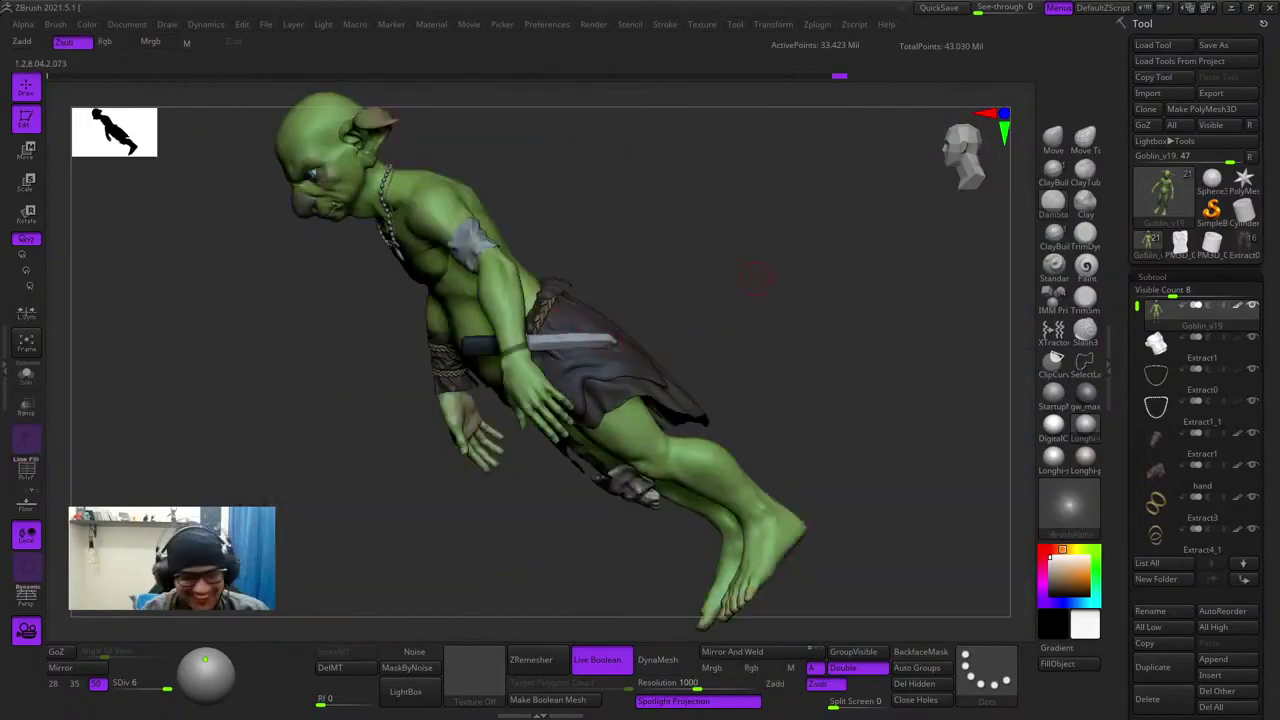
pyautogui.keyDown('shift'); pyautogui.moveTo(754, 280); pyautogui.dragTo(617, 415, button='right'); pyautogui.keyUp('shift')
pyautogui.moveTo(560, 345)
pyautogui.mouseDown(button='right')
pyautogui.moveTo(120, 354)
pyautogui.moveTo(331, 354)
pyautogui.moveTo(72, 288)
pyautogui.moveTo(354, 400)
pyautogui.mouseUp(button='right')
pyautogui.keyDown('ctrl'); pyautogui.keyDown('alt'); pyautogui.click(569, 382); pyautogui.keyUp('alt'); pyautogui.keyUp('ctrl')
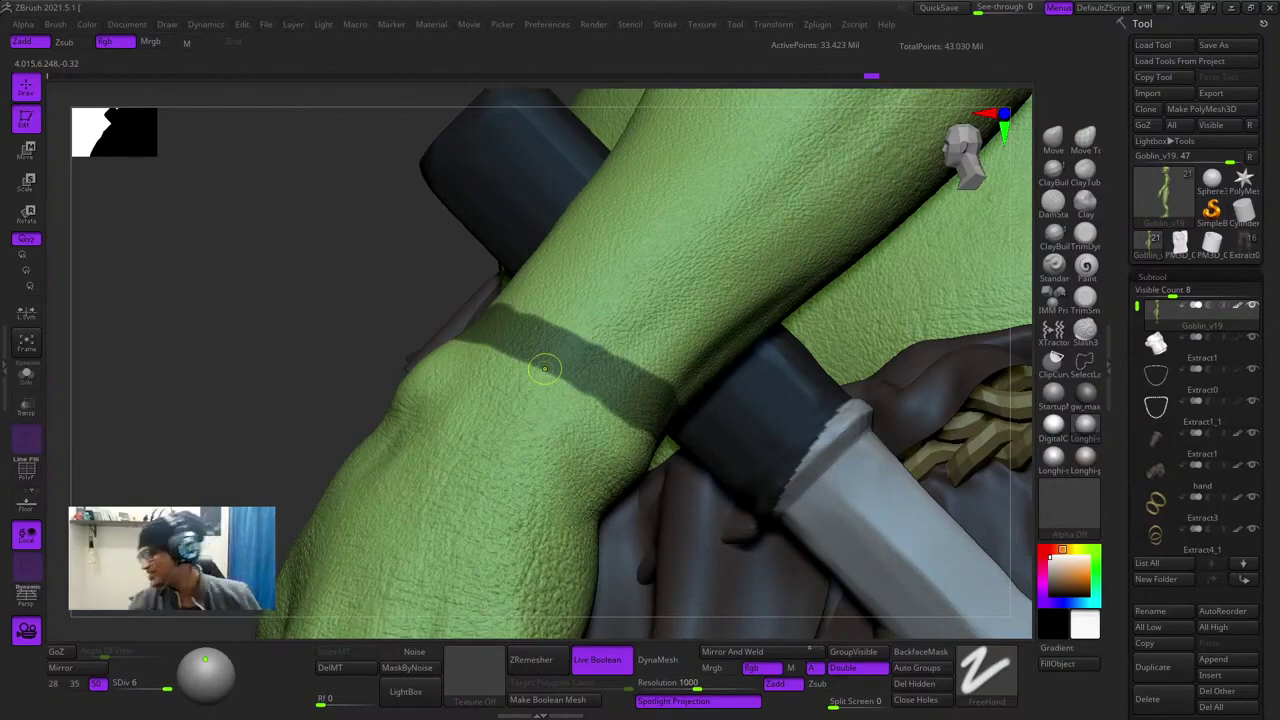
# - Turn the masked wrist band into its own polygroup, leave the rest of the body masked, and inspect the wrist
pyautogui.hotkey('ctrl', 'w')
pyautogui.press('f')
pyautogui.hotkey('shift', 'f')
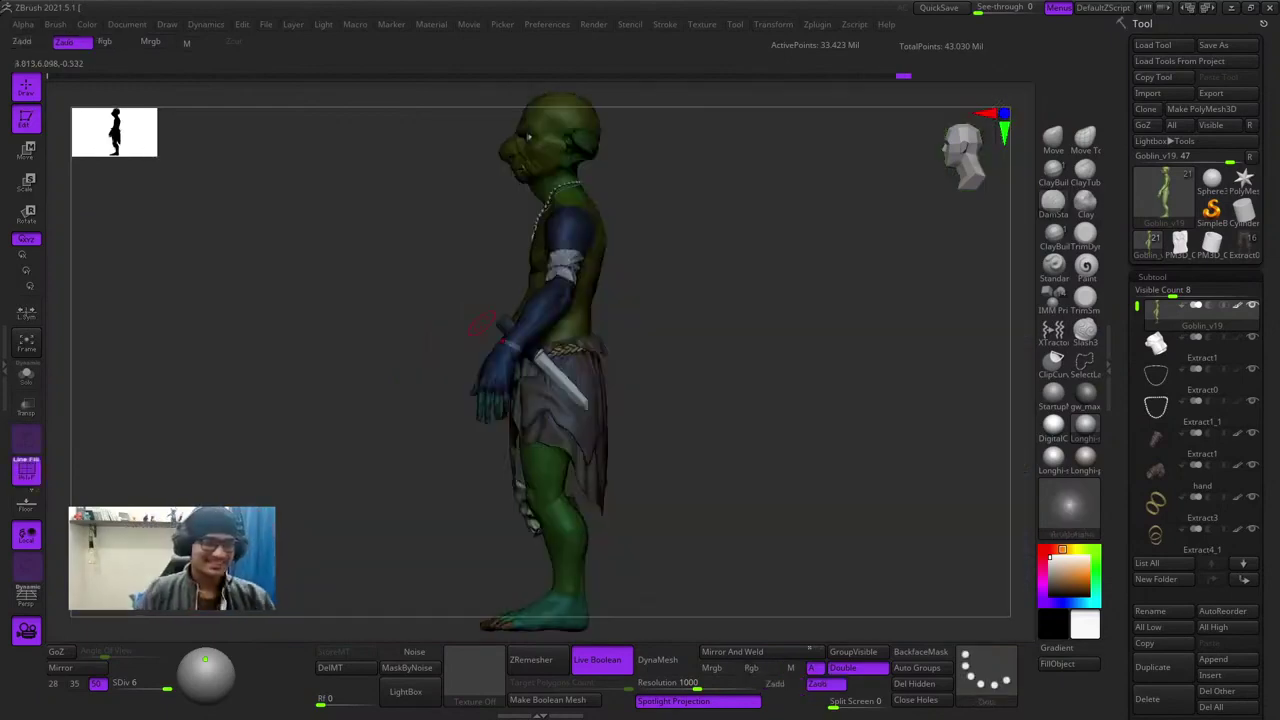
pyautogui.keyDown('shift'); pyautogui.moveTo(786, 300); pyautogui.dragTo(540, 325); pyautogui.keyUp('shift')
pyautogui.hotkey('shift', 'f')
pyautogui.keyDown('shift'); pyautogui.moveTo(777, 328); pyautogui.dragTo(560, 325); pyautogui.keyUp('shift')
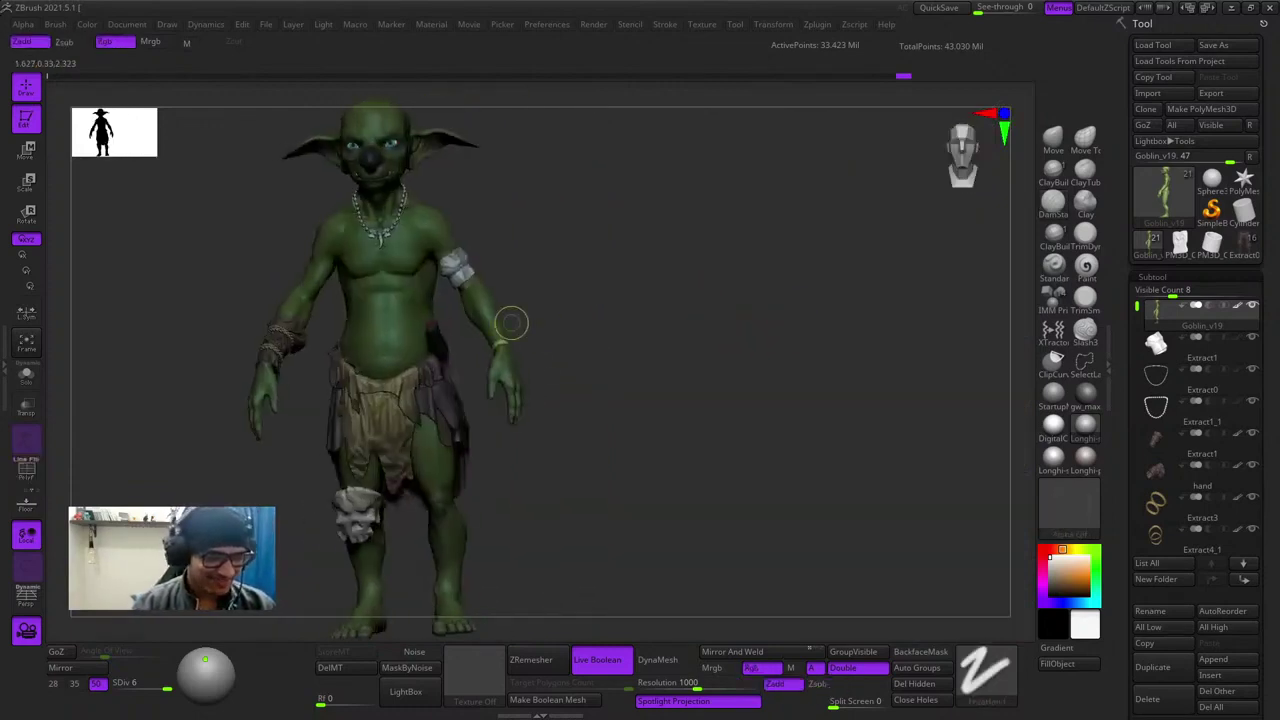
pyautogui.keyDown('ctrl'); pyautogui.moveTo(511, 323); pyautogui.dragTo(891, 235, button='right'); pyautogui.keyUp('ctrl')
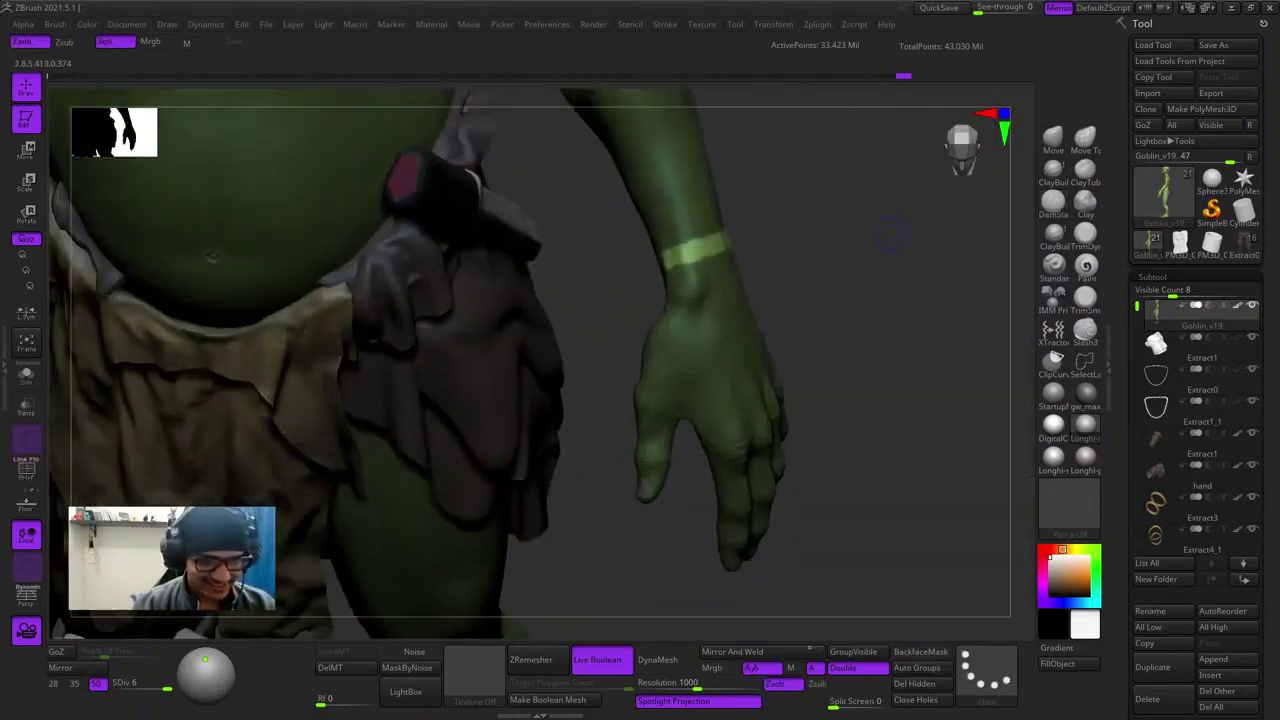
# - Lower the goblin body to subdivision level 3 and invert its mask so only the left wrist band is masked
pyautogui.hotkey('shift', 'd')
pyautogui.hotkey('shift', 'd')
pyautogui.hotkey('shift', 'd')
pyautogui.keyDown('ctrl'); pyautogui.moveTo(686, 252); pyautogui.dragTo(854, 254, button='right'); pyautogui.keyUp('ctrl')
pyautogui.keyDown('ctrl'); pyautogui.click(854, 254); pyautogui.keyUp('ctrl')
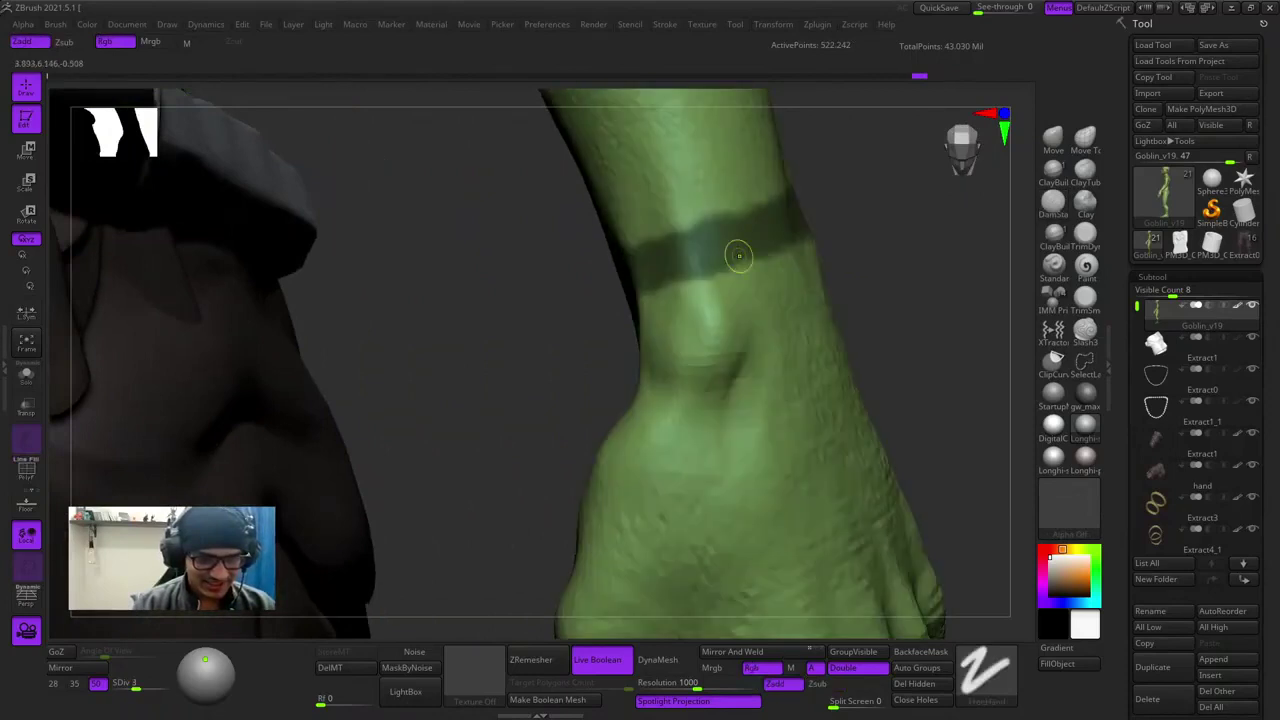
# - Blur and re-sharpen the edges of the mask around the left wrist, and check the band from above
pyautogui.keyDown('ctrl'); pyautogui.click(739, 256); pyautogui.keyUp('ctrl')
pyautogui.keyDown('ctrl'); pyautogui.click(733, 257); pyautogui.keyUp('ctrl')
pyautogui.keyDown('ctrl'); pyautogui.keyDown('alt'); pyautogui.click(733, 257); pyautogui.keyUp('alt'); pyautogui.keyUp('ctrl')
pyautogui.keyDown('ctrl'); pyautogui.keyDown('alt'); pyautogui.click(733, 257); pyautogui.keyUp('alt'); pyautogui.keyUp('ctrl')
pyautogui.moveTo(957, 306); pyautogui.dragTo(966, 224)
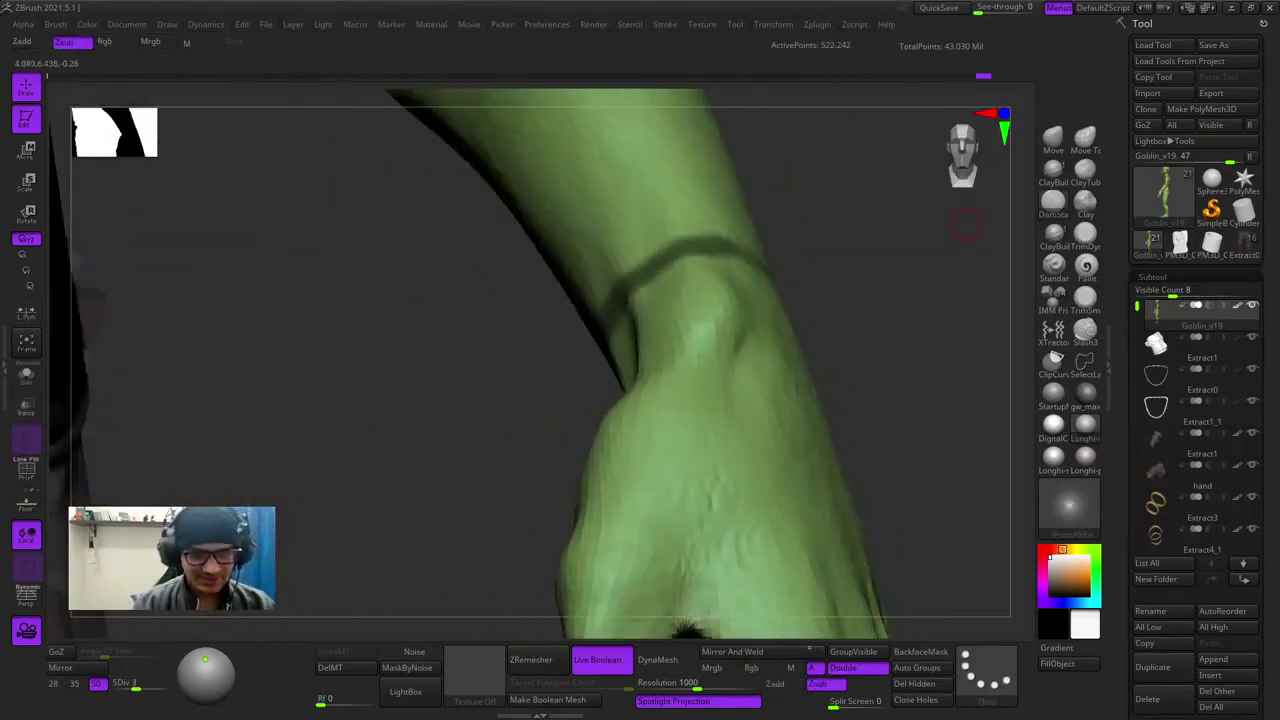
# - Examine the whole goblin with its polygroup wireframe shown, and hide the wireframe again
pyautogui.press('f')
pyautogui.hotkey('shift', 'f')
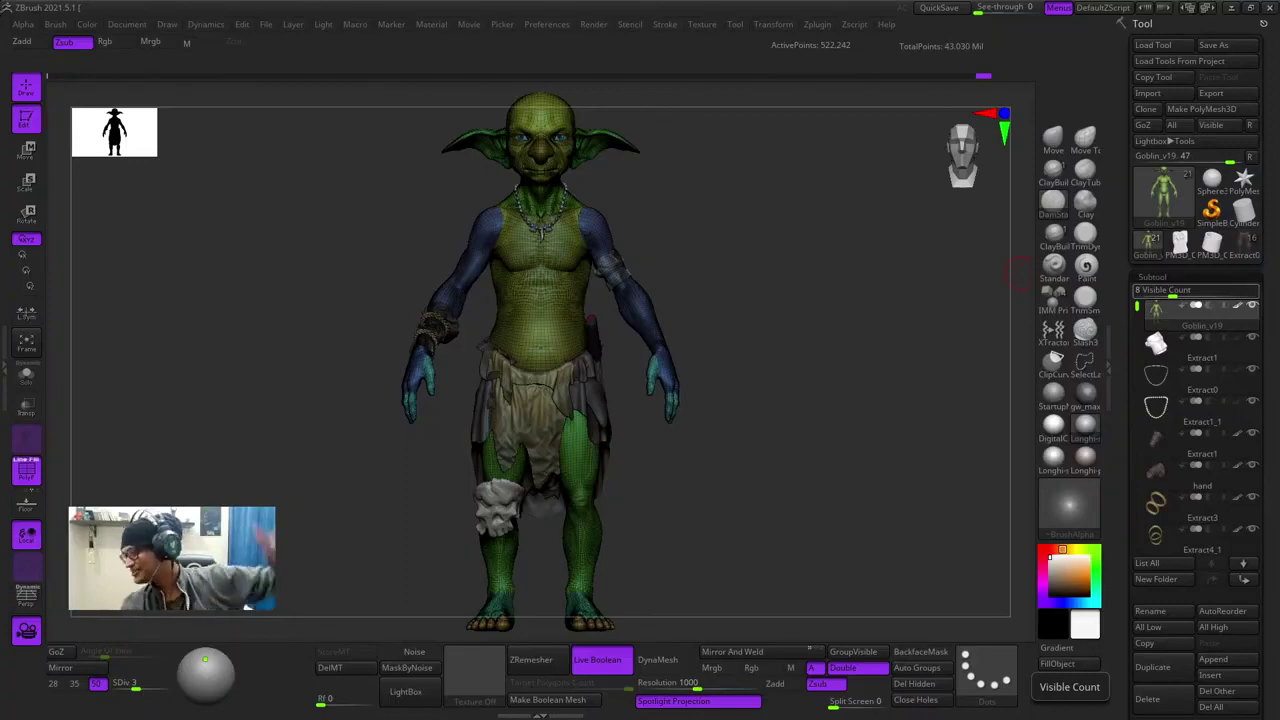
pyautogui.moveTo(980, 300); pyautogui.dragTo(920, 311)
pyautogui.hotkey('shift', 'f')
pyautogui.press('f')
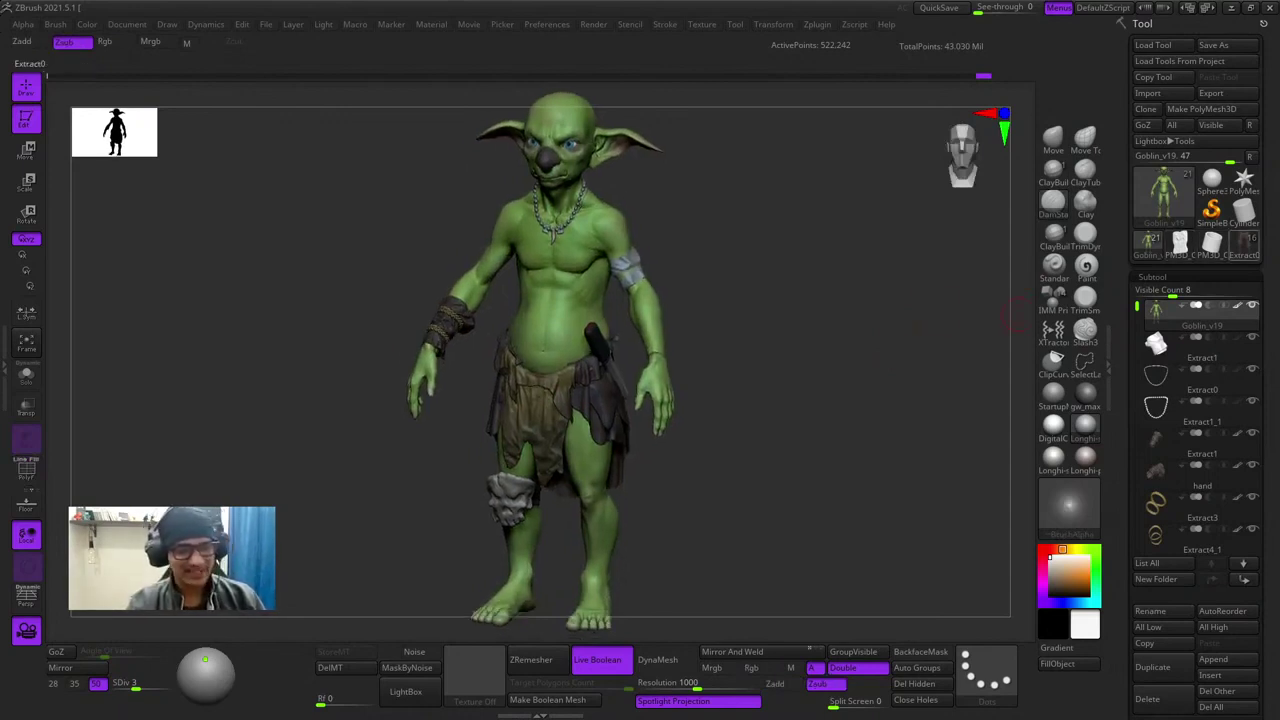
# - Switch to the Extract0 tool, the goblin version with trousers, and view it from the front
pyautogui.click(1244, 243)
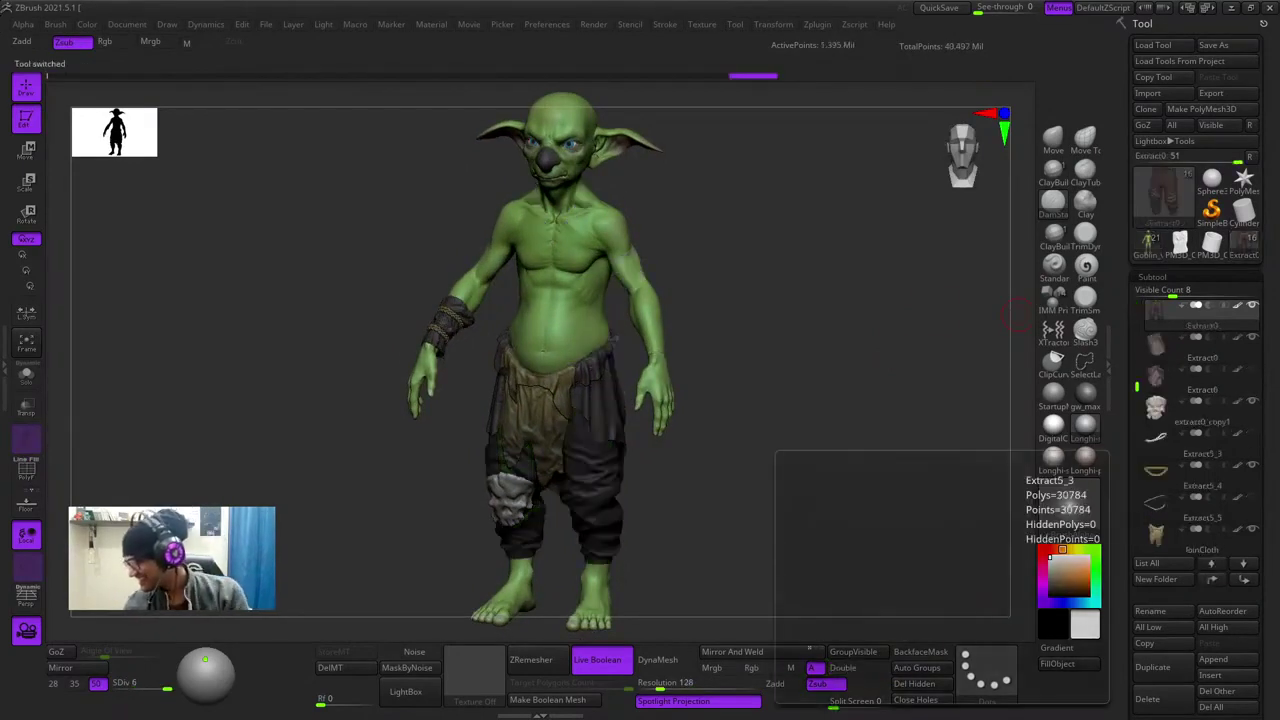
pyautogui.moveTo(873, 367)
pyautogui.mouseDown()
pyautogui.moveTo(880, 320)
pyautogui.moveTo(883, 349)
pyautogui.mouseUp()
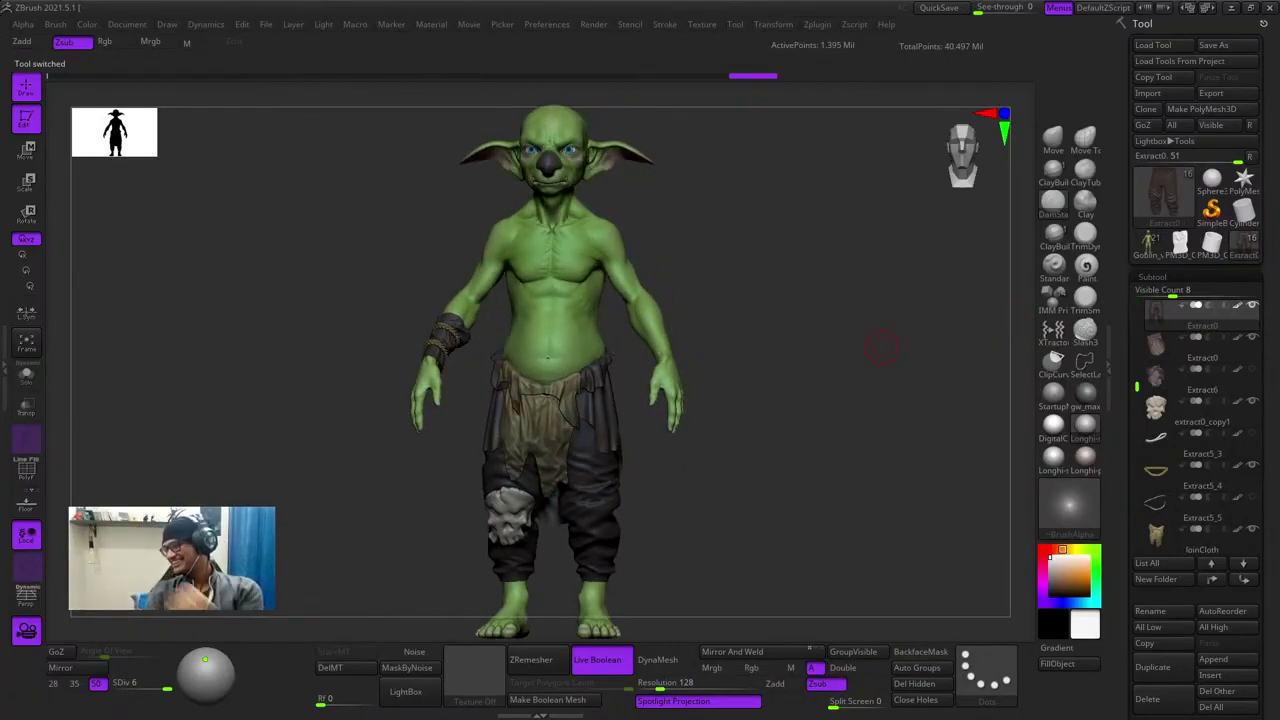